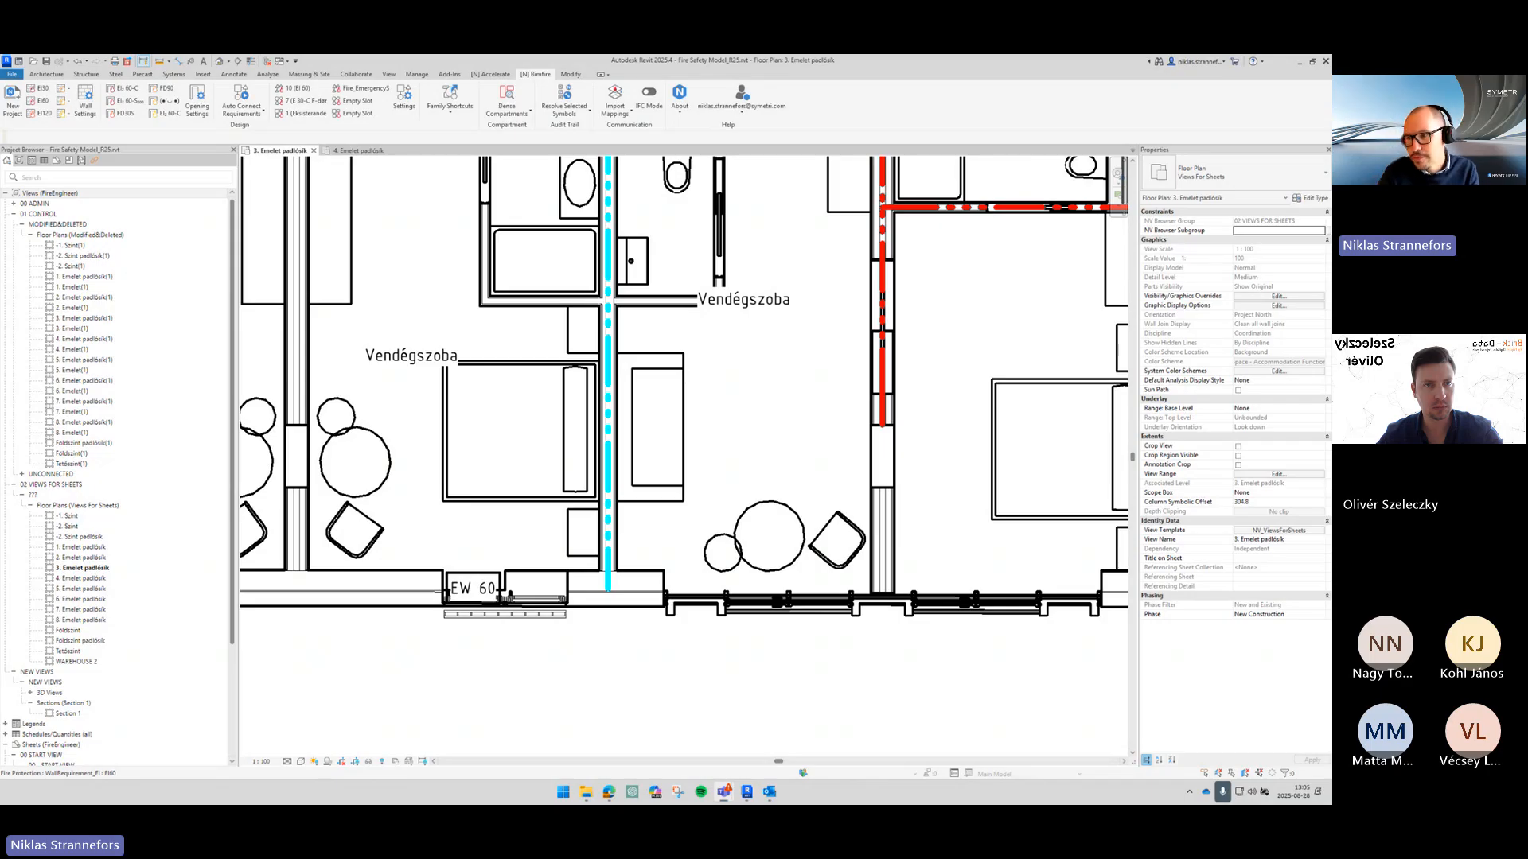
Step: Examine the shared properties of the EI₂ 60-C and EI₂ 60-S₂₀₀C door requirement symbols along the corridor wall
scroll(789, 340, "down", 1)
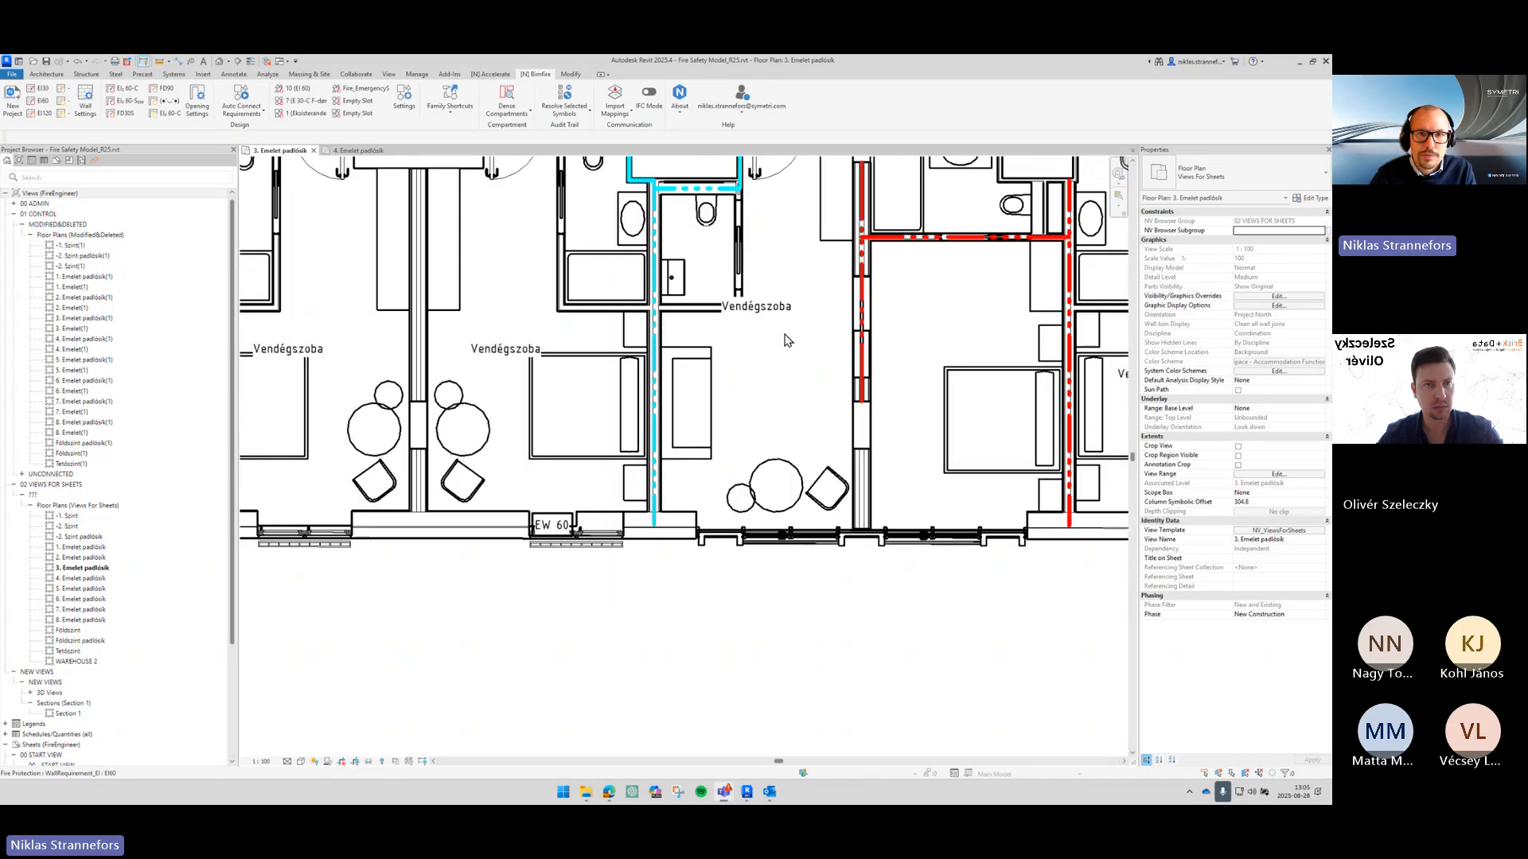
left_click(758, 444)
scroll(804, 436, "down", 2)
scroll(770, 250, "up", 2)
left_click(770, 253)
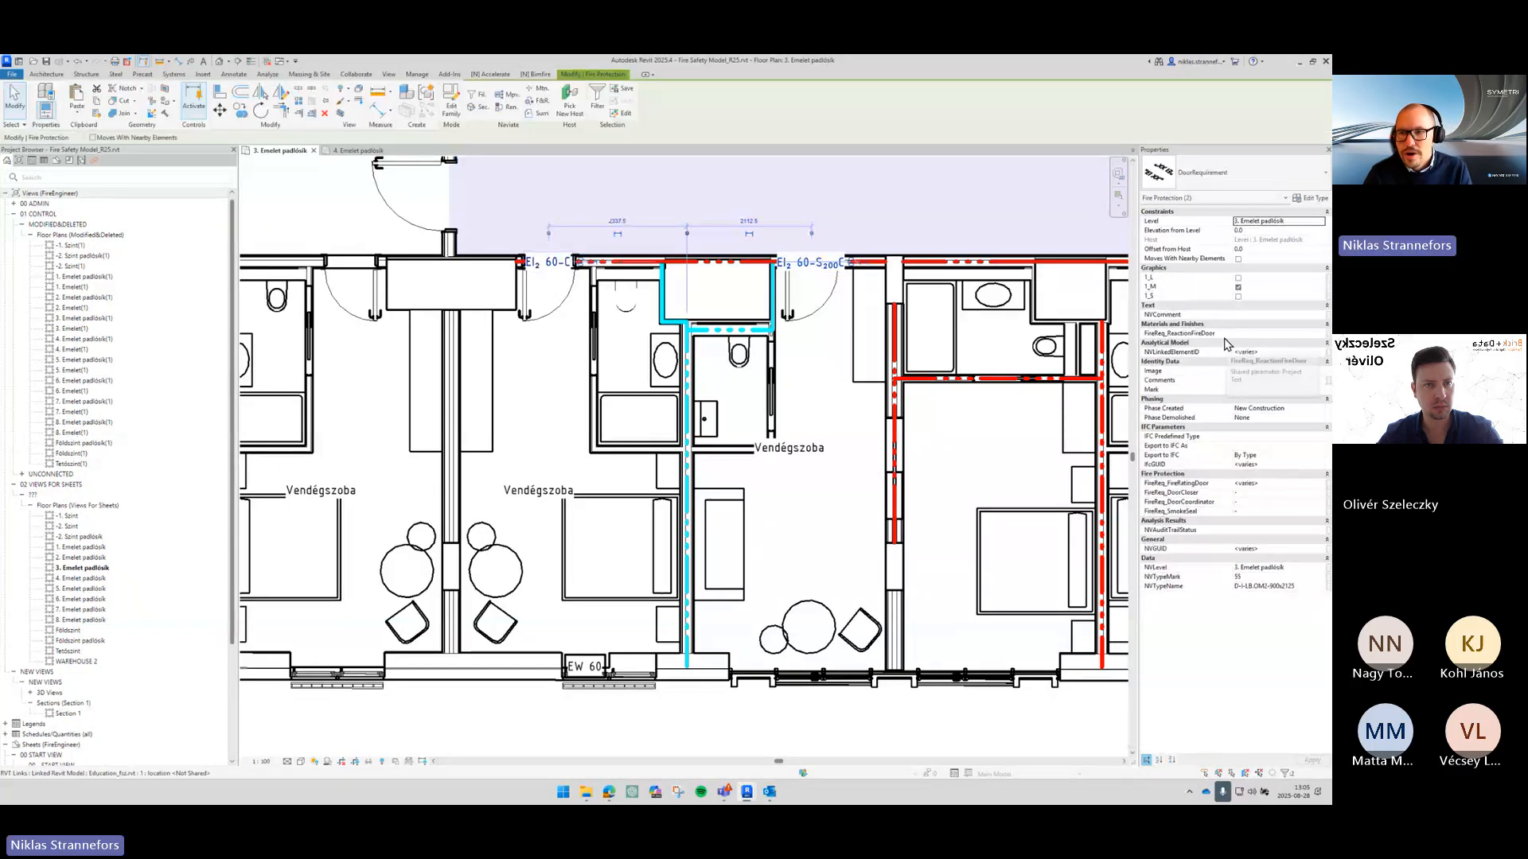
key("ctrl")
key("ctrl")
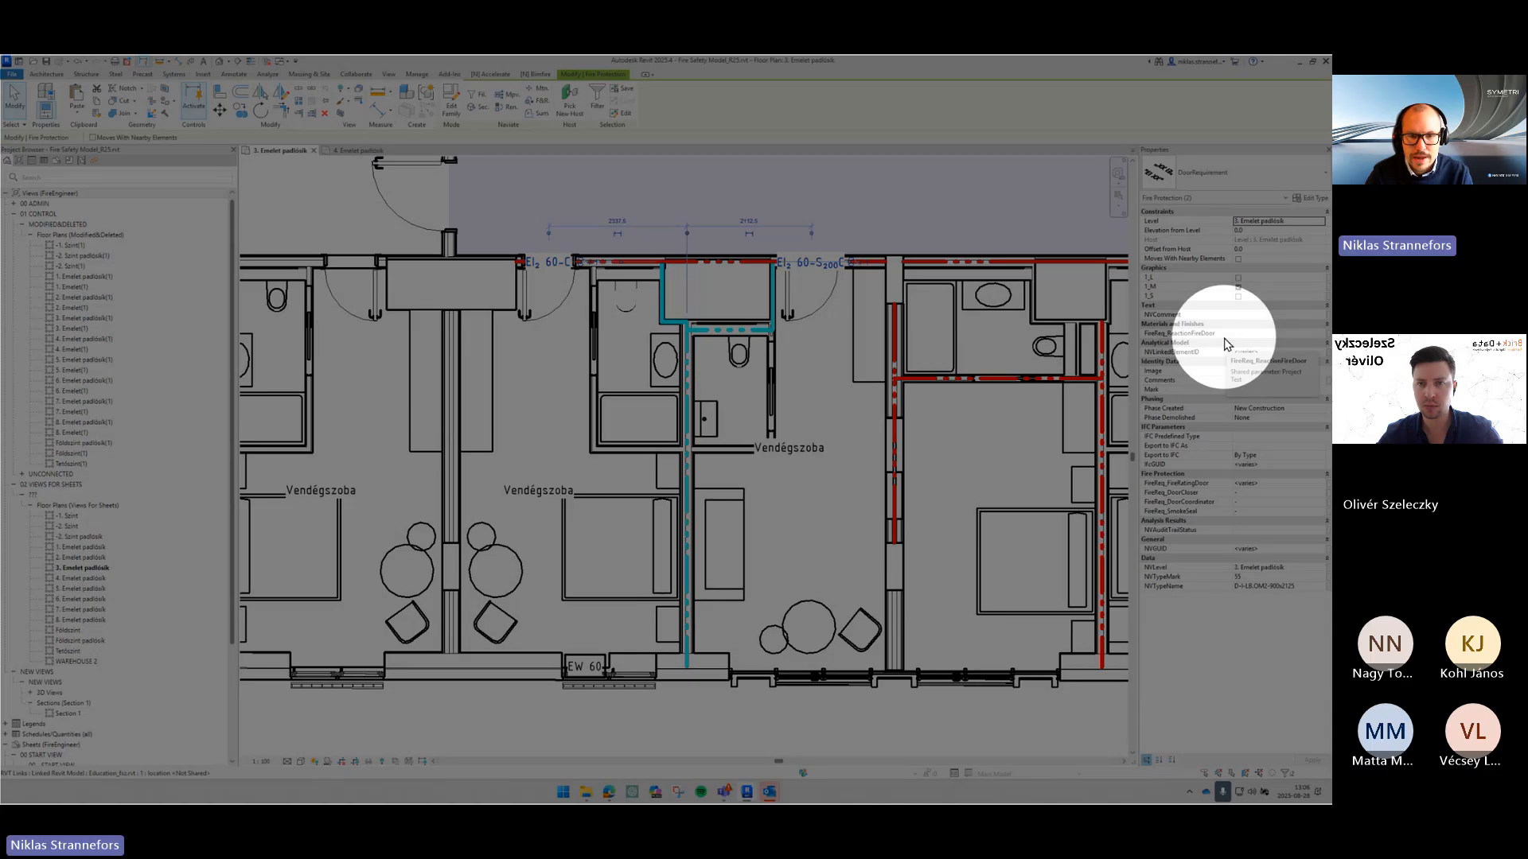
left_click(796, 452)
middle_click_drag(745, 427, 798, 421)
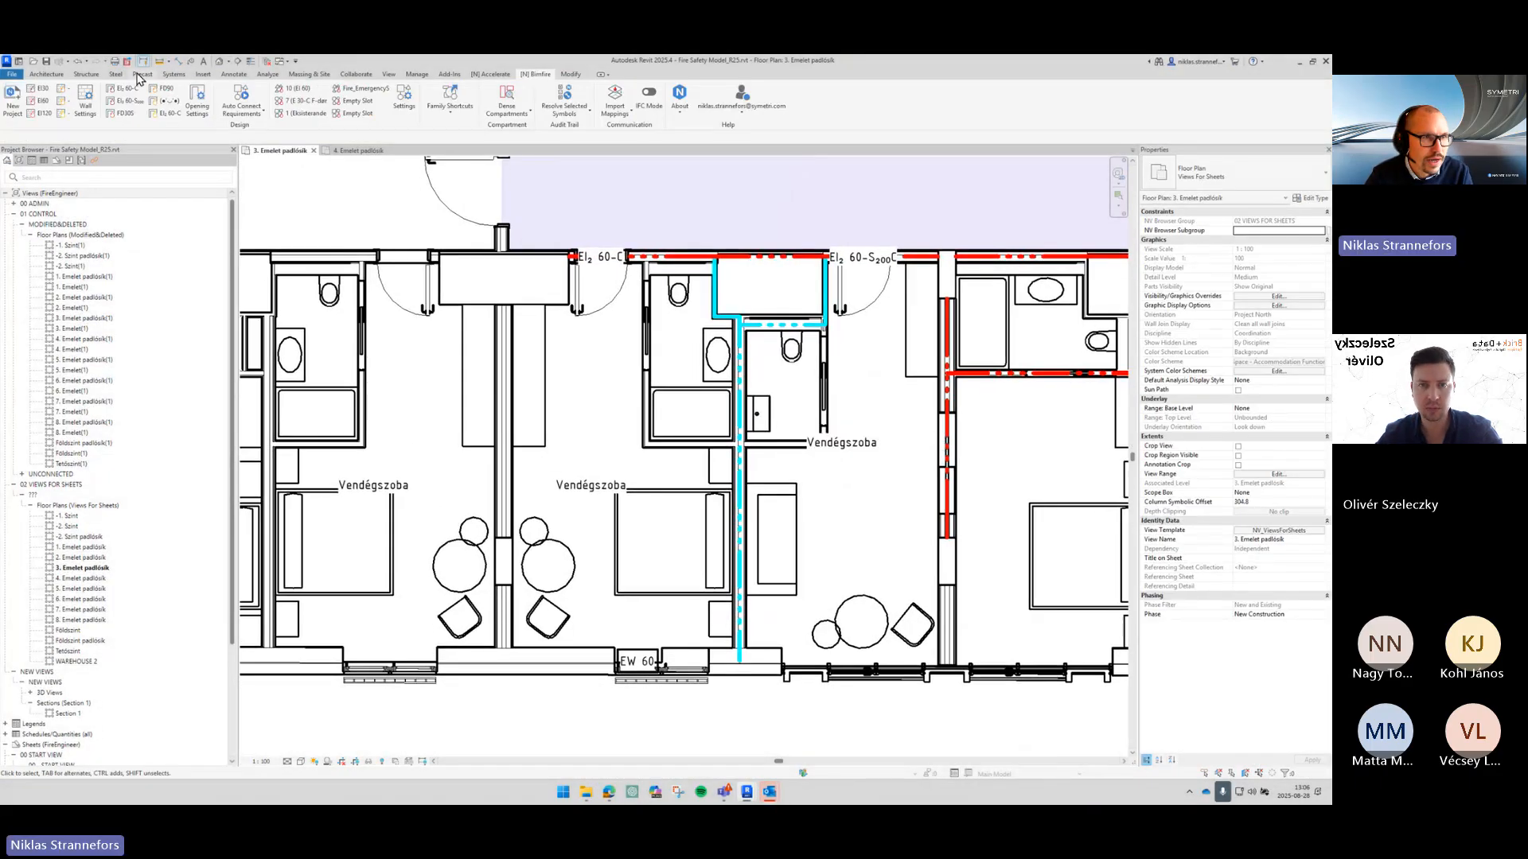
Step: Undo the recent element attribute changes and both requirement family loads
left_click(88, 62)
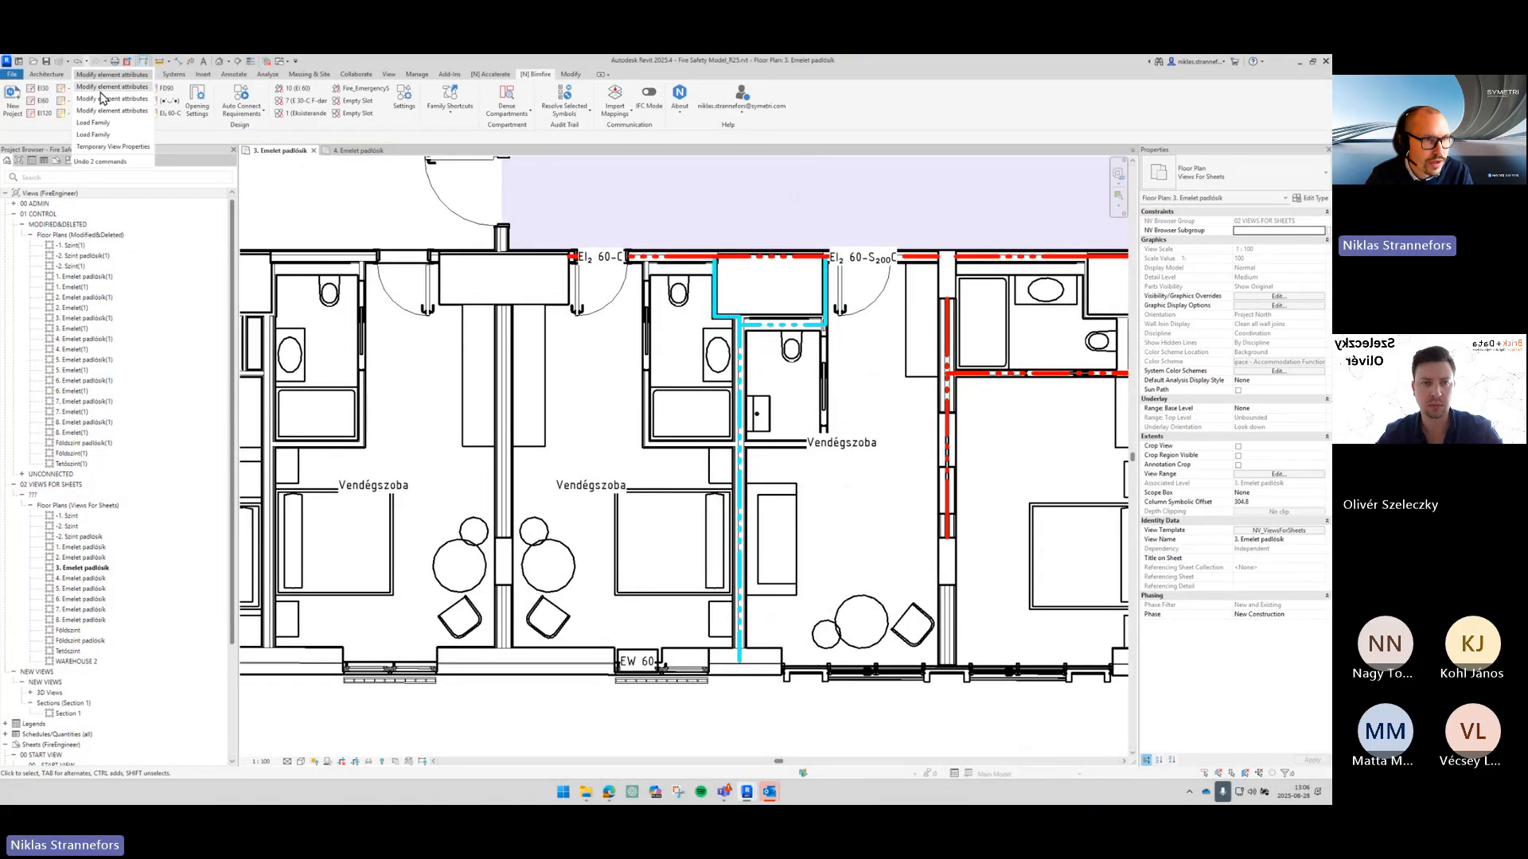
left_click(107, 133)
scroll(869, 259, "down", 1)
middle_click_drag(805, 296, 650, 318)
scroll(650, 318, "up", 2)
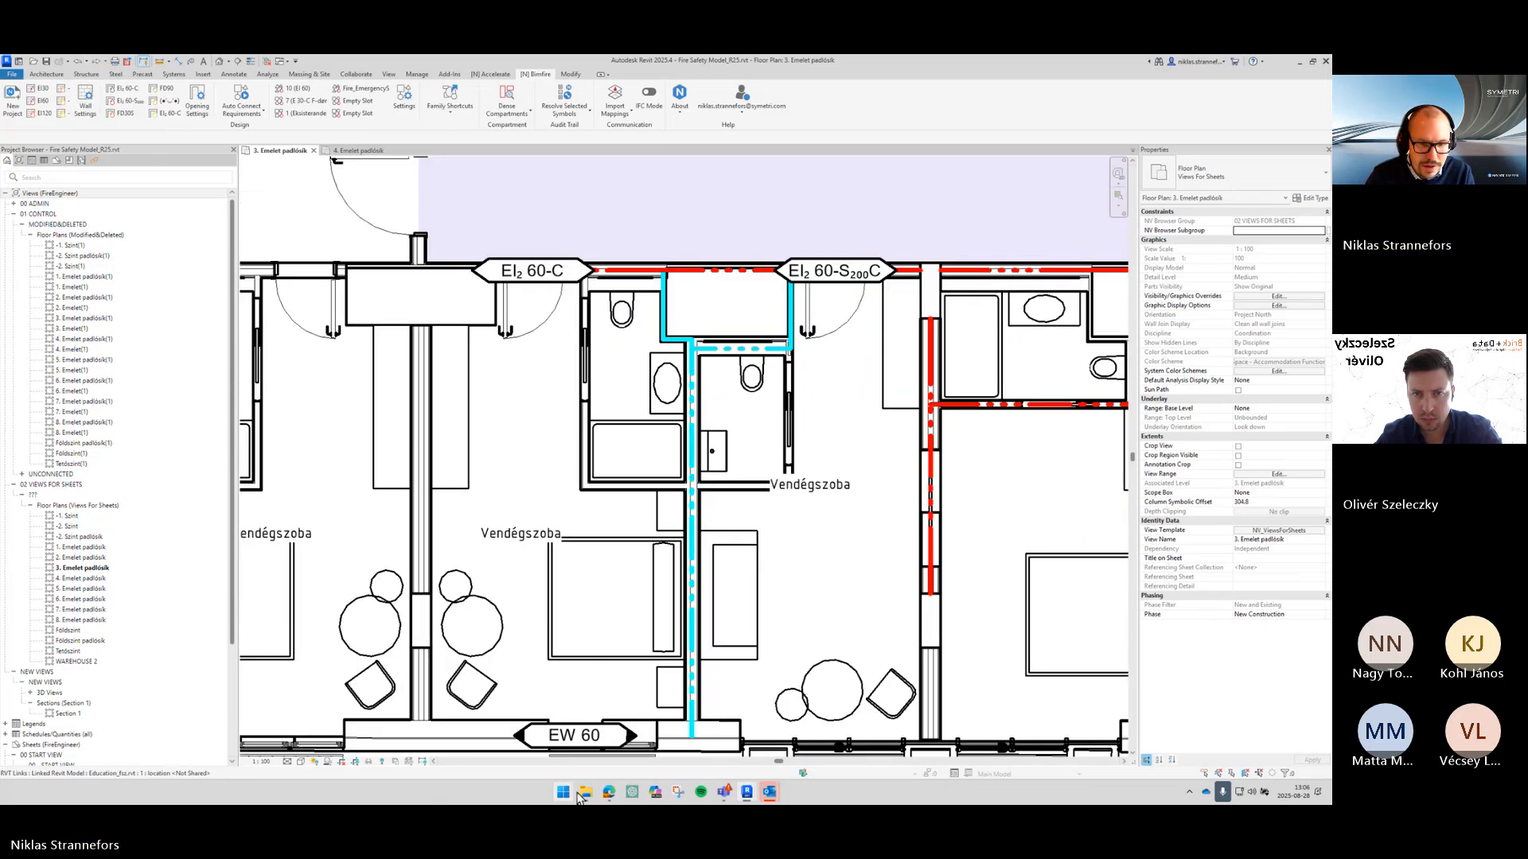
Step: Load DoorRequirement.rfa and WindowRequirement.rfa from the Desktop folder into the project, overwriting the existing versions of both families
left_click(586, 792)
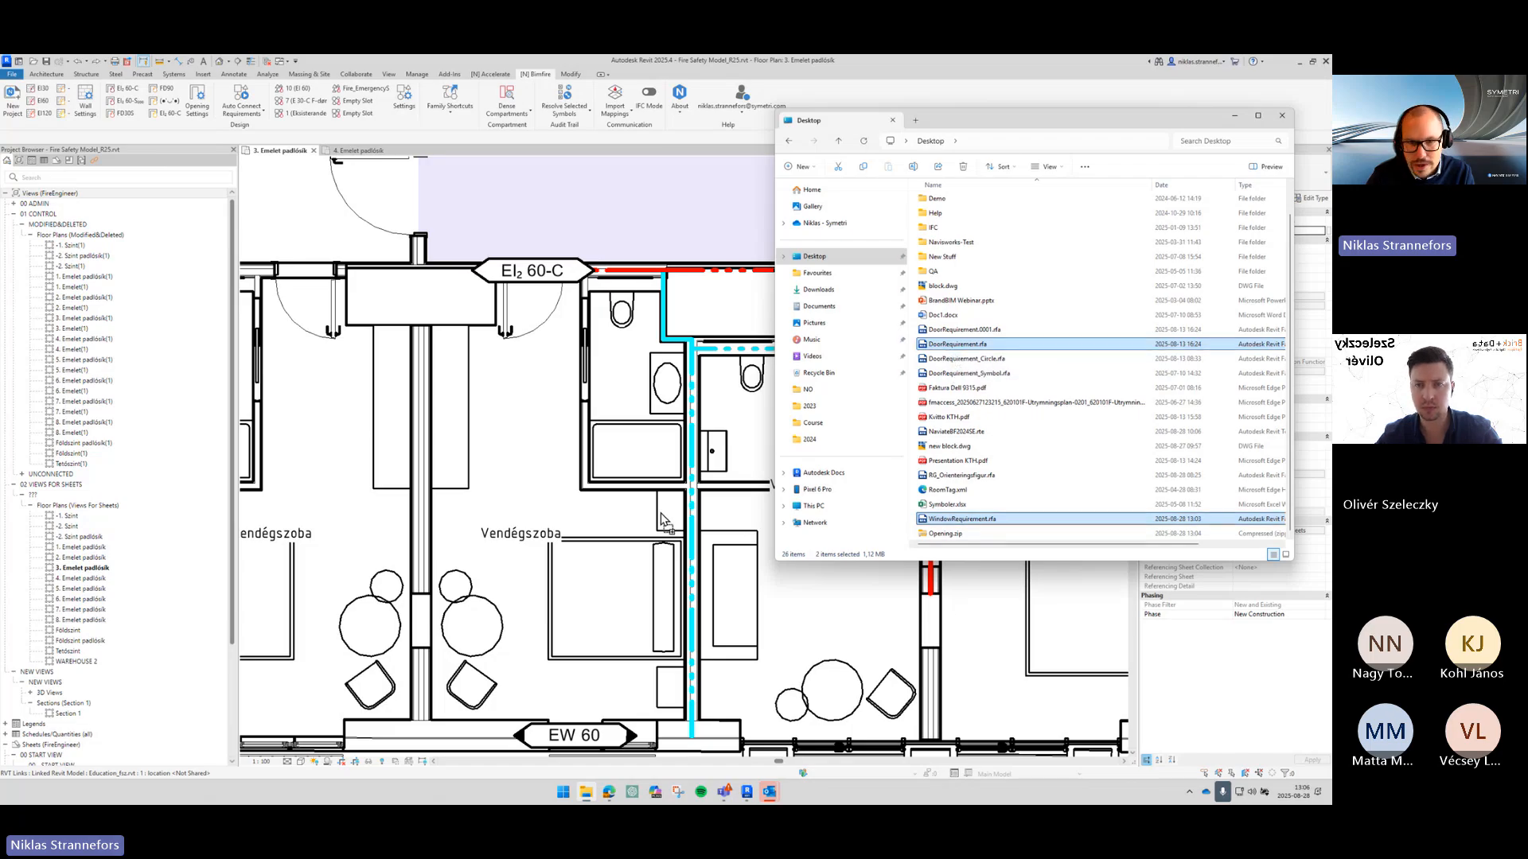
left_click_drag(652, 520, 652, 517)
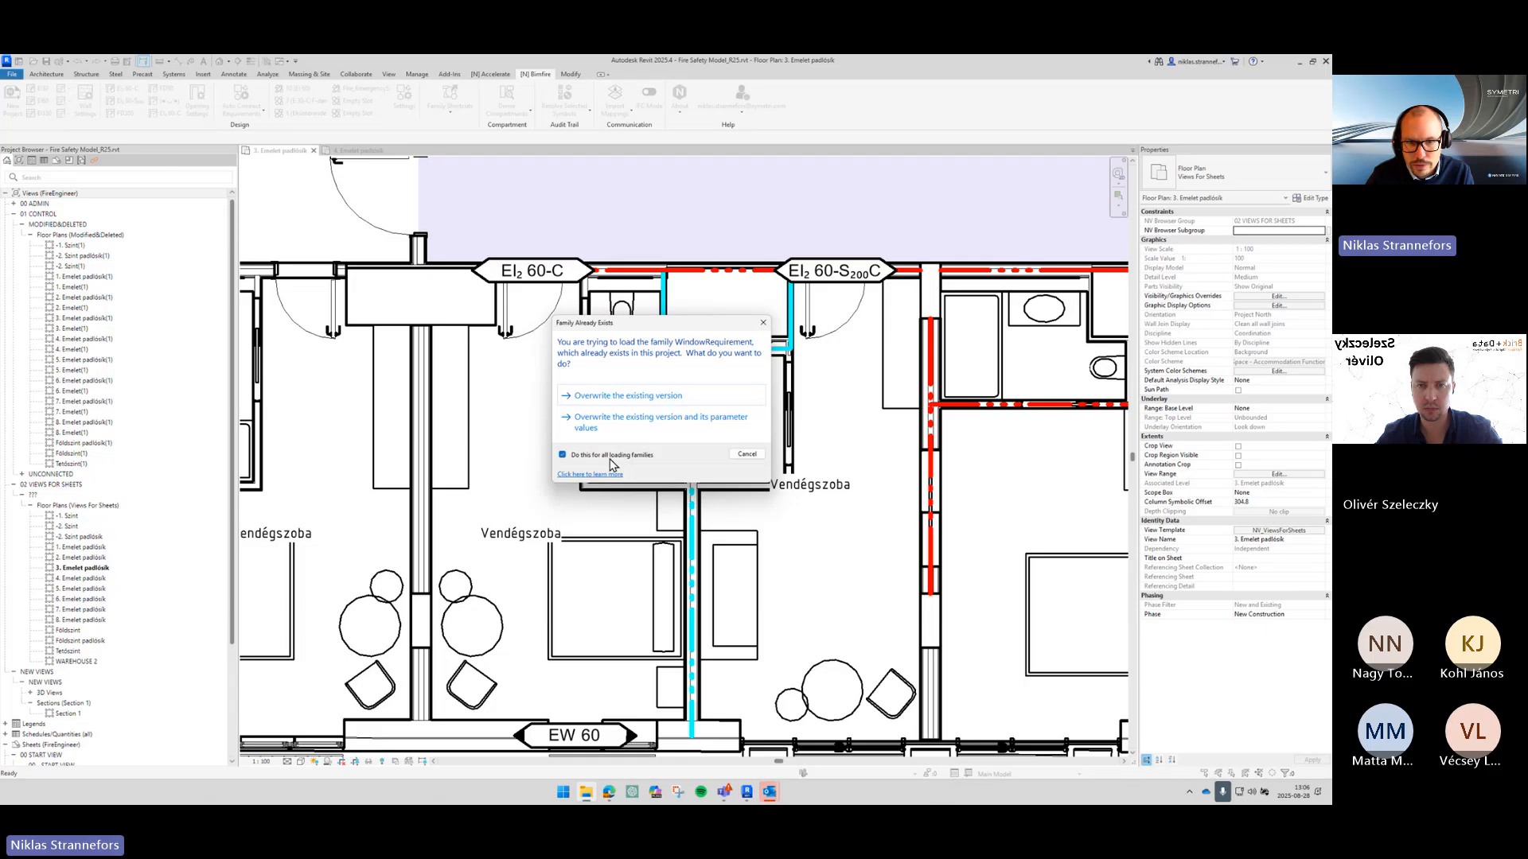
left_click(623, 402)
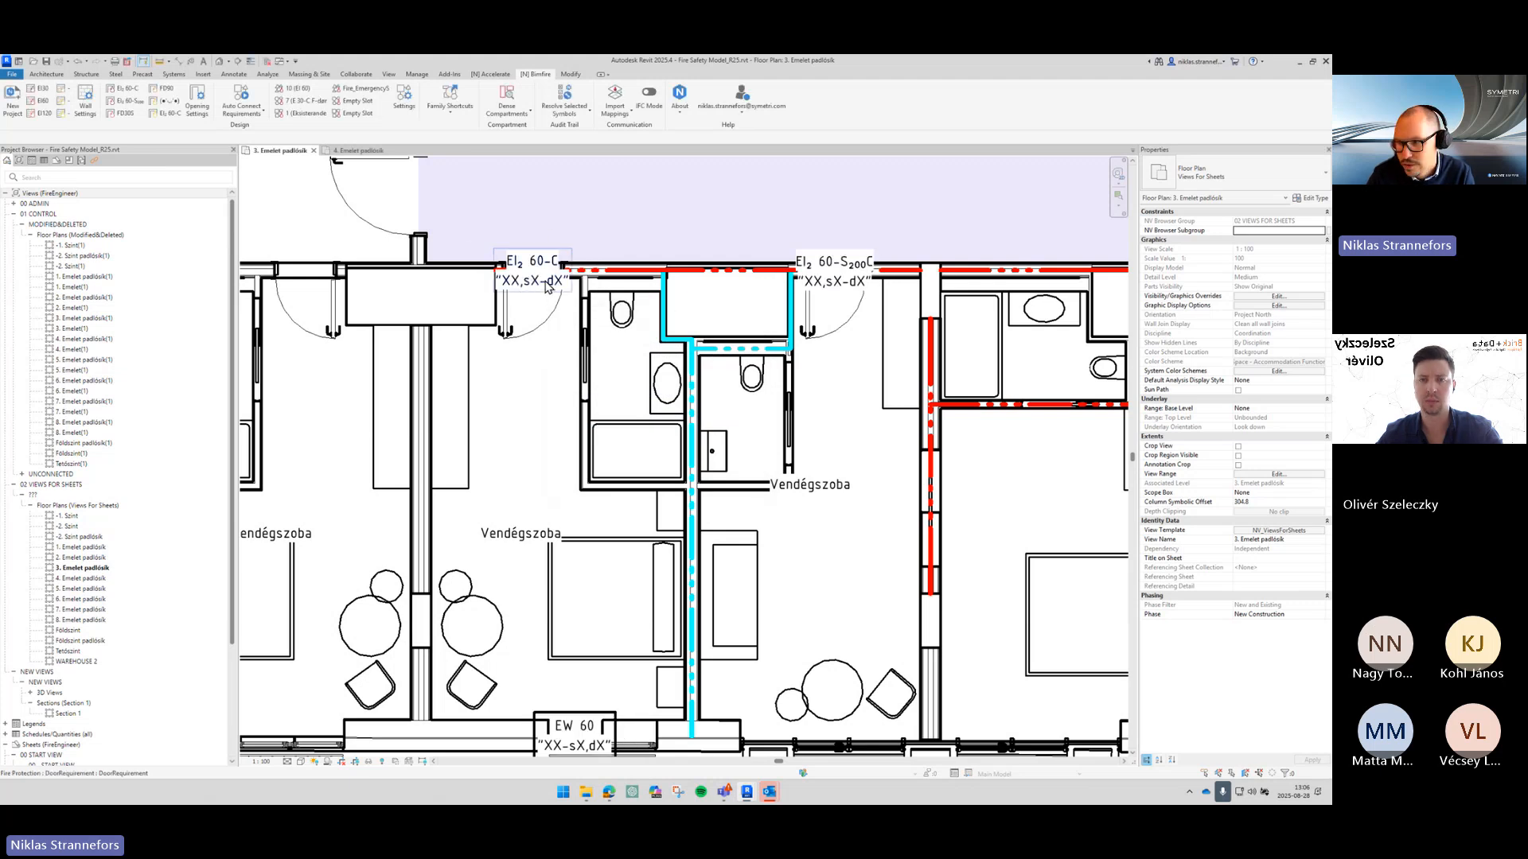
Step: Clear the FireReq_ReactionFireDoor value of the EI₂ 60-C and EI₂ 60-S₂₀₀C door requirements together
left_click(538, 285)
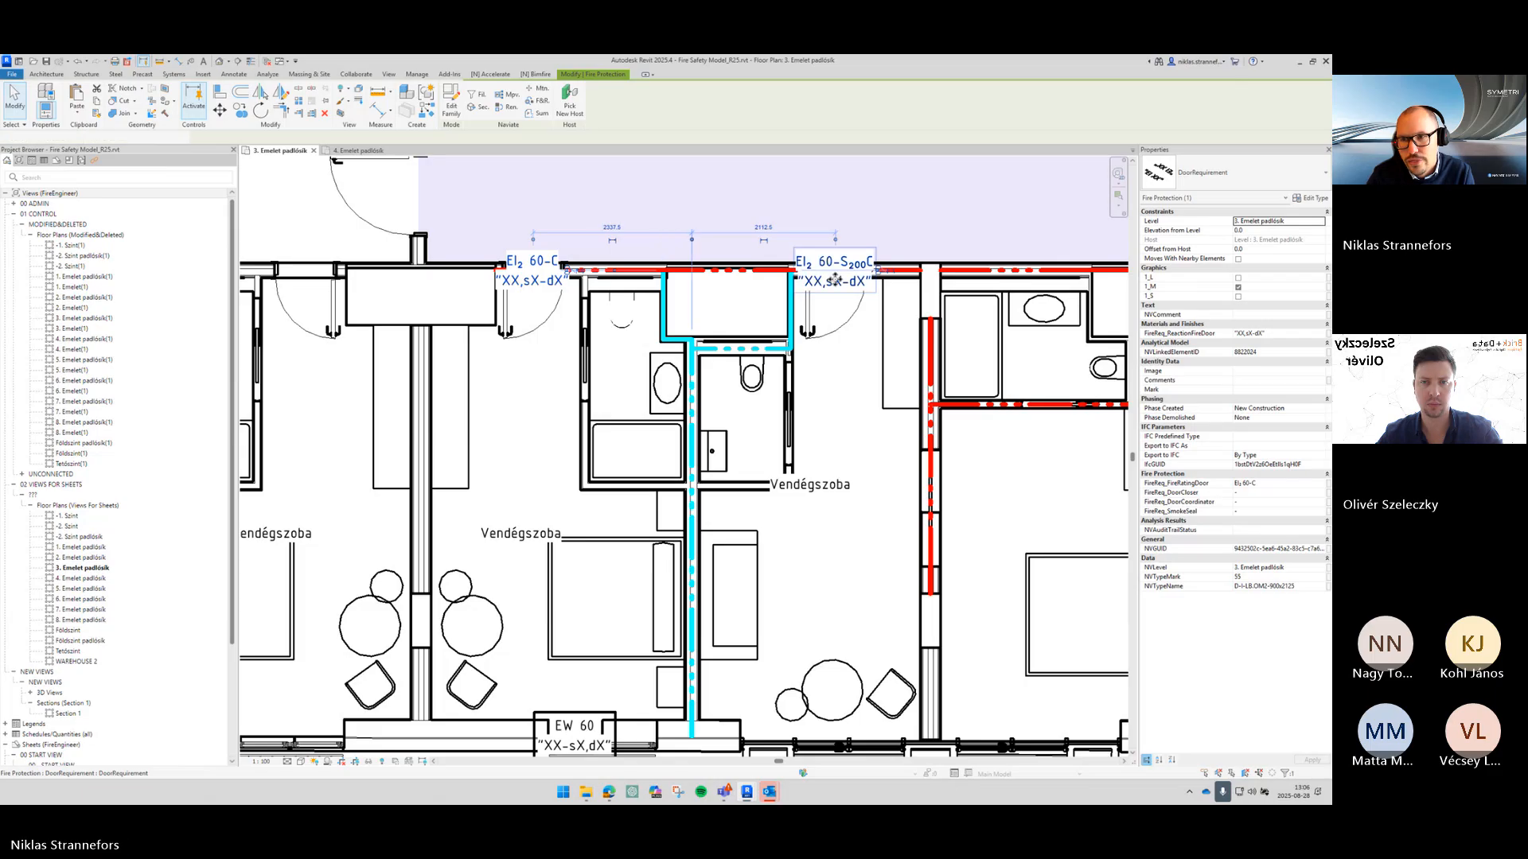
left_click(1280, 335)
key("BackSpace")
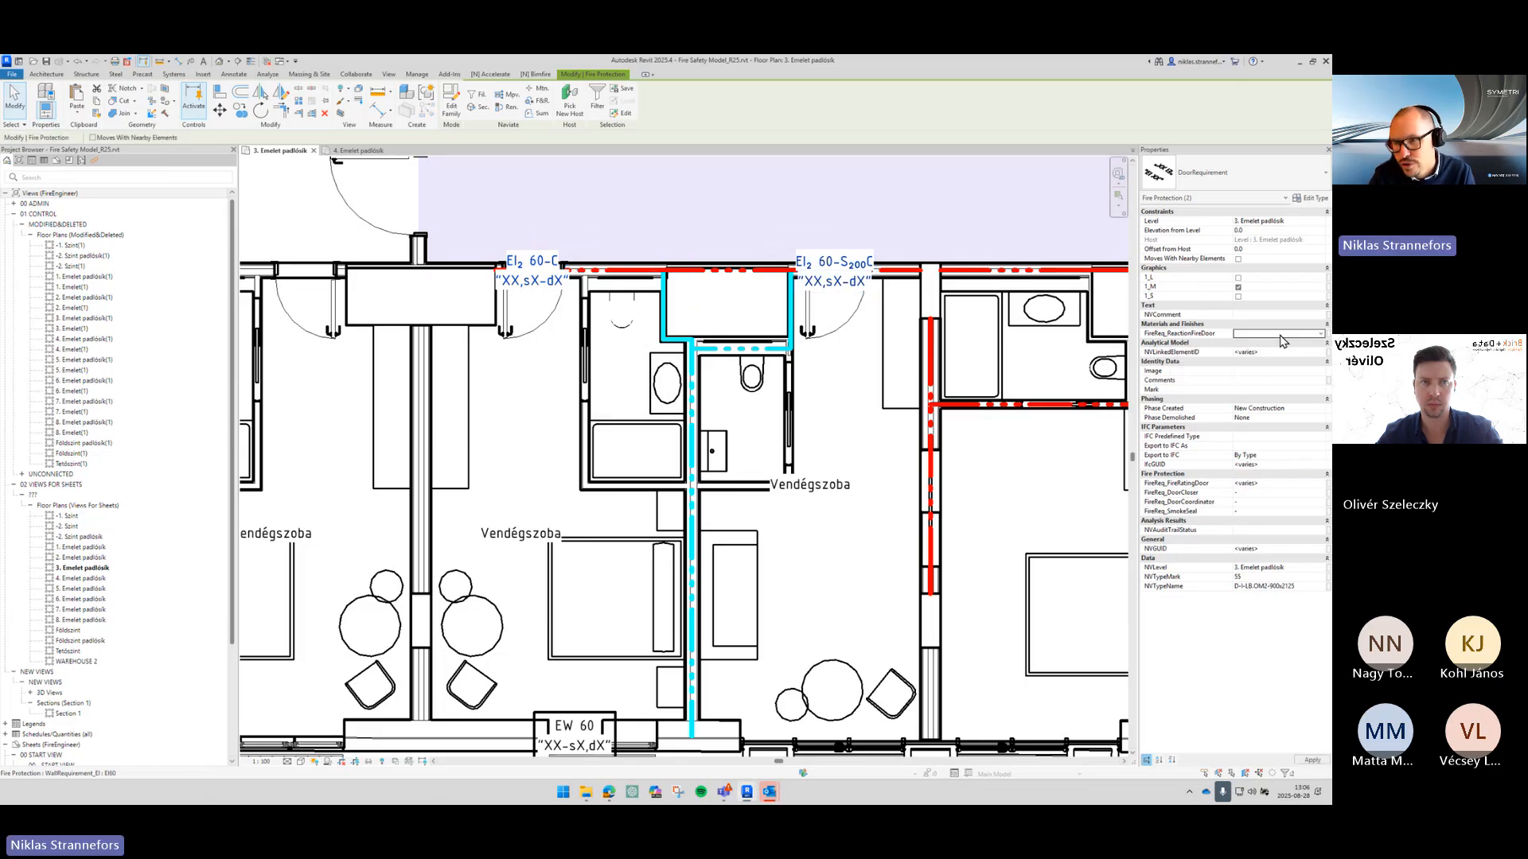
key("Return")
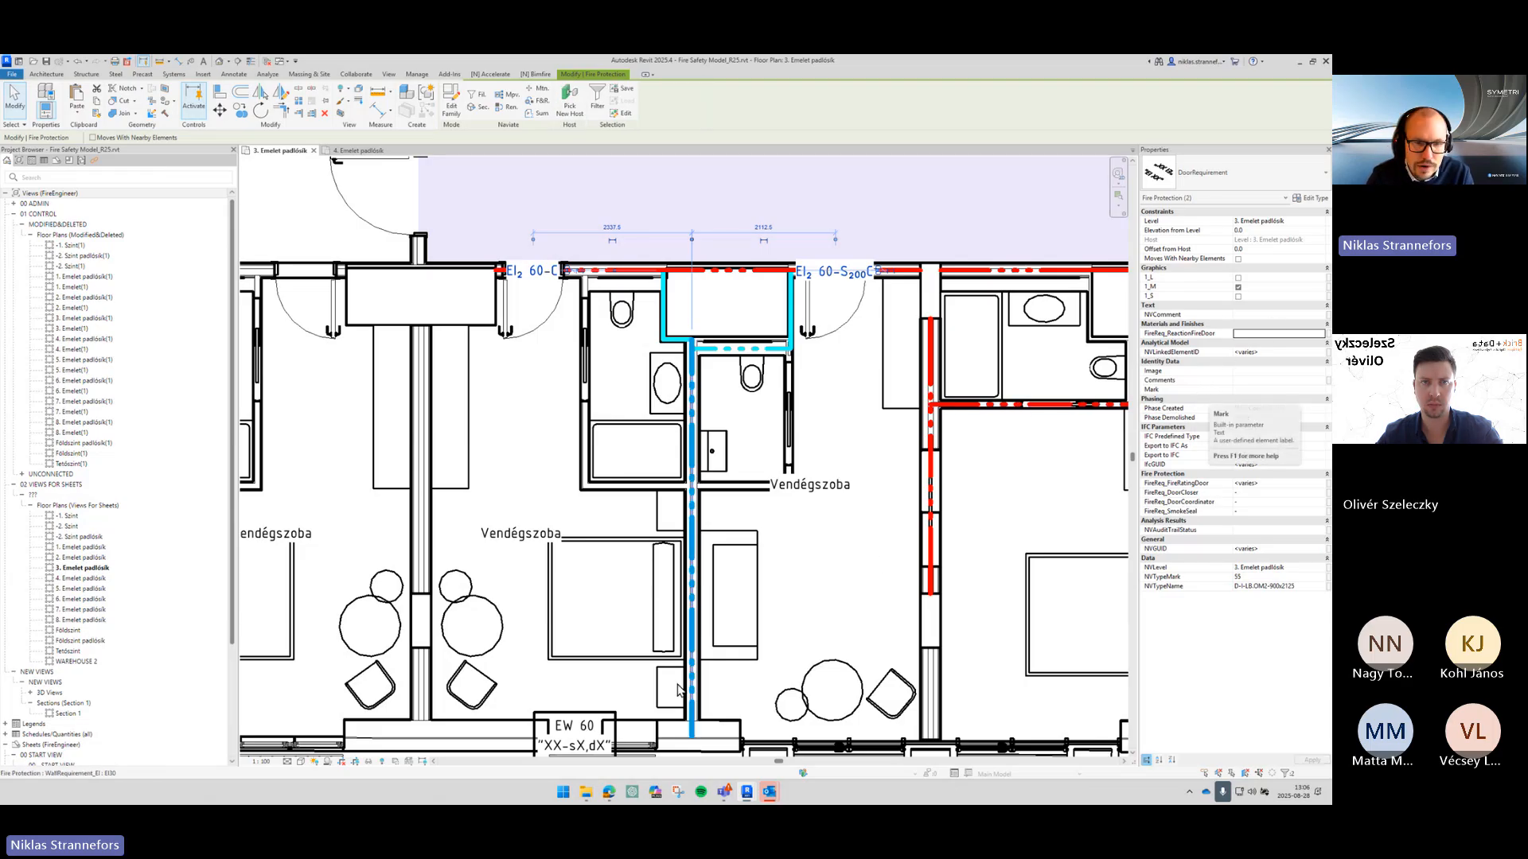
Step: Clear the FireReq_ReactionFireWindow value of the EW 60 window requirement on the facade wall
left_click(604, 718)
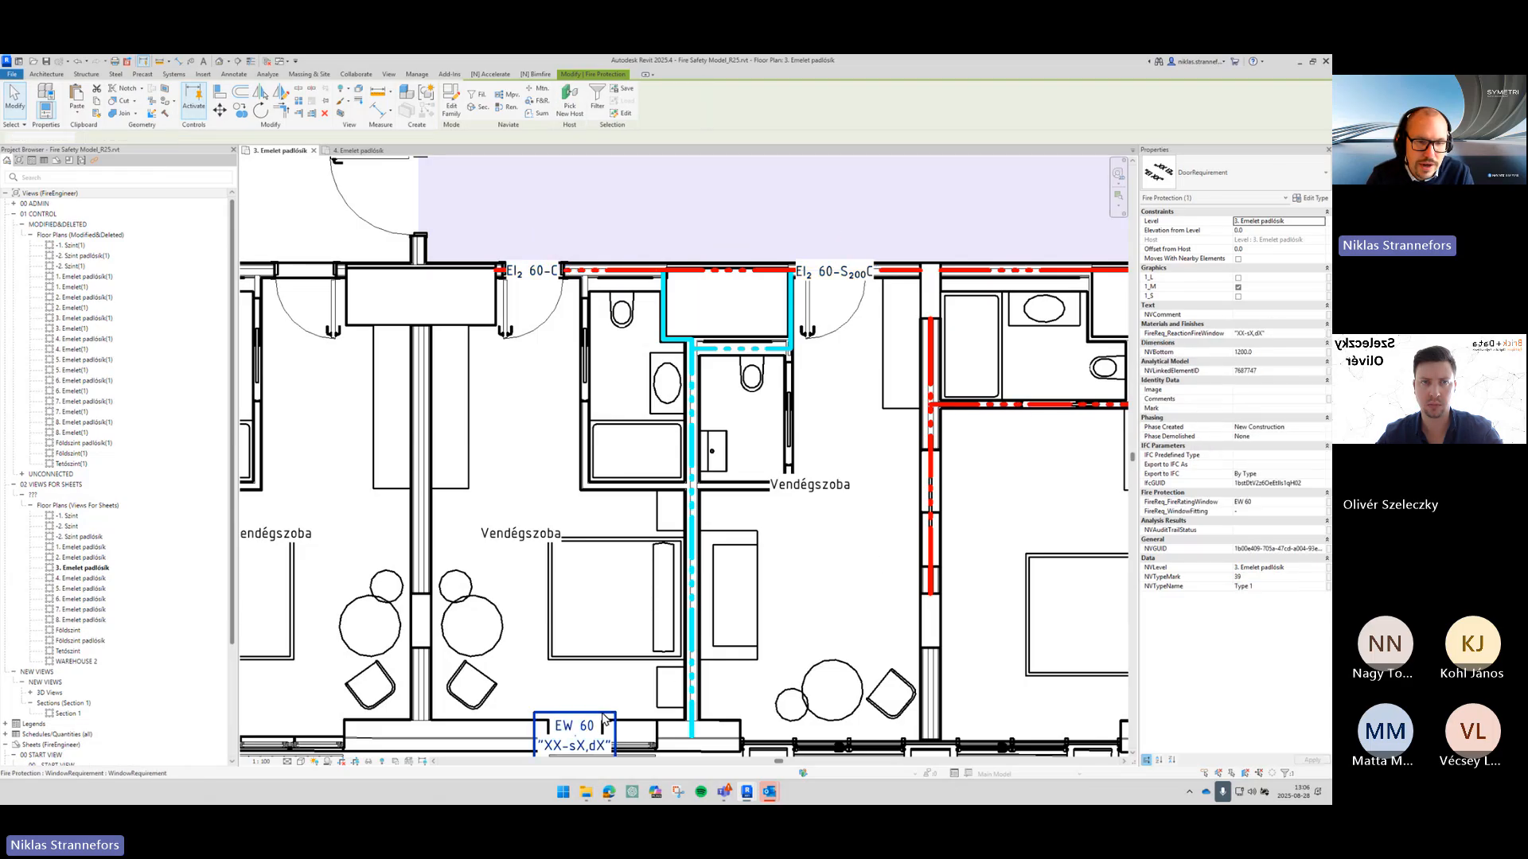
left_click(1274, 333)
key("BackSpace")
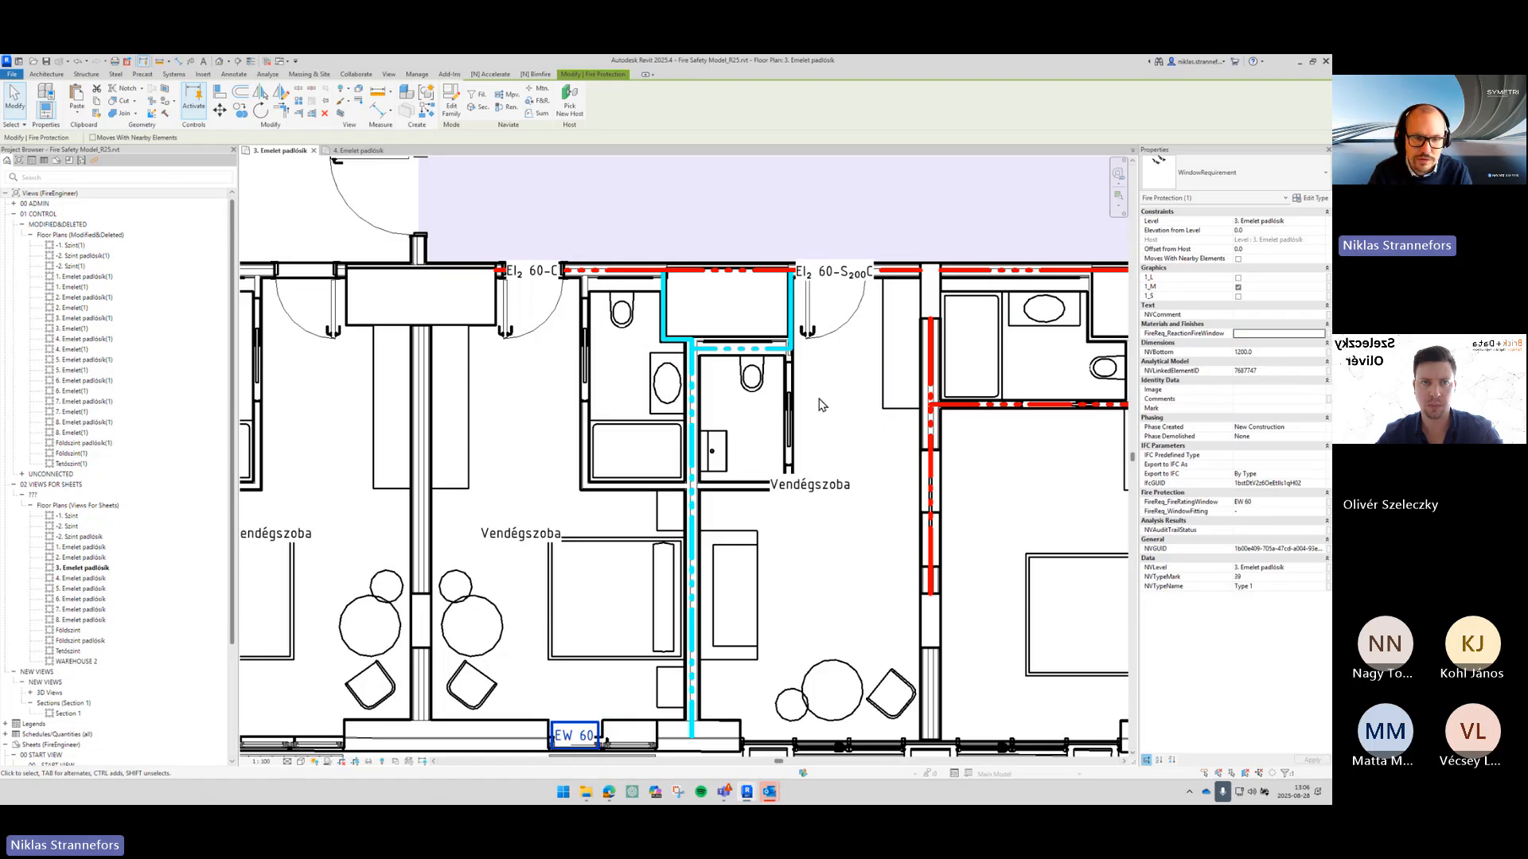
key("Escape")
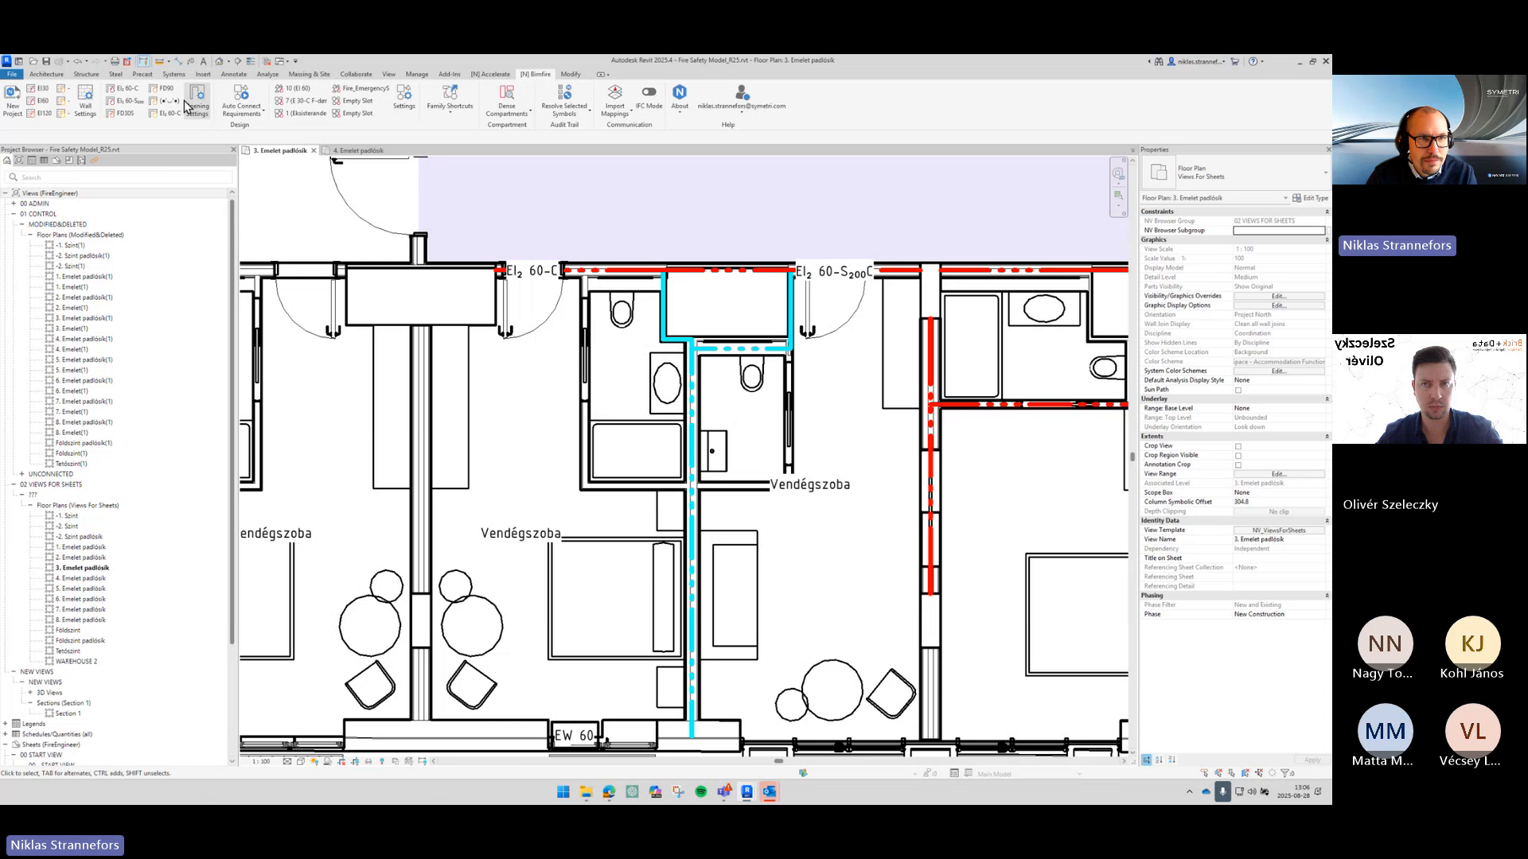
Step: Place an EI₂ 60-S₂₀₀ requirement on the untagged guest room door left of the EI₂ 60-C door, and delete it
left_click(130, 106)
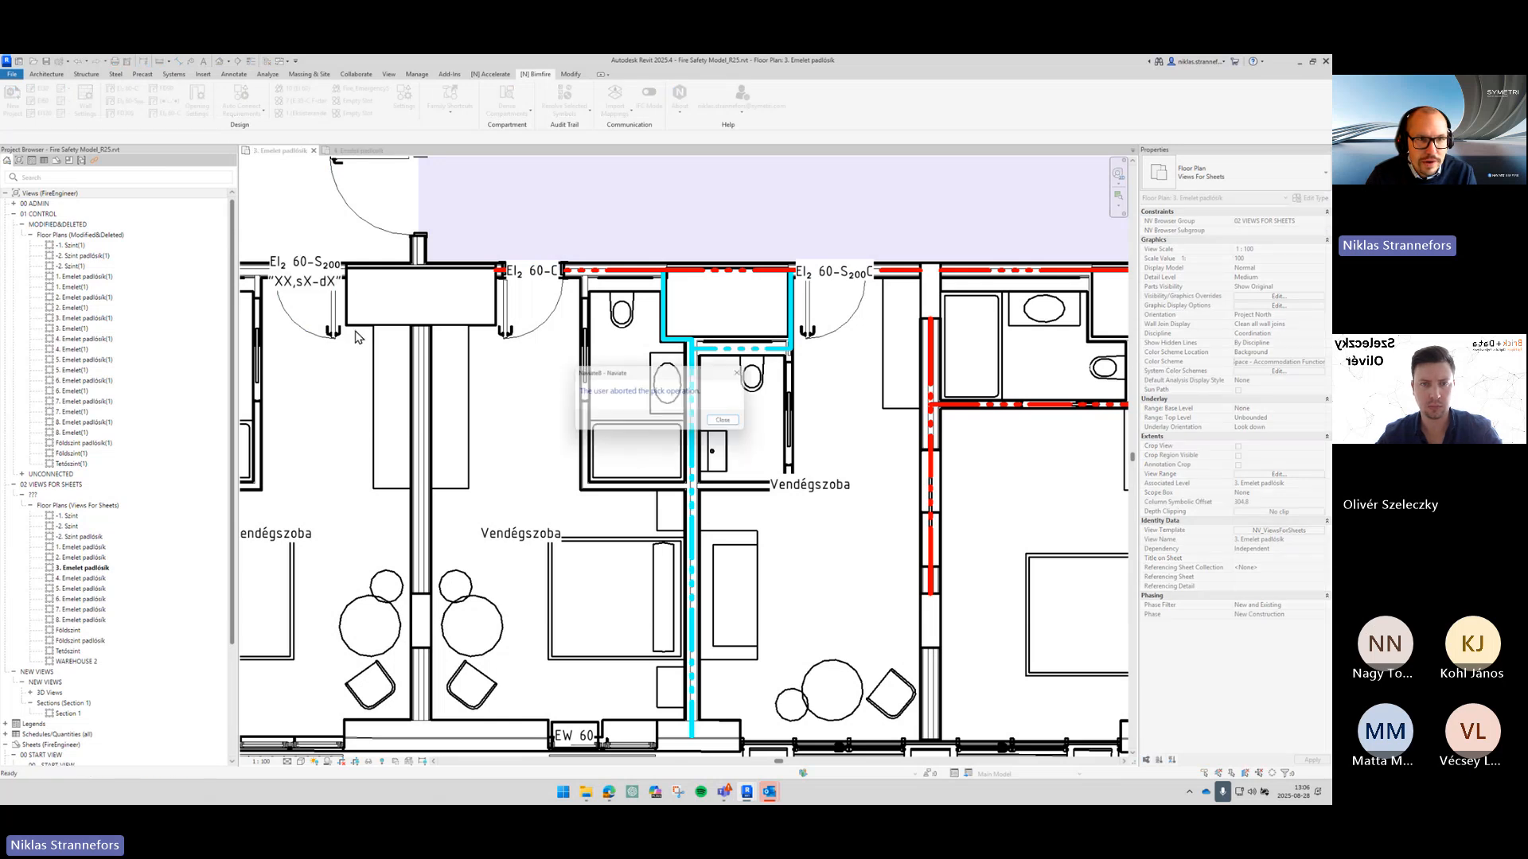
left_click(311, 299)
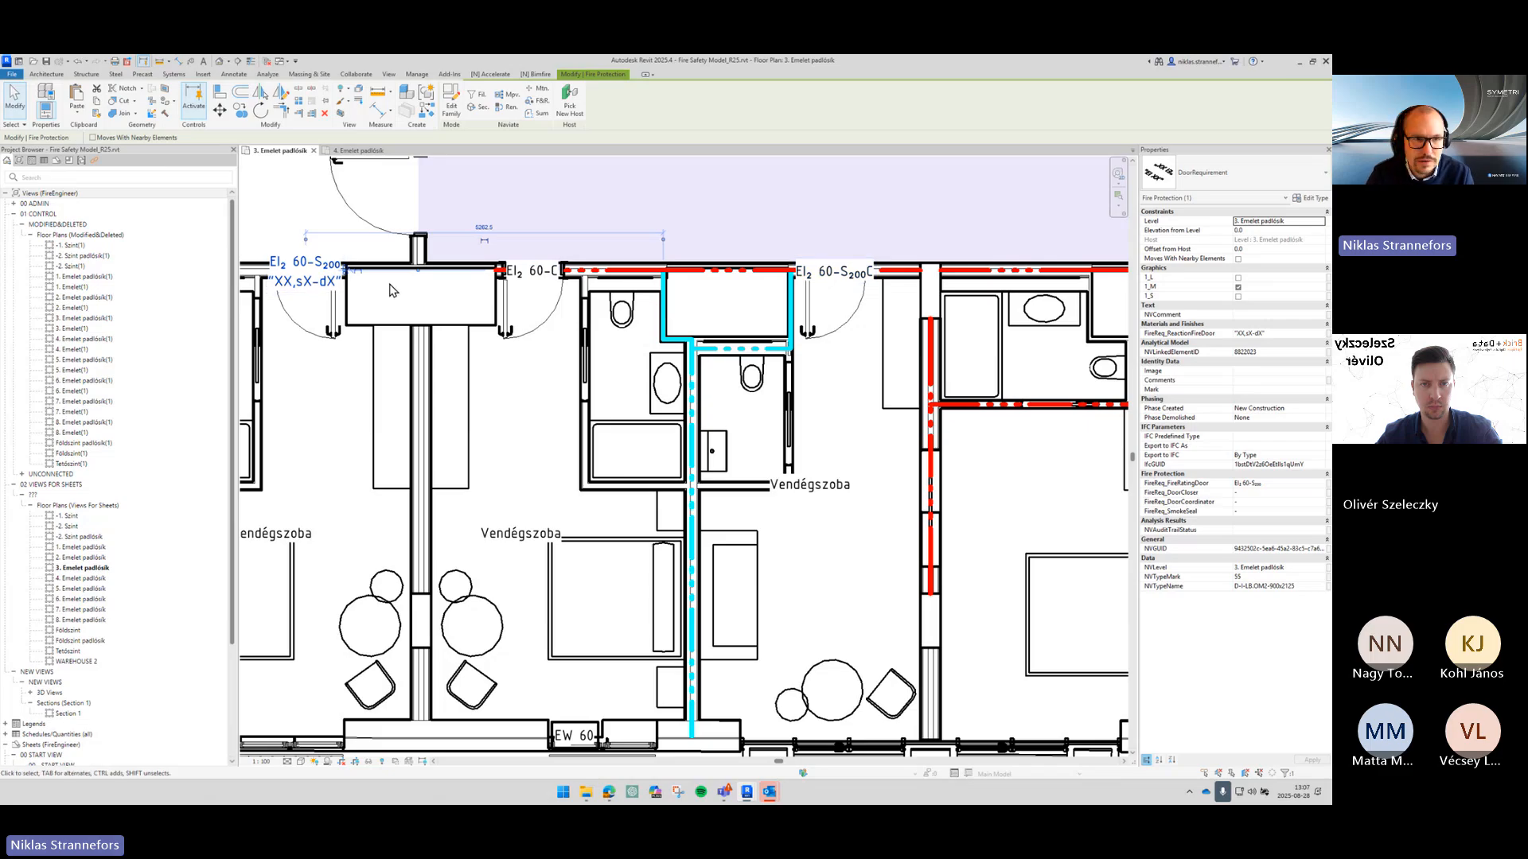
key("Delete")
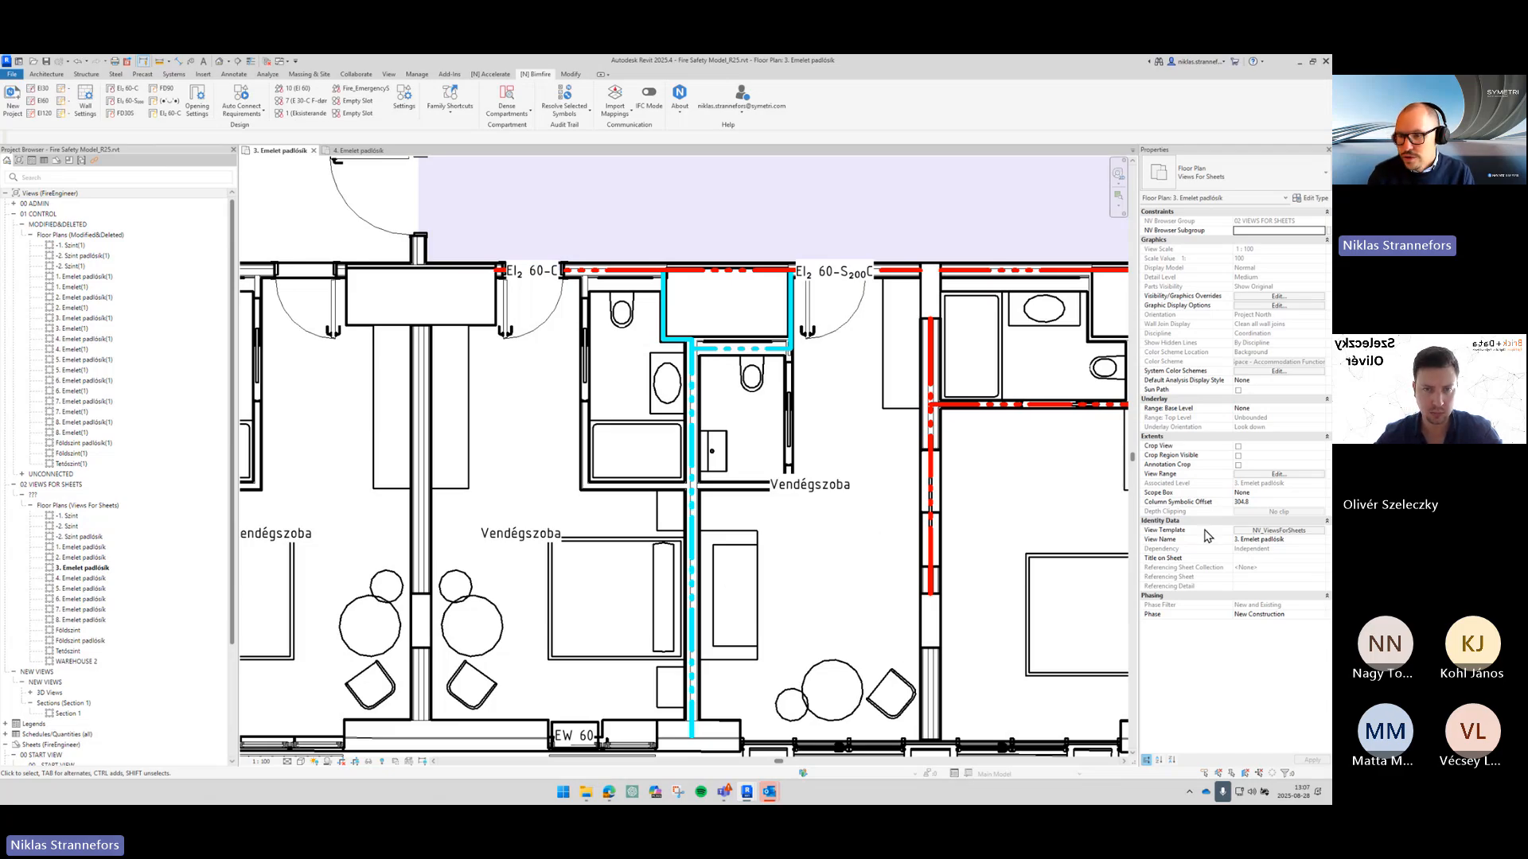
Step: Turn on the visibility of the linked model Existing.rvt in the NV_ViewsForSheets view template
left_click(1277, 530)
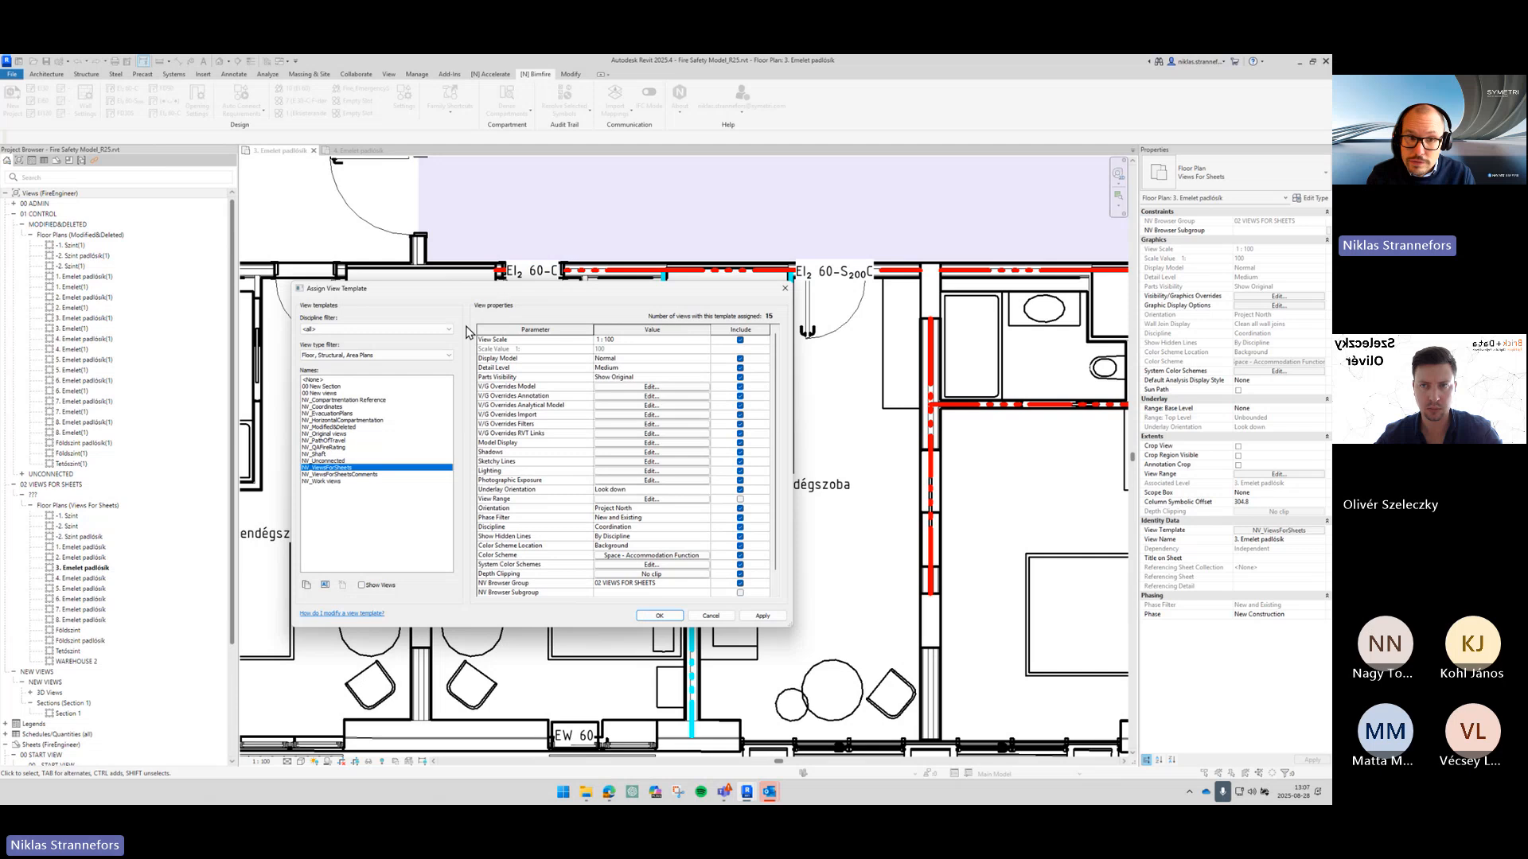
left_click(619, 434)
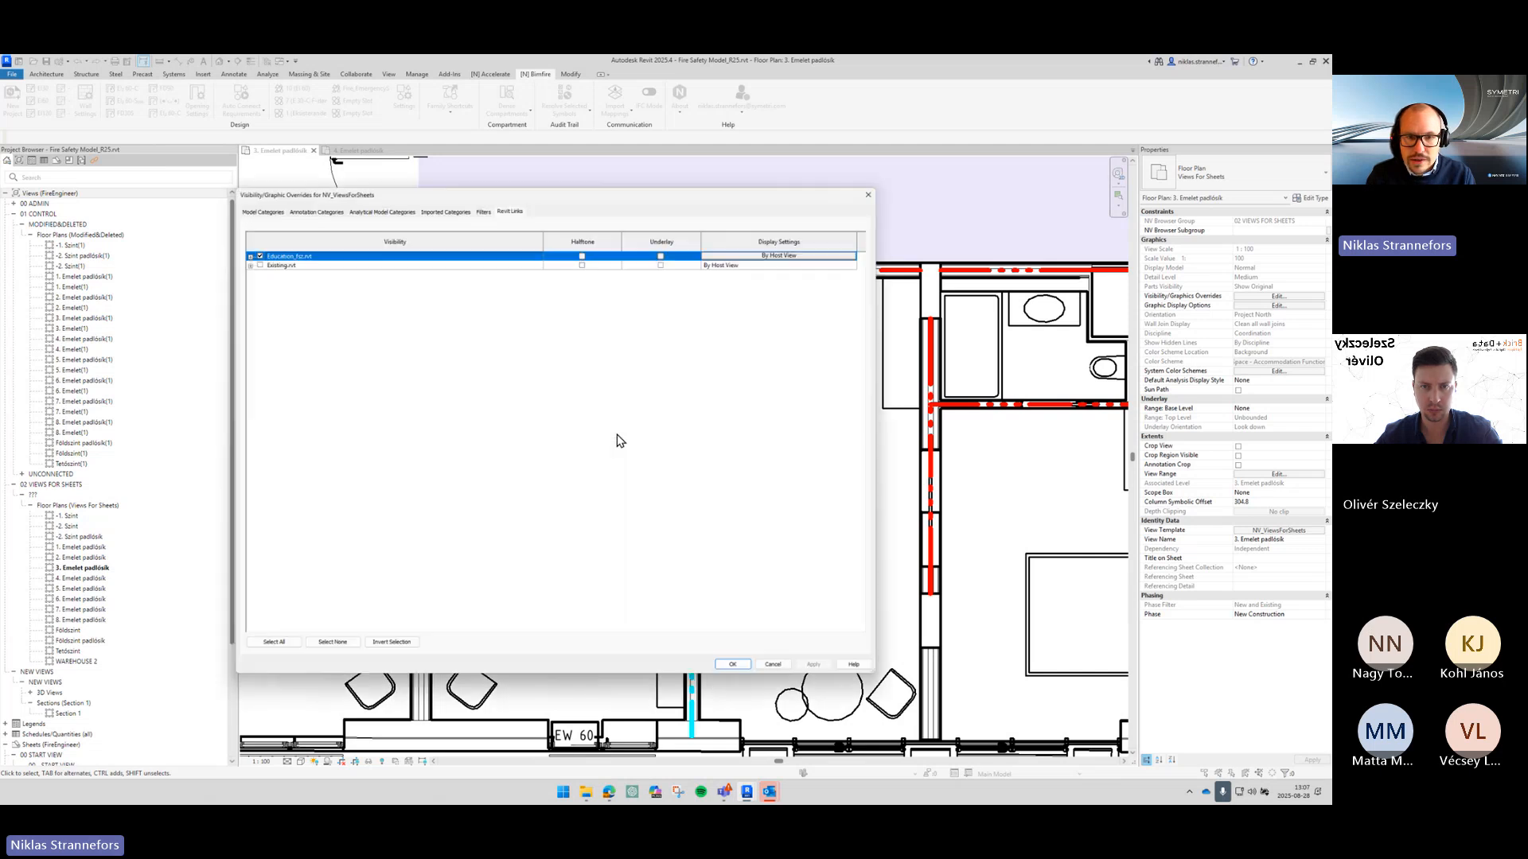
left_click(248, 259)
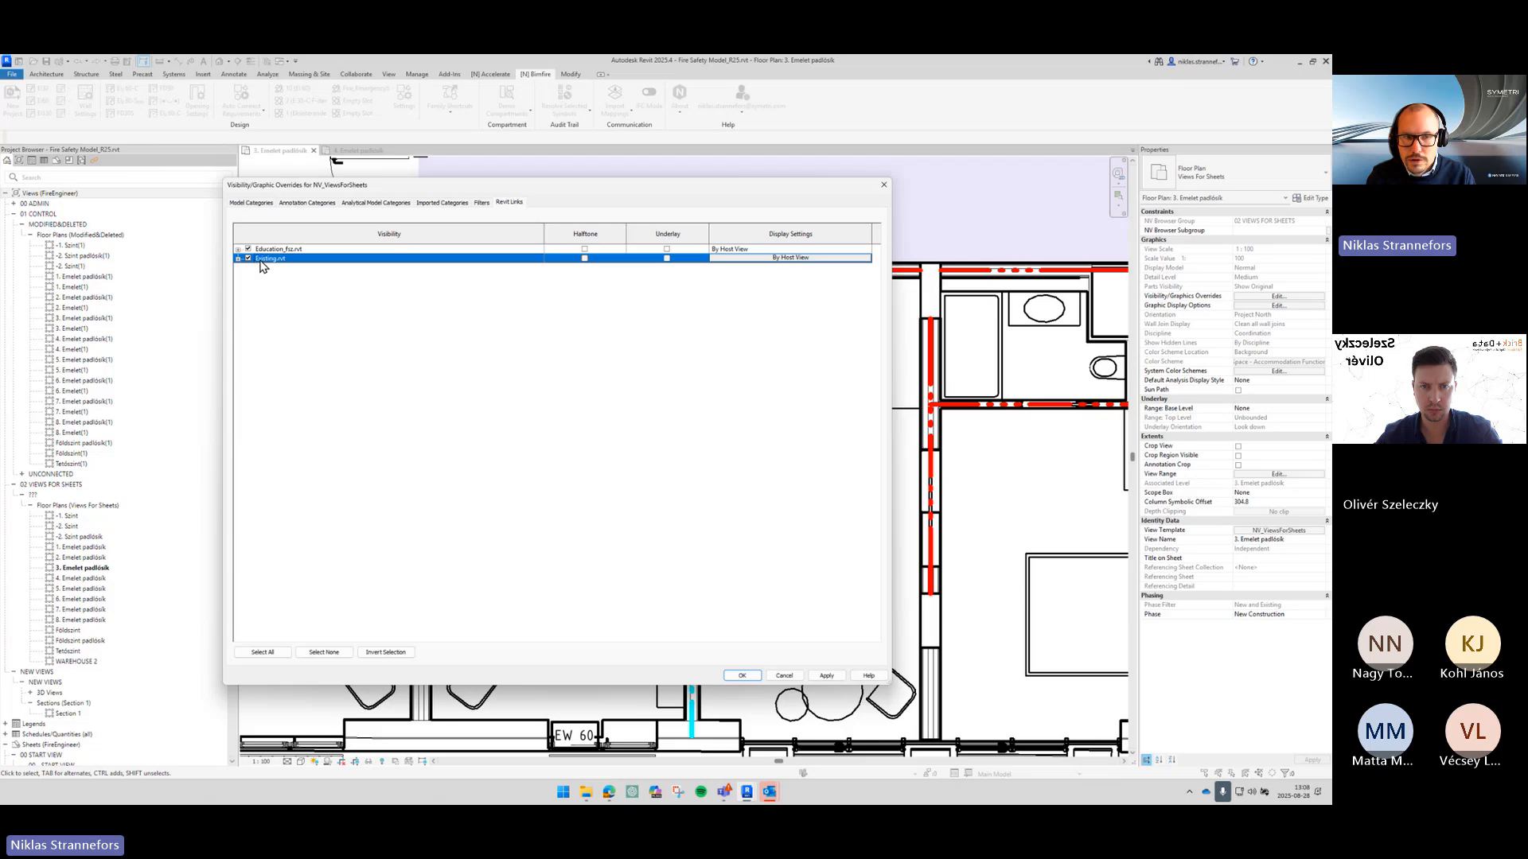
left_click(752, 676)
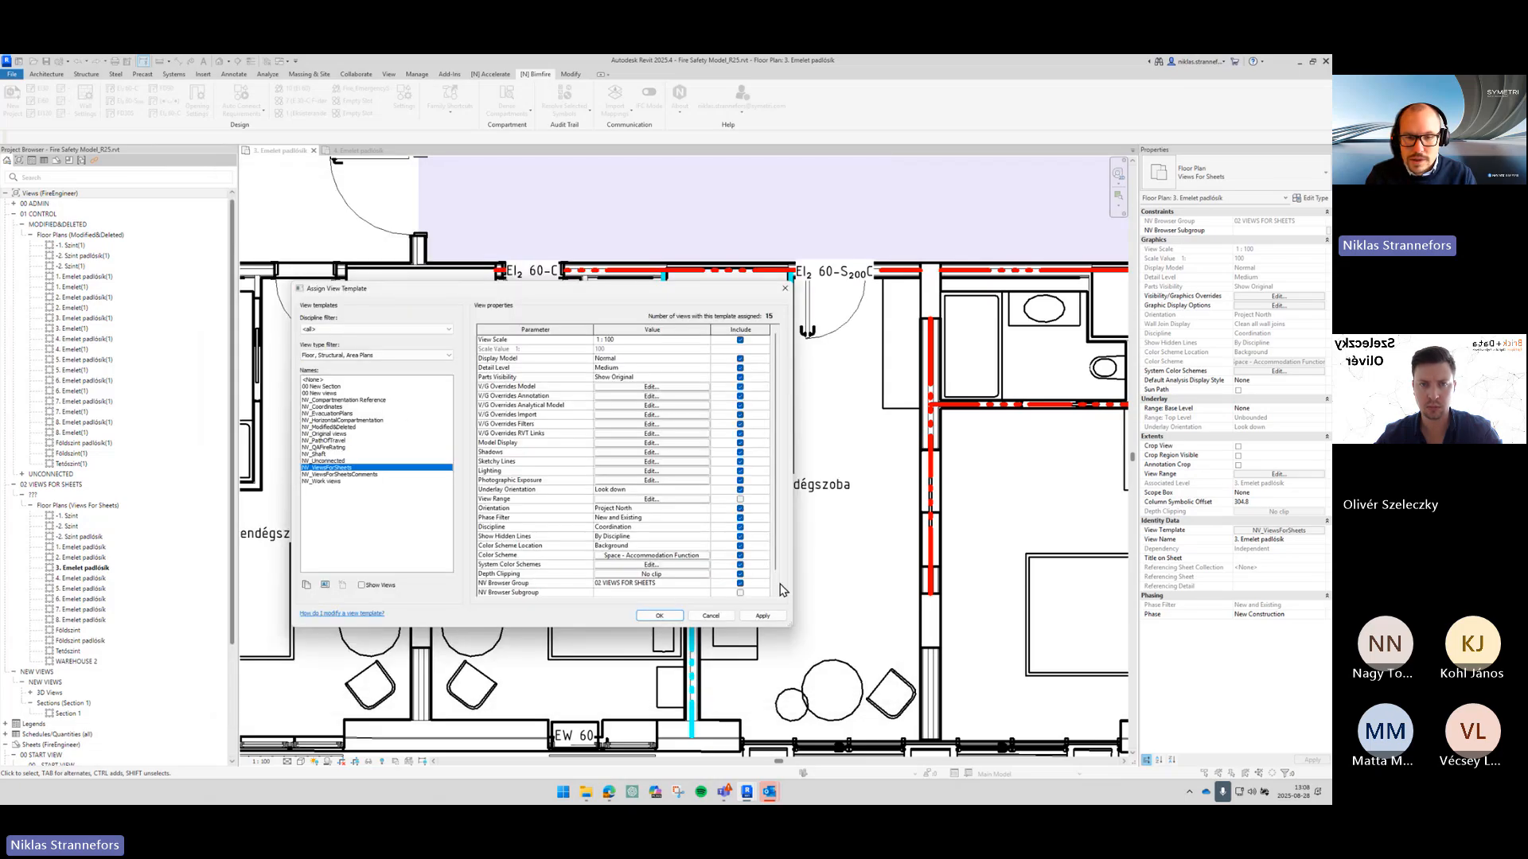
left_click(659, 616)
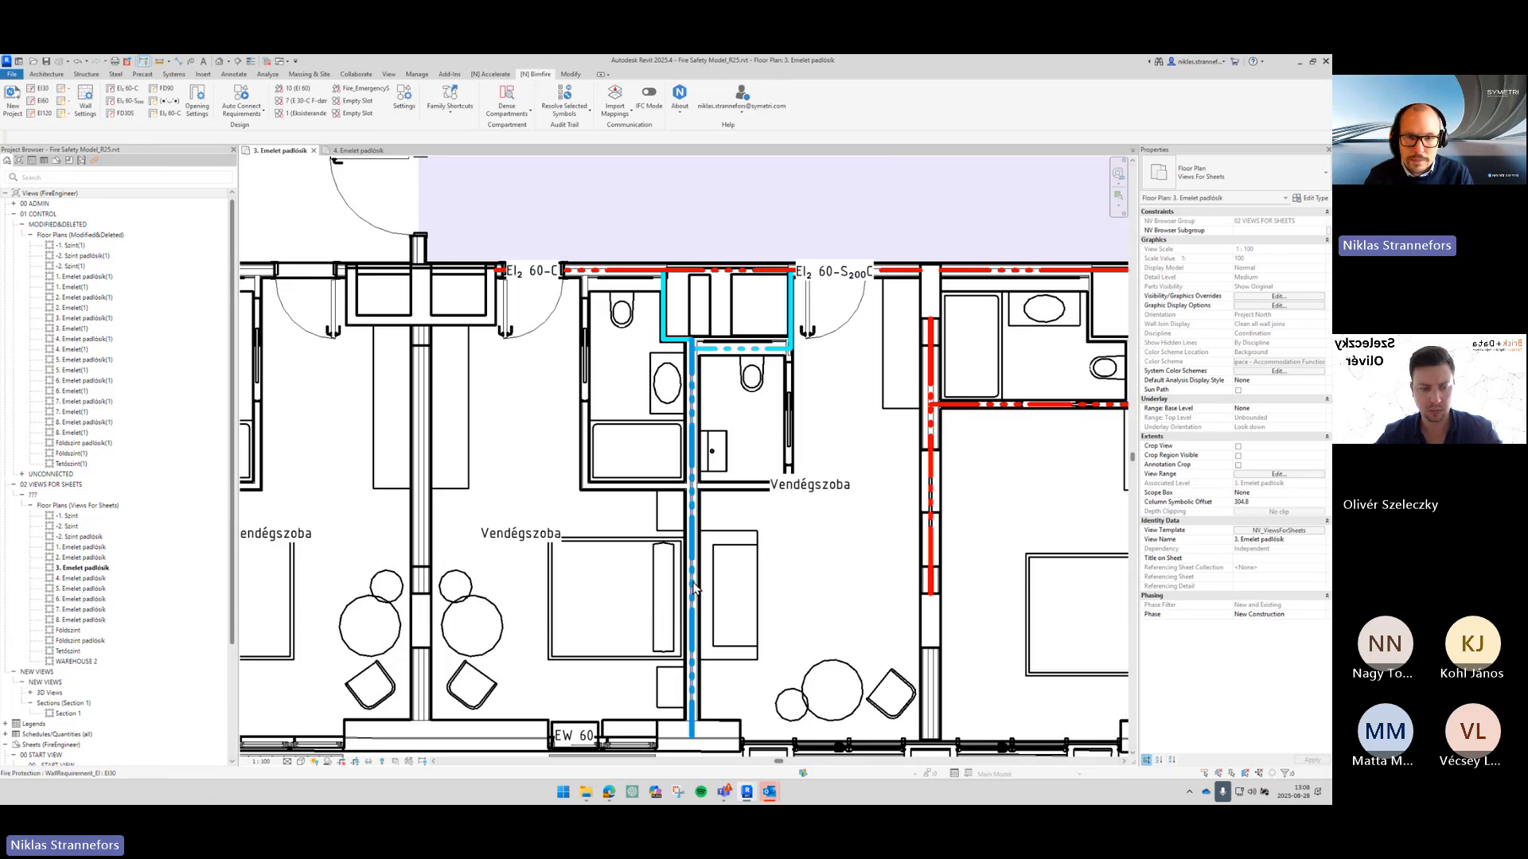
scroll(873, 497, "down", 3)
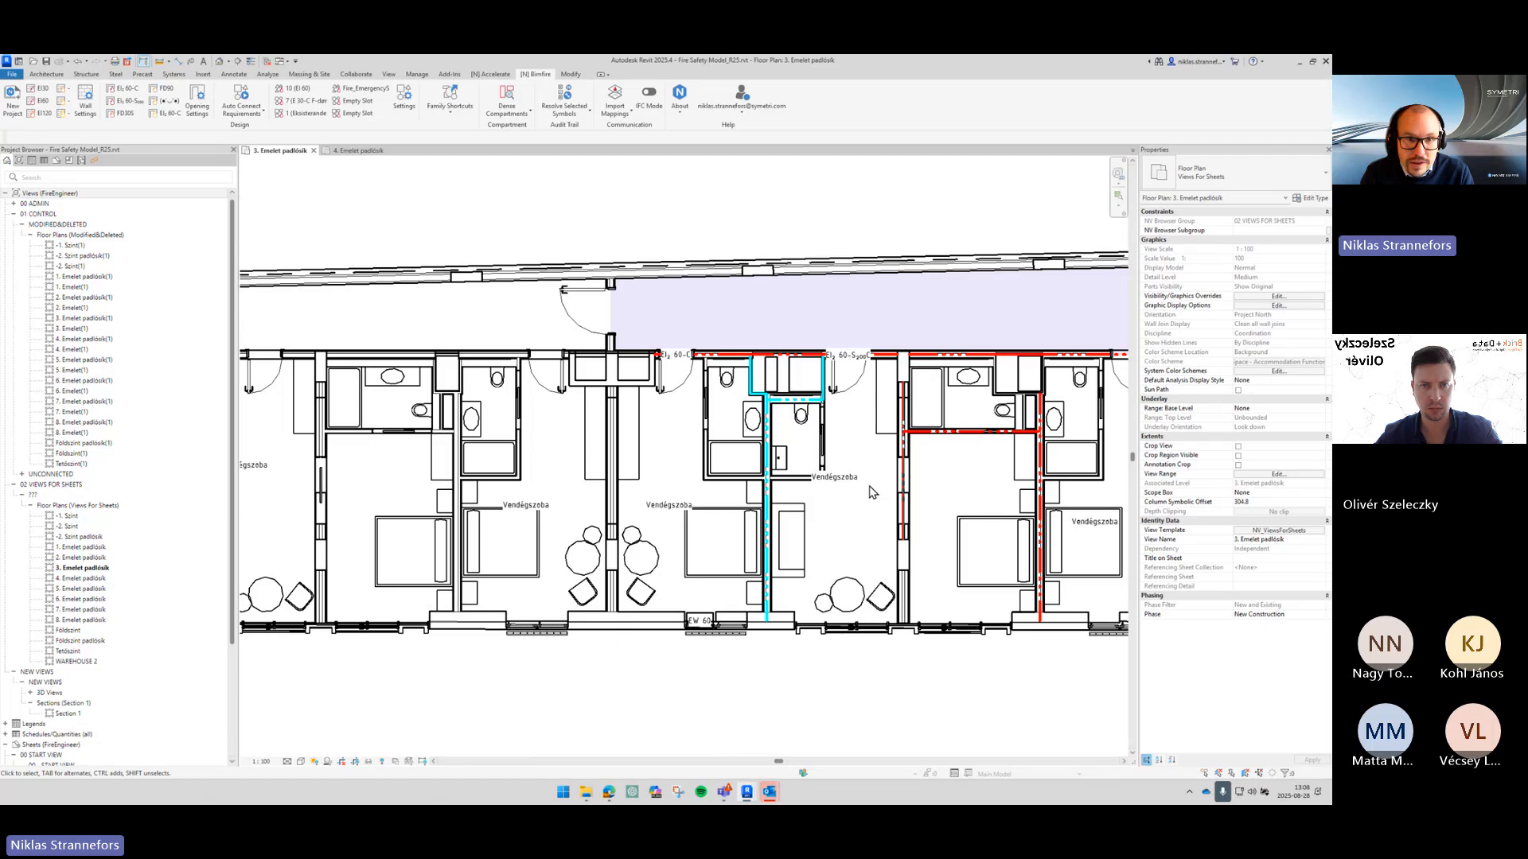
scroll(888, 305, "up", 3)
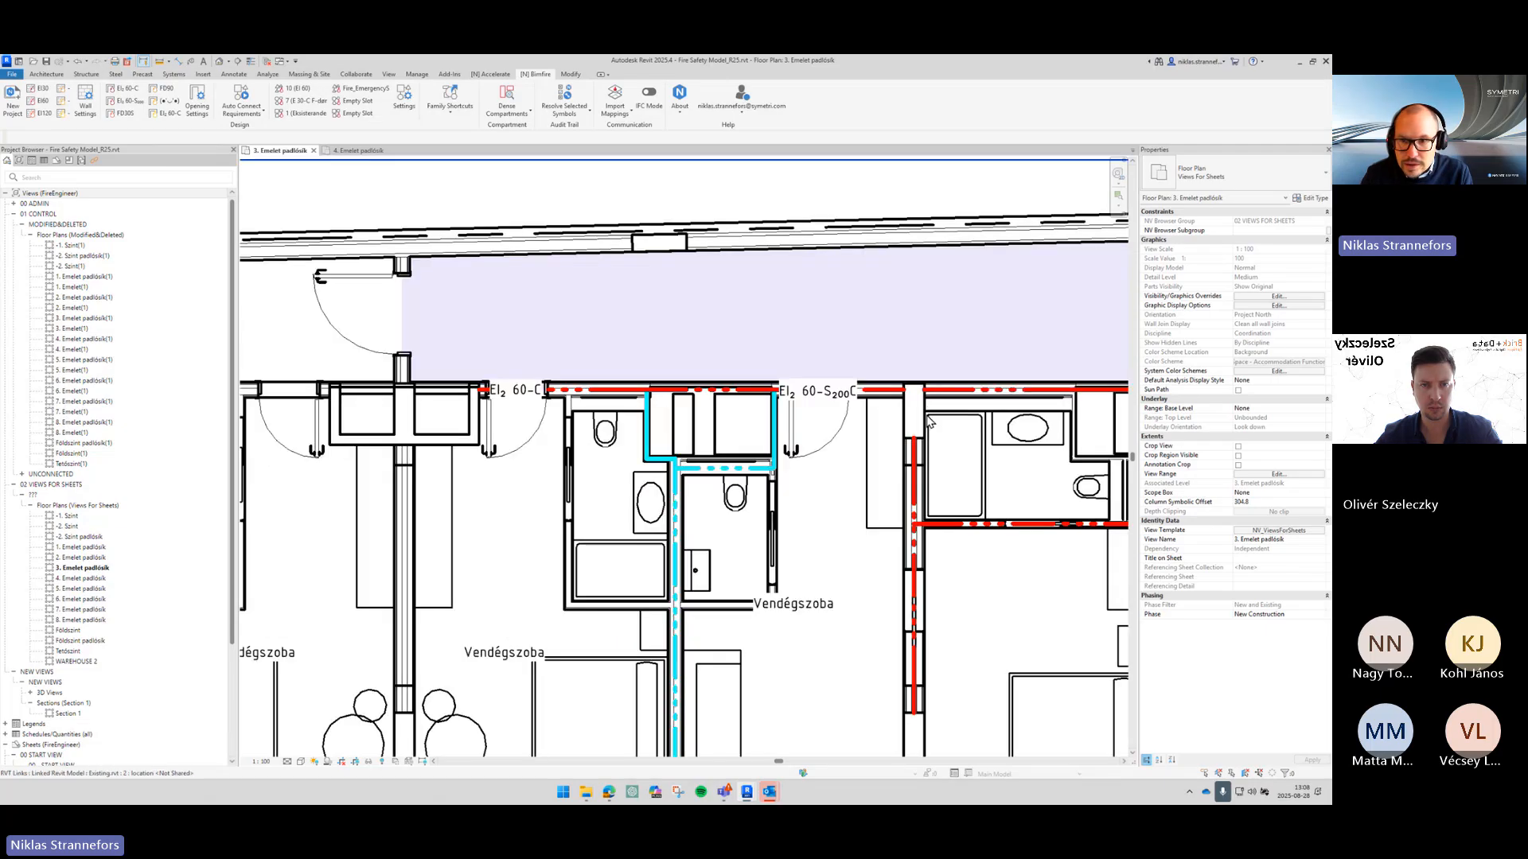
left_click(922, 419)
key("Escape")
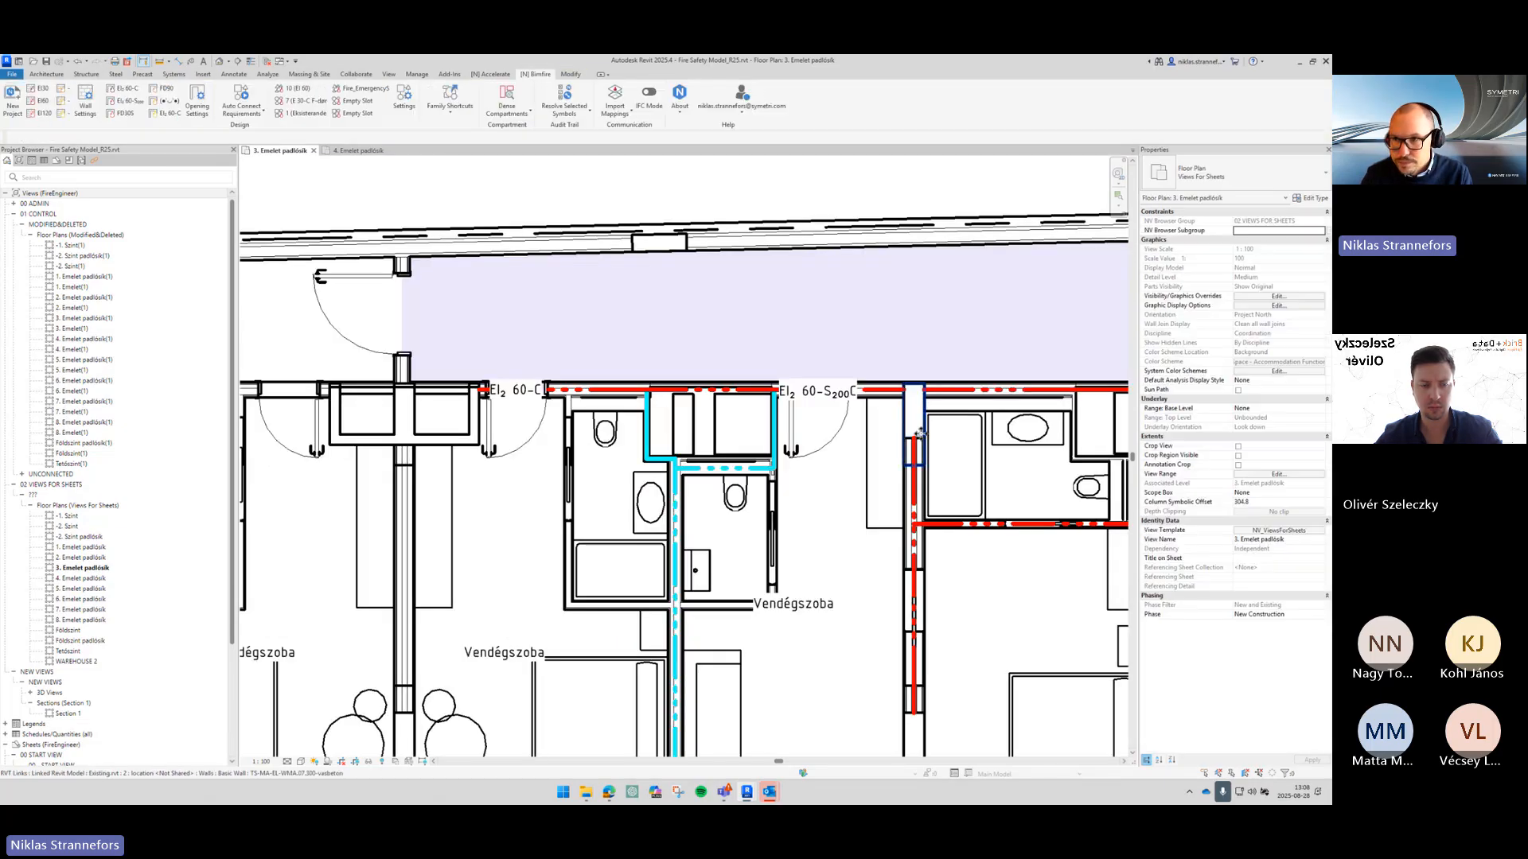
Step: Place an EI₂ 60-S₂₀₀ door requirement on the untagged guest room door right of the red fire-rated room walls, and select it
scroll(1042, 538, "down", 2)
middle_click_drag(1041, 538, 797, 457)
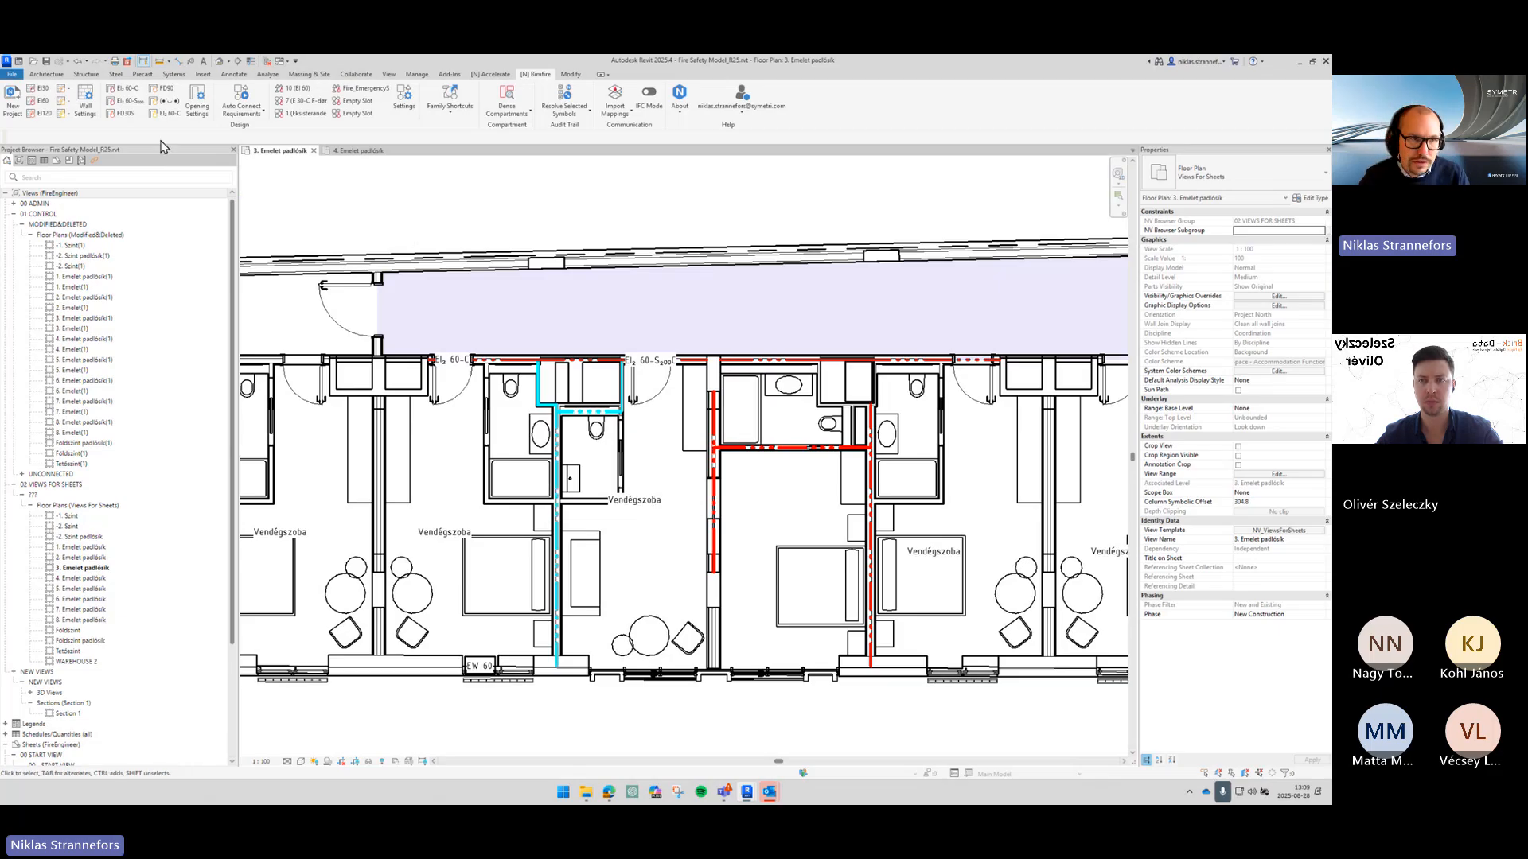
left_click(126, 101)
left_click(995, 374)
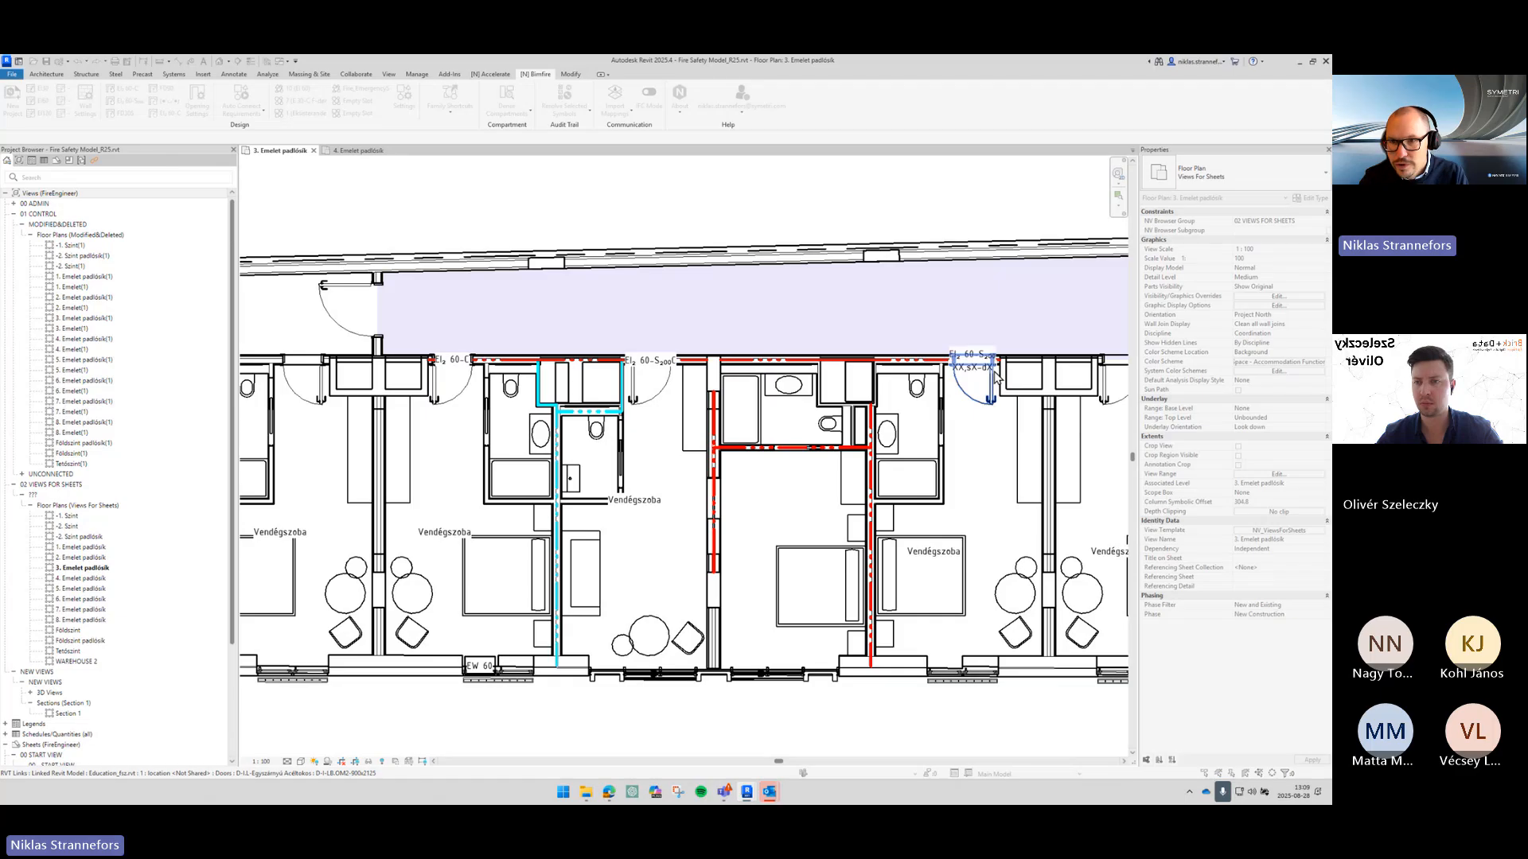
scroll(997, 373, "up", 5)
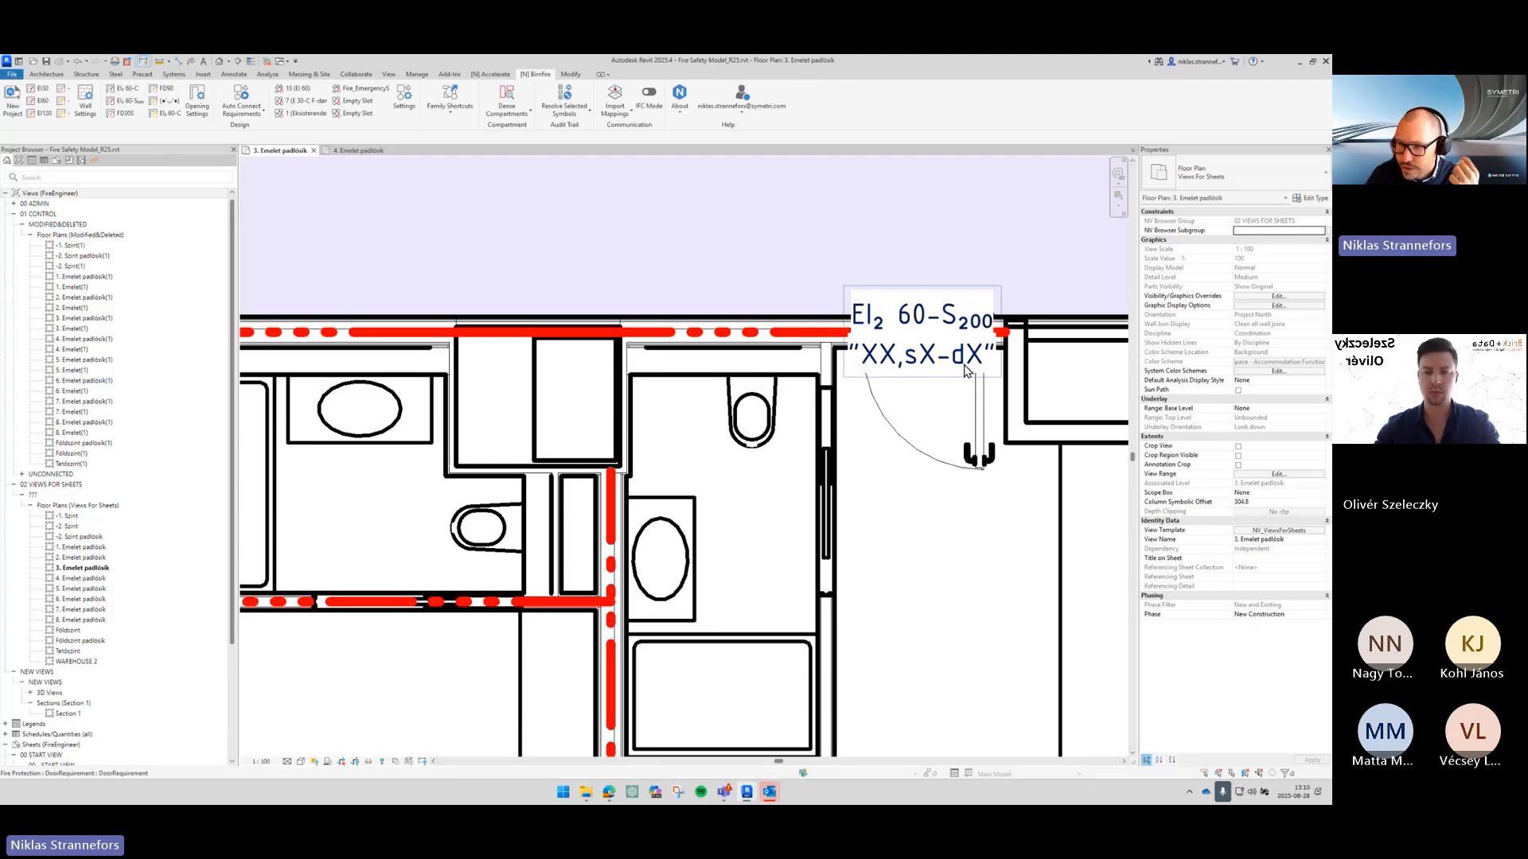
left_click(965, 370)
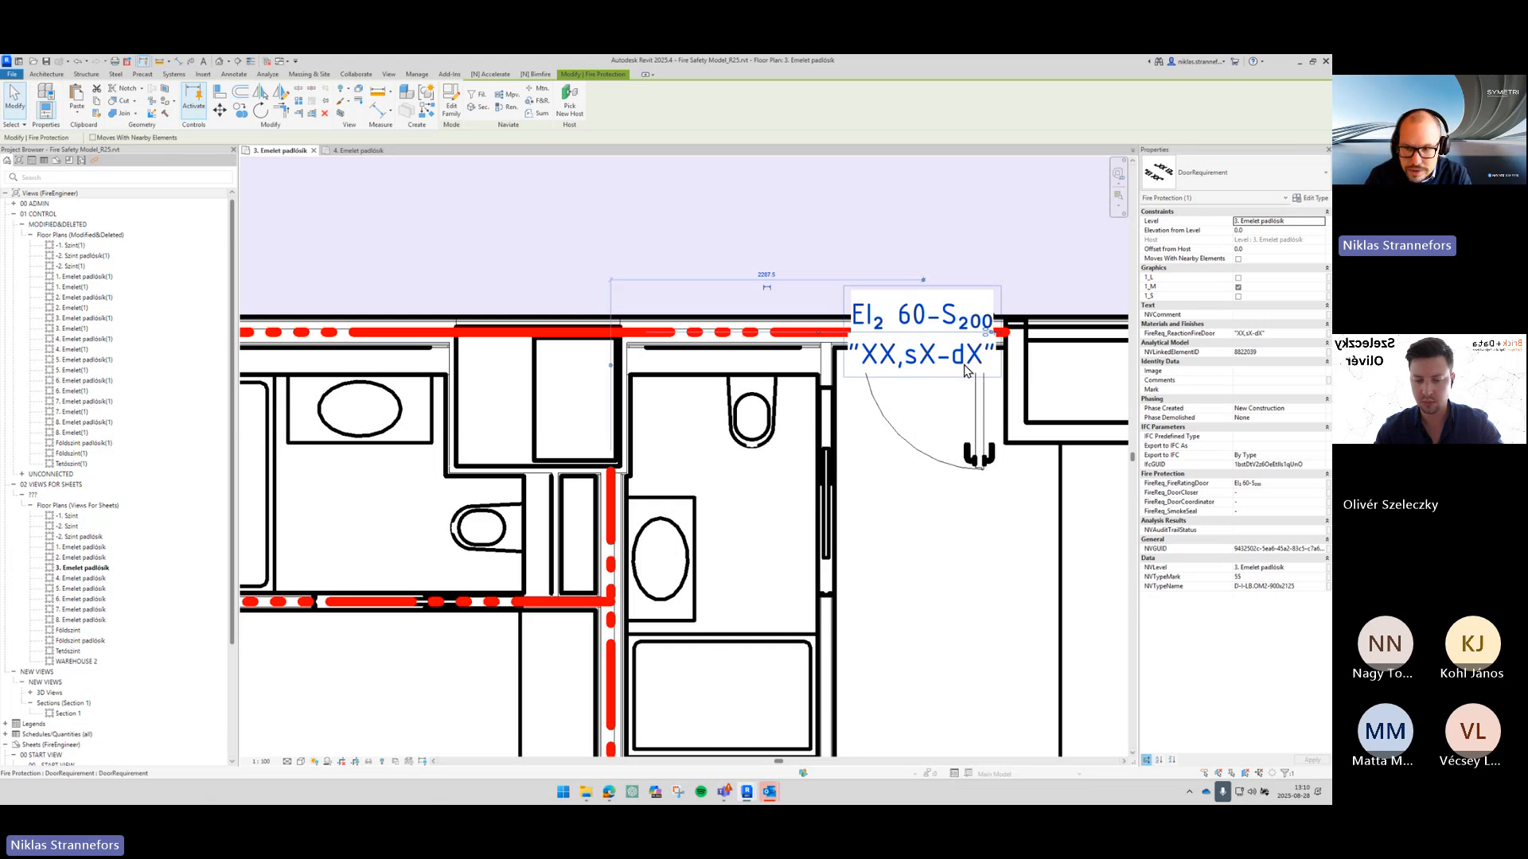
scroll(966, 370, "down", 5)
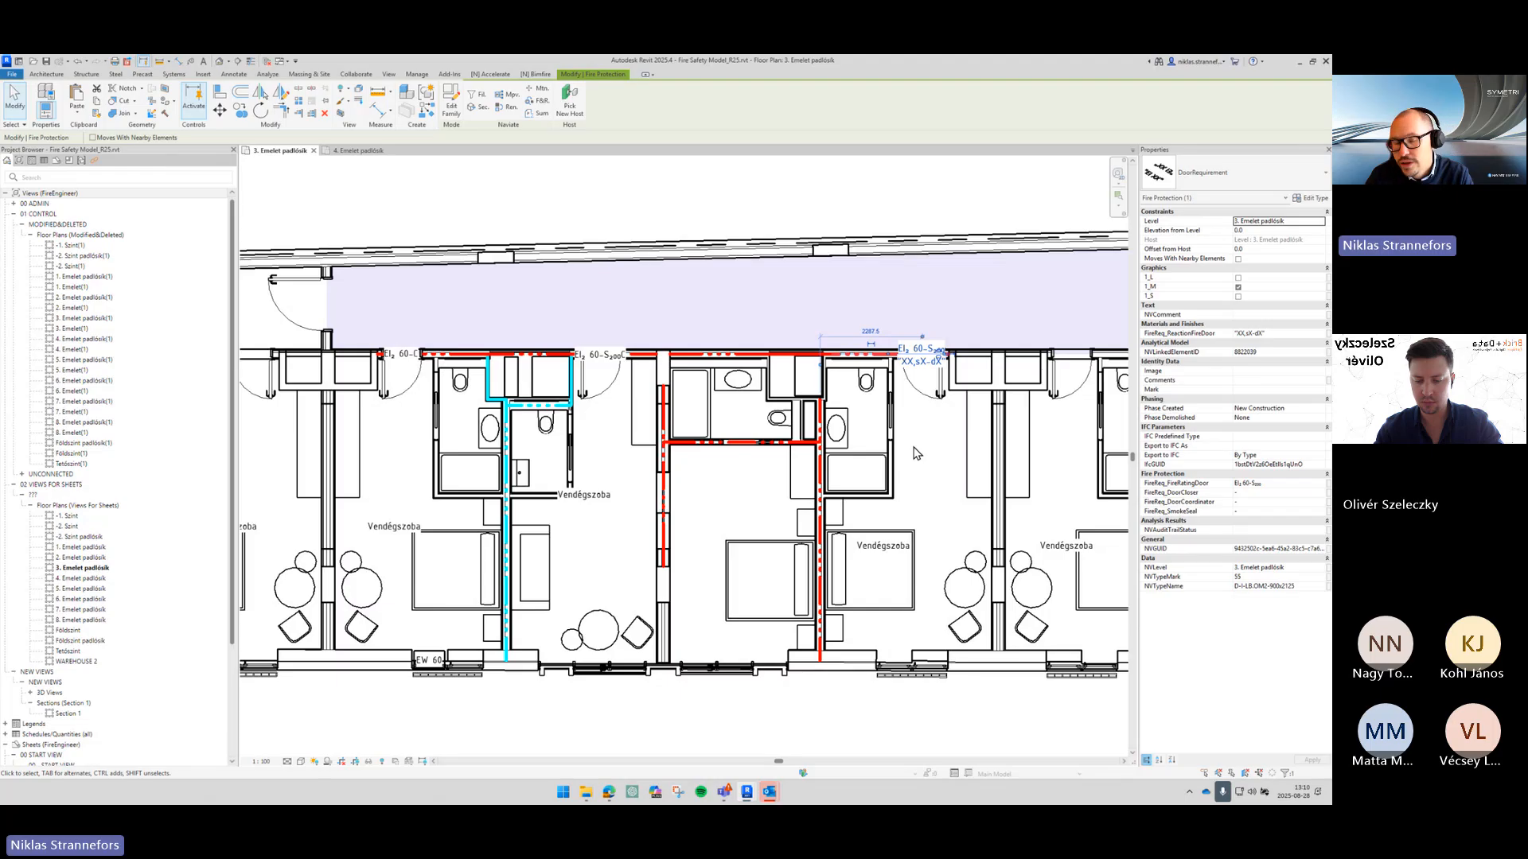
Step: Add an EI60 wall requirement to the short existing linked wall between the corridor wall and the red-marked partition
left_click(662, 368)
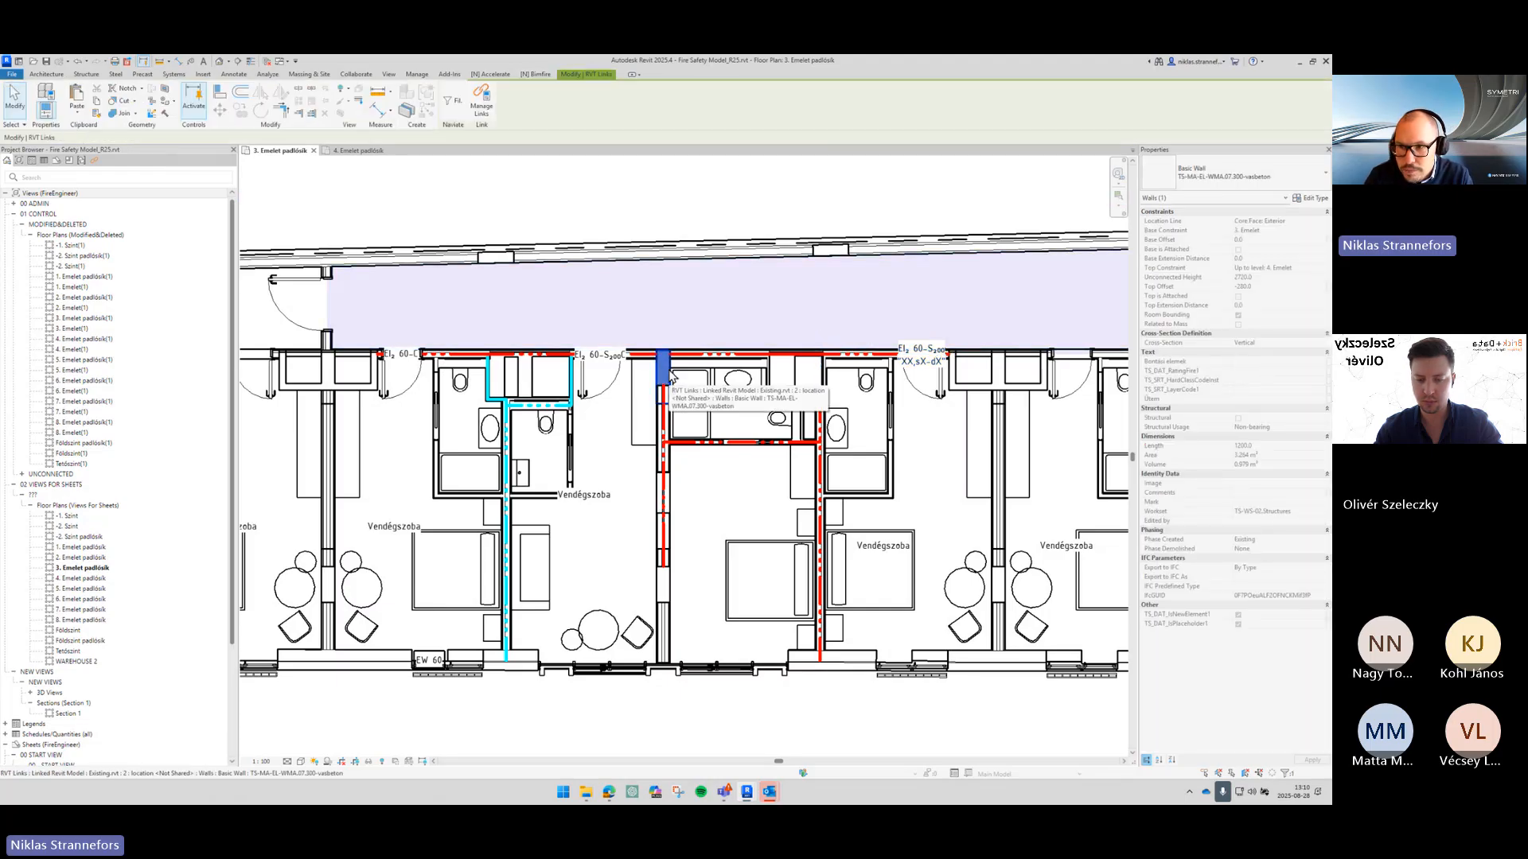
scroll(676, 376, "up", 2)
key("Escape")
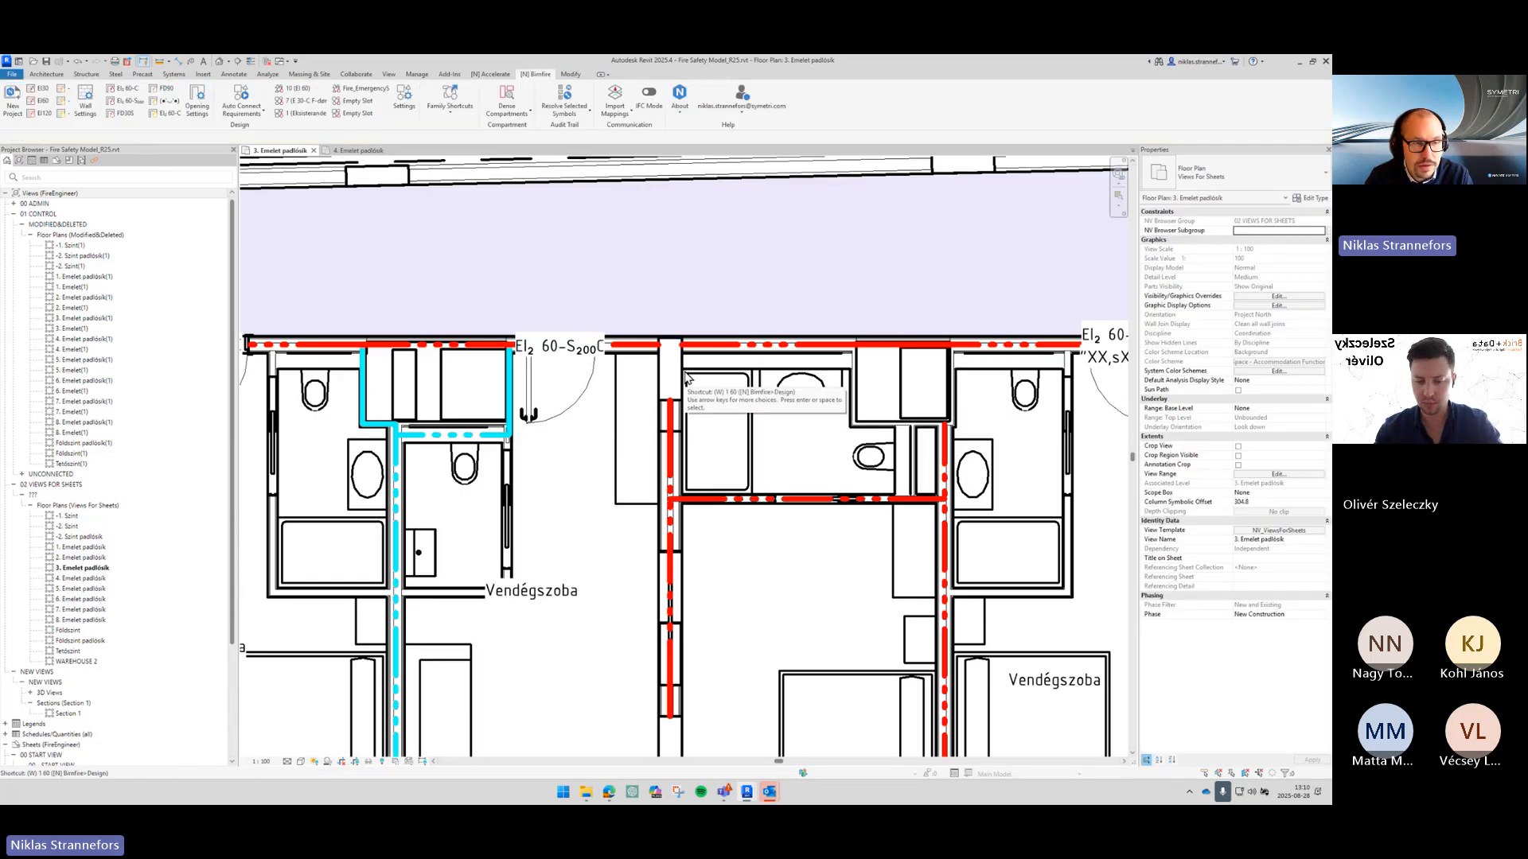
left_click(681, 381)
left_click(705, 404)
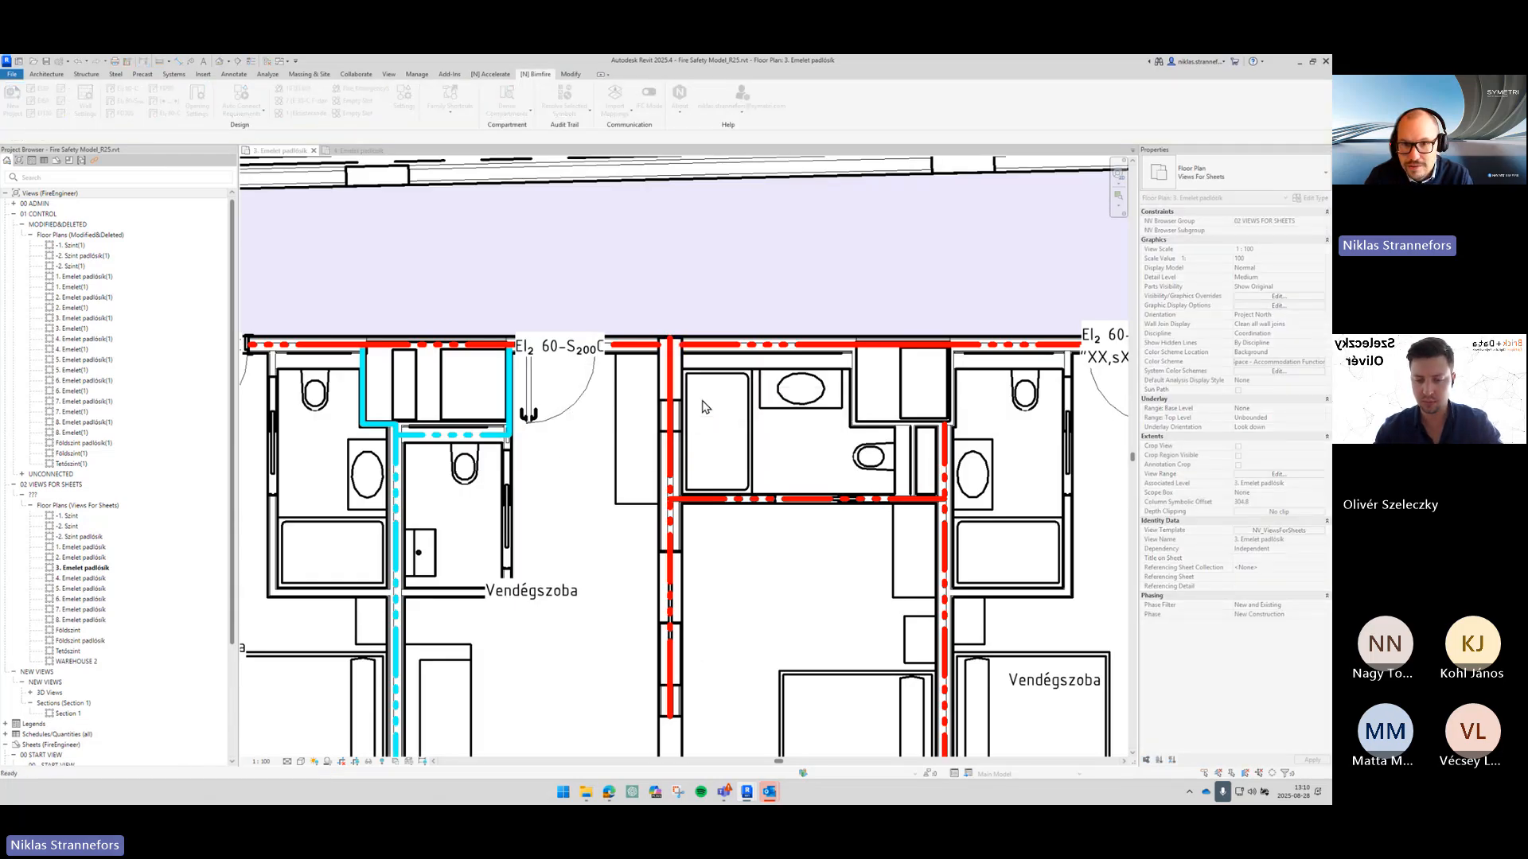
scroll(690, 553, "down", 3)
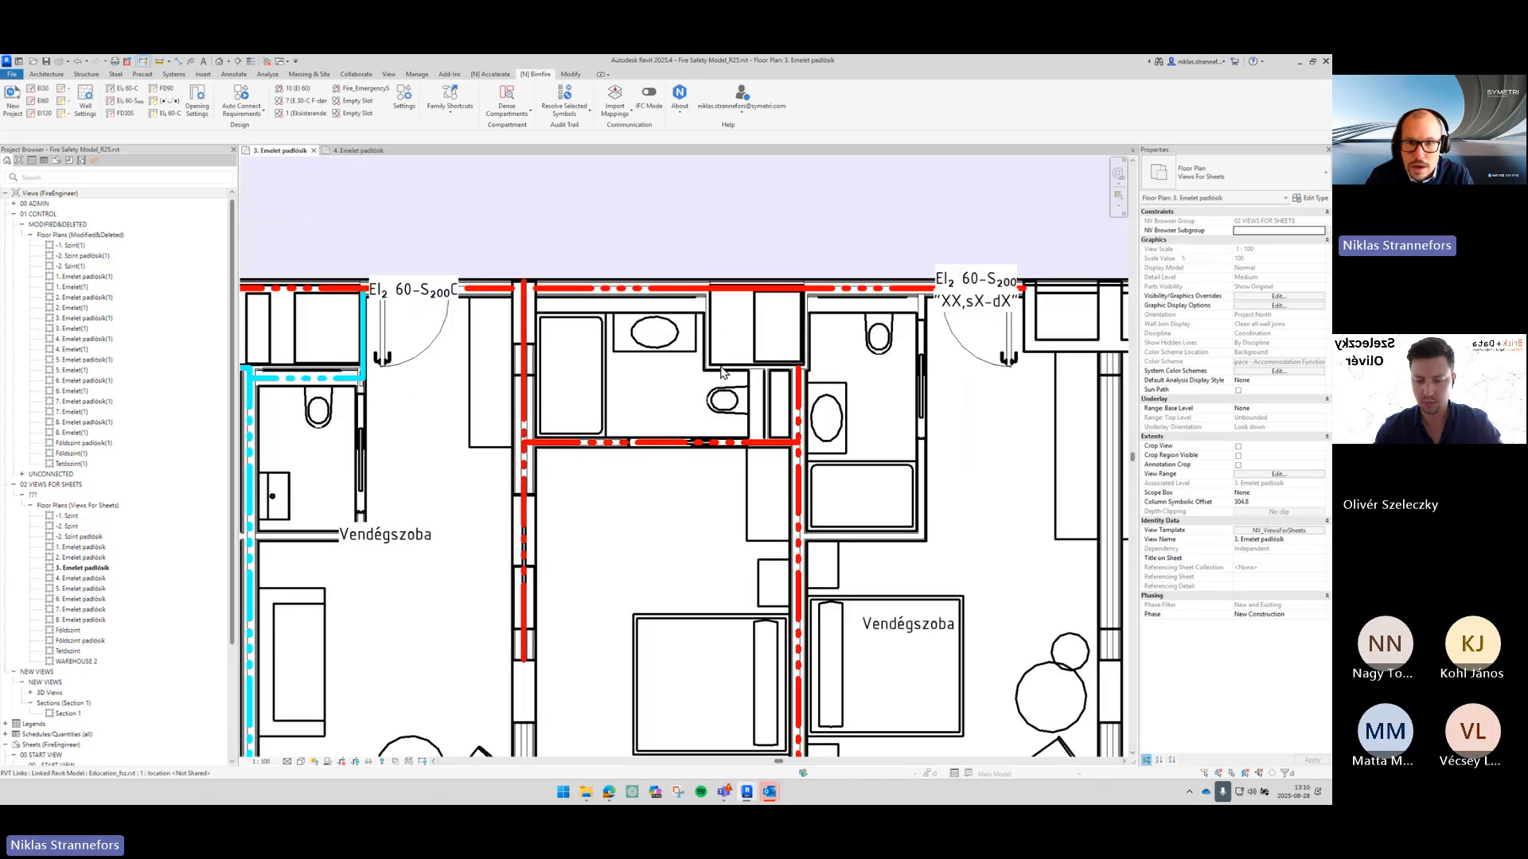
scroll(796, 354, "up", 2)
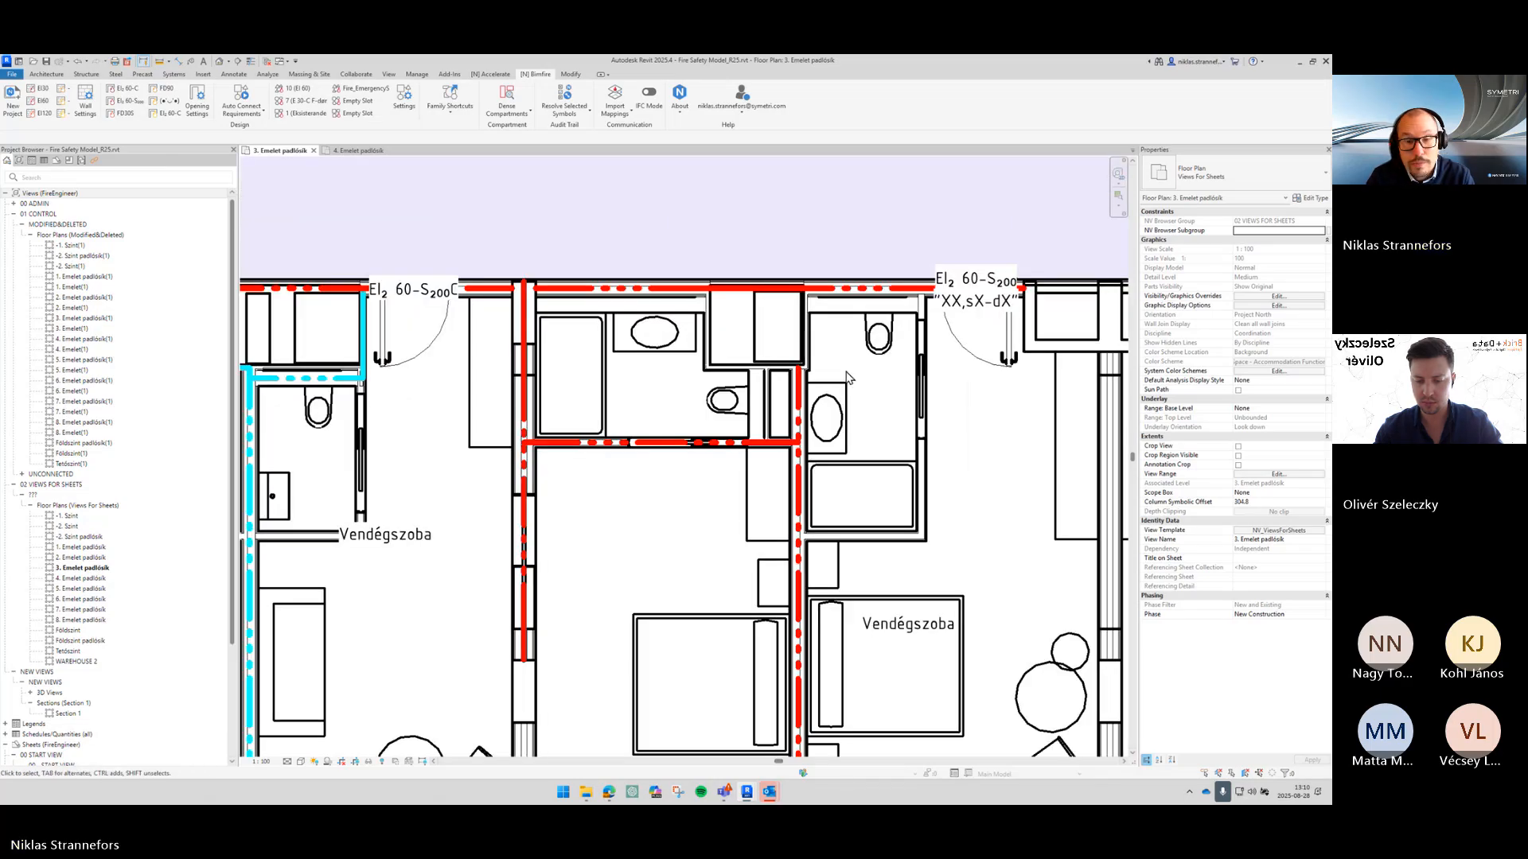
scroll(848, 377, "down", 2)
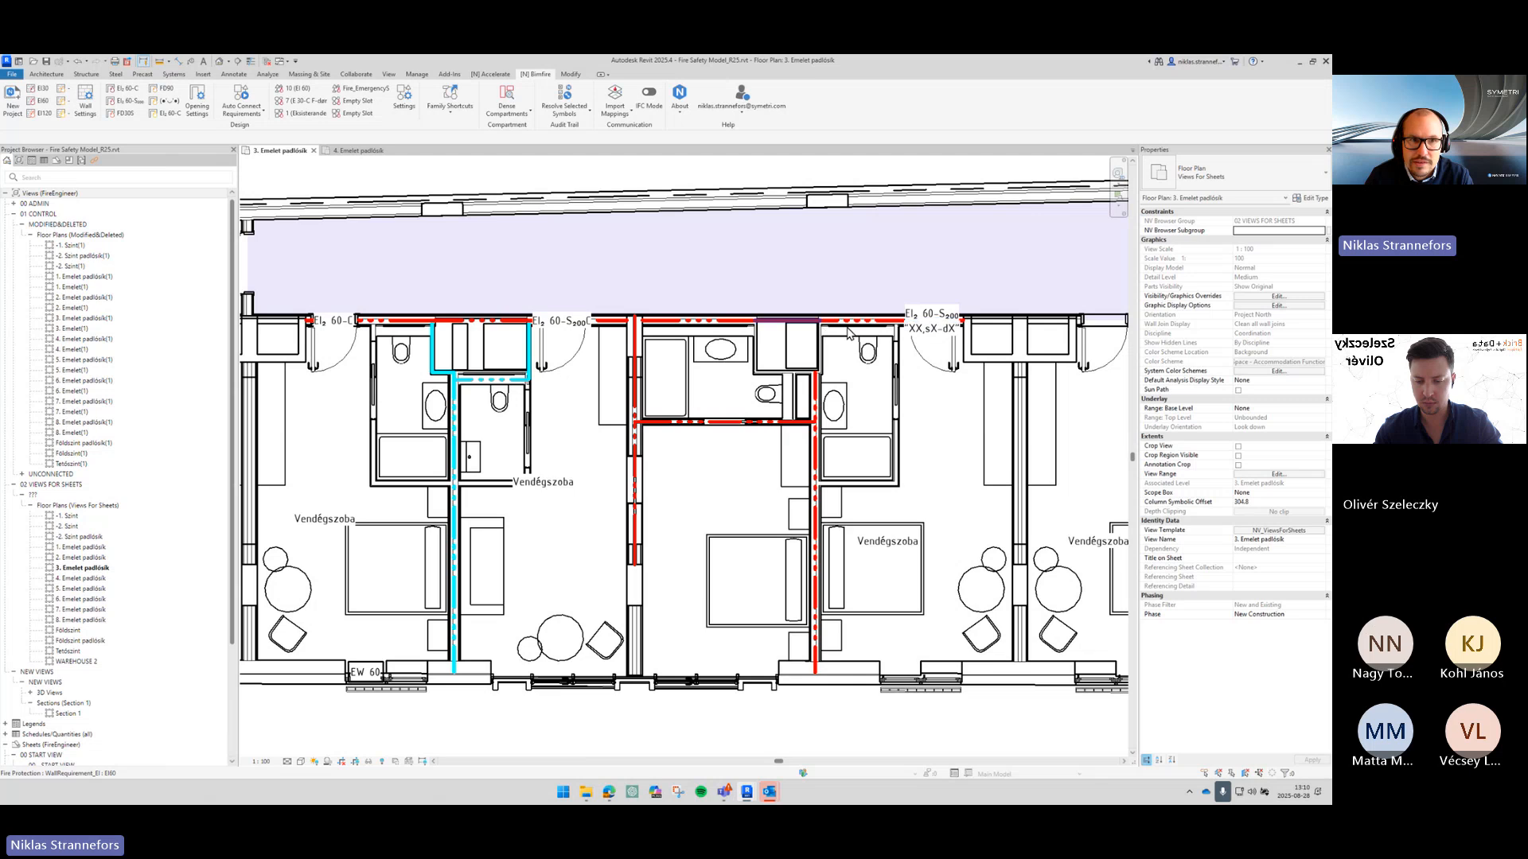
middle_click_drag(846, 328, 832, 332)
key("ctrl")
key("ctrl")
key("ctrl")
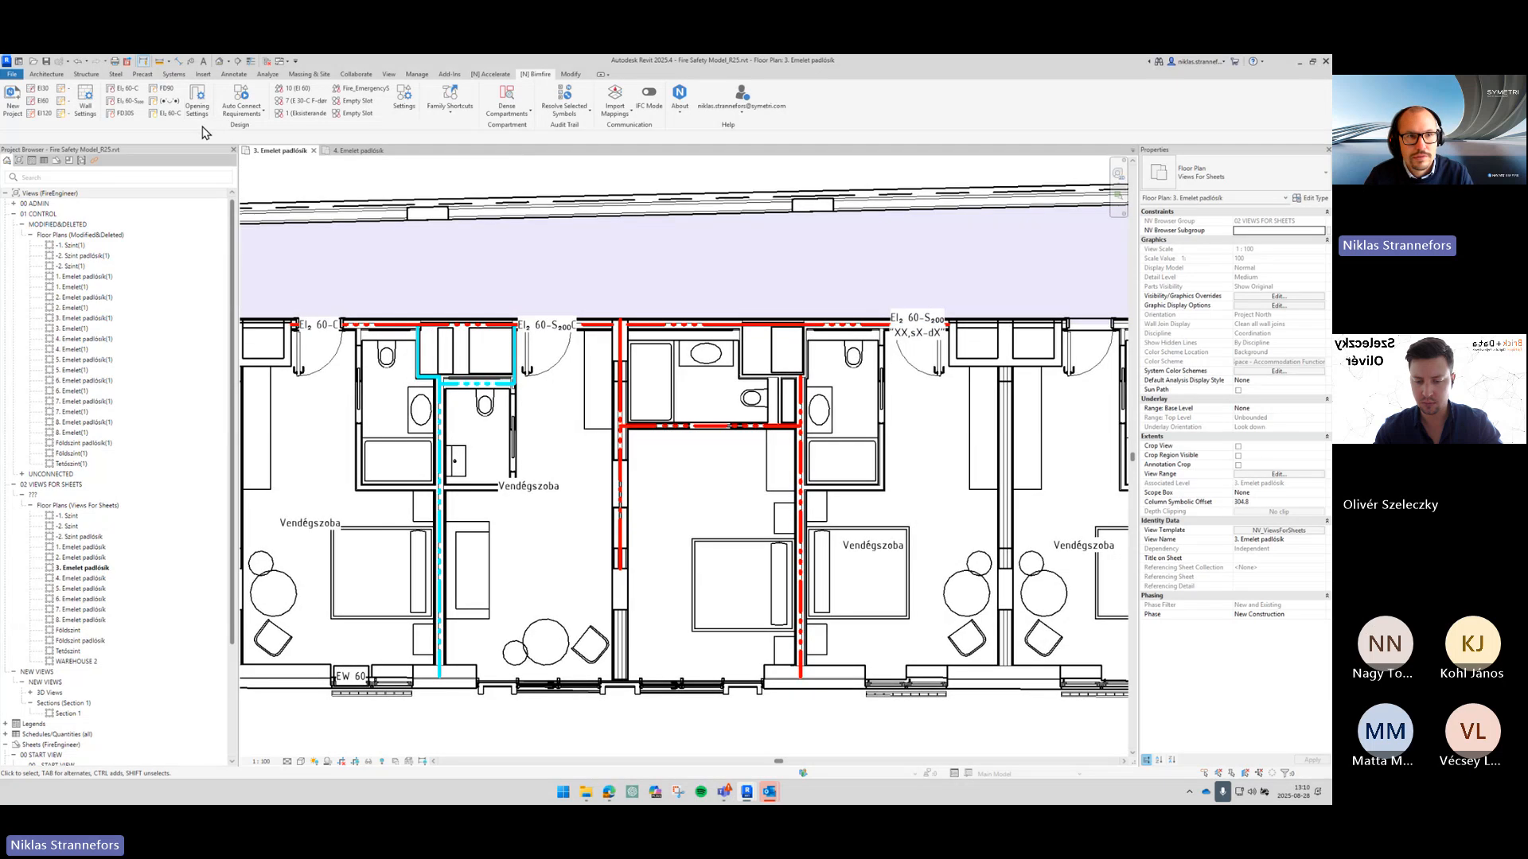
key("ctrl")
key("ctrl")
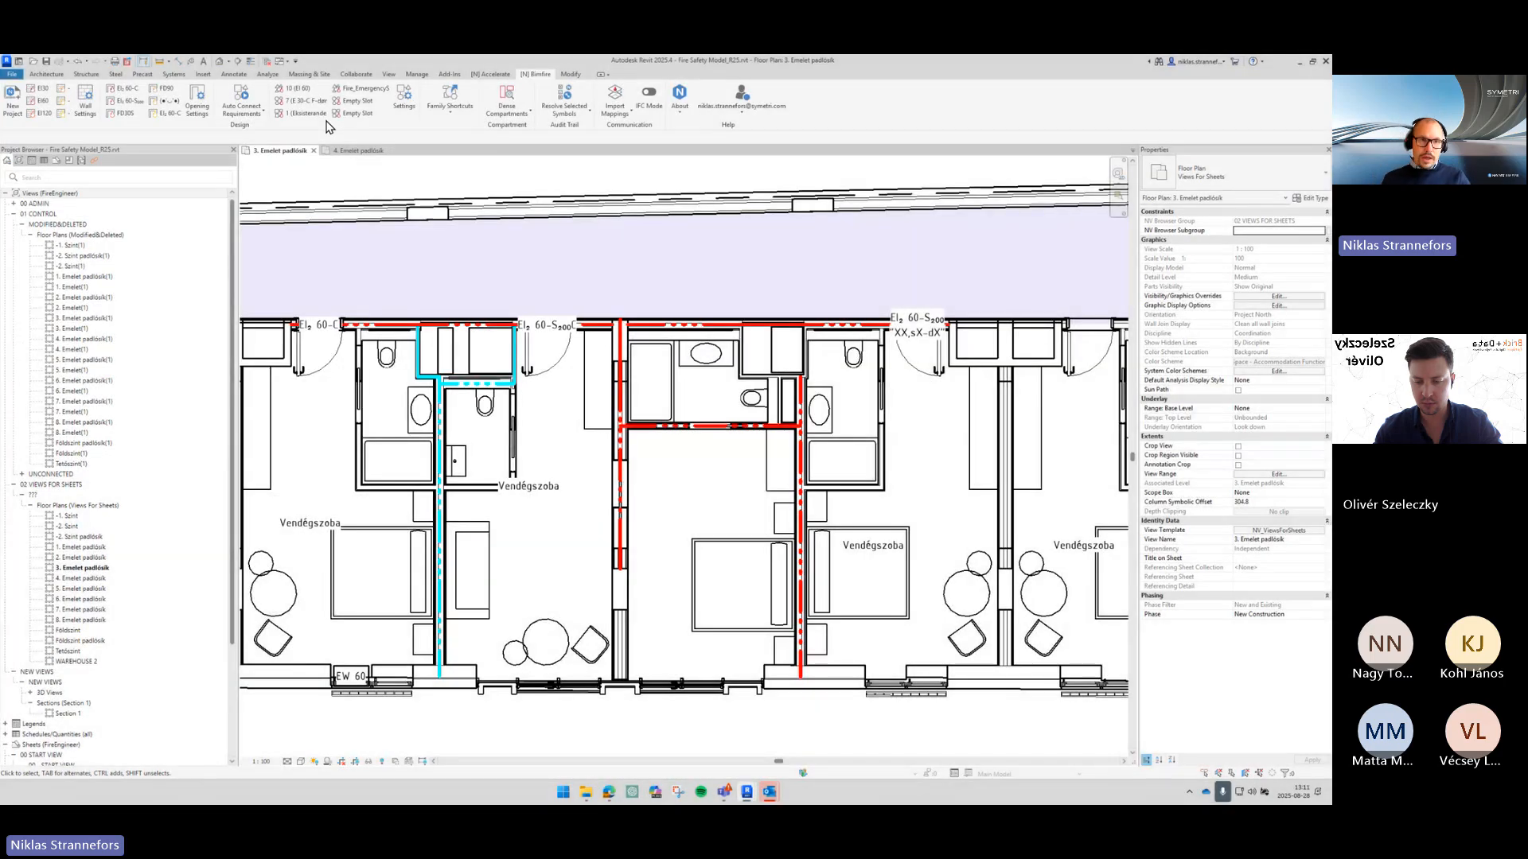
key("ctrl")
key("ctrl")
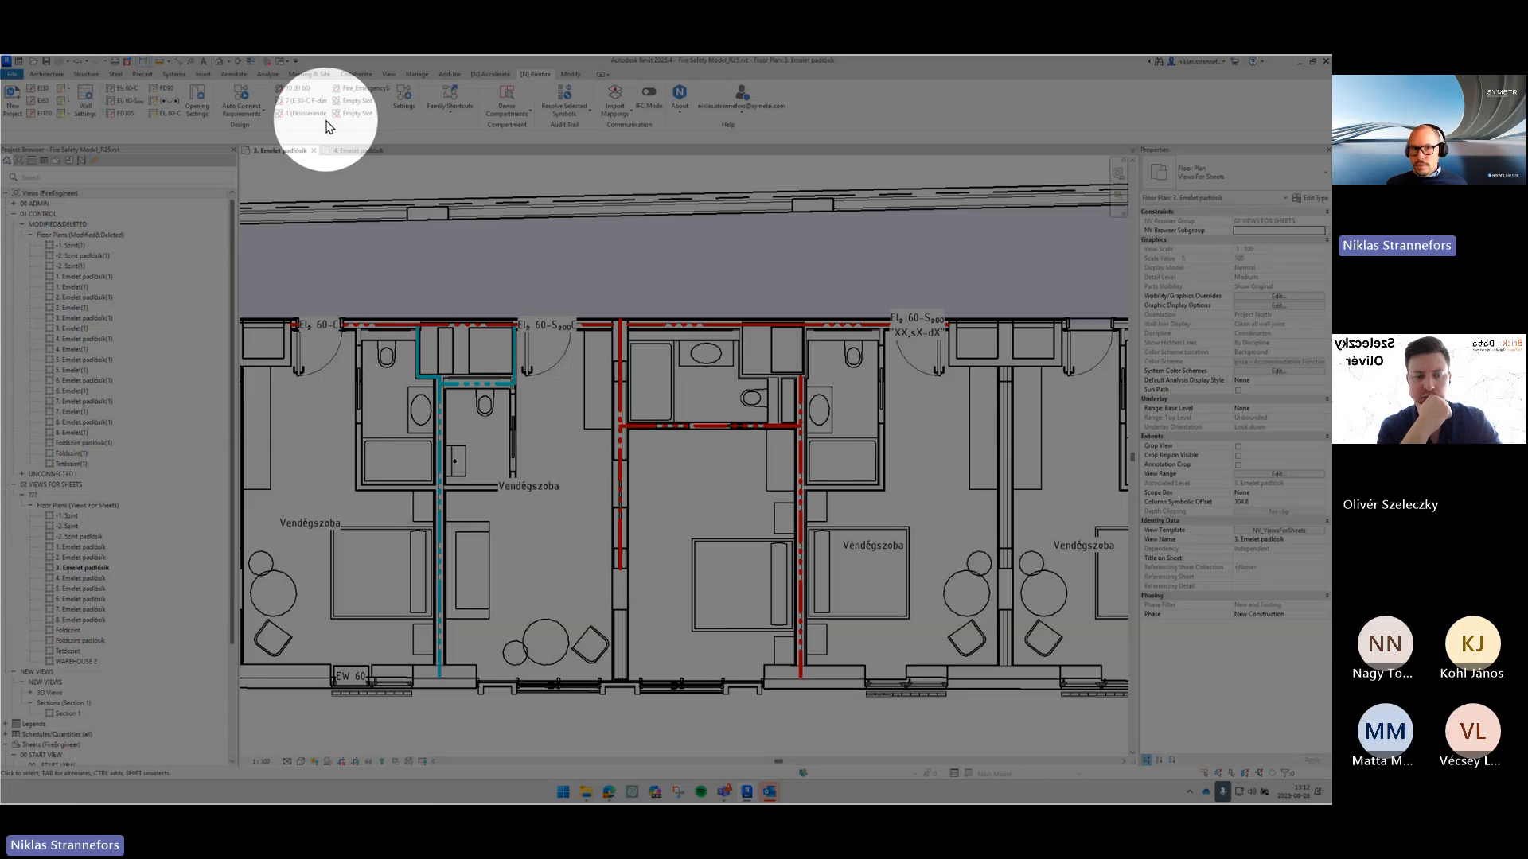
Step: Assign the Fire_Re-Enter One way - Without Key family to Slot 1 of the family shortcuts and save the slot settings
left_click(402, 109)
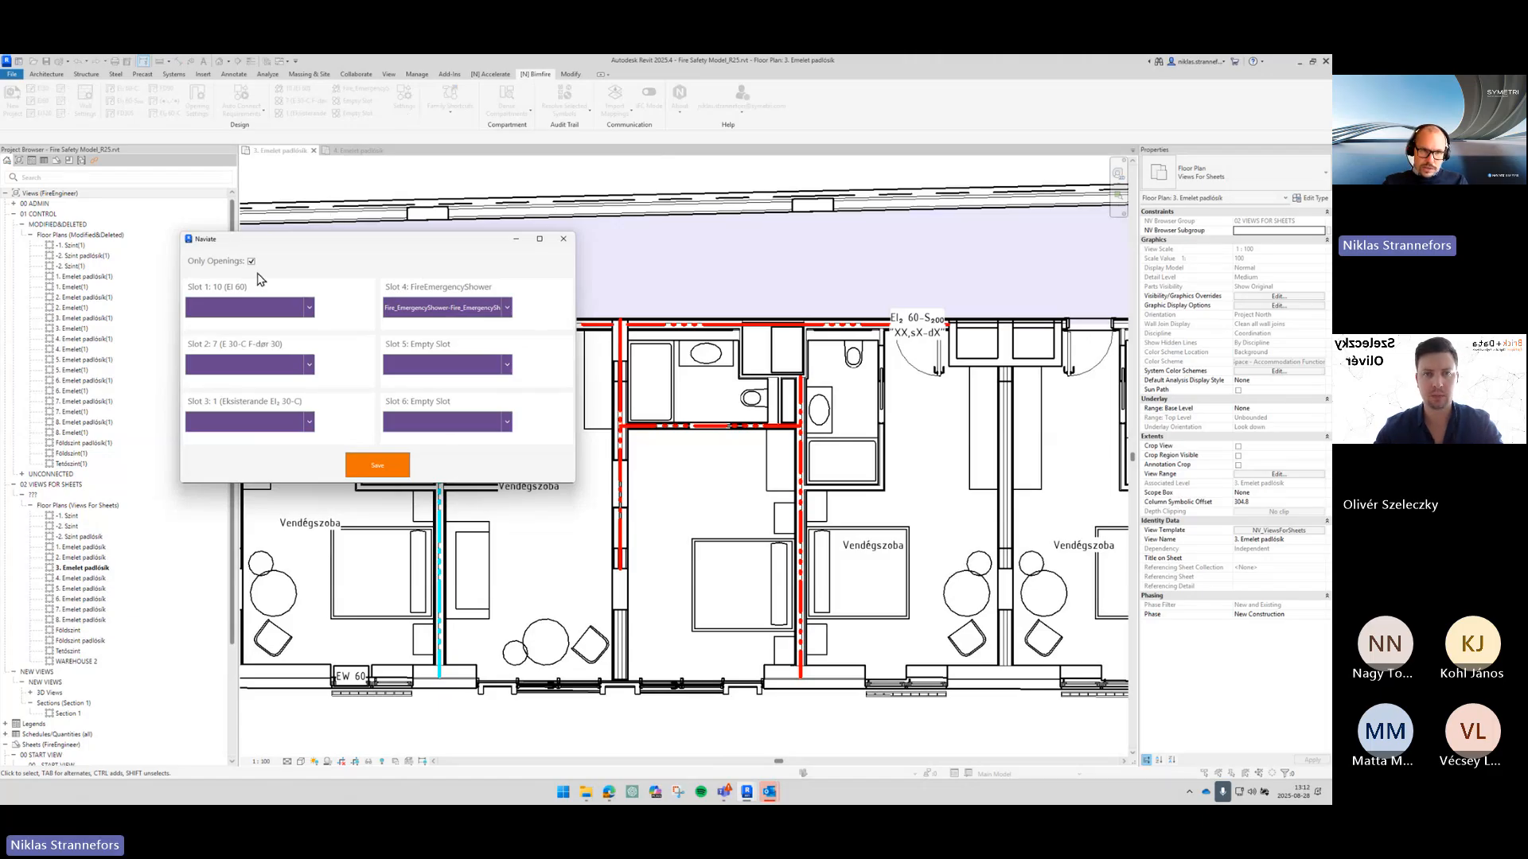
key("ctrl")
key("ctrl")
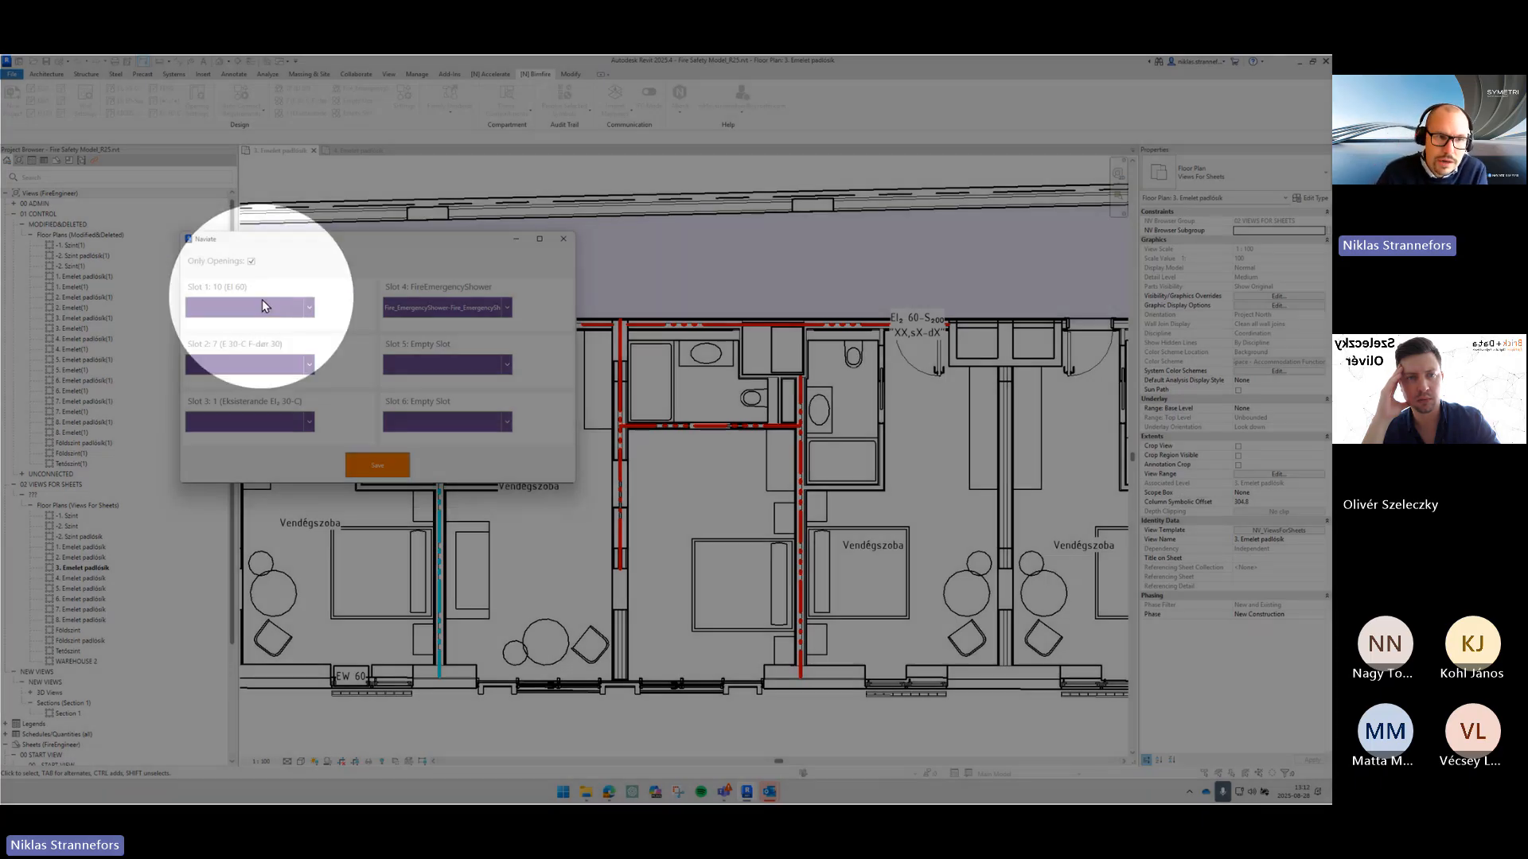
left_click(261, 301)
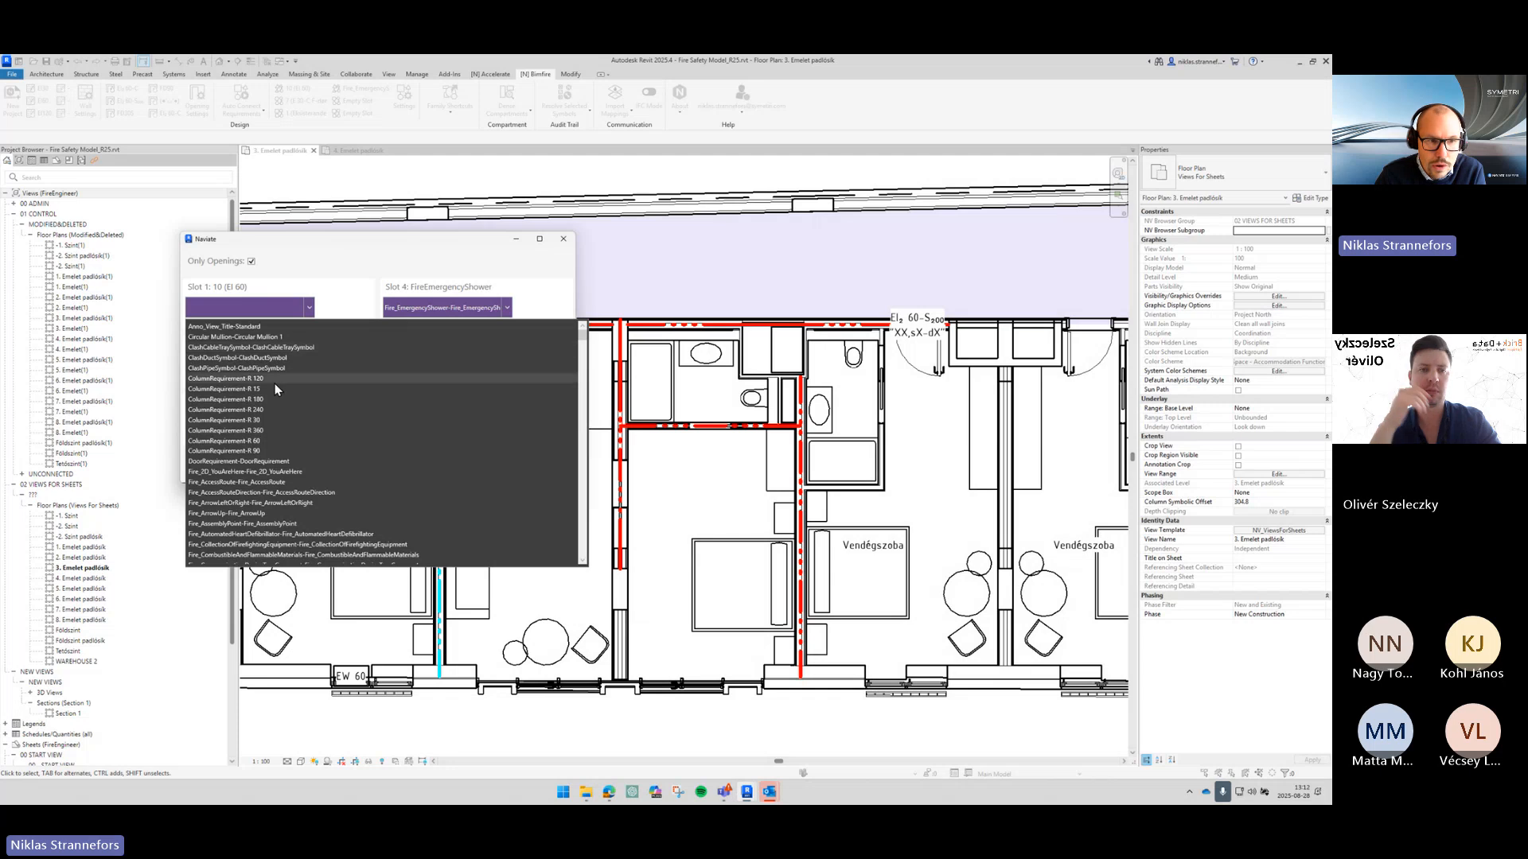
scroll(318, 412, "down", 10)
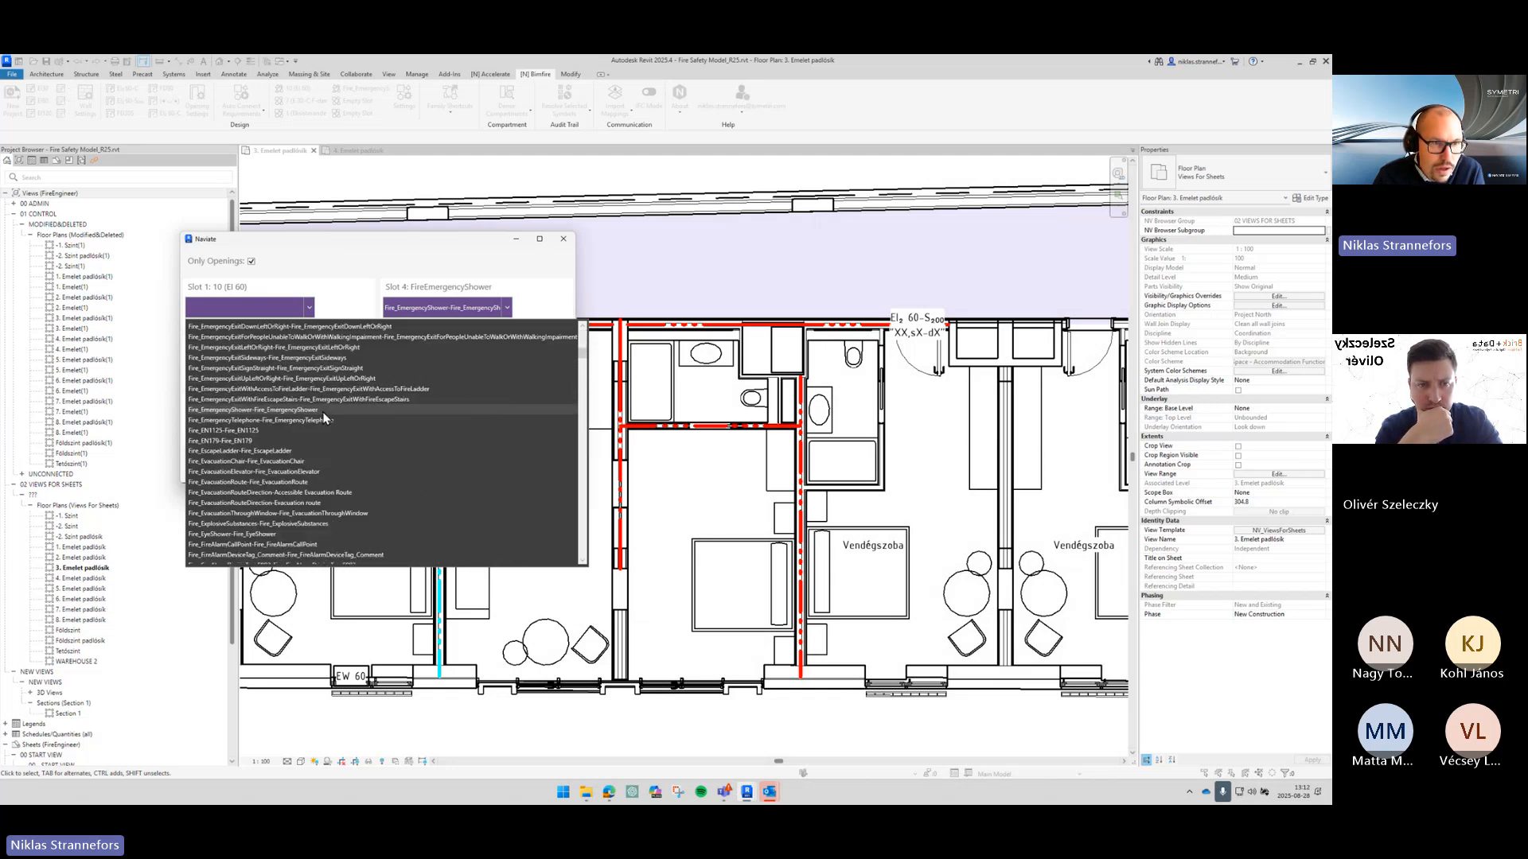
scroll(322, 412, "down", 8)
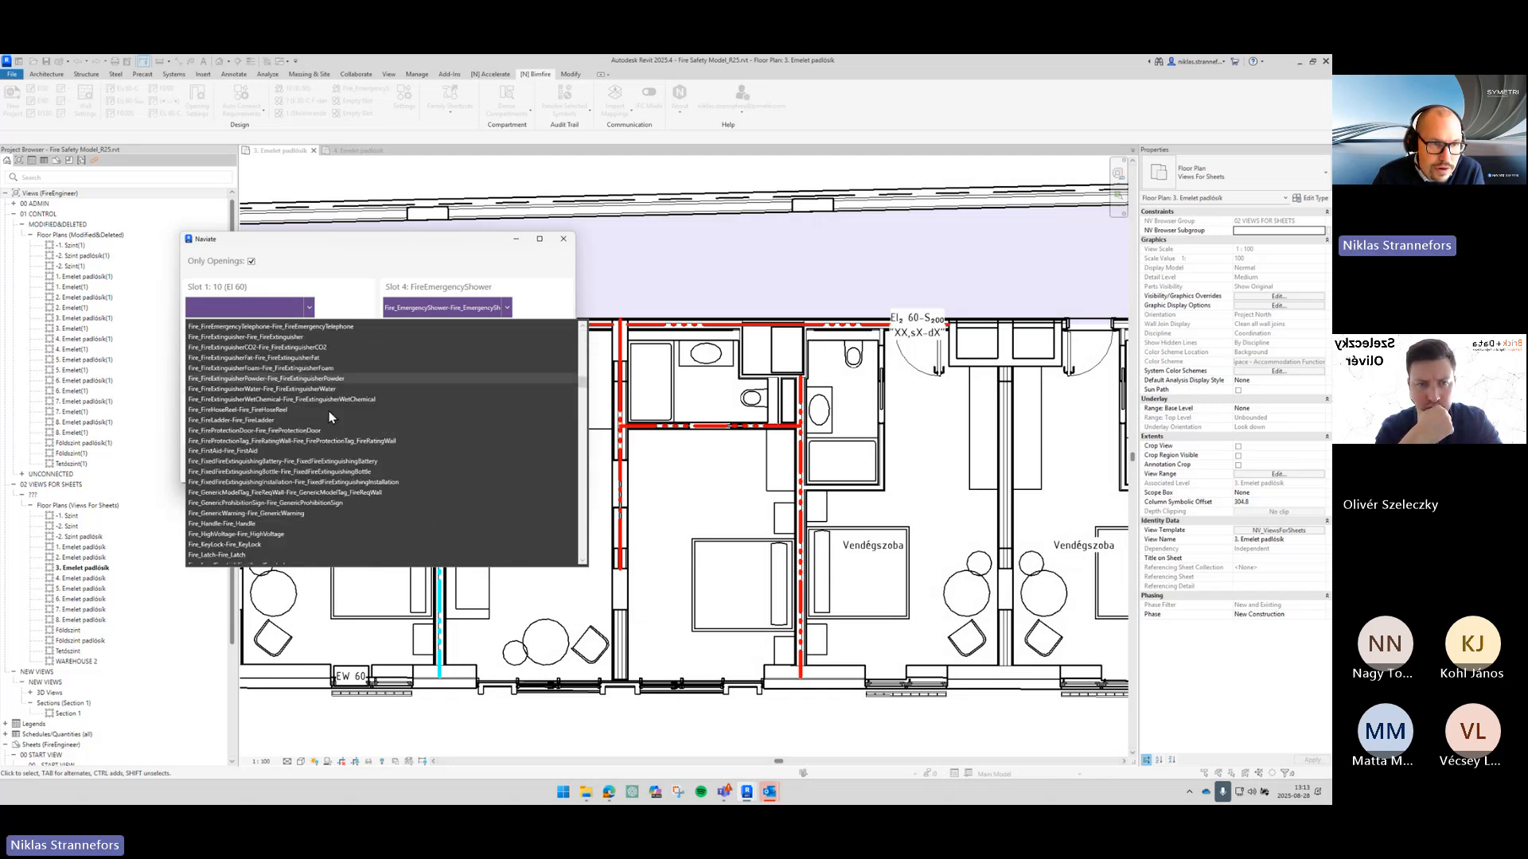
scroll(327, 411, "down", 8)
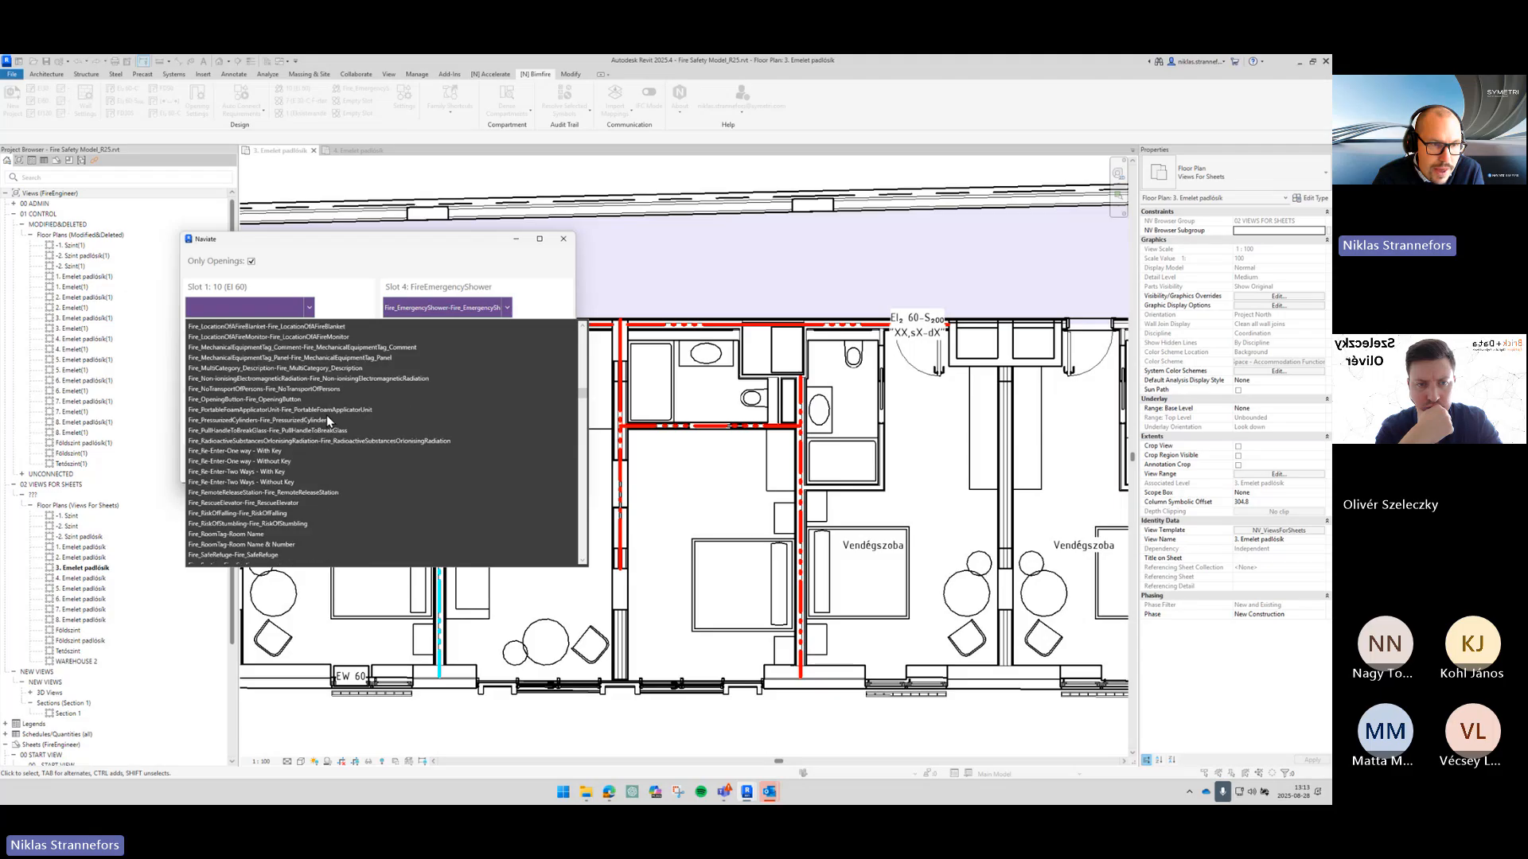
scroll(322, 415, "up", 1)
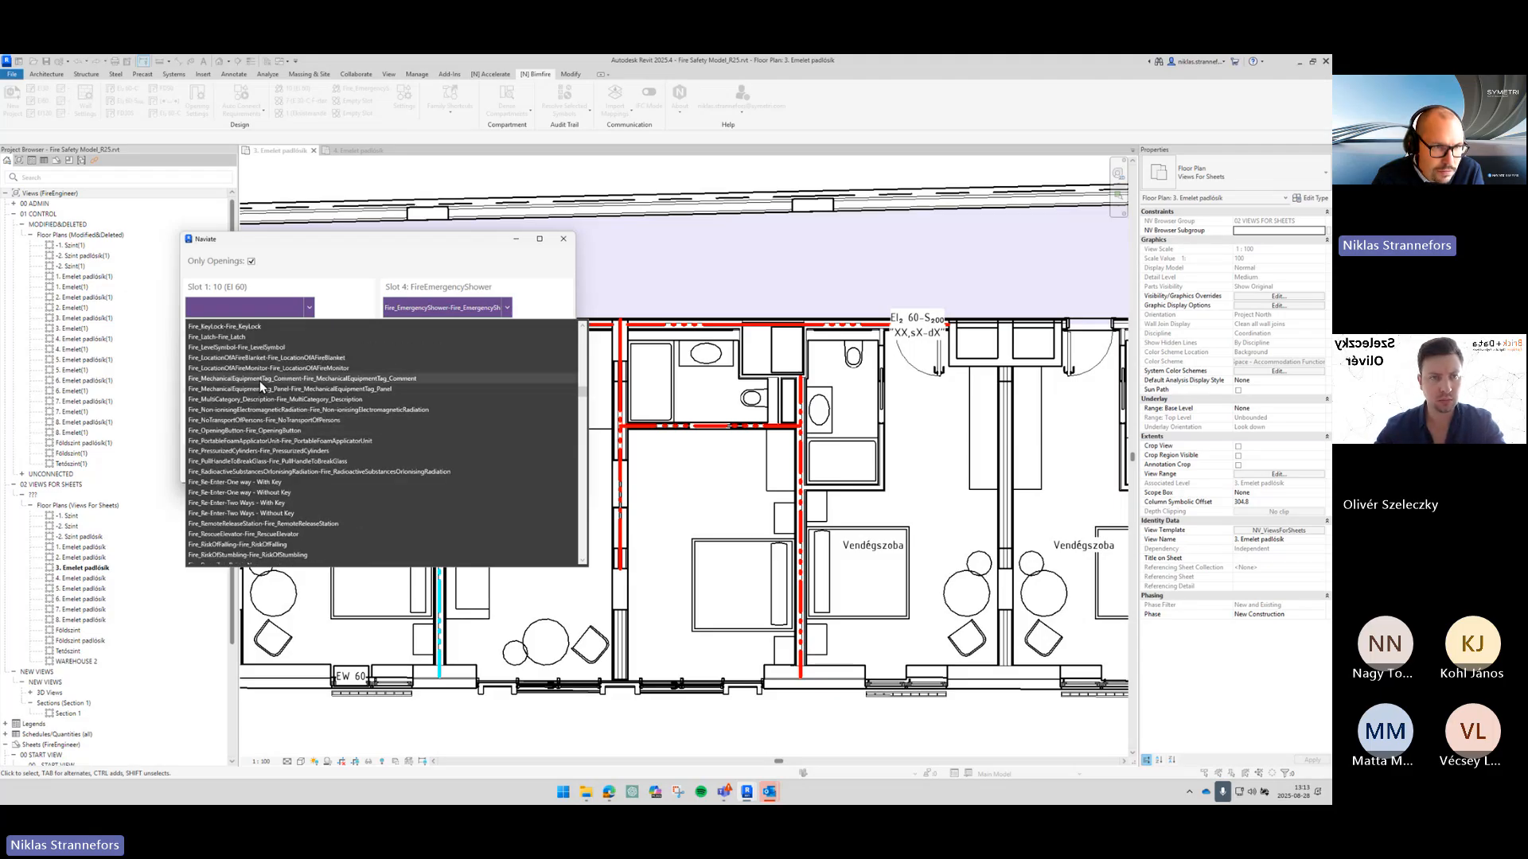
scroll(259, 380, "up", 1)
scroll(260, 381, "up", 1)
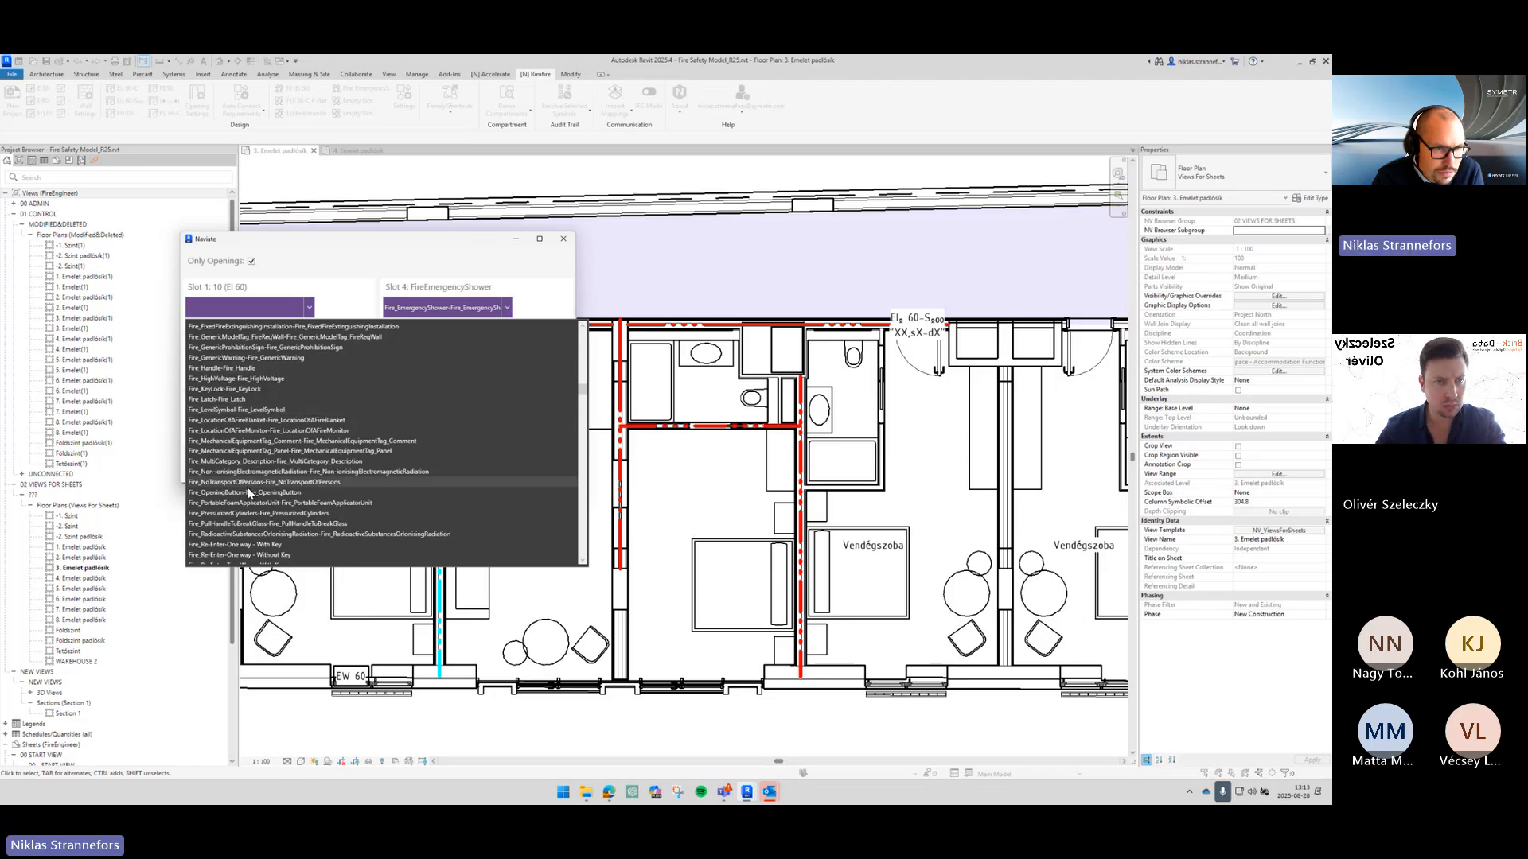
scroll(252, 489, "down", 2)
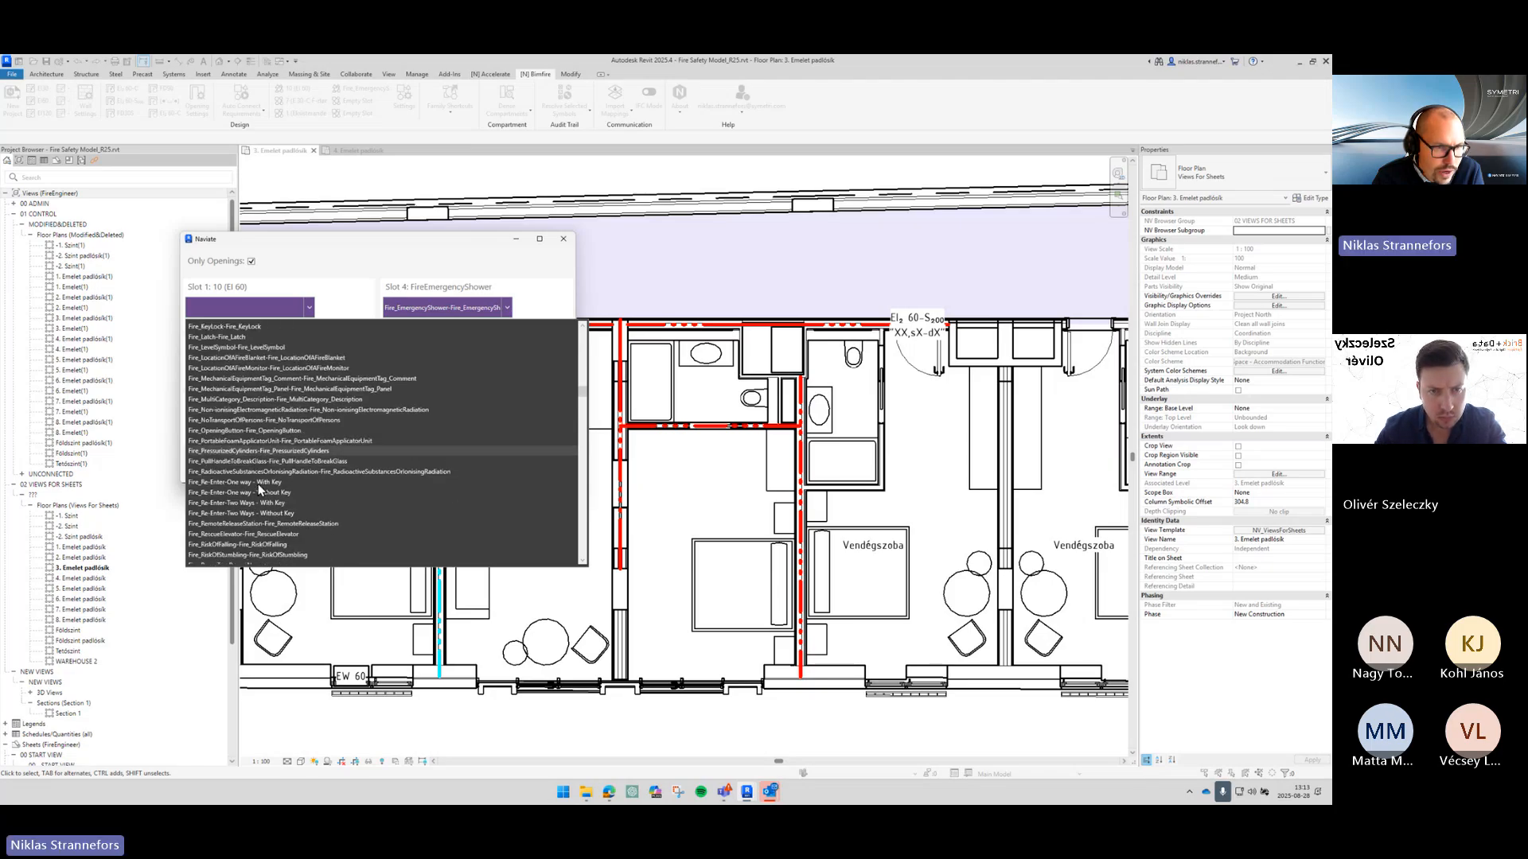
scroll(257, 483, "down", 2)
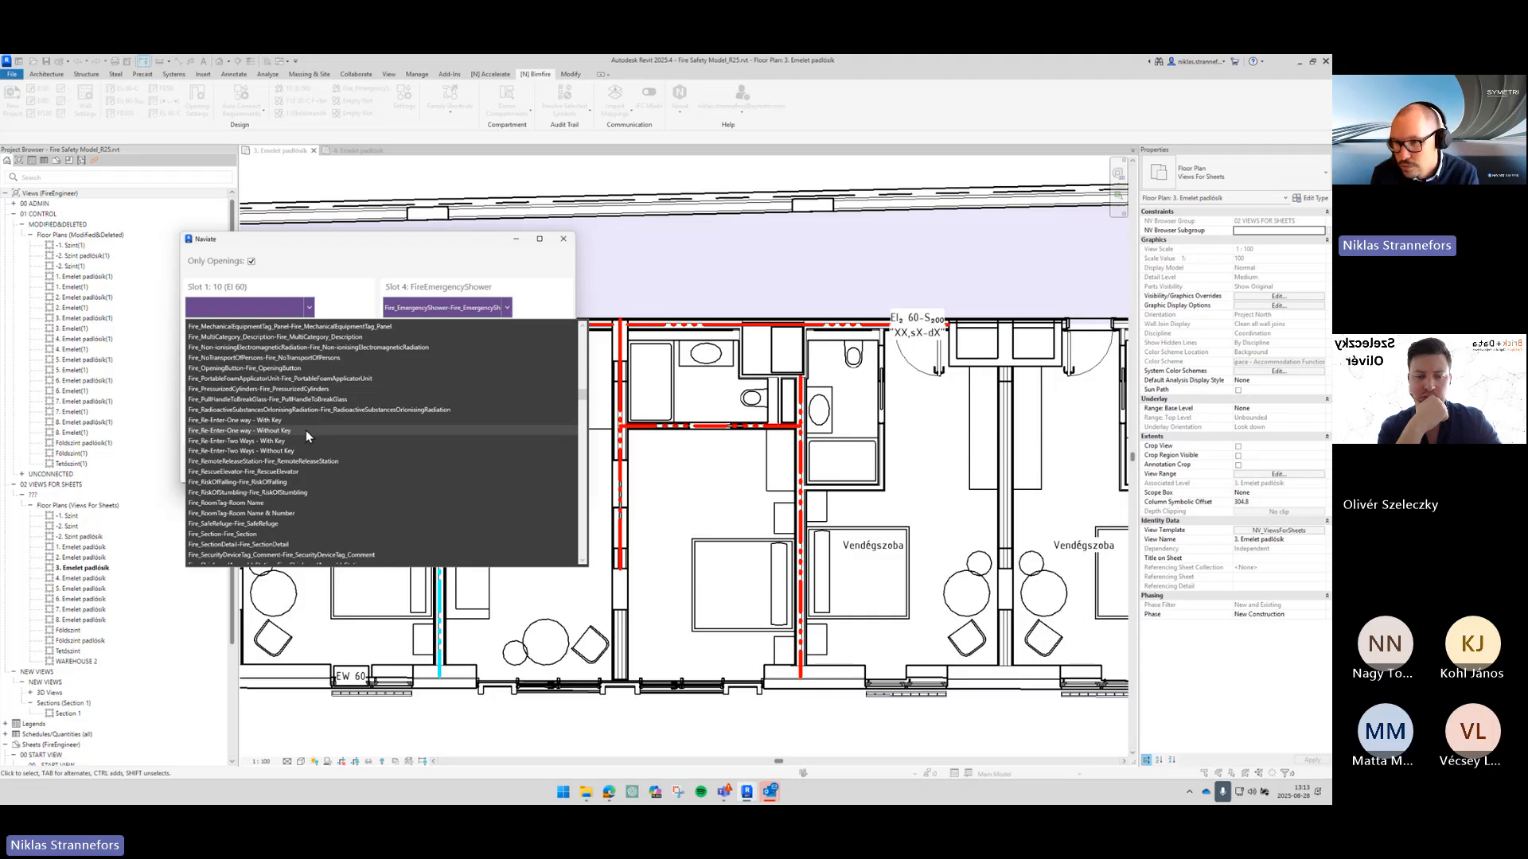
left_click(306, 430)
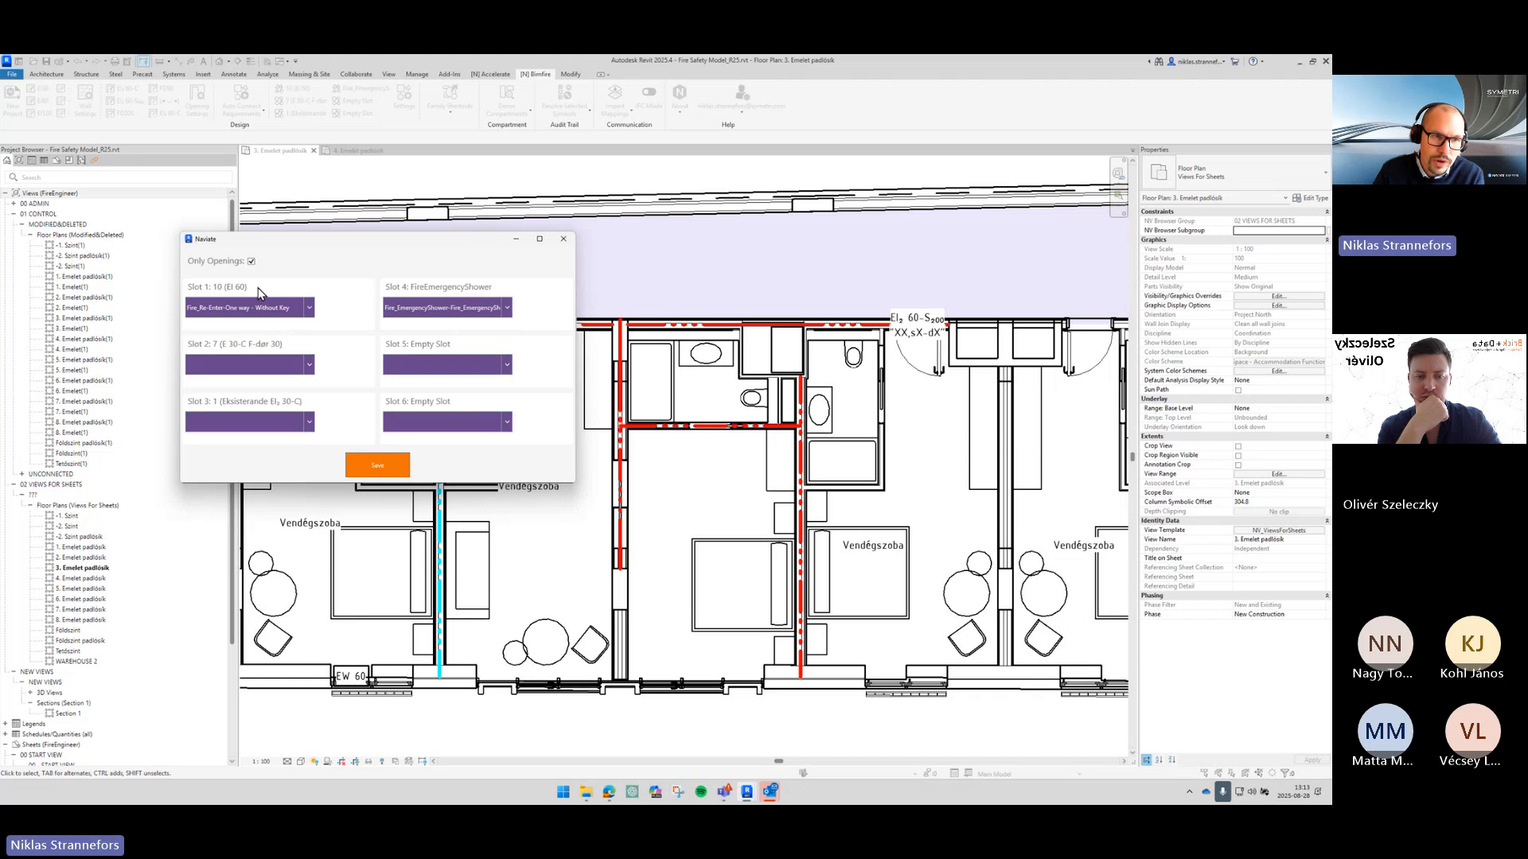
left_click(372, 461)
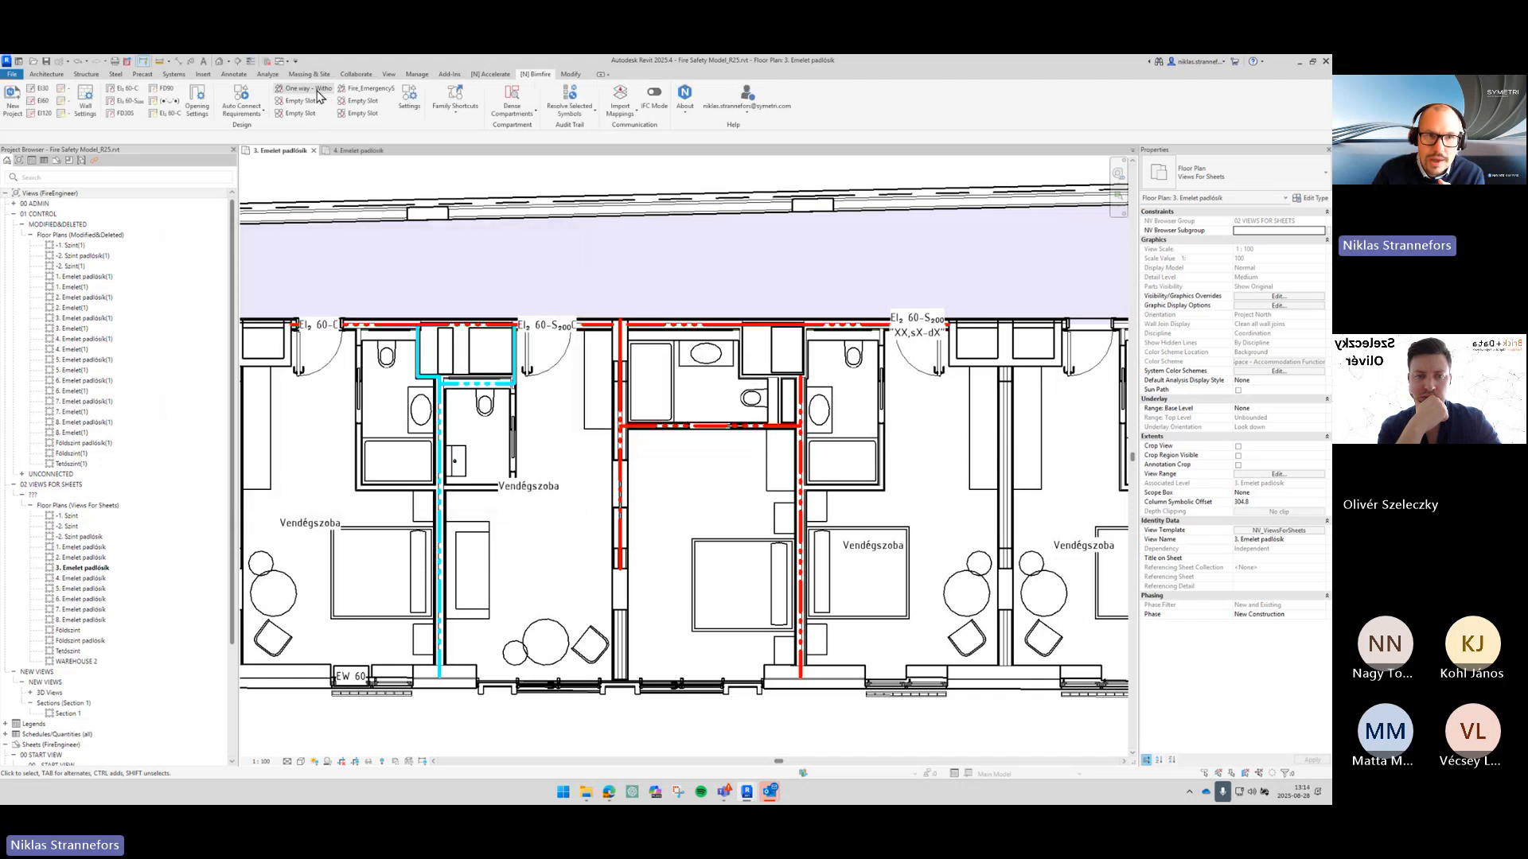
Step: Place the One way - Without Key re-entry symbol on the EI₂ 60-S₂₀₀ guest room door right of the red fire-rated walls
left_click(318, 90)
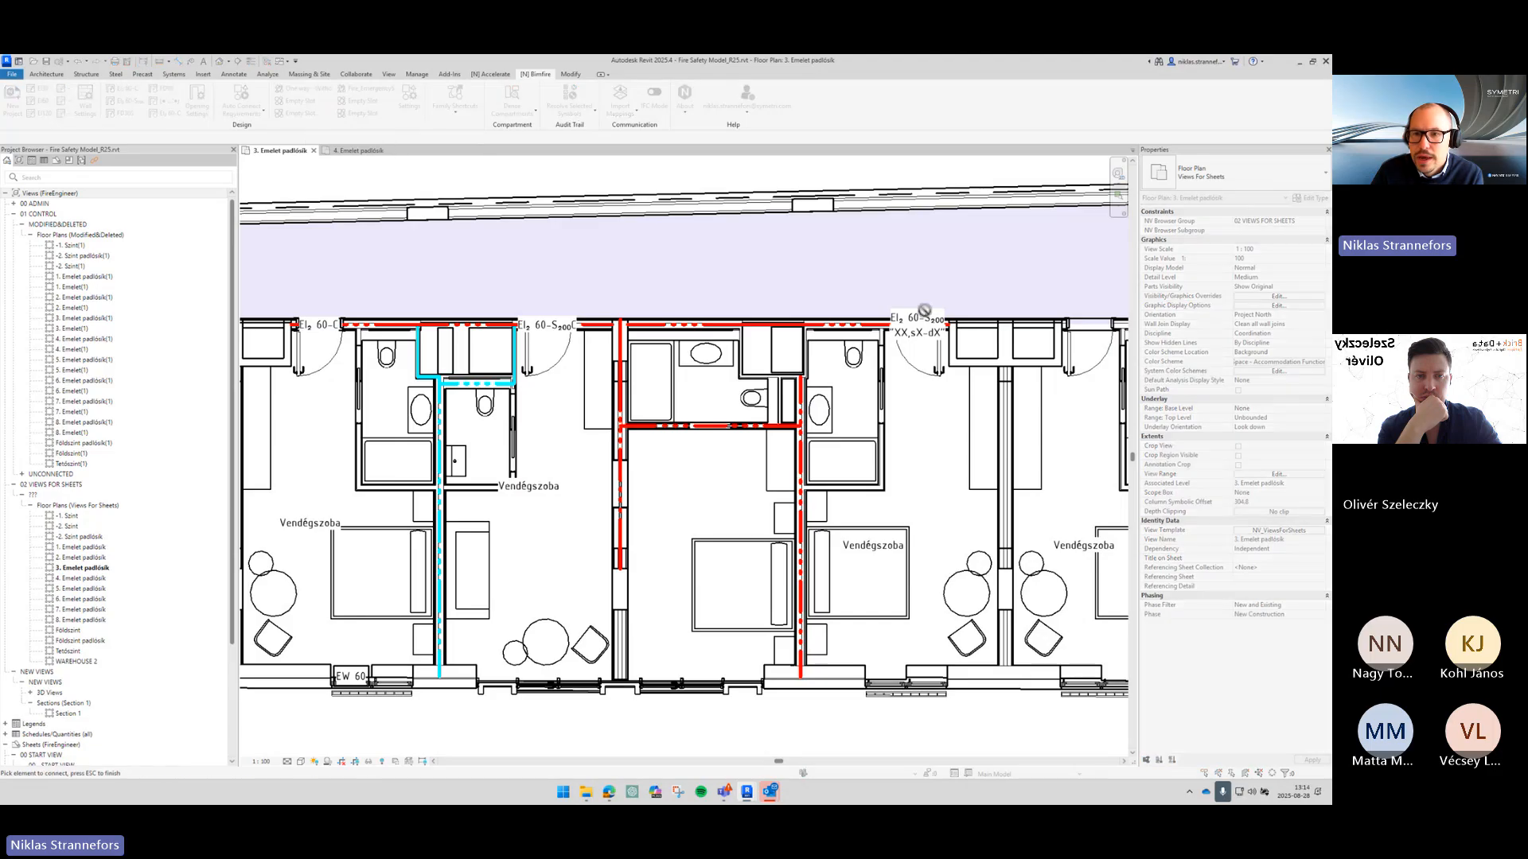
scroll(946, 300, "up", 3)
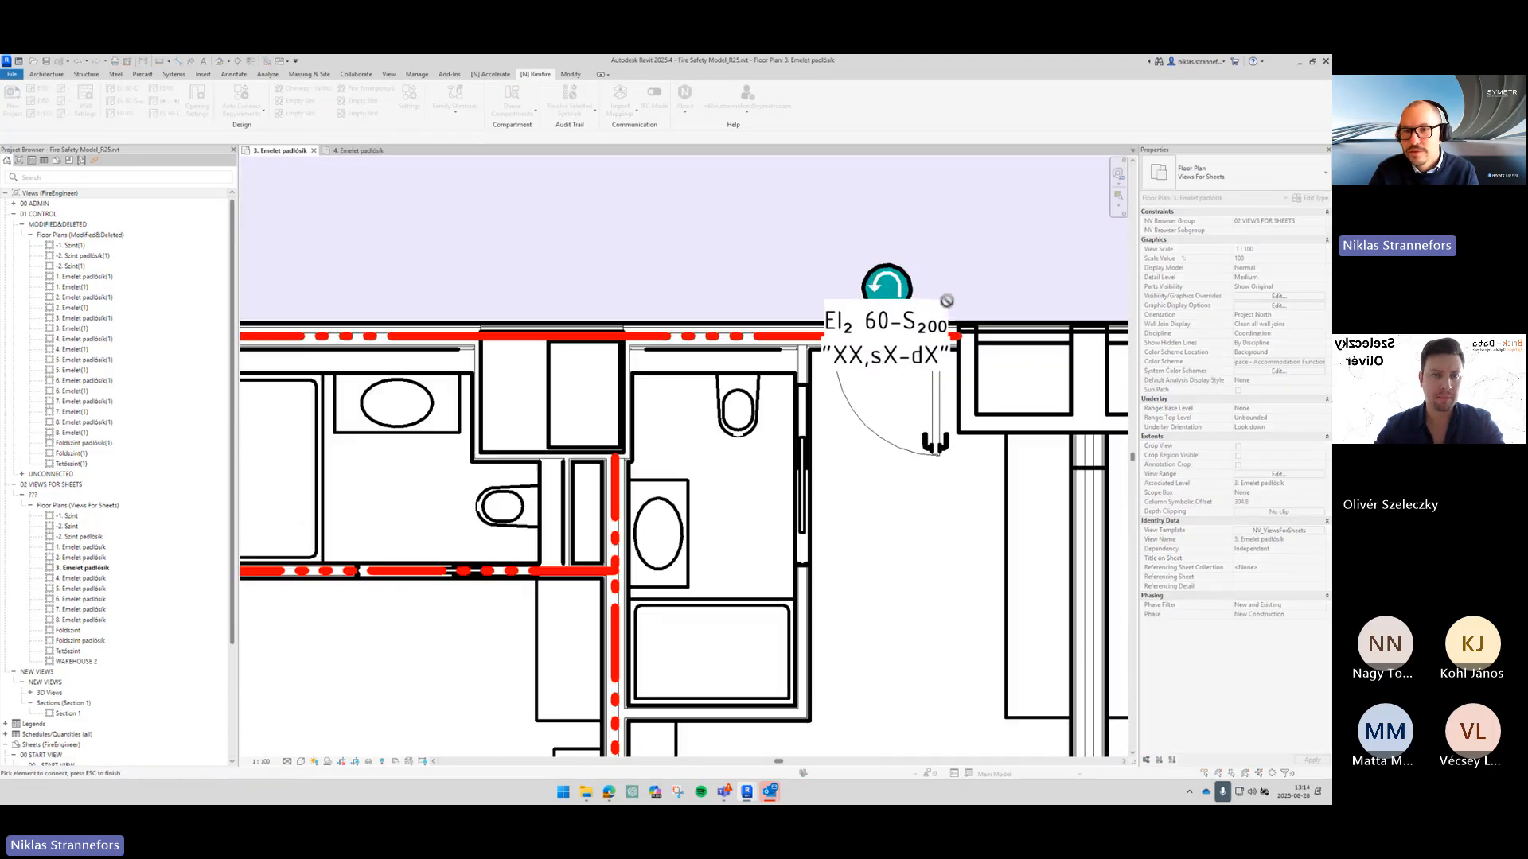
key("Escape")
Step: Clear the FireReq_ReactionFireDoor value of the EI₂ 60-S₂₀₀ door requirement beneath the re-entry symbol
left_click(925, 326)
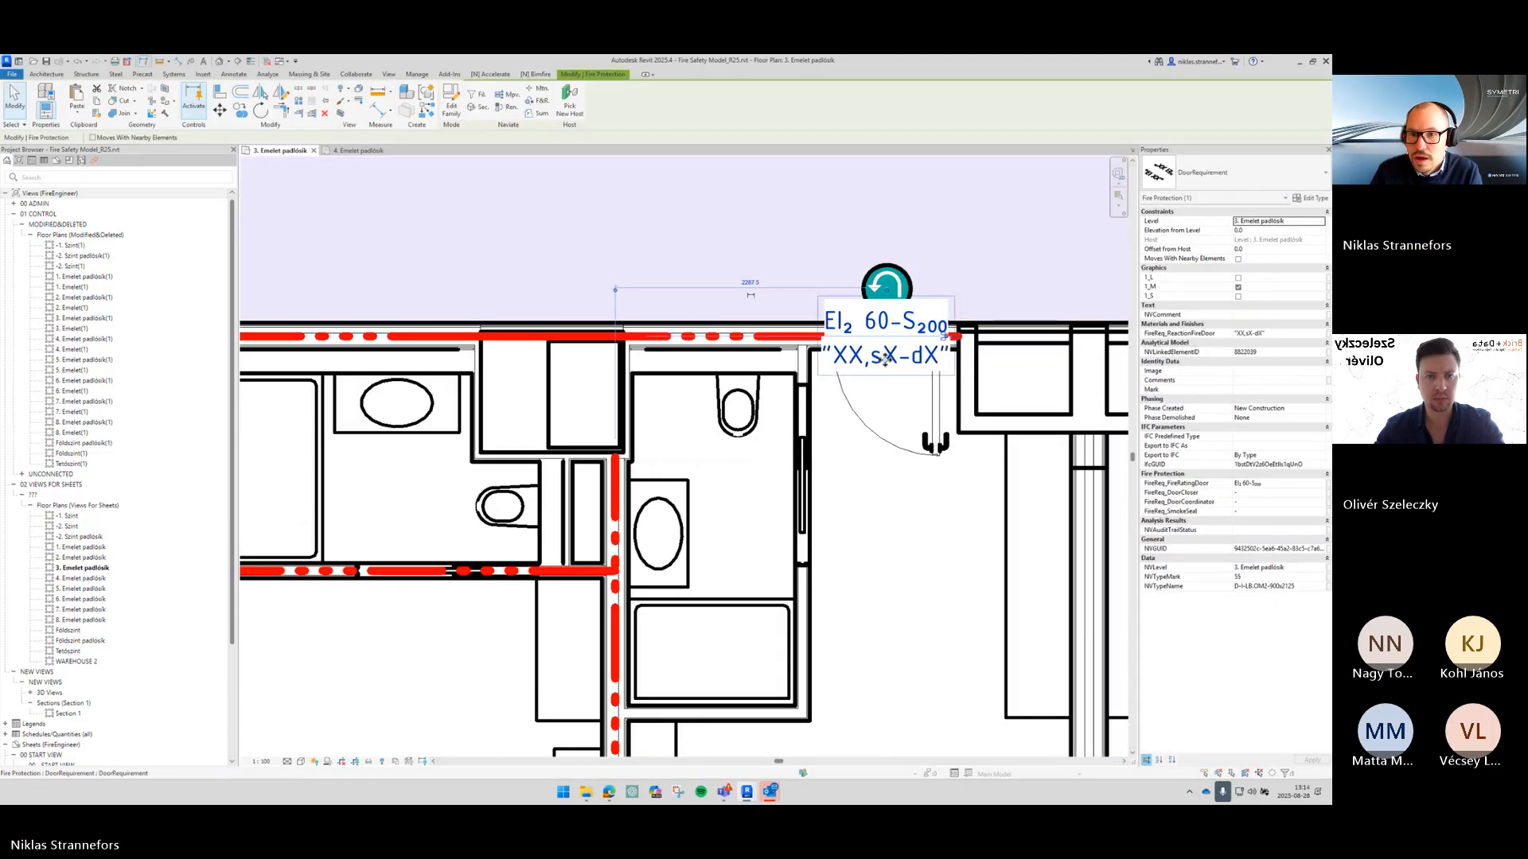
left_click(1279, 334)
key("Delete")
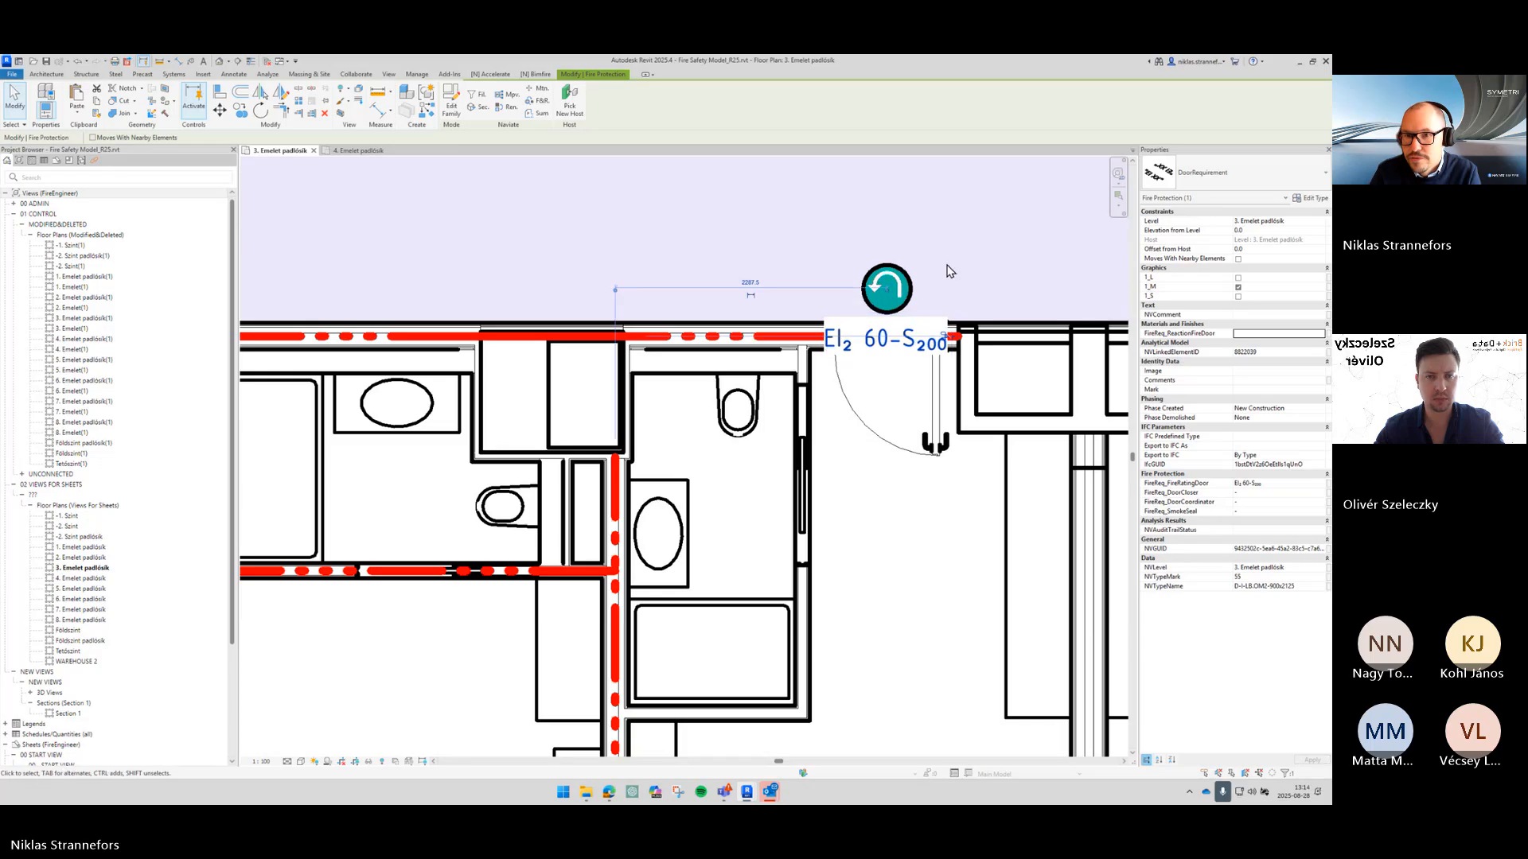
key("Escape")
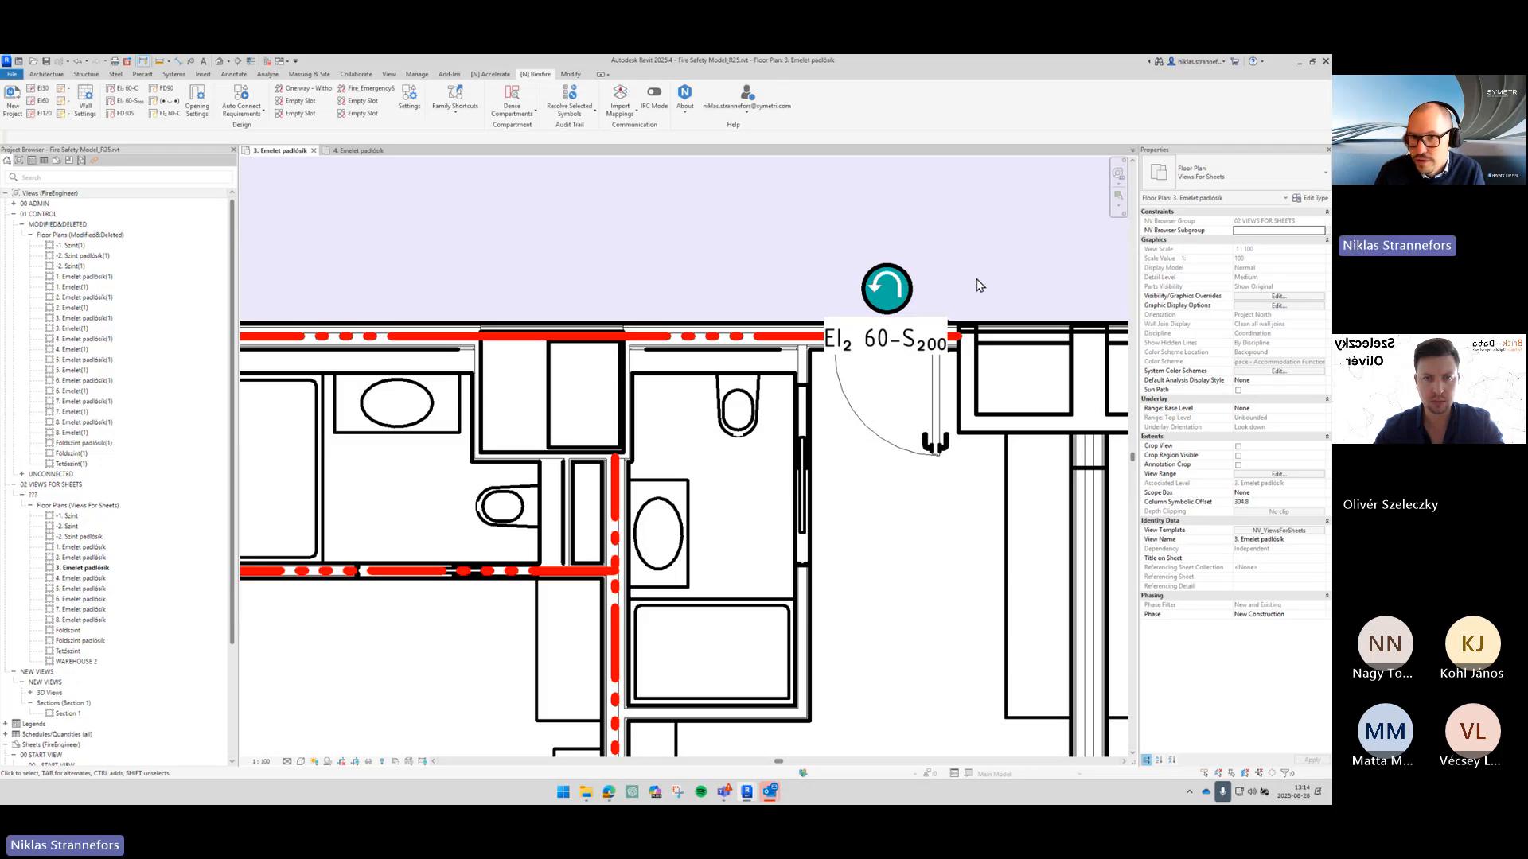
Step: Select the re-entry symbol above the EI₂ 60-S₂₀₀ door and examine its properties, including NVGUID
left_click(912, 288)
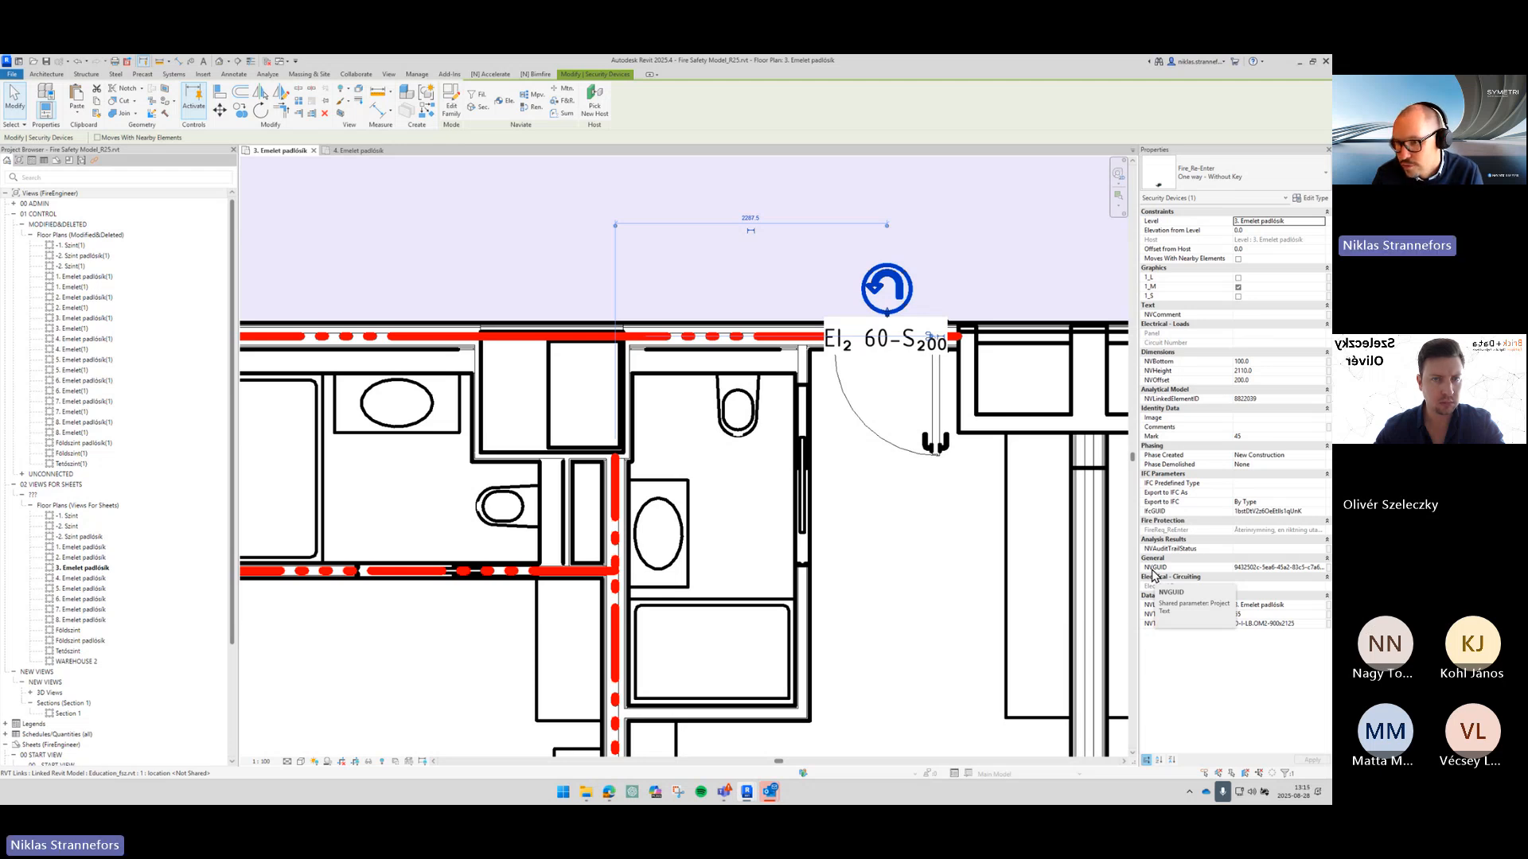
left_click(863, 518)
scroll(907, 518, "down", 3)
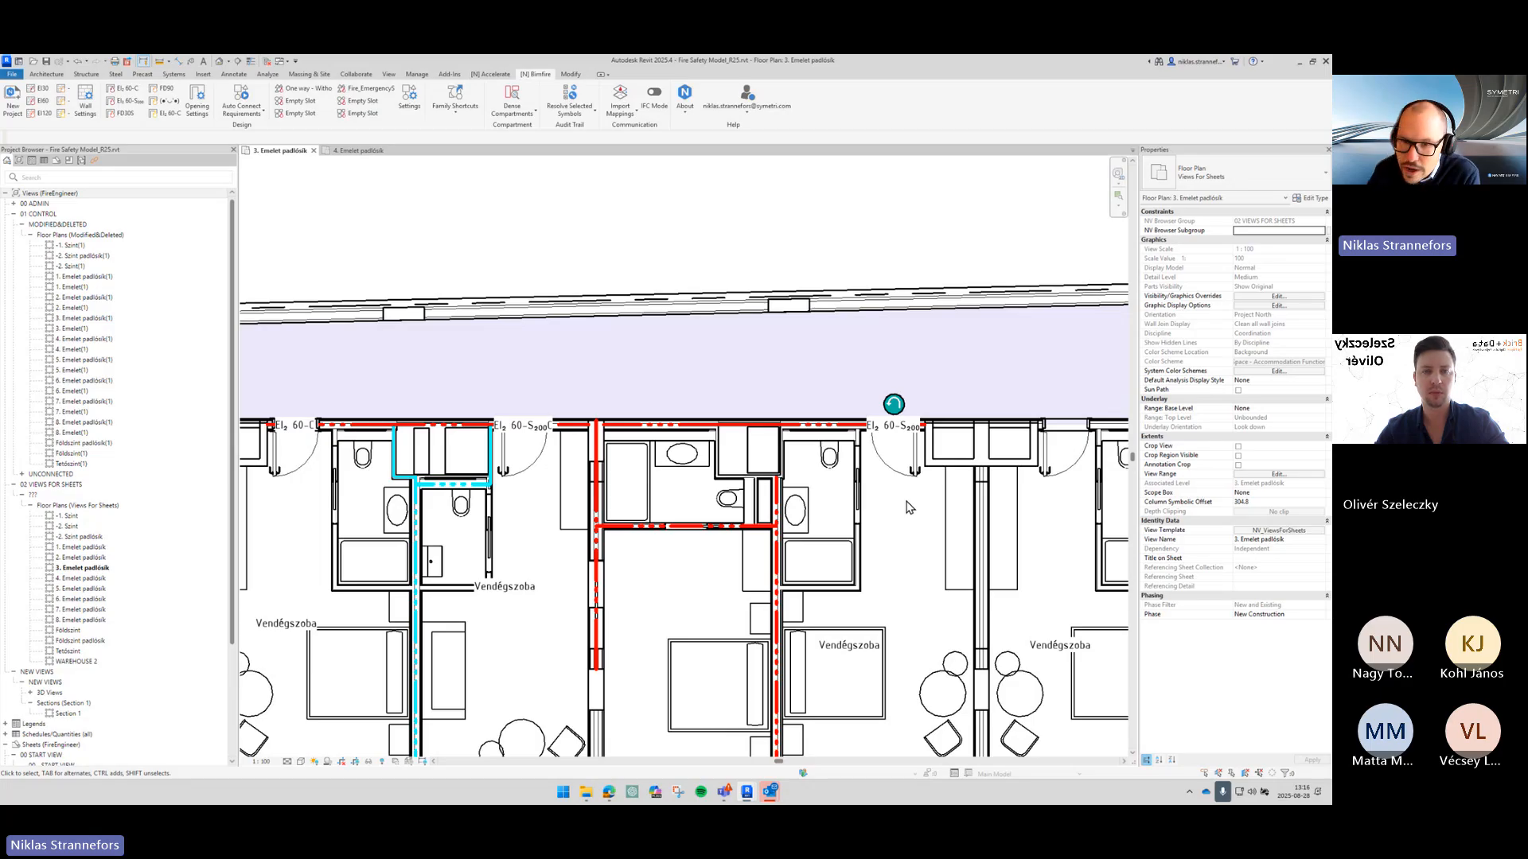
scroll(915, 481, "up", 3)
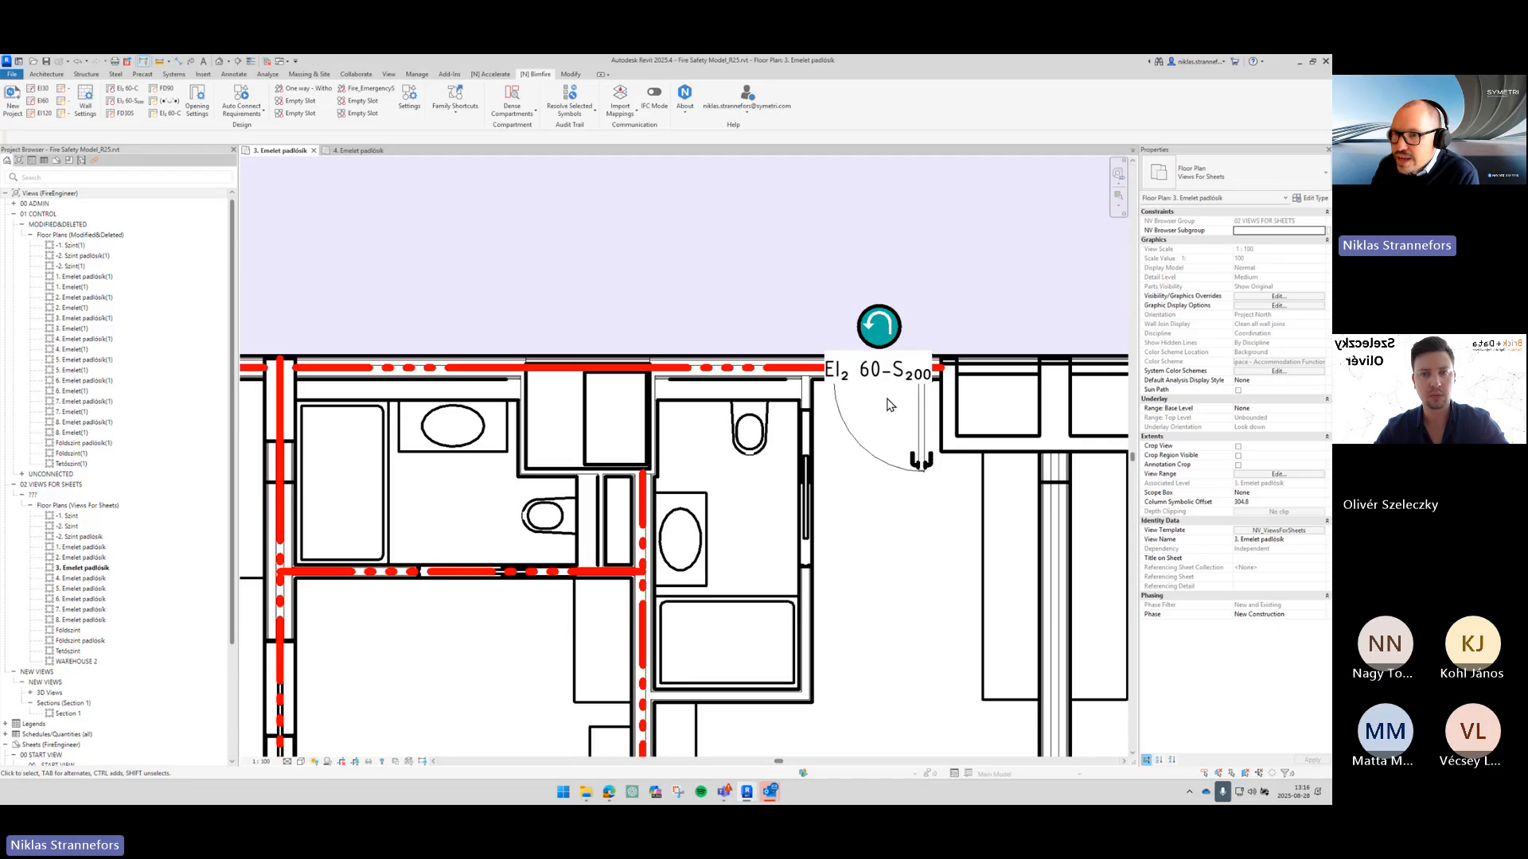
left_click(878, 337)
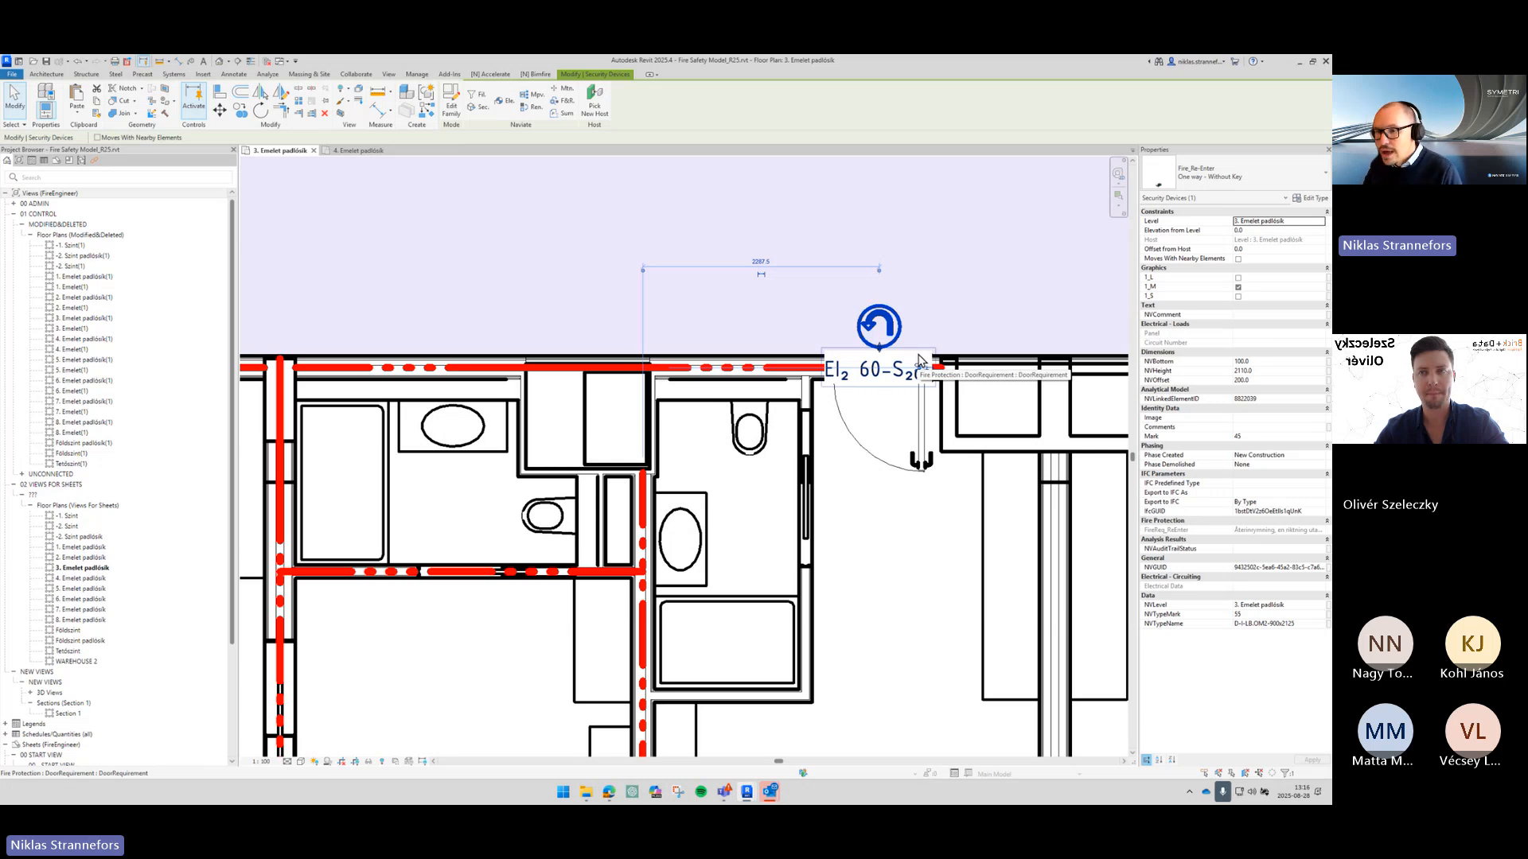
key("ctrl")
key("ctrl")
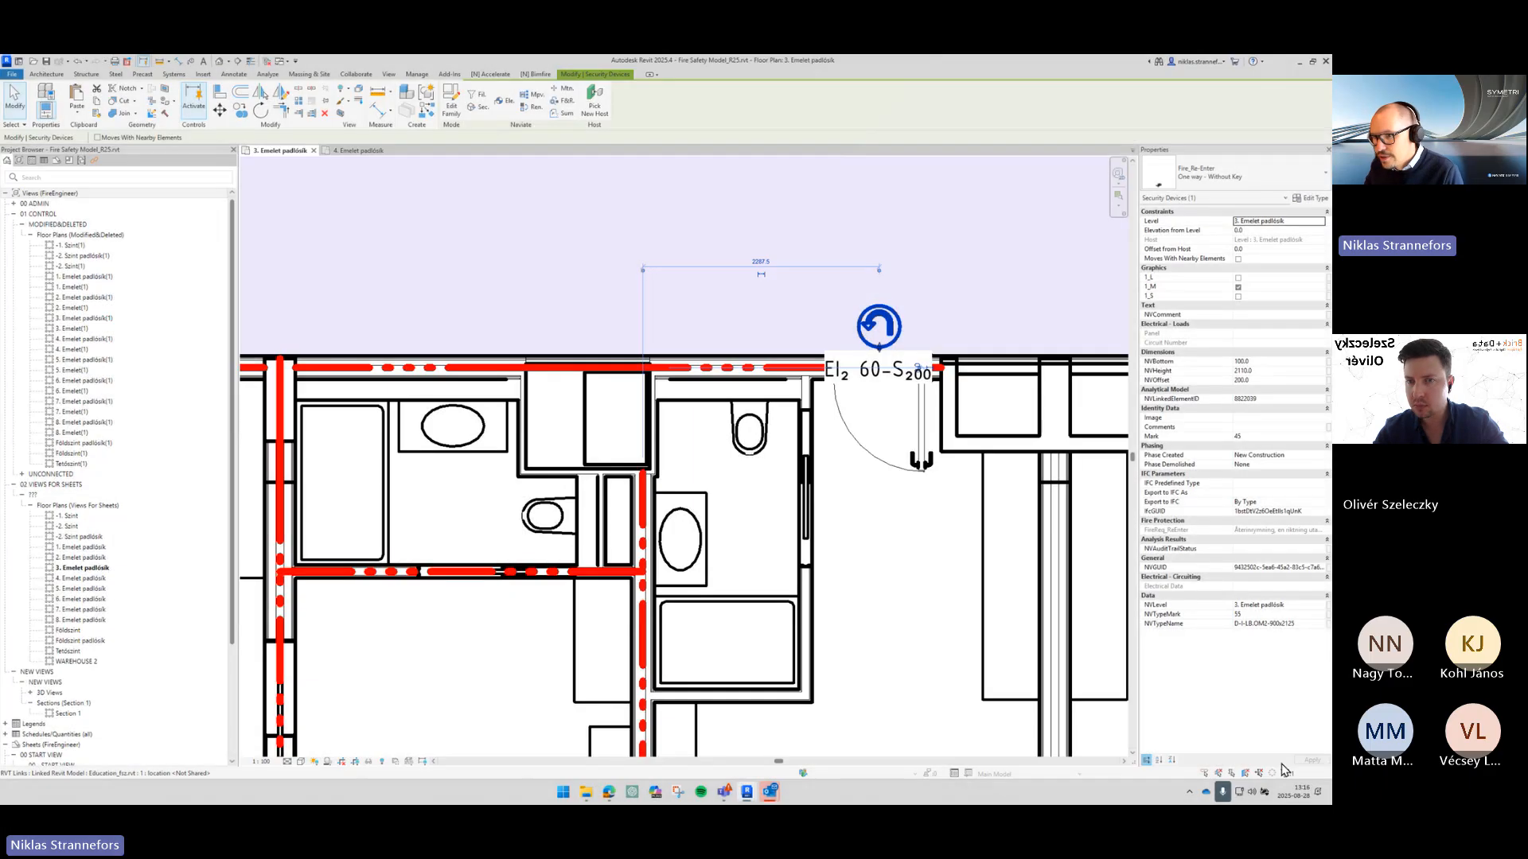
key("ctrl")
key("ctrl")
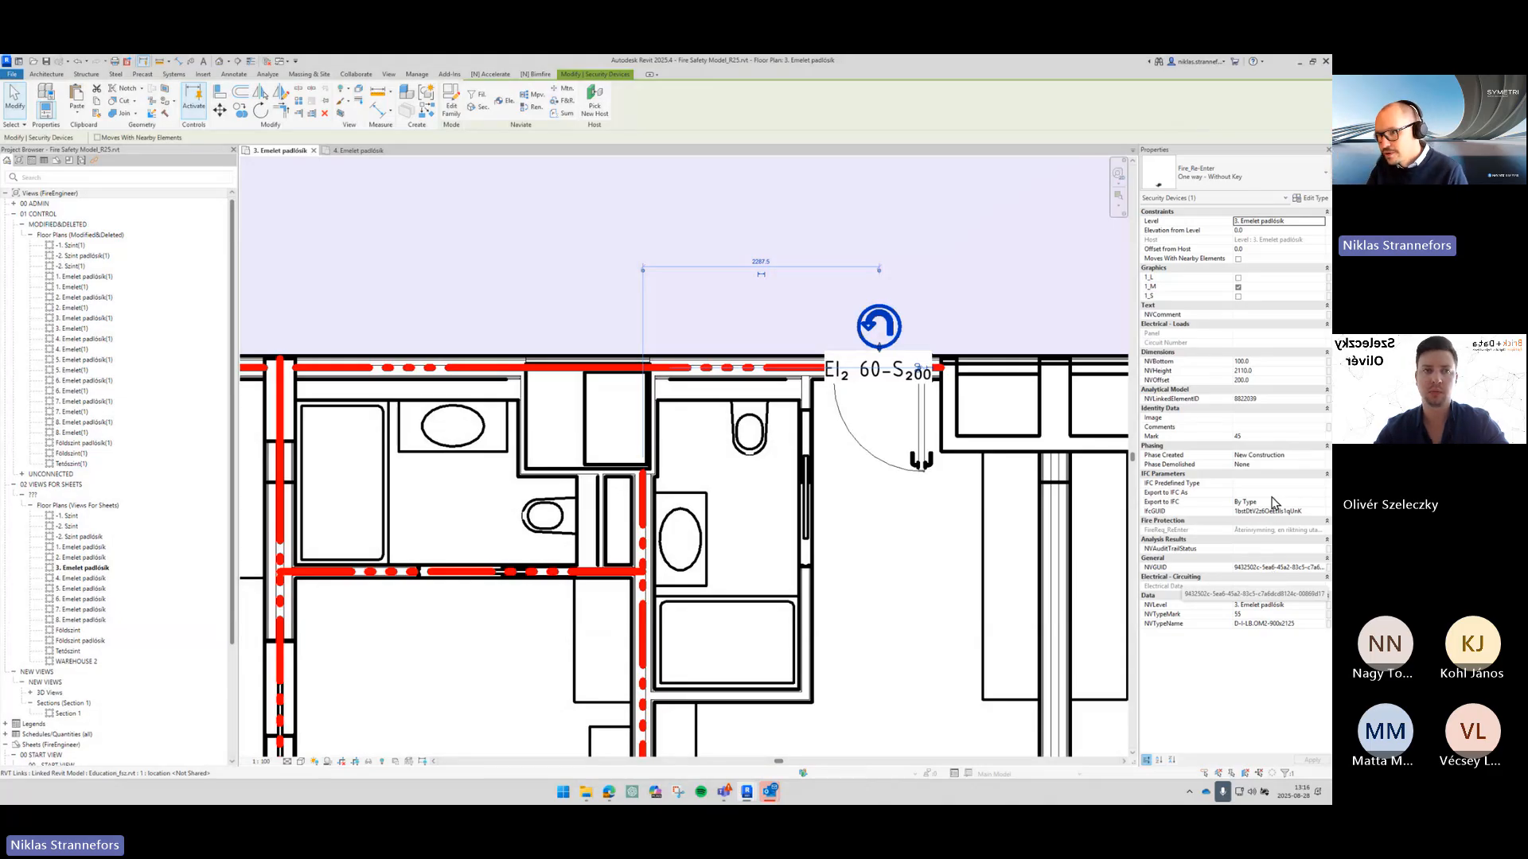
key("ctrl")
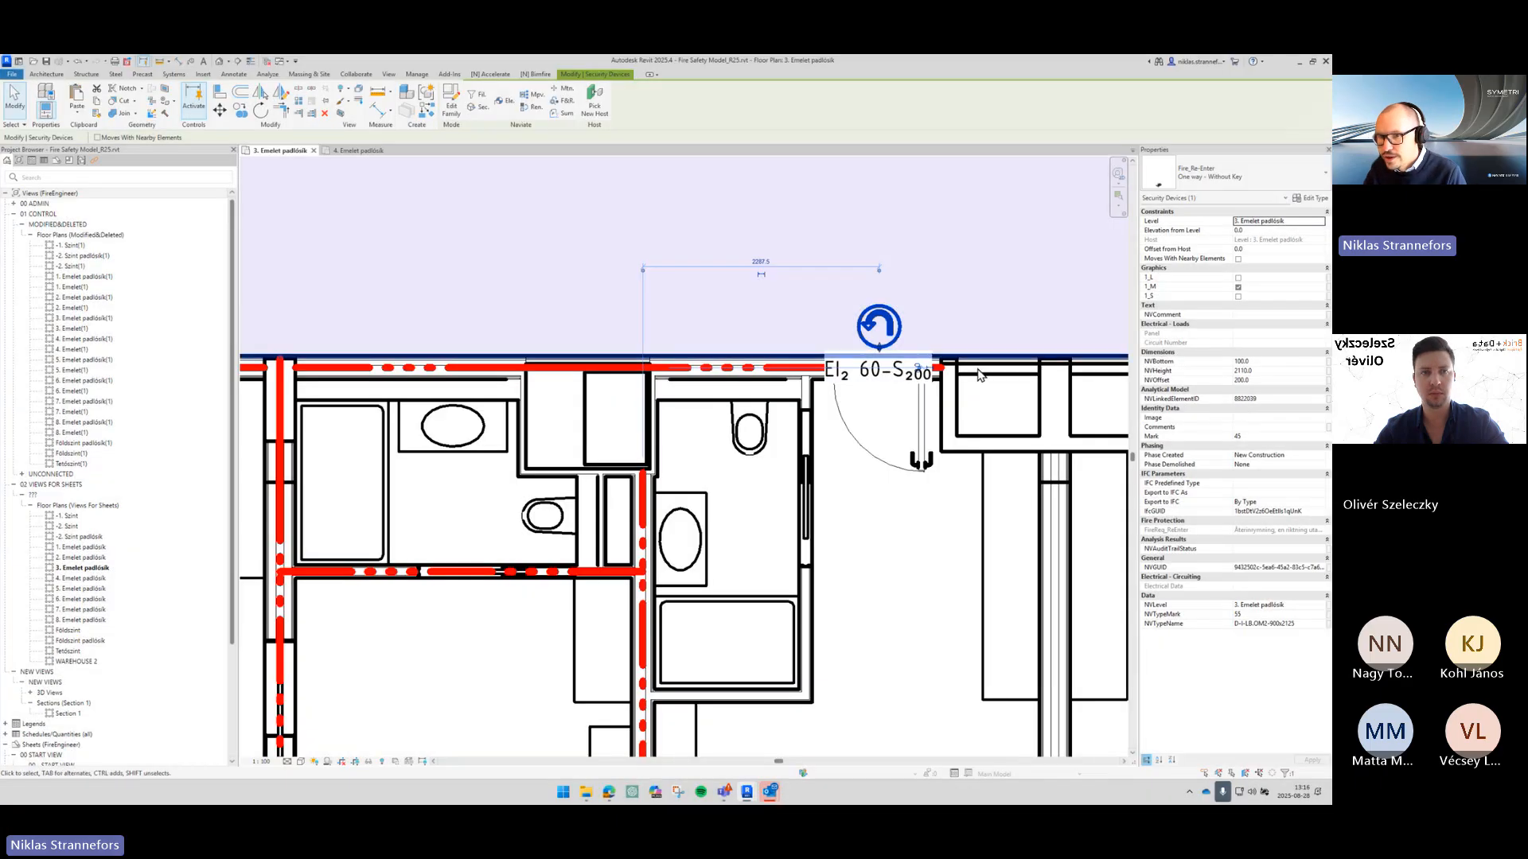
Step: Reselect the re-entry symbol and examine its NVLinkedElementID property
left_click(922, 435)
left_click(896, 338)
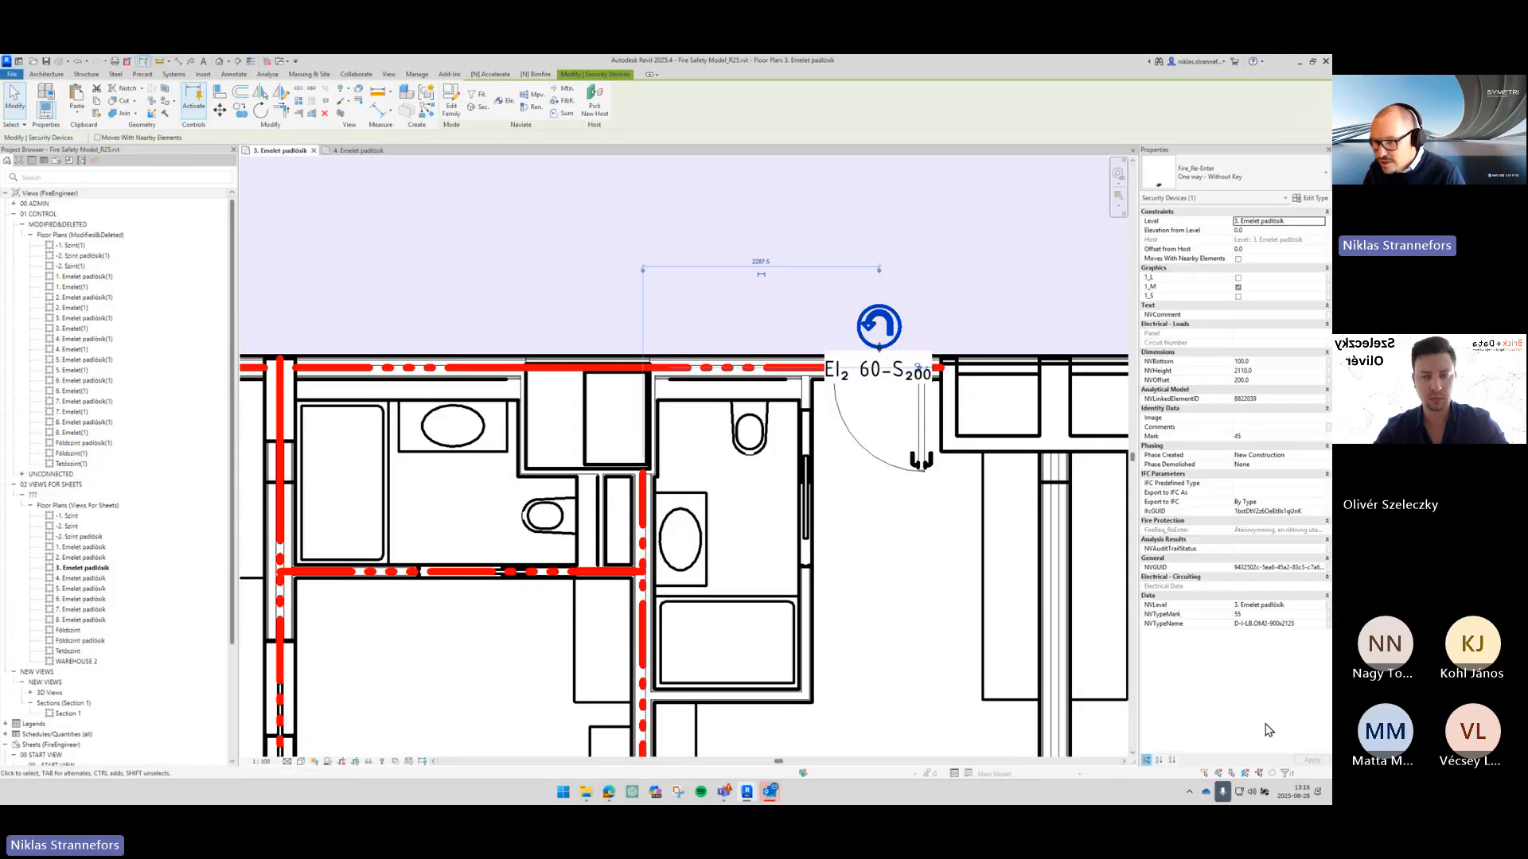
key("ctrl")
key("ctrl")
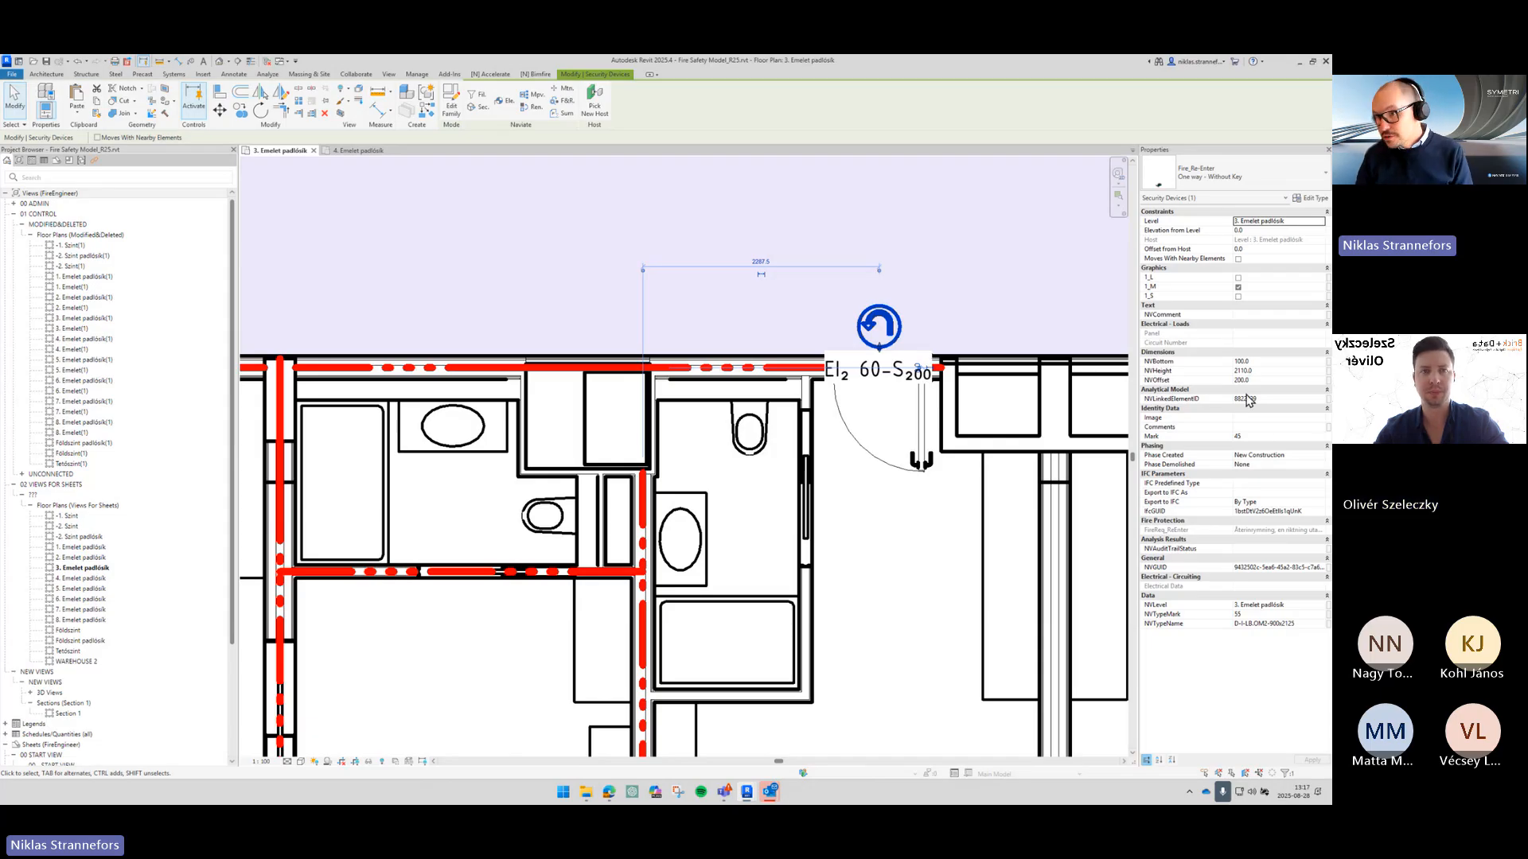
key("ctrl")
key("ctrl")
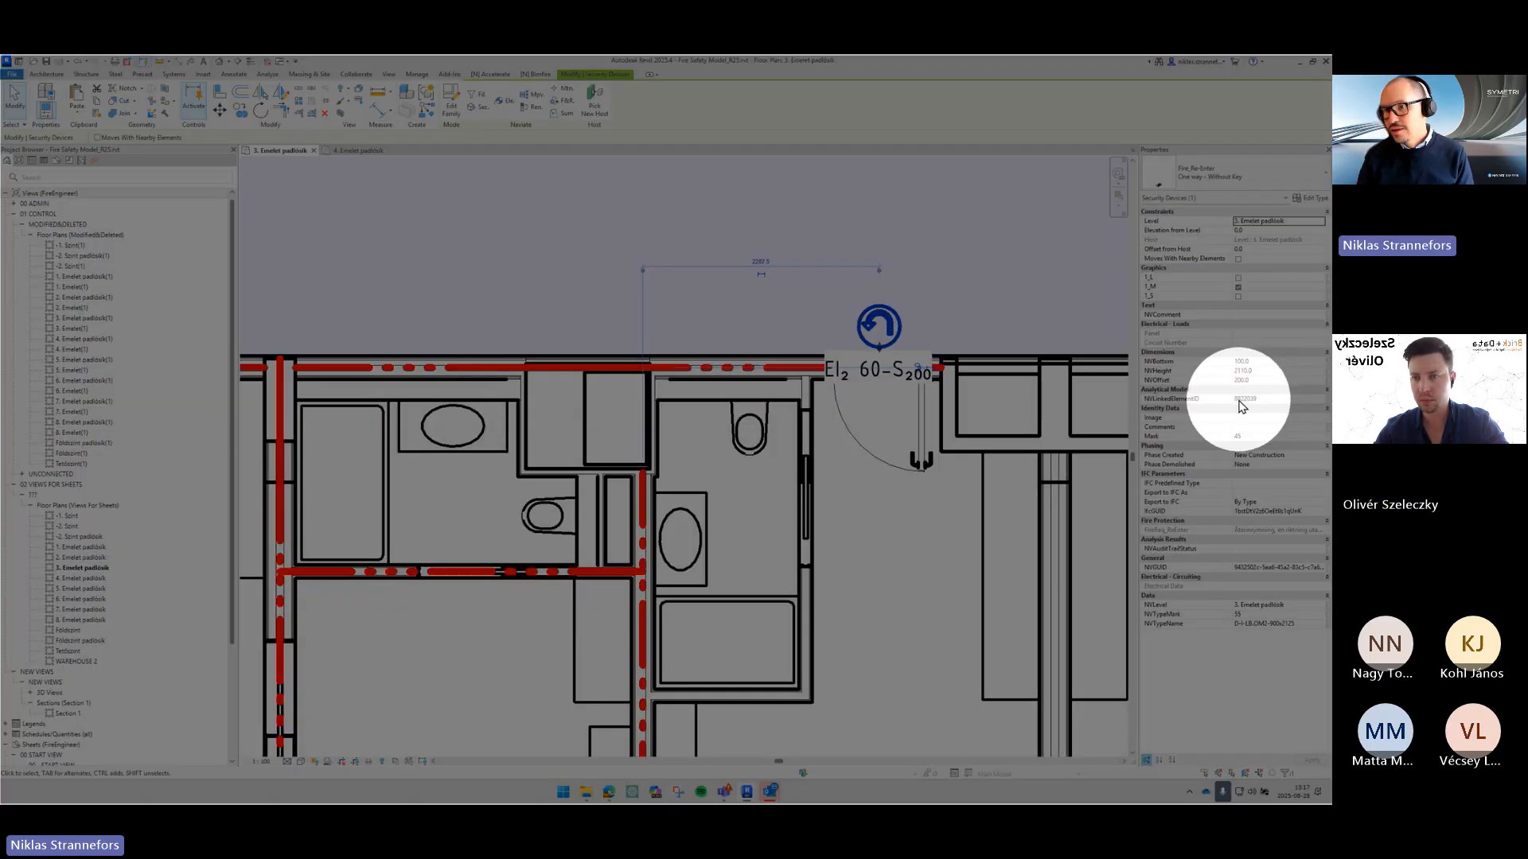
key("ctrl")
key("ctrl")
key("ctrl")
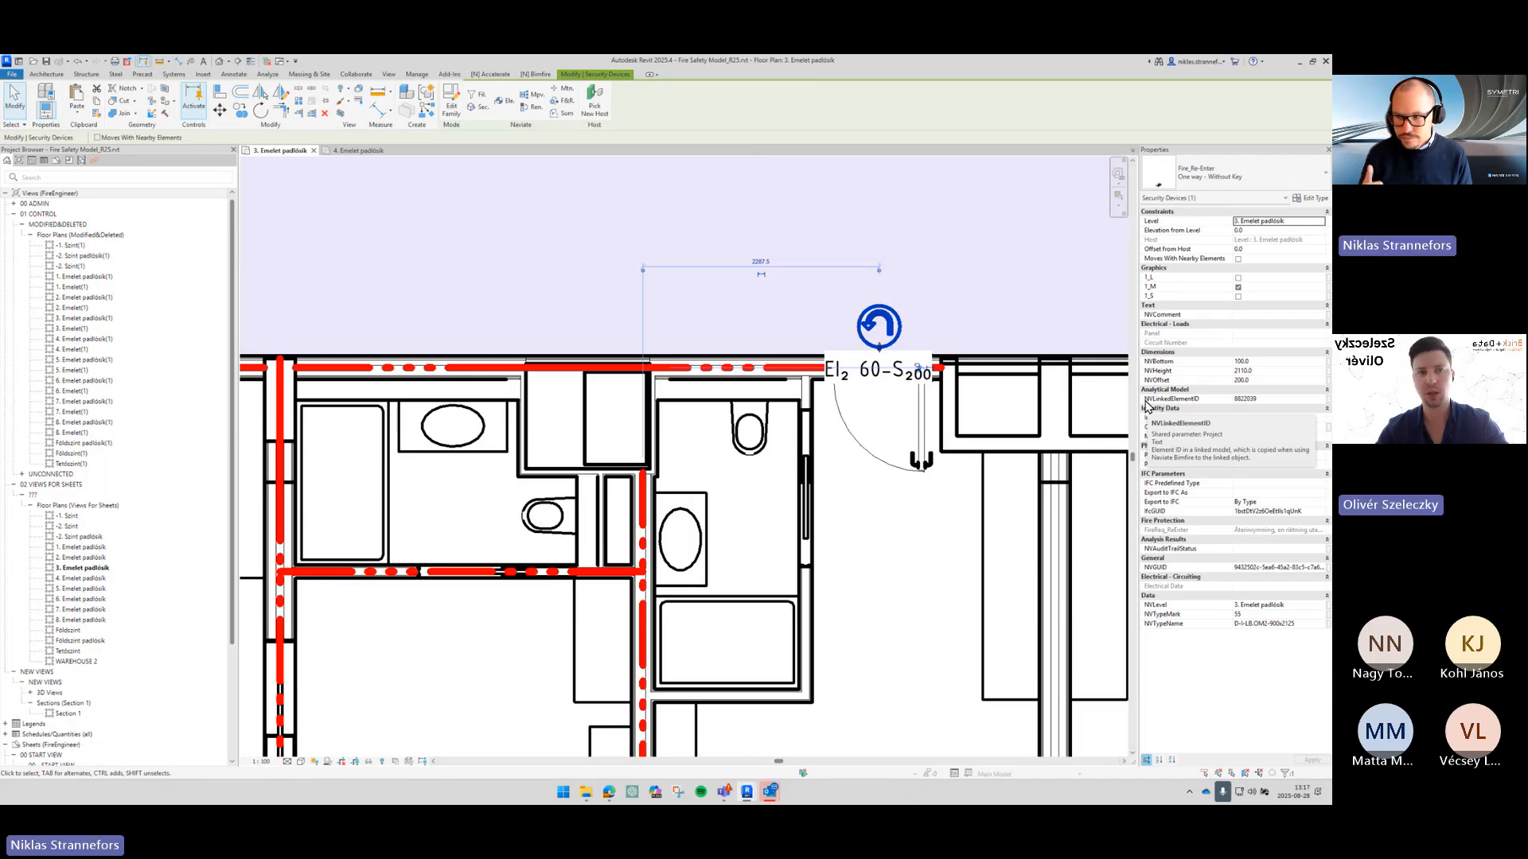
left_click(937, 519)
scroll(936, 517, "down", 2)
middle_click_drag(936, 517, 808, 488)
left_click(779, 375)
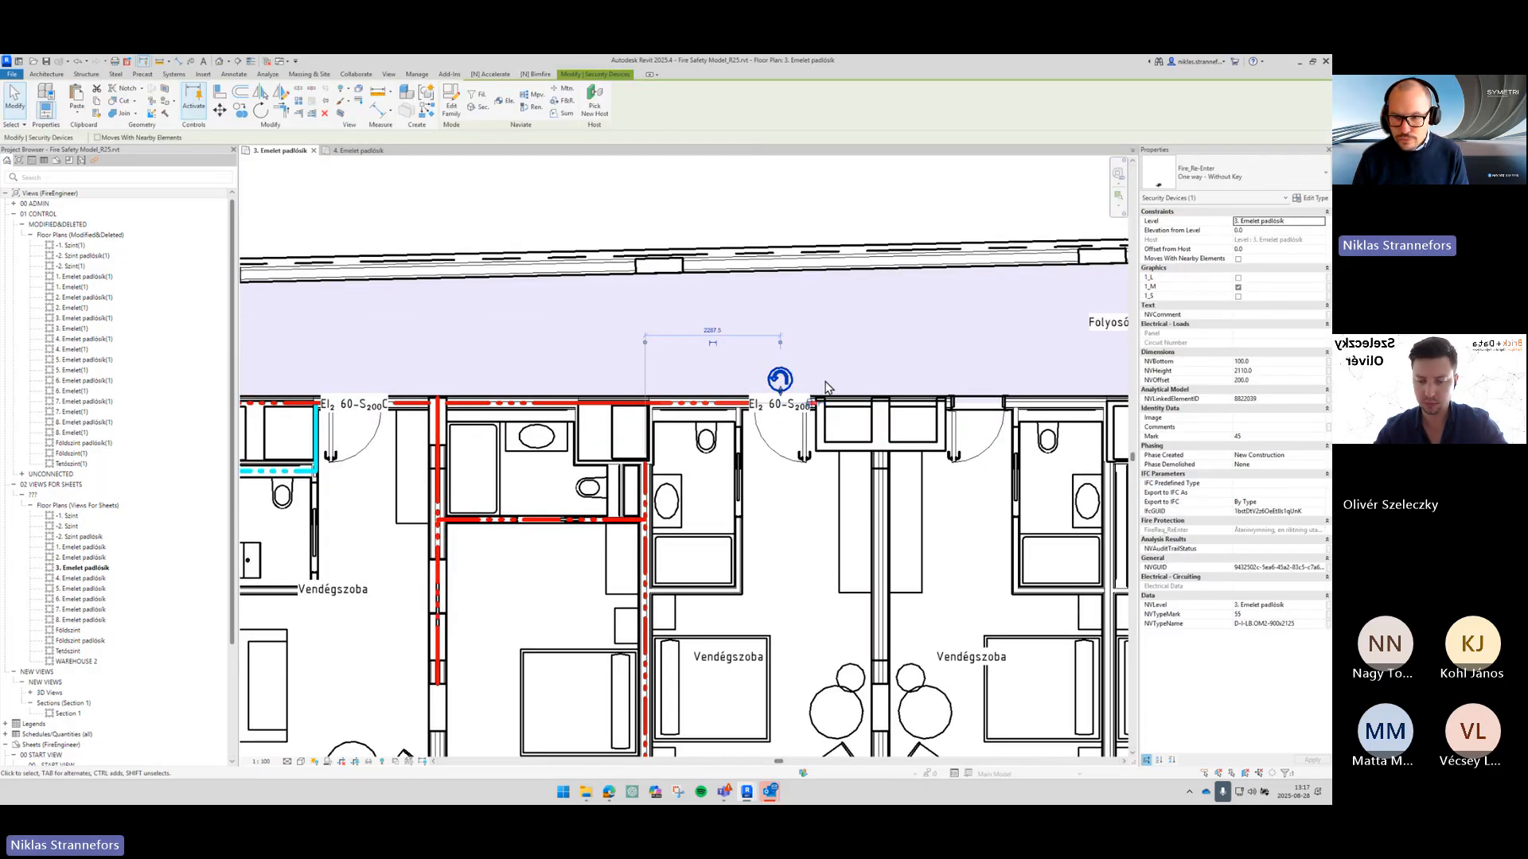
key("Escape")
scroll(826, 388, "down", 1)
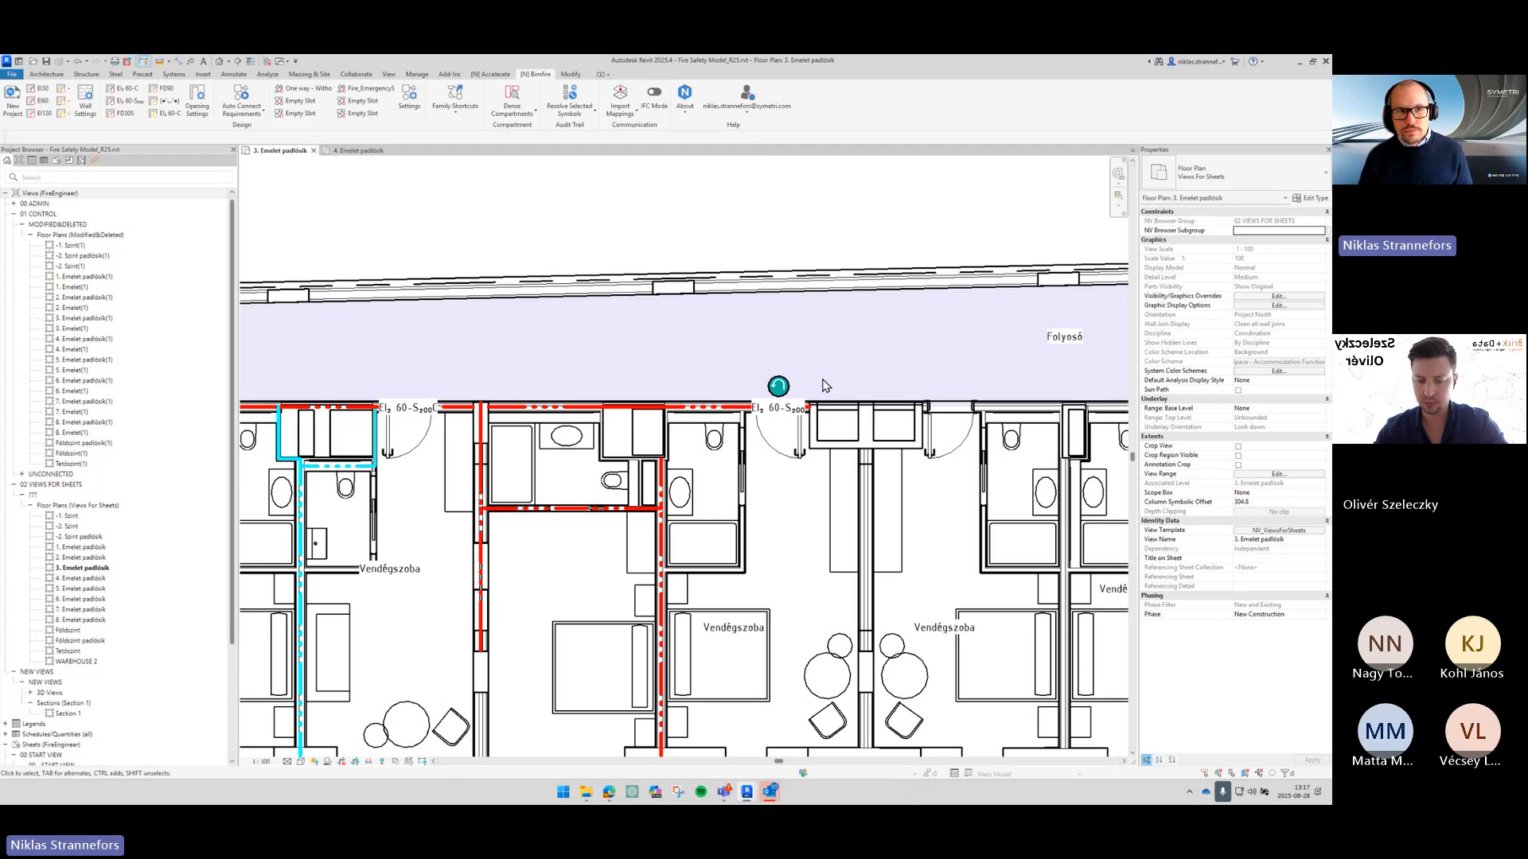
key("ctrl")
key("ctrl")
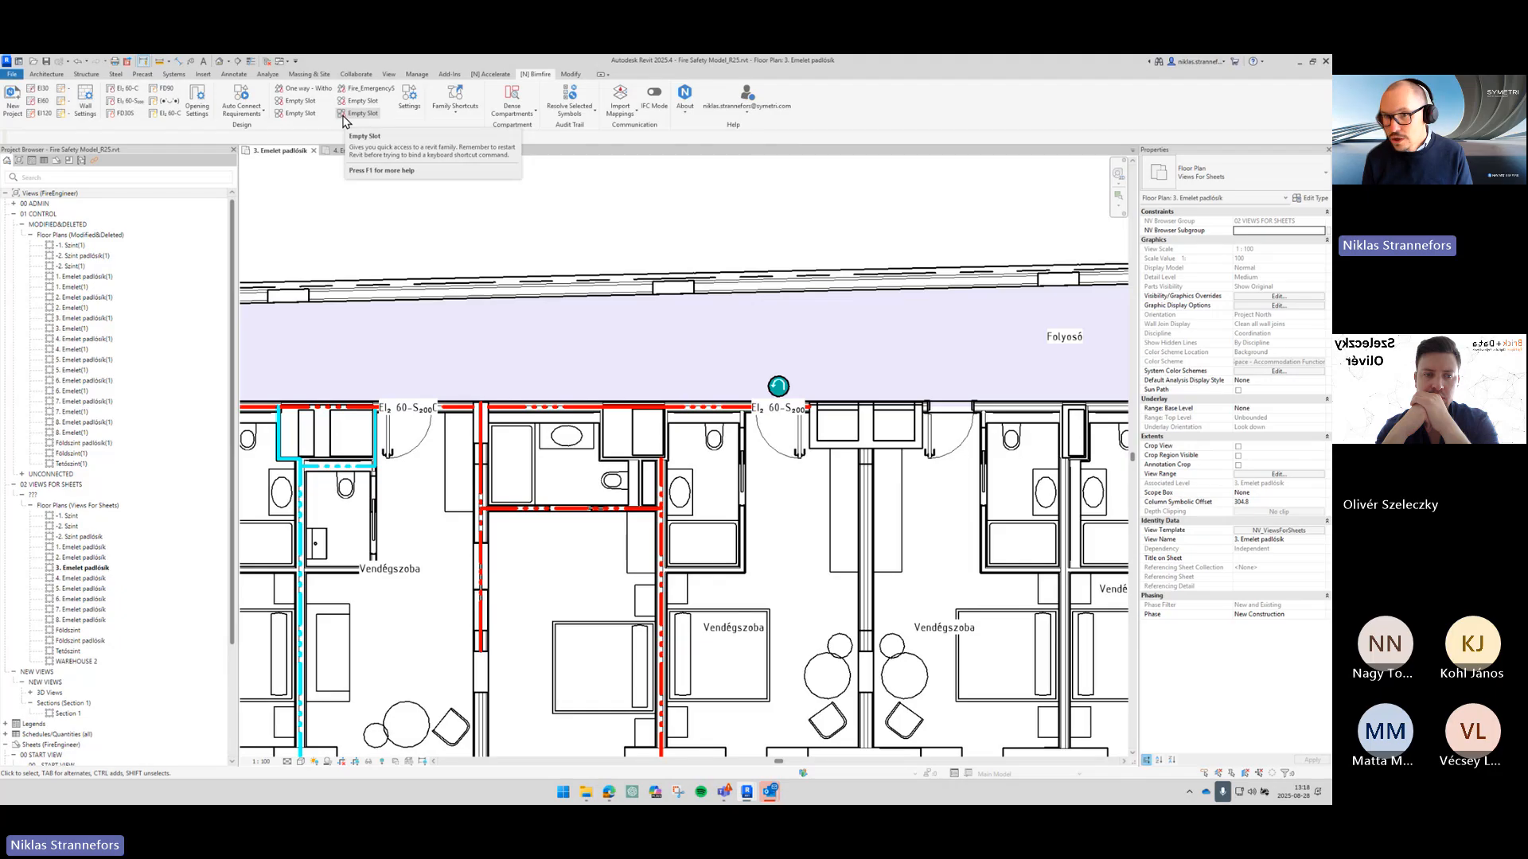
Step: Select the re-entry symbol above the EI₂ 60-S₂₀₀ door again and review its connection properties, including NVLevel and NVTypeName
scroll(772, 381, "up", 3)
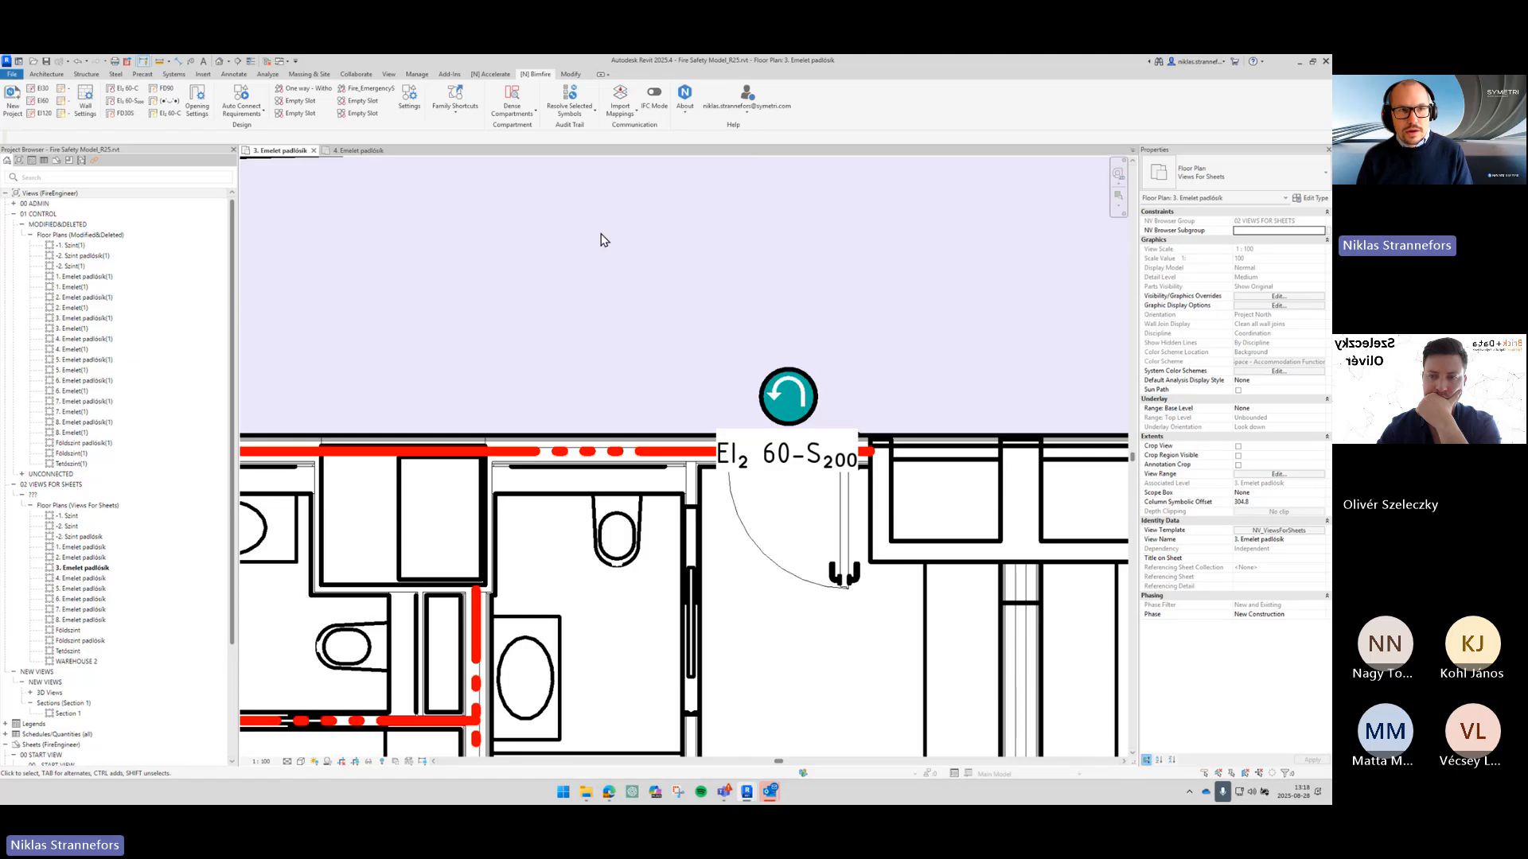
left_click(253, 111)
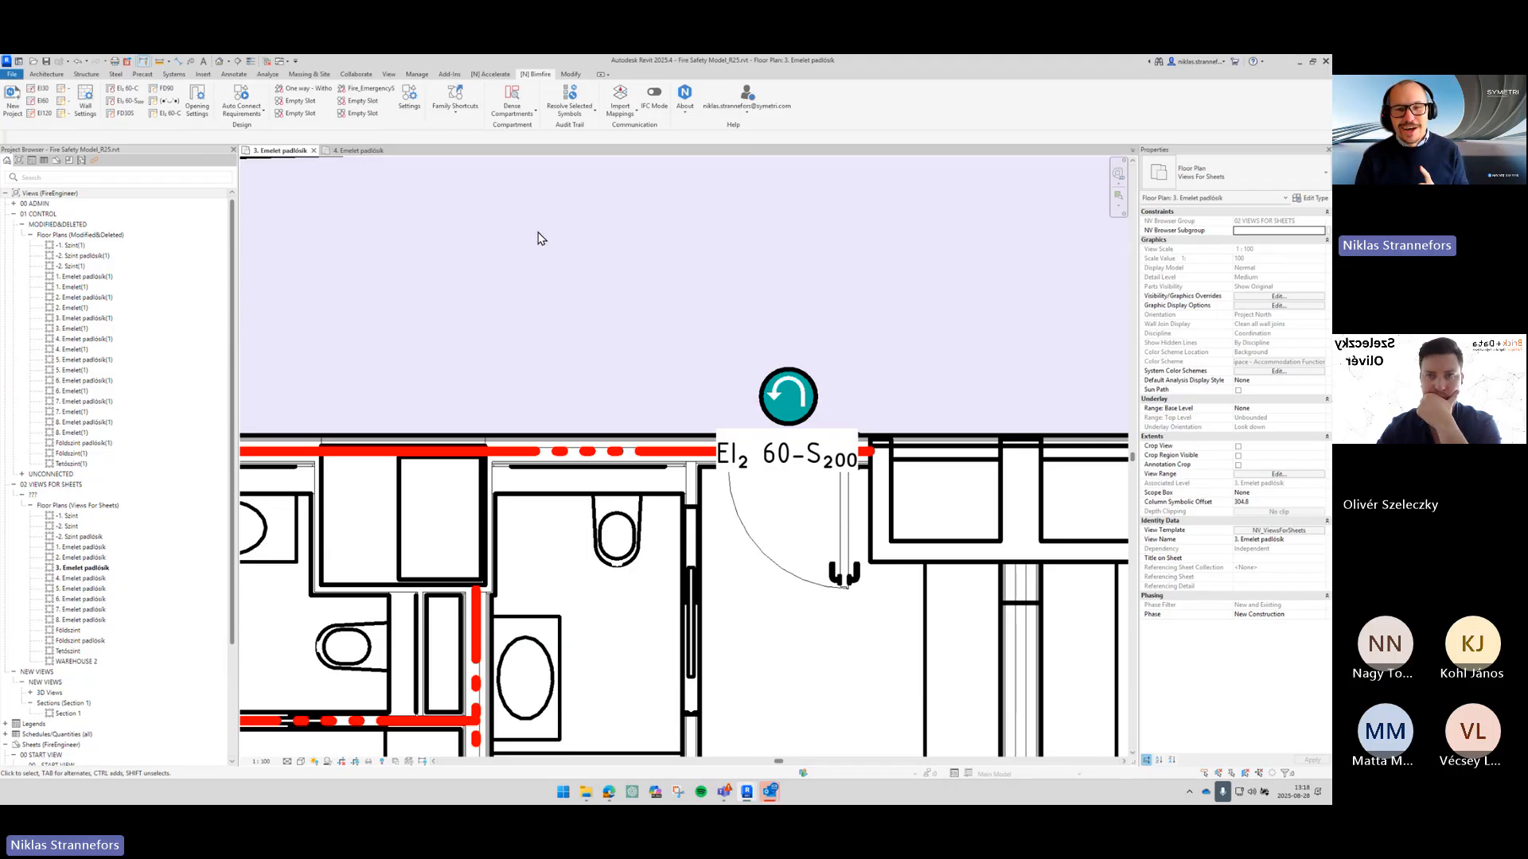
left_click(791, 358)
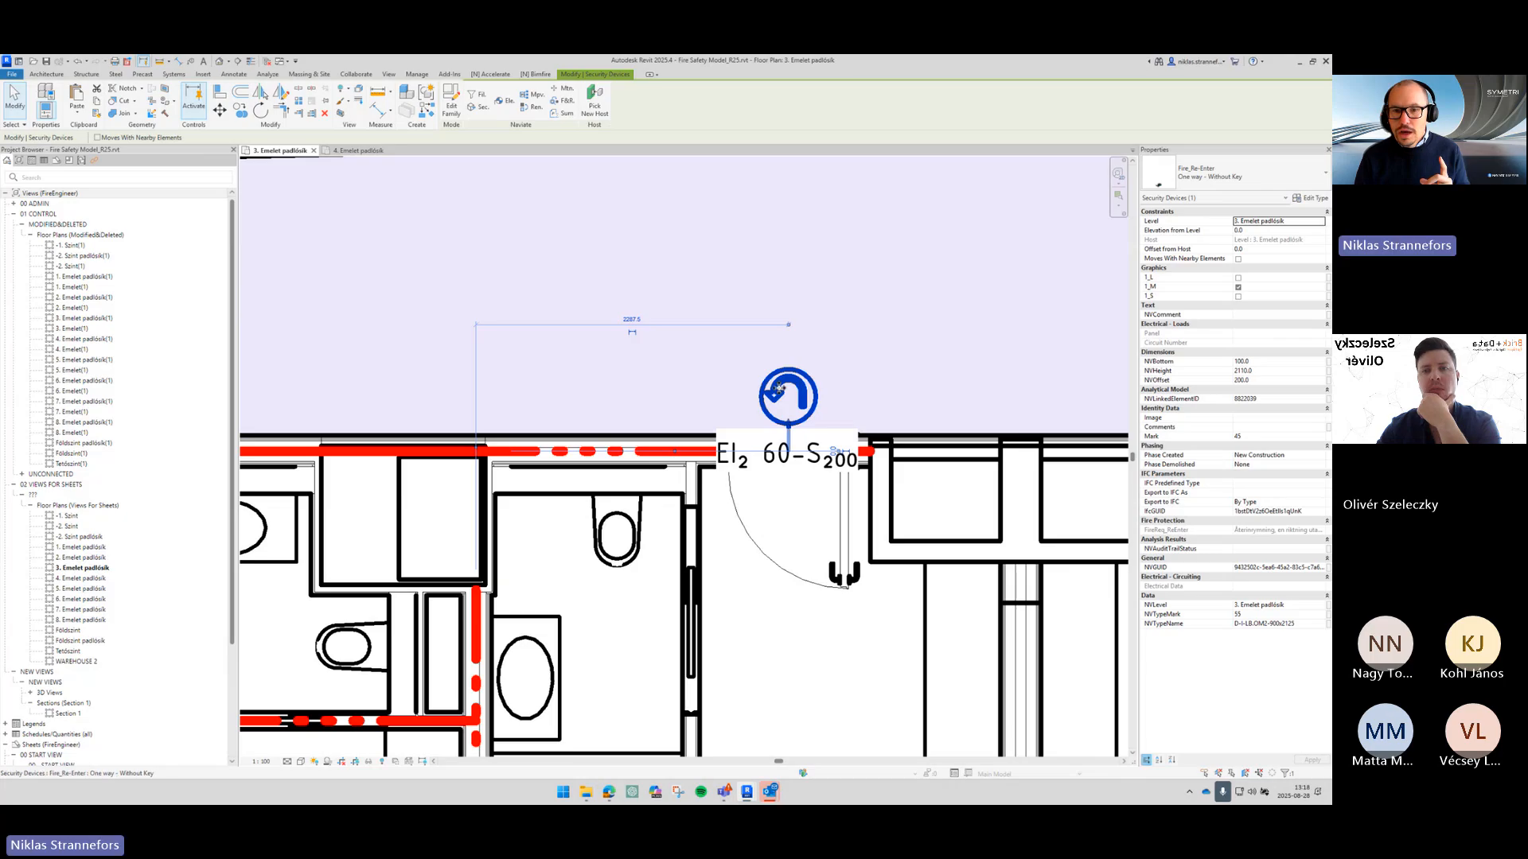
left_click(324, 229)
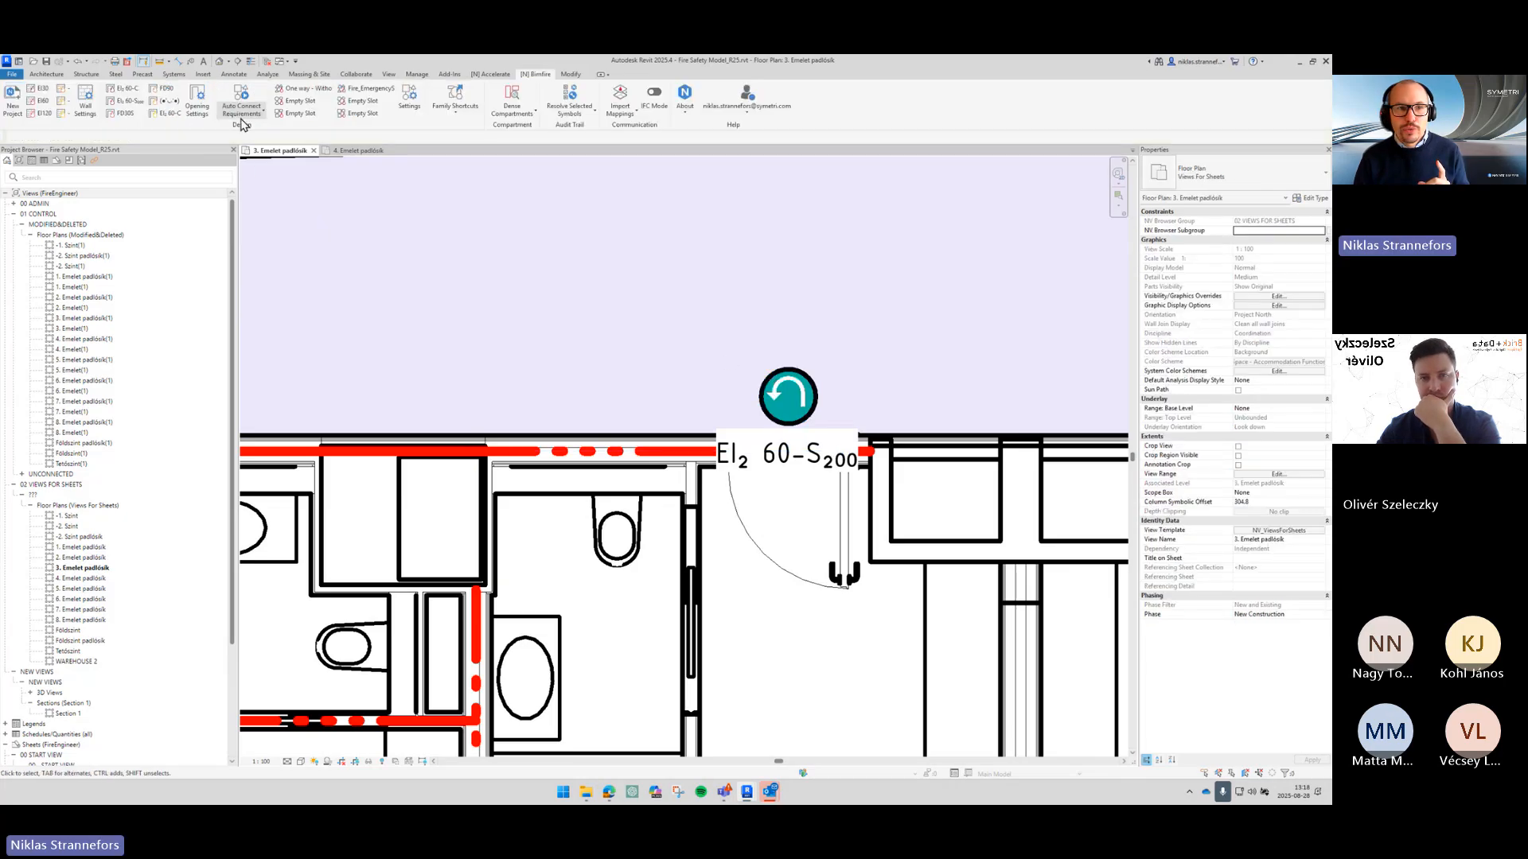
Step: Connect the spaces on the 3. Emelet floor plan with Connect Spaces and dismiss the report
left_click(242, 109)
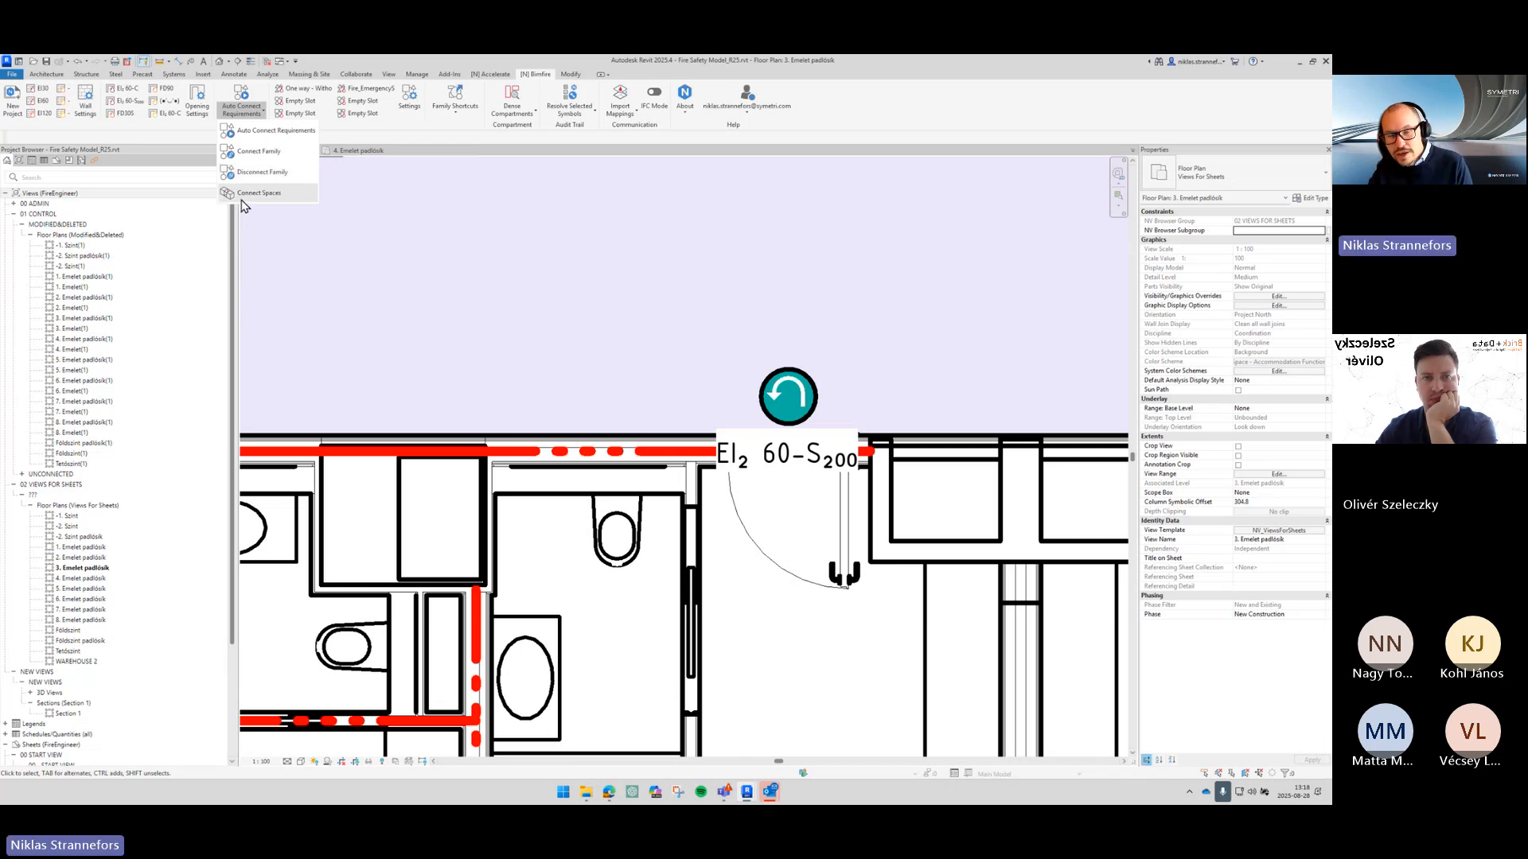
left_click(668, 348)
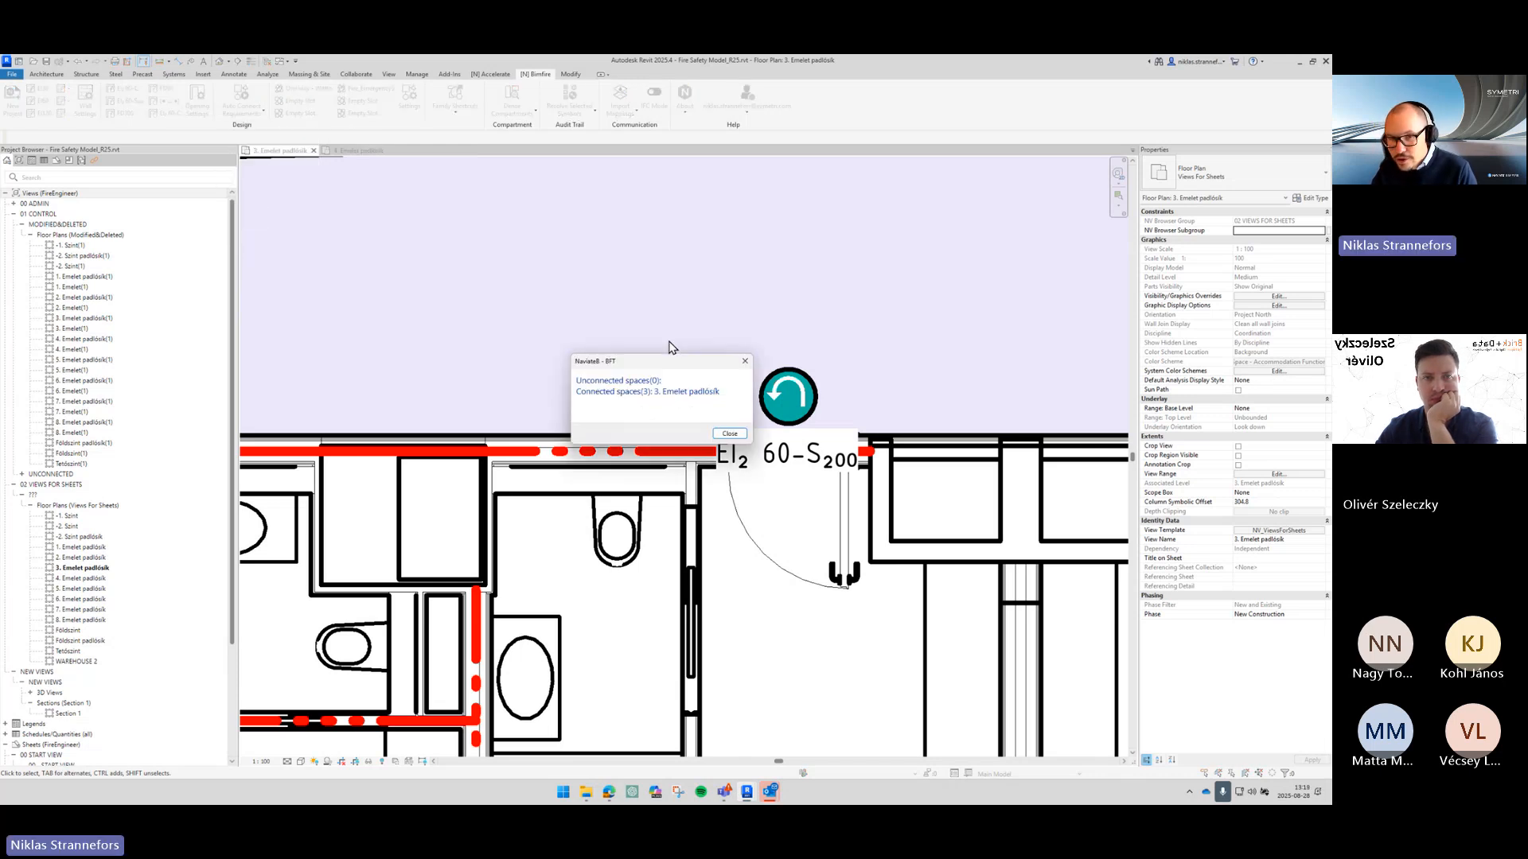
left_click(729, 434)
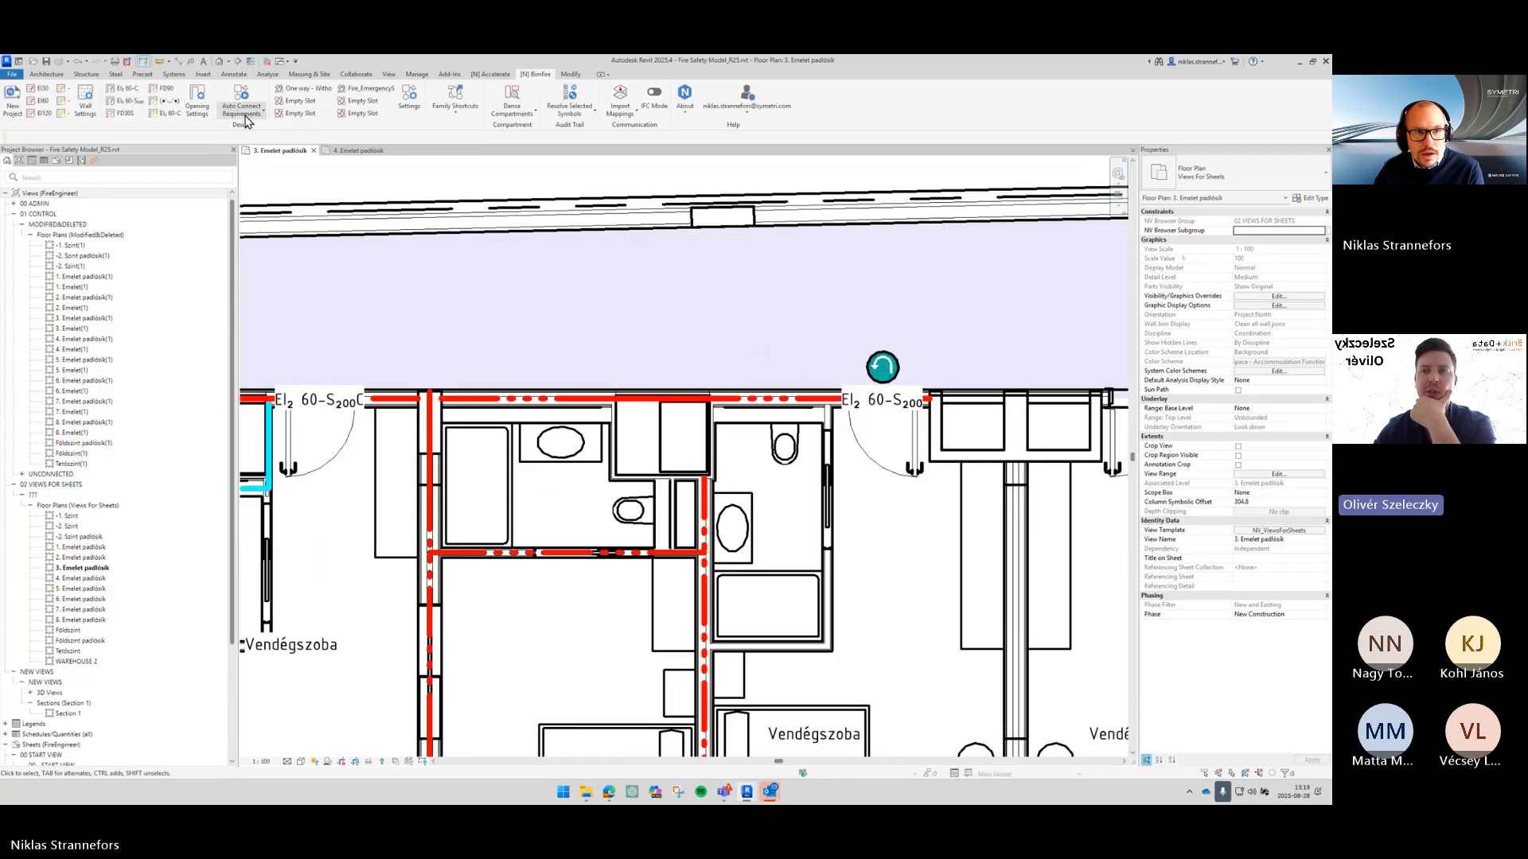
left_click(245, 111)
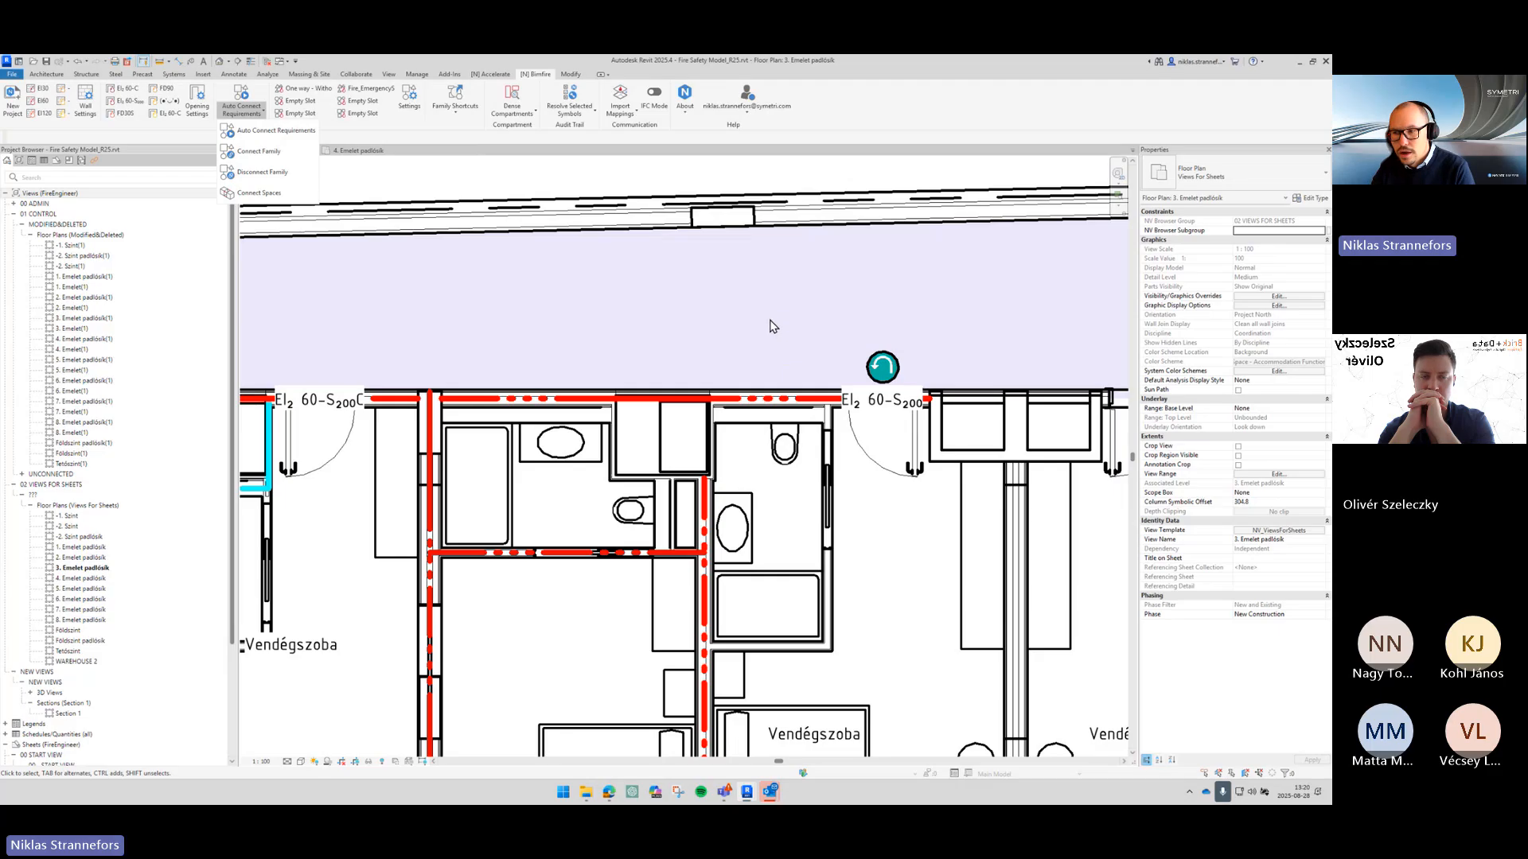
scroll(768, 319, "down", 2)
scroll(768, 326, "down", 1)
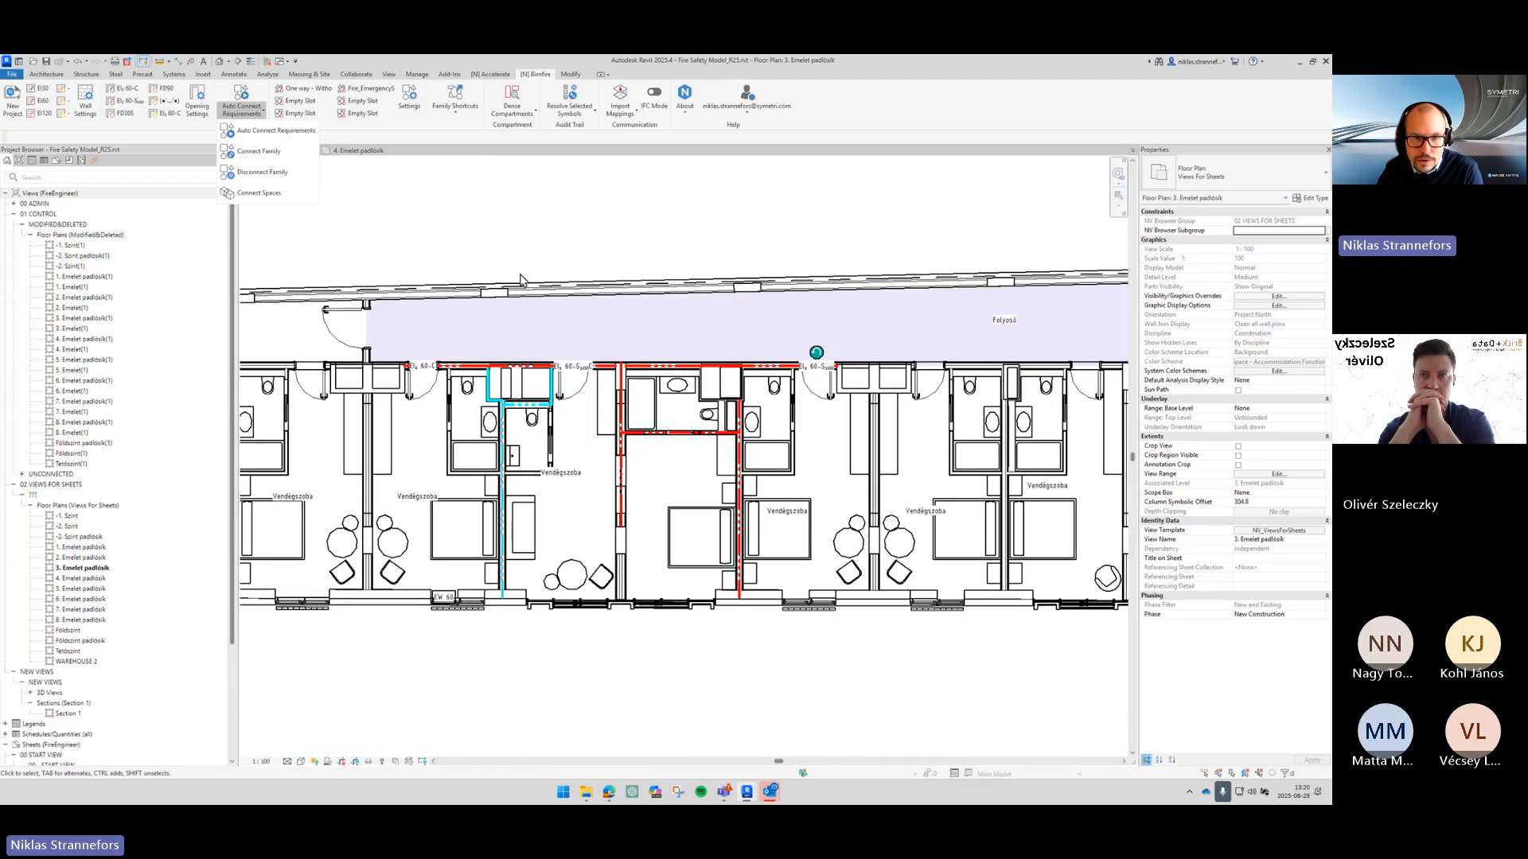
left_click(366, 261)
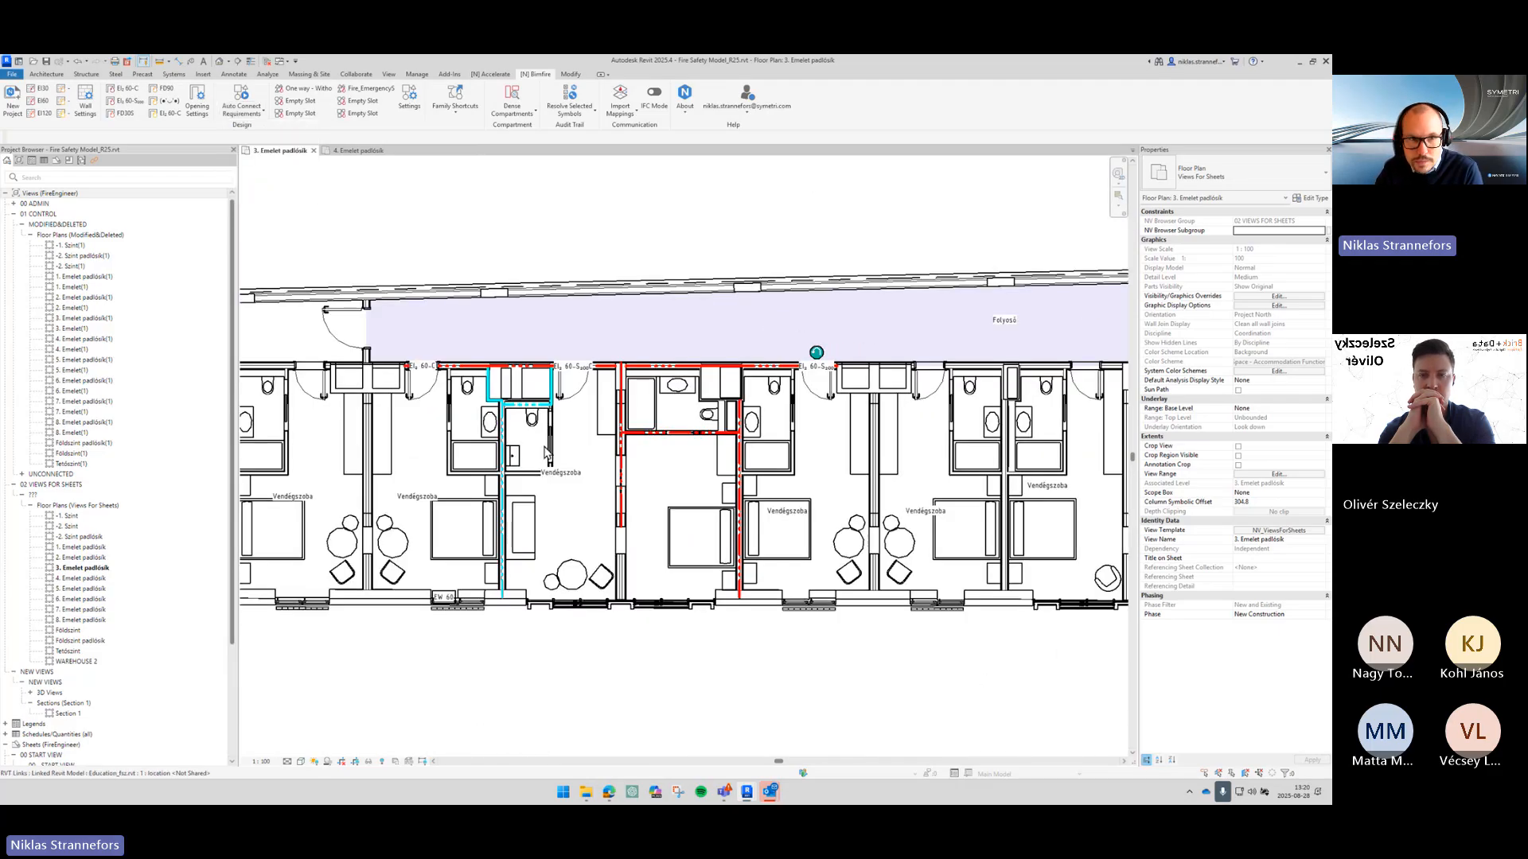
left_click(241, 109)
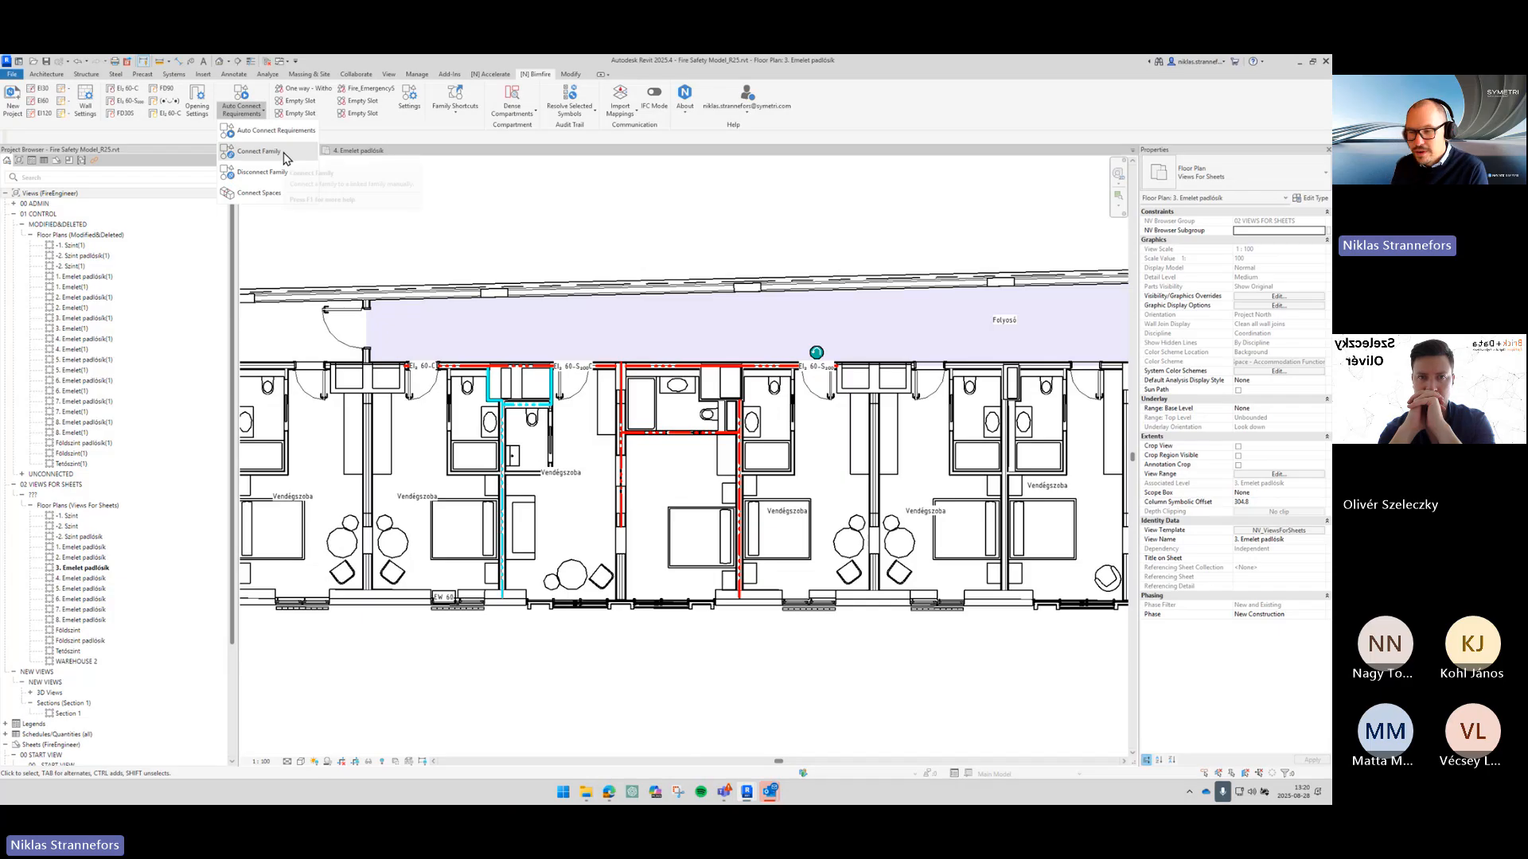
left_click(262, 151)
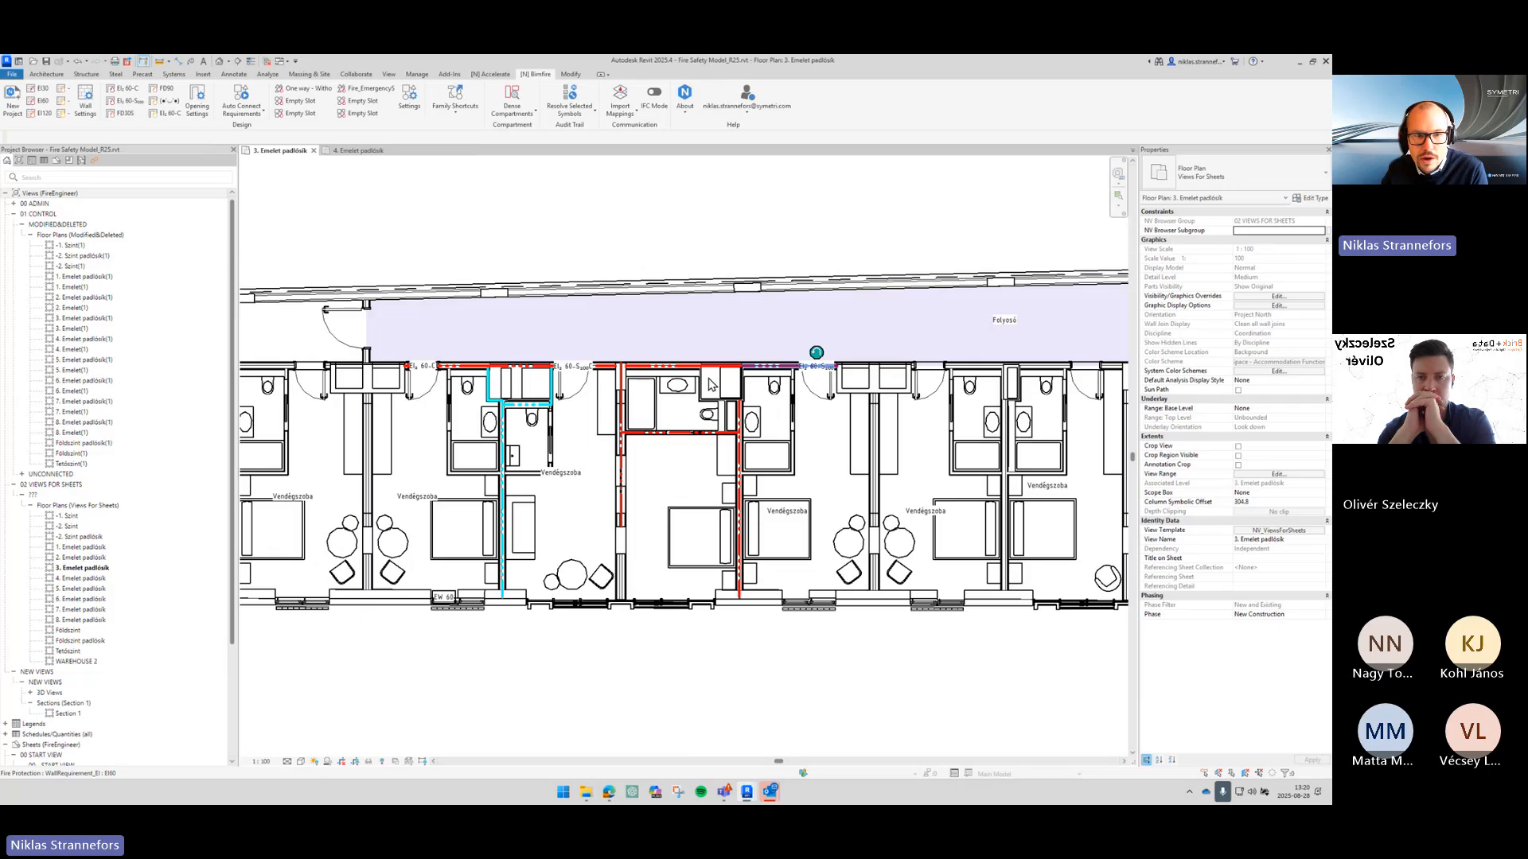
Step: Locate the stairwell door beside the Folyosó corridor and review the available commands for connecting families
middle_click_drag(382, 581, 1046, 409)
middle_click_drag(700, 434, 767, 482)
scroll(527, 254, "up", 3)
scroll(466, 275, "up", 3)
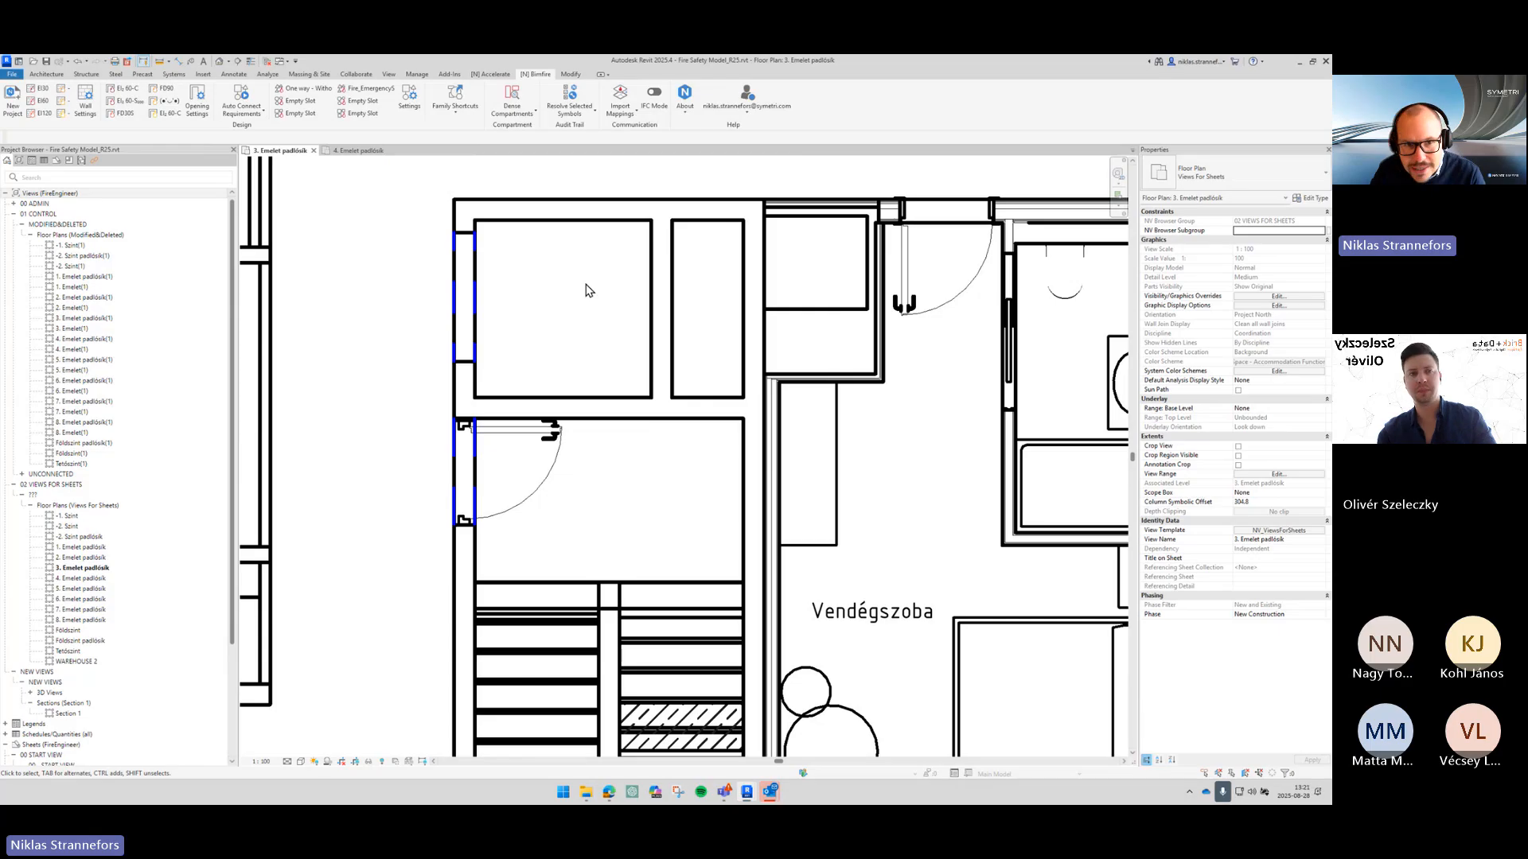
left_click(243, 111)
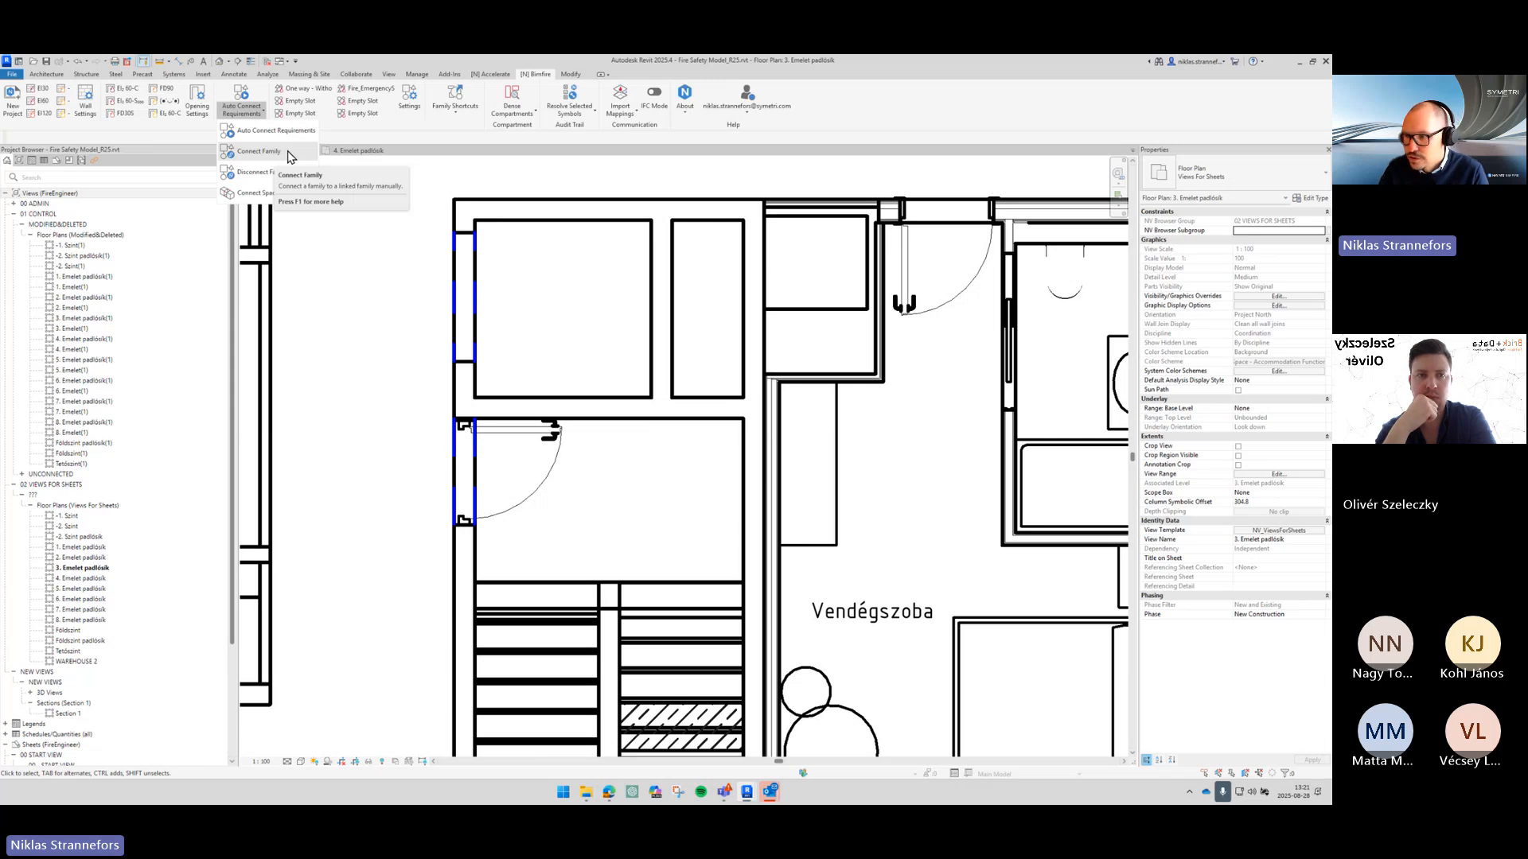
scroll(652, 311, "down", 2)
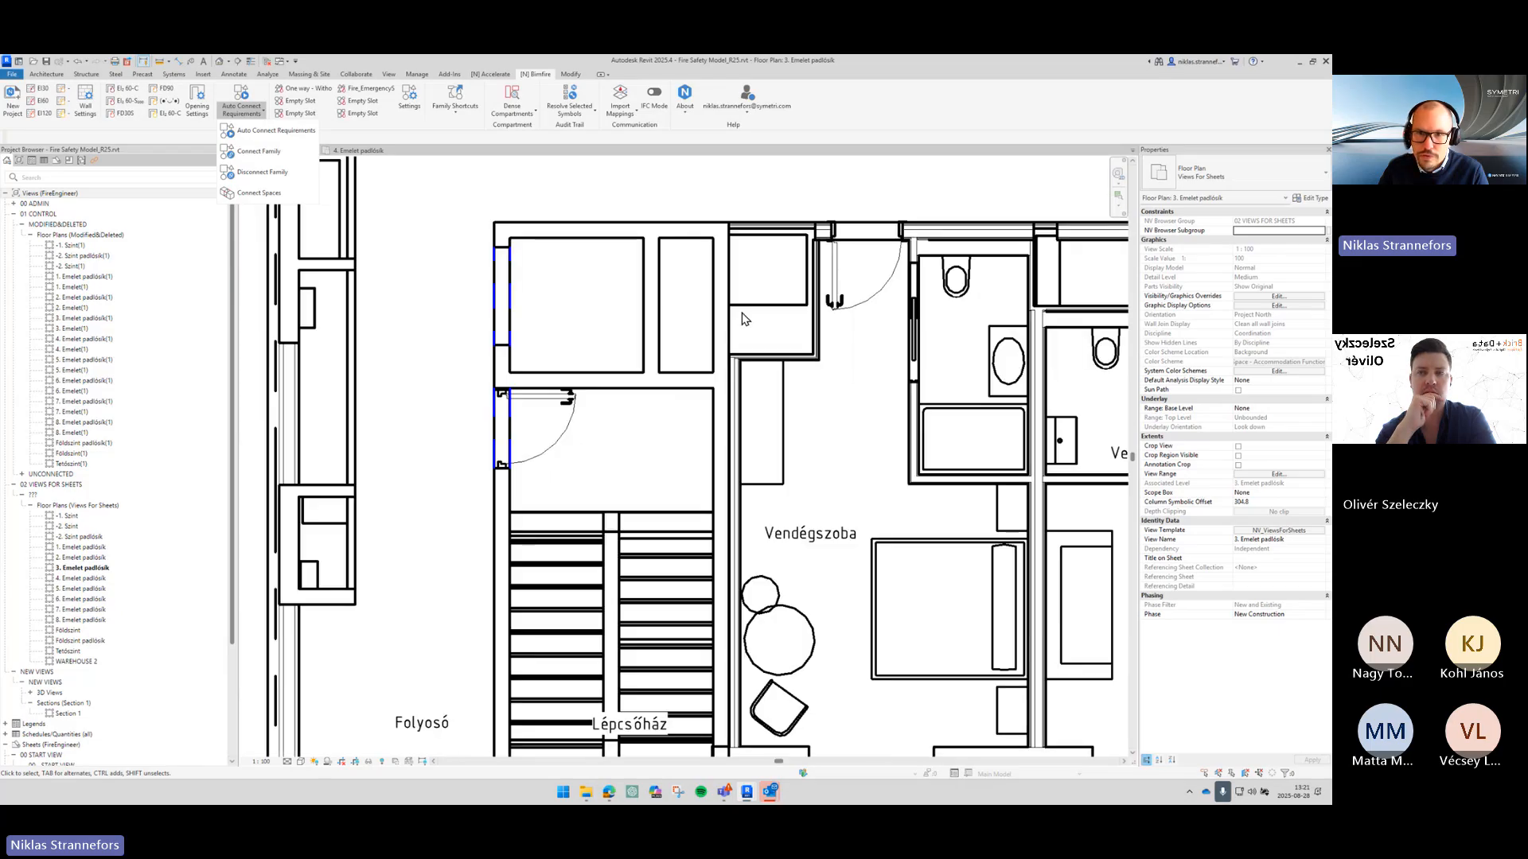
left_click(708, 224)
middle_click_drag(658, 263, 704, 218)
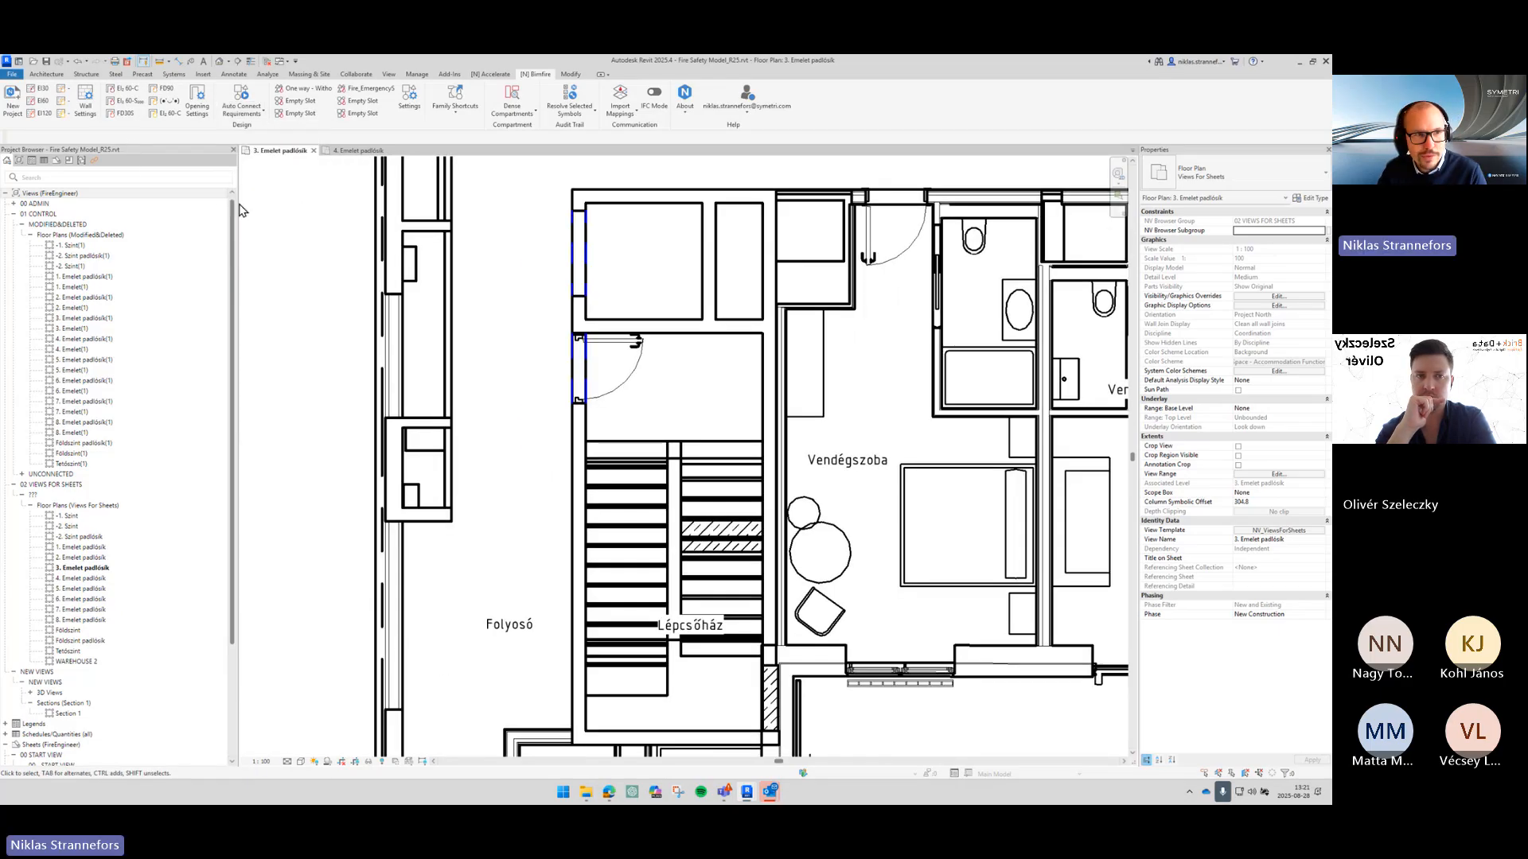
Step: Place a Fire_EvacuationRouteDirection component of type Evacuation route at the midpoint of the stairwell door opening, pointing into the stairwell
left_click(44, 76)
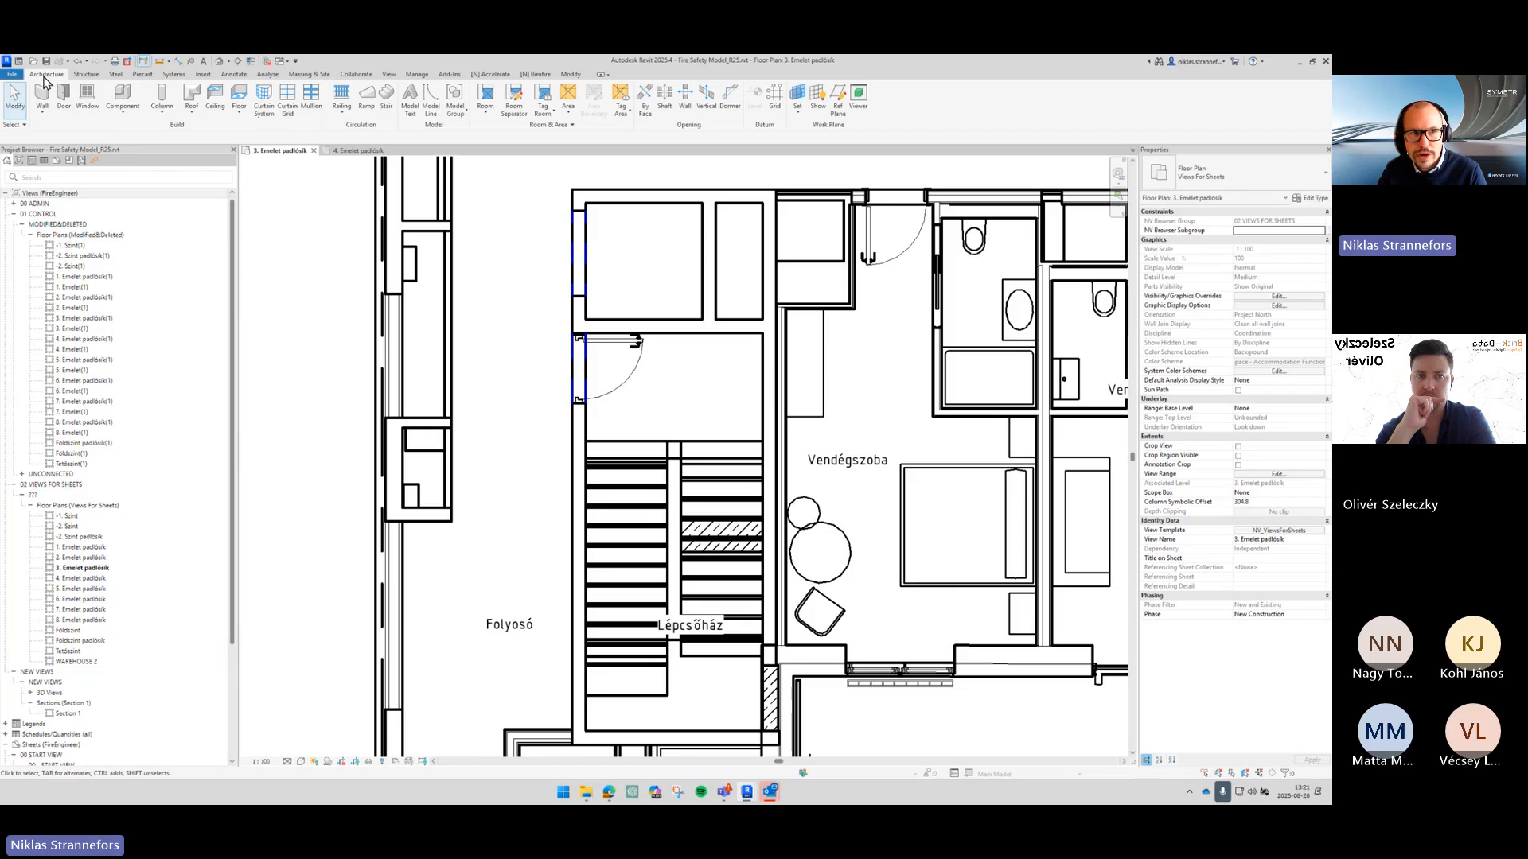
left_click(122, 105)
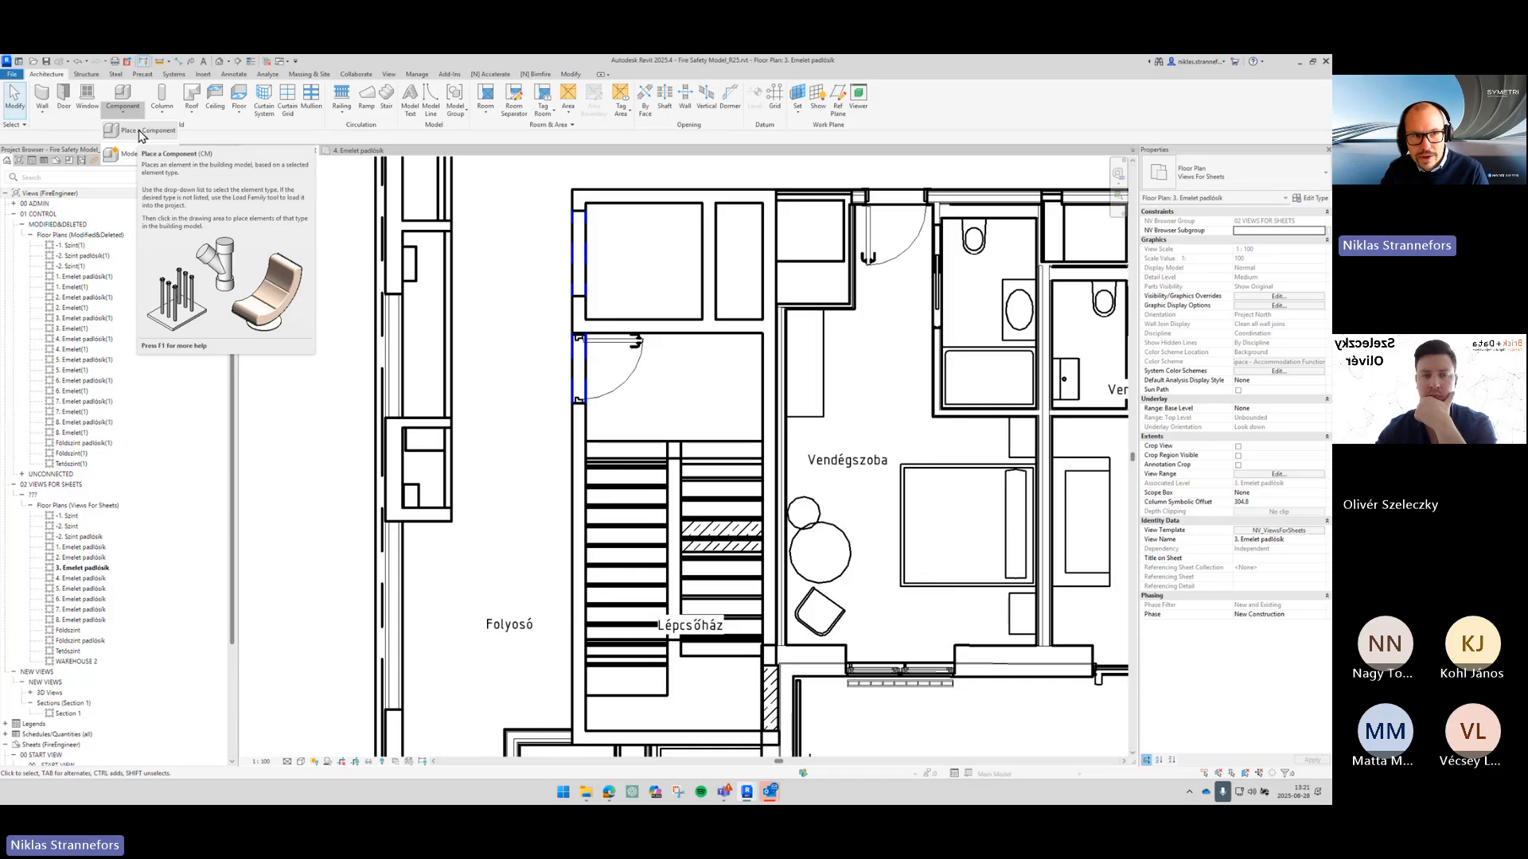
left_click(139, 134)
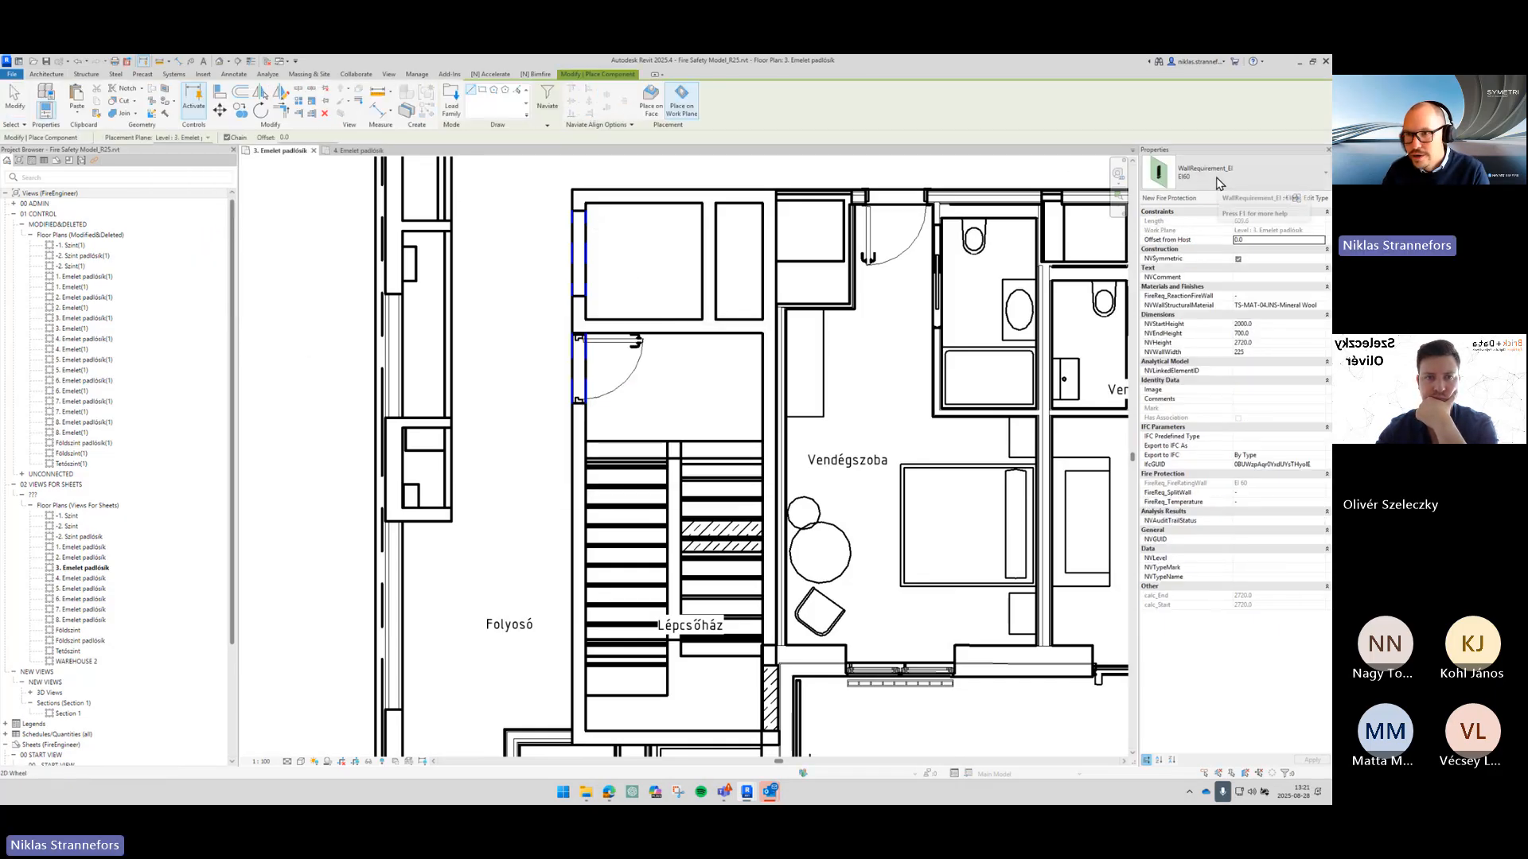
left_click(1198, 175)
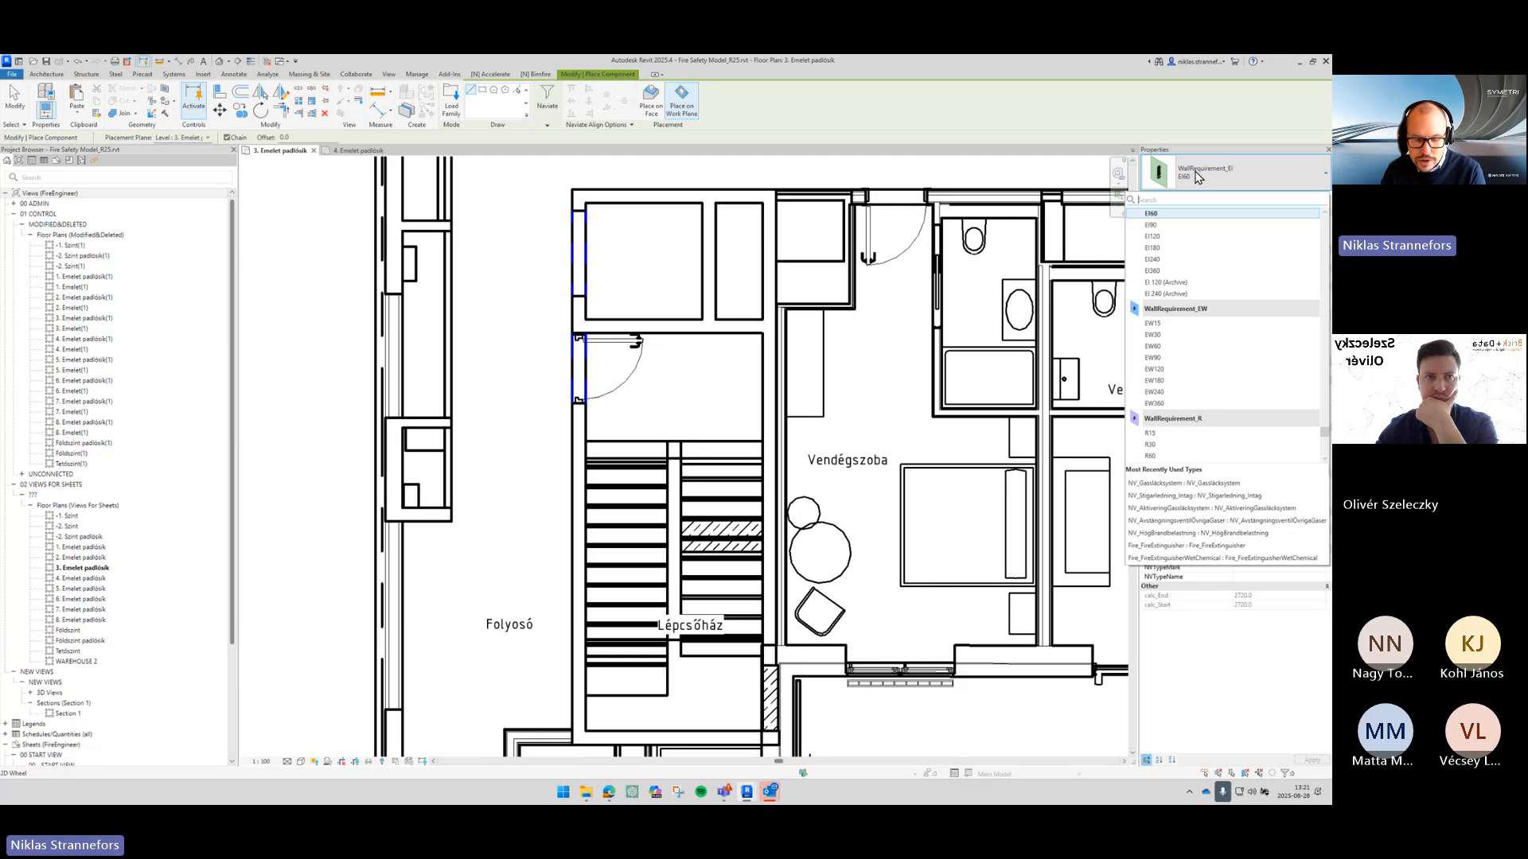
type("direct")
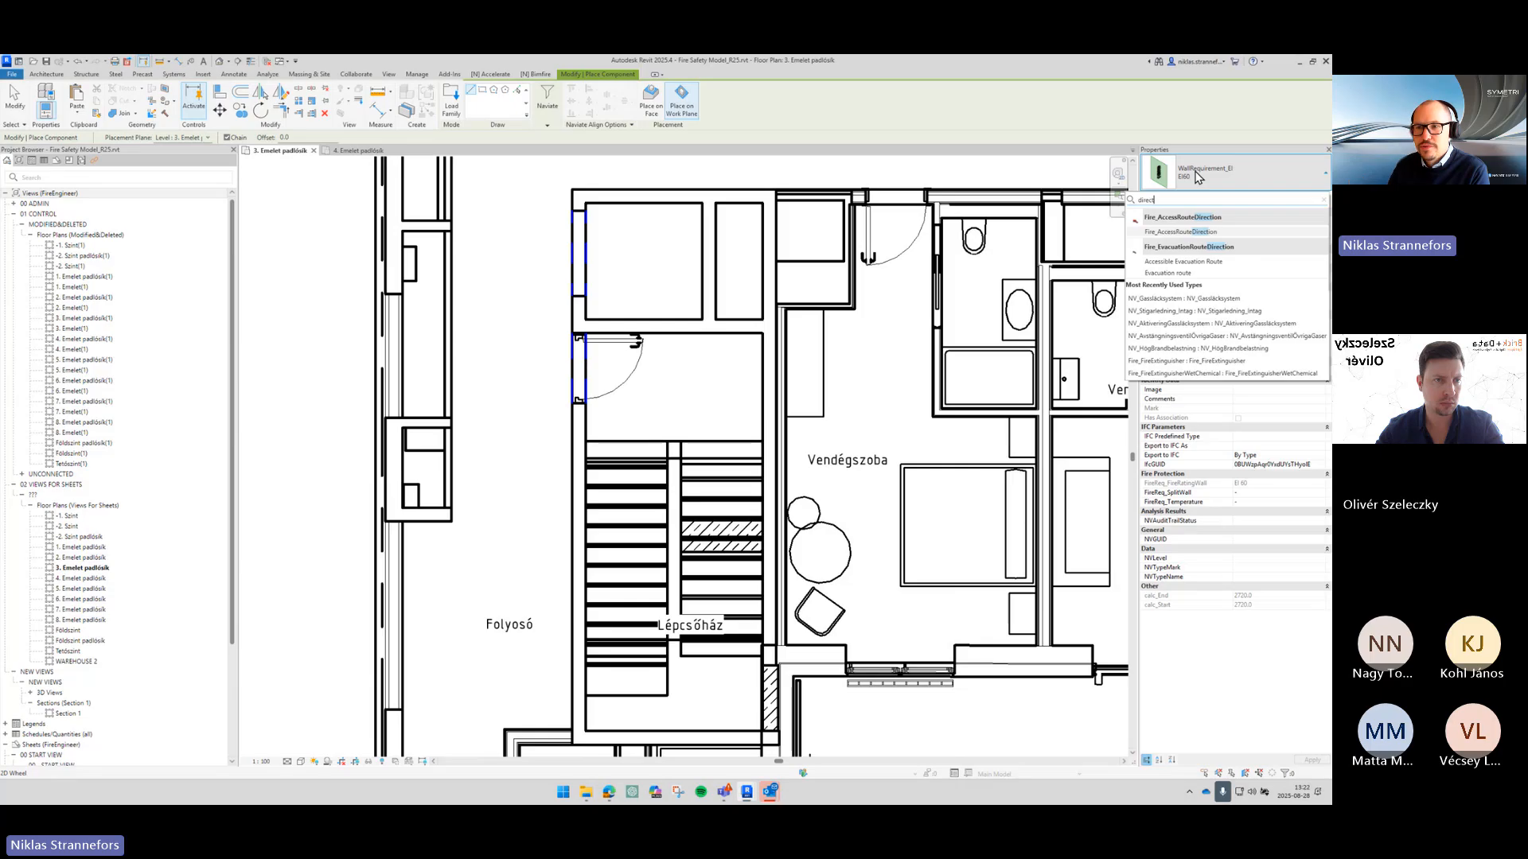
left_click(1175, 275)
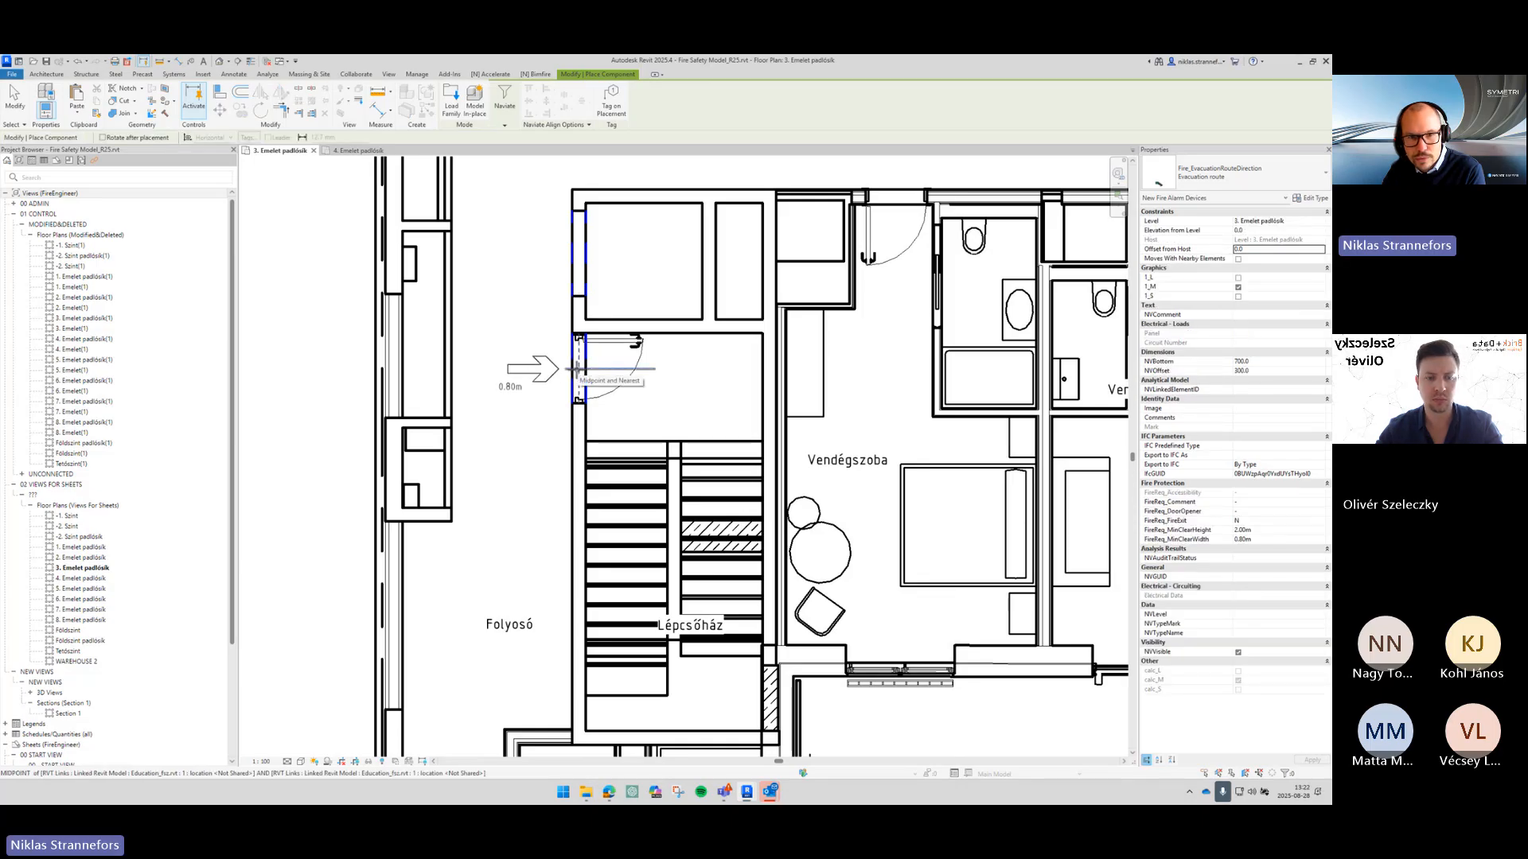
left_click(577, 369)
key("Escape")
key("Escape")
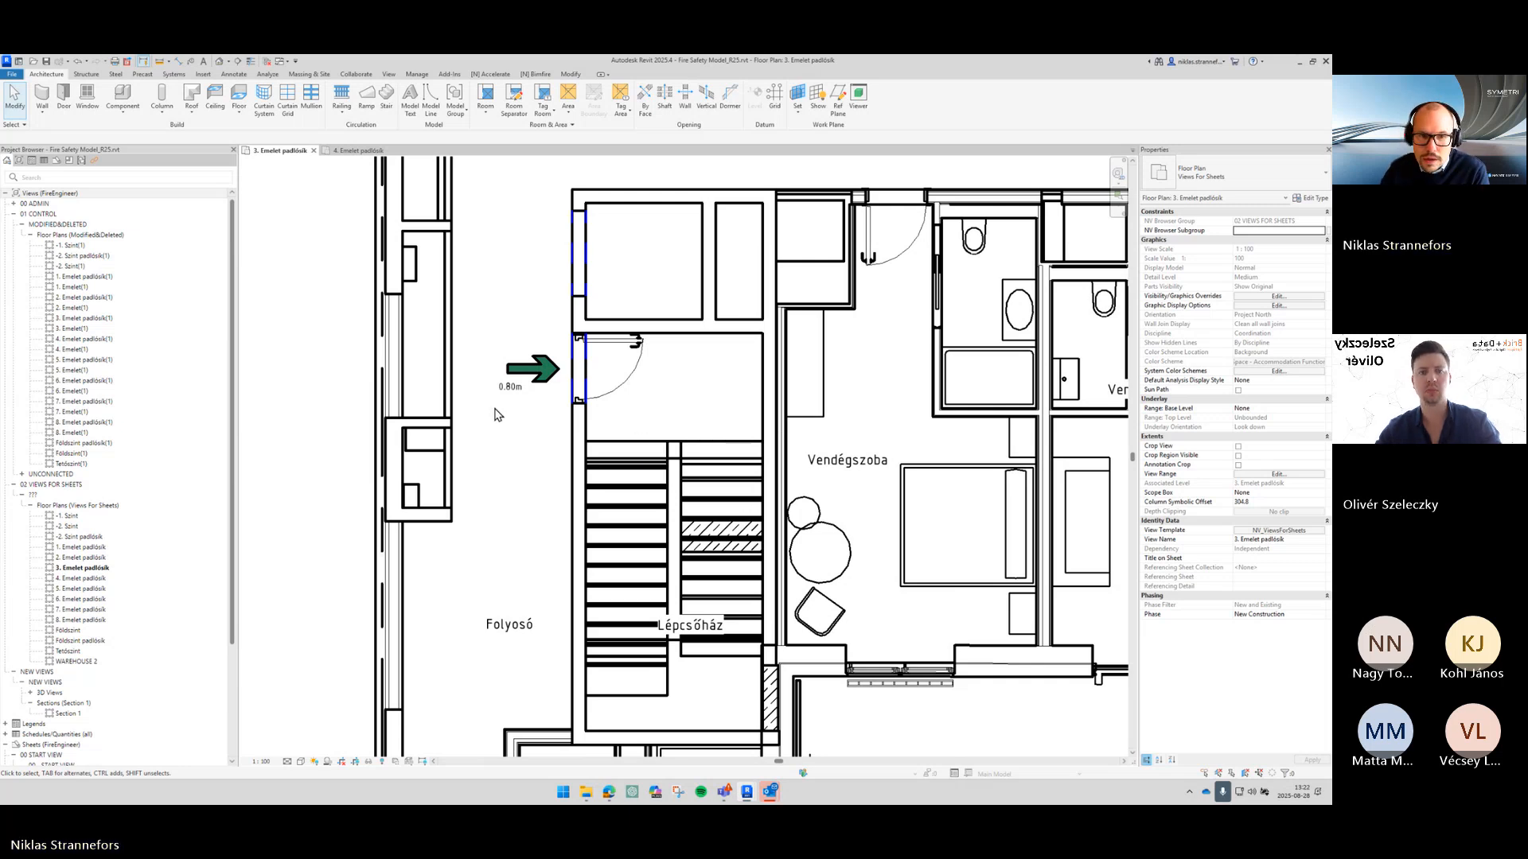
Step: Select the evacuation route arrow at the stairwell door and connect it to the linked door with Connect Family, updating the selected element
scroll(494, 414, "up", 3)
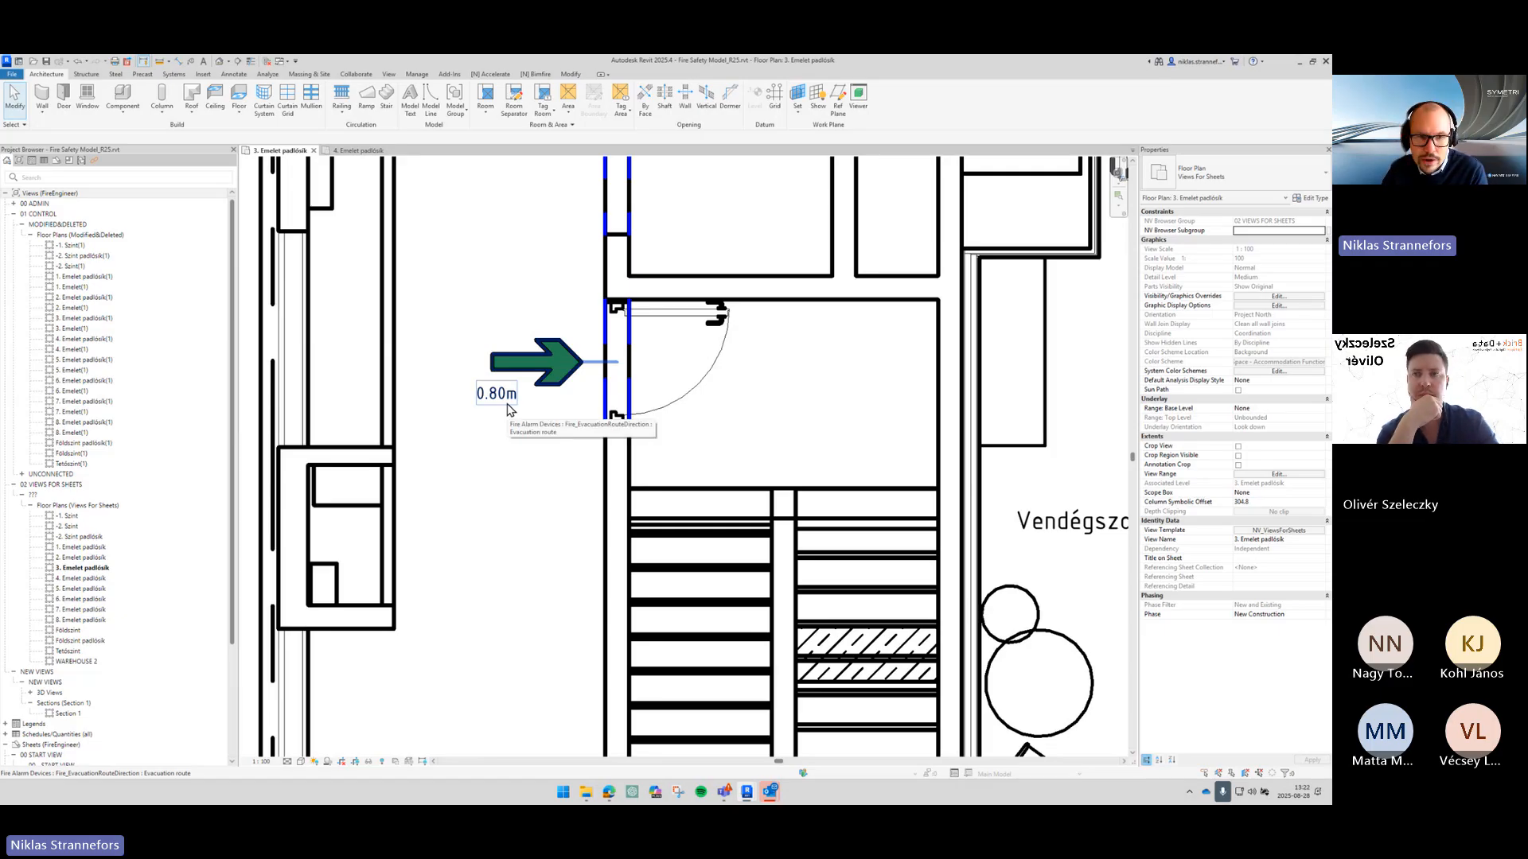
left_click(543, 378)
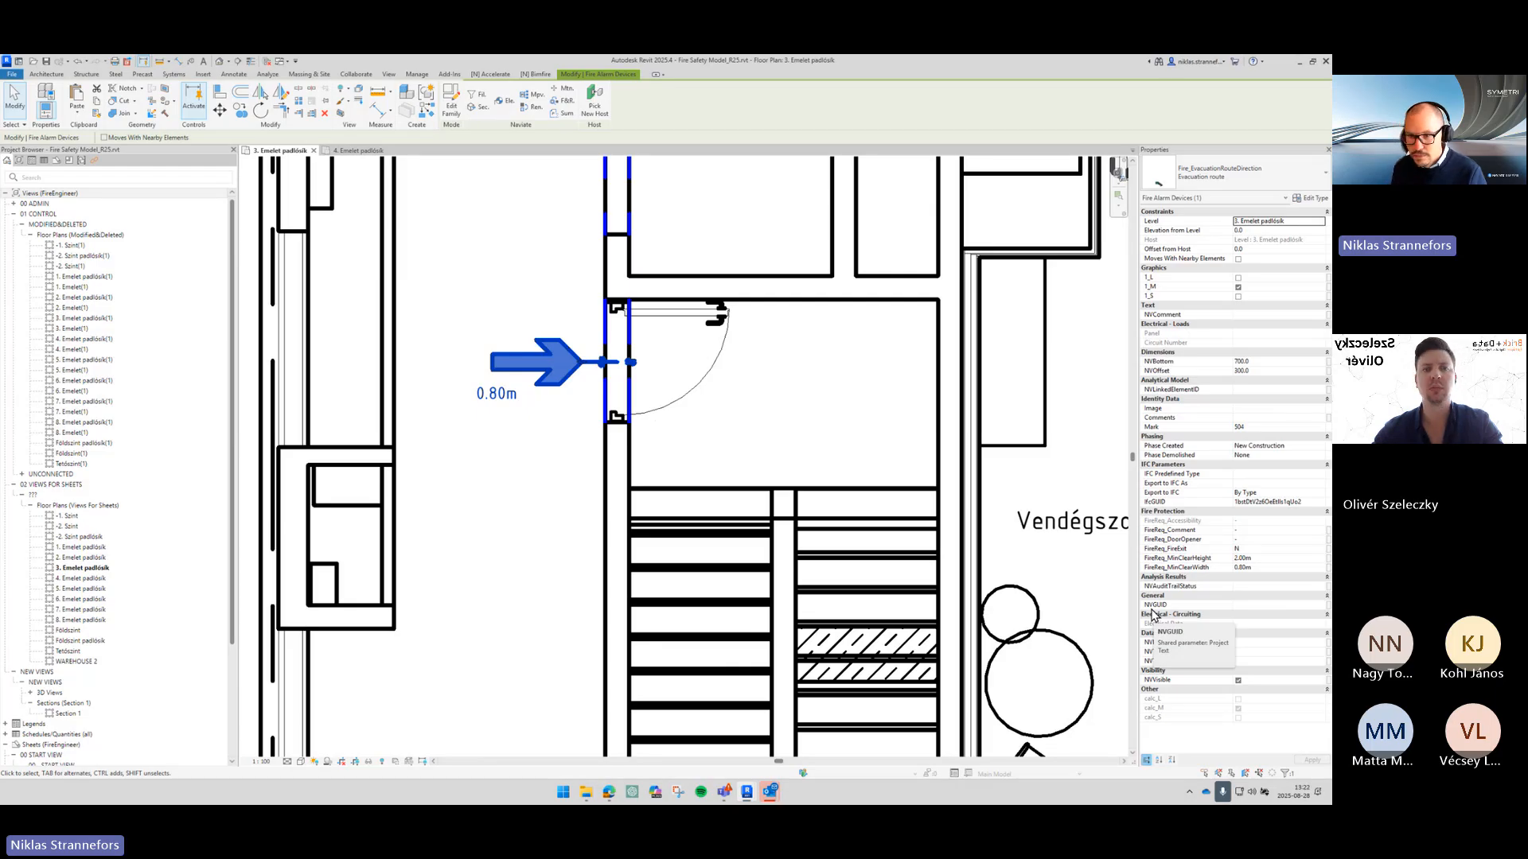
left_click(545, 75)
left_click(241, 106)
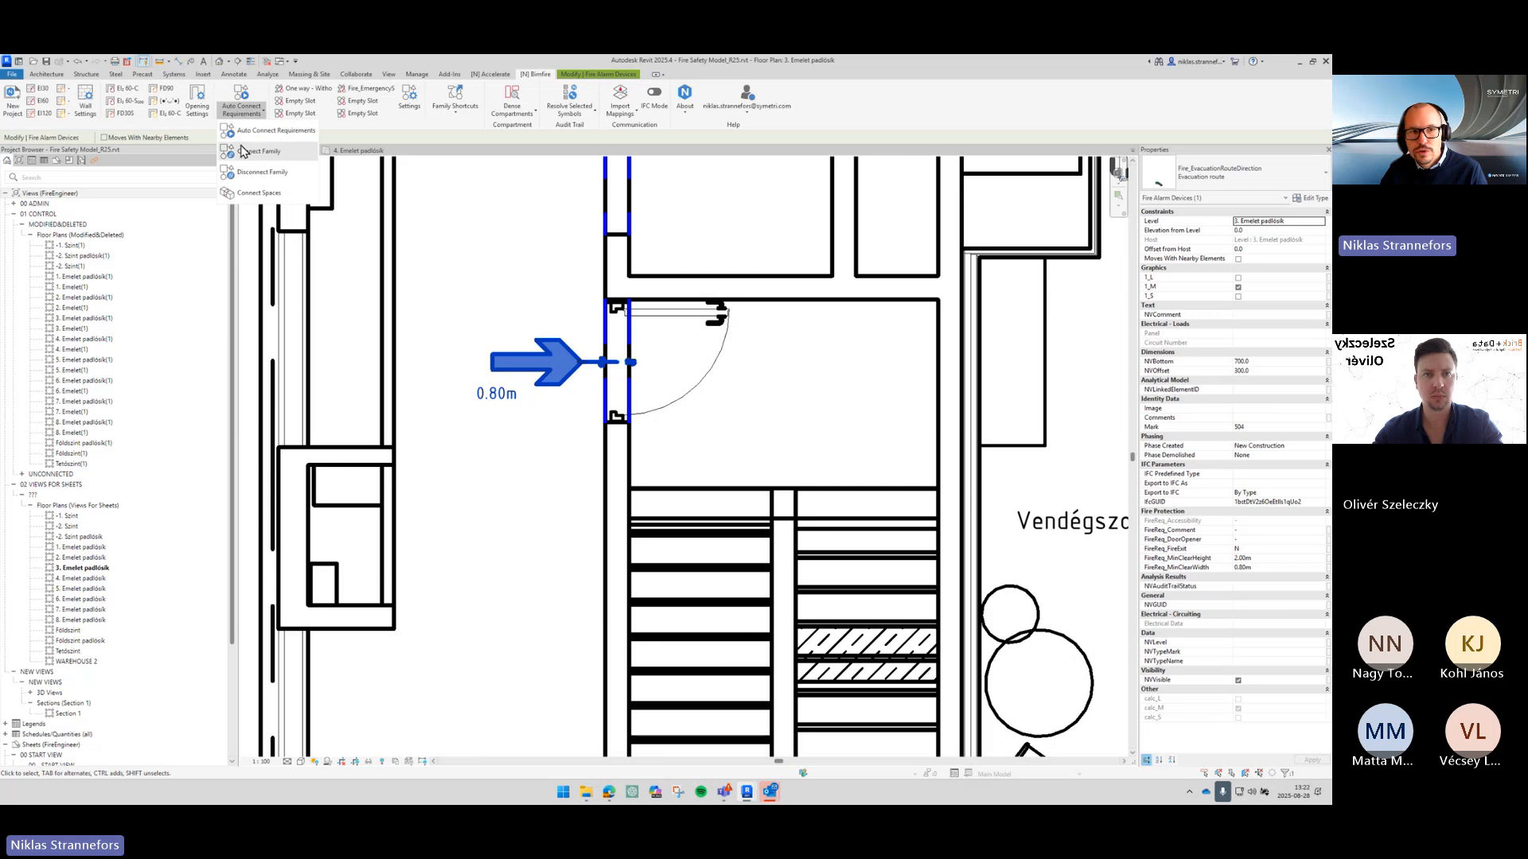
left_click(244, 151)
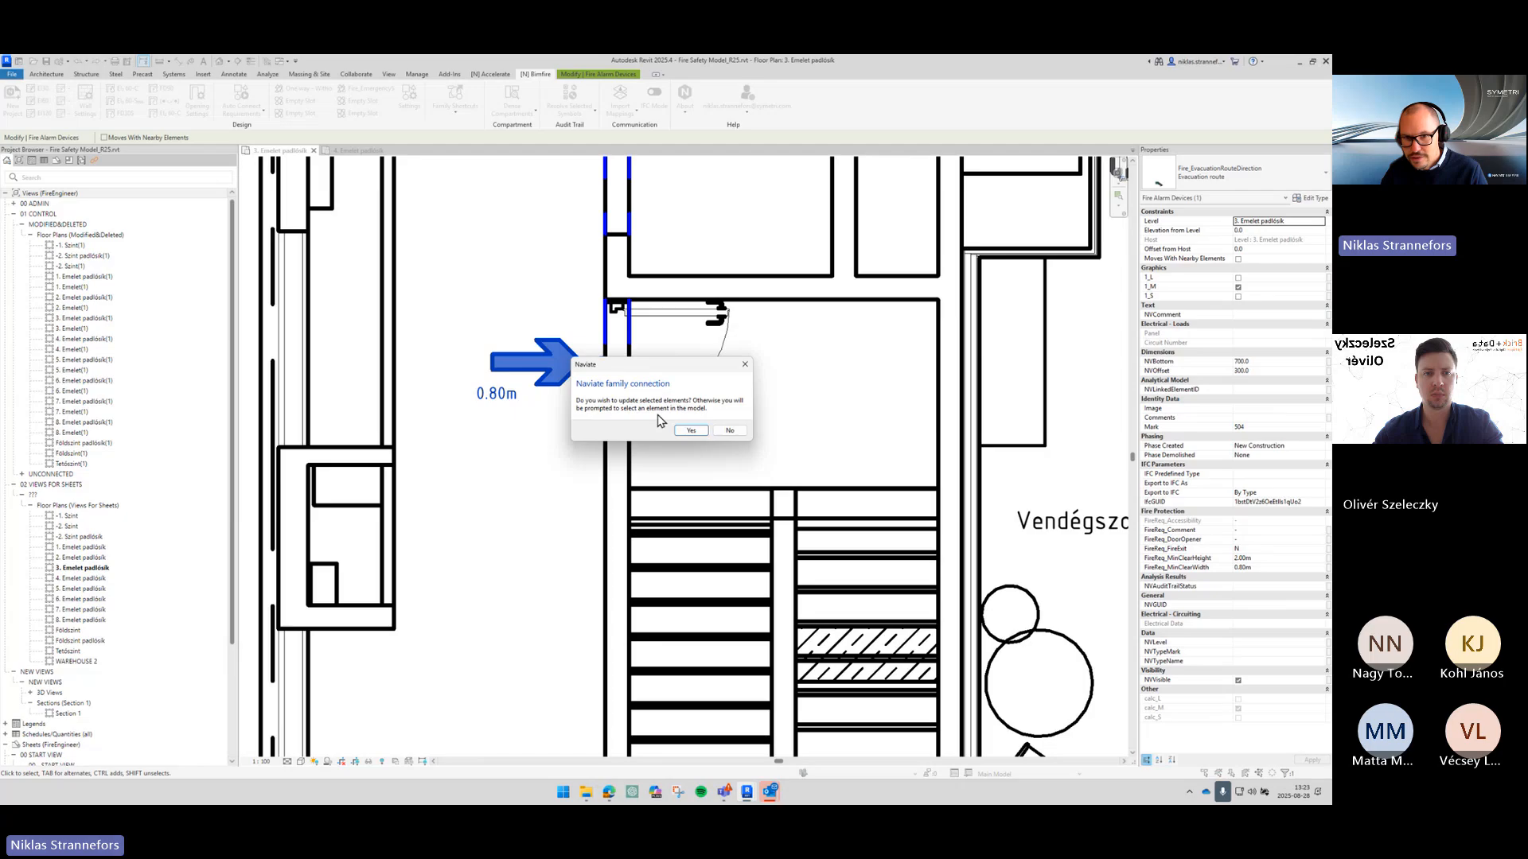
left_click(690, 430)
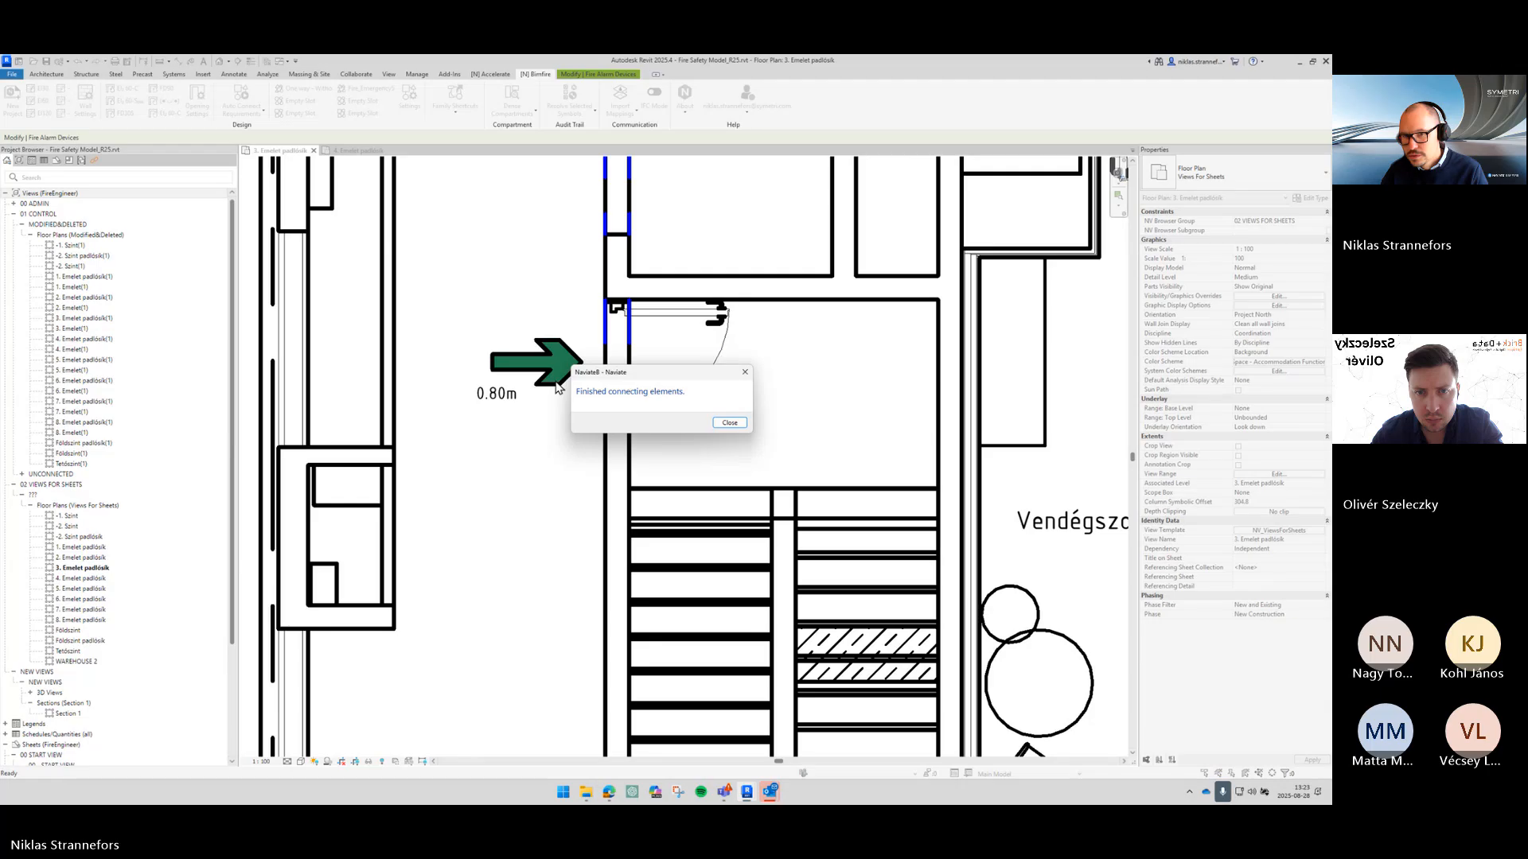
left_click(727, 422)
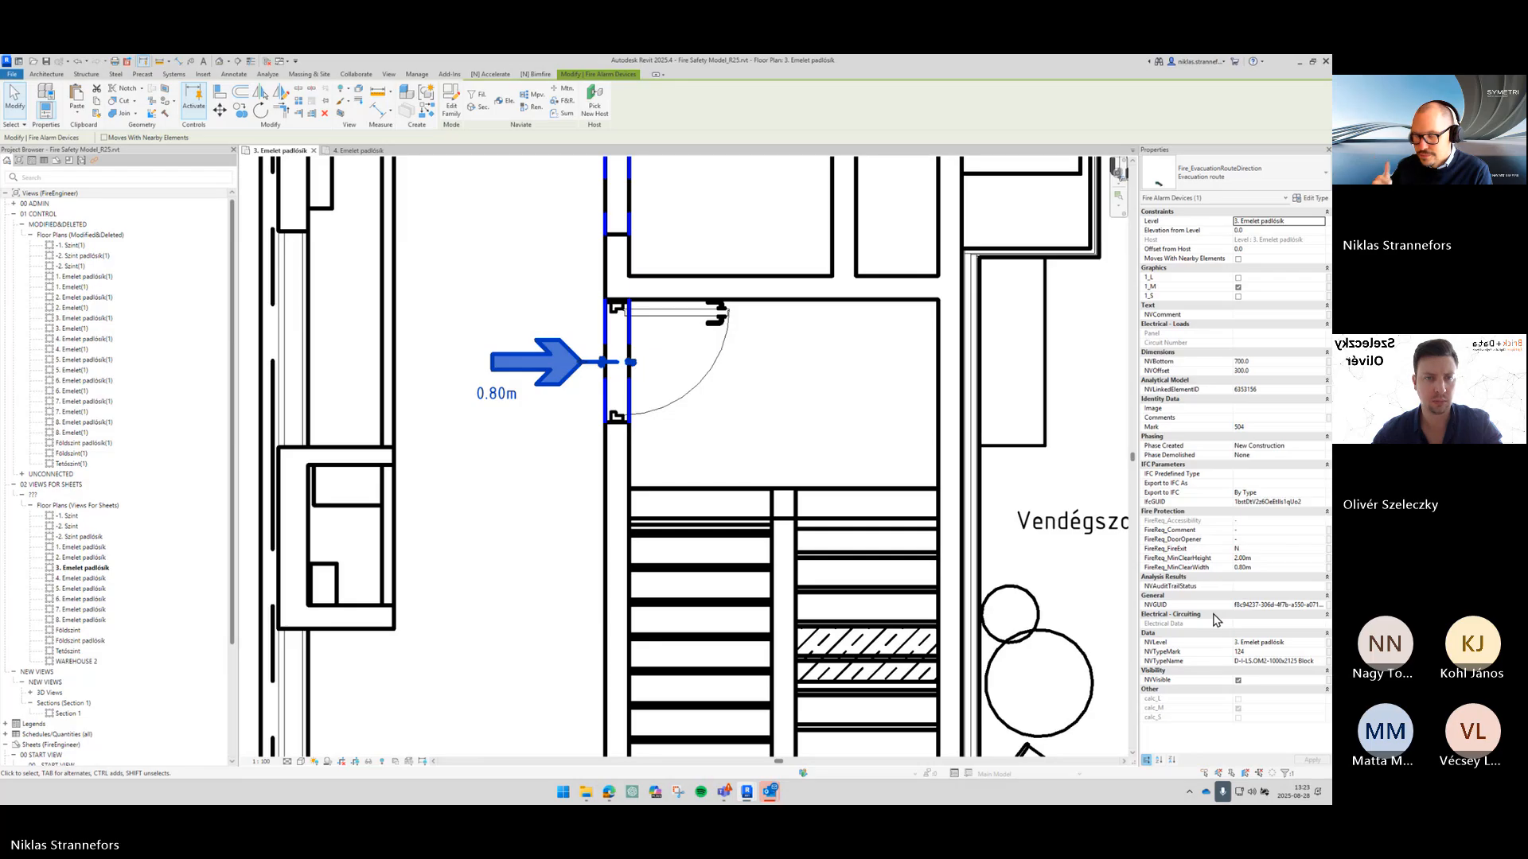
Step: Place another Evacuation route direction arrow freely in the corridor above the stairwell block
scroll(816, 470, "down", 2)
middle_click_drag(815, 470, 667, 537)
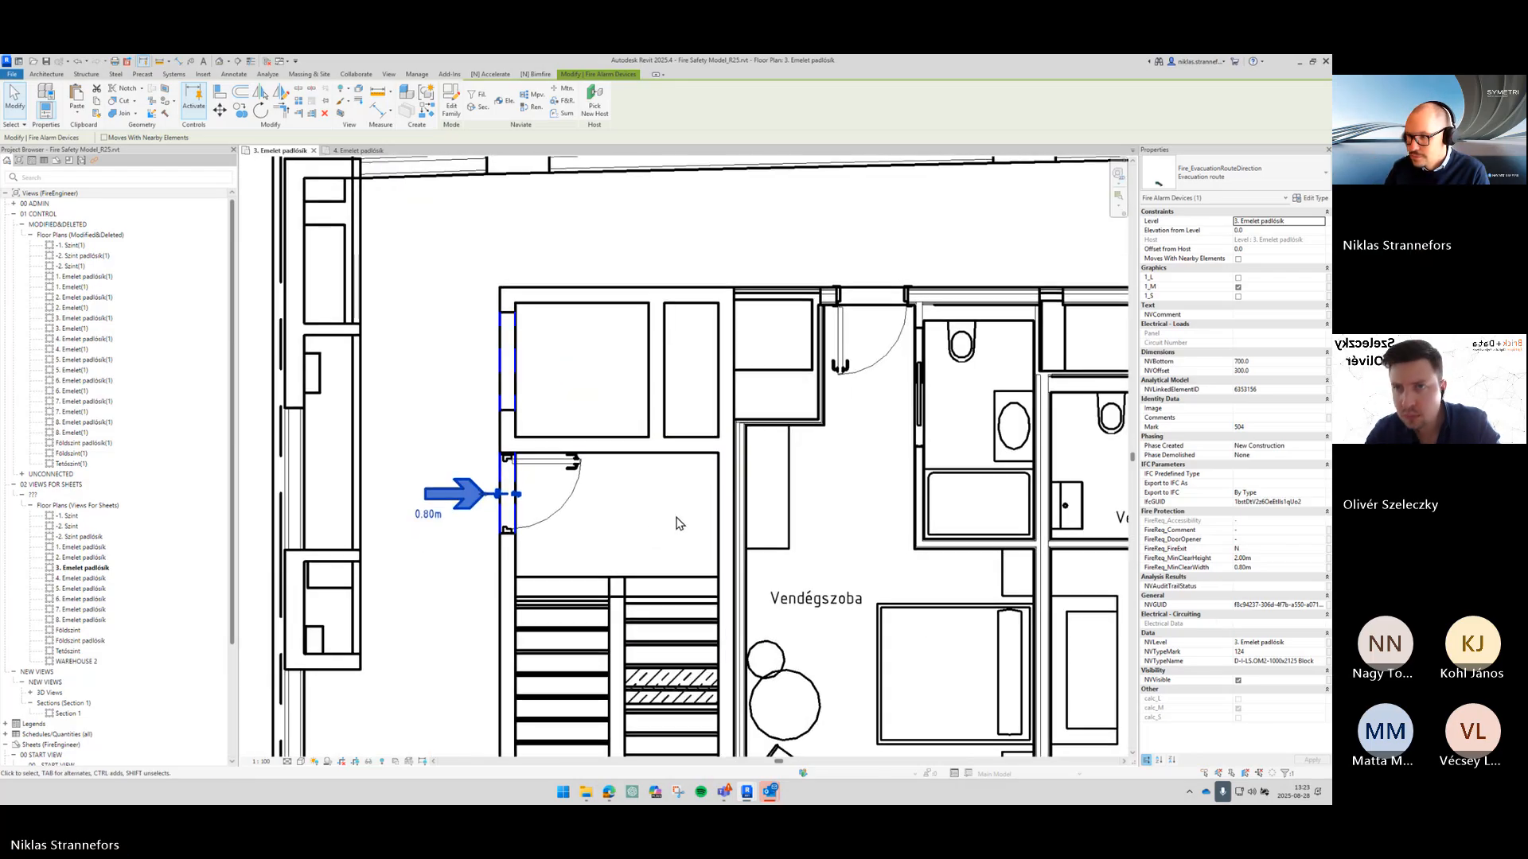
left_click(62, 76)
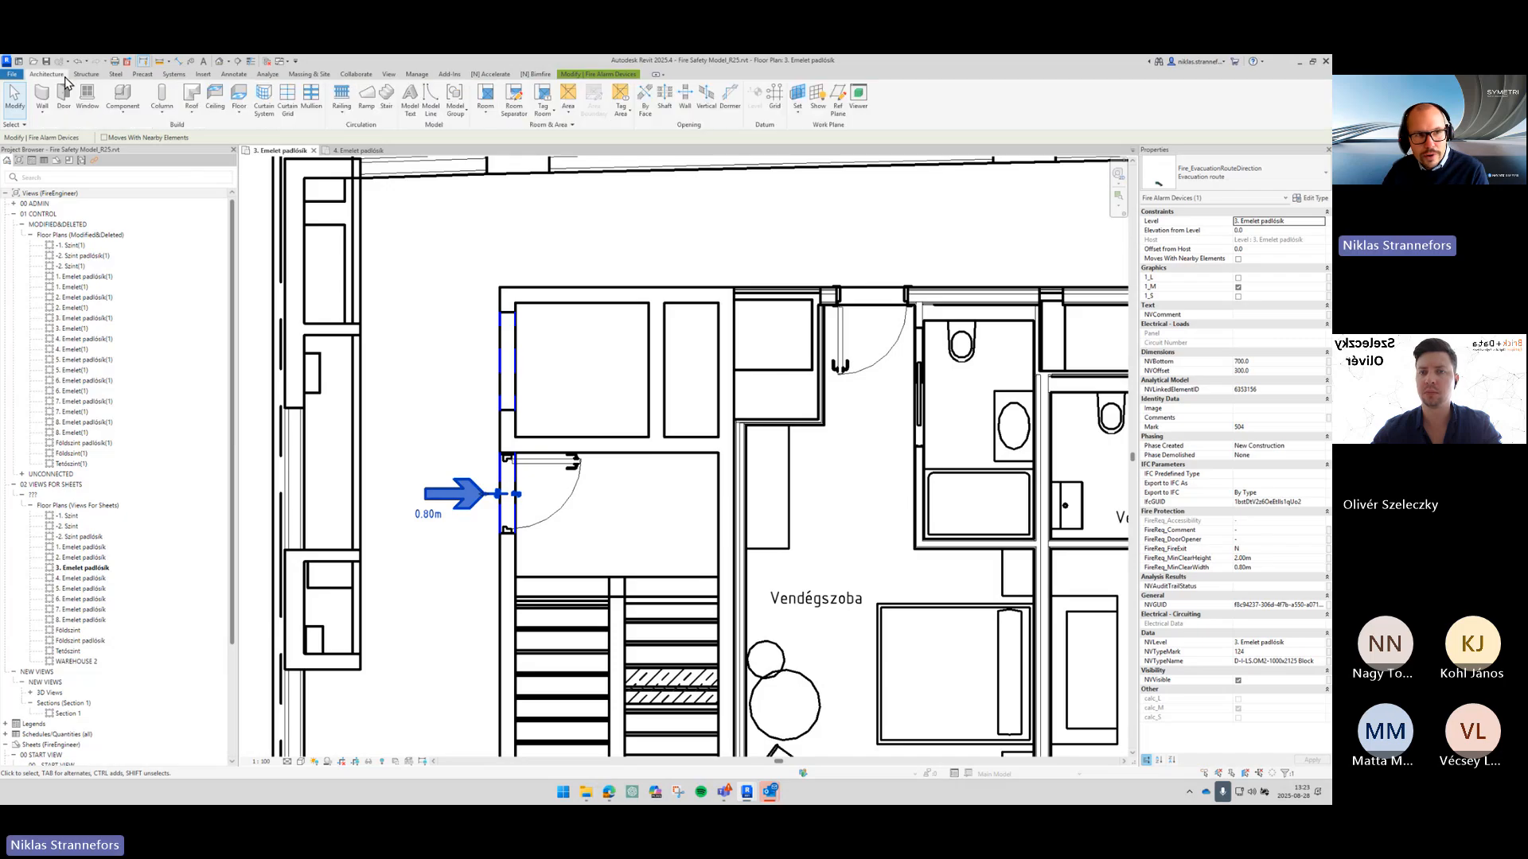
left_click(130, 98)
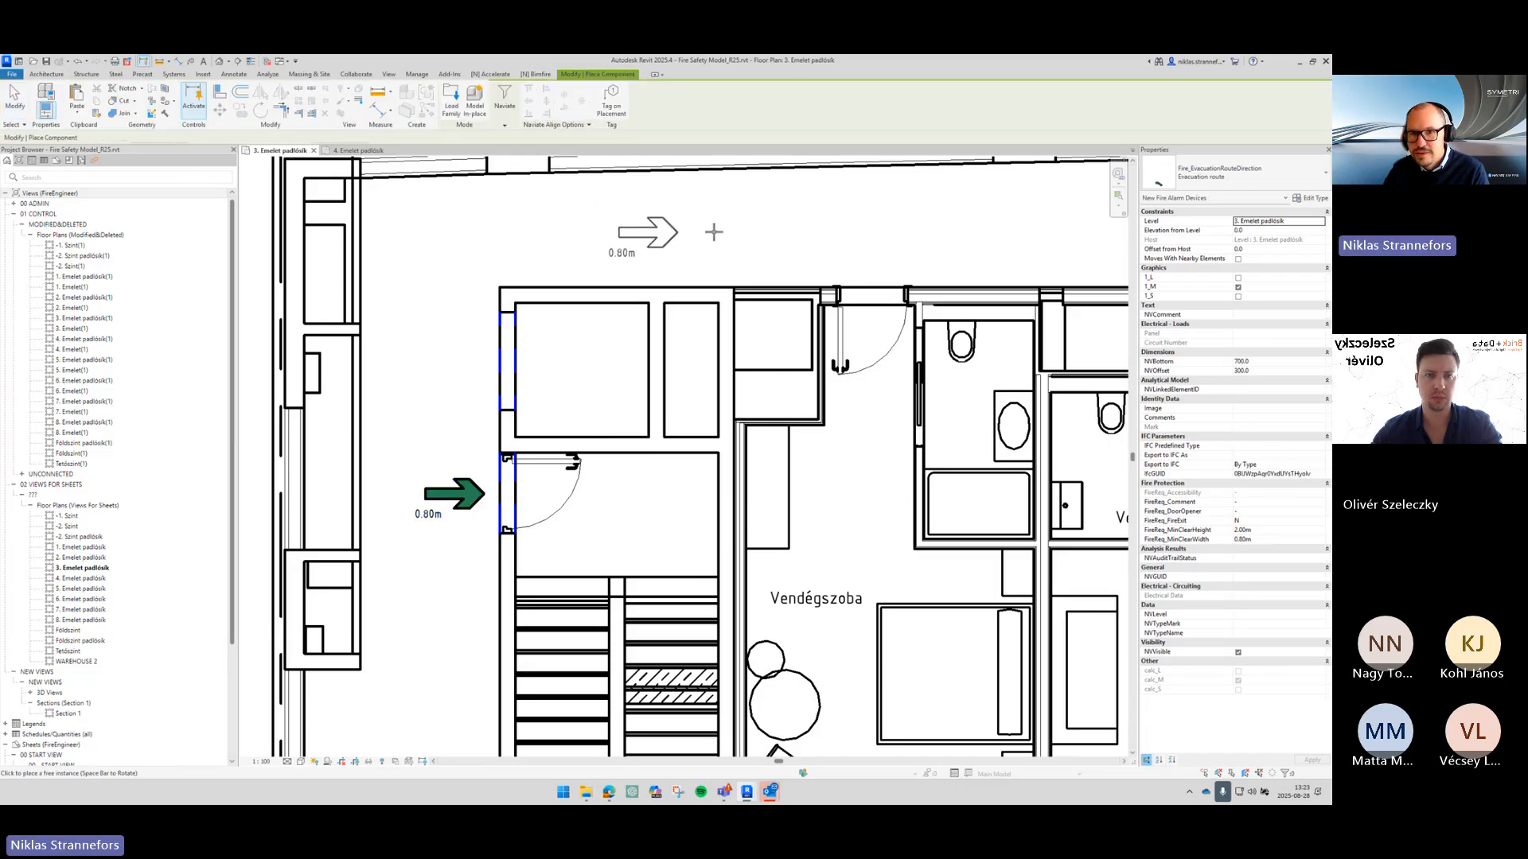
key("Escape")
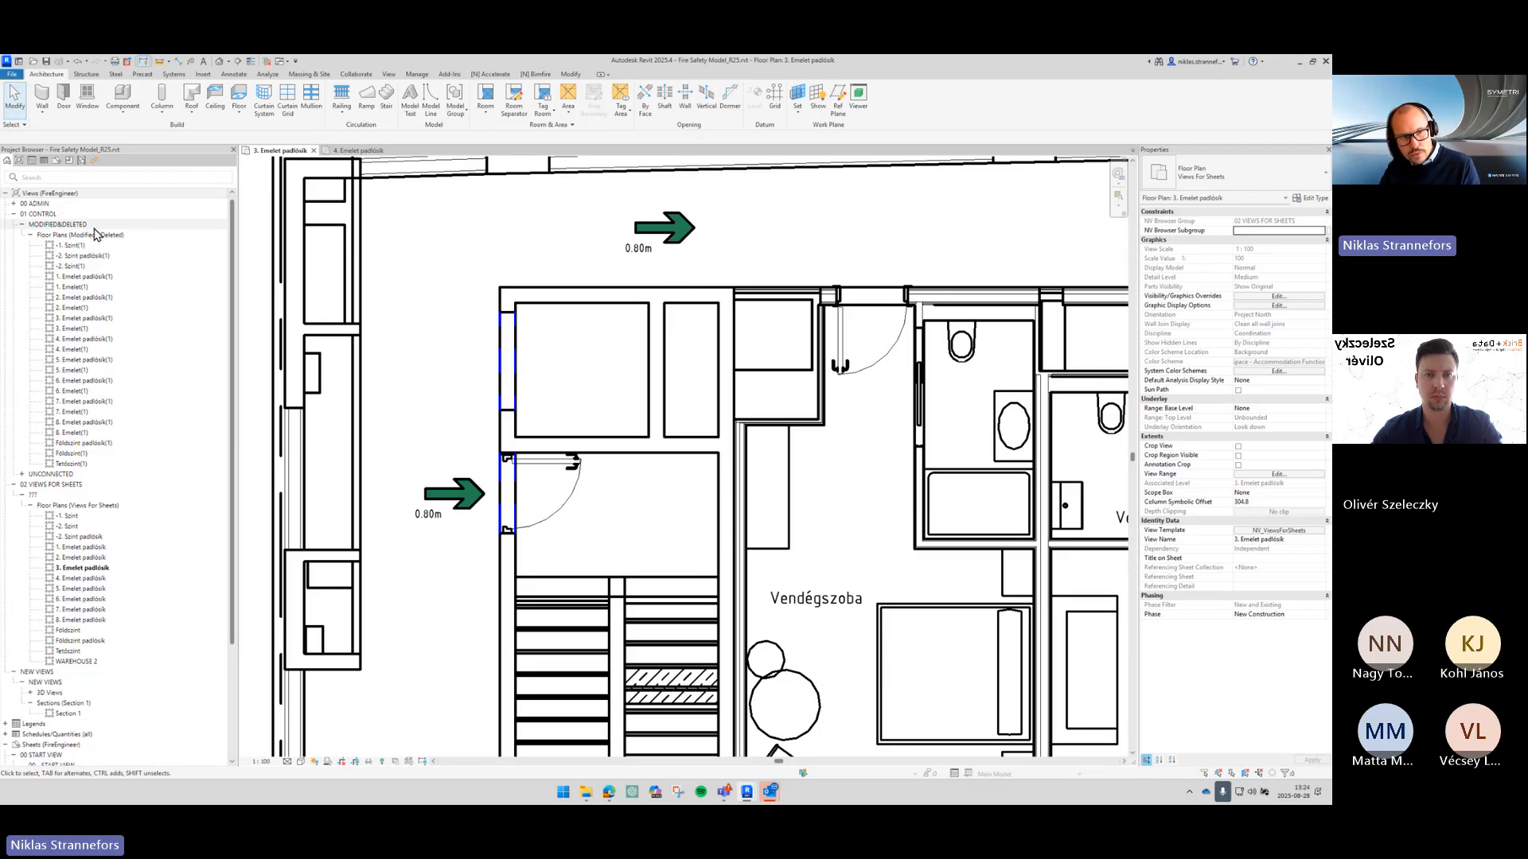
key("ctrl")
key("ctrl")
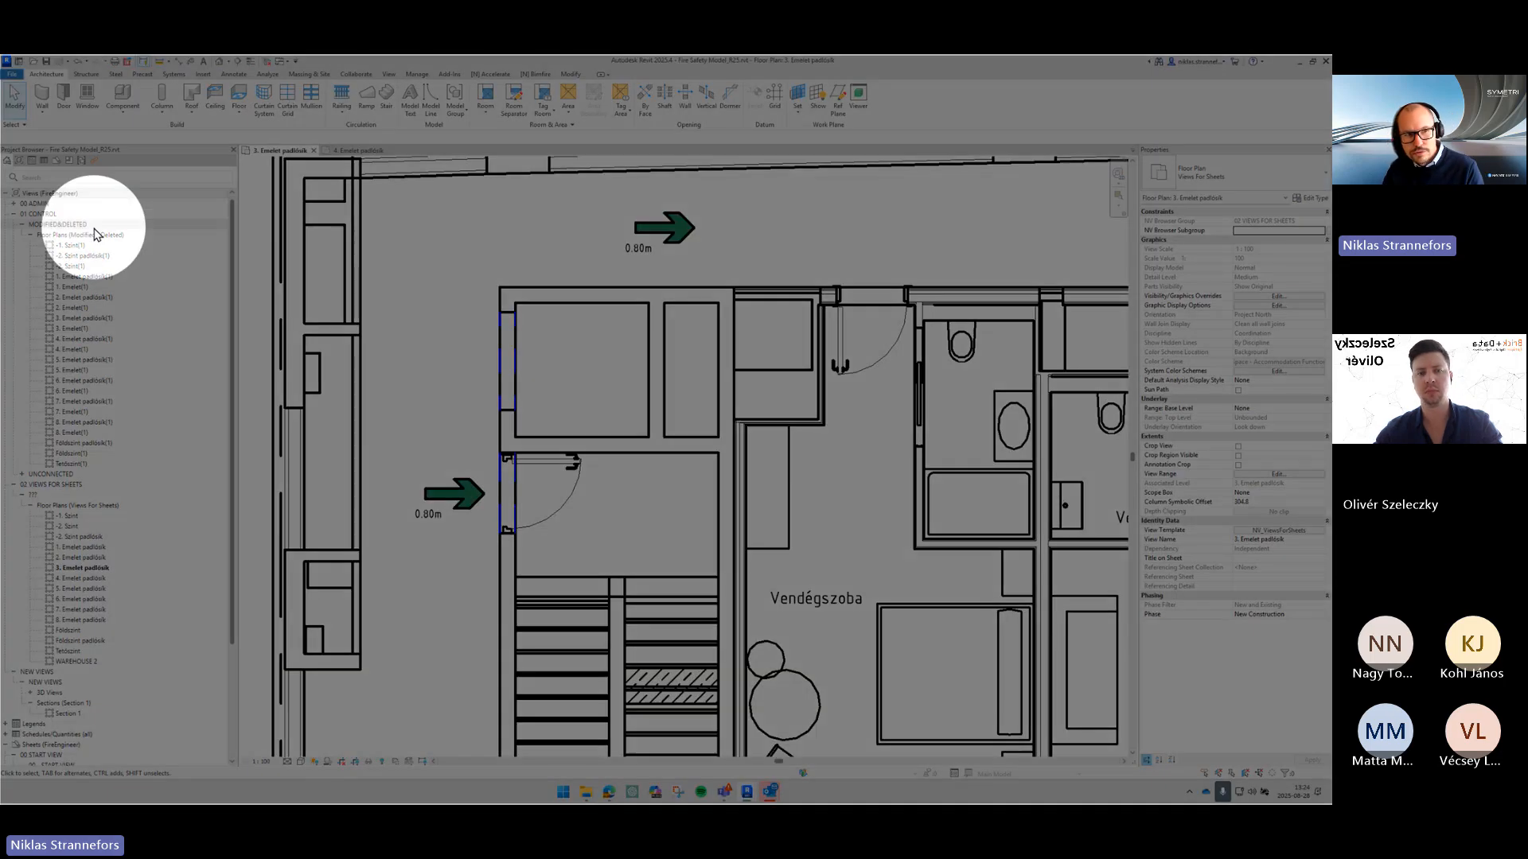
Step: Open the Unconnected control floor plan 3. Emelet padlósík(2), collapsing the modified and deleted control views
double_click(56, 224)
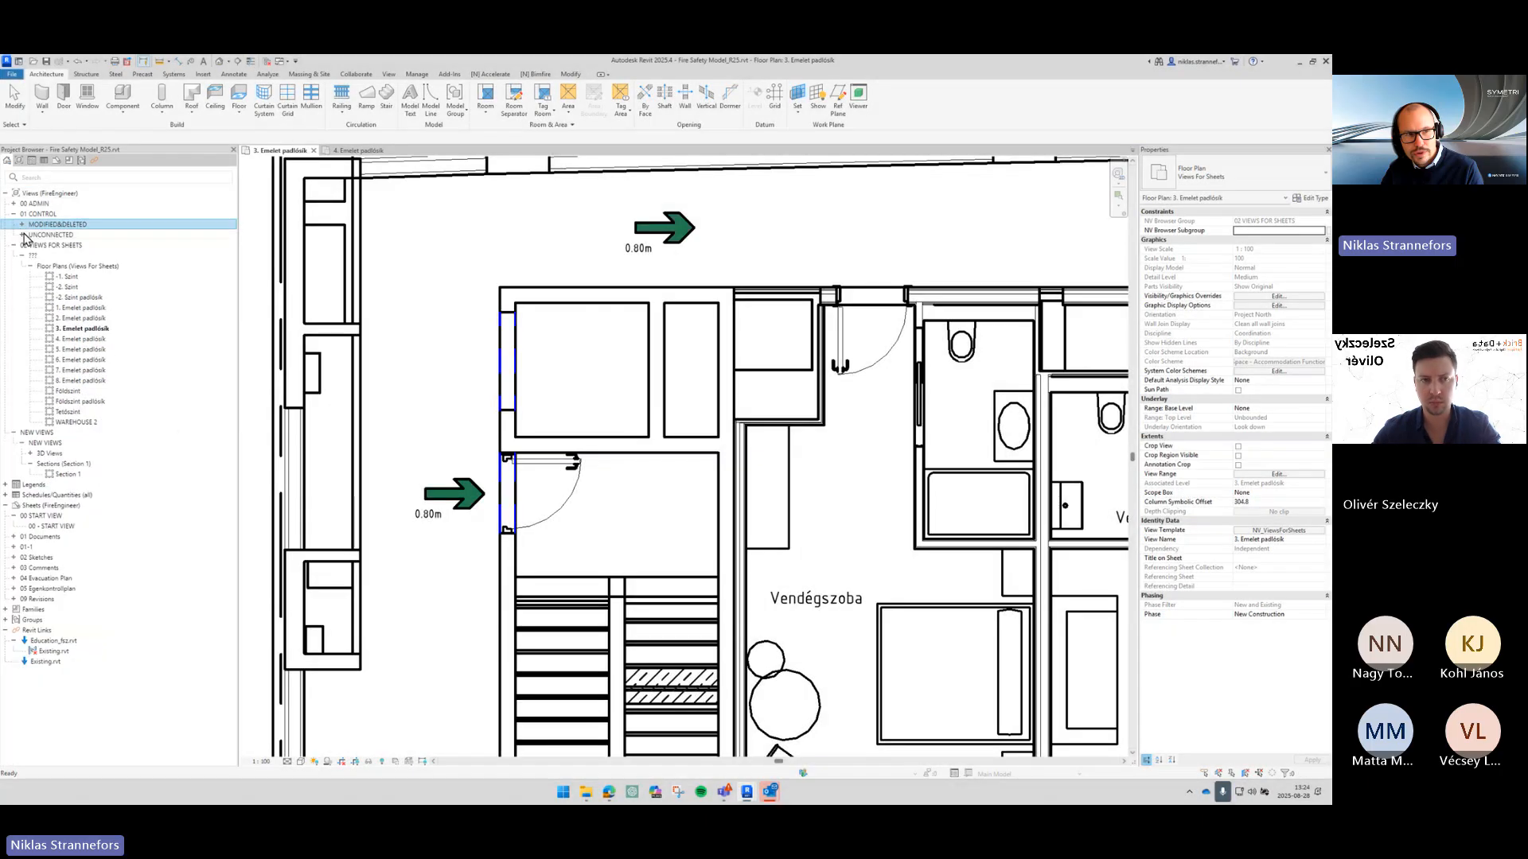
left_click(45, 236)
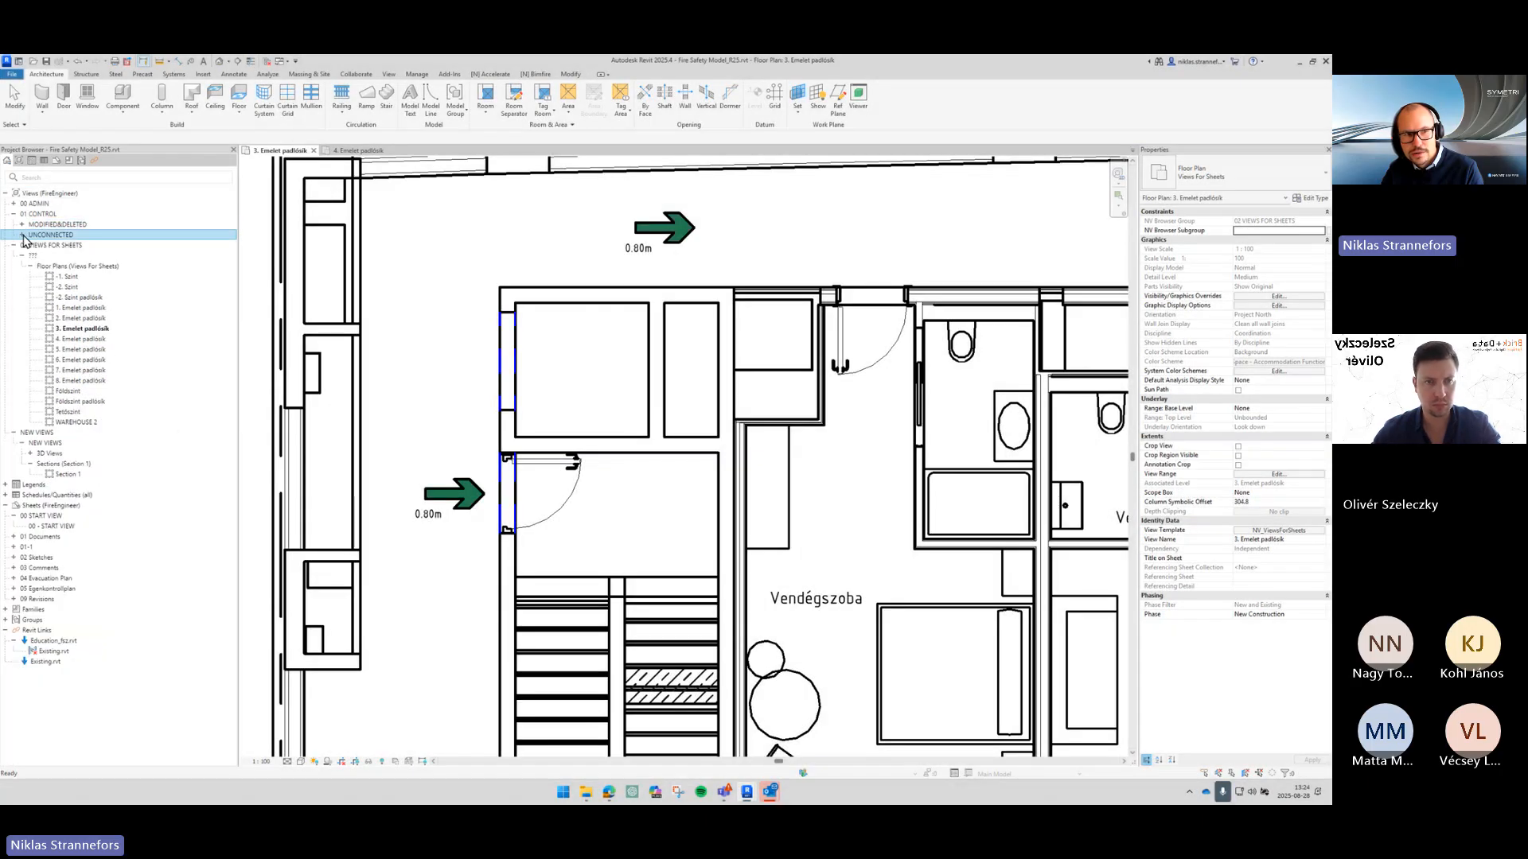
left_click(23, 235)
left_click(30, 245)
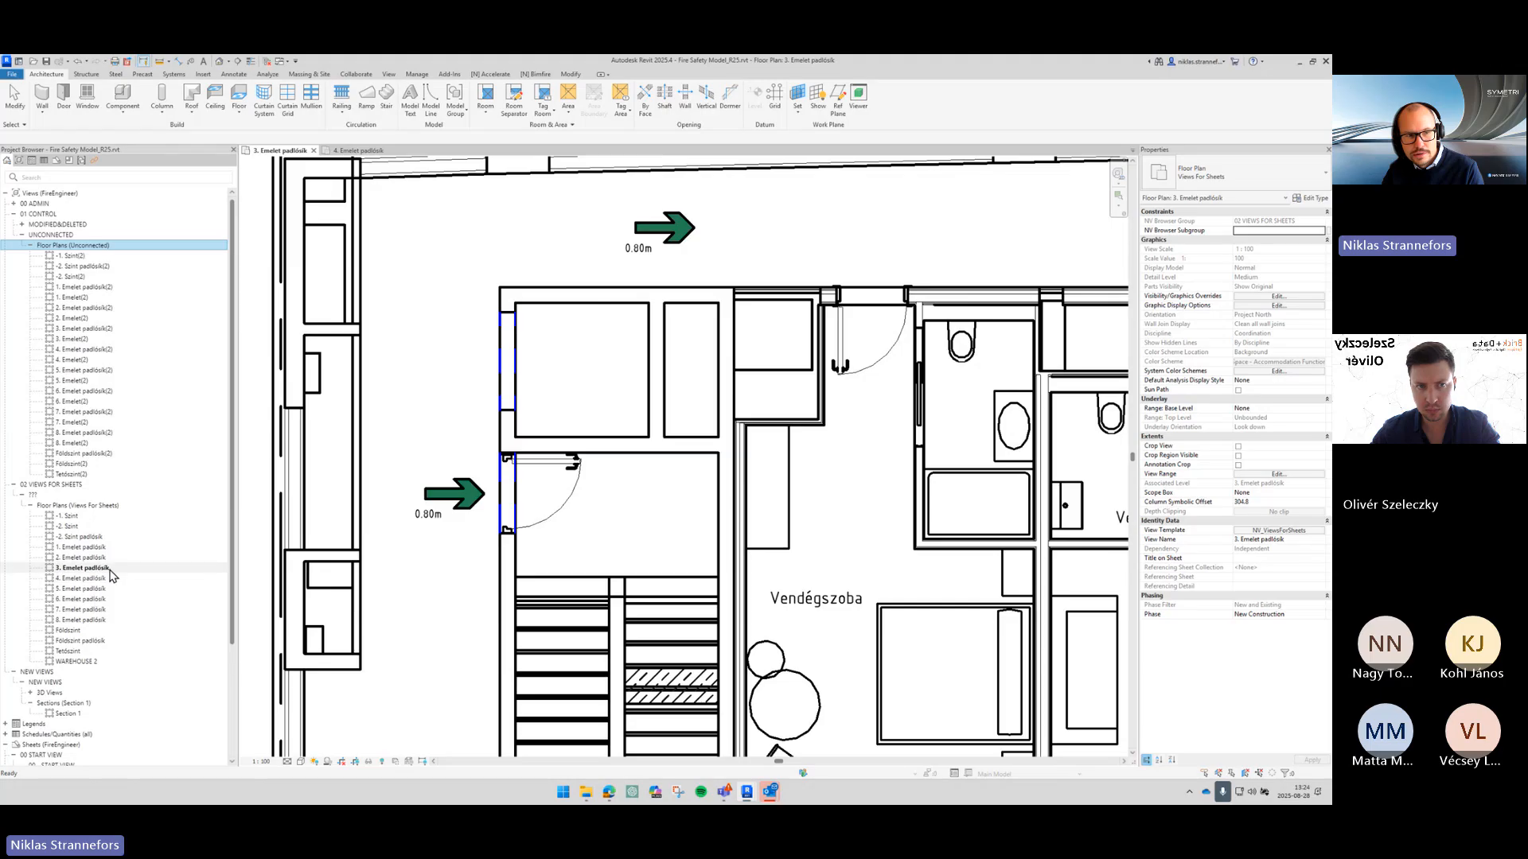
left_click(100, 329)
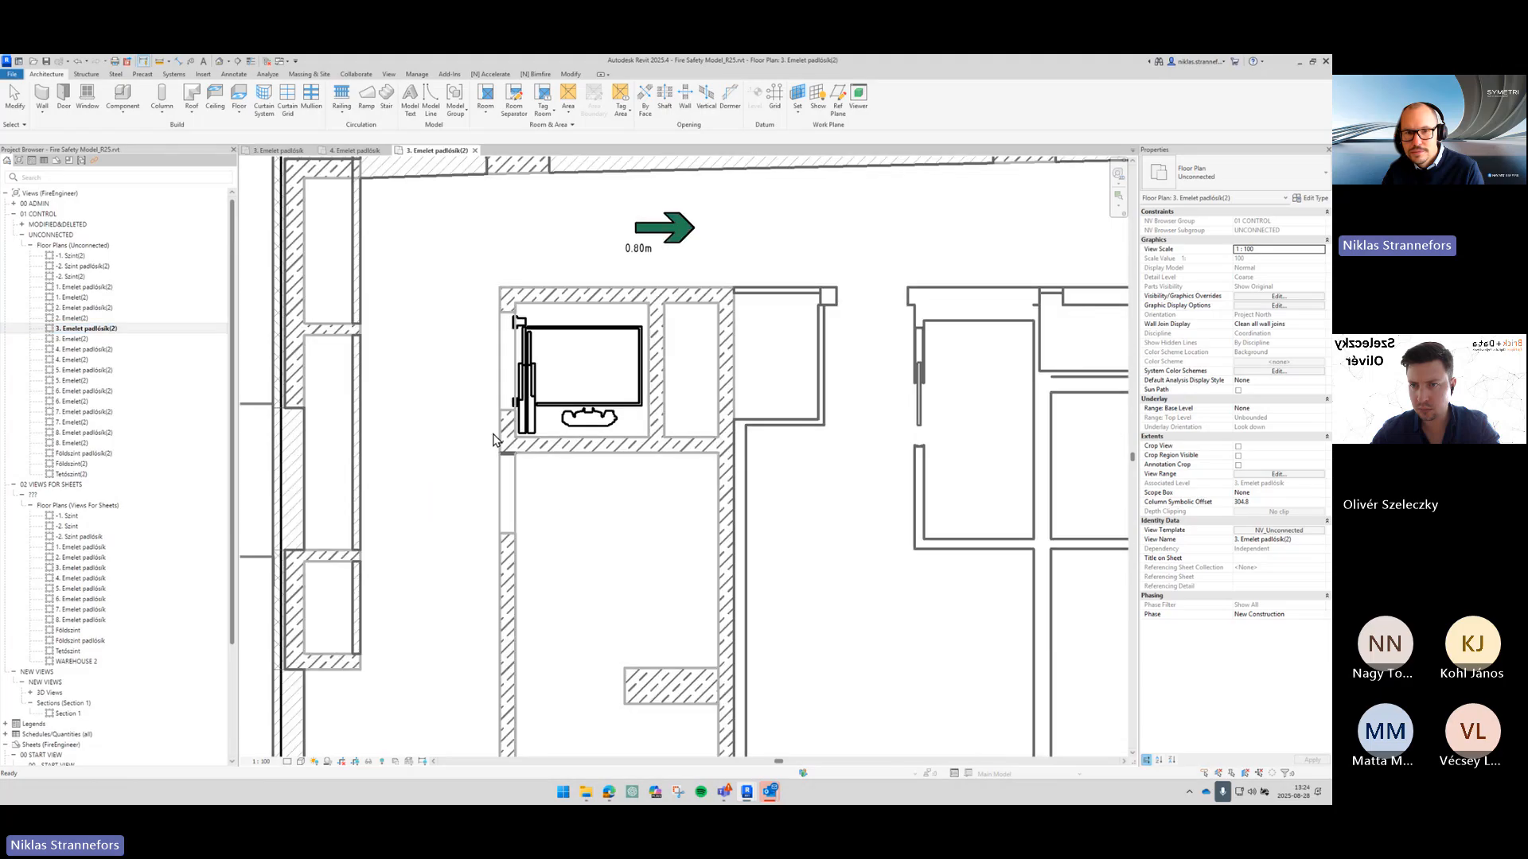
Step: Examine the unconnected evacuation route arrow in the corridor, its properties and the linked models around it
scroll(557, 509, "down", 2)
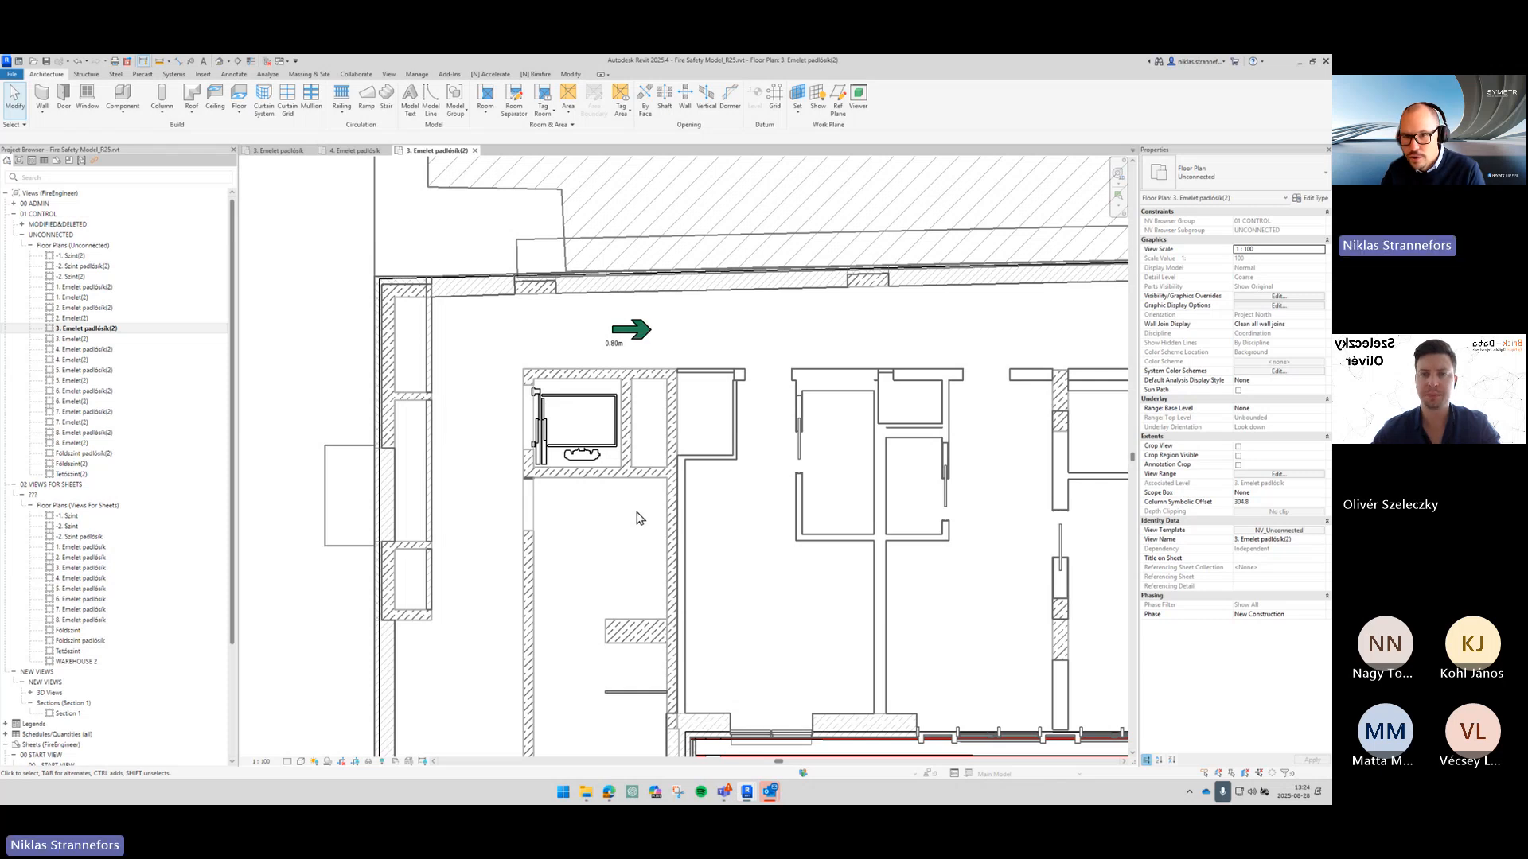
scroll(888, 520, "down", 2)
middle_click_drag(883, 518, 919, 493)
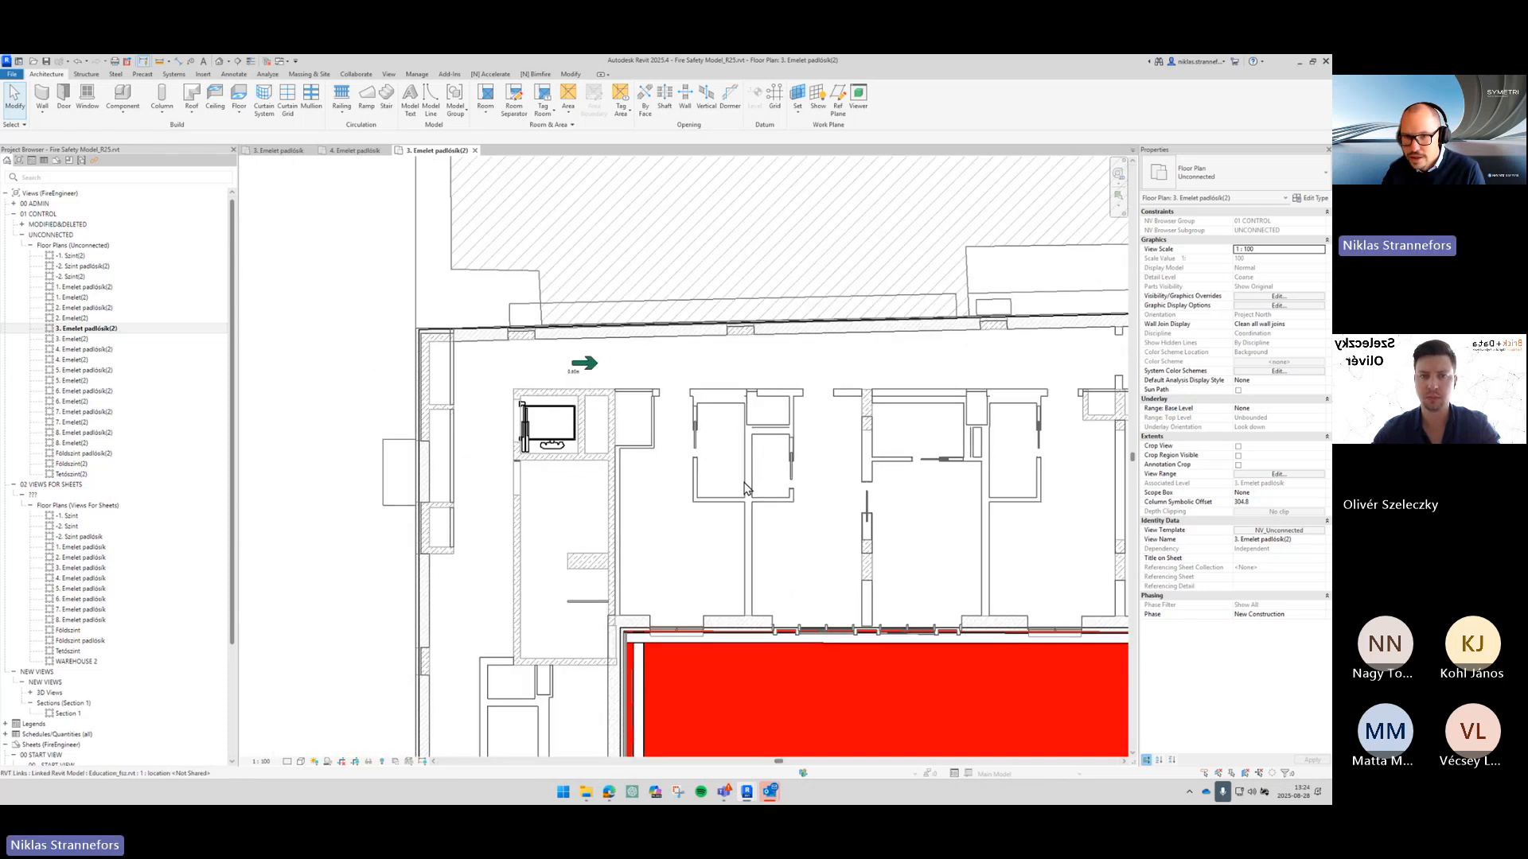
scroll(625, 392, "up", 3)
left_click(585, 334)
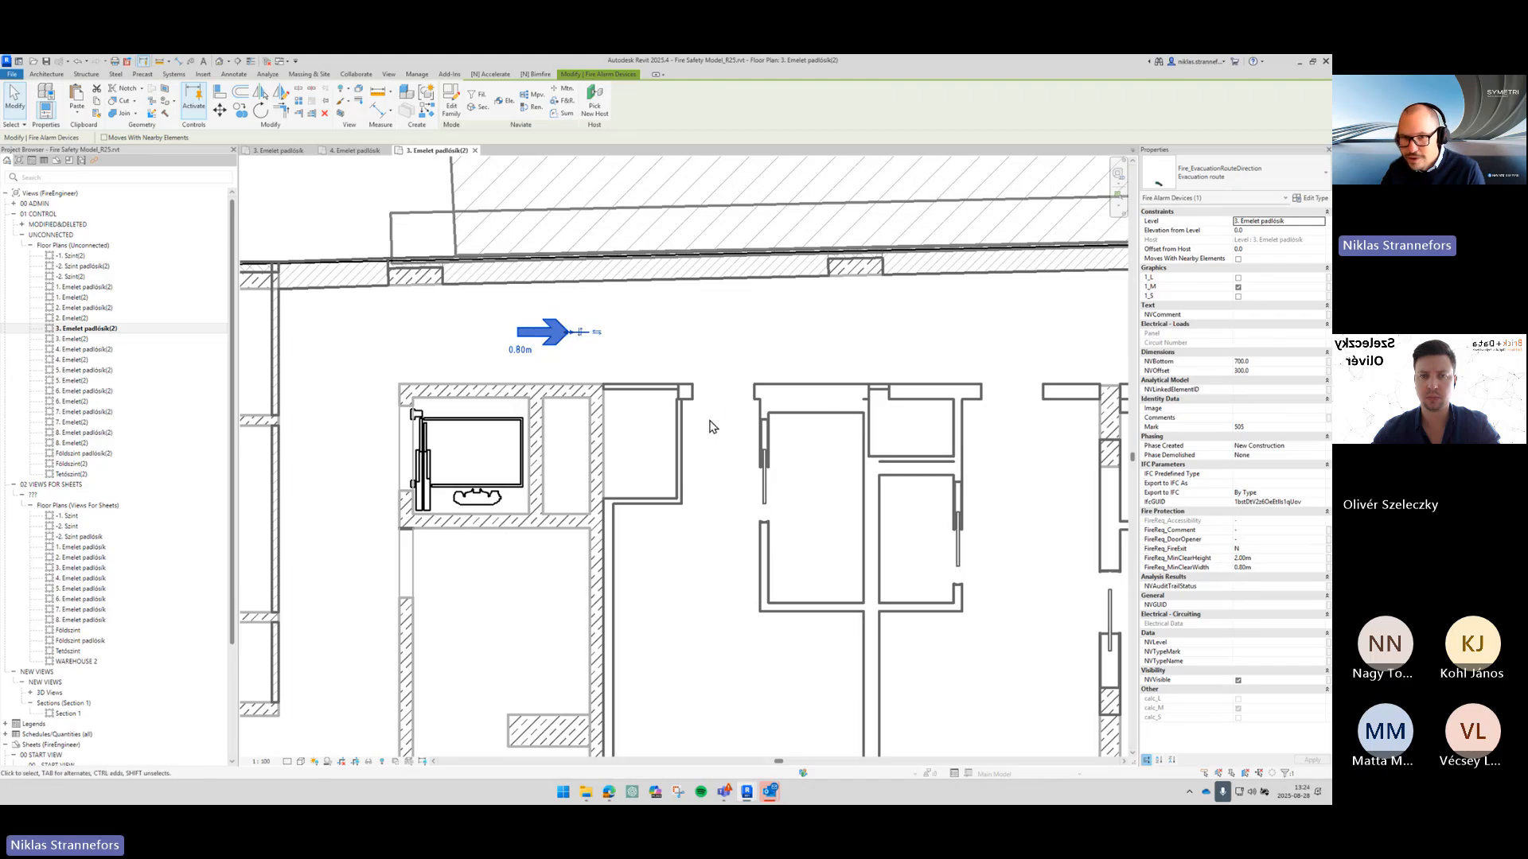
key("Escape")
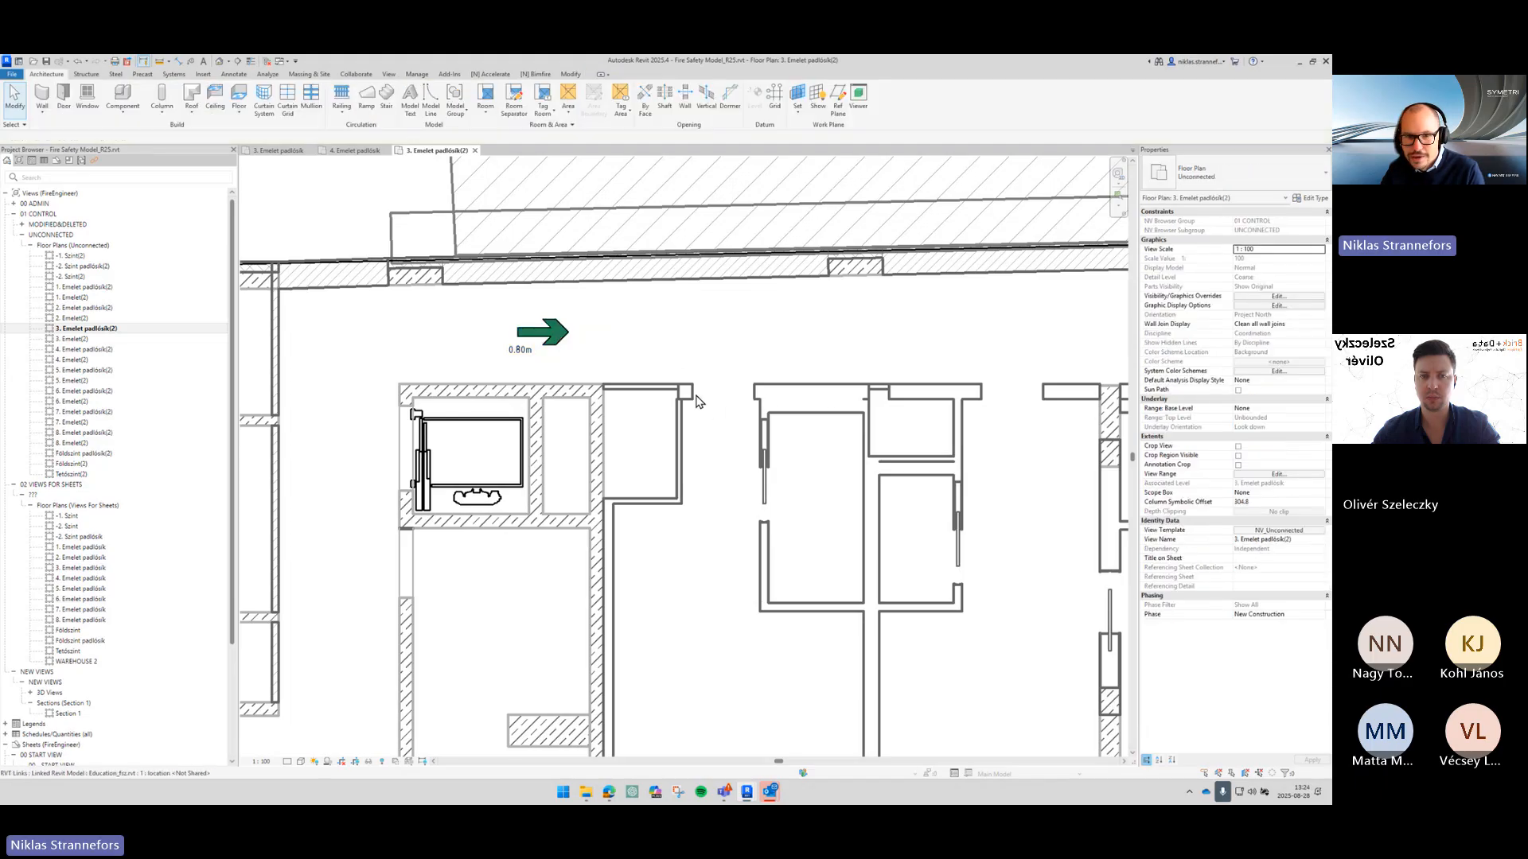
left_click(696, 397)
left_click(734, 418)
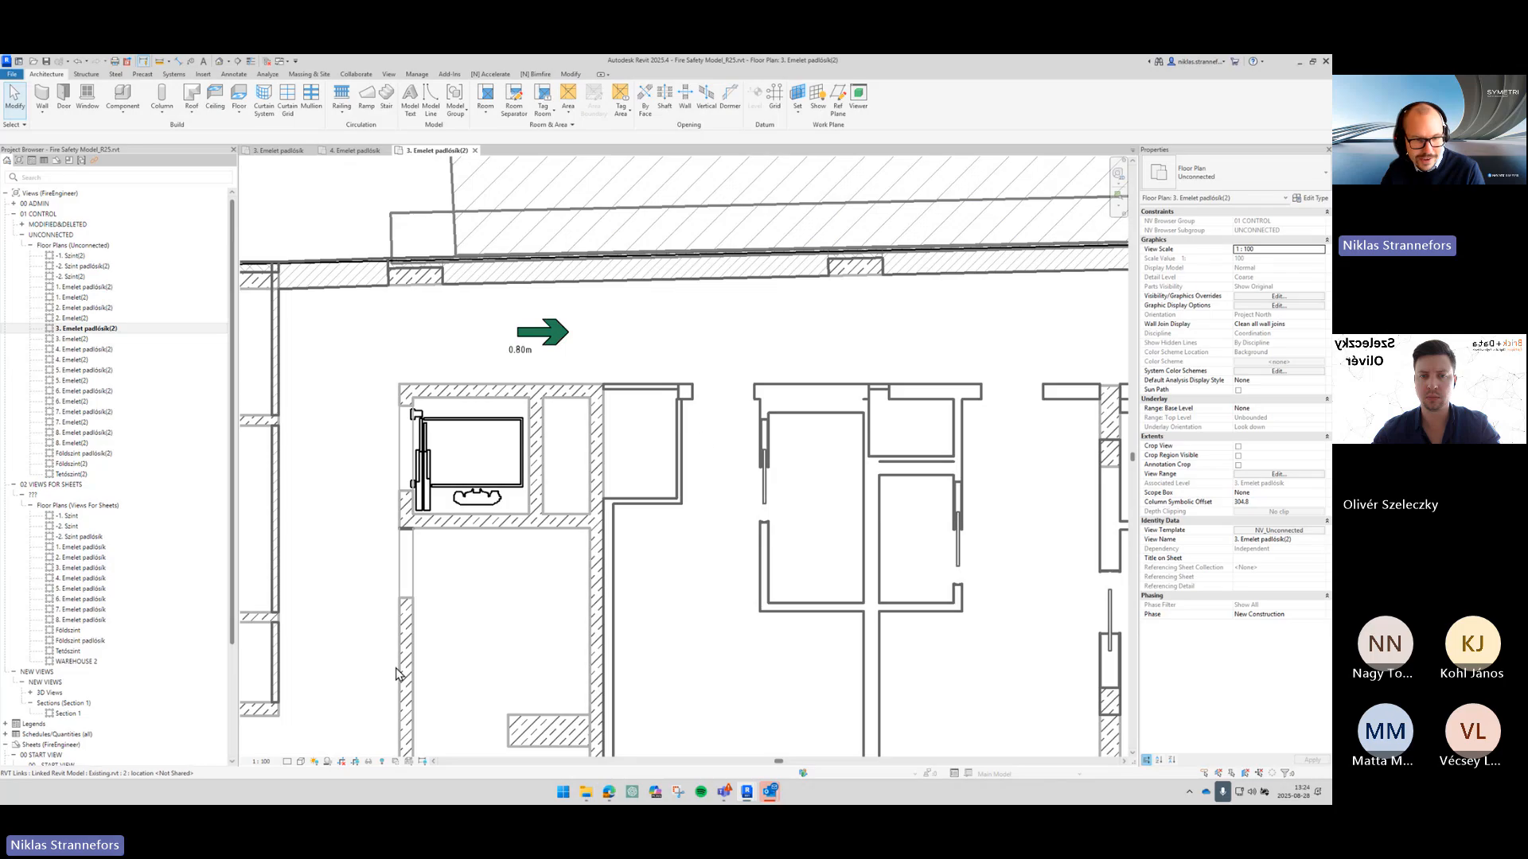
left_click(568, 283)
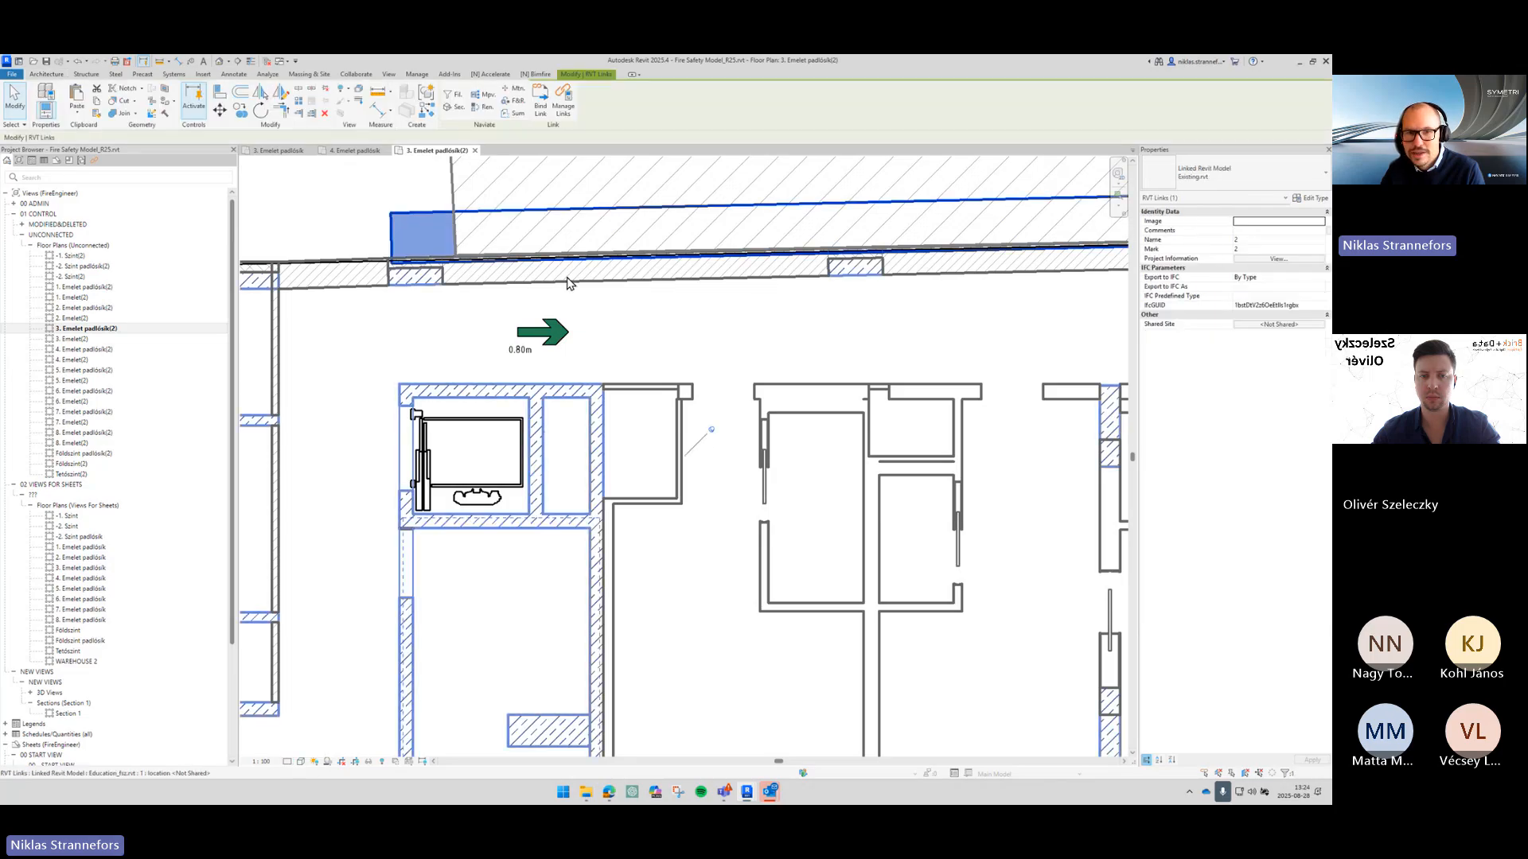
left_click(550, 333)
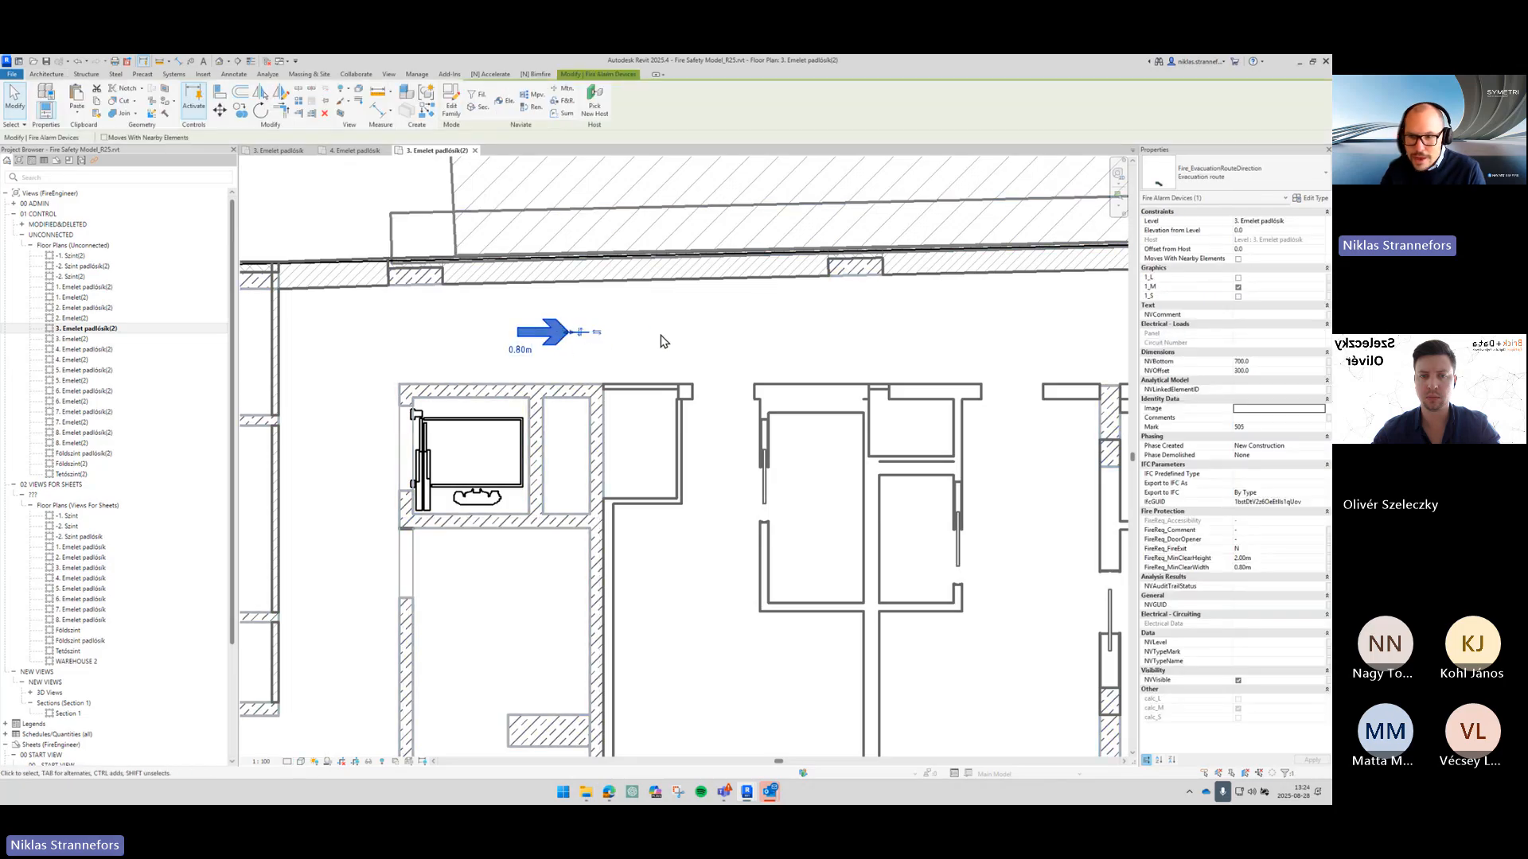
key("Escape")
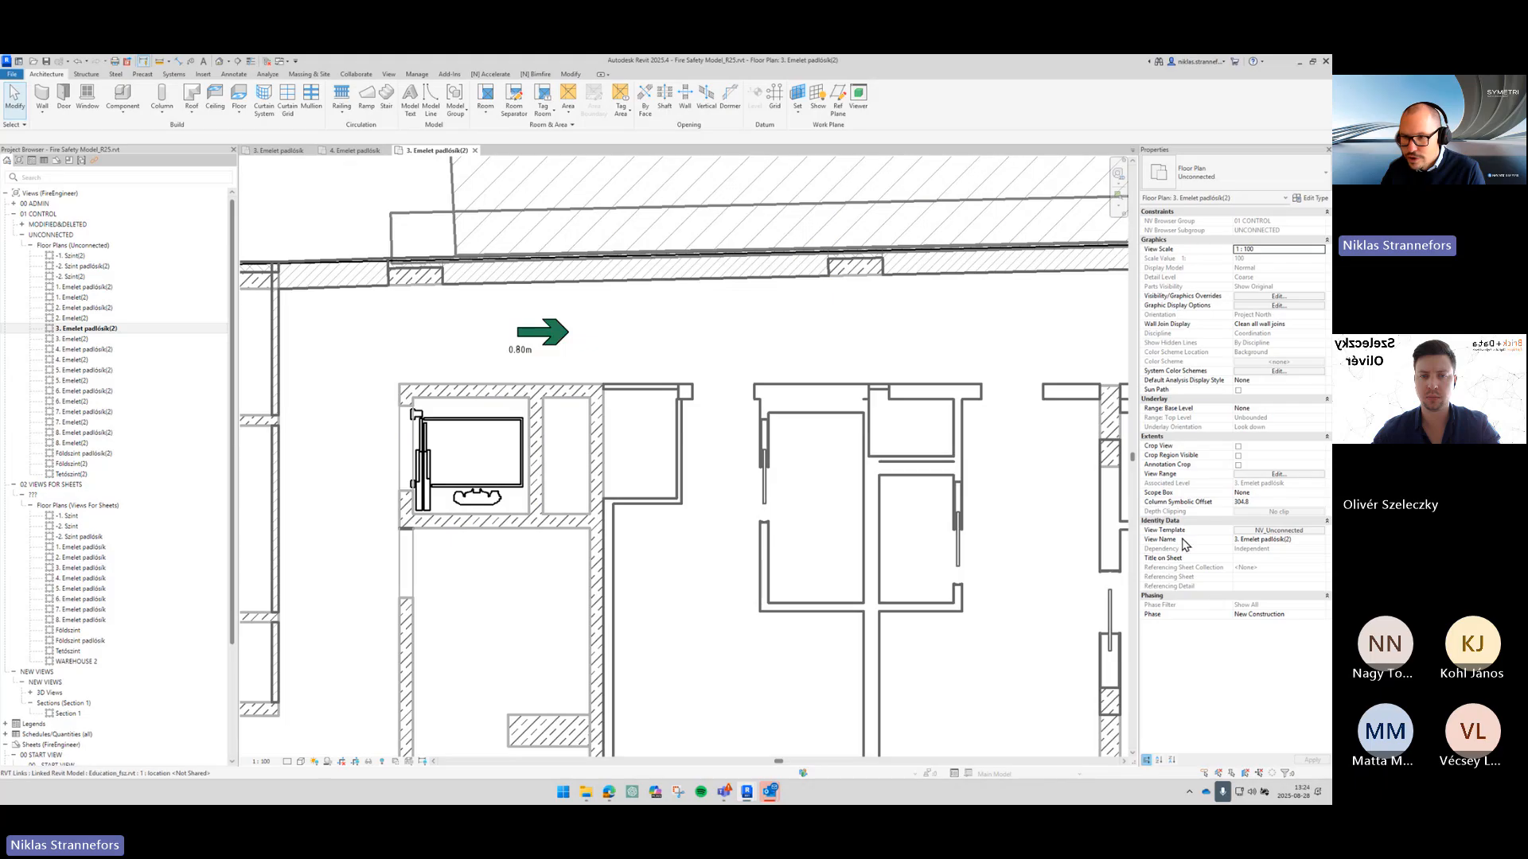
middle_click_drag(768, 505, 800, 513)
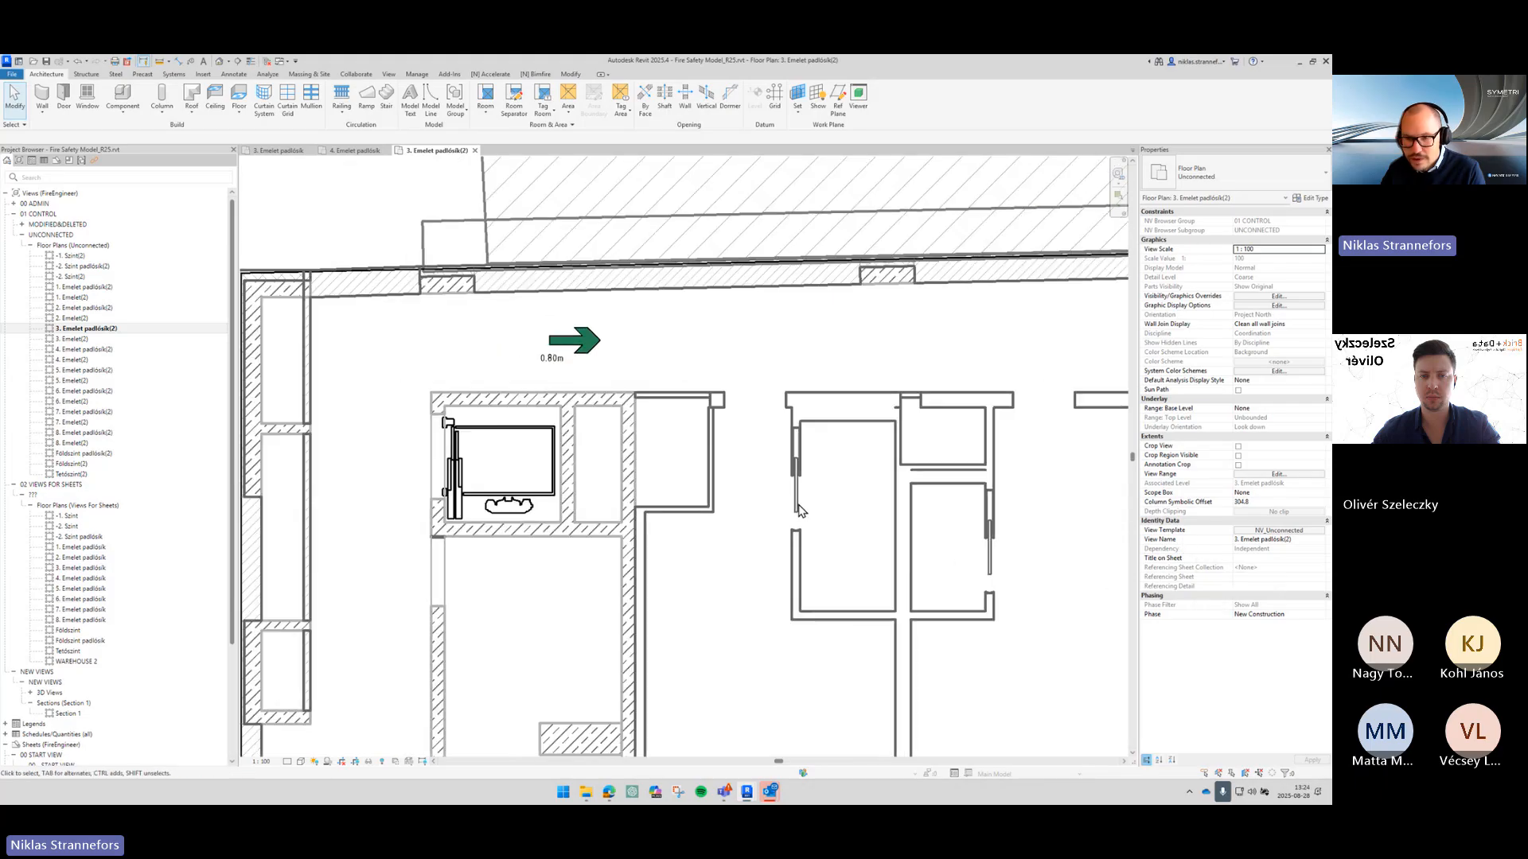
Step: Inspect the properties of the linked Generic Models element inside the lift shaft below the arrow
left_click(602, 351)
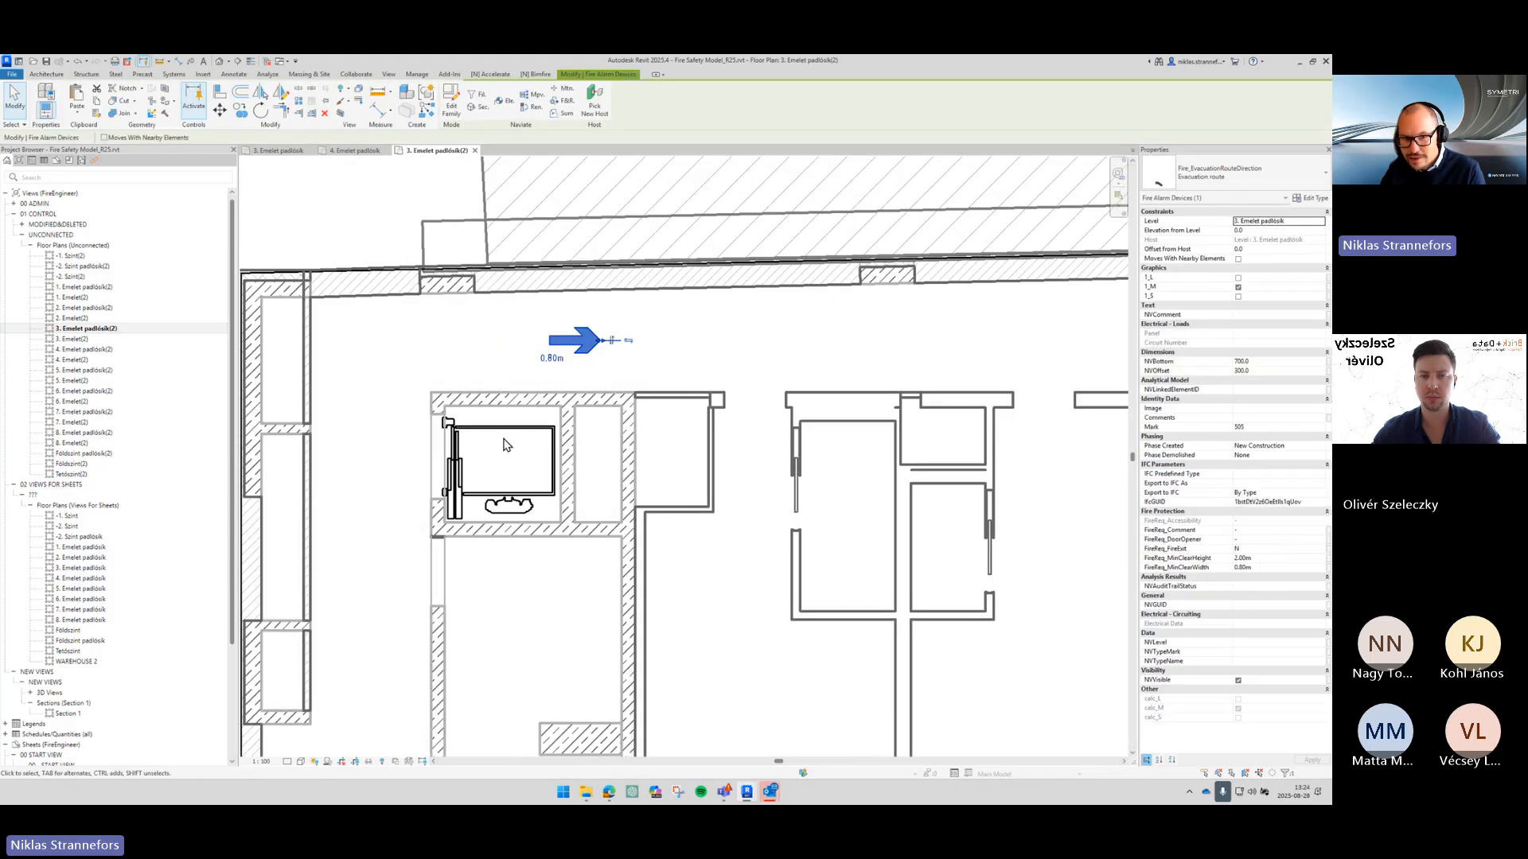
key("Tab")
left_click(519, 497)
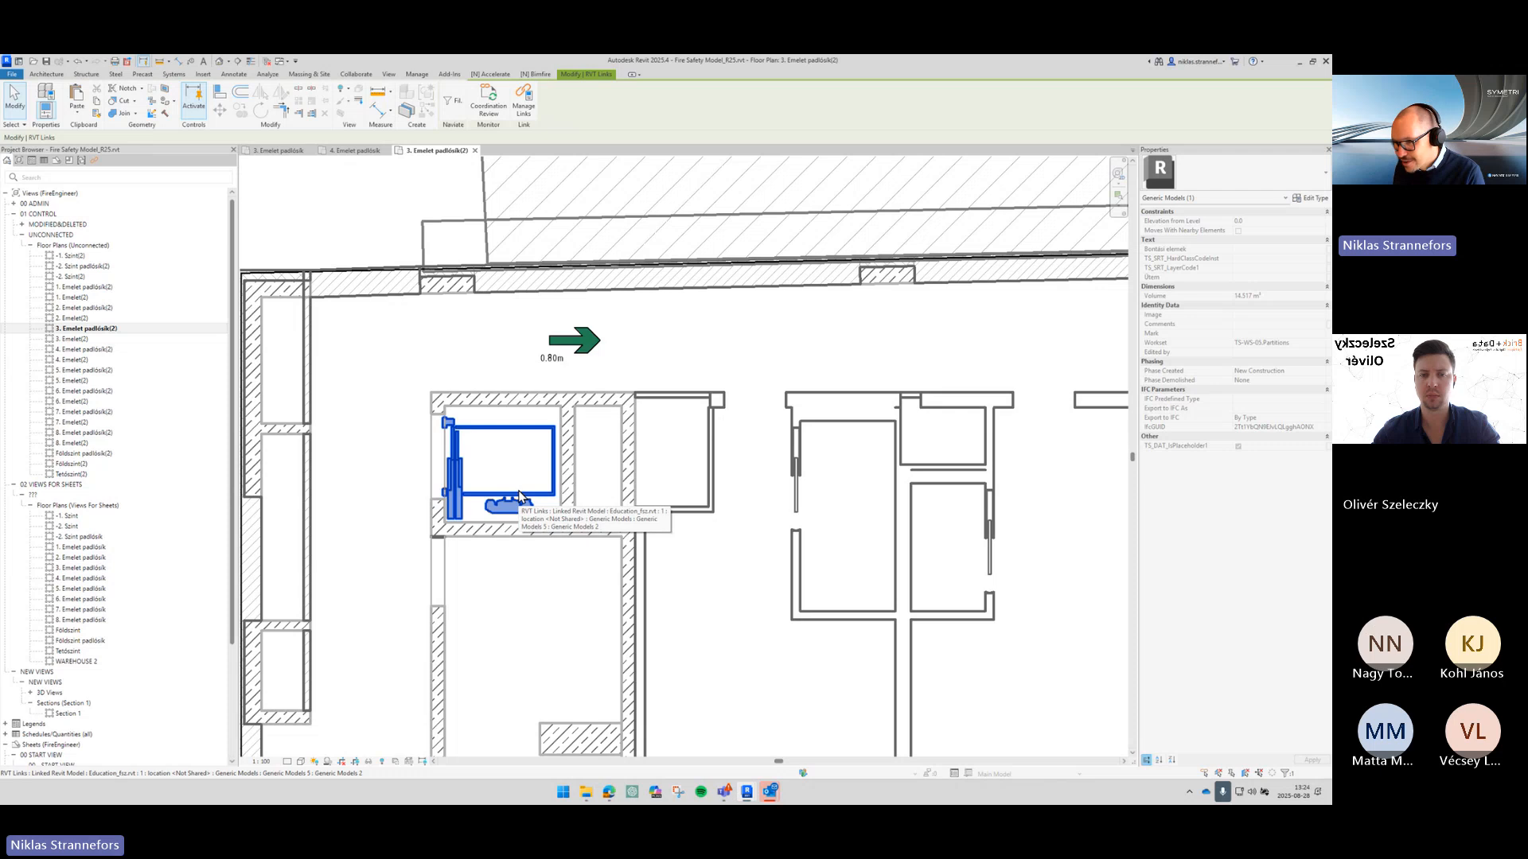
key("Escape")
Step: Connect the corridor evacuation route arrow to the linked lift element in the shaft with Connect Family
left_click(593, 344)
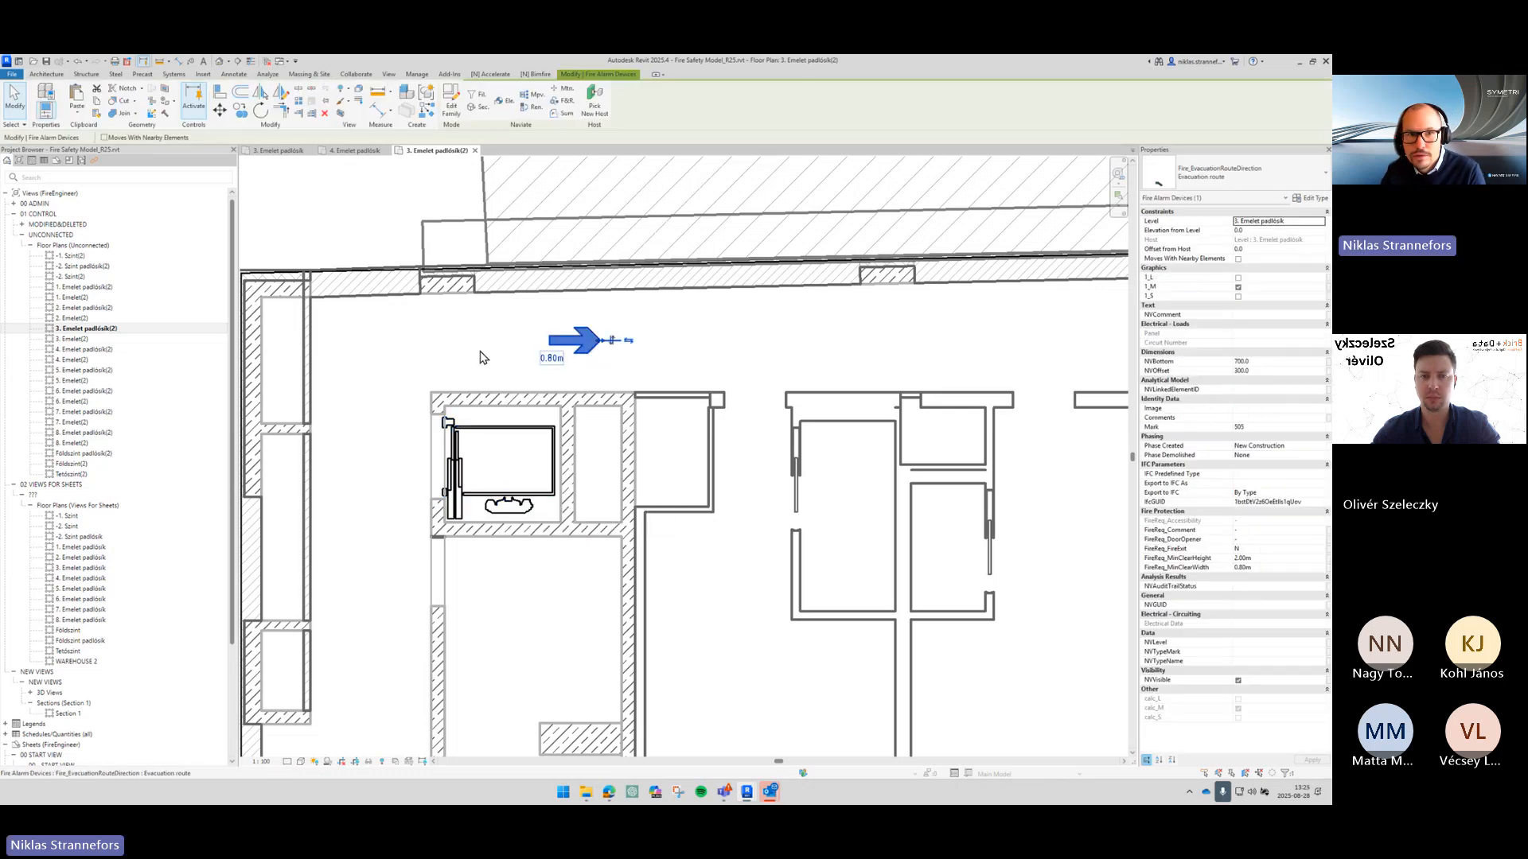
left_click(533, 75)
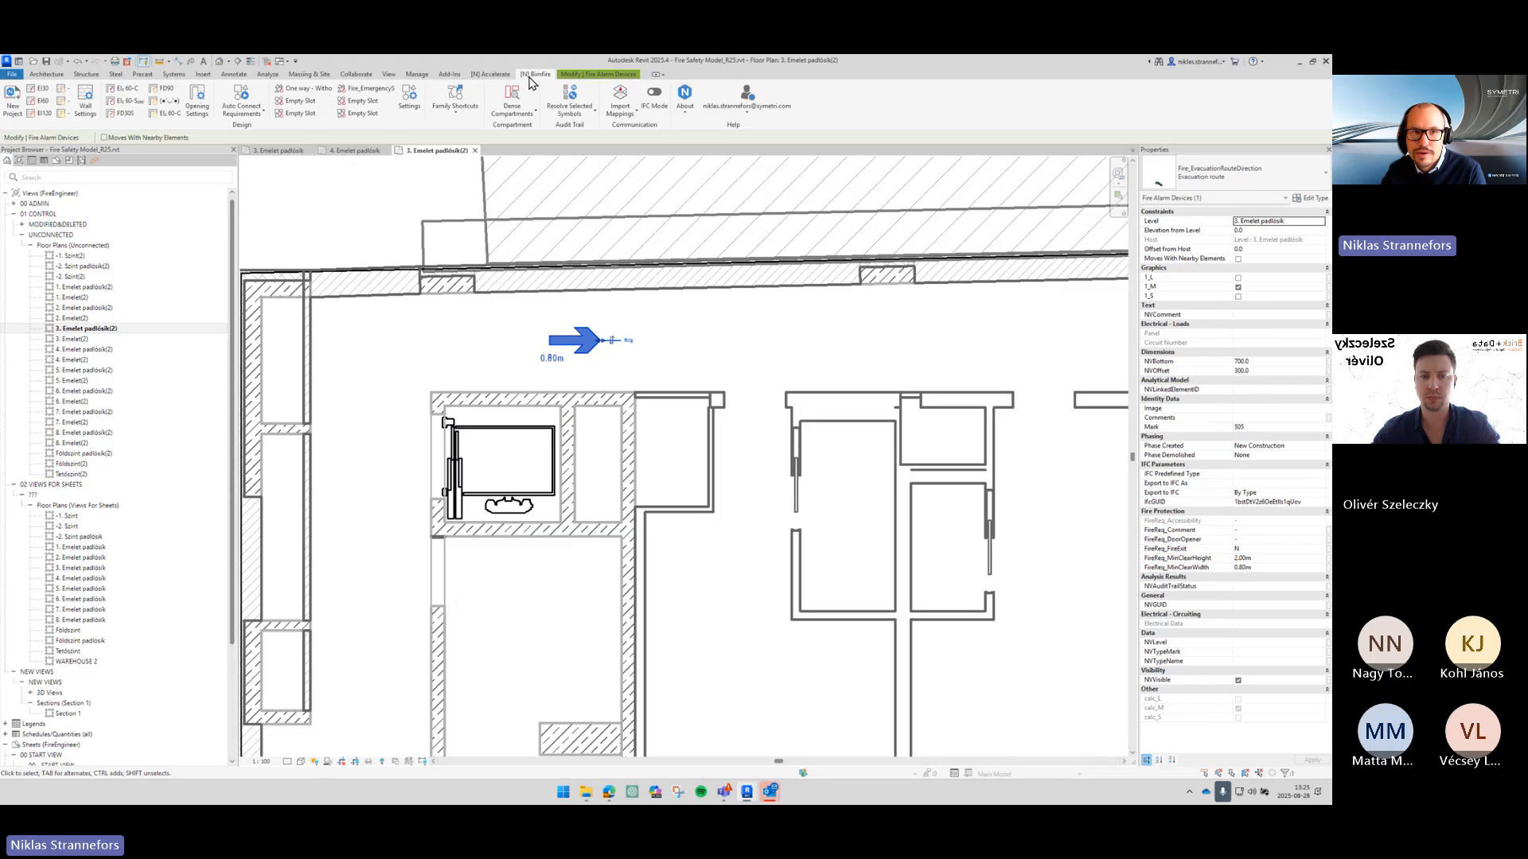
left_click(255, 112)
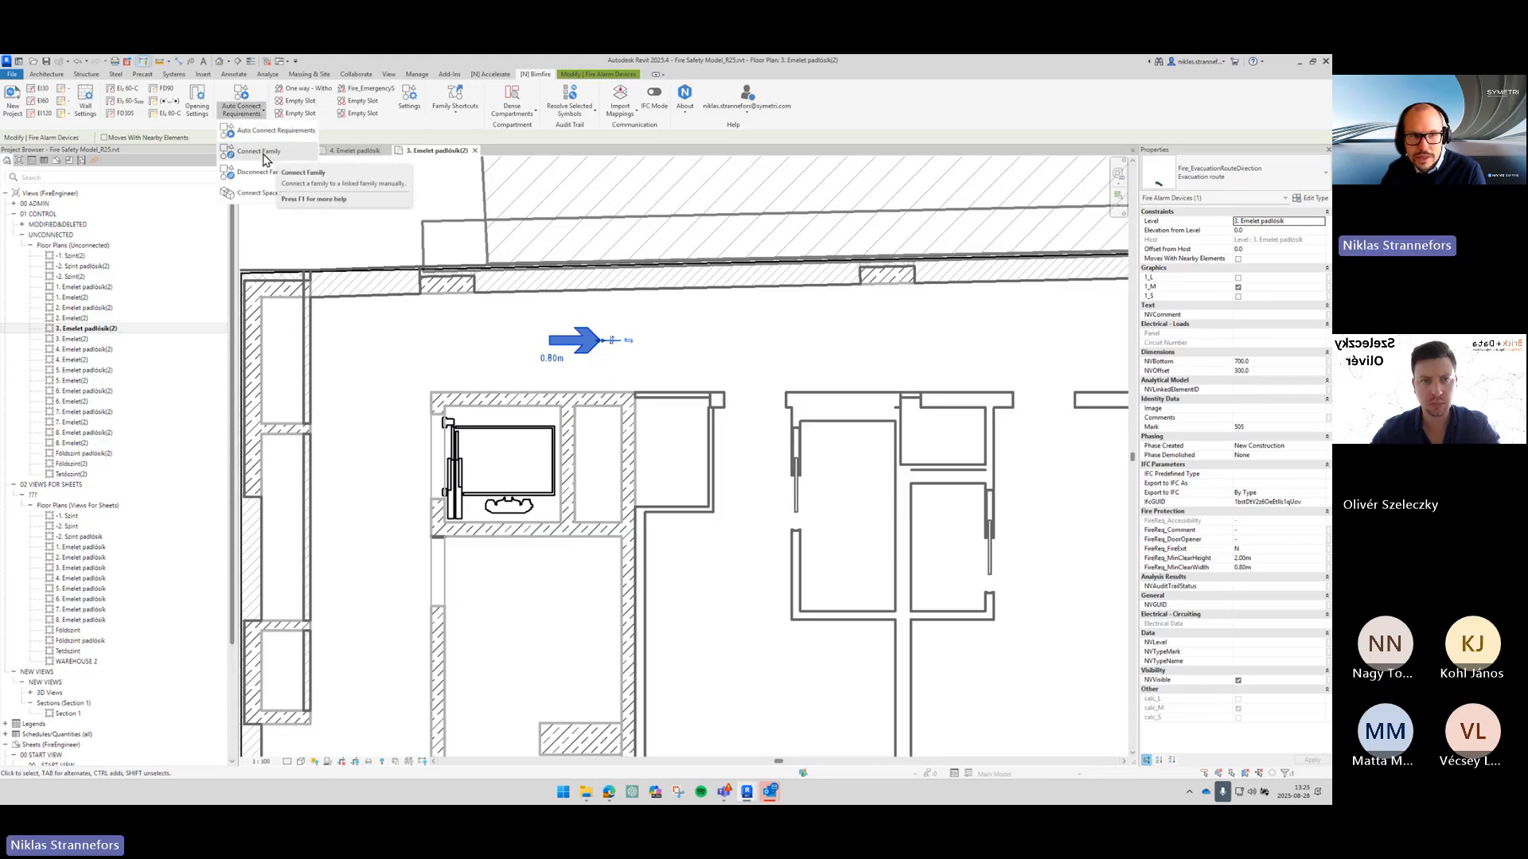
left_click(265, 159)
left_click(686, 436)
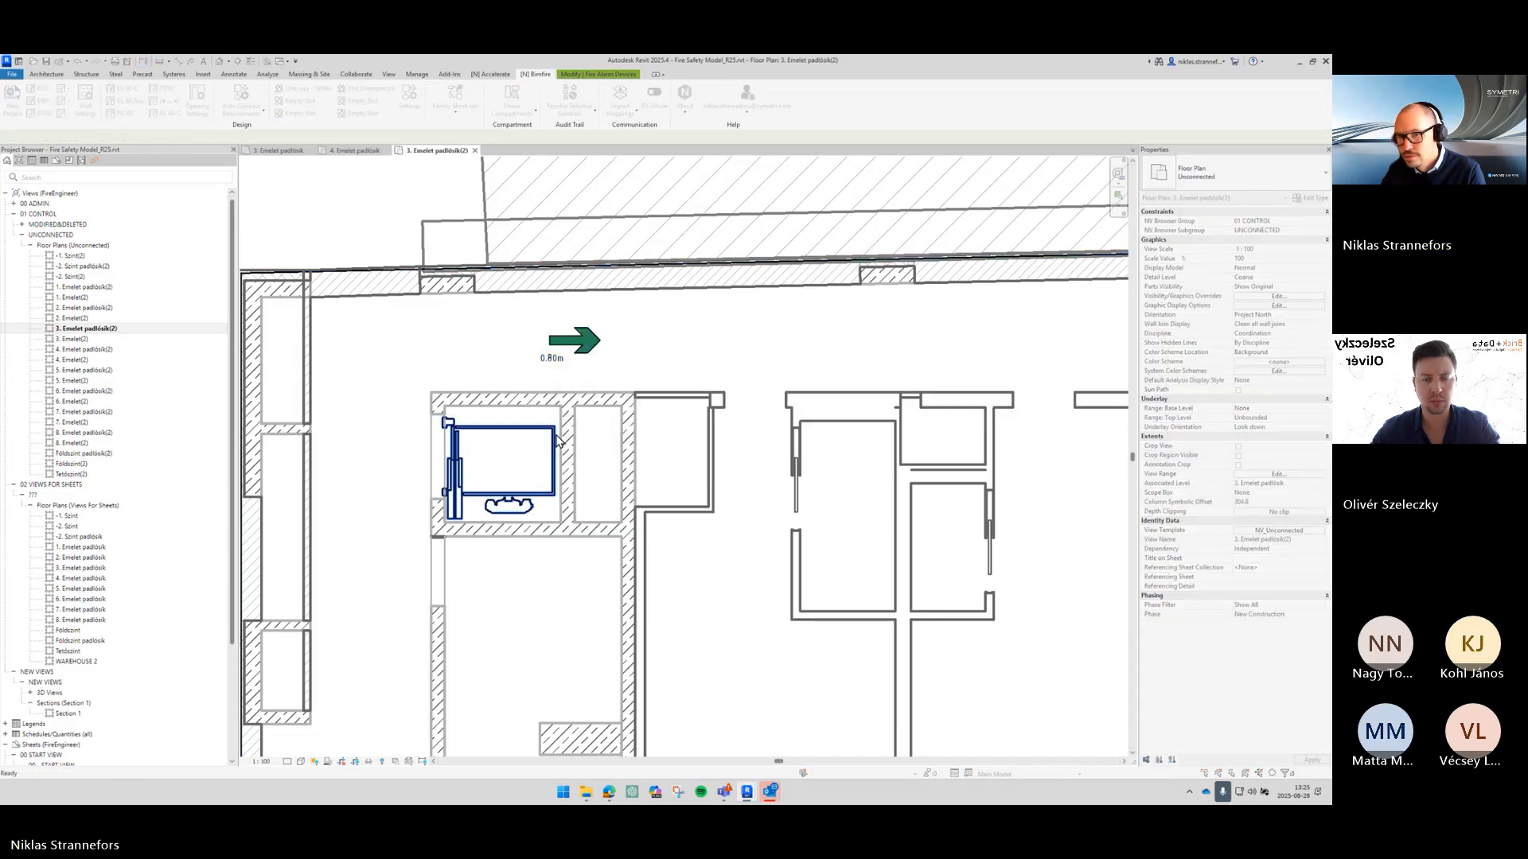
left_click(558, 441)
left_click(734, 427)
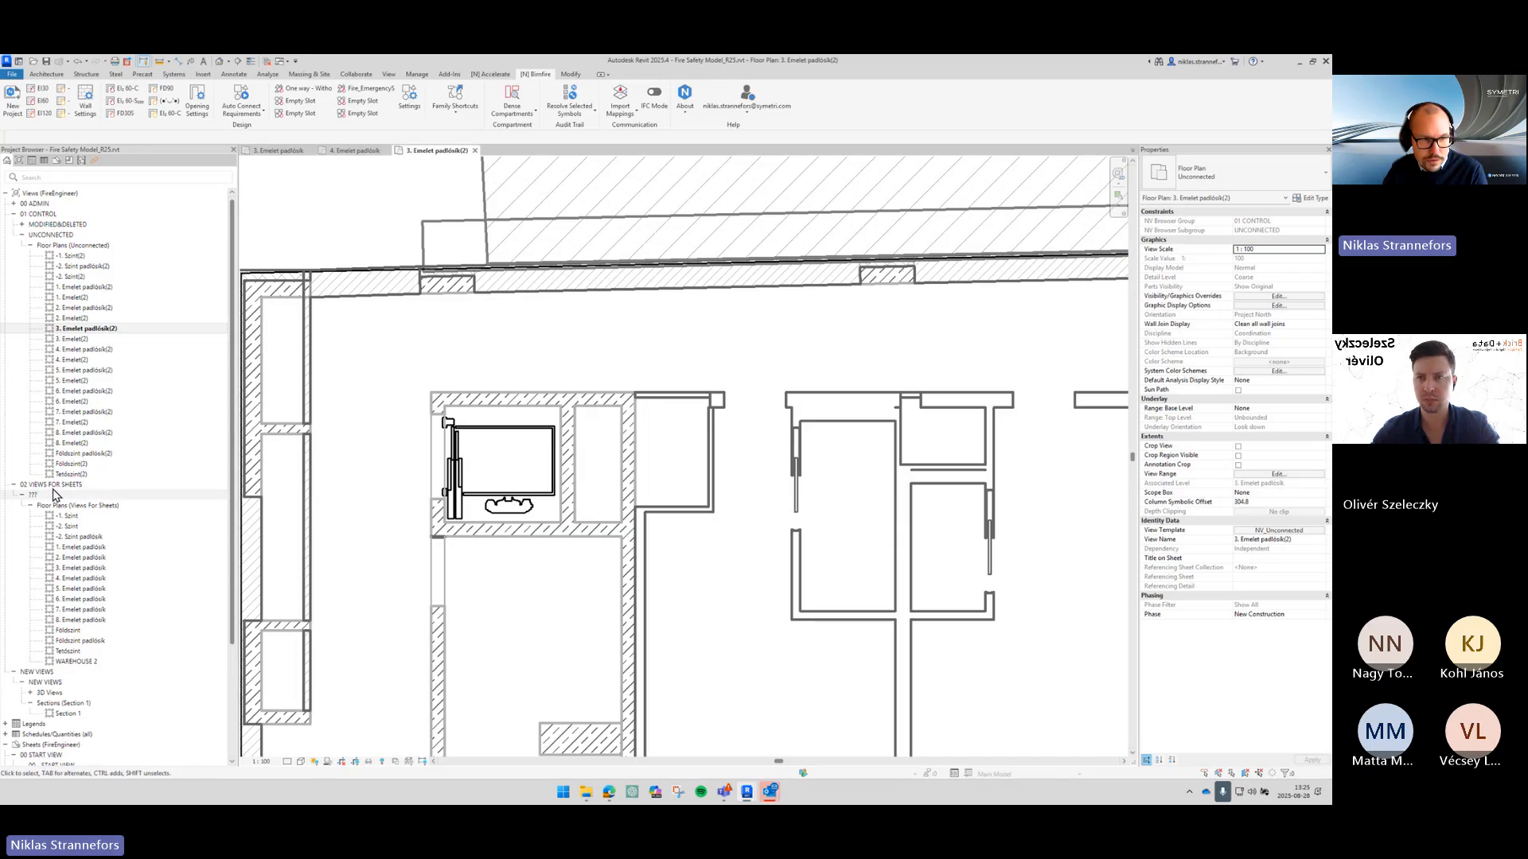
Step: Return to the 3. Emelet padlósík floor plan for sheets and review the available requirement connection commands
left_click(78, 570)
double_click(117, 570)
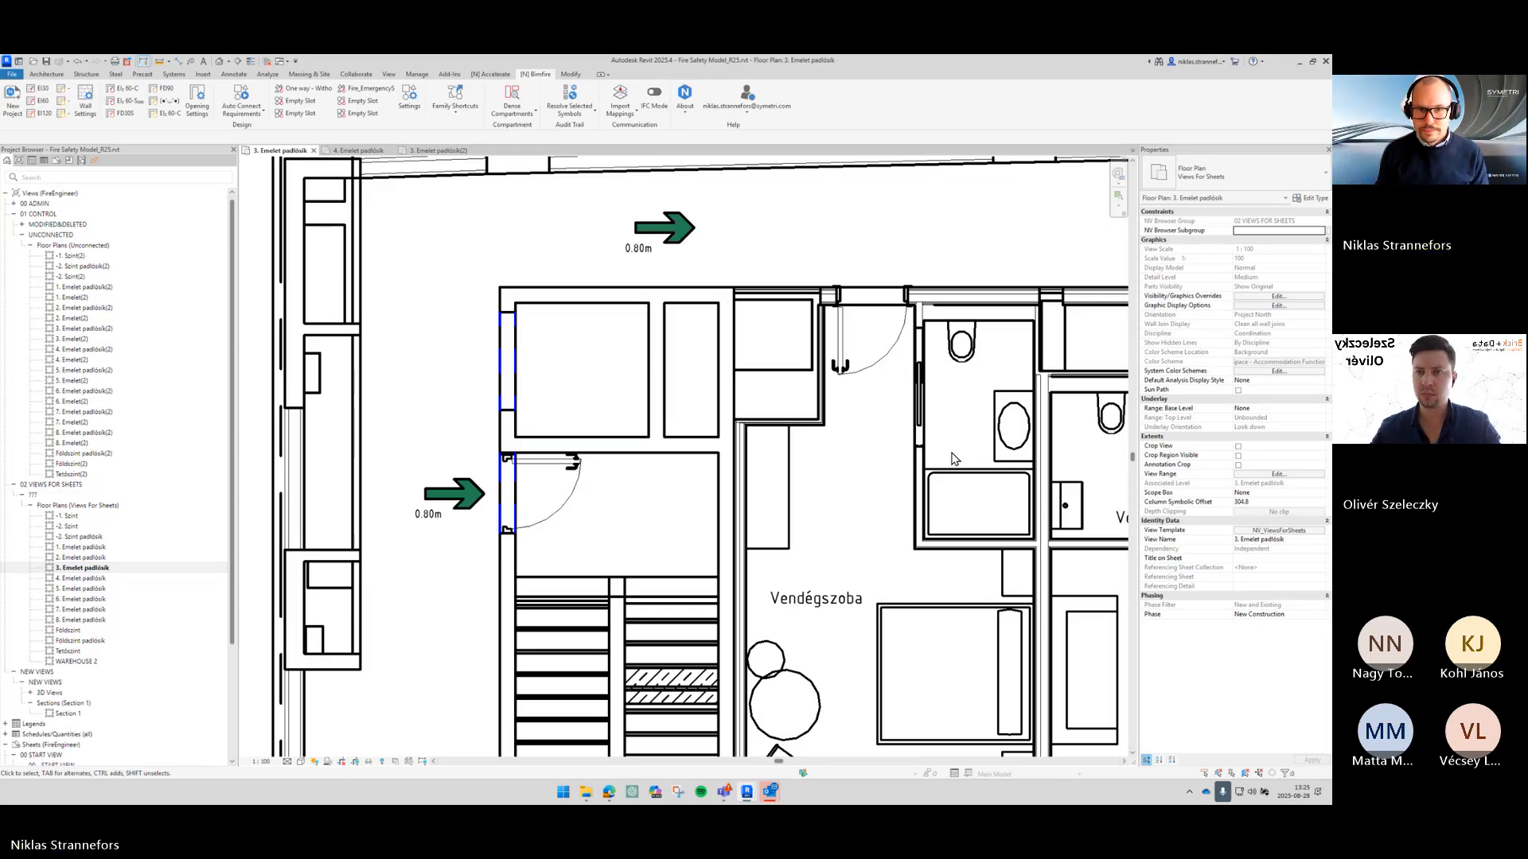
left_click(243, 110)
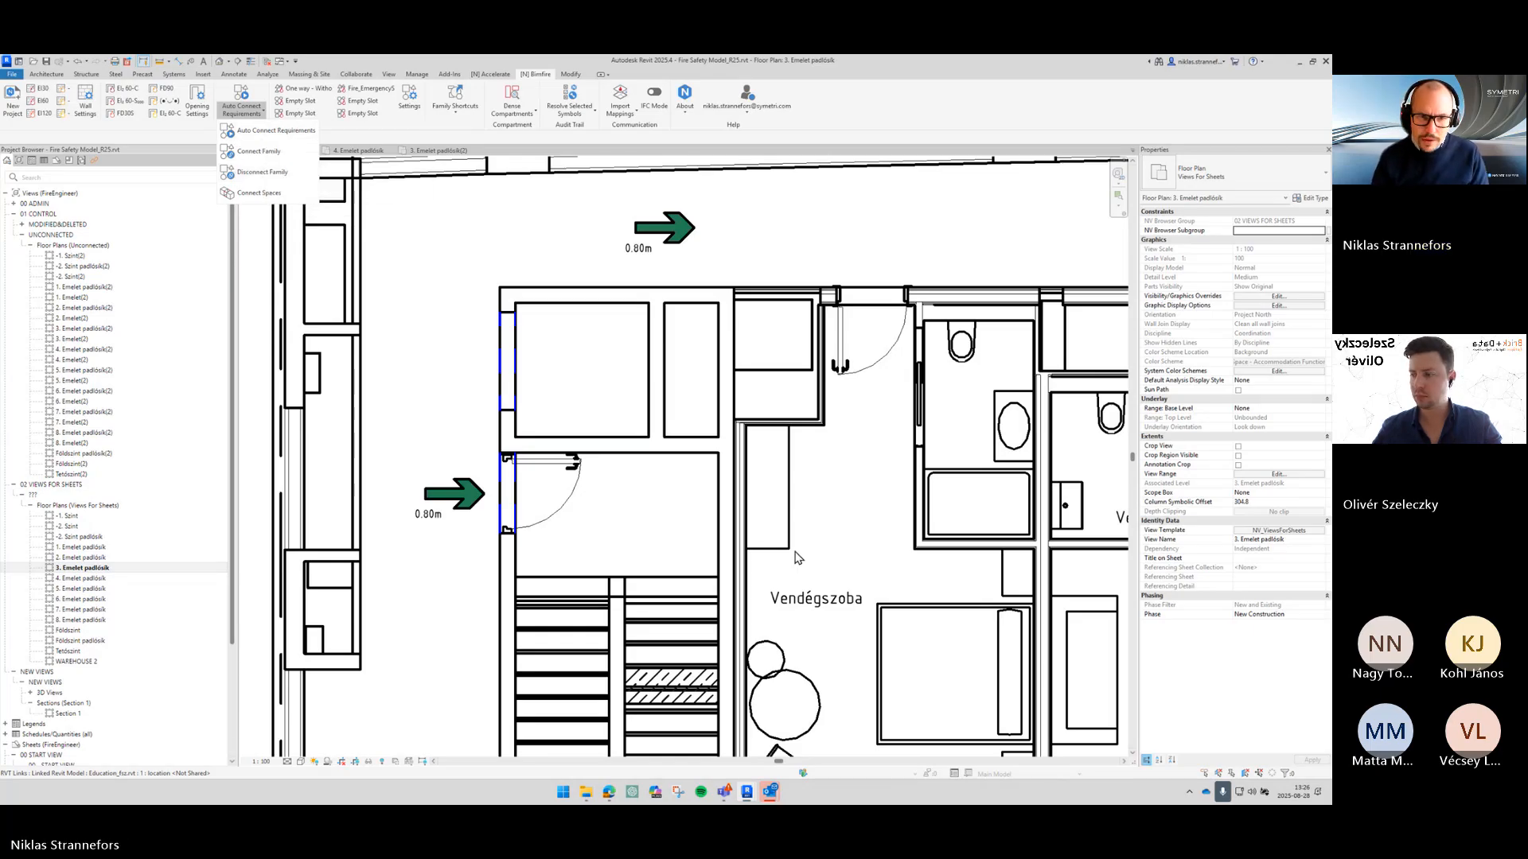
Step: Copy the EI₂ 60-C door requirement from the Vendégszoba door up into the shaded corridor
scroll(866, 541, "down", 3)
scroll(812, 487, "up", 2)
scroll(919, 457, "up", 3)
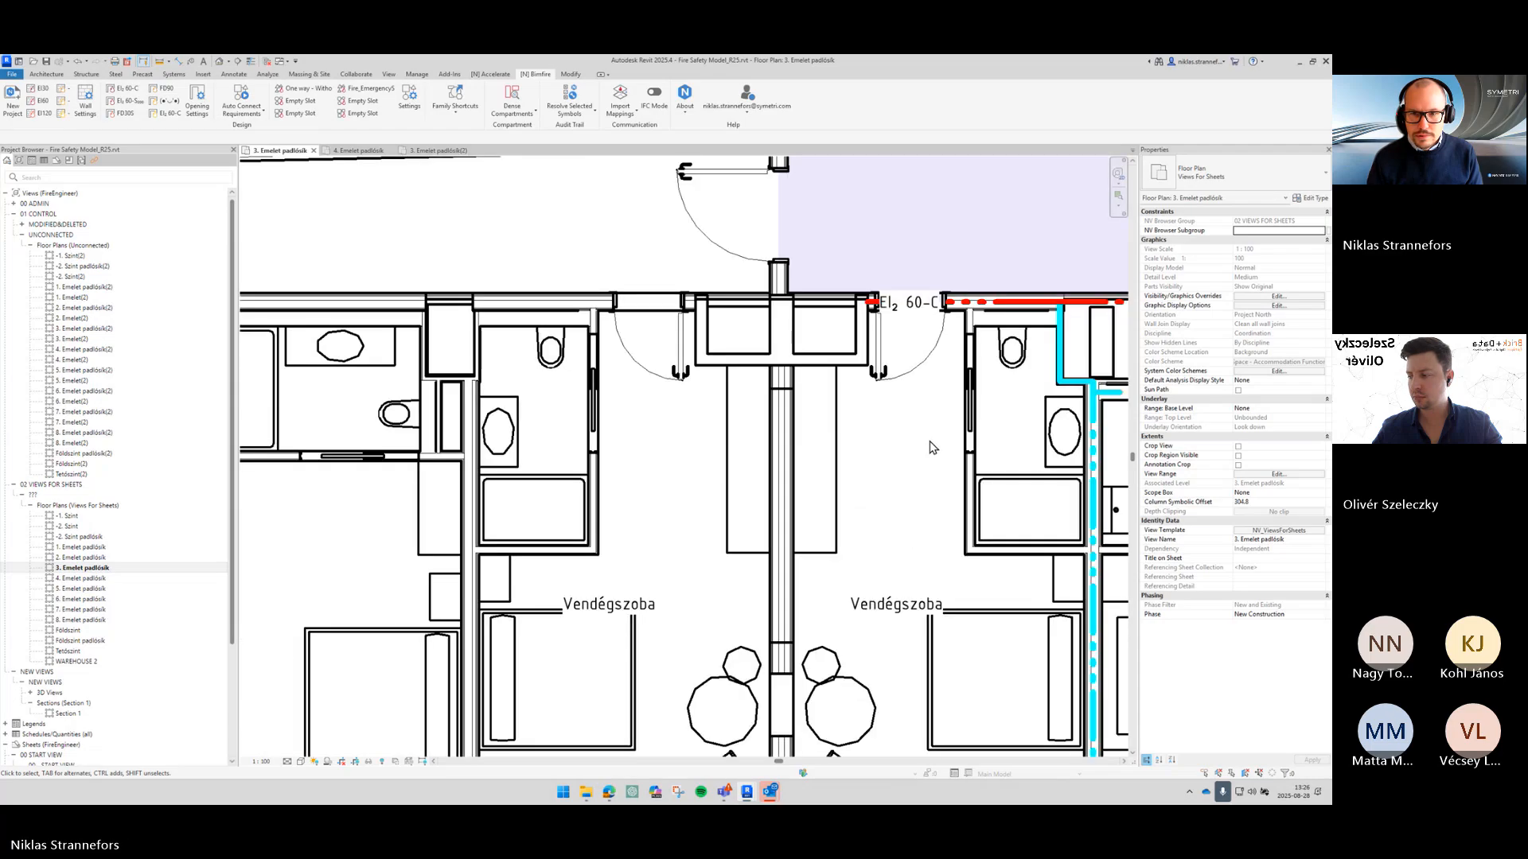
middle_click_drag(928, 448, 407, 528)
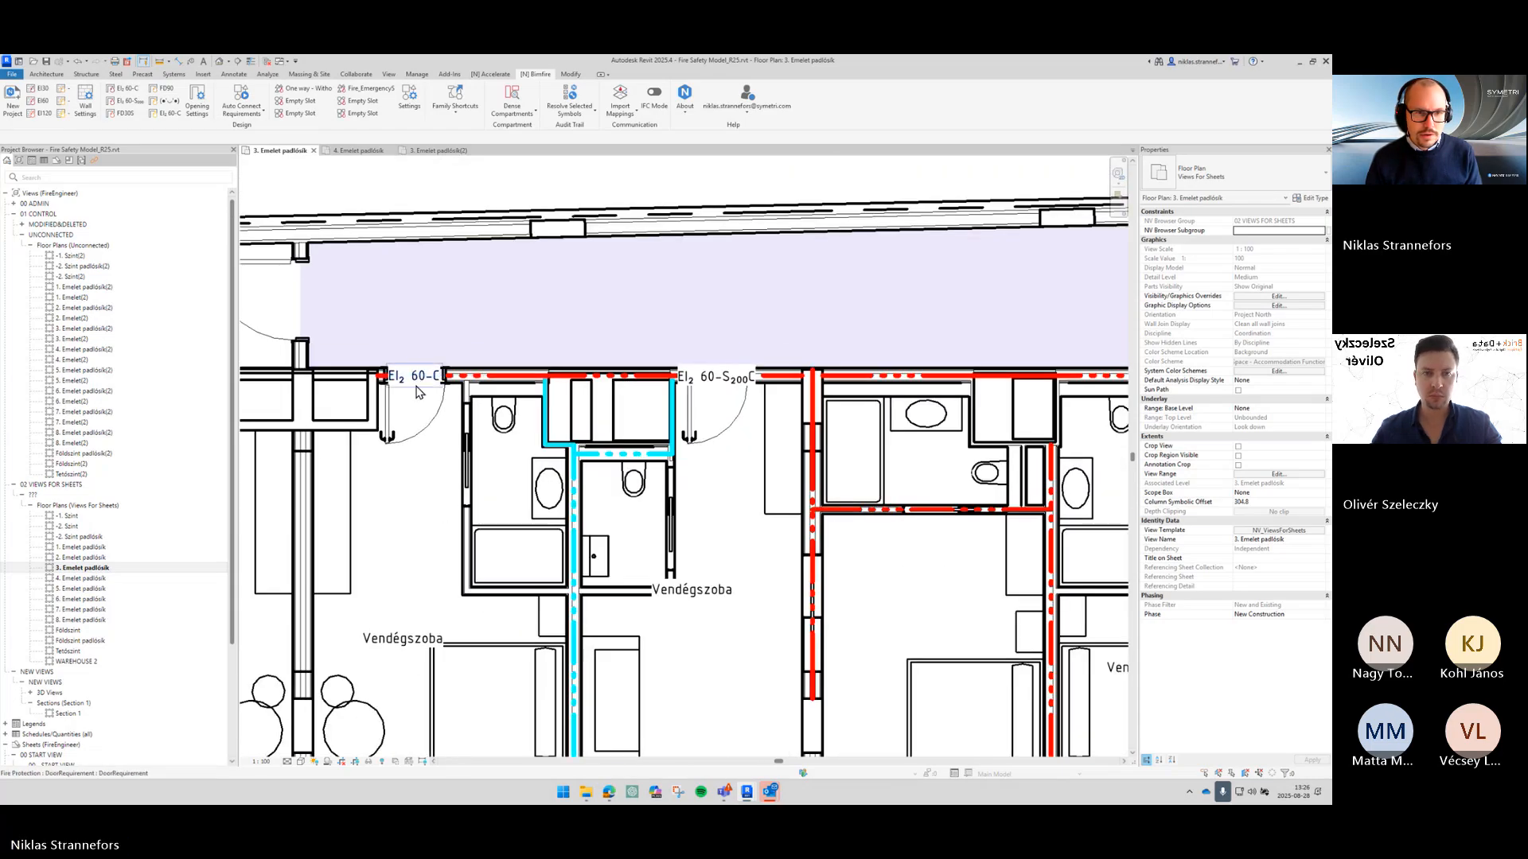
left_click(417, 388)
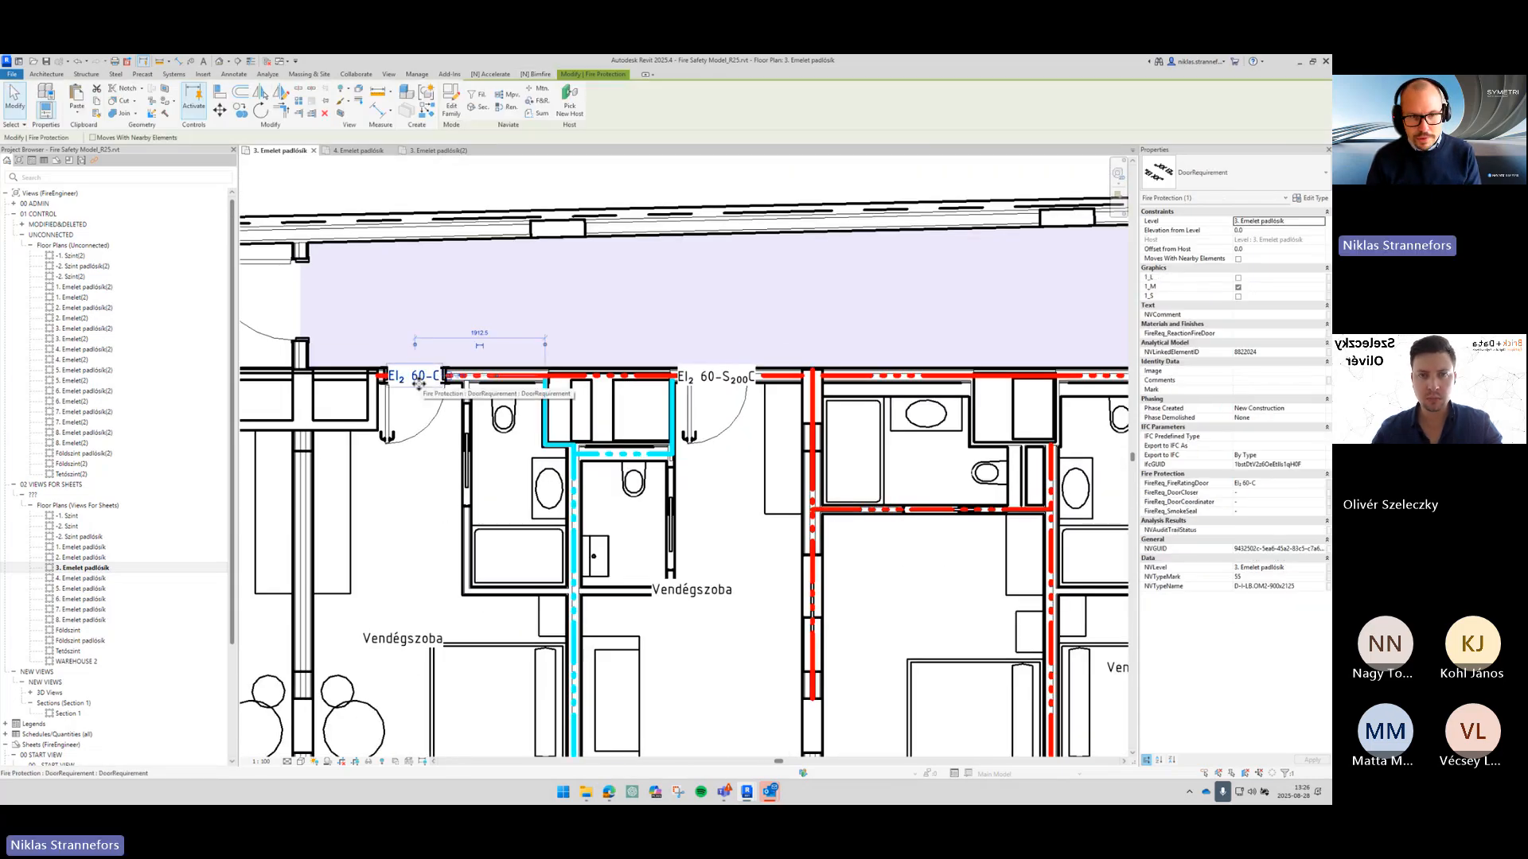
left_click_drag(420, 386, 511, 315)
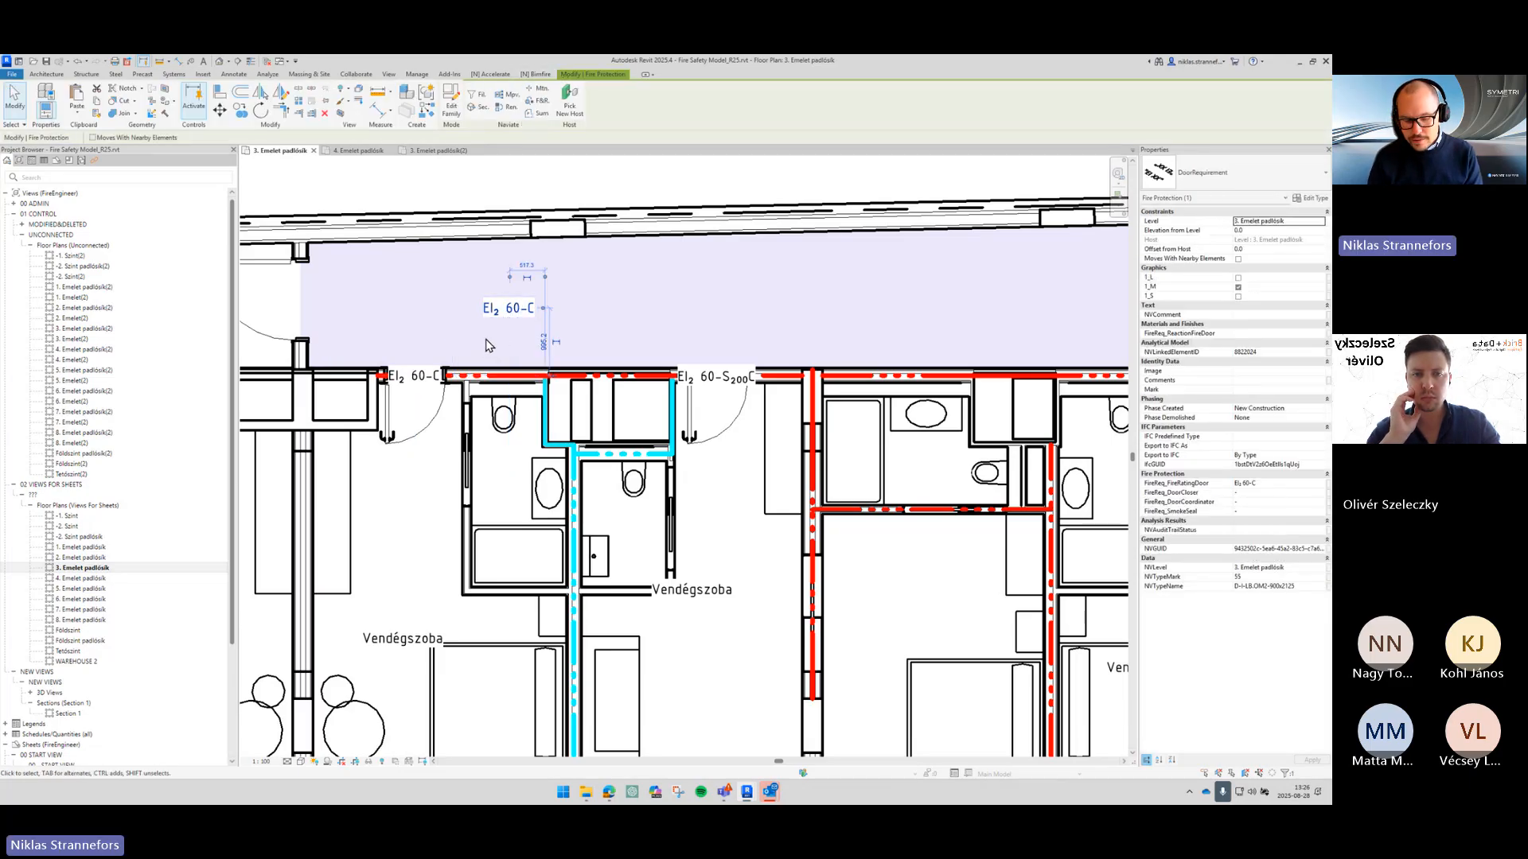
Step: Select the original and copied EI₂ 60-C door requirements and run Auto Connect Requirements on the selected requirements only
left_click(426, 381)
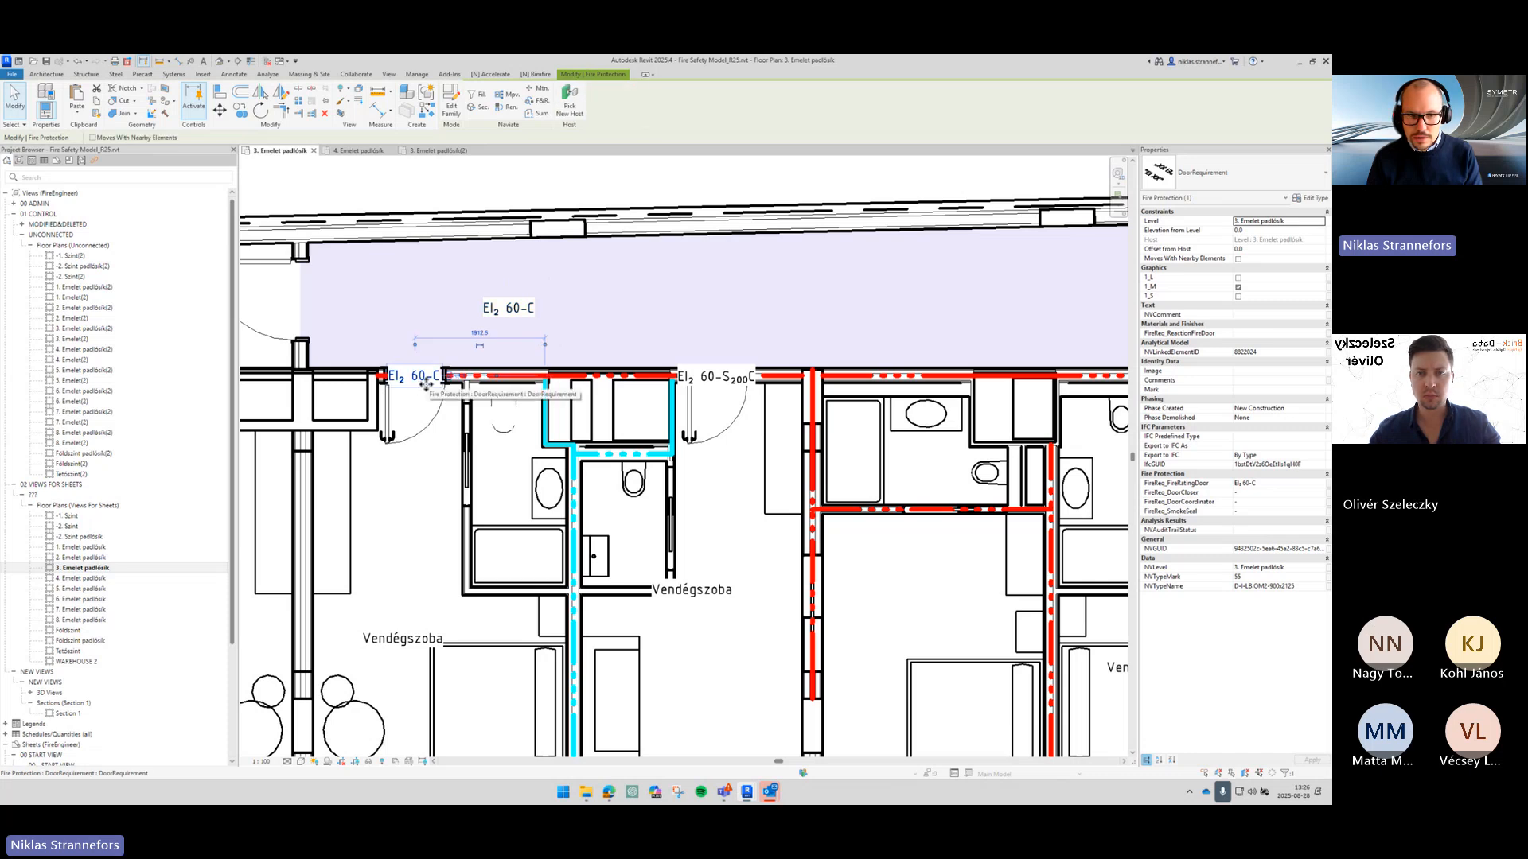
middle_click_drag(461, 407, 529, 430)
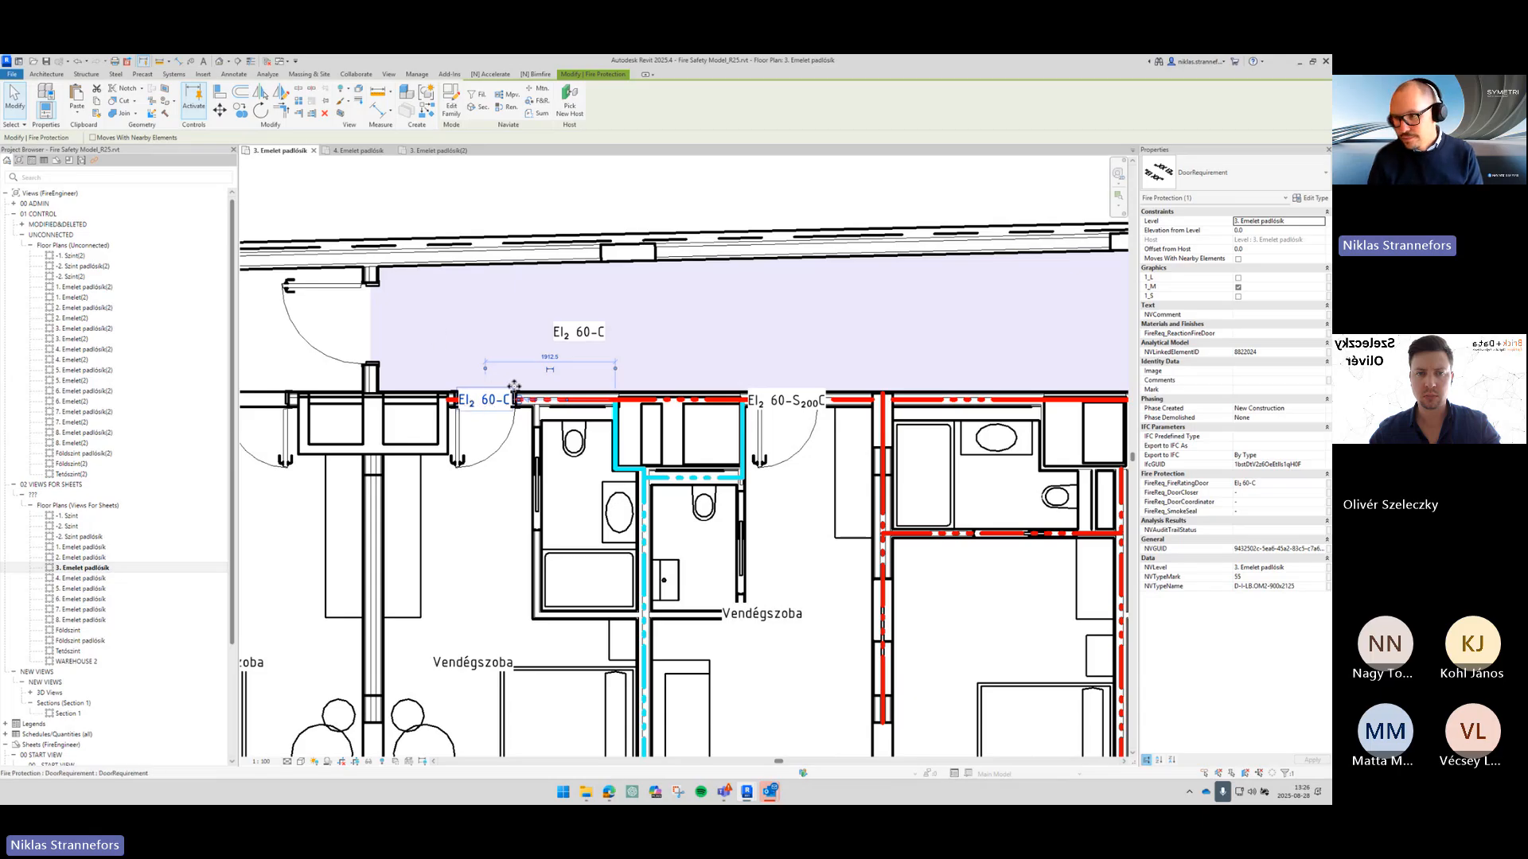
left_click(584, 347, "ctrl")
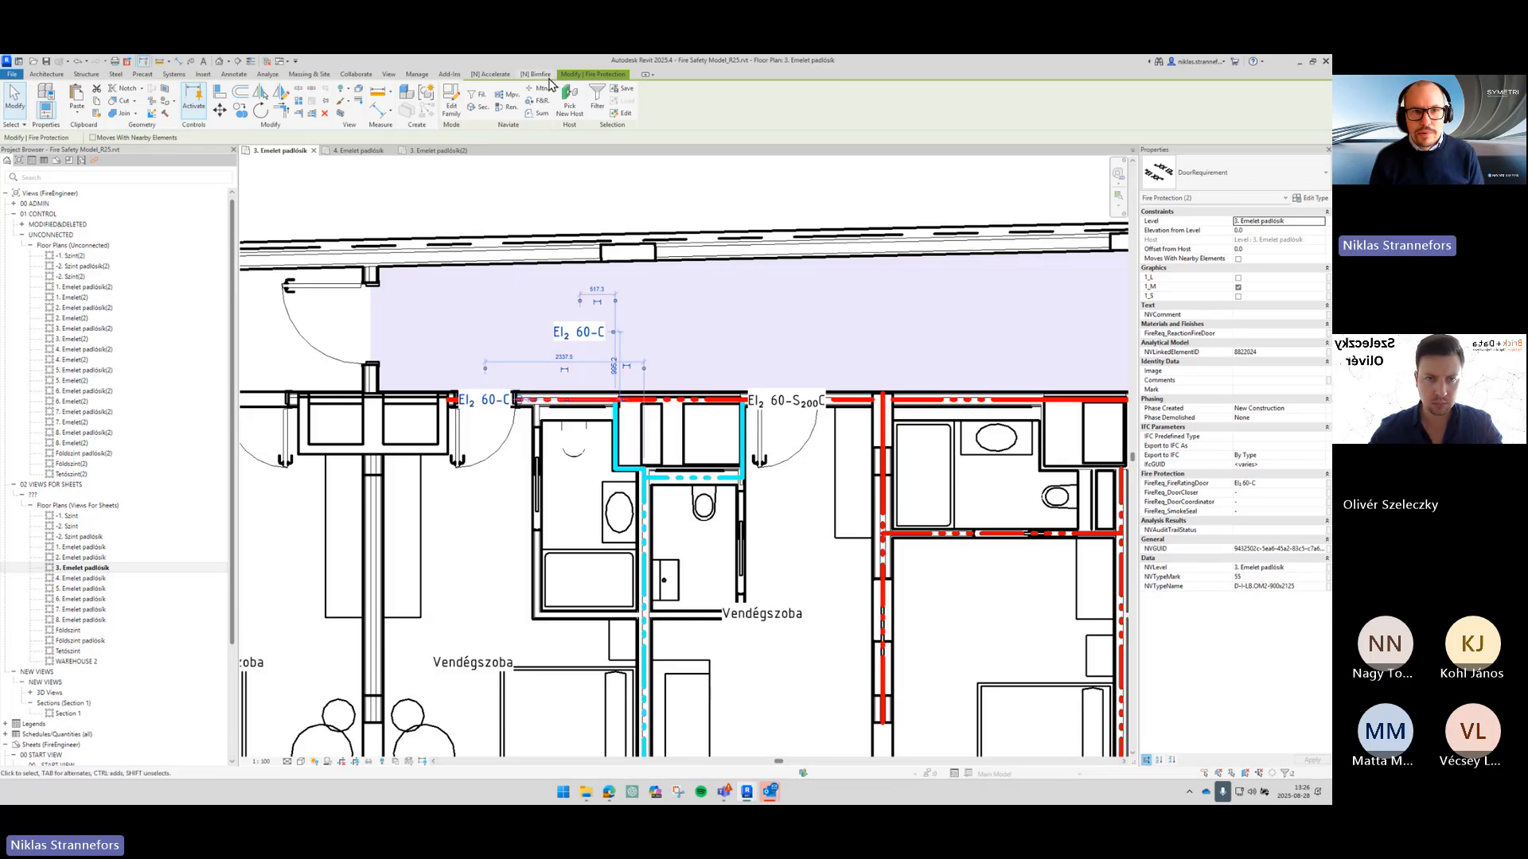
left_click(536, 74)
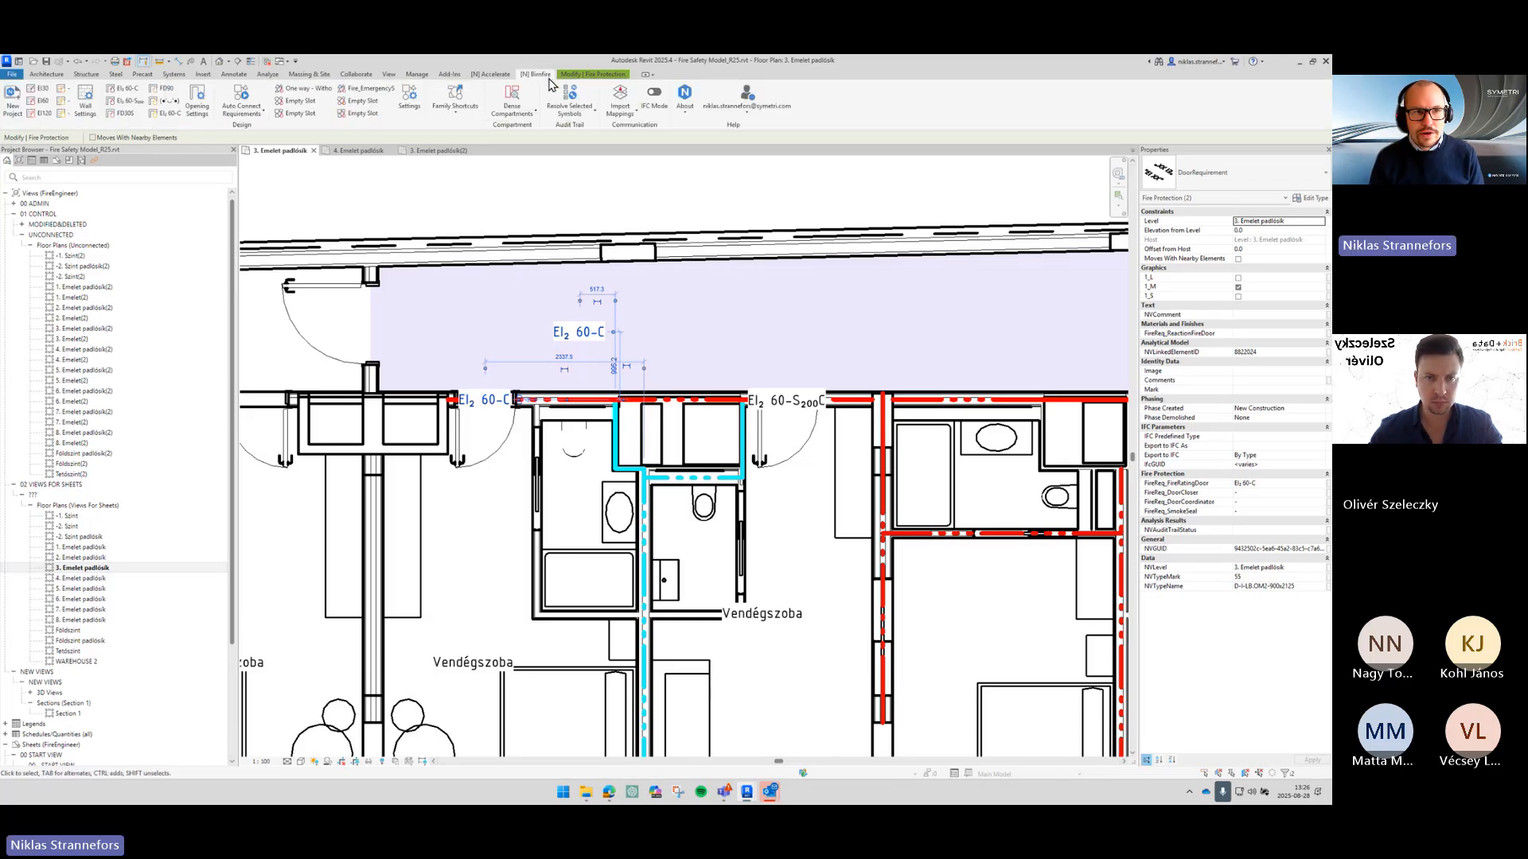
left_click(237, 99)
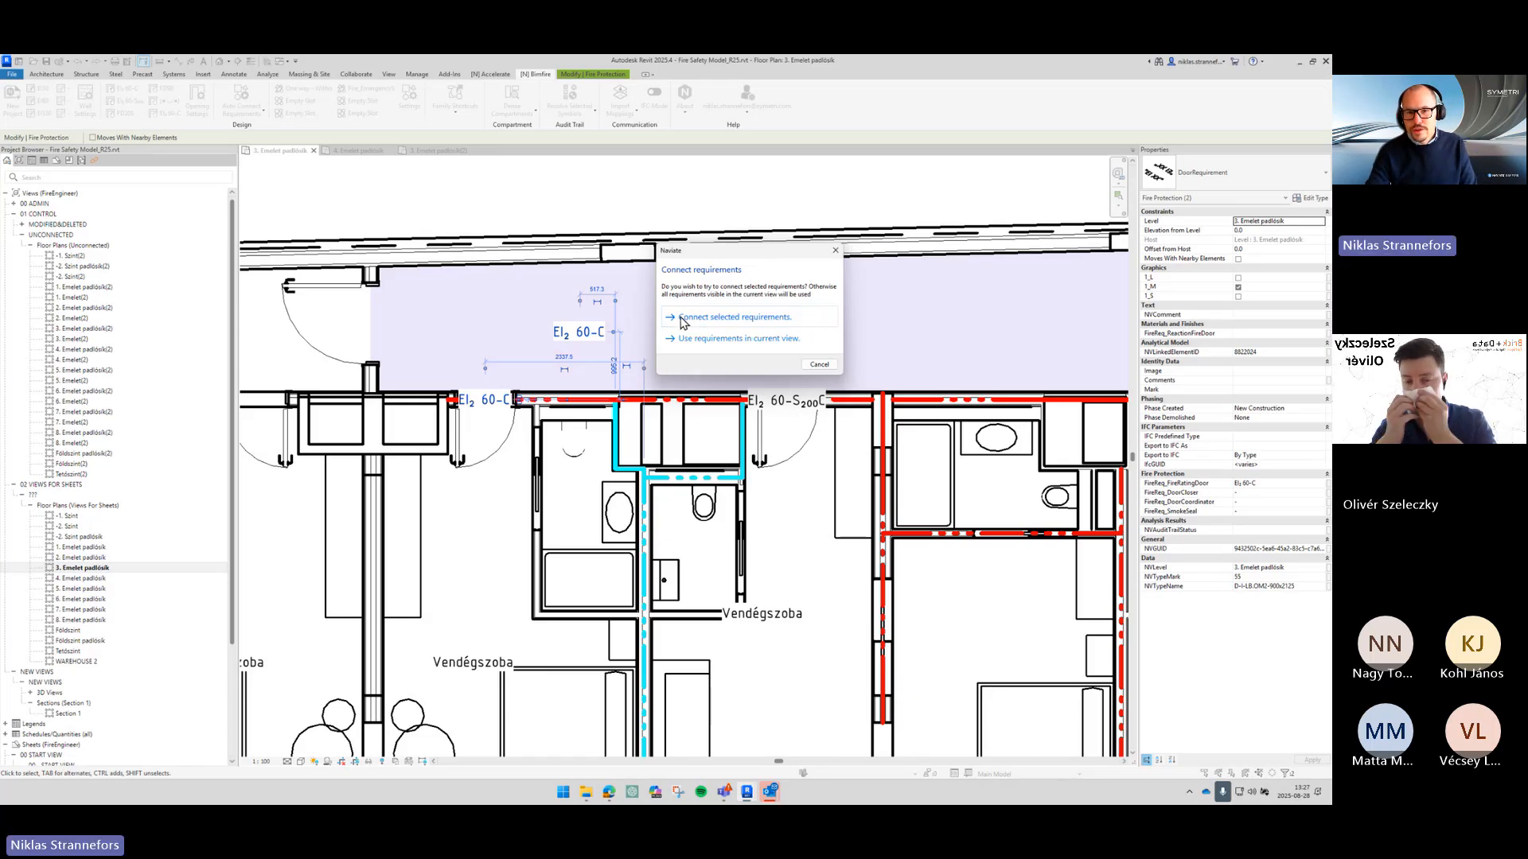
left_click(707, 318)
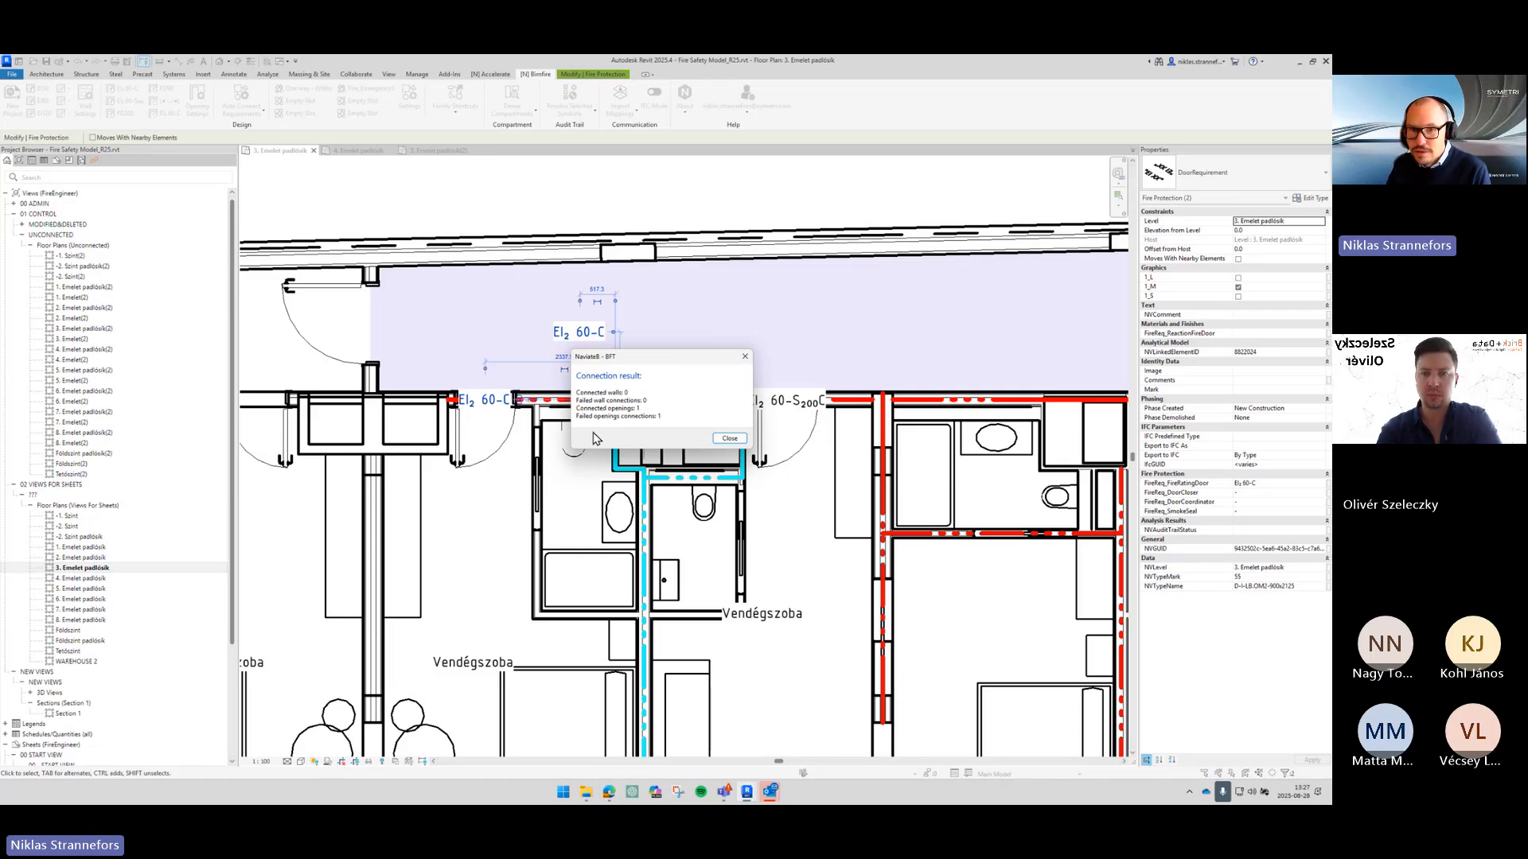
left_click(729, 438)
Step: Compare the linked element properties of the EI₂ 60-C requirement at the door with those of its corridor copy
scroll(541, 327, "up", 3)
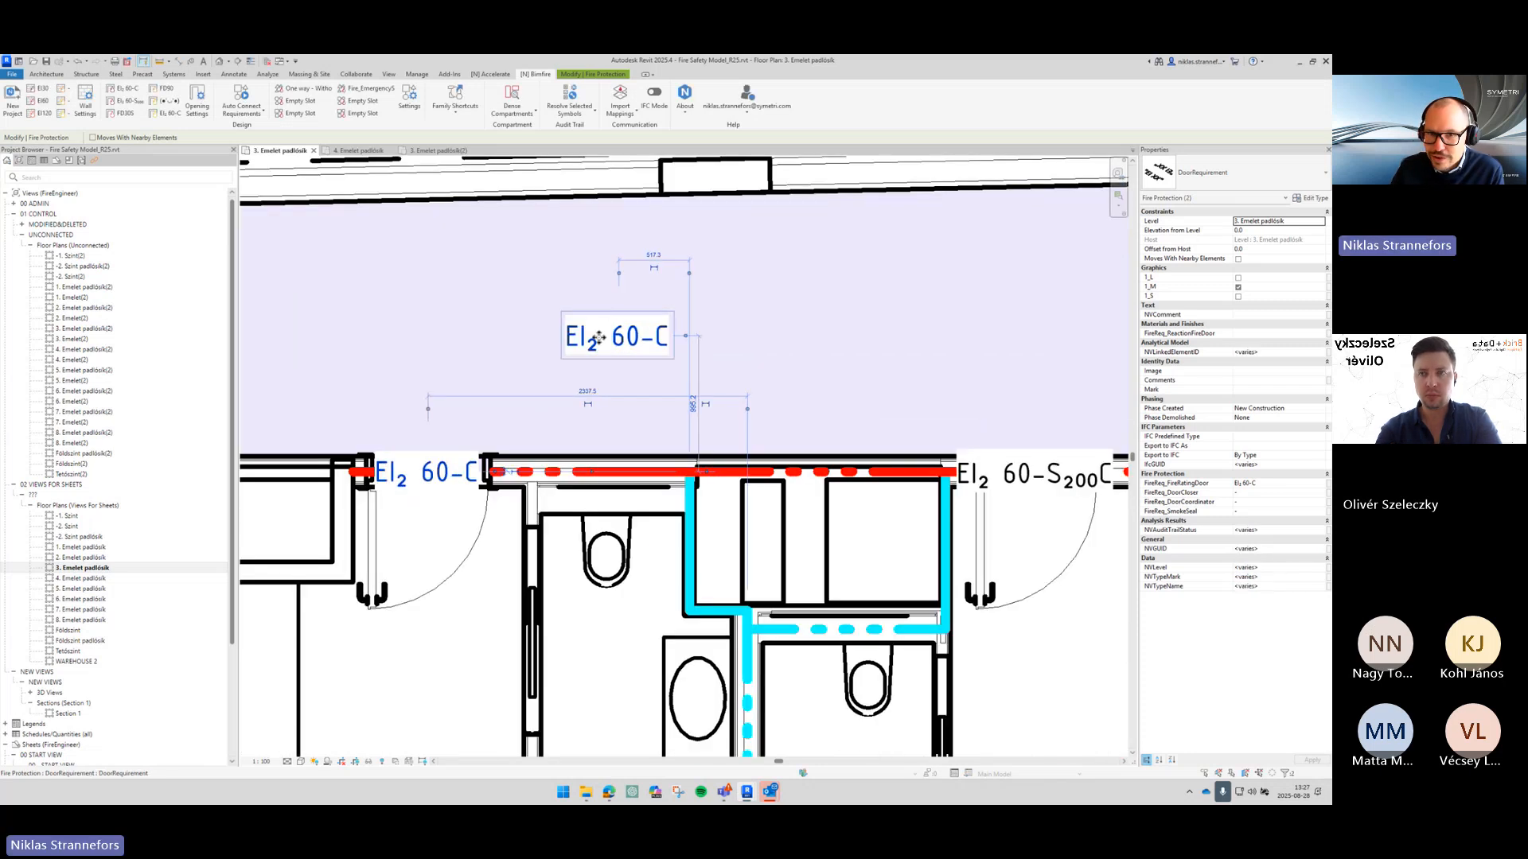
left_click(443, 476)
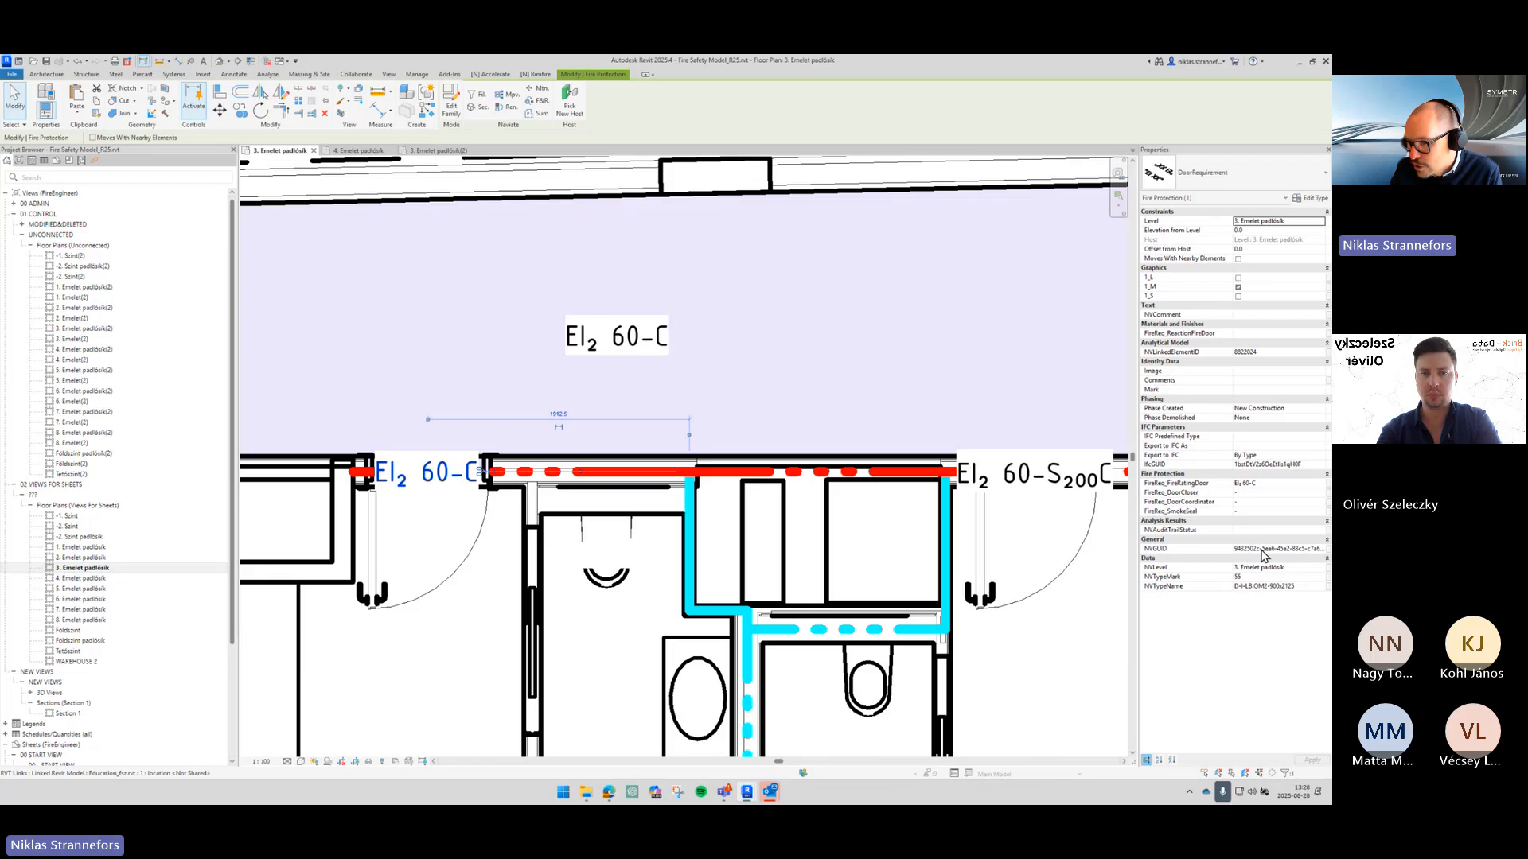
left_click(667, 355)
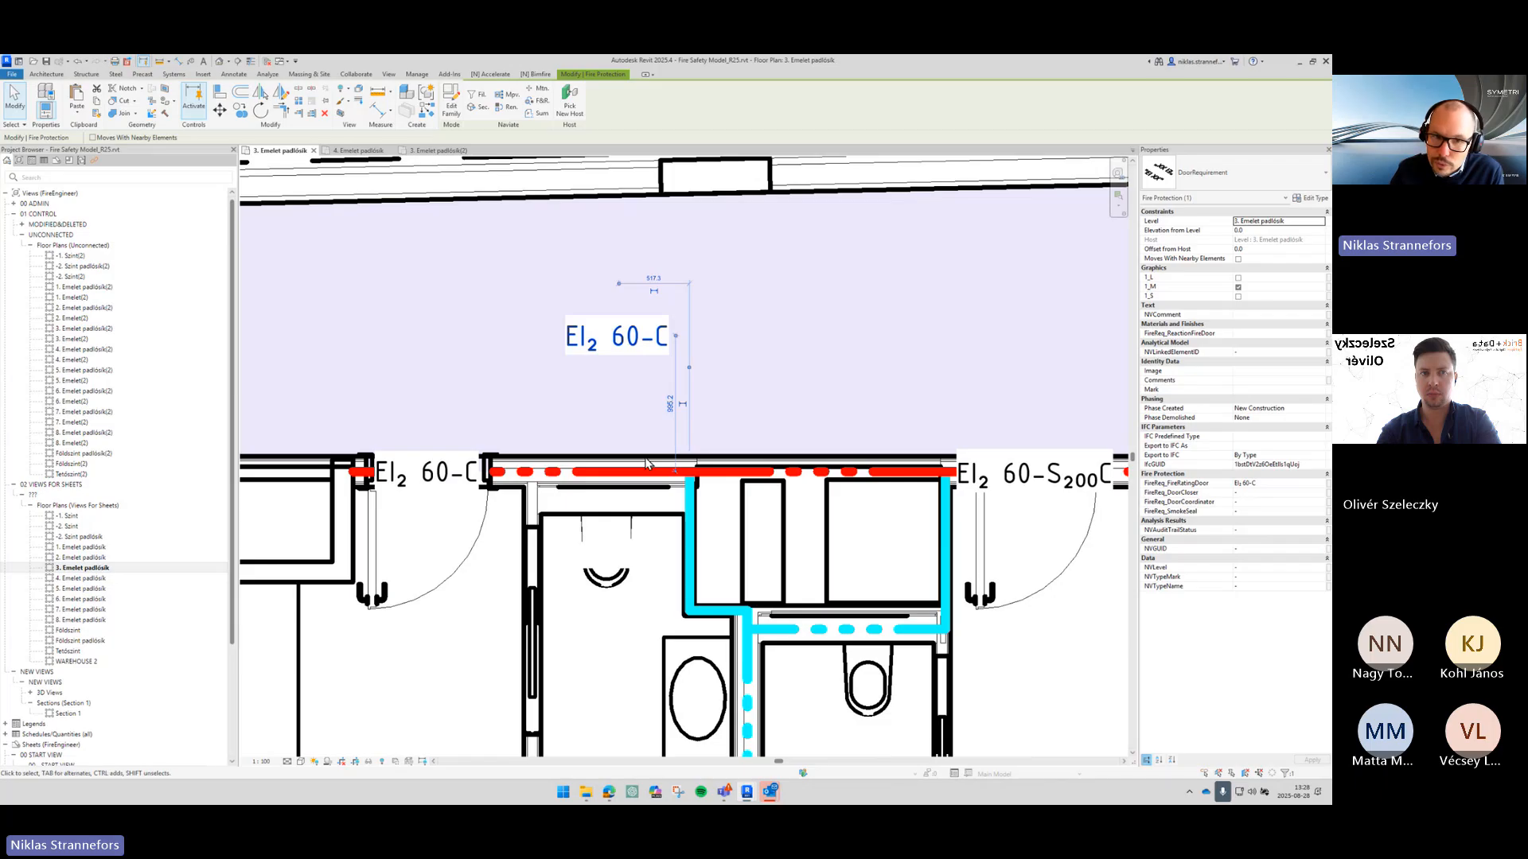
Step: Move the copied EI₂ 60-C door requirement along the shaded corridor to beside its original, near the corridor's end door, and clear the selection
scroll(663, 347, "down", 2)
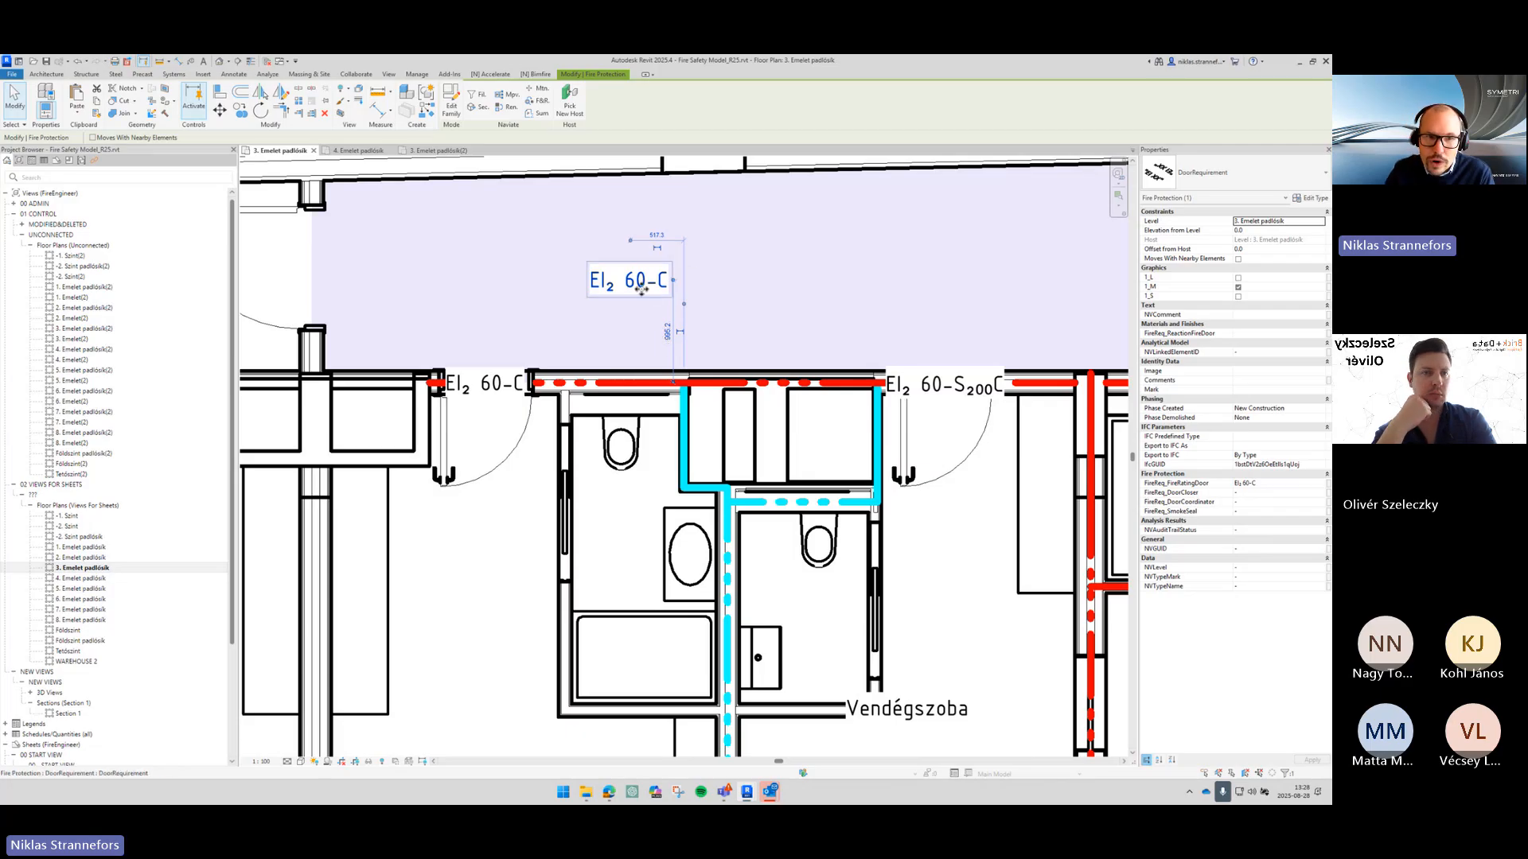
left_click_drag(646, 293, 444, 328)
middle_click_drag(273, 235, 504, 242)
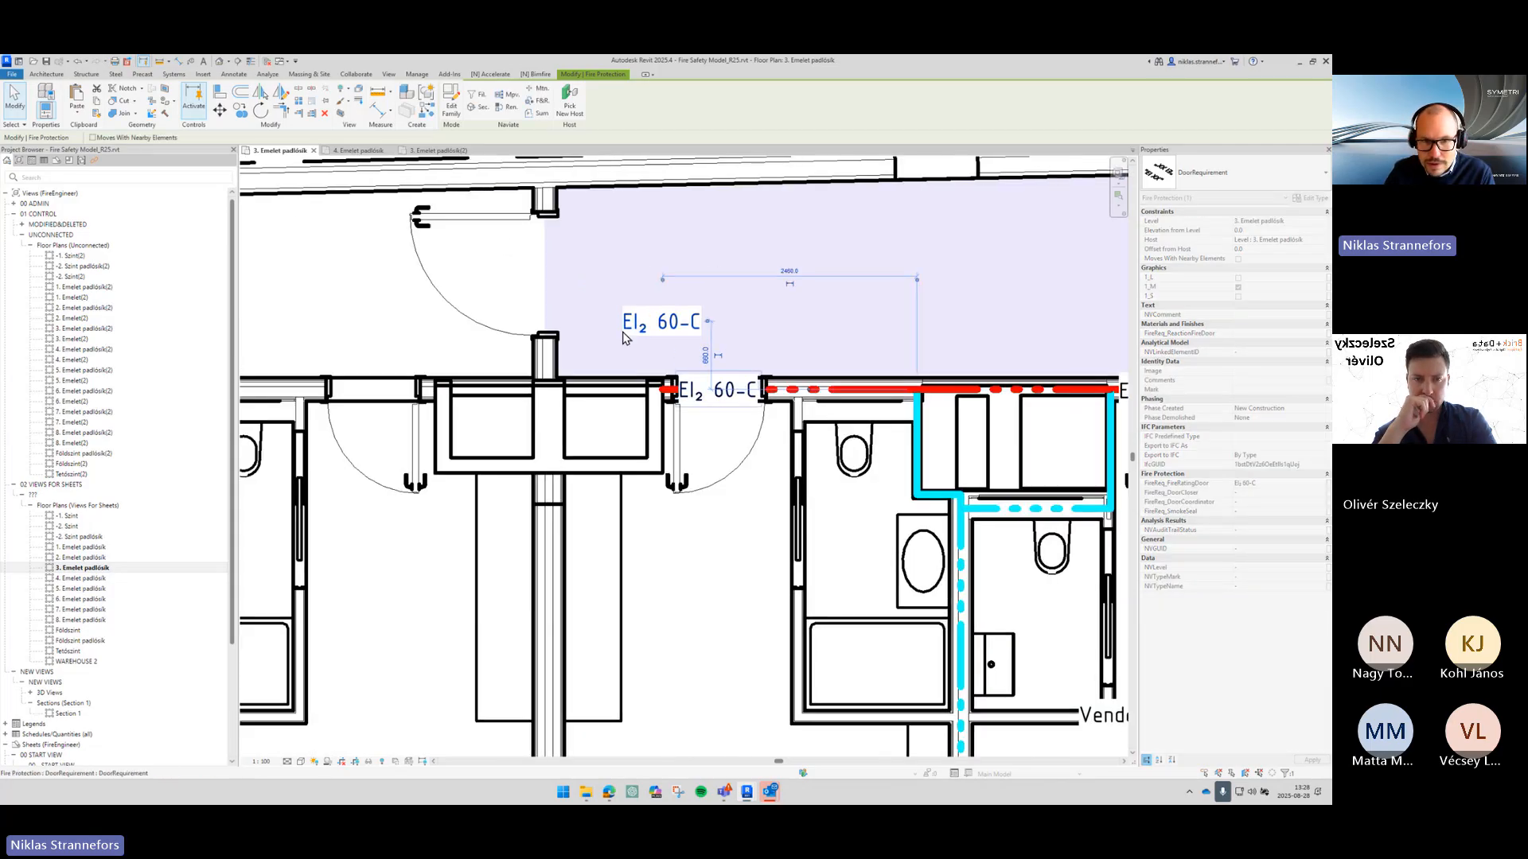
scroll(561, 285, "up", 2)
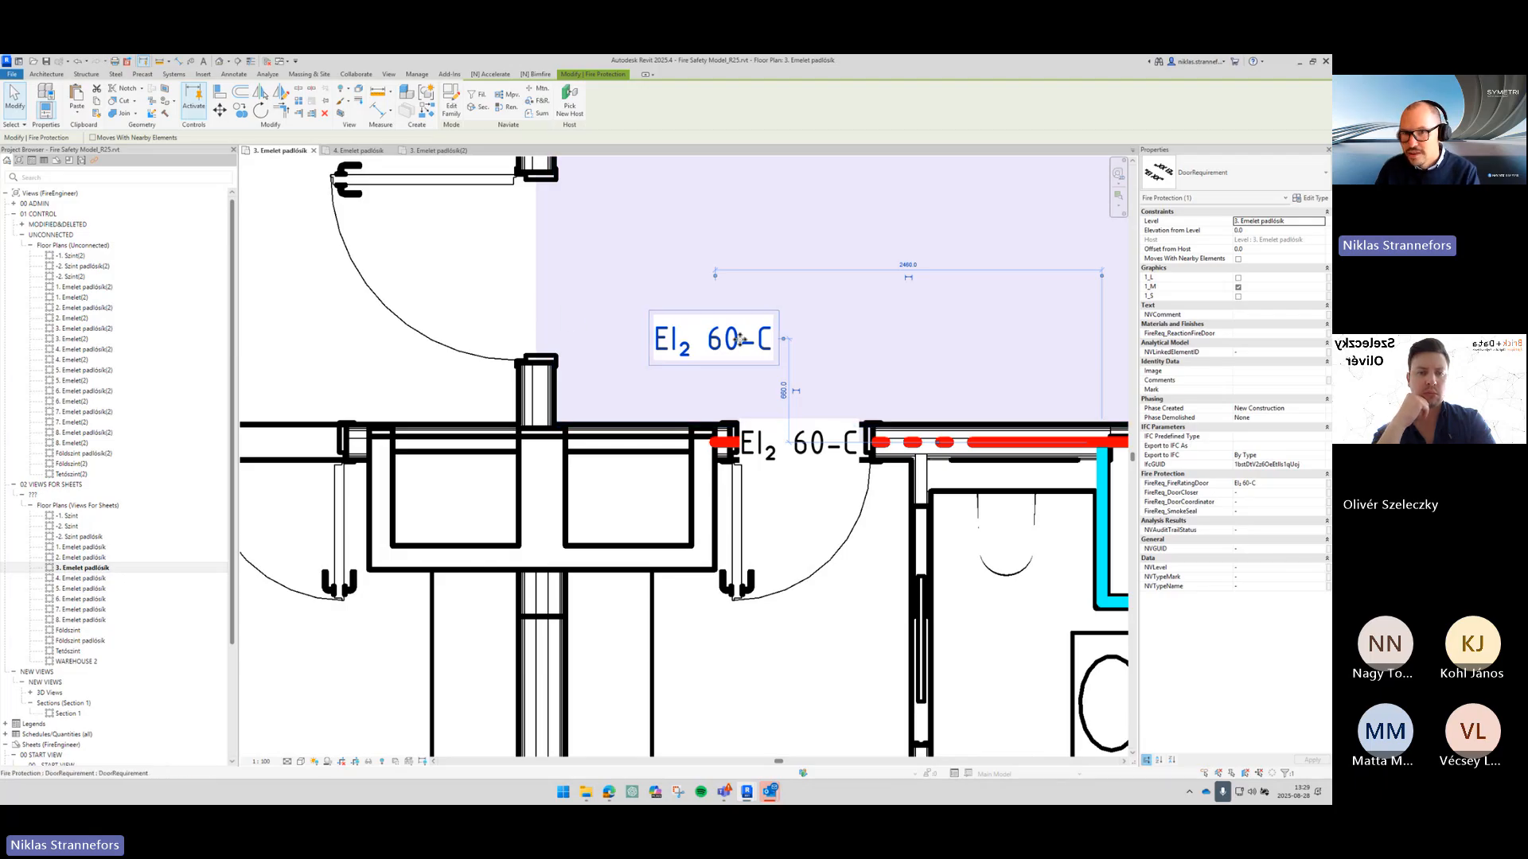
left_click_drag(724, 342, 677, 355)
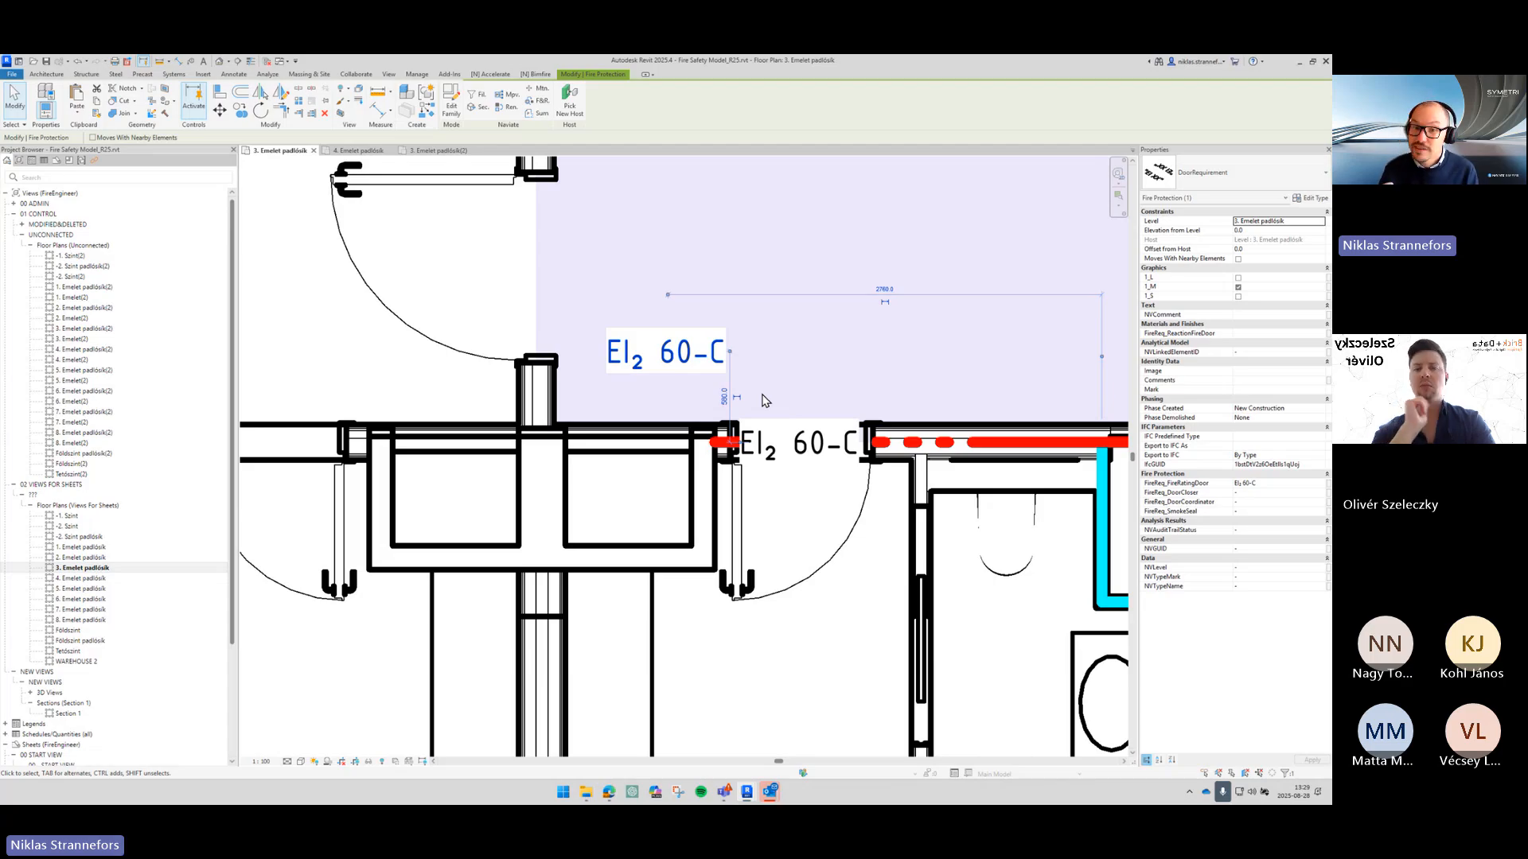
scroll(763, 399, "down", 4)
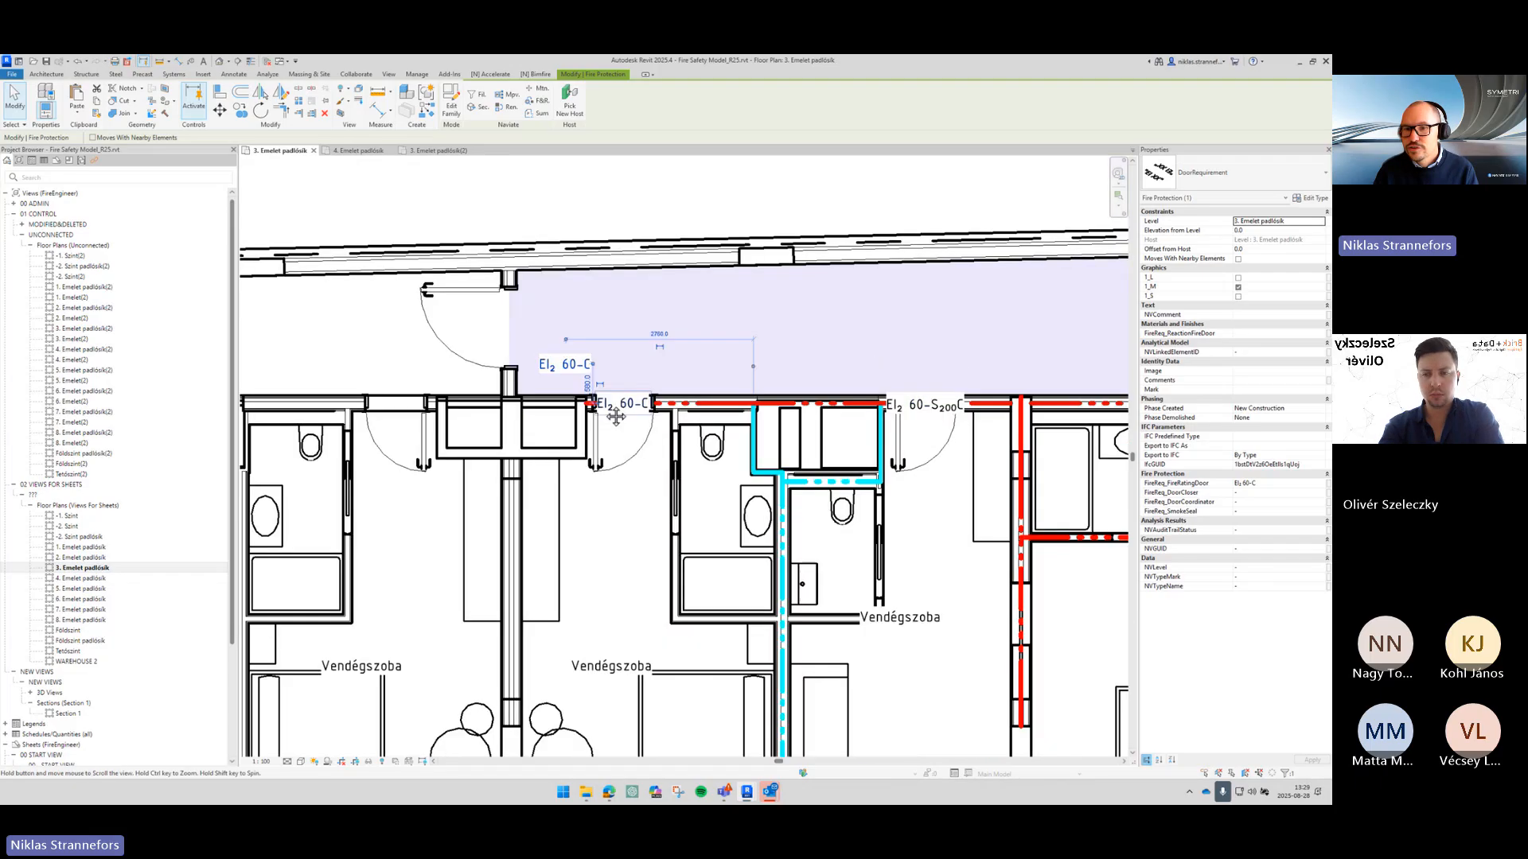
scroll(727, 412, "down", 4)
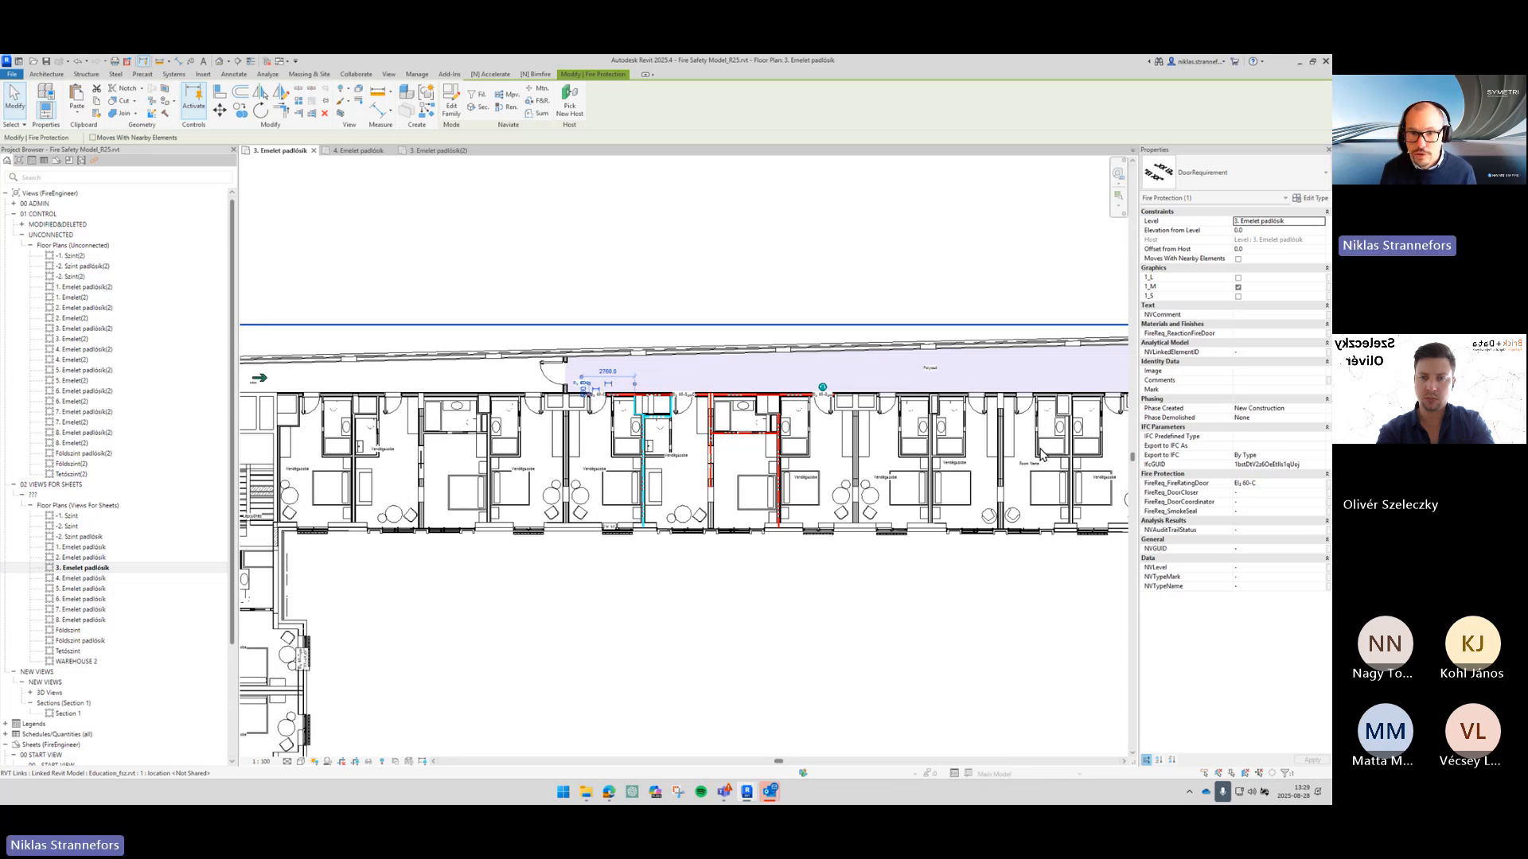
left_click(564, 212)
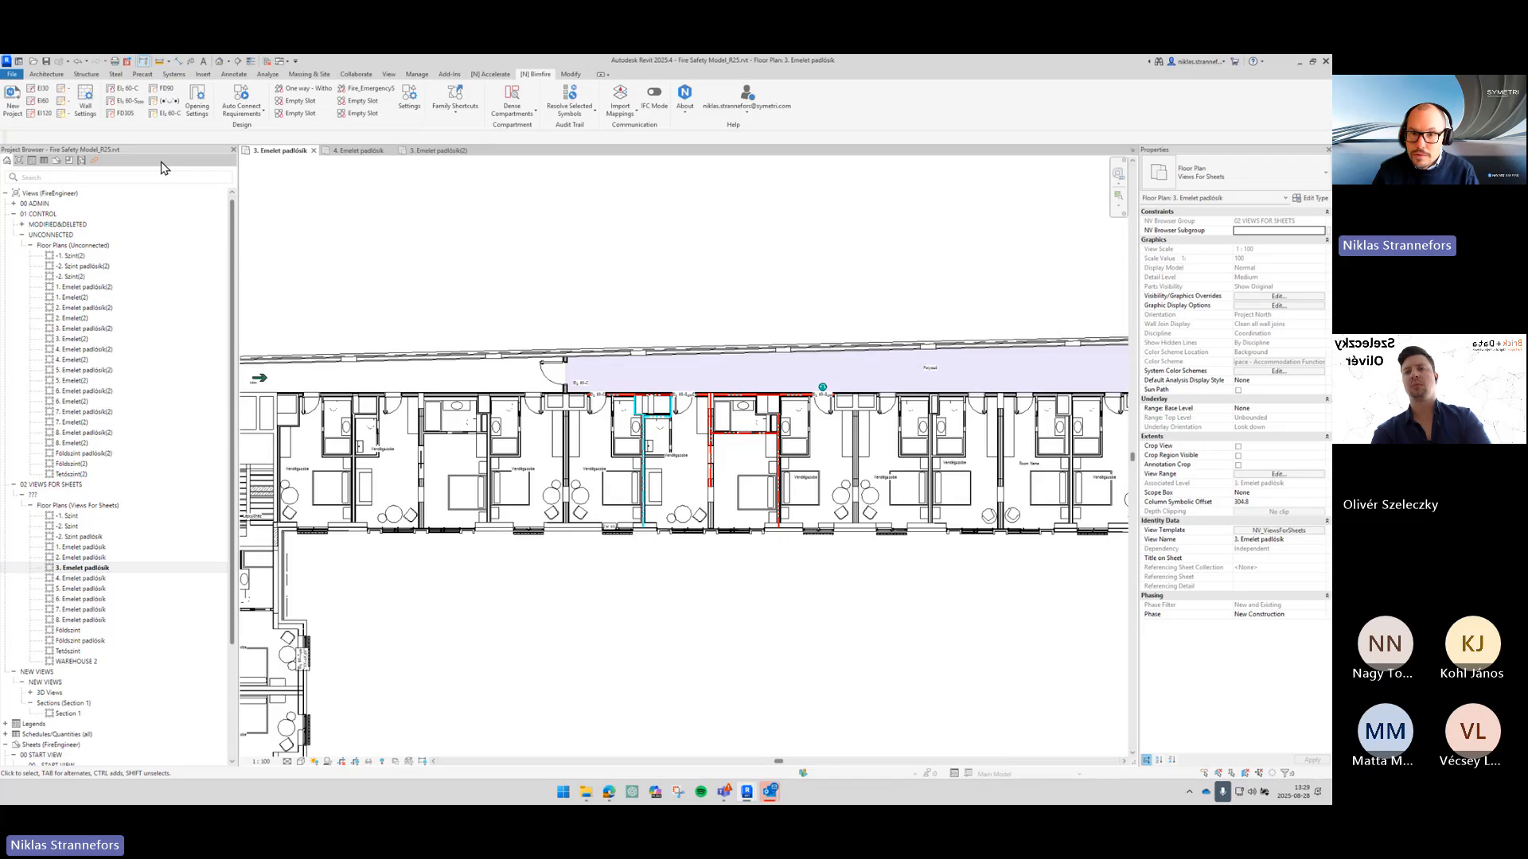
scroll(698, 475, "down", 1)
scroll(698, 475, "down", 2)
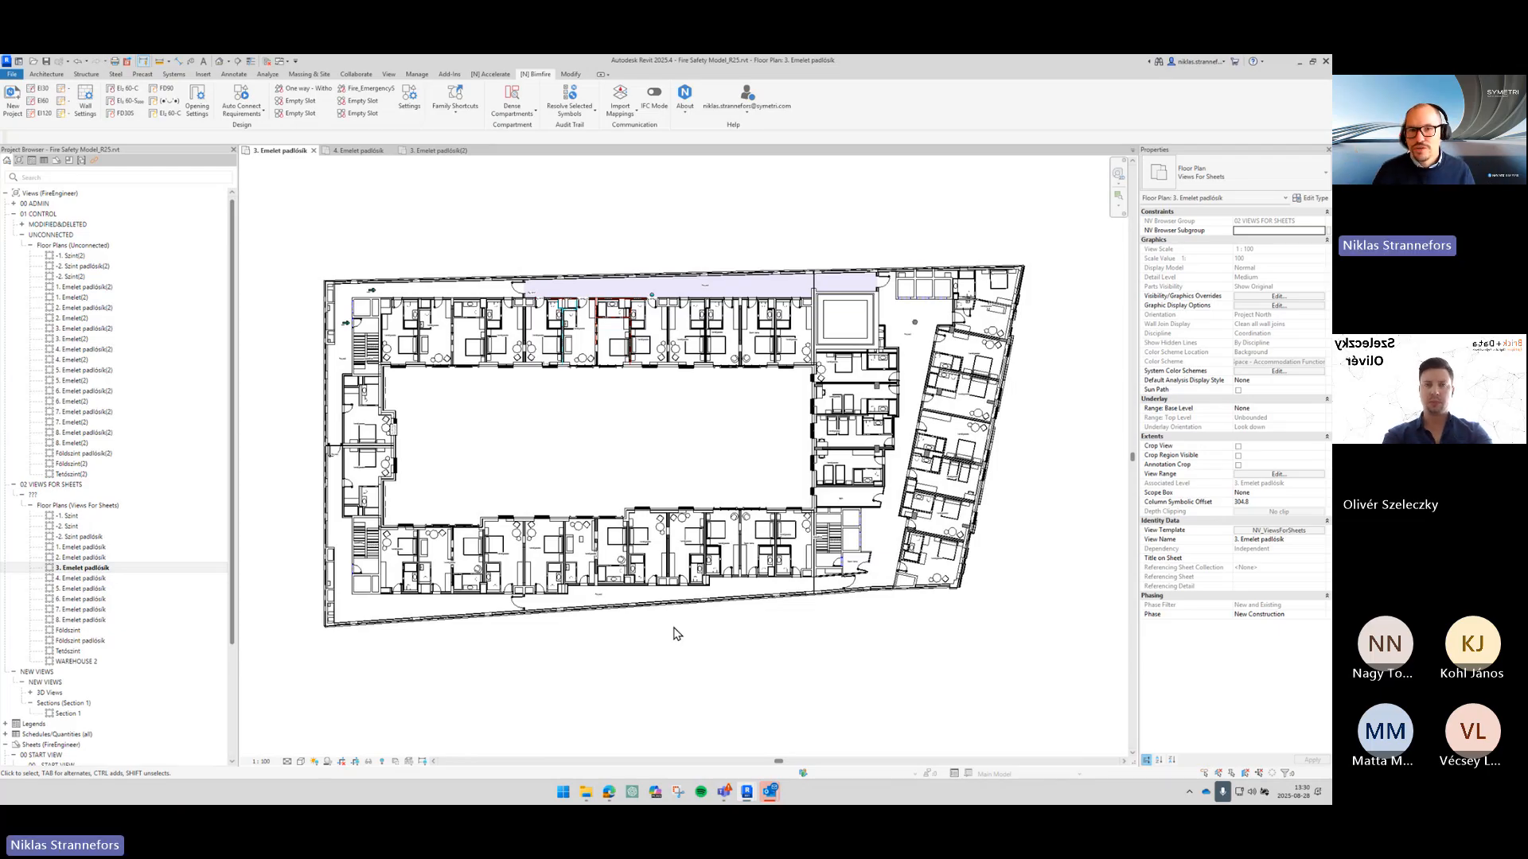
scroll(596, 281, "up", 5)
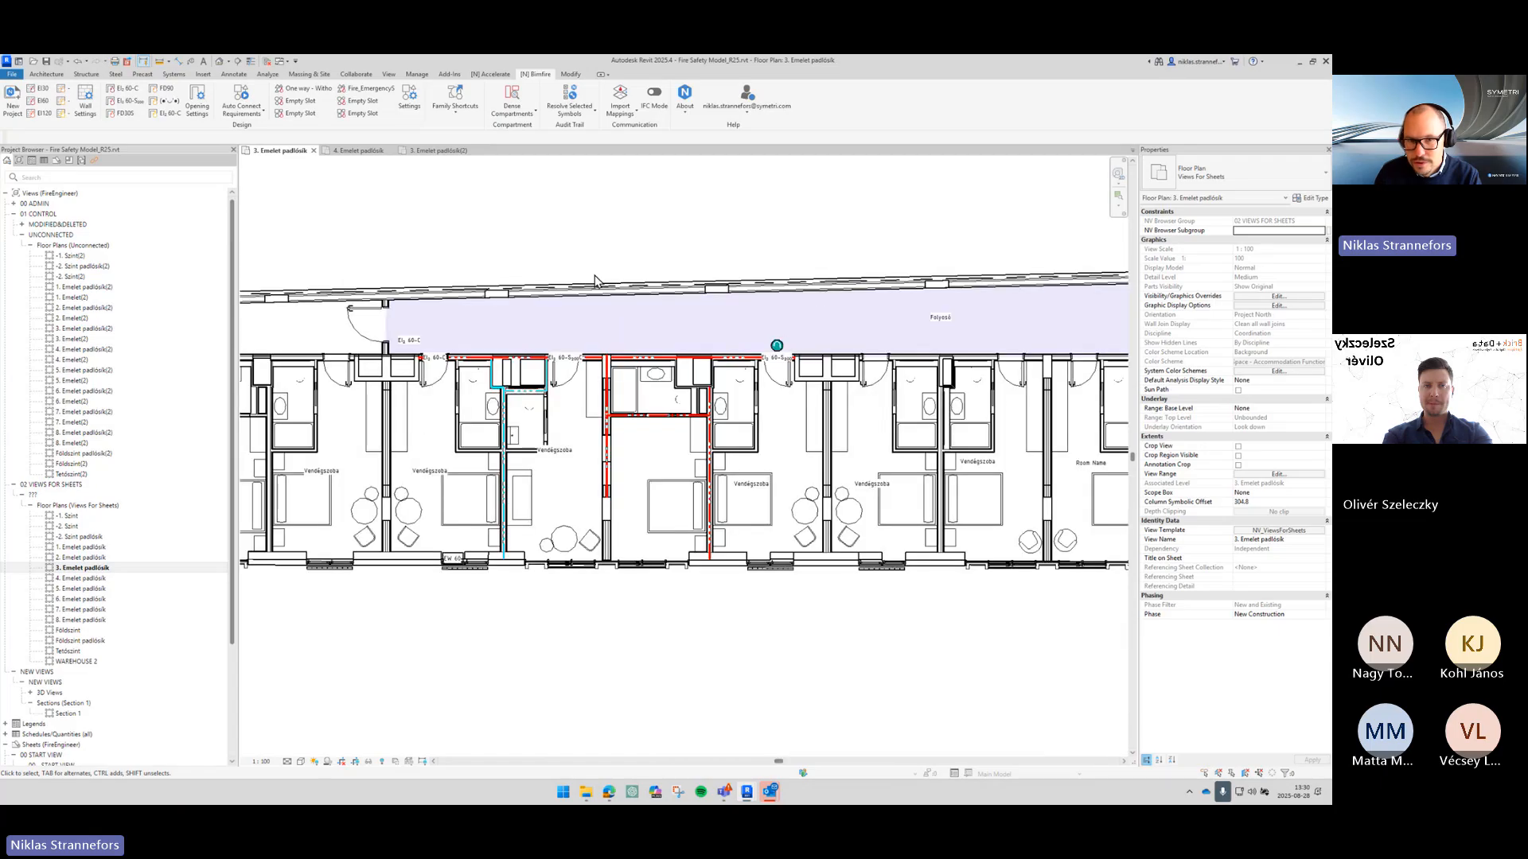
scroll(618, 334, "up", 2)
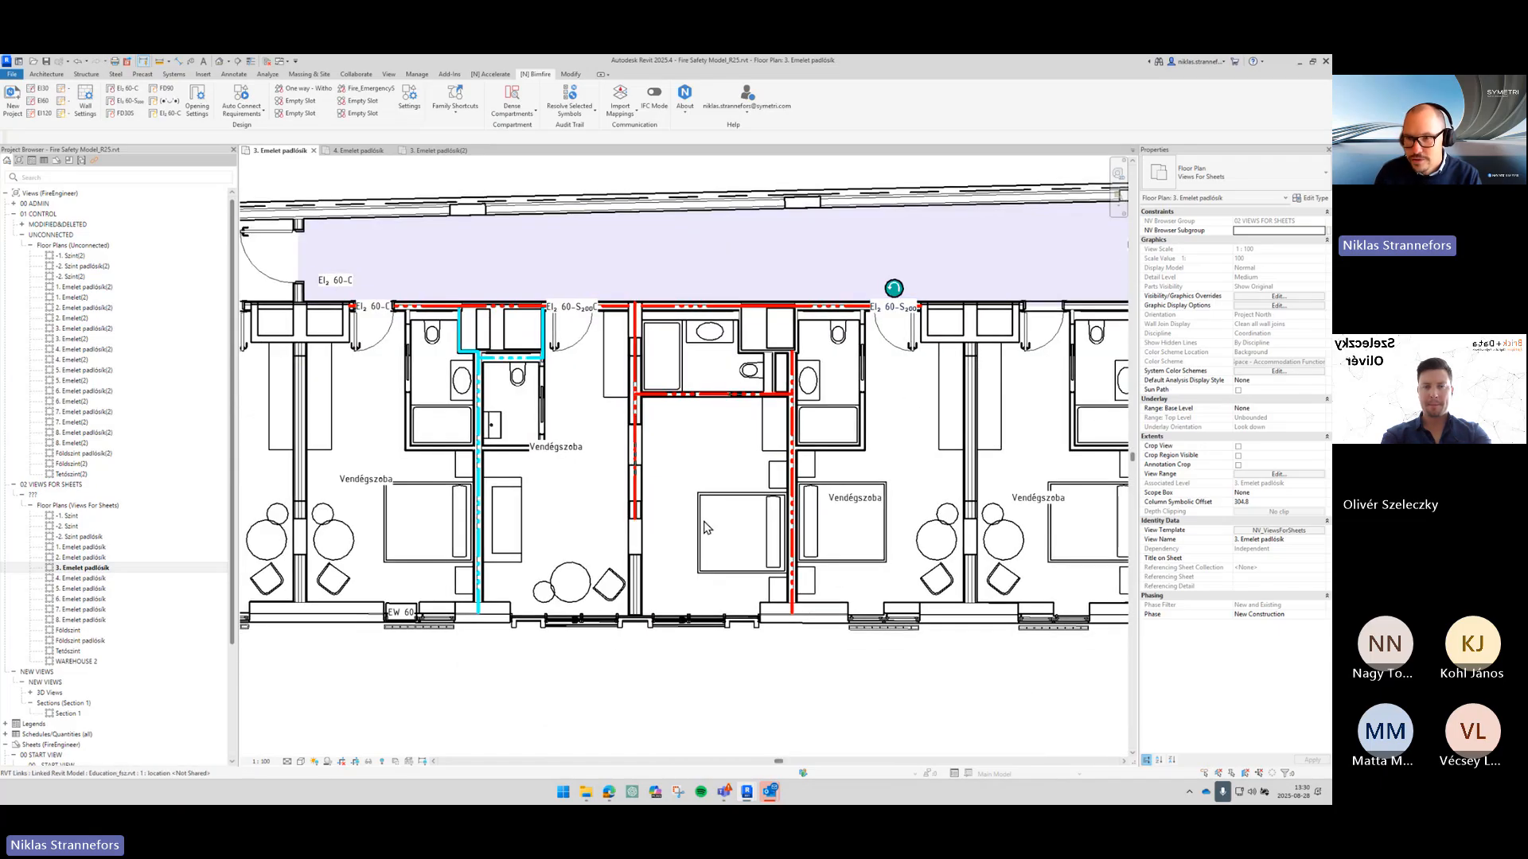
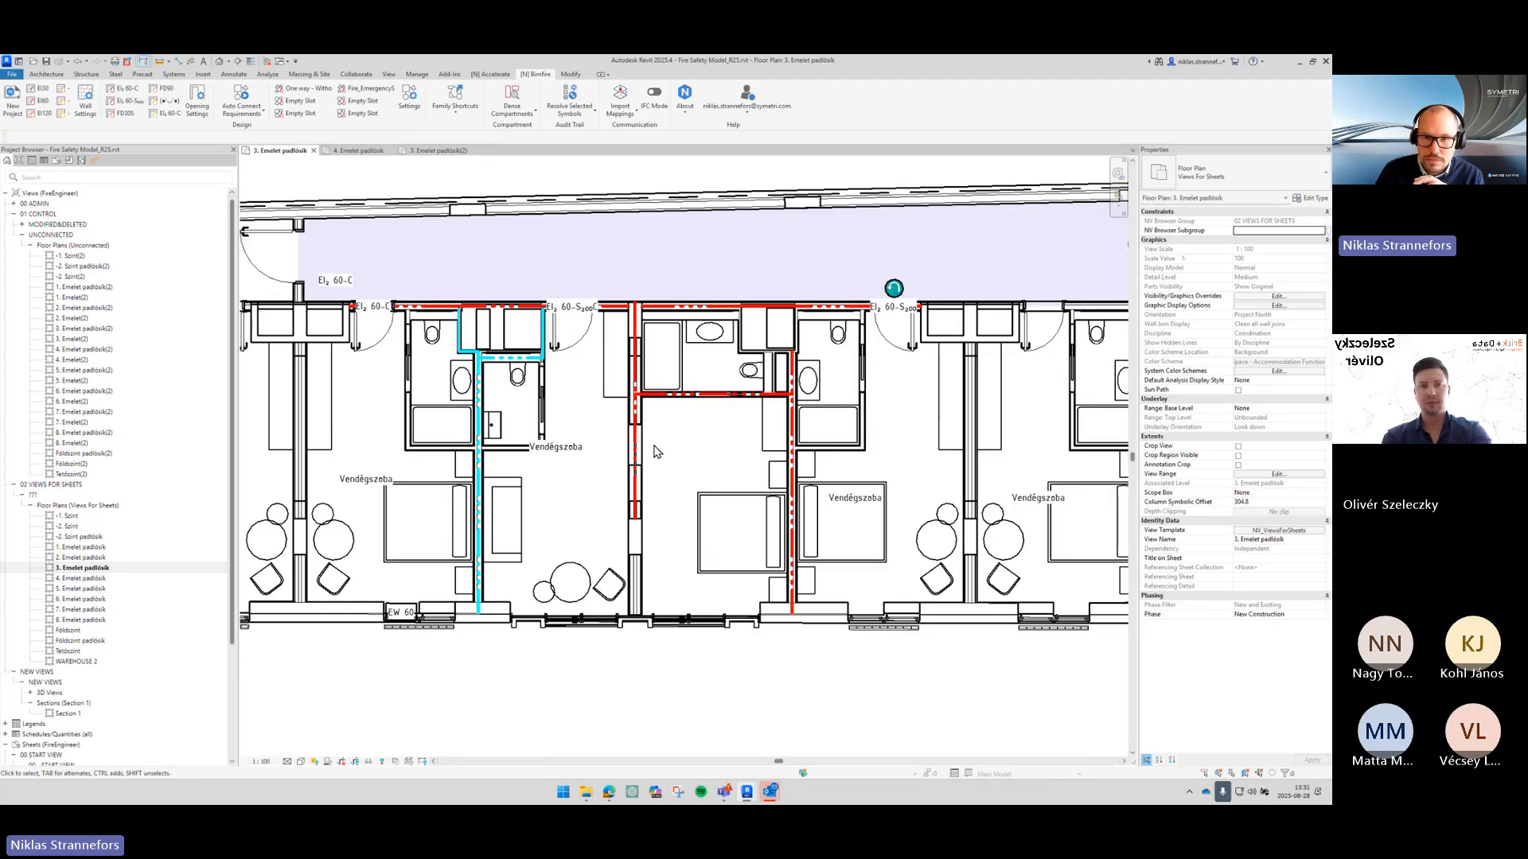
scroll(652, 442, "down", 2)
scroll(653, 442, "up", 1)
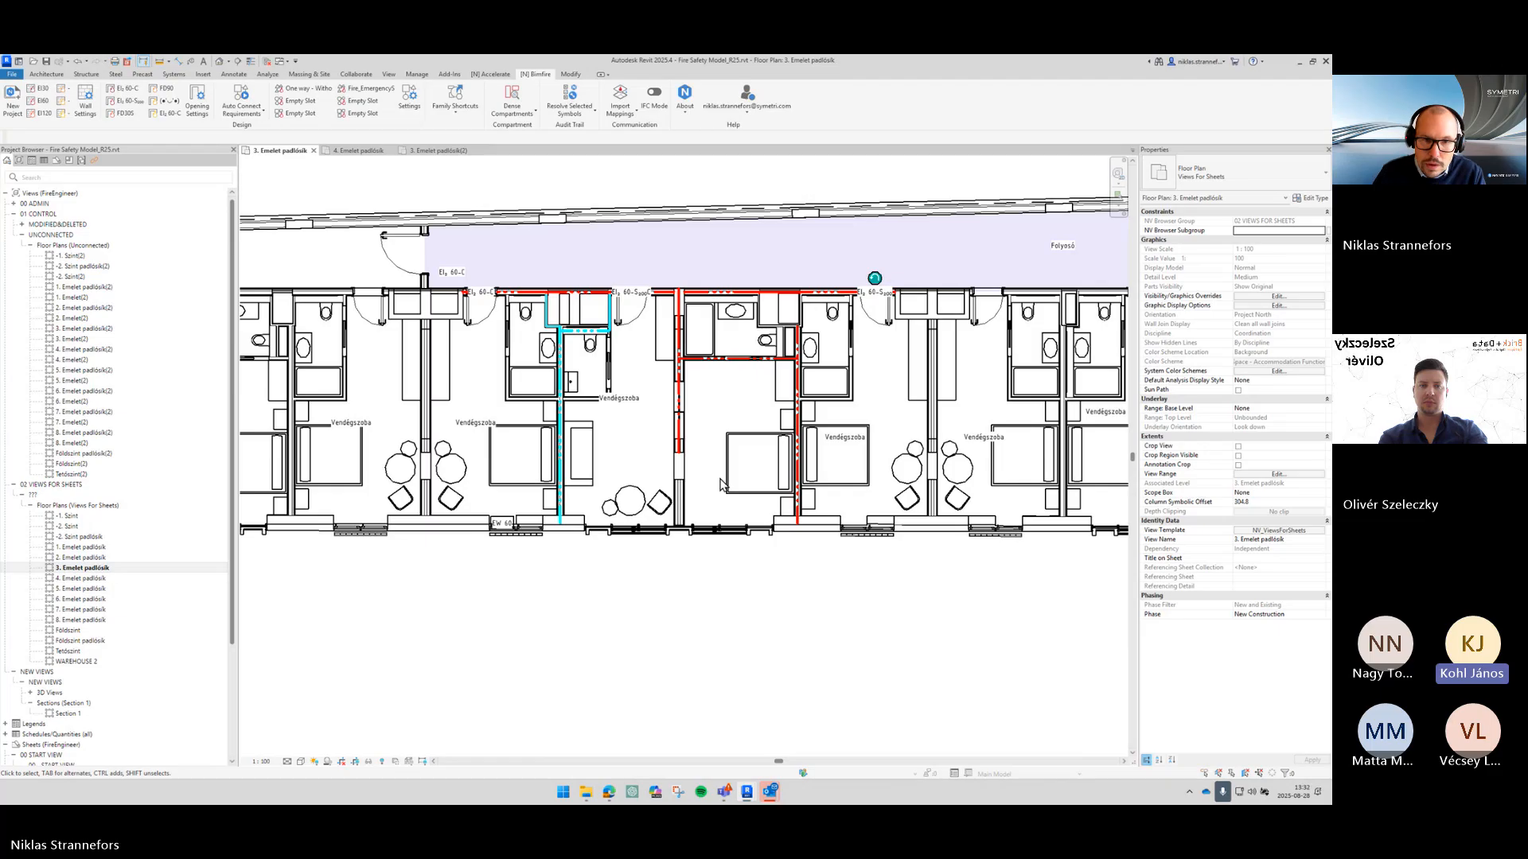
Step: Select the fire requirements, safety symbol and tags around the Vendégszoba rooms and isolate that area in a 3D section box
scroll(641, 330, "up", 5)
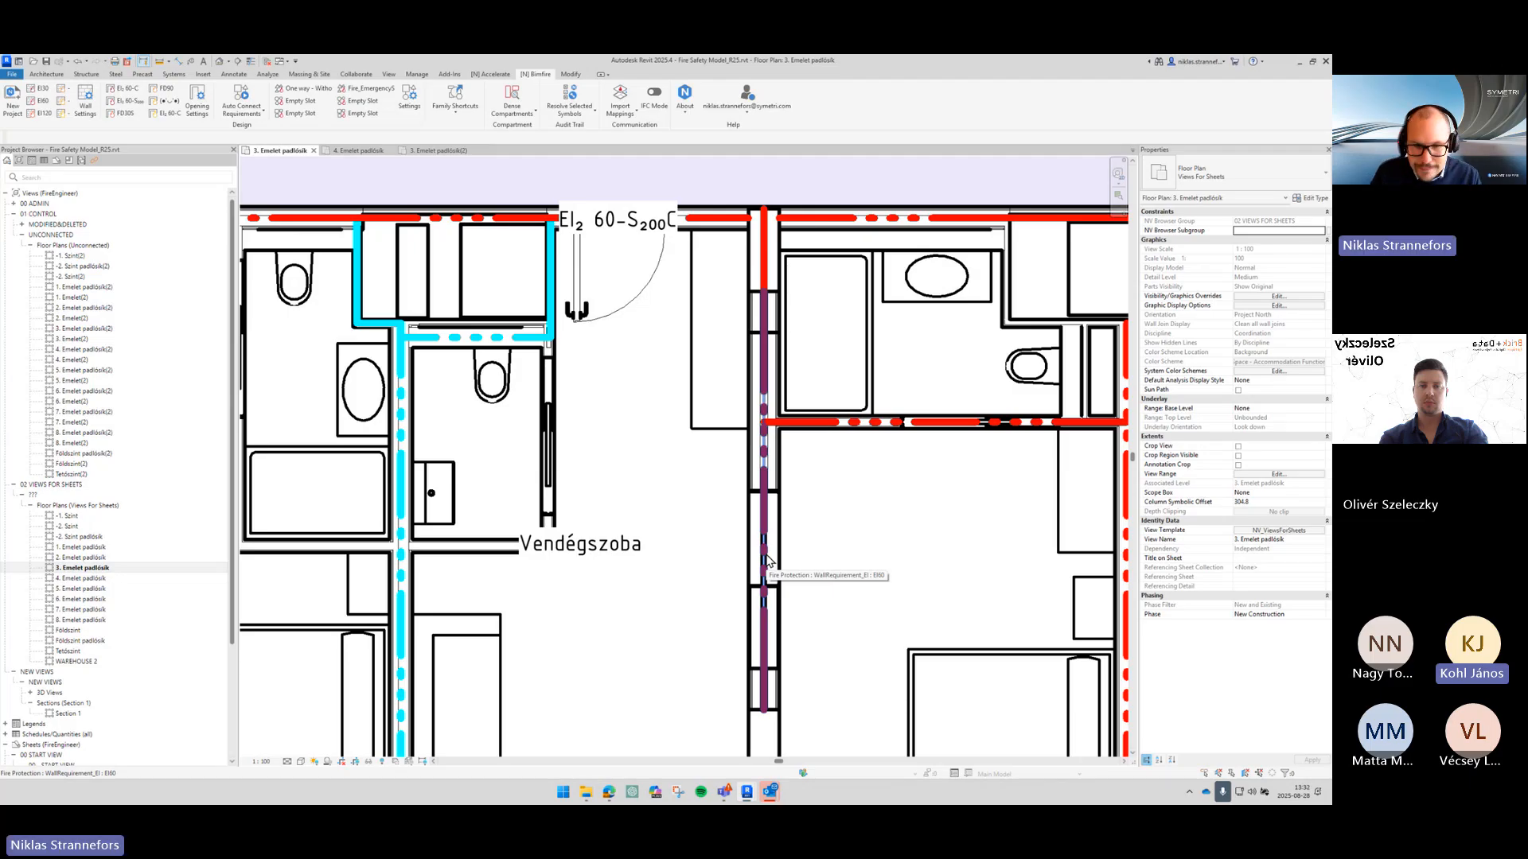
scroll(782, 518, "down", 4)
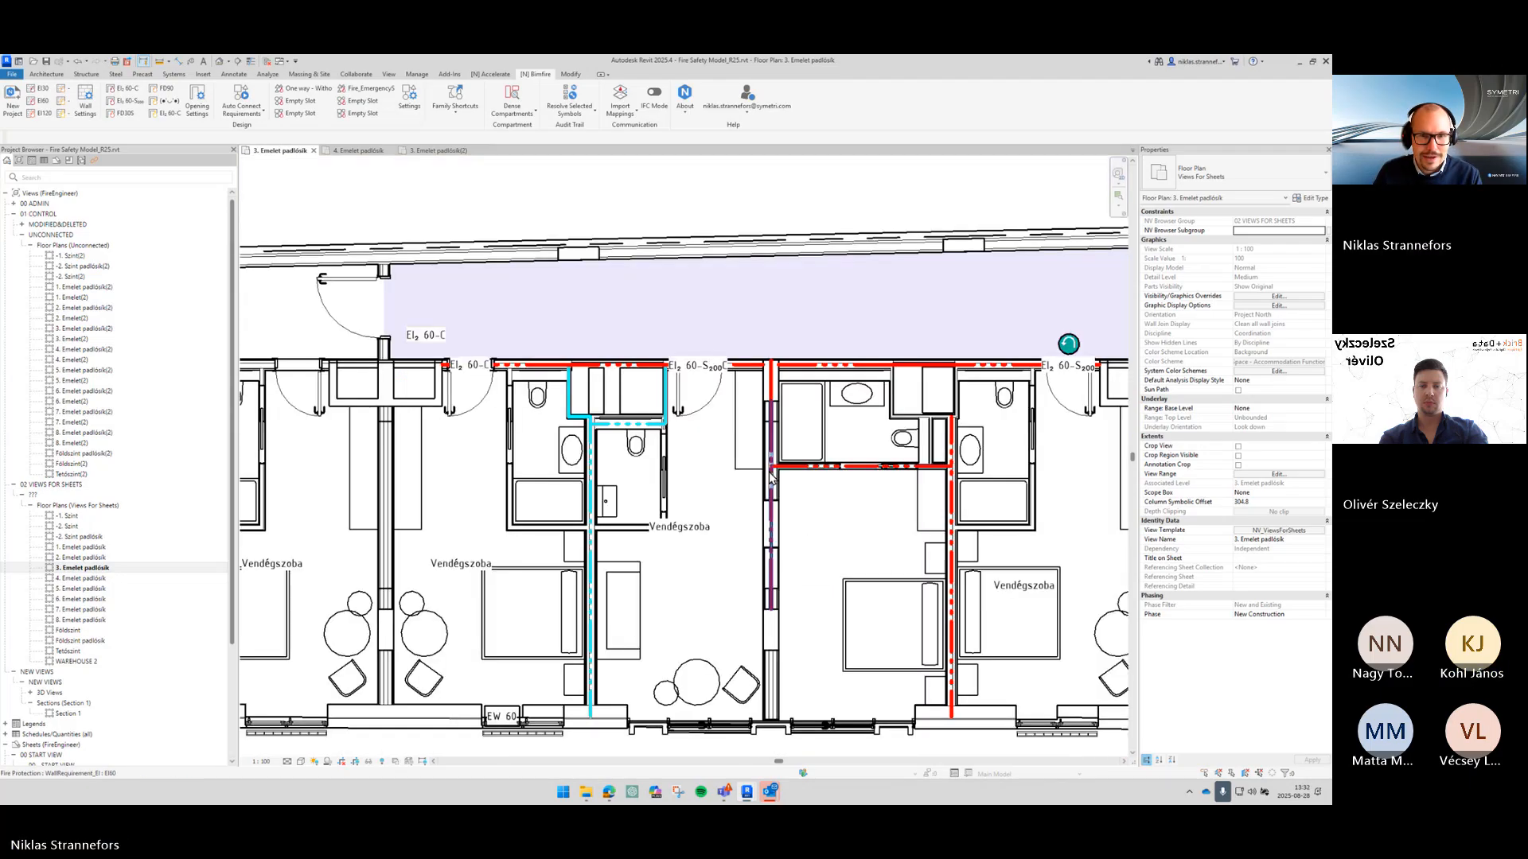
left_click_drag(479, 348, 1084, 716)
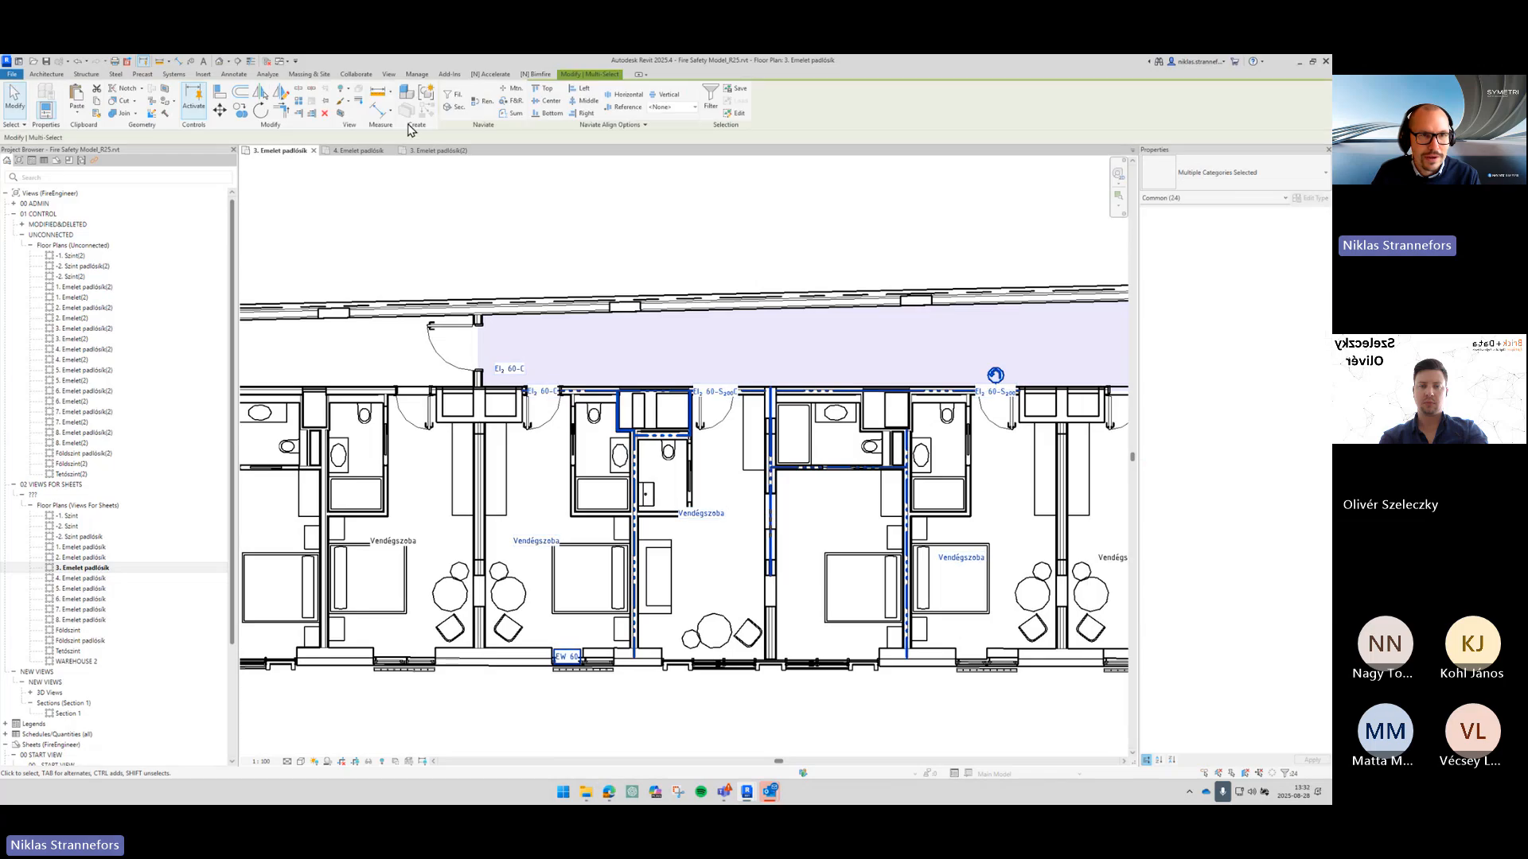
key("b")
key("x")
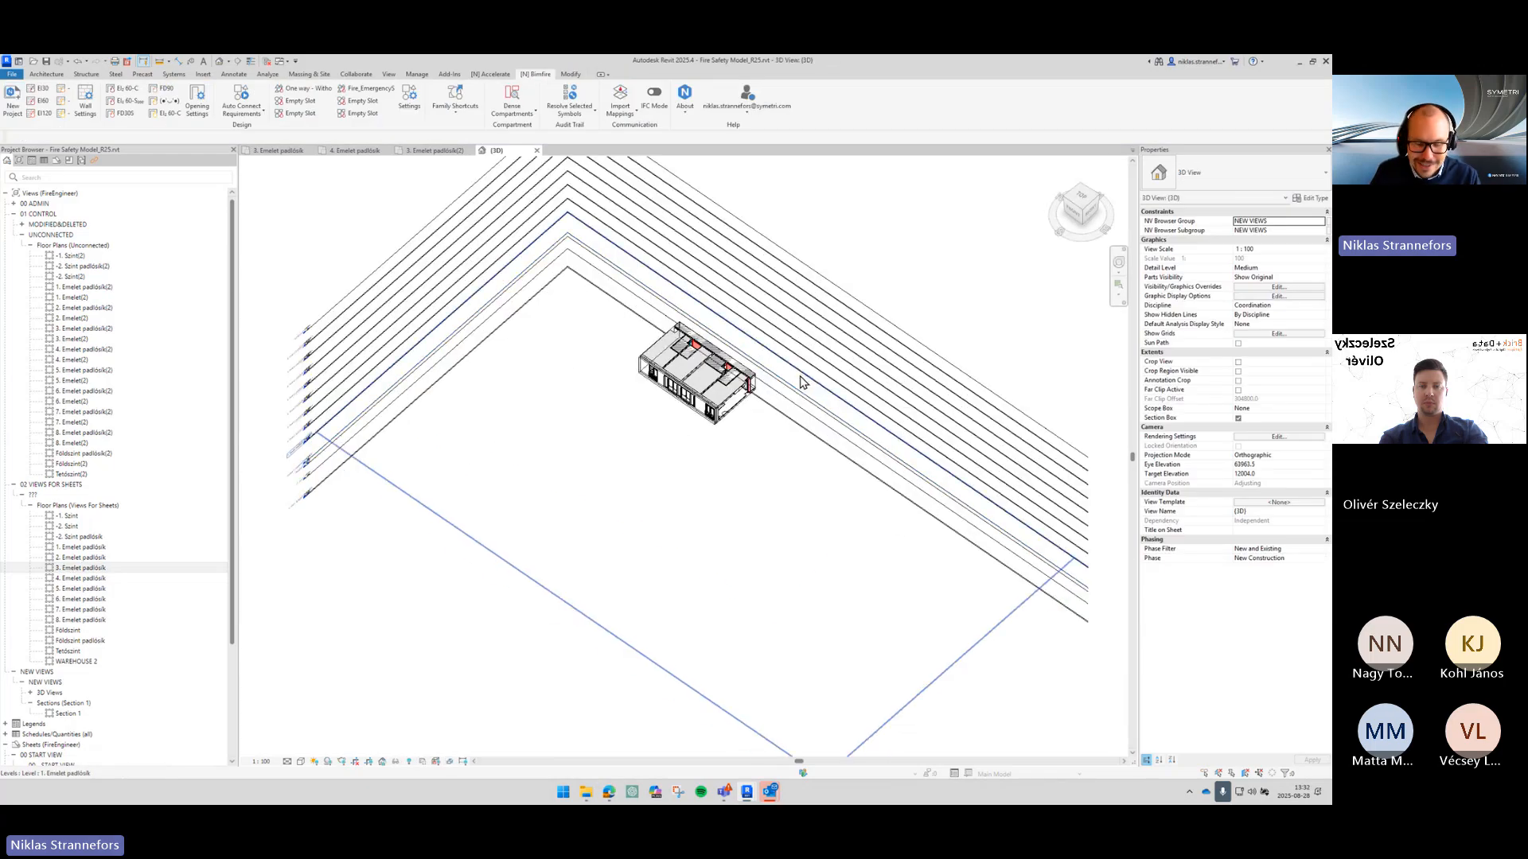
Step: Hide the Levels category in the 3D view and frame the sectioned hotel rooms
left_click(802, 382)
key("v")
key("h")
scroll(745, 376, "up", 4)
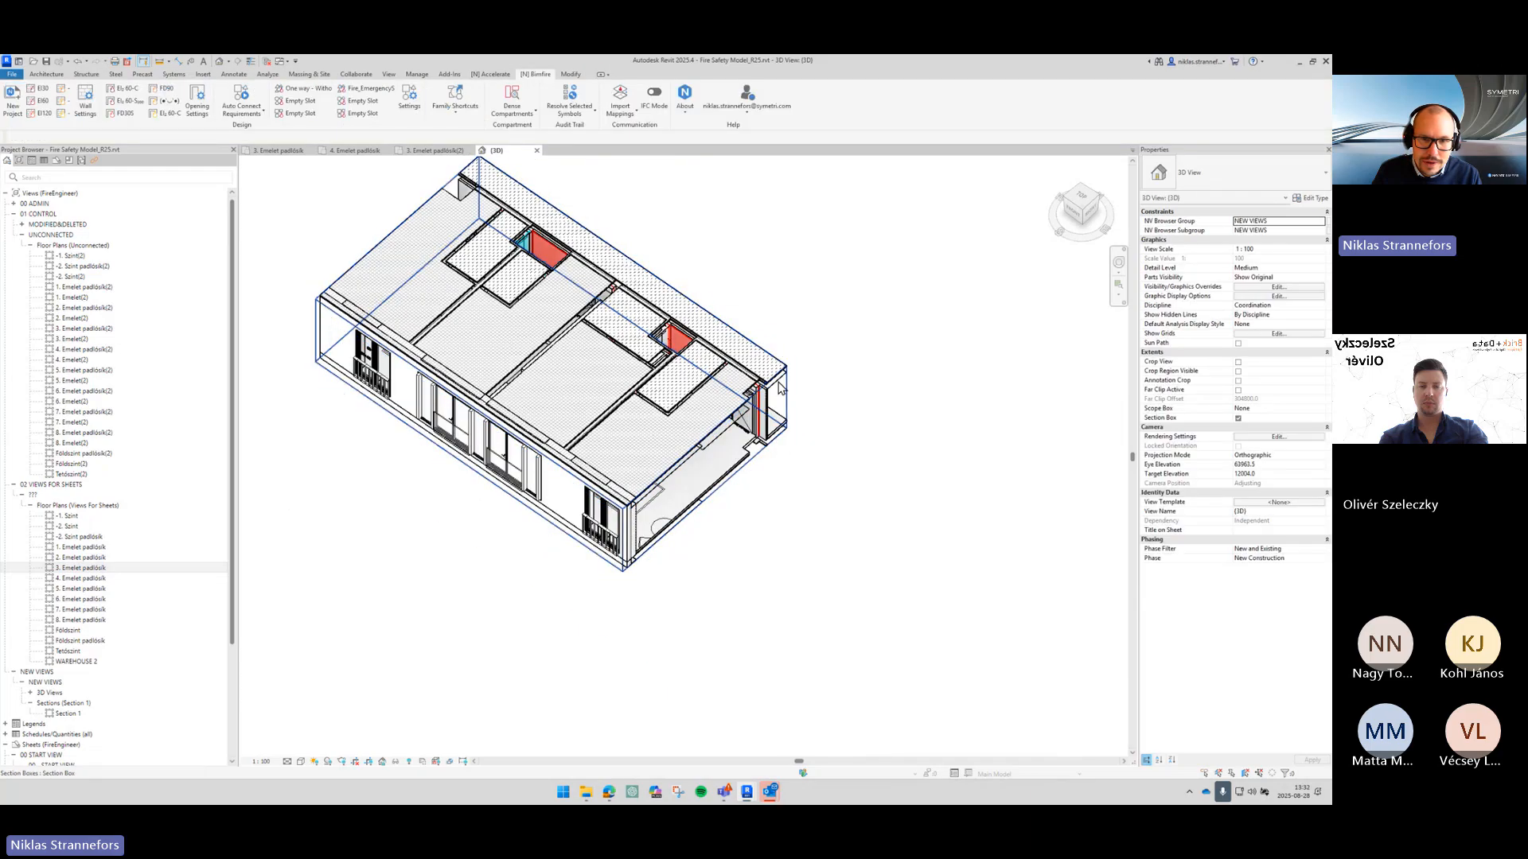
Step: Lower the top of the section box below the ceiling to expose the rooms and their fire-rated walls
left_click(590, 334)
middle_click_drag(763, 375, 723, 290, "shift")
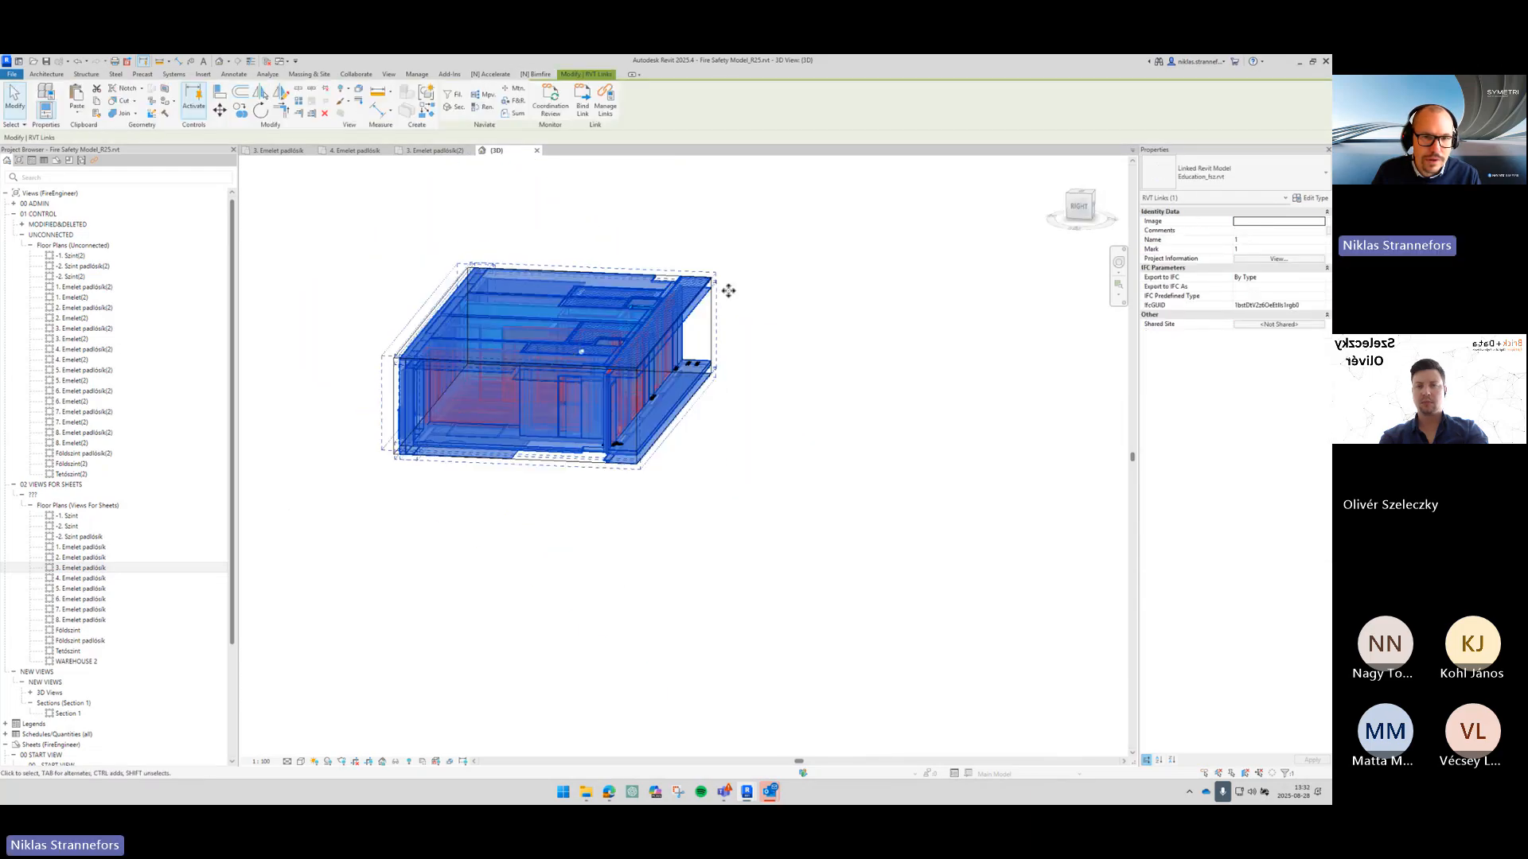
left_click(579, 325)
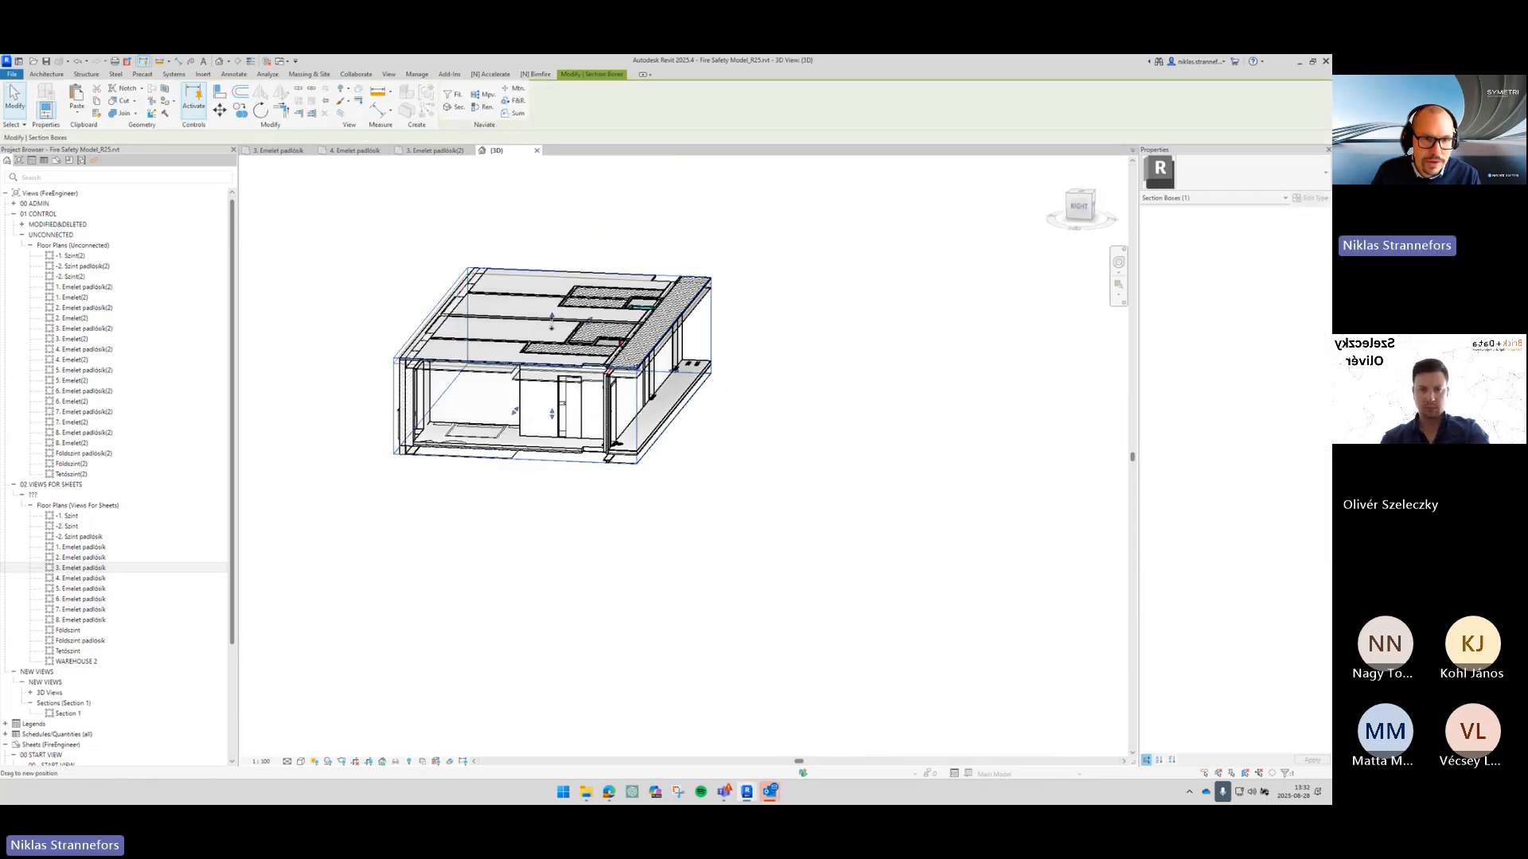
left_click_drag(553, 316, 563, 350)
middle_click_drag(564, 350, 562, 378, "shift")
scroll(562, 379, "up", 5)
scroll(561, 379, "down", 5)
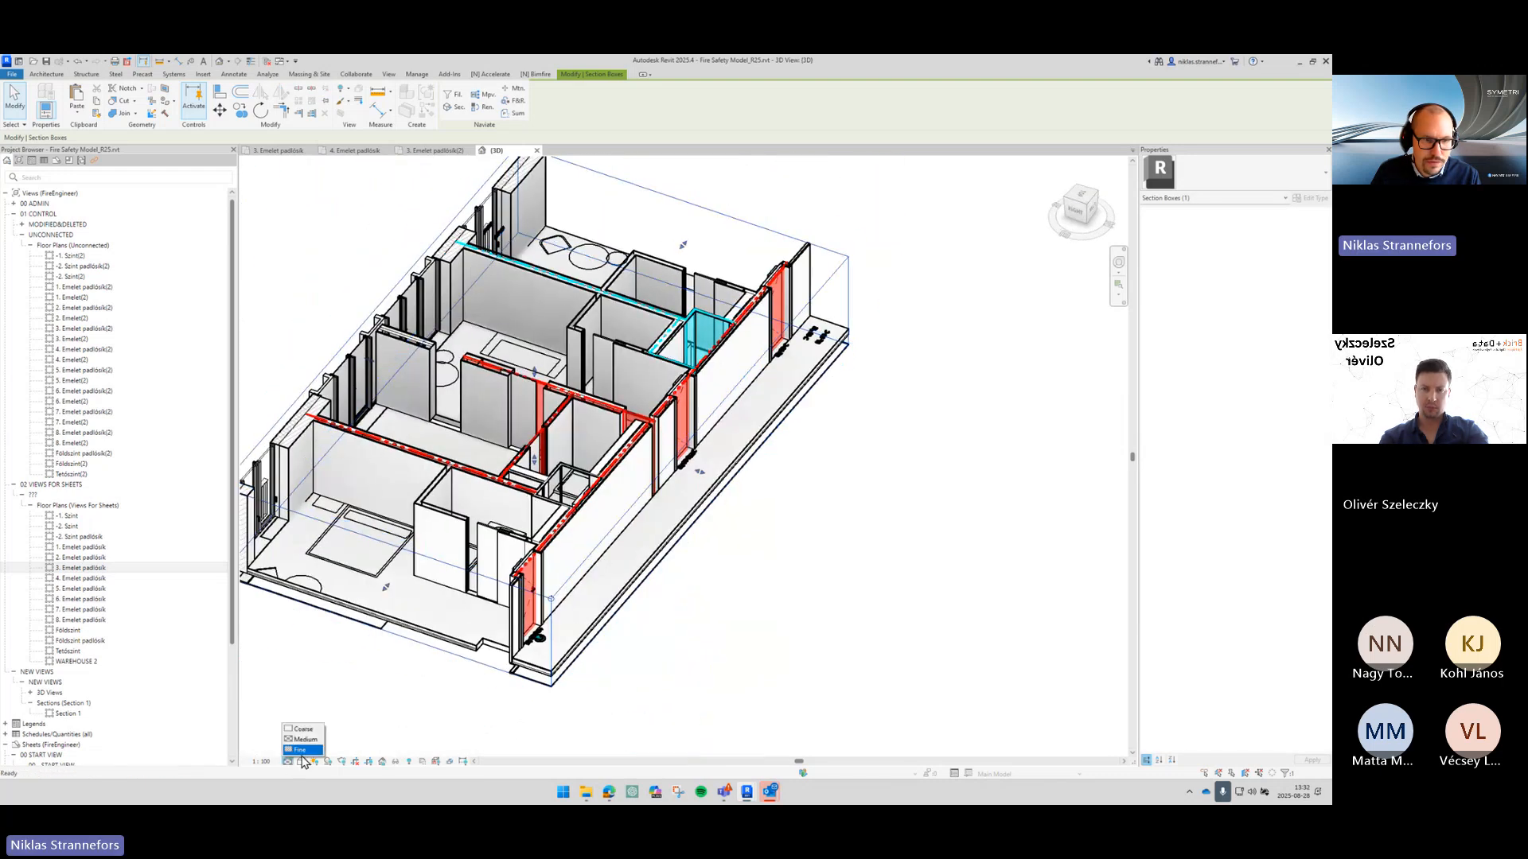
Step: Set the 3D view's detail level to Fine and inspect the wall and door requirements along the corridor
key("Escape")
scroll(605, 544, "up", 5)
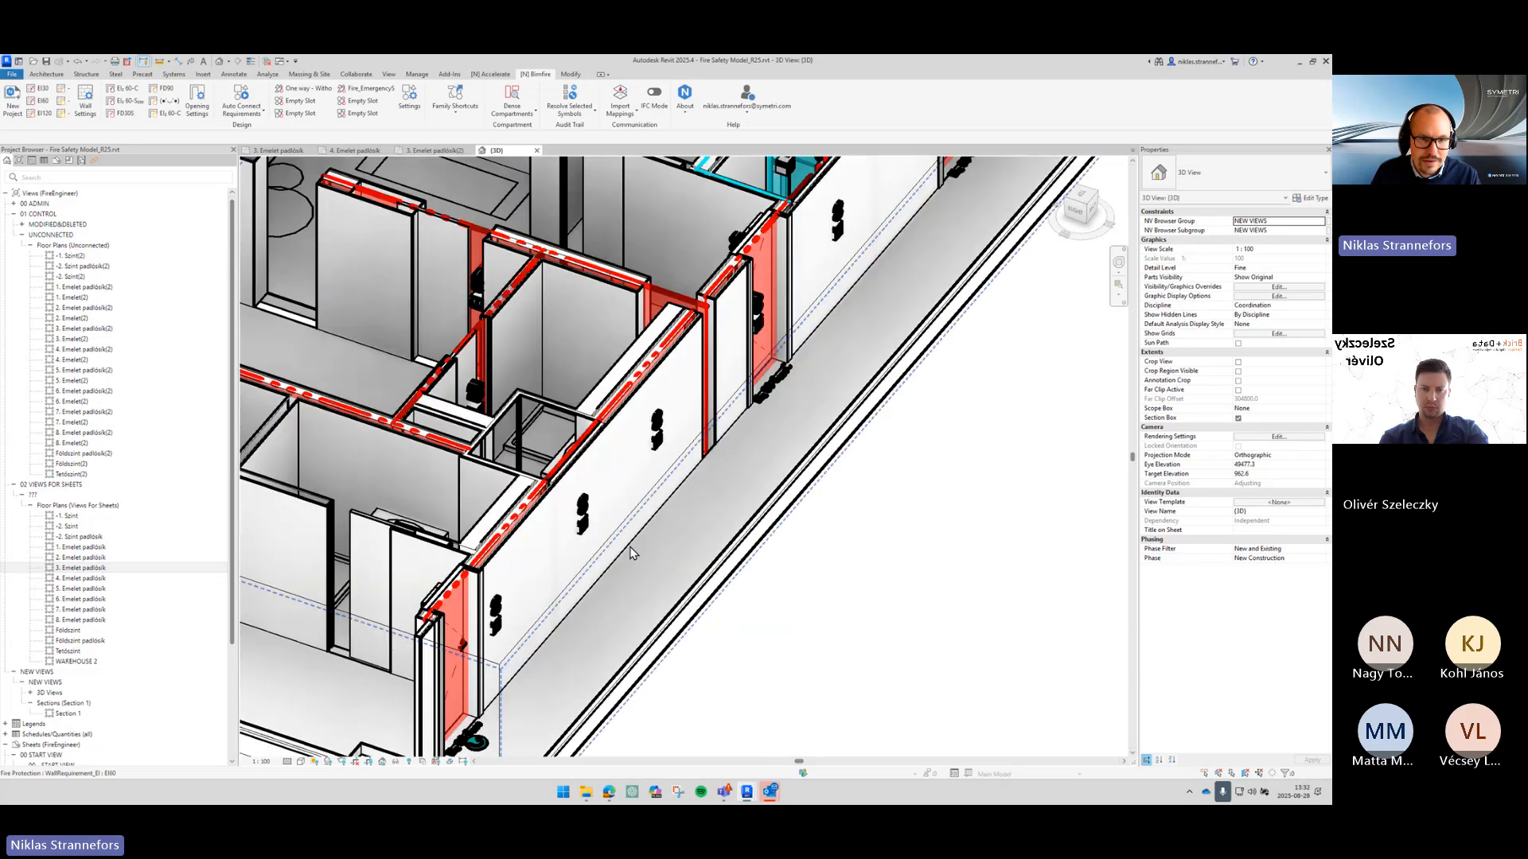
middle_click_drag(631, 549, 808, 539, "shift")
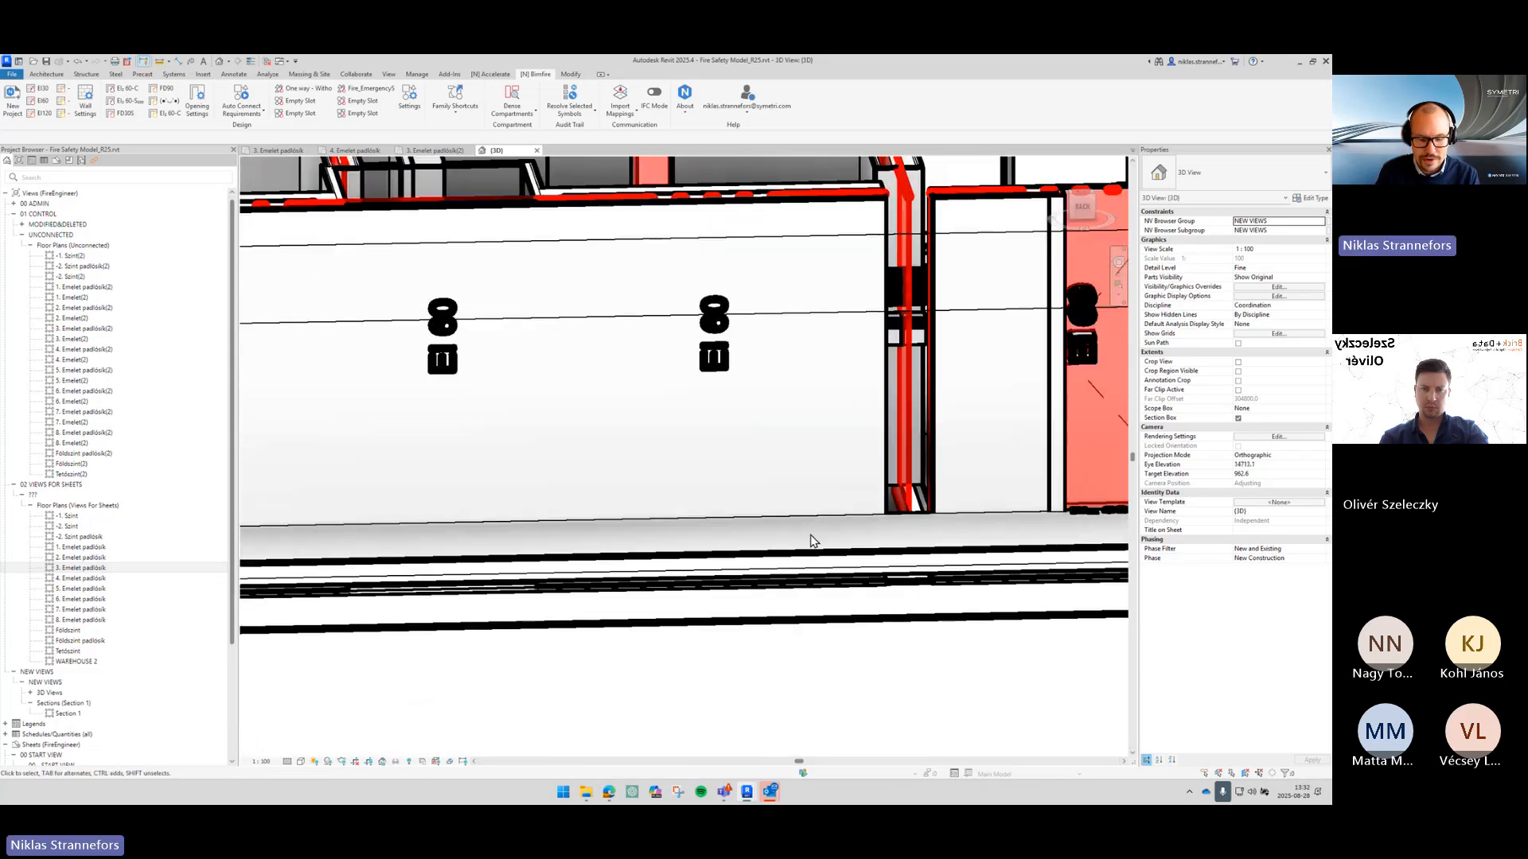
scroll(809, 538, "down", 3)
middle_click_drag(720, 502, 875, 343)
scroll(542, 488, "down", 2)
scroll(878, 341, "up", 5)
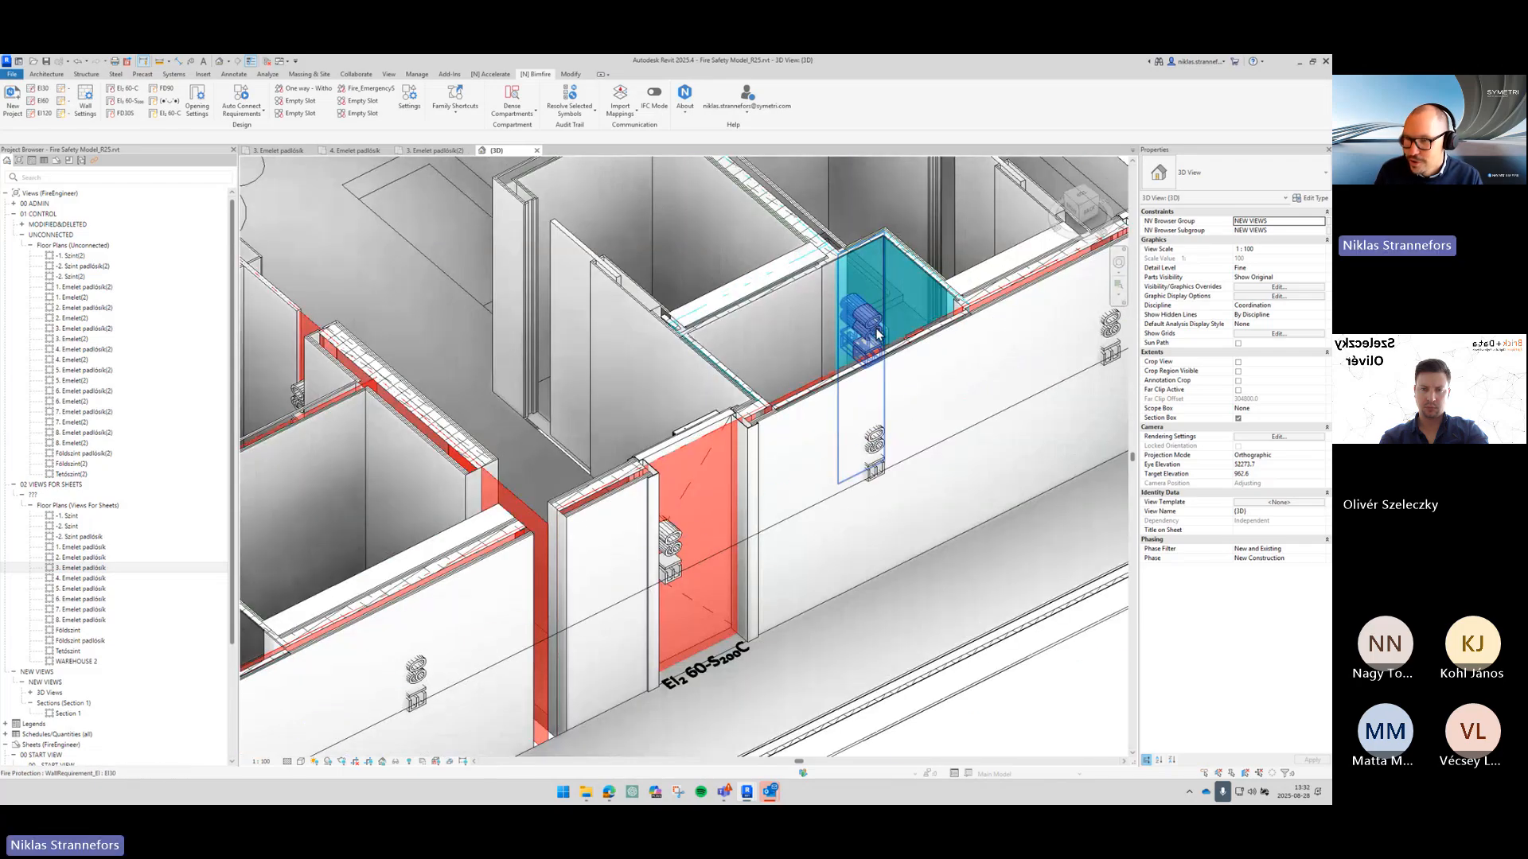
Step: Inspect the properties of the cyan EI30 wall requirement at the shaft and toggle the Thin Lines display
left_click(878, 336)
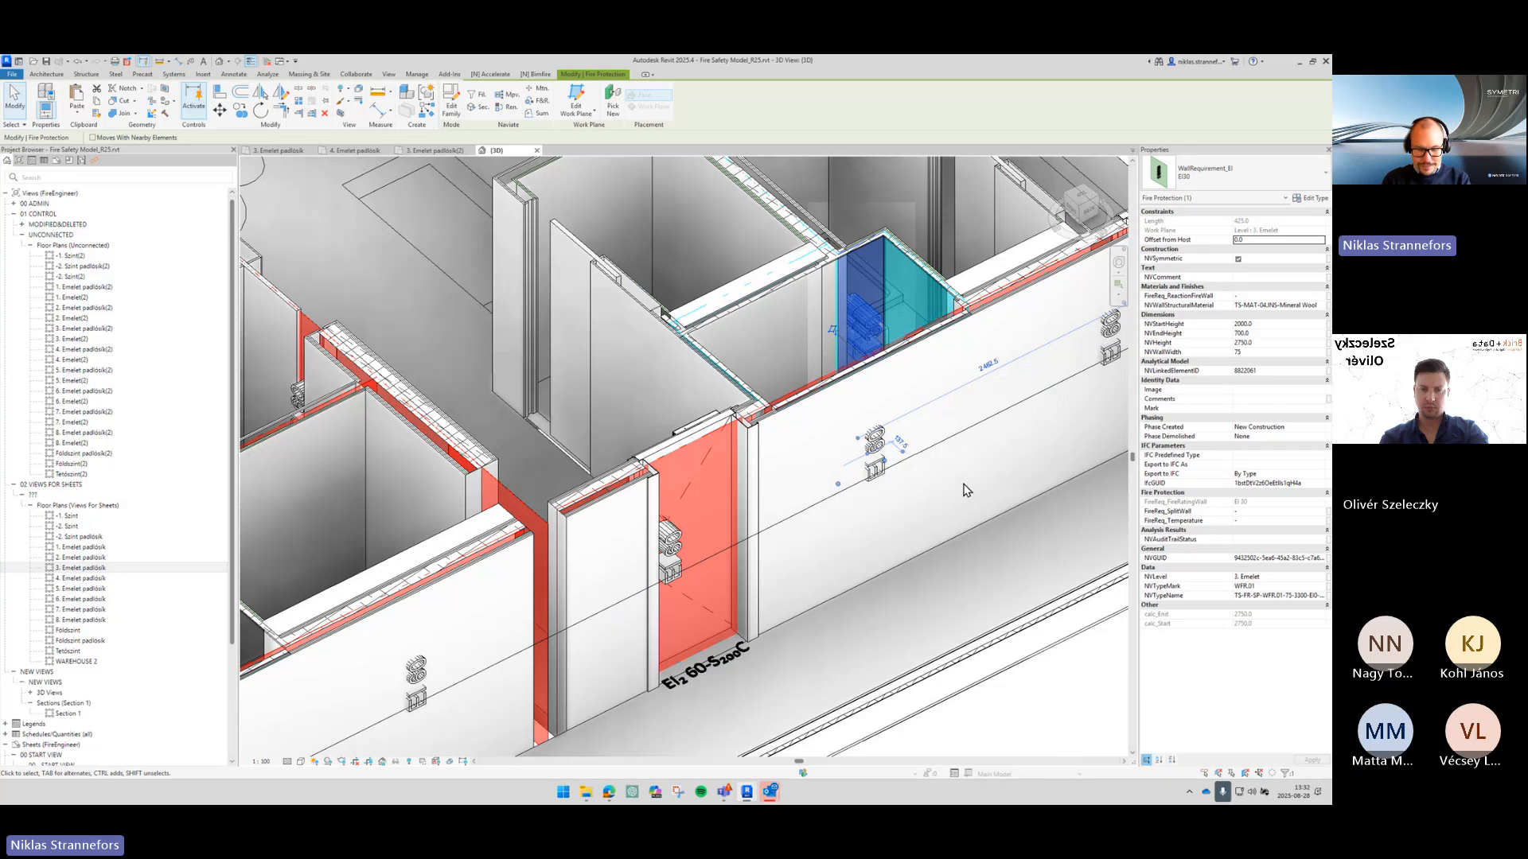
key("t")
key("l")
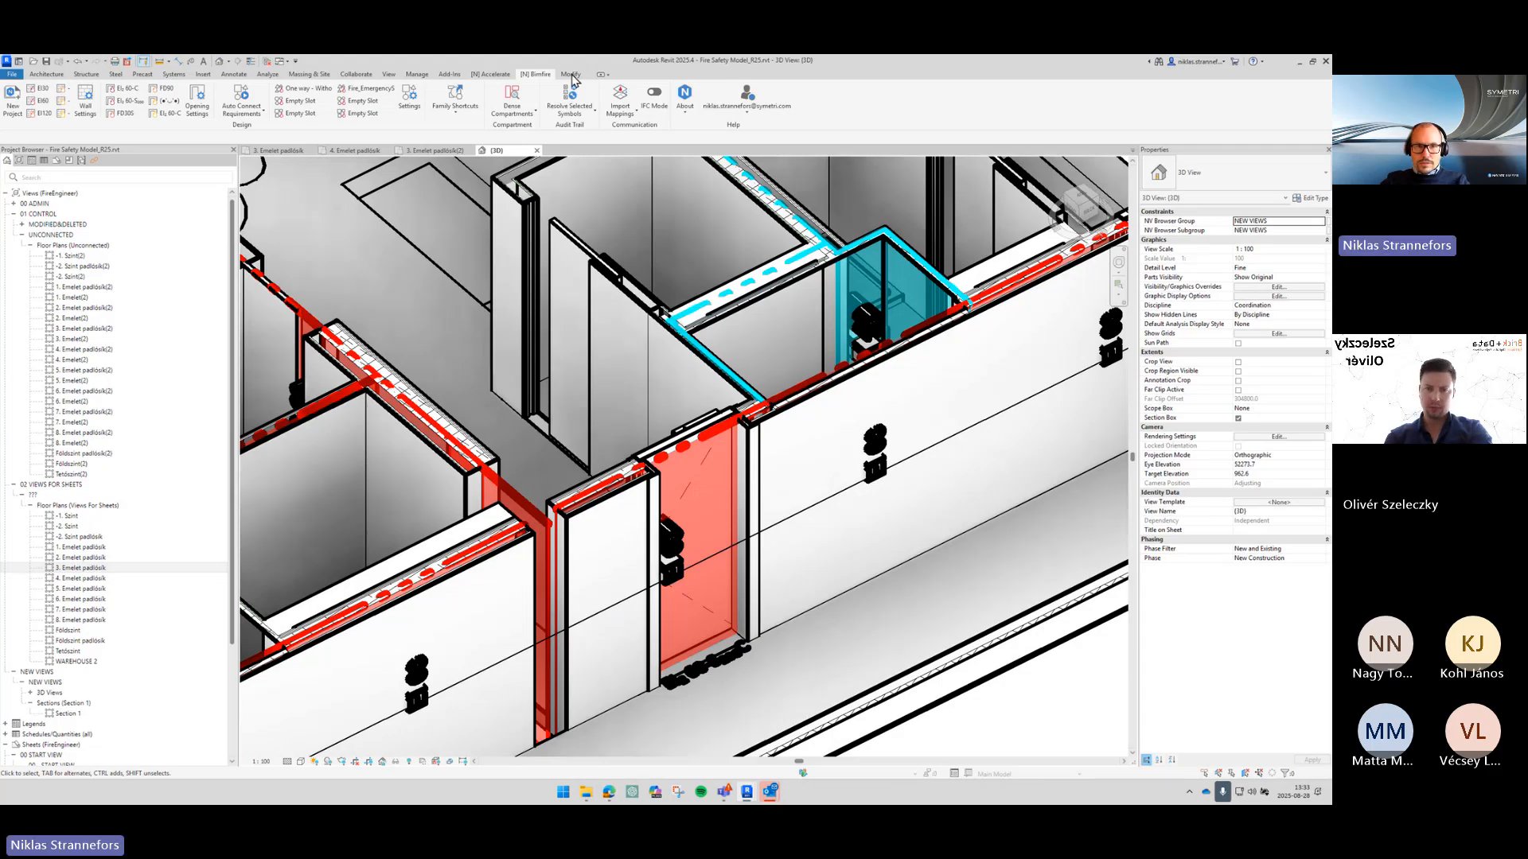
Step: Open Object Styles, expand the Fire Protection category in the model objects and enlarge the dialog to show its subcategories
left_click(424, 75)
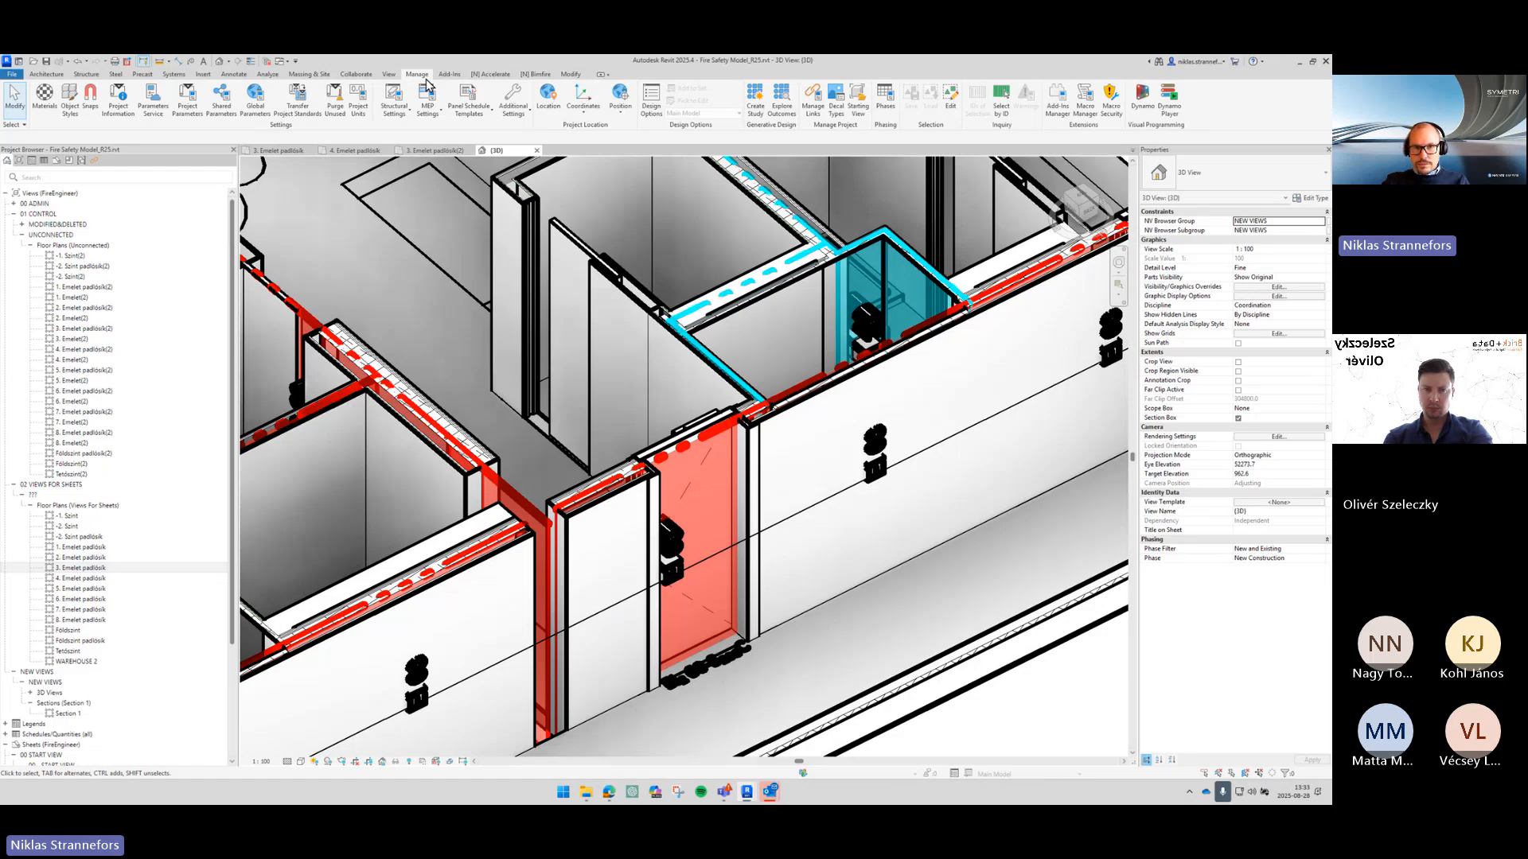
left_click(72, 122)
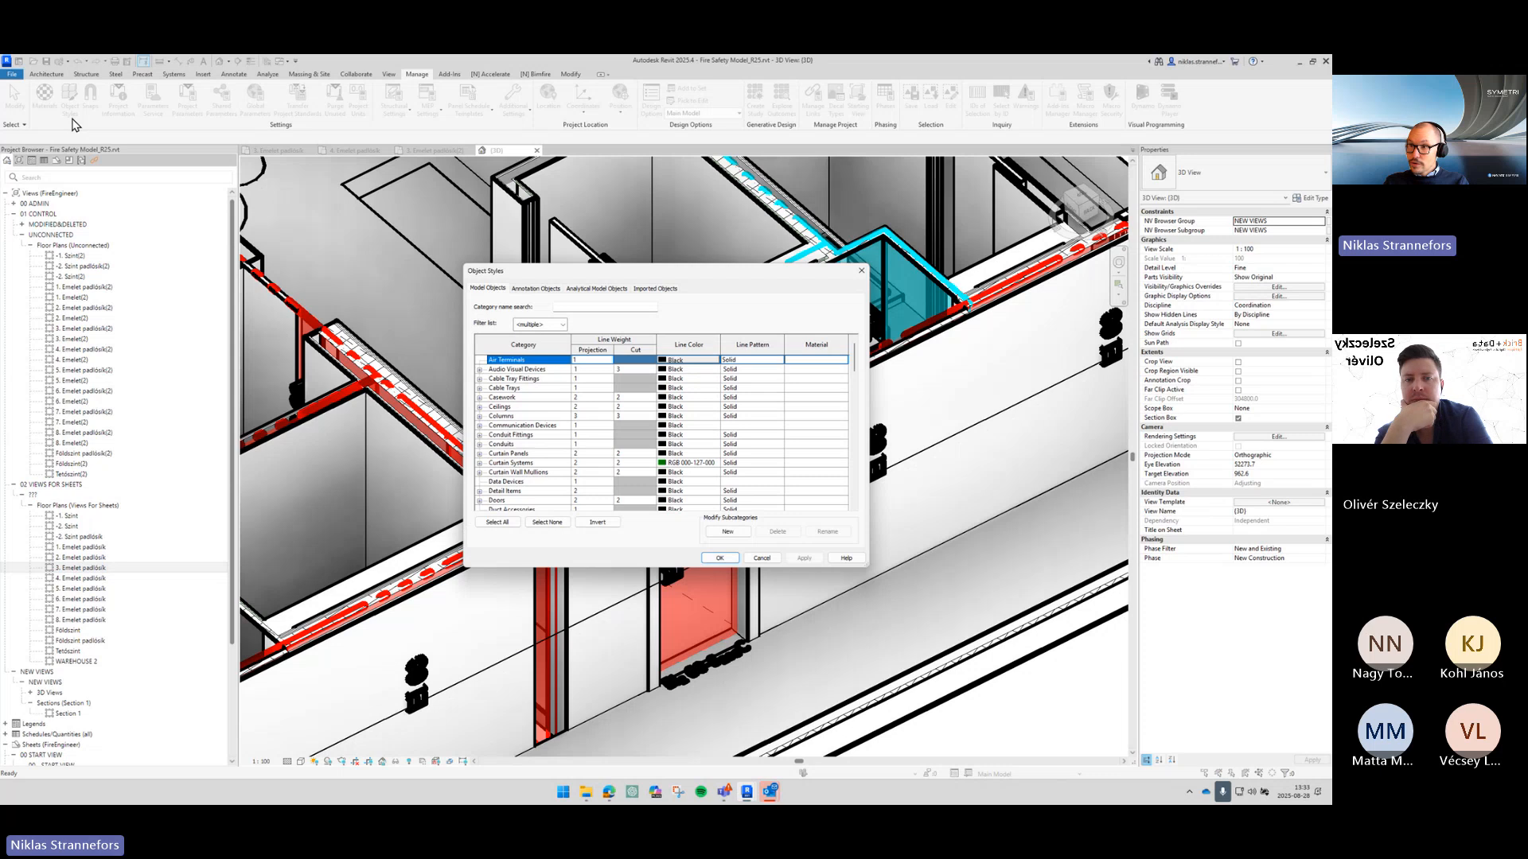
left_click(563, 409)
key("f")
scroll(563, 410, "down", 1)
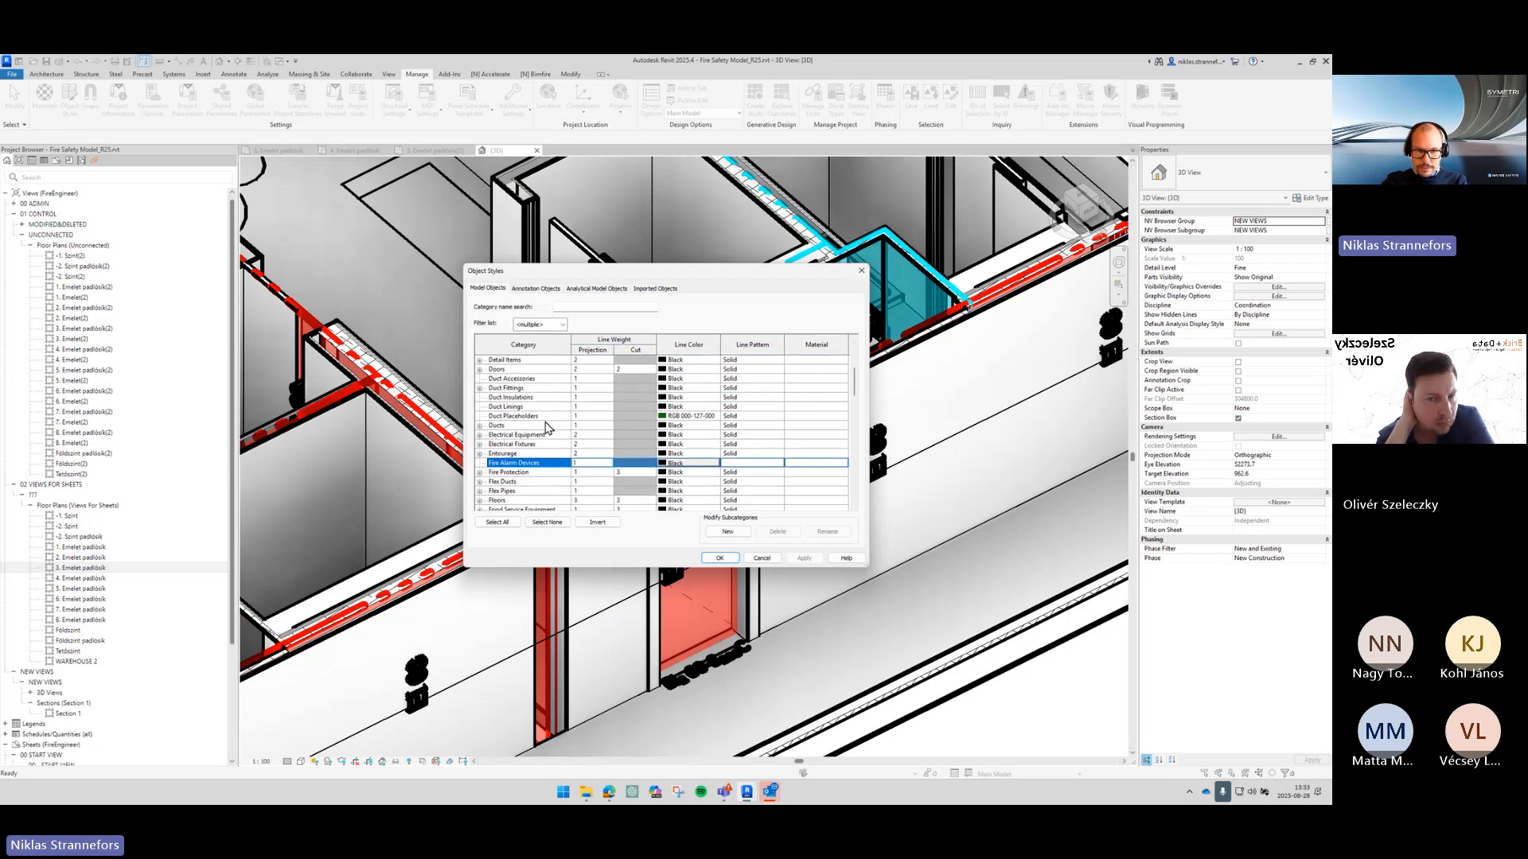
left_click(502, 473)
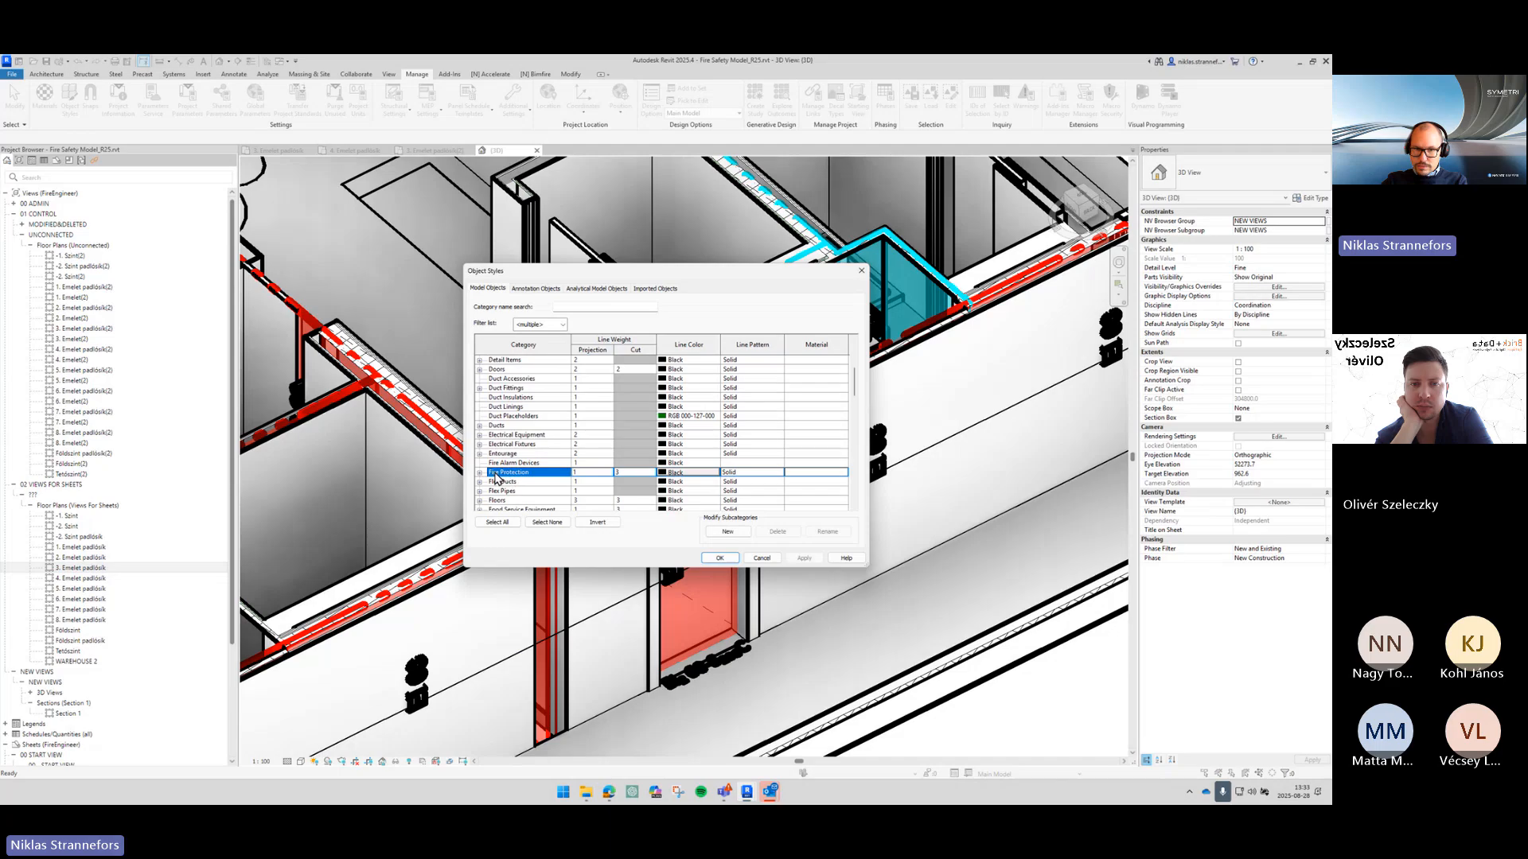
left_click(480, 473)
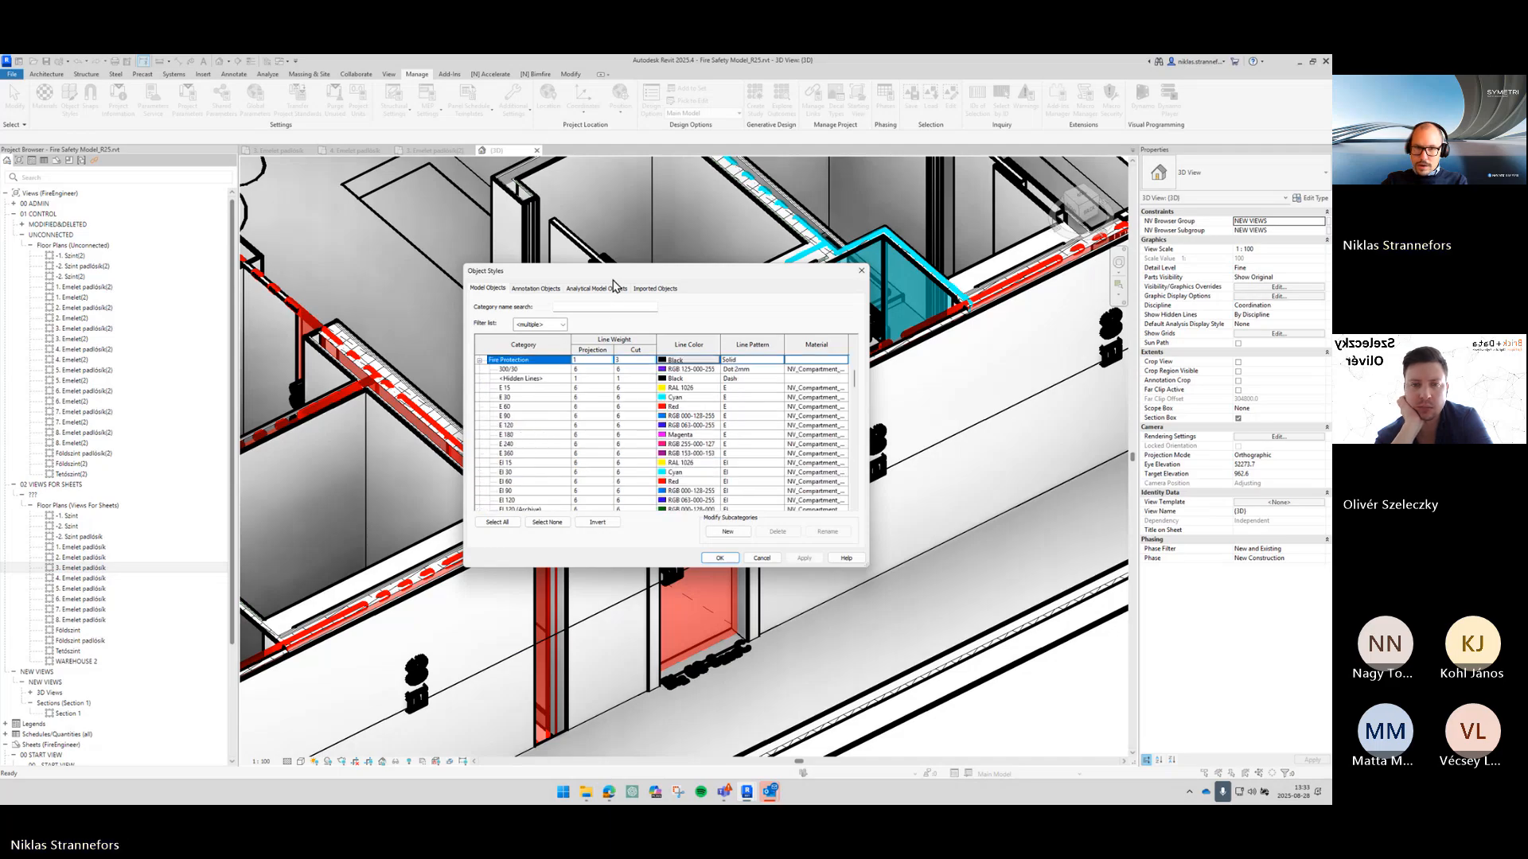
left_click_drag(613, 275, 329, 156)
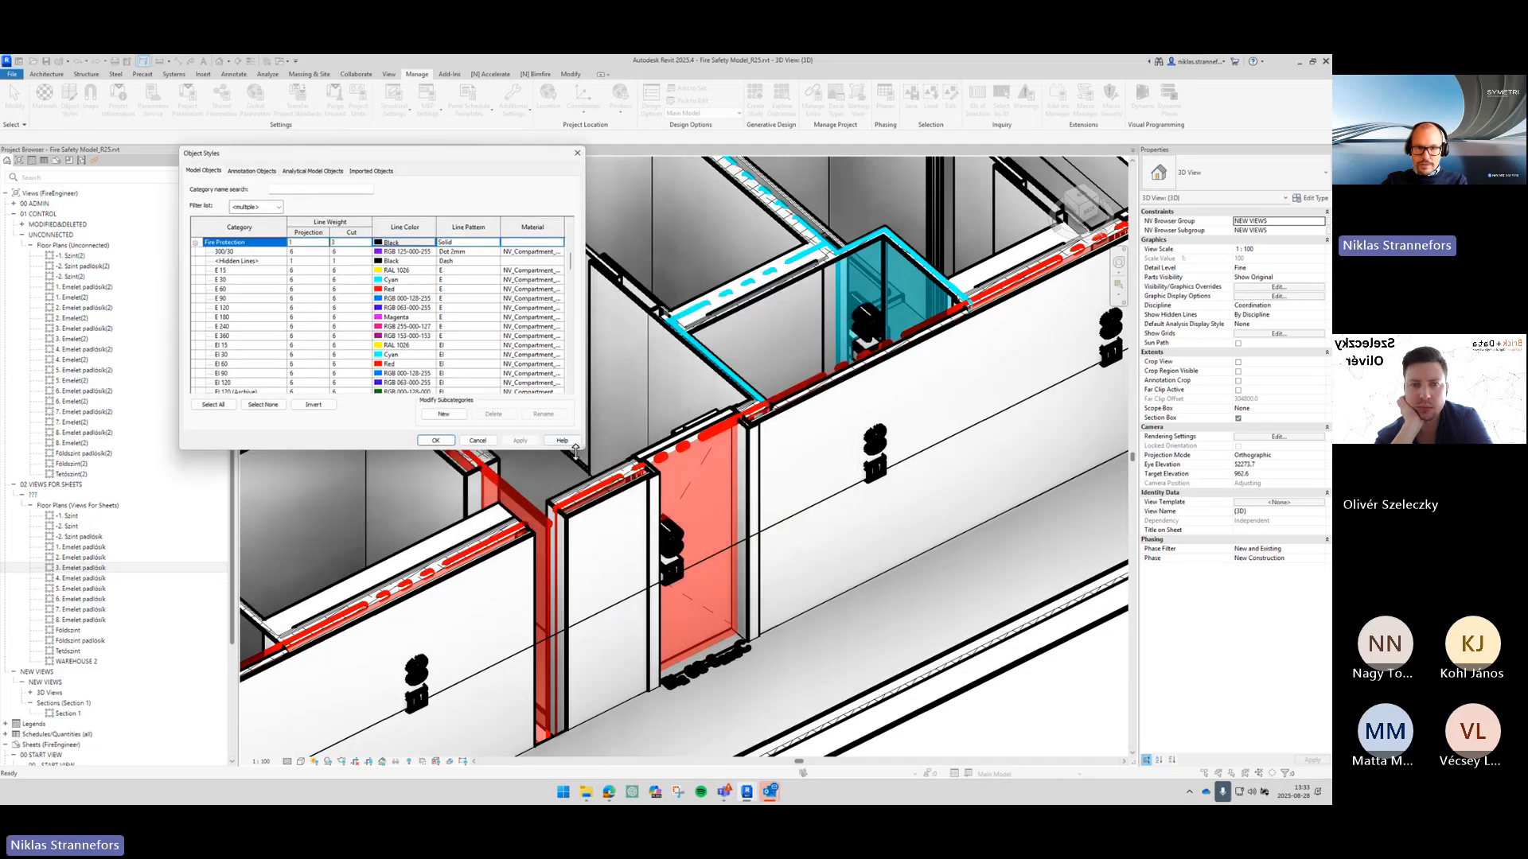
left_click_drag(580, 450, 1081, 661)
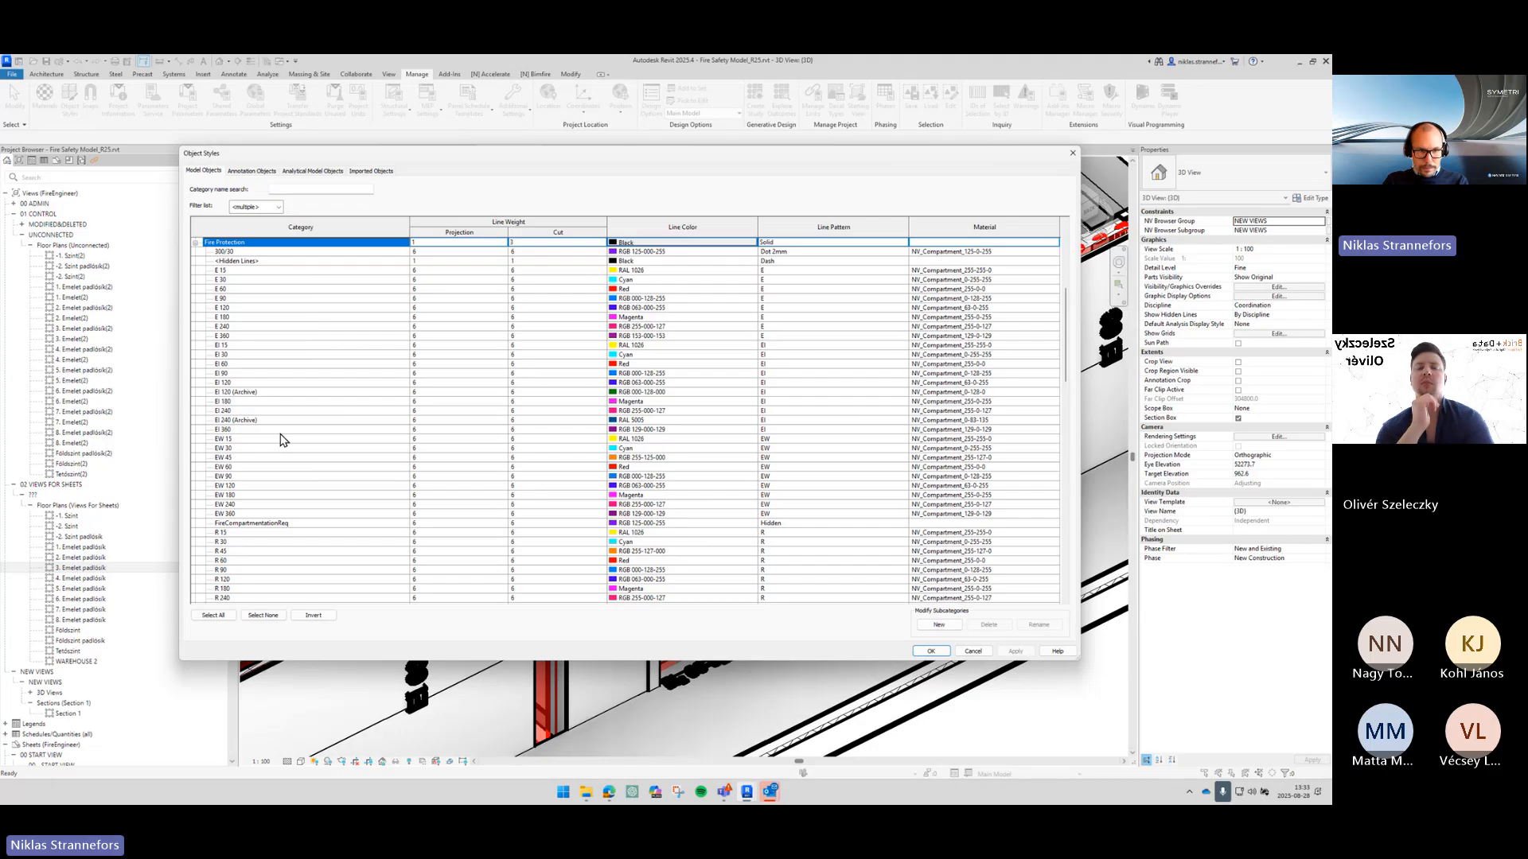
Step: Set the line color of the EI 60 subcategory to the brown RGB 128-064-064
left_click(271, 364)
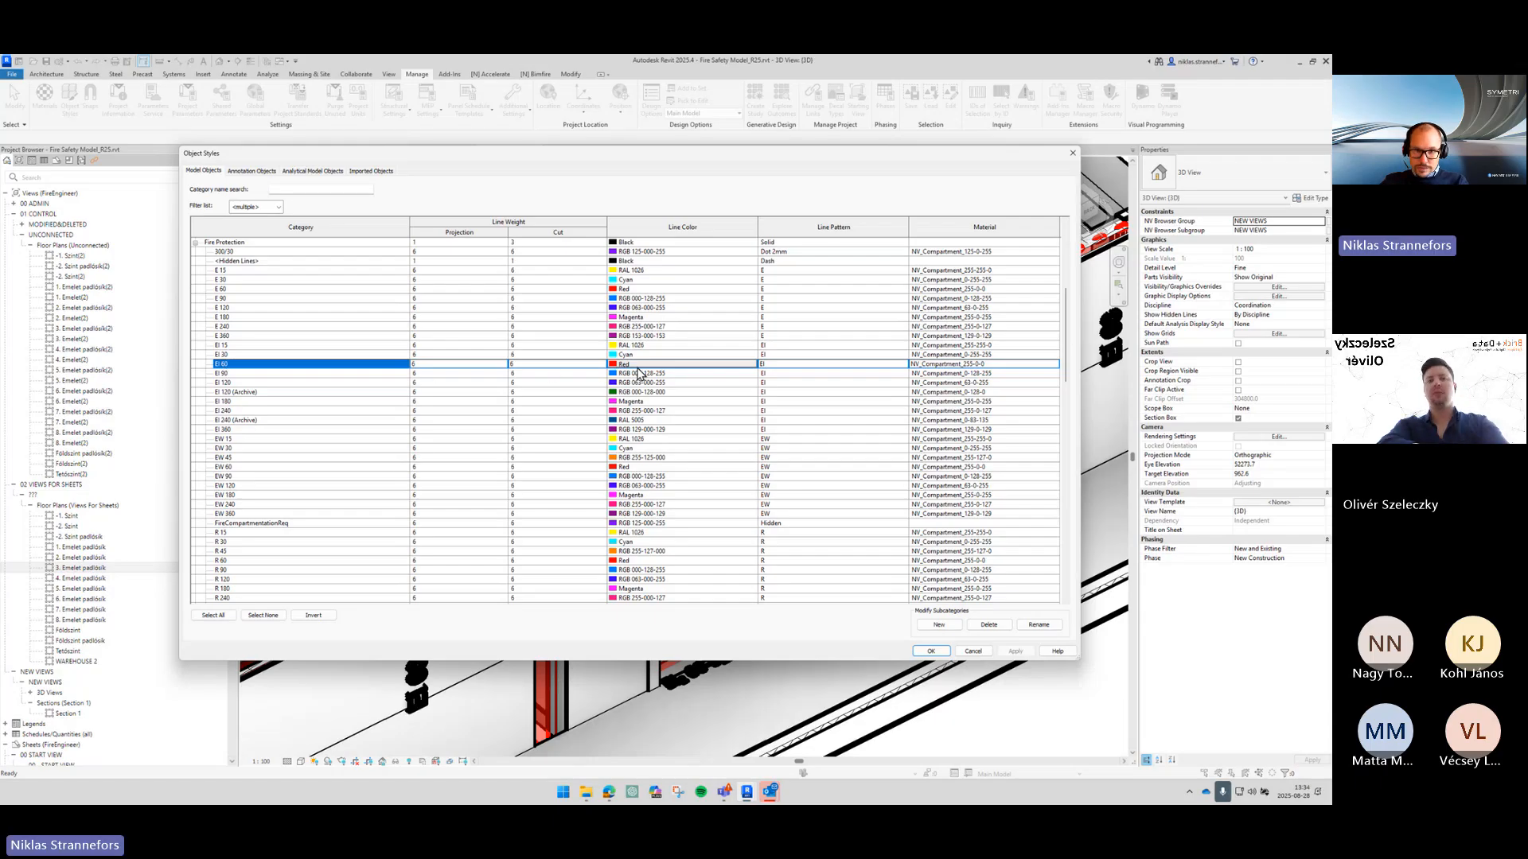
key("ctrl")
key("ctrl")
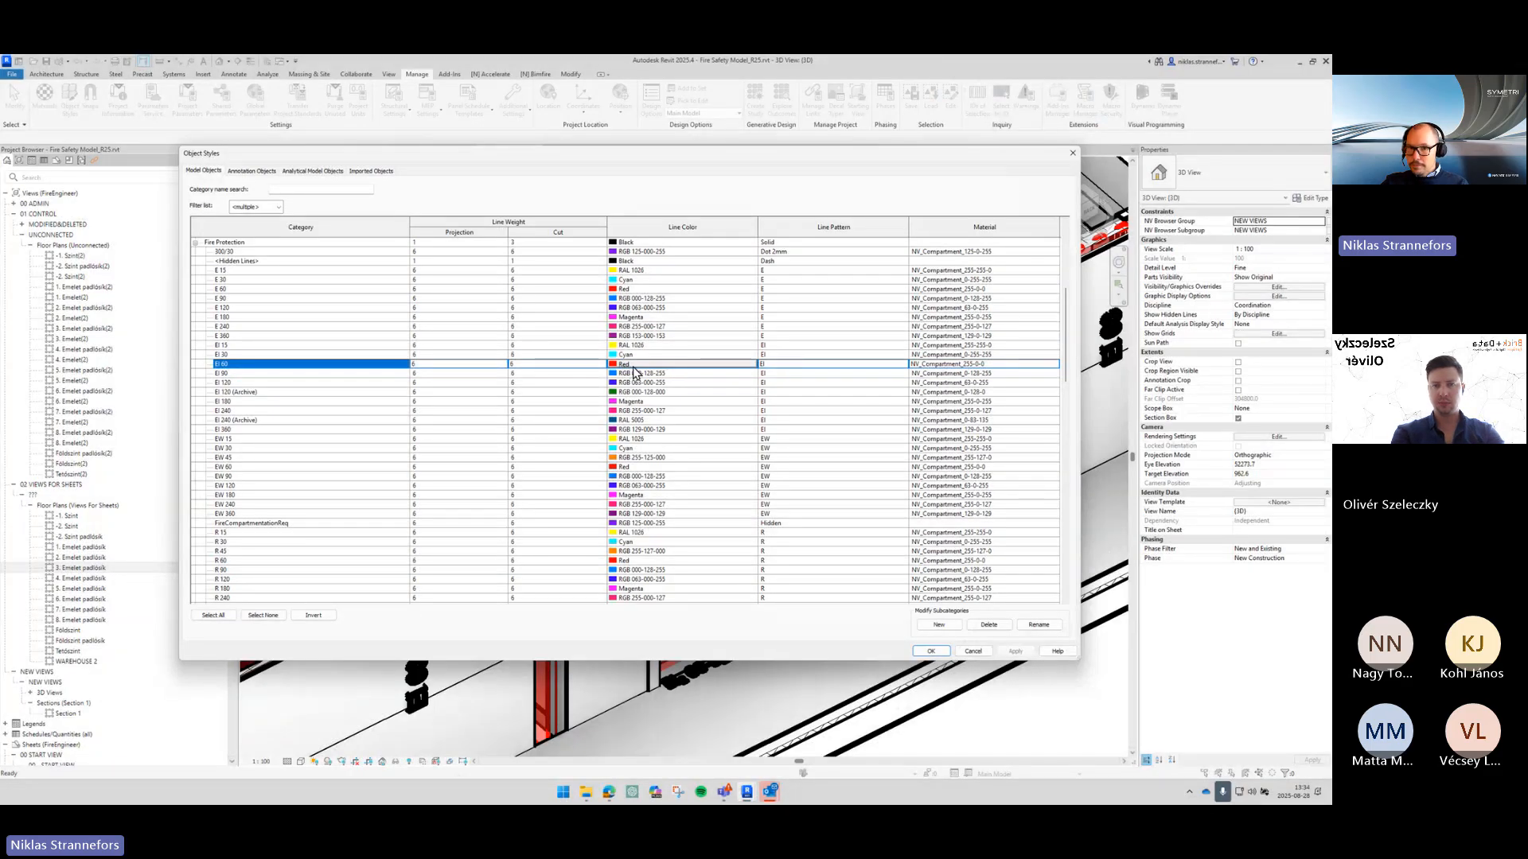
left_click(635, 367)
left_click(521, 355)
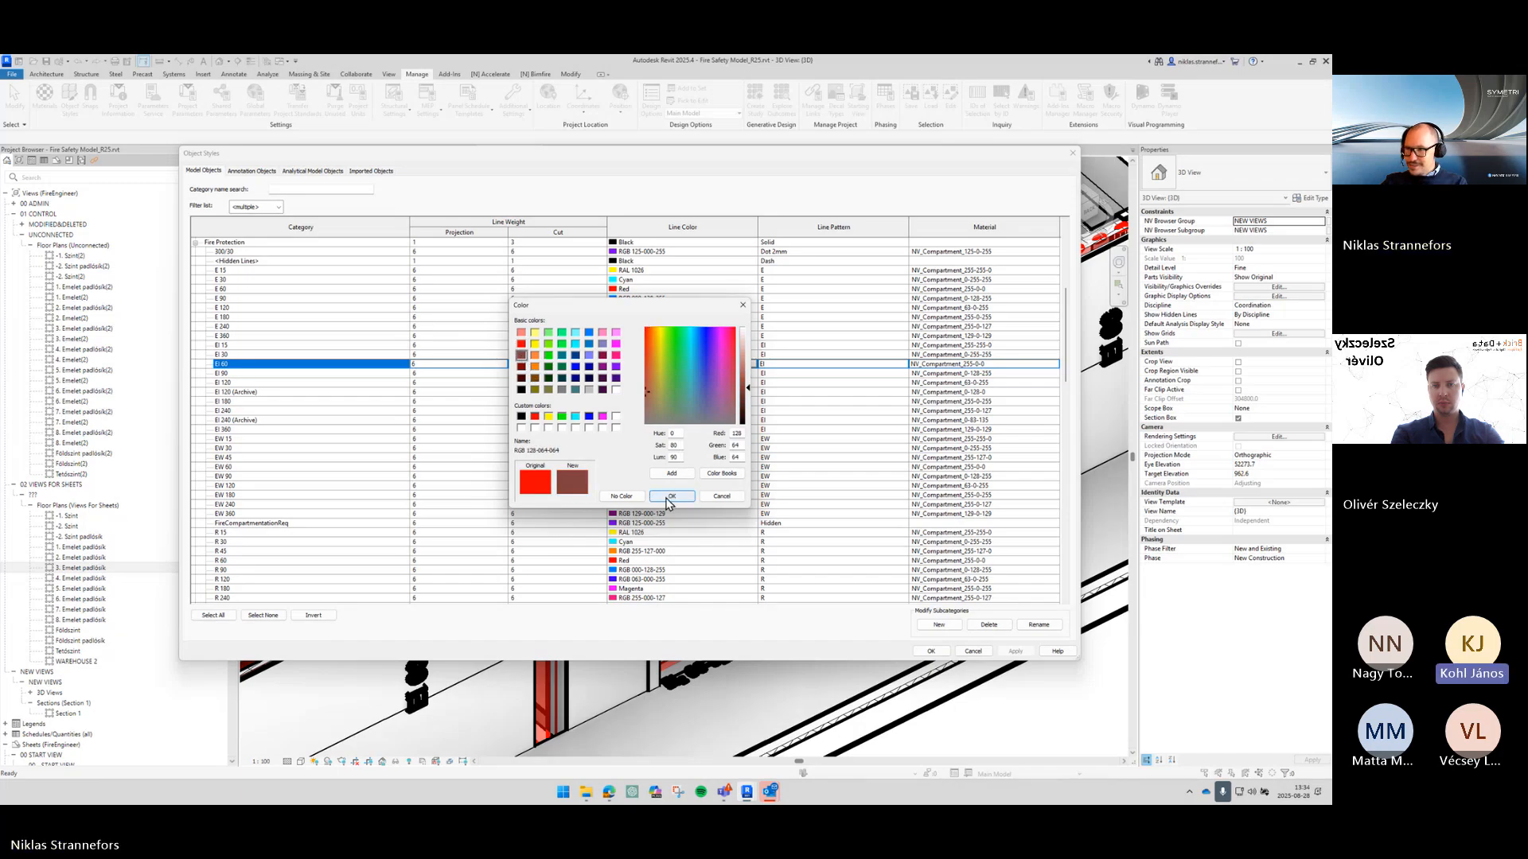
left_click(671, 497)
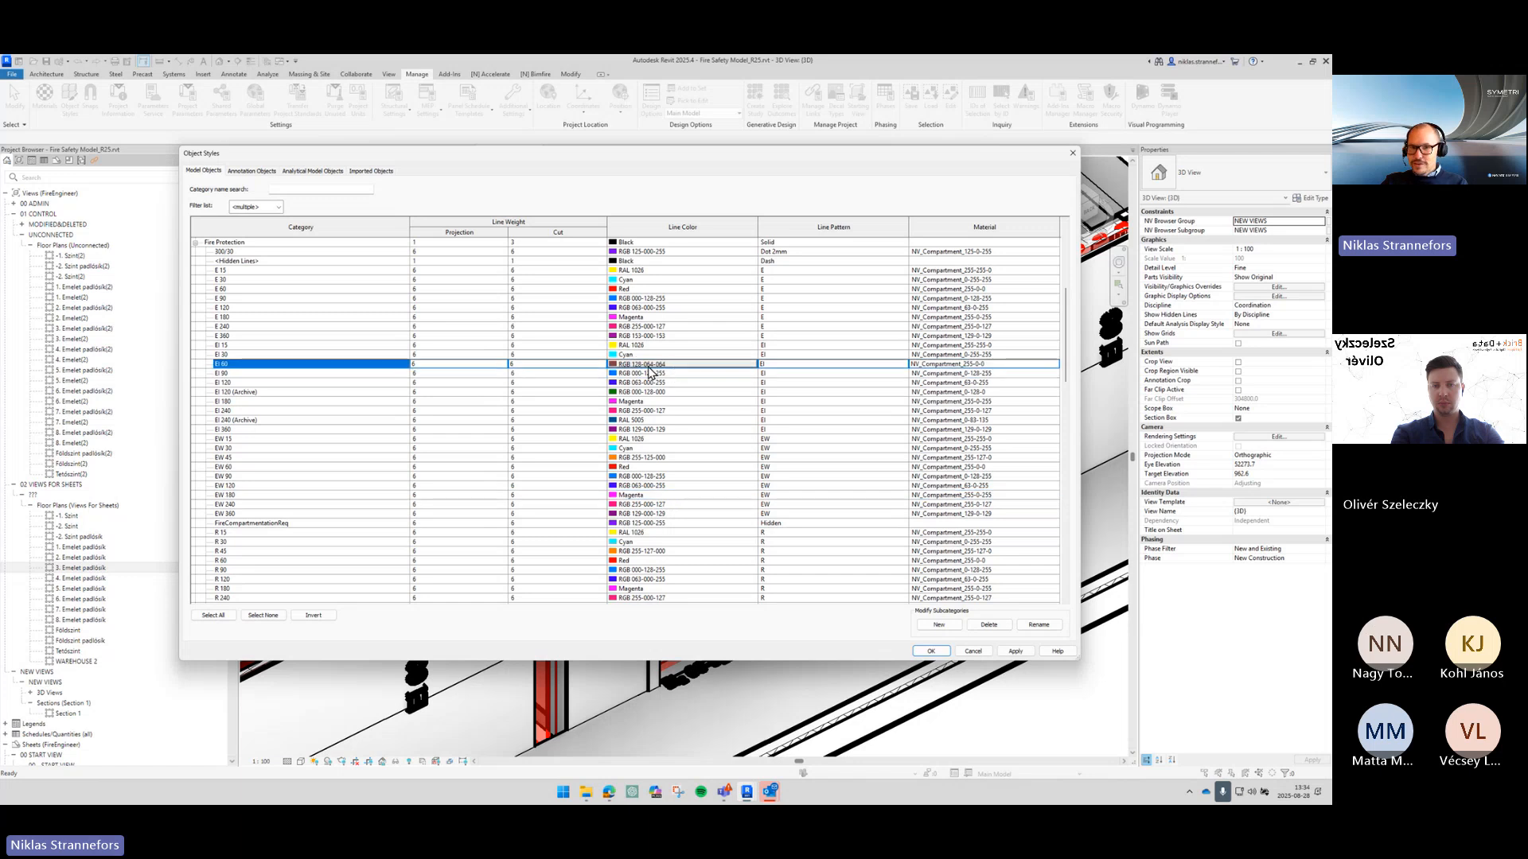
Step: Change the line pattern of the EI 60 subcategory to REI
left_click(765, 370)
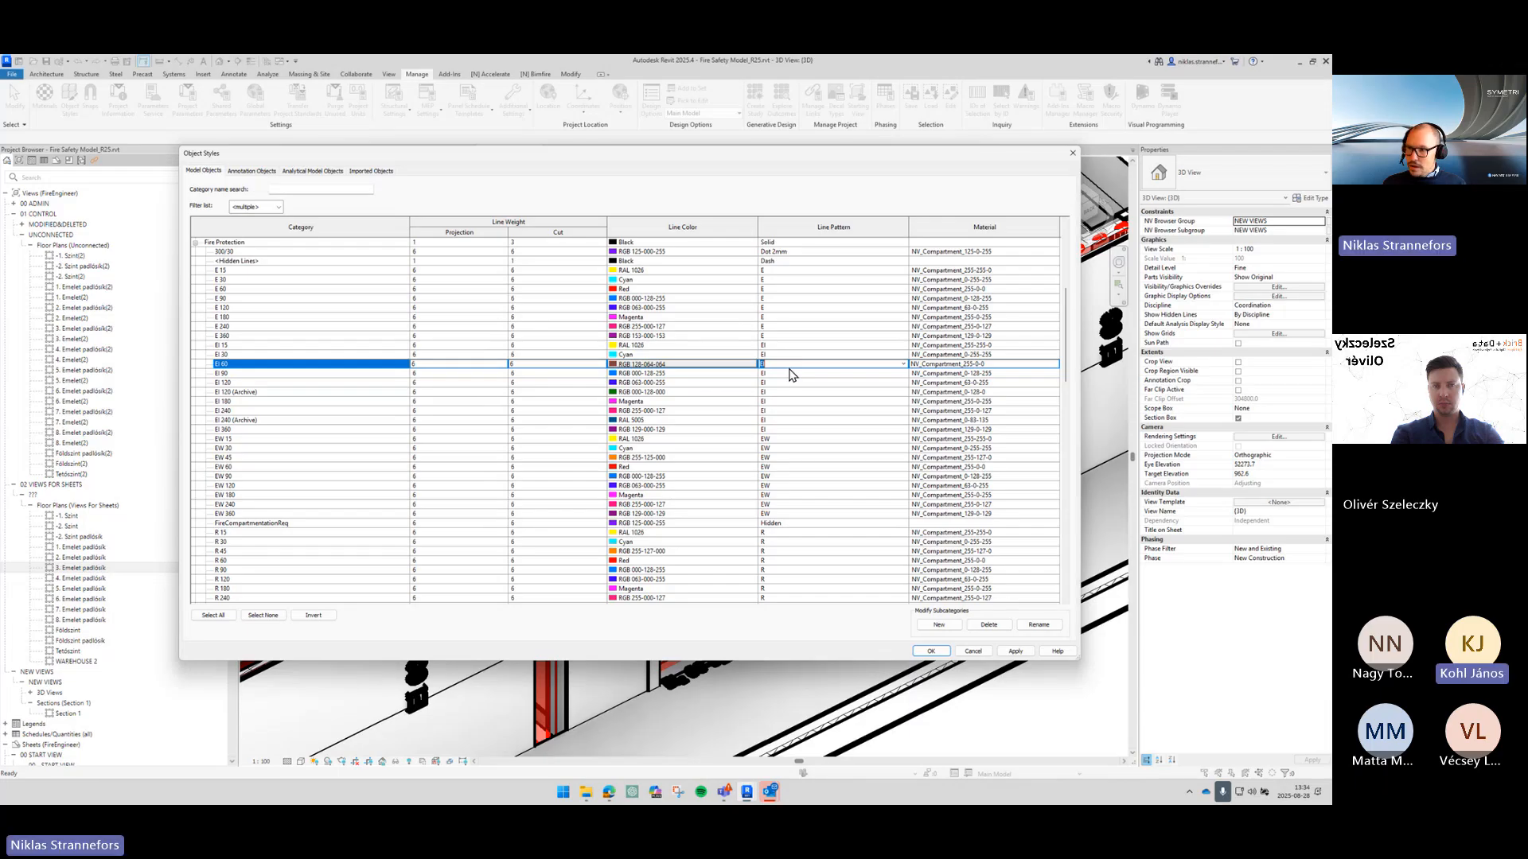
left_click(903, 363)
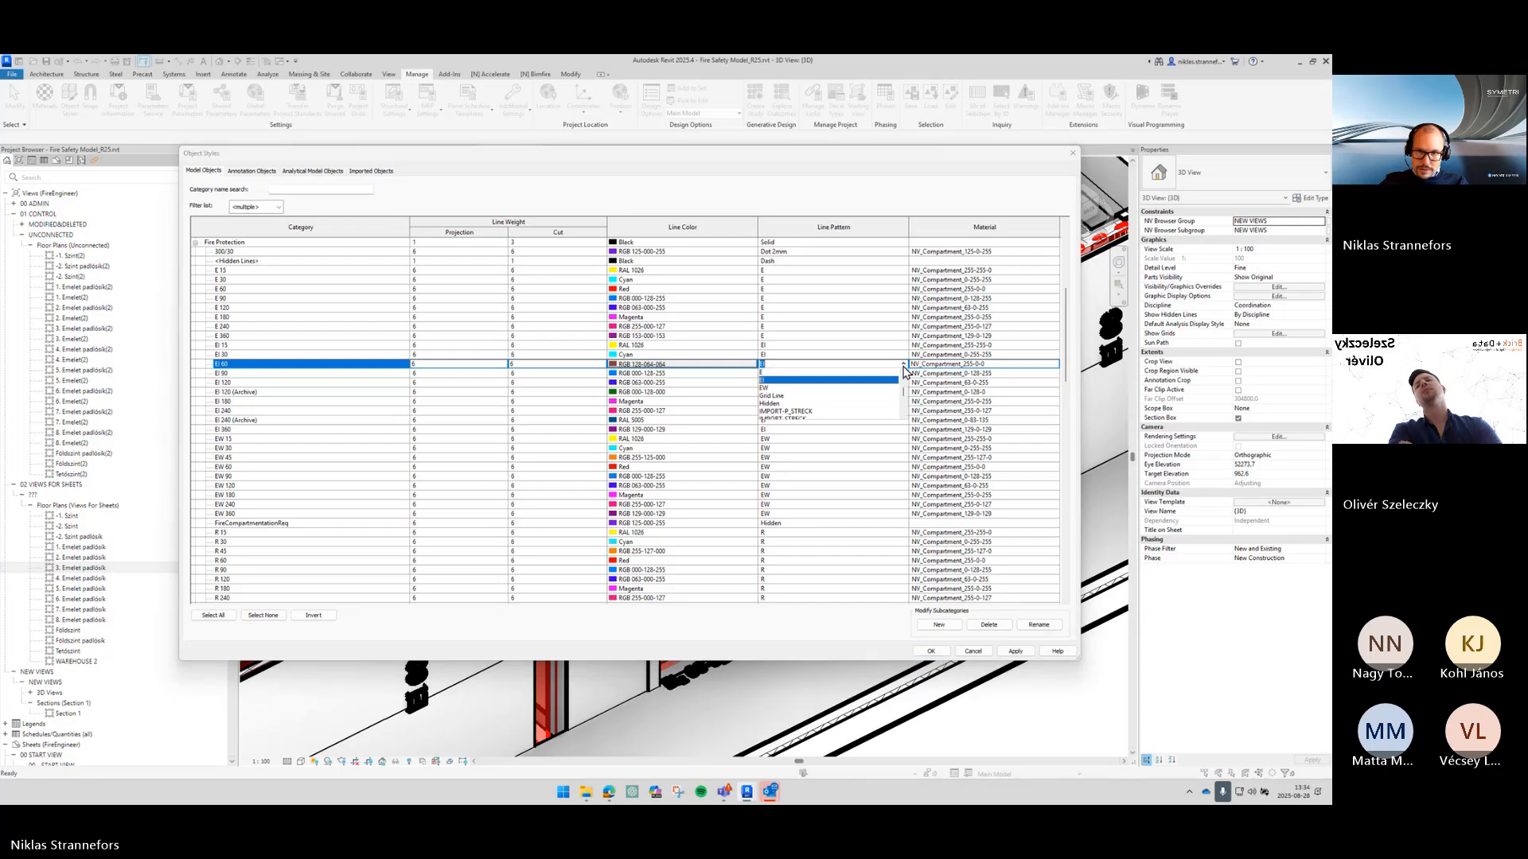
scroll(834, 398, "down", 10)
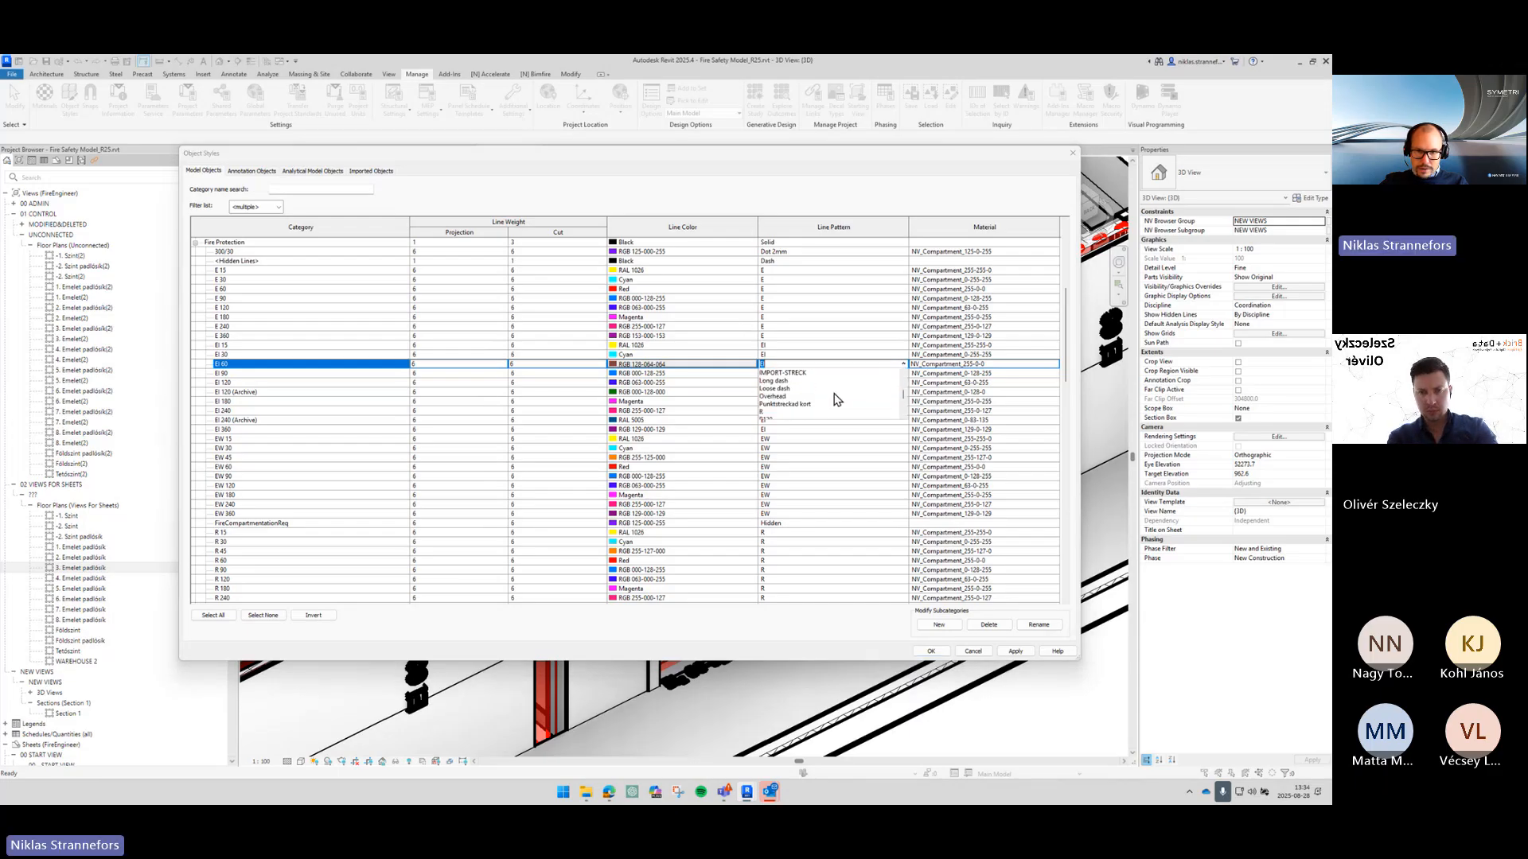
scroll(790, 398, "down", 3)
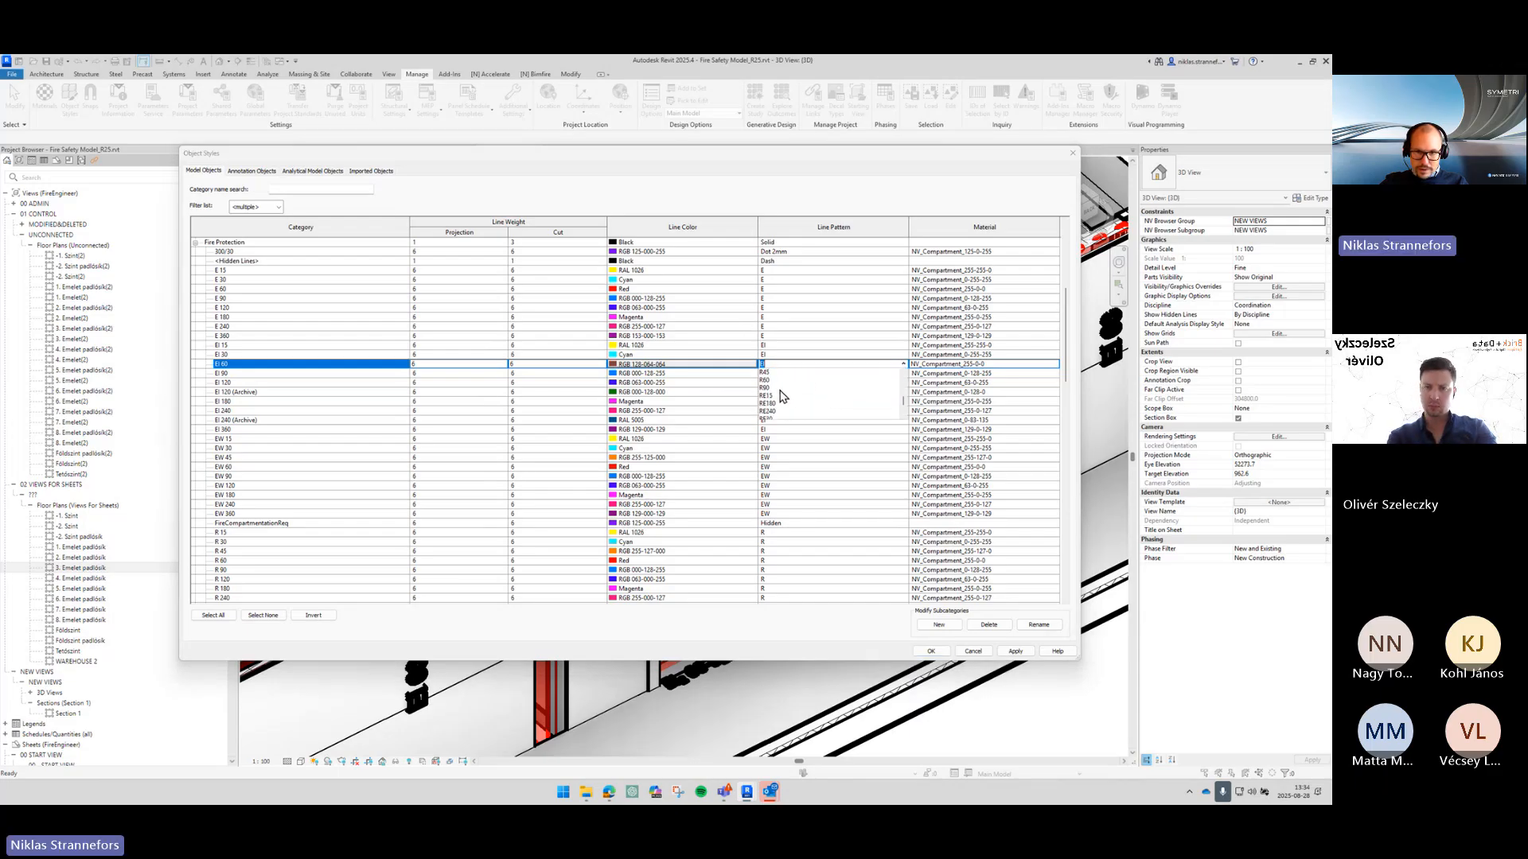
scroll(784, 397, "down", 1)
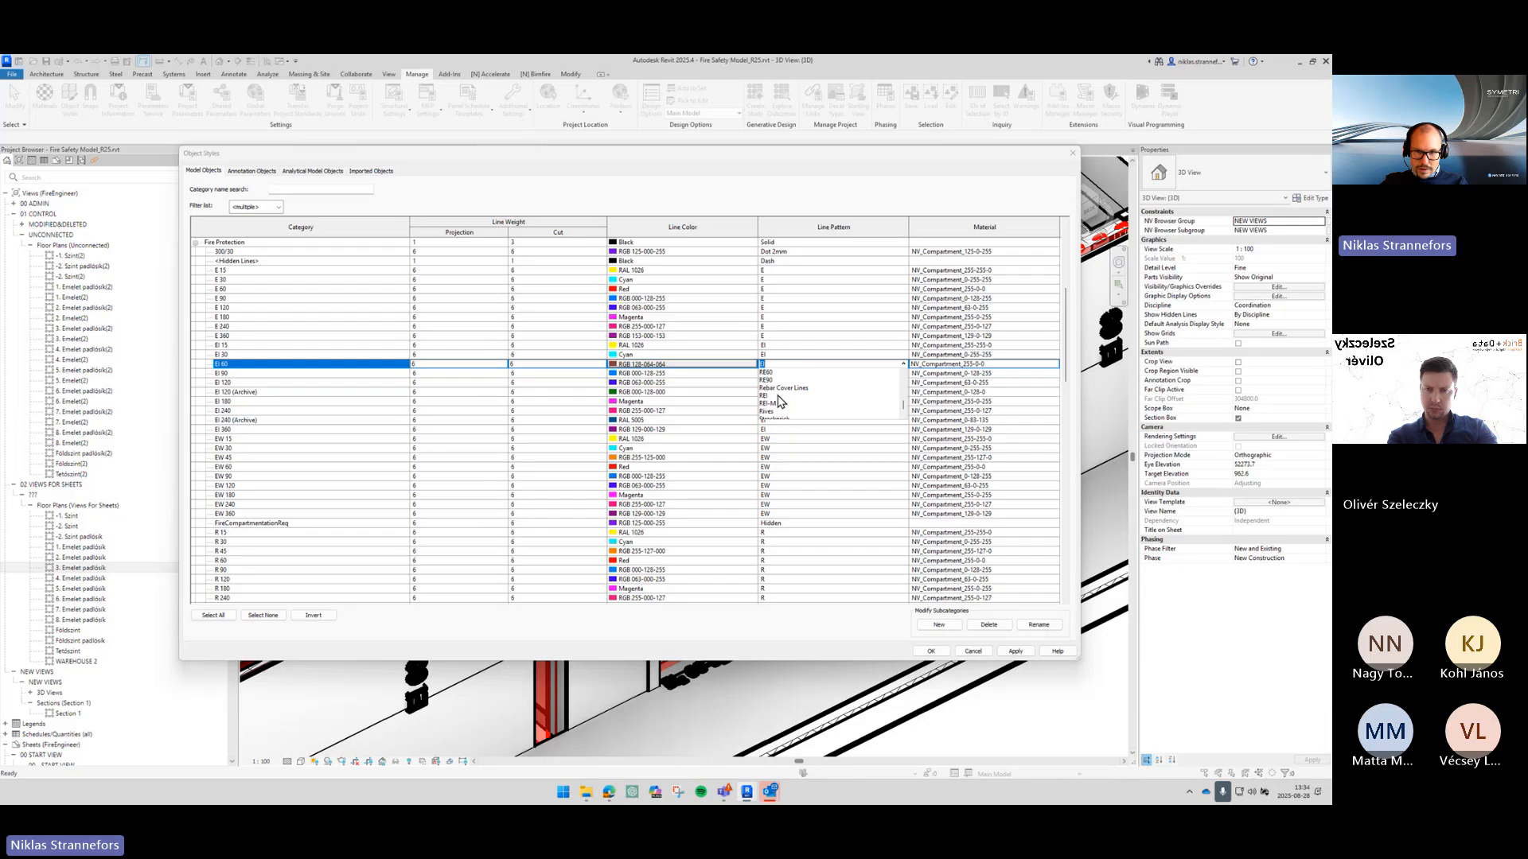
left_click(779, 401)
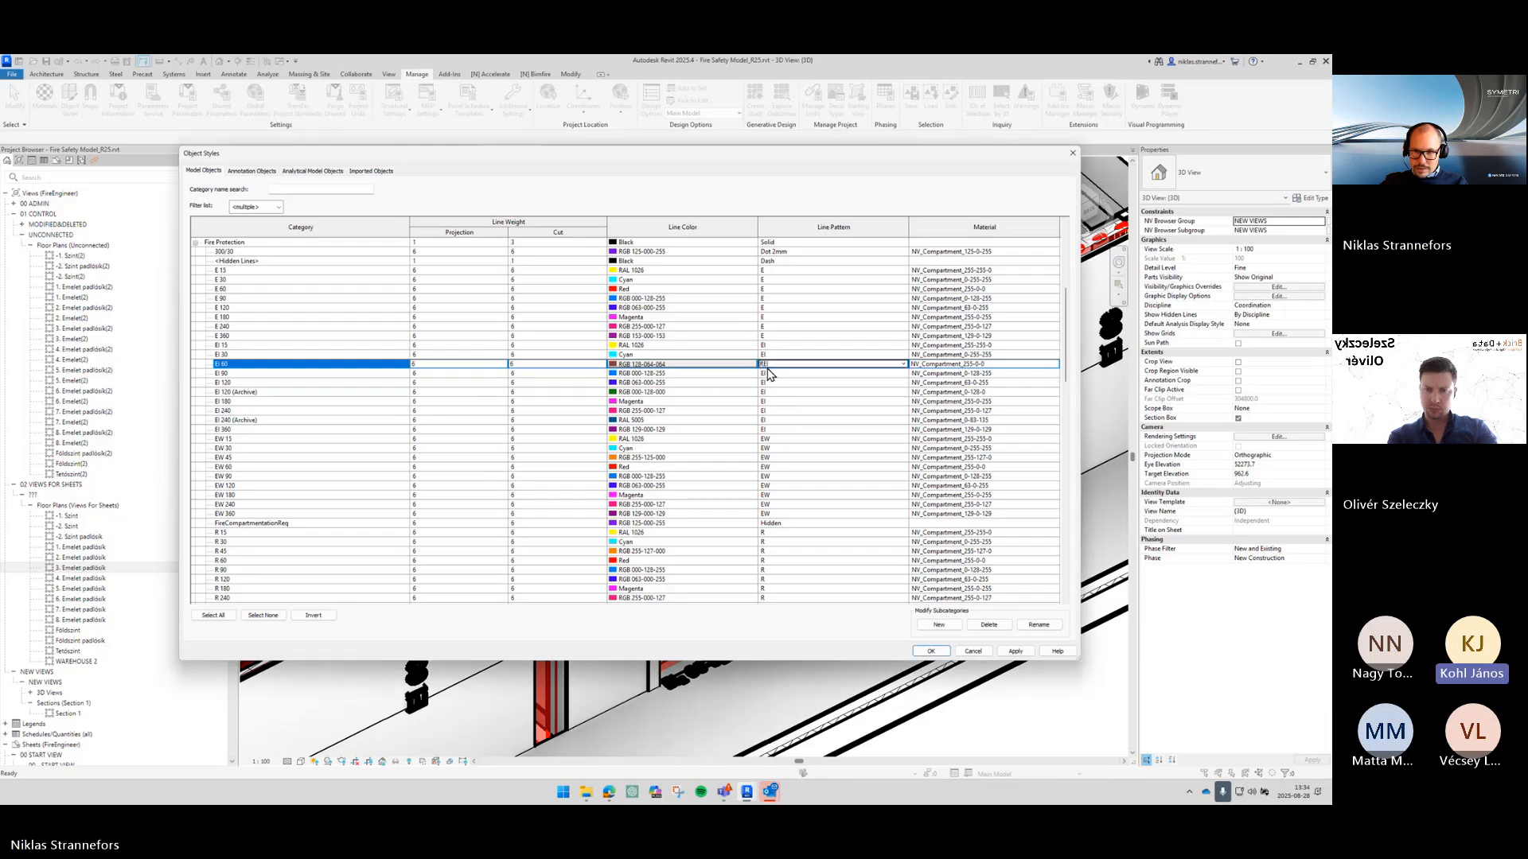
Step: Open the material selection for the EI 60 subcategory and duplicate NV_Compartment_255-0-0 together with its assets
scroll(358, 525, "down", 5)
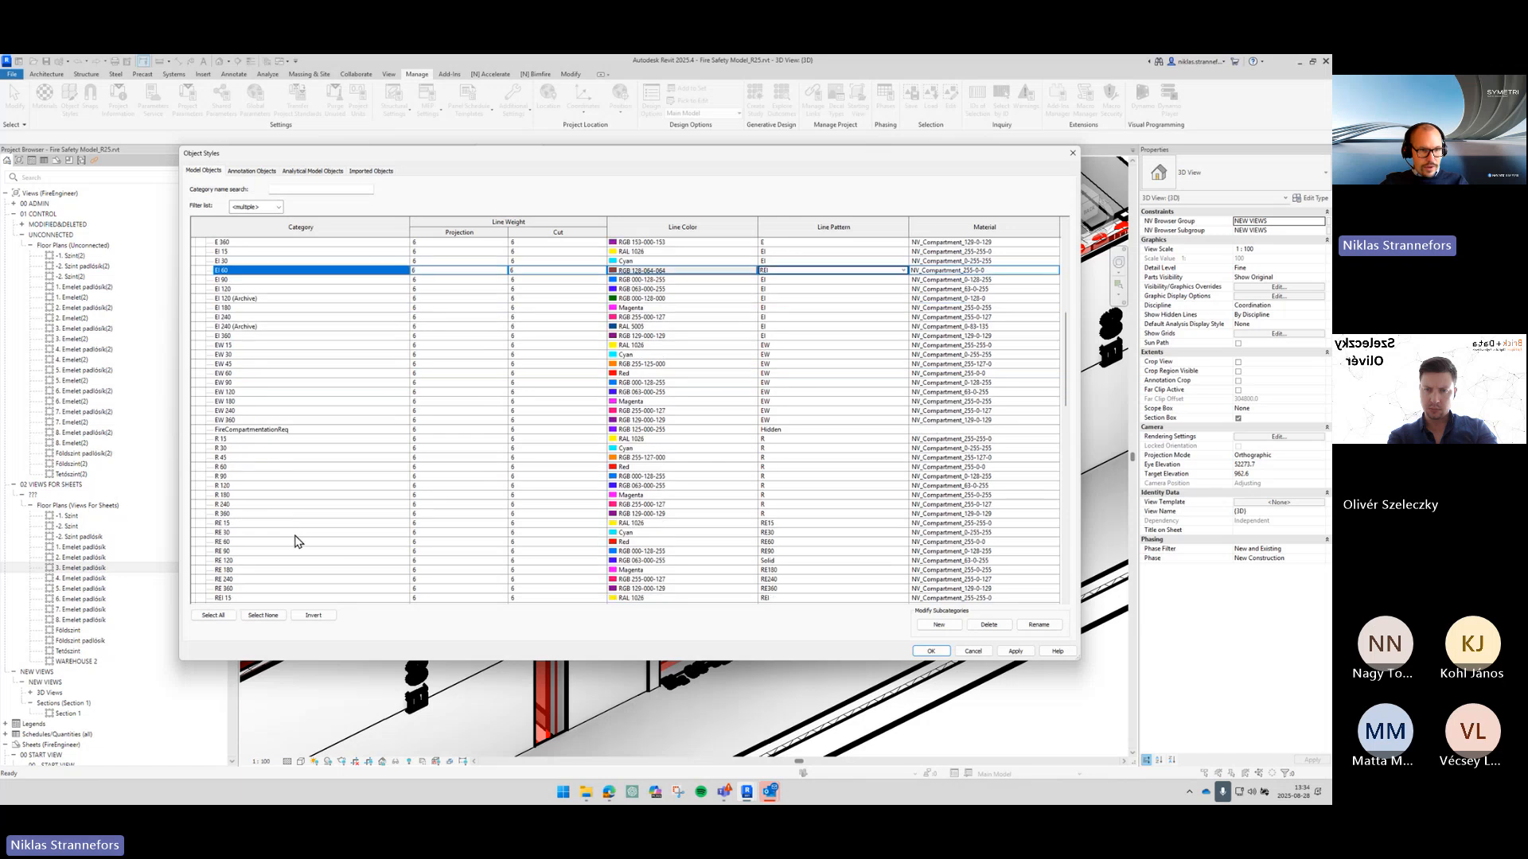
scroll(237, 560, "down", 2)
scroll(448, 380, "up", 6)
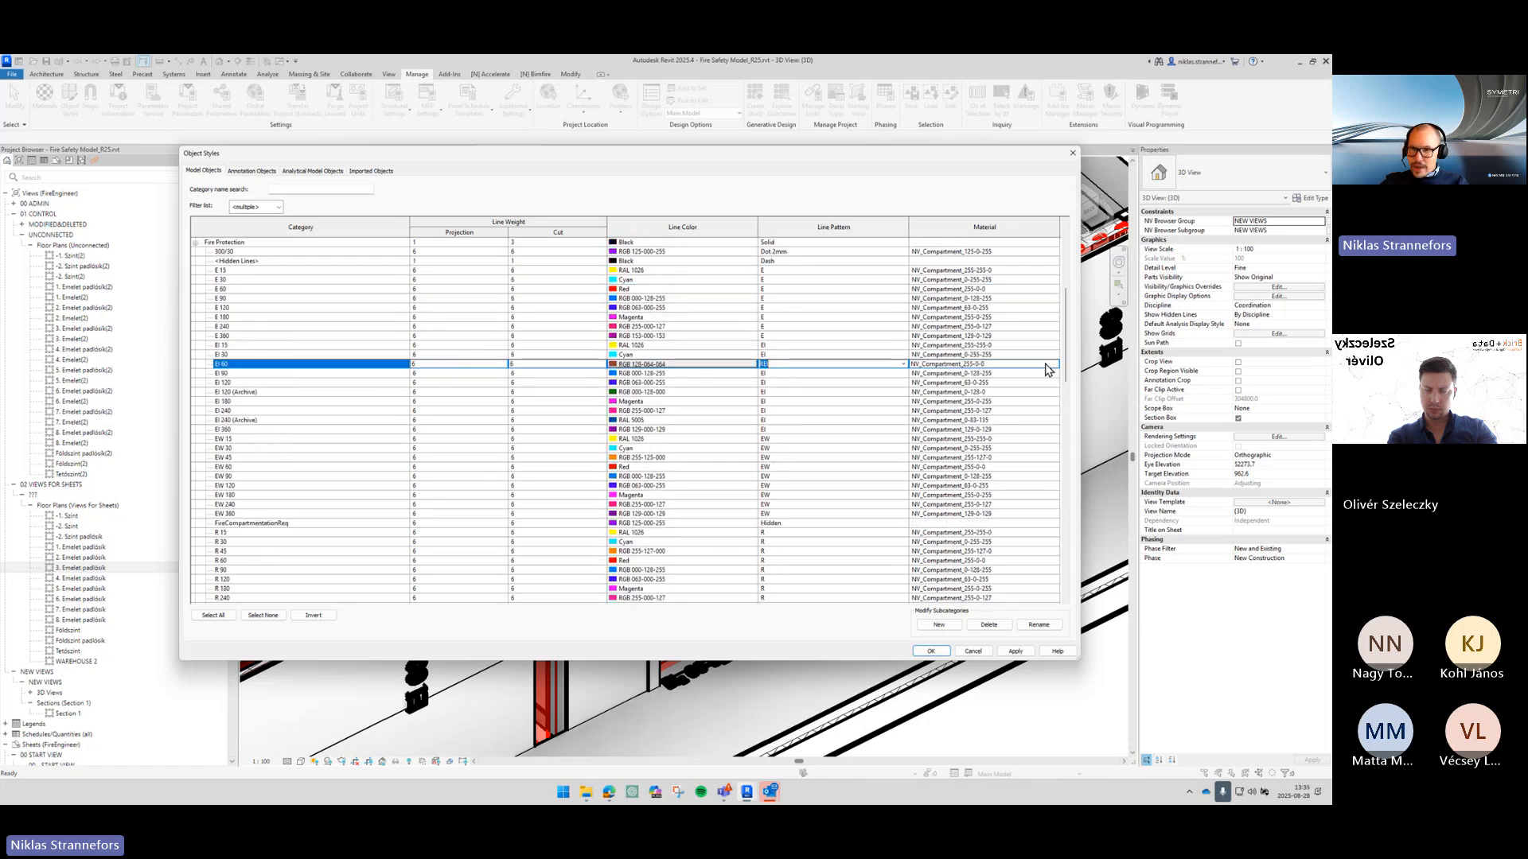
left_click(1021, 363)
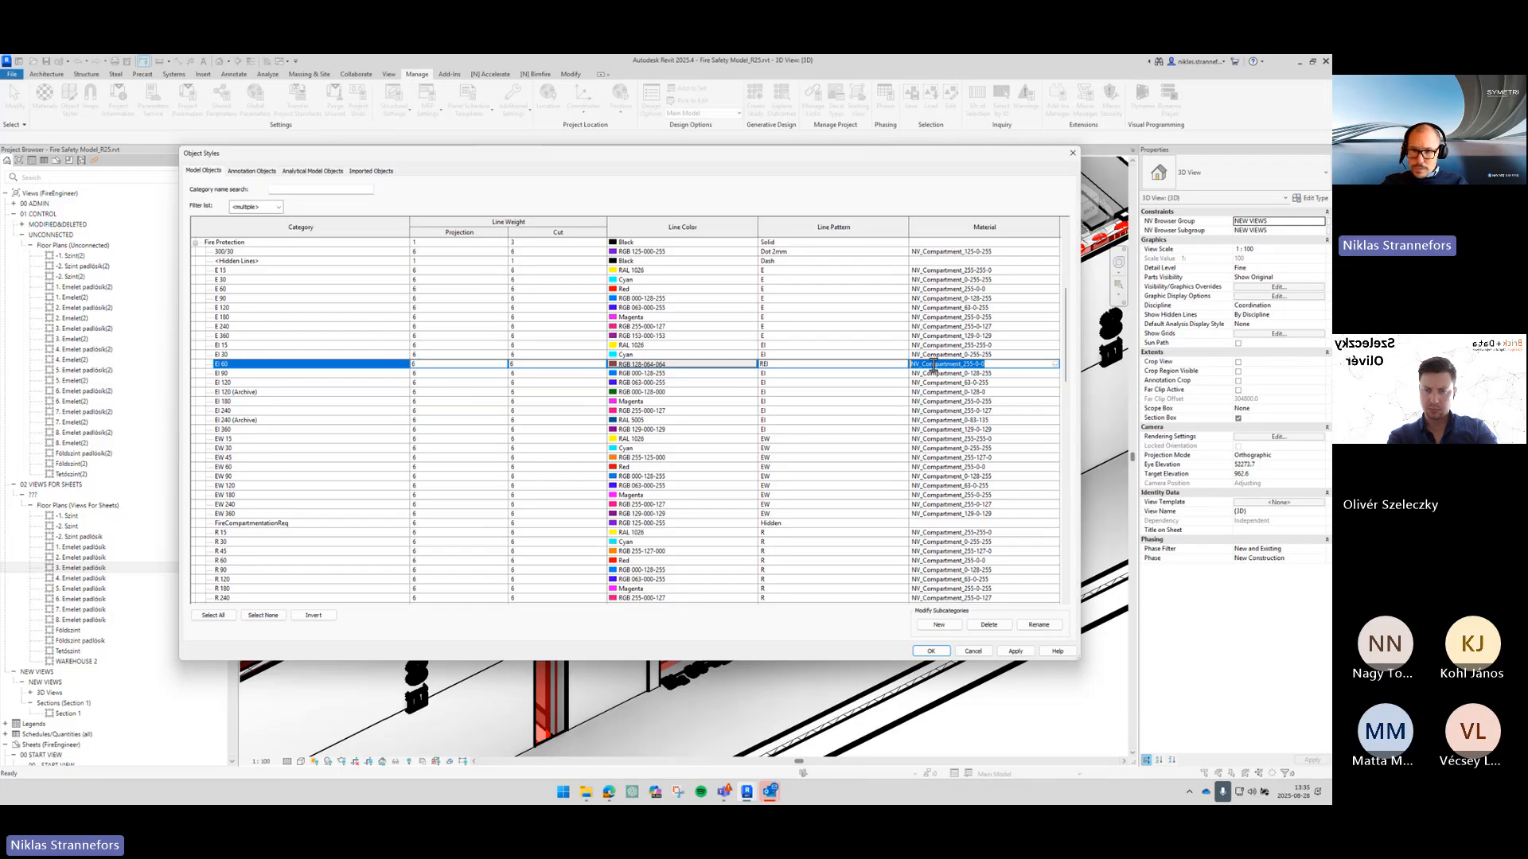
left_click(1055, 365)
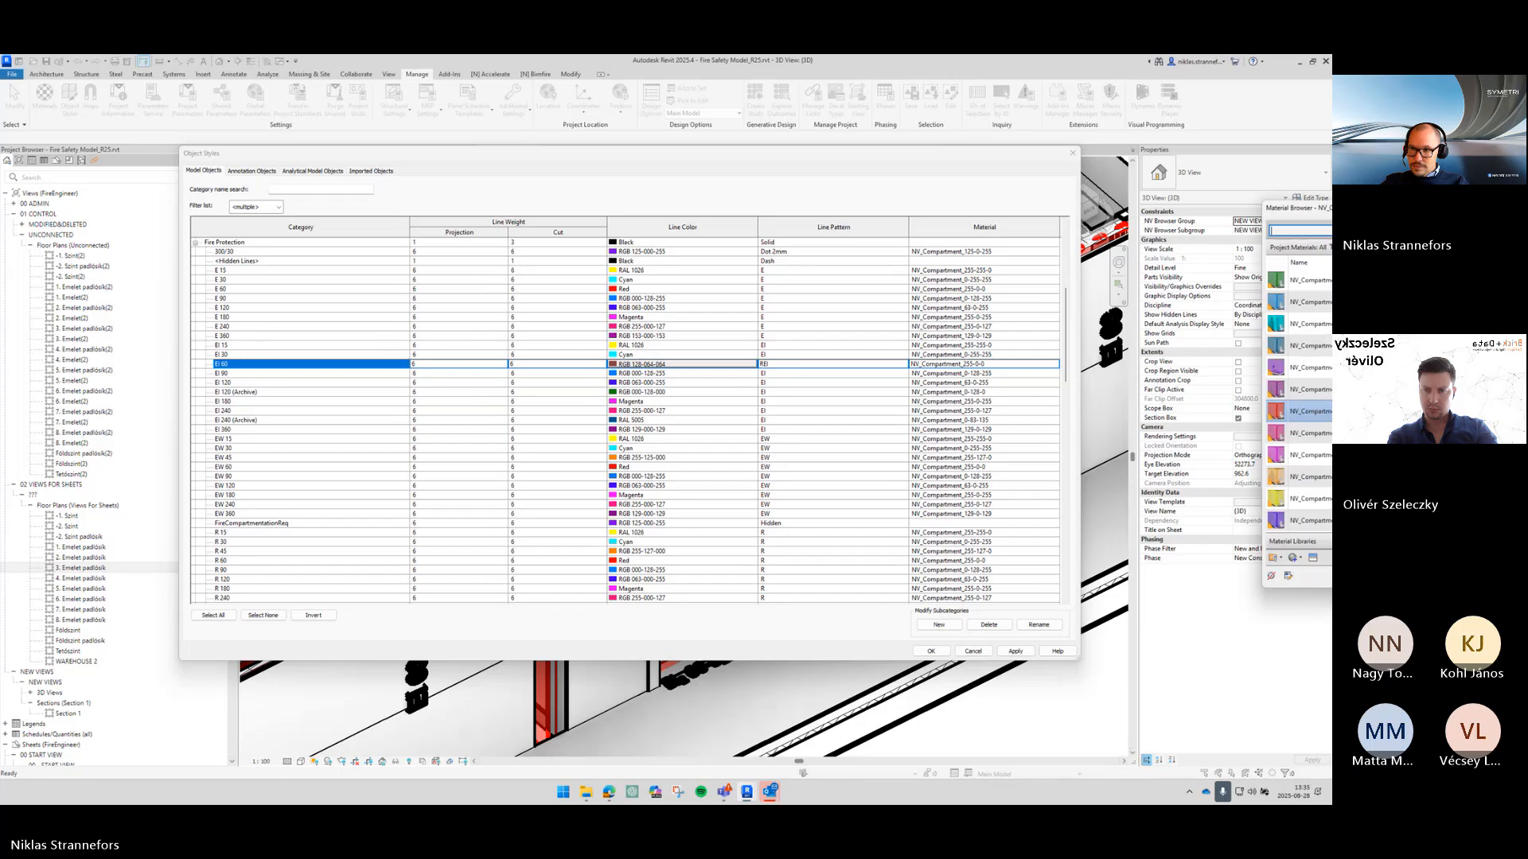
left_click_drag(637, 274, 568, 362)
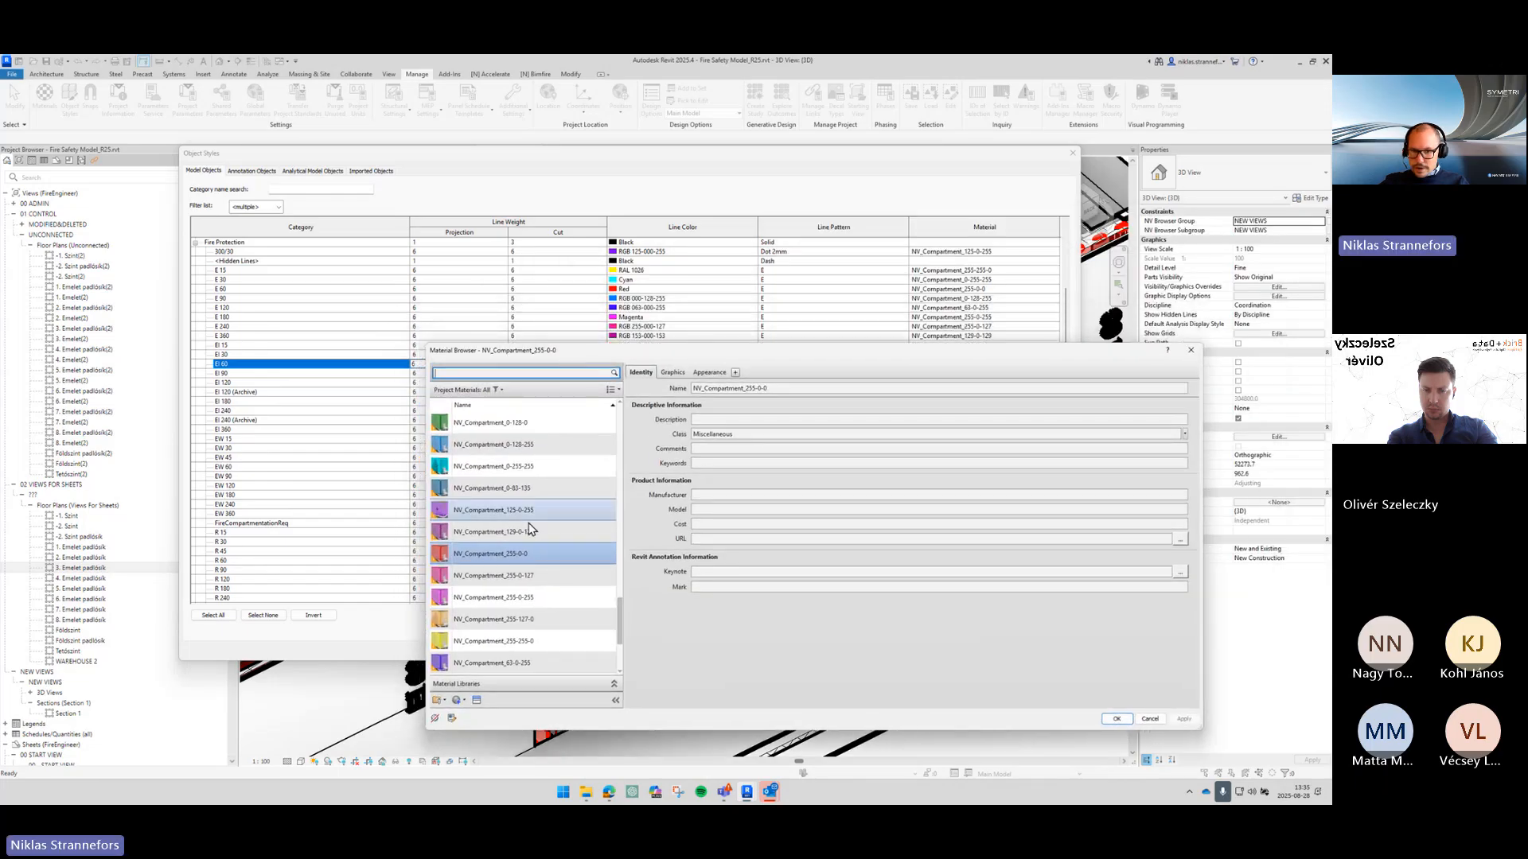
scroll(525, 557, "up", 5)
scroll(534, 586, "down", 5)
scroll(560, 527, "up", 5)
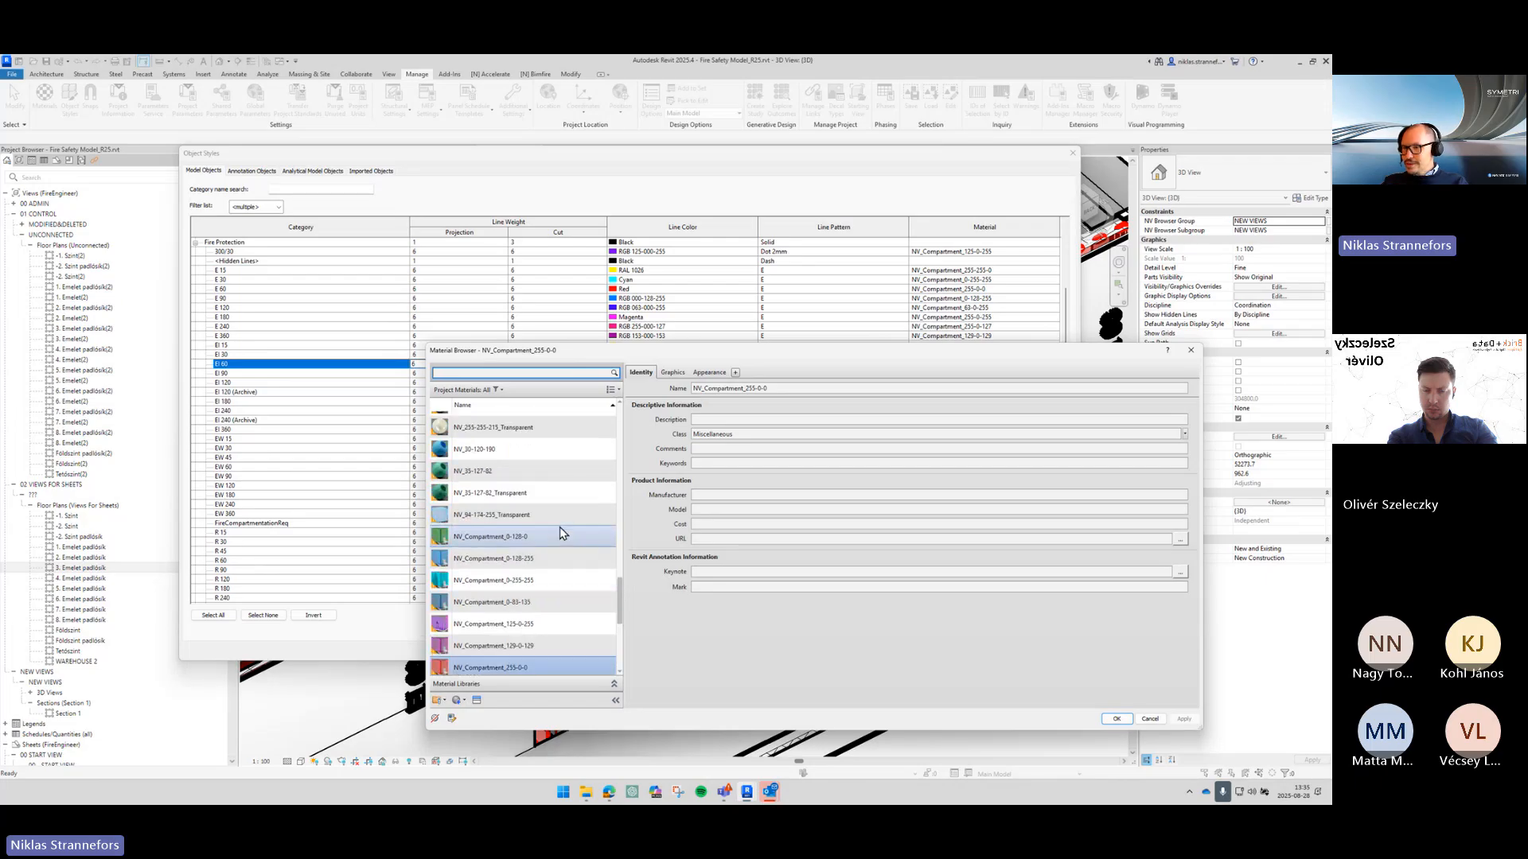
scroll(560, 527, "down", 5)
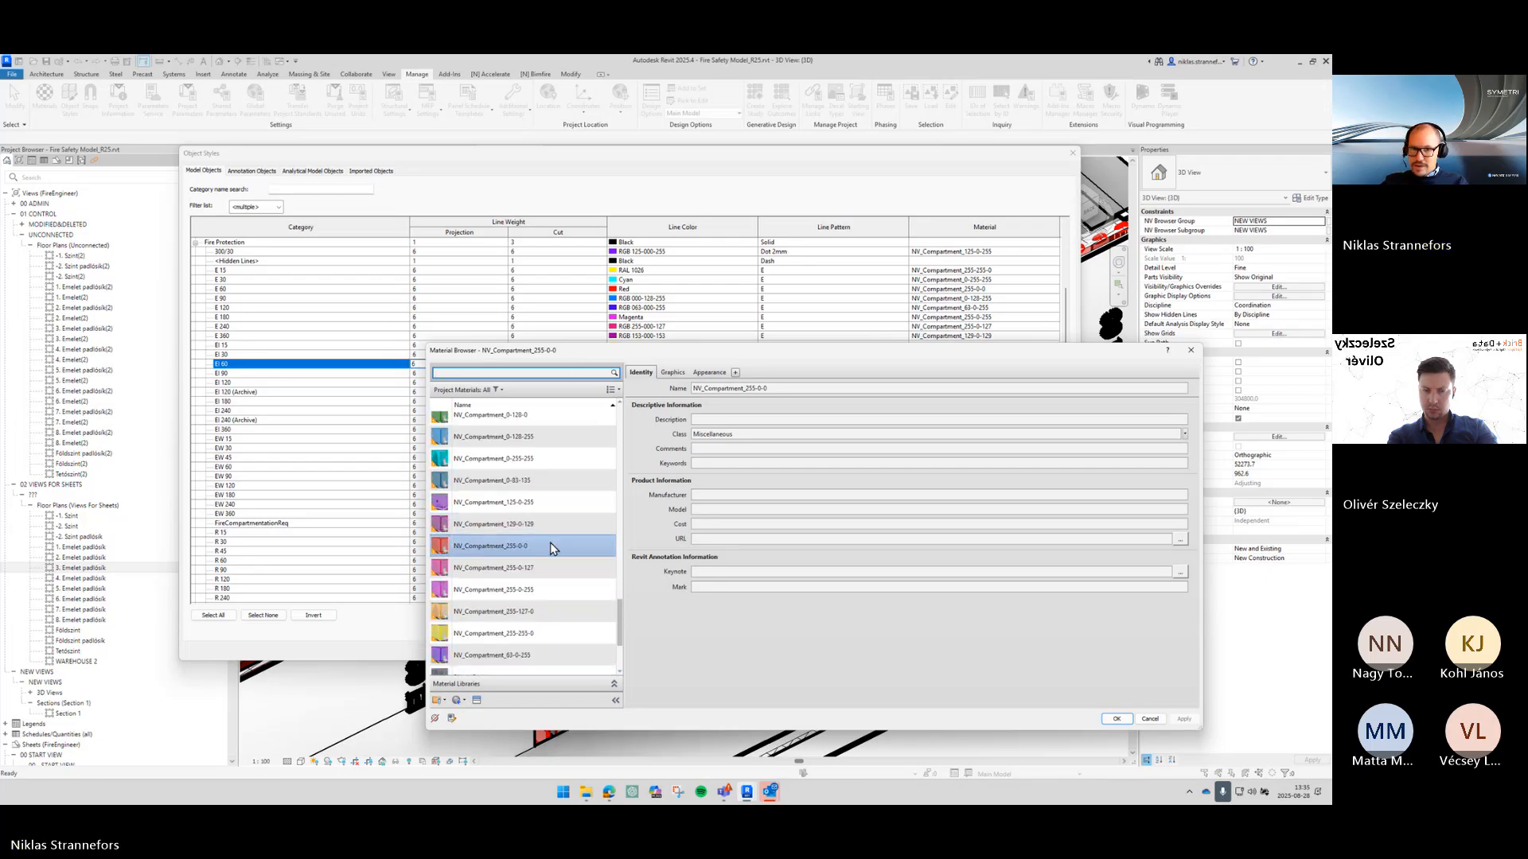
right_click(547, 545)
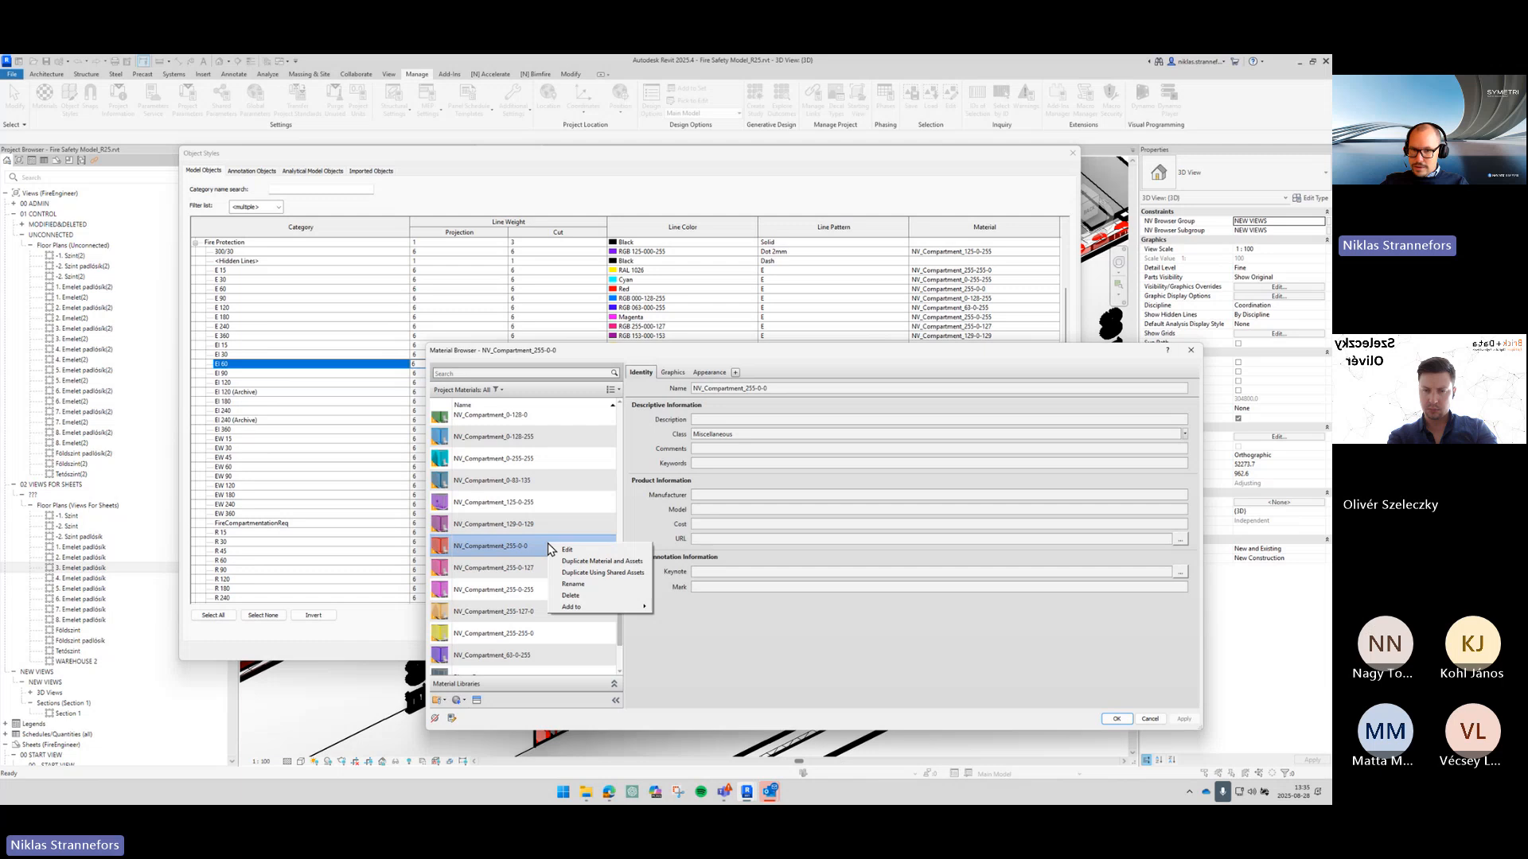
left_click(605, 562)
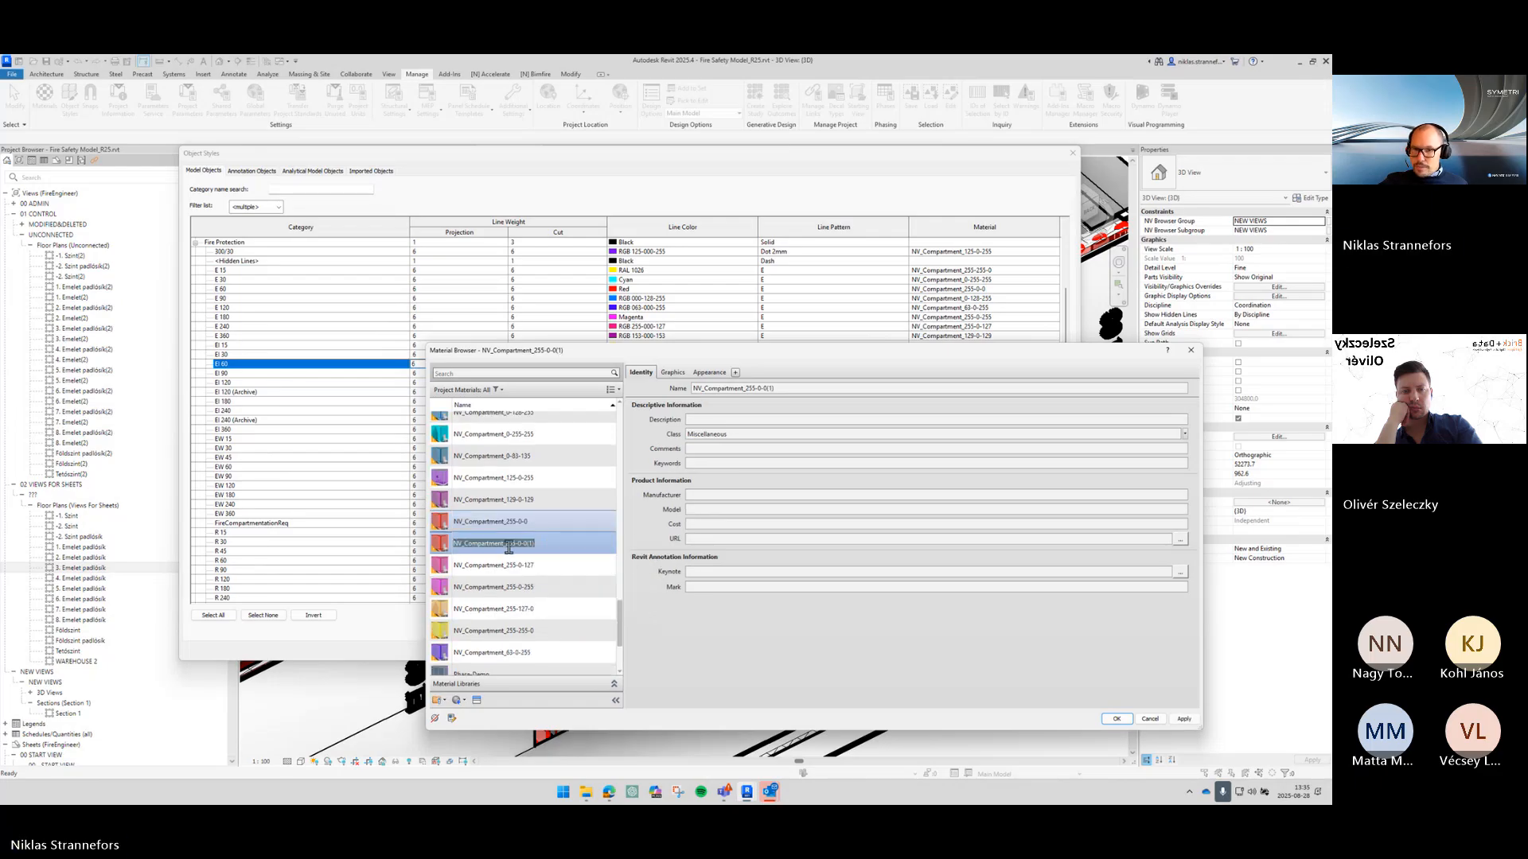
Step: Rename the duplicated material as NV_Compartment_128-64-64
left_click_drag(782, 352, 760, 386)
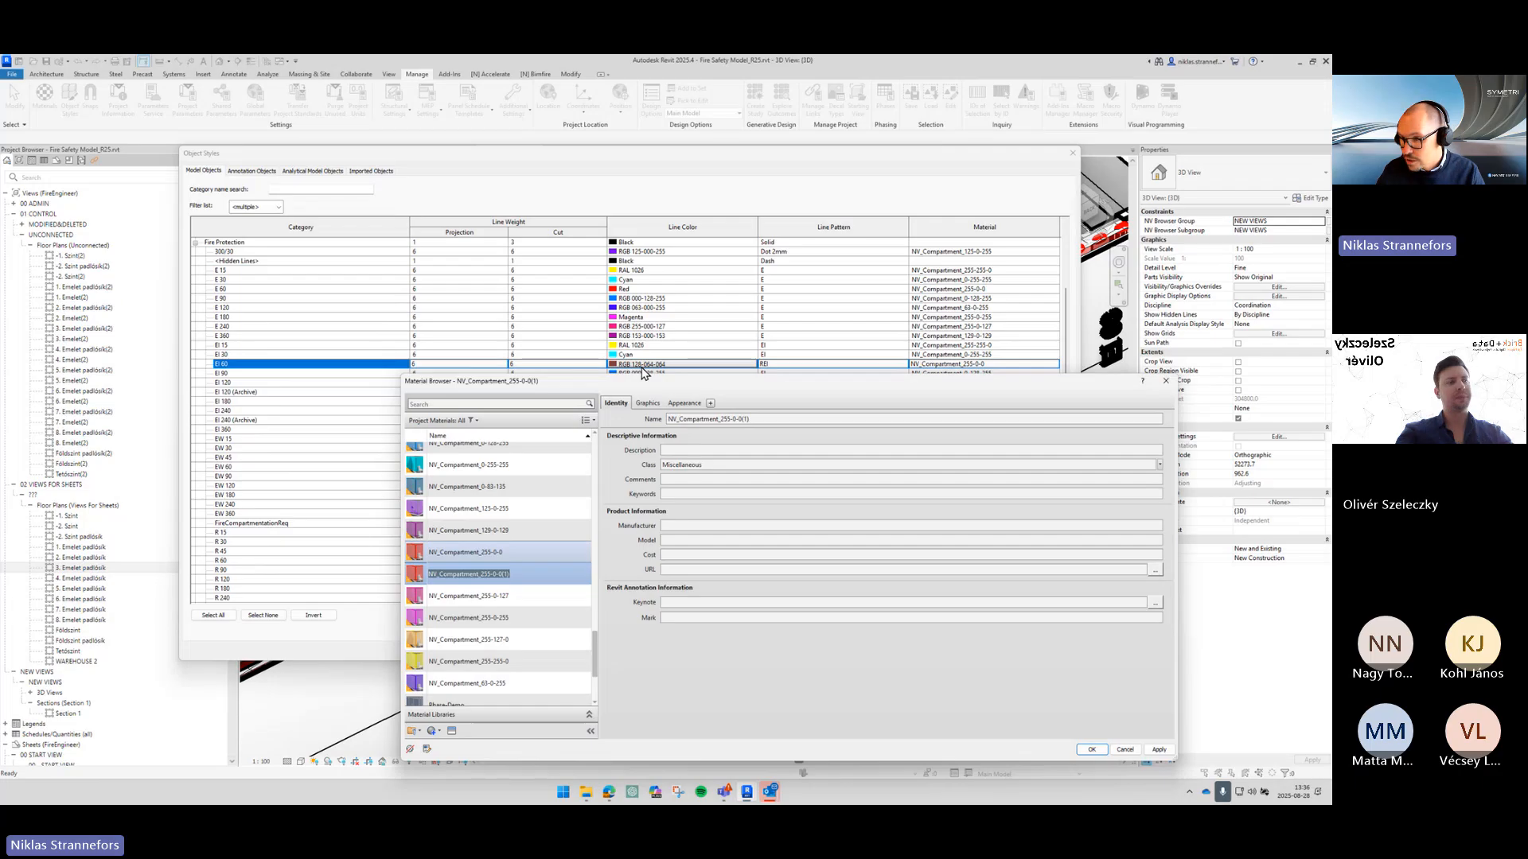
left_click(724, 419)
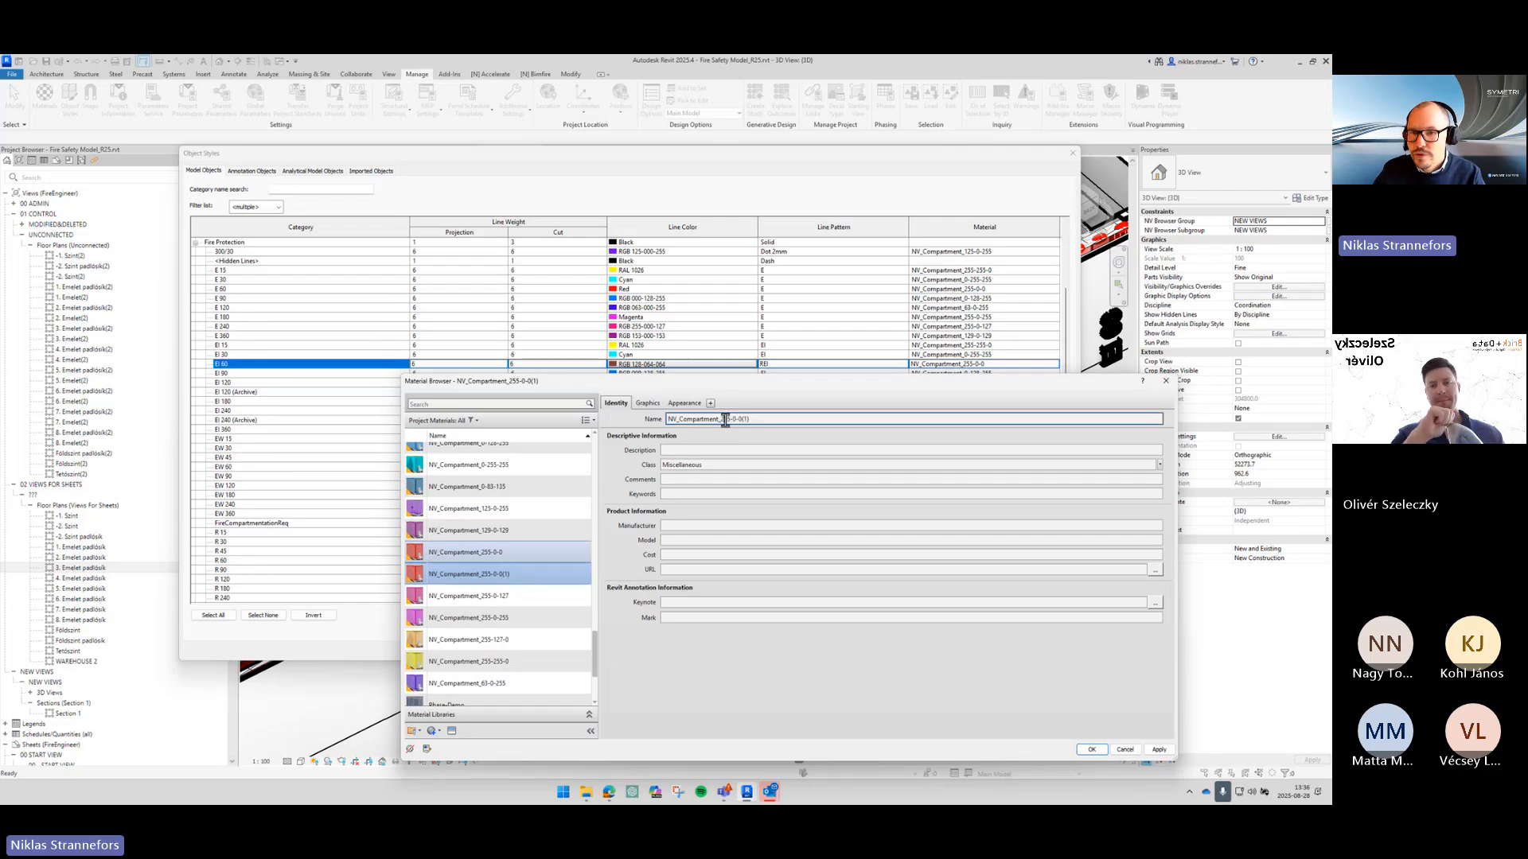
left_click_drag(724, 420, 764, 425)
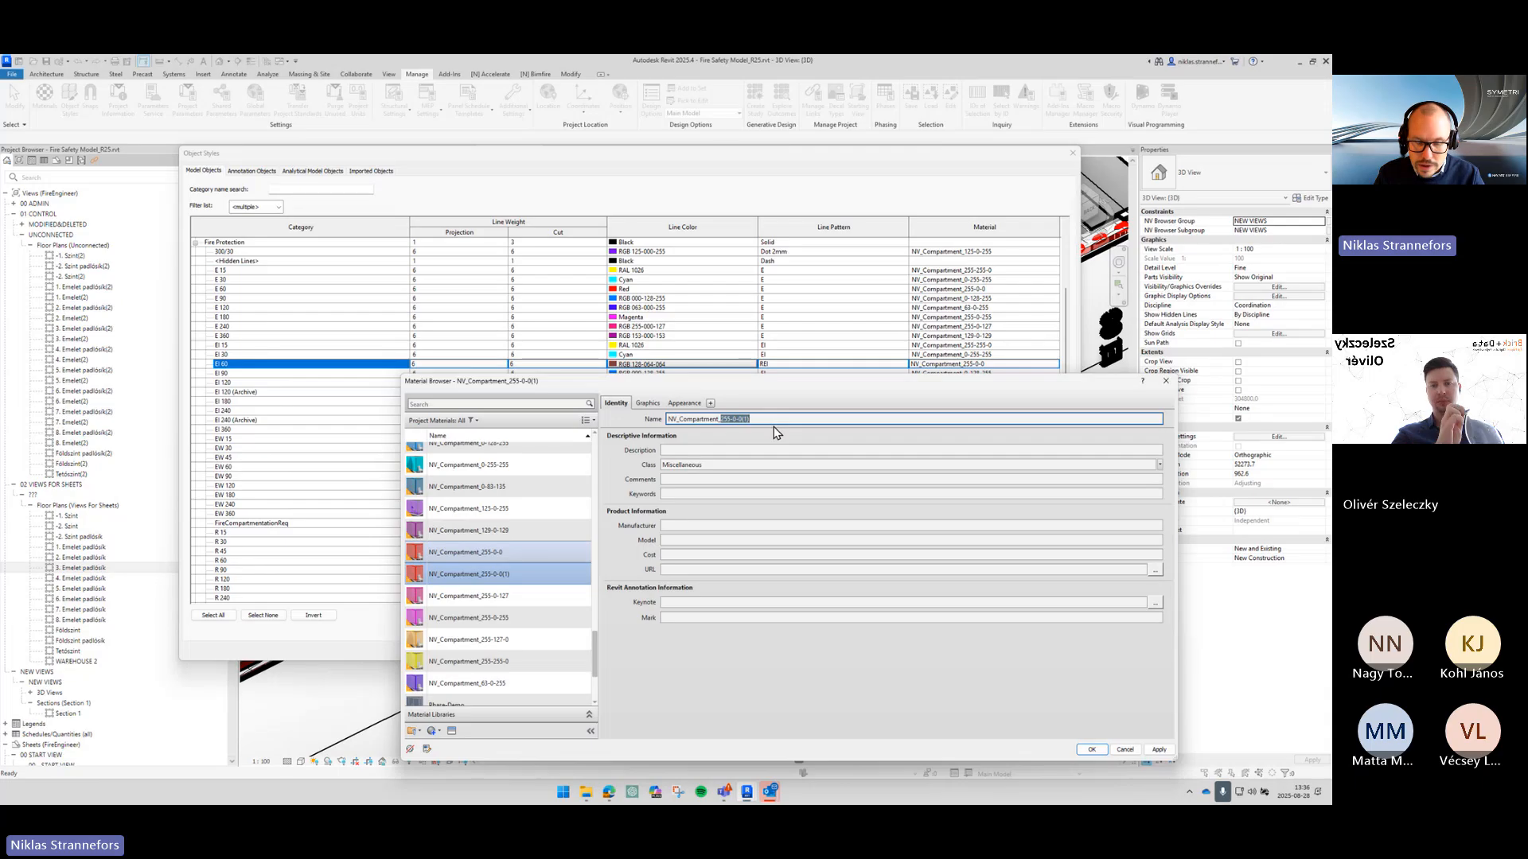
key("BackSpace")
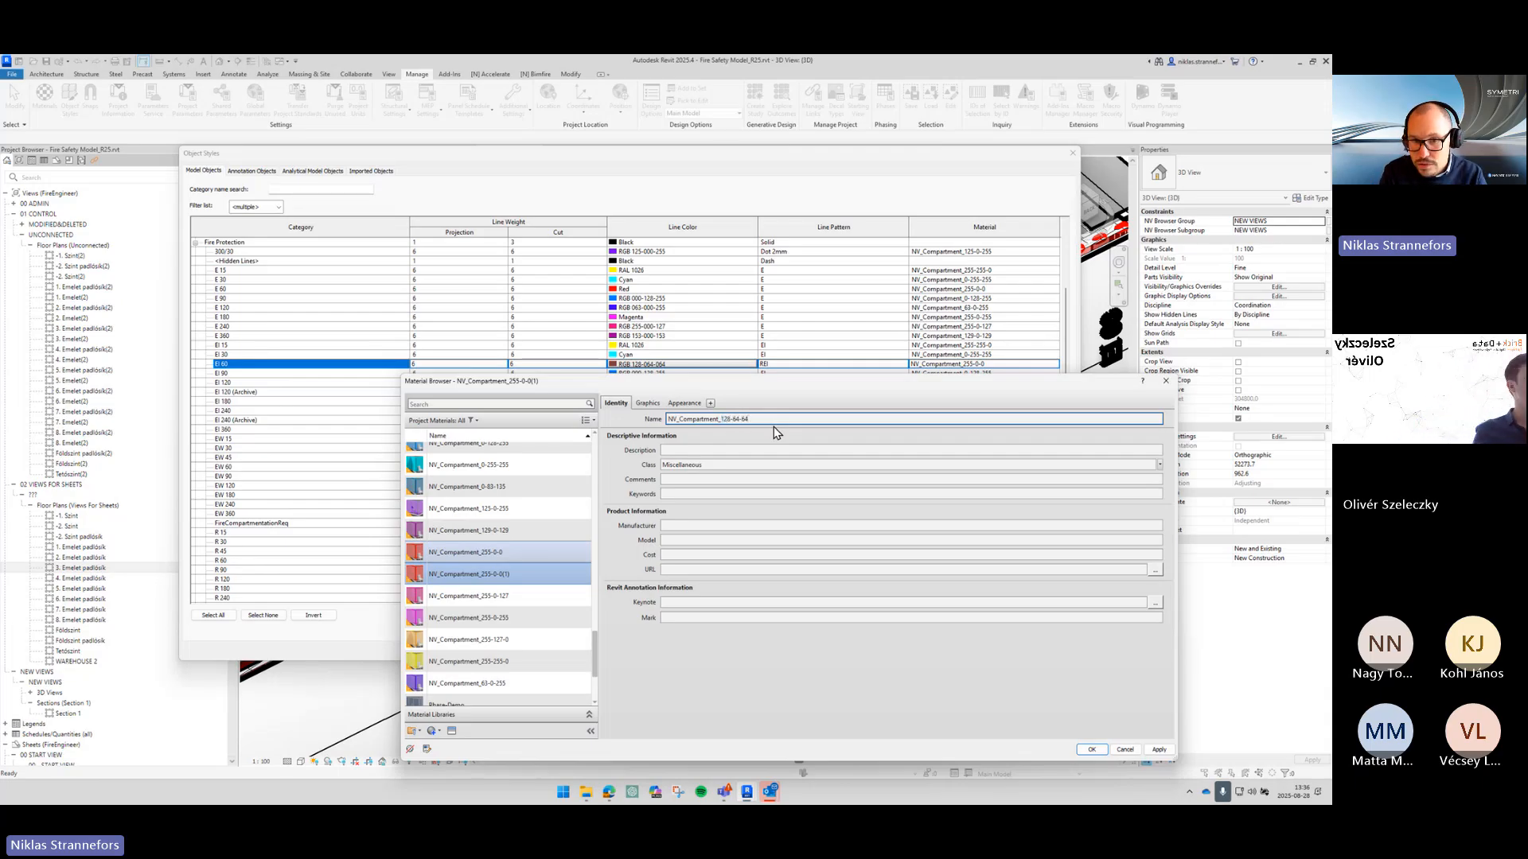
key("Return")
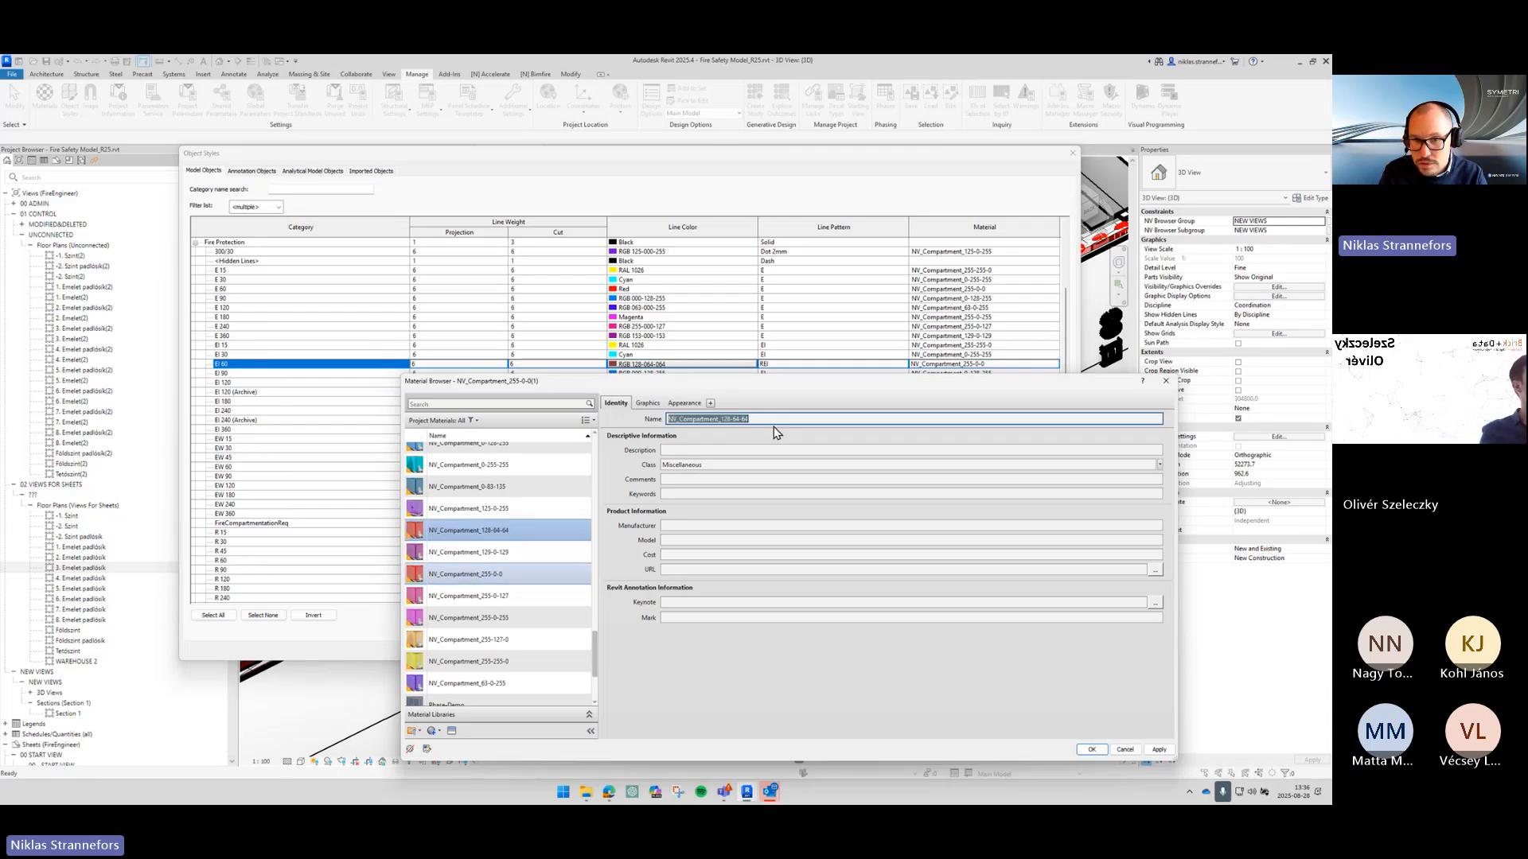
Step: Set the foreground colors of the new material's surface and cut patterns to RGB 128-064-064
left_click(647, 403)
left_click(695, 434)
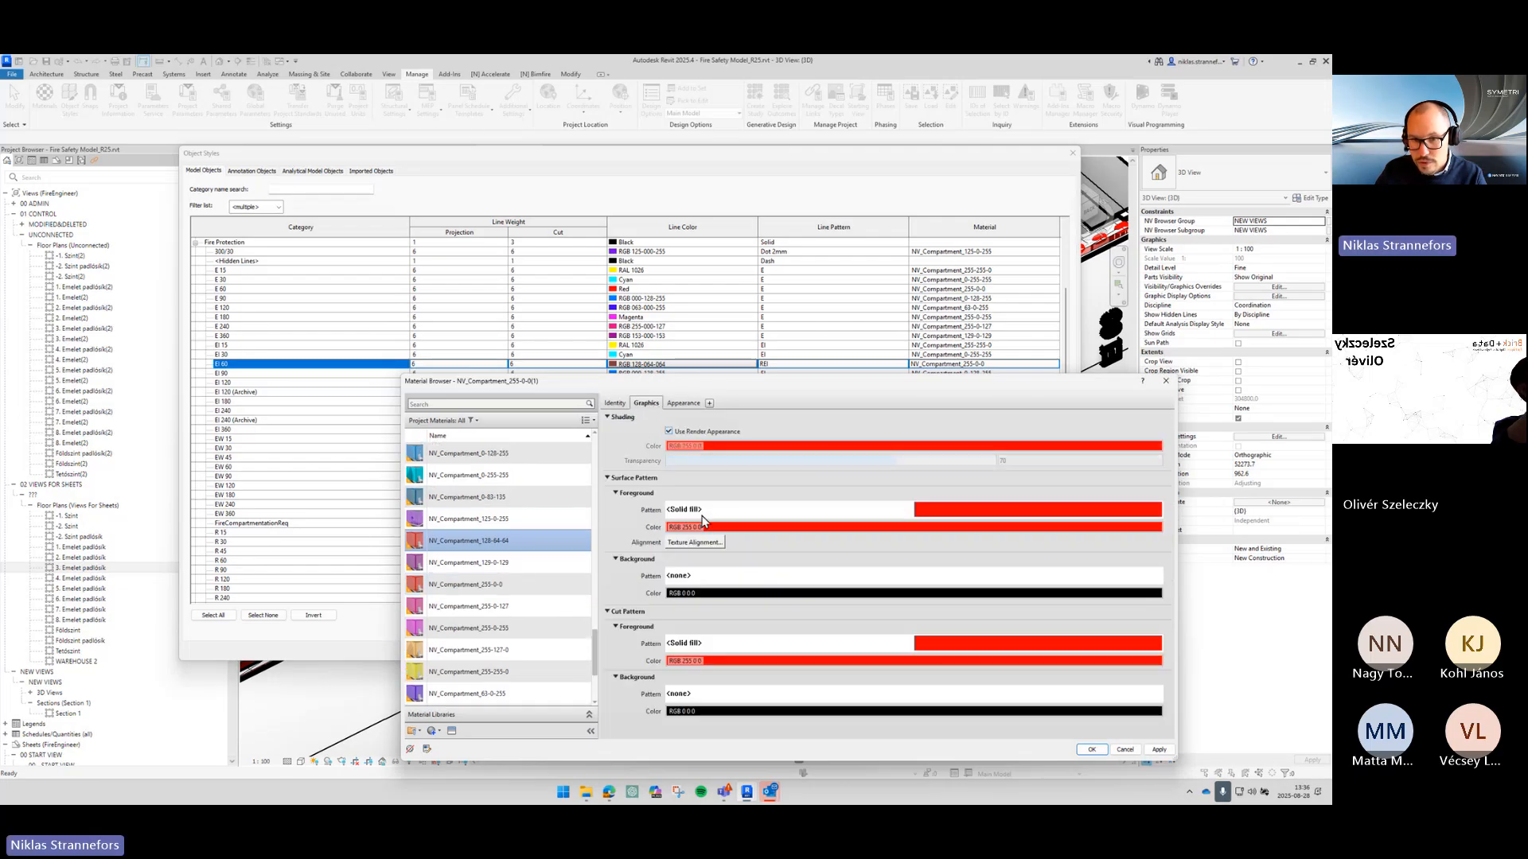
left_click(700, 526)
left_click(682, 519)
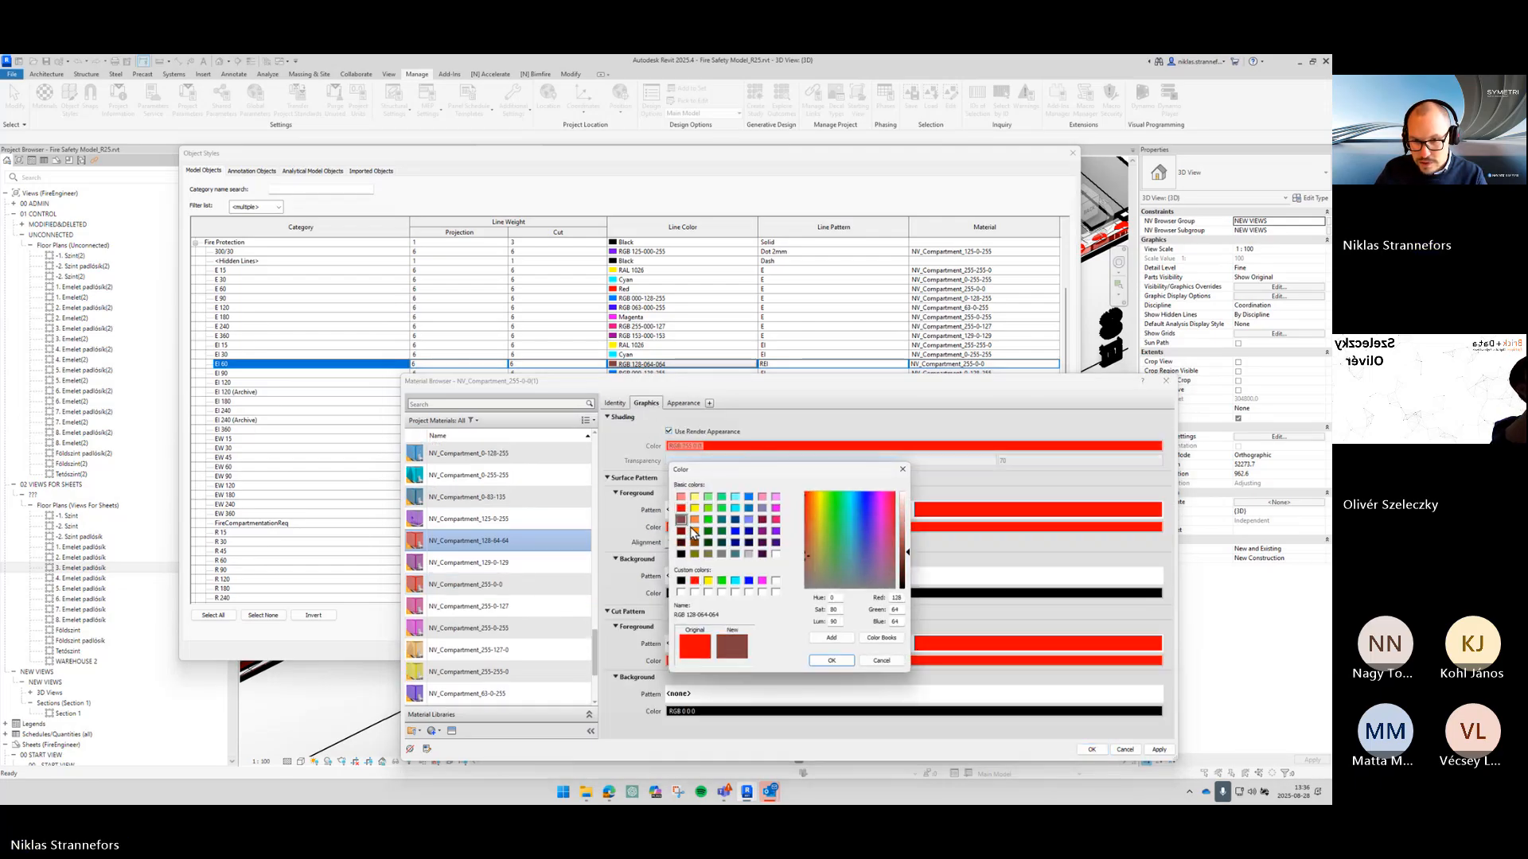
left_click(829, 663)
left_click(809, 661)
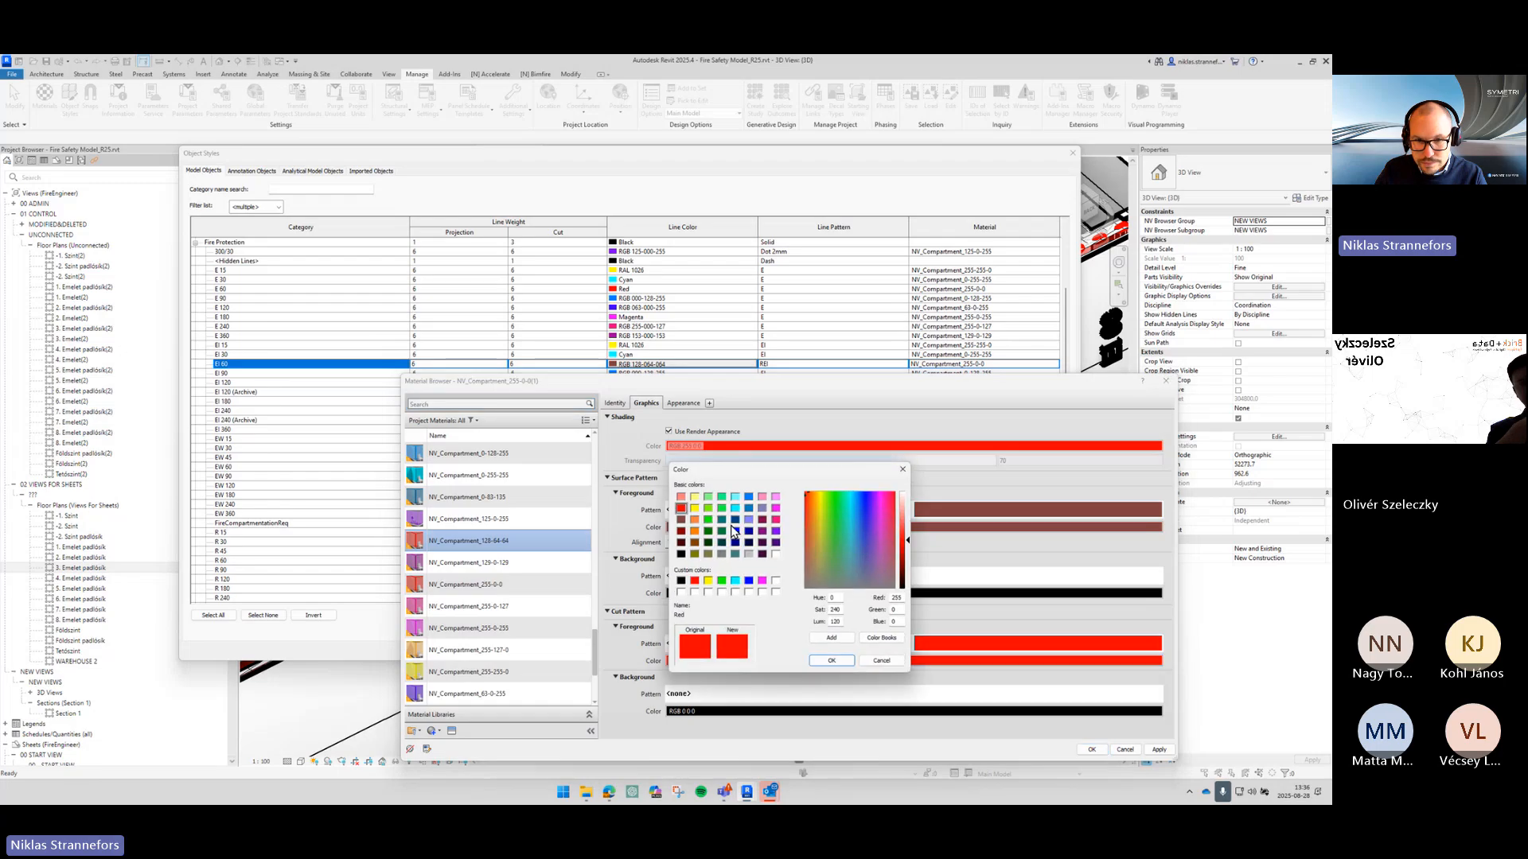
left_click(682, 520)
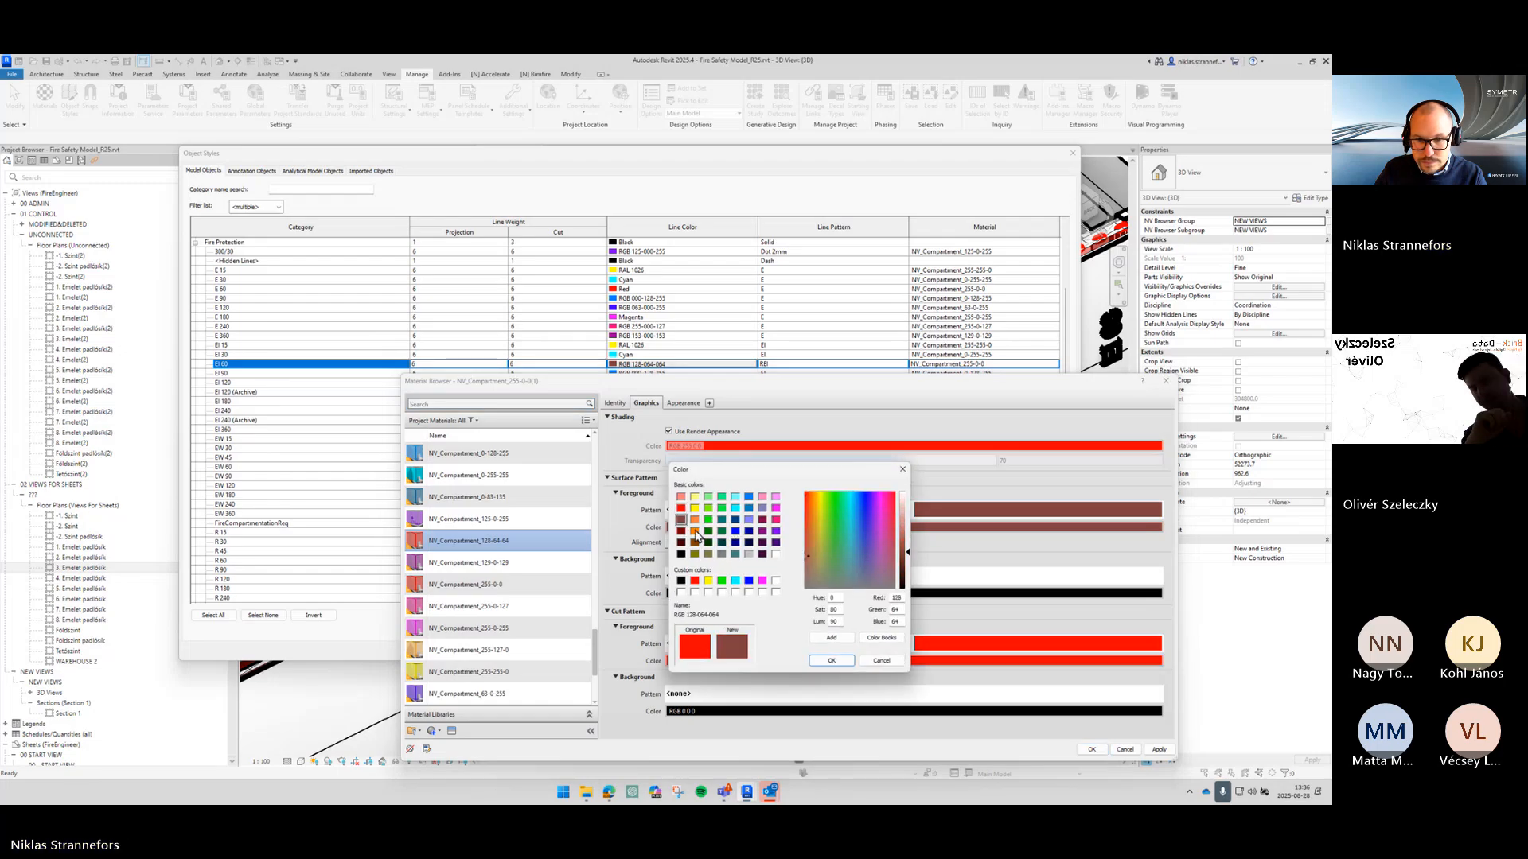
Step: Set the material's appearance color to RGB 128 64 64 and confirm the material and object style changes
left_click(683, 402)
left_click(812, 520)
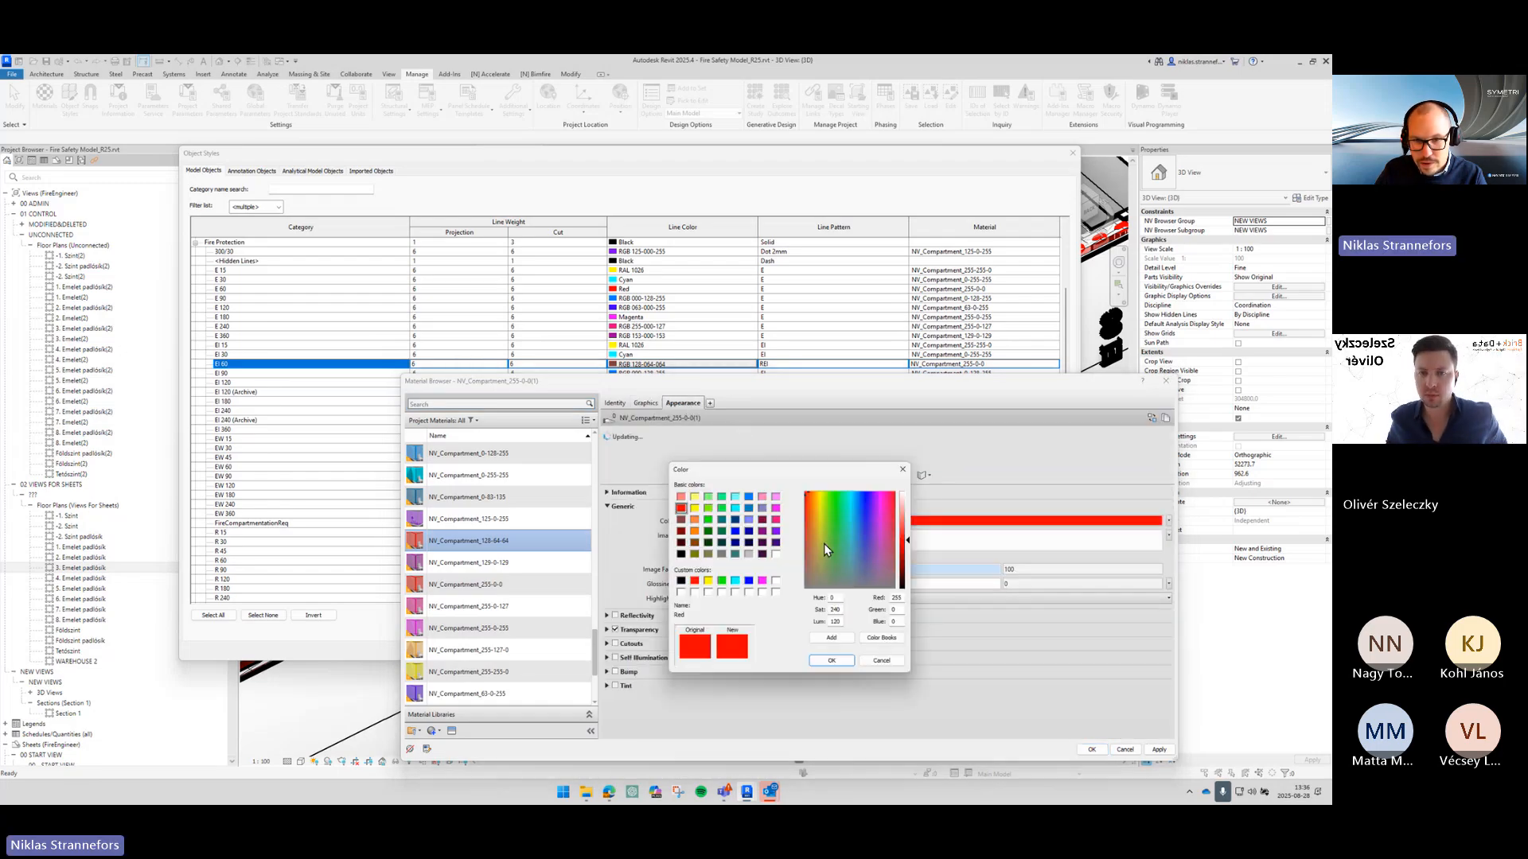
left_click(681, 518)
left_click(831, 660)
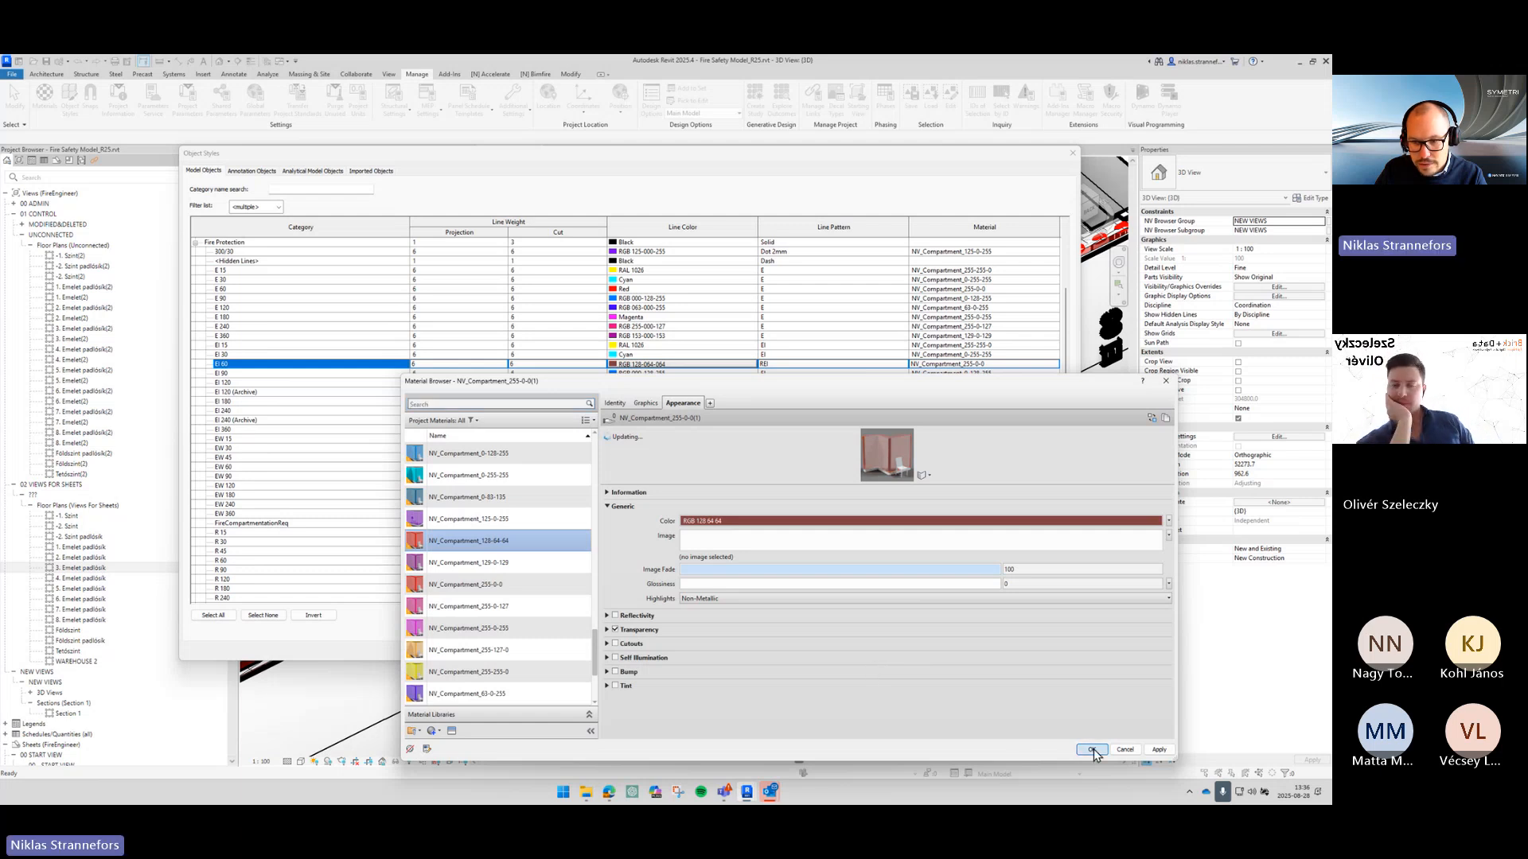
left_click(1093, 749)
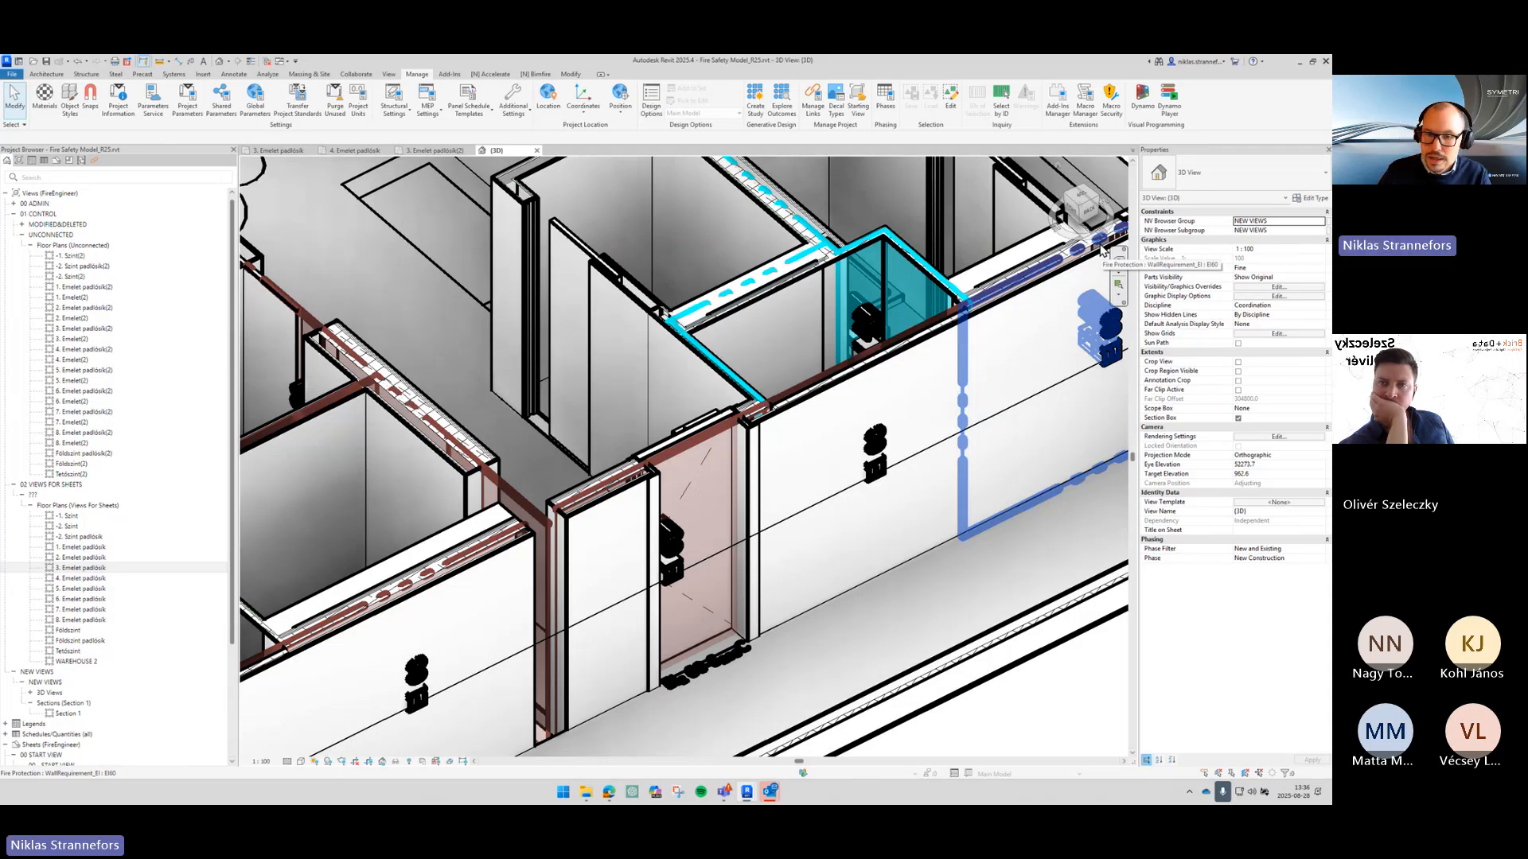
Step: Change the EI 60 wall requirement on the wall next to the door to family WallRequirement_REI, type REI60
left_click(877, 436)
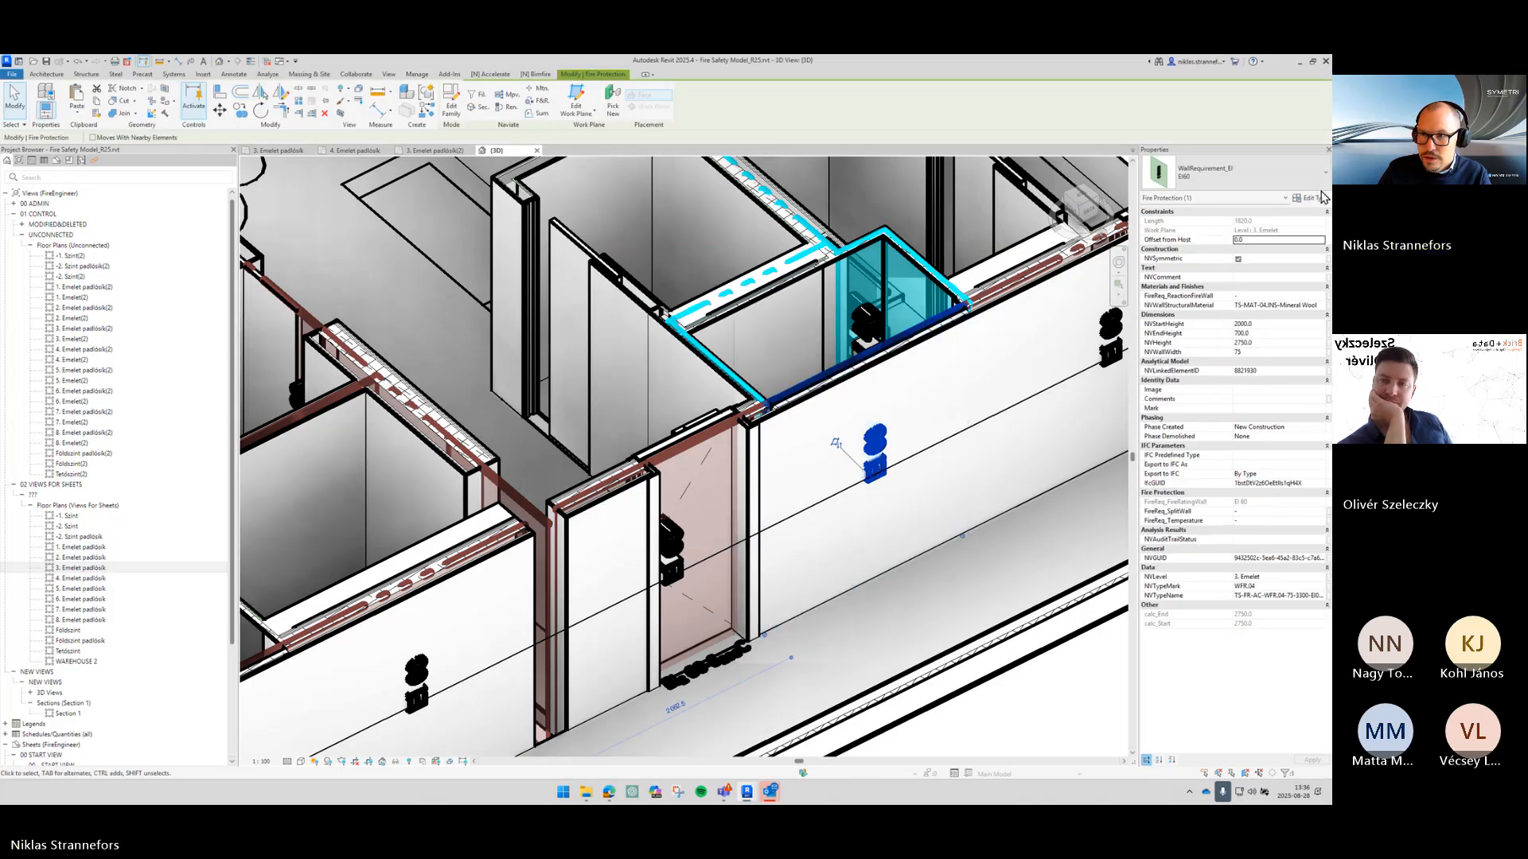
left_click(1315, 201)
scroll(554, 410, "down", 3)
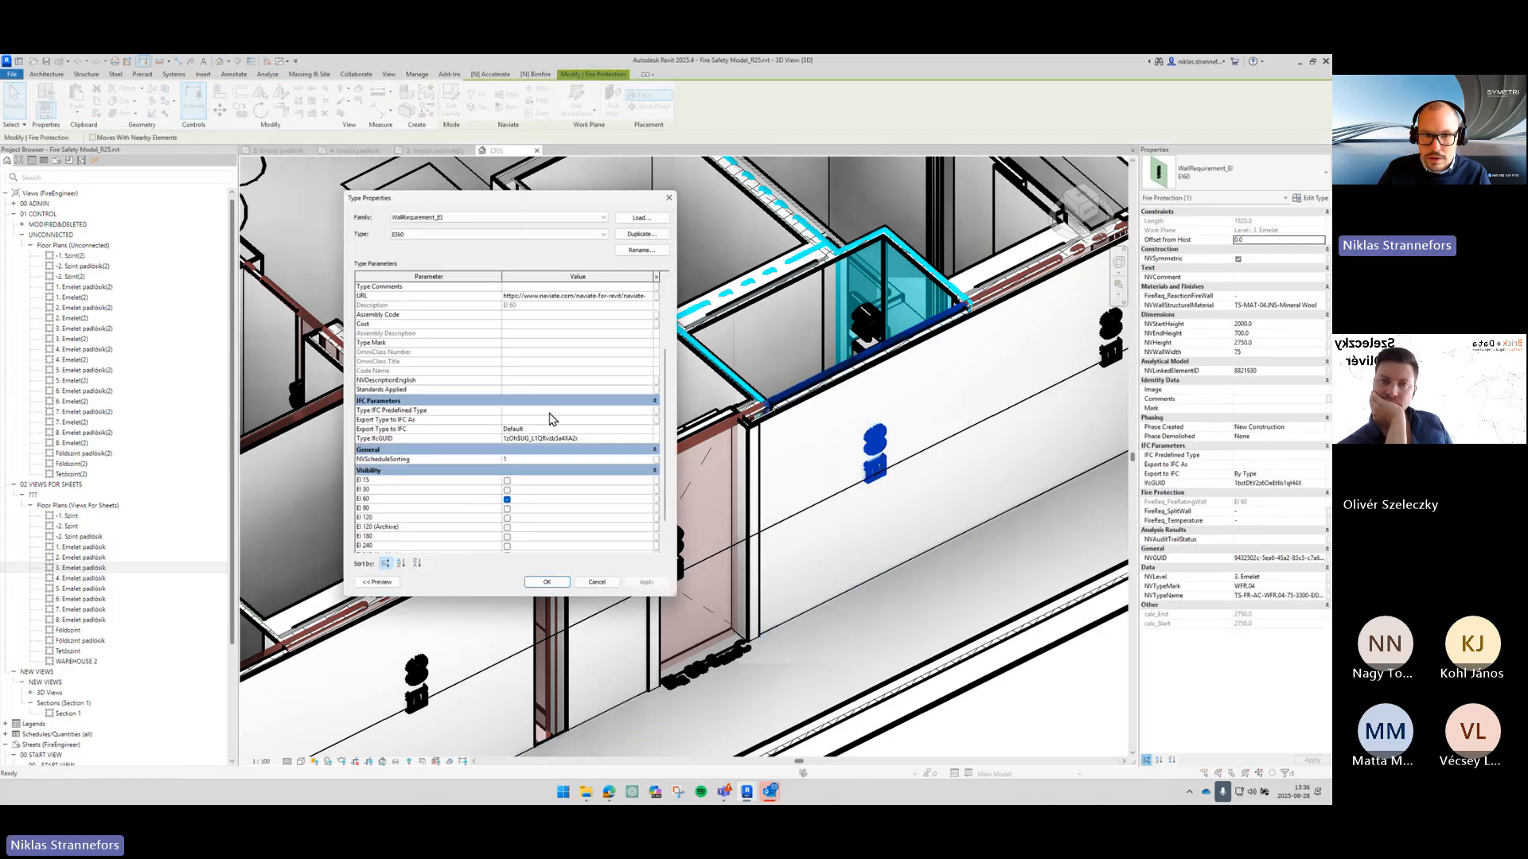
scroll(519, 388, "up", 3)
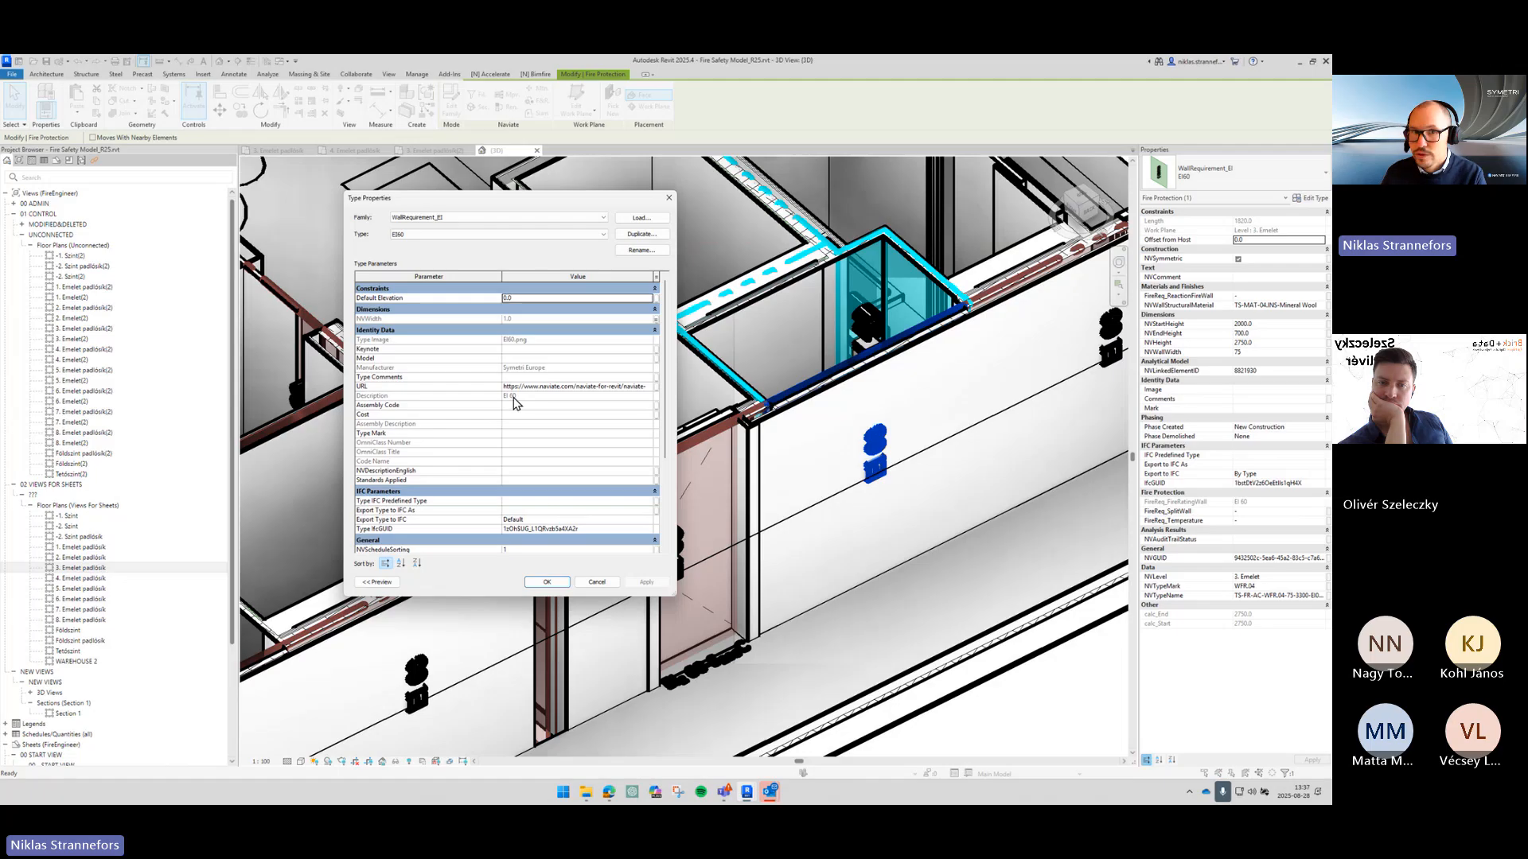
left_click(447, 218)
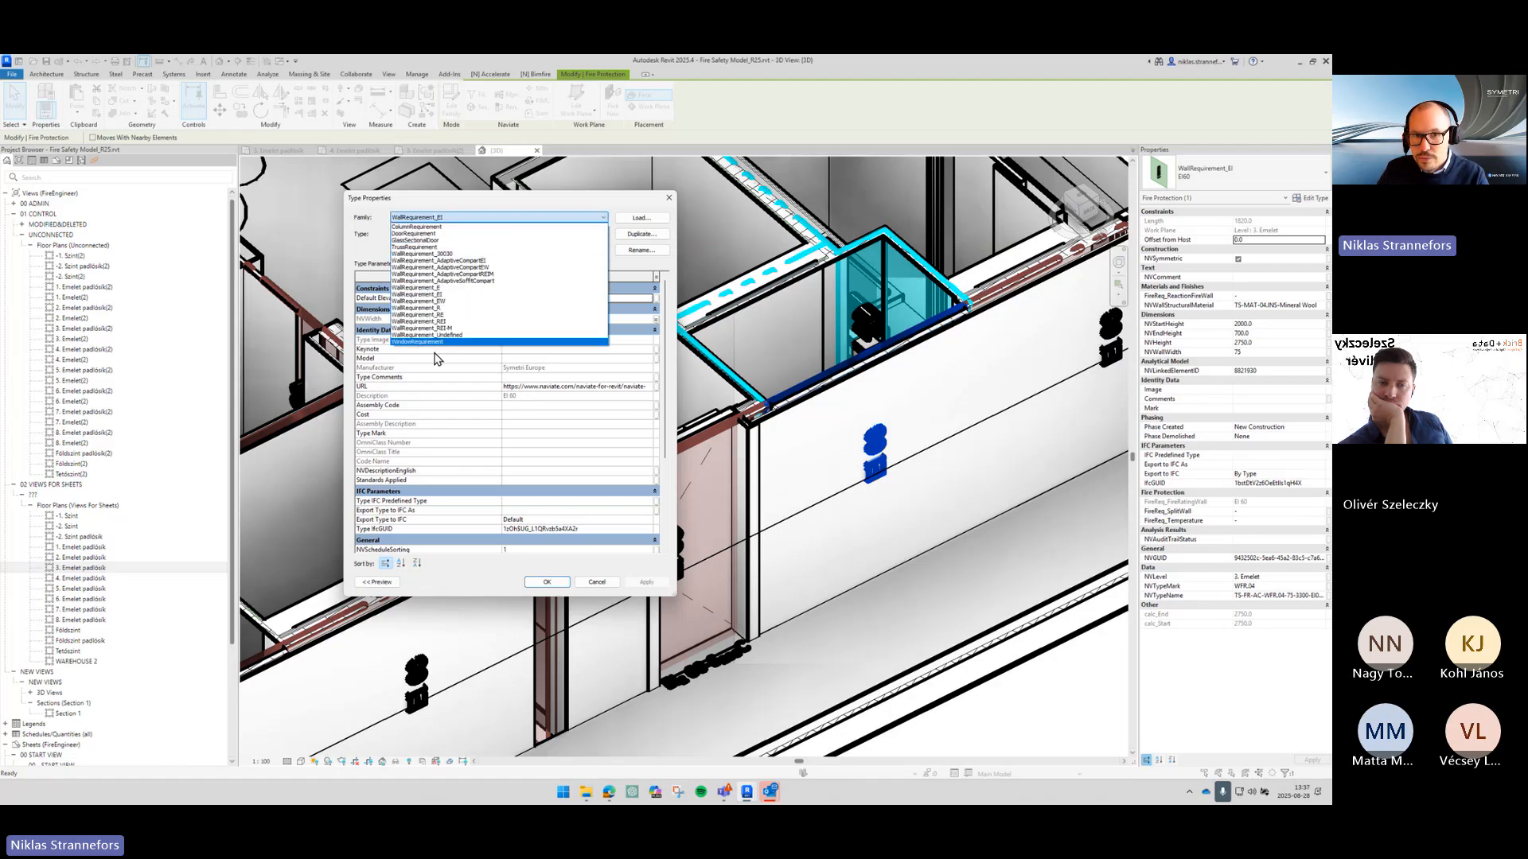
left_click(443, 322)
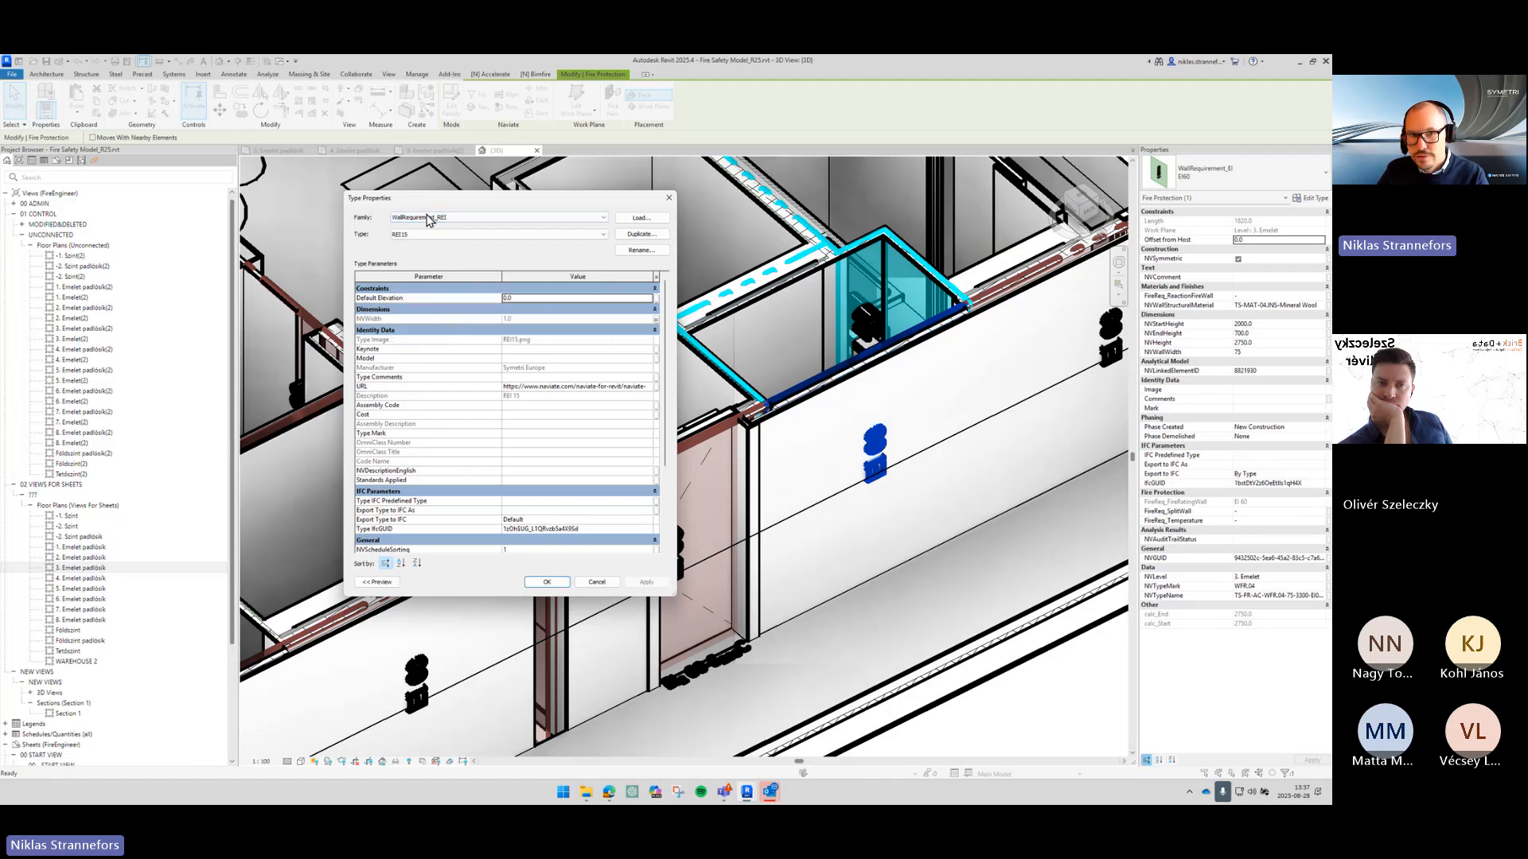
left_click(440, 236)
left_click(437, 257)
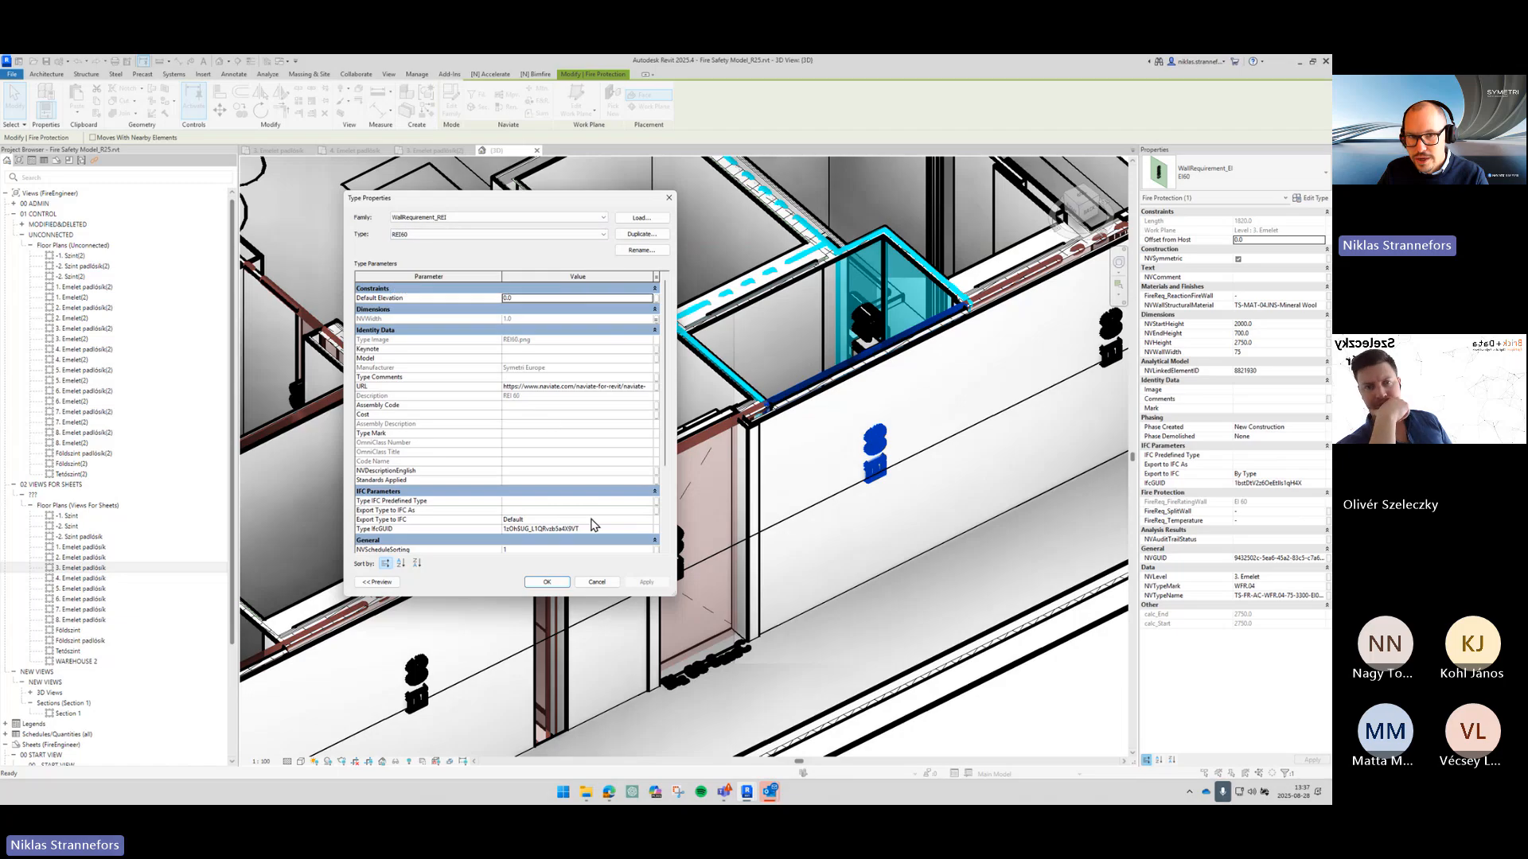
left_click(563, 580)
key("Escape")
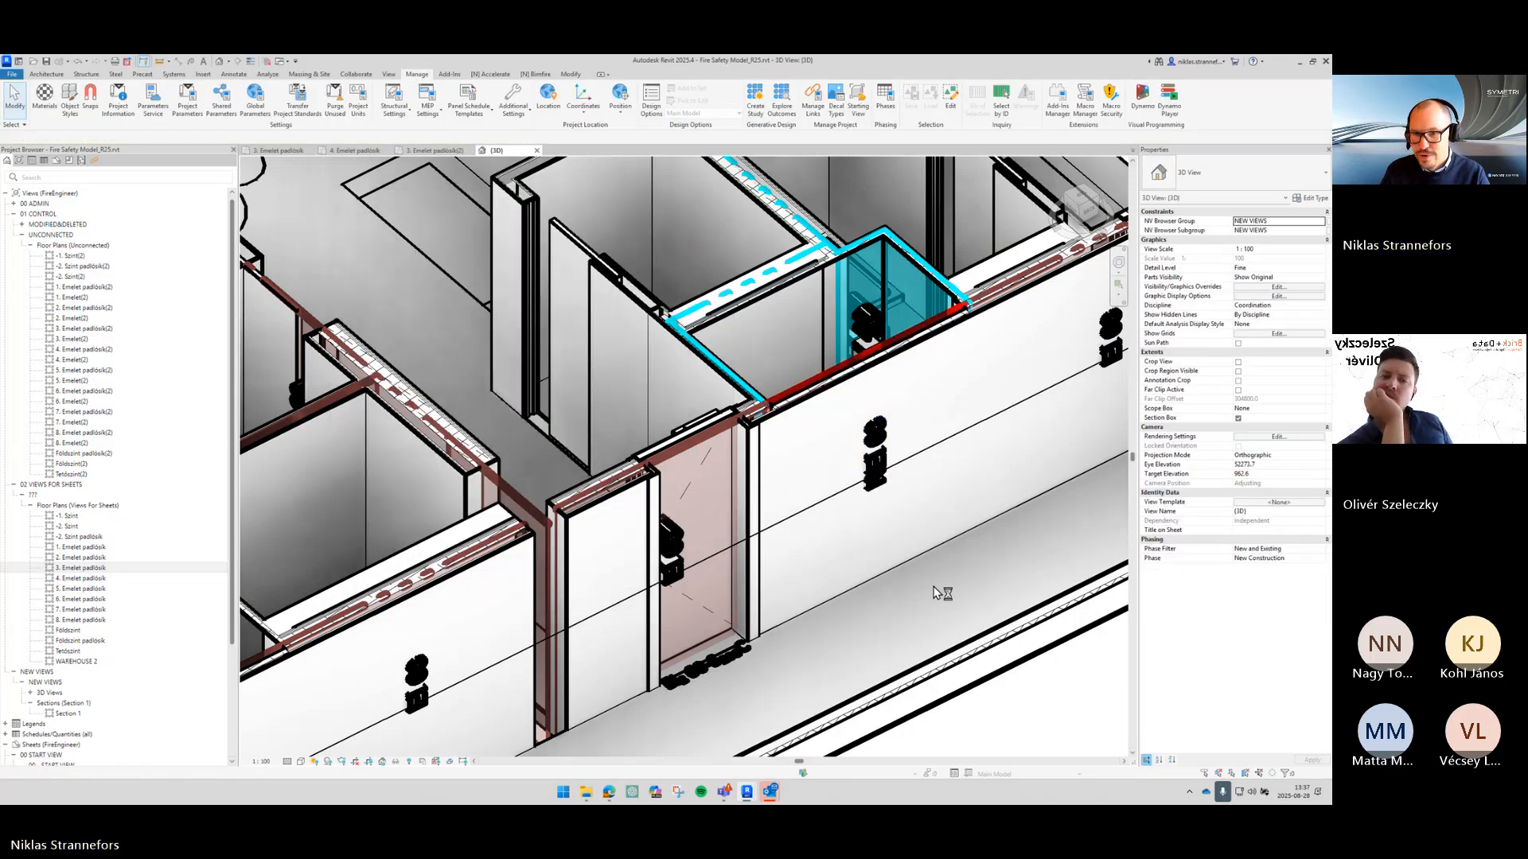
Step: Inspect the changed wall requirement's text in 3D with thin lines on, and restore the line weights
key("t")
key("l")
left_click(878, 465)
middle_click_drag(928, 542, 815, 453, "shift")
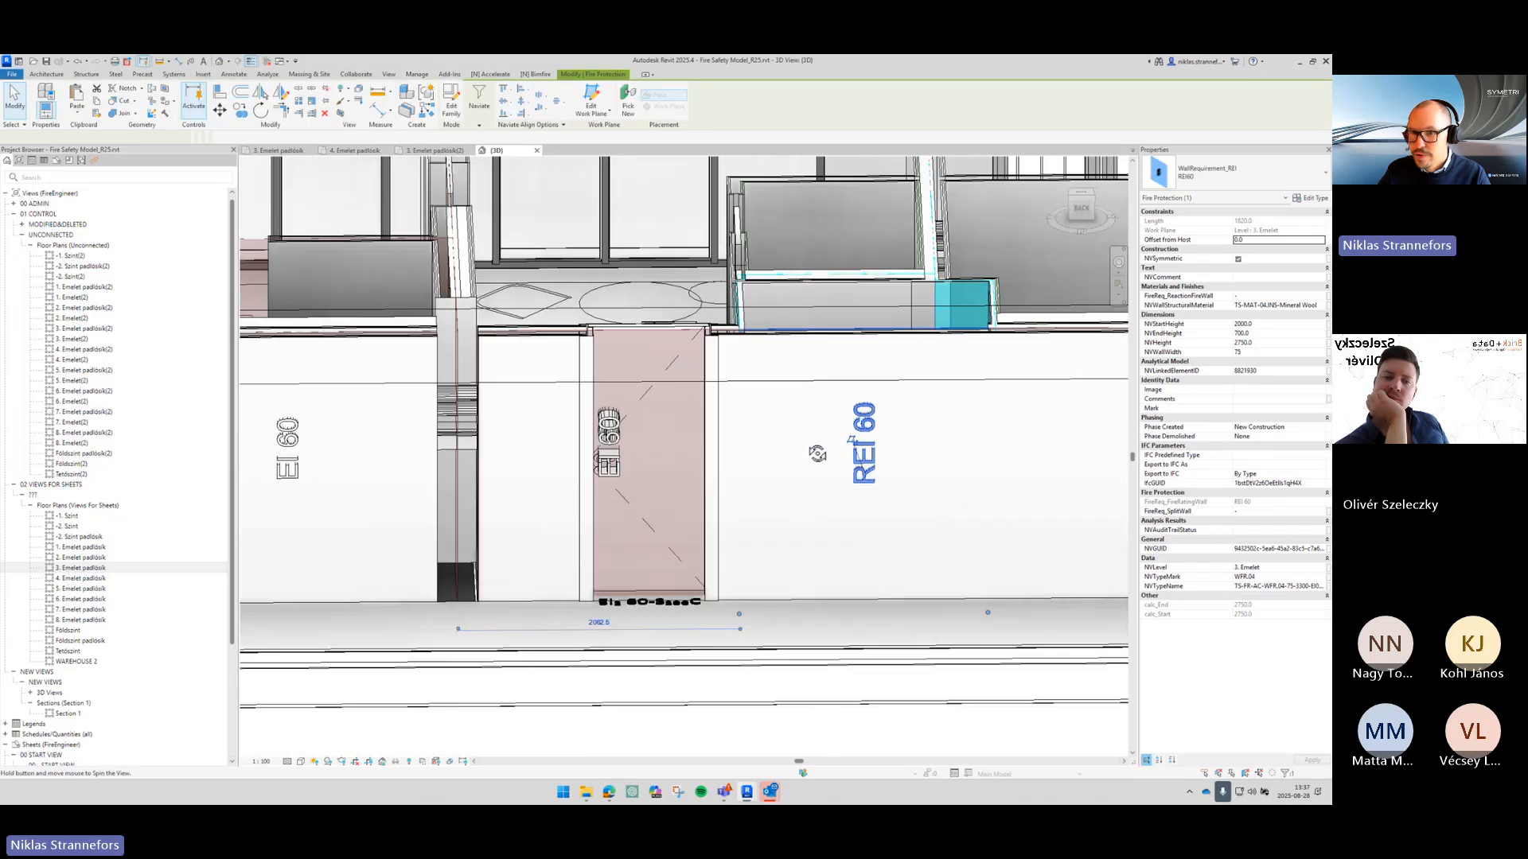
left_click(899, 557)
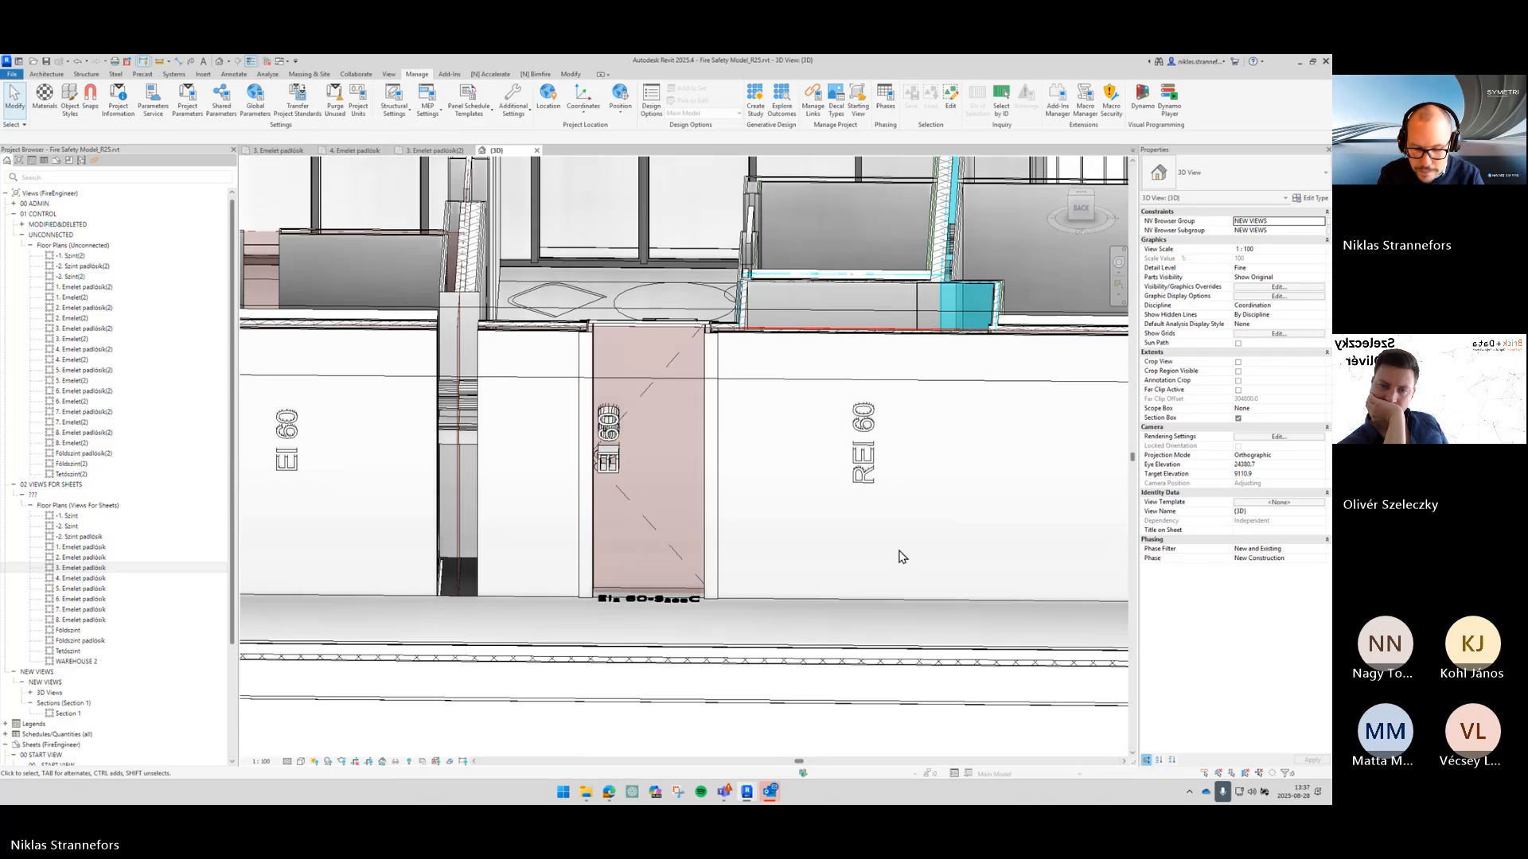
key("t")
key("l")
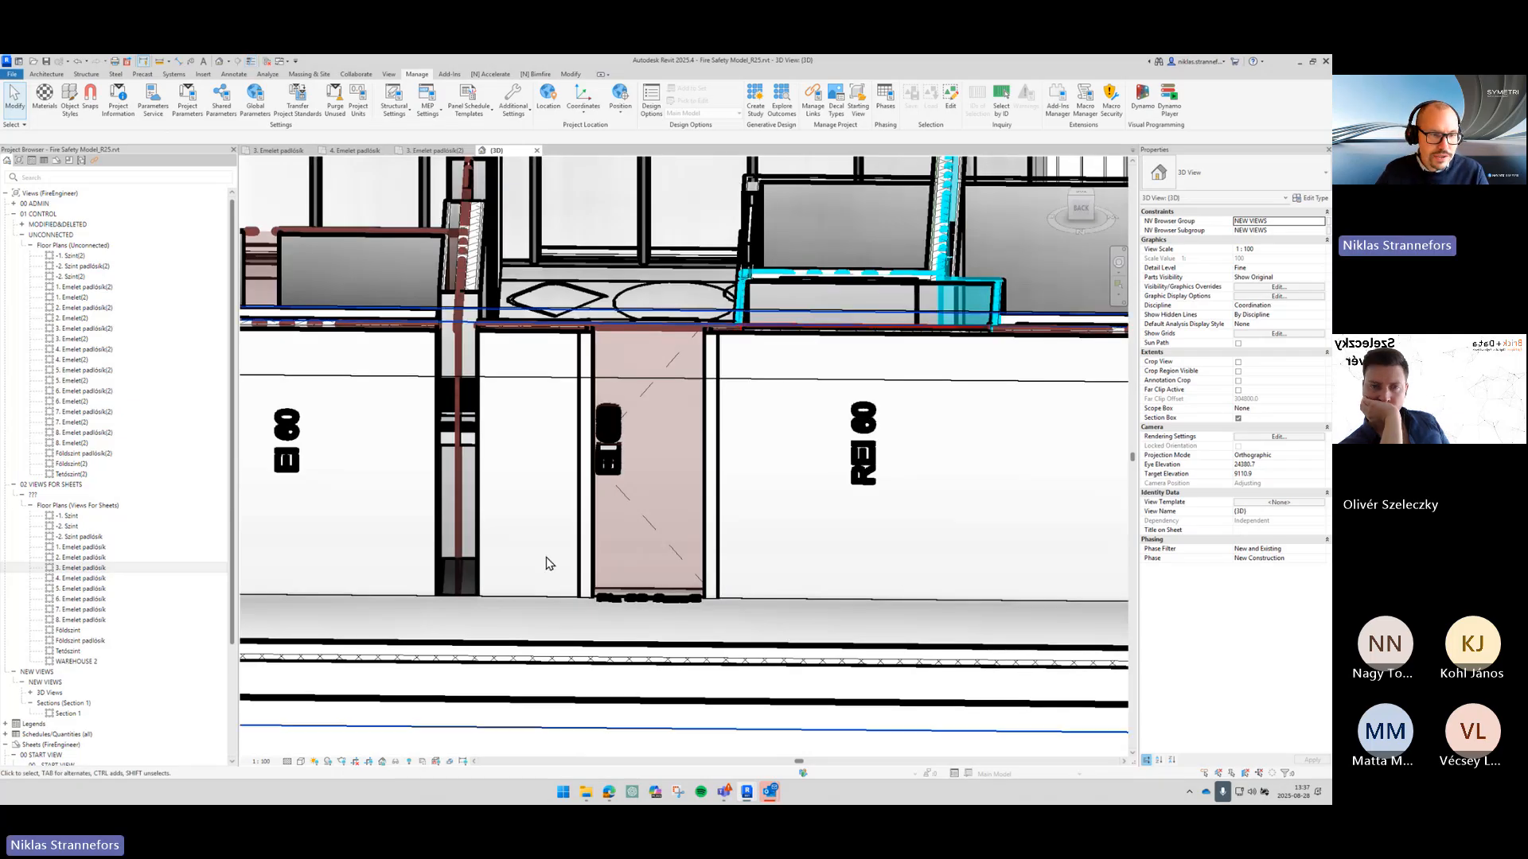
Step: Open the 4. Emelet padlósík floor plan under Views For Sheets and close all other open views
double_click(81, 578)
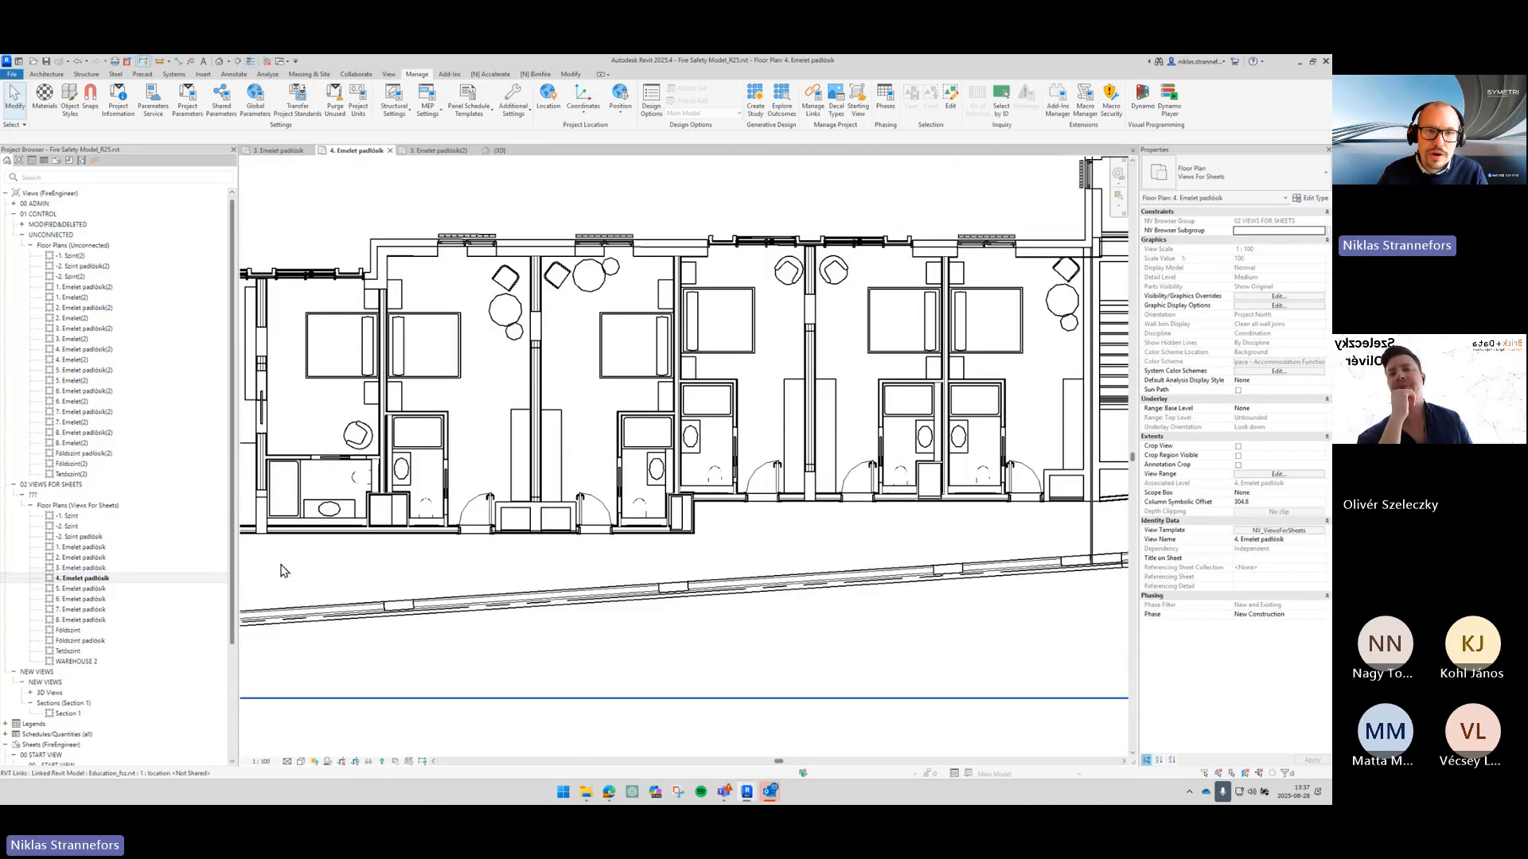
scroll(736, 547, "down", 5)
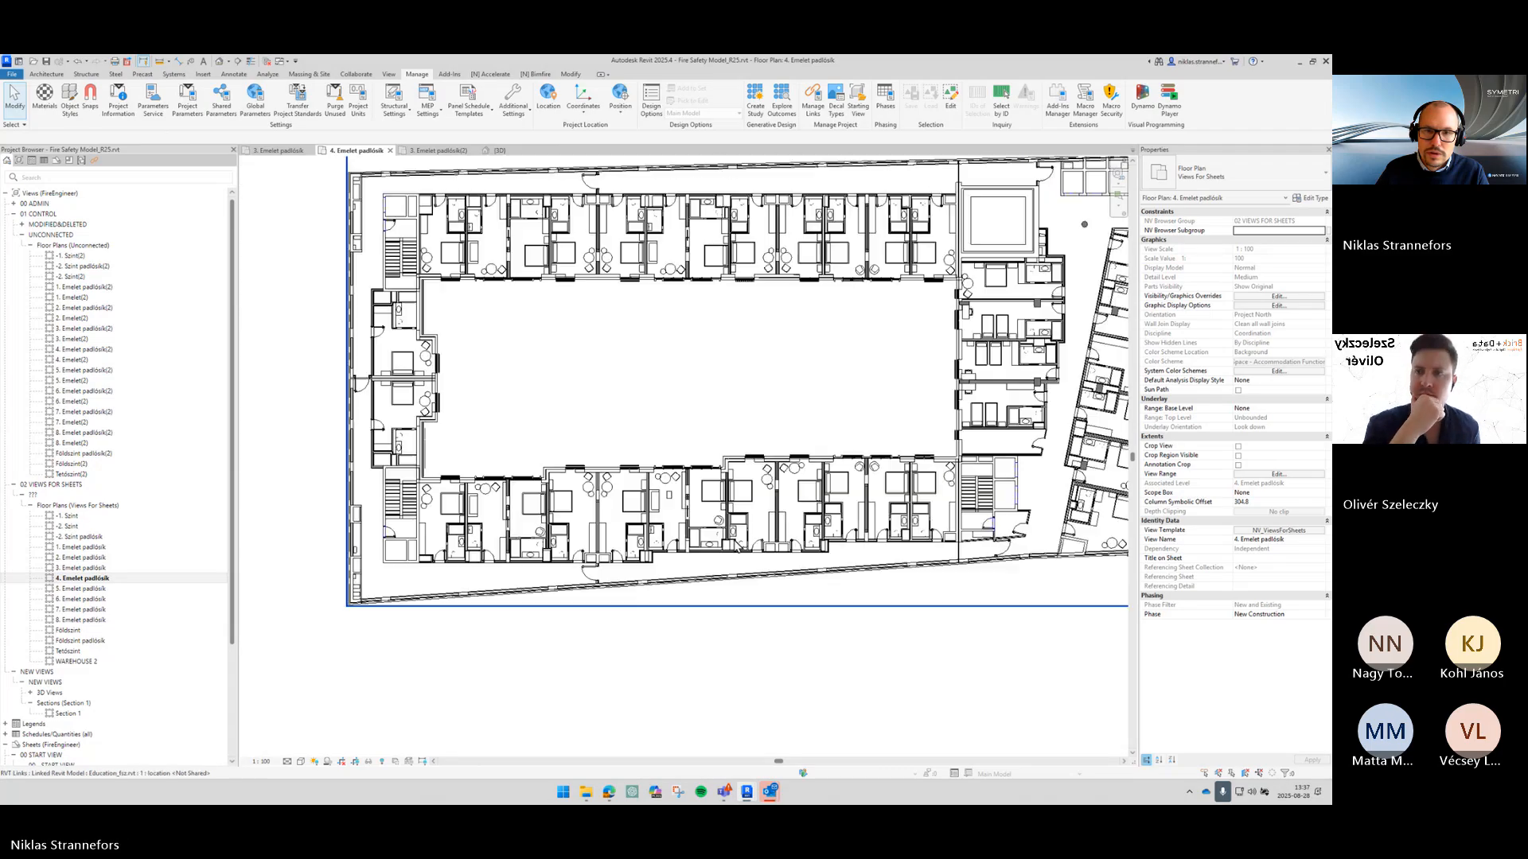
scroll(736, 548, "down", 1)
middle_click_drag(703, 485, 656, 540)
scroll(655, 540, "up", 1)
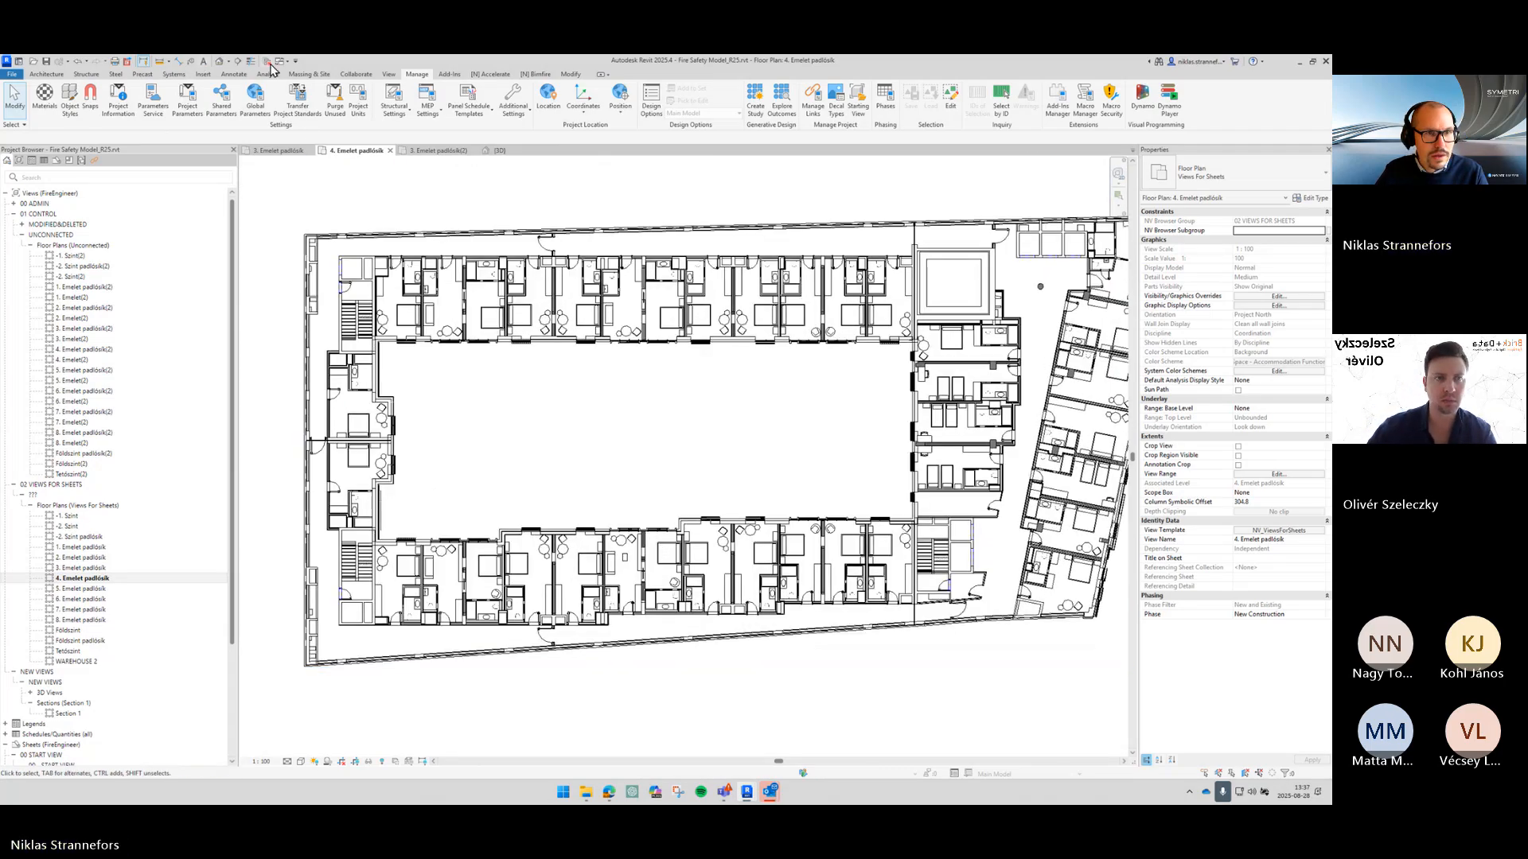
left_click(268, 62)
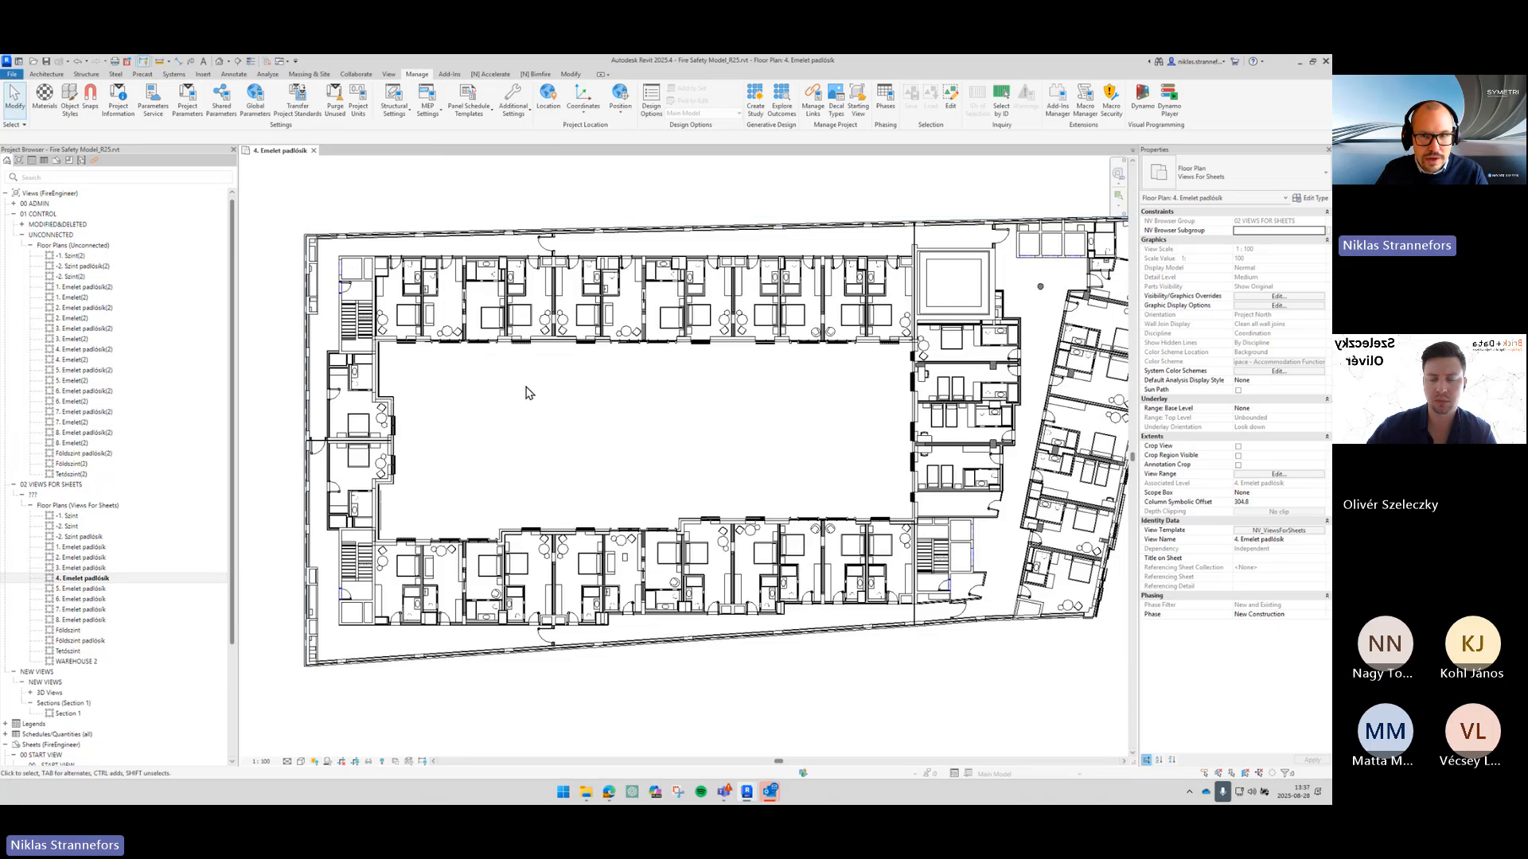
Step: Examine the fourth-floor plan's hotel rooms, corridors and stairwells around the courtyard
middle_click_drag(525, 392, 499, 392)
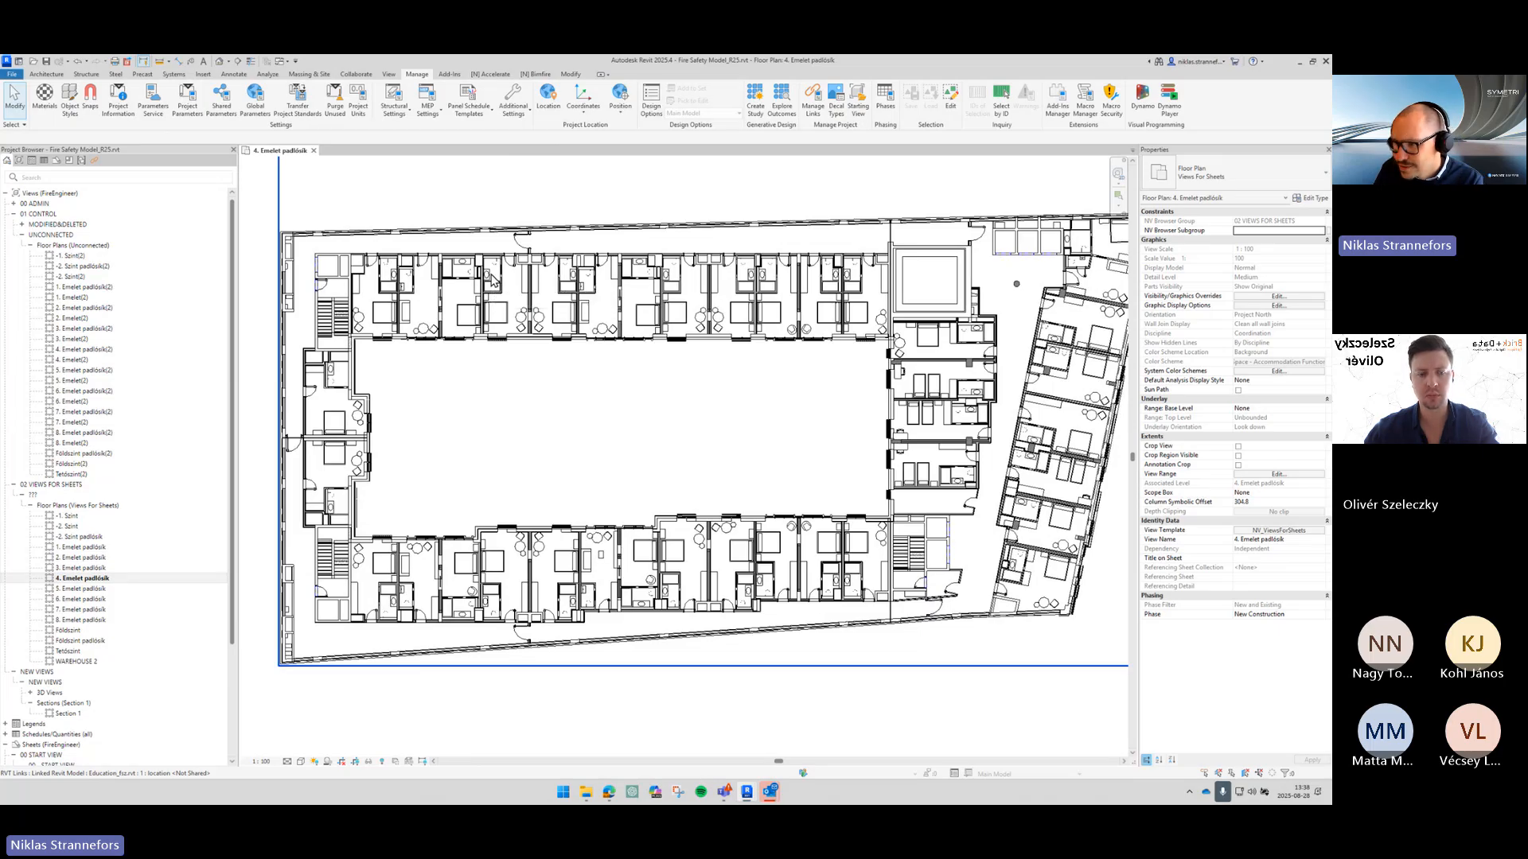
scroll(330, 300, "up", 5)
scroll(481, 470, "down", 2)
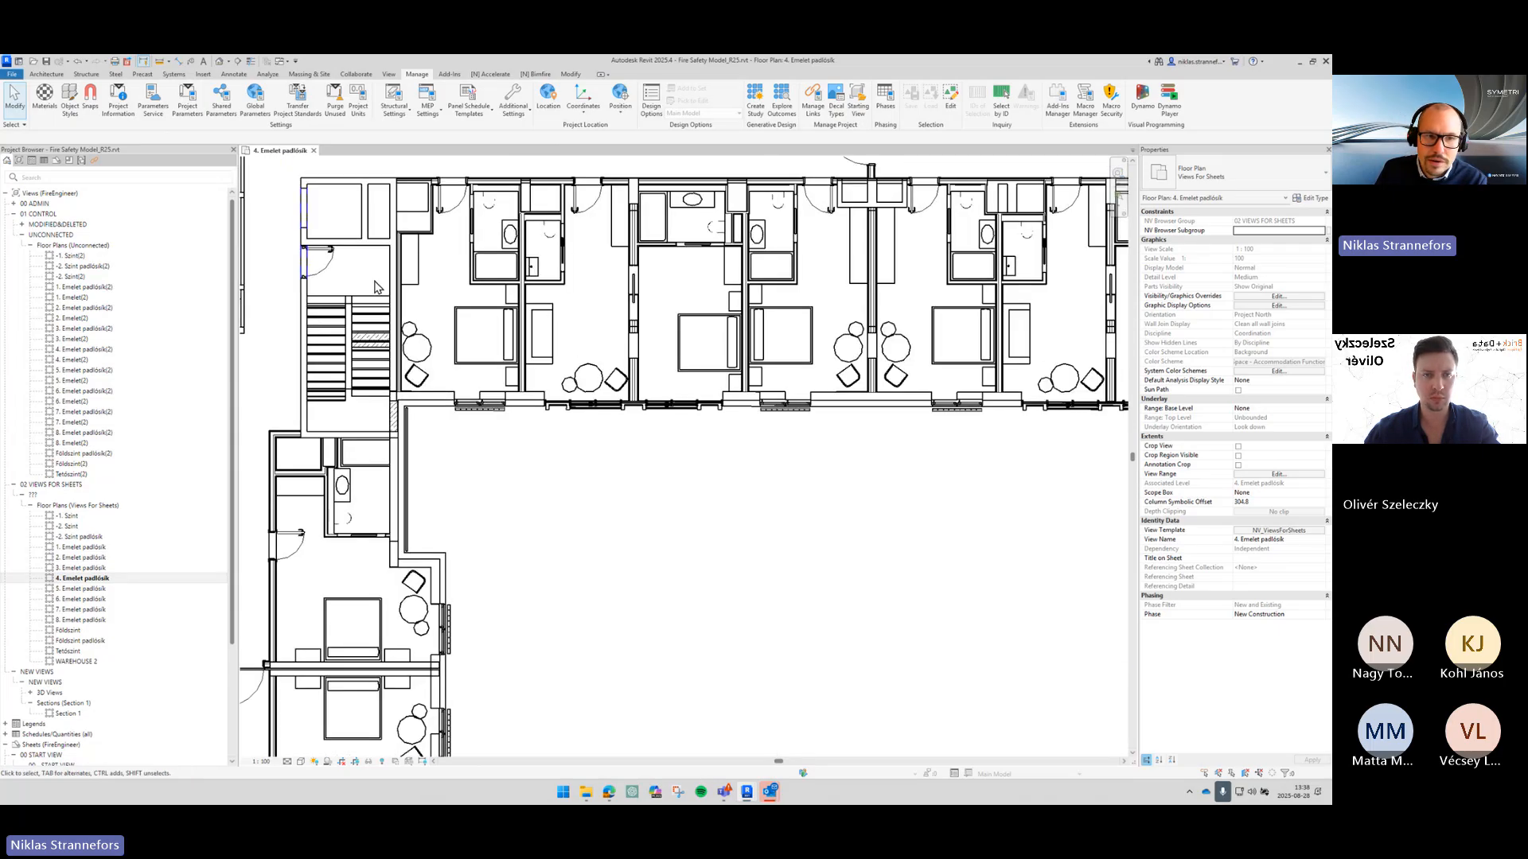
middle_click_drag(426, 721, 311, 461)
scroll(311, 462, "up", 1)
middle_click_drag(819, 368, 602, 404)
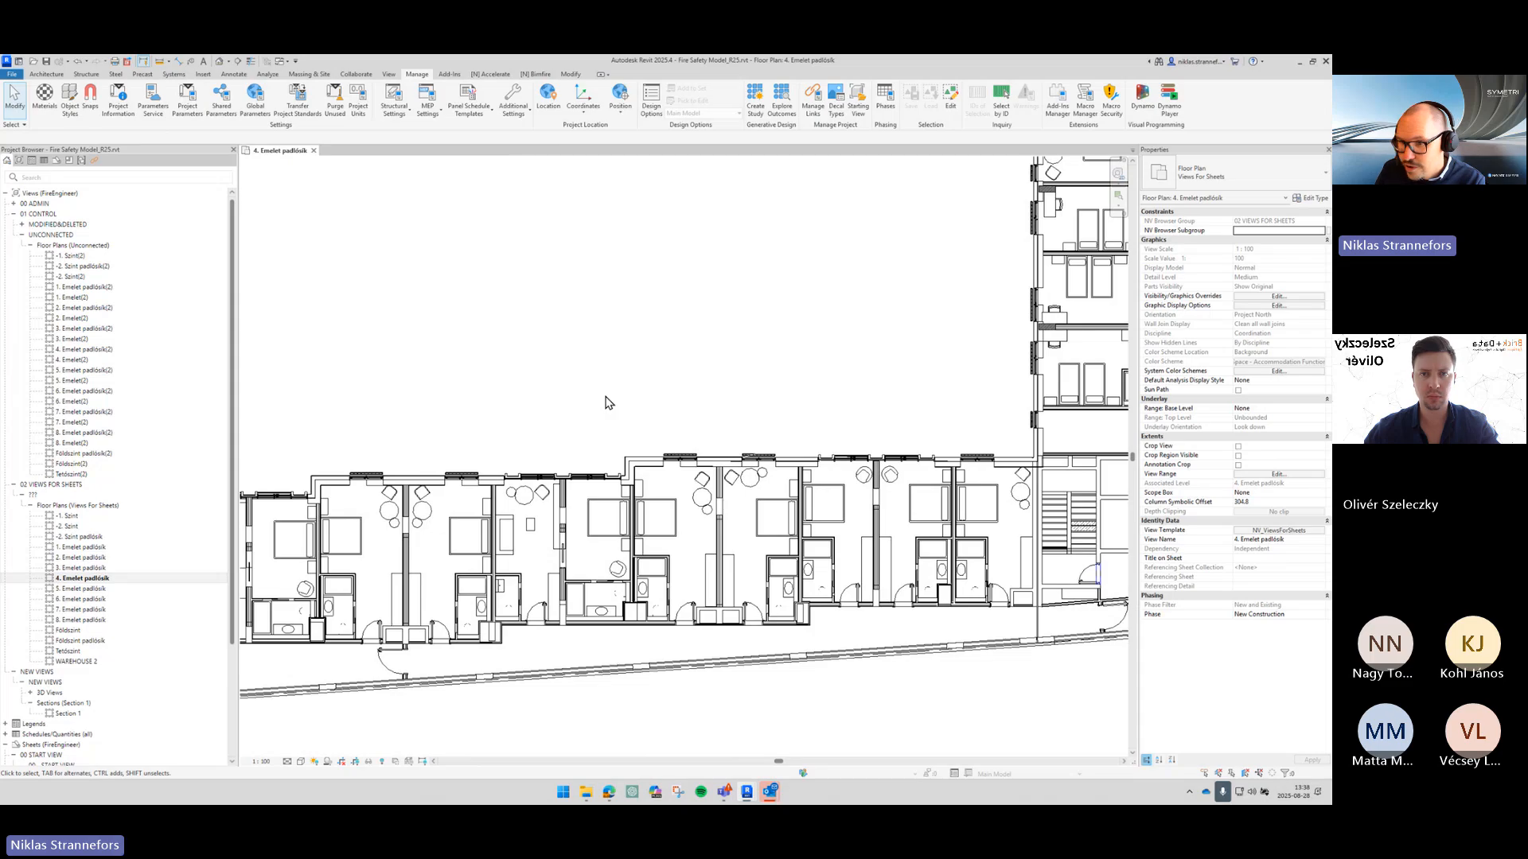
scroll(605, 396, "down", 1)
middle_click_drag(725, 419, 866, 514)
scroll(805, 445, "down", 1)
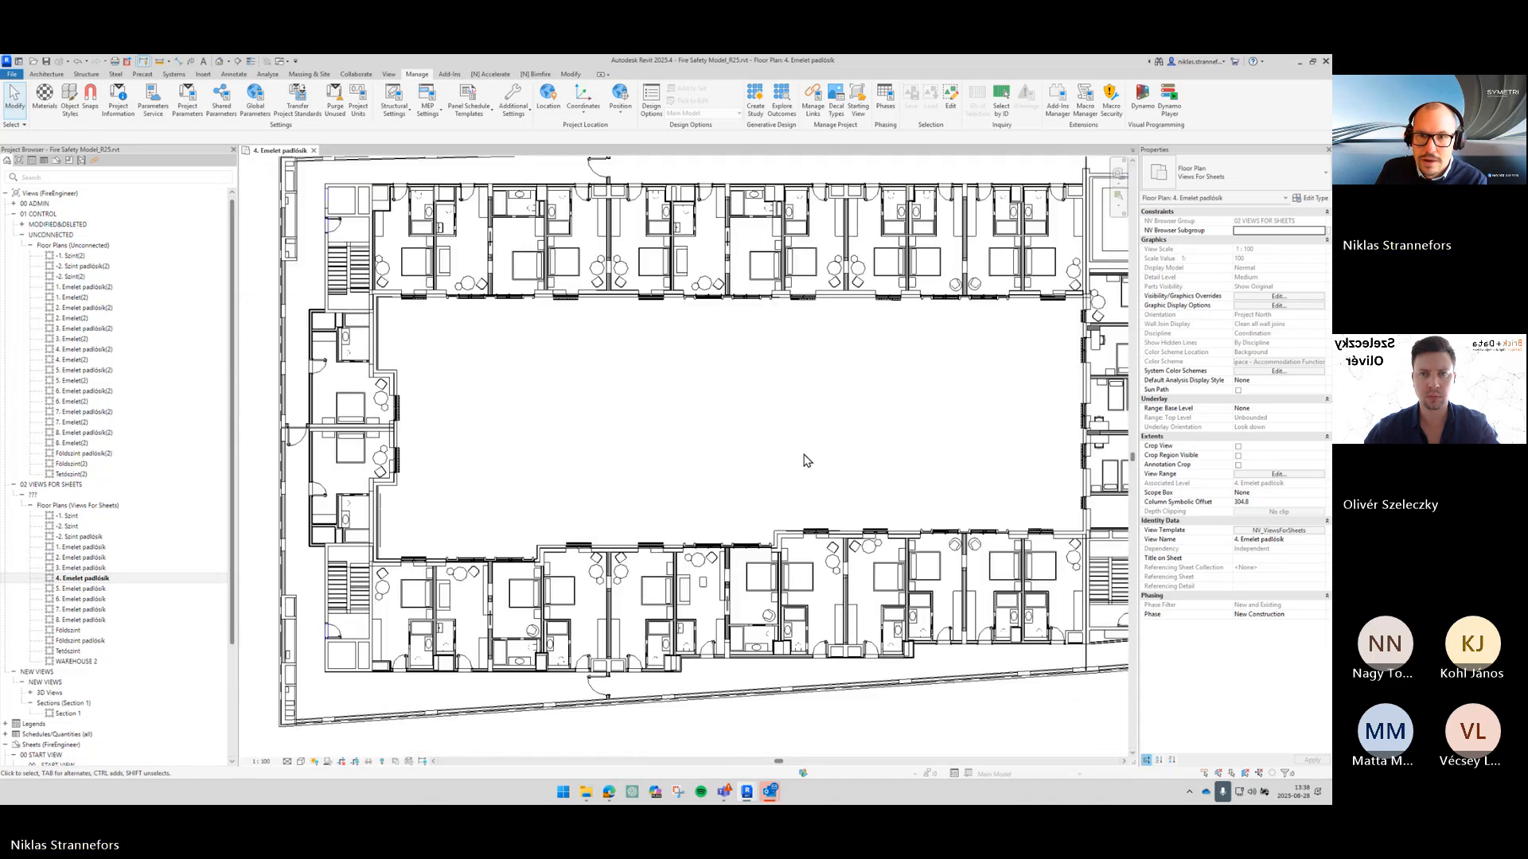
middle_click_drag(799, 444, 766, 458)
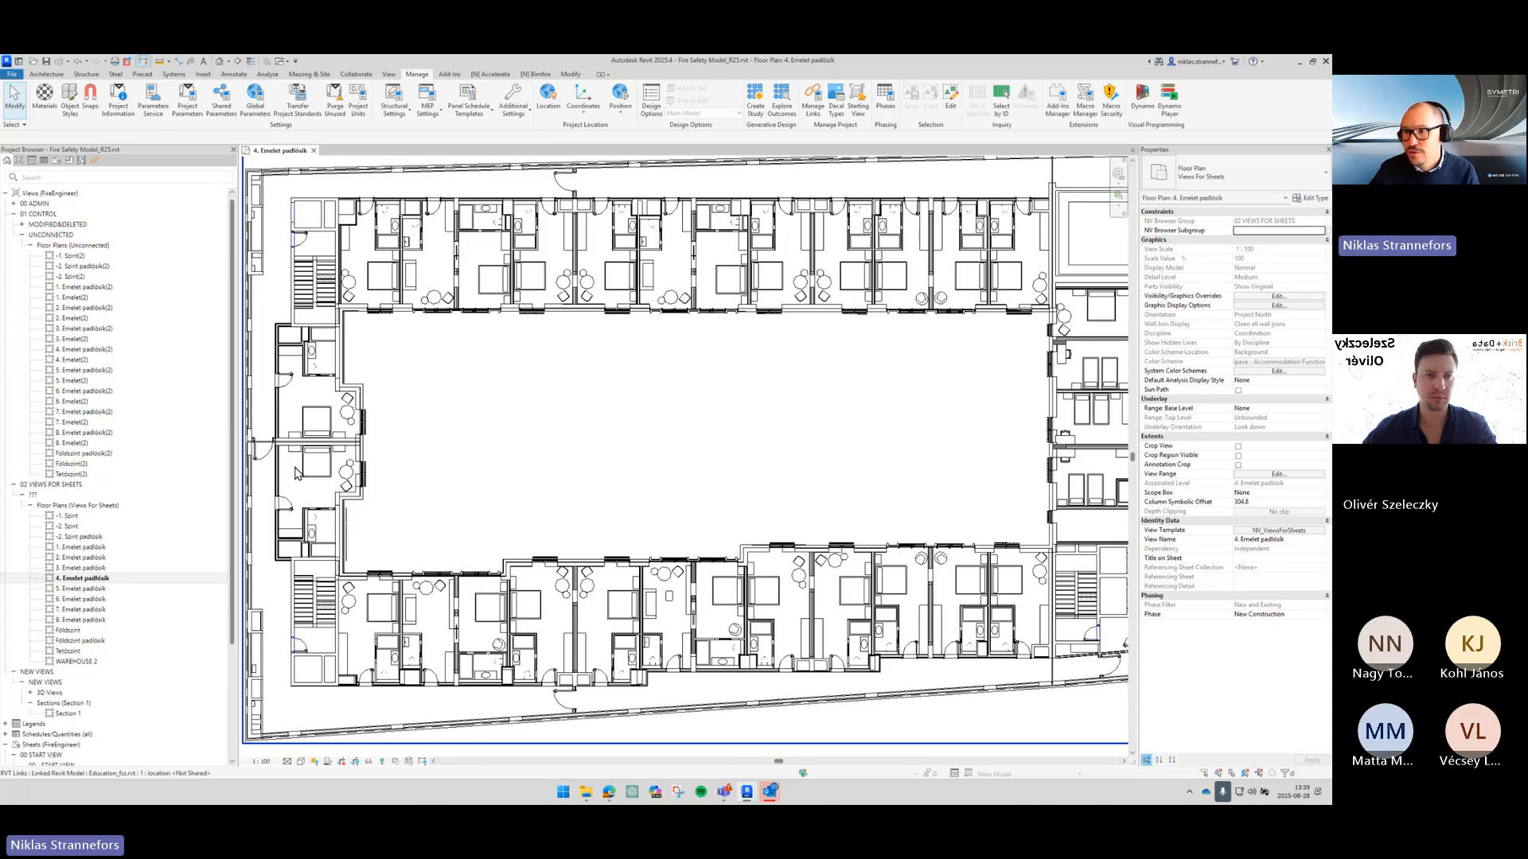
scroll(556, 477, "down", 3)
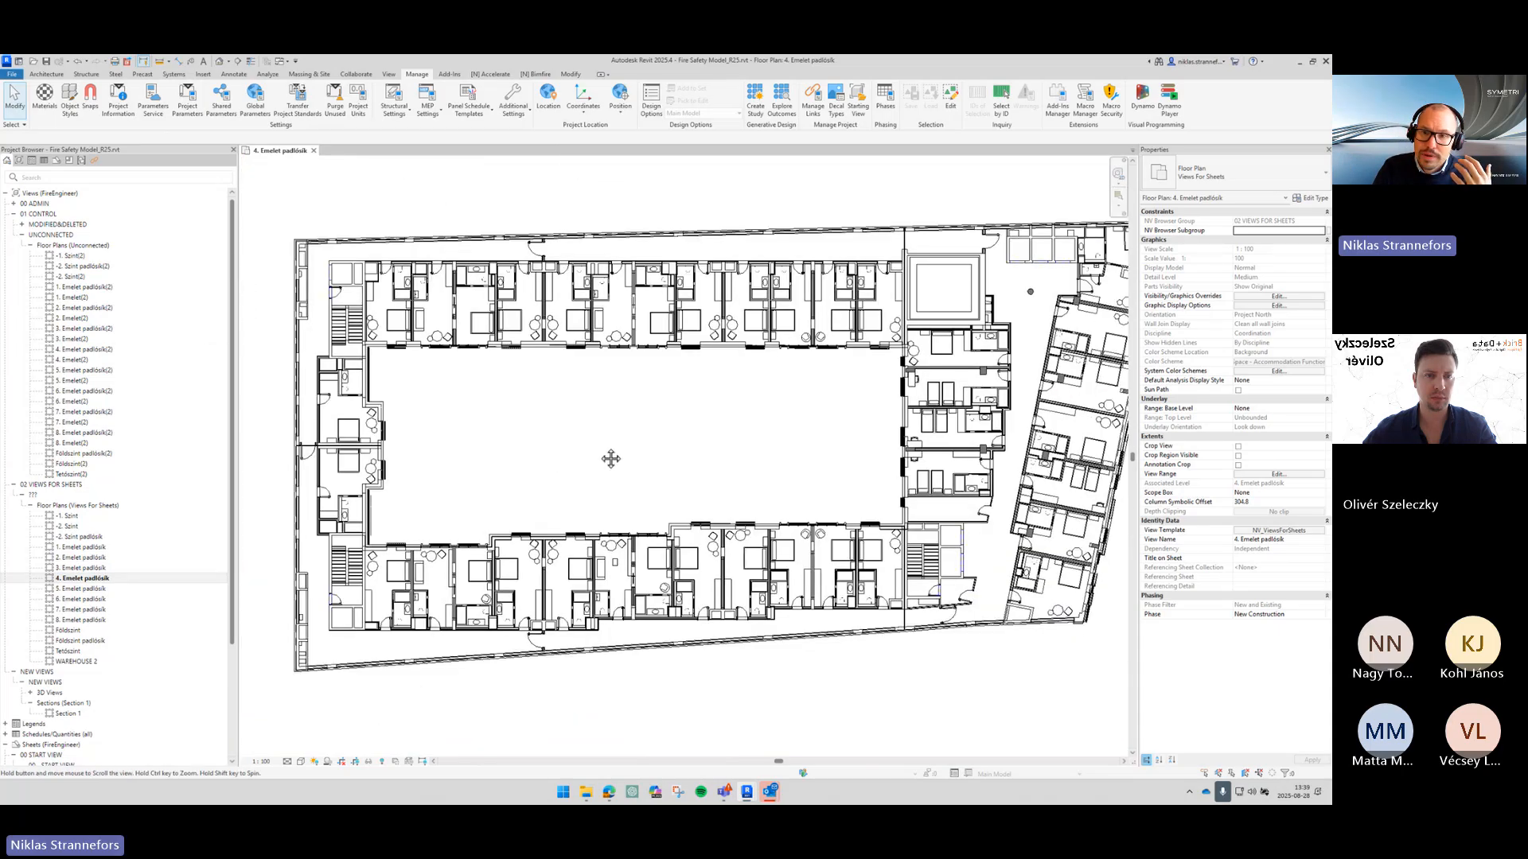
scroll(610, 457, "up", 3)
scroll(607, 454, "down", 2)
scroll(570, 467, "up", 1)
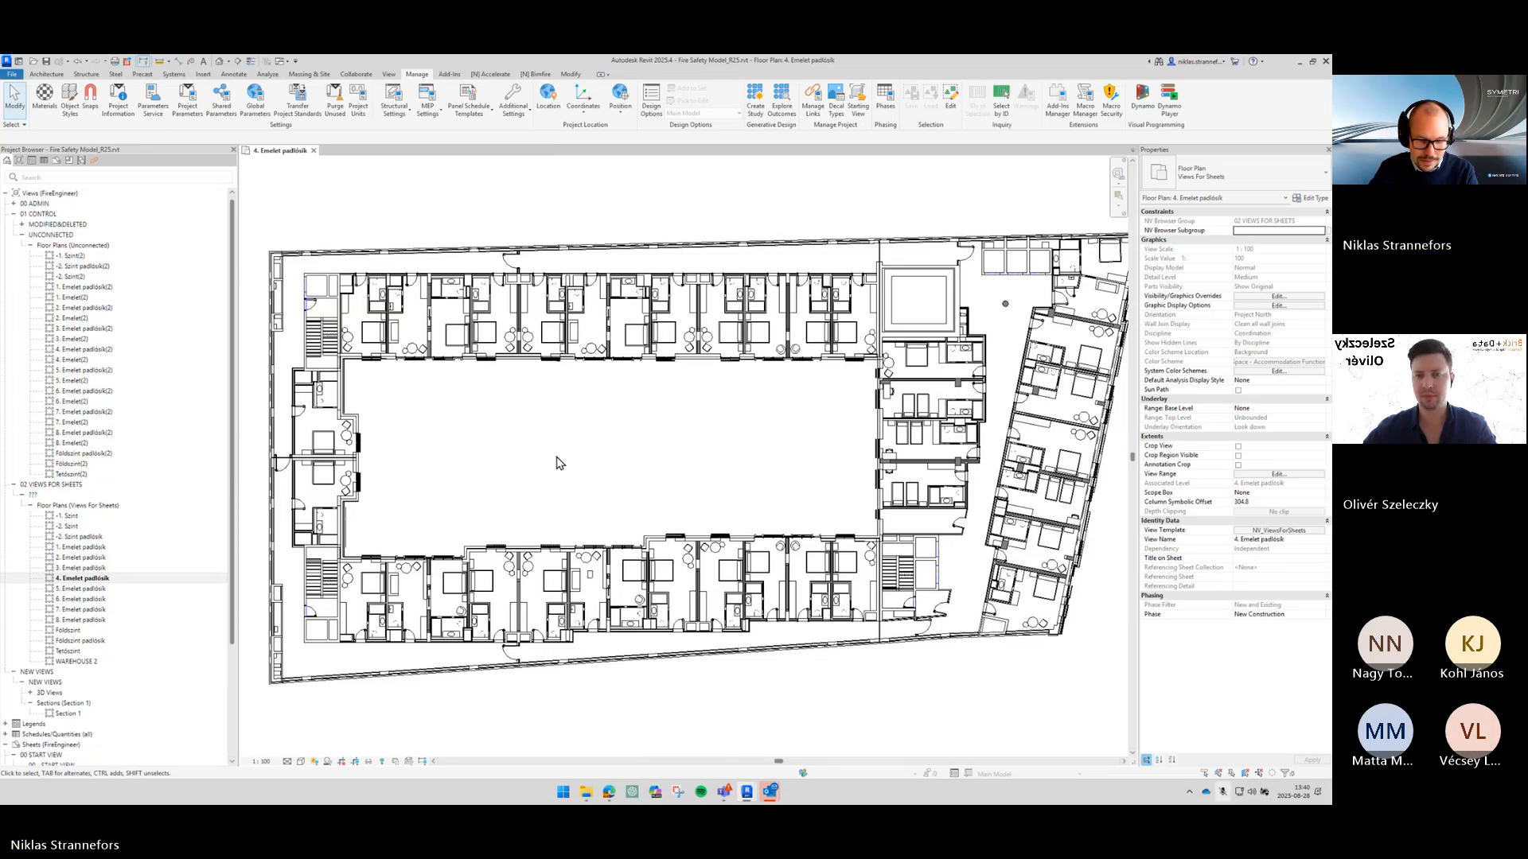
Step: Tag all untagged rooms in the current view with the Fire_RoomTag : Room Name tag, without leaders
left_click(234, 74)
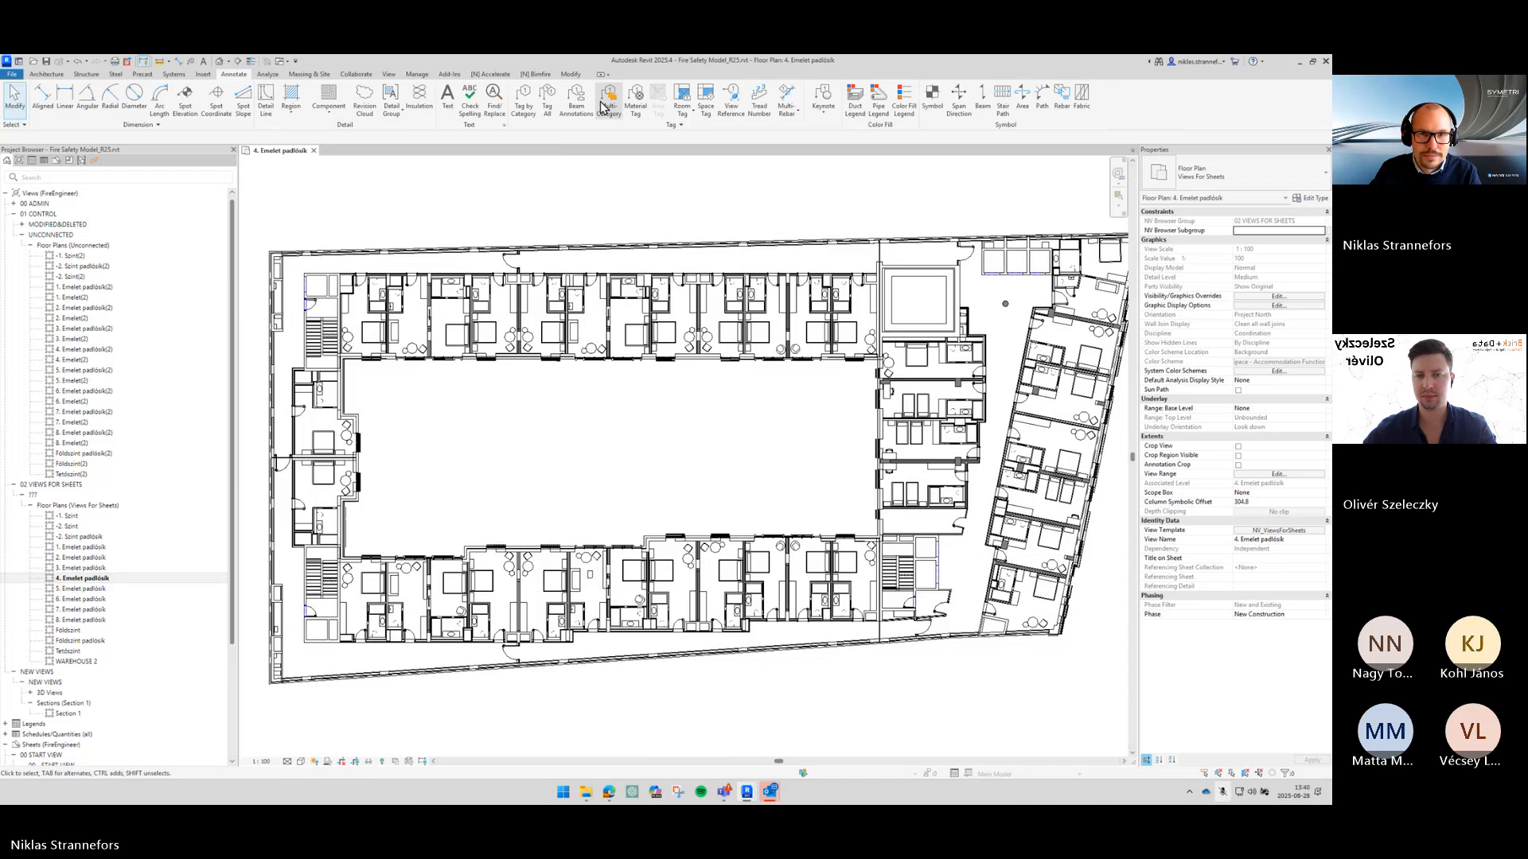
left_click(547, 102)
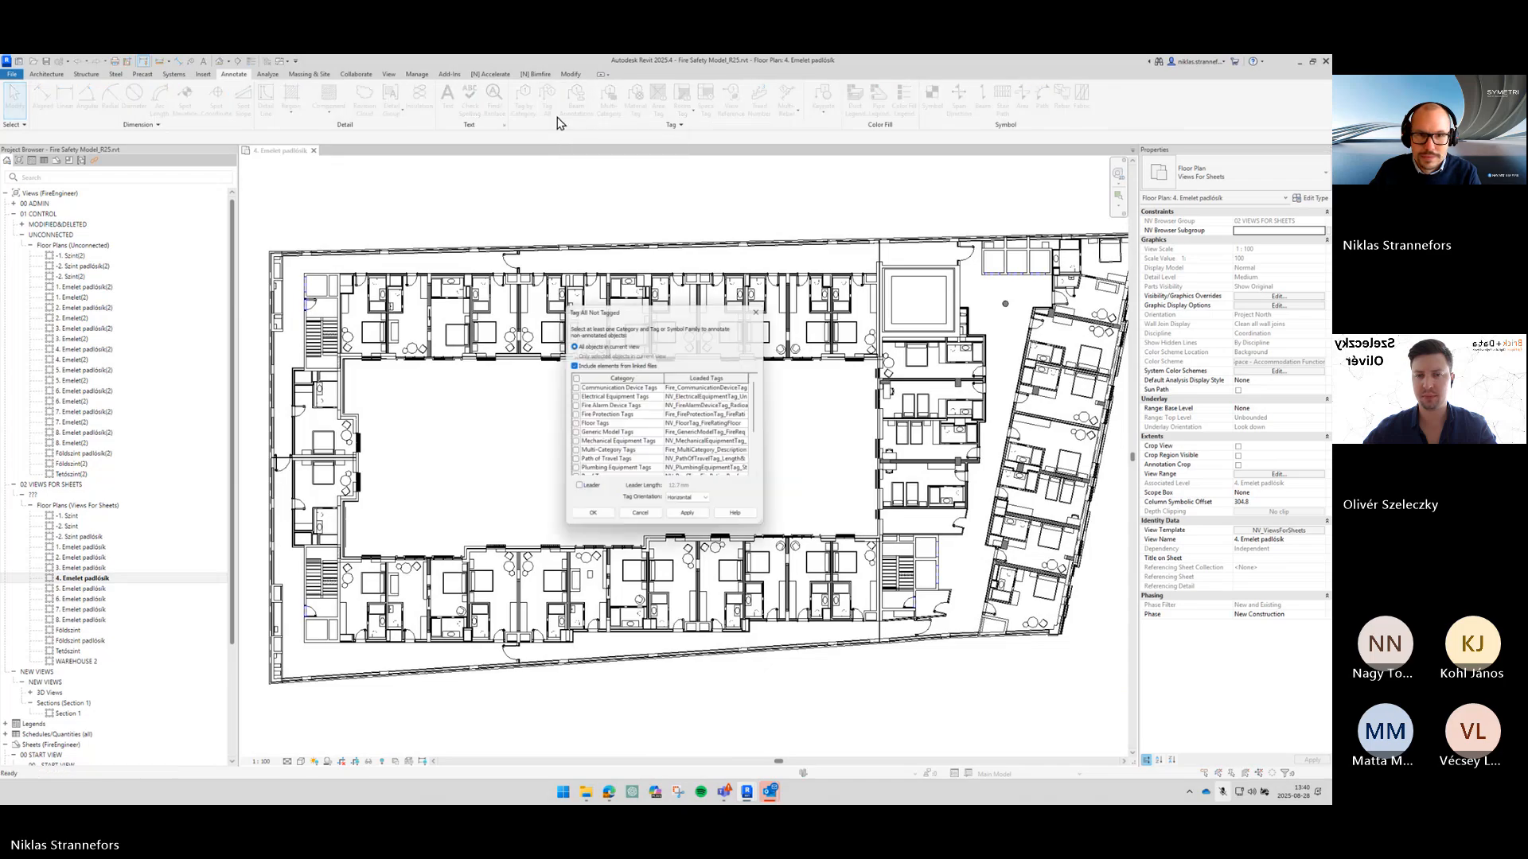
left_click(577, 490)
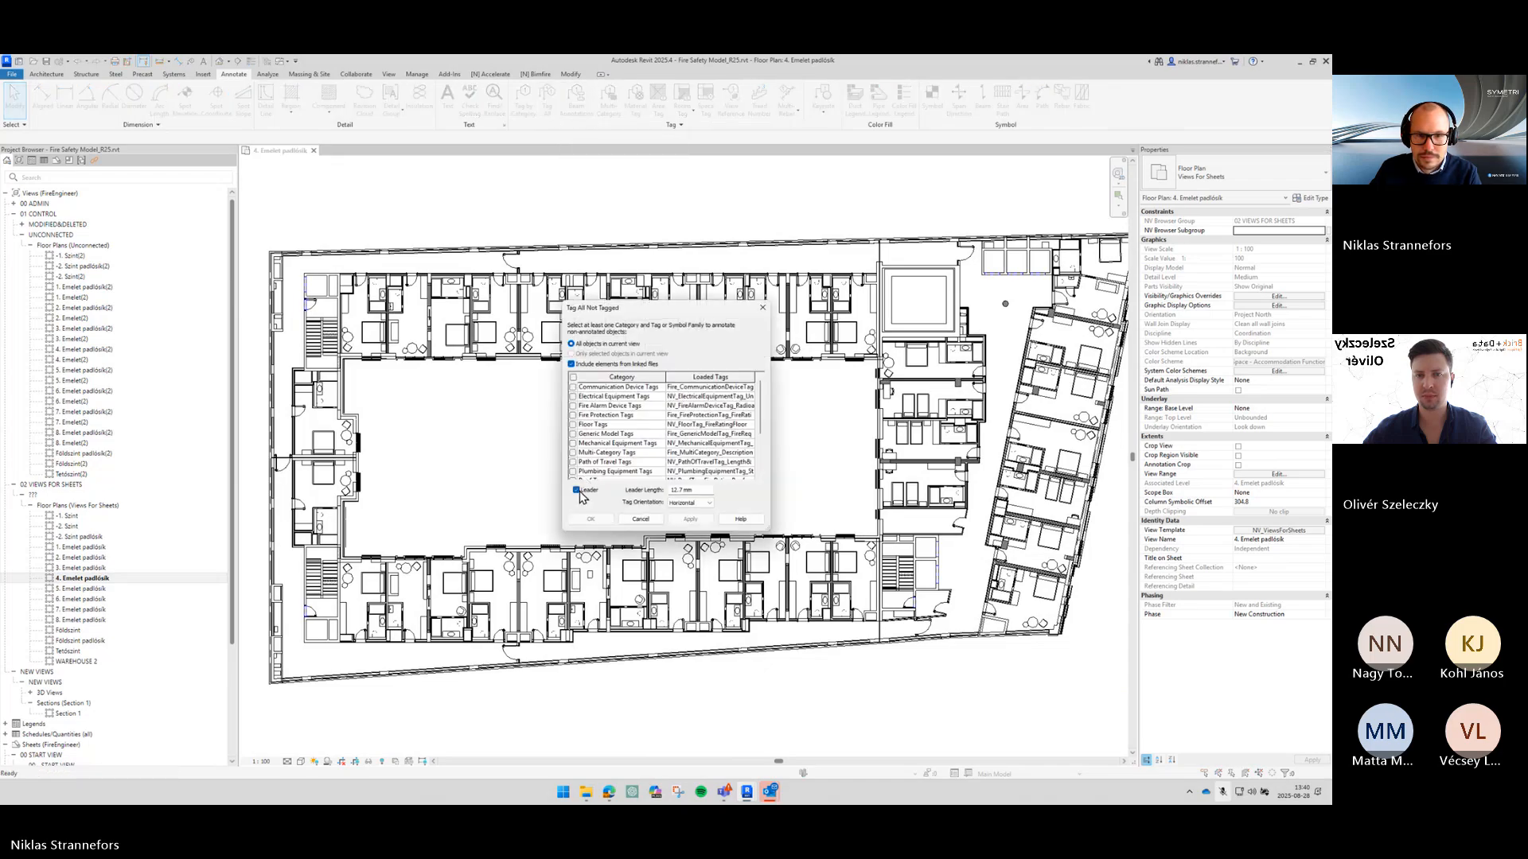
left_click(578, 491)
scroll(600, 462, "down", 3)
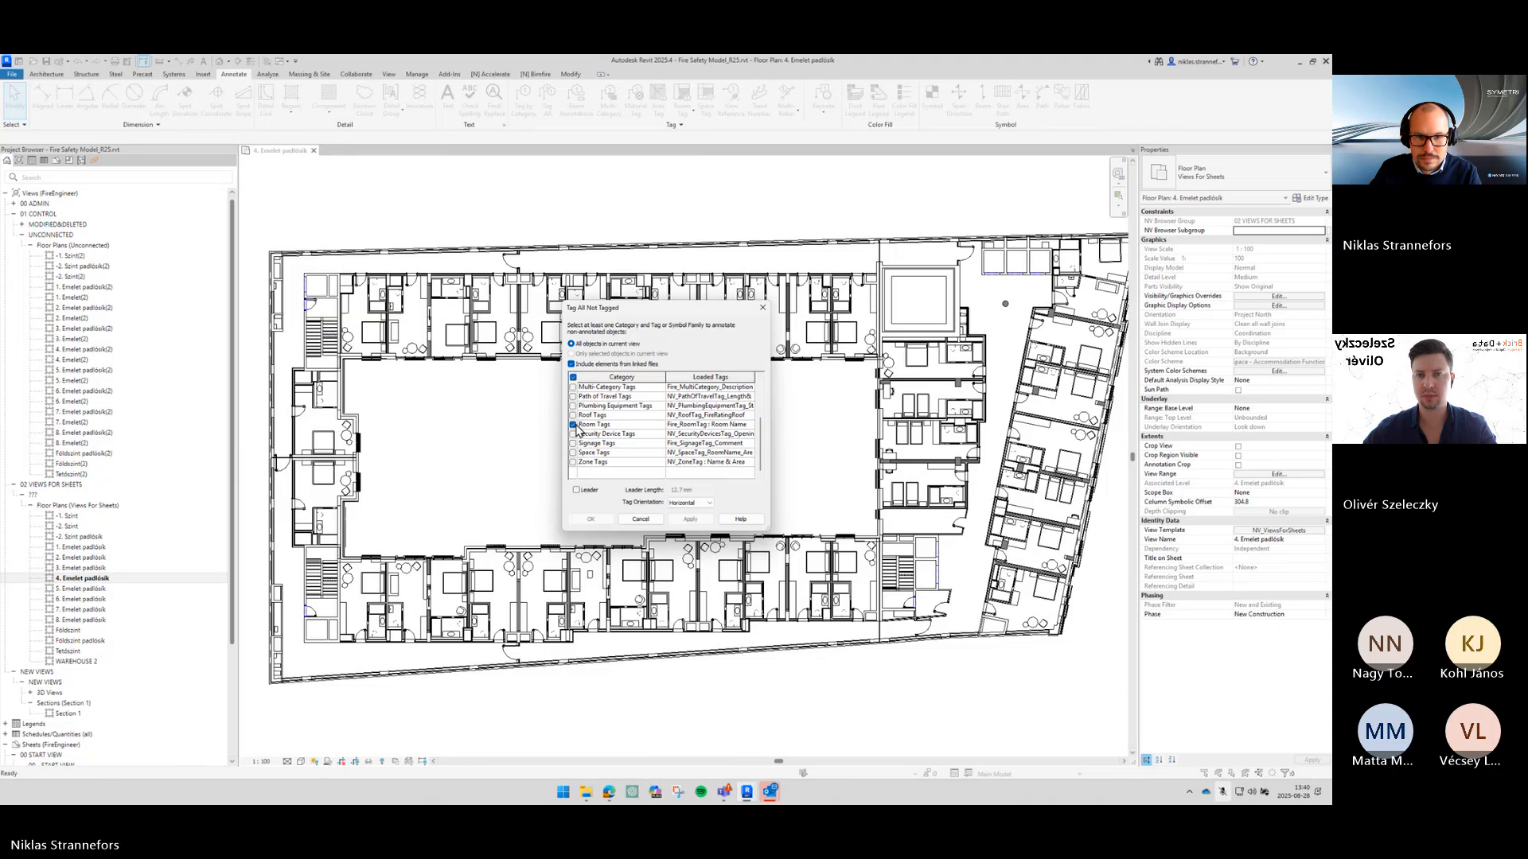
left_click(603, 521)
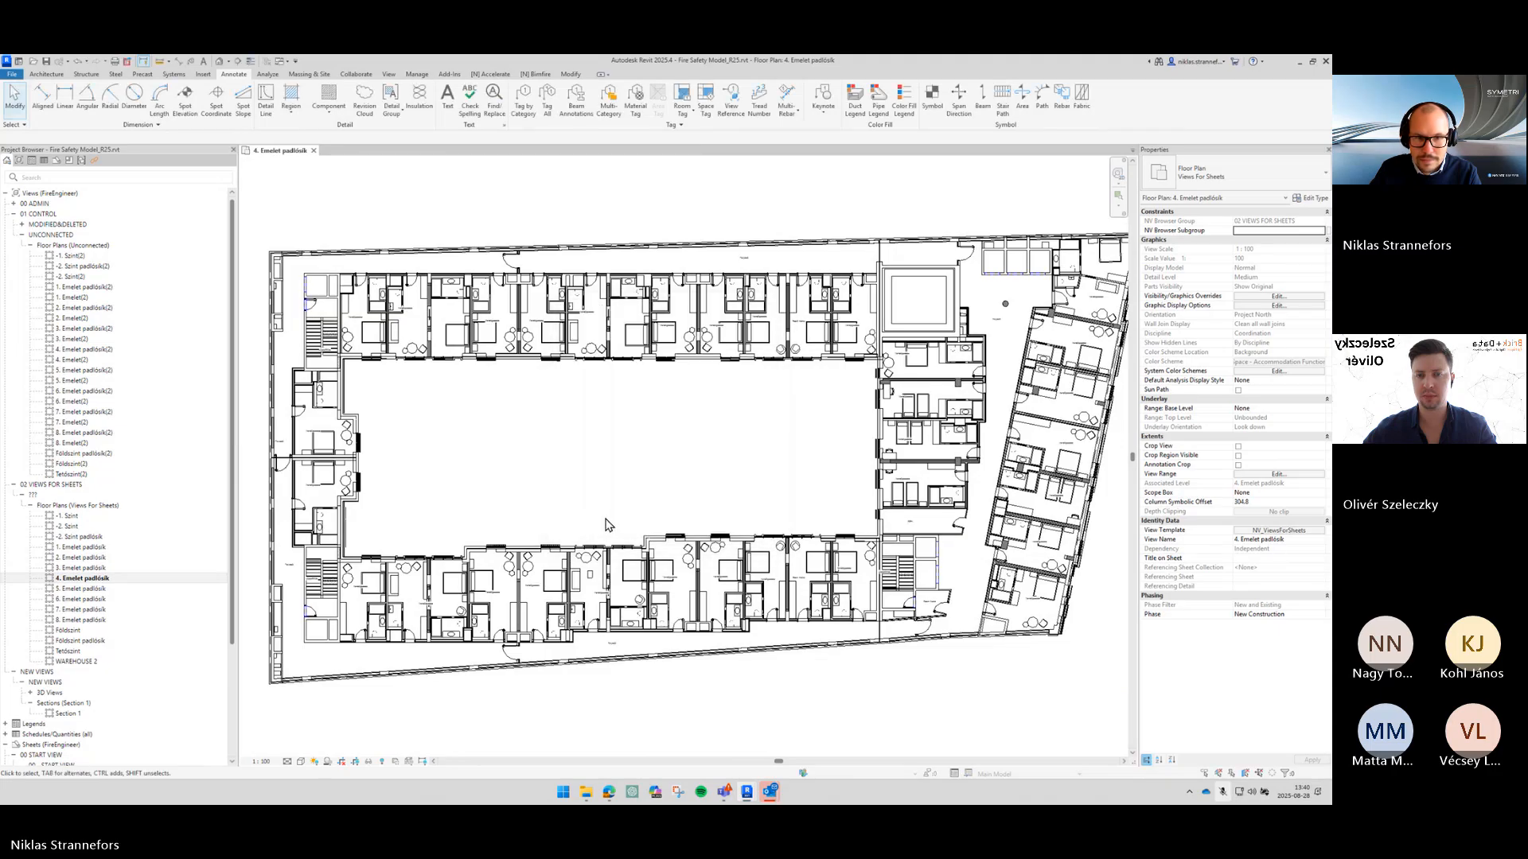
Step: Place spaces in the two northern corridor sections, the southwest corridor section and the southwest stairwell
scroll(493, 398, "up", 1)
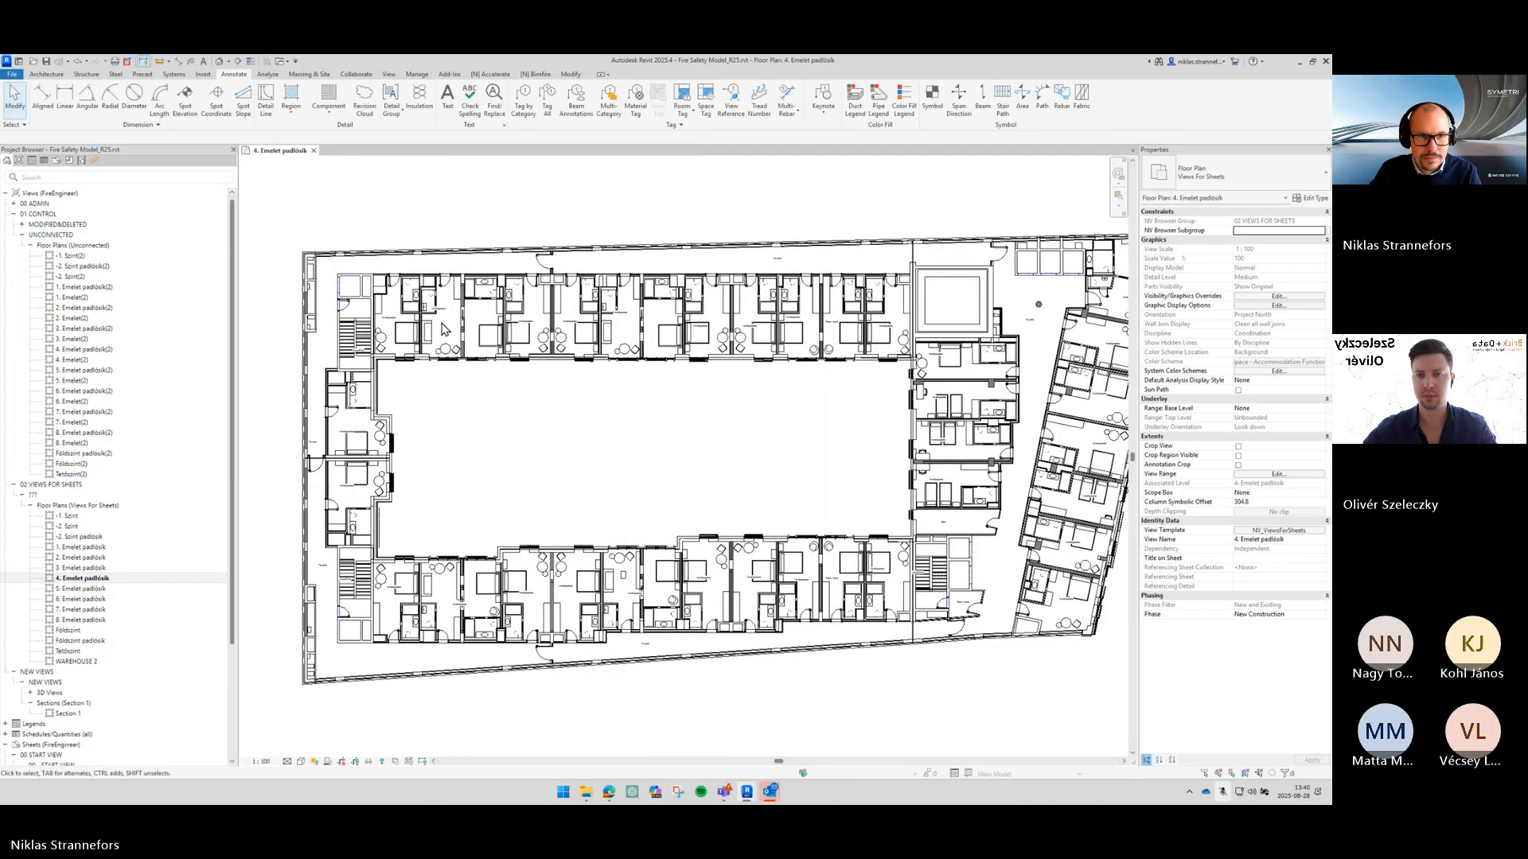
scroll(445, 333, "up", 3)
left_click(267, 74)
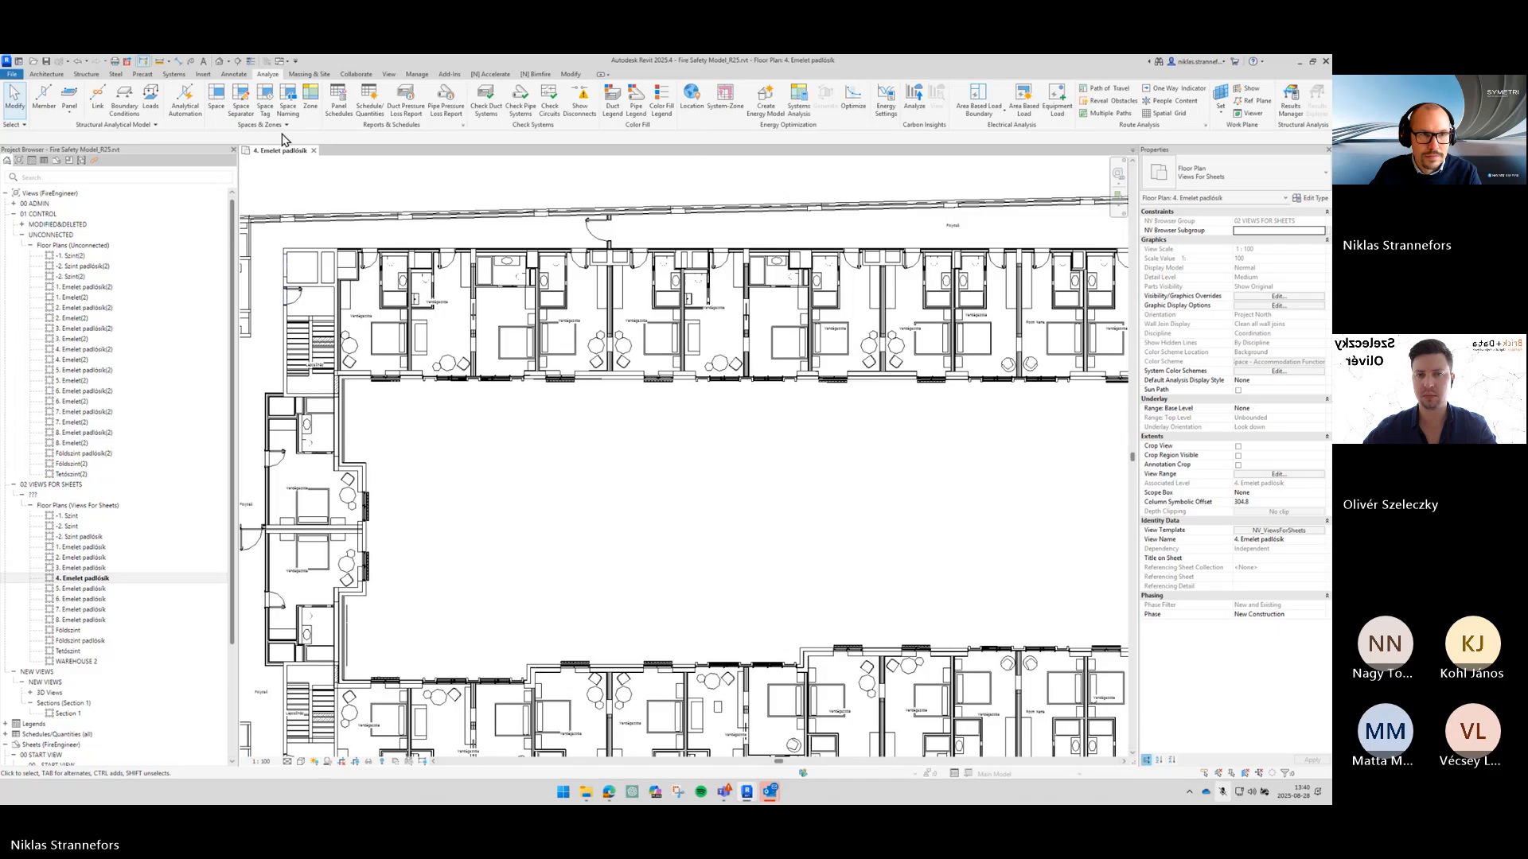
left_click(239, 100)
left_click(822, 228)
left_click(506, 230)
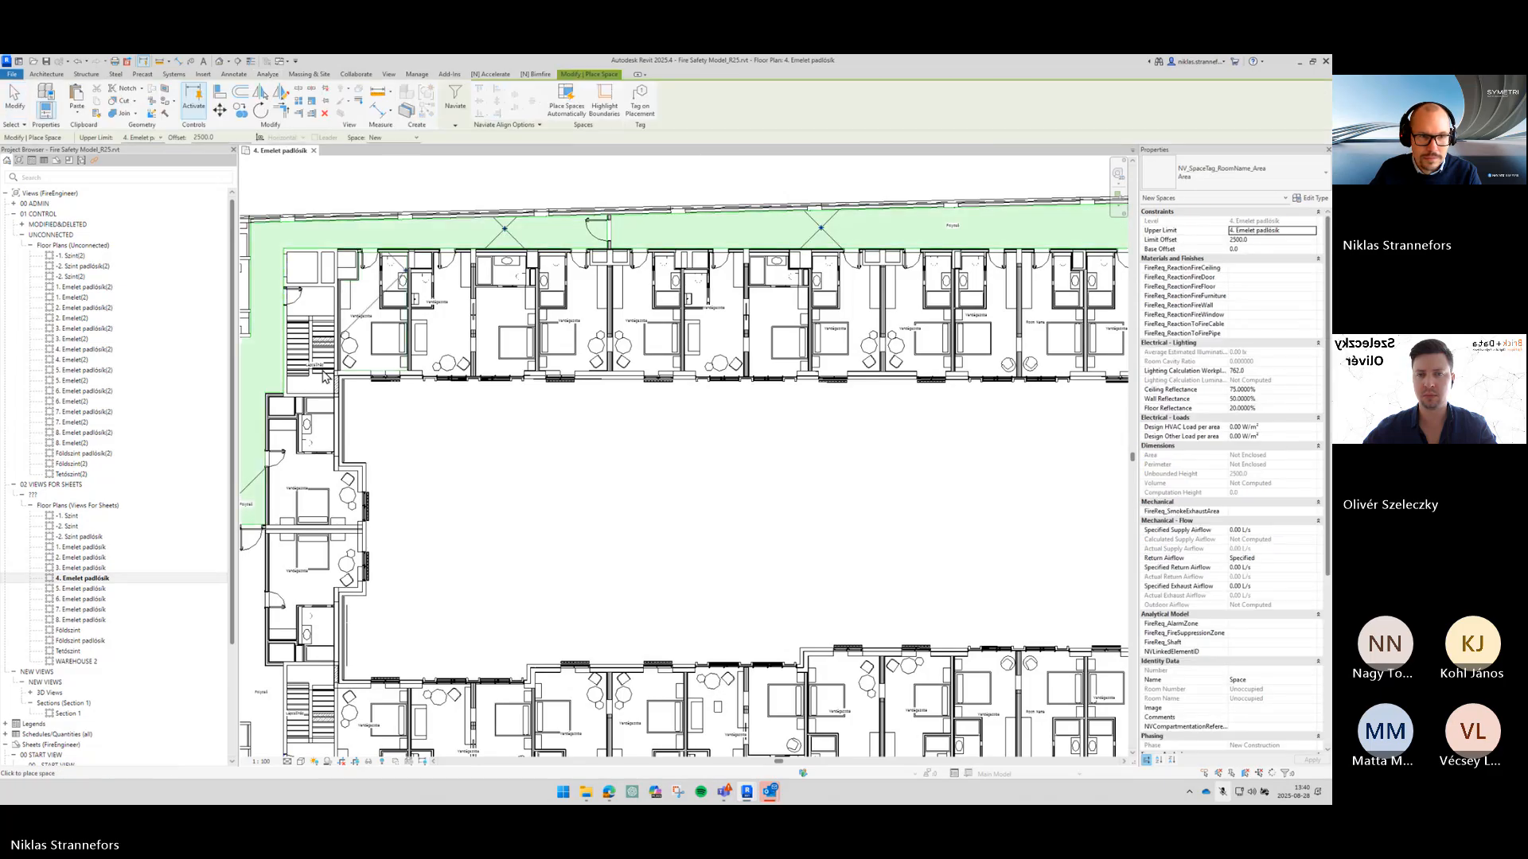
middle_click_drag(263, 668, 349, 428)
left_click(350, 433)
left_click(397, 436)
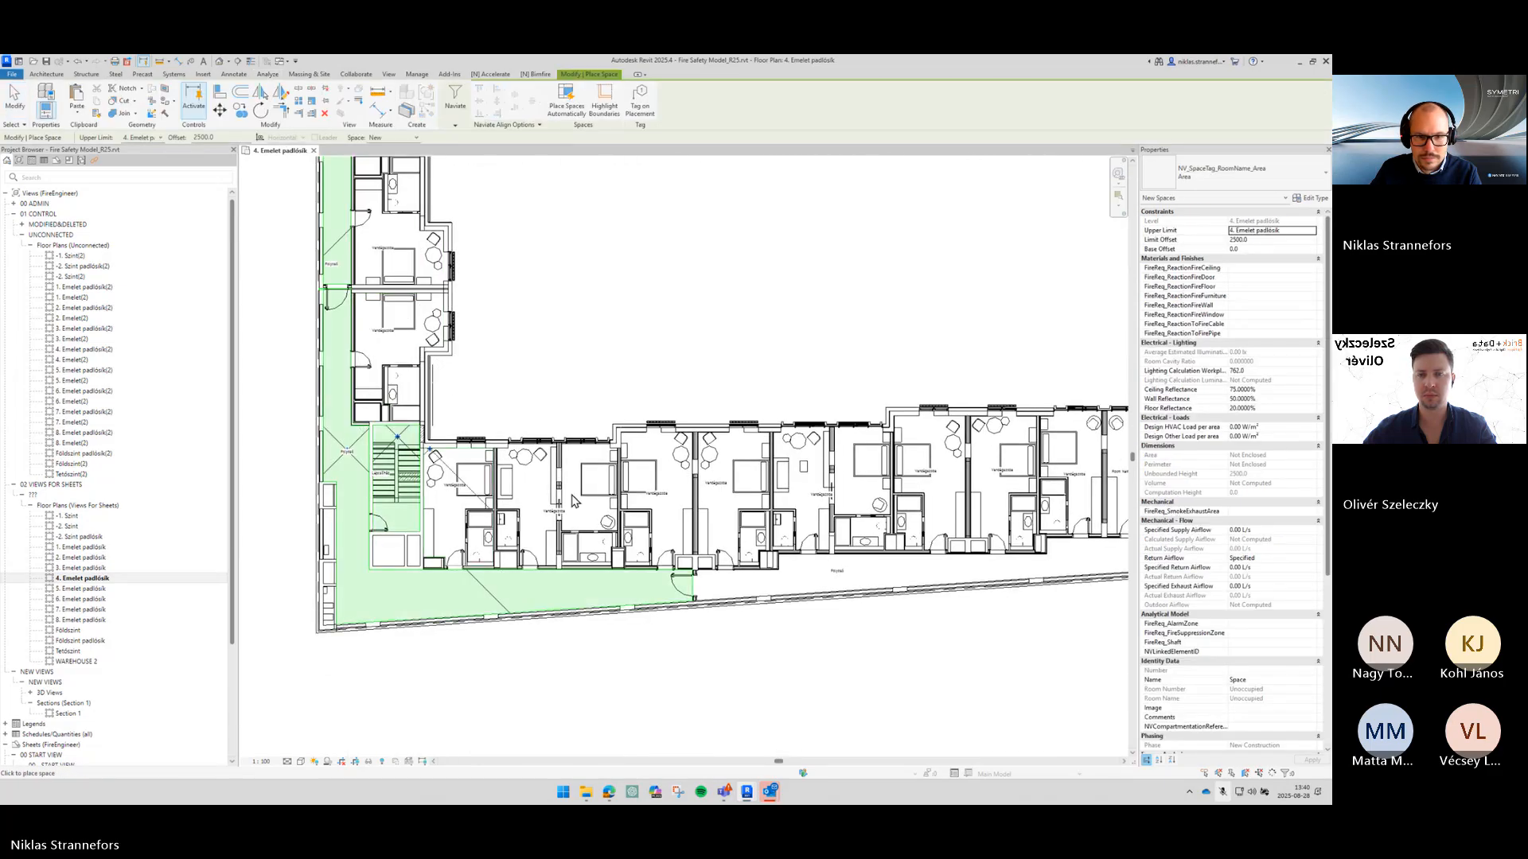
Step: Place spaces in the southern and eastern corridors, the southeast stairwell and its small lobby, and the northwest stairwell
left_click(852, 579)
scroll(941, 552, "down", 3)
scroll(853, 587, "up", 1)
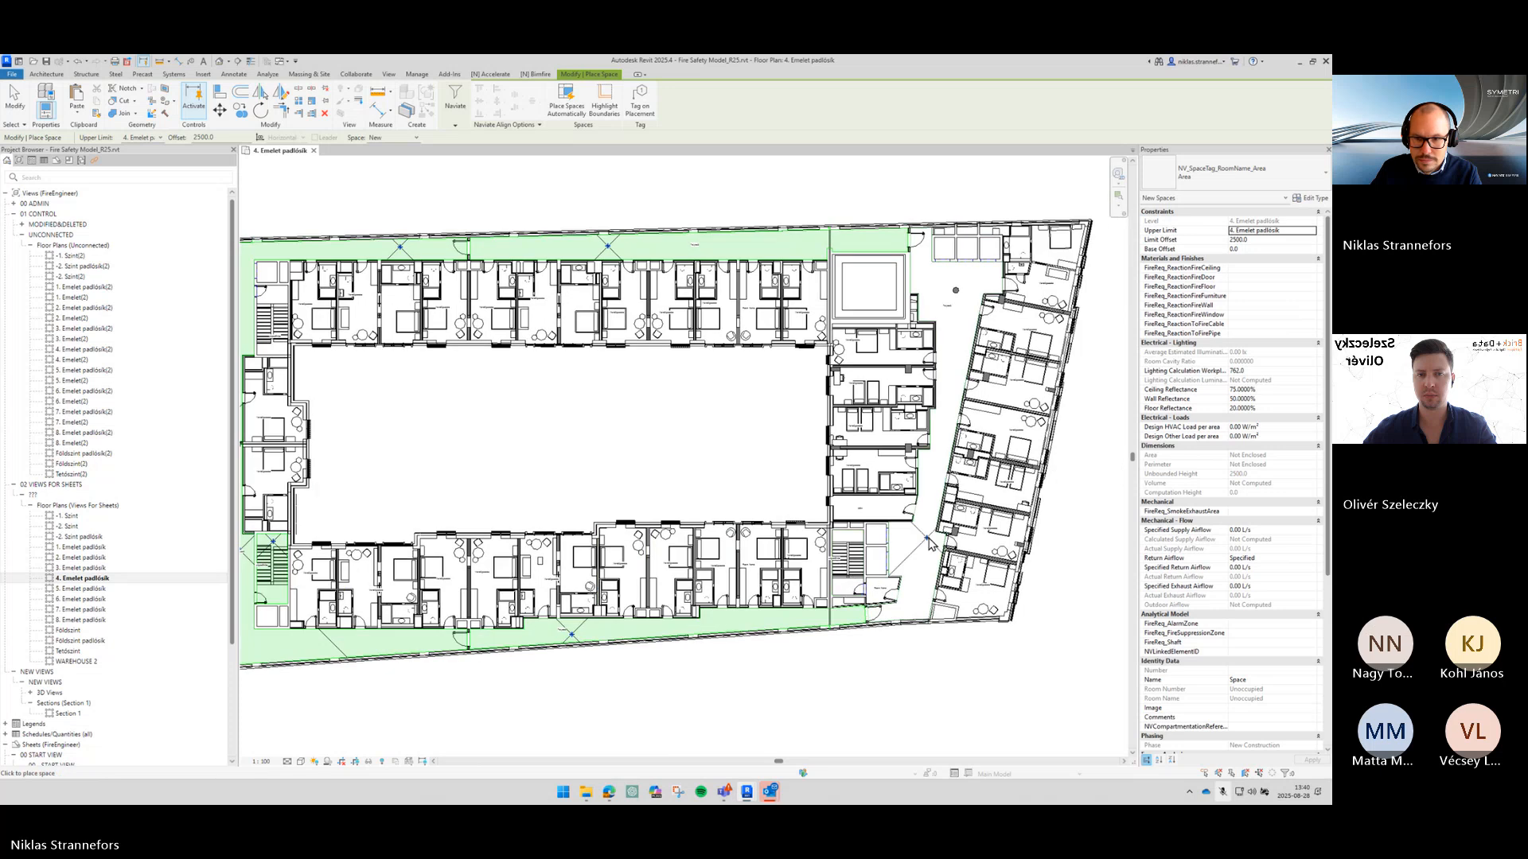
left_click(853, 587)
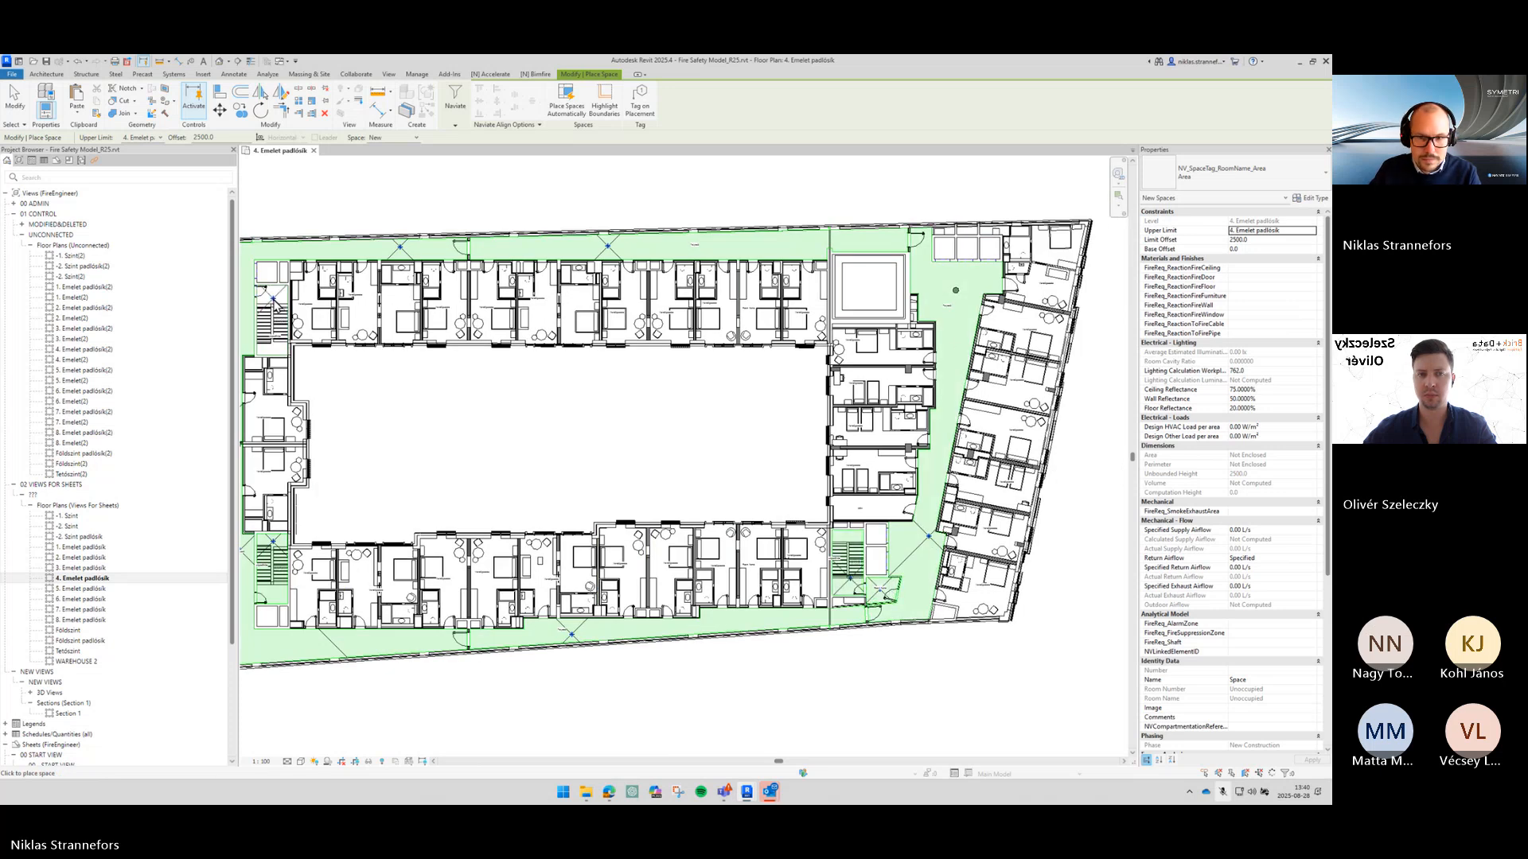
left_click(275, 302)
key("Escape")
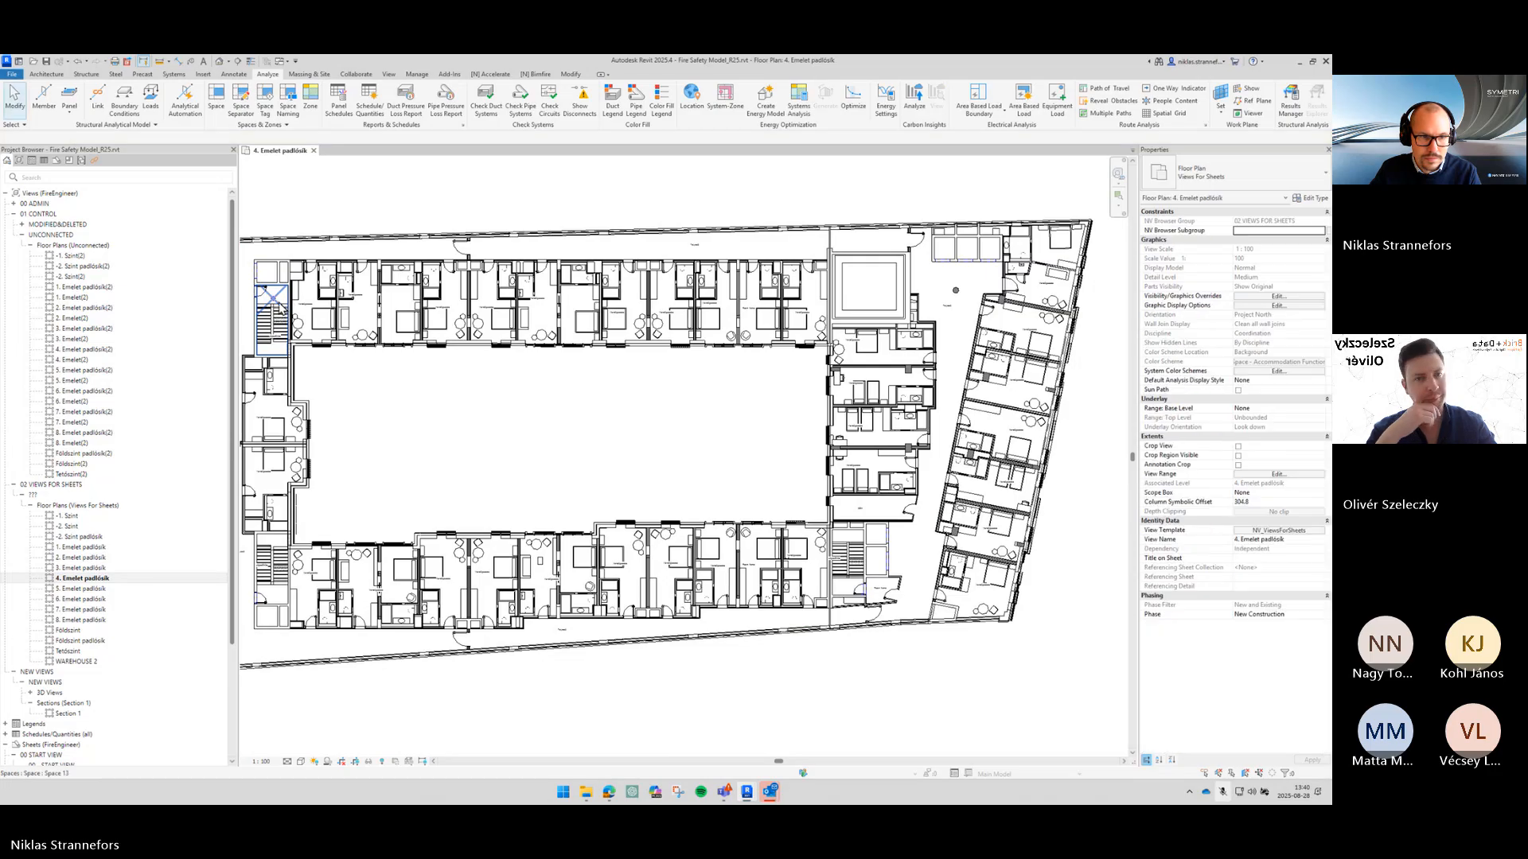
Step: Set the fire accommodation function of the northwest, southwest and southeast stairwell spaces to Exit Stairs
left_click(277, 561, "ctrl")
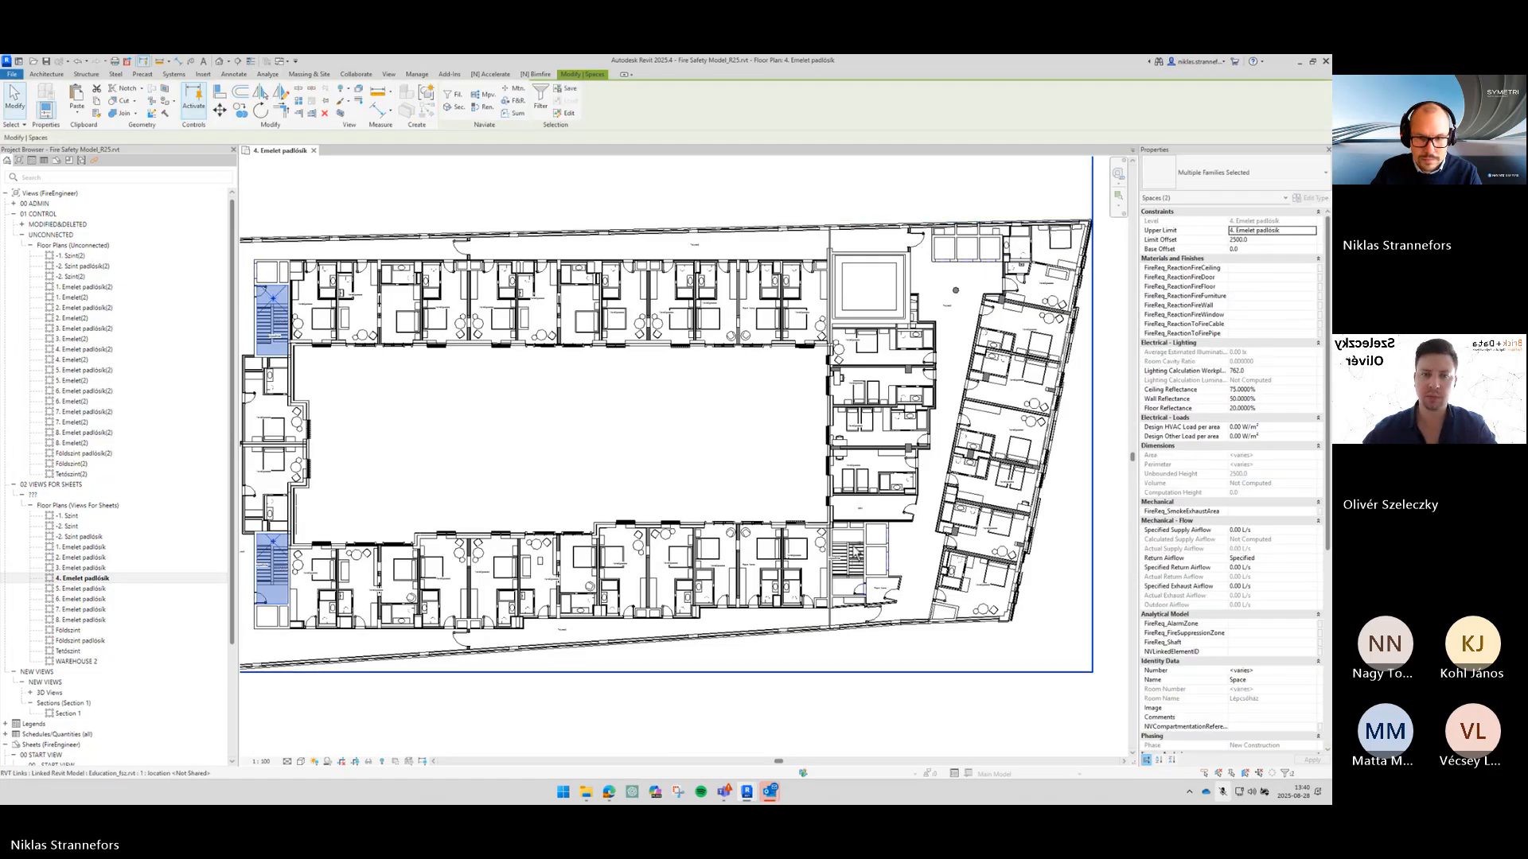
left_click(849, 549, "ctrl")
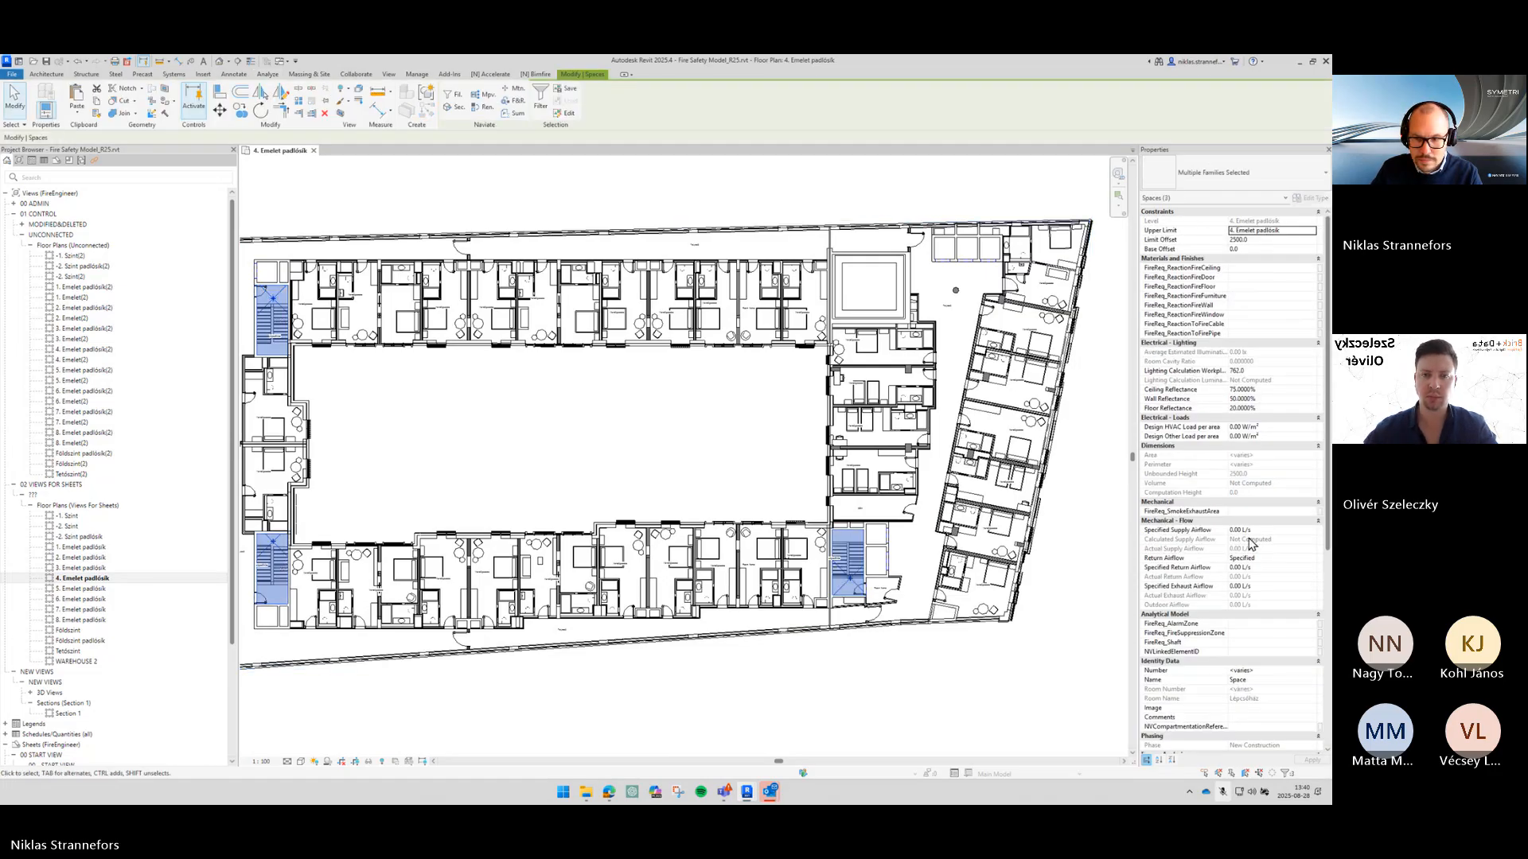
scroll(1255, 654, "down", 5)
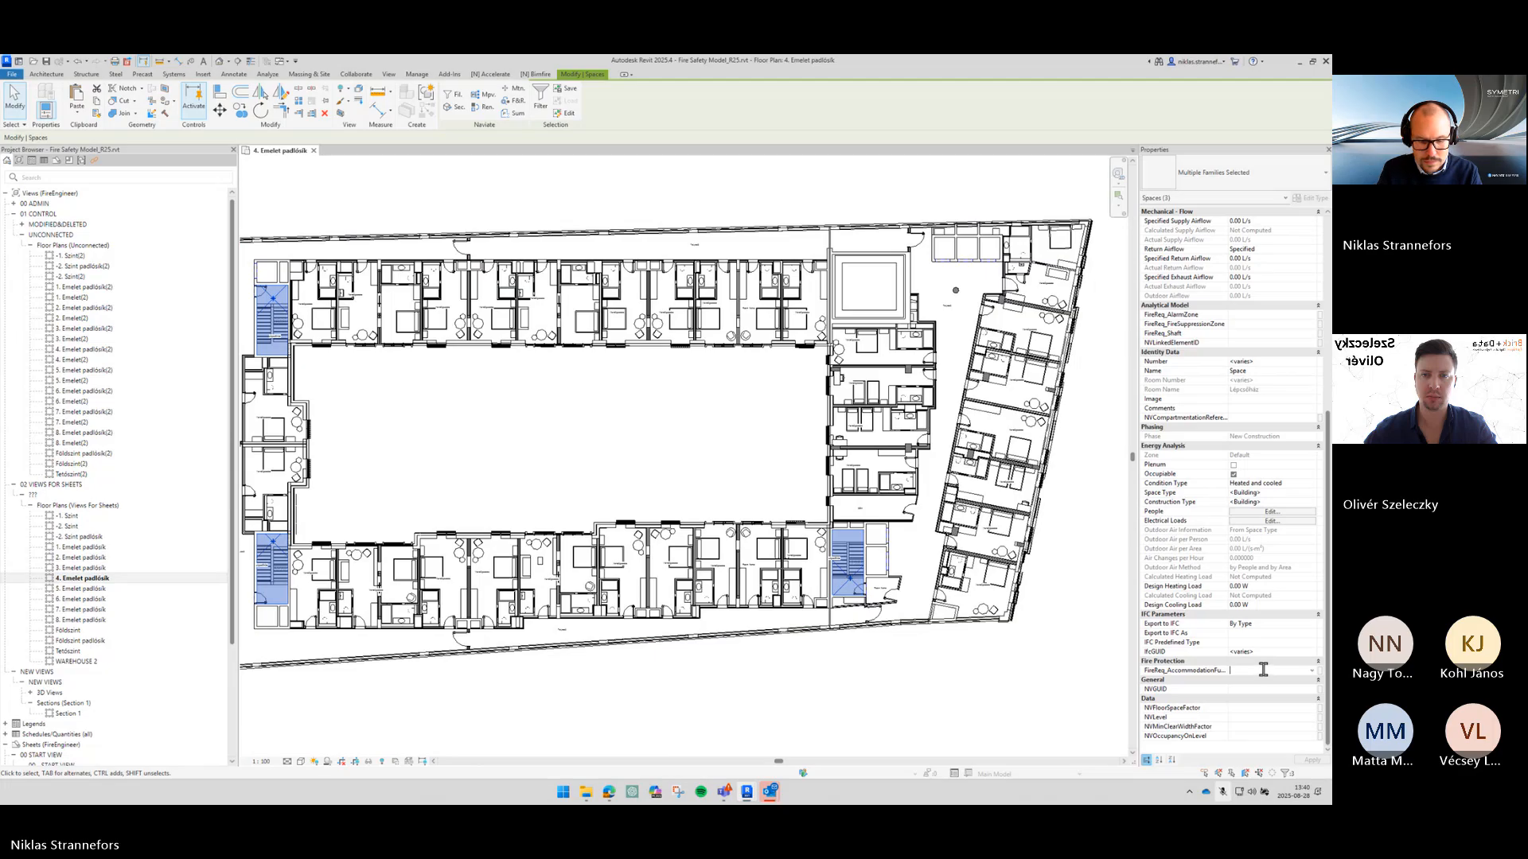
type("Ex")
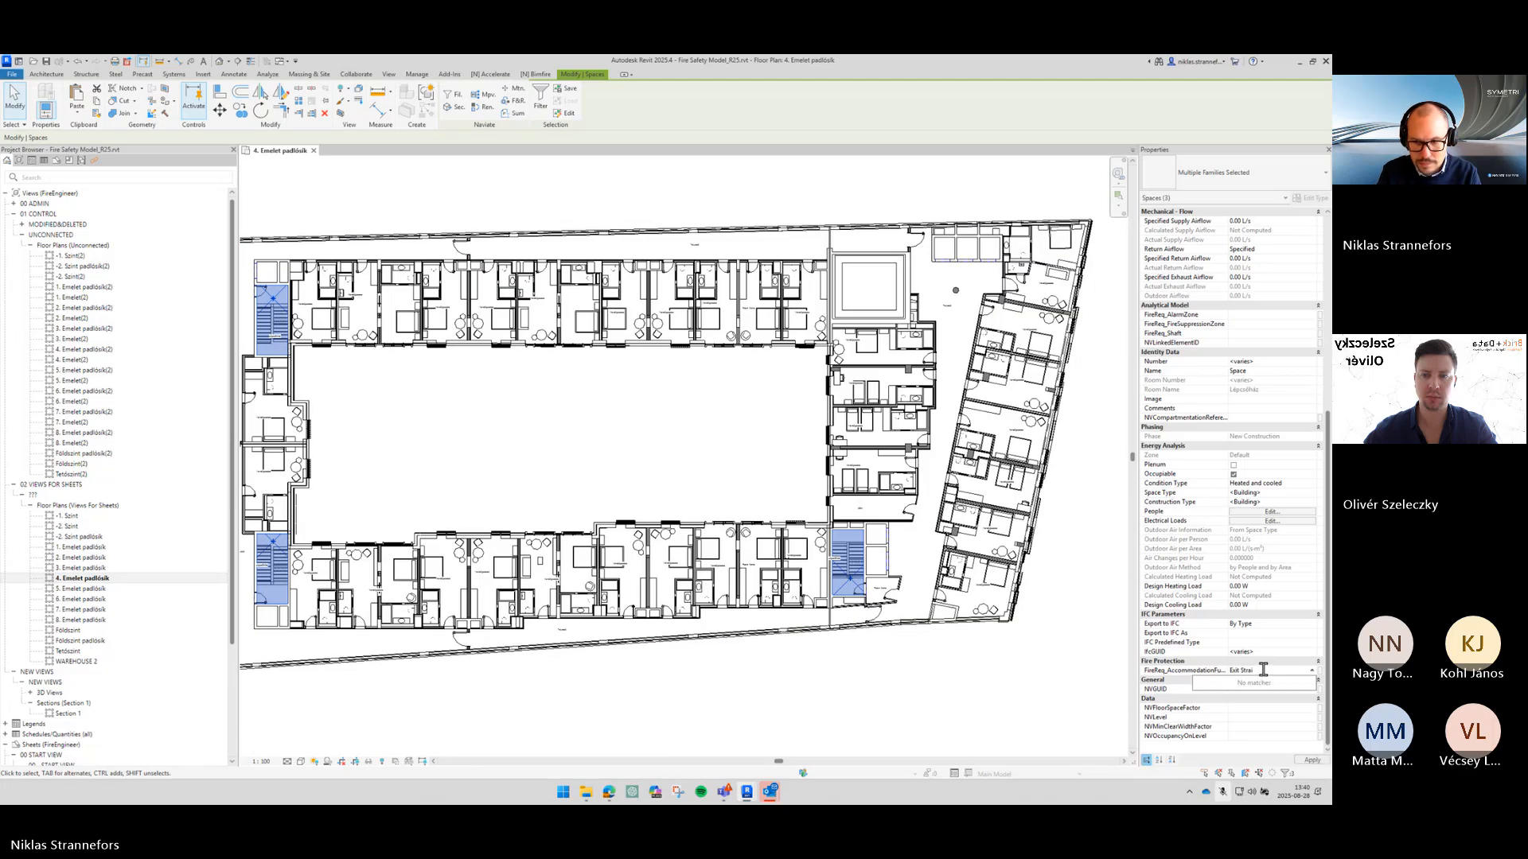
type("it Stairs")
key("Return")
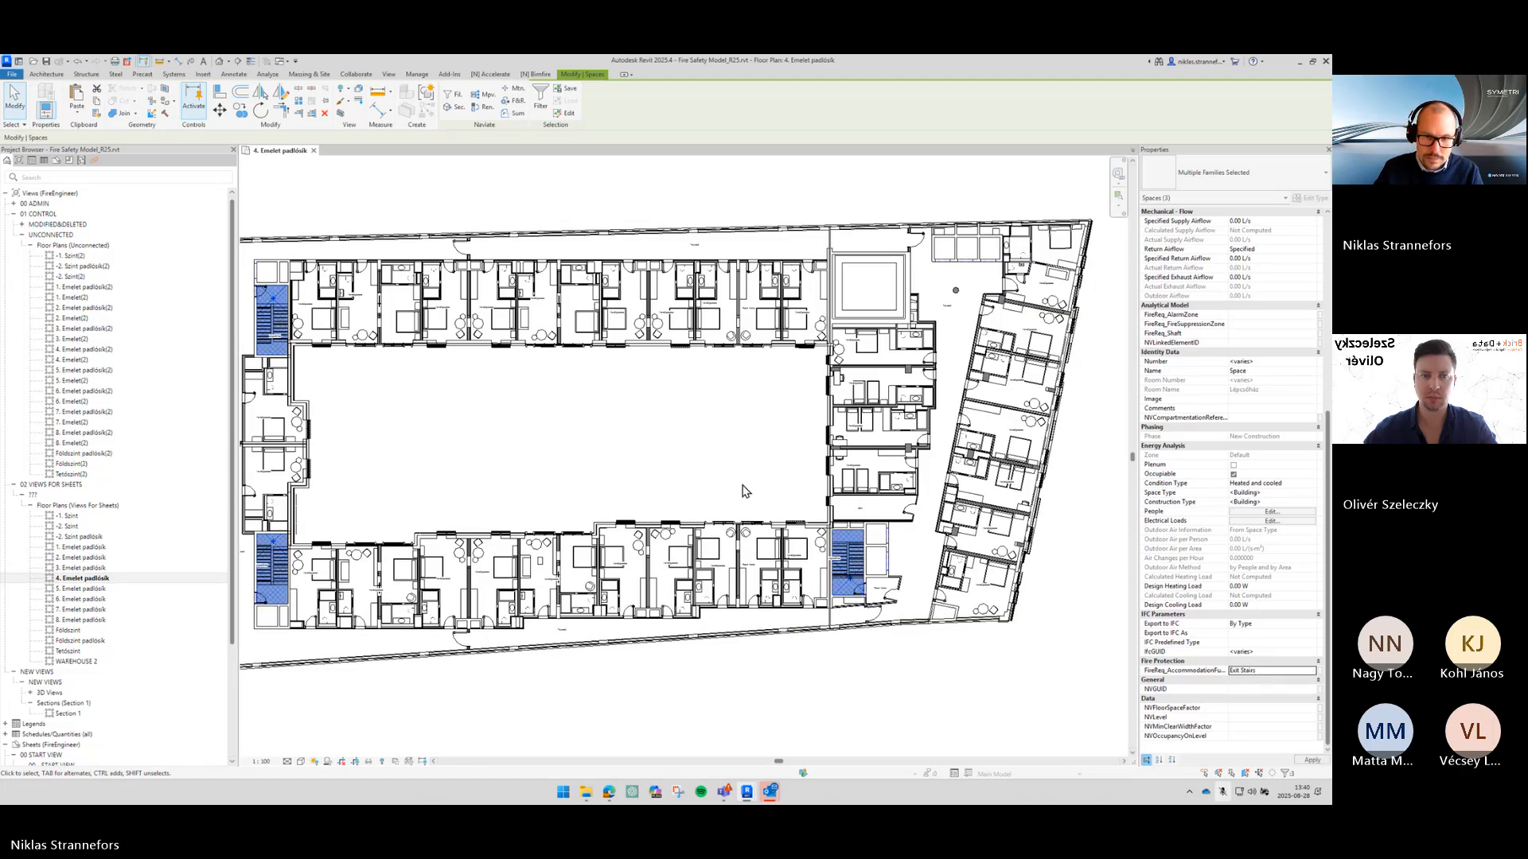
left_click(753, 486)
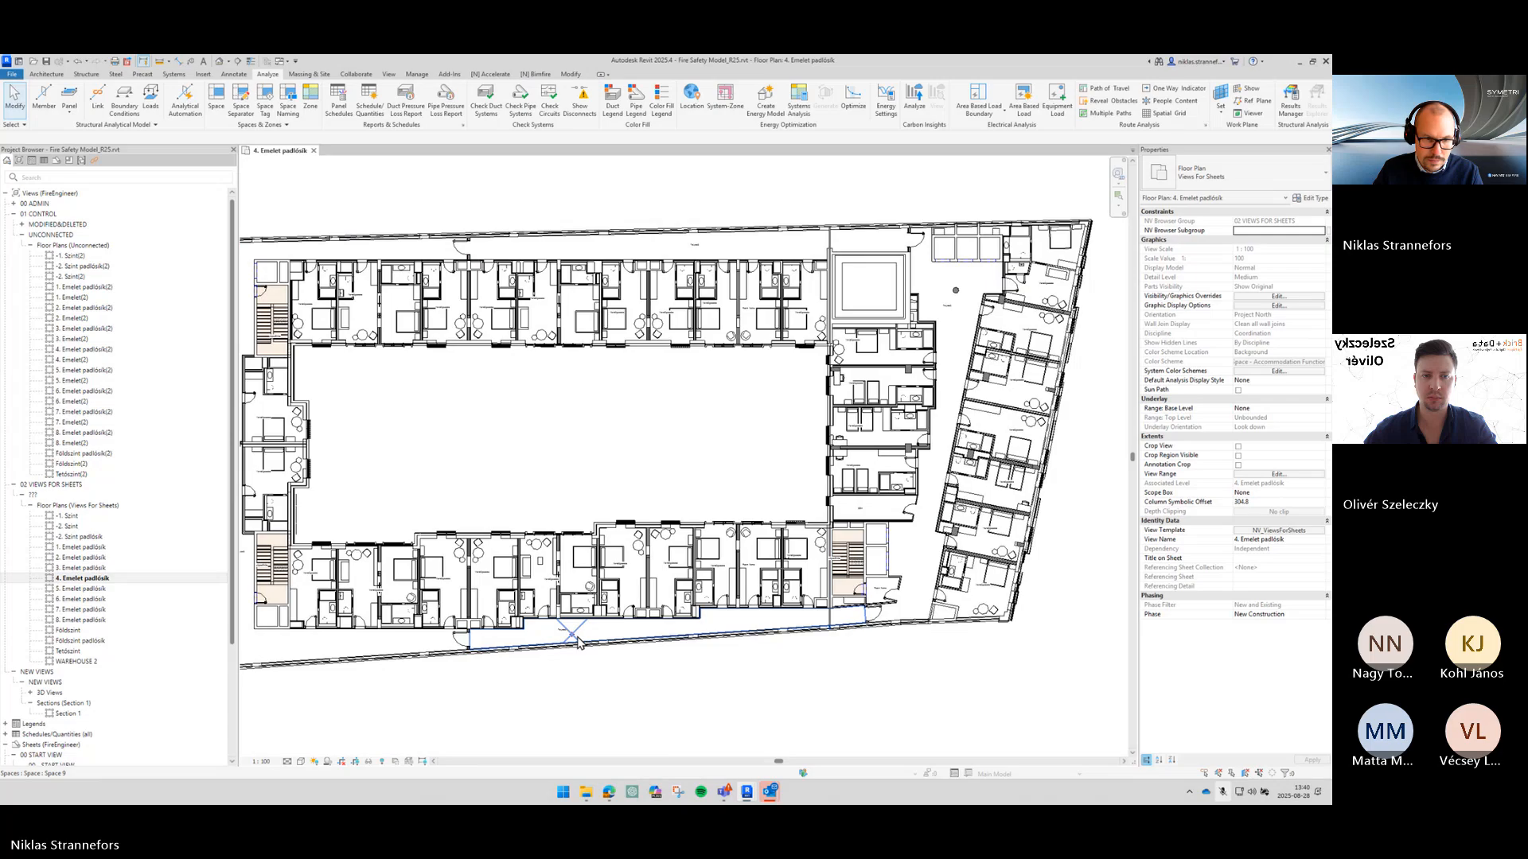
Step: Set the fire accommodation function of all the southern, western, northern and eastern corridor spaces to Exit Corridor
left_click(579, 643)
left_click(314, 504, "ctrl")
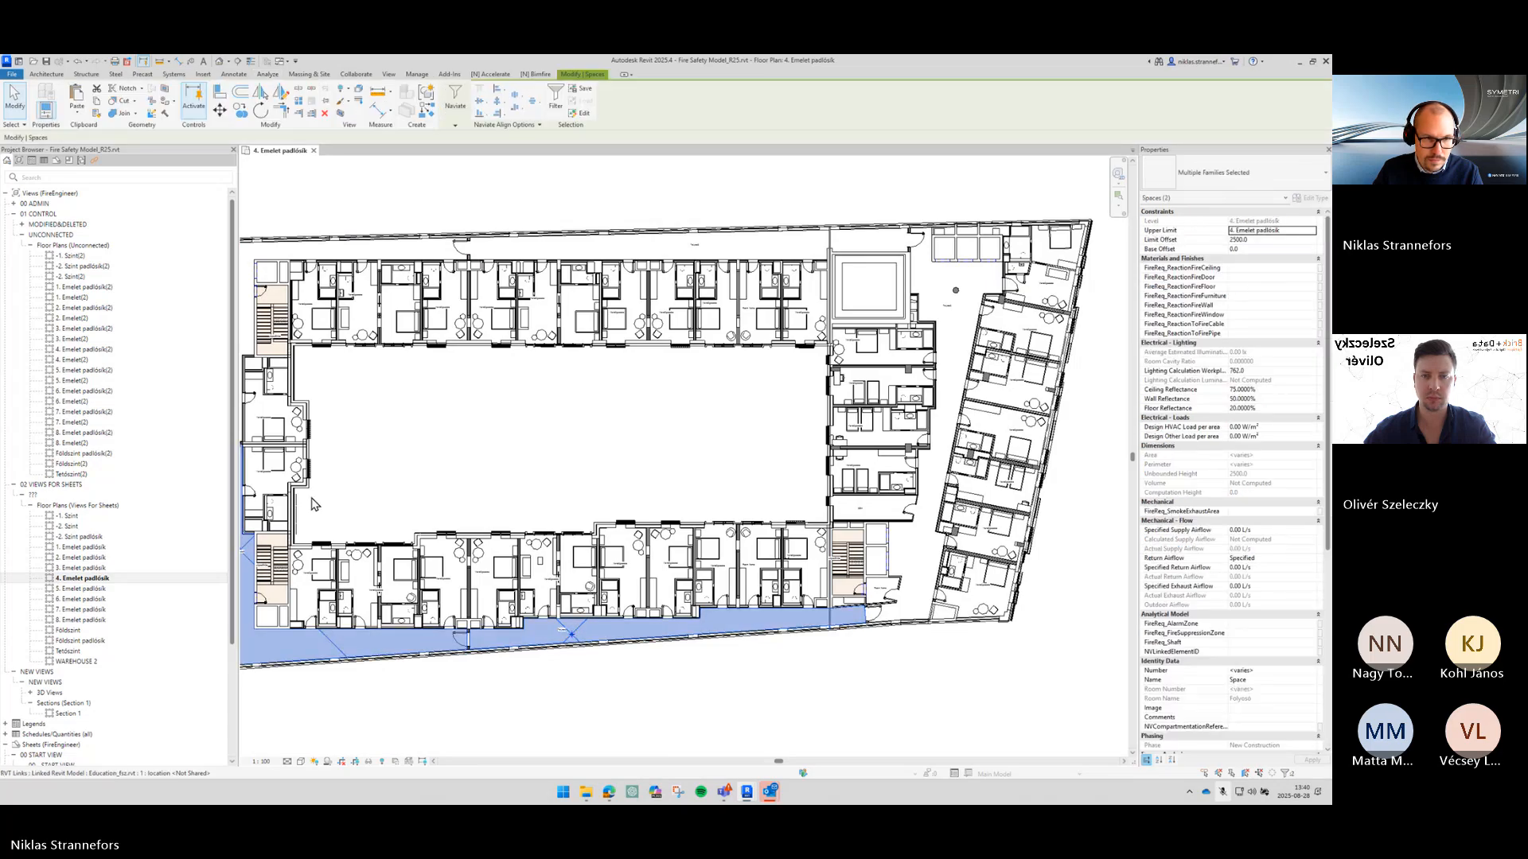
middle_click_drag(298, 399, 386, 413)
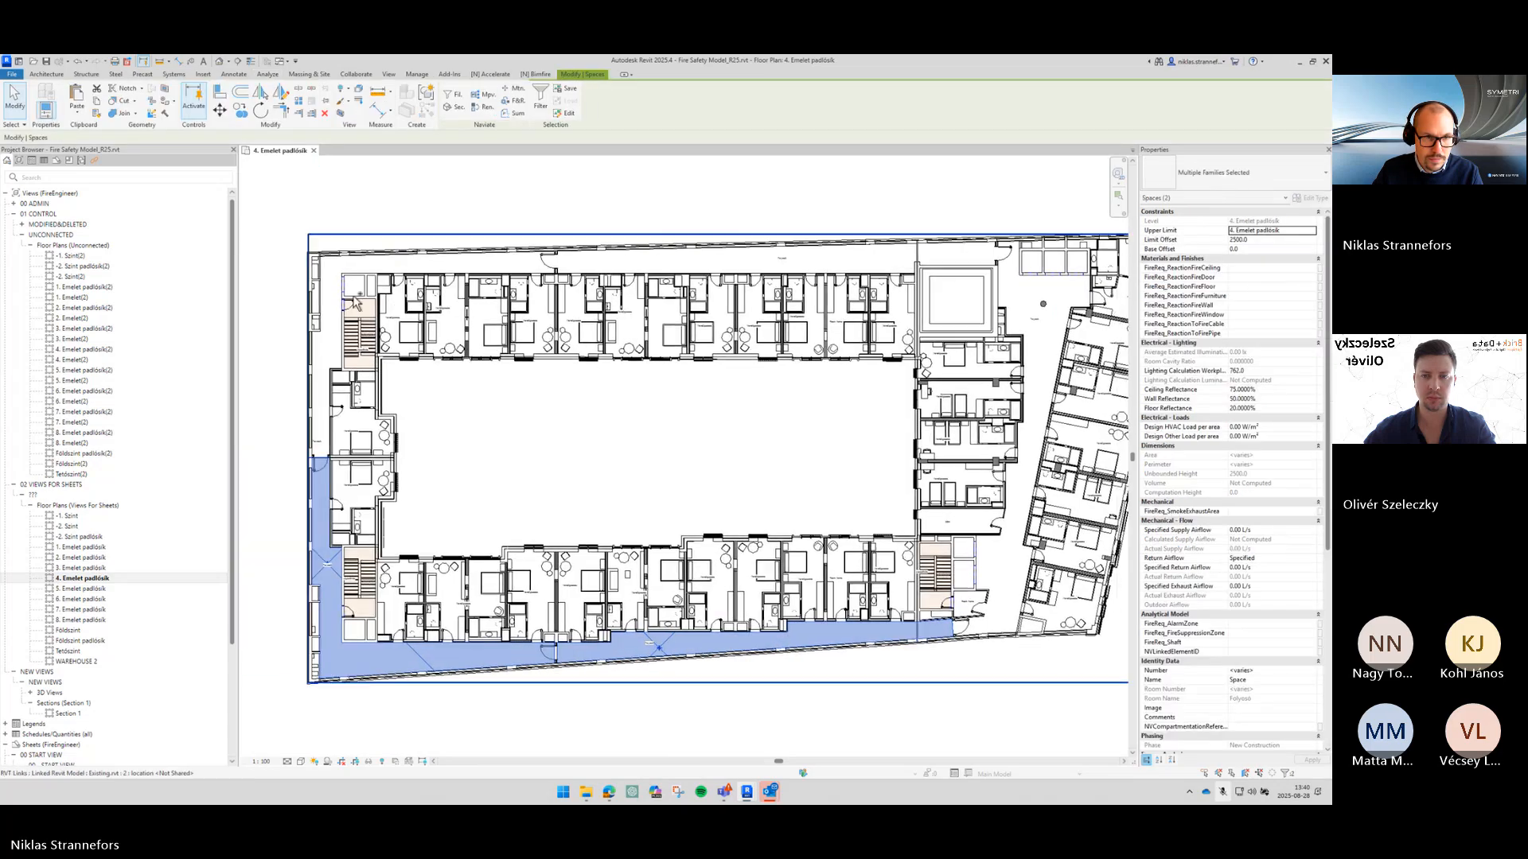
left_click(320, 420, "ctrl")
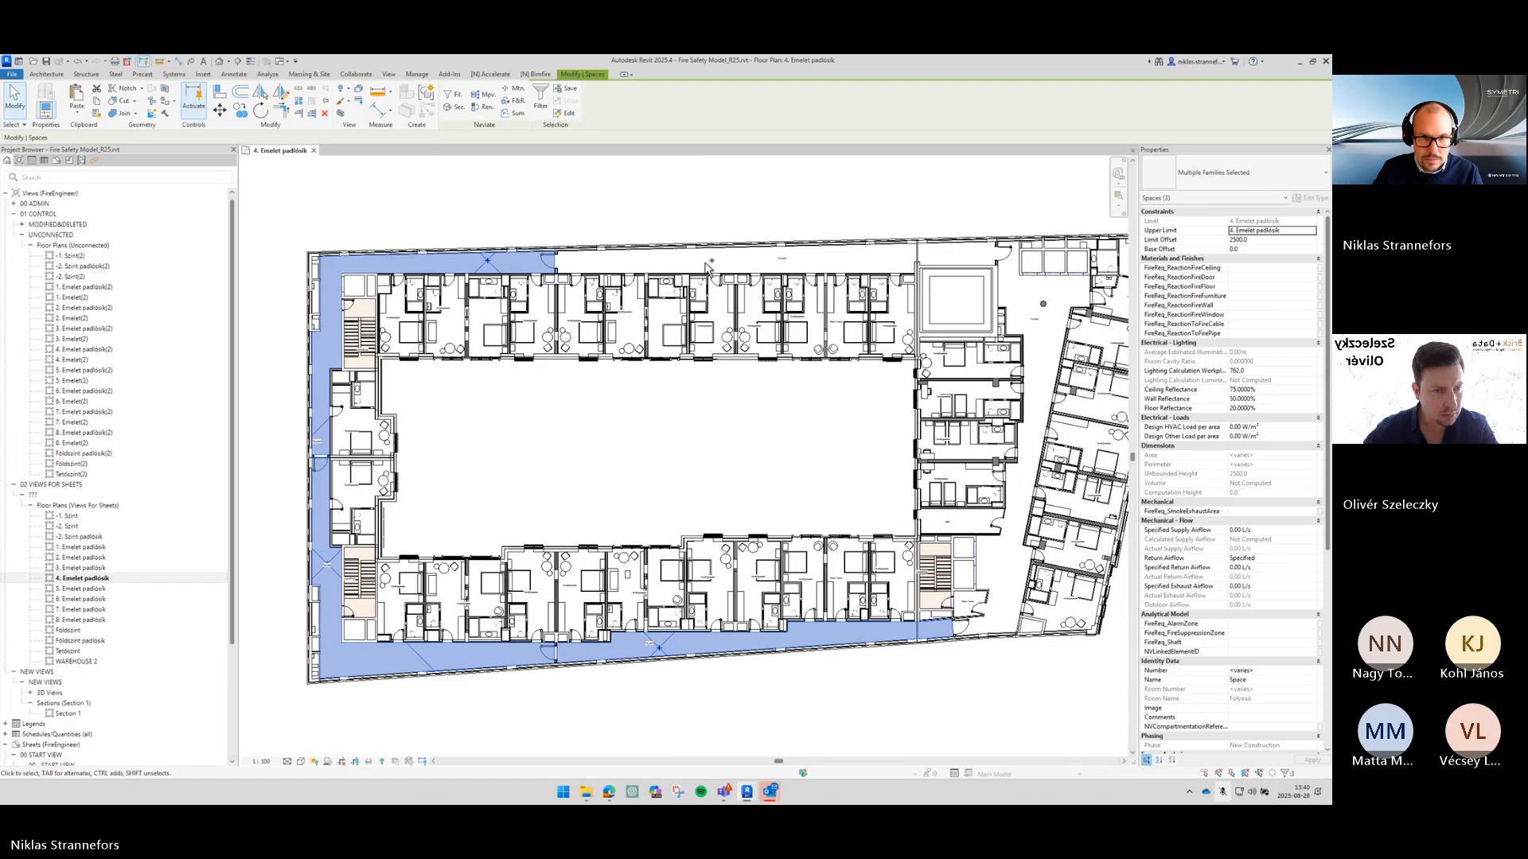
left_click(706, 268, "ctrl")
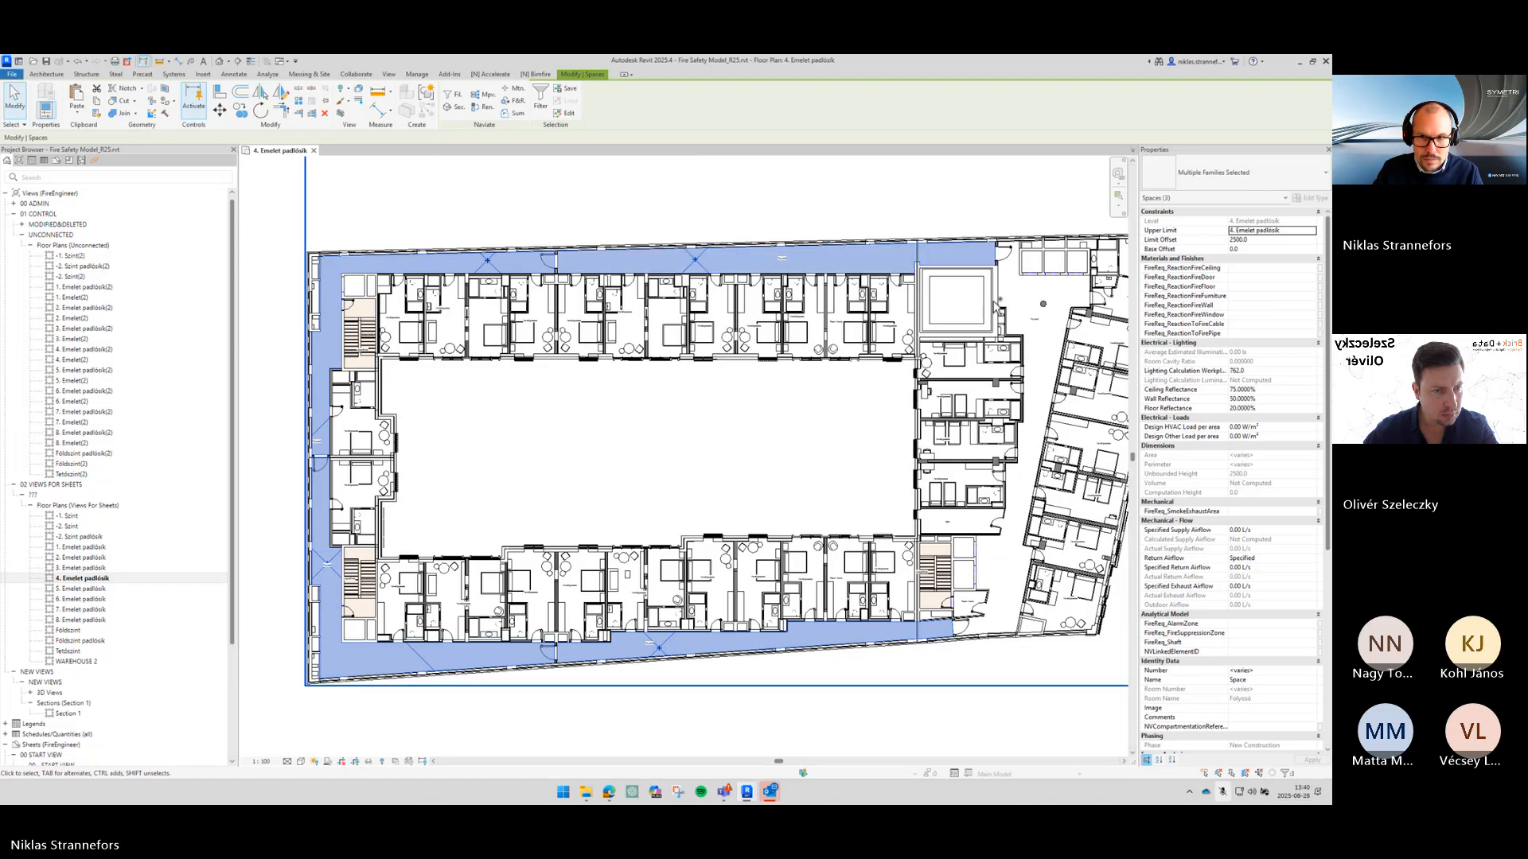
left_click(1017, 557, "ctrl")
scroll(1249, 720, "down", 9)
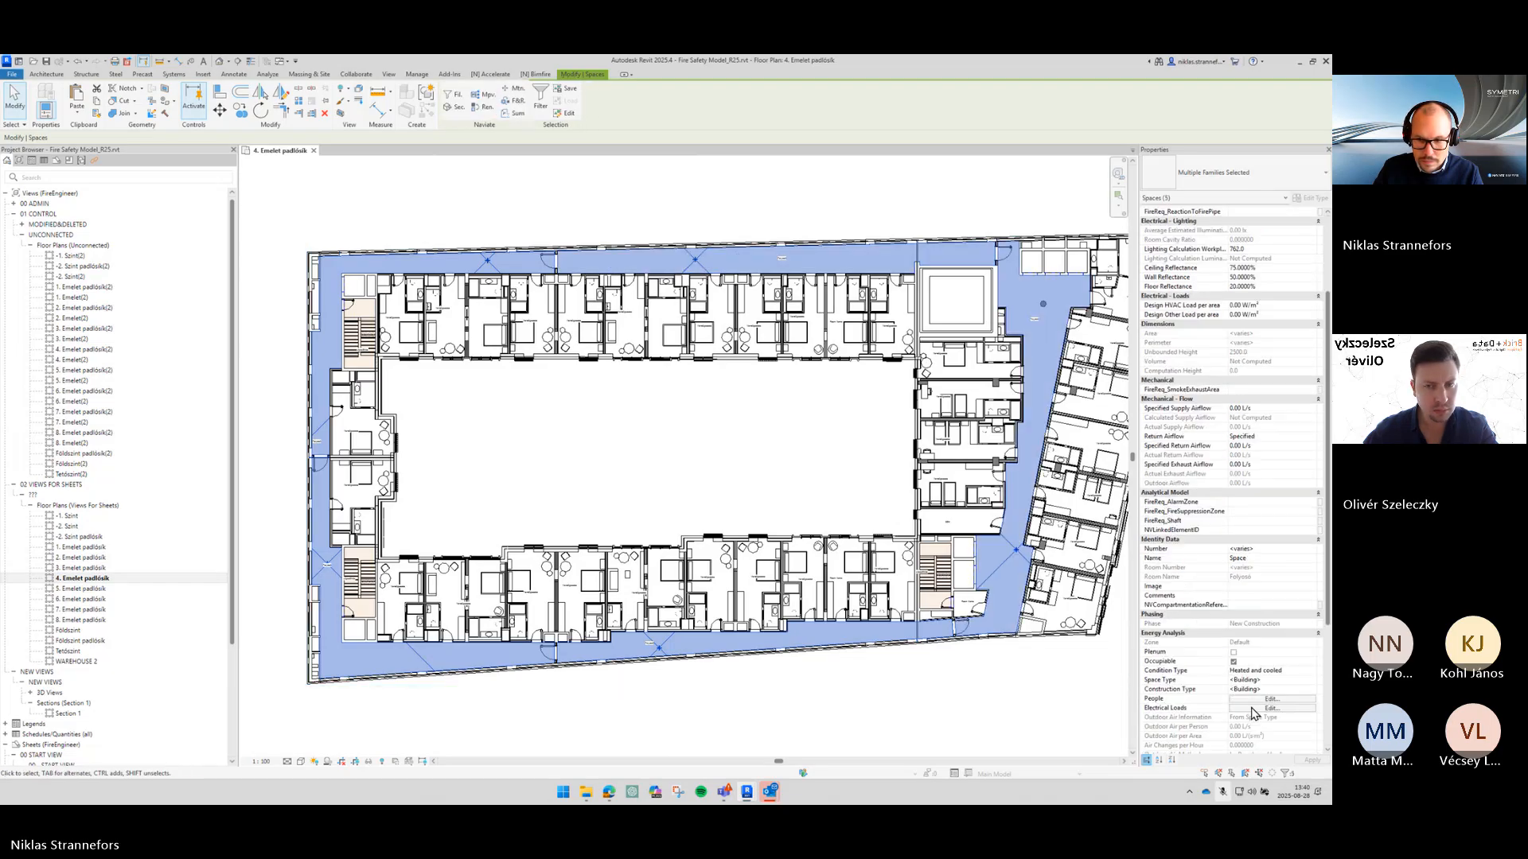
left_click(1252, 673)
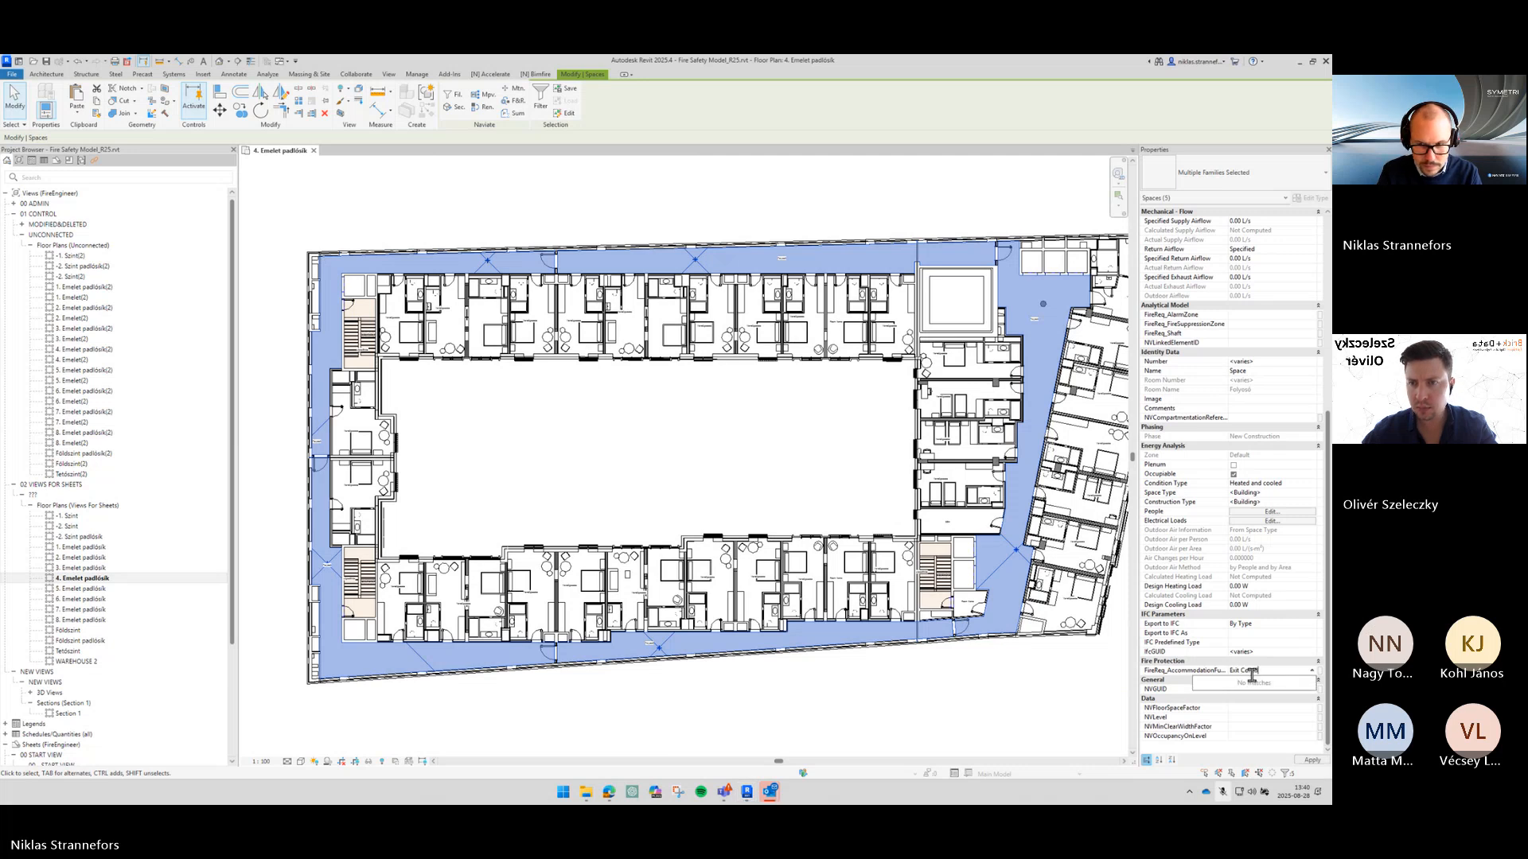
left_click(1252, 679)
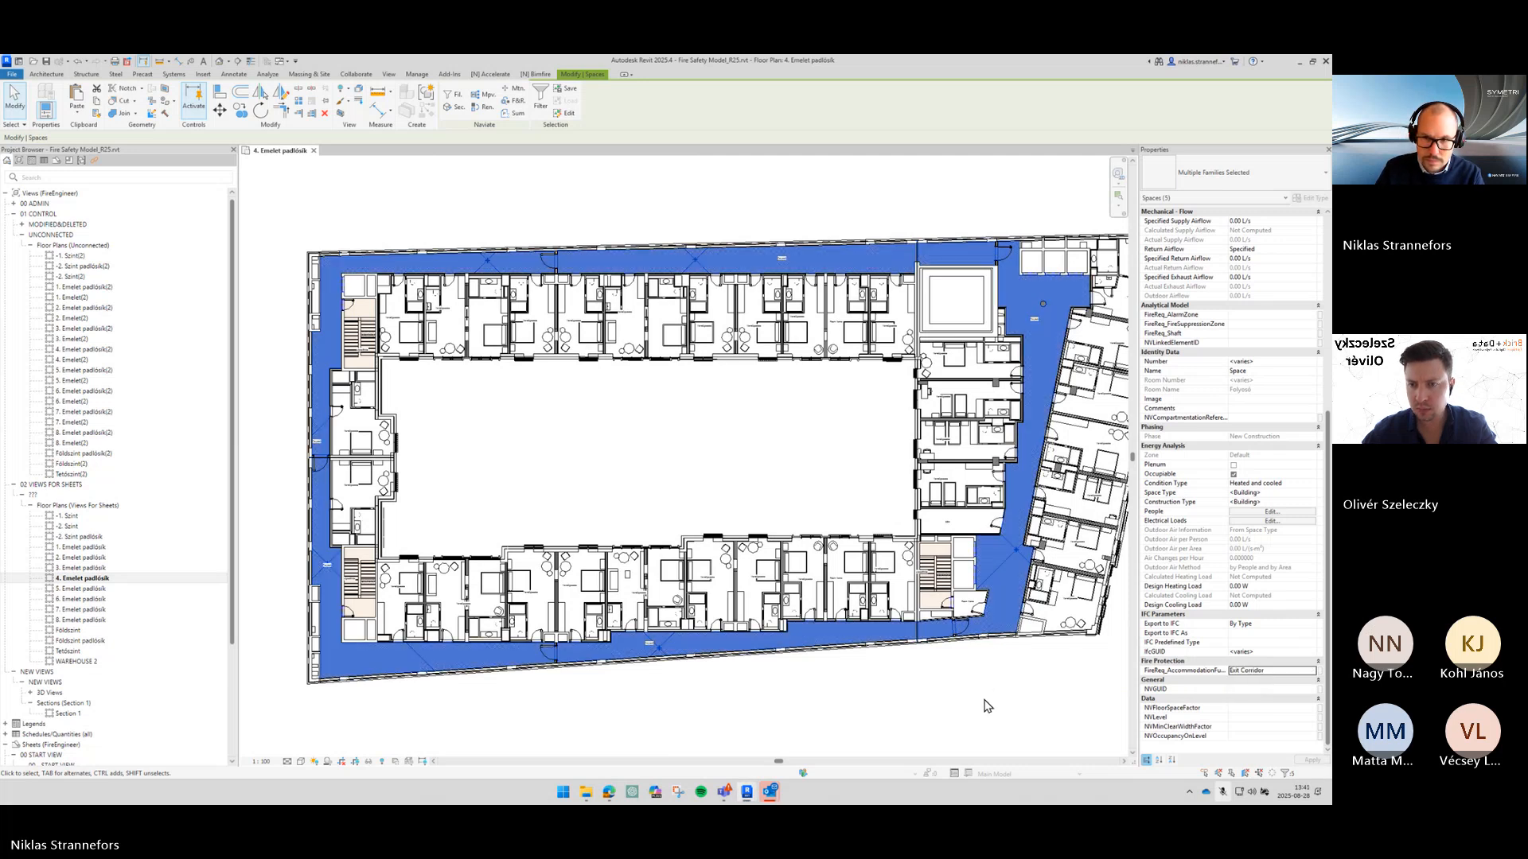
left_click(986, 705)
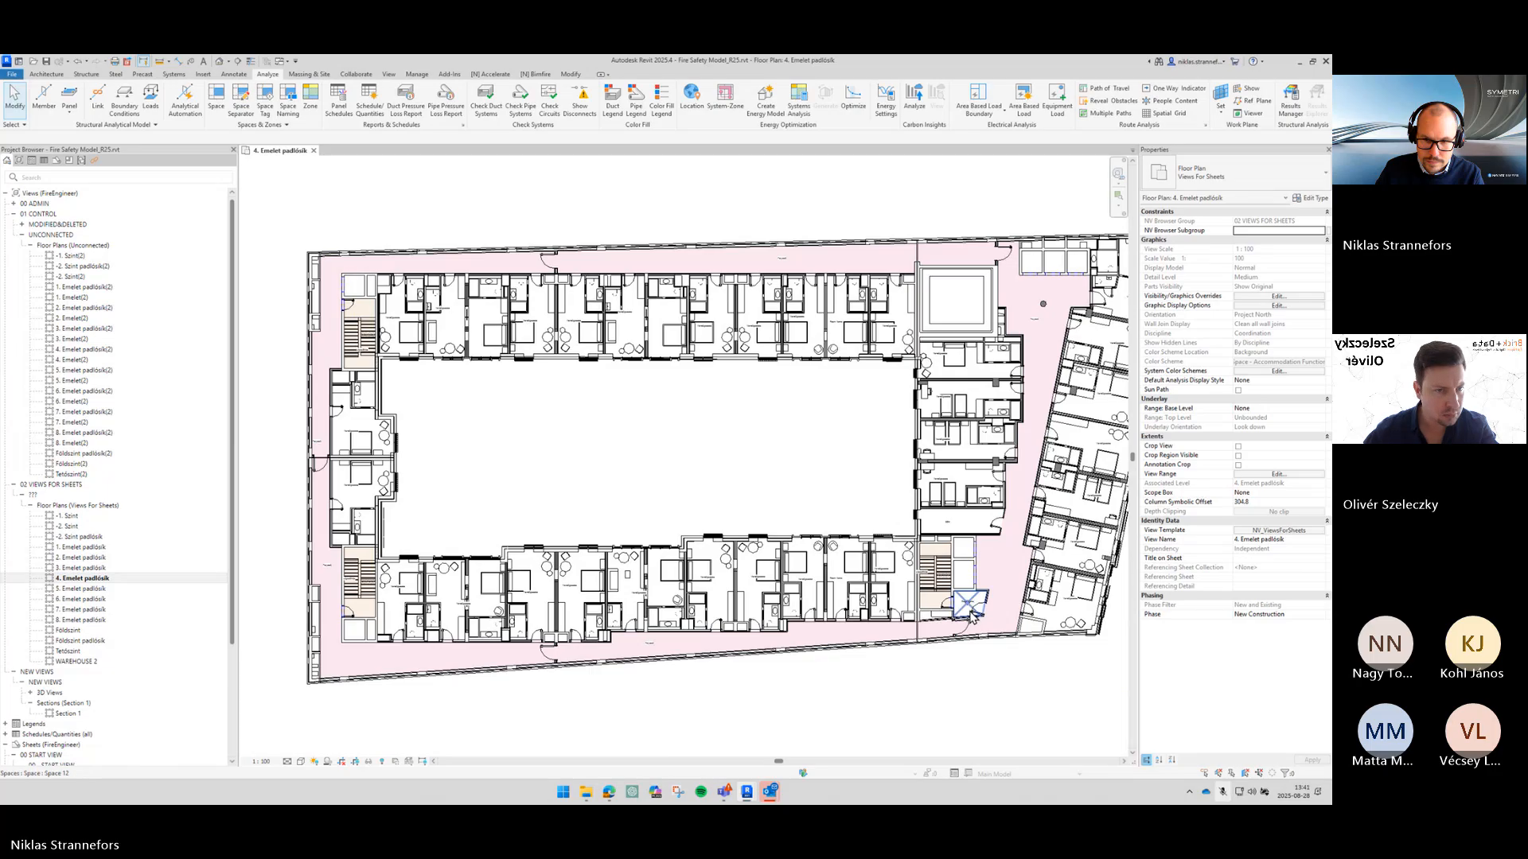
Step: Set the fire accommodation function of the small lobby space beside the southeast stairwell to Fire Lobby
left_click(974, 611)
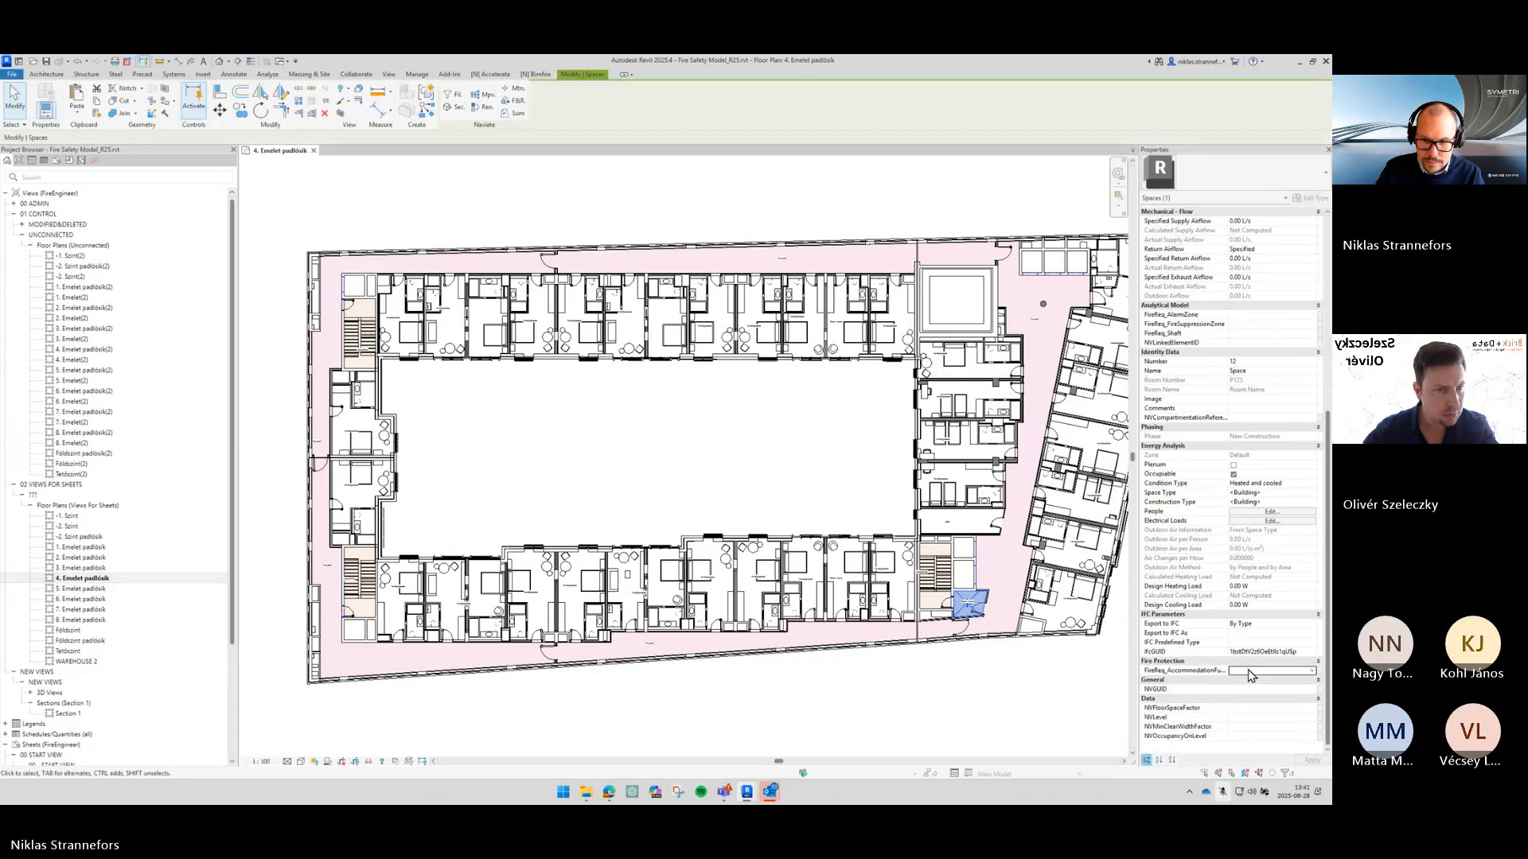
left_click(1246, 673)
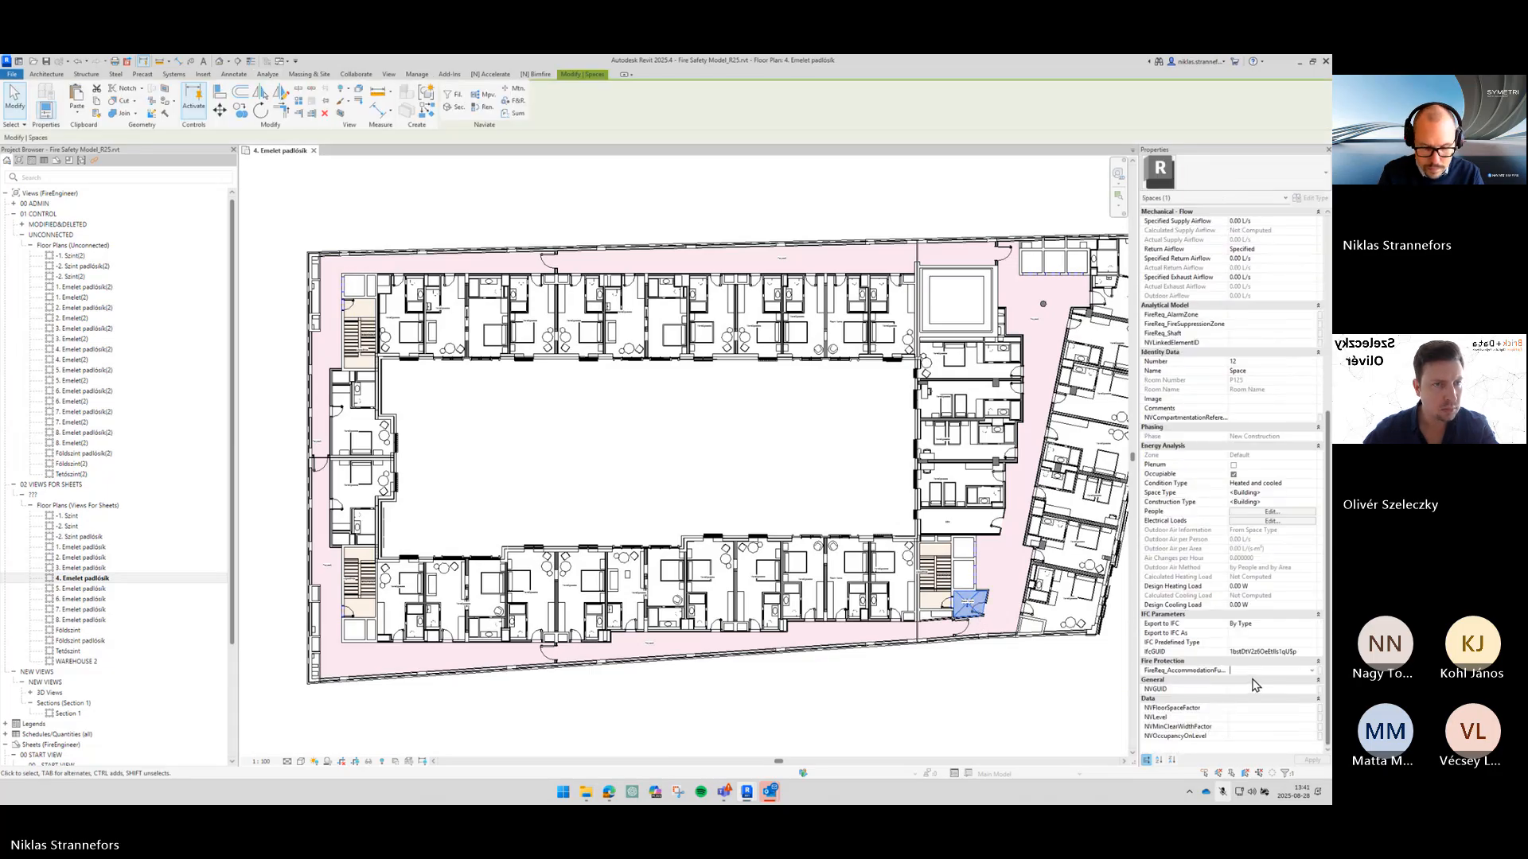
type("Fire Lobby")
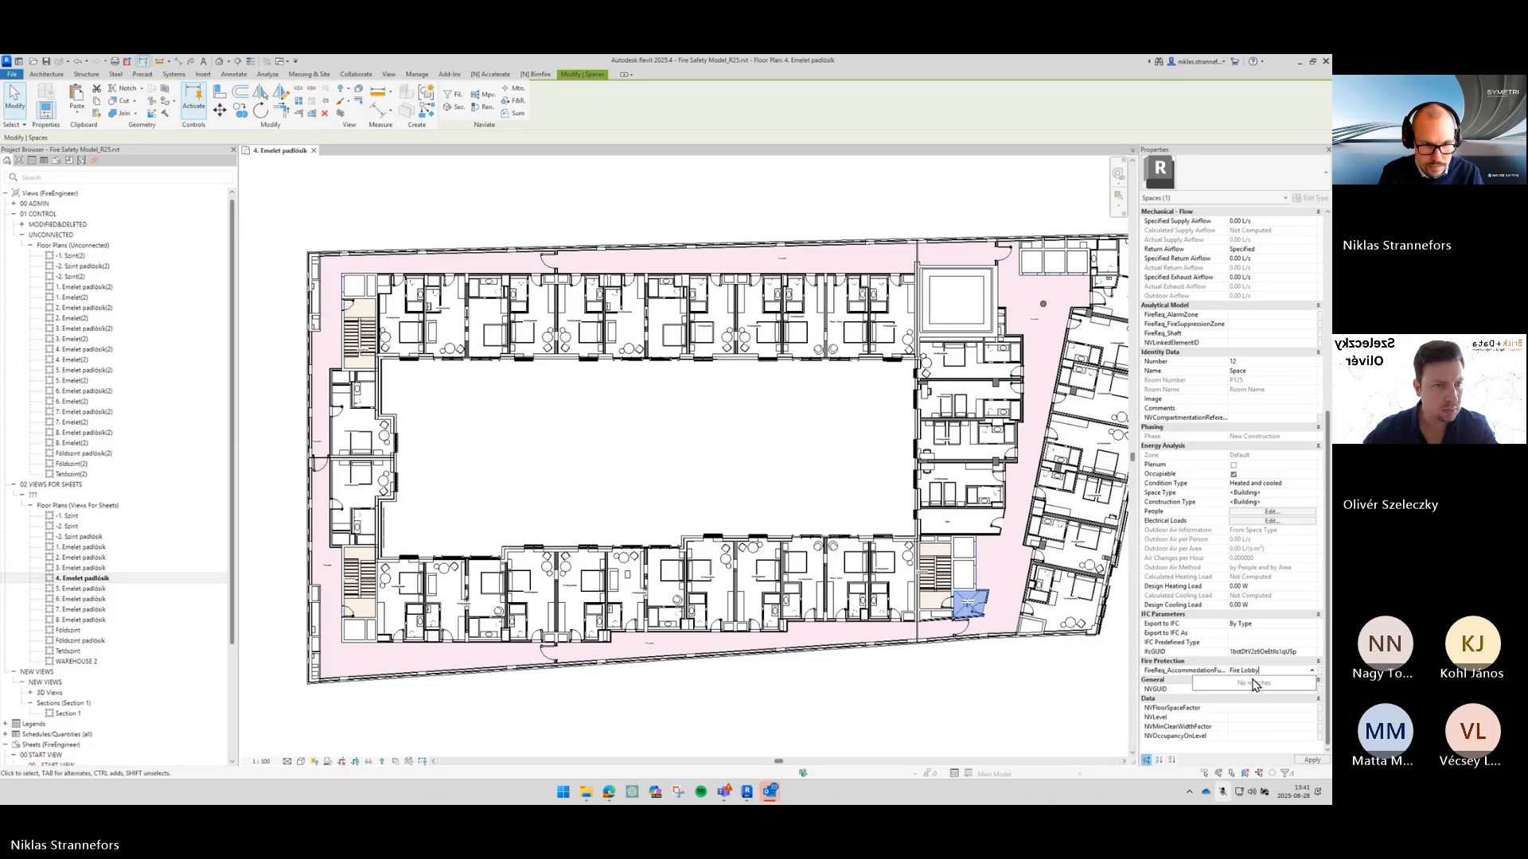
key("Return")
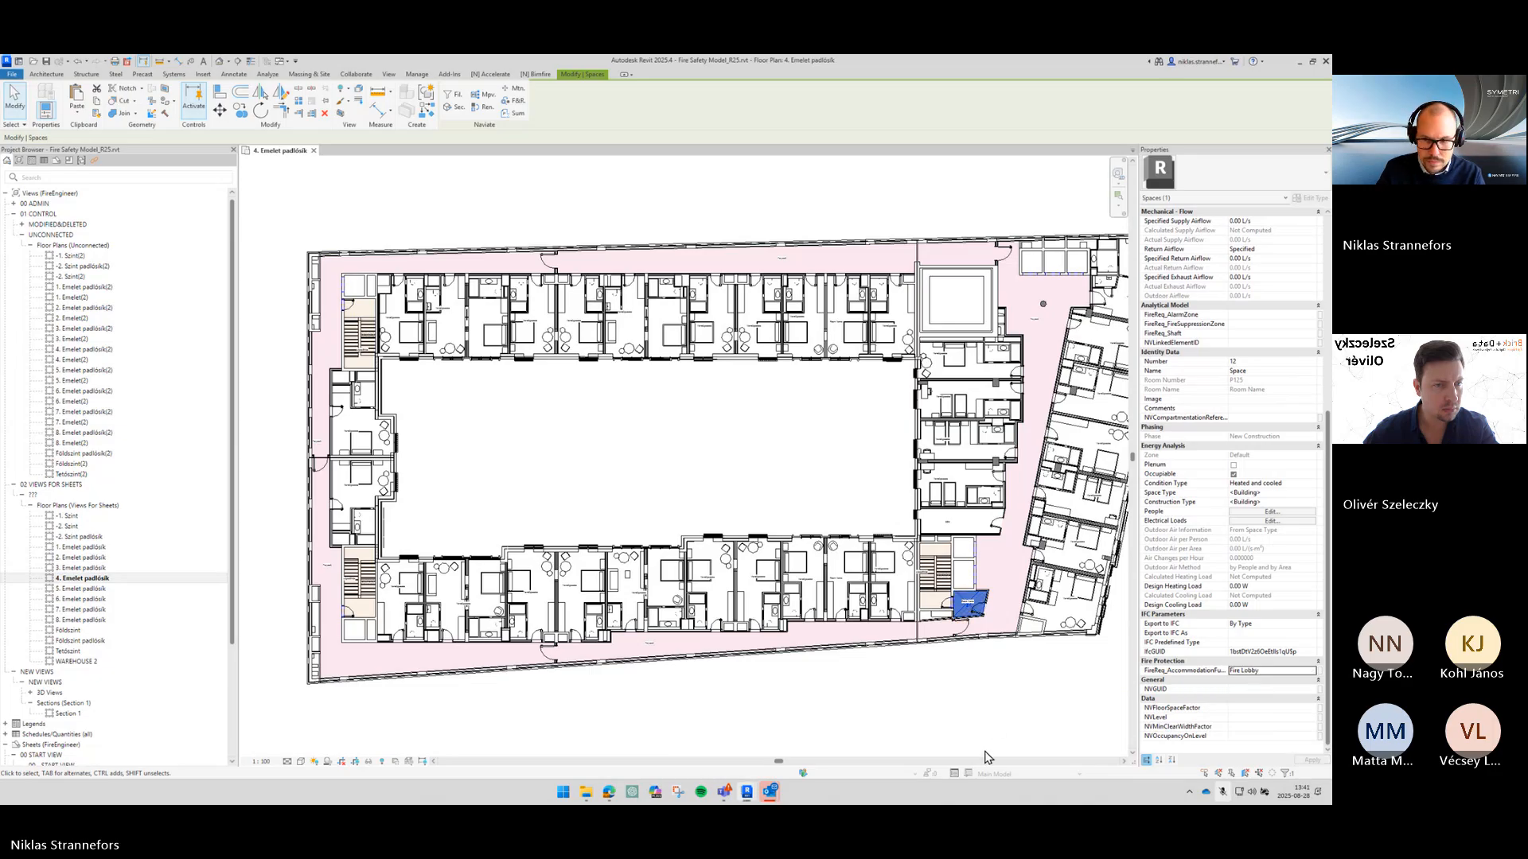
left_click(984, 734)
Step: Assign WallRequirement_REI-REI60 to slot 4 of the Bimfire wall settings and save them
scroll(984, 728, "up", 6)
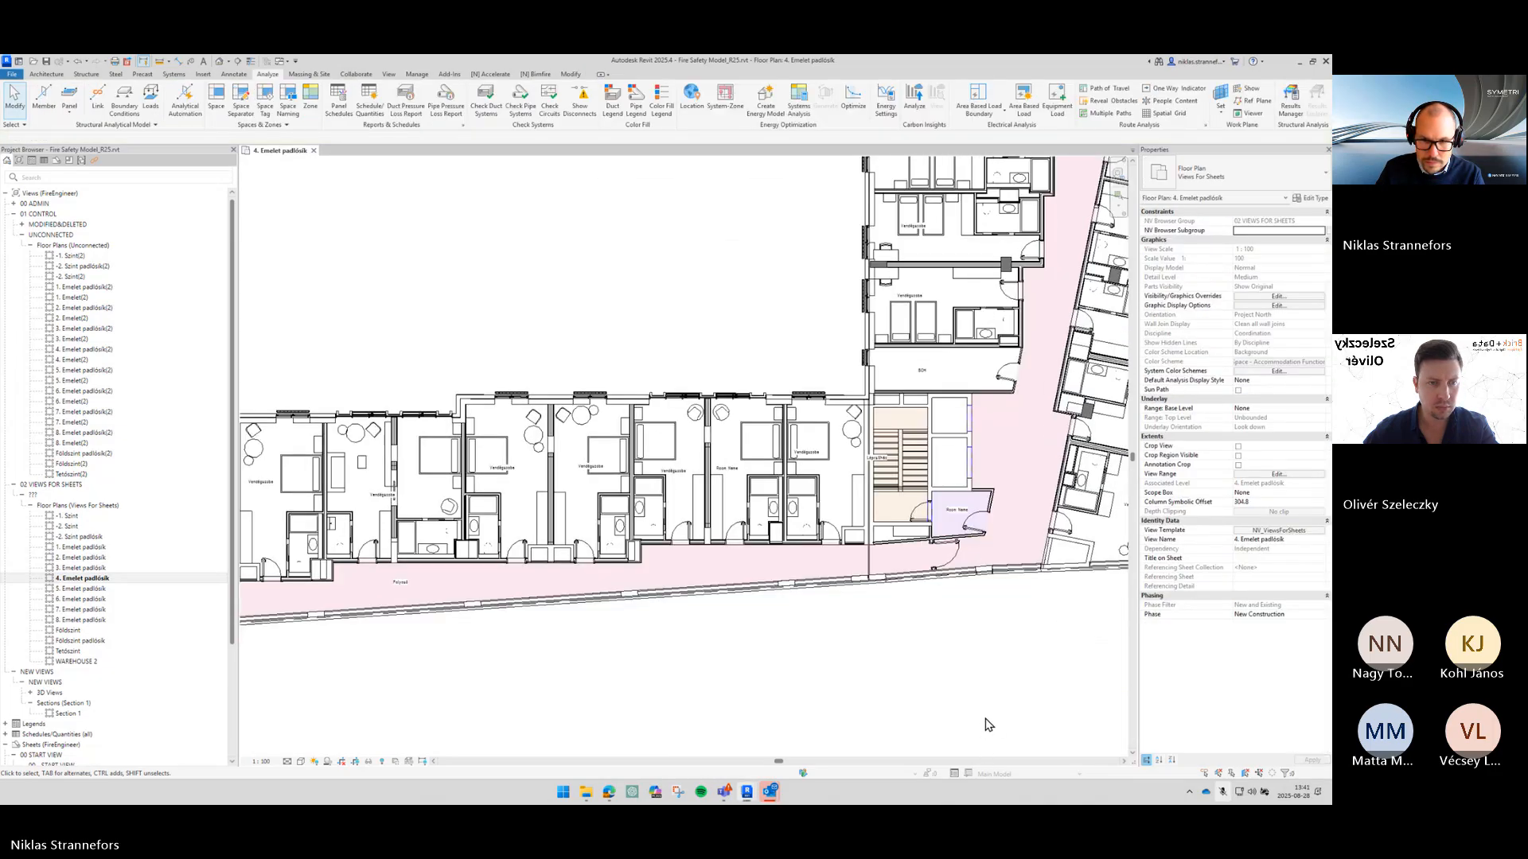
scroll(933, 654, "down", 5)
scroll(716, 518, "up", 2)
middle_click_drag(615, 356, 780, 528)
scroll(658, 374, "down", 1)
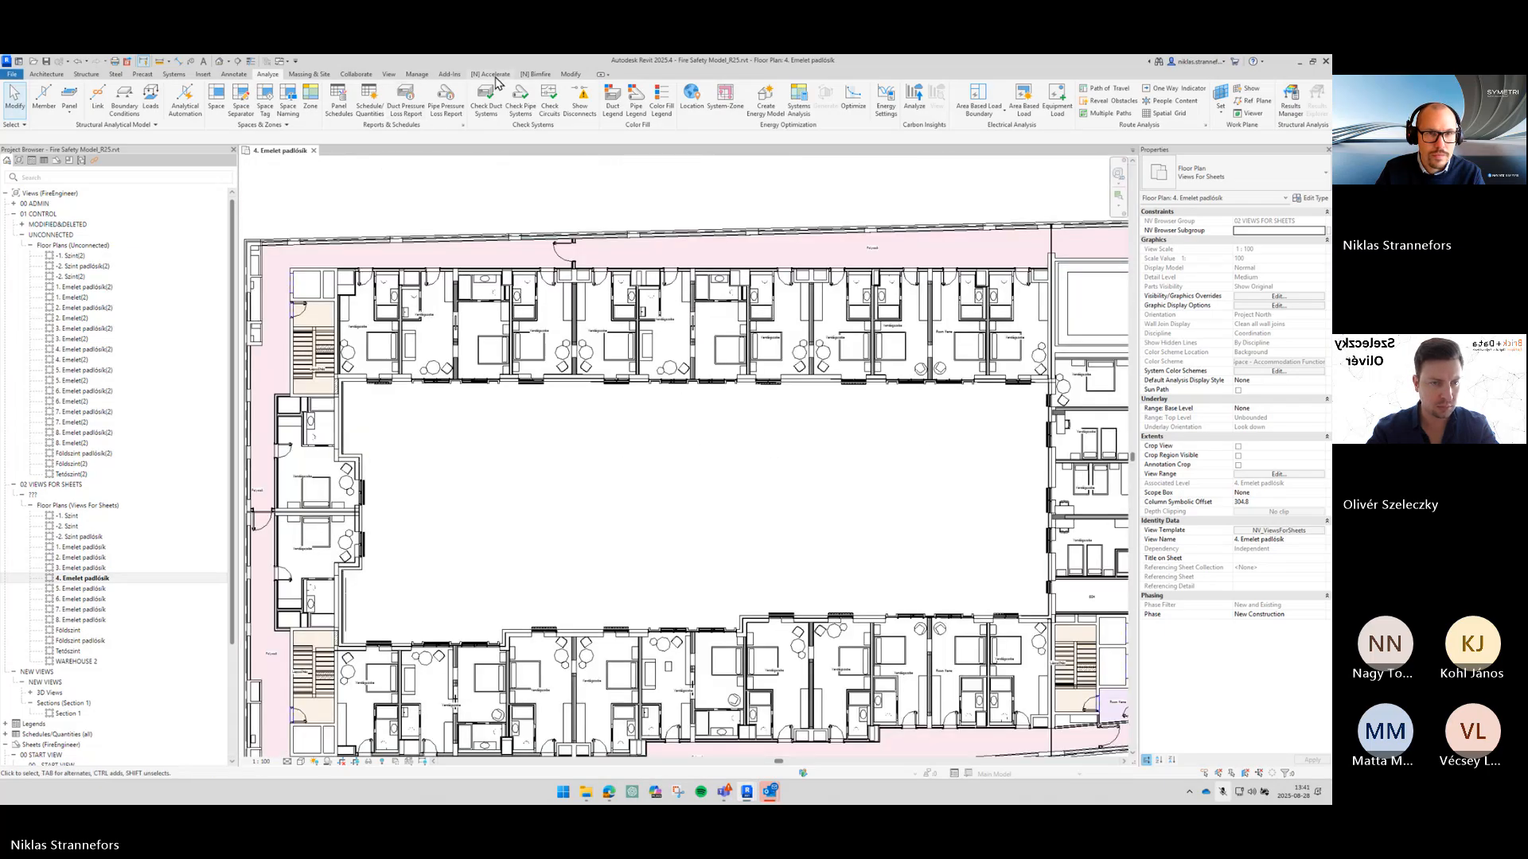
left_click(535, 74)
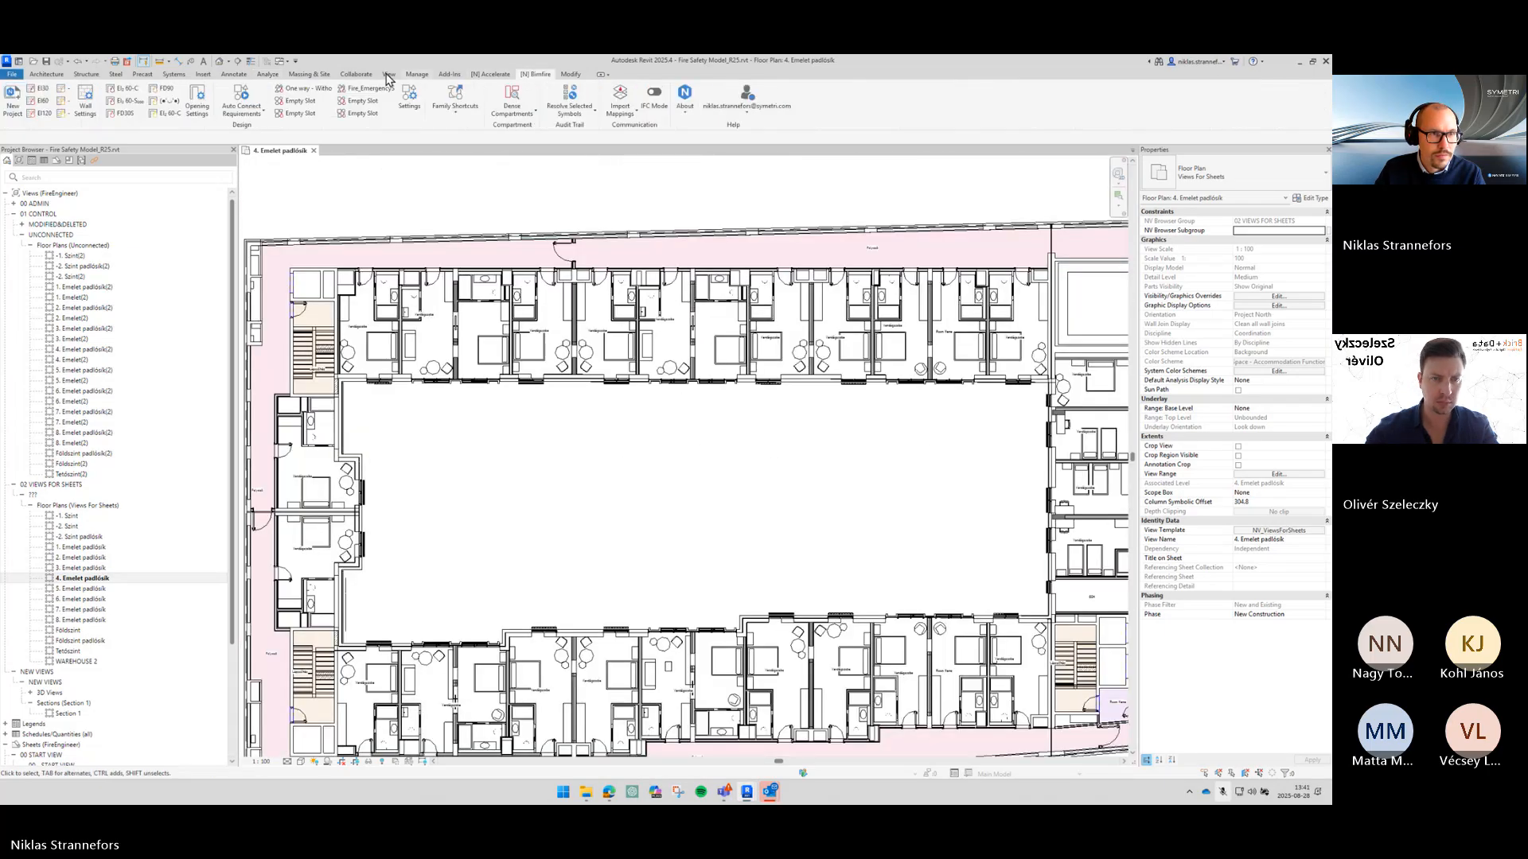
left_click(85, 99)
left_click(355, 190)
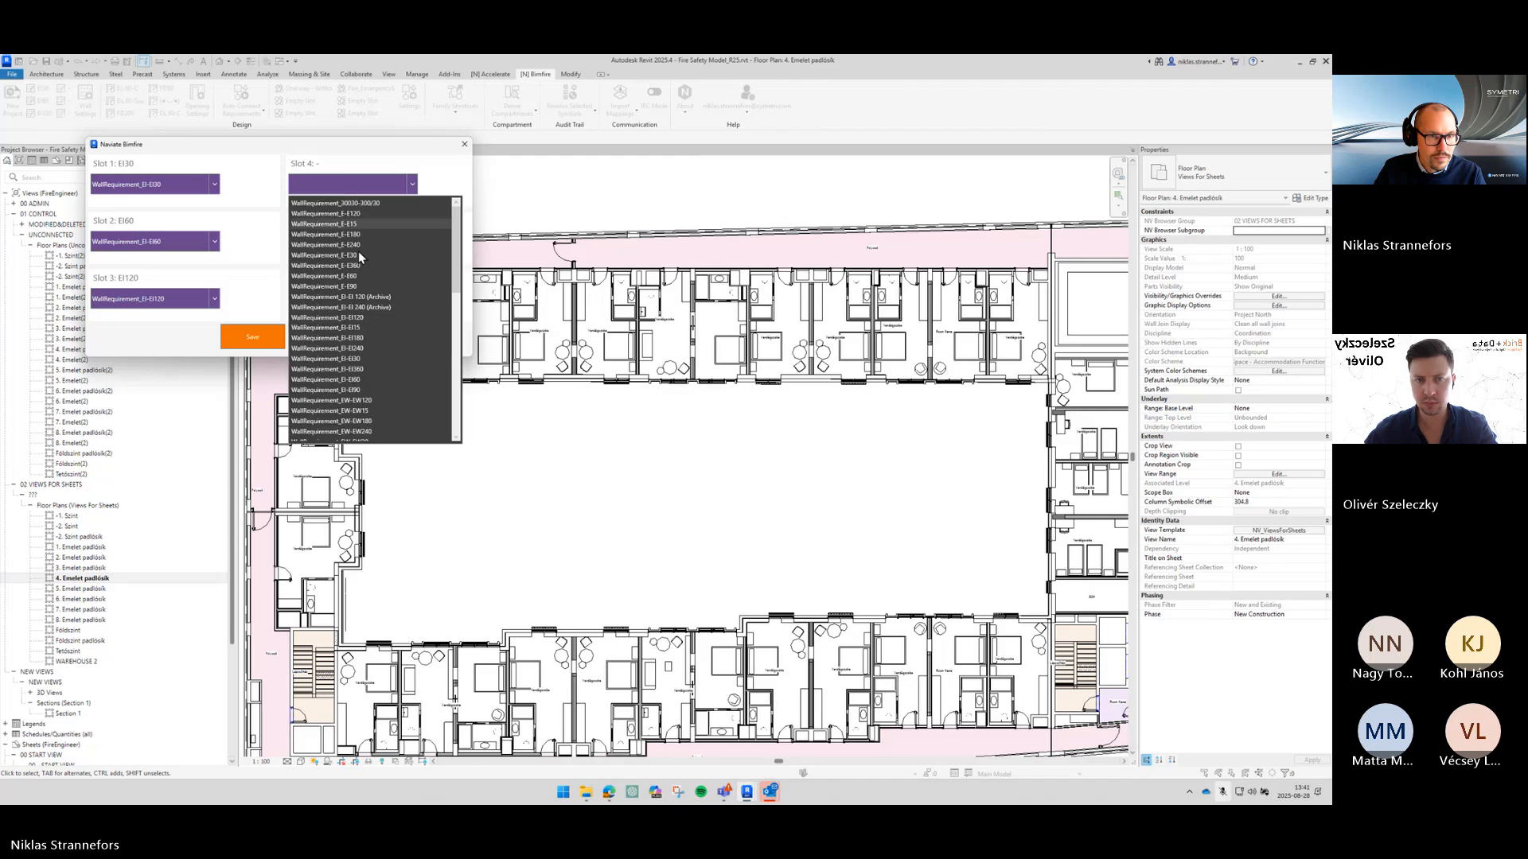
scroll(376, 317, "down", 3)
scroll(375, 382, "down", 5)
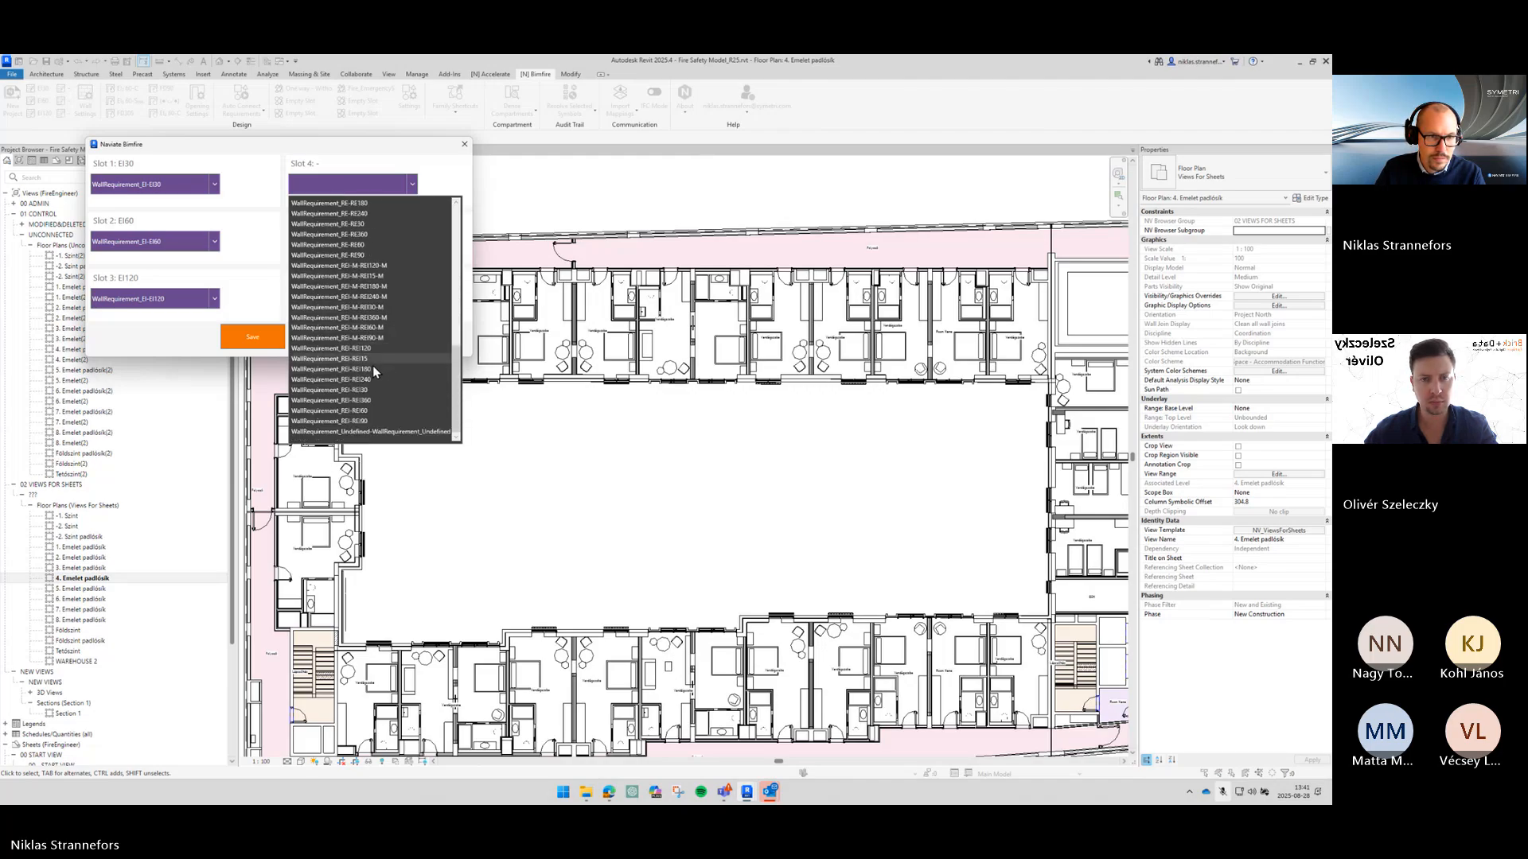
left_click(369, 410)
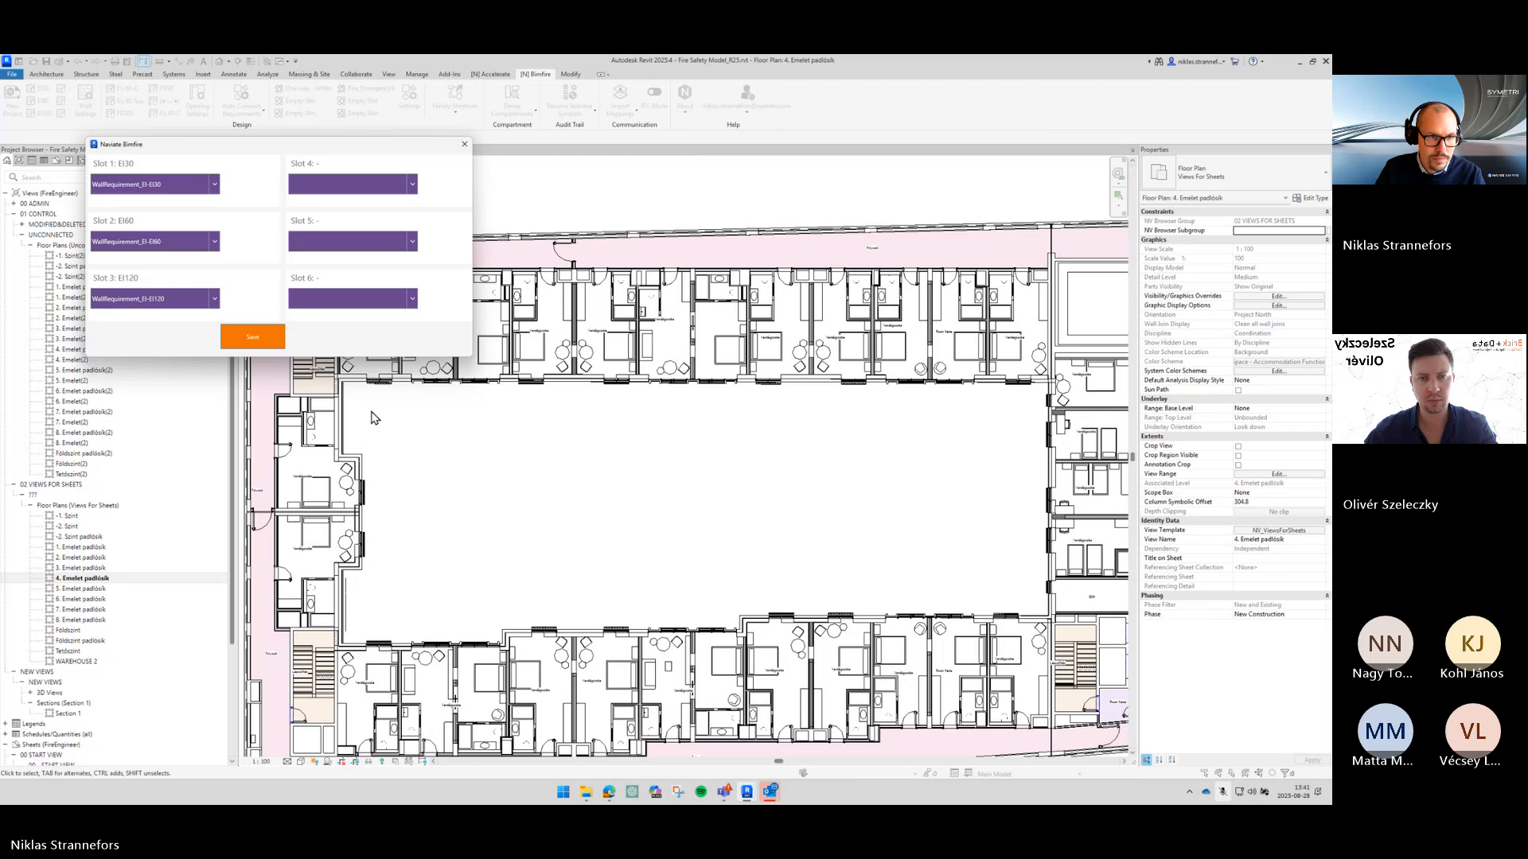
left_click(279, 341)
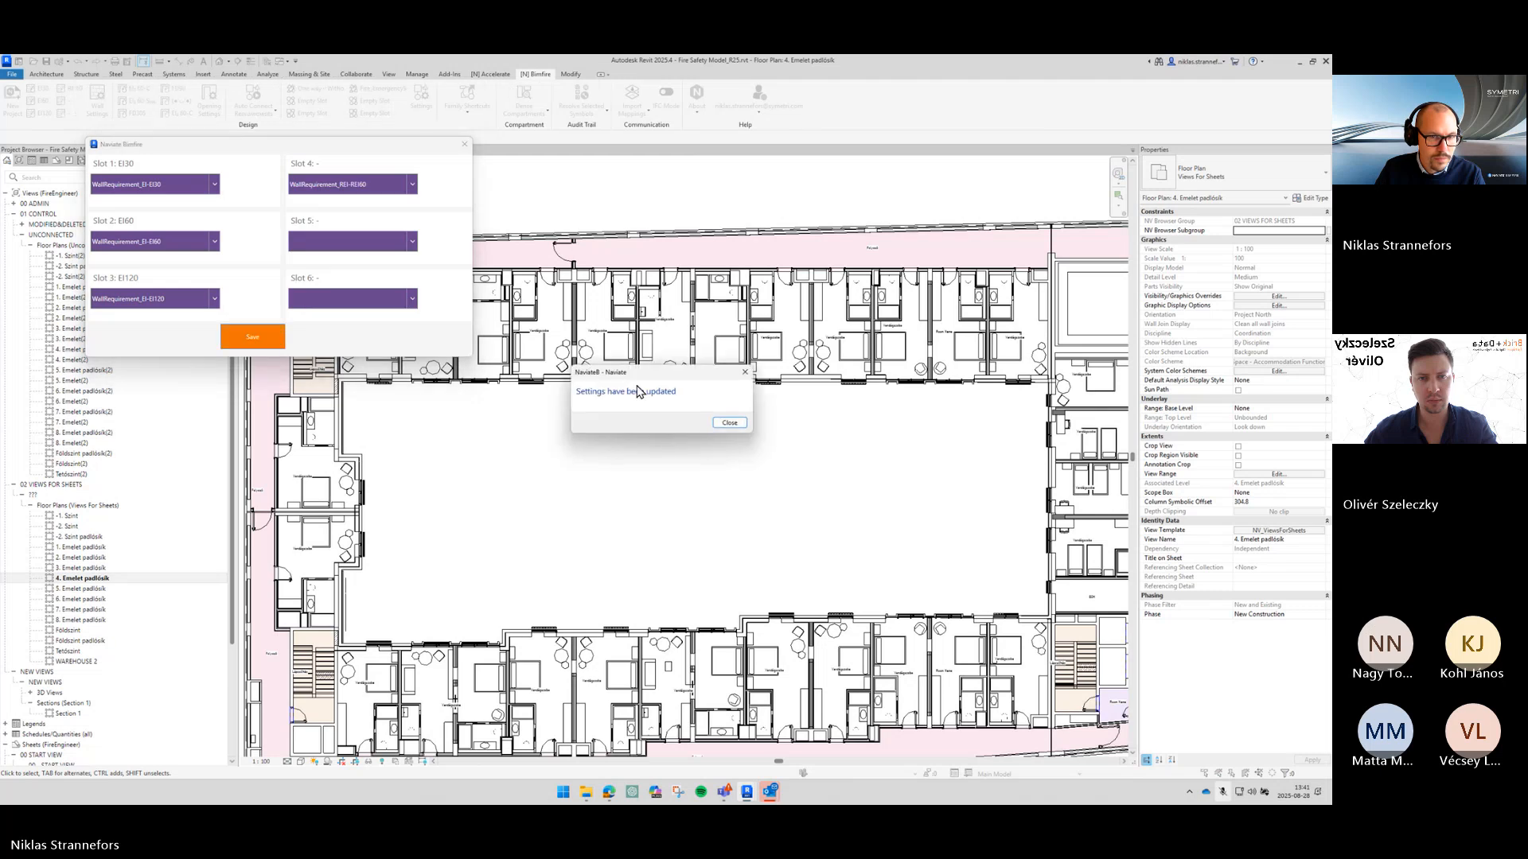
left_click(727, 421)
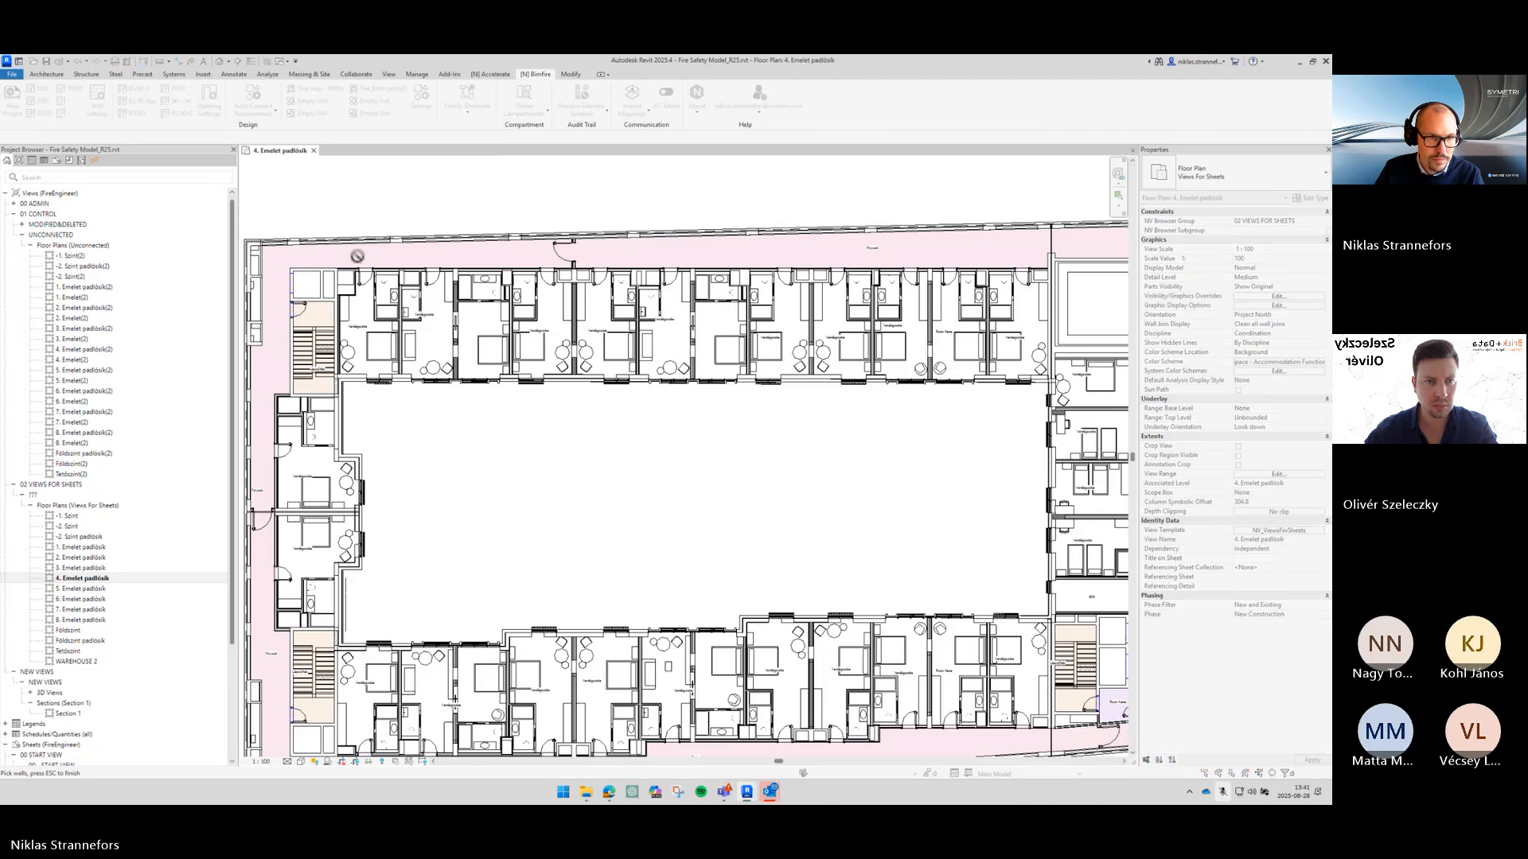
Step: Place the fire wall requirement along two neighbouring guest-room party walls in the north wing, west of the corridor's fire door
scroll(510, 278, "up", 5)
left_click(516, 404)
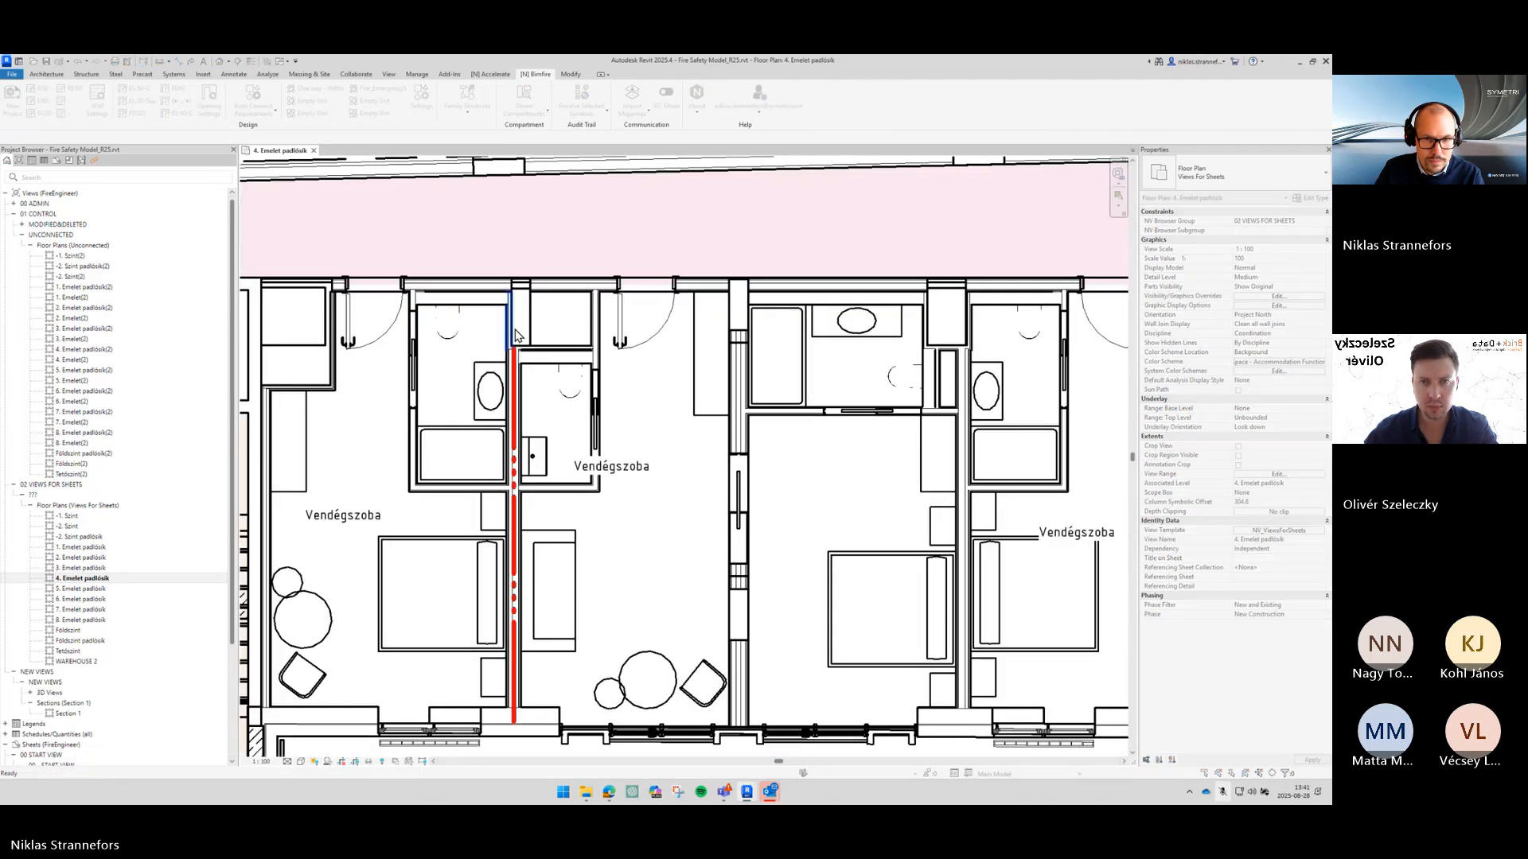
left_click(741, 445)
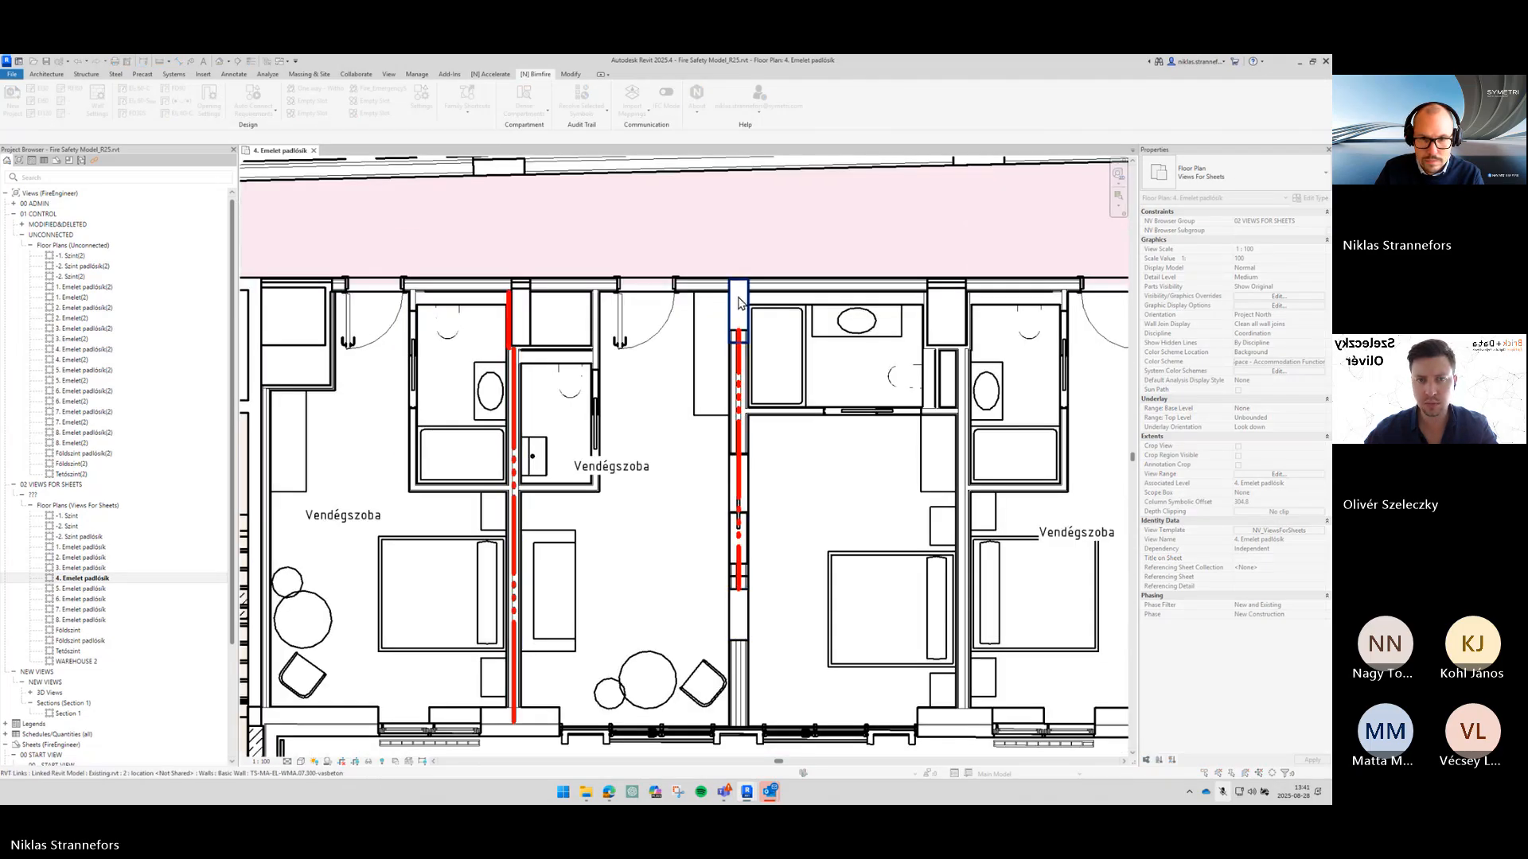
left_click(740, 615)
left_click(740, 685)
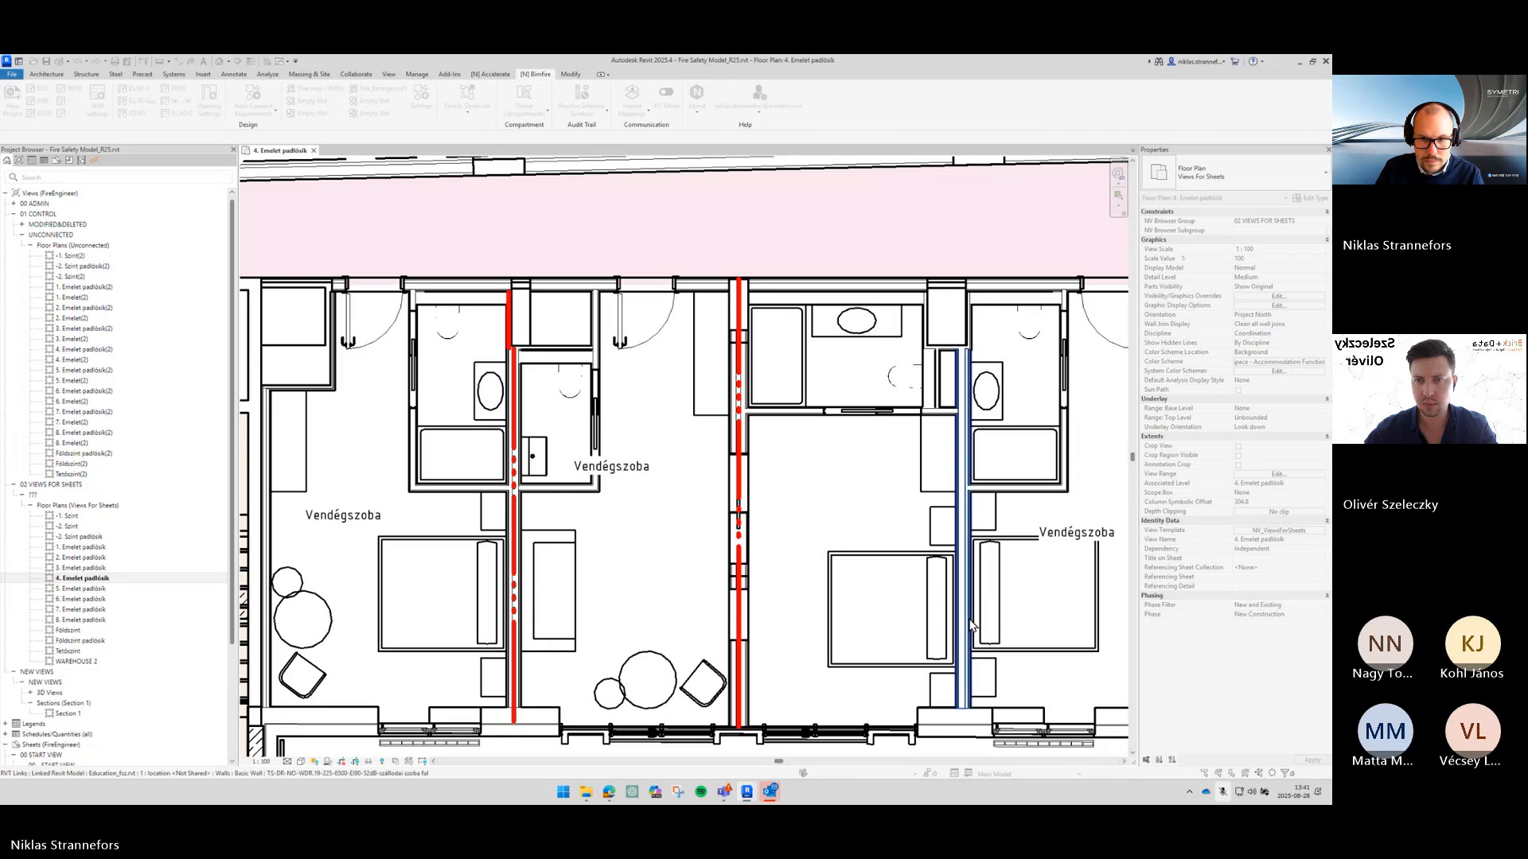
Step: Place the fire wall requirement on the next two party walls eastward, up to the one aligned with the corridor's fire door
left_click(965, 382)
middle_click_drag(984, 319, 602, 252)
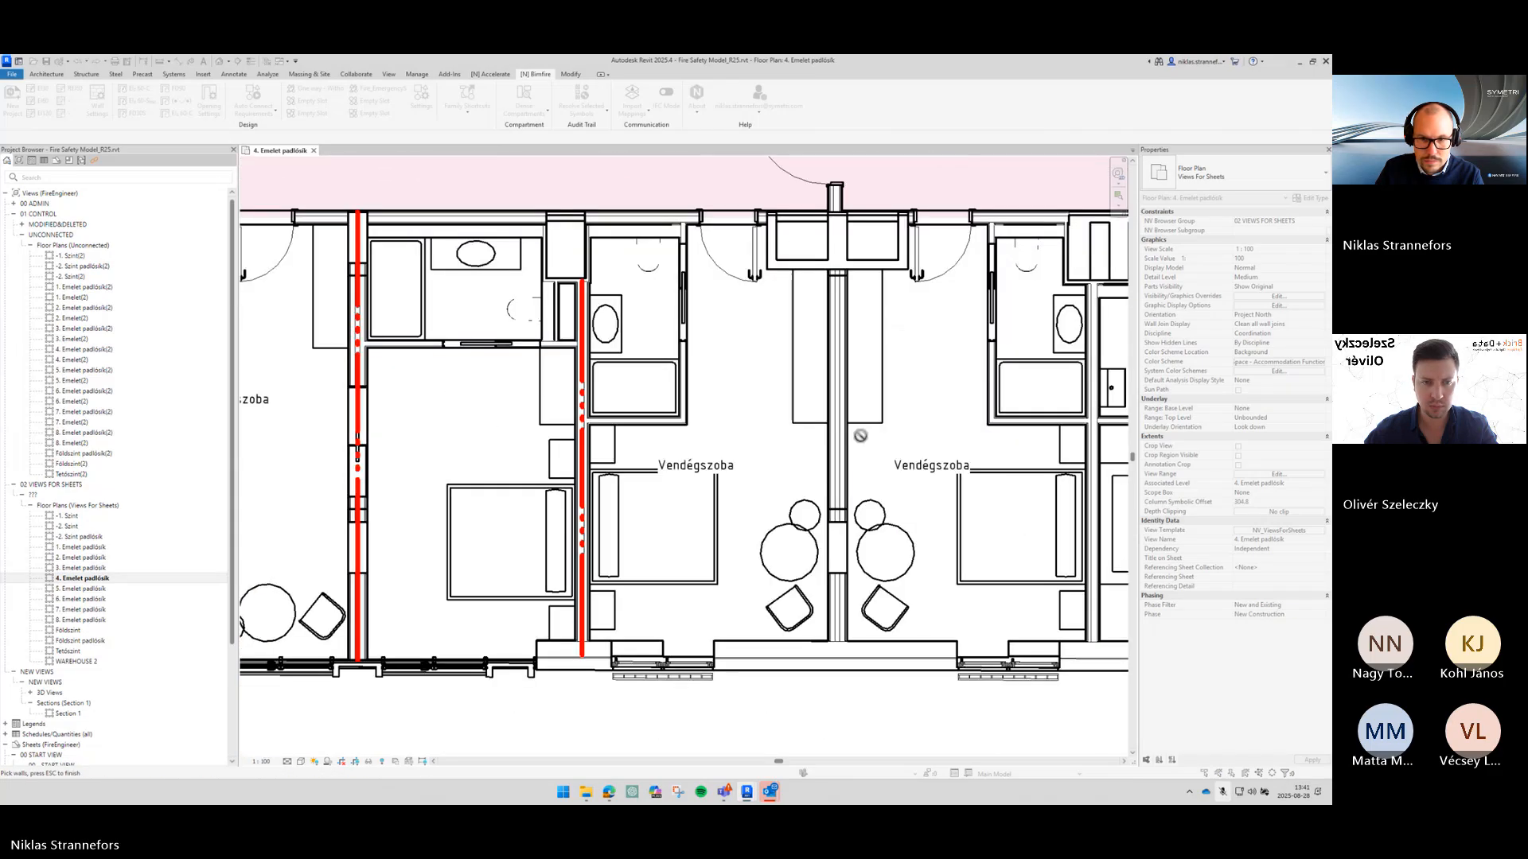
left_click(838, 509)
left_click(837, 609)
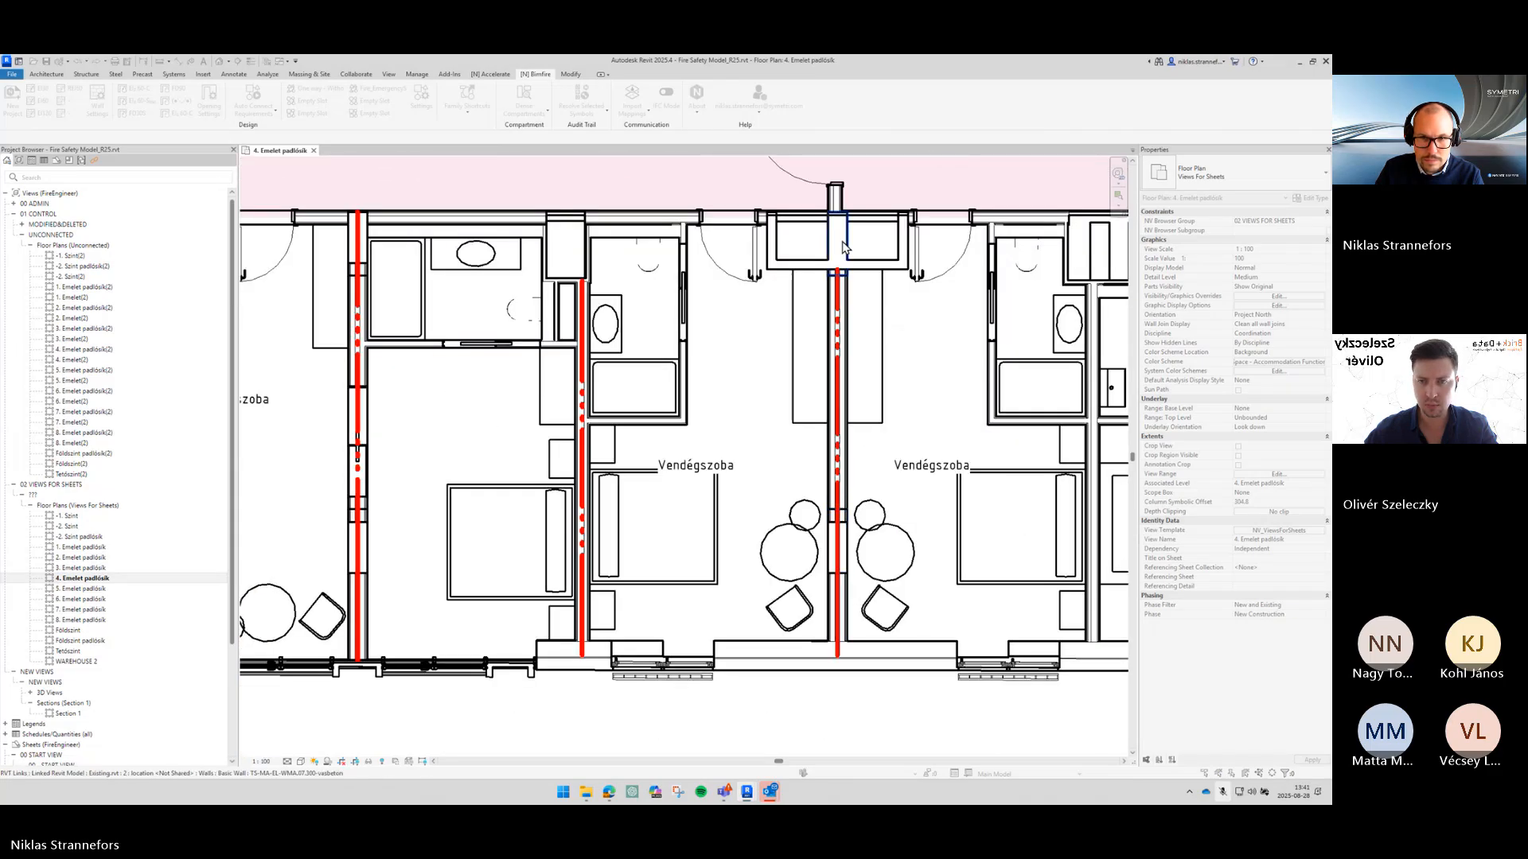
left_click(837, 239)
Step: Place the fire wall requirement on the first party wall east of the corridor's fire door, including the shaft walls at its corridor end
scroll(702, 273, "down", 2)
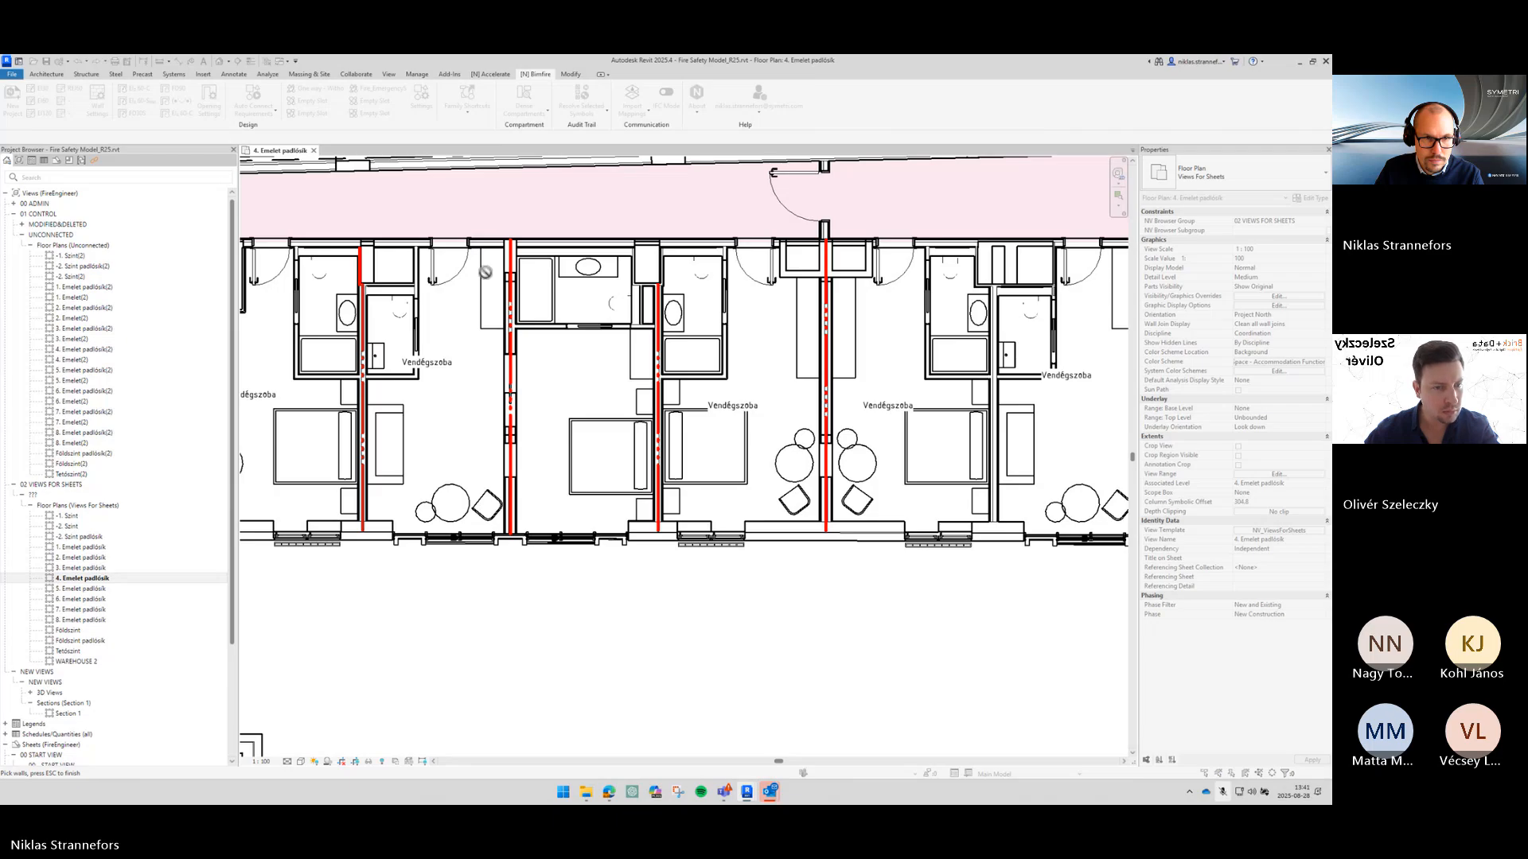
scroll(485, 272, "down", 1)
middle_click_drag(837, 314, 649, 313)
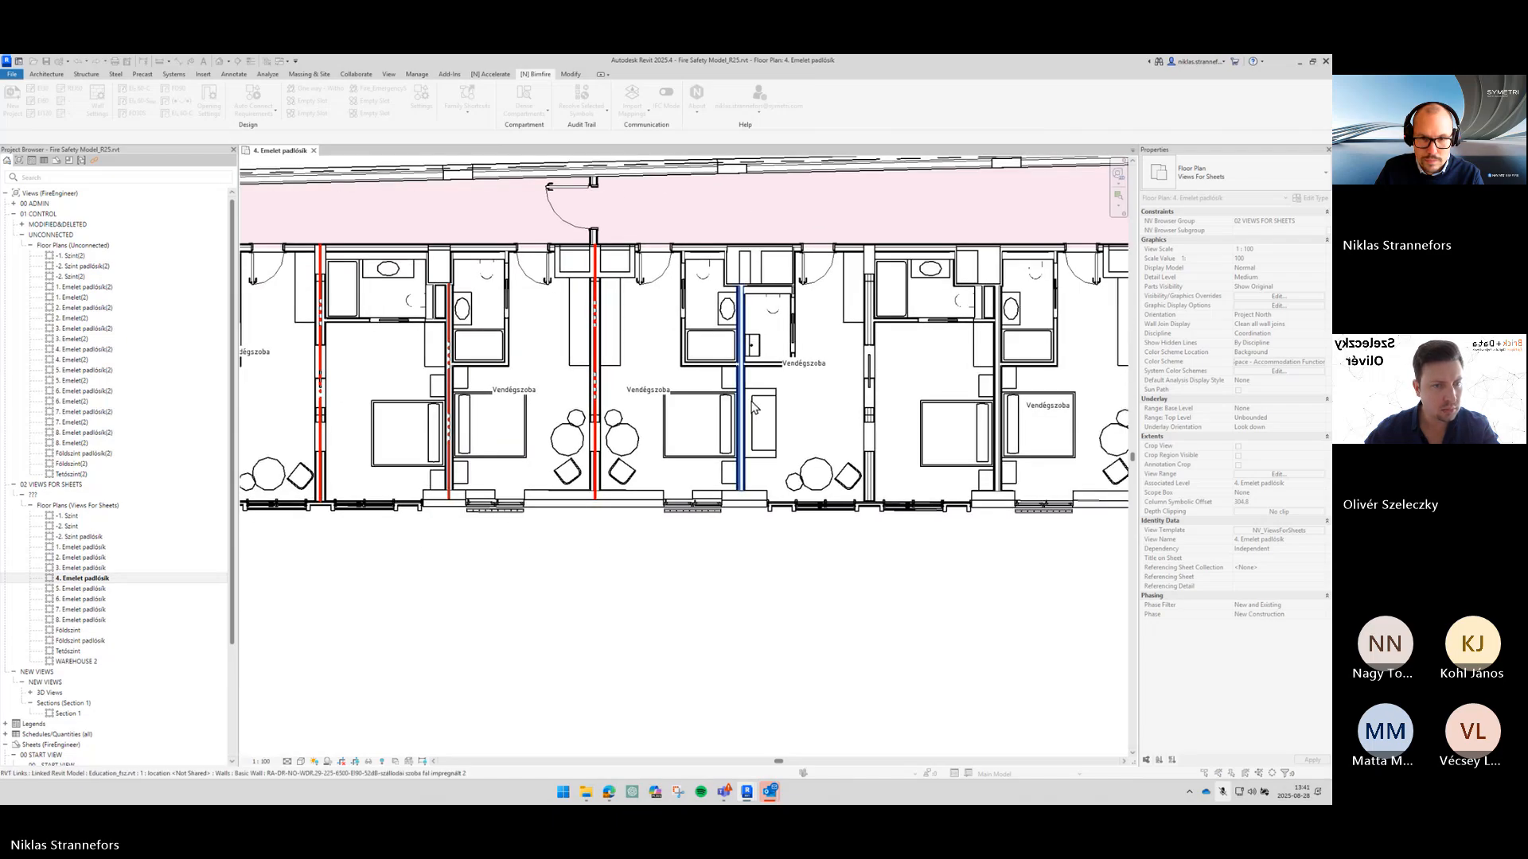
left_click(750, 413)
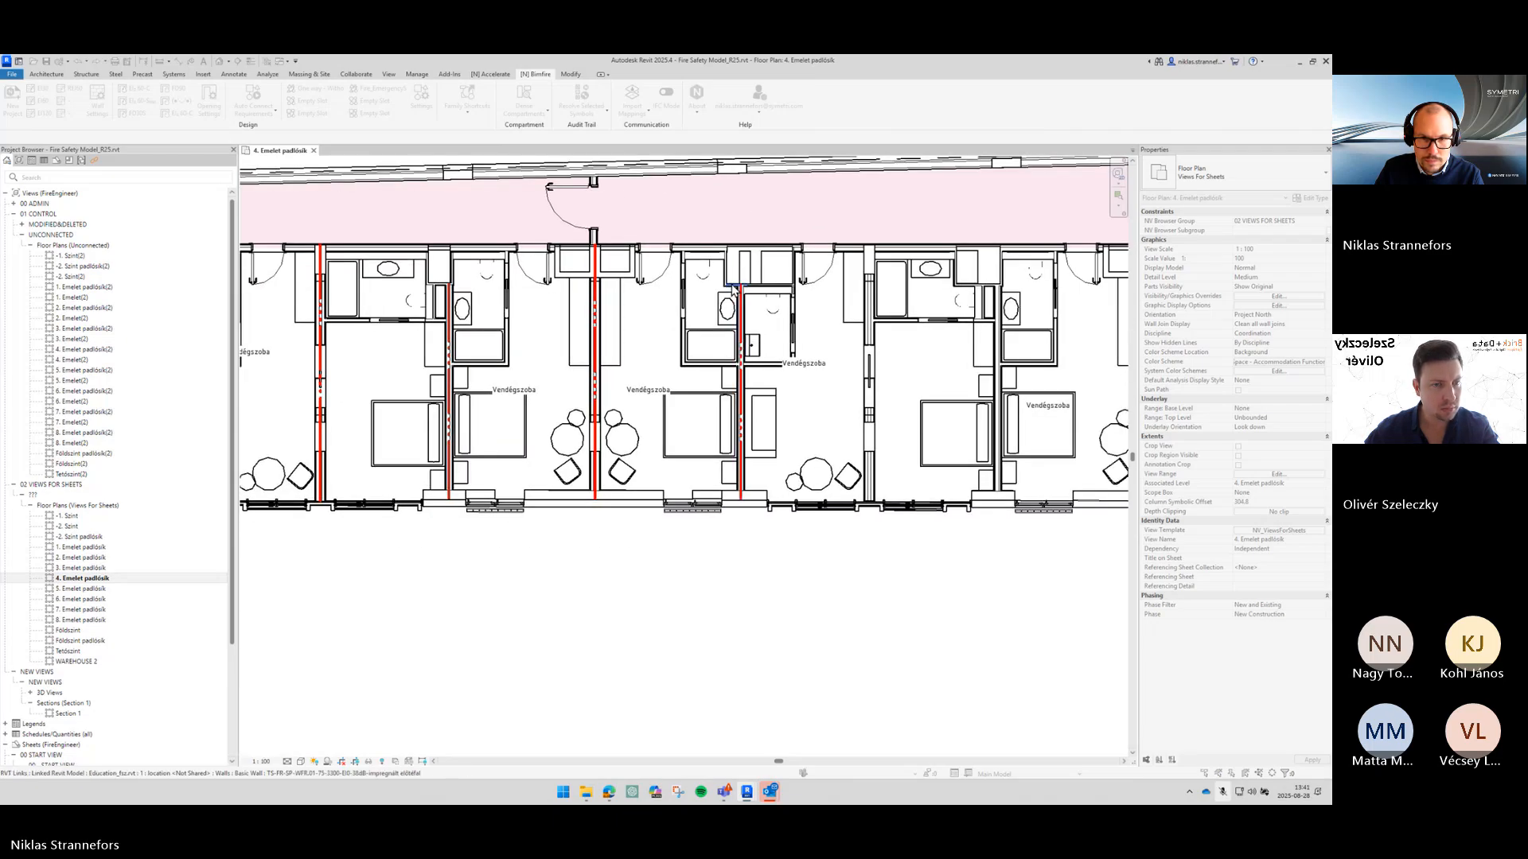
scroll(740, 271, "up", 3)
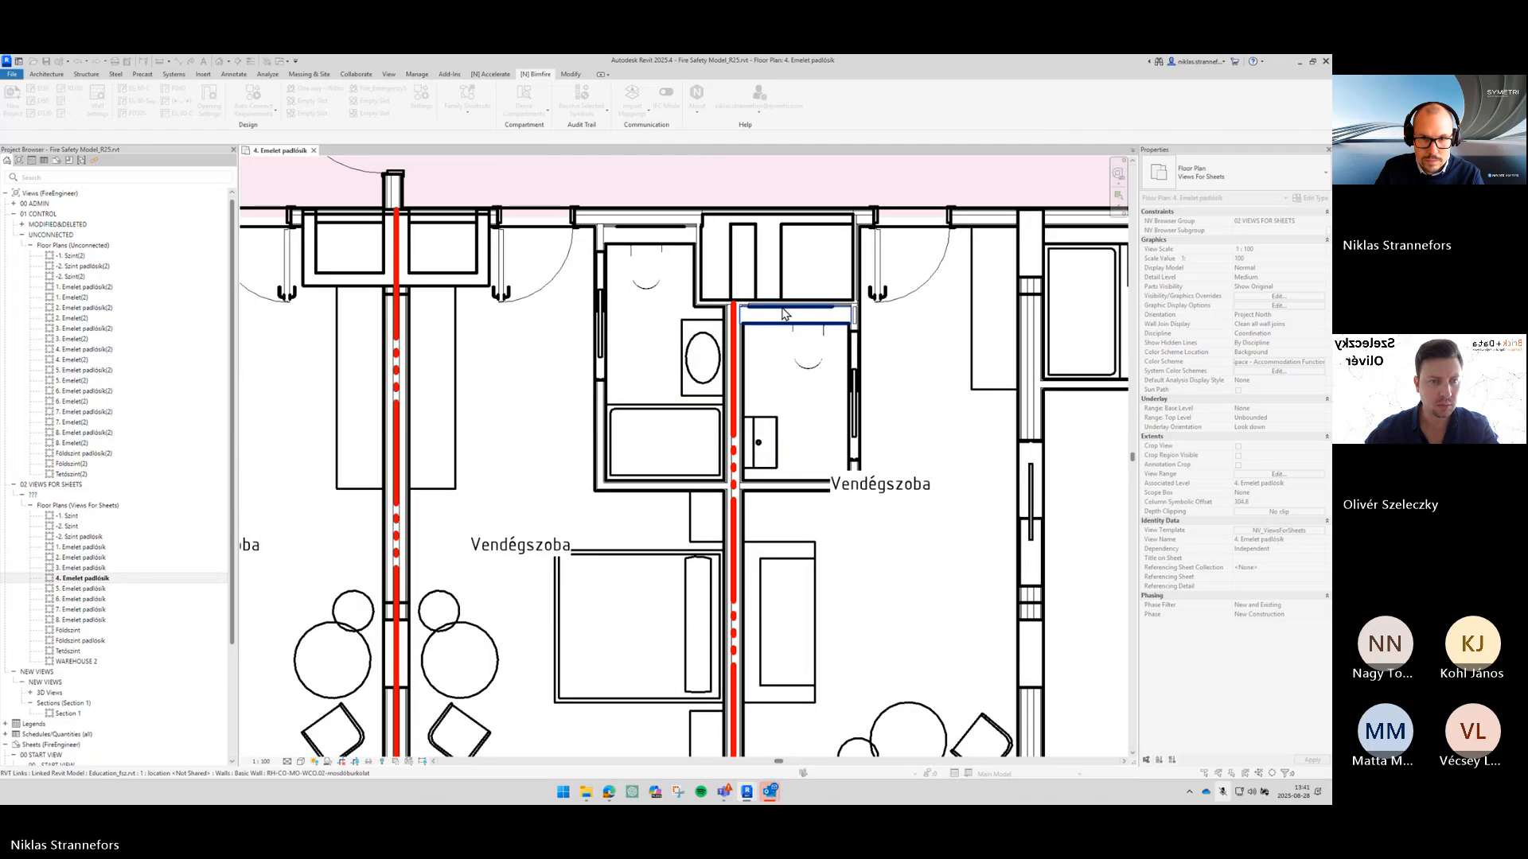
left_click(725, 303)
scroll(673, 338, "down", 4)
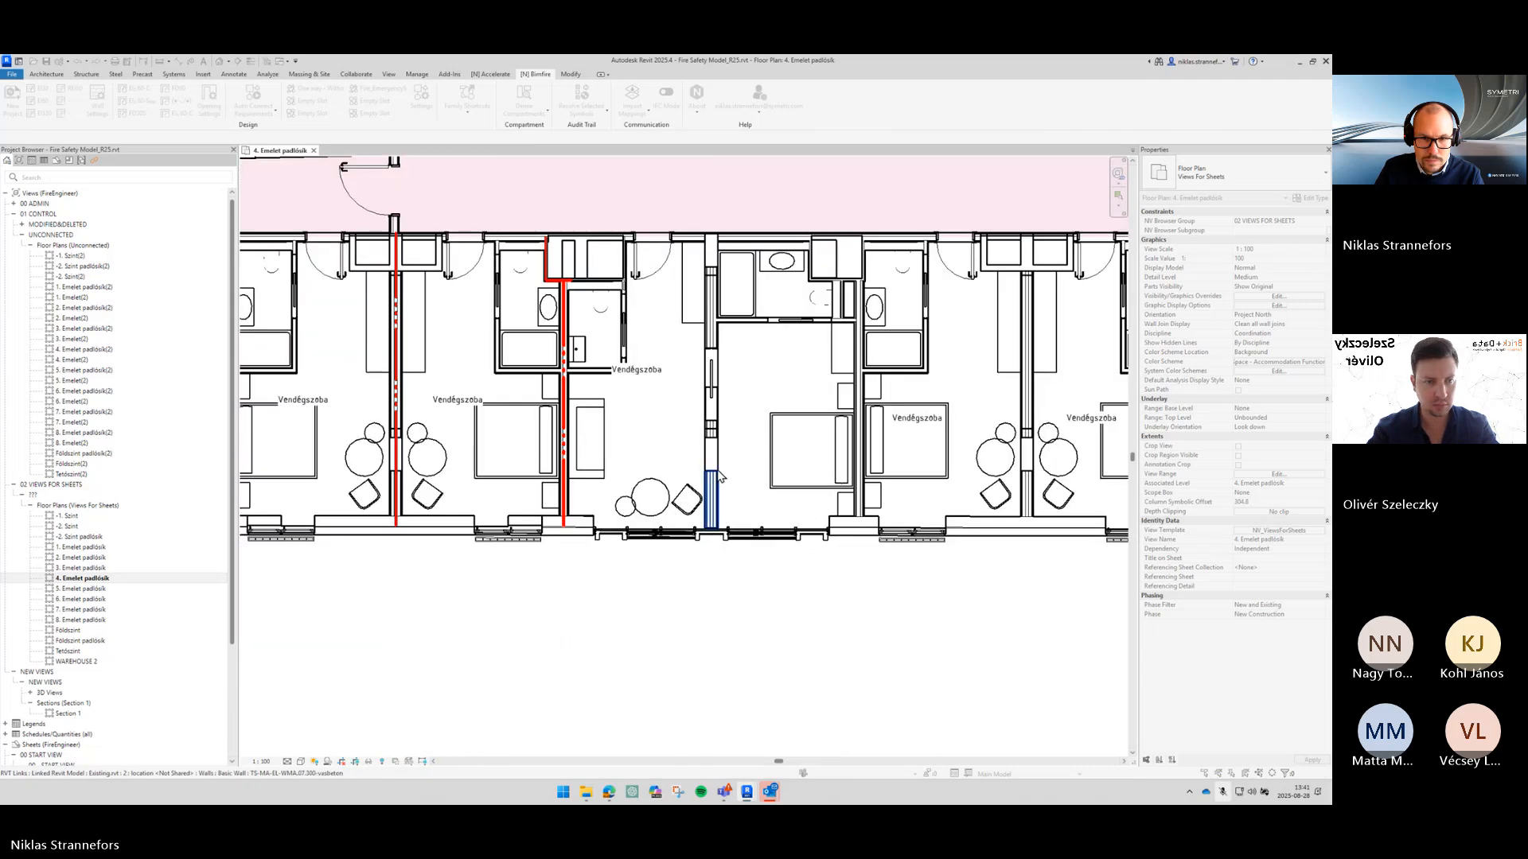
Step: Place the fire wall requirement on the next three party walls eastward in the north wing, skipping the wall between the two suite rooms
left_click(859, 478)
middle_click_drag(867, 269, 572, 233)
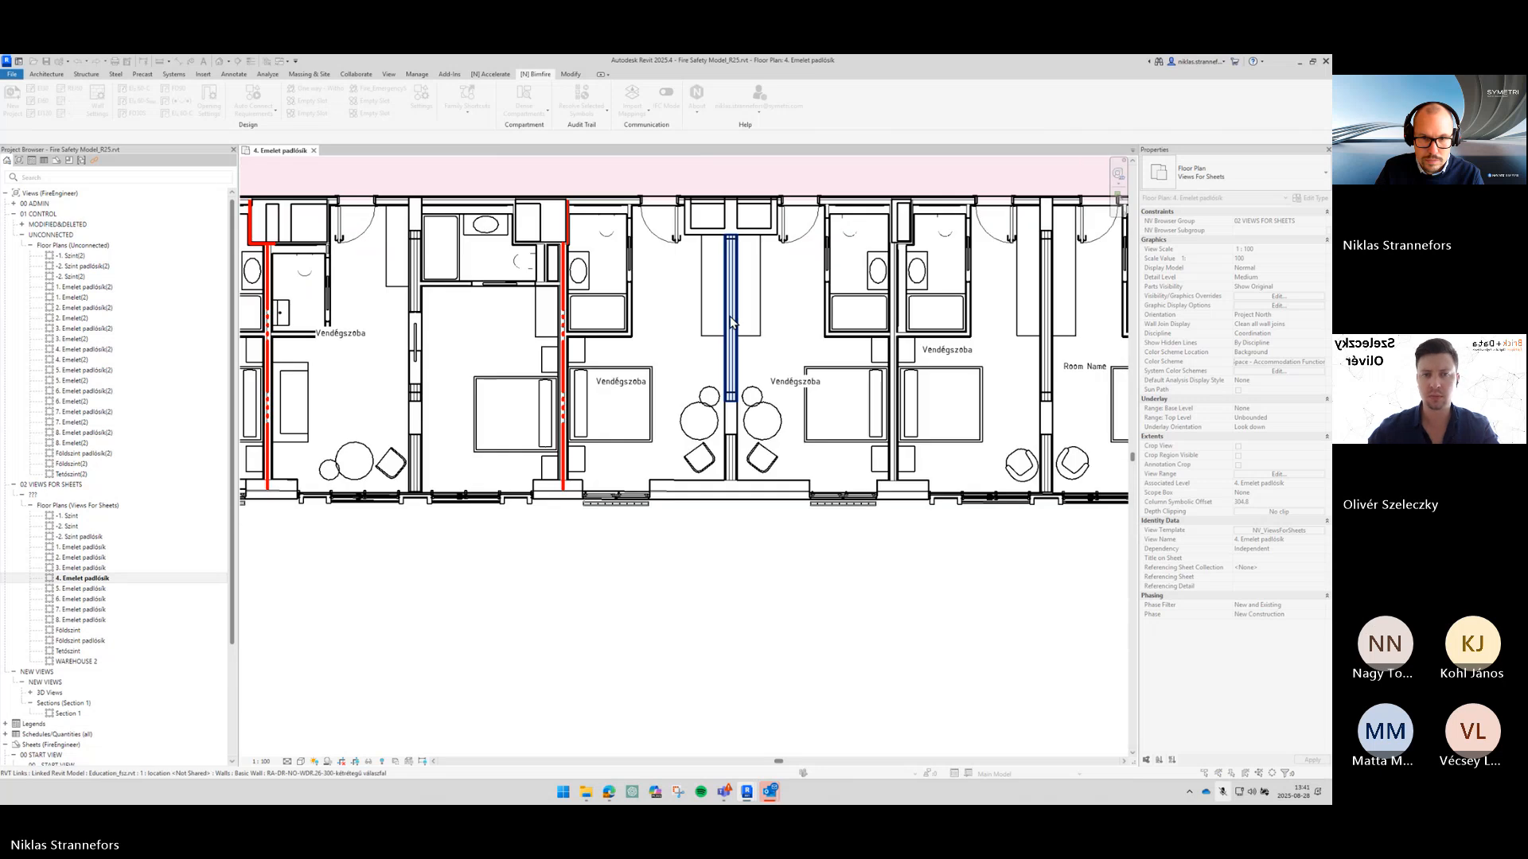
left_click(729, 429)
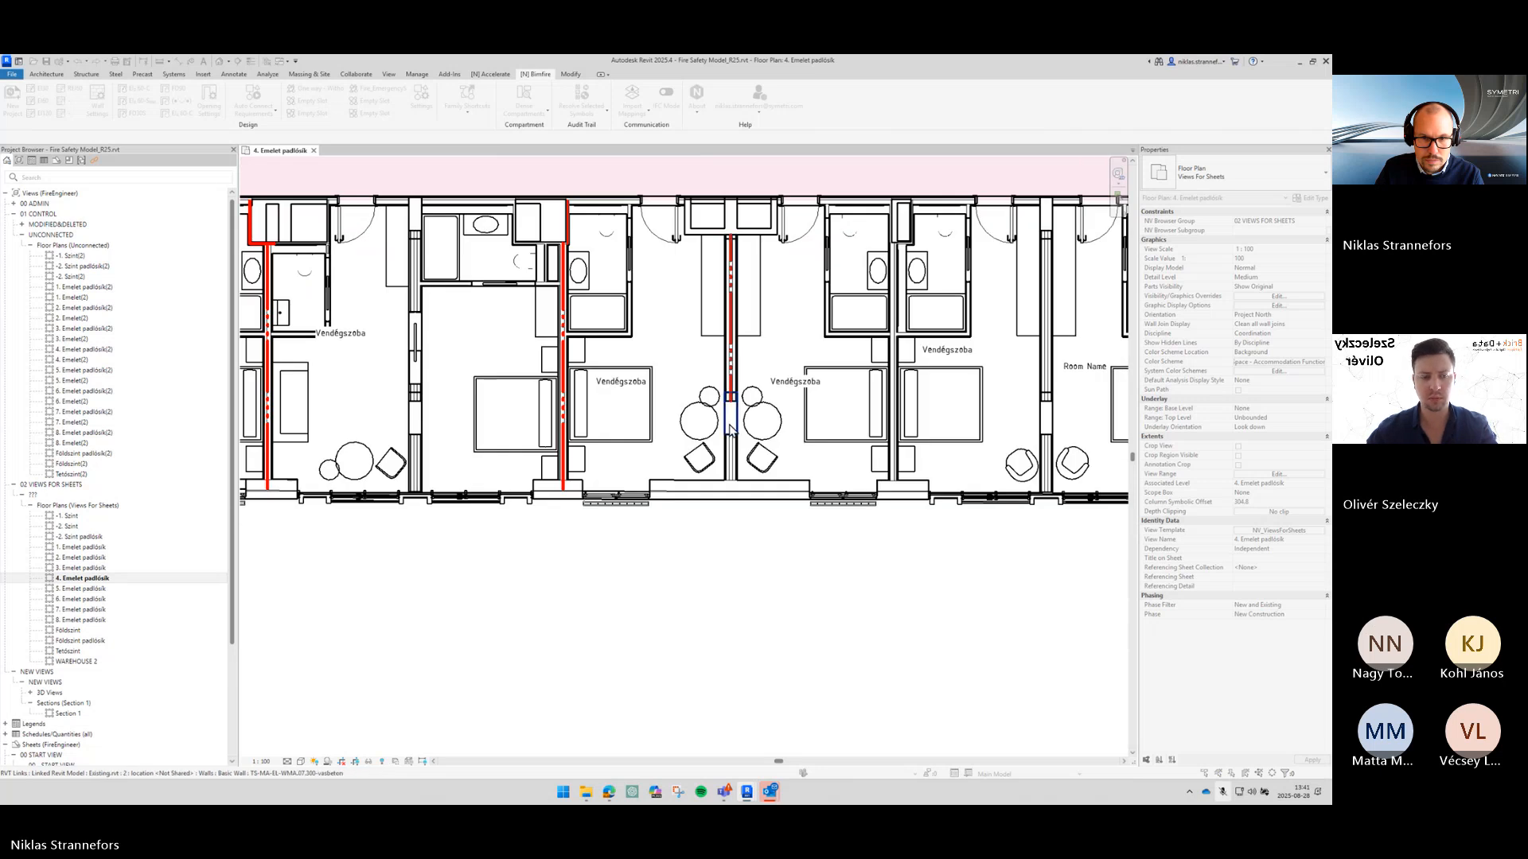
left_click(730, 216)
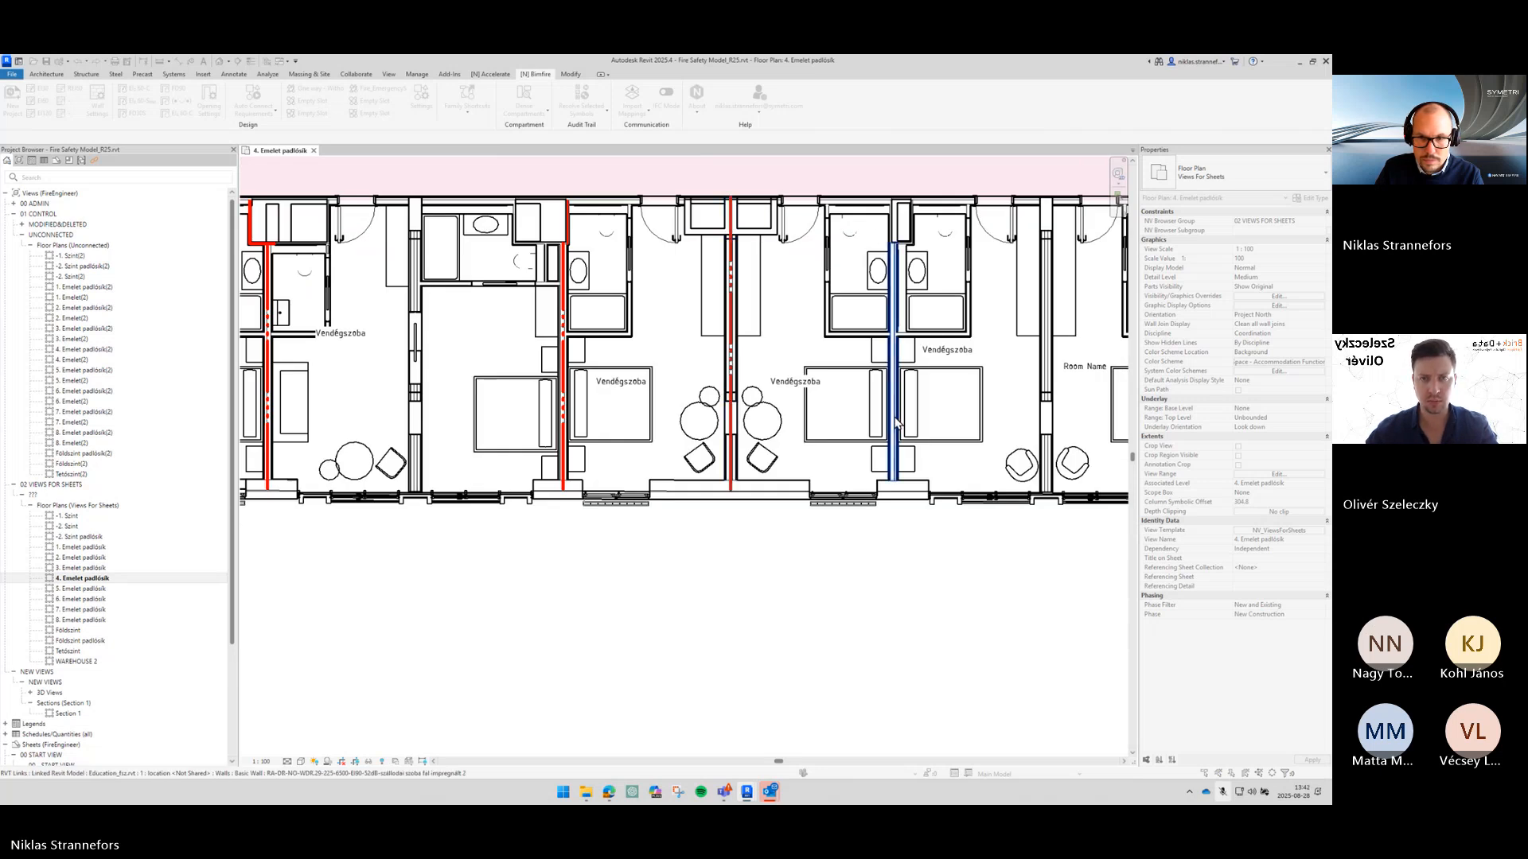
left_click(896, 263)
left_click(899, 227)
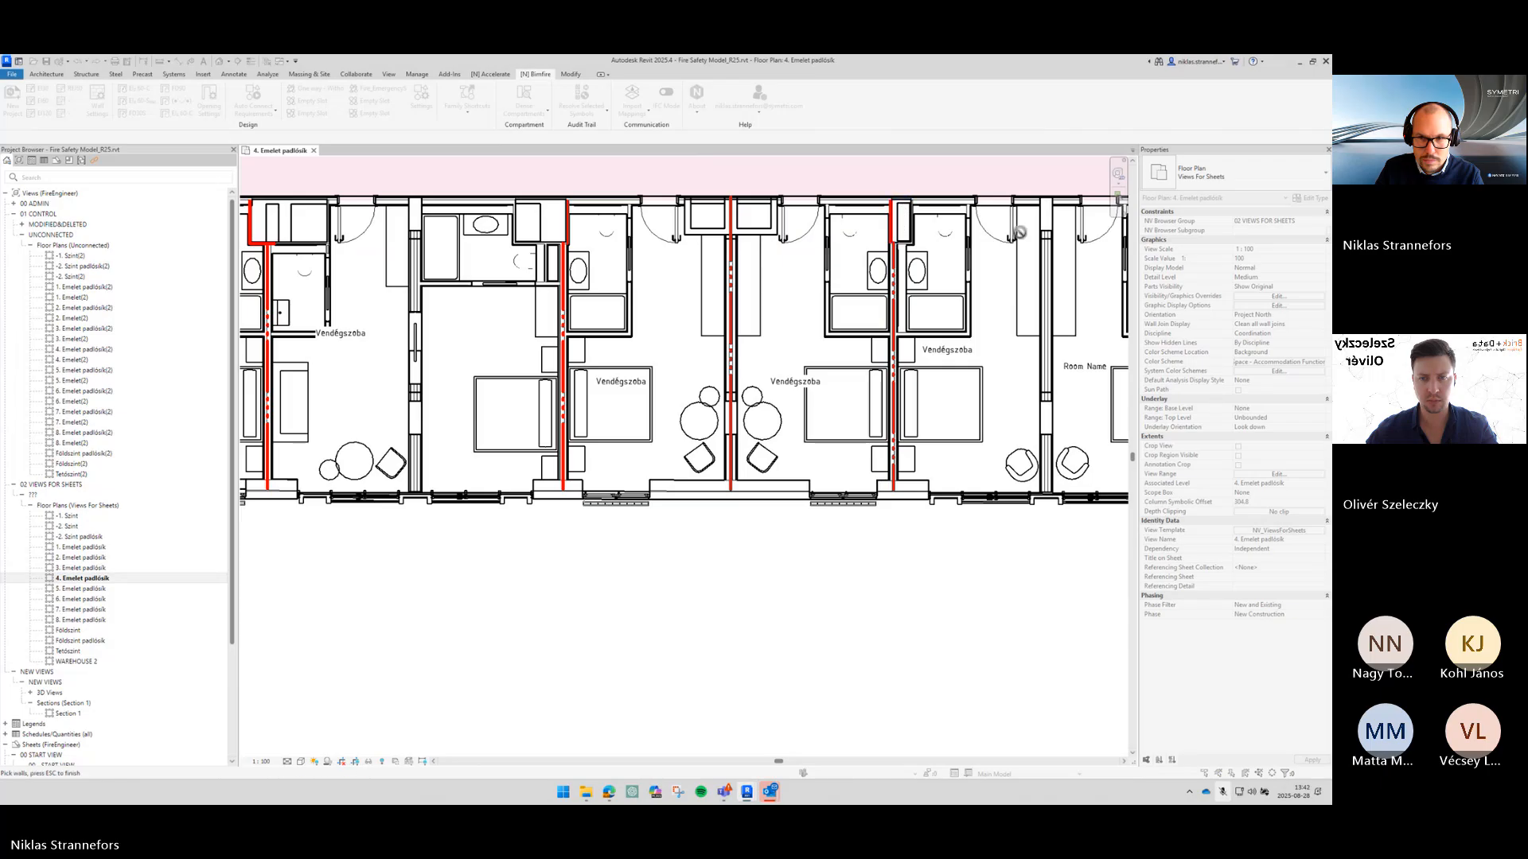
Step: Place the fire wall requirement on the party walls on both sides of the north wing room labelled Room Name
left_click(1047, 374)
left_click(1047, 422)
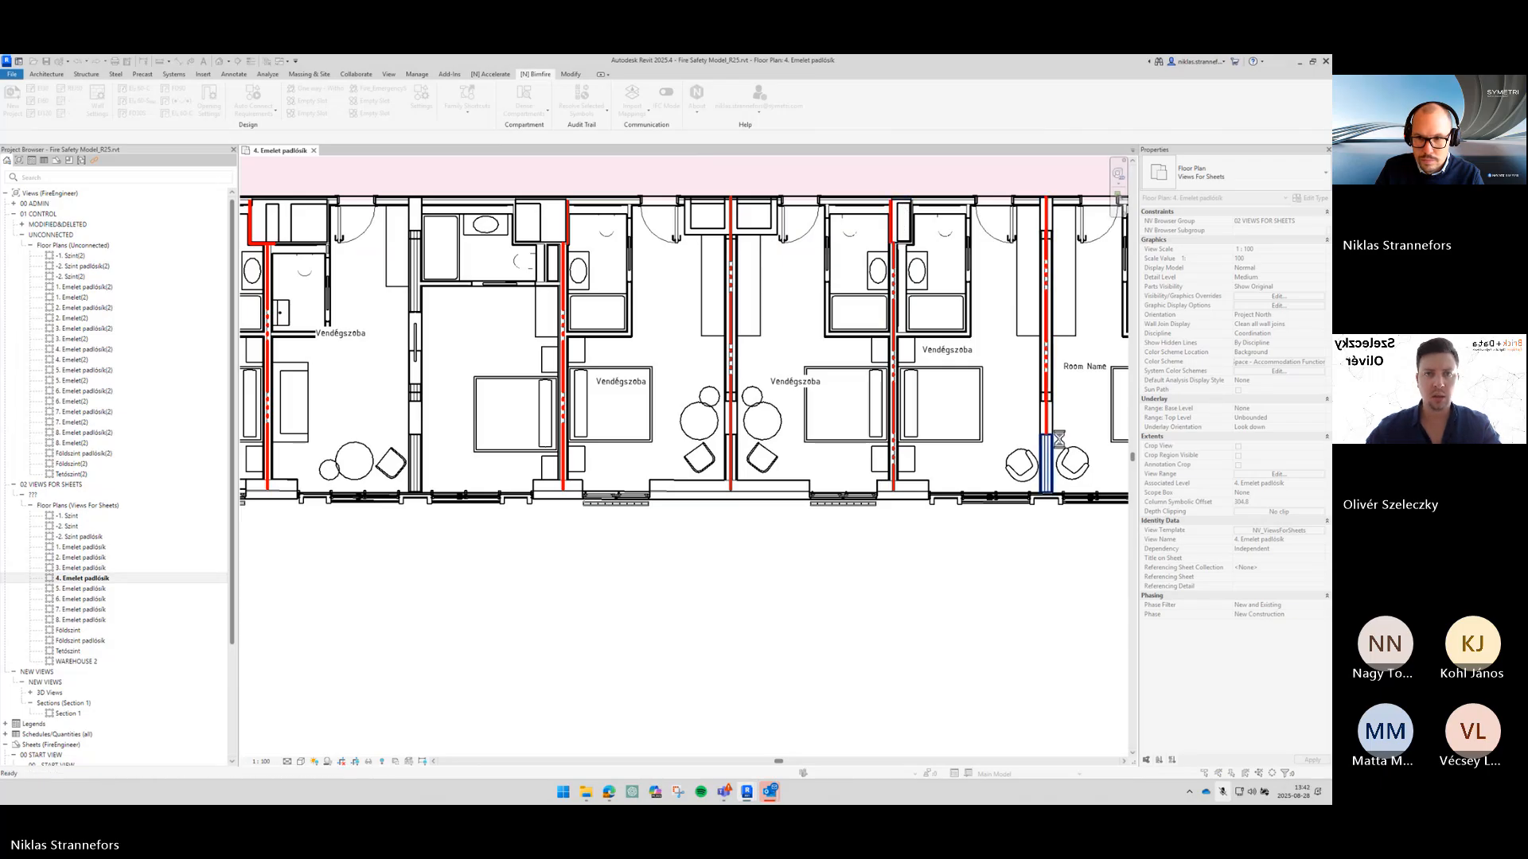
left_click(1052, 442)
middle_click_drag(928, 418, 346, 351)
middle_click_drag(622, 209, 617, 330)
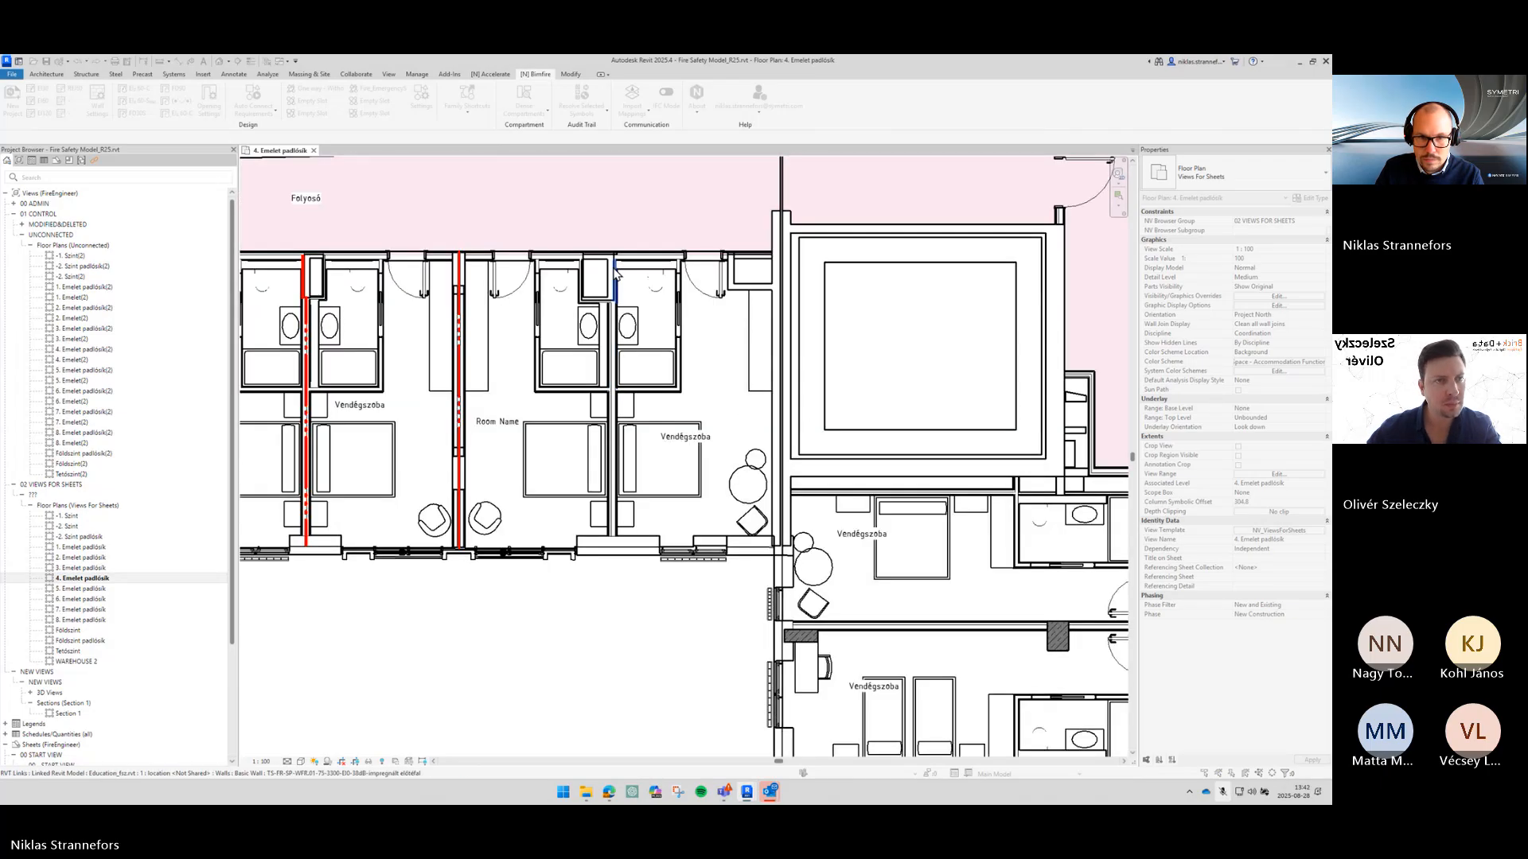
left_click(617, 338)
left_click(613, 412)
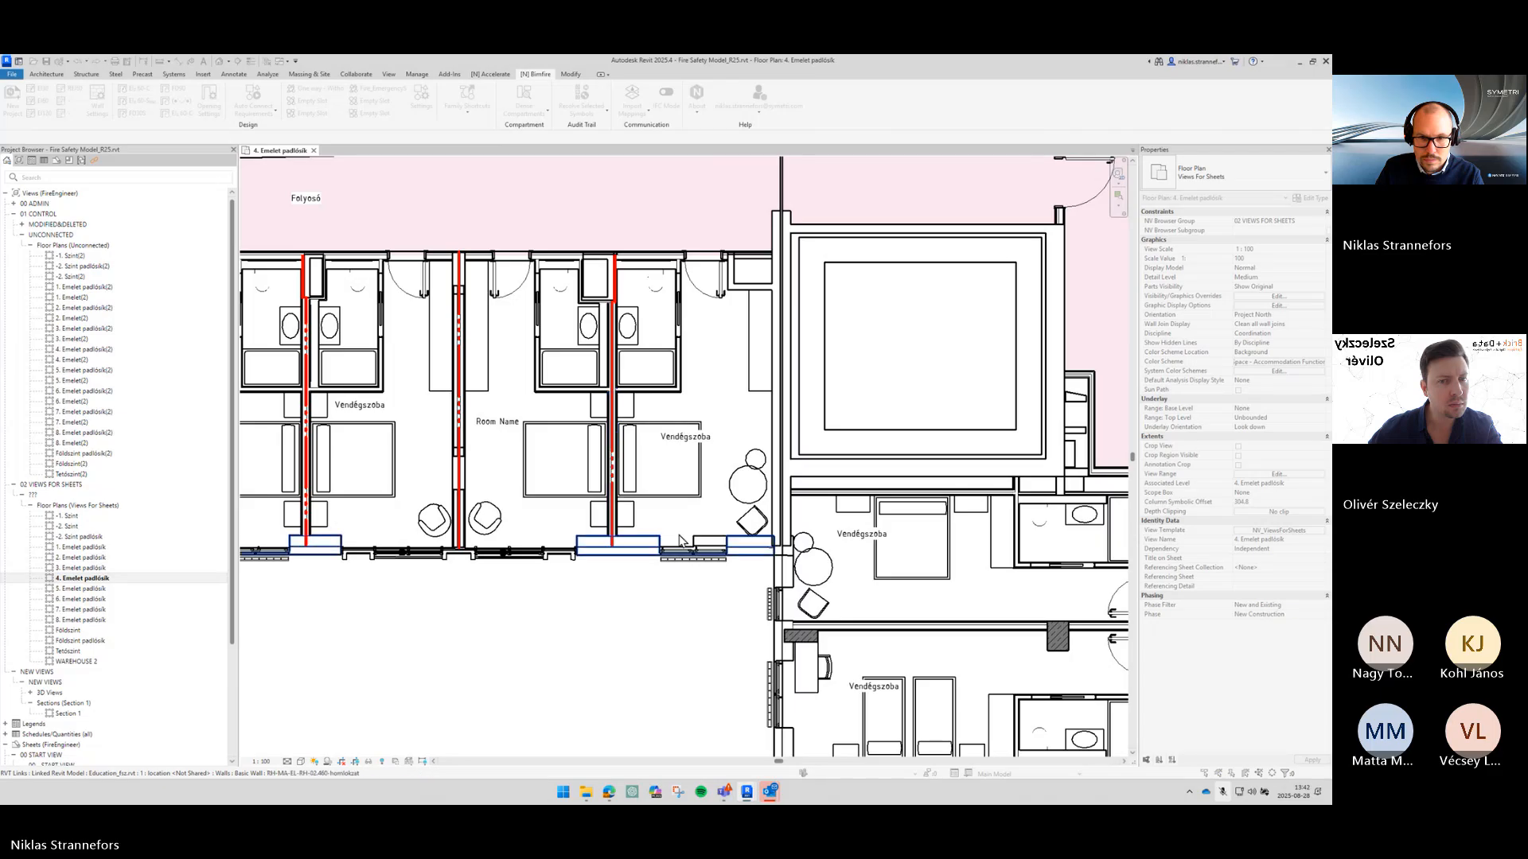
Step: Place the fire wall requirement on the north wing's east end wall, the wall south of the large void, and the first party wall below it
scroll(713, 501, "down", 1)
left_click(775, 298)
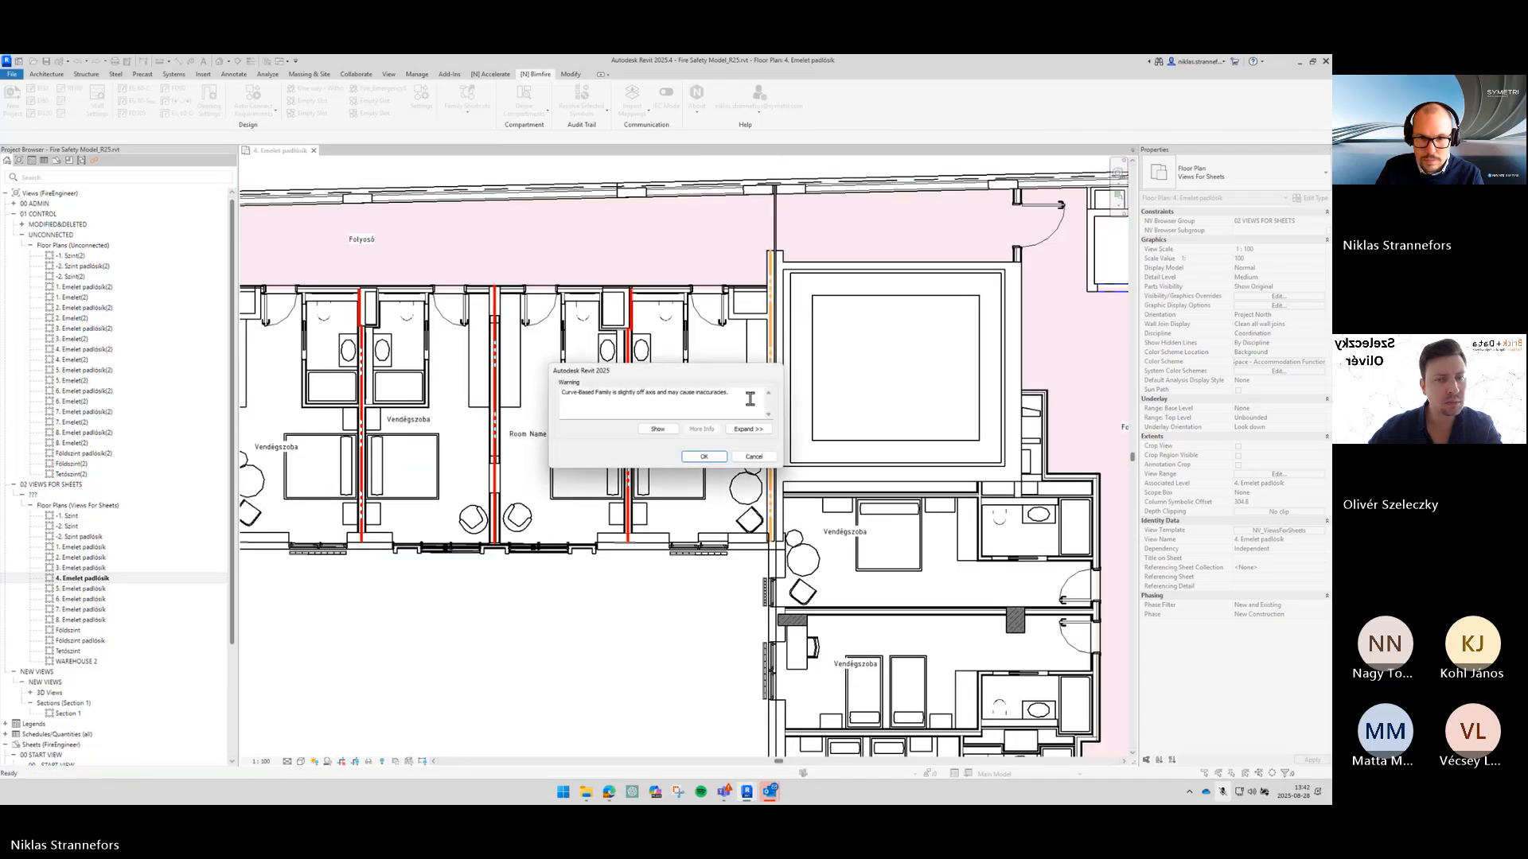
left_click(703, 457)
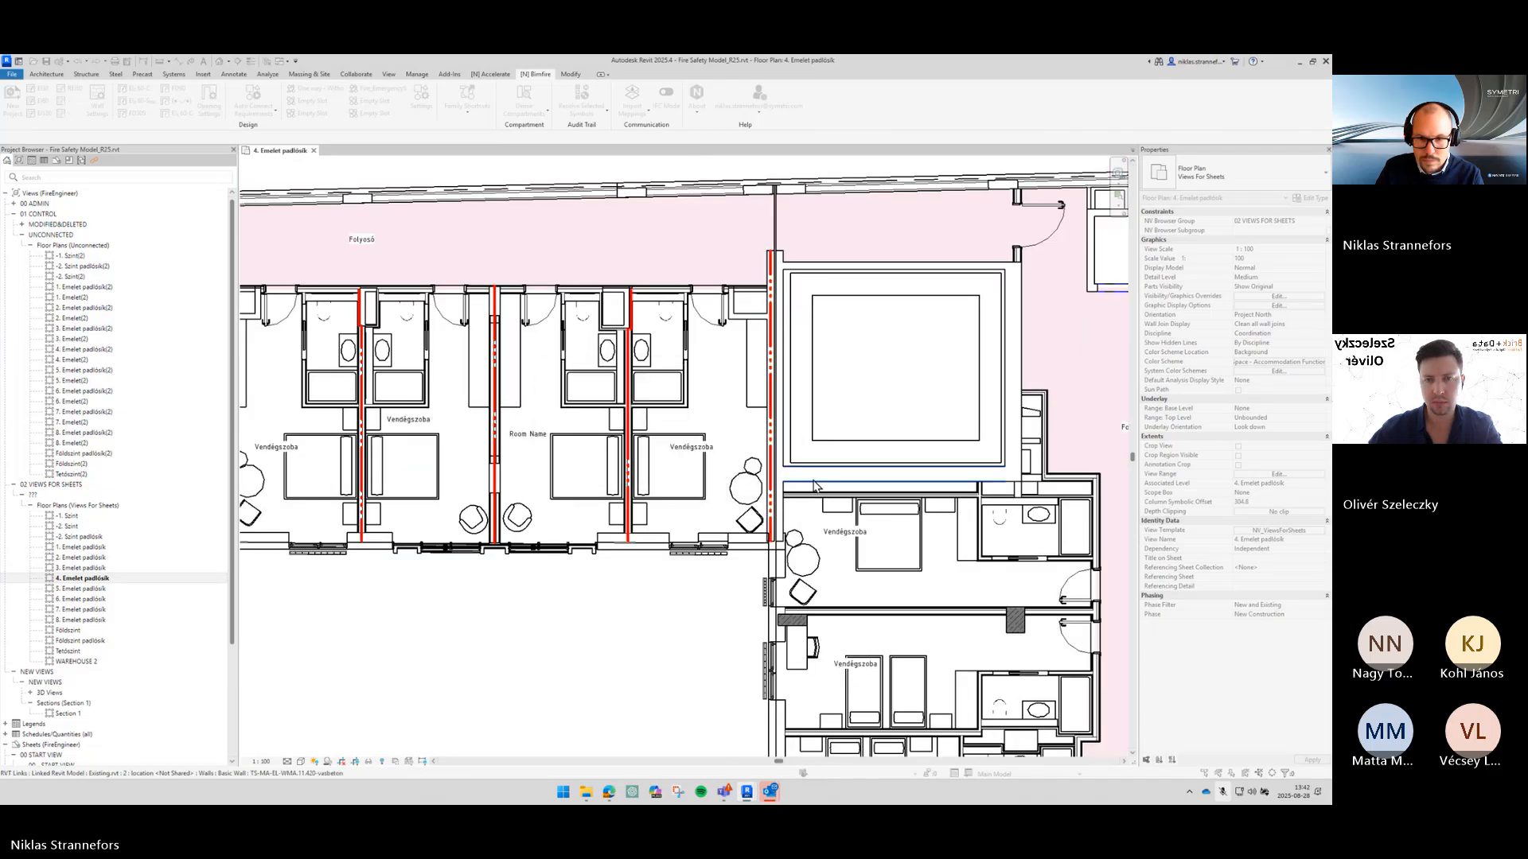
middle_click_drag(818, 486, 695, 346)
left_click(776, 478)
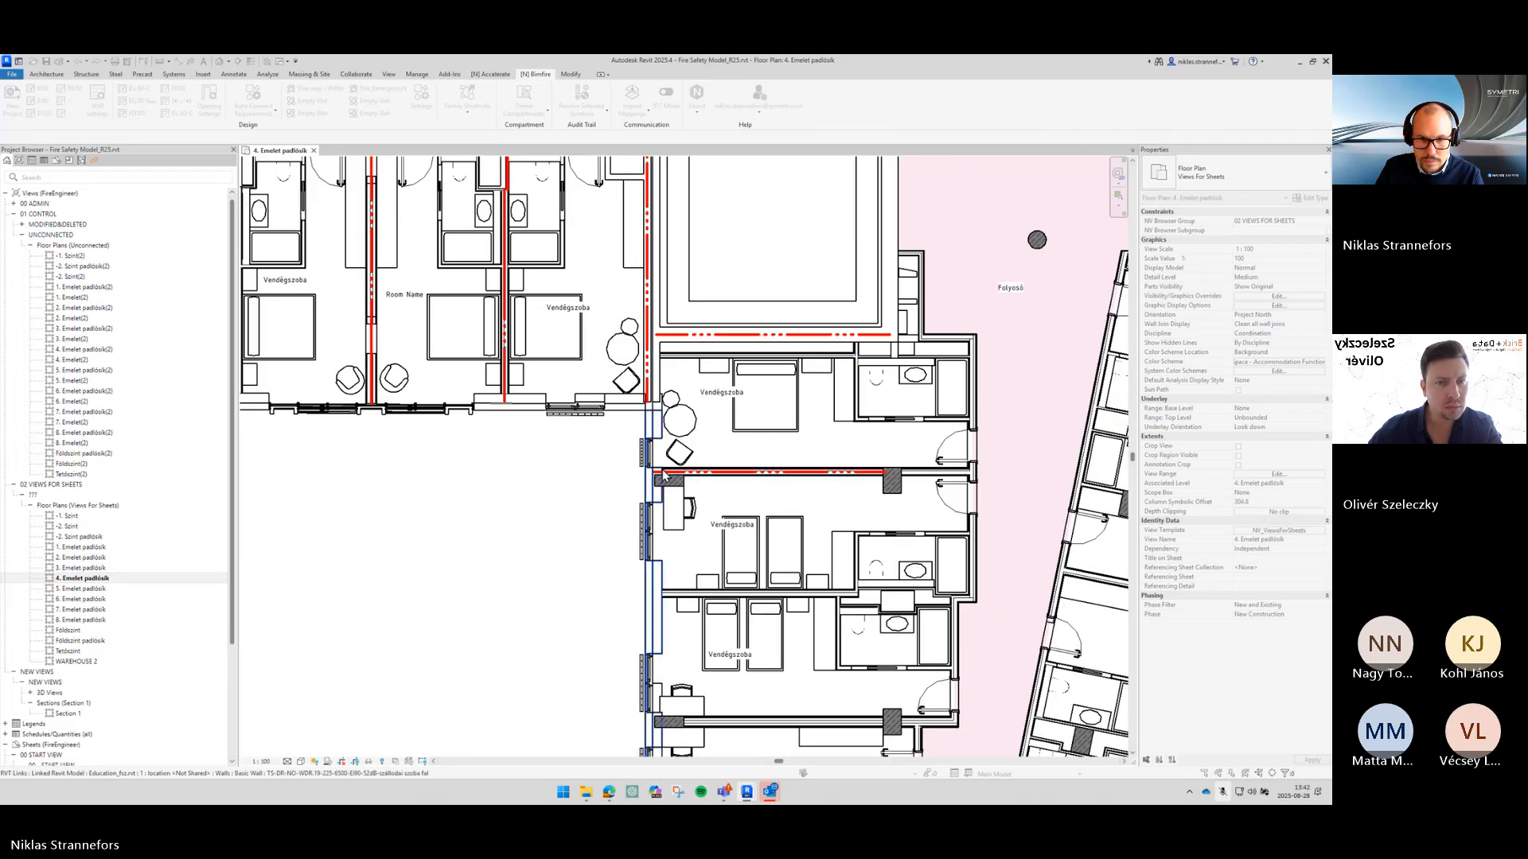
left_click(903, 476)
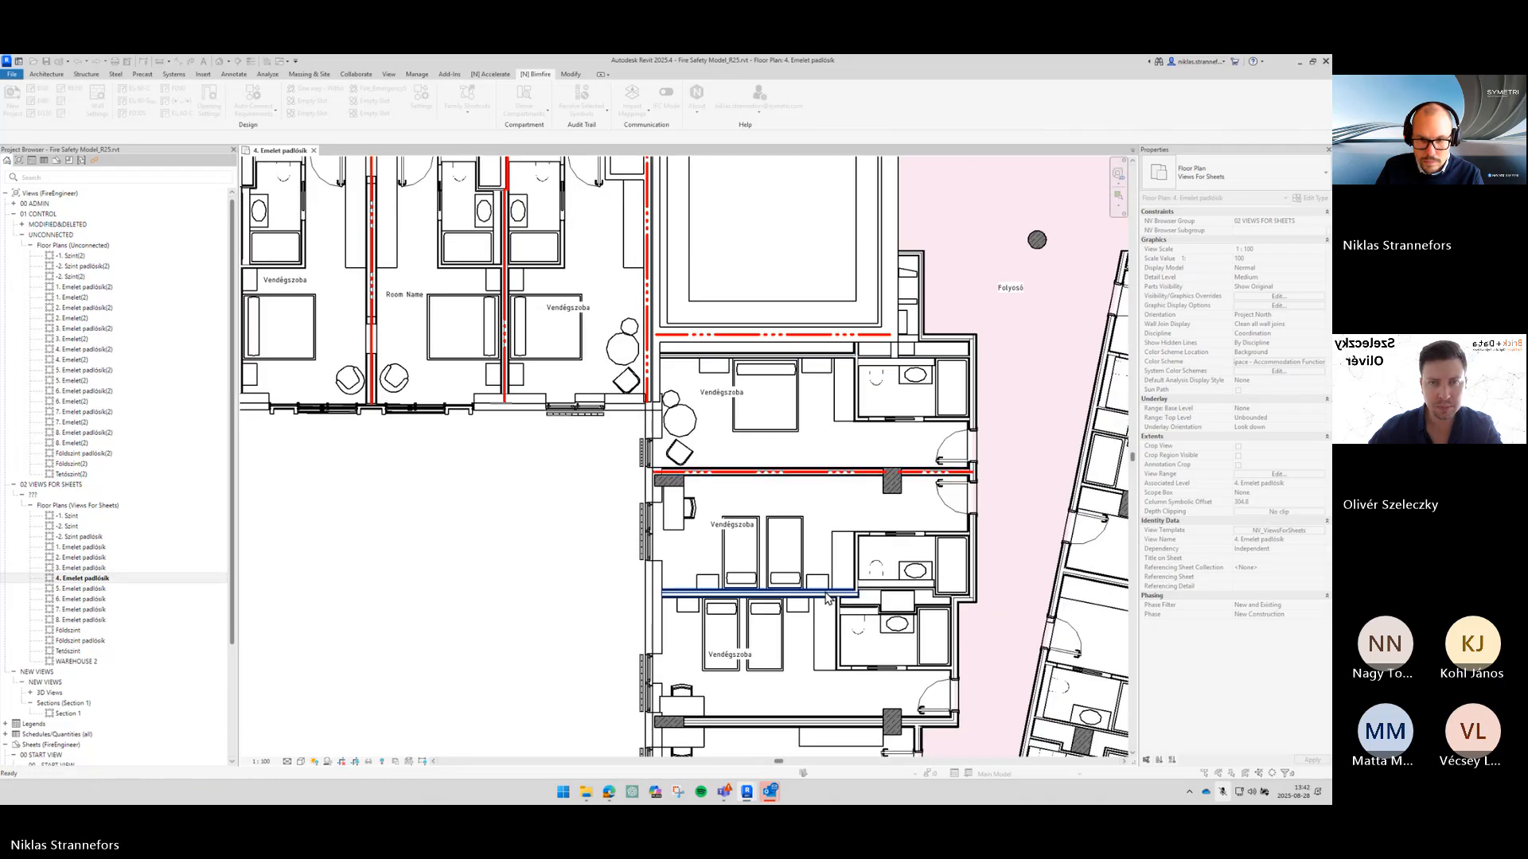
Step: Place the fire wall requirement along the stepped party wall between the east wing's second and third guest rooms, including its bathroom segments
left_click(874, 595)
scroll(875, 598, "up", 5)
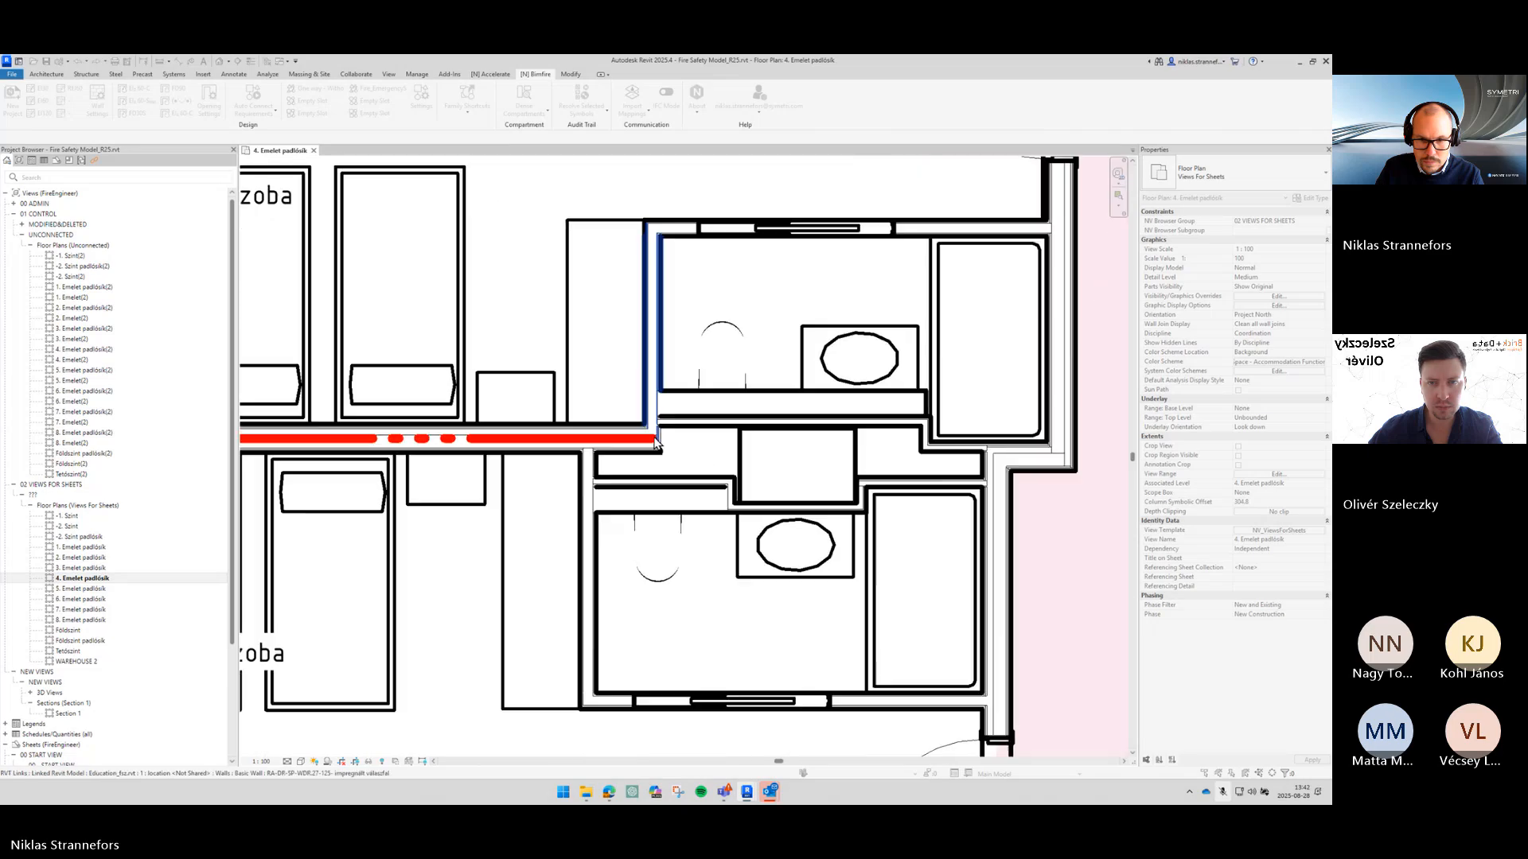
left_click(709, 427)
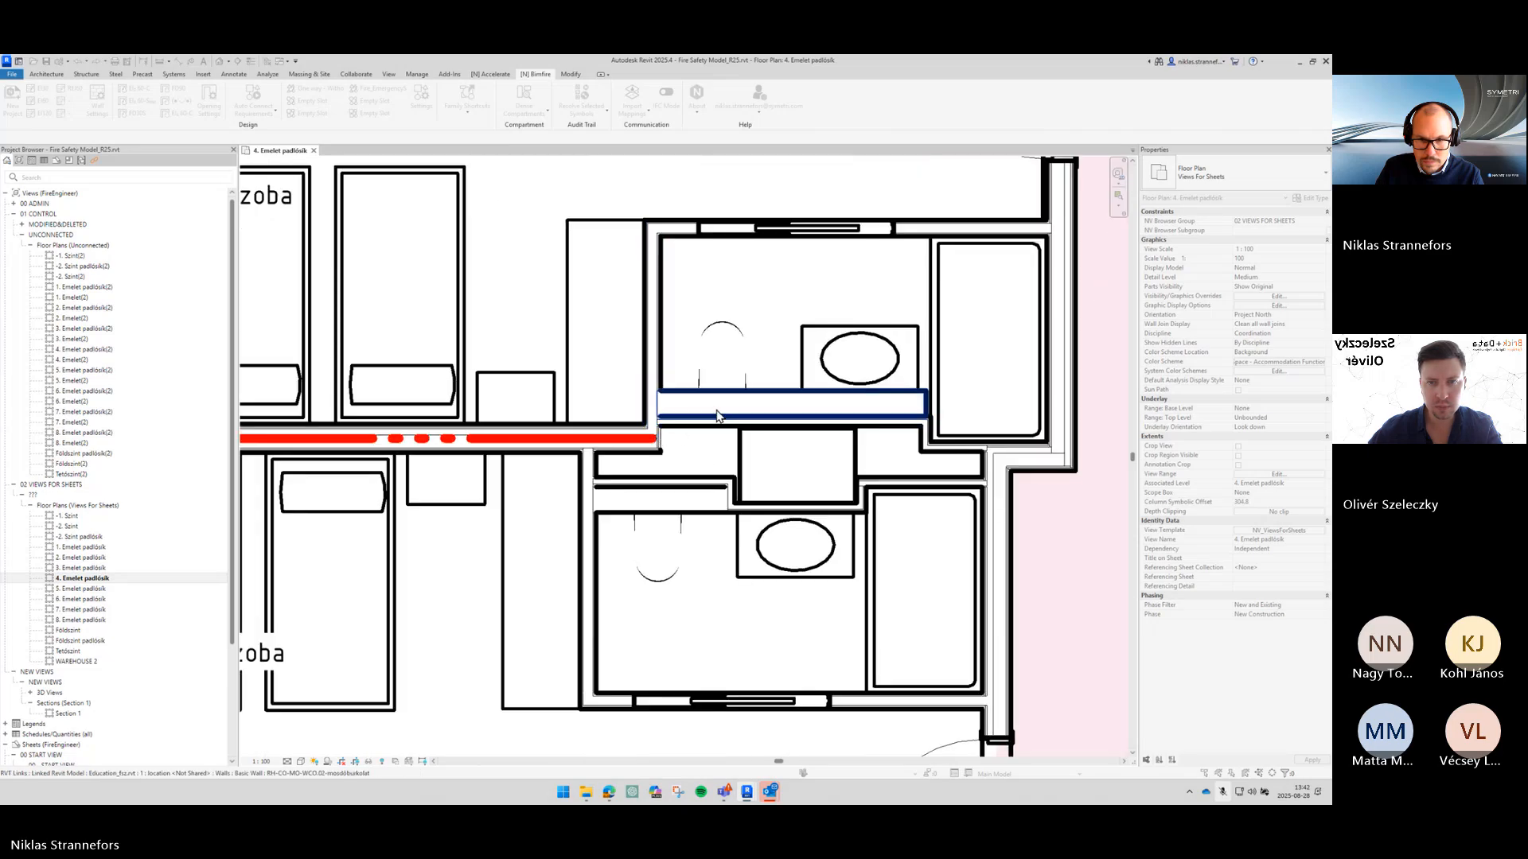
left_click(970, 455)
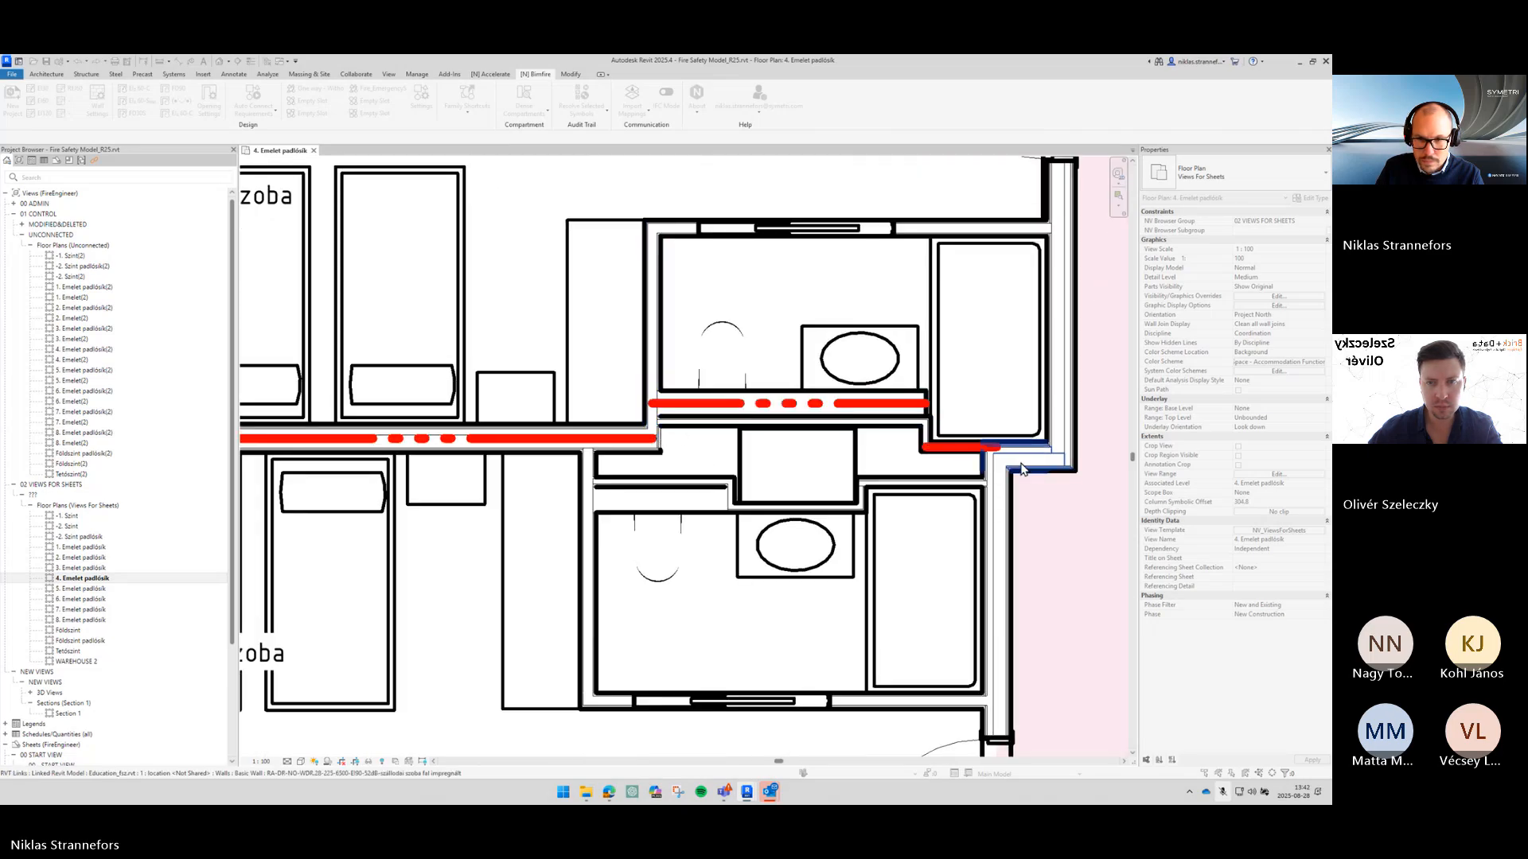
scroll(1038, 485, "down", 5)
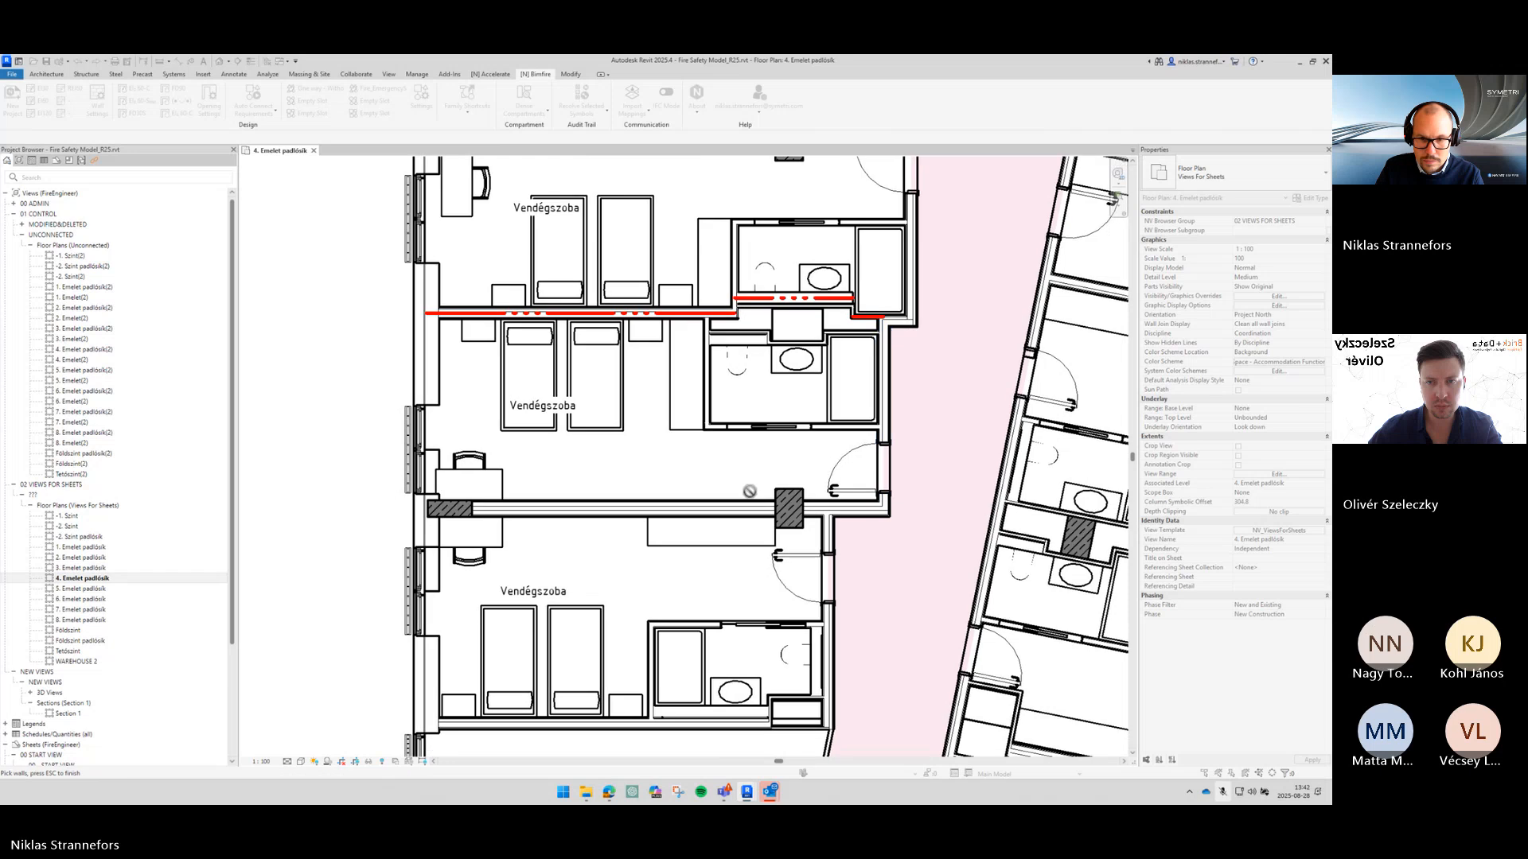
Step: Place the fire wall requirement on the next party wall southward and on the wall between the last guest room and the BOH room
left_click(756, 507)
left_click(811, 508)
middle_click_drag(760, 535, 858, 299)
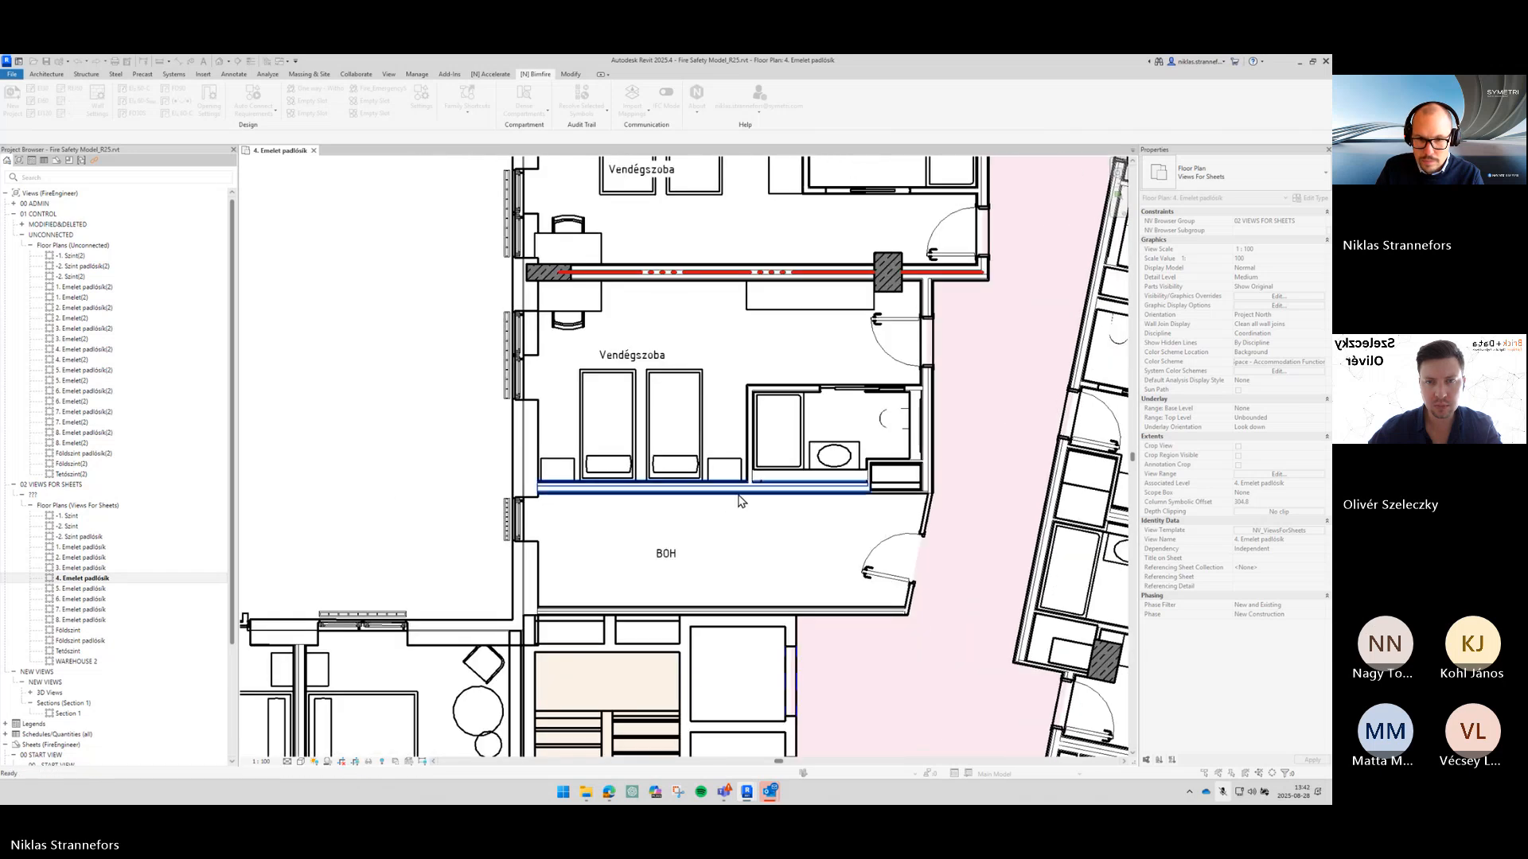
left_click(726, 501)
mouse_move(800, 527)
middle_mouse_down()
mouse_move(897, 451)
mouse_move(793, 555)
middle_mouse_up()
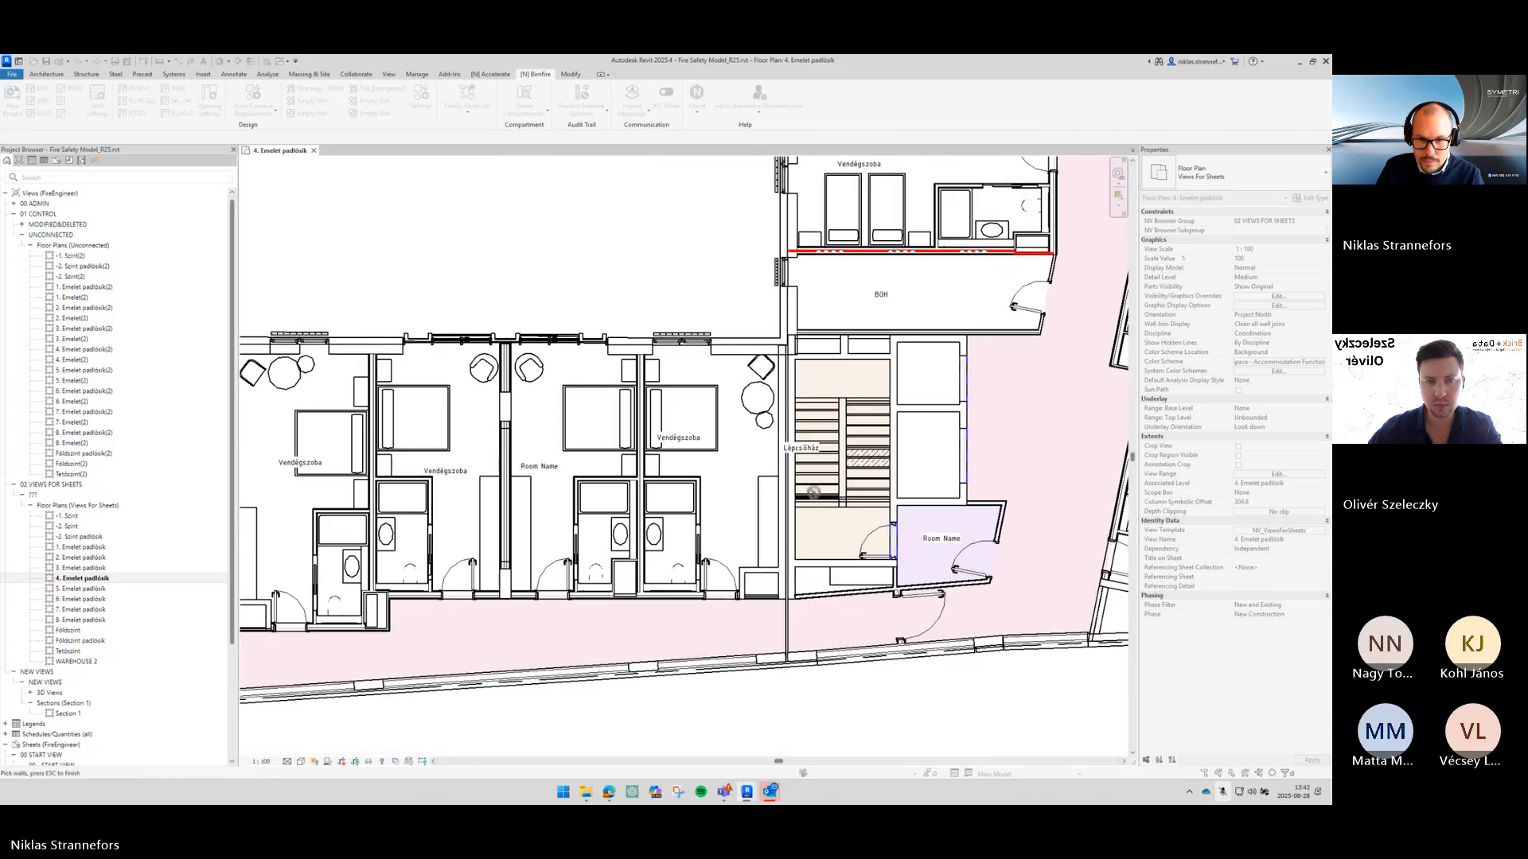
Step: Place the fire wall requirement on the walls enclosing the southeast stairwell and the small shafts north of it
left_click(794, 554)
left_click(851, 358)
left_click(892, 415)
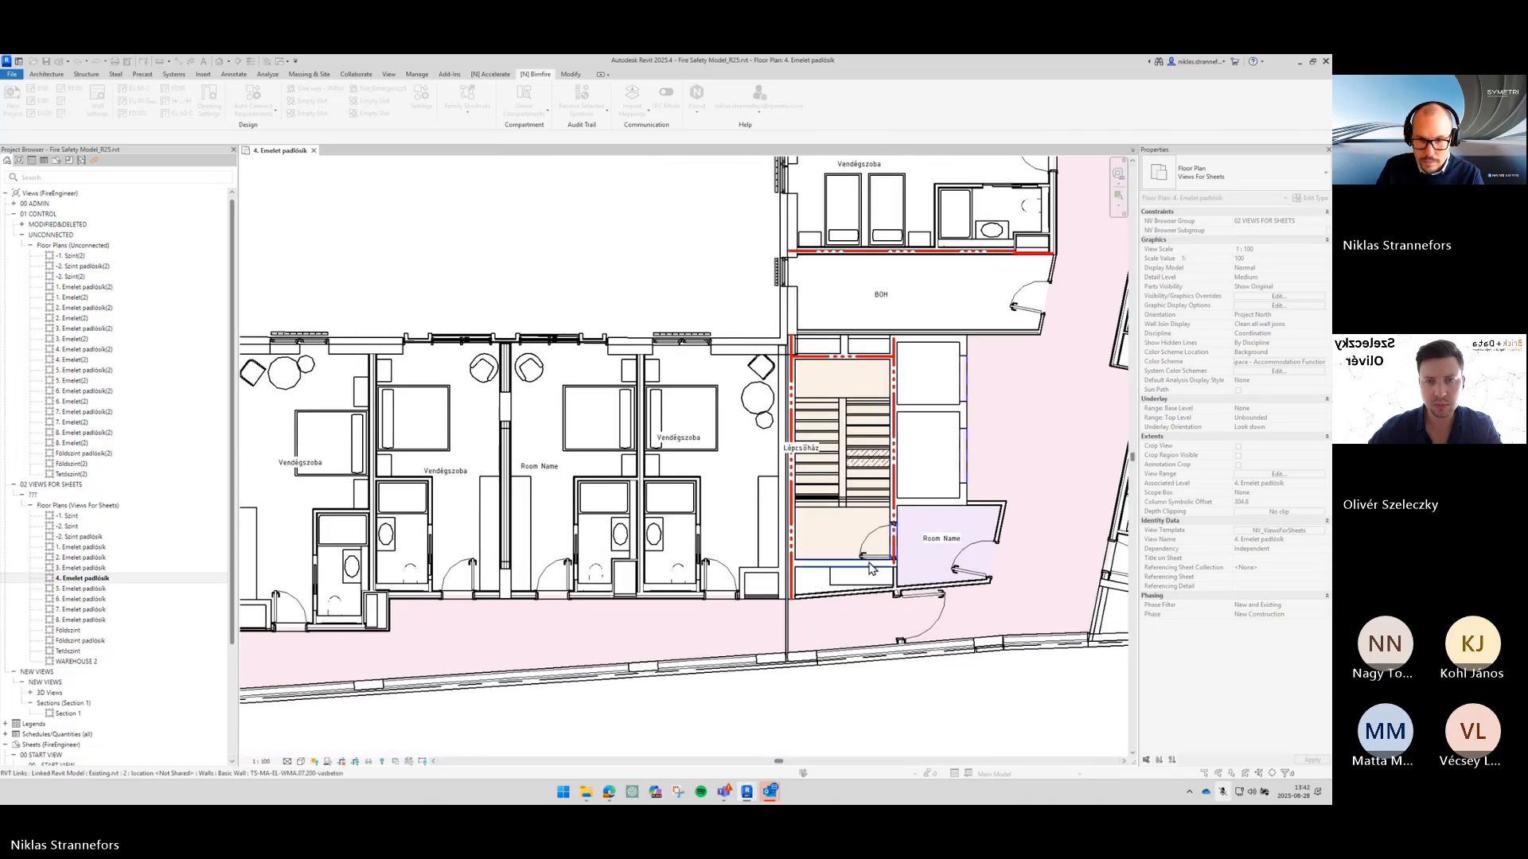
left_click(870, 562)
left_click(889, 342)
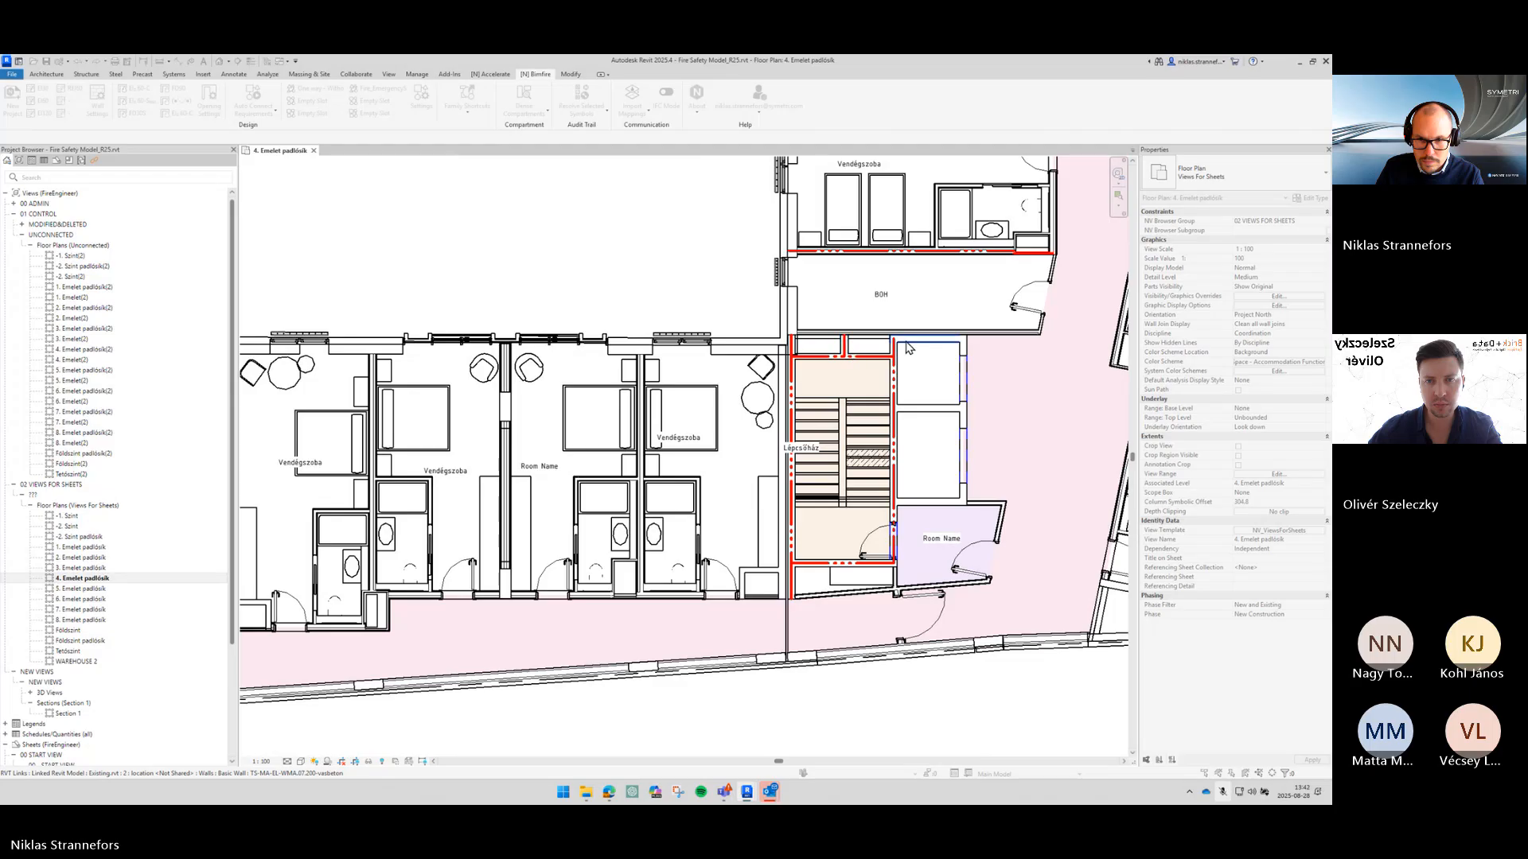
Step: Place the fire wall requirement around the two lift shafts and the fire lobby beside the stairwell, and end the wall placement
left_click(919, 414)
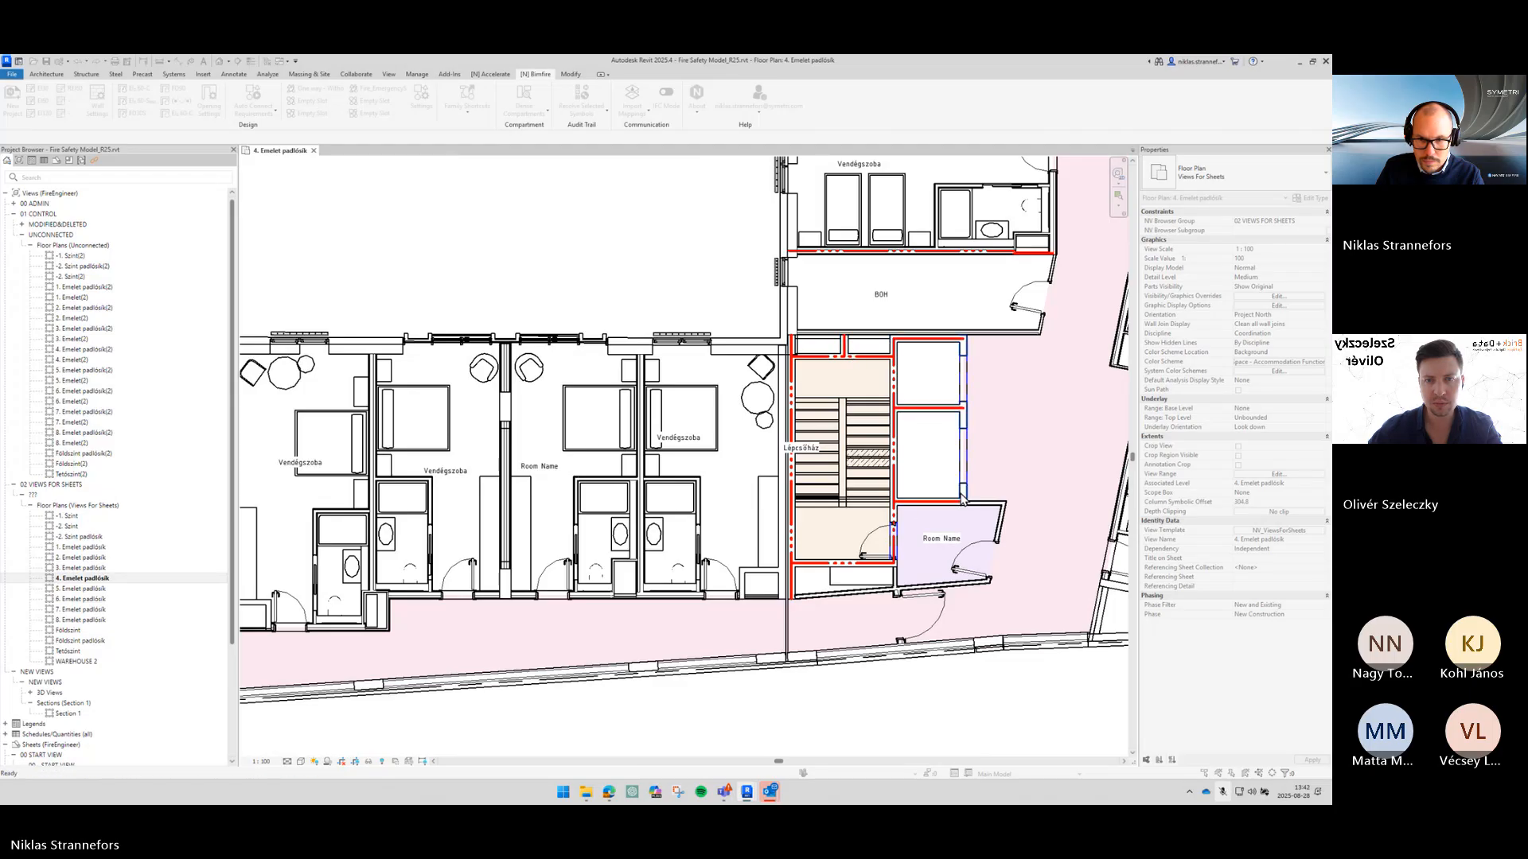
left_click(928, 589)
left_click(1002, 527)
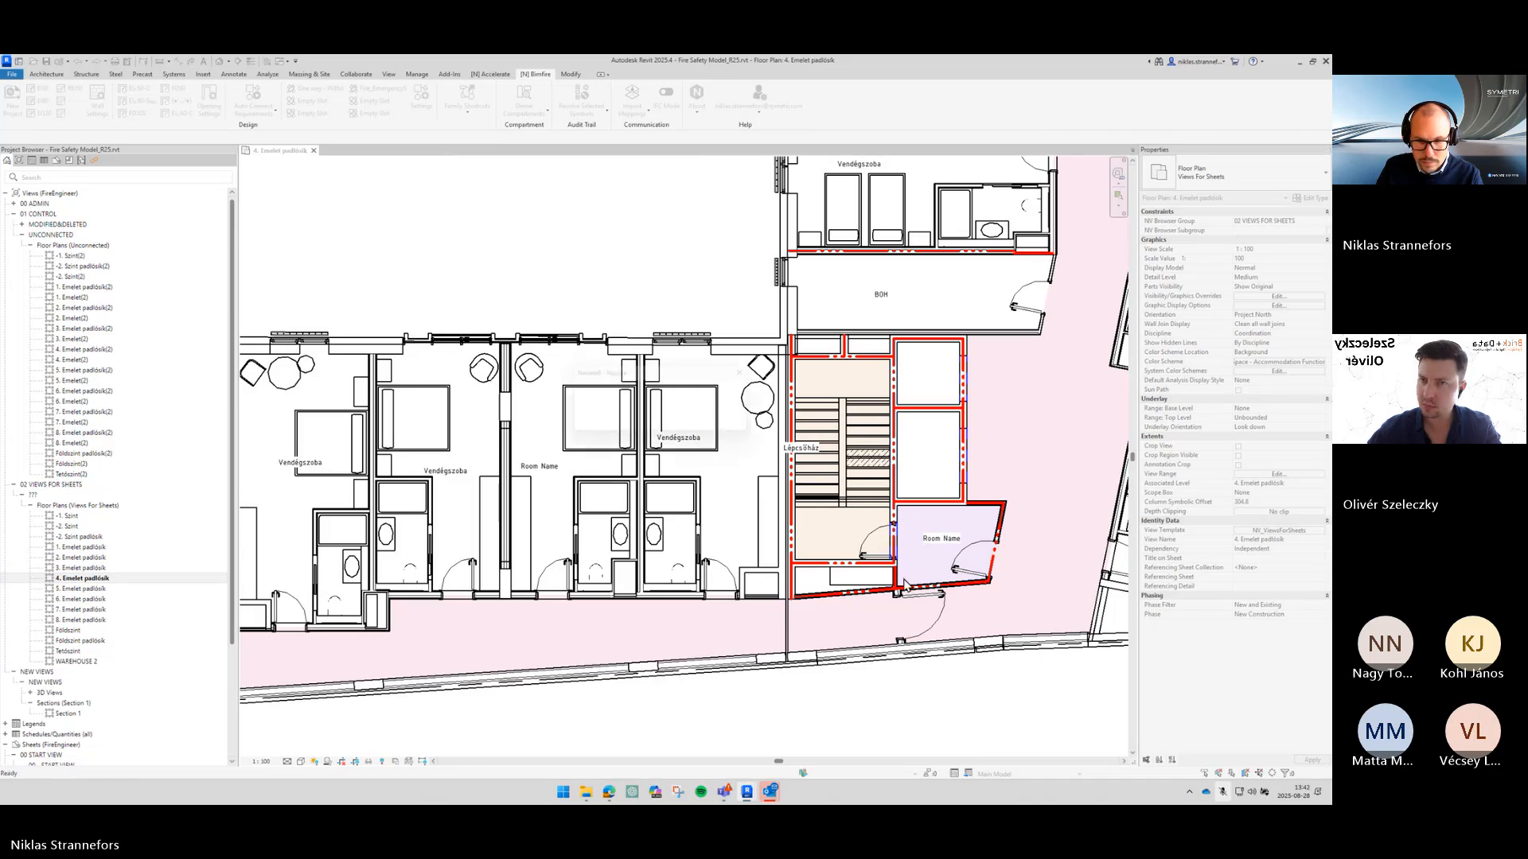
key("Escape")
key("t")
key("r")
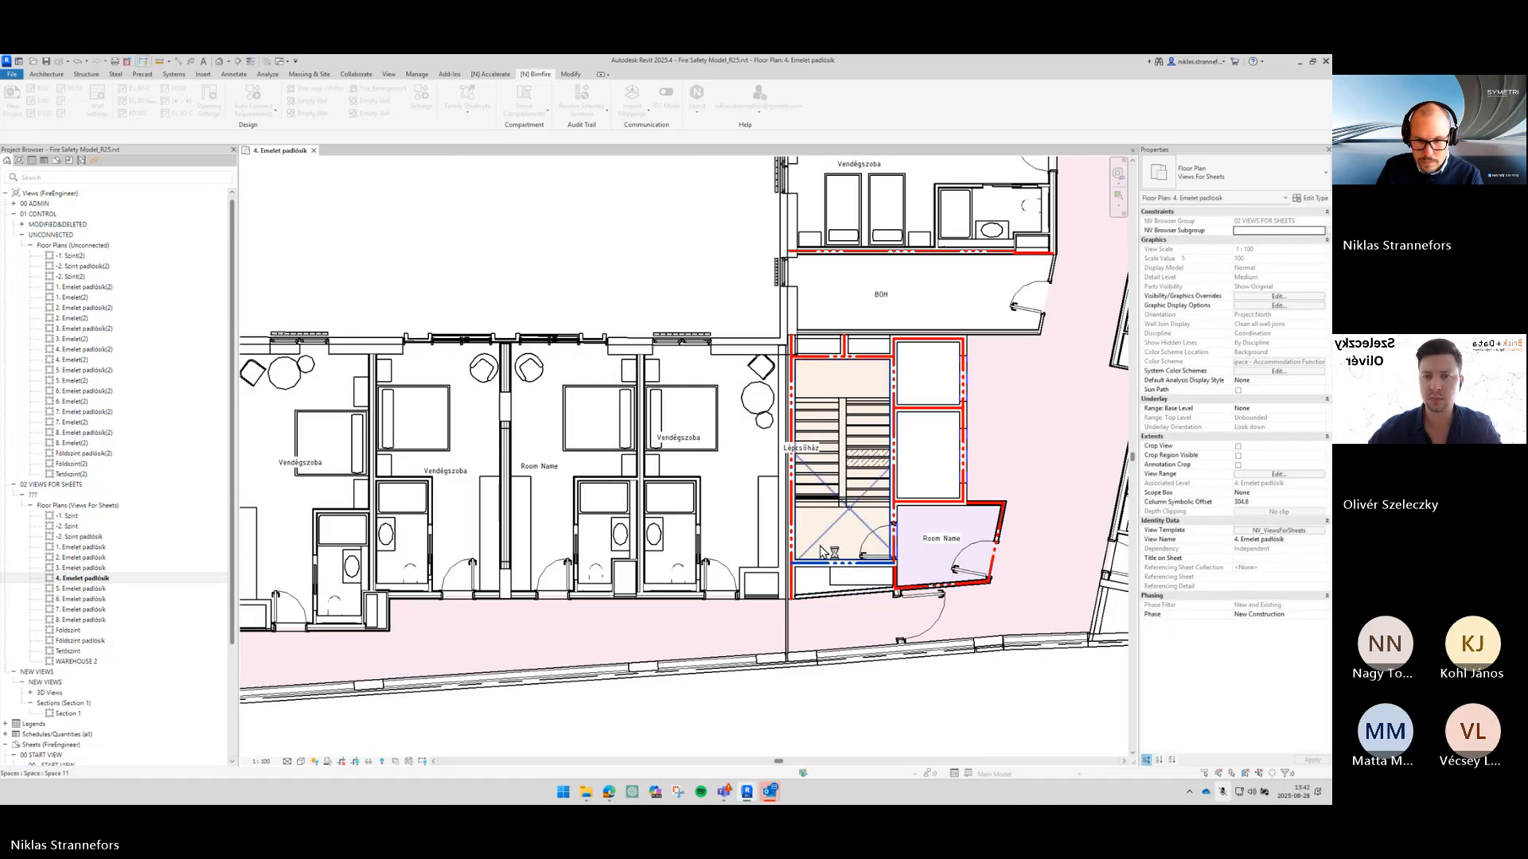
key("Escape")
Step: Place the fire wall requirement on the three south wing party walls nearest to the stairwell, working westward
middle_click_drag(827, 545, 927, 553)
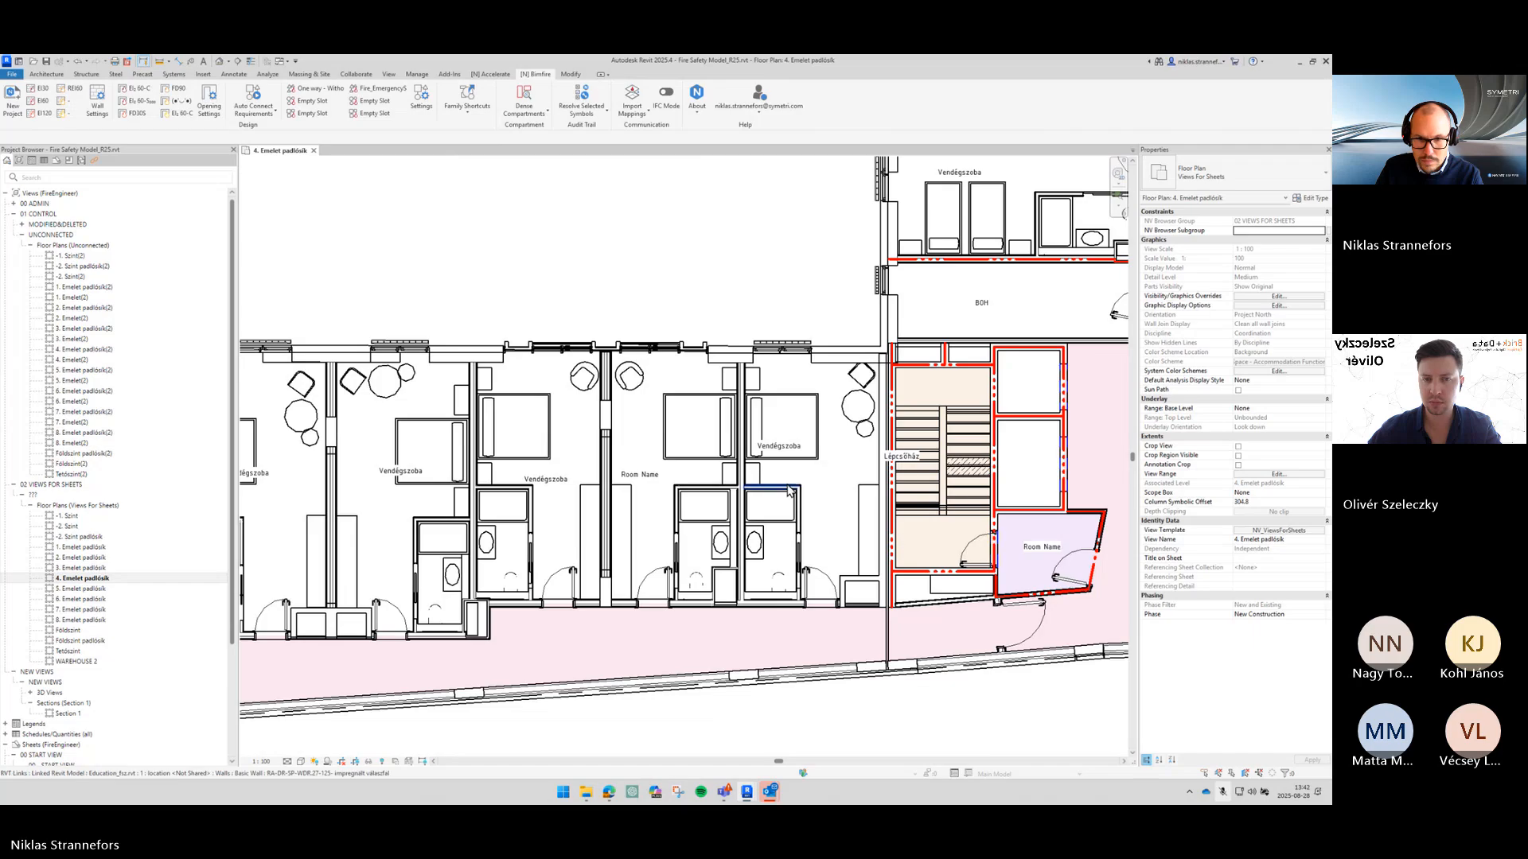
key("Return")
left_click(743, 591)
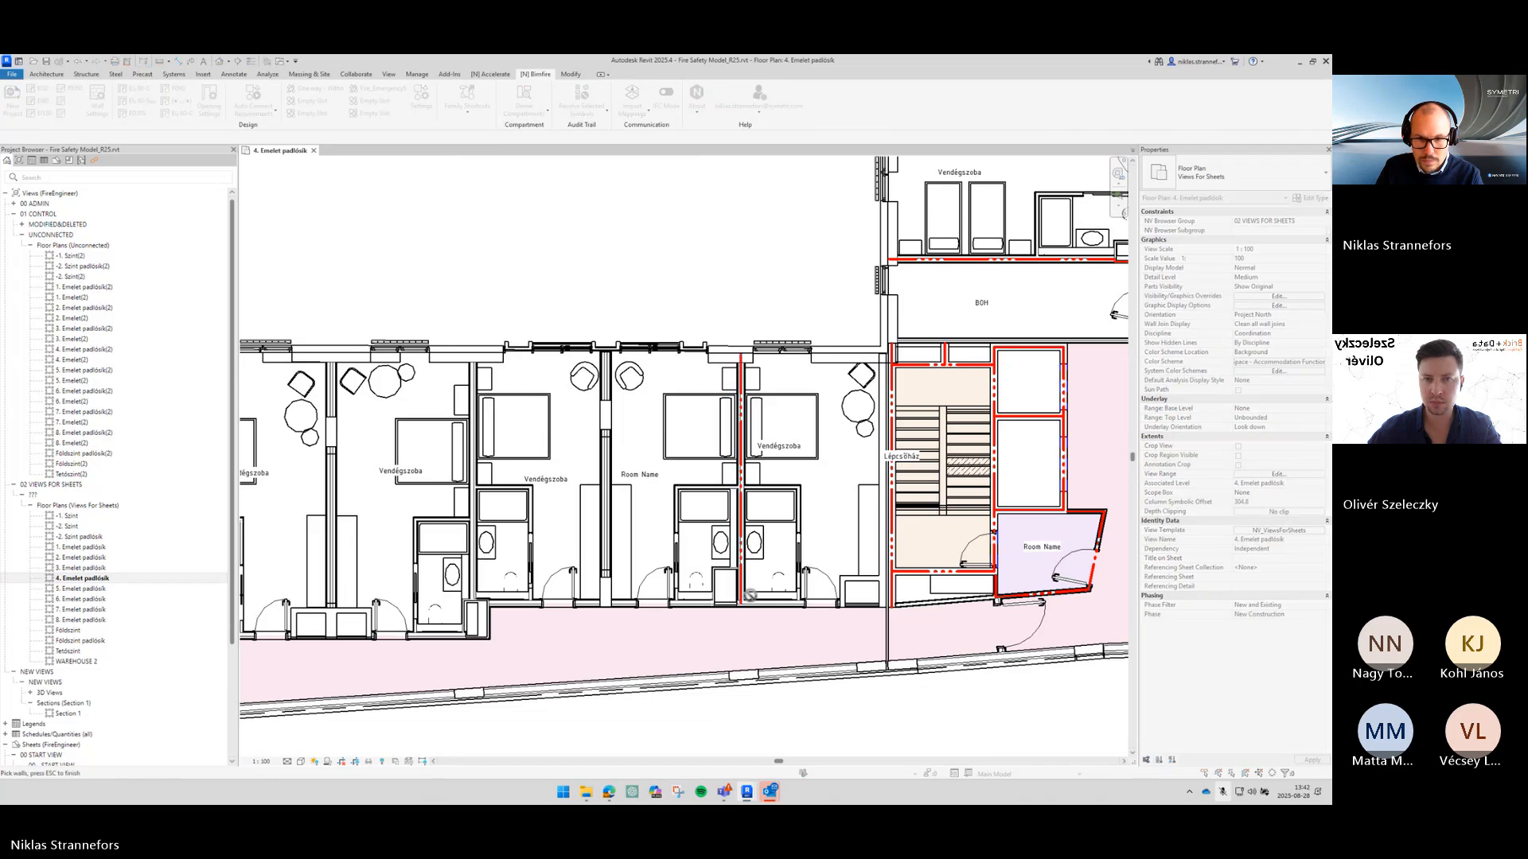
left_click(605, 405)
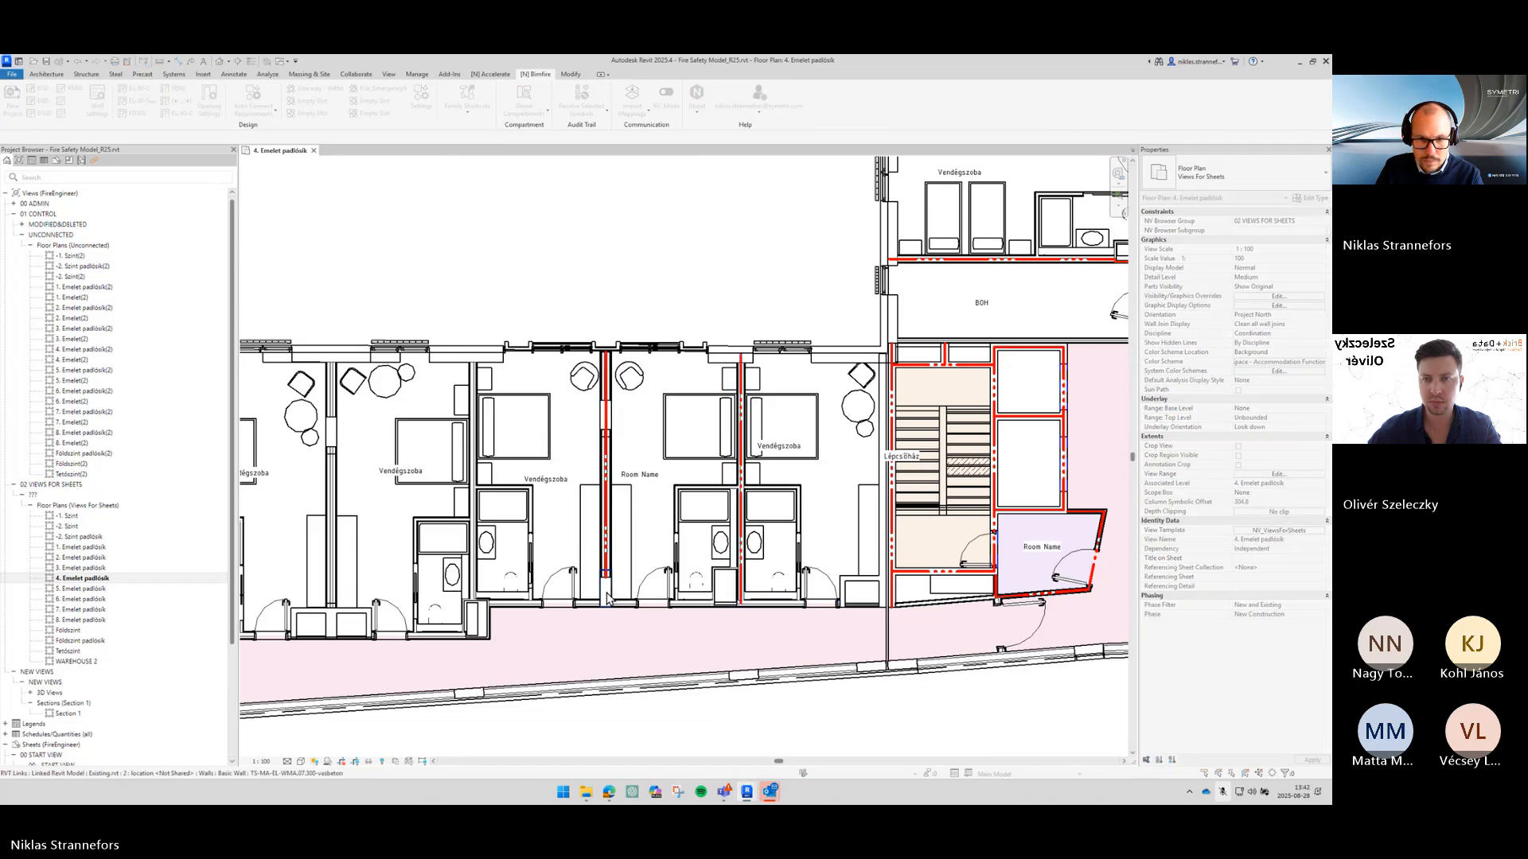
left_click(474, 445)
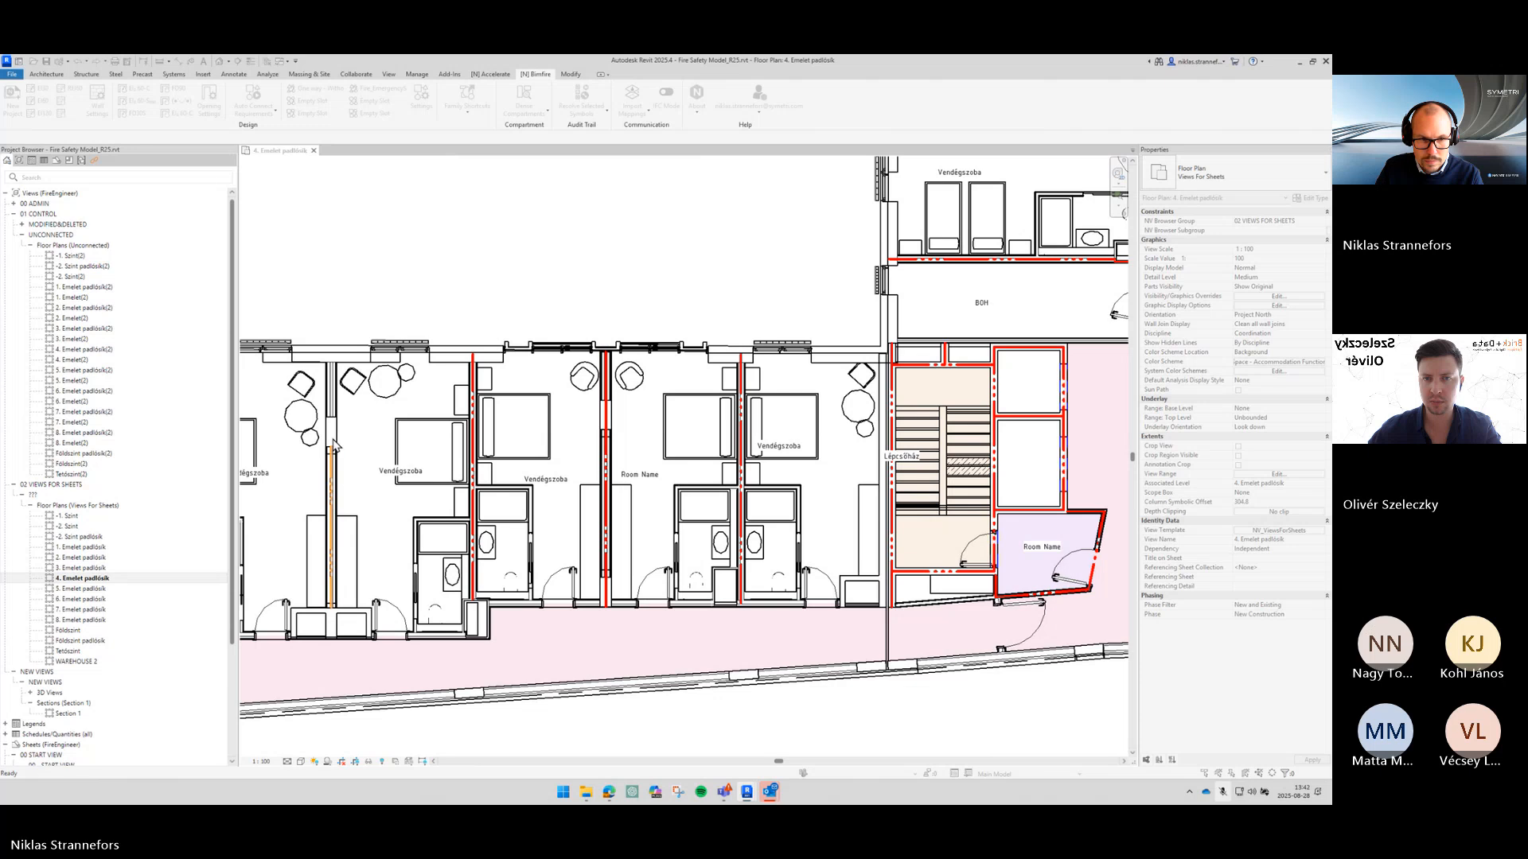
Step: Place the fire wall requirement on the fourth party wall west of the stairwell, accepting the off-axis warning
left_click(332, 443)
key("Escape")
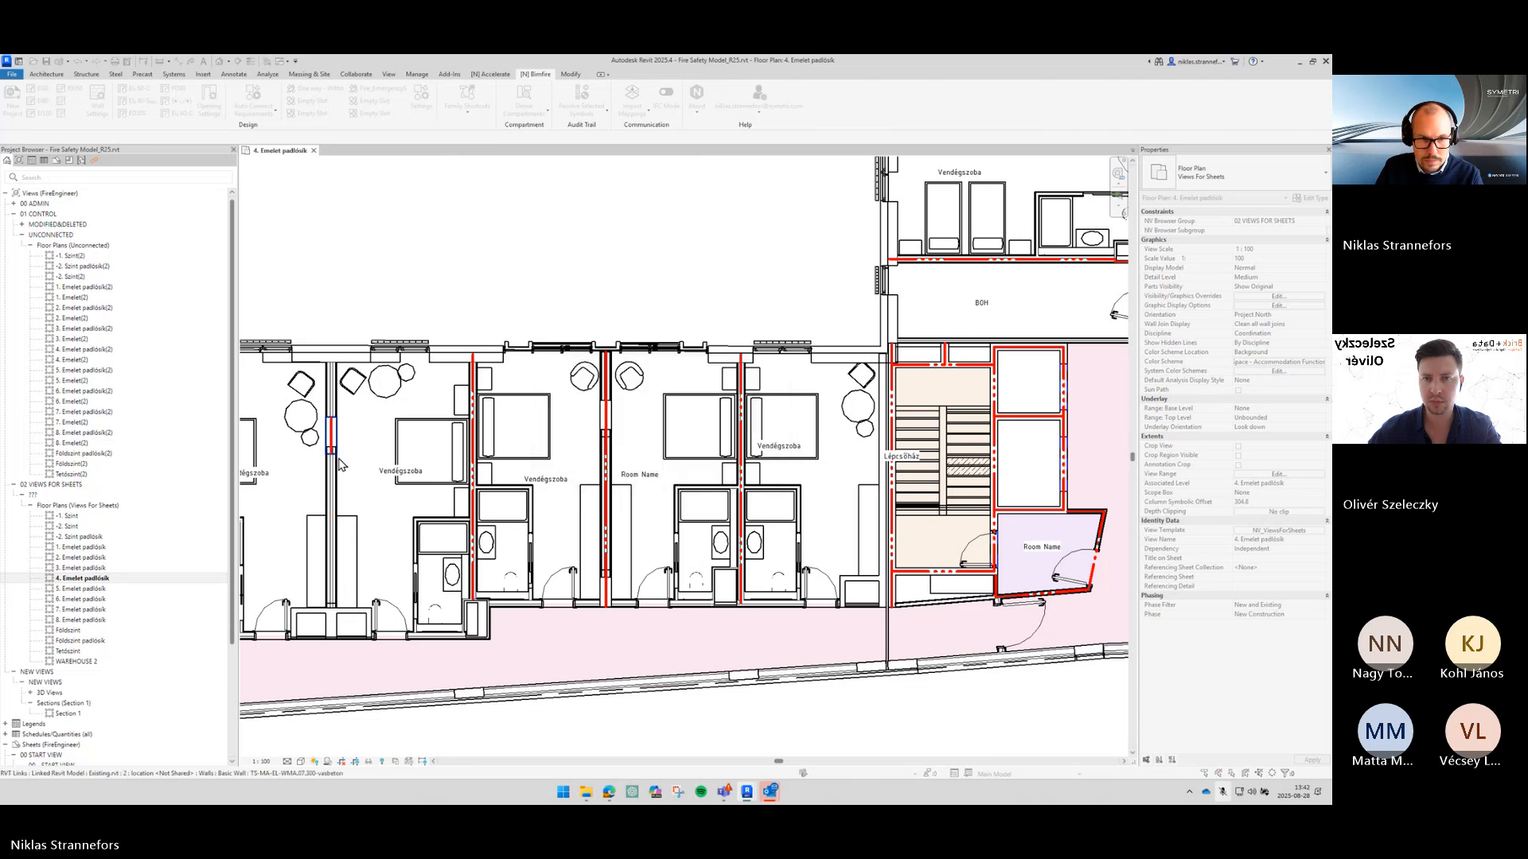
left_click(334, 466)
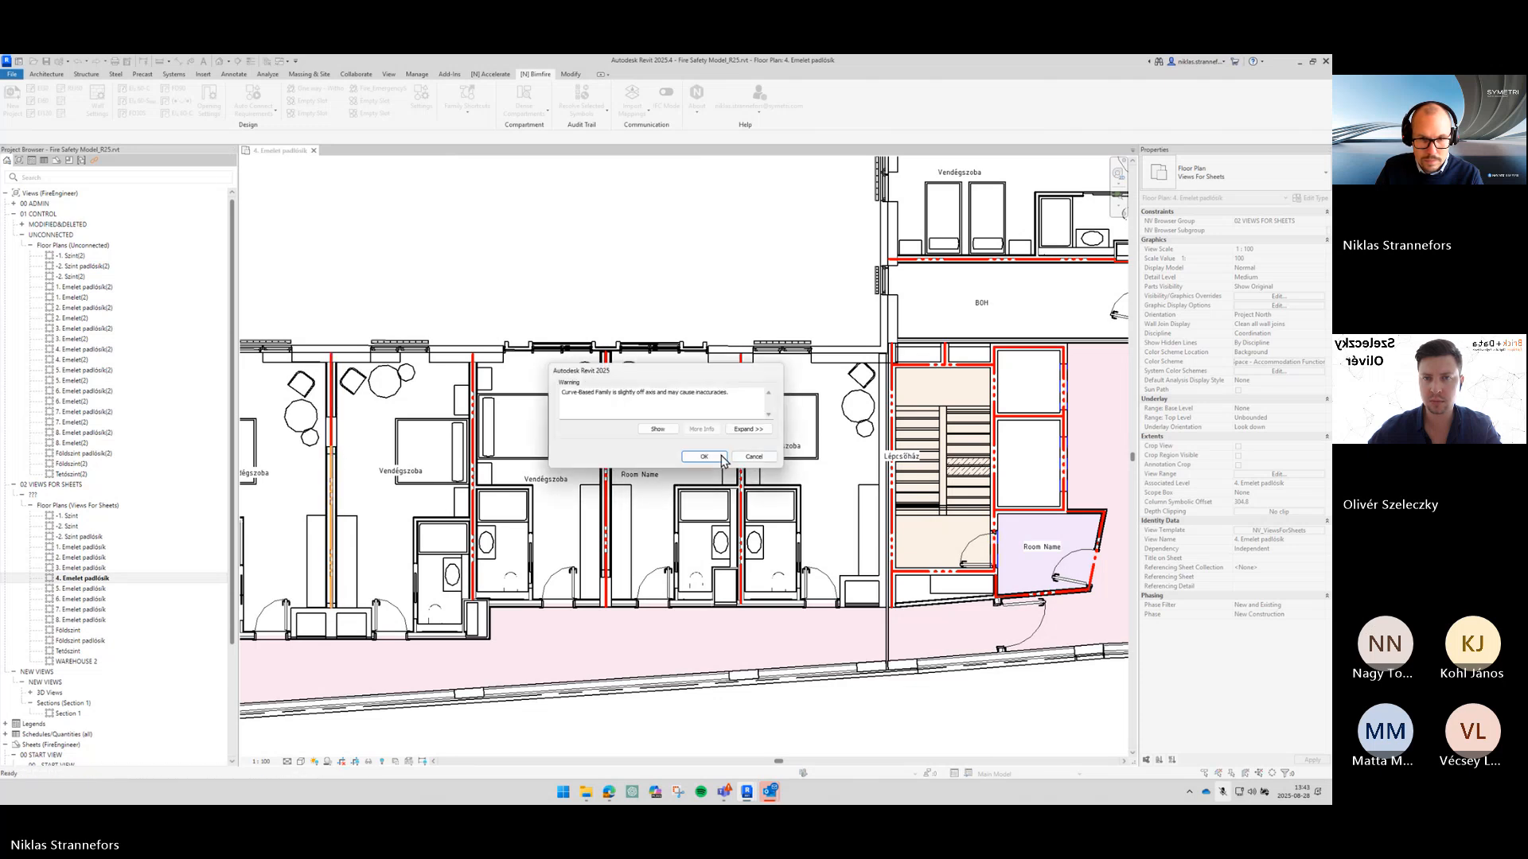
left_click(703, 457)
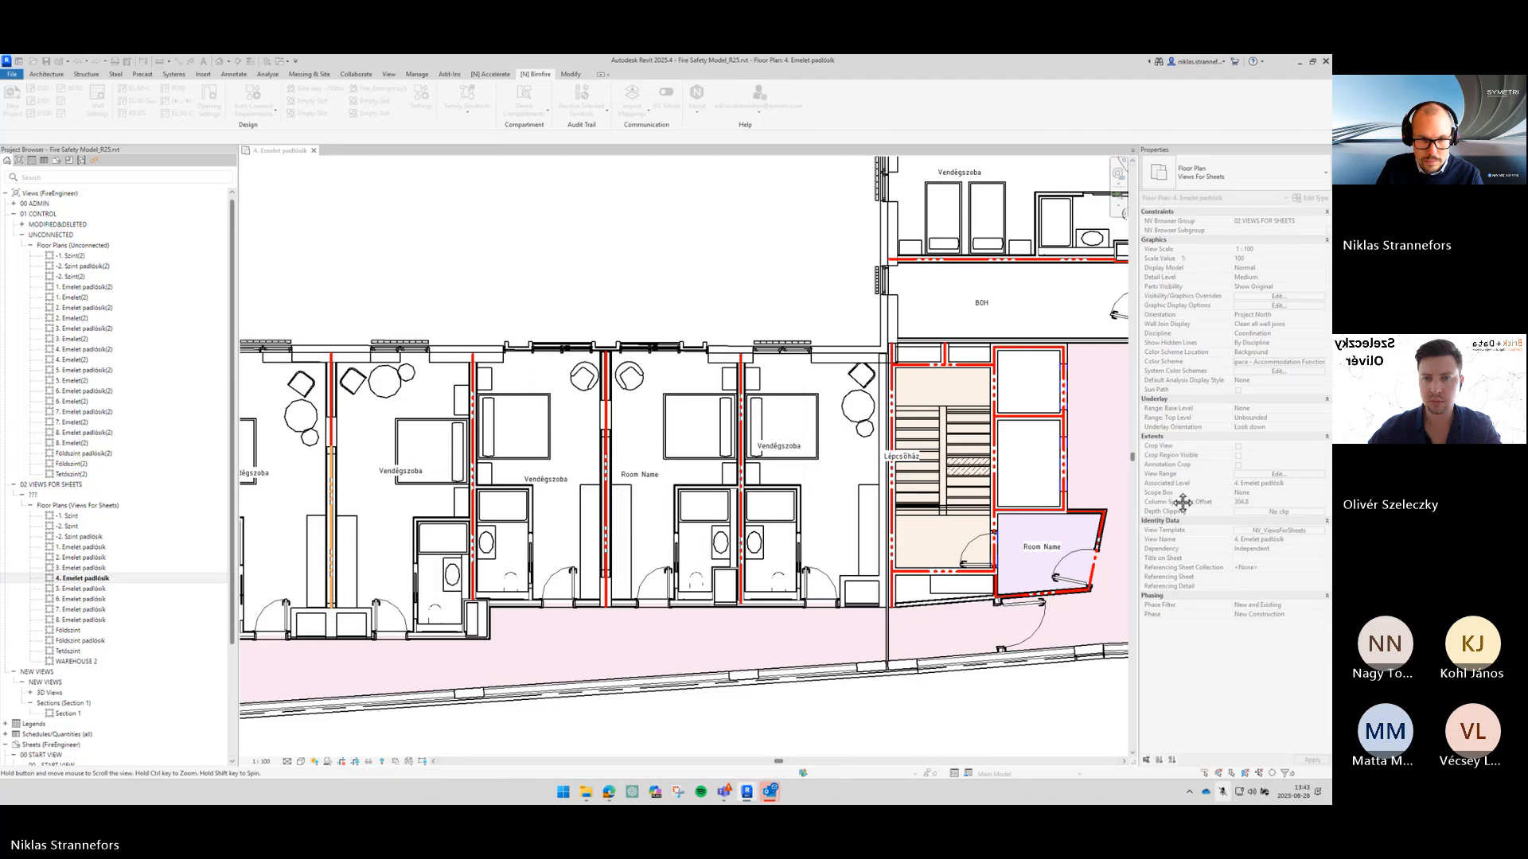
Step: Place the fire wall requirement on the next two party walls westward in the south wing, continuing the second one down to the corridor
middle_click_drag(398, 509, 757, 442)
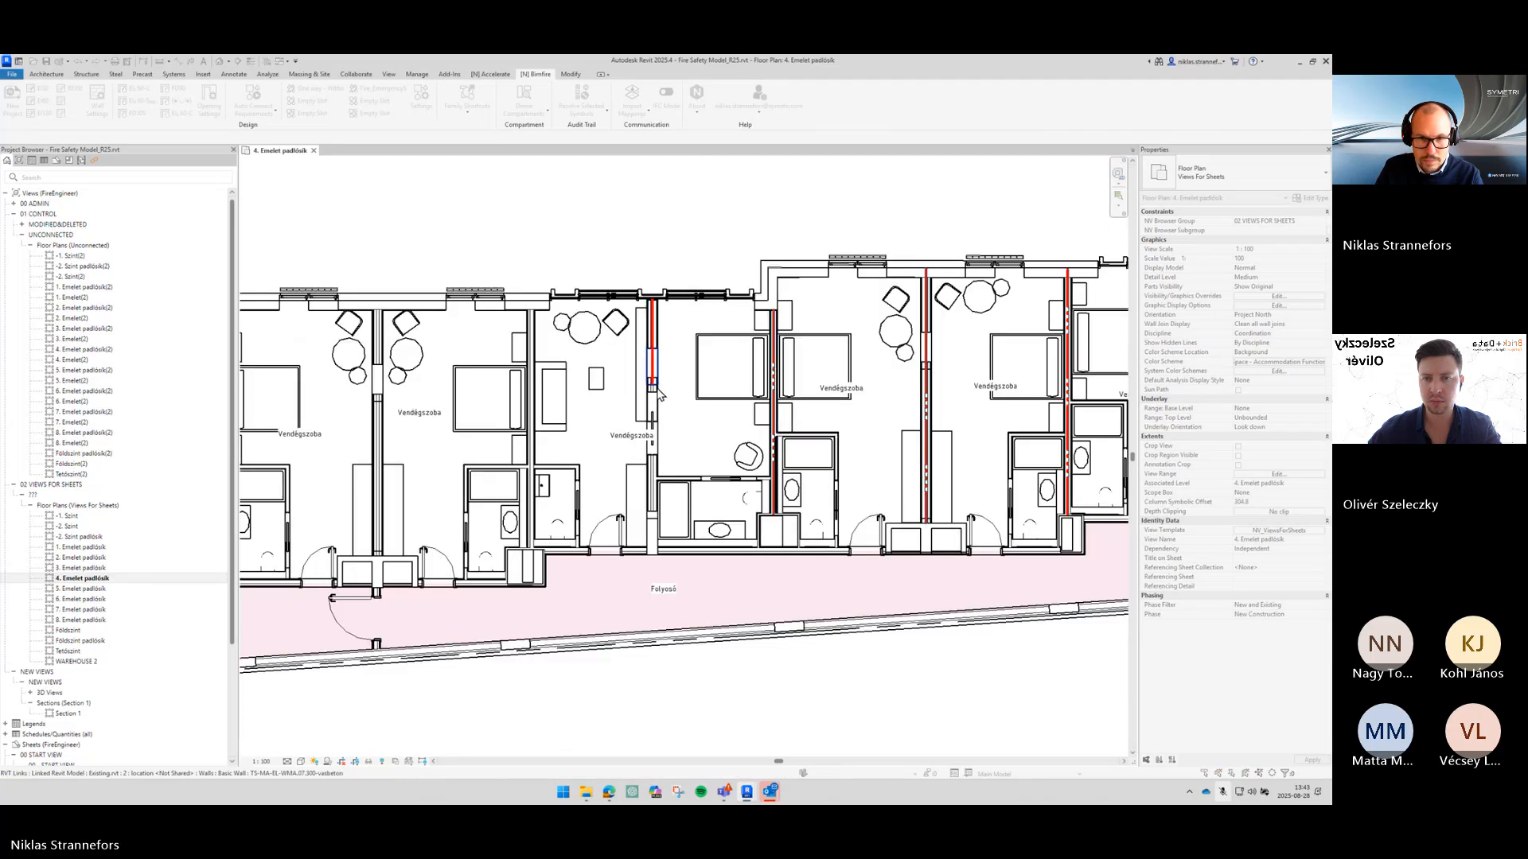
scroll(655, 389, "up", 3)
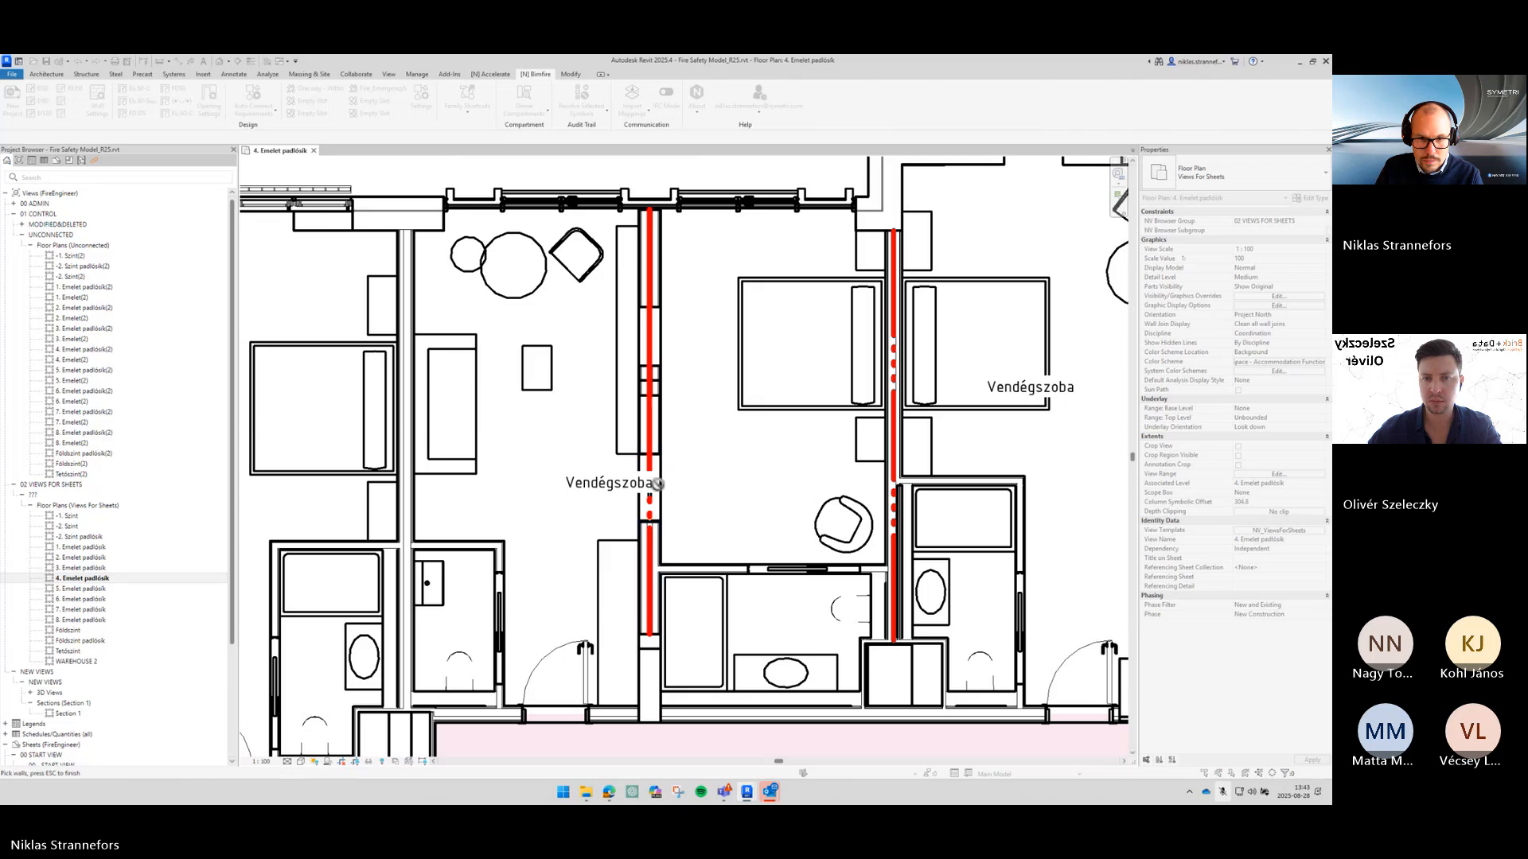
left_click(651, 573)
left_click(704, 456)
scroll(697, 550, "down", 3)
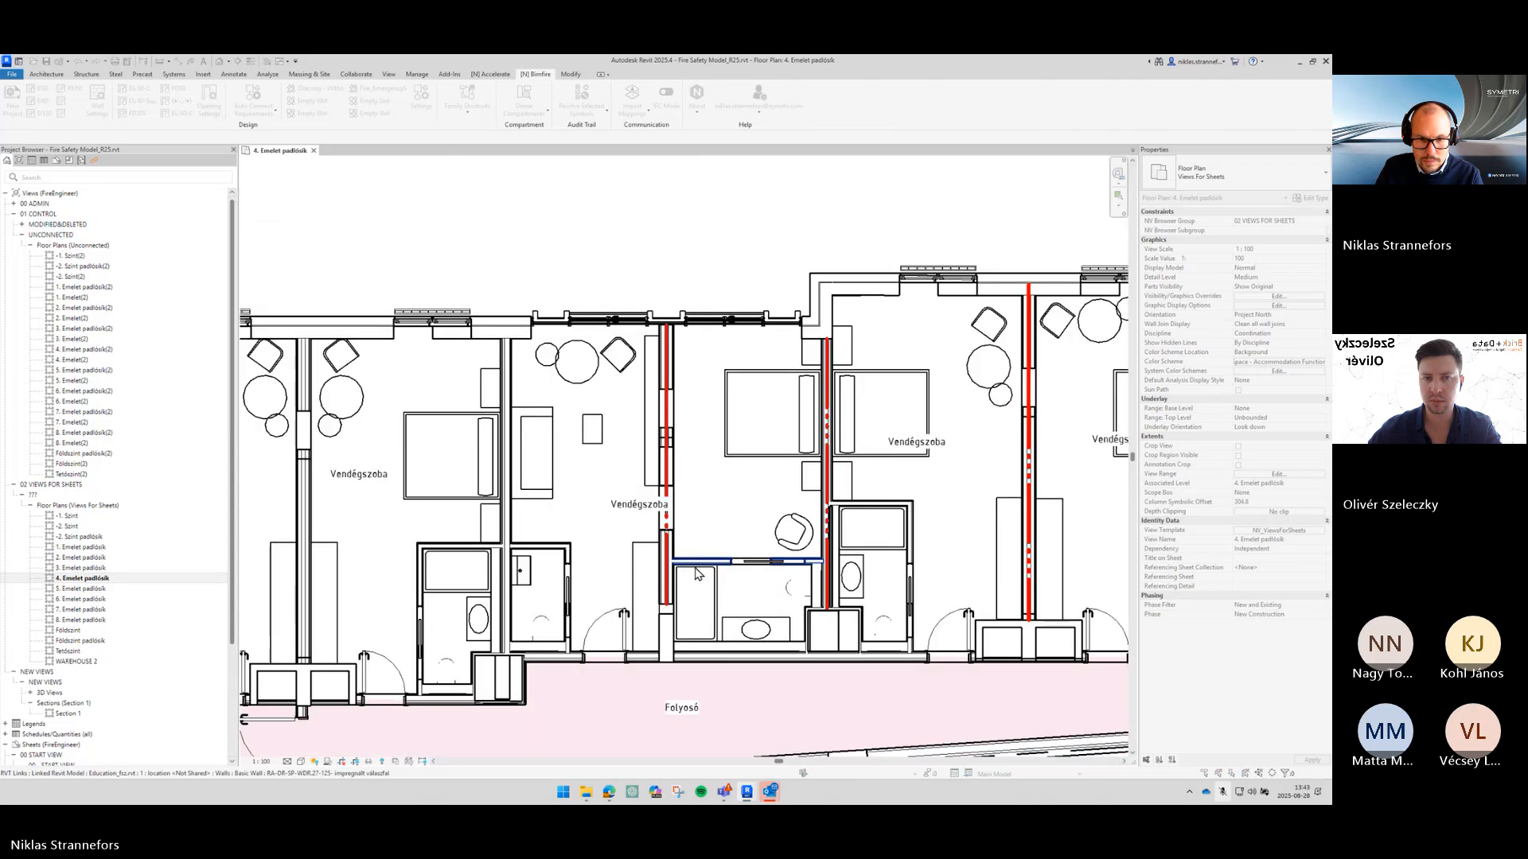
scroll(675, 604, "up", 3)
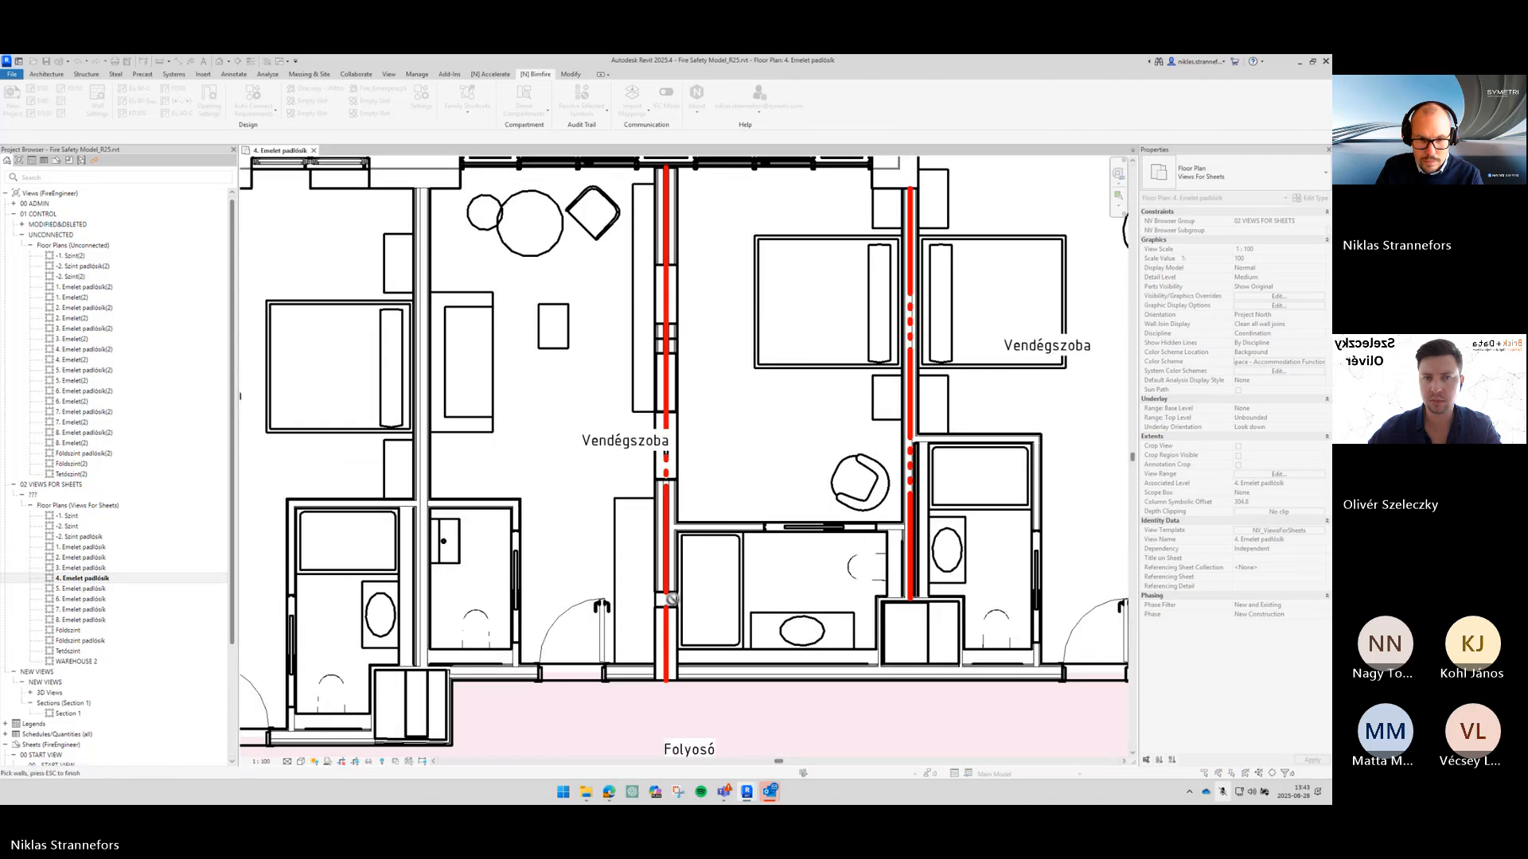
Step: Mark the partition walls between the Vendégszoba rooms along the corridor toward the stairwell with REI60 wall requirement lines
scroll(671, 598, "down", 3)
middle_click_drag(682, 499, 828, 417)
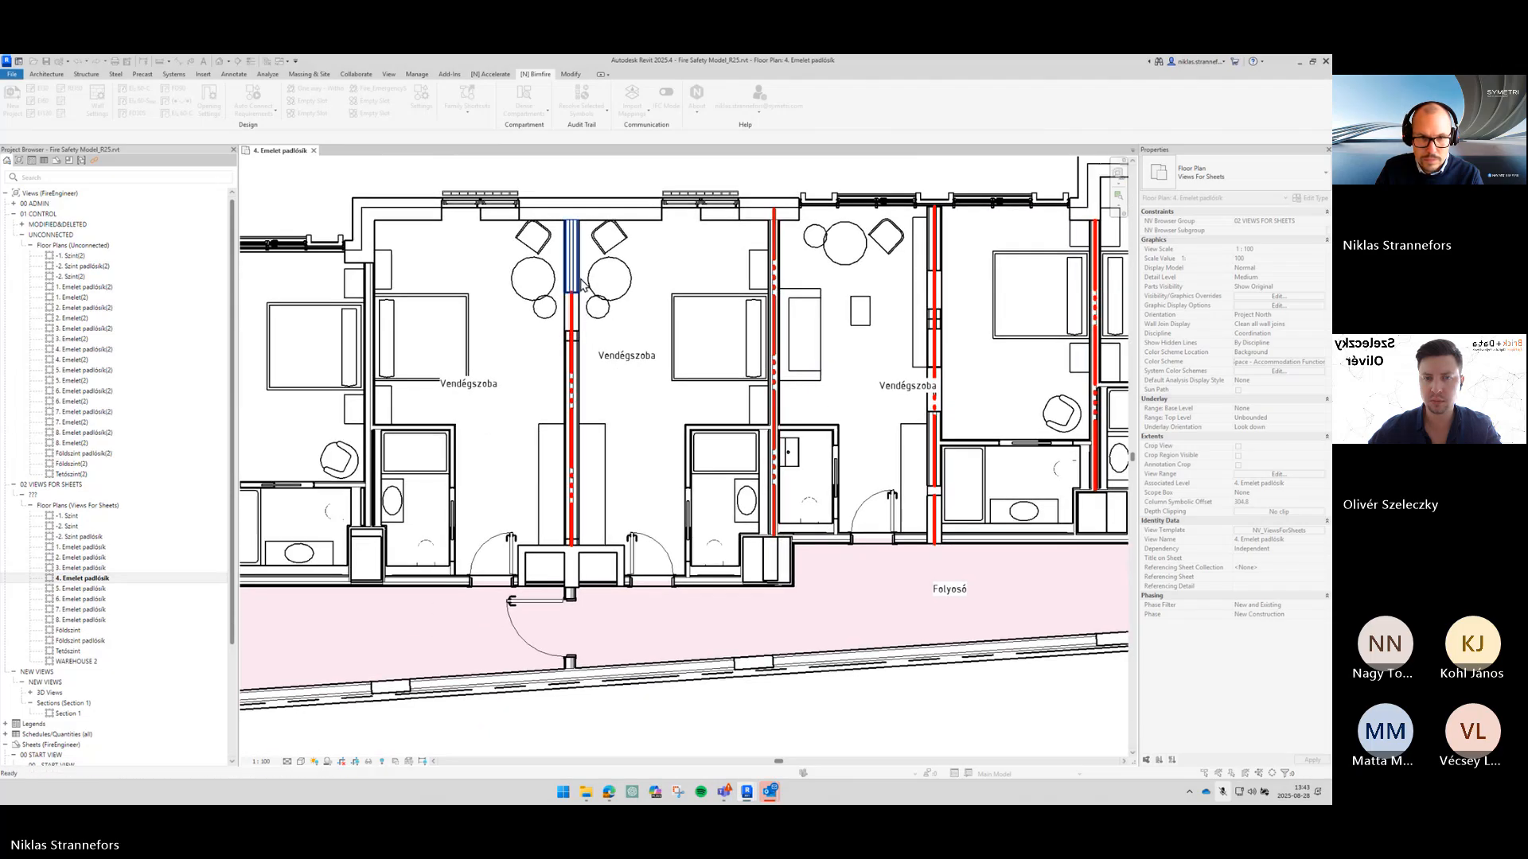
left_click(371, 298)
middle_click_drag(389, 526, 716, 518)
scroll(568, 472, "up", 2)
left_click(567, 473)
scroll(569, 473, "down", 4)
scroll(608, 326, "up", 2)
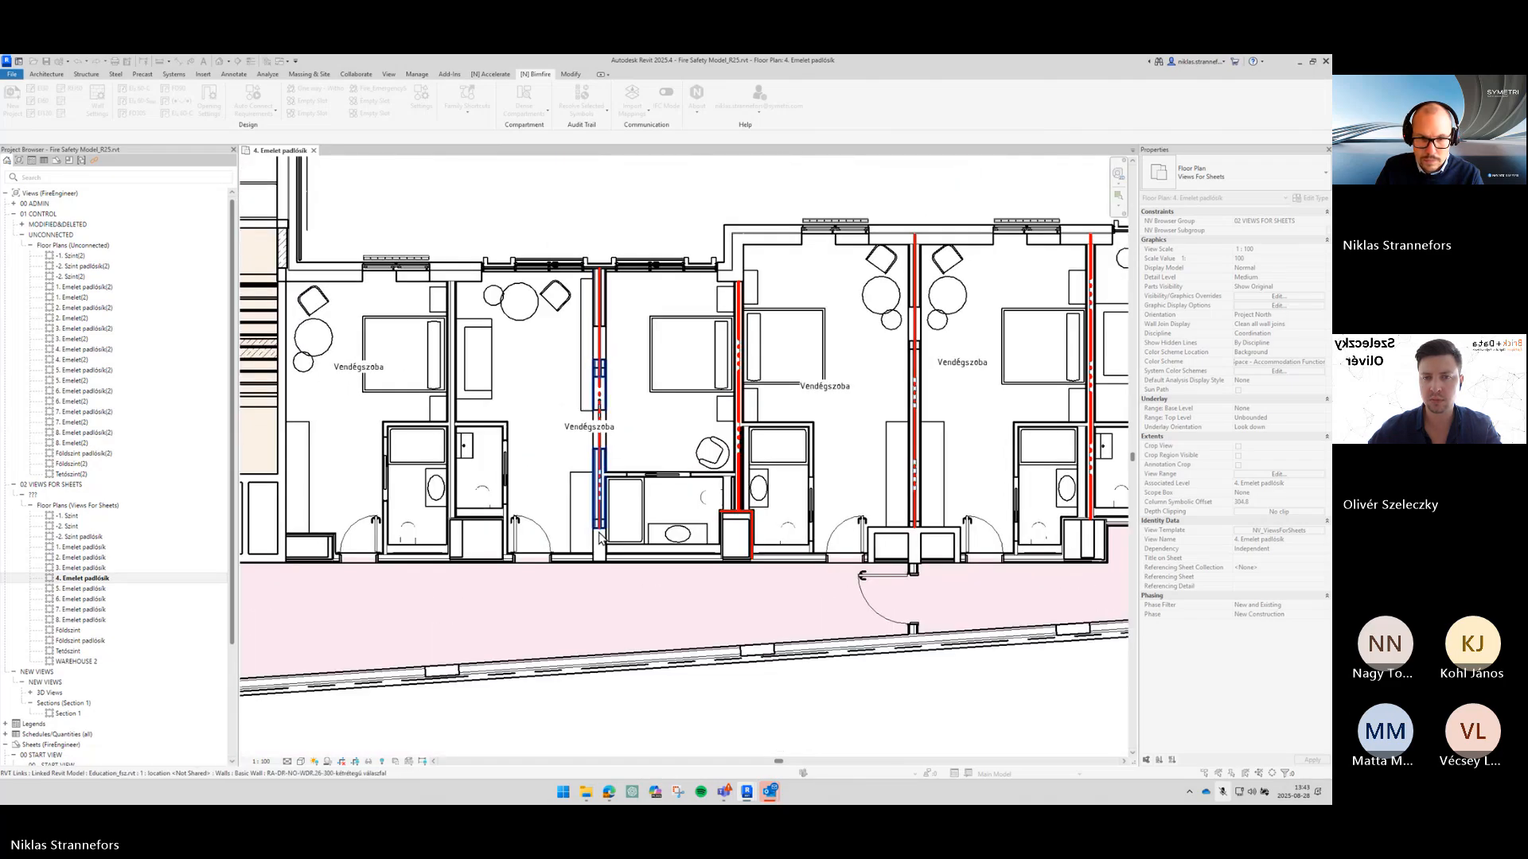
middle_click_drag(501, 549, 667, 526)
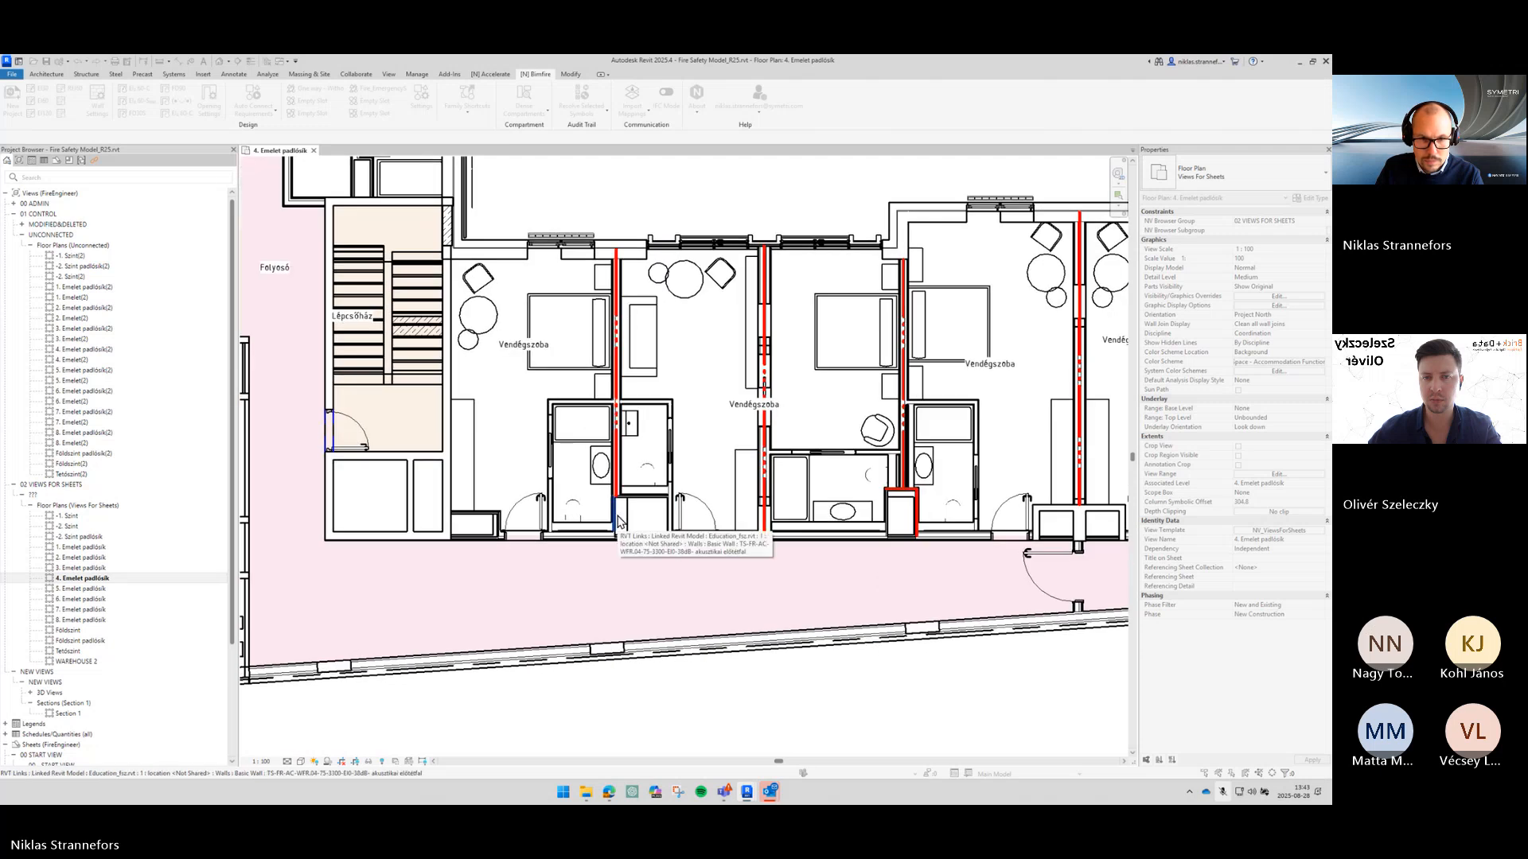
middle_click_drag(499, 480, 754, 535)
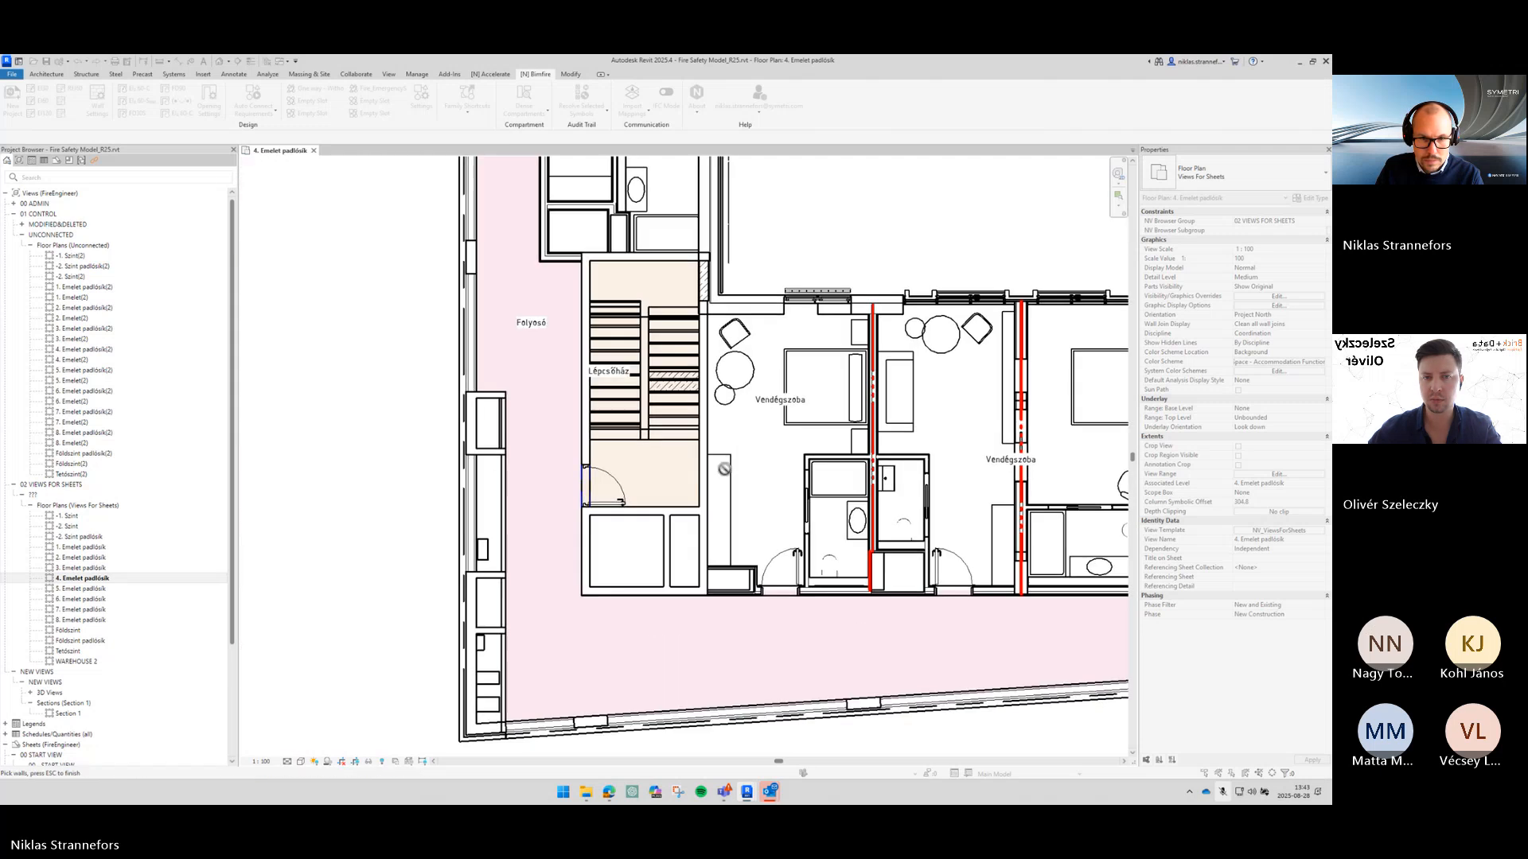
Step: Mark the walls enclosing the Lépcsőház stairwell and its two adjoining shafts with REI60 requirement lines
left_click(705, 414)
left_click(686, 511)
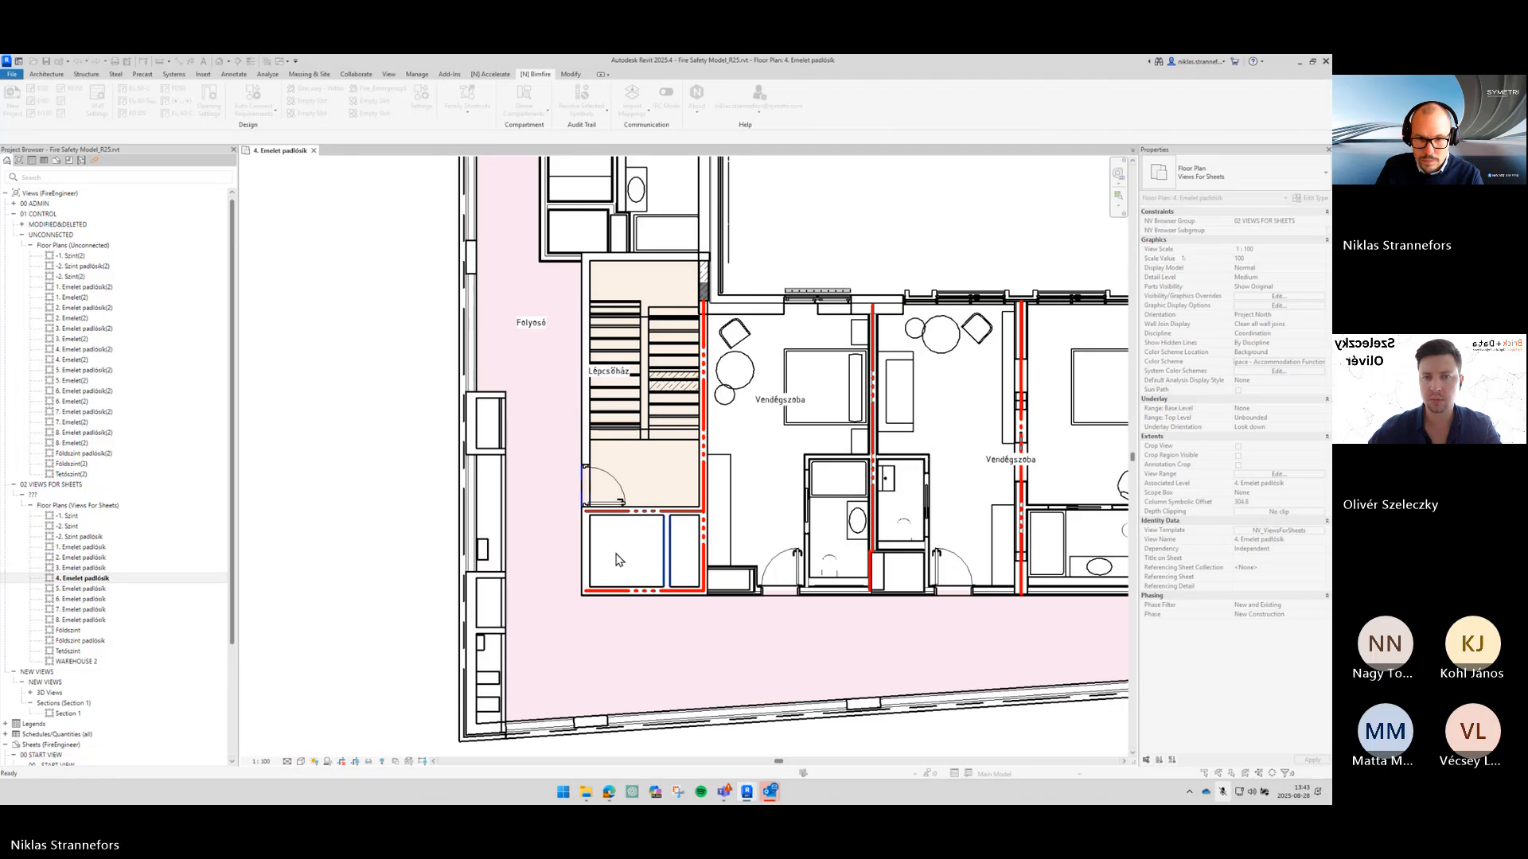
left_click(587, 530)
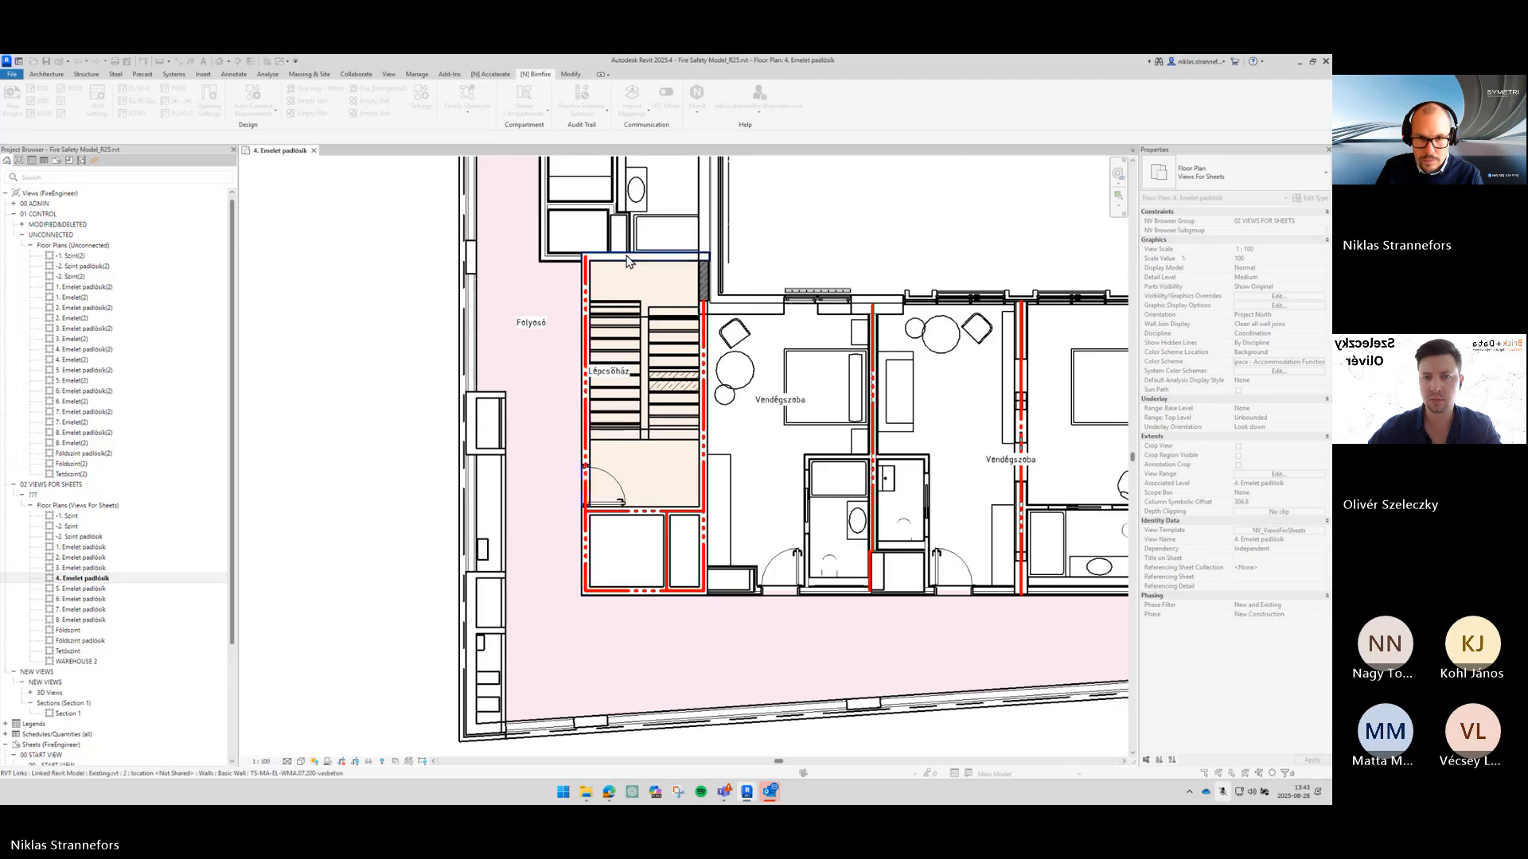
Step: Mark both leaves of the double wall between the two Vendégszoba rooms beyond the stairwell as REI60
middle_click_drag(628, 261, 694, 531)
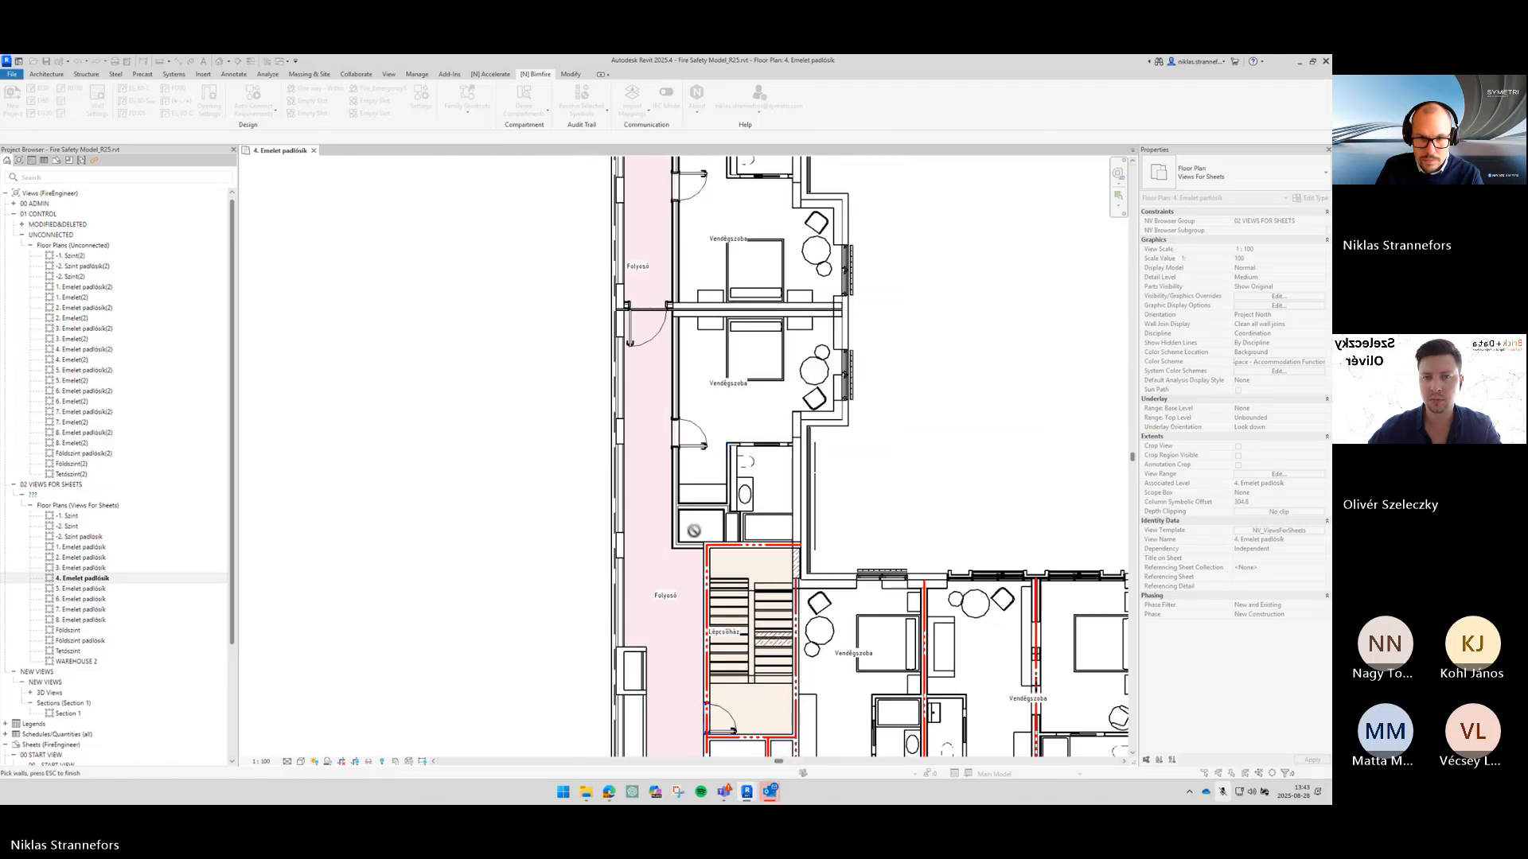
left_click(725, 321)
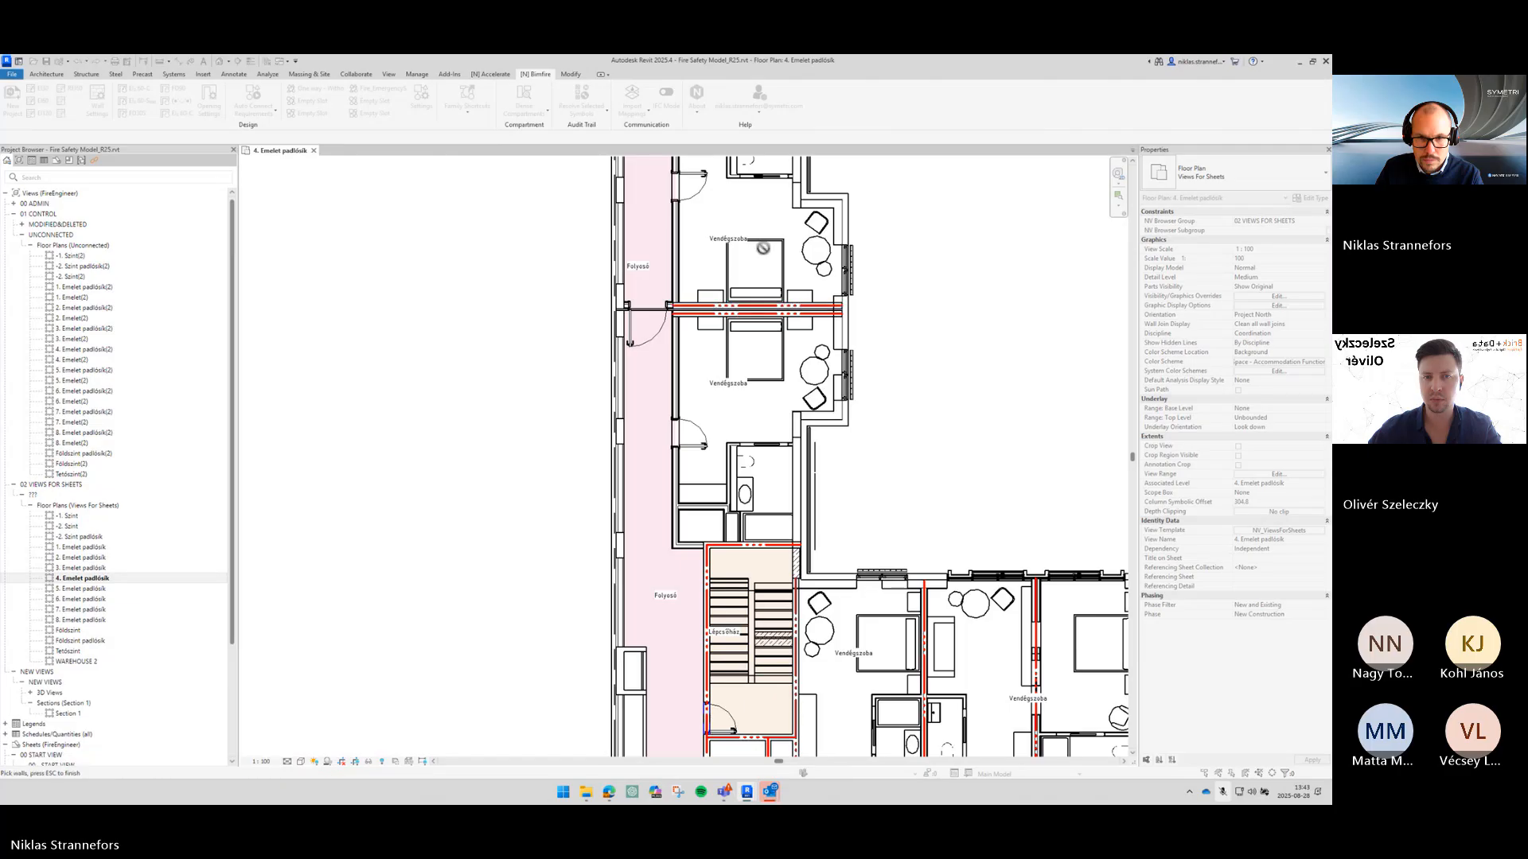
Step: Mark the enclosing walls of the second Lépcsőház and its two adjoining shafts with REI60 requirement lines
scroll(770, 448, "down", 5, "ctrl")
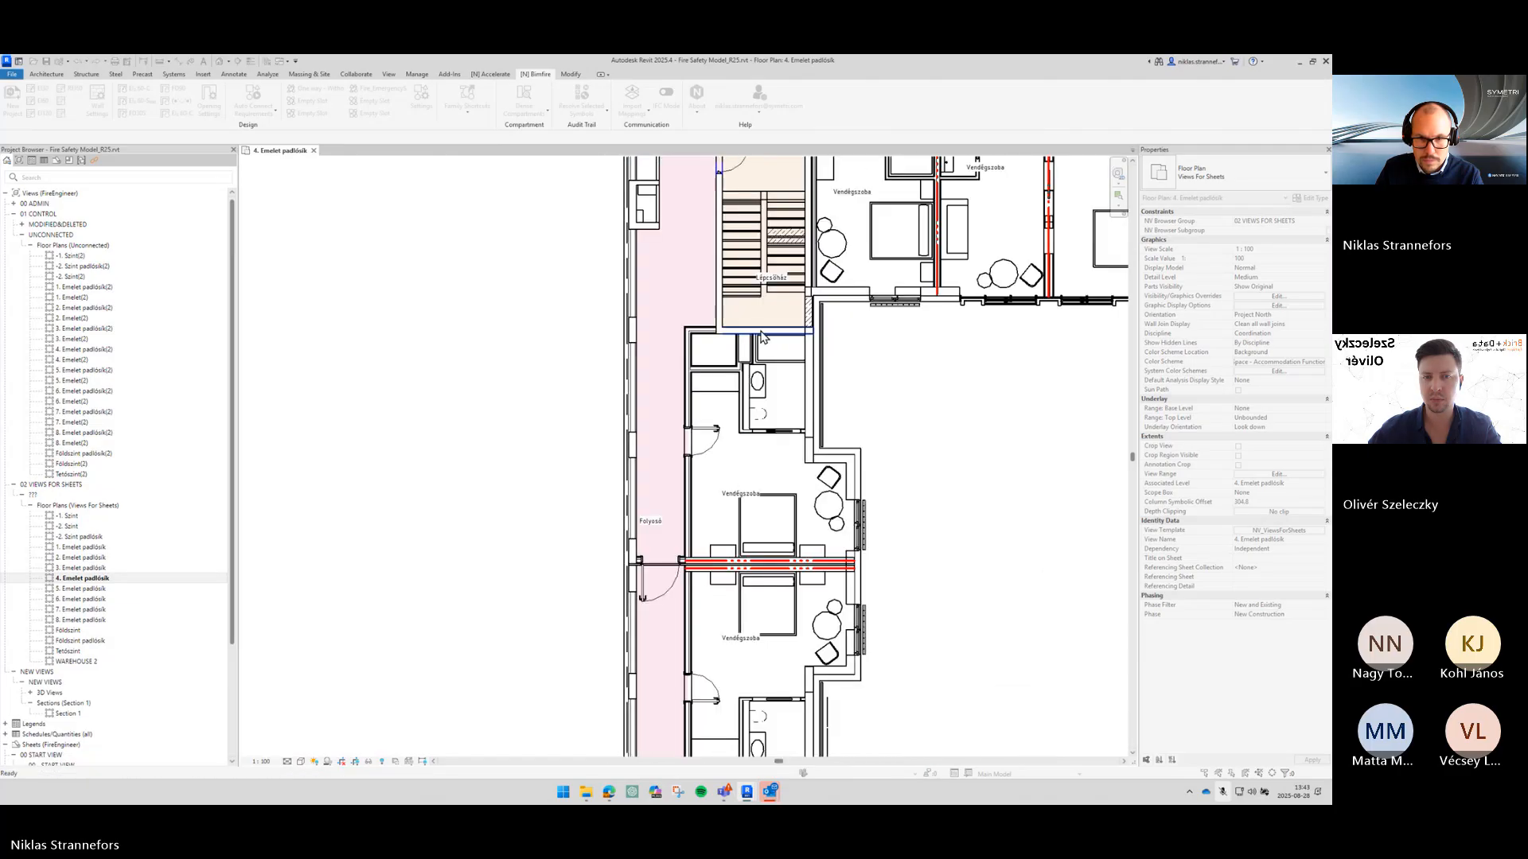
left_click(722, 307)
middle_click_drag(738, 316, 682, 478)
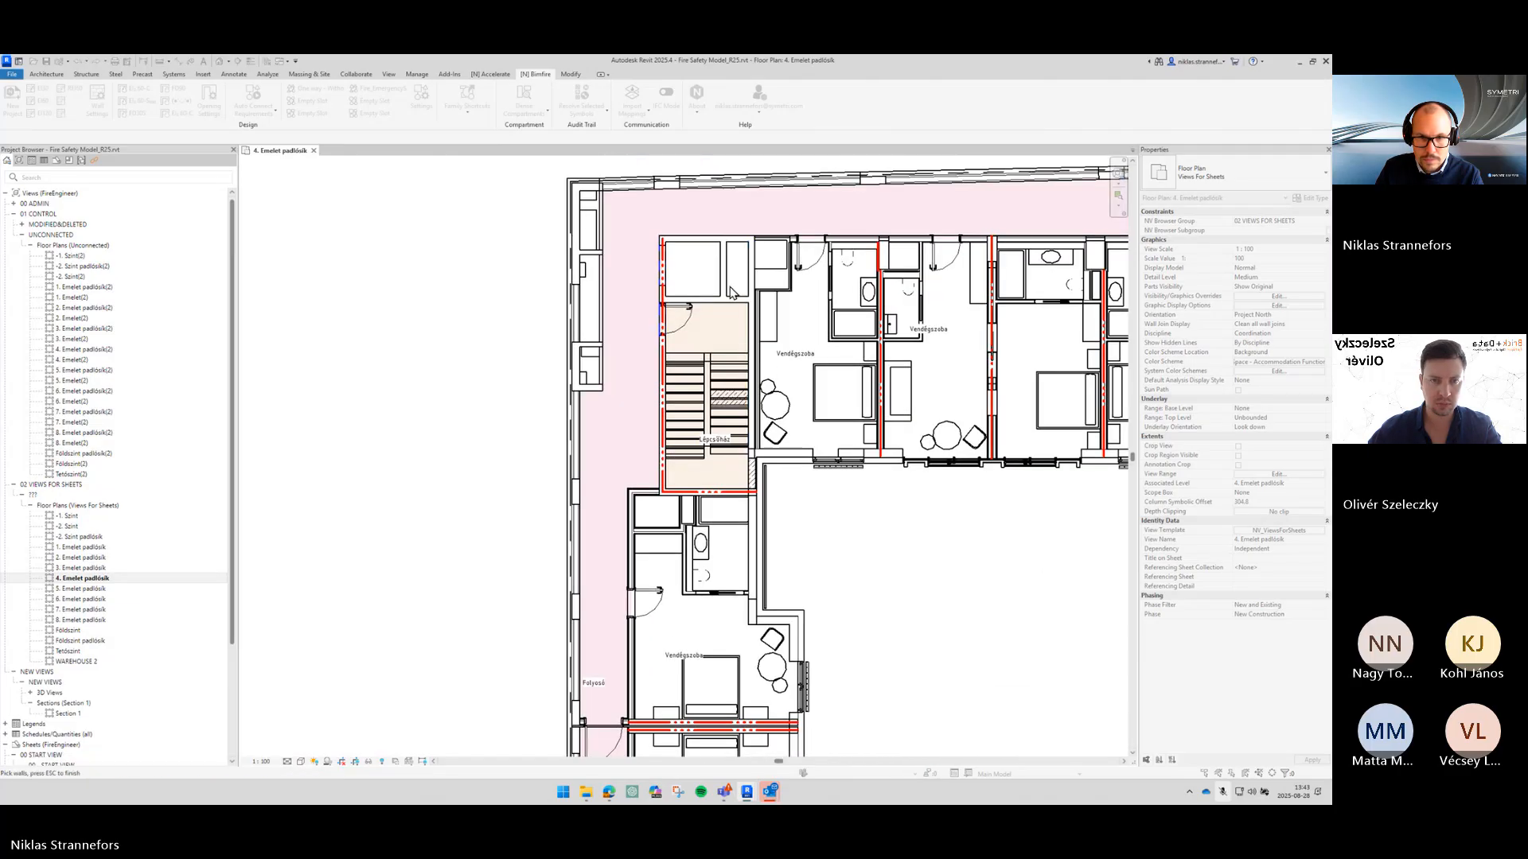
left_click(700, 298)
left_click(708, 239)
left_click(750, 255)
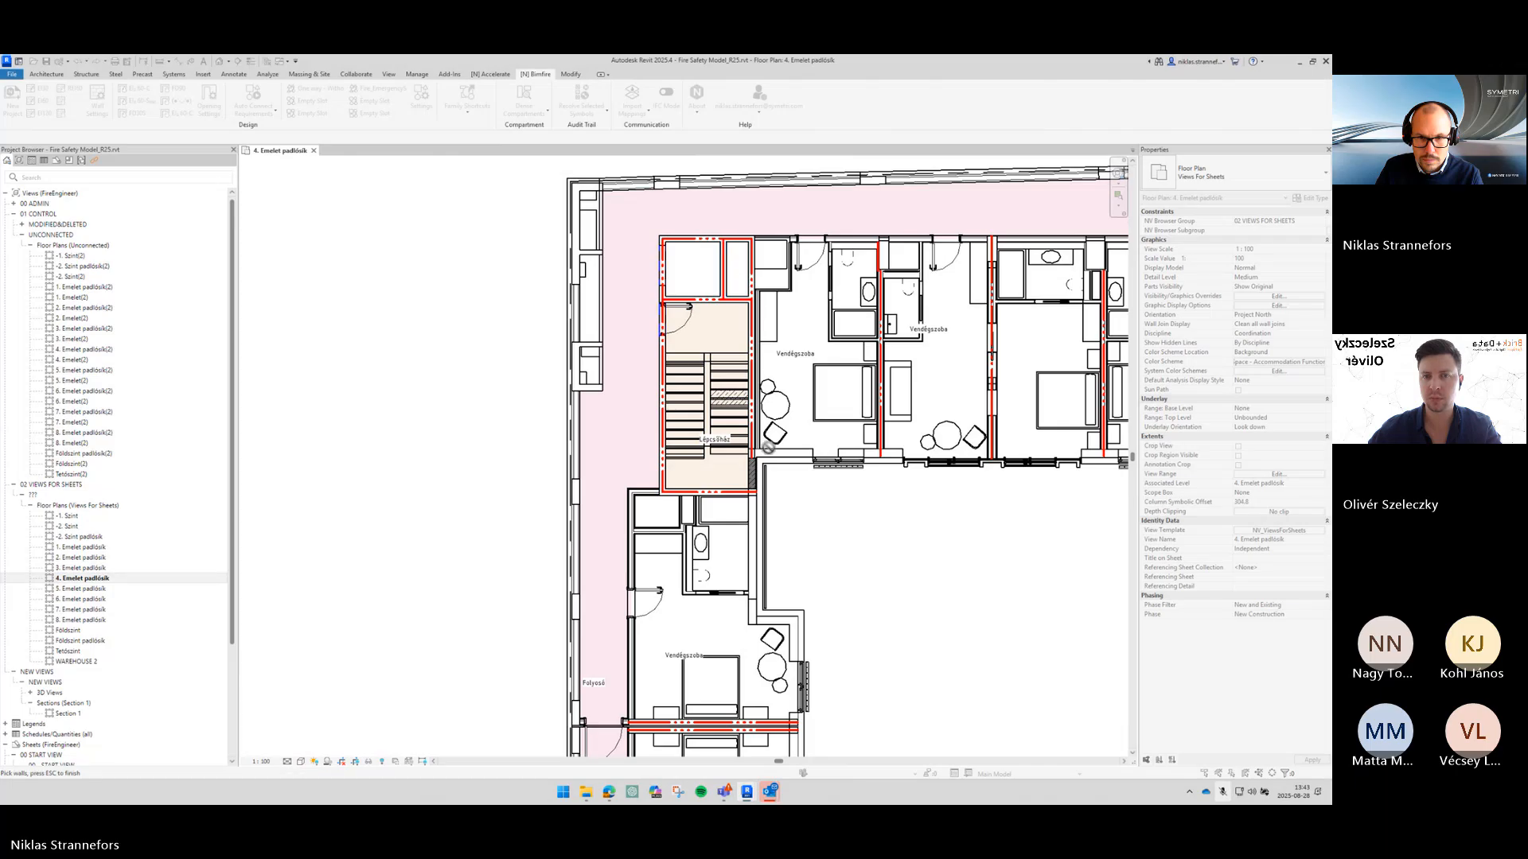
Step: Add an REI60 requirement line along the wall running past the second stairwell's hatched corner section
middle_click_drag(920, 263, 722, 270)
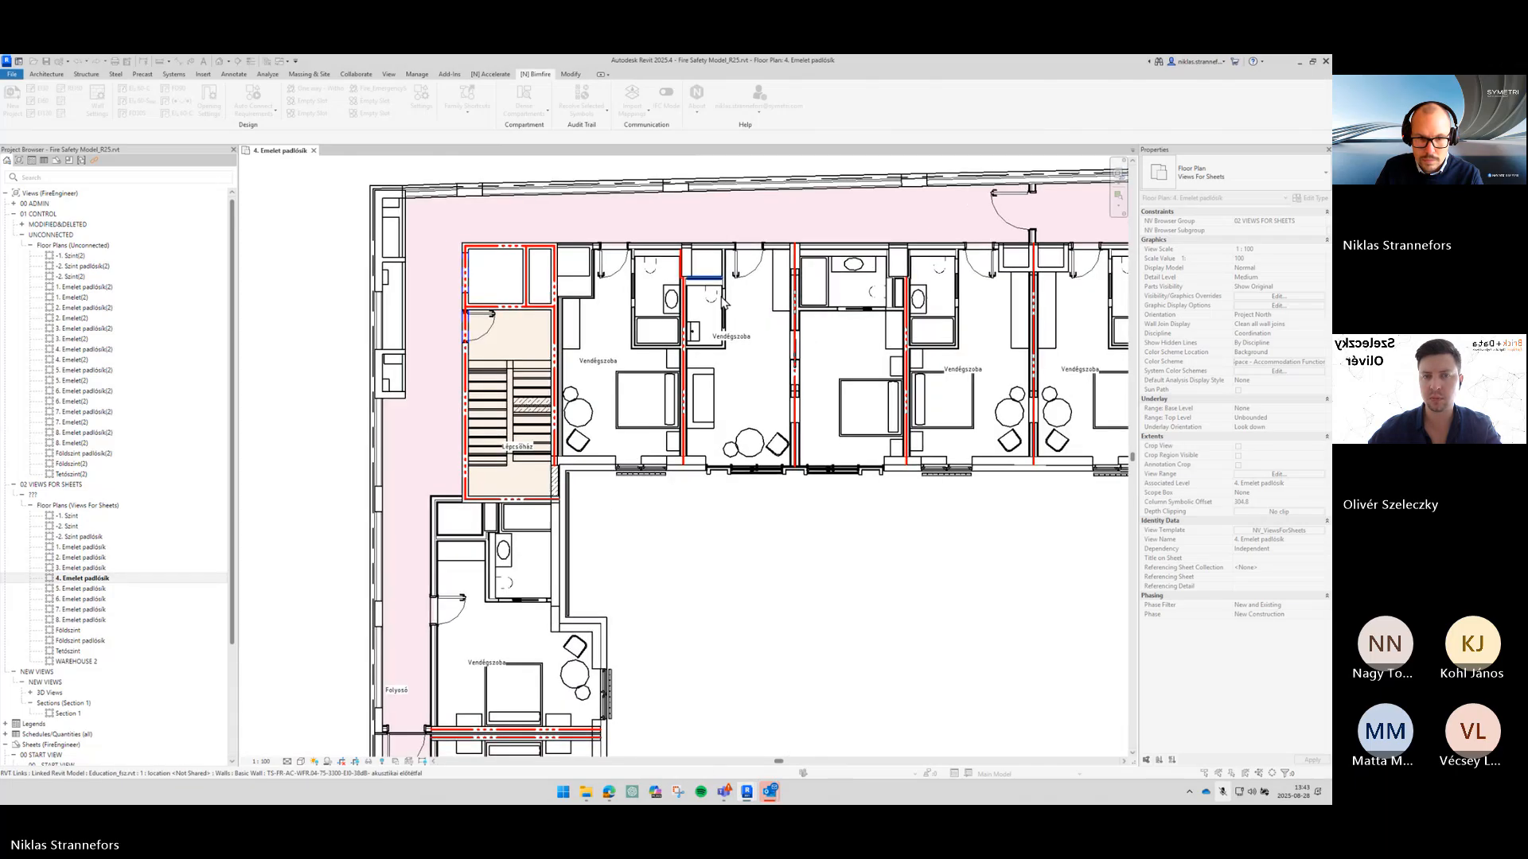
middle_click_drag(686, 506, 797, 354)
scroll(677, 351, "up", 2)
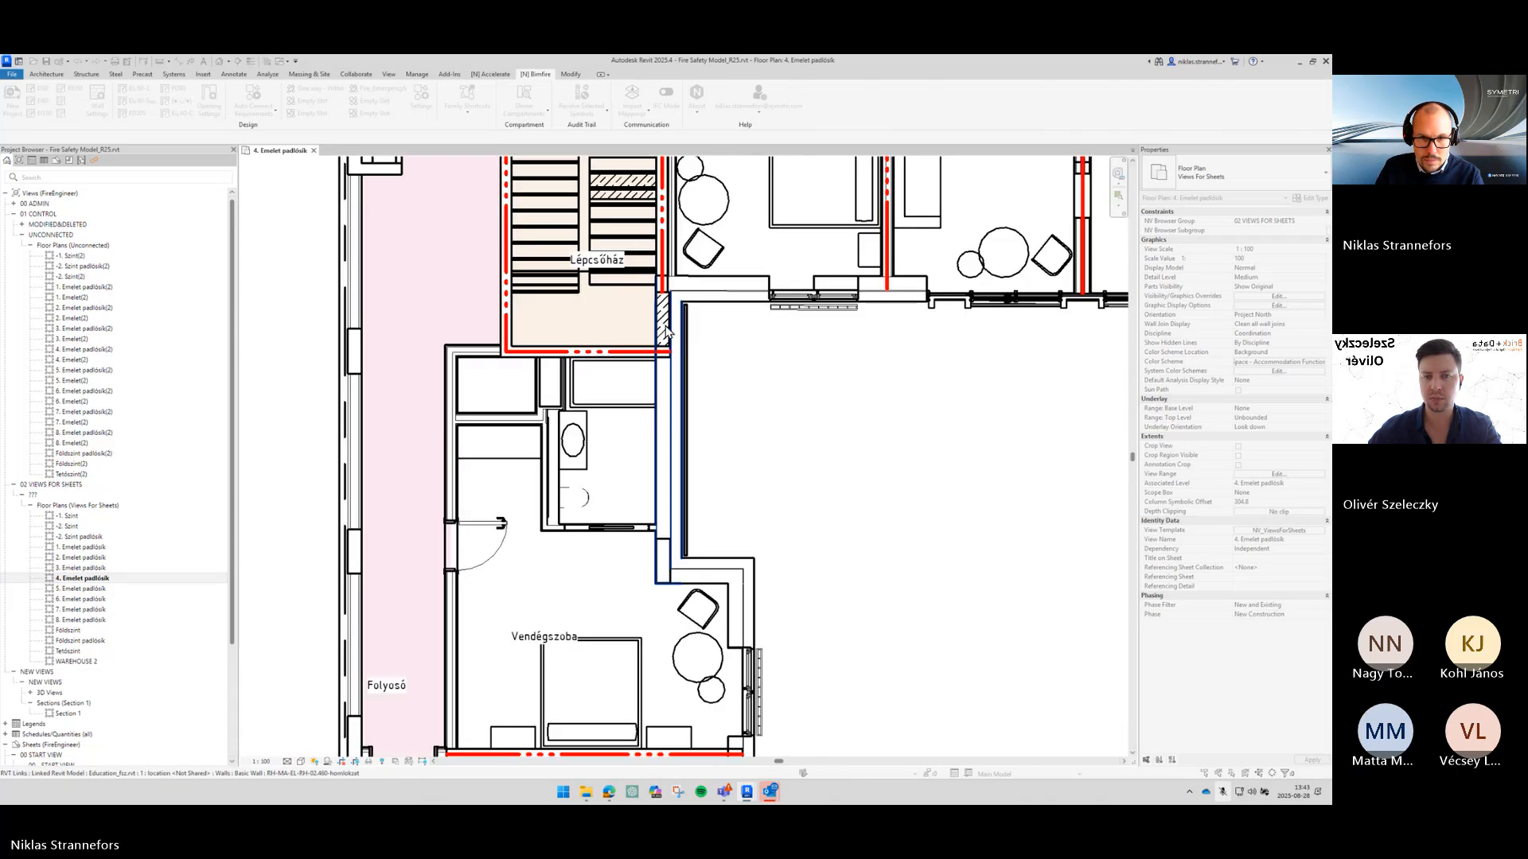
left_click(668, 338)
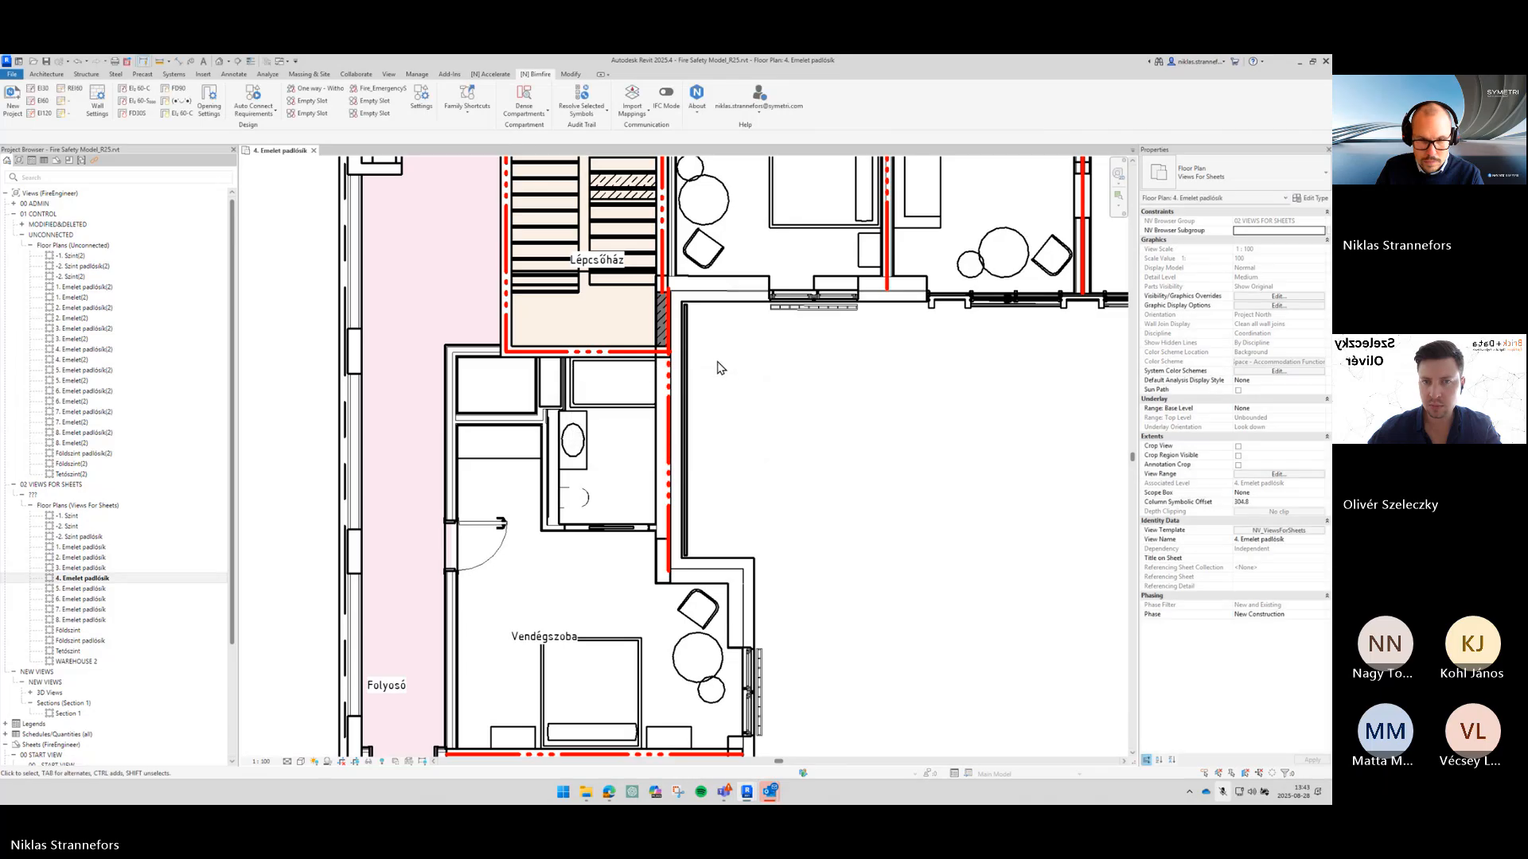
Step: Trim the new REI60 line to the second stairwell's corner and align it with the stairwell's side wall line
left_click(650, 358)
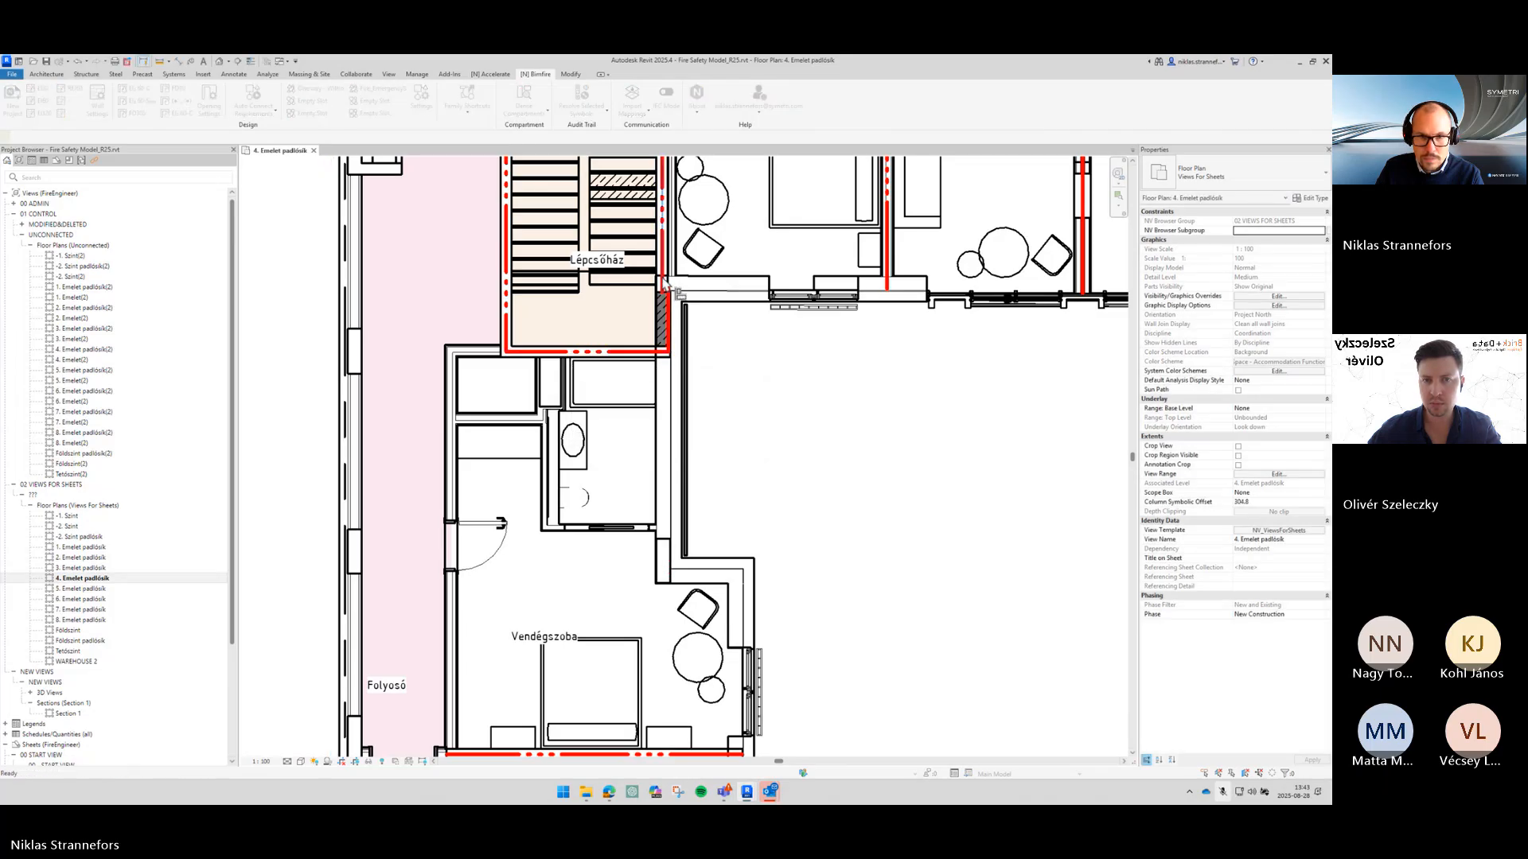
key("a")
key("l")
key("Escape")
scroll(768, 363, "down", 1)
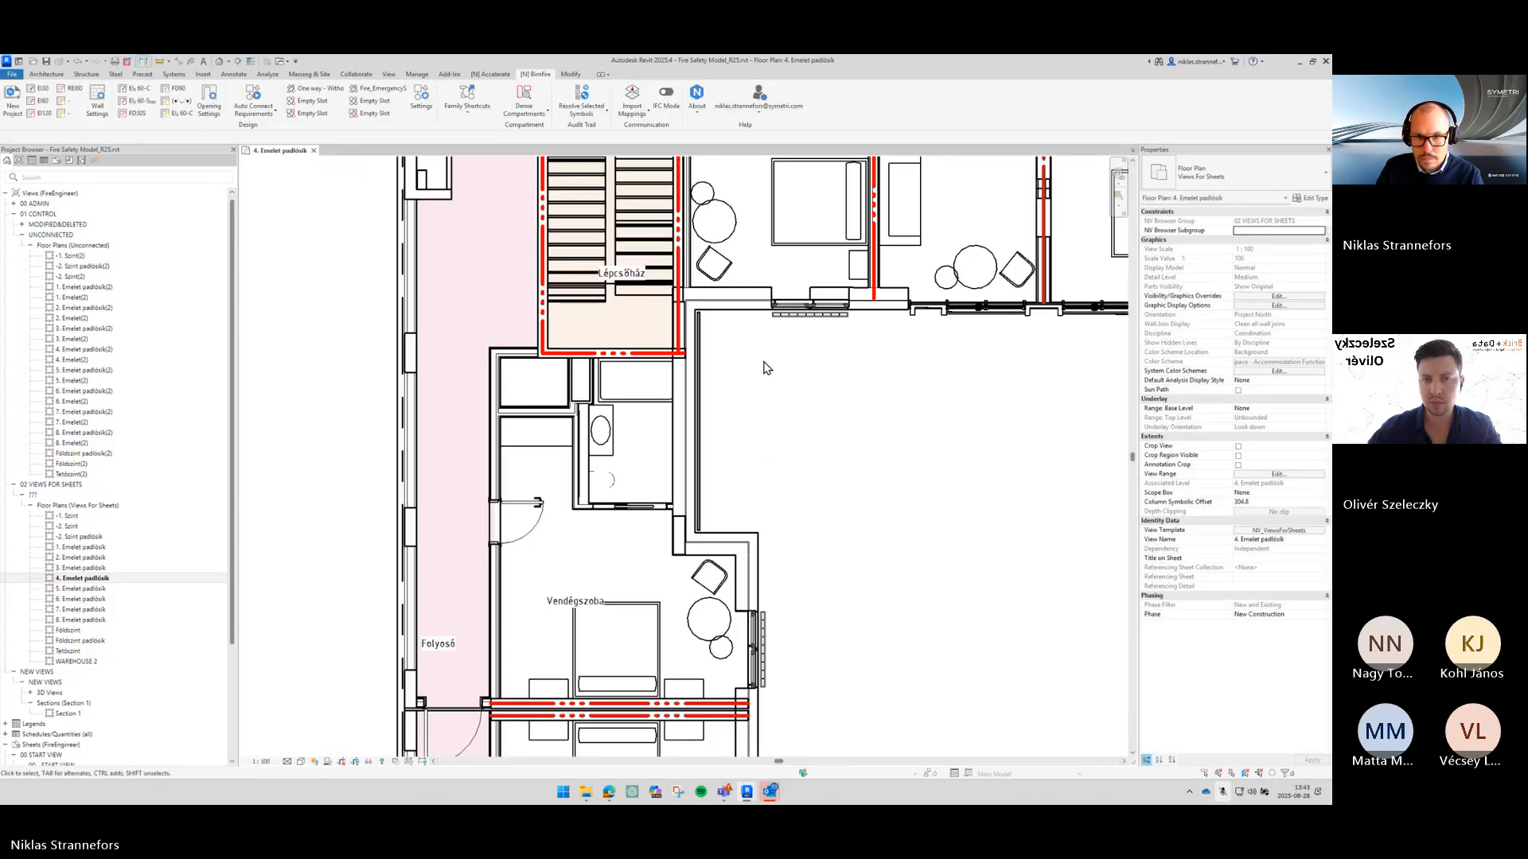
Step: Mark the corridor-side walls of the first Vendégszoba rooms beside the first stairwell with EI60 requirement lines
scroll(795, 433, "down", 2)
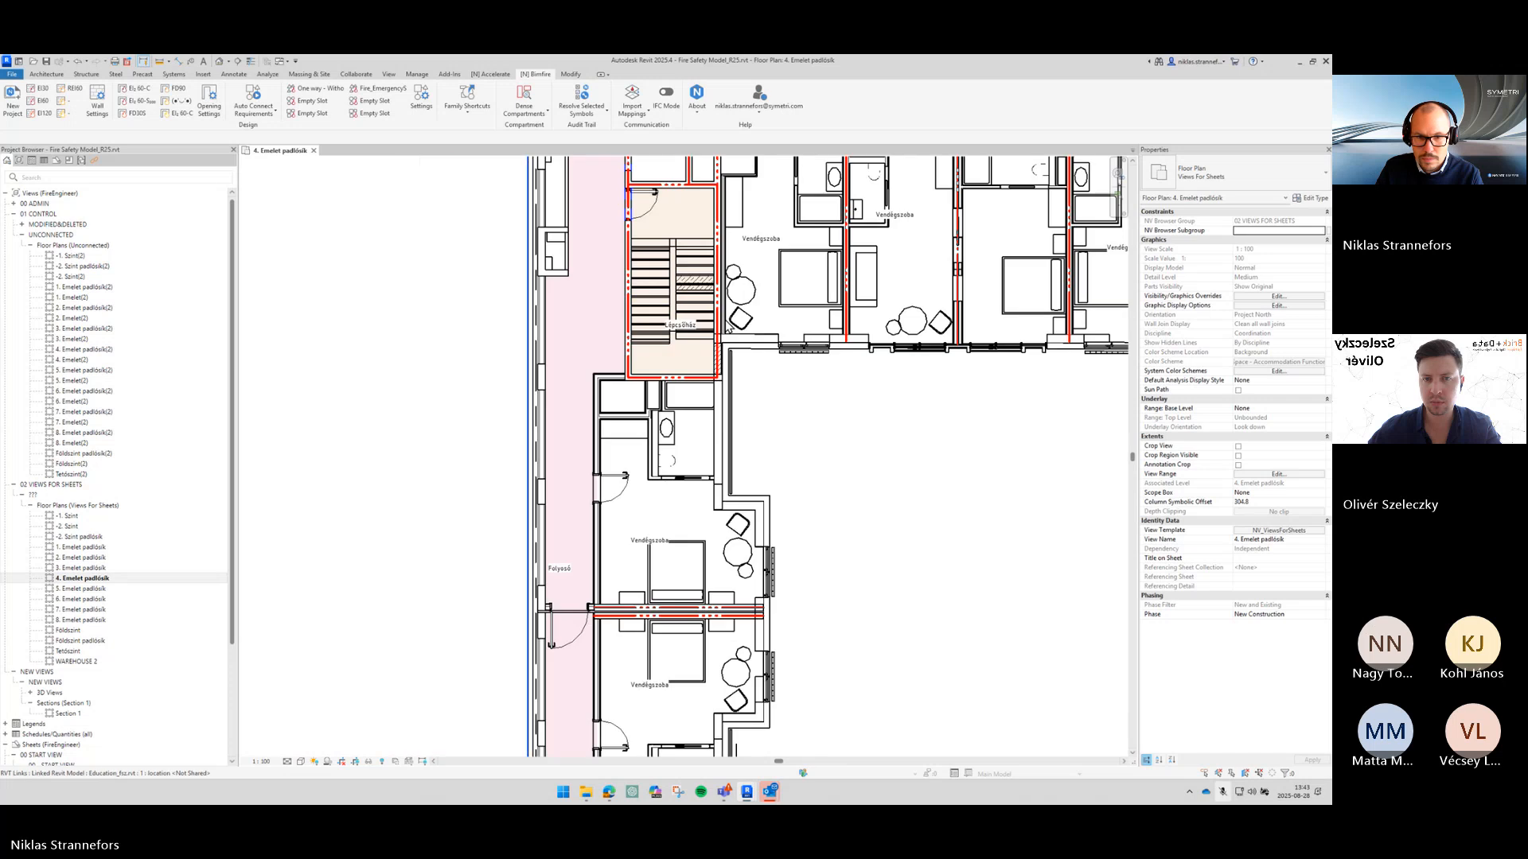
middle_click_drag(802, 419, 855, 373)
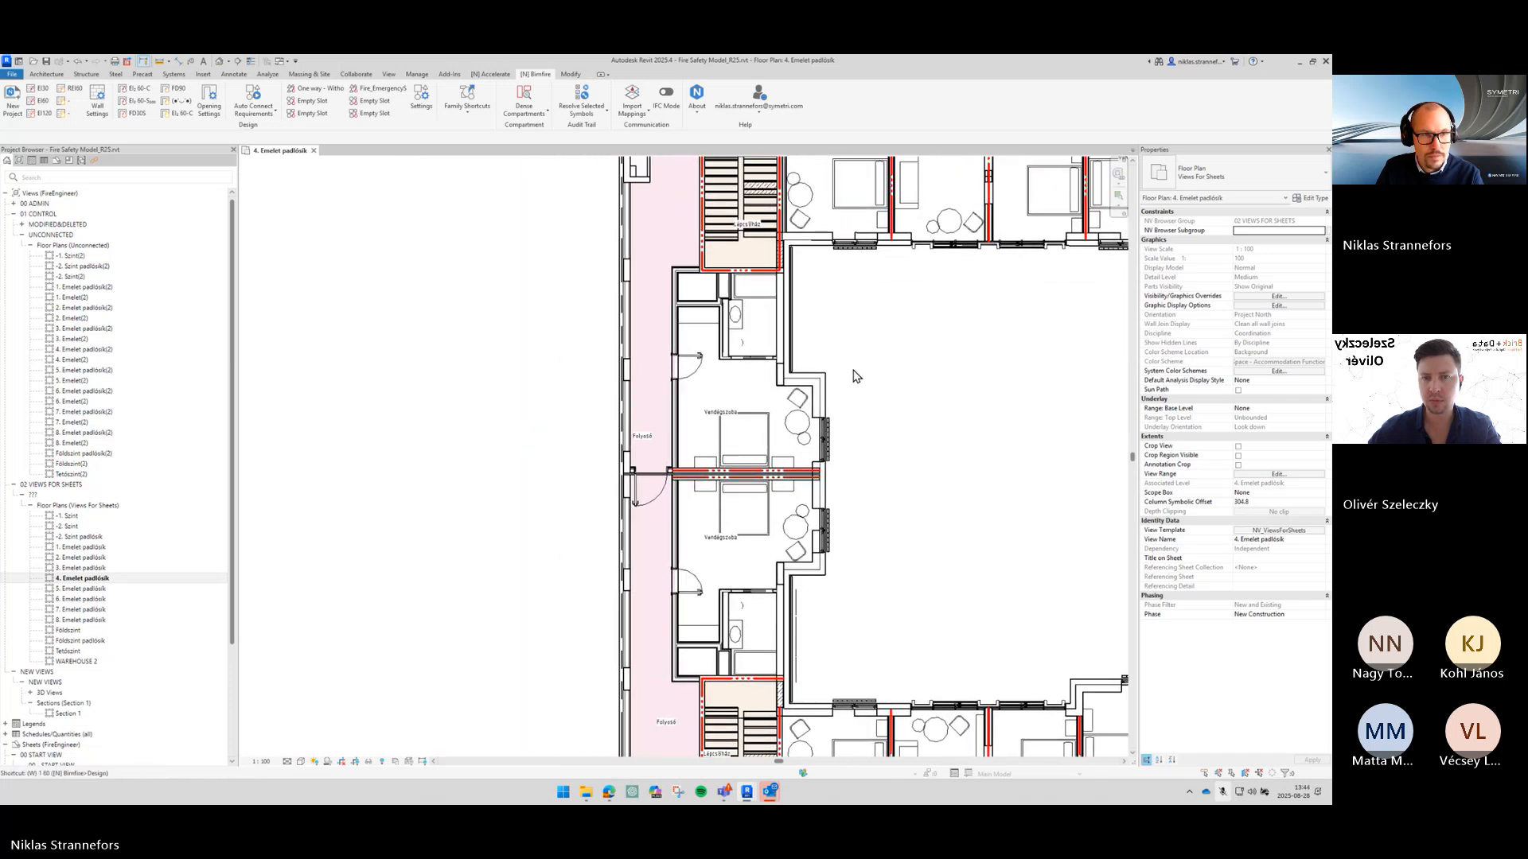
key("Return")
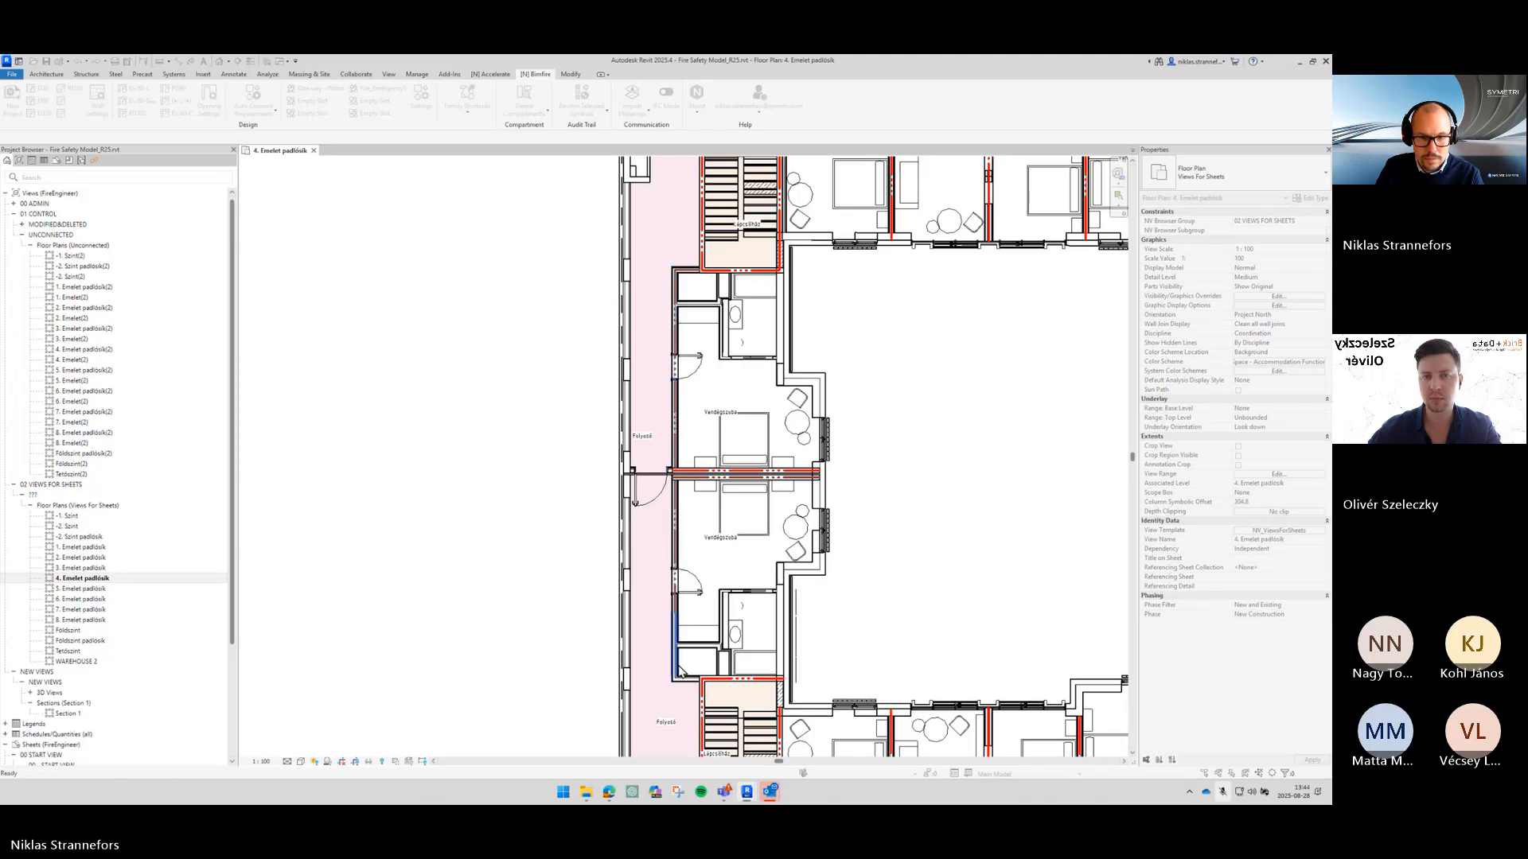
middle_click_drag(704, 681, 638, 202)
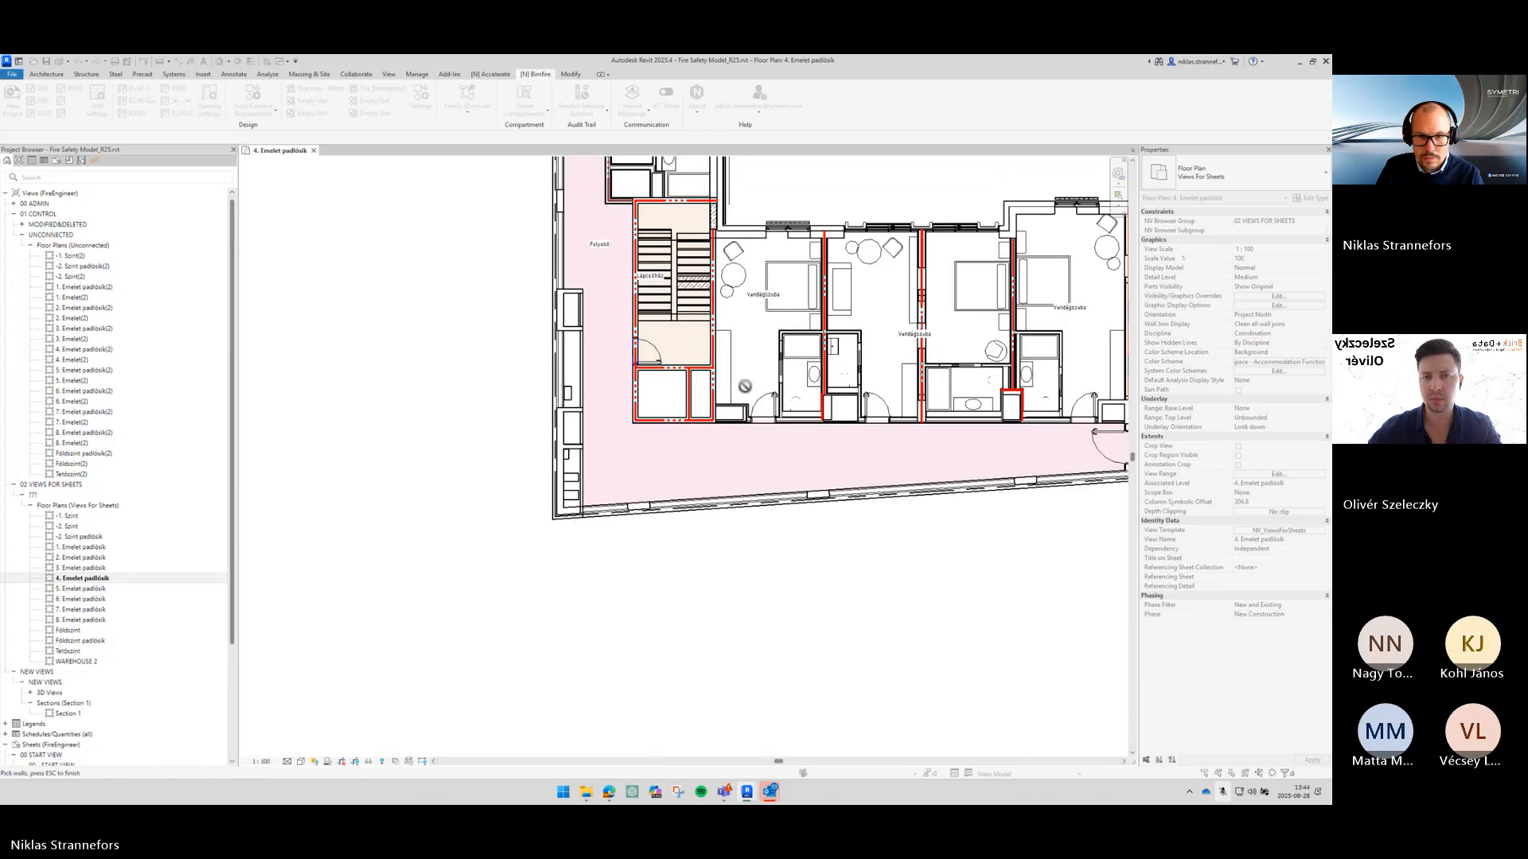
scroll(746, 430, "up", 3)
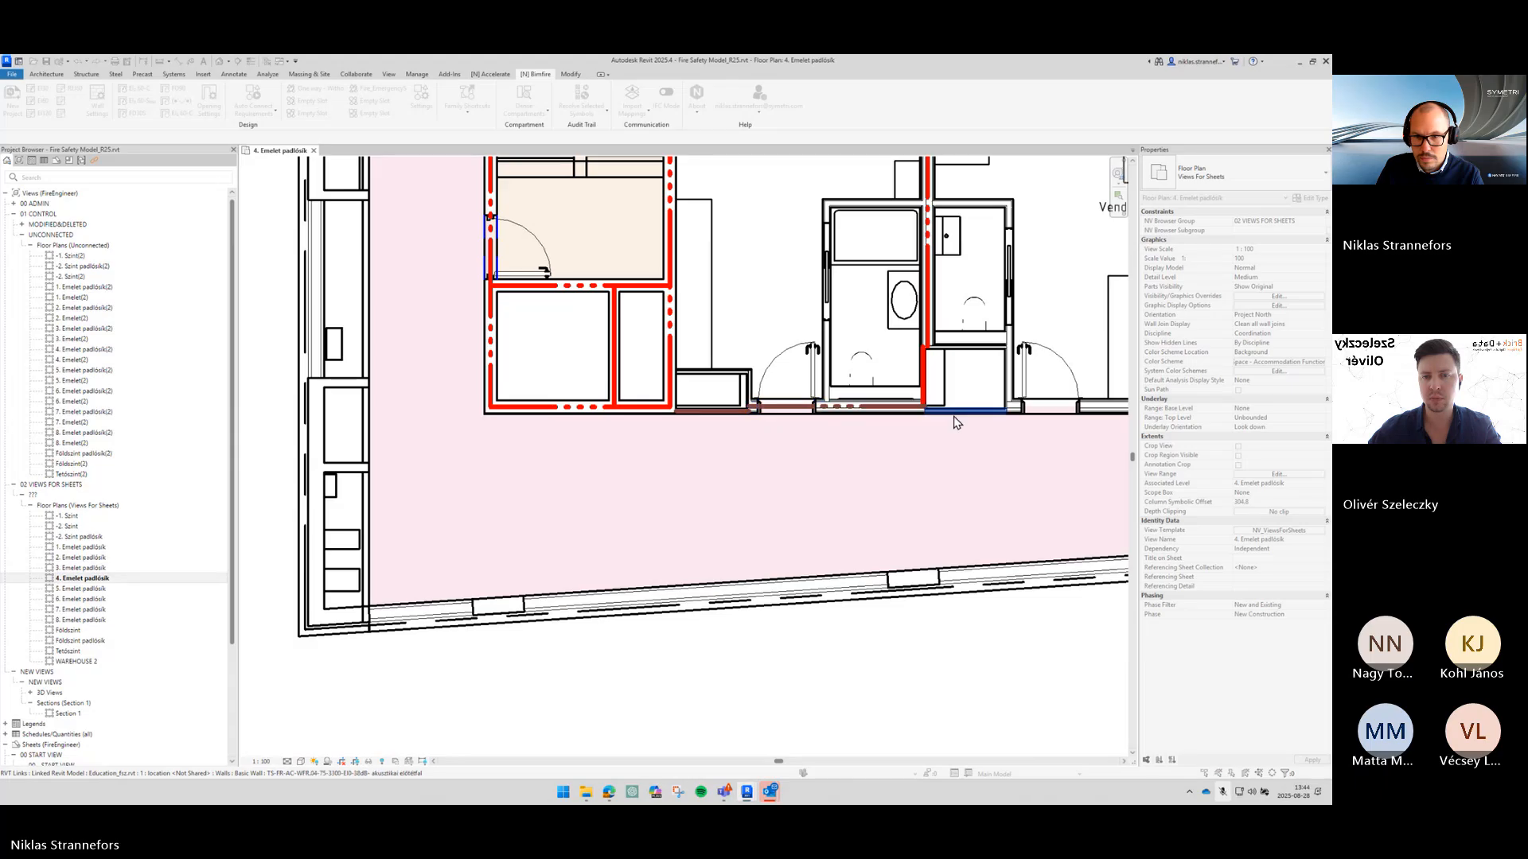
left_click(994, 412)
left_click(1044, 413)
Step: Continue the EI60 requirement lines along the Folyosó walls as far as the double shaft at the corridor door
middle_click_drag(1043, 413, 564, 396)
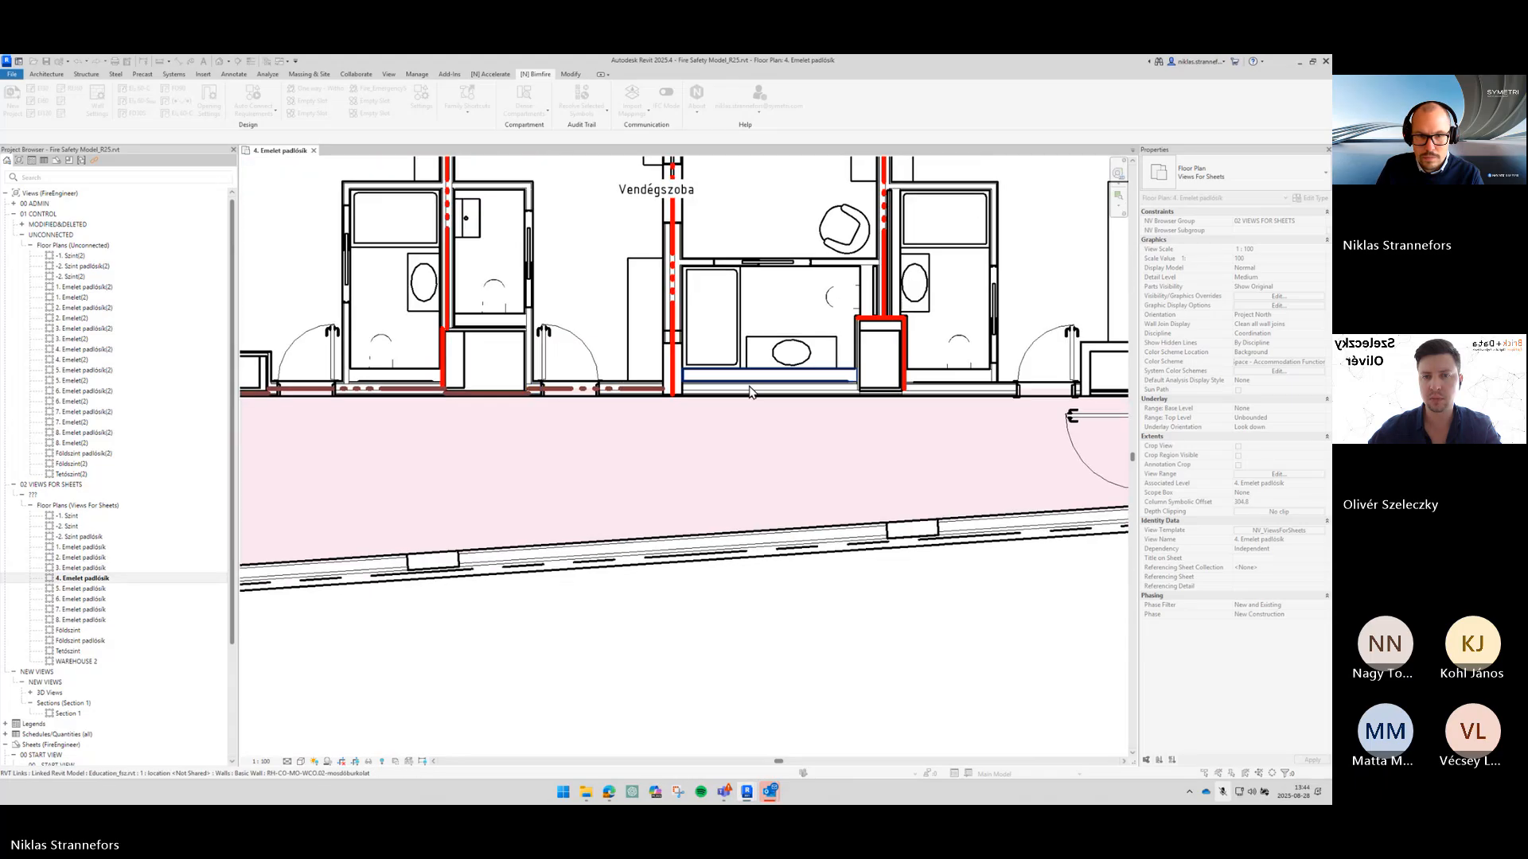
left_click(736, 394)
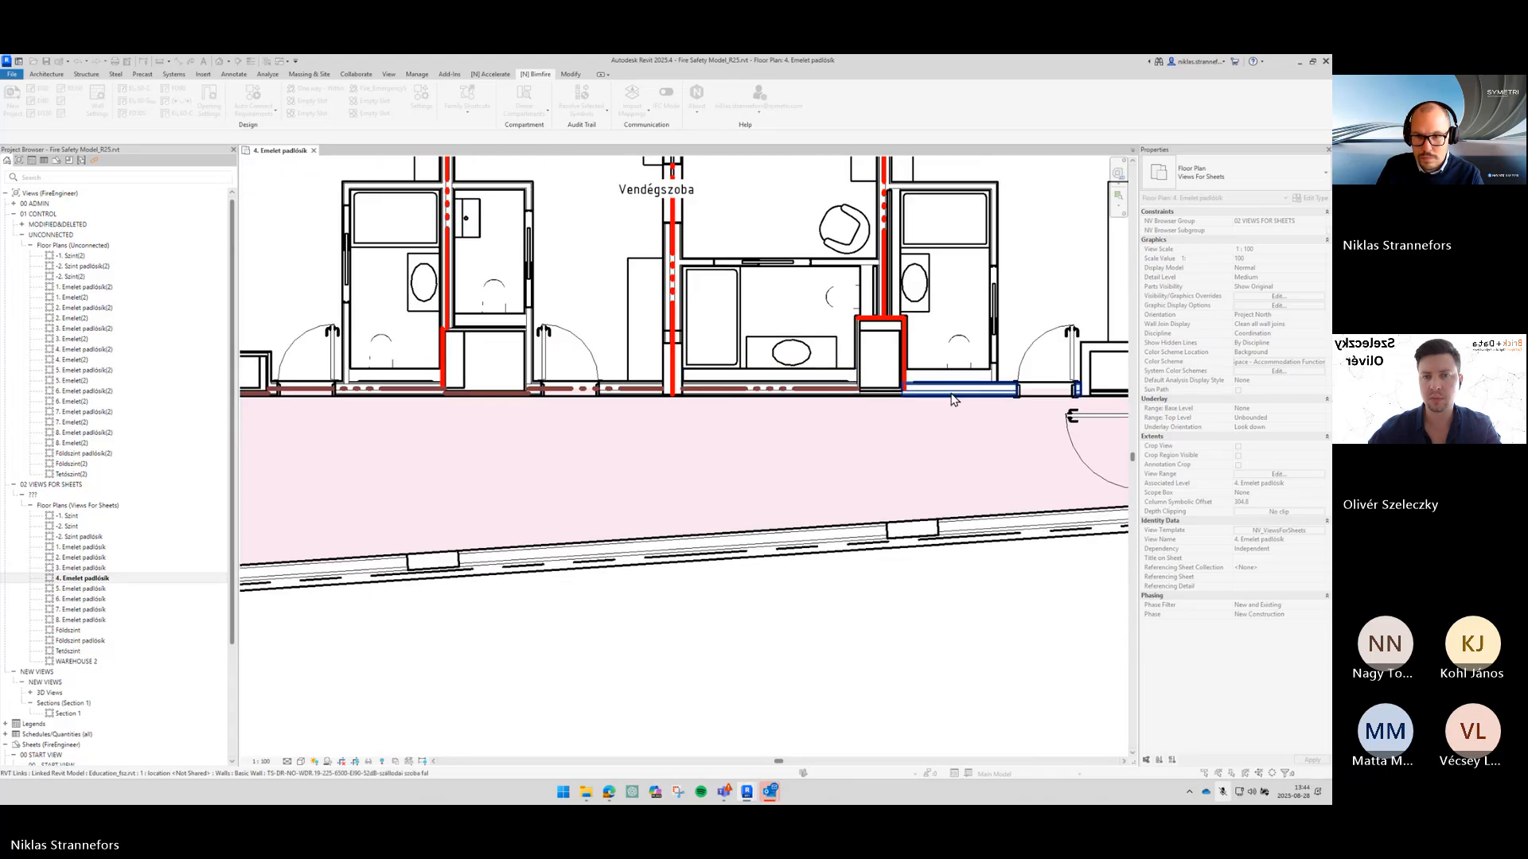
left_click(874, 396)
middle_click_drag(897, 397, 577, 395)
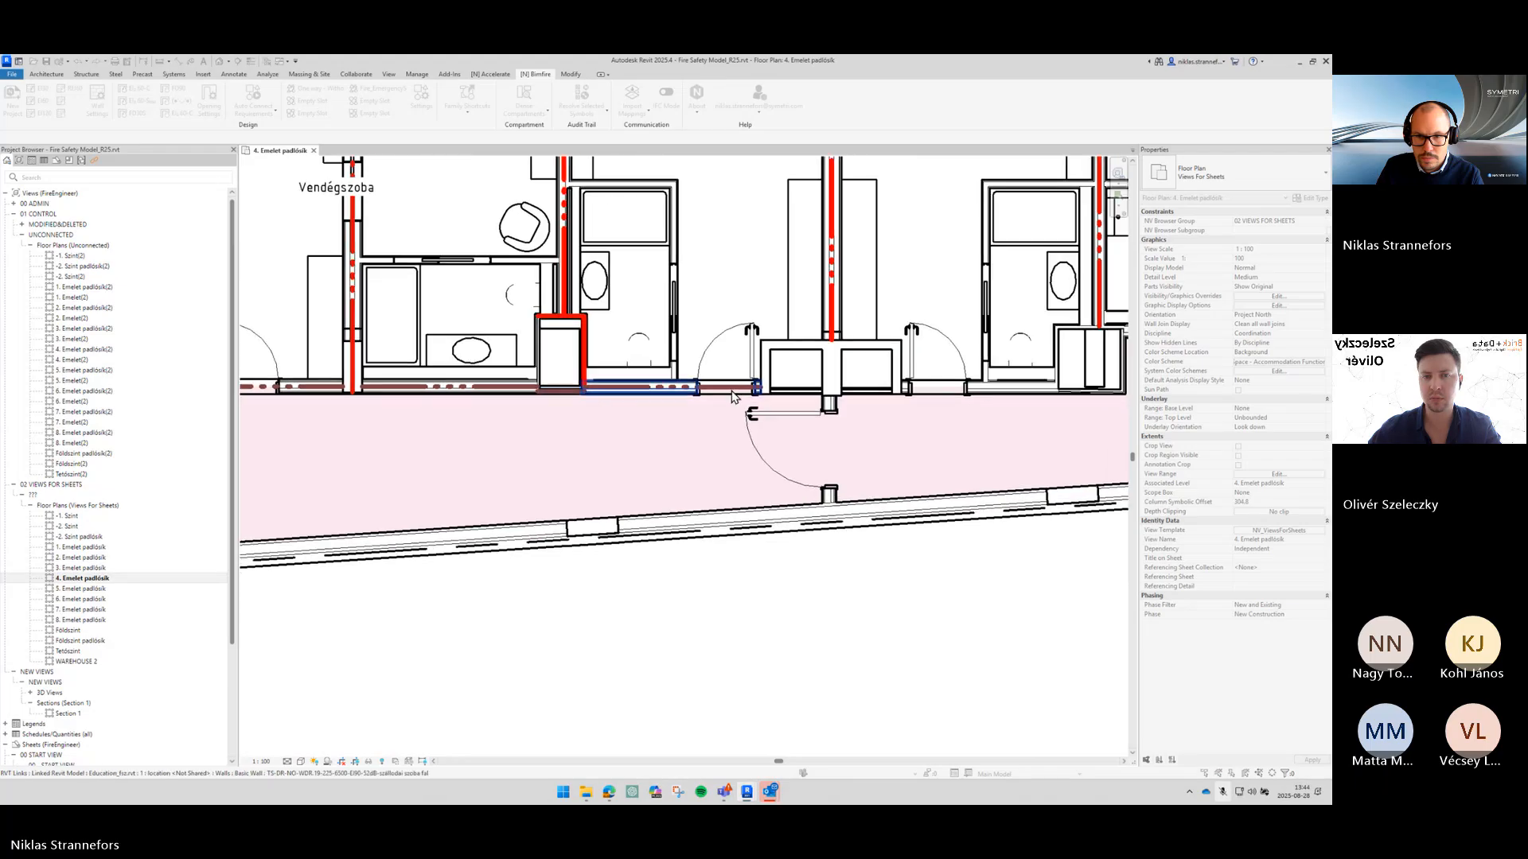
Step: Mark the double shaft's back and side walls at the corridor door as REI60 and trim the lines to meet
middle_click_drag(785, 364, 741, 419)
key("Escape")
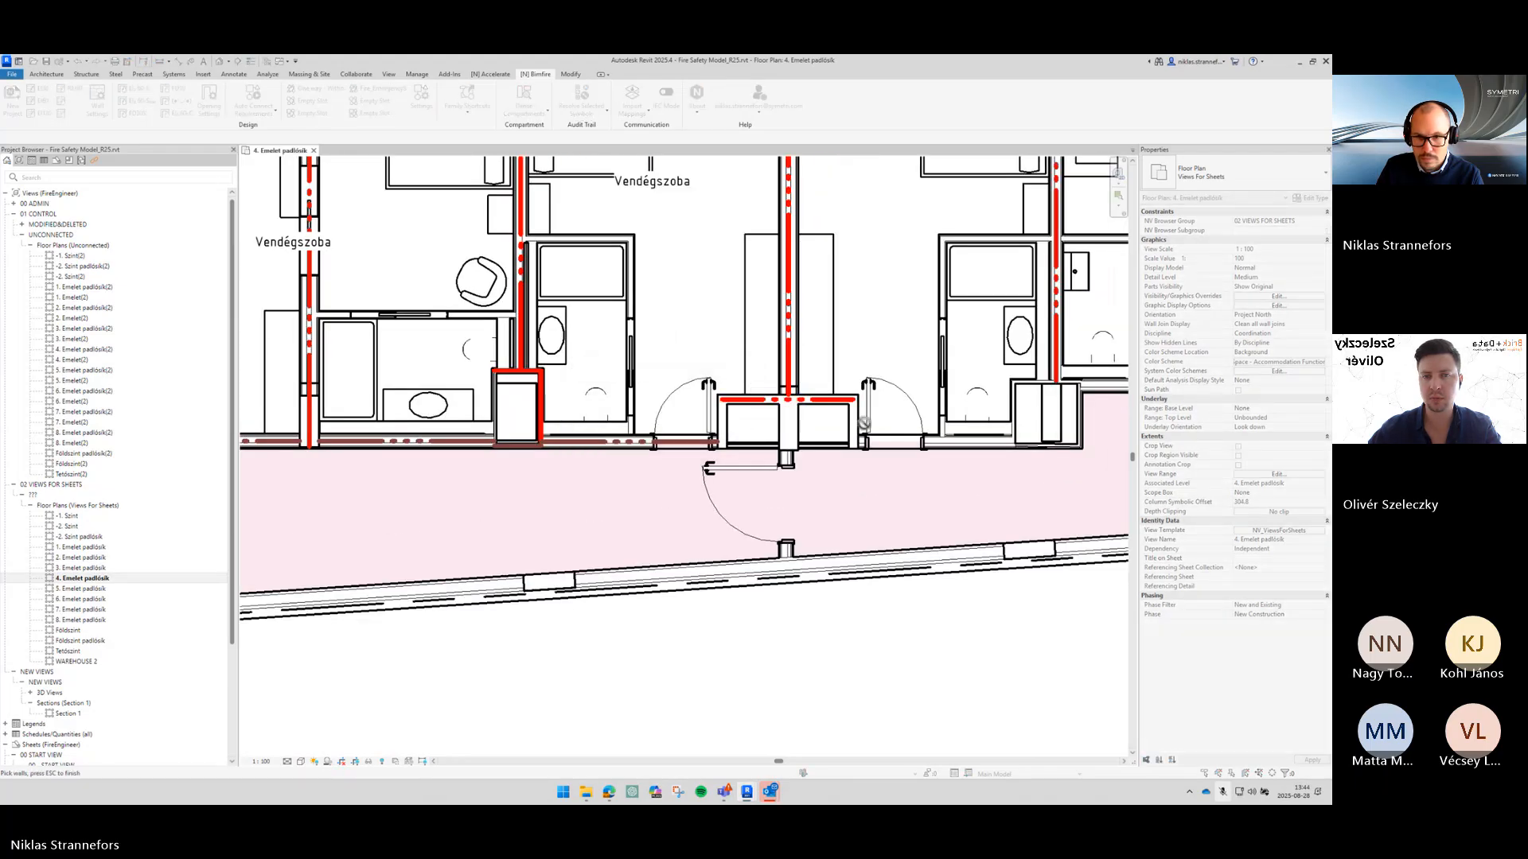
left_click(854, 428)
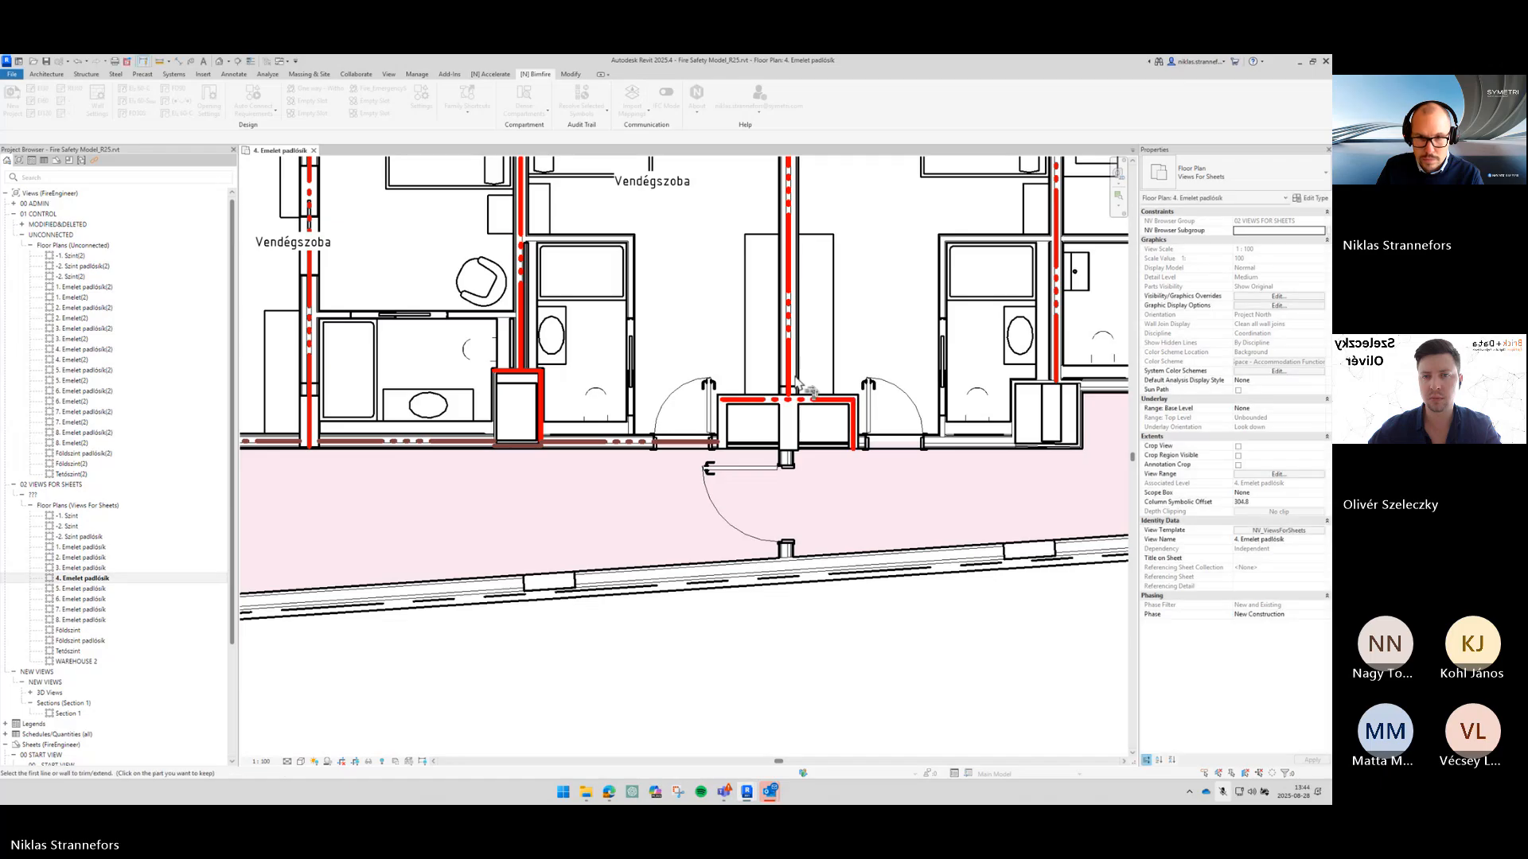
left_click(816, 406)
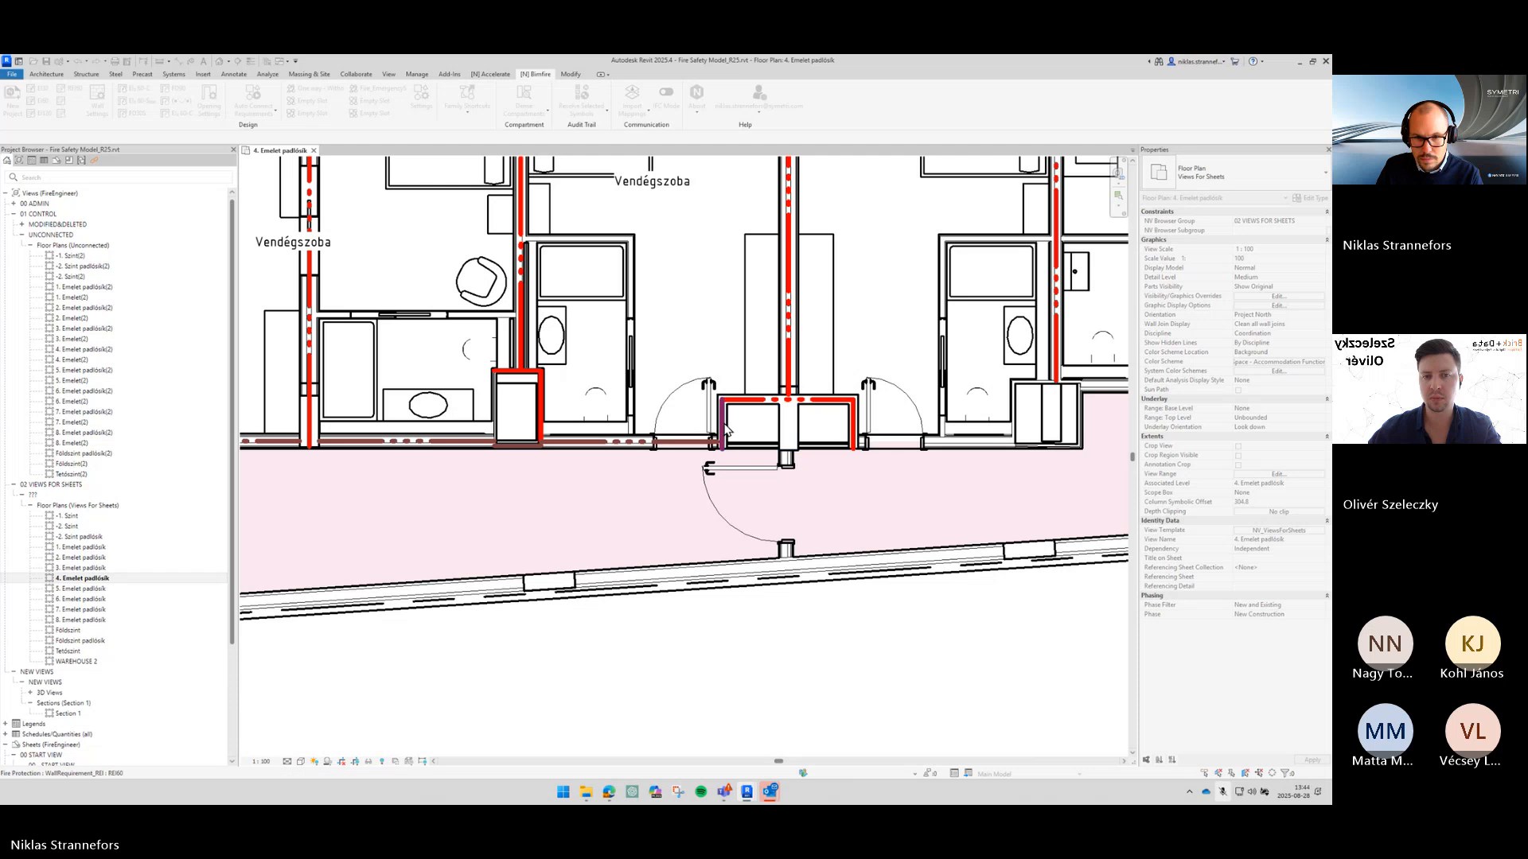
key("Escape")
middle_click_drag(746, 419, 706, 423)
Step: Mark the Folyosó walls beyond the double shaft with EI60 lines, following the corridor's step past the next rooms
key("Return")
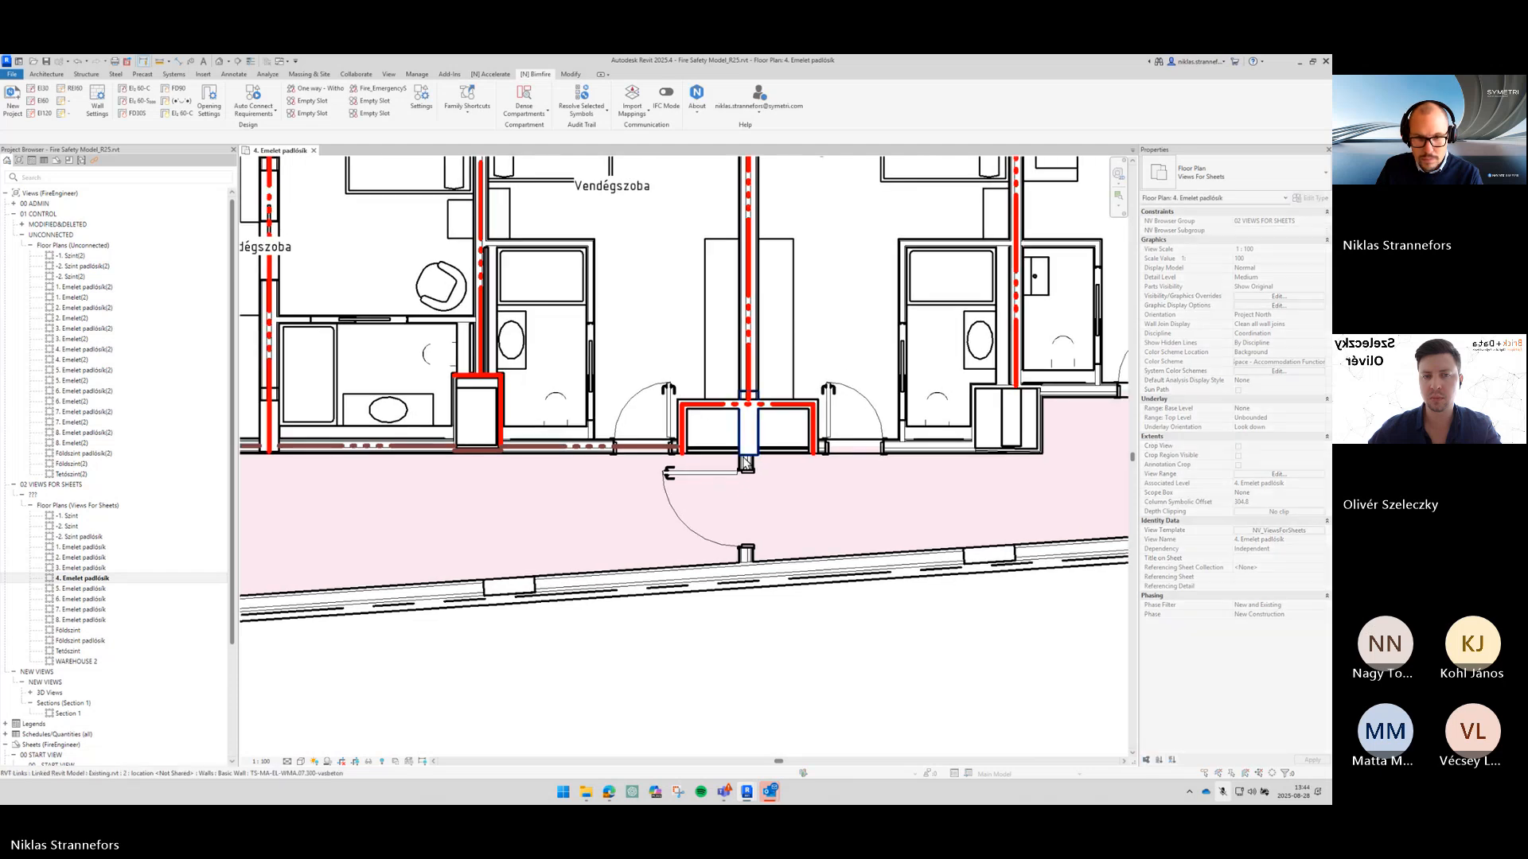
left_click(846, 450)
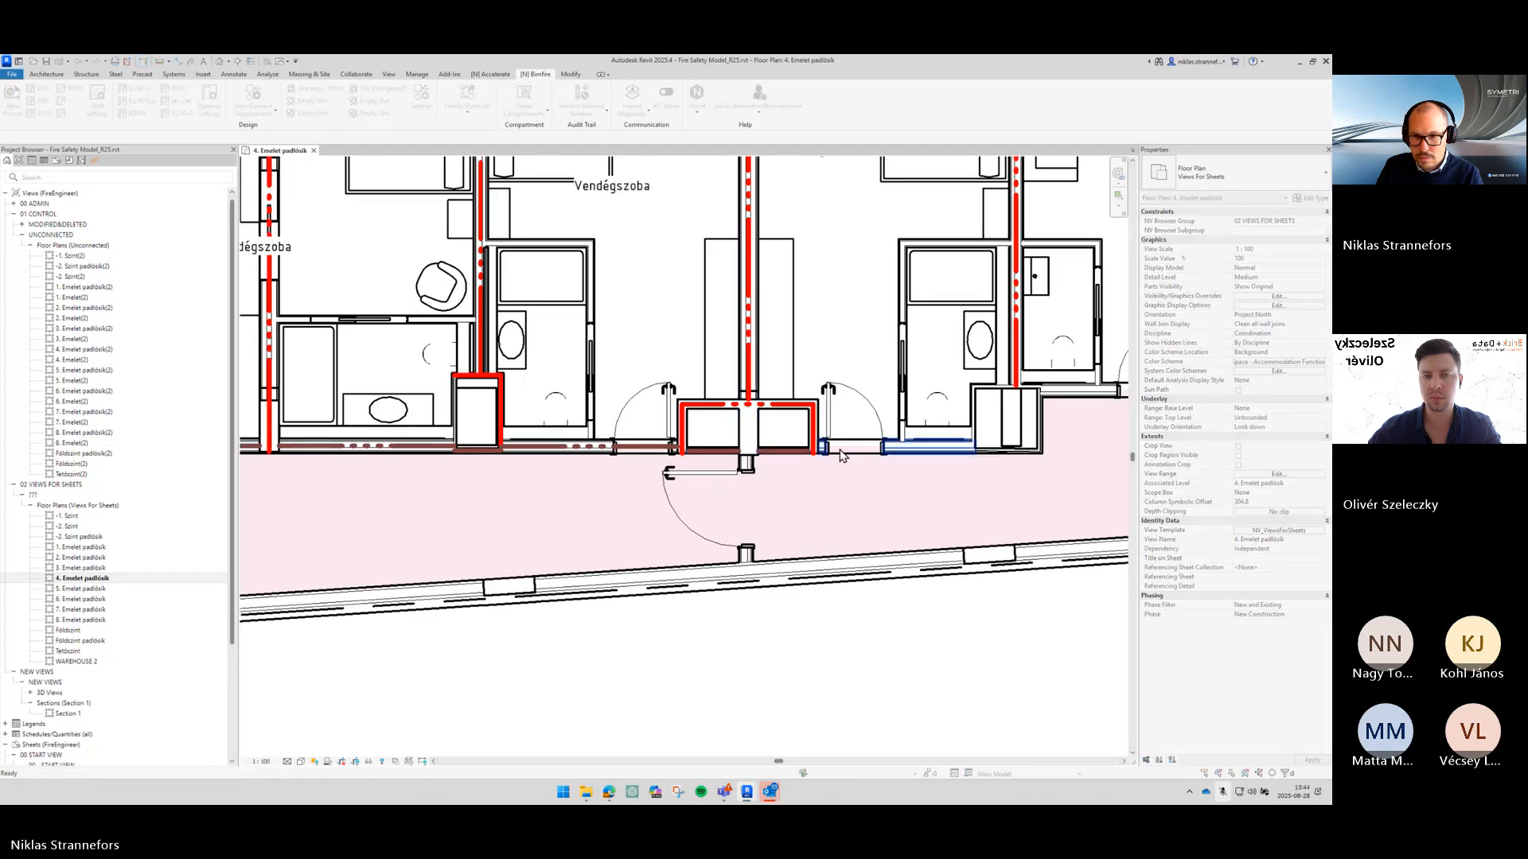
left_click(998, 450)
left_click(1065, 397)
middle_click_drag(1065, 398, 507, 410)
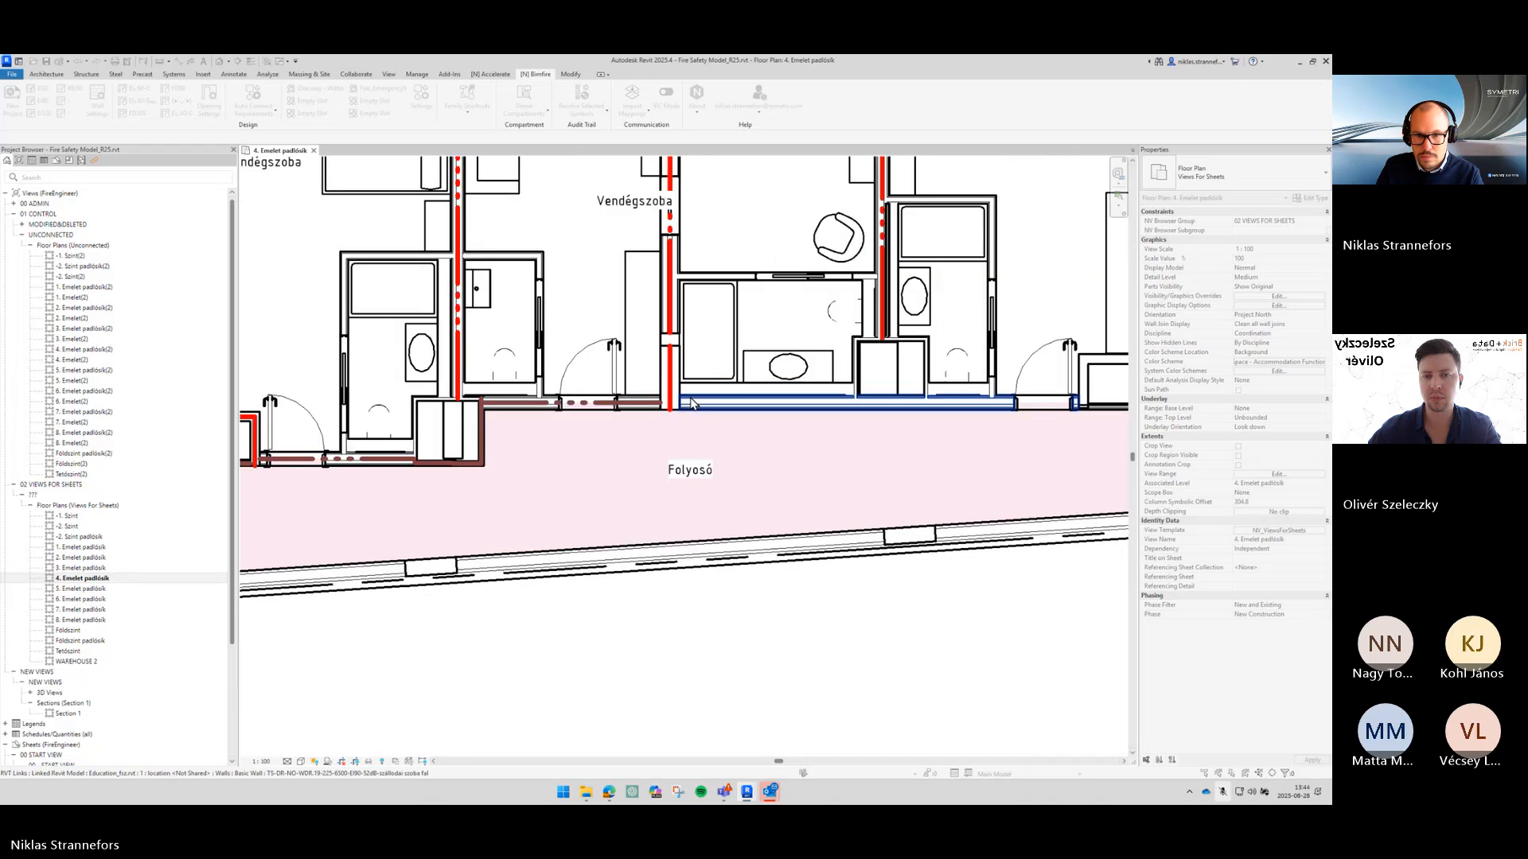
left_click(753, 390)
left_click(803, 398)
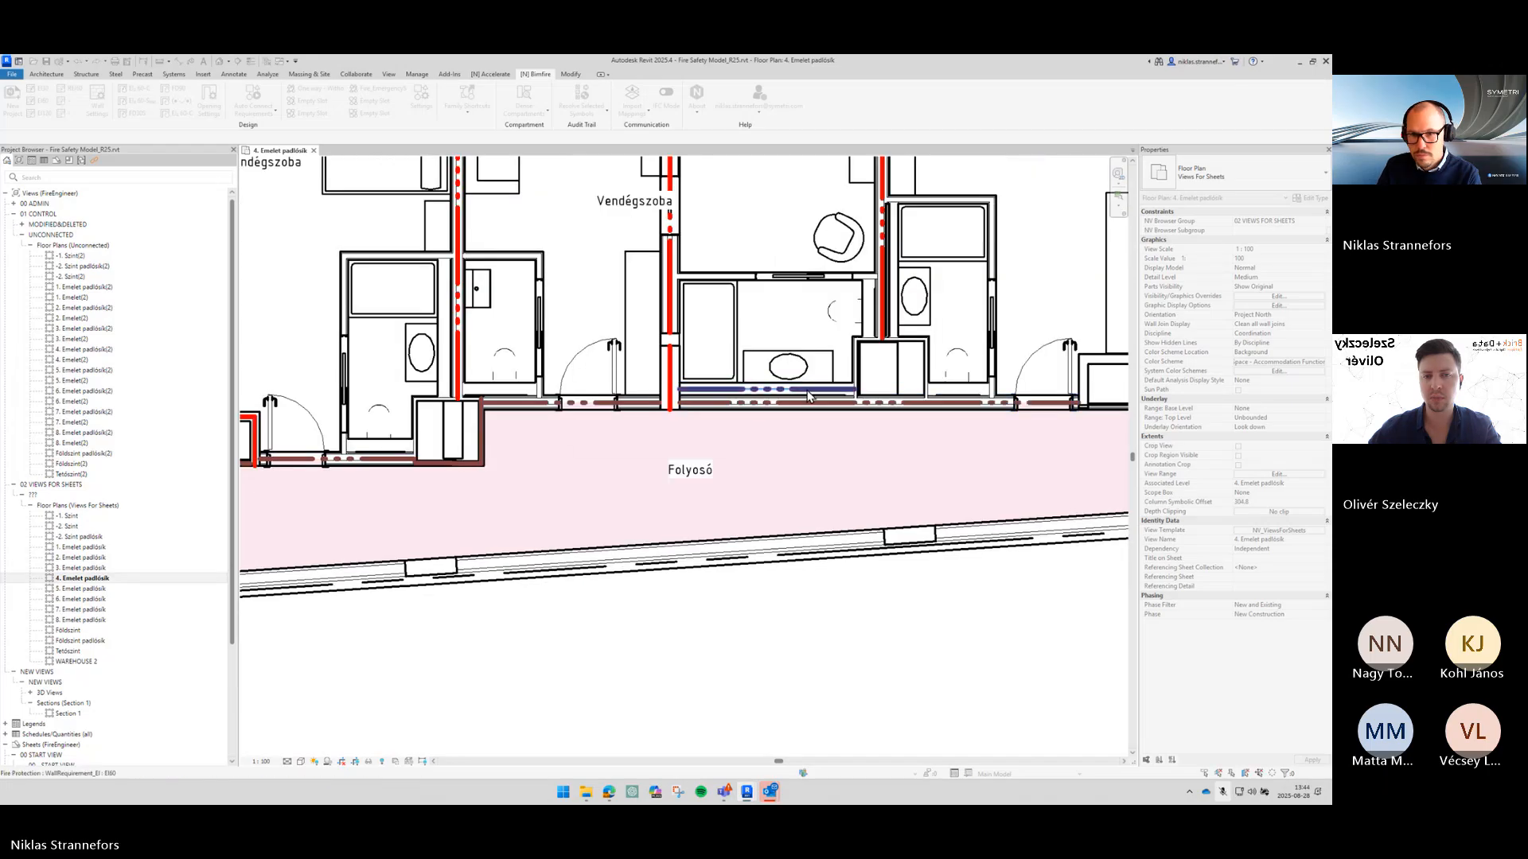
key("Escape")
Step: Add EI60 requirement lines to the corridor walls beyond the next double shaft, including the following corridor step
scroll(804, 396, "down", 1)
middle_click_drag(804, 397, 643, 453)
key("Return")
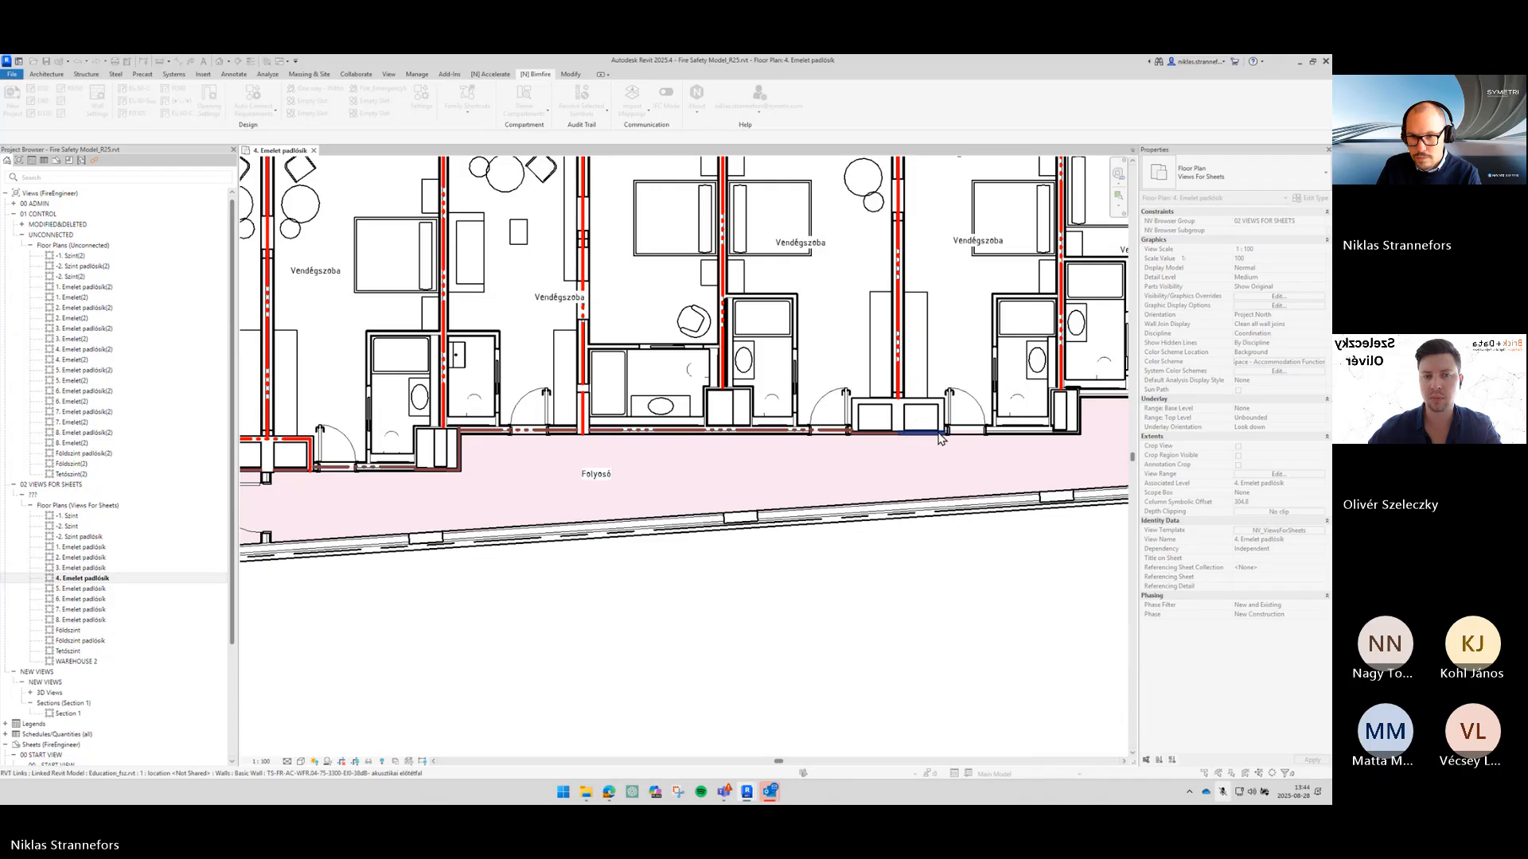
left_click(1005, 430)
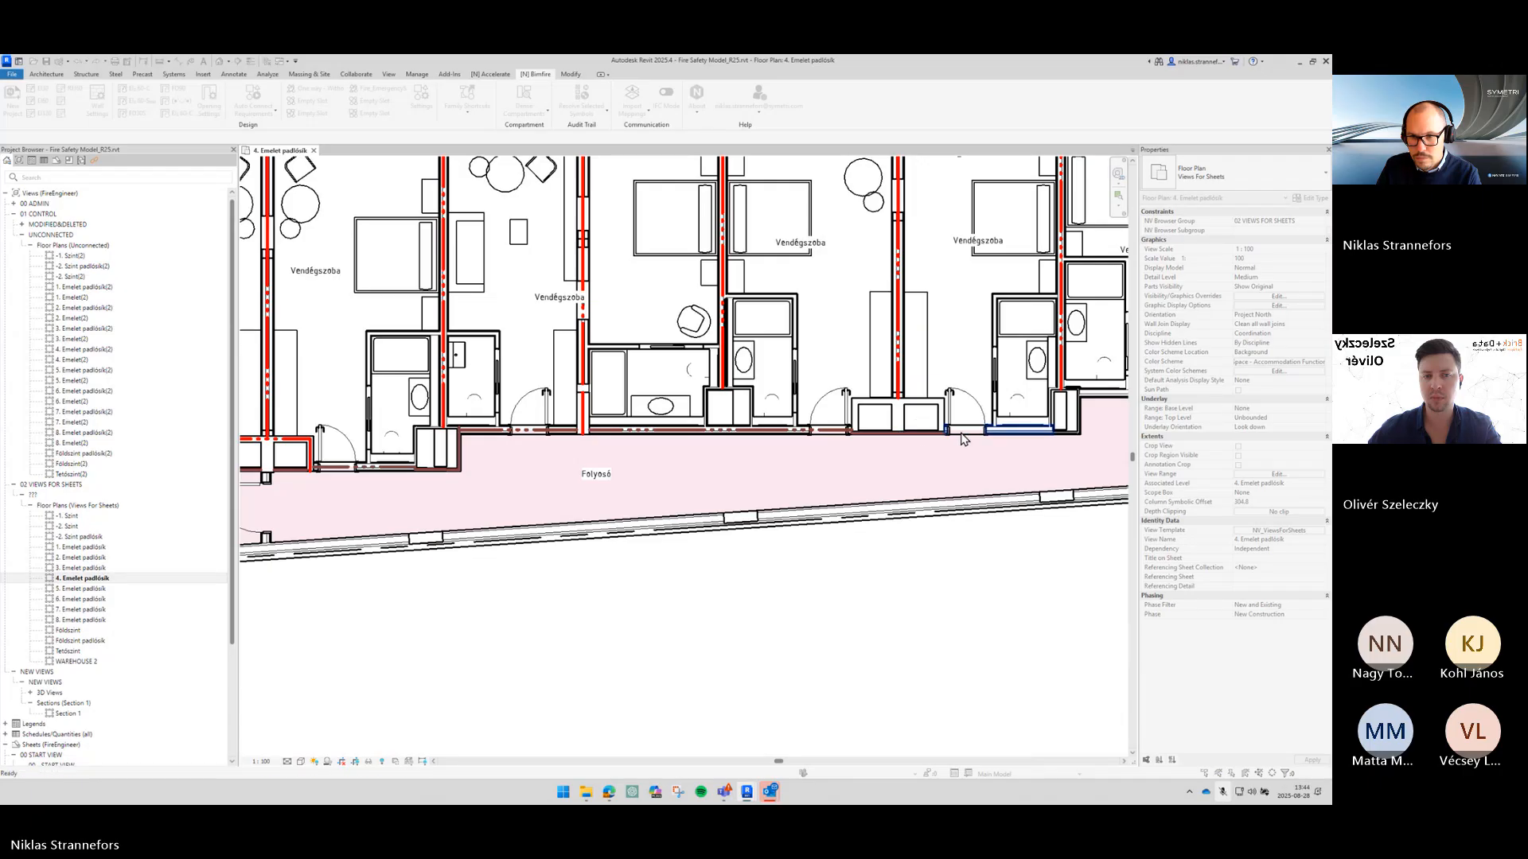
left_click(1084, 423)
middle_click_drag(923, 419, 862, 402)
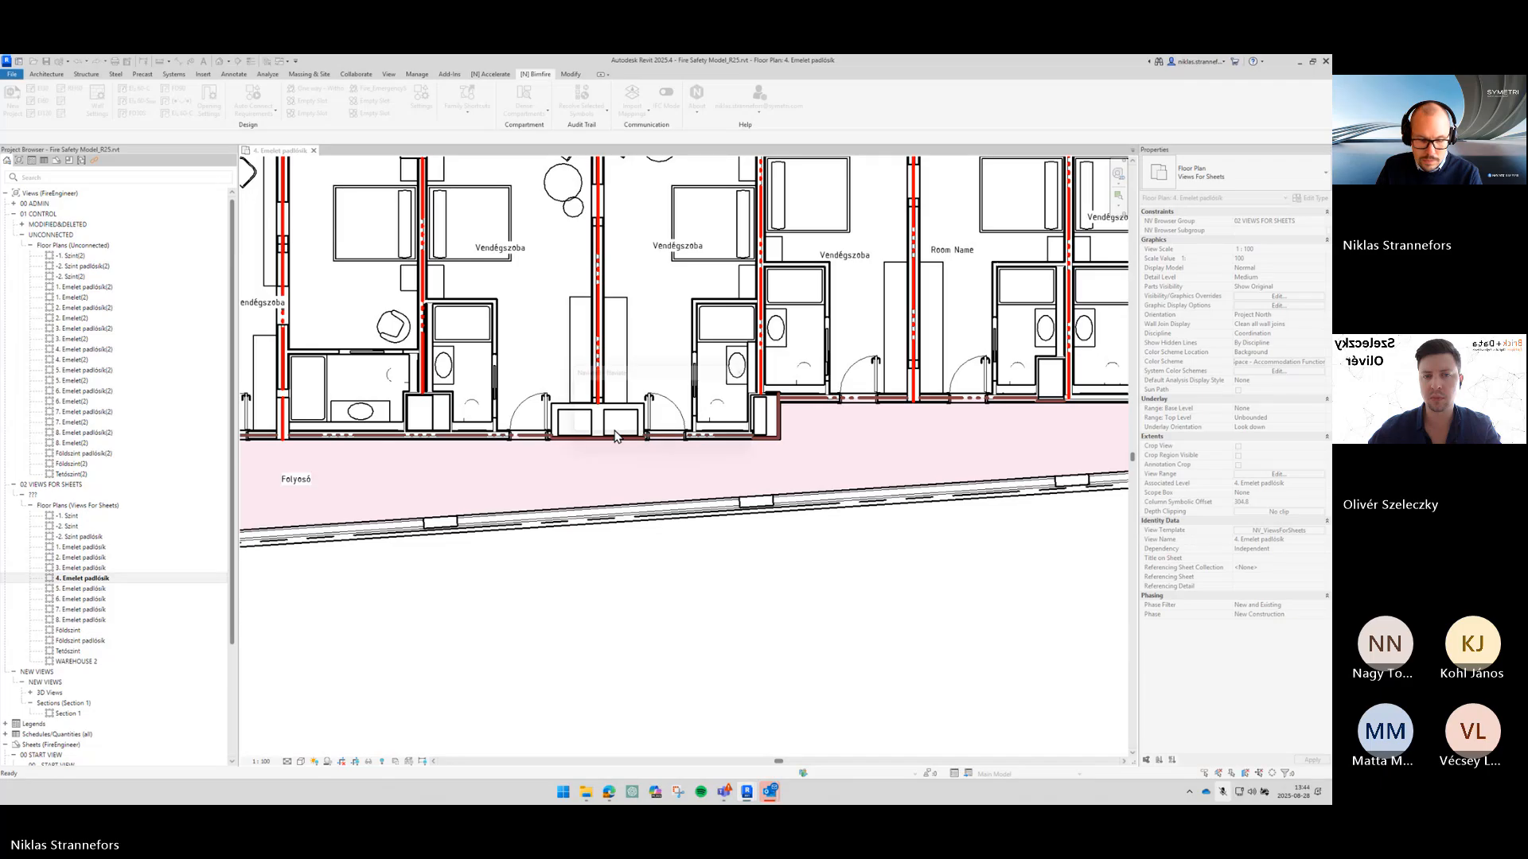
Step: Mark the back and side walls of the double shaft between the two Vendégszoba rooms before the corridor step as REI60
scroll(661, 434, "up", 1)
key("space")
left_click(665, 404)
left_click(687, 422)
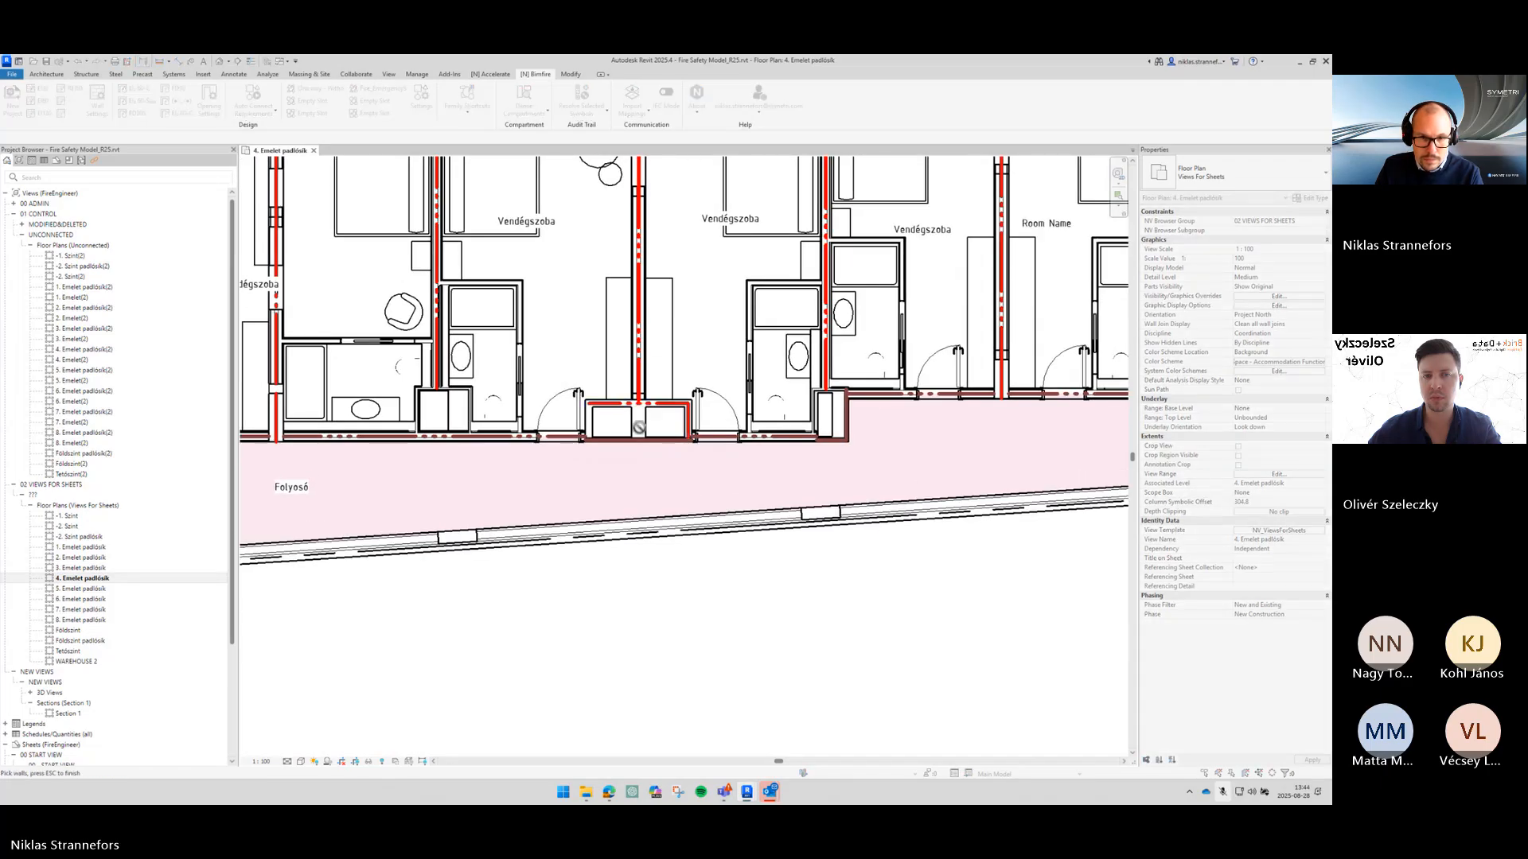
Step: Complete the EI60 requirement lines along the Folyosó walls from the double shaft to the Lépcsőház
middle_click_drag(741, 402, 614, 448)
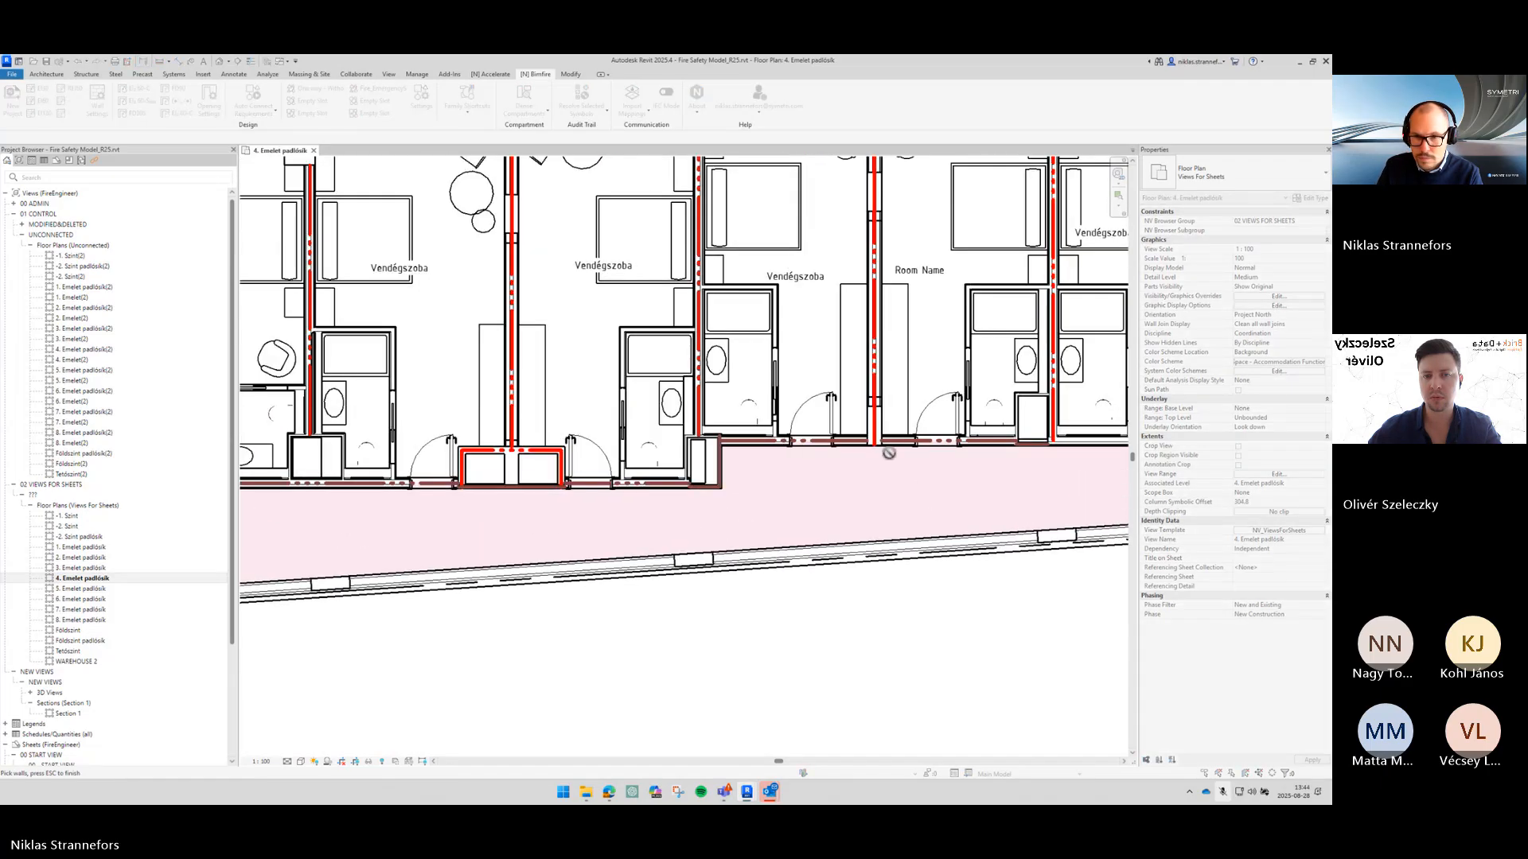
middle_click_drag(1000, 450, 745, 465)
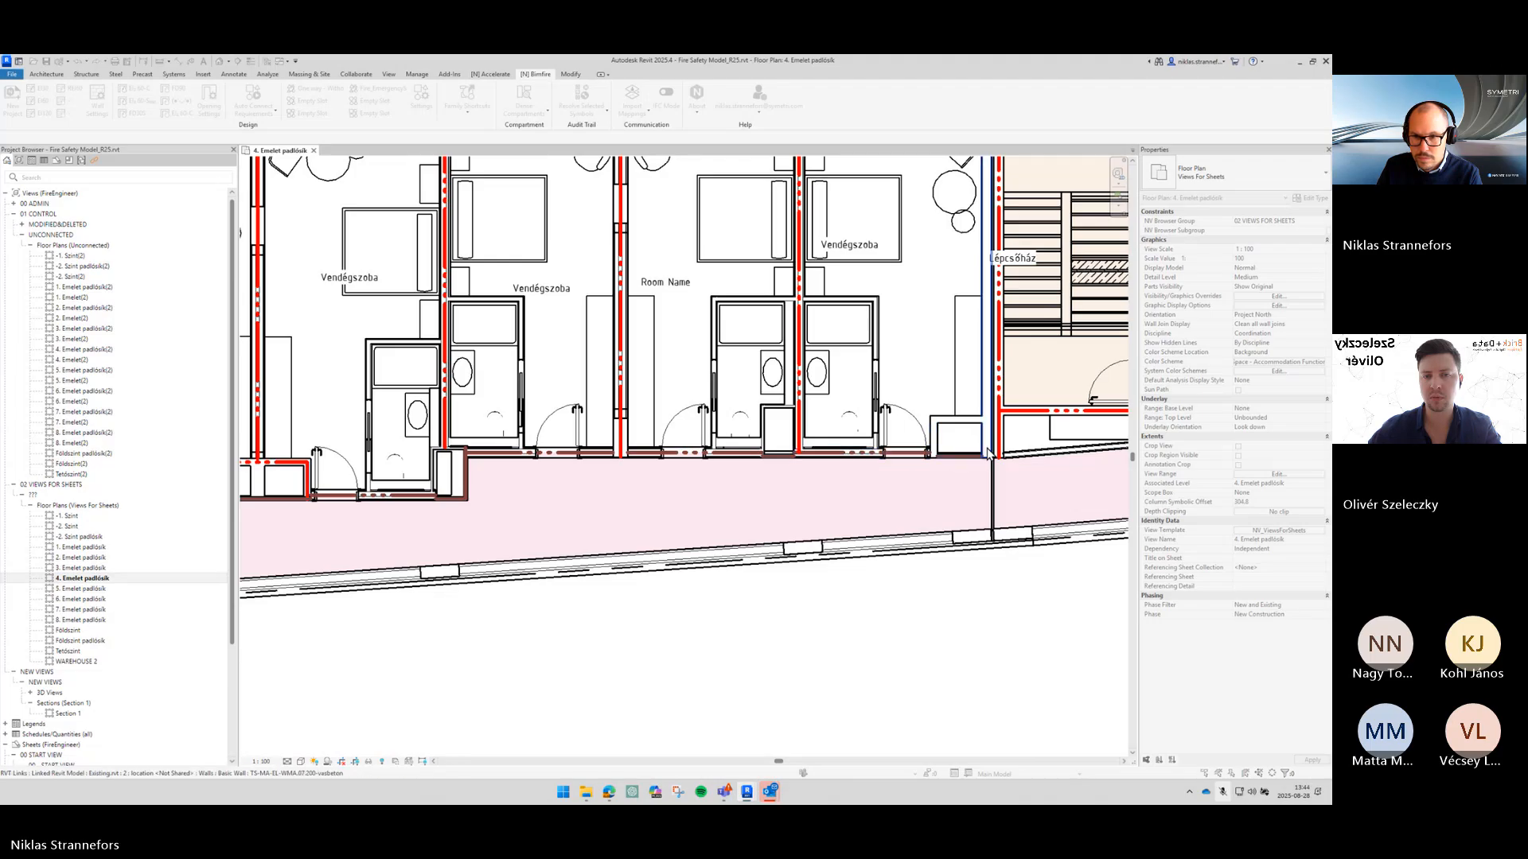
middle_click_drag(1001, 449, 698, 514)
scroll(700, 513, "down", 1)
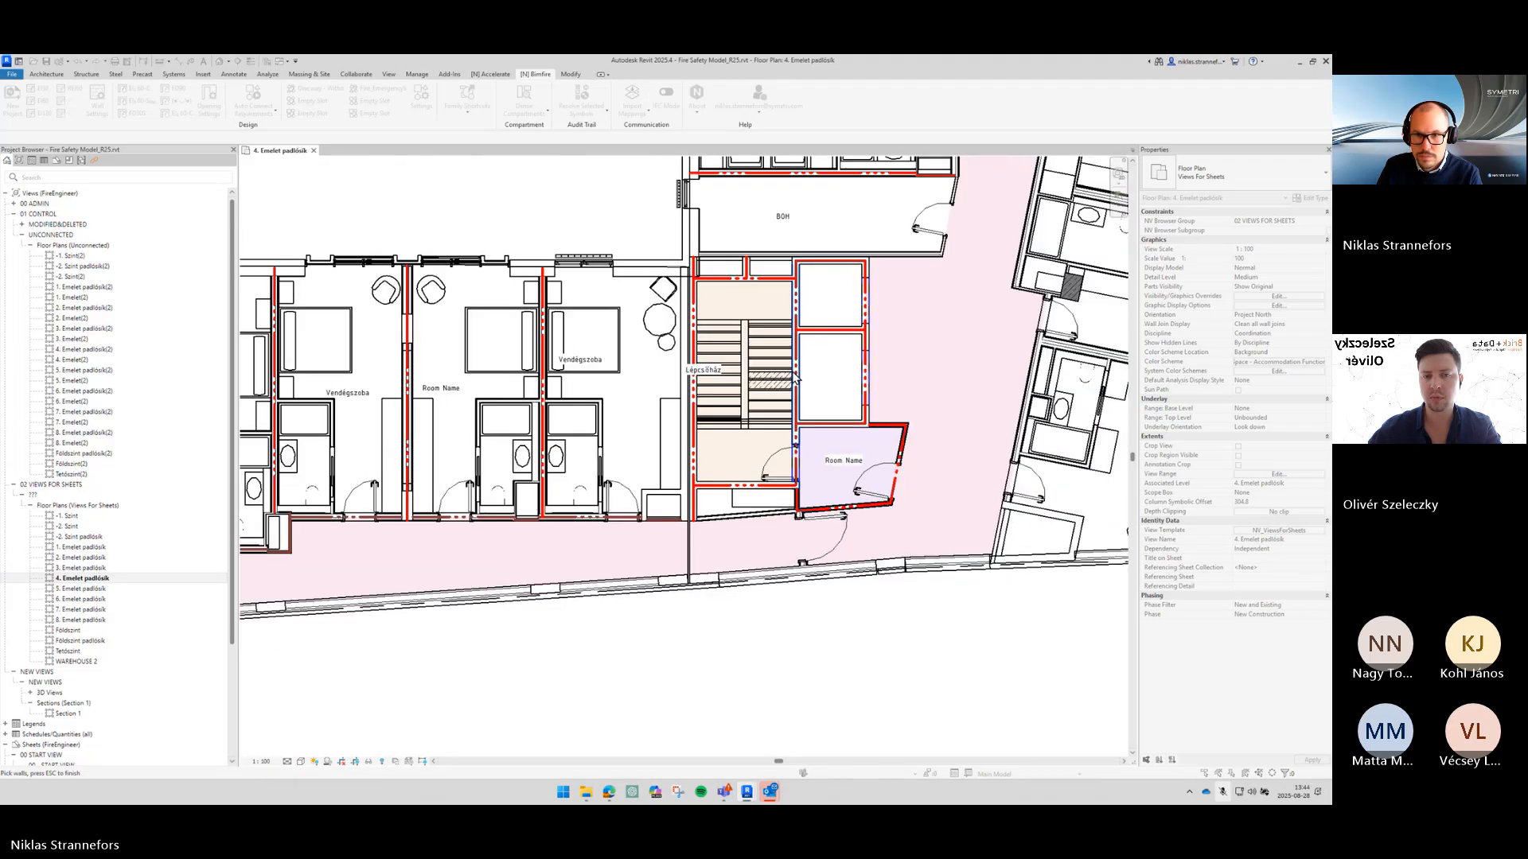
Step: Add EI60 requirement lines to the BOH room's walls facing the corridor, including the slanted door wall
middle_click_drag(796, 342, 637, 517)
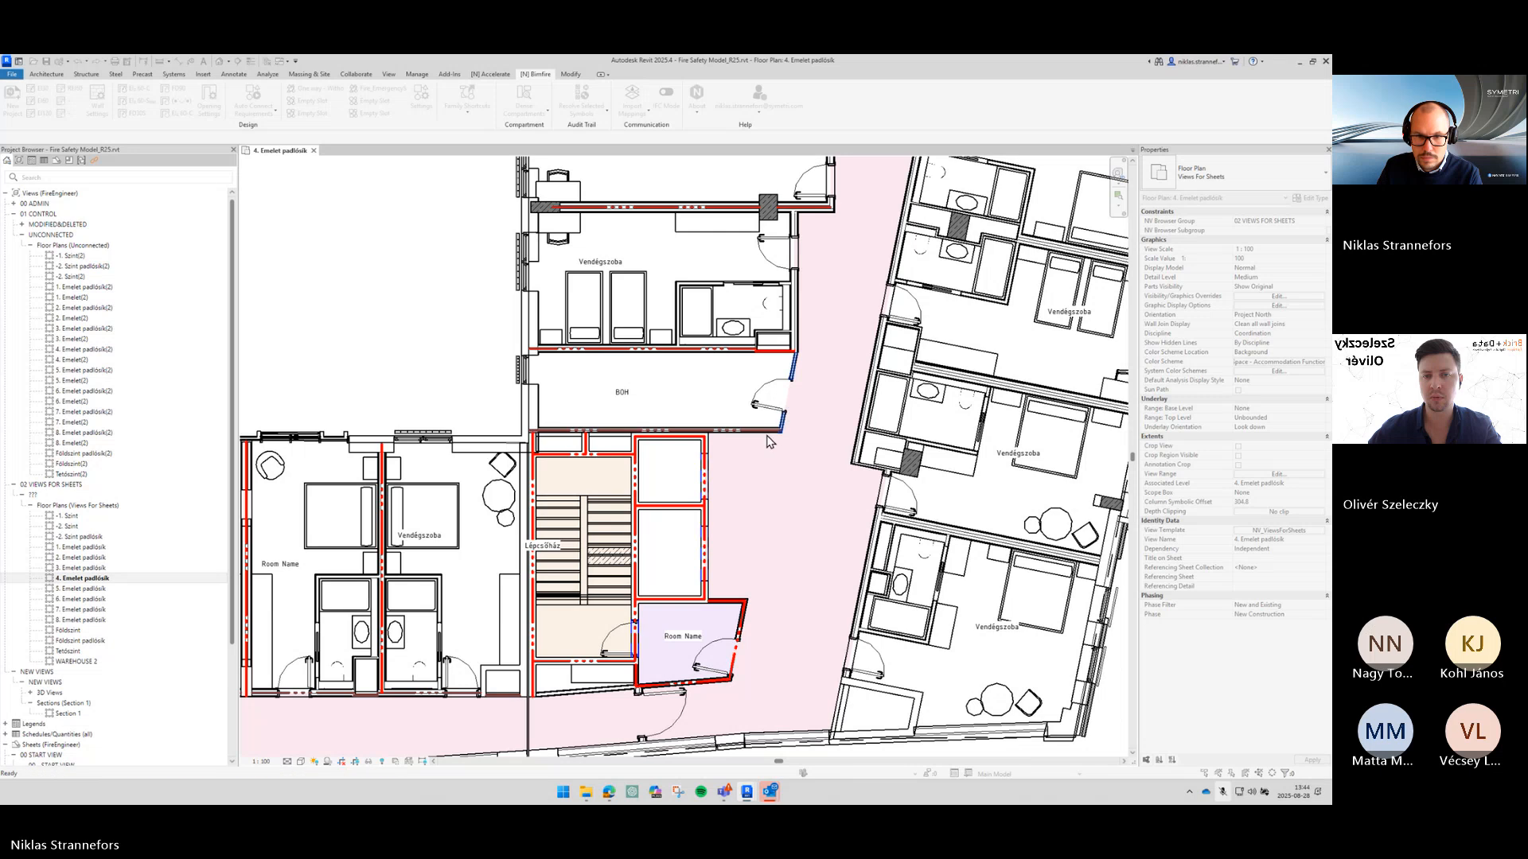
key("t")
key("r")
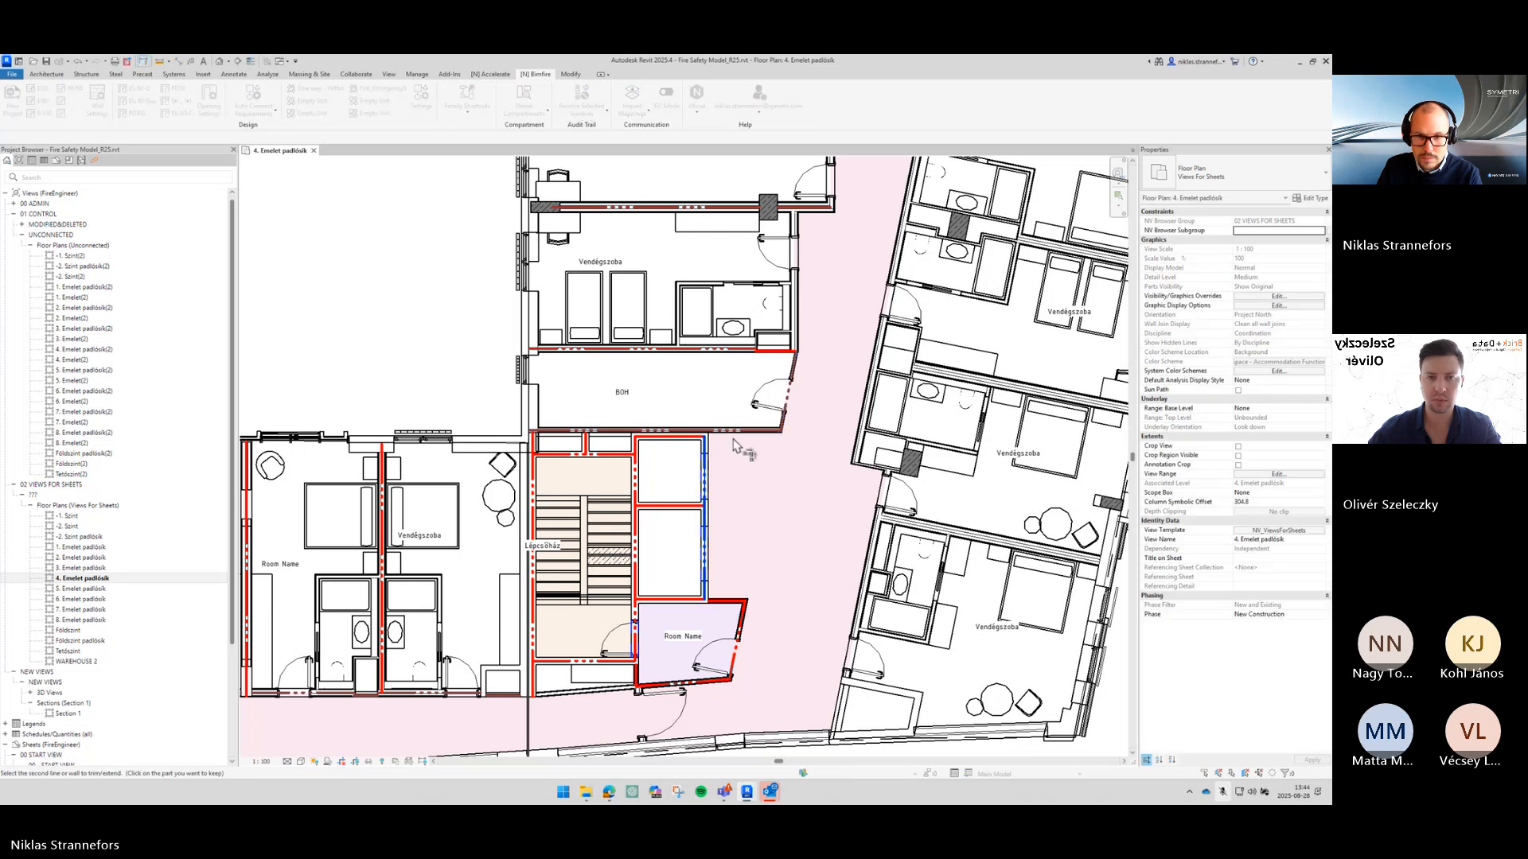
key("Escape")
Step: Mark the corridor walls of the two Vendégszoba rooms beyond the BOH room with EI60 lines, following the step at the column
middle_click_drag(830, 338, 834, 469)
left_click(799, 433)
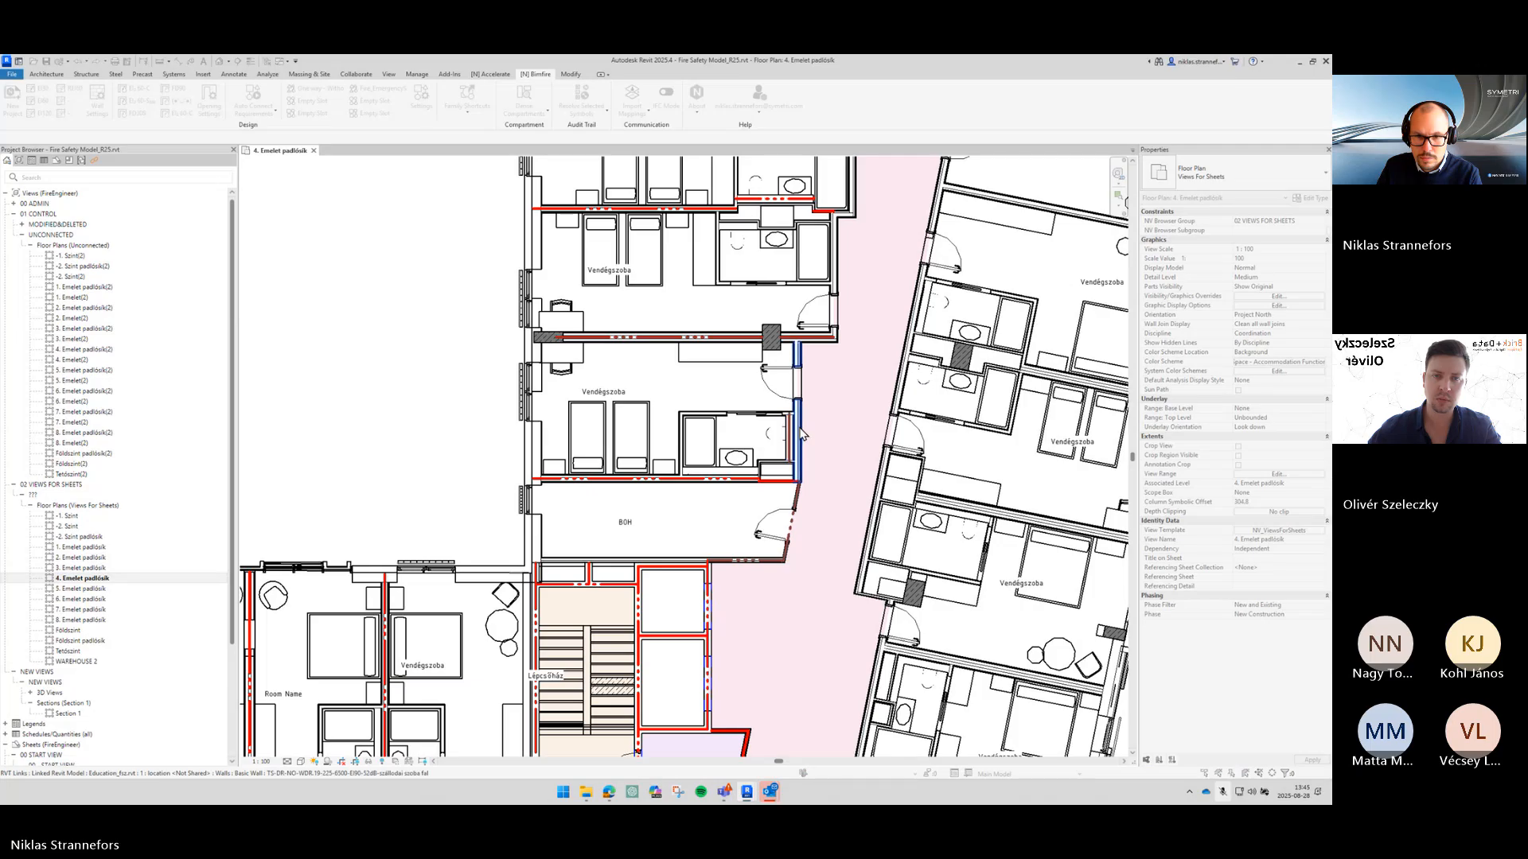
key("Delete")
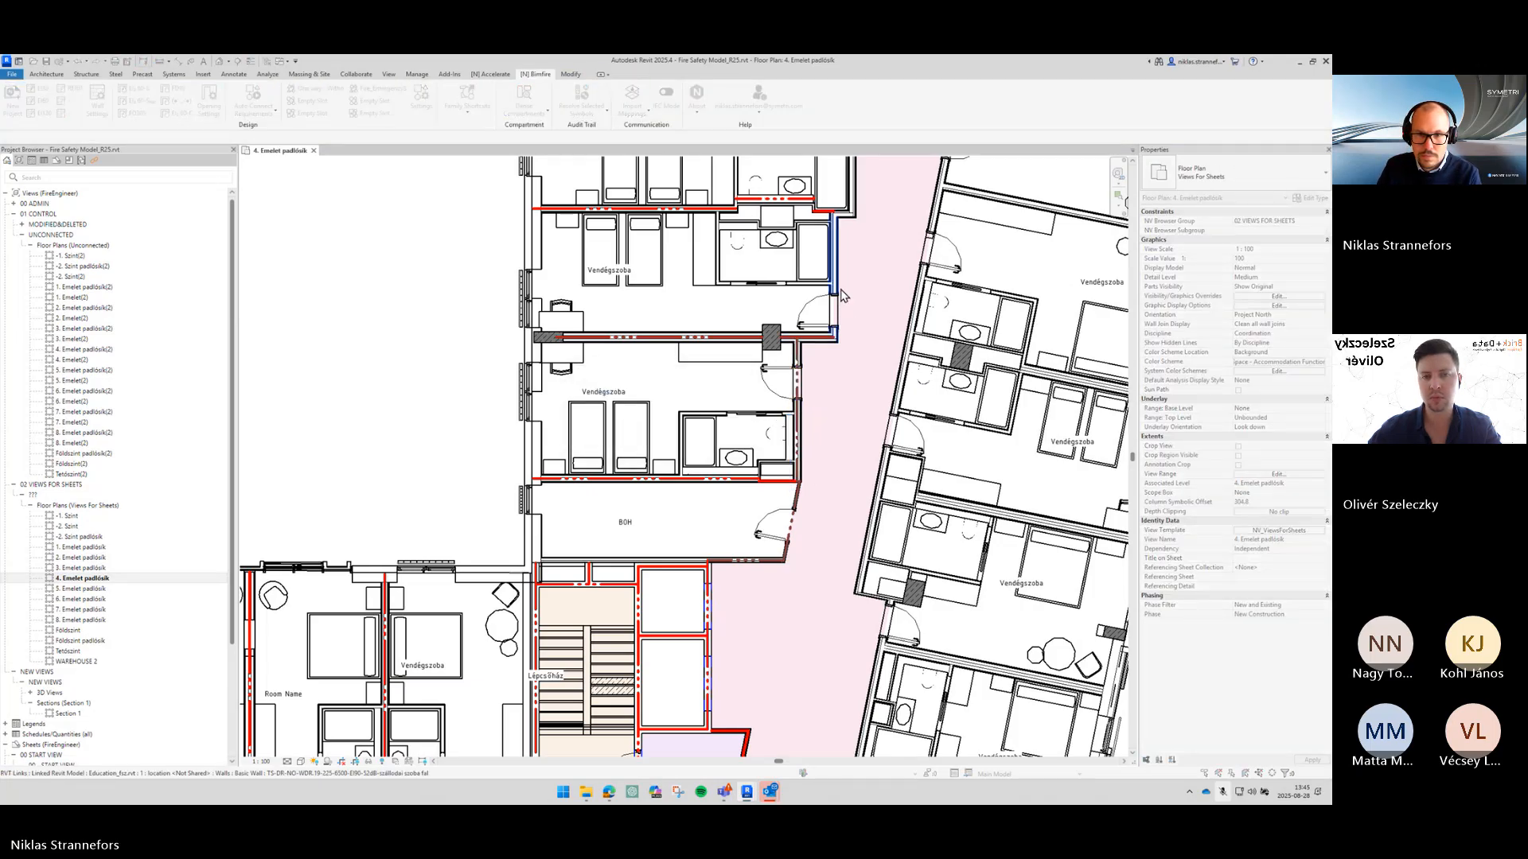
scroll(847, 303, "up", 3)
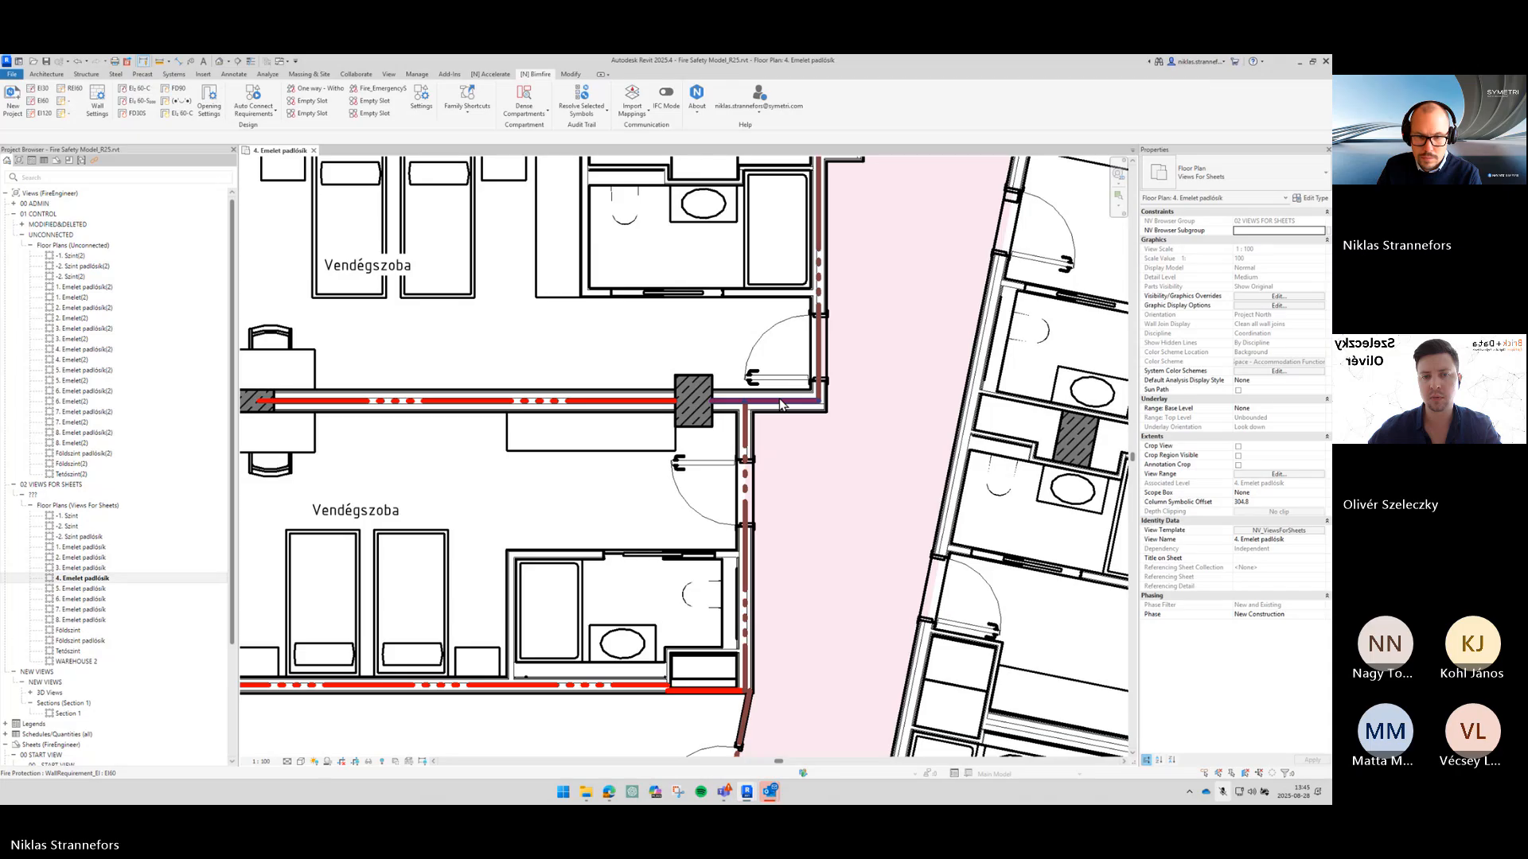
Step: Inspect the overlapping requirement lines beside the column by temporarily hiding them, restore the view, and remove the duplicate EI60 line
left_click(780, 404)
key("h")
key("h")
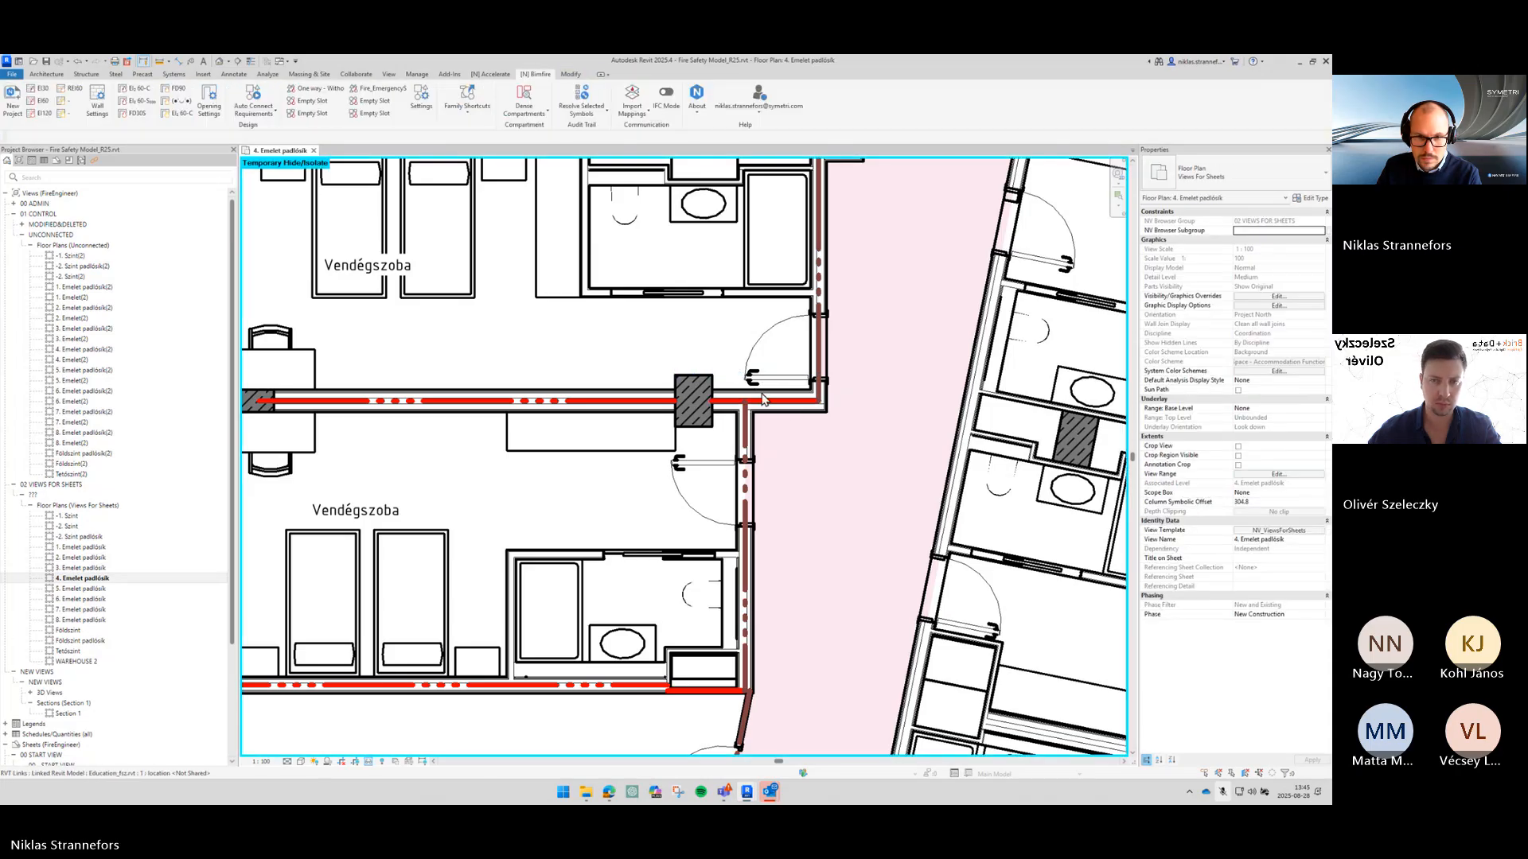
left_click(764, 401)
key("h")
key("h")
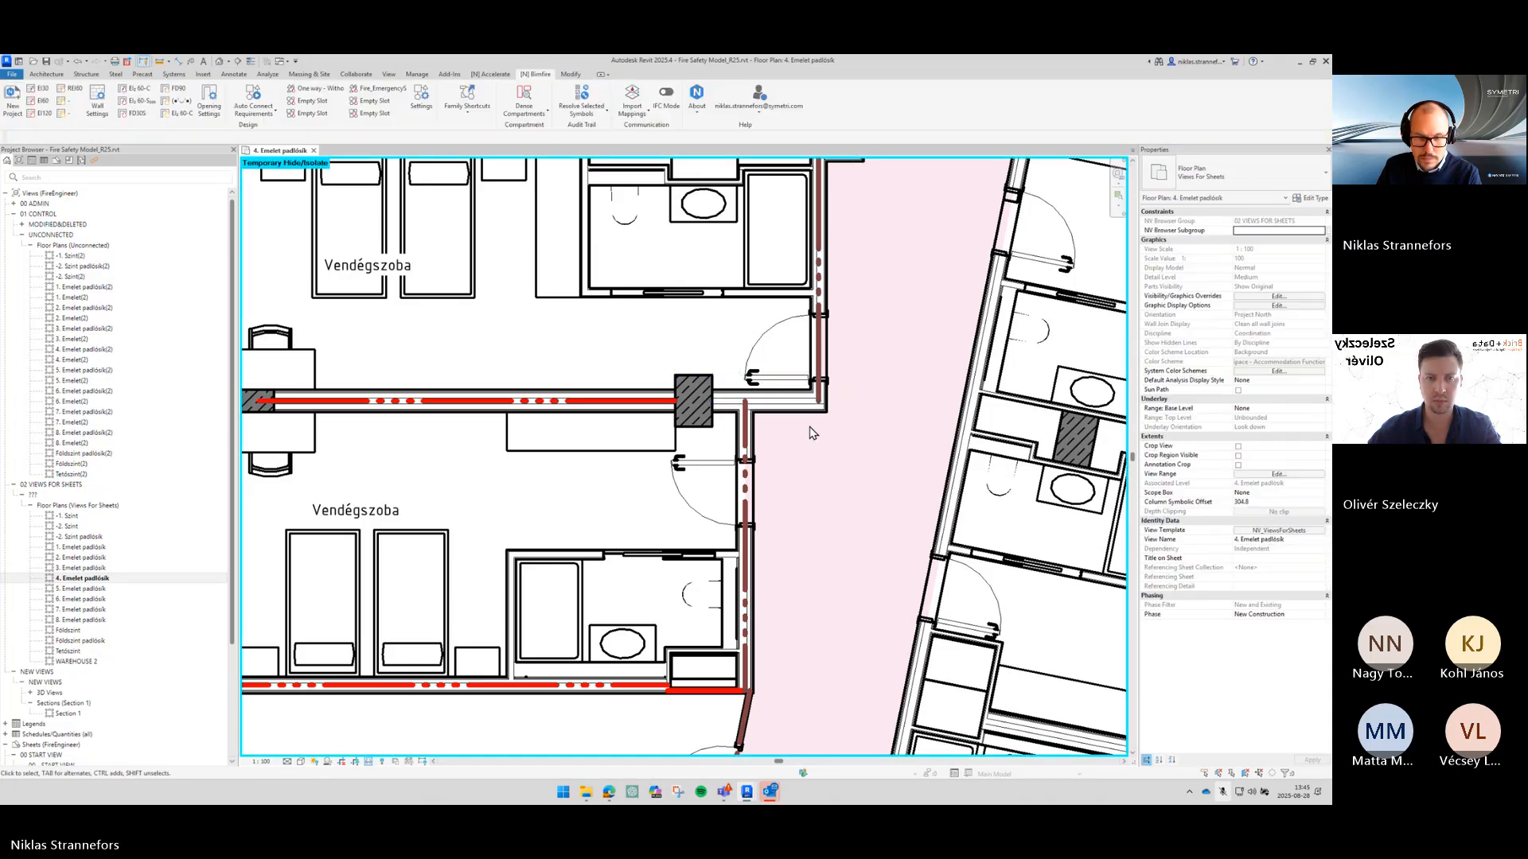
key("h")
key("r")
left_click(784, 402)
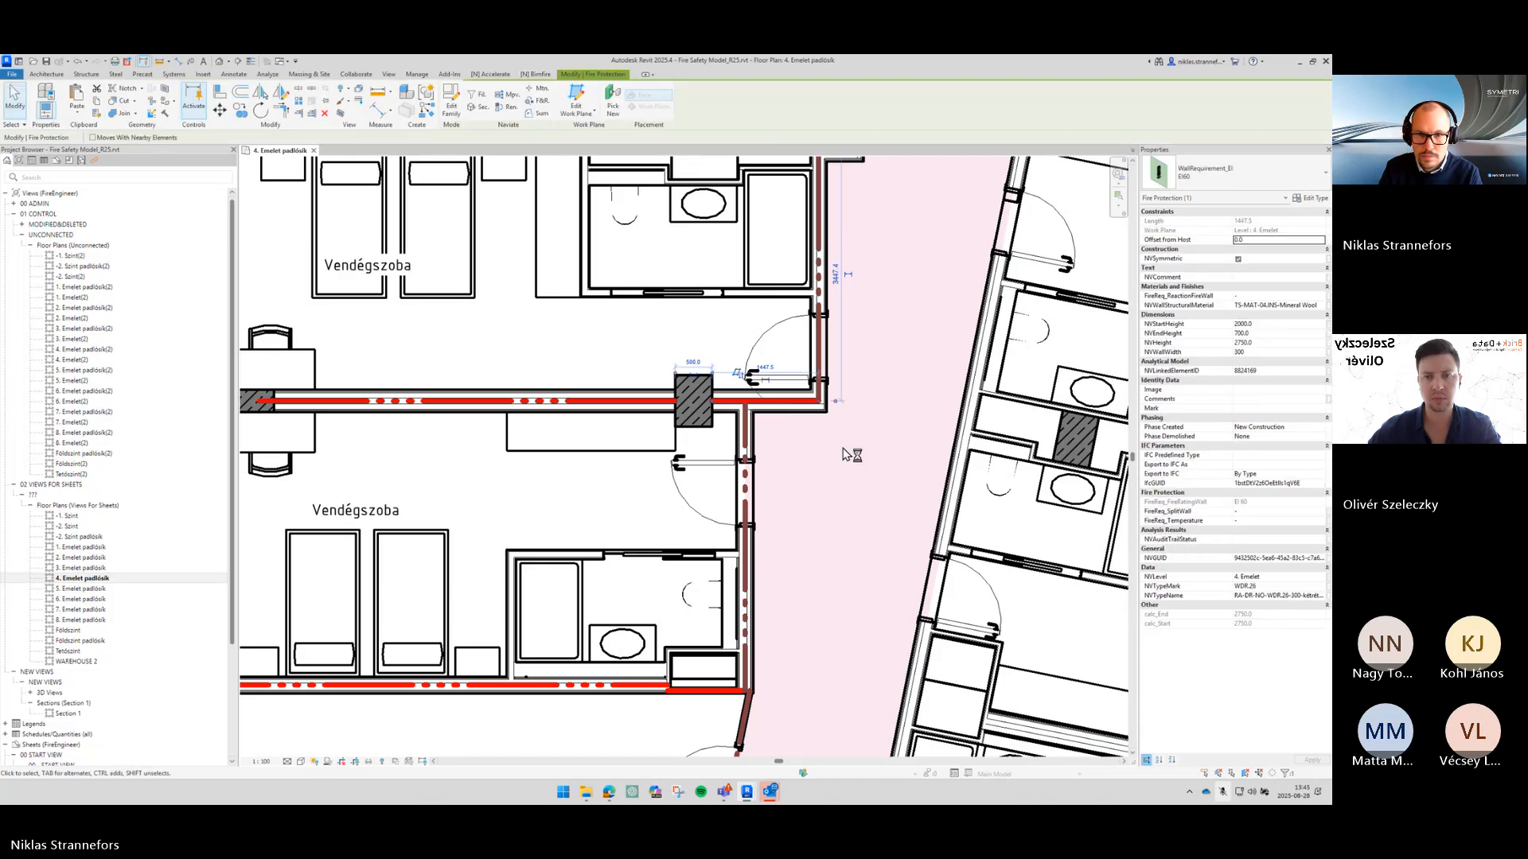
left_click(846, 454)
Step: Add EI60 lines to the corridor walls of the next Vendégszoba rooms, following both corridor steps up to the large central void
scroll(867, 450, "down", 3)
middle_click_drag(867, 450, 816, 632)
scroll(831, 506, "up", 2)
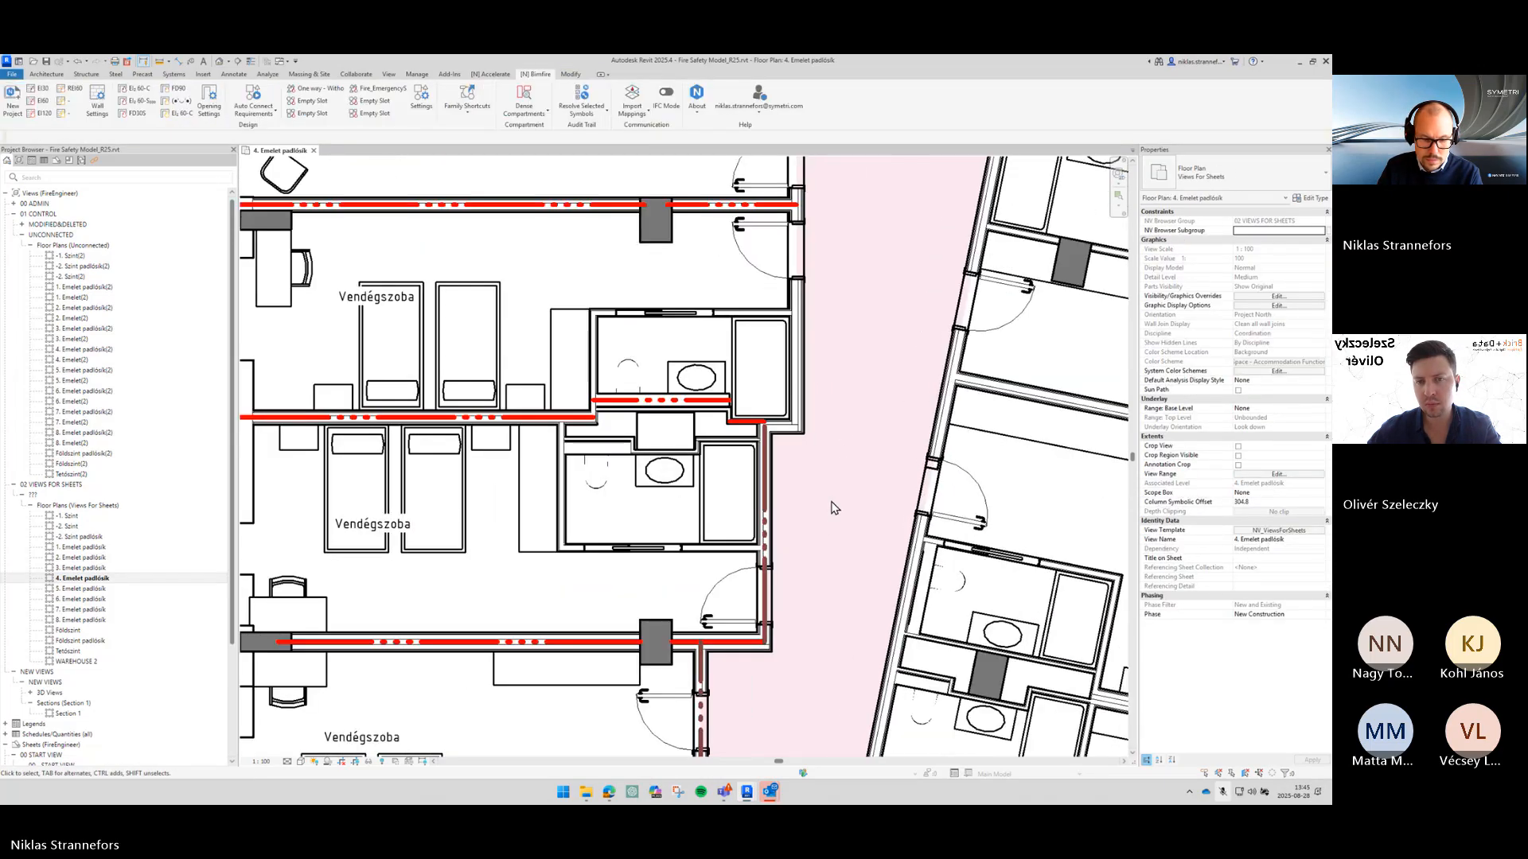
left_click(797, 429)
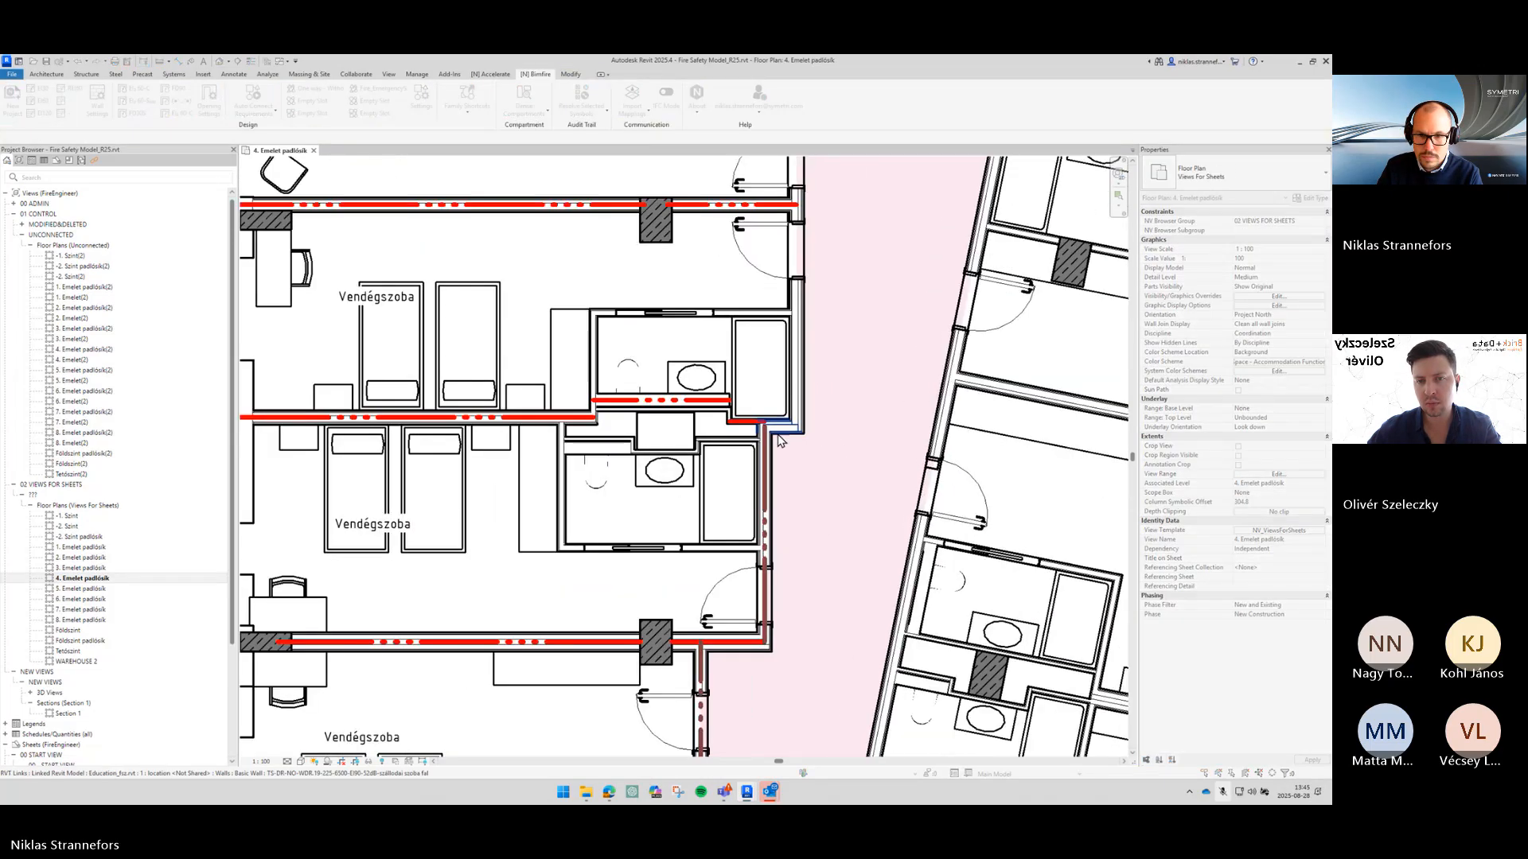
middle_click_drag(843, 274, 914, 566)
scroll(914, 566, "down", 1)
left_click(832, 300)
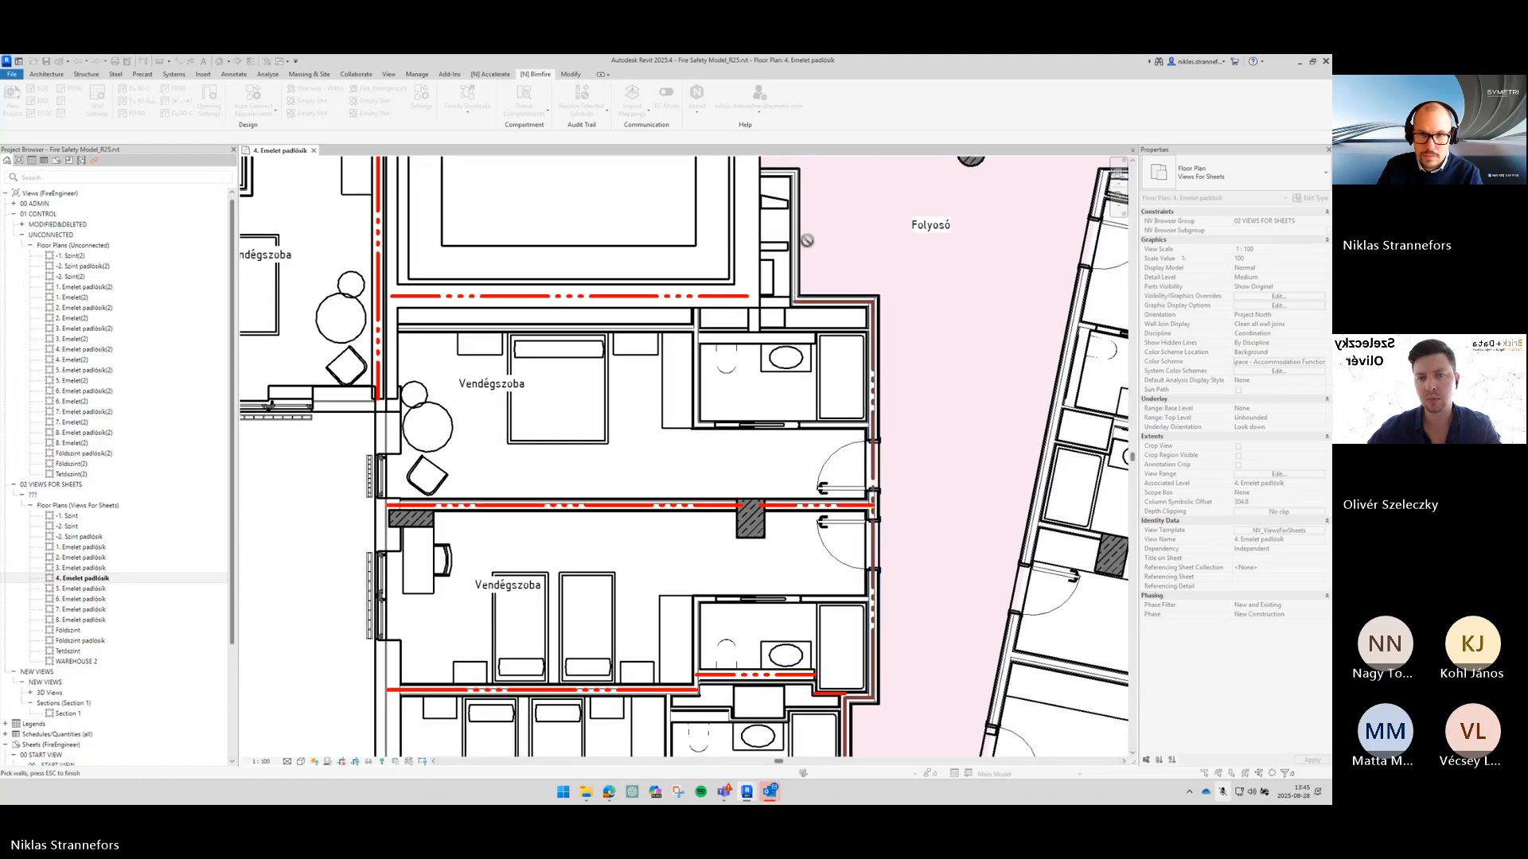
Step: Mark the corridor walls of the guest rooms on the other side of the large void with EI60 requirement lines
middle_click_drag(806, 241, 1036, 545)
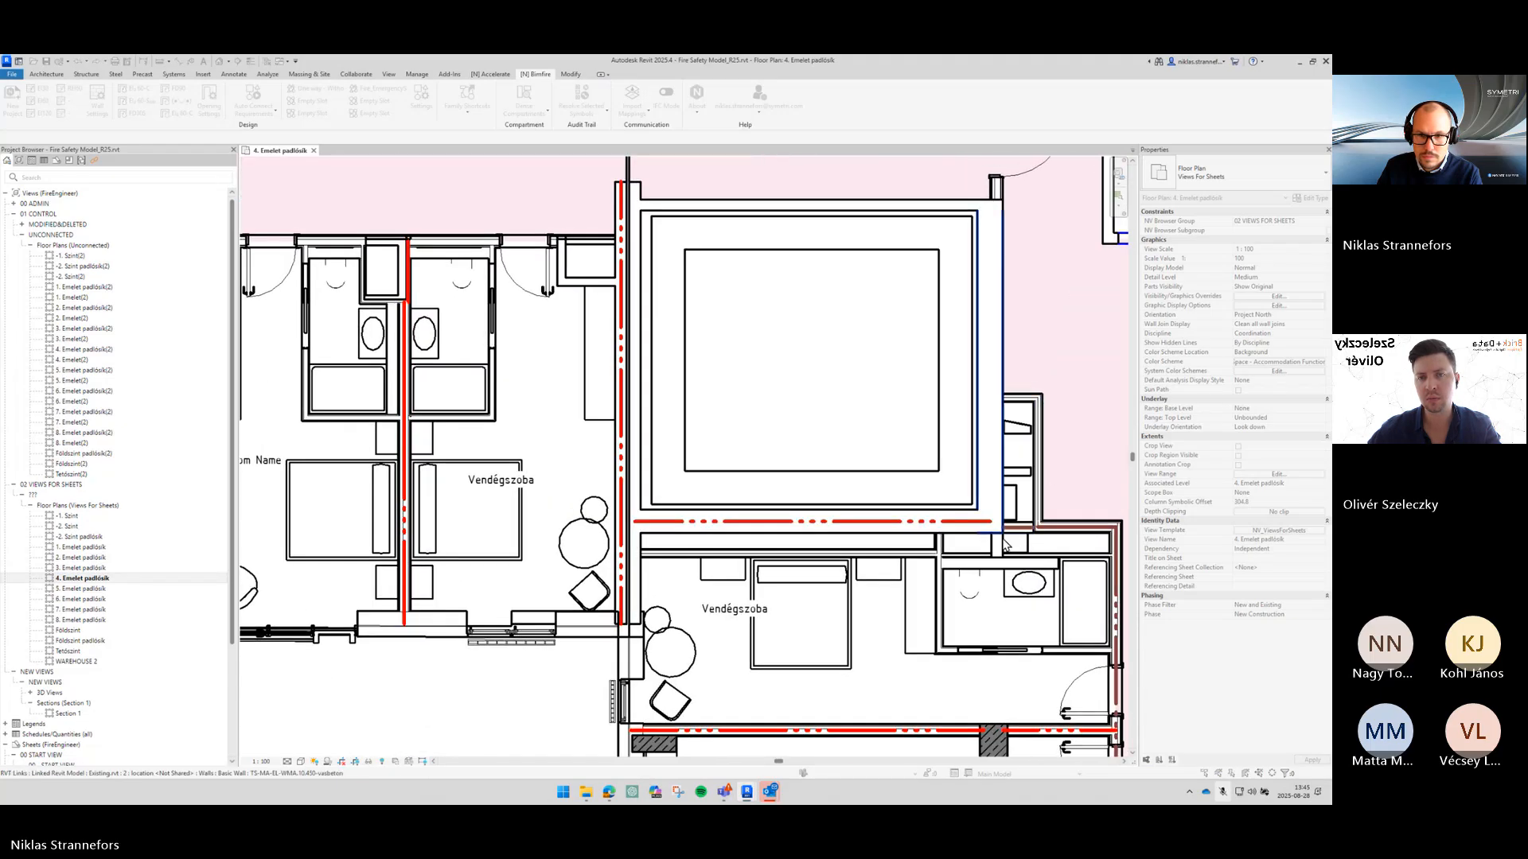
scroll(864, 549, "down", 1)
middle_click_drag(864, 549, 1115, 542)
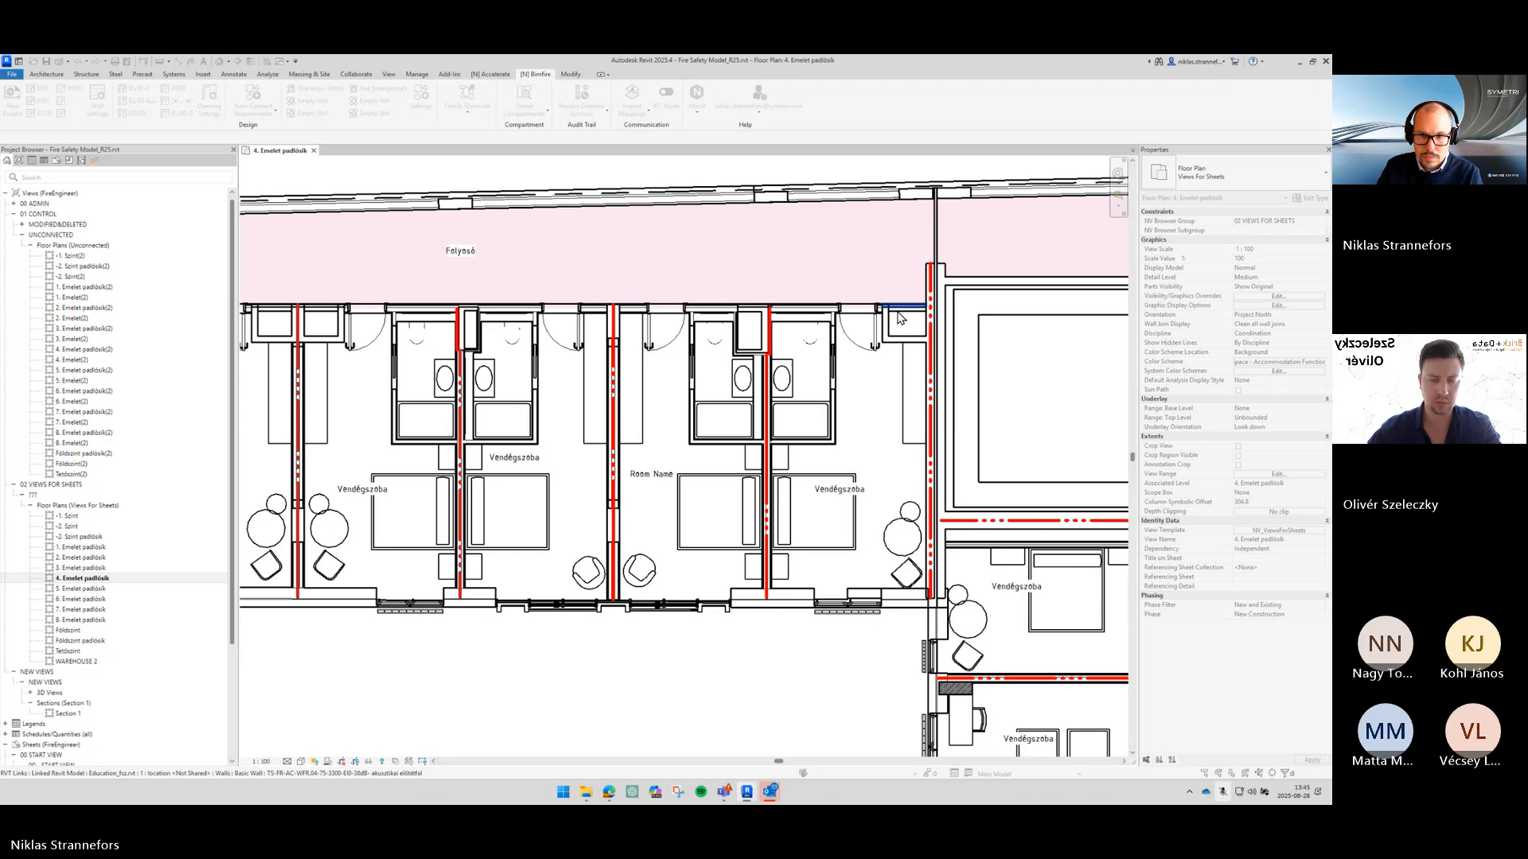
left_click(850, 307)
left_click(760, 309)
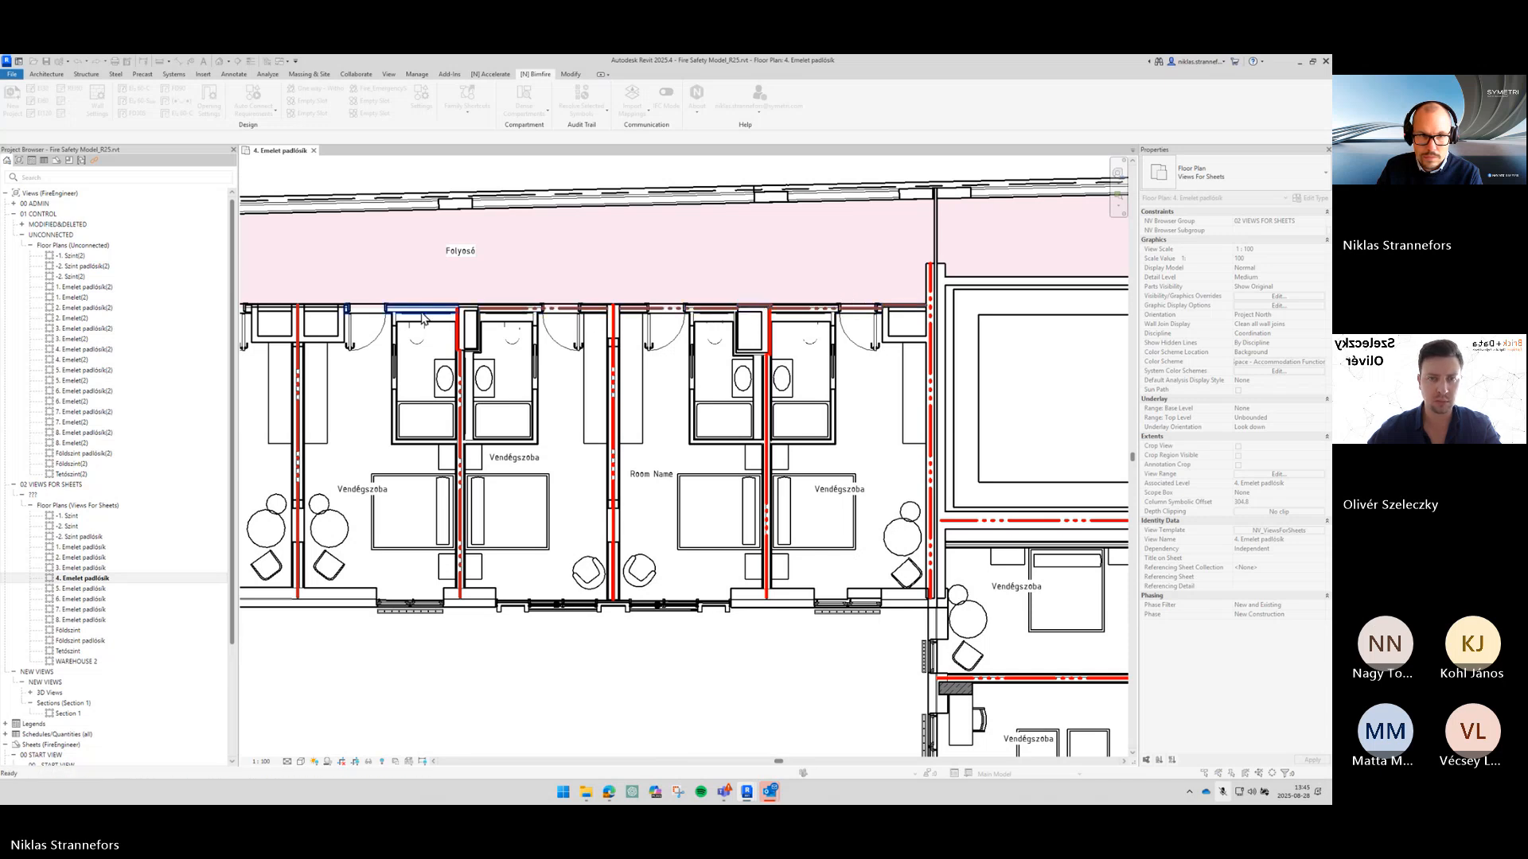
Step: Continue the EI60 lines along the Folyosó wall past the next double shaft, as far as the single shaft
middle_click_drag(293, 297, 709, 318)
scroll(708, 318, "up", 2)
left_click(541, 337)
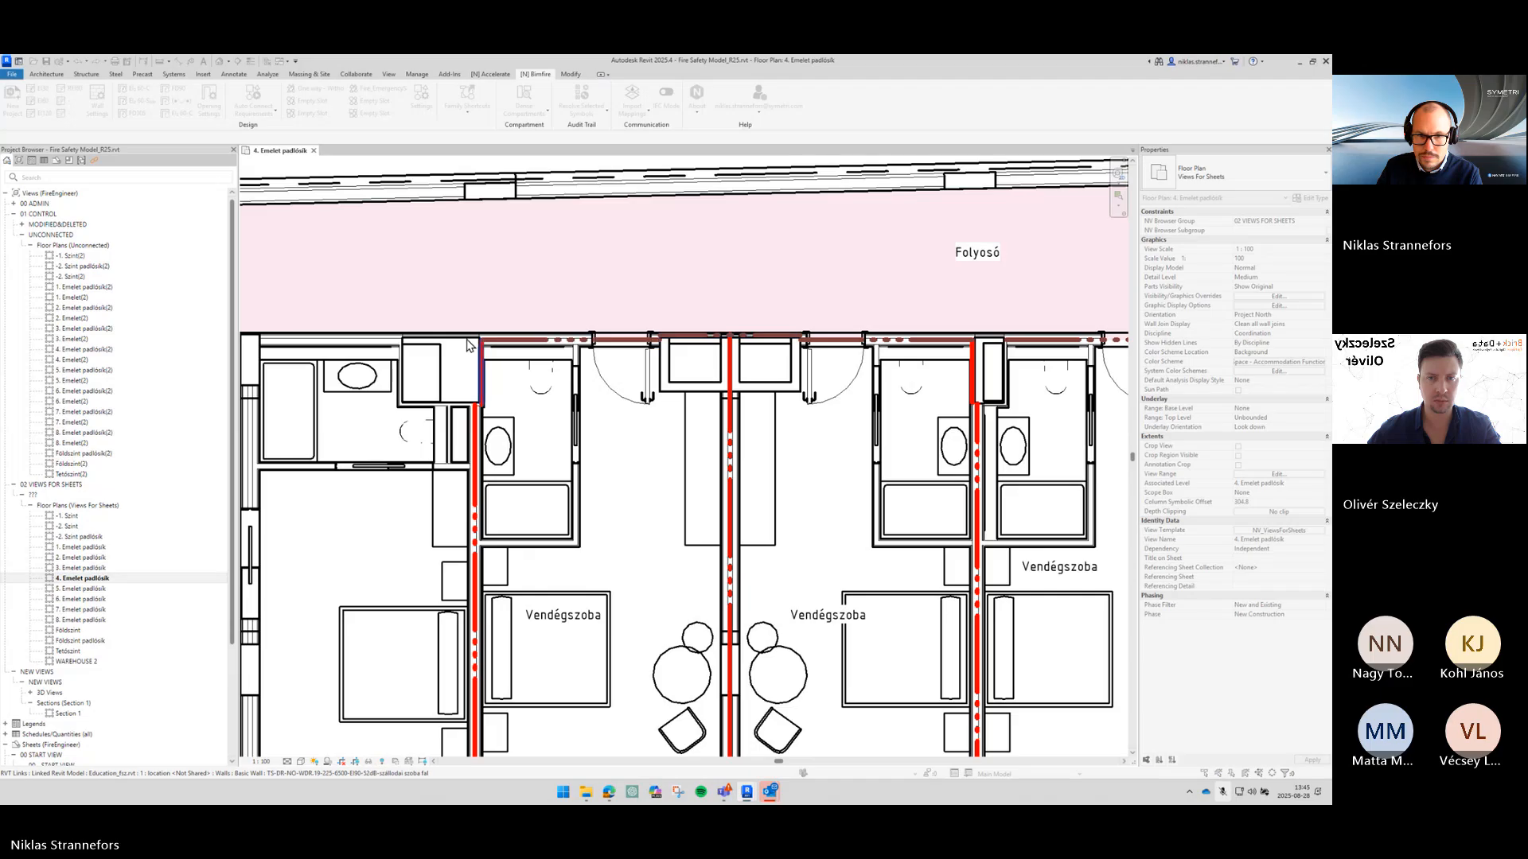
key("Escape")
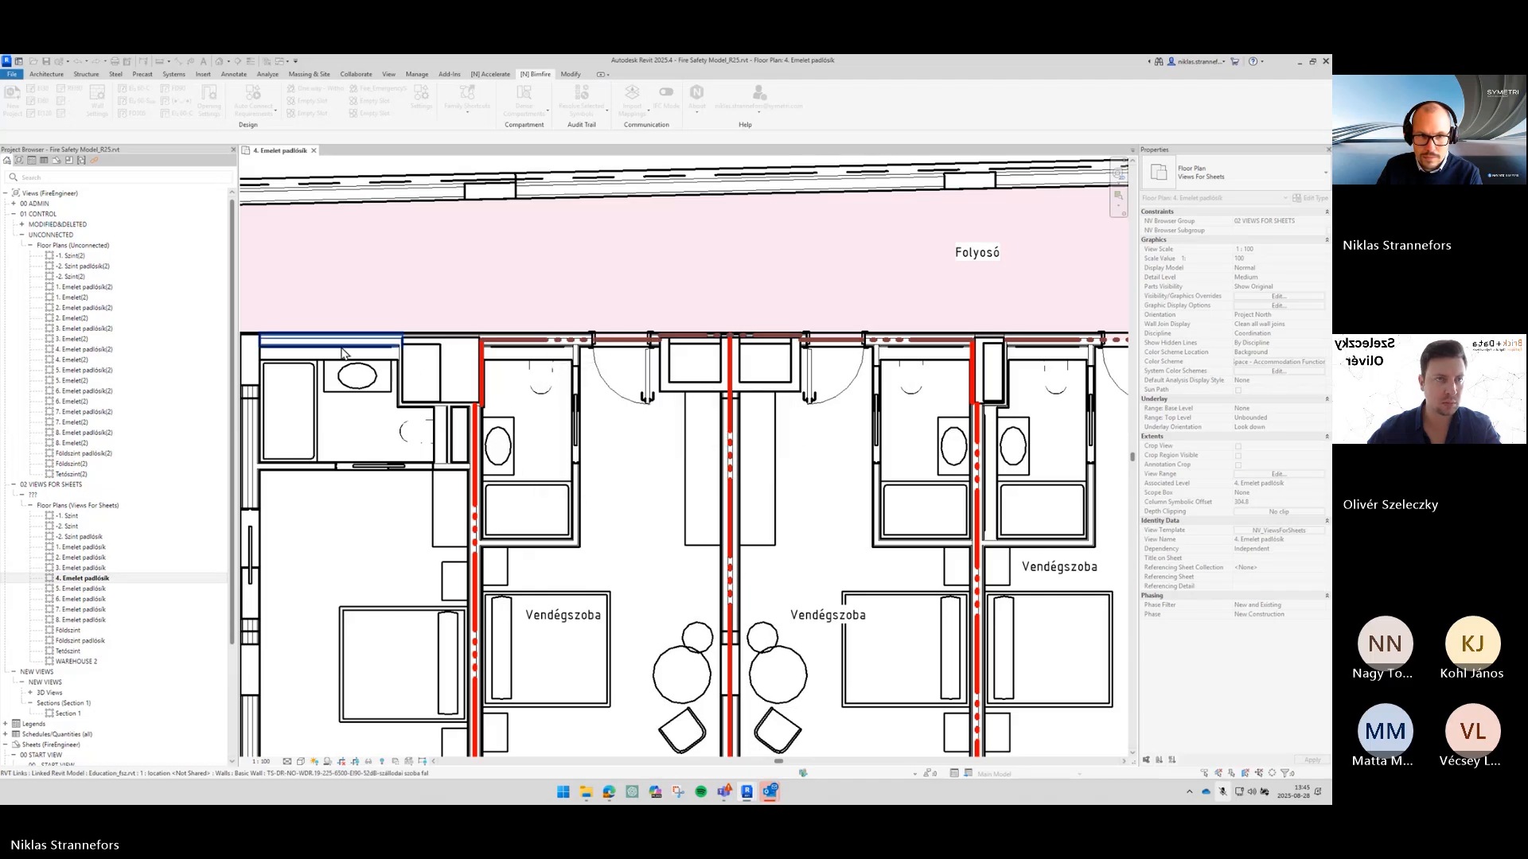
Step: Add EI60 lines across the single shaft's corridor wall and the following guest room walls, accepting the off-axis warning
left_click(440, 336)
left_click(691, 457)
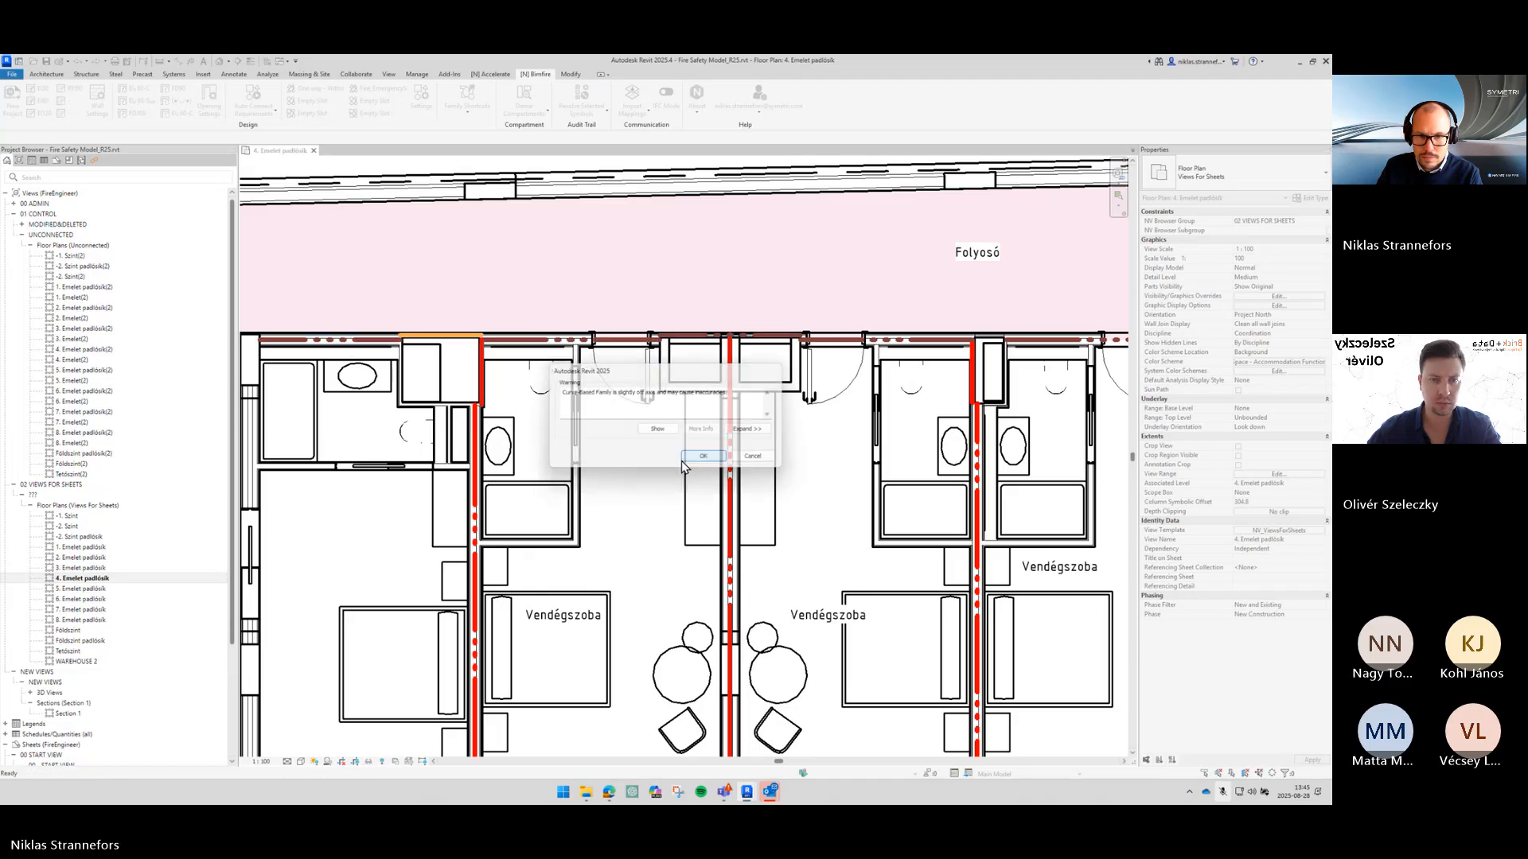
middle_click_drag(599, 475, 1090, 459)
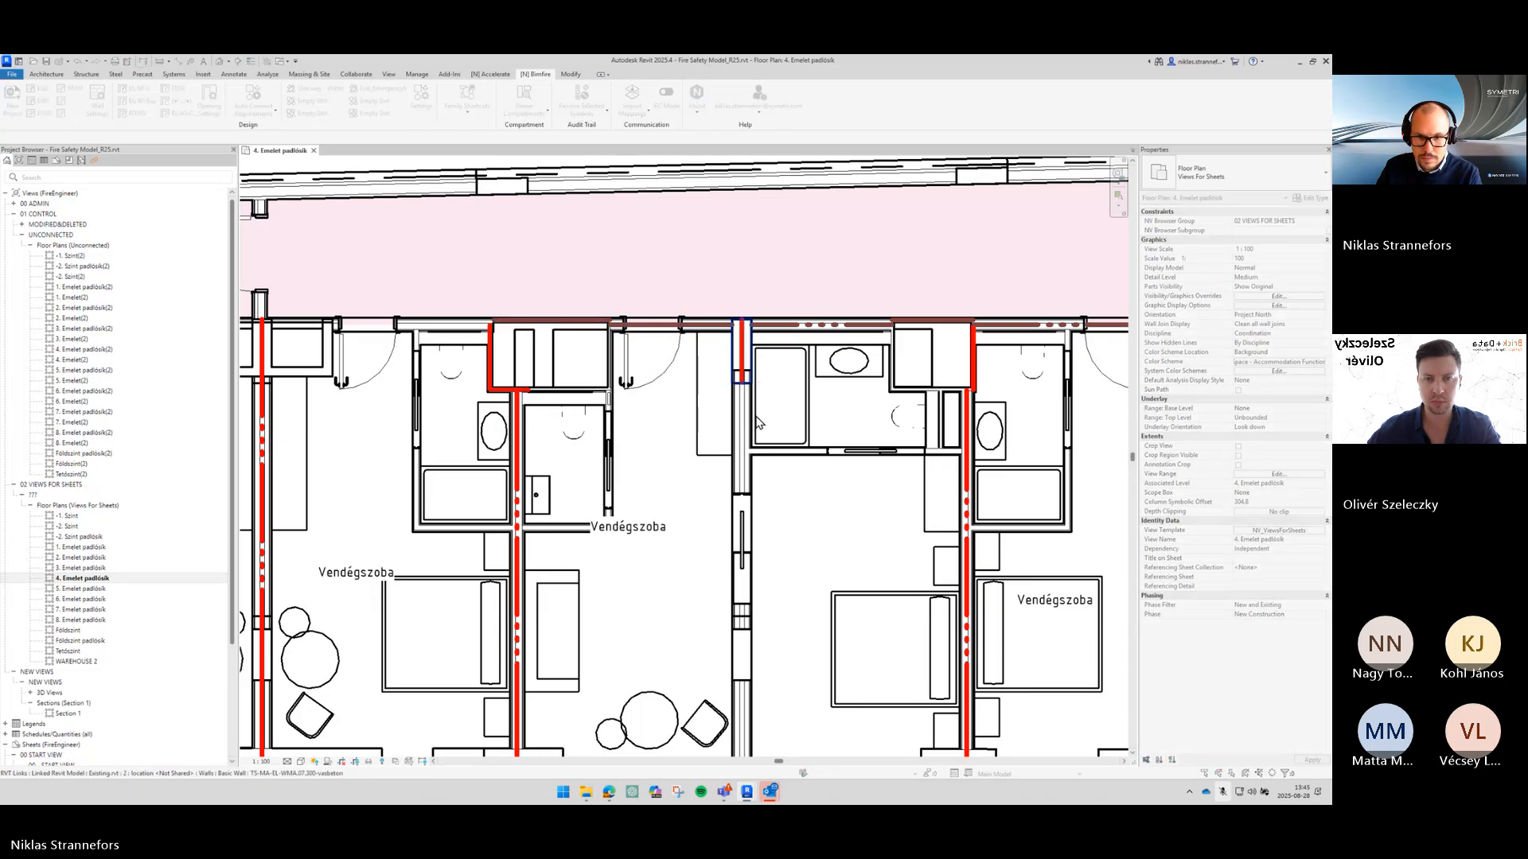
scroll(755, 368, "down", 2)
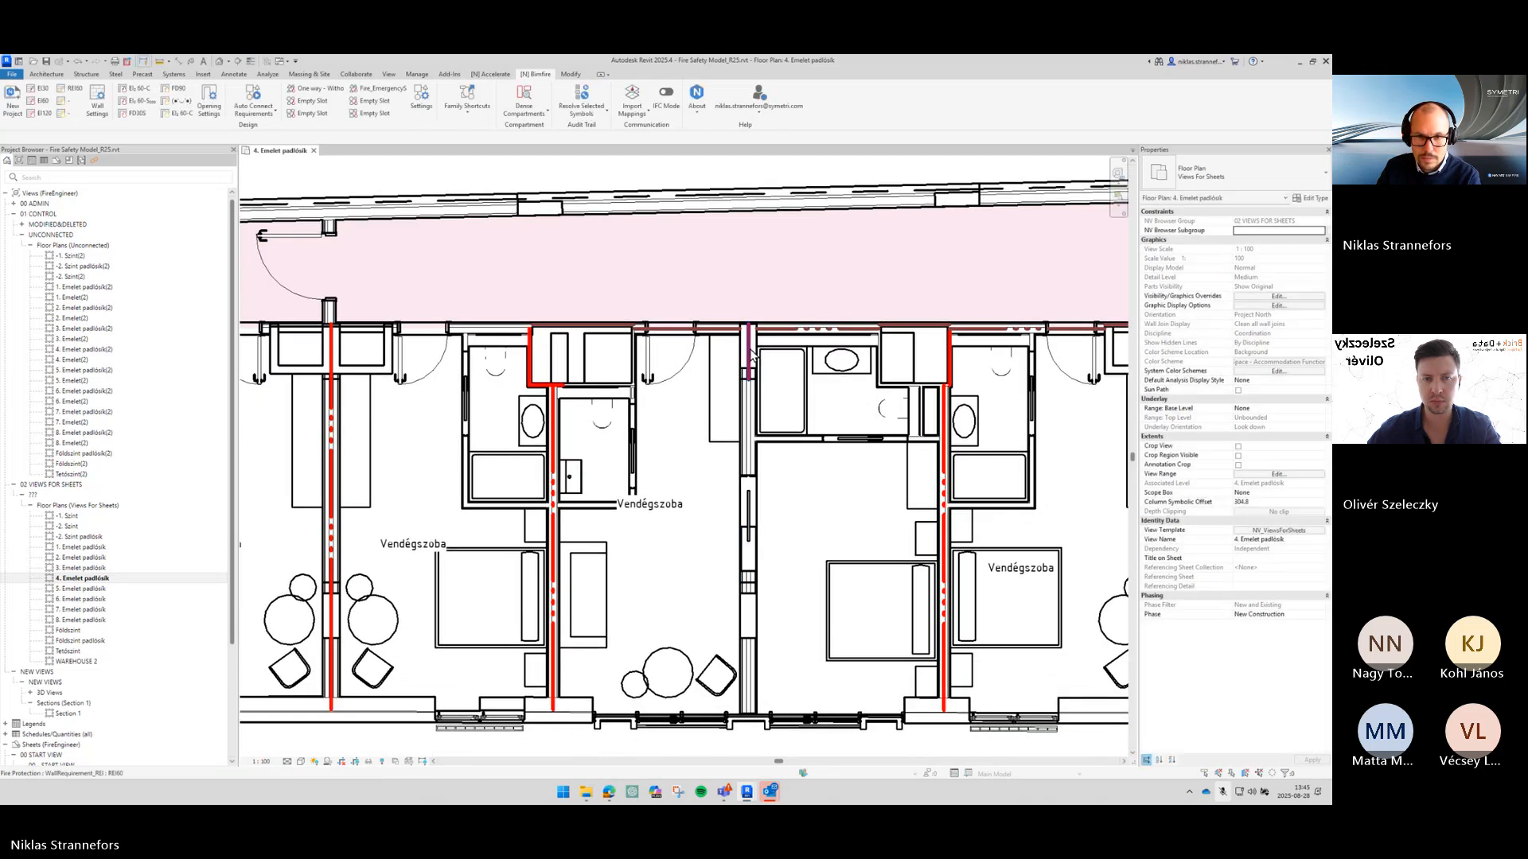
Step: Add EI60 lines to the Folyosó walls on both sides of the double shaft at the corridor door
middle_click_drag(666, 374, 899, 390)
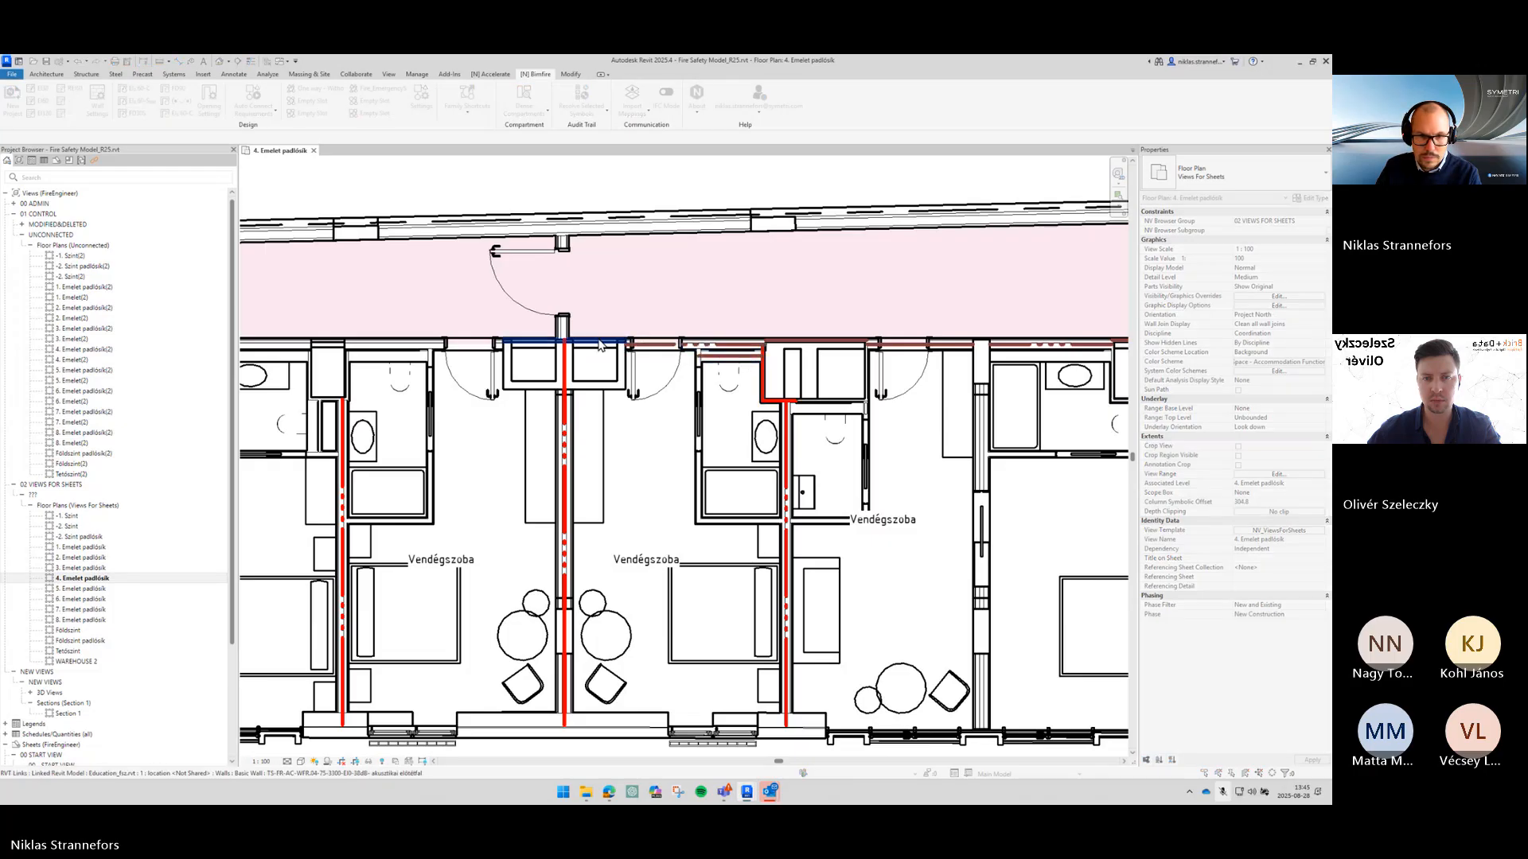
left_click(414, 343)
left_click(327, 343)
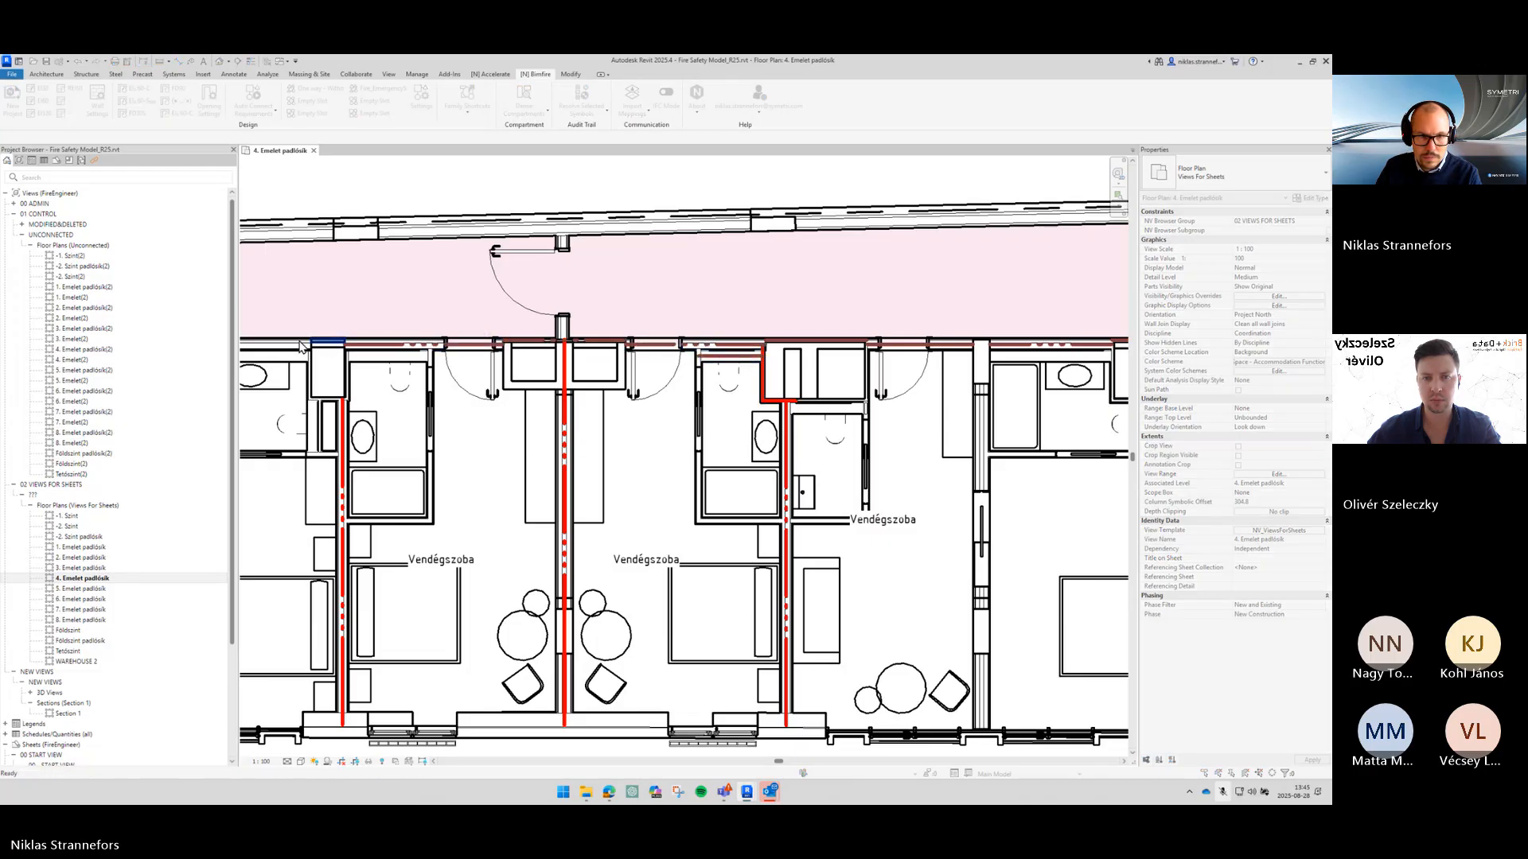
key("Escape")
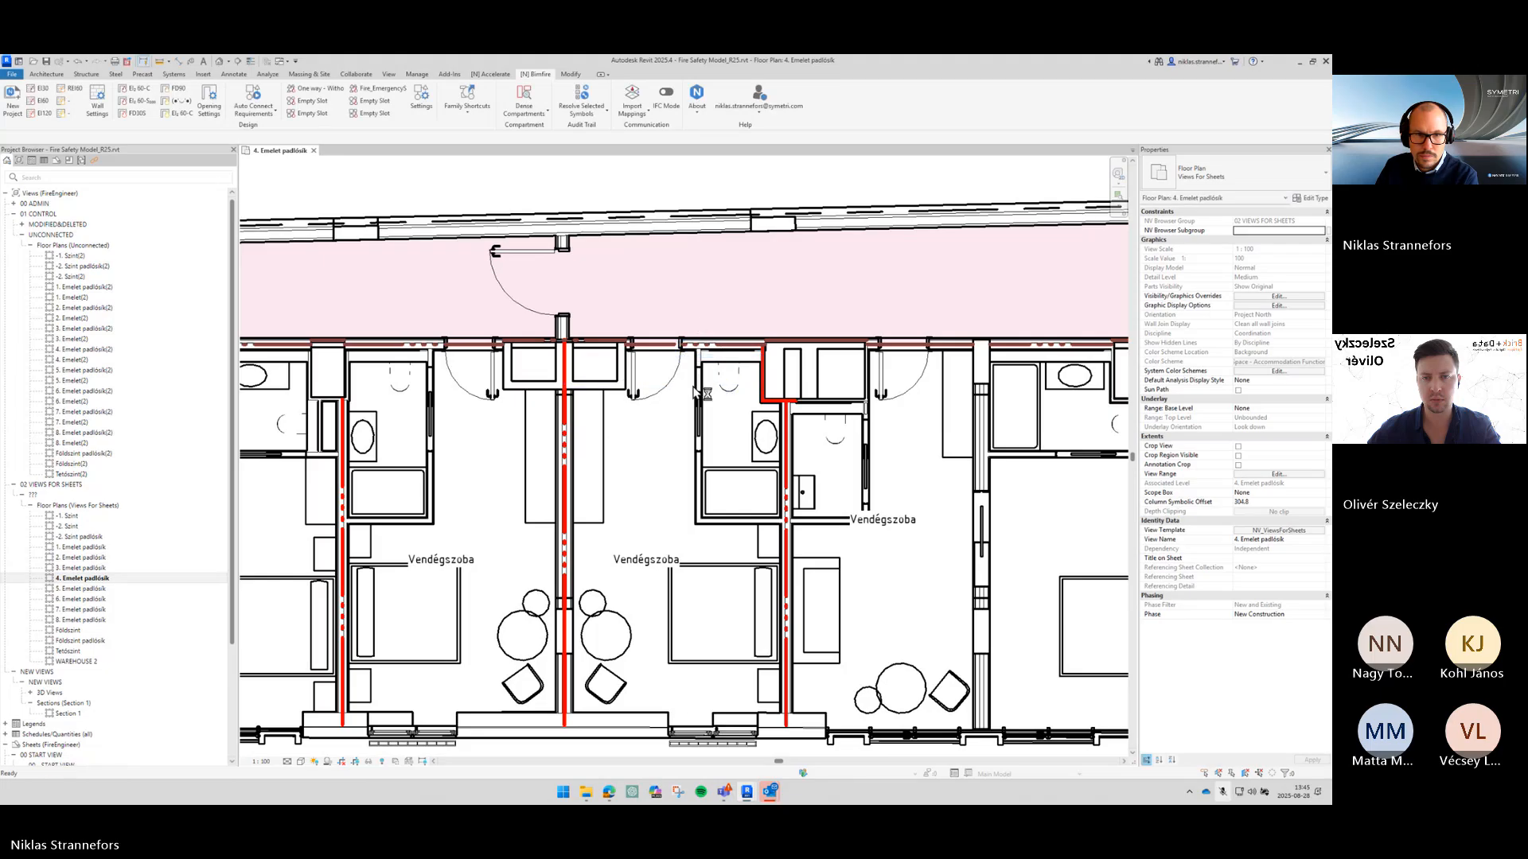
Step: Add fire requirement lines to the cross walls containing the corridor doors around the floor, then end wall picking
middle_click_drag(685, 376, 1051, 395)
key("Return")
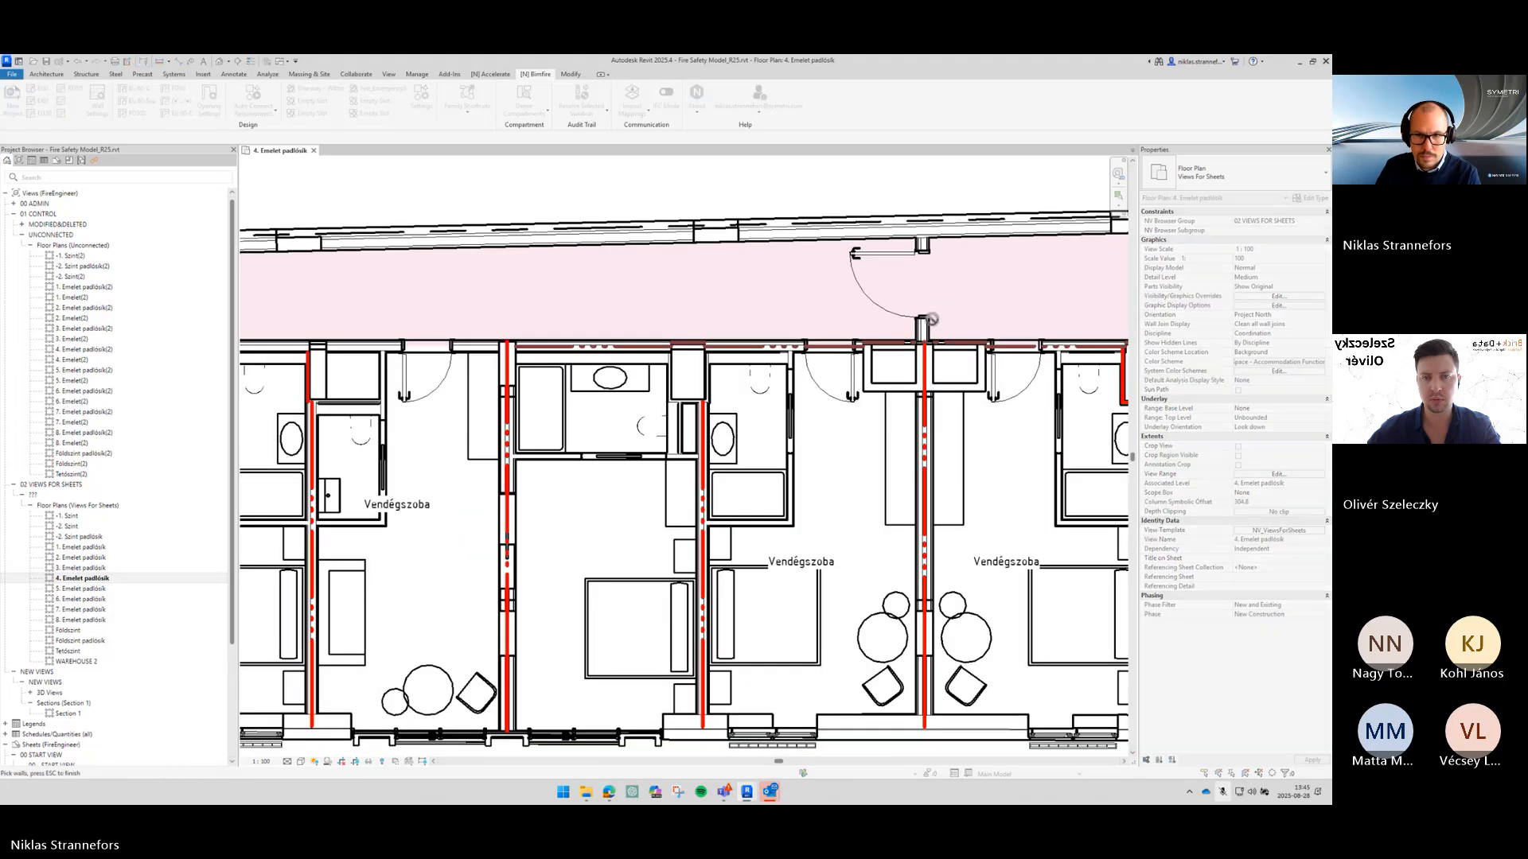
scroll(935, 326, "down", 5)
scroll(658, 436, "up", 3)
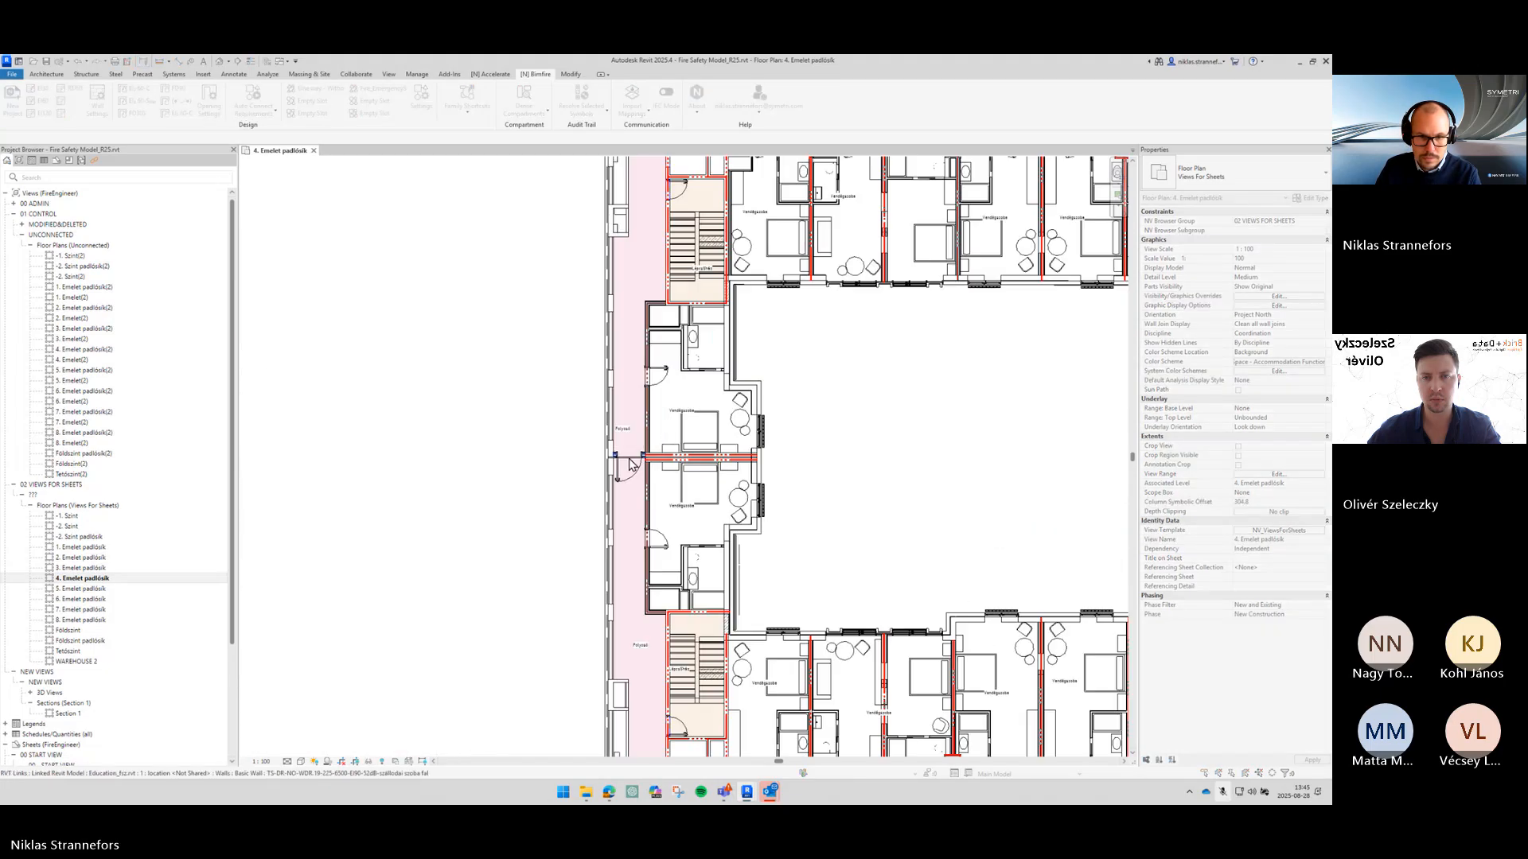
middle_click_drag(1009, 475, 875, 406)
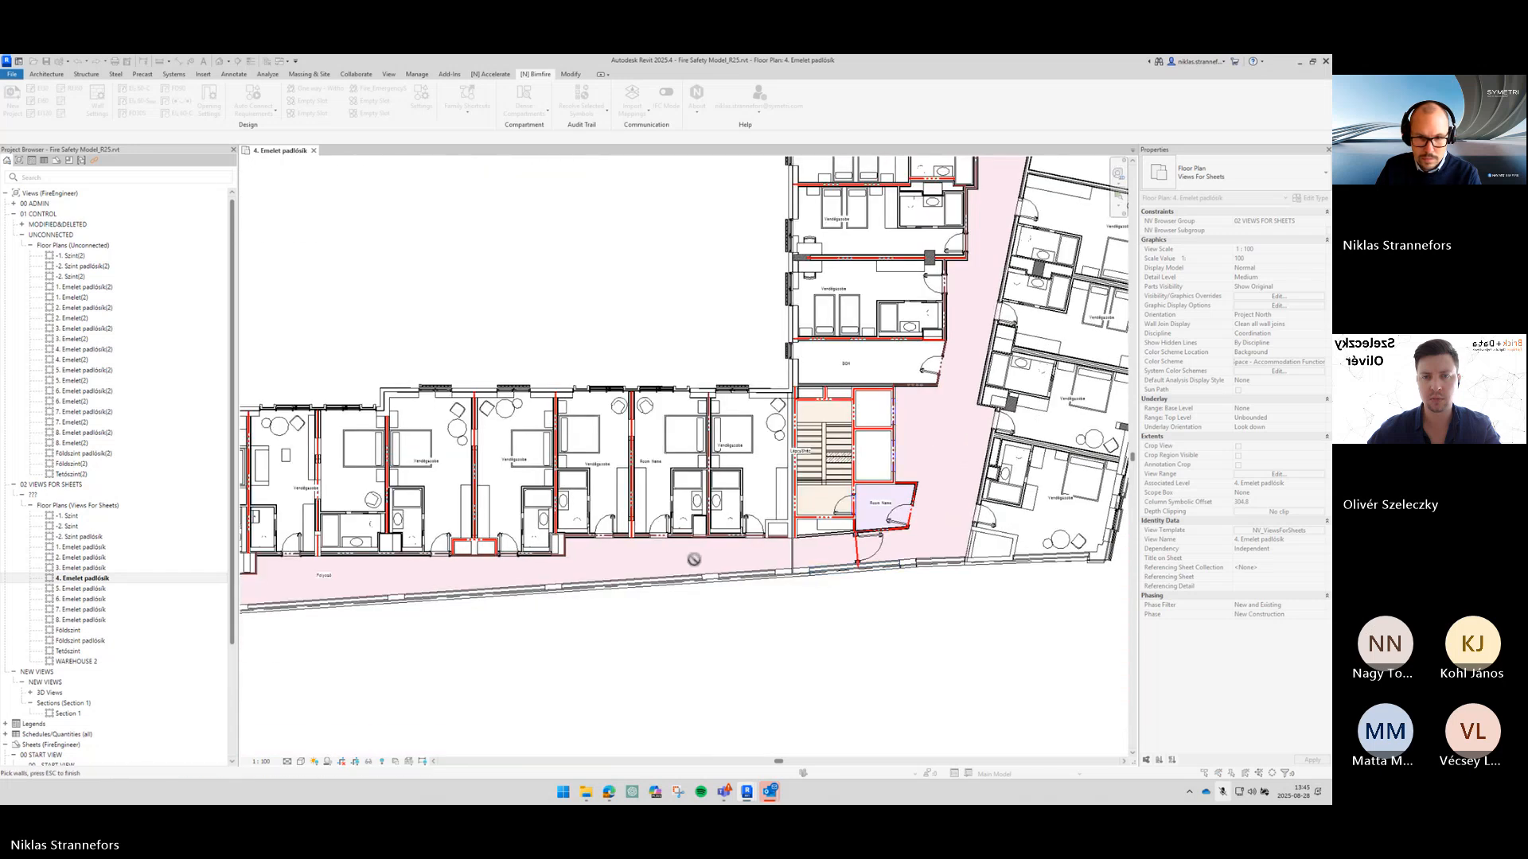
middle_click_drag(693, 560, 845, 519)
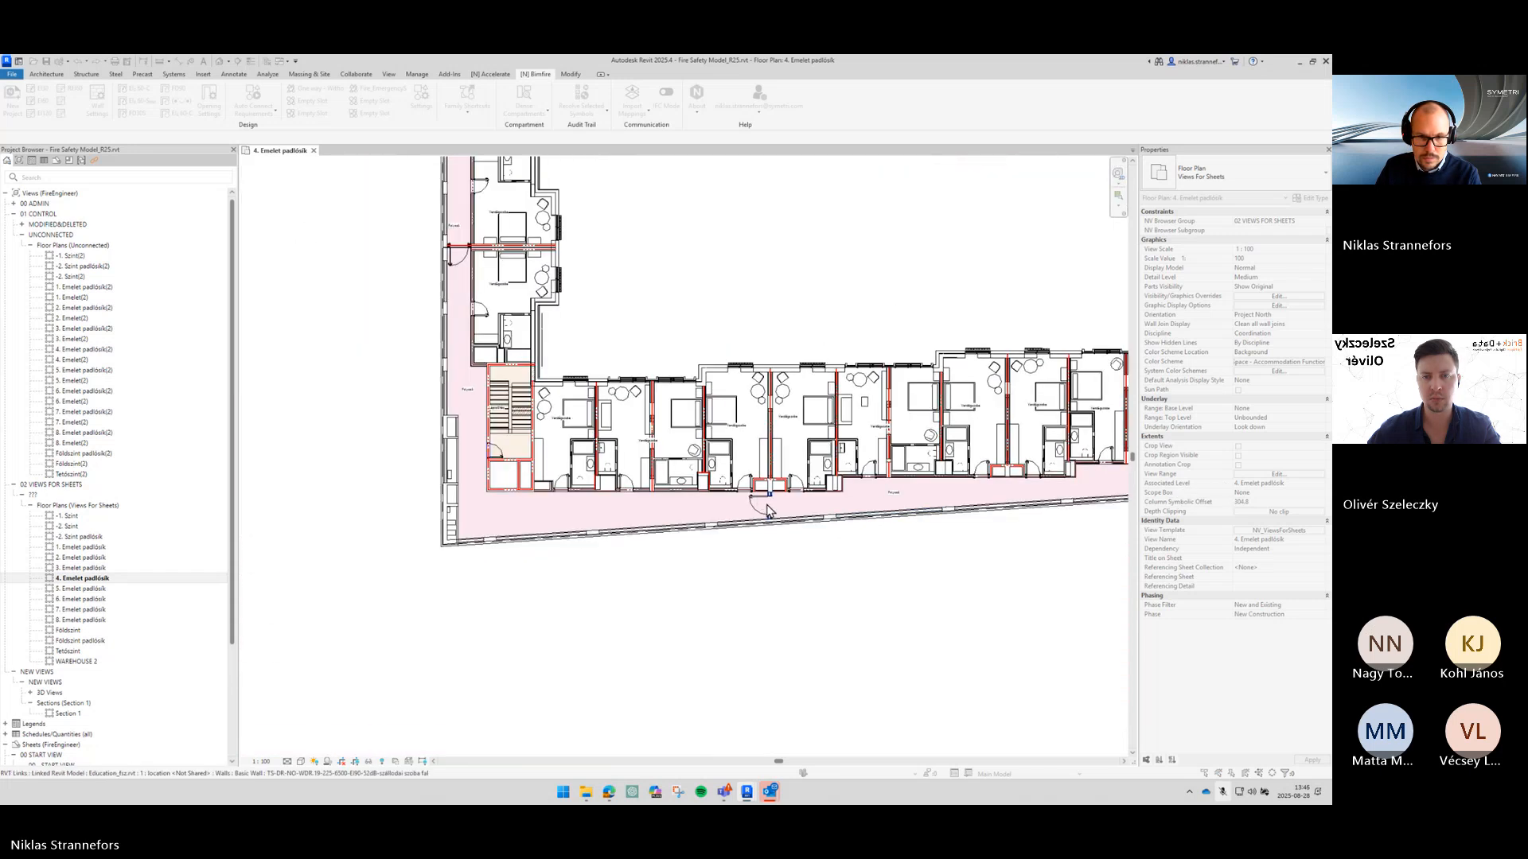
middle_click_drag(1051, 183, 787, 430)
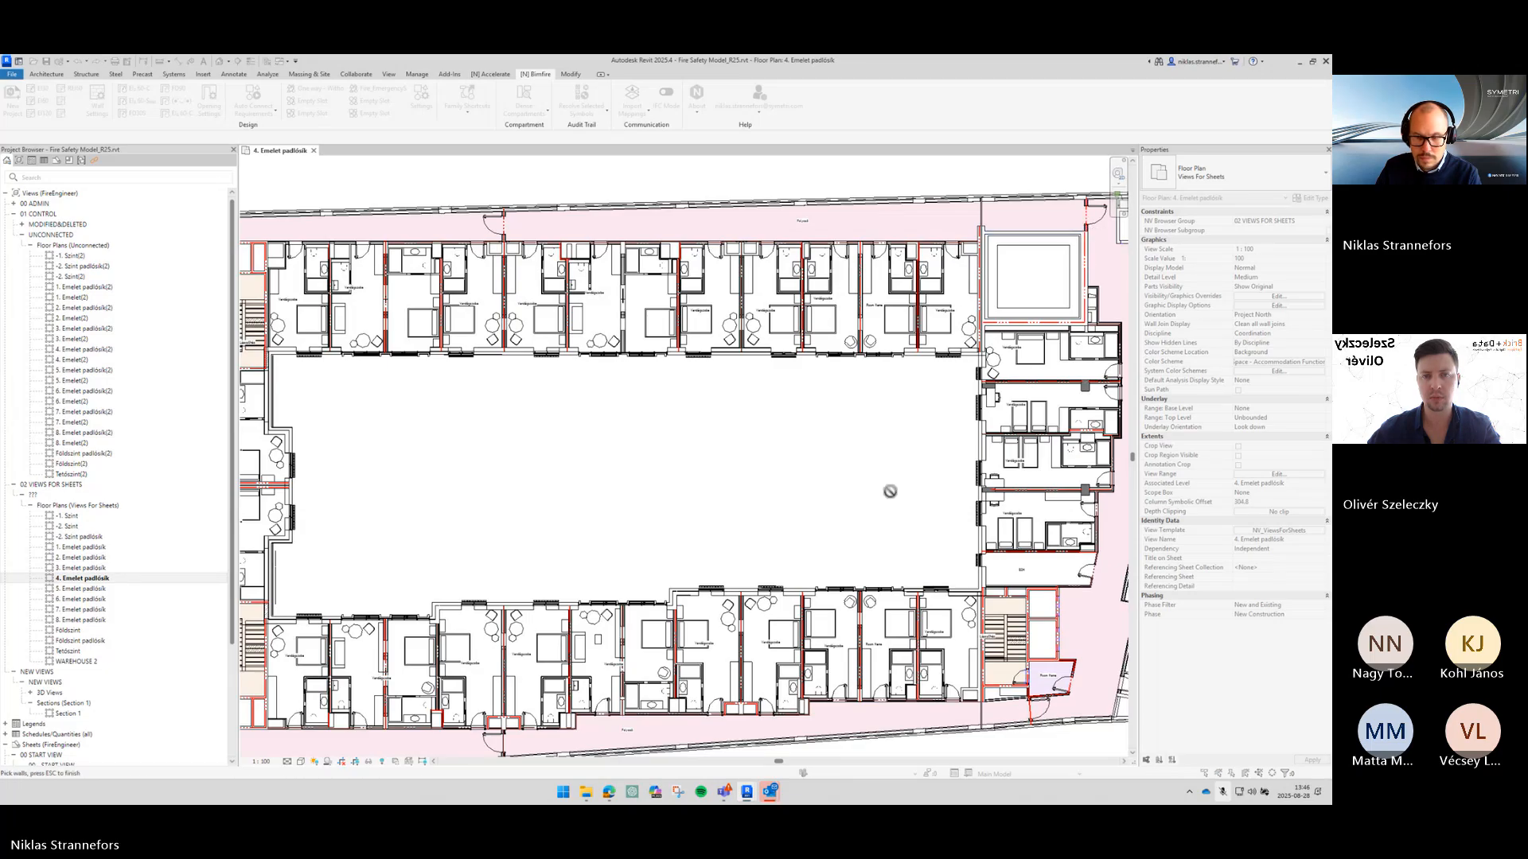
middle_click_drag(889, 491, 808, 519)
key("Escape")
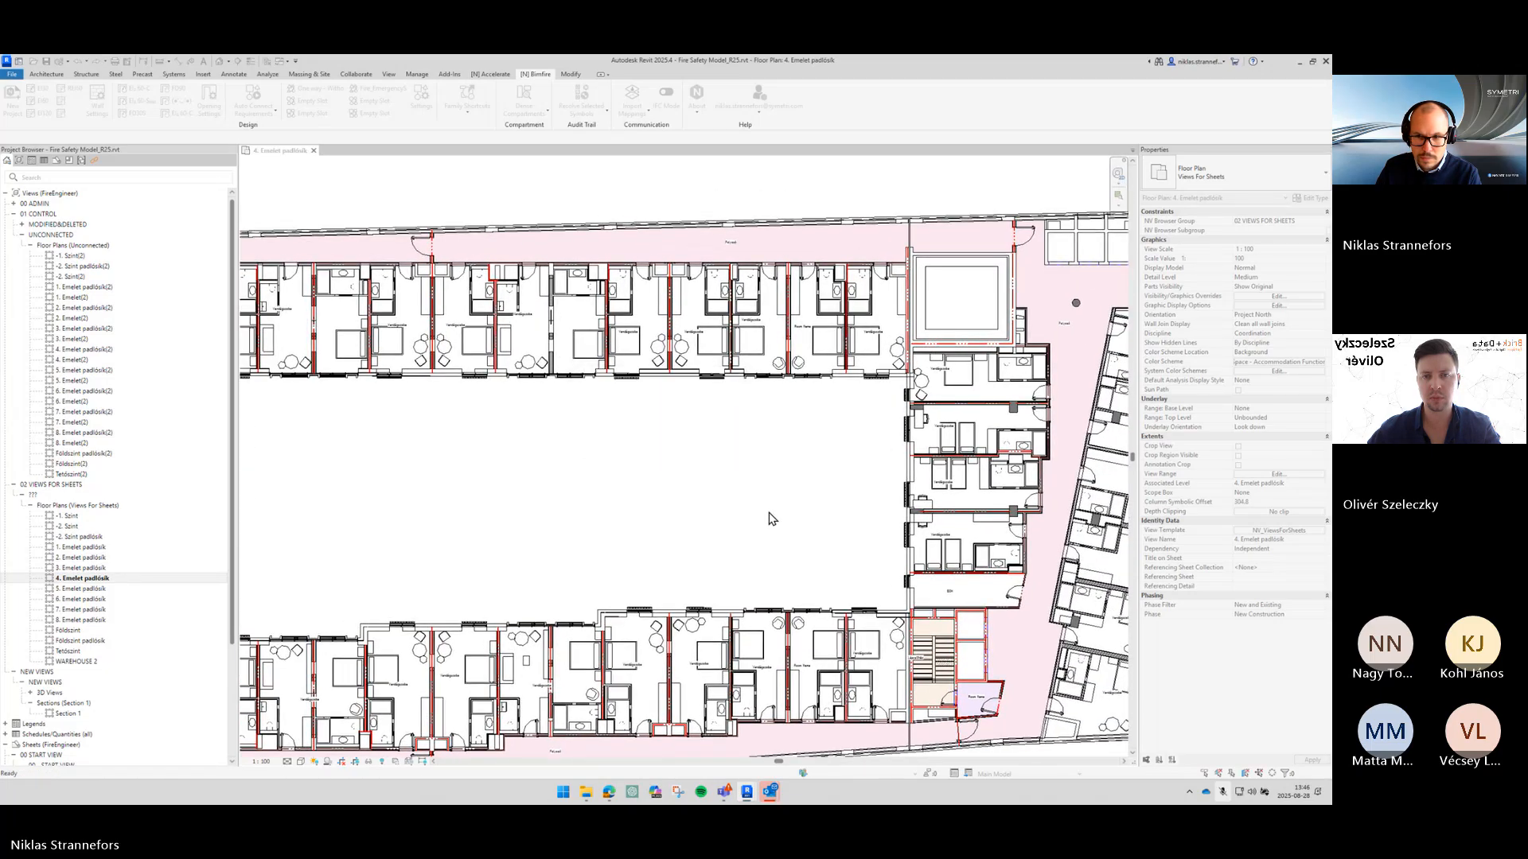
Step: Complete the EI60 lines on the corridor wall of the guest room beside the upper-left stairwell, then end wall picking
middle_click_drag(459, 484, 880, 494)
scroll(718, 290, "up", 4)
middle_click_drag(735, 316, 718, 373)
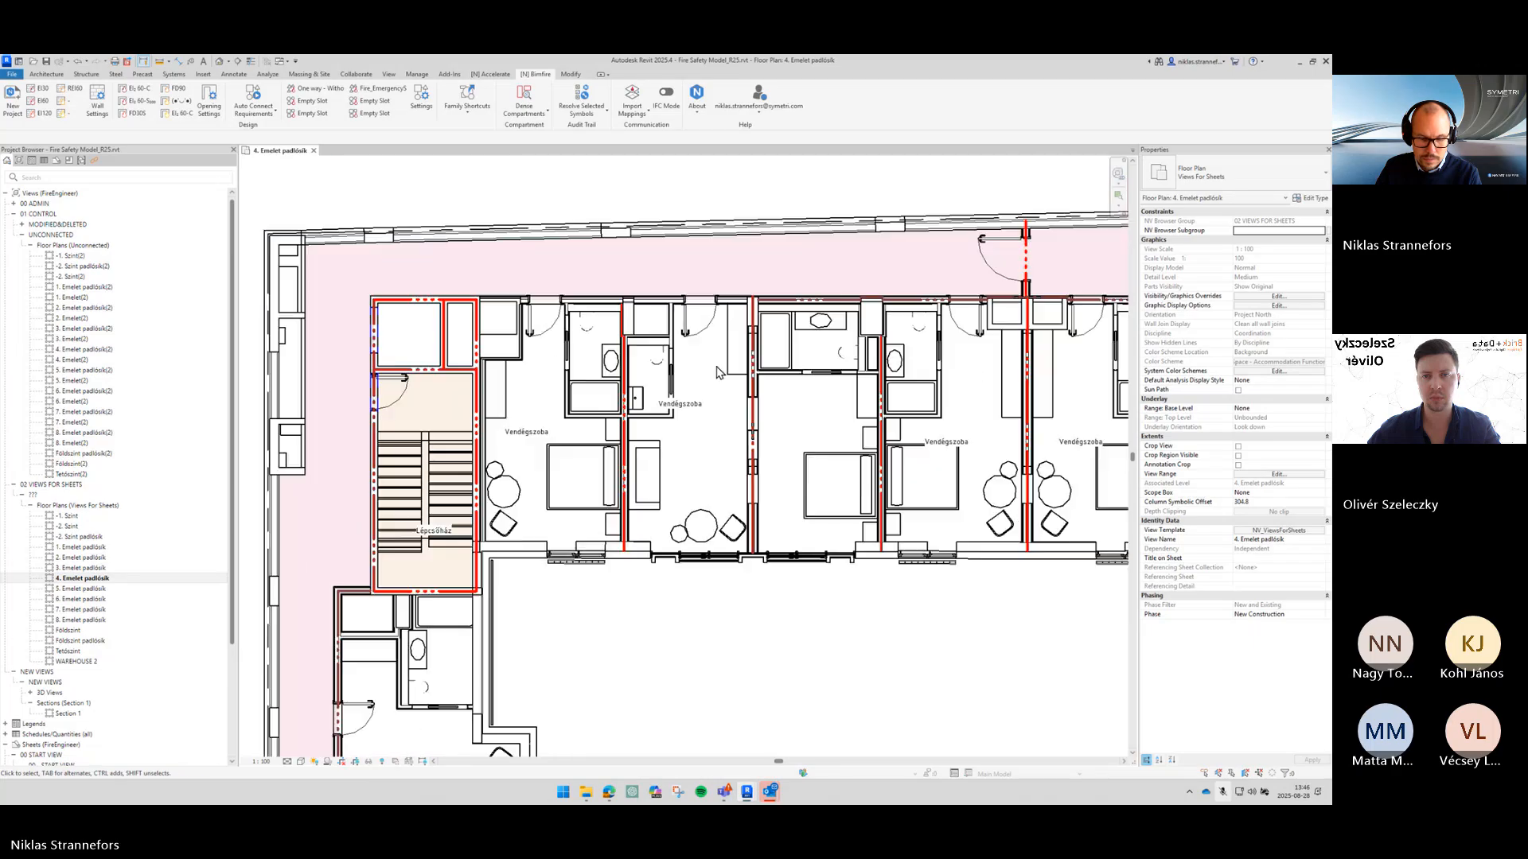
scroll(718, 373, "up", 2)
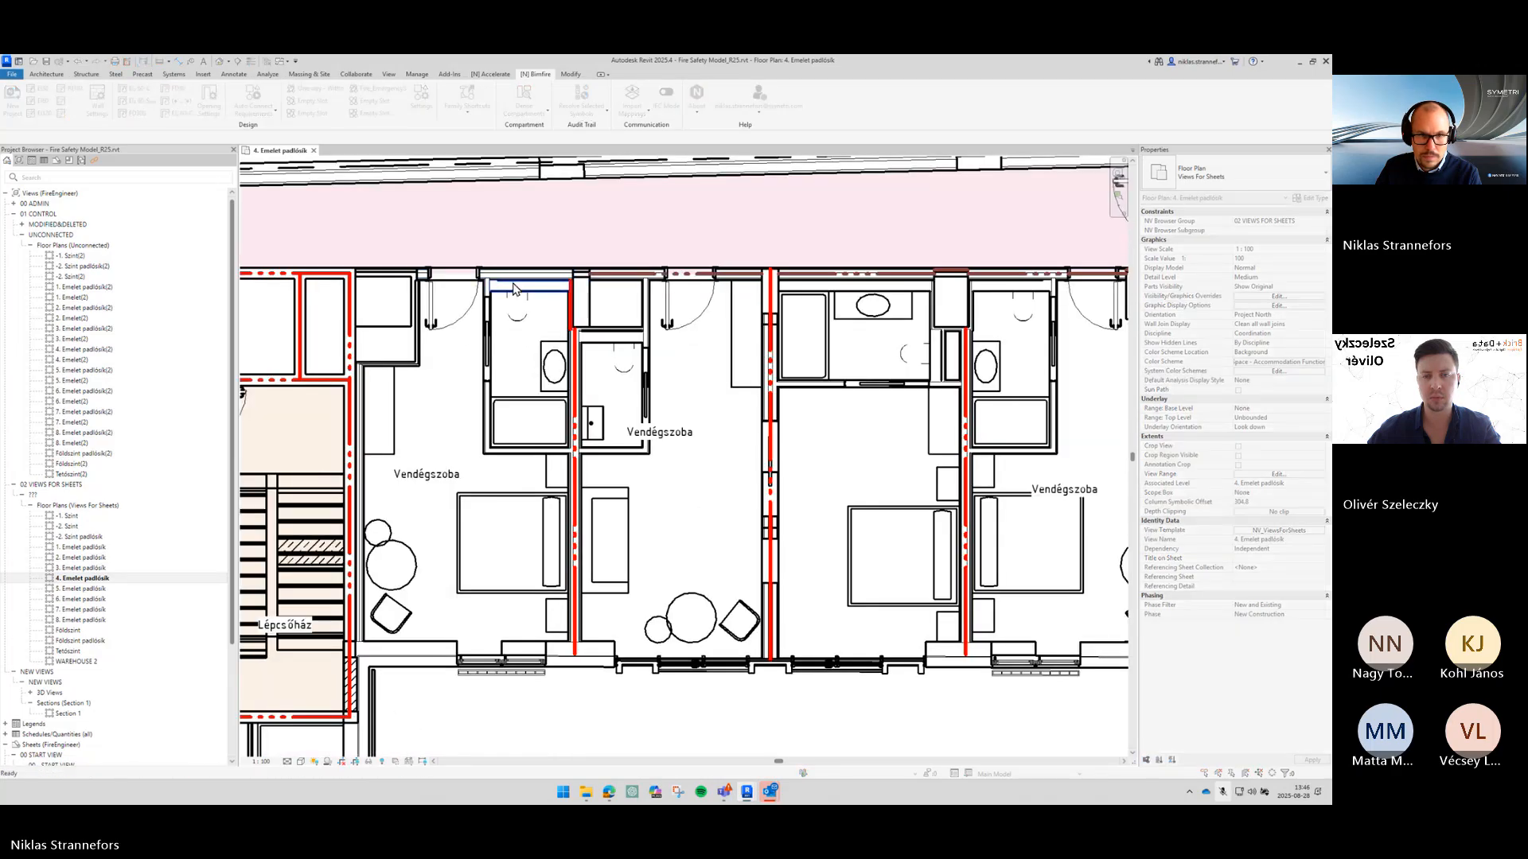
left_click(508, 273)
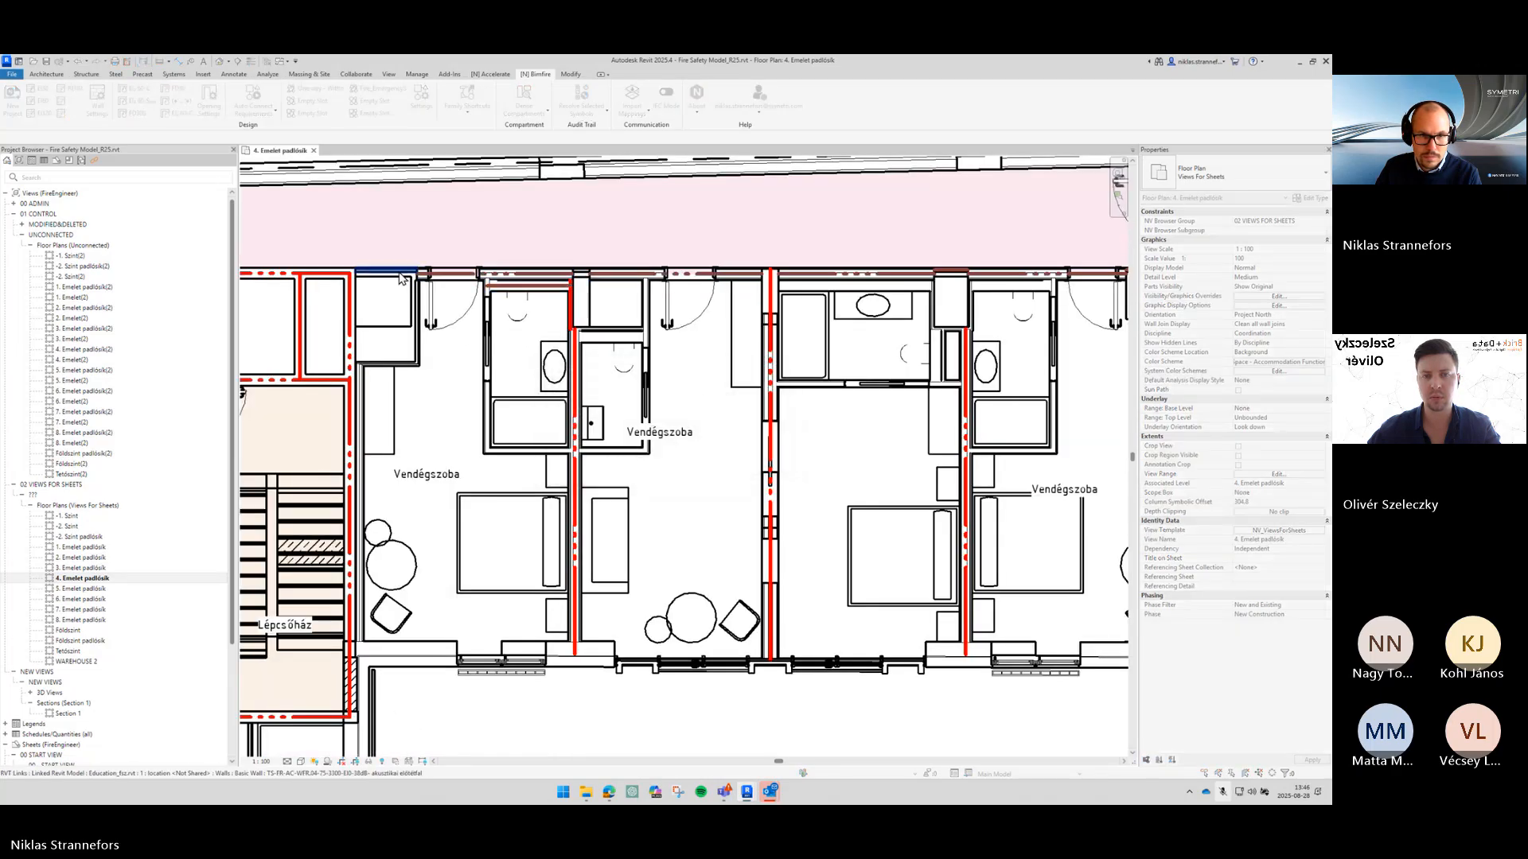
scroll(619, 301, "down", 2)
key("Escape")
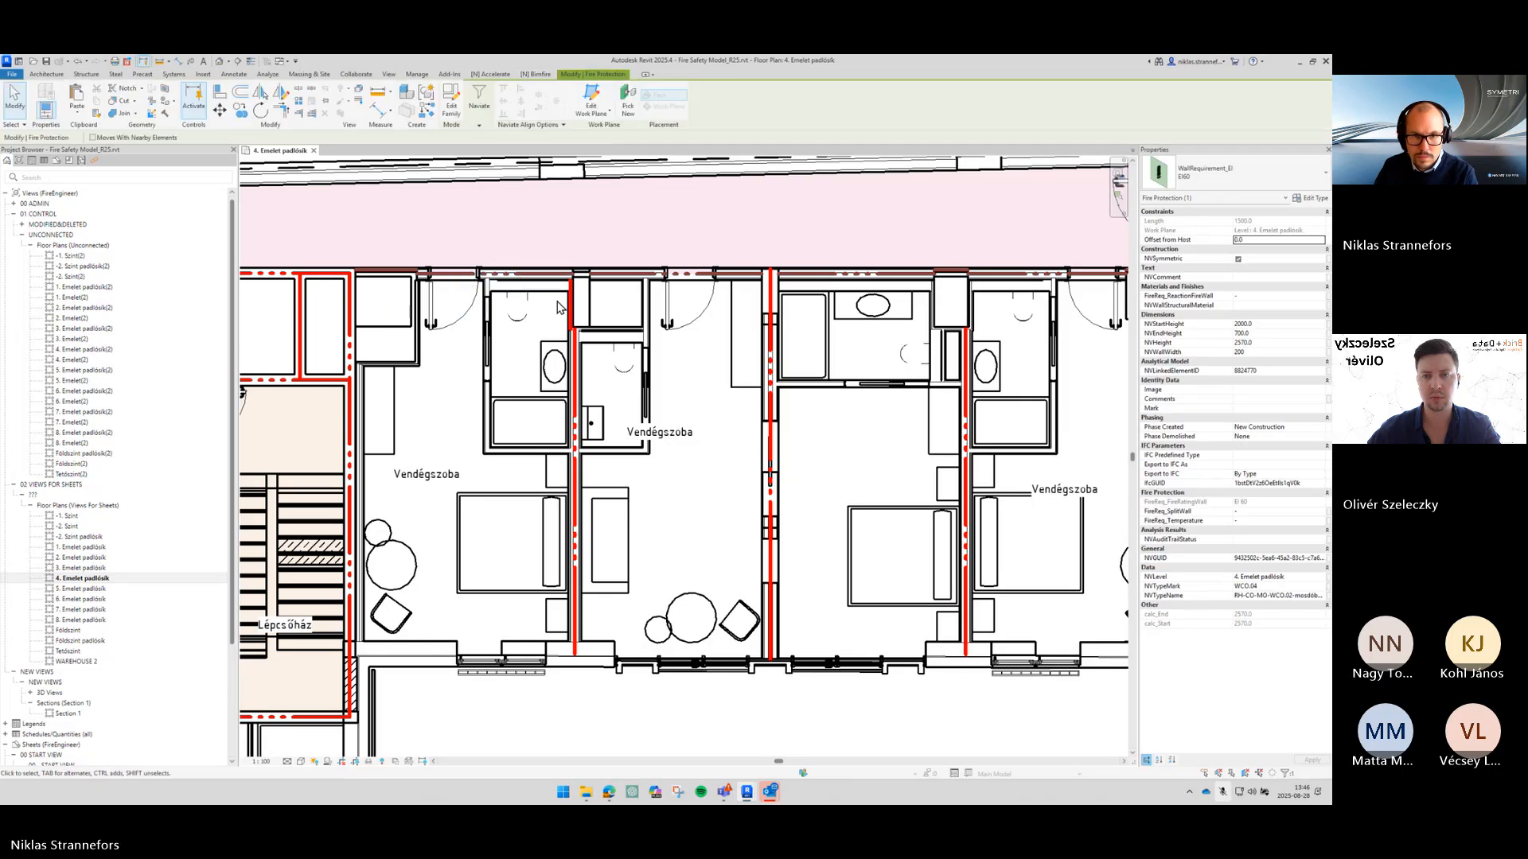
Step: Add fire requirement lines to the walls around and between the three adjoining shafts at the Folyosó corner, dismissing the missing-family message
scroll(691, 319, "down", 1)
middle_click_drag(1026, 414, 641, 415)
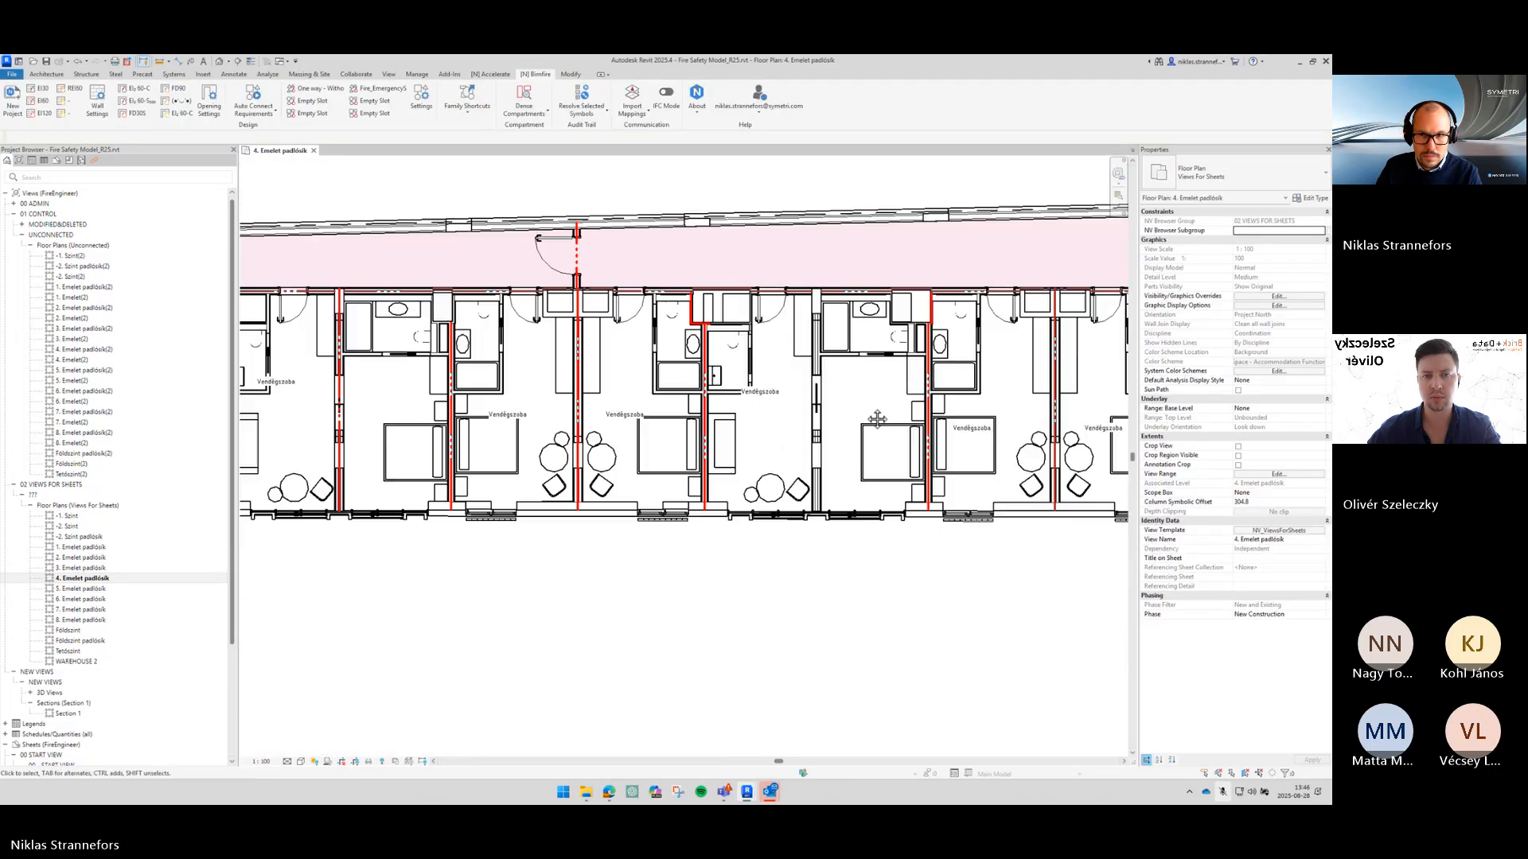
middle_click_drag(1017, 513, 551, 317)
scroll(1027, 293, "down", 1)
middle_click_drag(1026, 293, 598, 446)
scroll(700, 366, "up", 2)
key("Return")
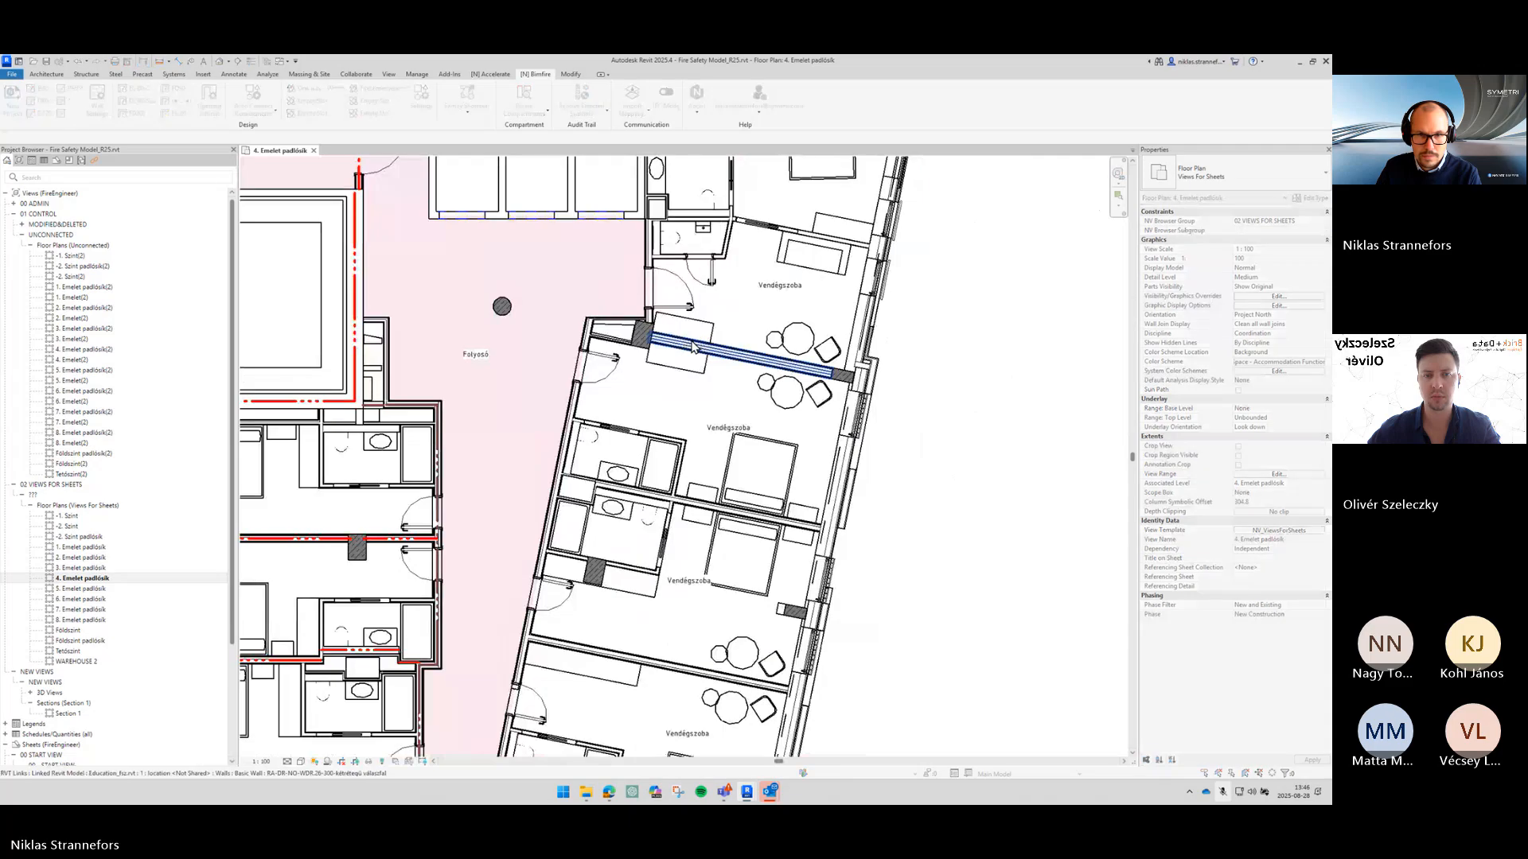
middle_click_drag(679, 240, 675, 329)
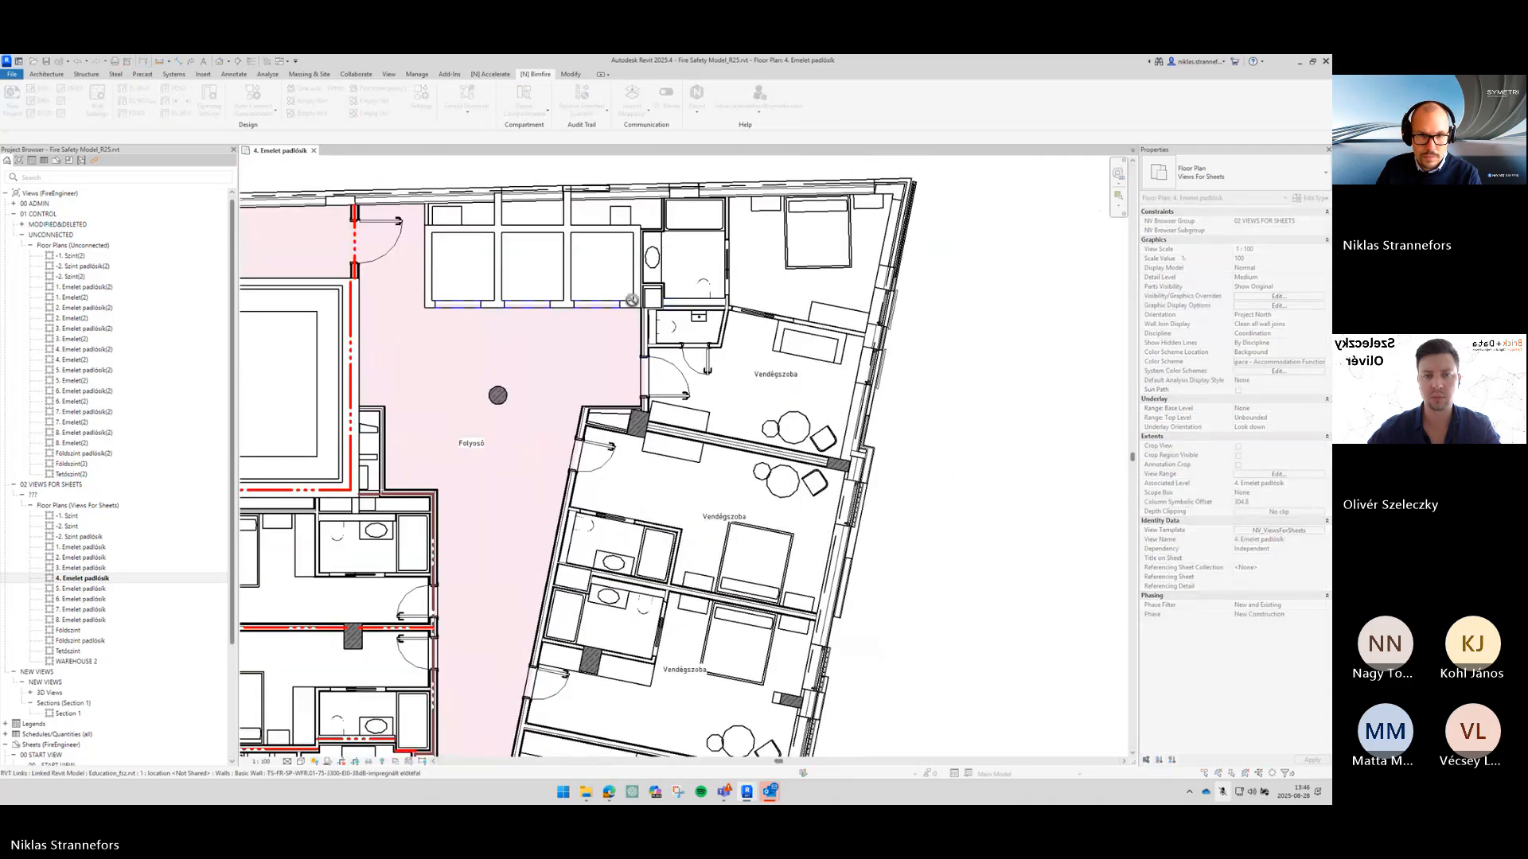
left_click(634, 288)
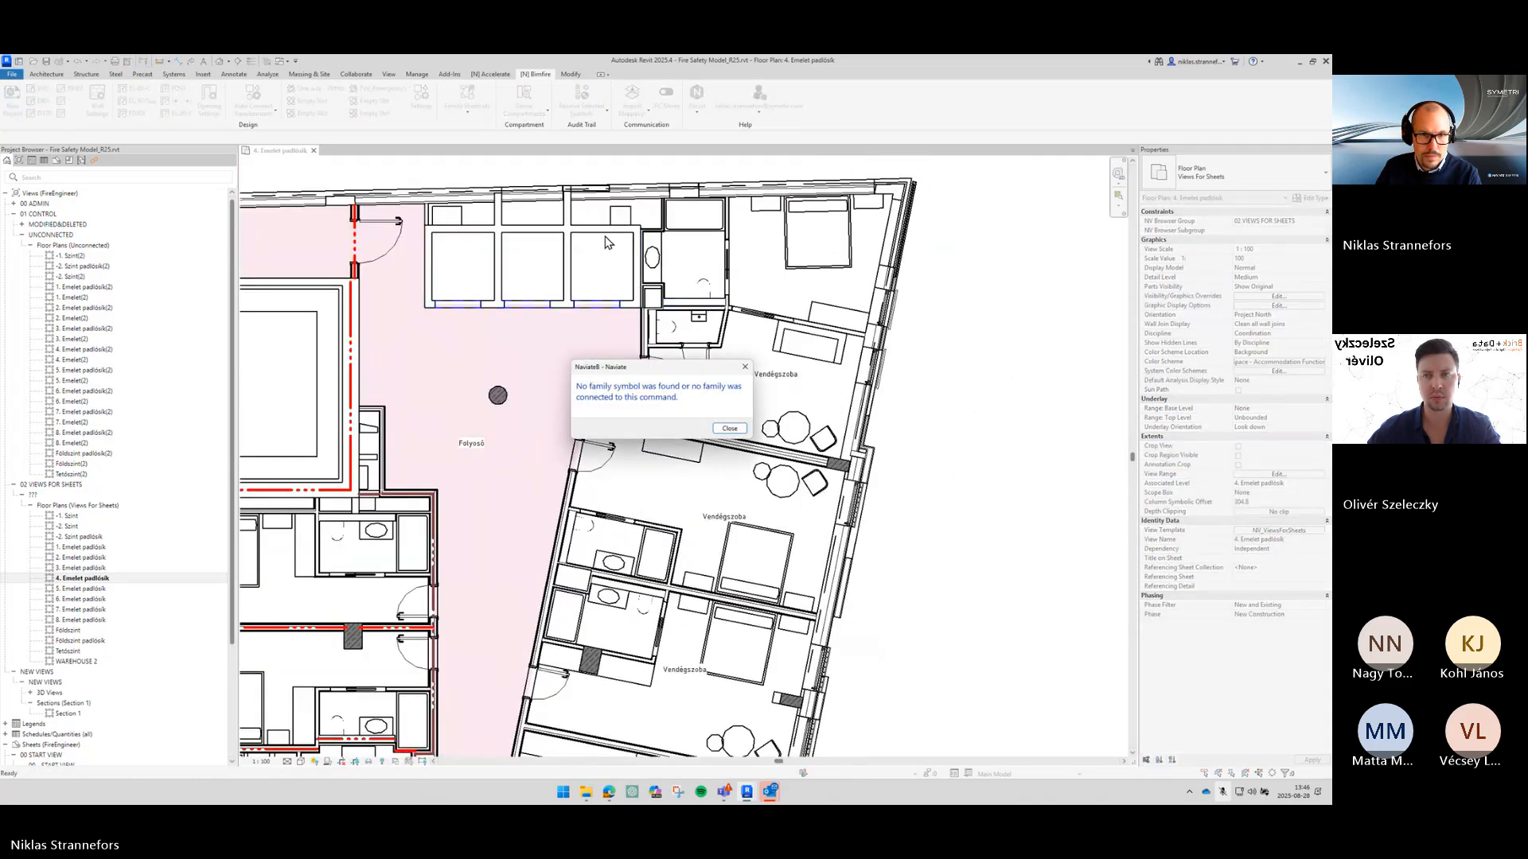
left_click(728, 429)
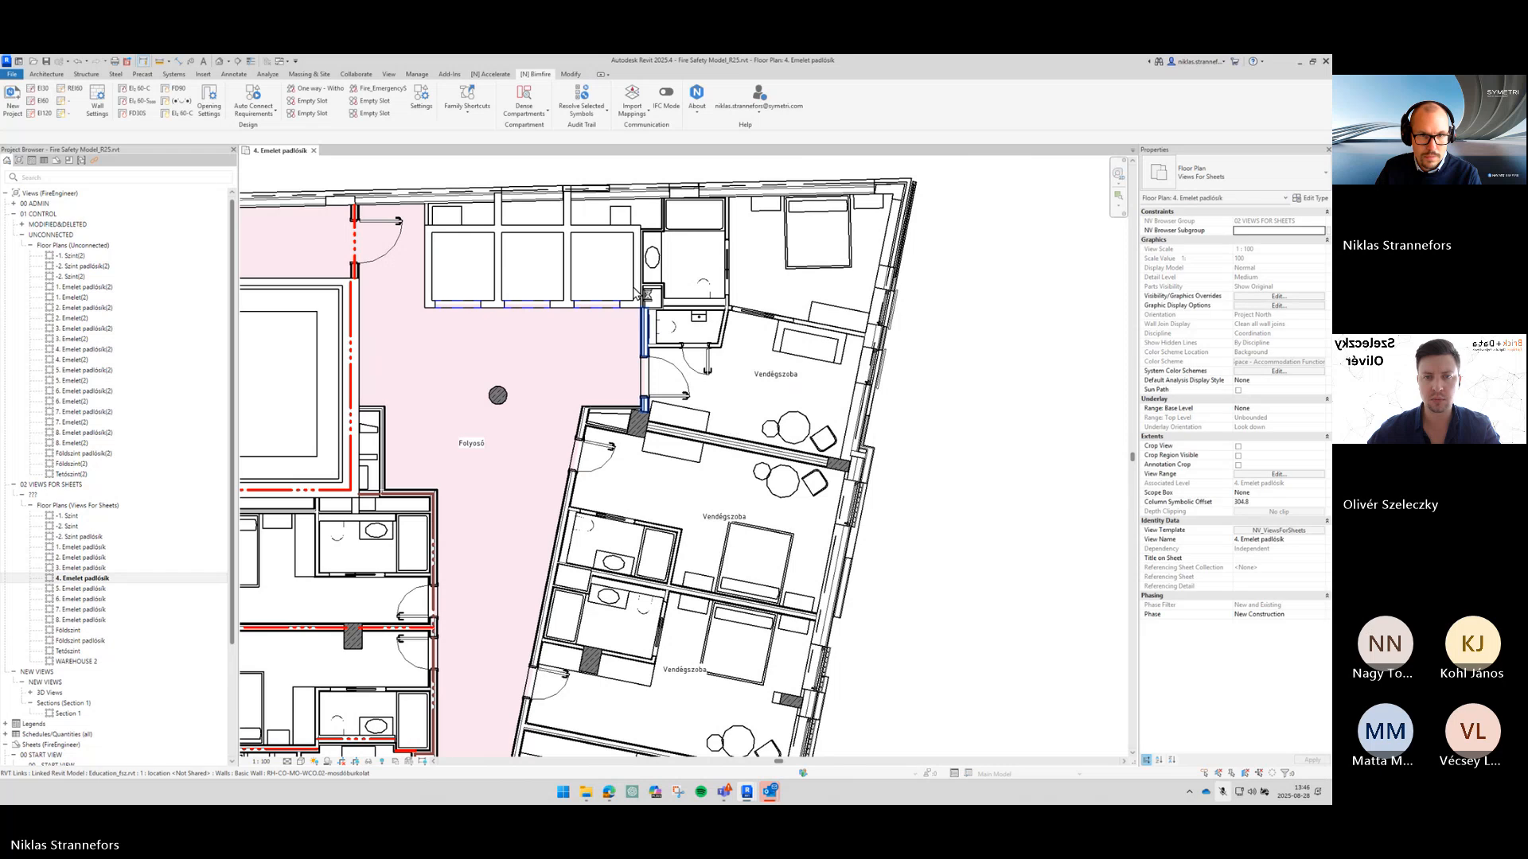
left_click(634, 255)
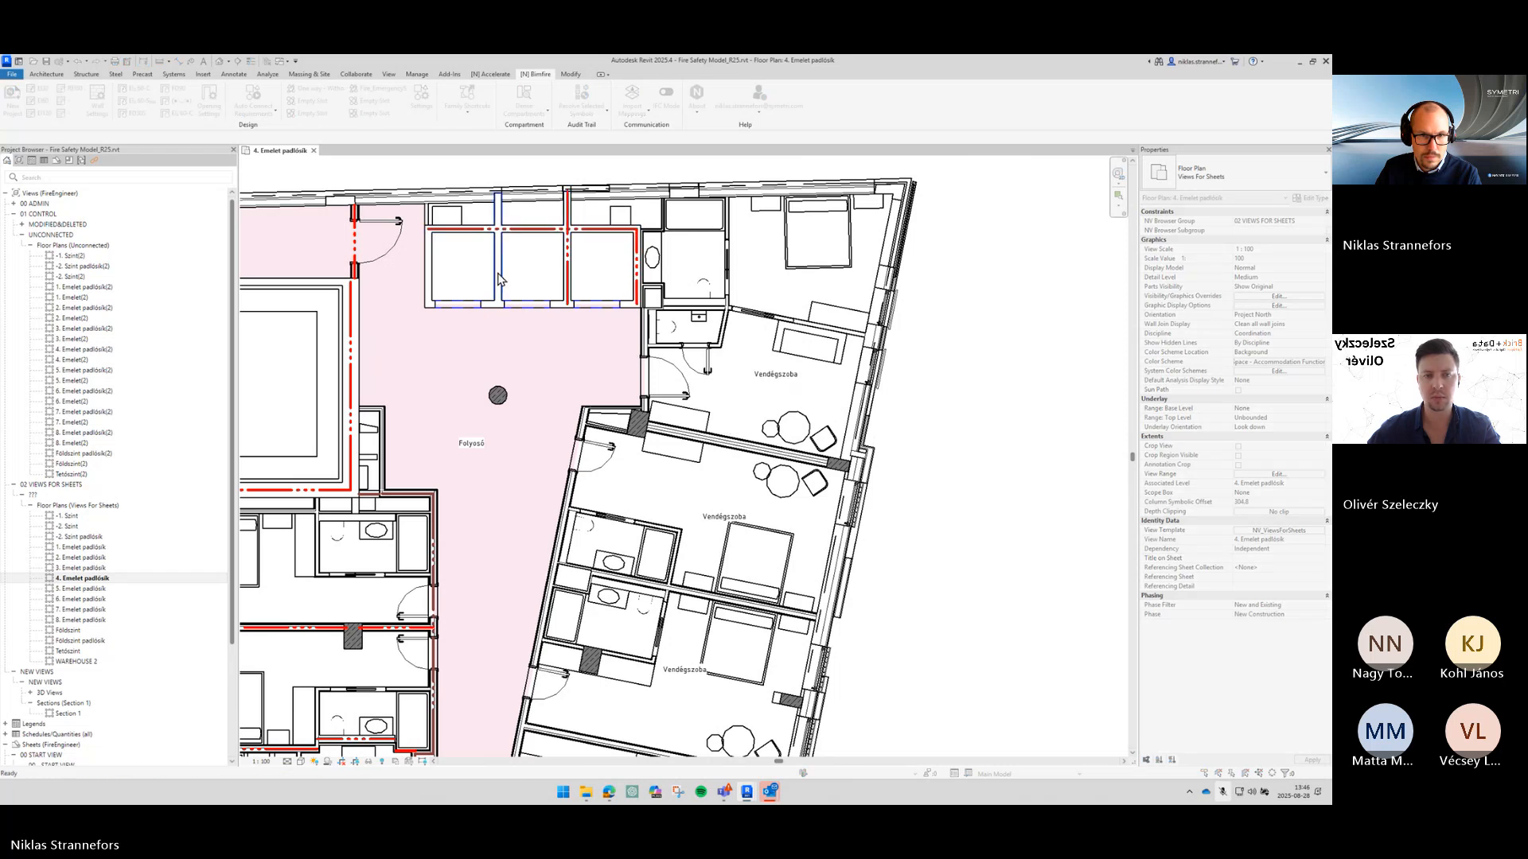
left_click(432, 278)
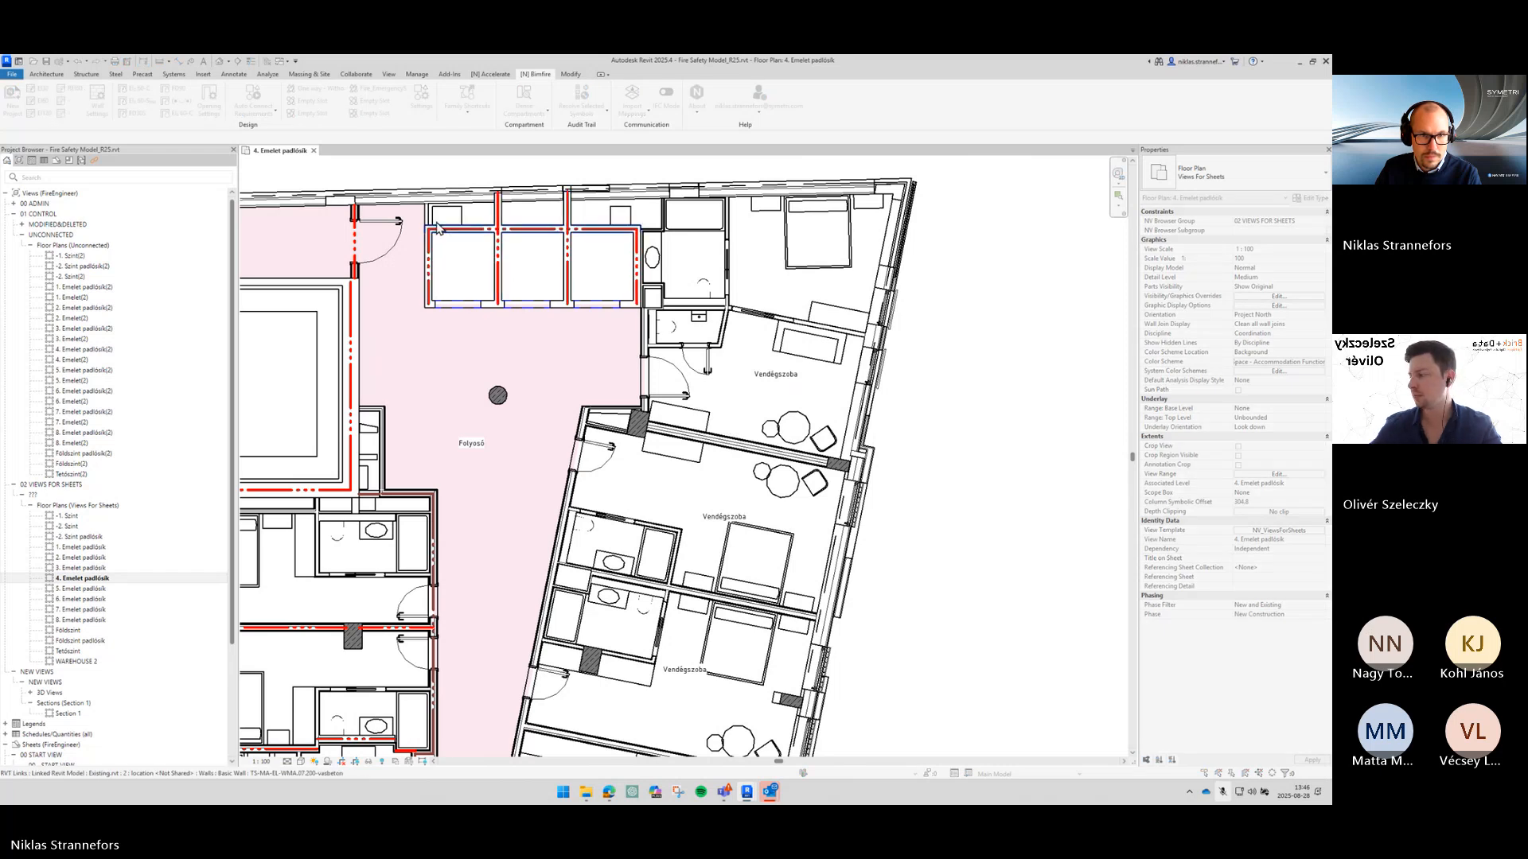
left_click(466, 306)
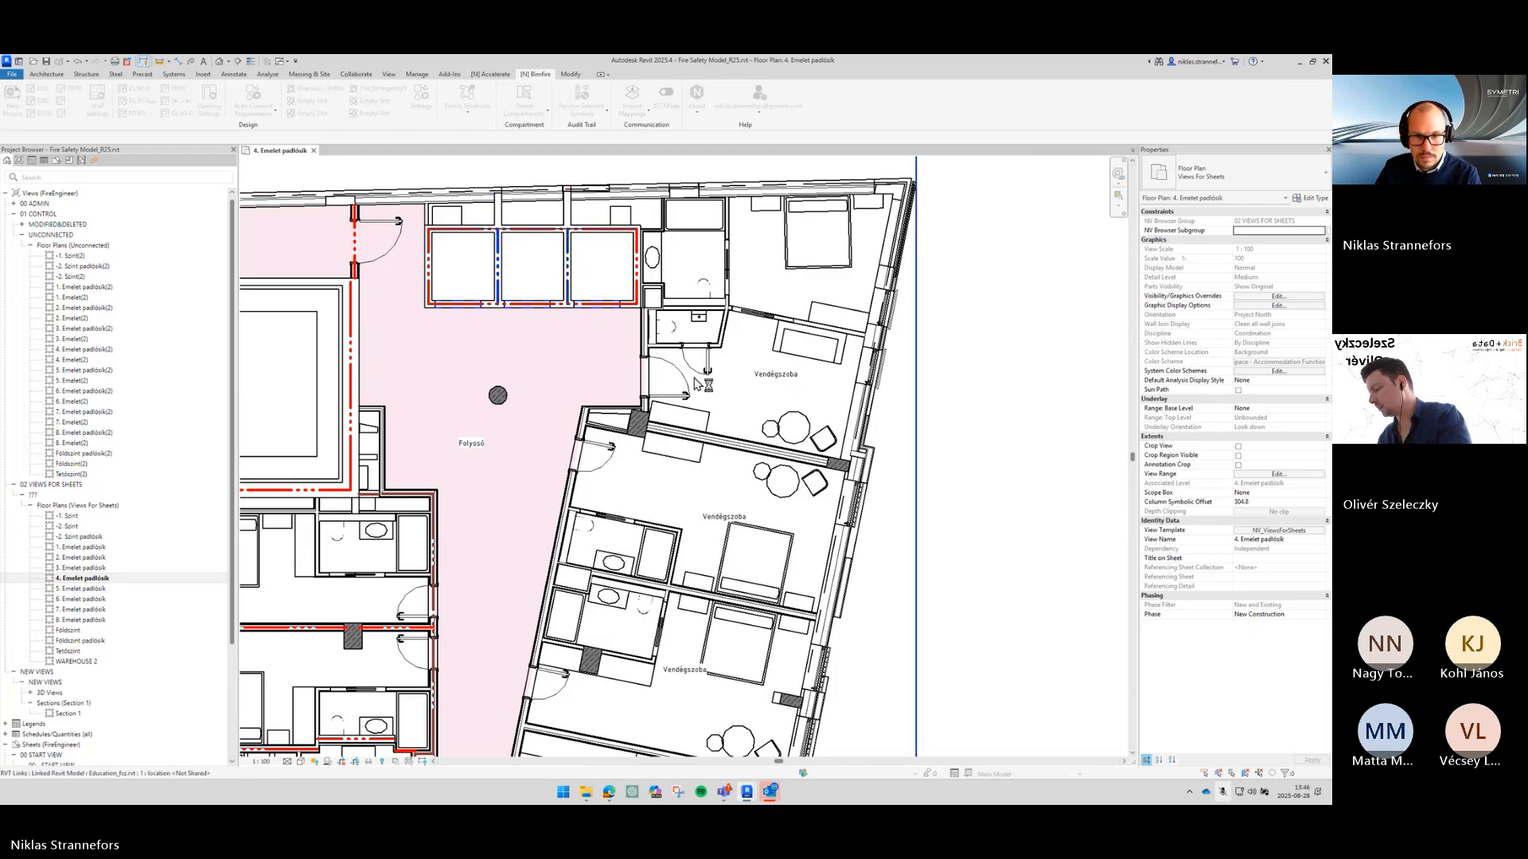
Step: Add REI60 lines to the first two partition walls between the Vendégszoba rooms in the slanted wing
middle_click_drag(701, 396, 705, 304)
left_click(705, 343)
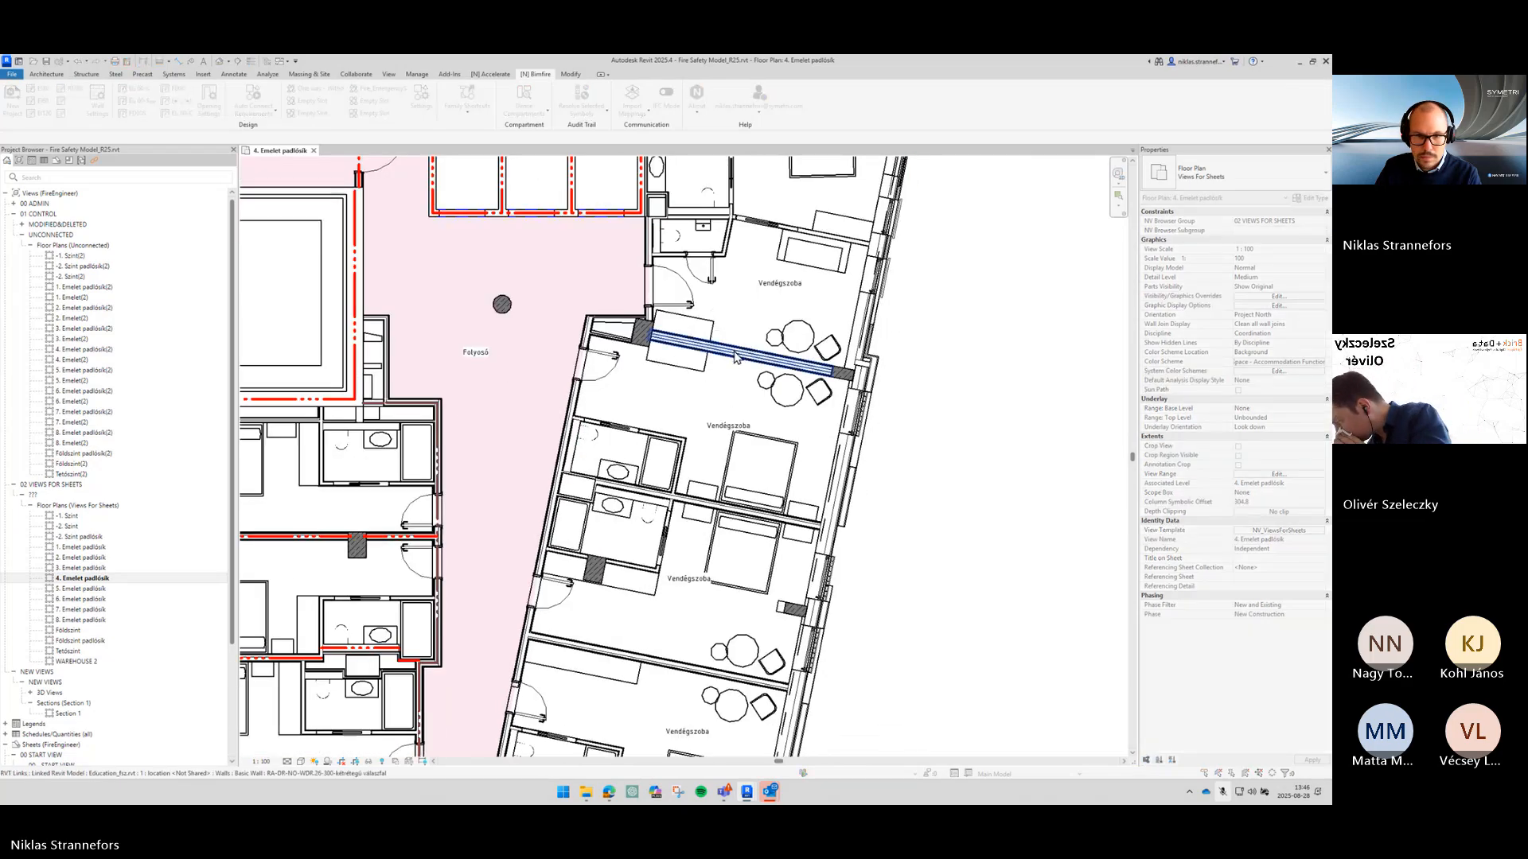
left_click(694, 512)
scroll(571, 482, "up", 2)
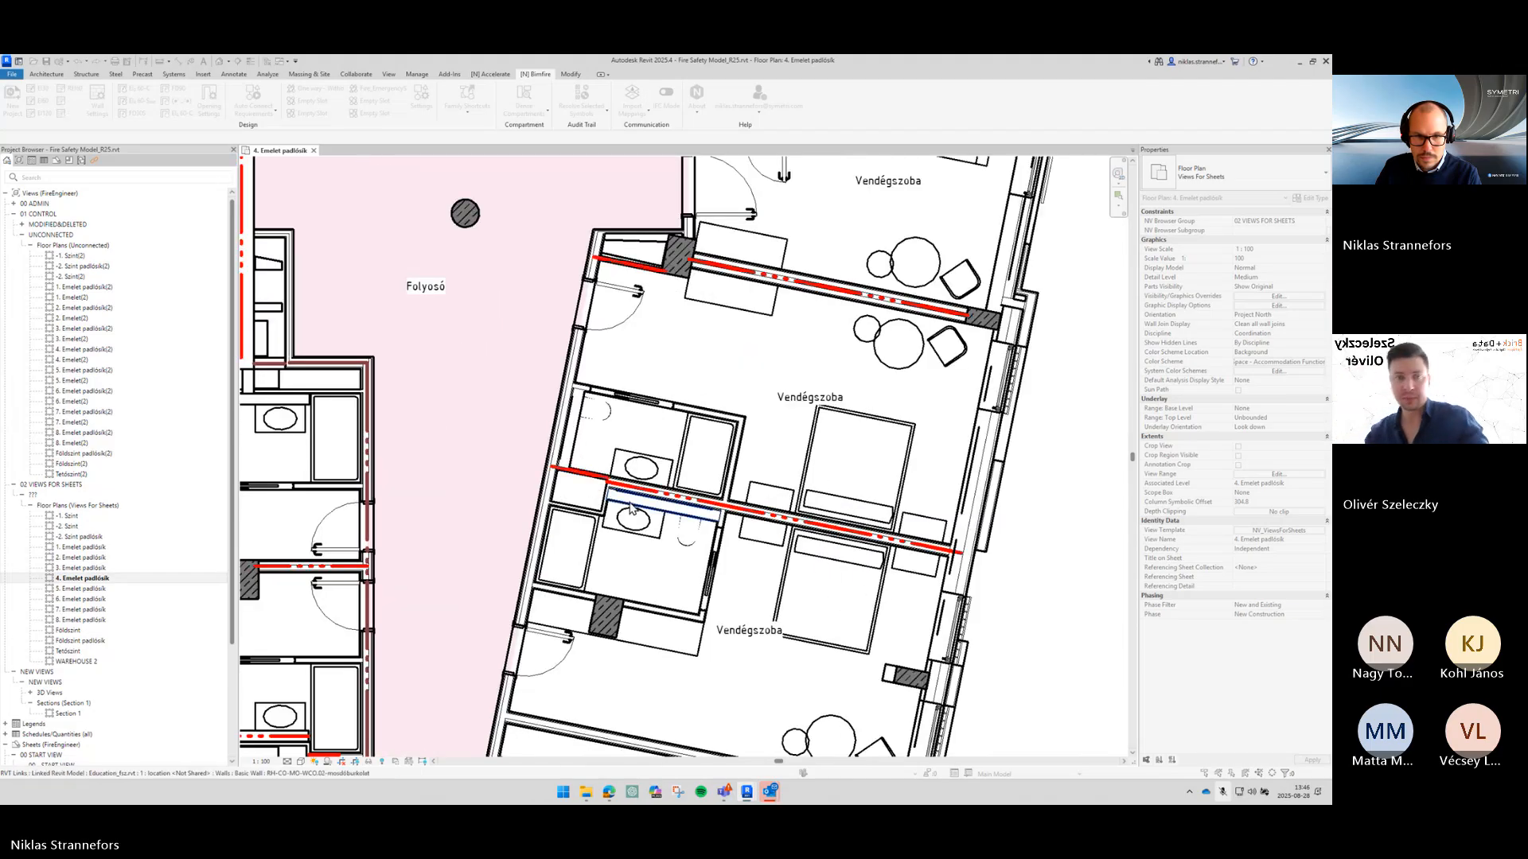
middle_click_drag(702, 536, 704, 478)
scroll(704, 478, "down", 2)
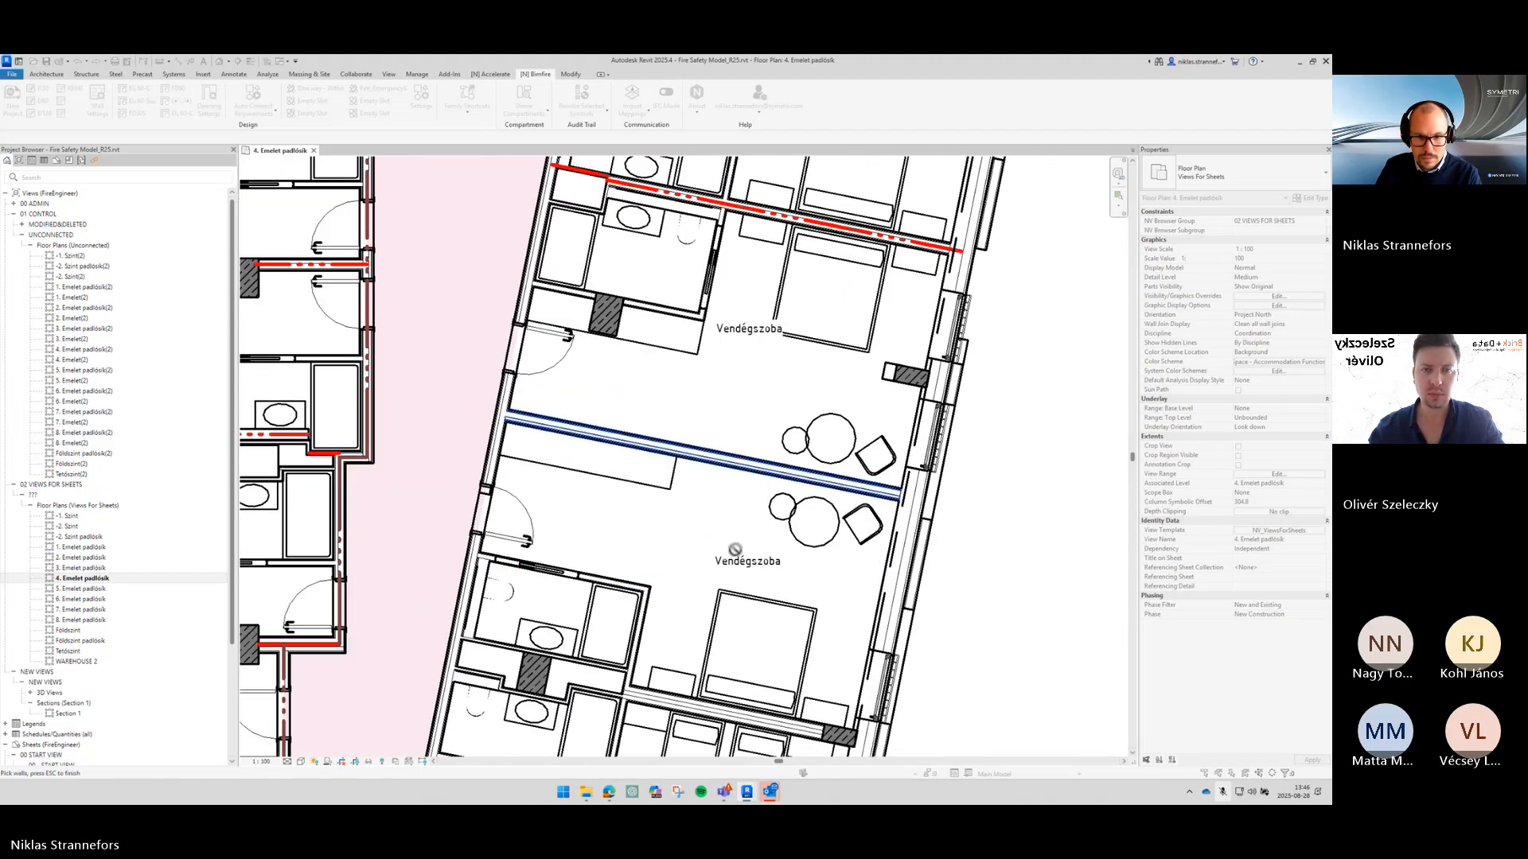
Step: Add REI60 lines to the next two guest room partitions, following the stepped wall around the bathroom to the corridor
scroll(653, 444, "up", 2)
left_click(650, 446)
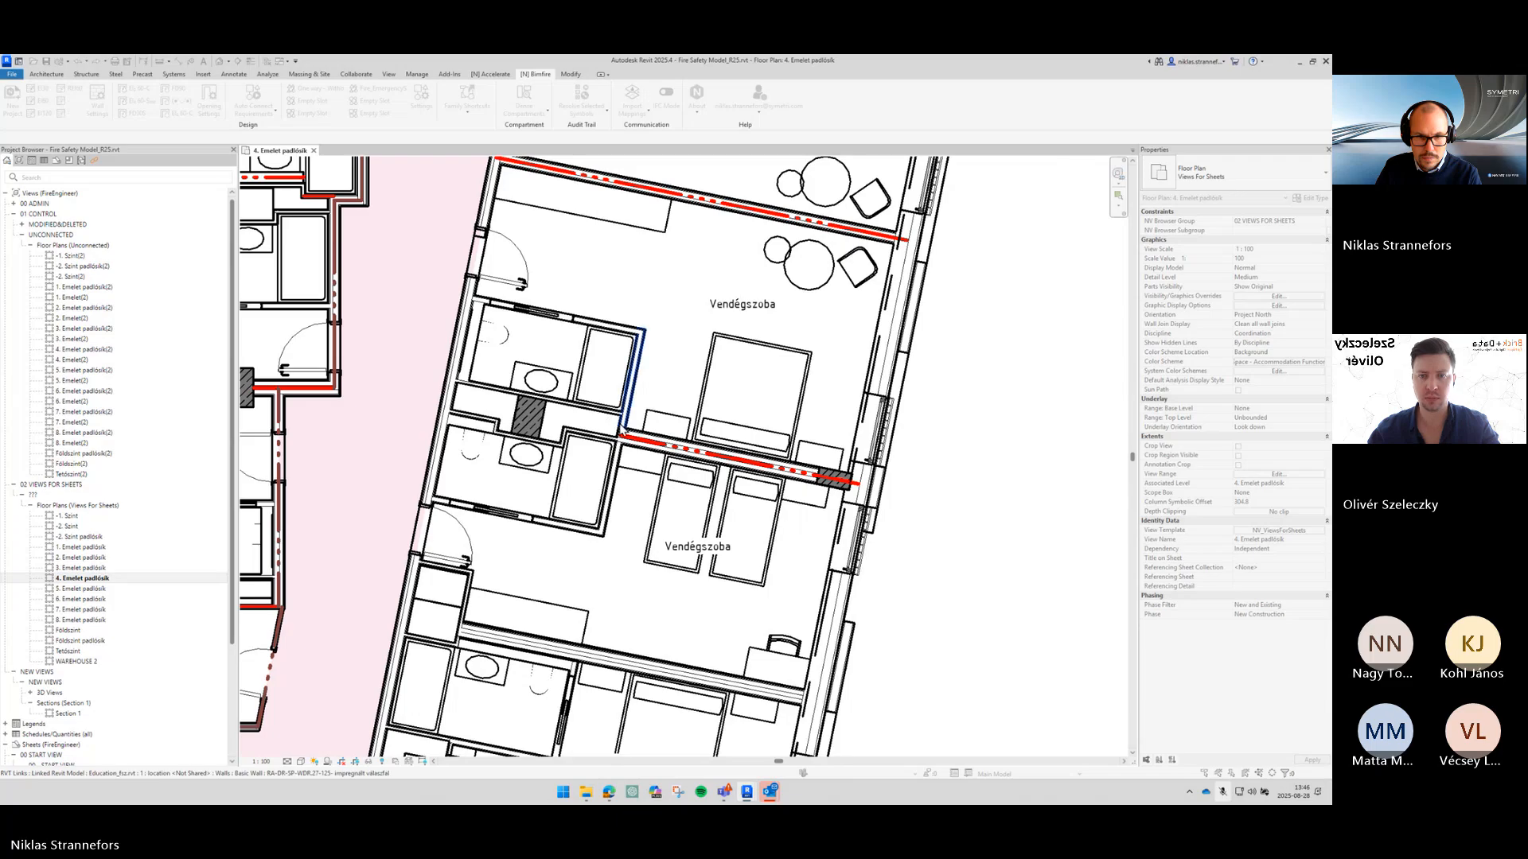
left_click(623, 433)
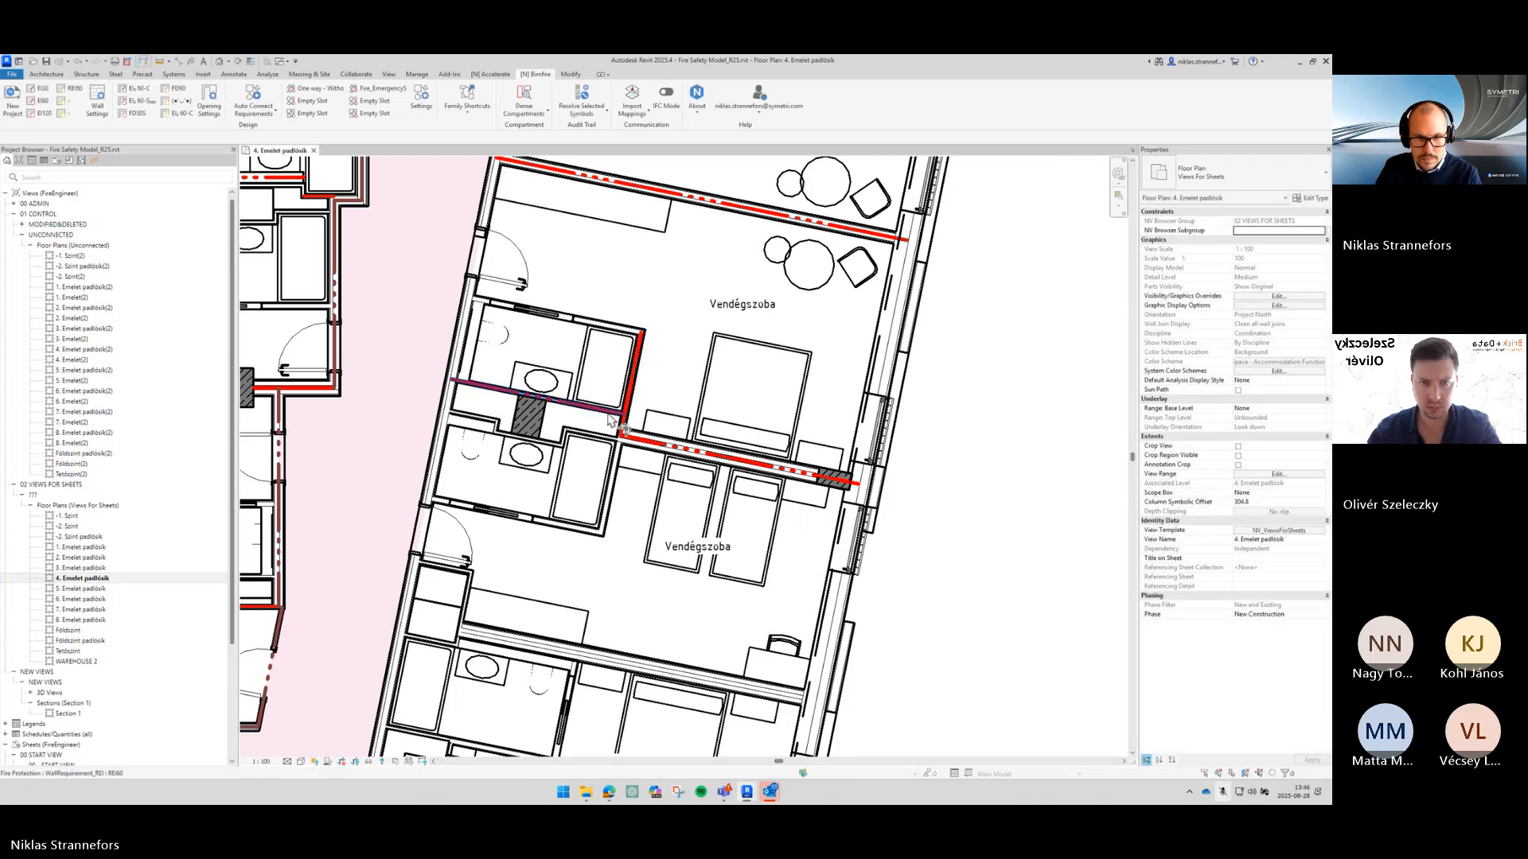
left_click(611, 420)
Step: Add REI60 lines to the following guest room partition and the offset wall pieces connecting it to the corridor
middle_click_drag(685, 599, 753, 369)
key("w")
left_click(695, 453)
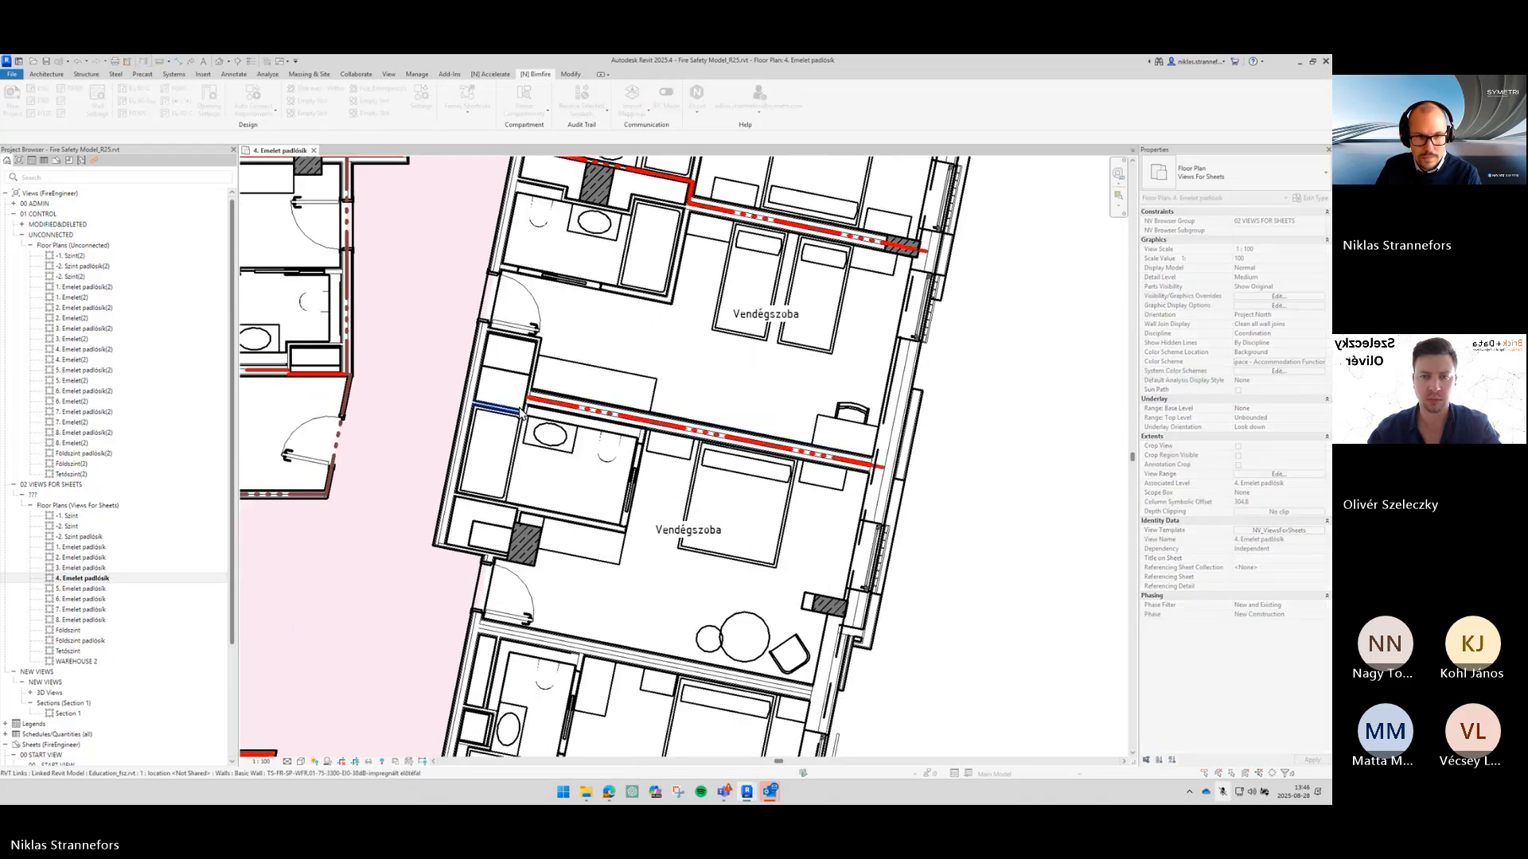
scroll(526, 409, "up", 4)
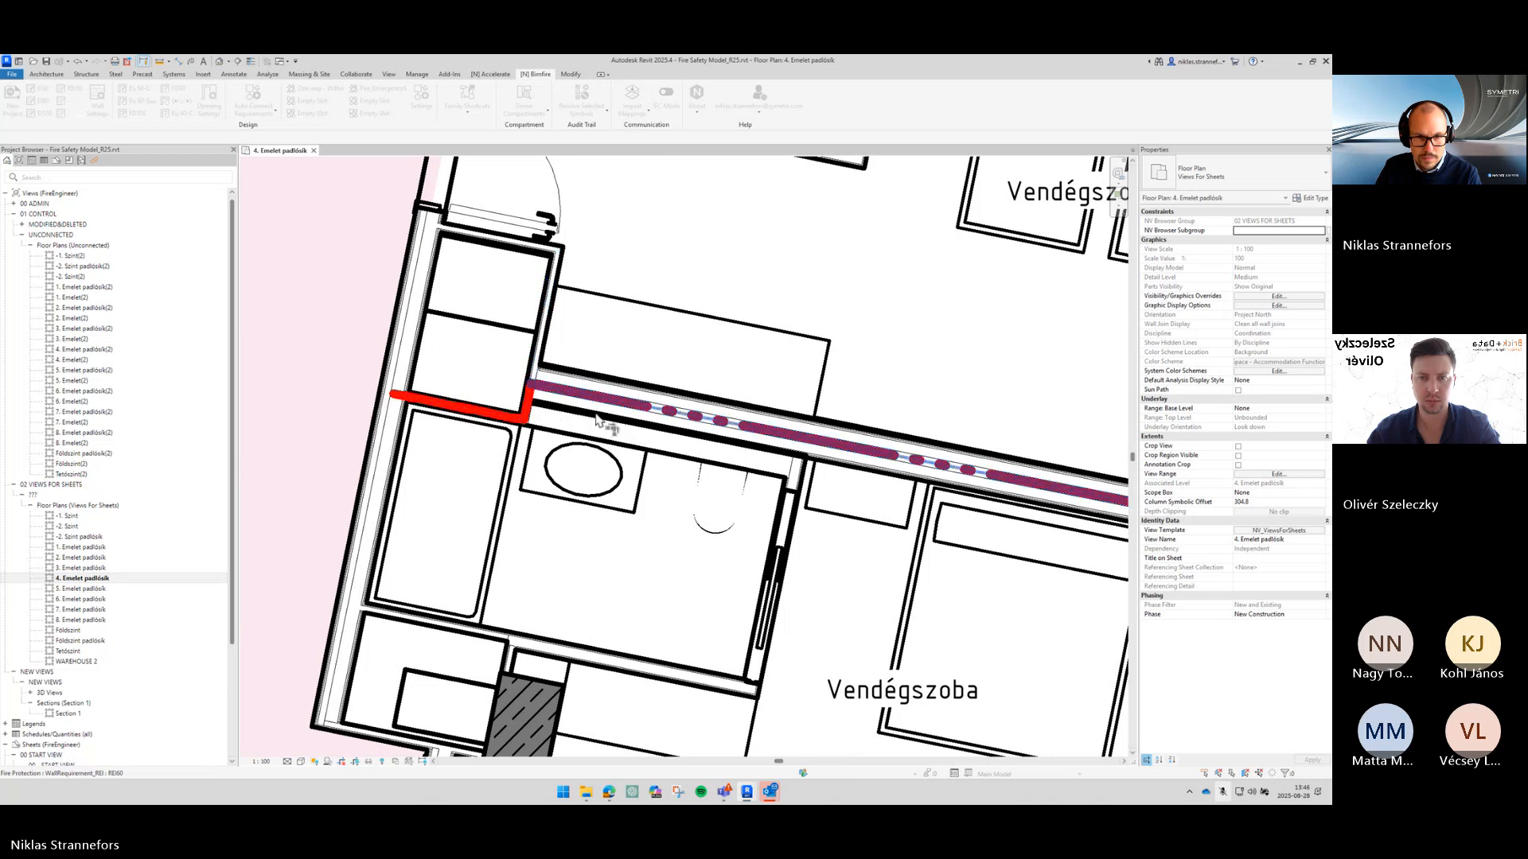
Step: Add fire requirement lines to the last guest room partition and the small enclosure at the slanted wing's lower end
scroll(605, 335, "down", 5)
left_click(634, 455)
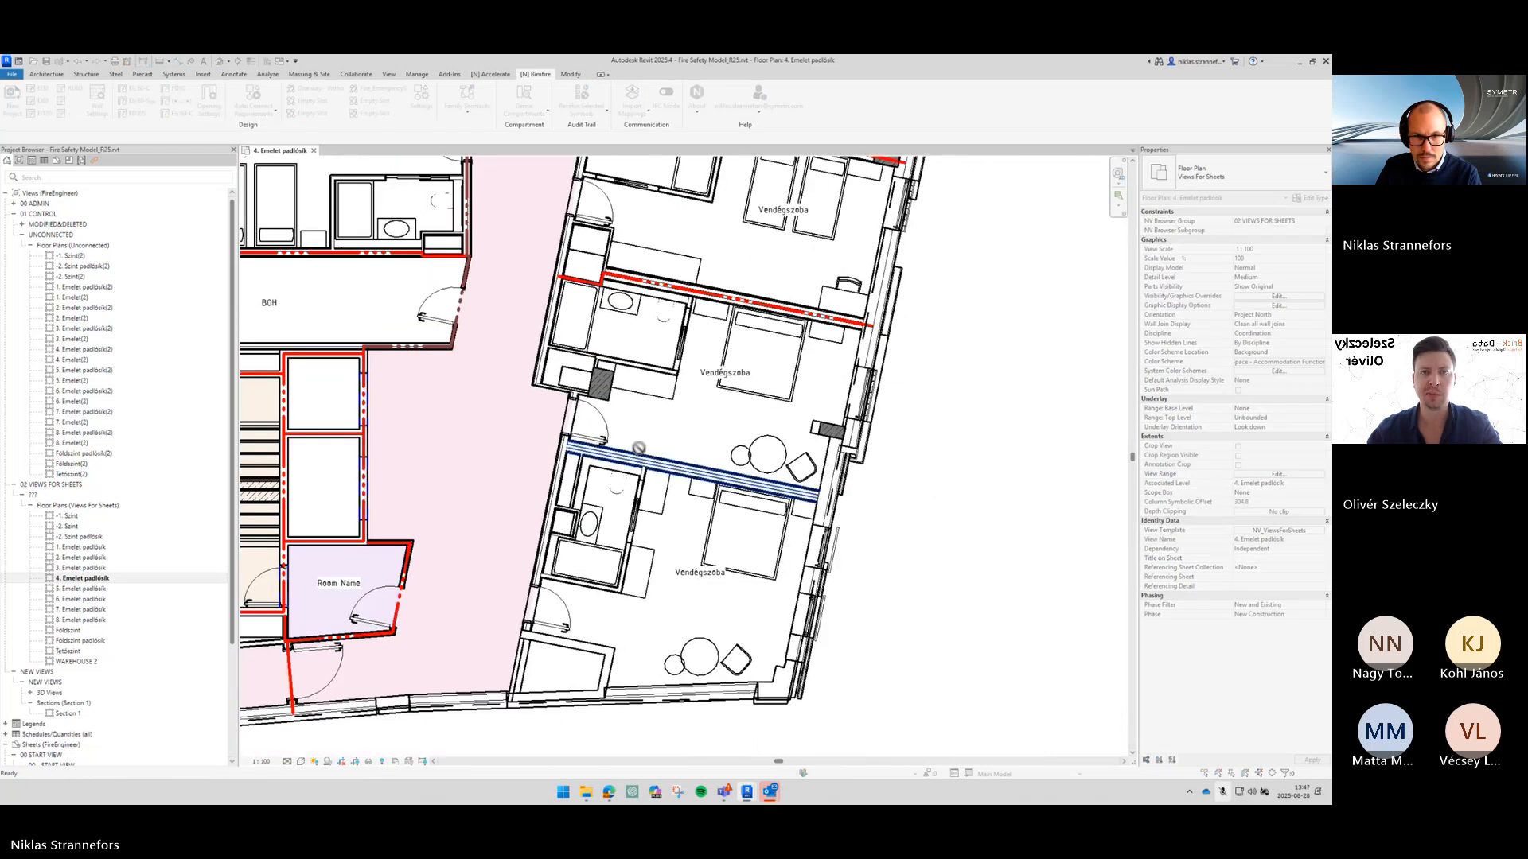
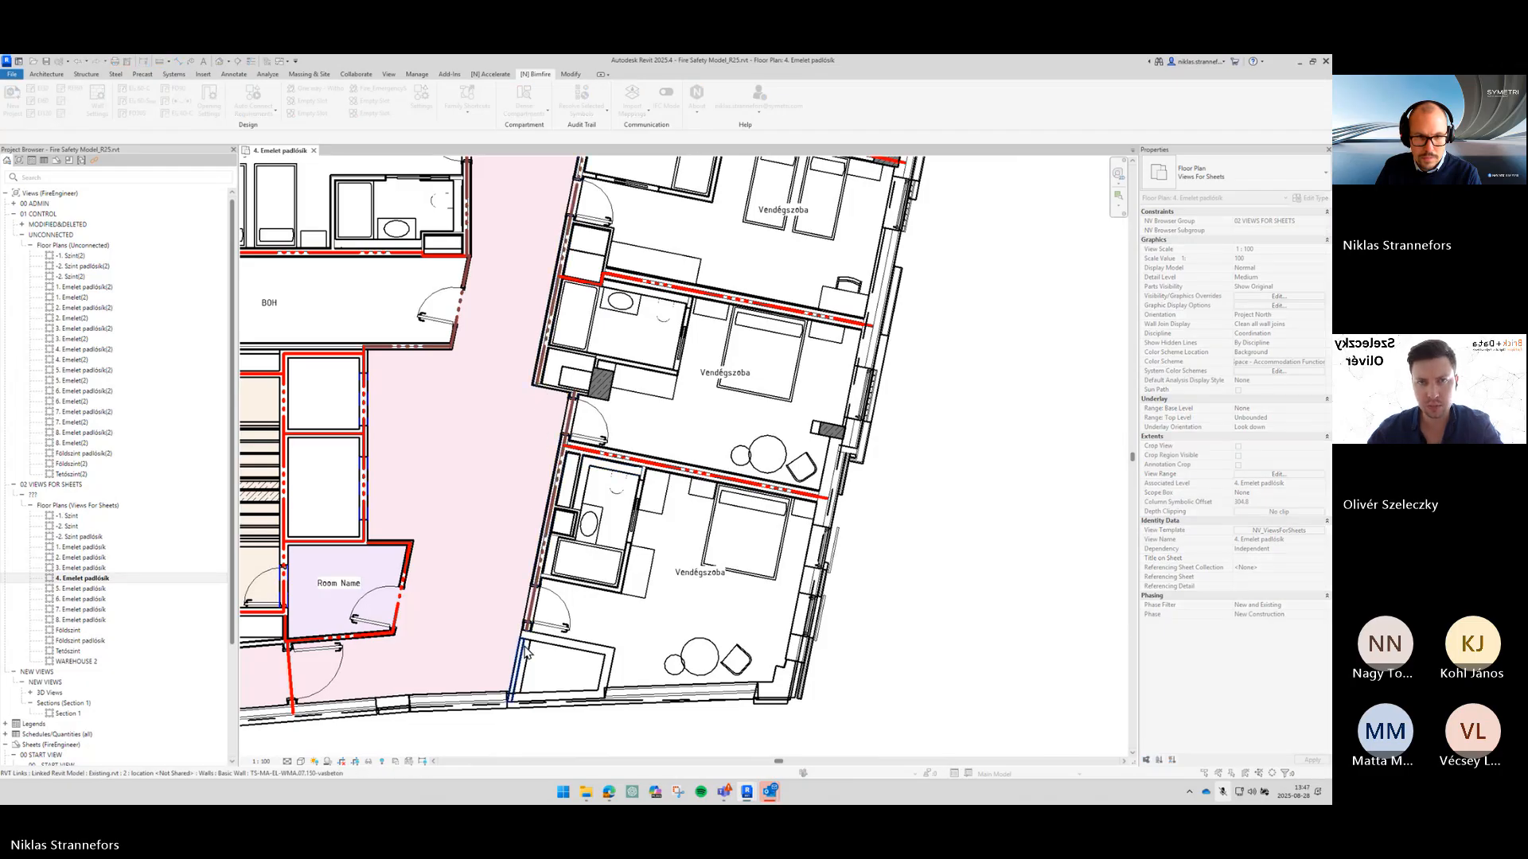
left_click(577, 656)
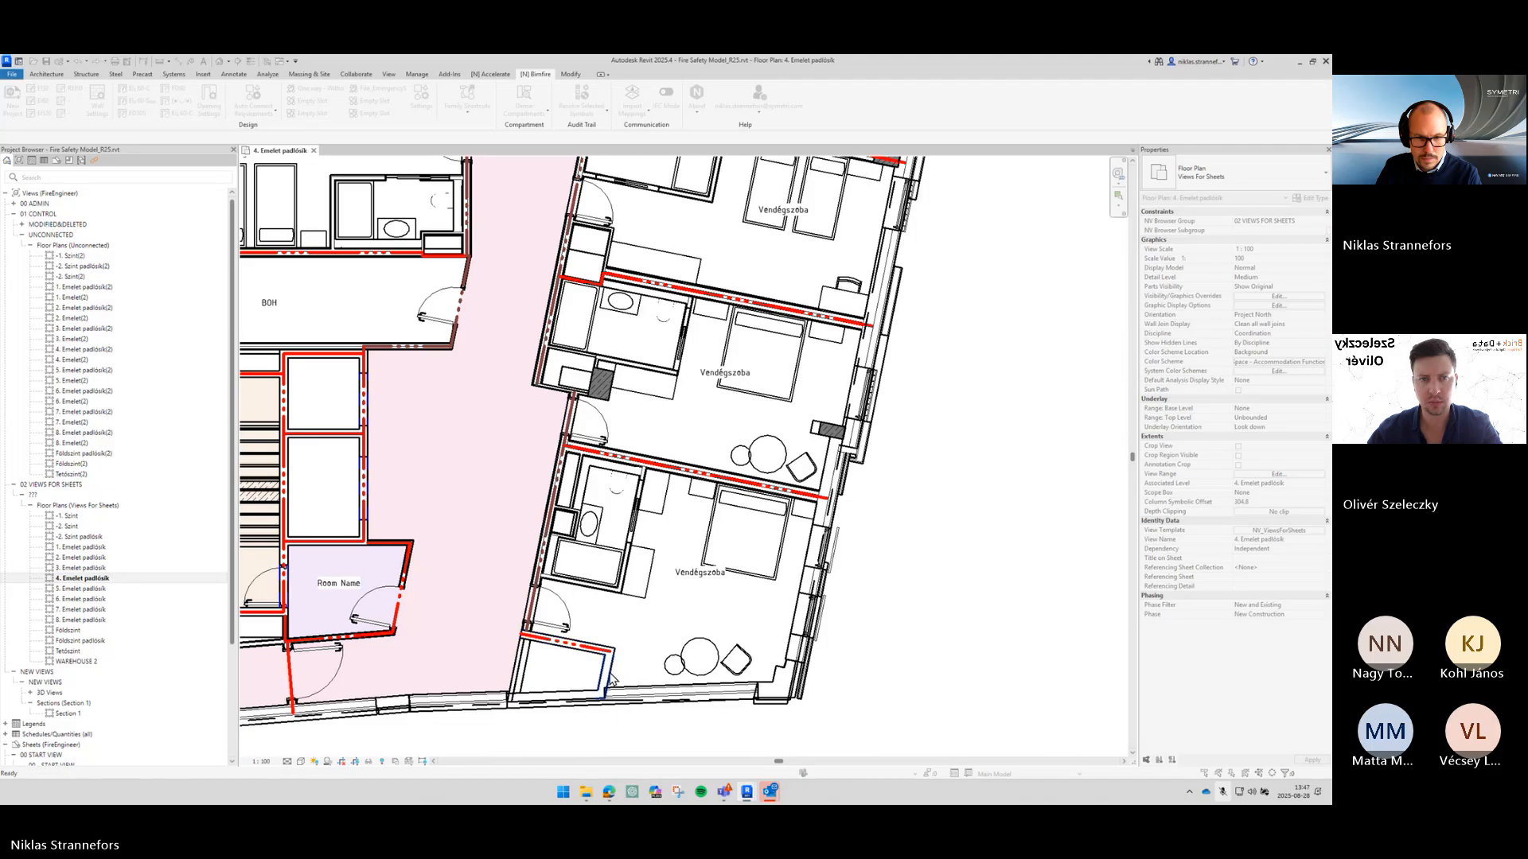
Step: Complete the EI60 lines along the slanted wing's corridor walls up to the three shafts, then end wall picking
middle_click_drag(608, 512, 635, 627)
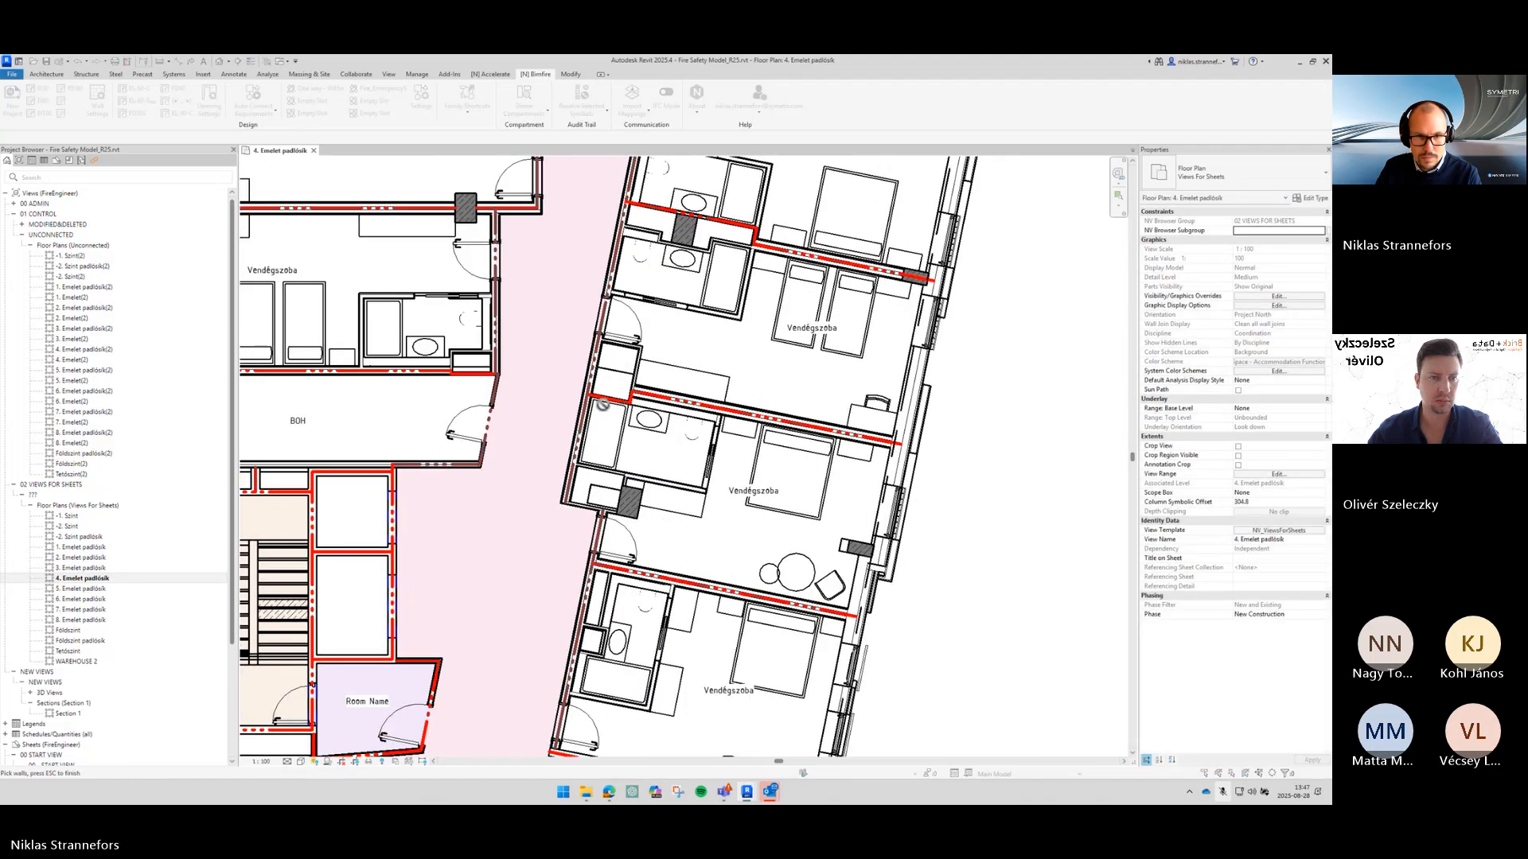
middle_click_drag(640, 345, 613, 583)
scroll(613, 583, "down", 1)
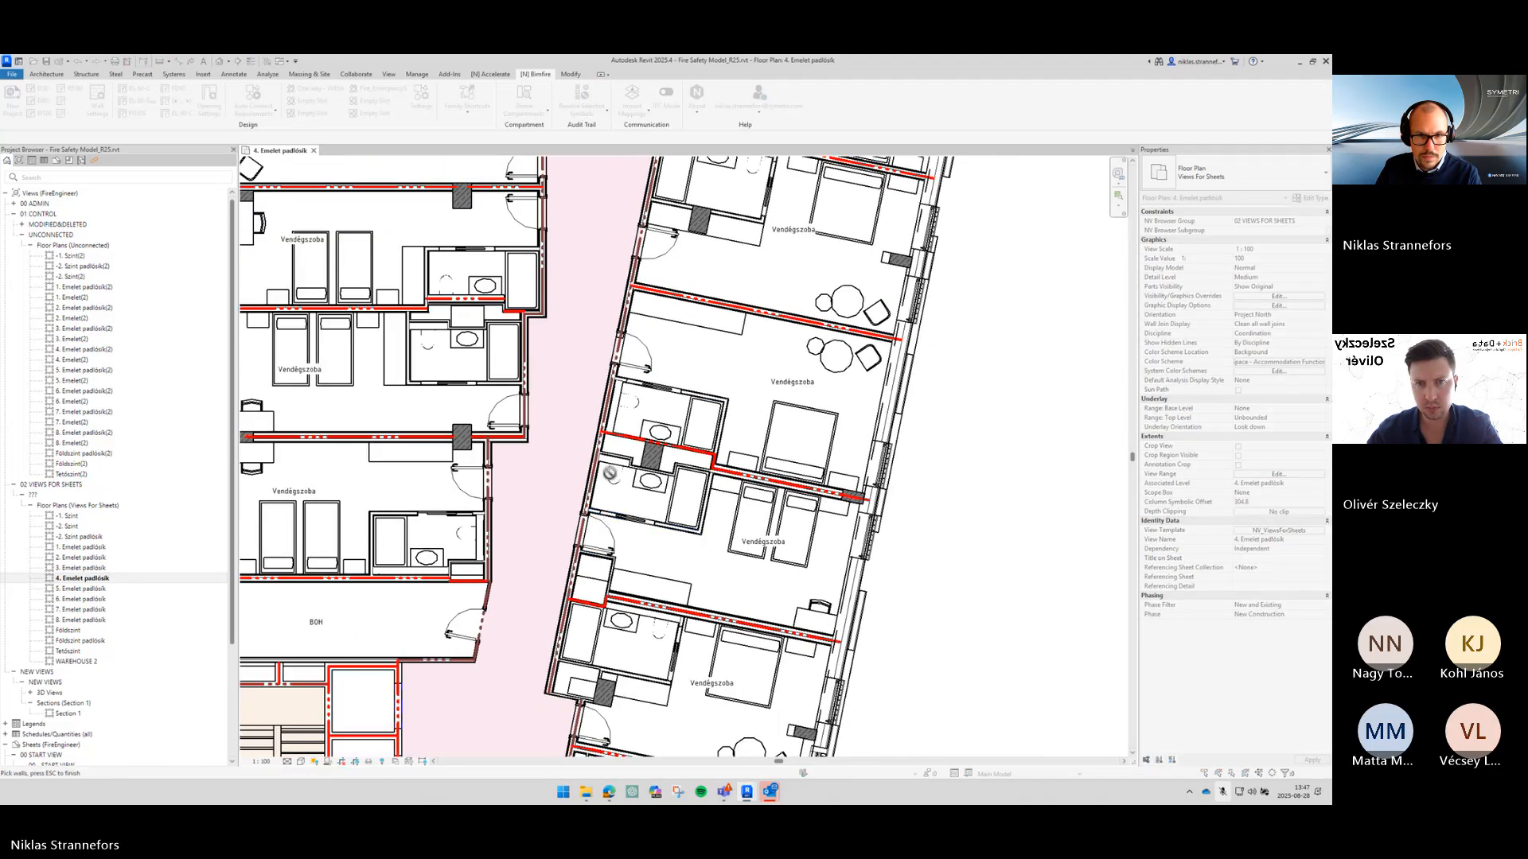
middle_click_drag(637, 395, 633, 613)
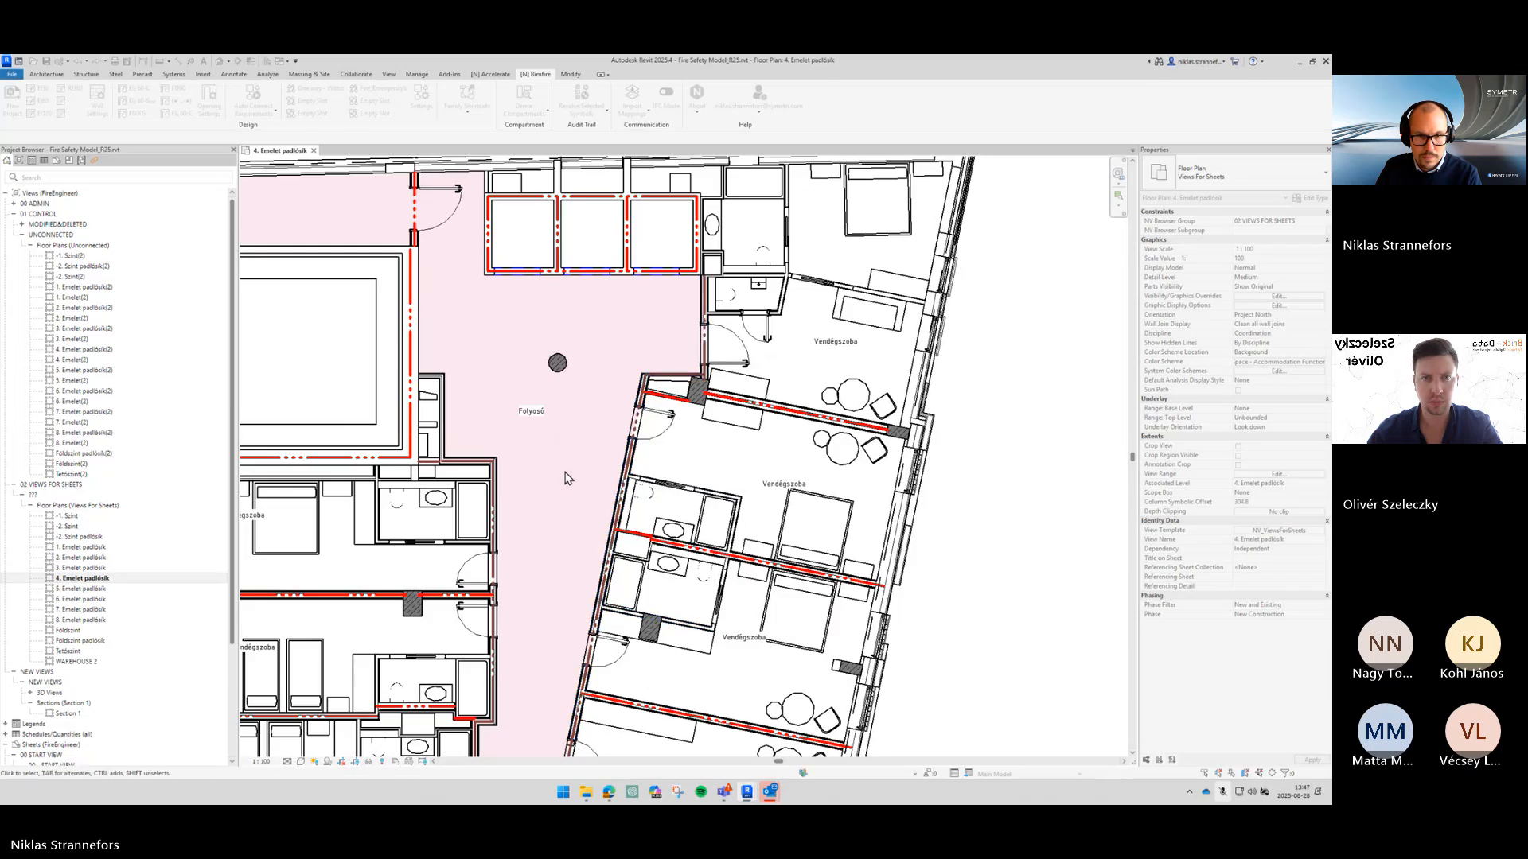
Step: Assign fire requirement symbols to the guest room doors along the upper corridor by picking the openings
middle_click_drag(361, 415, 879, 392)
middle_click_drag(349, 335, 640, 358)
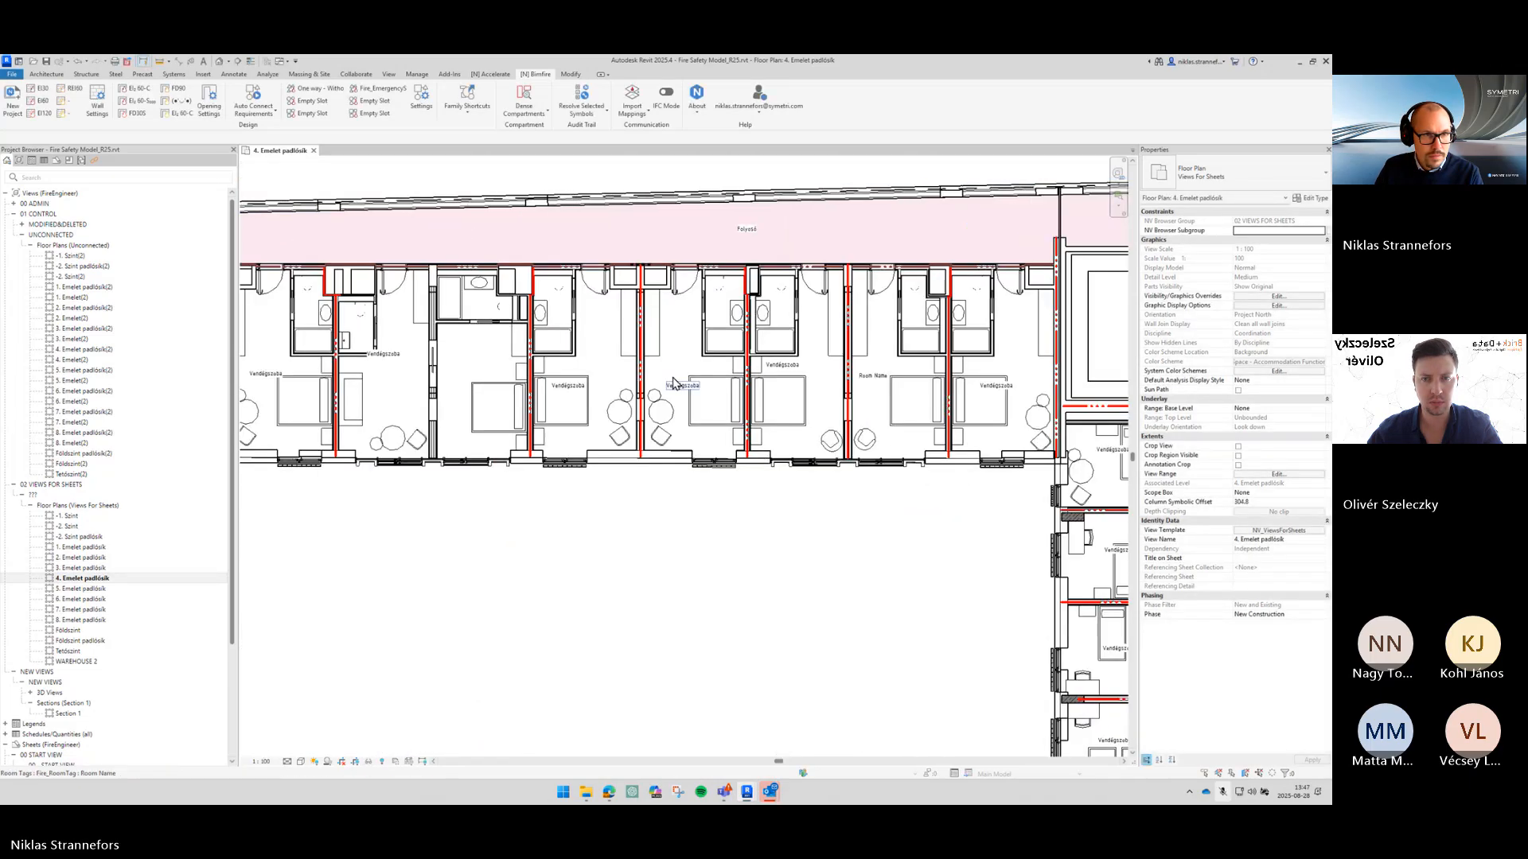
scroll(640, 360, "up", 1)
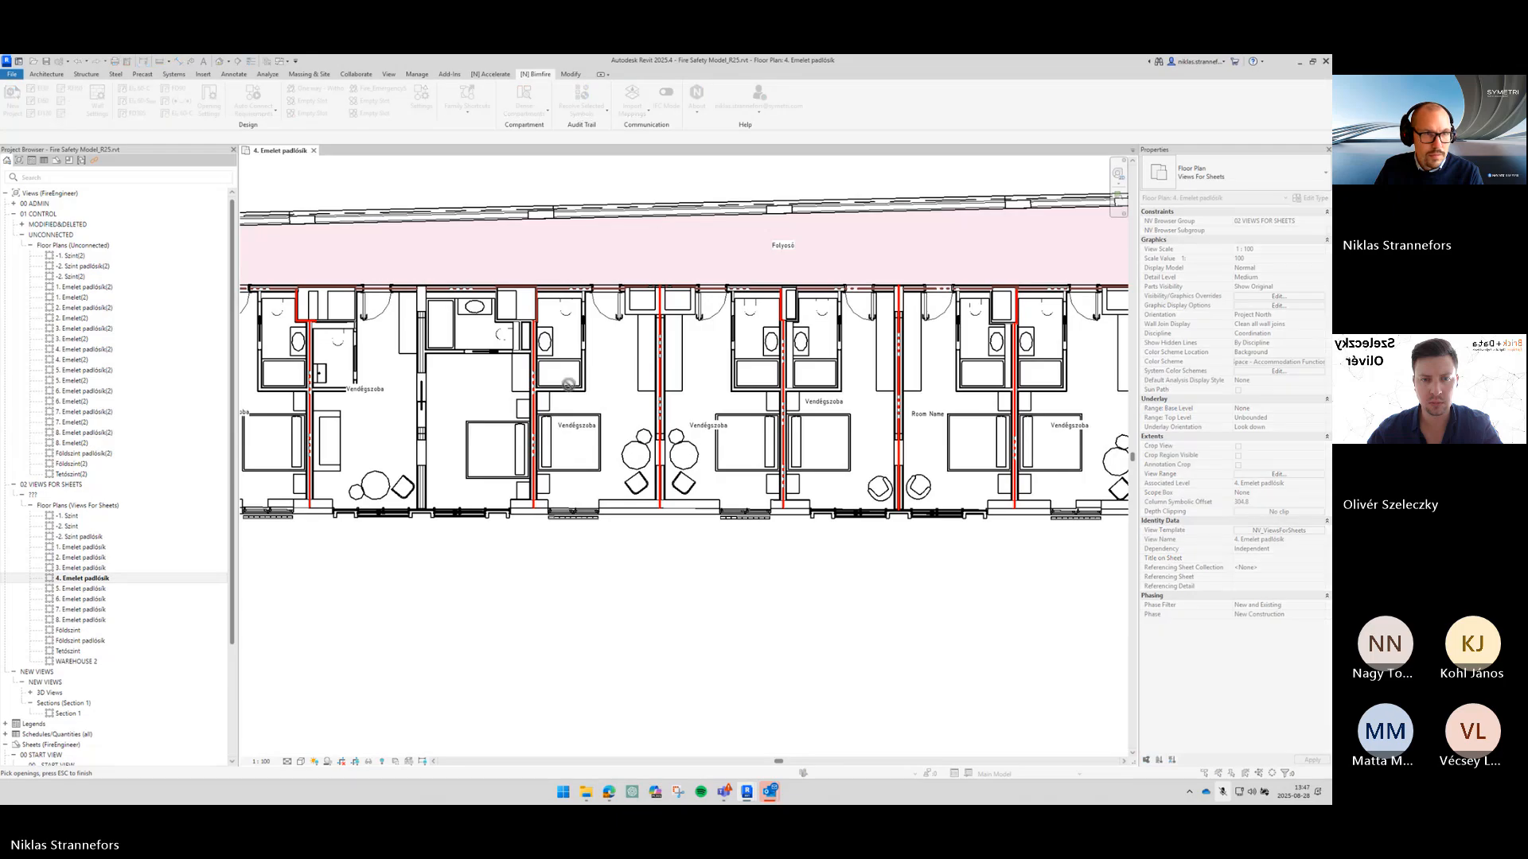
middle_click_drag(295, 278, 635, 281)
scroll(531, 278, "down", 2)
middle_click_drag(300, 300, 450, 331)
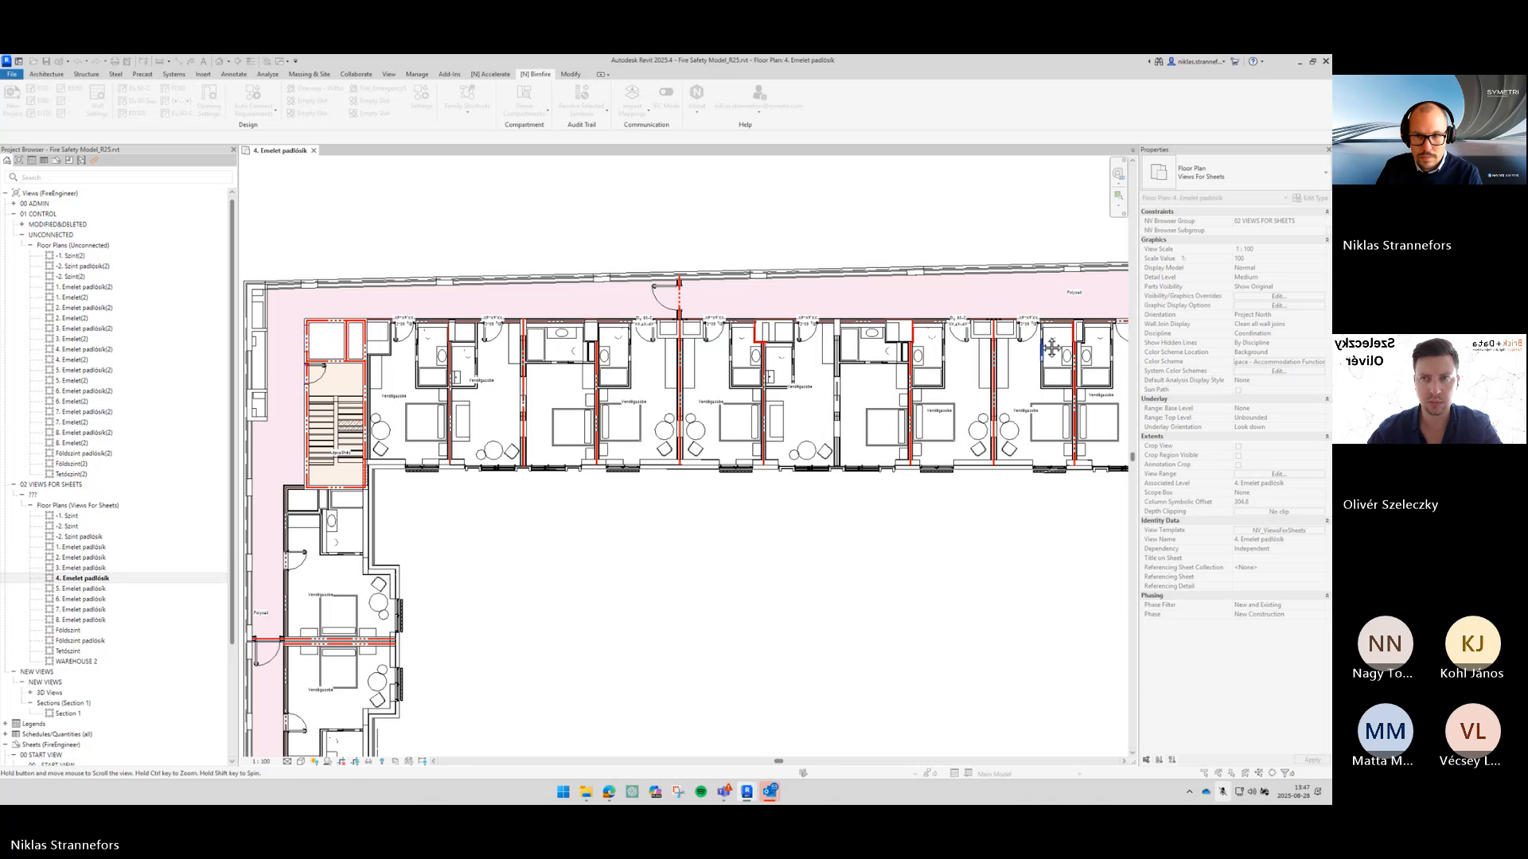
middle_click_drag(1052, 347, 771, 355)
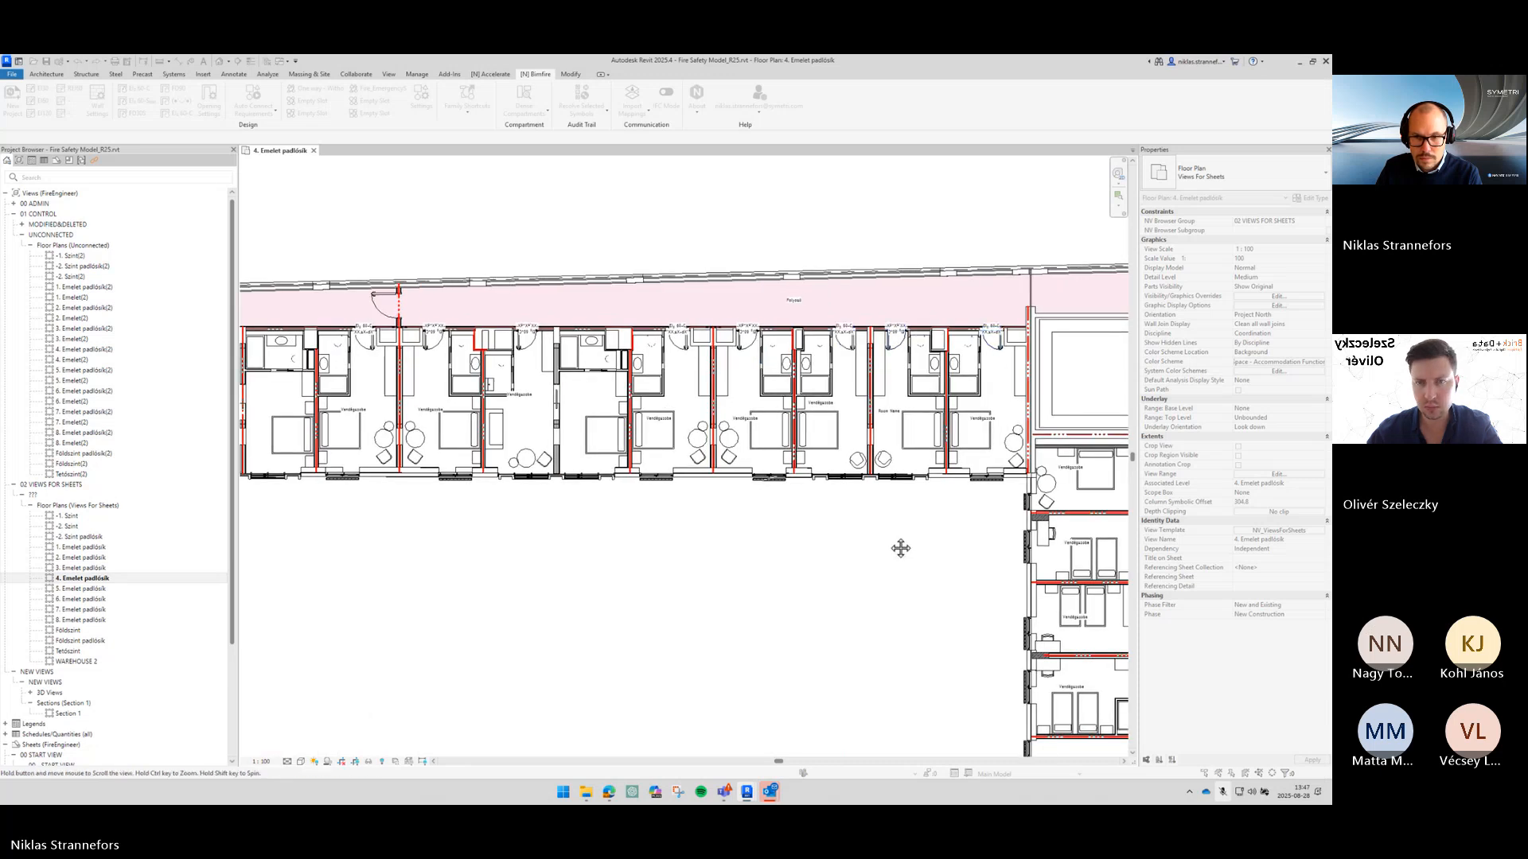
Step: Assign fire requirement symbols to the guest room doors along the lower corridor, from the stairwell to the last room
middle_click_drag(900, 548, 1183, 293)
middle_click_drag(345, 727, 486, 538)
left_click(528, 552)
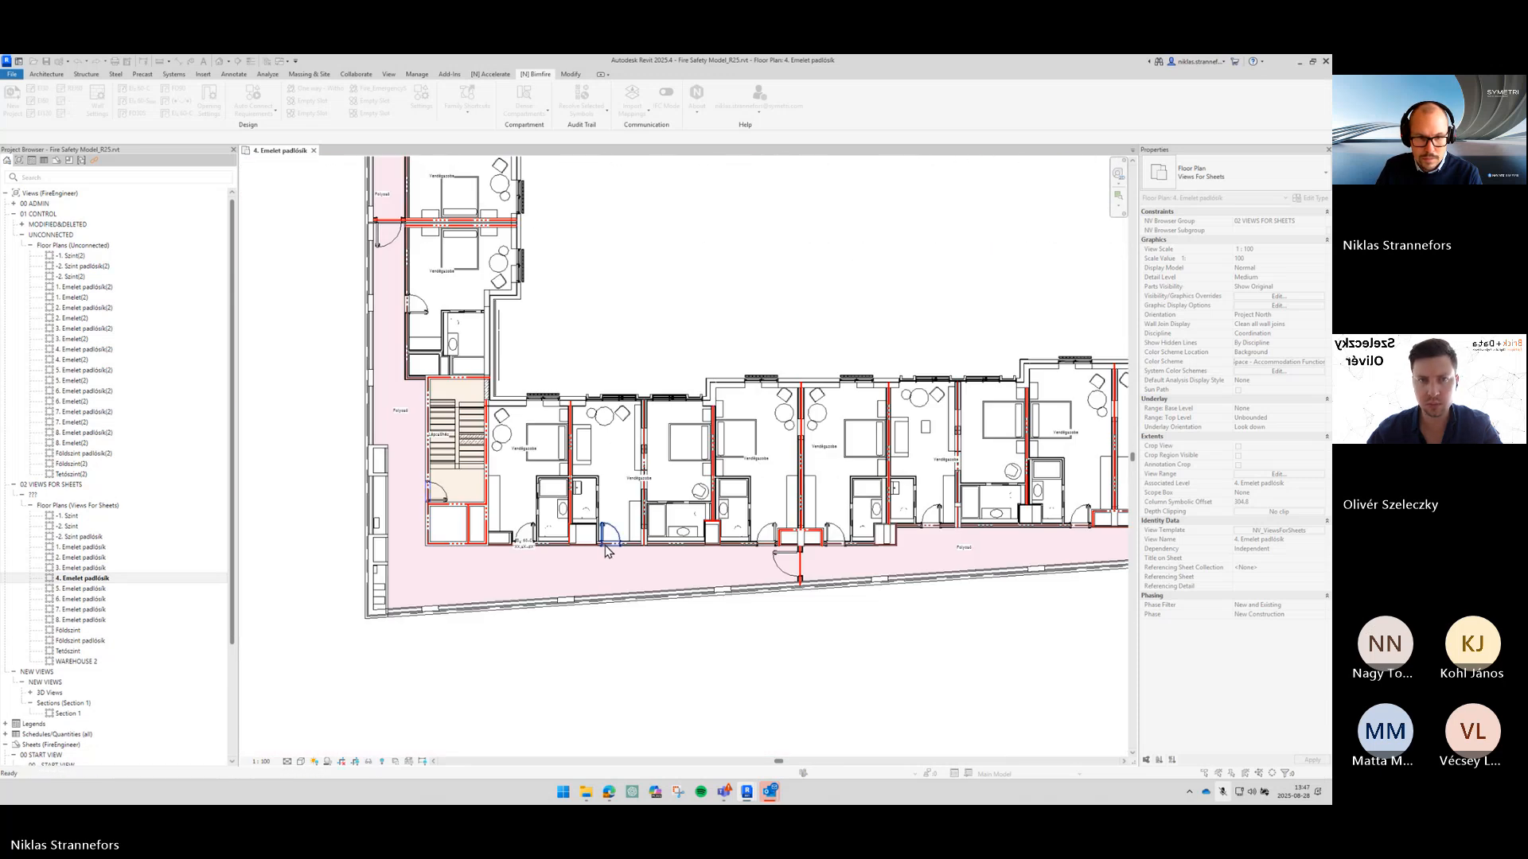
left_click(607, 538)
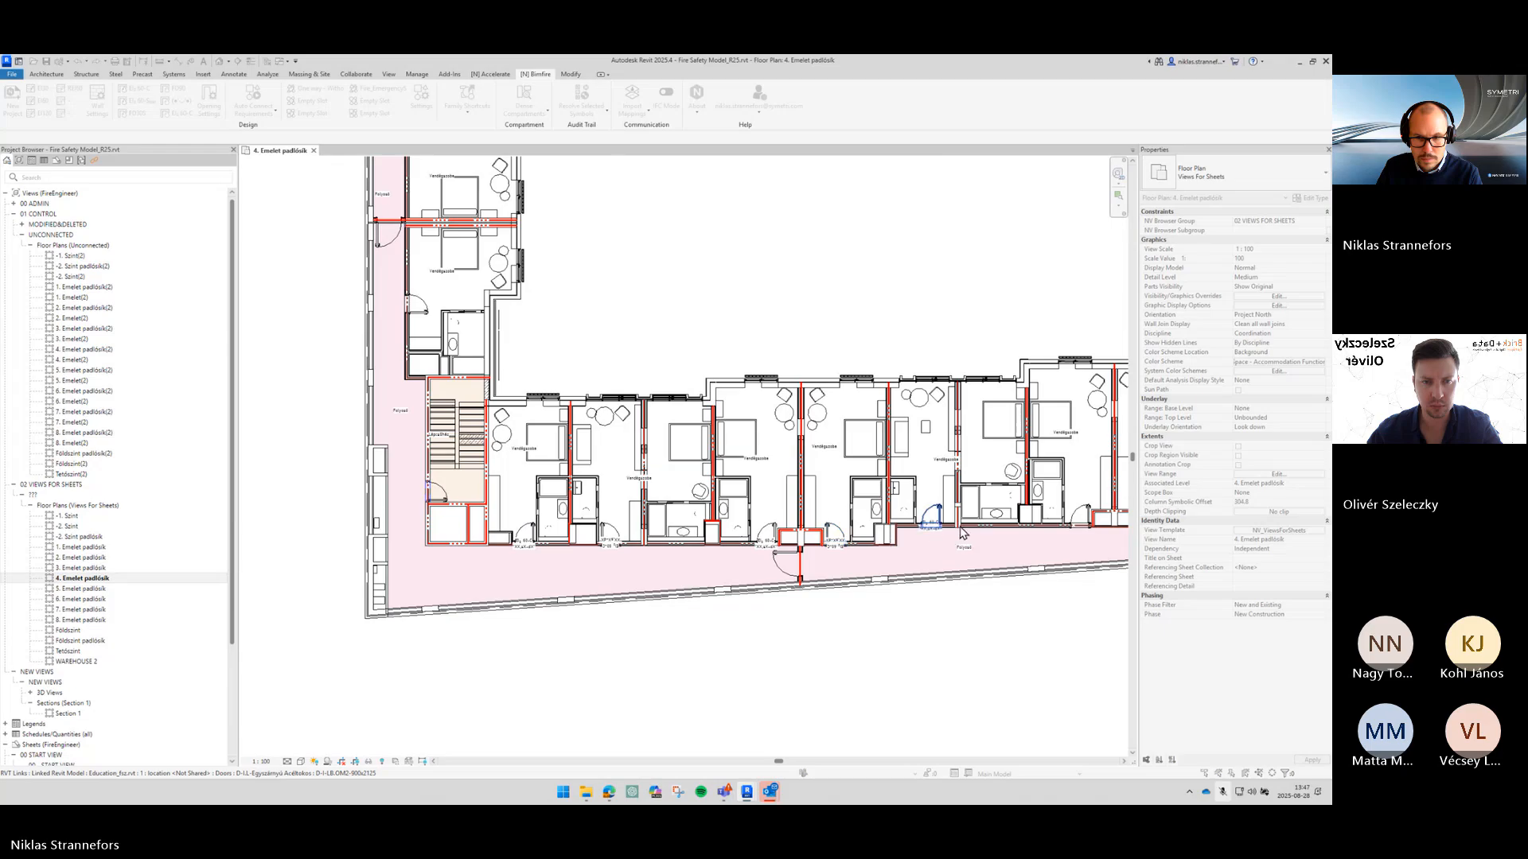
middle_click_drag(963, 534, 744, 525)
left_click(816, 514)
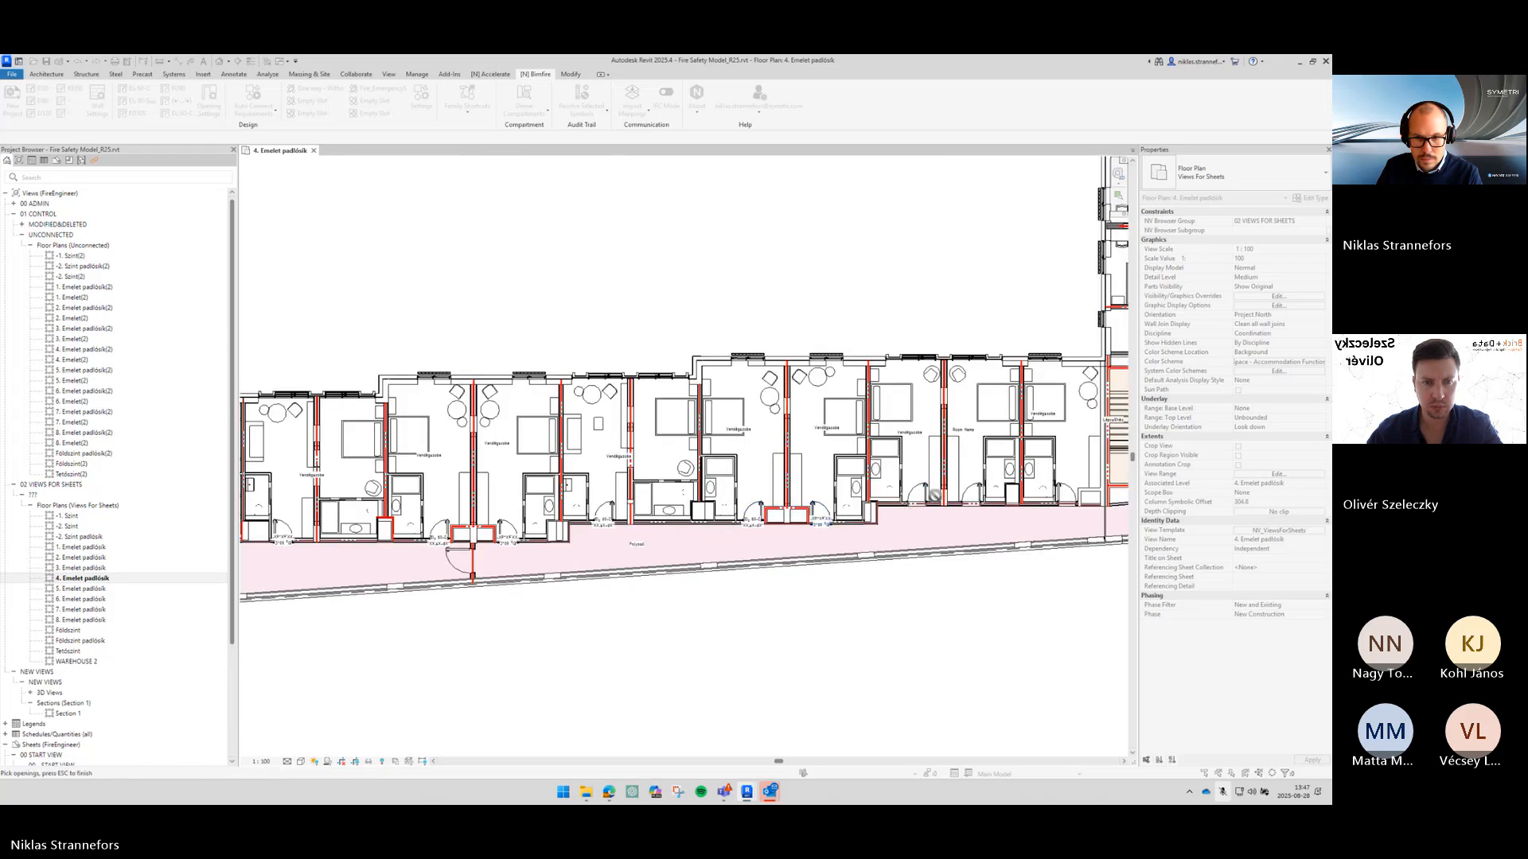
left_click(913, 502)
left_click(972, 500)
left_click(1066, 506)
Step: Assign fire requirement symbols to the guest room doors on both sides of the slanted wing's corridor, up to the last room
middle_click_drag(871, 513, 481, 617)
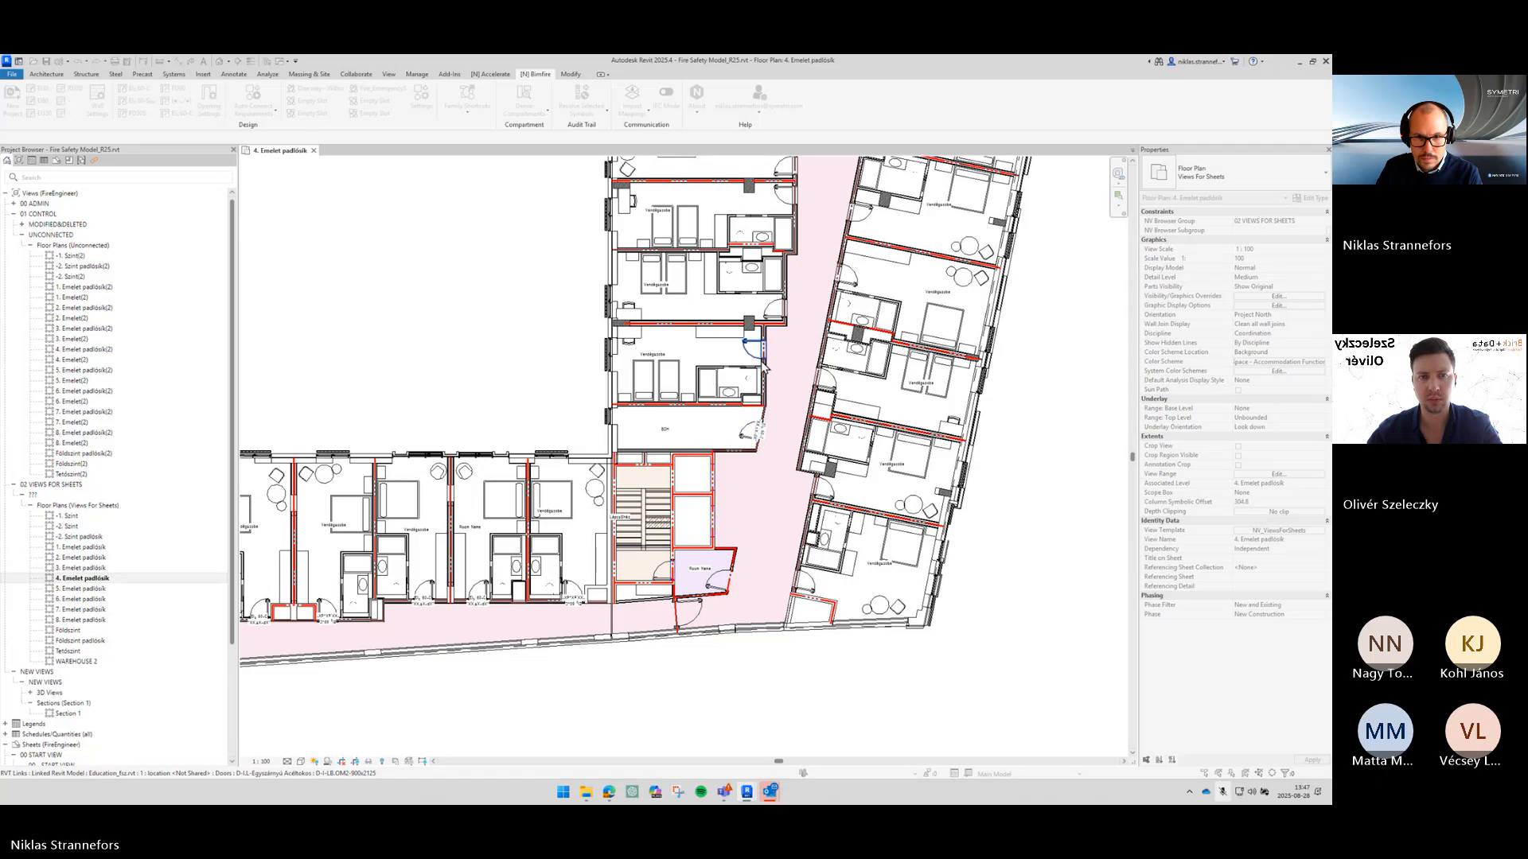
middle_click_drag(807, 316, 696, 387)
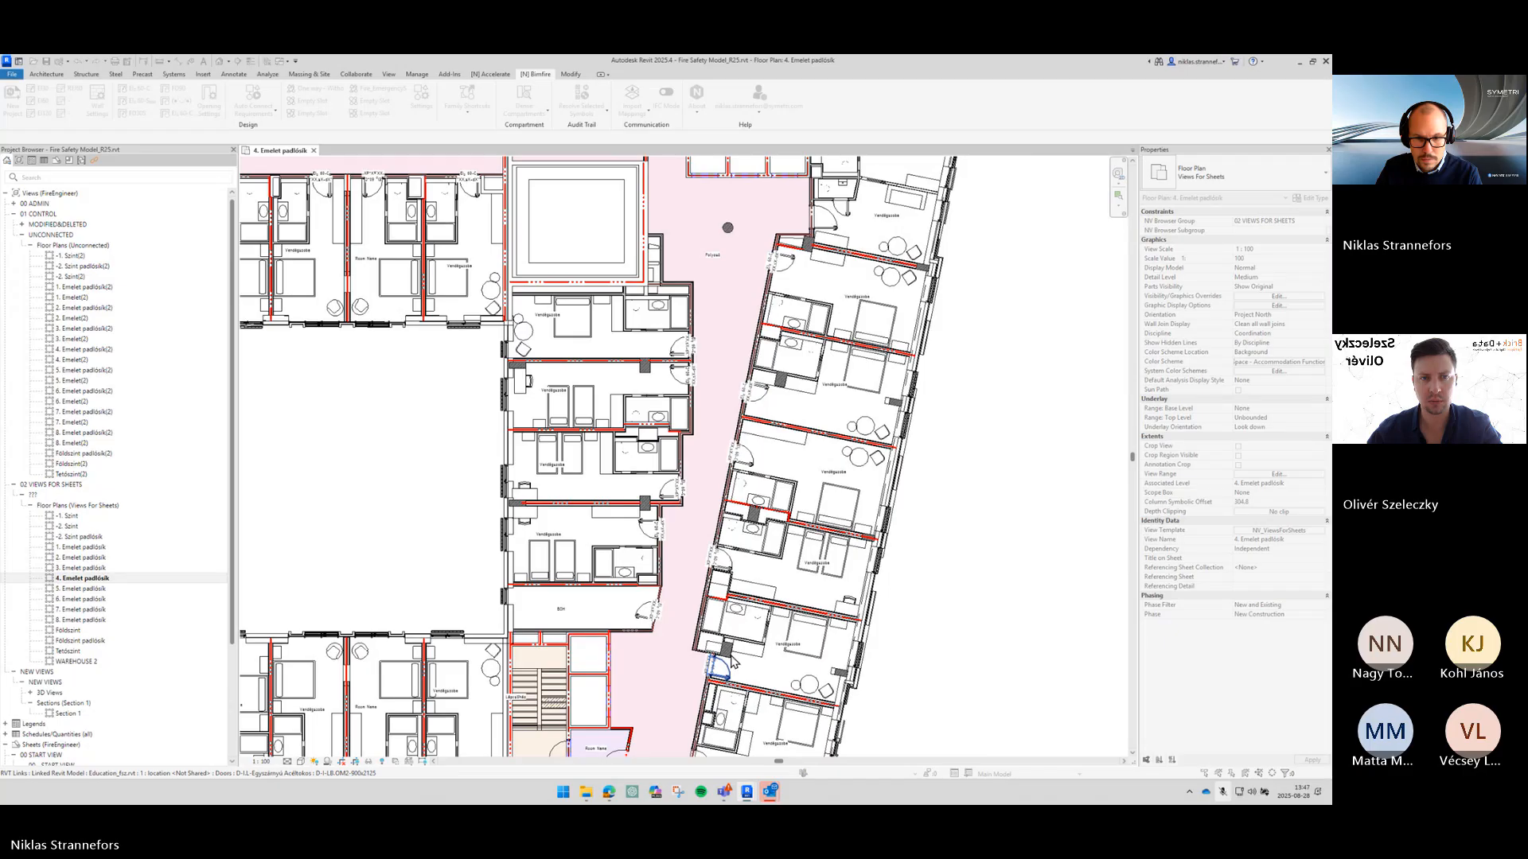
mouse_move(731, 657)
middle_mouse_down()
mouse_move(782, 328)
mouse_move(750, 634)
middle_mouse_up()
middle_click_drag(807, 290, 786, 433)
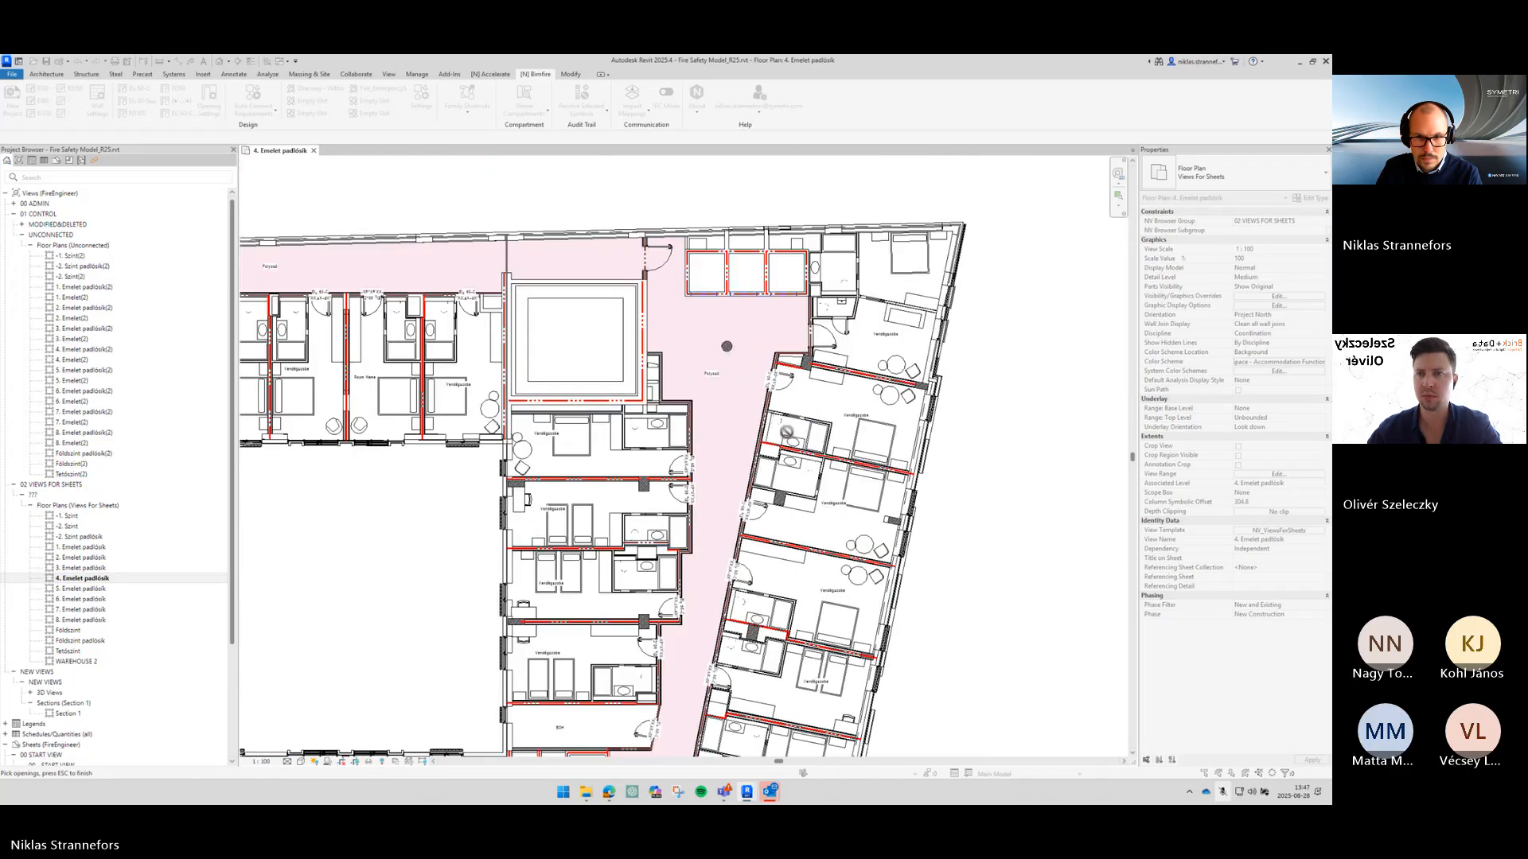
left_click(816, 342)
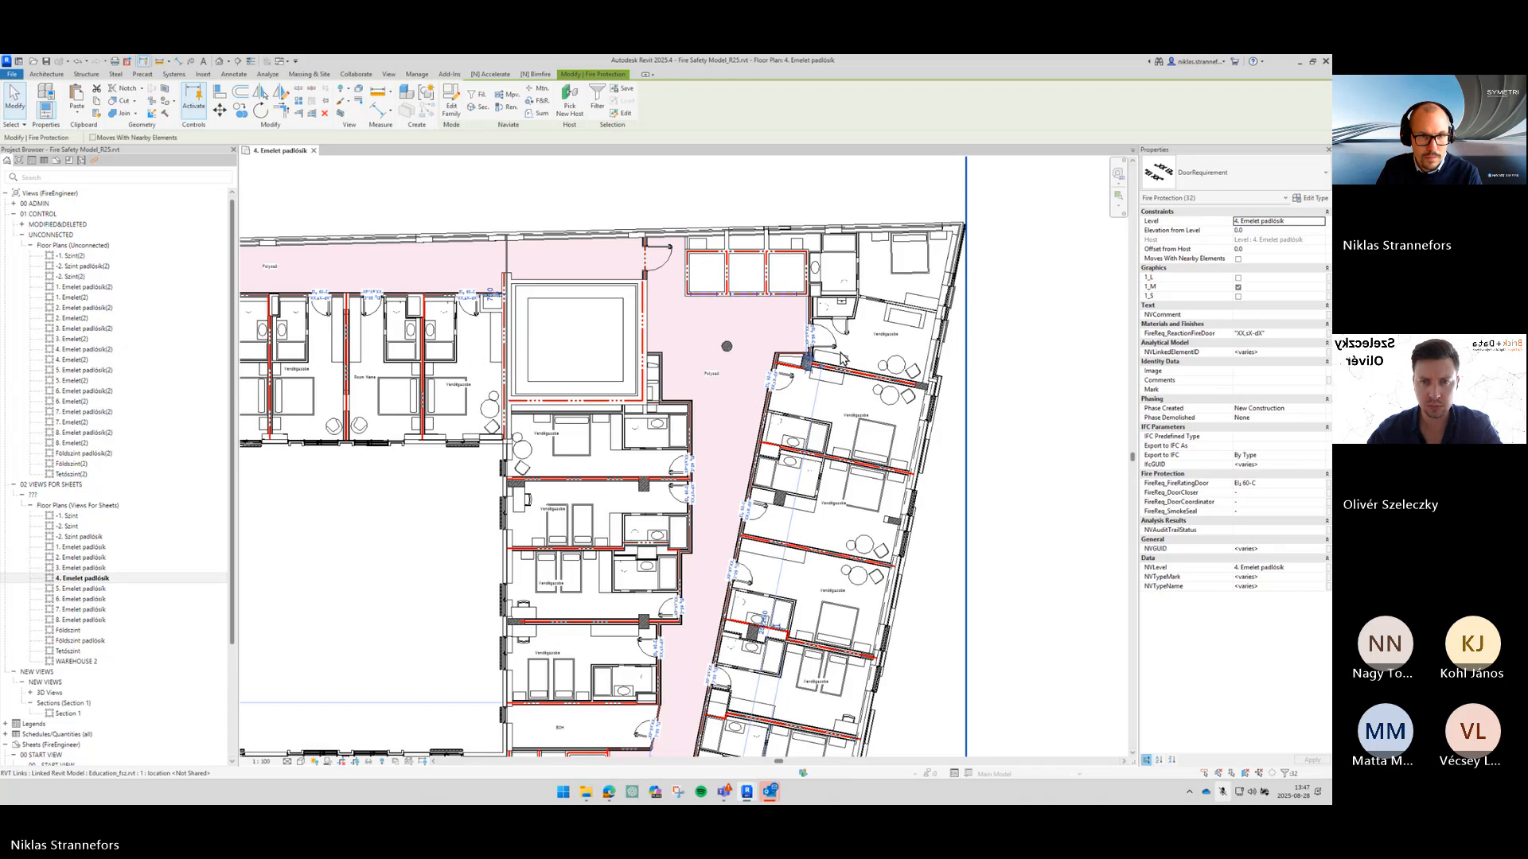
Step: Clear the reaction-to-fire class of all the newly placed guest room door requirements
left_click(1288, 334)
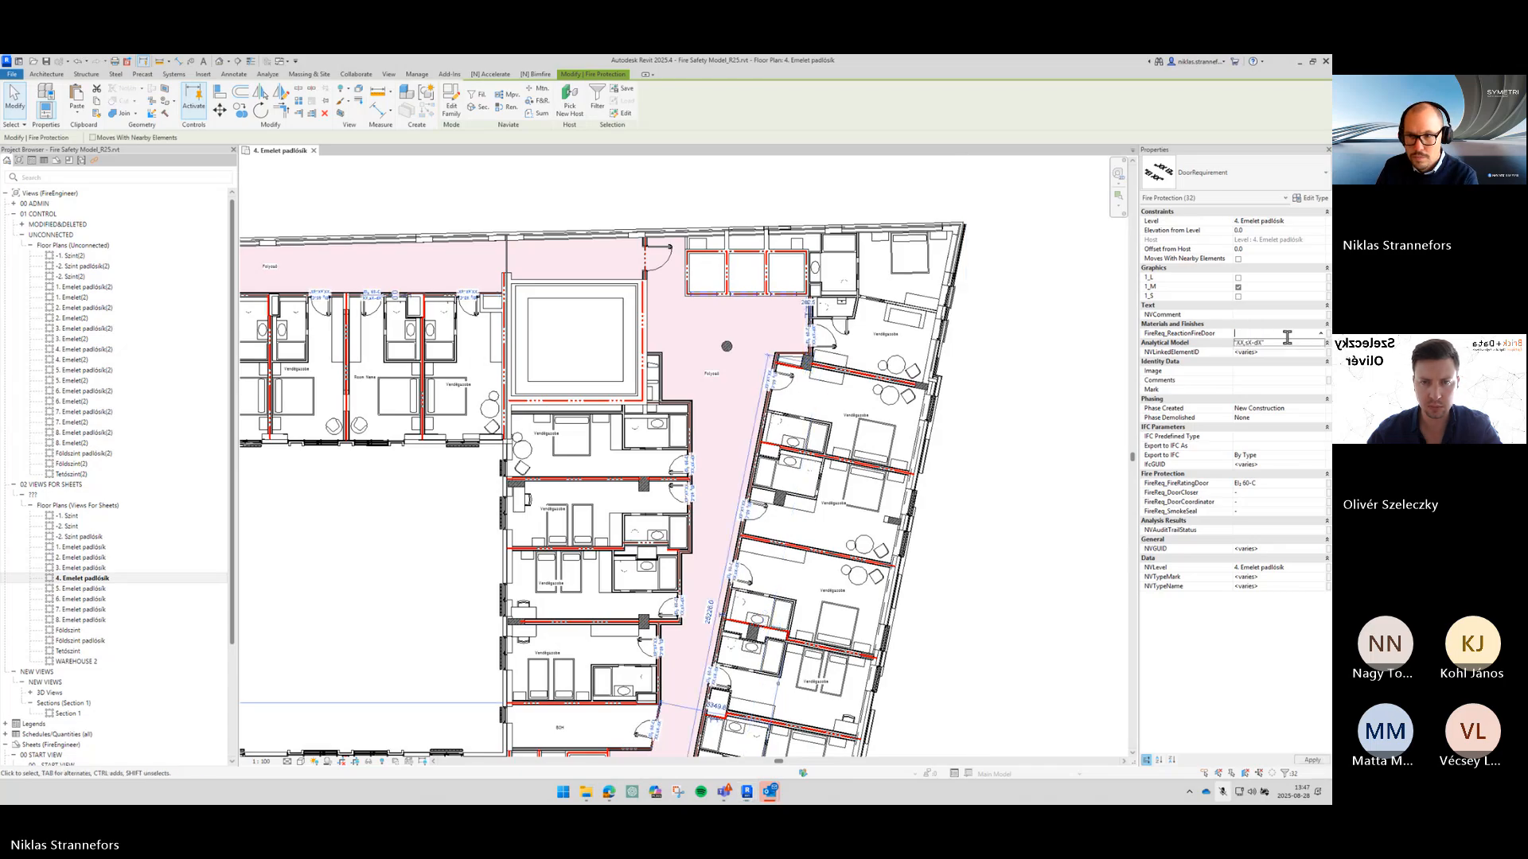
scroll(811, 339, "up", 4)
key("Escape")
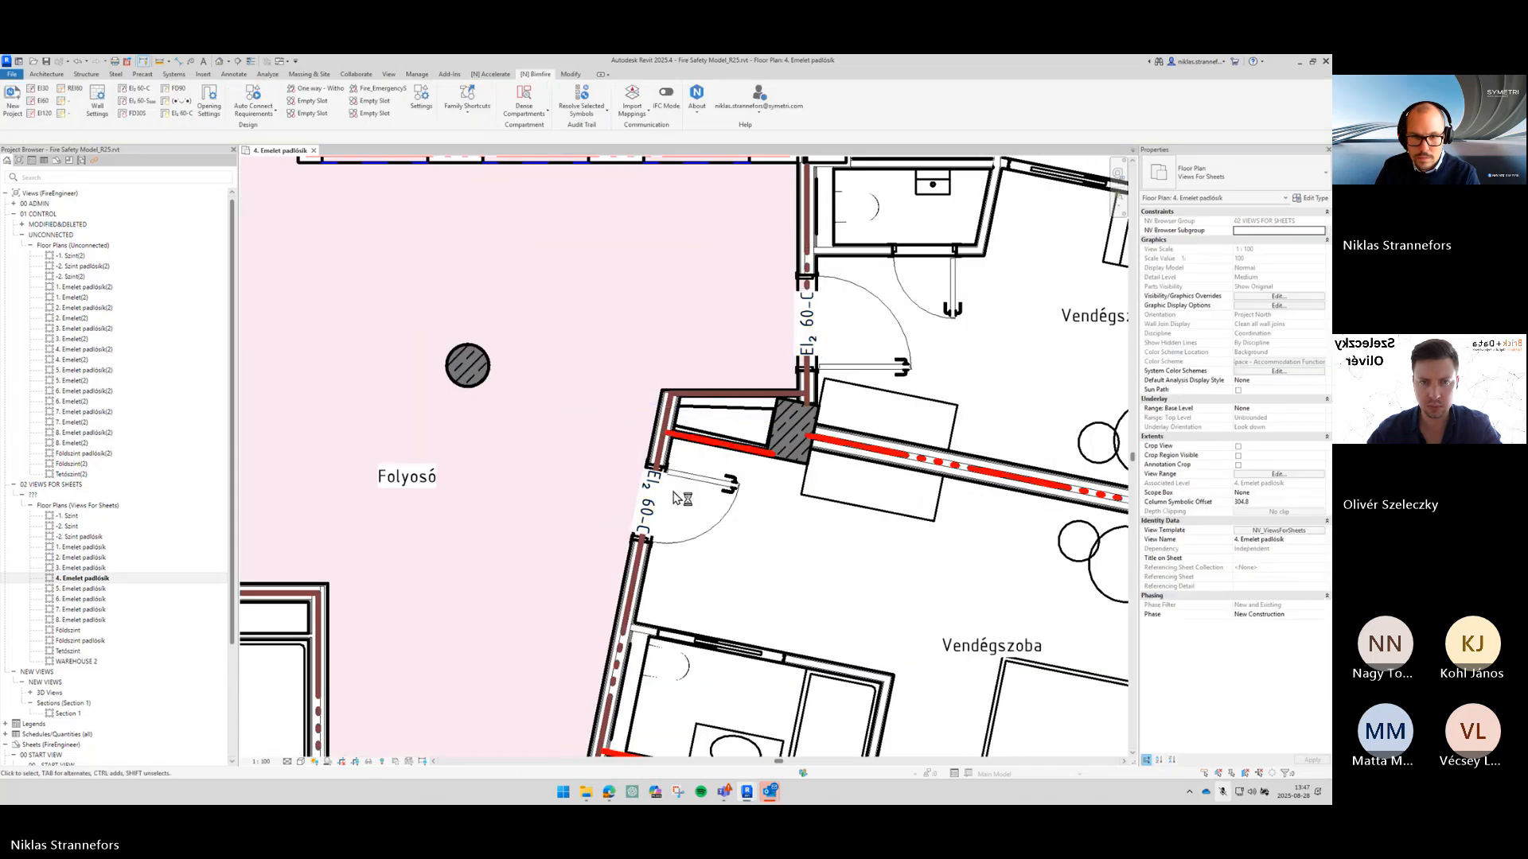
Step: Rotate the fire requirement symbol of a guest room door along the upper corridor
scroll(665, 495, "down", 3)
scroll(675, 476, "up", 3)
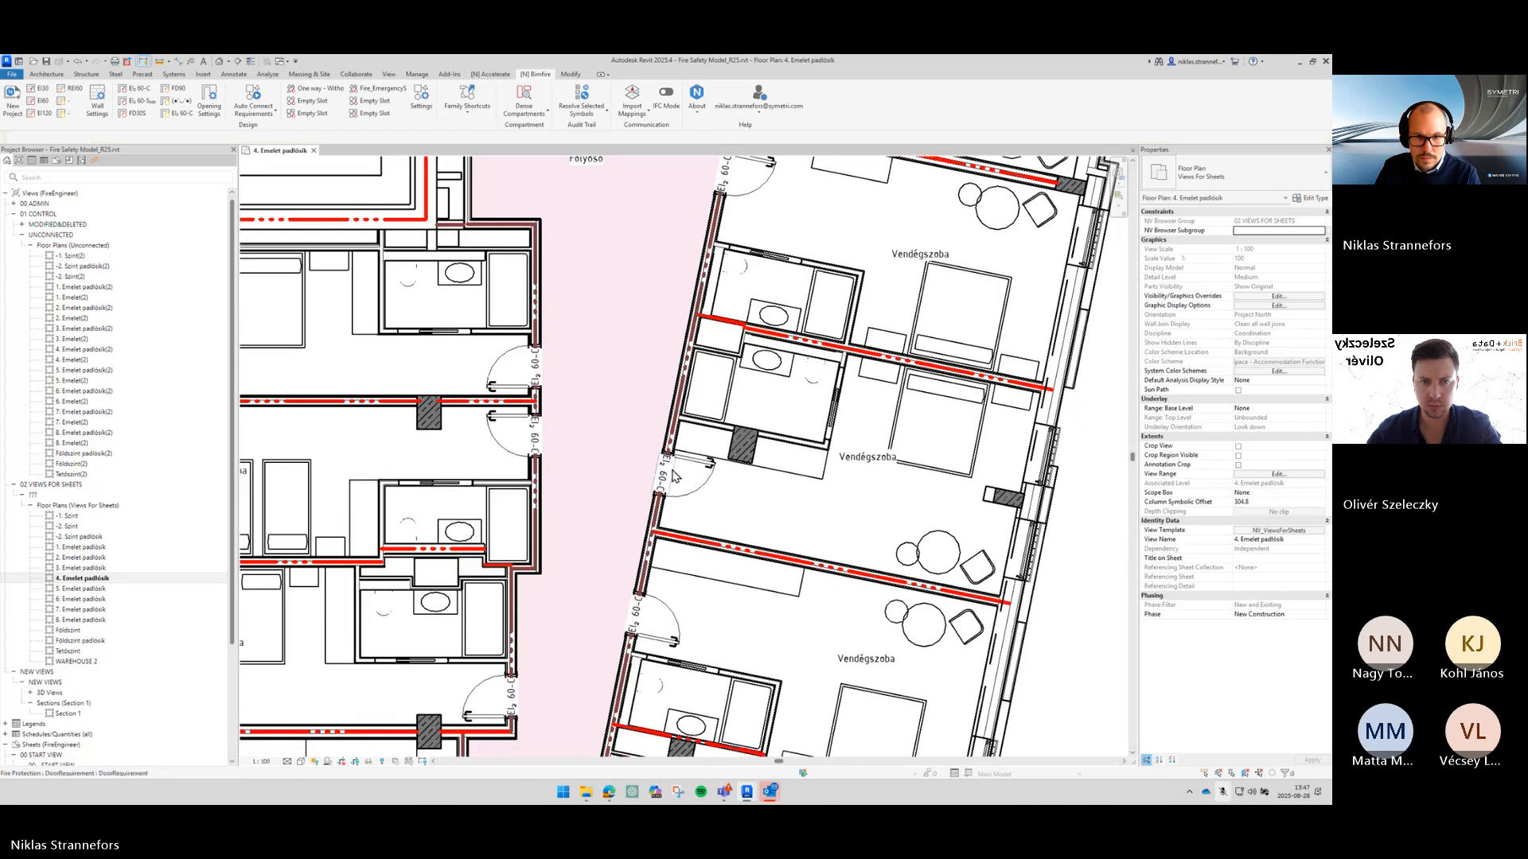
left_click(557, 442)
left_click(571, 557)
middle_click_drag(571, 556, 1114, 517)
scroll(682, 433, "down", 1)
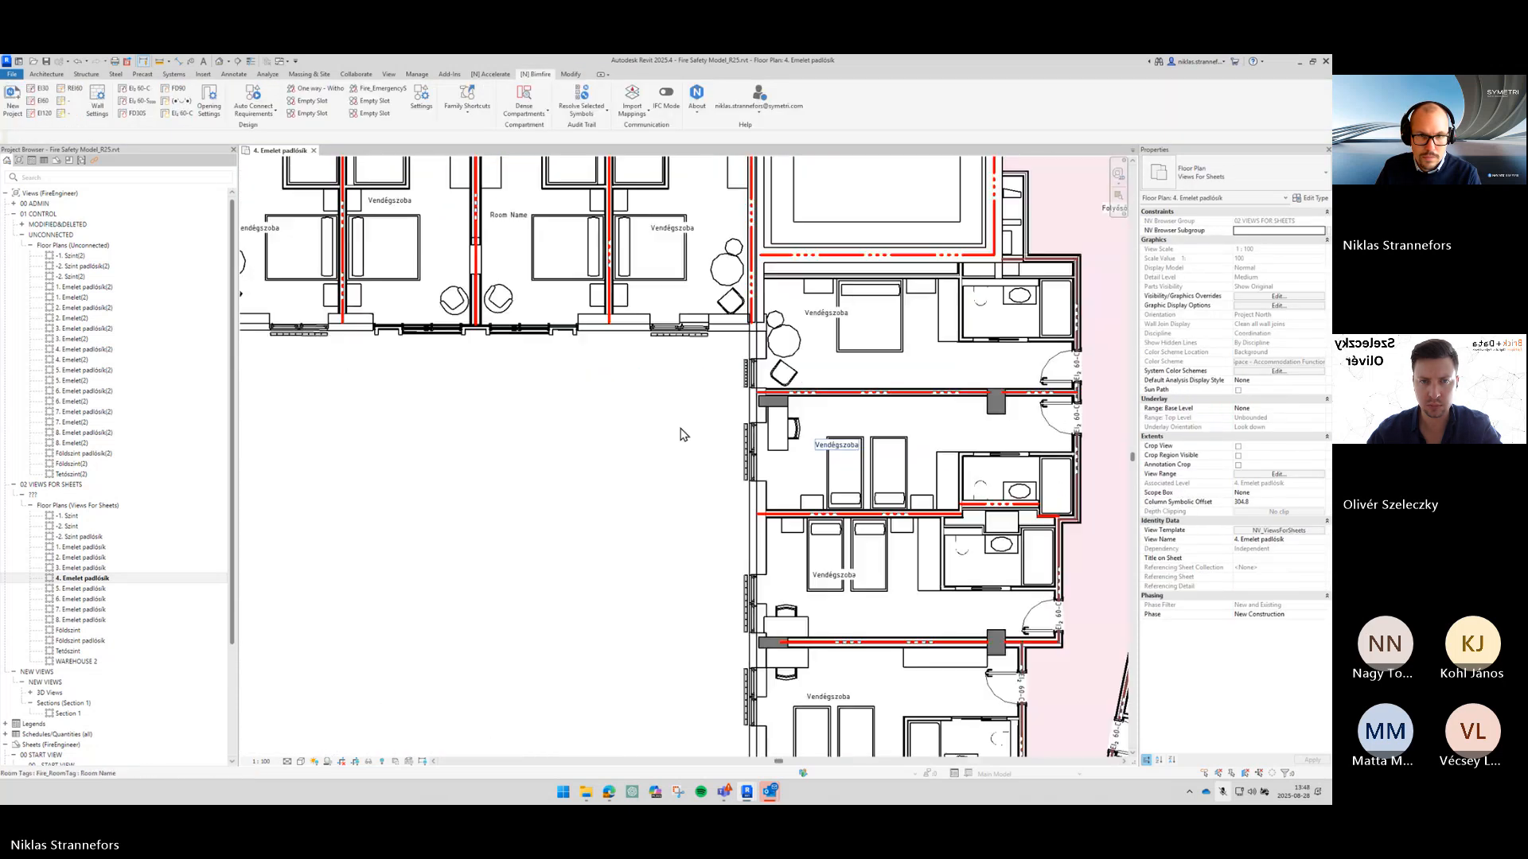
middle_click_drag(736, 513, 1025, 694)
left_click(718, 271)
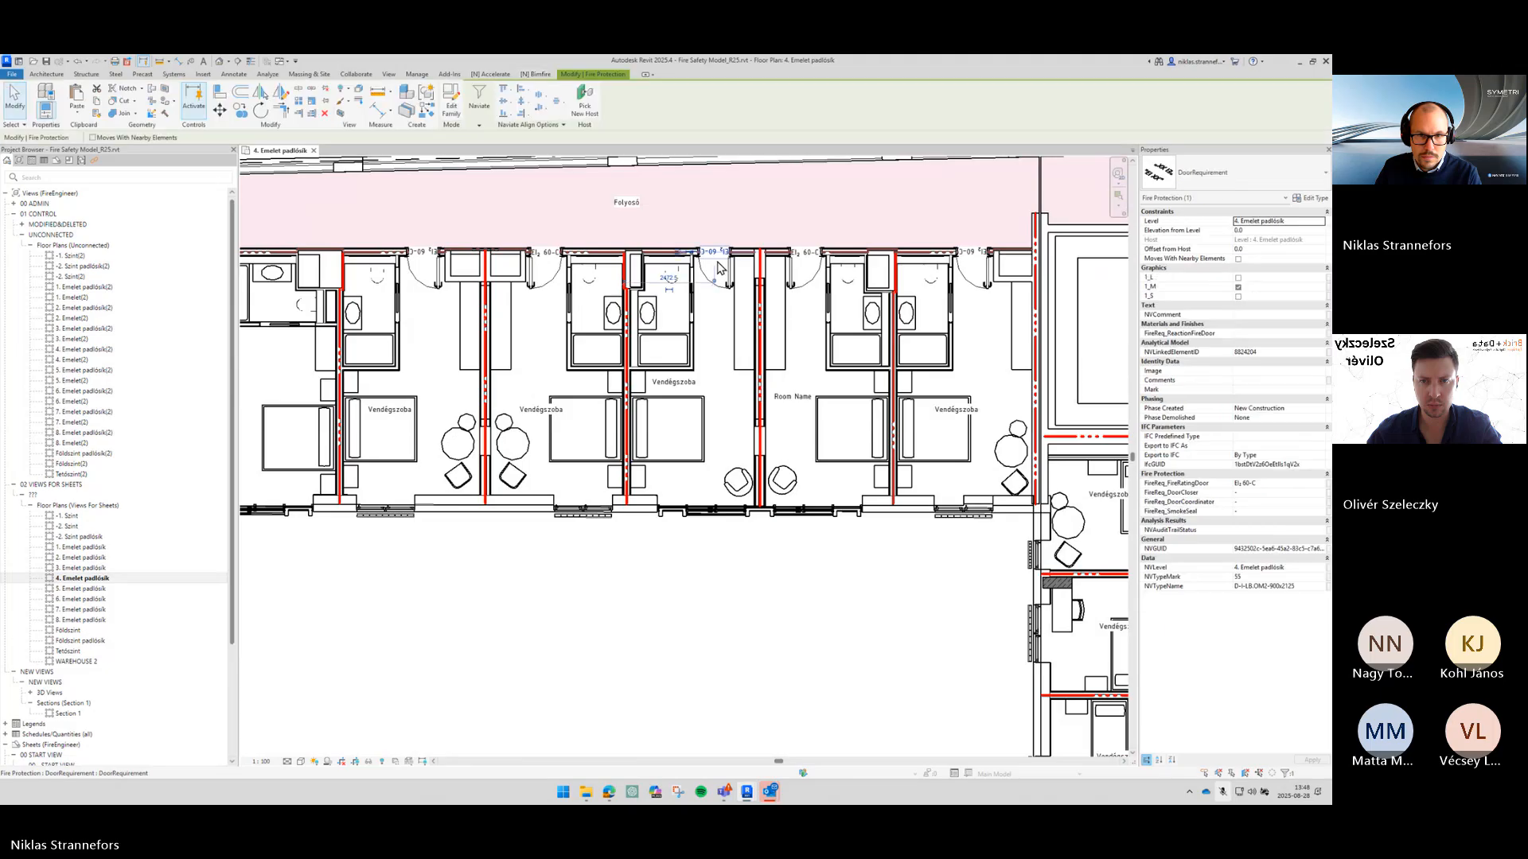
key("space")
middle_click_drag(476, 322, 993, 325)
middle_click_drag(521, 246, 710, 295)
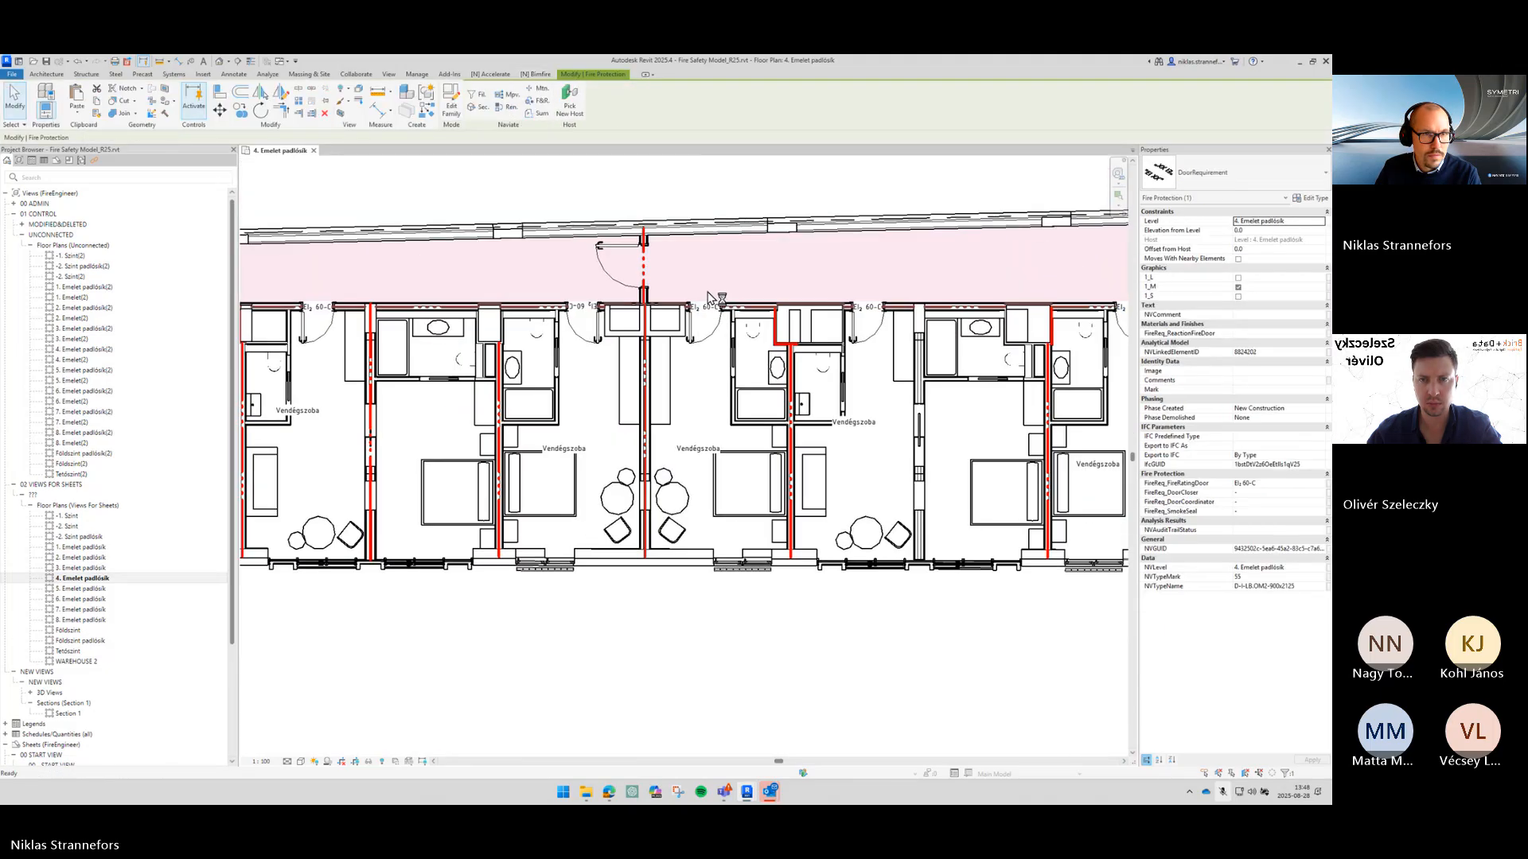
Step: Assign EI2 60-S200 fire requirement symbols to the doors that cross the upper corridor, including the one near the three shafts
left_click(696, 295)
scroll(712, 278, "up", 1)
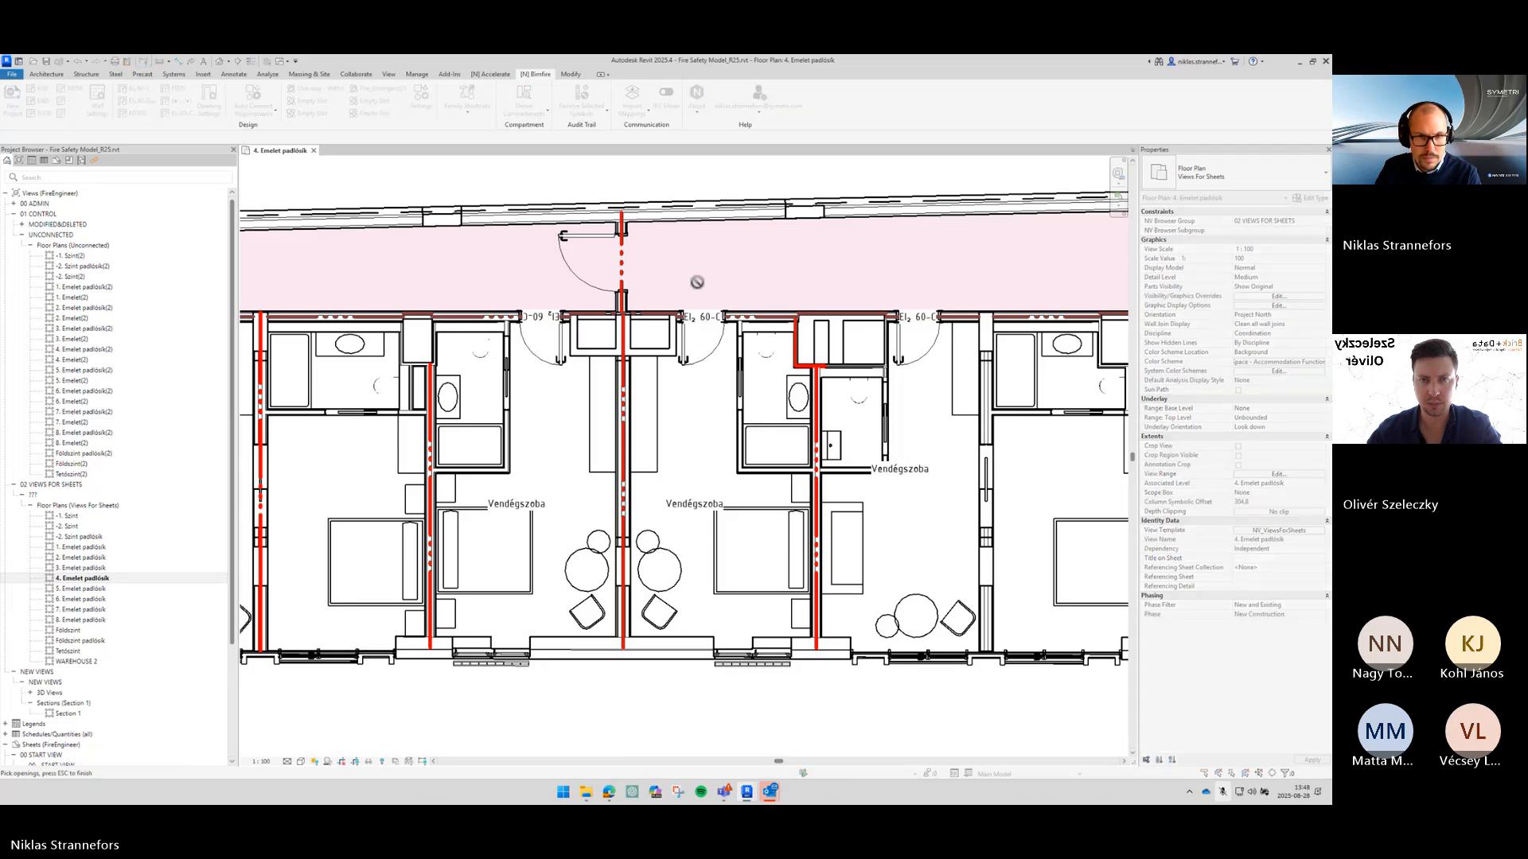
middle_click_drag(948, 306, 382, 363)
scroll(891, 355, "down", 1)
middle_click_drag(892, 355, 600, 355)
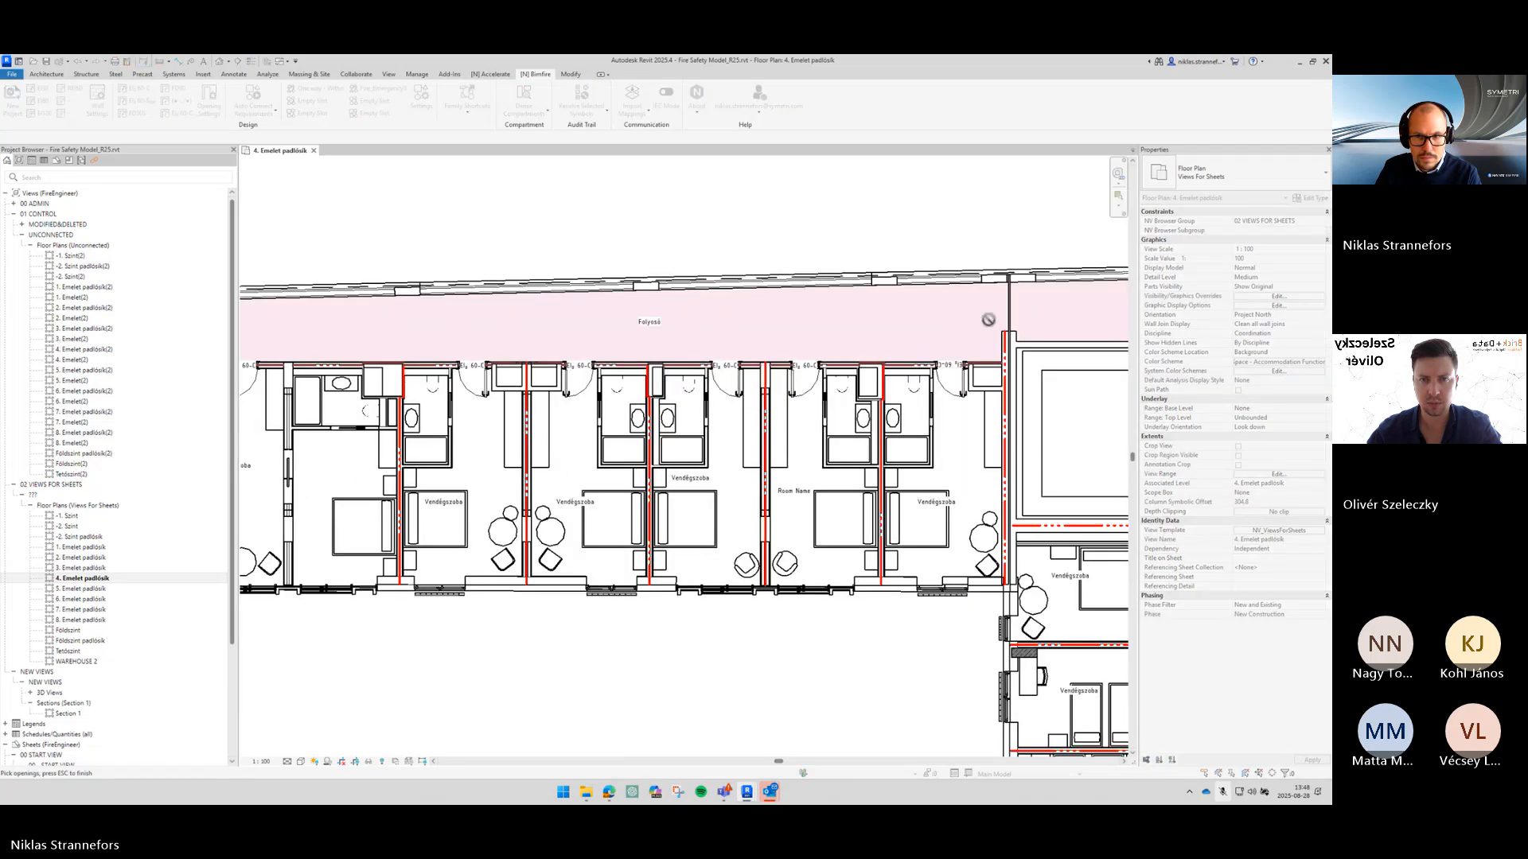
scroll(1010, 319, "down", 2)
middle_click_drag(1009, 319, 661, 336)
scroll(753, 332, "up", 1)
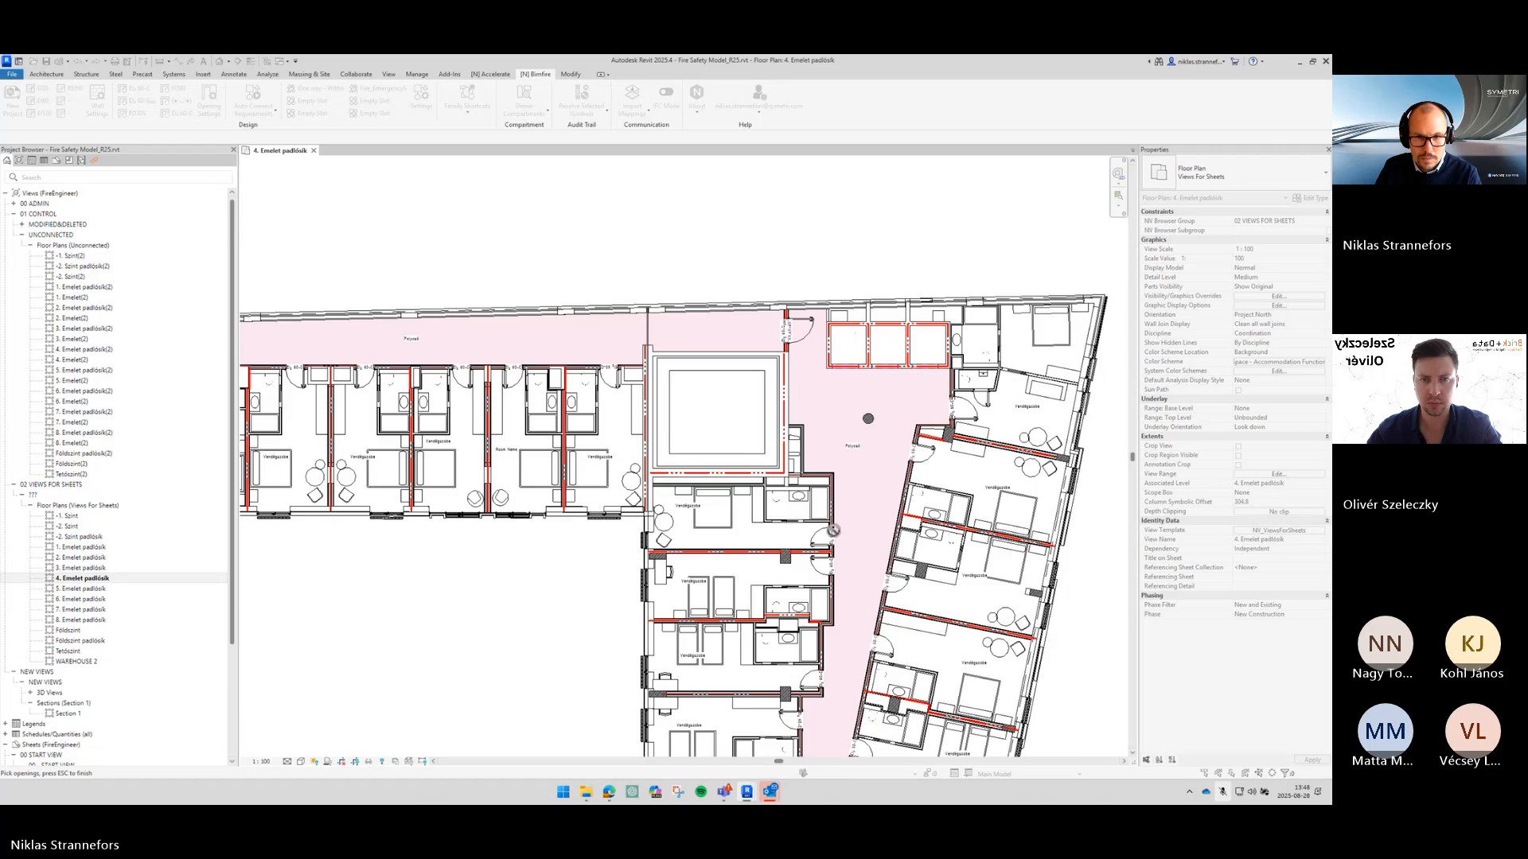
Step: Assign EI2 60-S200 fire requirement symbols to the doors crossing the lower corridor and the west corridor, then end opening picking
middle_click_drag(833, 530, 726, 392)
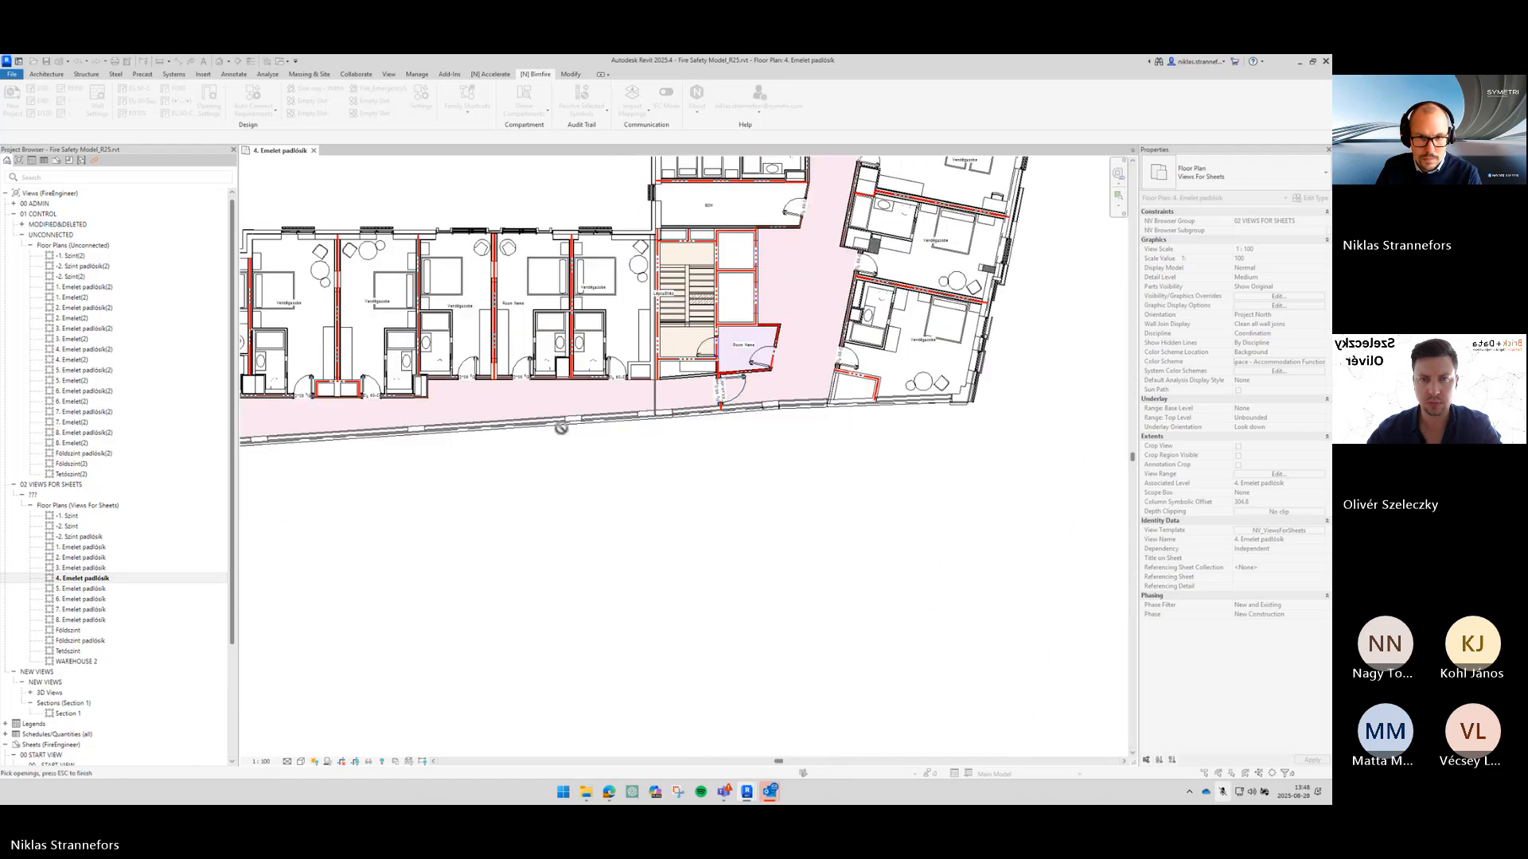
middle_click_drag(561, 428, 1100, 378)
middle_click_drag(533, 399, 816, 406)
middle_click_drag(505, 329, 557, 556)
scroll(564, 494, "down", 2)
left_click(529, 393)
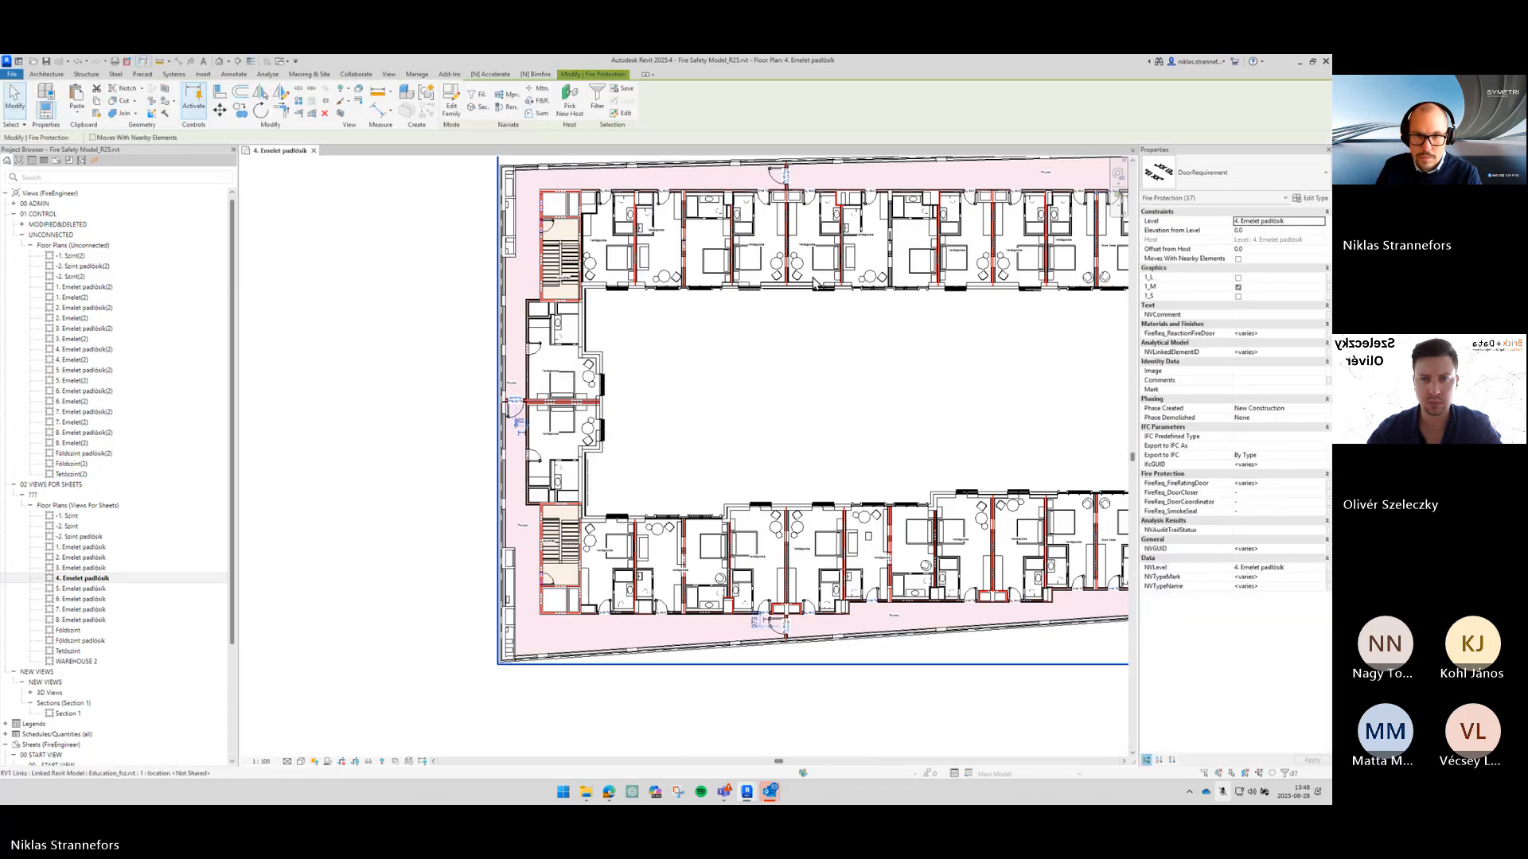
Step: Isolate the fire protection category and select the door symbols crossing the upper and west corridors, leaving out the wall line
key("Escape")
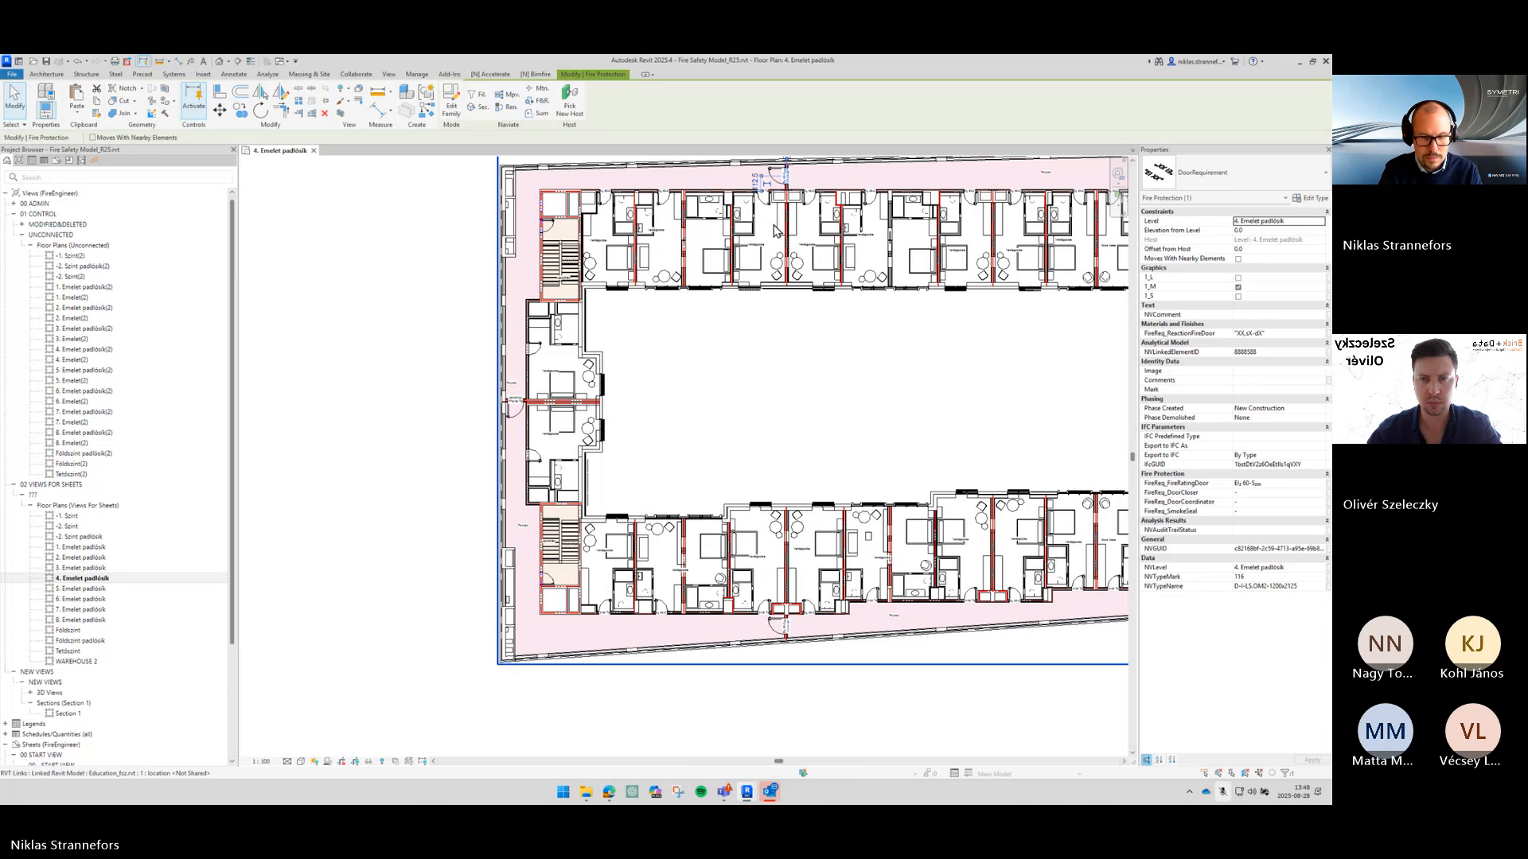
key("i")
key("c")
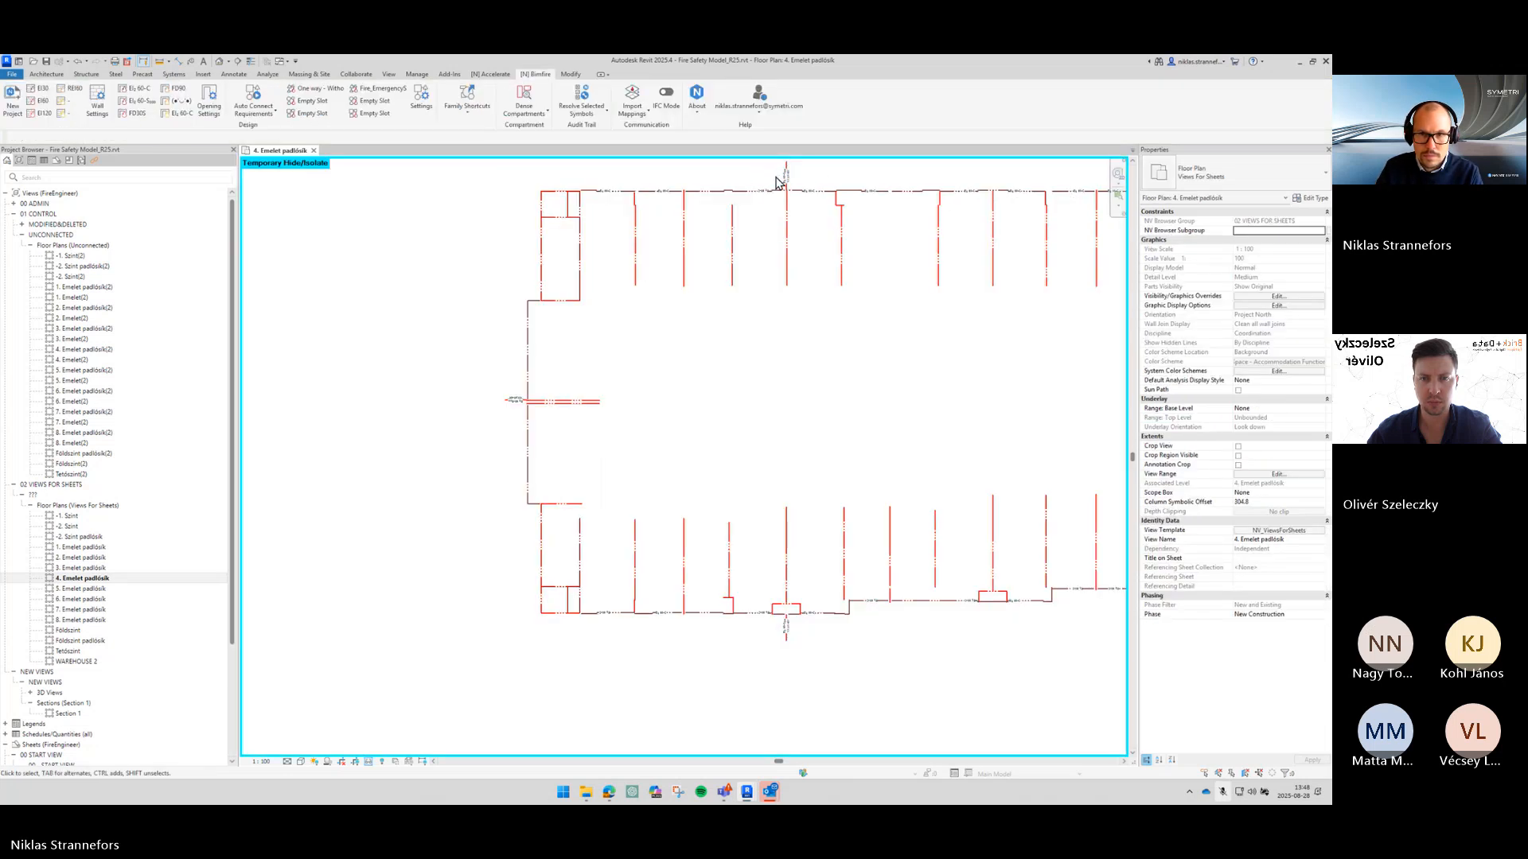
middle_click_drag(776, 183, 755, 215)
left_click_drag(765, 251, 767, 247)
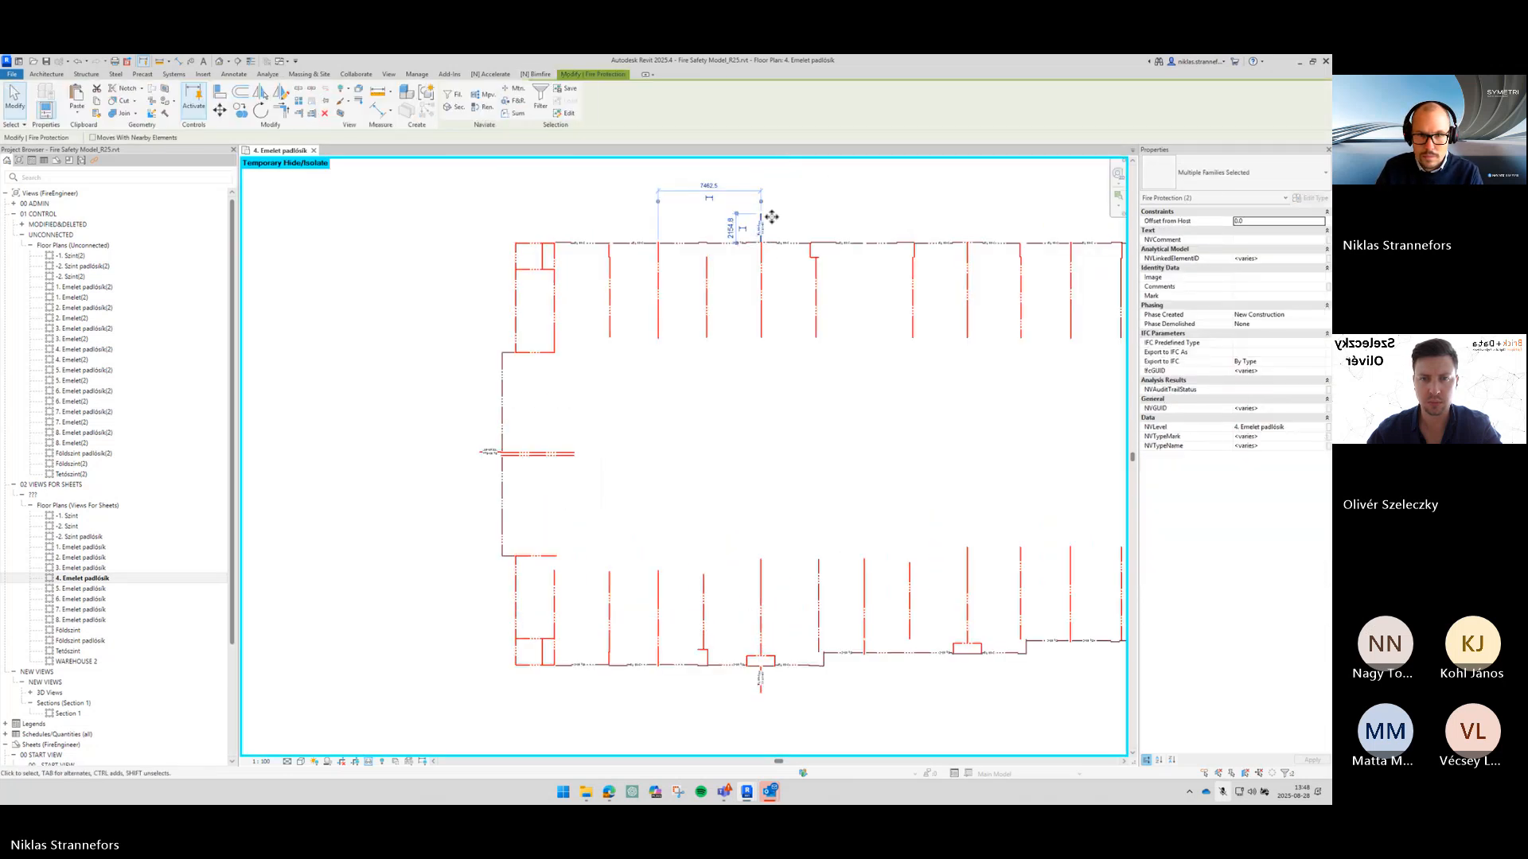
left_click(767, 212)
left_click(763, 224)
left_click_drag(502, 474, 501, 478, "ctrl")
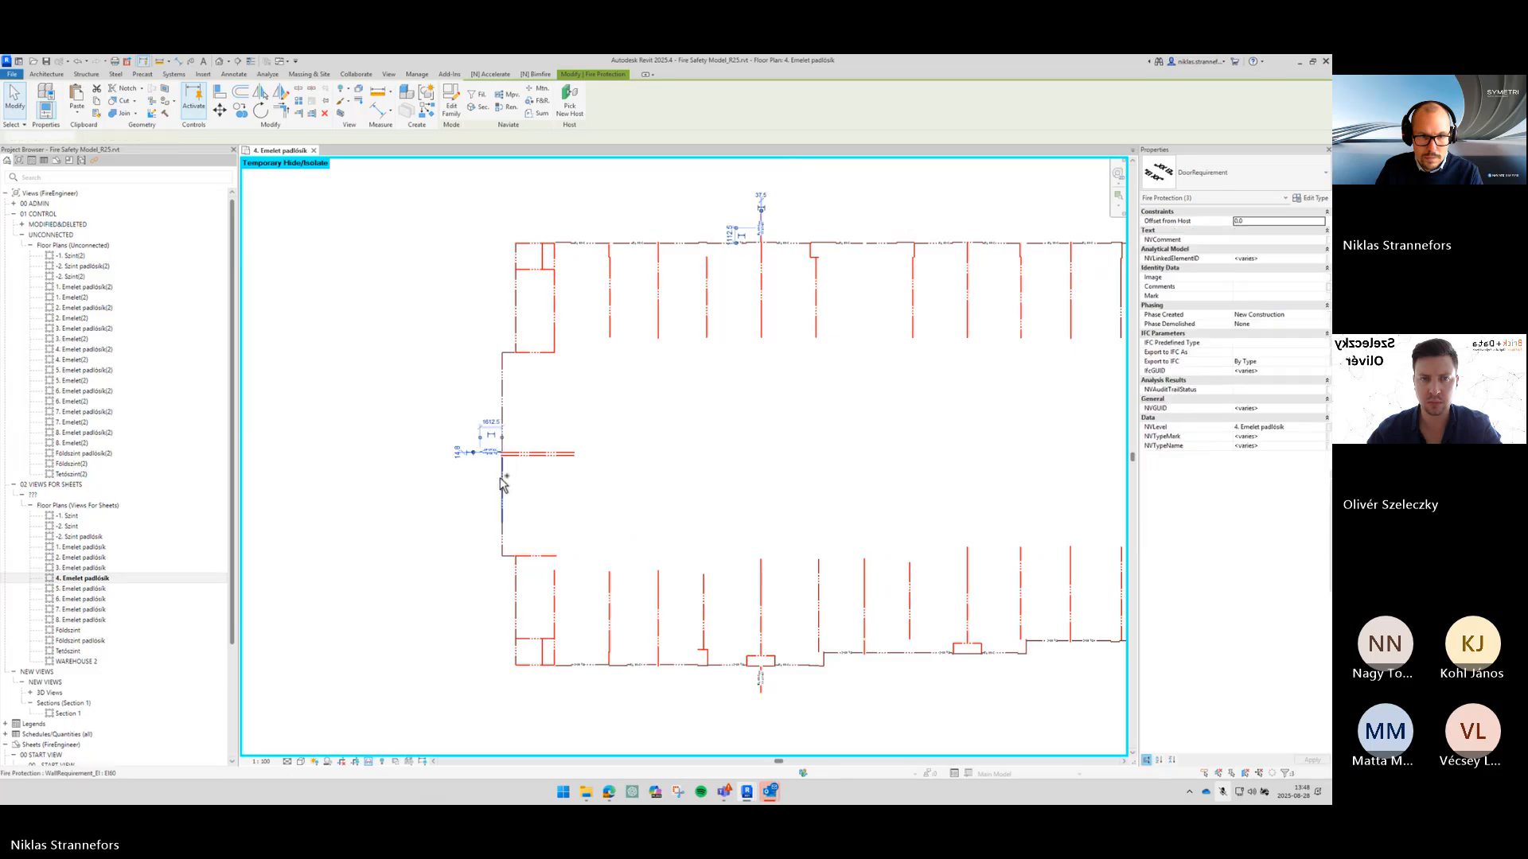
middle_click_drag(501, 549, 476, 433)
scroll(498, 488, "up", 2)
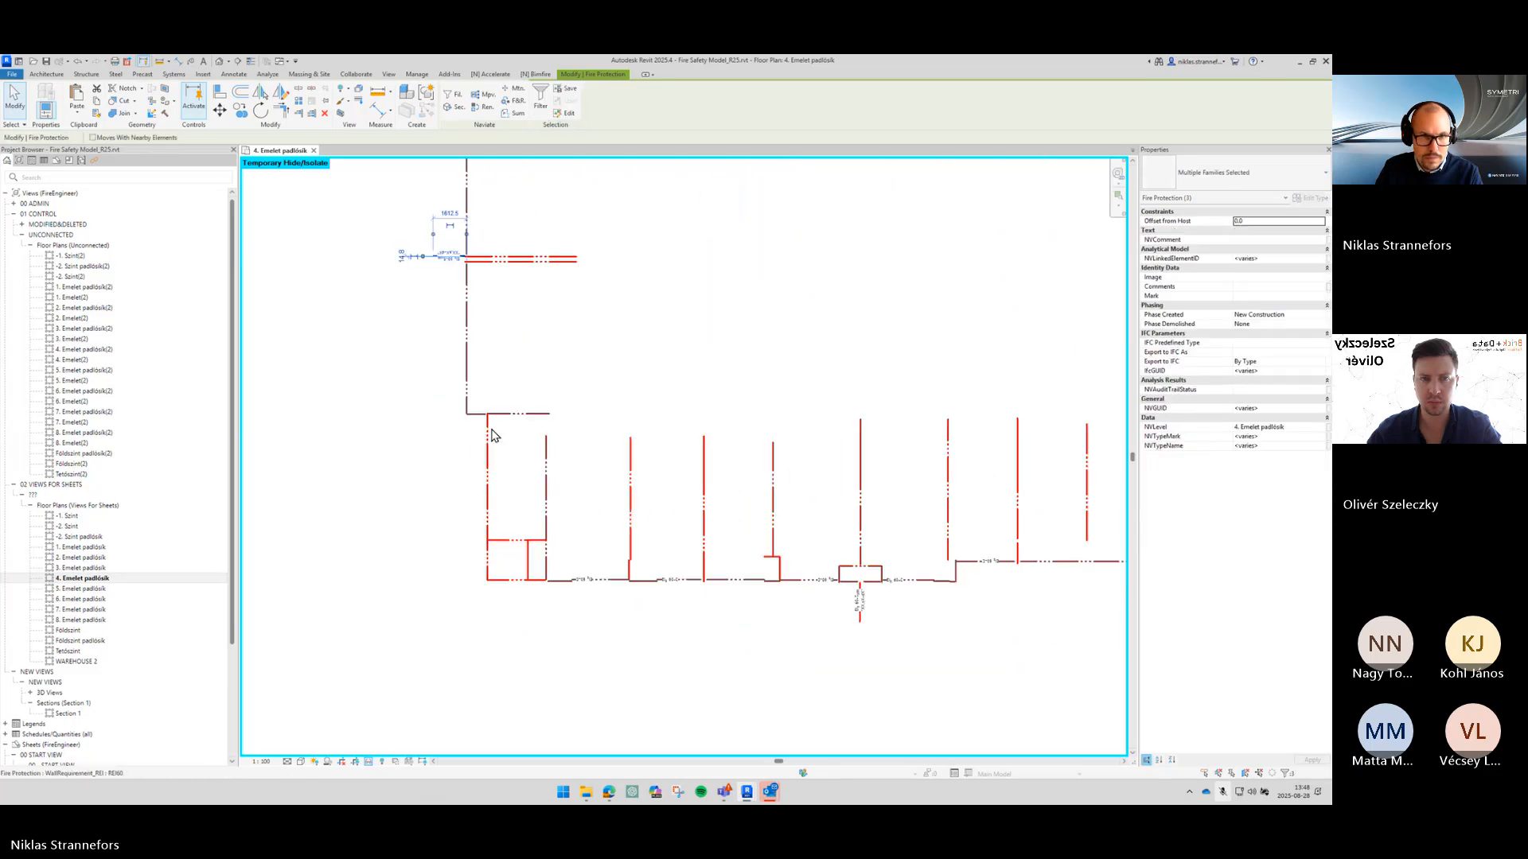
scroll(464, 256, "up", 4)
left_click(466, 258, "shift")
scroll(600, 422, "down", 2)
Step: Add the two lower corridor door symbols and the one near the three shafts to the selection
middle_click_drag(658, 706, 542, 297)
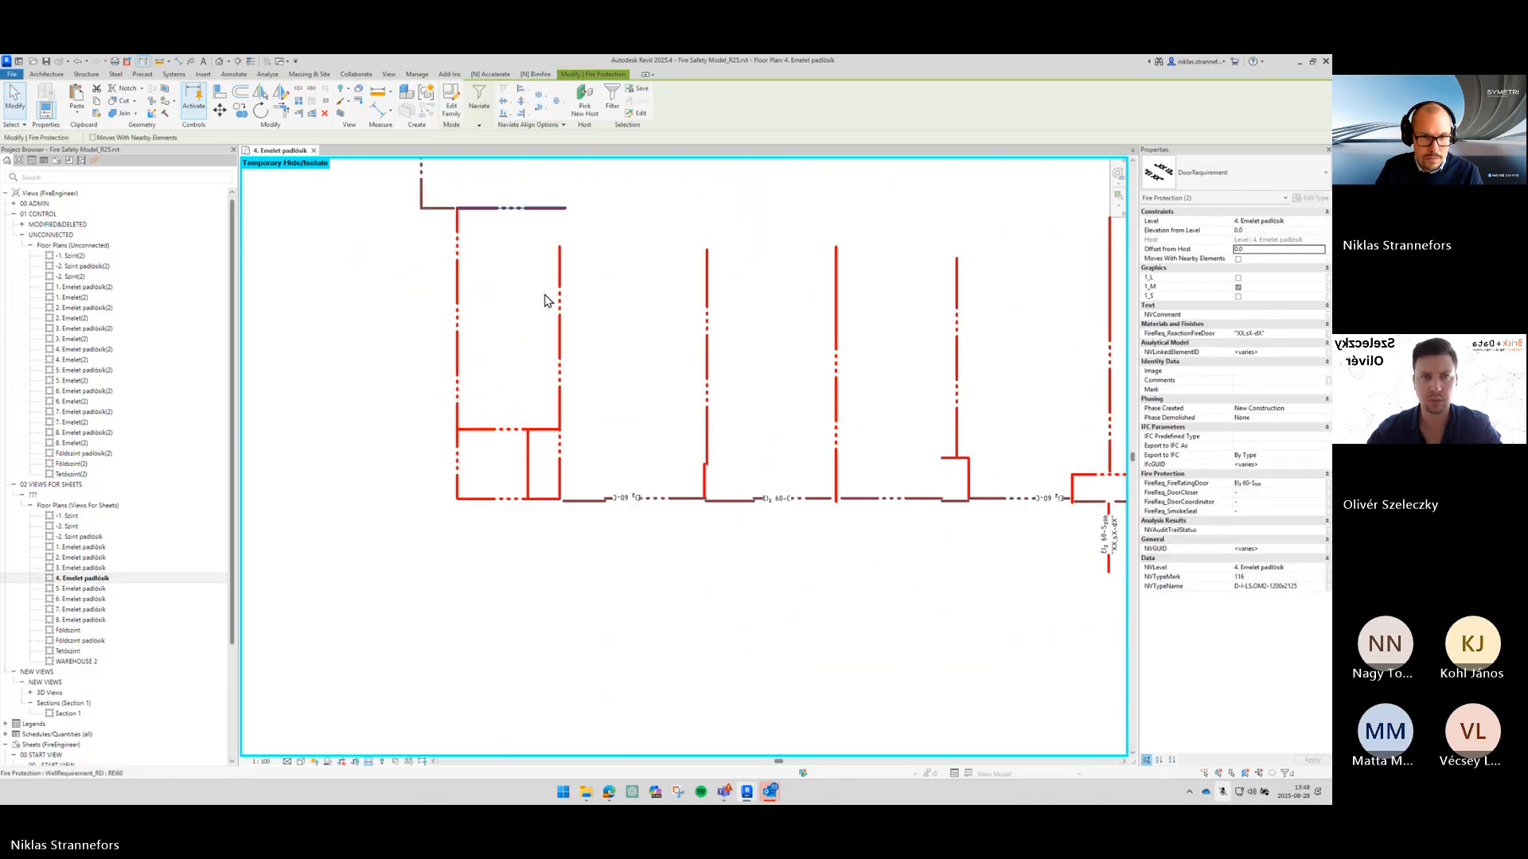
scroll(682, 542, "down", 2)
middle_click_drag(682, 541, 270, 487)
scroll(518, 494, "up", 2)
left_click(529, 467, "ctrl")
scroll(527, 470, "down", 1)
middle_click_drag(400, 476, 247, 501)
middle_click_drag(1092, 493, 438, 529)
left_click(822, 436, "ctrl")
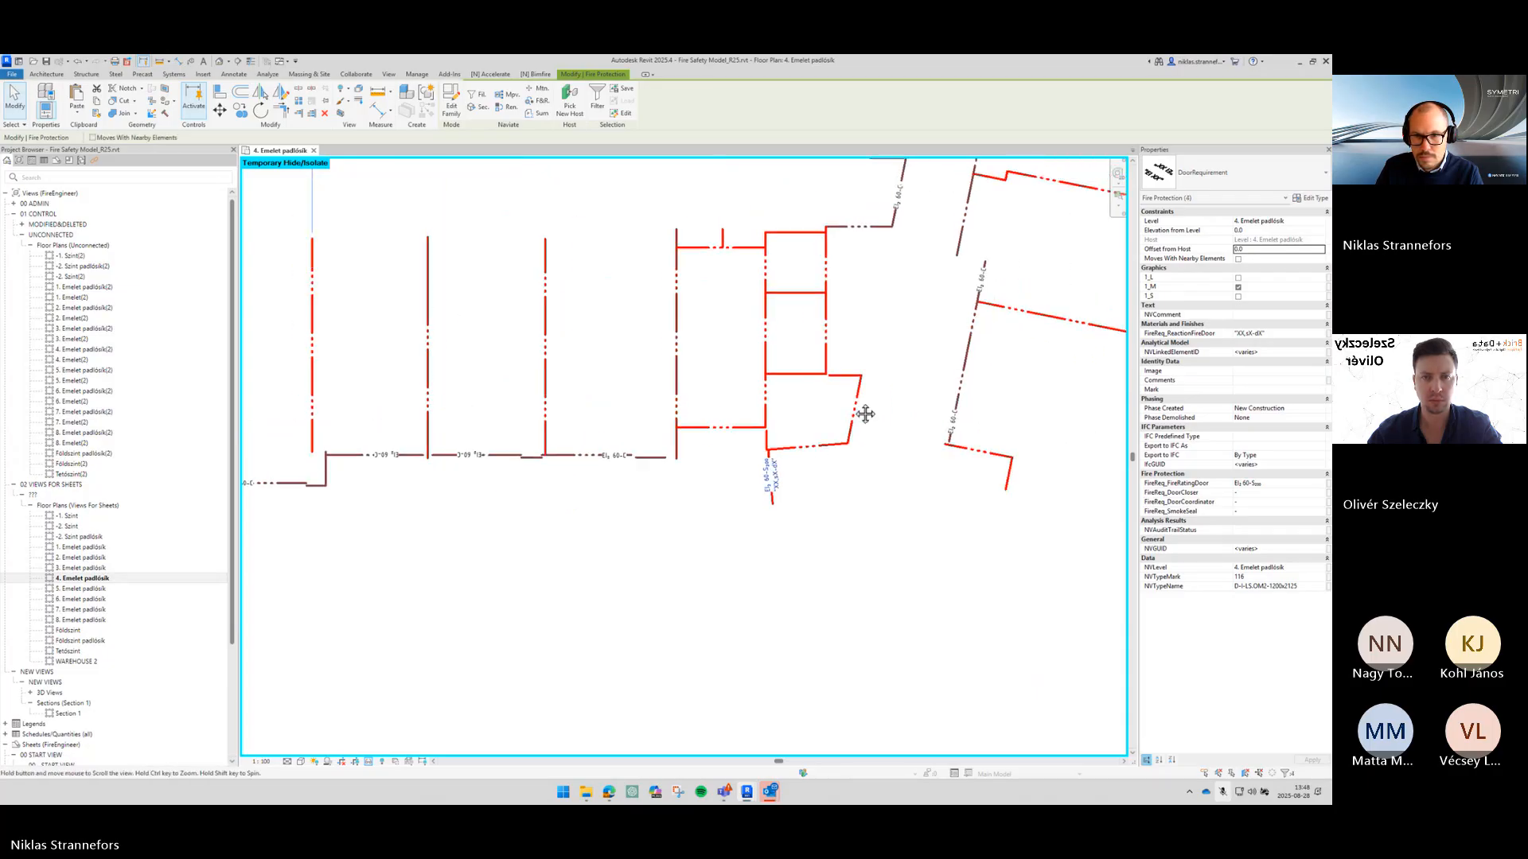
scroll(865, 379, "down", 3)
left_click(842, 198, "ctrl")
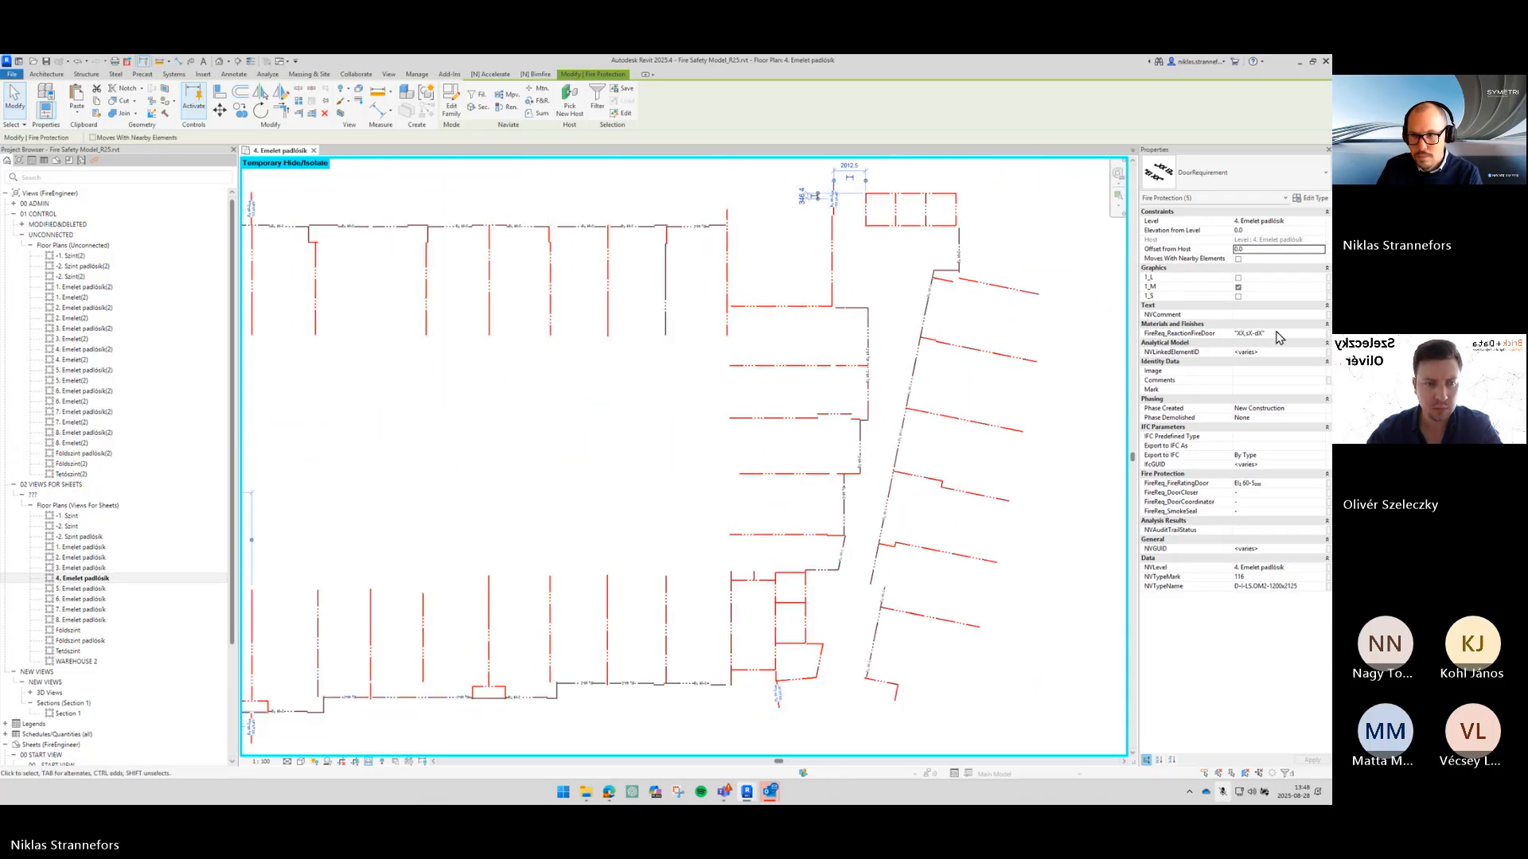
Step: Clear the reaction class of the selected corridor doors, set their fire rating to EI2 30-S200C and end the temporary isolation
left_click(1277, 332)
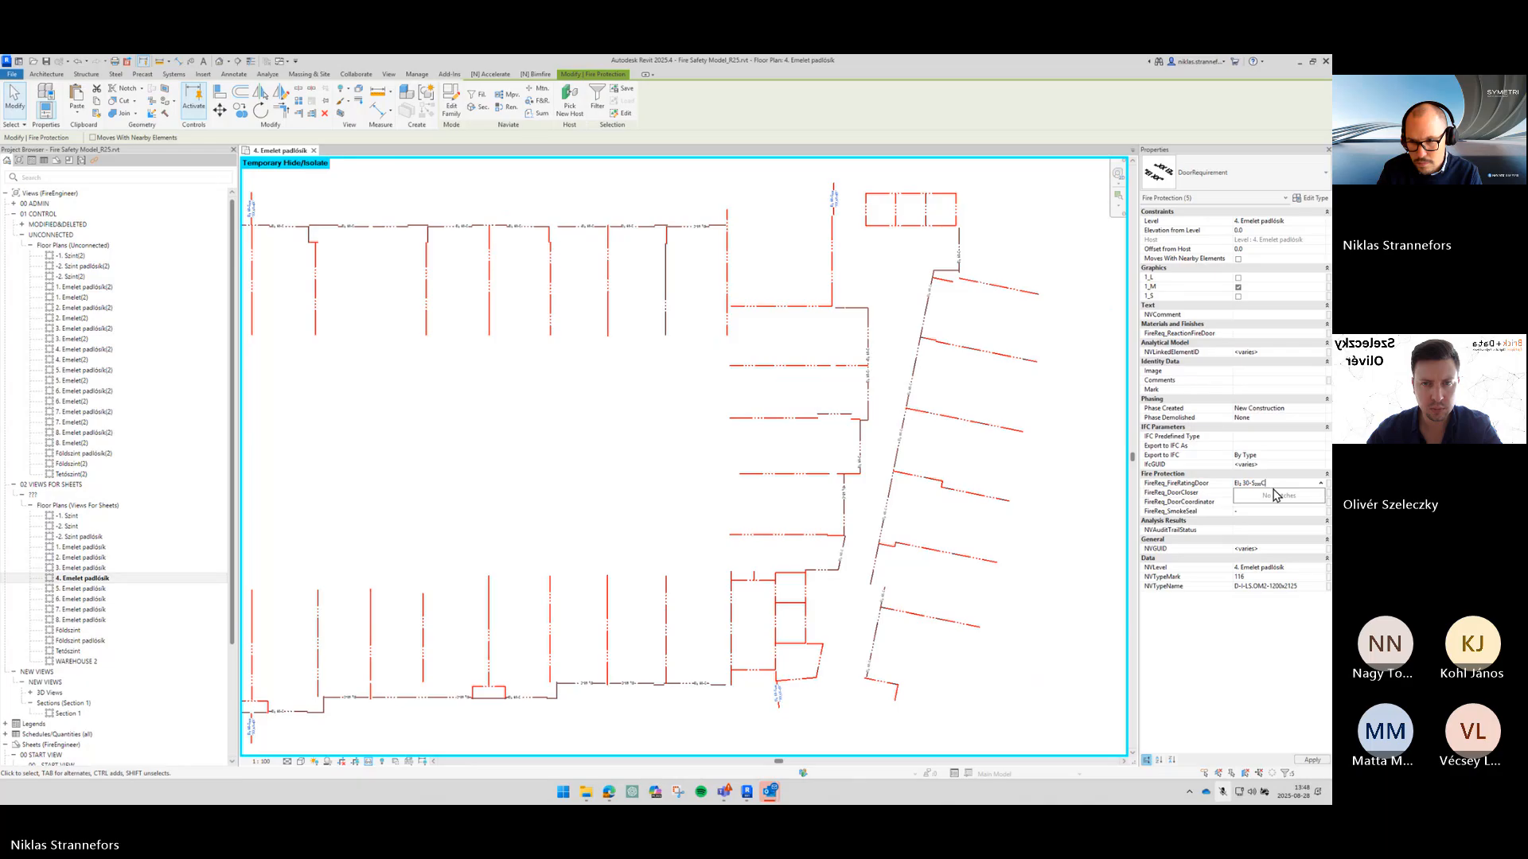
key("h")
key("r")
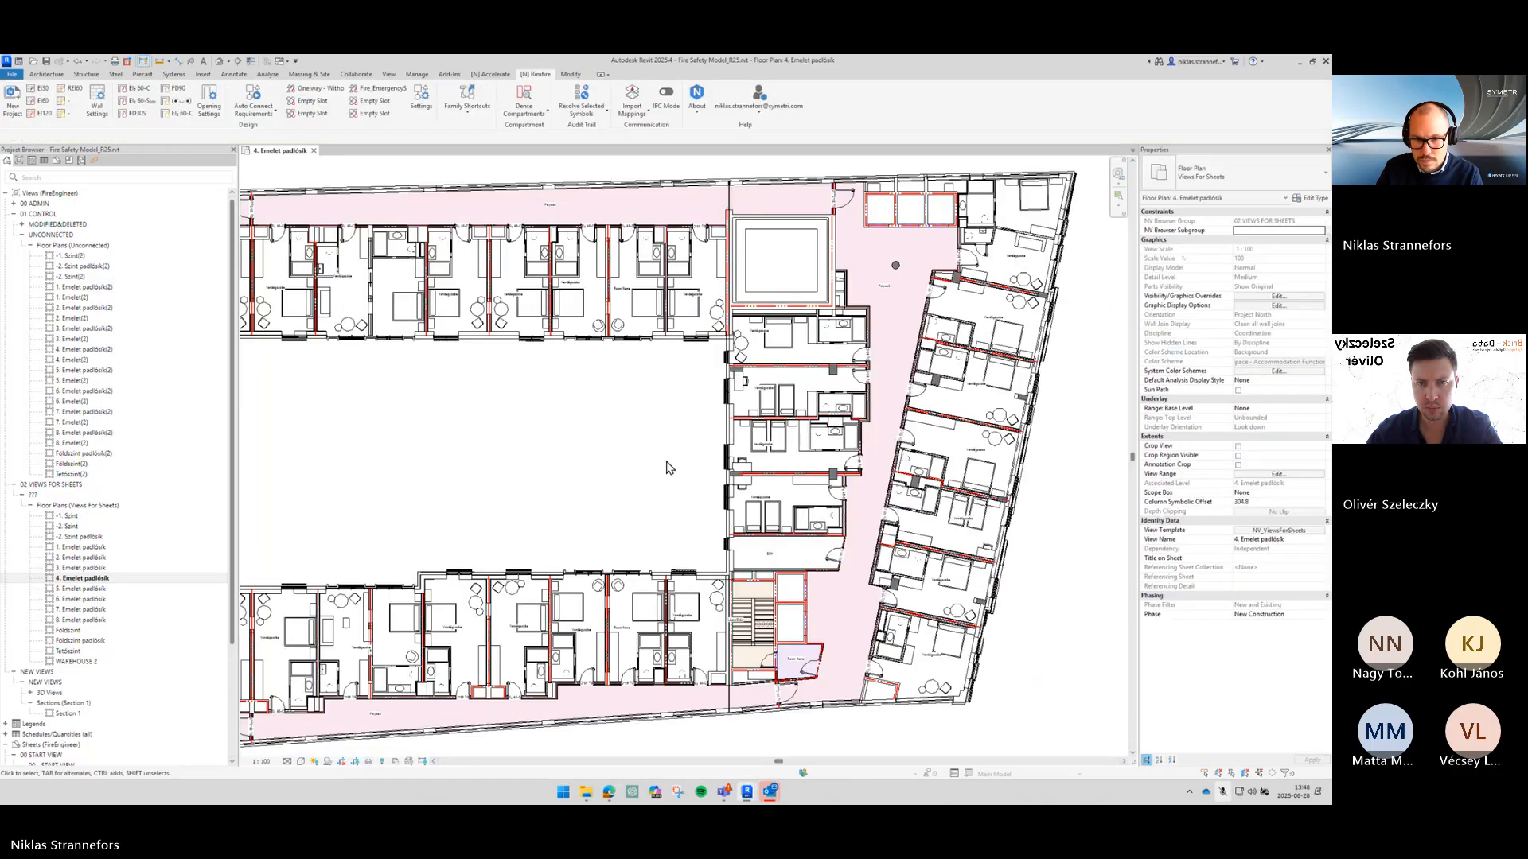
Step: Assign EI2 60-S200 fire requirement symbols to both doors of the small lobby beside the lower east stairwell
middle_click_drag(659, 348, 644, 211)
scroll(764, 561, "up", 5)
scroll(731, 322, "up", 1)
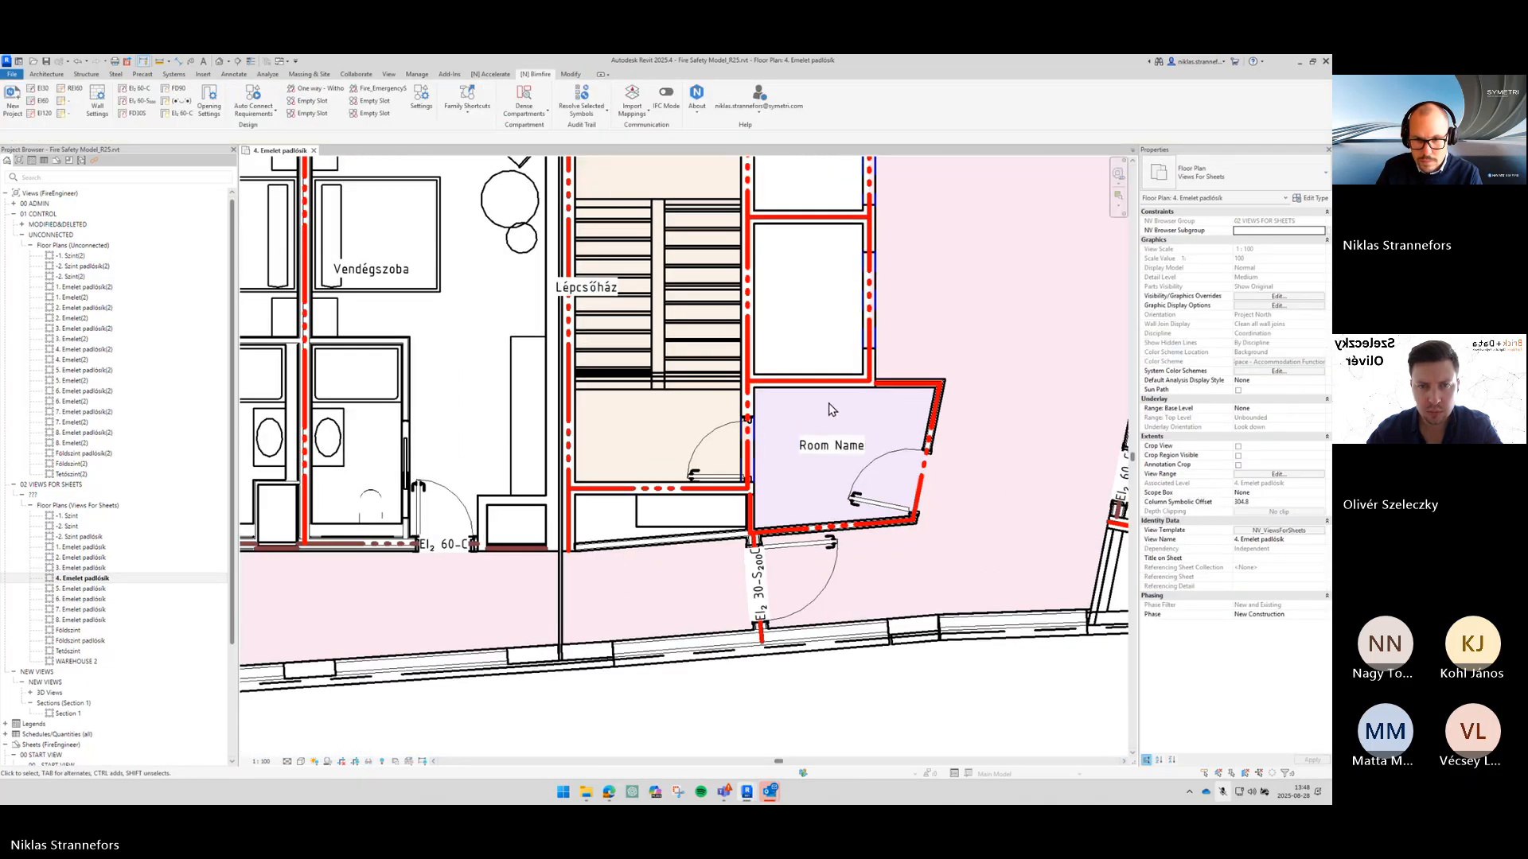
middle_click_drag(866, 397, 830, 349)
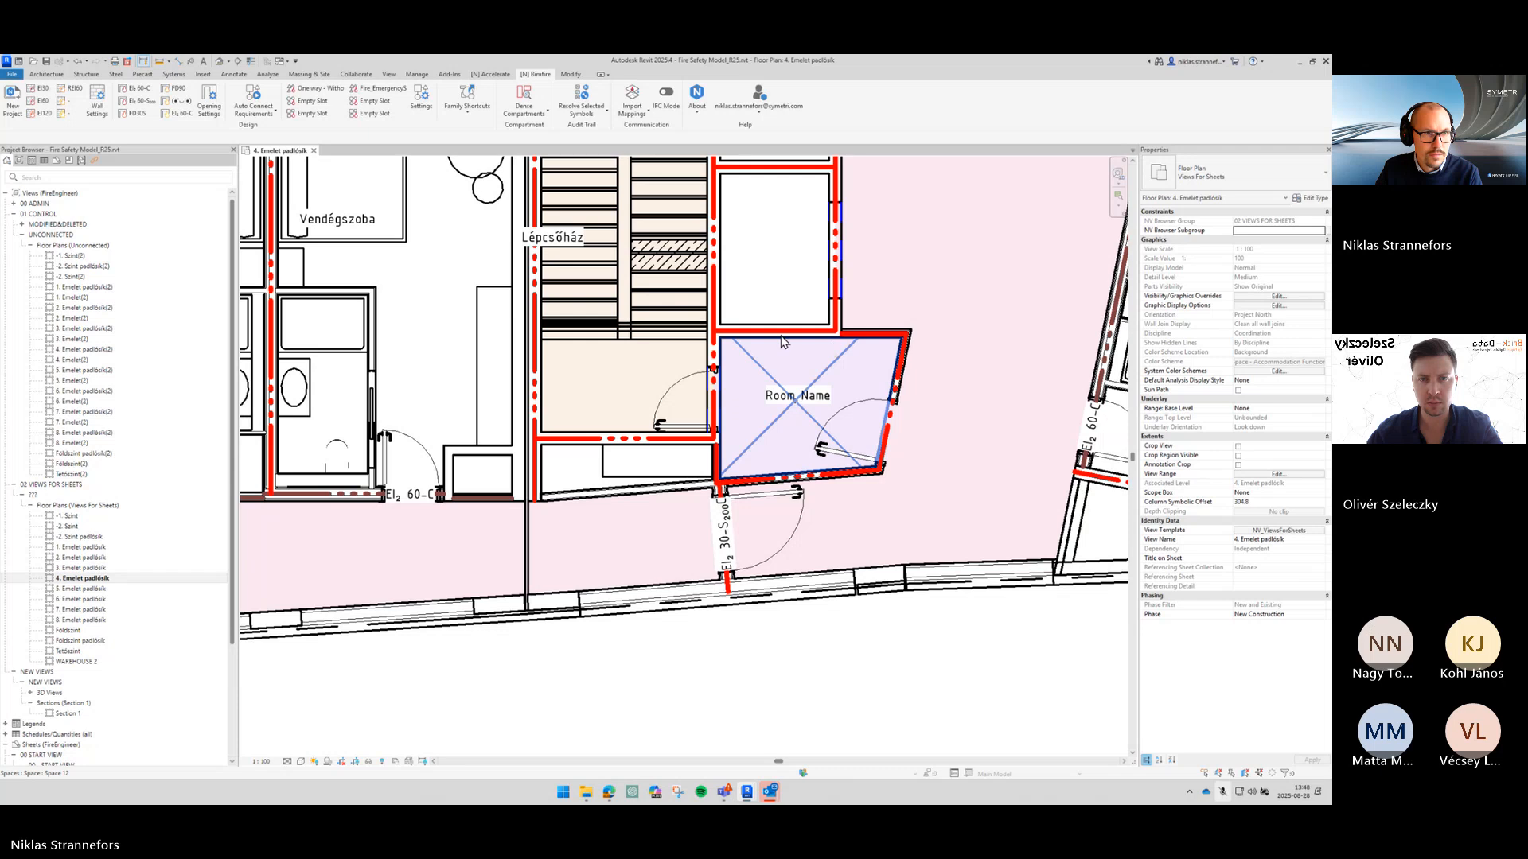
left_click(156, 108)
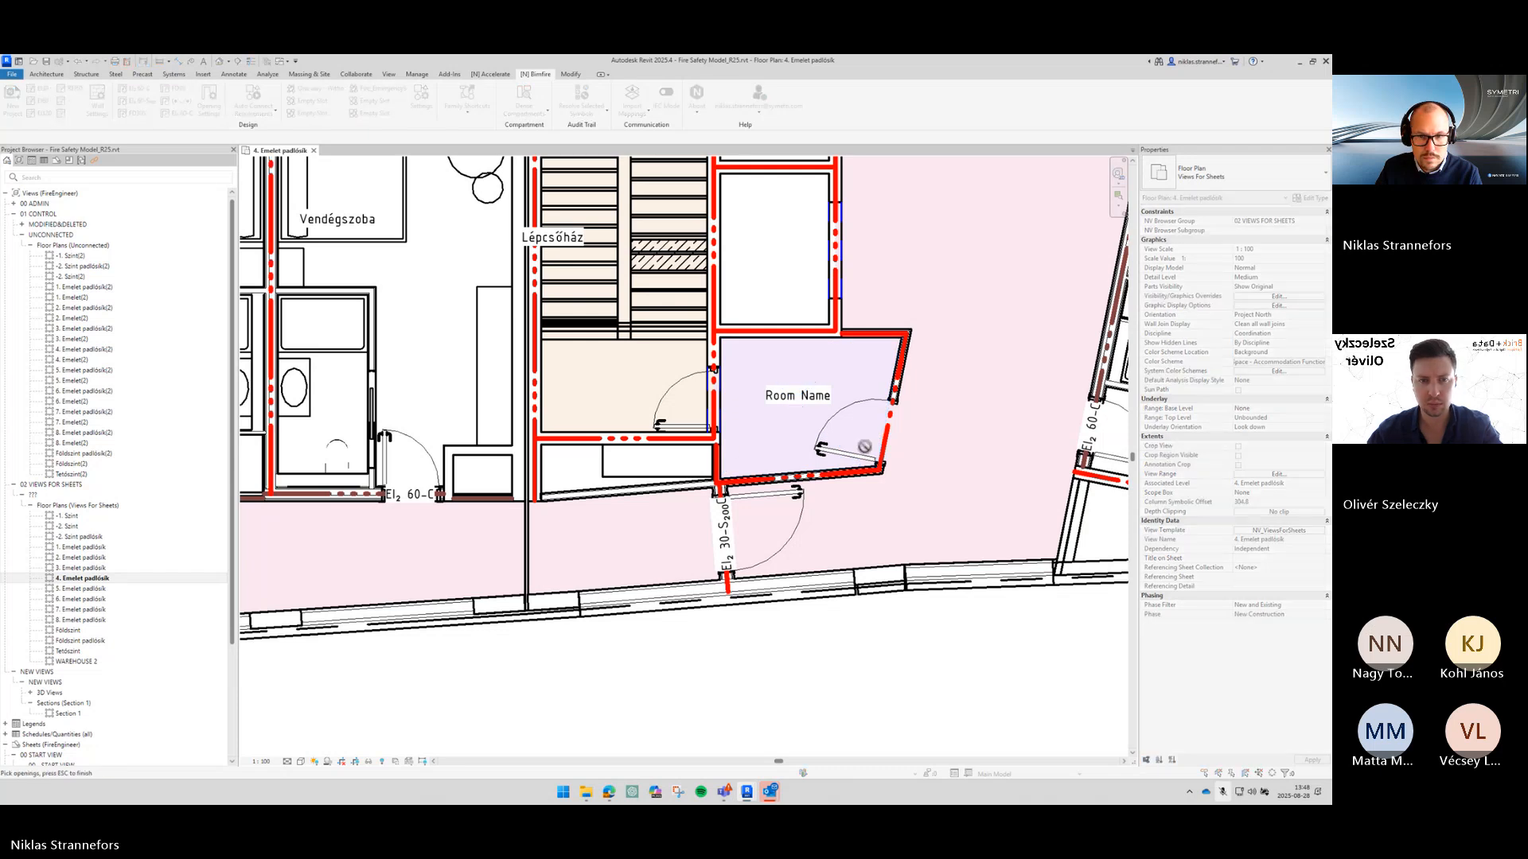
left_click(870, 426)
left_click(680, 402)
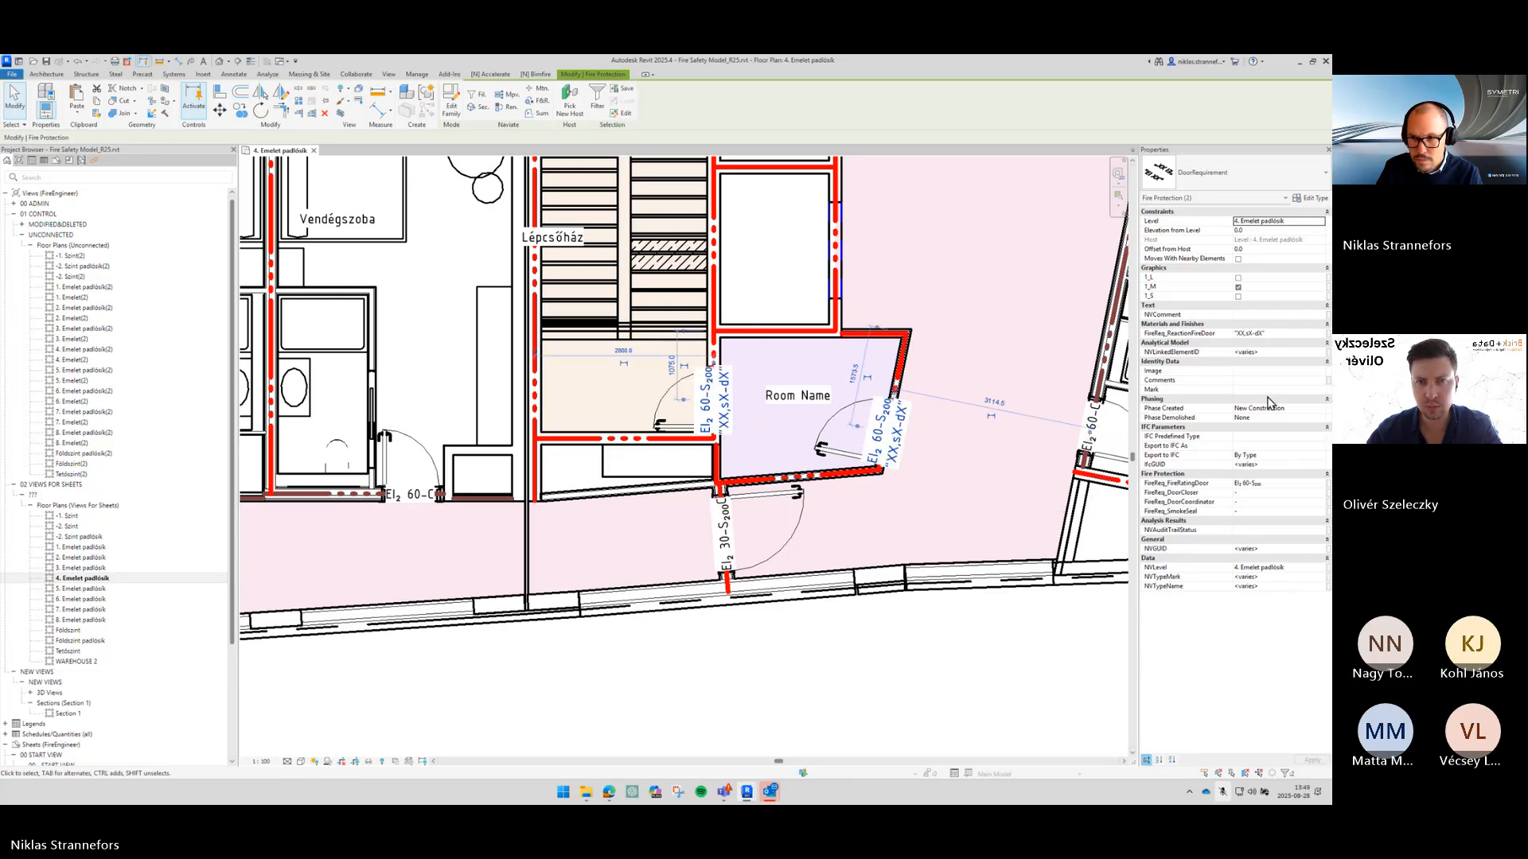
Step: Clear the reaction class of the two lobby door requirements and set their fire rating to EI2 60-S200C
left_click(1281, 334)
key("Delete")
left_click(1281, 483)
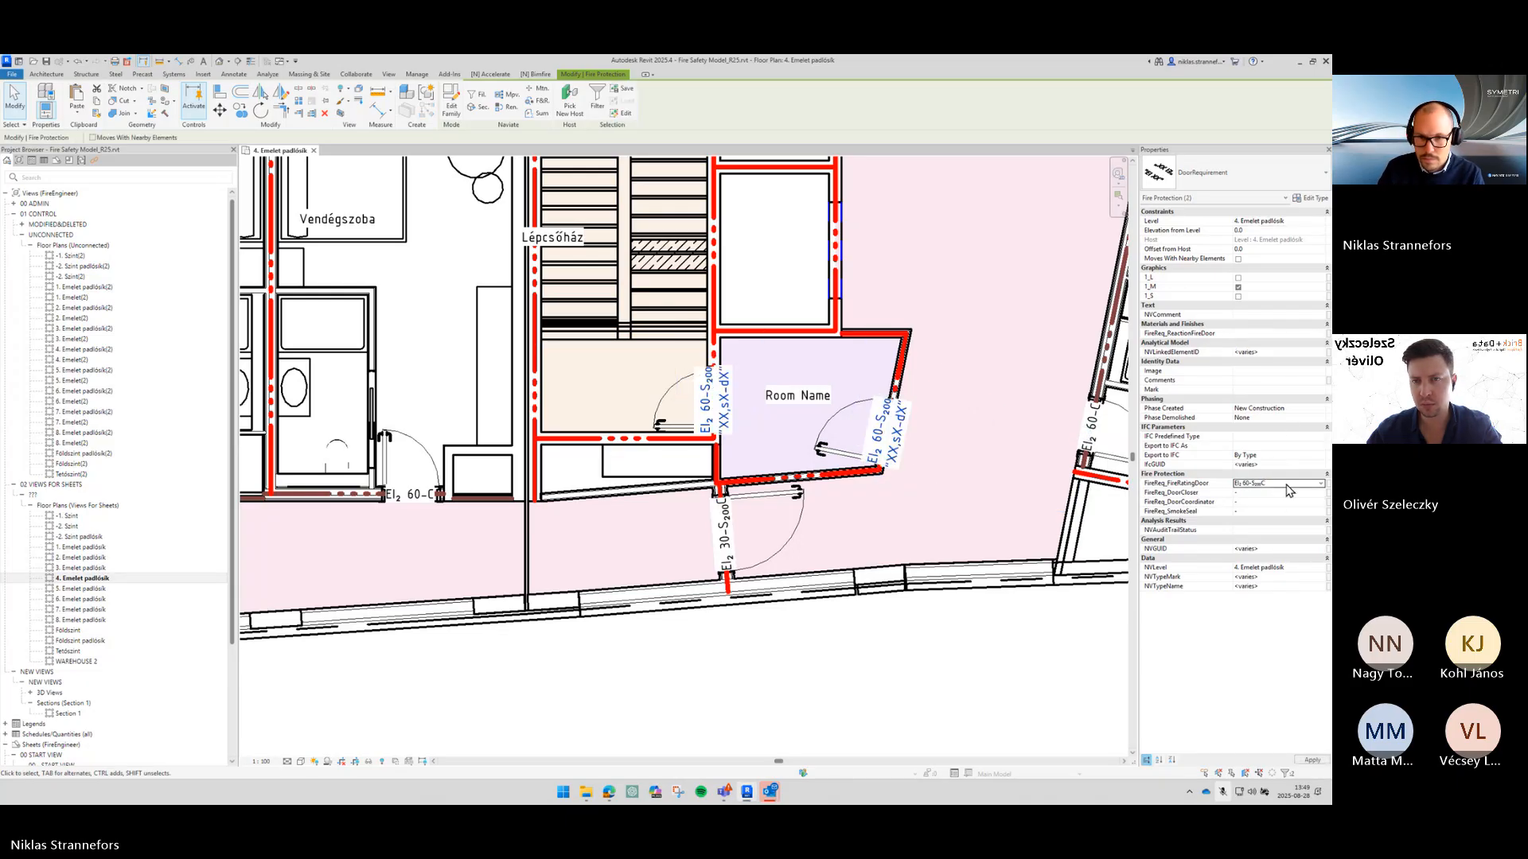
left_click(914, 369)
Step: Assign a fire requirement to the lower west stairwell's door, with rating EI2 60-S200C and no reaction class
scroll(932, 430, "down", 5)
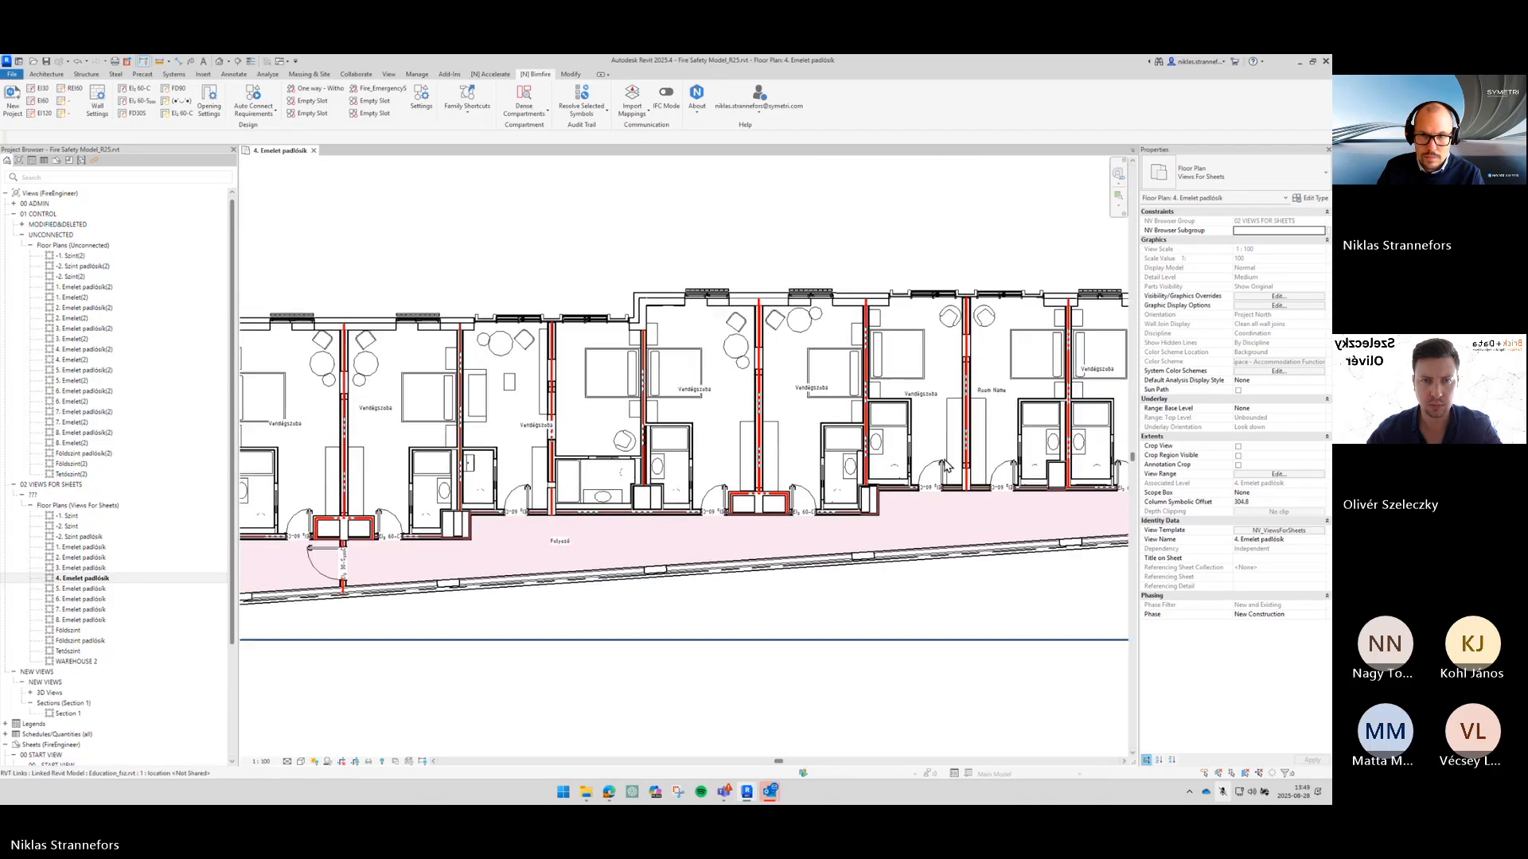
scroll(939, 464, "down", 3)
scroll(656, 461, "up", 8)
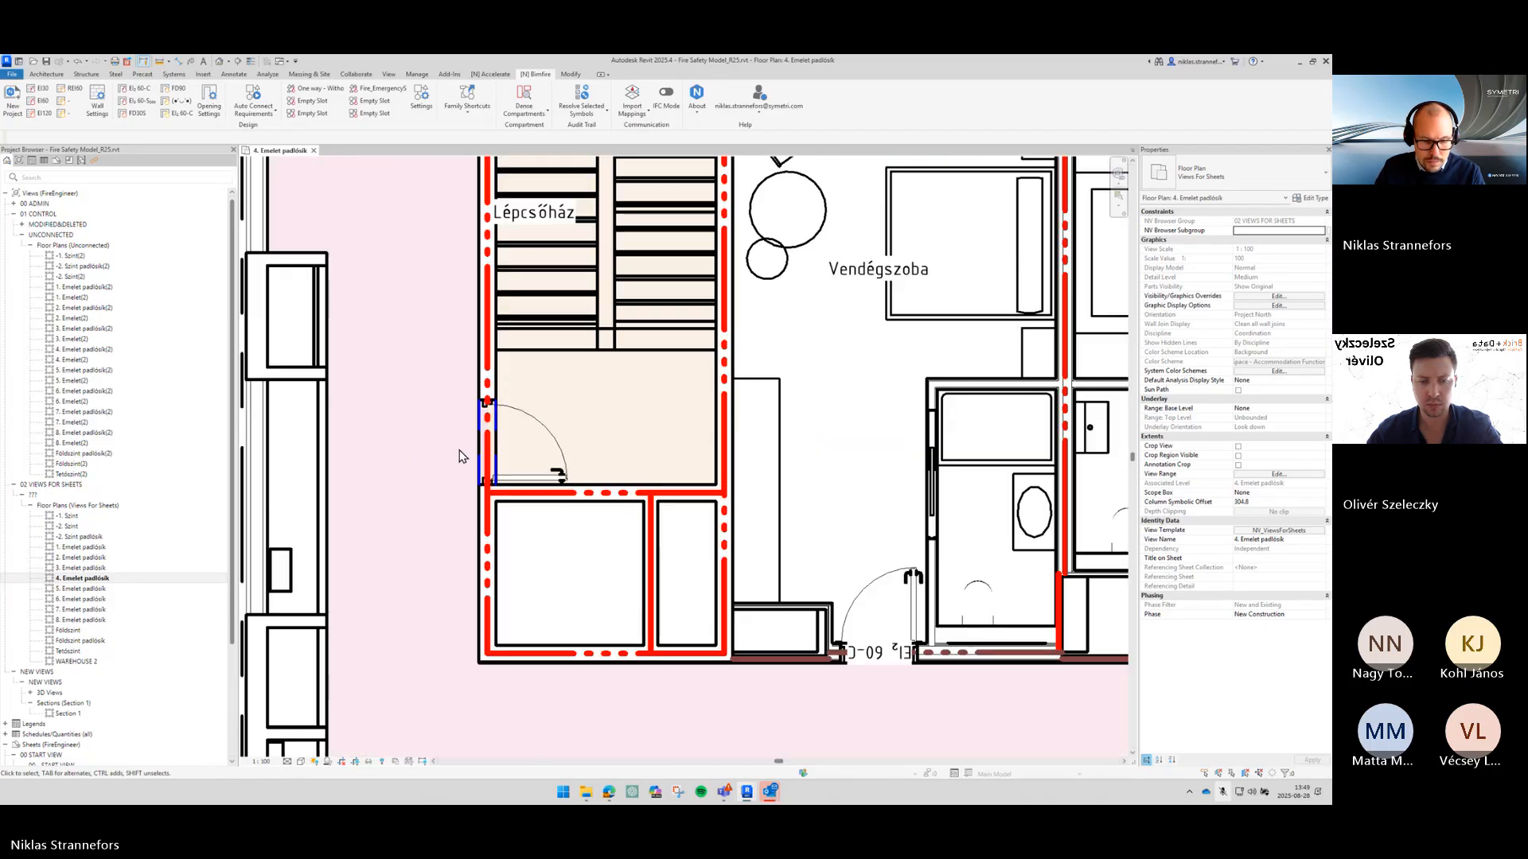
left_click(137, 101)
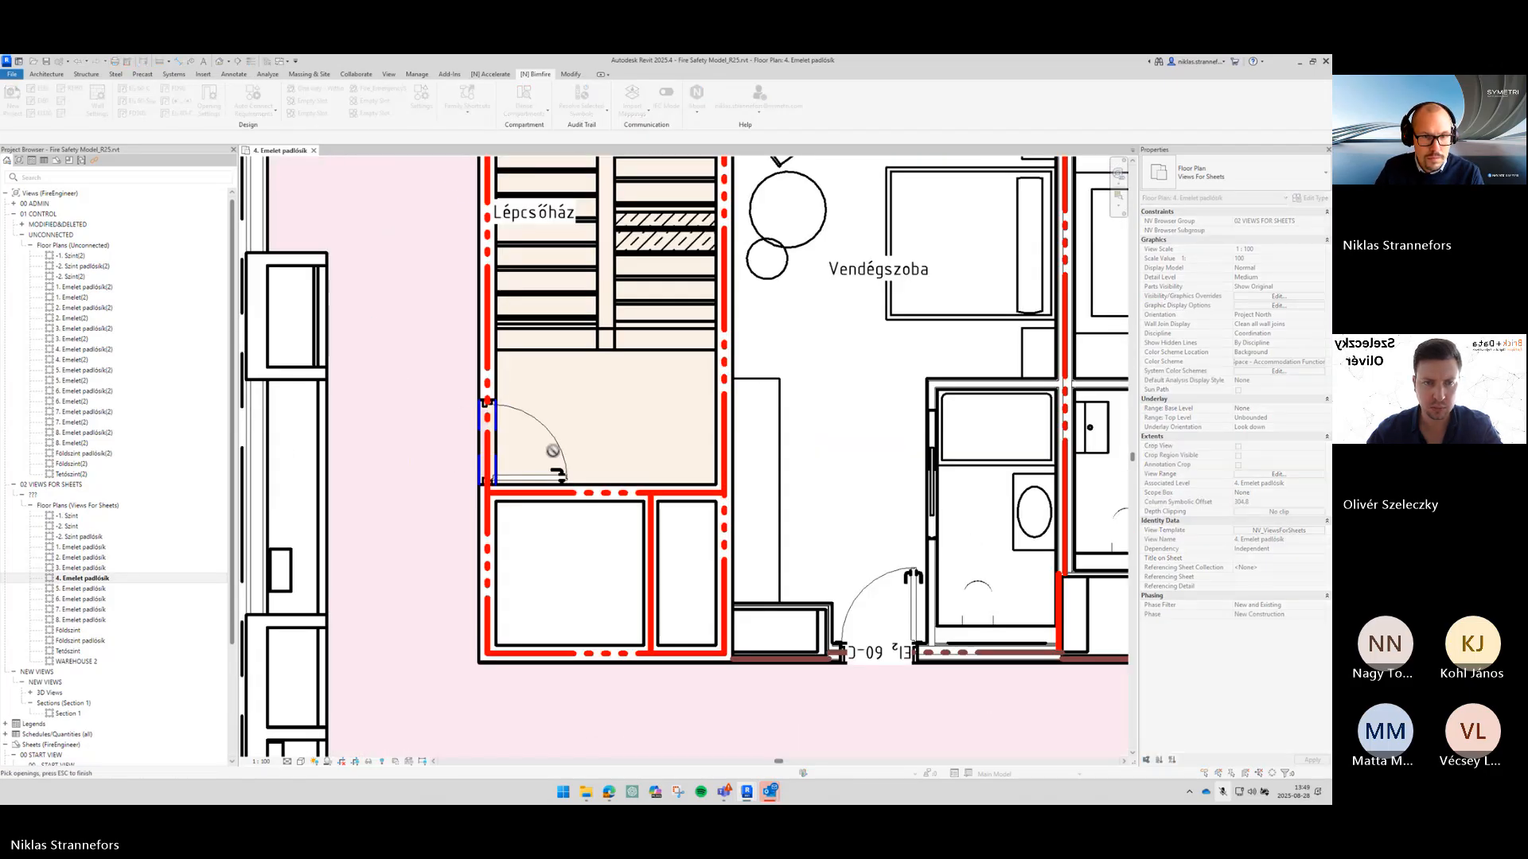
left_click(555, 453)
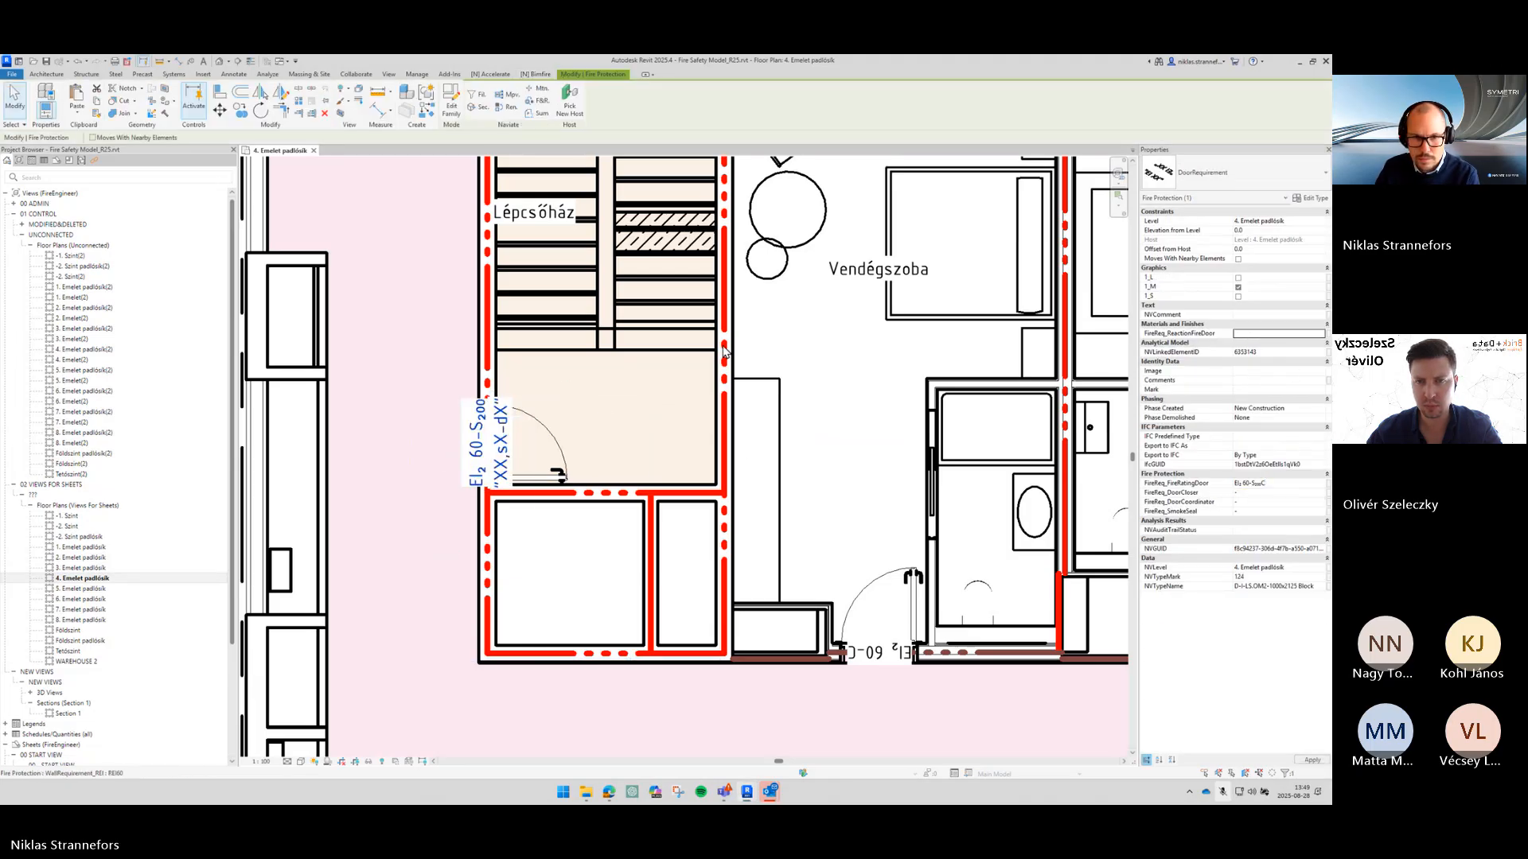
Step: Place an EI2 60-S200C fire requirement beside the upper west stairwell's door and rotate it to run along the wall
scroll(649, 303, "down", 4)
middle_click_drag(617, 217, 643, 599)
scroll(628, 359, "down", 1)
middle_click_drag(628, 358, 629, 695)
middle_click_drag(627, 605, 629, 658)
scroll(626, 215, "up", 2)
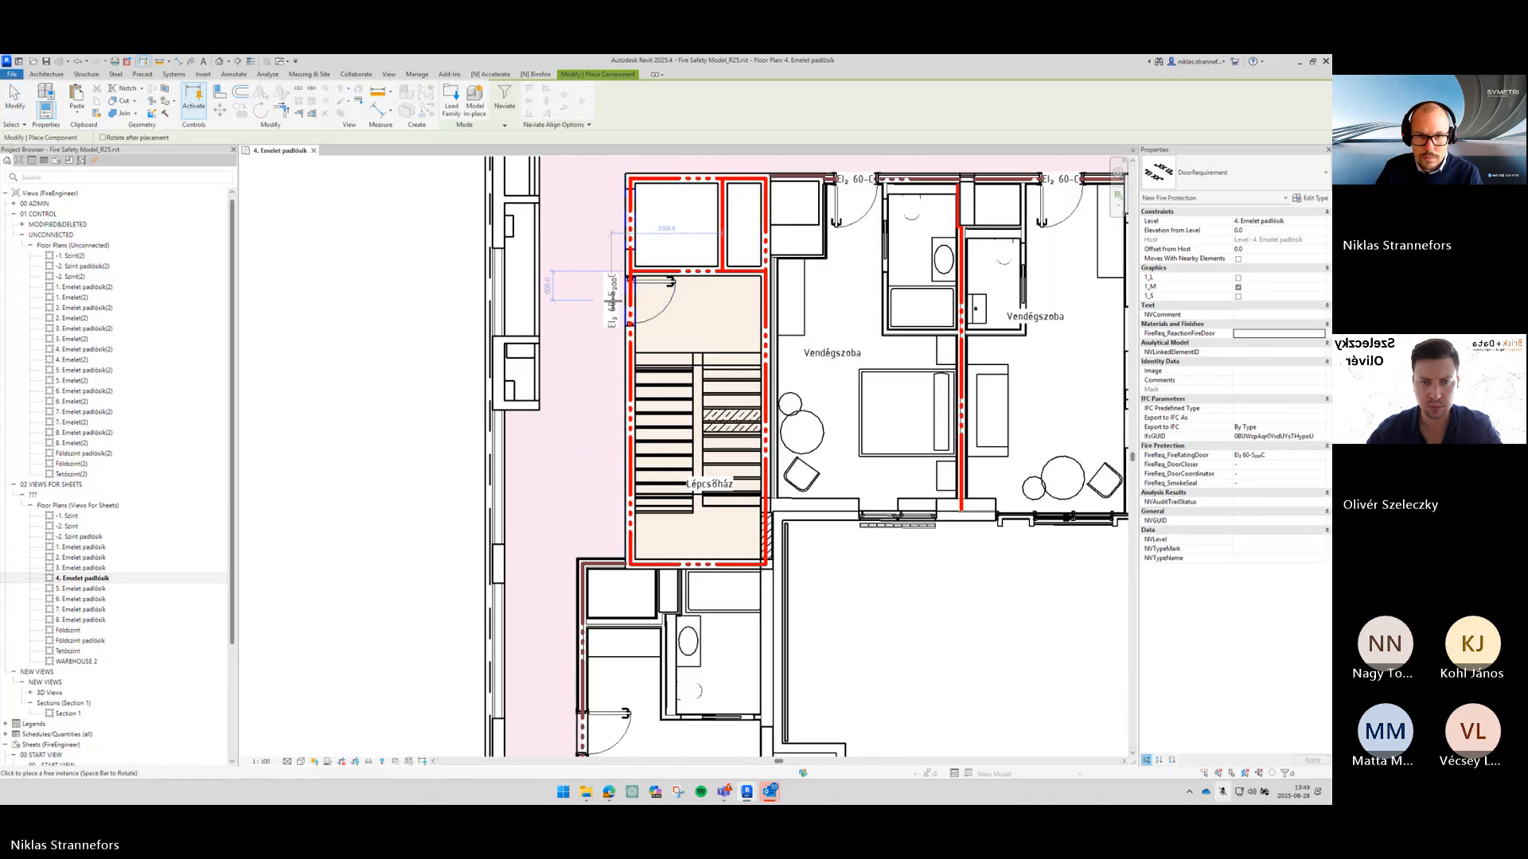
left_click(613, 301)
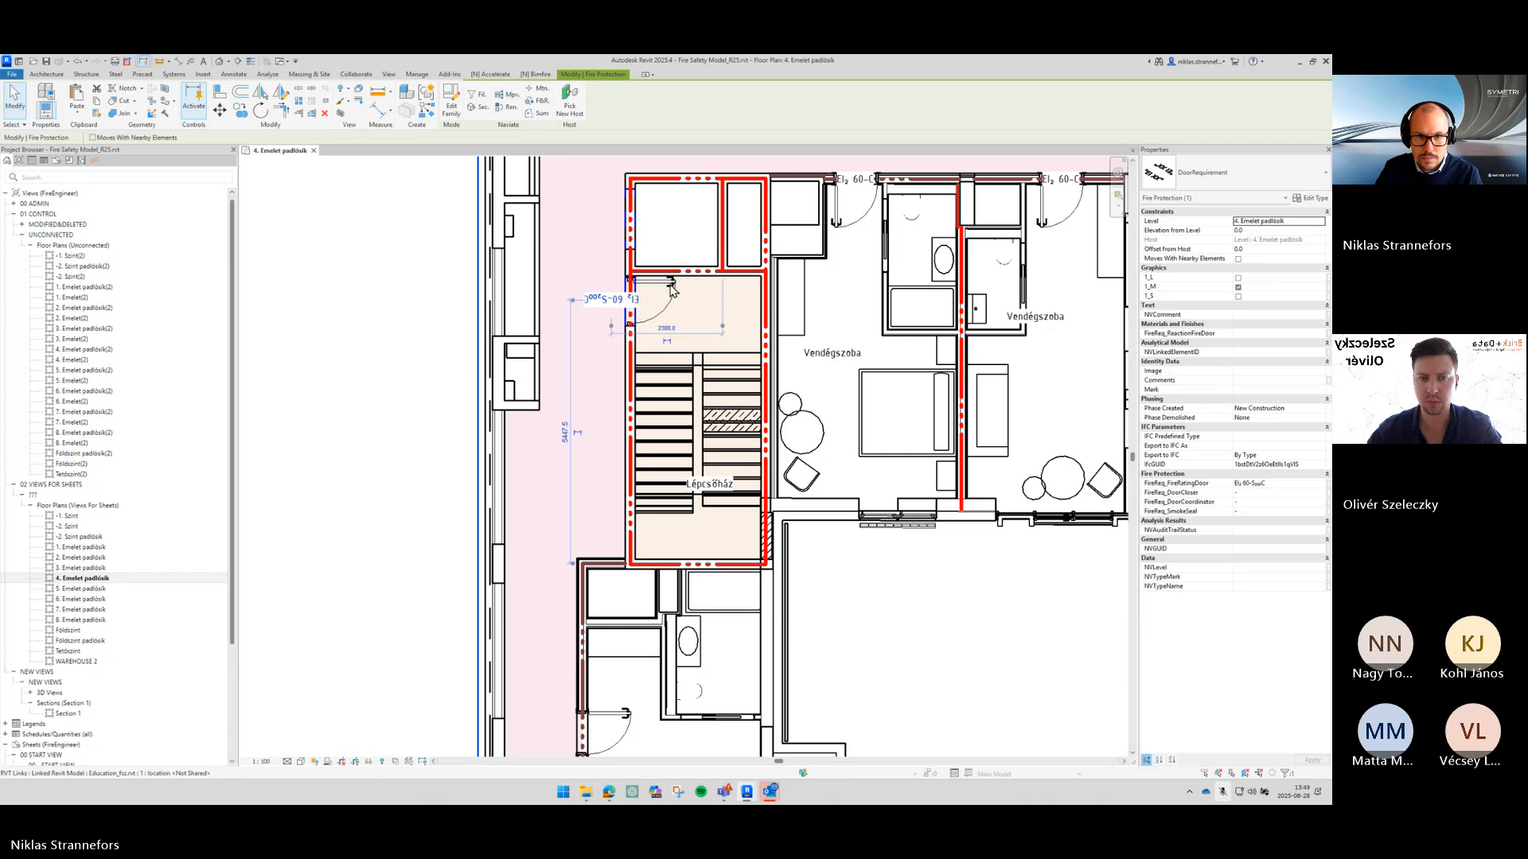
key("space")
key("space")
key("space")
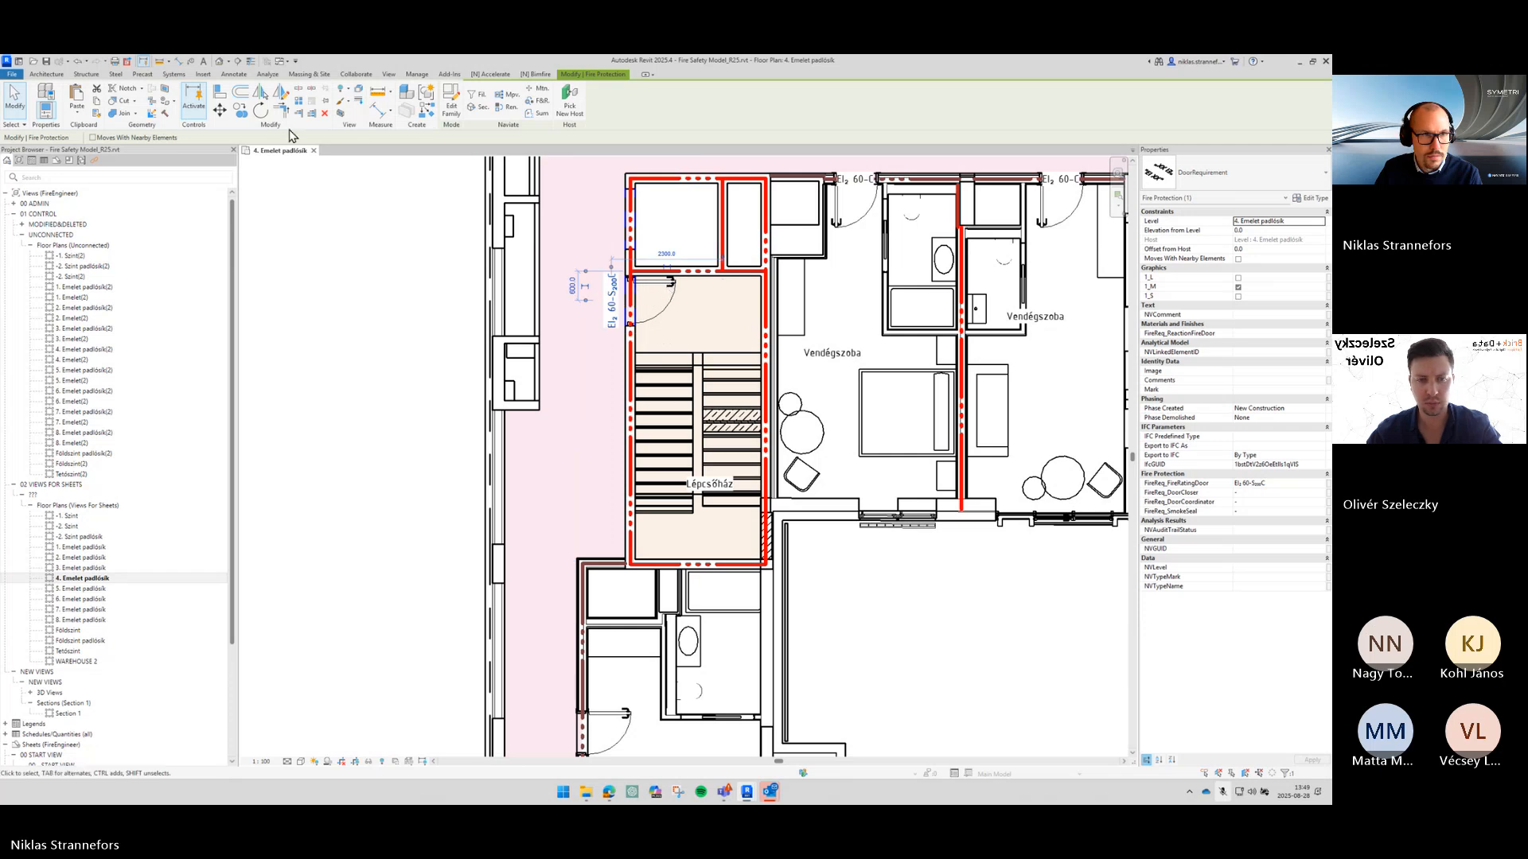
Step: Connect the placed requirement to the upper west stairwell's door in the linked model
scroll(147, 114, "up", 1)
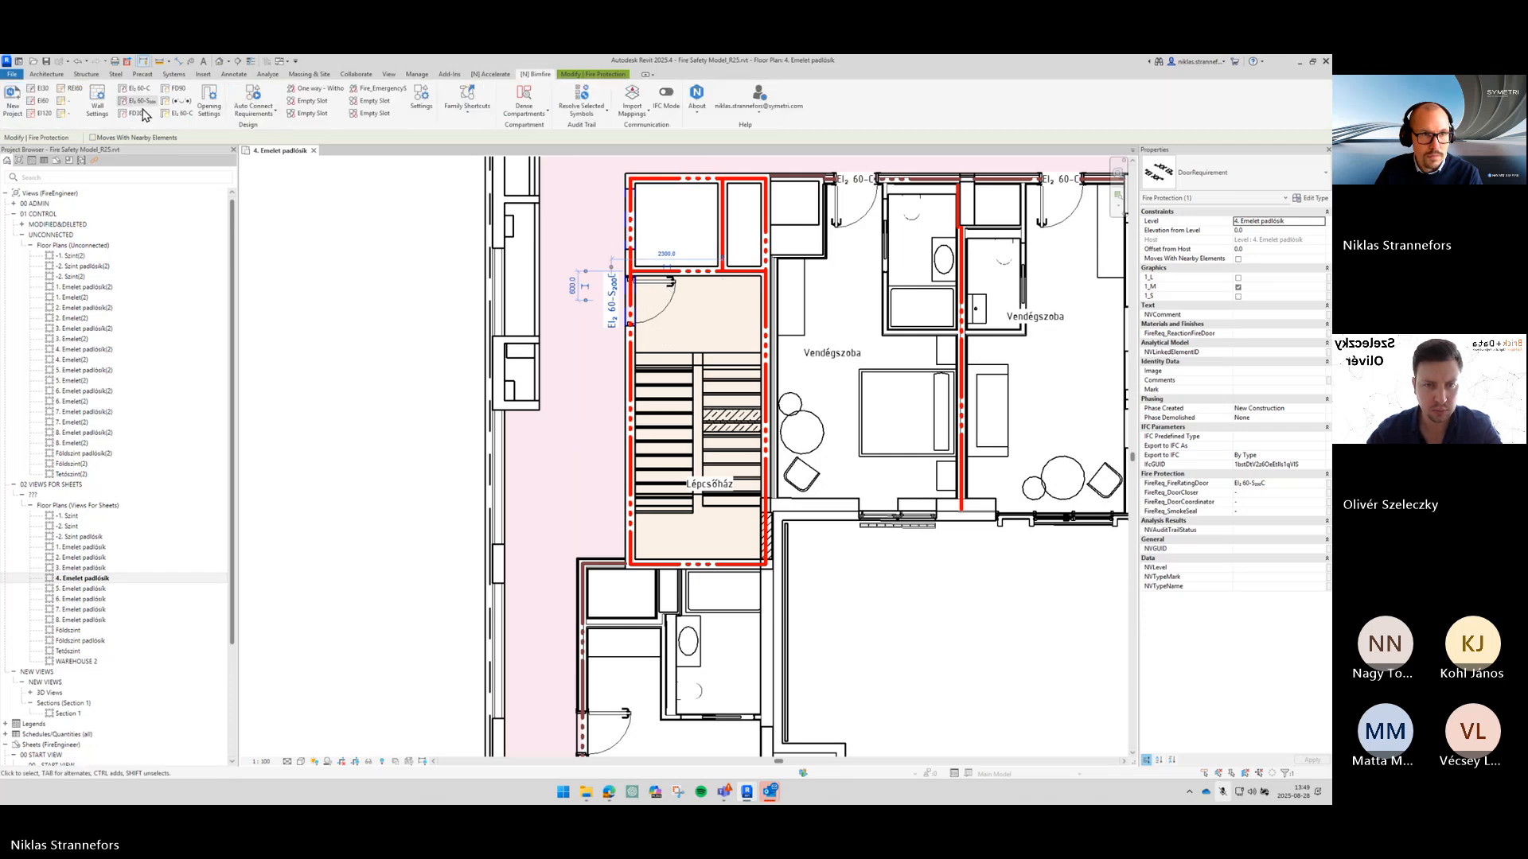
left_click(277, 114)
left_click(263, 139)
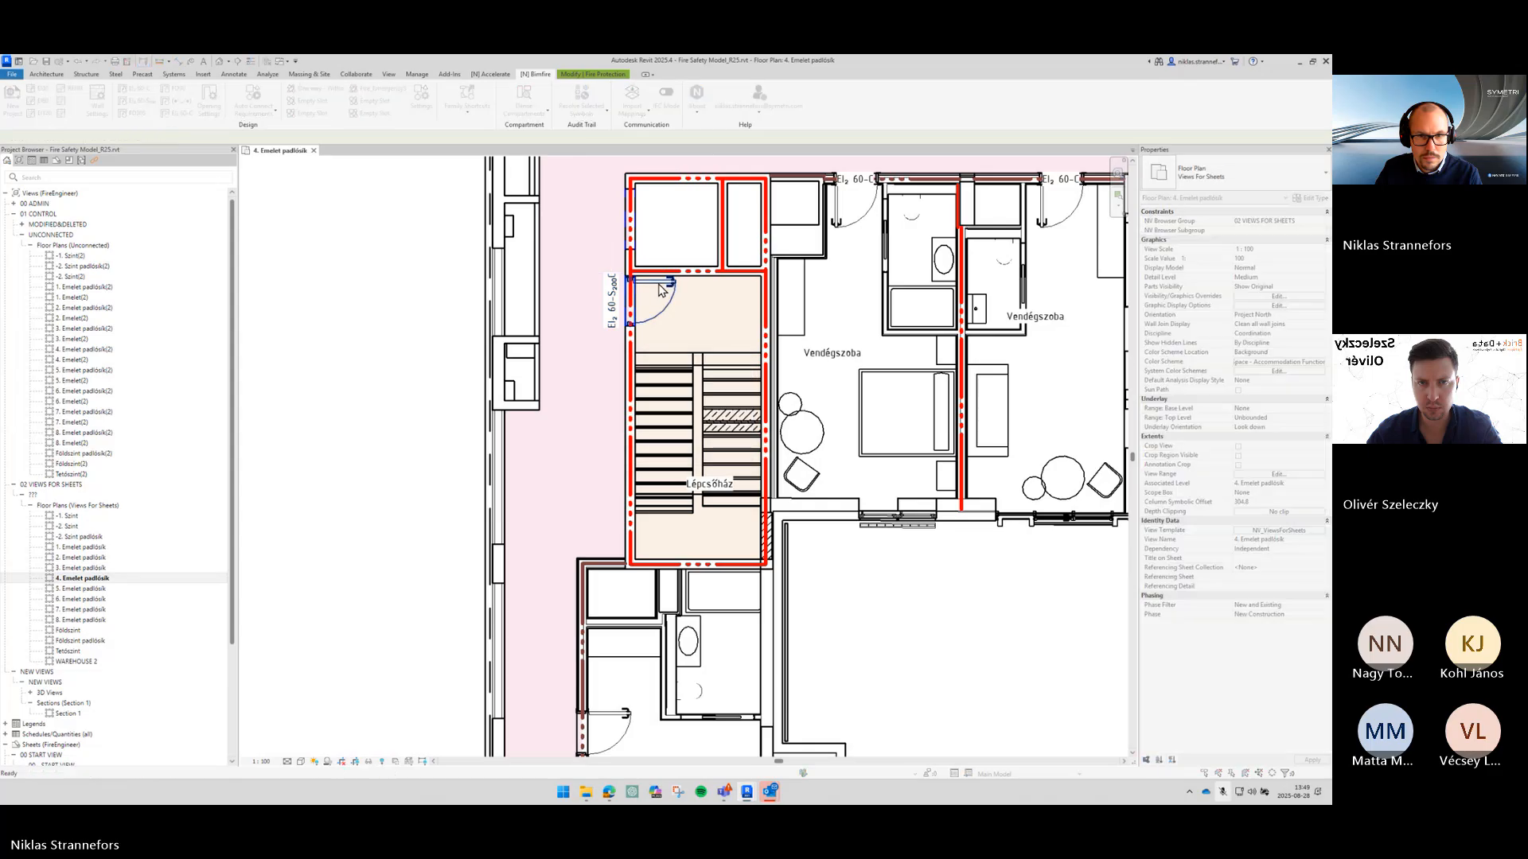
Step: Examine the whole 4. Emelet padlósík plan for doors that still lack a fire requirement
scroll(811, 331, "down", 2)
middle_click_drag(812, 331, 478, 334)
scroll(756, 402, "down", 2)
middle_click_drag(756, 401, 676, 410)
scroll(910, 504, "up", 1)
middle_click_drag(911, 505, 690, 440)
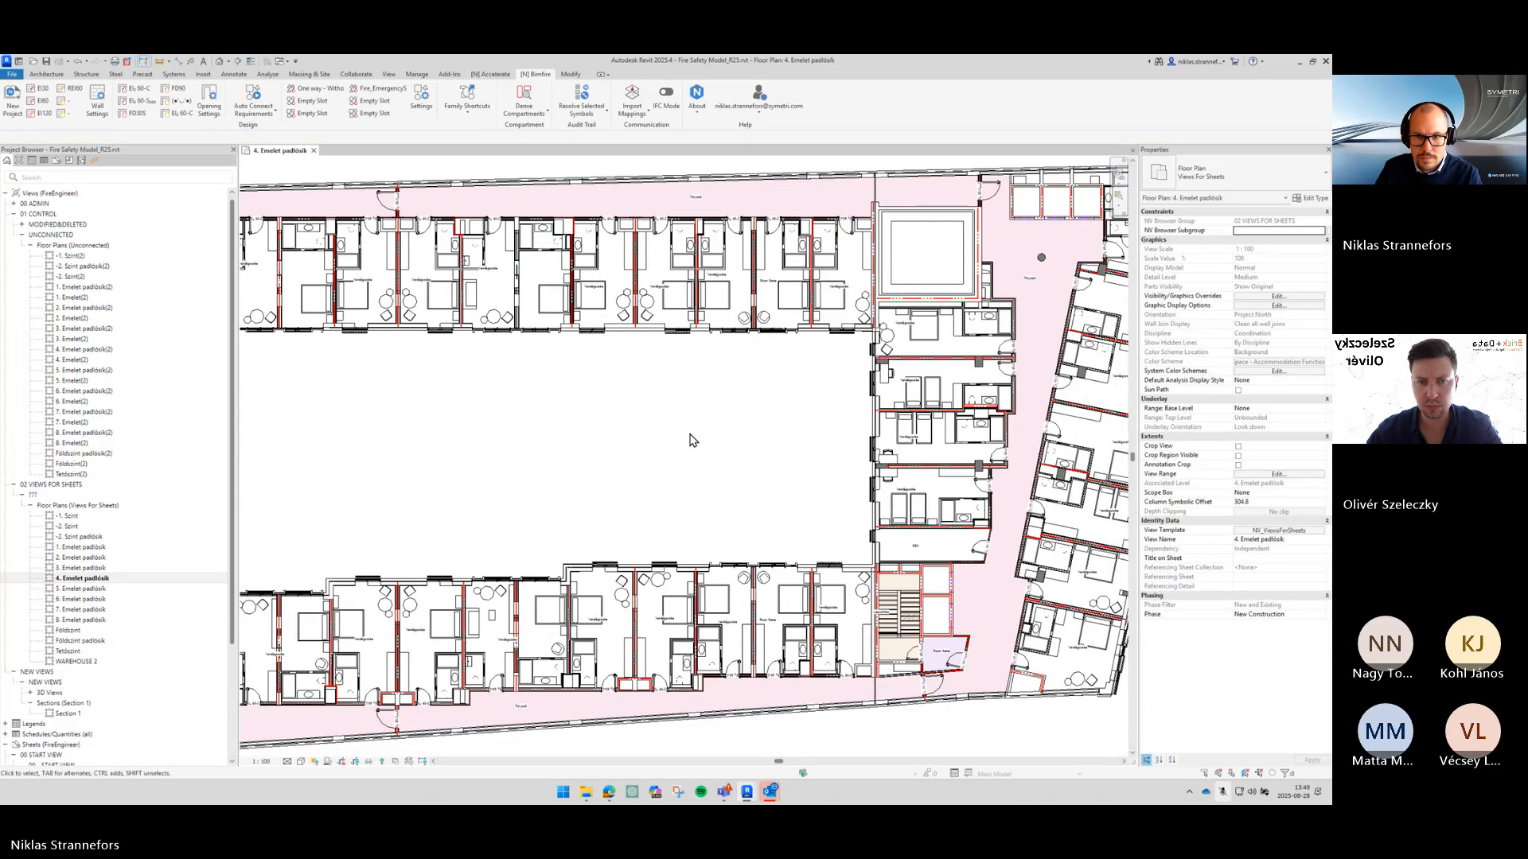
scroll(788, 429, "down", 2)
scroll(784, 429, "up", 1)
scroll(783, 423, "down", 1)
middle_click_drag(783, 426, 729, 422)
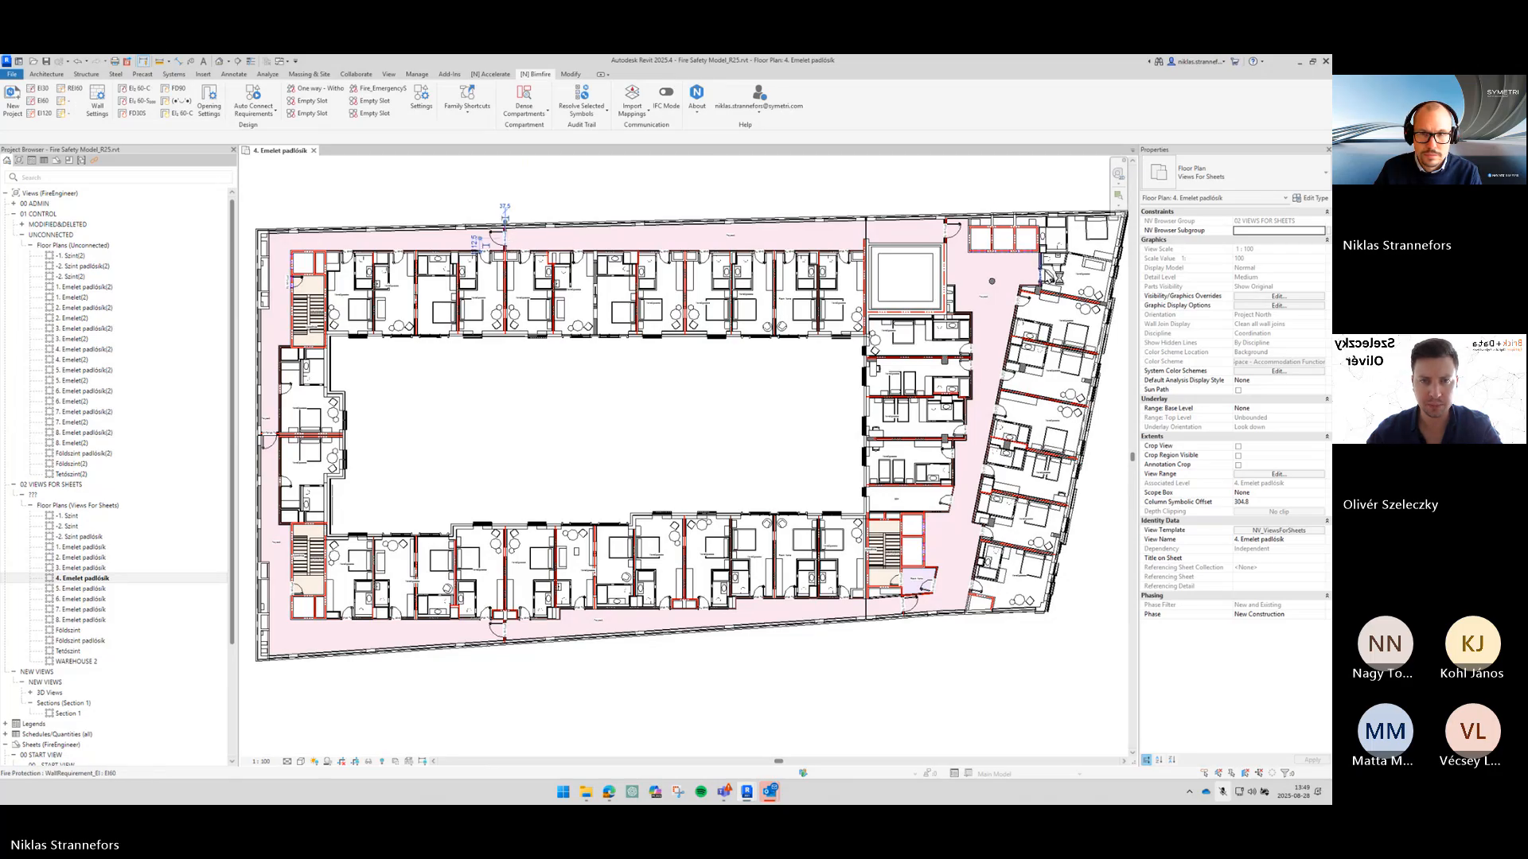
Step: Place three door requirements rated EI 60 in front of the row of three shafts in the upper east corridor
scroll(1009, 237, "up", 4)
middle_click_drag(819, 314, 684, 330)
key("c")
key("s")
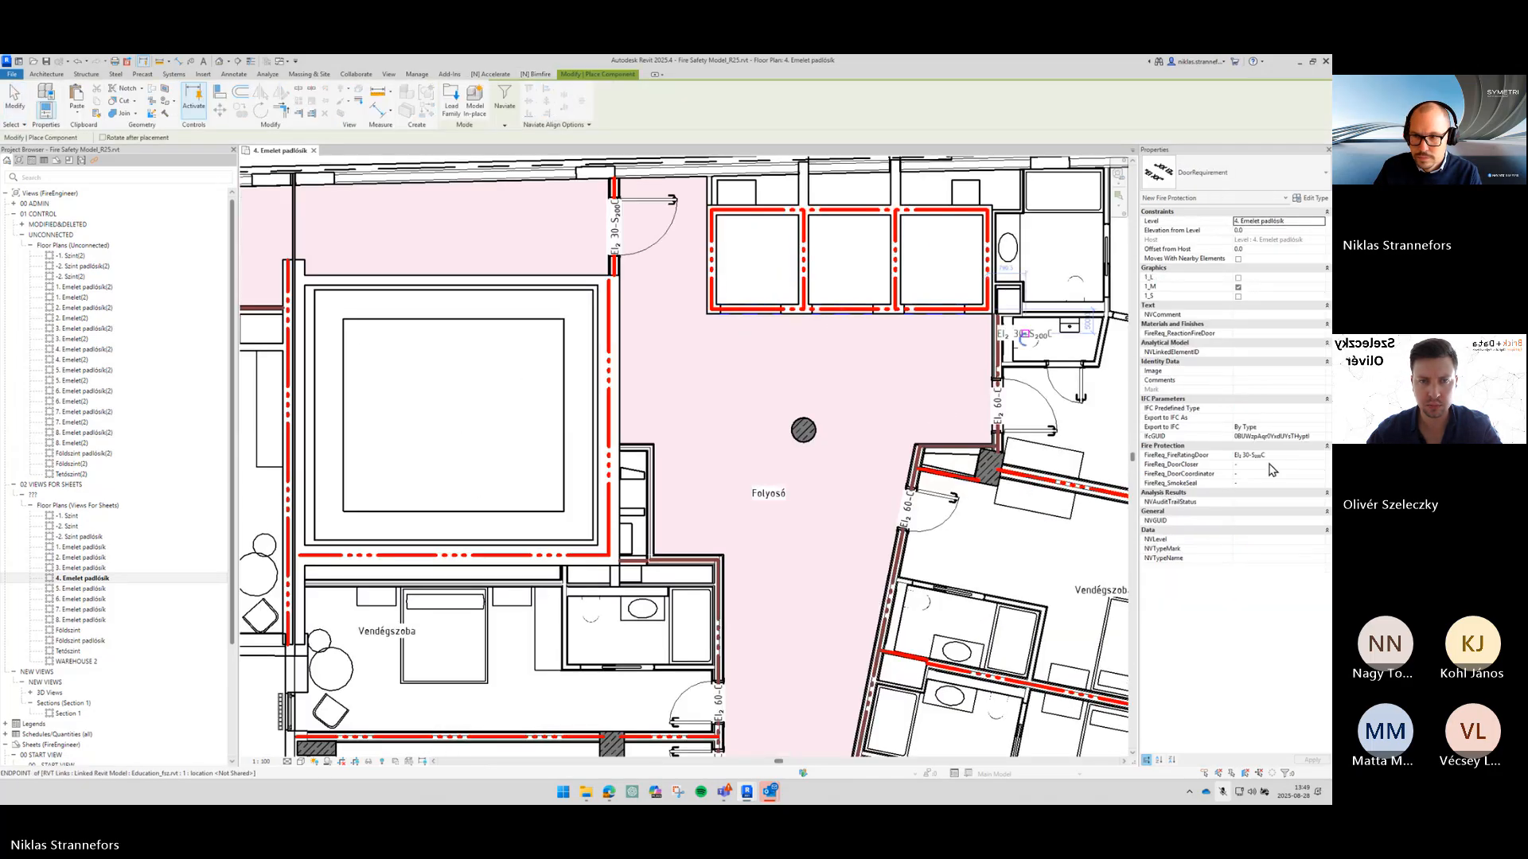
left_click(1276, 455)
type("EI 60")
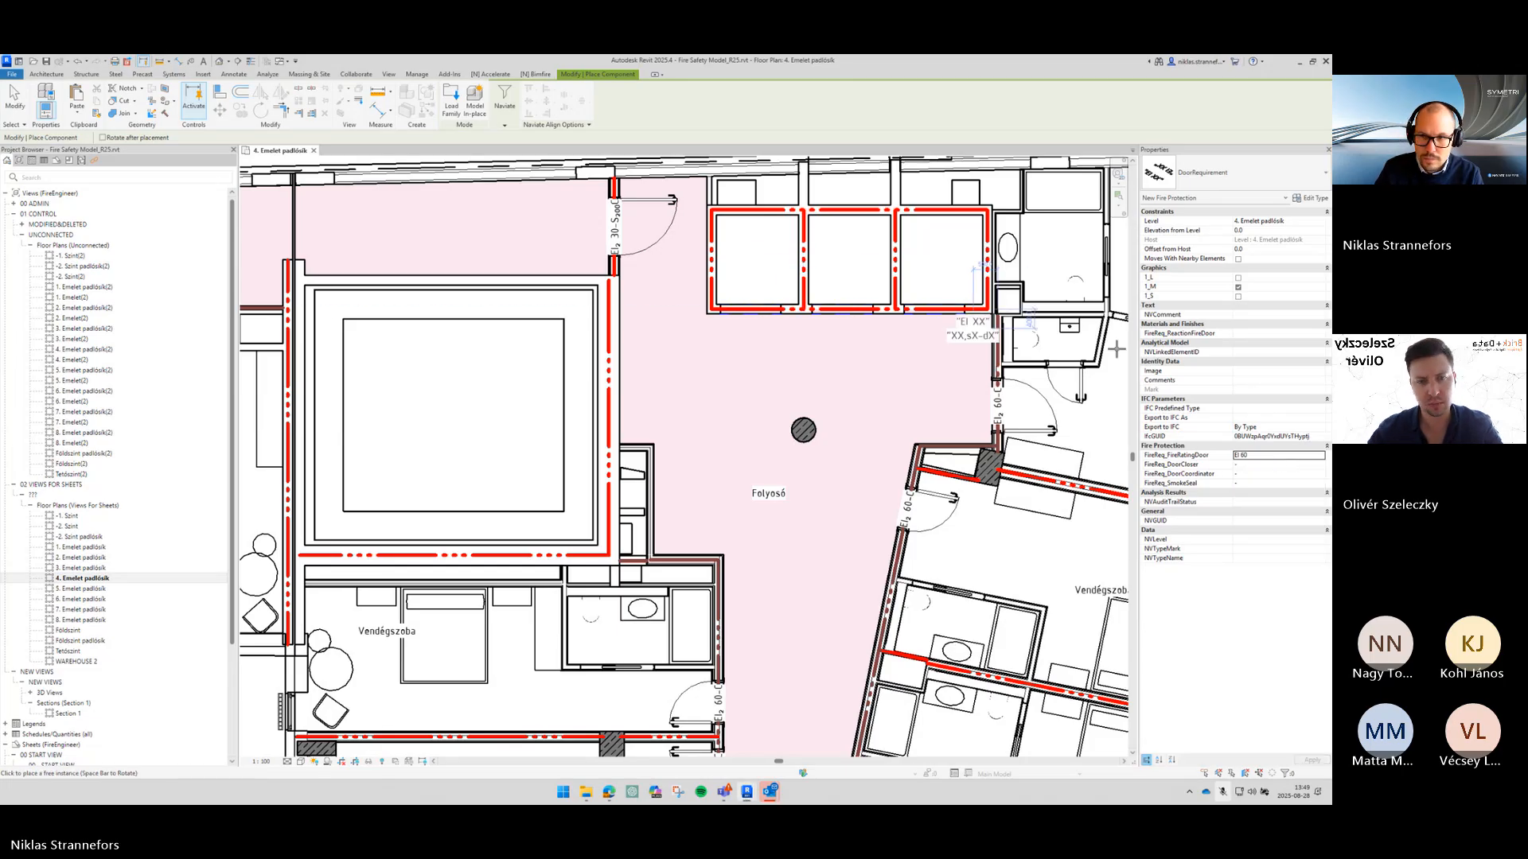
left_click(758, 328)
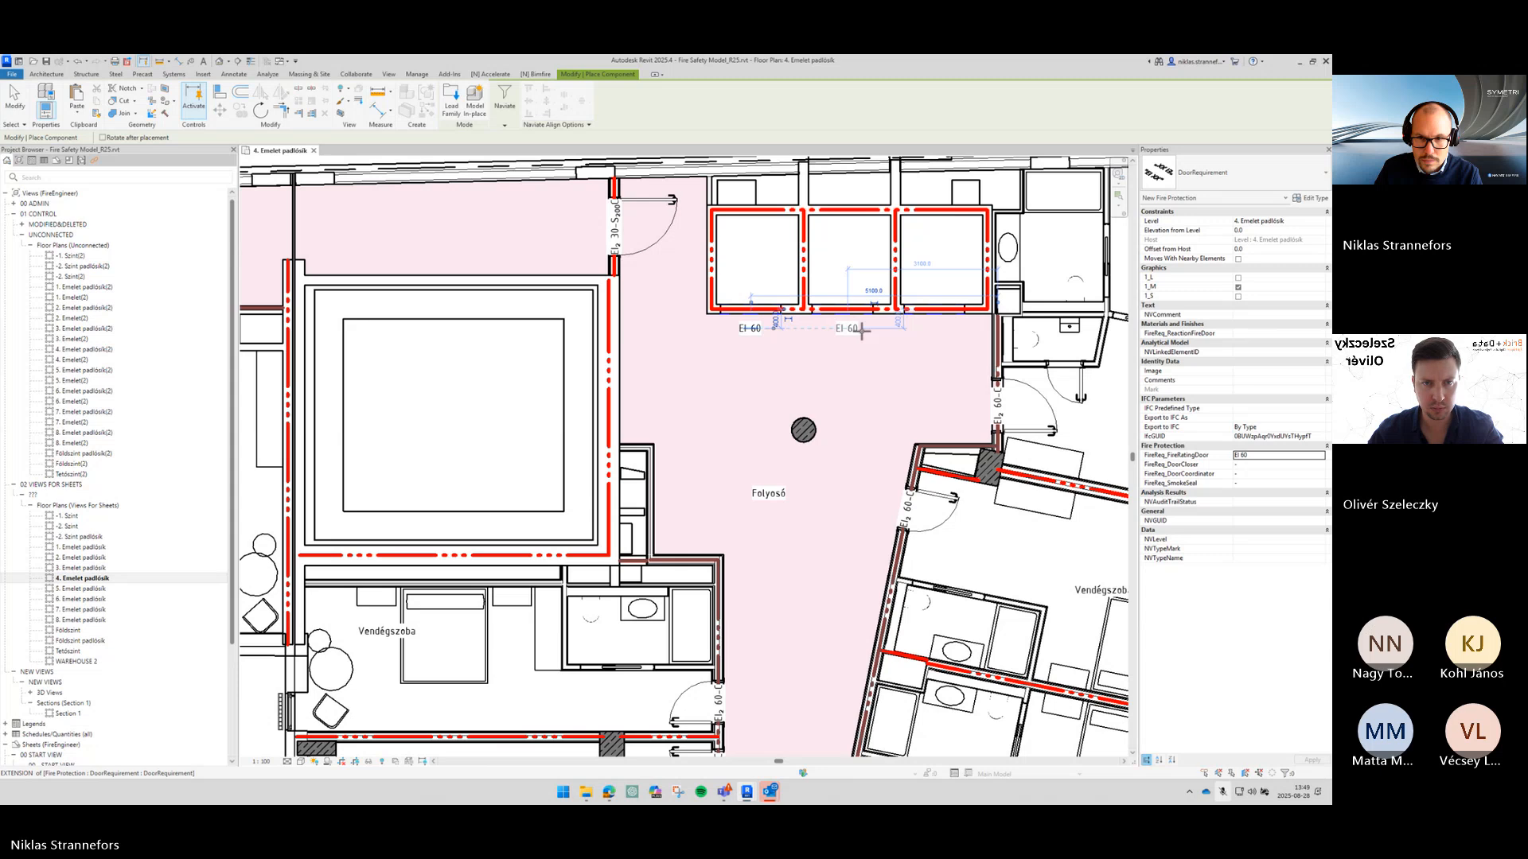
left_click(861, 329)
left_click(942, 330)
key("Escape")
key("Escape")
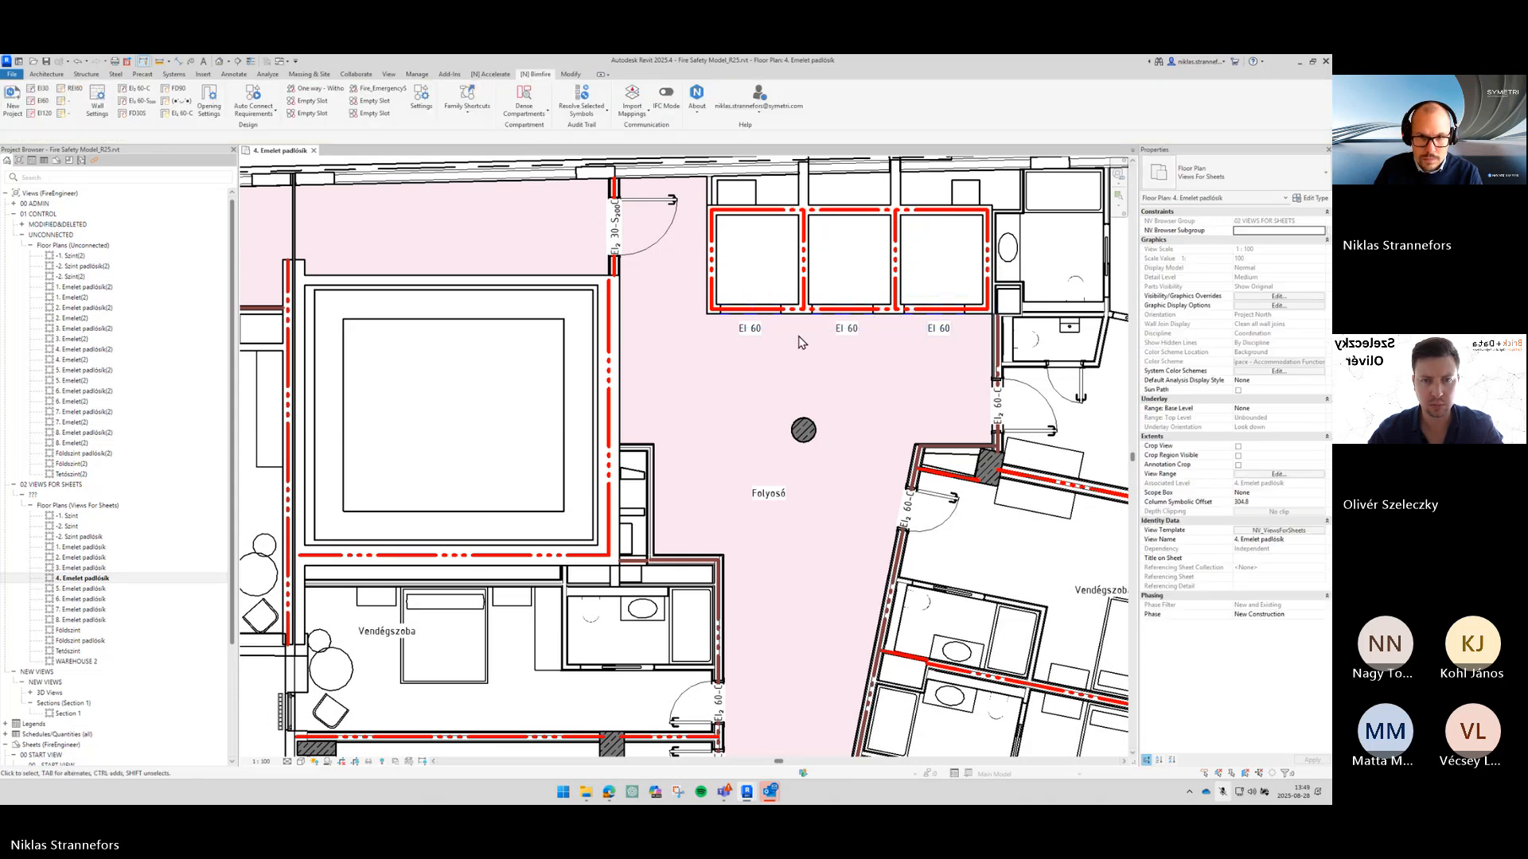
Step: Add matching EI 60 door requirements along the corridor side of the two shafts beside the lower east stairwell
left_click(766, 334)
scroll(774, 351, "down", 4)
middle_click_drag(762, 748, 846, 605)
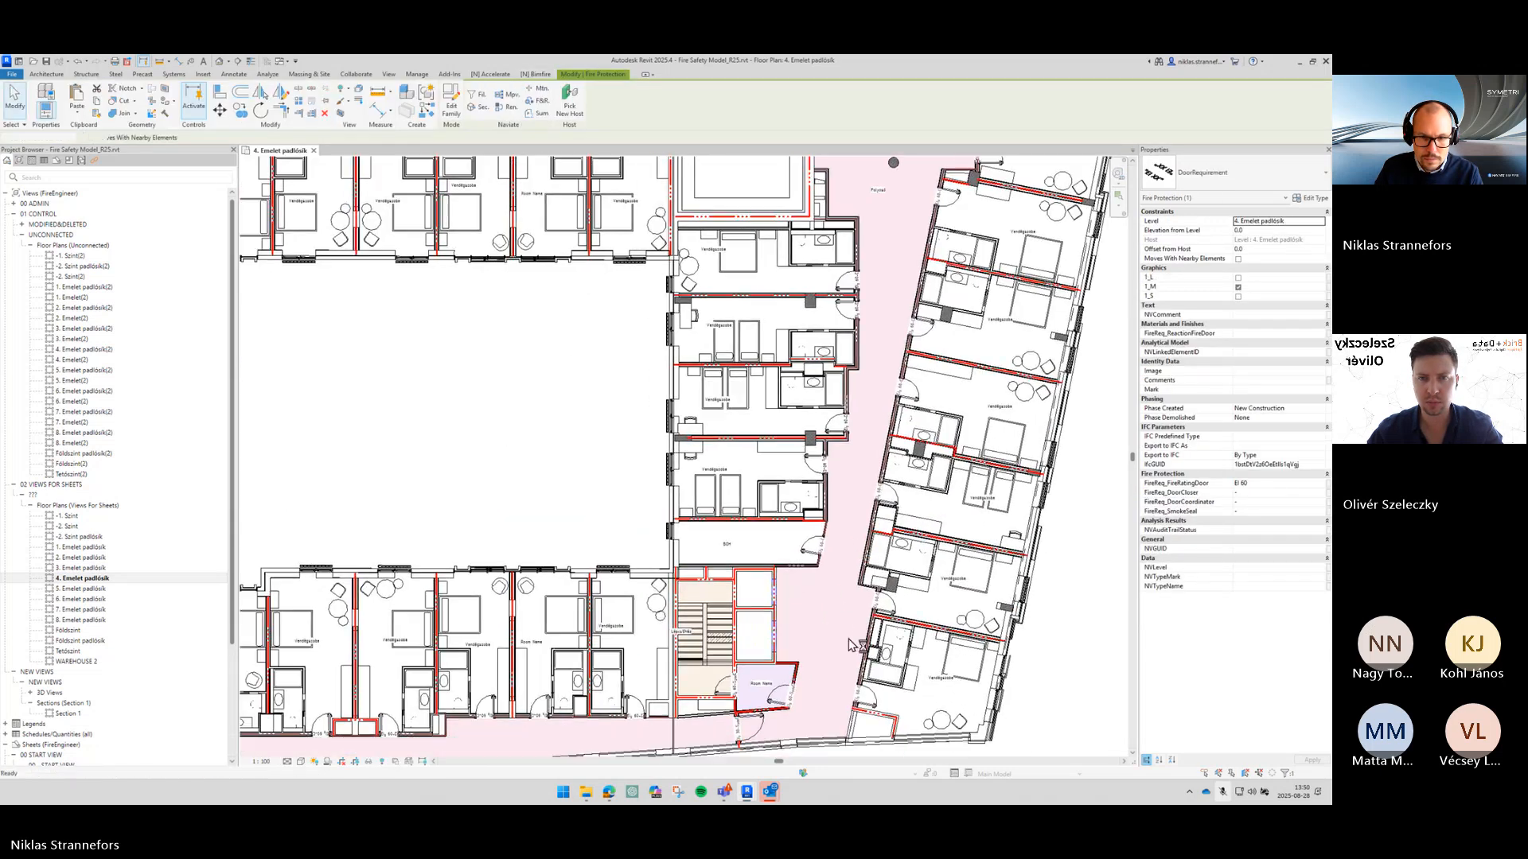
key("c")
key("s")
scroll(792, 636, "up", 3)
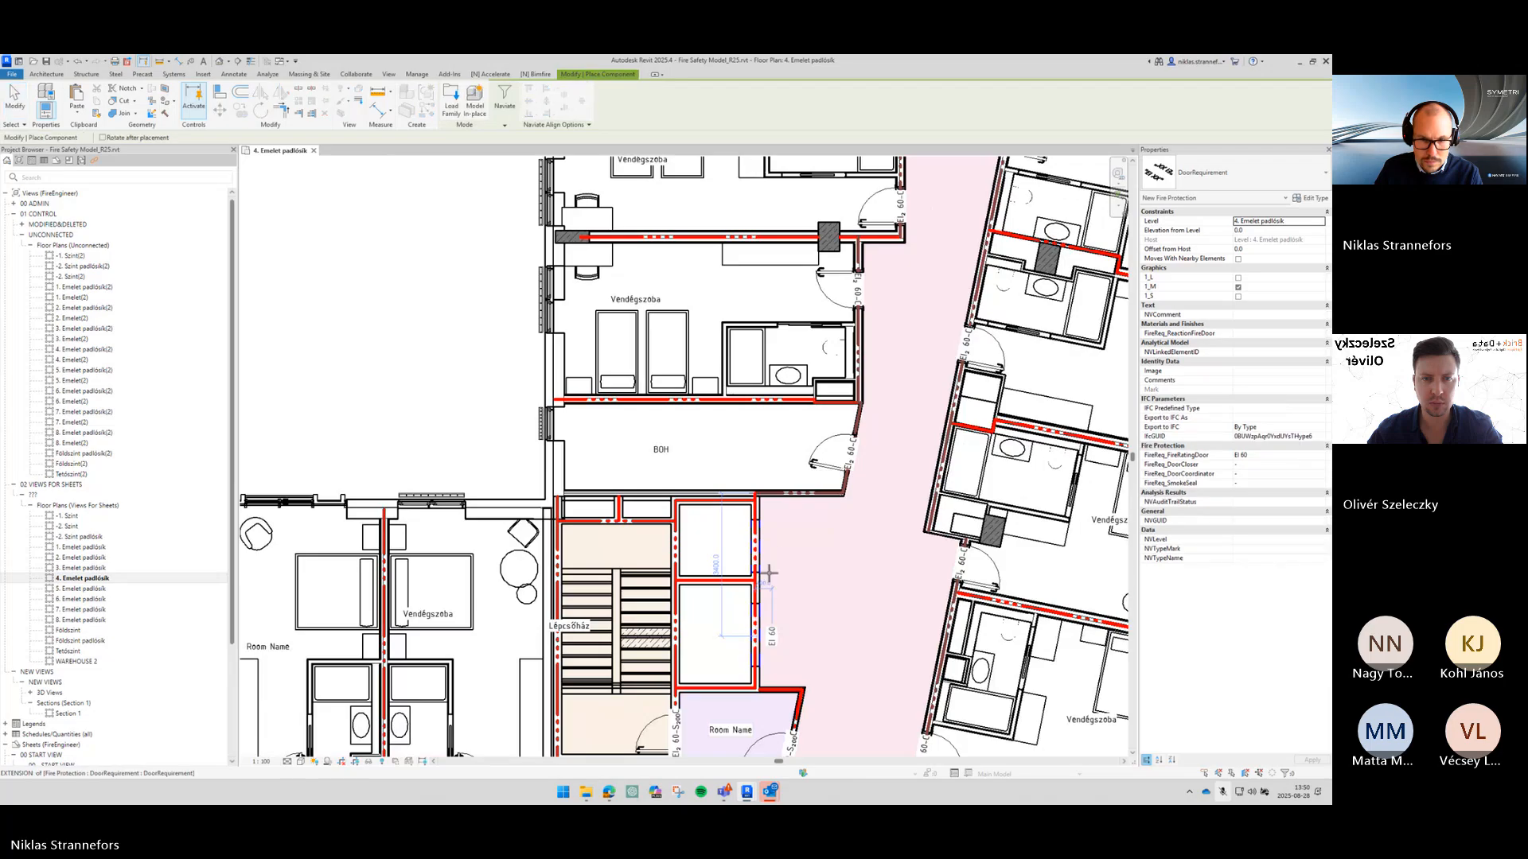
Step: Place an EI 60 door requirement on the corridor side of the shaft below the lower west stairwell
scroll(632, 578, "down", 3)
middle_click_drag(557, 557, 1035, 521)
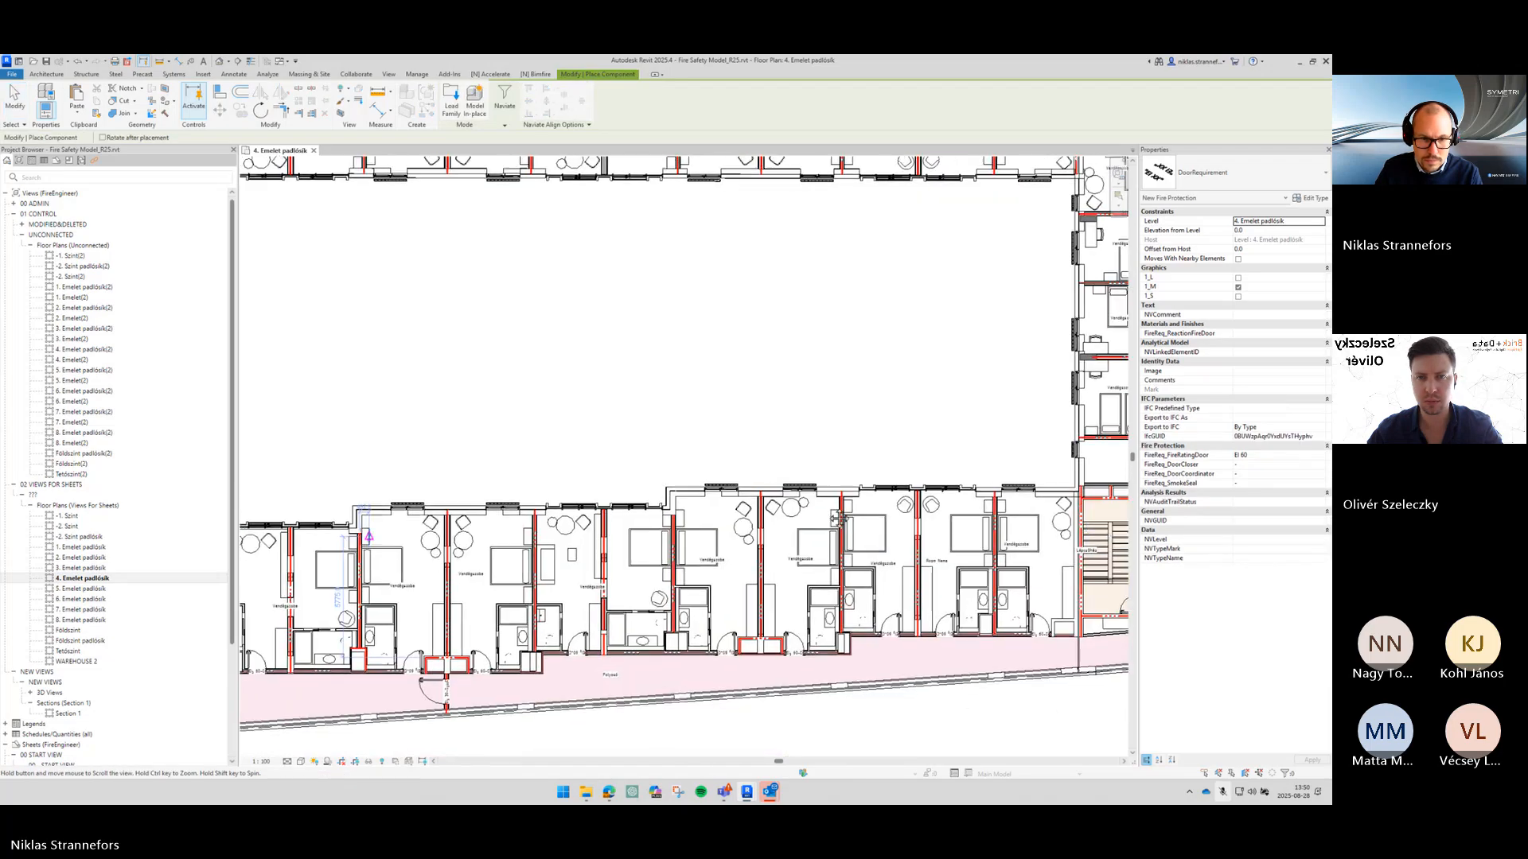
middle_click_drag(263, 489, 984, 413)
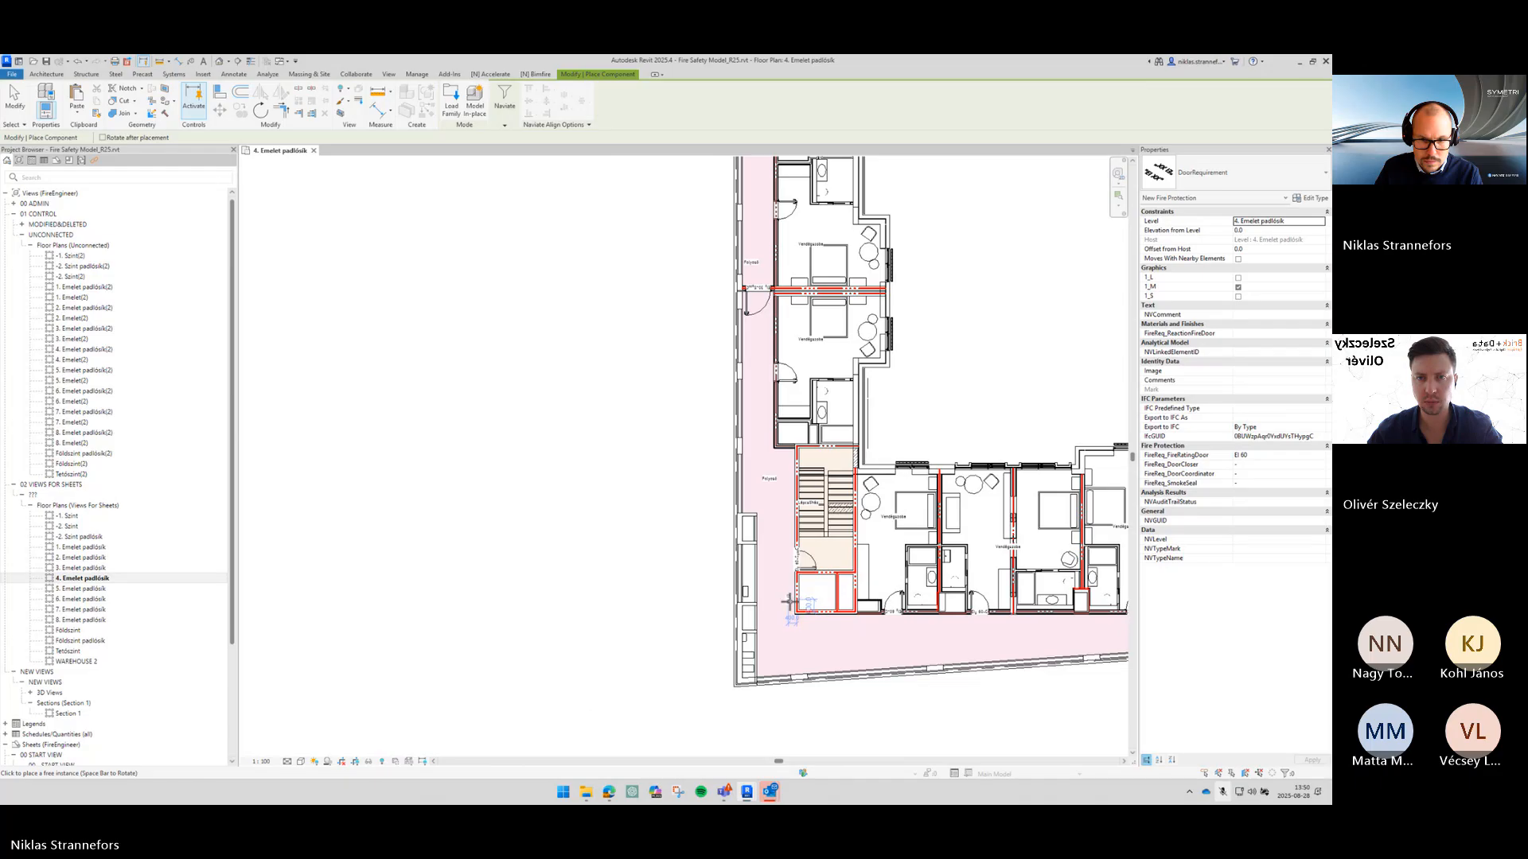
scroll(789, 603, "up", 2)
scroll(793, 621, "up", 2)
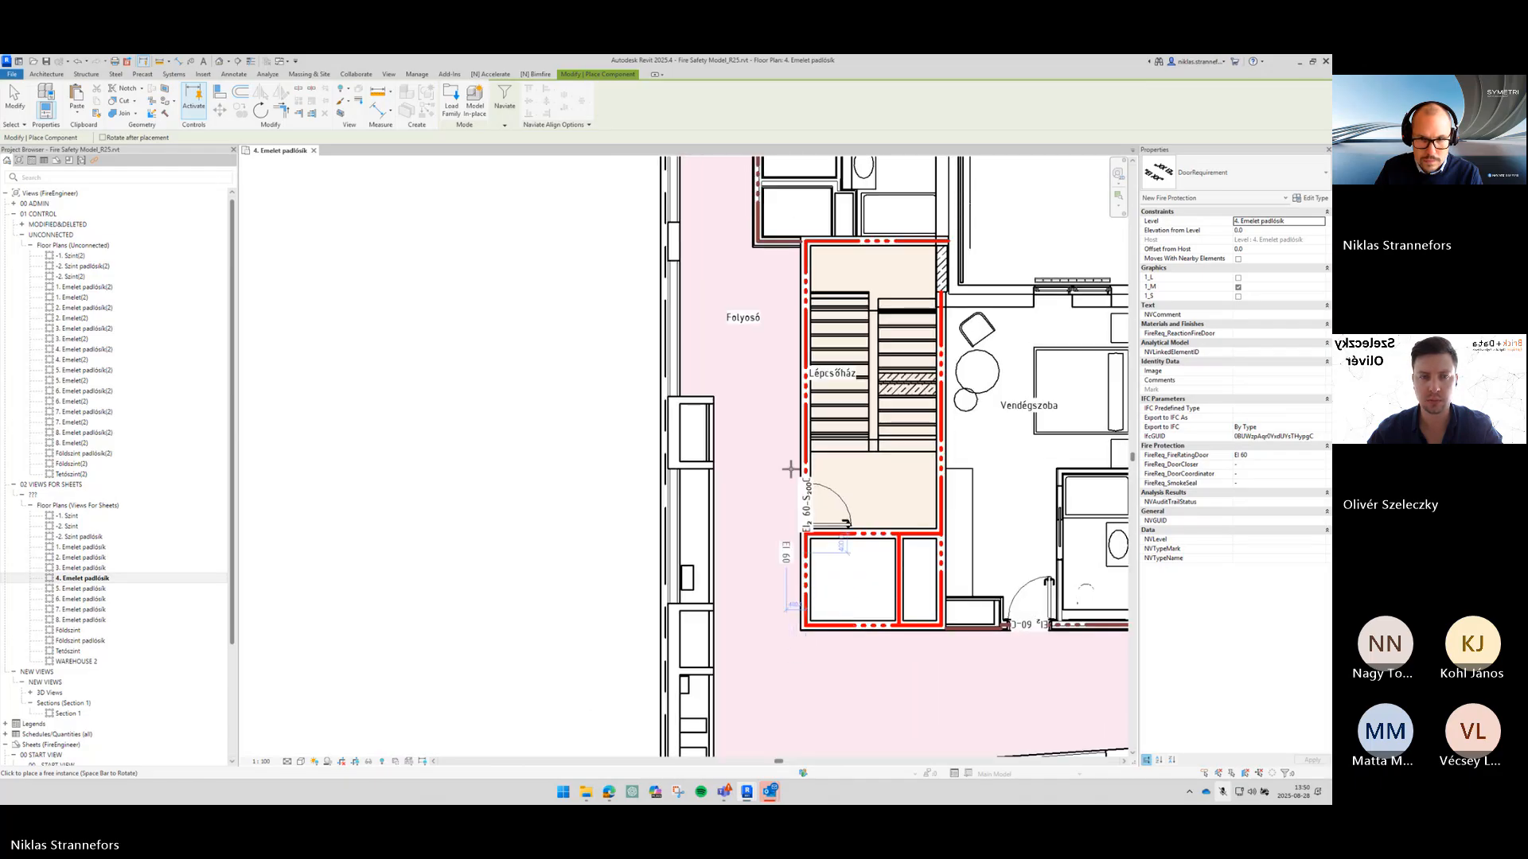
Step: Place an EI 60 door requirement on the corridor side of the shaft above the upper west stairwell and end placement
scroll(790, 469, "down", 2)
middle_click_drag(786, 342, 795, 525)
scroll(795, 525, "up", 2)
middle_click_drag(788, 185, 775, 444)
scroll(776, 442, "down", 3)
middle_click_drag(767, 278, 785, 677)
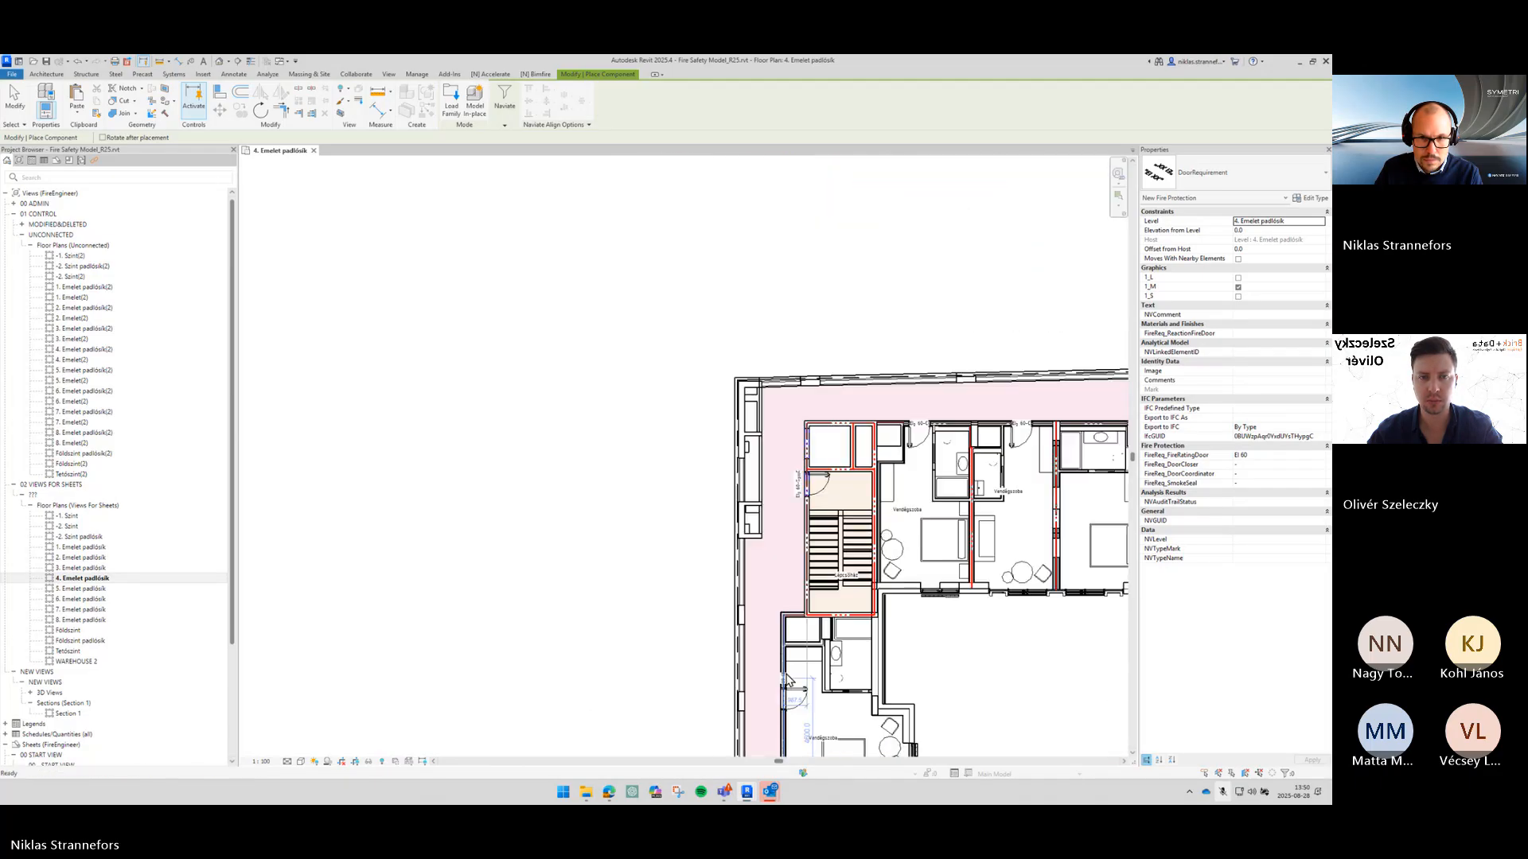
scroll(798, 407, "up", 2)
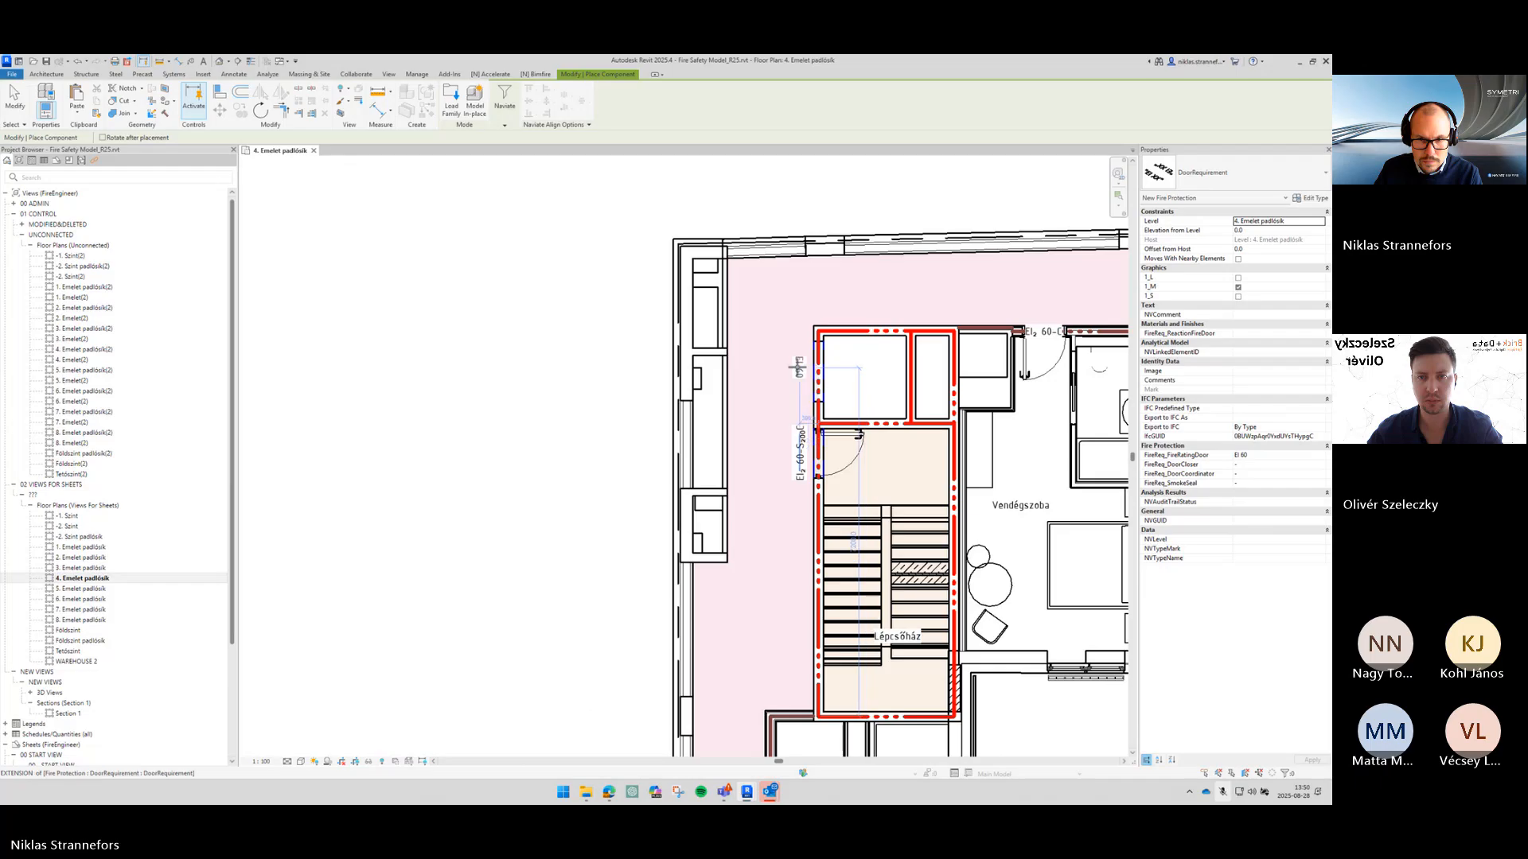
left_click(797, 368)
scroll(936, 532, "down", 2)
middle_click_drag(781, 536, 423, 401)
middle_click_drag(689, 549, 359, 450)
middle_click_drag(760, 579, 777, 527)
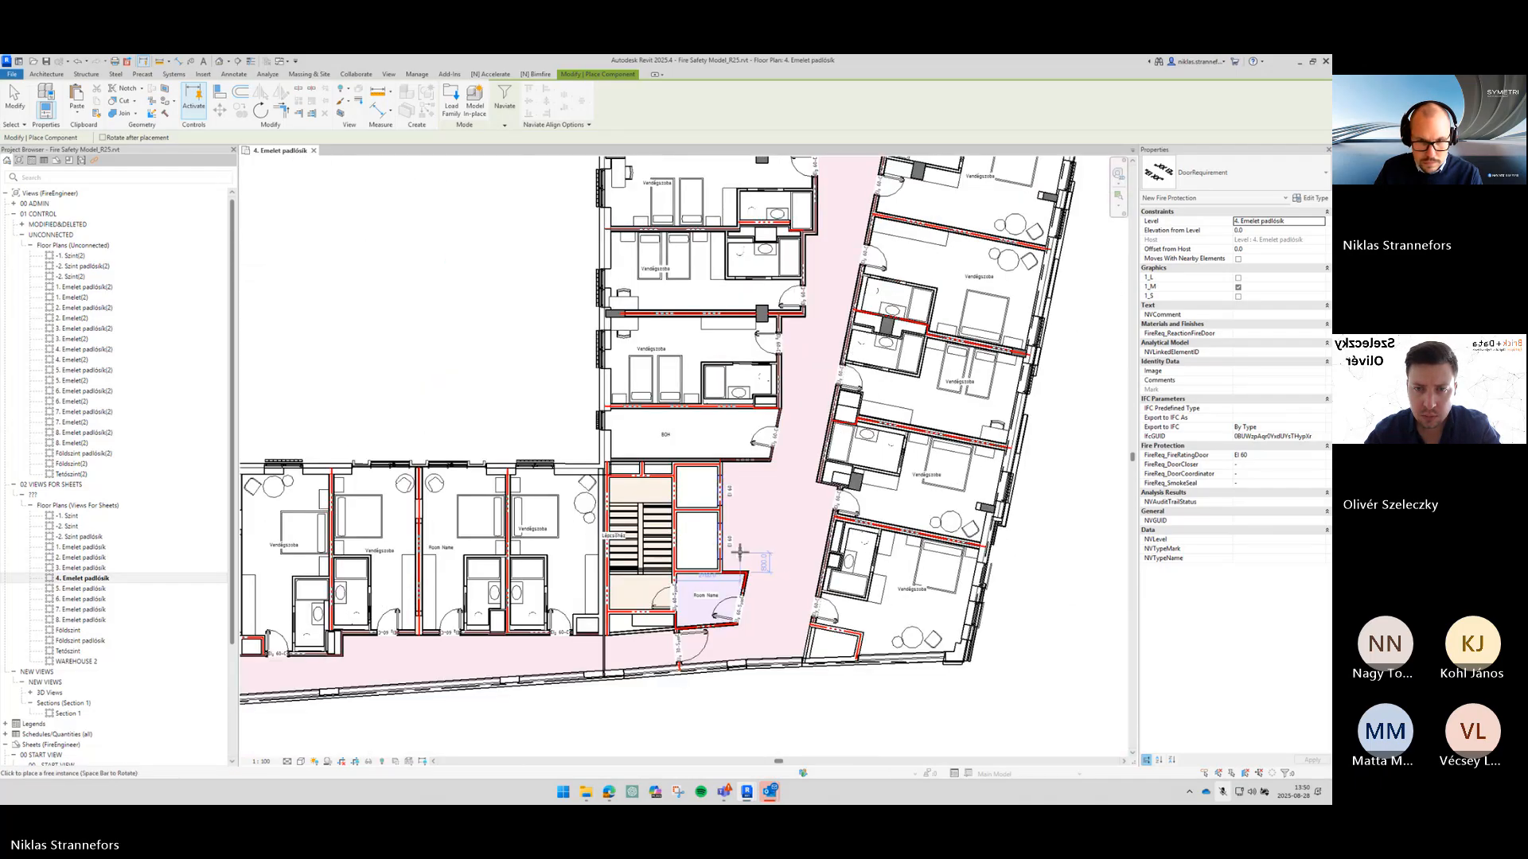
key("Escape")
Step: Assign a wall fire requirement line to the corridor-side wall of the large square shaft in the upper east part
middle_click_drag(818, 340, 829, 448)
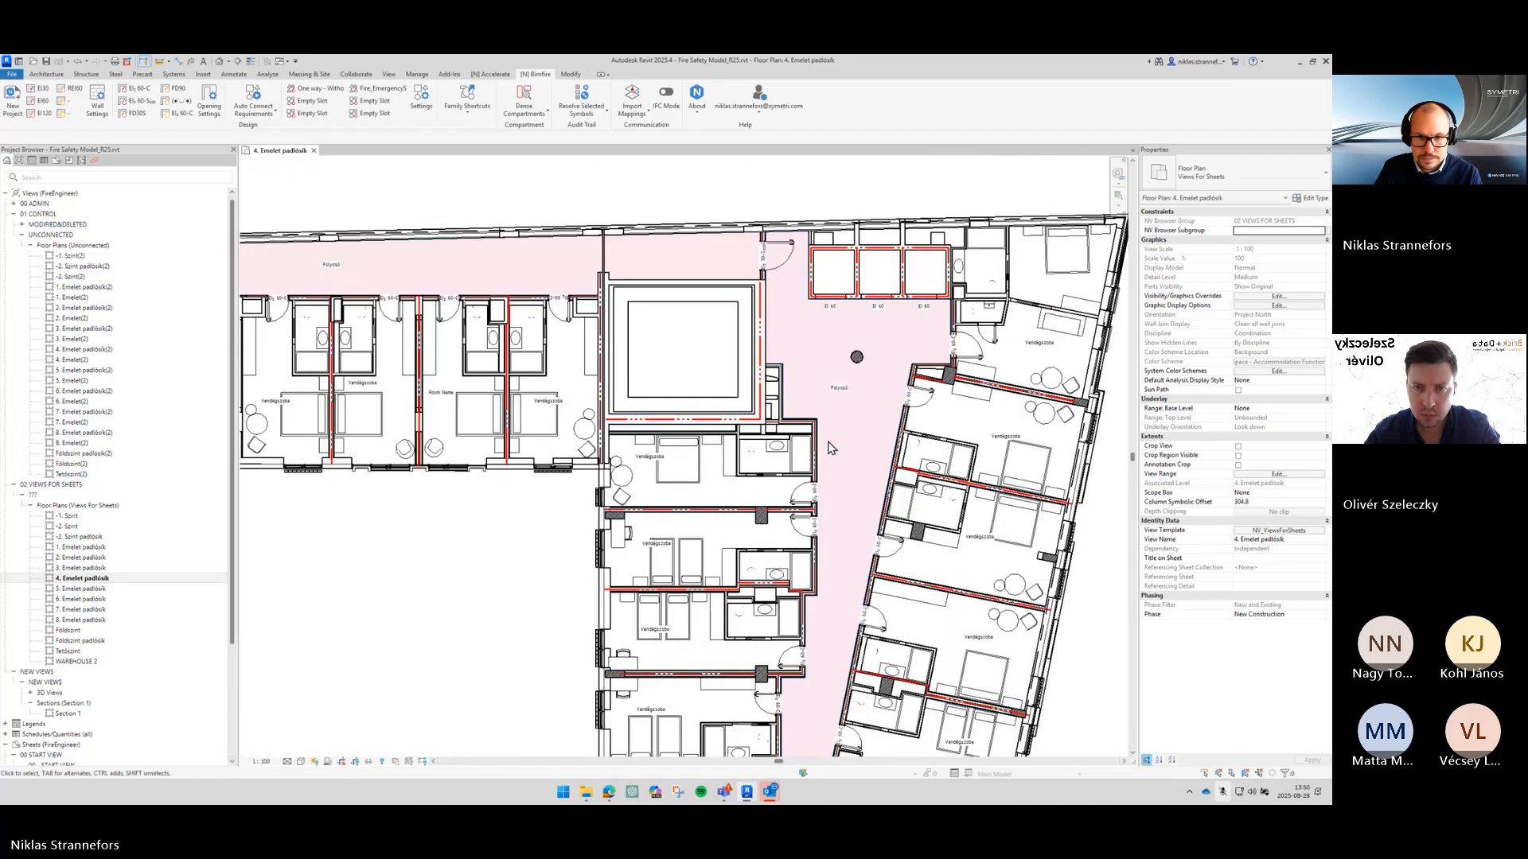
scroll(830, 433, "down", 1)
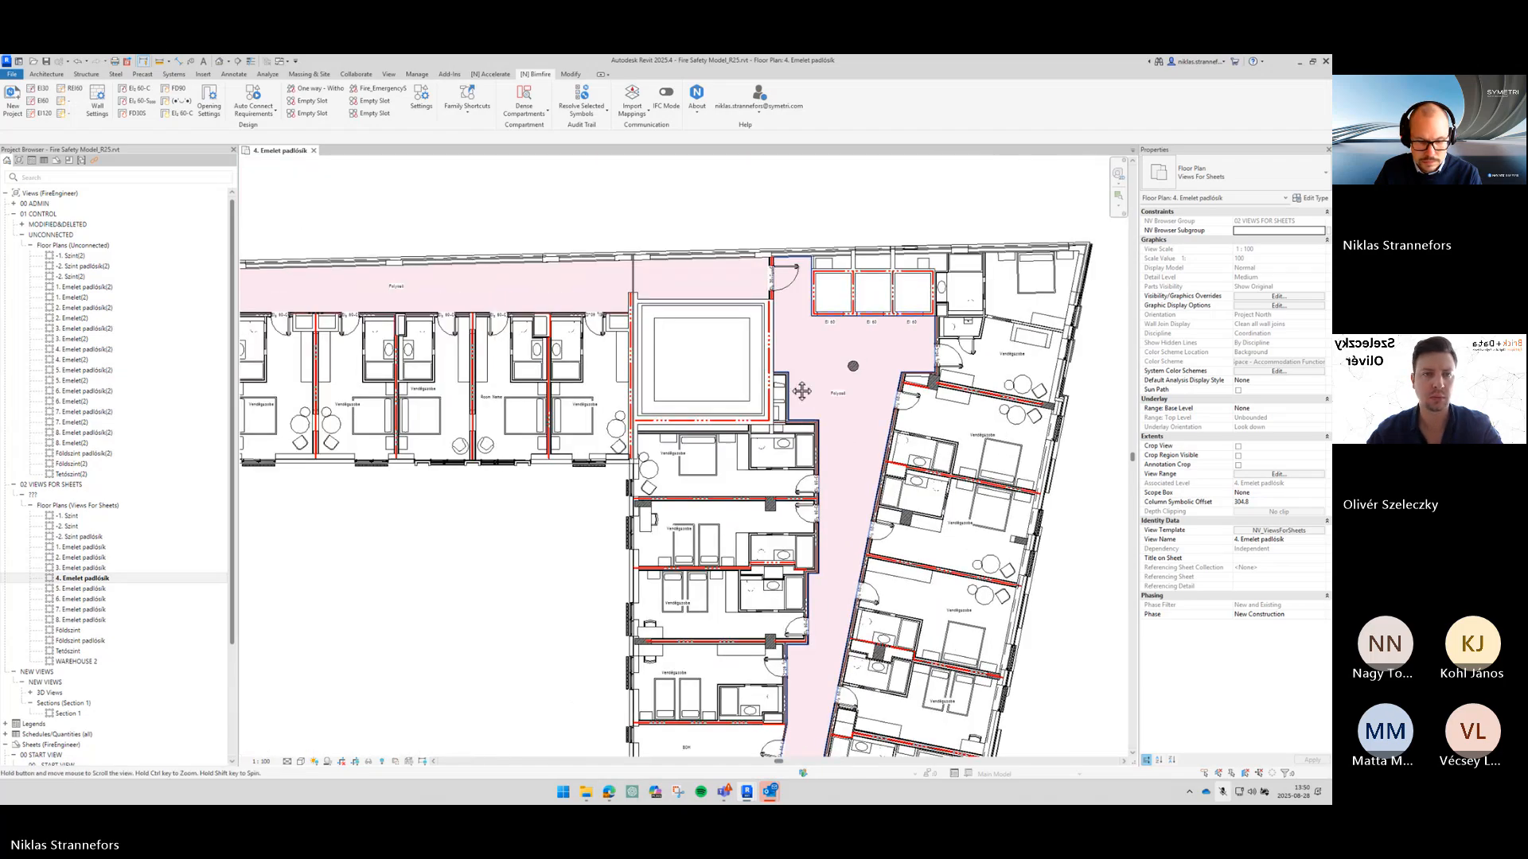
middle_click_drag(788, 388, 838, 394)
key("1")
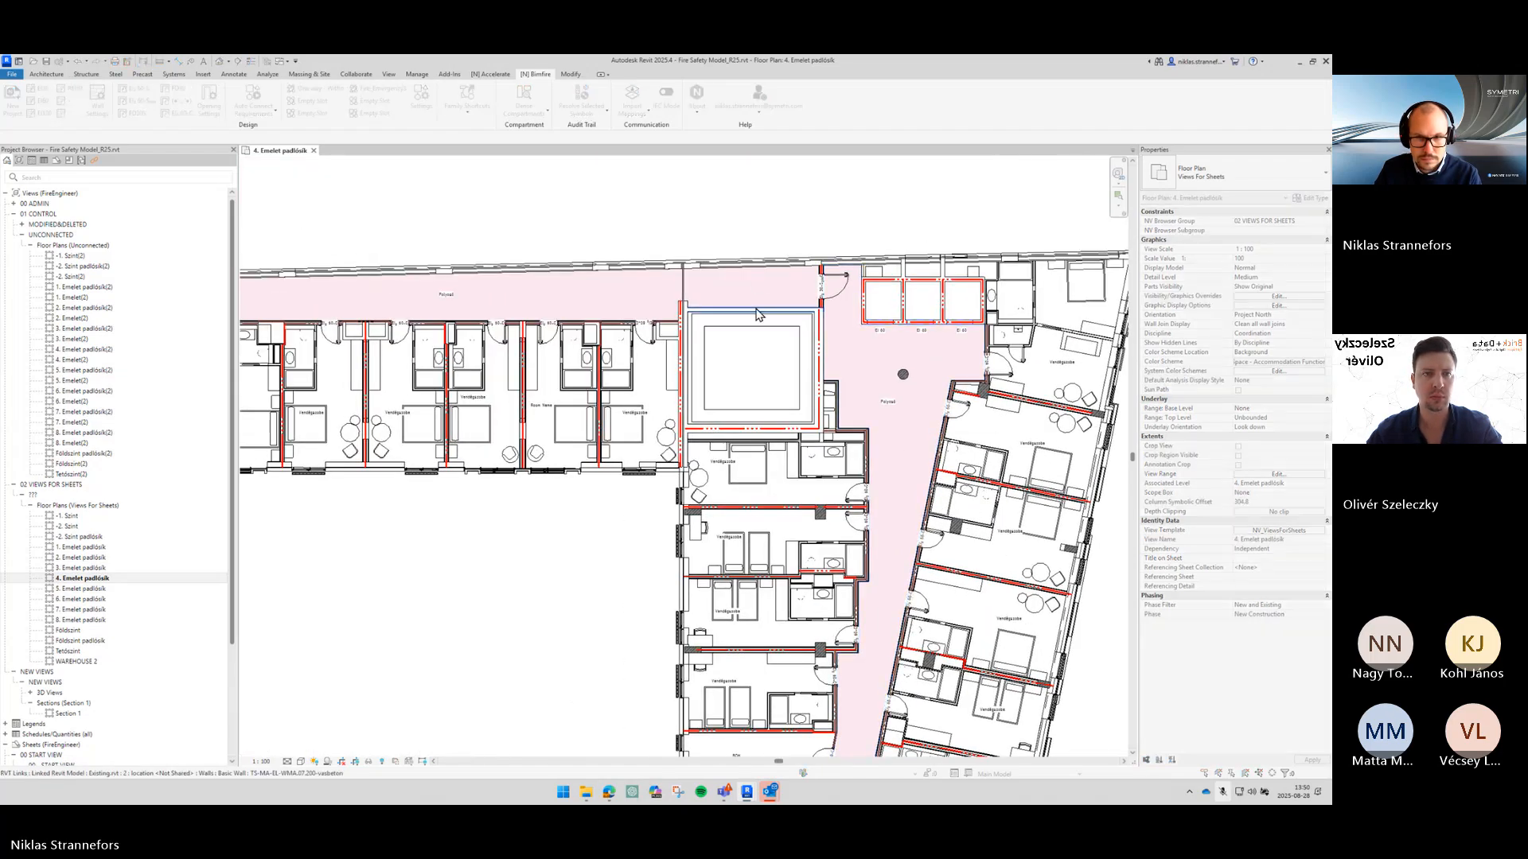
left_click(756, 310)
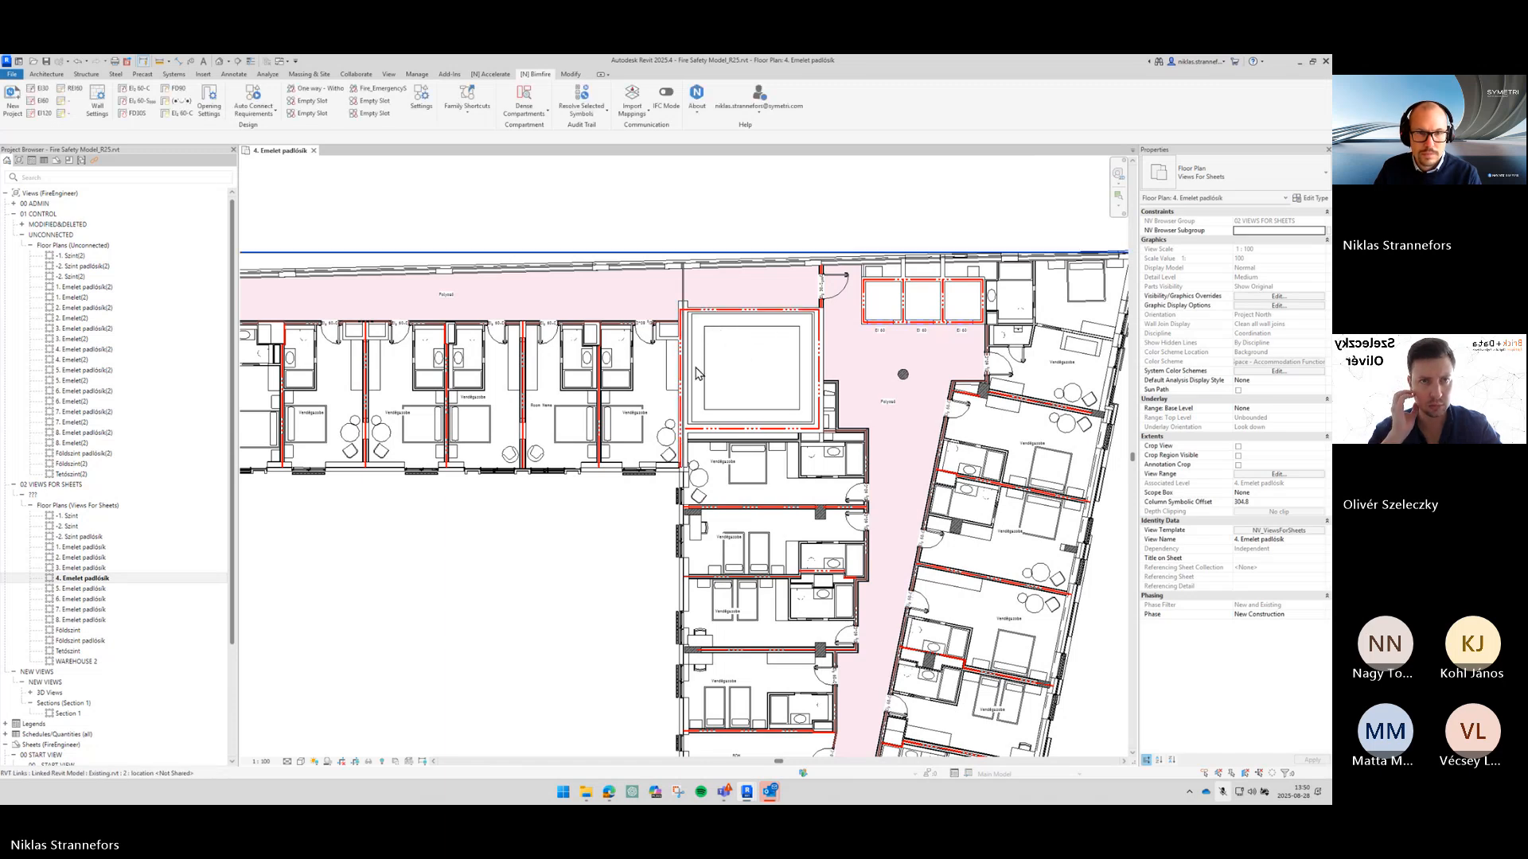
Step: Start placing Fire_EvacuationRouteDirection symbols of type Evacuation route, with NVOffset set to 700
middle_click_drag(700, 373, 793, 375)
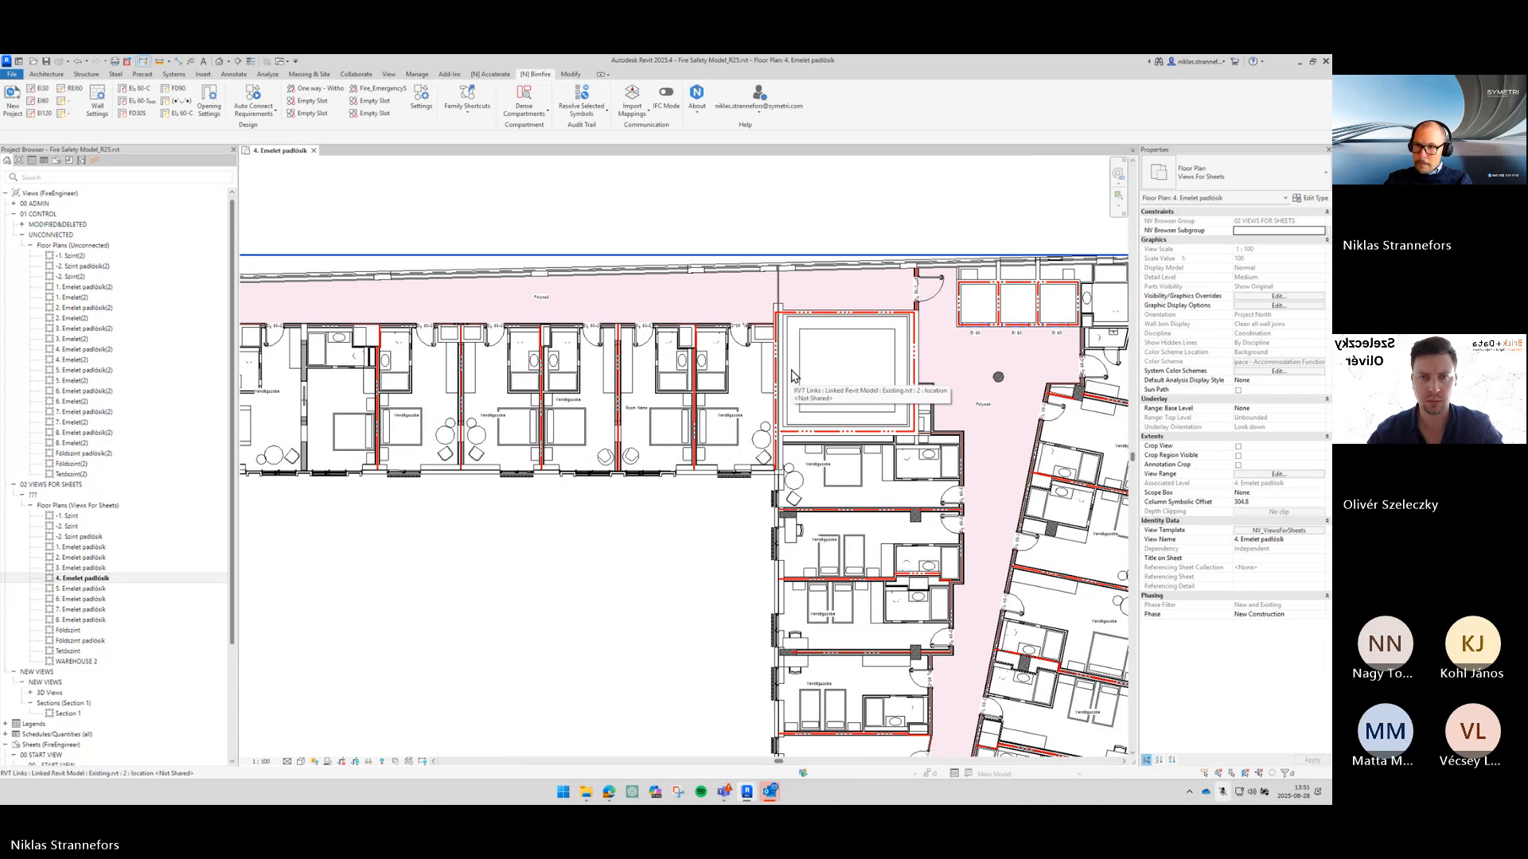
scroll(662, 512, "down", 5)
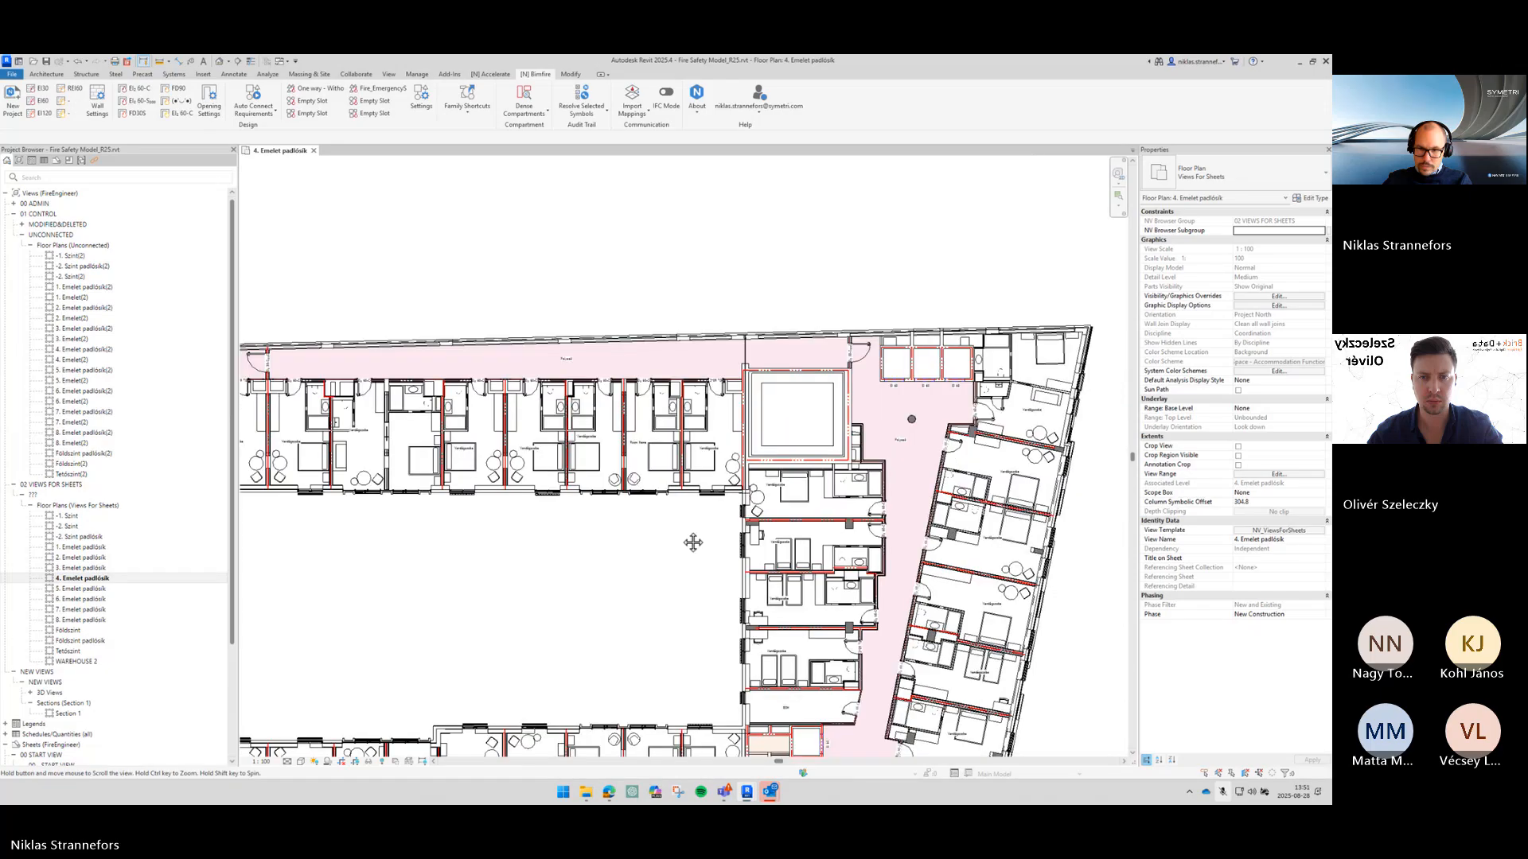
middle_click_drag(655, 518, 764, 475)
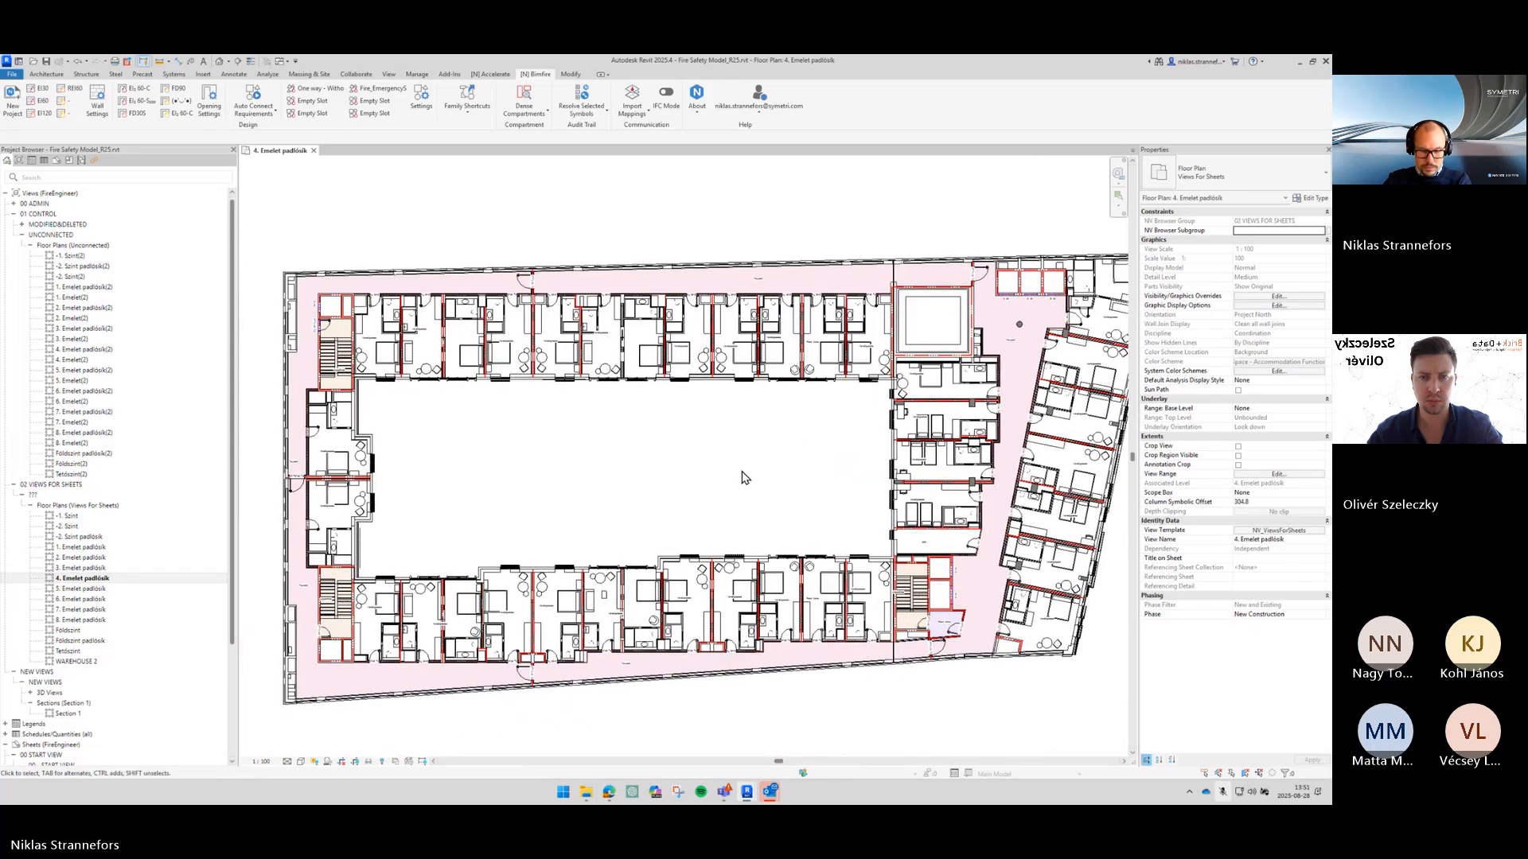
key("c")
key("m")
left_click(1206, 173)
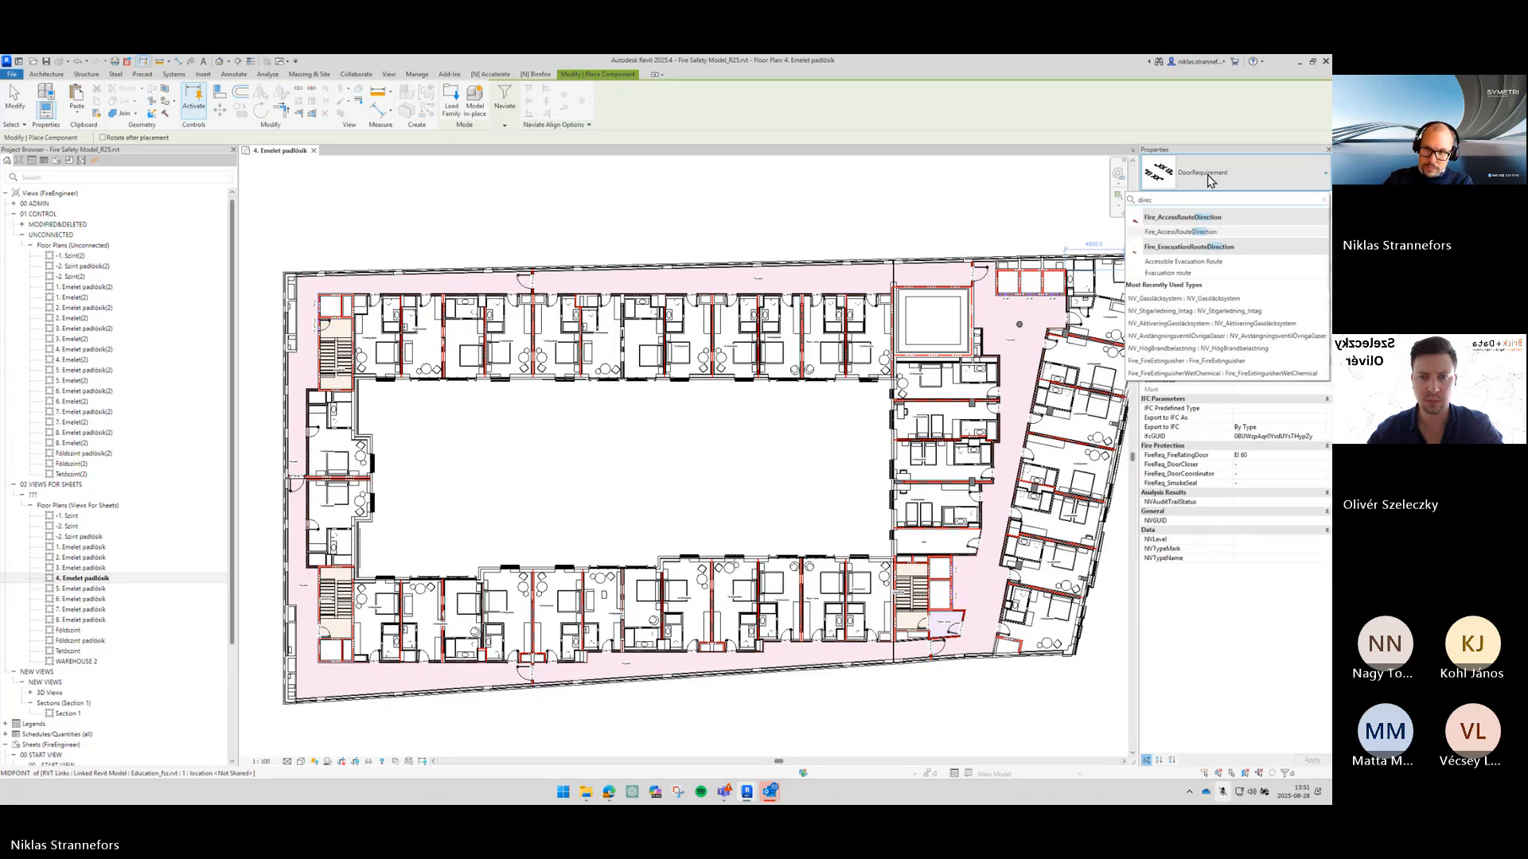
left_click(1168, 273)
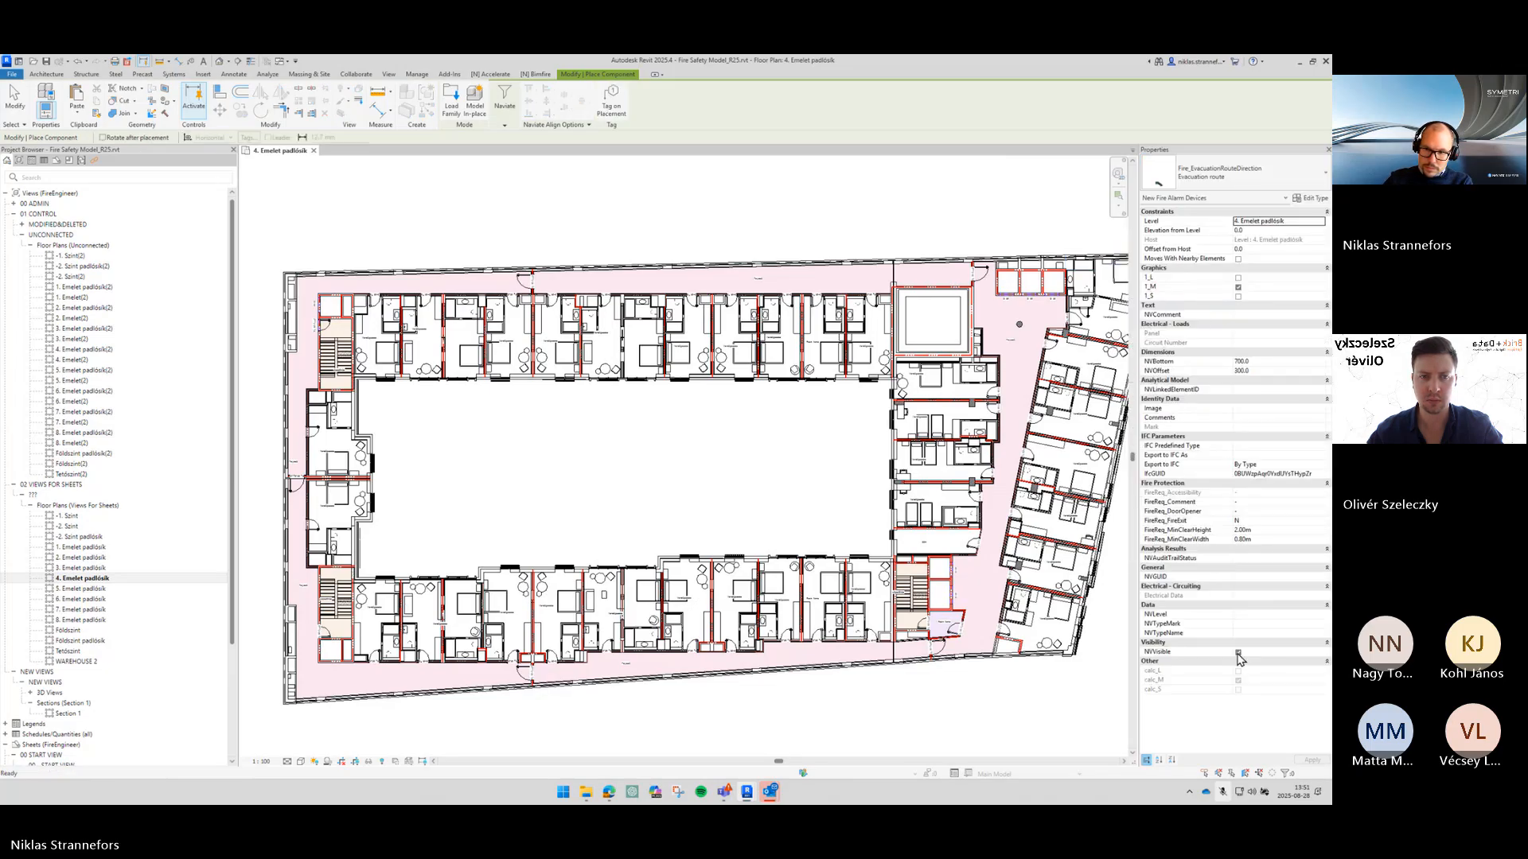
scroll(756, 328, "up", 5)
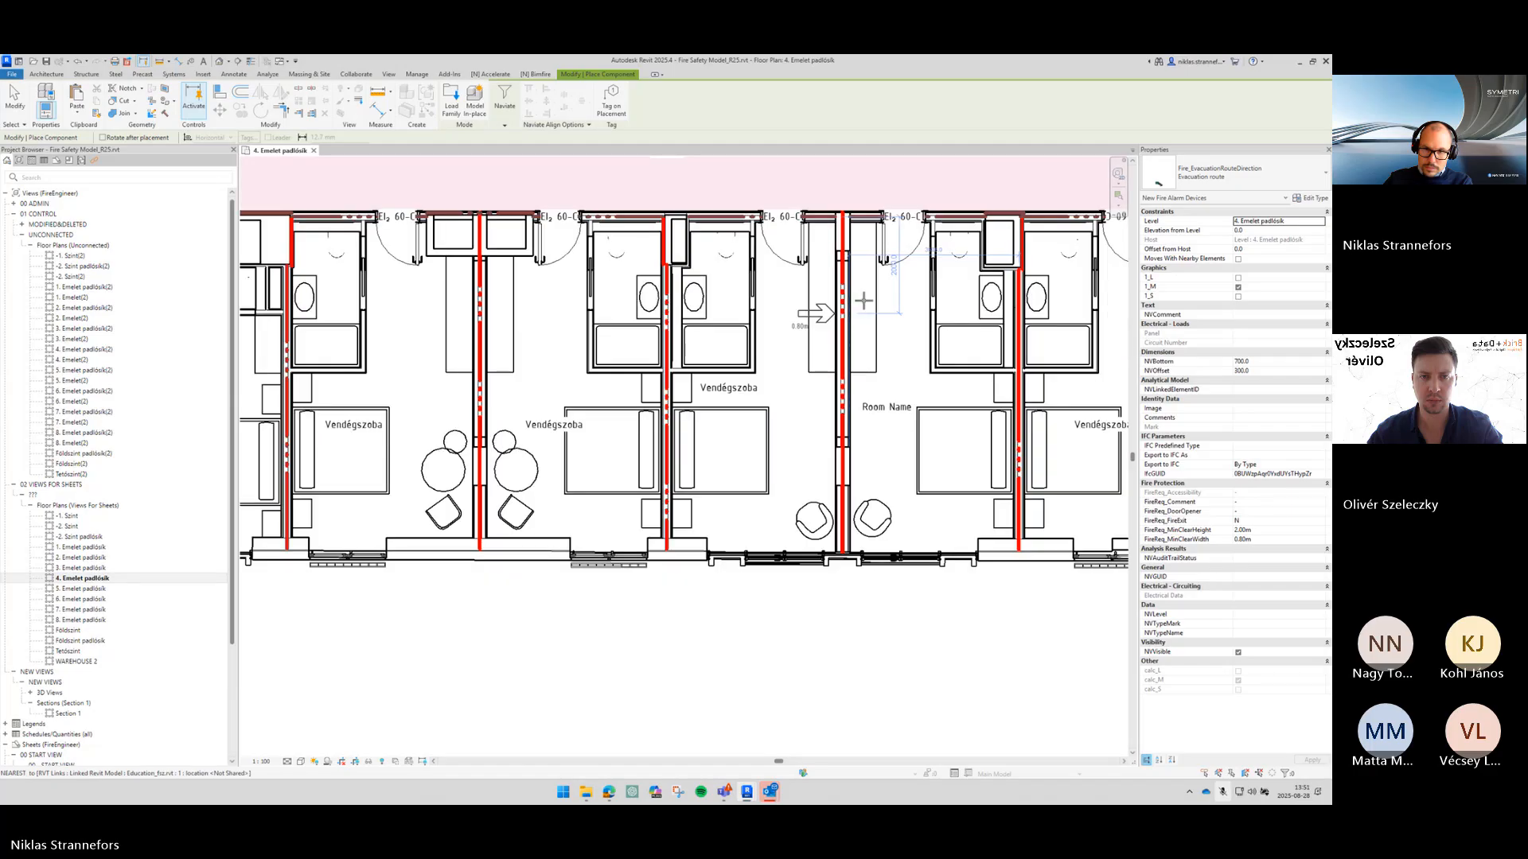
left_click(1265, 371)
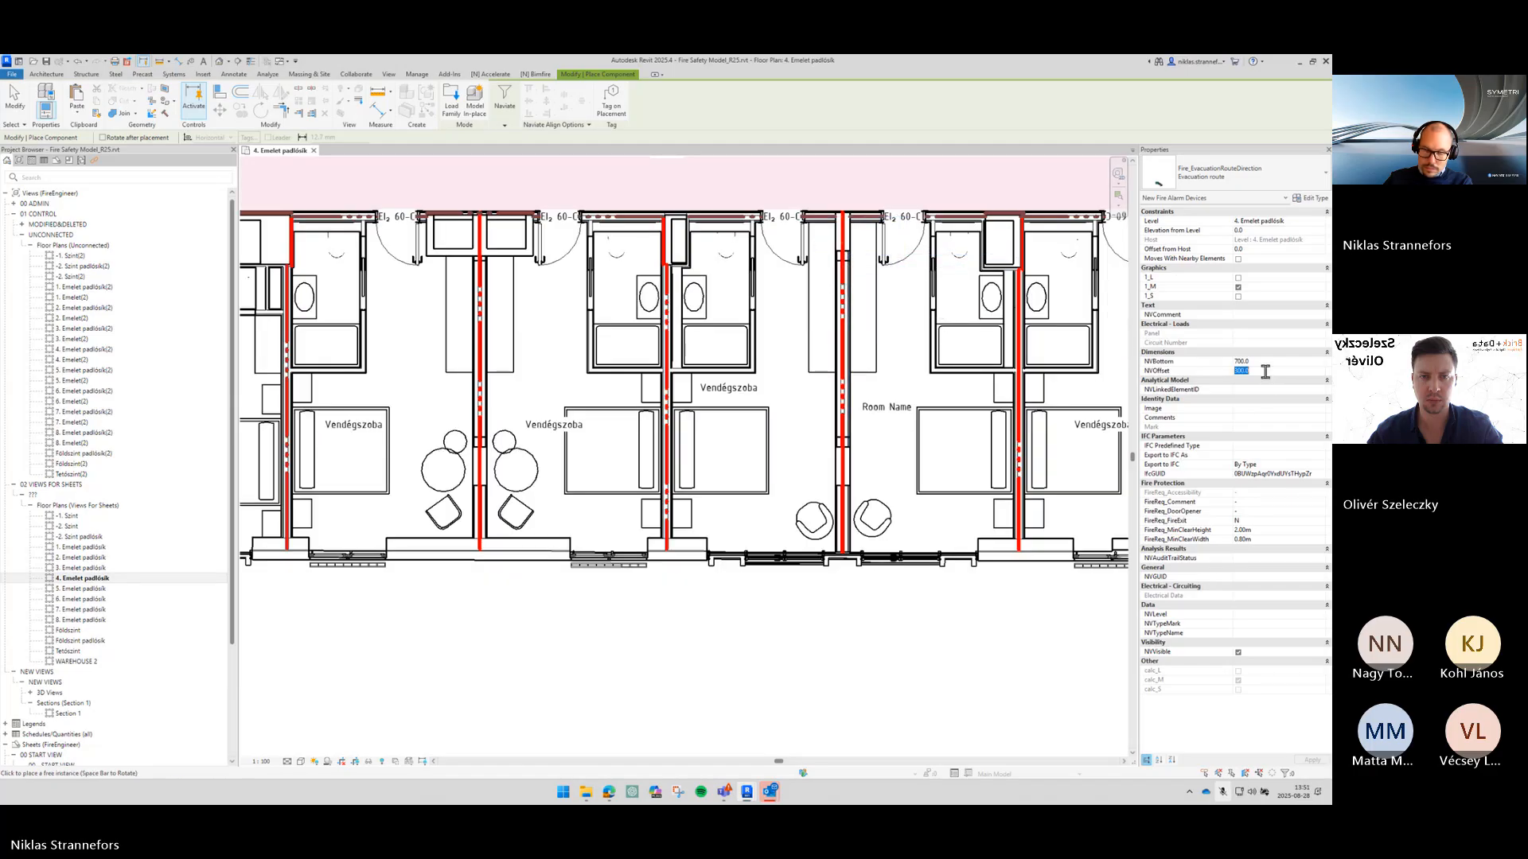
type("700")
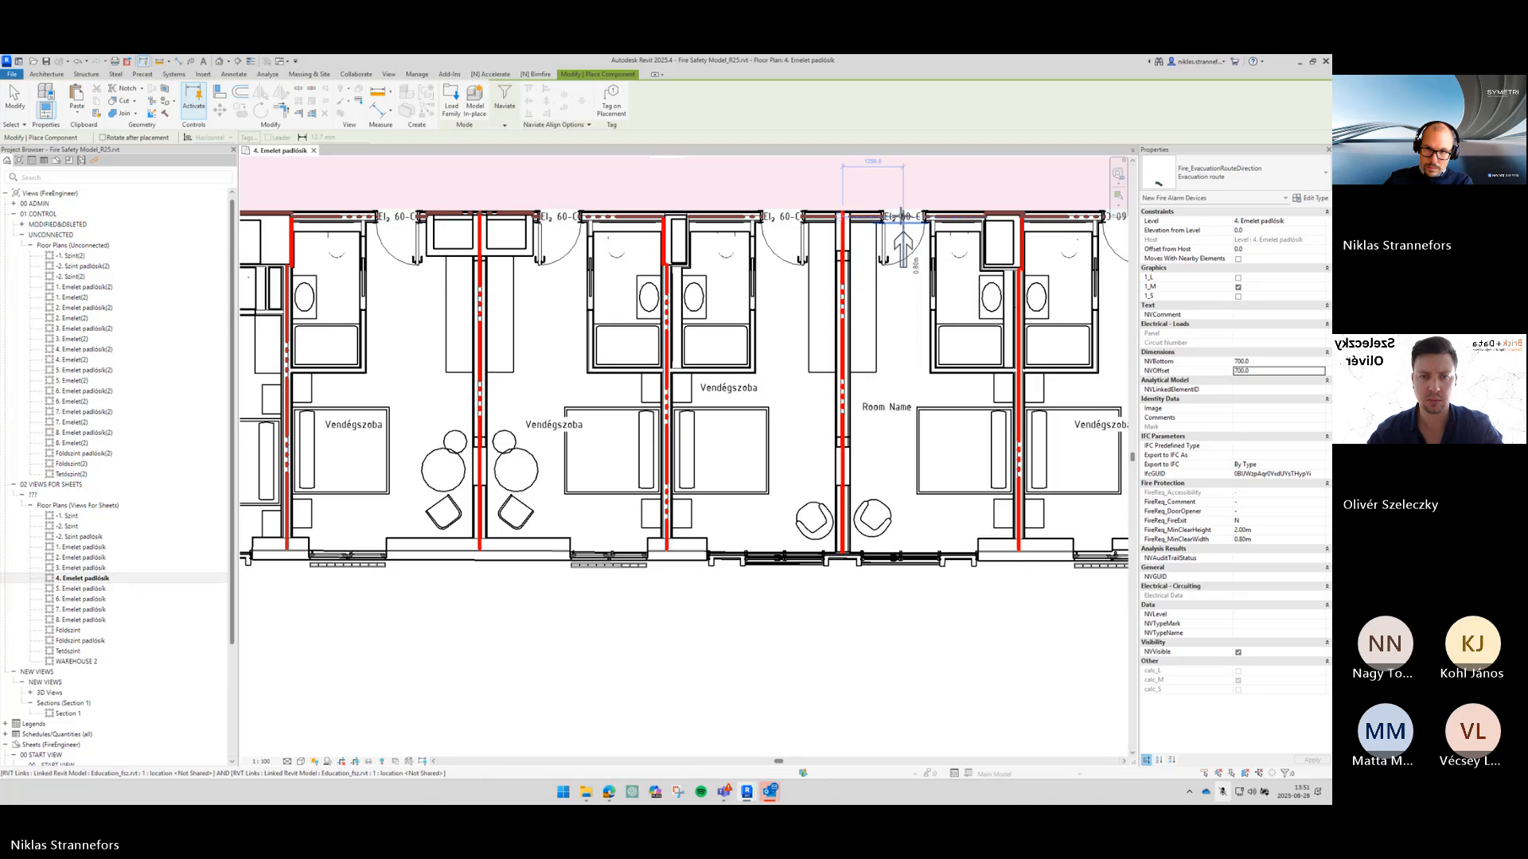
Step: Place evacuation route arrows pointing to the corridor at the guest room doors in the eastern part of the upper wing
left_click(903, 248)
left_click(783, 262)
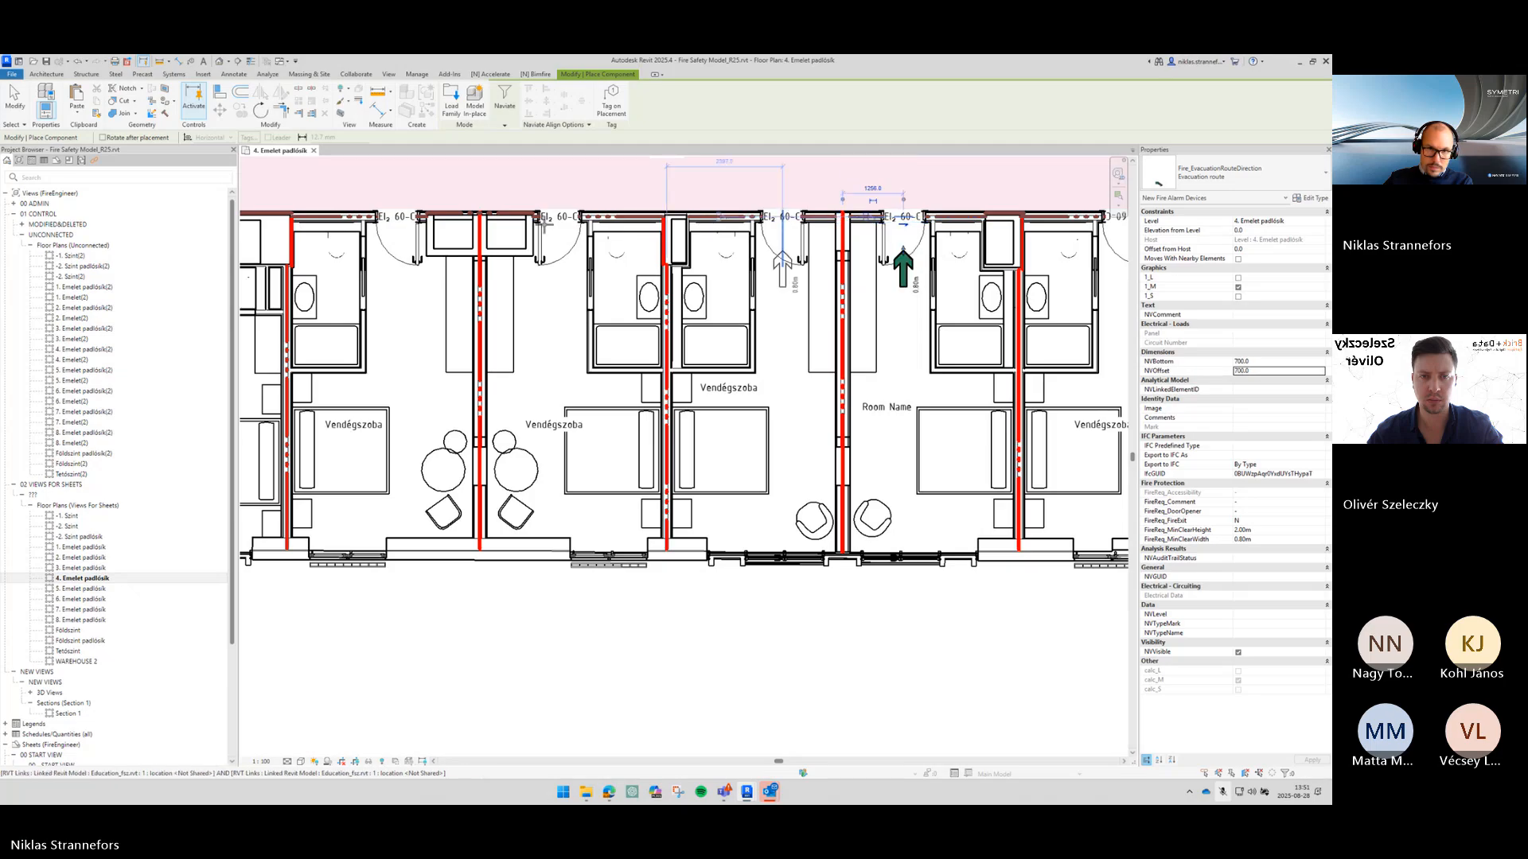
left_click(559, 263)
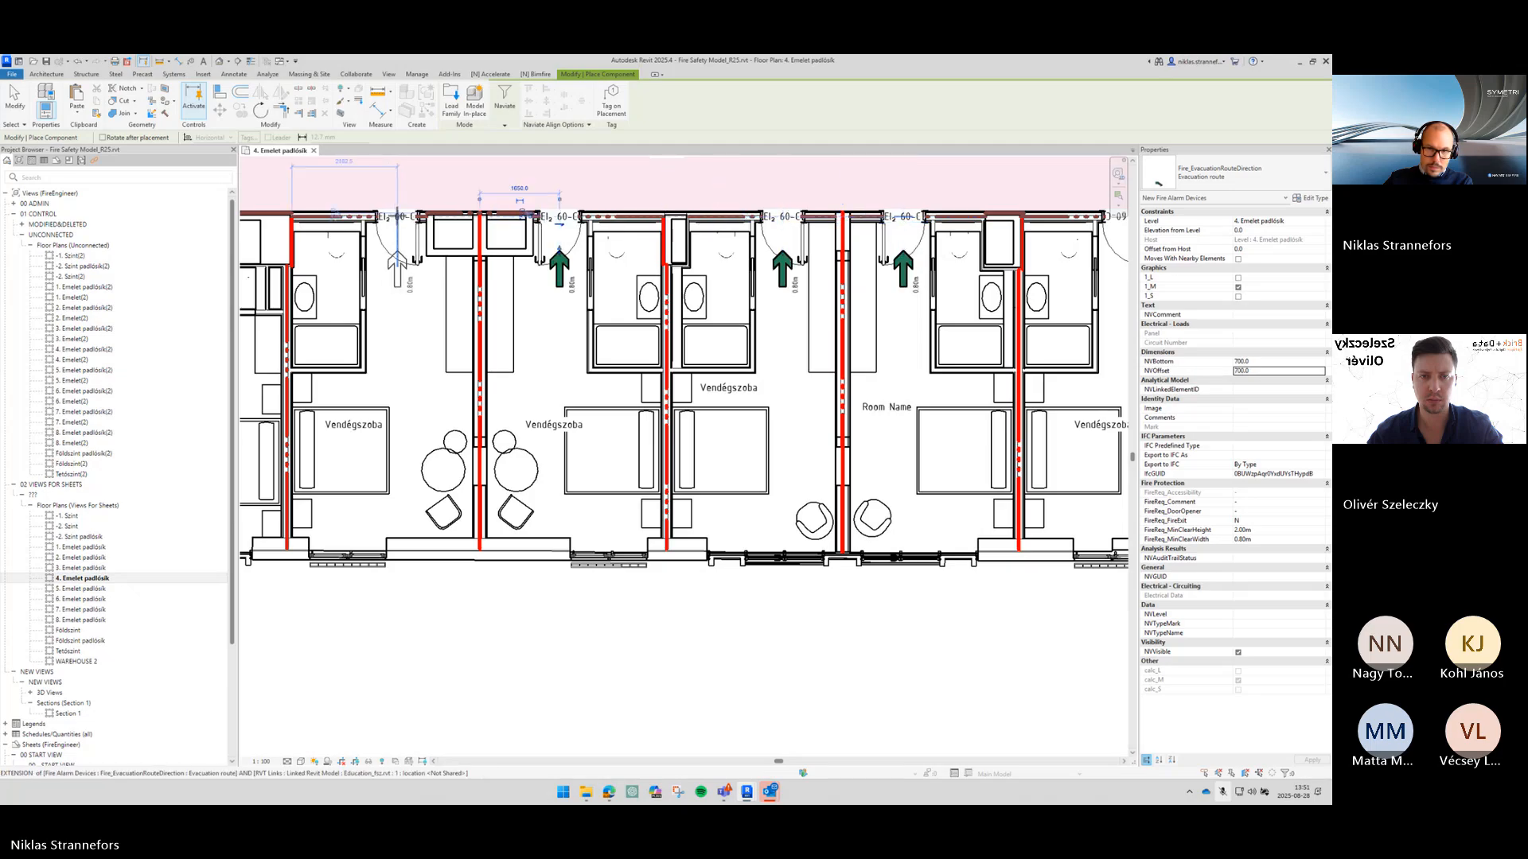
middle_click_drag(739, 242, 325, 242)
left_click(709, 253)
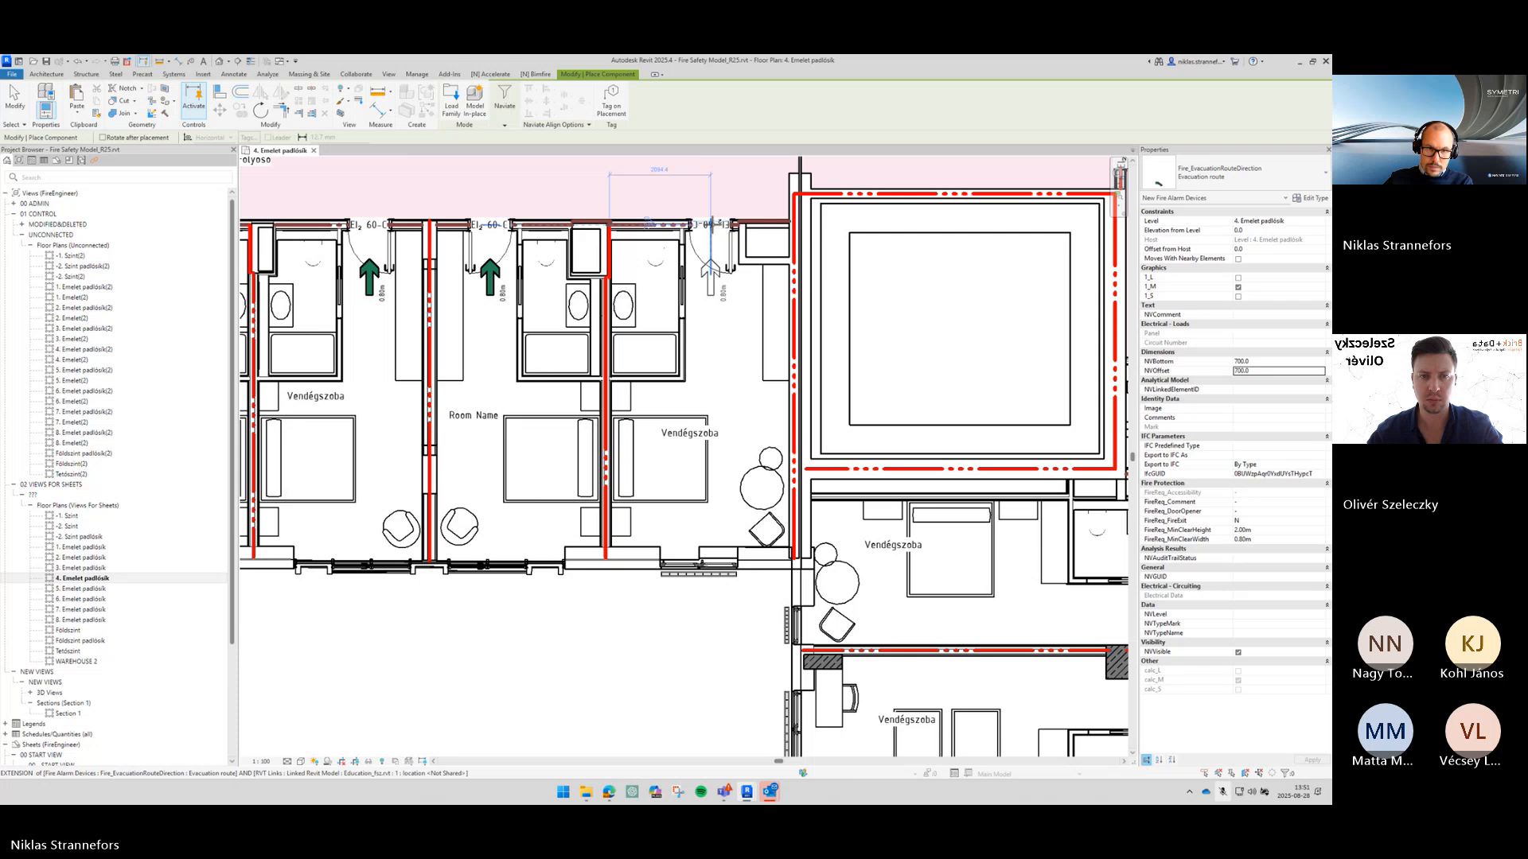
Step: Place evacuation route arrows at the remaining upper wing guest room doors, westward up to the room beside the upper west stairwell
middle_click_drag(603, 275, 1042, 294)
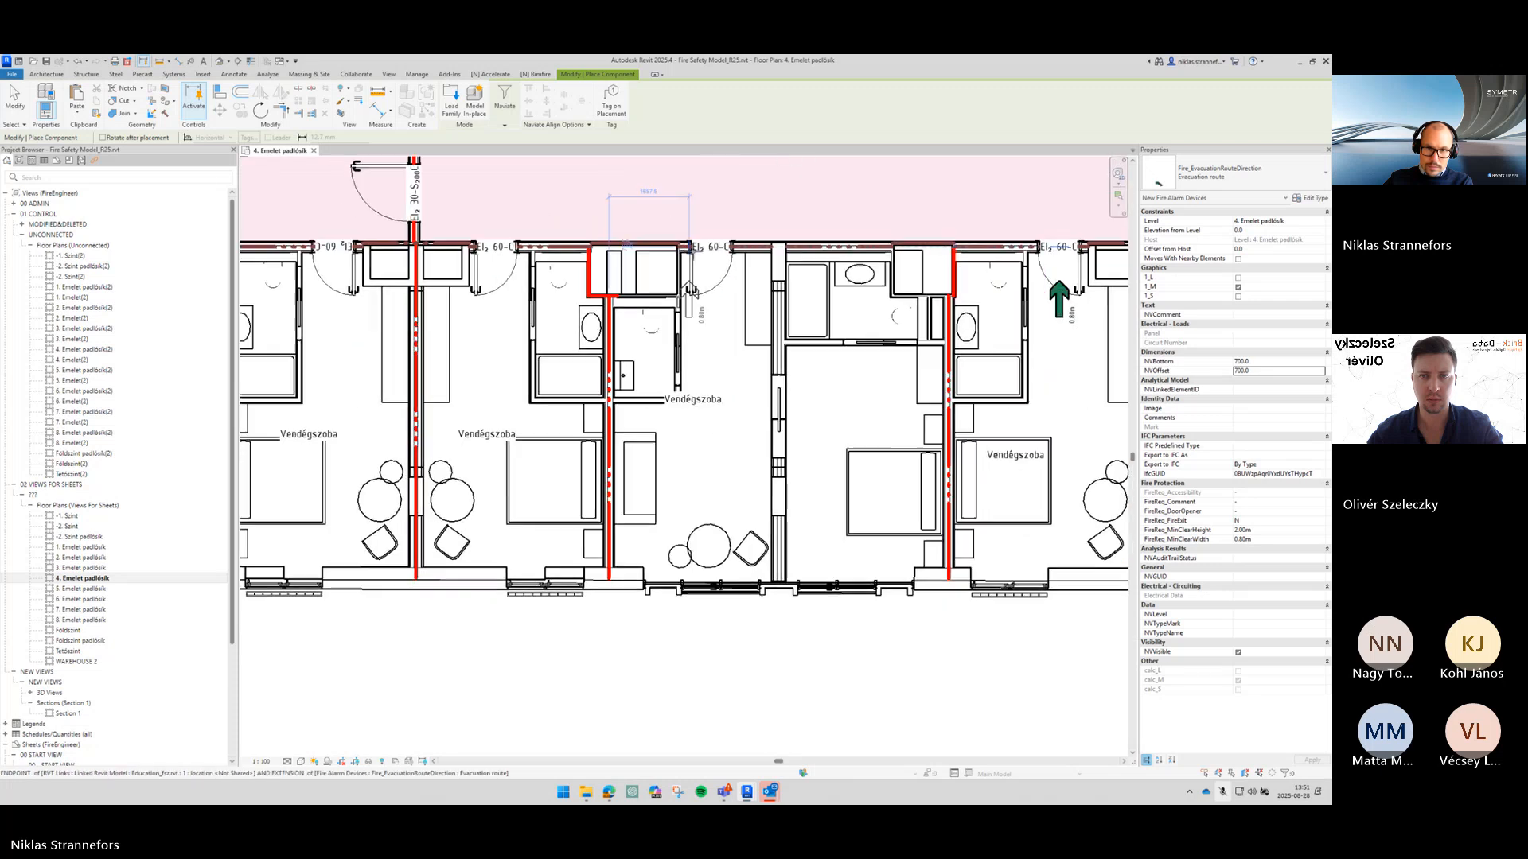
left_click(707, 253)
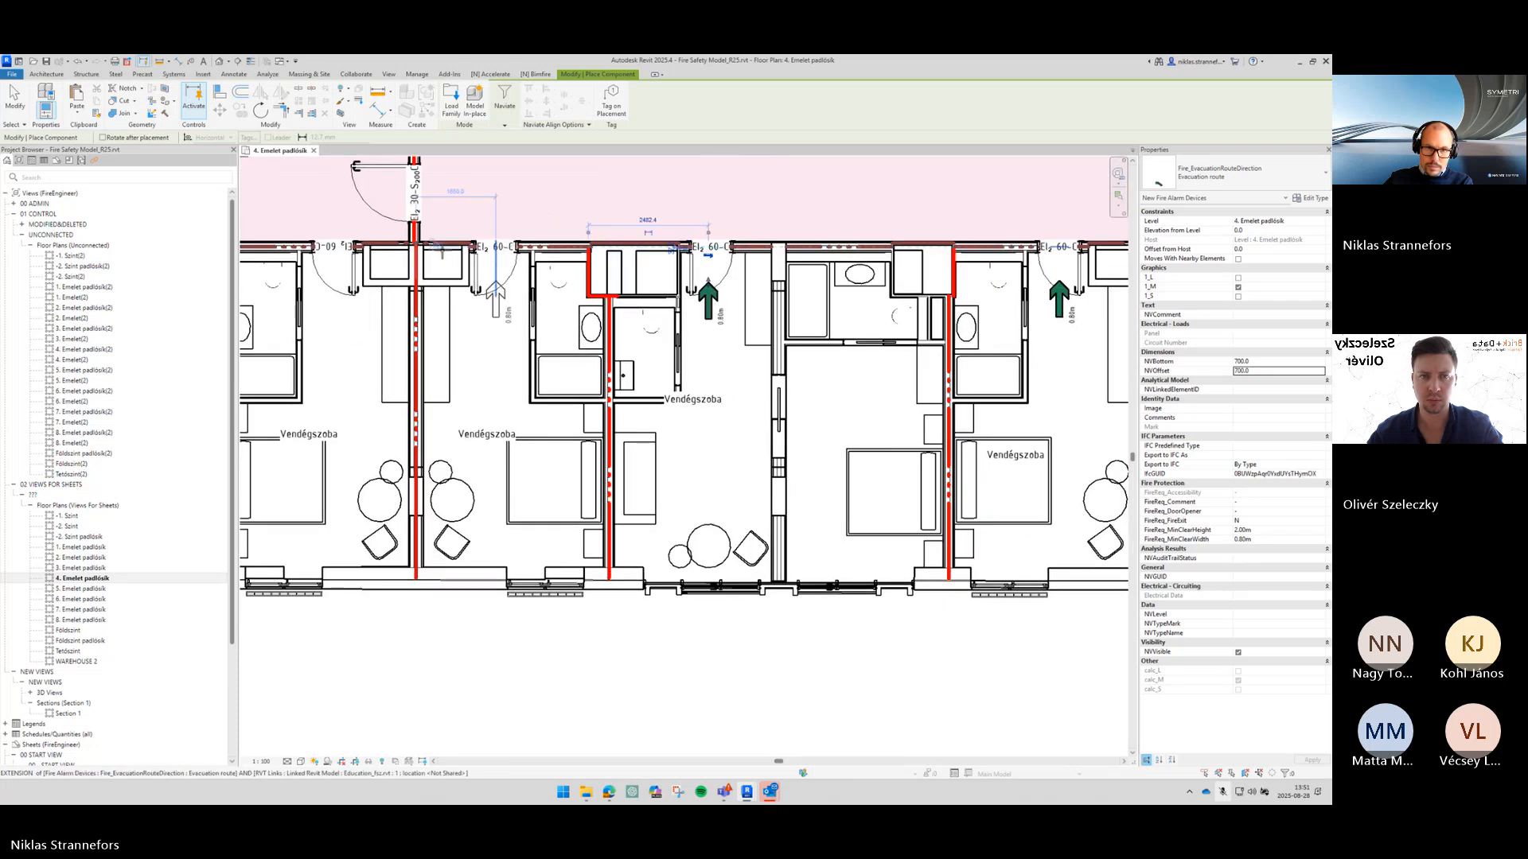
left_click(495, 253)
left_click(334, 245)
middle_click_drag(333, 245, 855, 248)
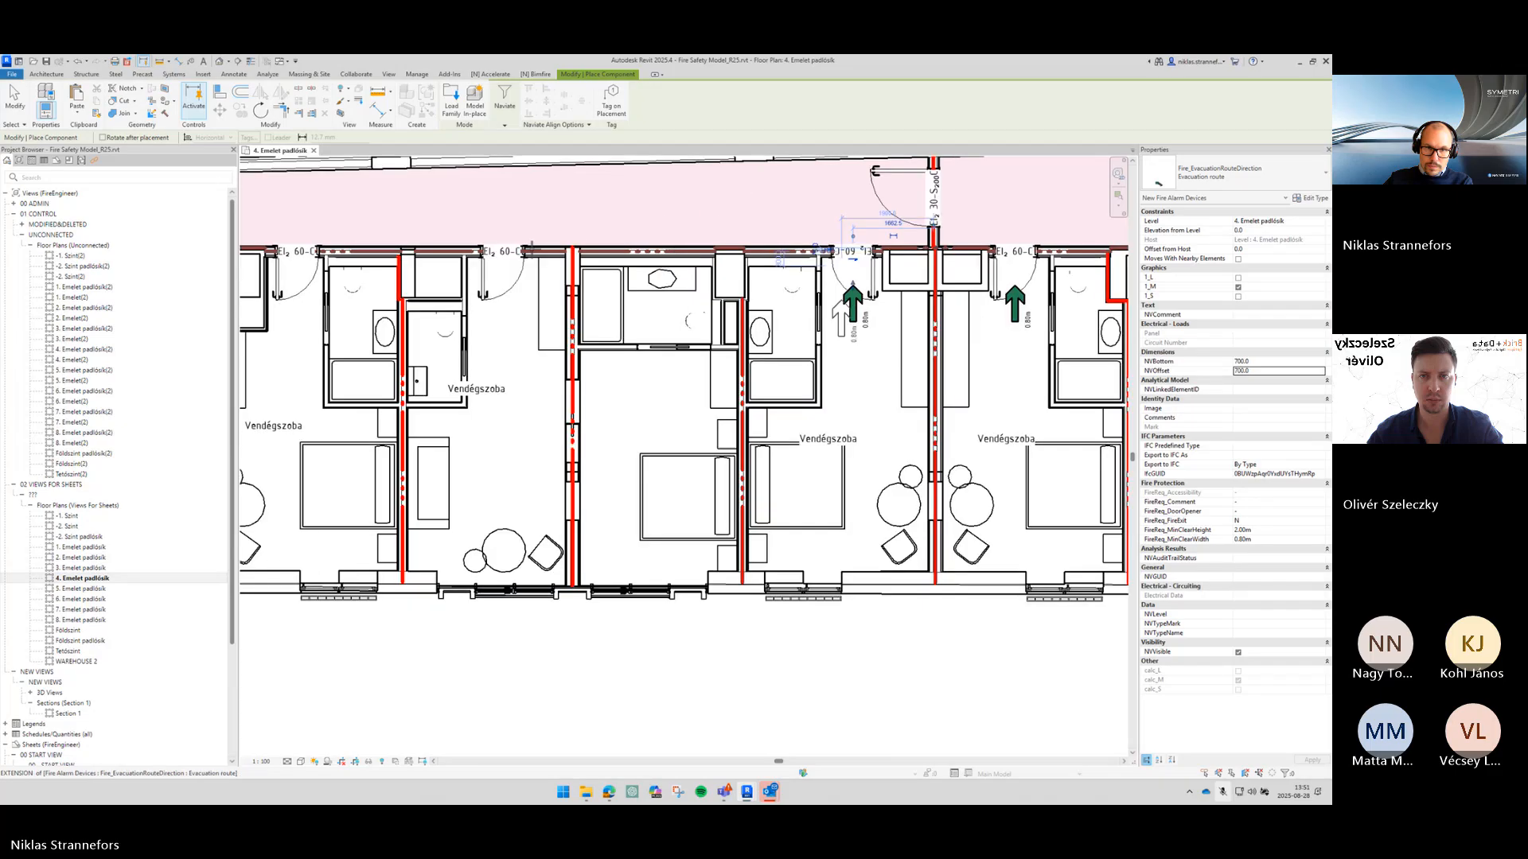
middle_click_drag(532, 248, 568, 252)
left_click(542, 251)
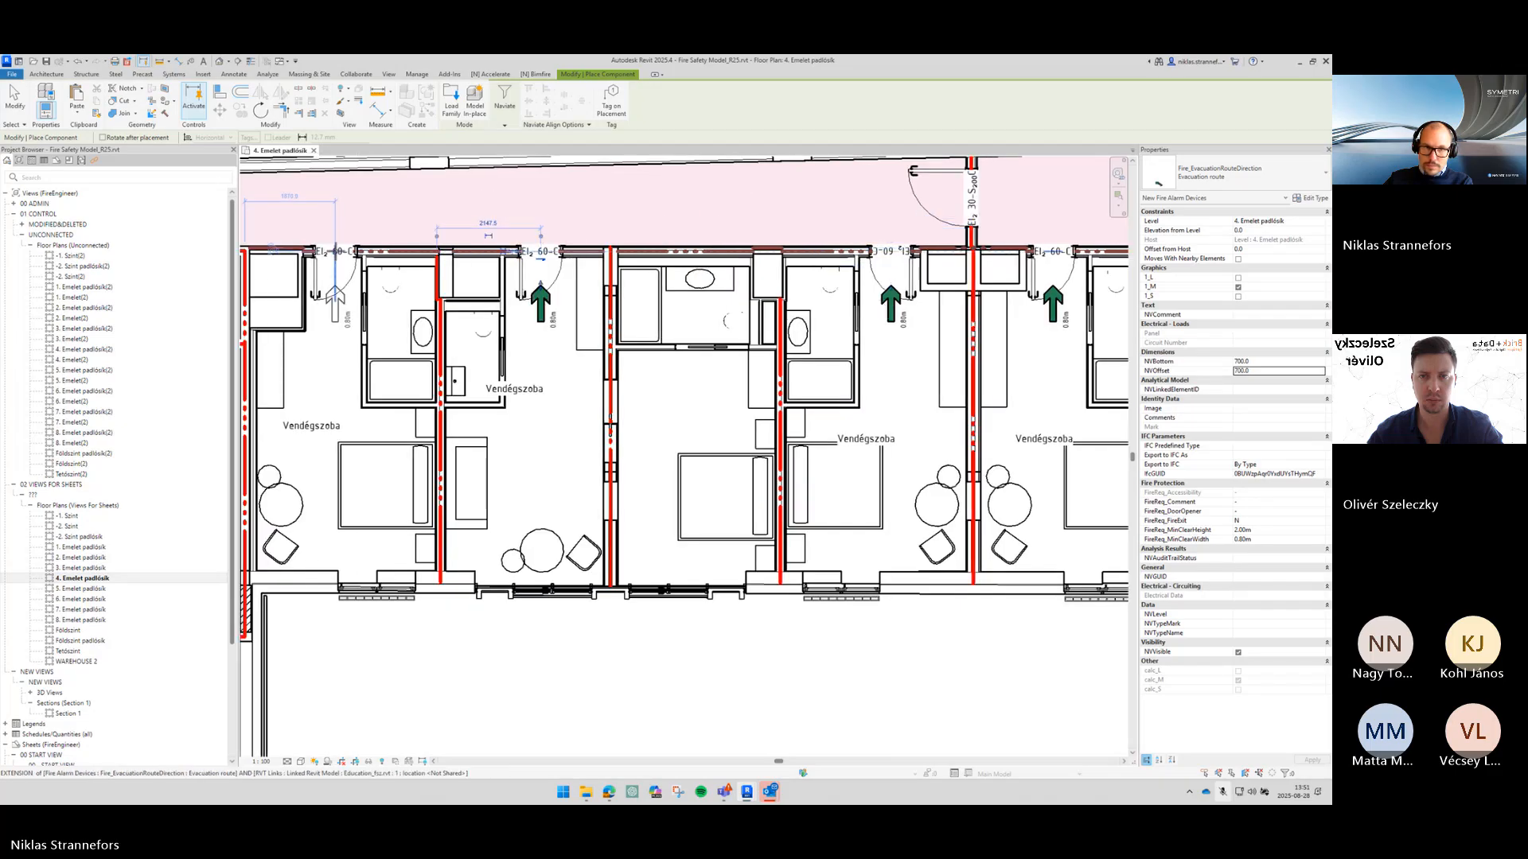
left_click(335, 251)
Step: Place evacuation route arrows at the guest room doors on the west side of the east wing's corridor, above the BOH room
scroll(344, 334, "down", 2)
middle_click_drag(376, 346, 804, 313)
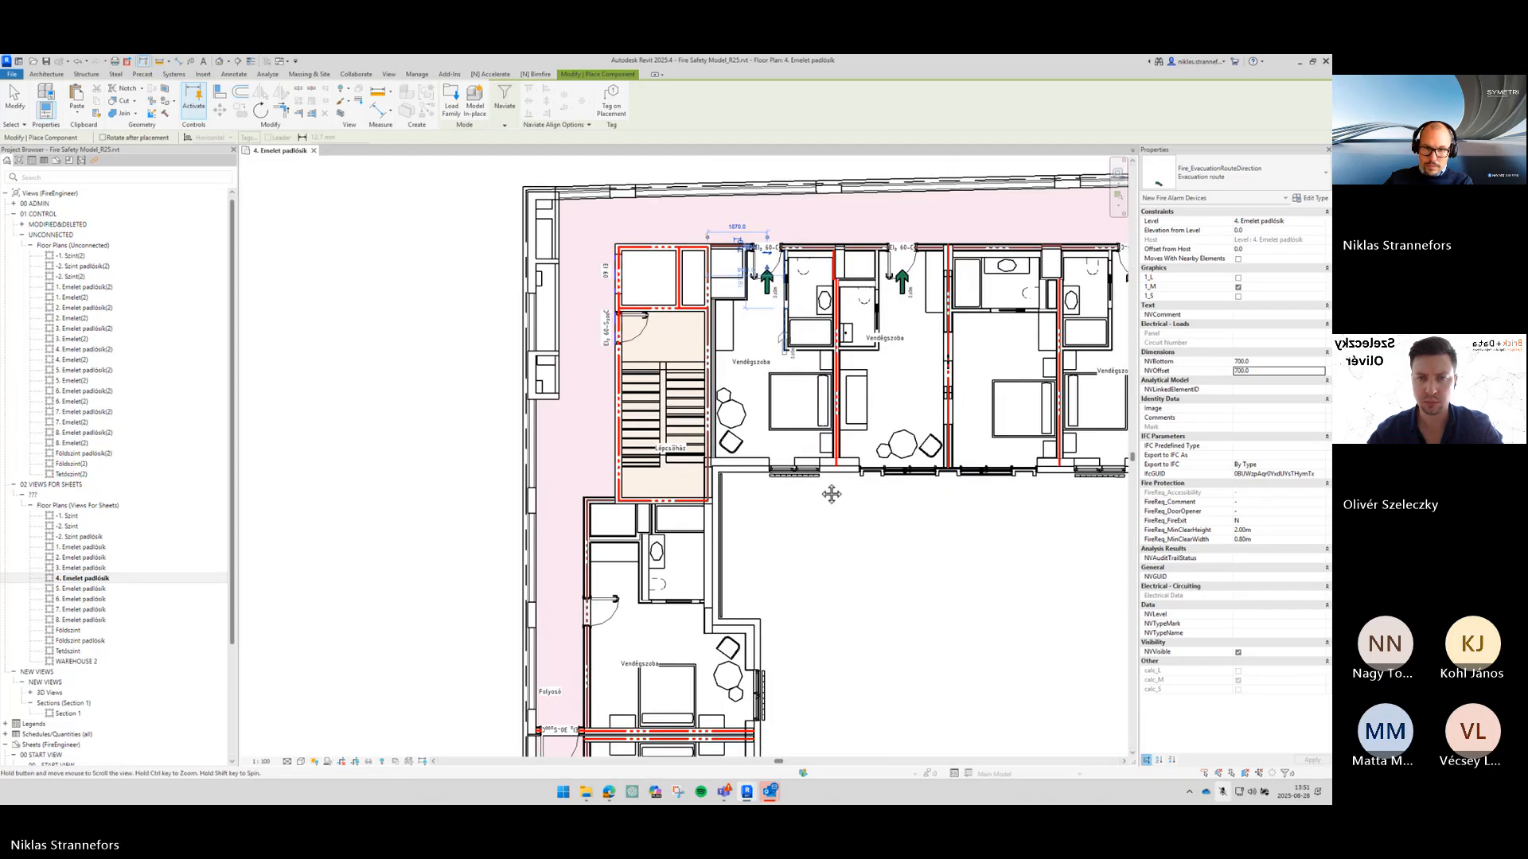
middle_click_drag(832, 494, 724, 309)
scroll(725, 309, "down", 1)
middle_click_drag(744, 398, 470, 359)
middle_click_drag(856, 465, 597, 457)
middle_click_drag(920, 482, 416, 481)
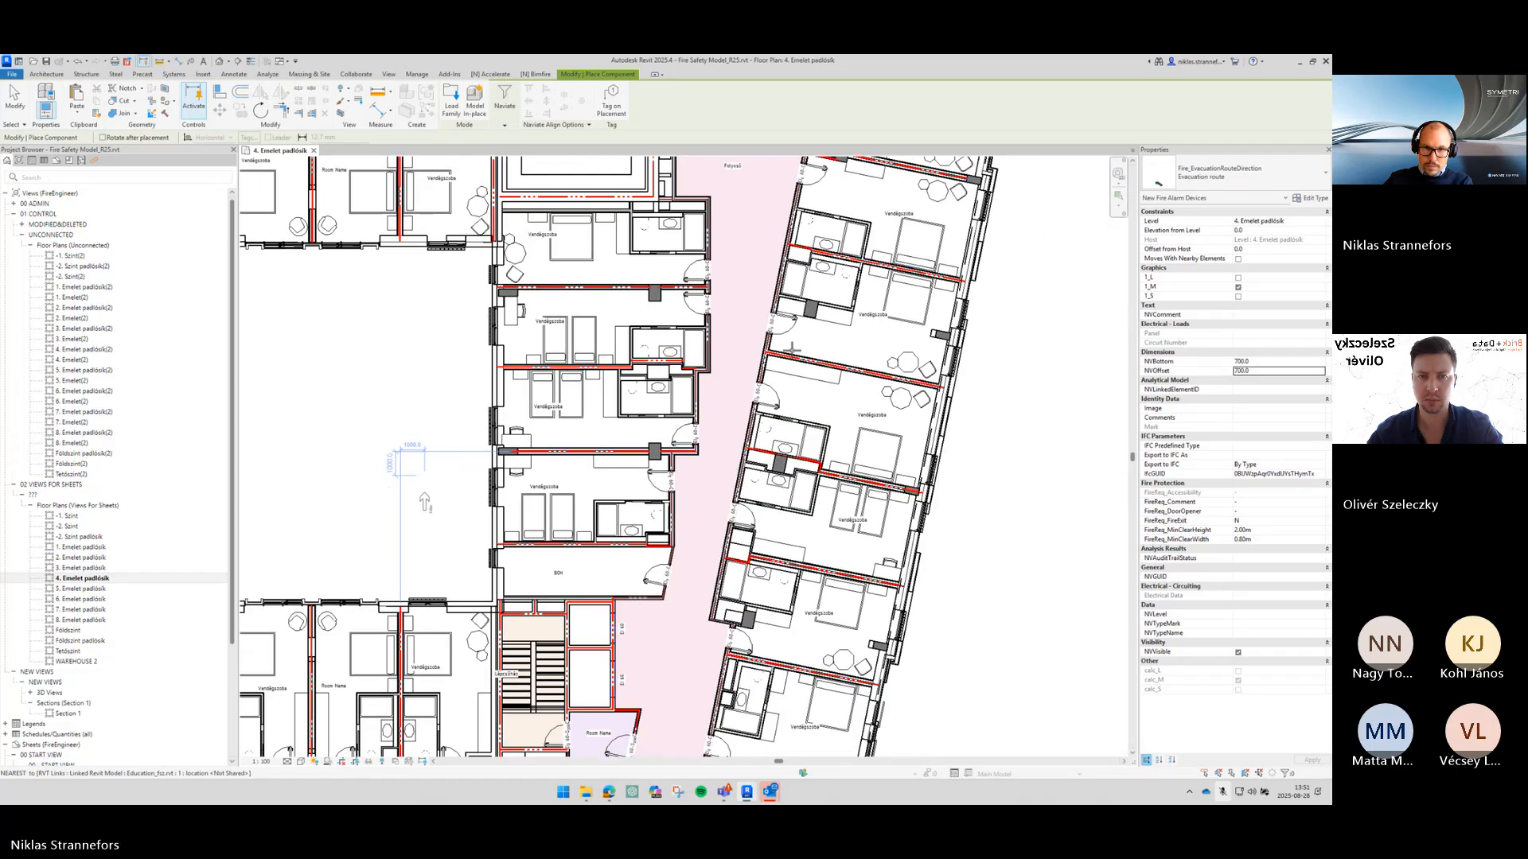
scroll(628, 271, "up", 2)
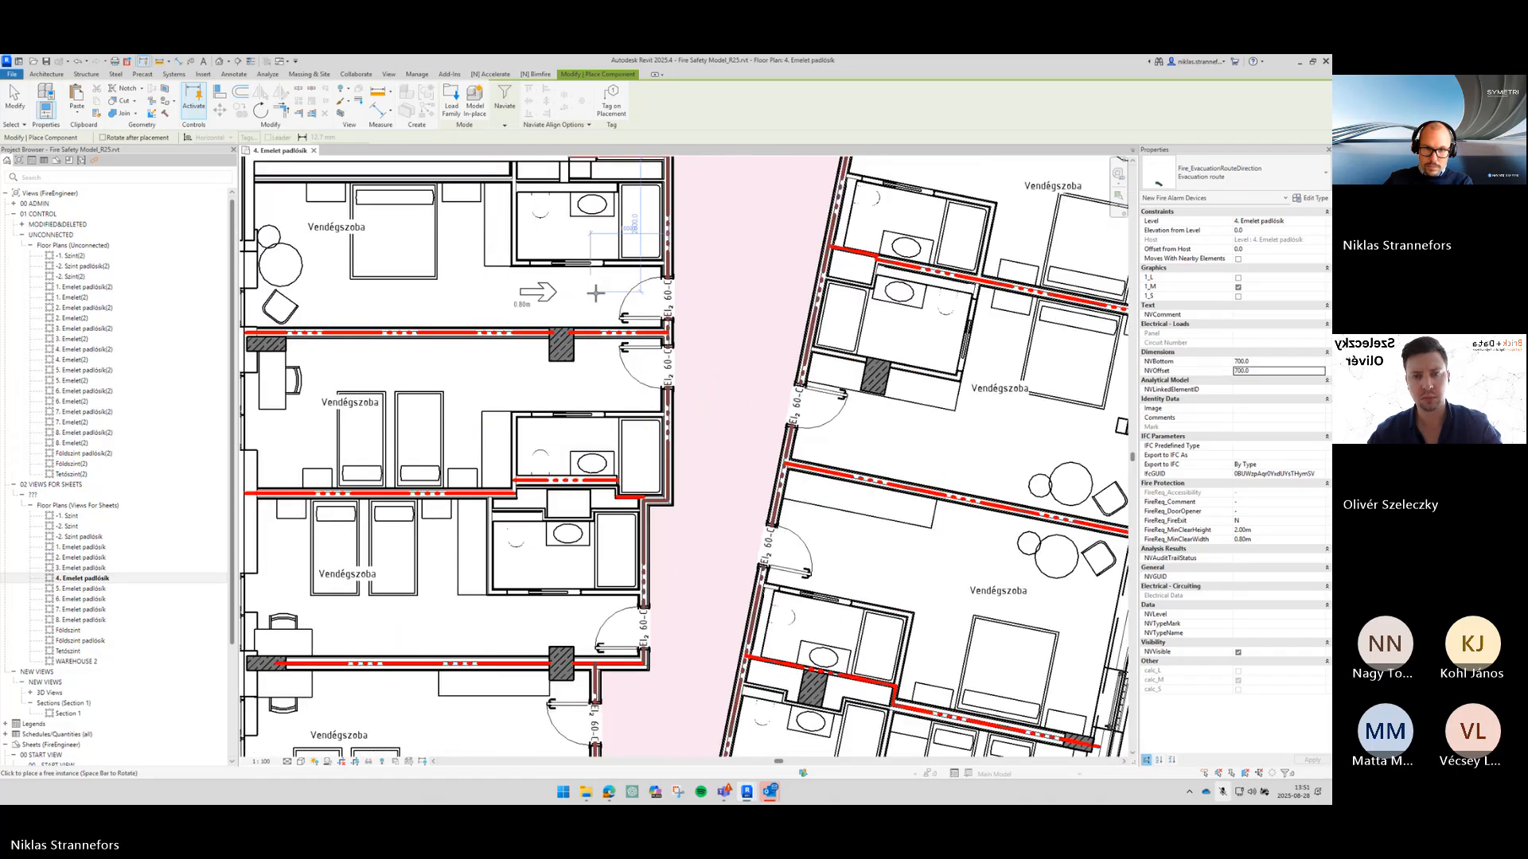
left_click(617, 299)
left_click(617, 367)
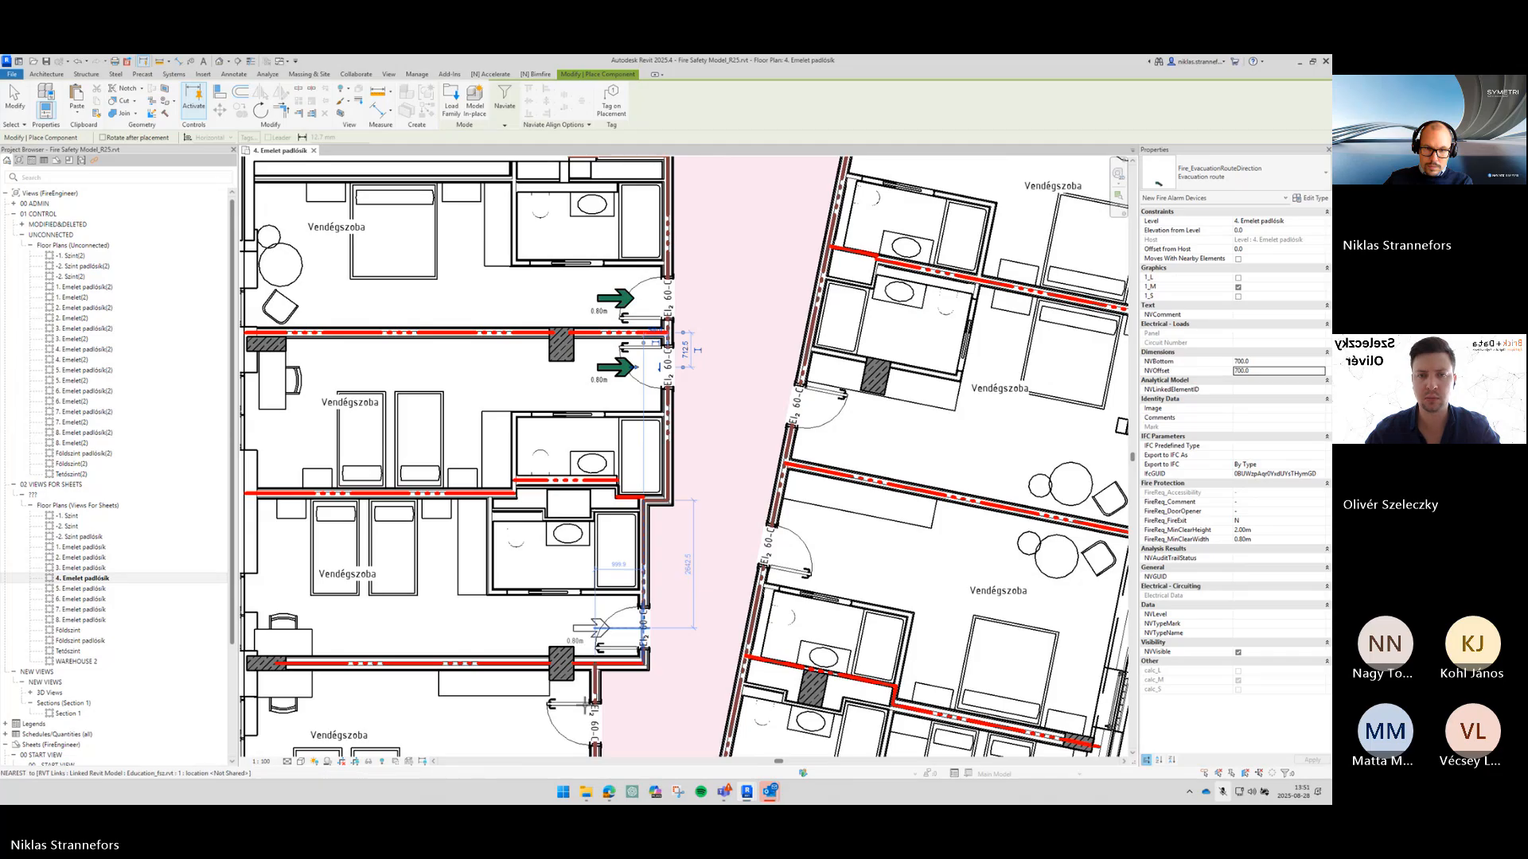
left_click(603, 628)
left_click(596, 723)
Step: Place evacuation route arrows at the guest room doors along the slanted east side of the east corridor, up to the room near the elevators
middle_click_drag(595, 724, 655, 280)
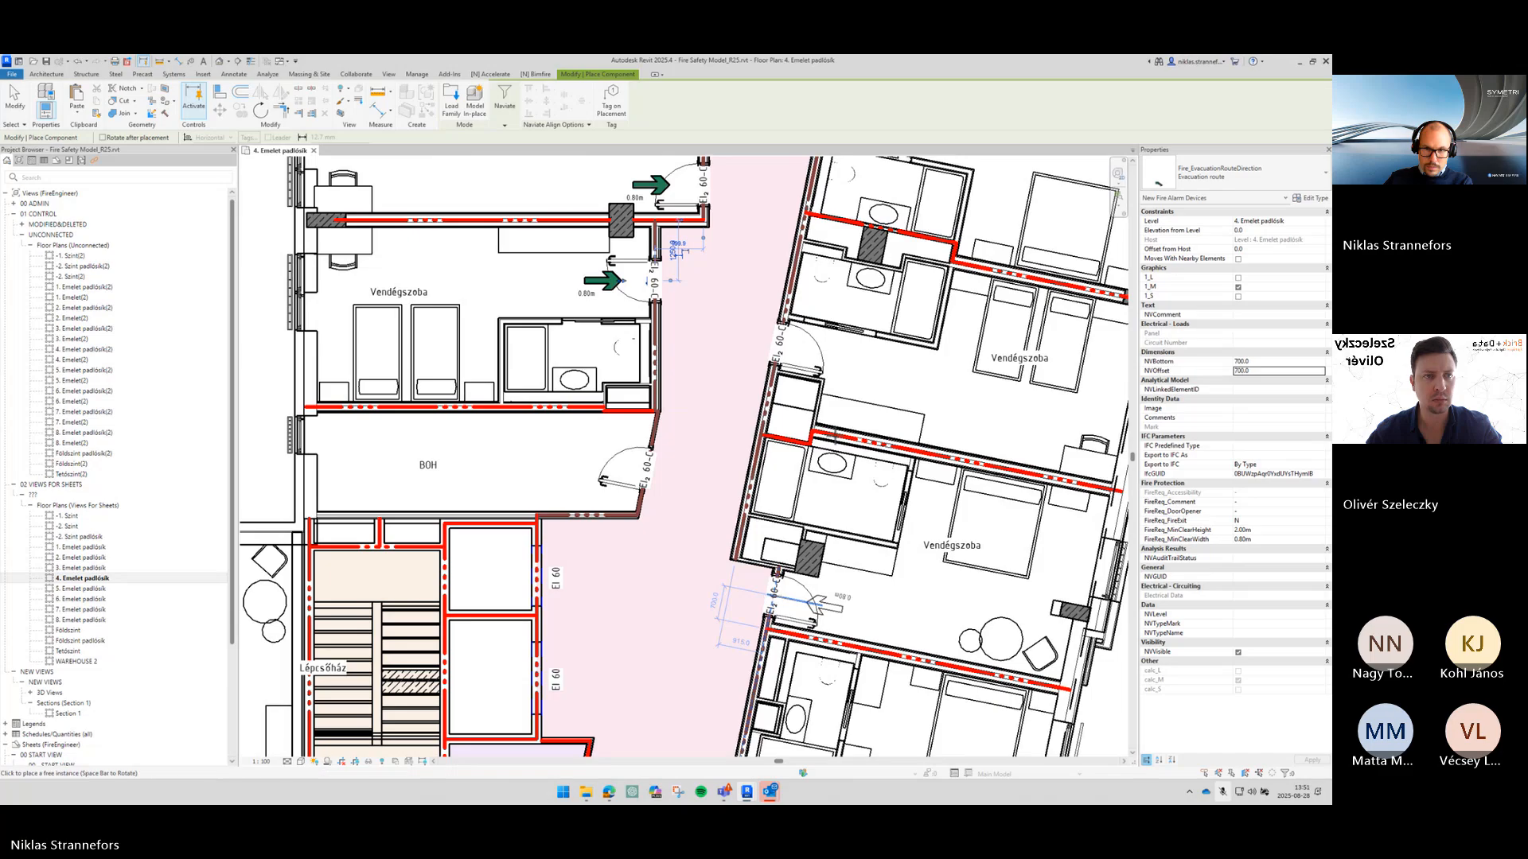
left_click(830, 352)
middle_click_drag(919, 272, 808, 514)
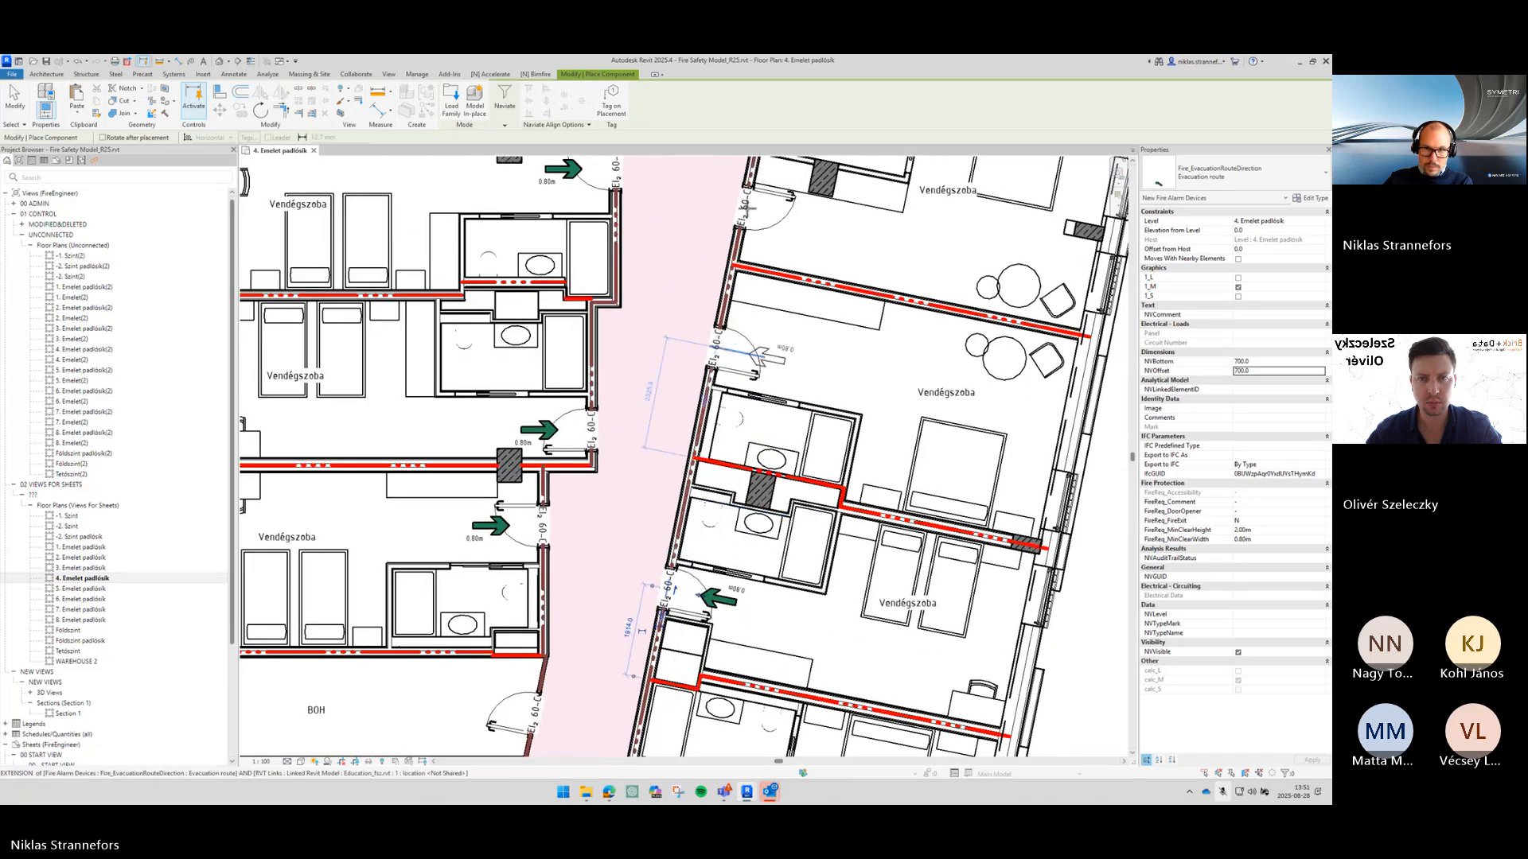
left_click(788, 215)
middle_click_drag(825, 210, 700, 496)
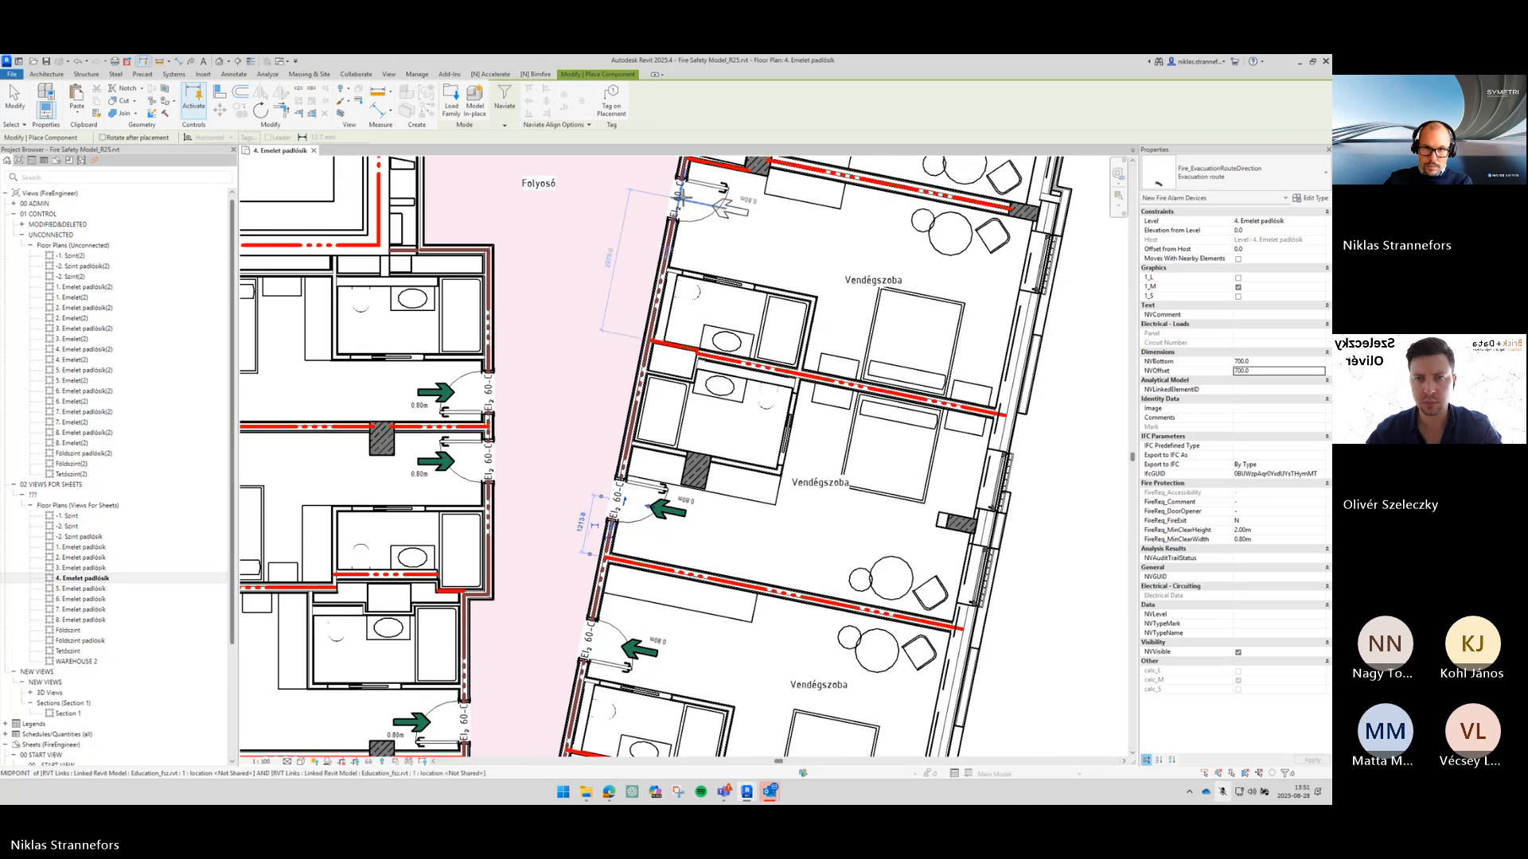
left_click(720, 203)
middle_click_drag(720, 203, 652, 484)
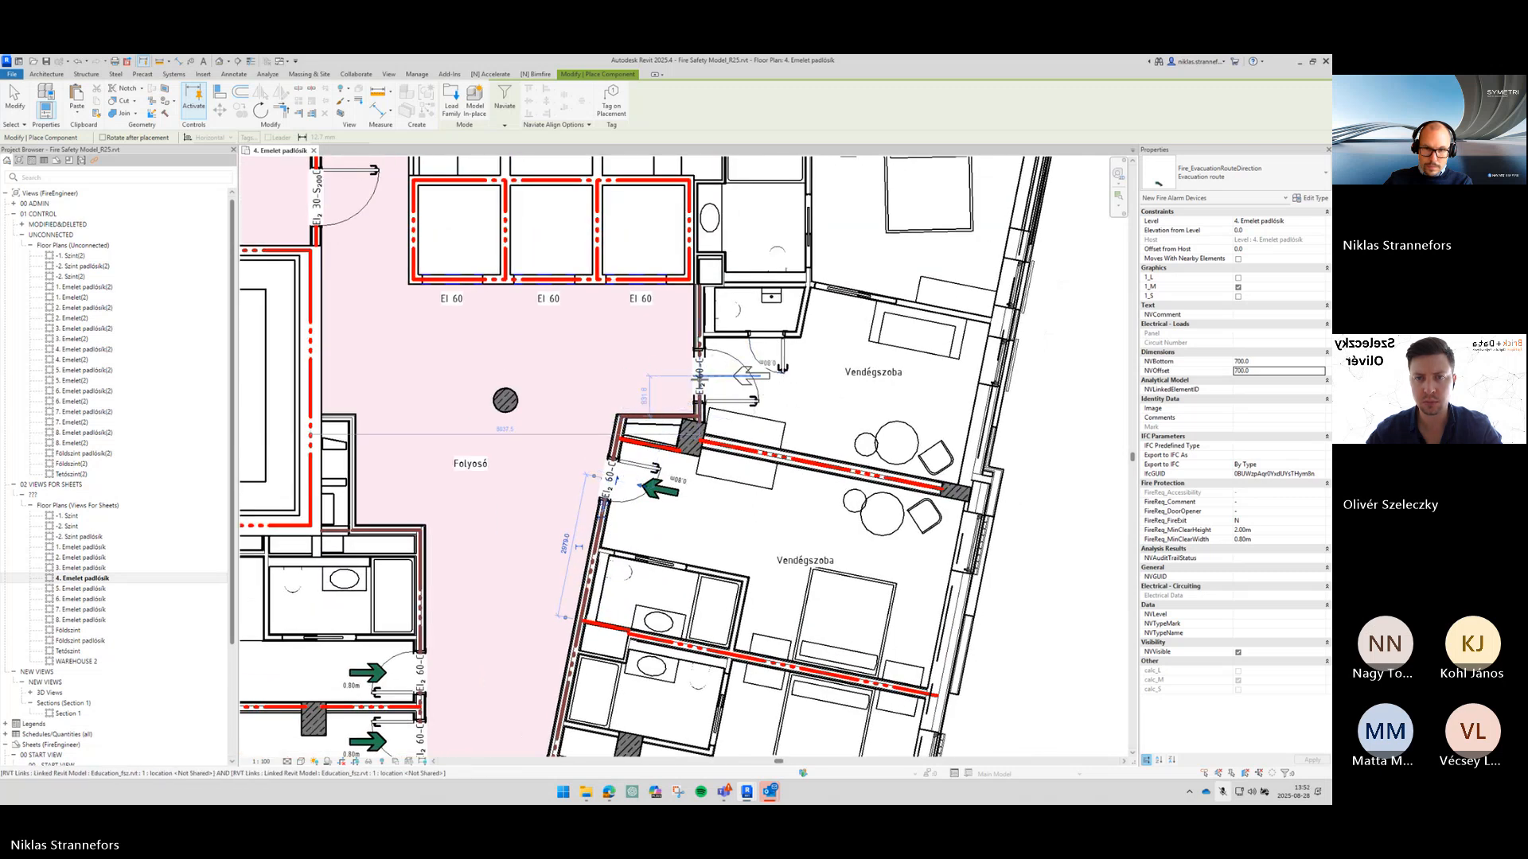
left_click(700, 379)
Step: Place an evacuation route arrow at the southernmost guest room door on the east side of the east corridor
scroll(764, 557, "down", 2)
middle_click_drag(768, 537, 818, 119)
middle_click_drag(705, 558, 902, 445)
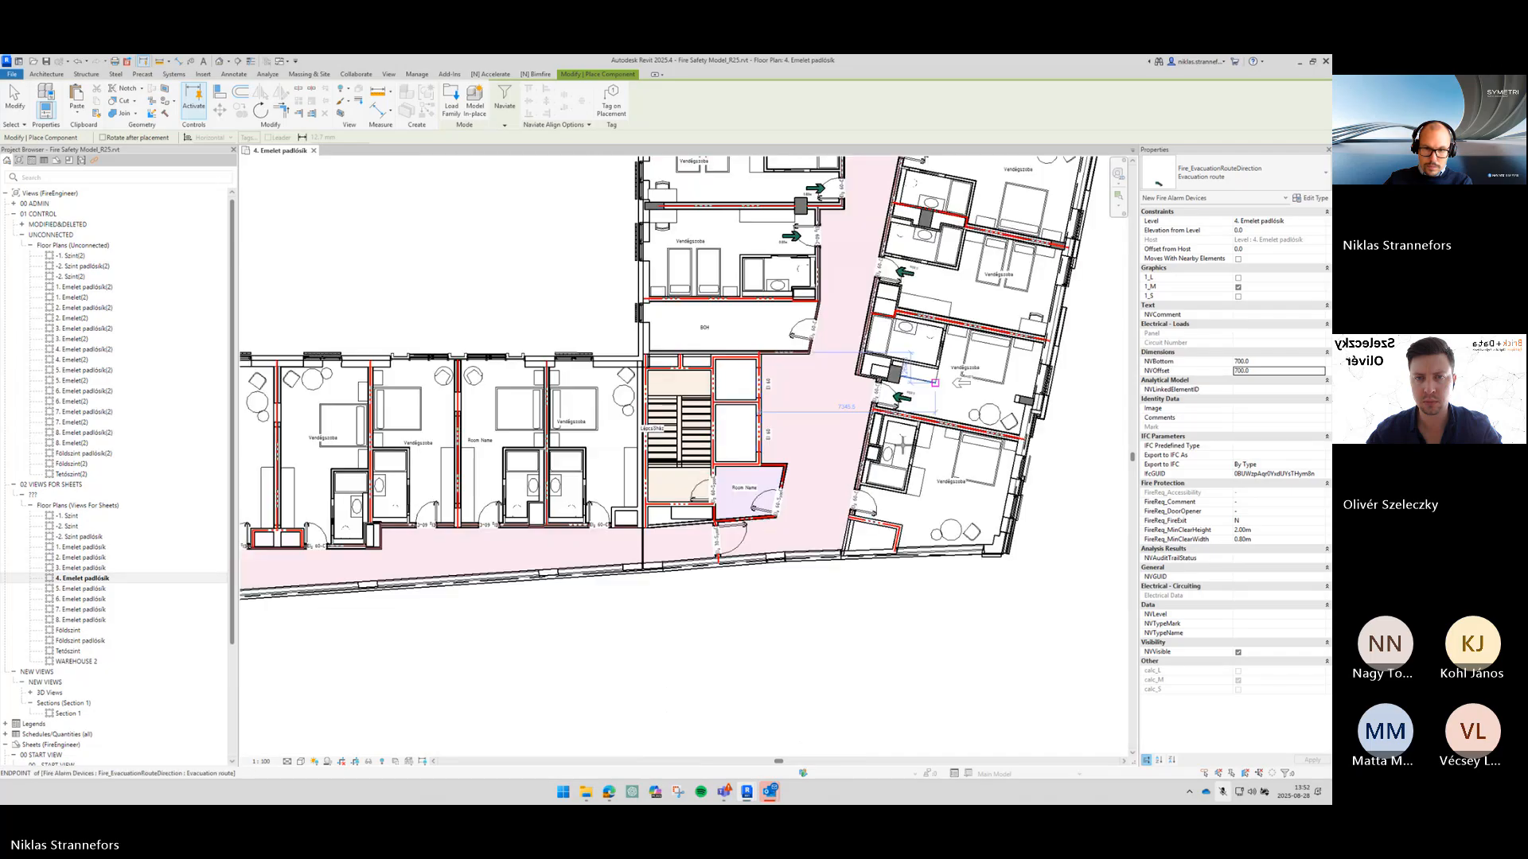
scroll(868, 505, "up", 3)
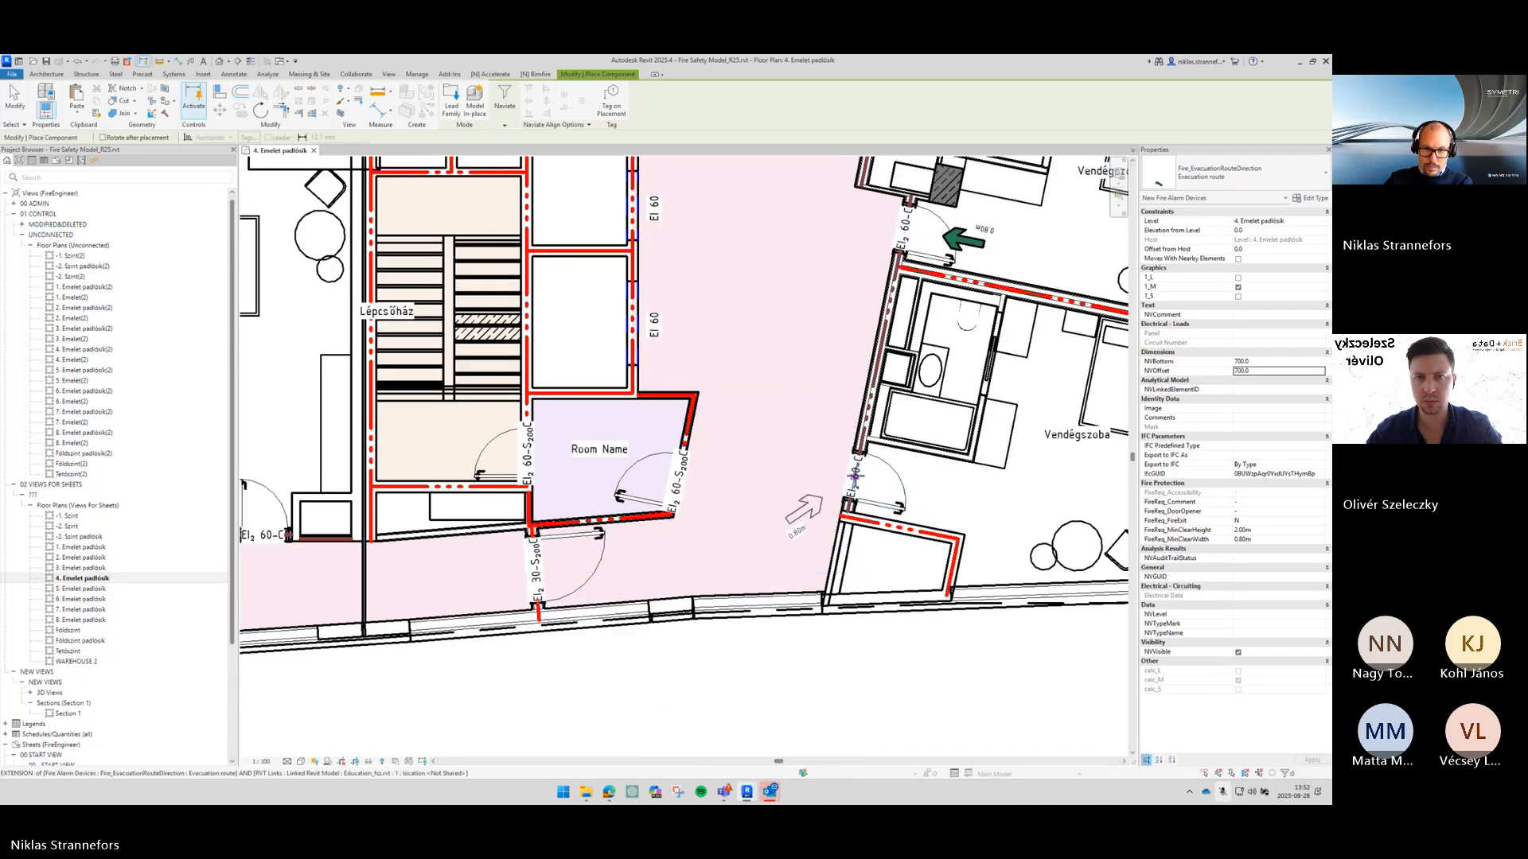
left_click(856, 476)
Step: Place evacuation route arrows pointing to the corridor at the three lower wing guest room doors just west of the lower east stairwell
middle_click_drag(261, 429, 742, 462)
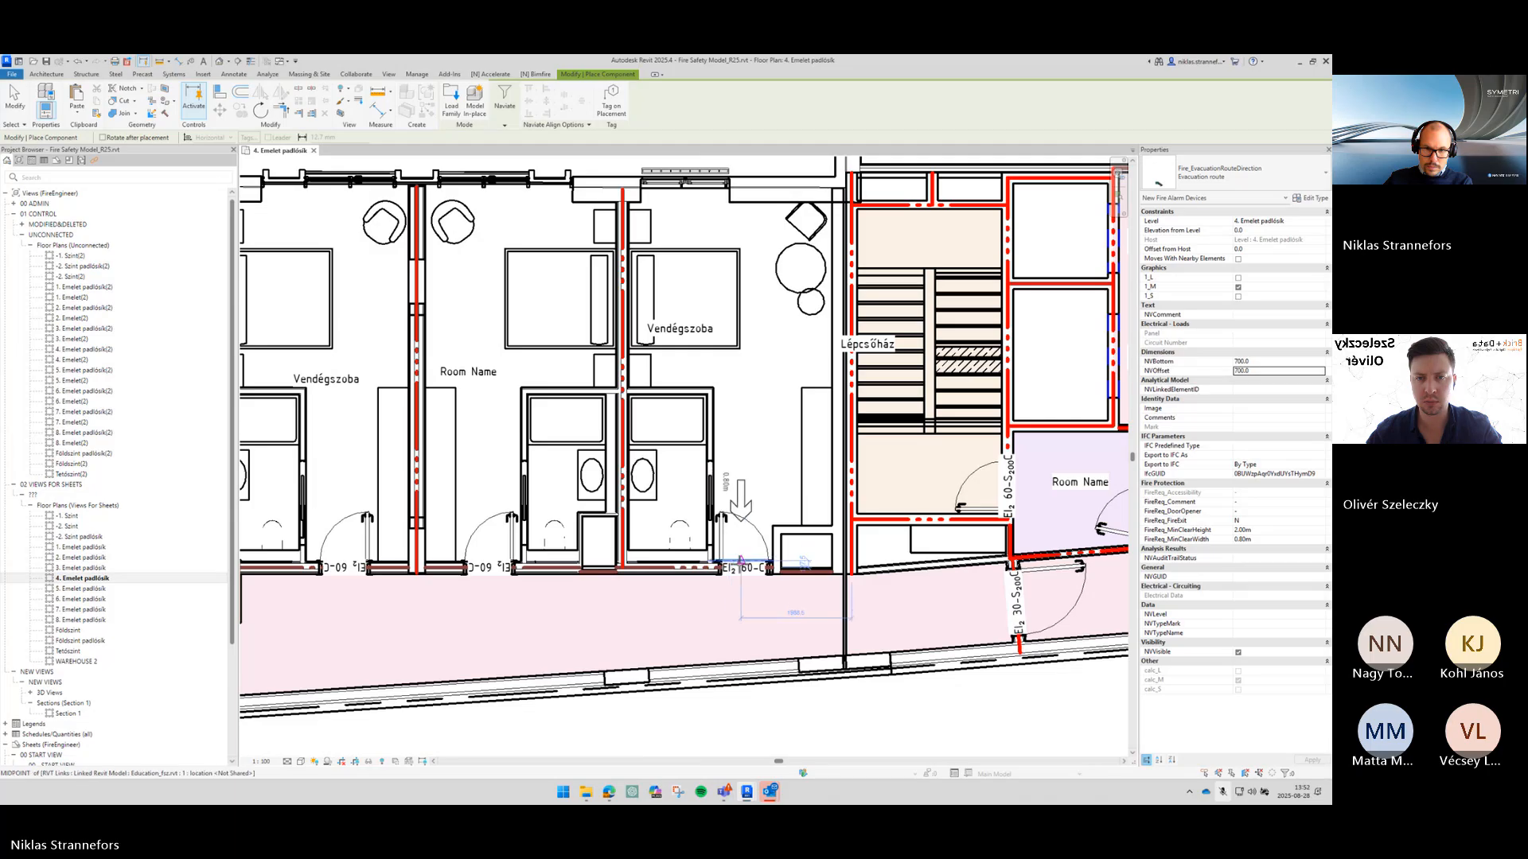
left_click(744, 561)
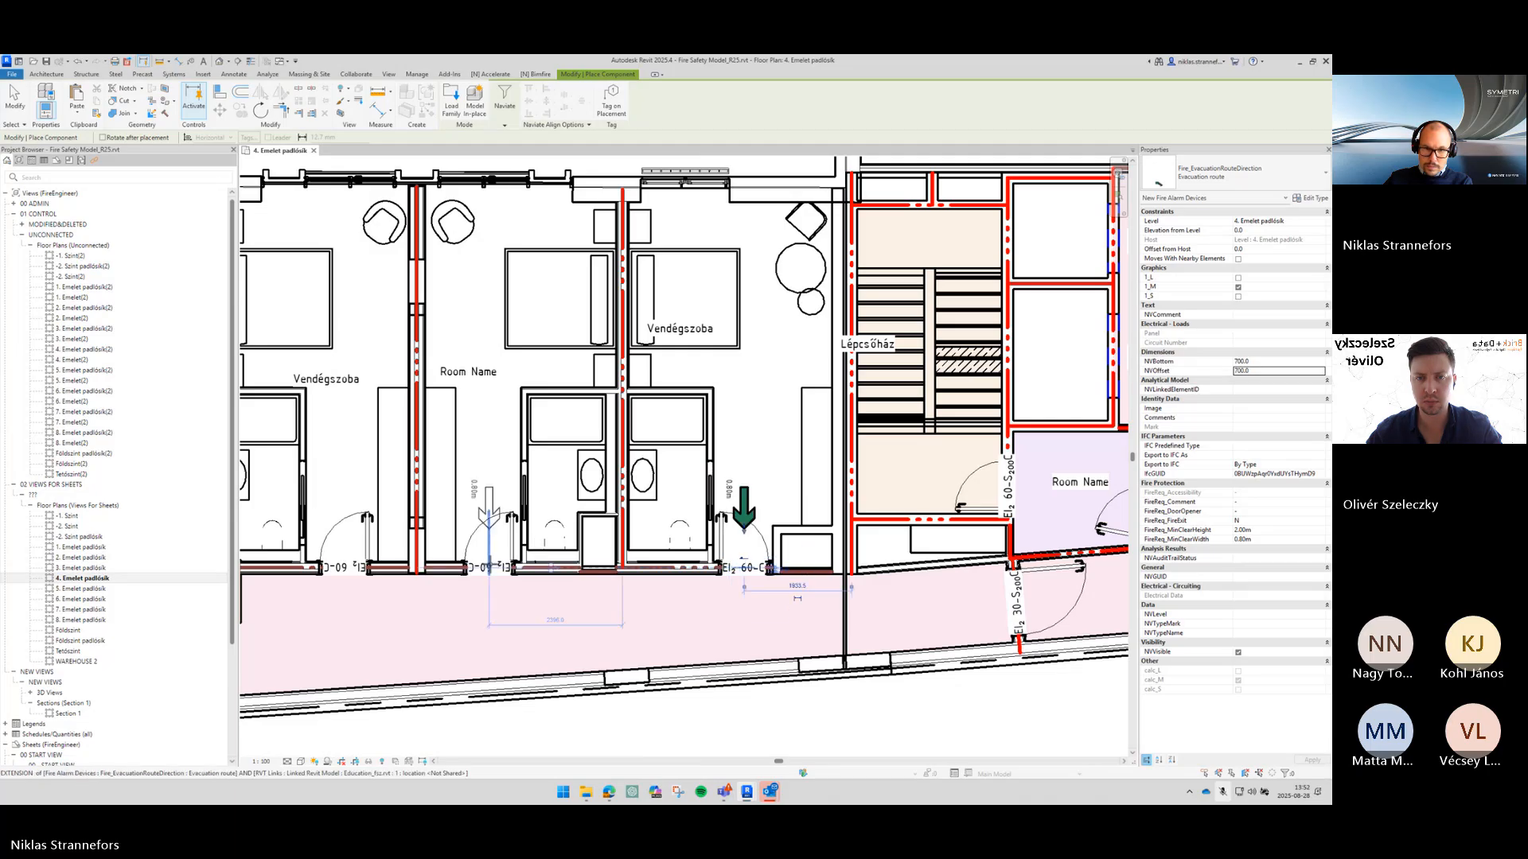
left_click(344, 562)
middle_click_drag(271, 501, 822, 482)
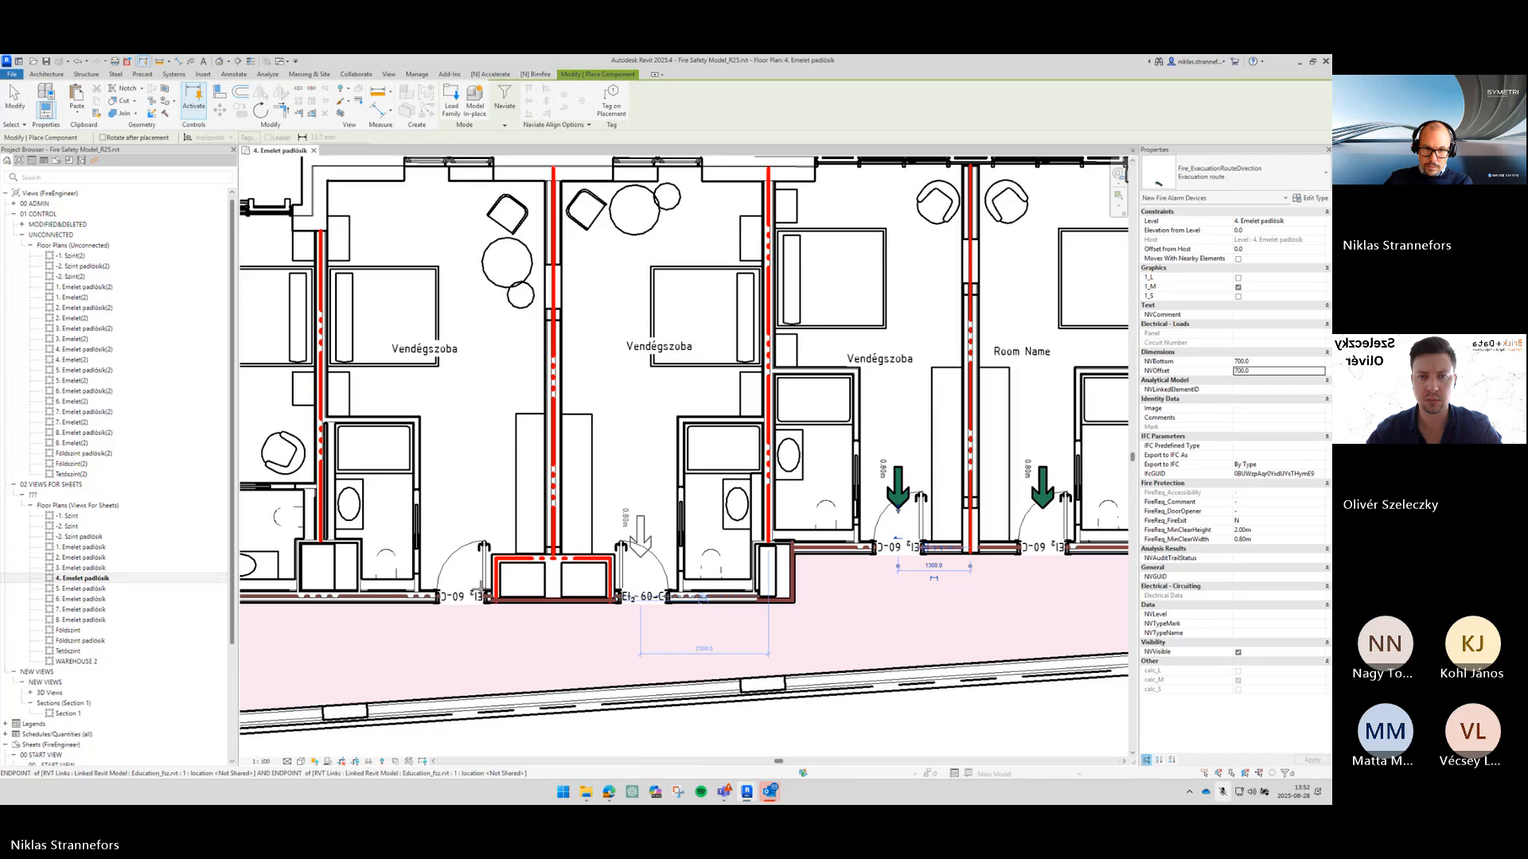
Step: Place evacuation route arrows at the remaining lower wing guest room doors, westward up to the lower west stairwell
left_click(640, 595)
left_click(454, 579)
middle_click_drag(455, 578, 931, 540)
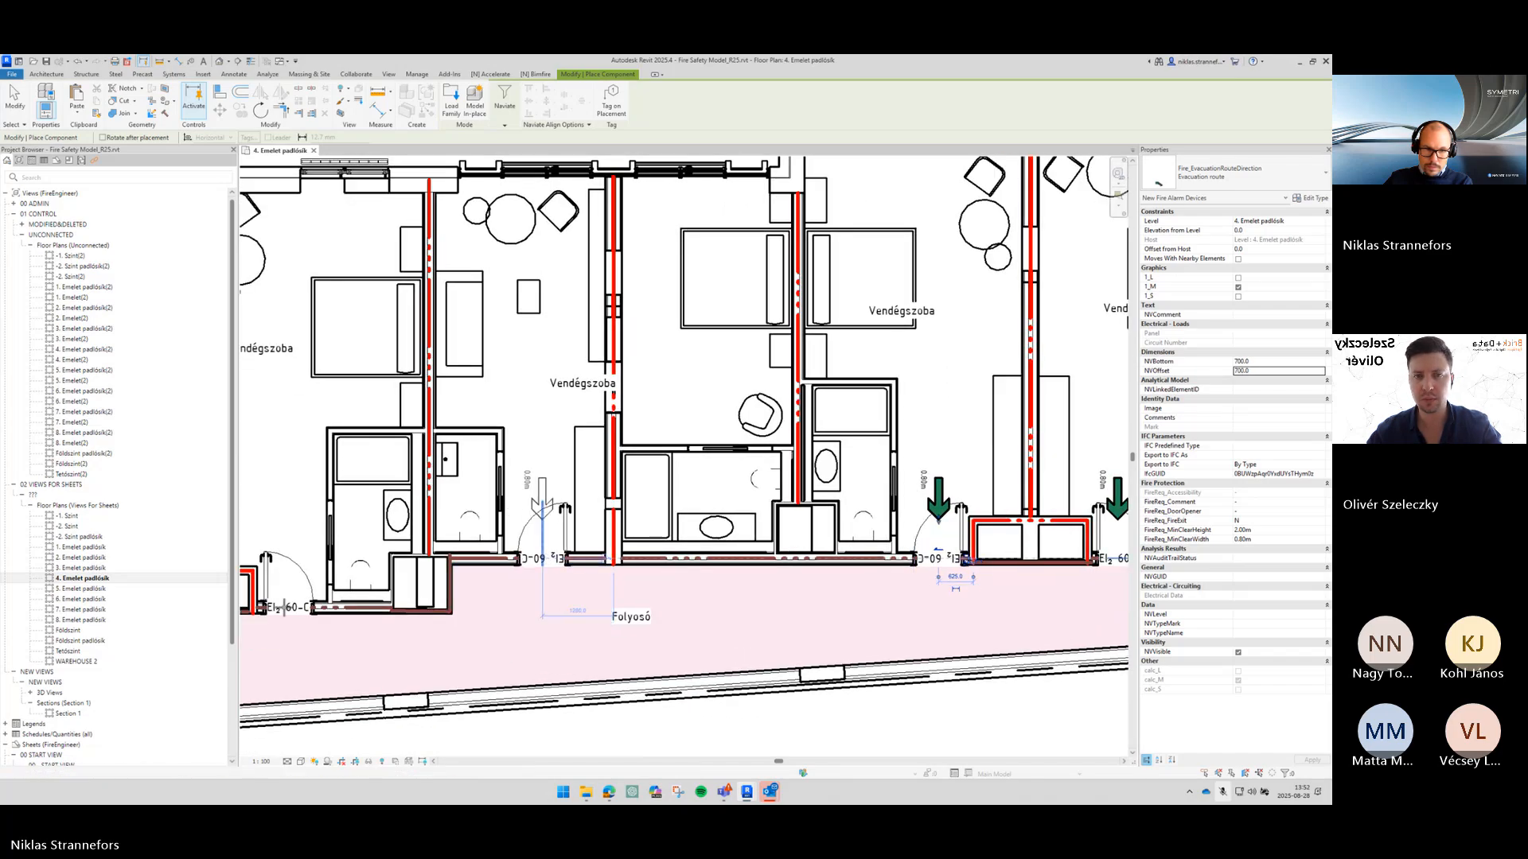
left_click(542, 513)
middle_click_drag(542, 513, 726, 553)
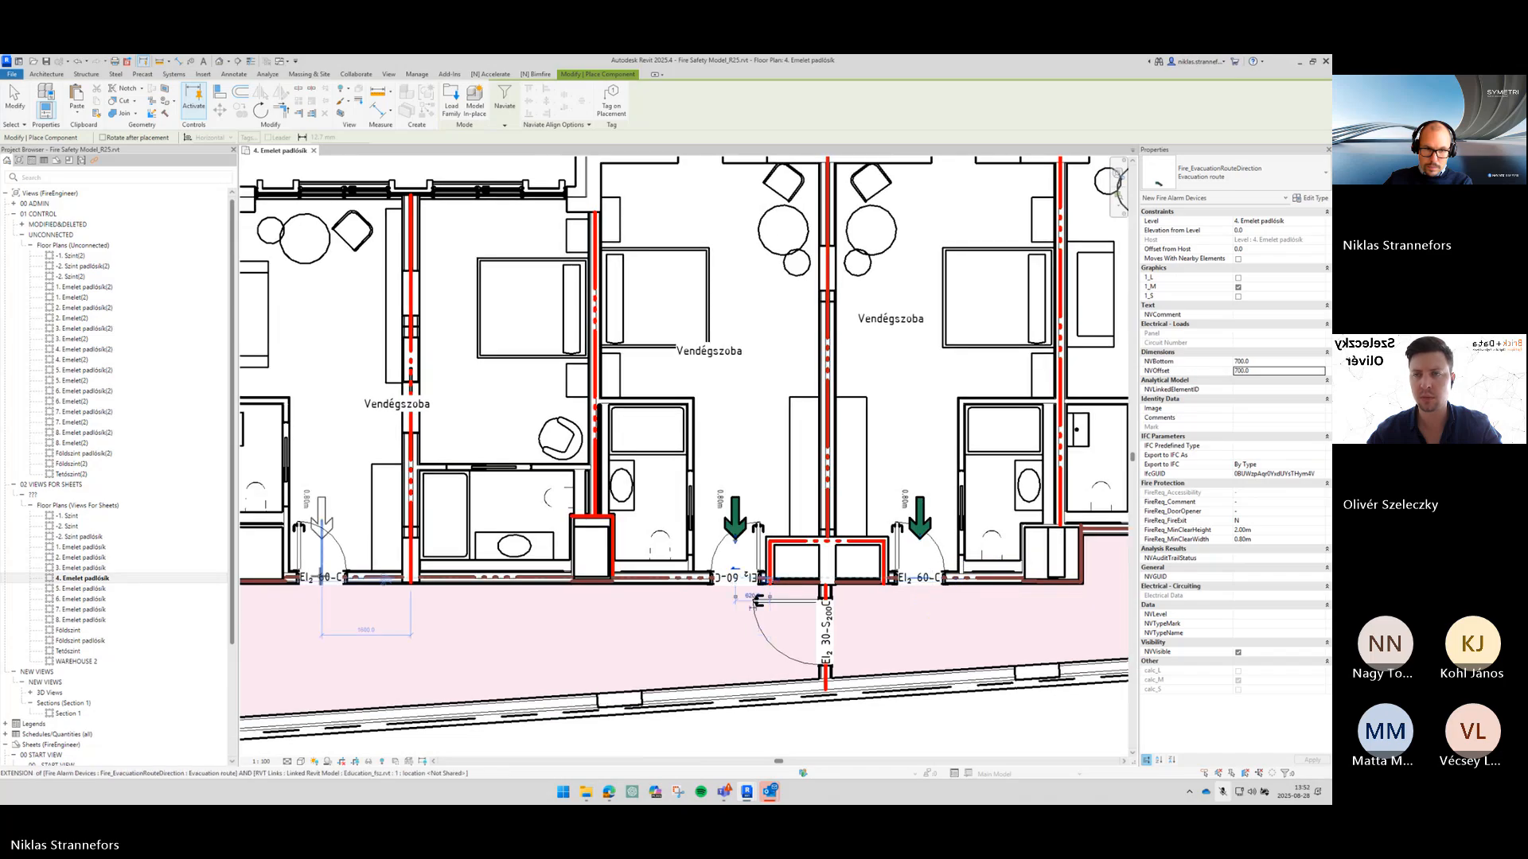
left_click(321, 573)
middle_click_drag(347, 572, 863, 585)
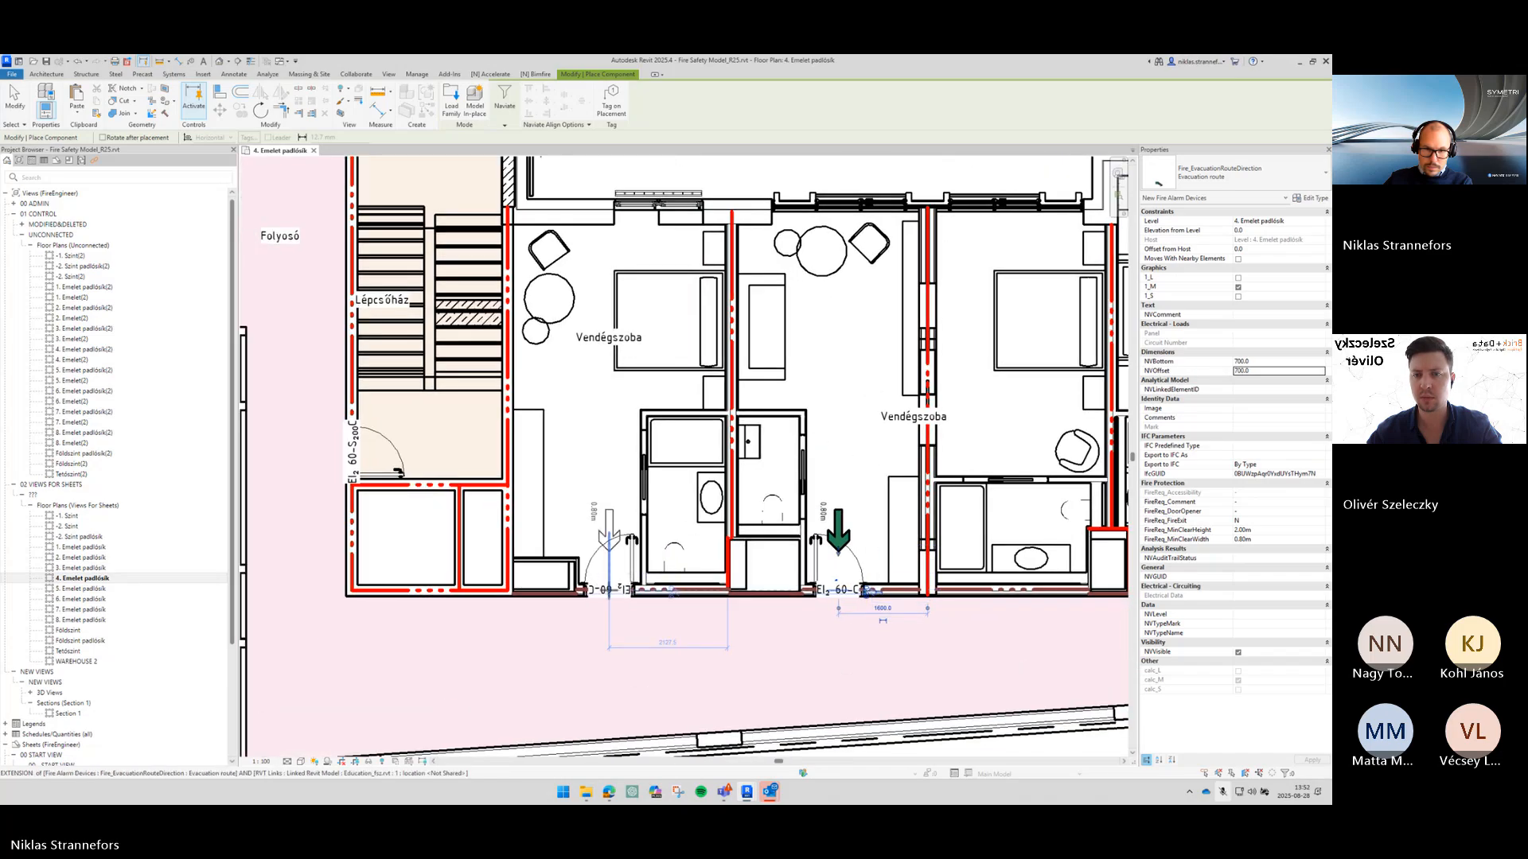
Step: Place evacuation route arrows at the two guest room doors in the west wing and end placement
scroll(549, 509, "down", 3)
middle_click_drag(603, 403, 652, 657)
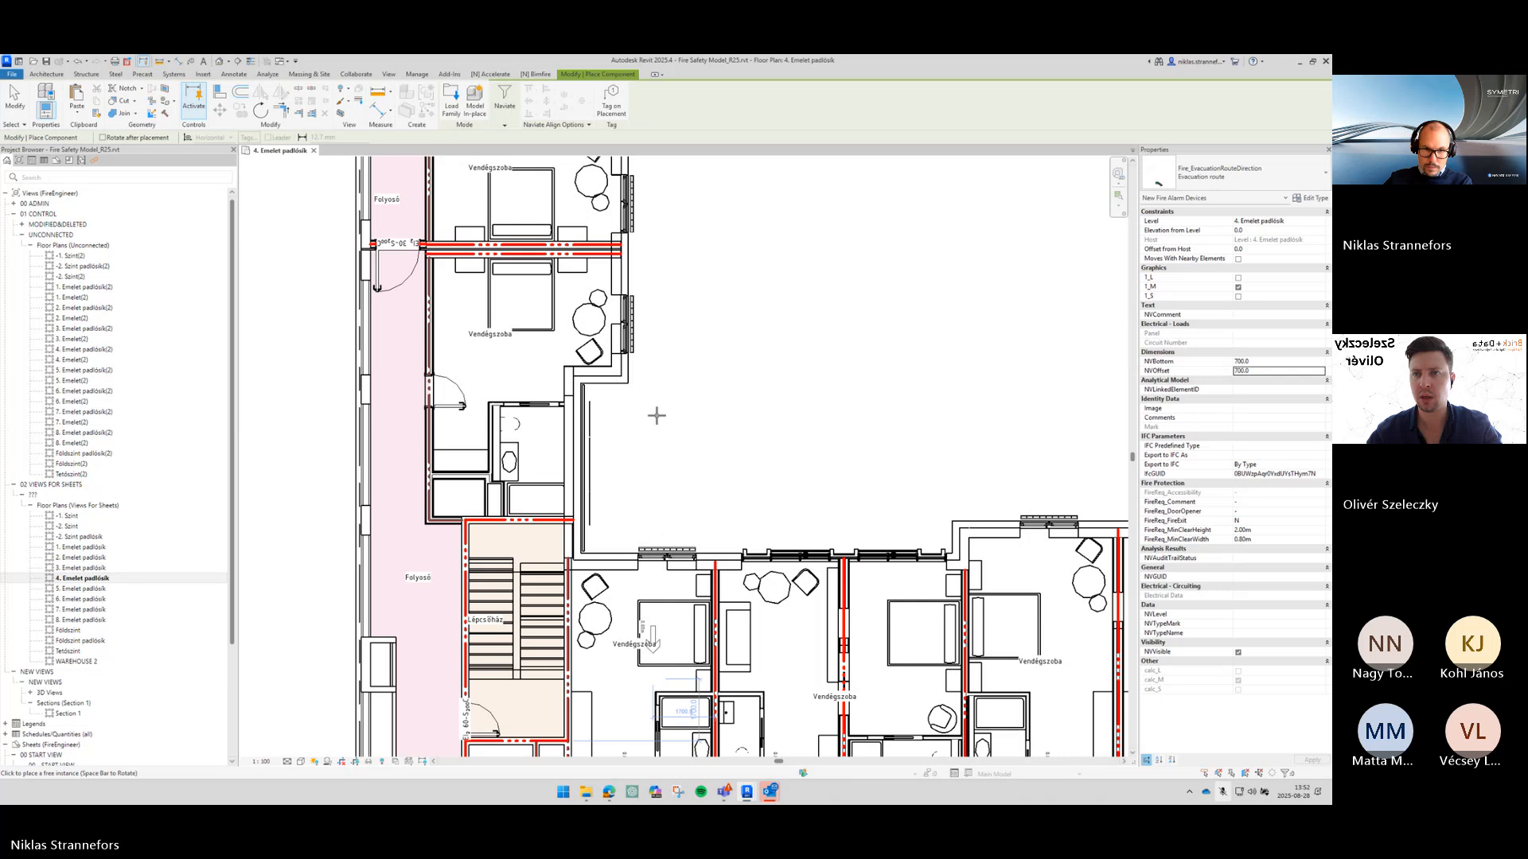
scroll(655, 413, "down", 3)
middle_click_drag(655, 413, 884, 511)
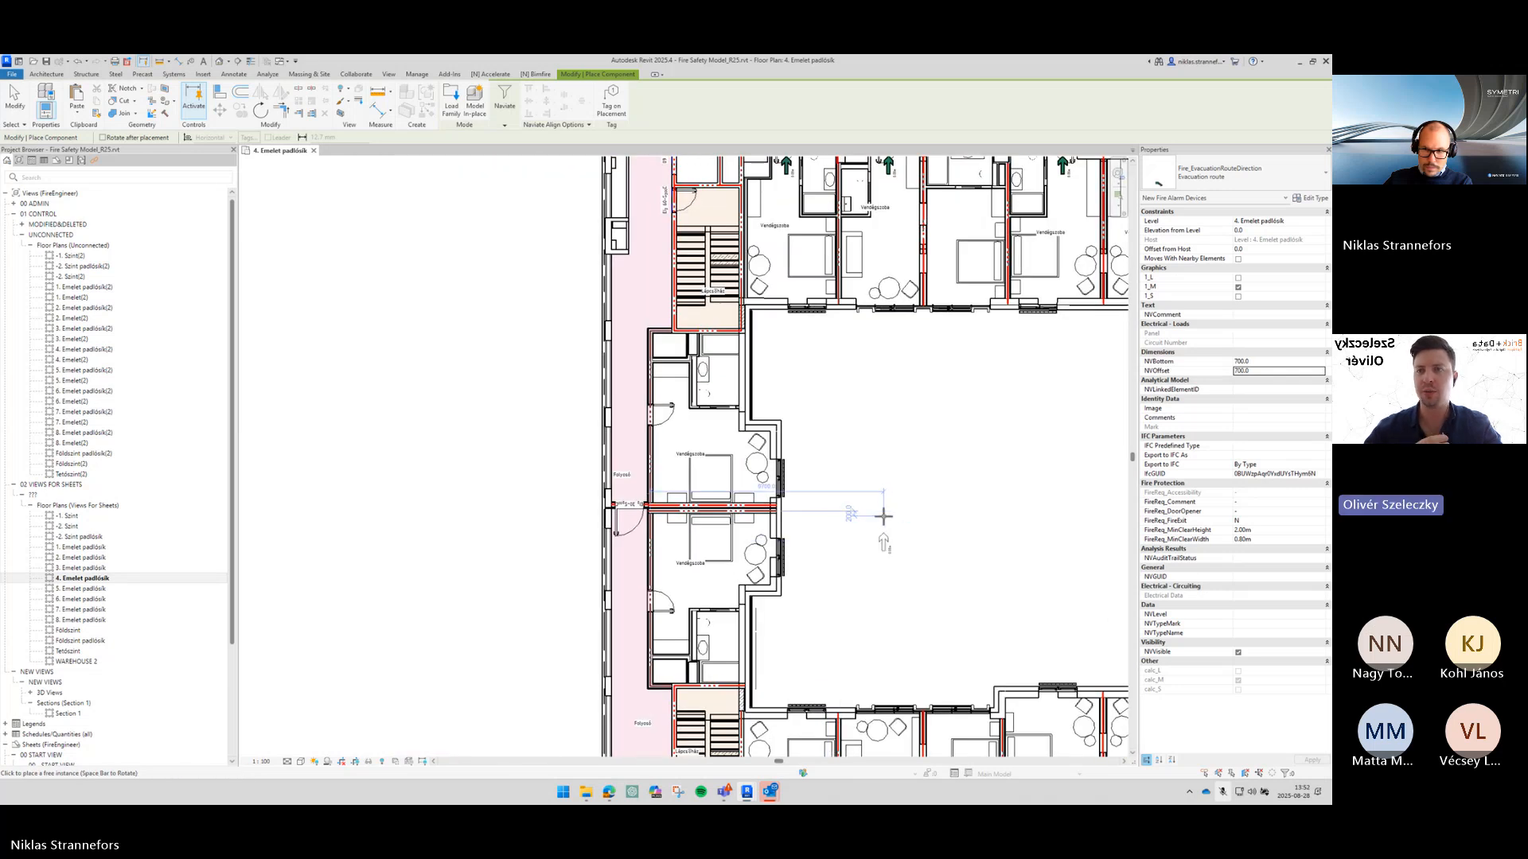
scroll(660, 605, "up", 5)
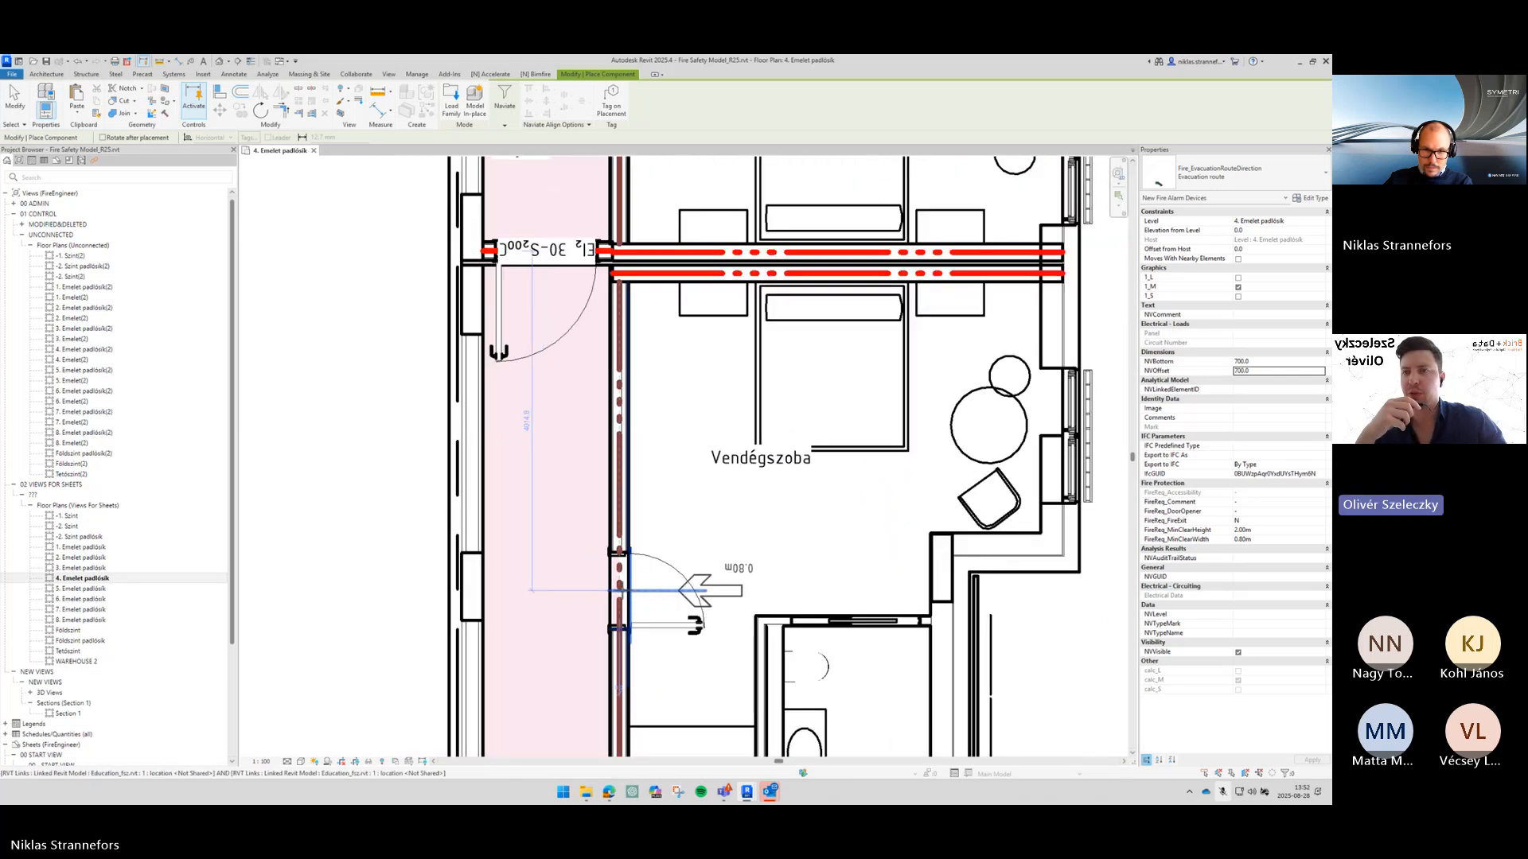
middle_click_drag(669, 239, 636, 596)
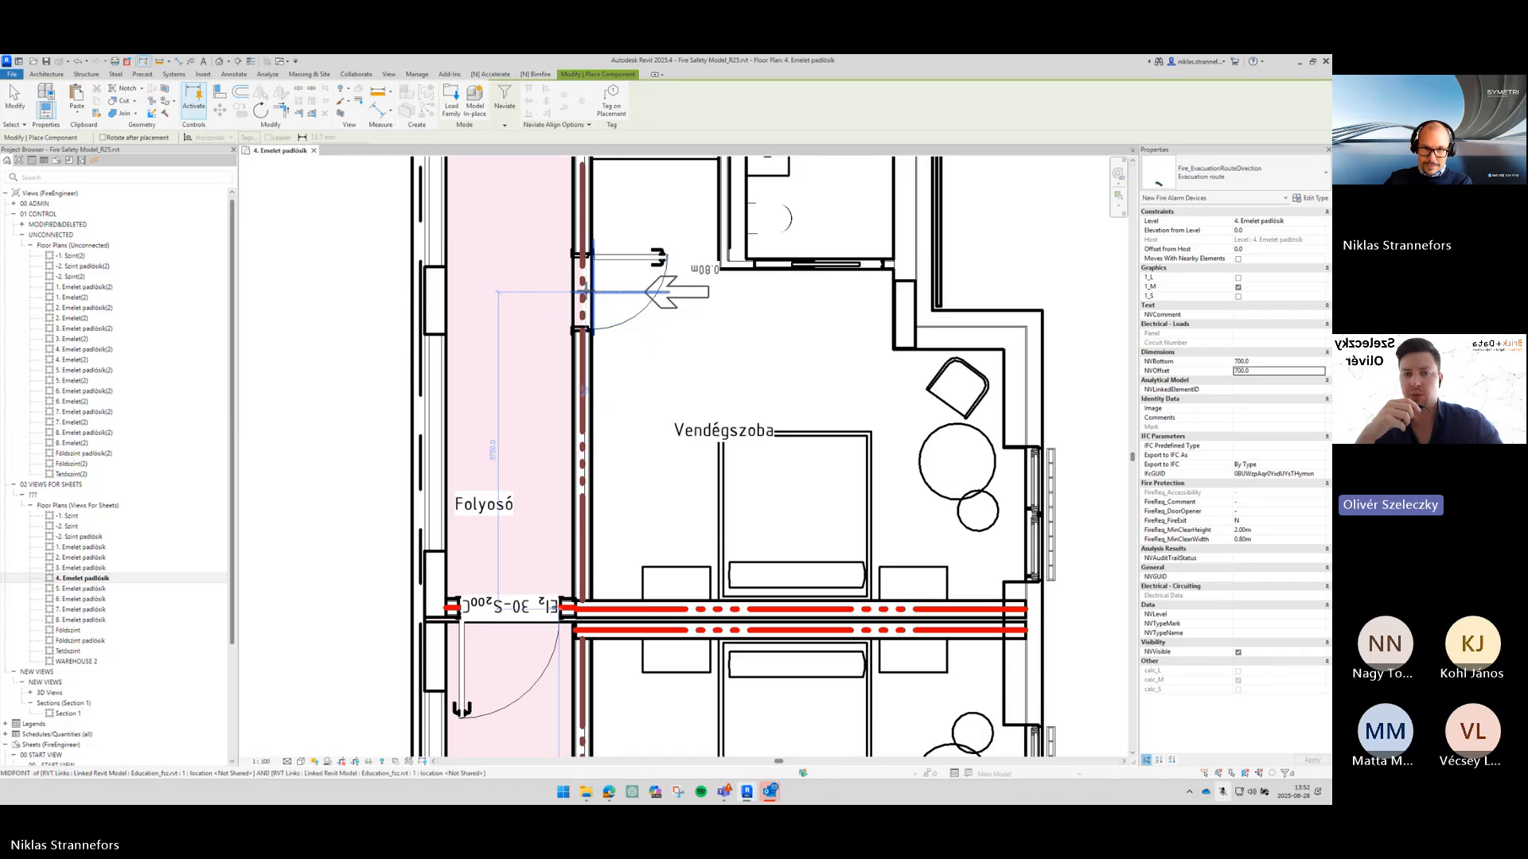
left_click(626, 291)
scroll(627, 291, "down", 3)
scroll(757, 290, "up", 3)
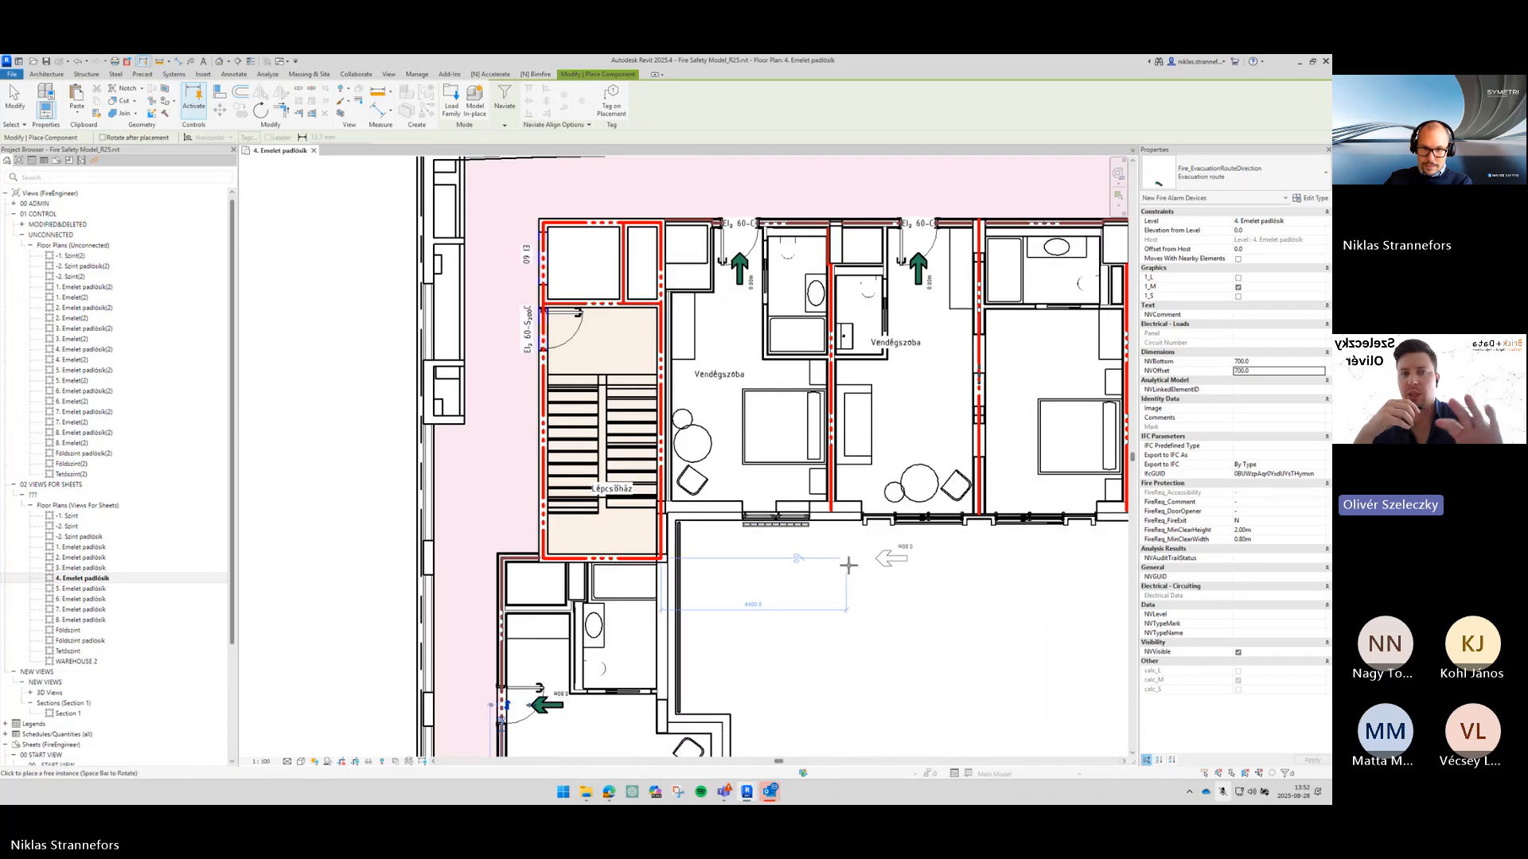
key("Escape")
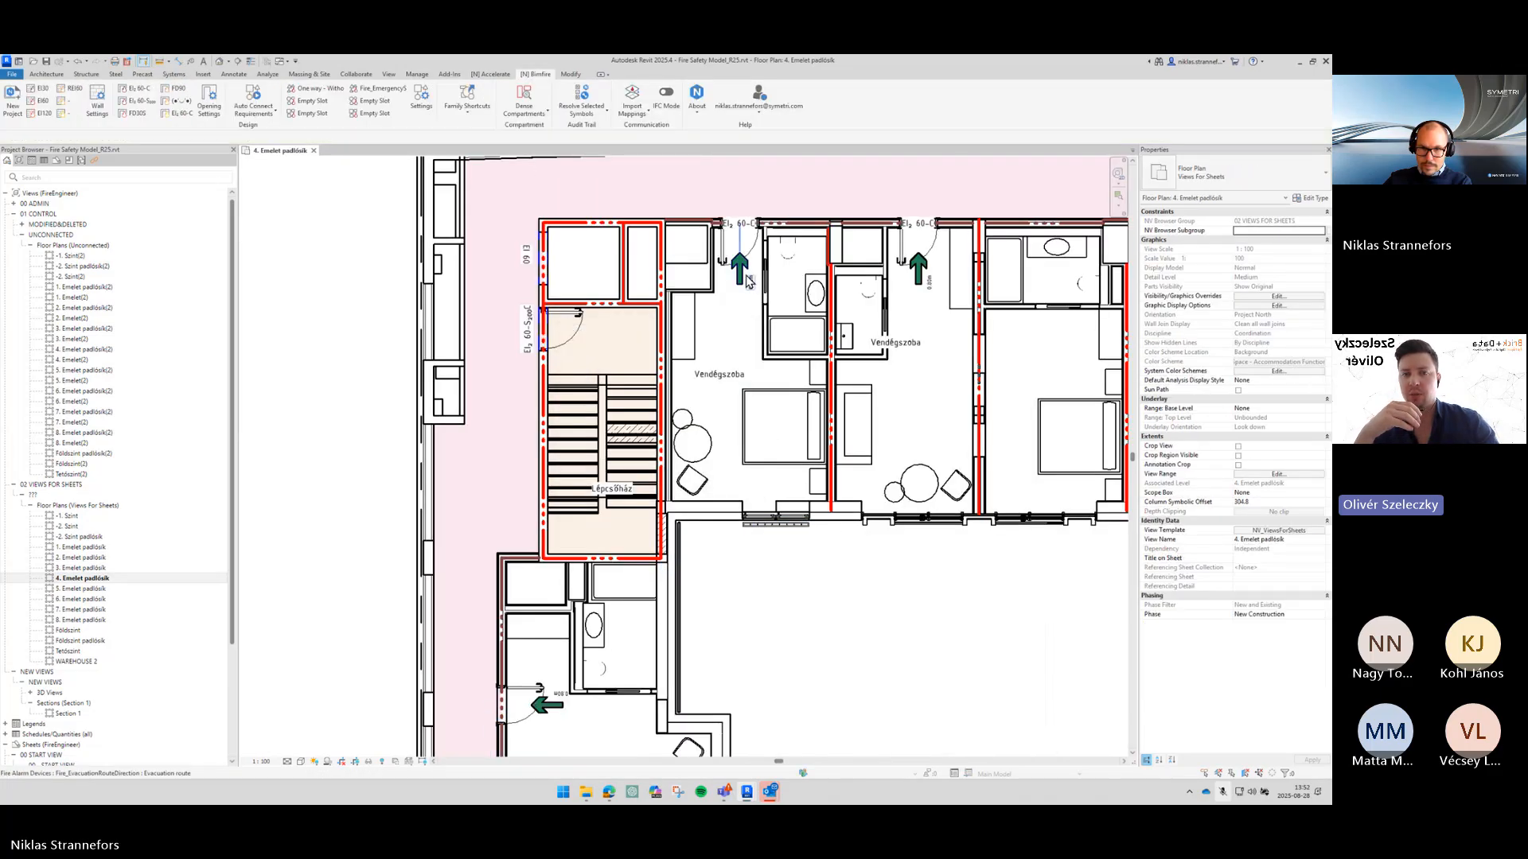
Step: Select all evacuation route arrows and run Auto Connect Requirements on the selected requirements only
left_click(748, 280)
key("s")
key("a")
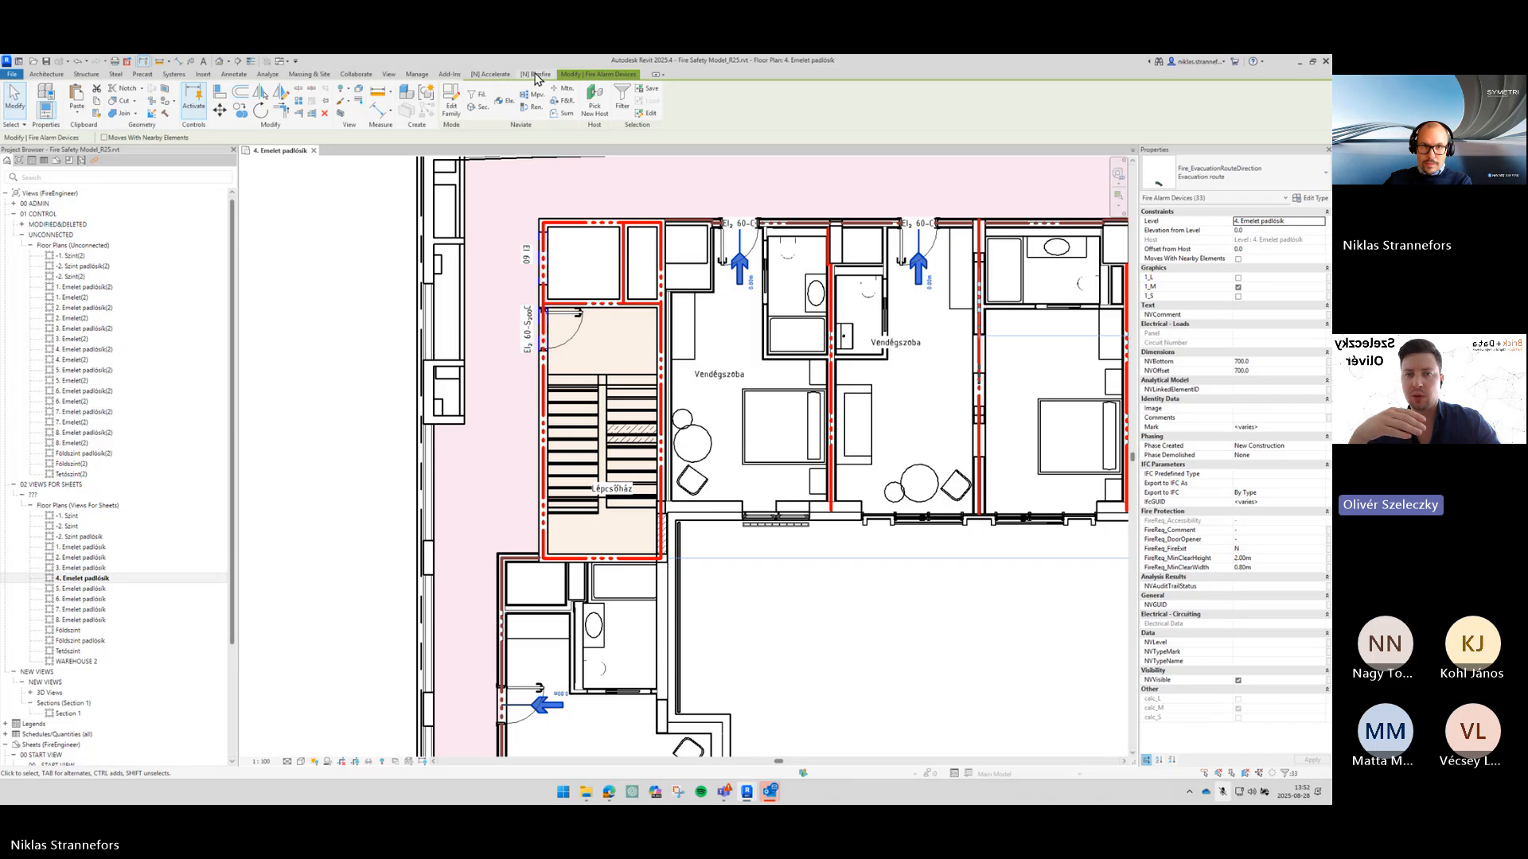
left_click(536, 74)
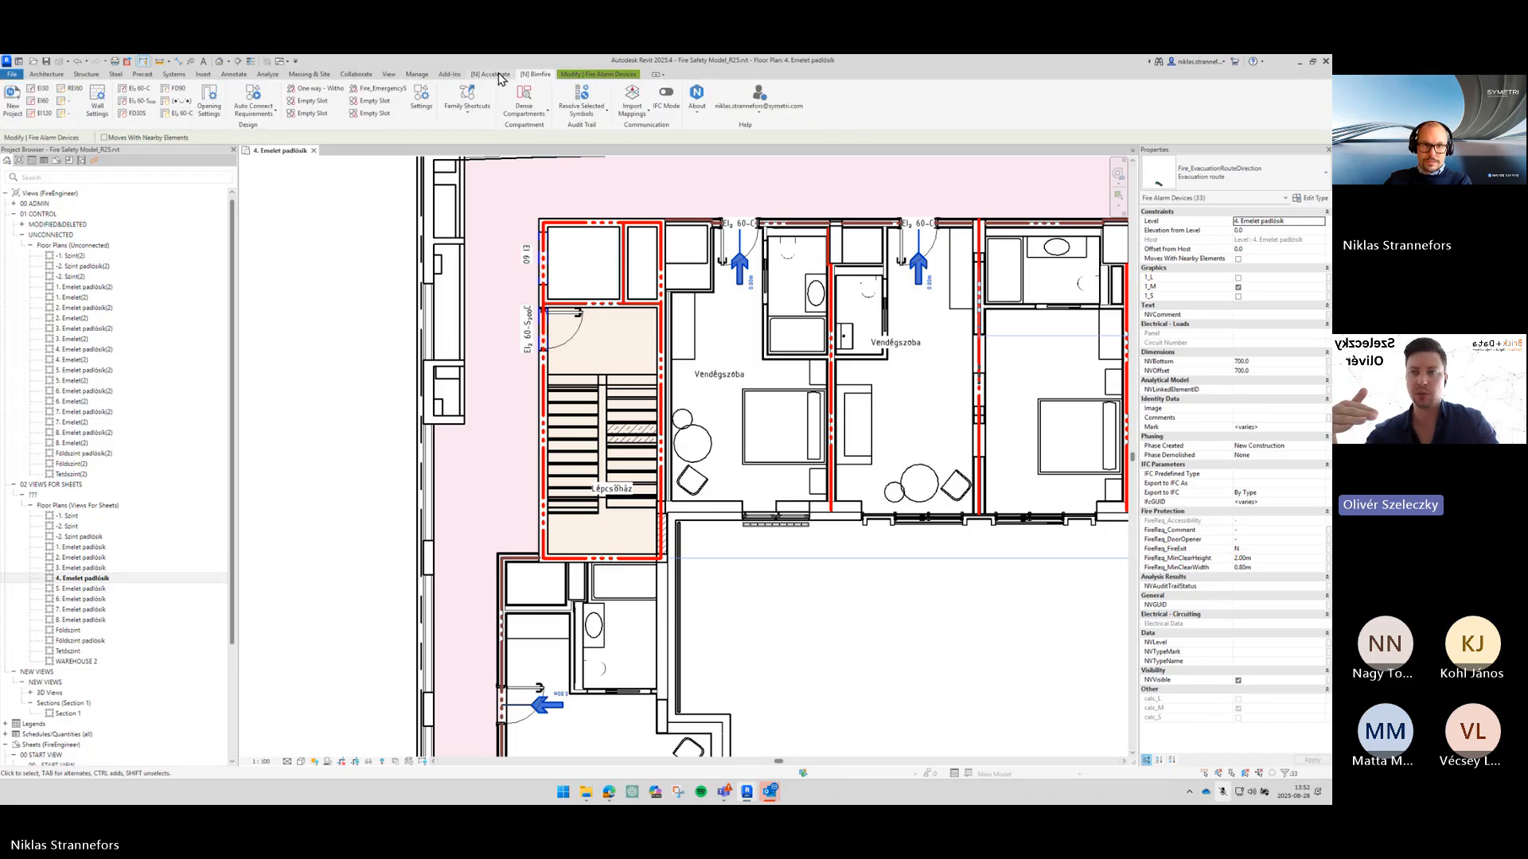
left_click(253, 97)
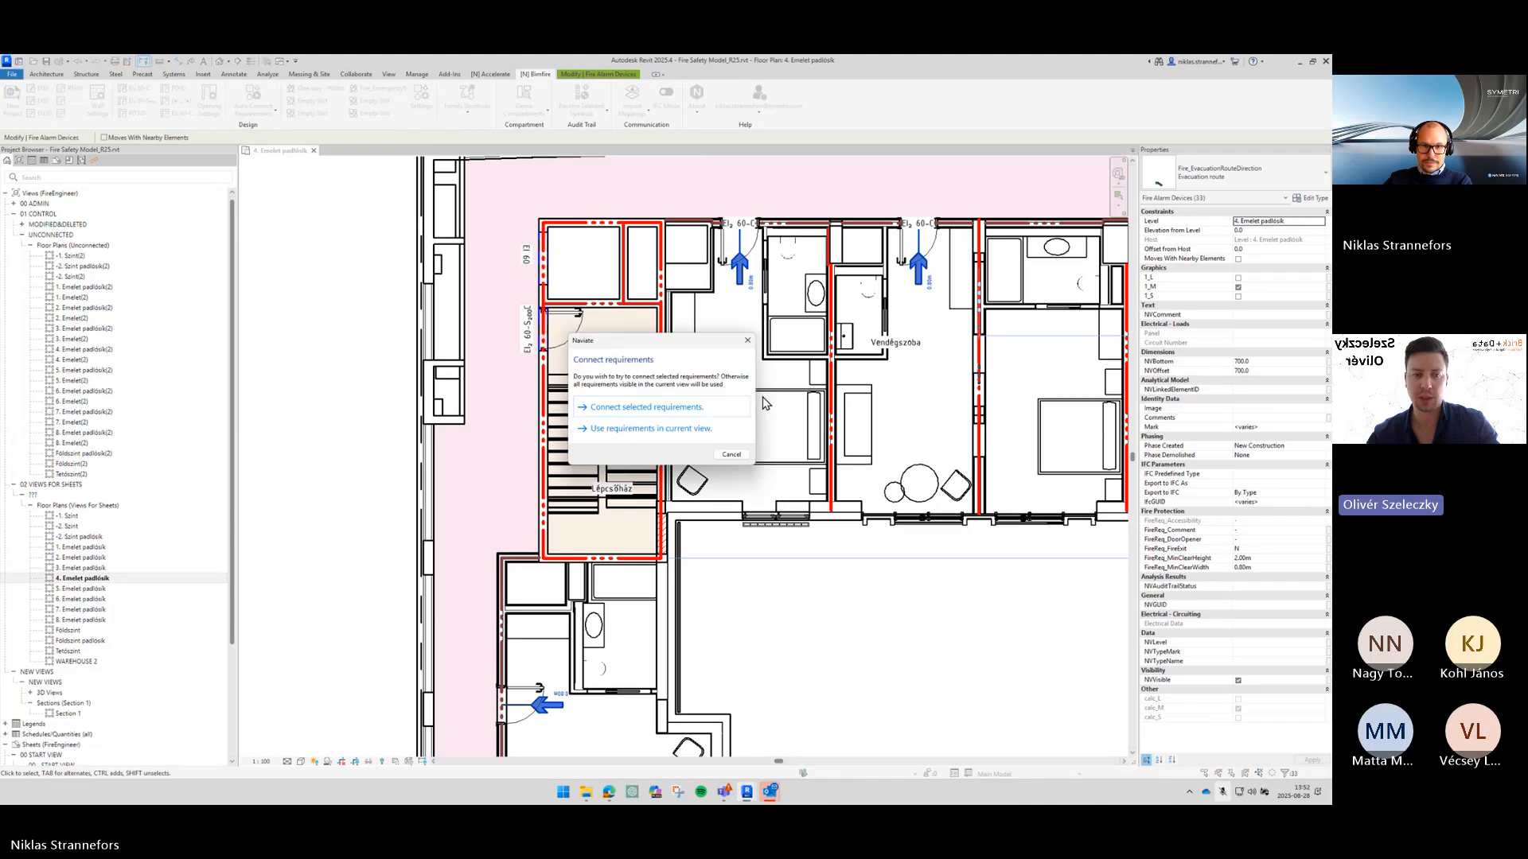
left_click(637, 408)
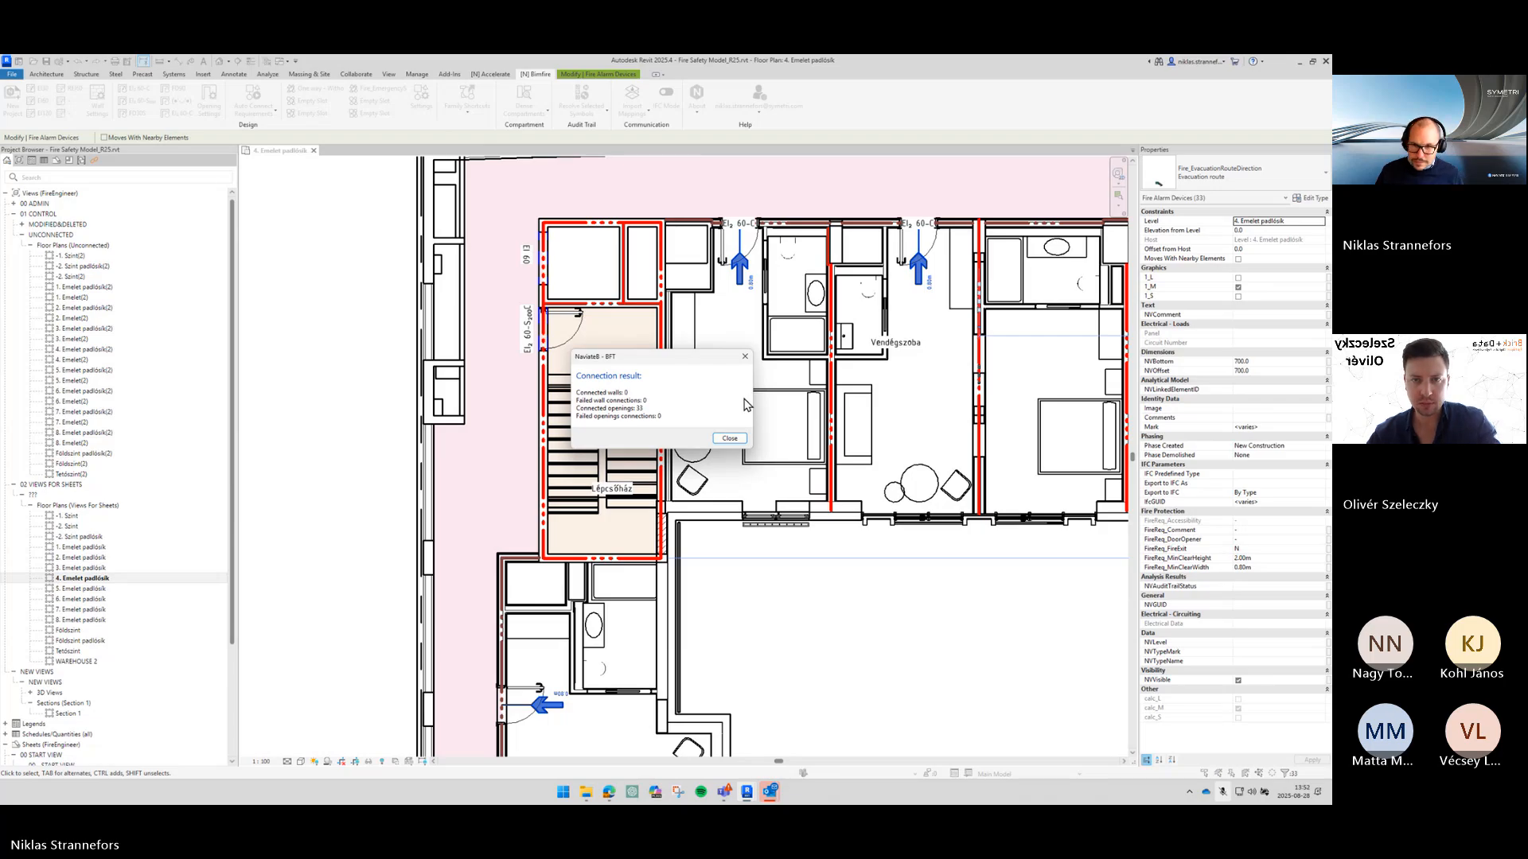
key("Return")
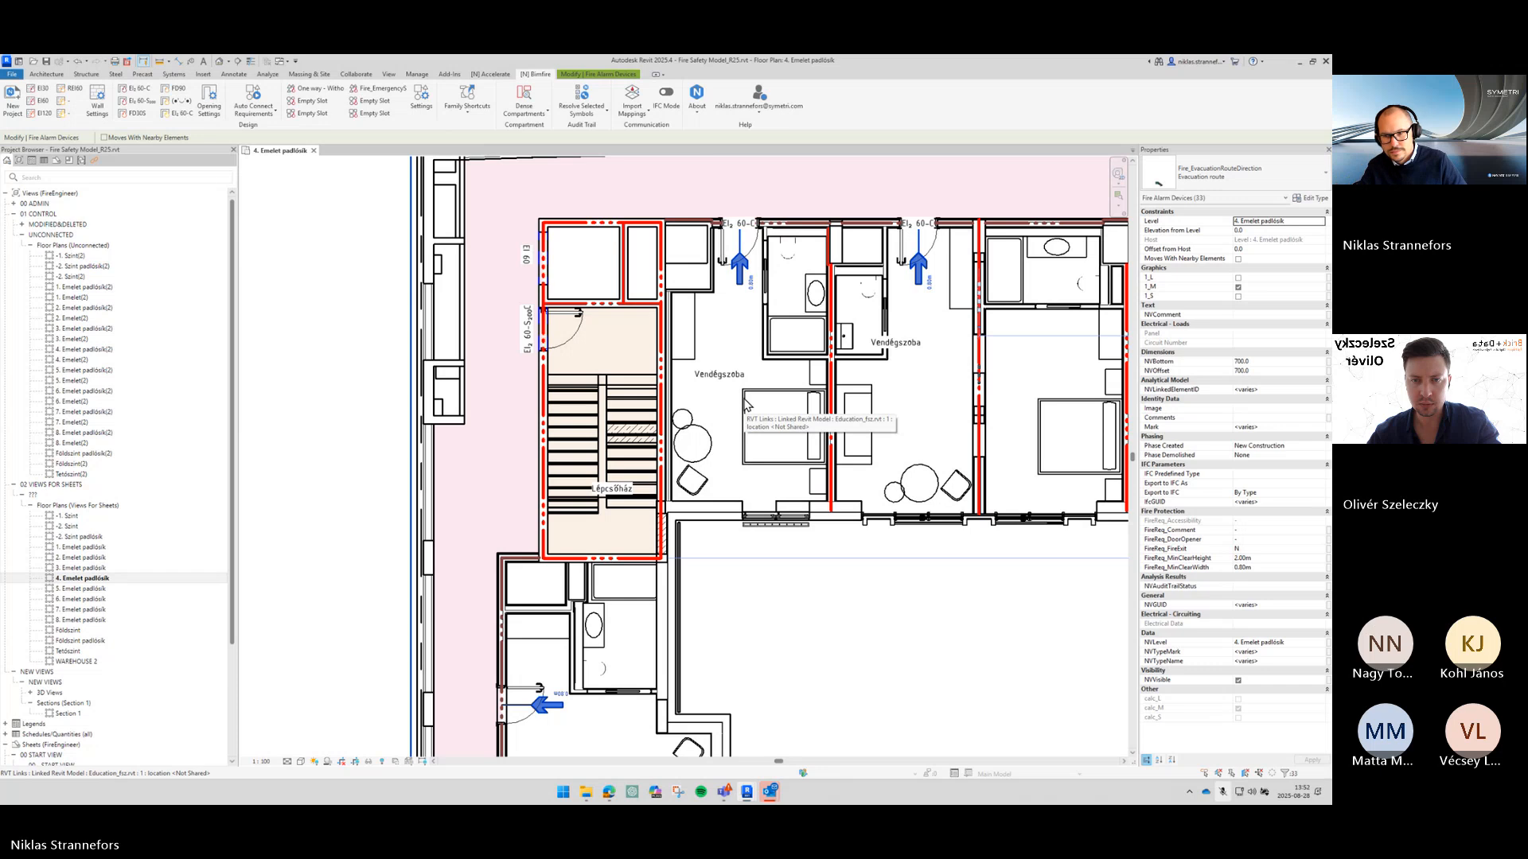
Step: Set FireReq_FireExit to Y for all selected evacuation route arrows and clear the selection
left_click(1264, 549)
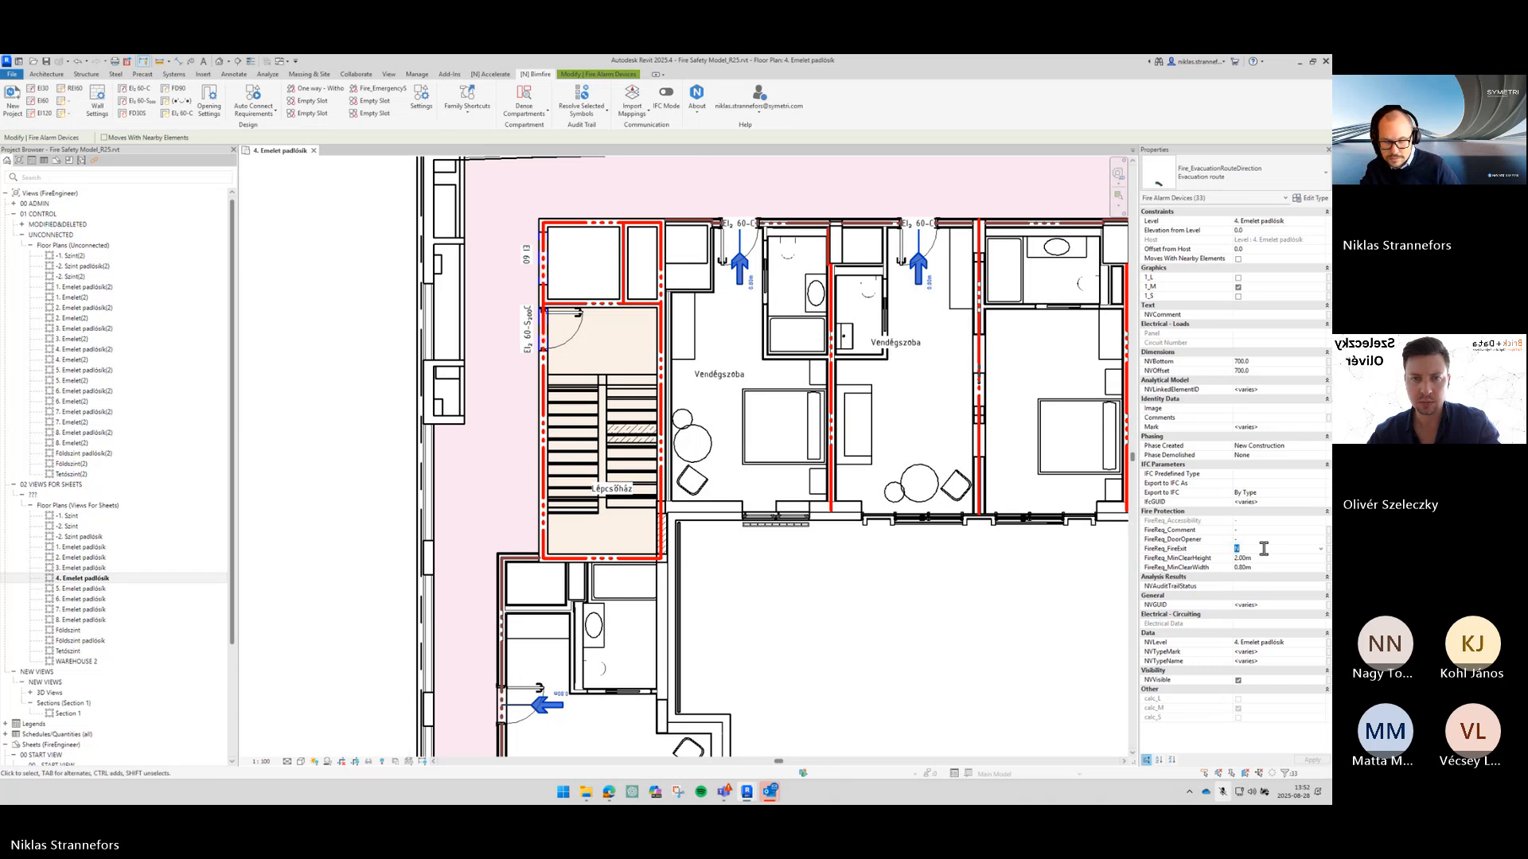
type("Y")
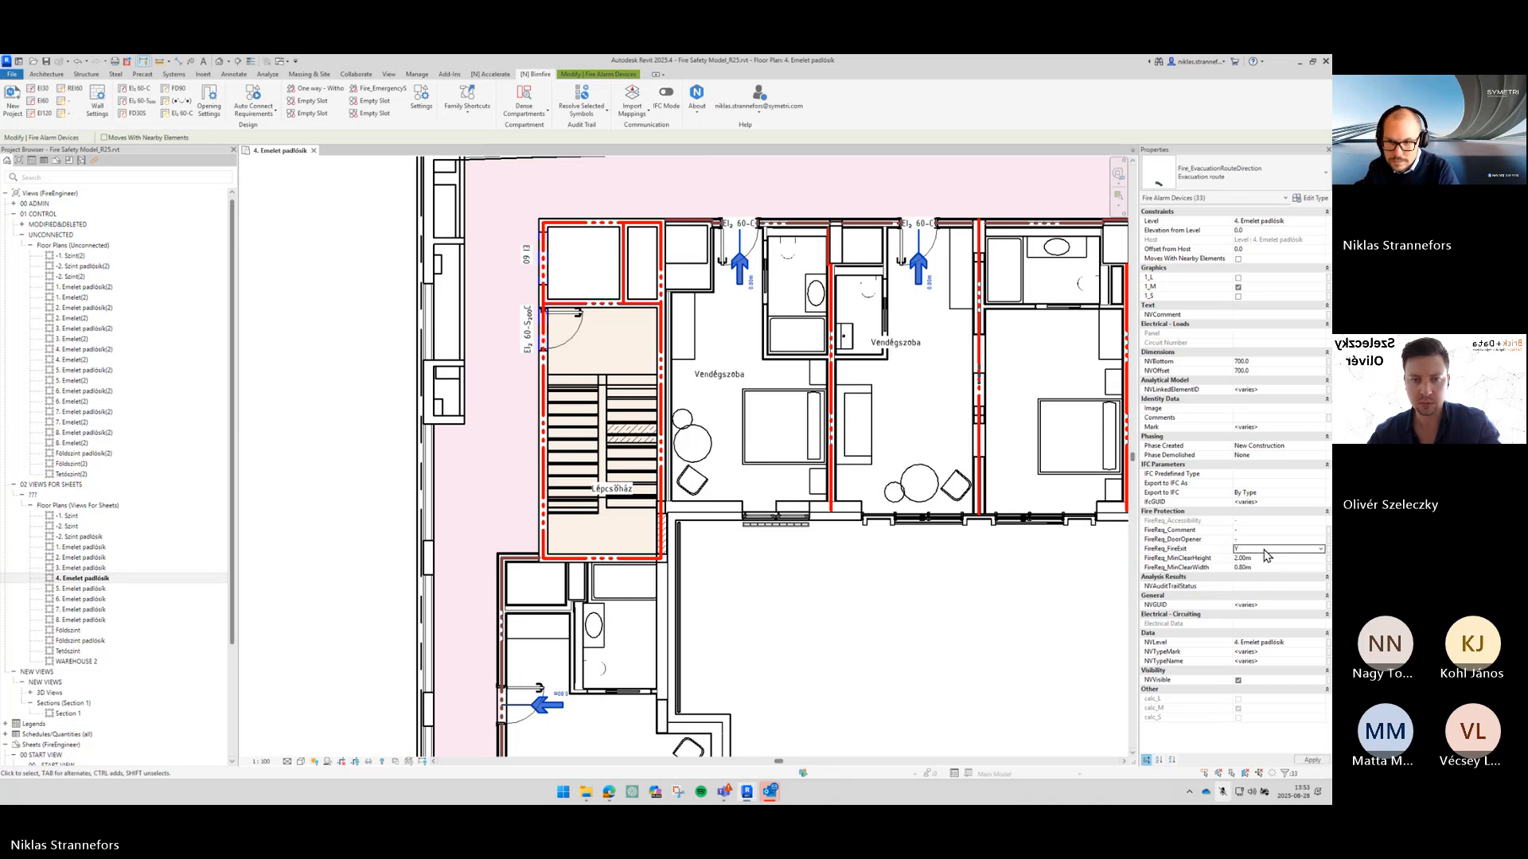
left_click(969, 586)
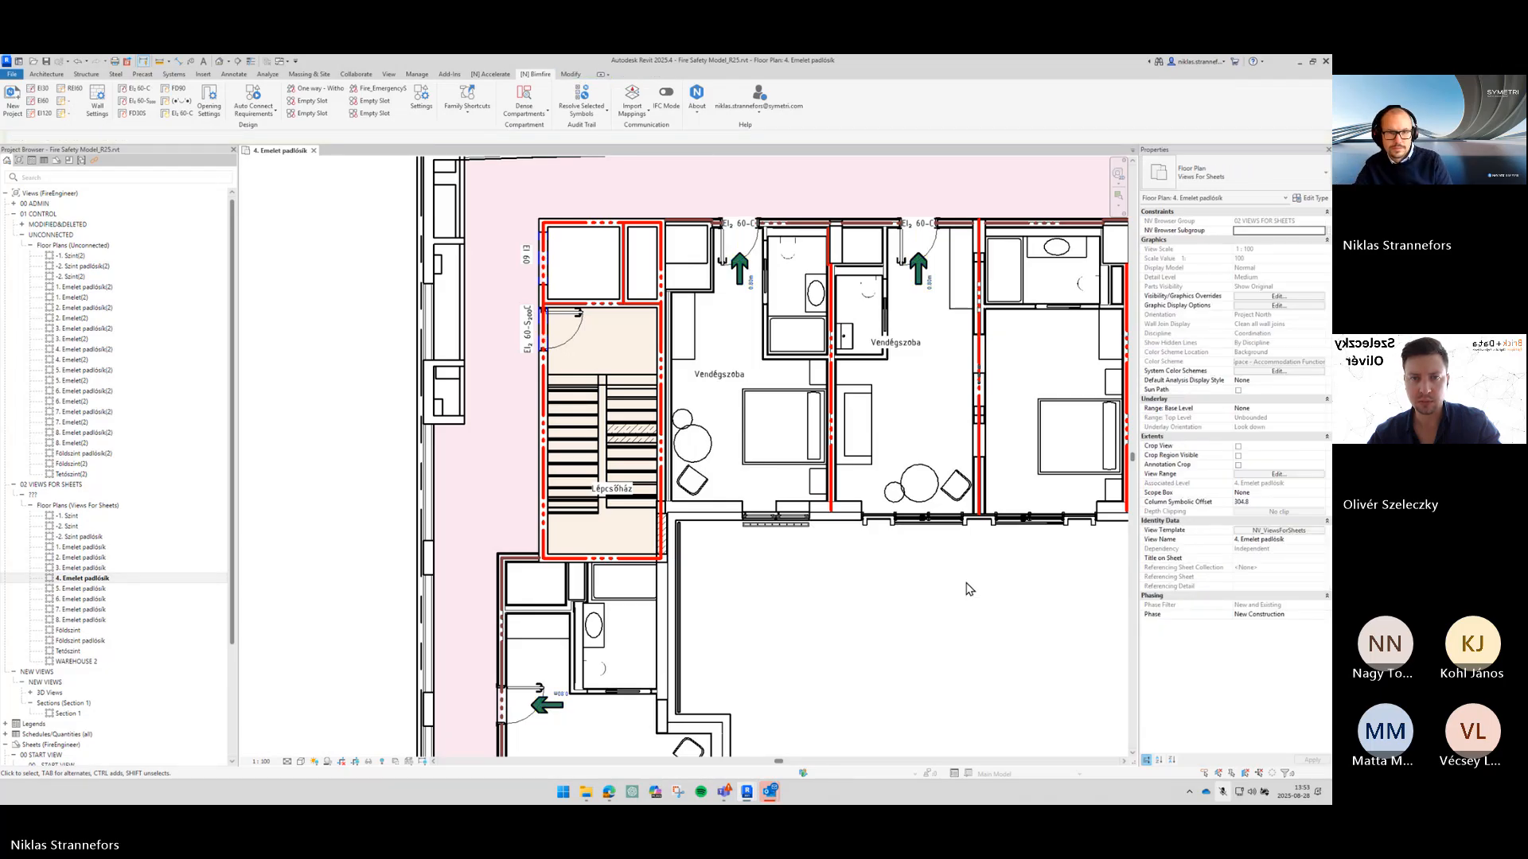
middle_click(938, 579)
middle_click(938, 579)
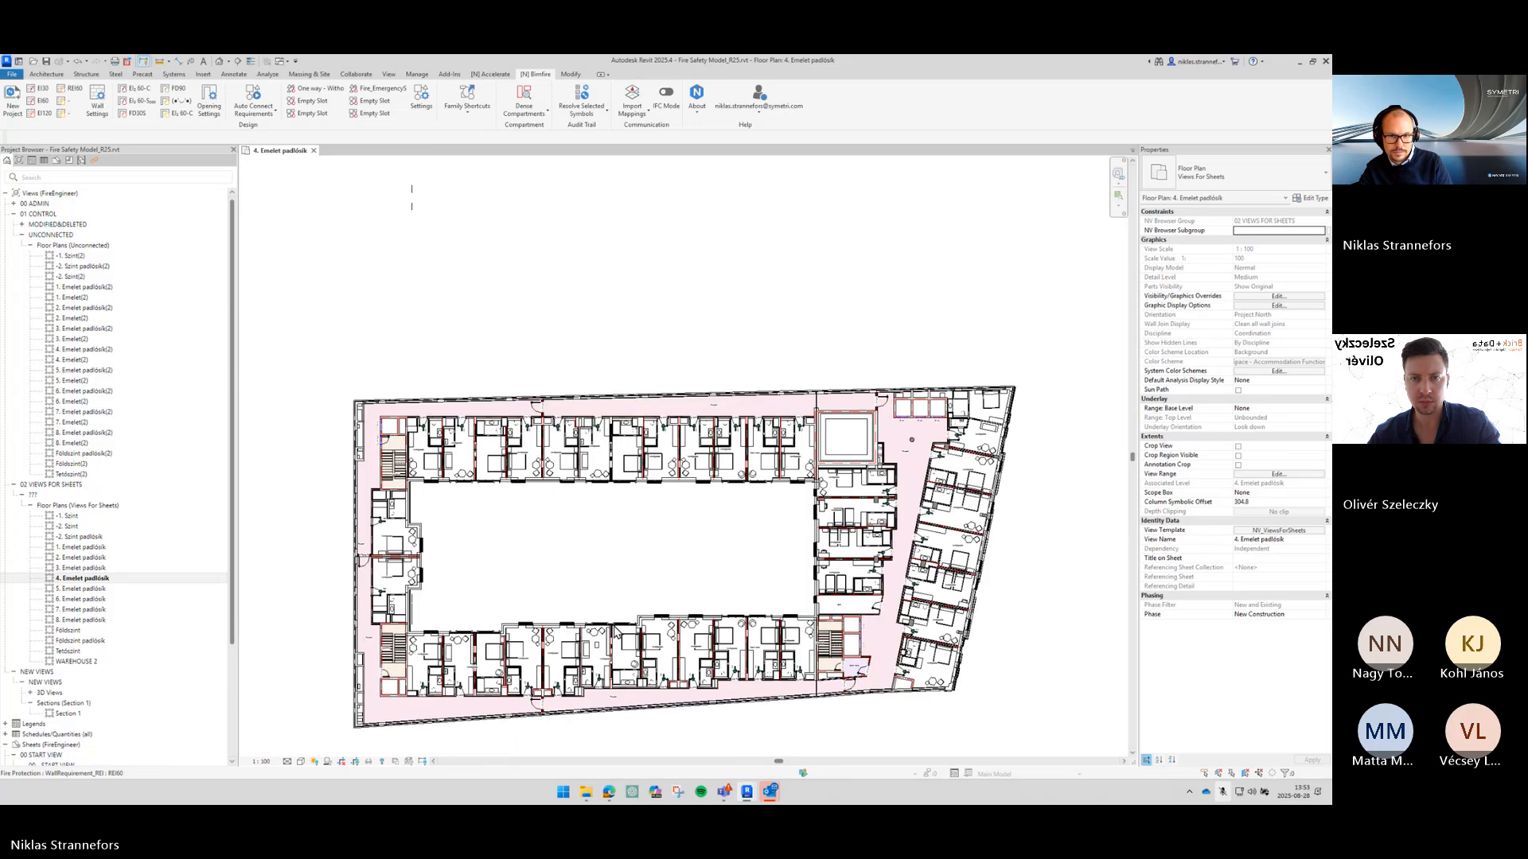
Step: Place a window requirement at the courtyard window of the uppermost east wing guest room, beside the inner corner
scroll(615, 622, "up", 2)
middle_click_drag(615, 622, 664, 586)
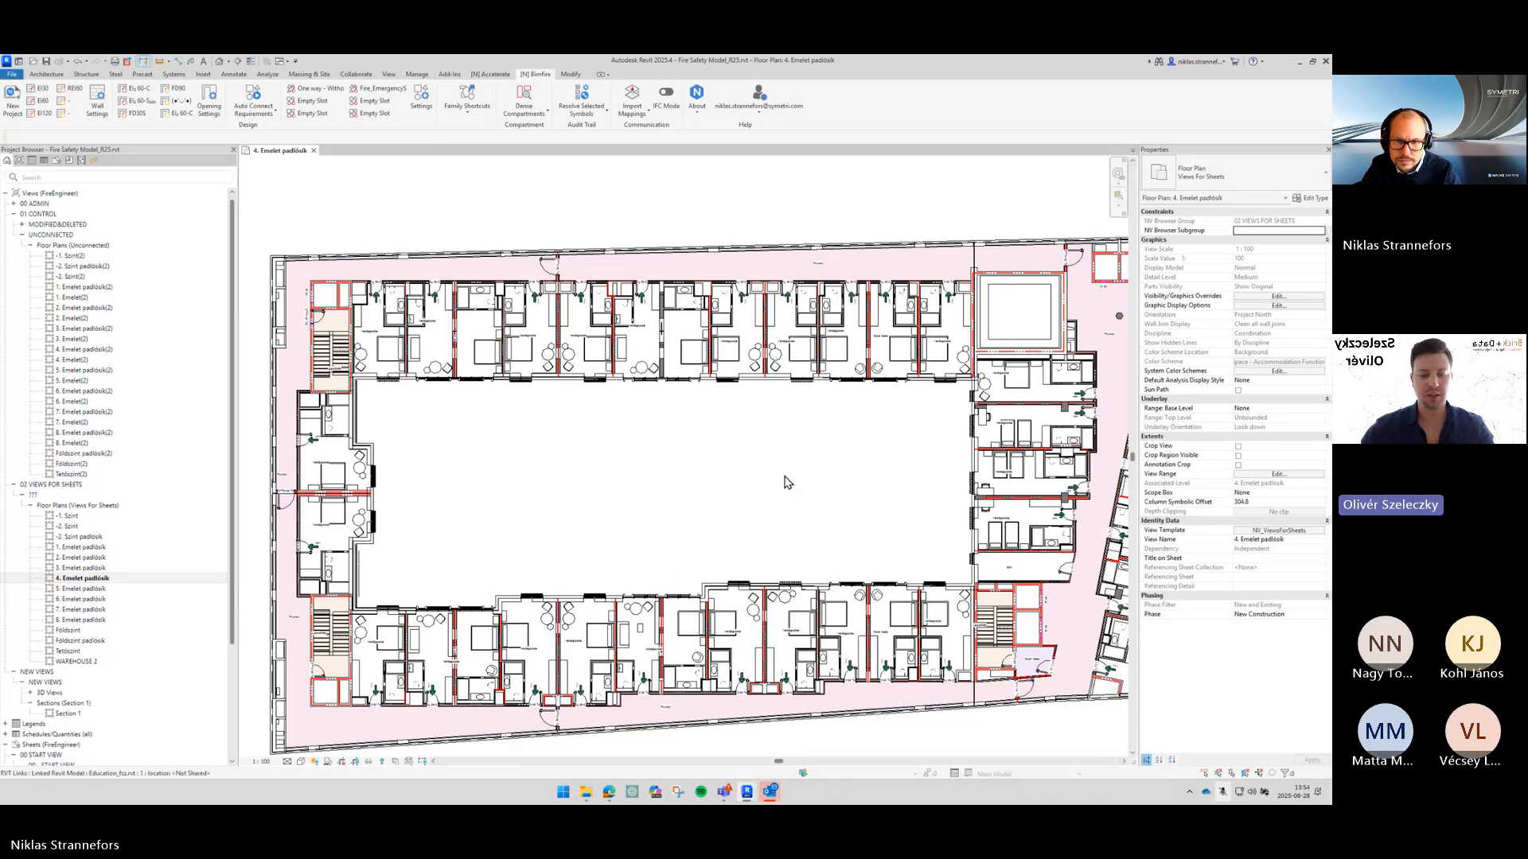
scroll(921, 406, "up", 5)
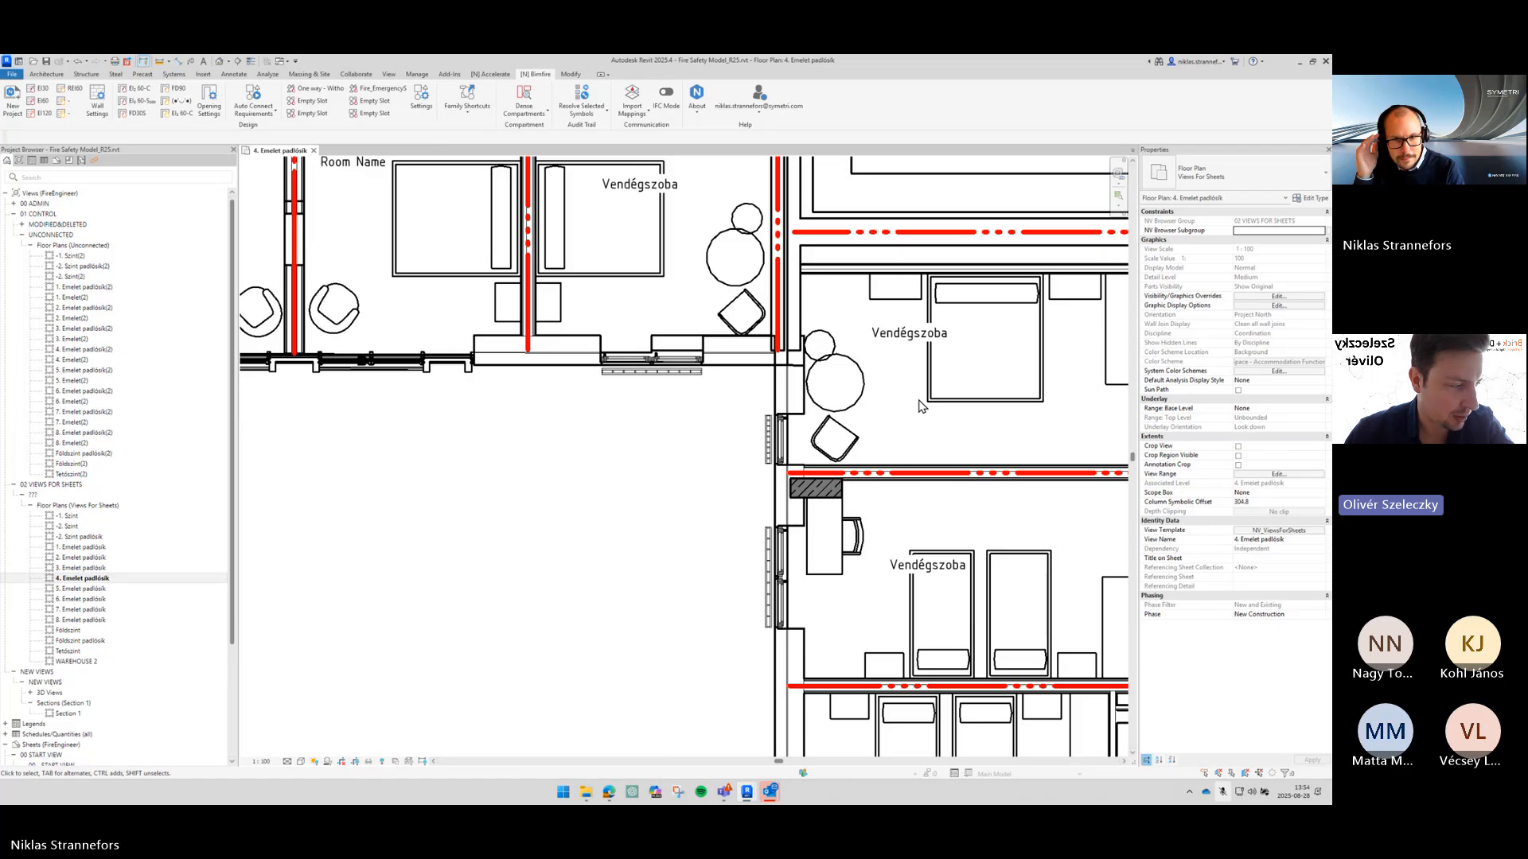
scroll(856, 410, "up", 2)
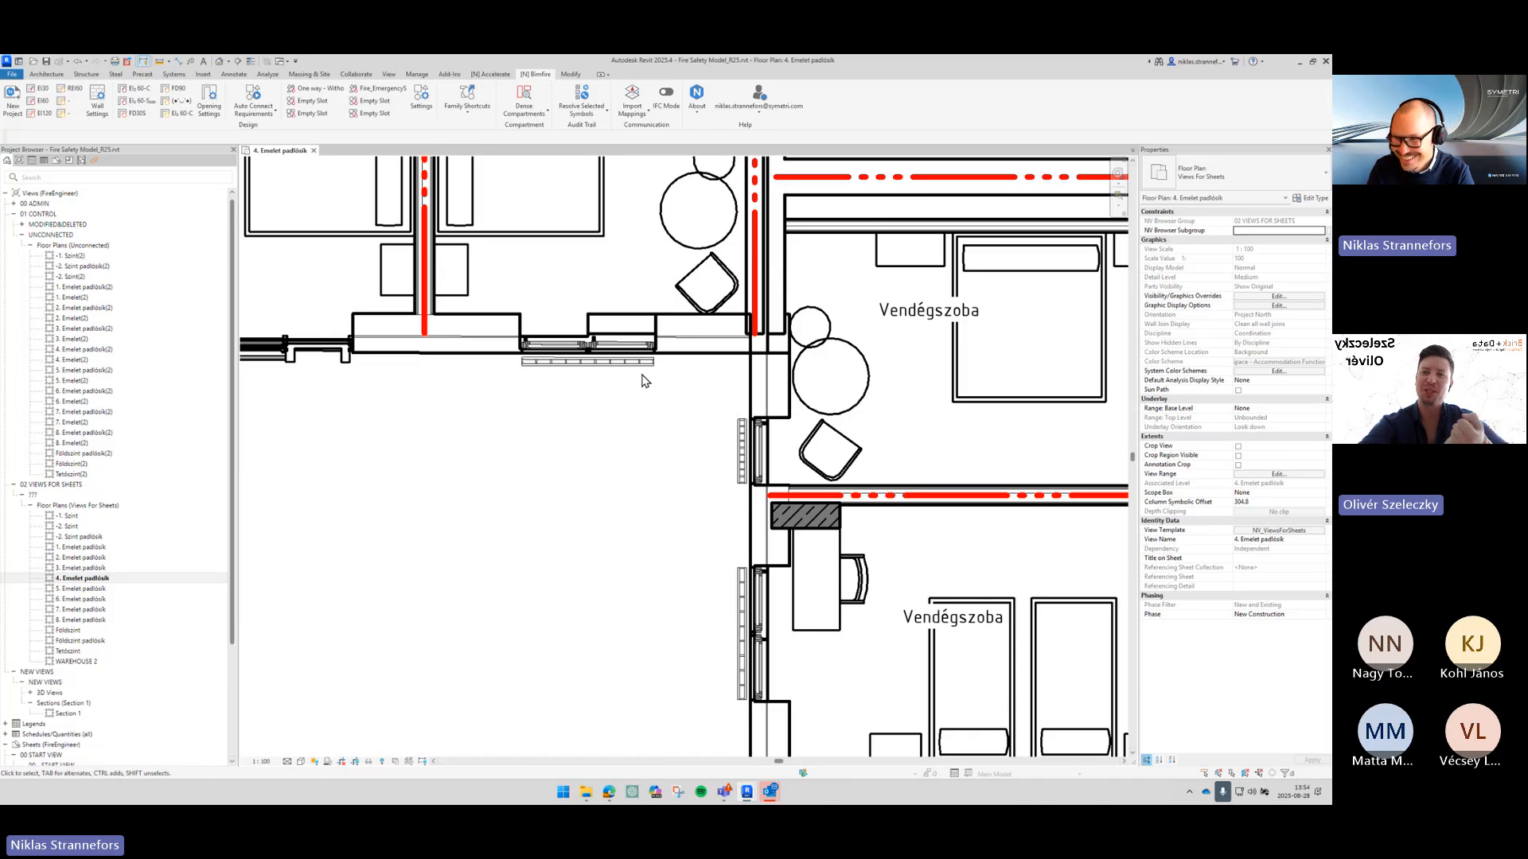
scroll(645, 381, "down", 3)
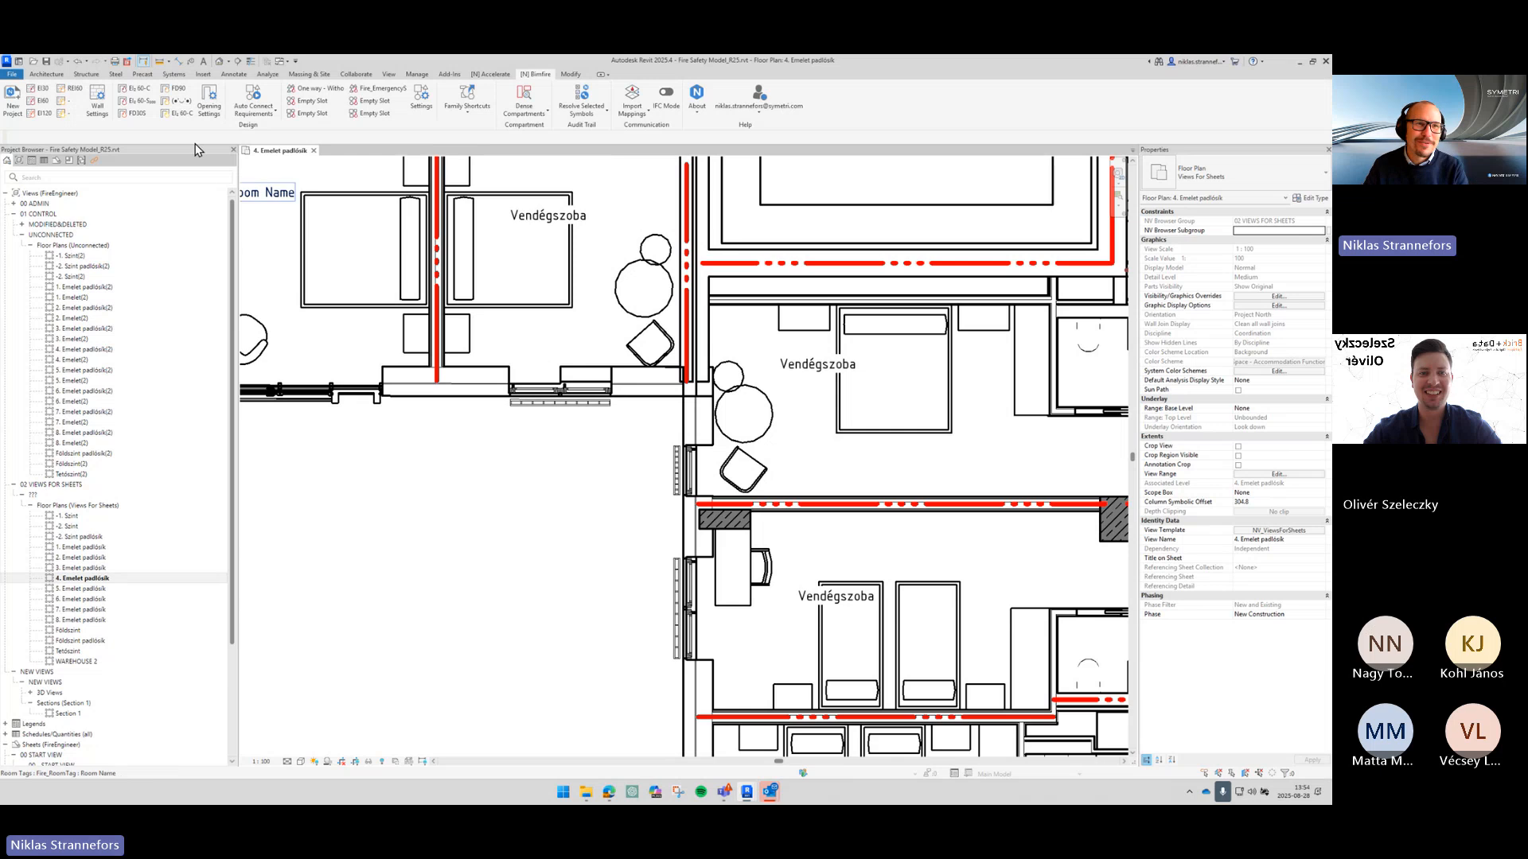
left_click(697, 478)
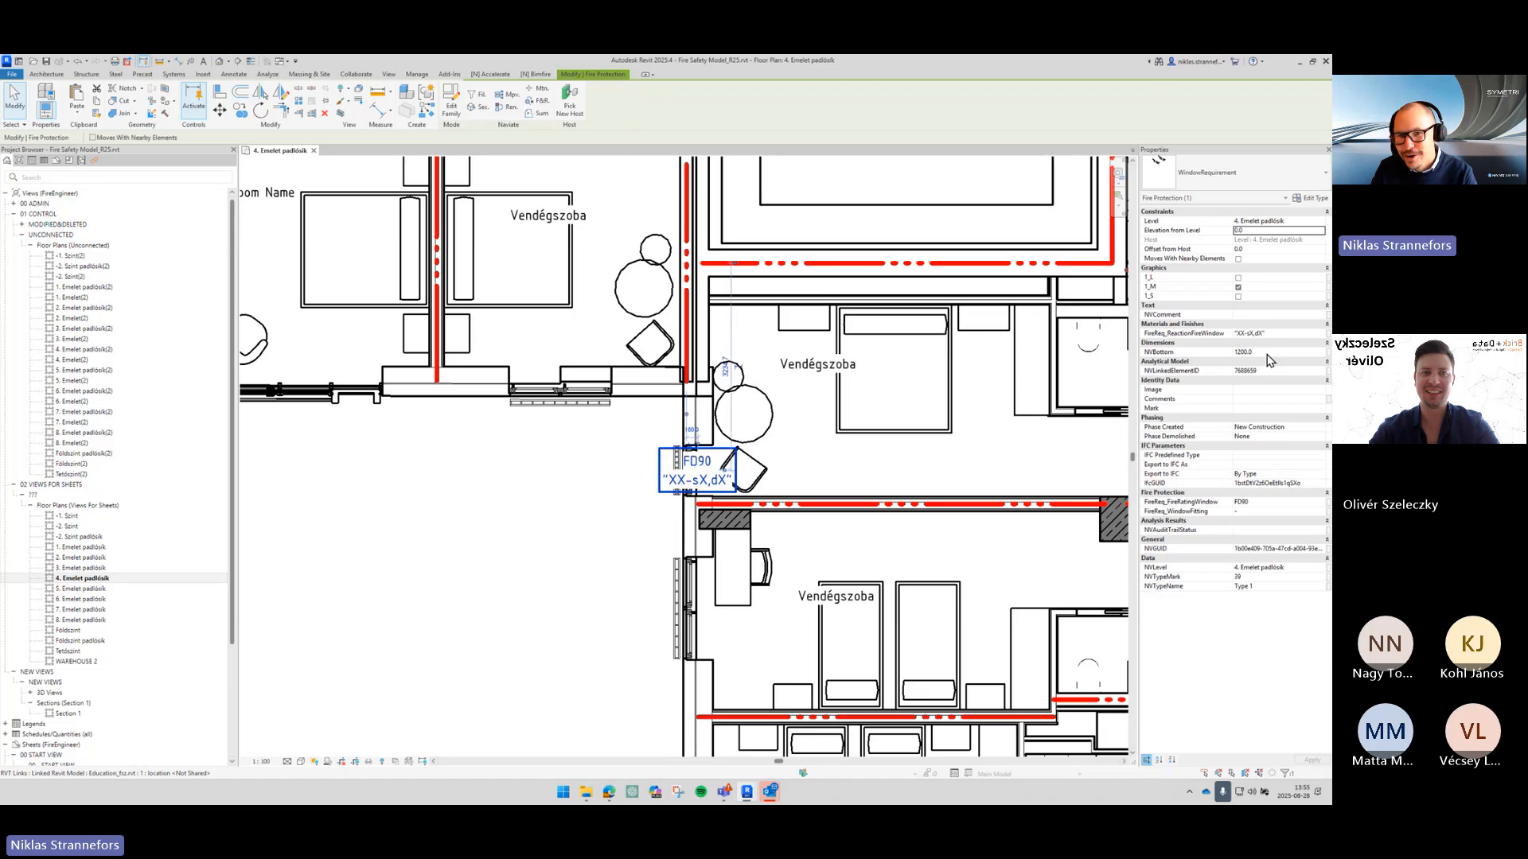
Step: Clear the window requirement's FireReq_ReactionFireWindow value and set its FireReq_FireRatingWindow to FW60
left_click(1277, 334)
key("Delete")
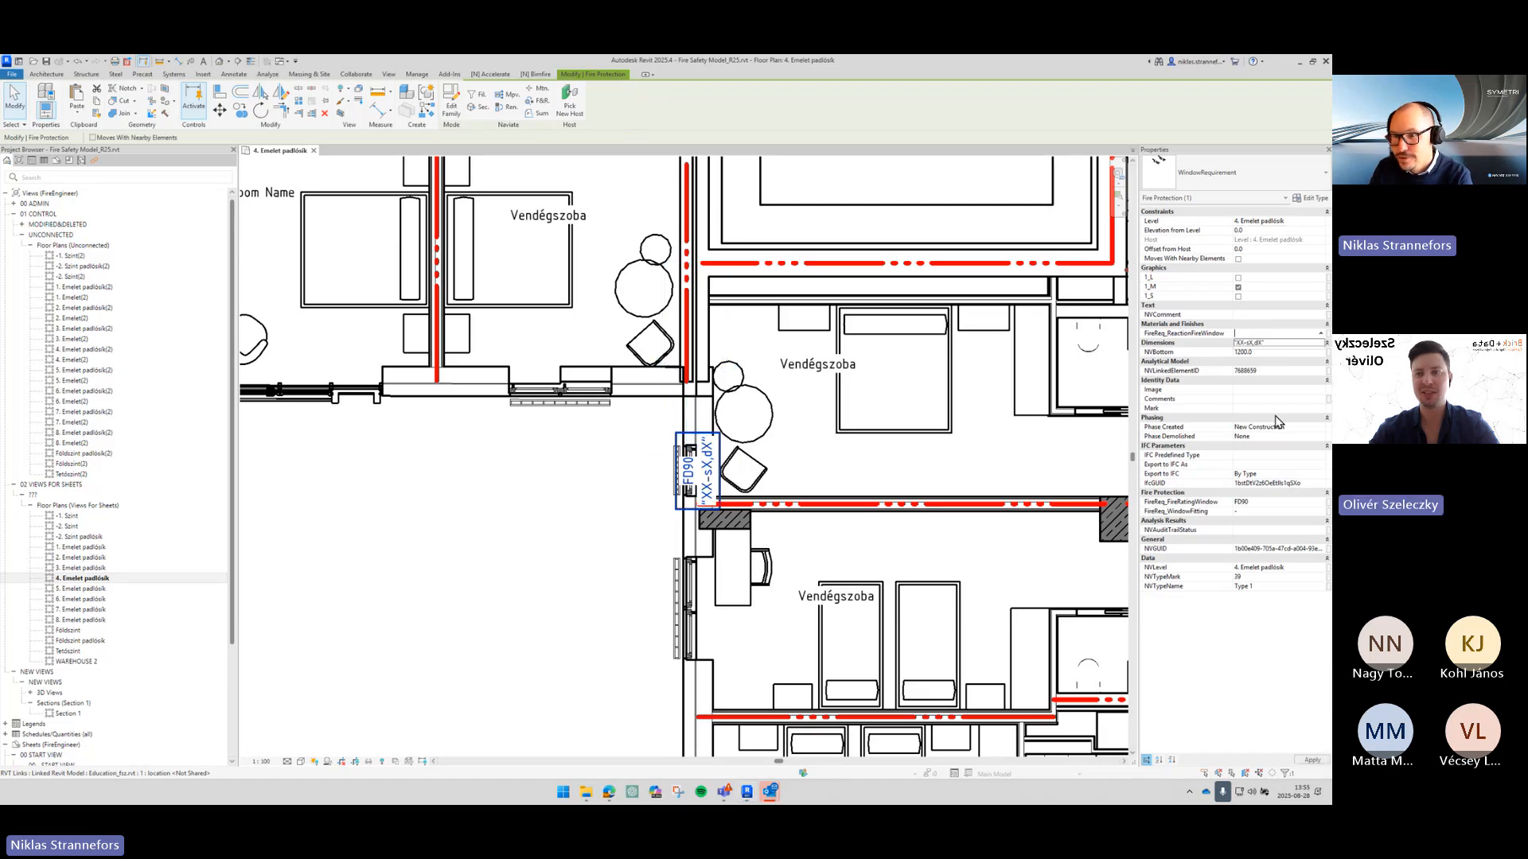
left_click(1266, 501)
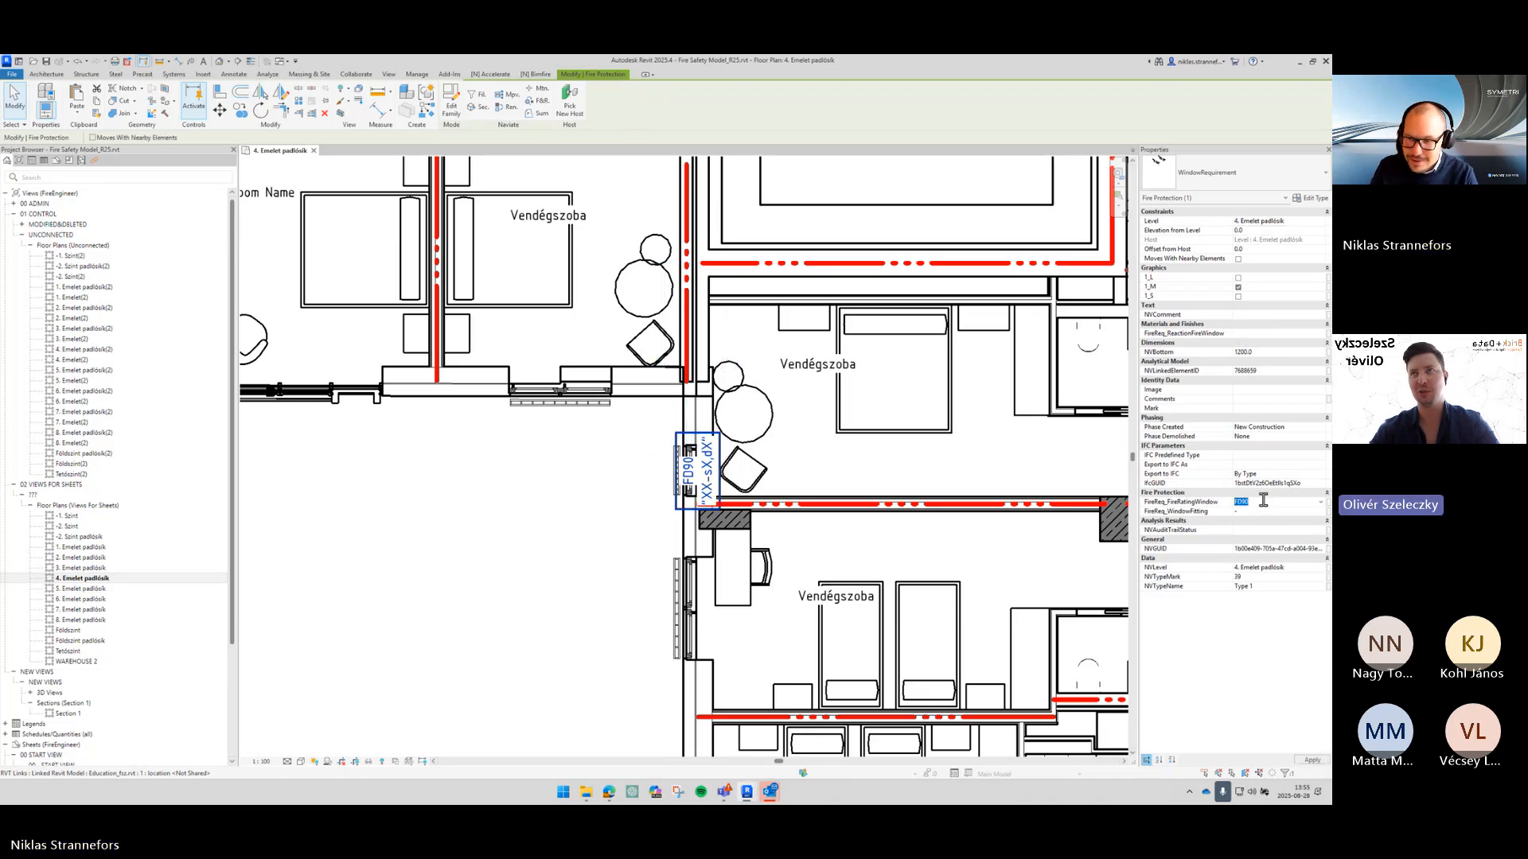
type("FW6")
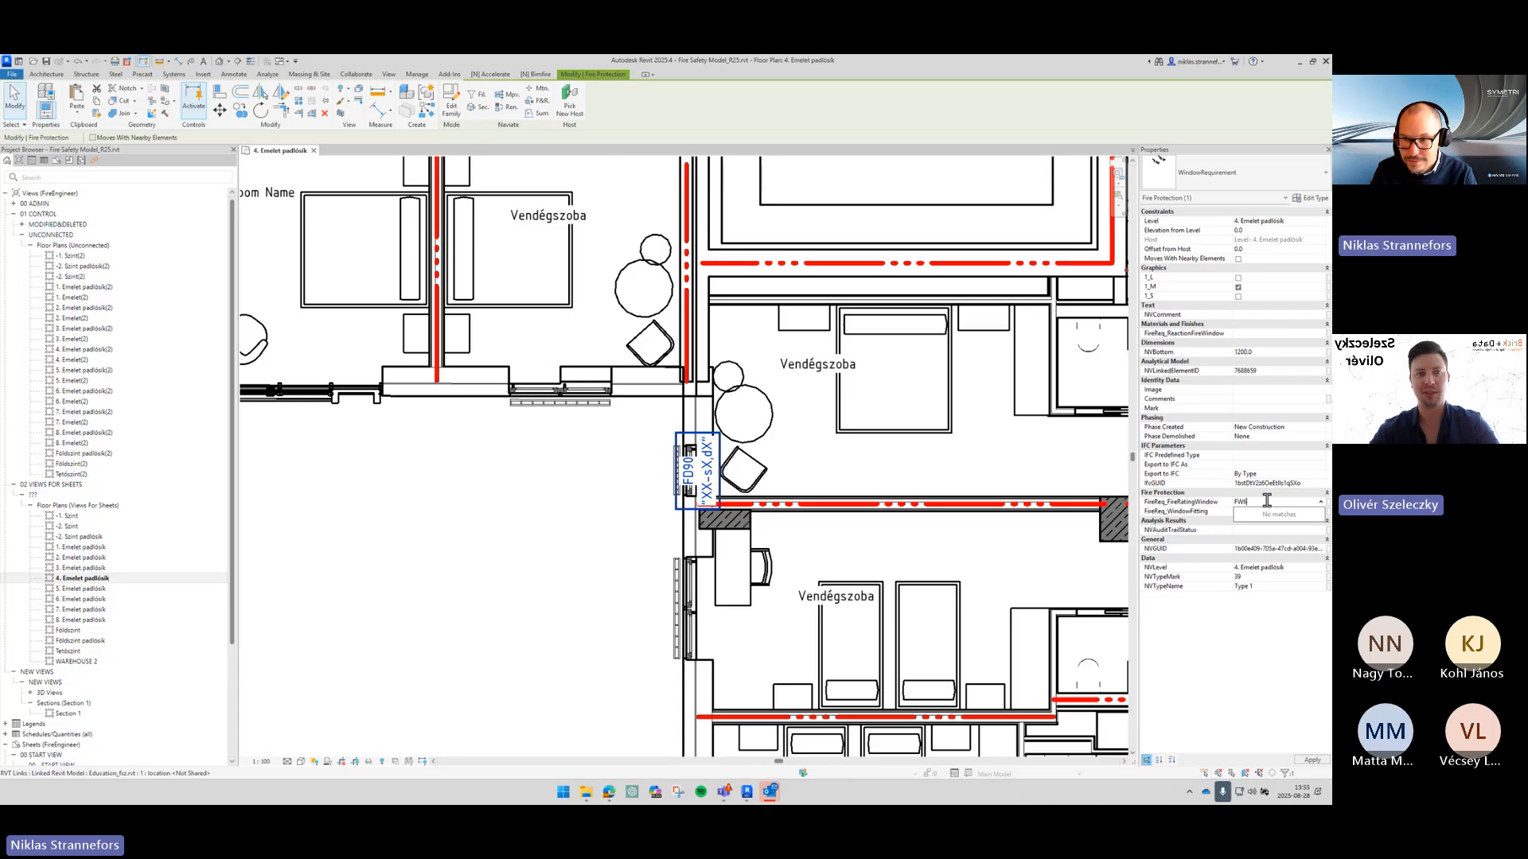
type("0")
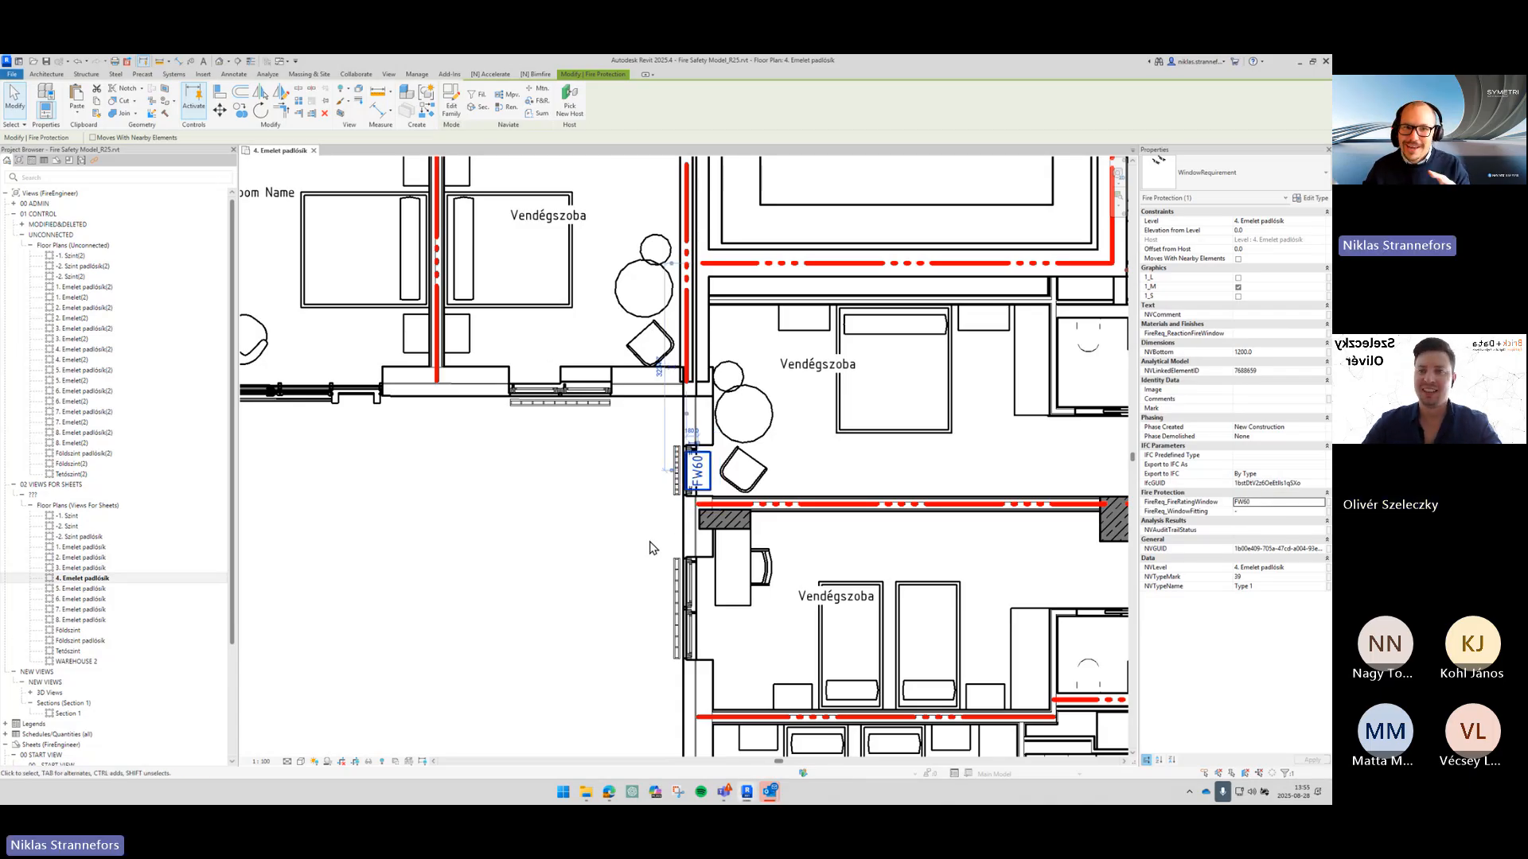
Step: Clear the selection and examine the courtyard windows around the wings, especially at the inner corner with the FW60 requirement
scroll(716, 390, "down", 3)
middle_click_drag(843, 488, 770, 454)
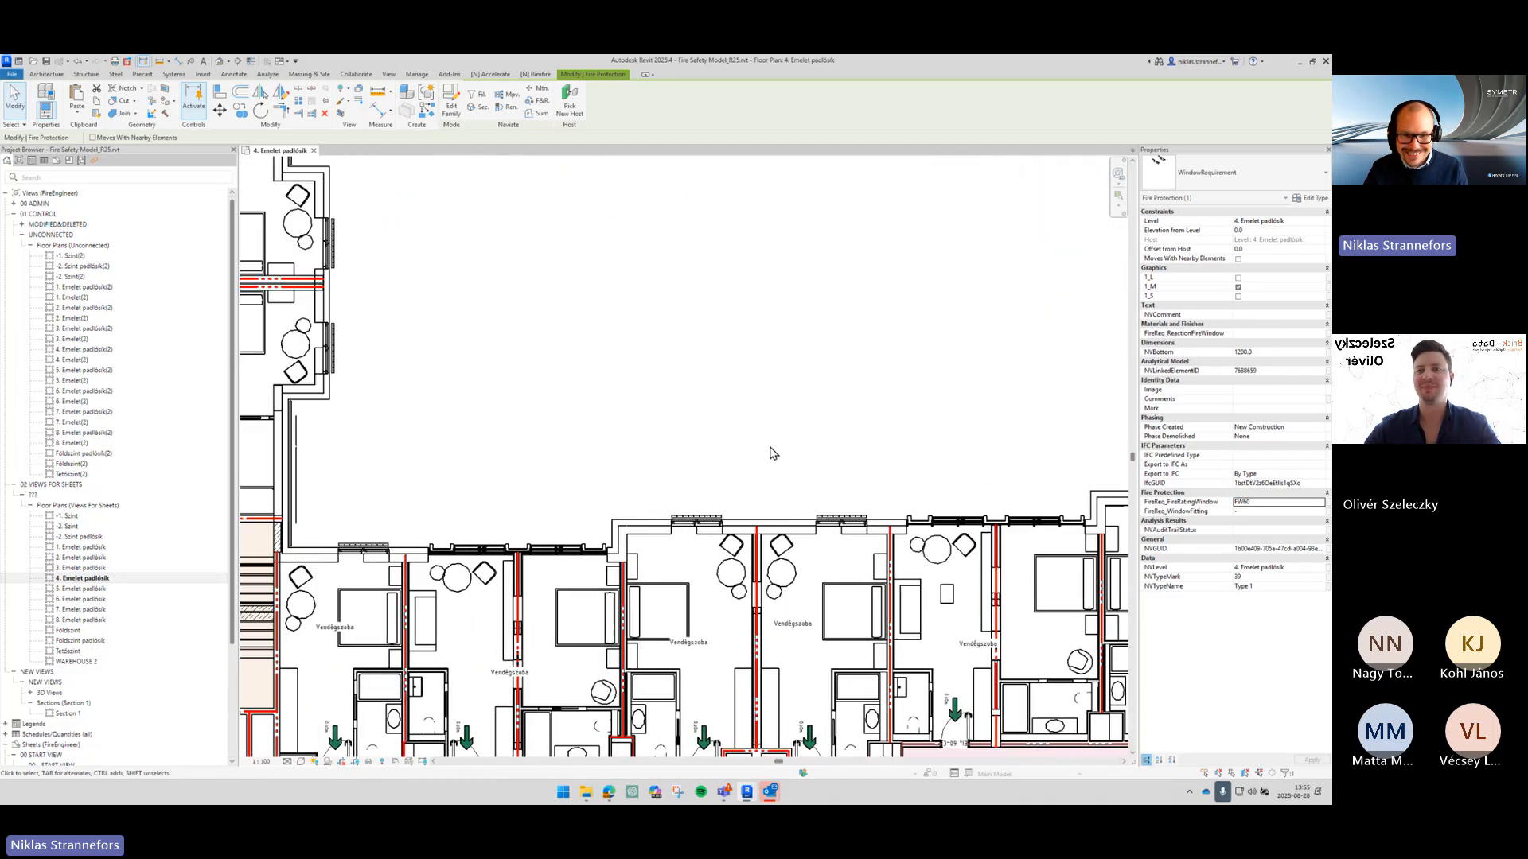
middle_click_drag(535, 447, 745, 426)
left_click(723, 420)
middle_click_drag(581, 163, 566, 444)
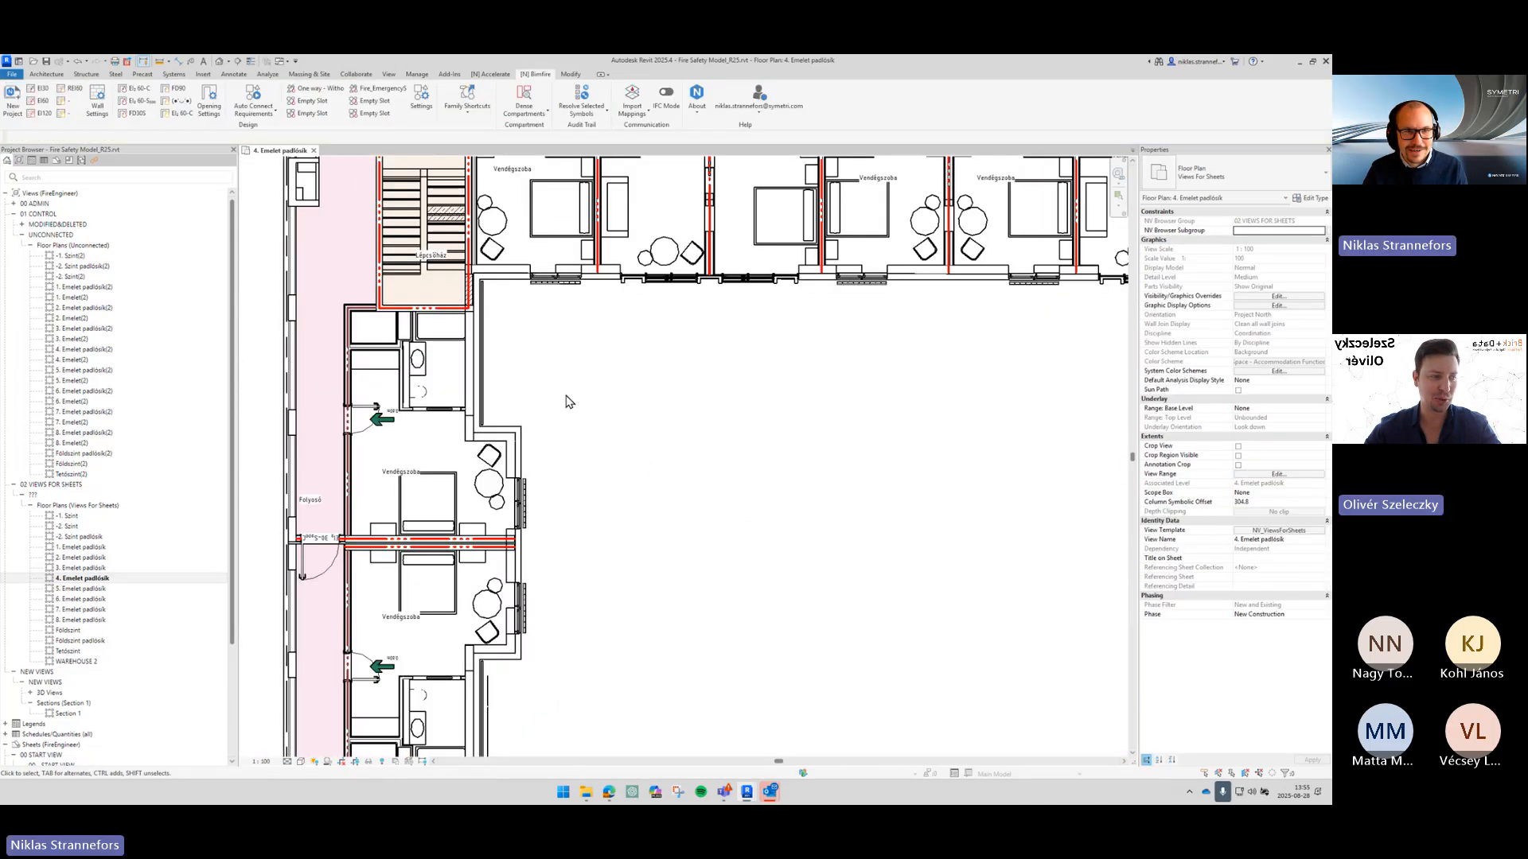
scroll(569, 402, "down", 4)
scroll(607, 361, "up", 5)
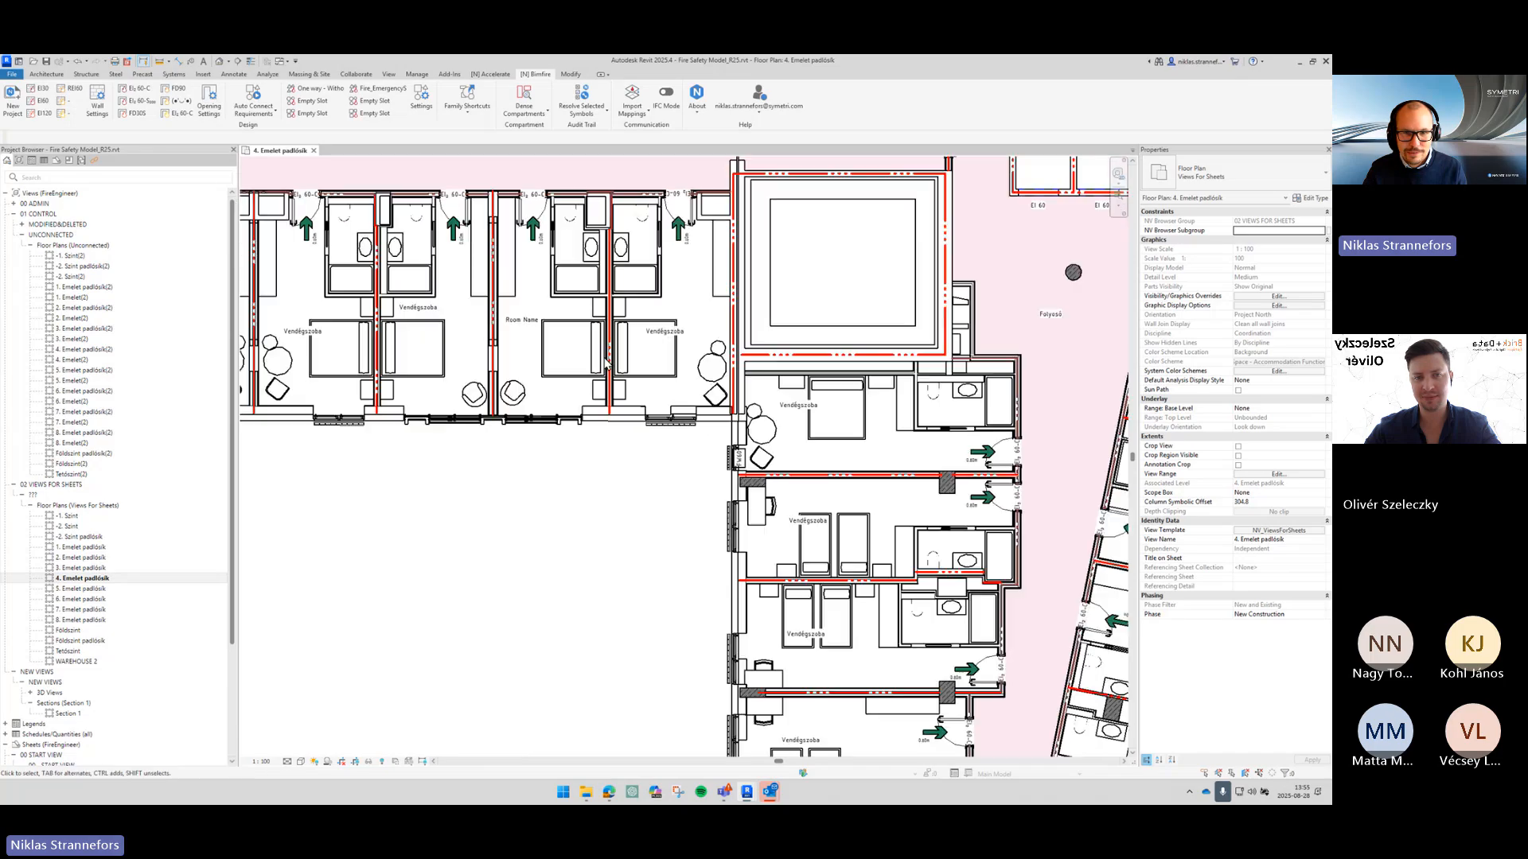
scroll(768, 460, "up", 3)
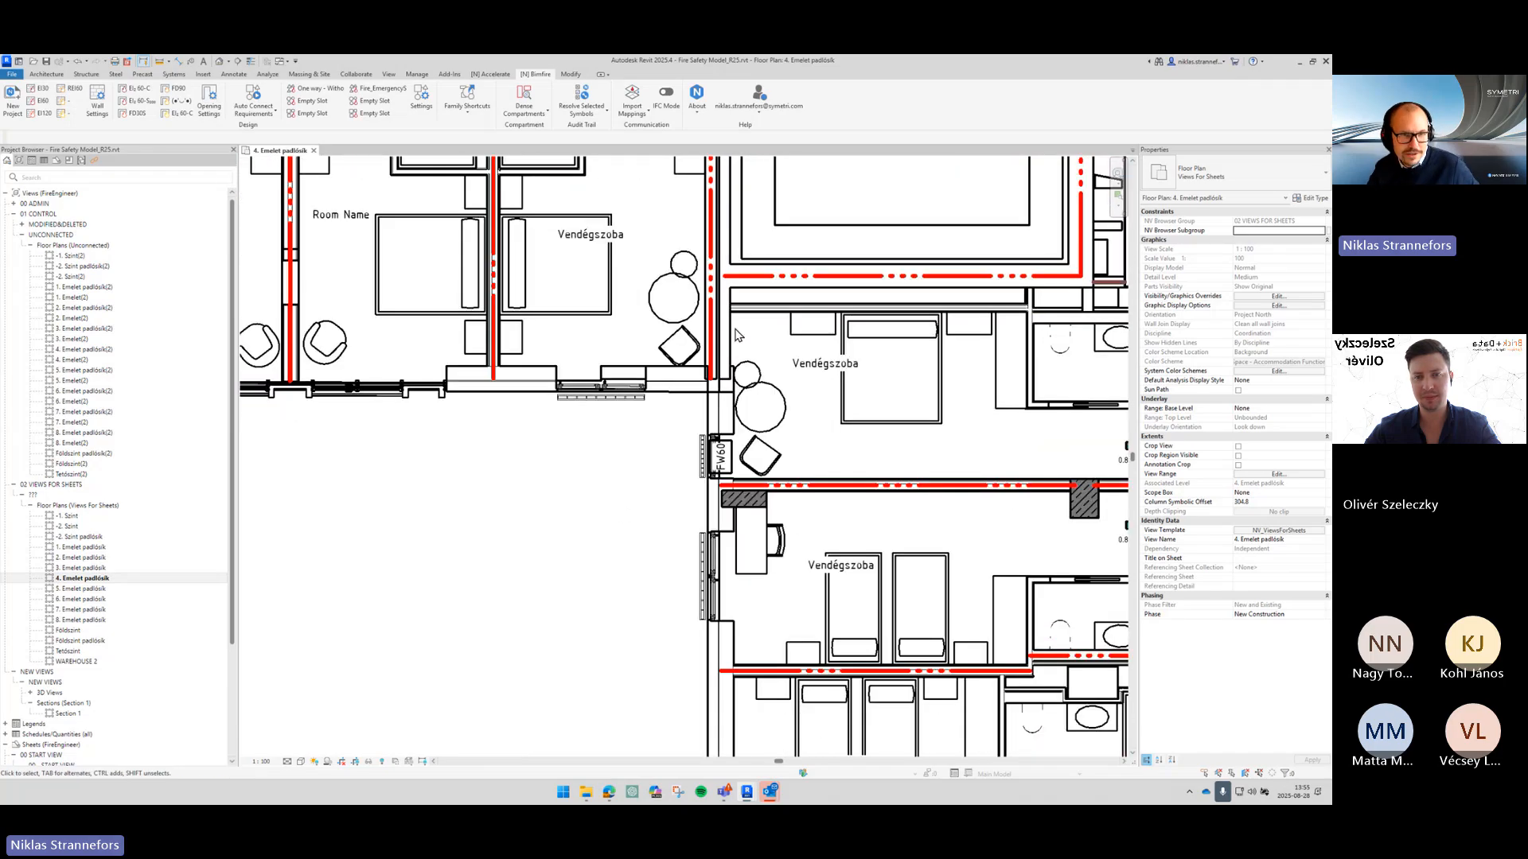
scroll(697, 417, "down", 3)
middle_click_drag(697, 417, 768, 369)
scroll(751, 365, "up", 1)
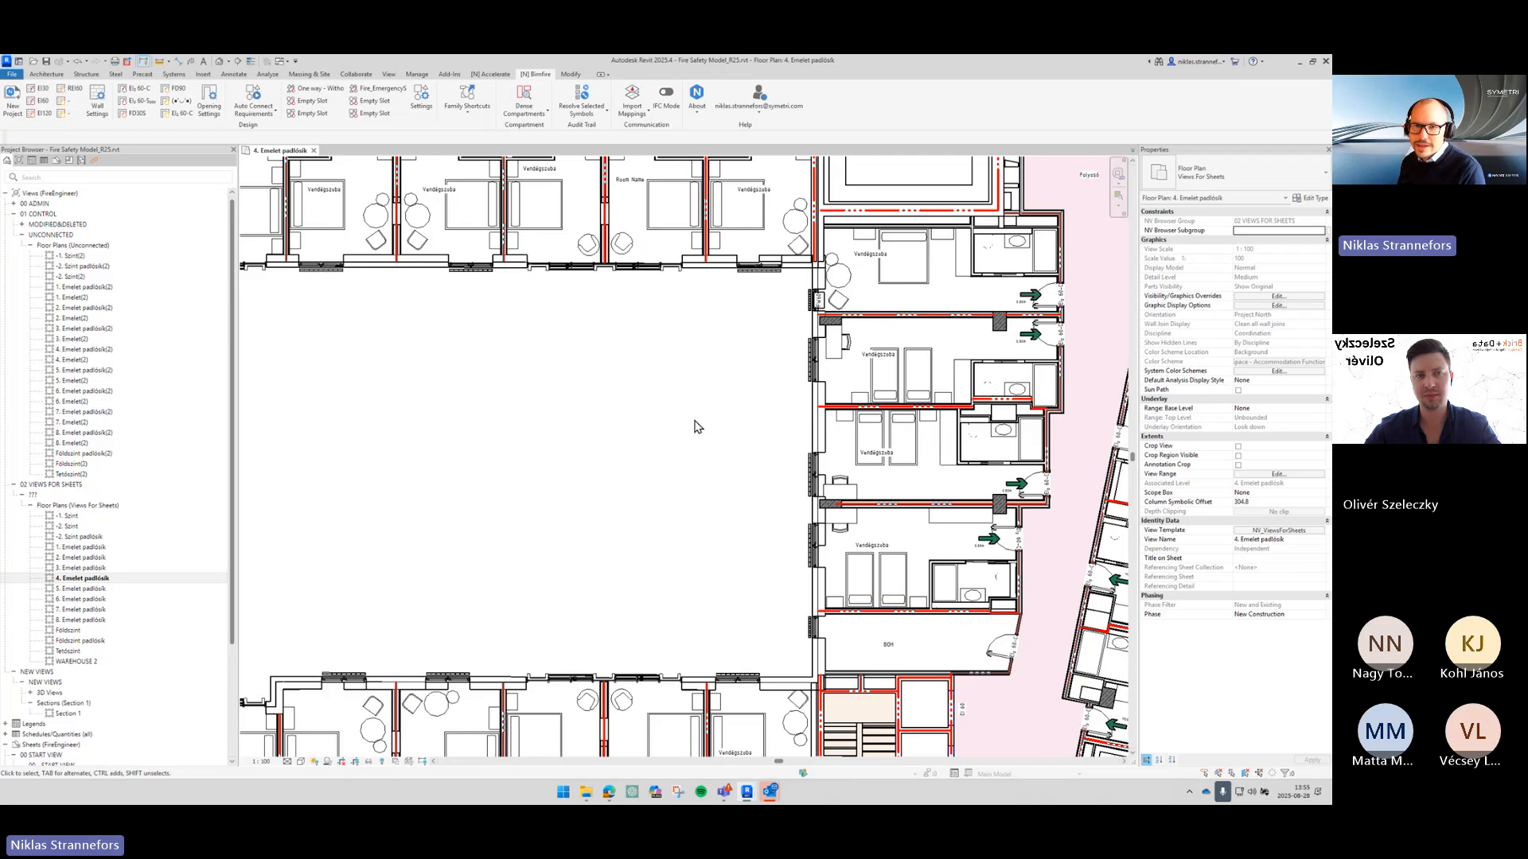
scroll(786, 358, "up", 4)
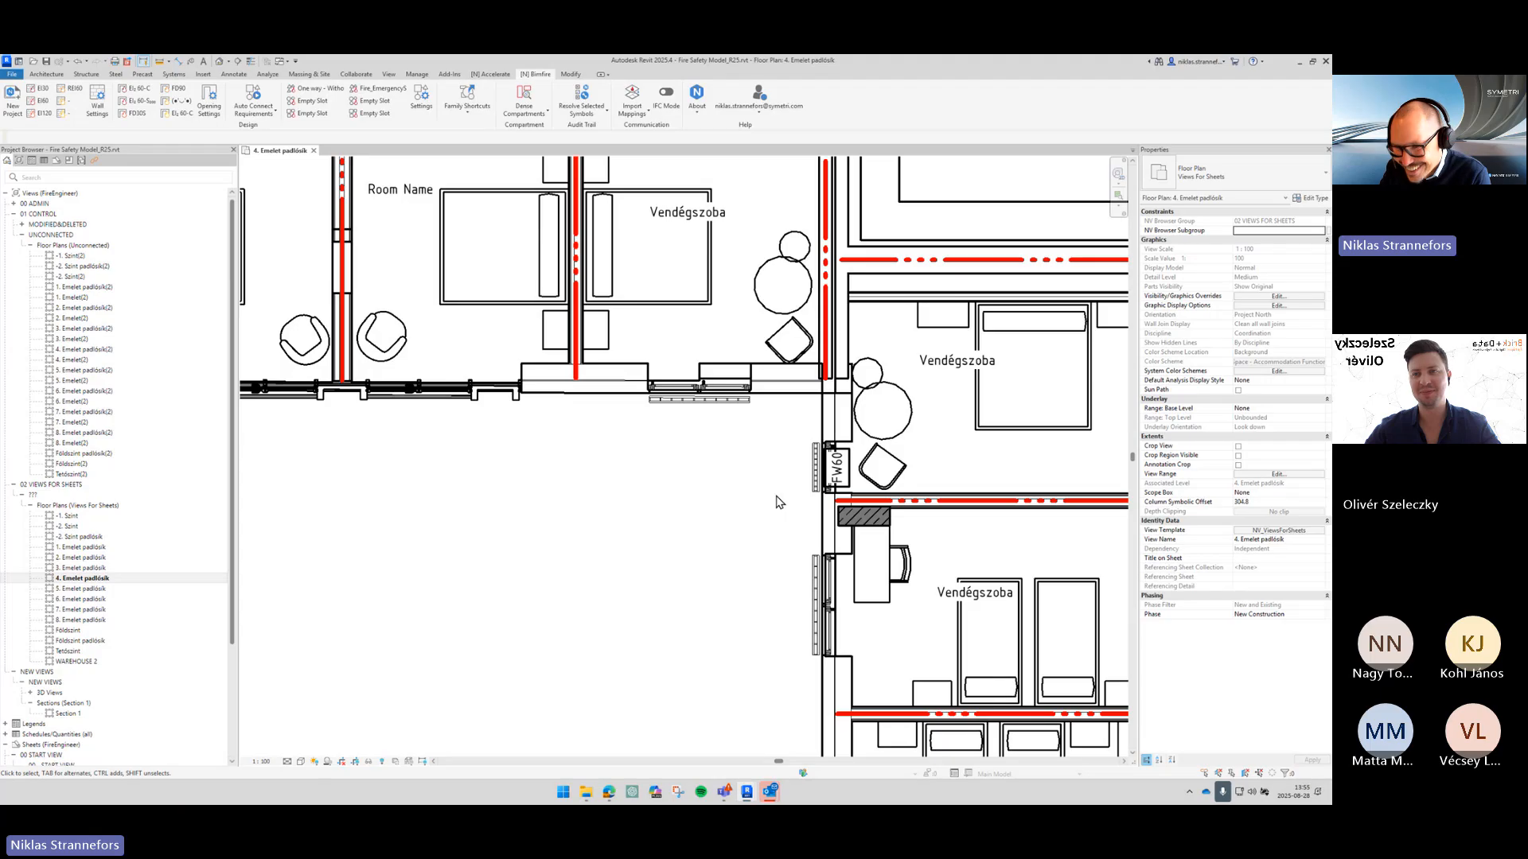
scroll(778, 502, "down", 3)
scroll(822, 393, "up", 3)
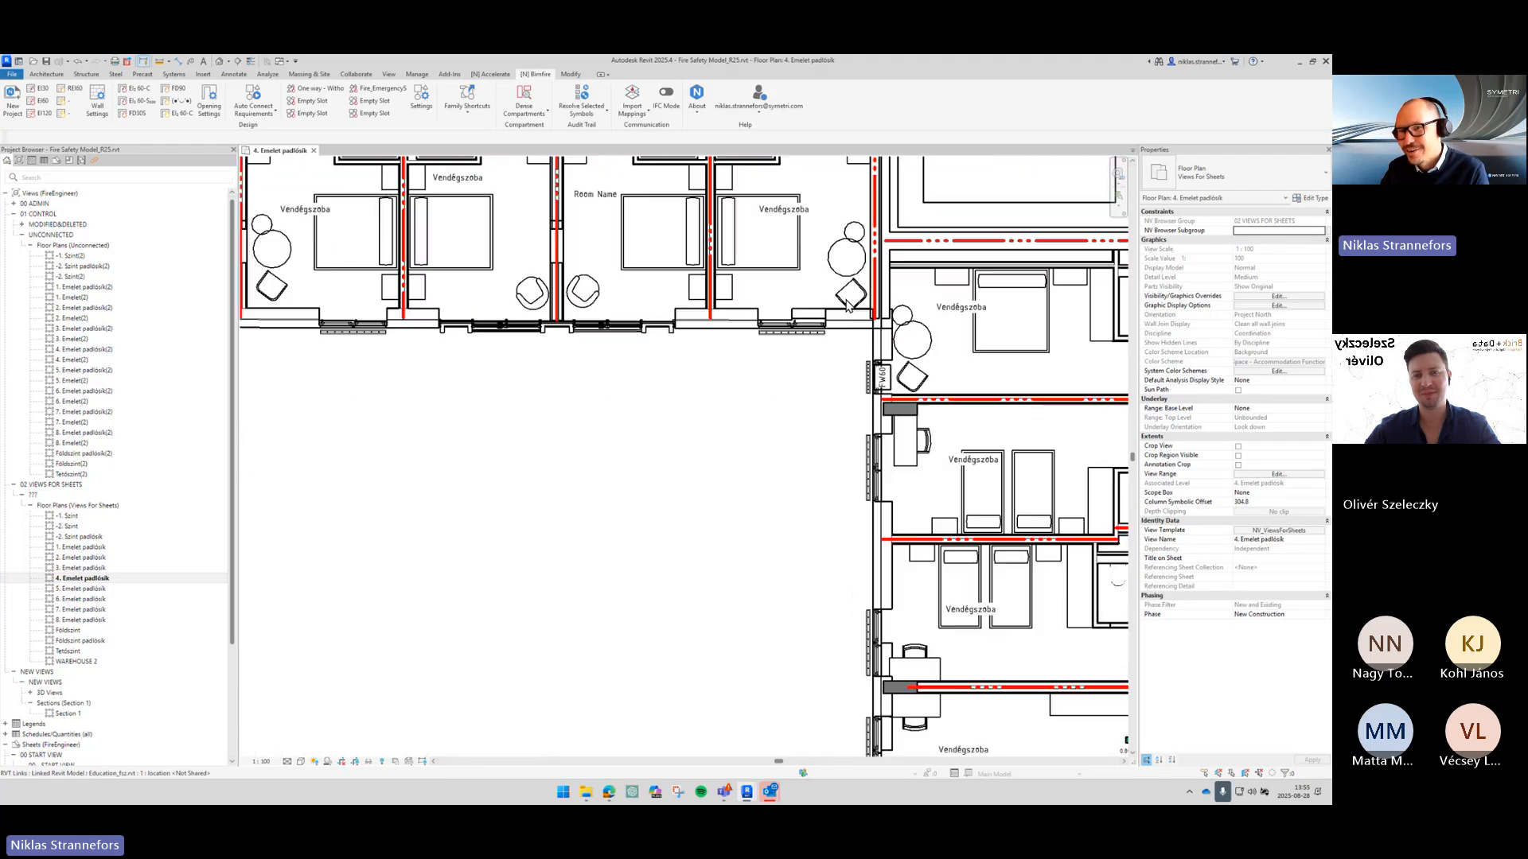
scroll(848, 304, "up", 2)
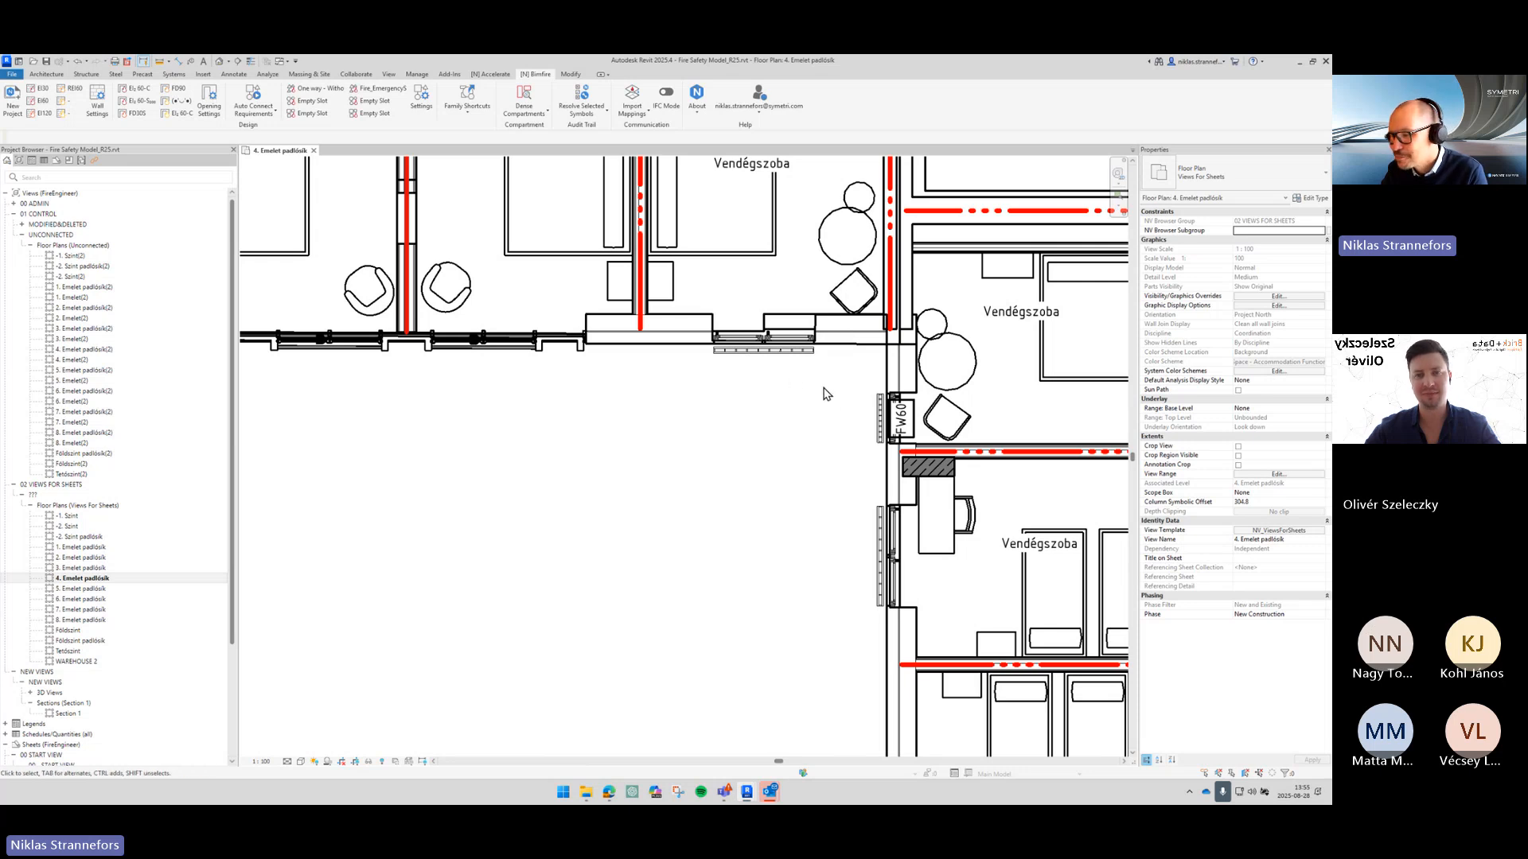
Step: Examine the lower courtyard corner, the rooms around the lower east stairwell and the floor layout as a whole
scroll(825, 392, "down", 4)
middle_click_drag(741, 436, 740, 159)
scroll(795, 456, "up", 1)
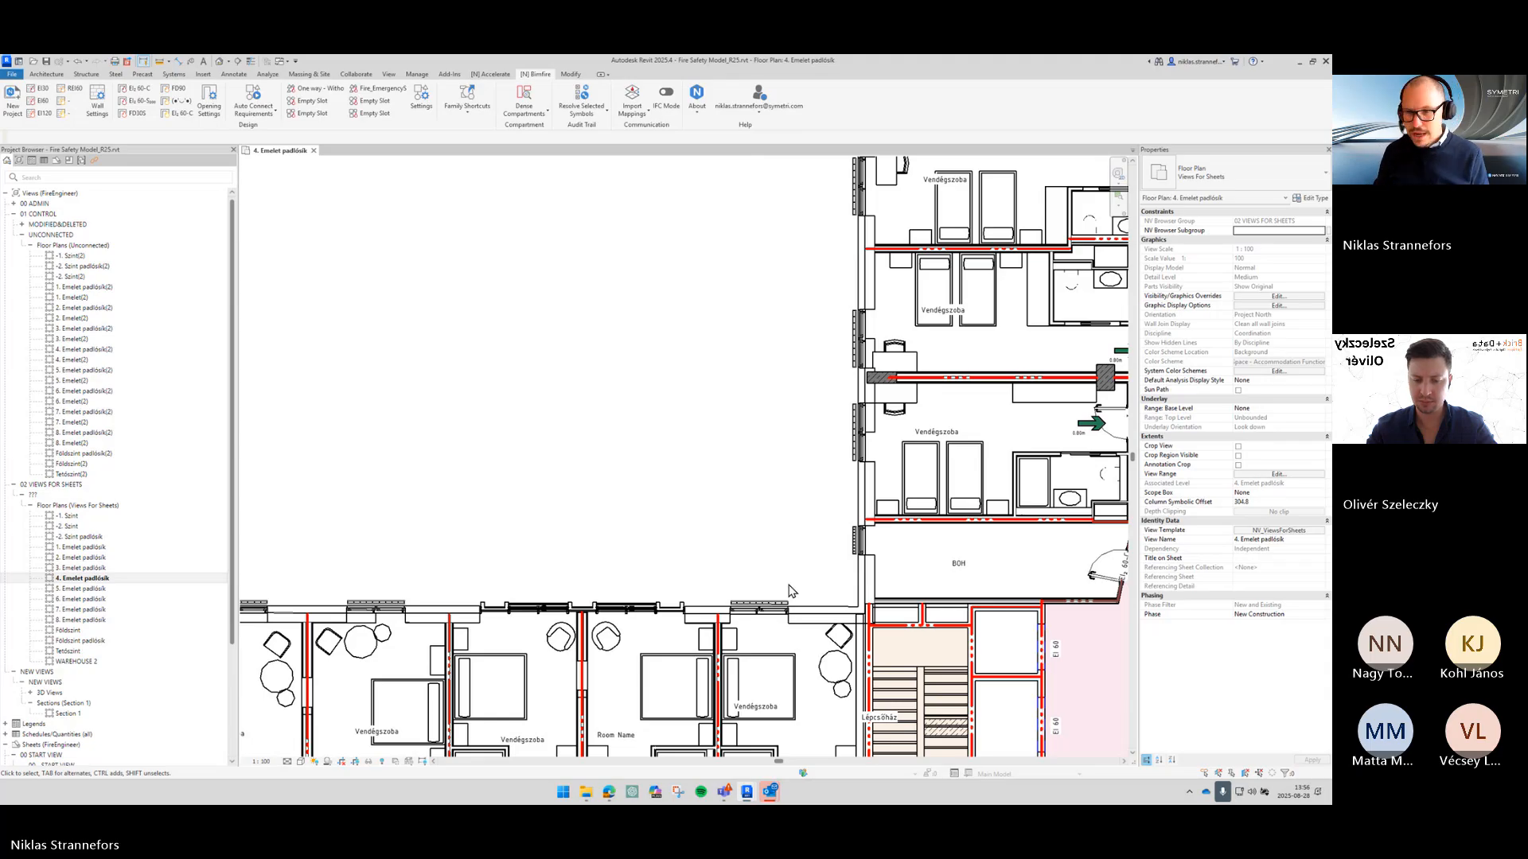
middle_click_drag(743, 436, 661, 266)
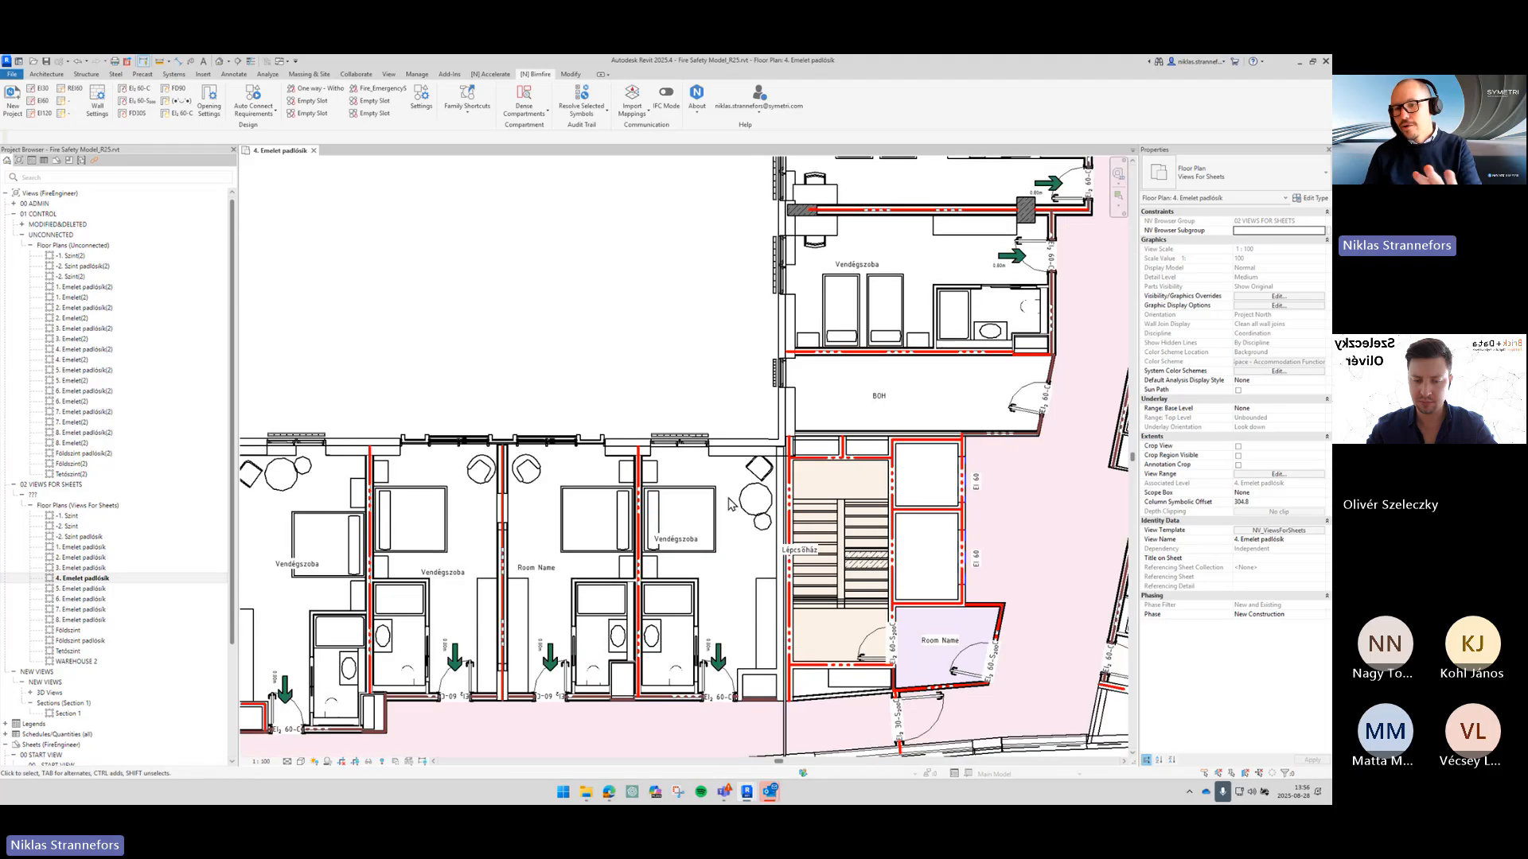
scroll(742, 512, "down", 2)
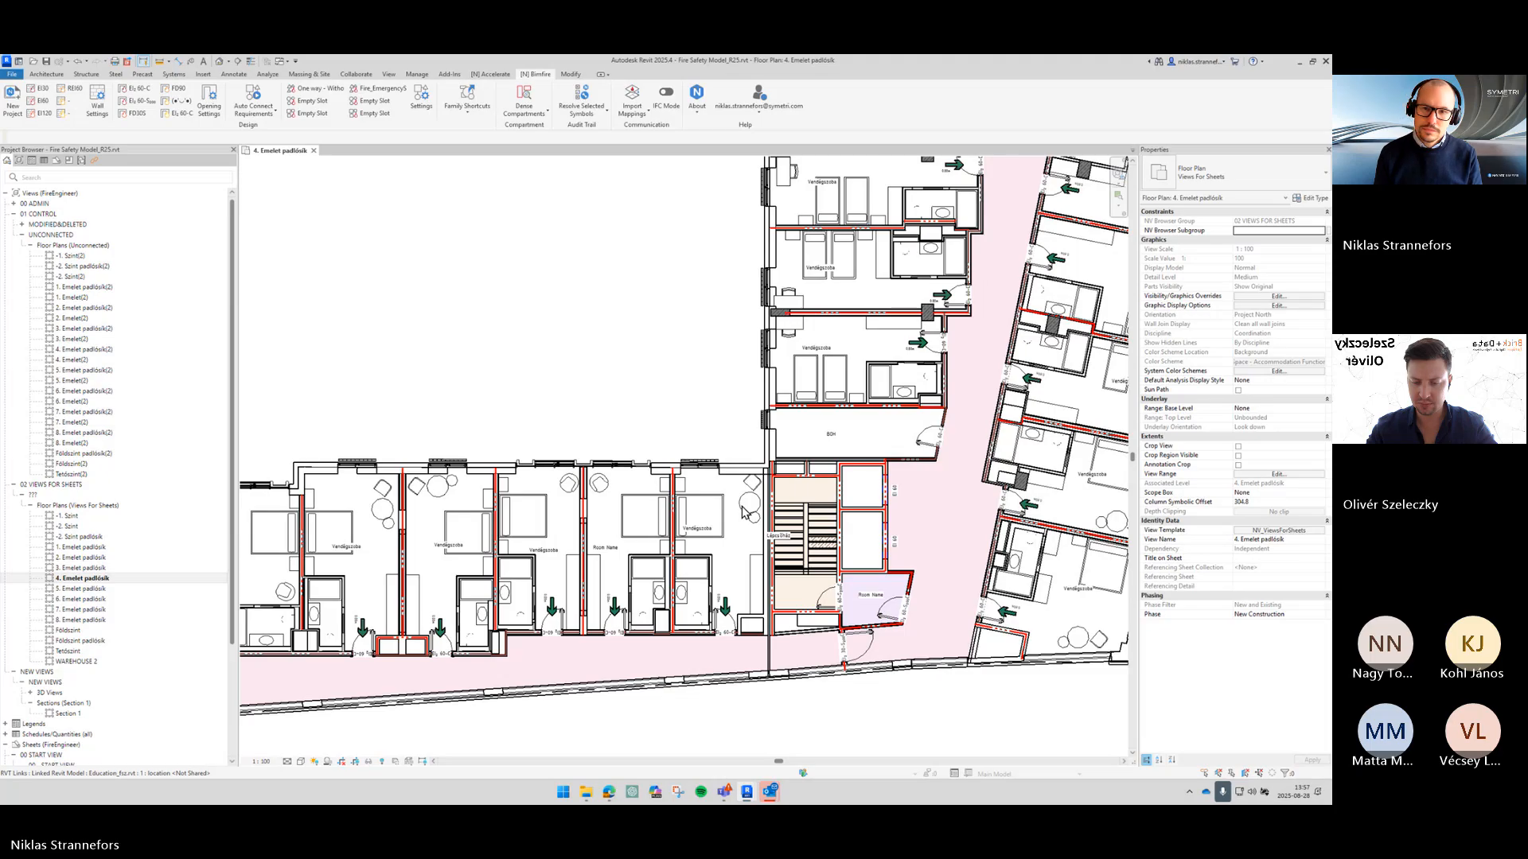
scroll(742, 512, "down", 5)
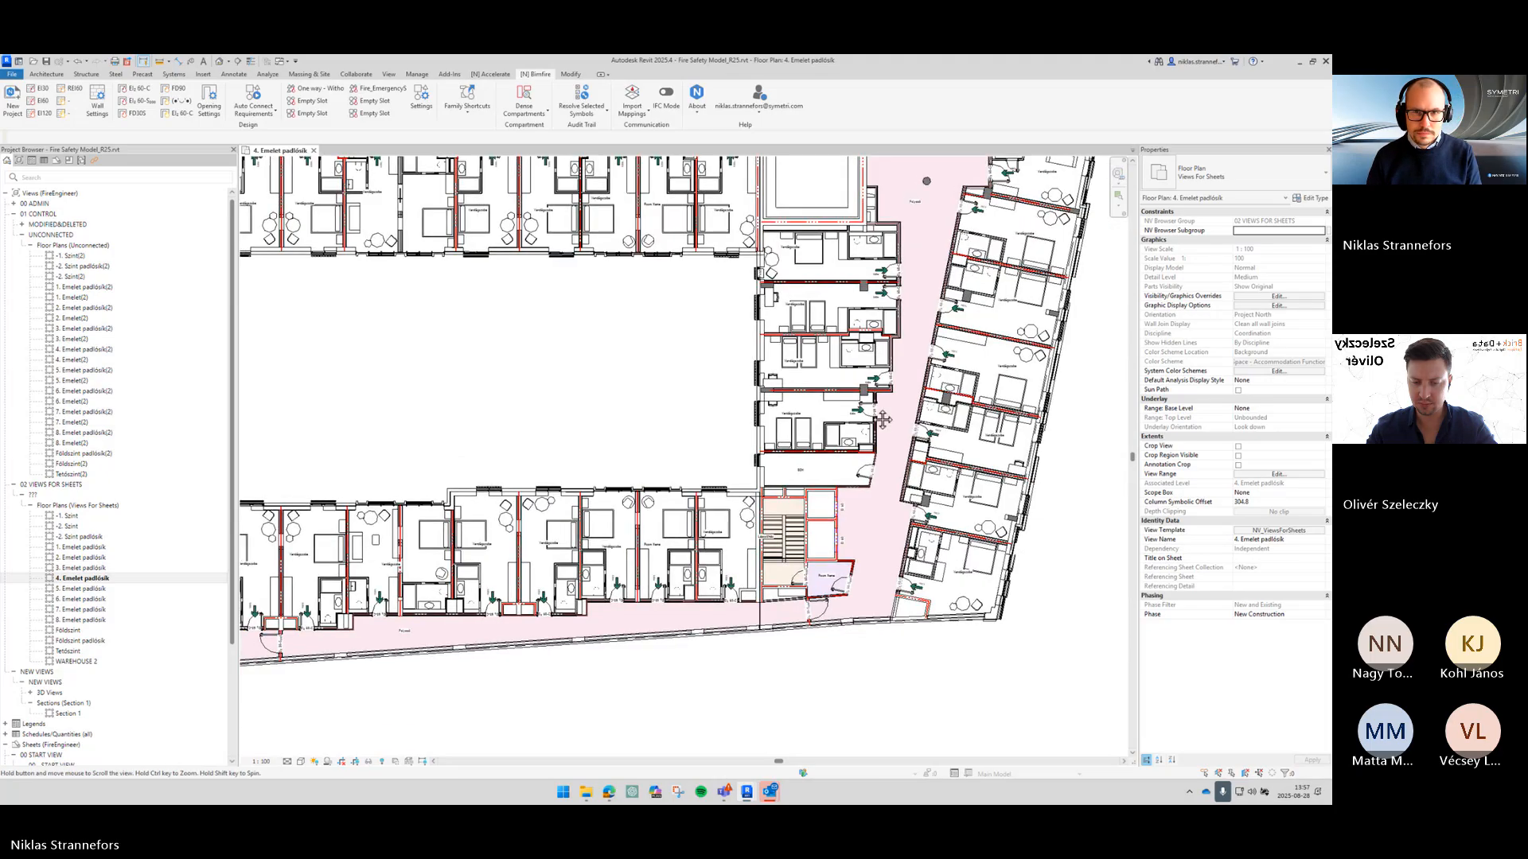
mouse_move(819, 433)
middle_mouse_down()
mouse_move(829, 455)
mouse_move(812, 448)
middle_mouse_up()
scroll(810, 448, "down", 1)
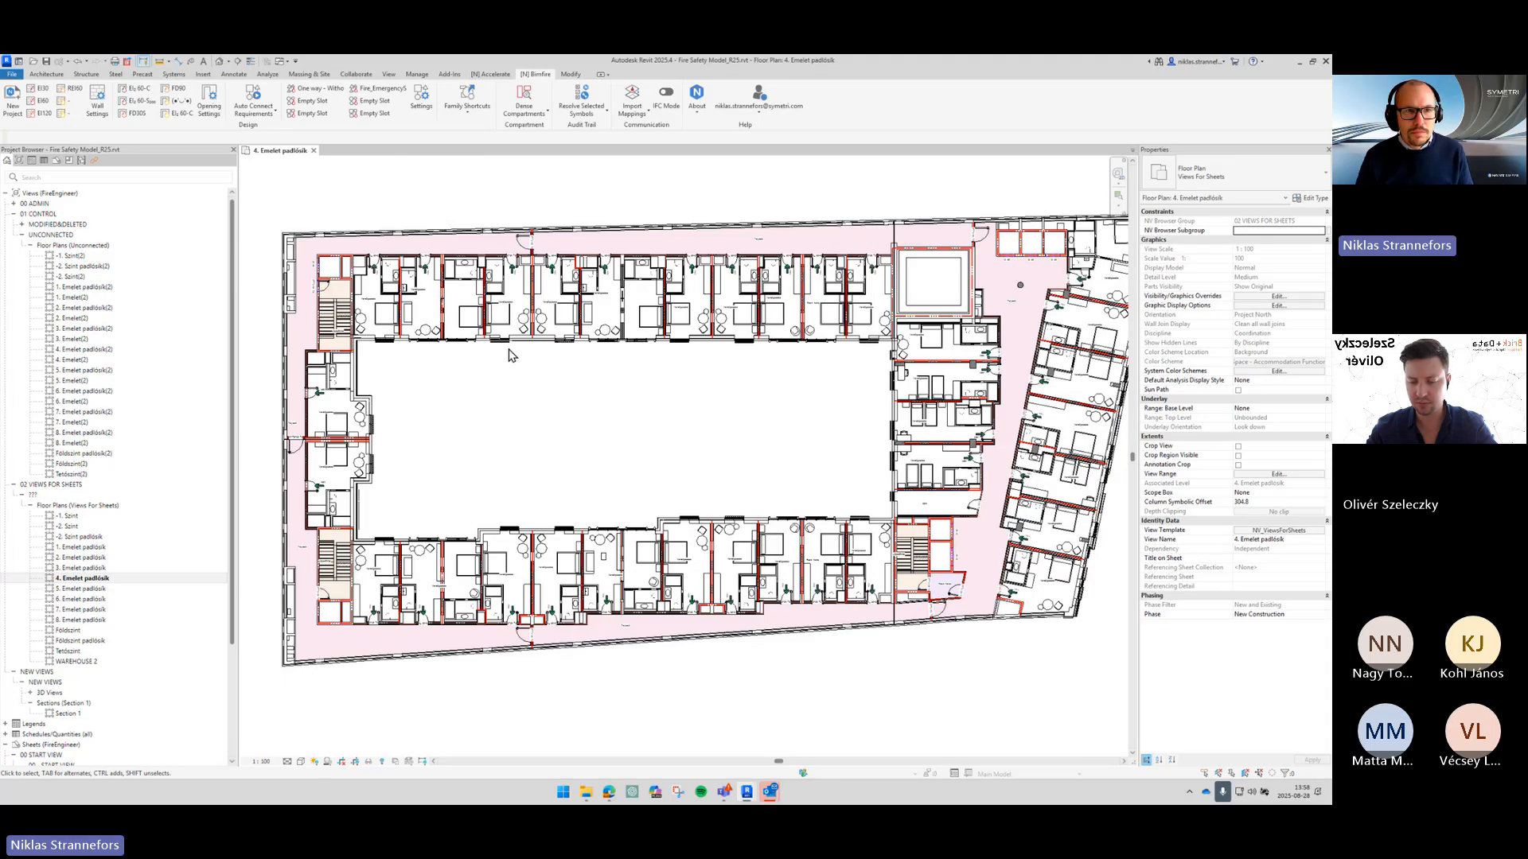
Step: Place a Fire_SafeRefuge component in the small lobby room beside the lower east stairwell, near its upper wall
left_click(46, 74)
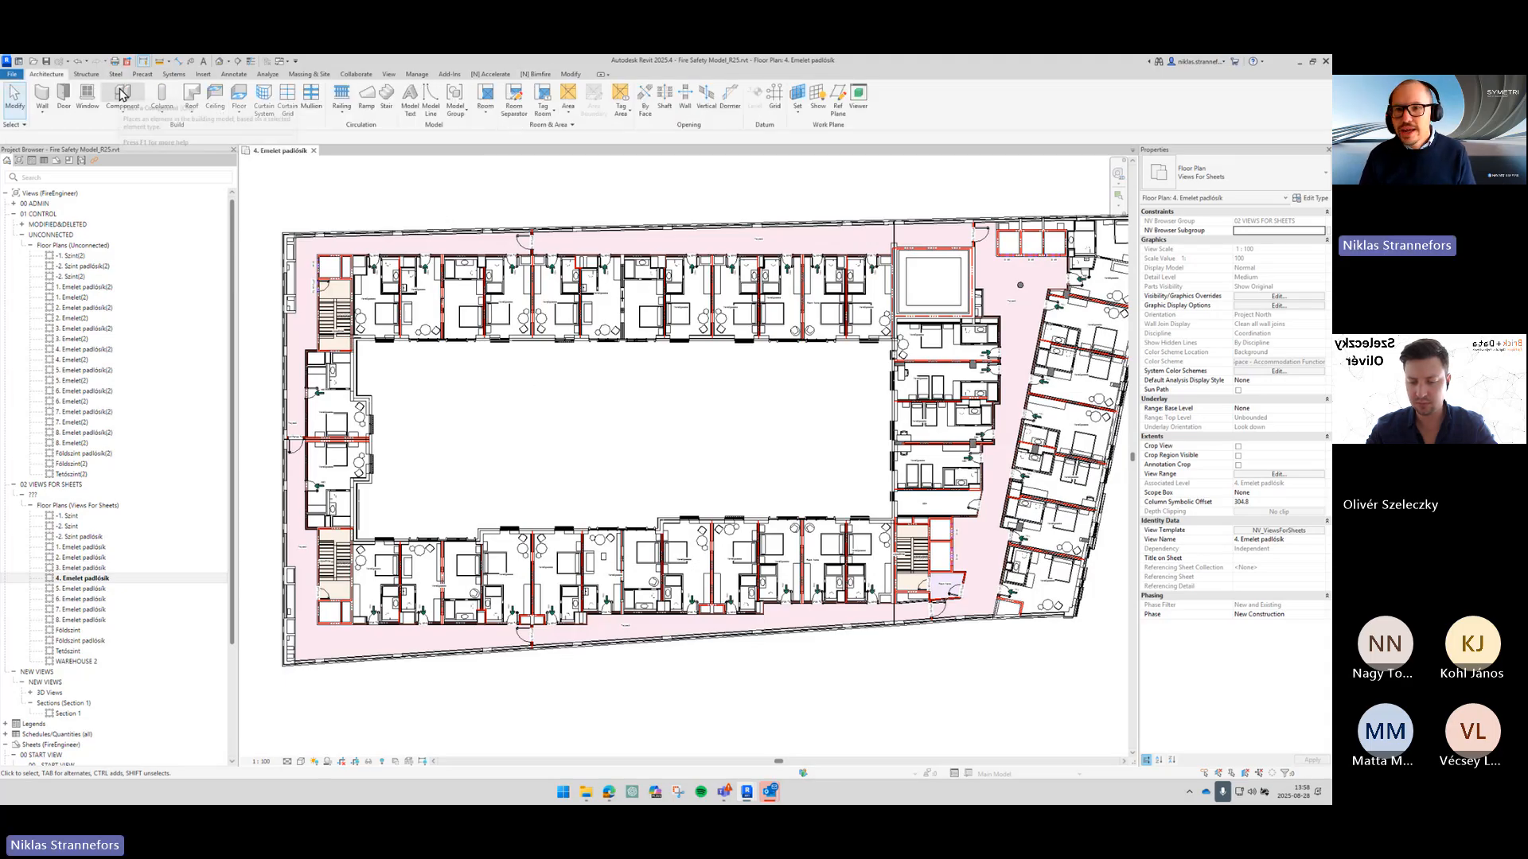
left_click(122, 95)
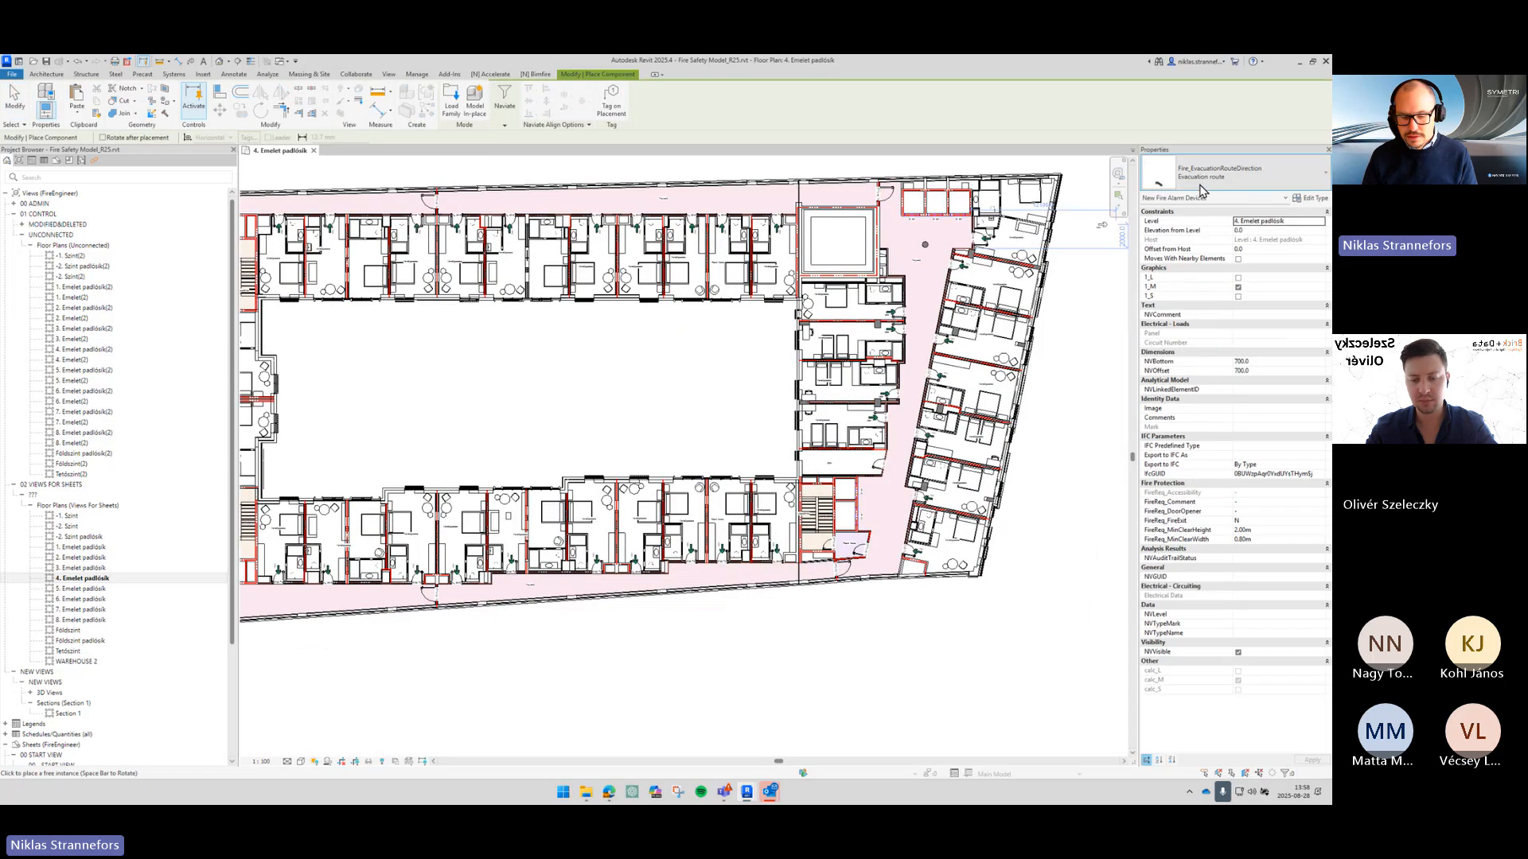
left_click(1202, 188)
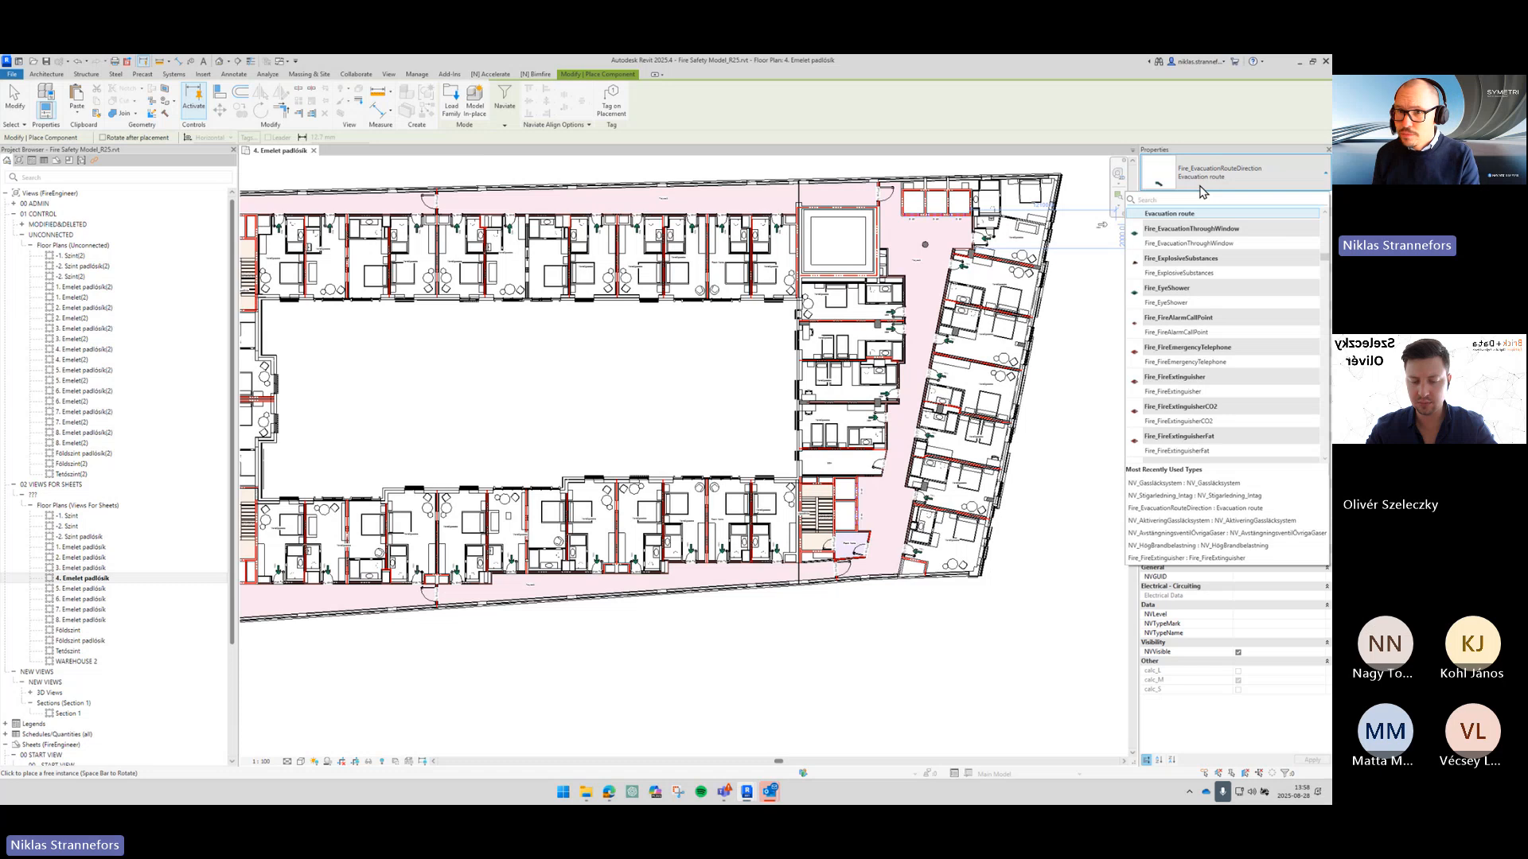
type("safe")
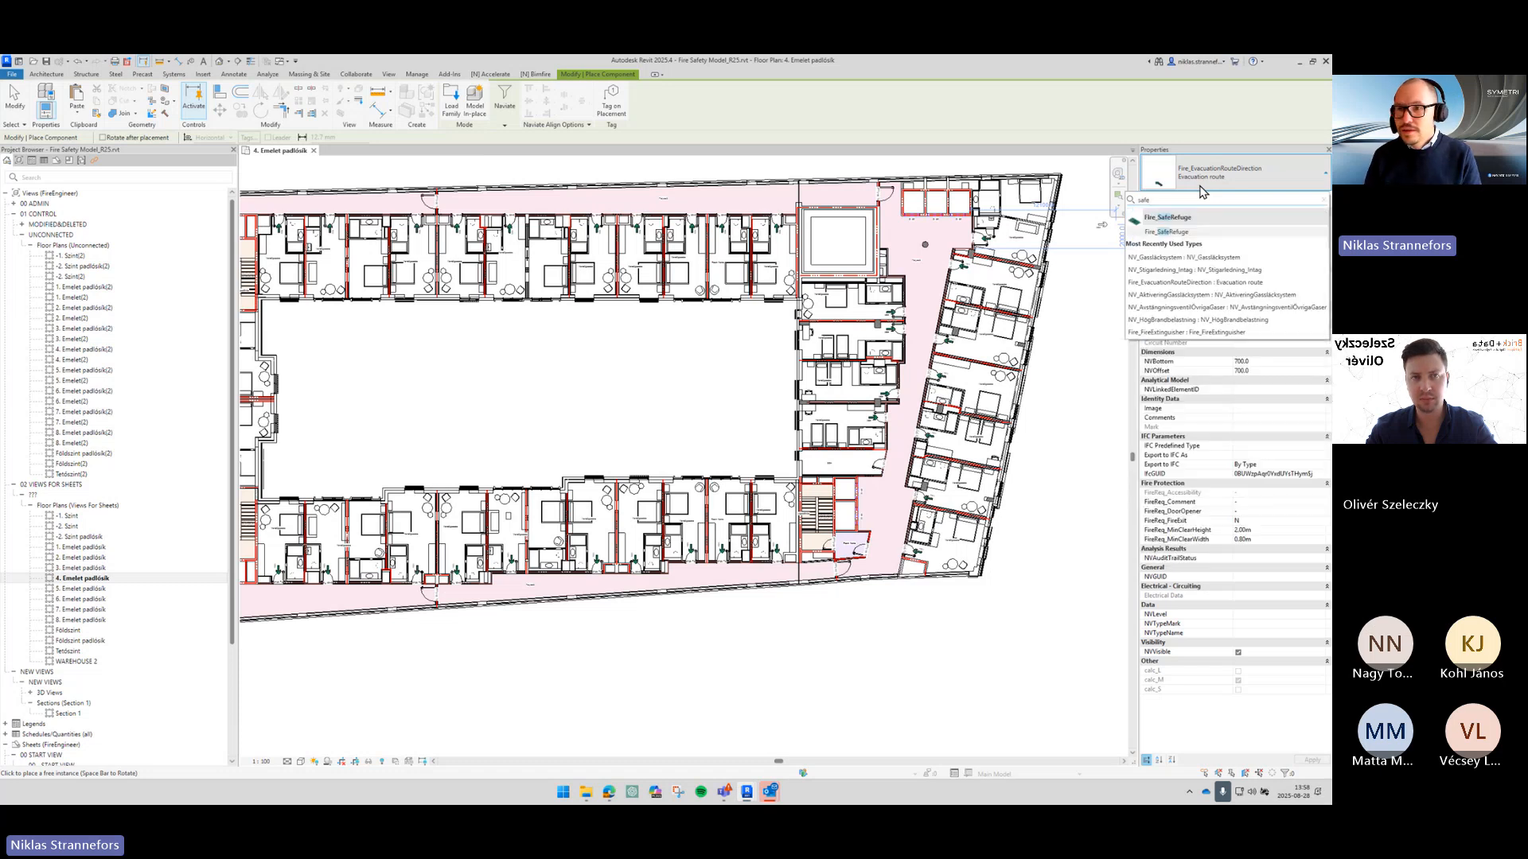
left_click(1168, 232)
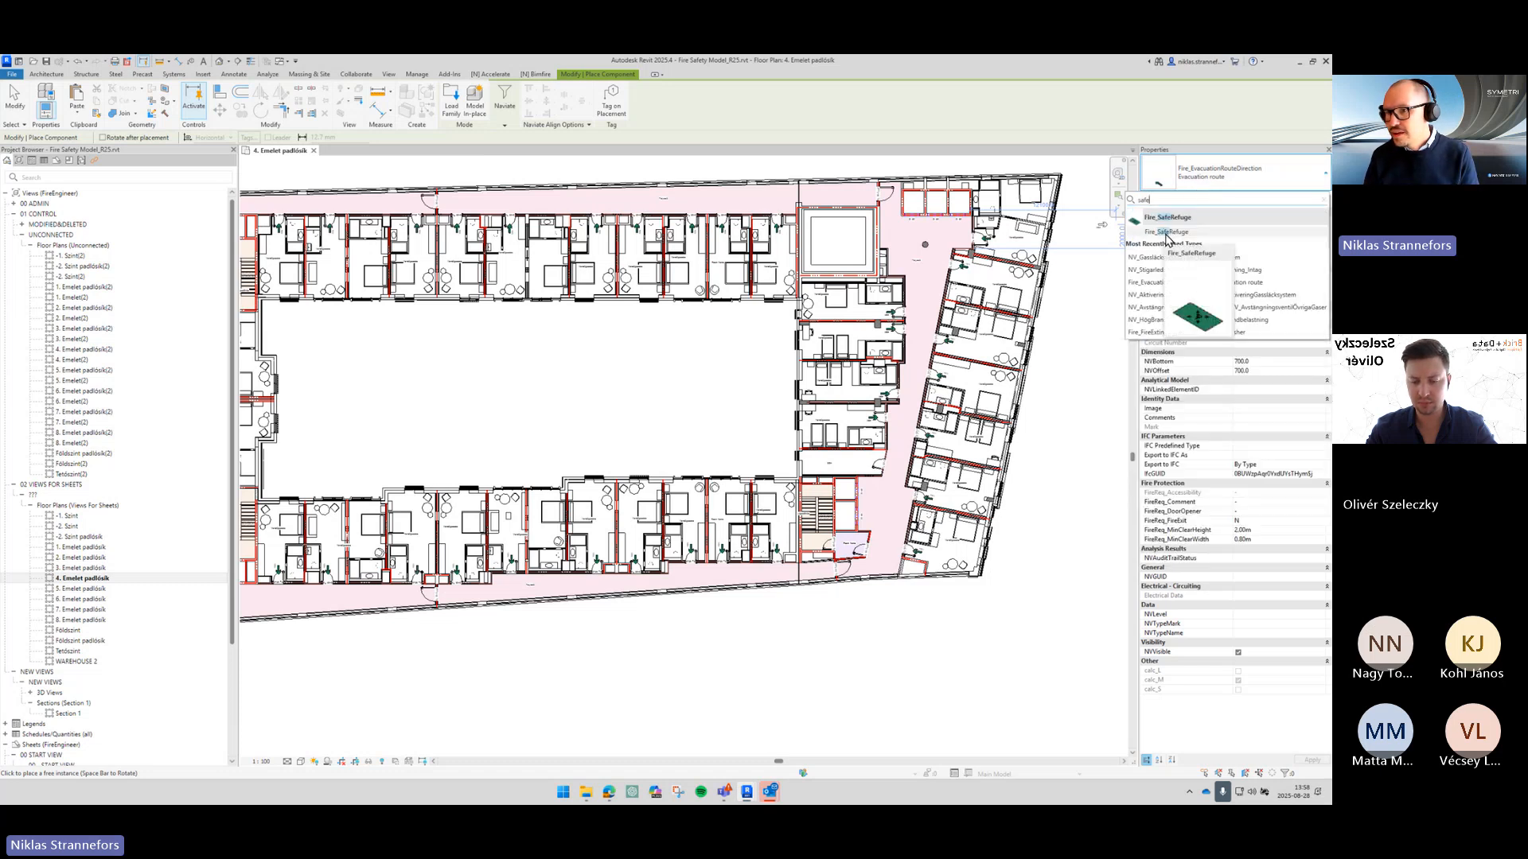
scroll(848, 555, "up", 3)
scroll(848, 554, "up", 4)
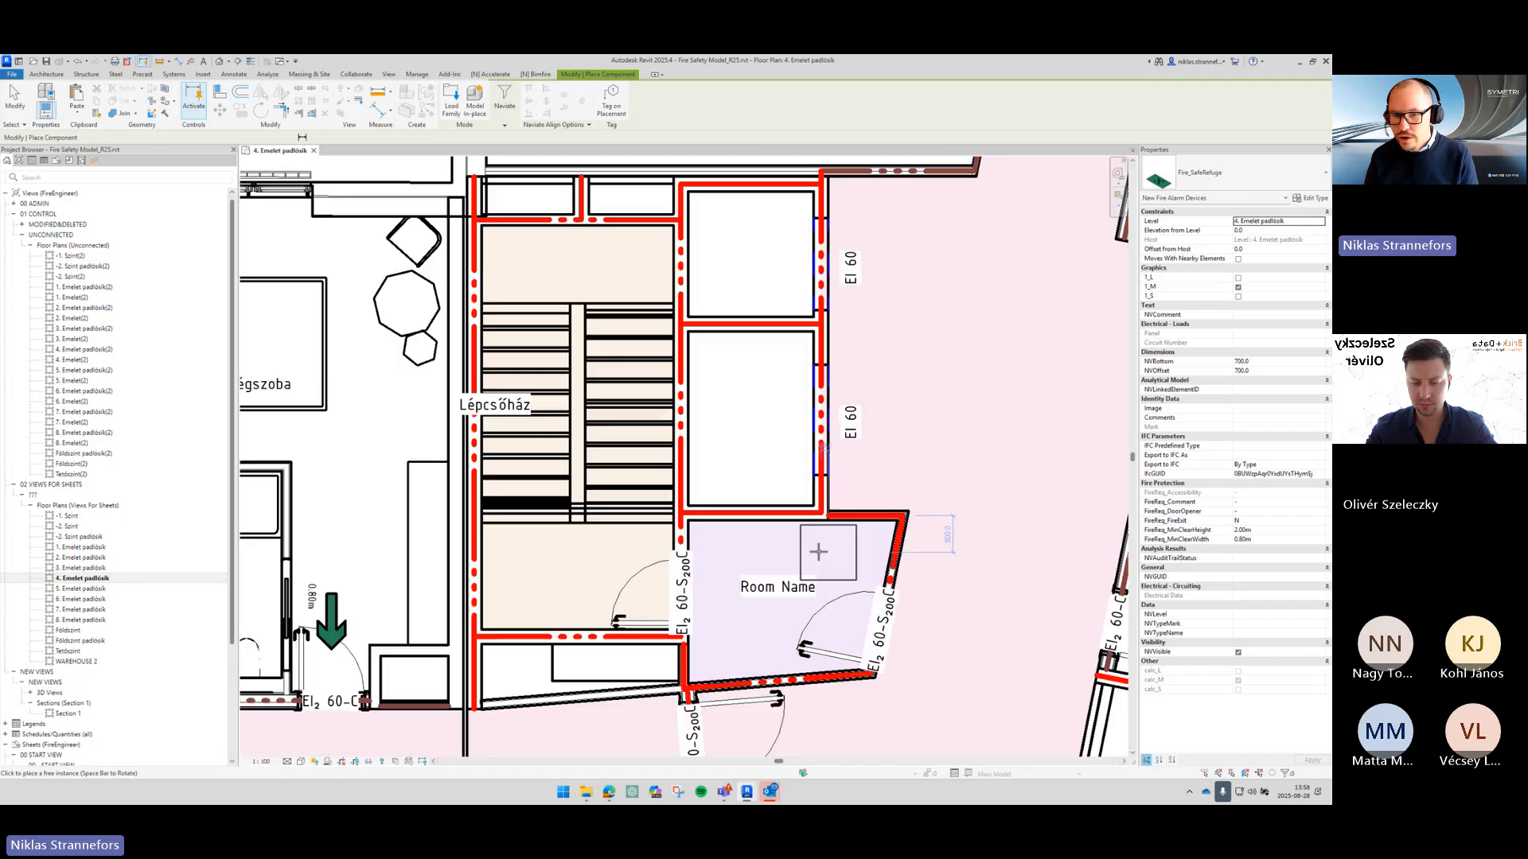
scroll(726, 561, "up", 3)
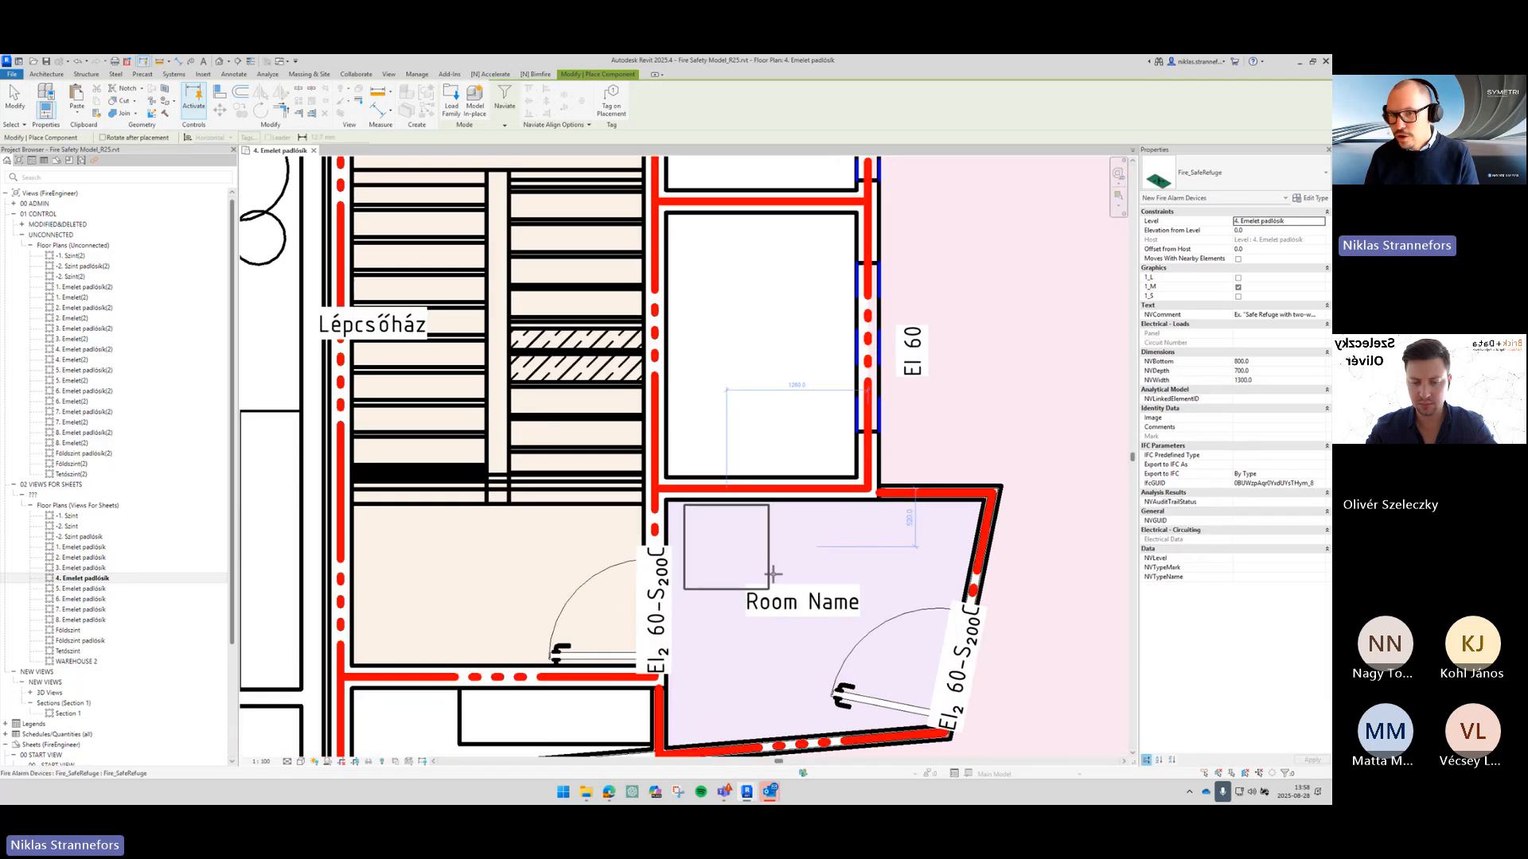
left_click(726, 547)
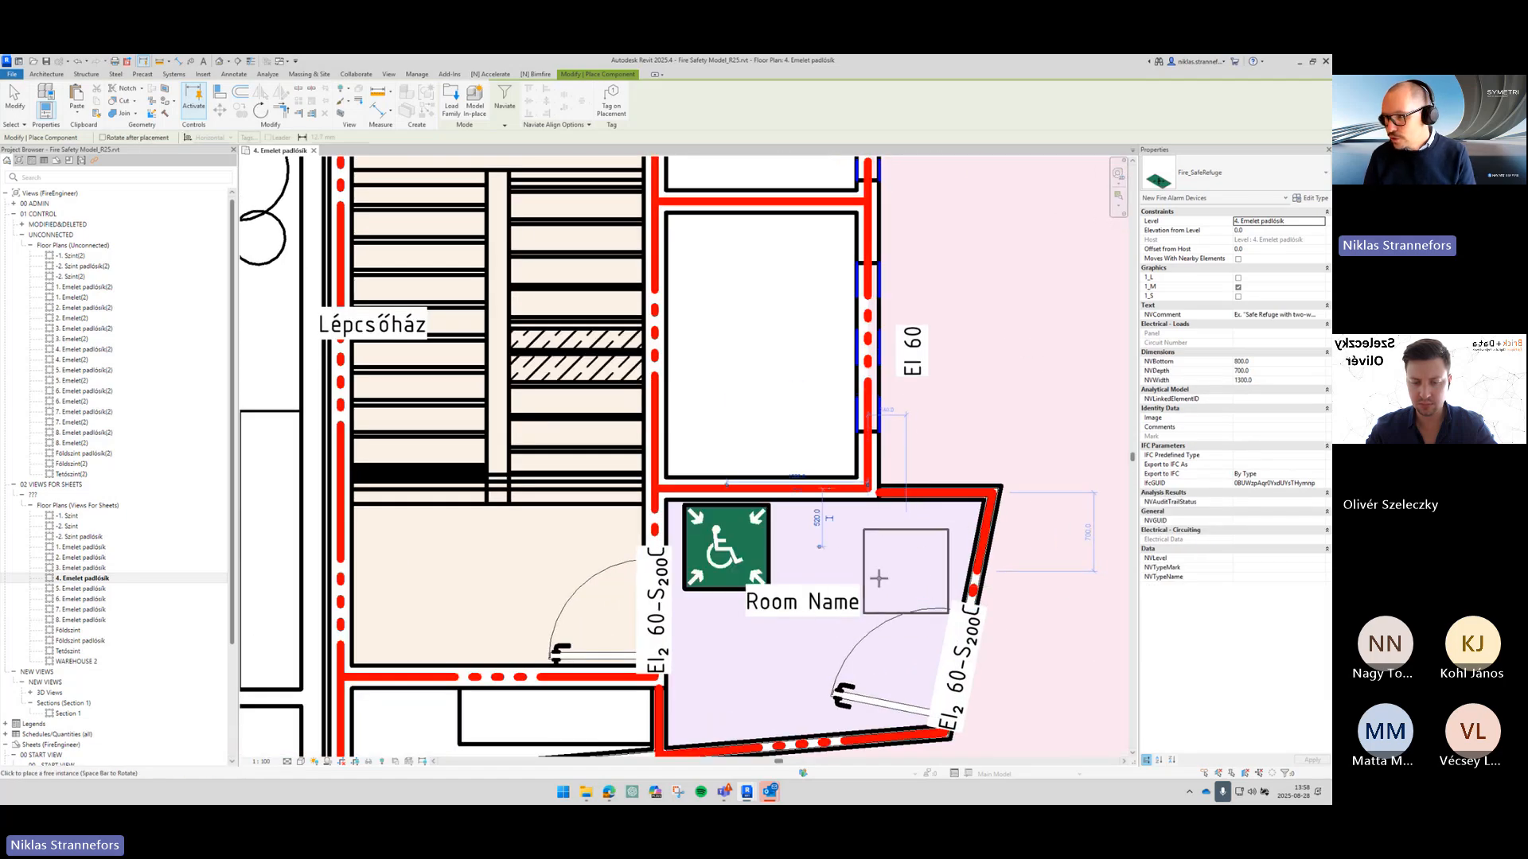
scroll(869, 562, "down", 3)
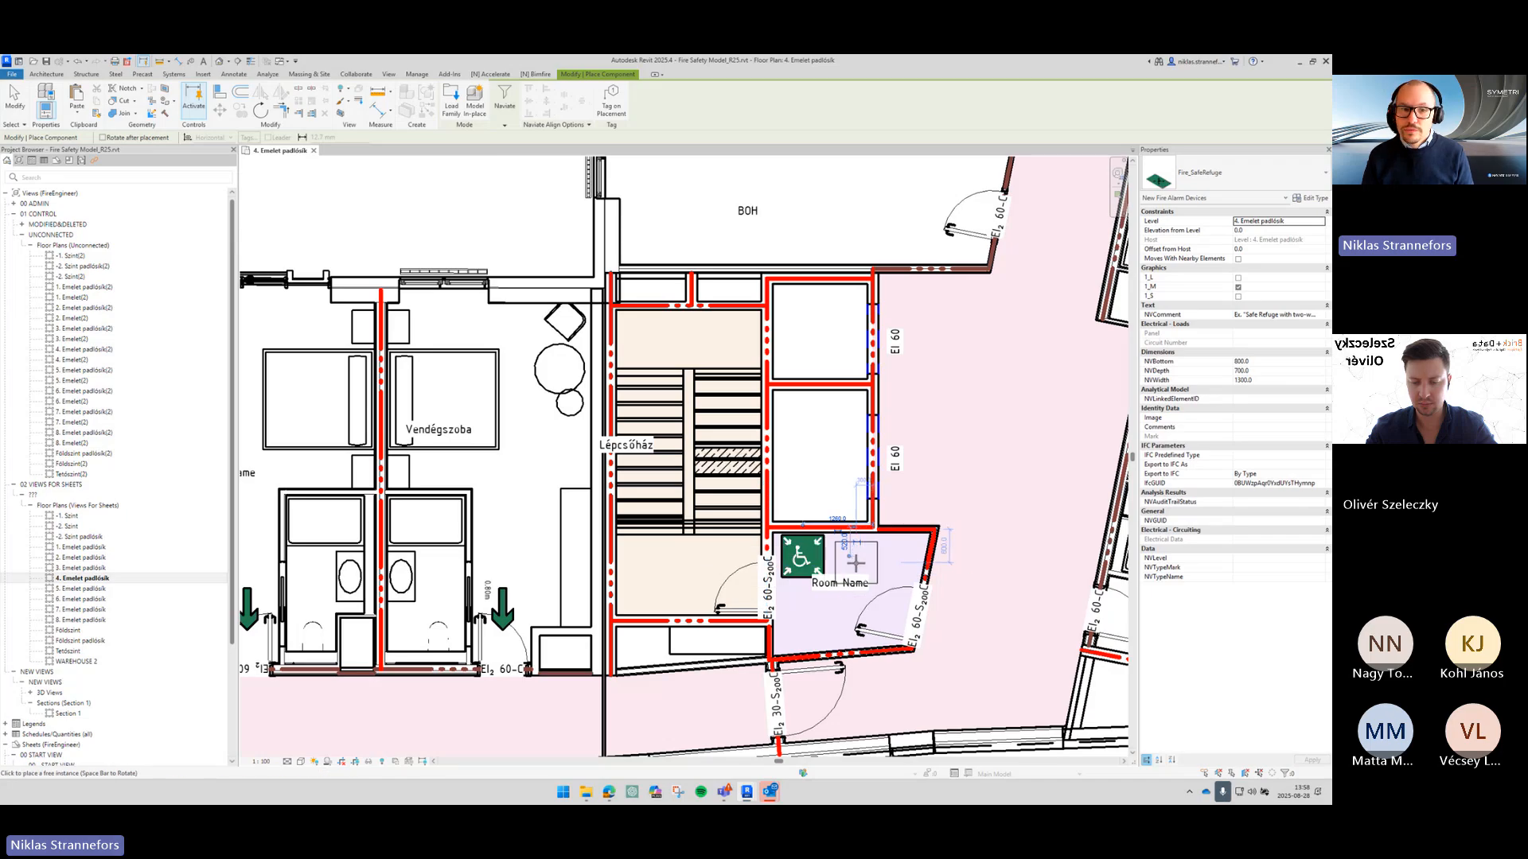
Step: Examine the safe refuge in the lobby beside the lower east stairwell, then the wings around the courtyard
scroll(854, 559, "down", 2)
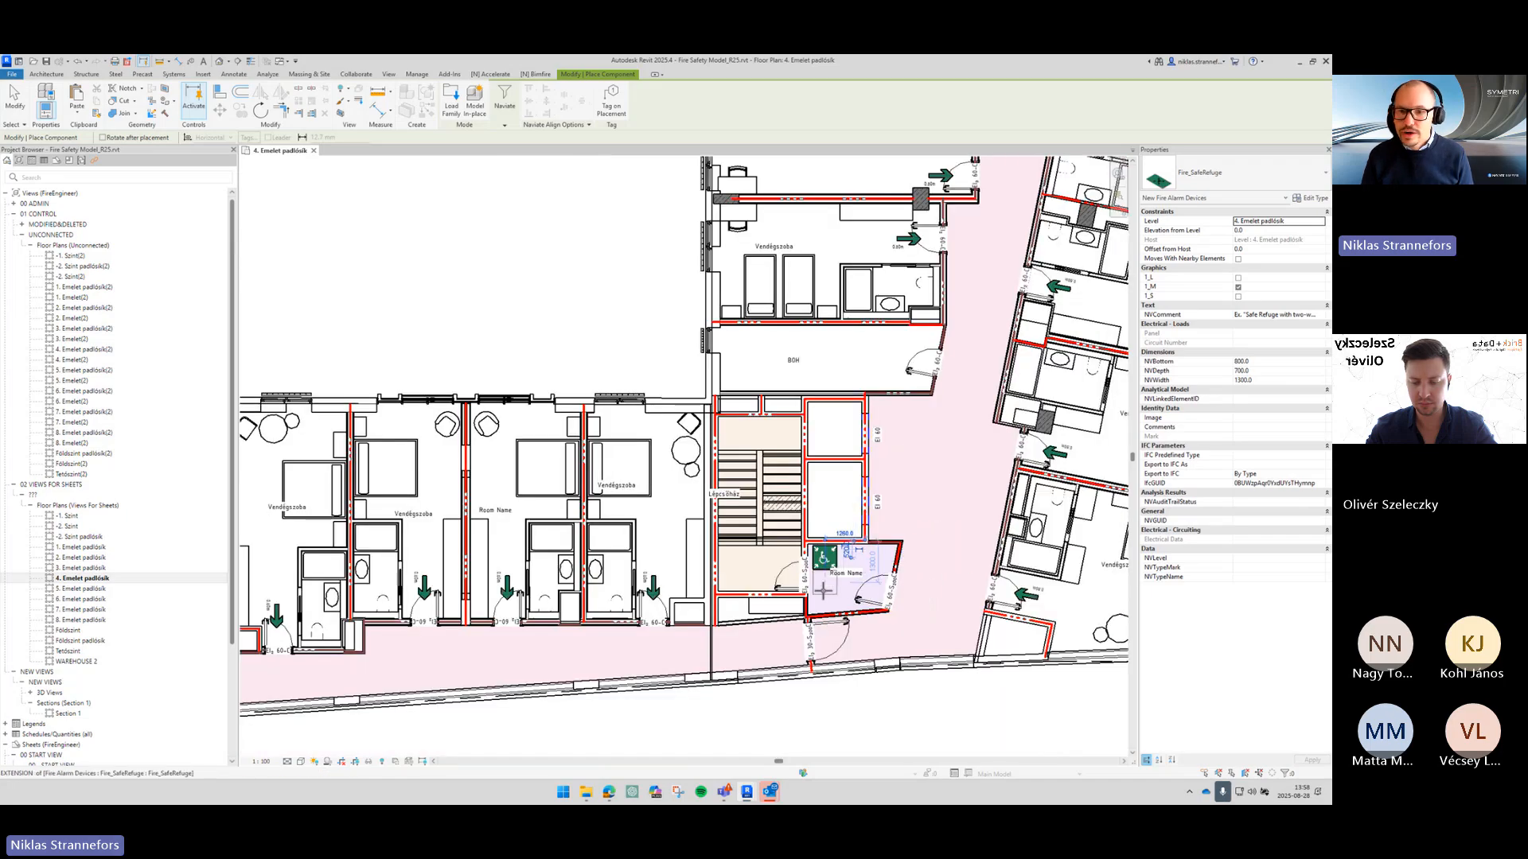
scroll(824, 589, "up", 2)
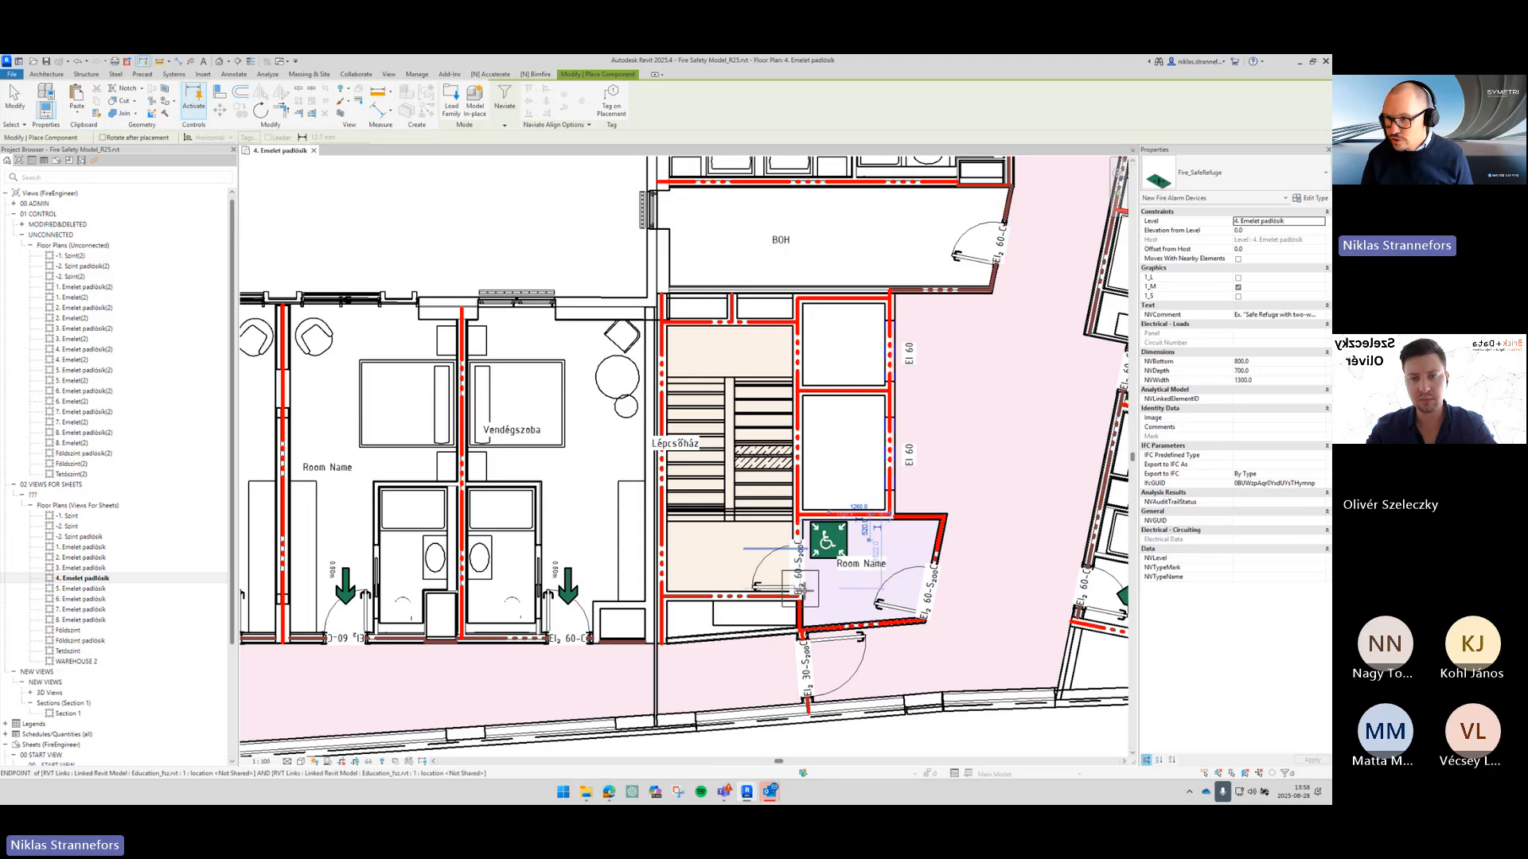
scroll(804, 590, "up", 1)
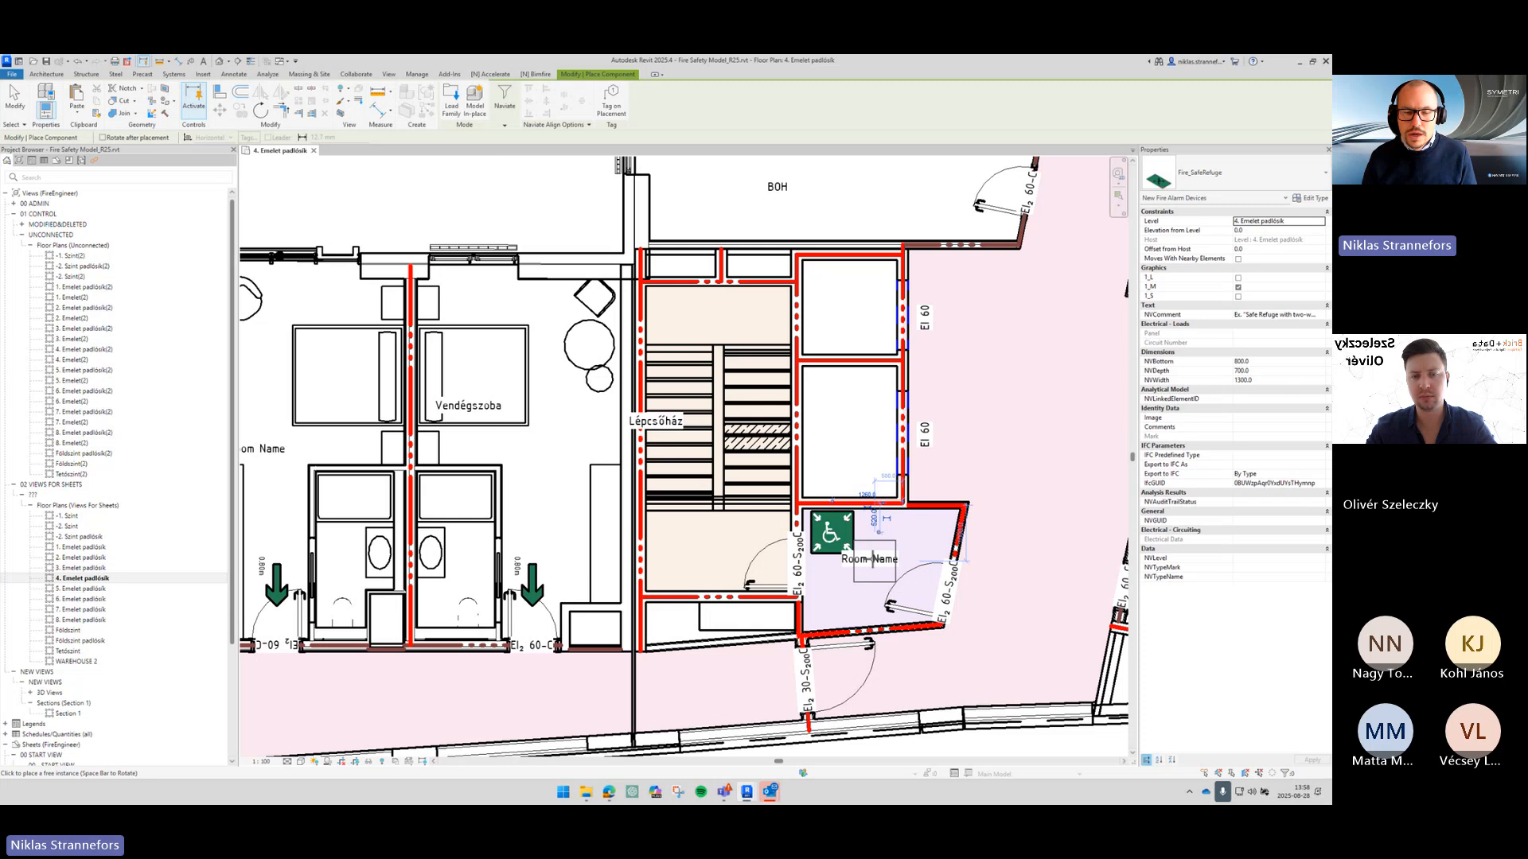
left_click(873, 560)
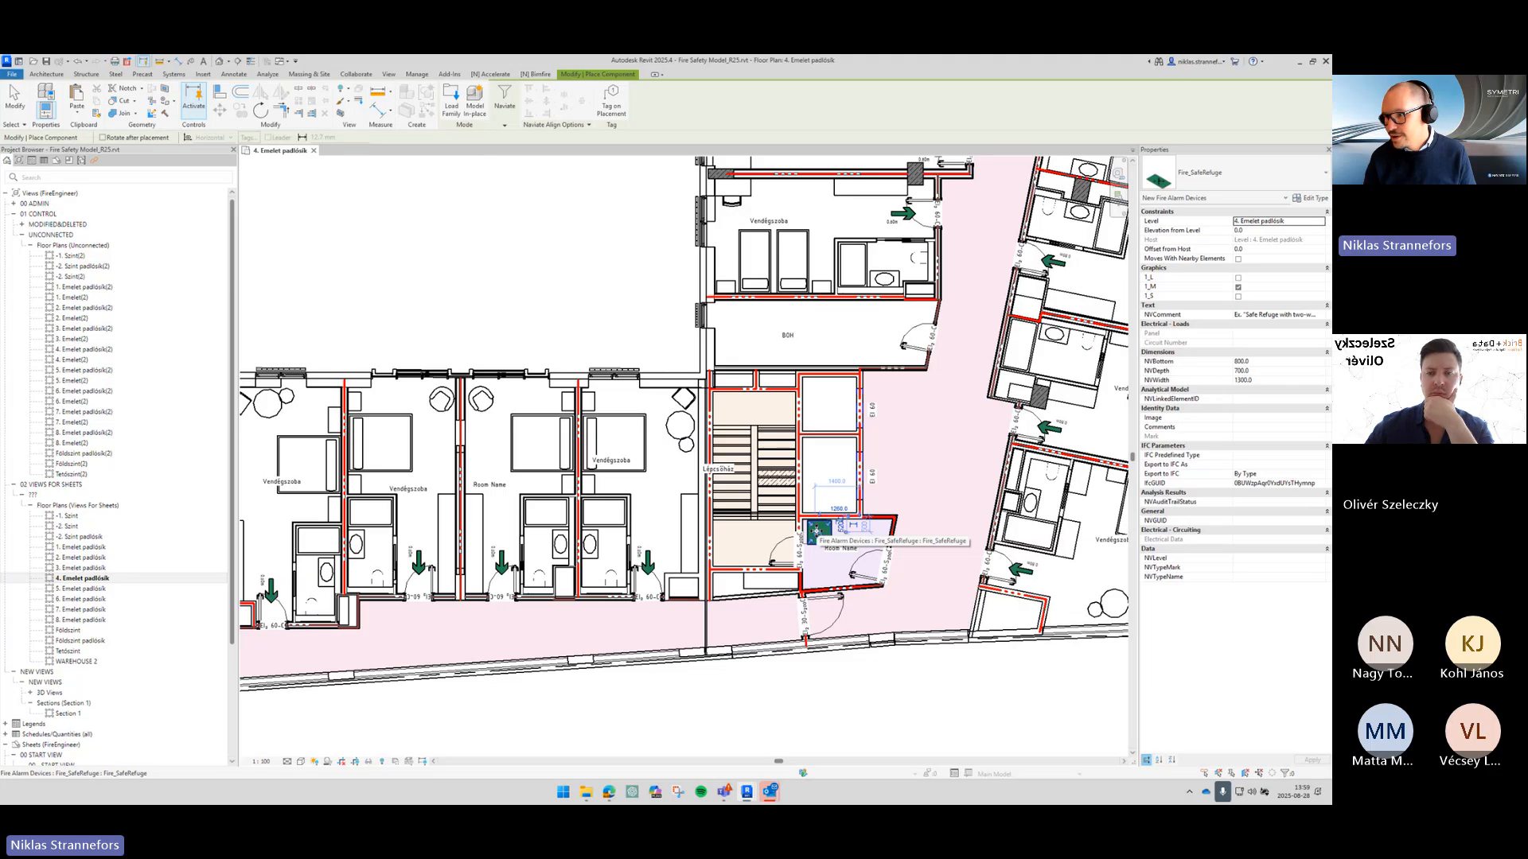
left_click(816, 531)
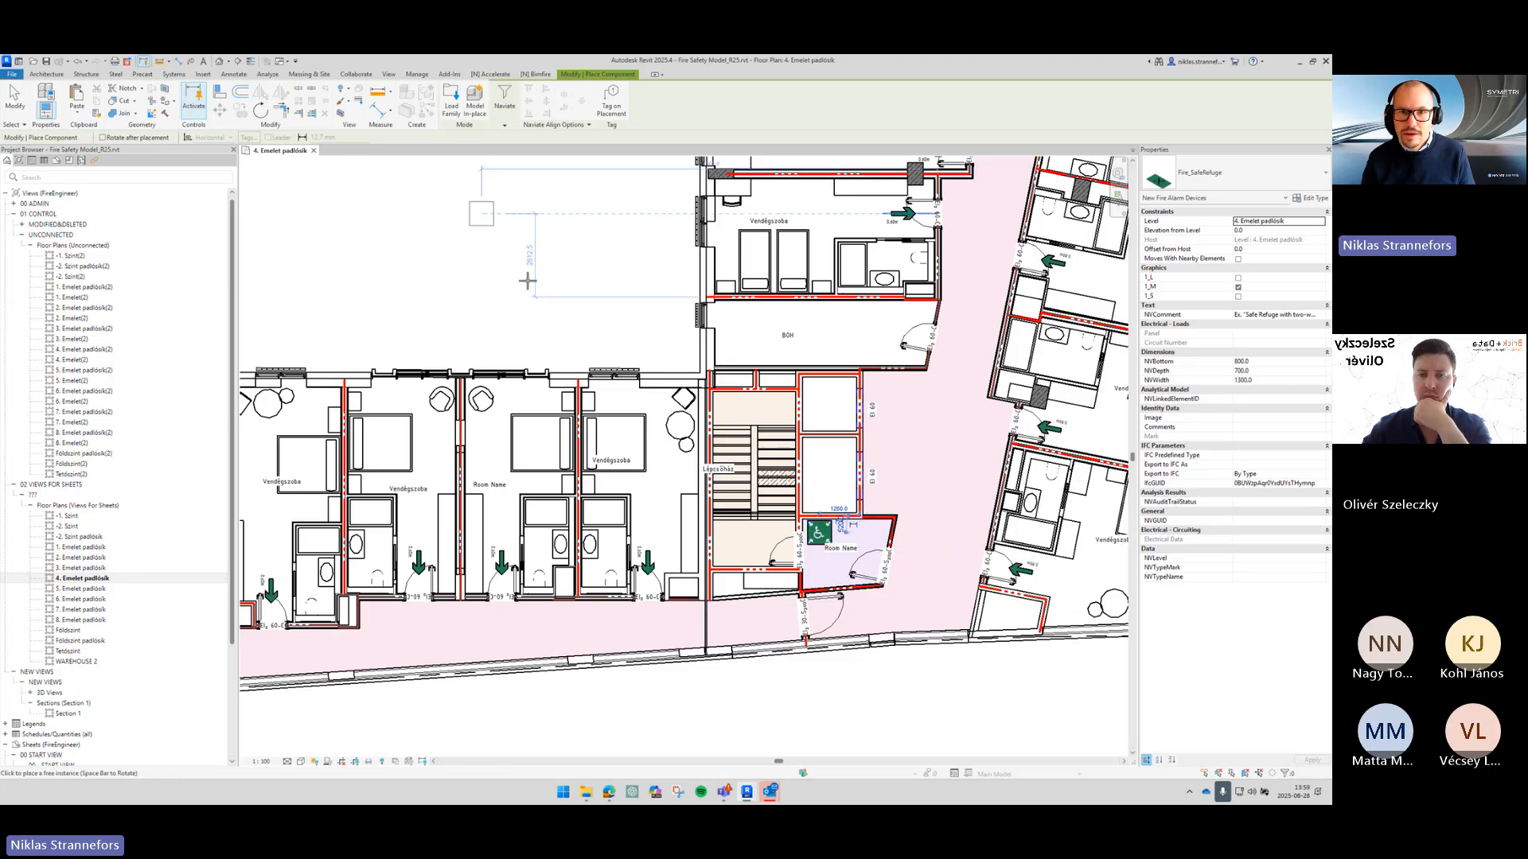
scroll(366, 245, "down", 1)
middle_click_drag(366, 245, 863, 479)
middle_click_drag(566, 386, 1055, 495)
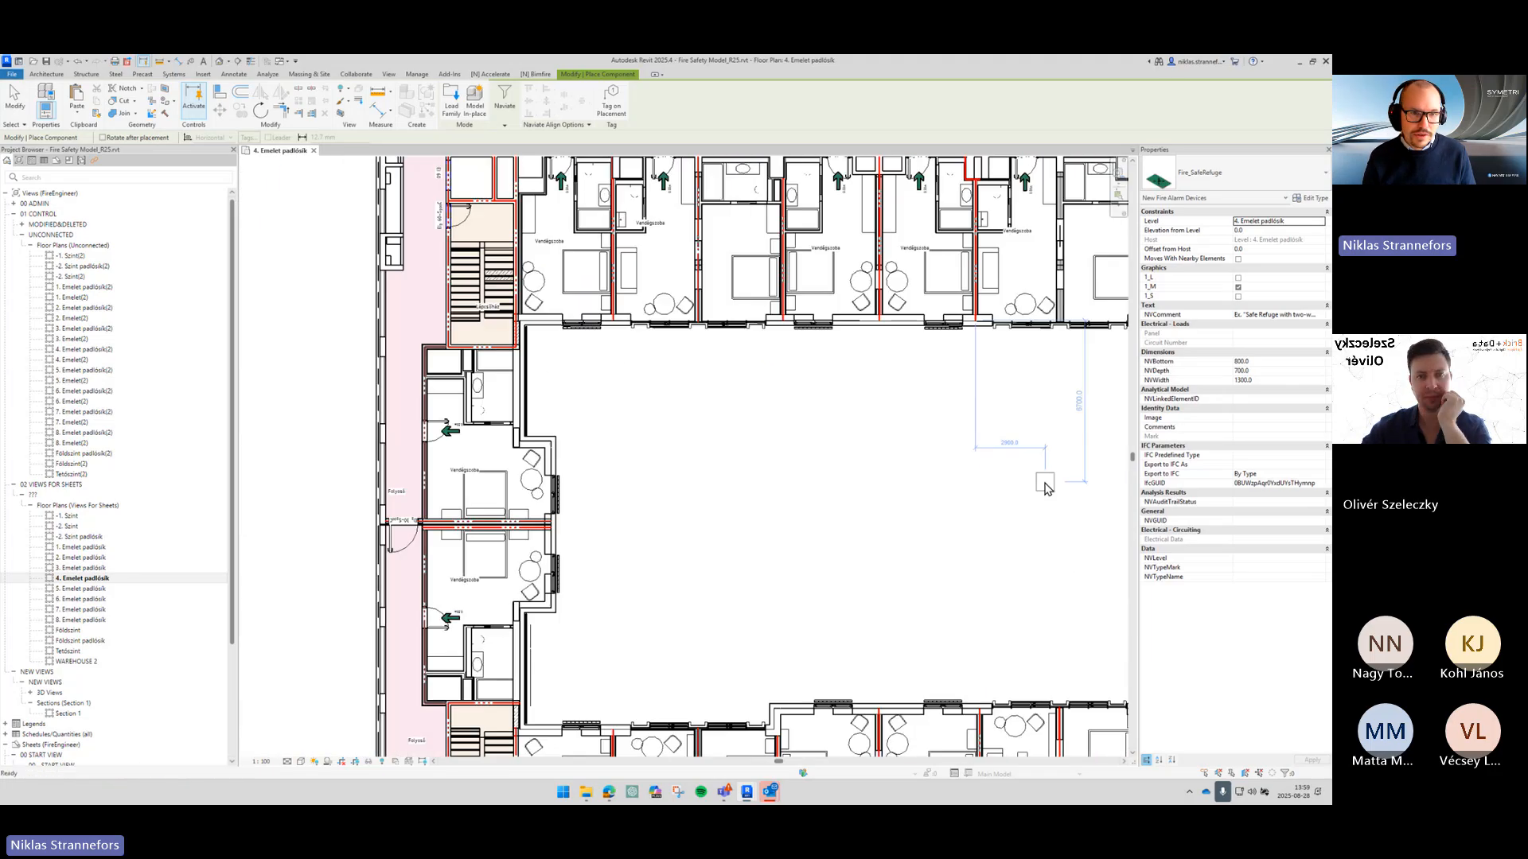
middle_click_drag(594, 364, 607, 467)
mouse_move(502, 386)
middle_mouse_down()
mouse_move(496, 406)
mouse_move(327, 304)
middle_mouse_up()
scroll(928, 522, "down", 1)
middle_click_drag(928, 522, 334, 374)
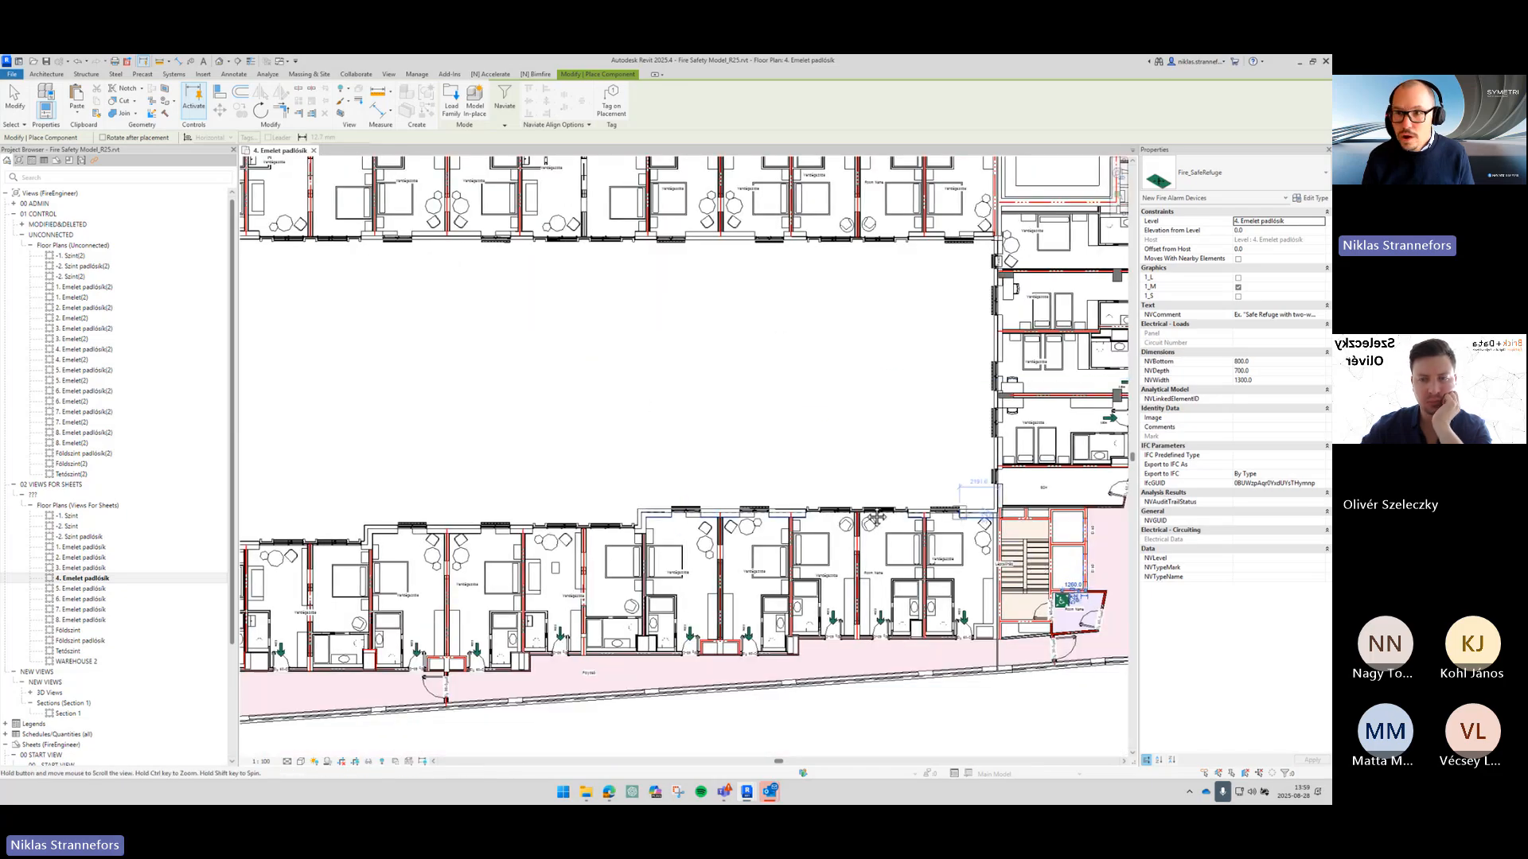
middle_click_drag(1063, 598, 963, 586)
Step: Place a Fire_RescueElevator component in the westernmost of the three elevator shafts by the upper east corridor
left_click(1199, 185)
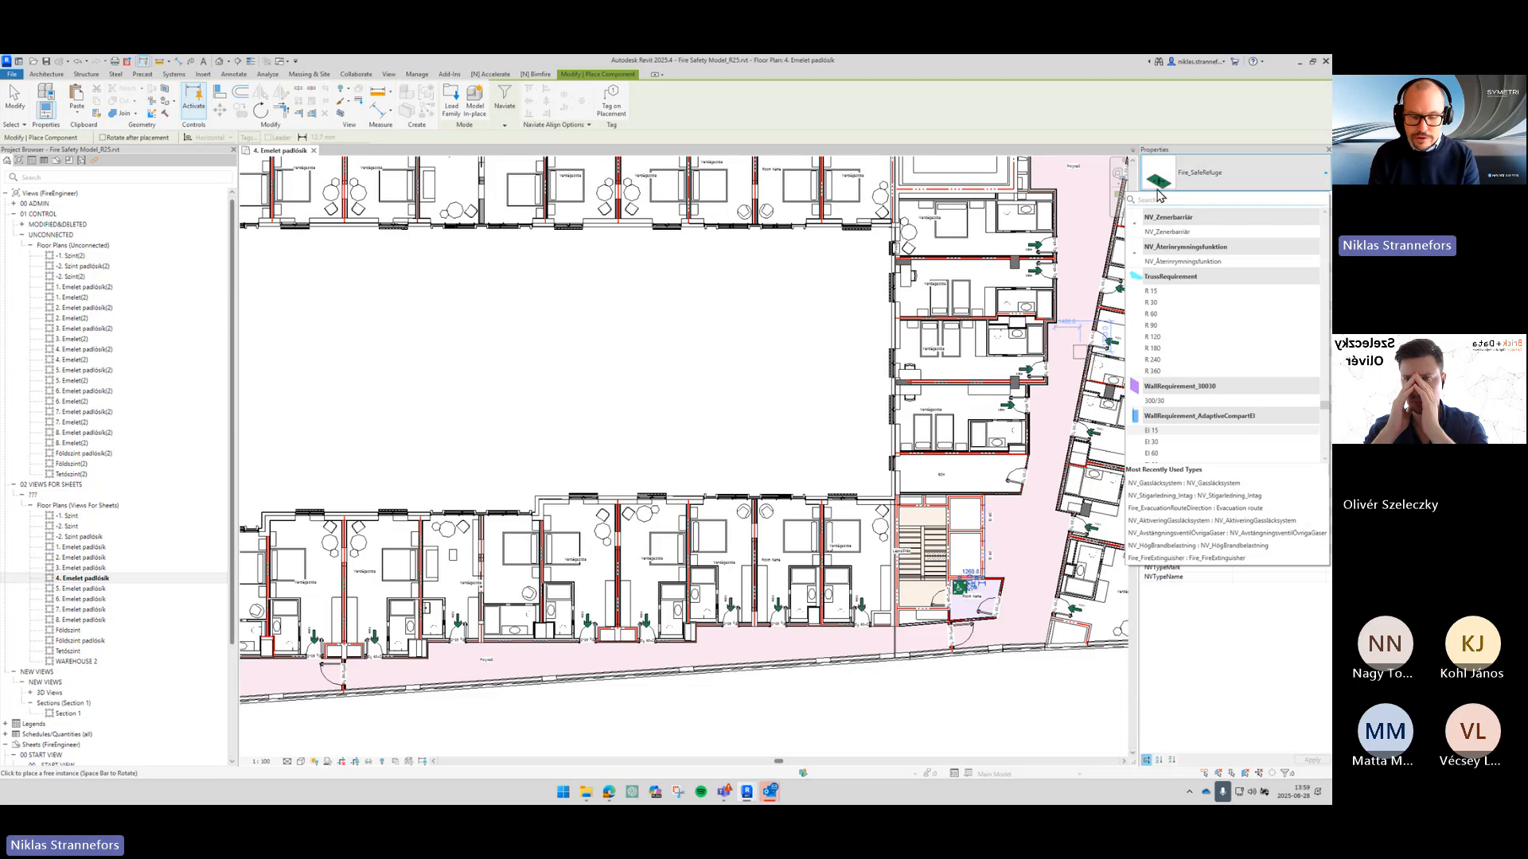
type("eleva")
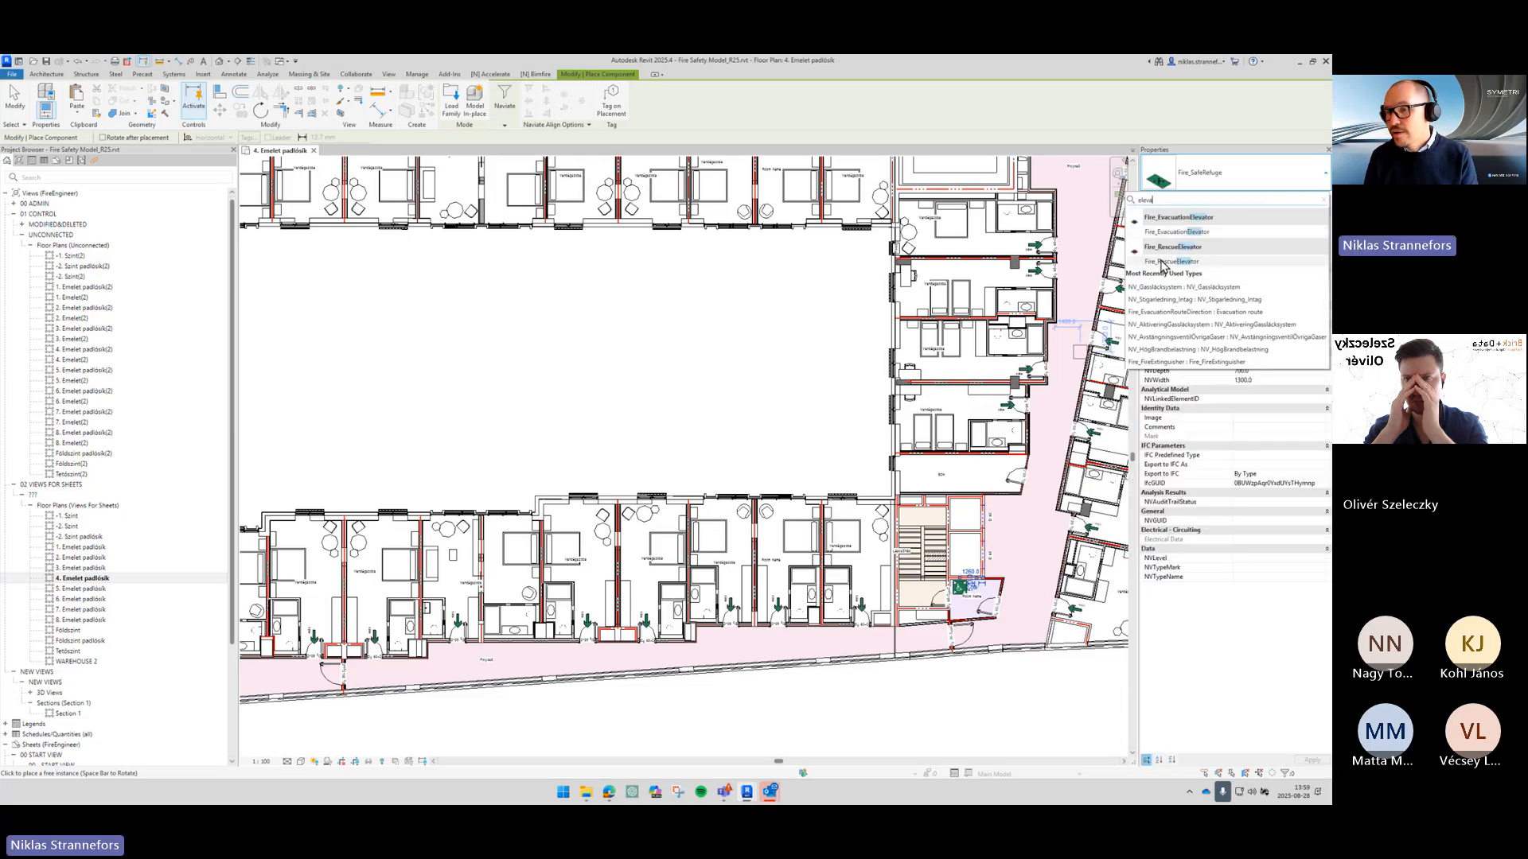
mouse_move(1167, 268)
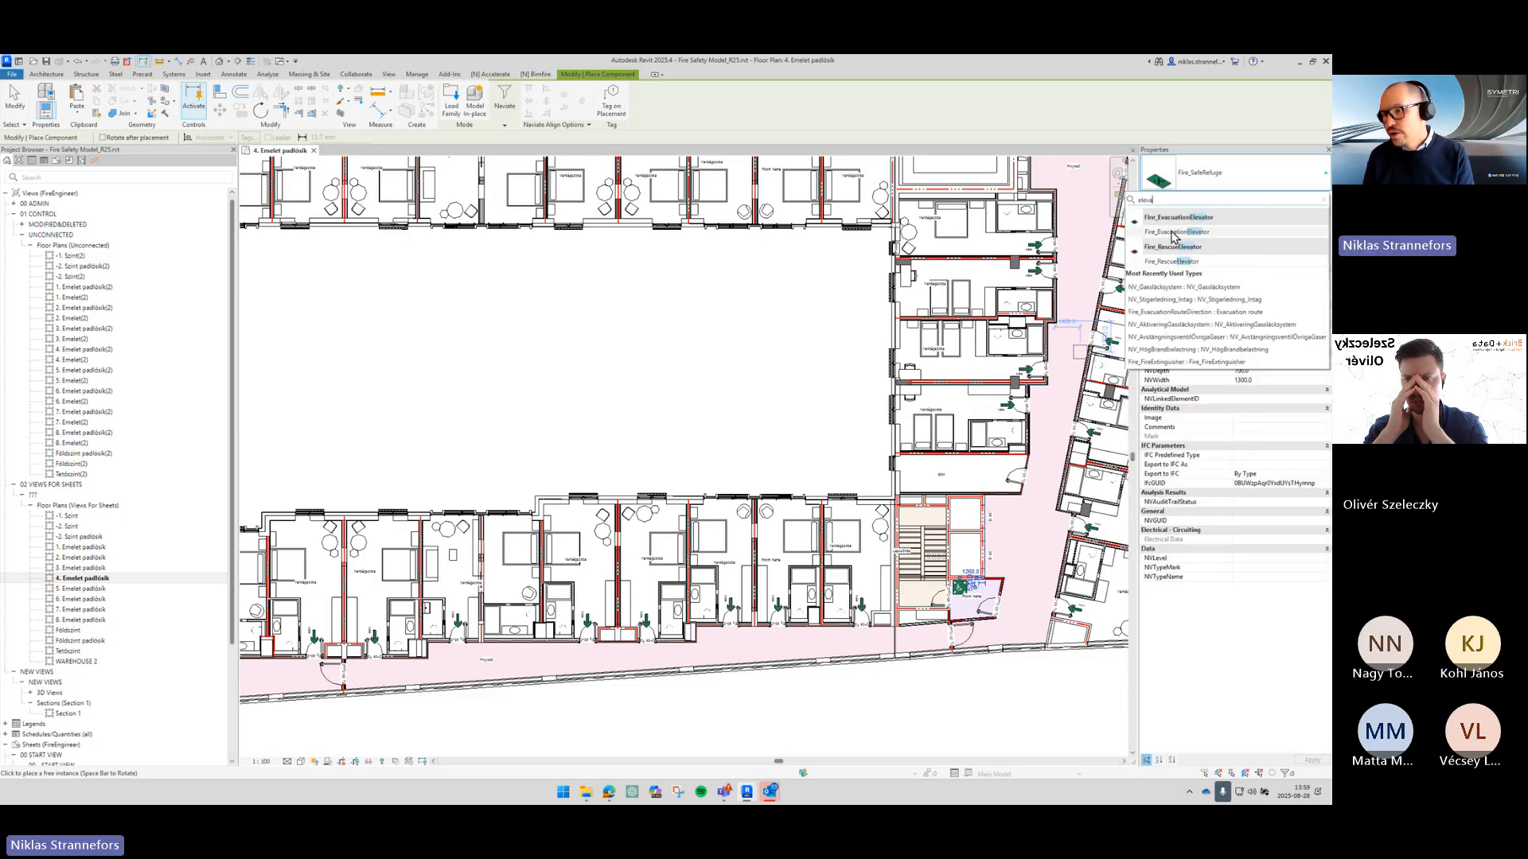
left_click(1166, 263)
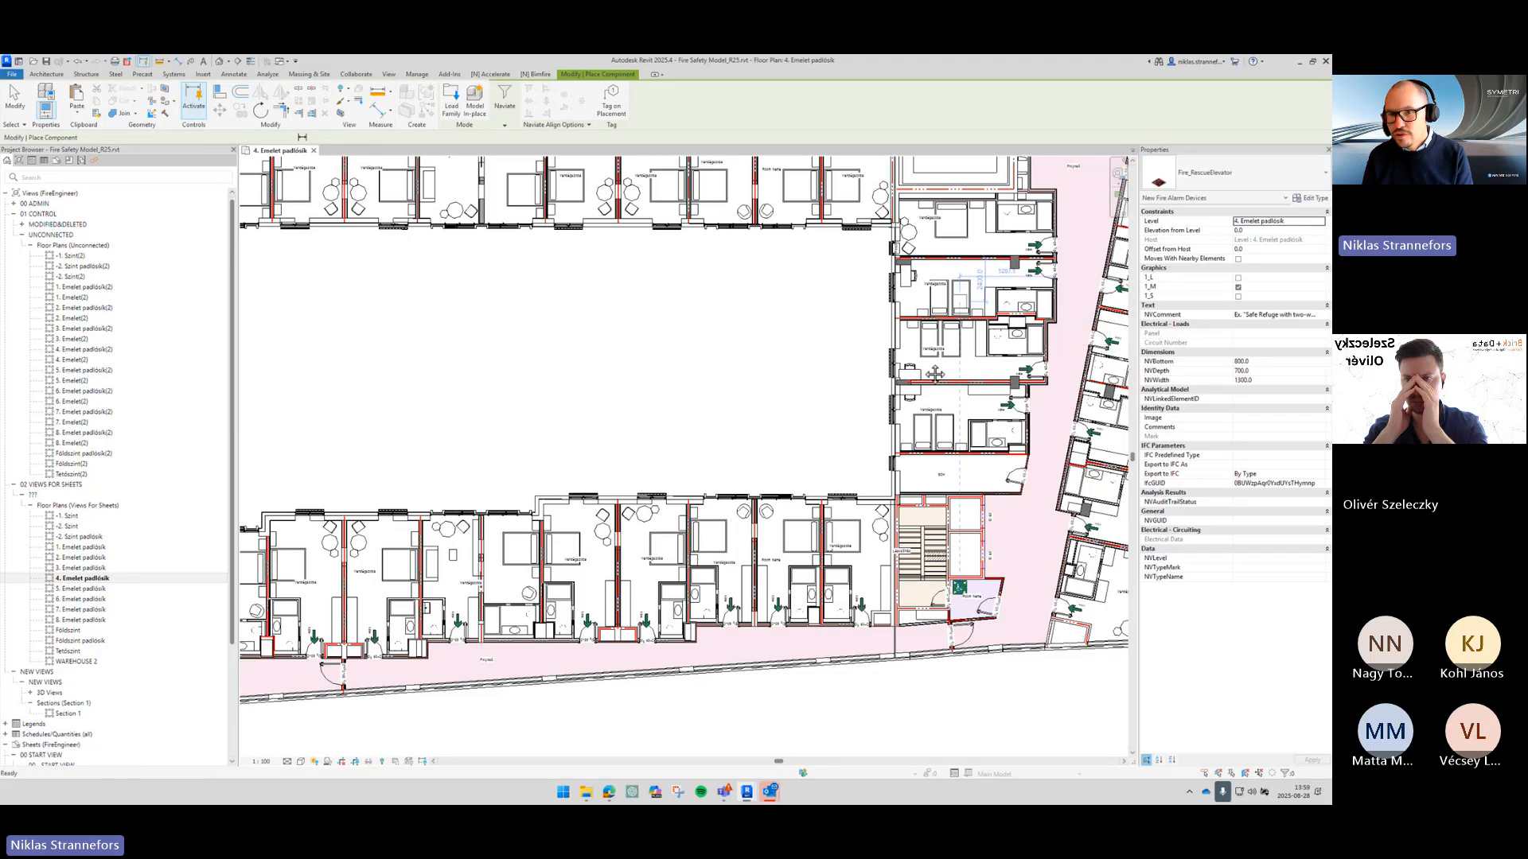
middle_click_drag(1058, 183, 880, 414)
scroll(911, 309, "up", 3)
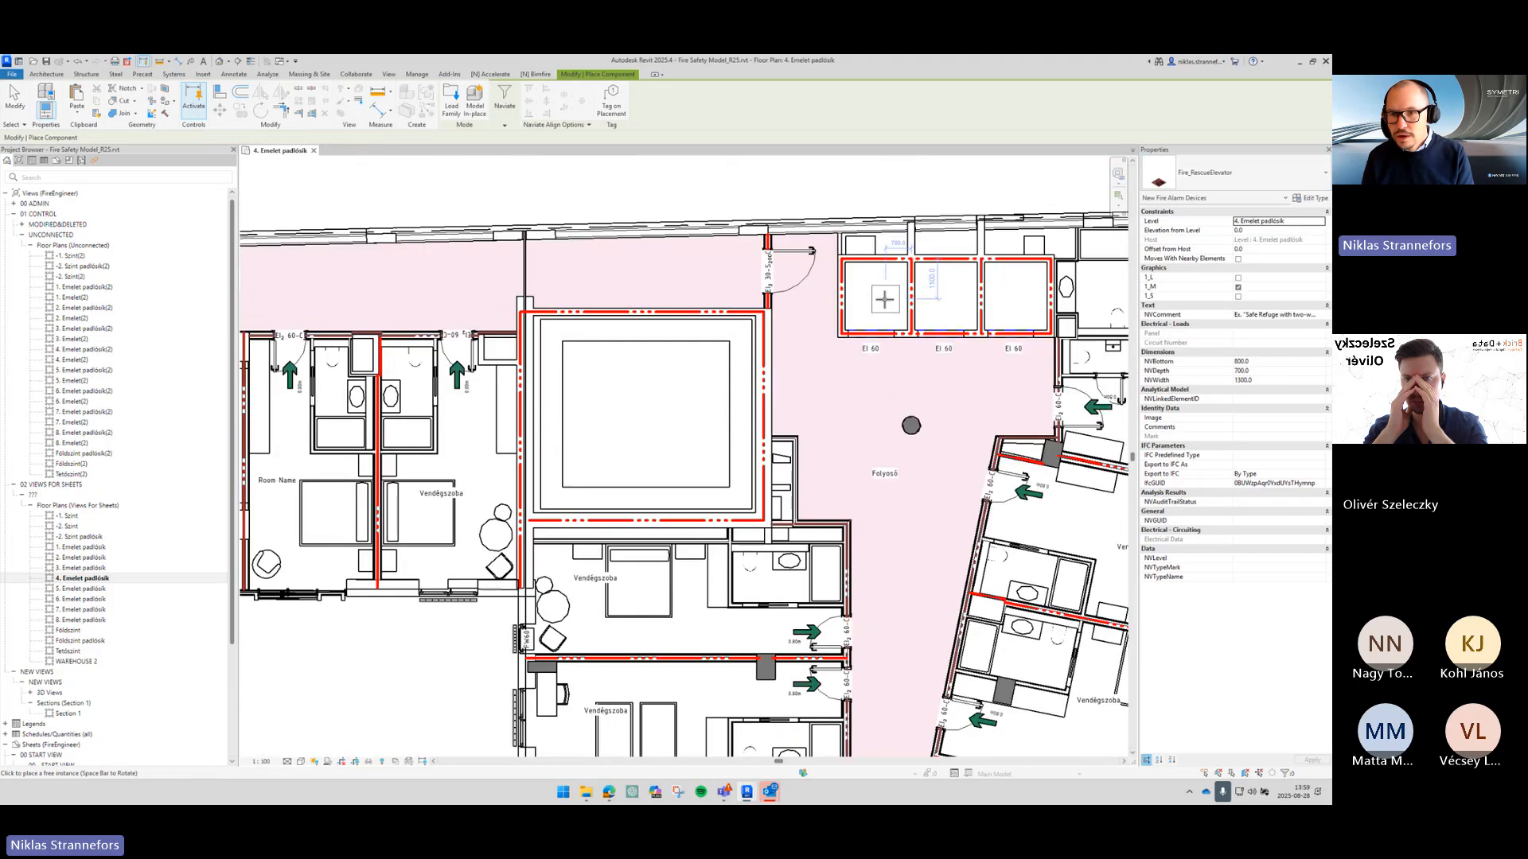
left_click(878, 299)
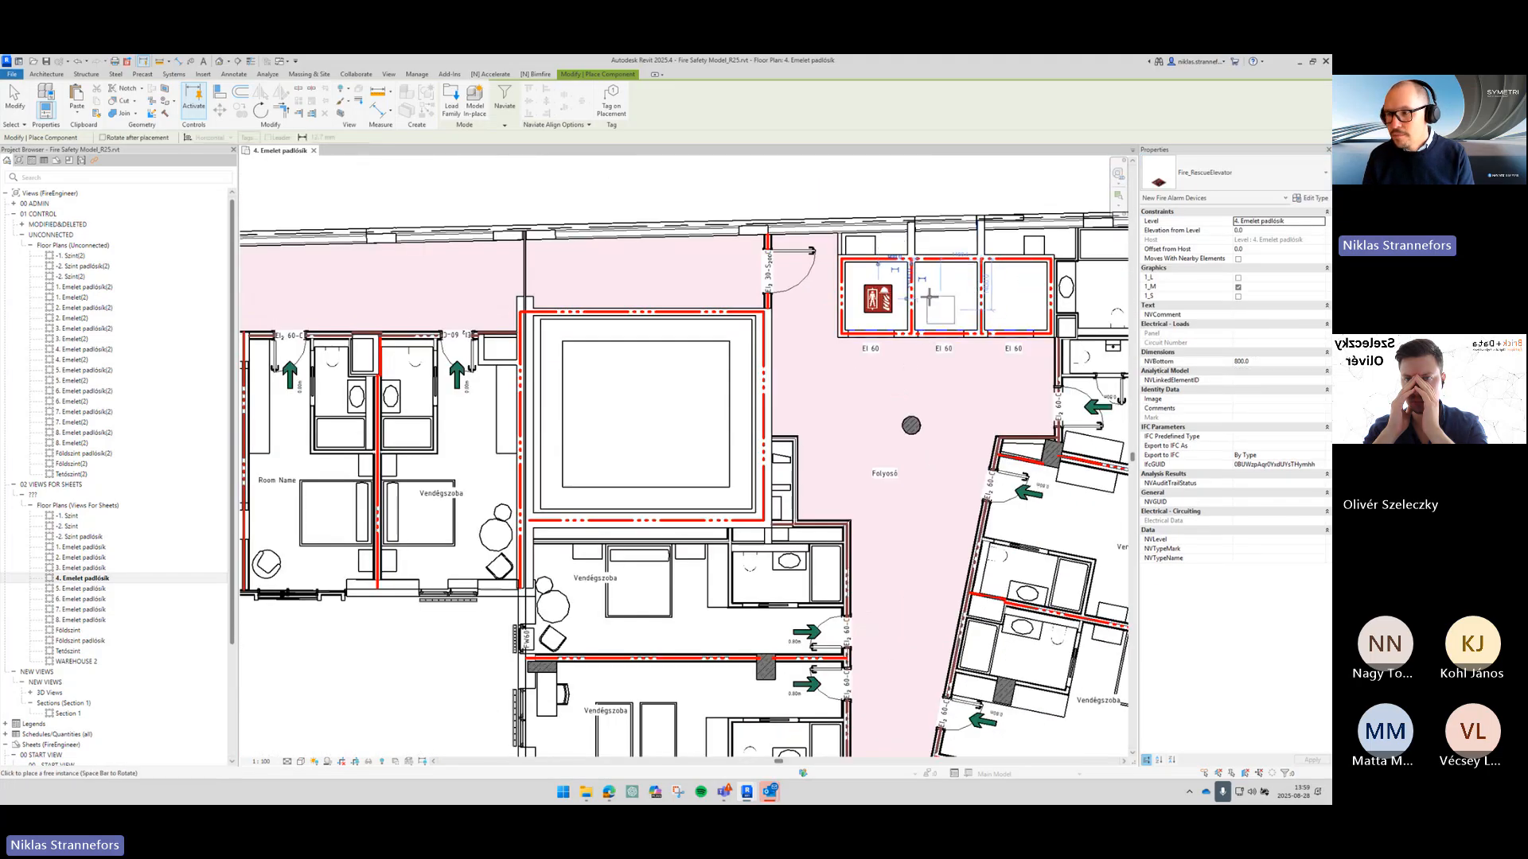
scroll(937, 309, "up", 3)
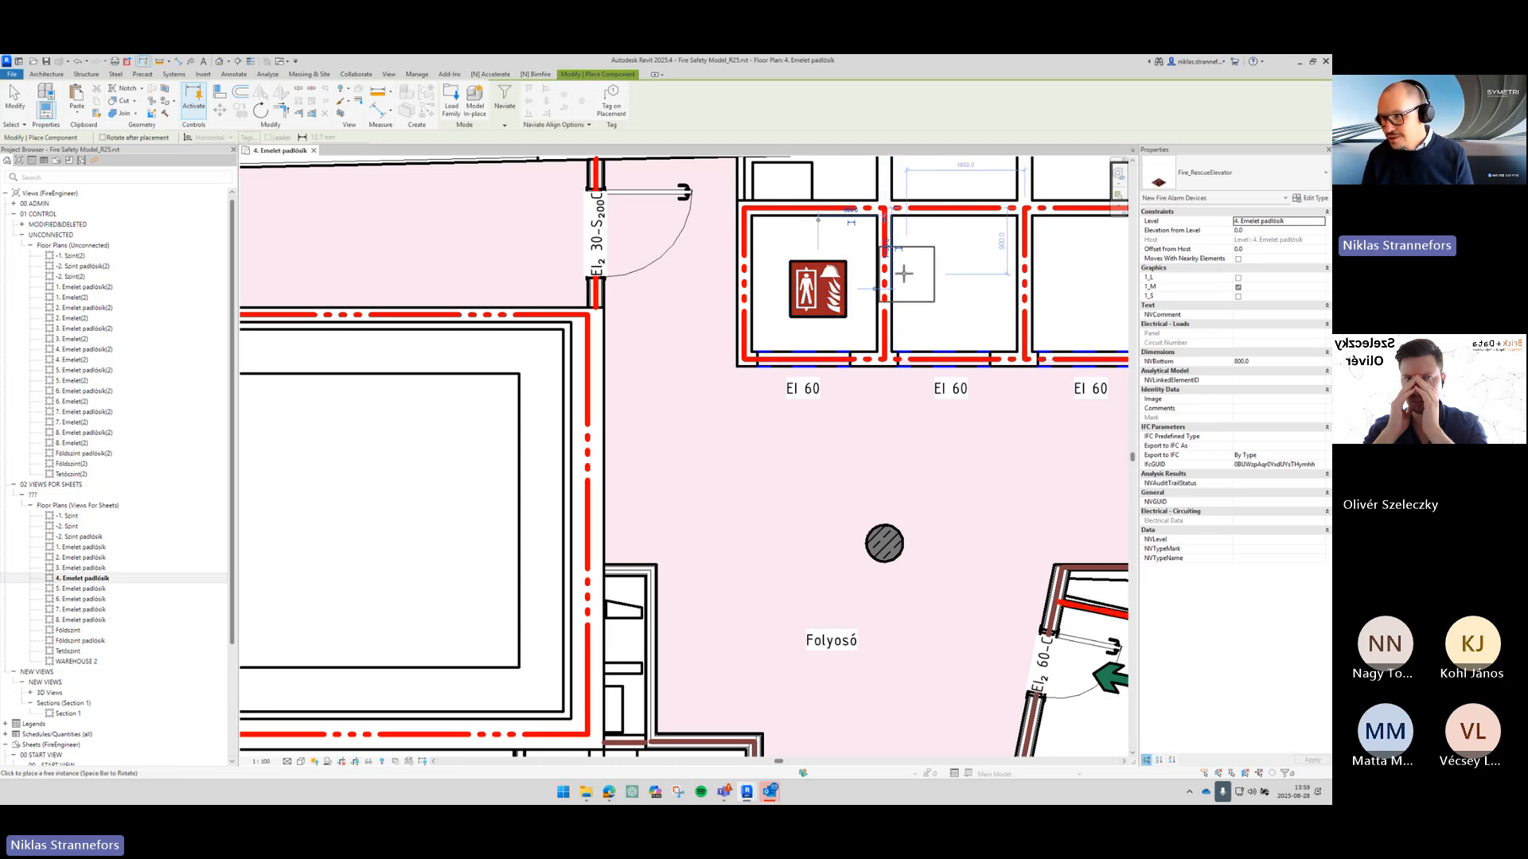
left_click(1183, 186)
type("ev")
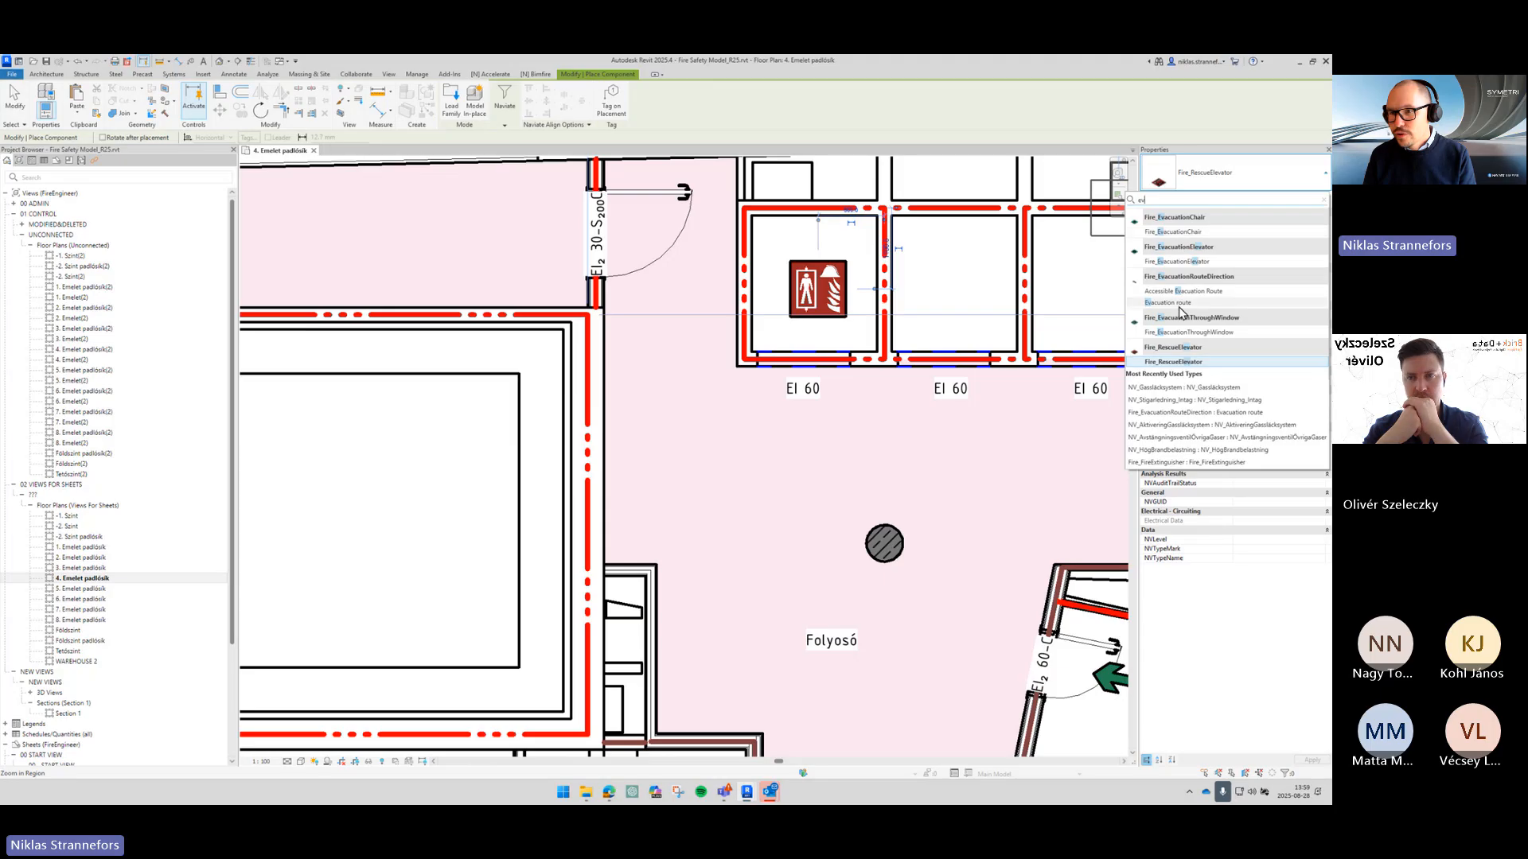
left_click(1173, 362)
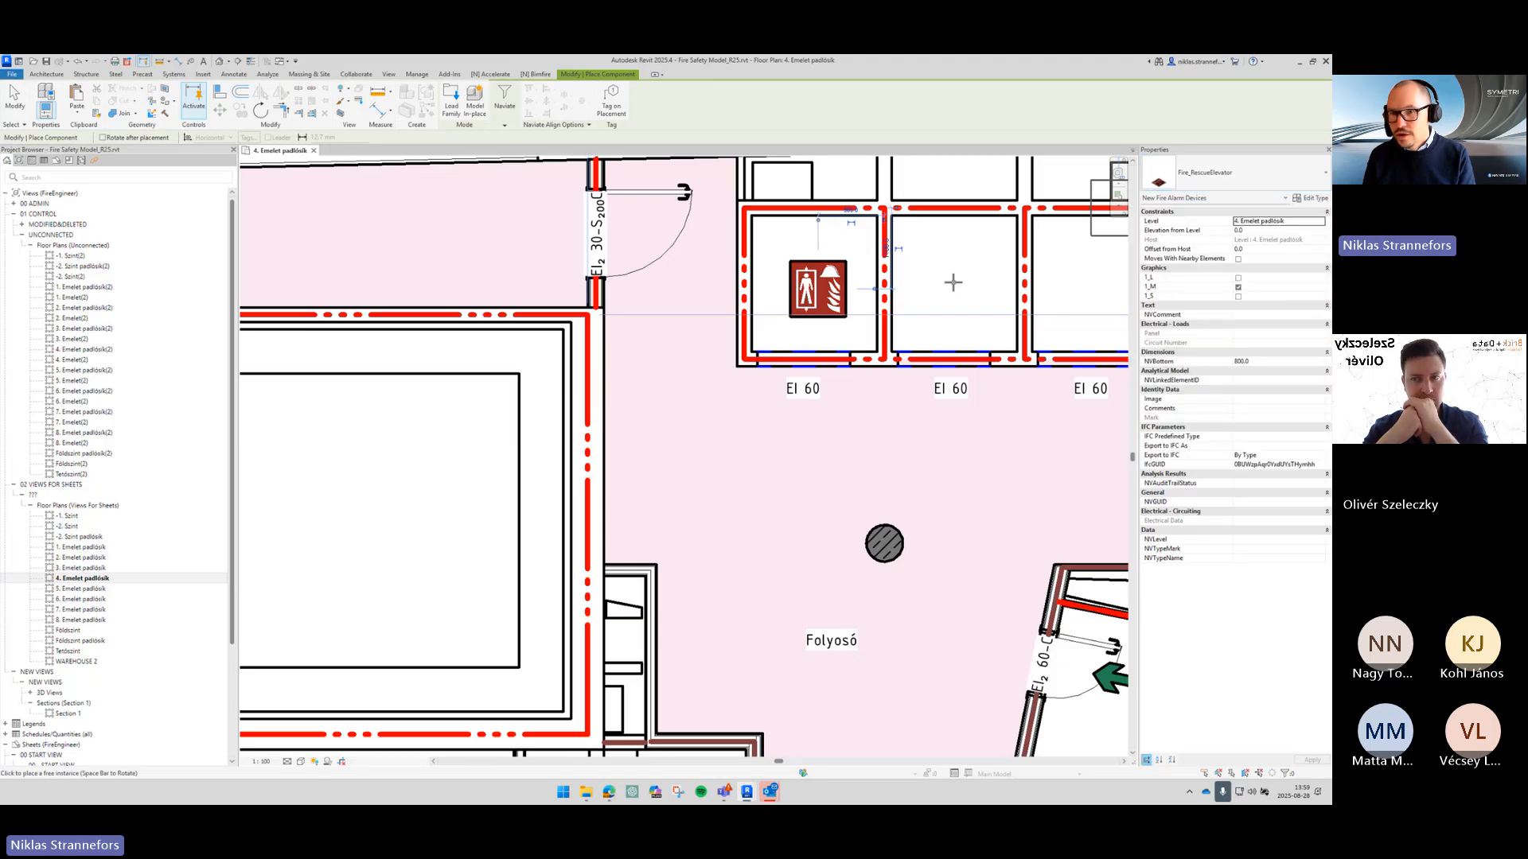
Step: Place a Fire_EvacuationElevator component in the middle of the three upper elevator shafts and end the placement
left_click(1210, 176)
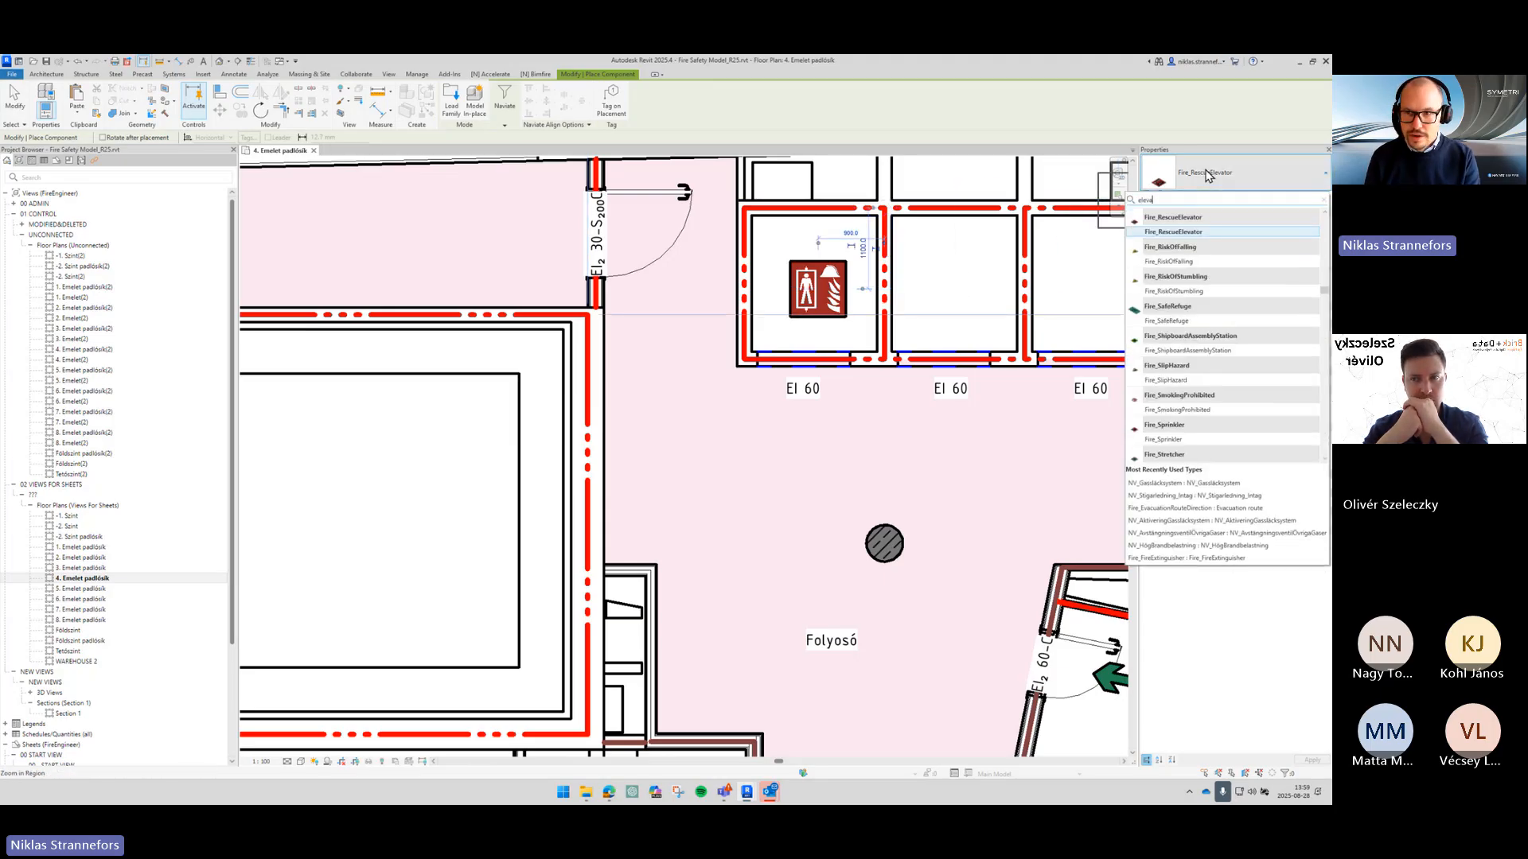
type("eleva")
left_click(1178, 231)
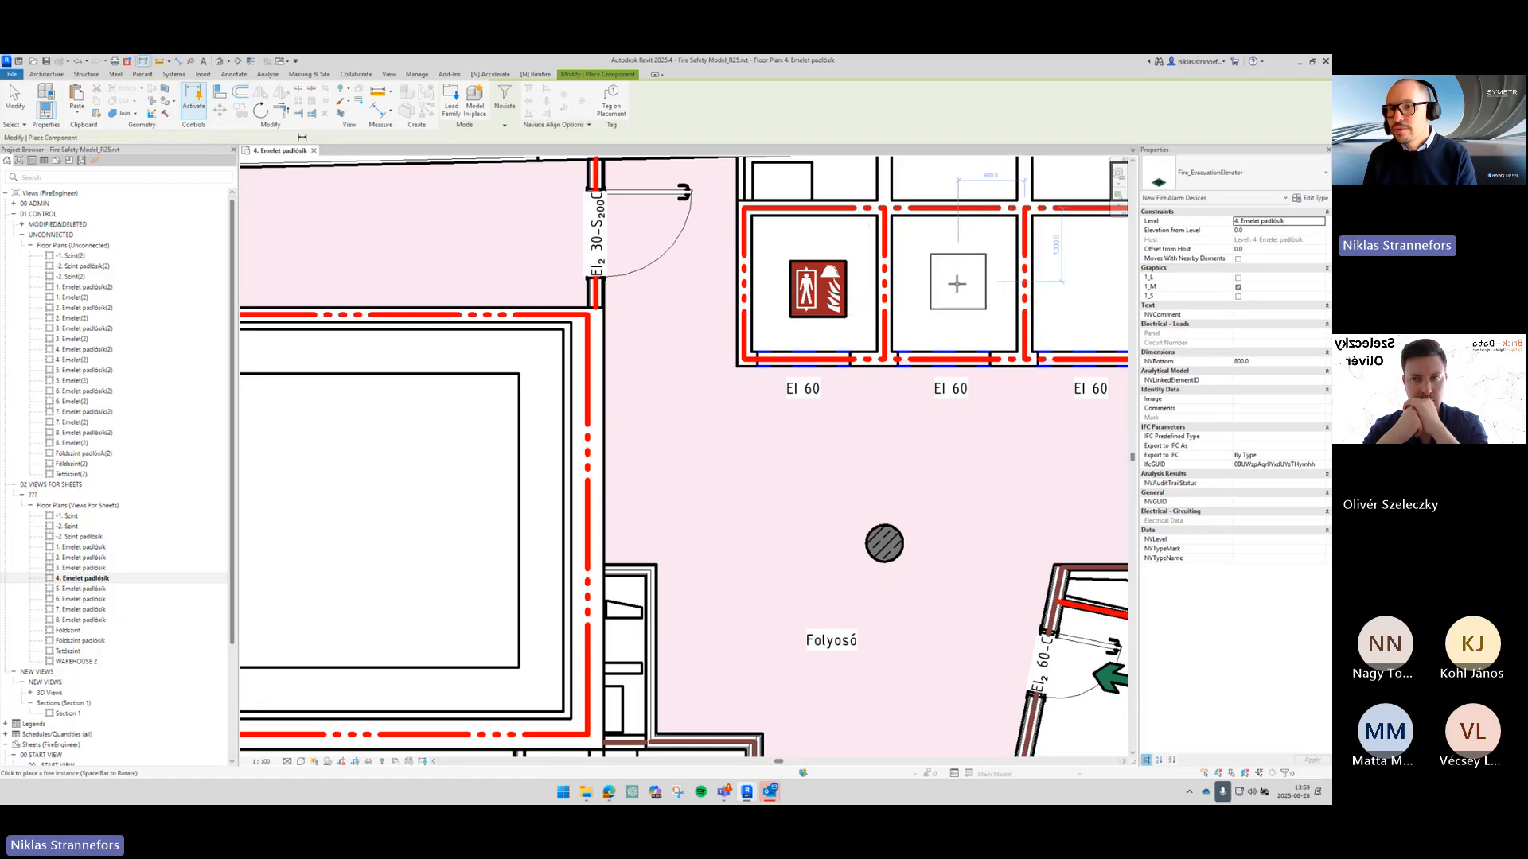
left_click(958, 282)
key("Escape")
key("Escape")
scroll(1010, 313, "up", 2)
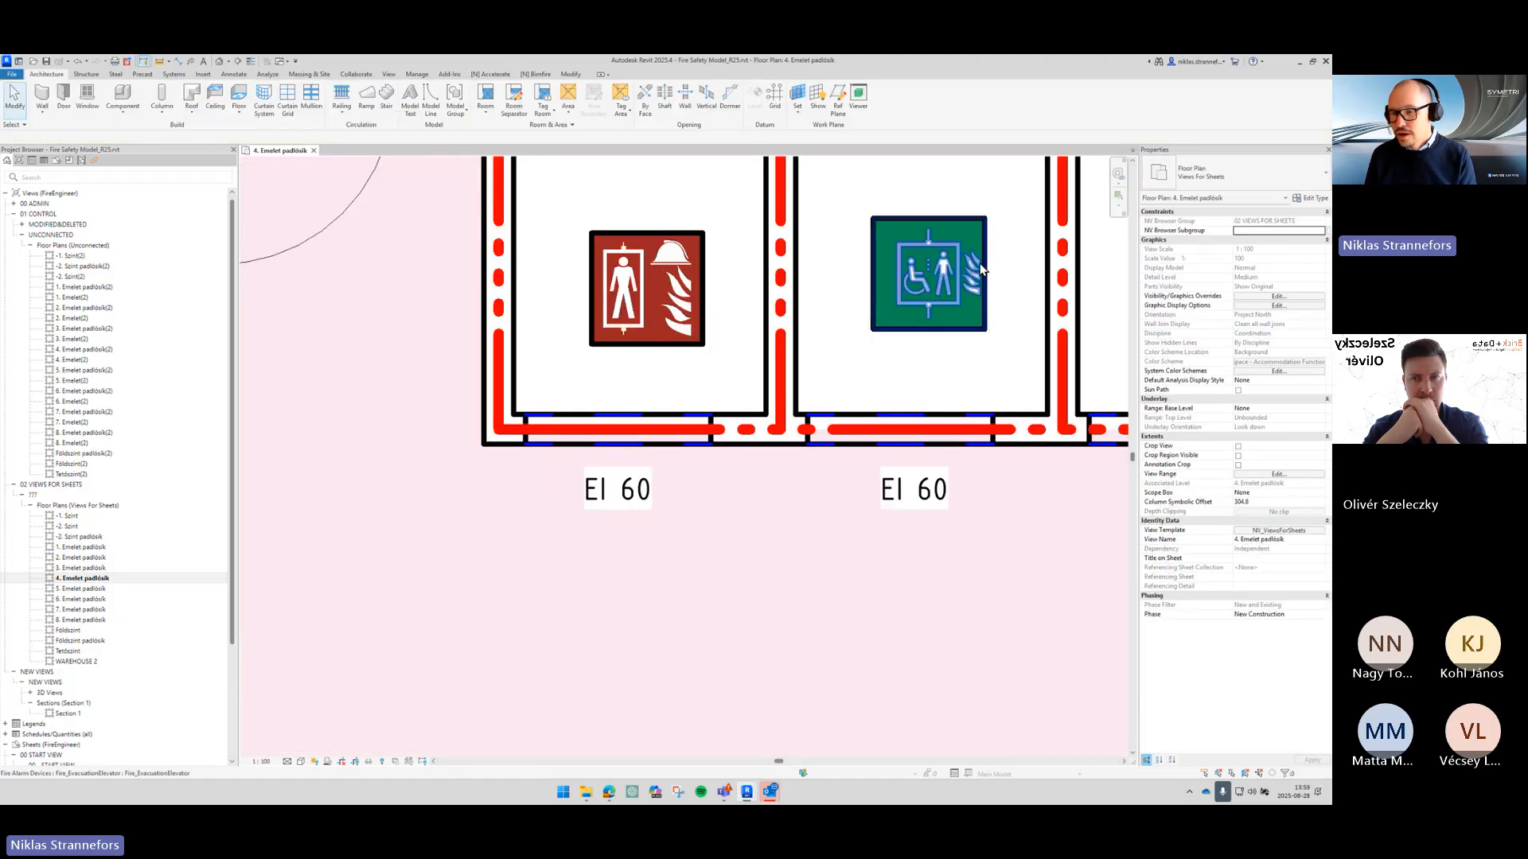
Step: Move the evacuation elevator symbol to the shaft beside the lower east stairwell, directly above the safe refuge lobby, and clear the selection
scroll(1016, 319, "down", 5)
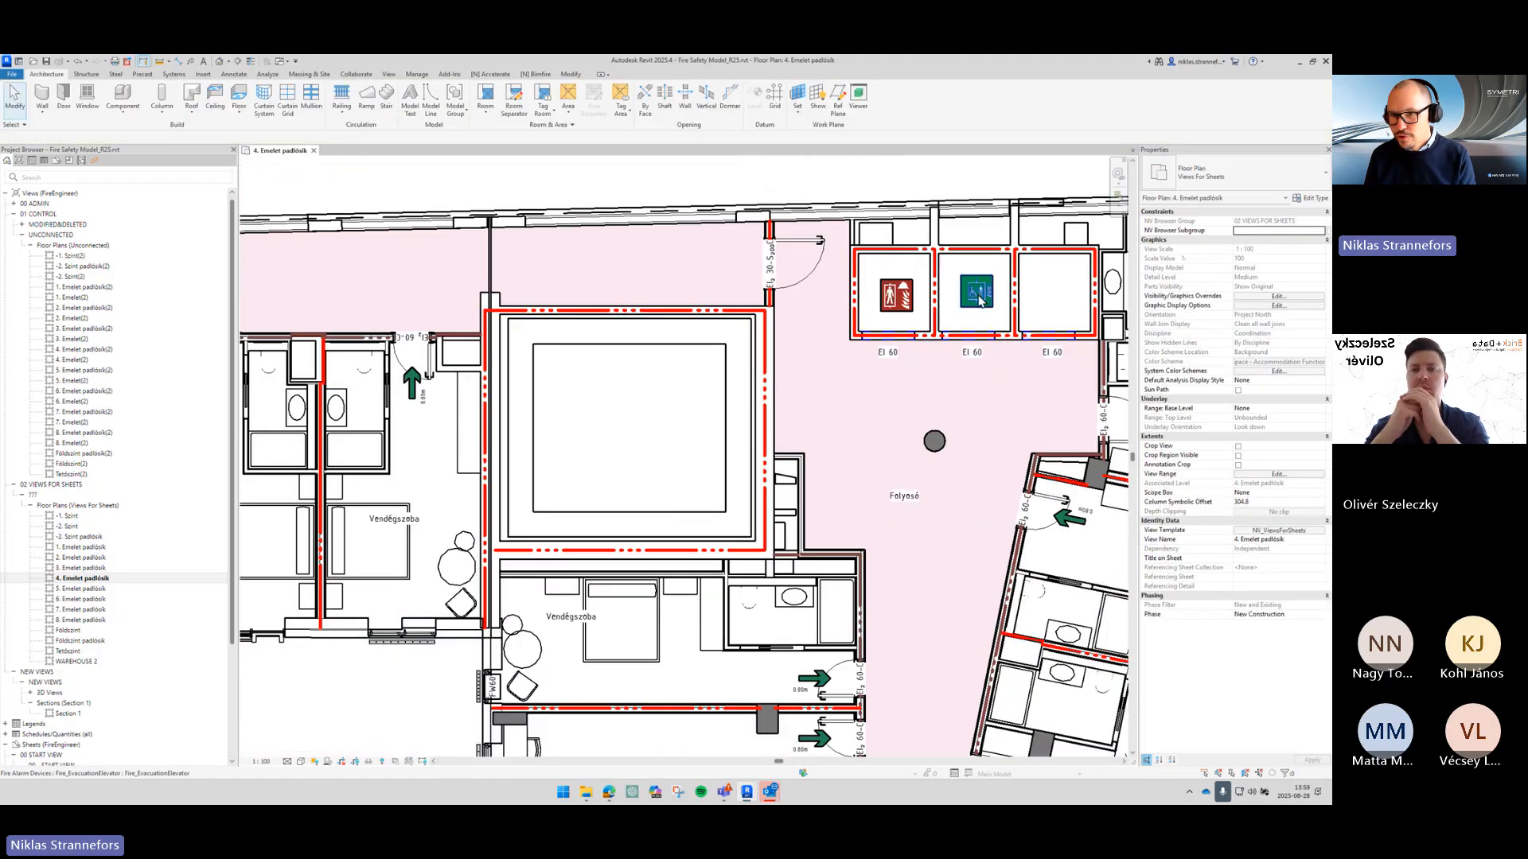
scroll(842, 427, "down", 2)
middle_click_drag(842, 426, 842, 383)
middle_click_drag(756, 700, 822, 393)
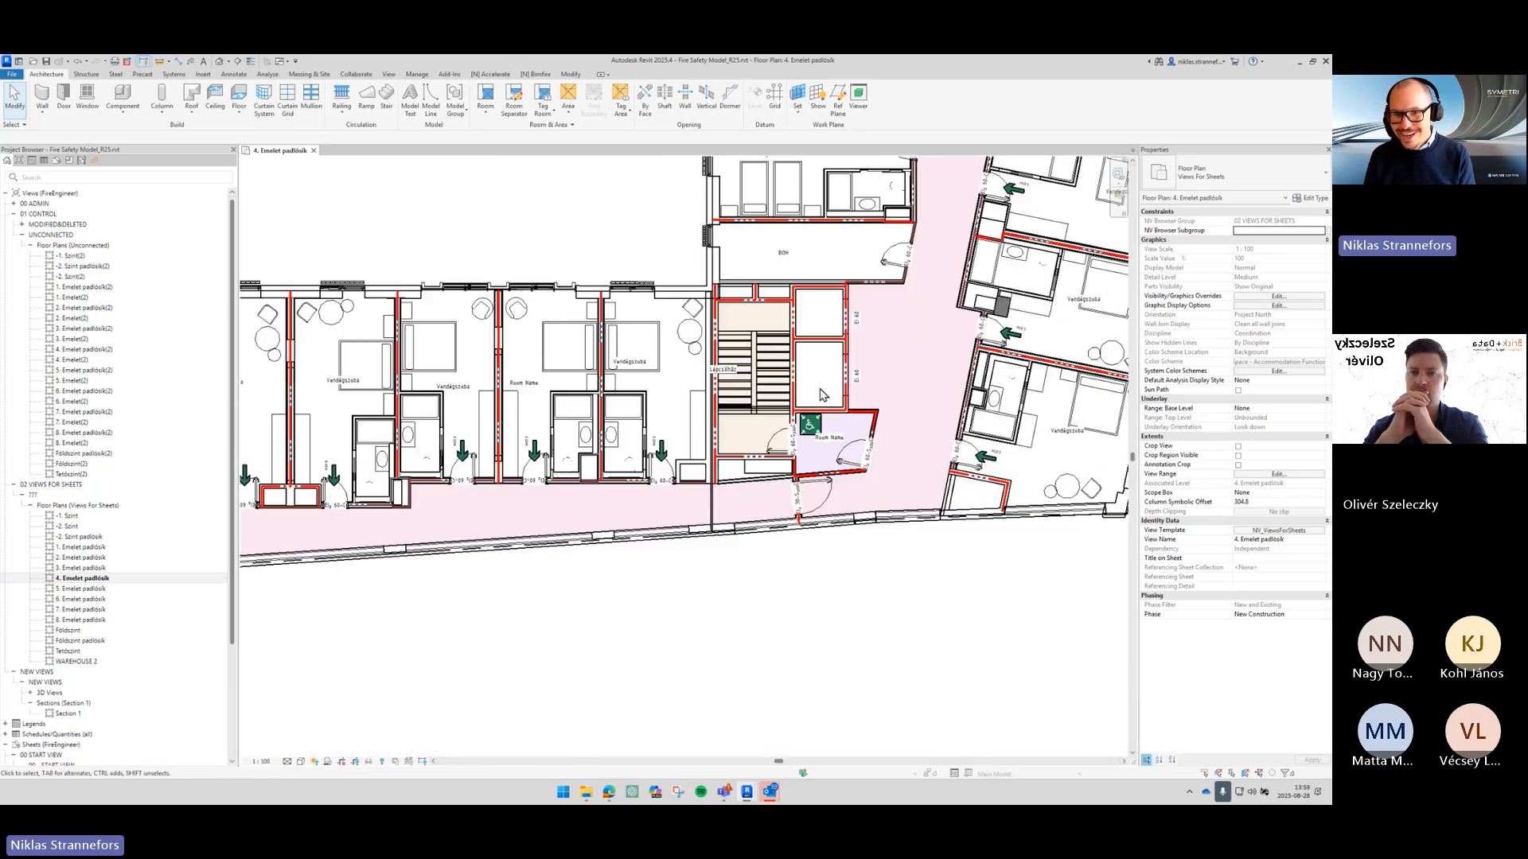
scroll(843, 351, "down", 3)
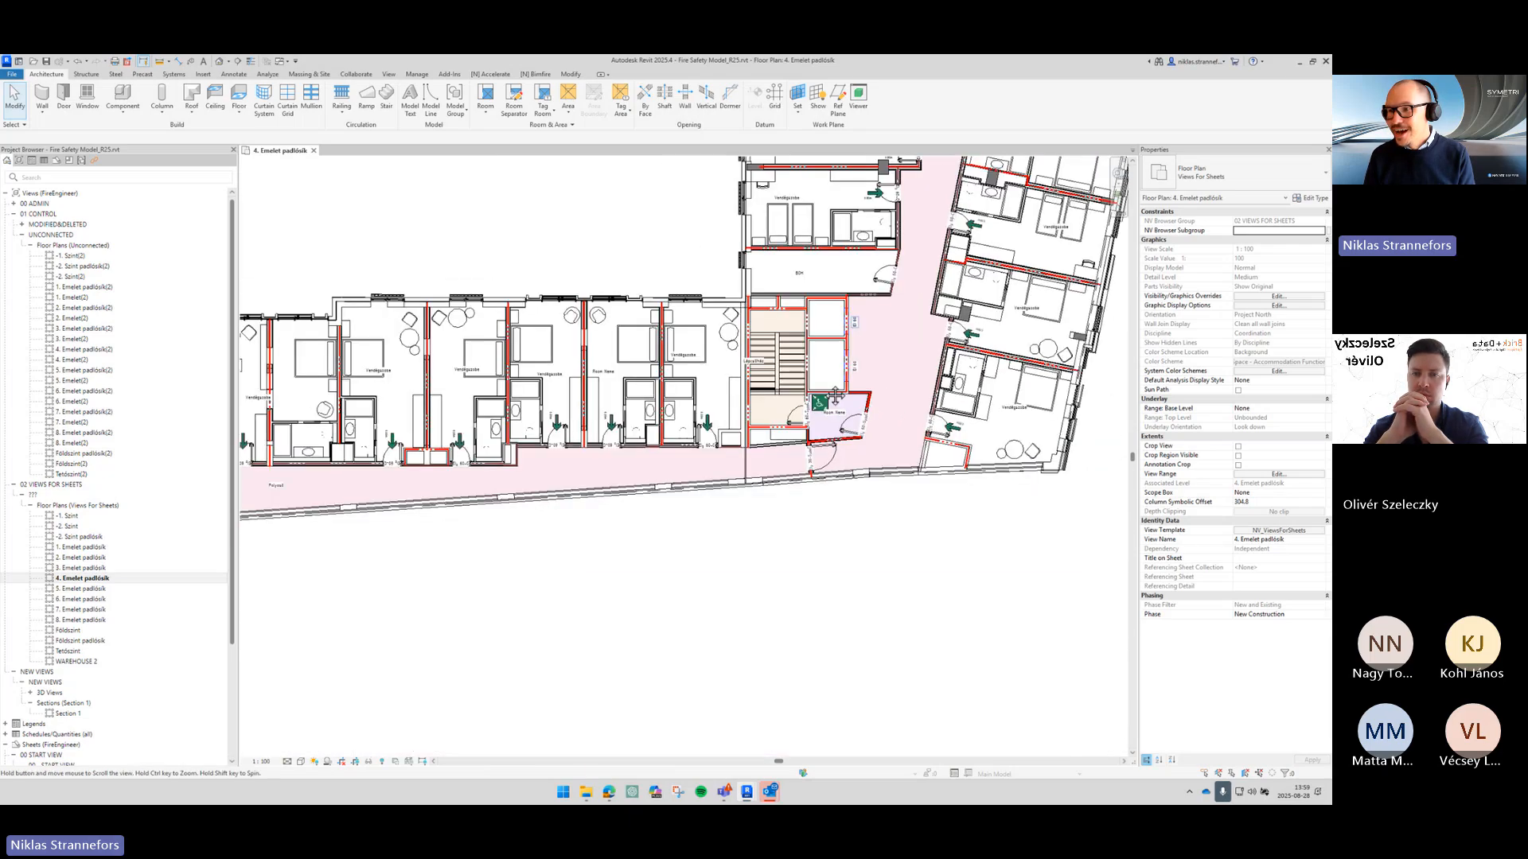
middle_click_drag(895, 263, 801, 431)
middle_click_drag(828, 259, 799, 379)
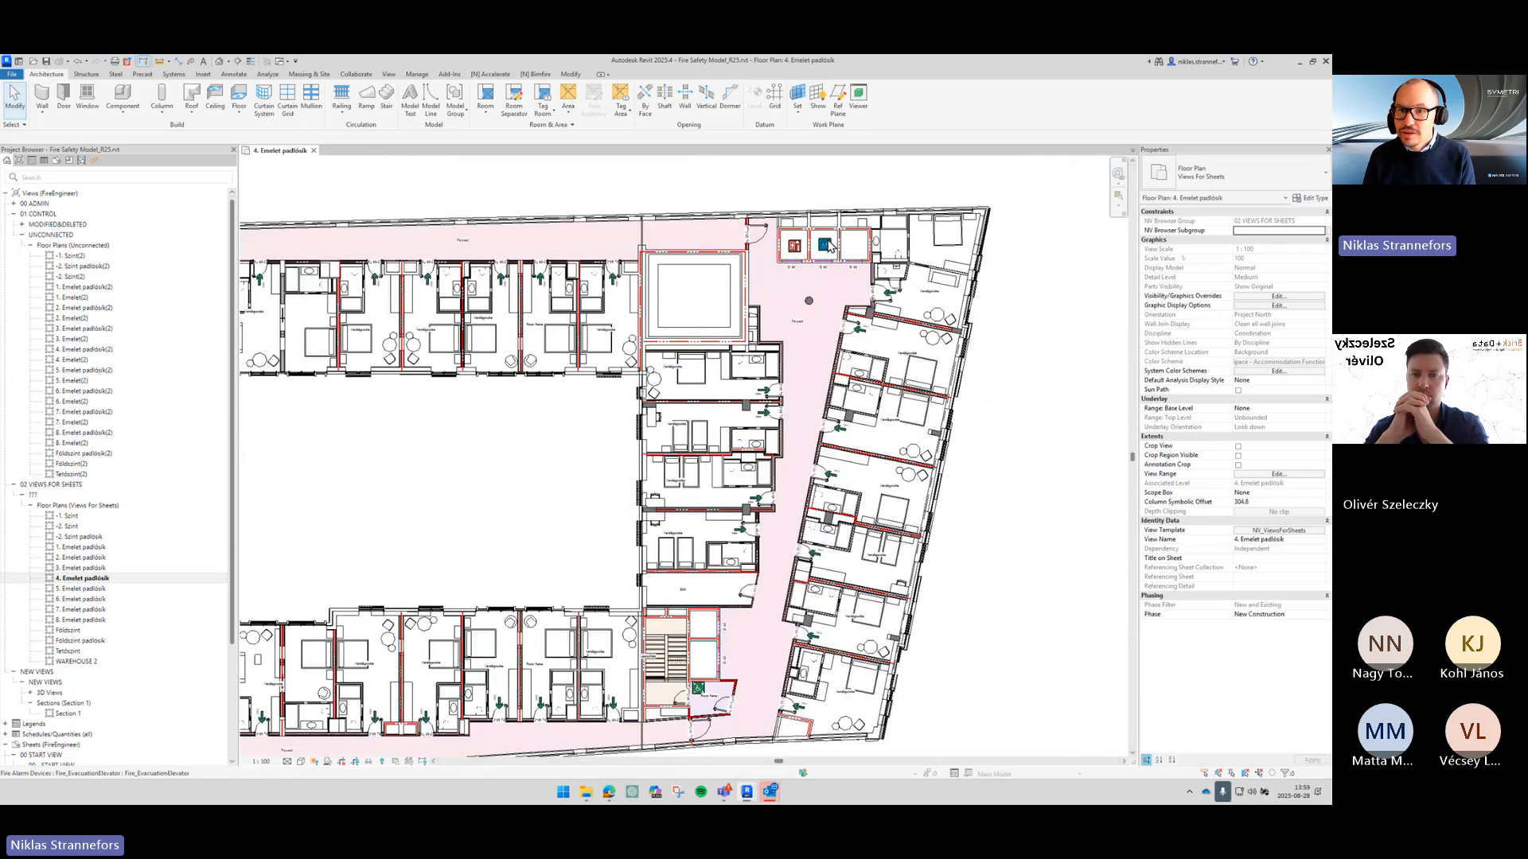
left_click(827, 246)
left_click_drag(827, 246, 700, 662)
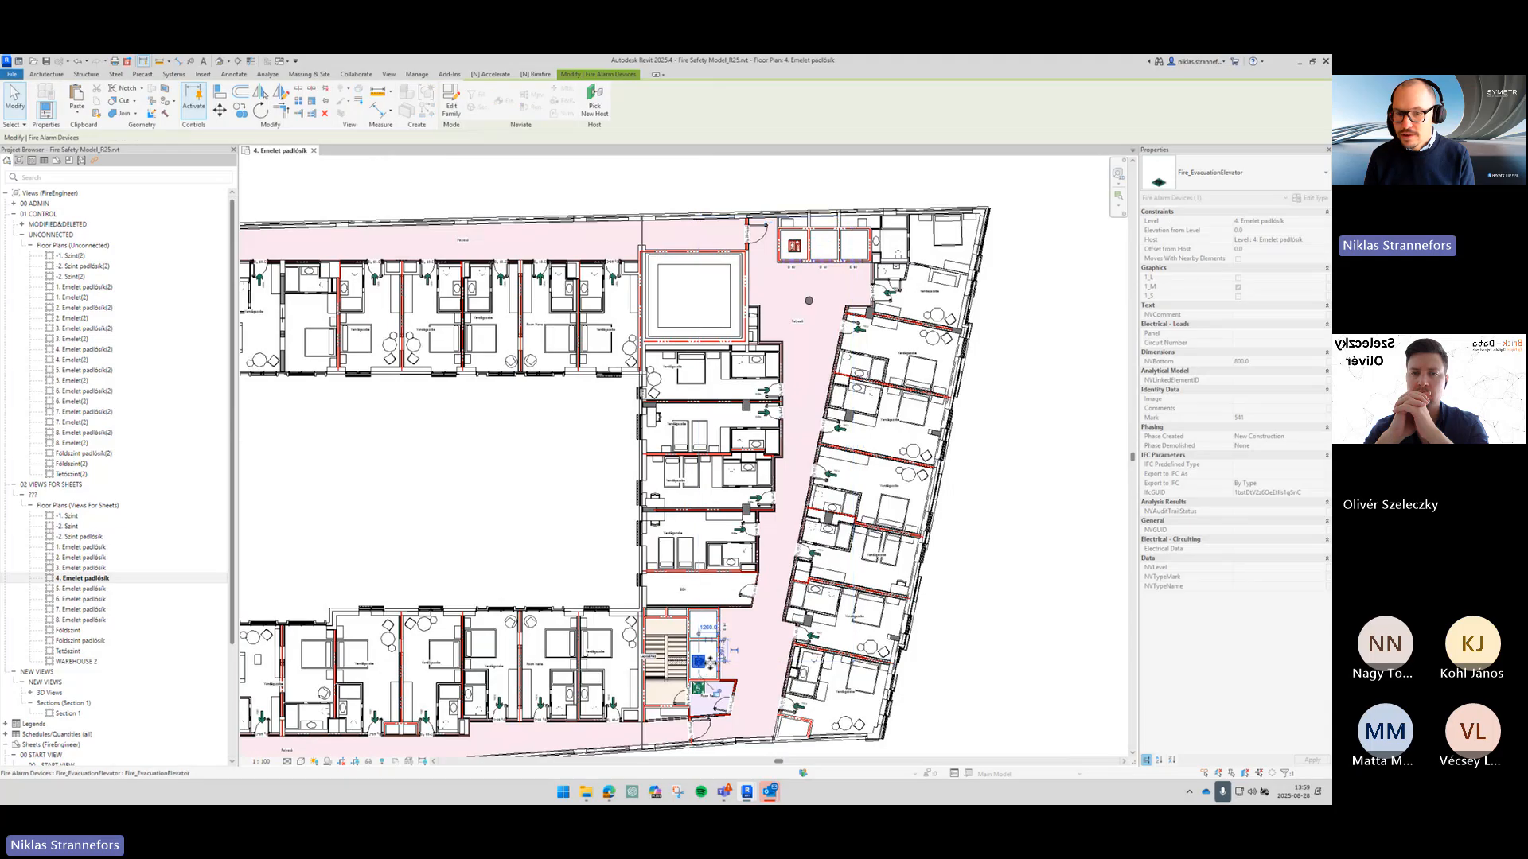
left_click(755, 634)
middle_click_drag(755, 634, 805, 578)
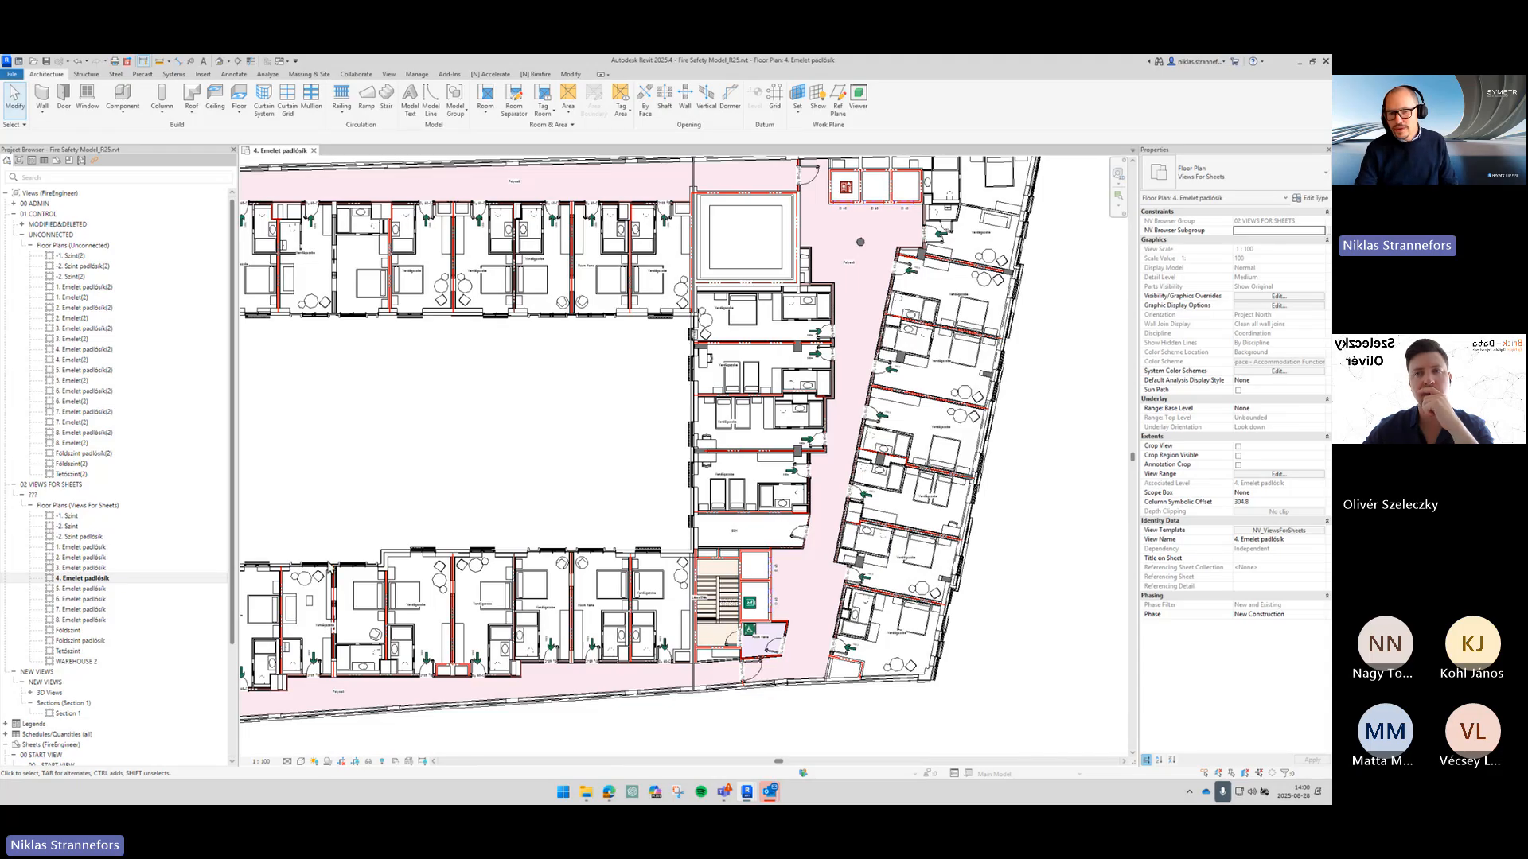
Step: Start a second Revit 2025 session and minimise its home window
right_click(748, 793)
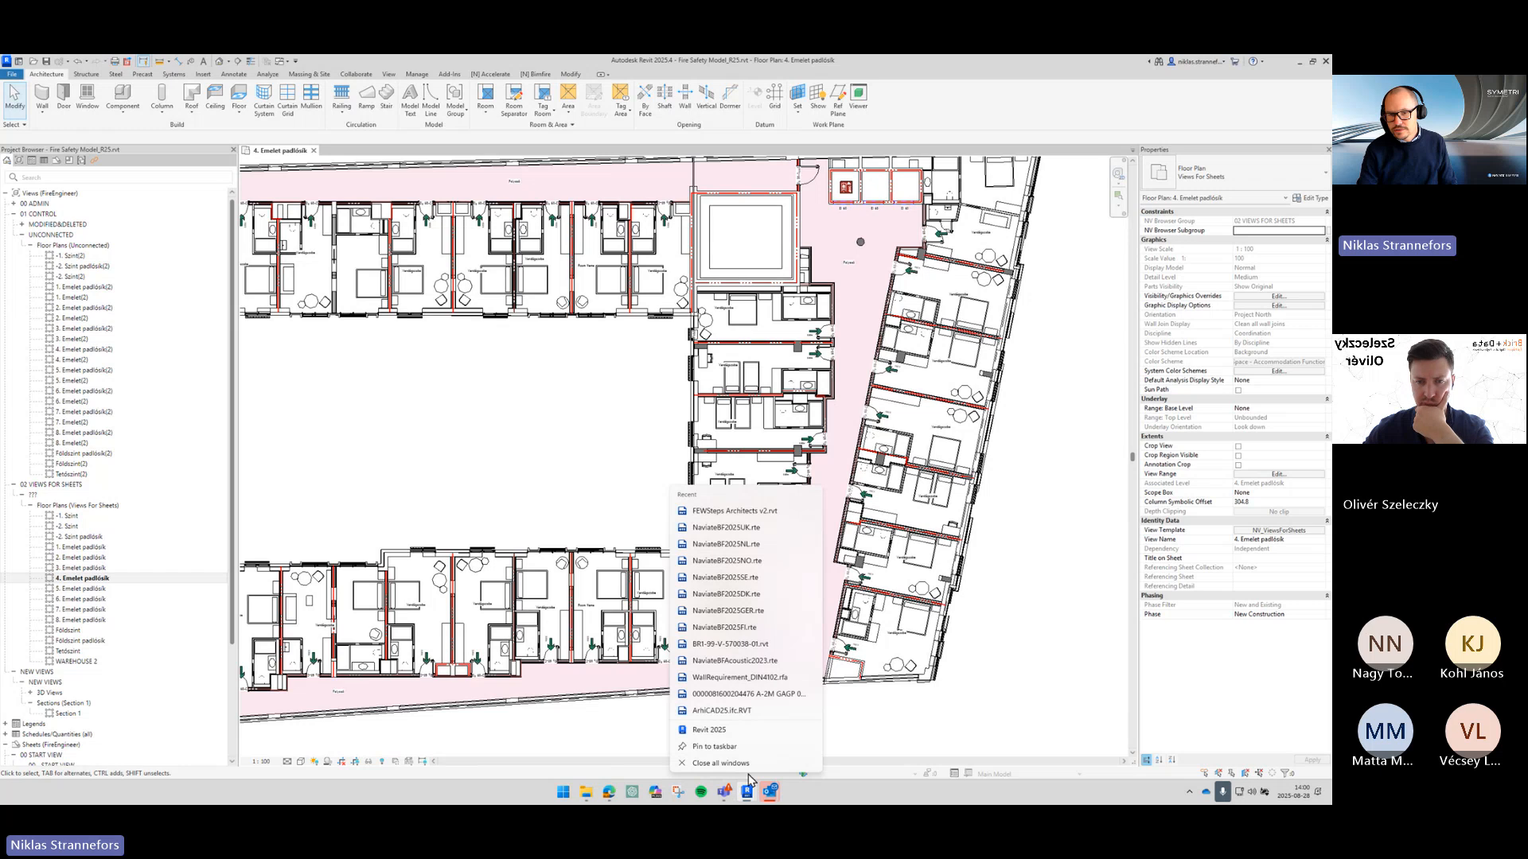
left_click(766, 739)
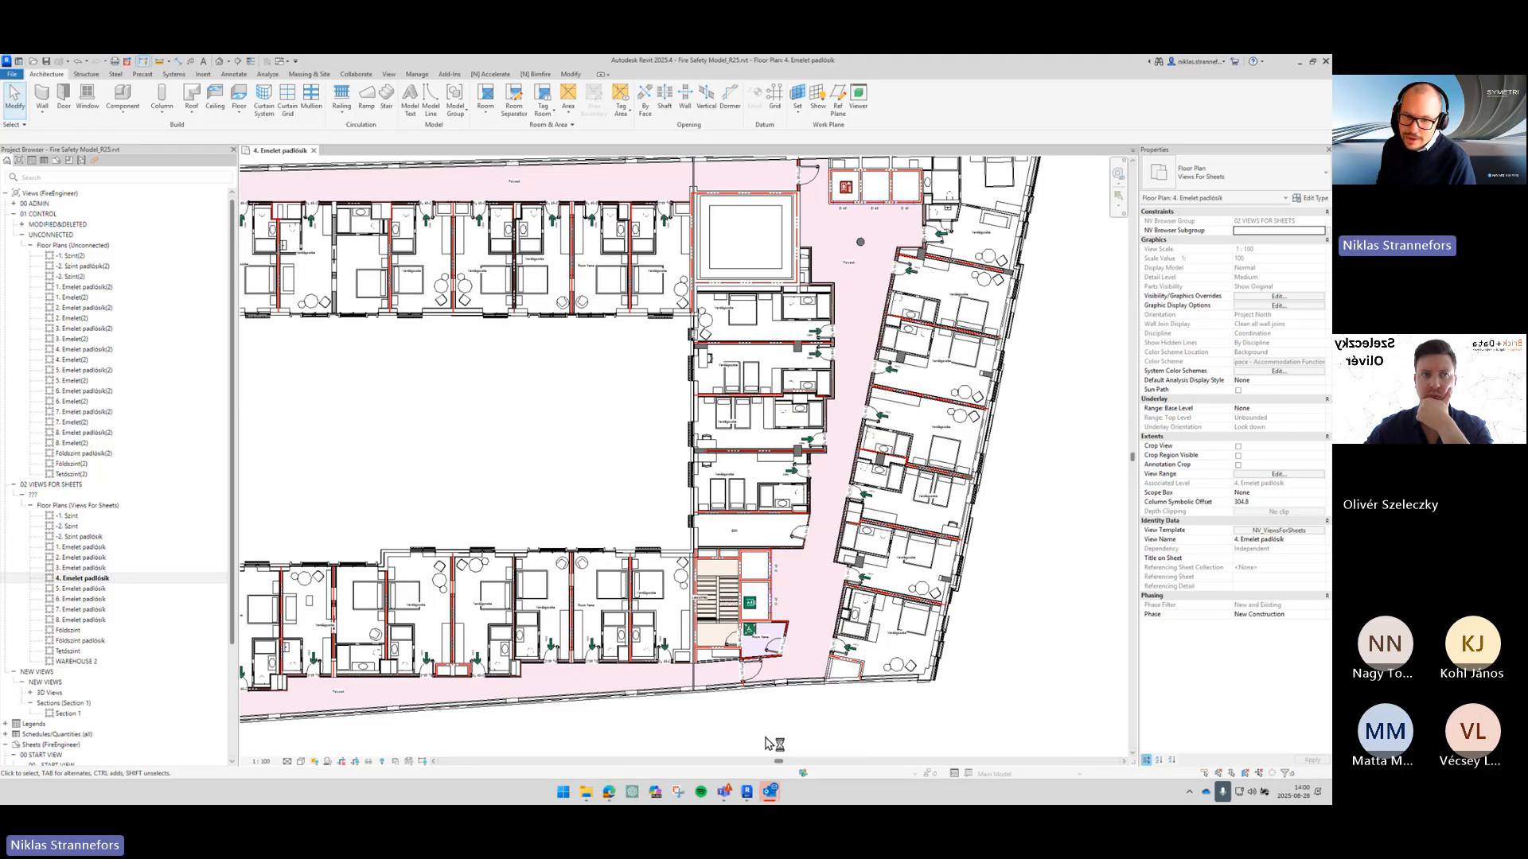
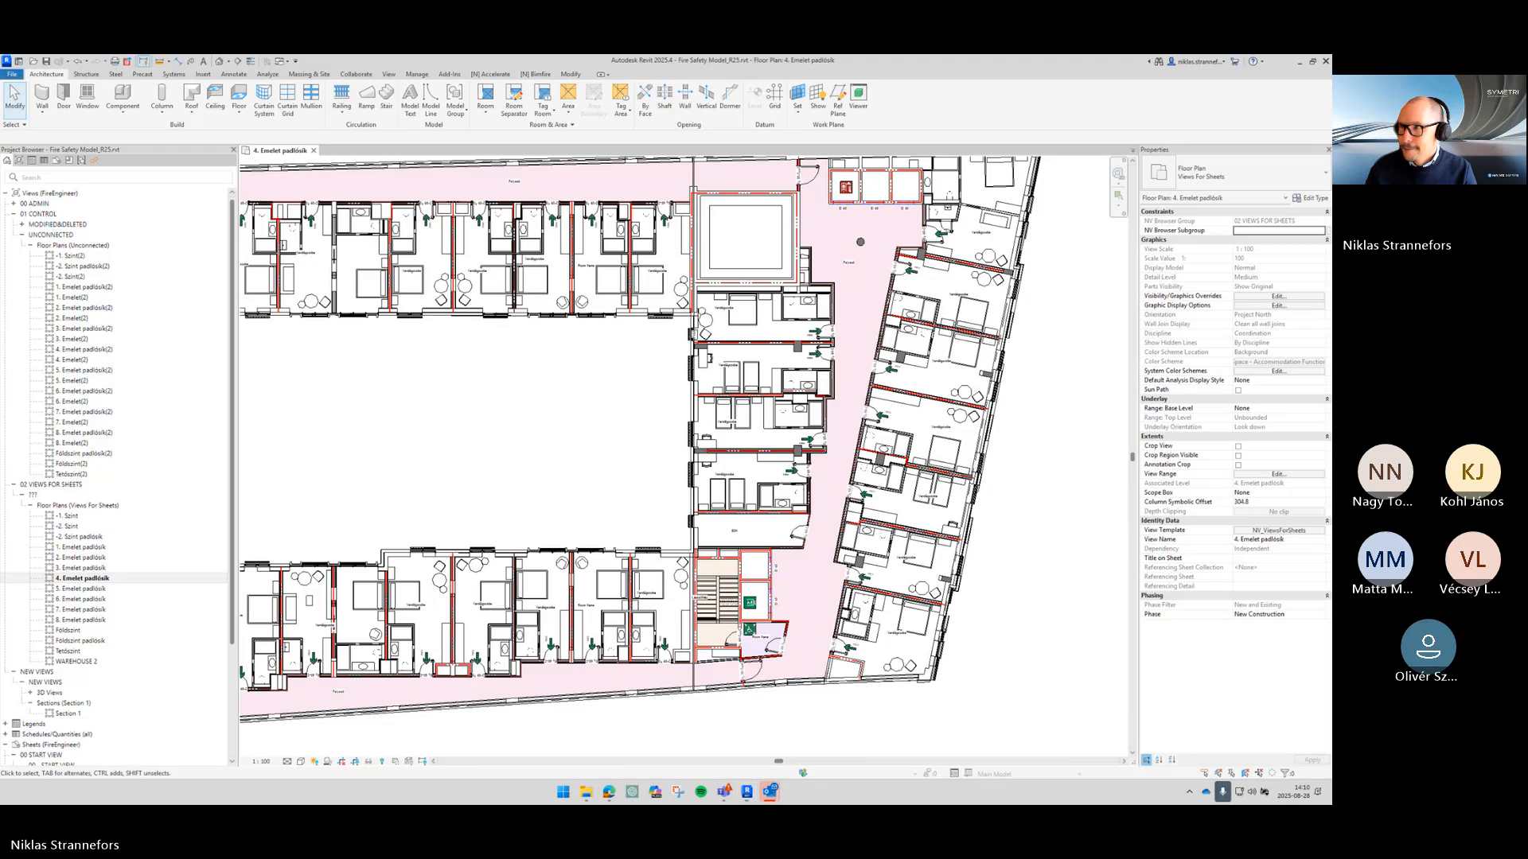
left_click_drag(1331, 231, 609, 204)
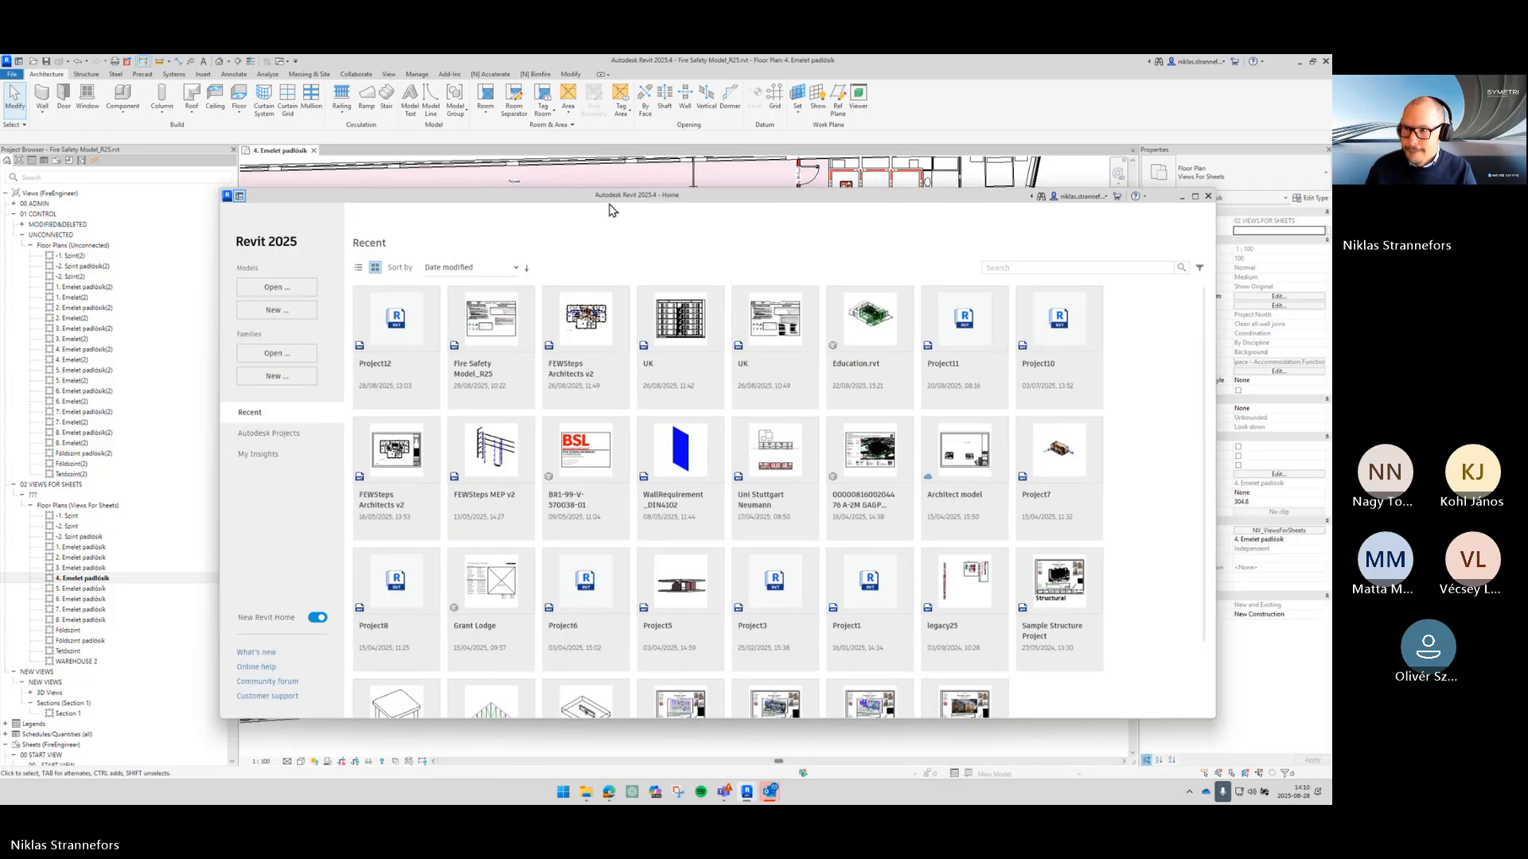
left_click(1181, 197)
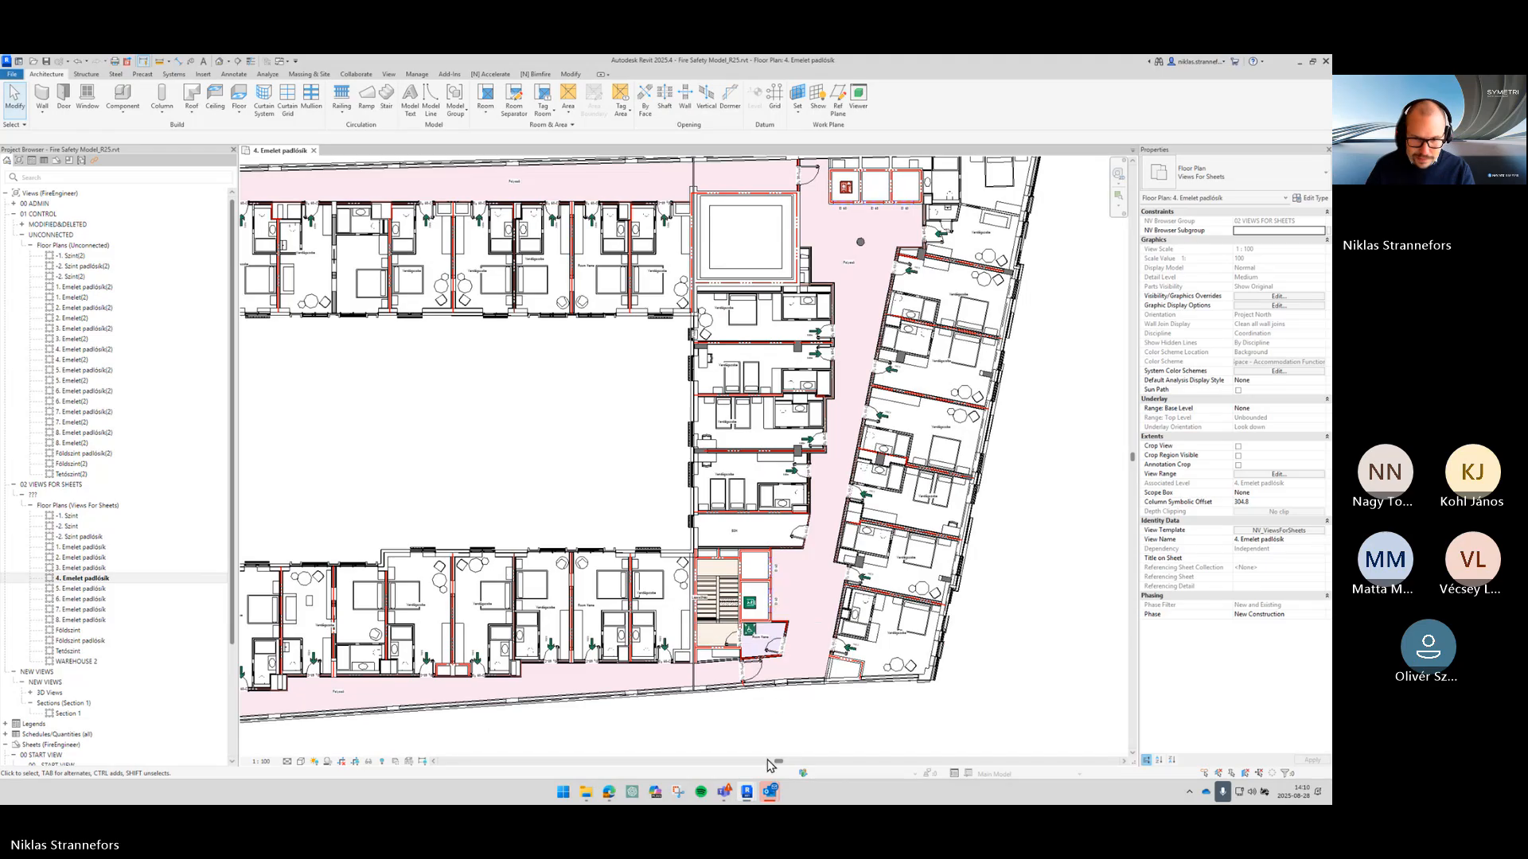
Step: Inspect the properties of the linked exterior wall segment beside the EI2 30 corridor door below the refuge lobby, then deselect it
mouse_move(771, 792)
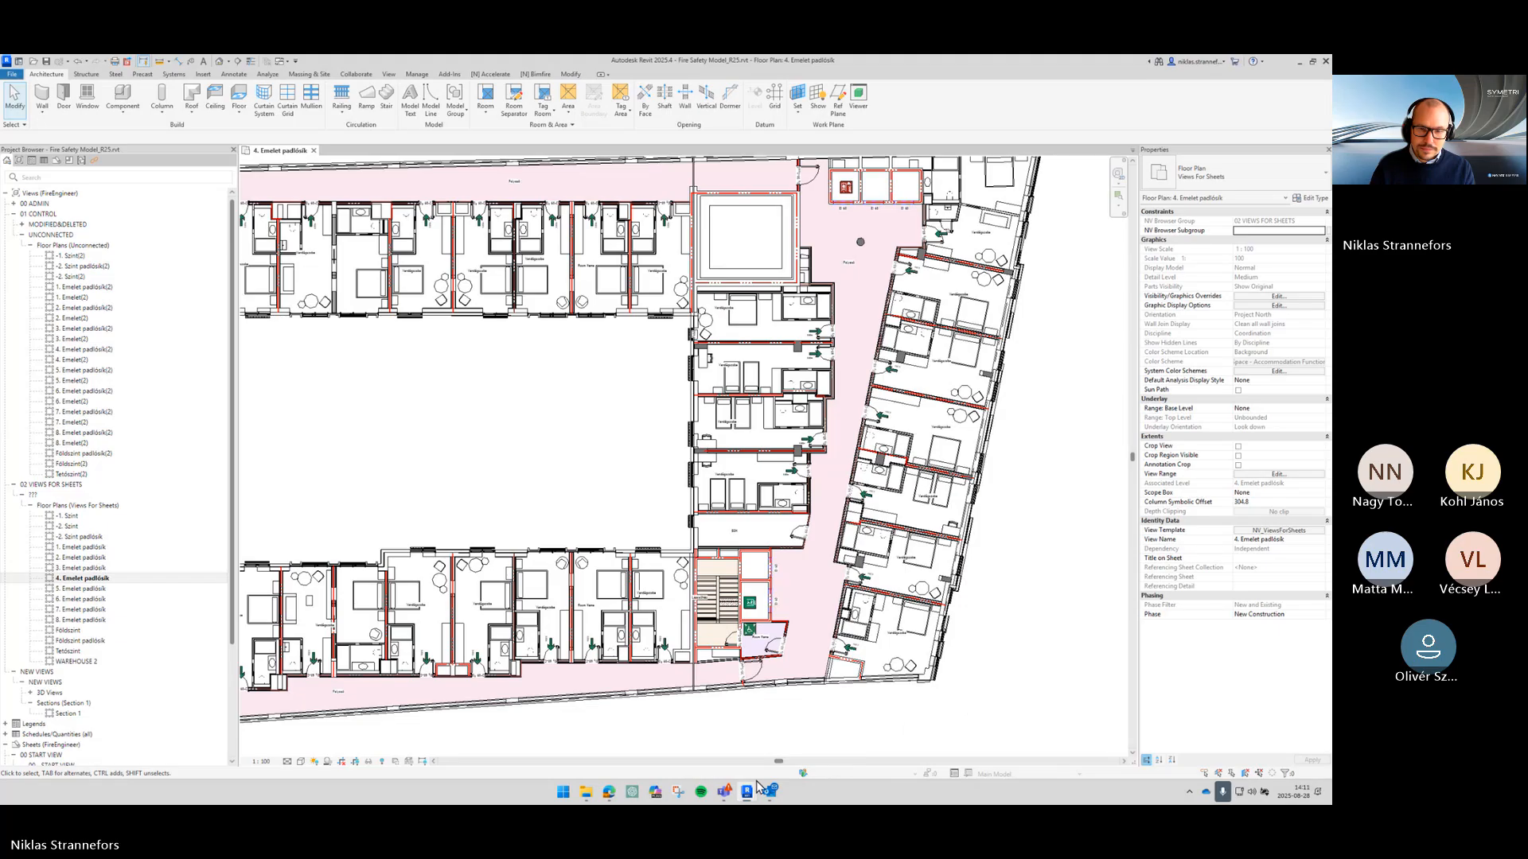
middle_click_drag(828, 720, 887, 717)
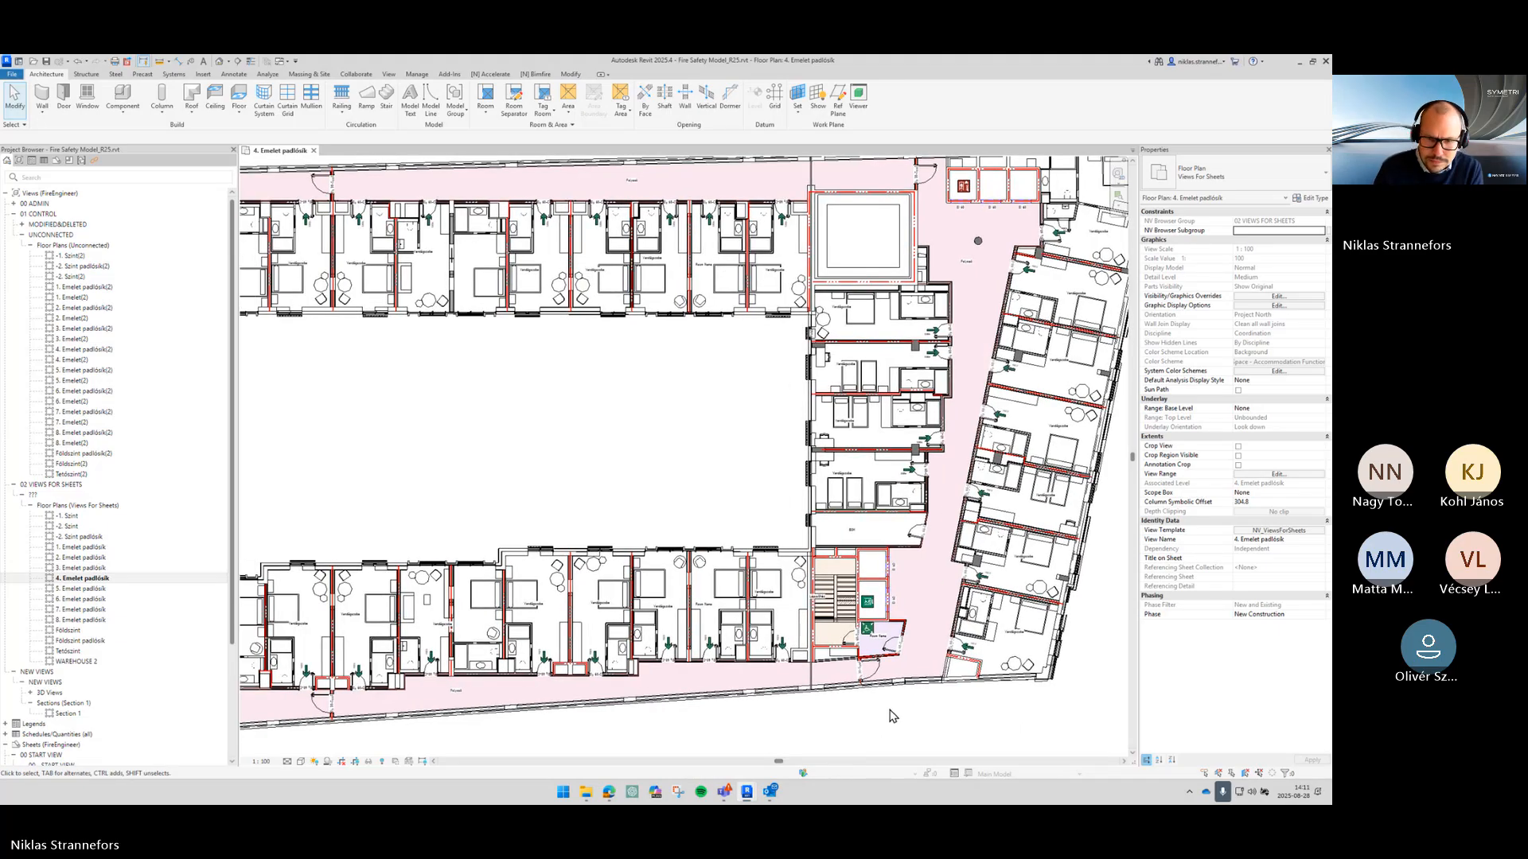
scroll(862, 728, "up", 5)
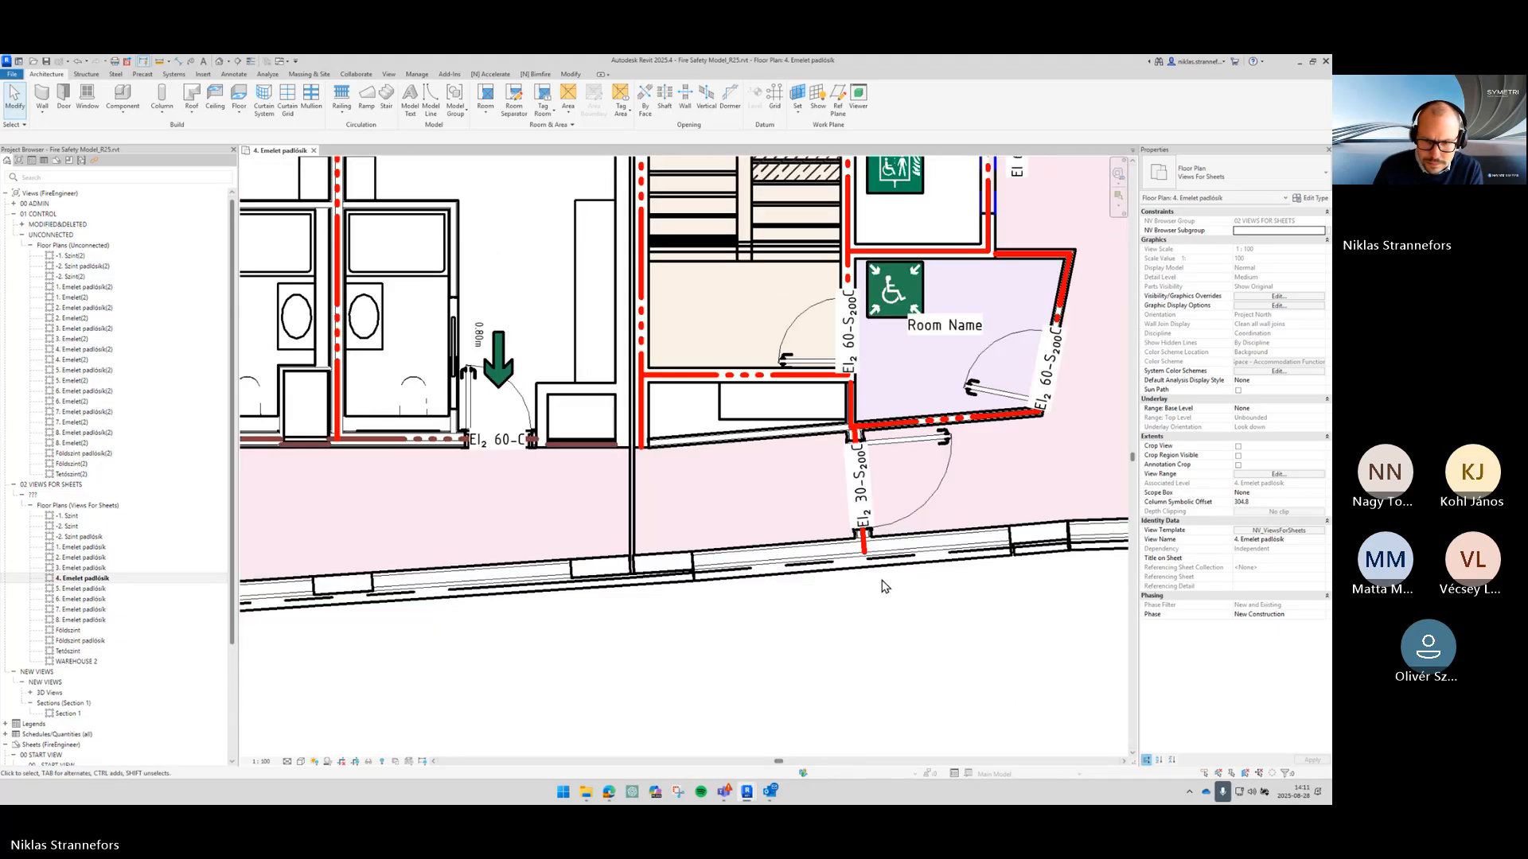
left_click(923, 550)
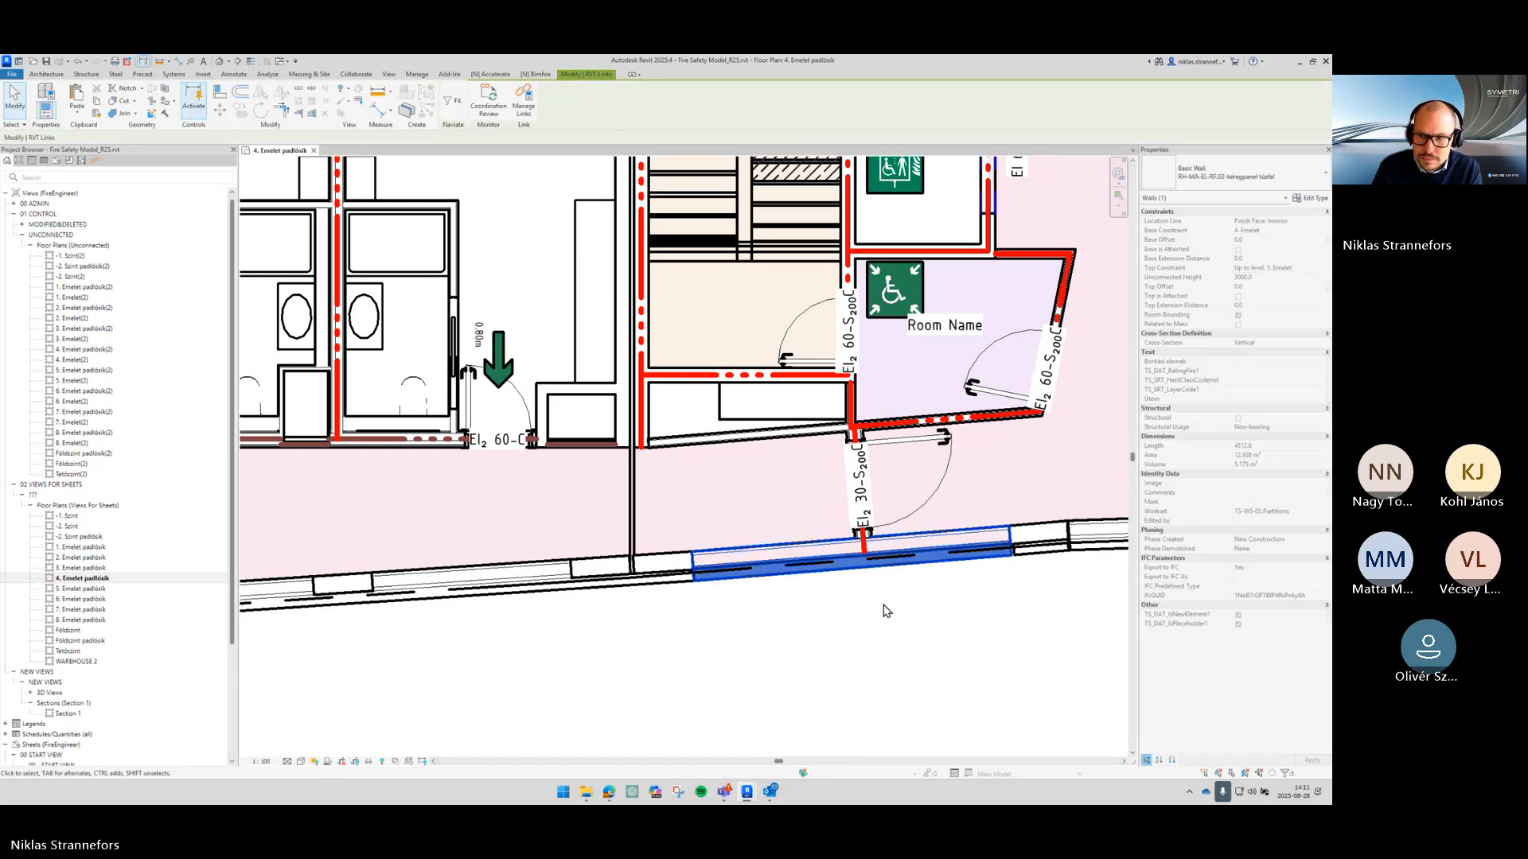
left_click(886, 610)
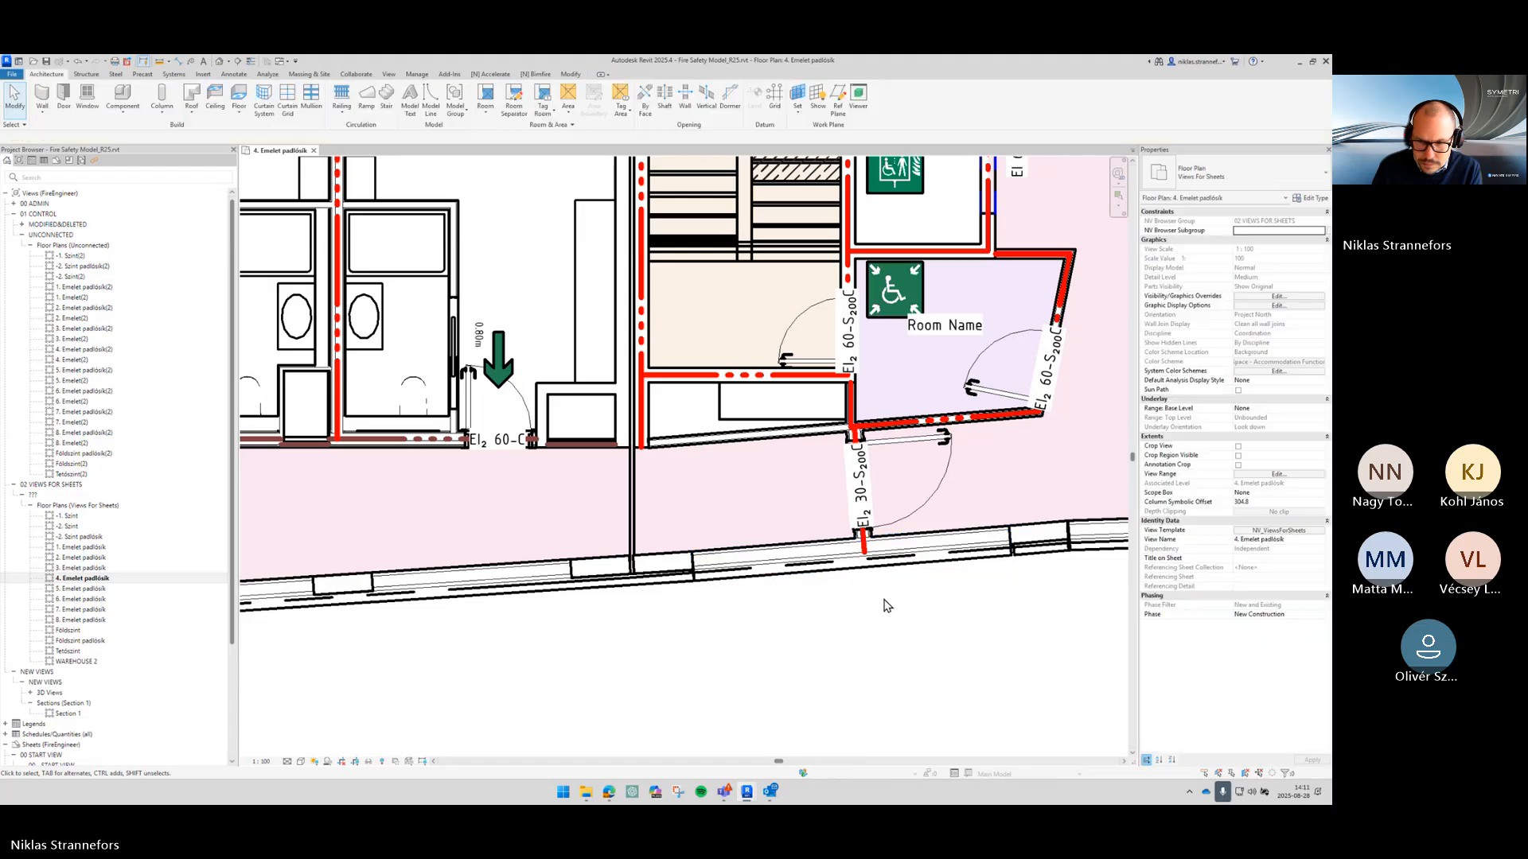
Step: Delete the EI2 60-C door requirement at the guest room entrance just west of the lower east stairwell
scroll(891, 609, "down", 5)
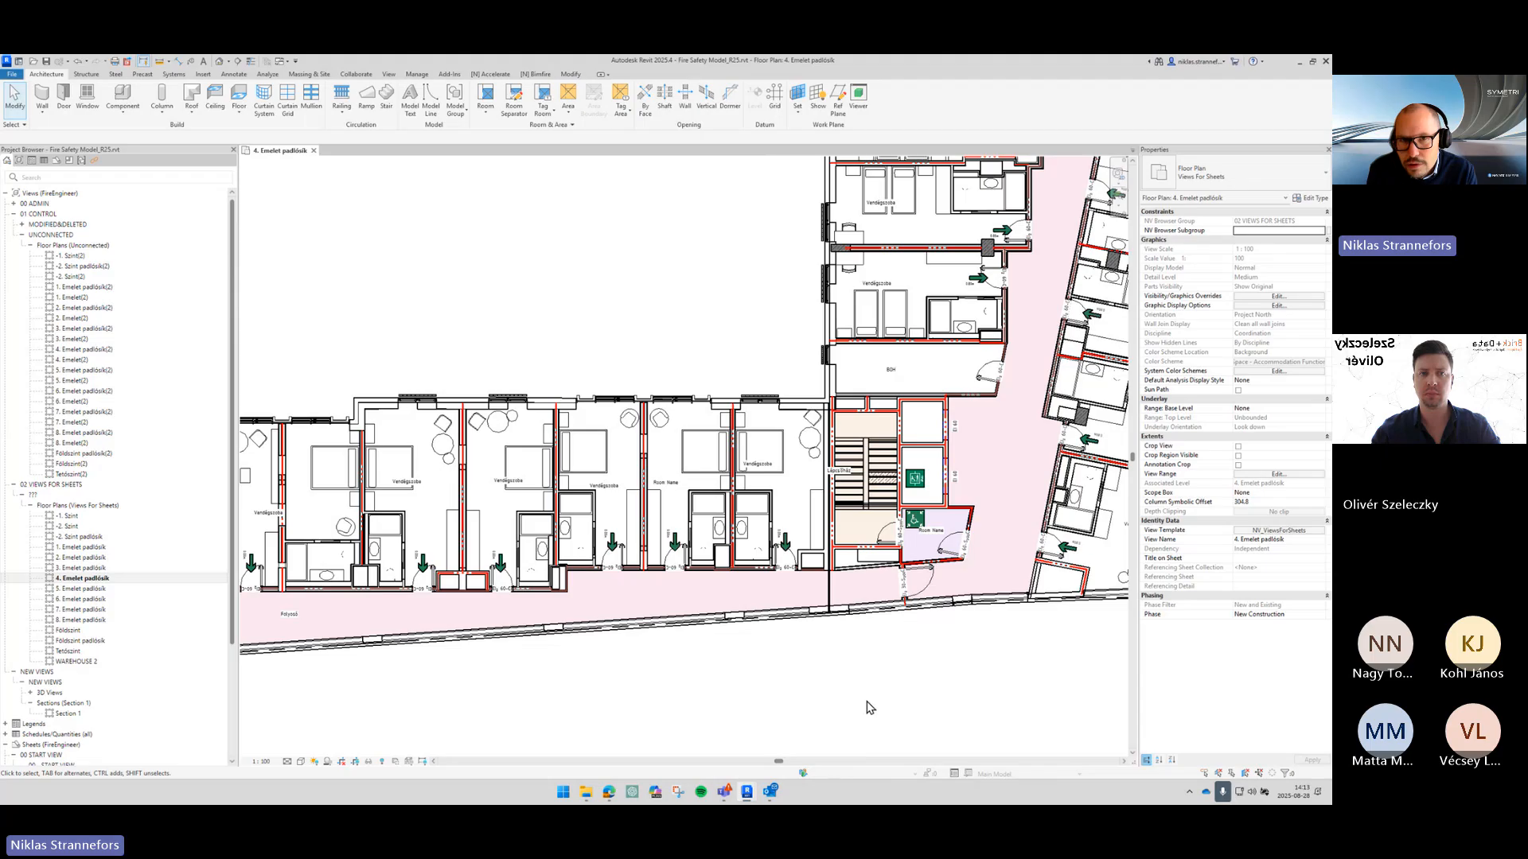
left_click(541, 75)
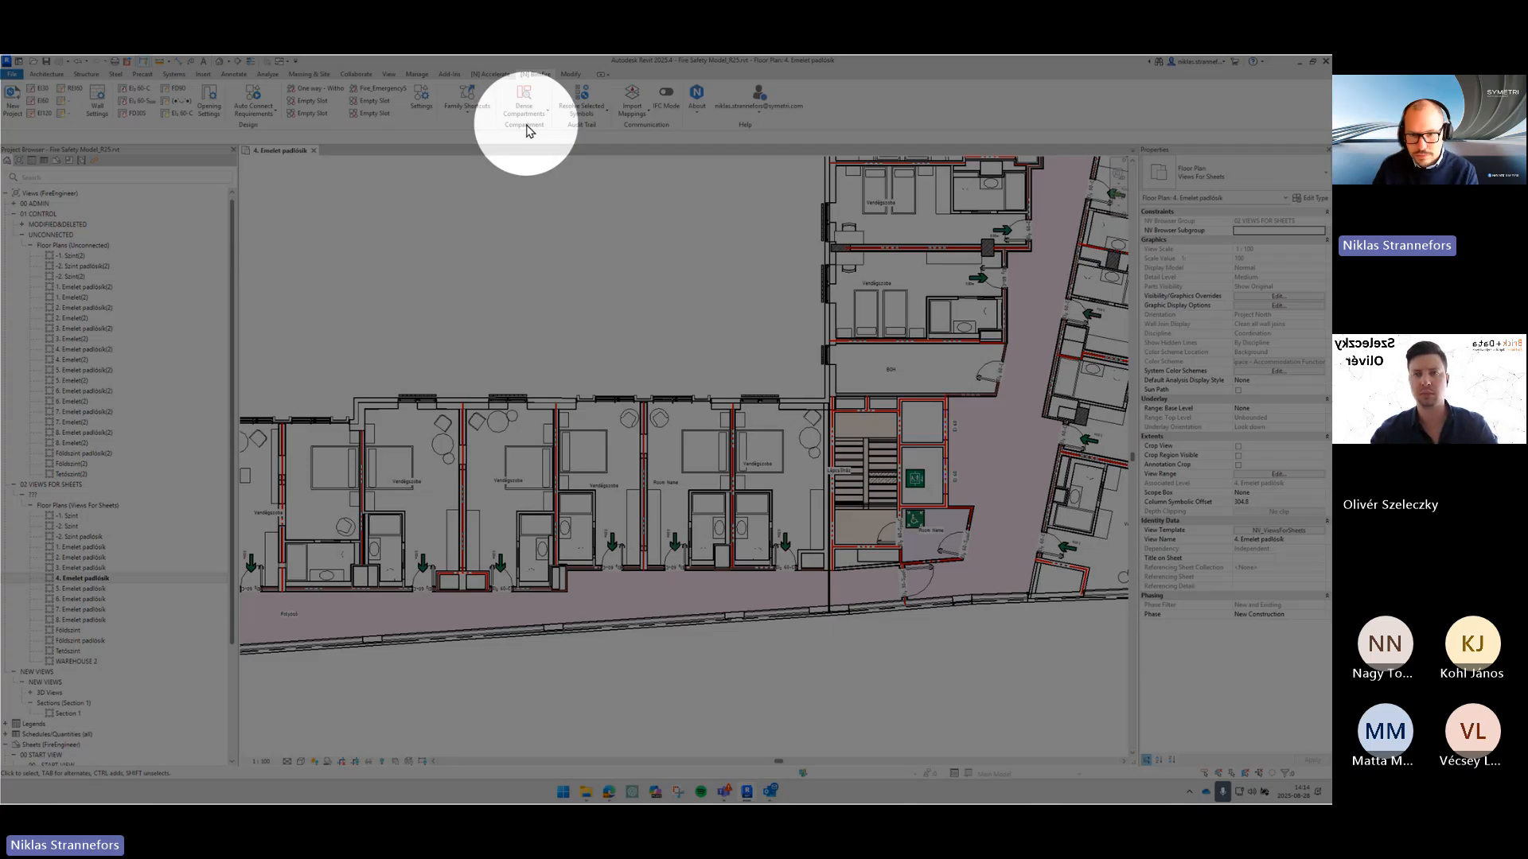
scroll(785, 565, "up", 8)
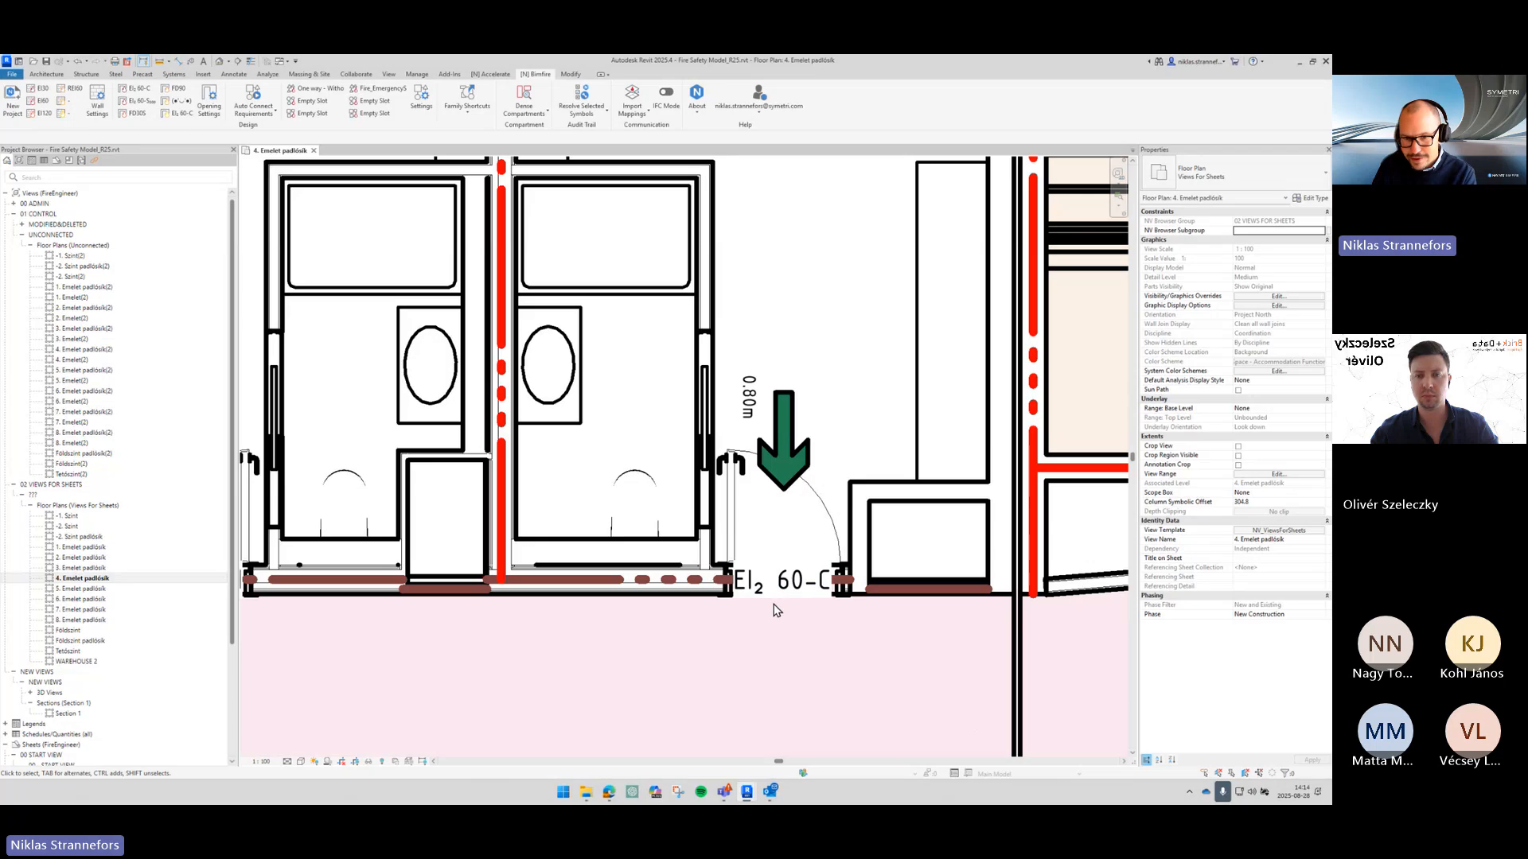
left_click(776, 602)
key("Delete")
Step: Run Dense Compartments to place the missing requirement families in the model and dismiss the completion report
scroll(732, 631, "down", 3)
middle_click_drag(733, 631, 748, 461)
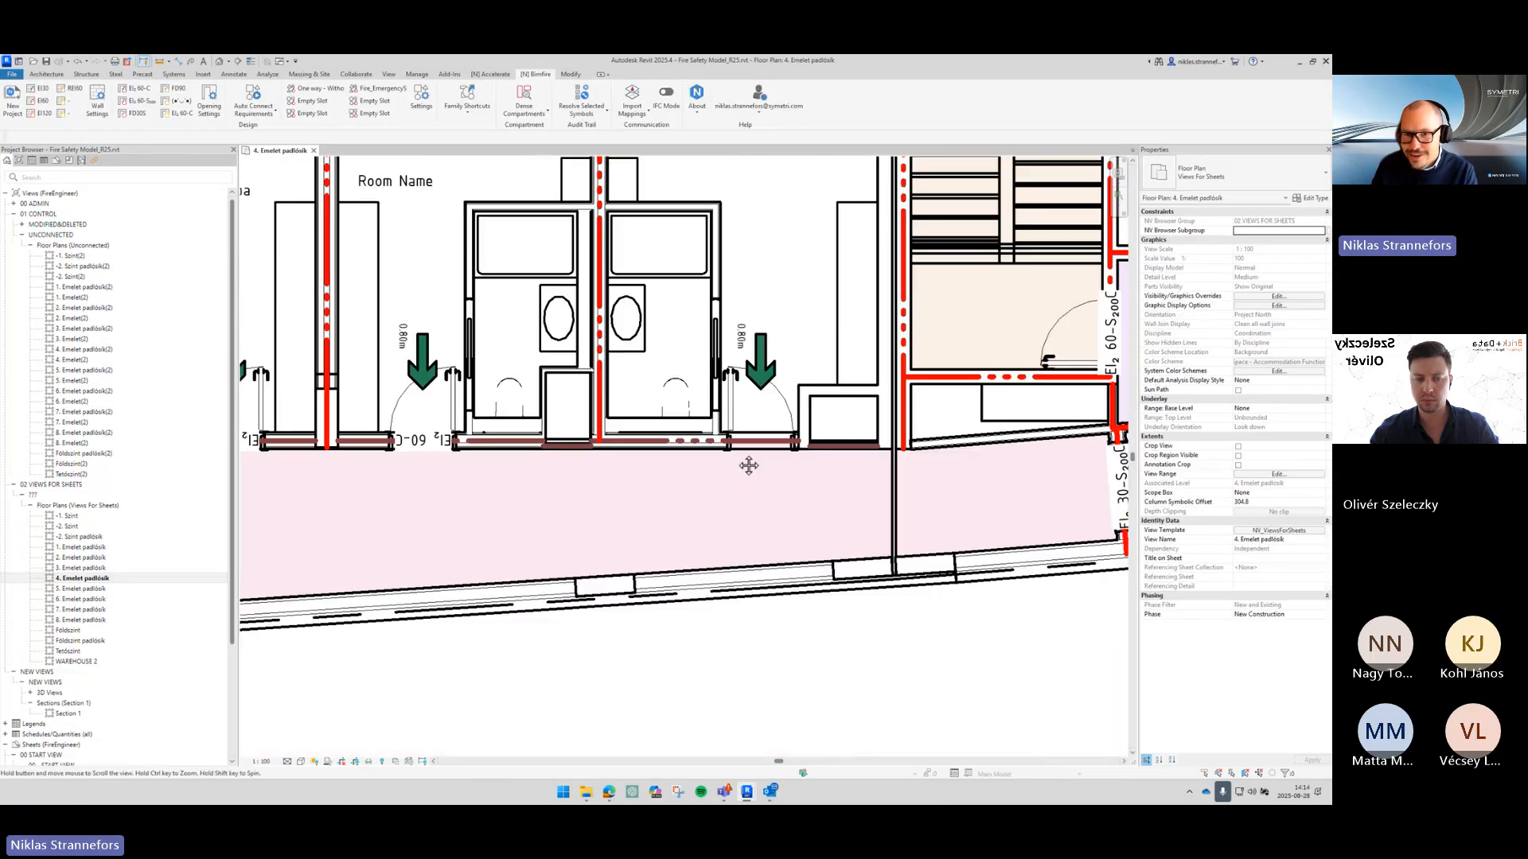
left_click(535, 94)
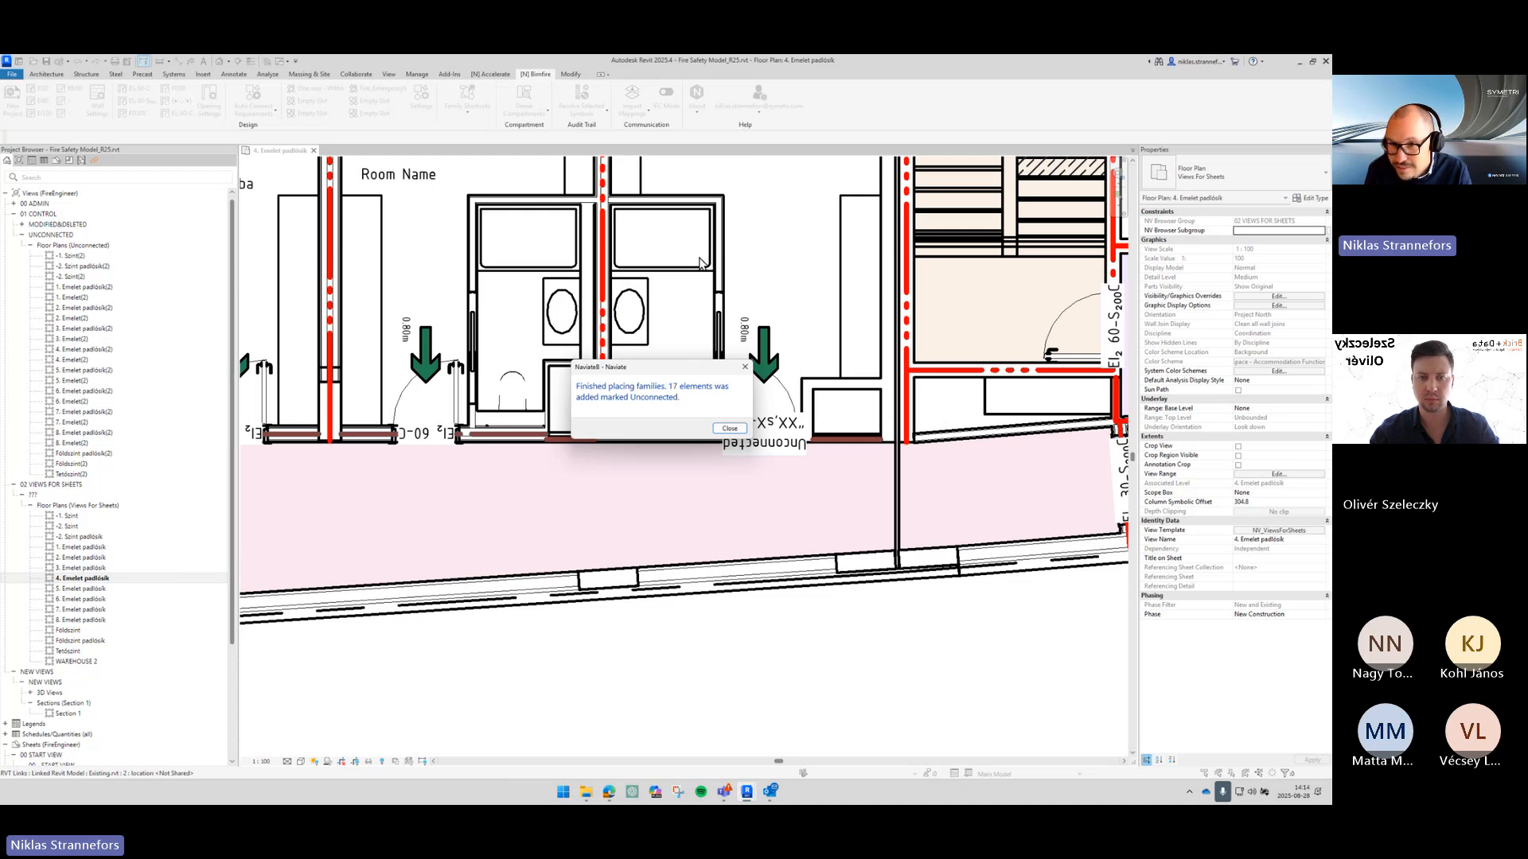
key("Return")
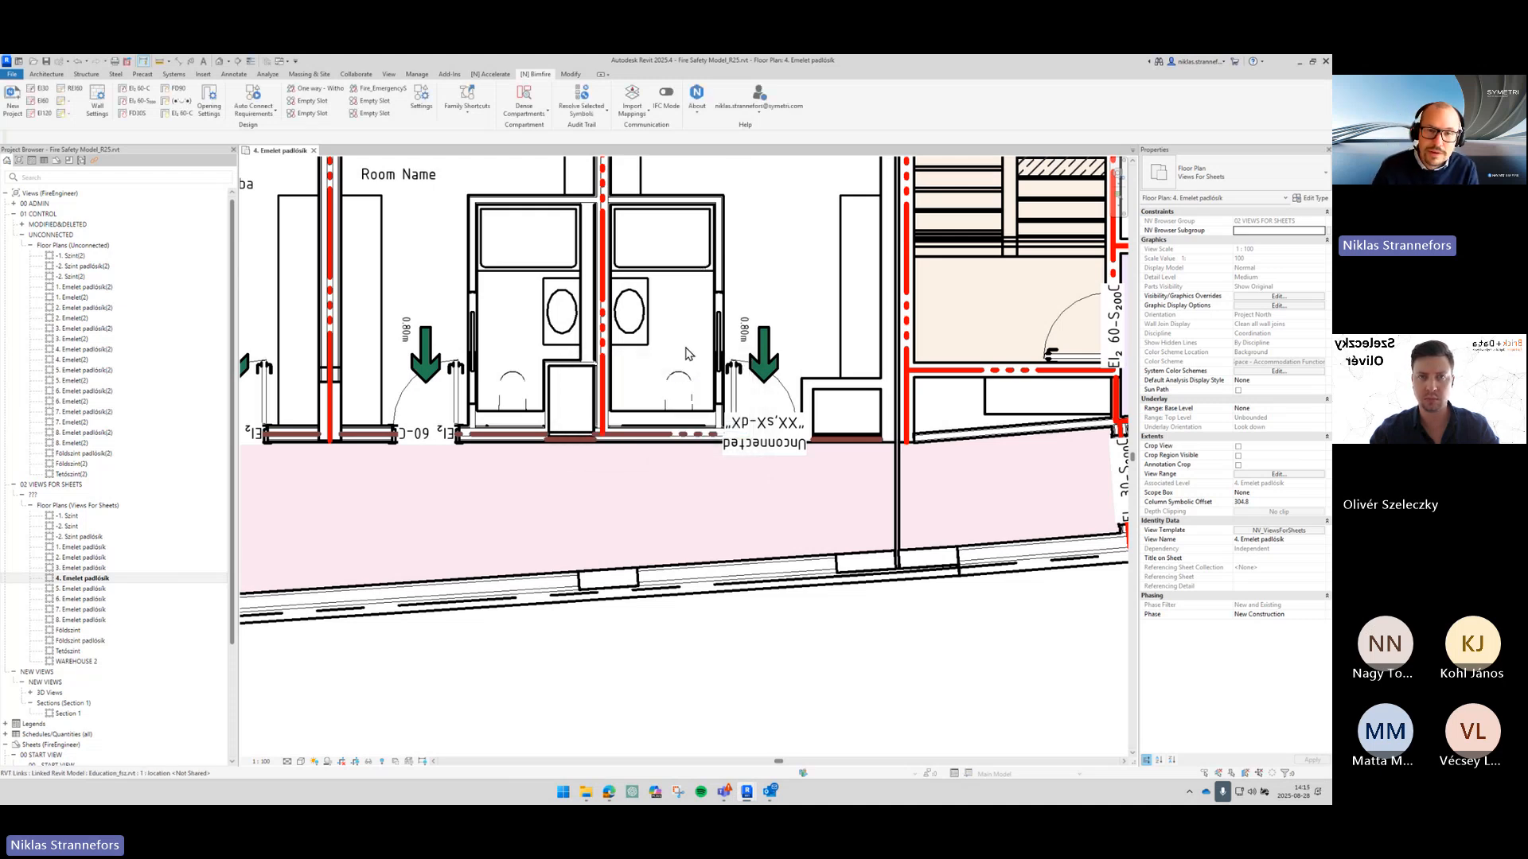
Step: Inspect the properties of the Unconnected door requirement at the guest room beside the lower east stairwell, then deselect it
left_click(764, 452)
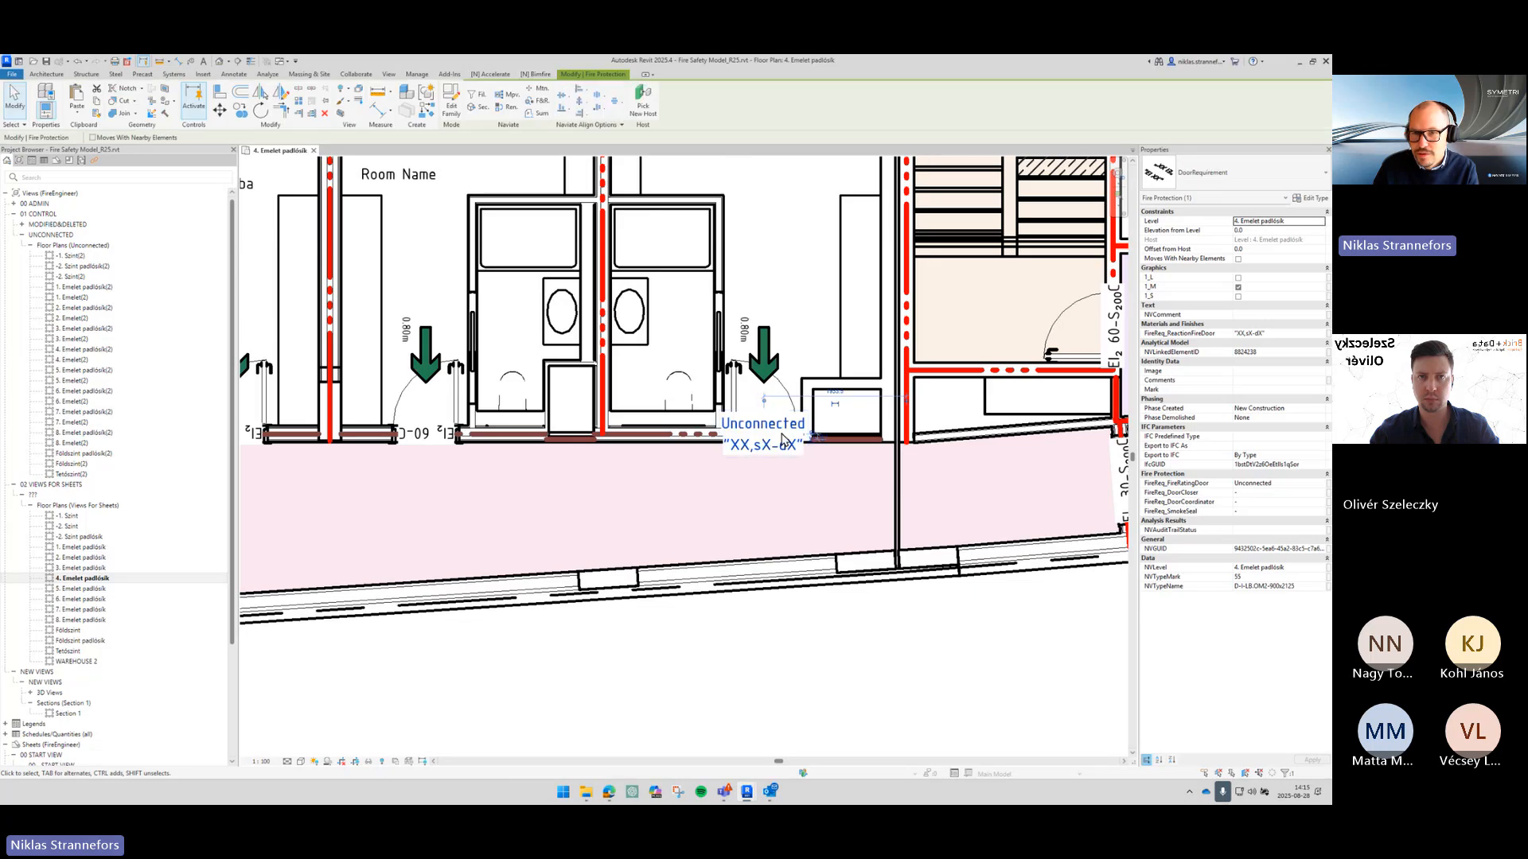
scroll(623, 484, "down", 5)
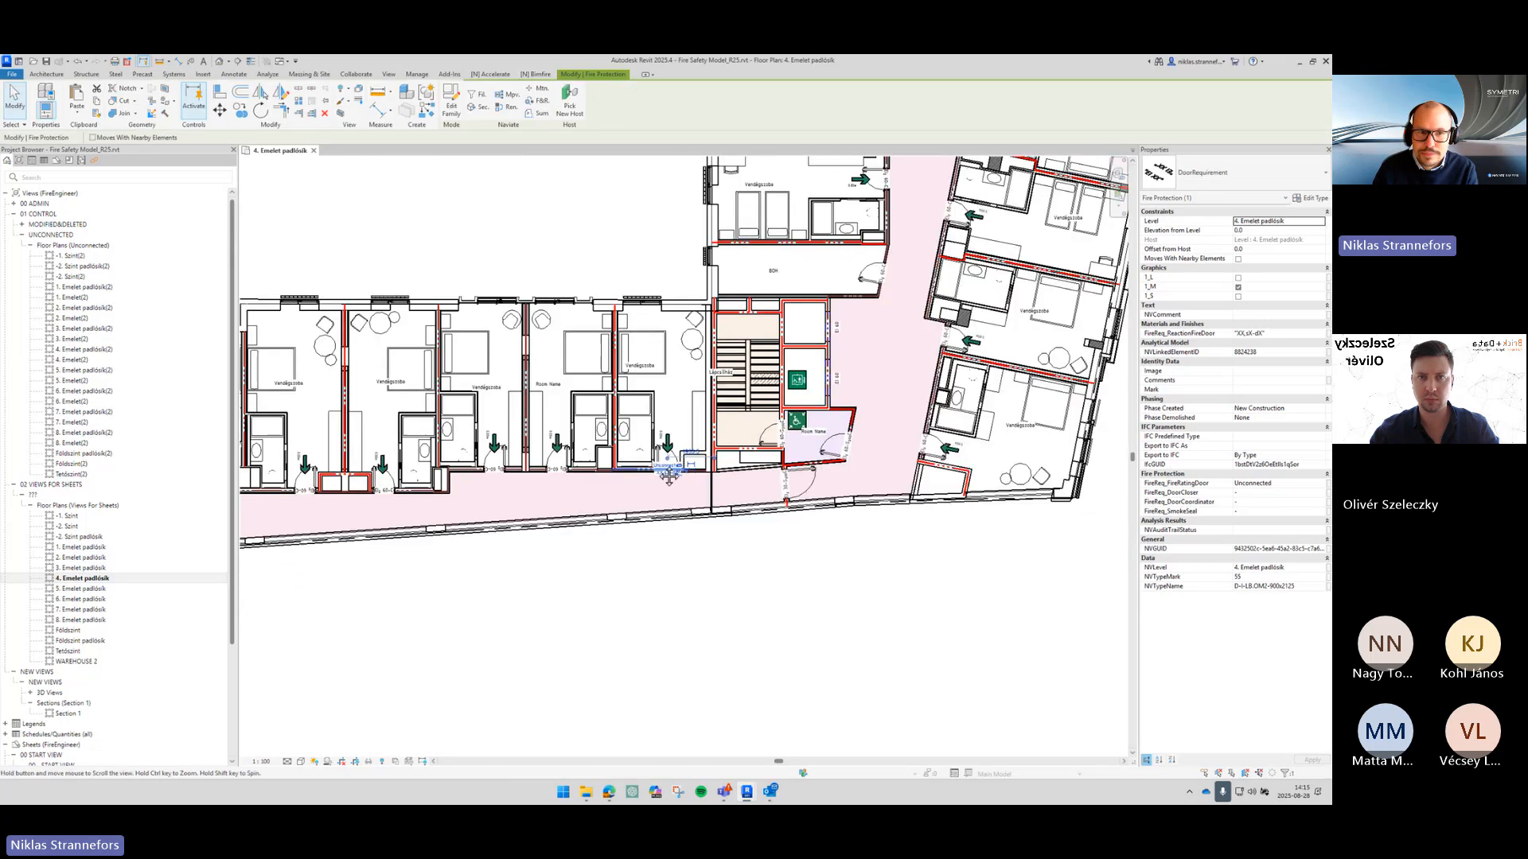
middle_click_drag(670, 477, 753, 443)
left_click(678, 546)
scroll(679, 546, "down", 2)
middle_click_drag(694, 548, 737, 552)
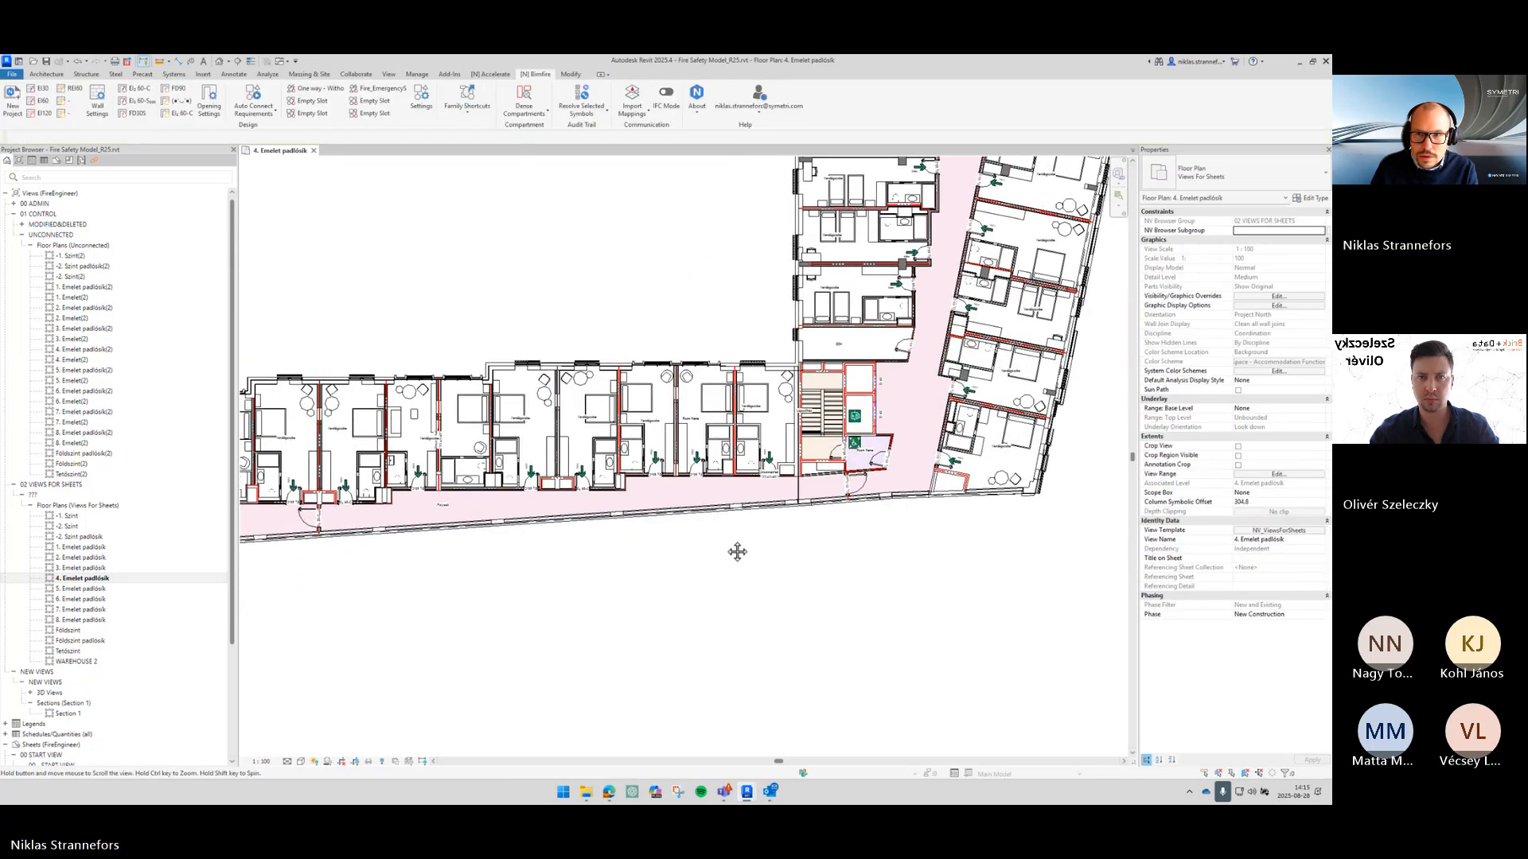
scroll(727, 546, "up", 1)
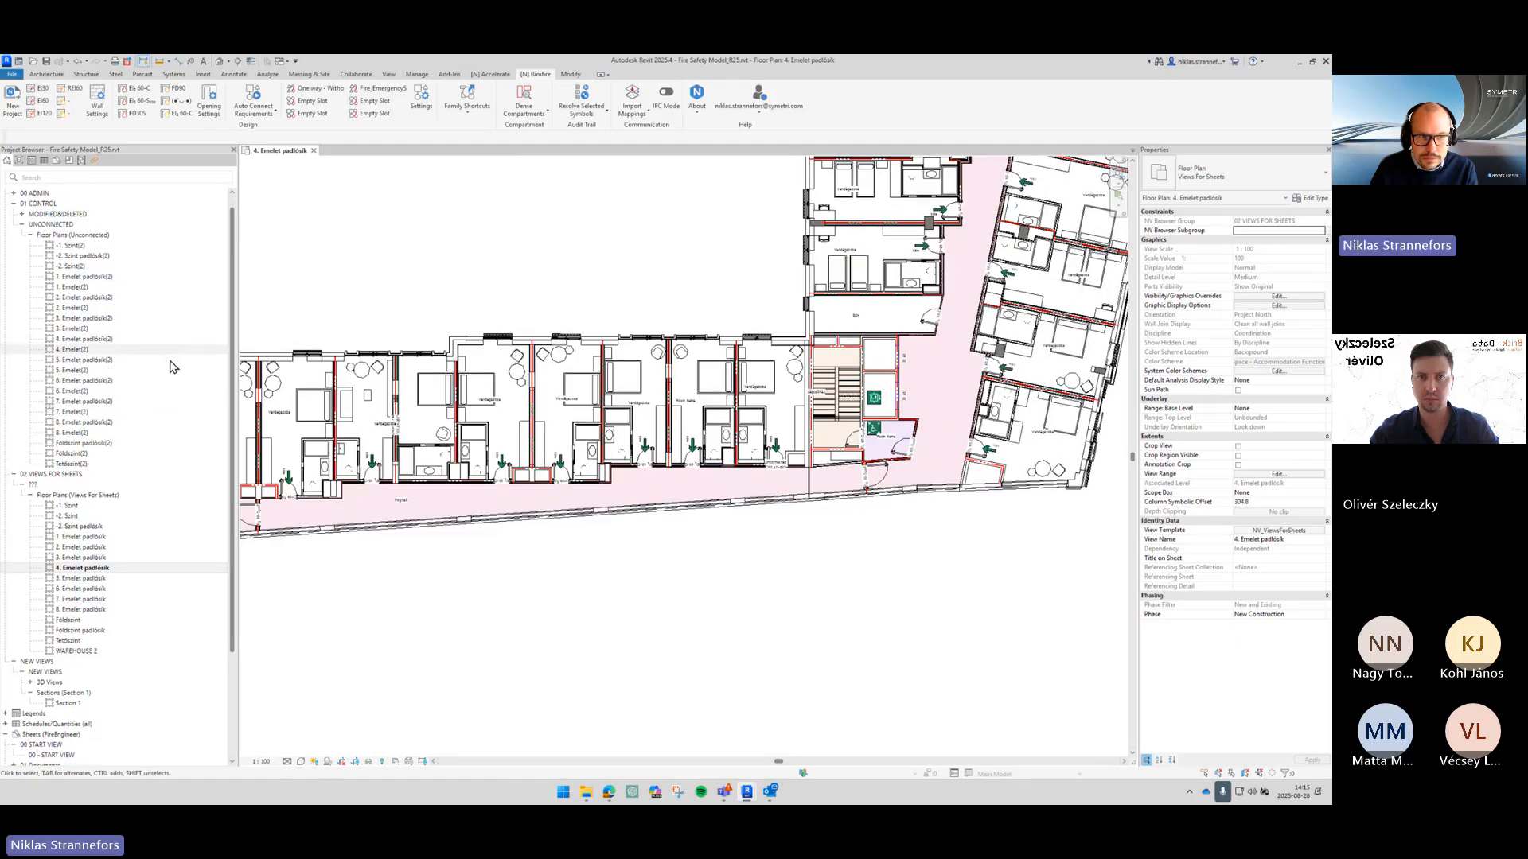
Step: Open the Dense compartments - Doors schedule and select the Unconnected entry for 4. Emelet padlósík
scroll(166, 382, "down", 4)
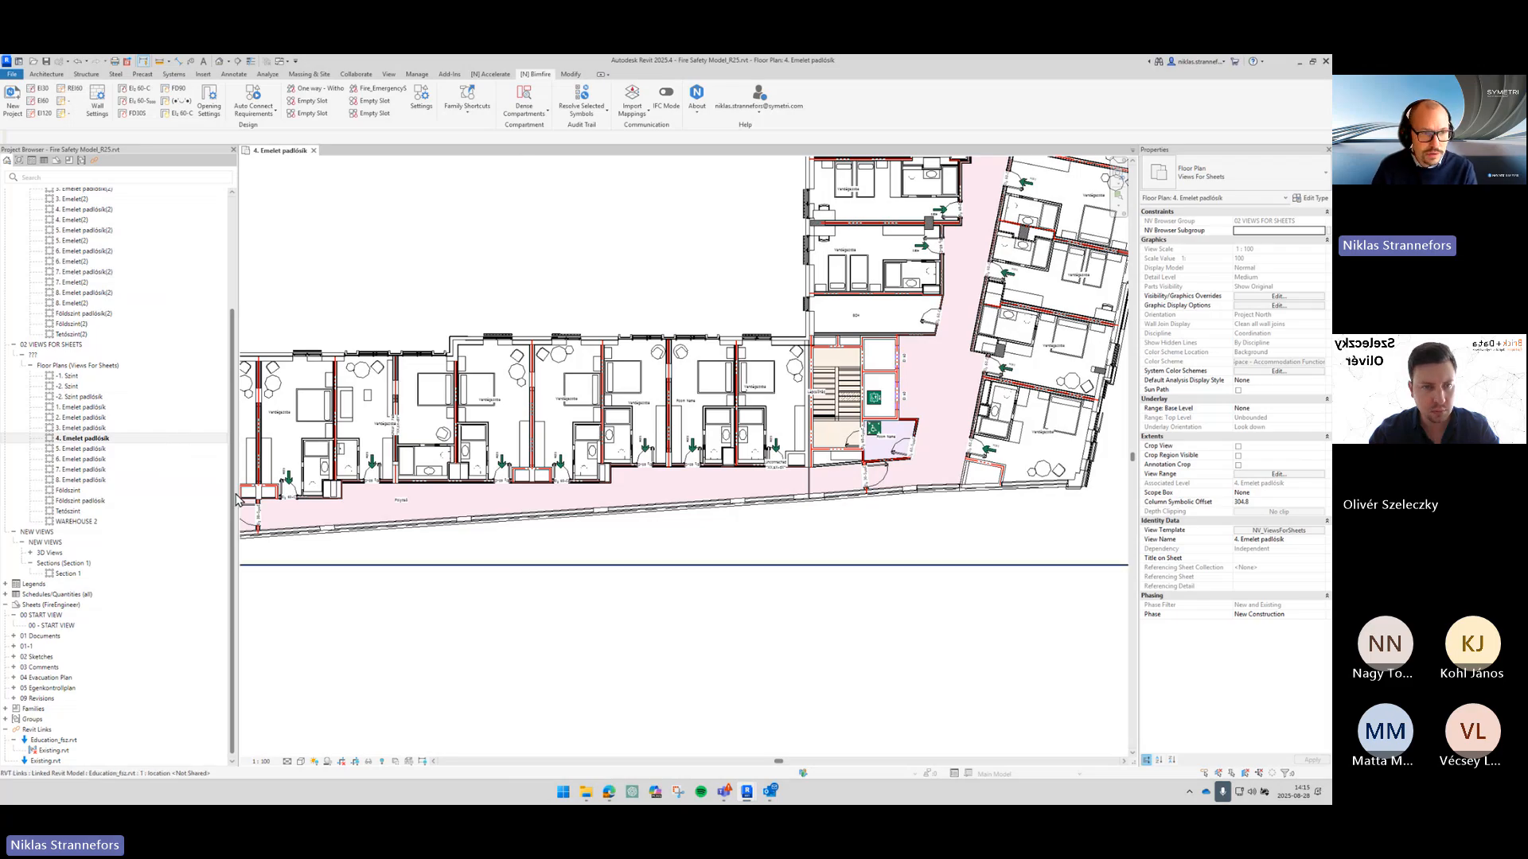
double_click(86, 597)
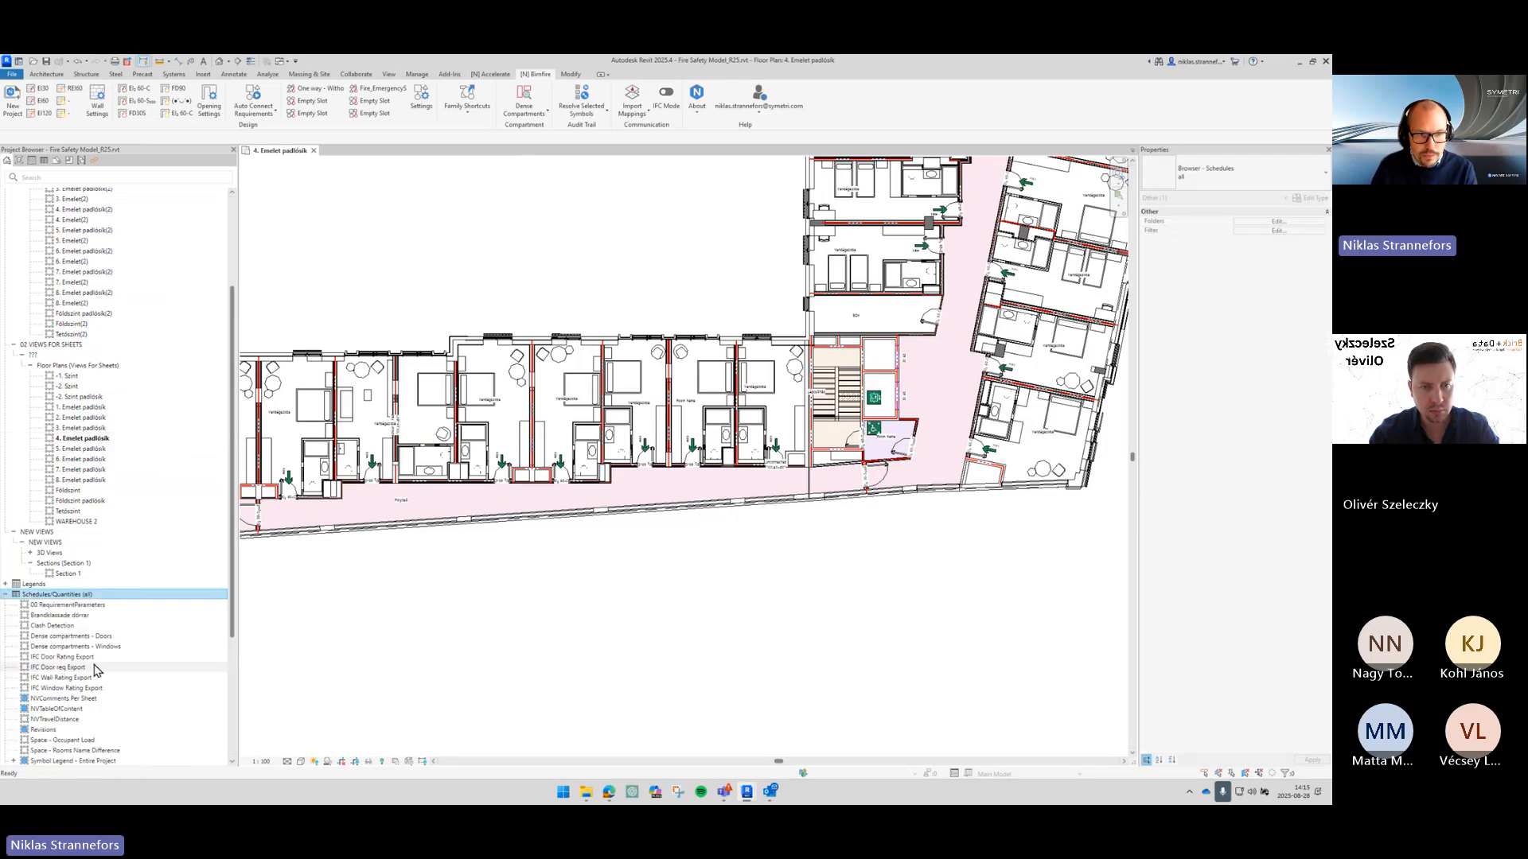
left_click(76, 646)
left_click(75, 636)
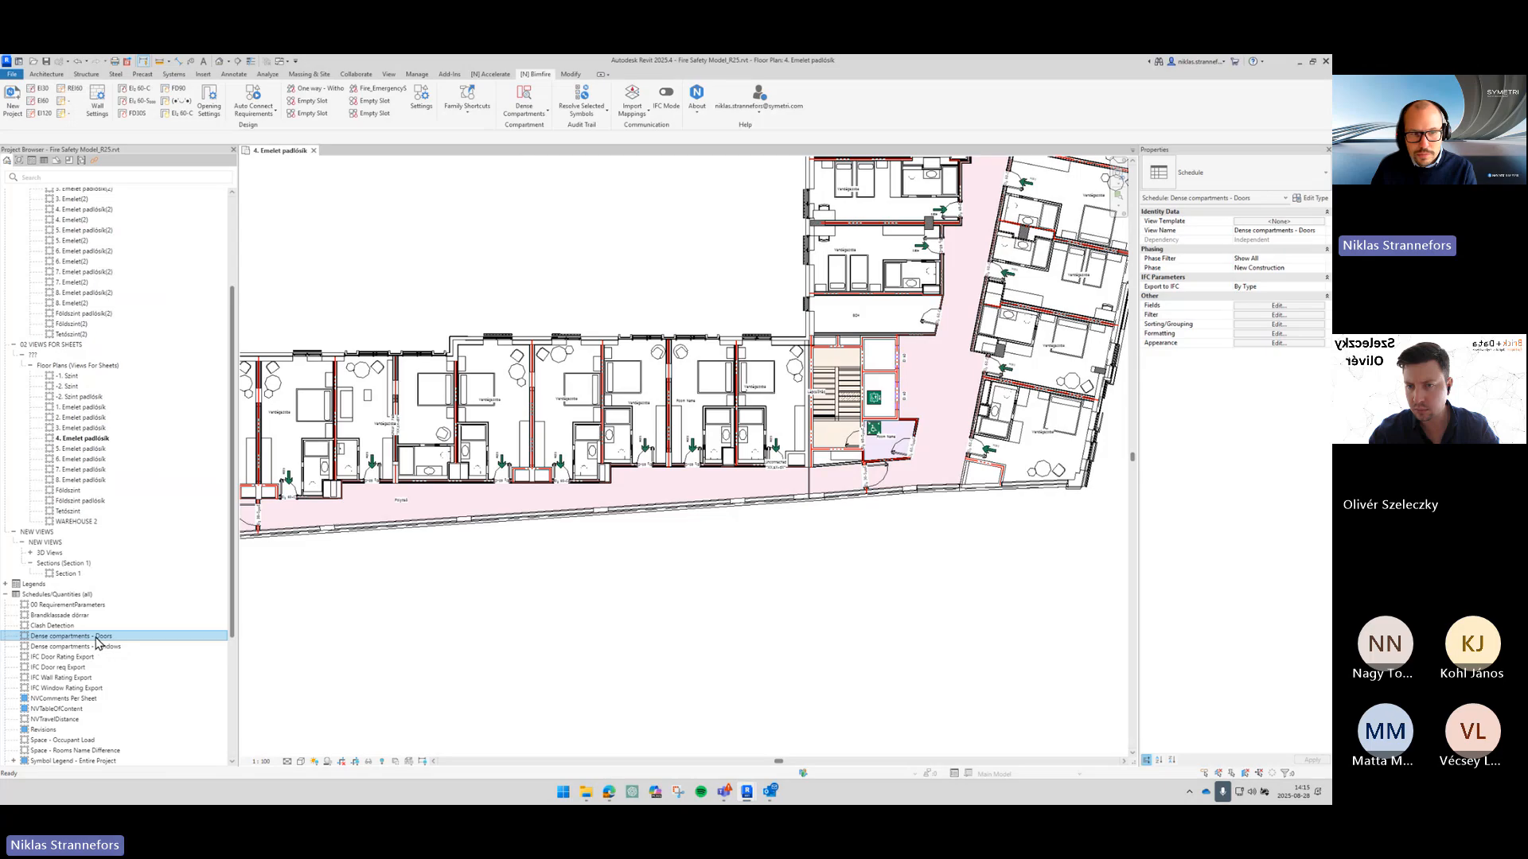
double_click(96, 636)
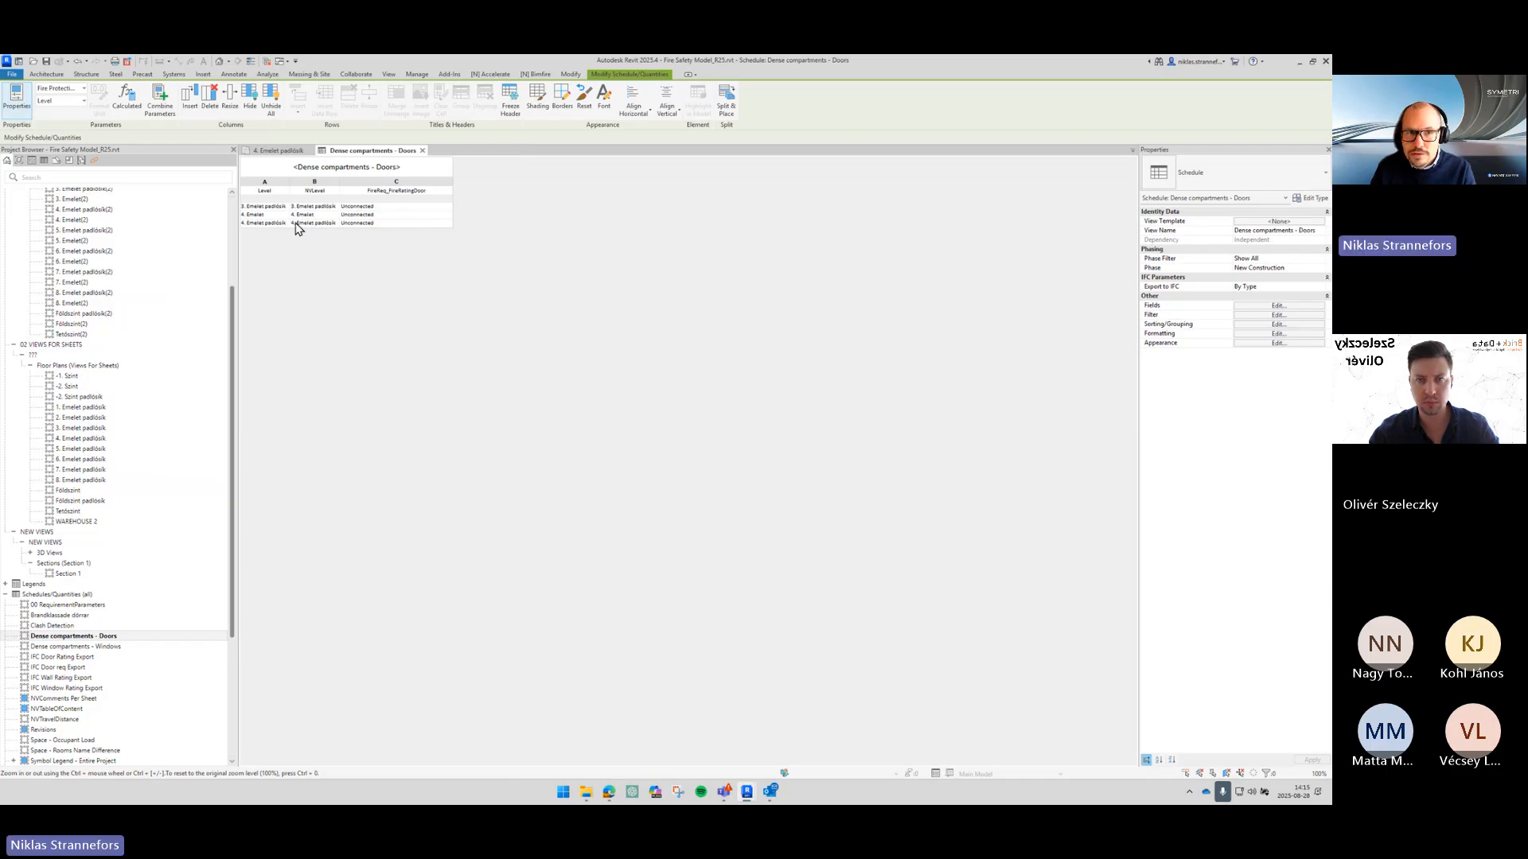
left_click(371, 223)
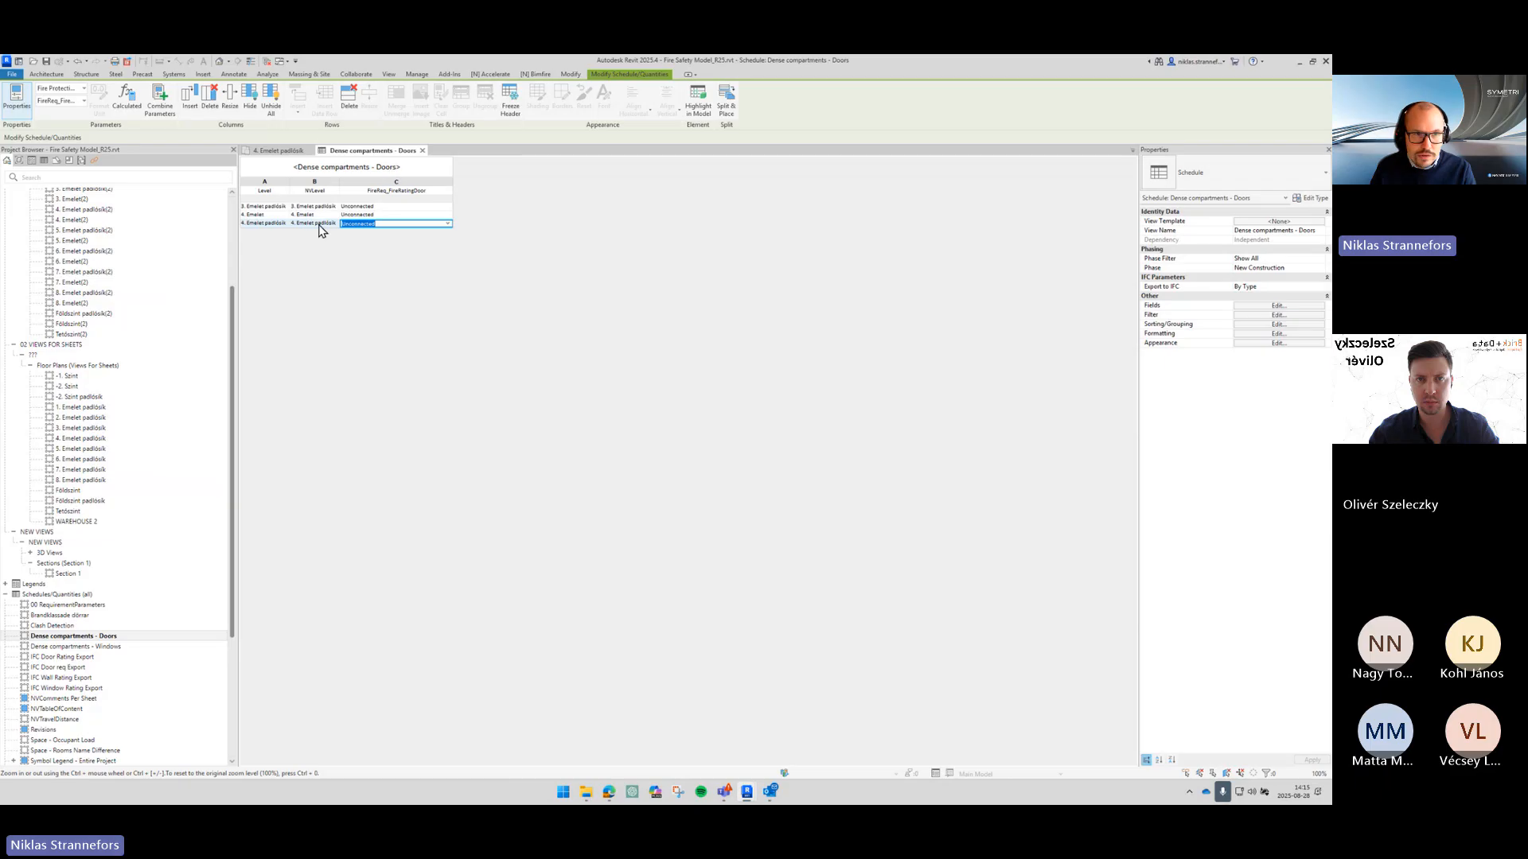
Step: Return to the 4. Emelet padlósík plan and examine where the selected Unconnected door requirements sit around the floor
left_click(278, 151)
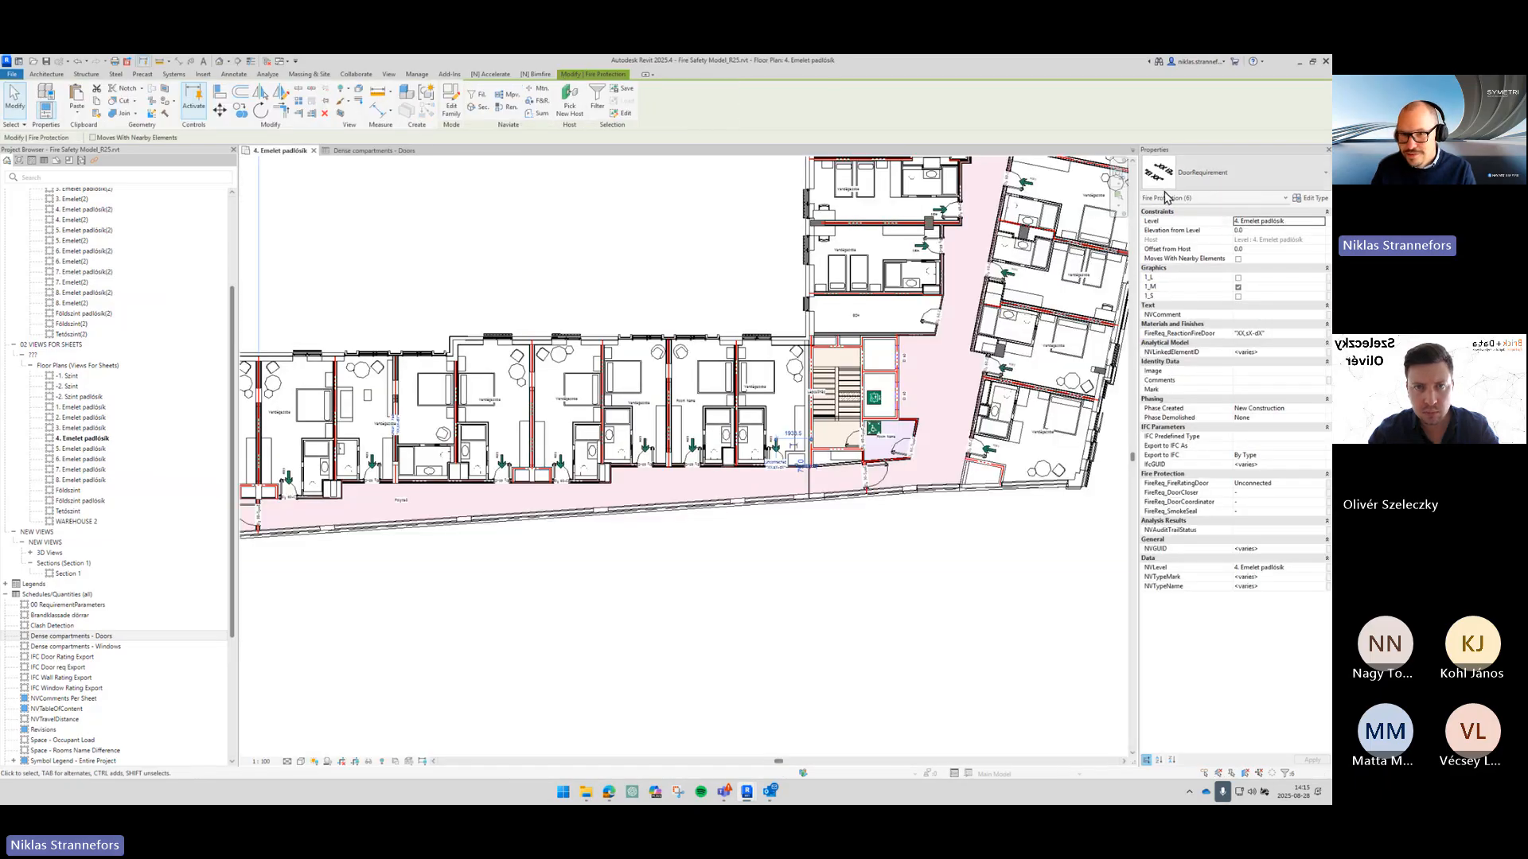
scroll(700, 314, "down", 5)
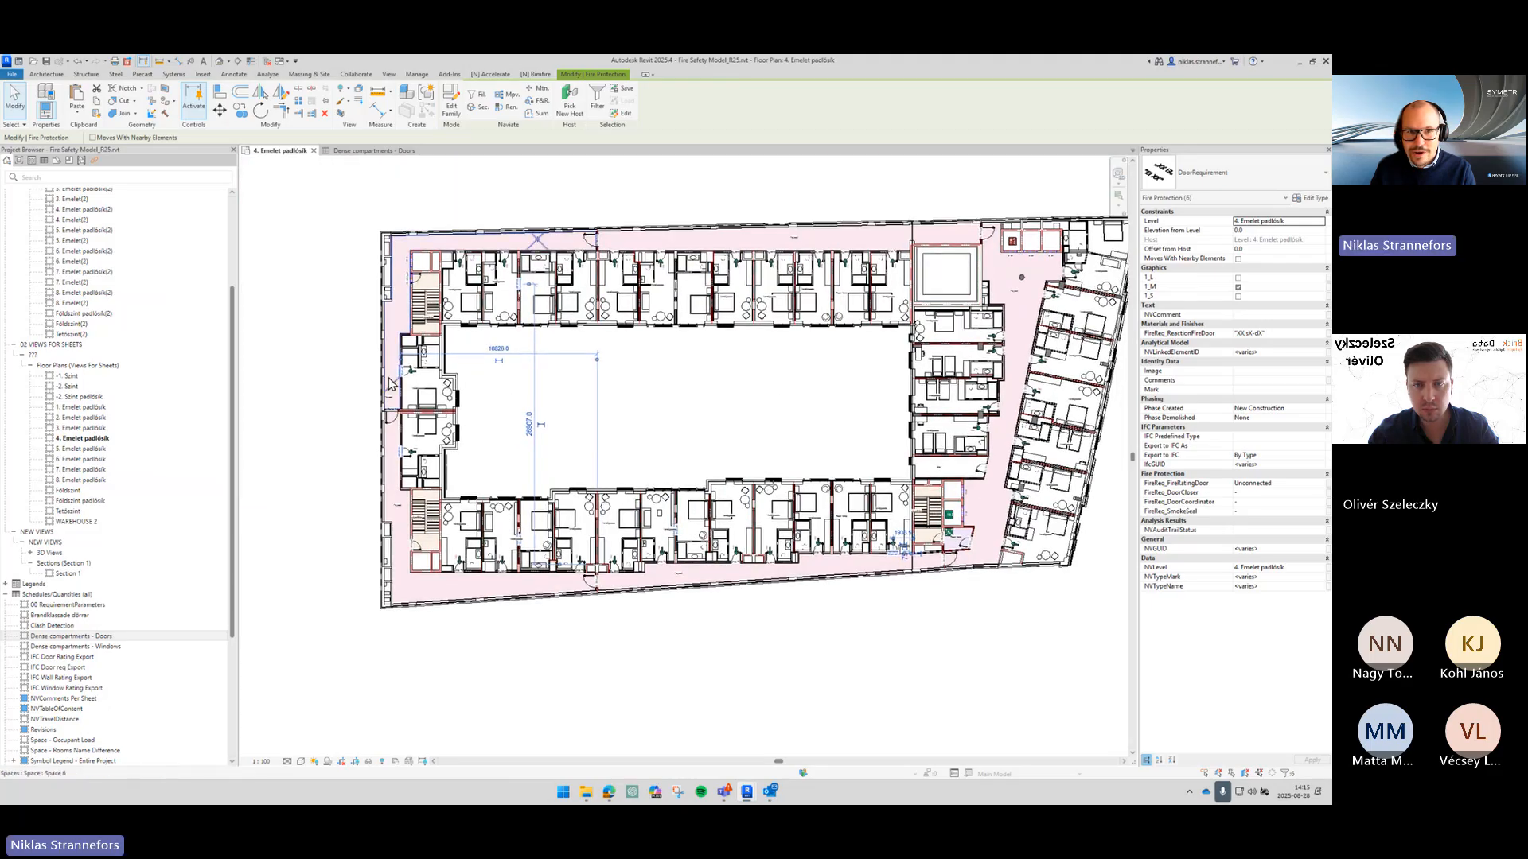
scroll(430, 354, "up", 9)
scroll(502, 459, "down", 3)
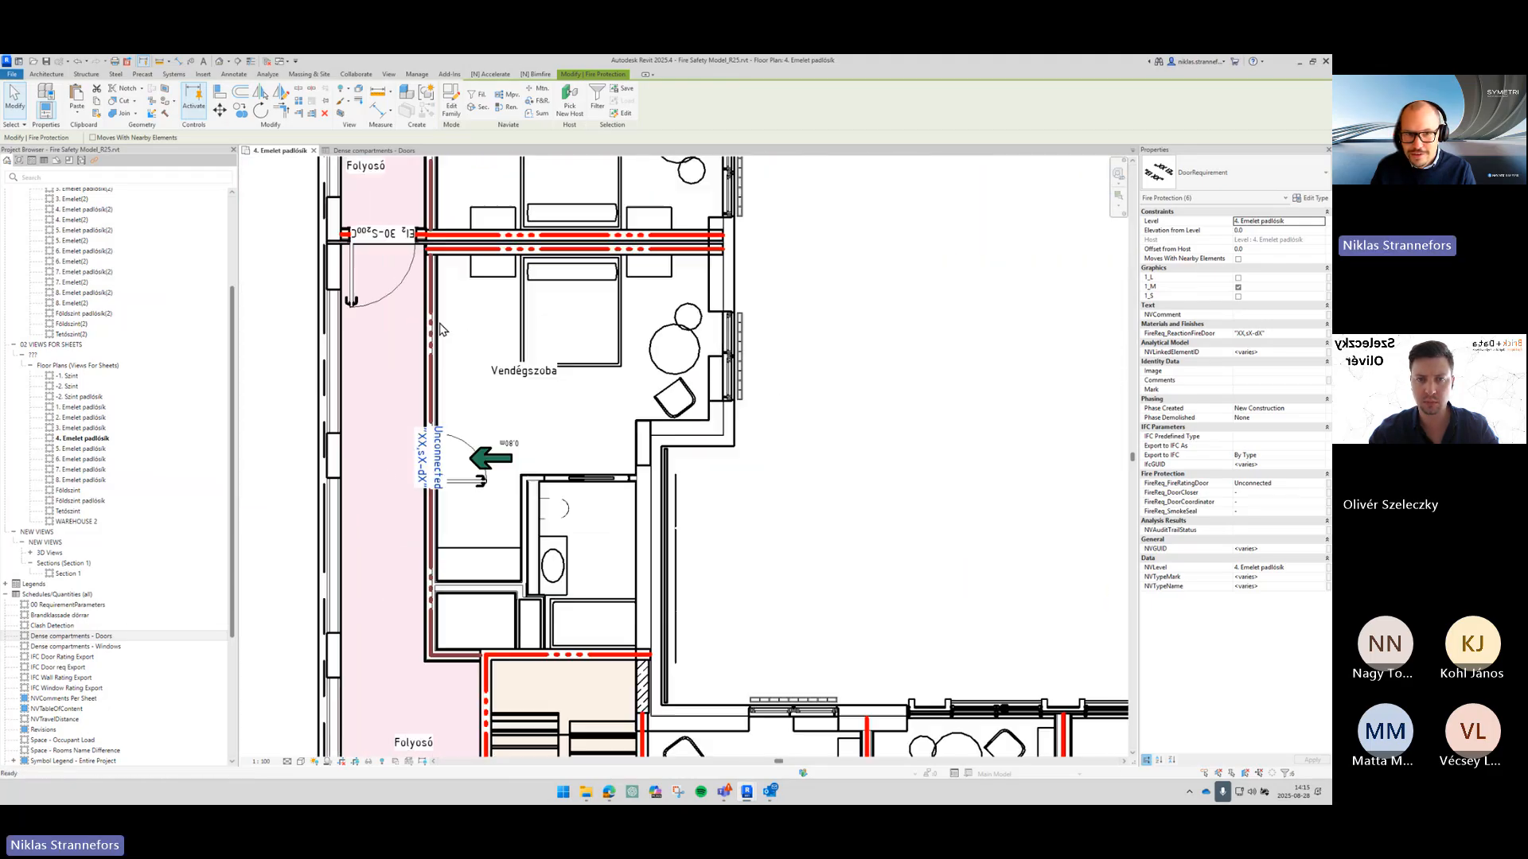
scroll(725, 279, "down", 2)
scroll(617, 399, "down", 3)
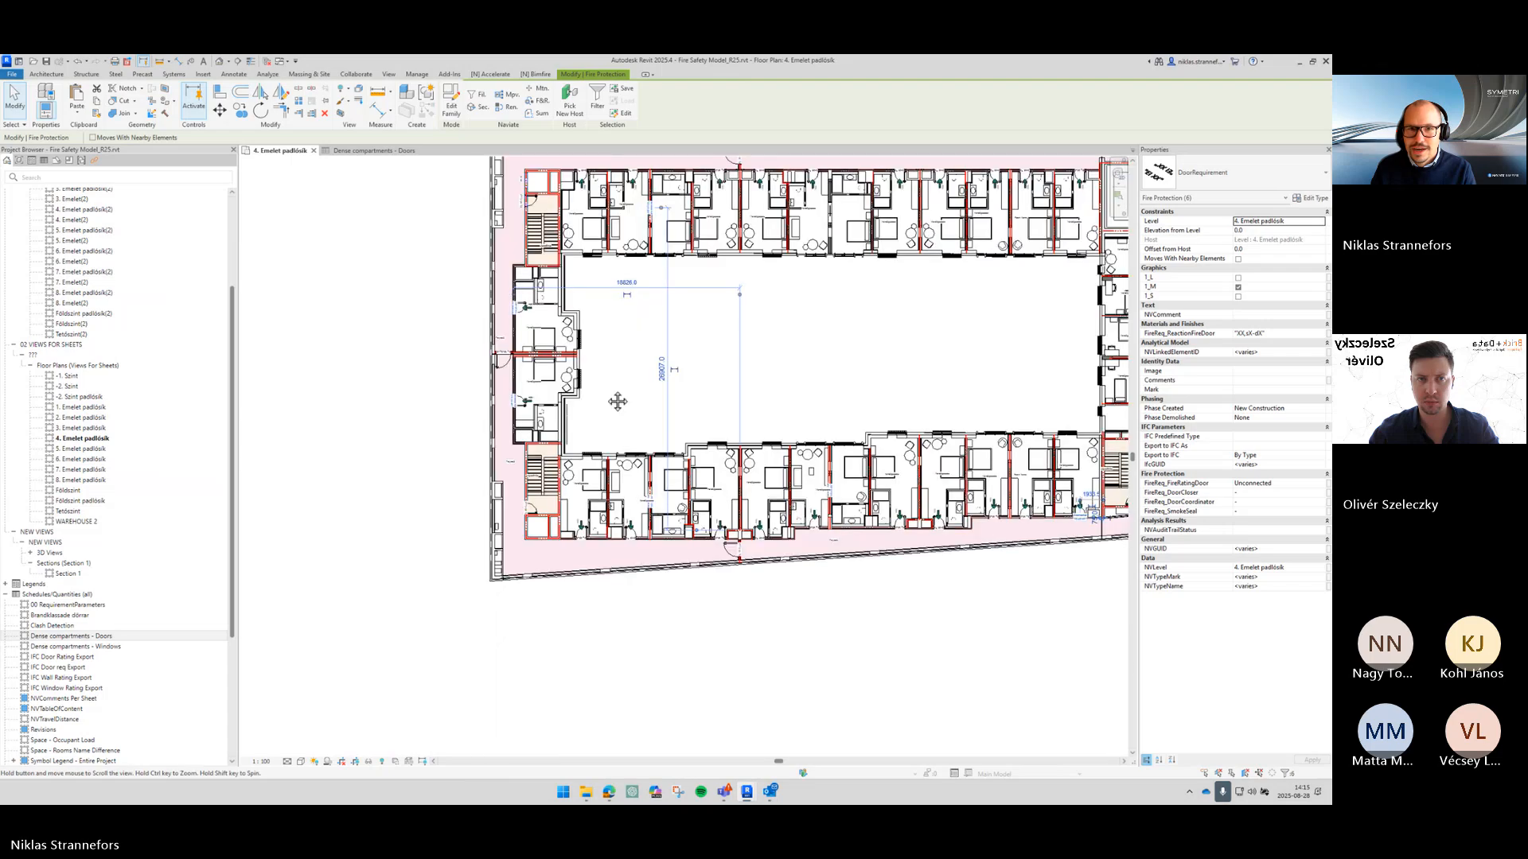
scroll(618, 399, "down", 1)
scroll(596, 297, "up", 6)
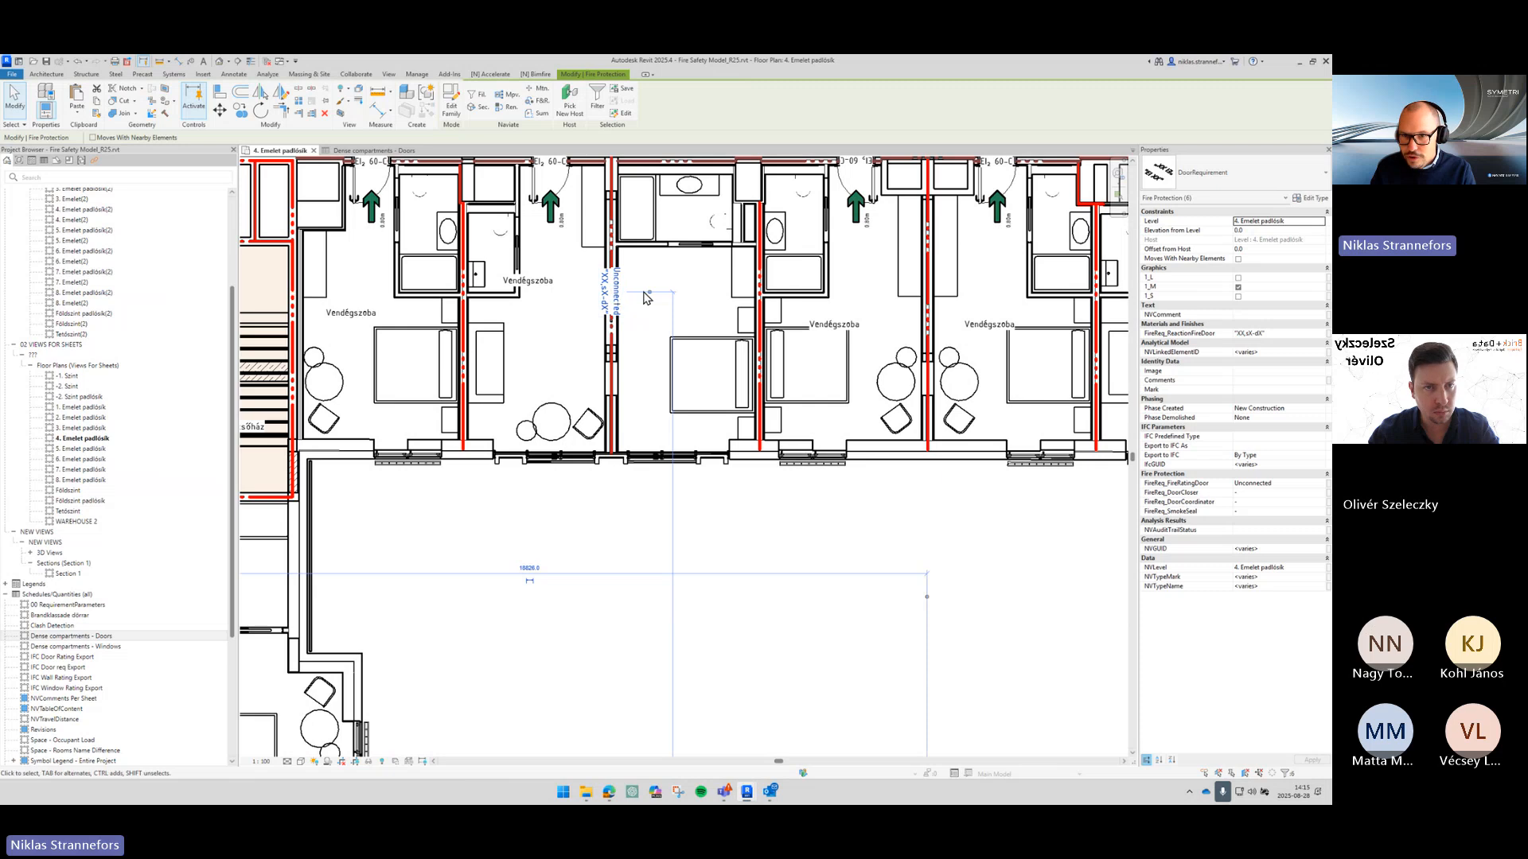
scroll(677, 299, "down", 2)
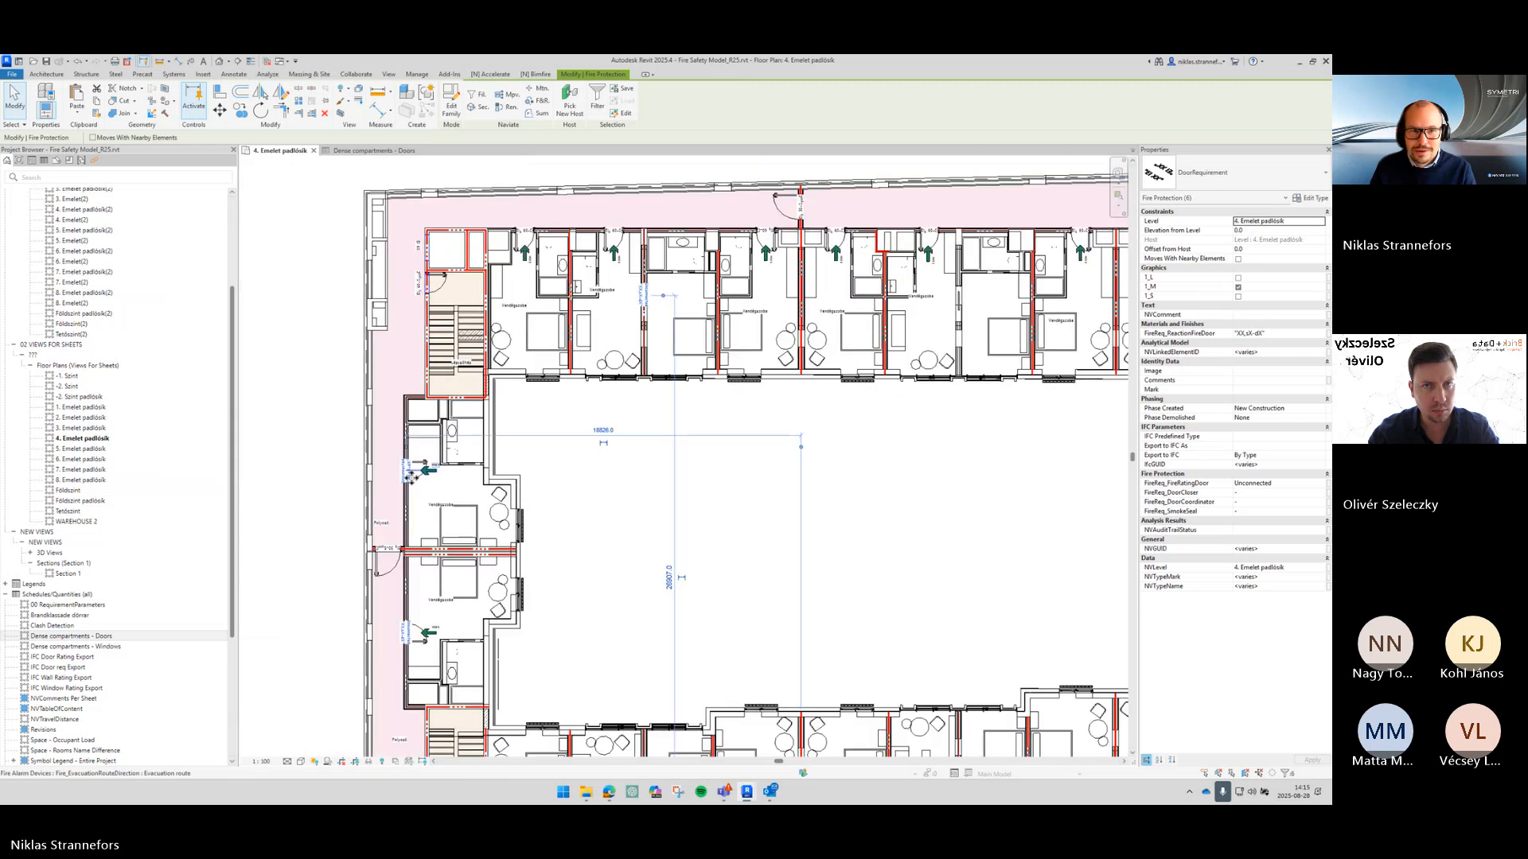
scroll(728, 332, "up", 2)
scroll(729, 332, "down", 2)
middle_click_drag(669, 484, 563, 416)
scroll(557, 420, "down", 1)
scroll(597, 421, "down", 1)
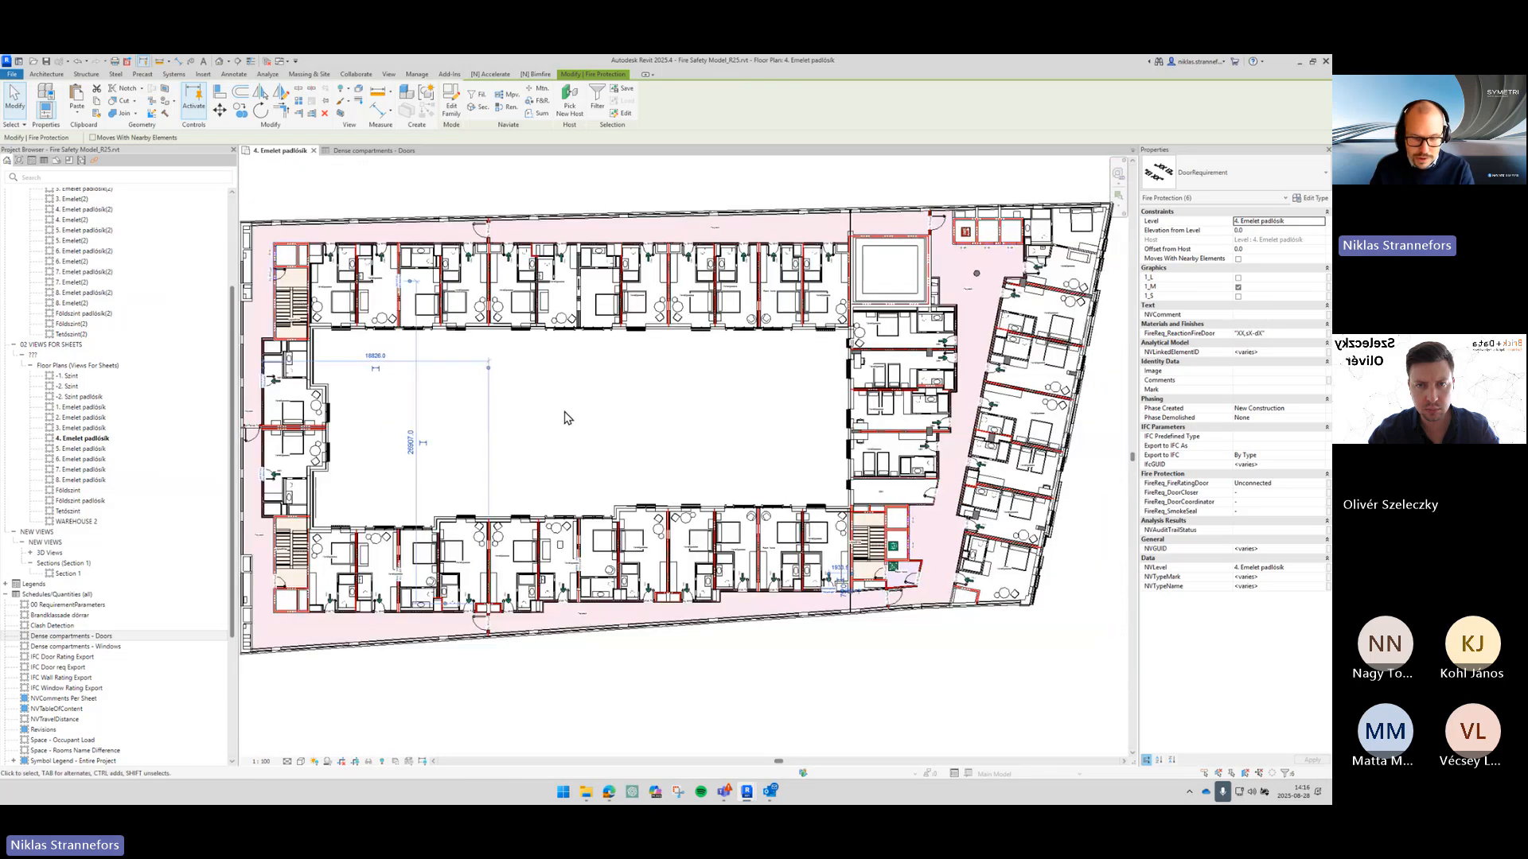
scroll(569, 601, "up", 5)
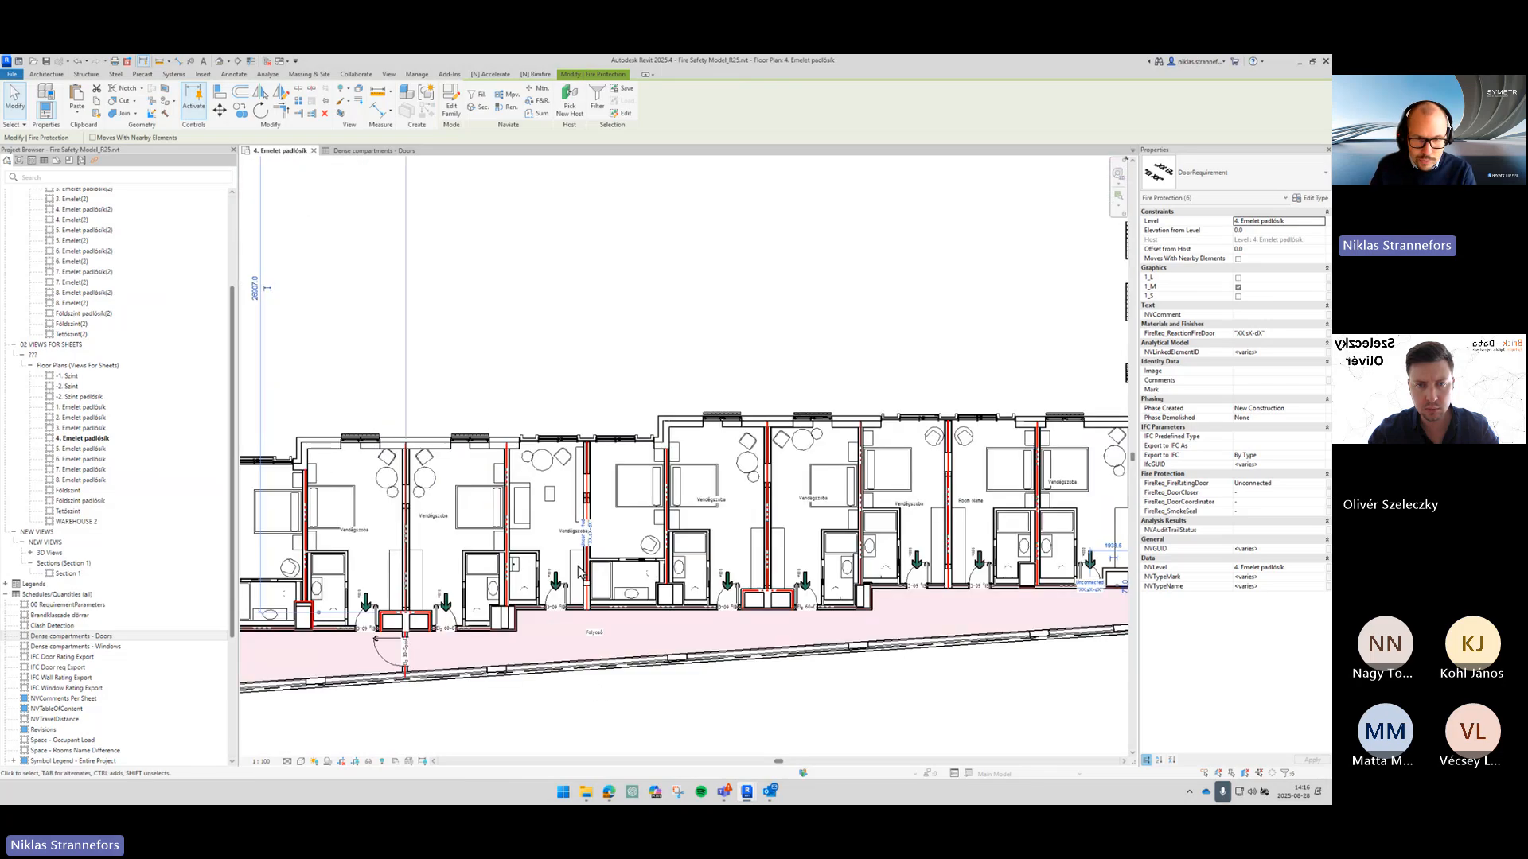
Step: Set FireReq_FireRatingDoor to EI2 60-C for the Unconnected door requirement beside the lower east stairwell, then clear the selection
middle_click_drag(1092, 587, 883, 581)
key("Escape")
left_click(883, 578)
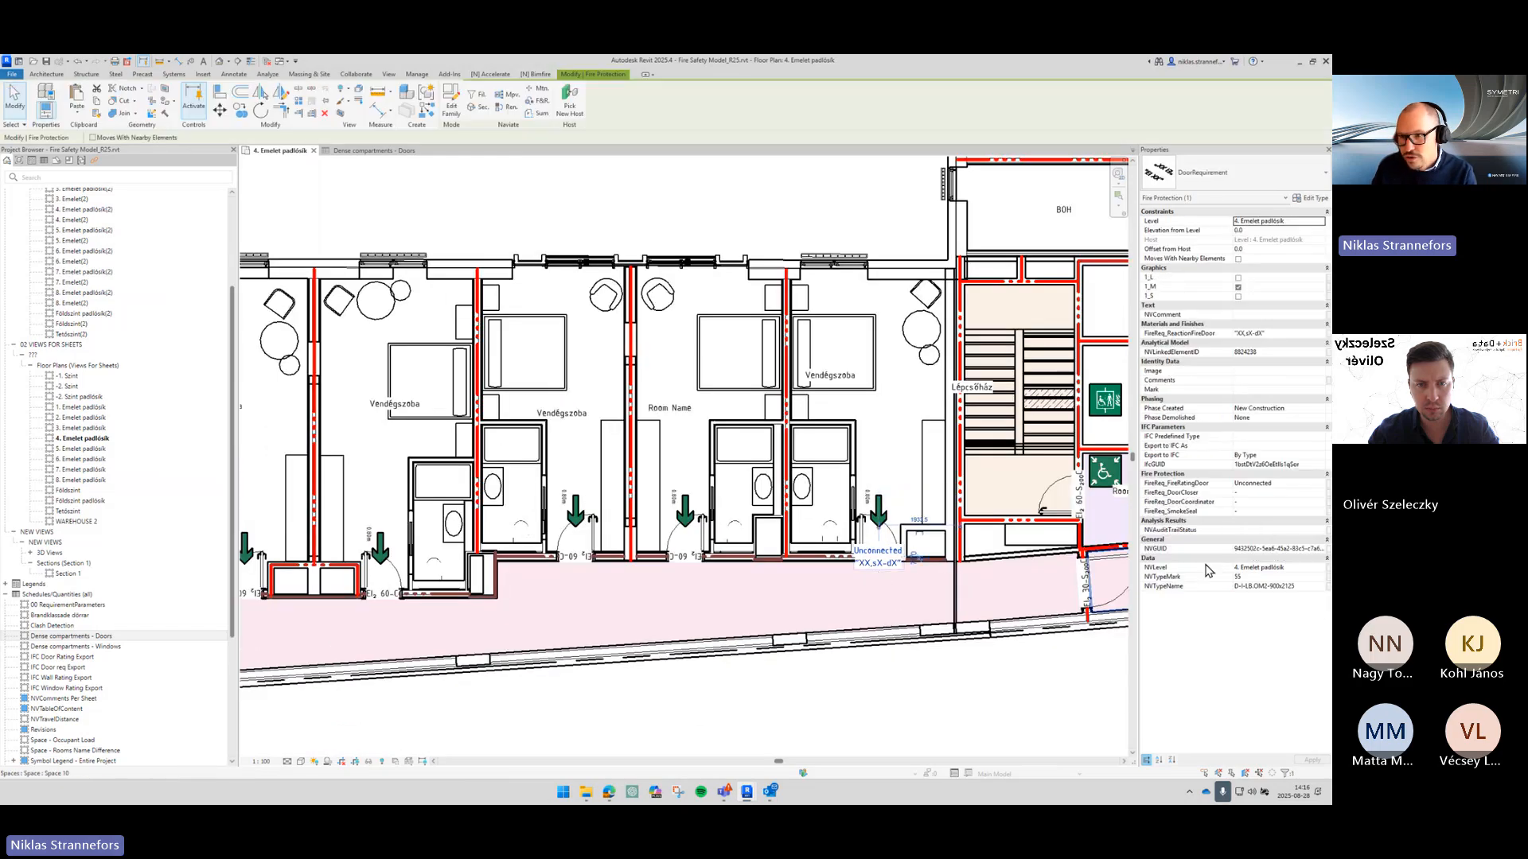
left_click(1317, 485)
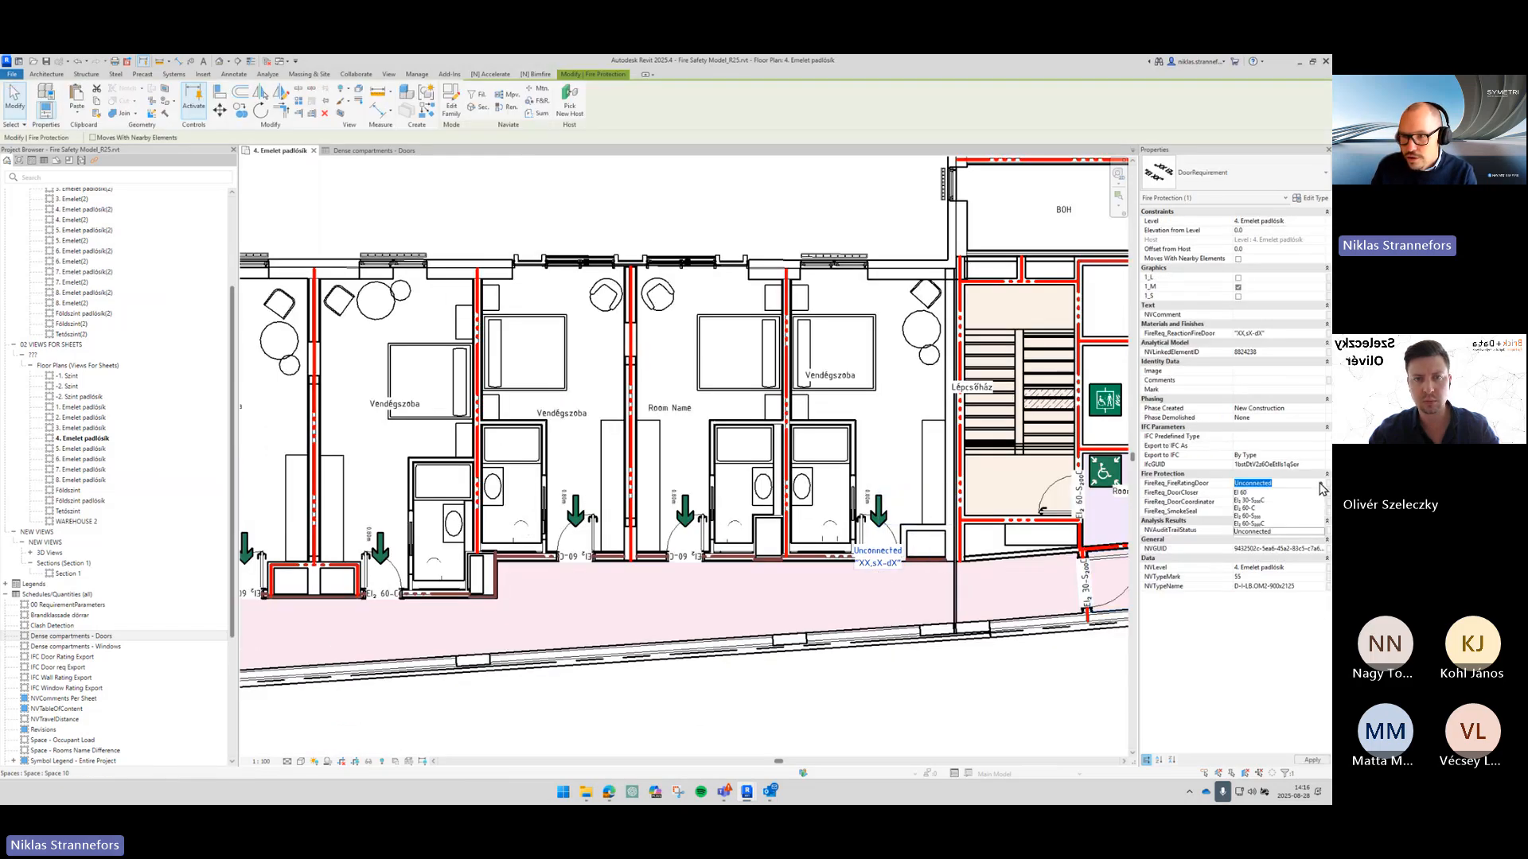
left_click(1258, 509)
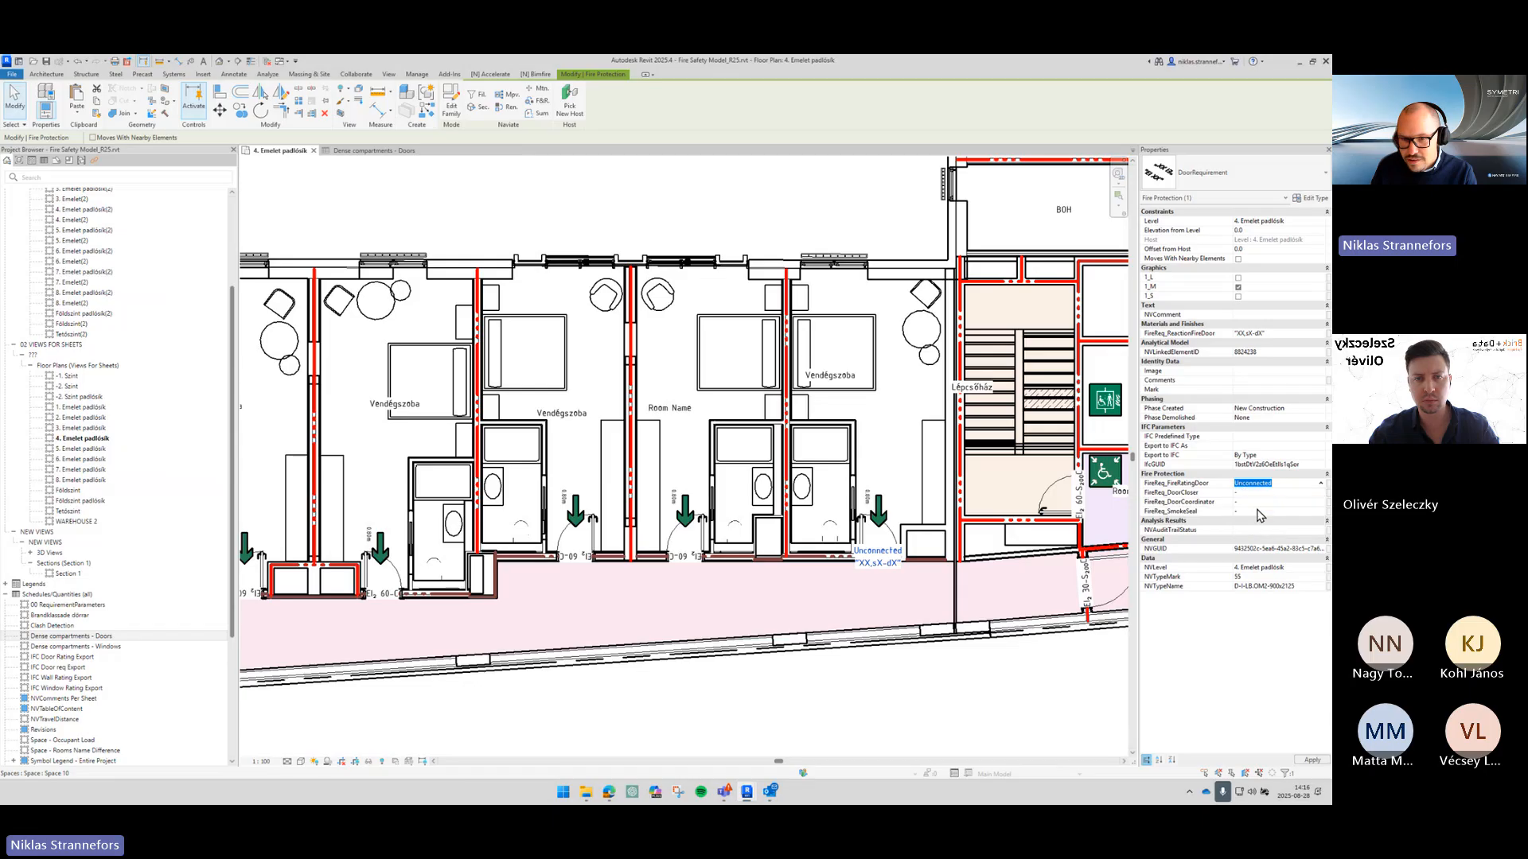
key("Escape")
scroll(891, 553, "up", 3)
left_click(891, 553)
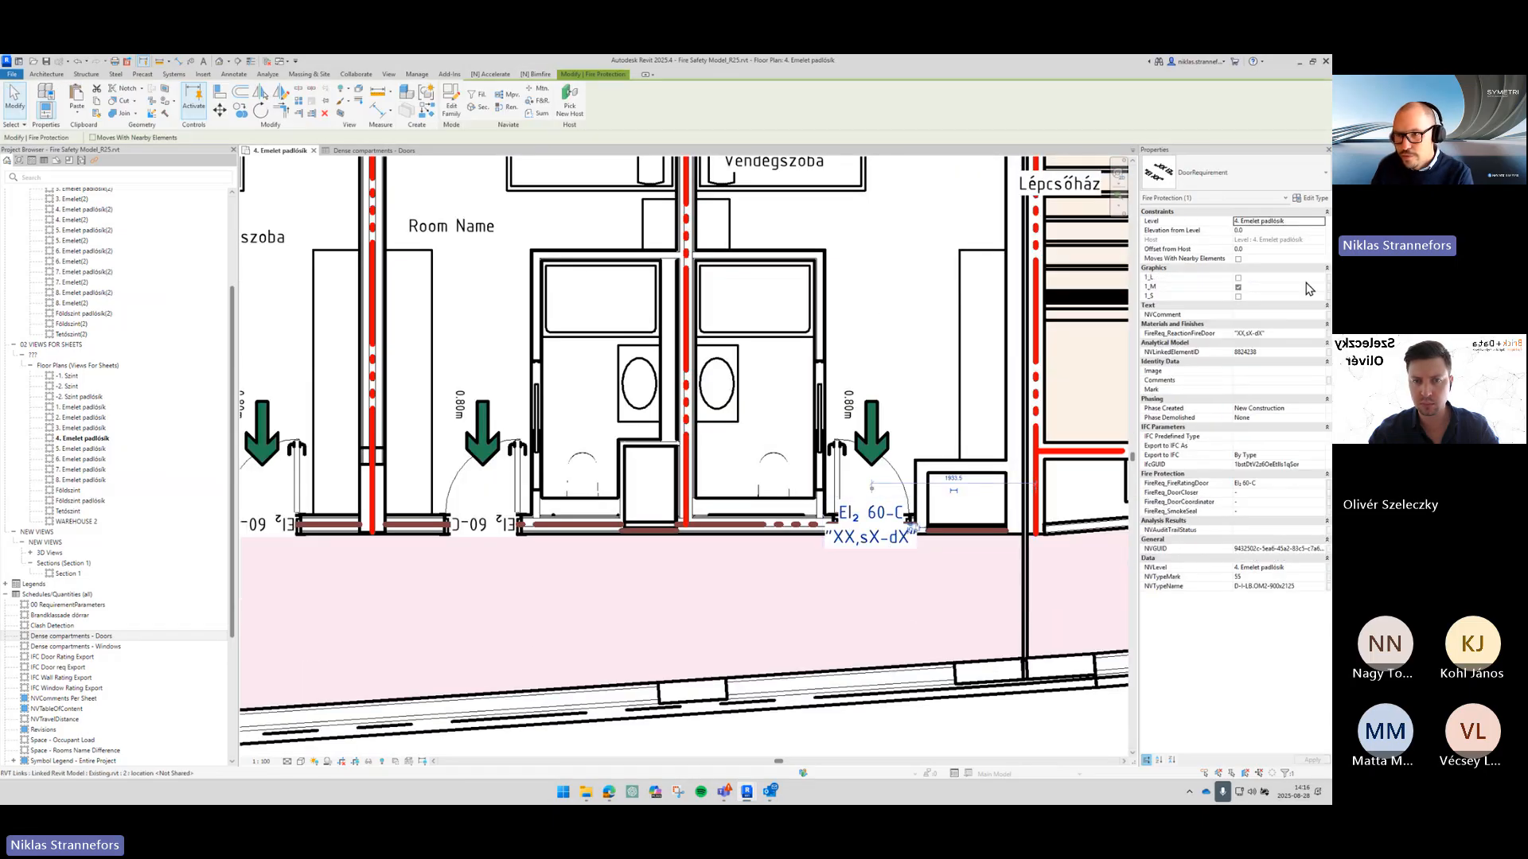
key("Escape")
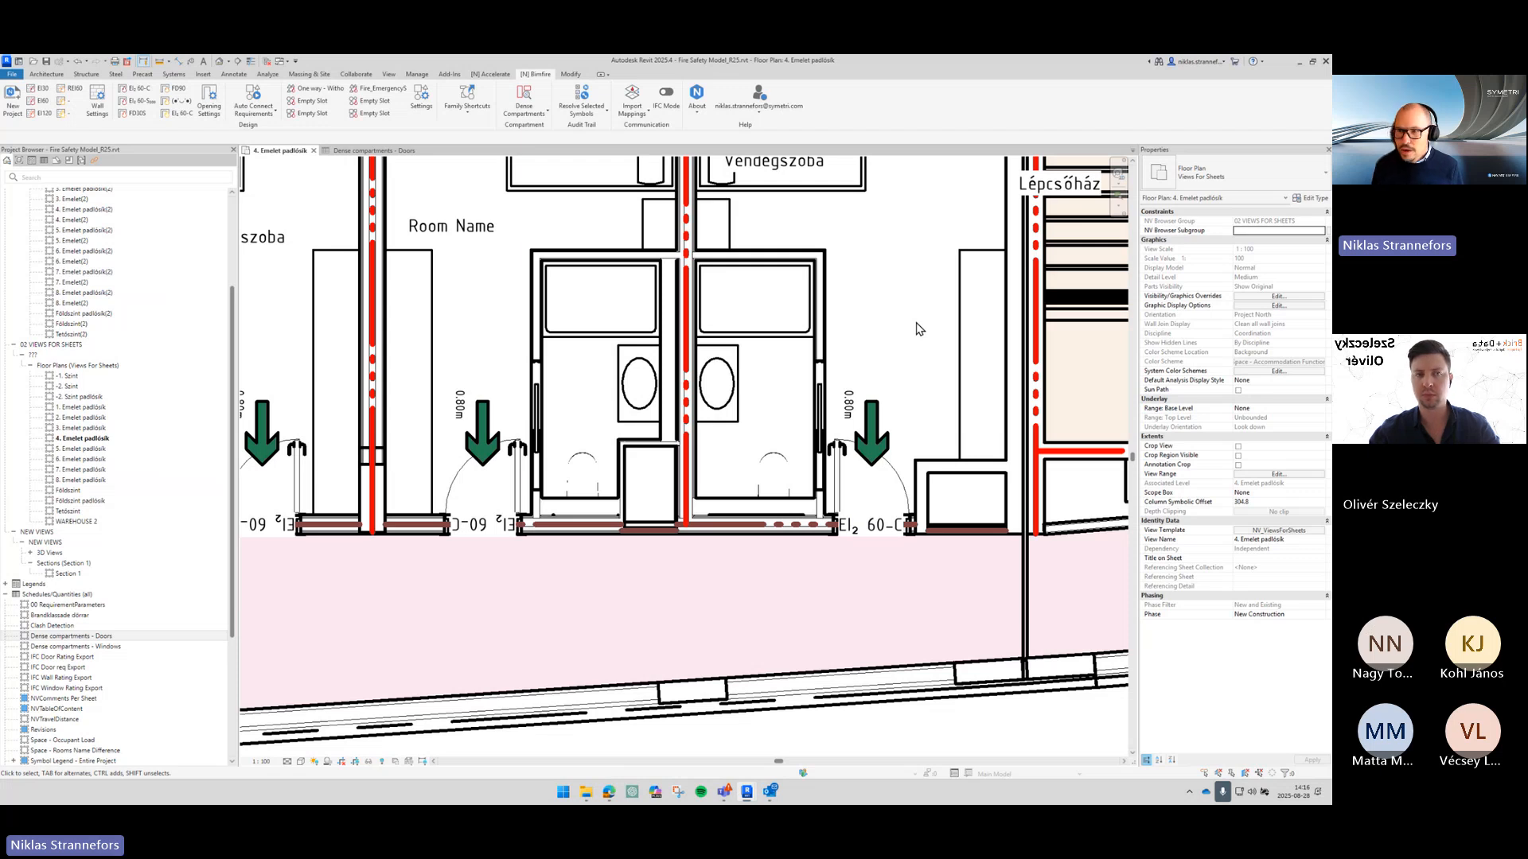
Step: Move the Lépcsőház room tag off the stairwell wall onto the upper landing and deselect it
scroll(944, 373, "down", 3)
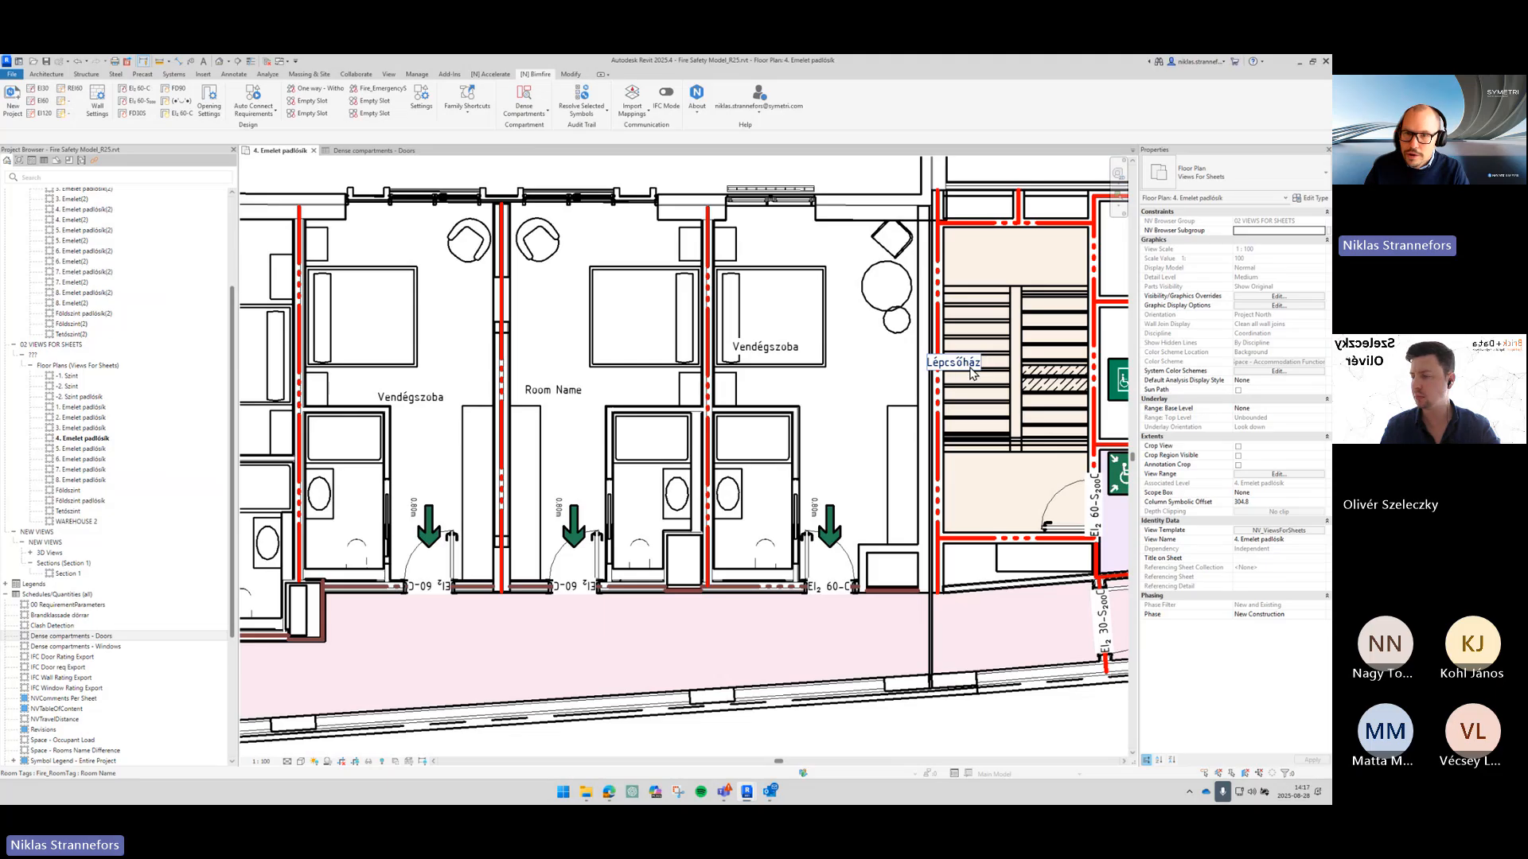
left_click_drag(968, 367, 1015, 273)
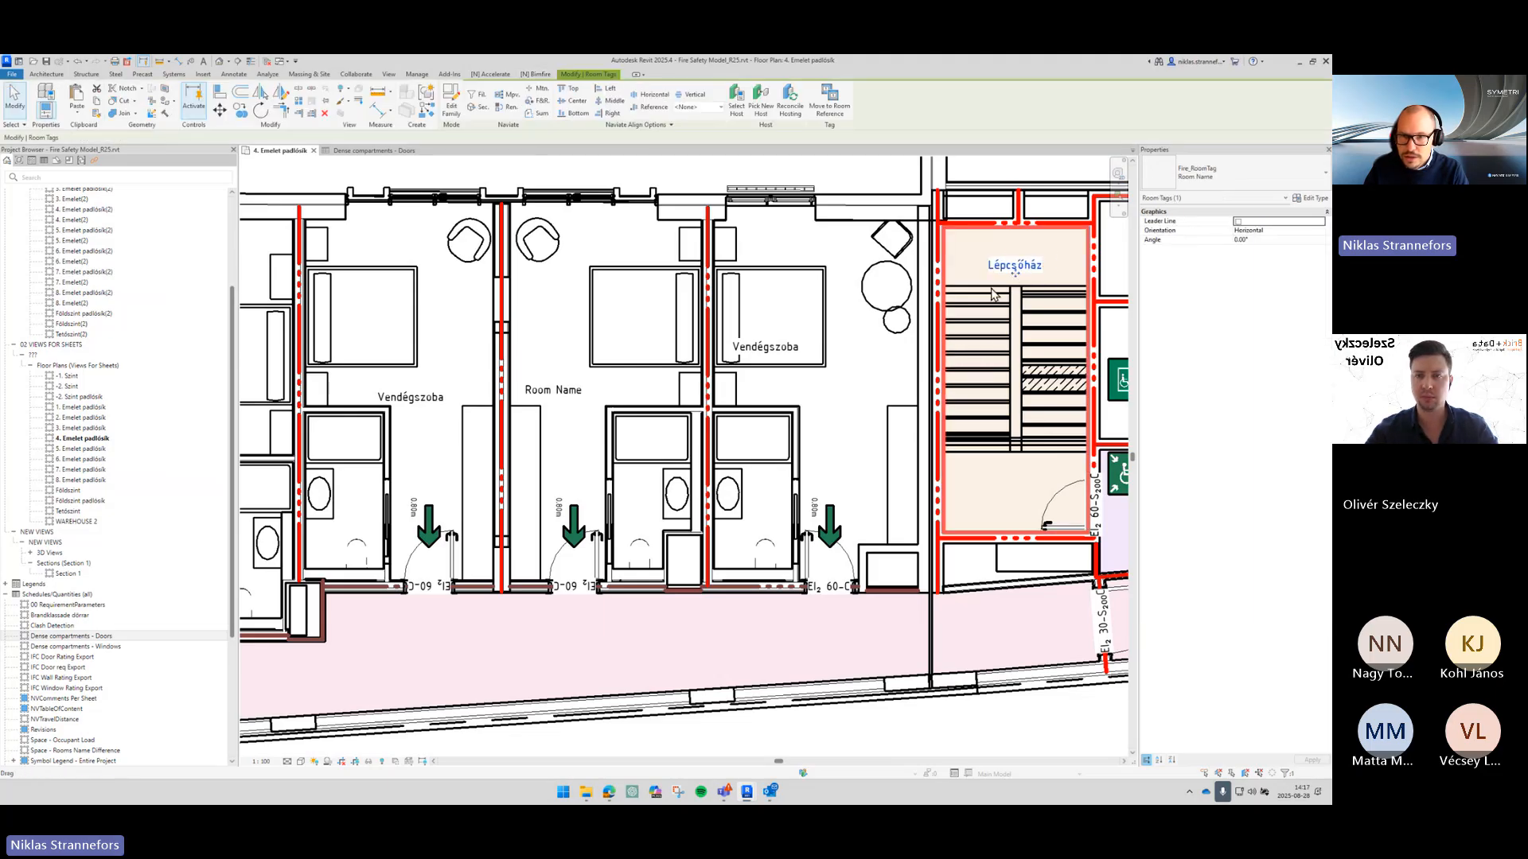
left_click(854, 386)
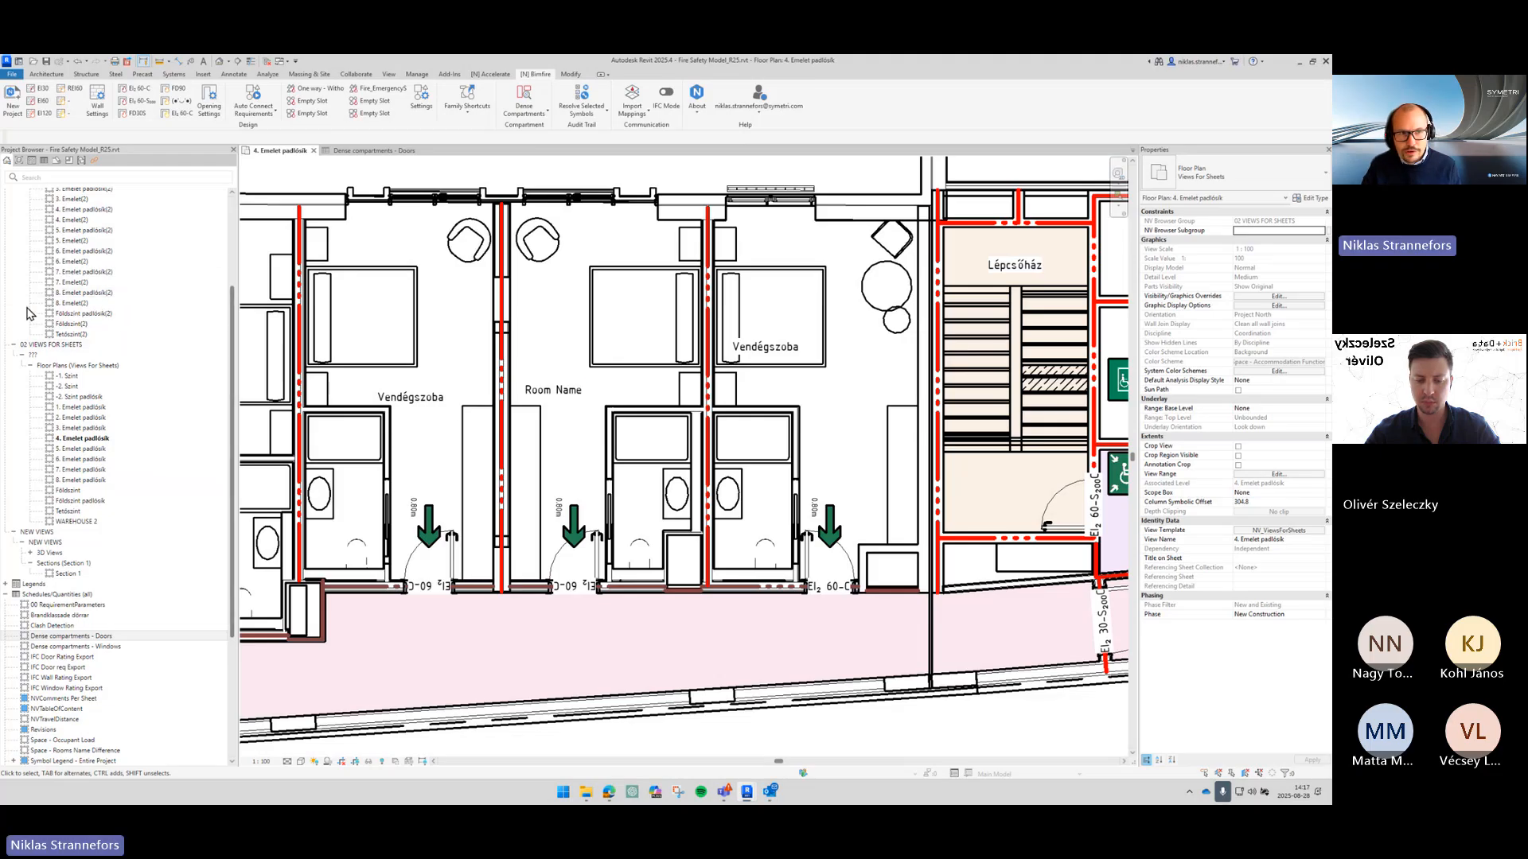
Step: Collapse the whole Project Browser tree and expand only its Schedules/Quantities group
right_click(158, 303)
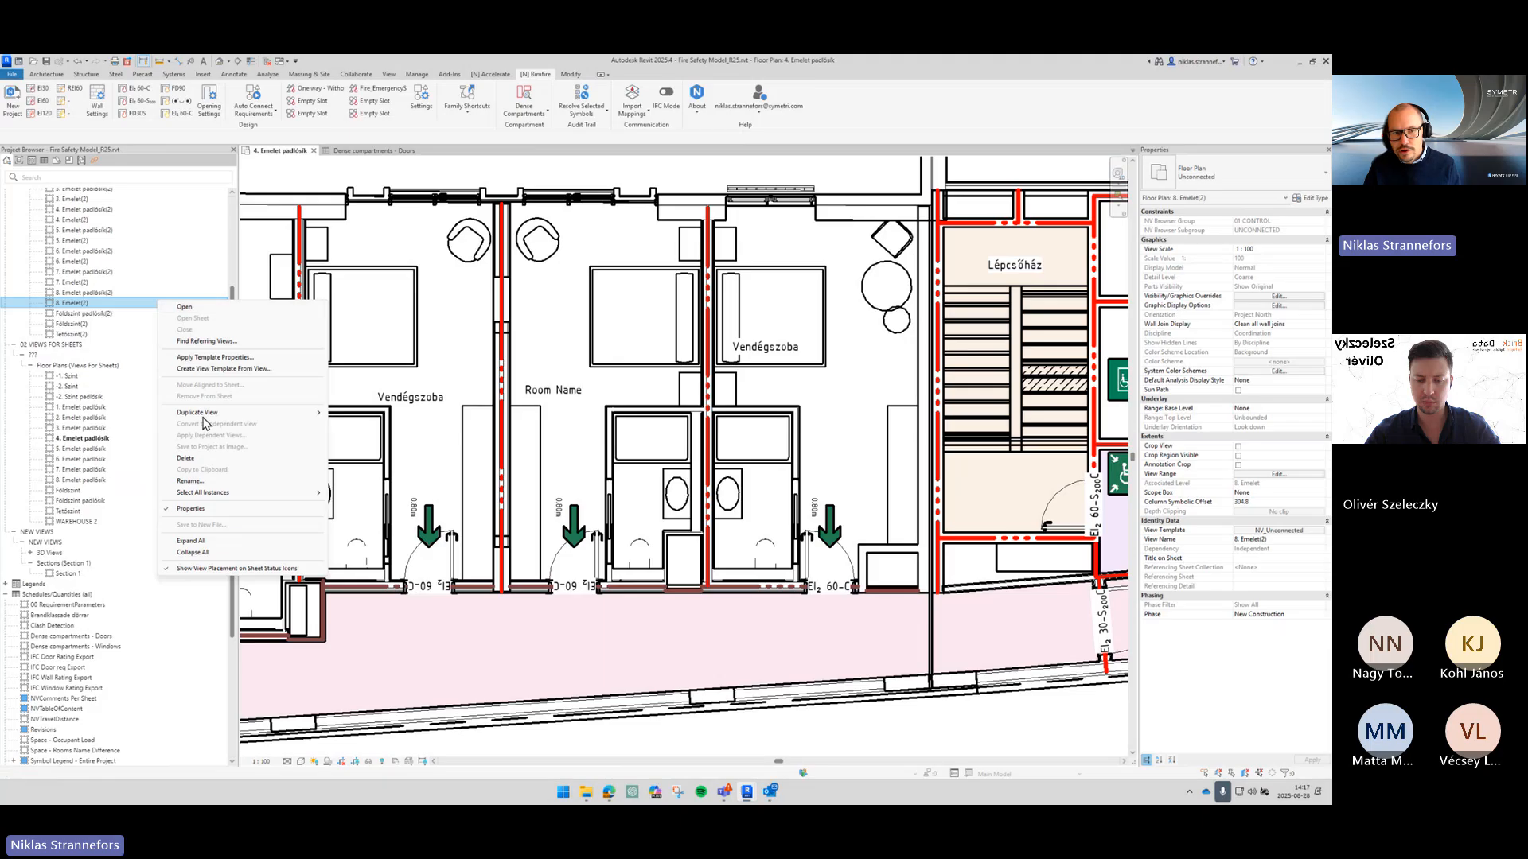
left_click(206, 557)
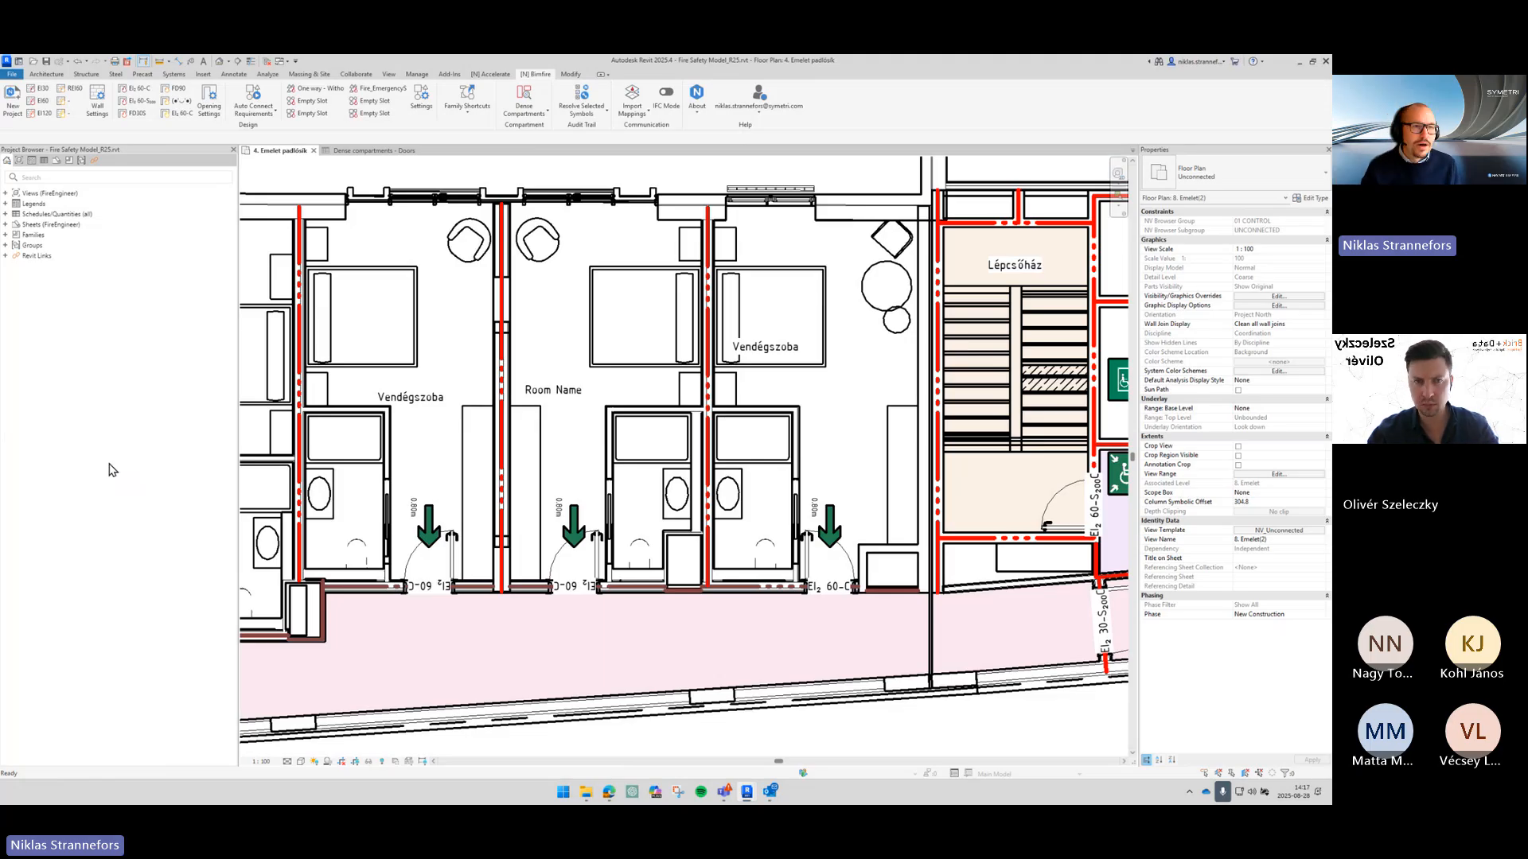
left_click(83, 214)
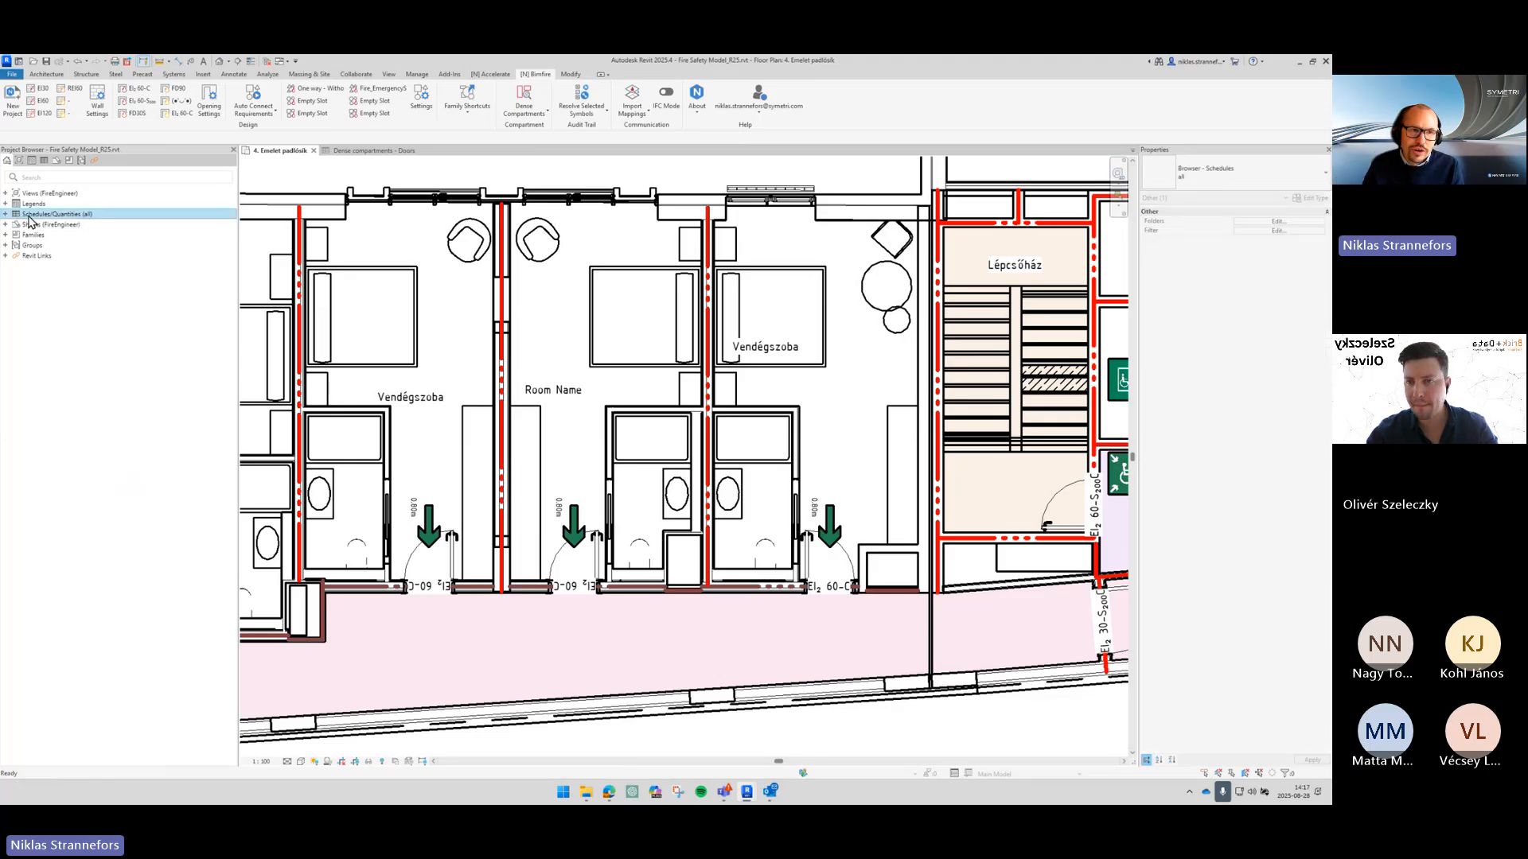
left_click(6, 215)
Step: Open the 00 RequirementParameters schedule and bring up its Fields settings to review the FireReq parameters
left_click(64, 225)
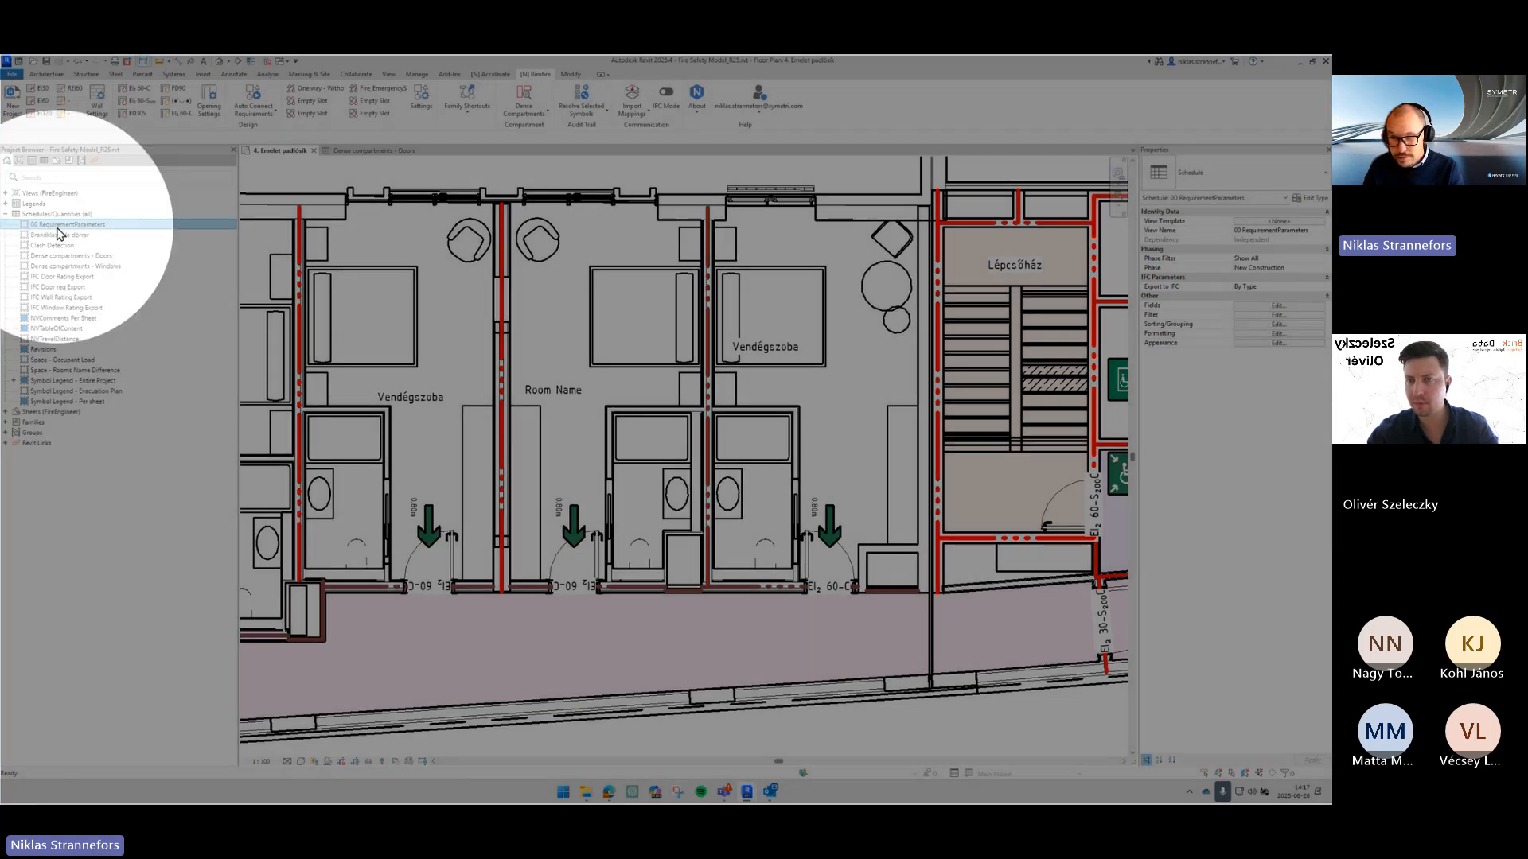
key("ctrl")
key("ctrl")
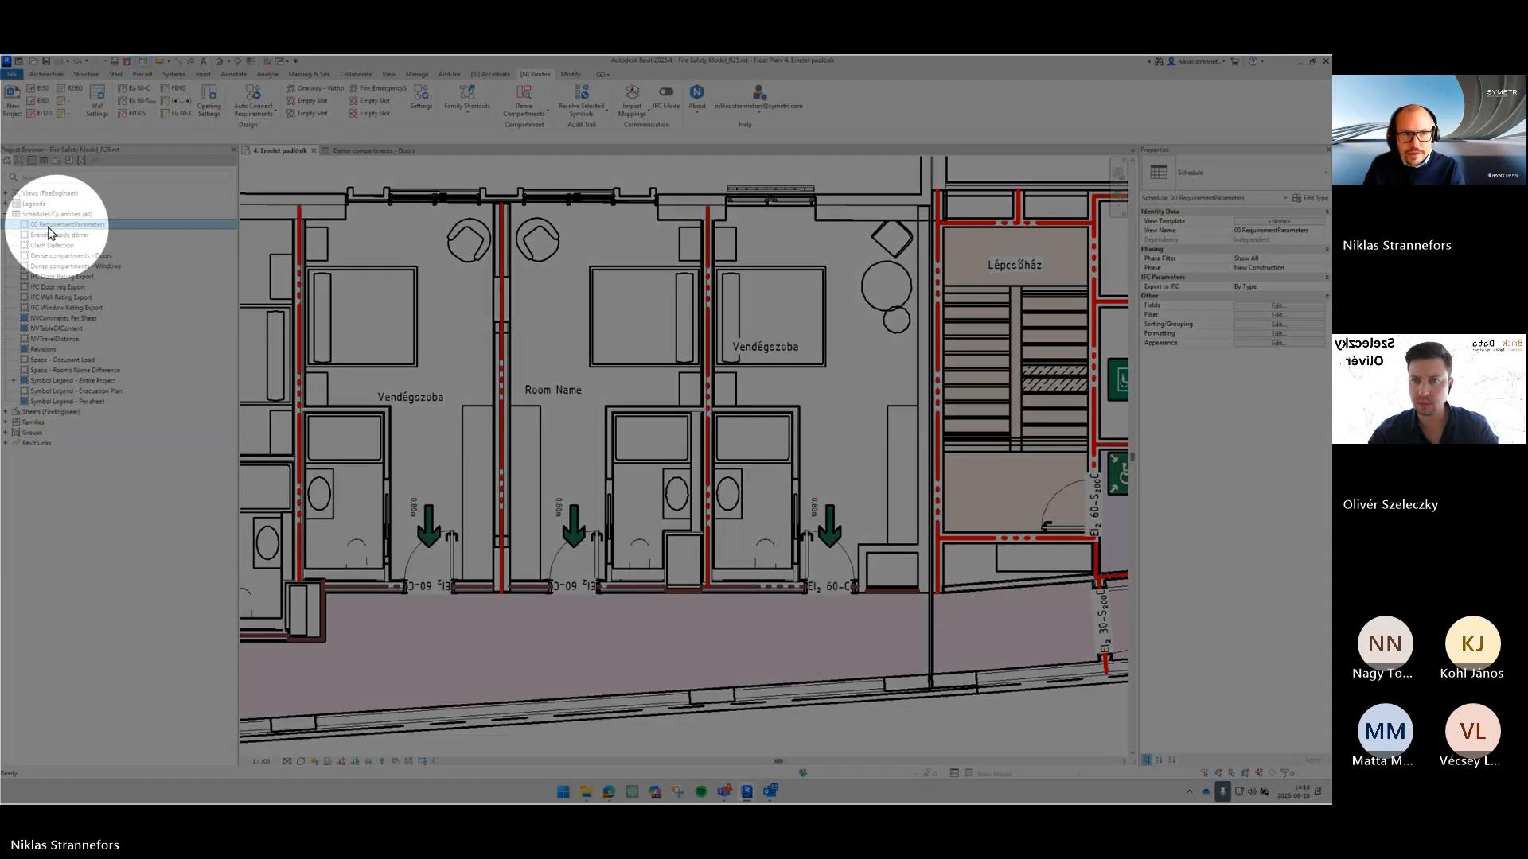
double_click(72, 224)
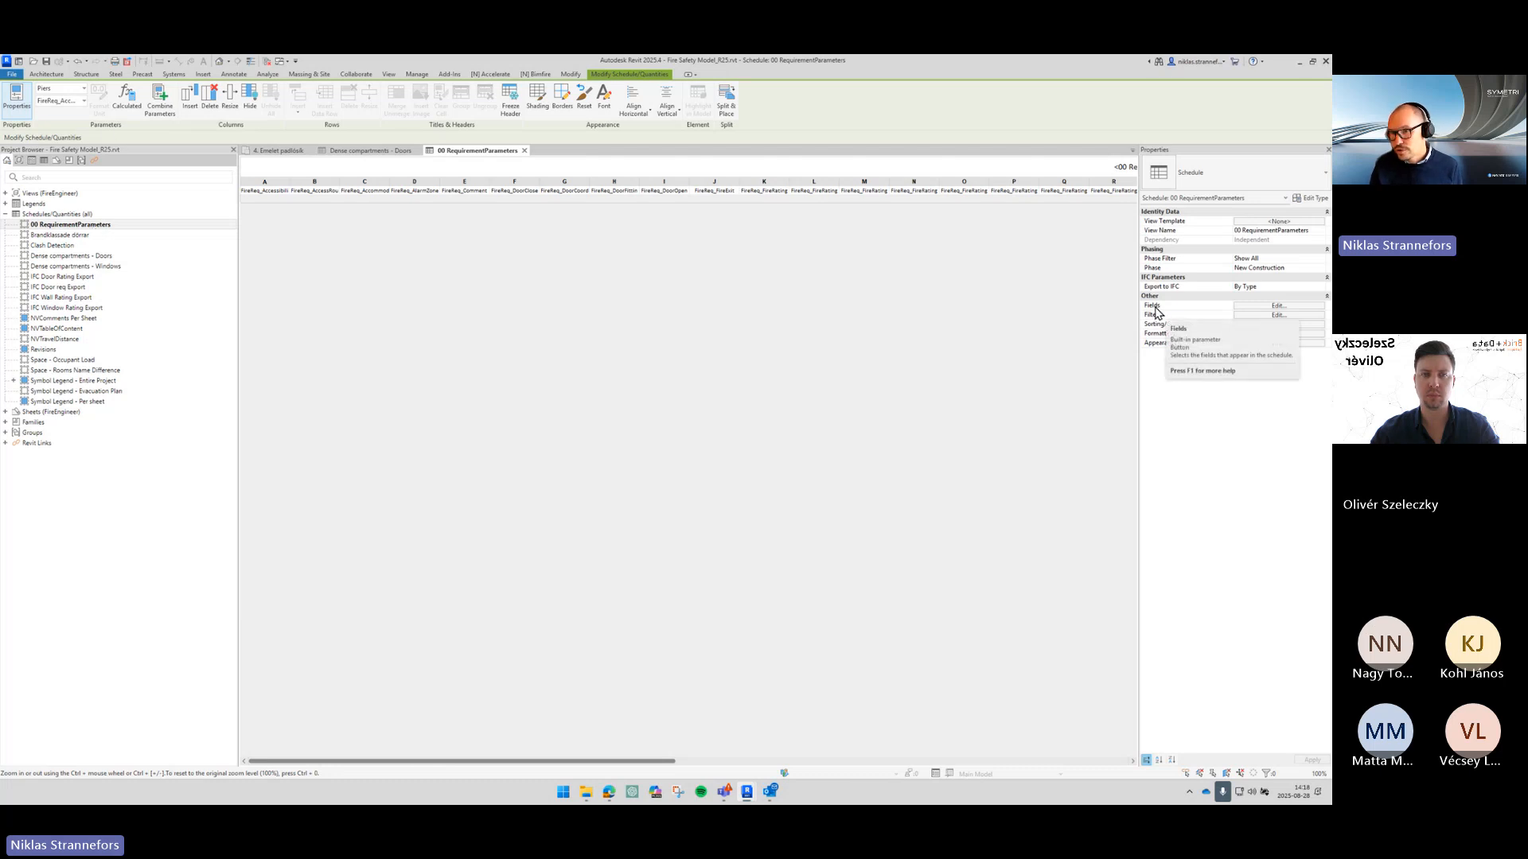
left_click(1259, 308)
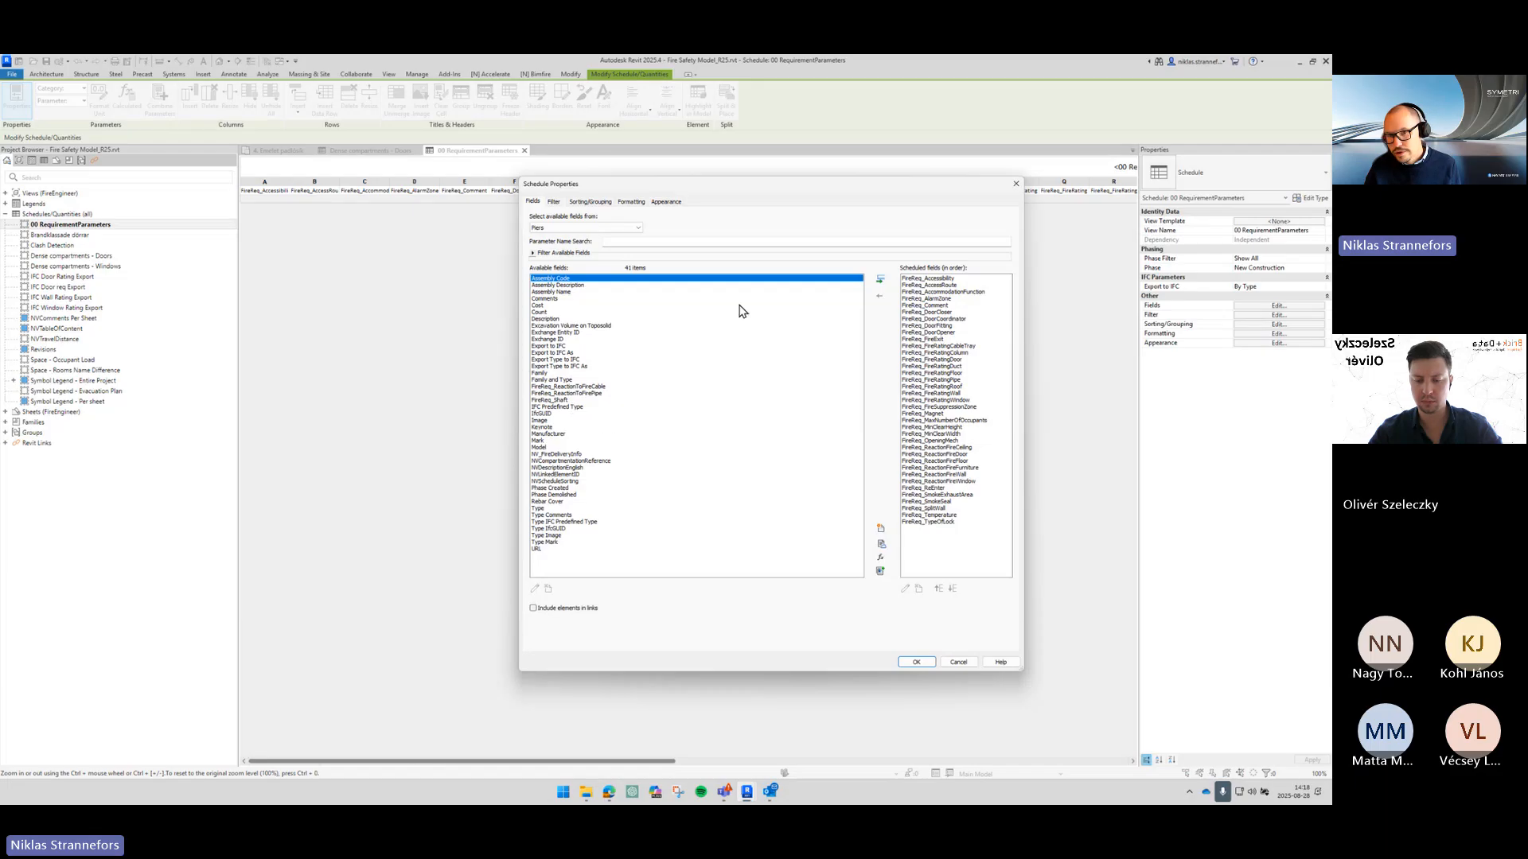
Step: Remove all scheduled fields from the 00 RequirementParameters schedule
left_click(951, 523)
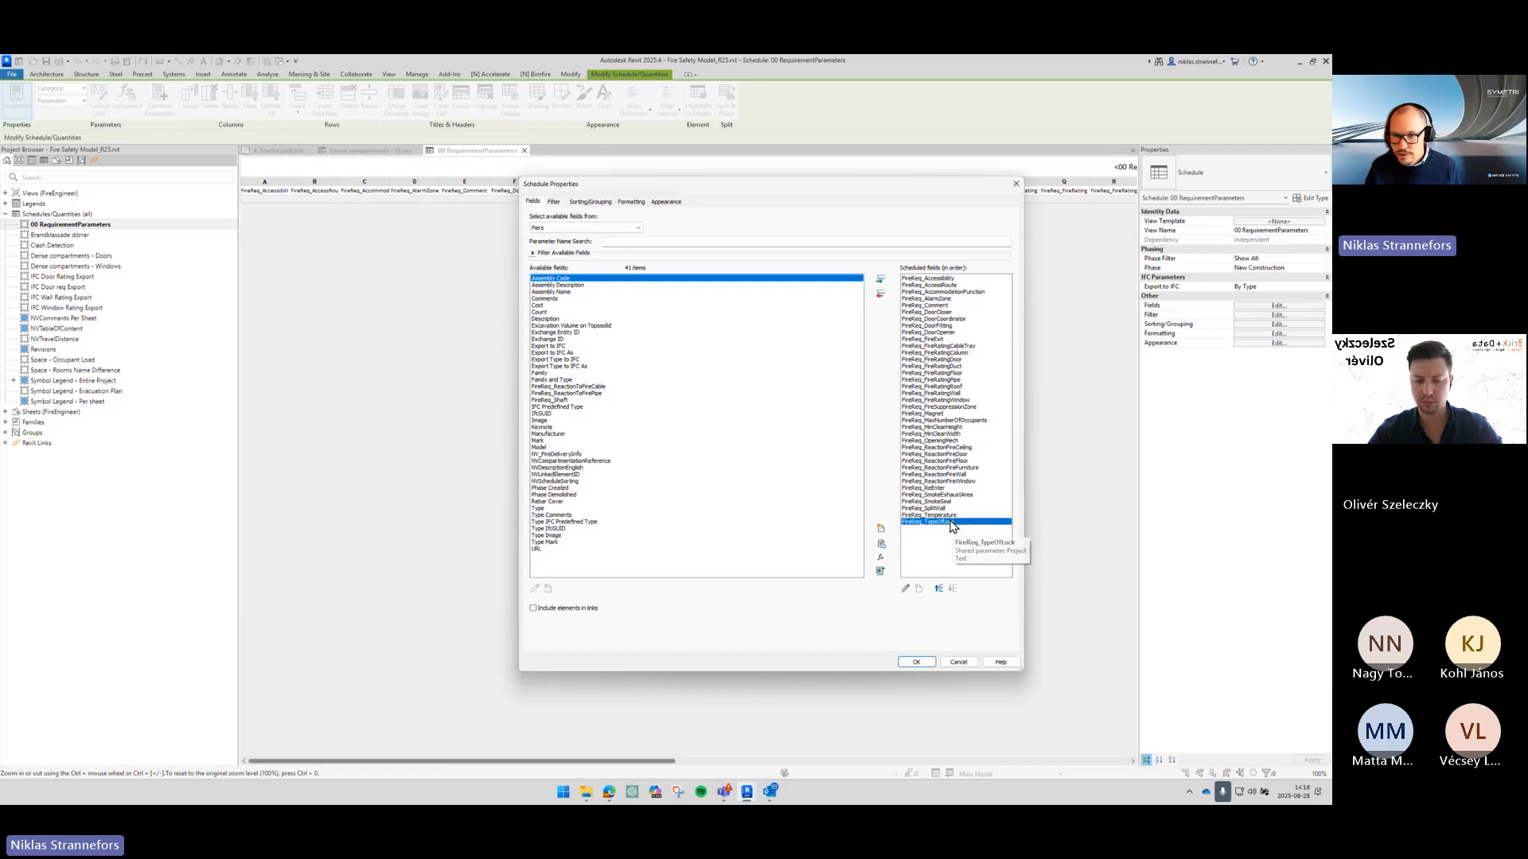
left_click(961, 278, "shift")
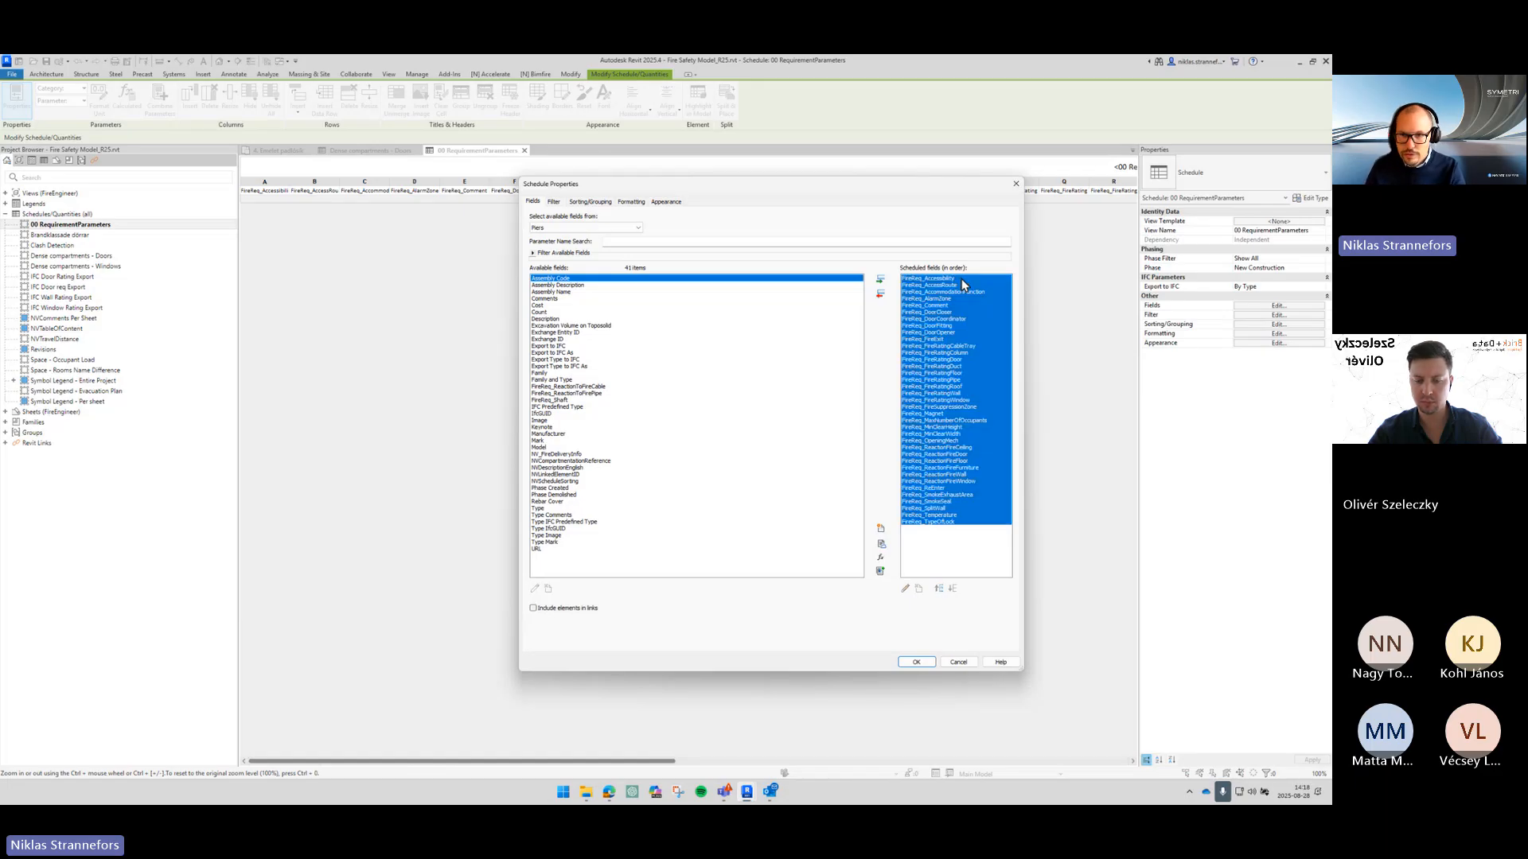
left_click(882, 296)
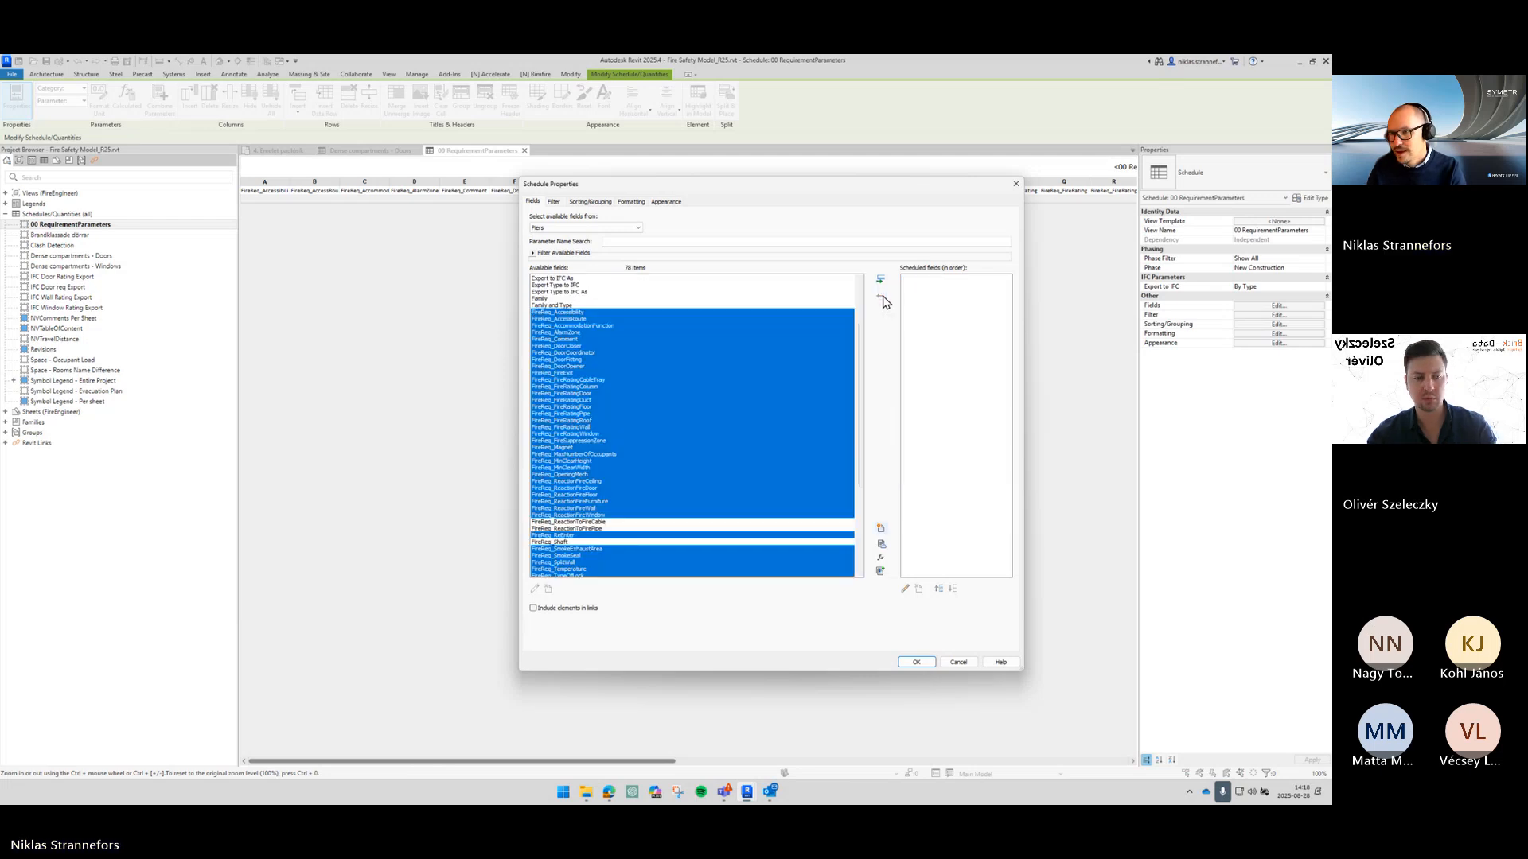
left_click(704, 326)
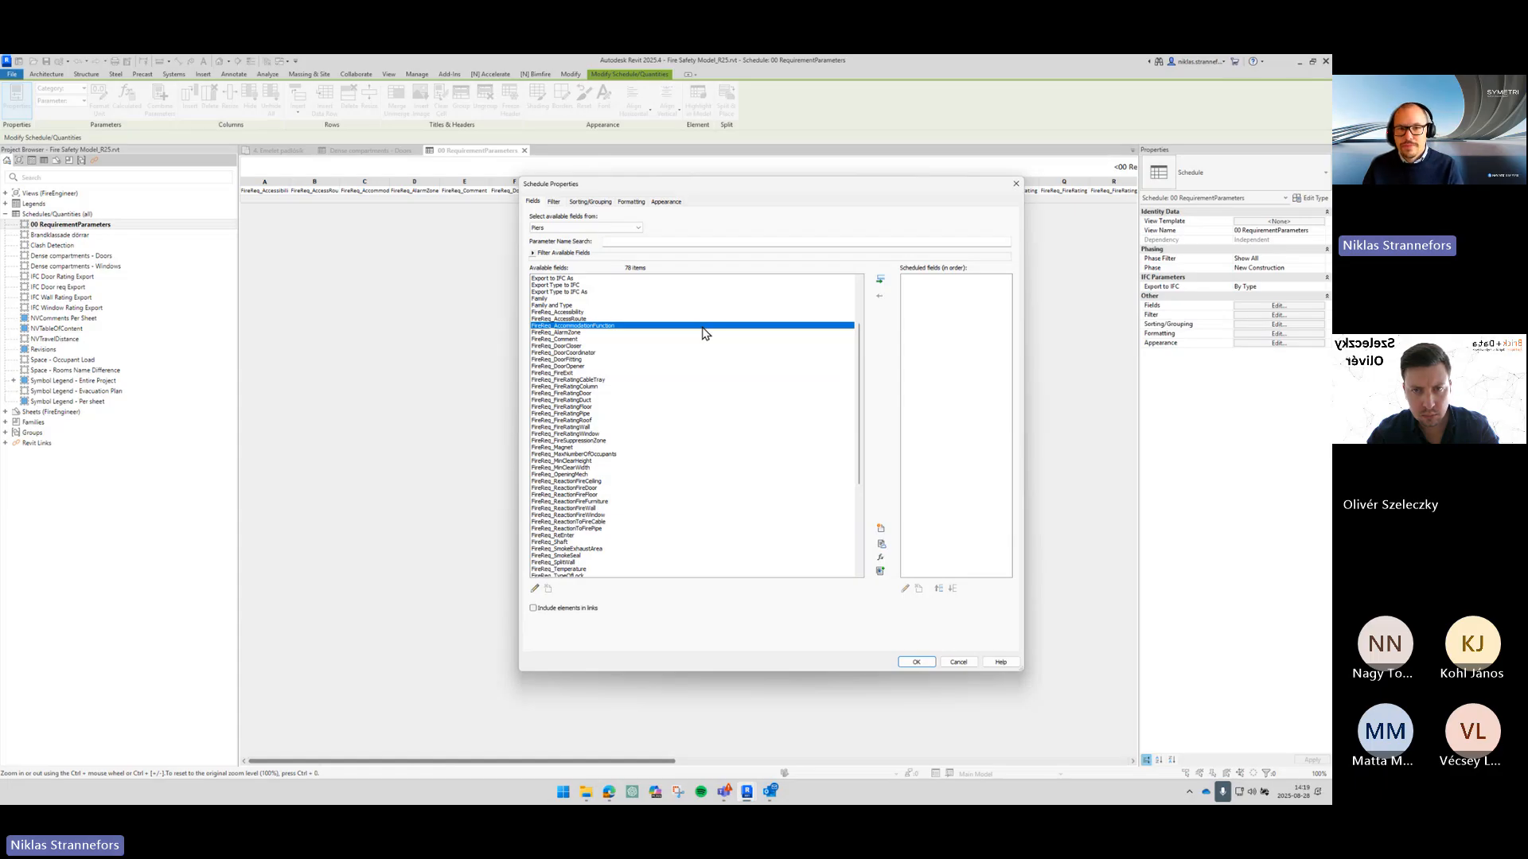
Step: Add FireReq_FireRatingWall, FireReq_FireRatingDoor and FireReq_FireRatingWindow to the scheduled fields
left_click(580, 428)
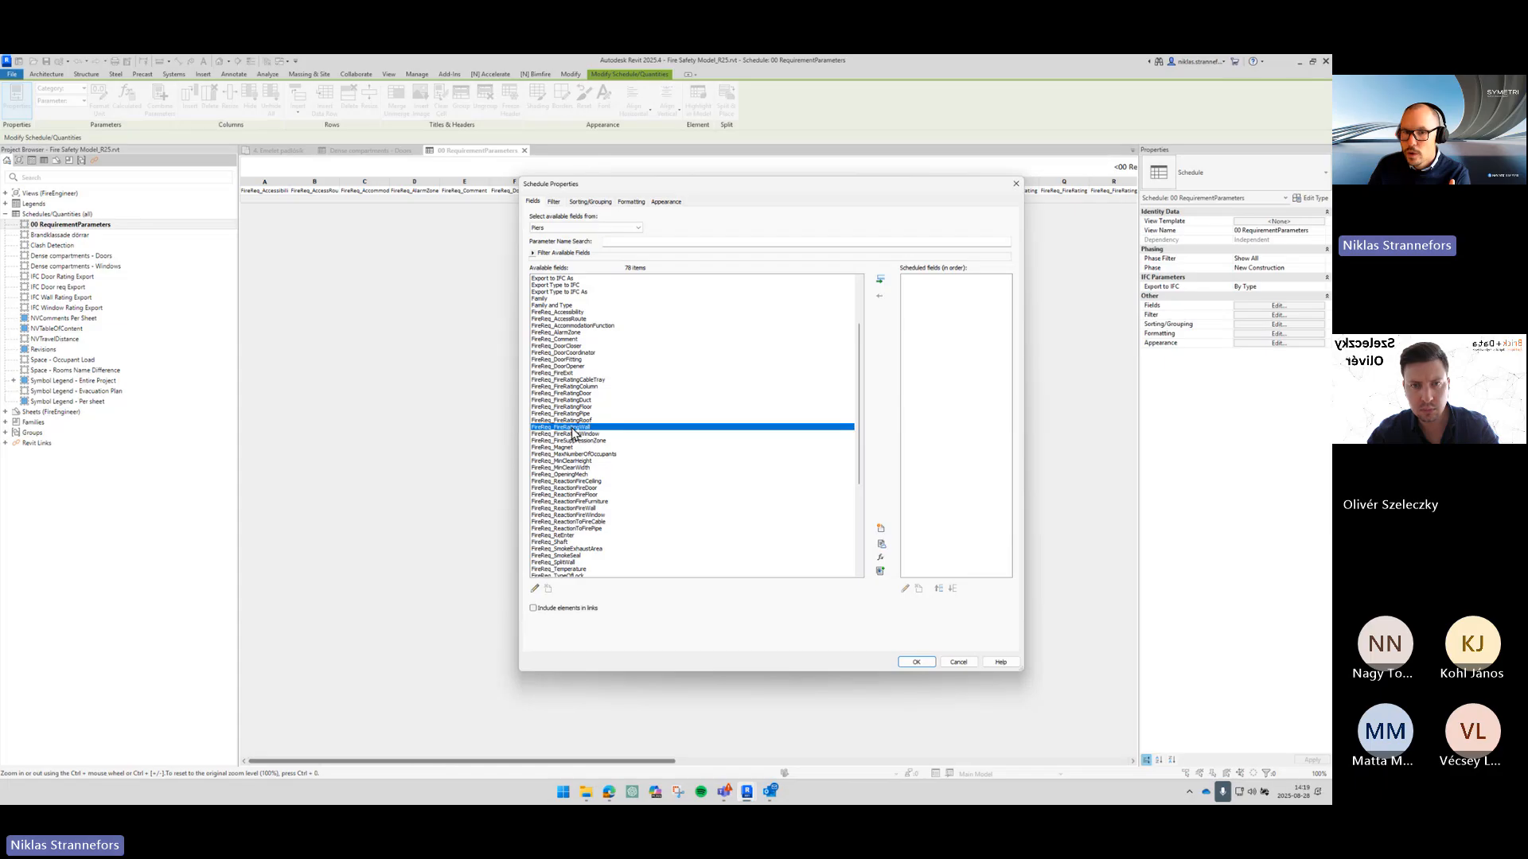
double_click(574, 430)
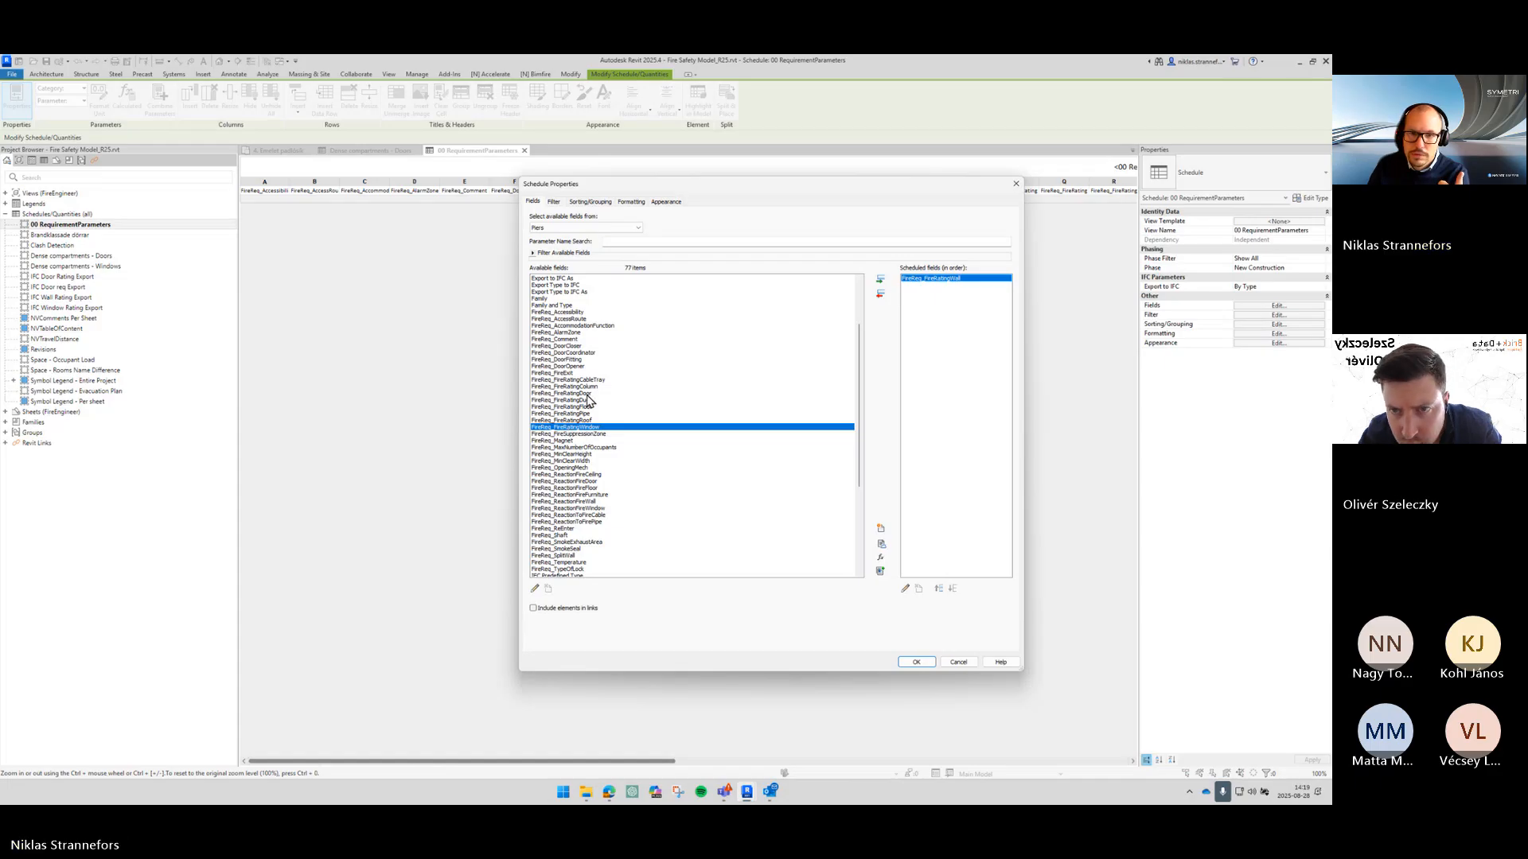
left_click(565, 394)
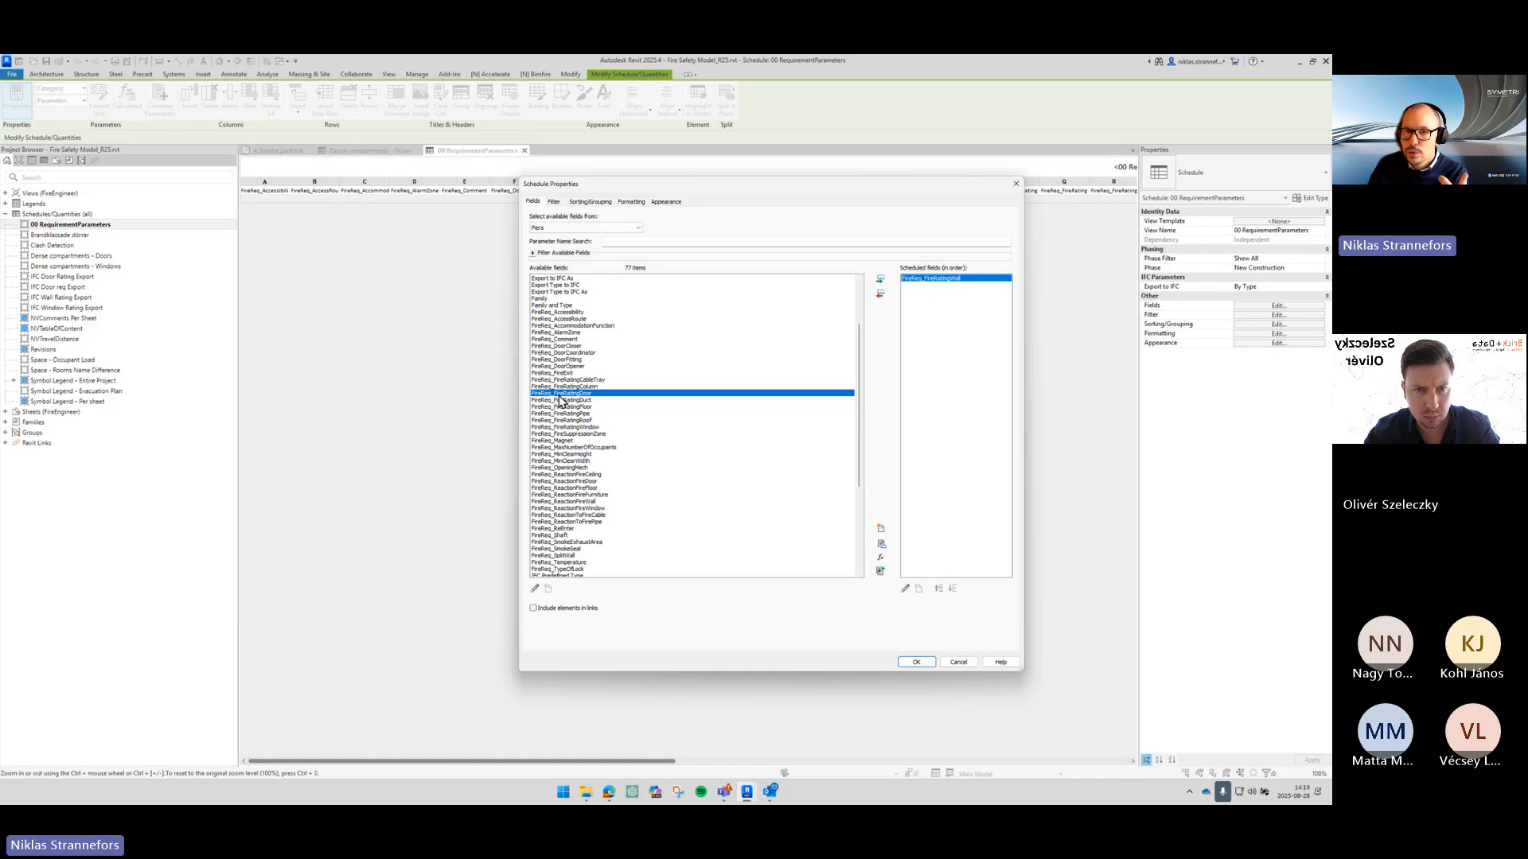
double_click(560, 395)
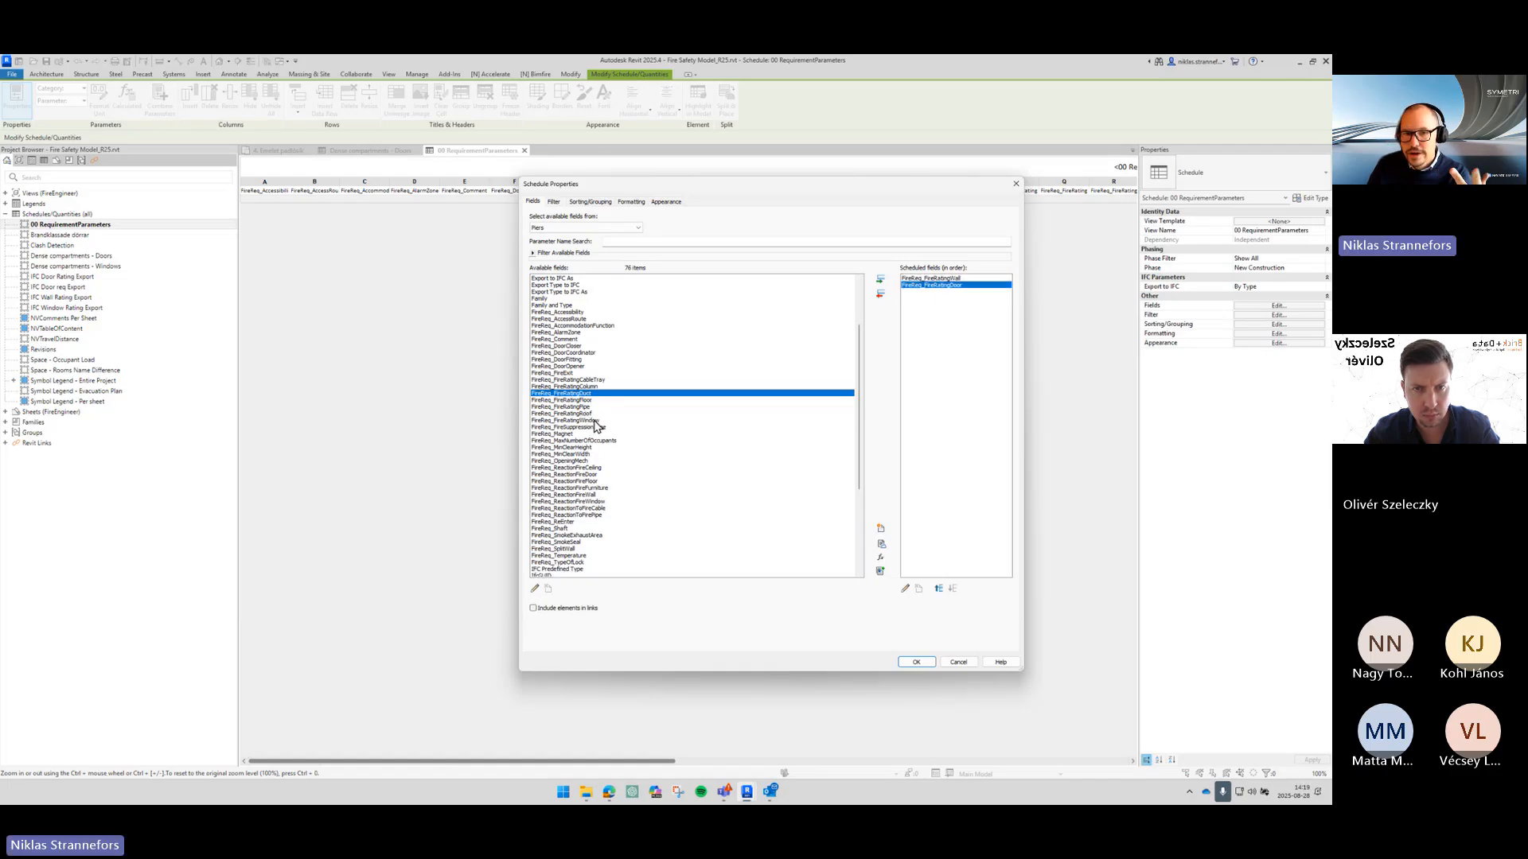
left_click(595, 421)
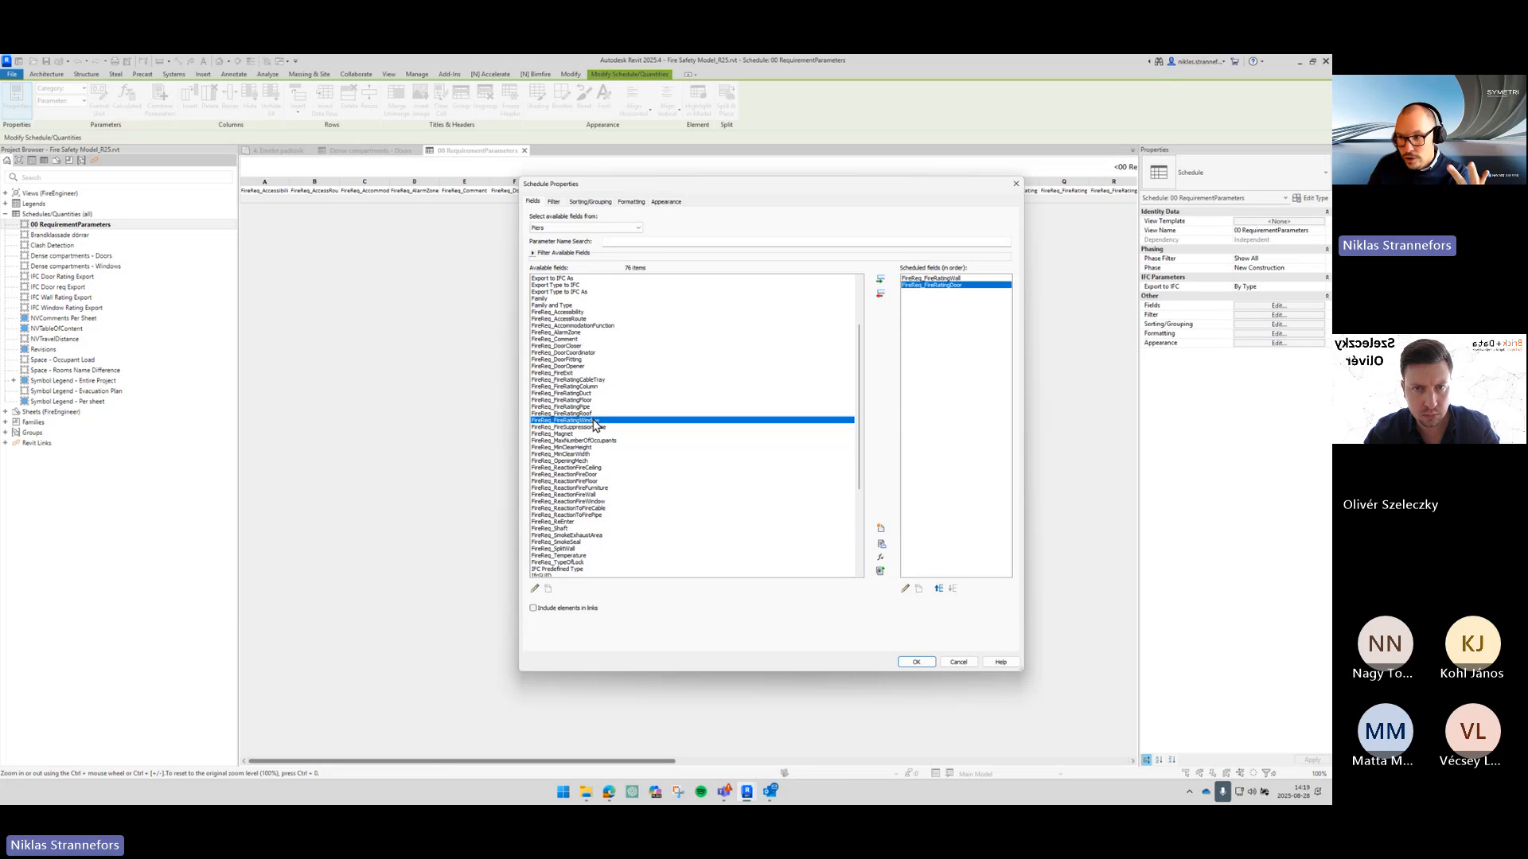
double_click(595, 421)
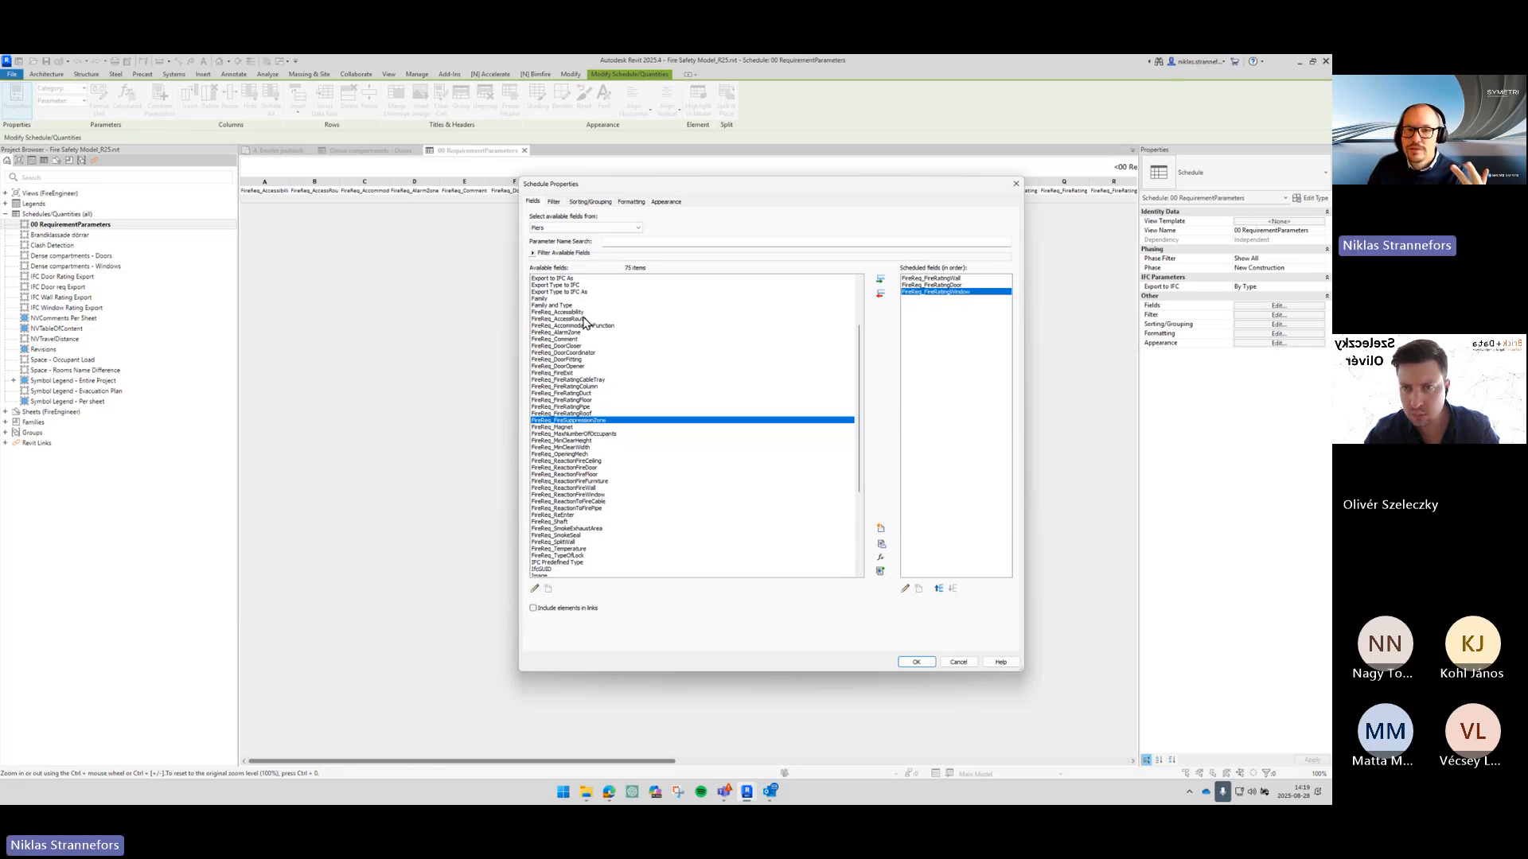
Step: Add FireReq_MinClearWidth, FireReq_FireExit and FireReq_AccommodationFunction to the scheduled fields and apply the schedule properties
left_click(572, 448)
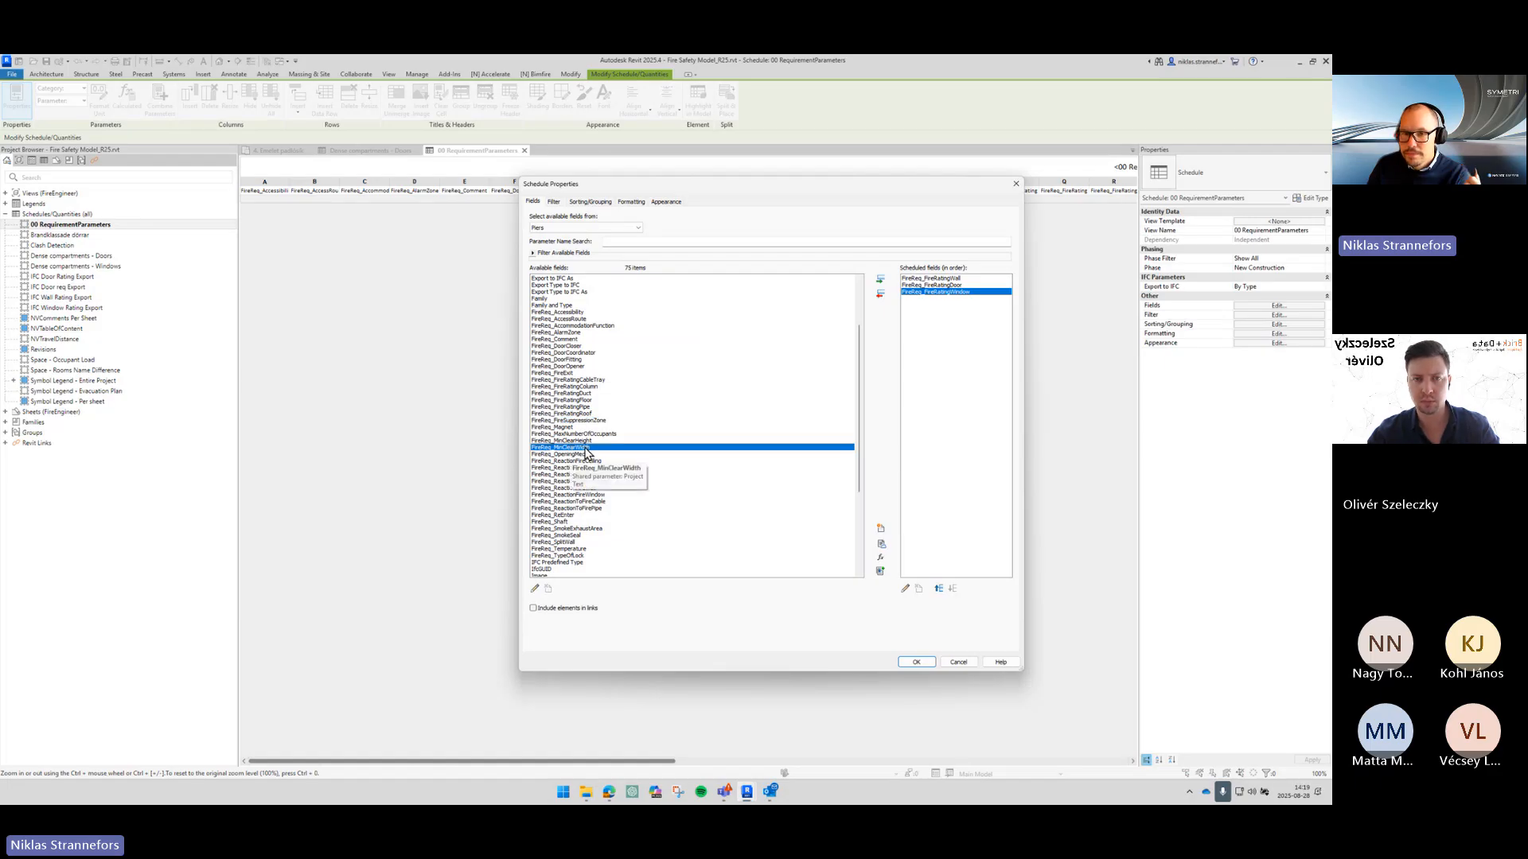
double_click(587, 448)
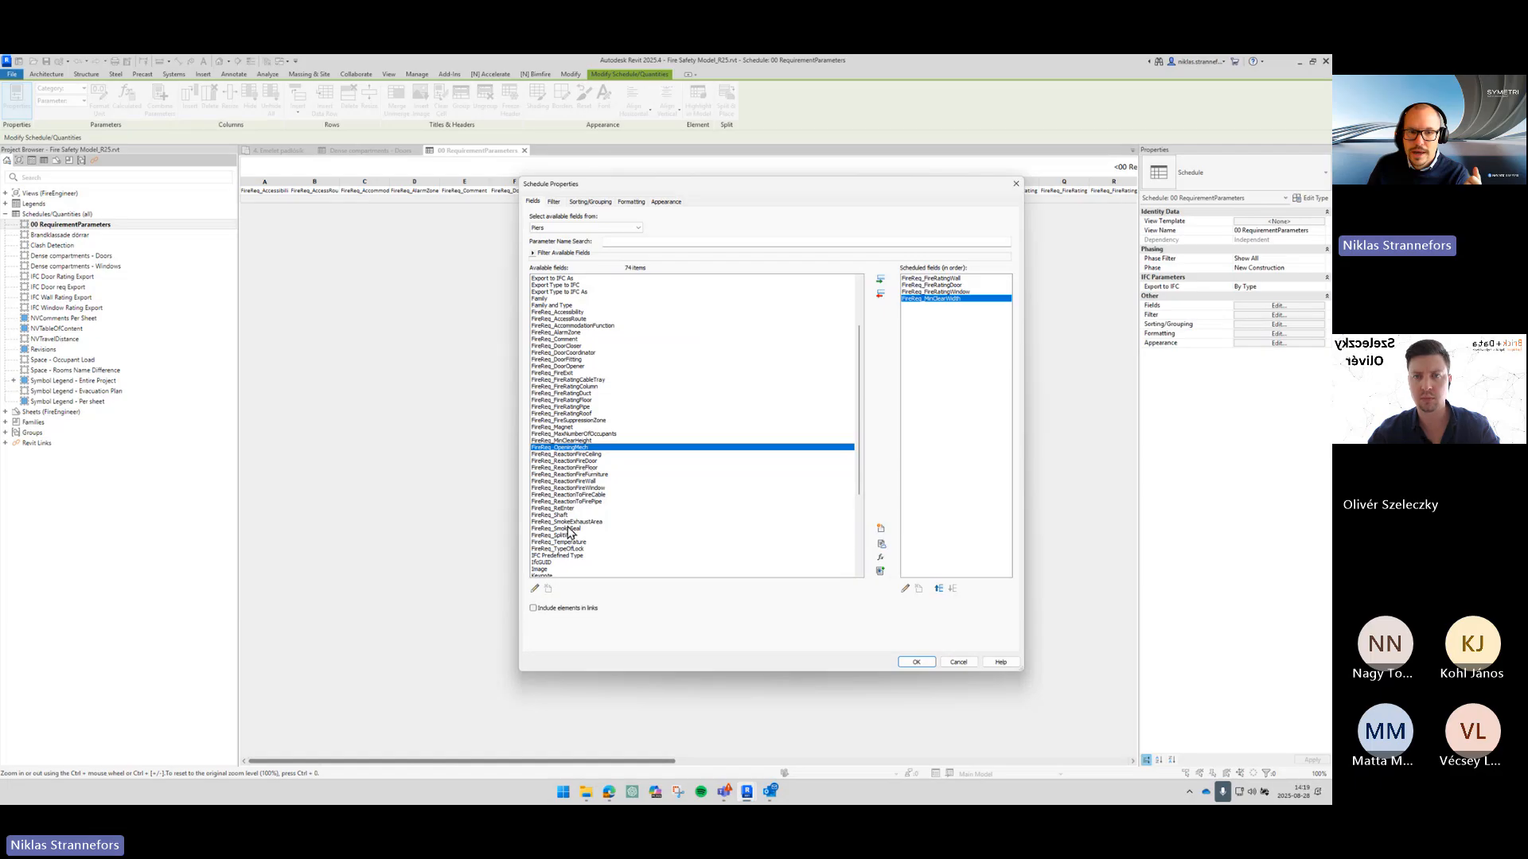
left_click(583, 372)
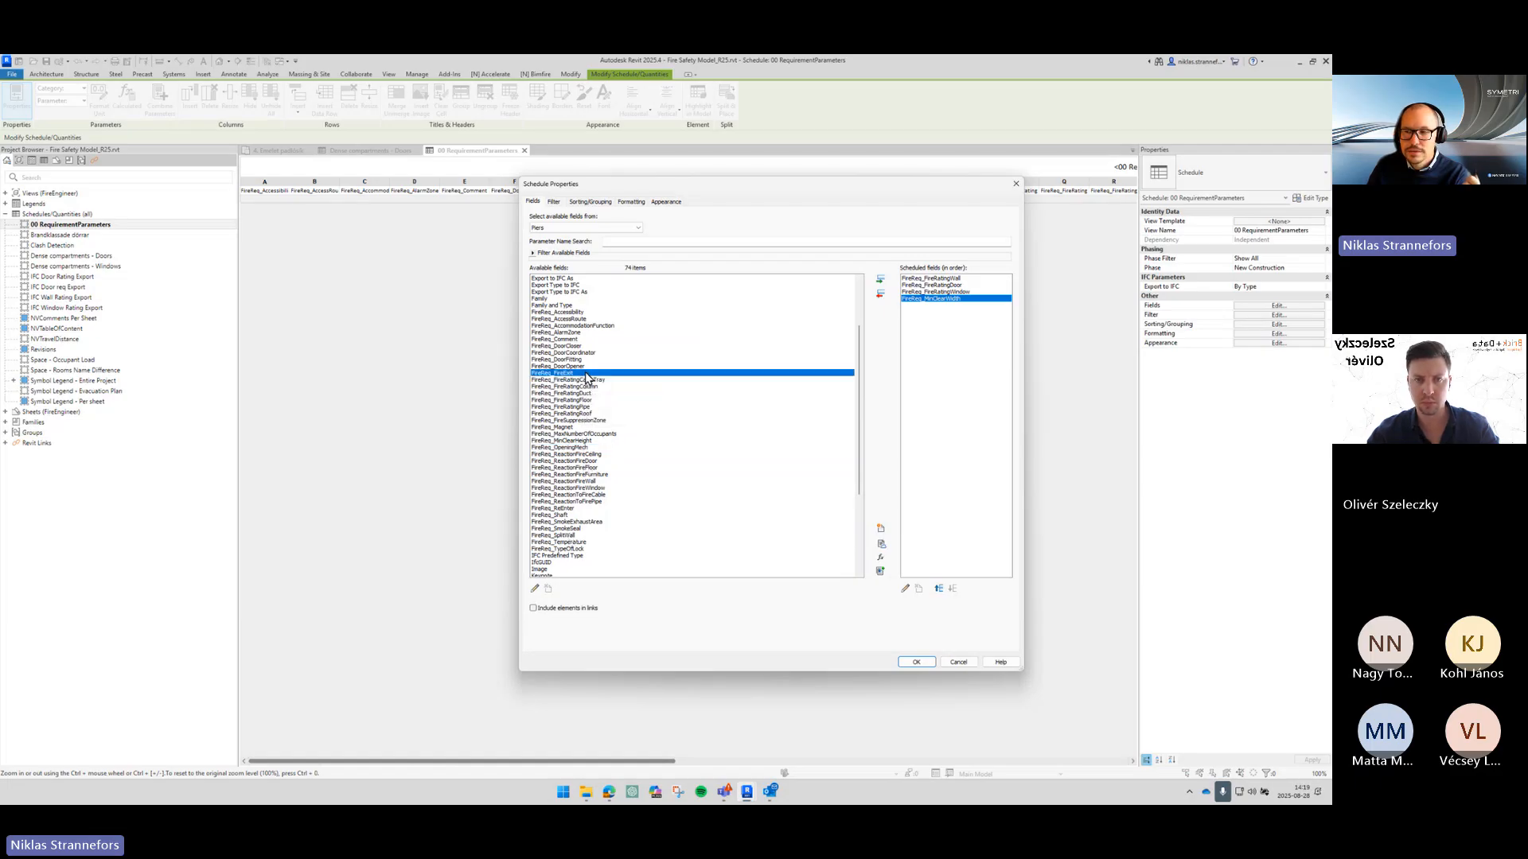
double_click(587, 374)
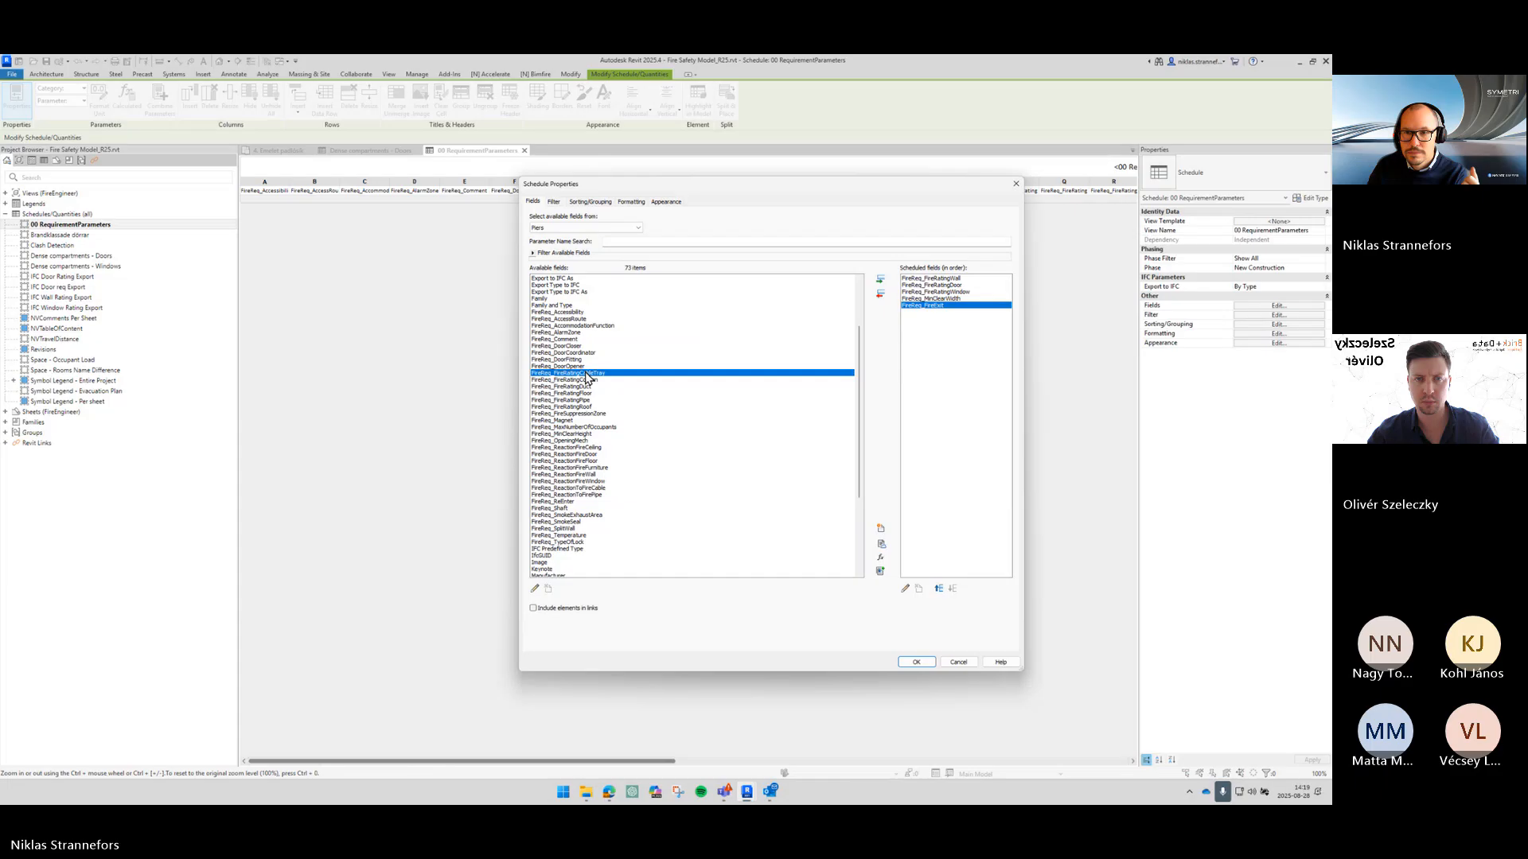
left_click(590, 327)
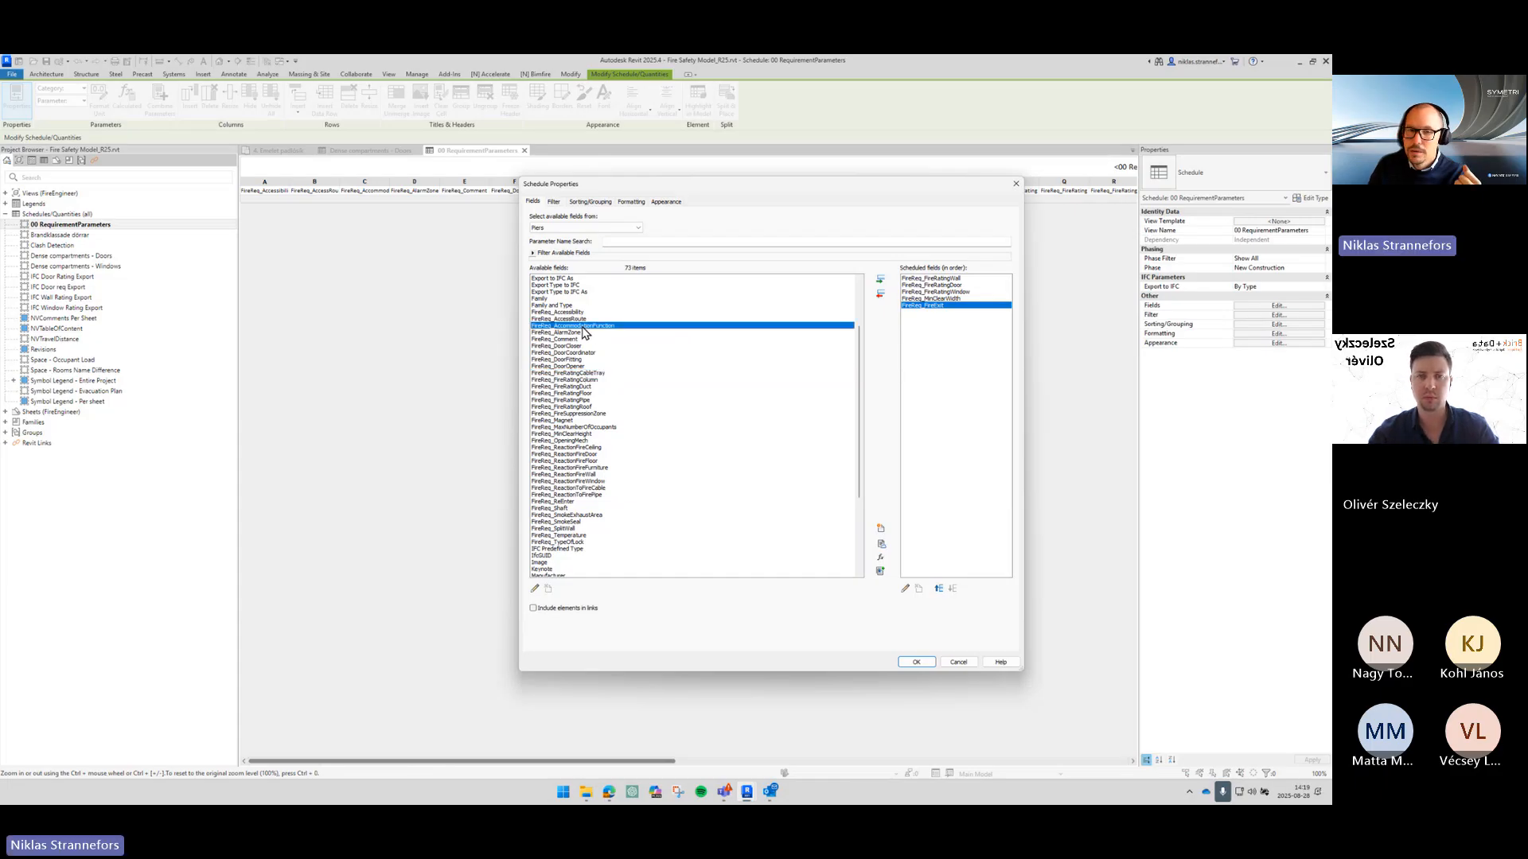
double_click(583, 328)
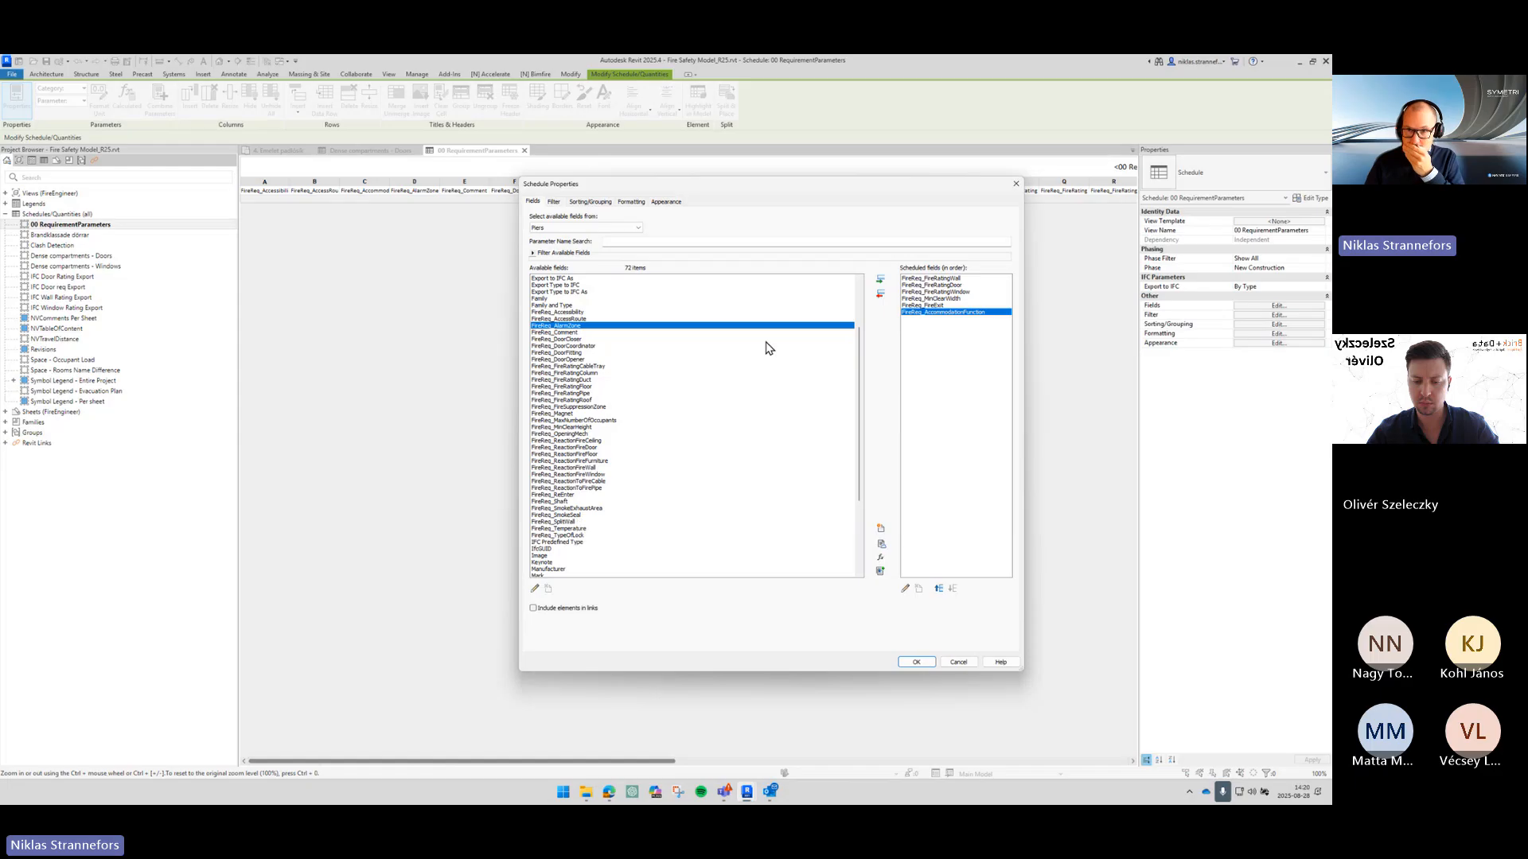
left_click(933, 285)
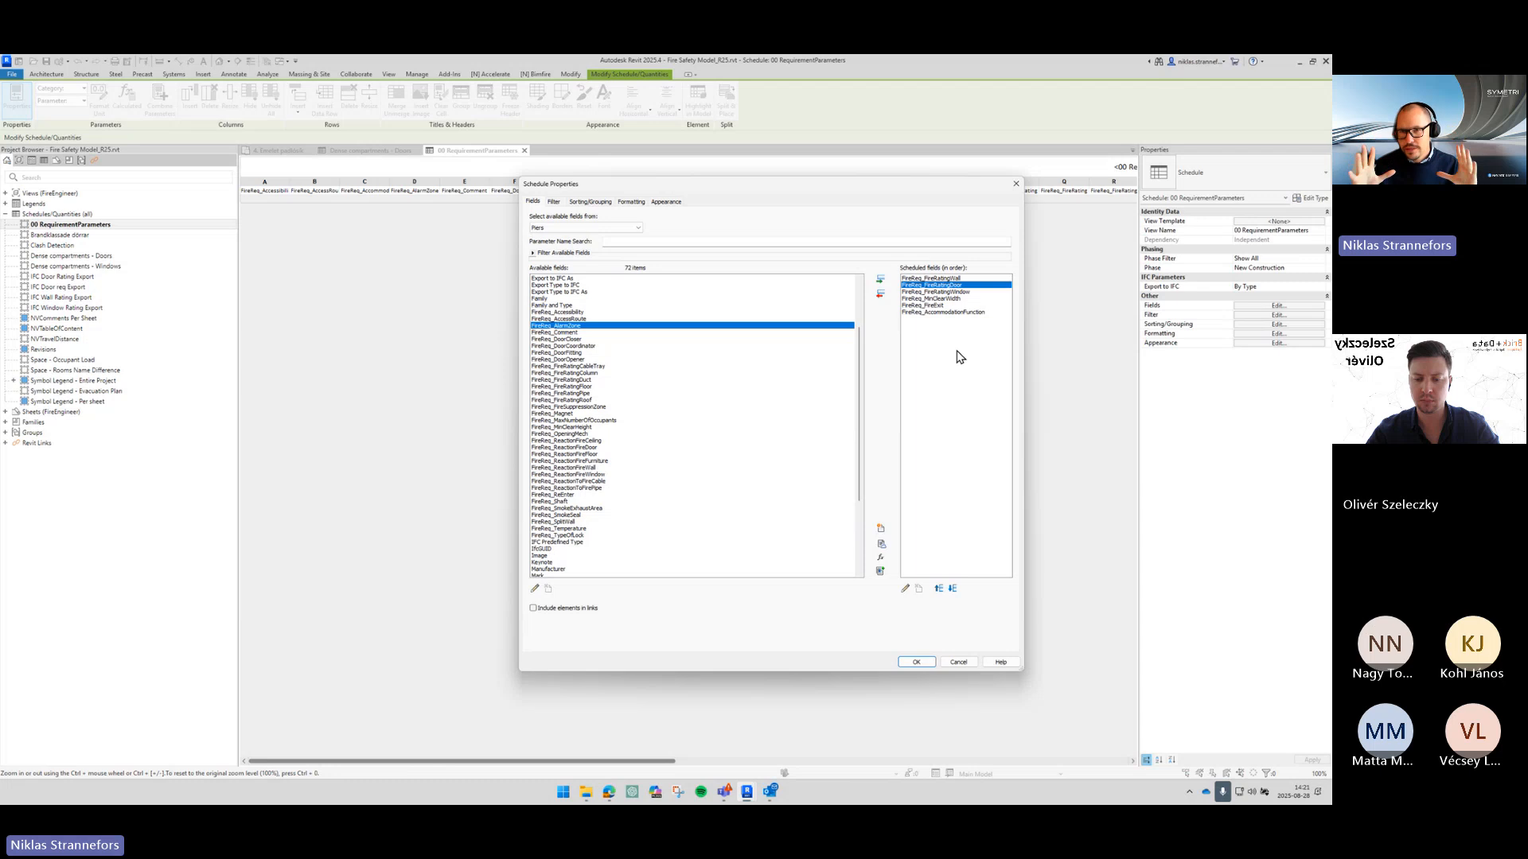
left_click(906, 664)
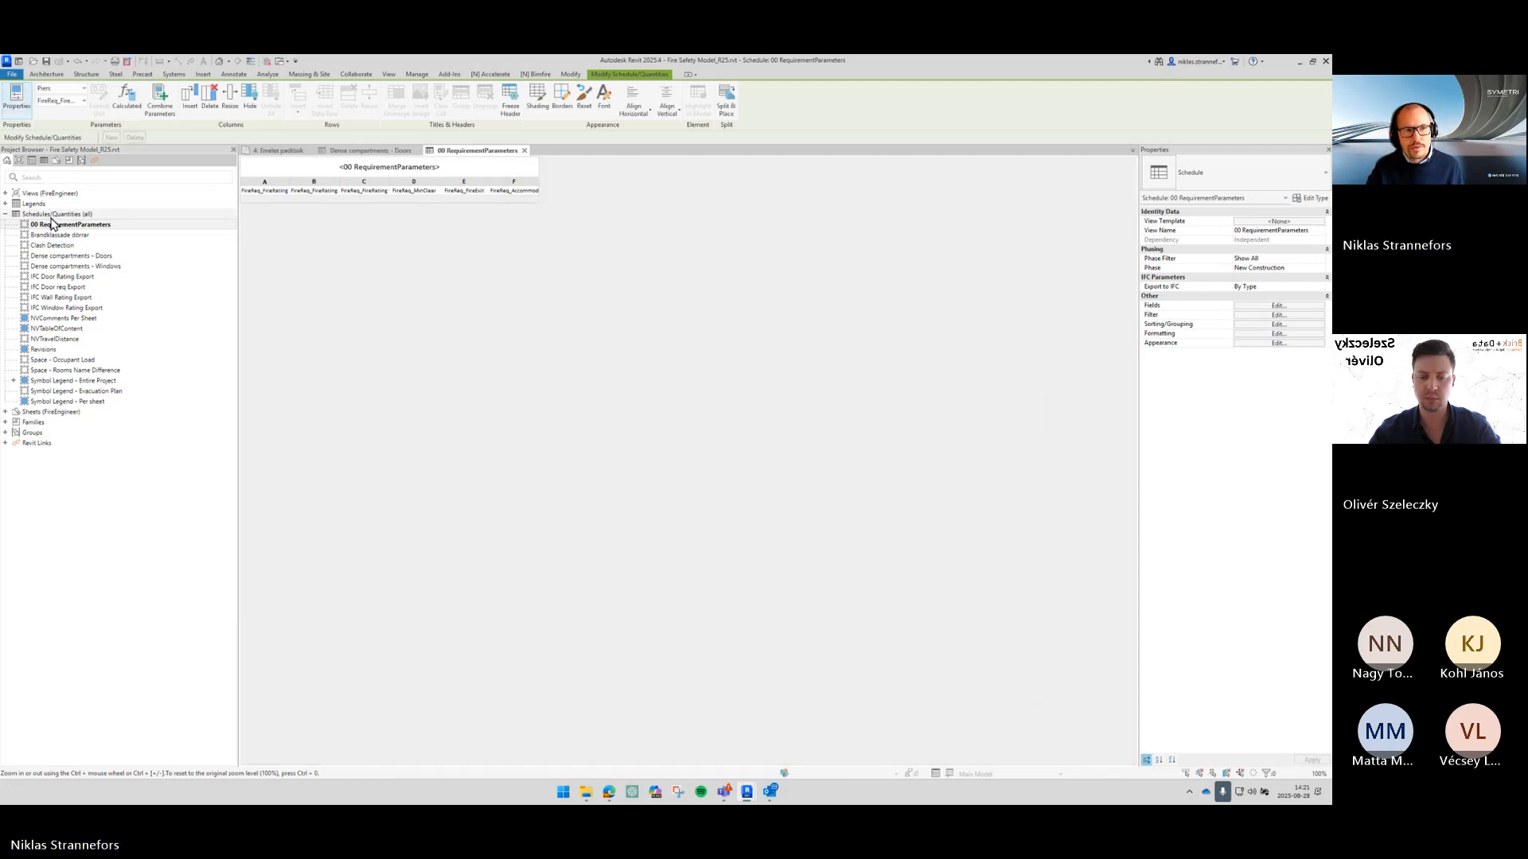
Step: Save the 00 RequirementParameters schedule as a new project file in the desktop's Course folder and close the schedule view
right_click(53, 227)
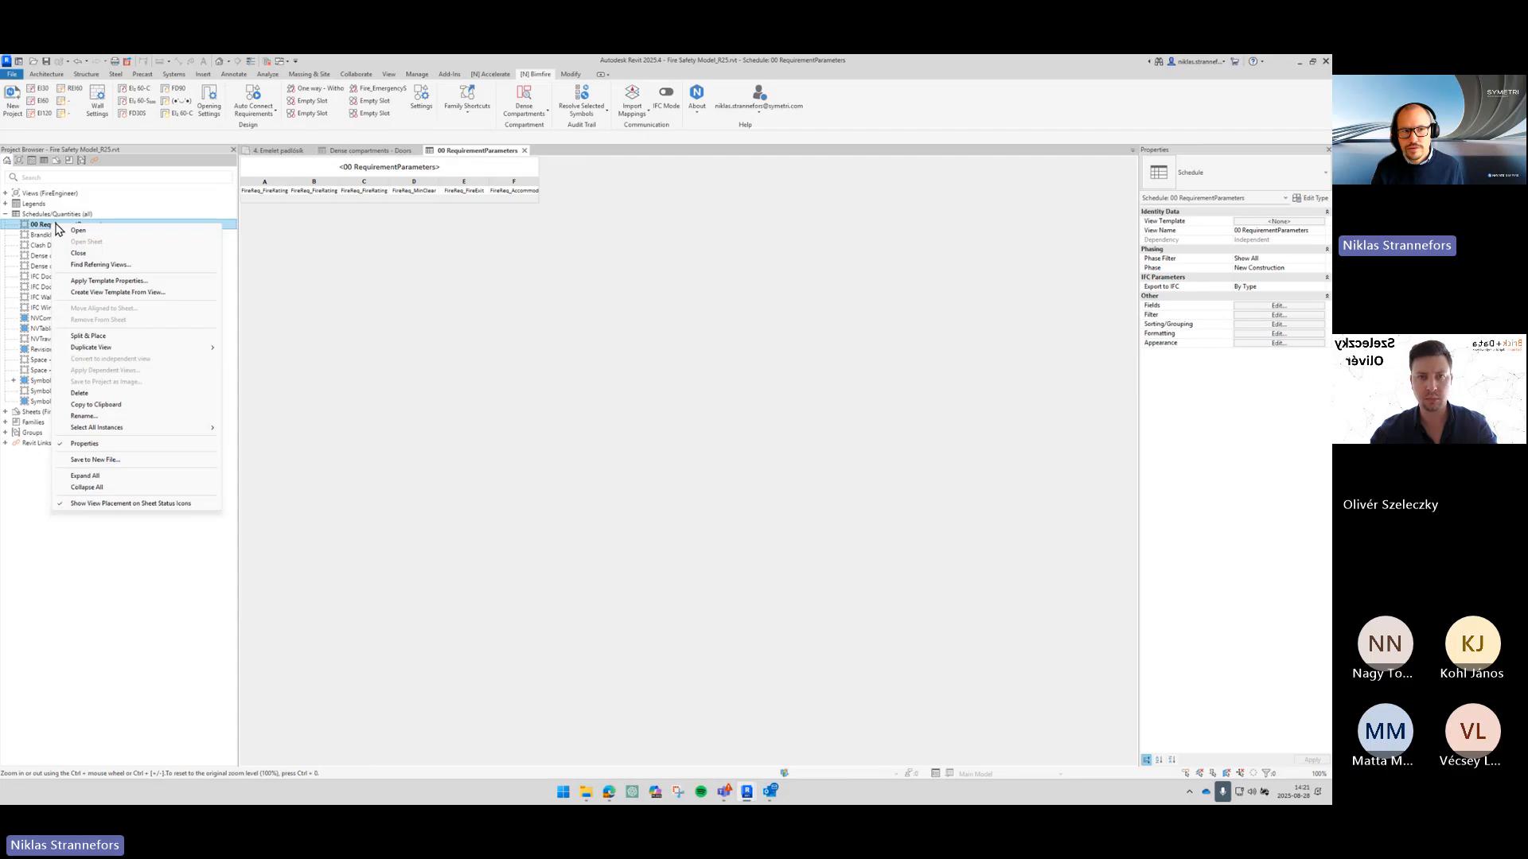
left_click(136, 462)
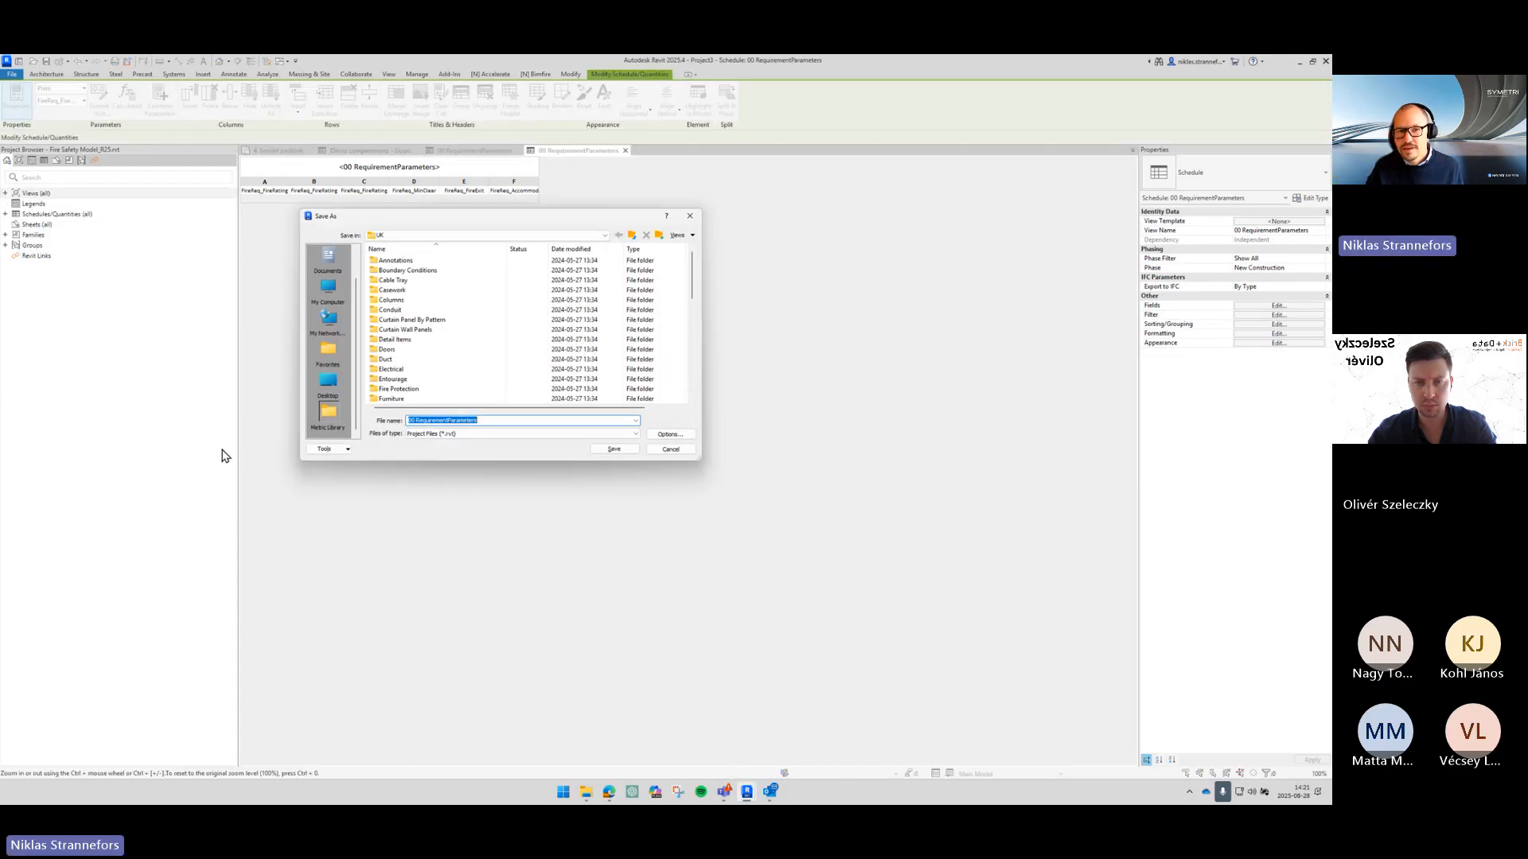
left_click(319, 395)
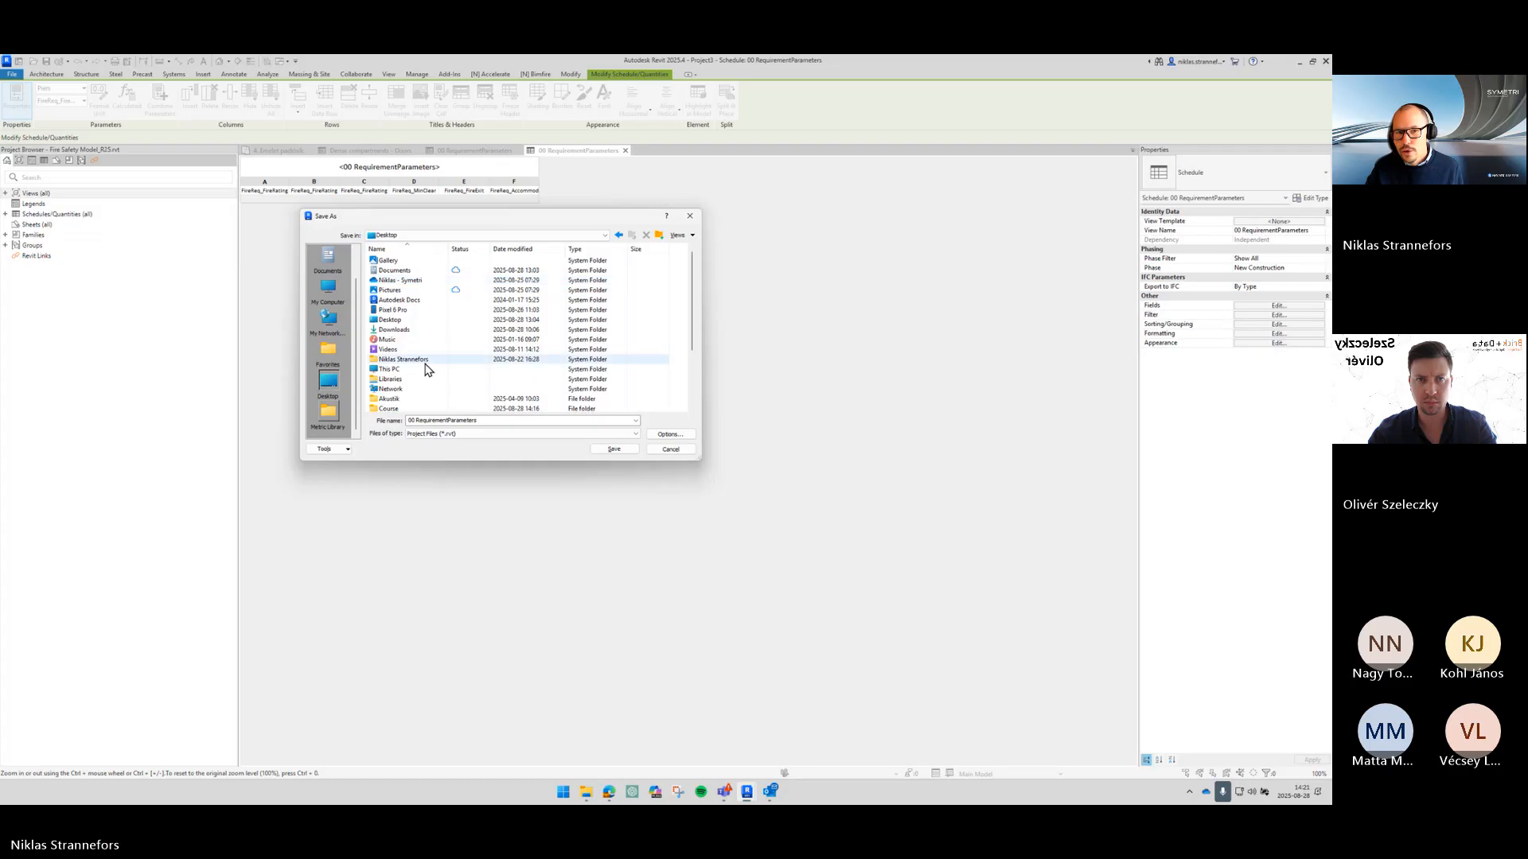
double_click(400, 407)
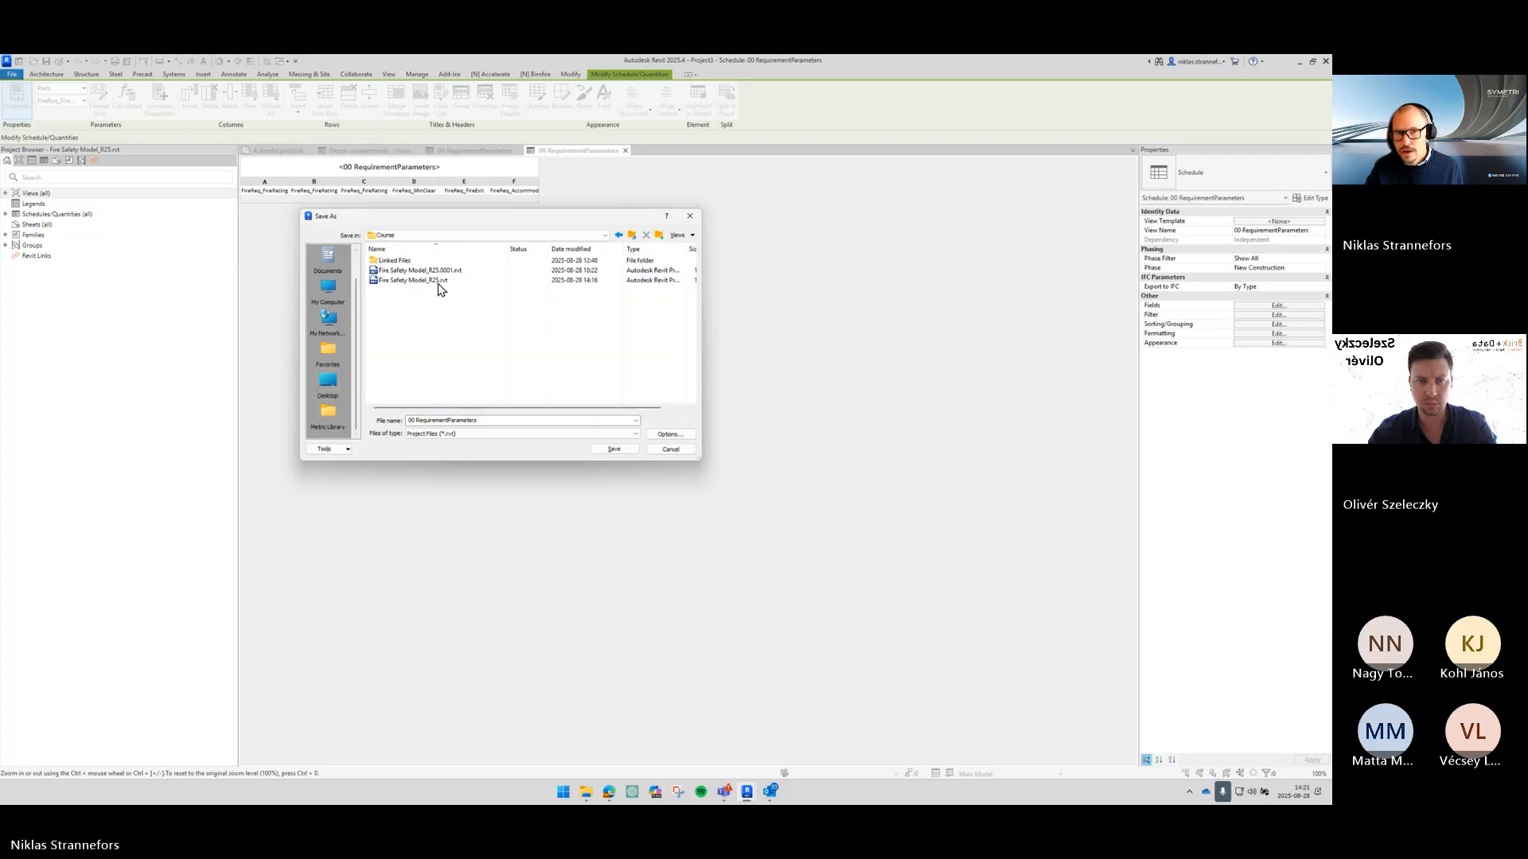
left_click(614, 450)
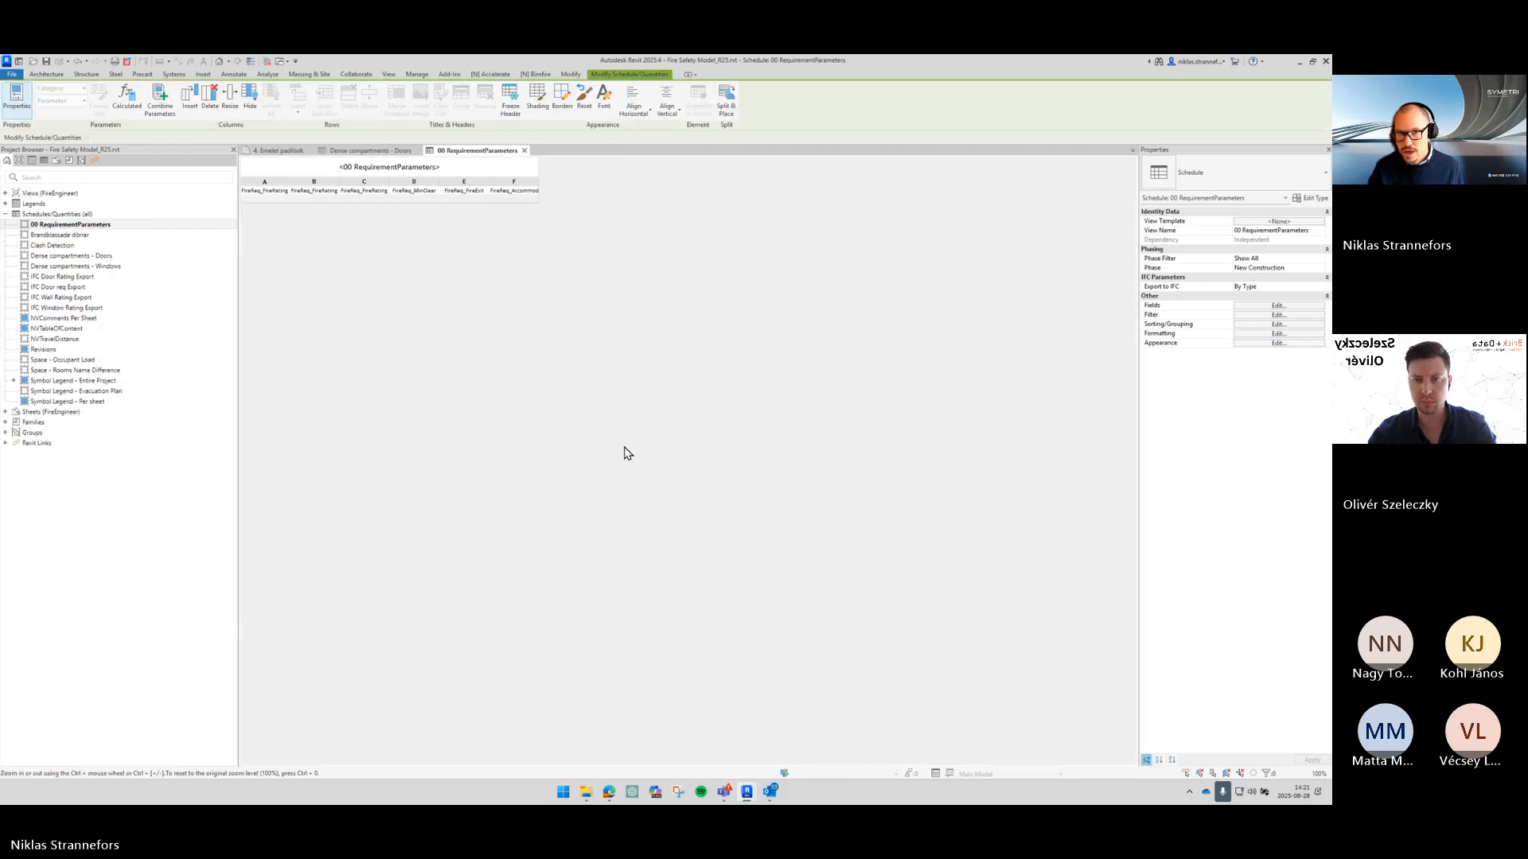
left_click(524, 151)
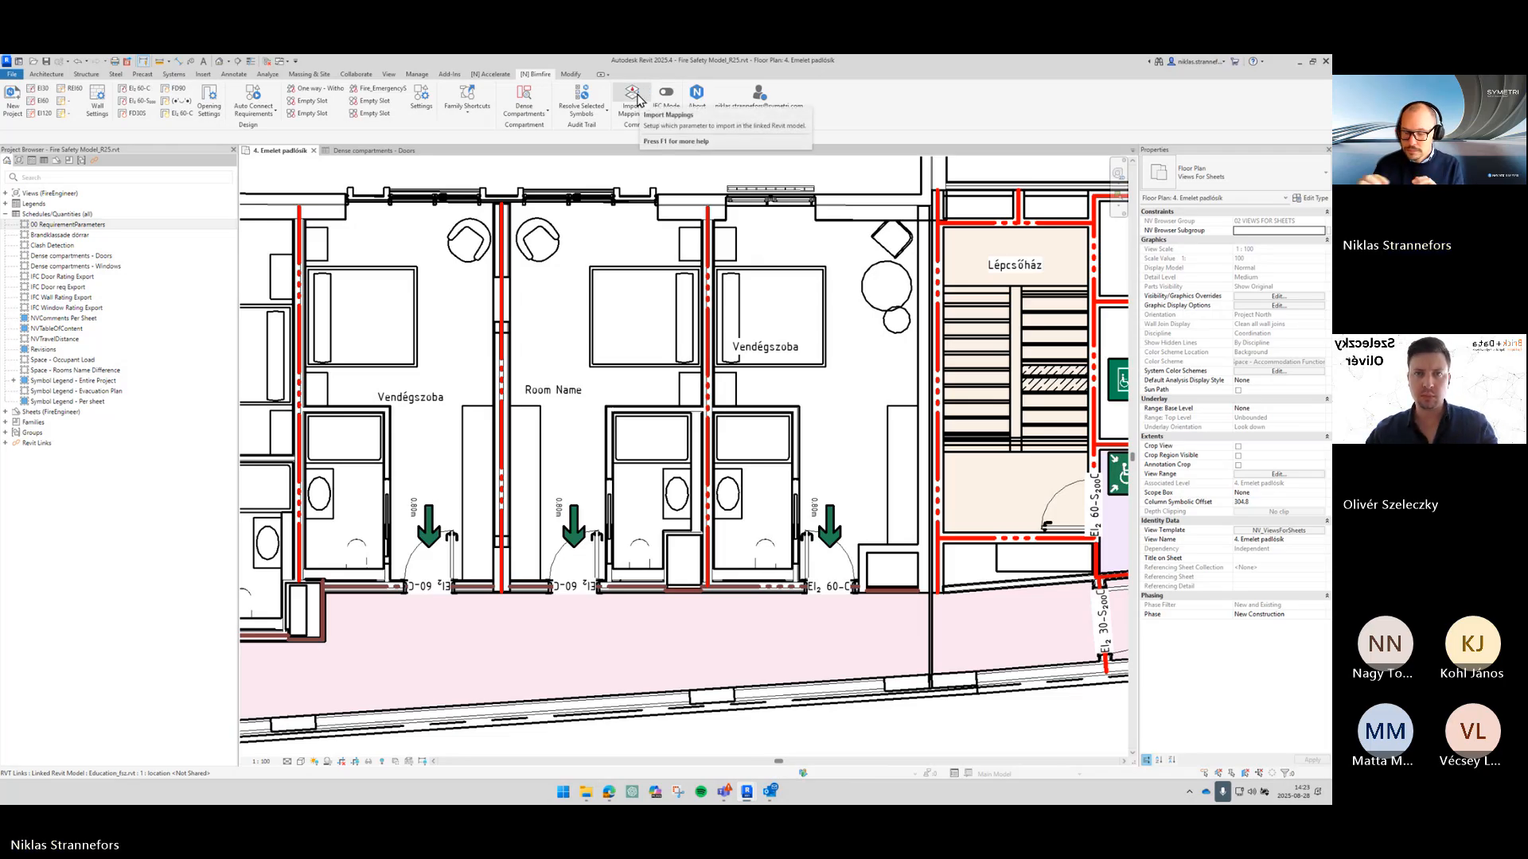
Step: Open the Import Mappings settings, choose Fire Protection as the source category and show its available target parameters
left_click(637, 100)
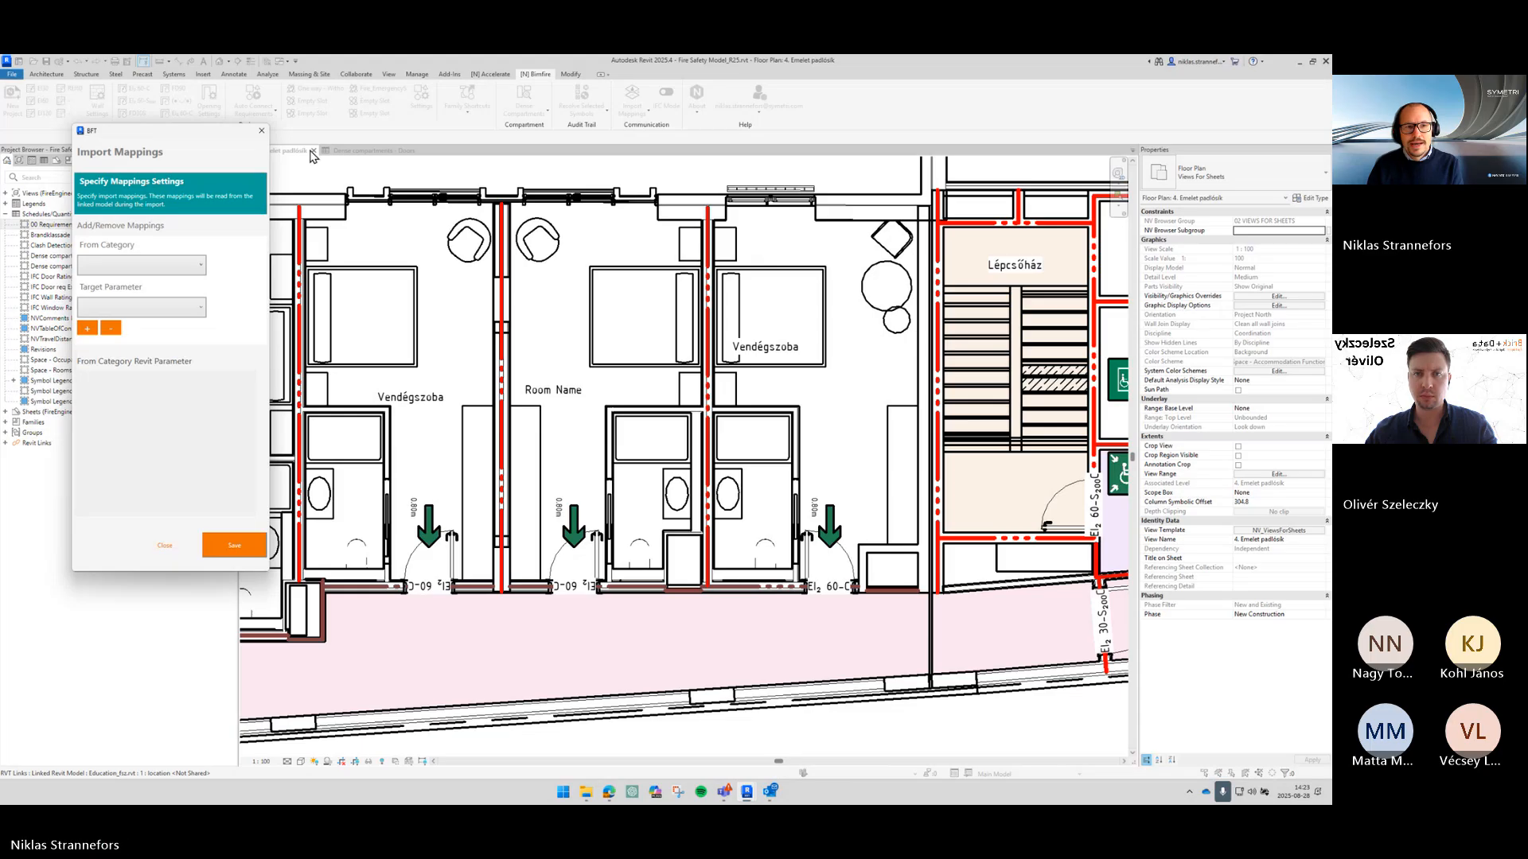
left_click(199, 266)
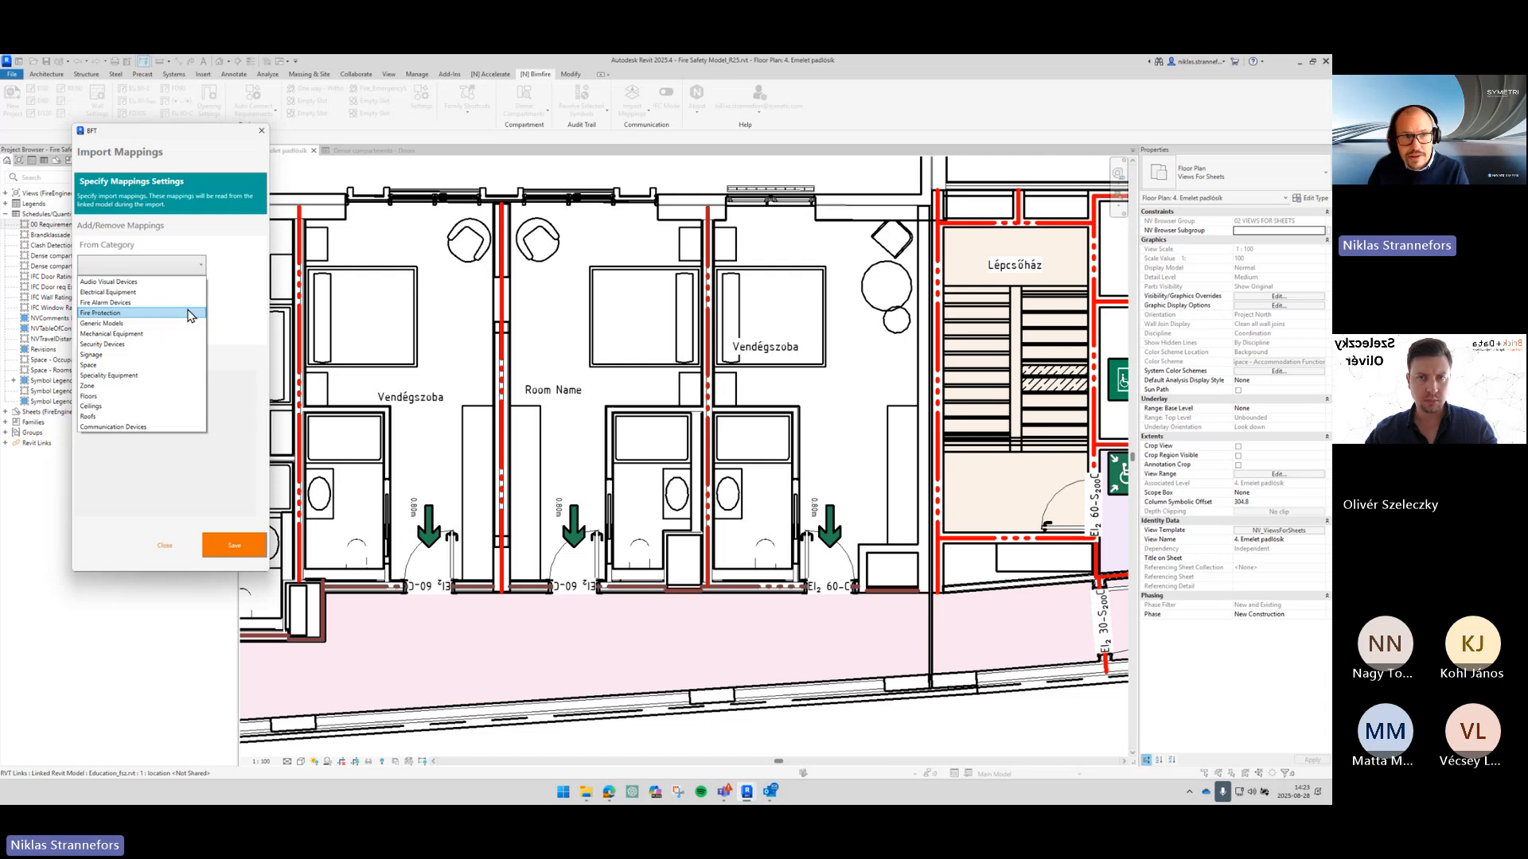
left_click(106, 314)
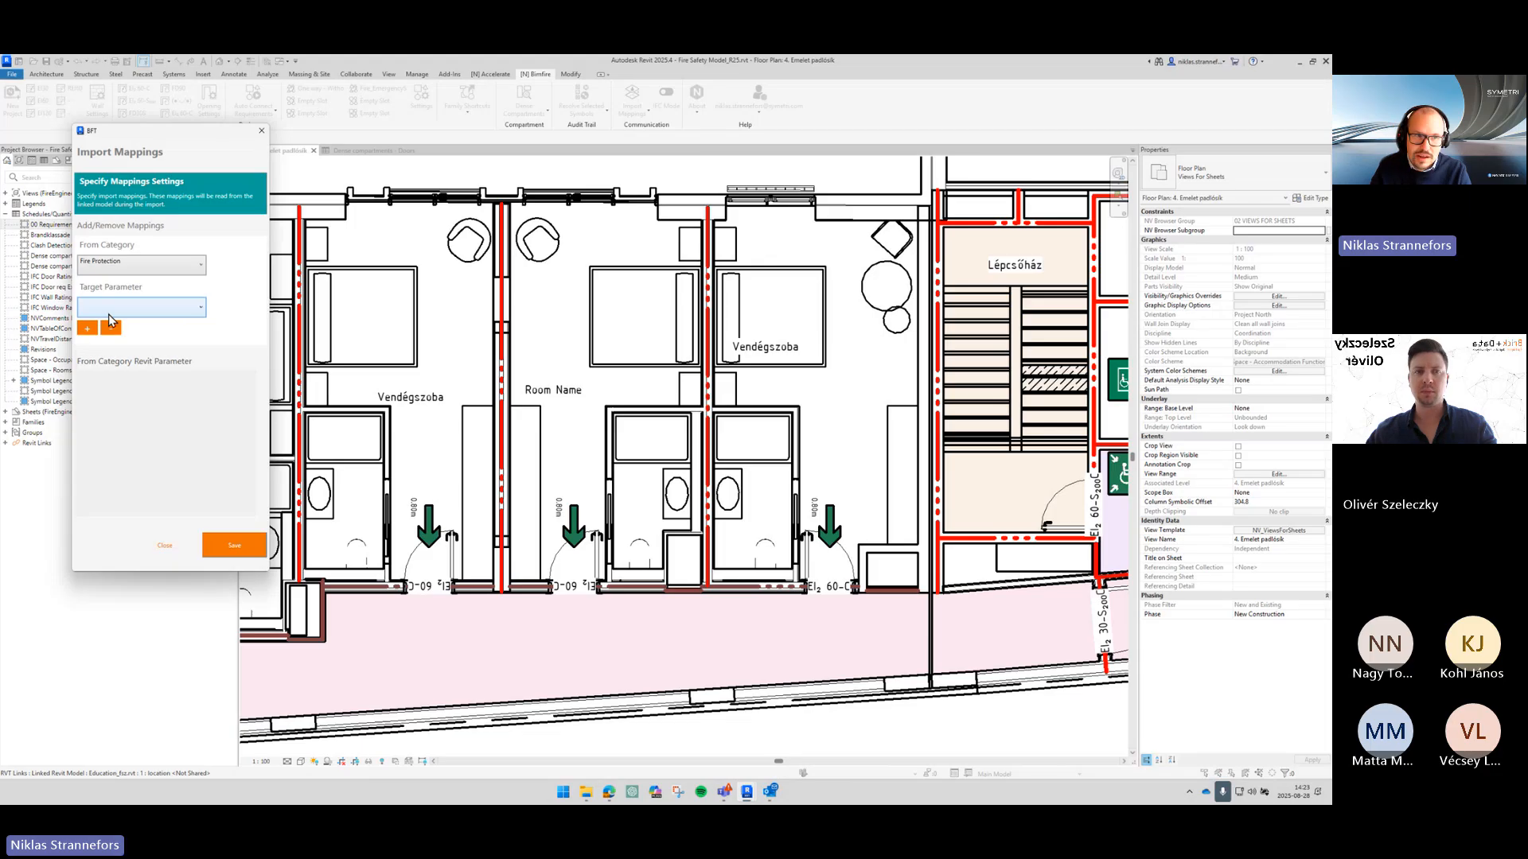
left_click(117, 313)
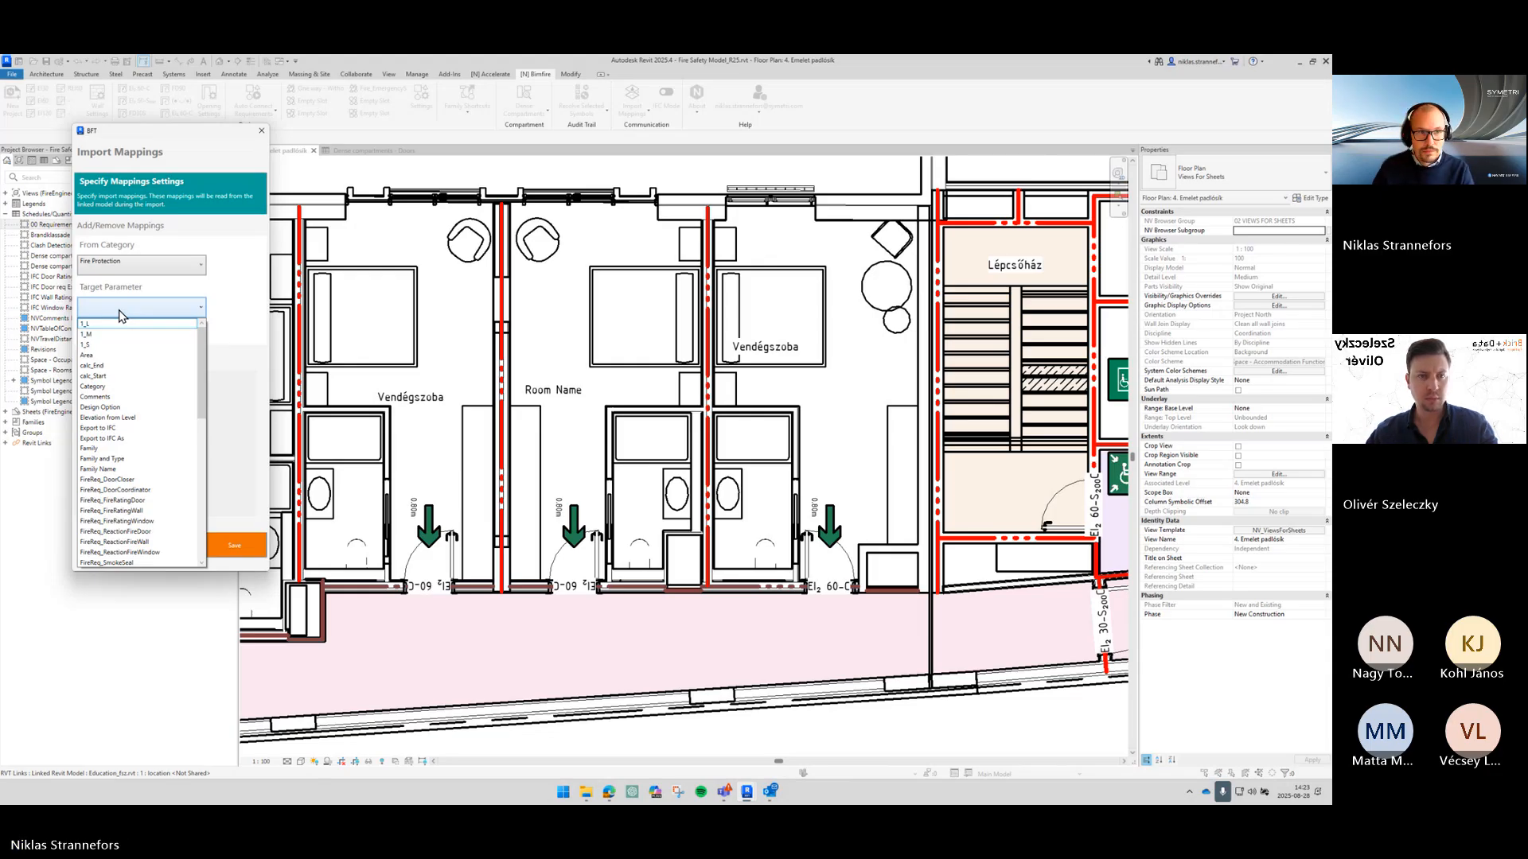
Step: Try Audio Visual Devices and Fire Alarm Devices as the source category, checking the target parameters for Audio Visual Devices
left_click(132, 264)
left_click(117, 284)
left_click(122, 307)
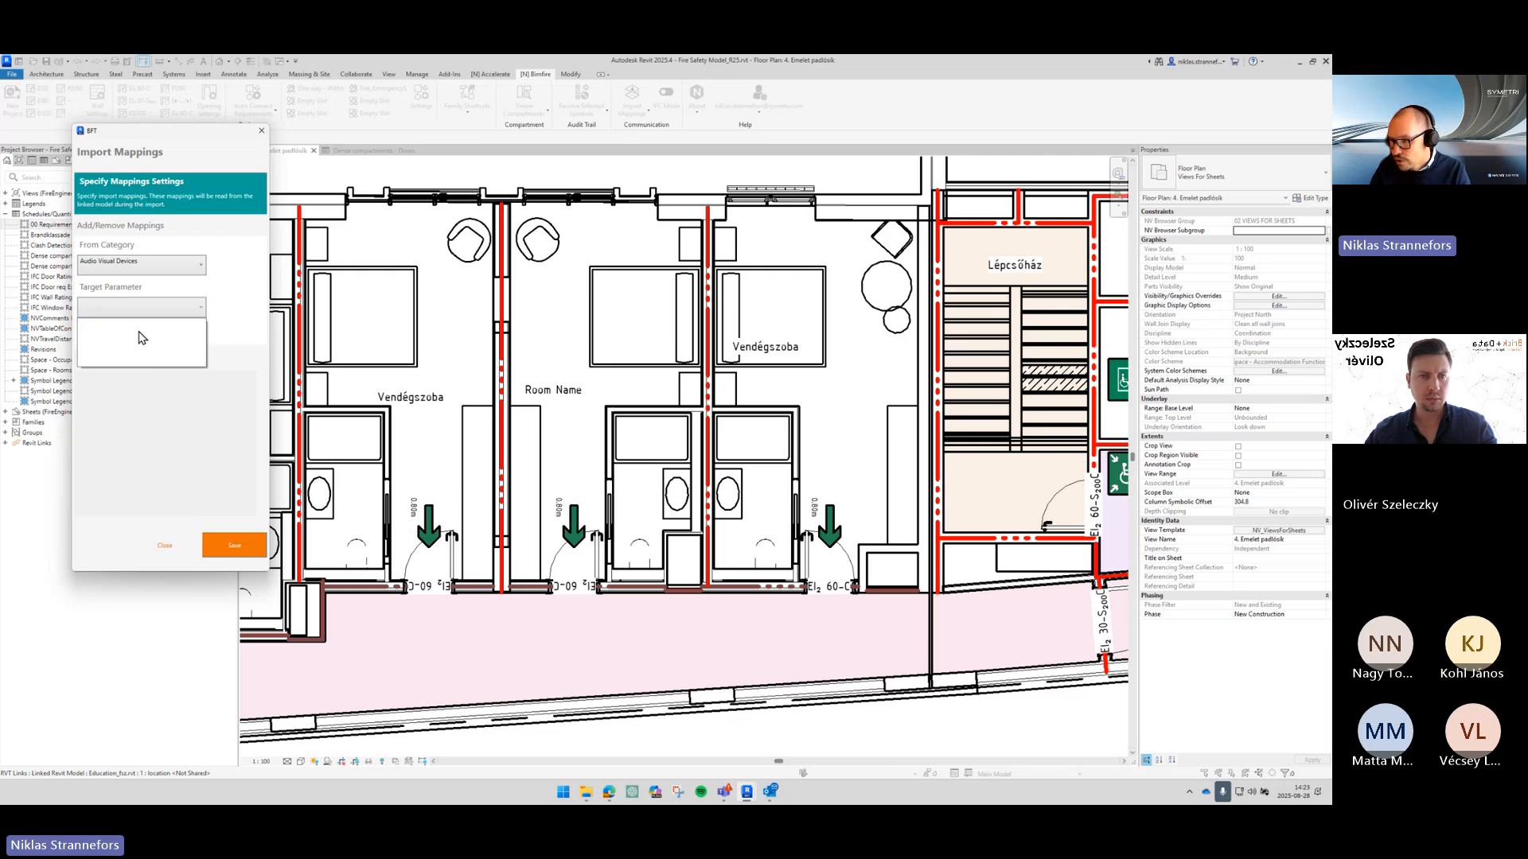
left_click(151, 309)
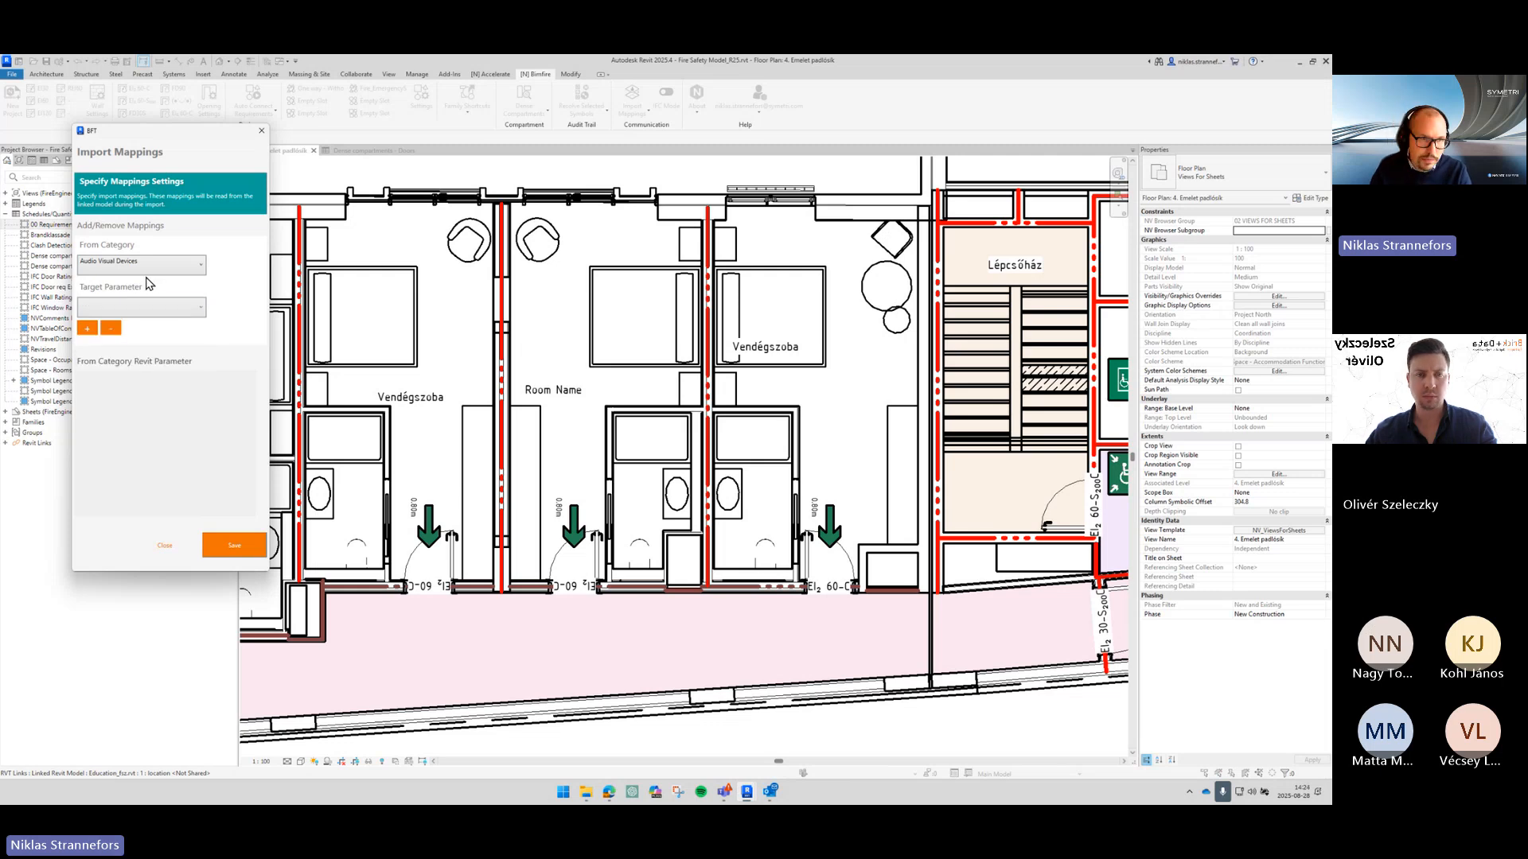
left_click(144, 266)
left_click(111, 302)
Step: Add an import mapping from the Fire Protection category to the target parameter FireReq_FireRatingDoor
left_click(144, 266)
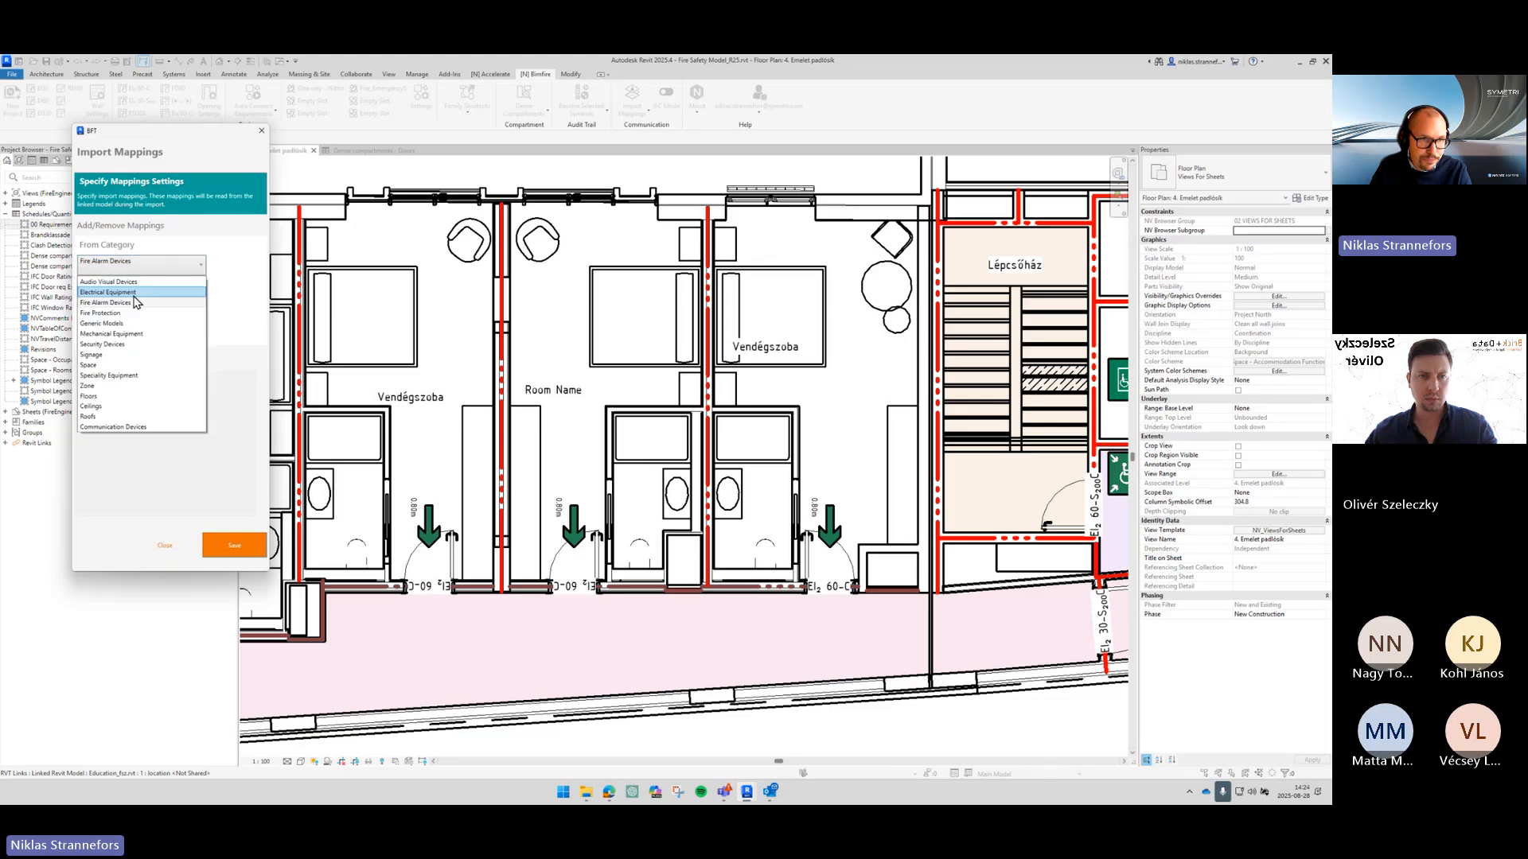
left_click(134, 312)
left_click(140, 307)
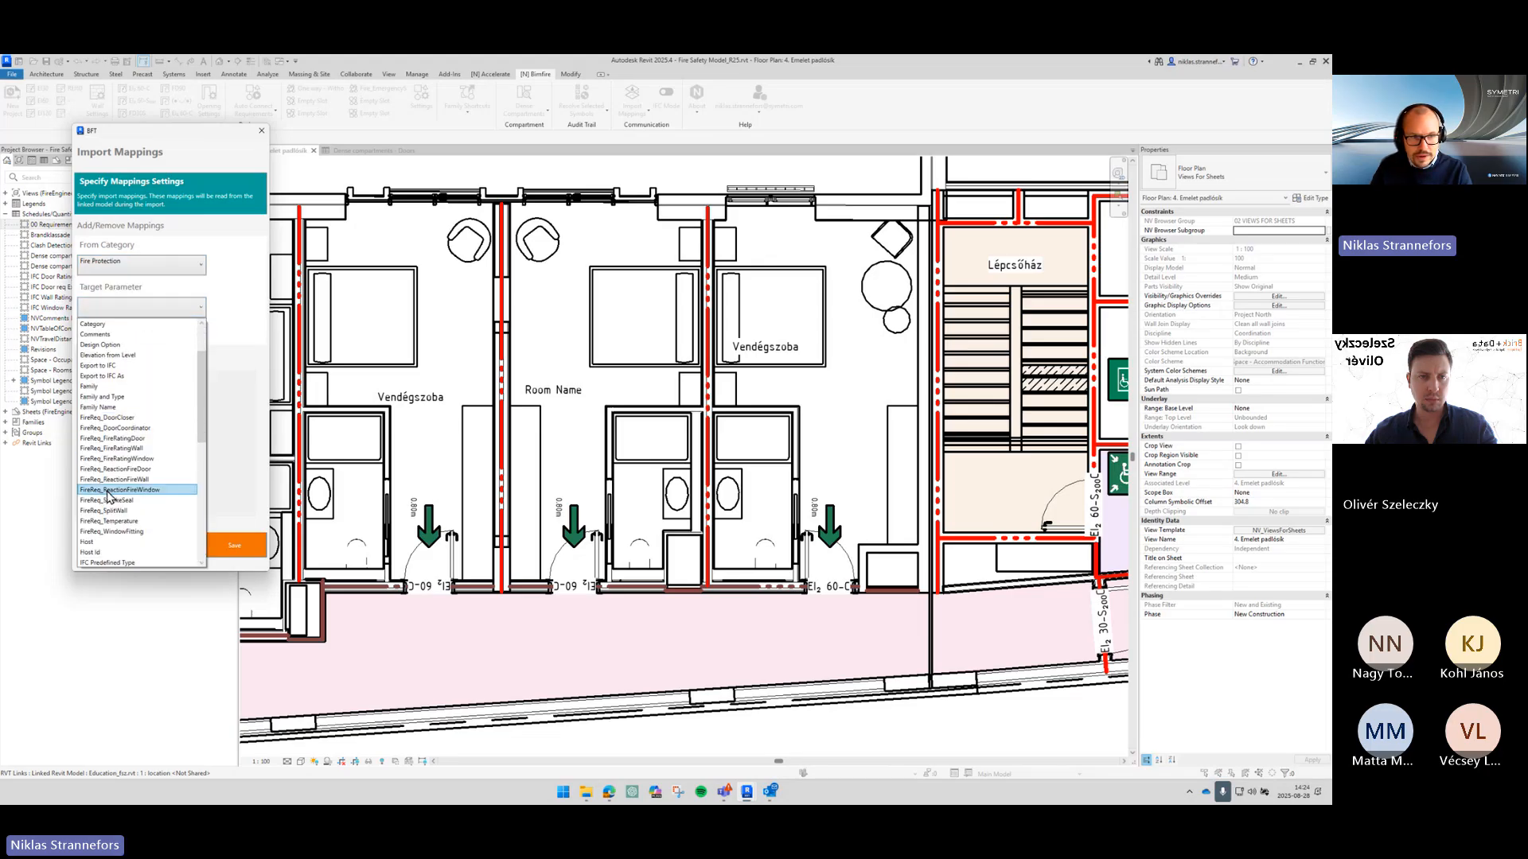
left_click(127, 440)
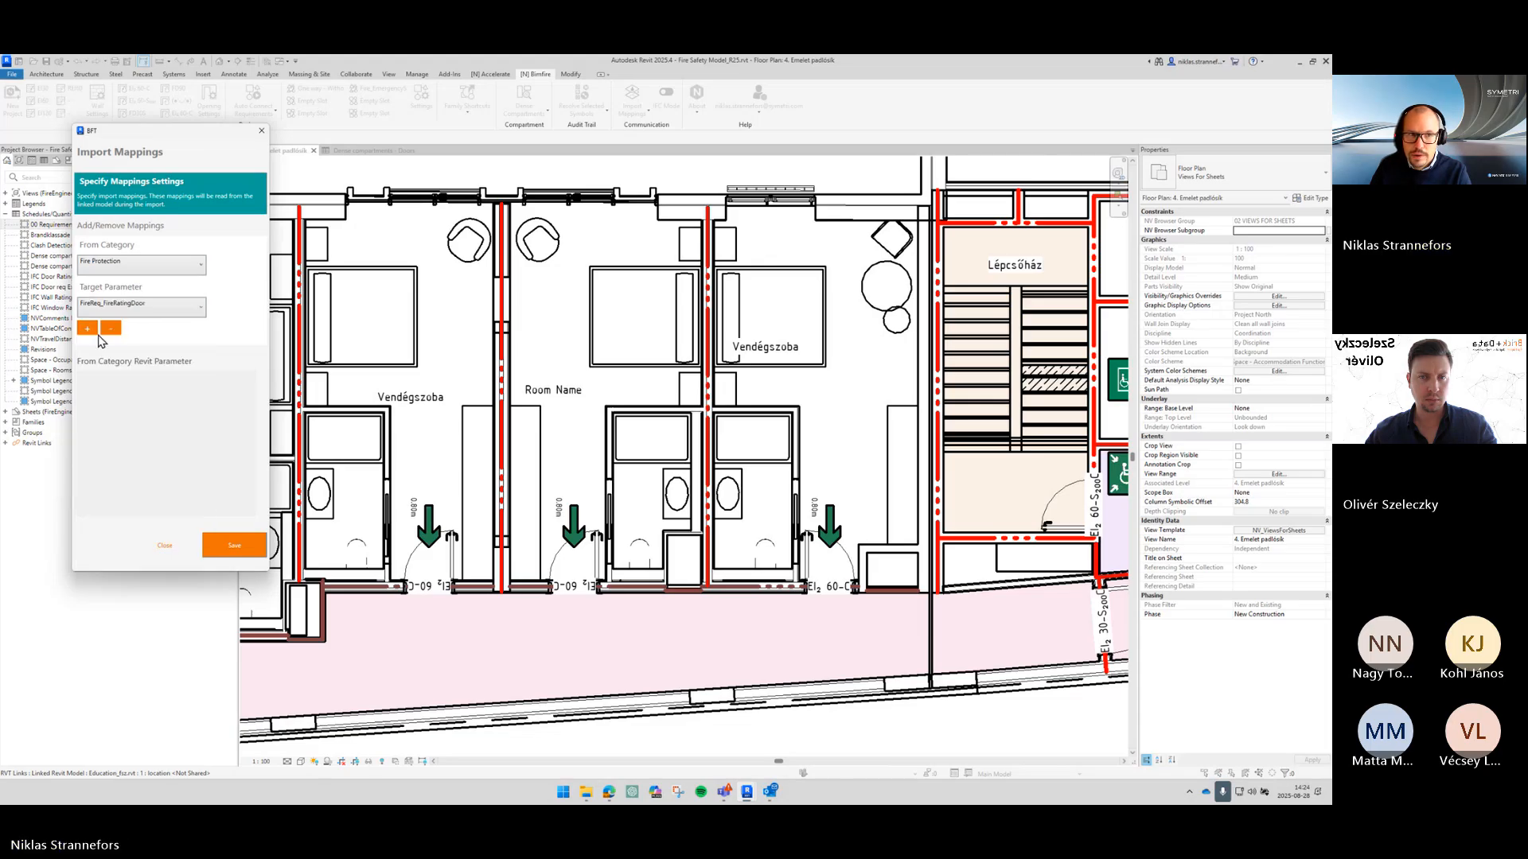
left_click(91, 329)
Step: Add an import mapping from Fire Protection to the target parameter FireReq_FireRatingWall and look through the other FireReq target parameters
left_click(131, 310)
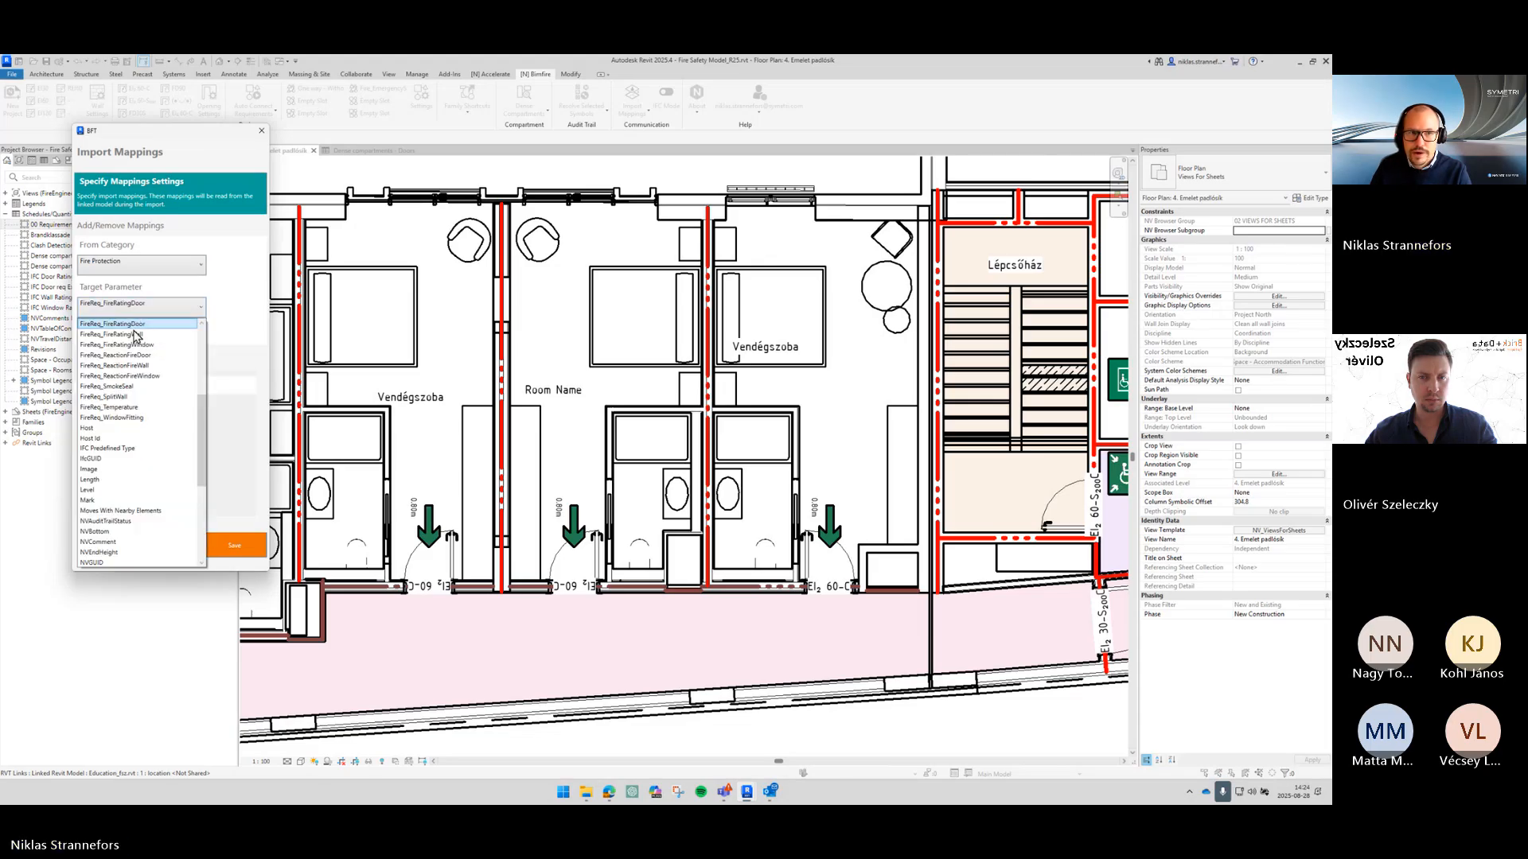
left_click(136, 335)
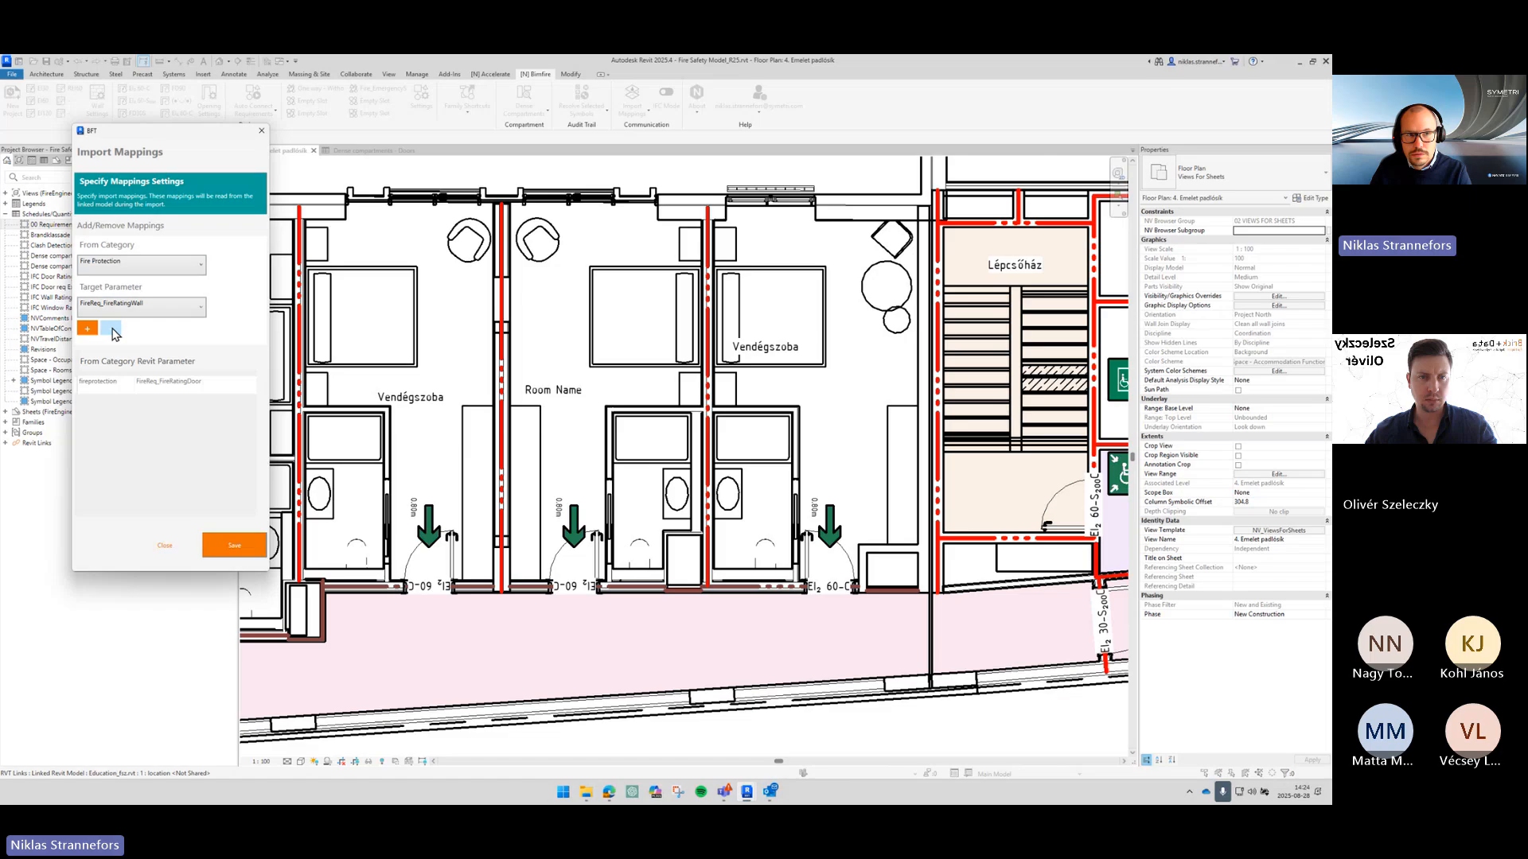
left_click(91, 329)
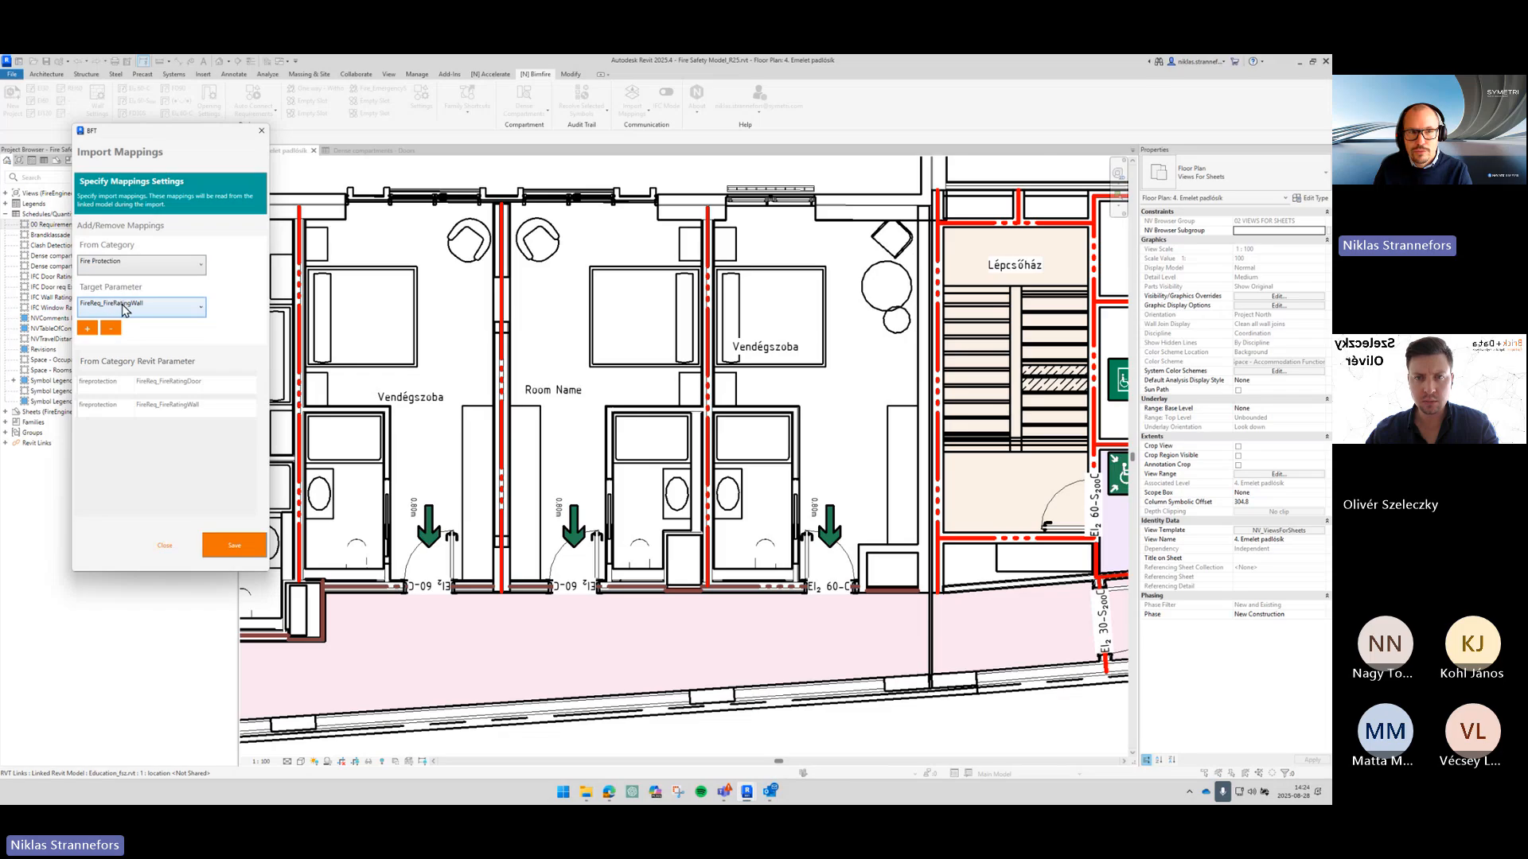
left_click(148, 310)
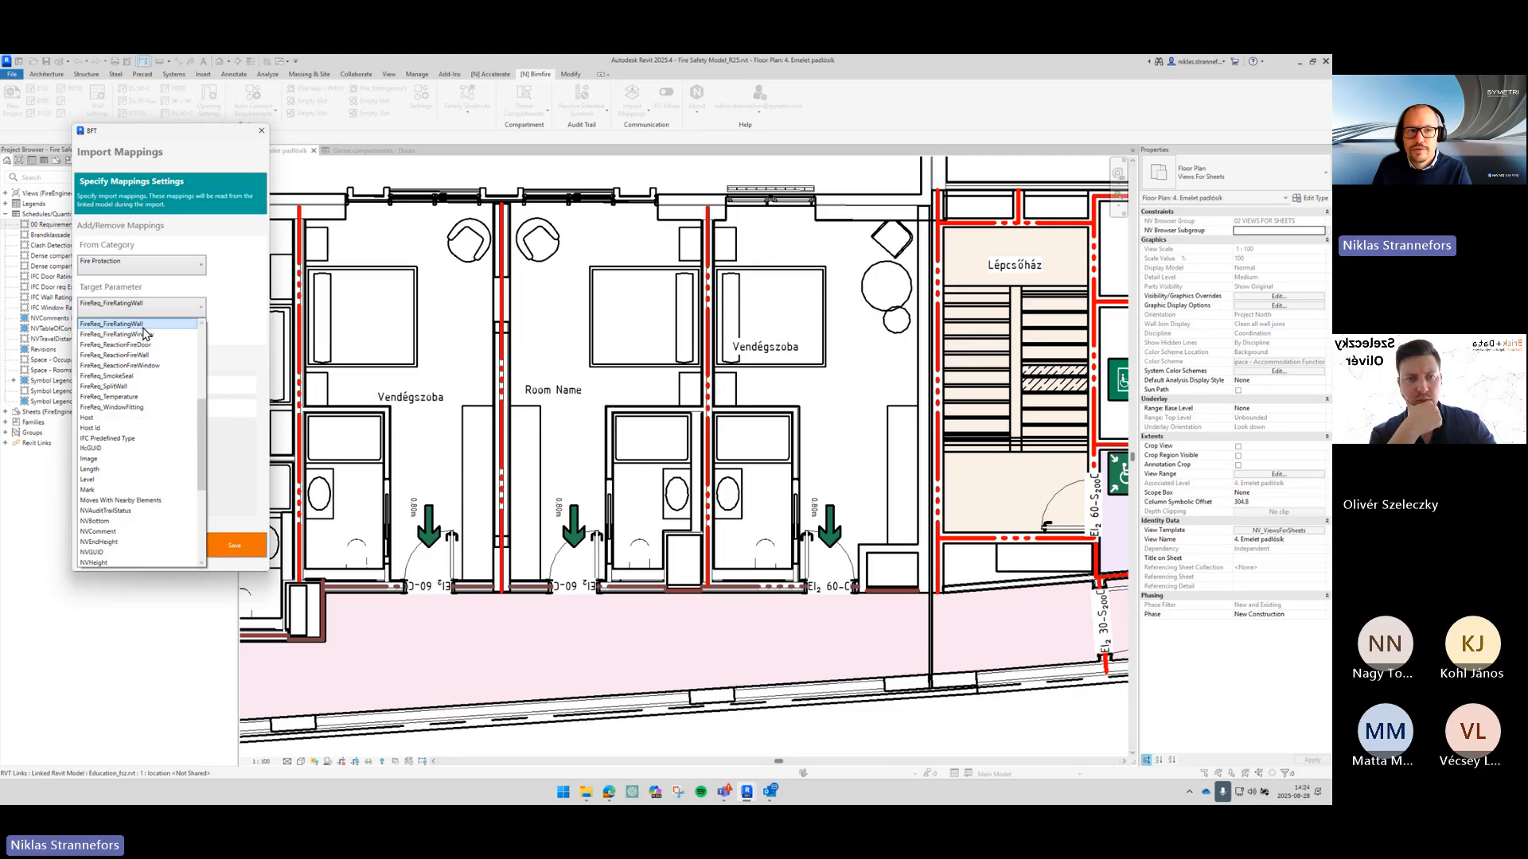
scroll(145, 334, "up", 1)
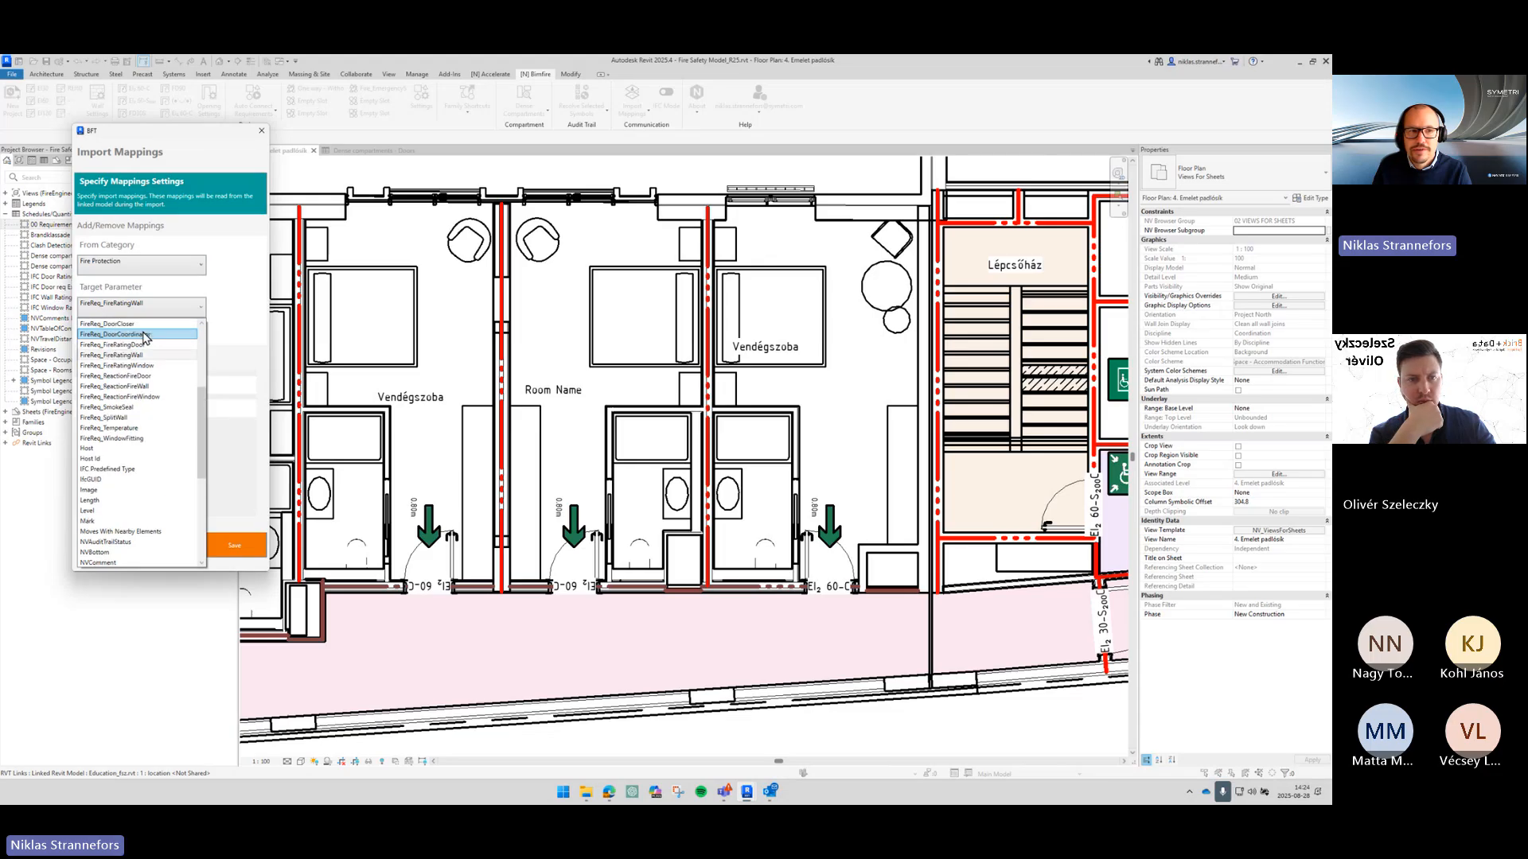
left_click(218, 310)
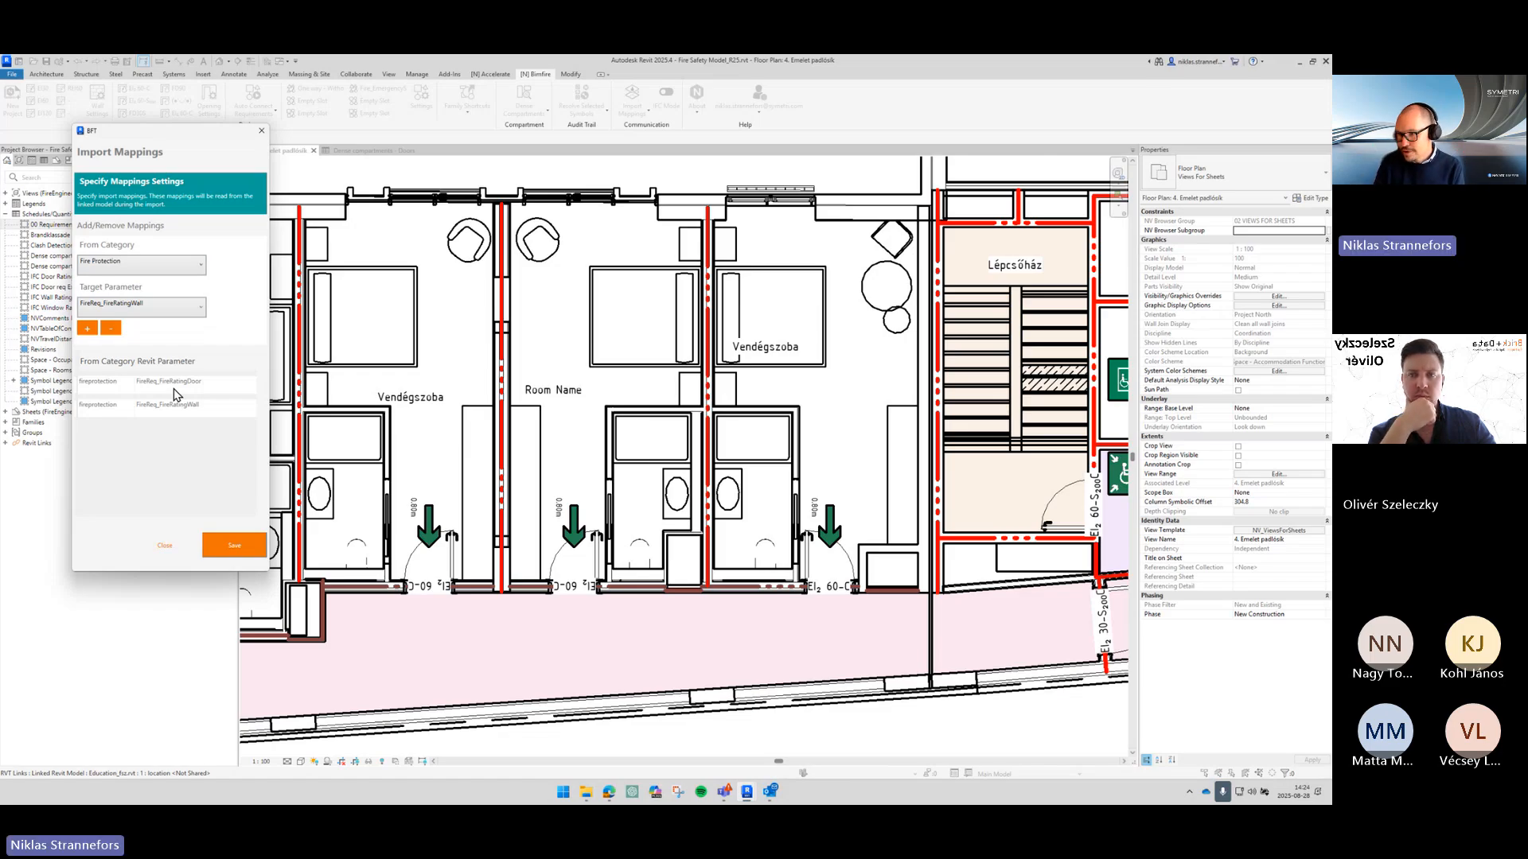
Step: Save the import mappings, close their settings and save the fire safety project
left_click(235, 549)
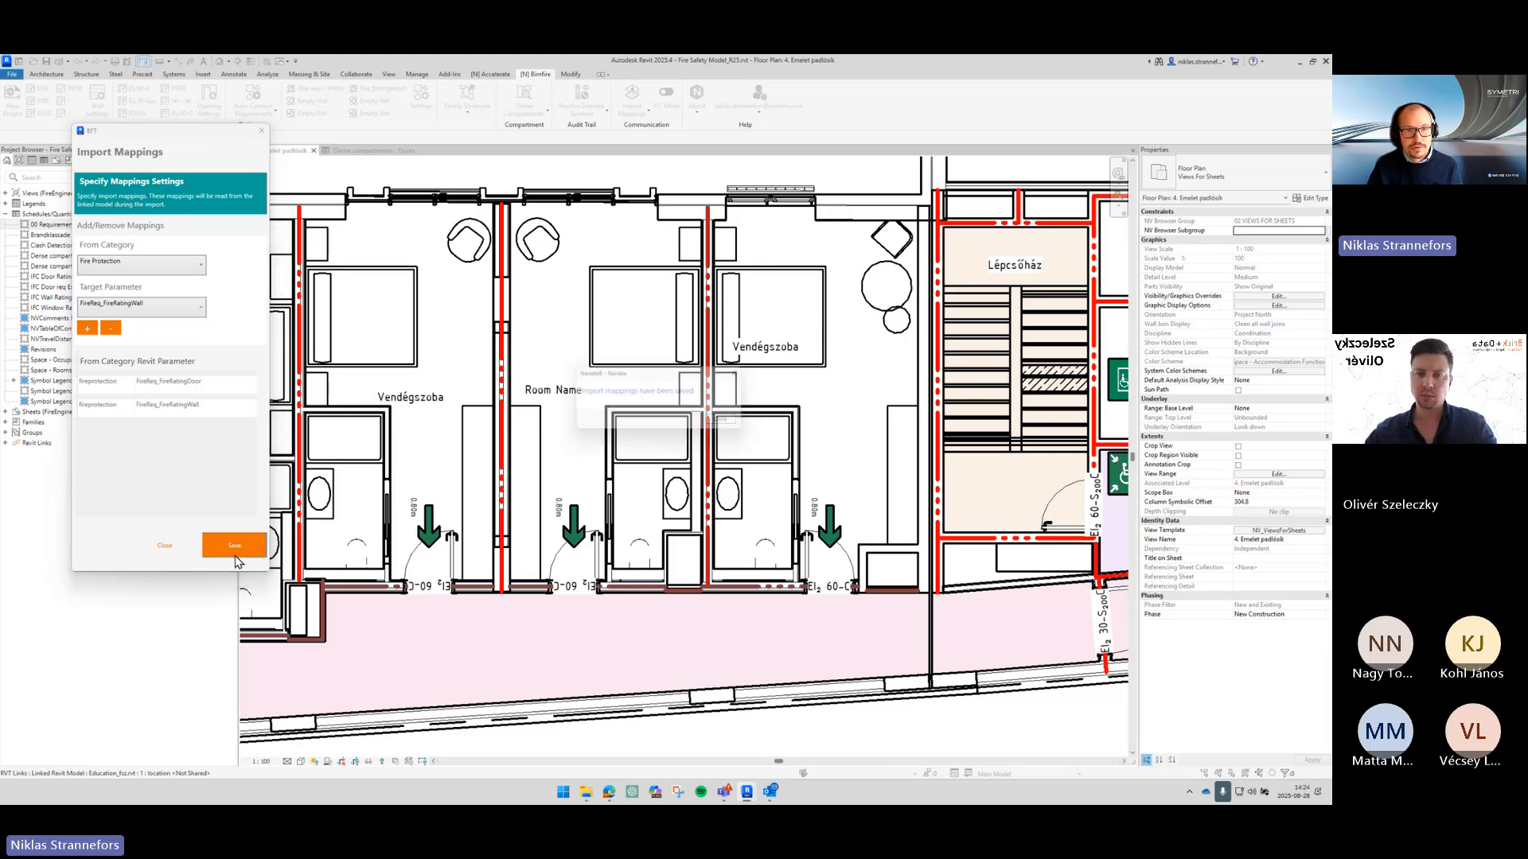
left_click(730, 422)
left_click(165, 545)
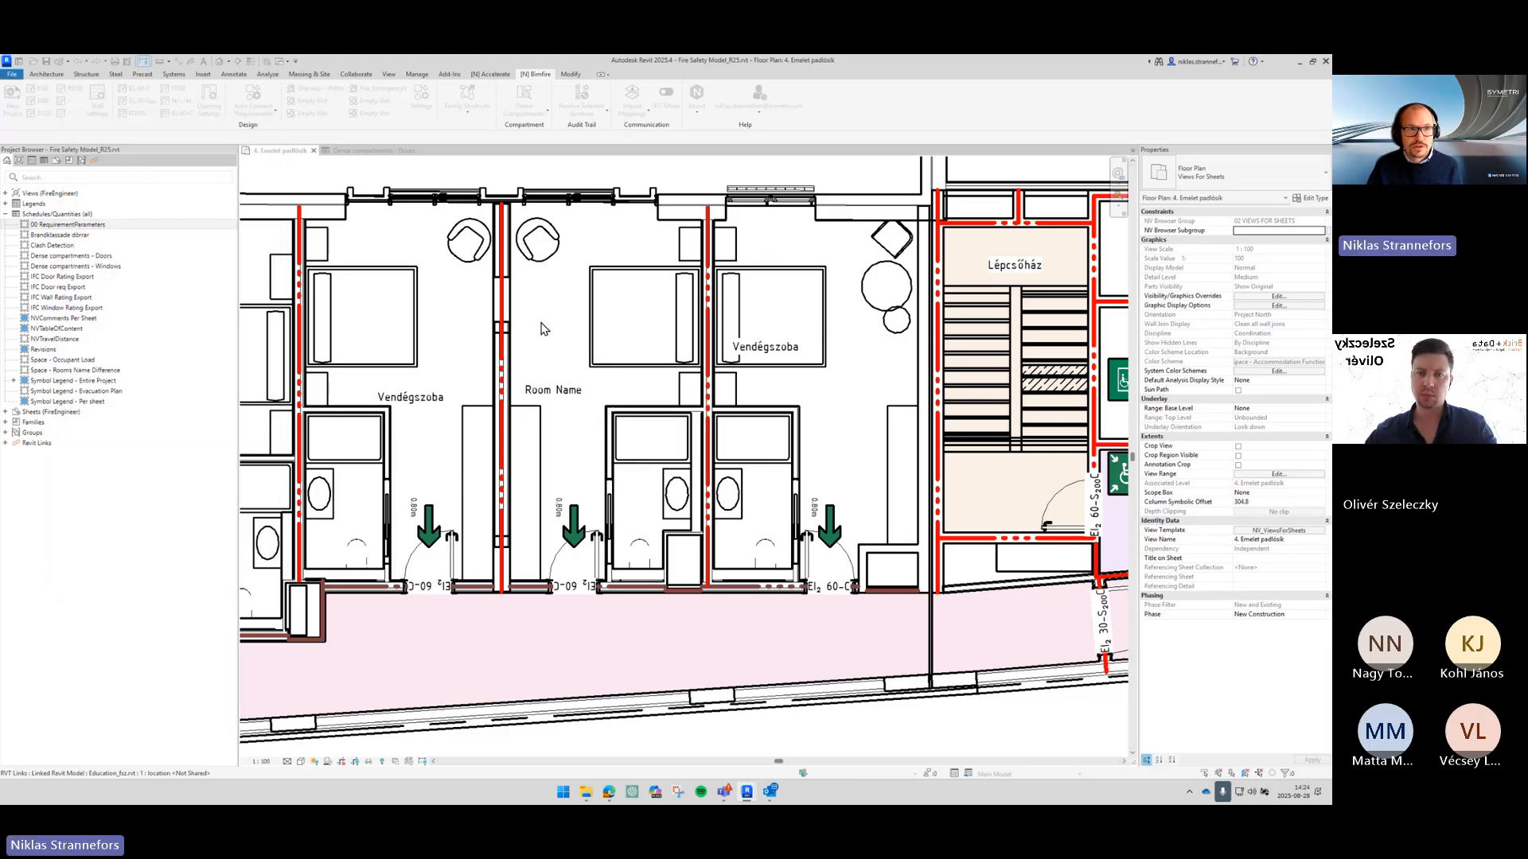
left_click(48, 63)
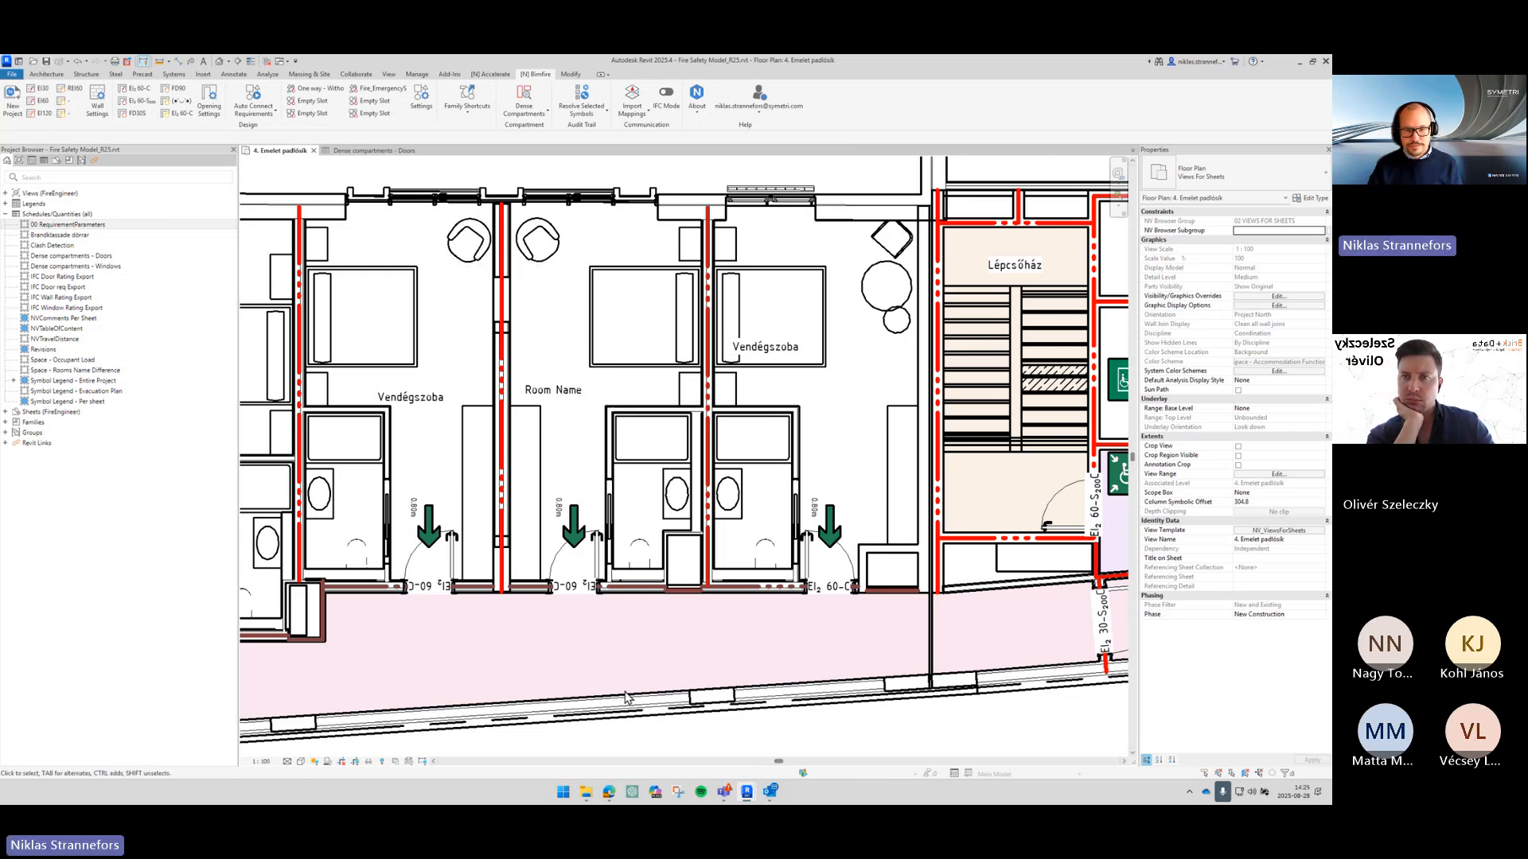
Step: In another Revit session, open Education_fsz.rvt from the Linked Files folder, detached from central with worksets preserved
mouse_move(748, 792)
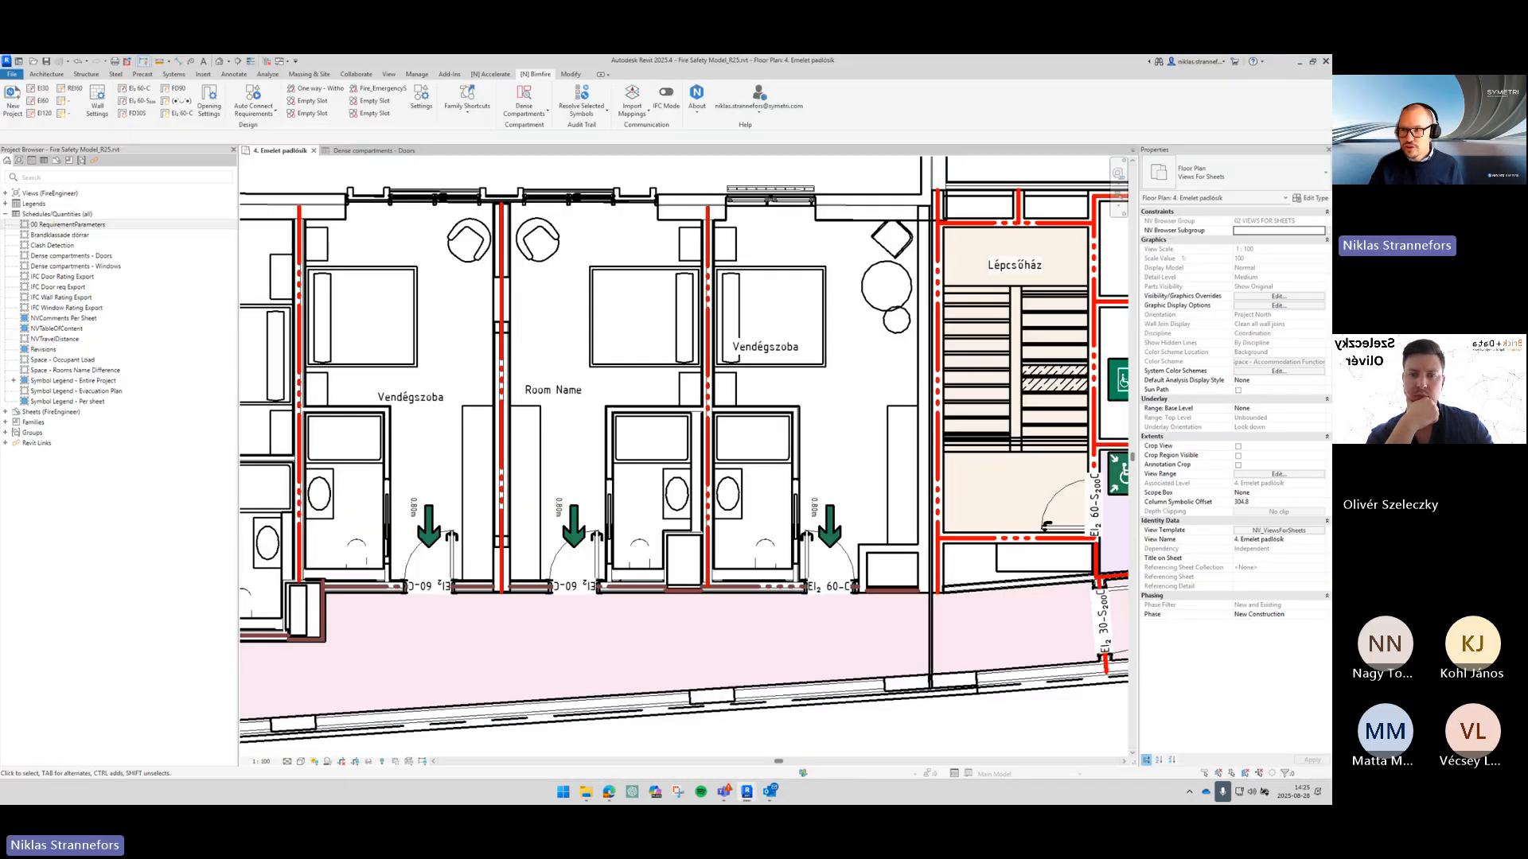
left_click_drag(1330, 198, 477, 55)
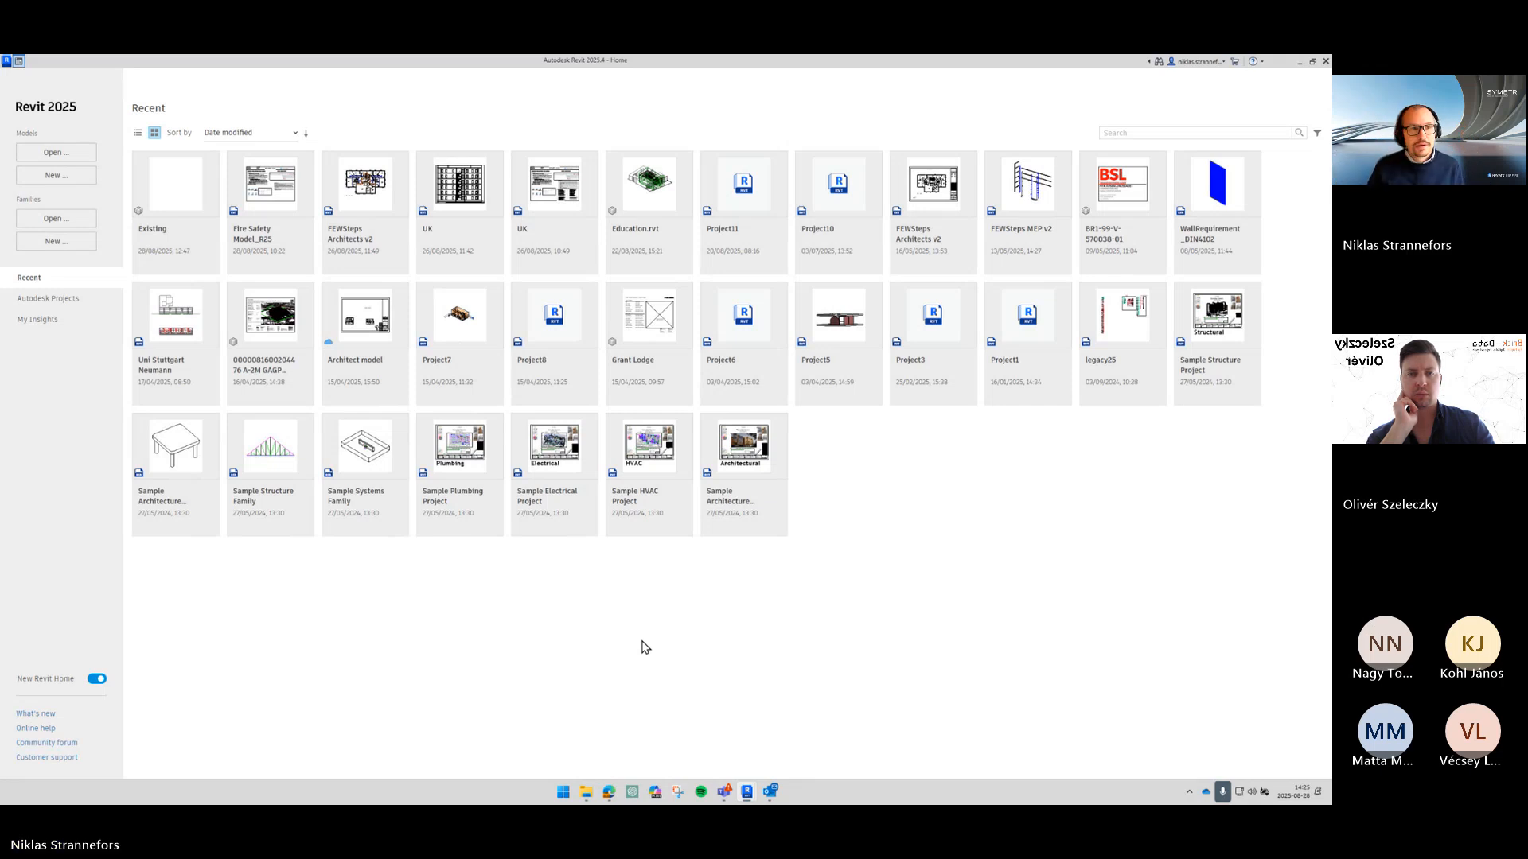
left_click(51, 152)
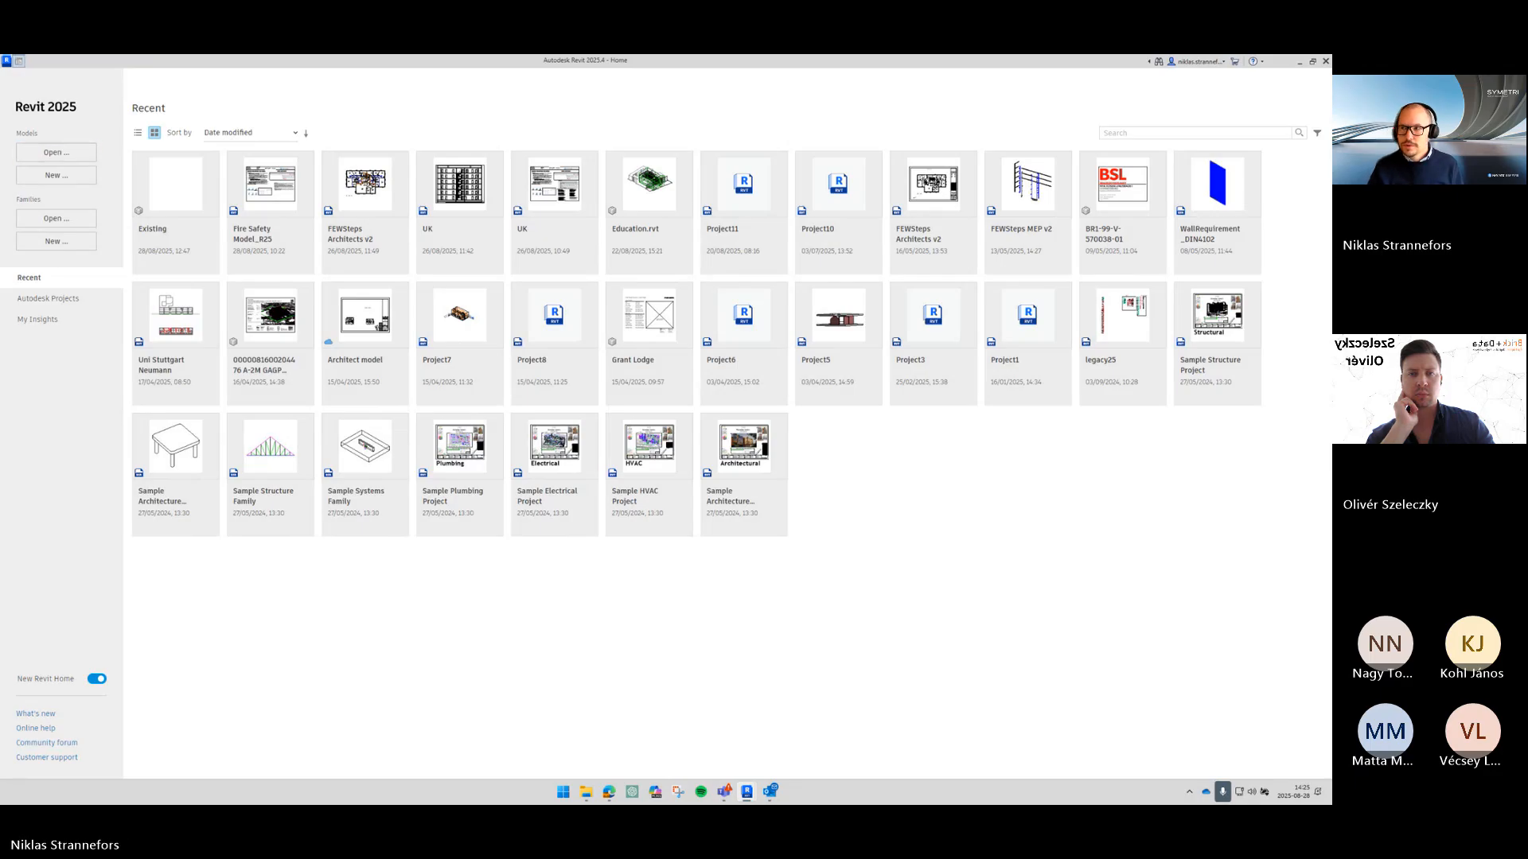
left_click(601, 256)
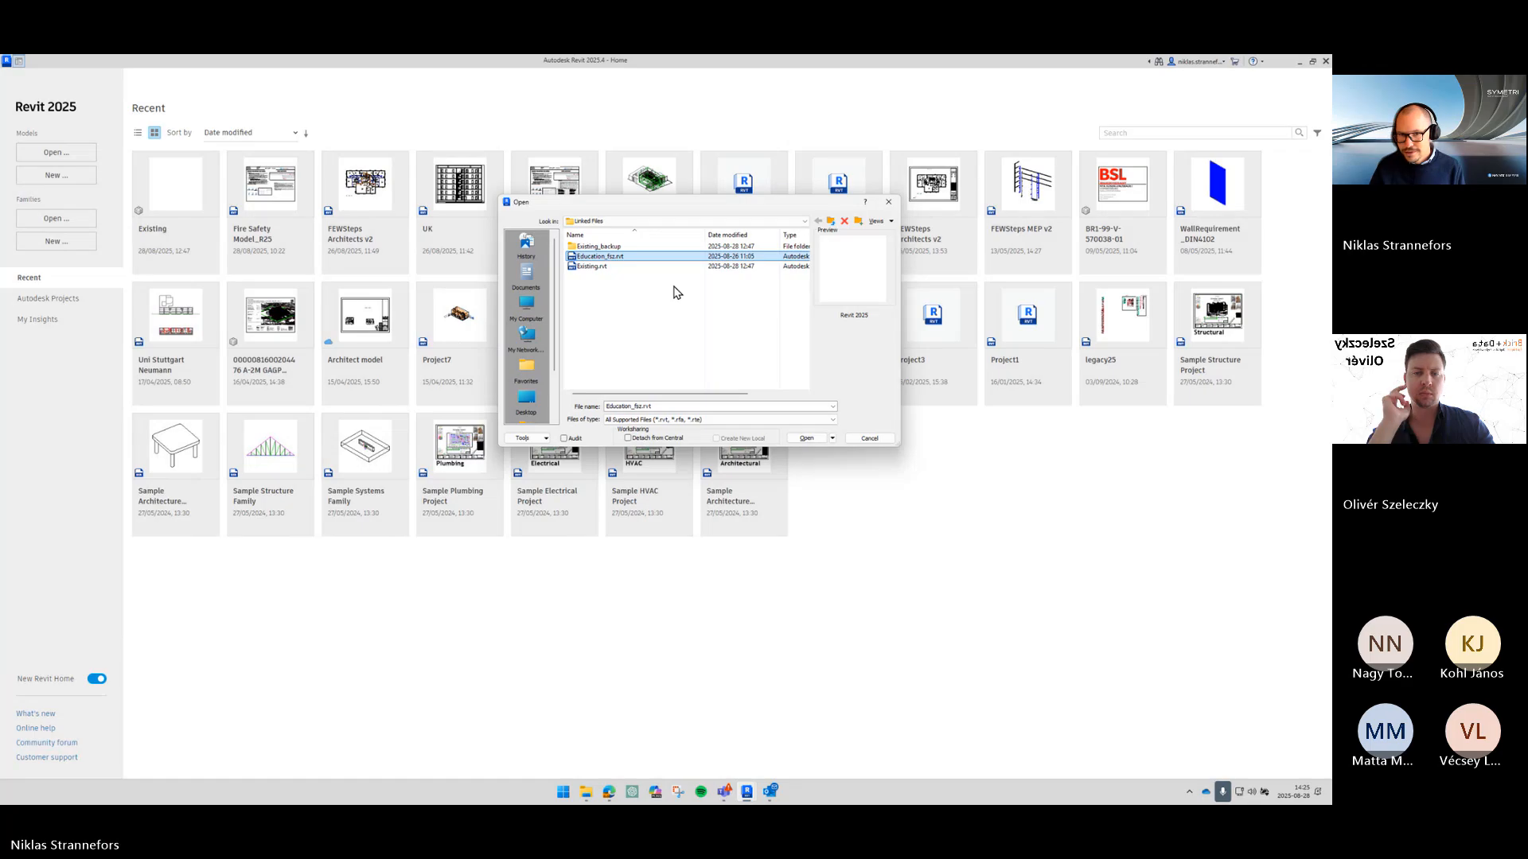
left_click(649, 439)
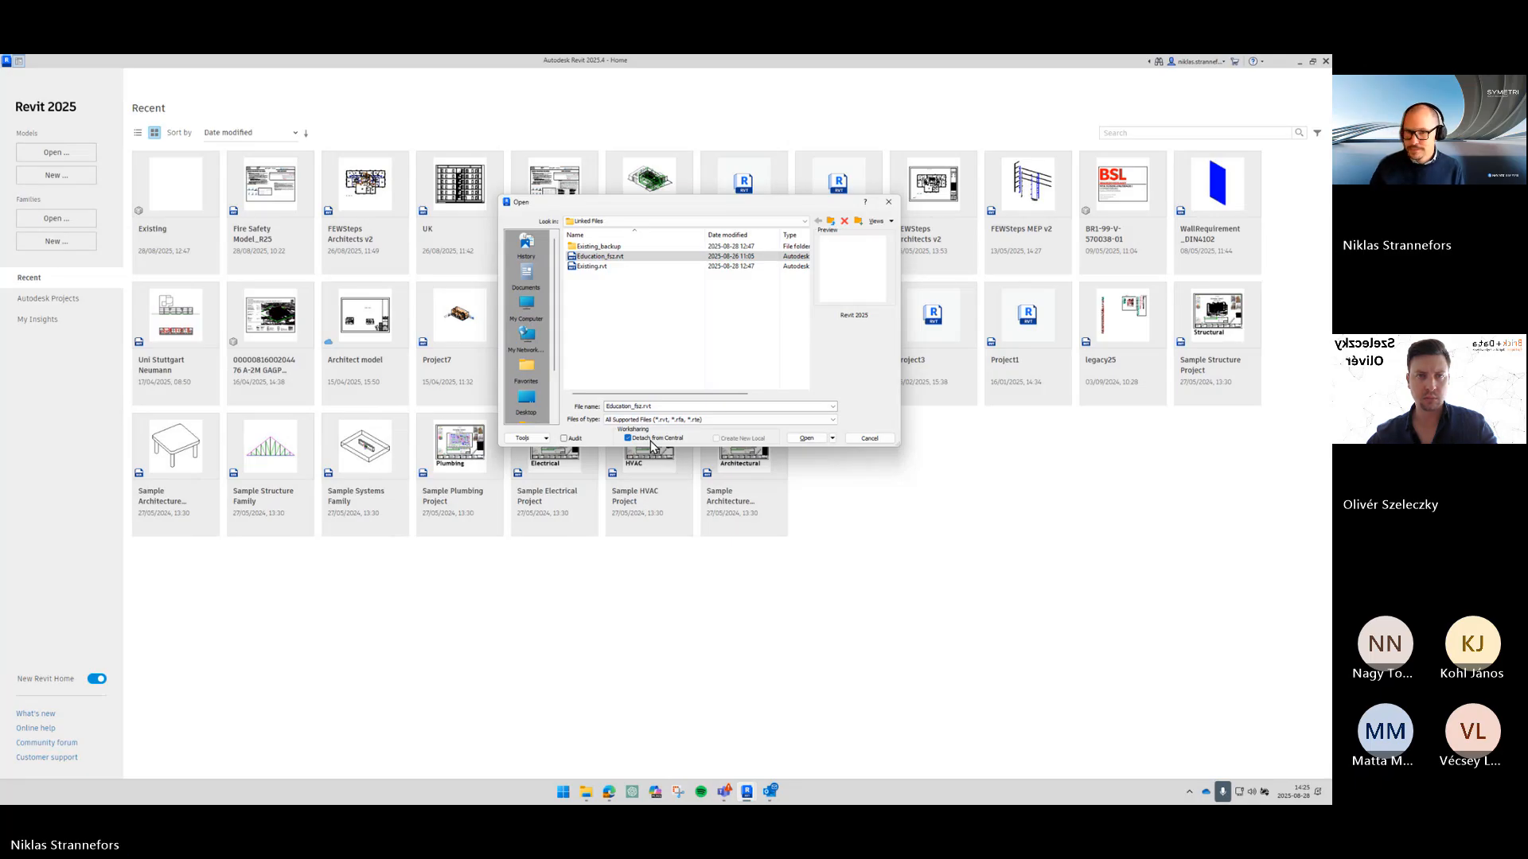
left_click(813, 438)
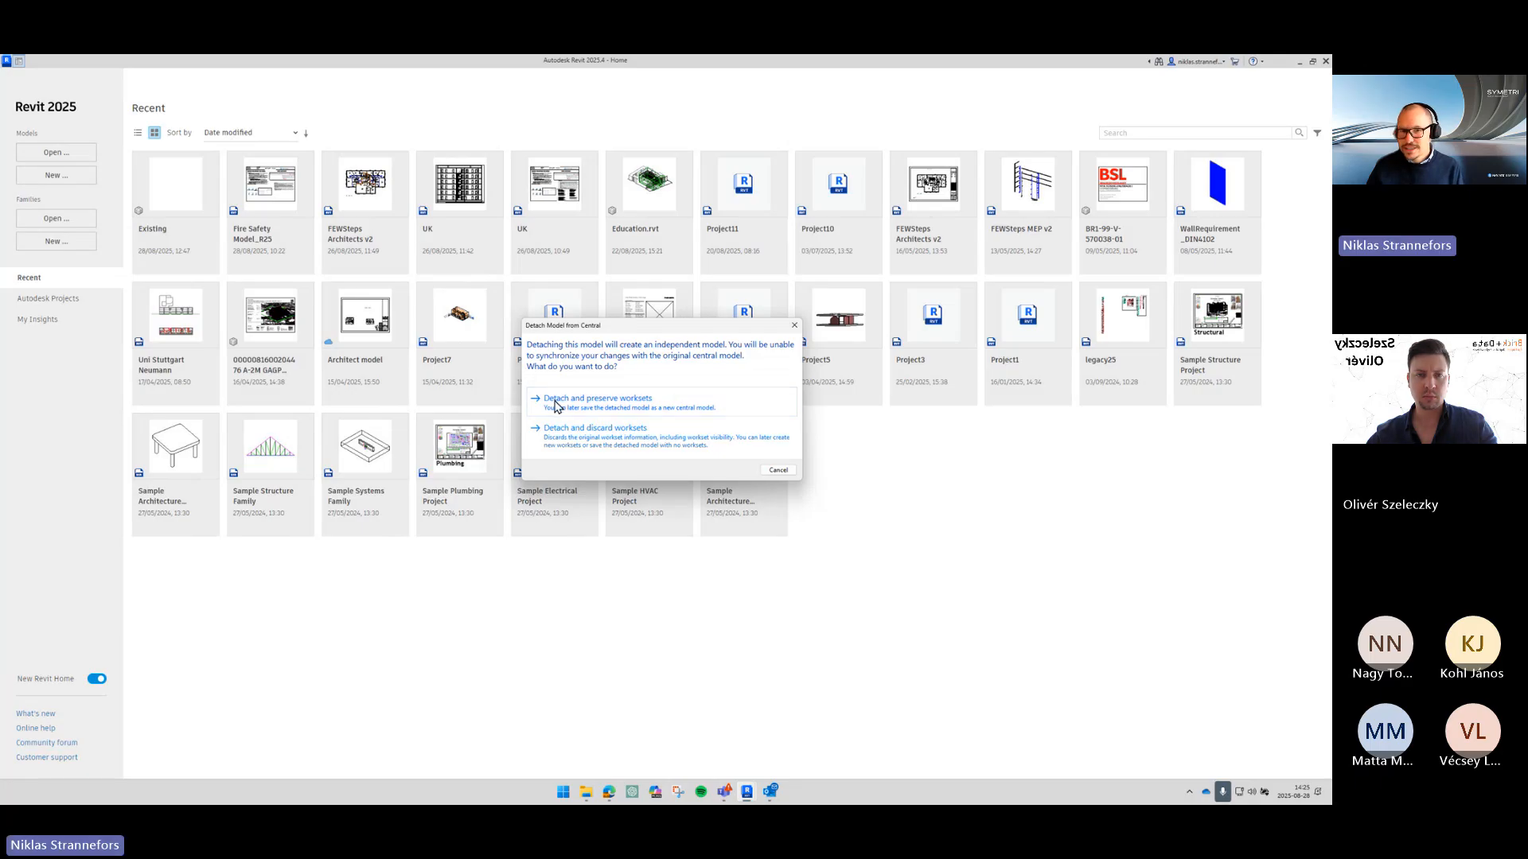
left_click(644, 406)
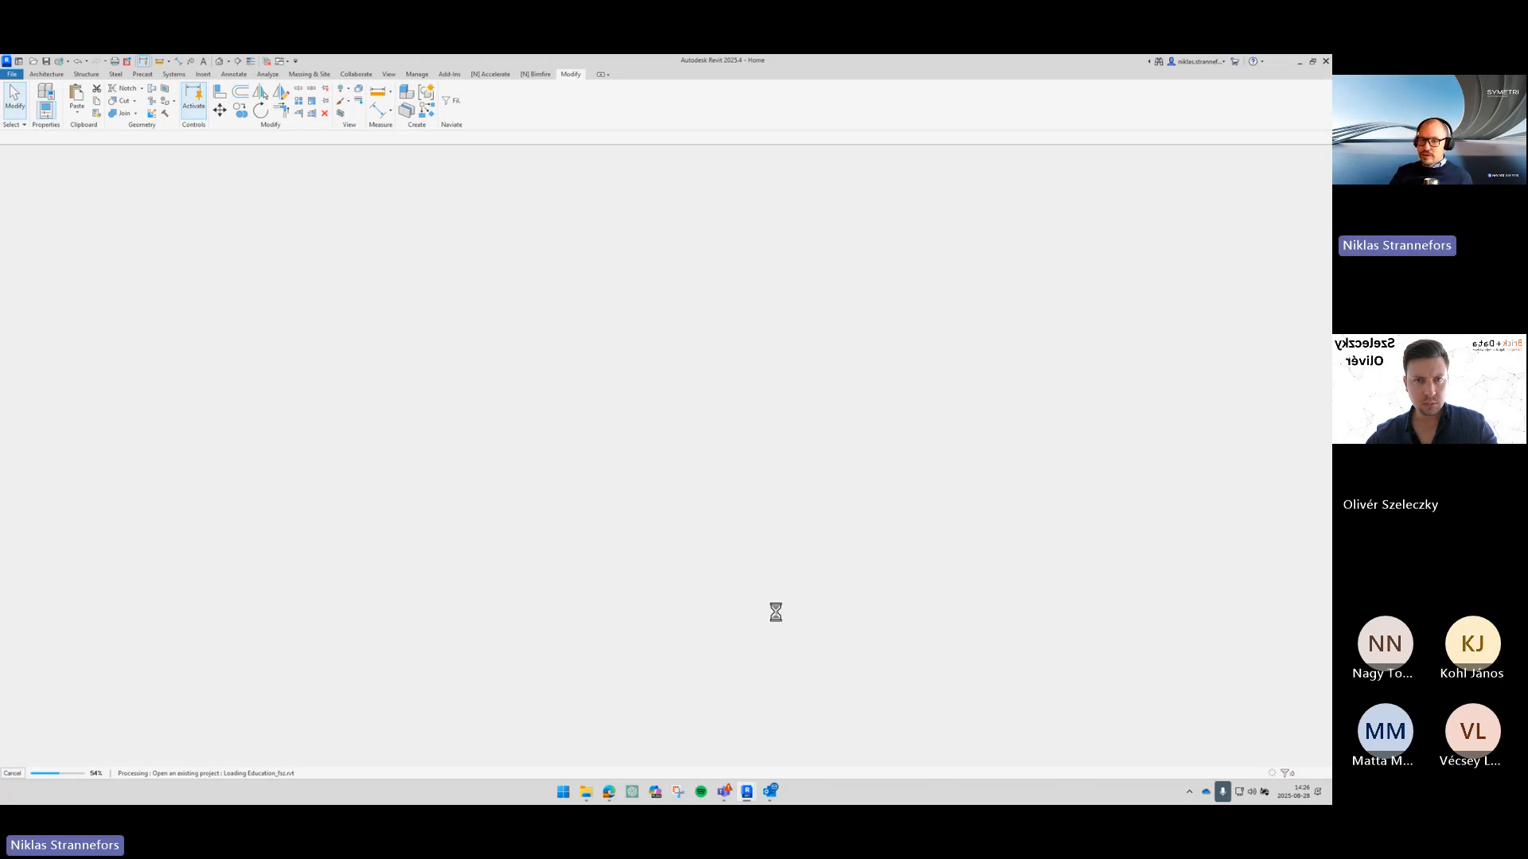
Step: Check the memory use of the running applications in Task Manager and open the Windows Settings to view the computer model
right_click(747, 792)
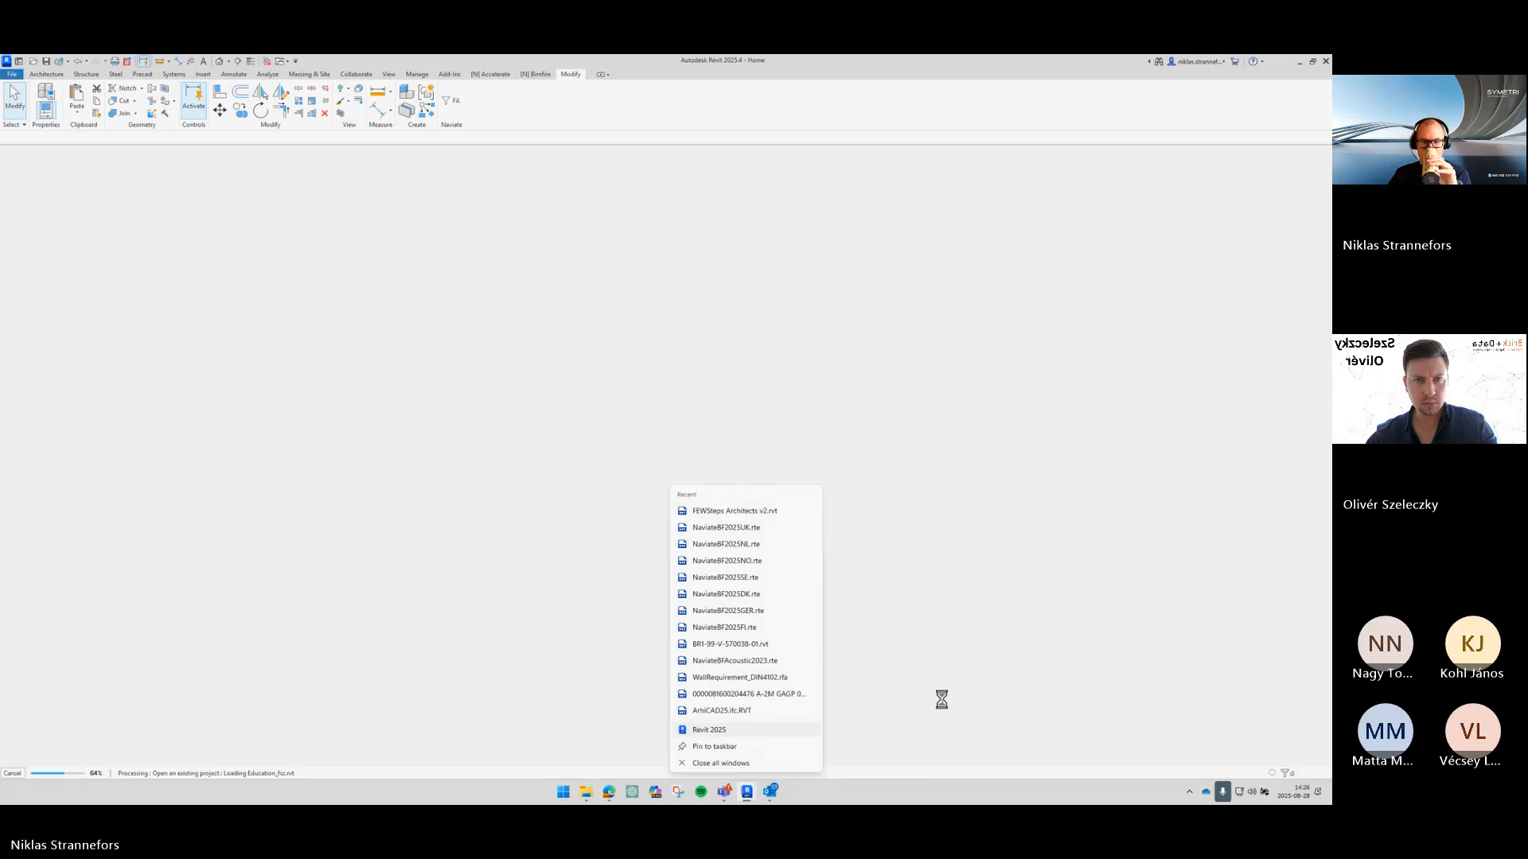
left_click(946, 795)
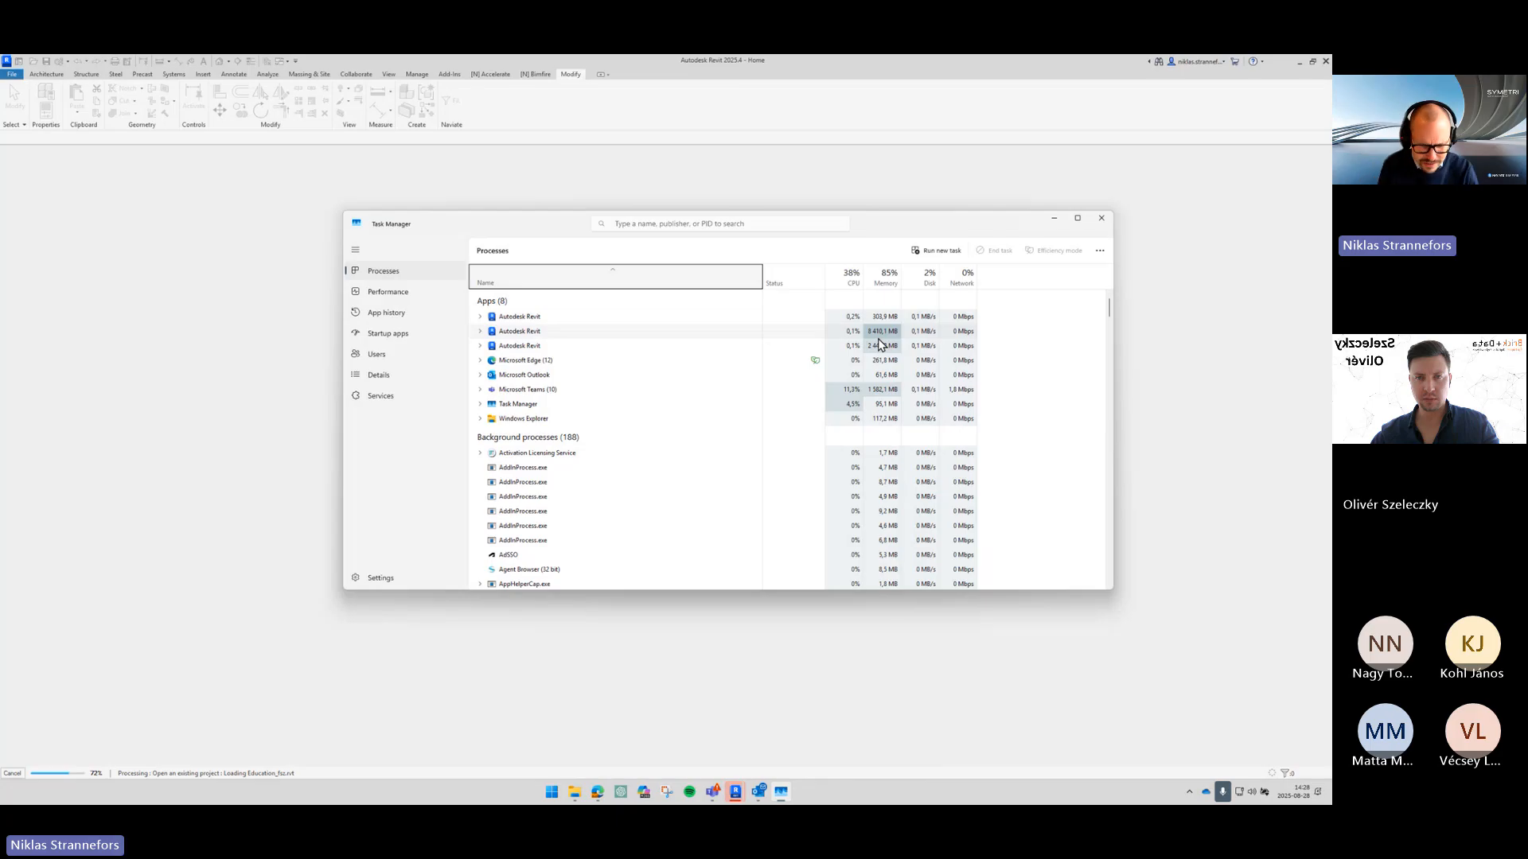
key("super")
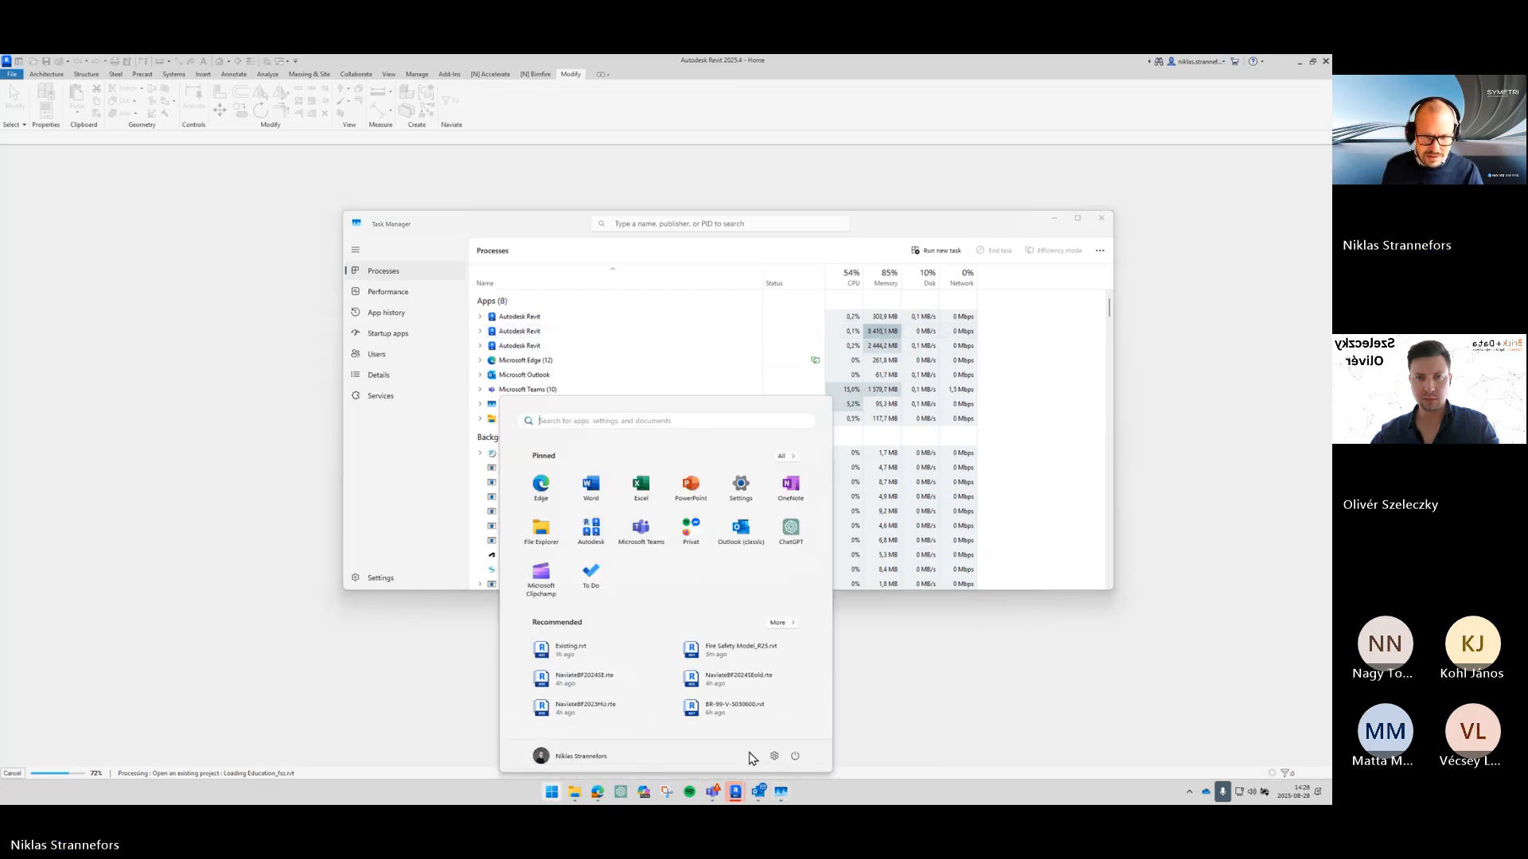
left_click(773, 756)
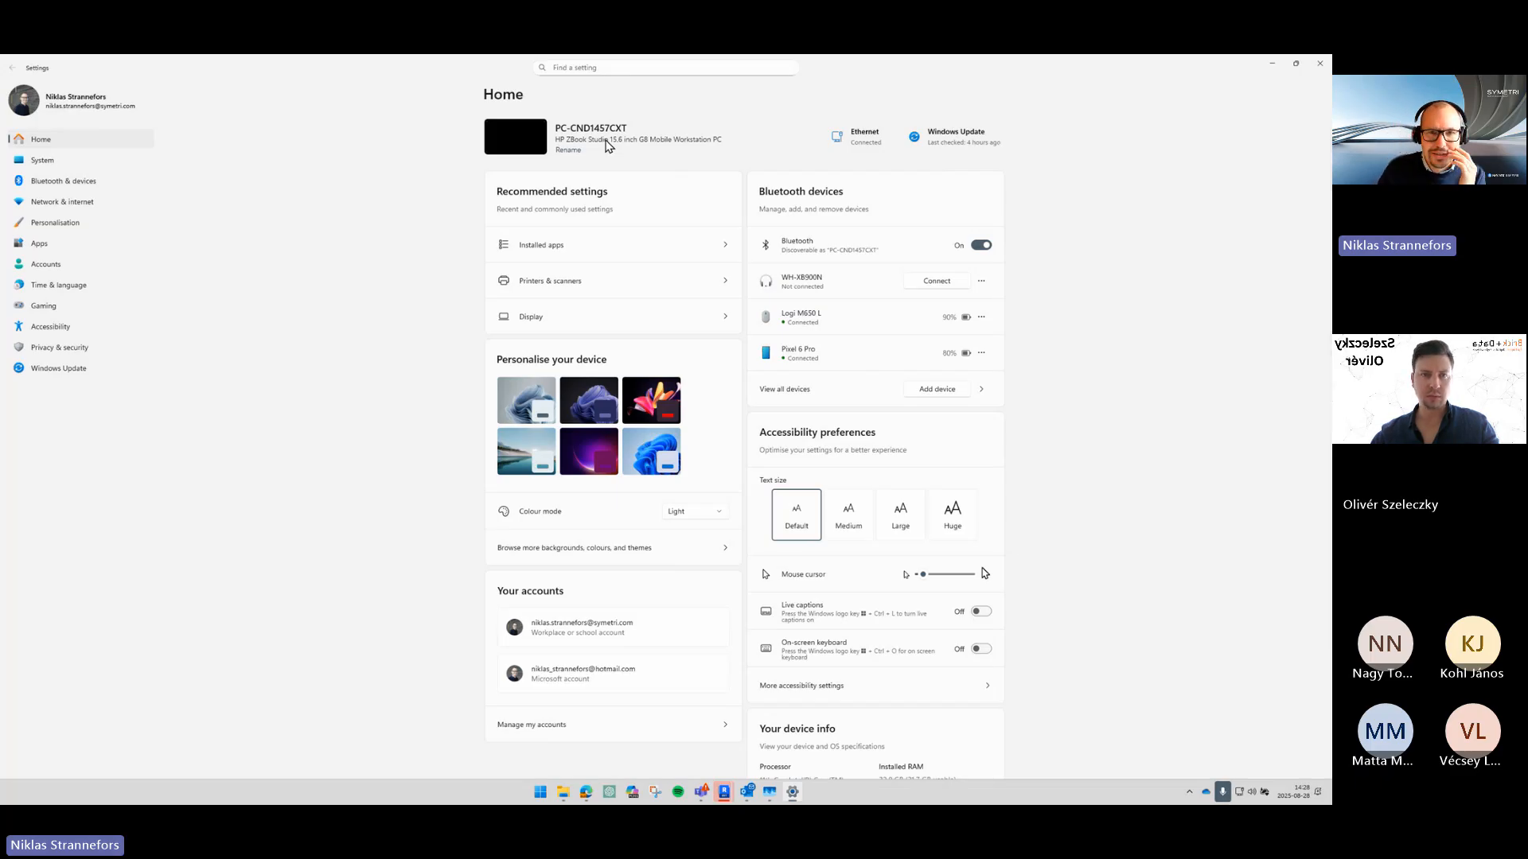
Step: Switch to the Edge browser and search the web for dell precision 5570
mouse_move(586, 793)
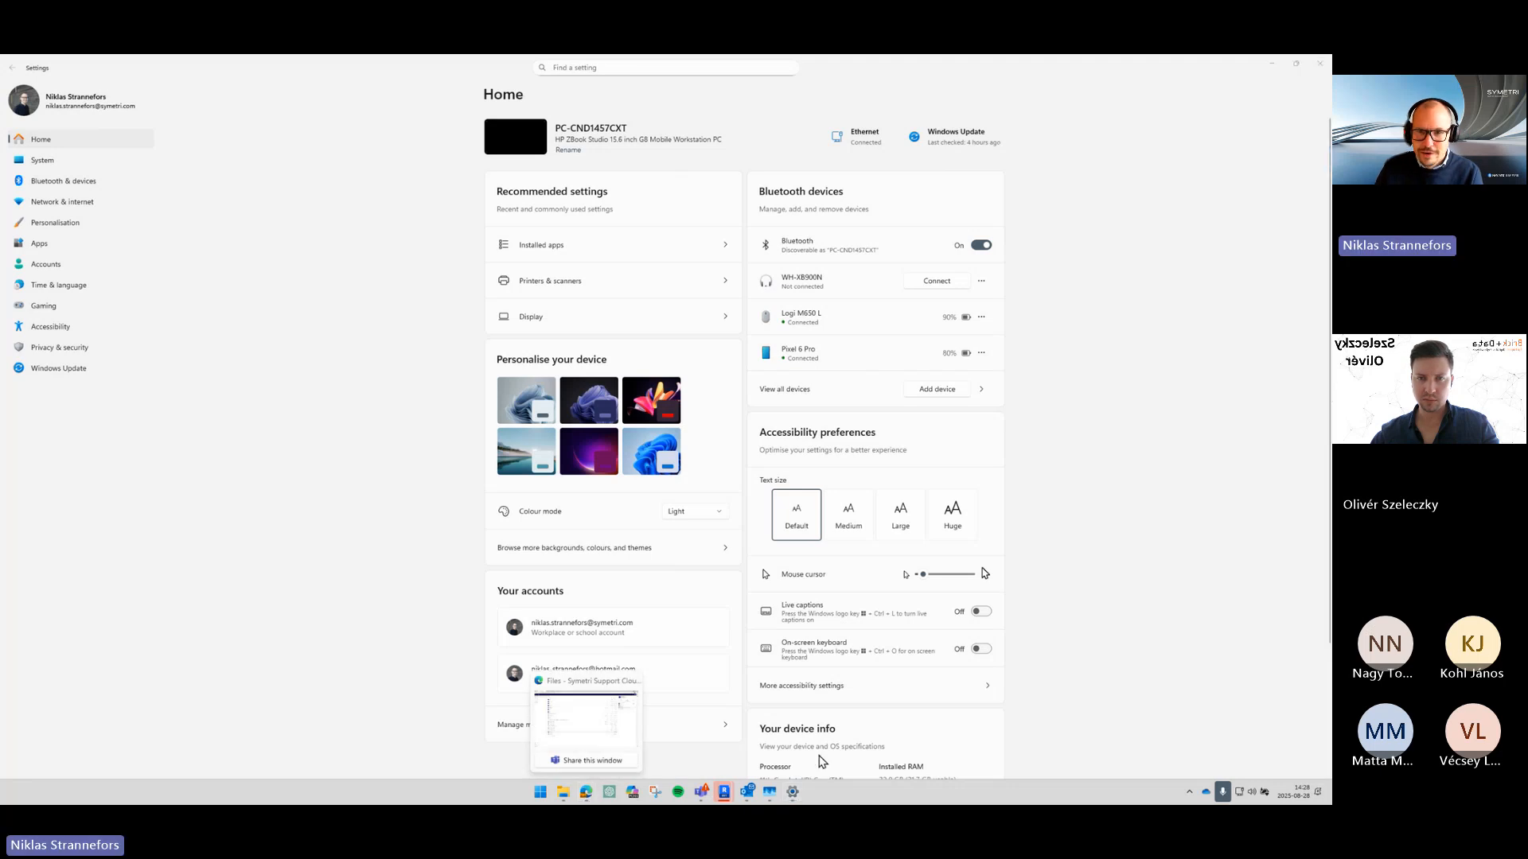
left_click_drag(580, 54, 580, 55)
left_click(567, 87)
type("dell precision")
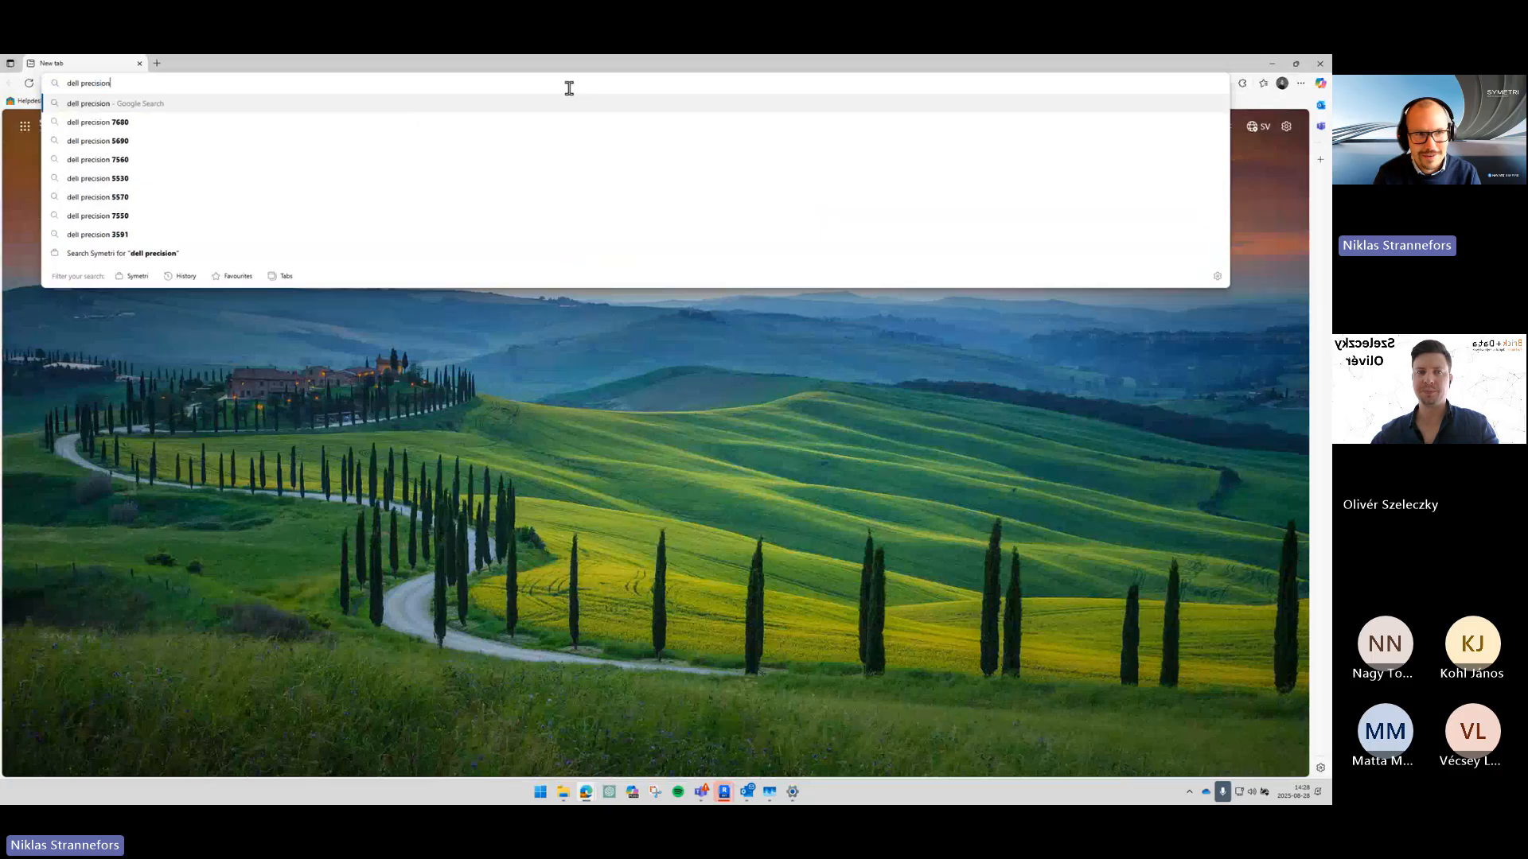
key("Down")
key("Down")
key("Down")
key("Down")
key("Down")
key("Return")
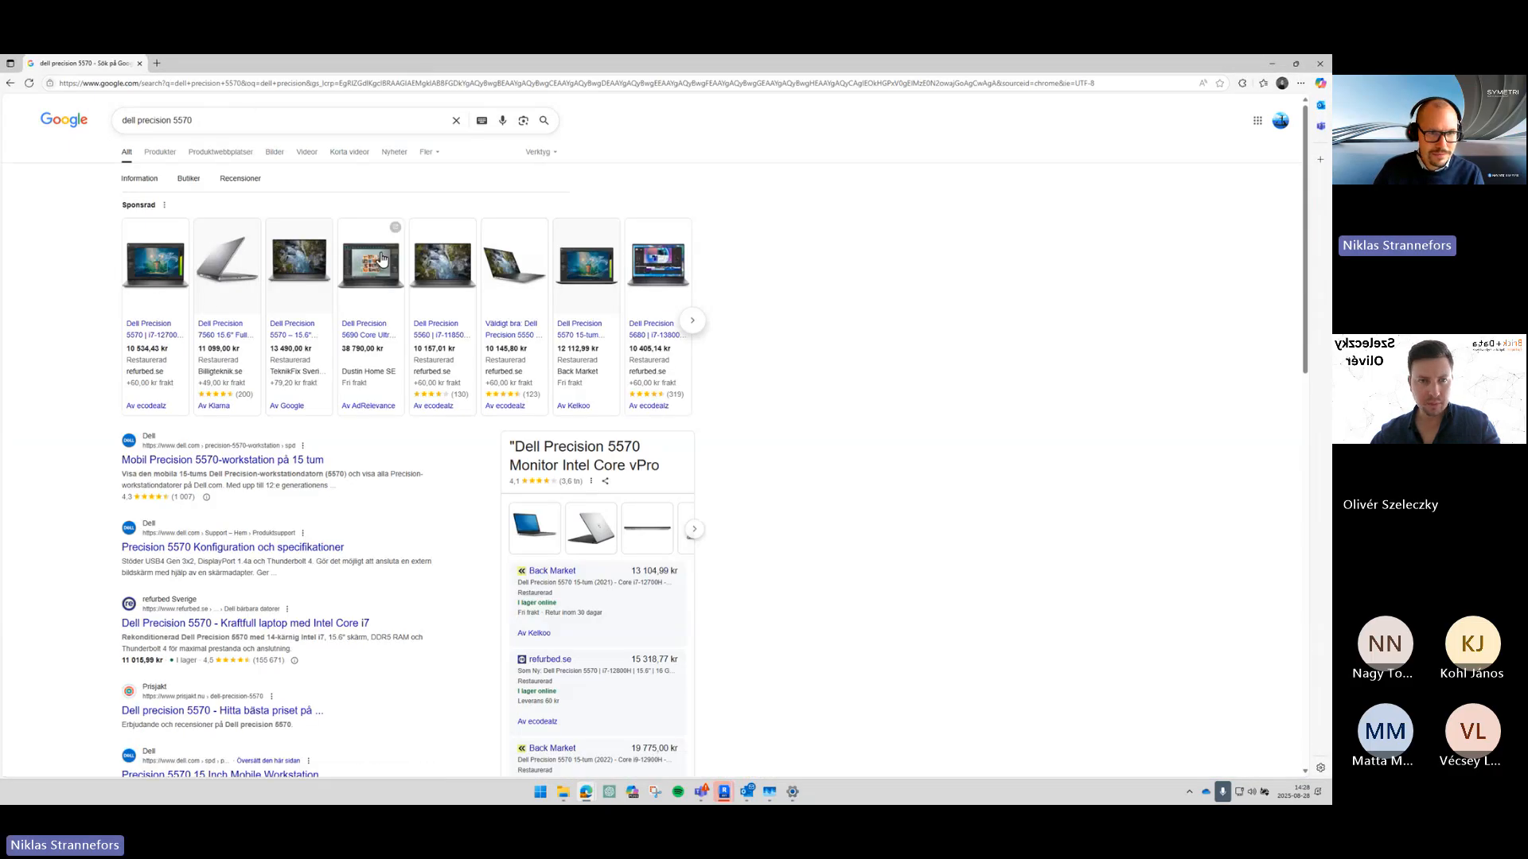
Step: Open Dustin's Dell Precision 5690 product page, accept all cookies and continue as a company customer (Företag)
mouse_move(381, 269)
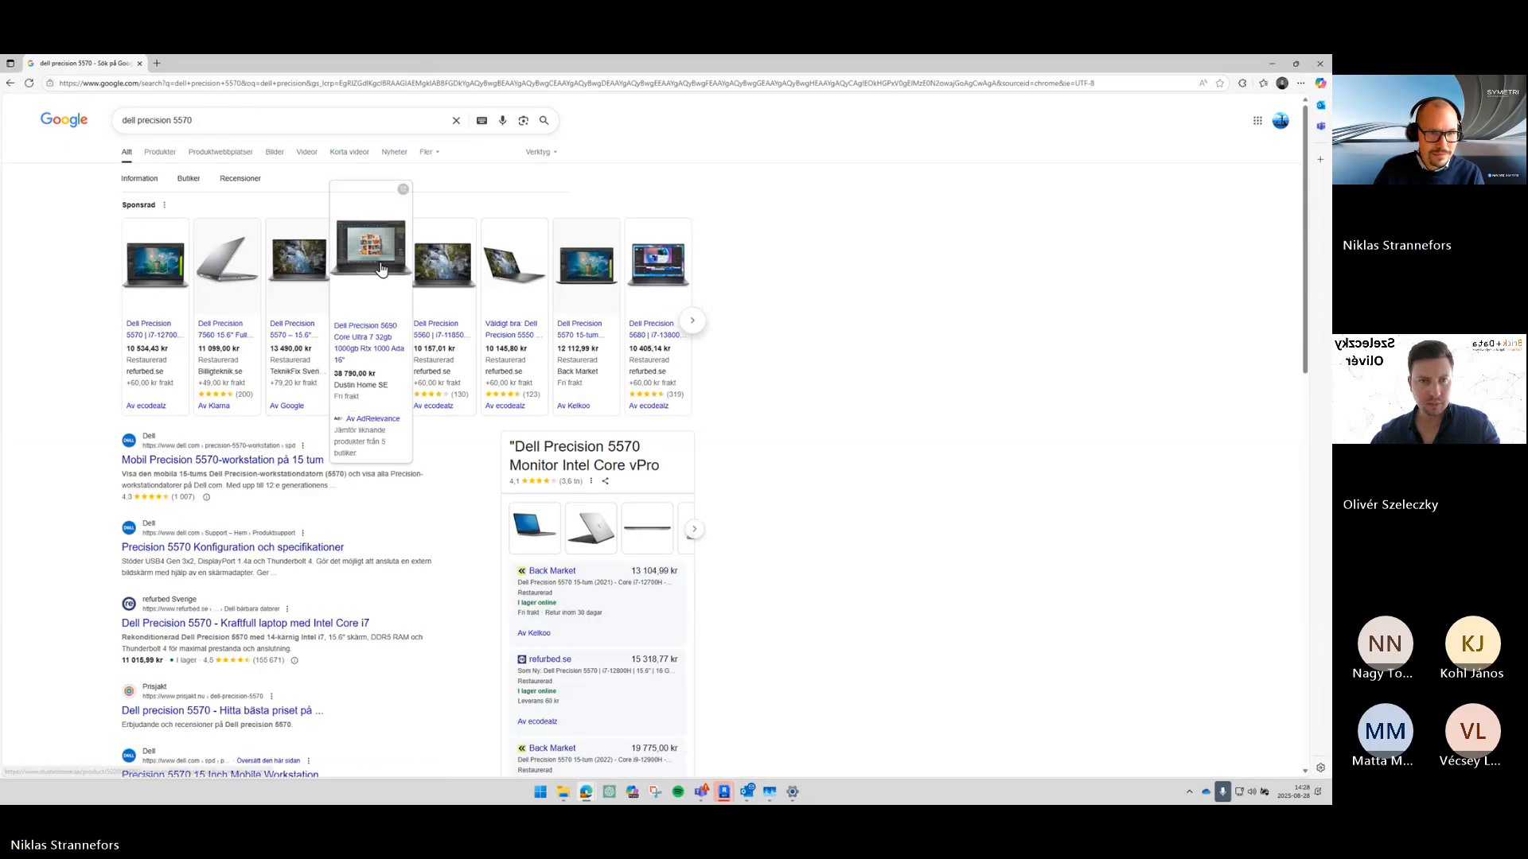
left_click(370, 333)
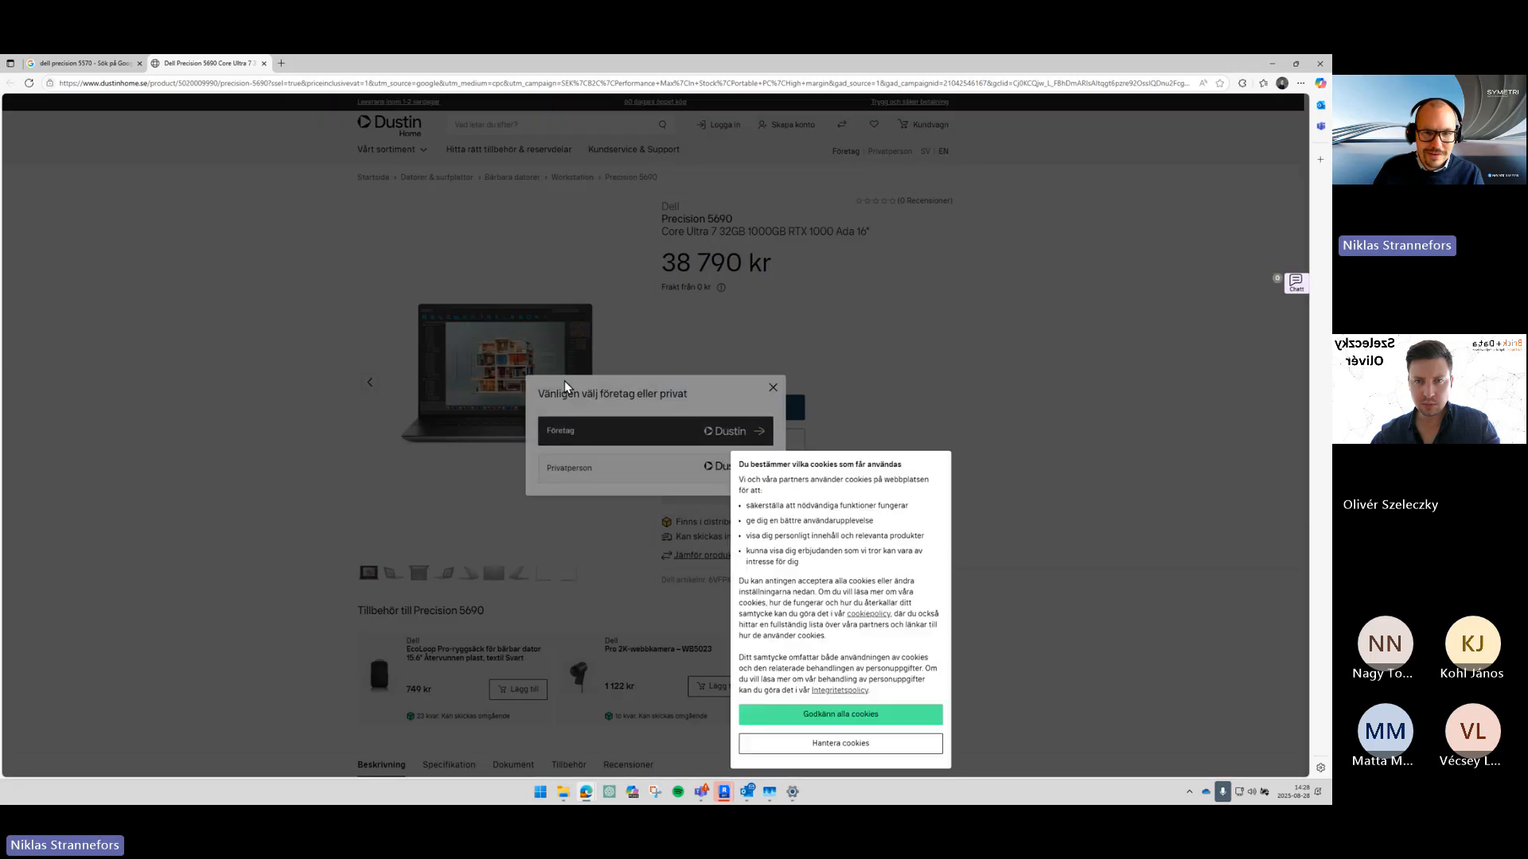
left_click(840, 714)
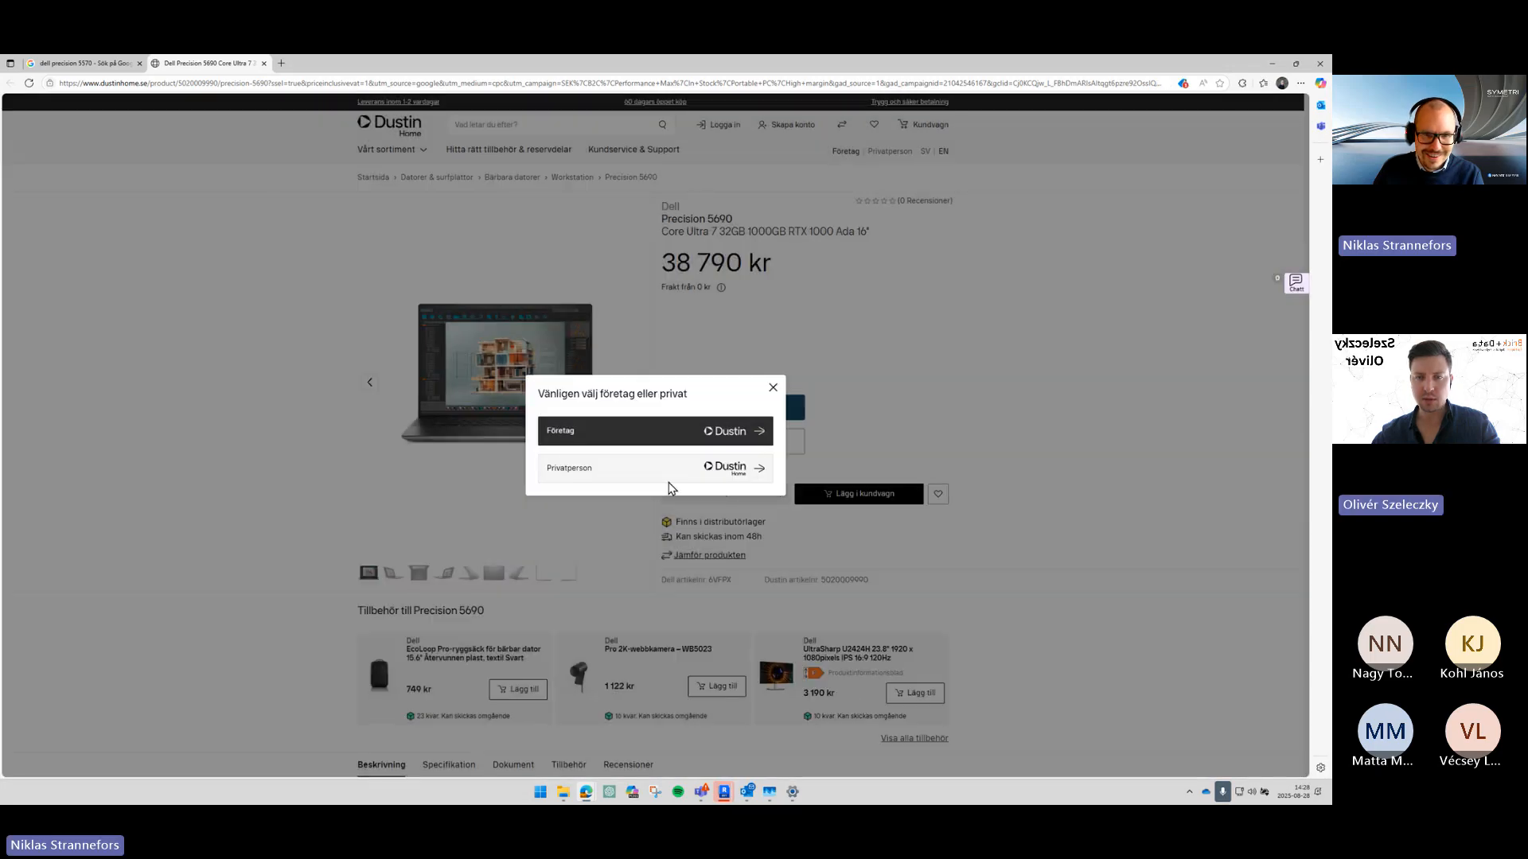
left_click(627, 436)
triple_click(694, 257)
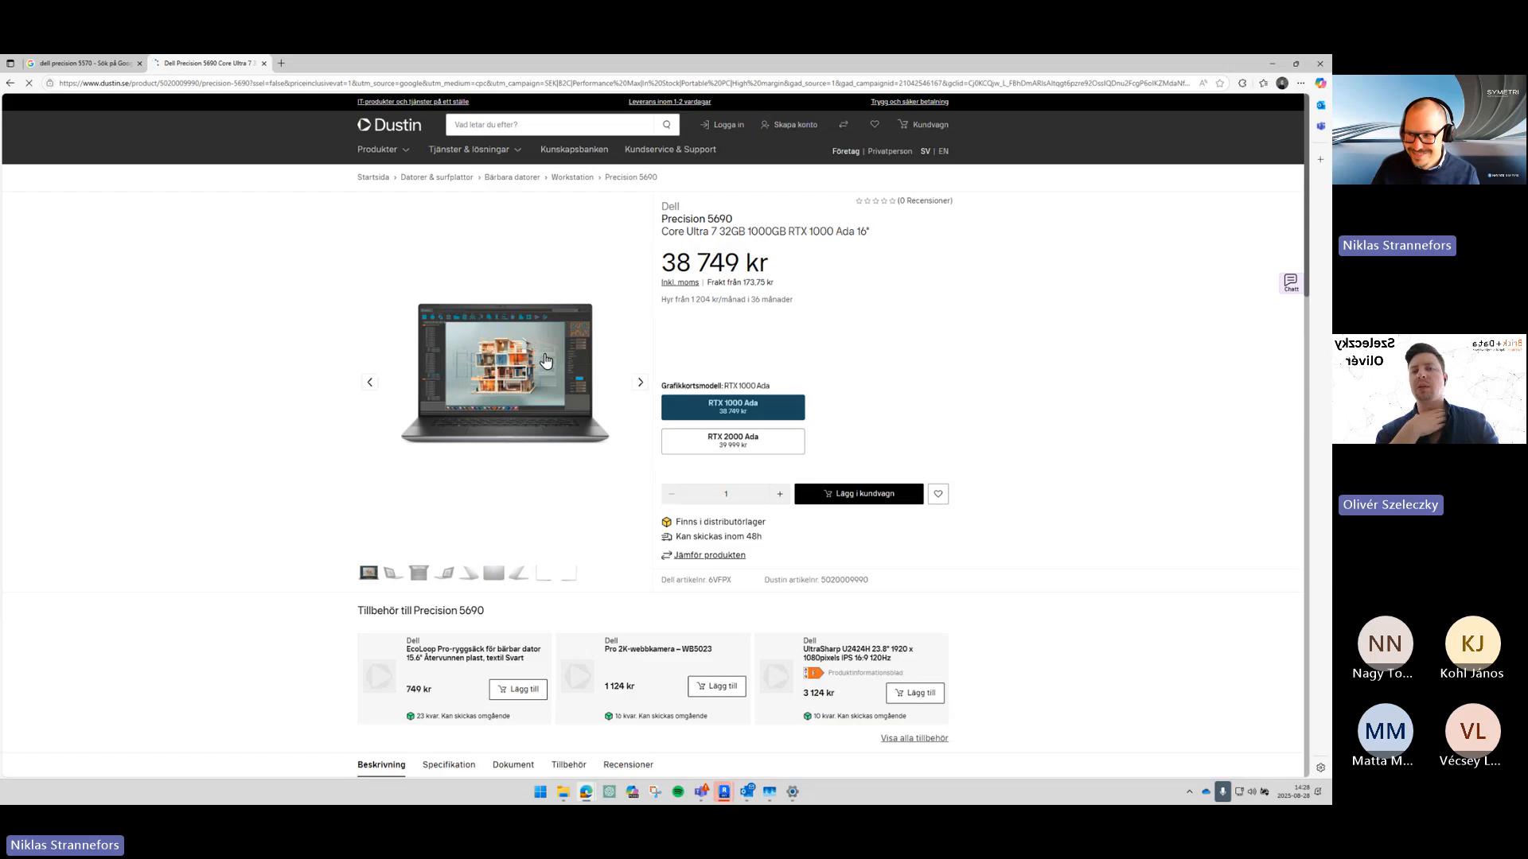
Step: View the laptop's product picture enlarged in a separate tab and close that tab
right_click(546, 355)
left_click(581, 368)
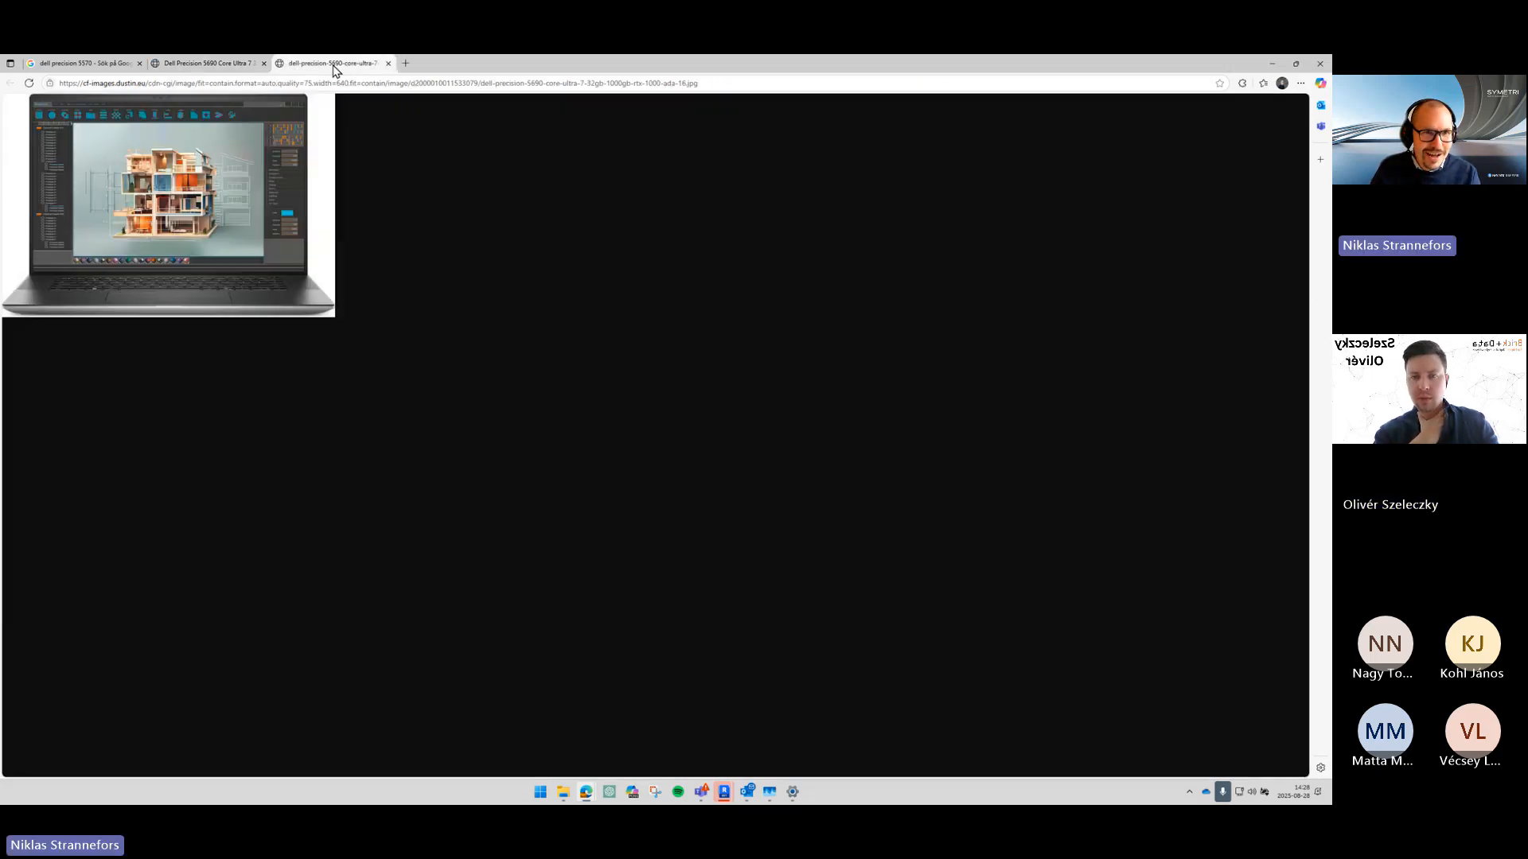
scroll(89, 143, "up", 7, "ctrl")
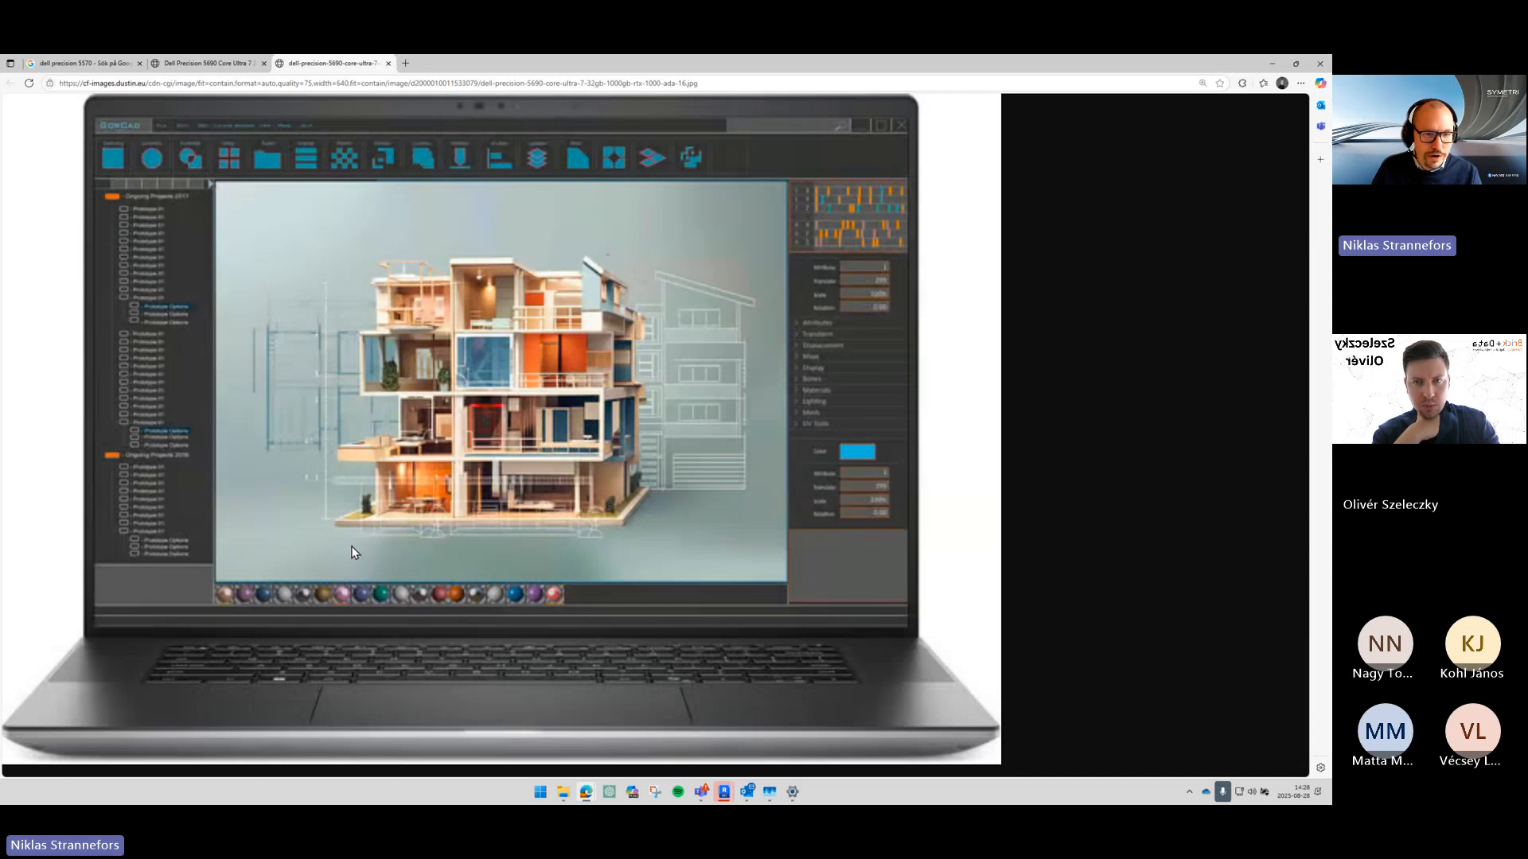
scroll(852, 608, "down", 6, "ctrl")
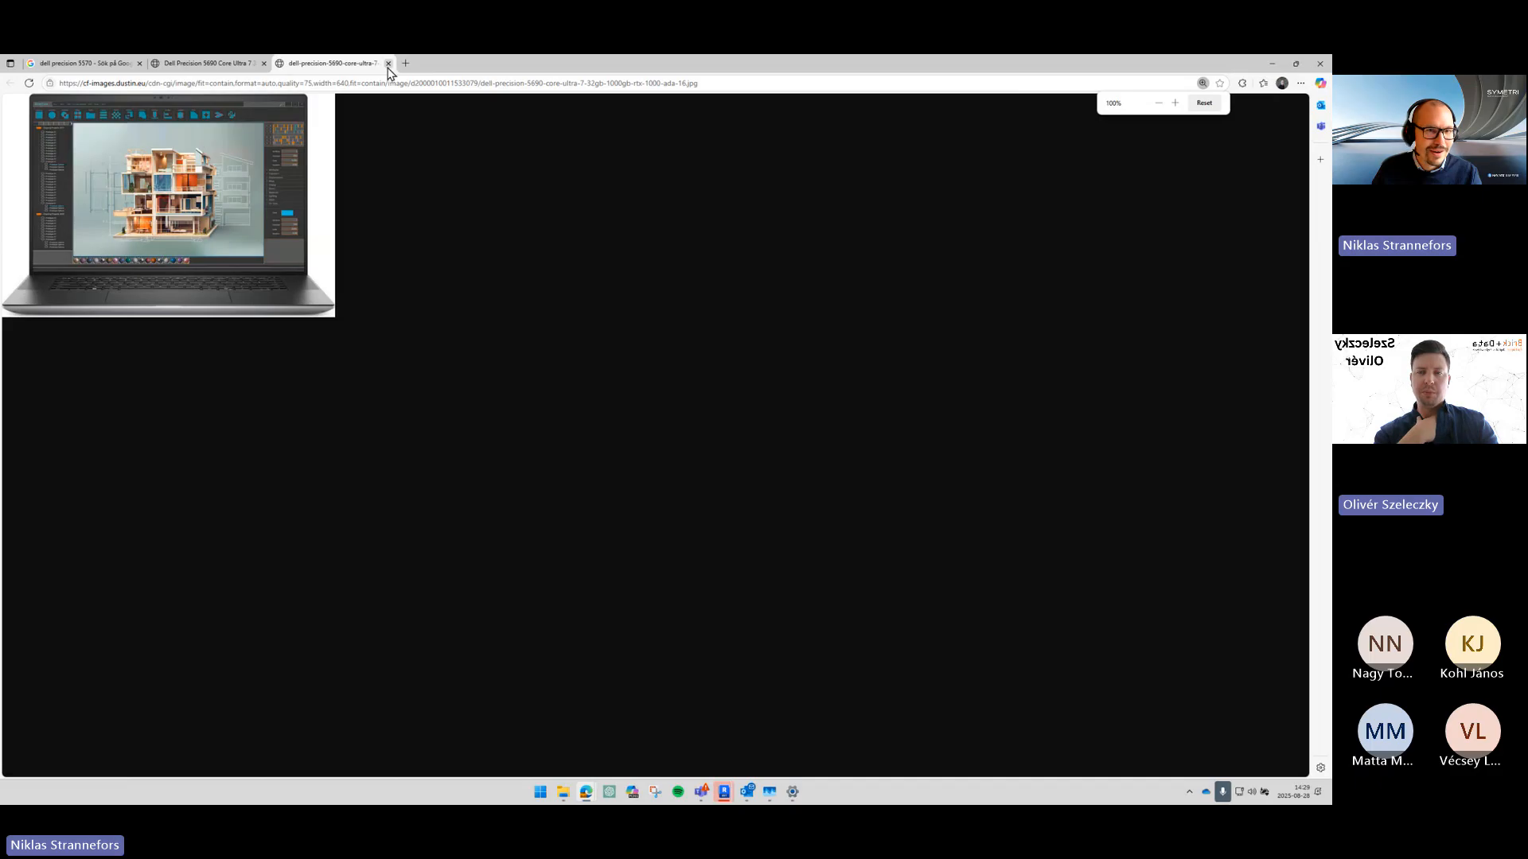
left_click(388, 63)
Step: Look through the Precision 5690 product photos from different angles and go back from the page
left_click(394, 574)
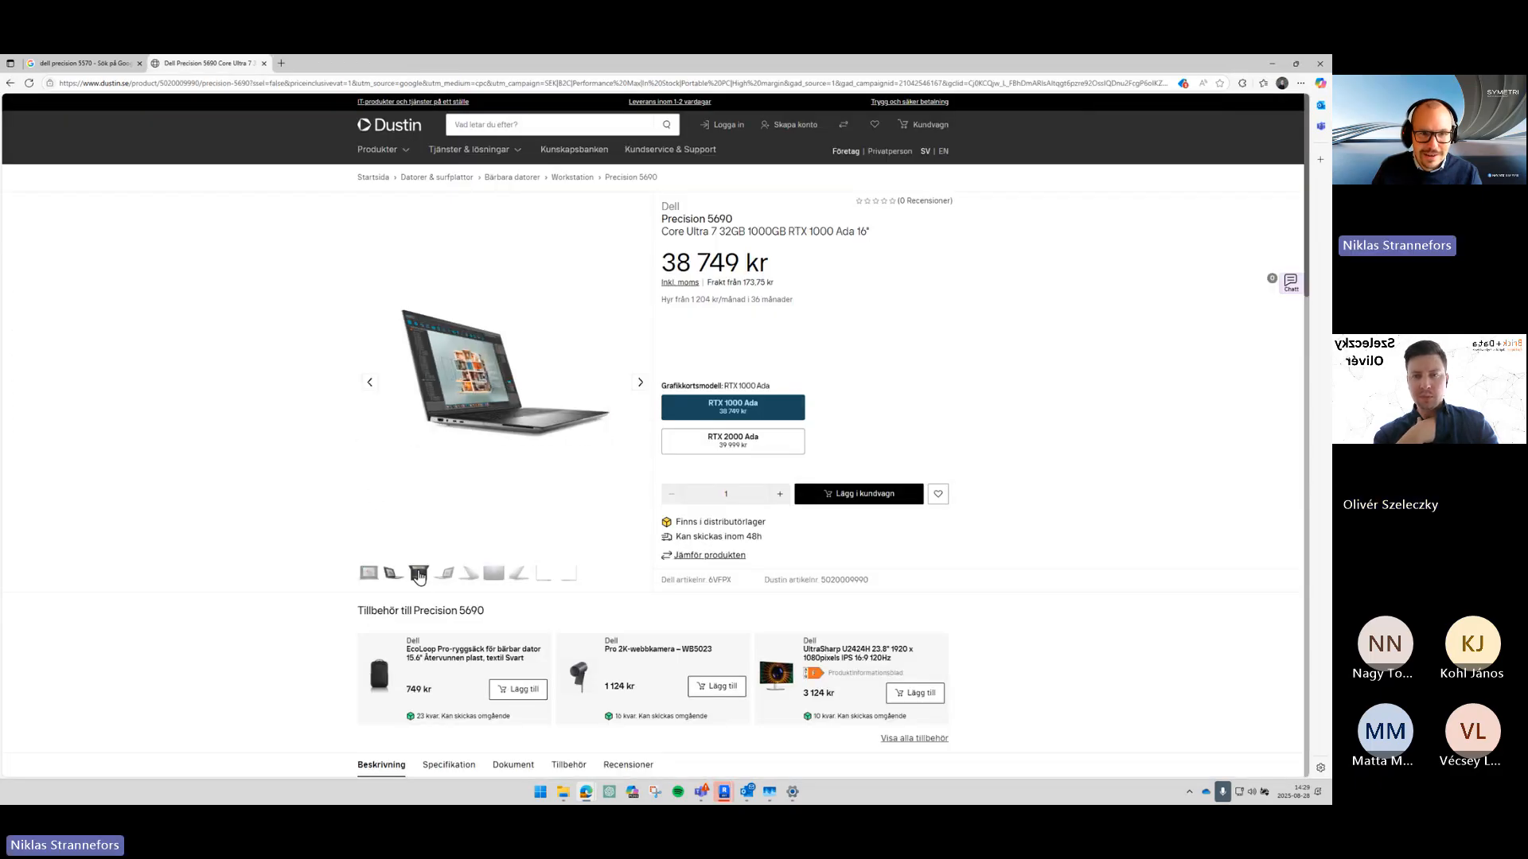
left_click(415, 580)
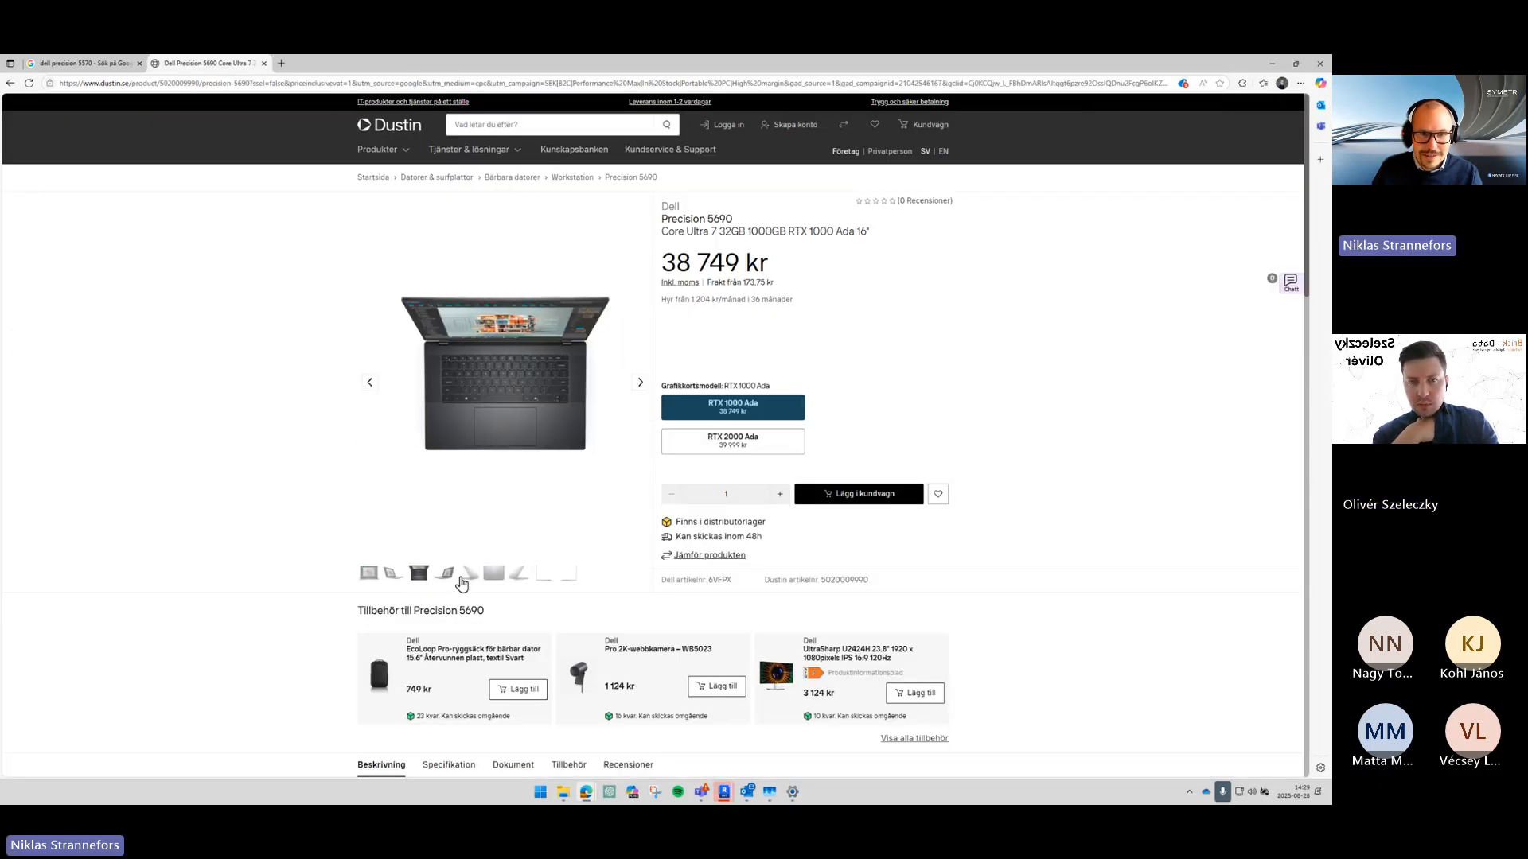
left_click(468, 576)
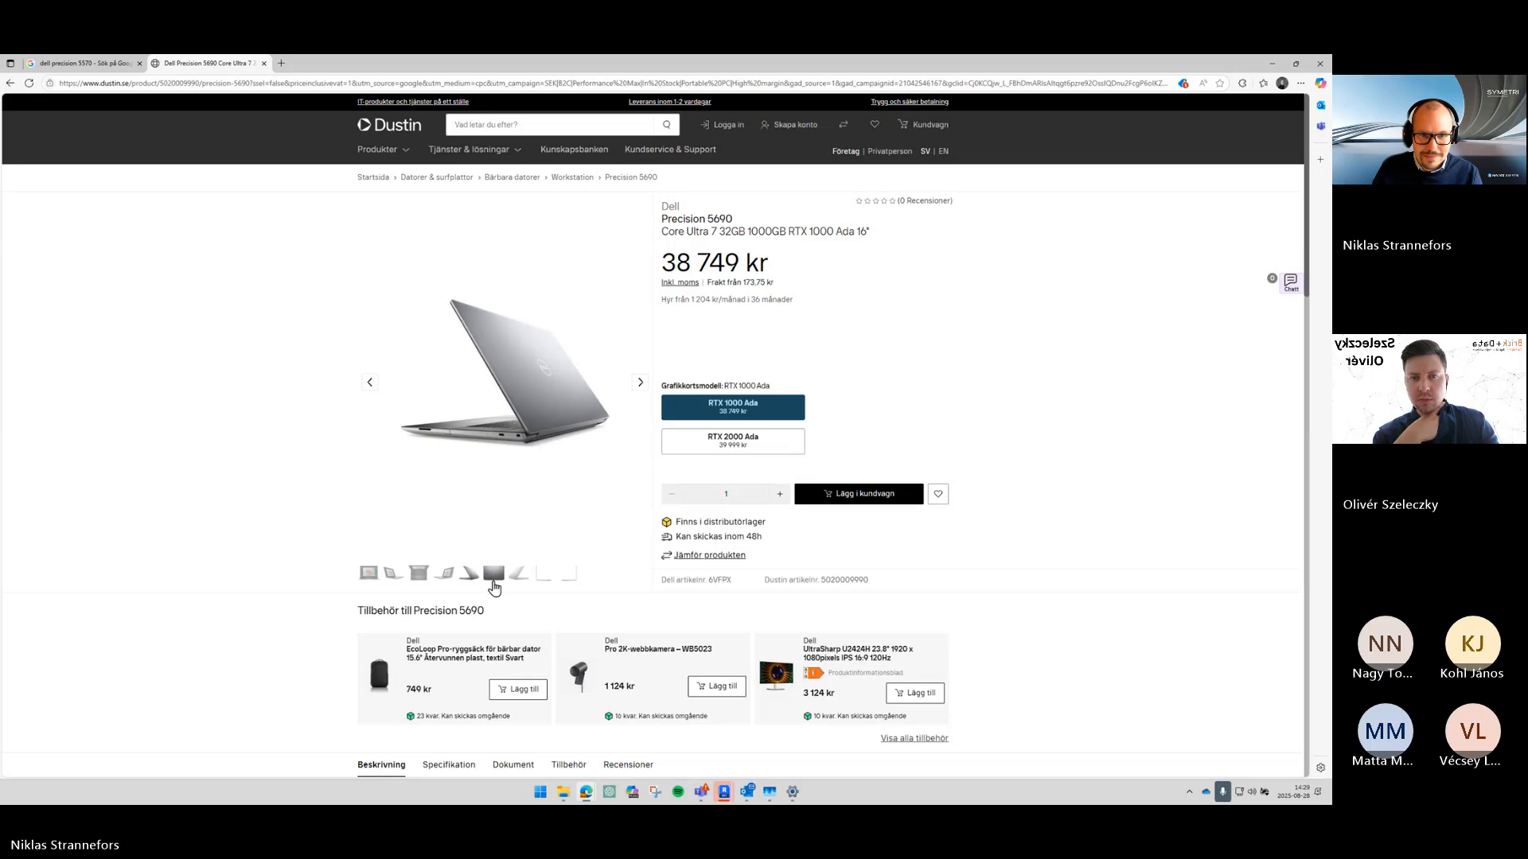
left_click(493, 576)
left_click(519, 577)
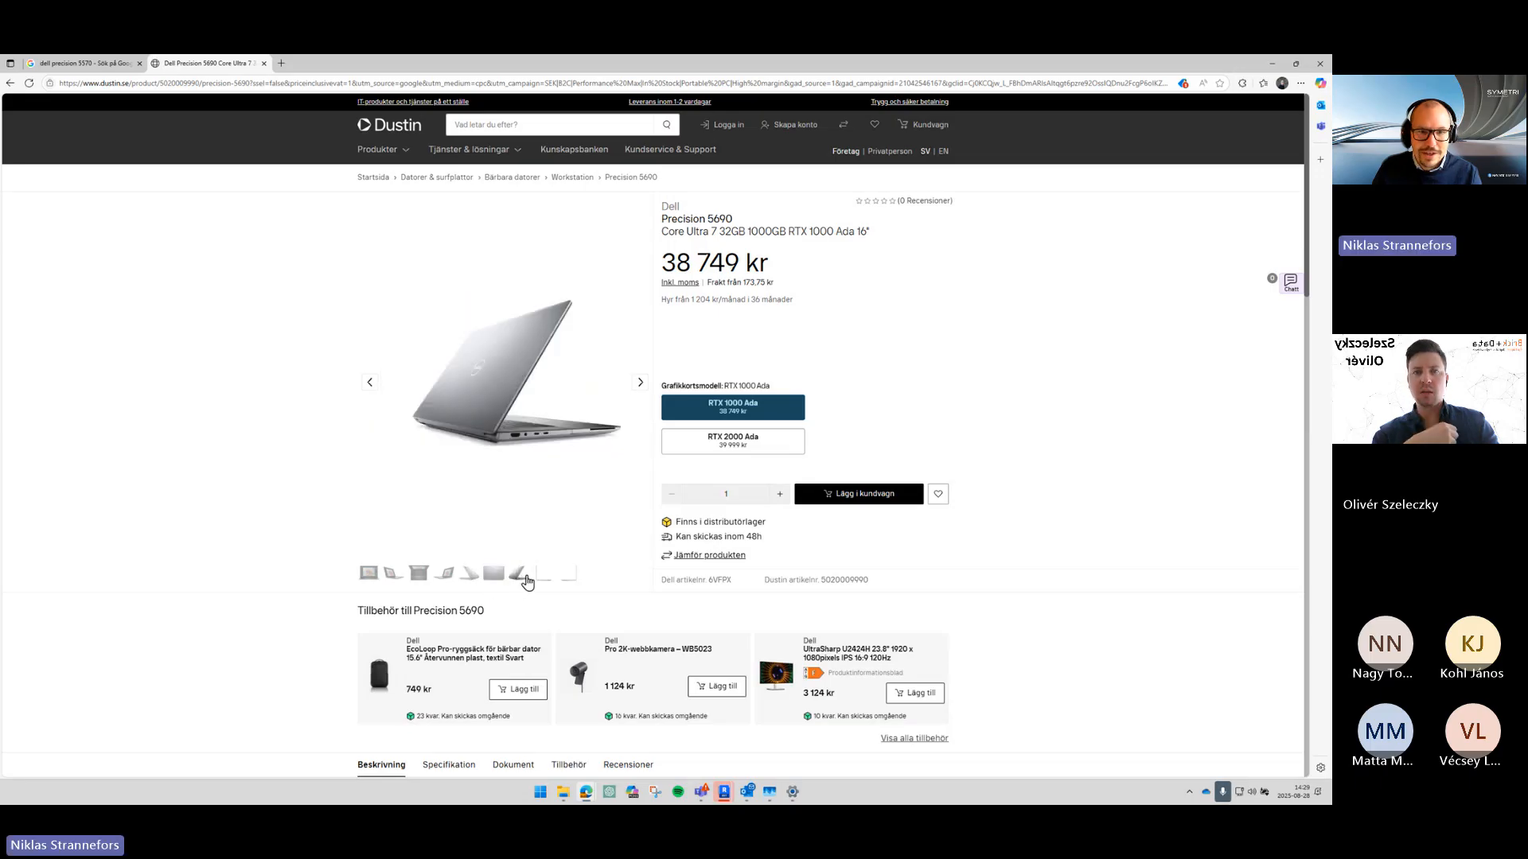
key("alt+Left")
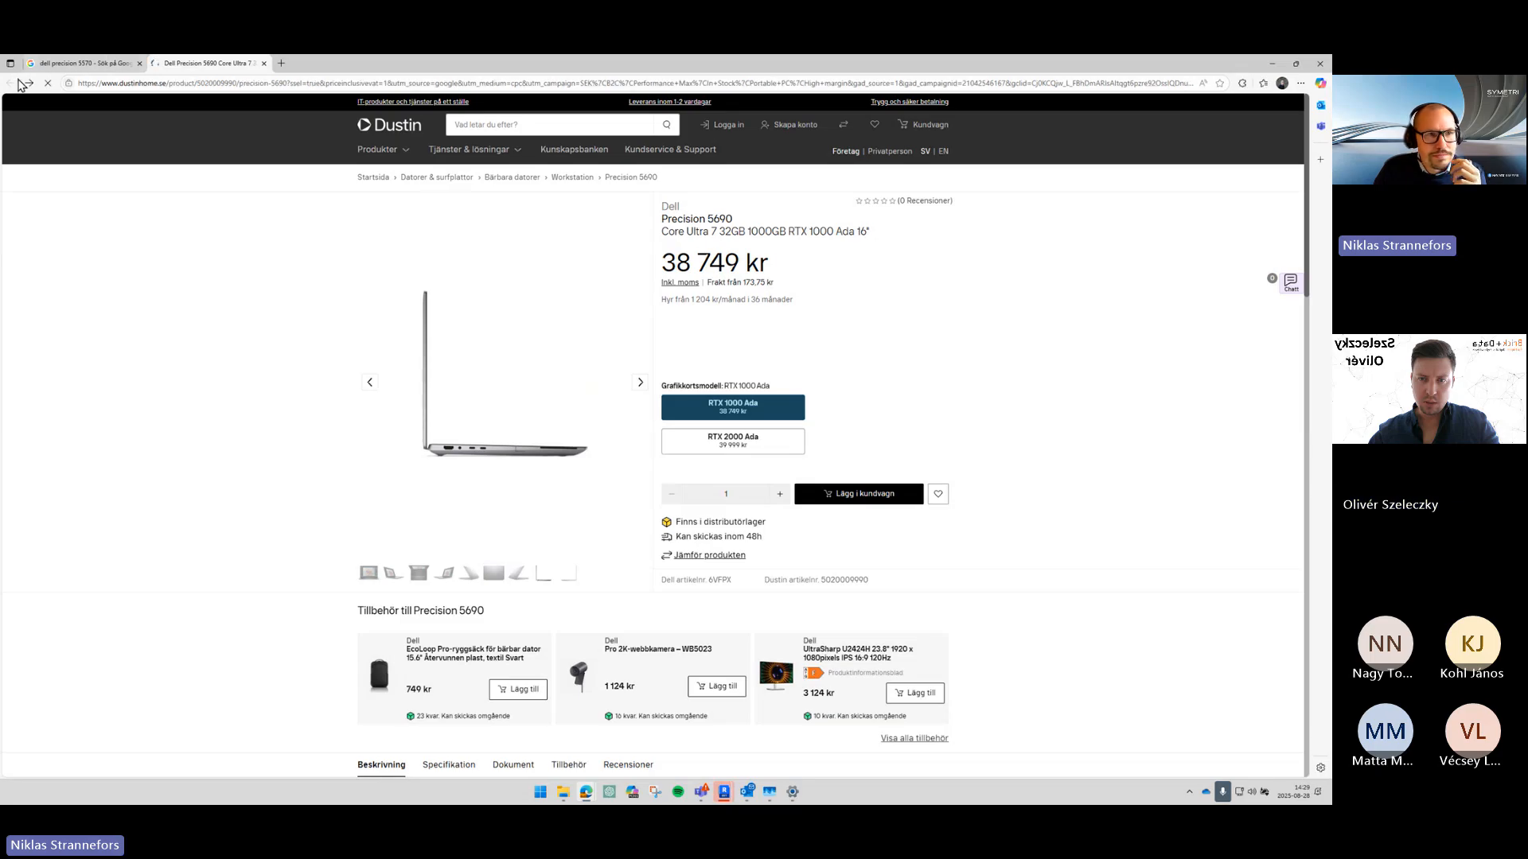
Step: Close the Dustin product page, view the product results for dell precision 5570, and minimize the browser and Windows settings to return to Revit
left_click(264, 63)
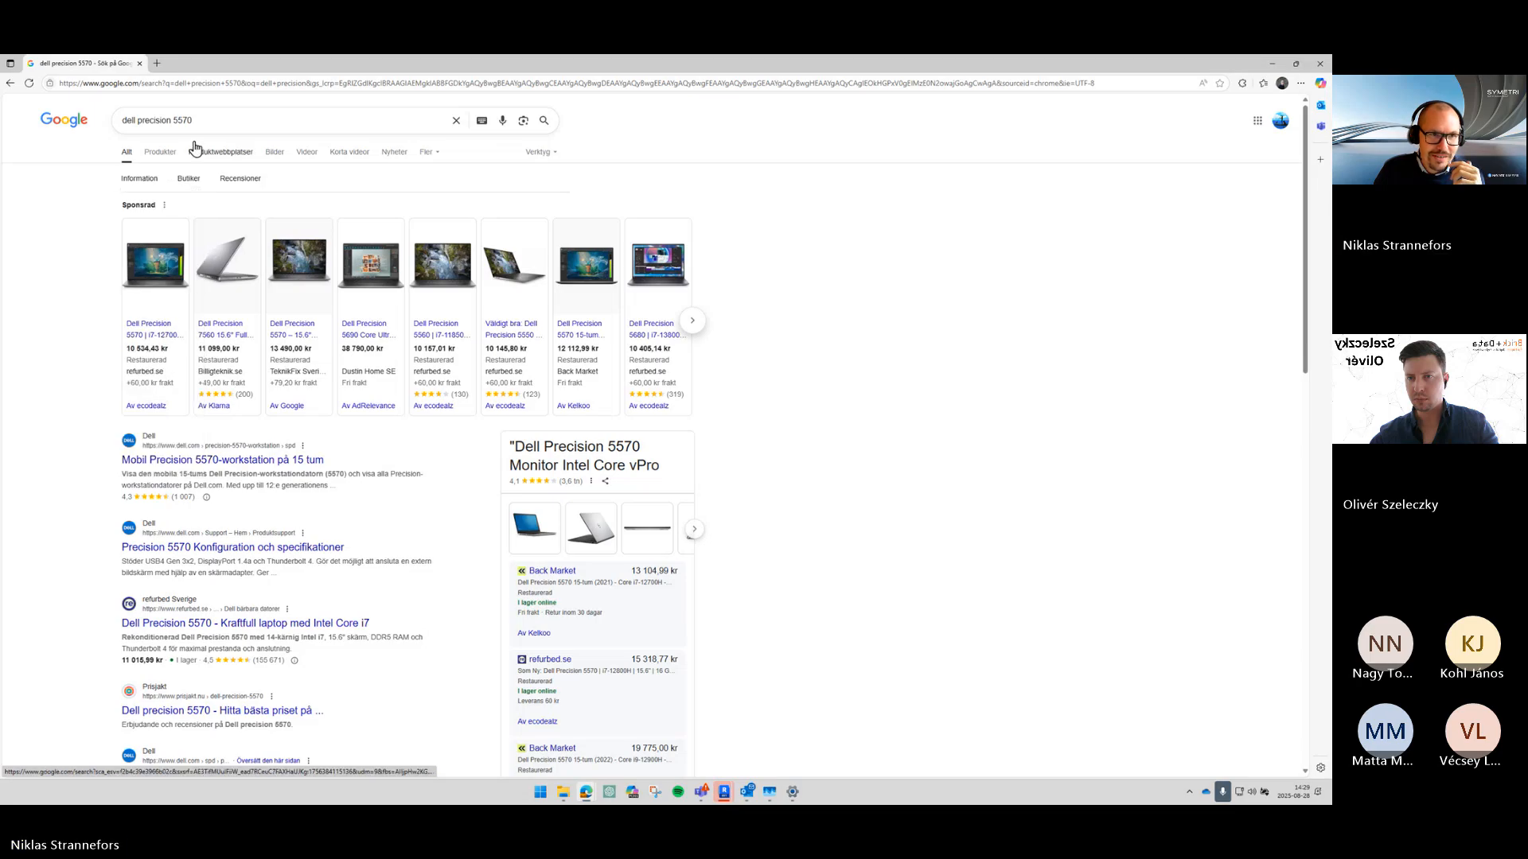
left_click(161, 152)
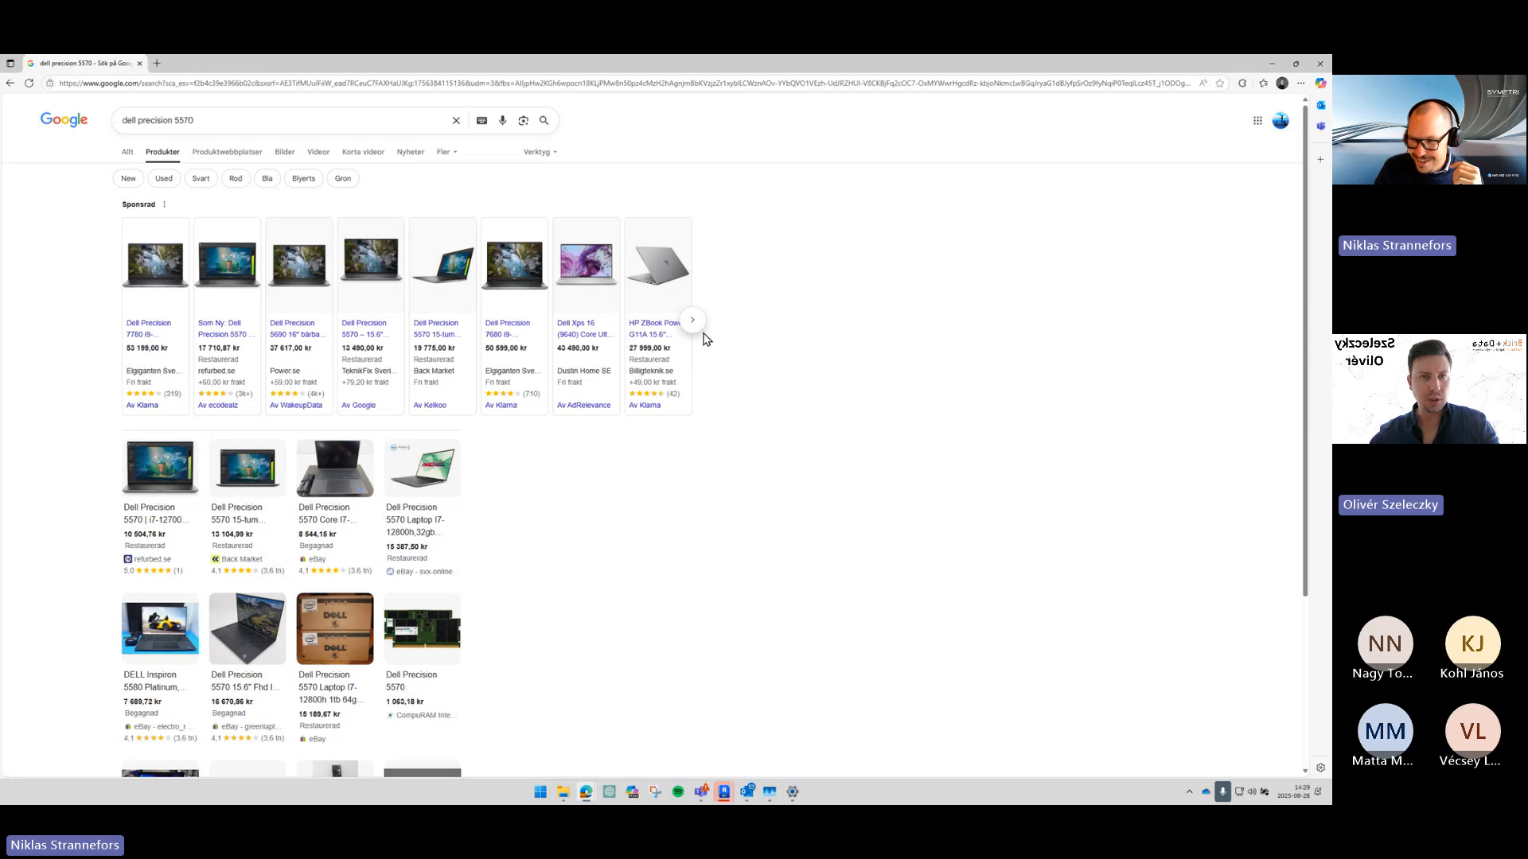
left_click(1274, 63)
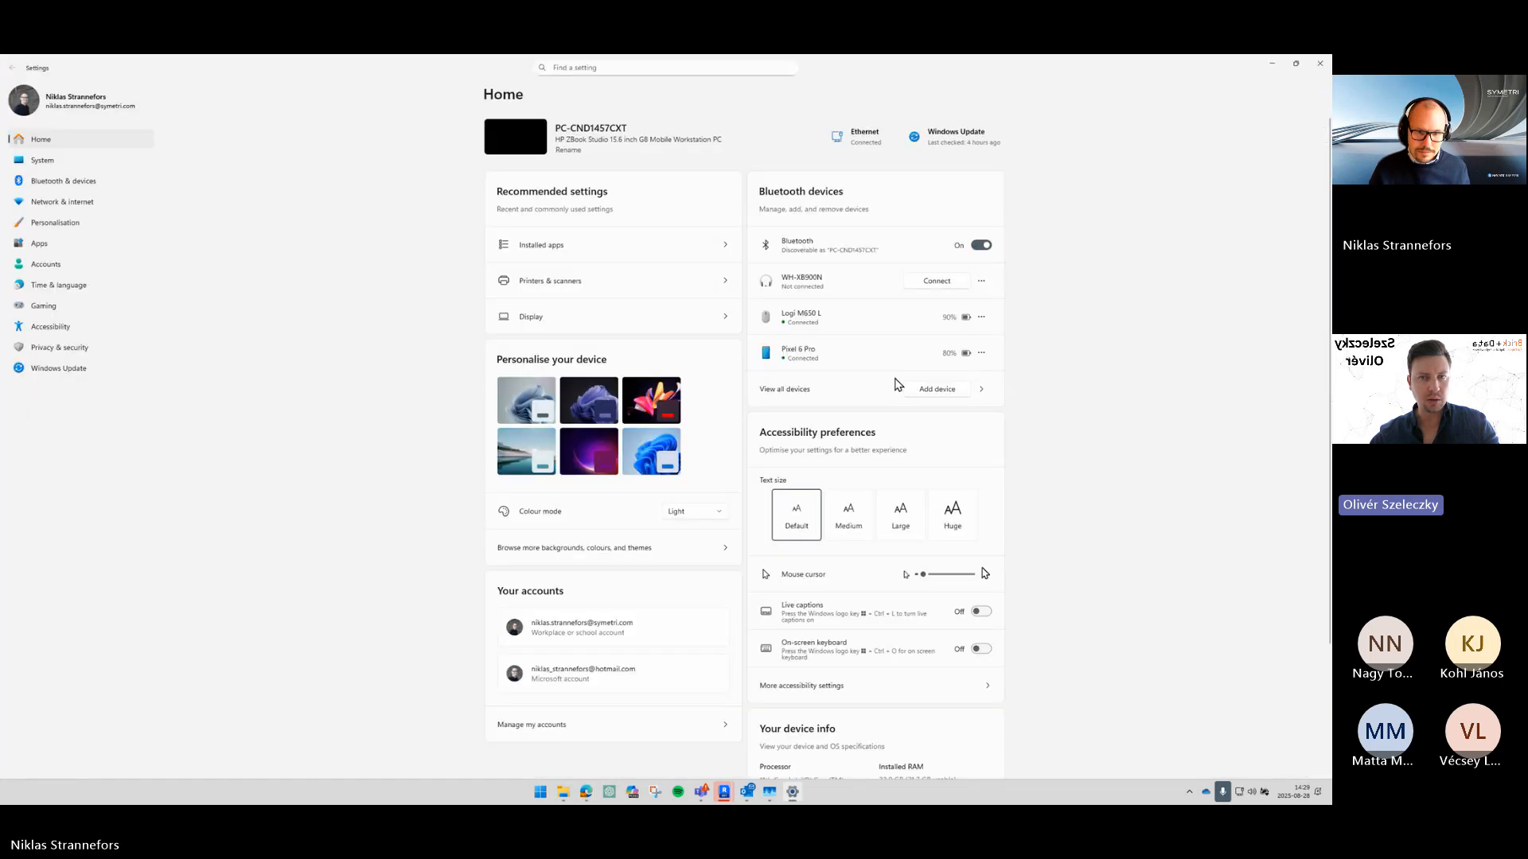
left_click(1272, 64)
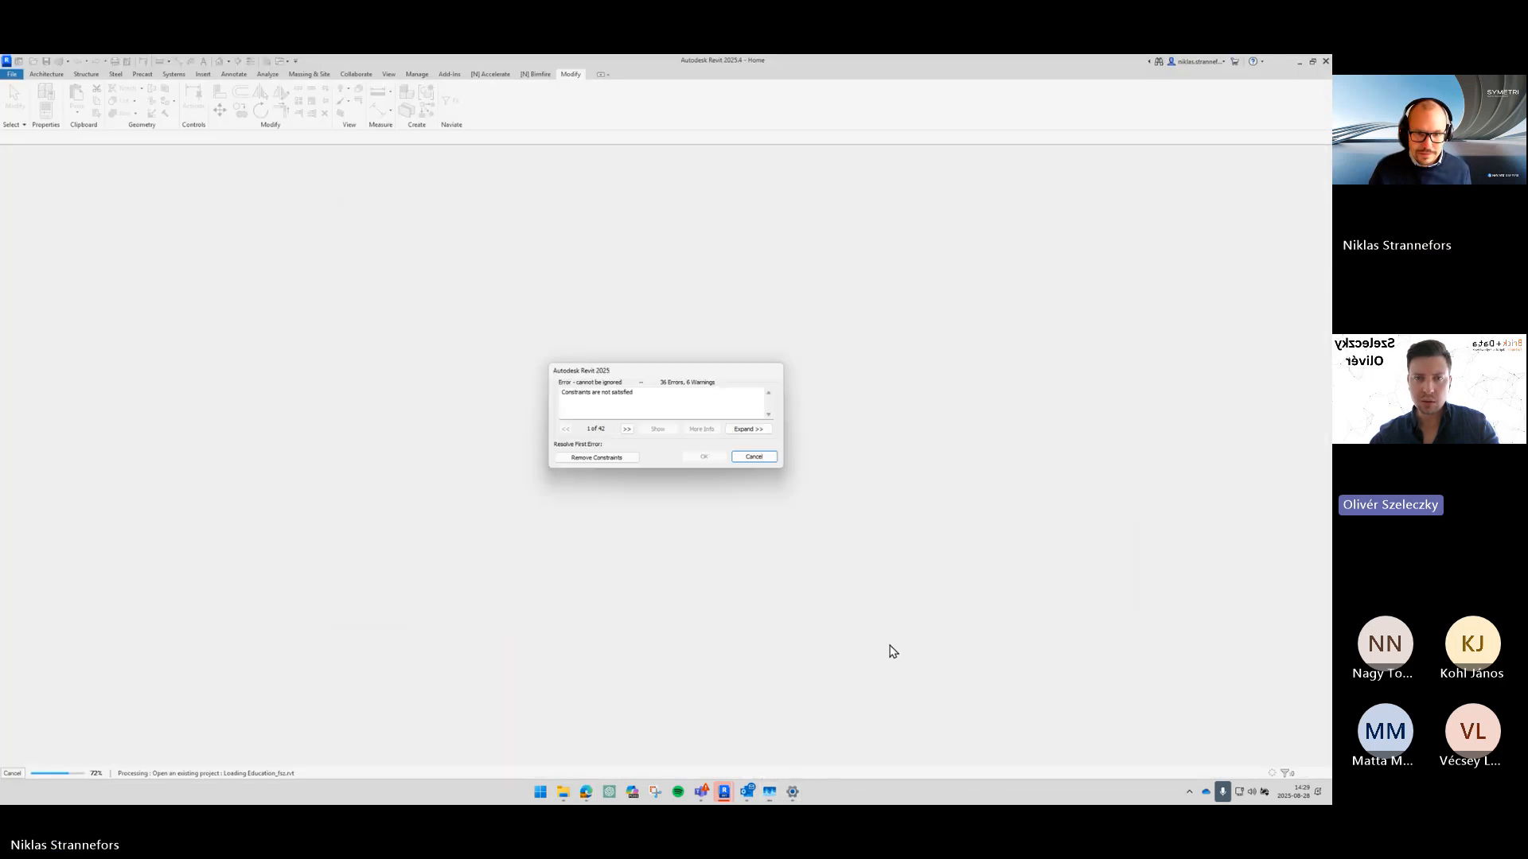
Step: Finish opening Education_fsz by removing the unsatisfied constraints and ignoring unresolved references, and open the floor plan 6. Emelet padlósík
left_click(624, 460)
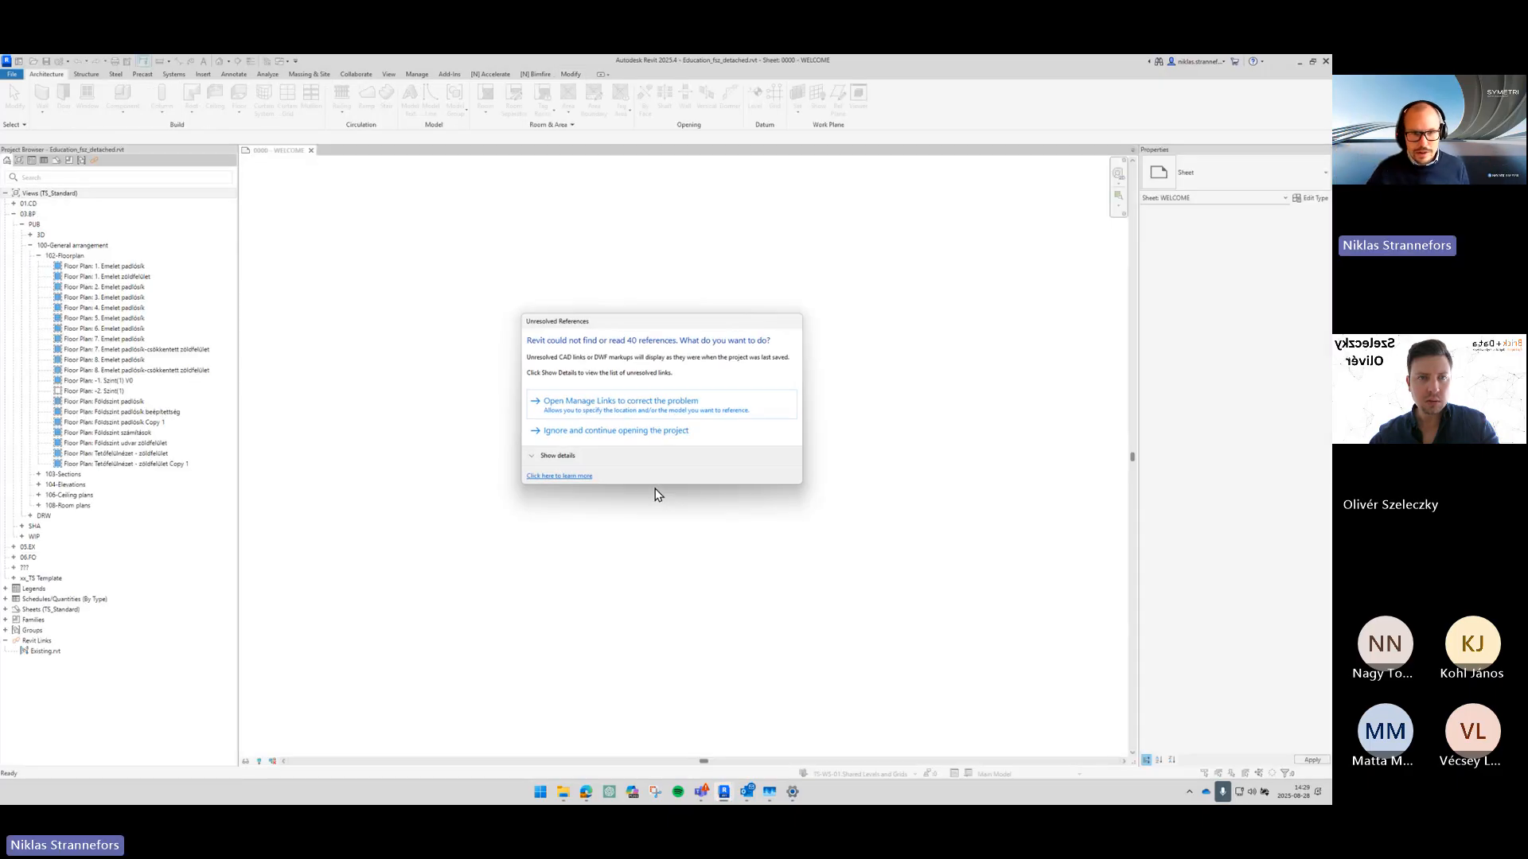
left_click(637, 435)
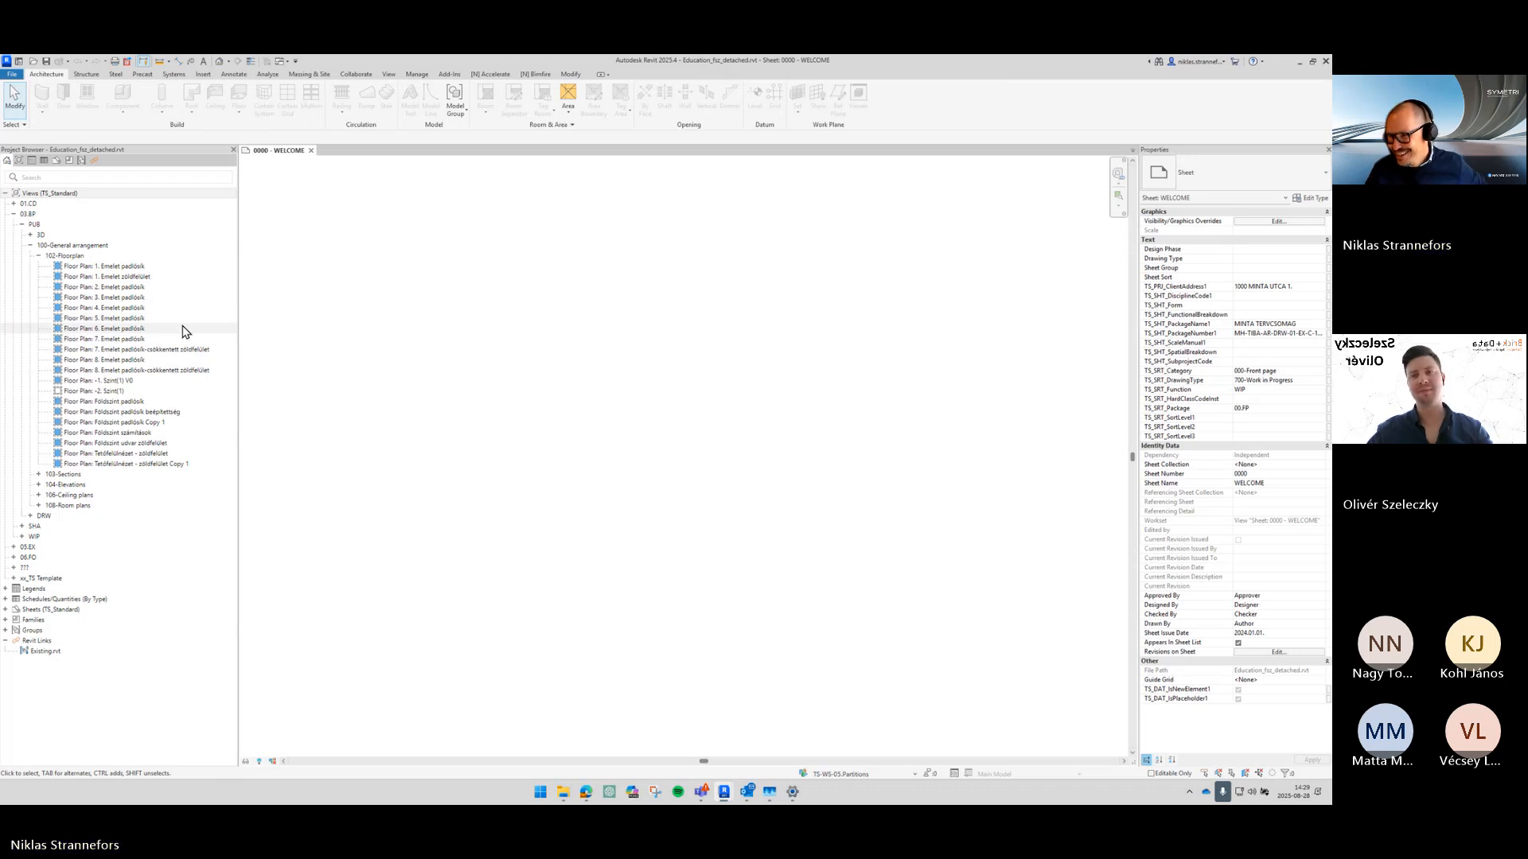
left_click(171, 330)
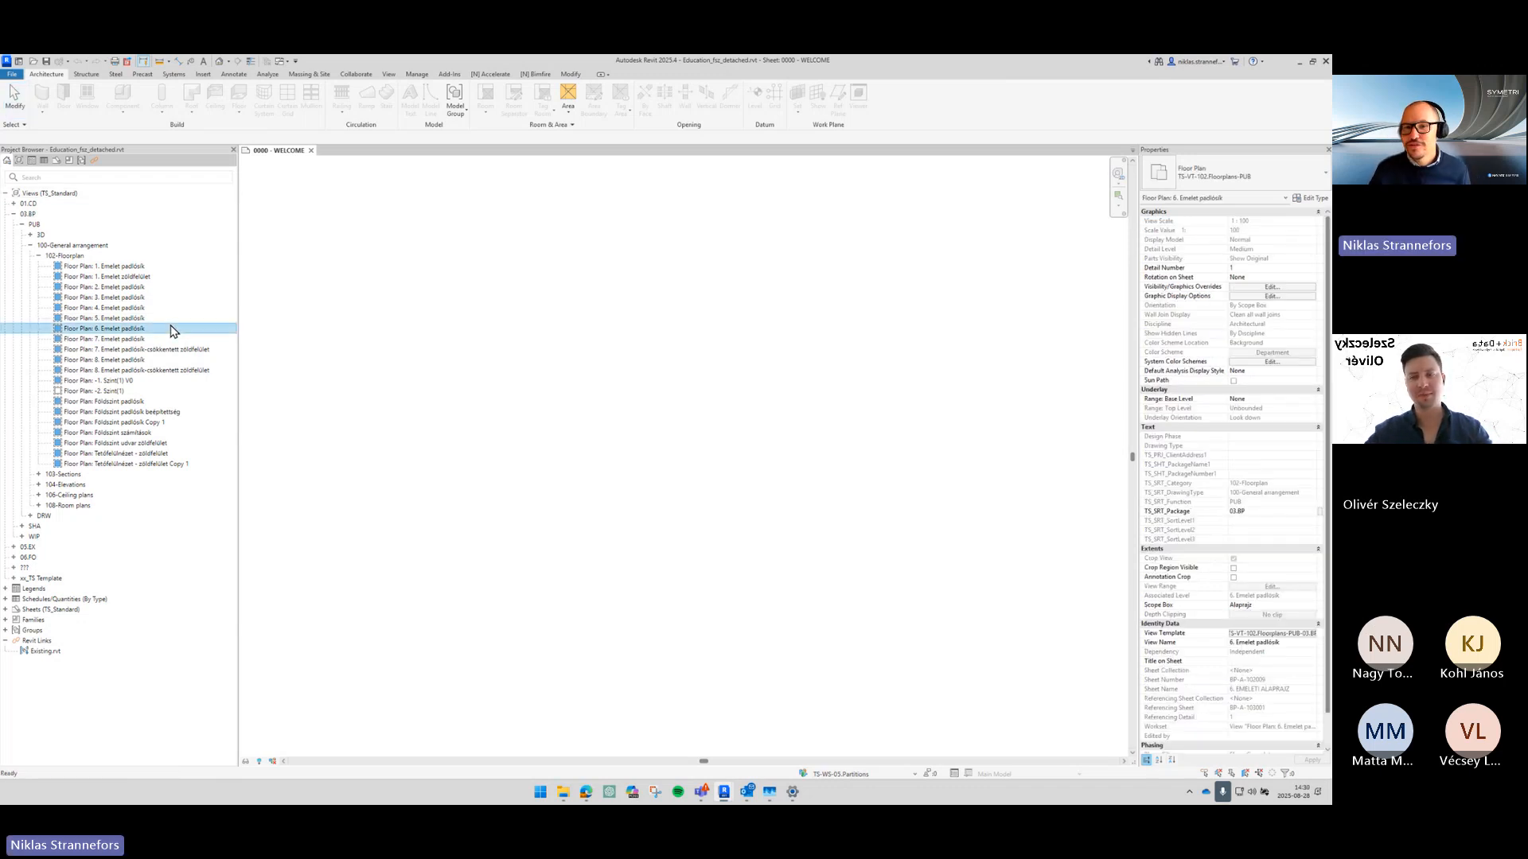
double_click(171, 330)
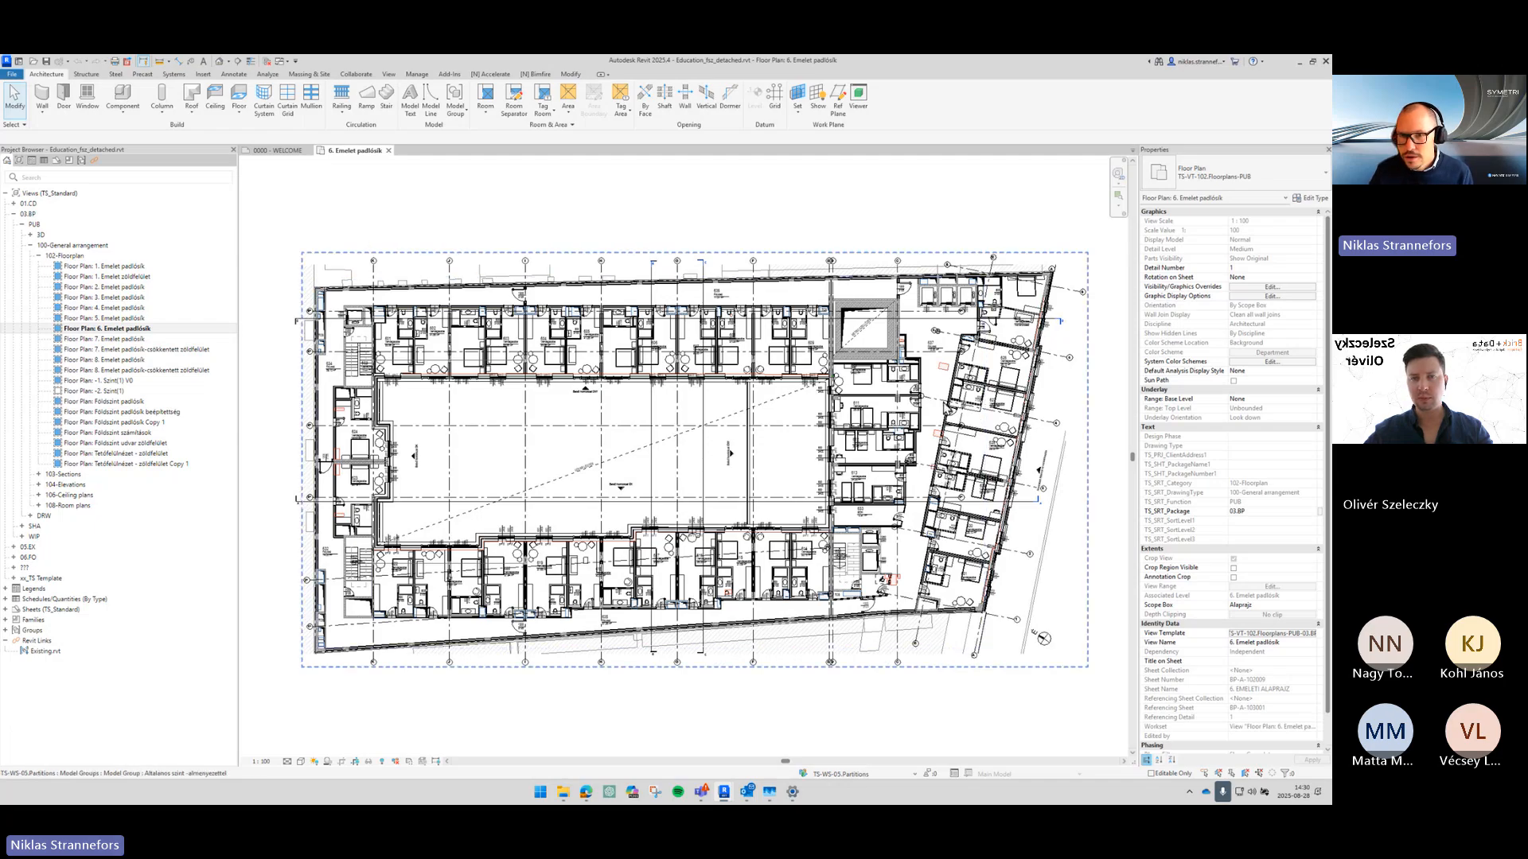
Step: Select room 610's 900 x 2125 entrance door inside its model group and look through its instance properties for fire protection parameters
scroll(824, 358, "up", 5)
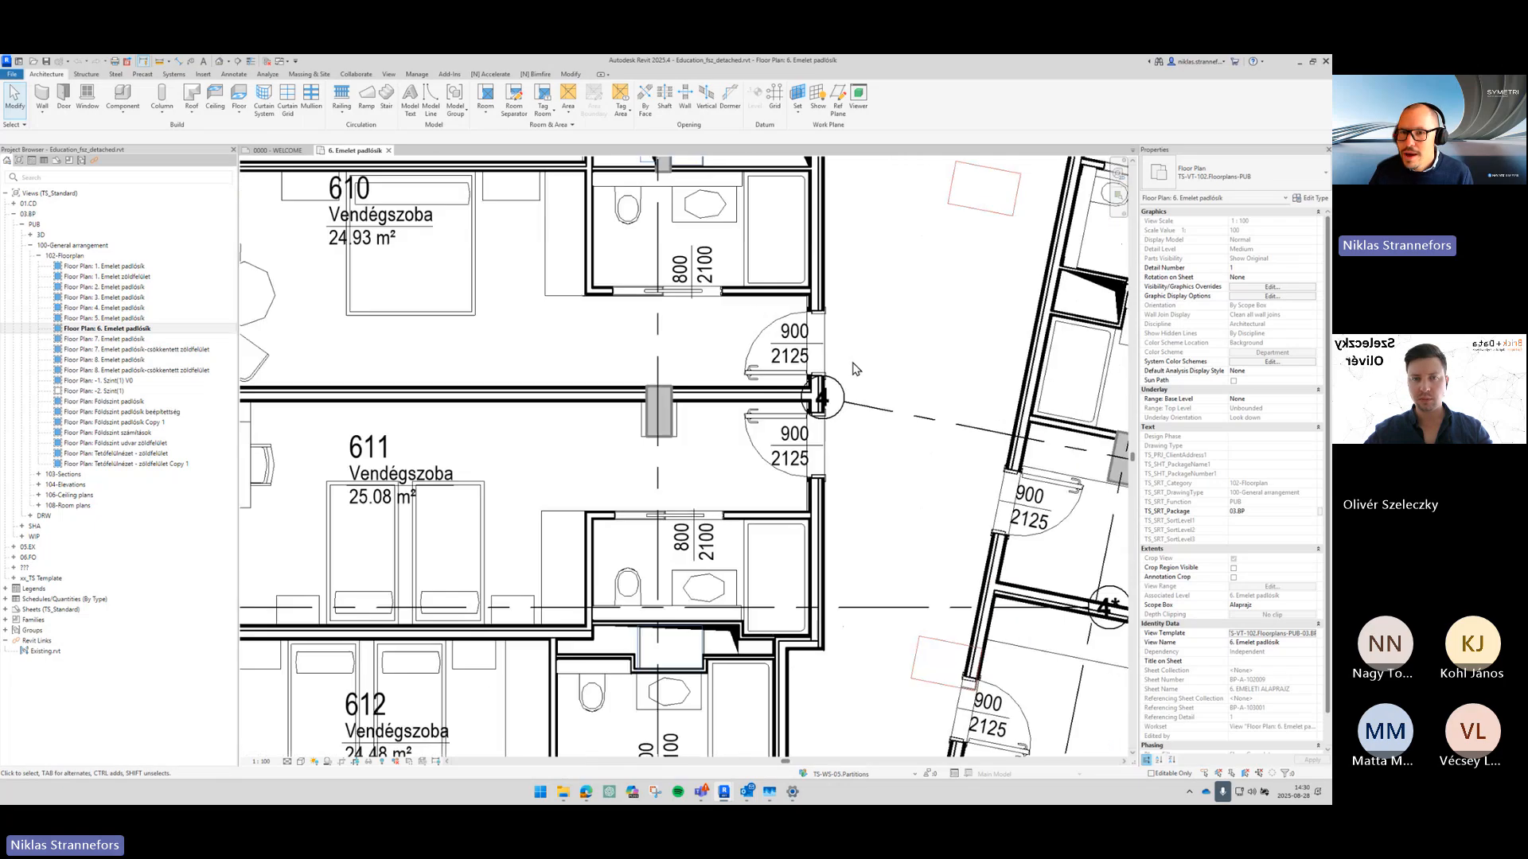
left_click(773, 323)
left_click(790, 324)
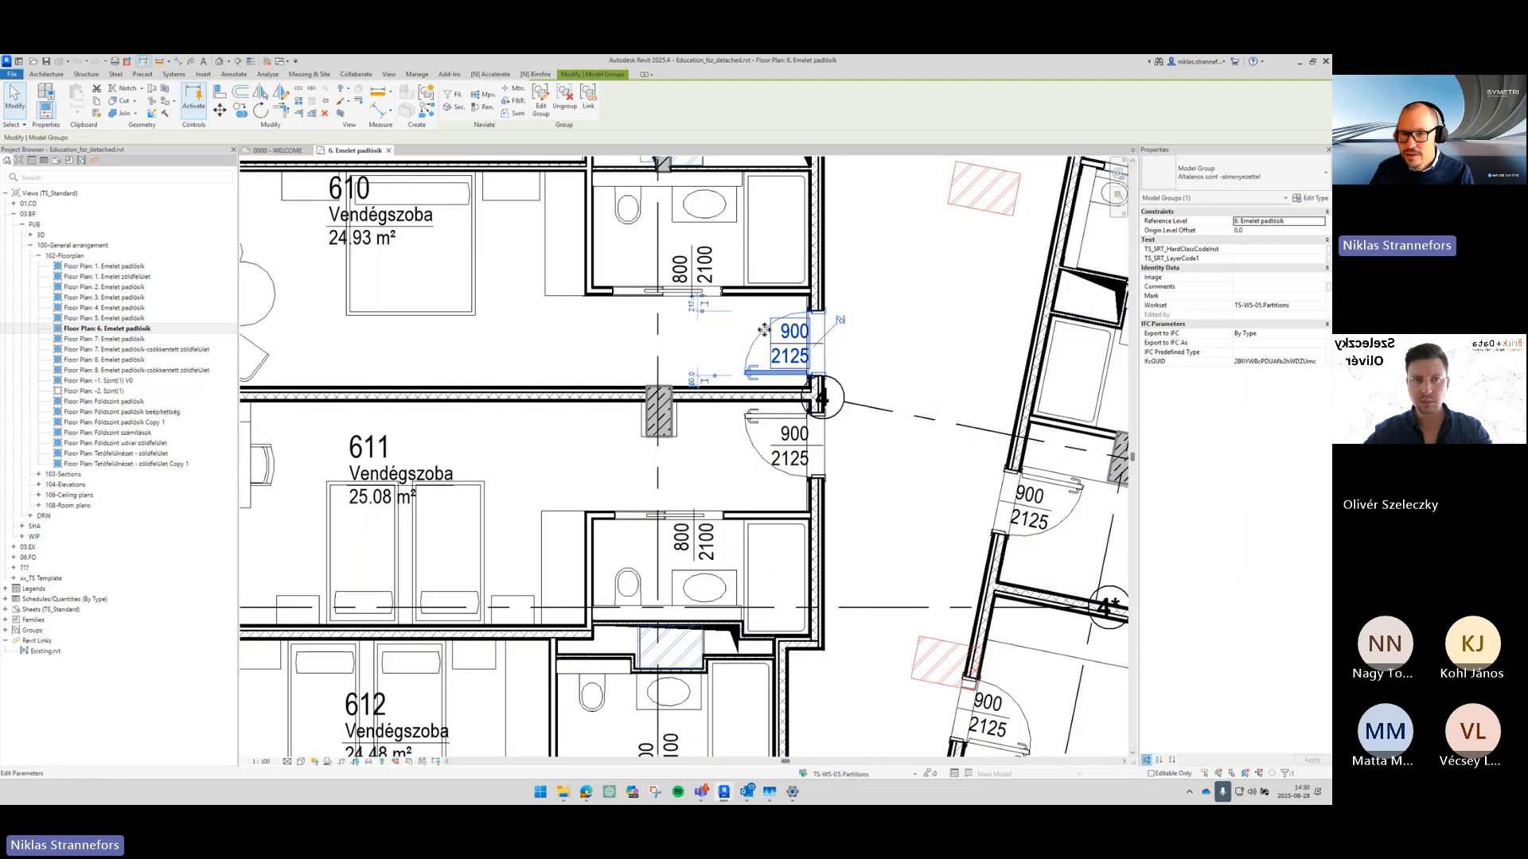
key("Escape")
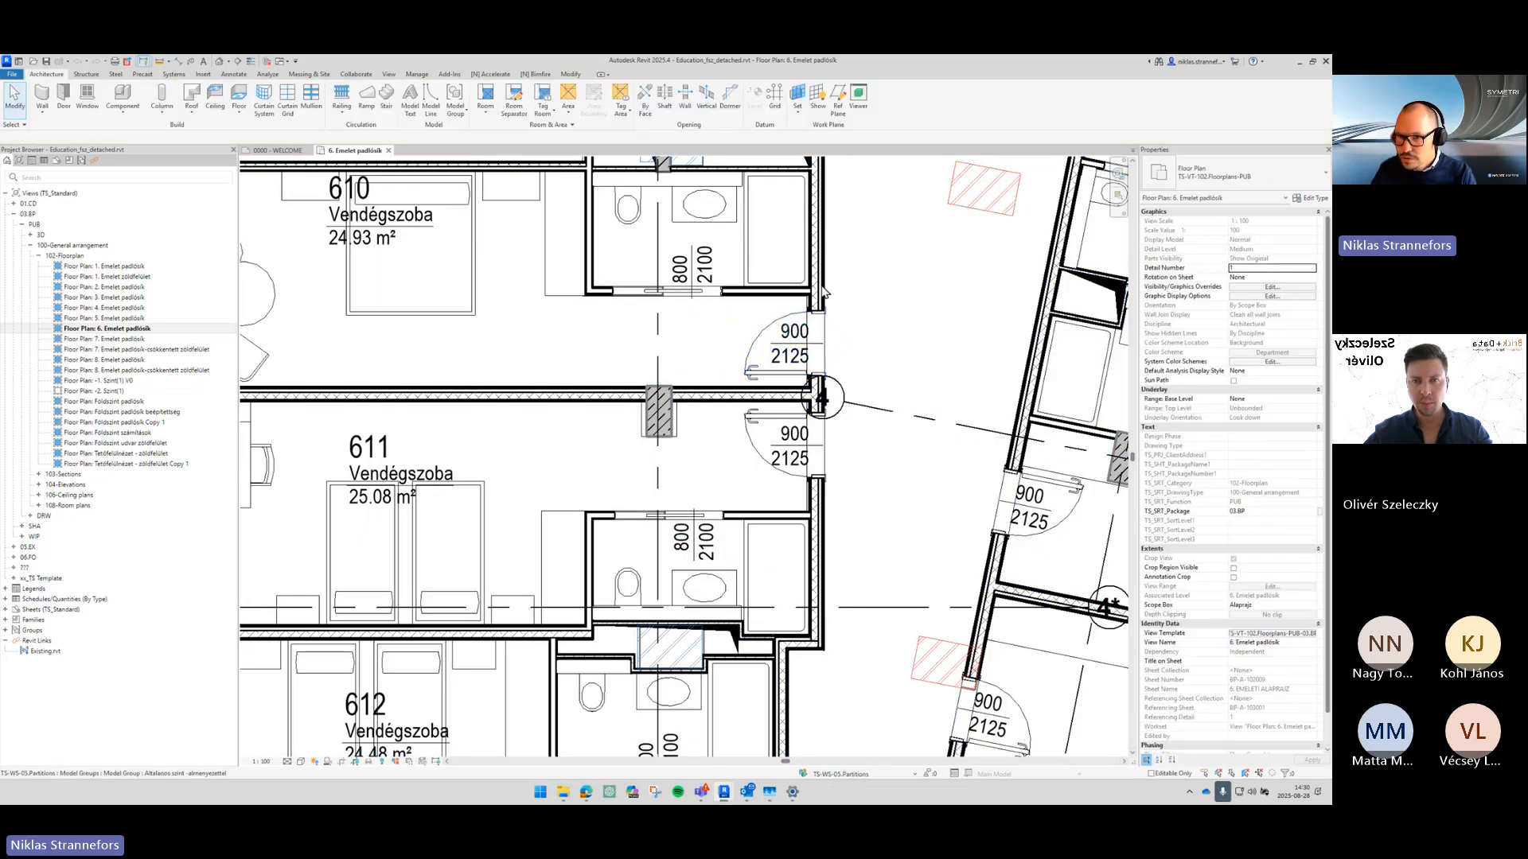
left_click(787, 314)
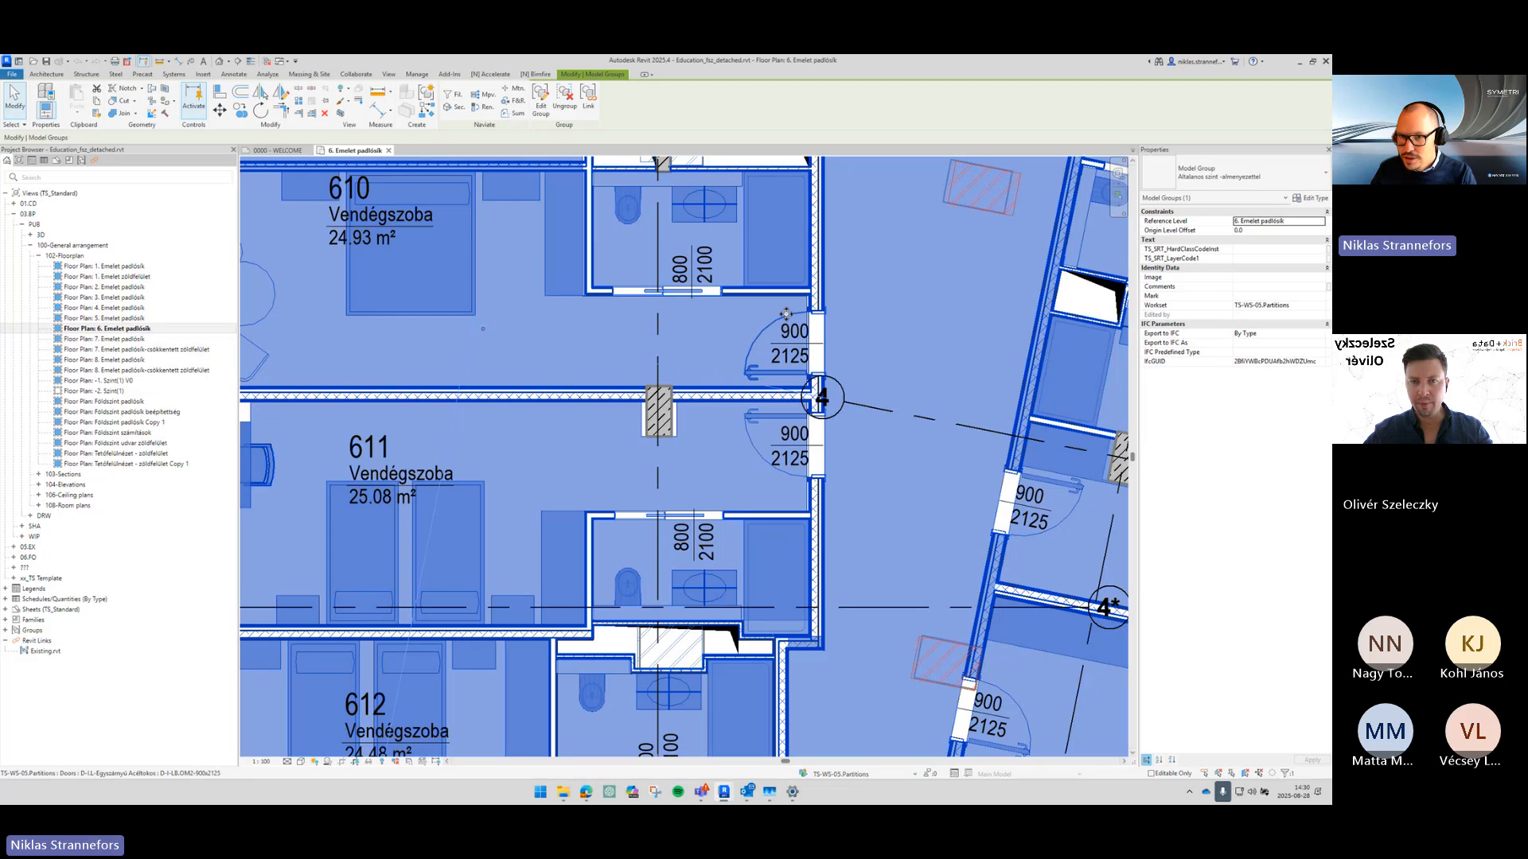
left_click(786, 315)
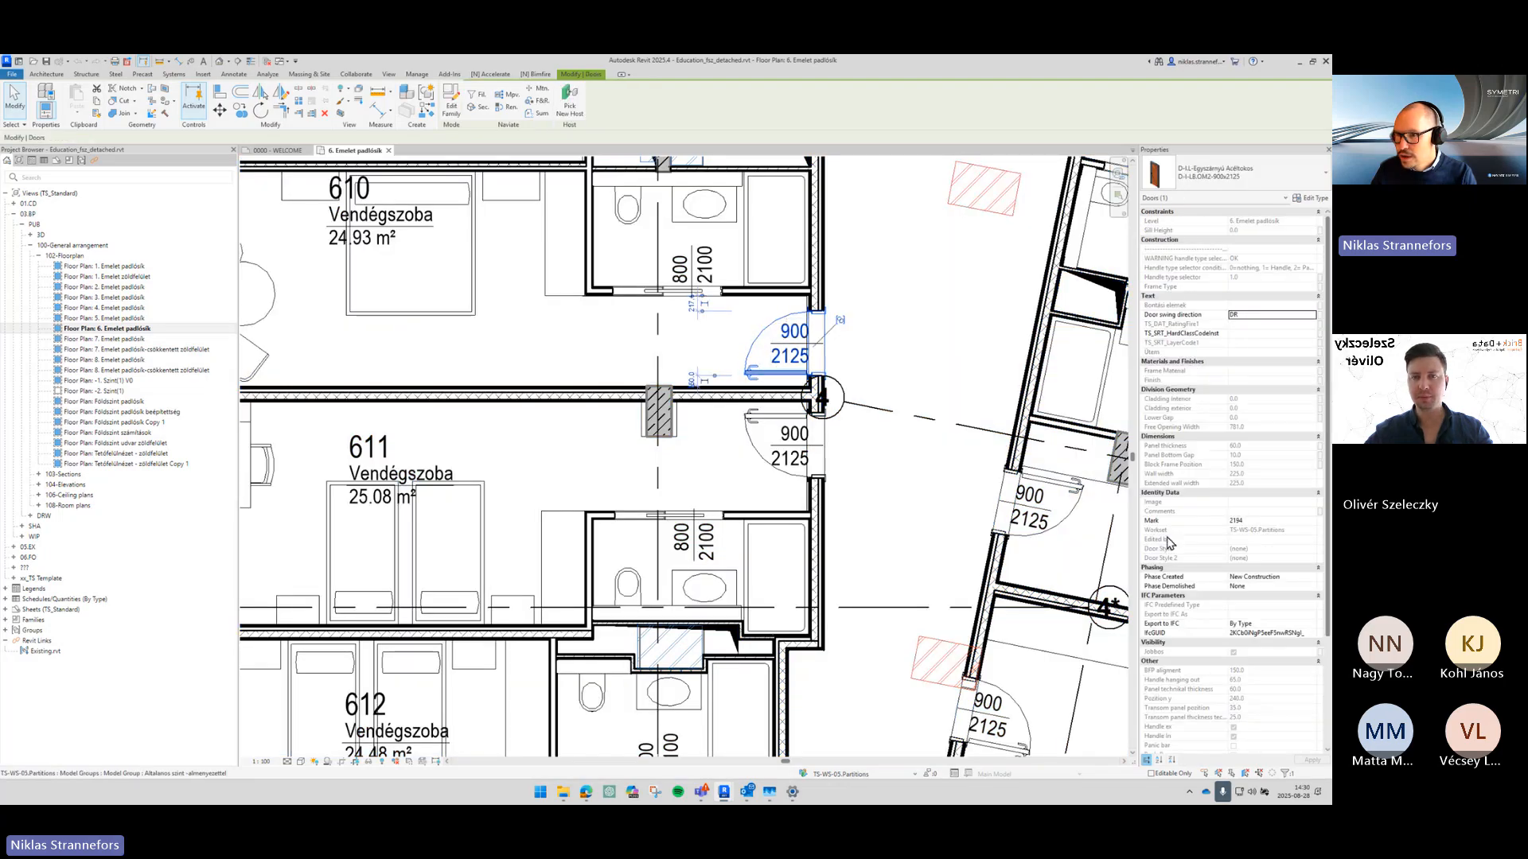
scroll(1204, 716, "down", 5)
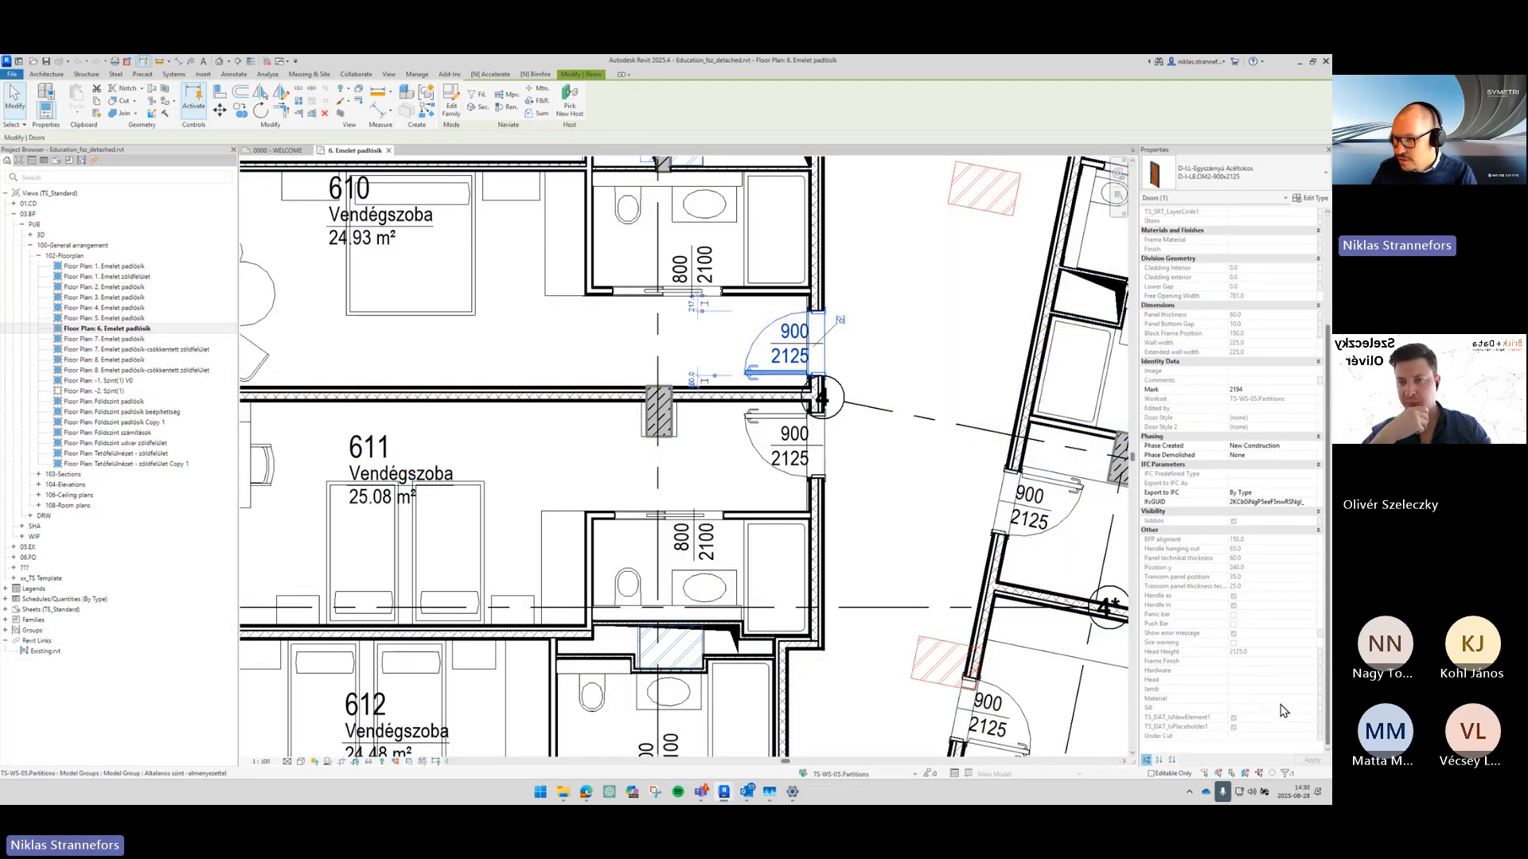
scroll(1281, 711, "up", 5)
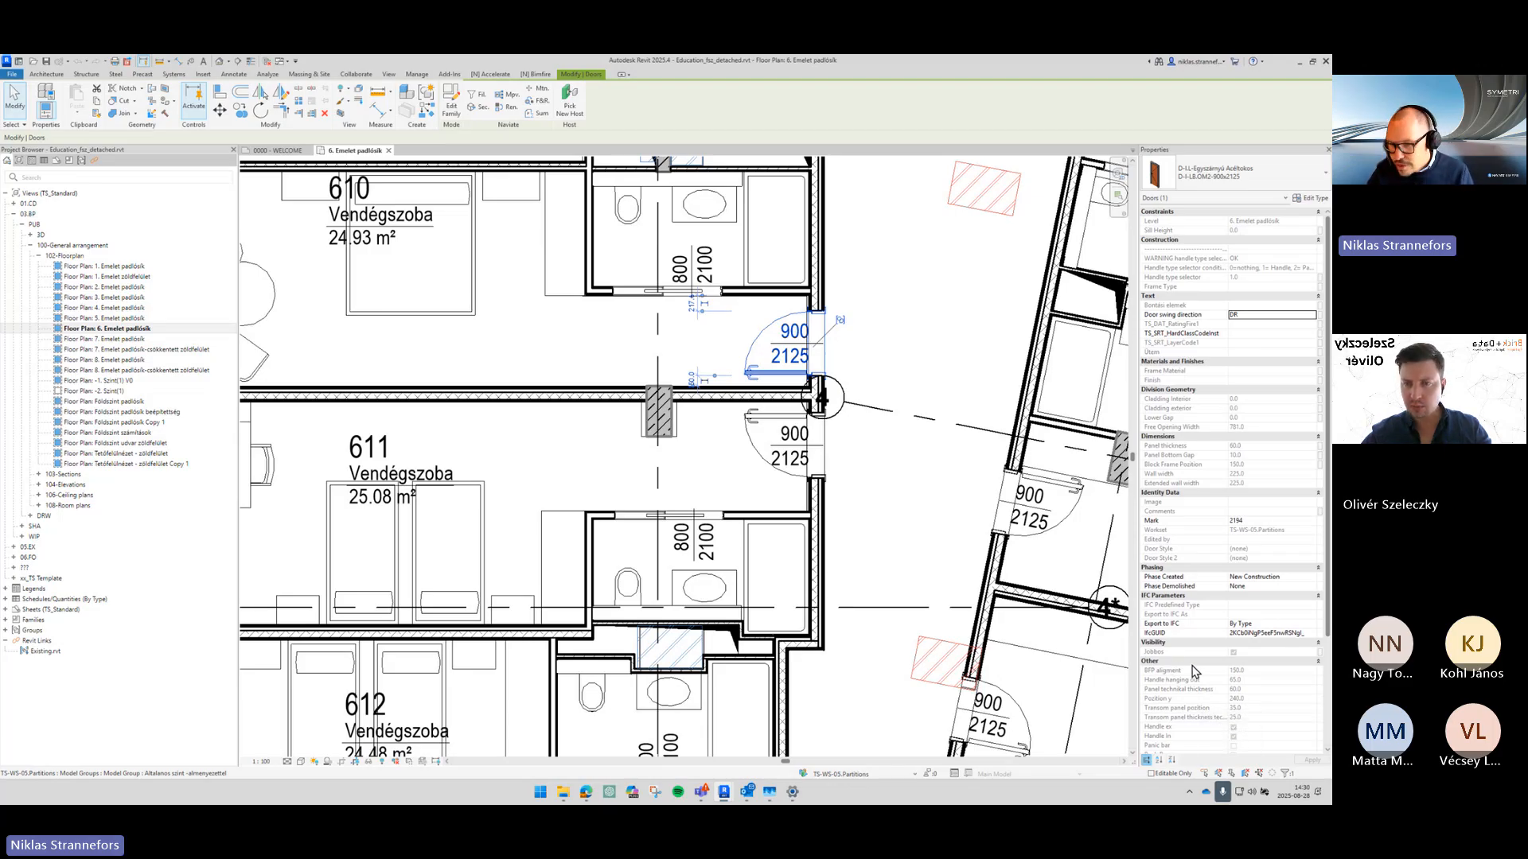
scroll(1213, 653, "down", 5)
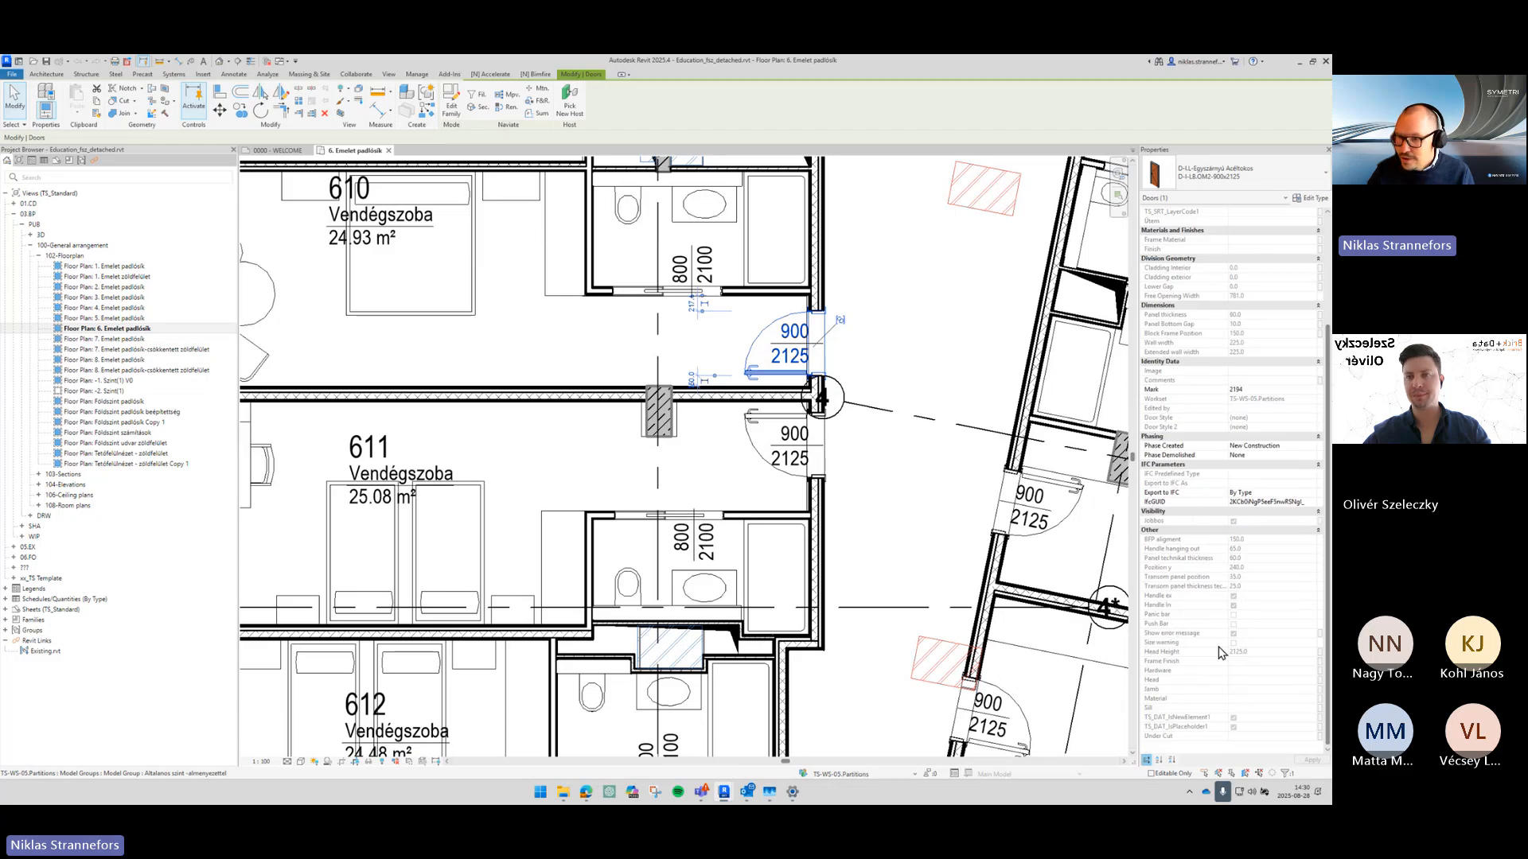
scroll(1214, 605, "up", 5)
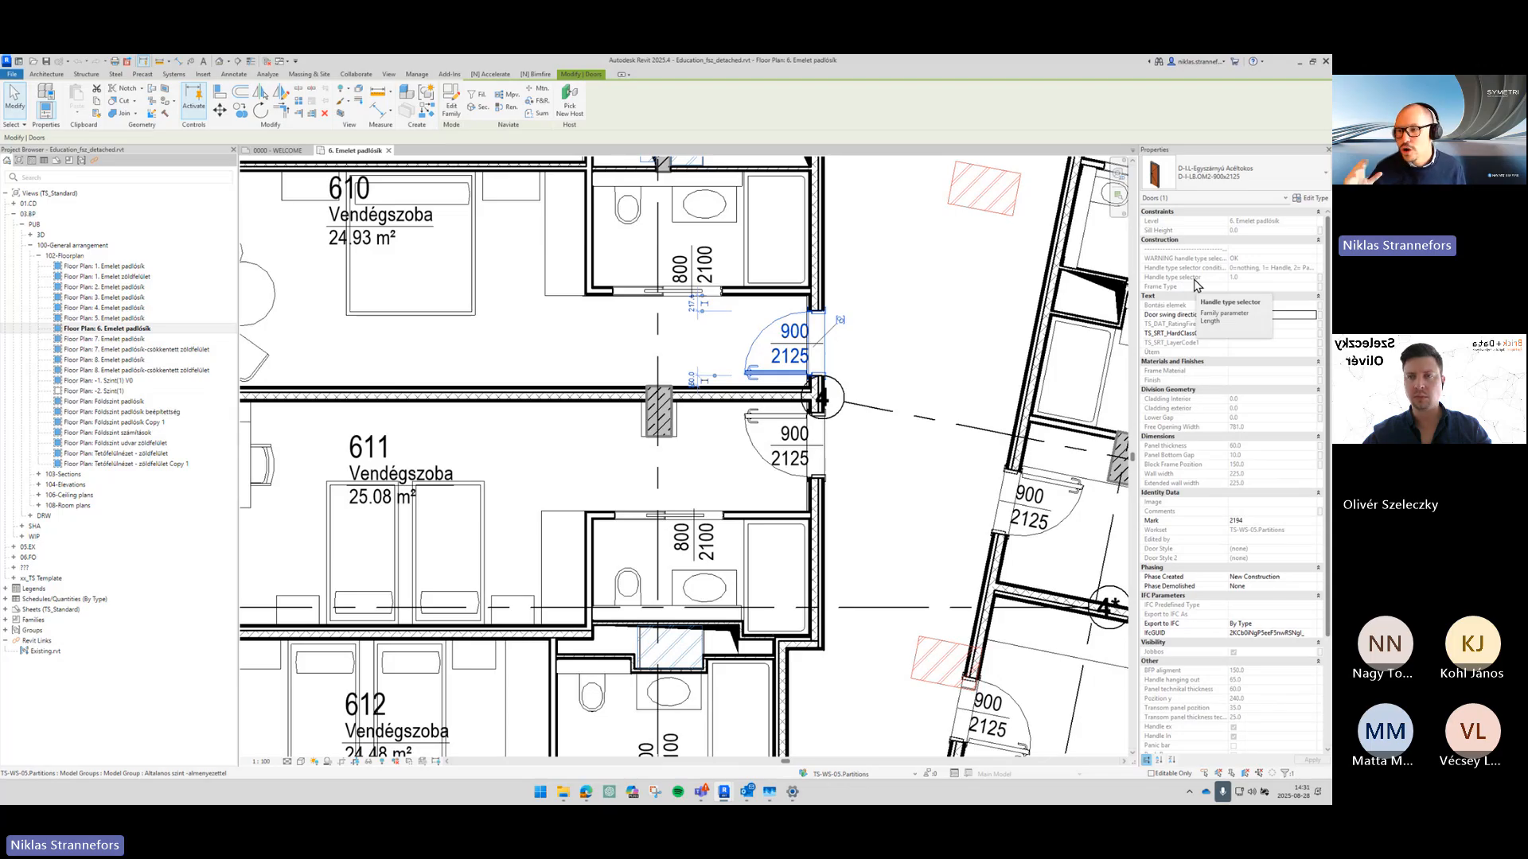
left_click(910, 262)
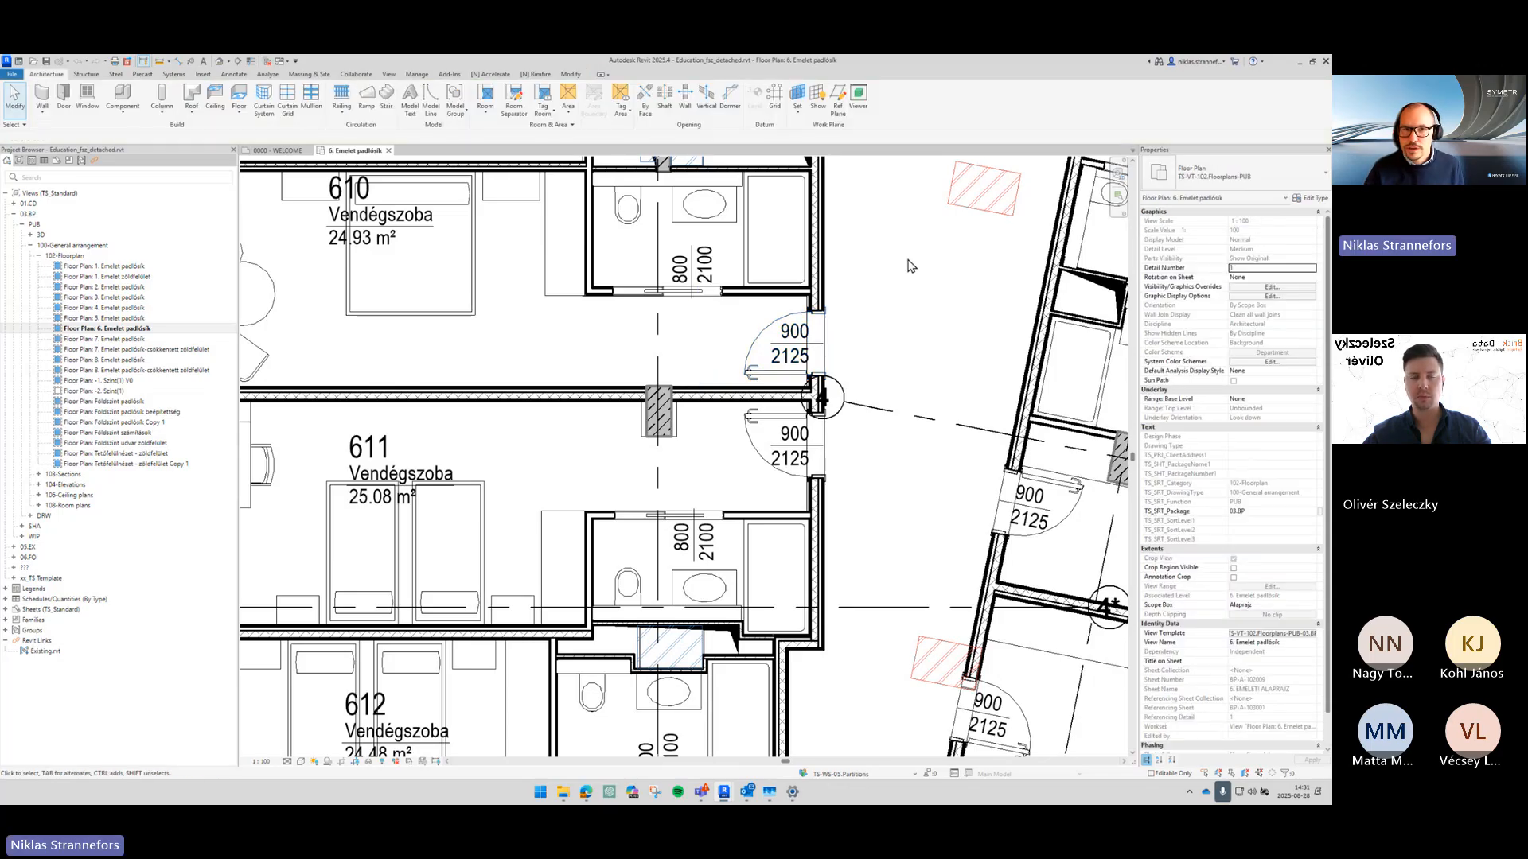
Step: Insert the 00 RequirementParameters schedule from 00 RequirementParameters.rvt in the Course folder, accept the duplicate types and close the schedule view
left_click(203, 76)
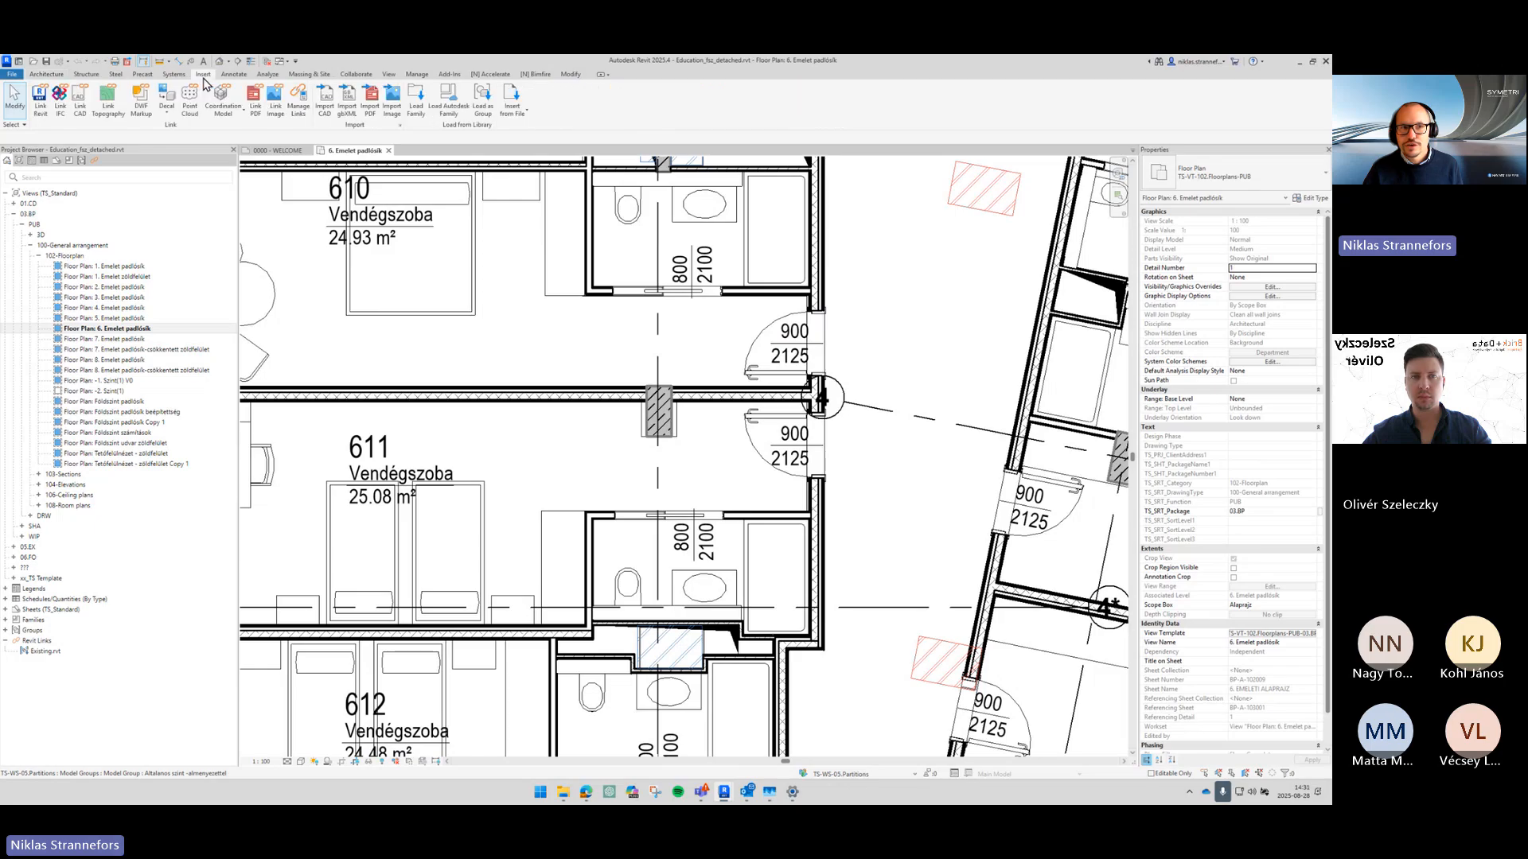
left_click(513, 111)
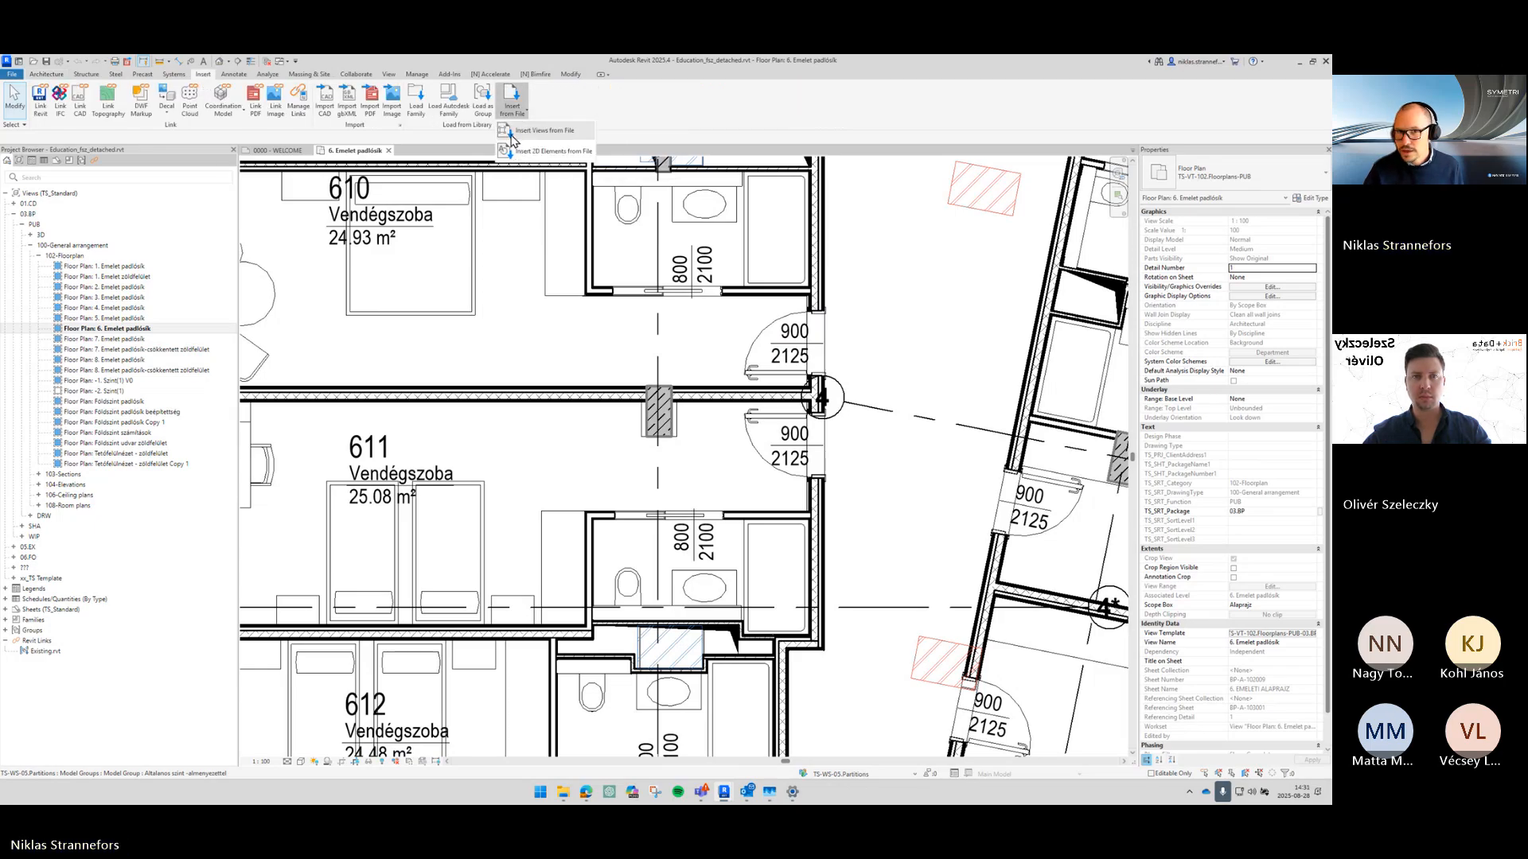
left_click(555, 133)
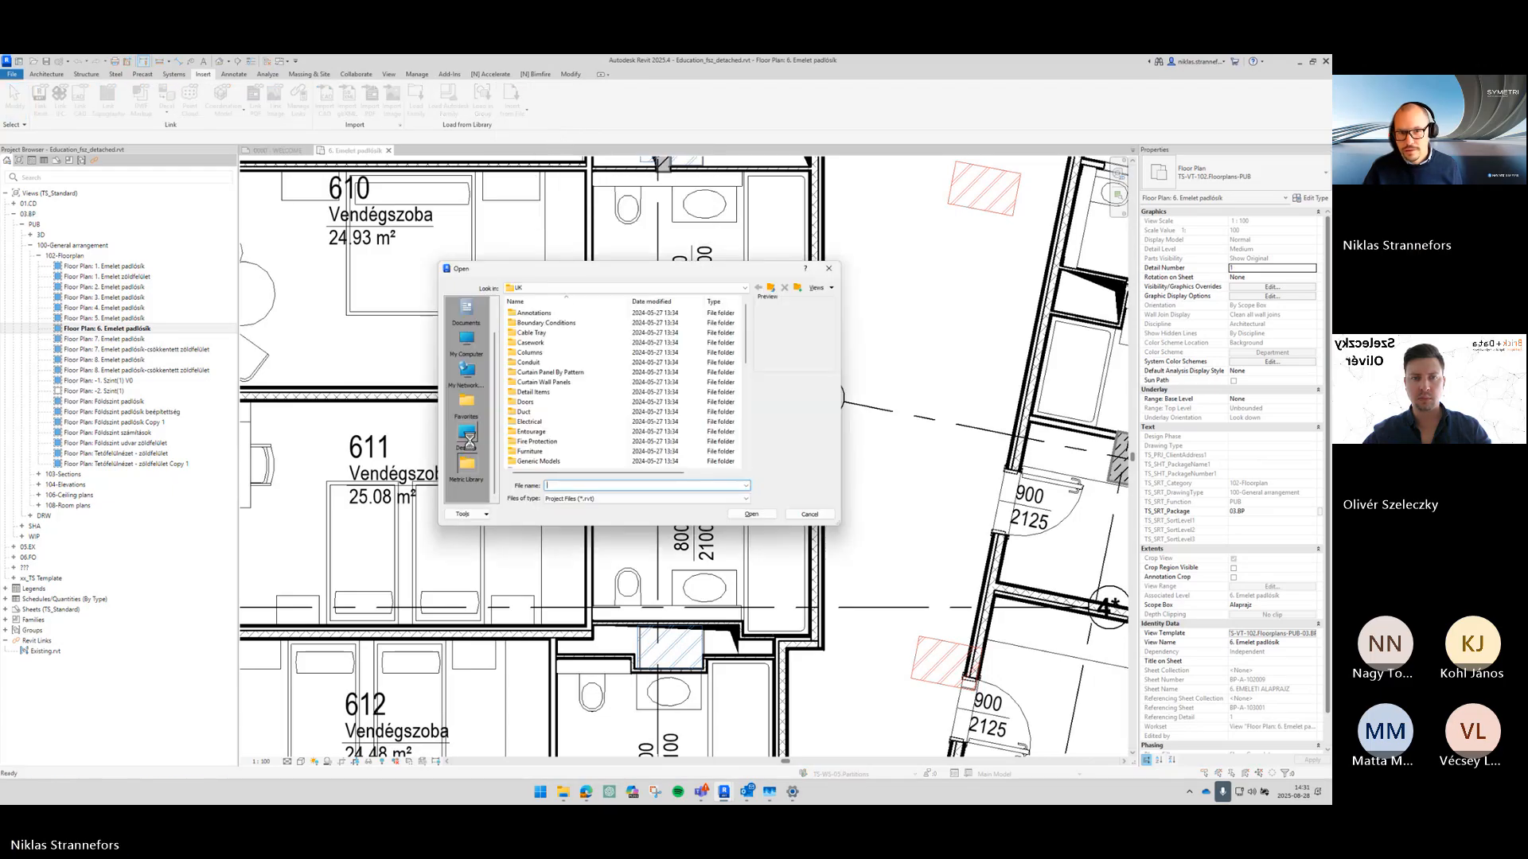
left_click(477, 447)
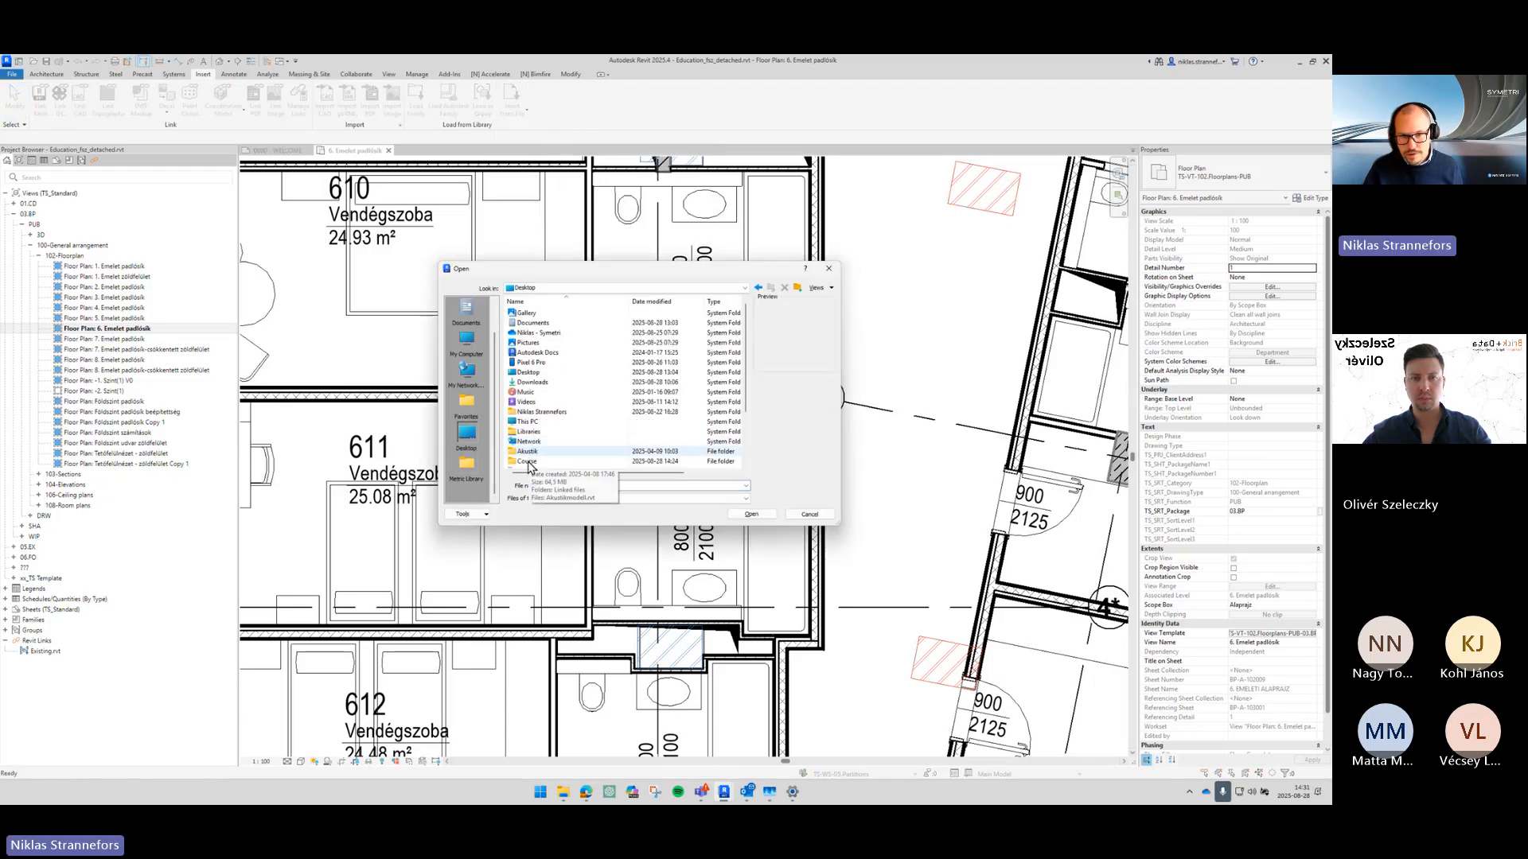
double_click(527, 461)
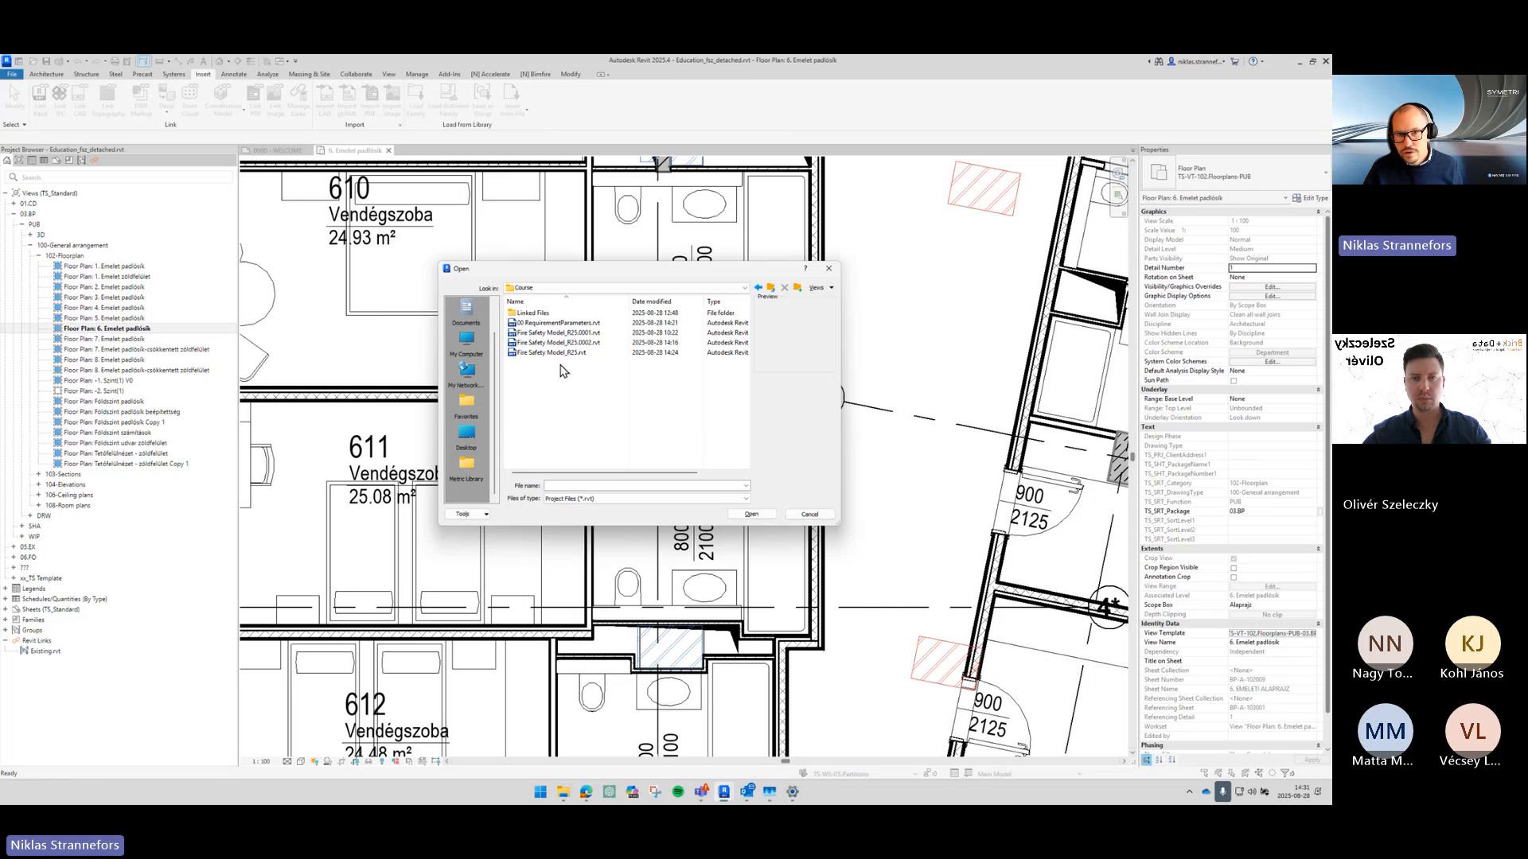
left_click(569, 323)
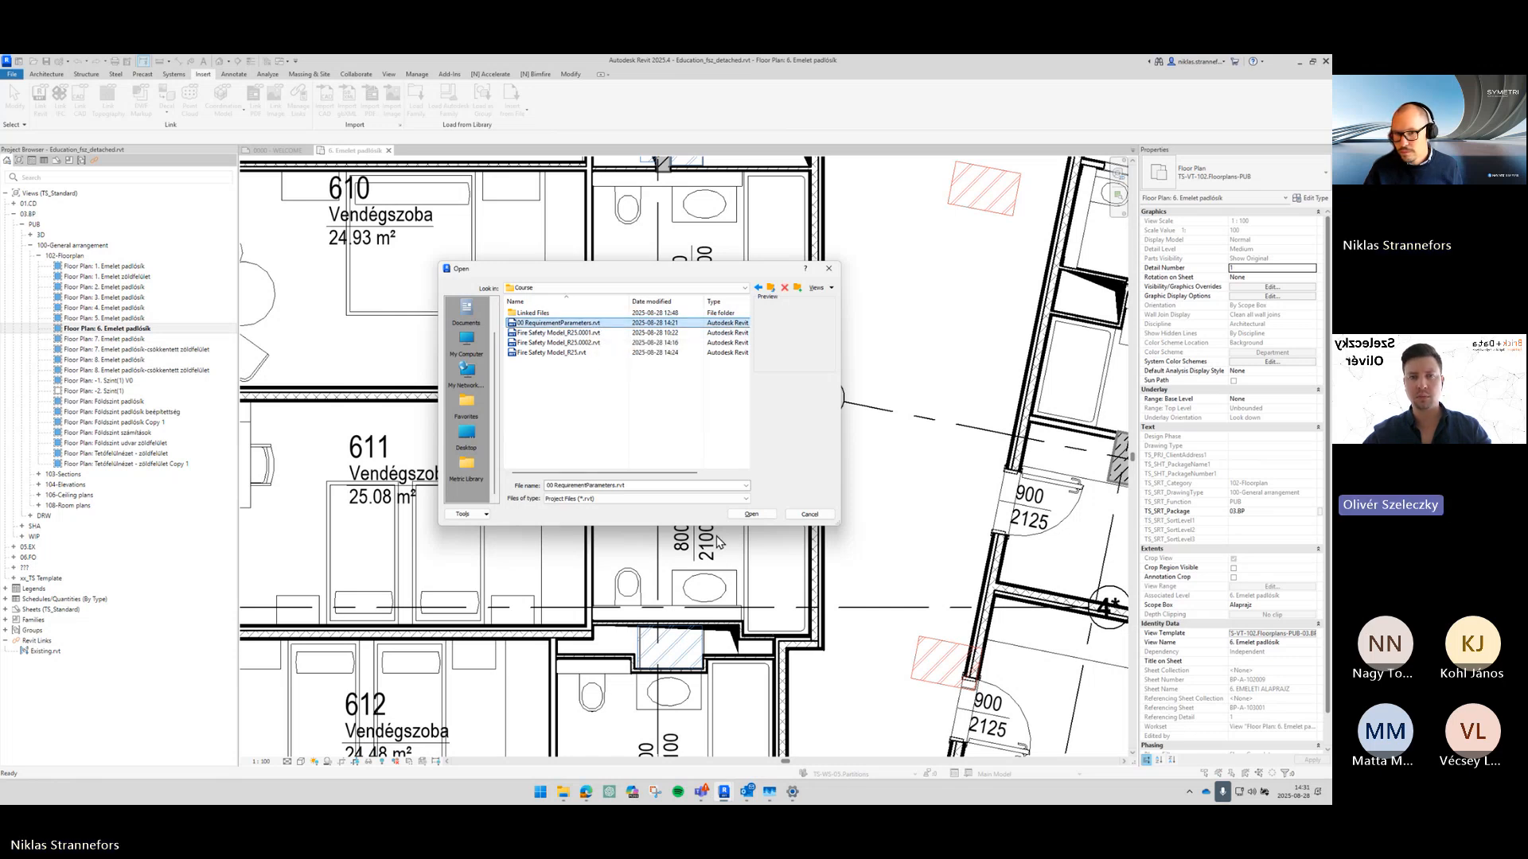
left_click(752, 514)
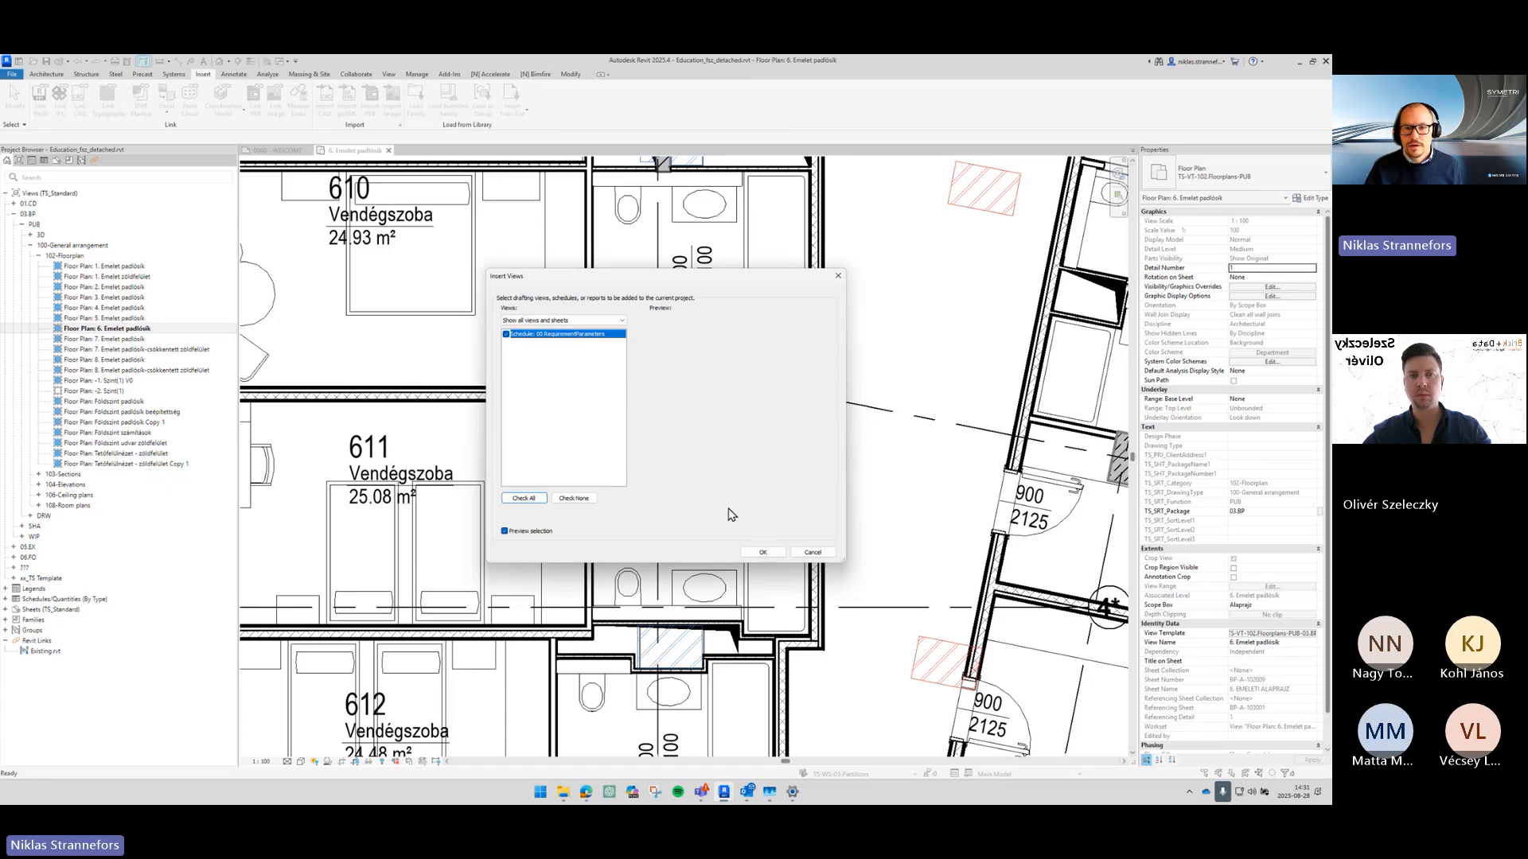
left_click(763, 552)
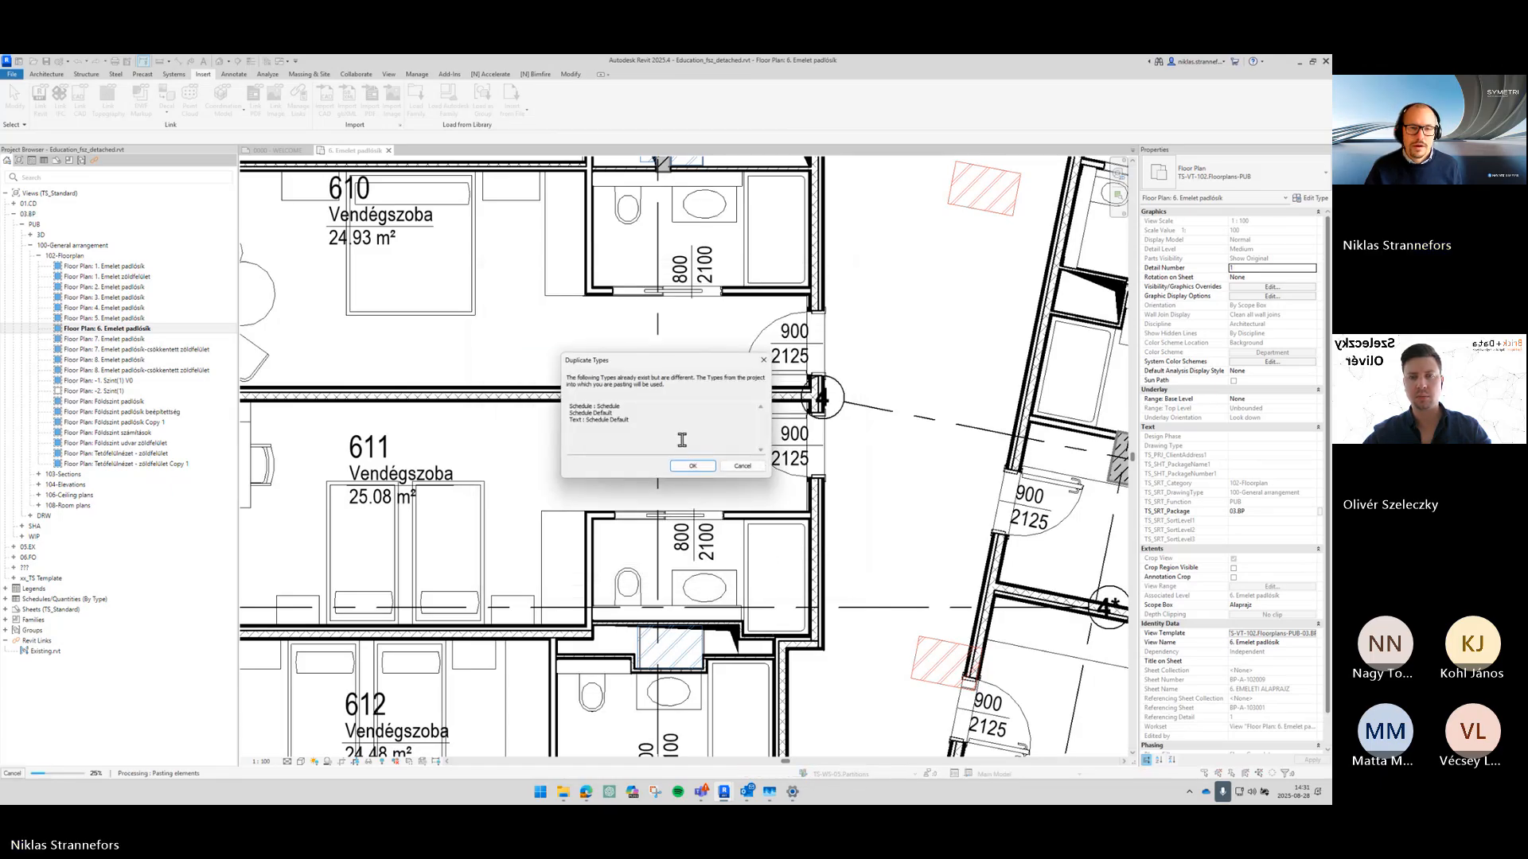
left_click(690, 466)
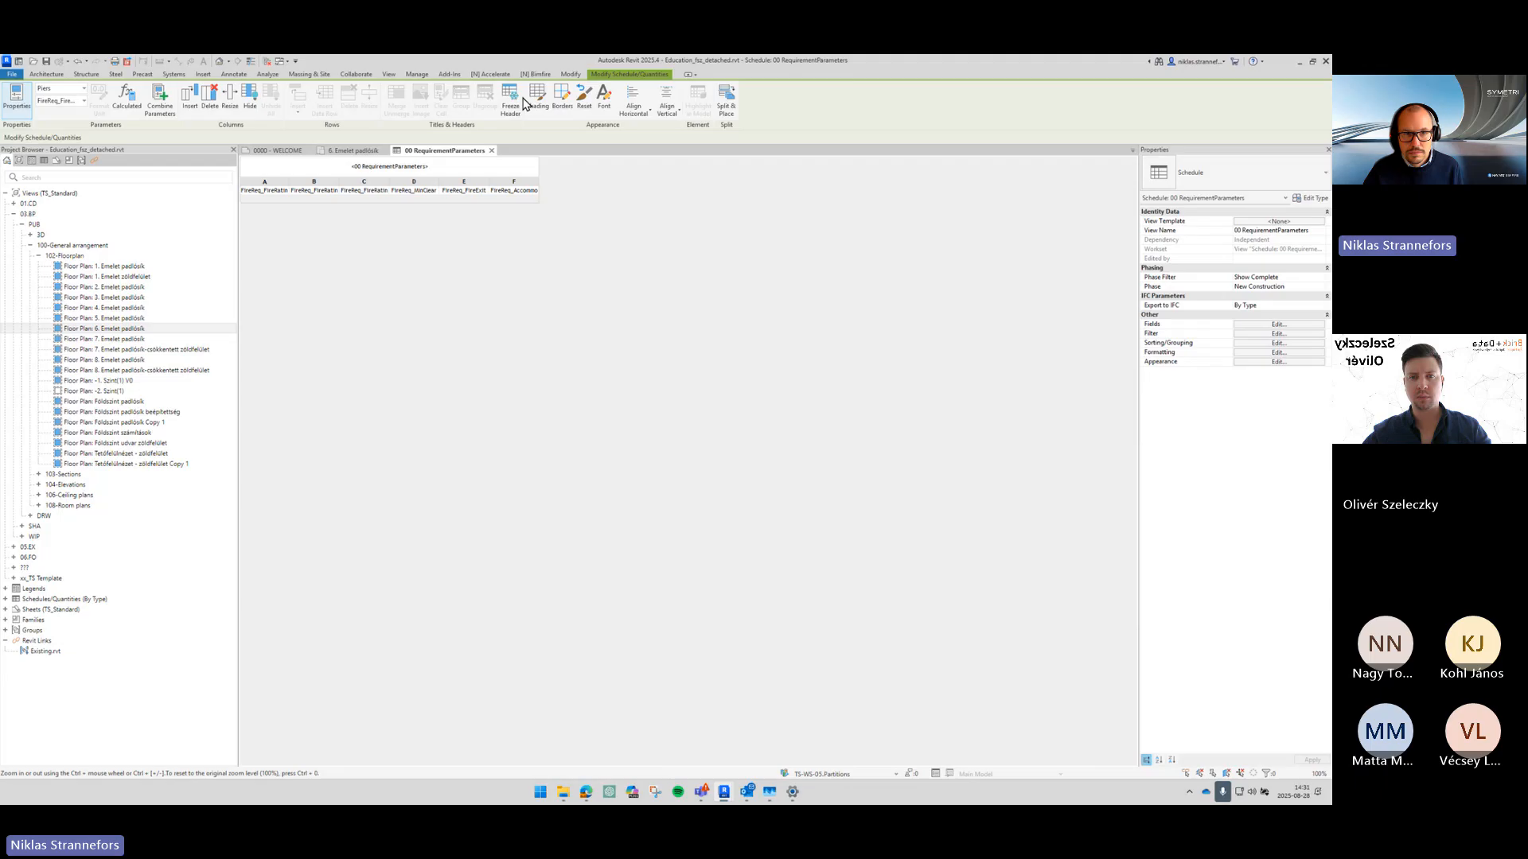
left_click(491, 151)
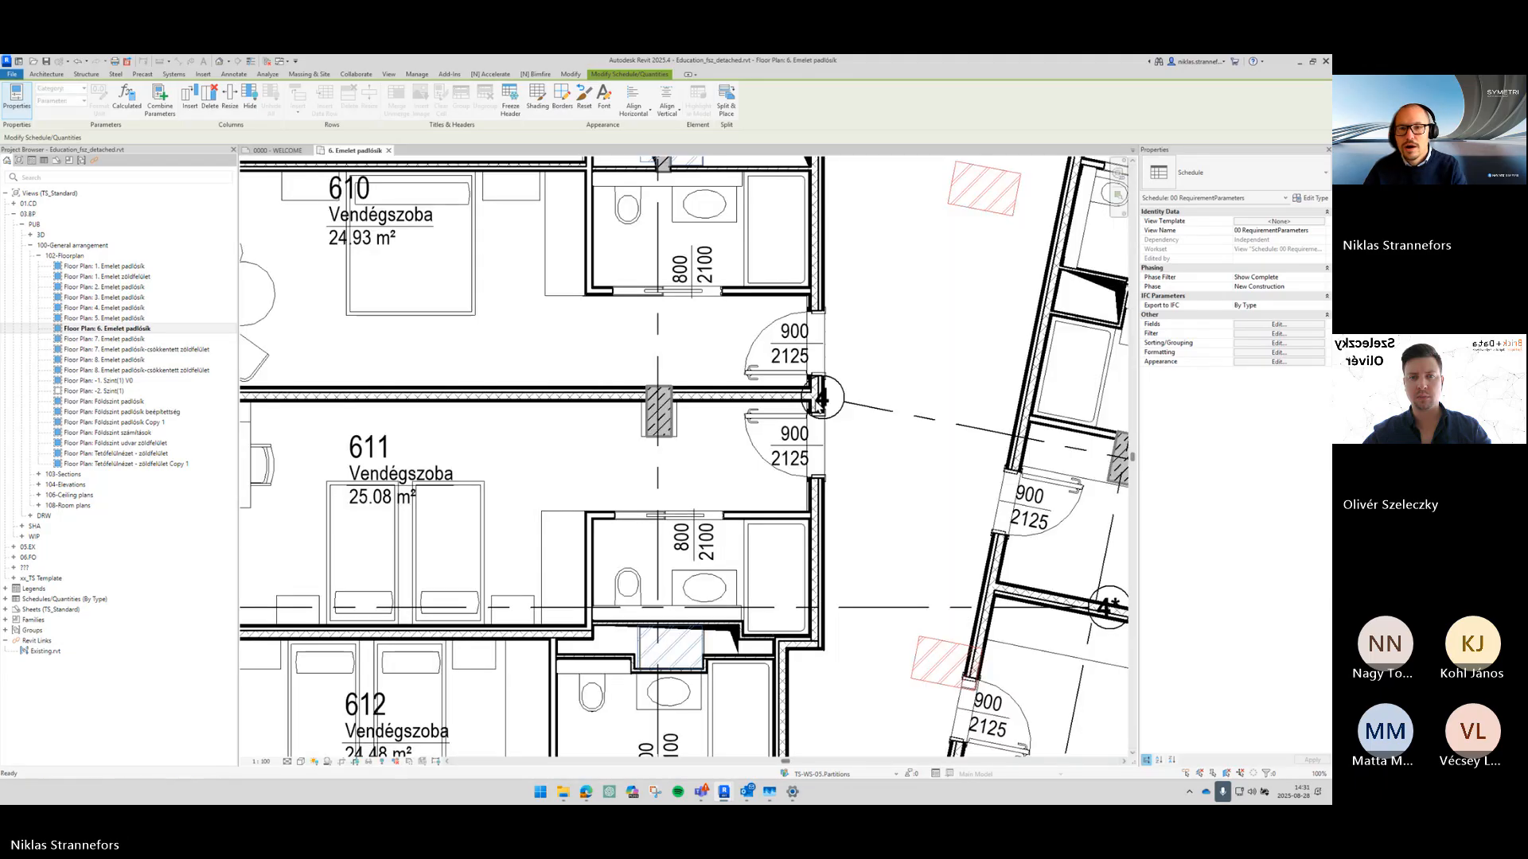
Step: Select room 610's entrance door again and check the FireReq parameters under Fire Protection in its properties
left_click(791, 378)
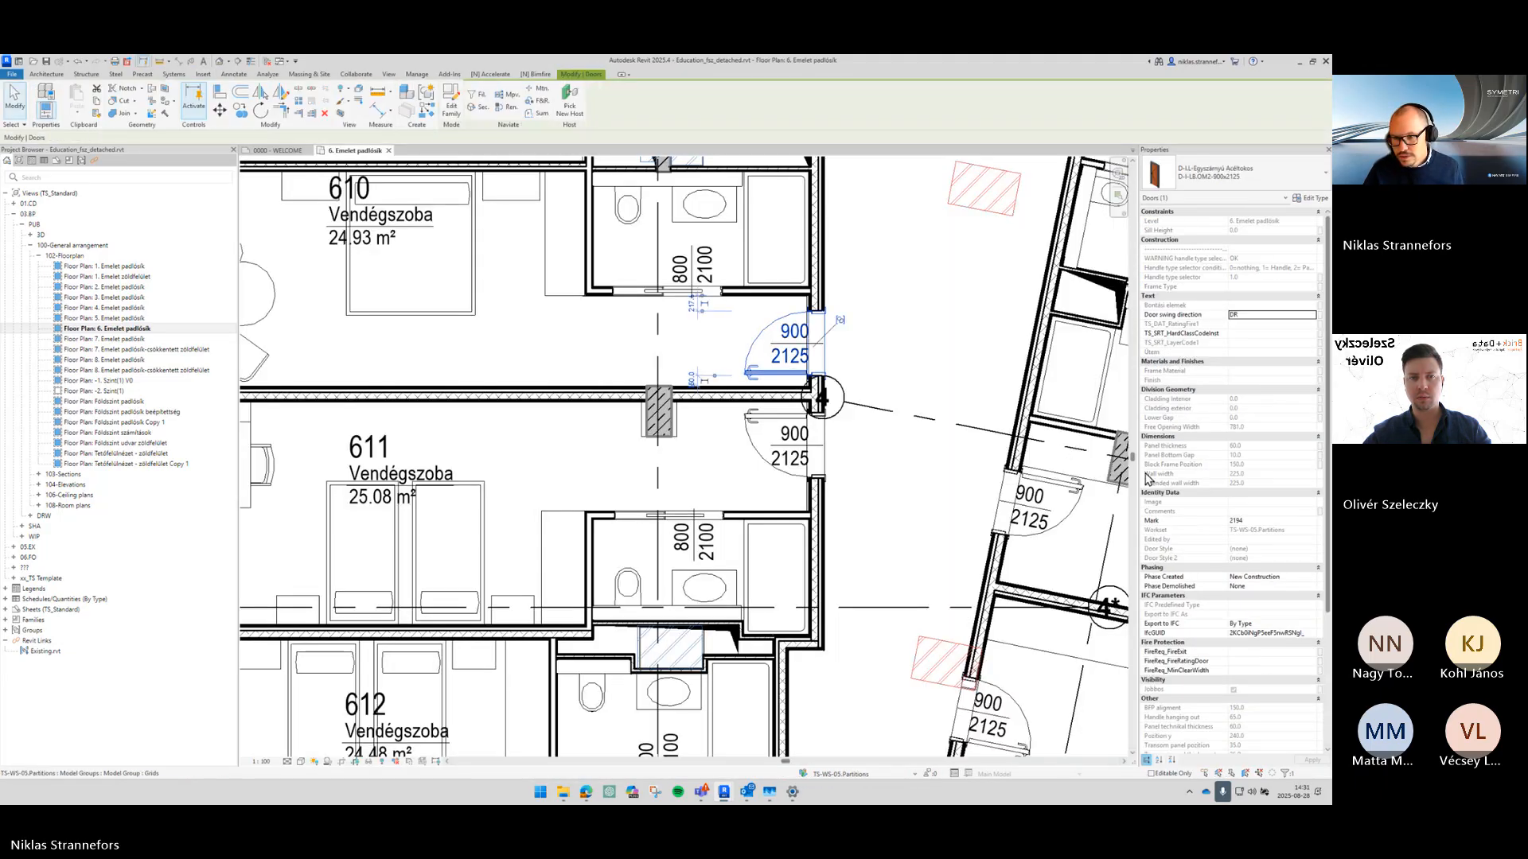
scroll(1169, 561, "down", 3)
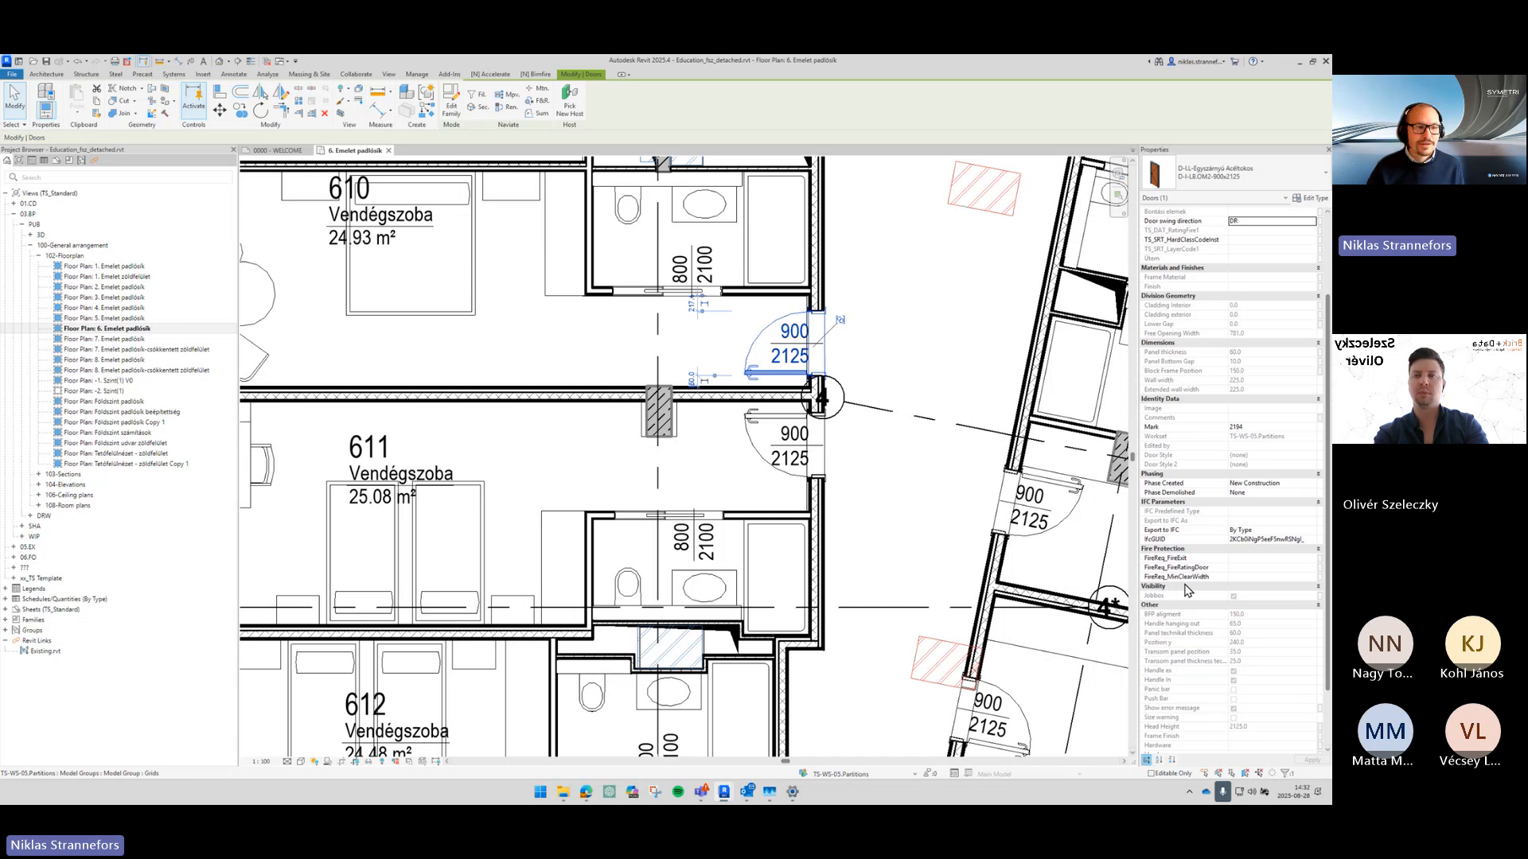
left_click(570, 468)
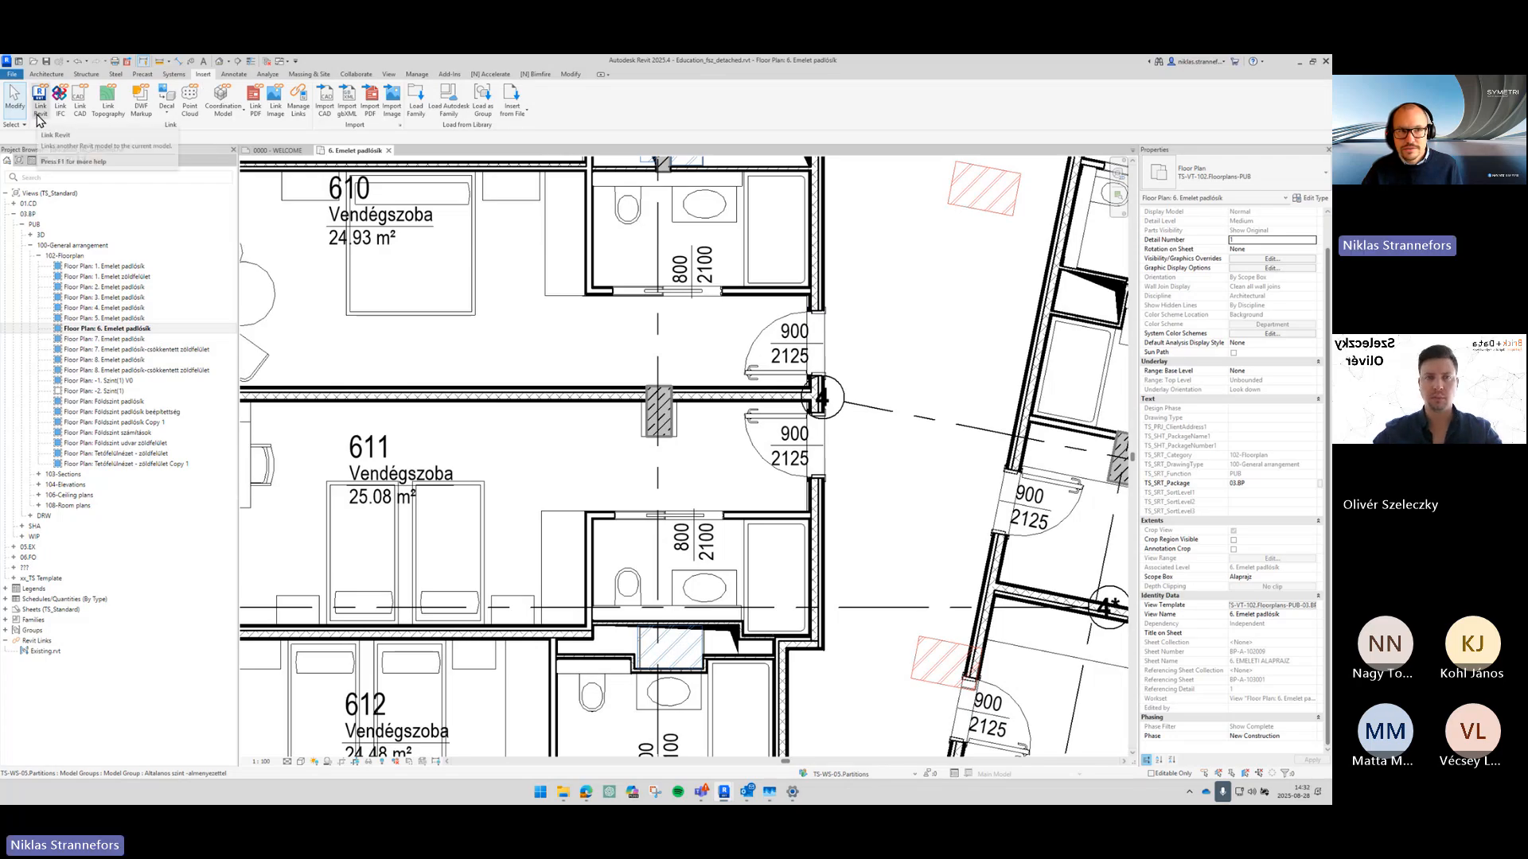
Step: Link Fire Safety Model_R25.rvt from the Course folder using Auto - Internal Origin to Internal Origin and dismiss the nested links notice
left_click(38, 111)
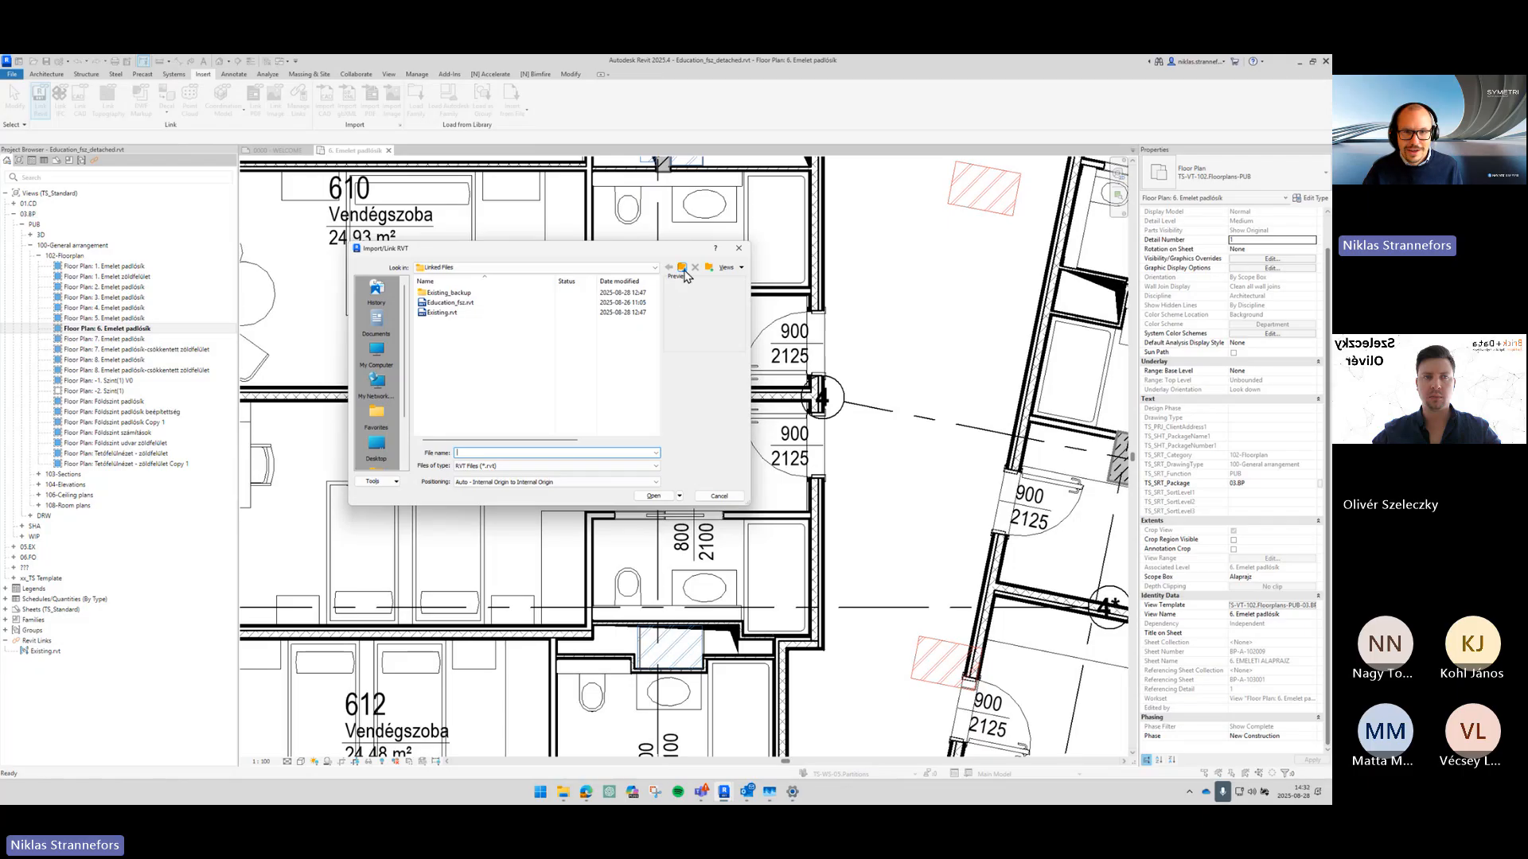
left_click(683, 269)
left_click(463, 333)
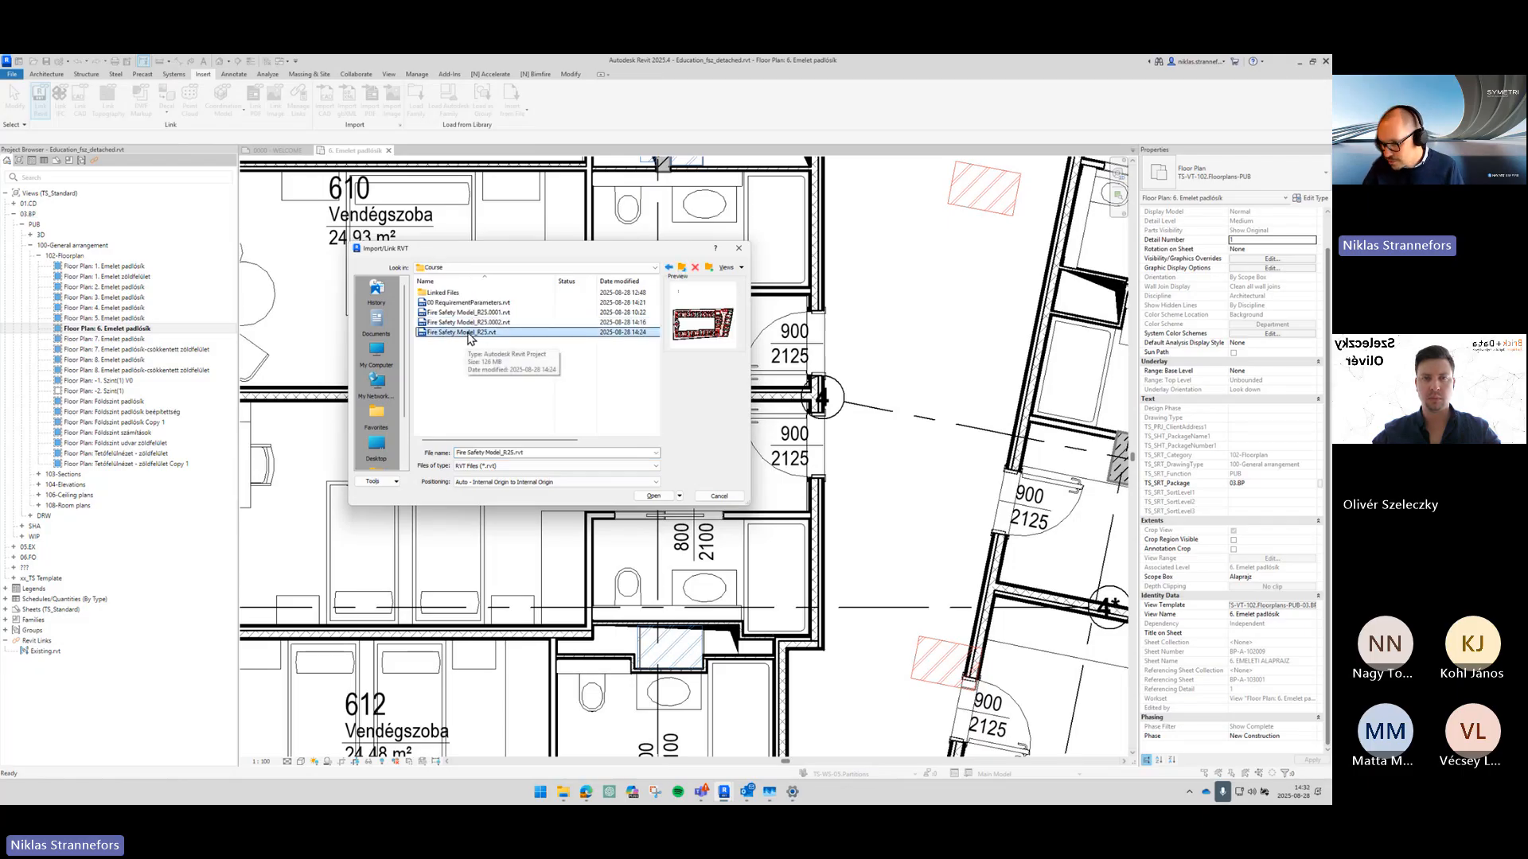
left_click(653, 496)
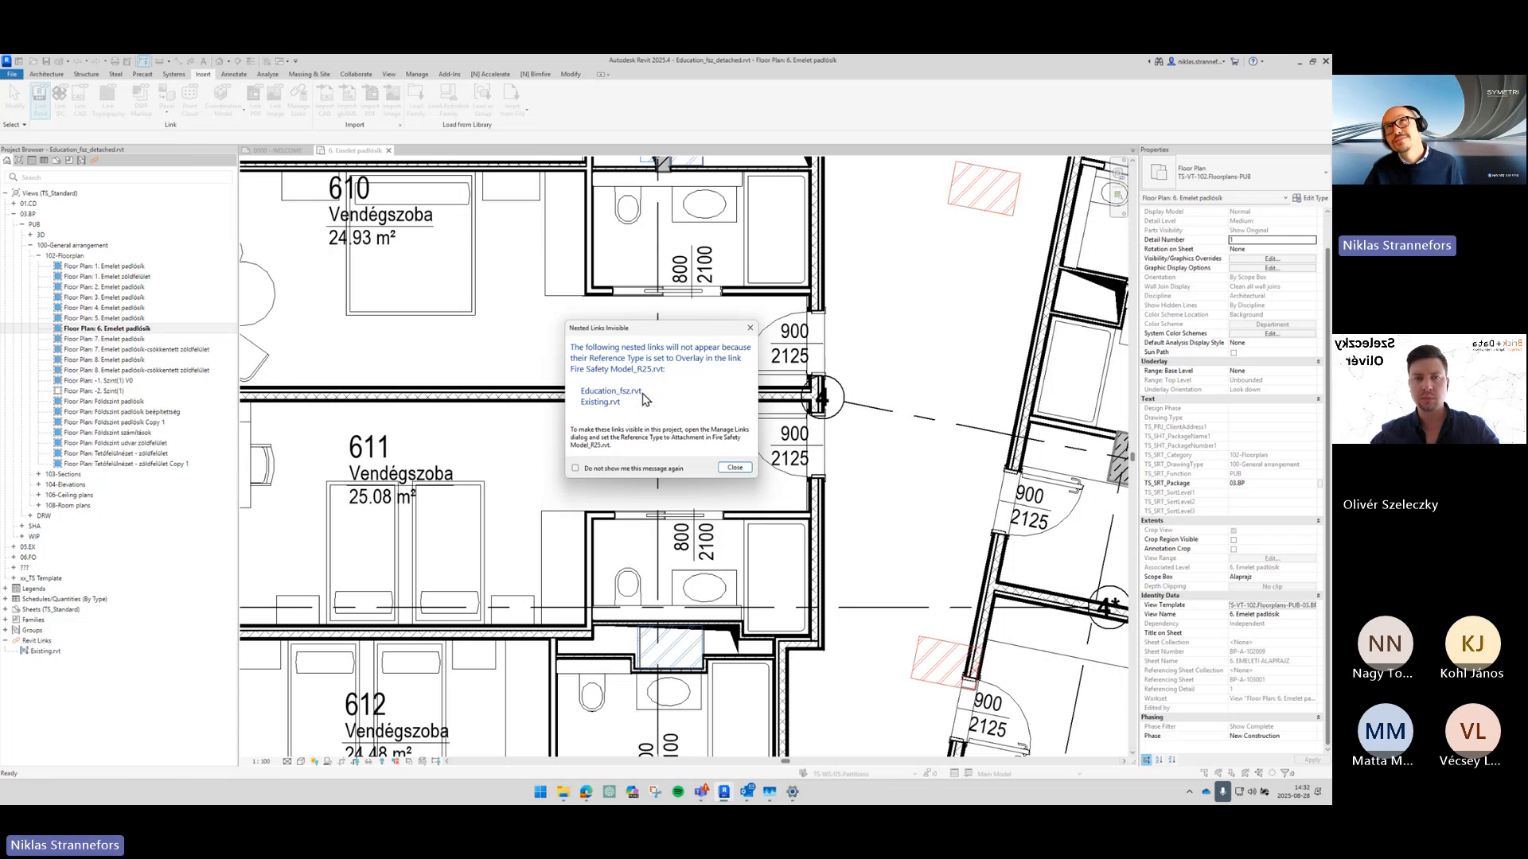
left_click(732, 469)
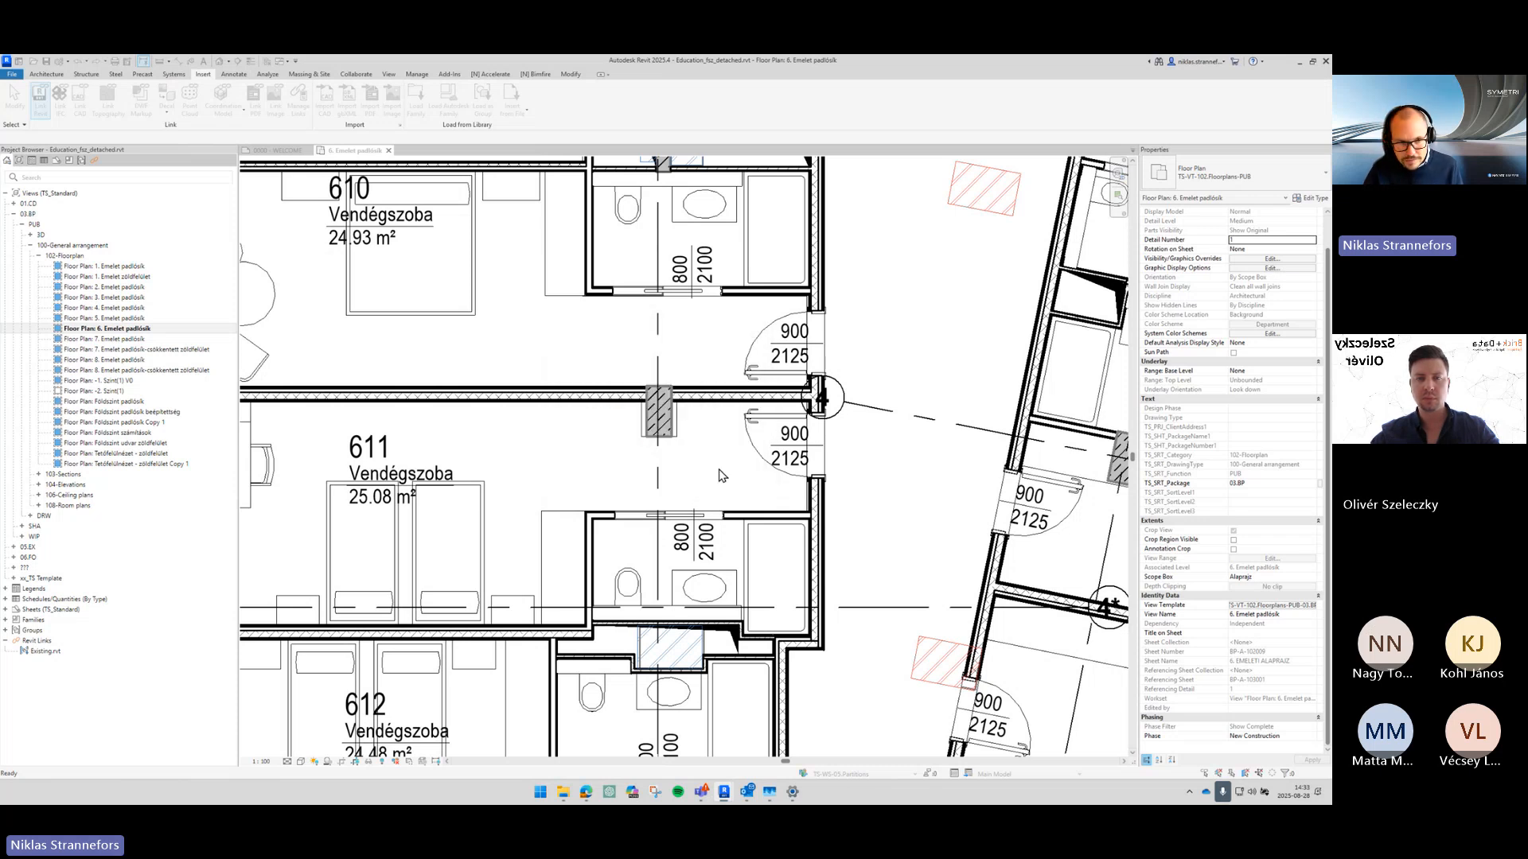
Step: Open the 4. Emelet padlósík floor plan and examine the linked fire model's walls and door symbols around rooms 411 to 413
left_click(140, 308)
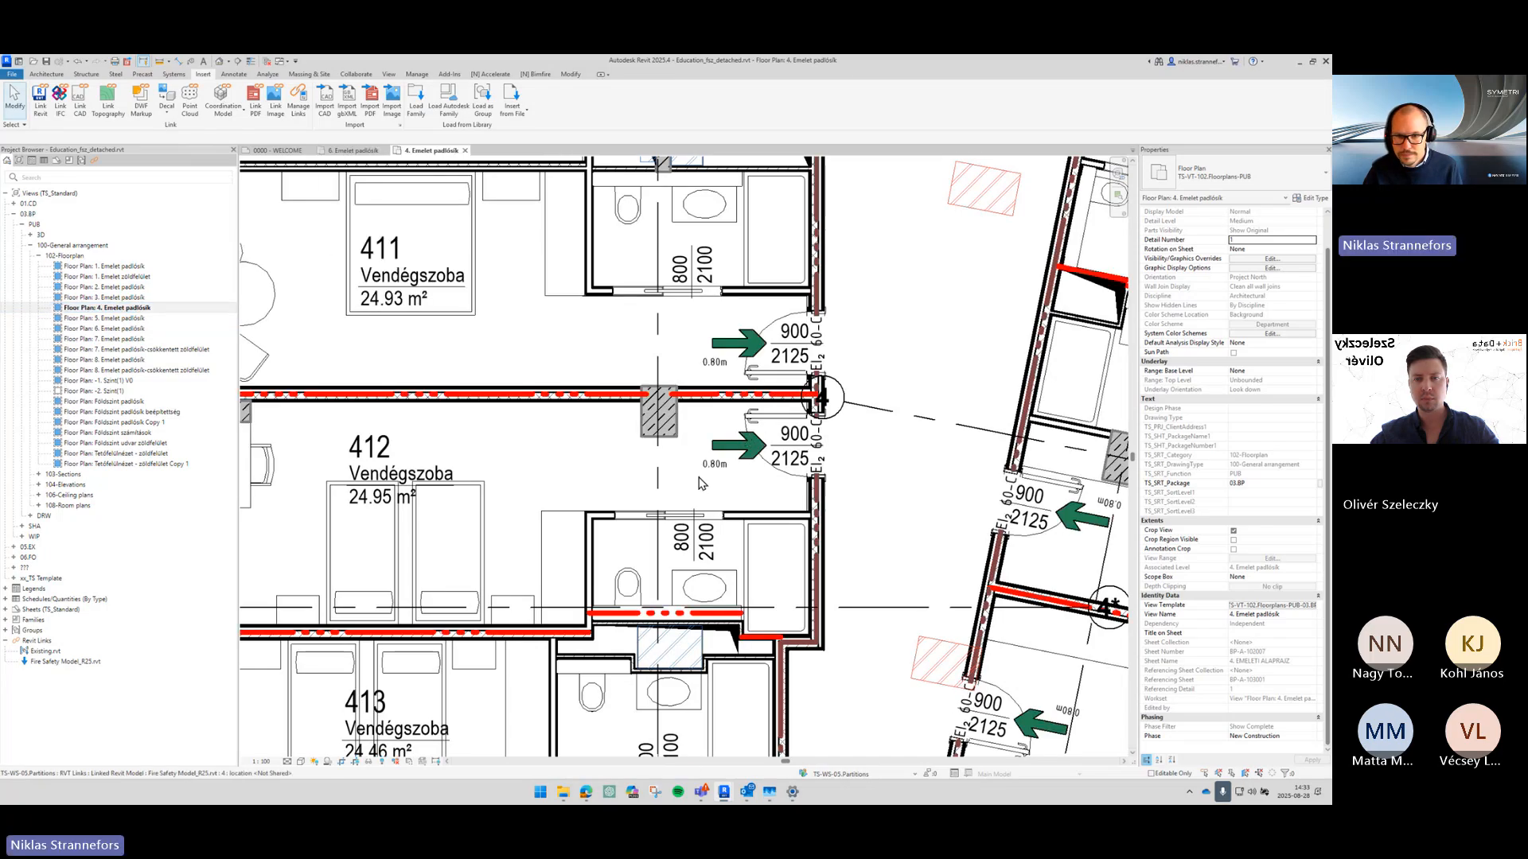
scroll(654, 478, "down", 2)
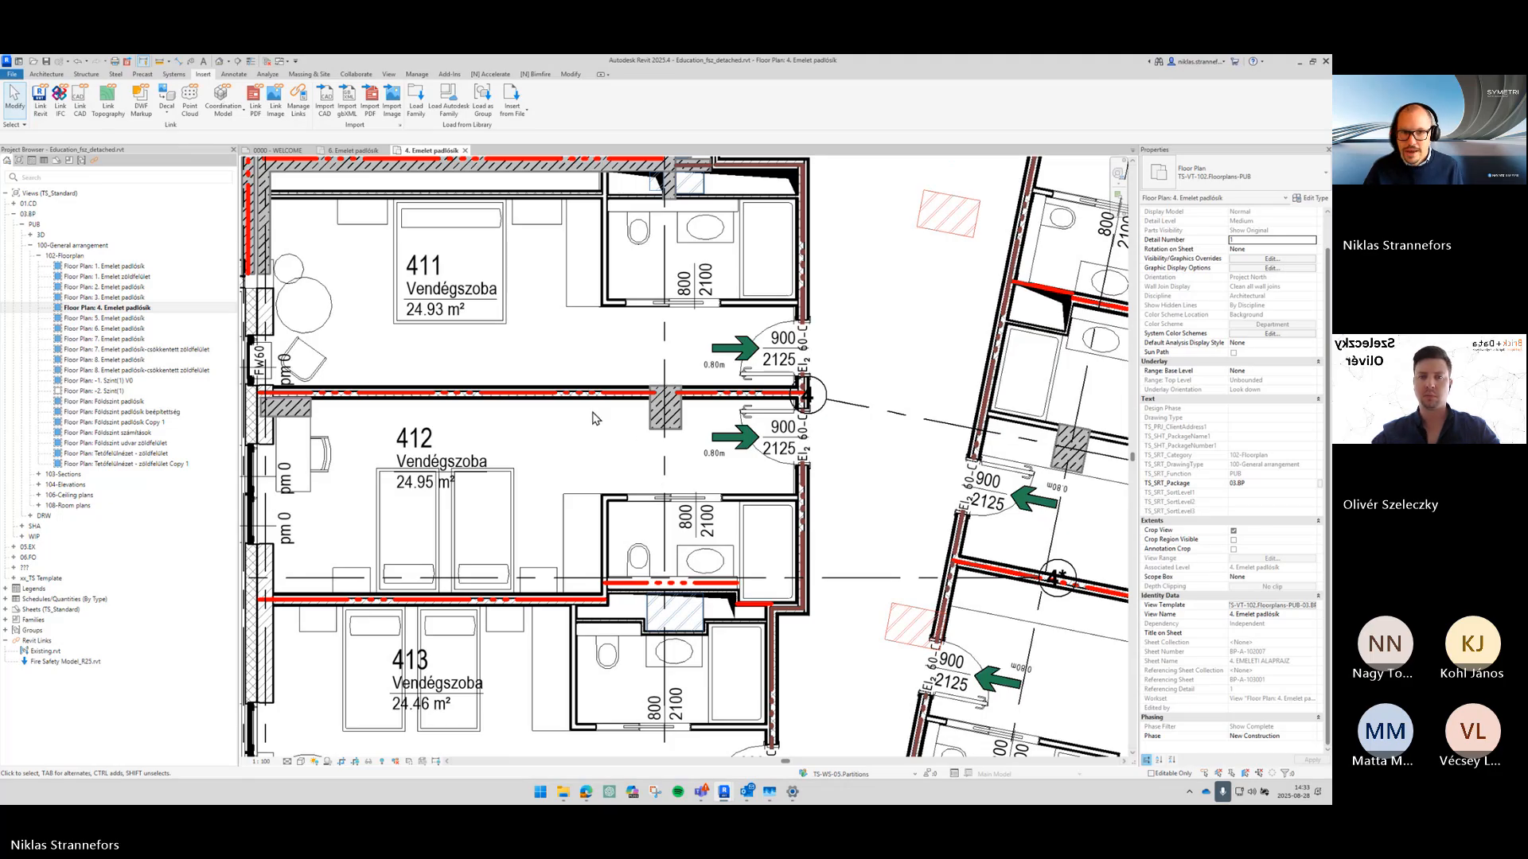
scroll(597, 415, "down", 1)
scroll(598, 414, "up", 1)
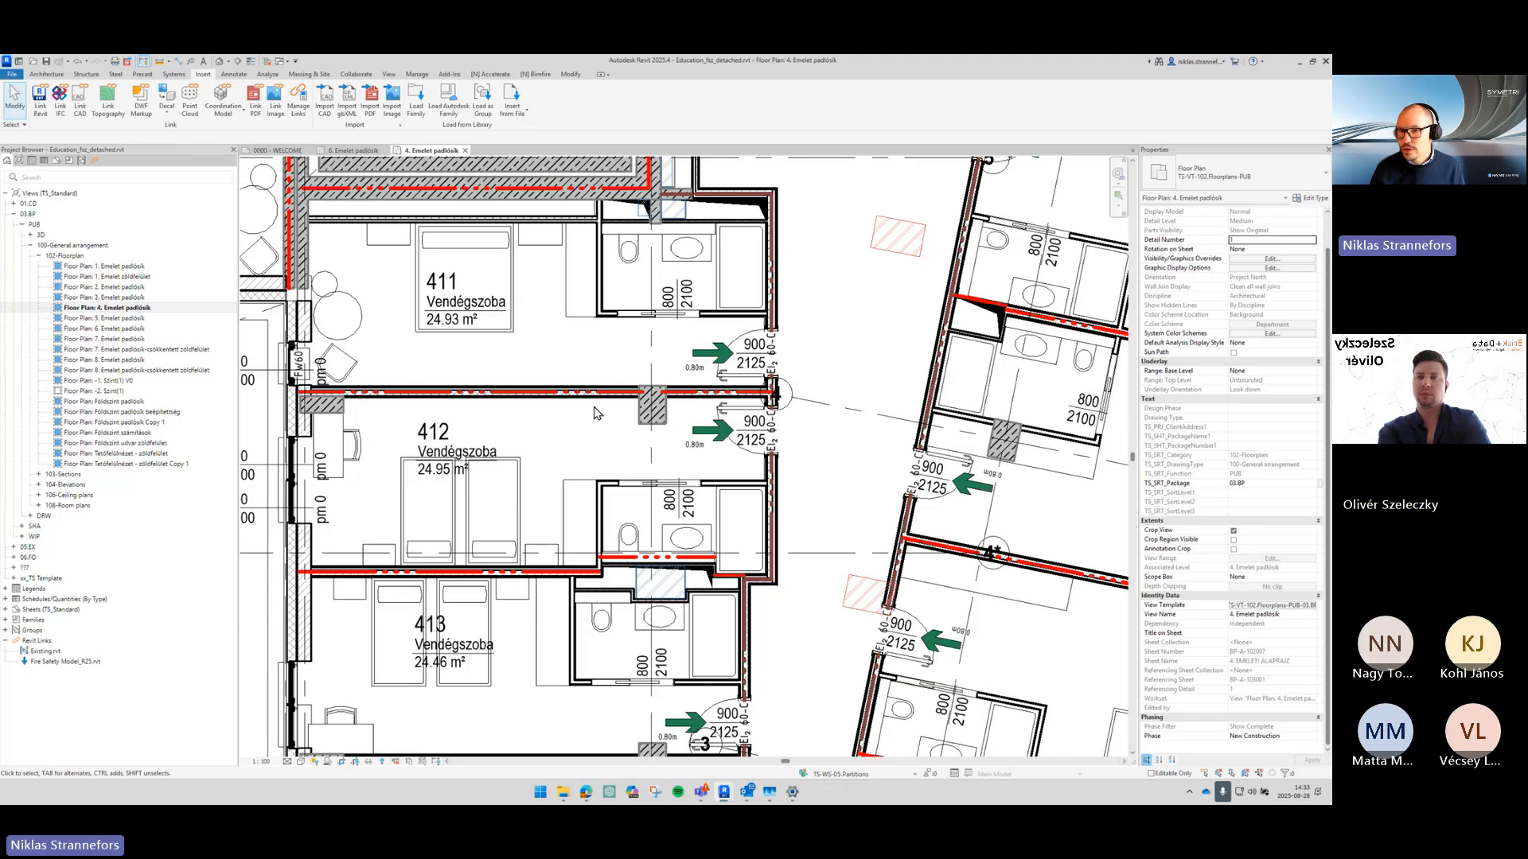
scroll(800, 454, "up", 3)
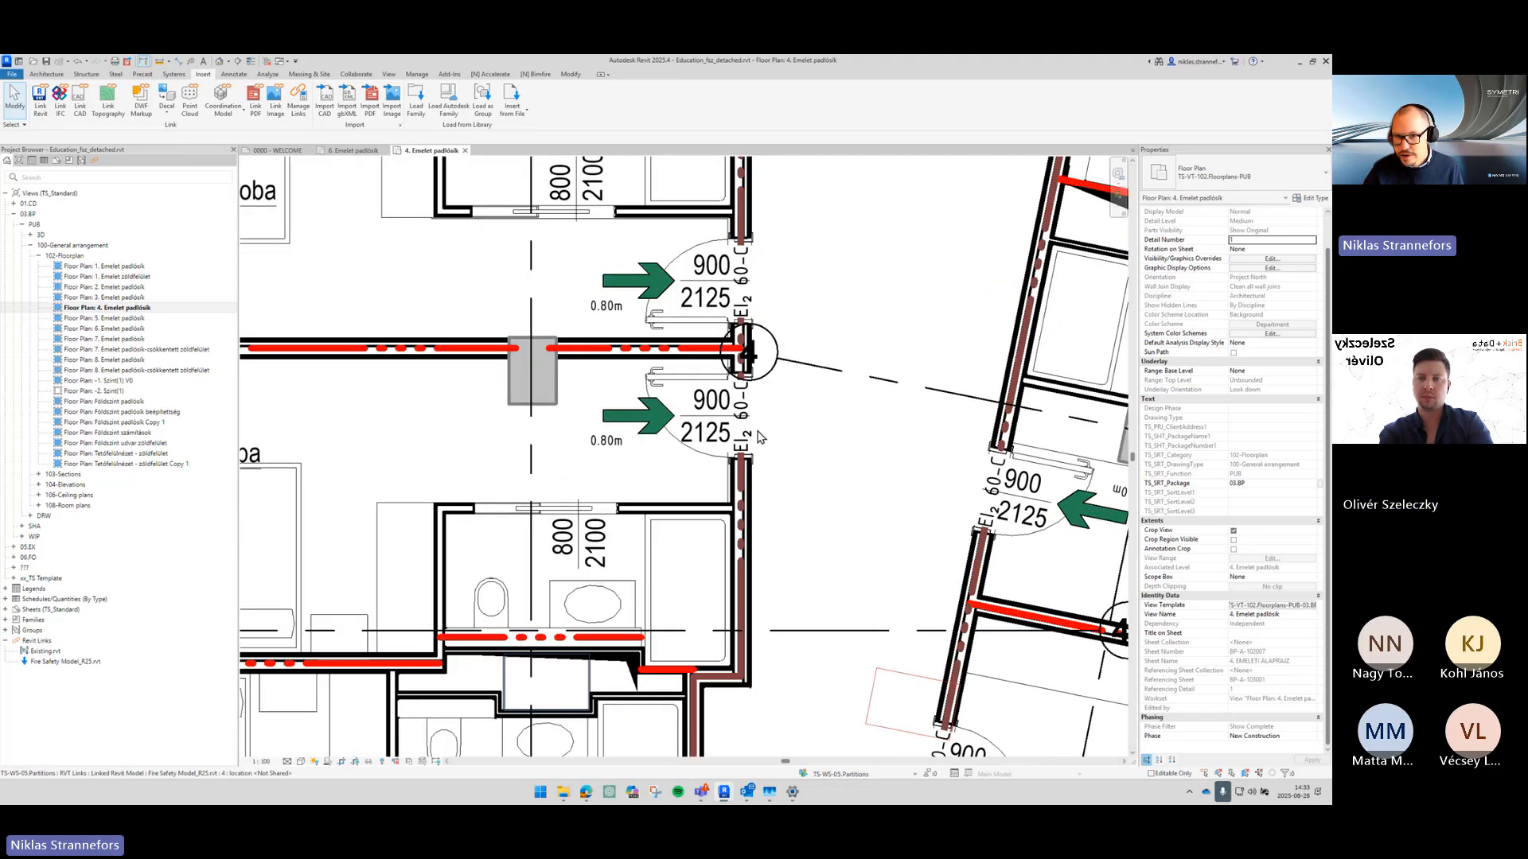
scroll(748, 458, "down", 2)
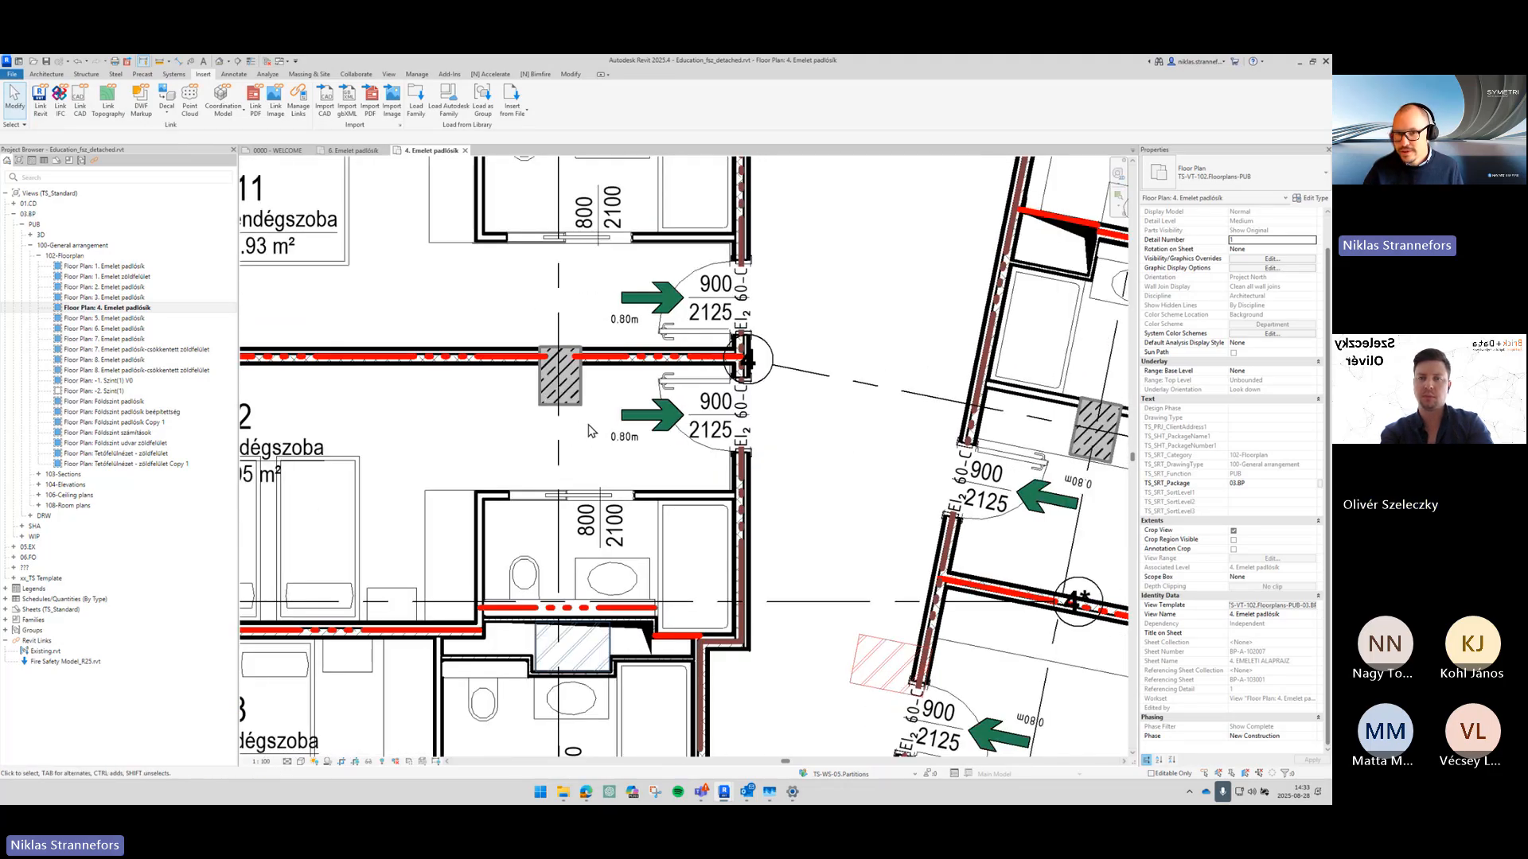
scroll(659, 442, "down", 2)
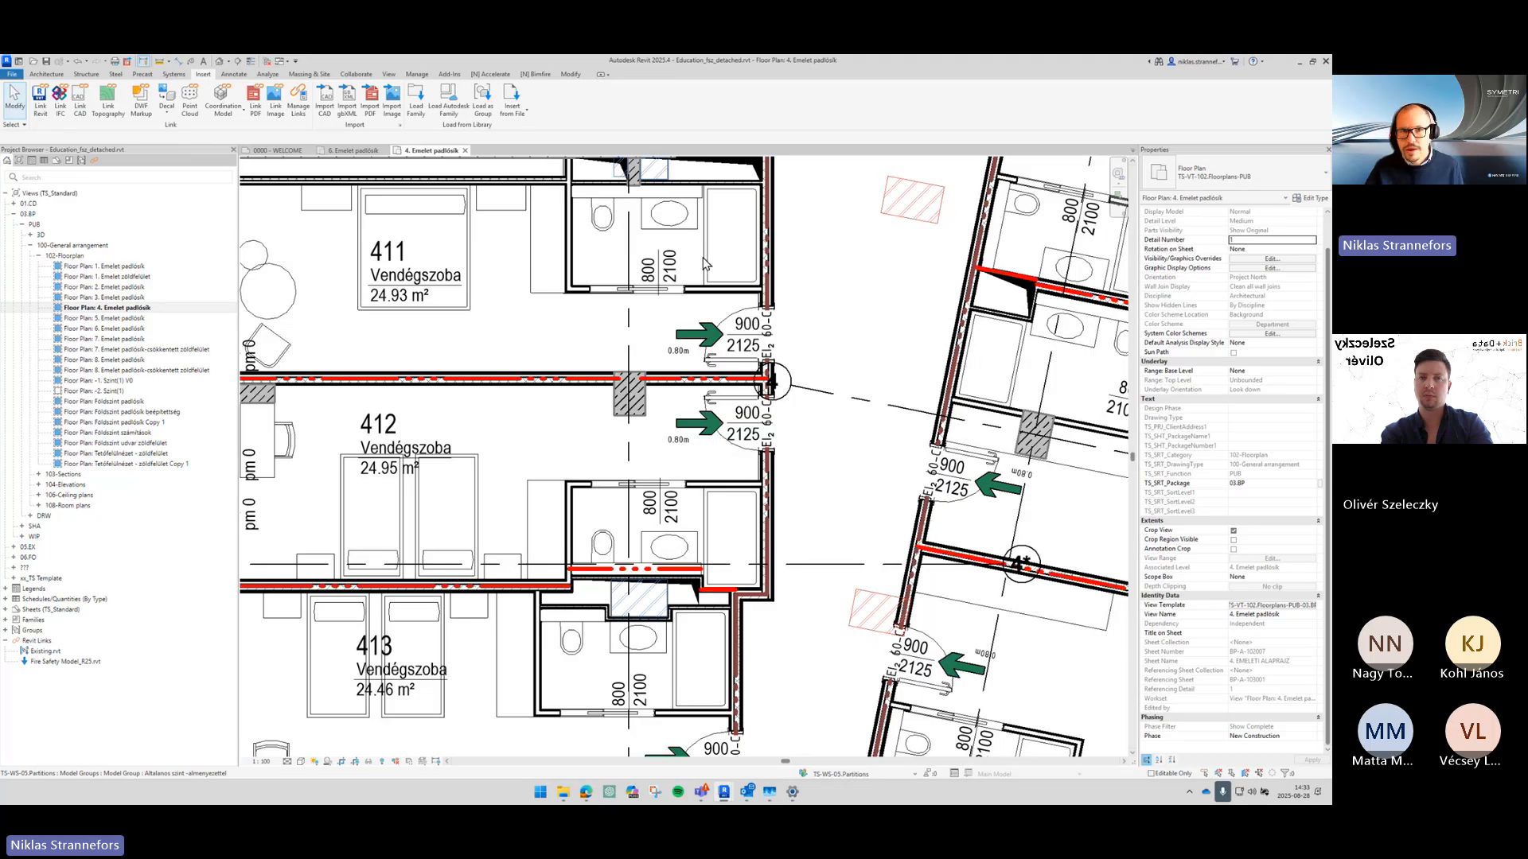
Step: Import the fire requirements from the linked Fire Safety Model_R25 with Bimfire's Import From Link and accept the off-axis wall warning
left_click(452, 74)
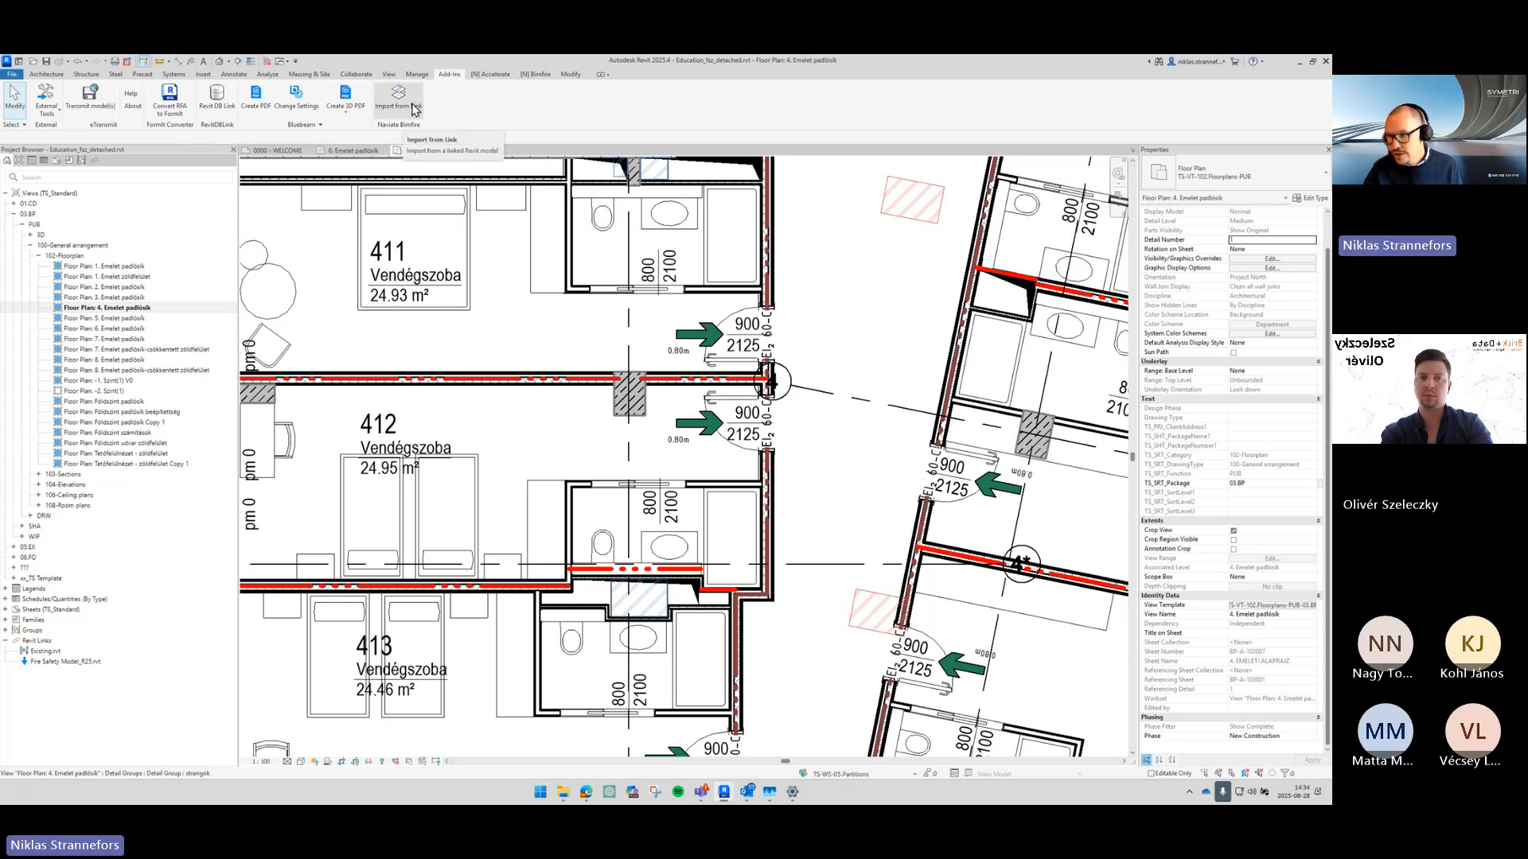
left_click(535, 74)
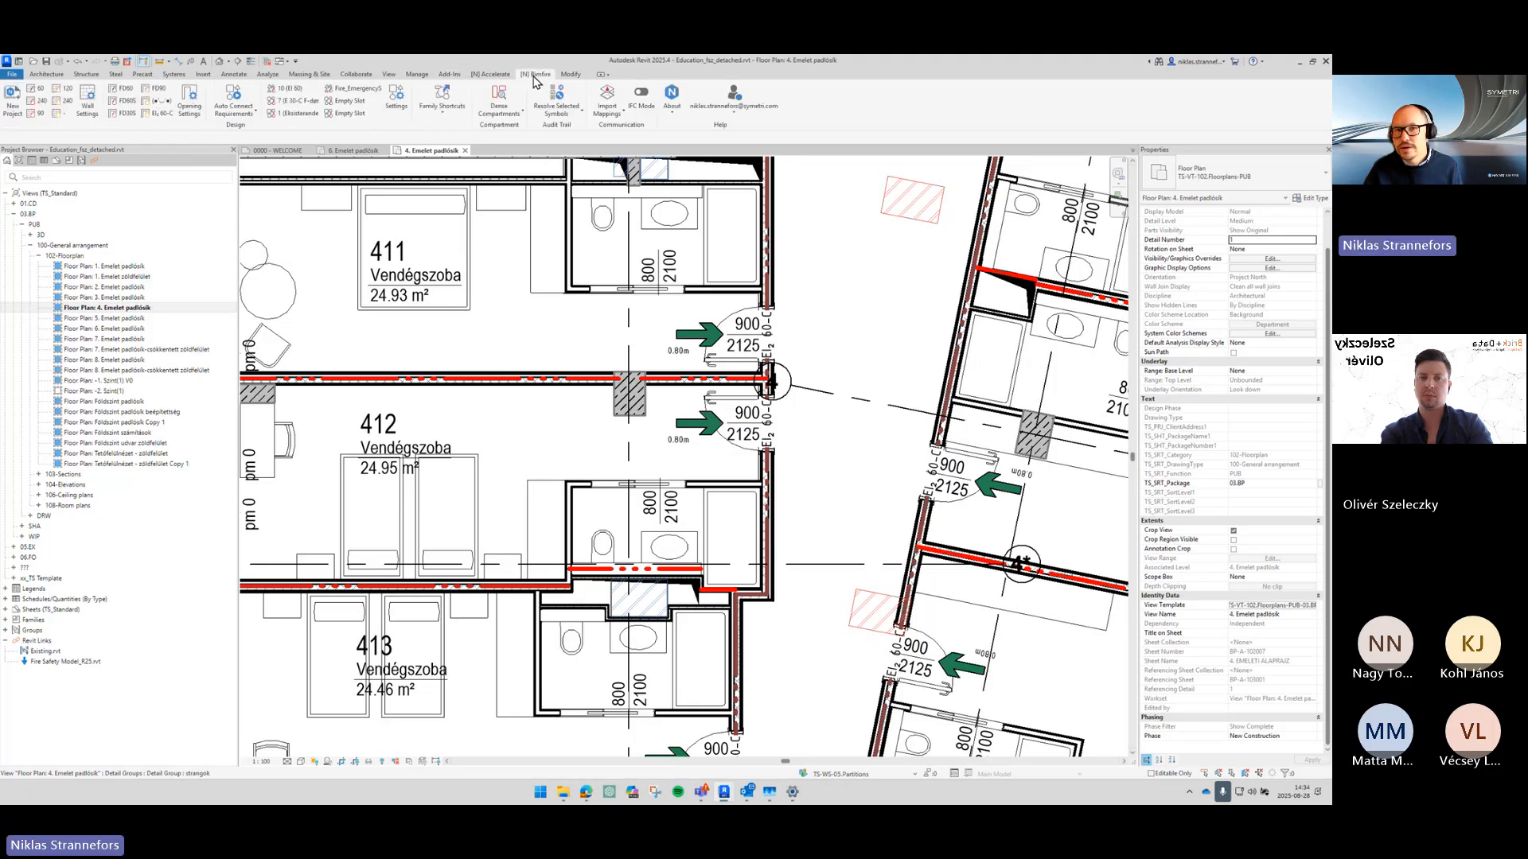
left_click(607, 115)
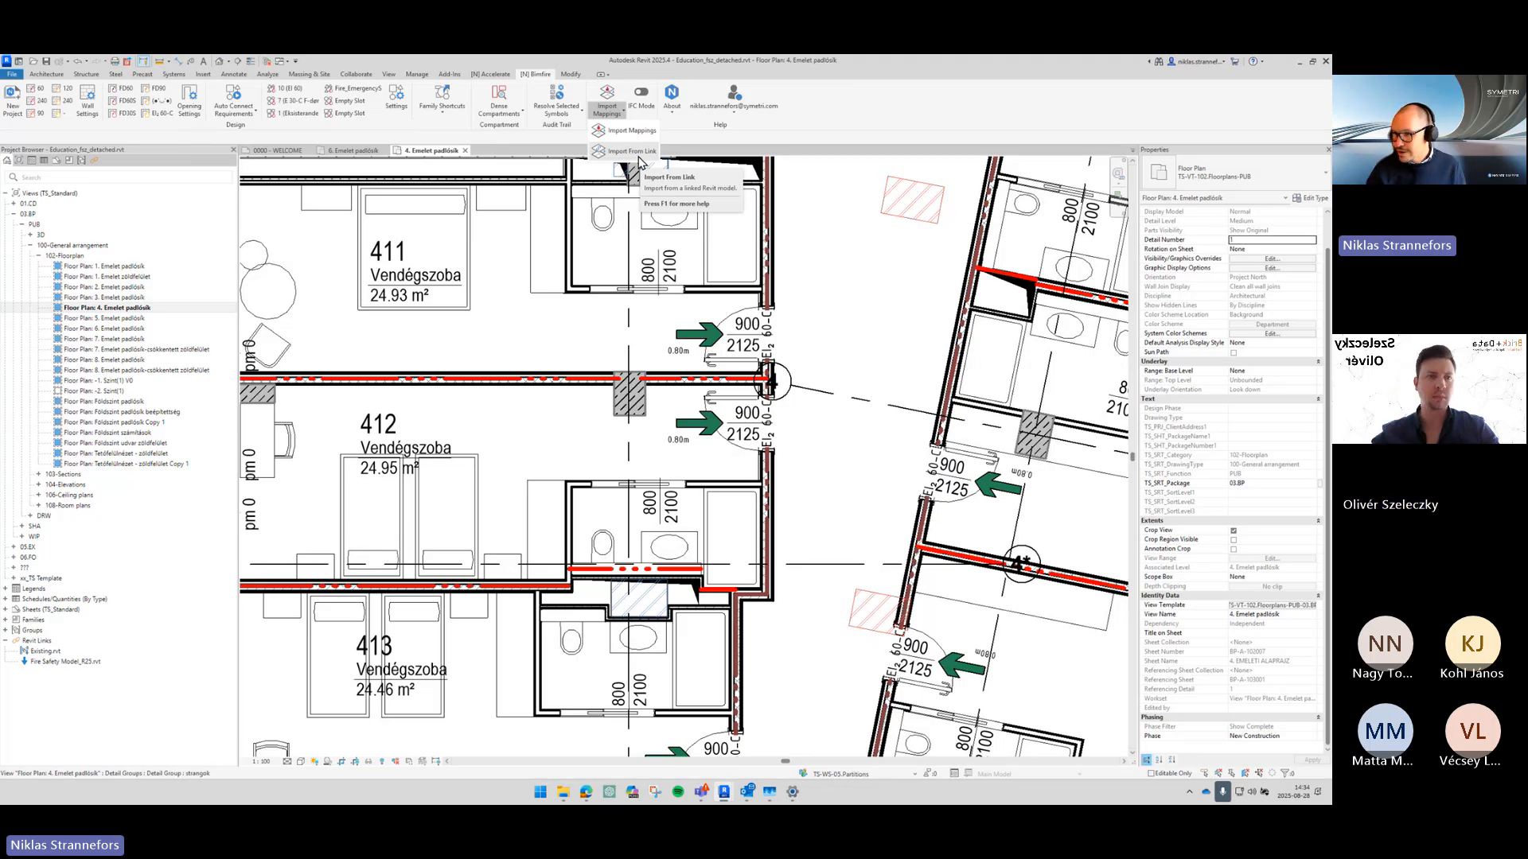
left_click(637, 154)
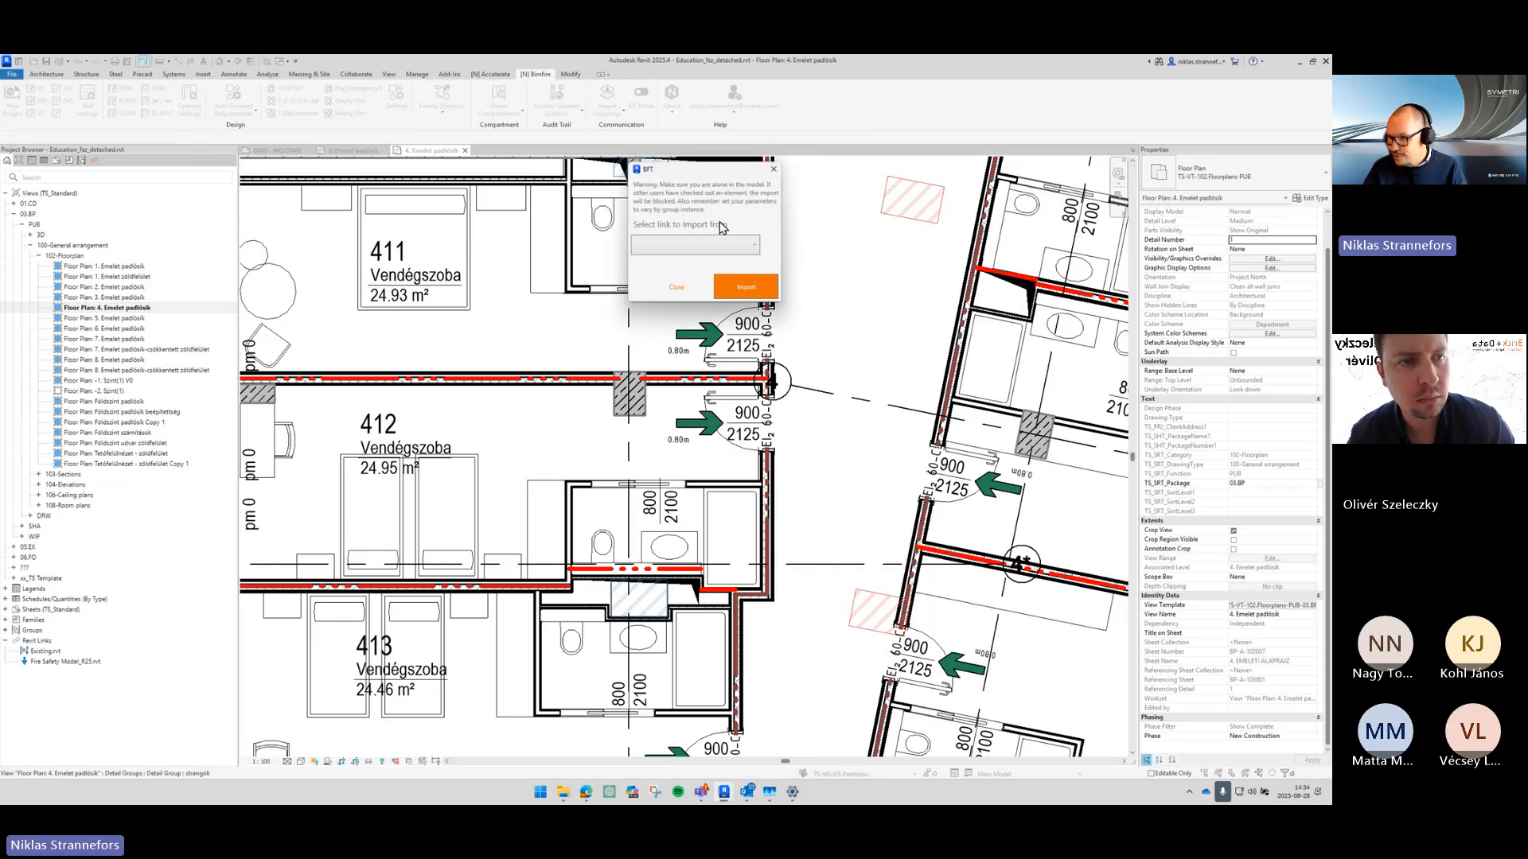
left_click(705, 245)
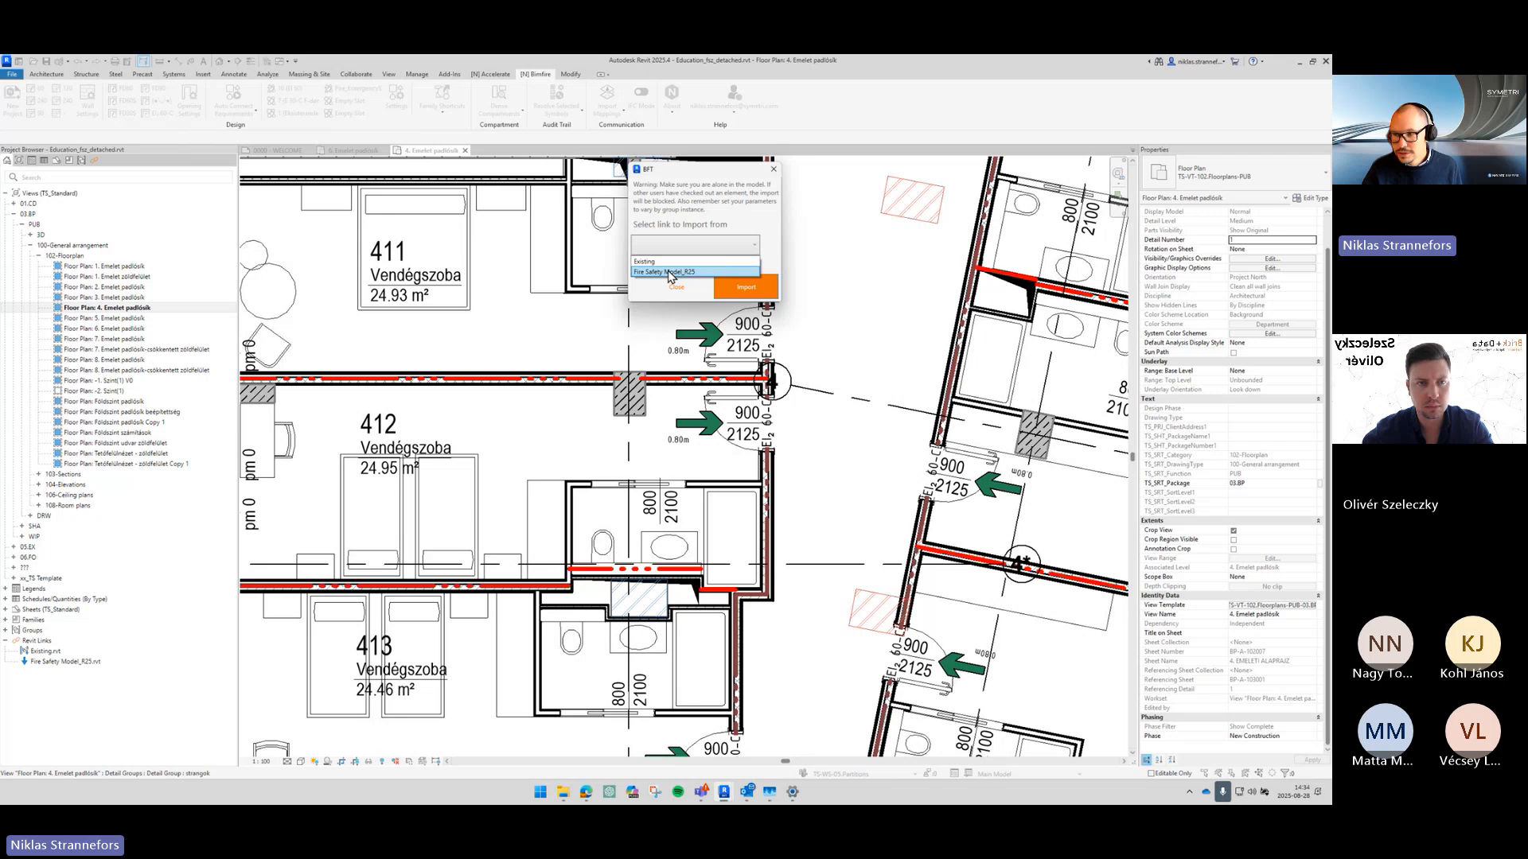
left_click(668, 273)
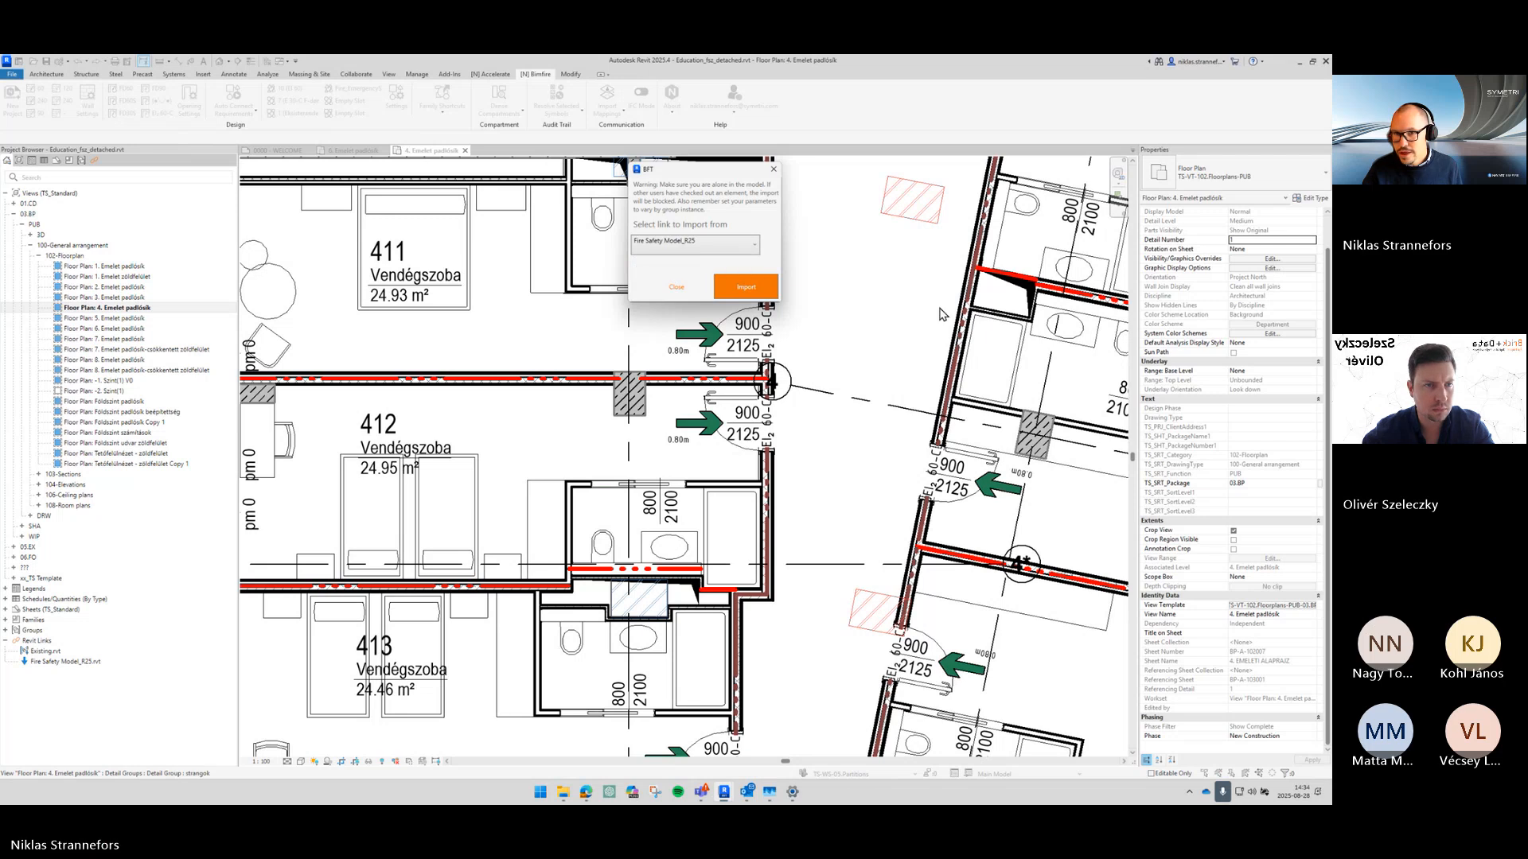
left_click(774, 298)
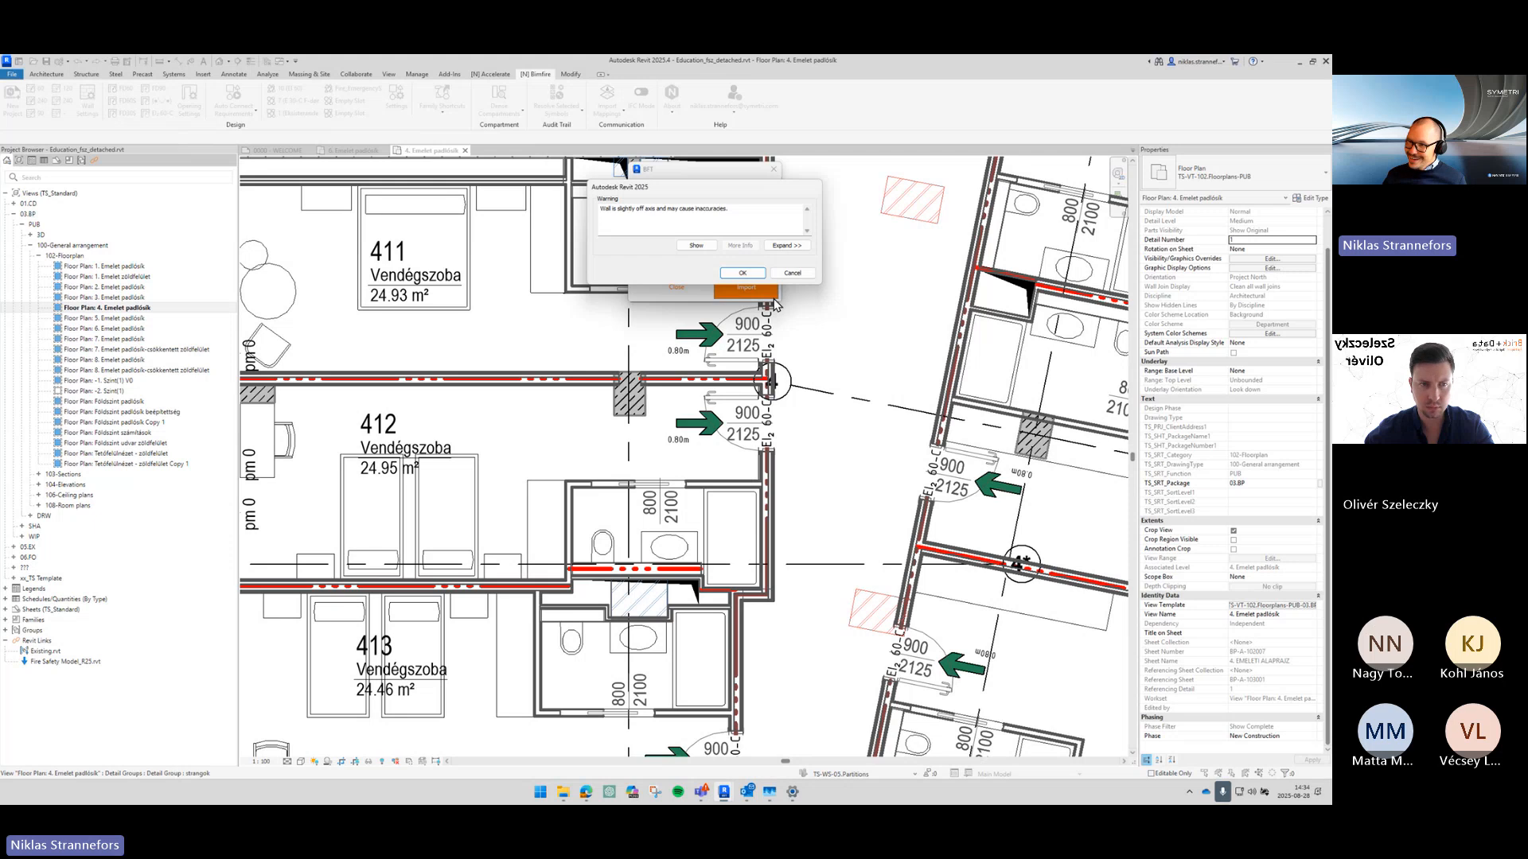
left_click(744, 276)
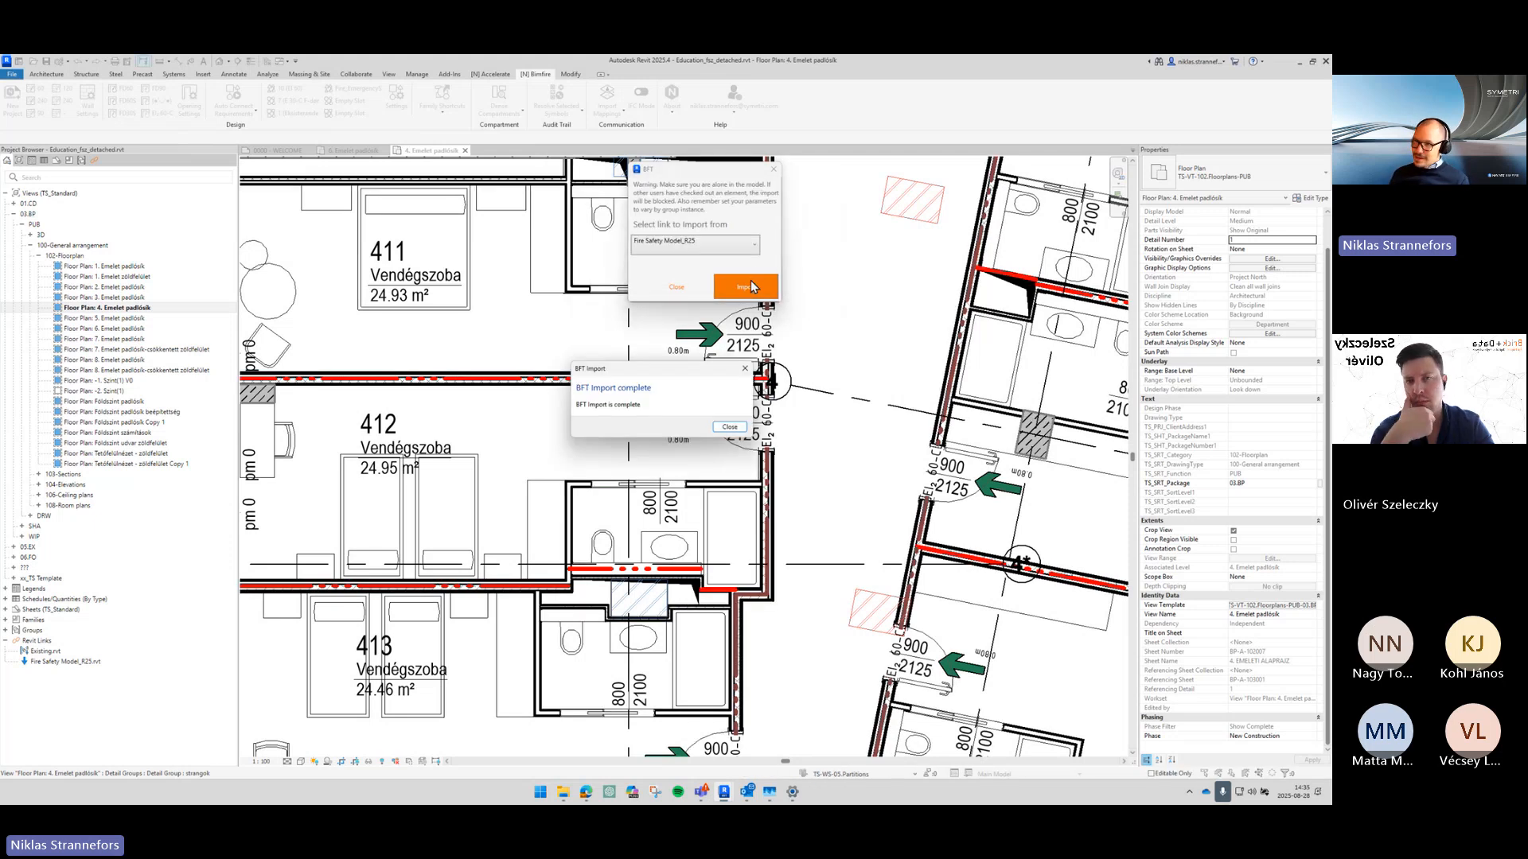
left_click(727, 427)
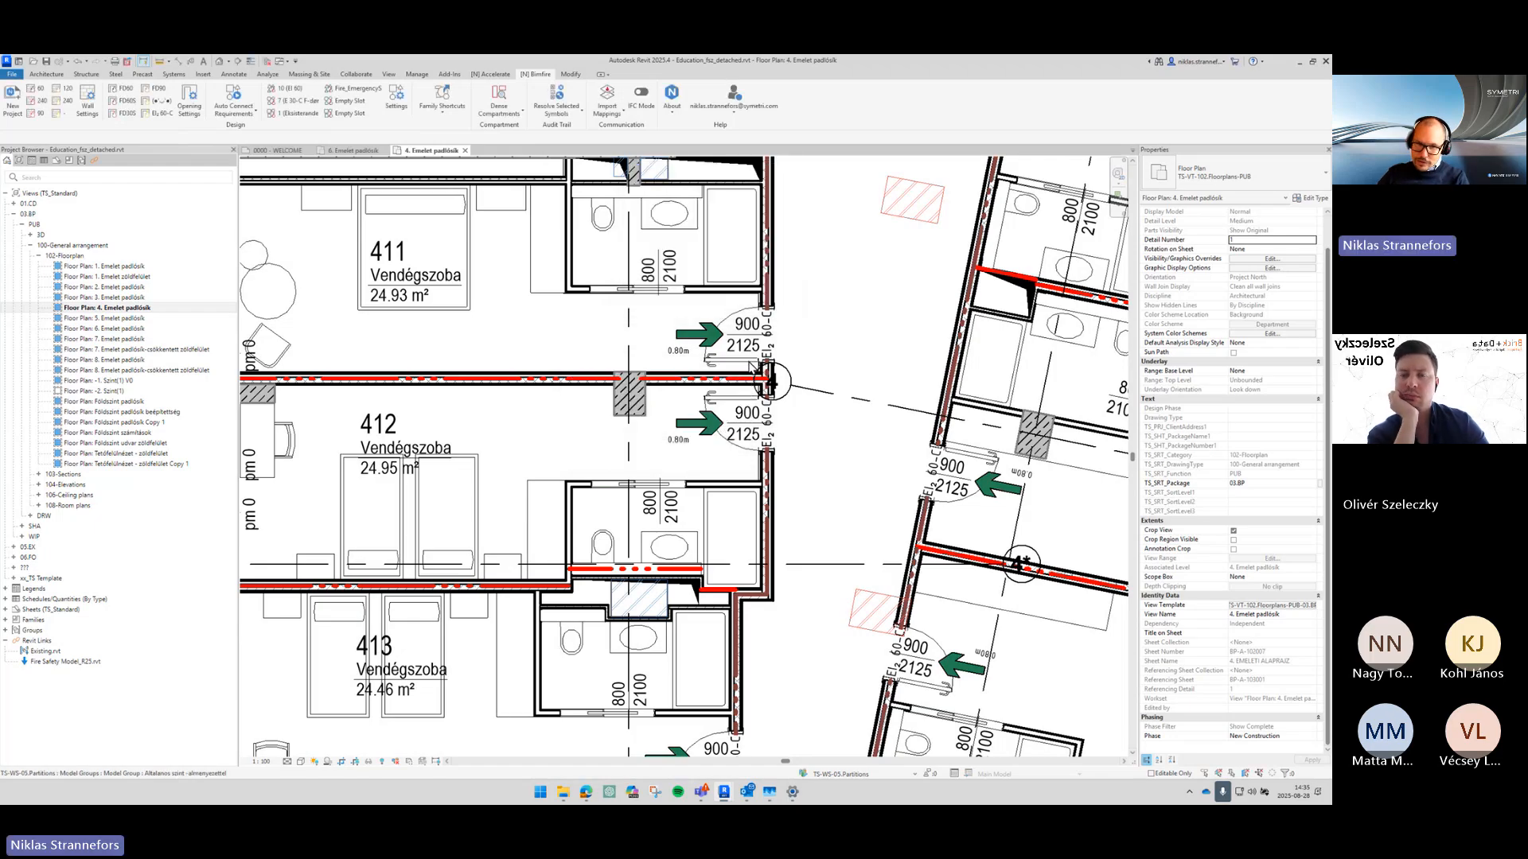
Step: Check the FireReq values of room 411's entrance door, then those of room 611's entrance door on the 6. Emelet padlósík plan
left_click(756, 362)
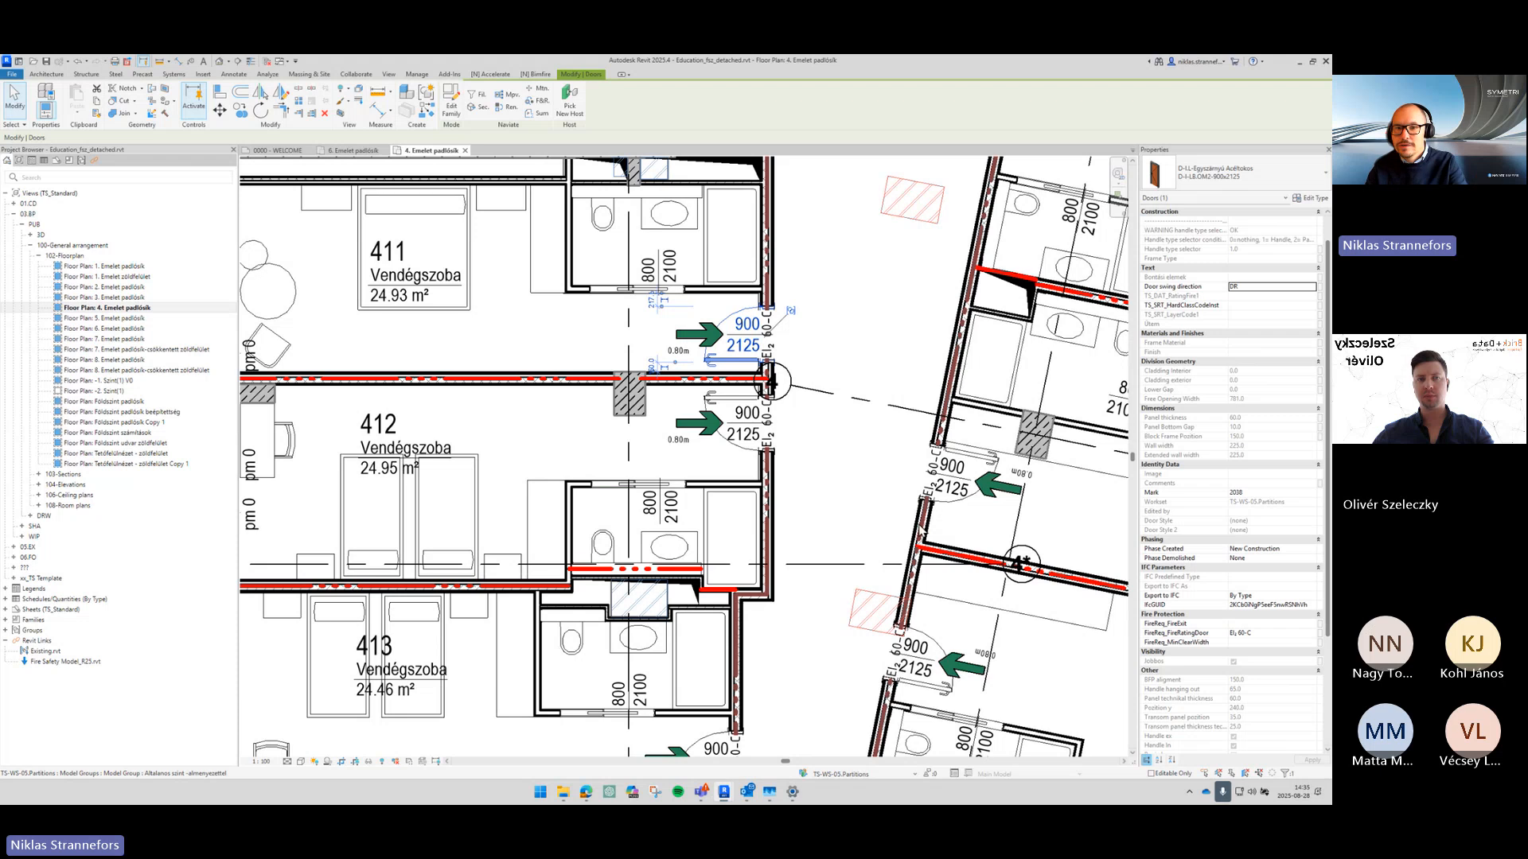
scroll(917, 541, "down", 3)
scroll(917, 541, "down", 4)
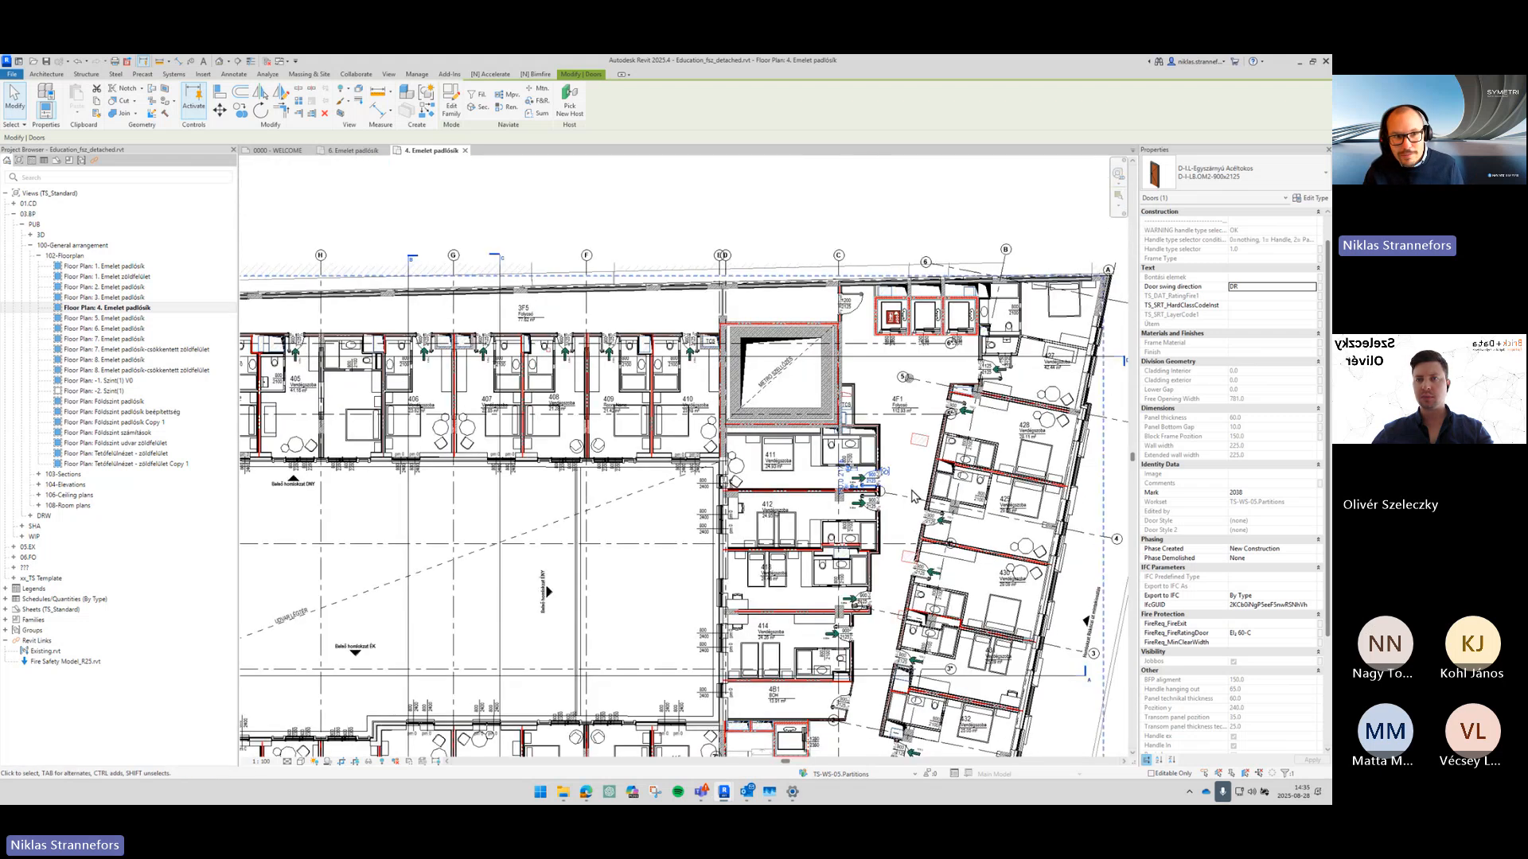
left_click(111, 328)
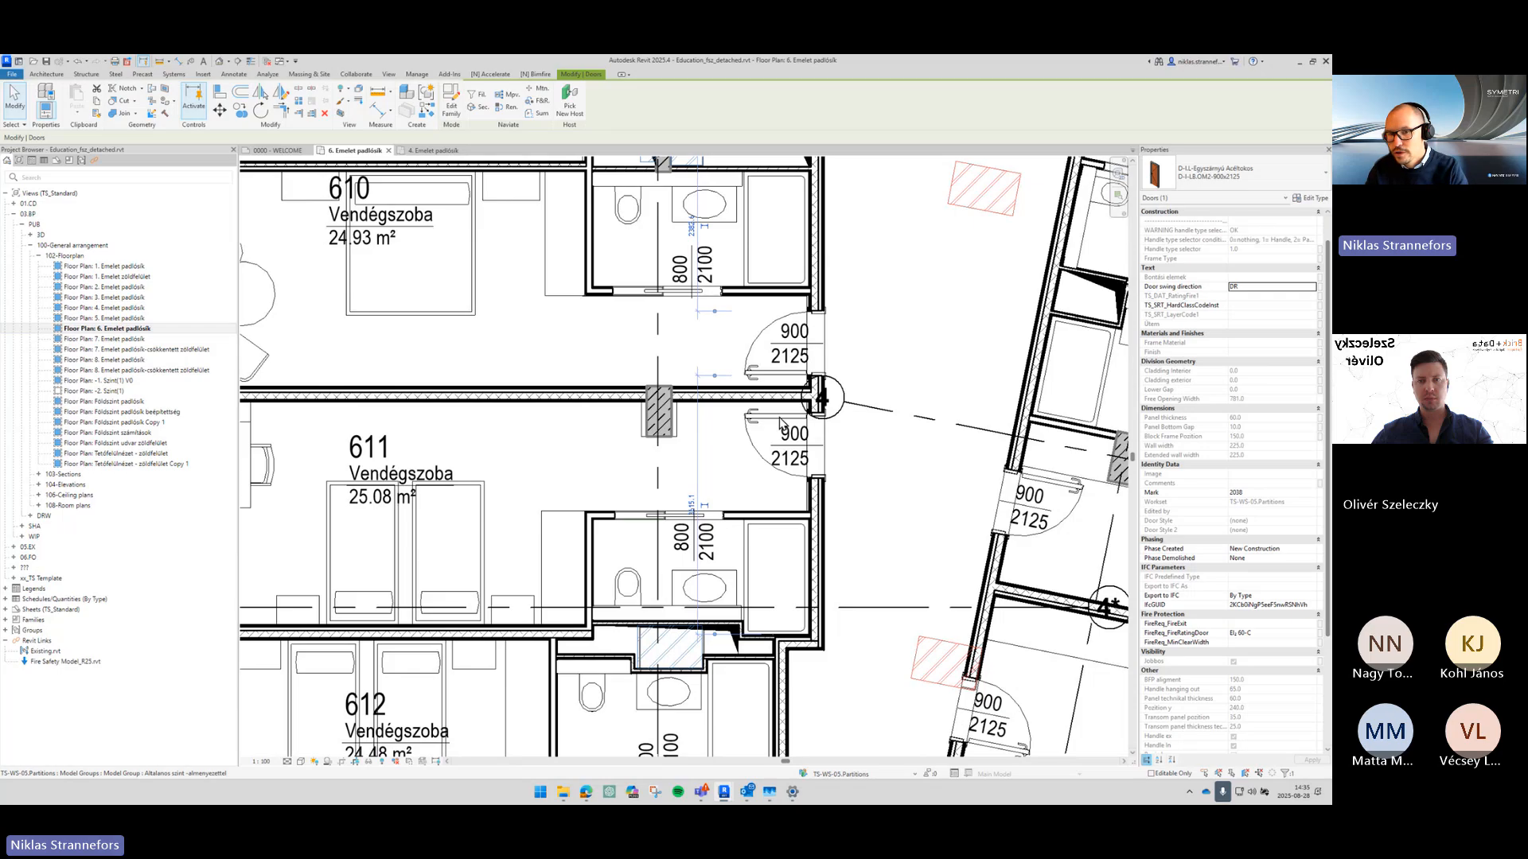
left_click(781, 424)
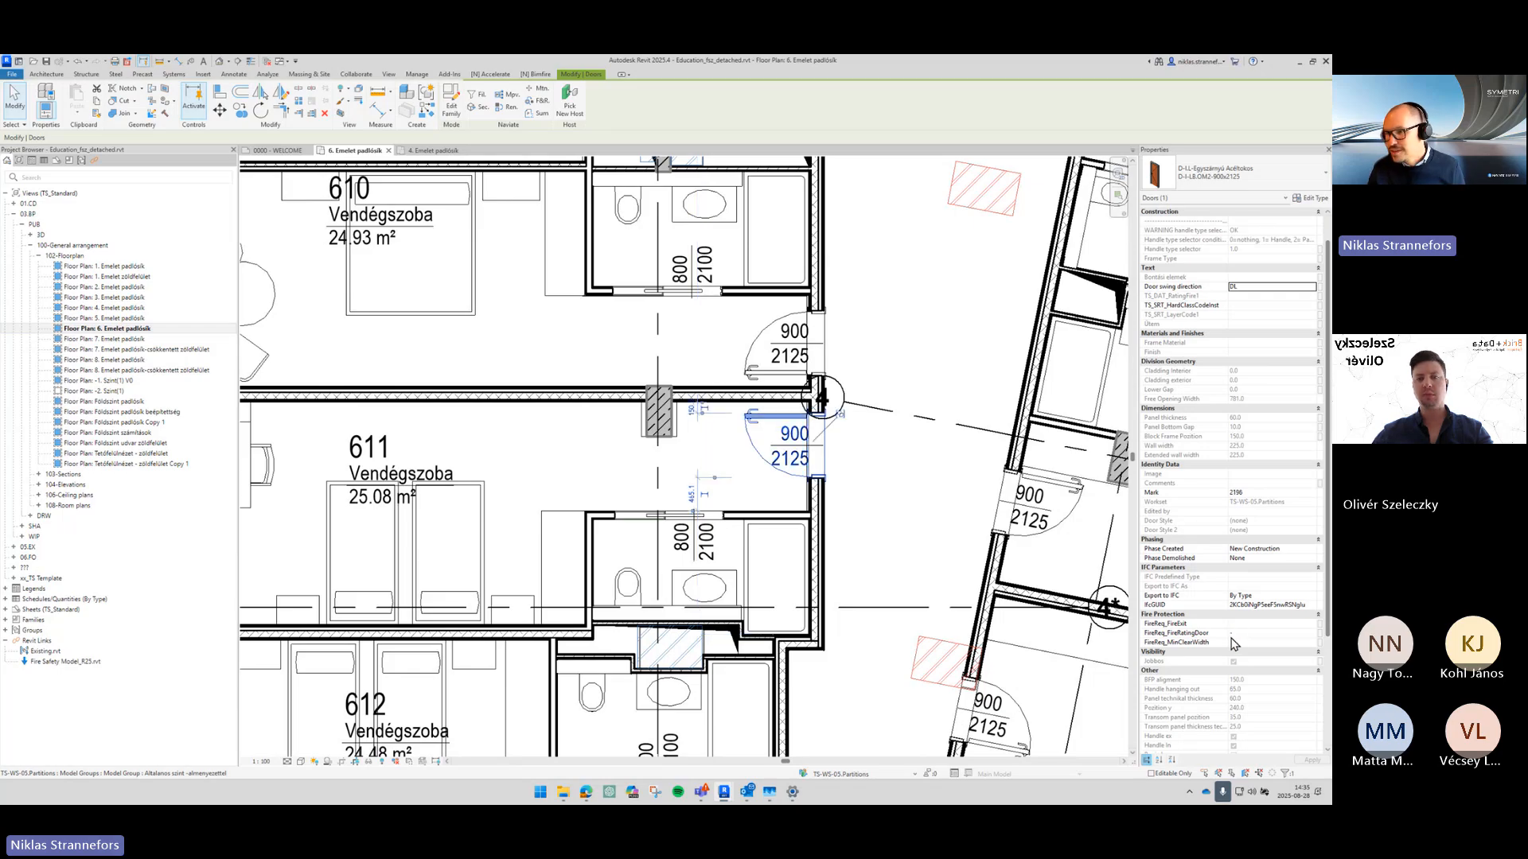
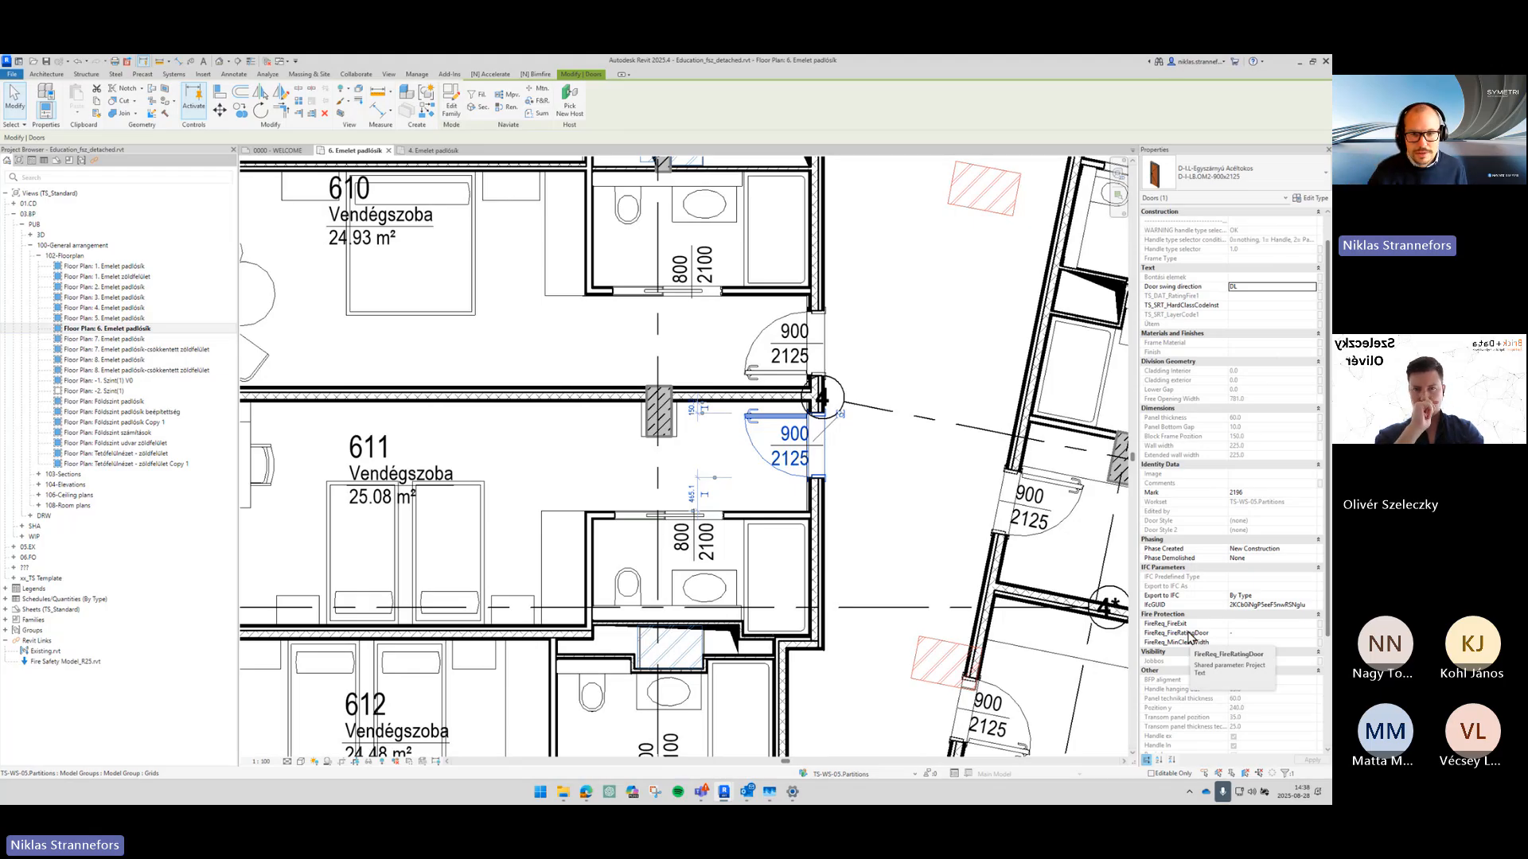
Step: Check the Spaces category in the model visibility overrides of the TS-VT-102.Floorplans-PUB-03.BP view template, then cancel the overrides
left_click(938, 373)
scroll(938, 374, "down", 2)
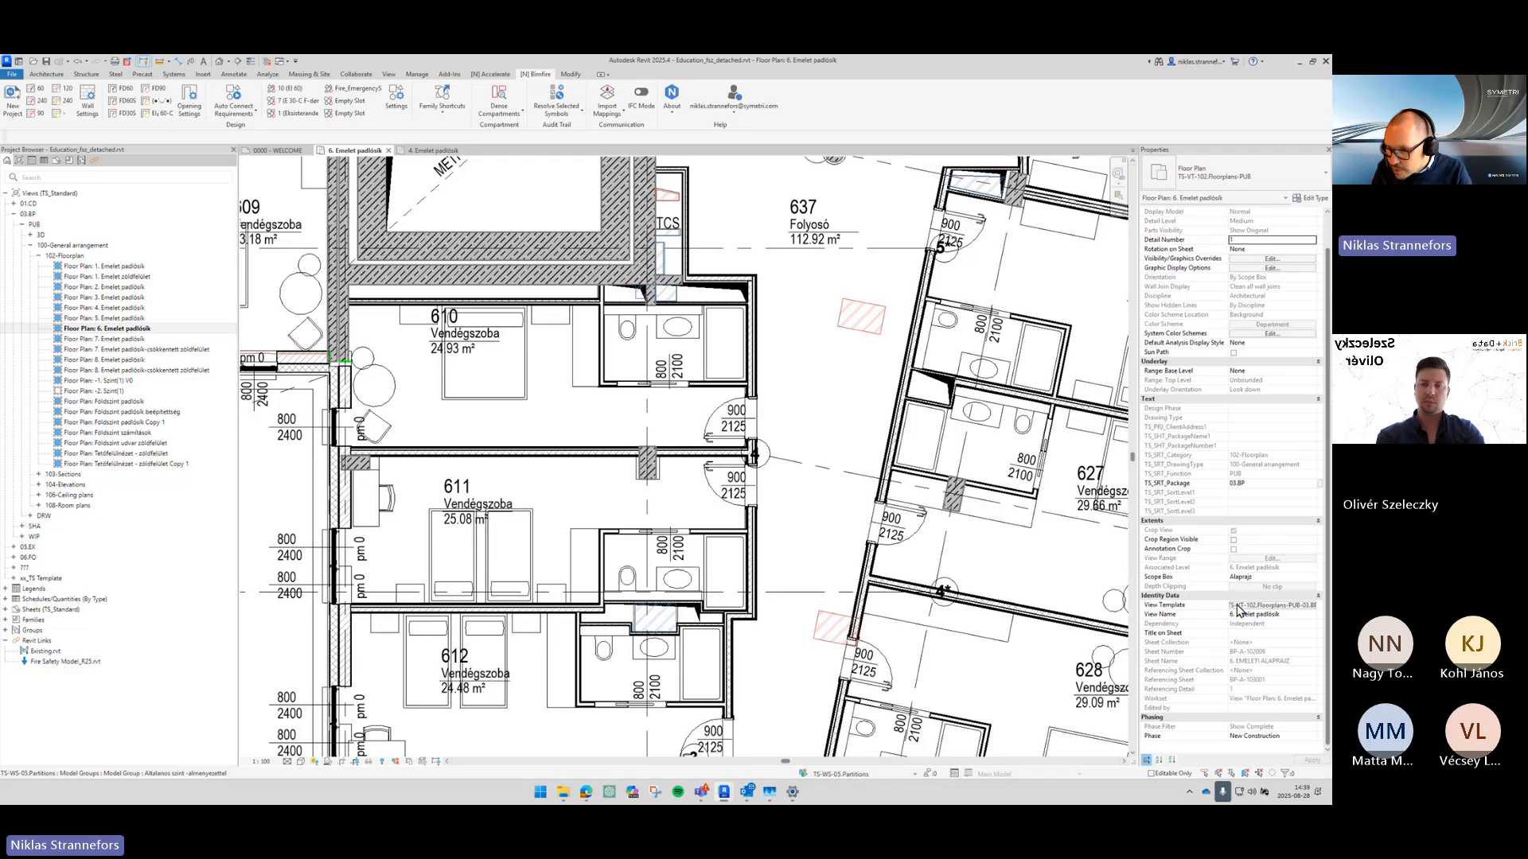
left_click(1238, 607)
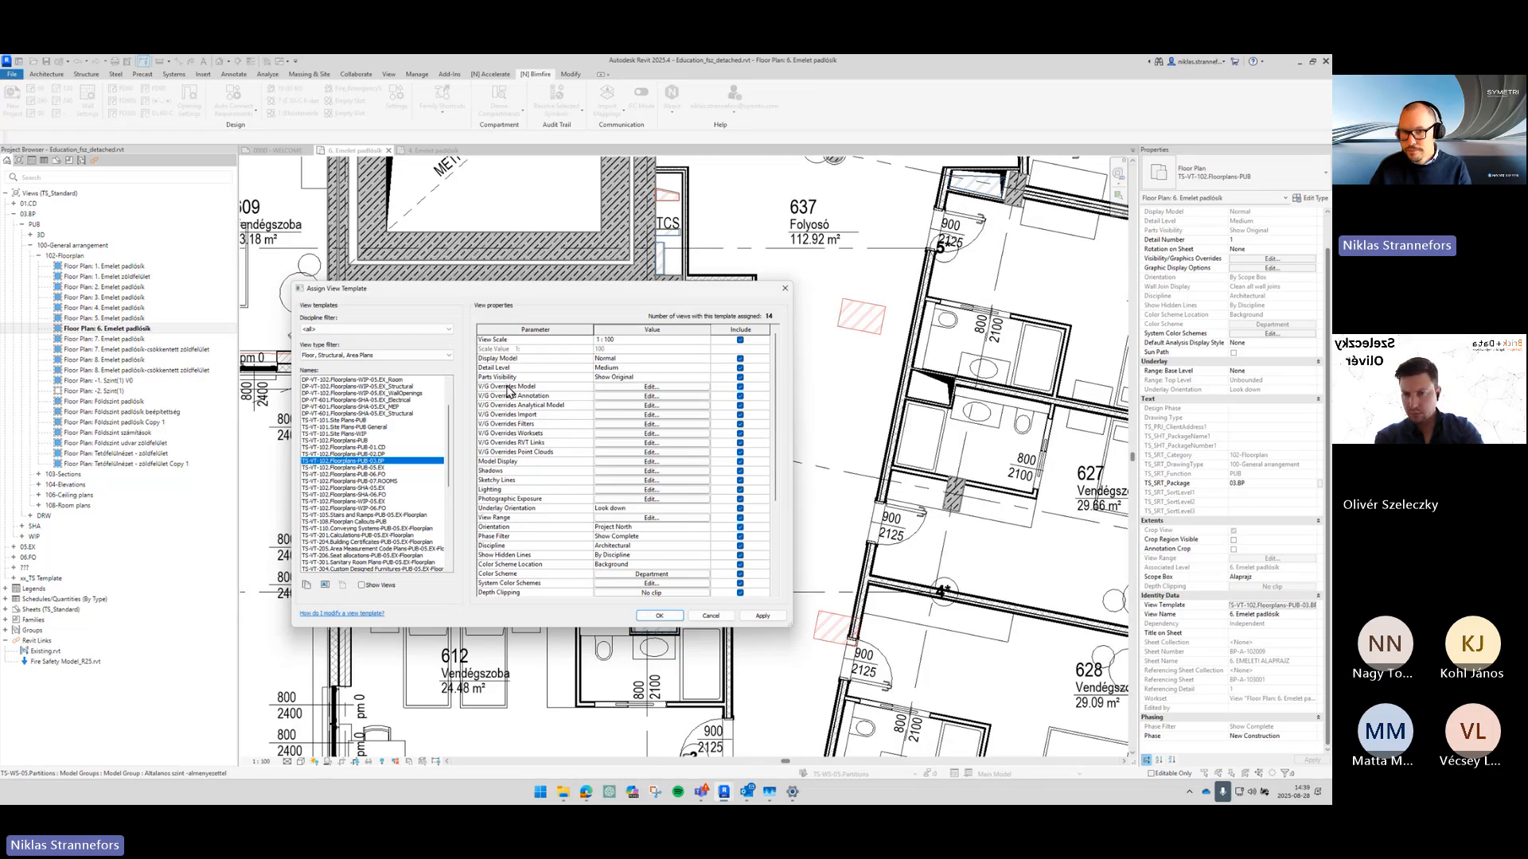
left_click(656, 387)
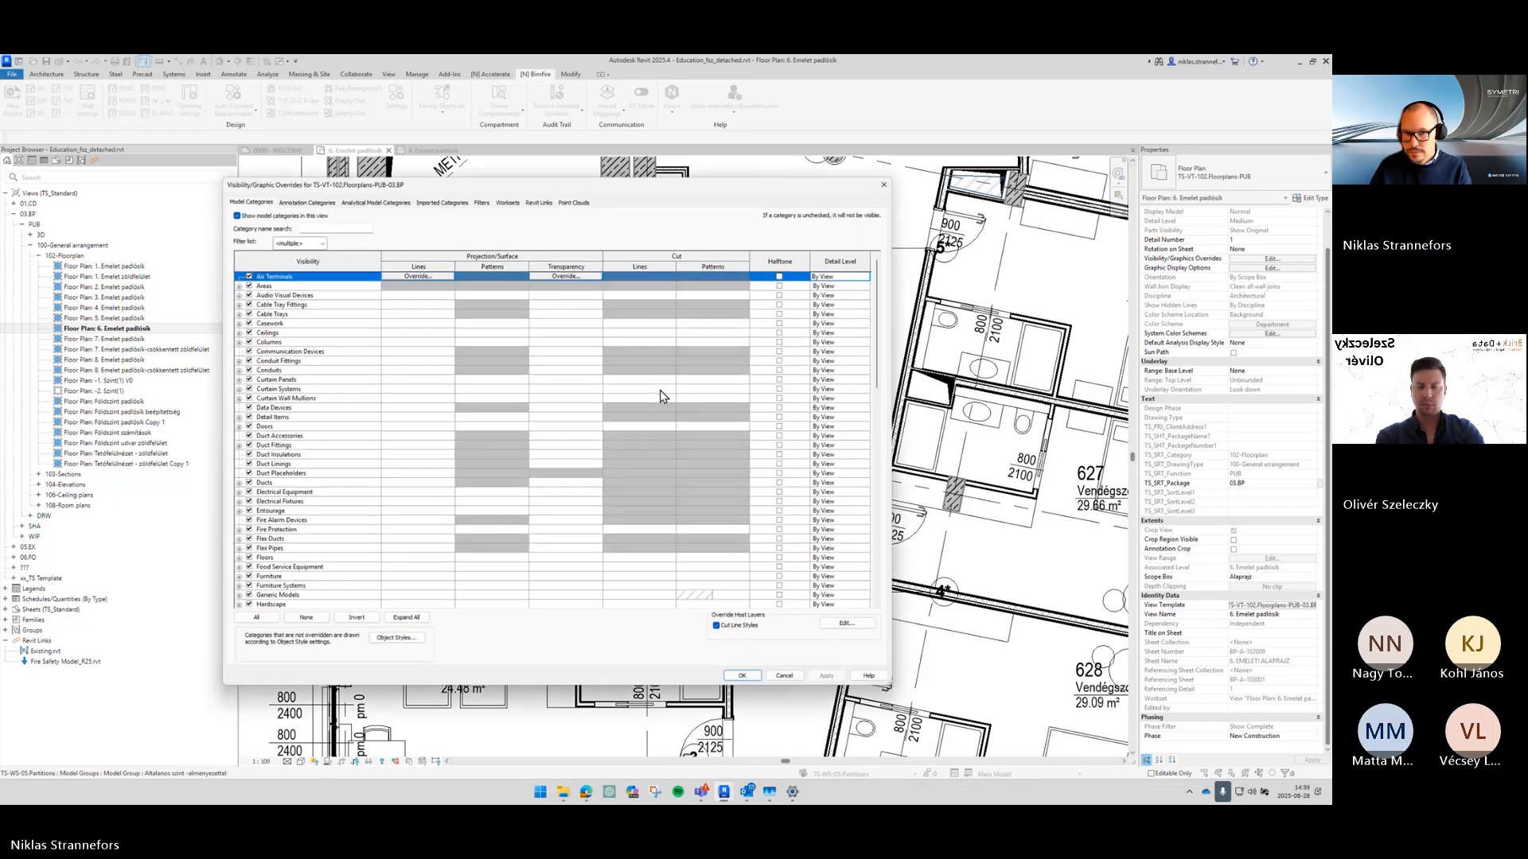
left_click(328, 417)
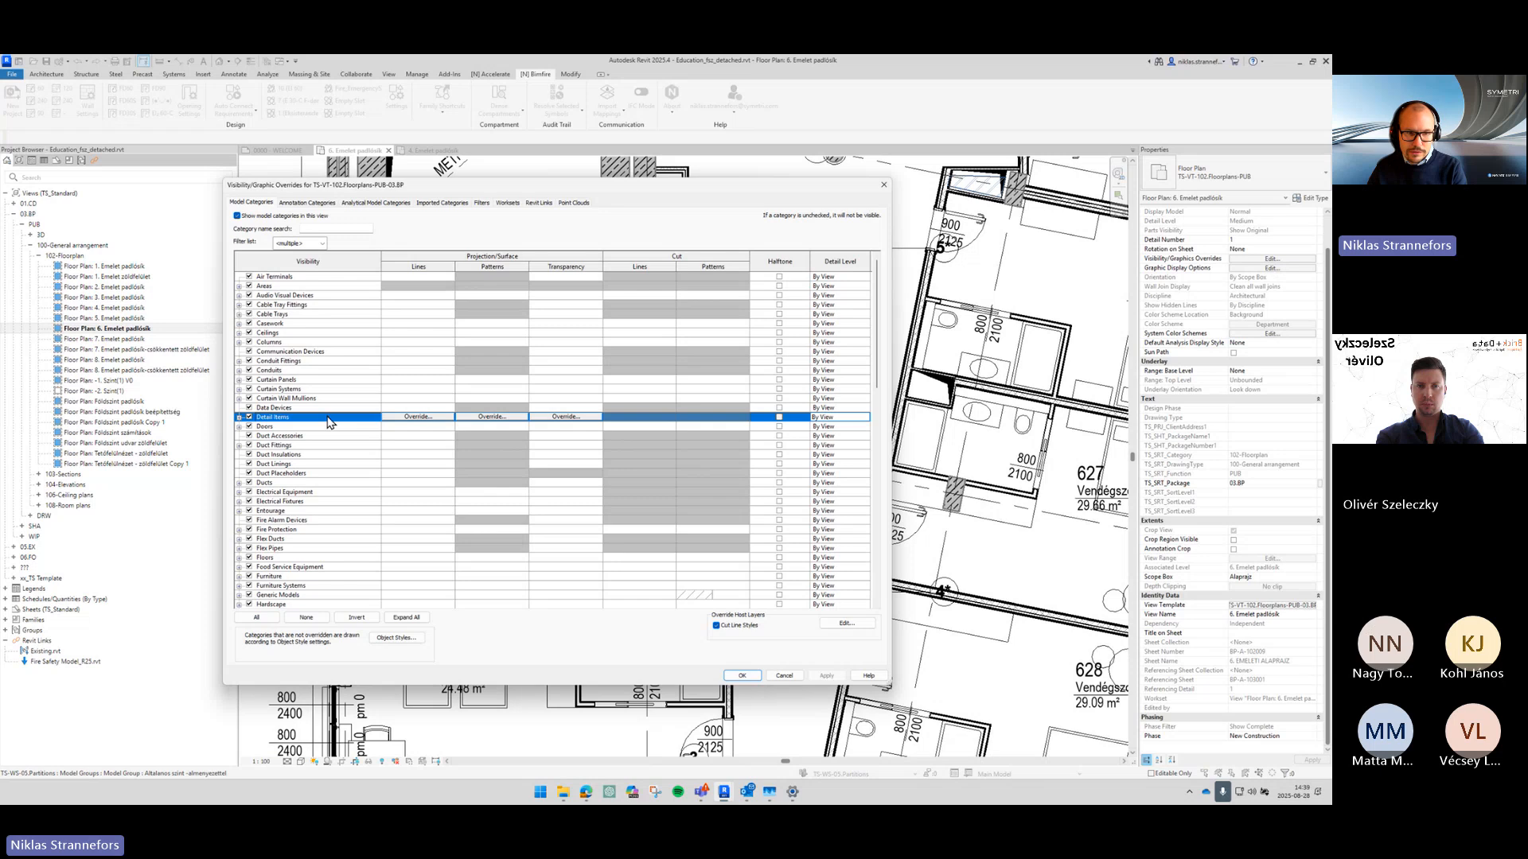
scroll(330, 422, "down", 13)
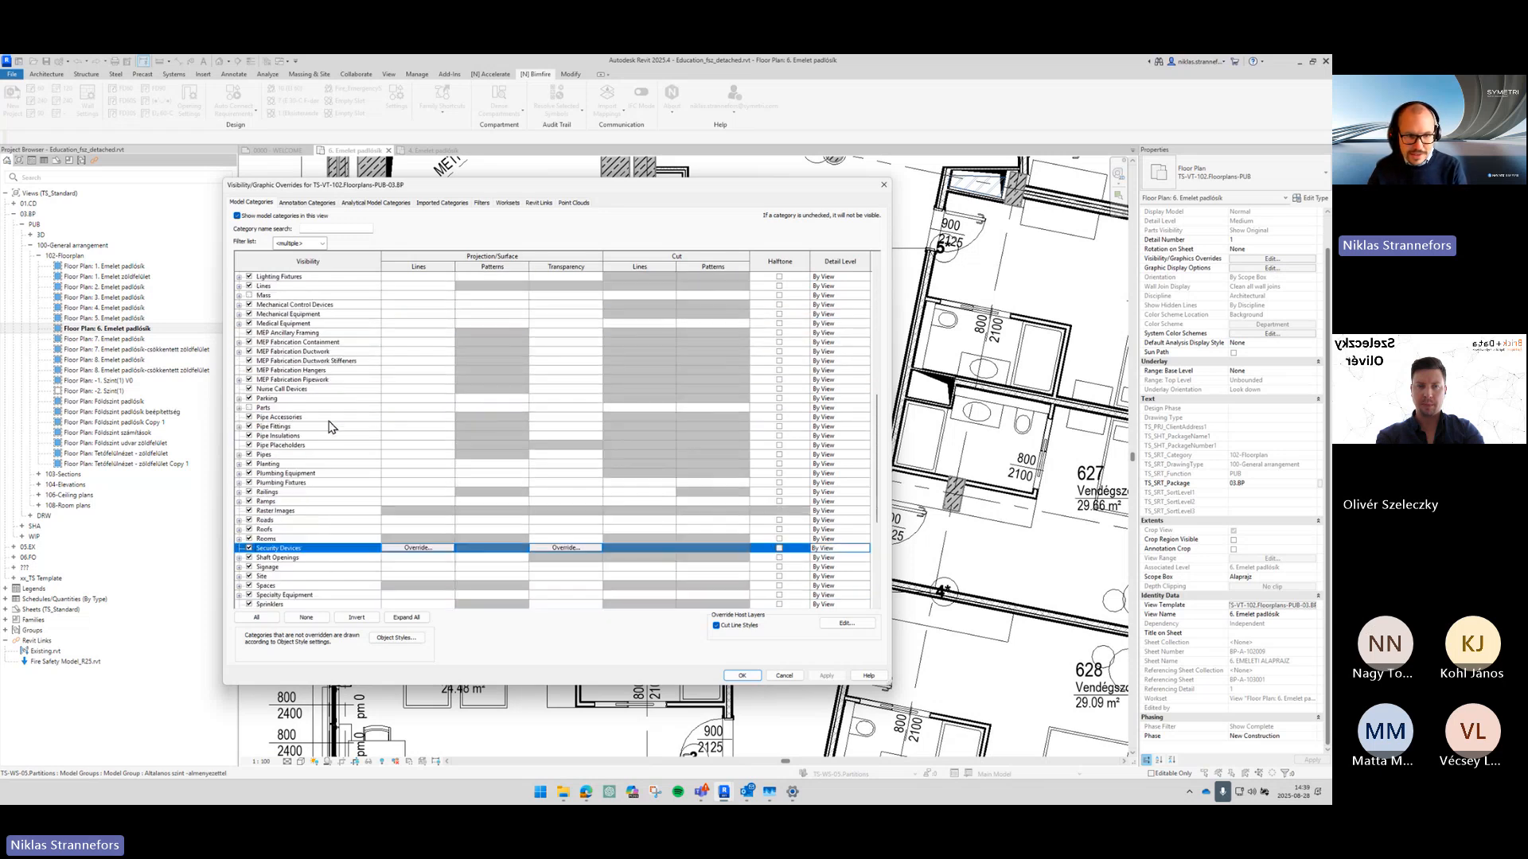
left_click(295, 522)
scroll(295, 526, "down", 1)
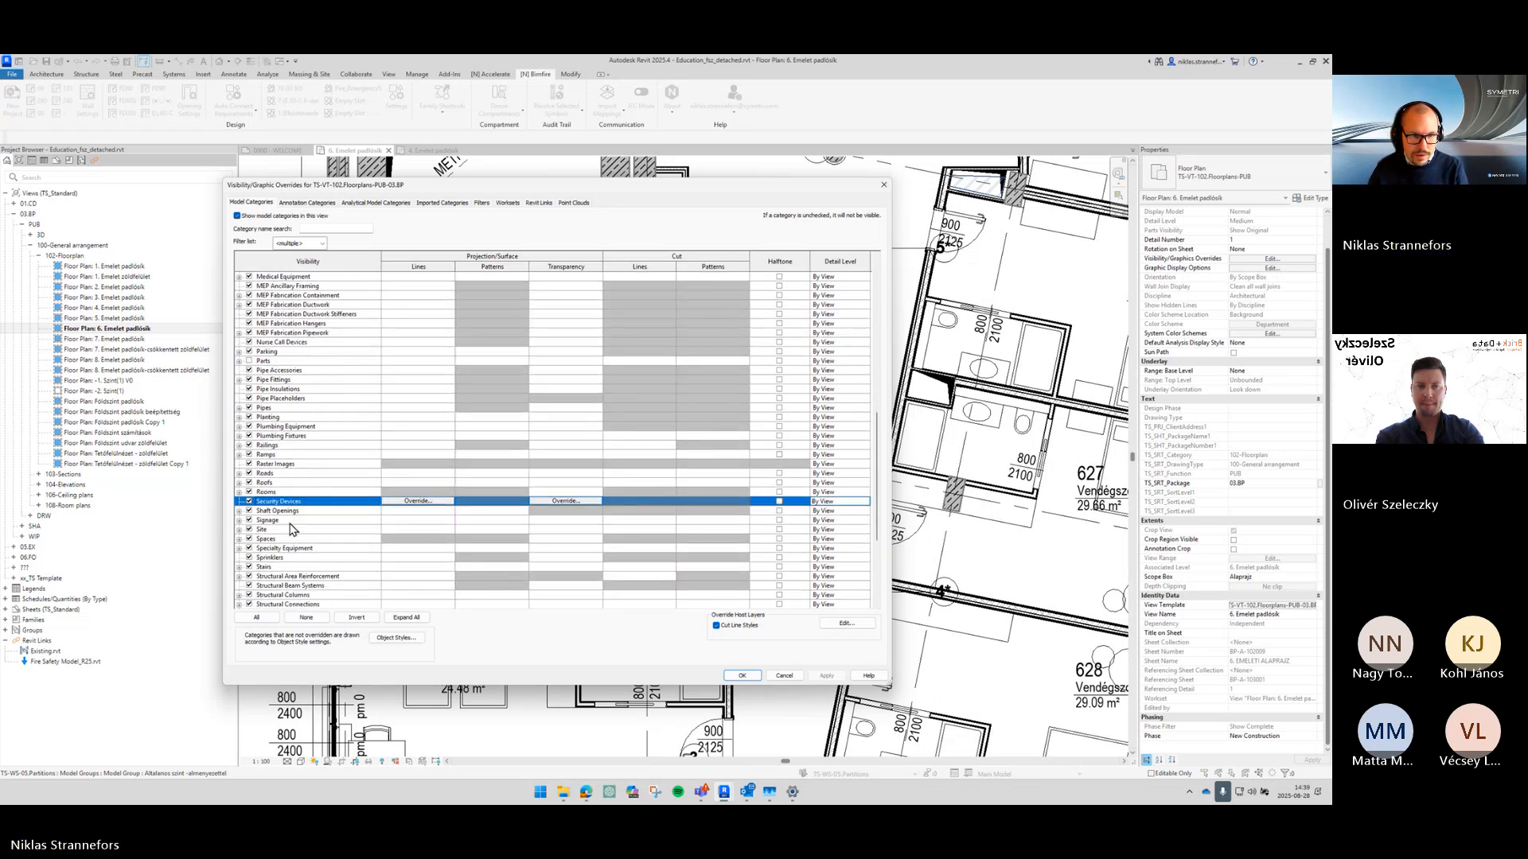
left_click(284, 538, "ctrl")
left_click(285, 542)
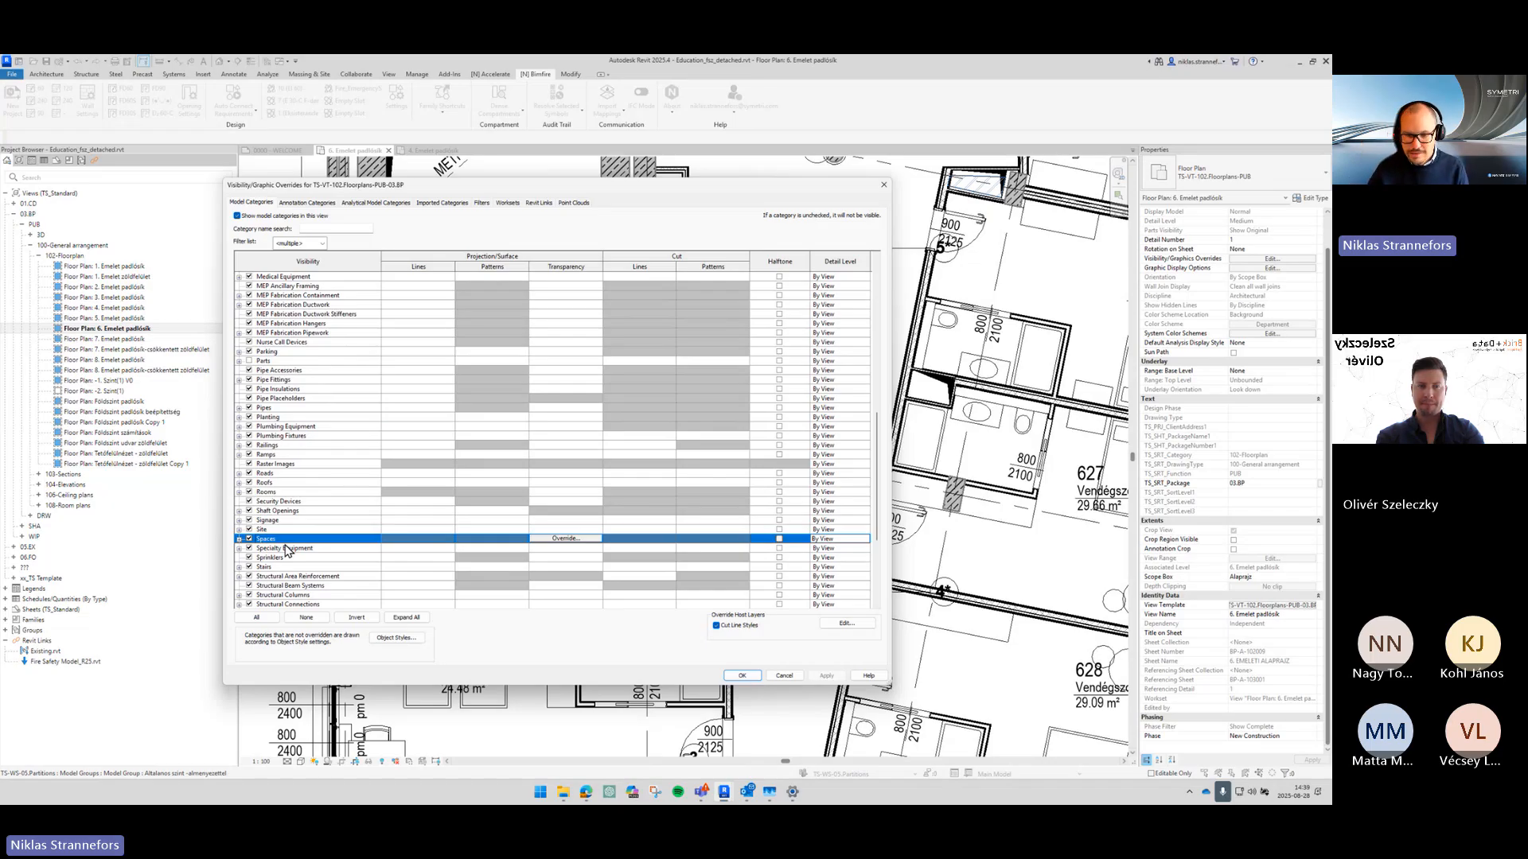
left_click(781, 675)
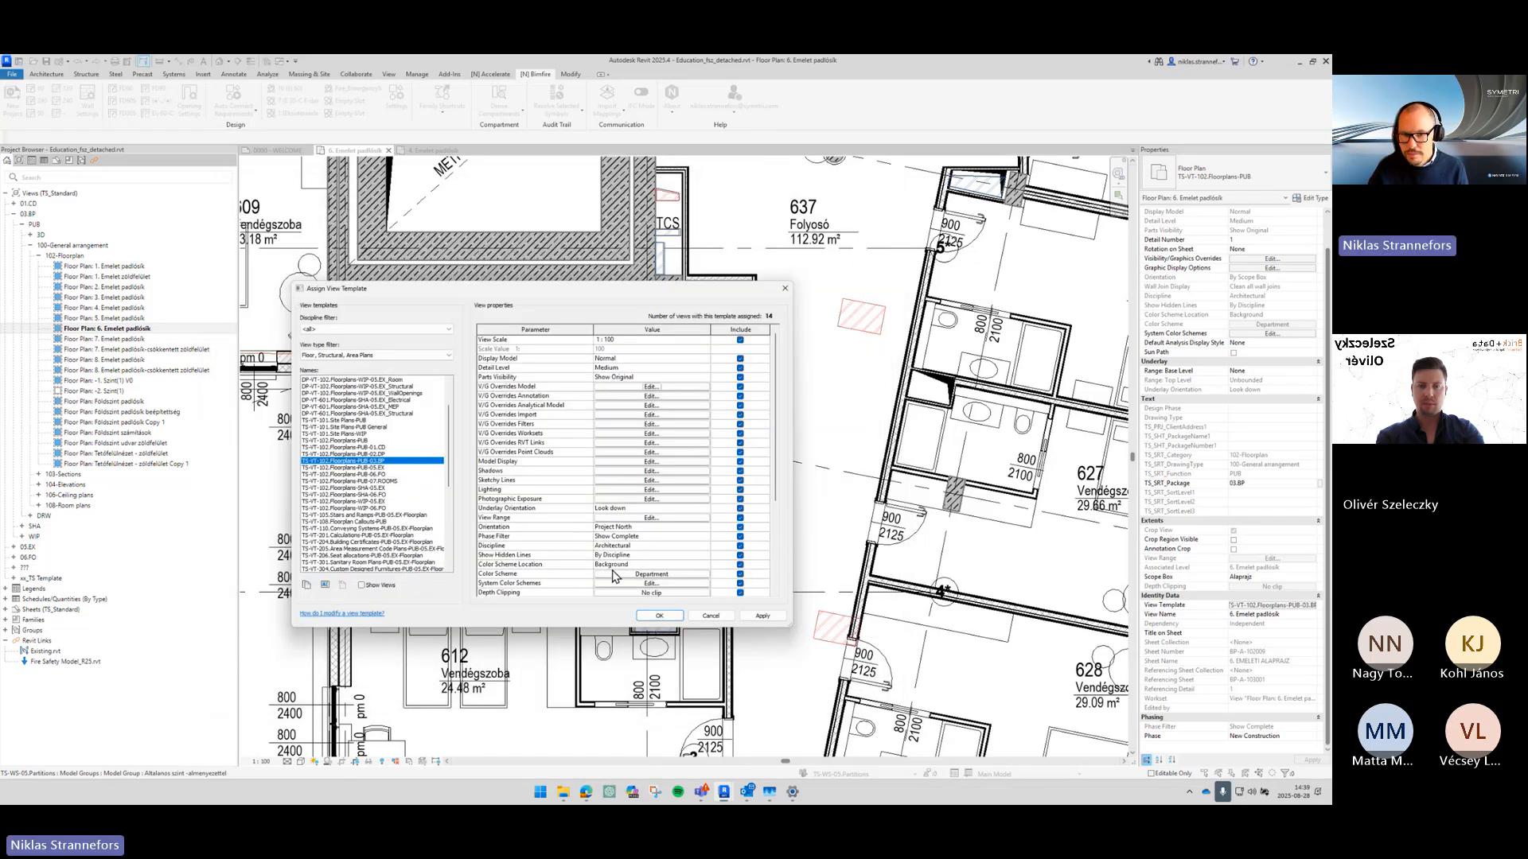
Step: Set the view template's color scheme to Spaces Scheme 1, colored by the FireReq_Accommodation parameter and including elements from links
left_click(646, 576)
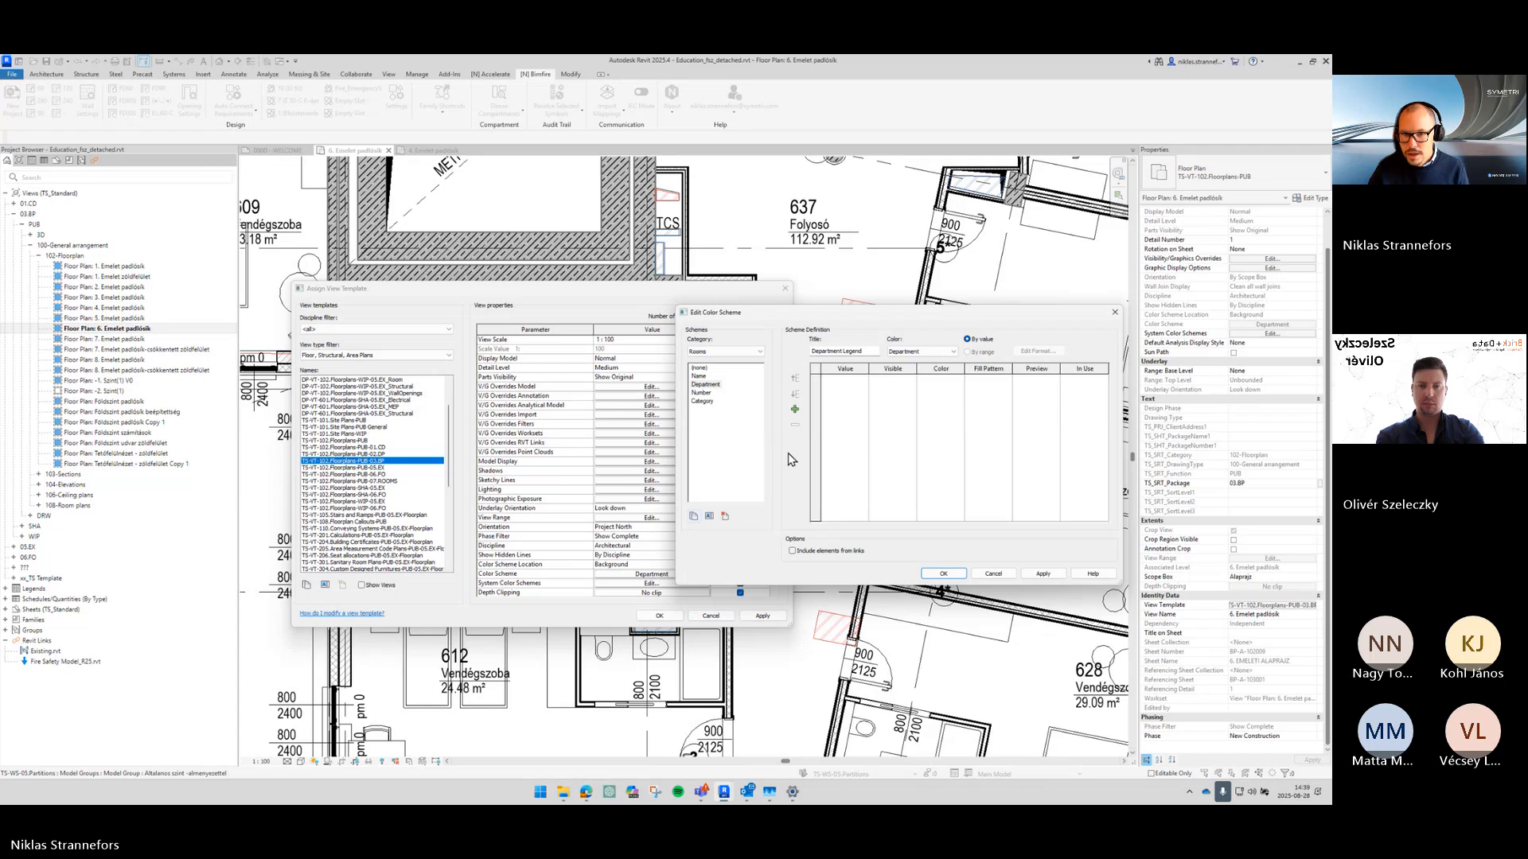
left_click(733, 358)
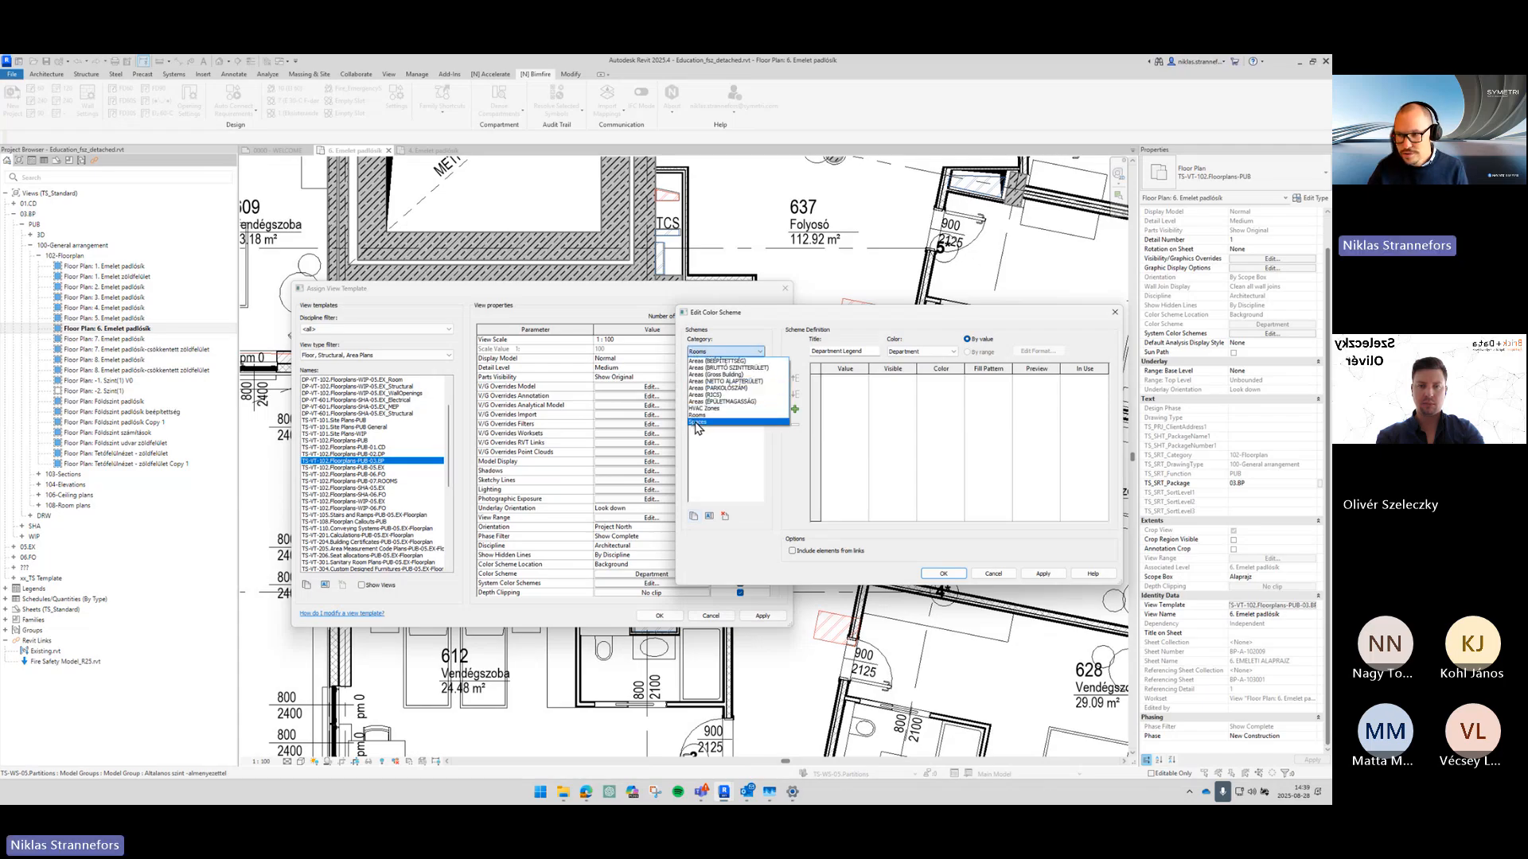
left_click(700, 422)
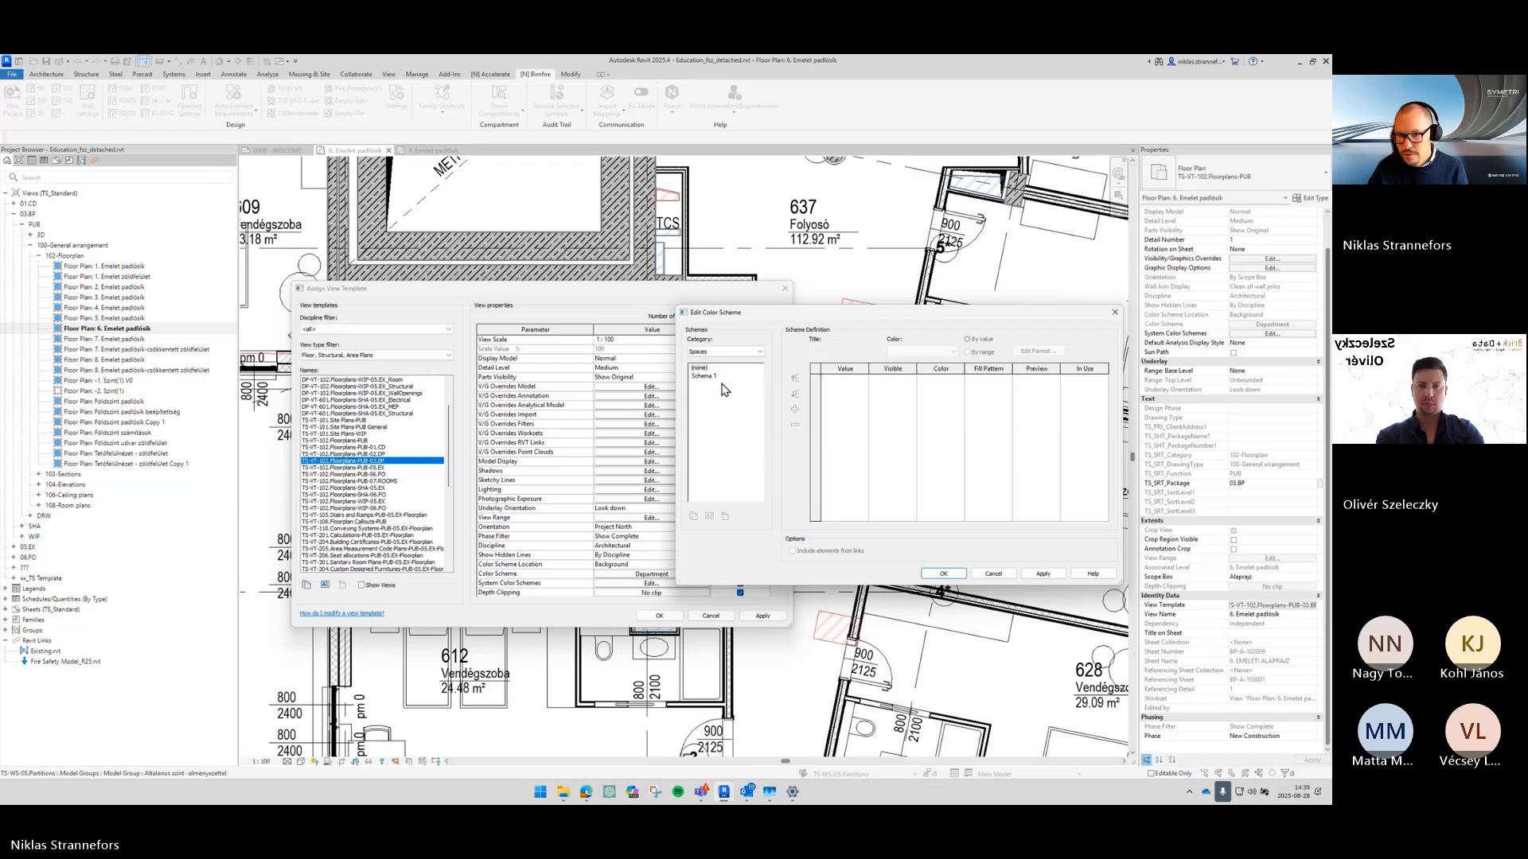
left_click(704, 377)
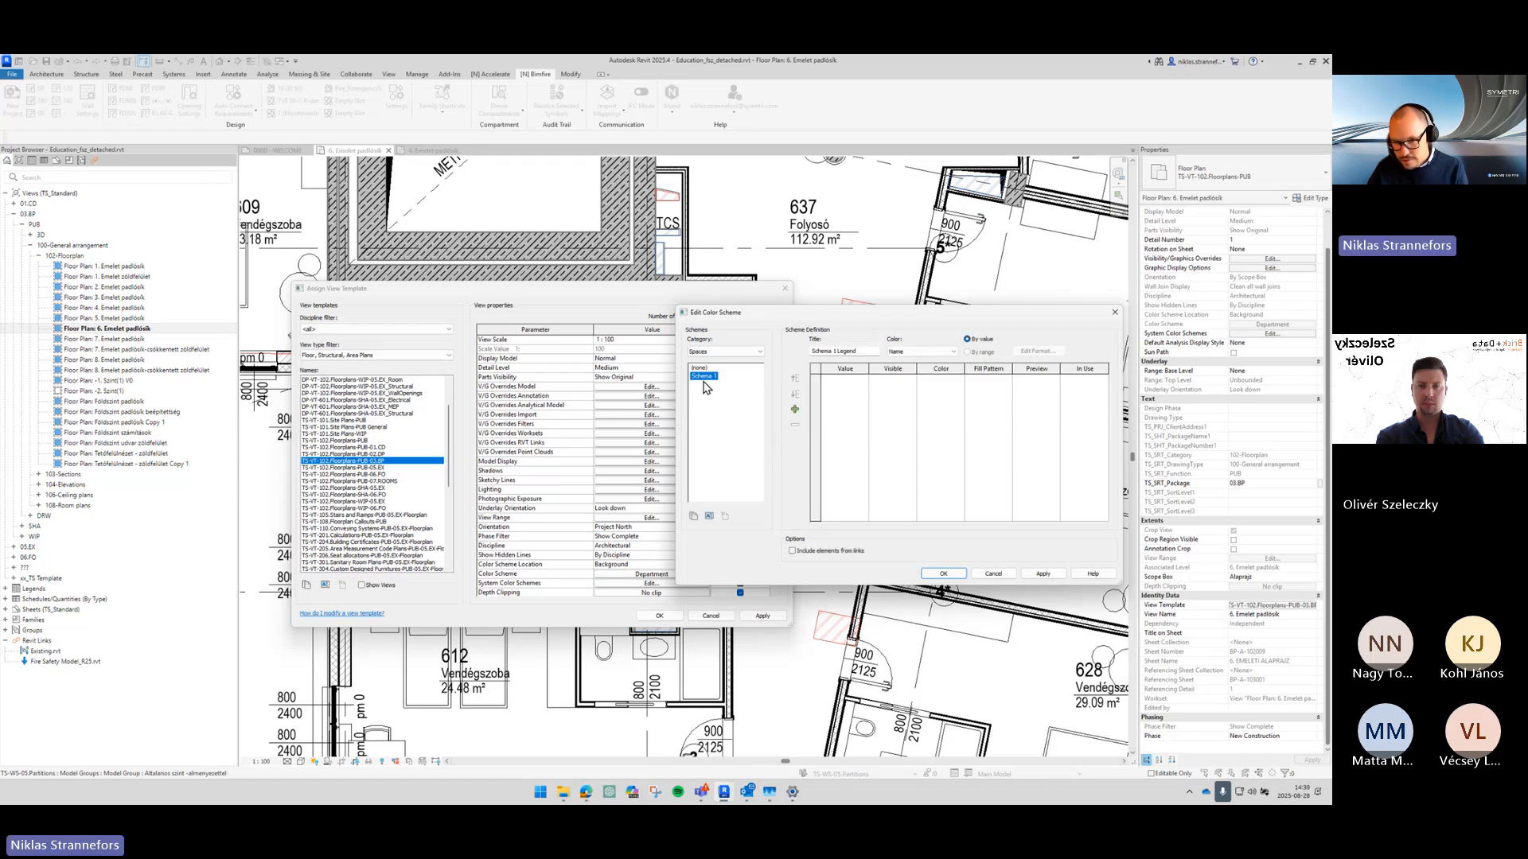
left_click(909, 353)
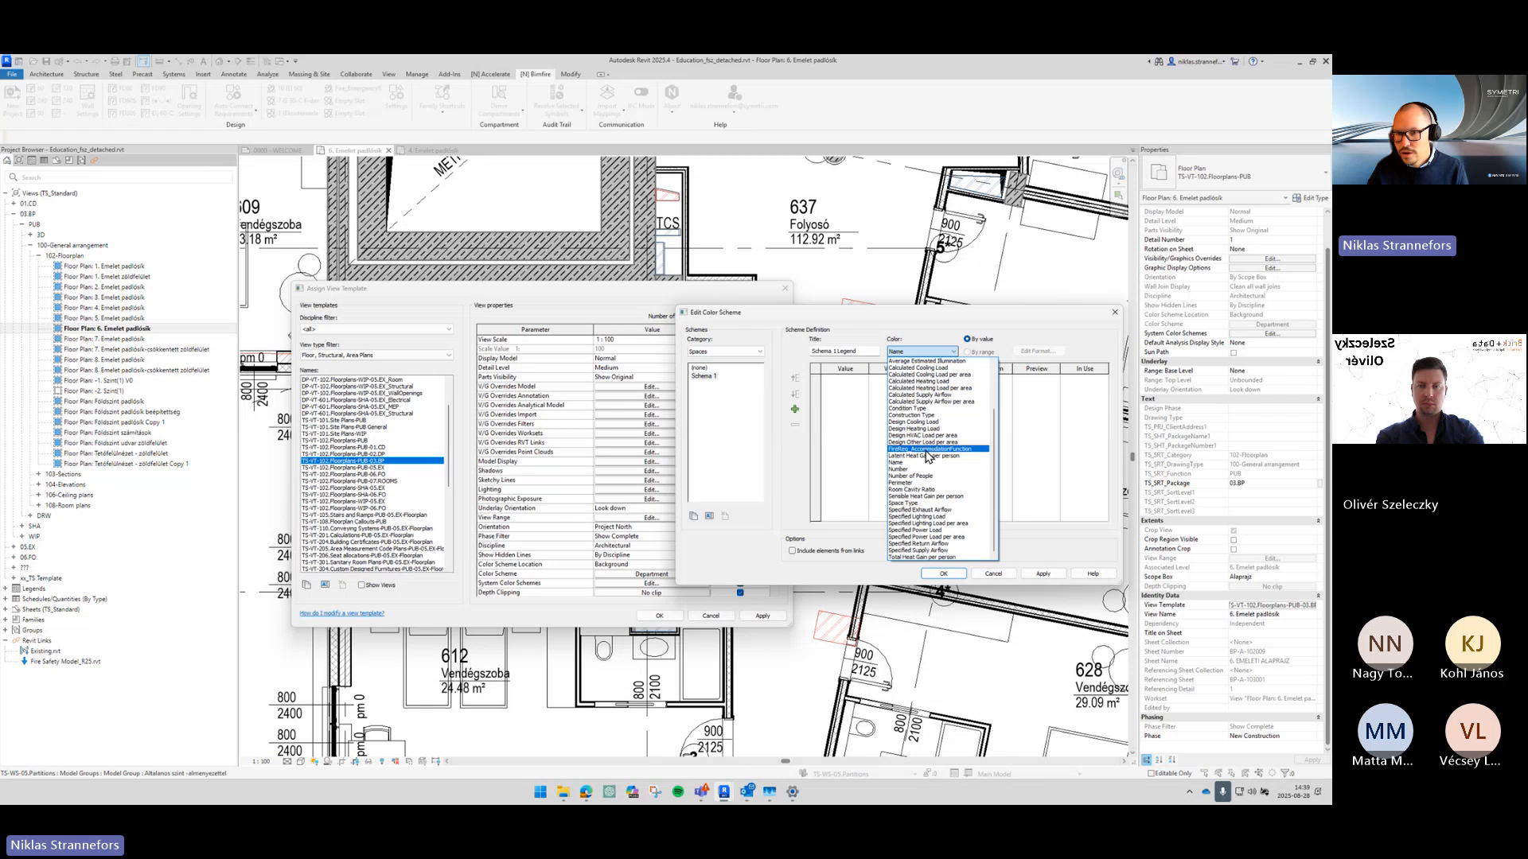
left_click(939, 450)
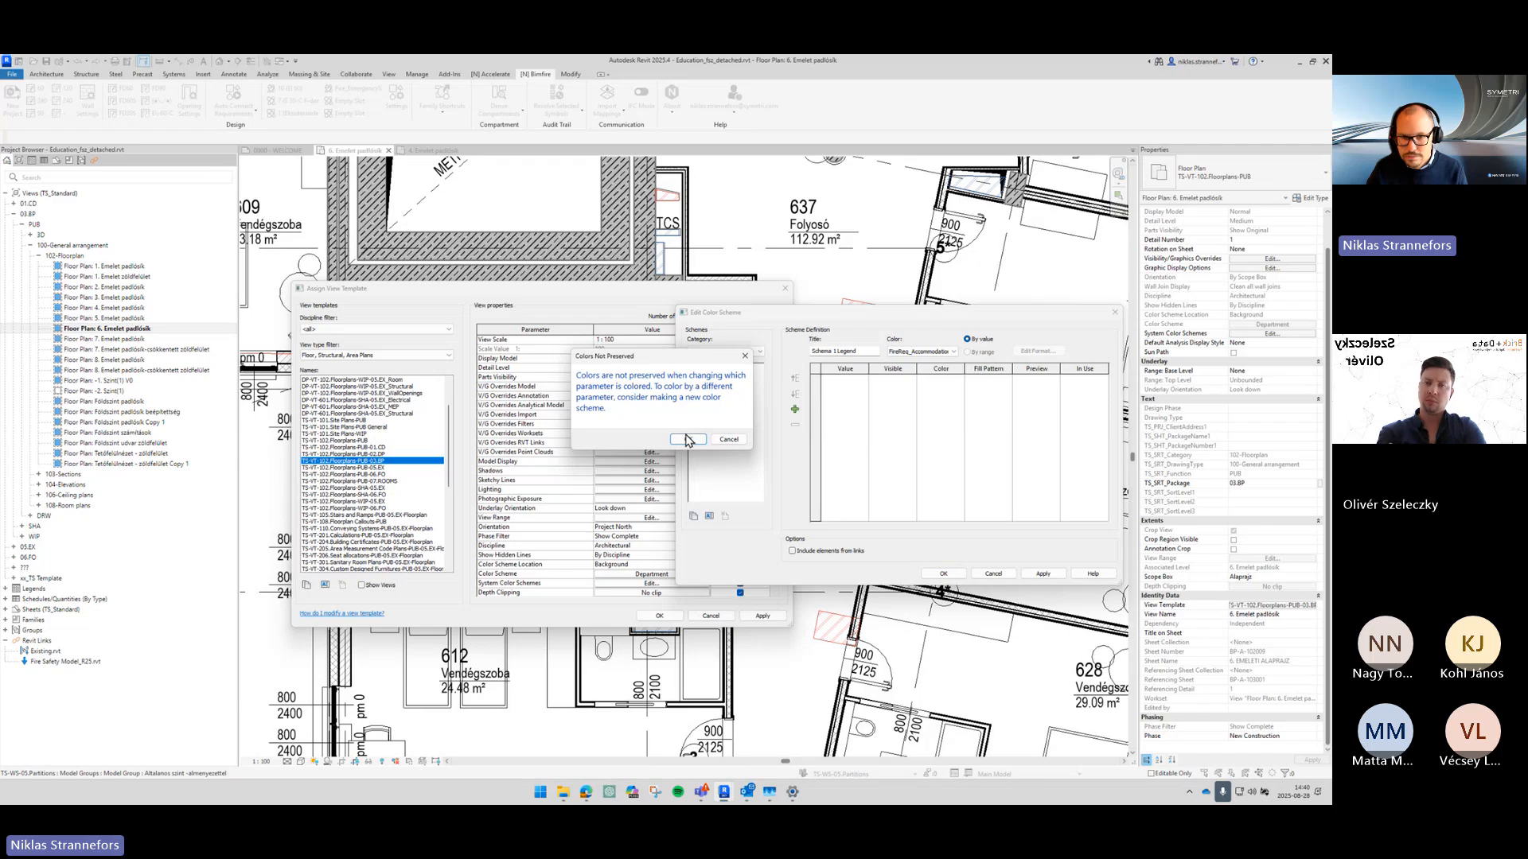
left_click(690, 439)
left_click(794, 551)
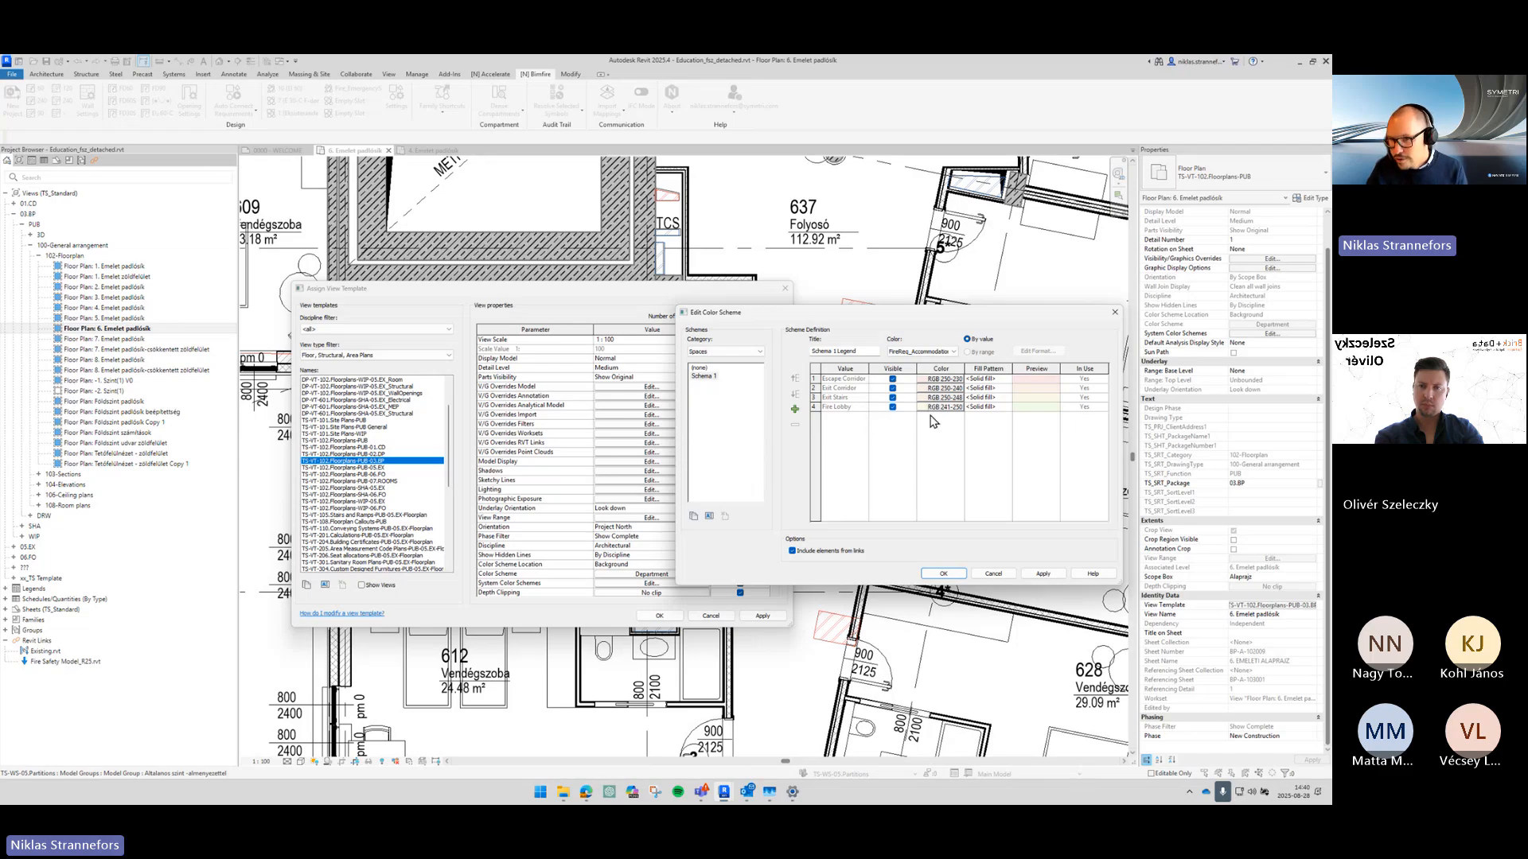
Step: Color Exit Corridor green, Exit Stairs dark green (RGB 000-128-000) and Fire Lobby magenta in Scheme 1, and accept the color scheme
left_click(940, 389)
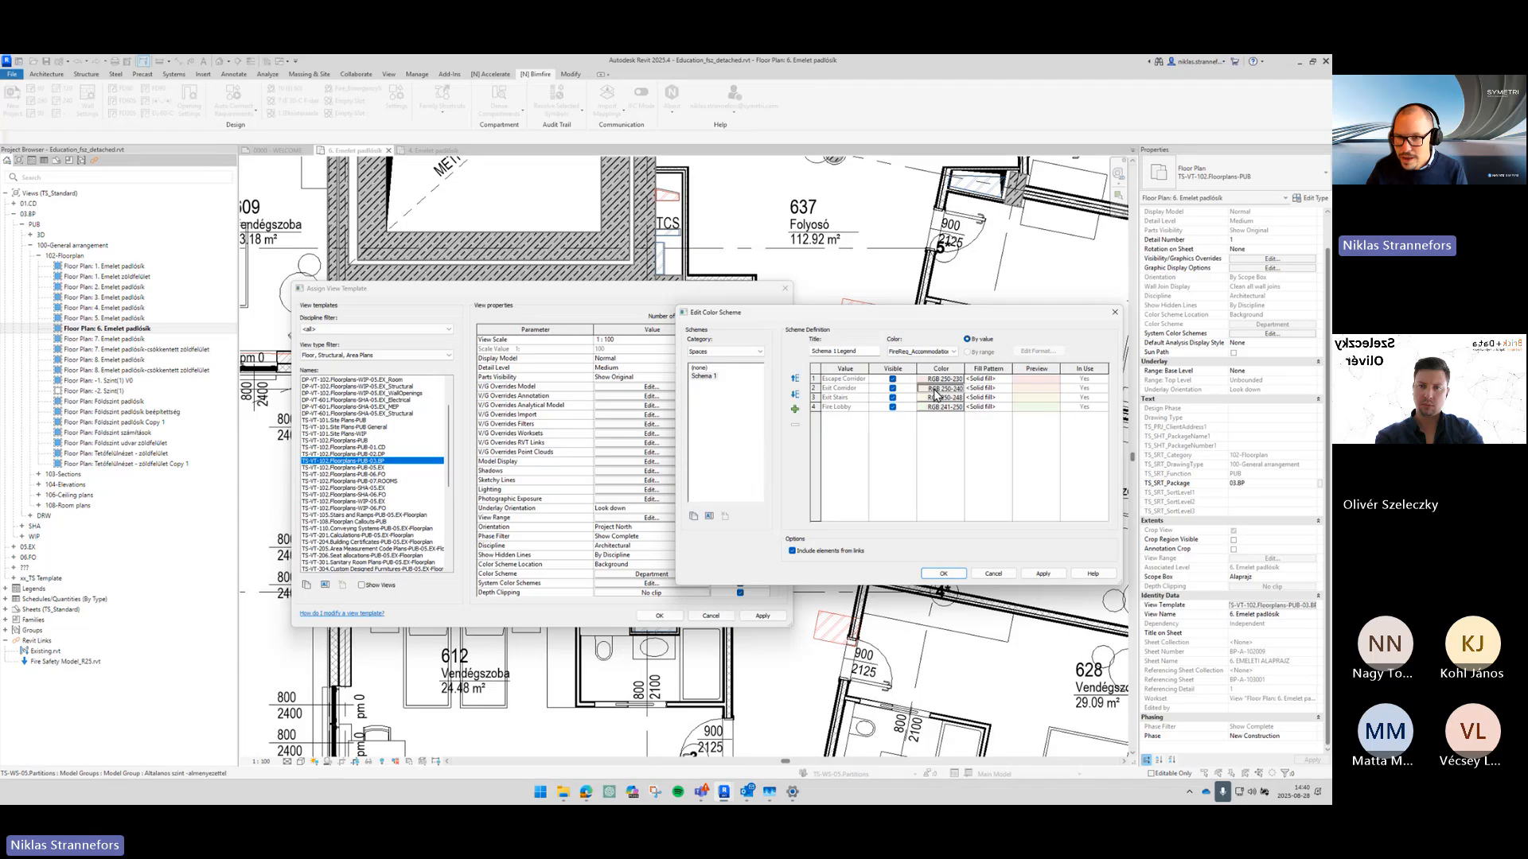
left_click(832, 458)
left_click(929, 538)
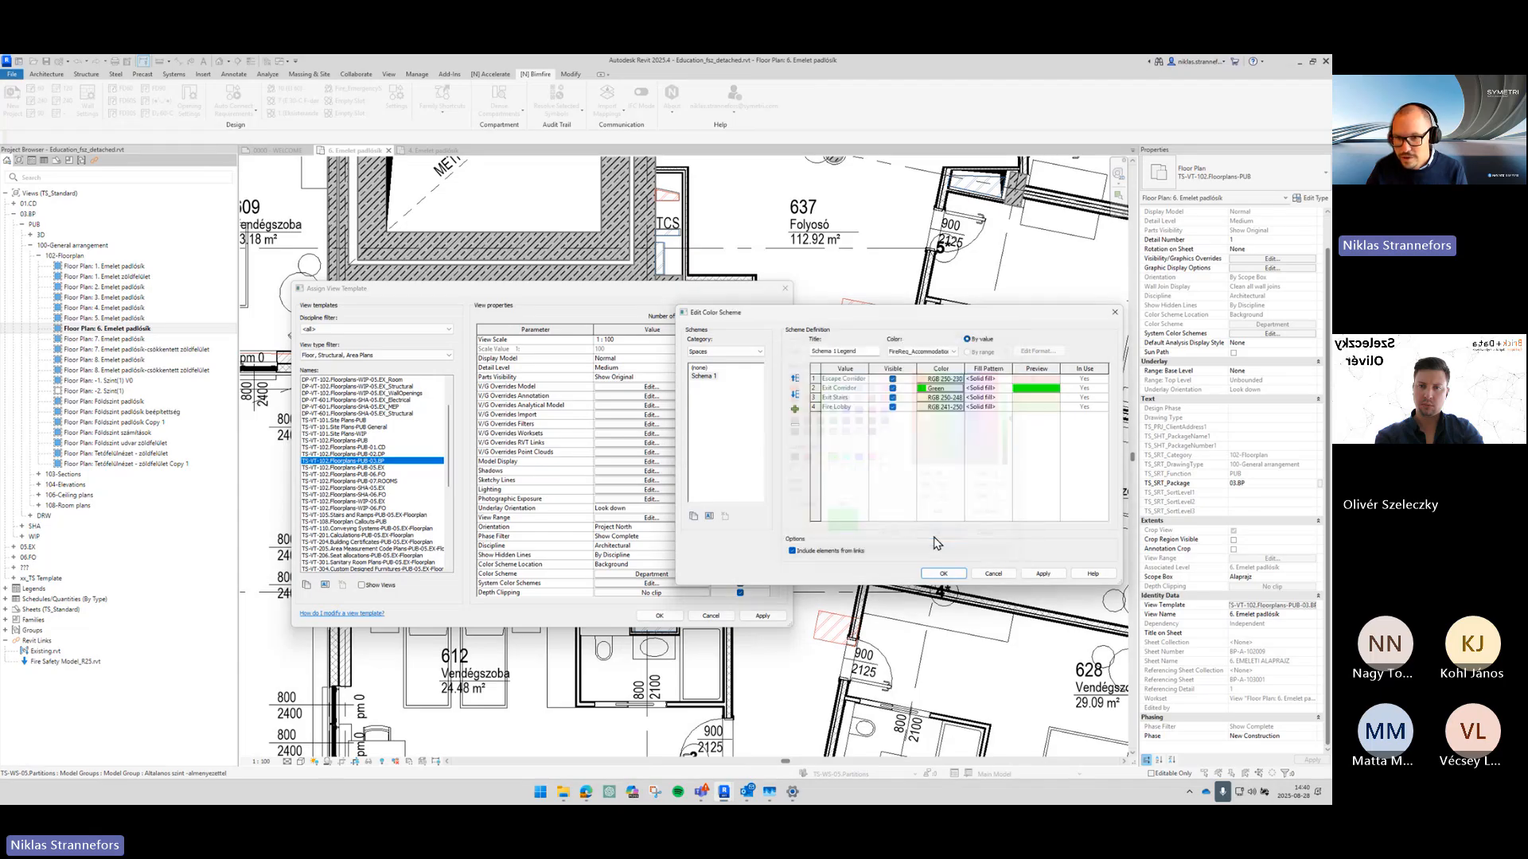
left_click(922, 399)
left_click(818, 409)
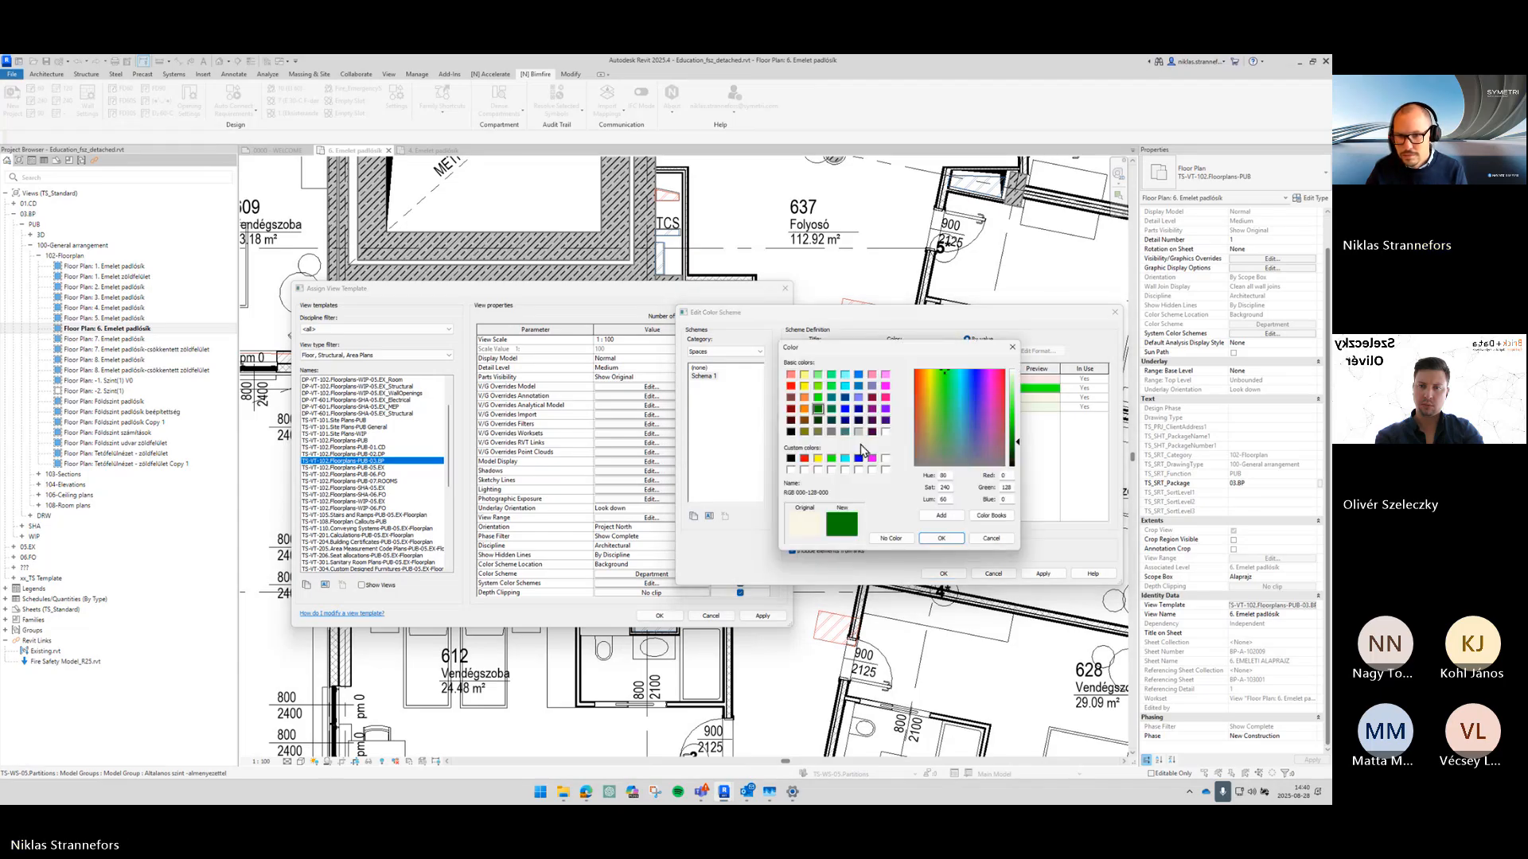
left_click(939, 538)
left_click(927, 408)
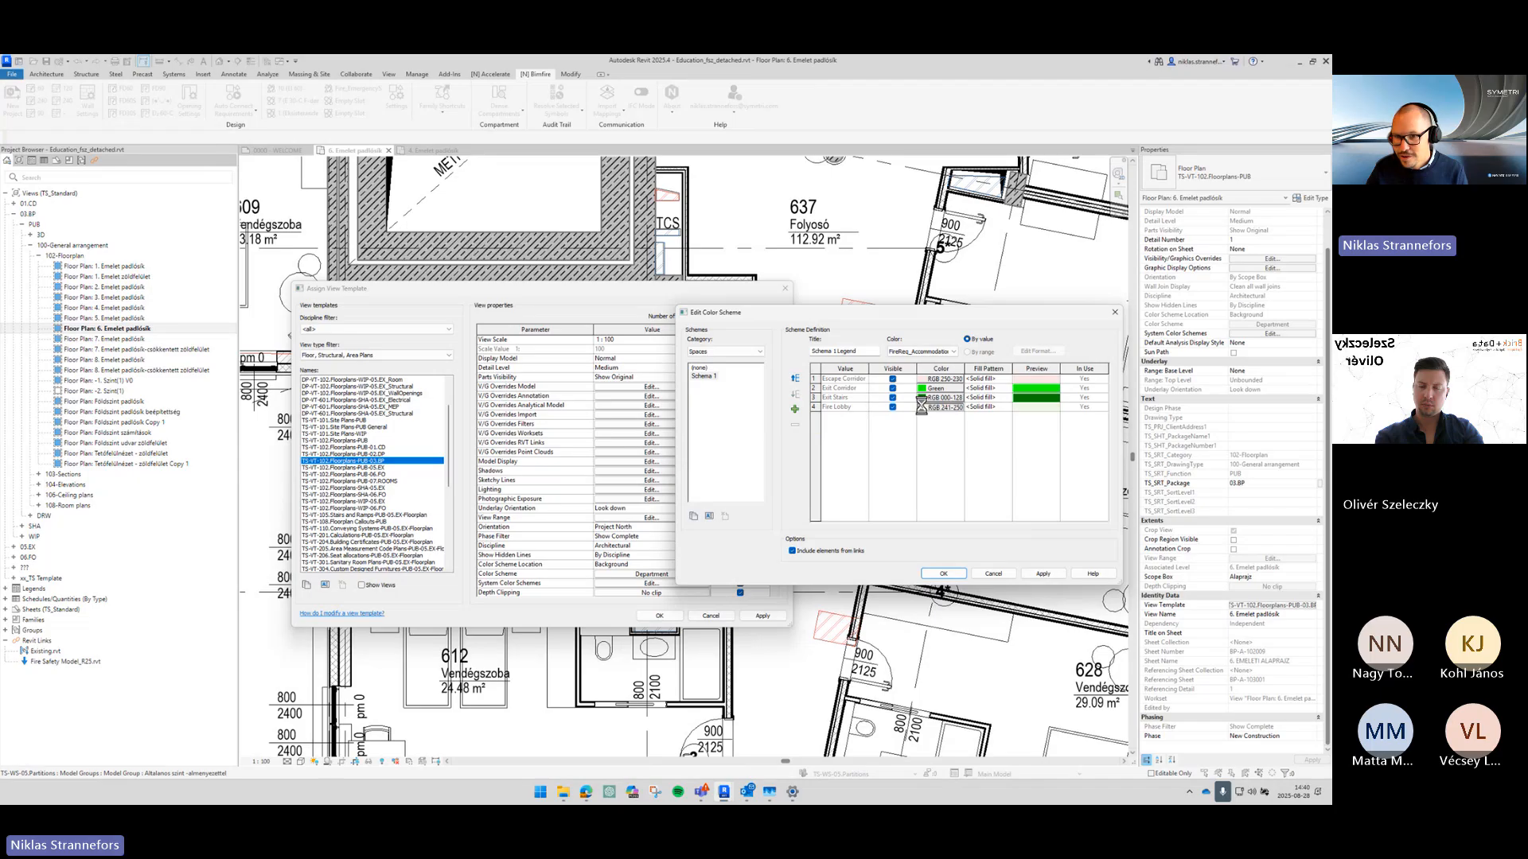
left_click(872, 458)
left_click(941, 539)
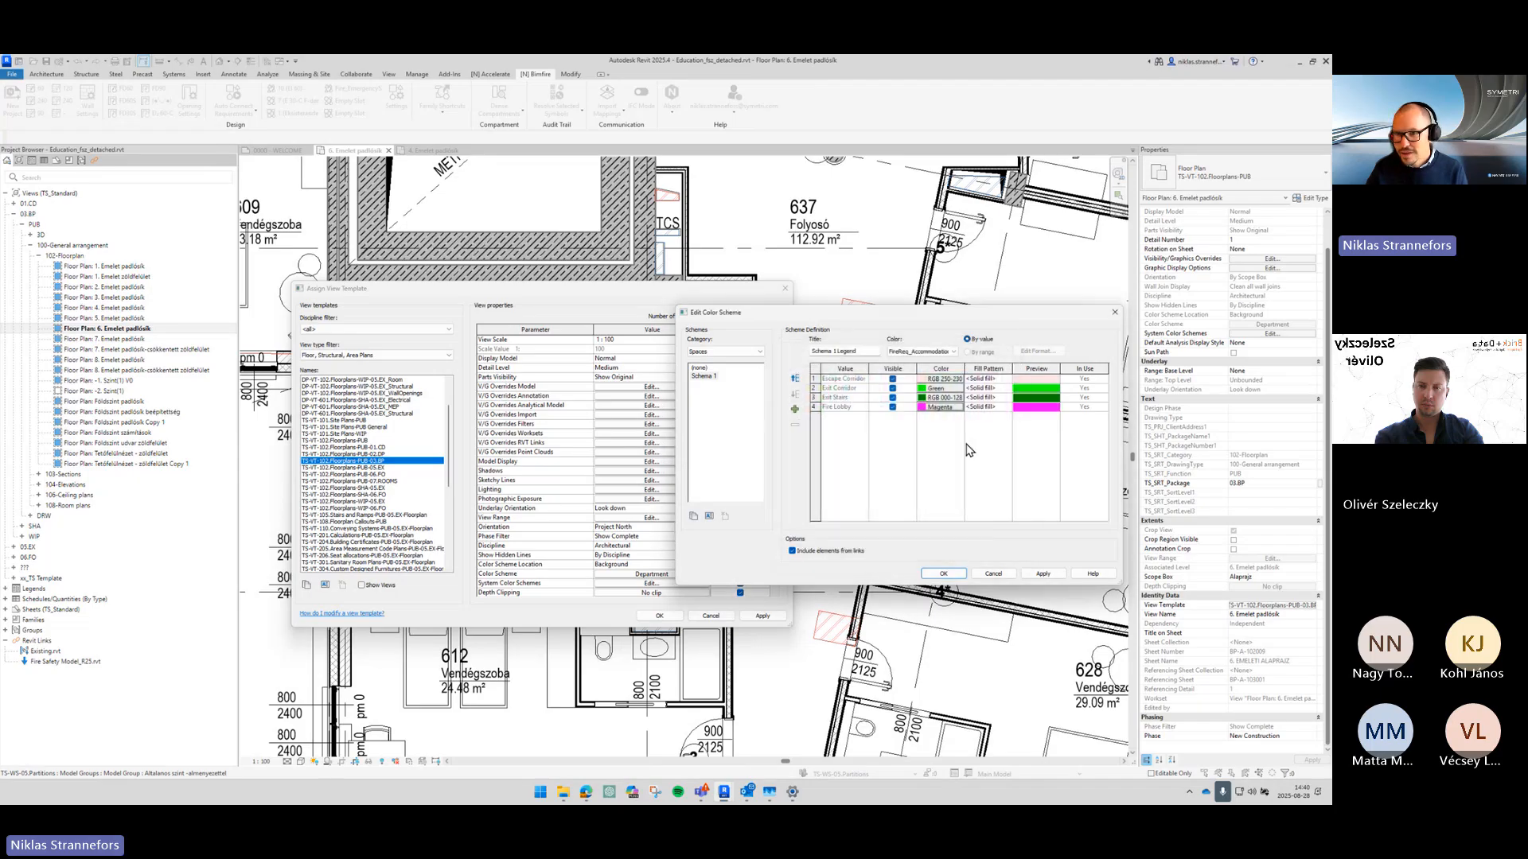
left_click(943, 574)
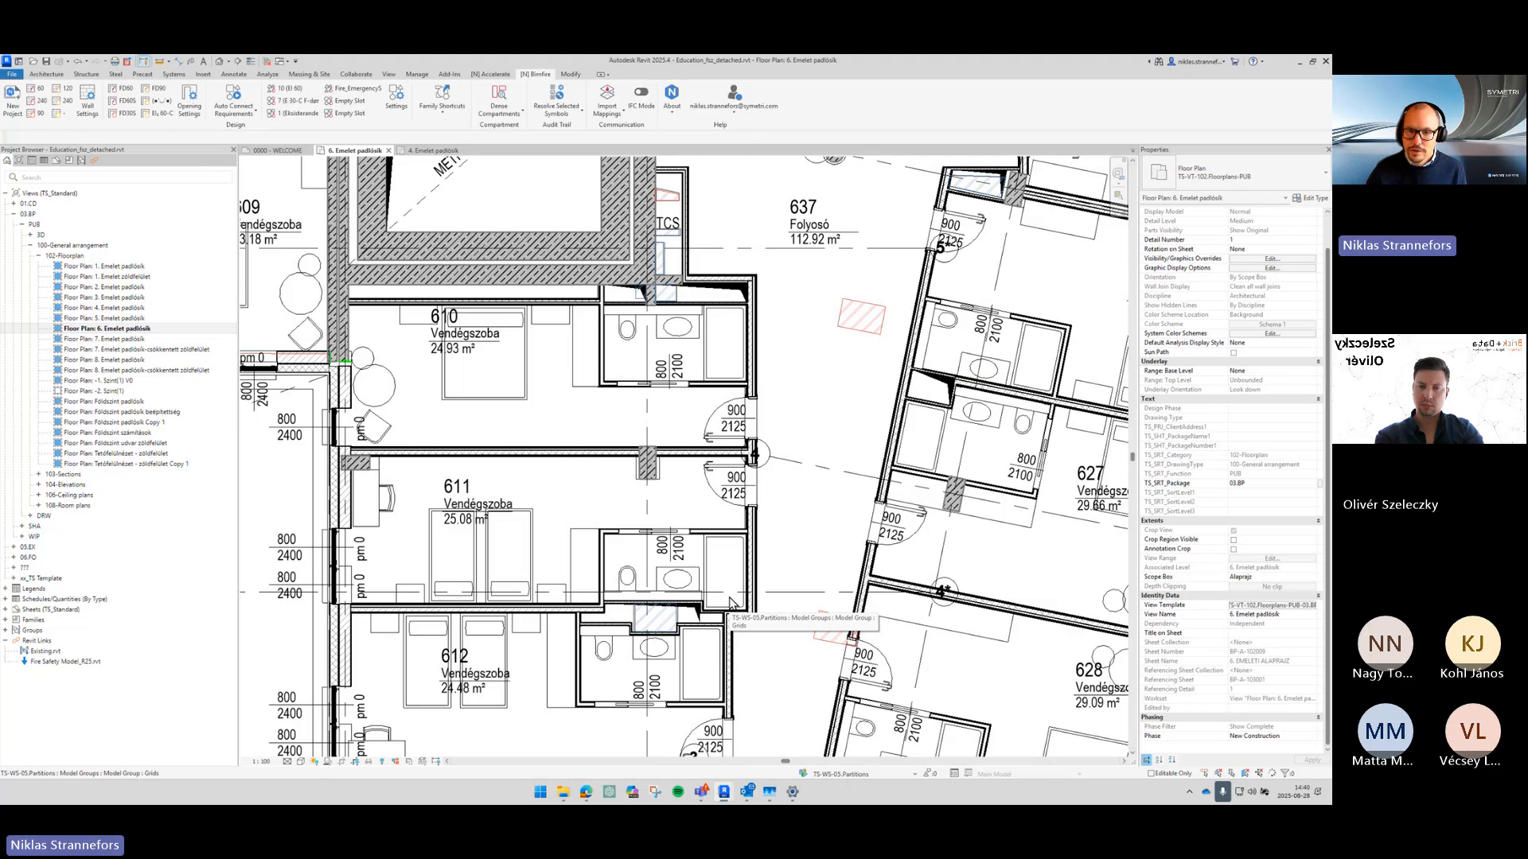
Step: Examine the 6. Emelet padlósík plan for the linked fire spaces' color fills, then check them across the 4. Emelet padlósík plan
scroll(802, 295, "down", 5)
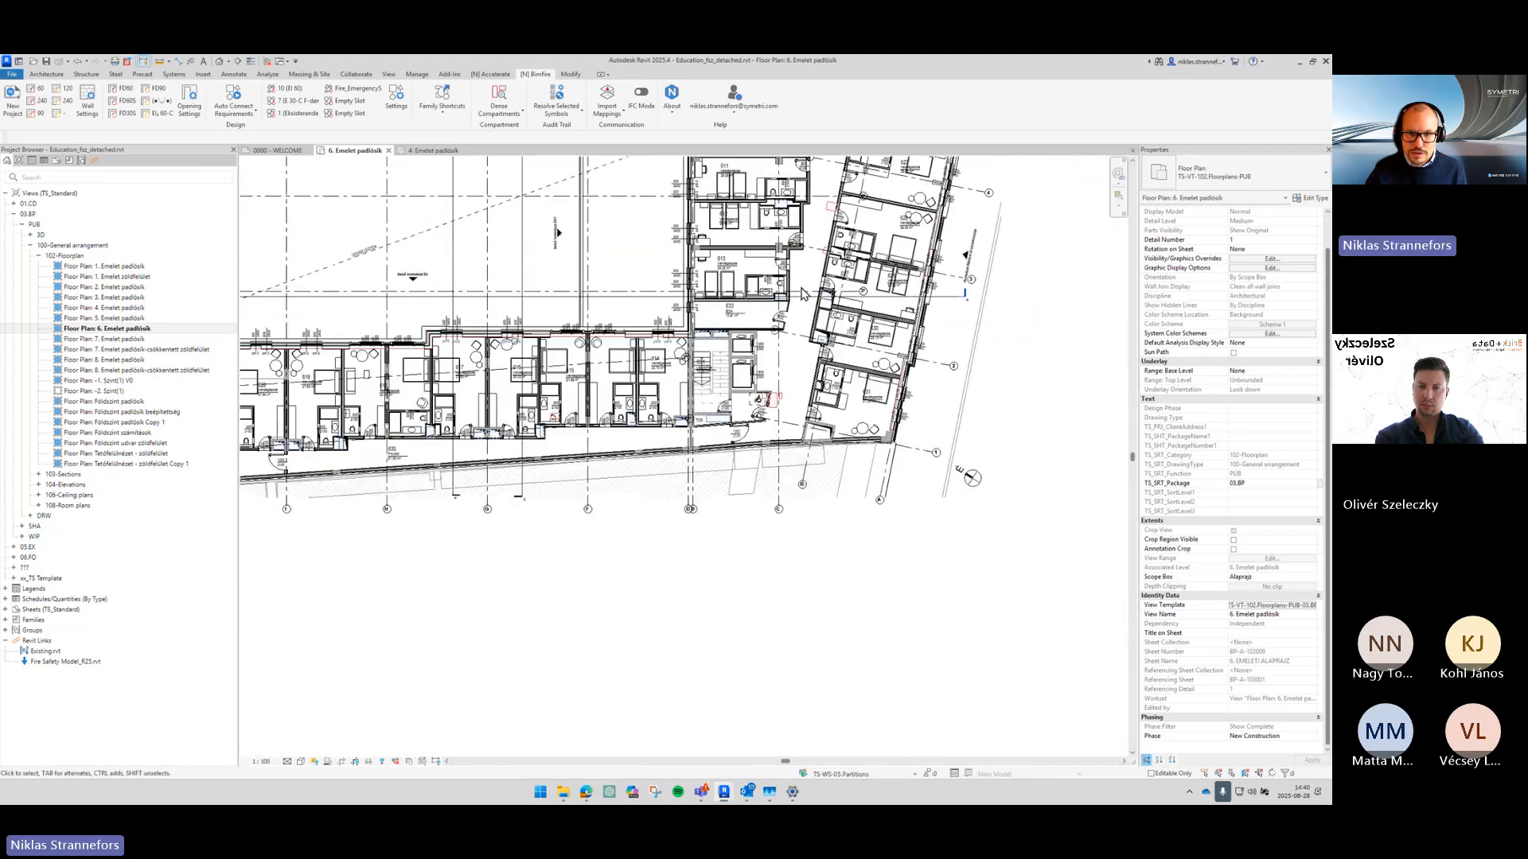
middle_click_drag(802, 295, 845, 368)
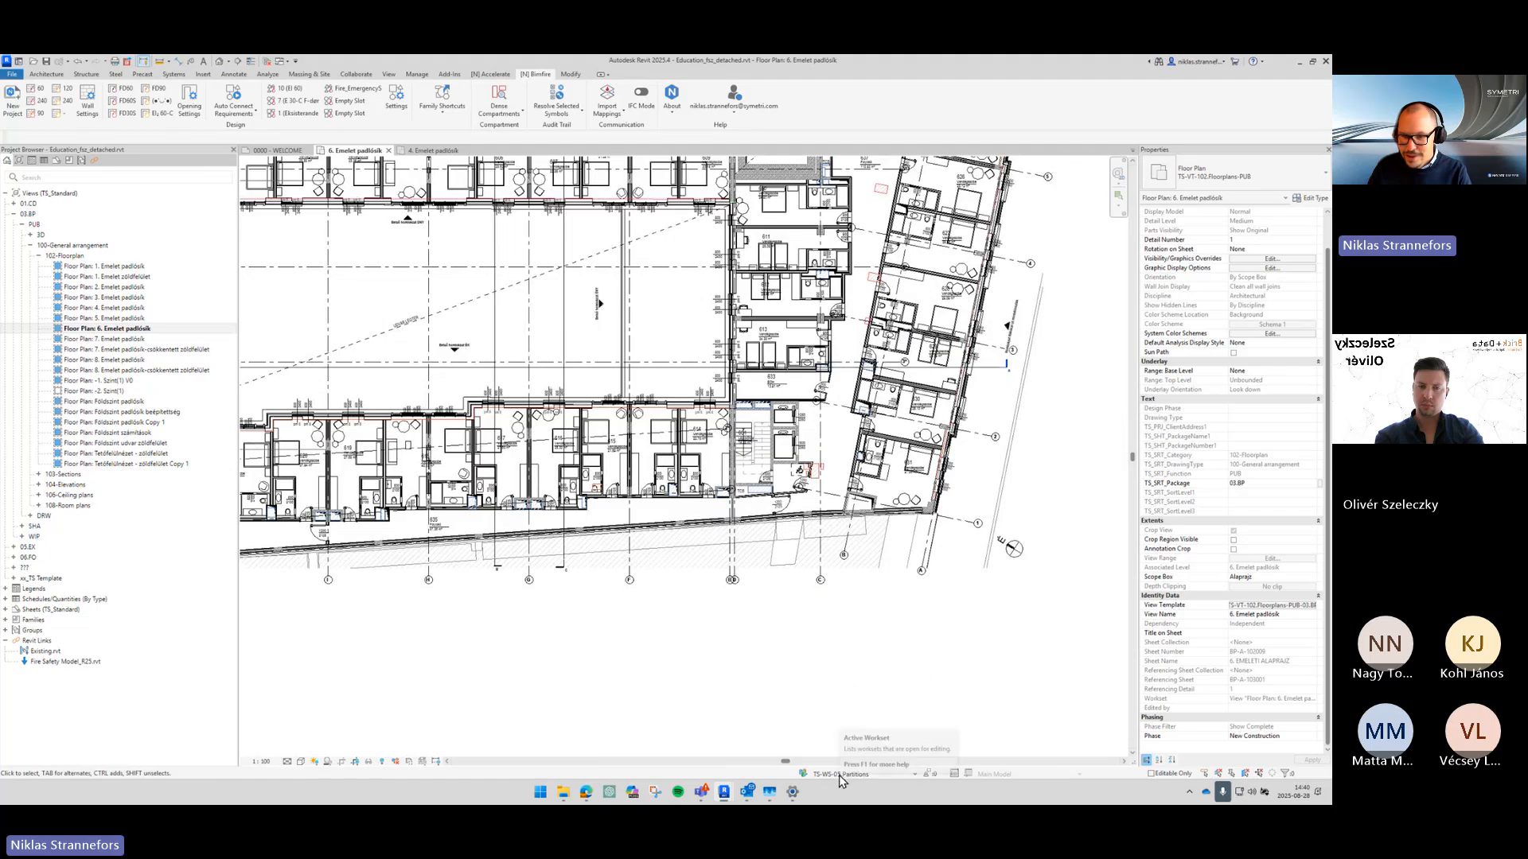
scroll(846, 227, "up", 1)
scroll(846, 227, "up", 5)
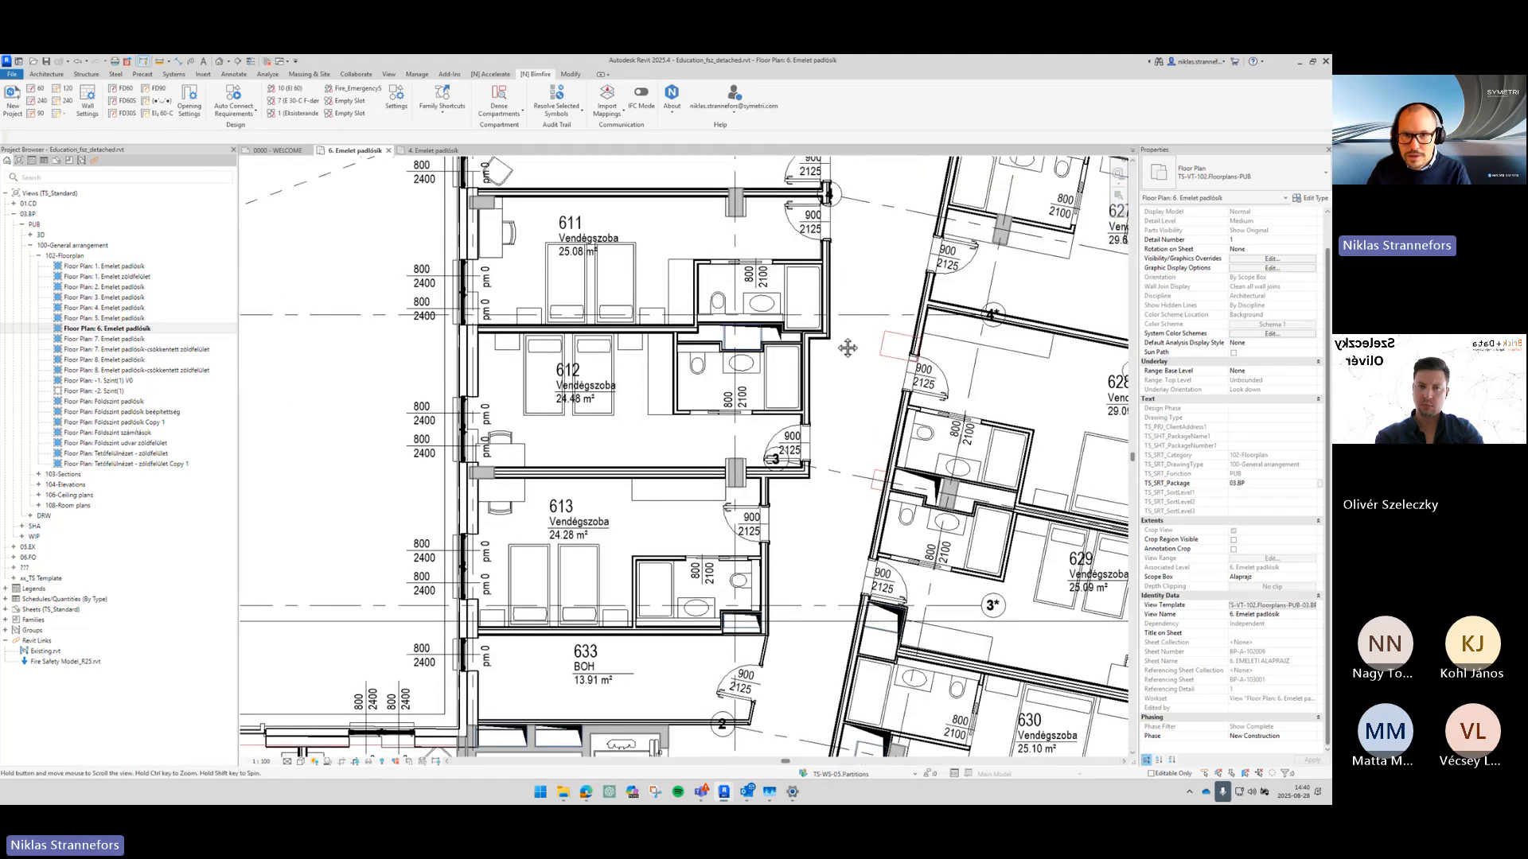
double_click(139, 307)
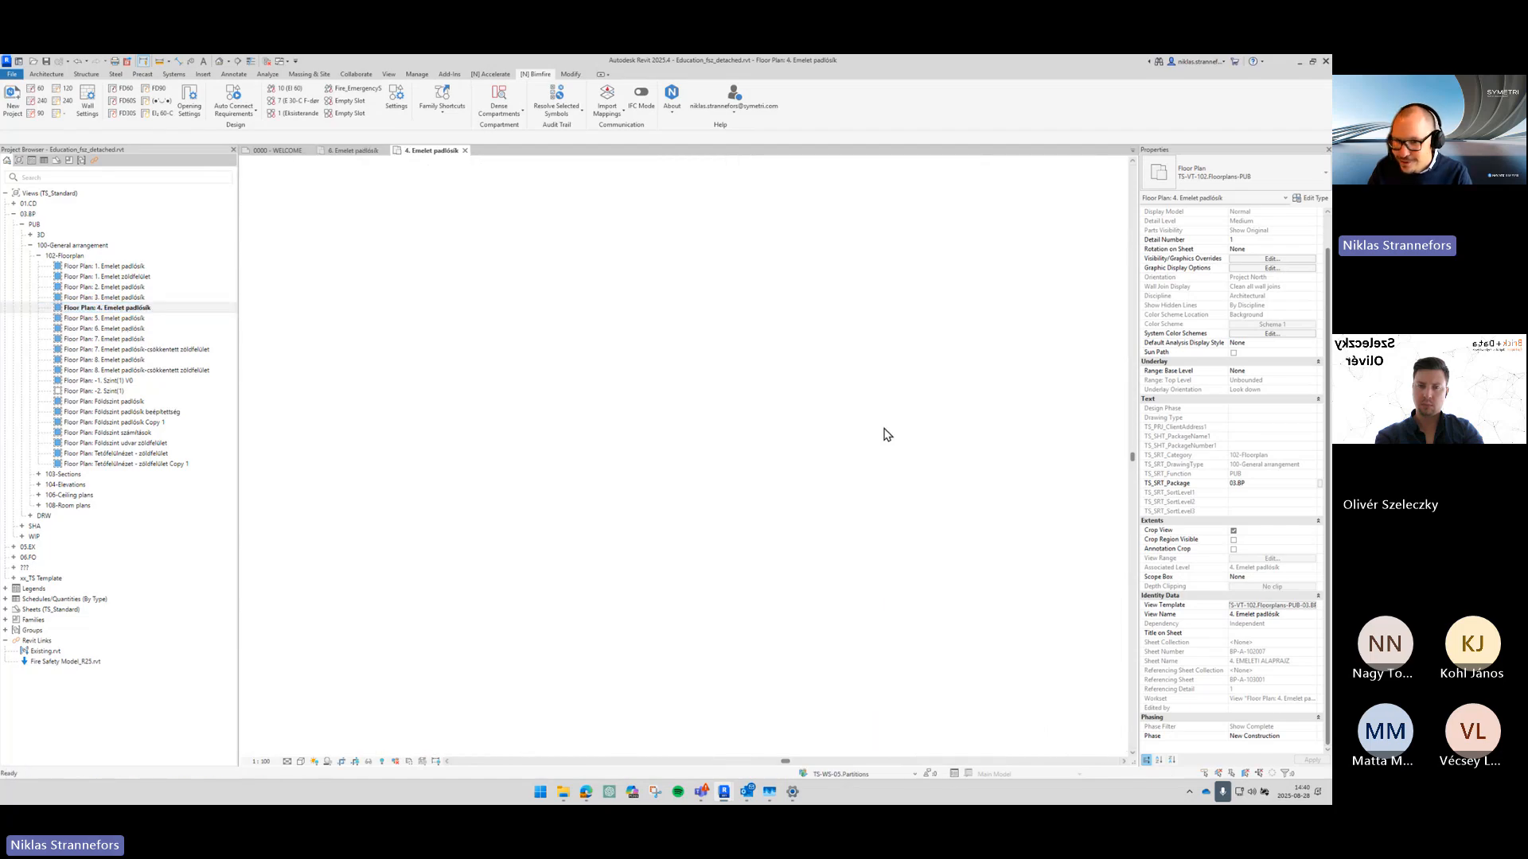
middle_click_drag(899, 423, 930, 320)
middle_click_drag(861, 608, 893, 366)
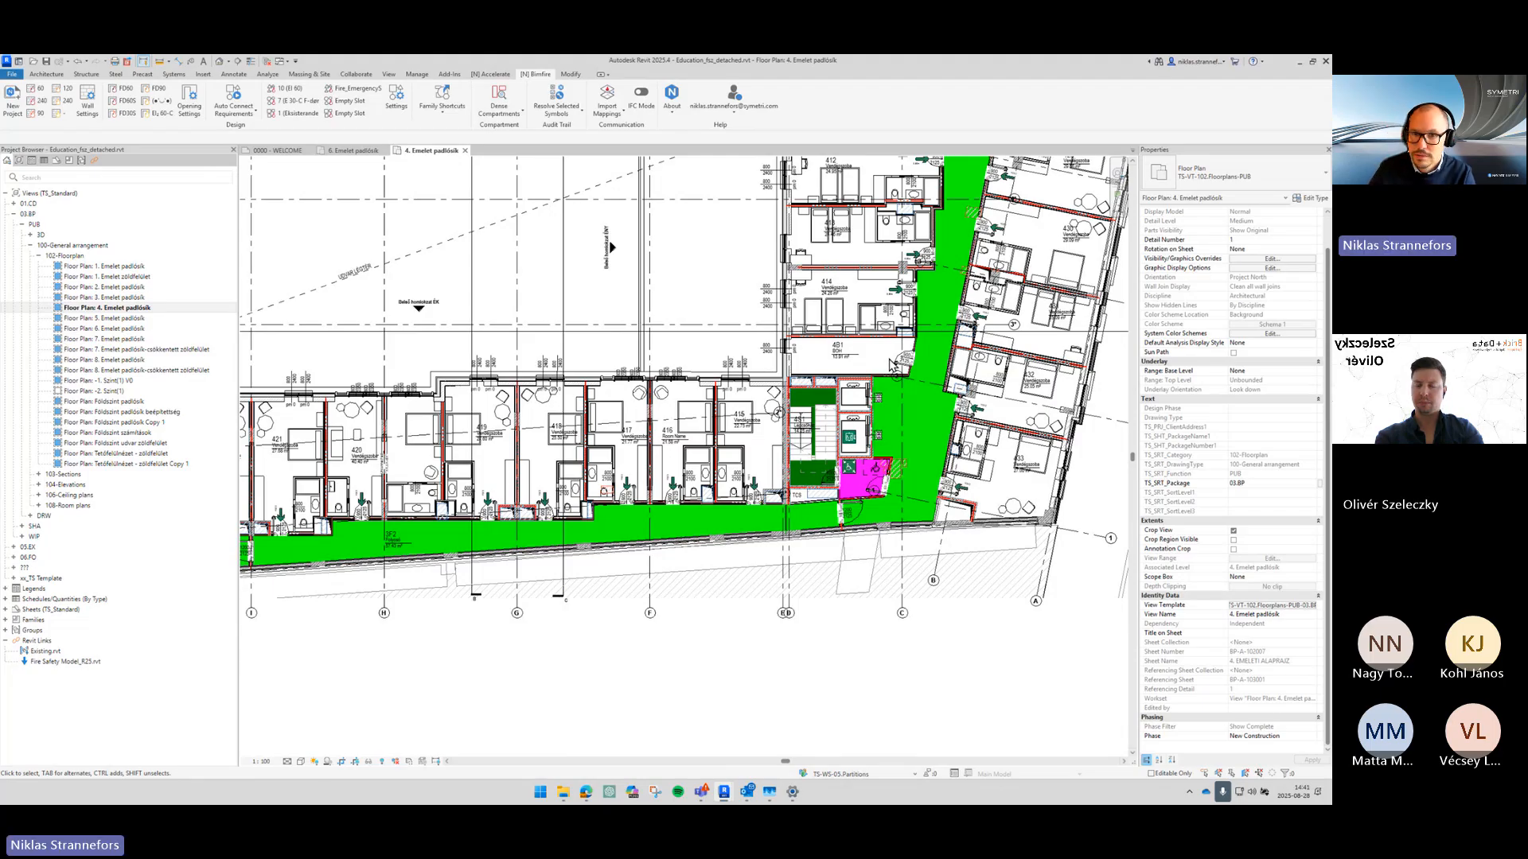
scroll(836, 404, "down", 1)
middle_click_drag(836, 404, 1239, 503)
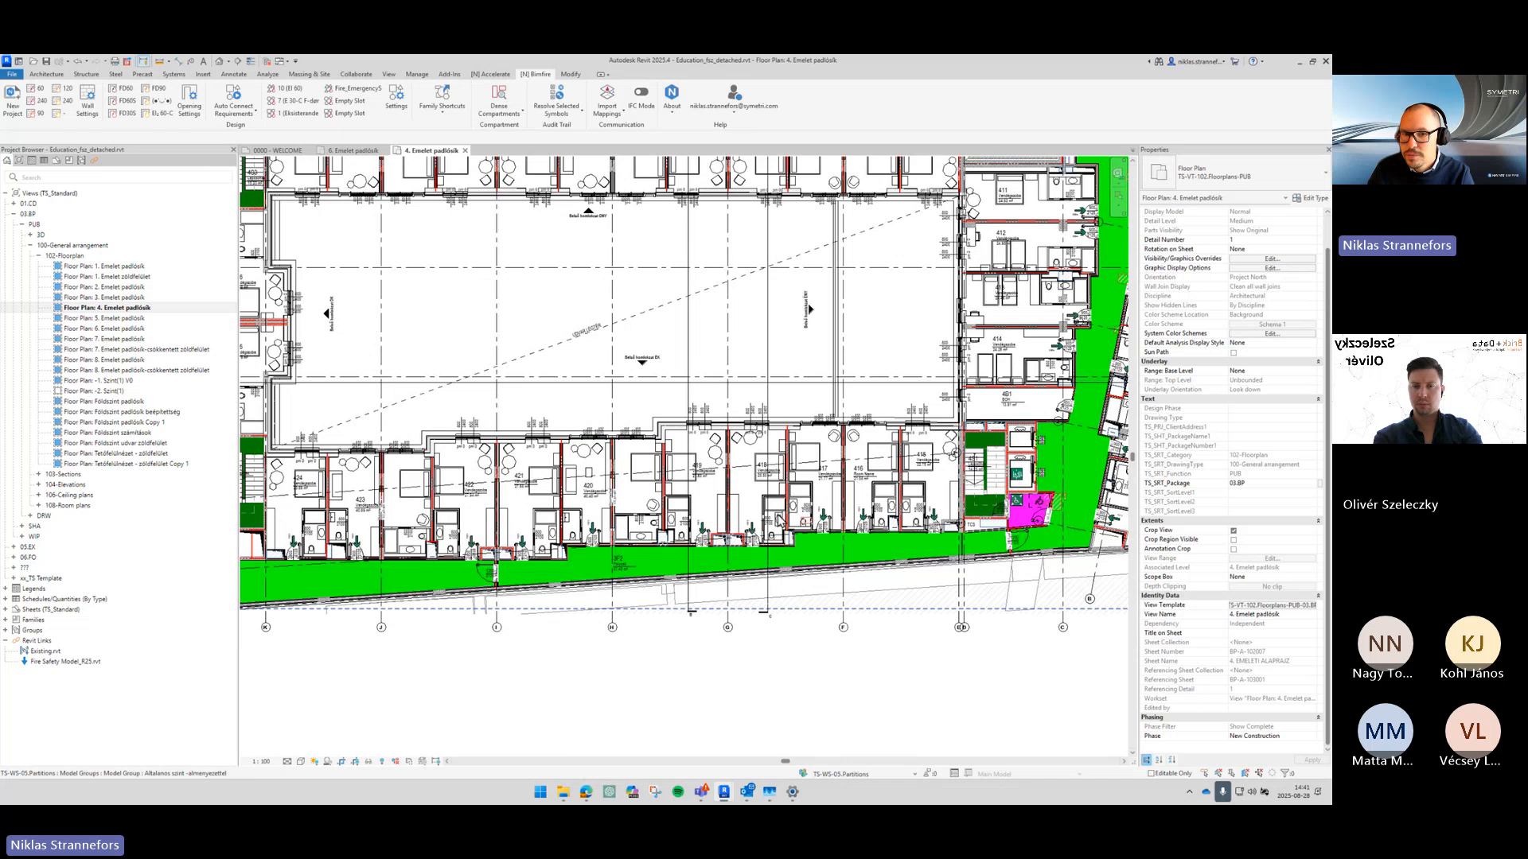
middle_click_drag(683, 526, 873, 511)
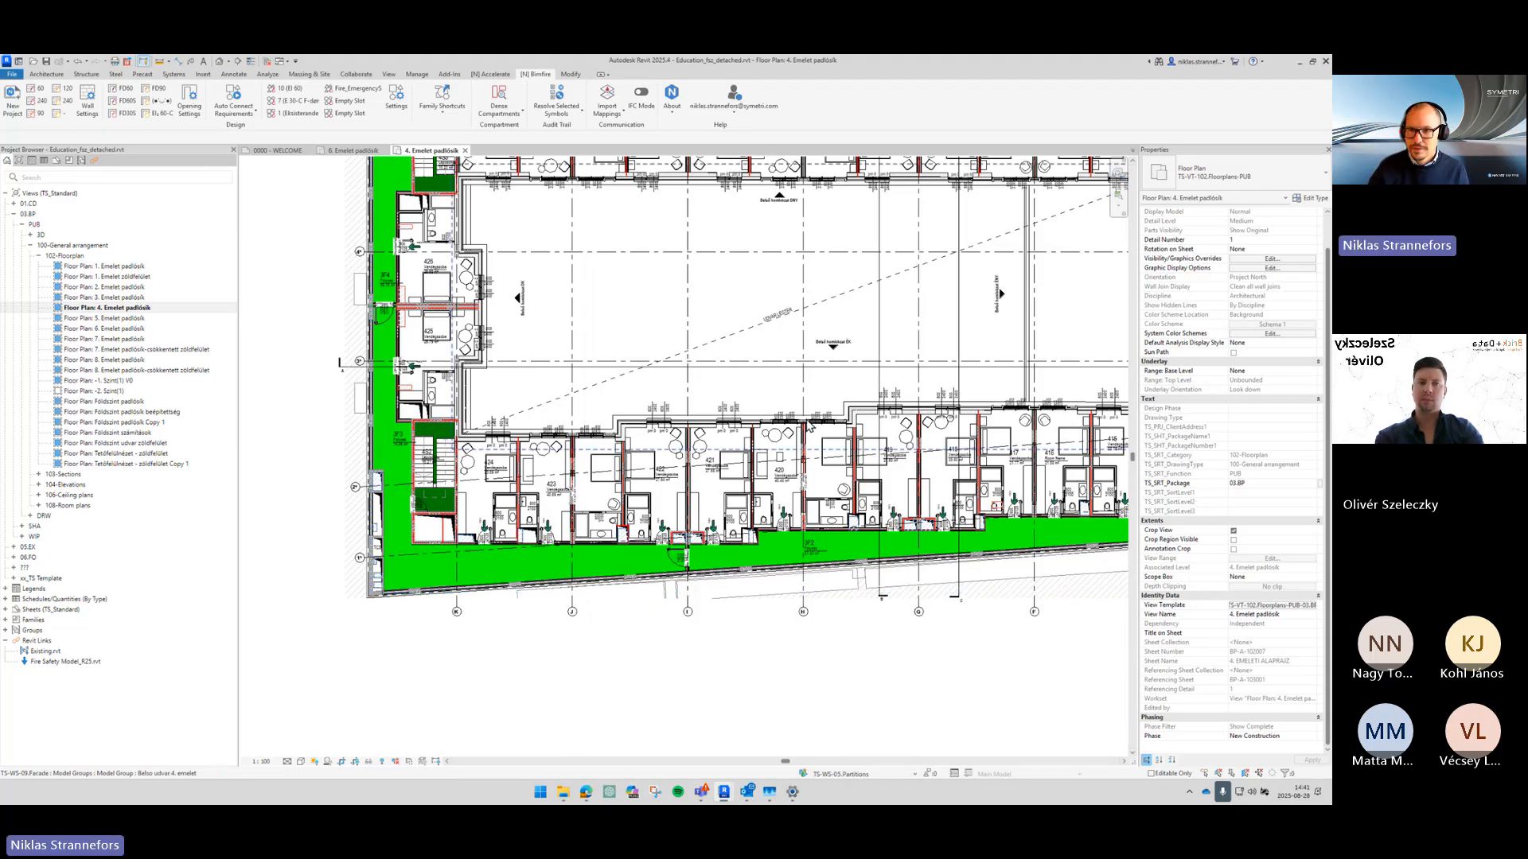
Step: Close the Education_fsz_detached model and switch to the 4. Emelet padlósík plan of Fire Safety Model_R25
left_click(1325, 60)
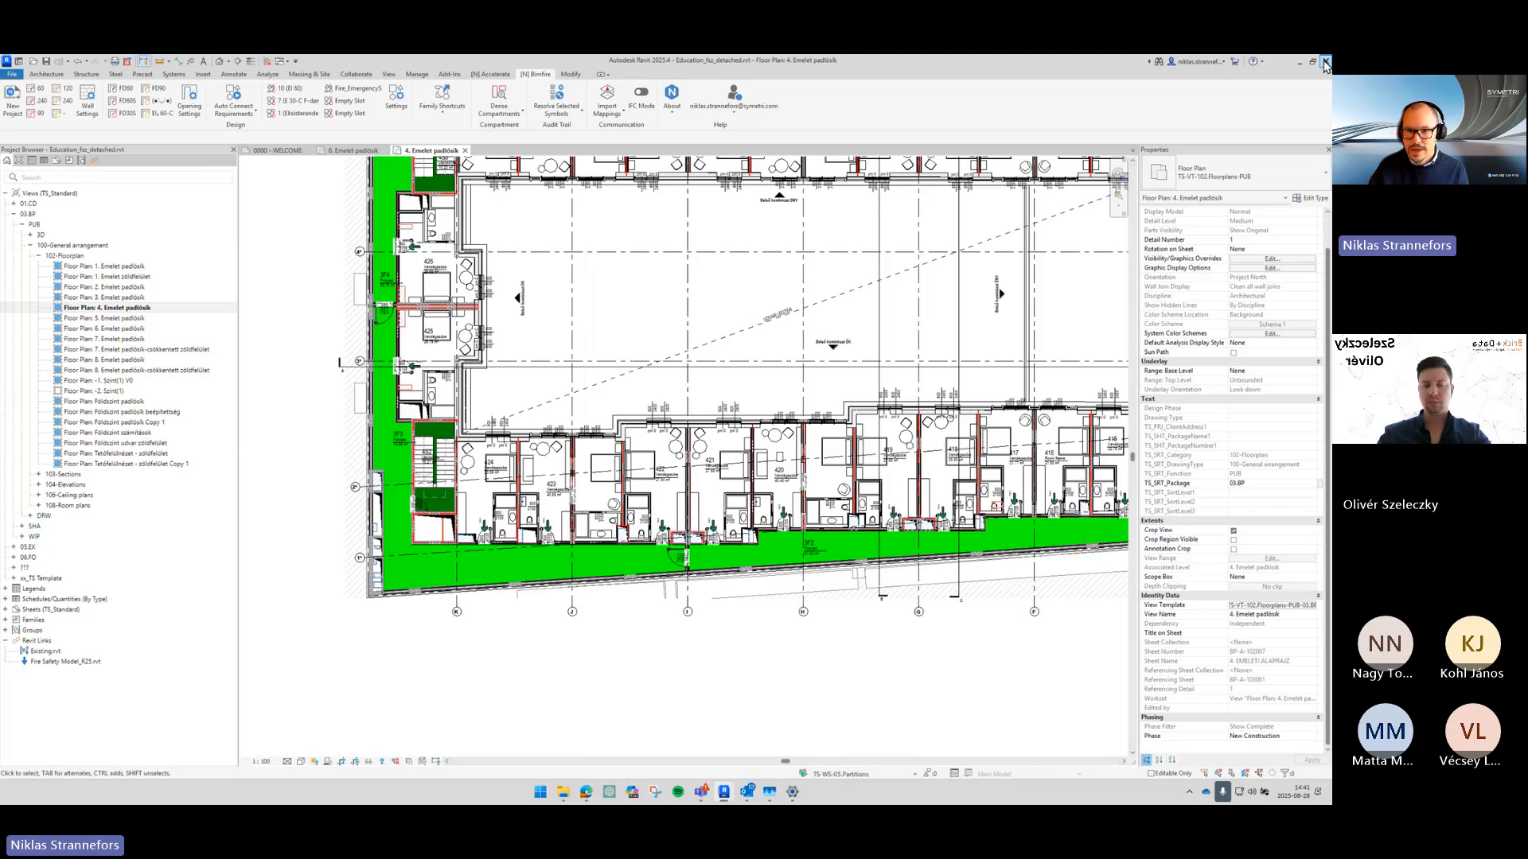
left_click(687, 428)
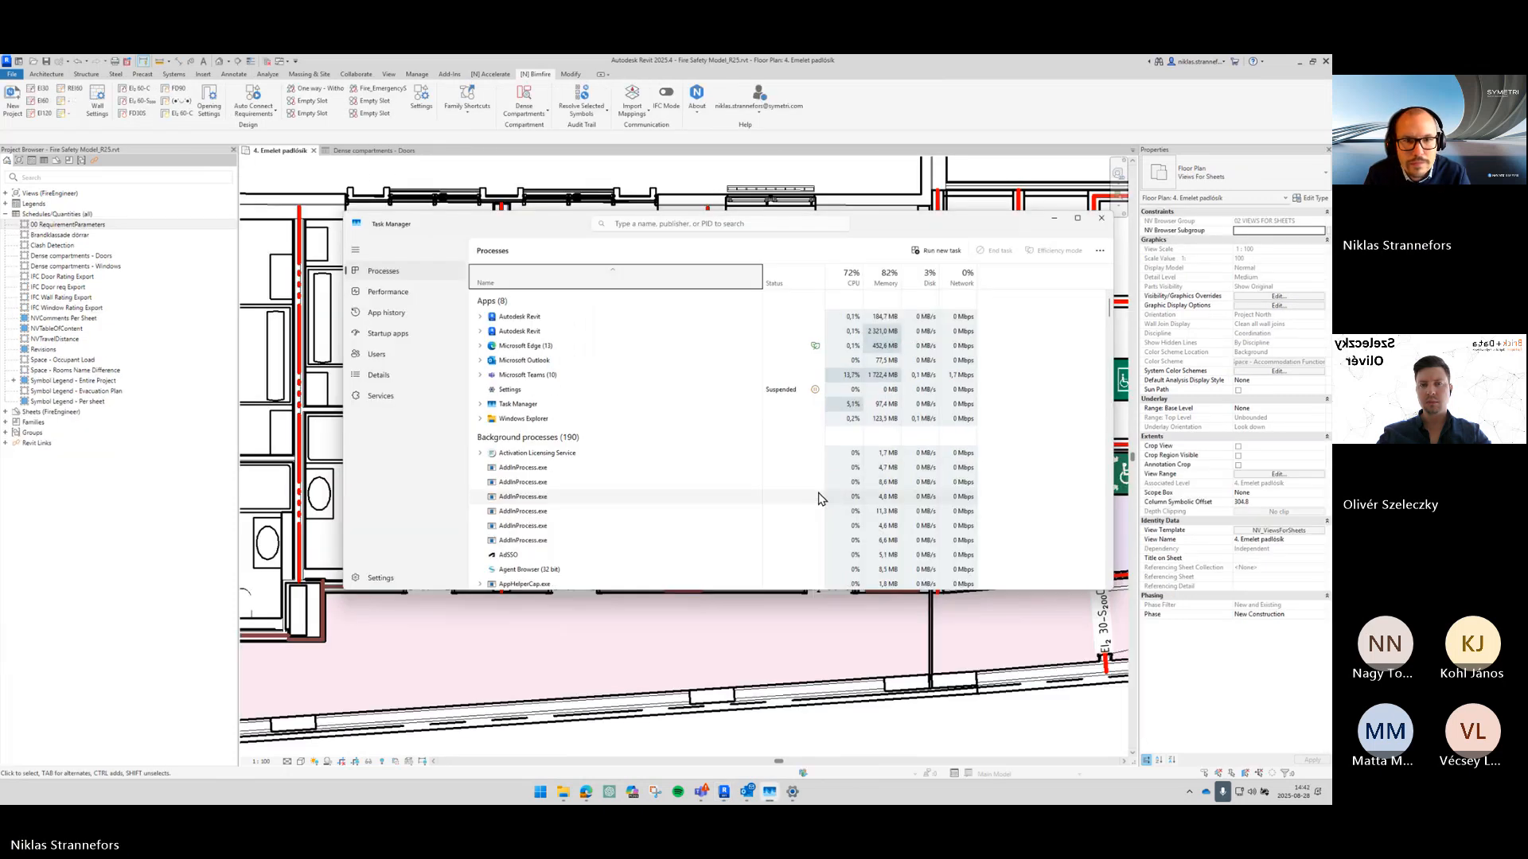
left_click(819, 618)
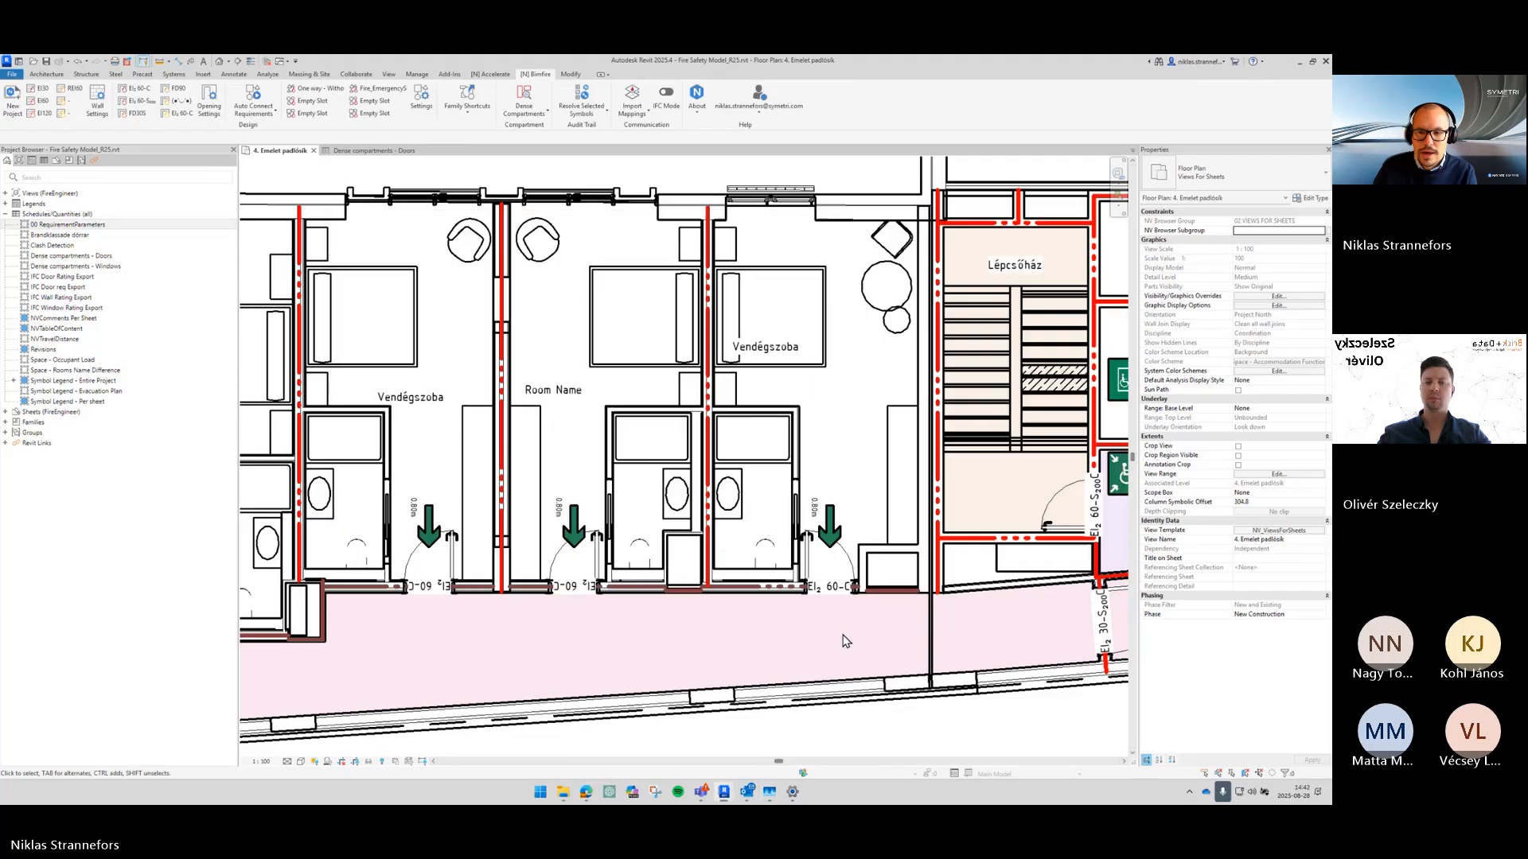
scroll(805, 611, "down", 3)
scroll(805, 611, "down", 6)
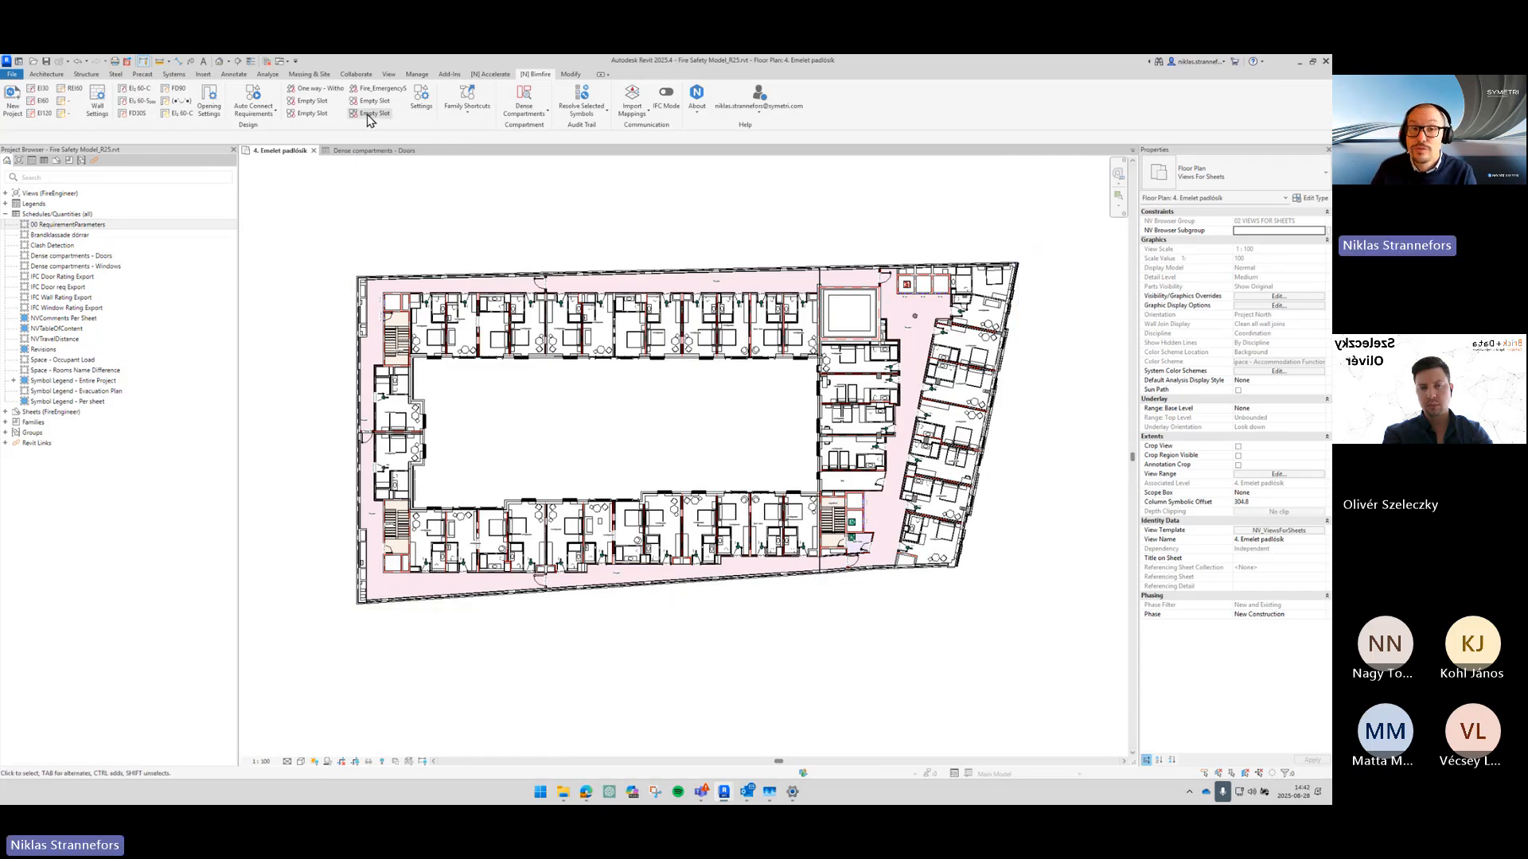
Step: Place a color fill legend for the fire spaces in the empty area beside the floor plan's slanted wing
left_click(272, 76)
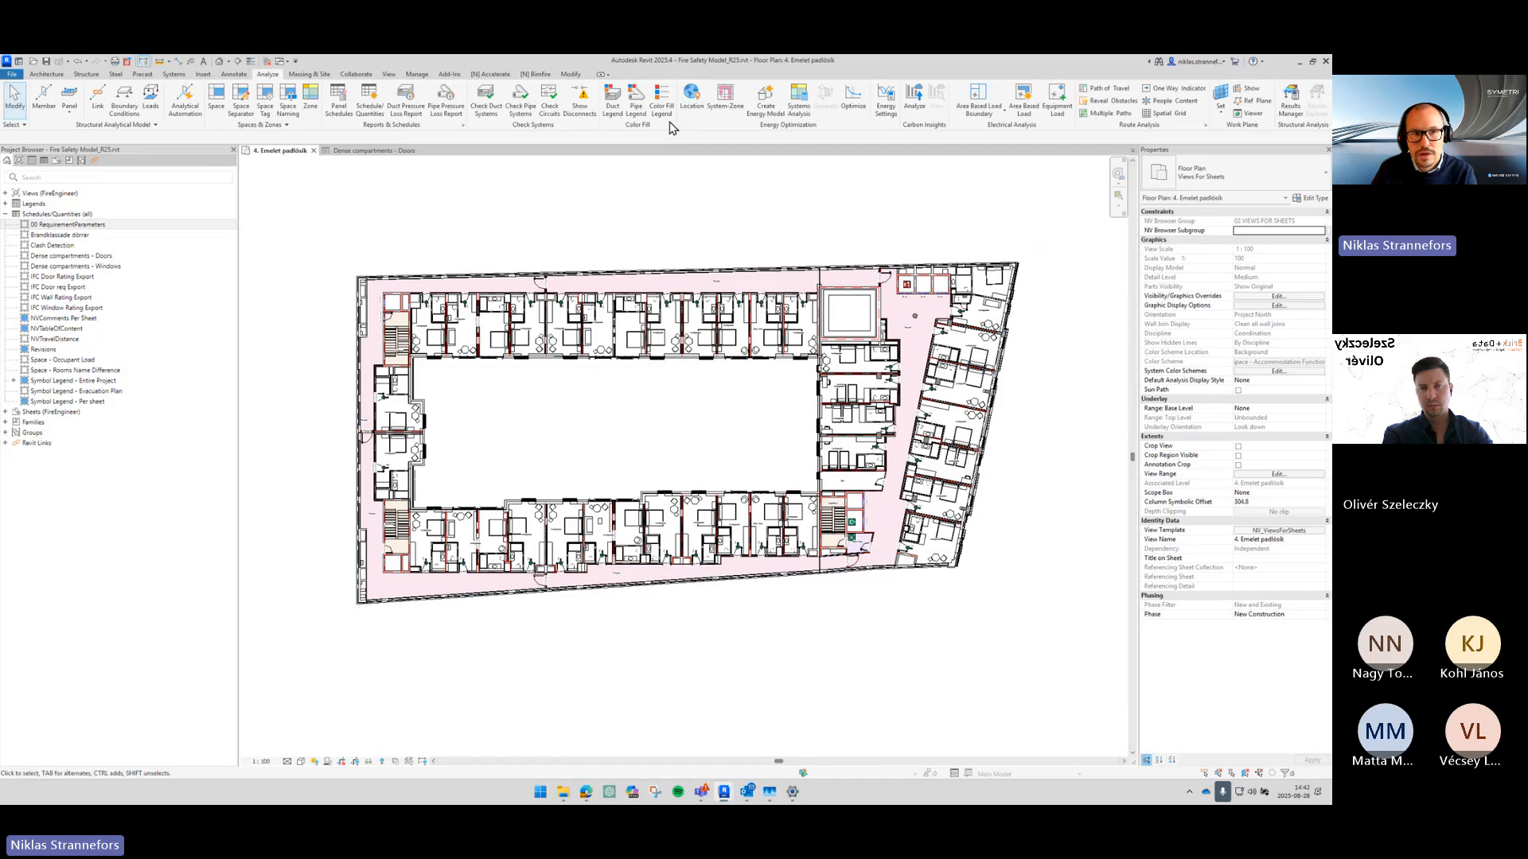
left_click(232, 77)
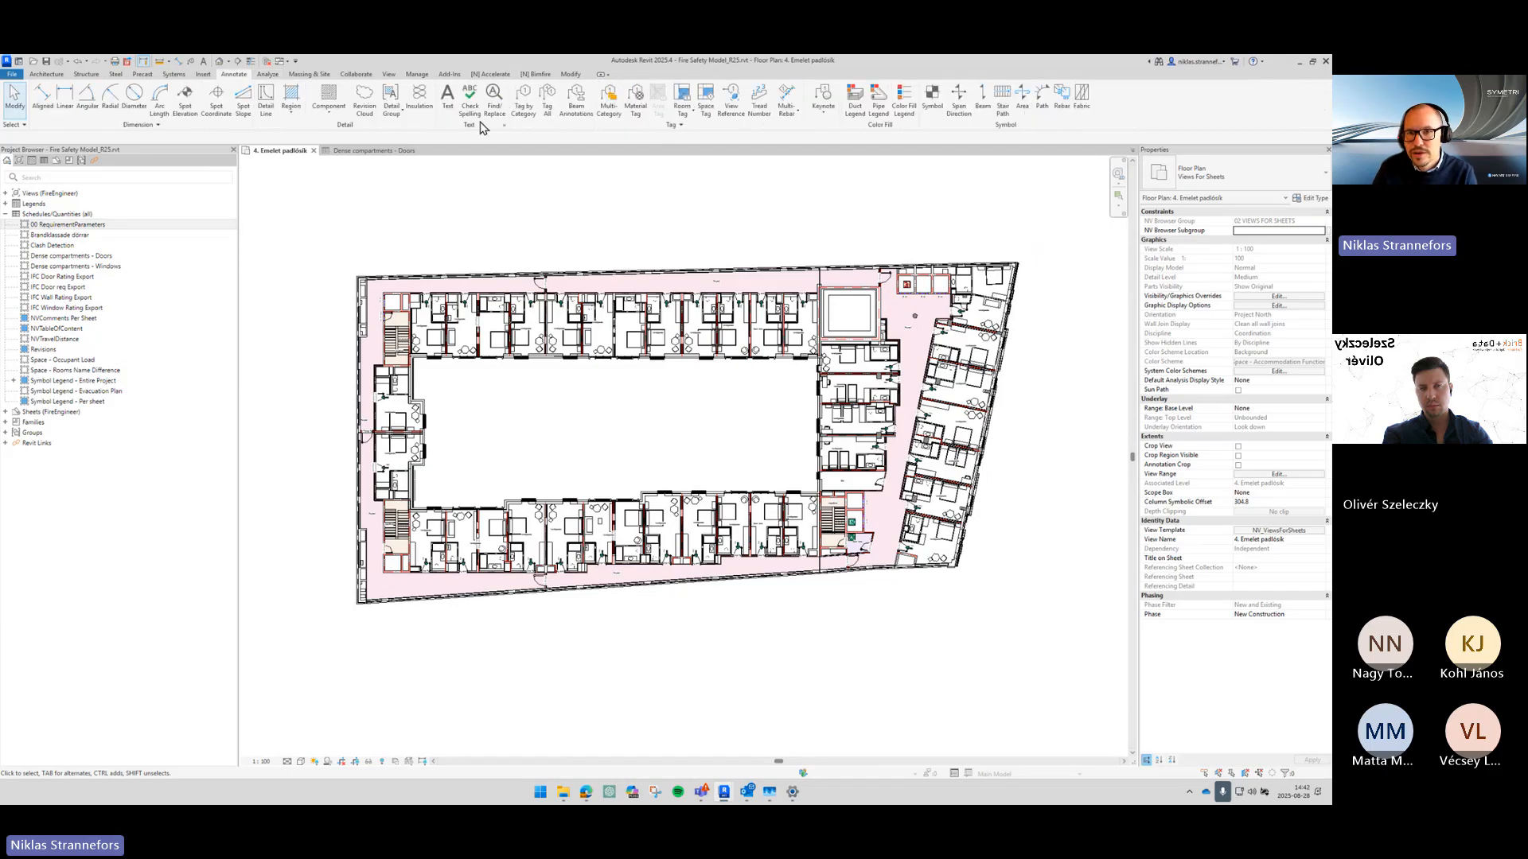
scroll(543, 108, "down", 1)
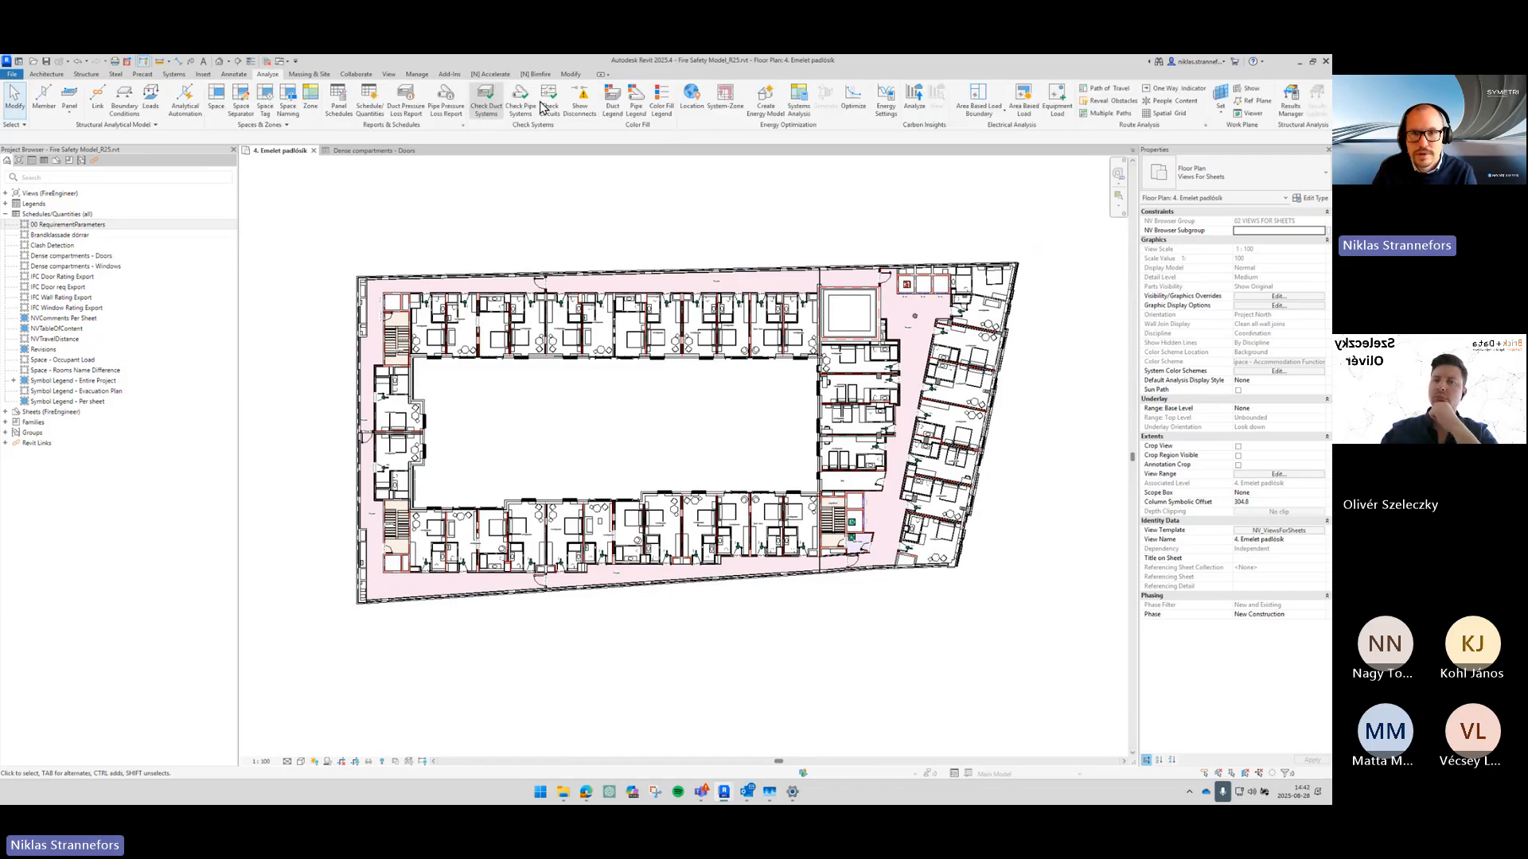
left_click(660, 116)
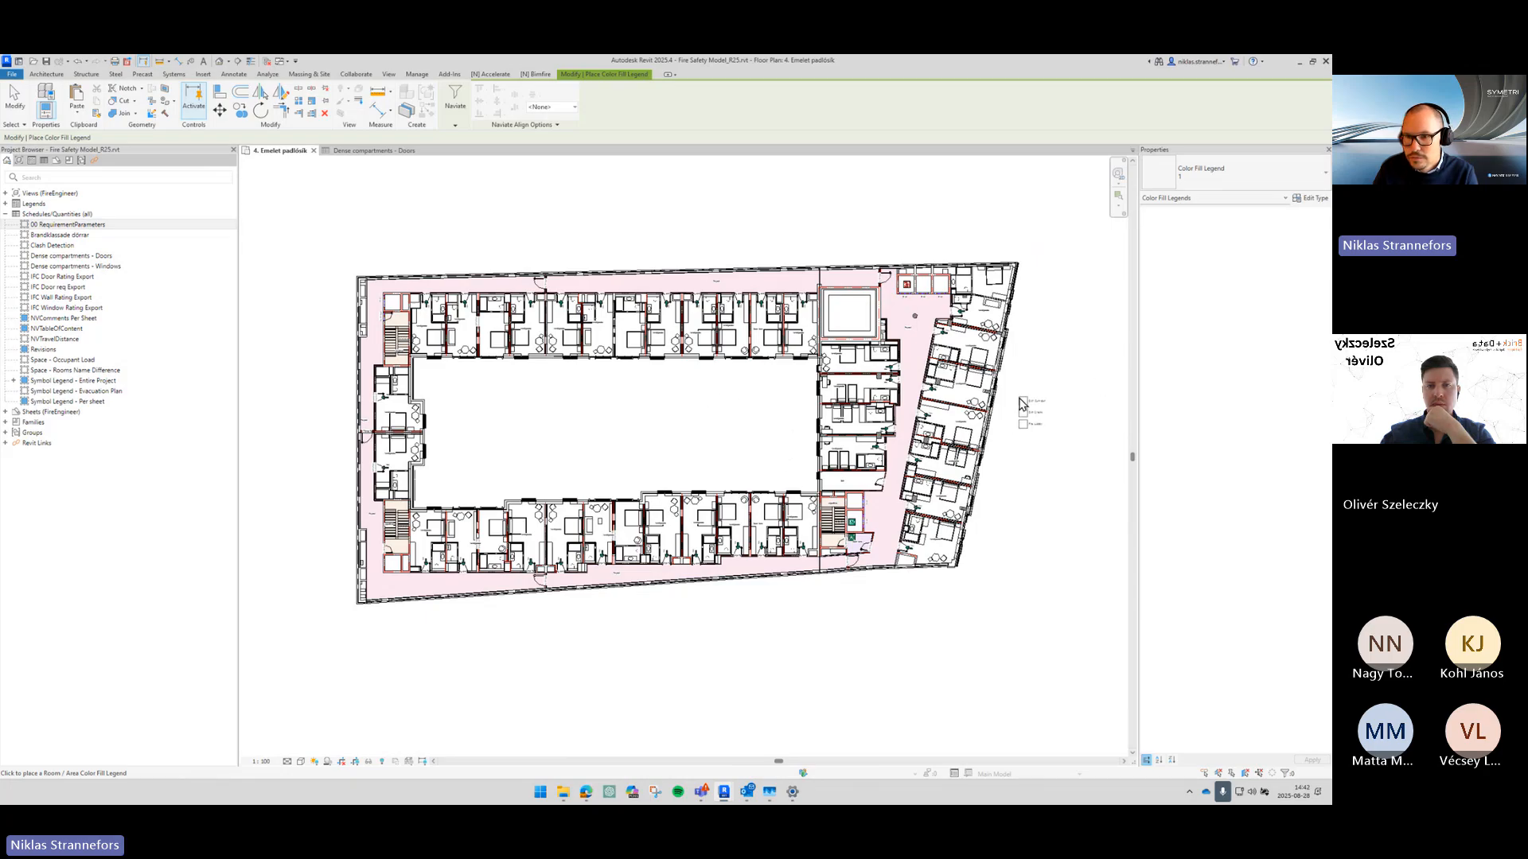
left_click(1022, 405)
scroll(1061, 426, "up", 5)
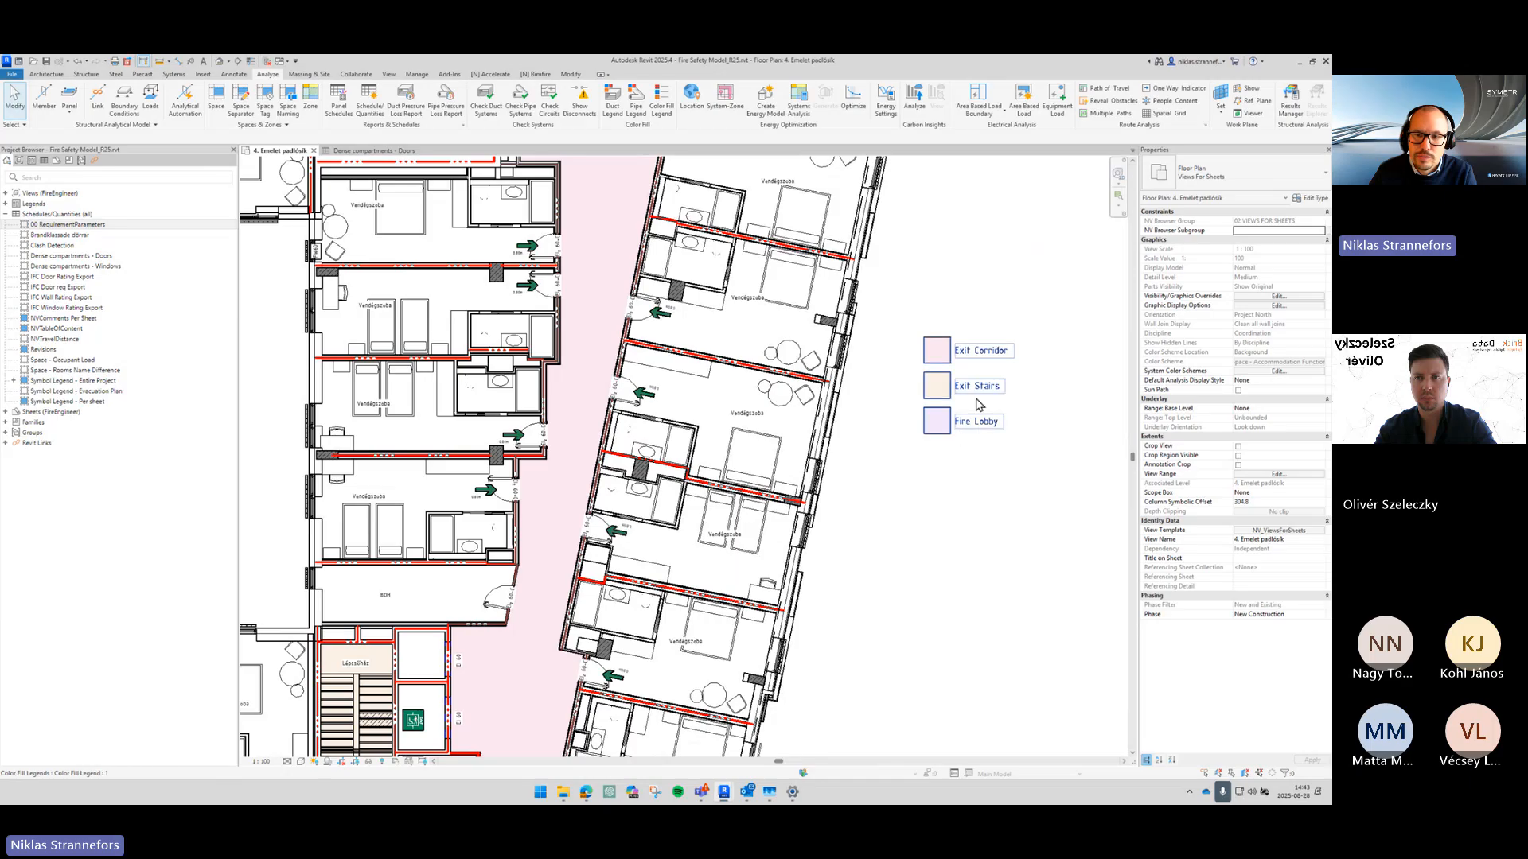
Step: Open the placed legend's color scheme for editing and enlarge the dialog to show its full list of values
left_click(983, 400)
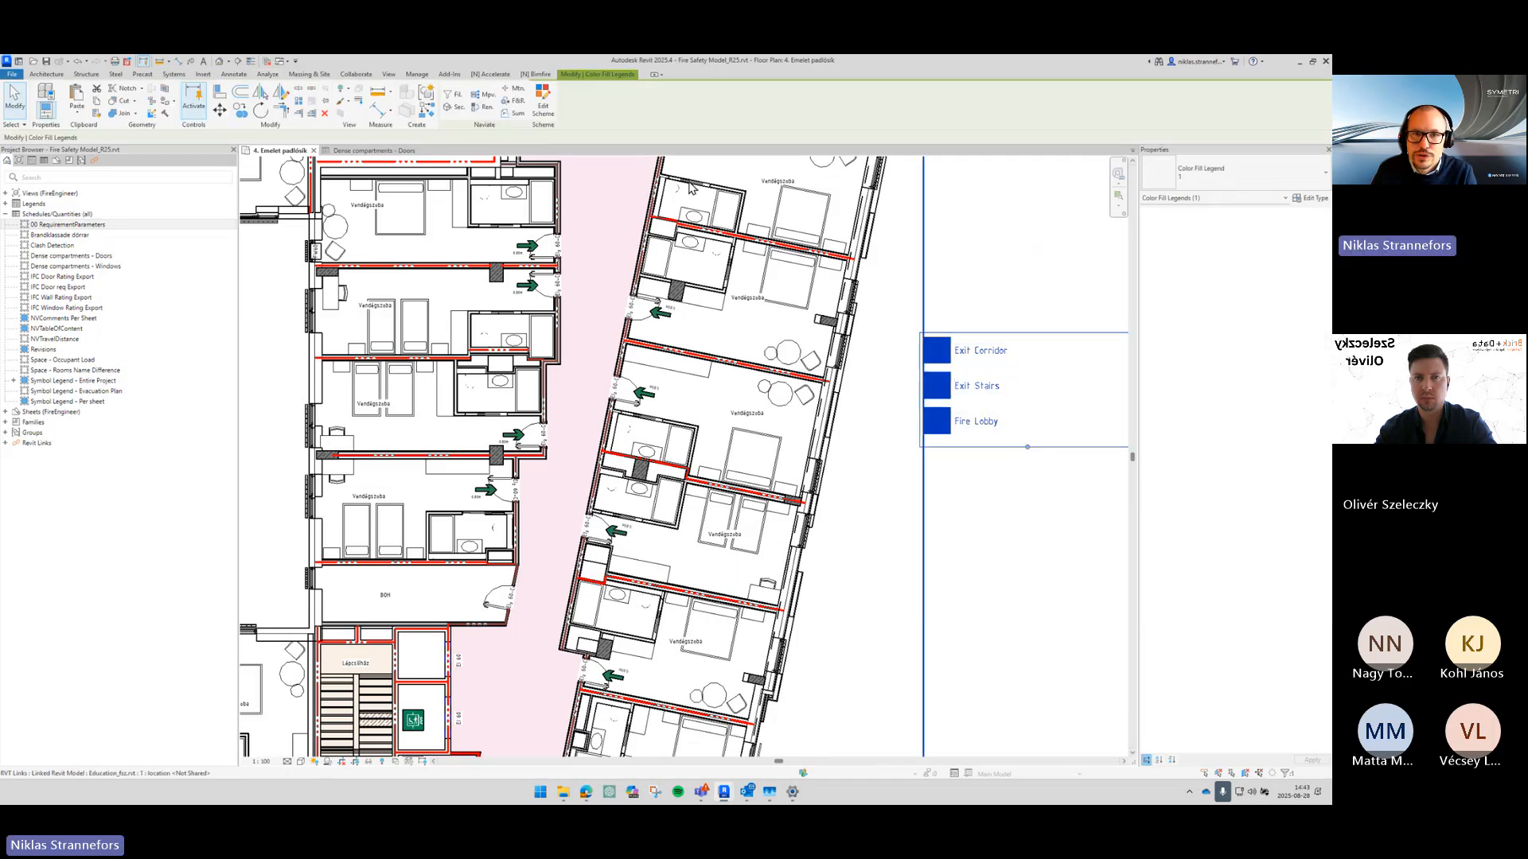
left_click(544, 122)
left_click_drag(859, 316, 632, 155)
left_click_drag(890, 418, 1157, 596)
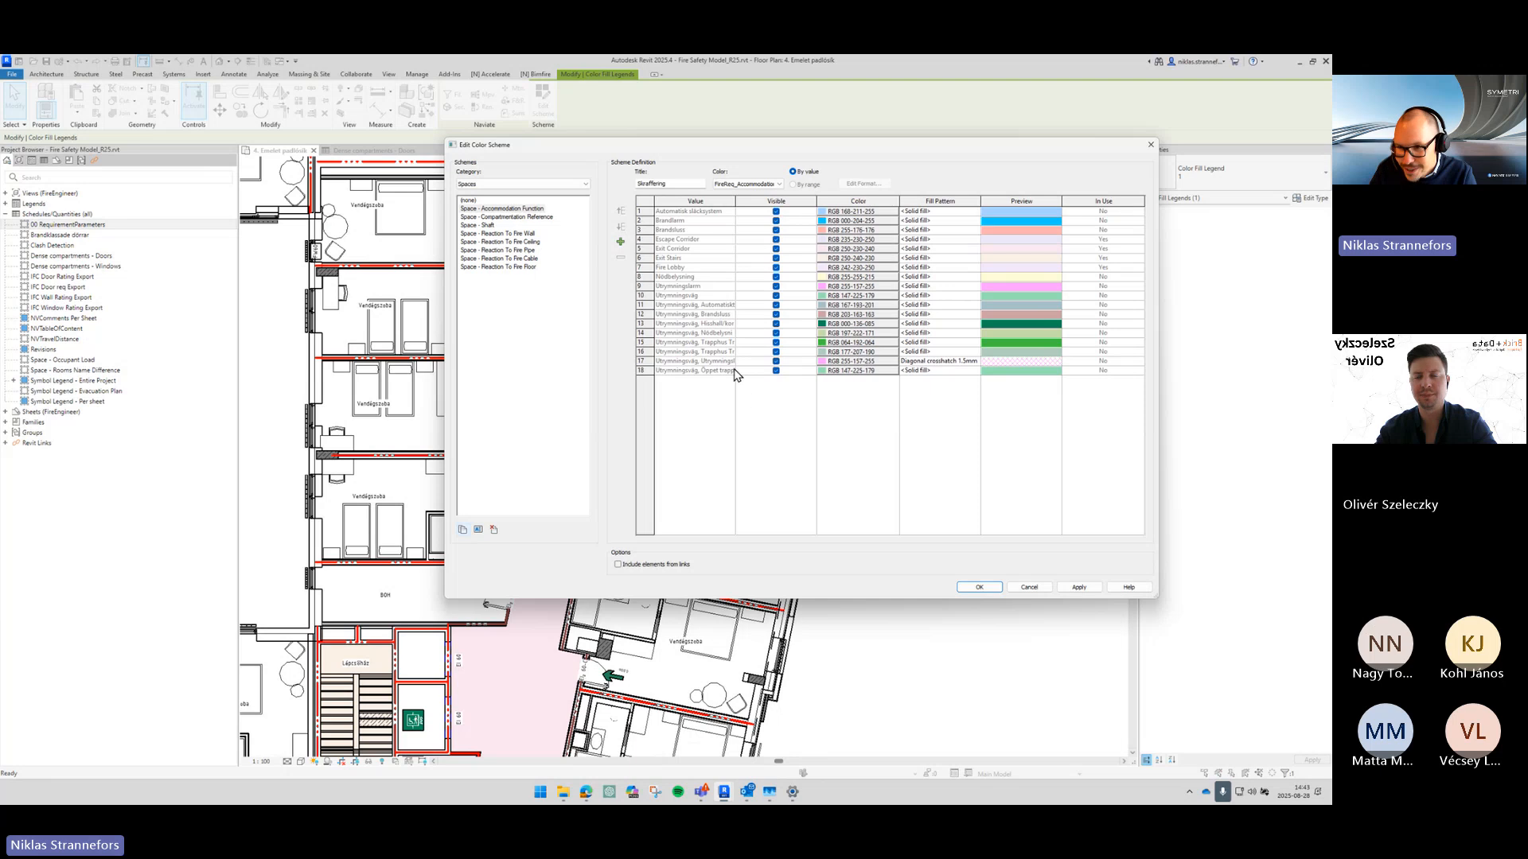
Step: Set the Exit Stairs color in the accommodation function scheme to RGB 0-136-85
left_click(700, 248)
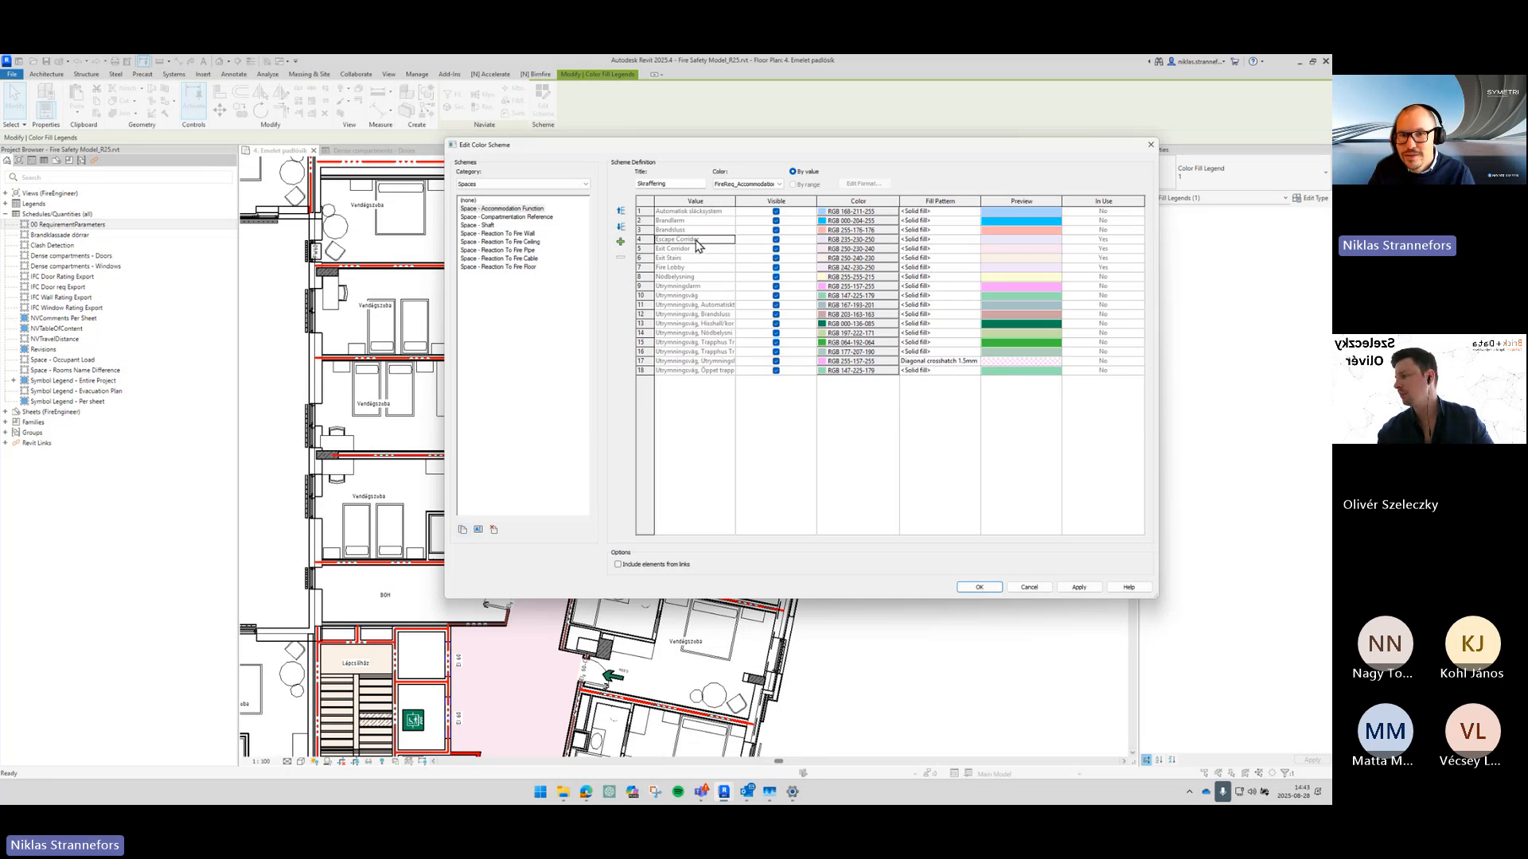
left_click(690, 258)
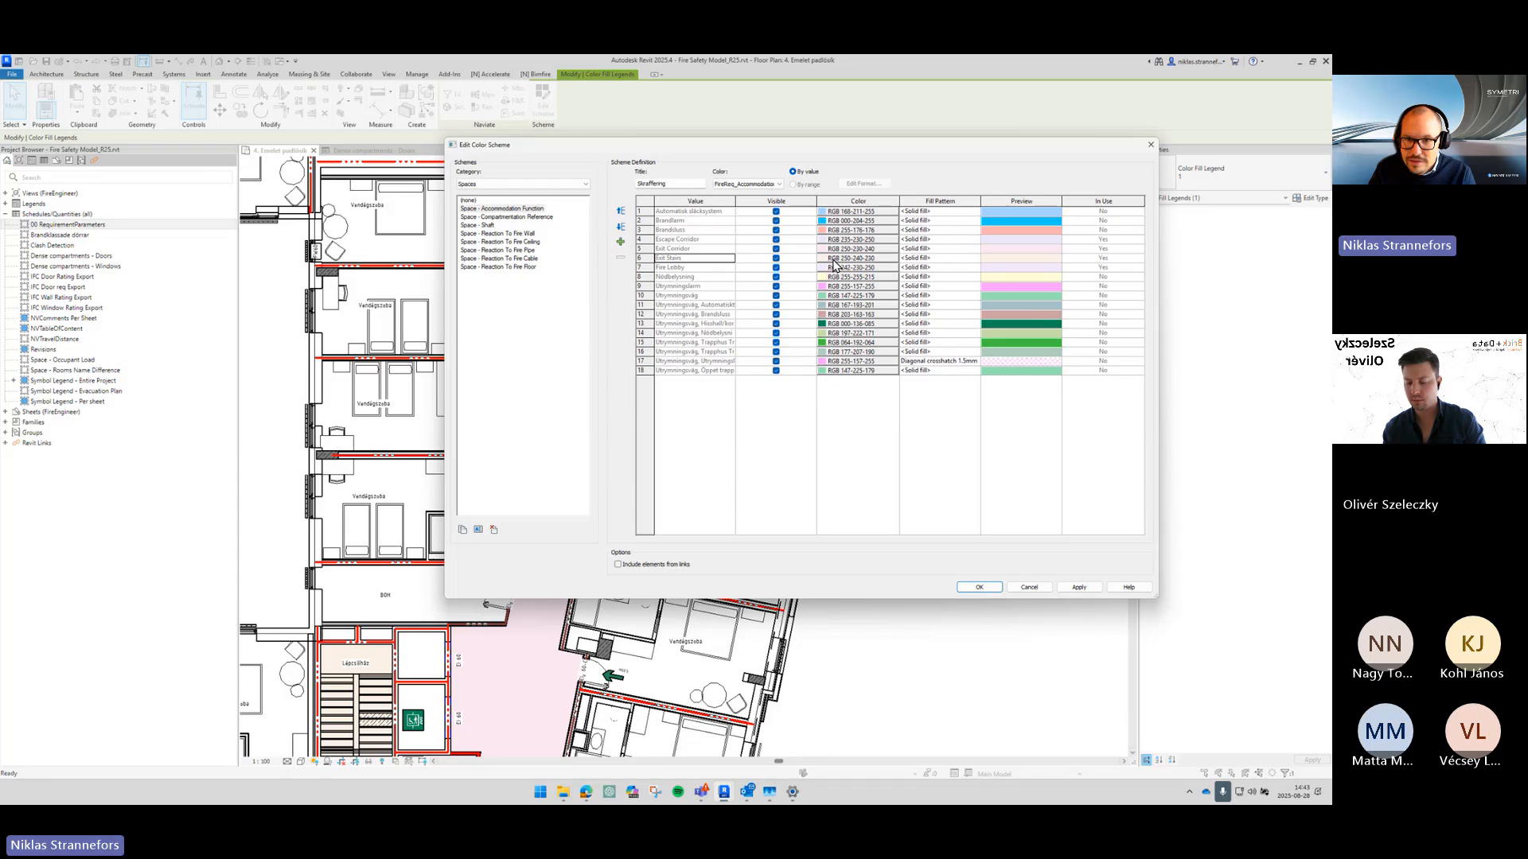
left_click(833, 259)
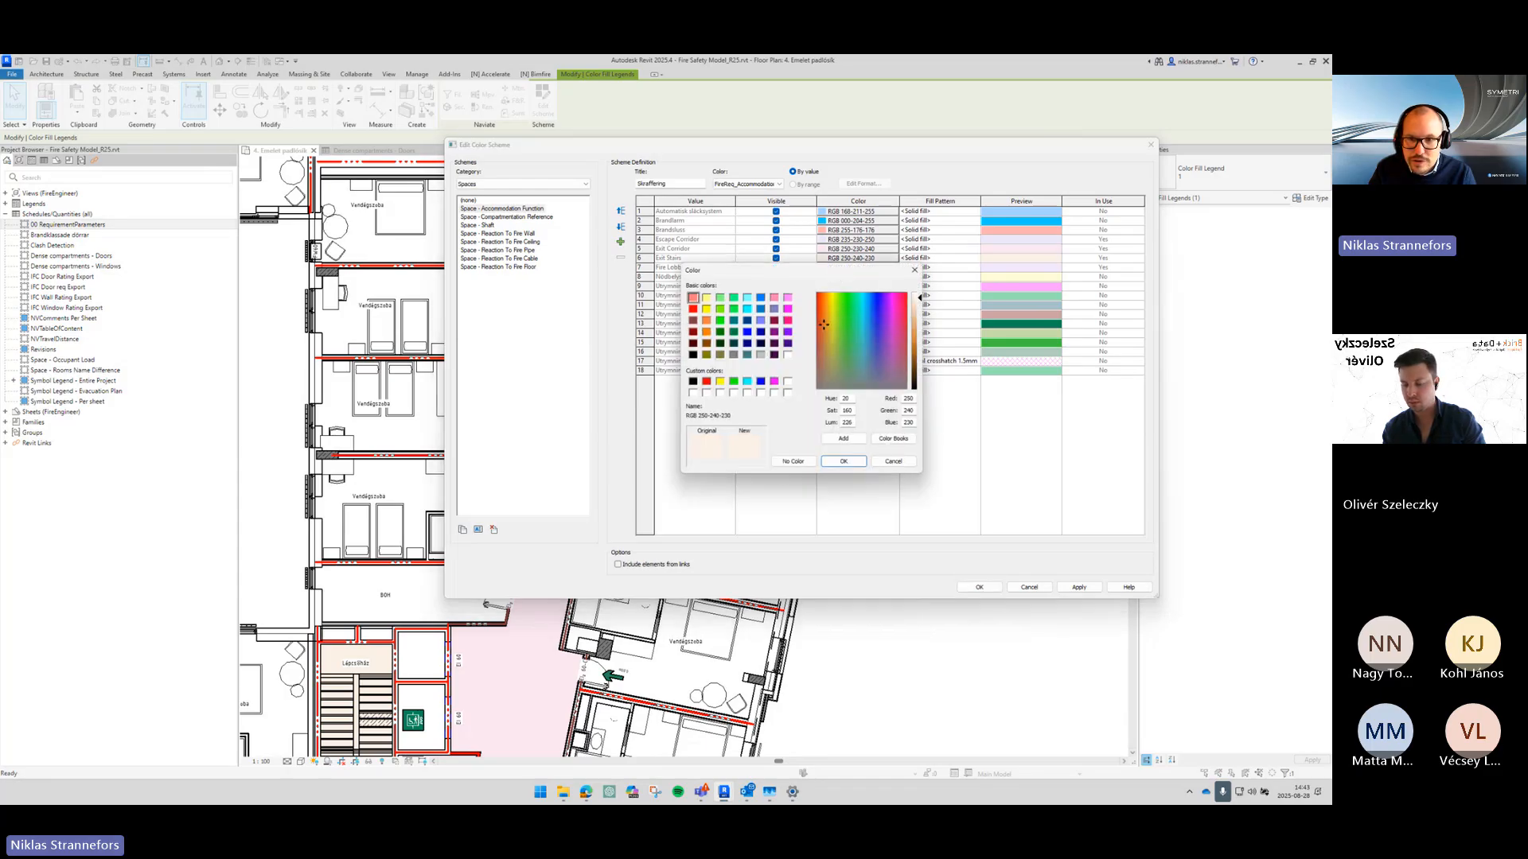
double_click(985, 485)
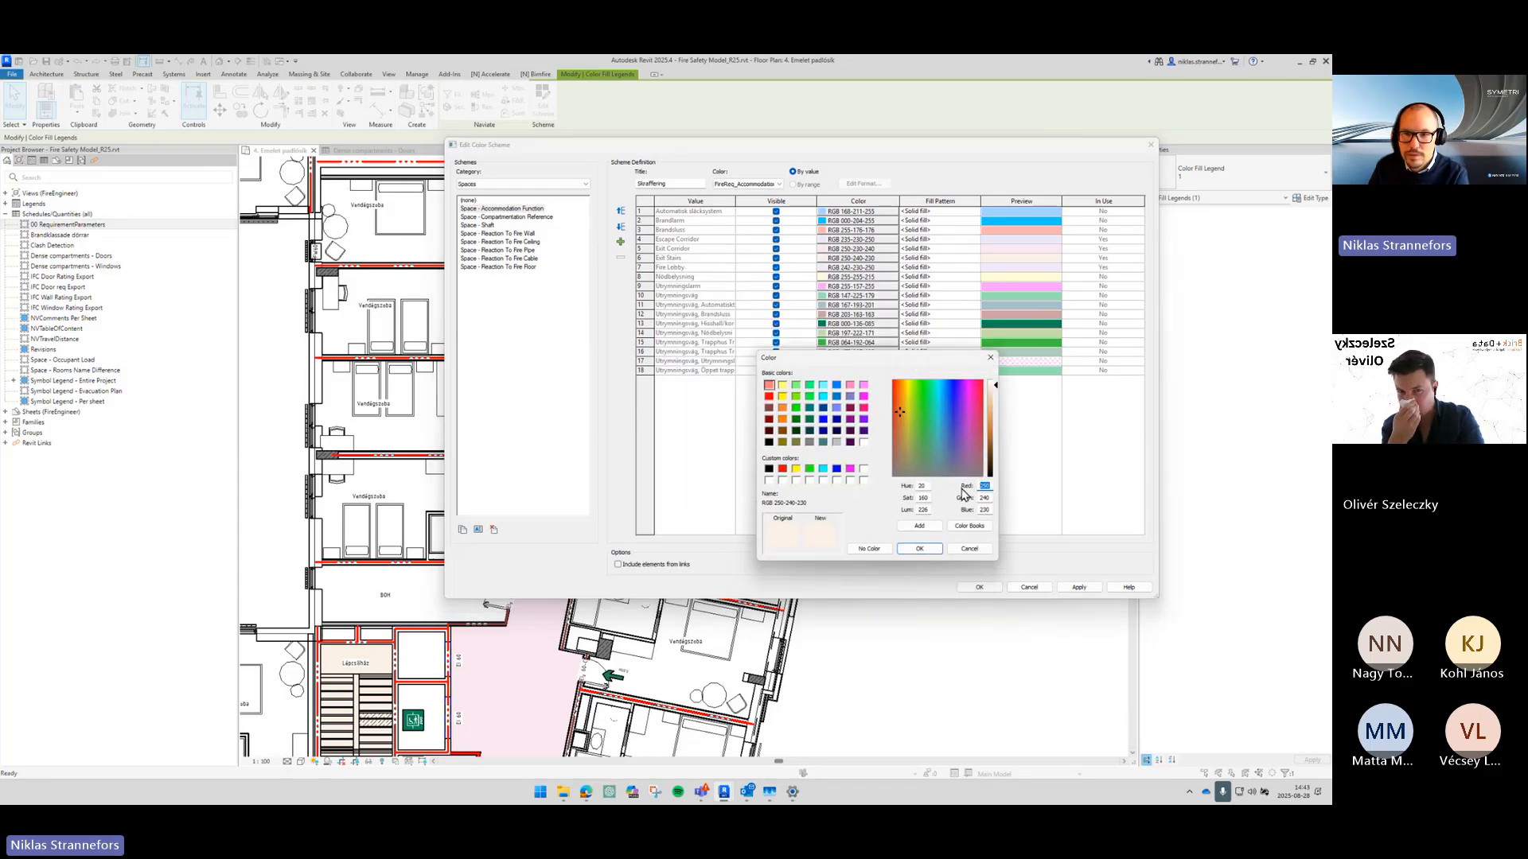
type("0")
double_click(984, 498)
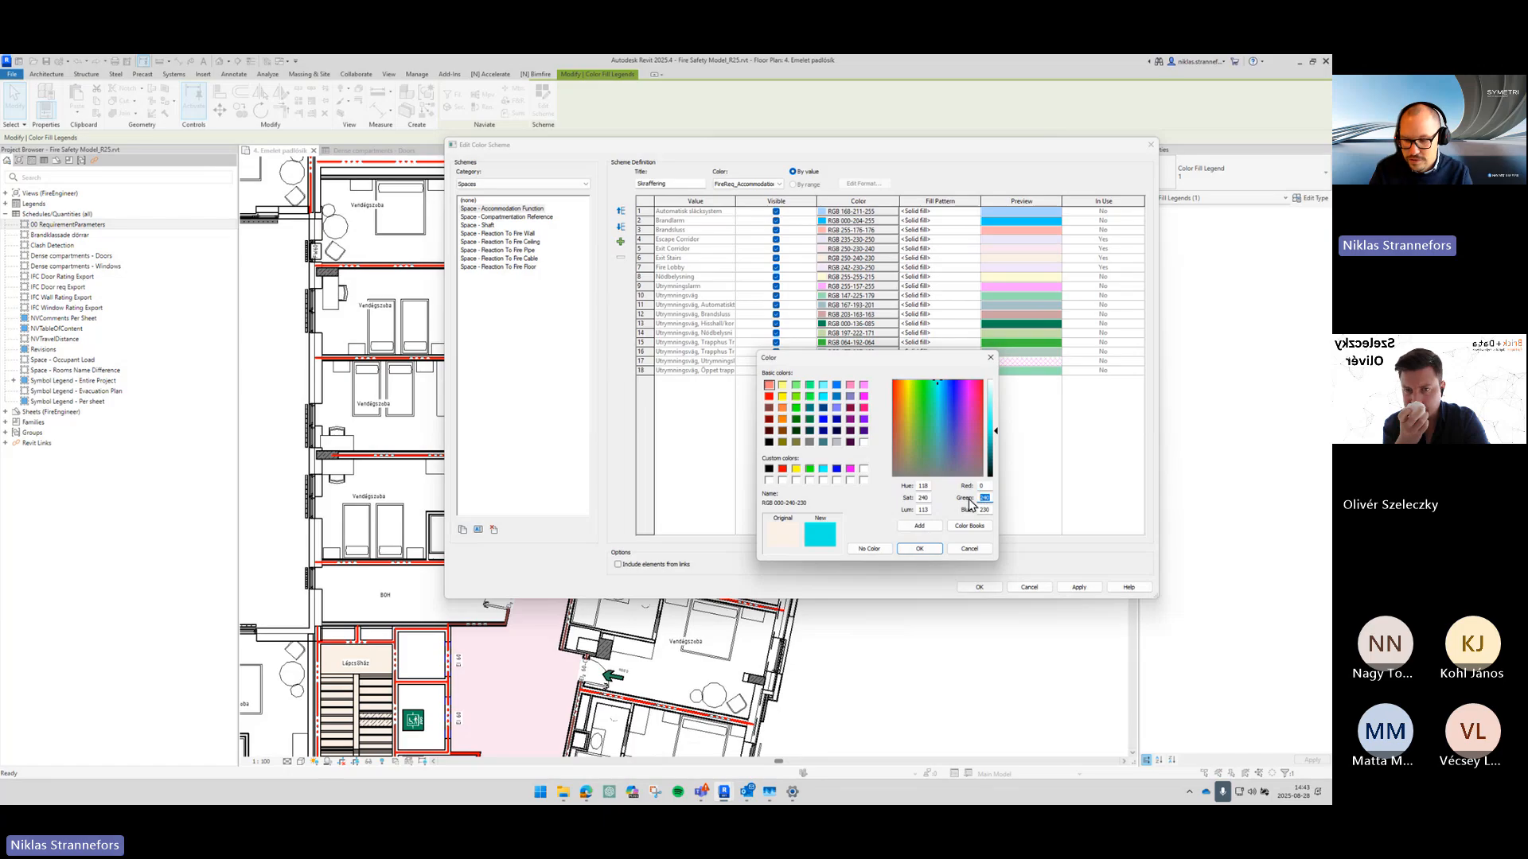
type("136")
key("Tab")
type("85")
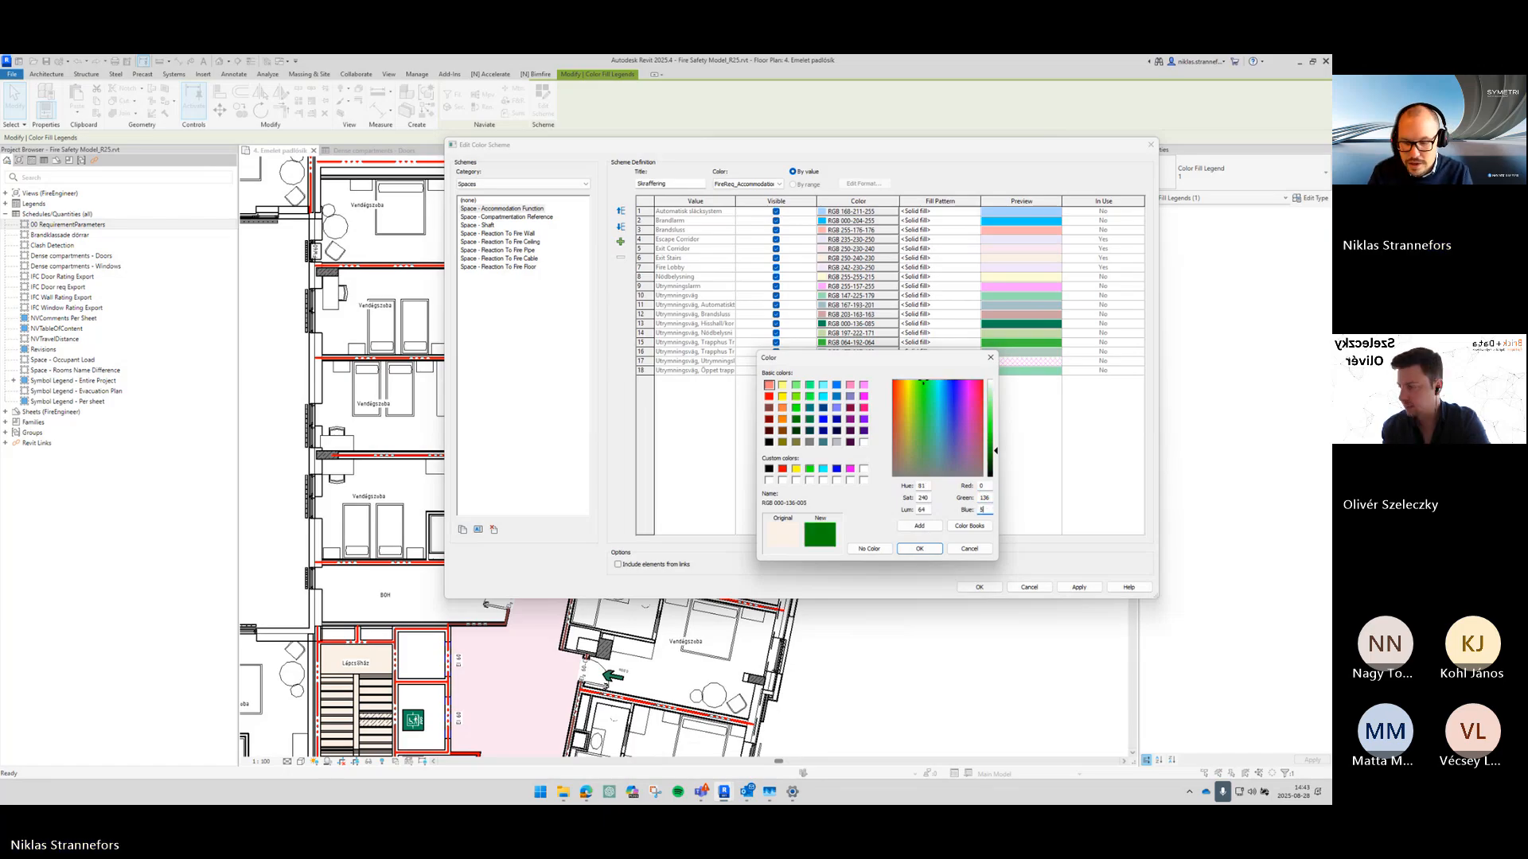
key("Return")
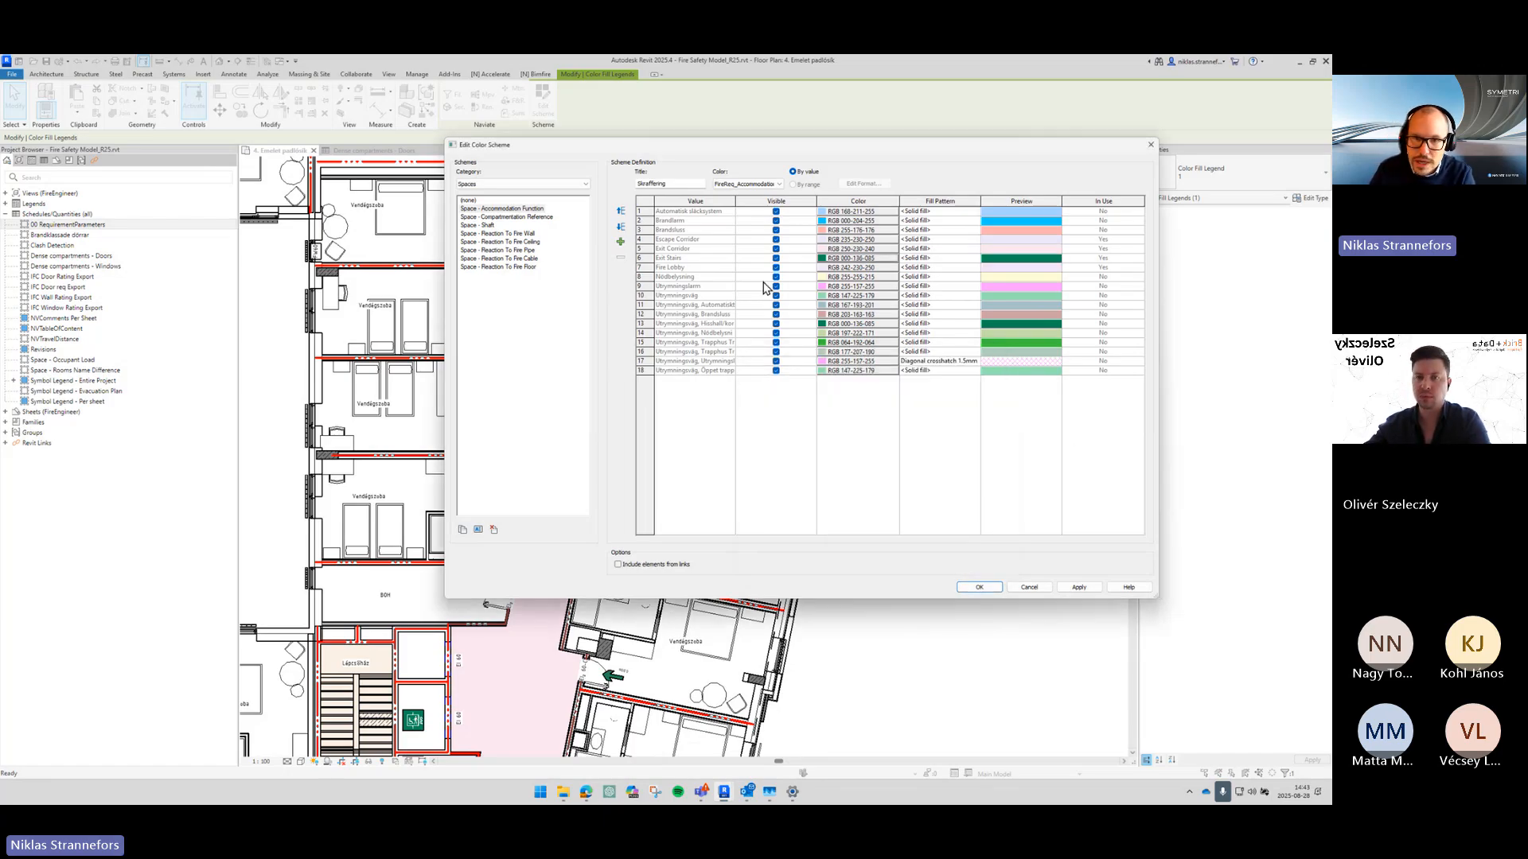
Step: Change the Exit Corridor color in the scheme to RGB 147-225-179
left_click(725, 252)
left_click(851, 248)
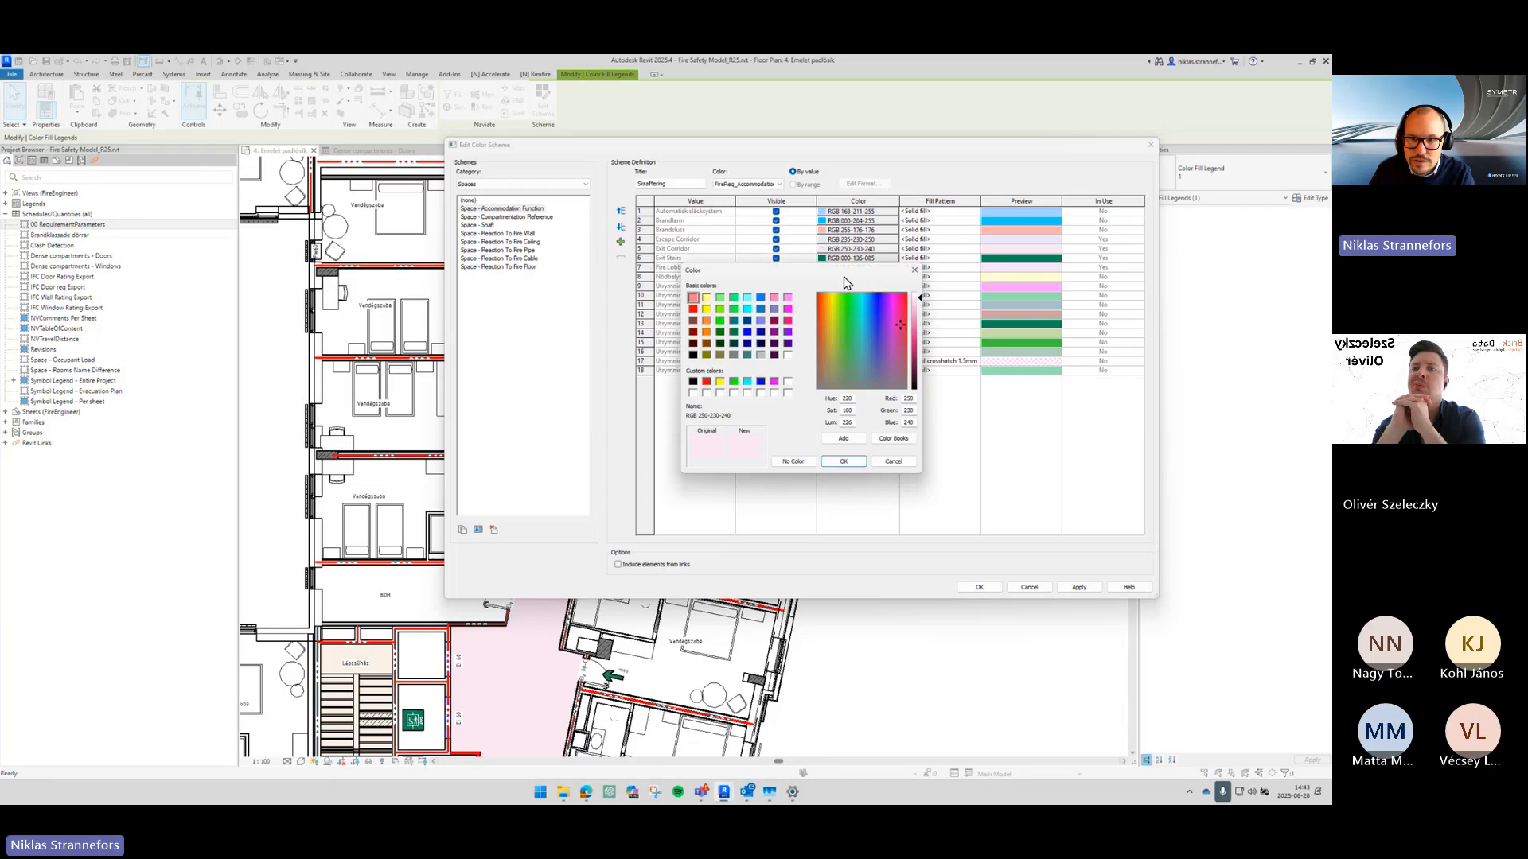
left_click_drag(846, 281, 893, 319)
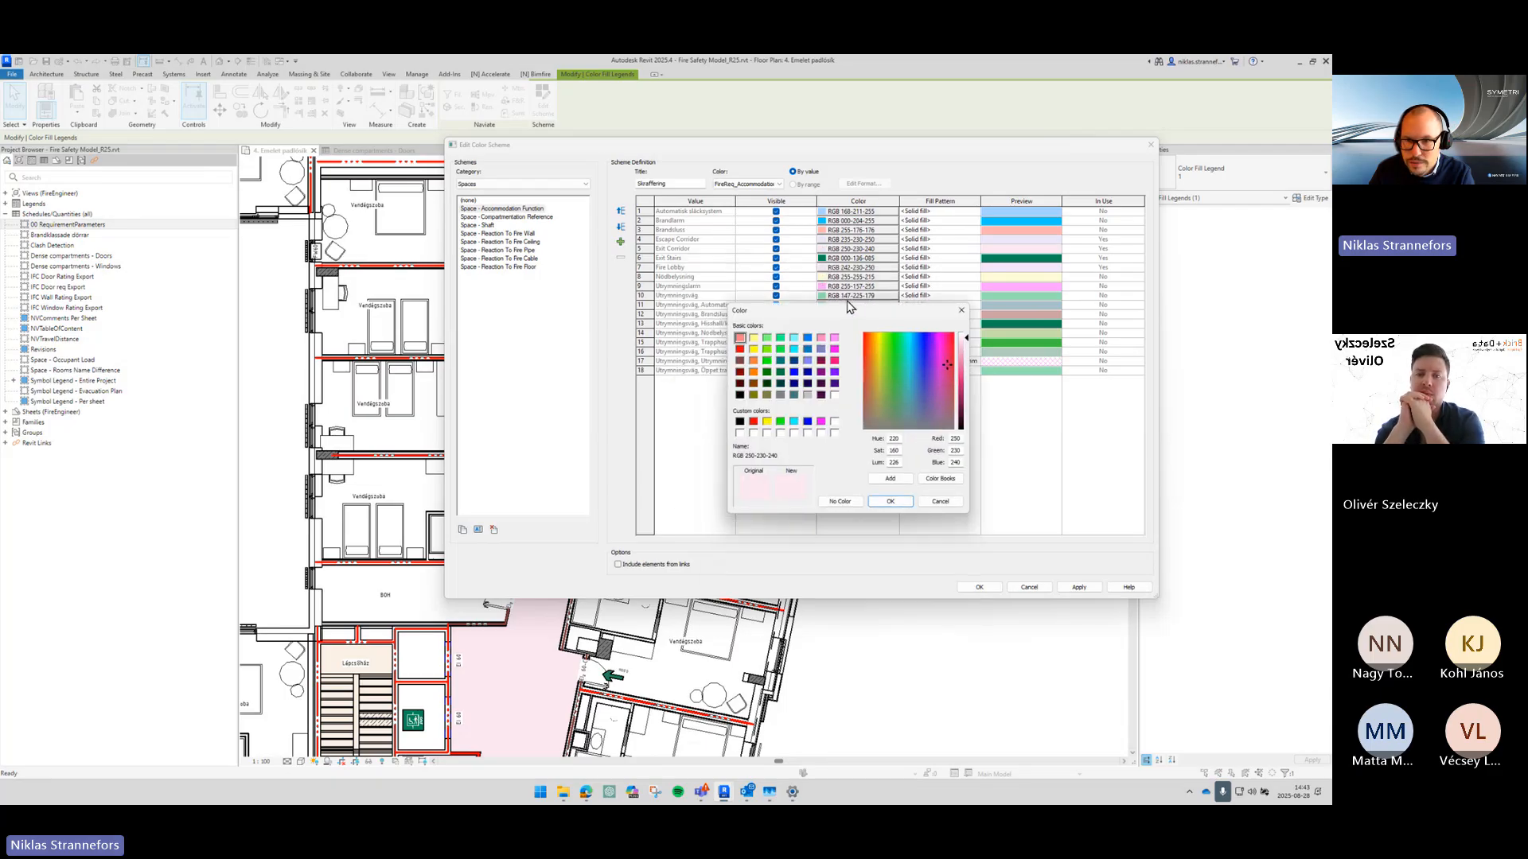
double_click(960, 438)
type("147")
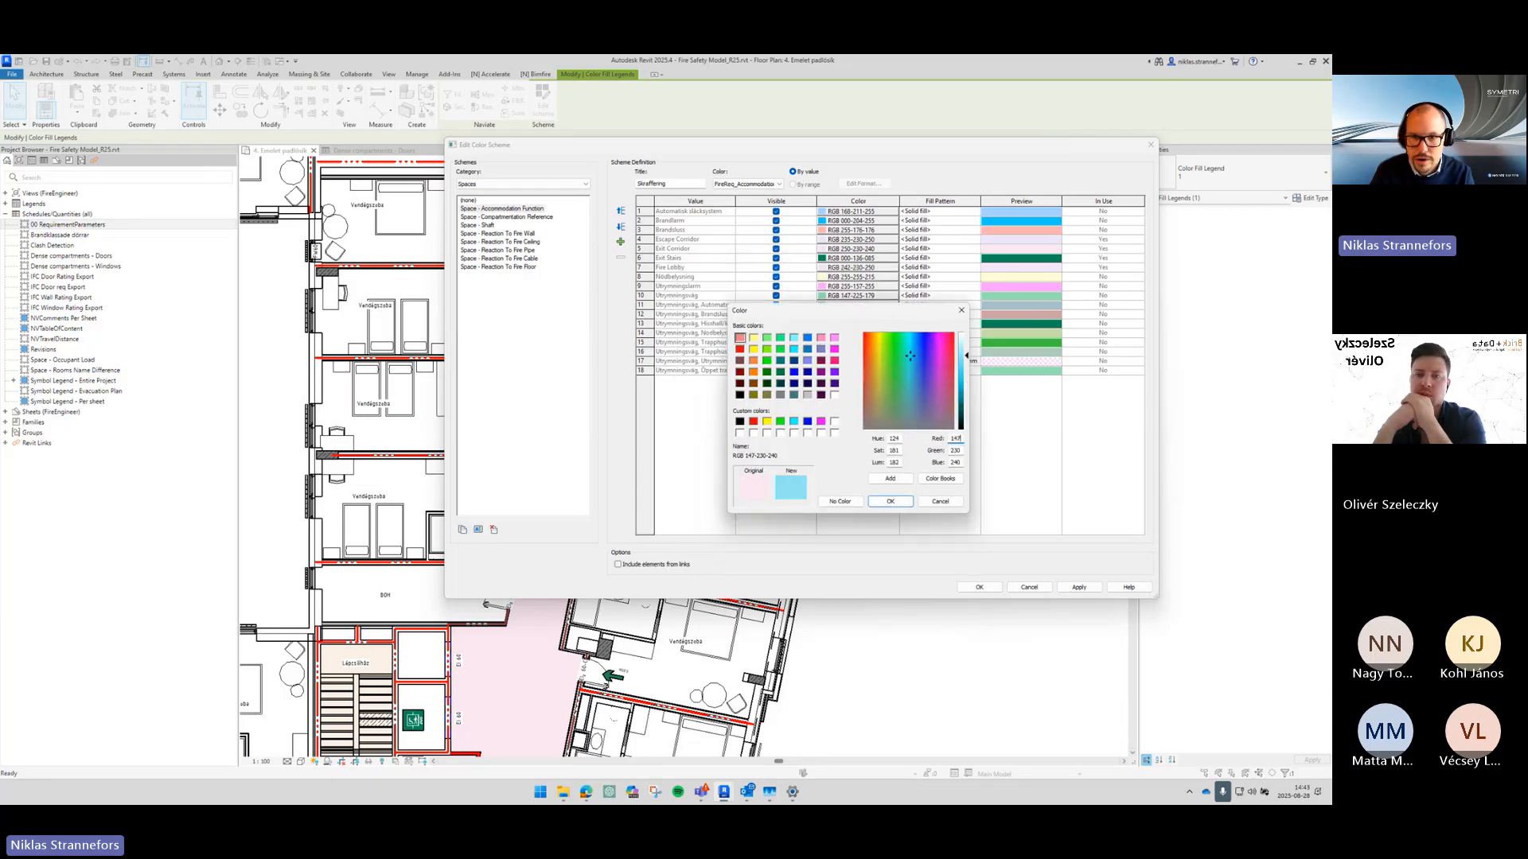
key("Tab")
type("225")
key("Tab")
type("179")
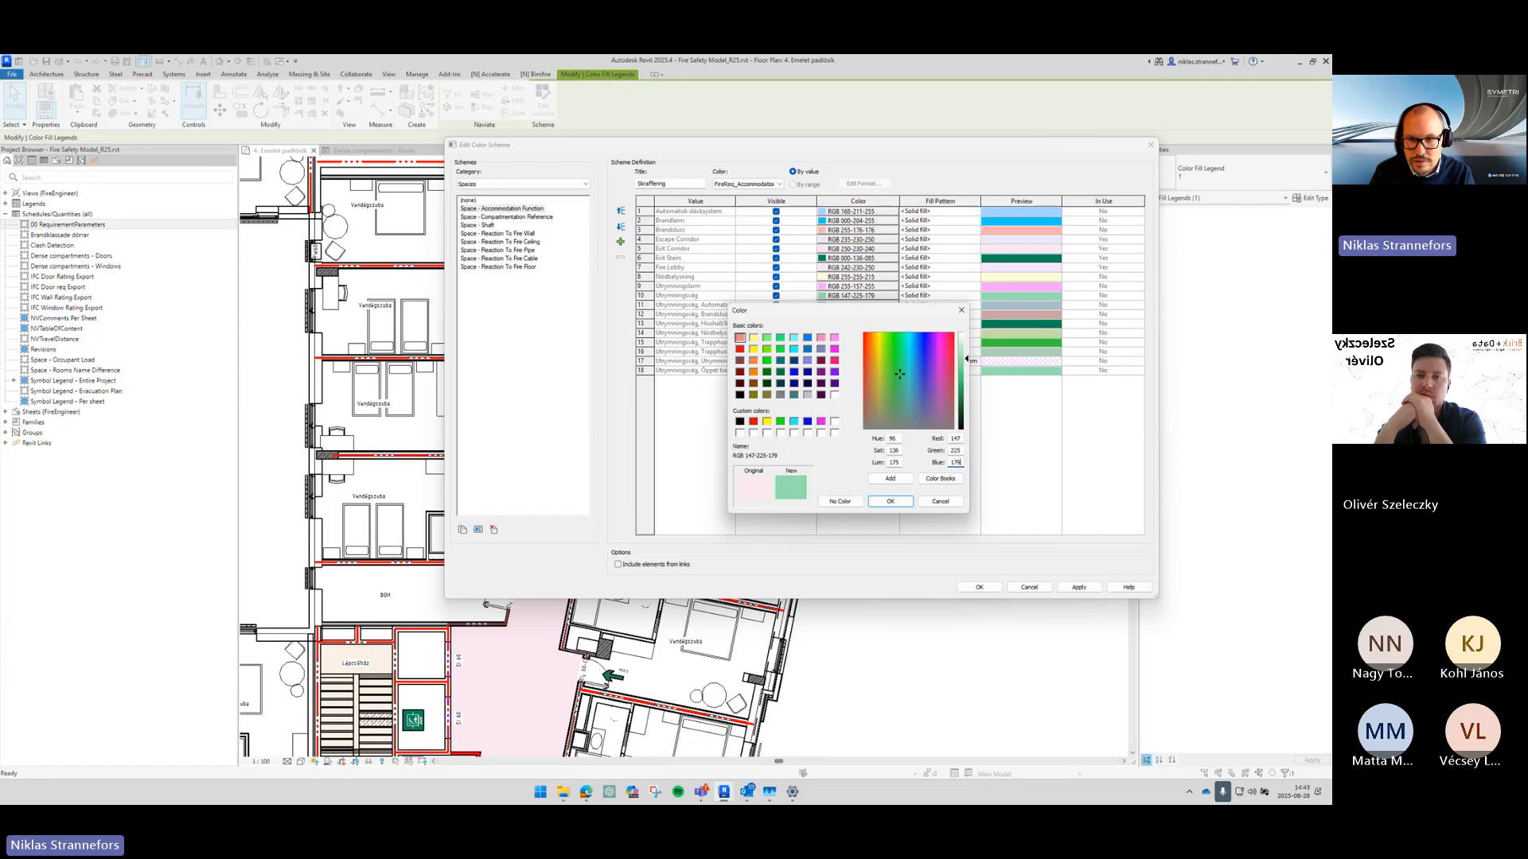
key("Return")
Step: Set the Escape Corridor color to RGB 147-255-179 and accept the edited color scheme
left_click(857, 258)
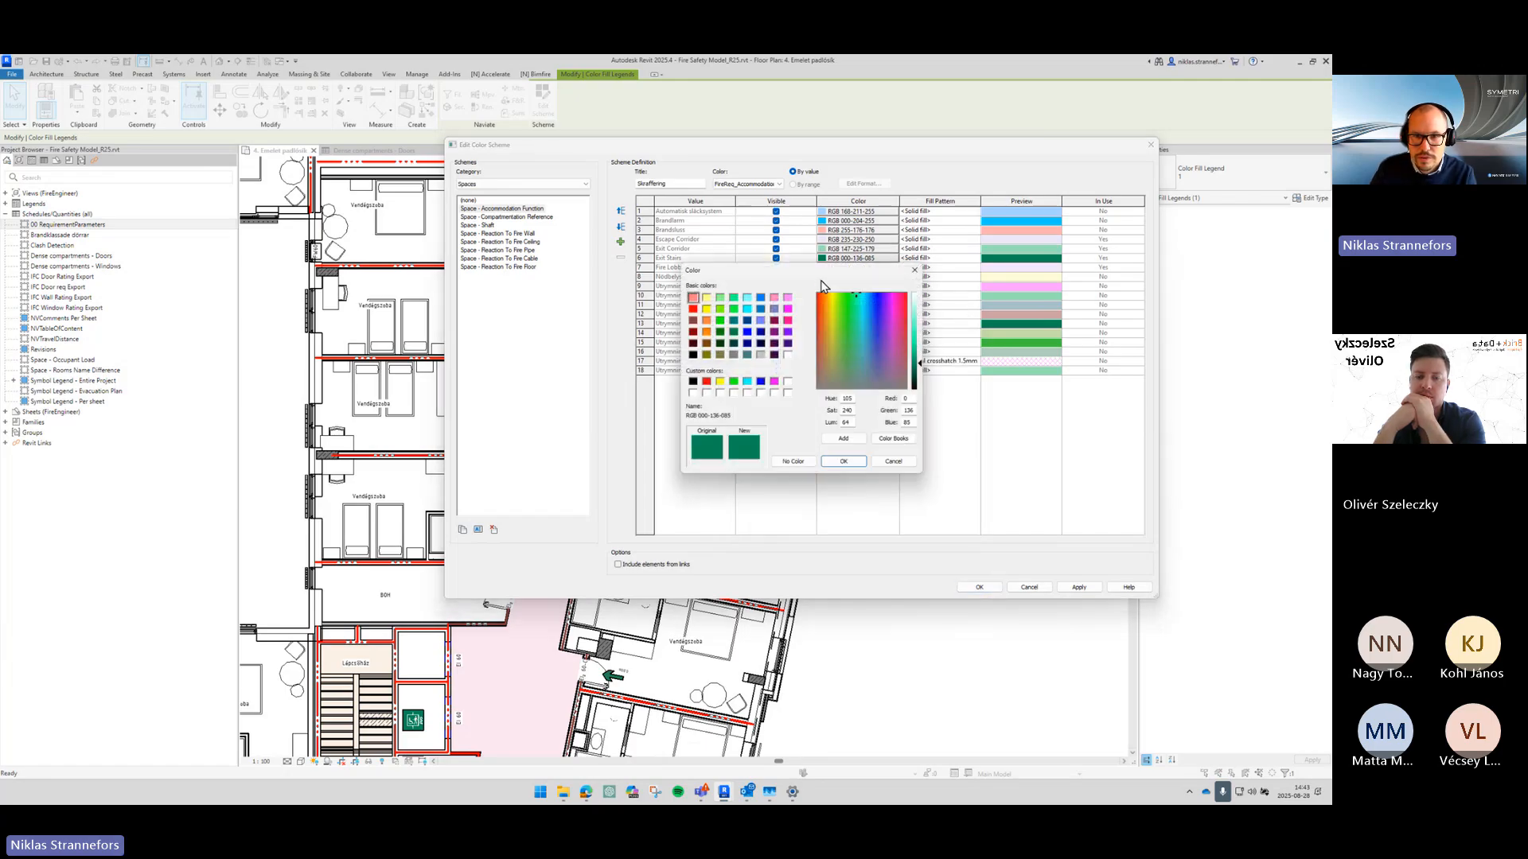
key("Escape")
left_click(846, 239)
double_click(914, 398)
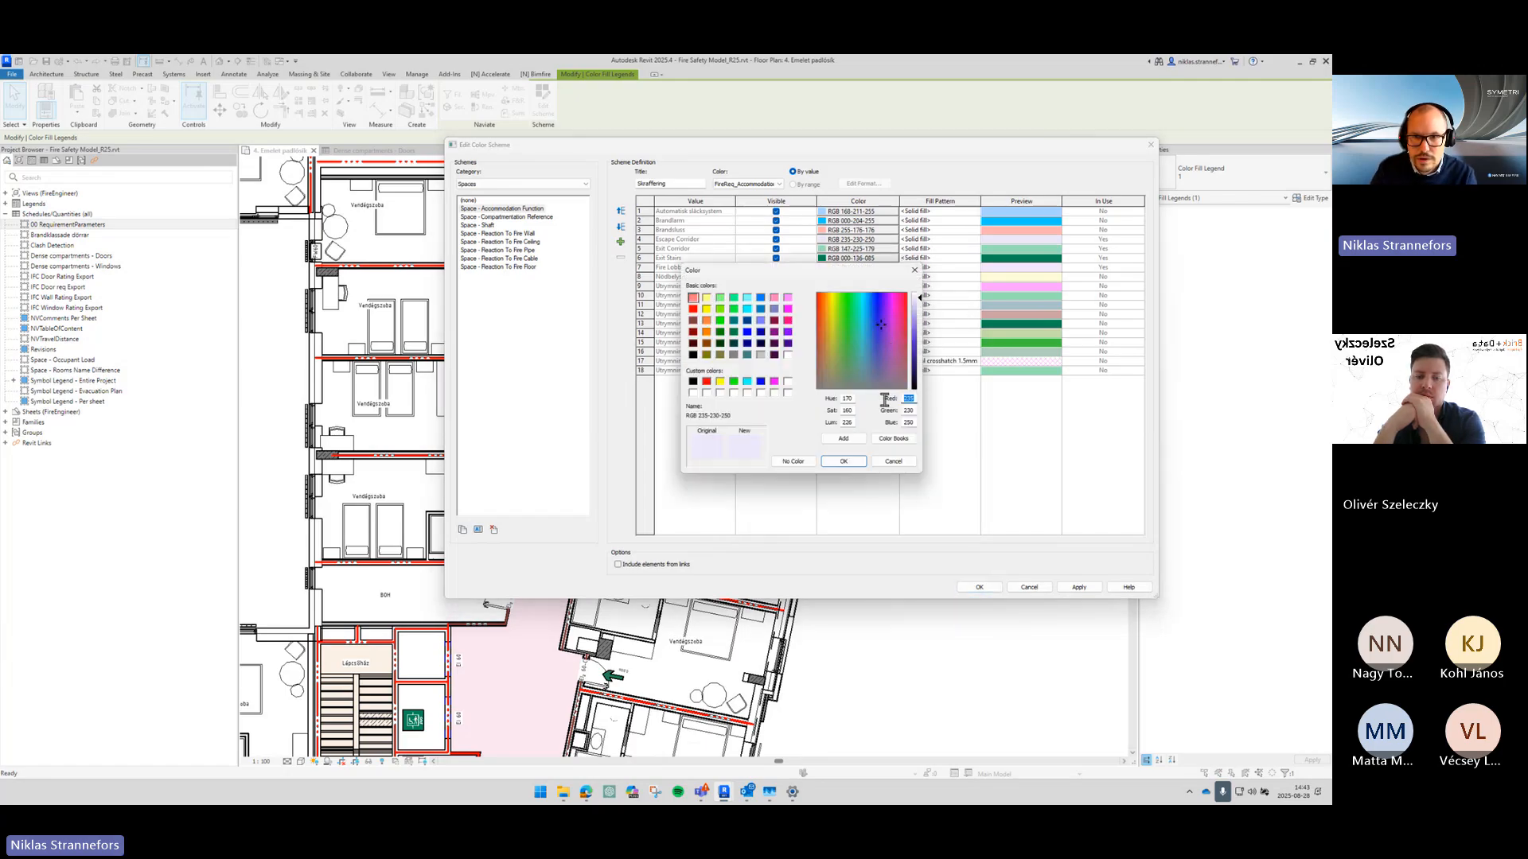
type("147")
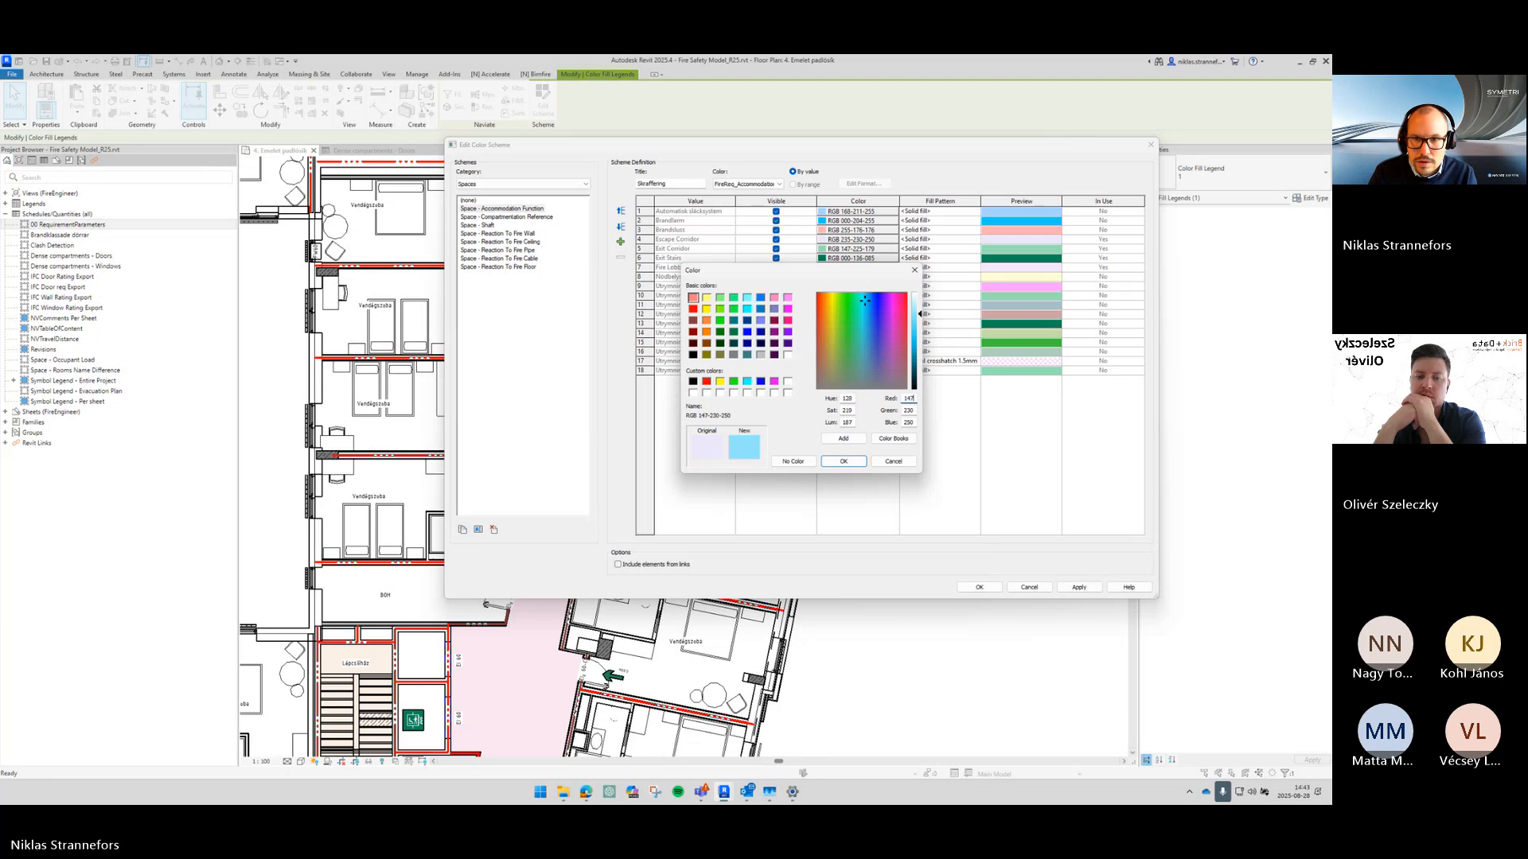
key("Tab")
type("255")
key("Tab")
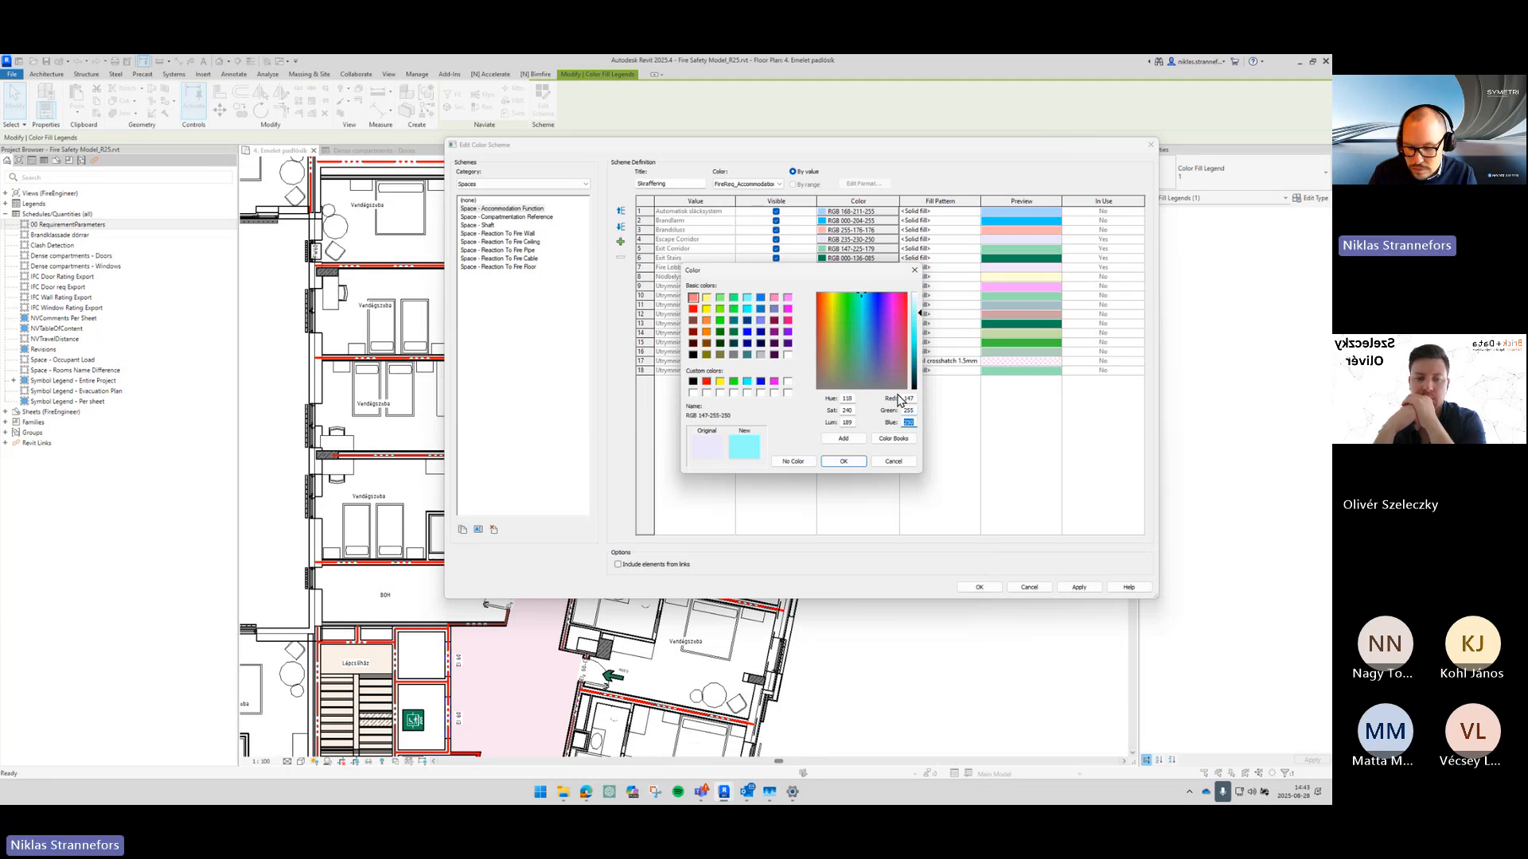
type("179")
key("Return")
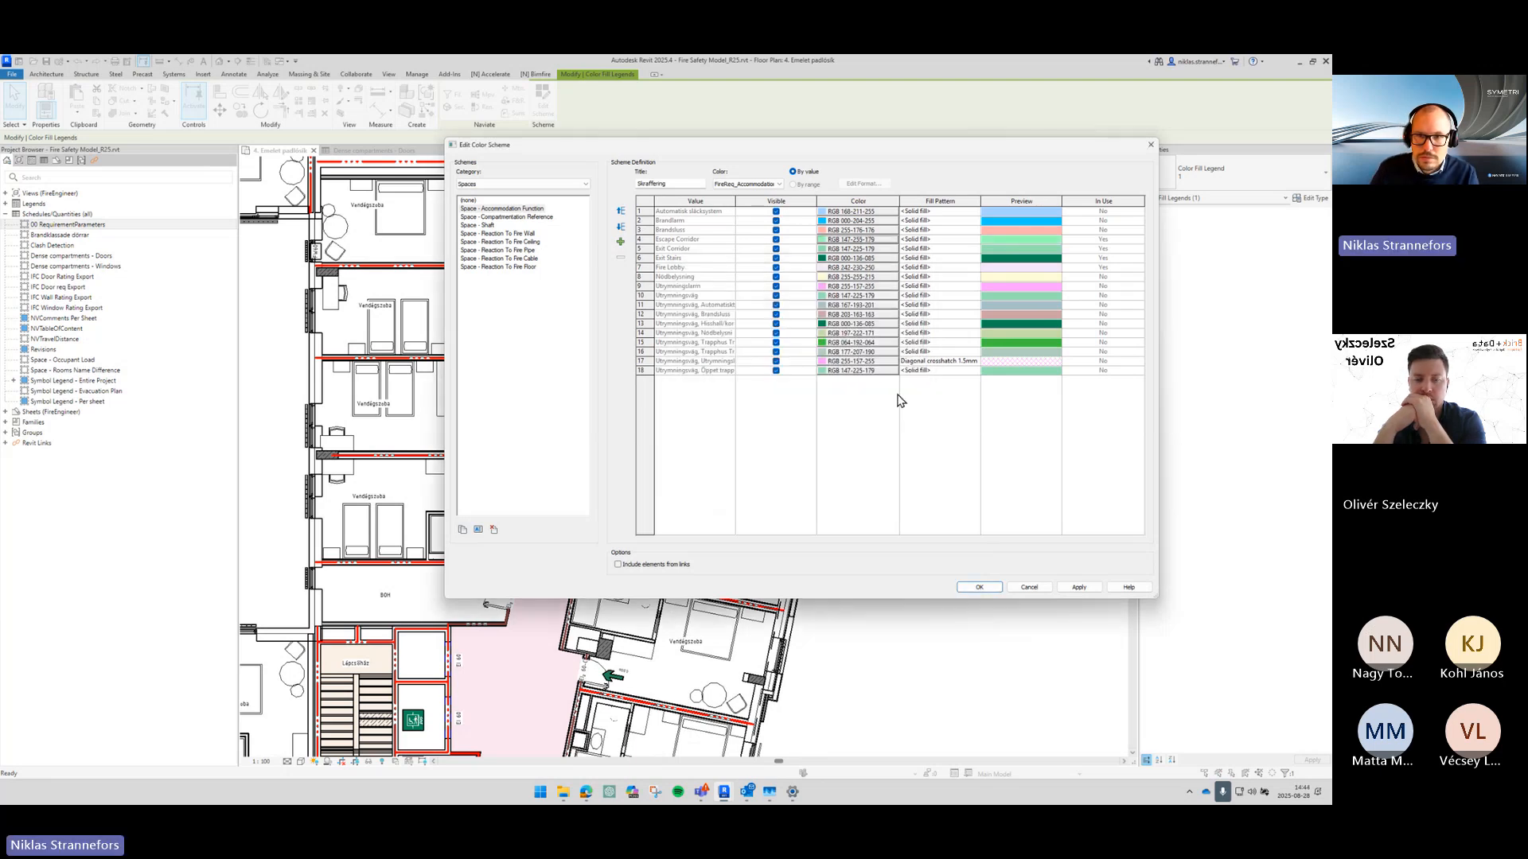
left_click(980, 588)
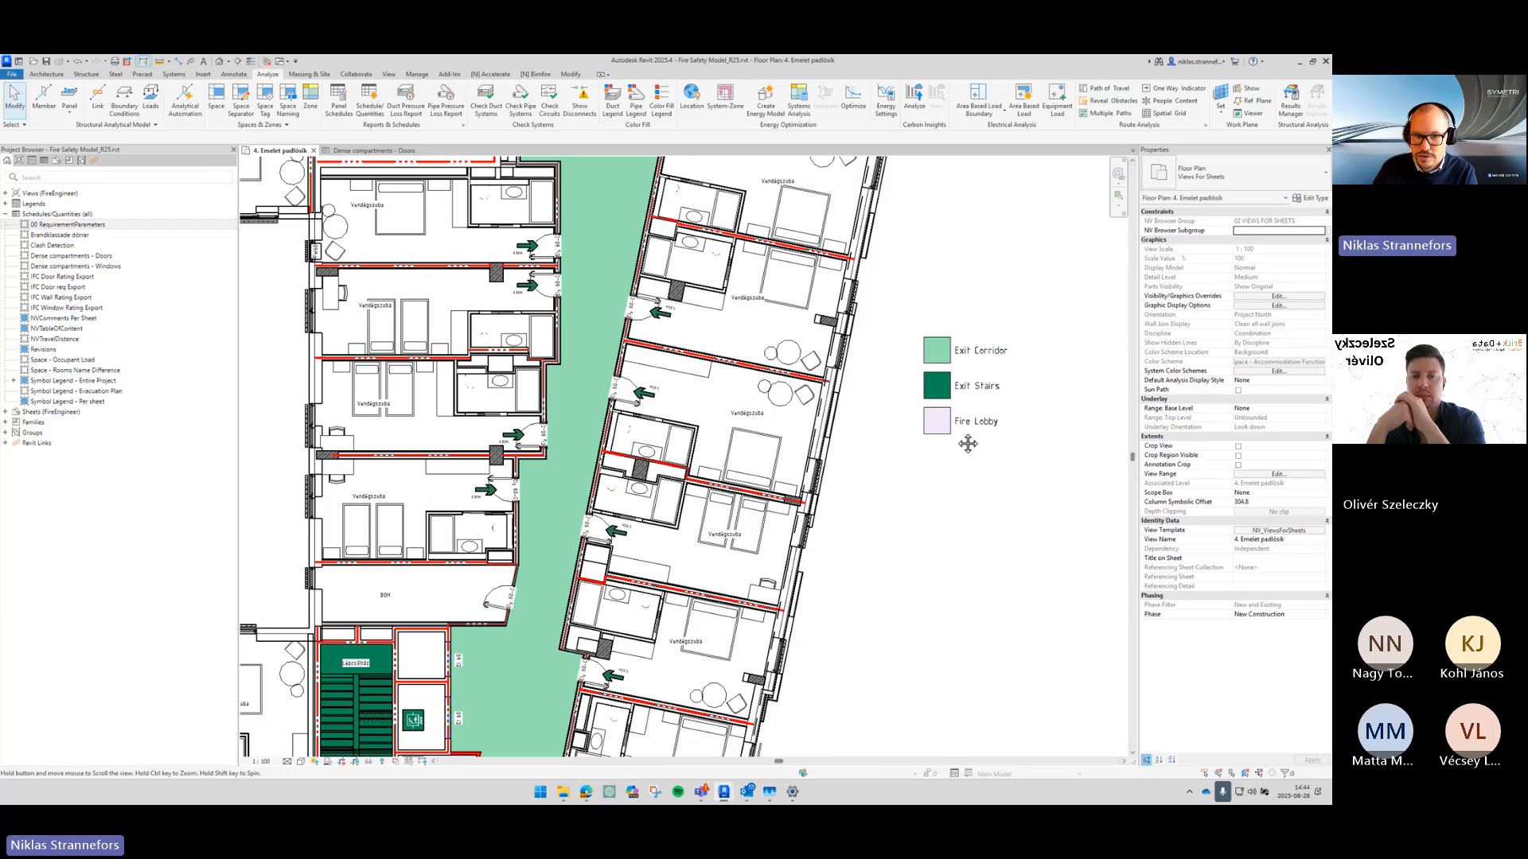
Step: Collapse the schedules list and open the 03 - Unnamed sheet from the 02 Sketches group
scroll(969, 447, "down", 5)
scroll(958, 478, "down", 2)
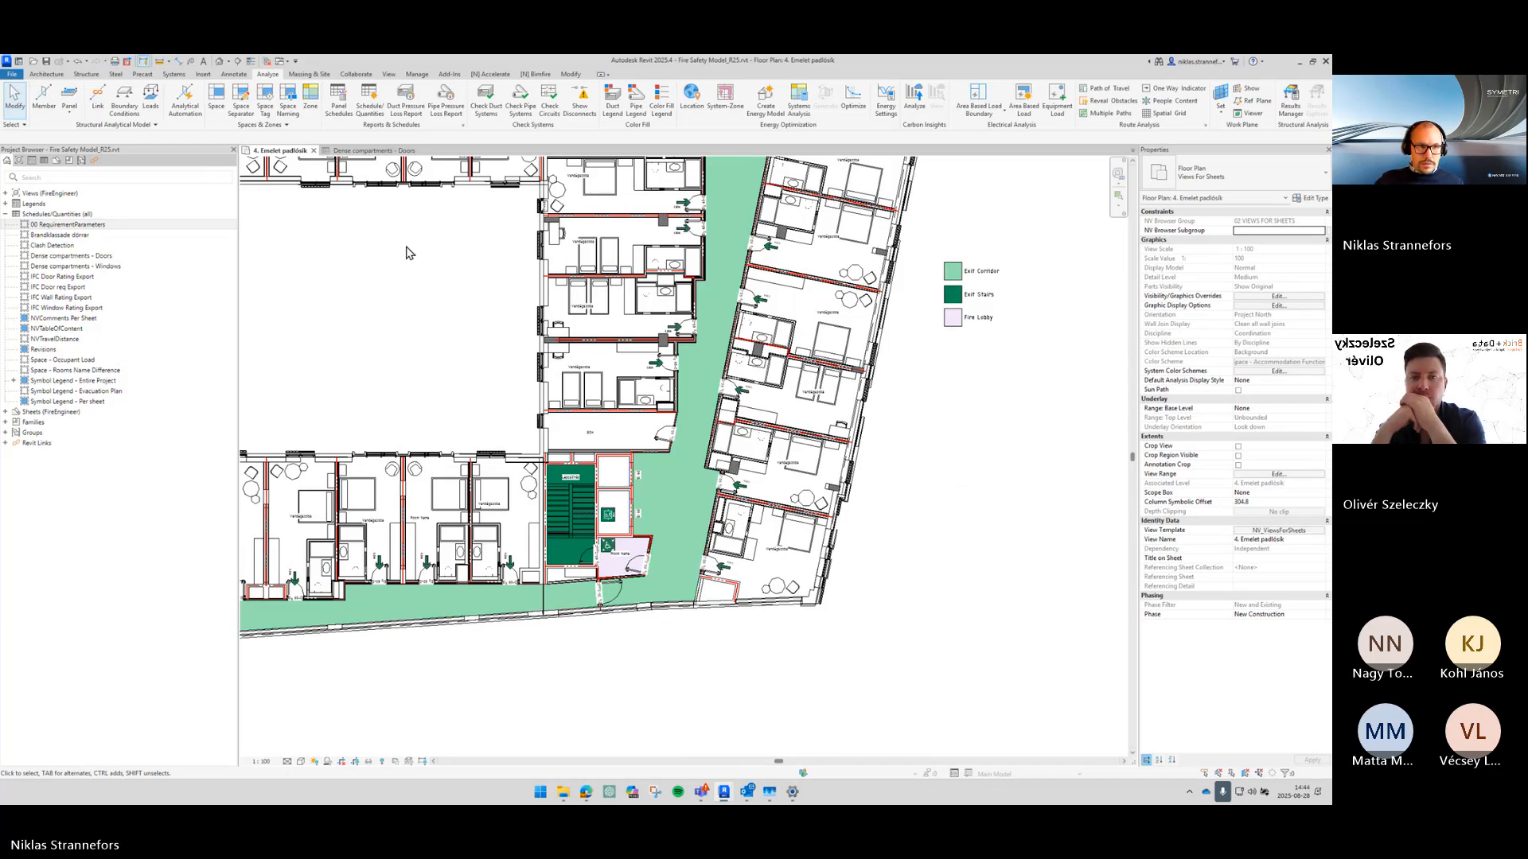
double_click(59, 216)
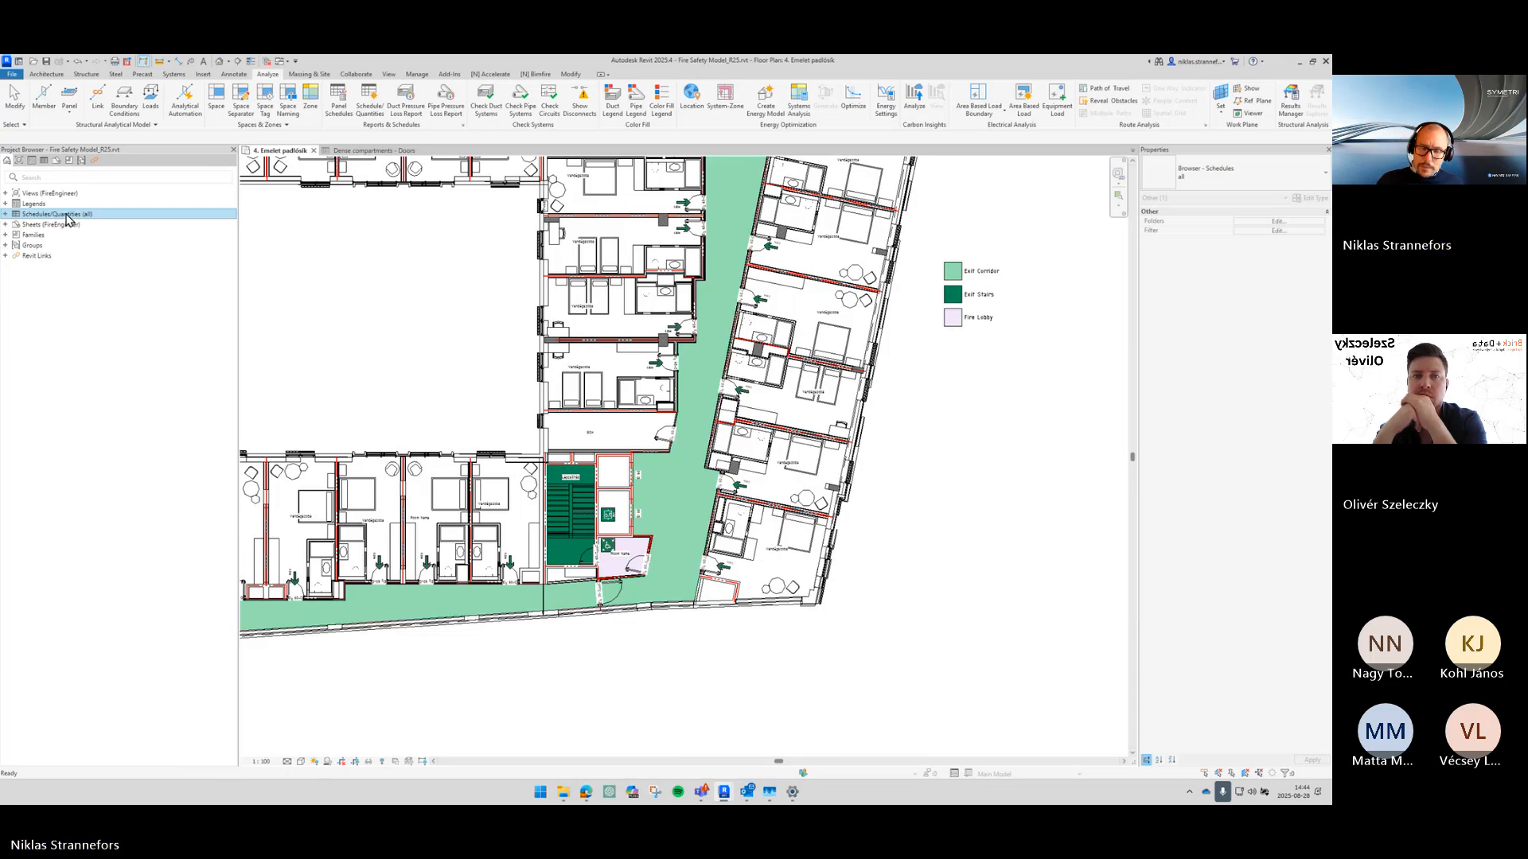
double_click(32, 226)
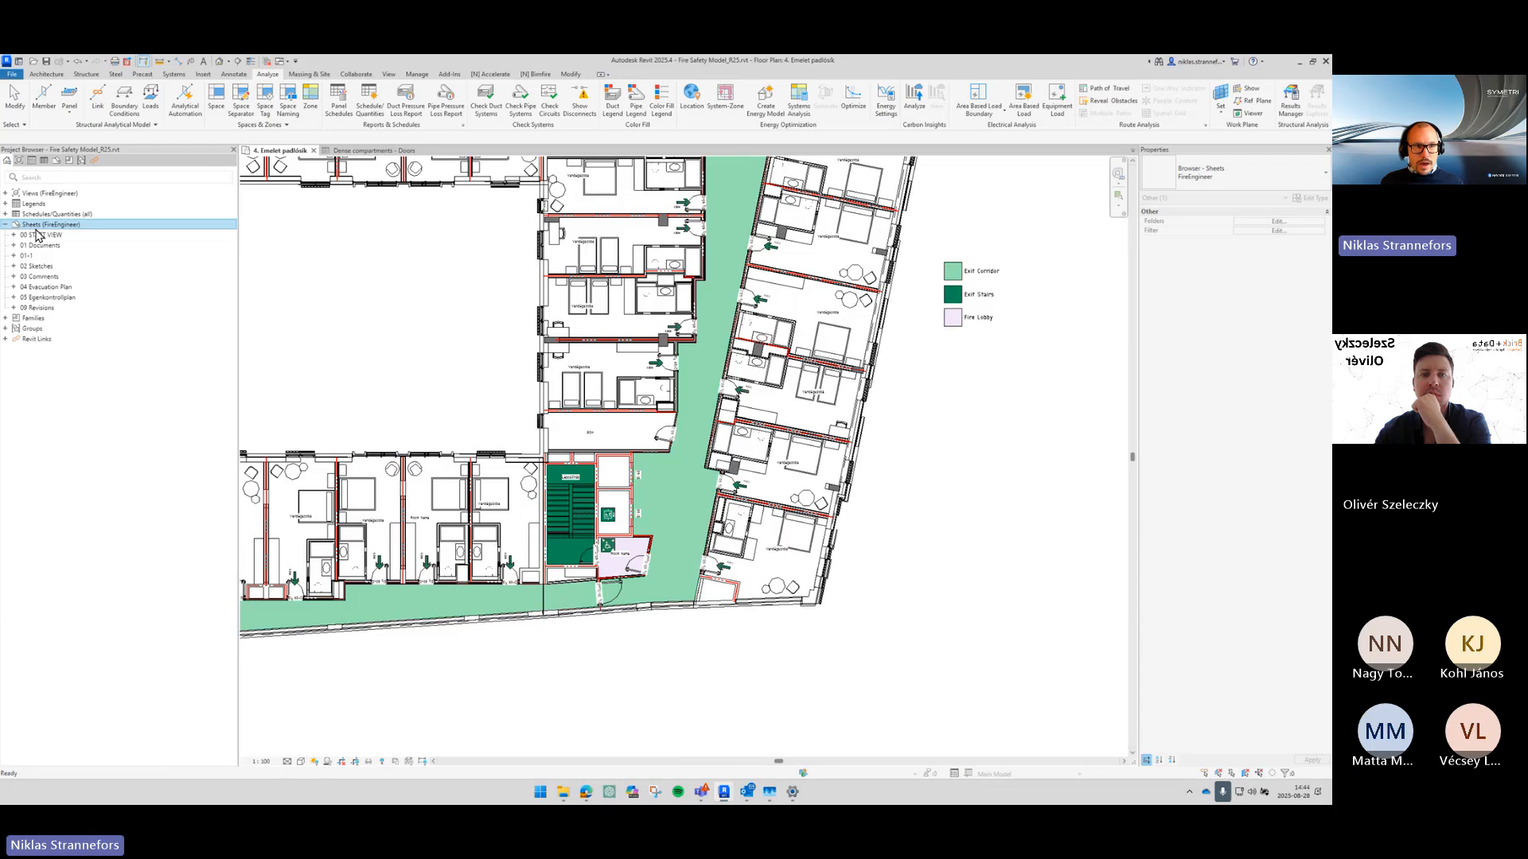
left_click(61, 266)
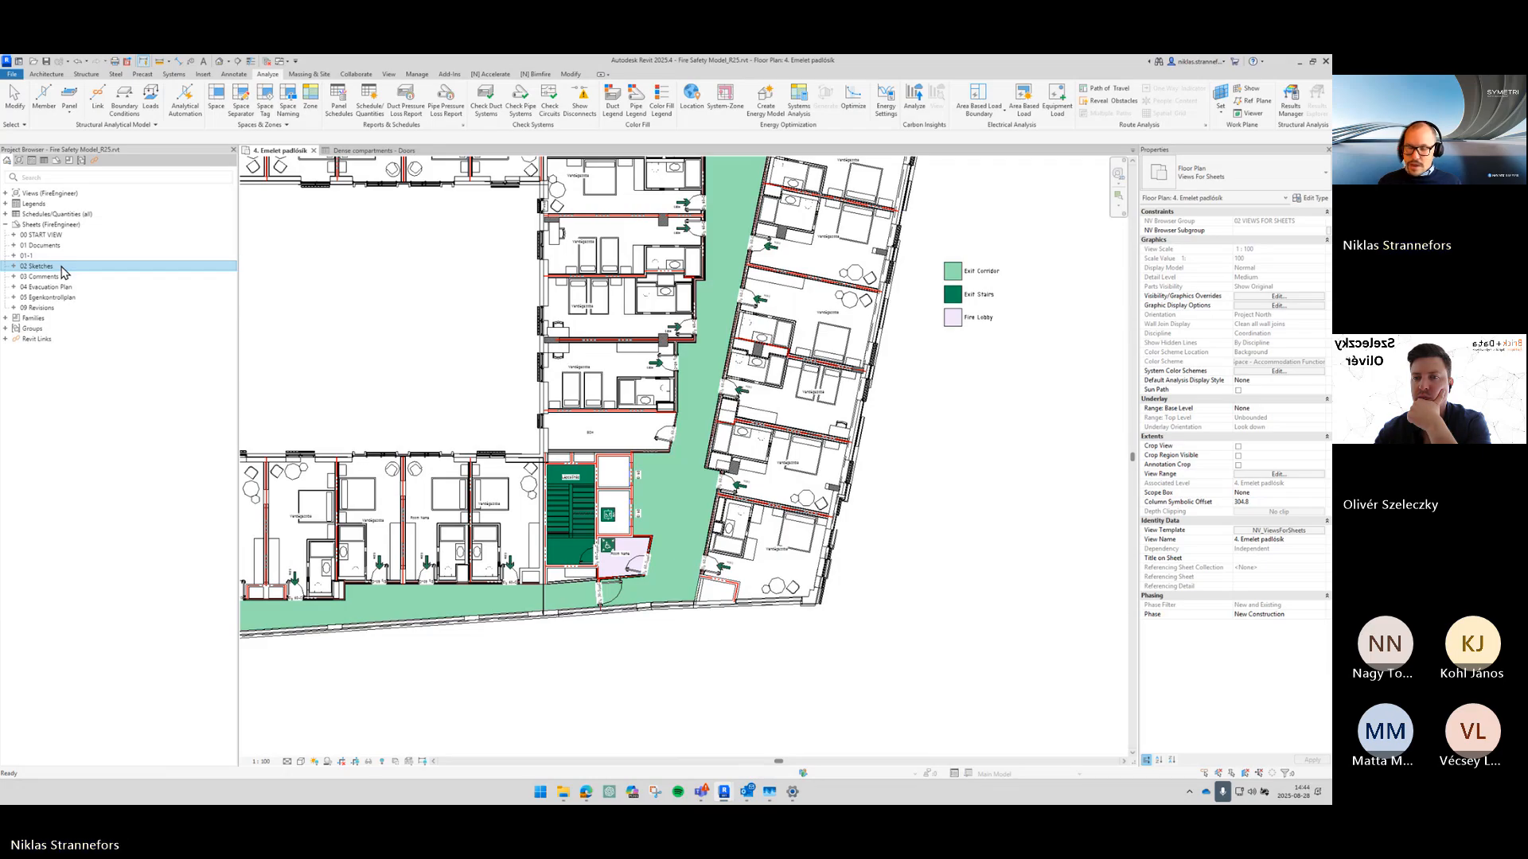
double_click(62, 268)
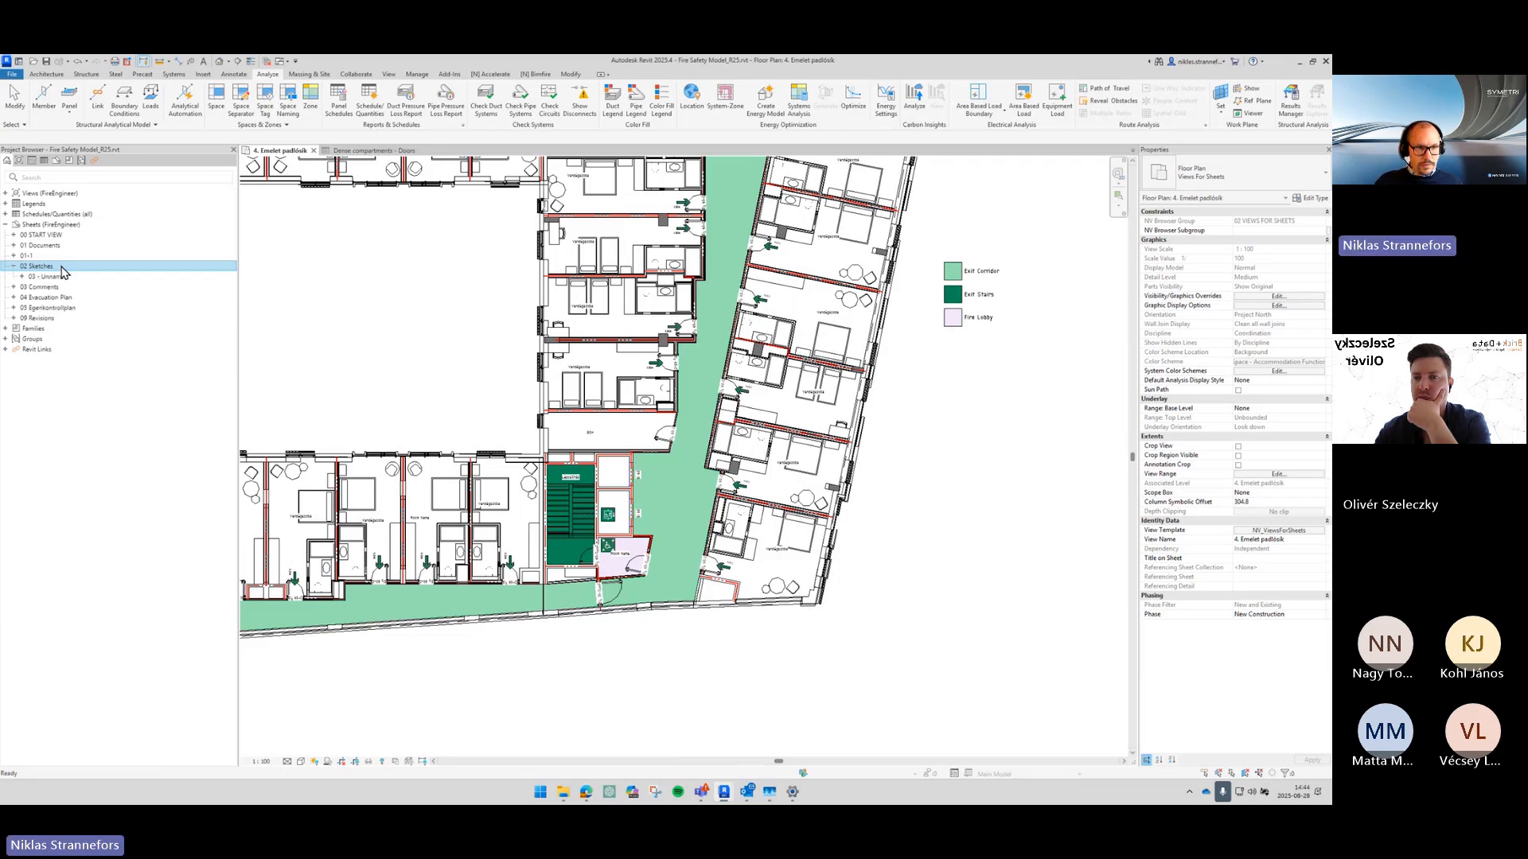
left_click(77, 288)
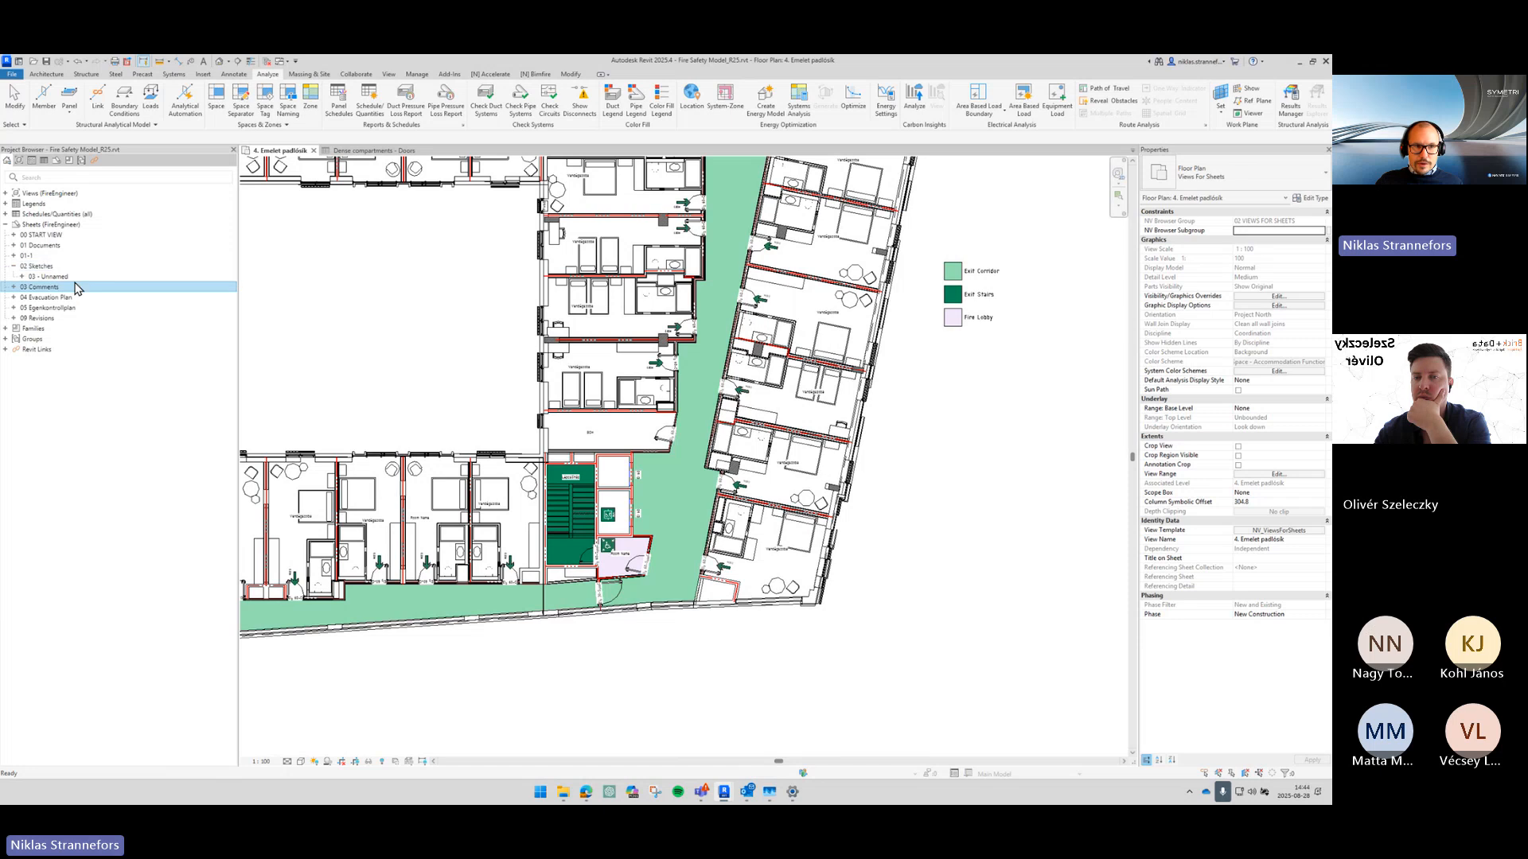
left_click(84, 277)
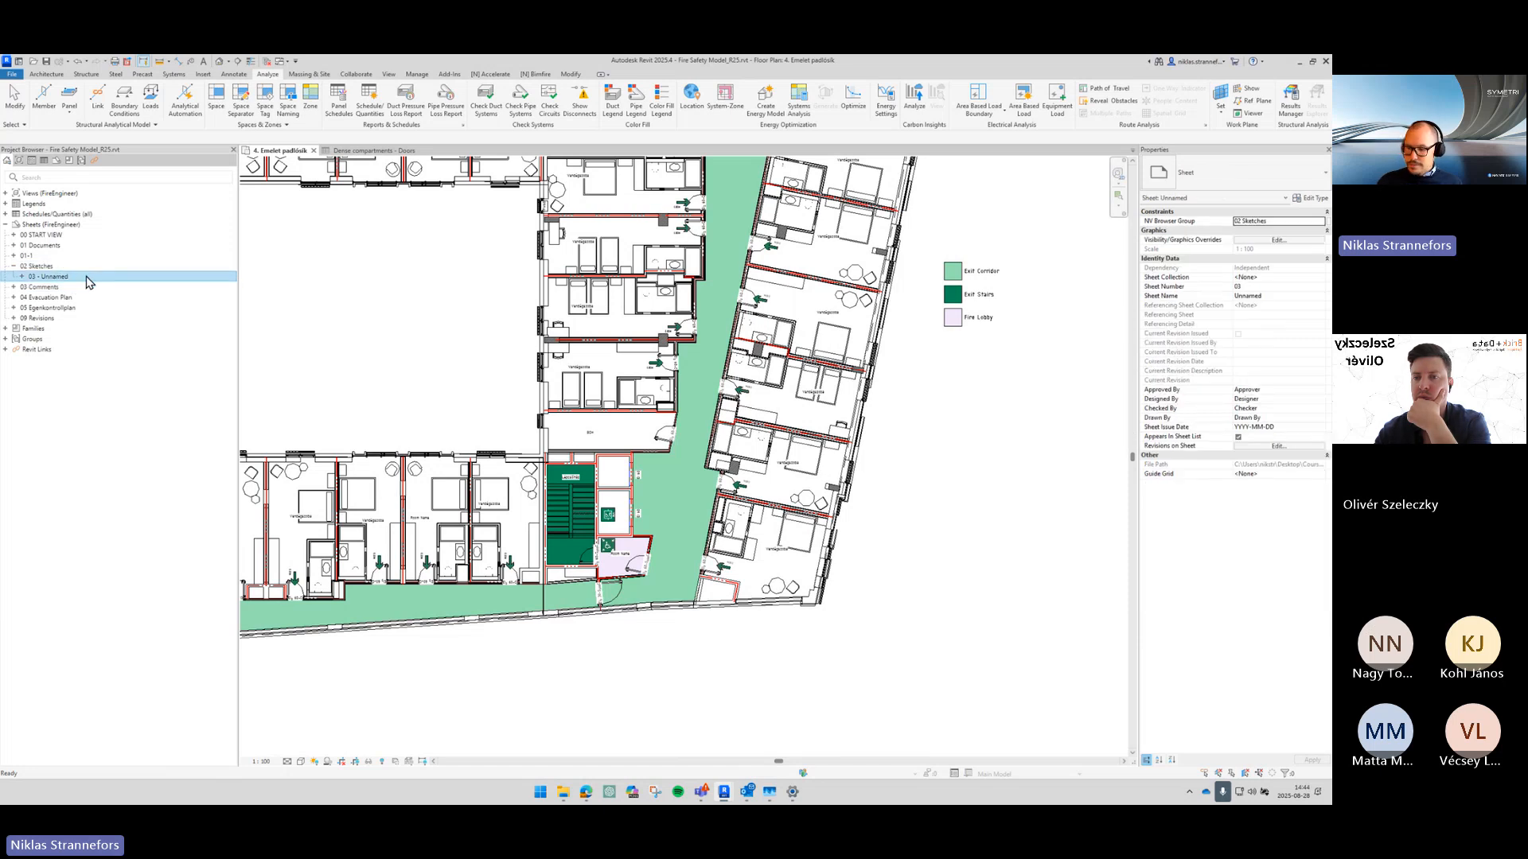
double_click(52, 277)
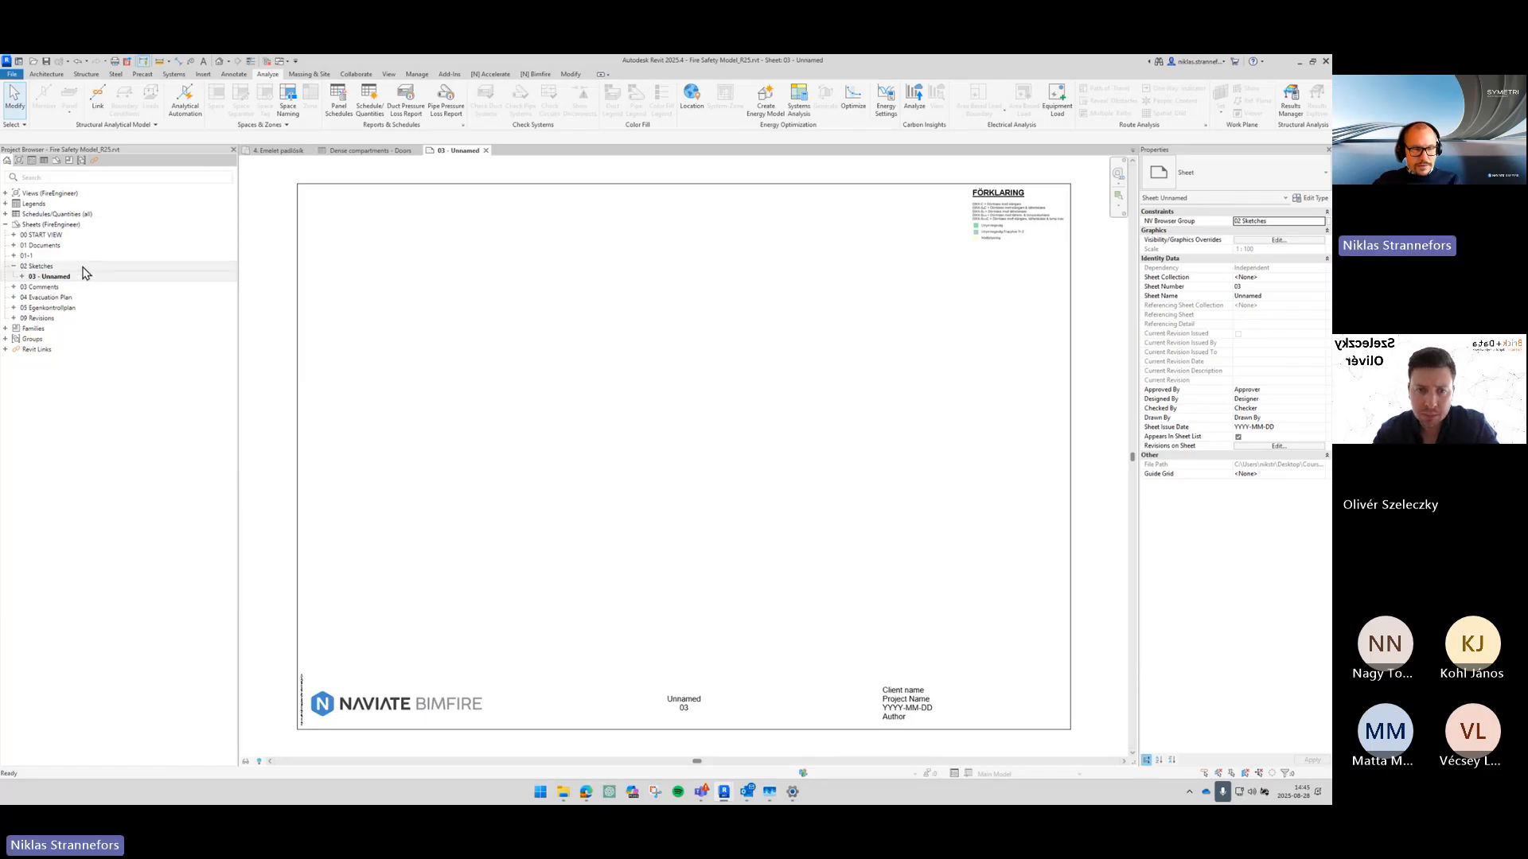
Step: Place the 4. Emelet padlósík floor plan from 02 VIEWS FOR SHEETS onto the 03 - Unnamed sheet
double_click(108, 197)
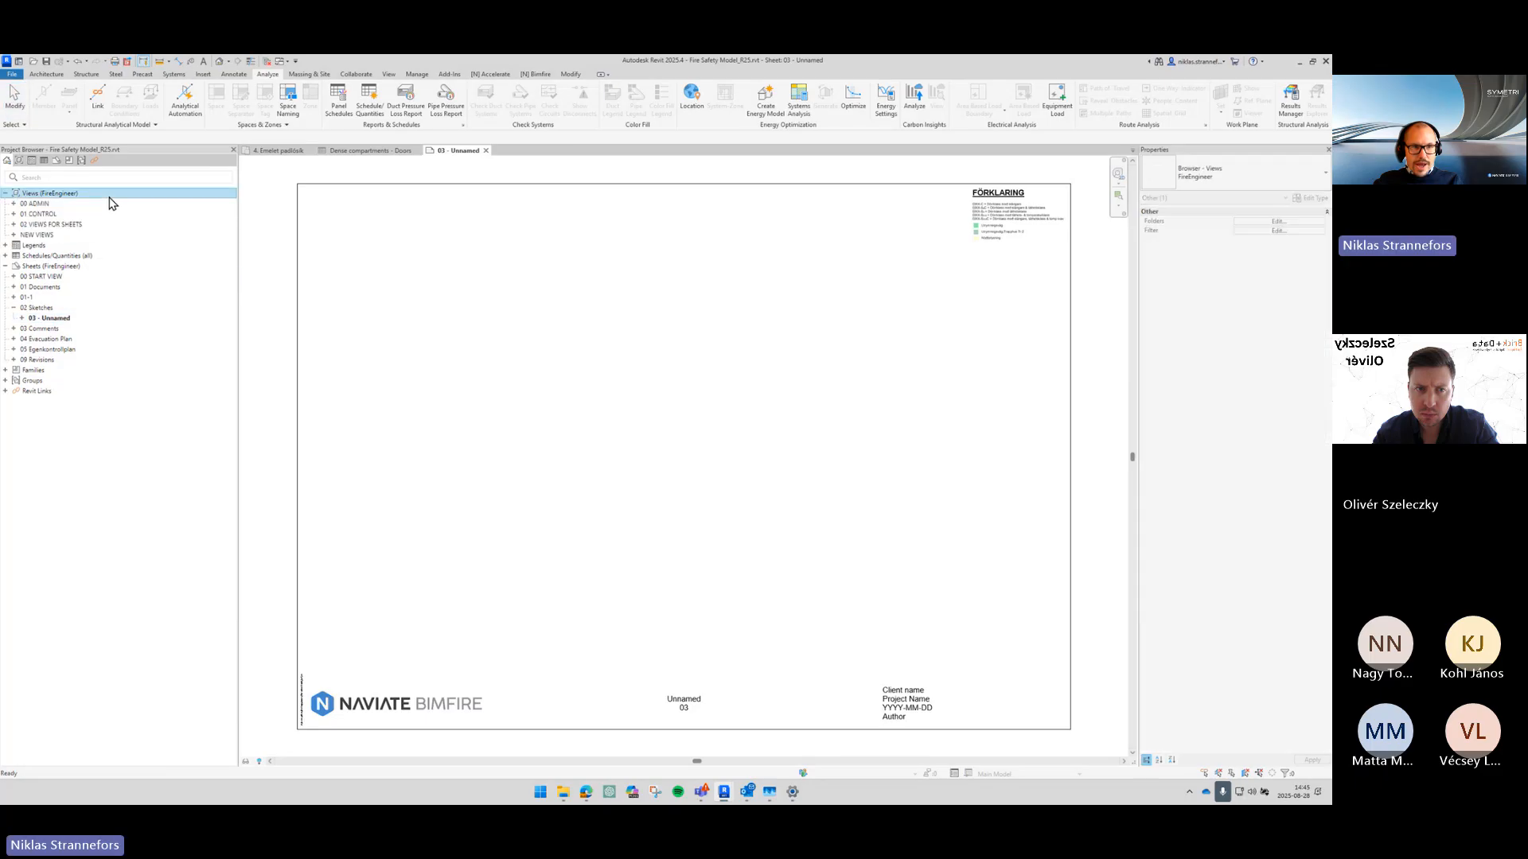
double_click(97, 225)
double_click(97, 235)
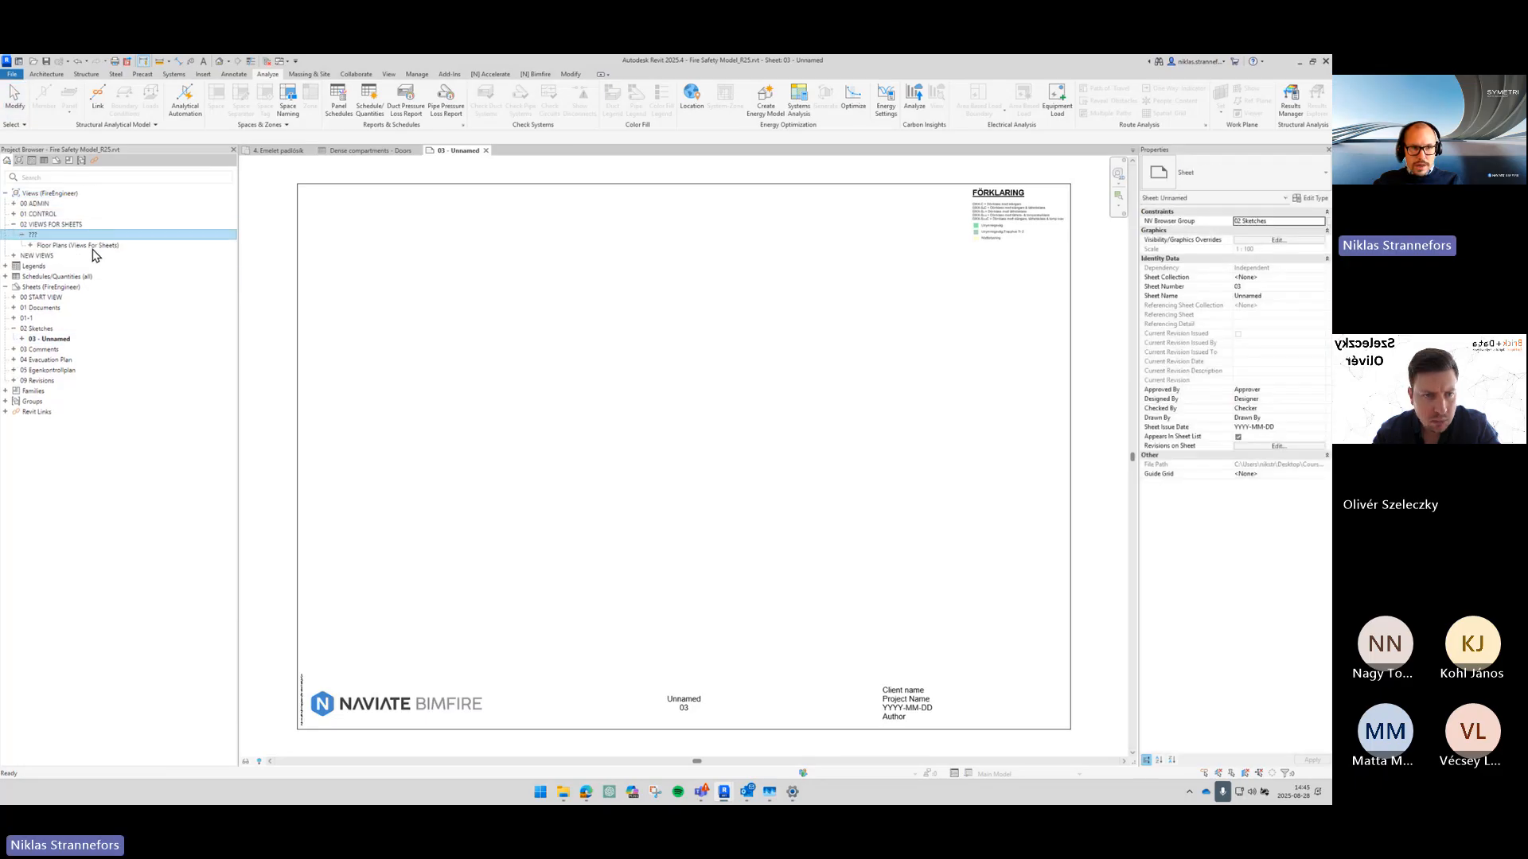
double_click(100, 246)
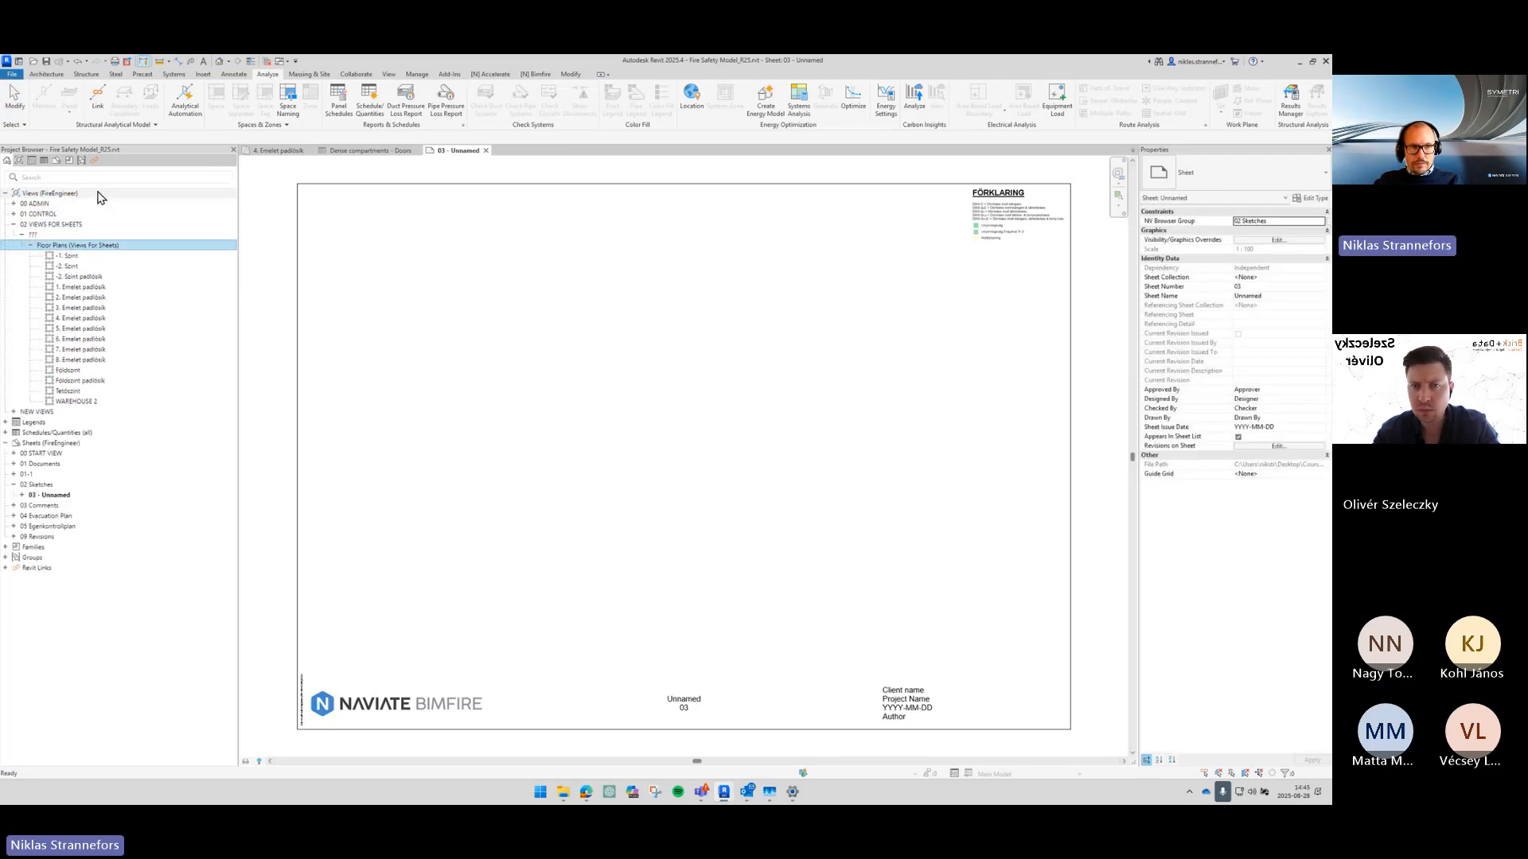
left_click(89, 318)
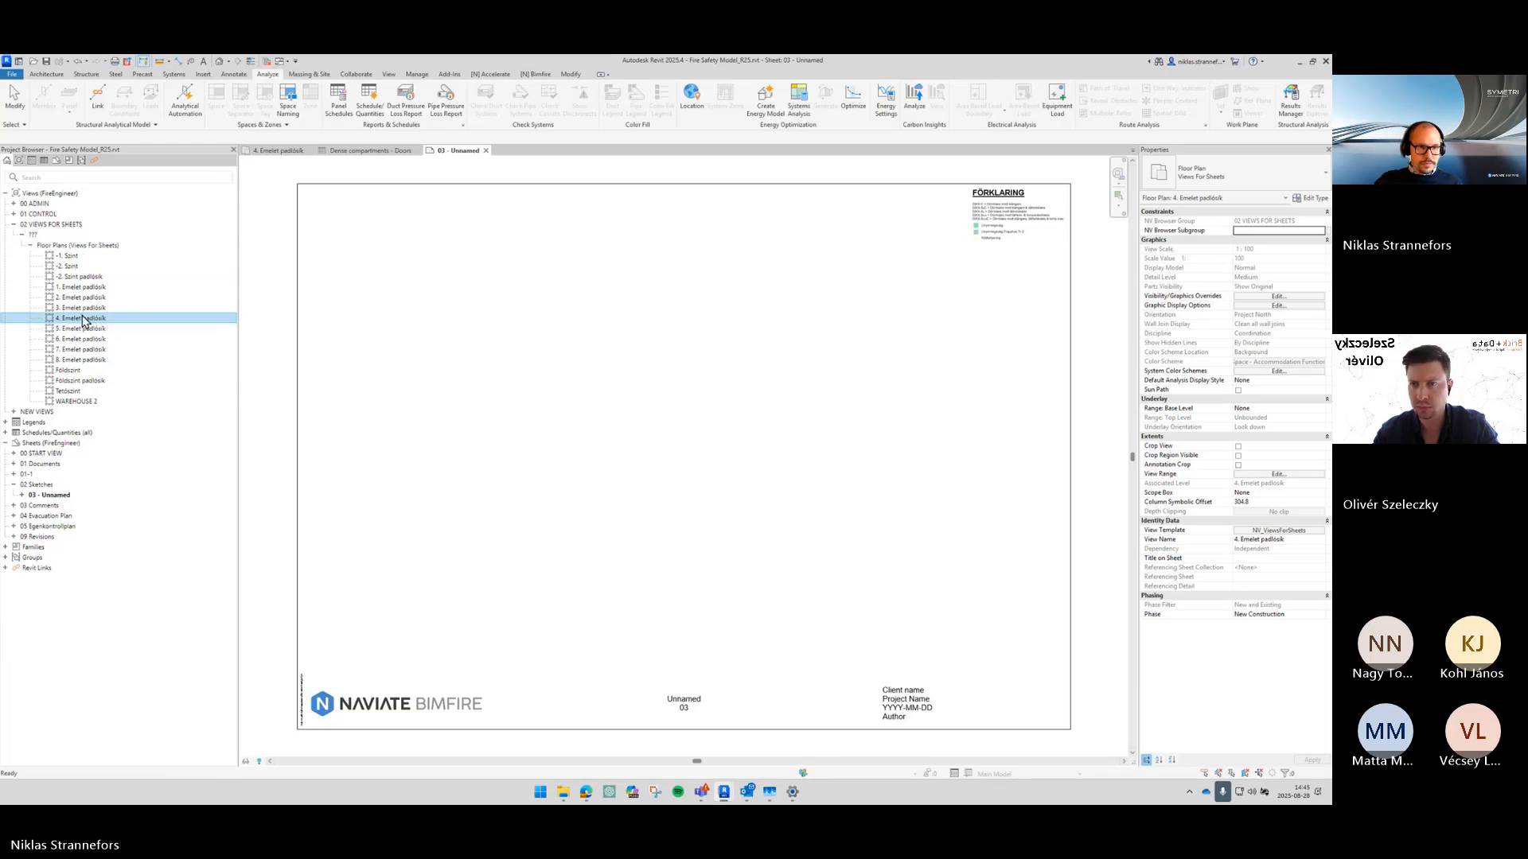
left_click_drag(82, 322, 623, 357)
scroll(623, 357, "down", 2)
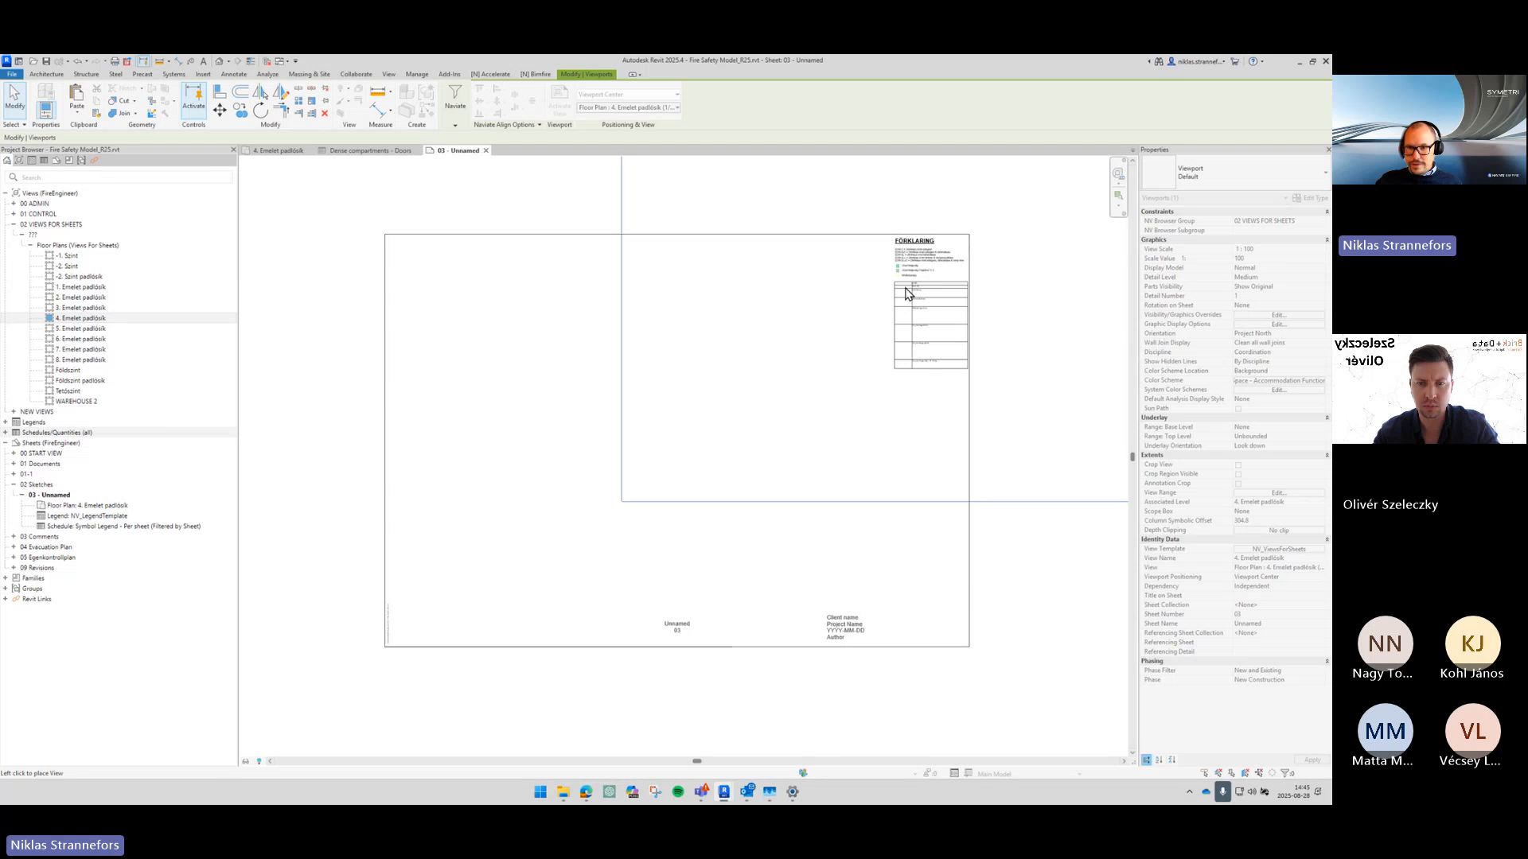
left_click(679, 454)
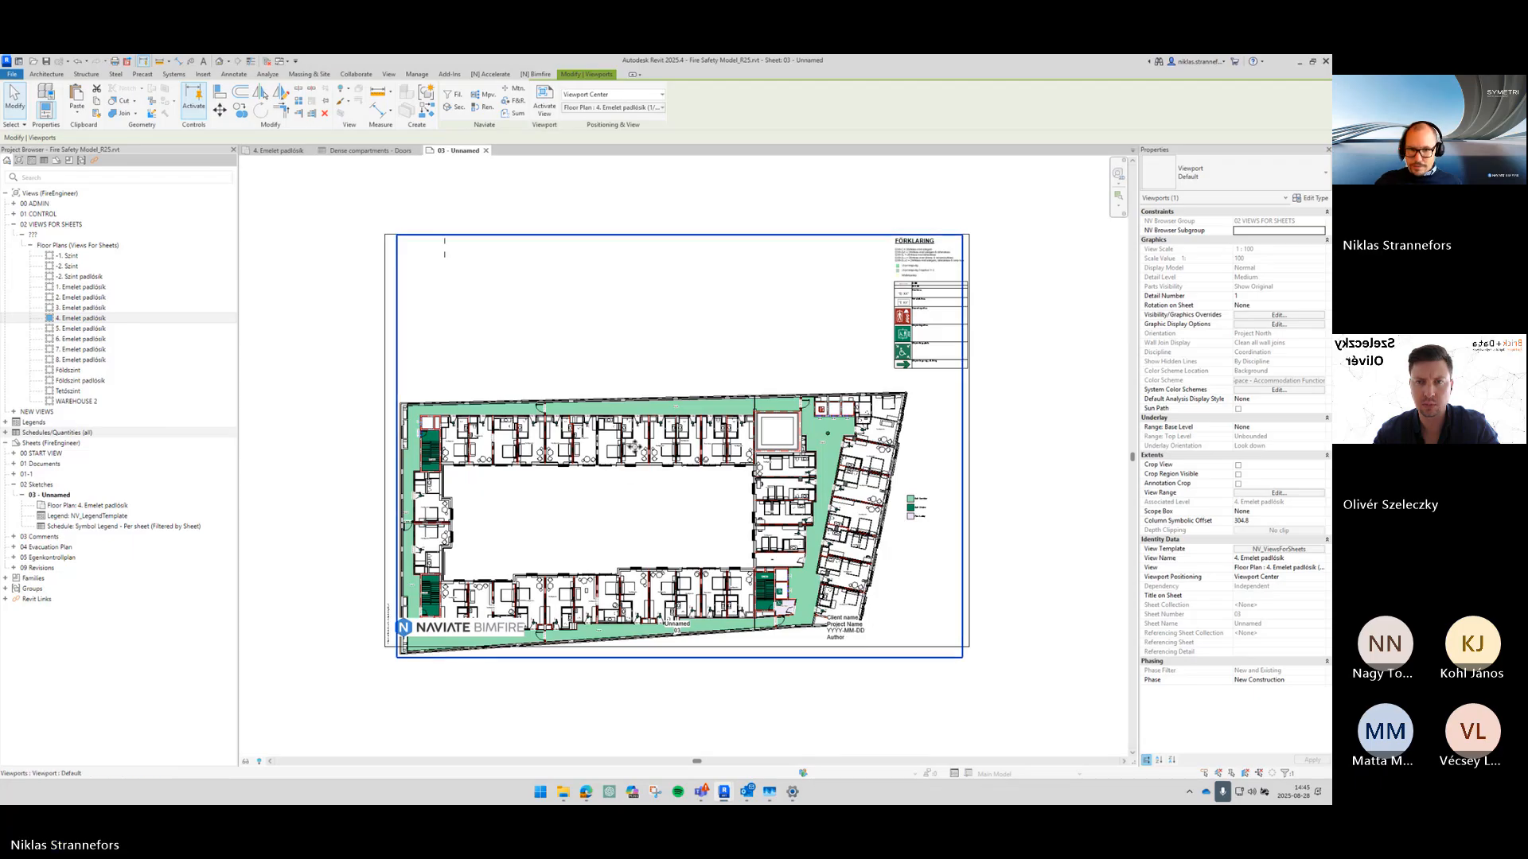
Step: Move the placed floor plan viewport up on the sheet, clear of the logo and project text, and leave it deselected
left_click_drag(622, 469, 614, 391)
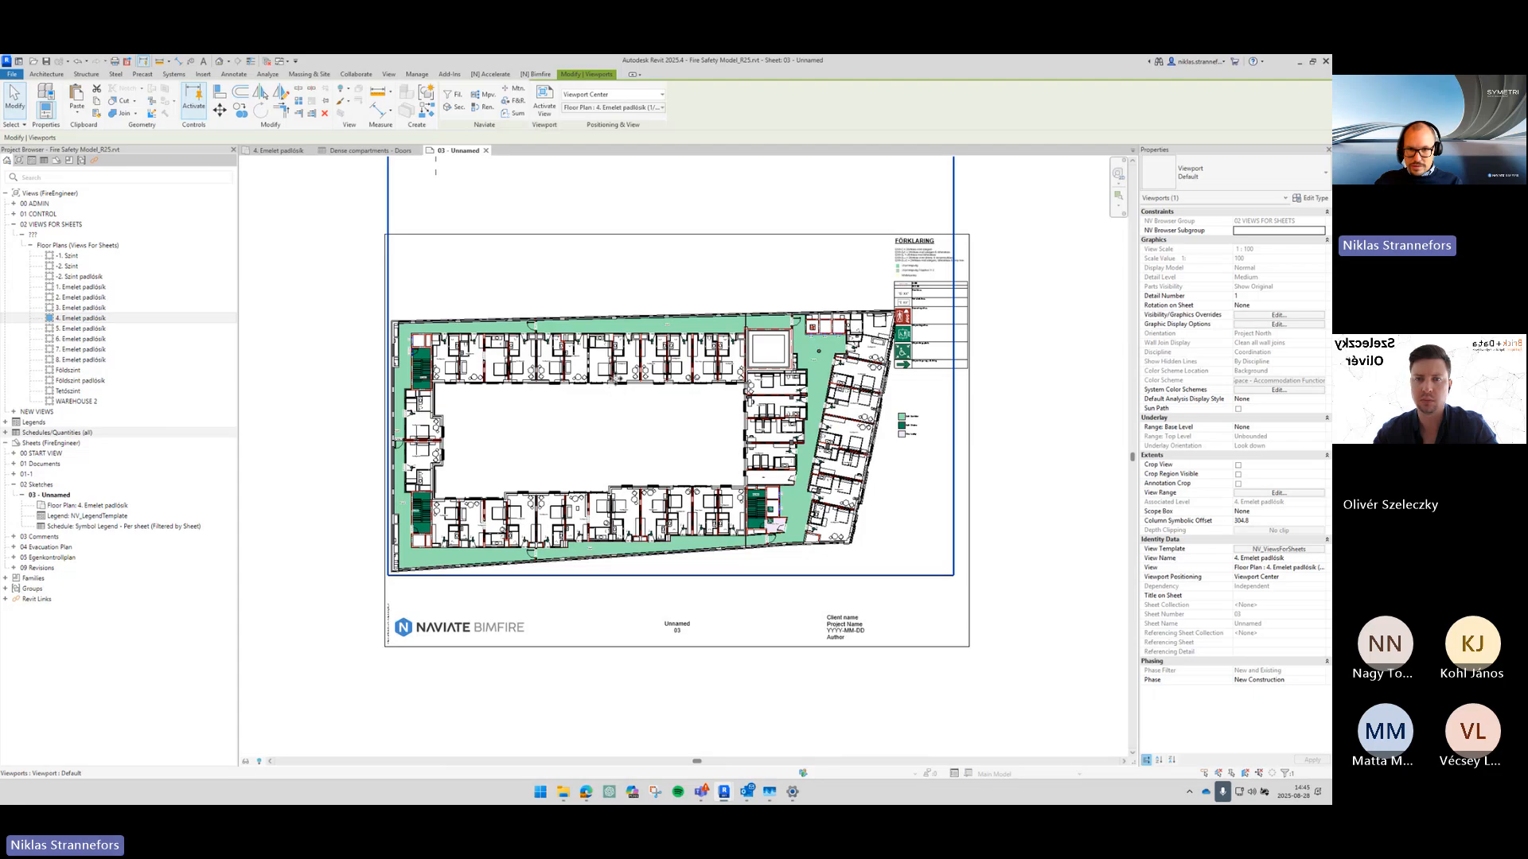
left_click(1052, 500)
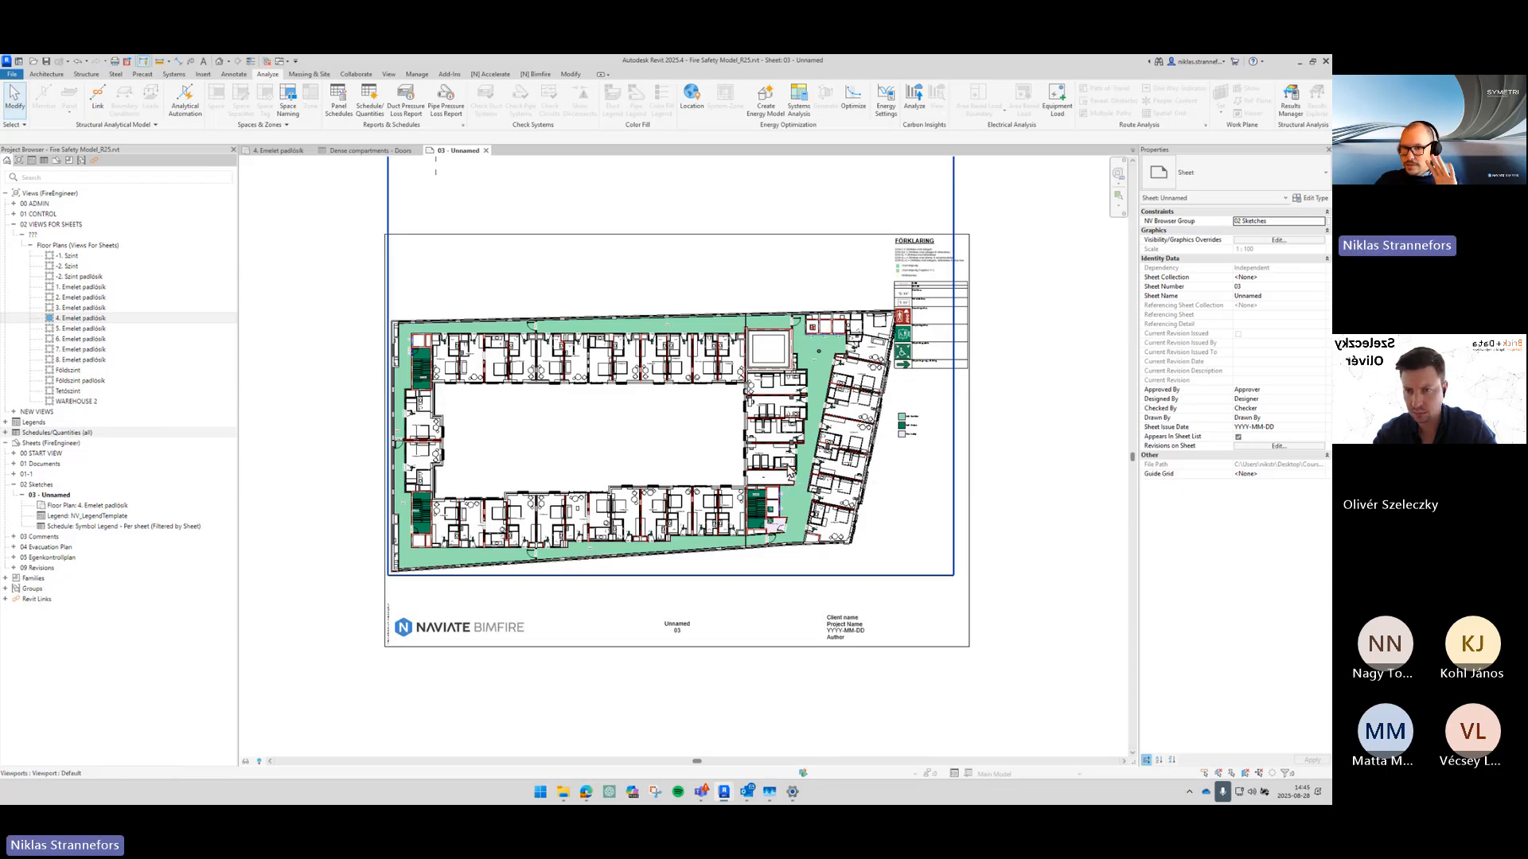
left_click(787, 541)
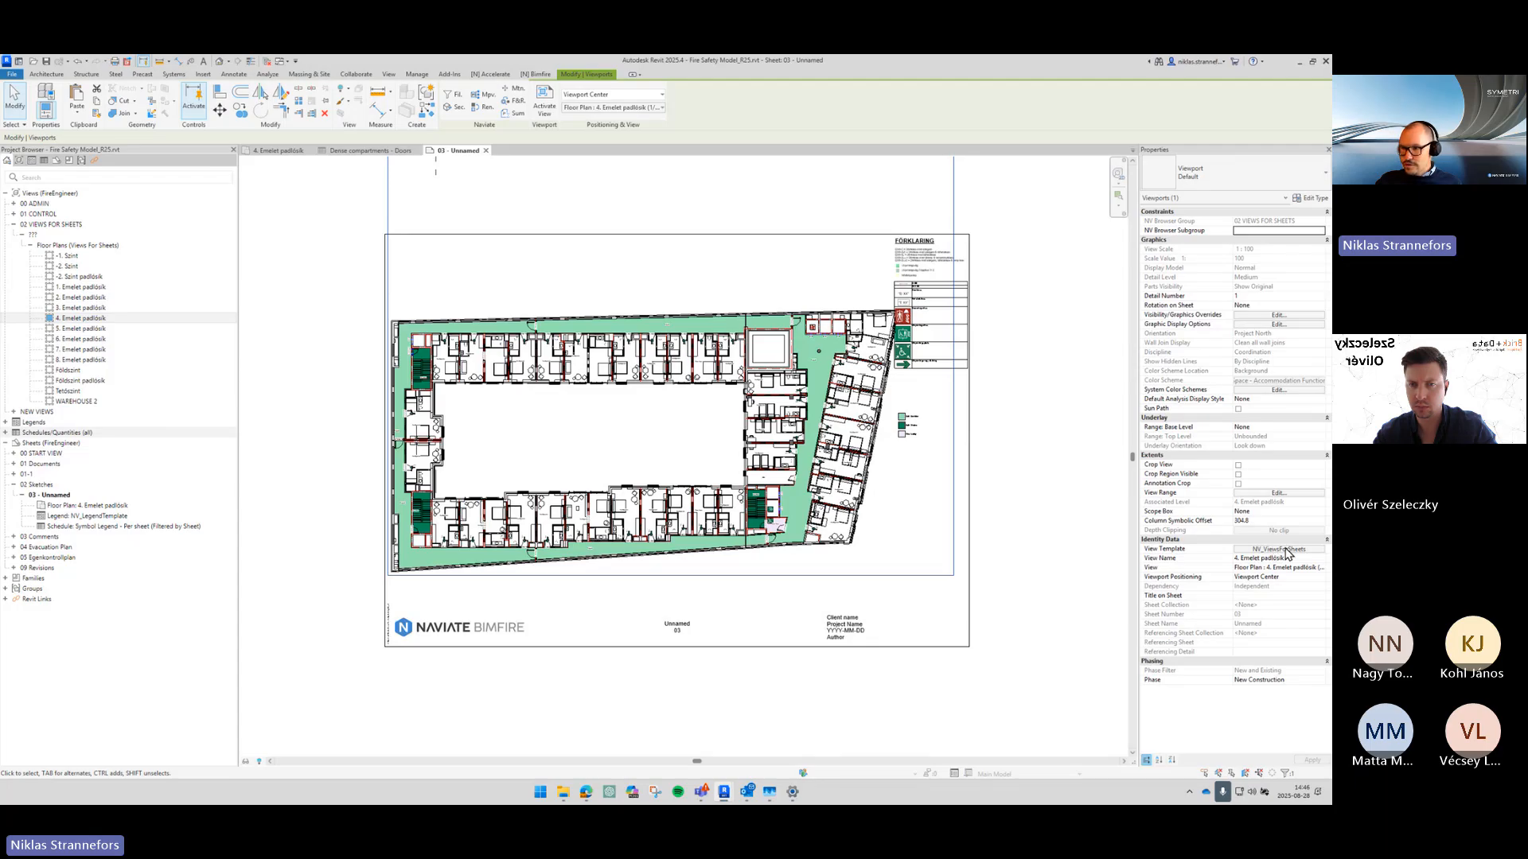
key("Escape")
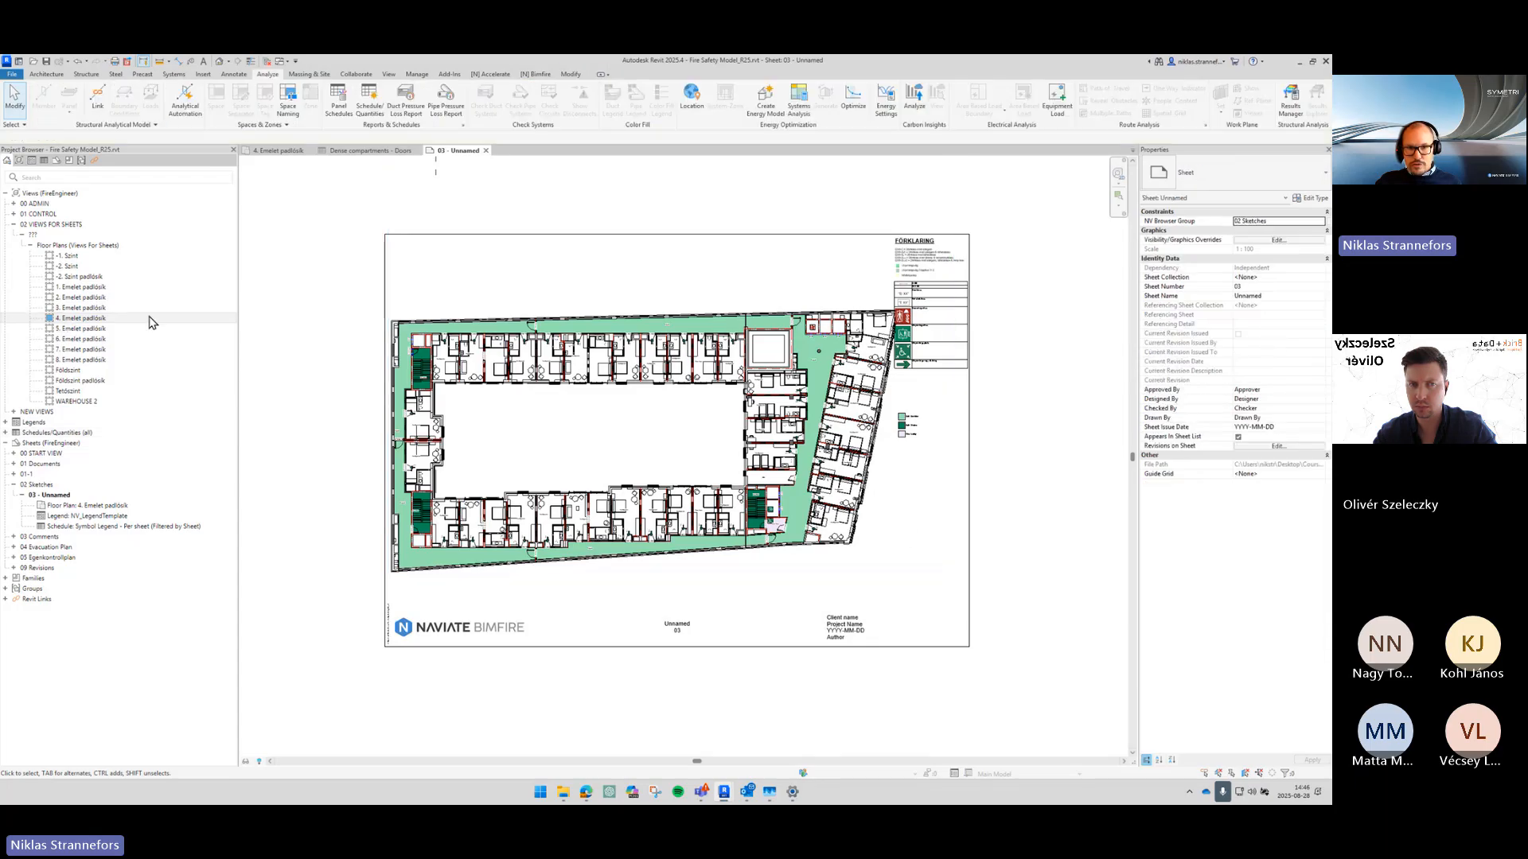
Step: Set the view scale to 1 : 200 in the NV_ViewsForSheets template assigned to the placed floor plan viewport
left_click(651, 451)
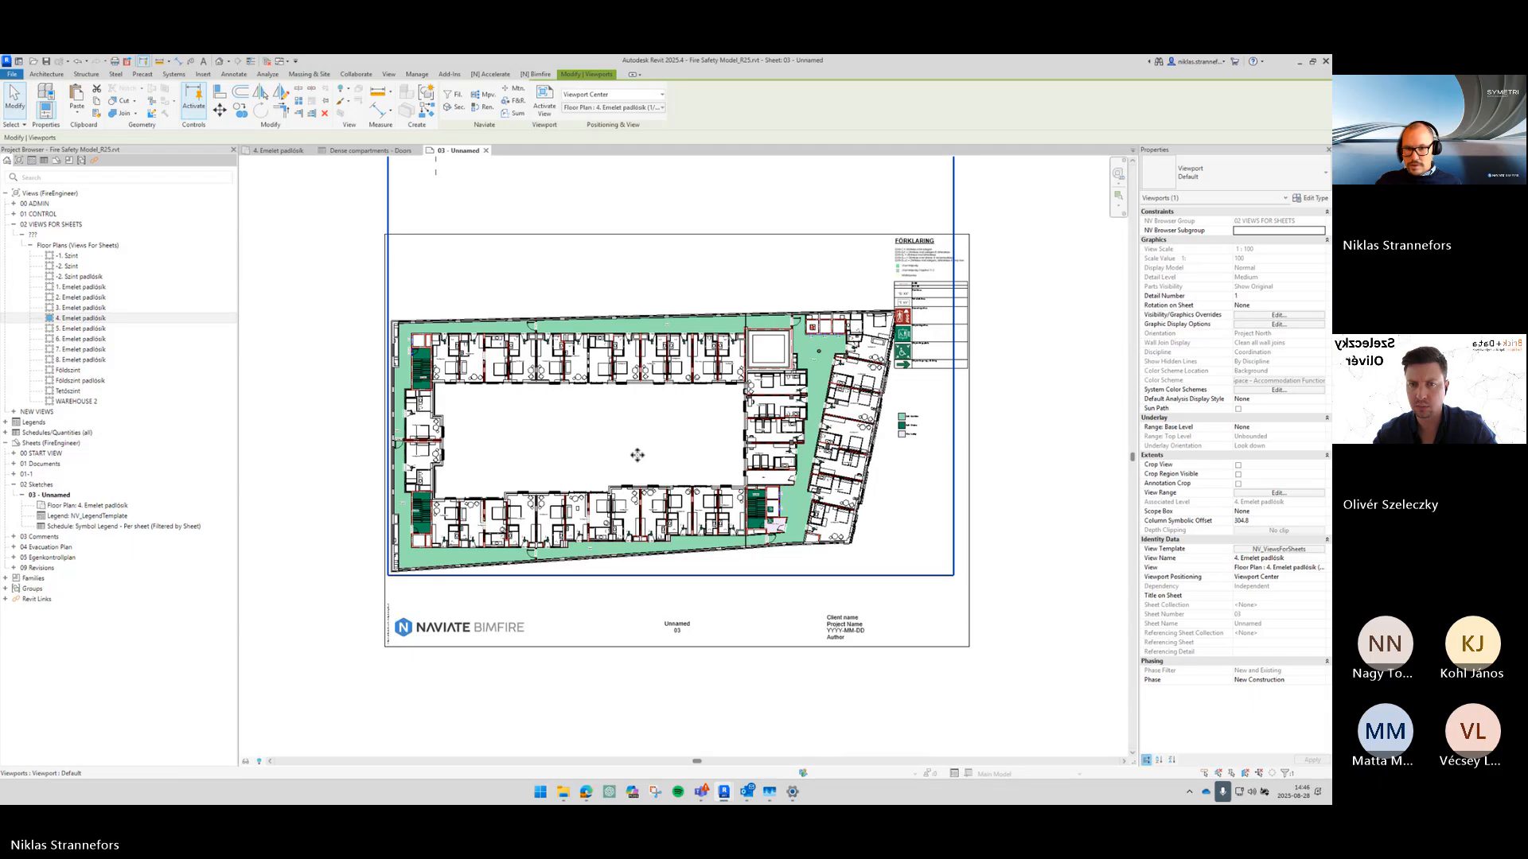
left_click(1278, 550)
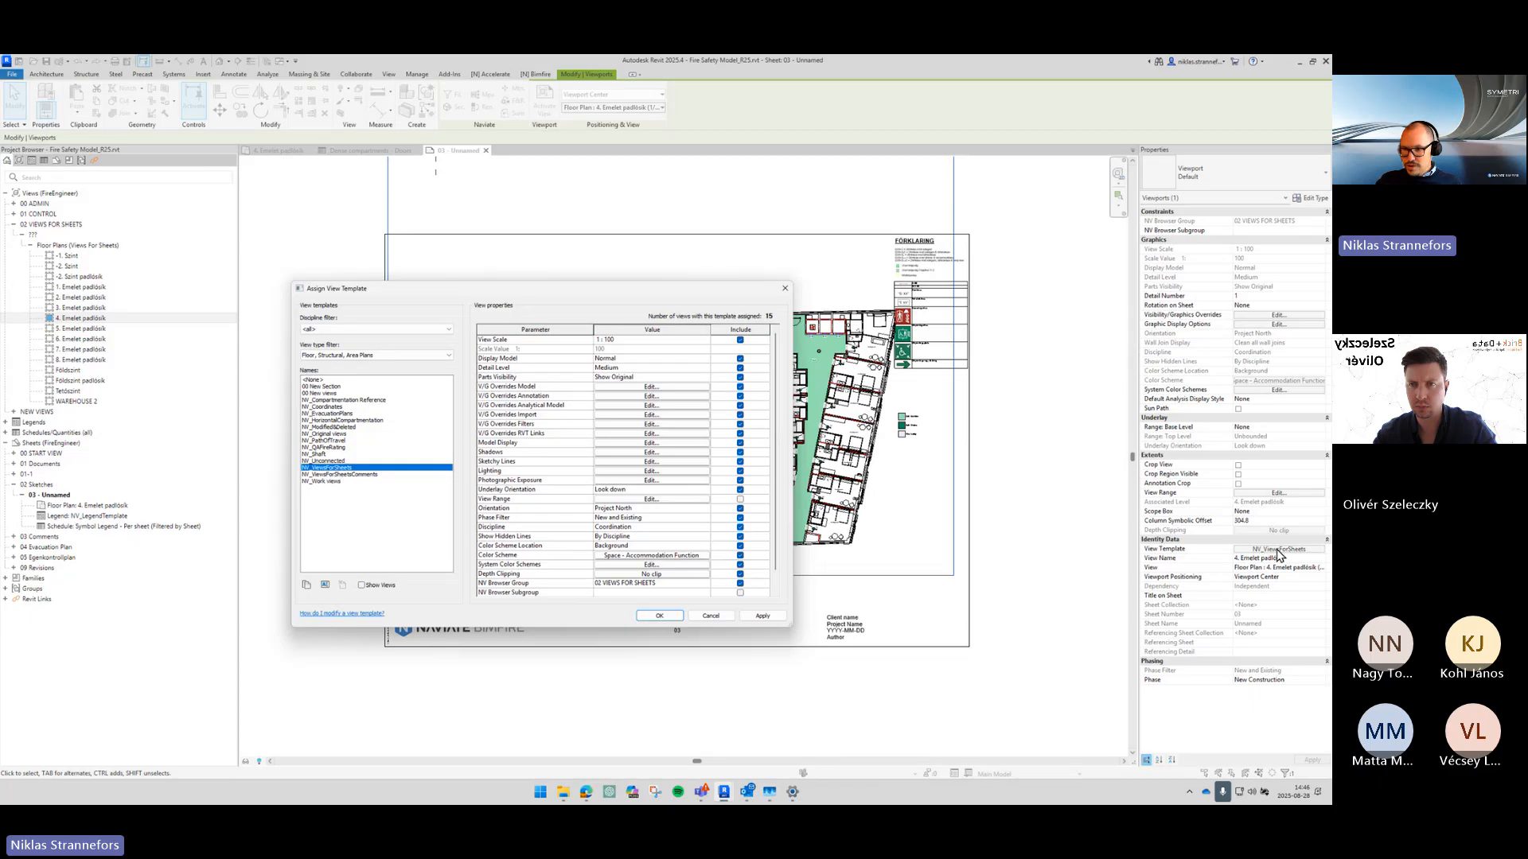
left_click(705, 340)
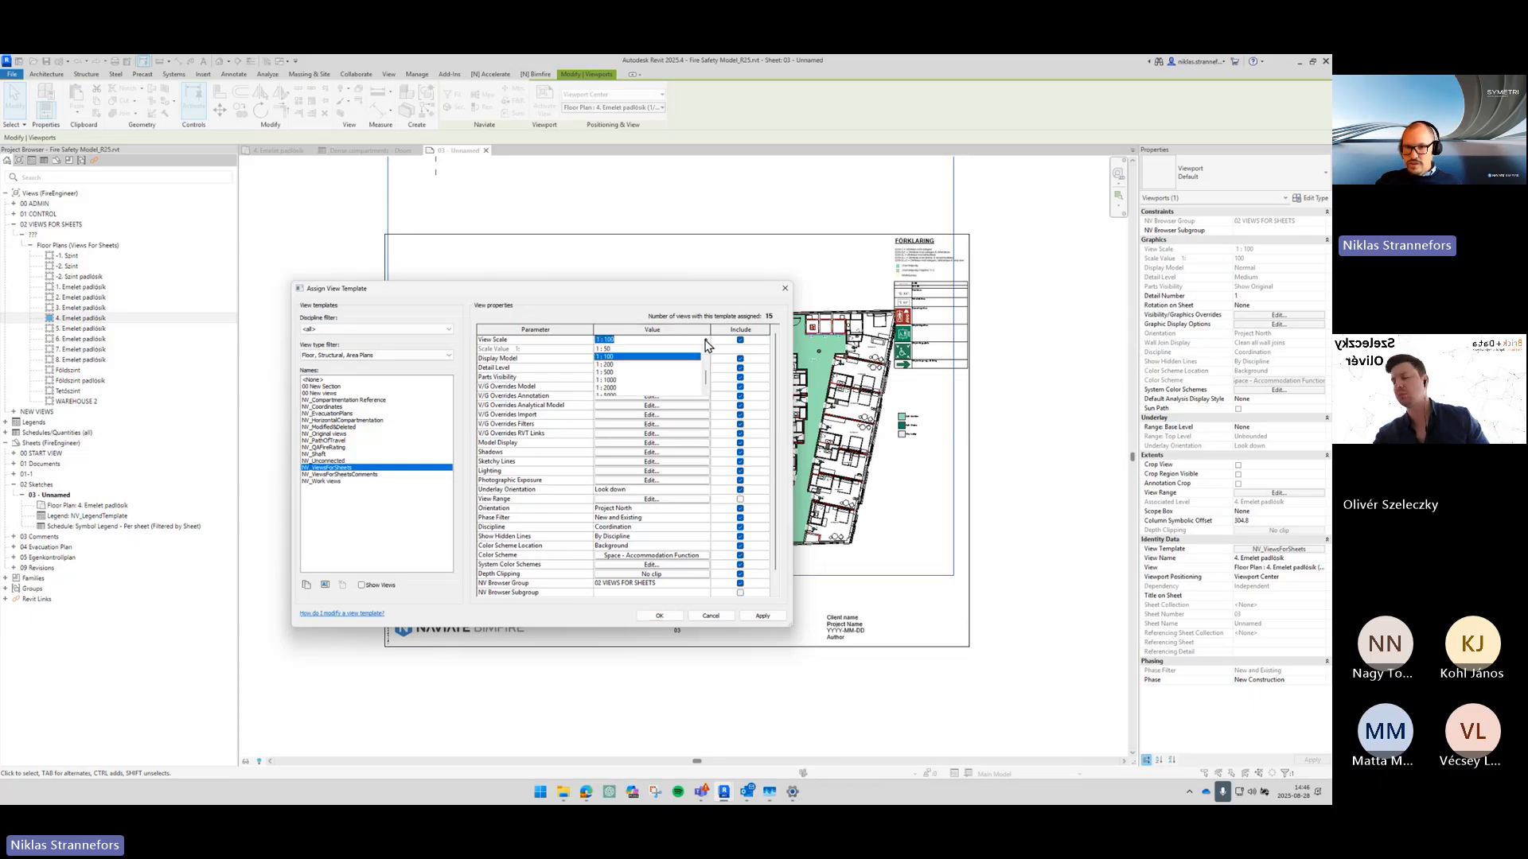
left_click(629, 364)
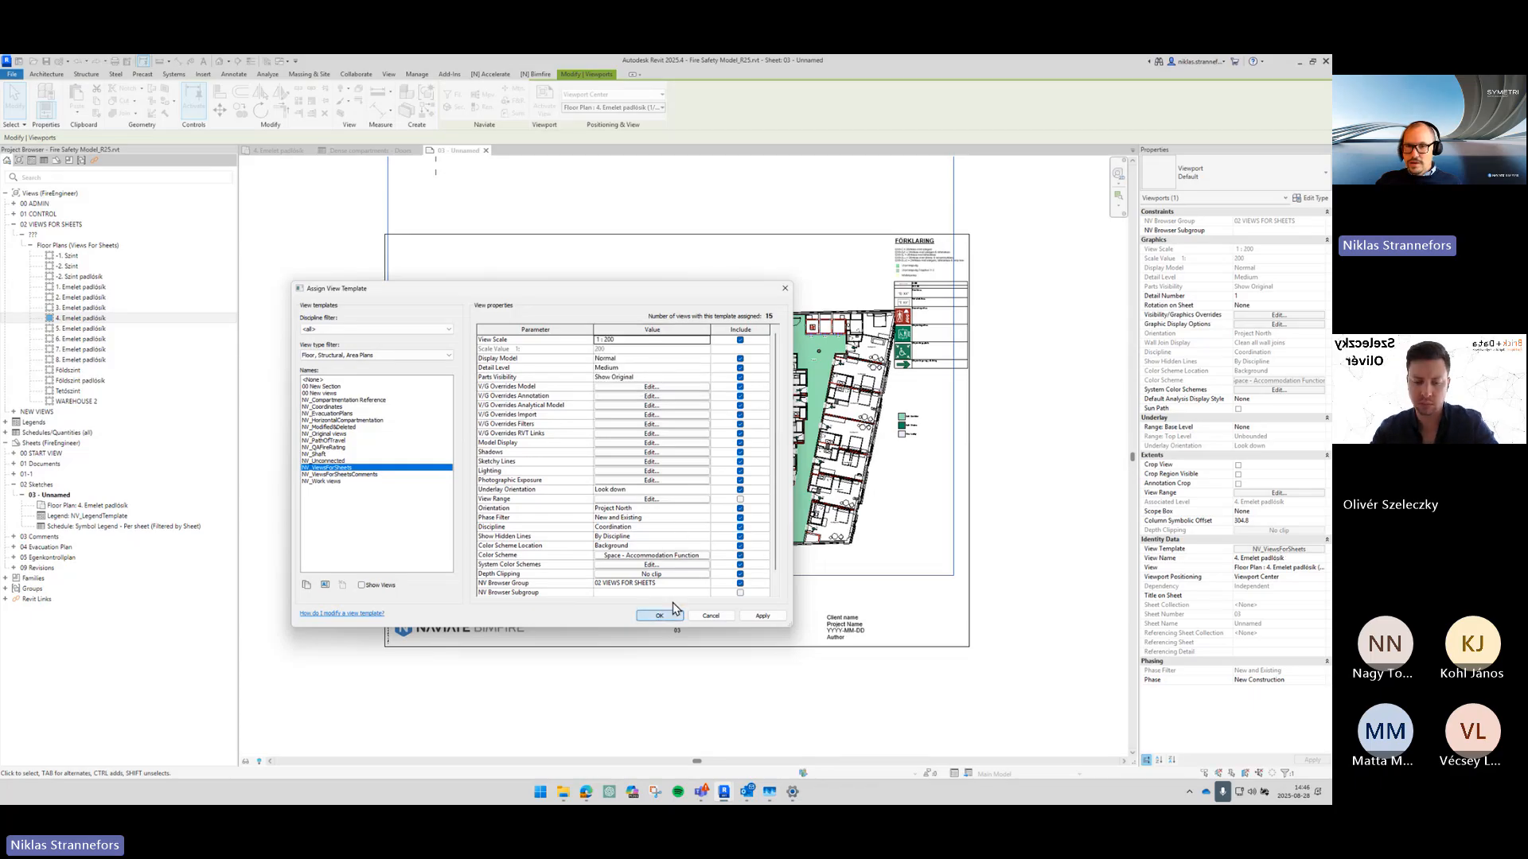
left_click(659, 615)
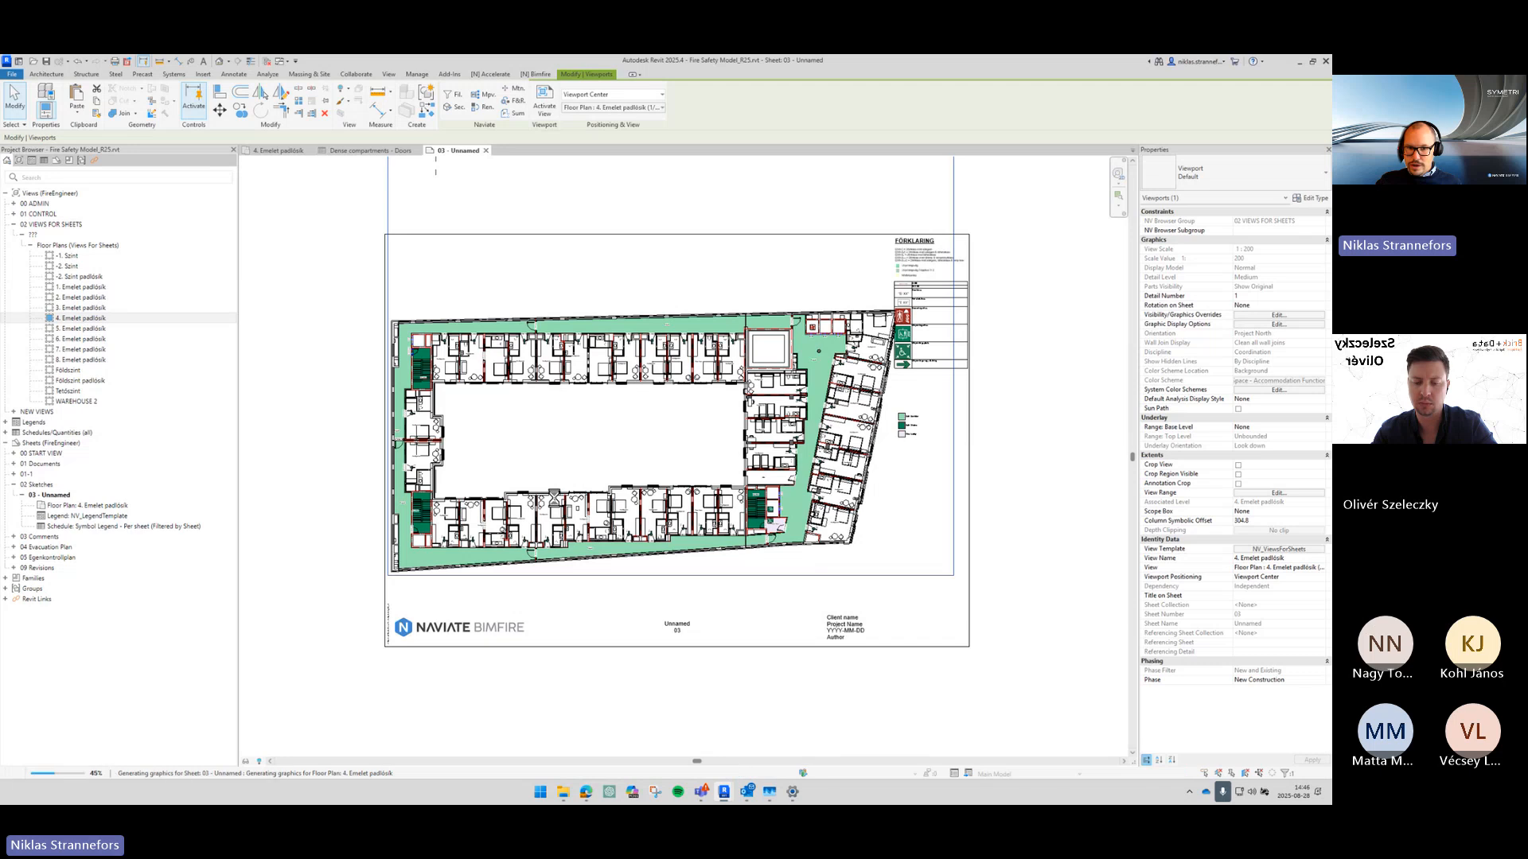
Step: Reposition the rescaled floor plan viewport near the middle of the sheet, clear of the legends and the logo
left_click_drag(555, 499, 659, 440)
left_click(889, 517)
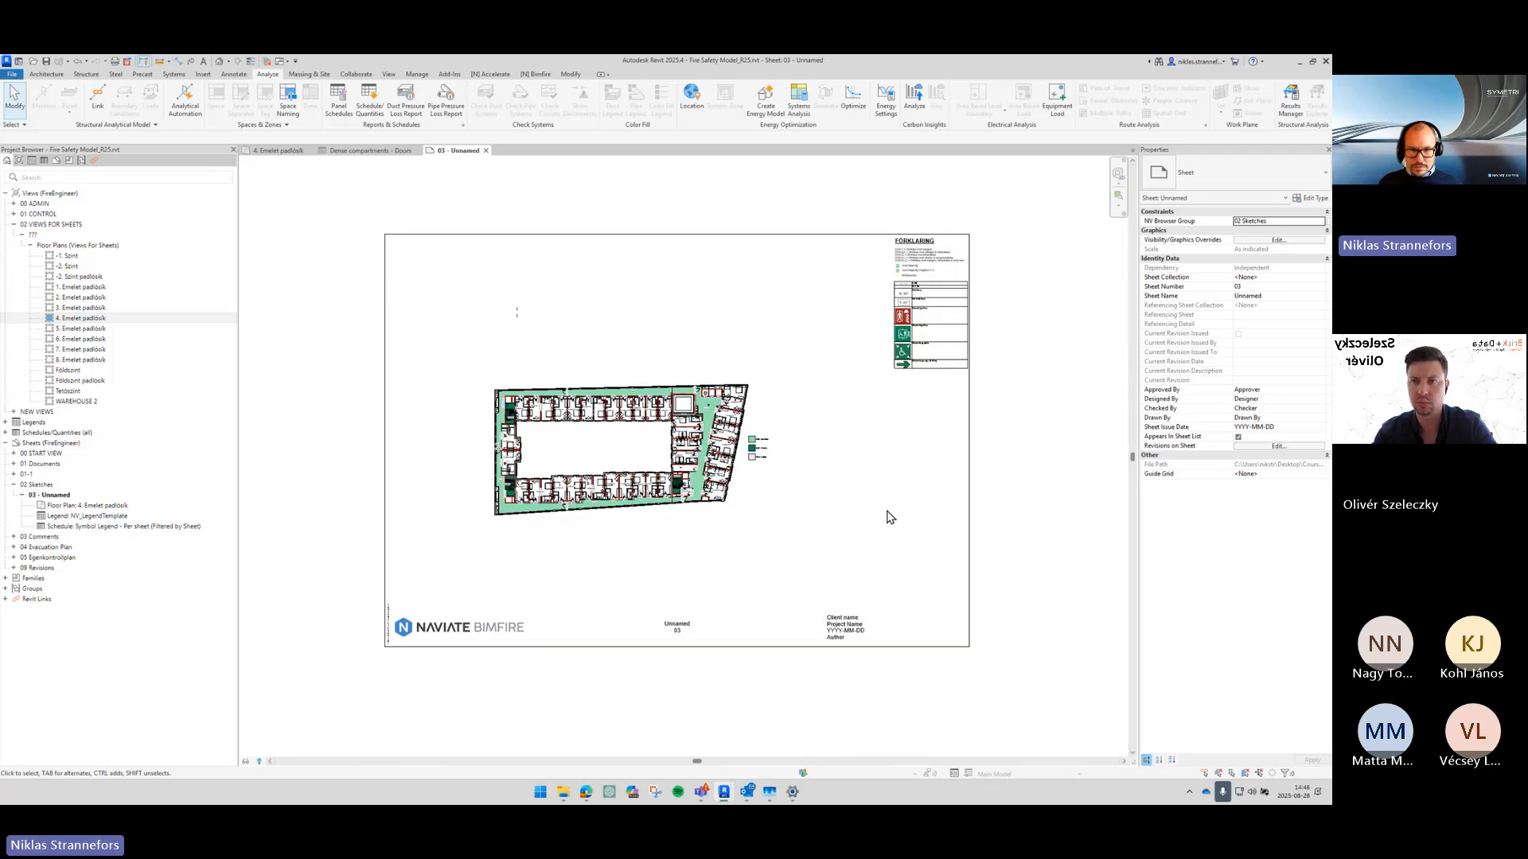
left_click(612, 457)
left_click_drag(612, 457, 621, 423)
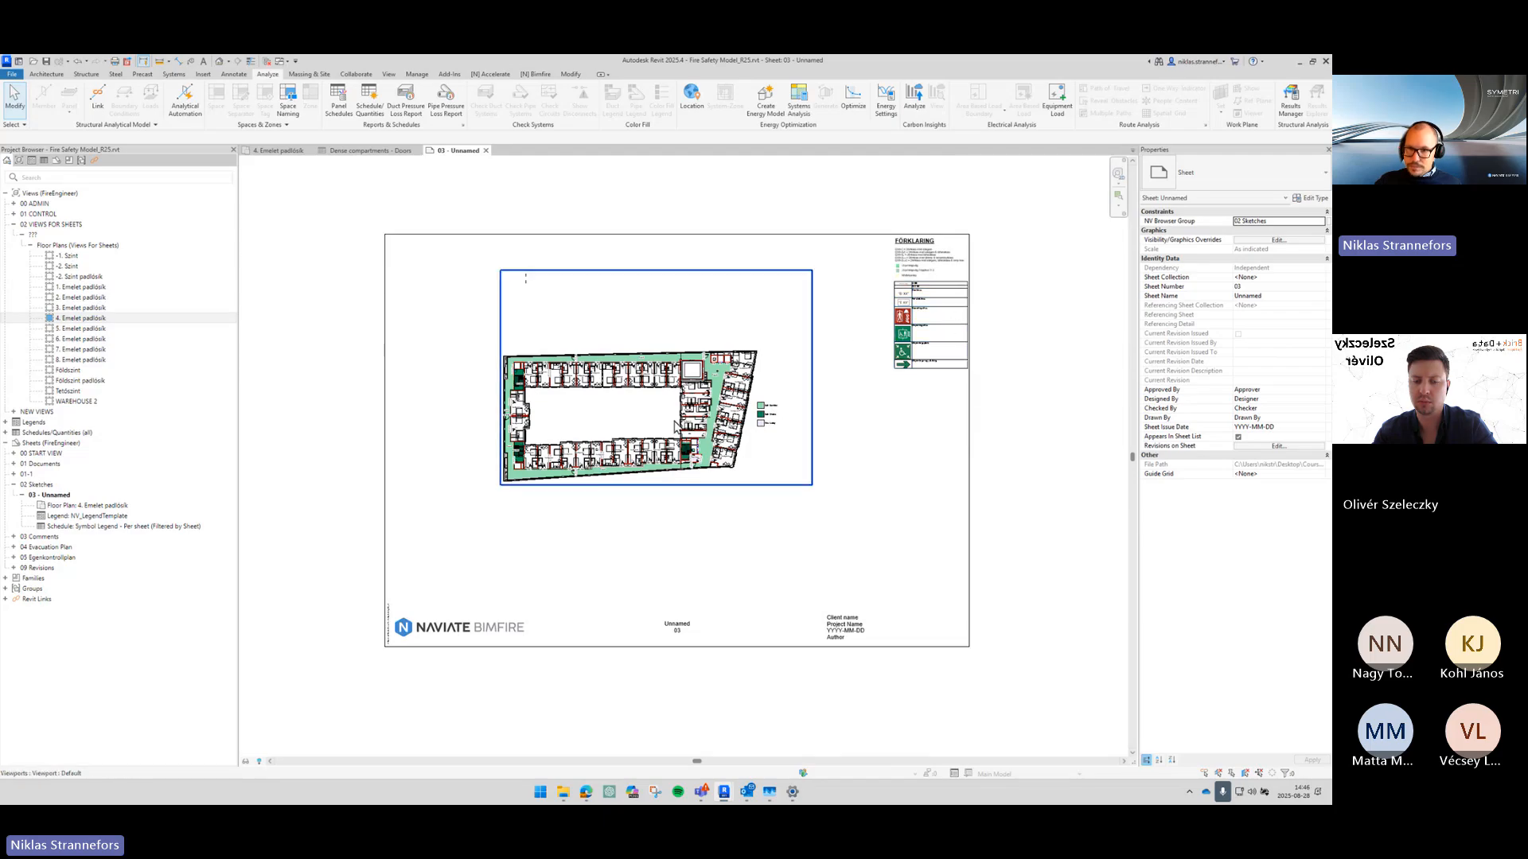
Step: Set the symbol legend schedule on the sheet to resize Image Rows with a row height of 15, and deselect it
left_click(947, 342)
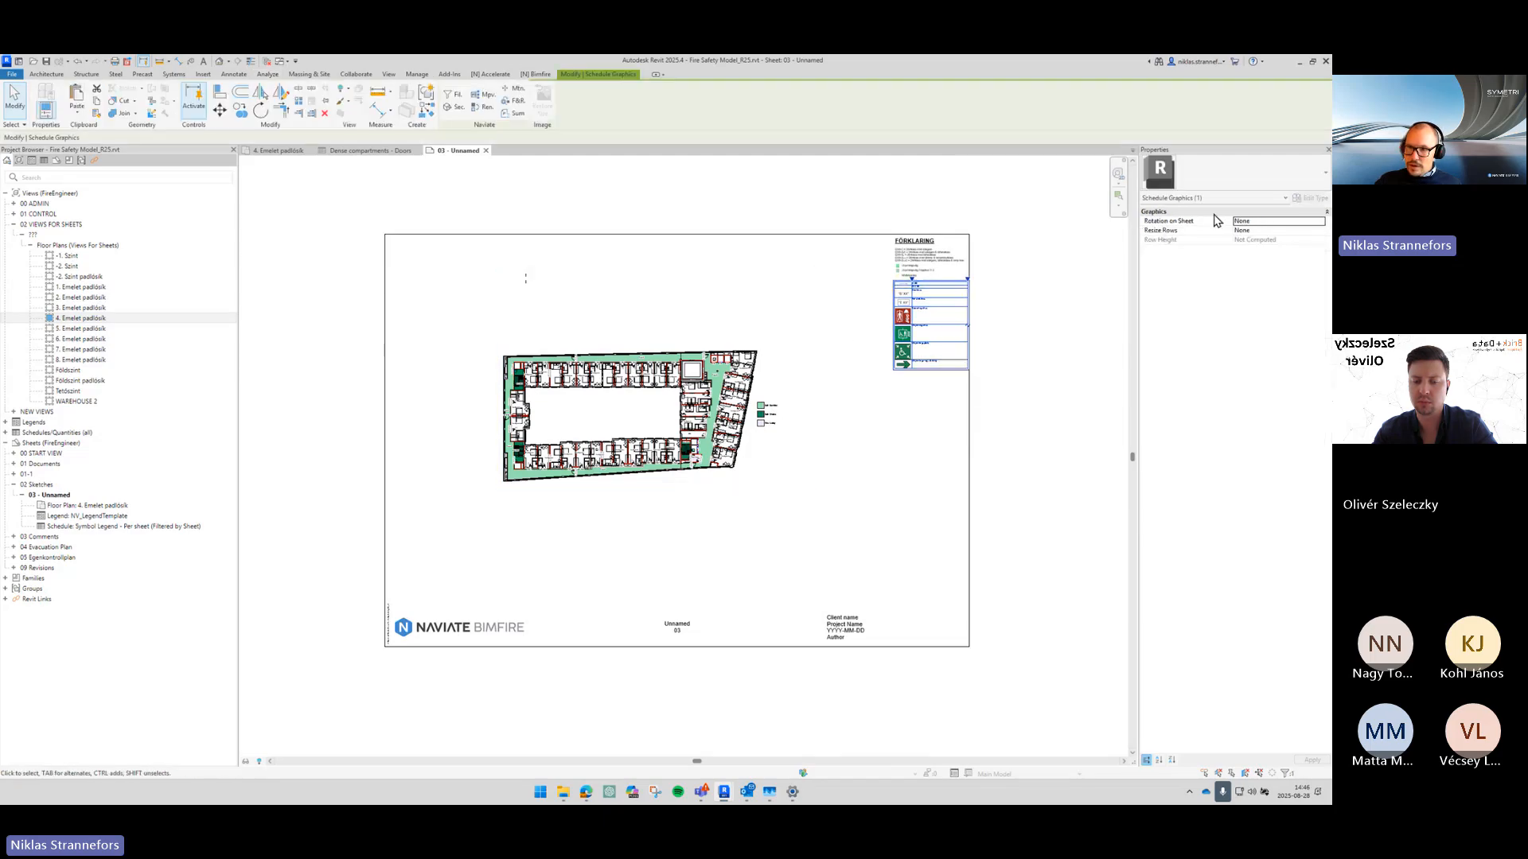
left_click(1318, 231)
left_click(1319, 232)
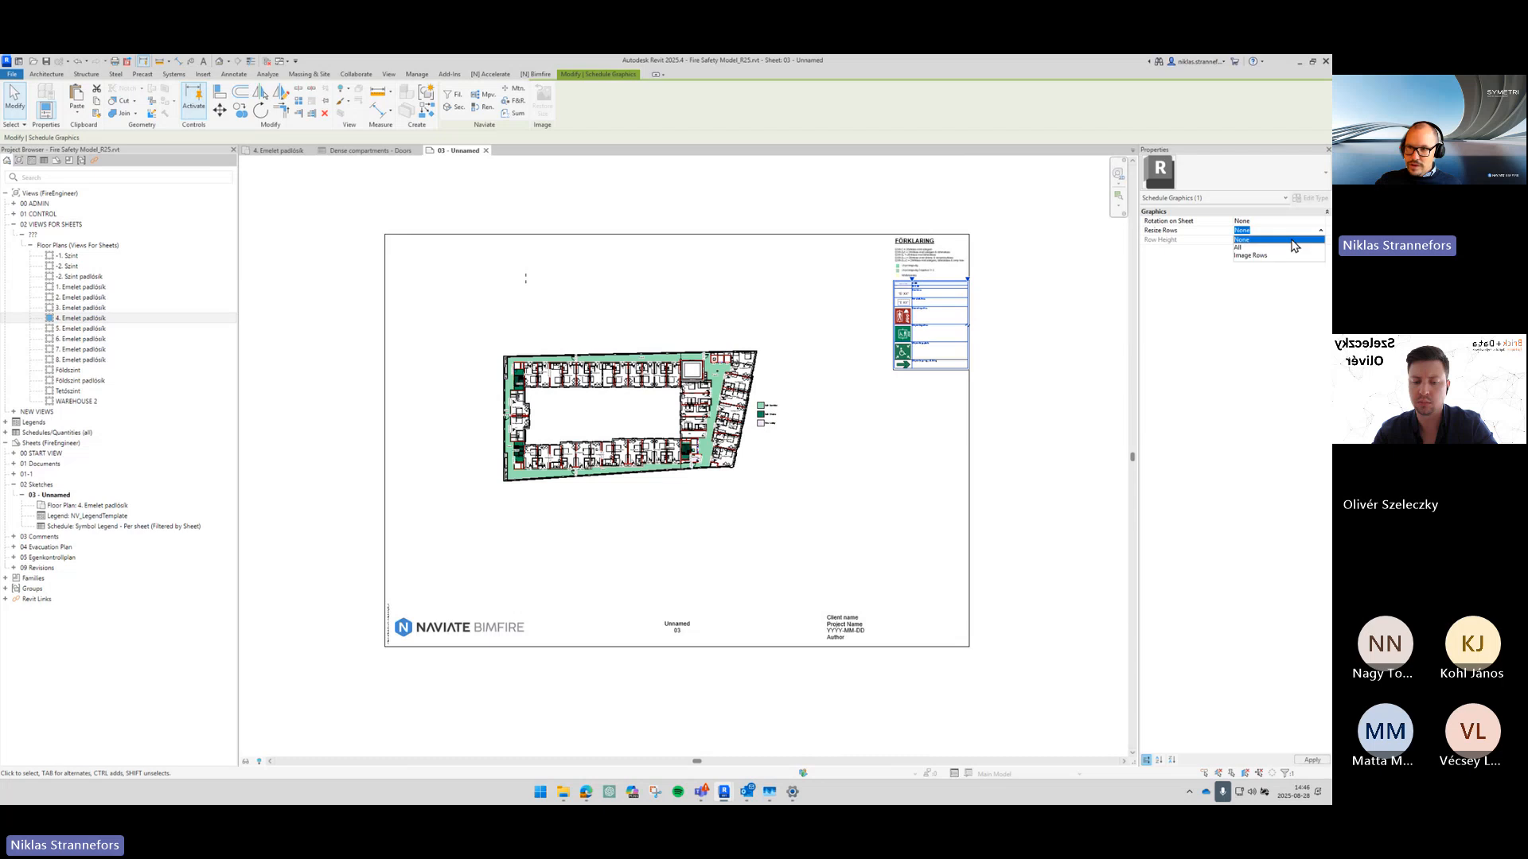
left_click(1265, 249)
left_click(1269, 240)
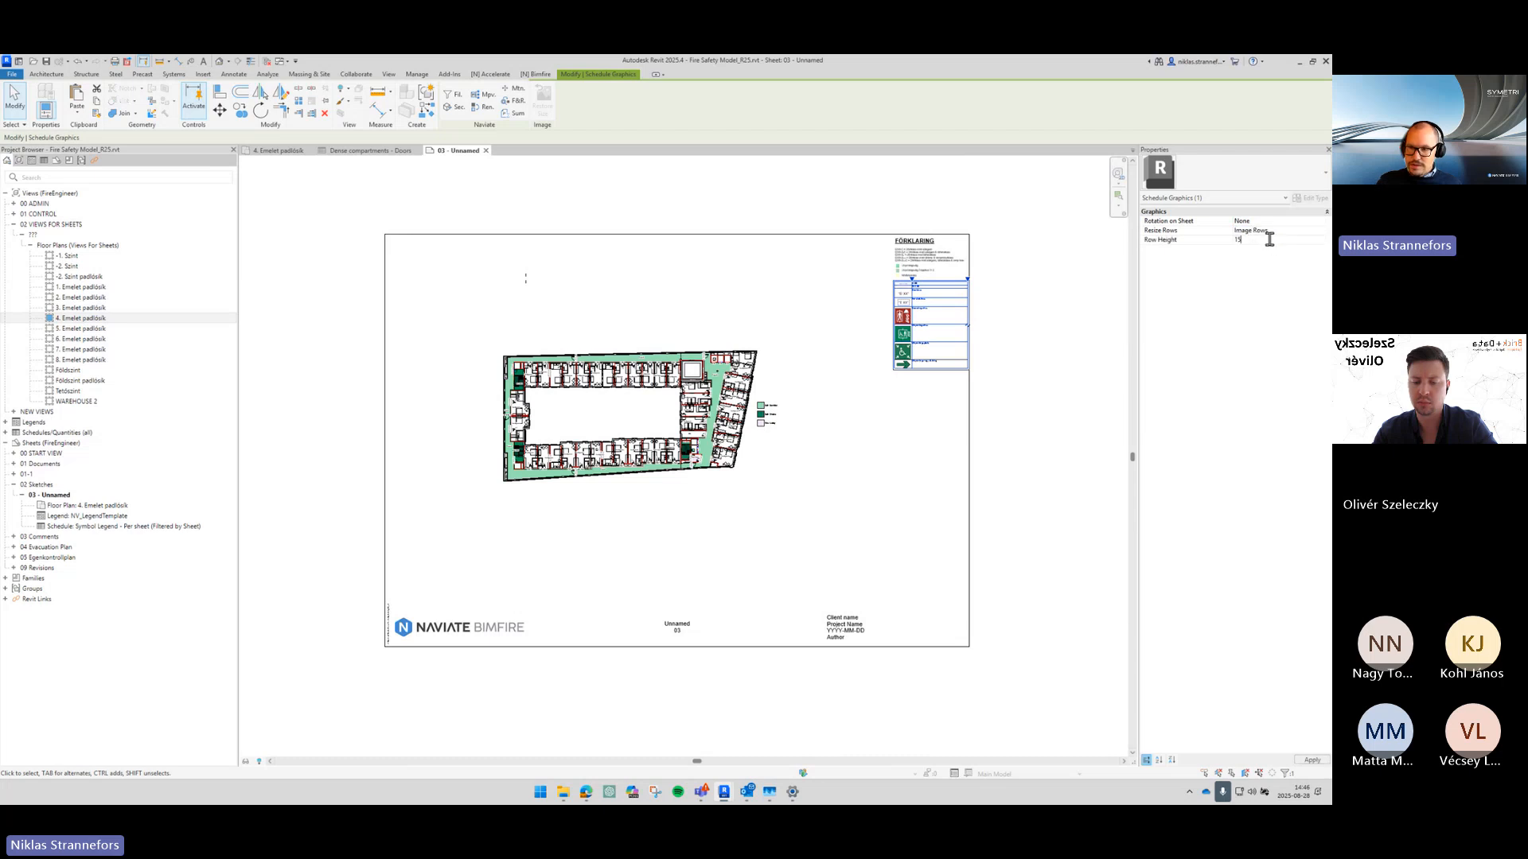
key("Return")
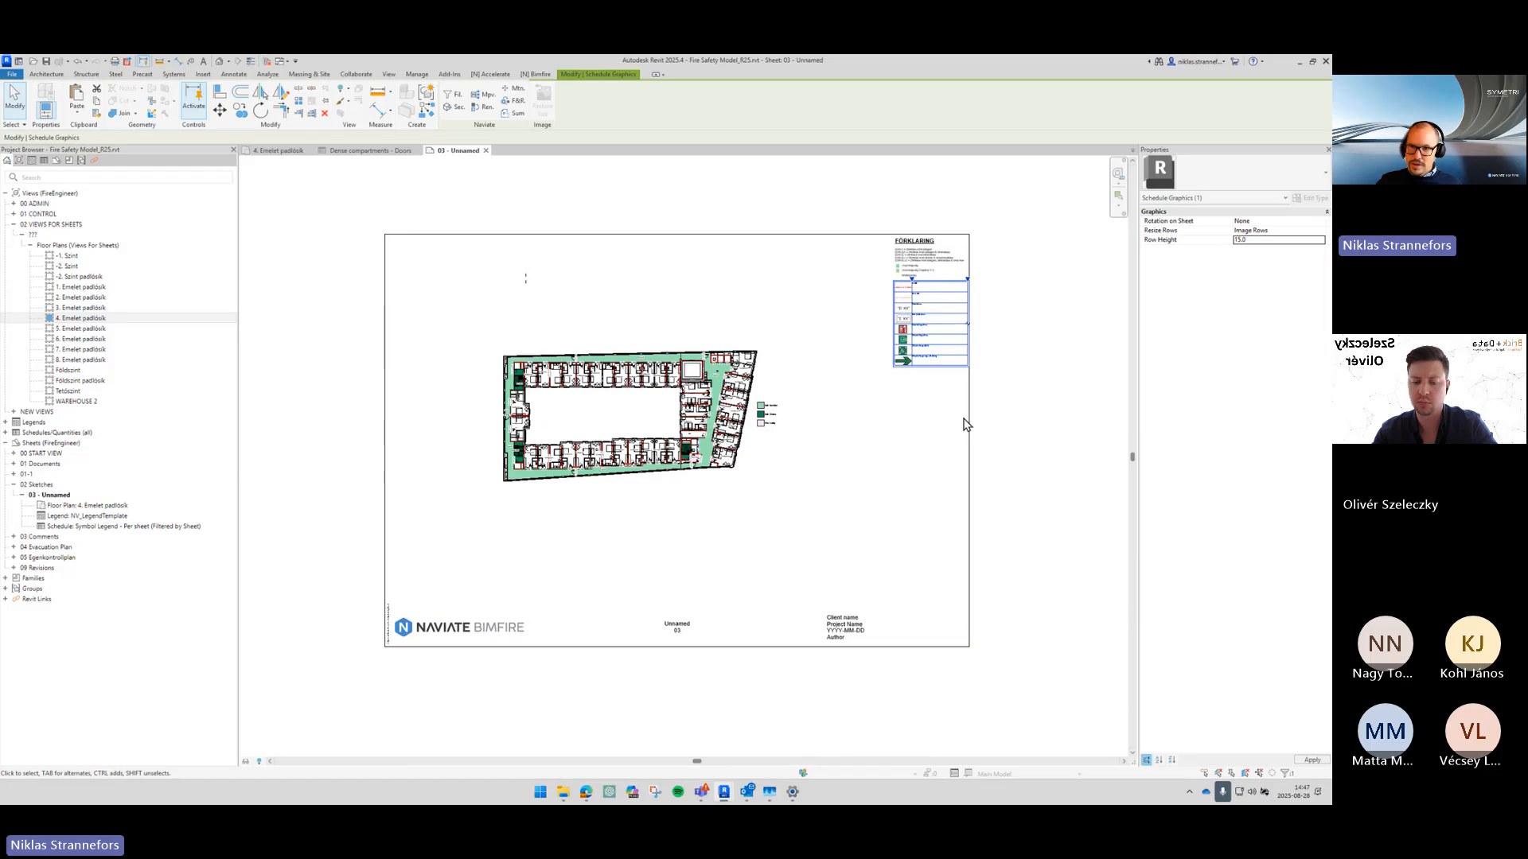
left_click(977, 347)
Step: Move the floor plan's color fill legend up beside the FÖRKLARING legend and leave it deselected
scroll(947, 337, "up", 3)
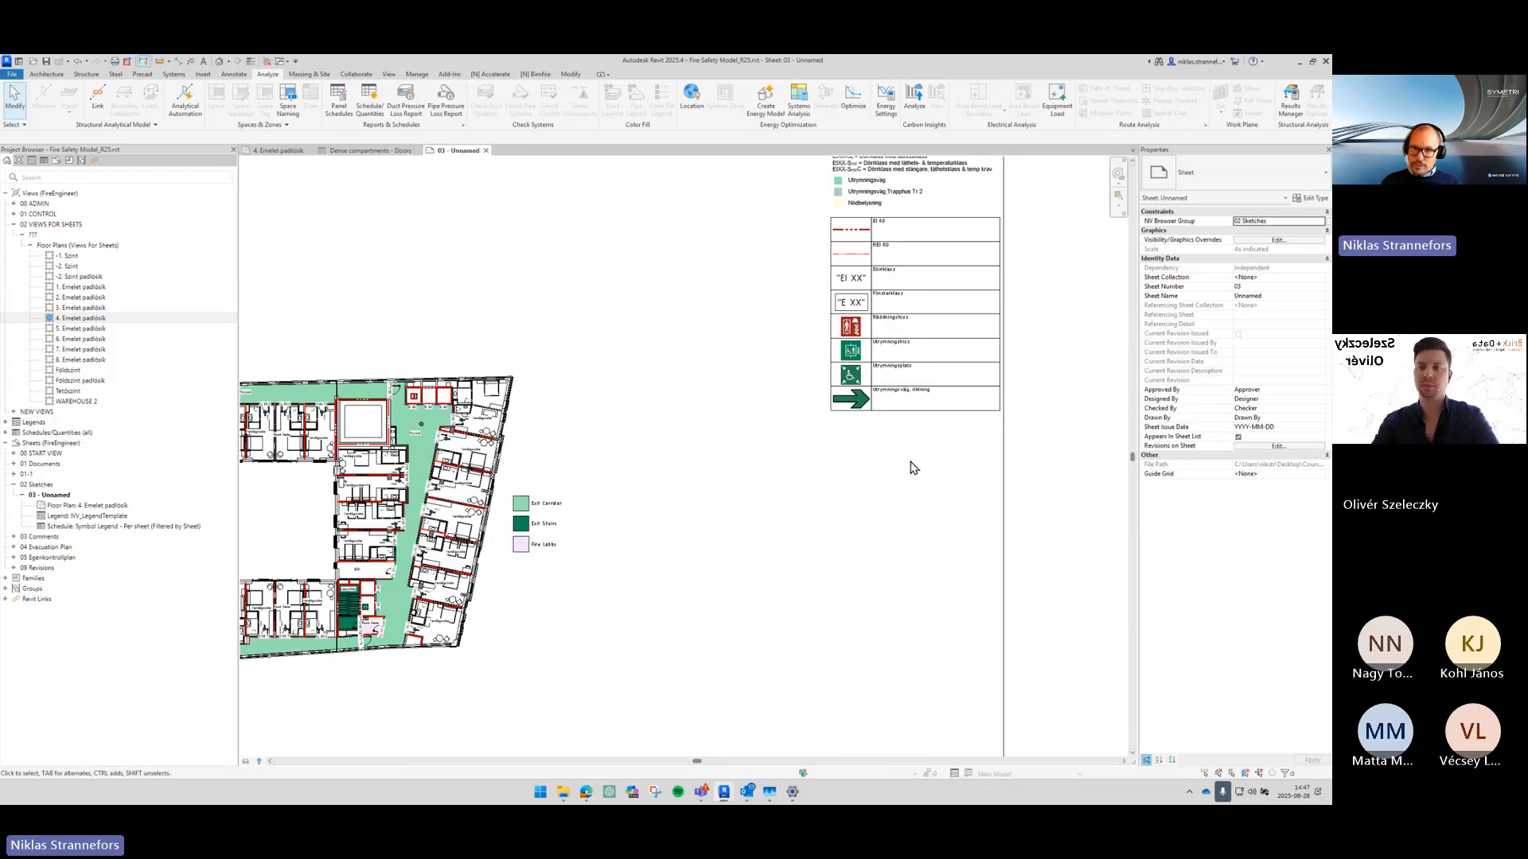
middle_click_drag(680, 564, 1082, 396)
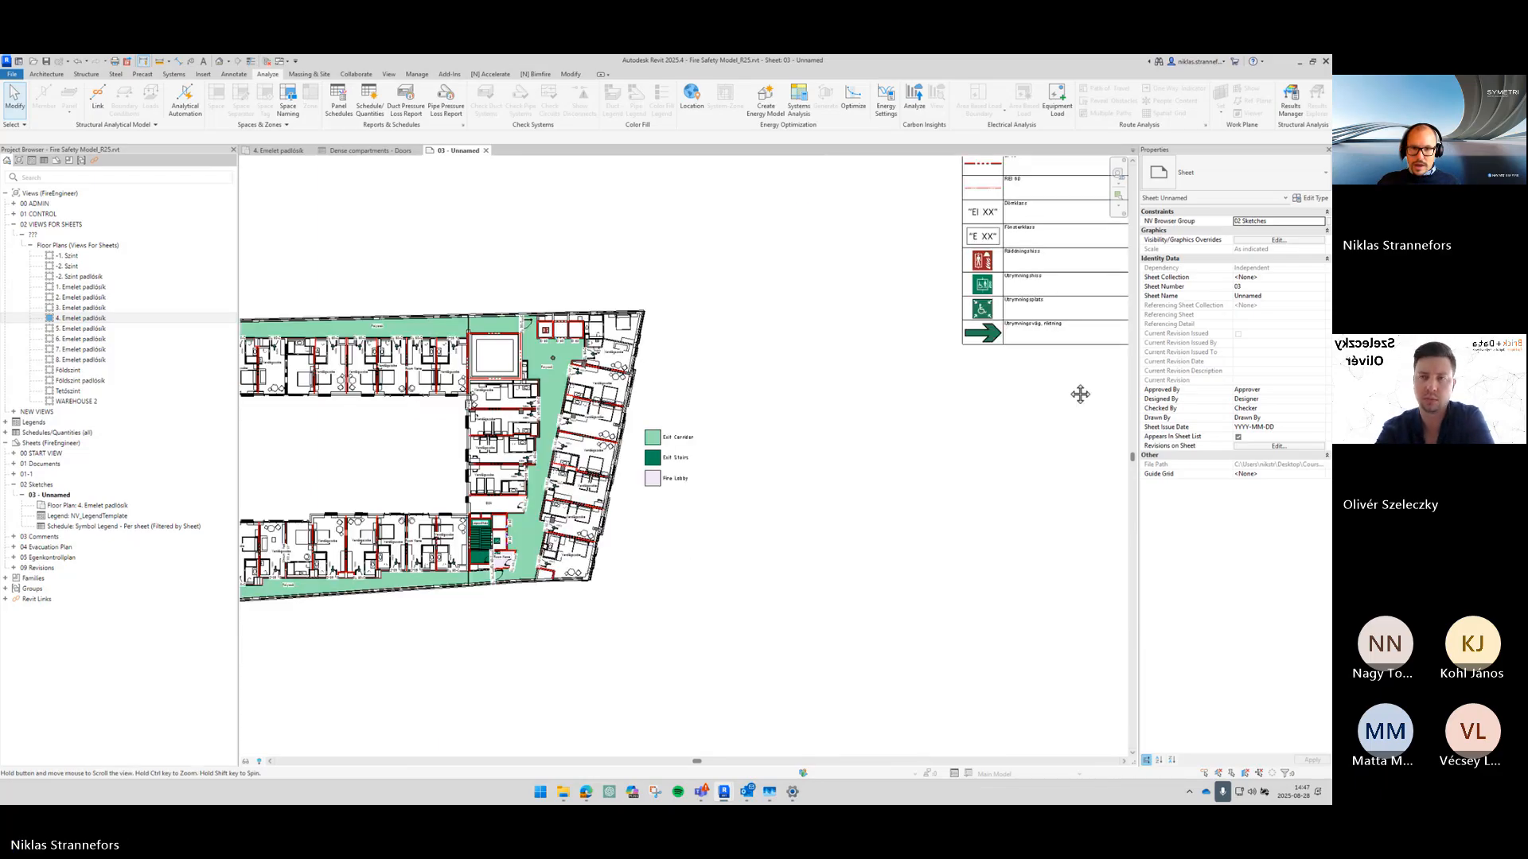
scroll(725, 544, "down", 2)
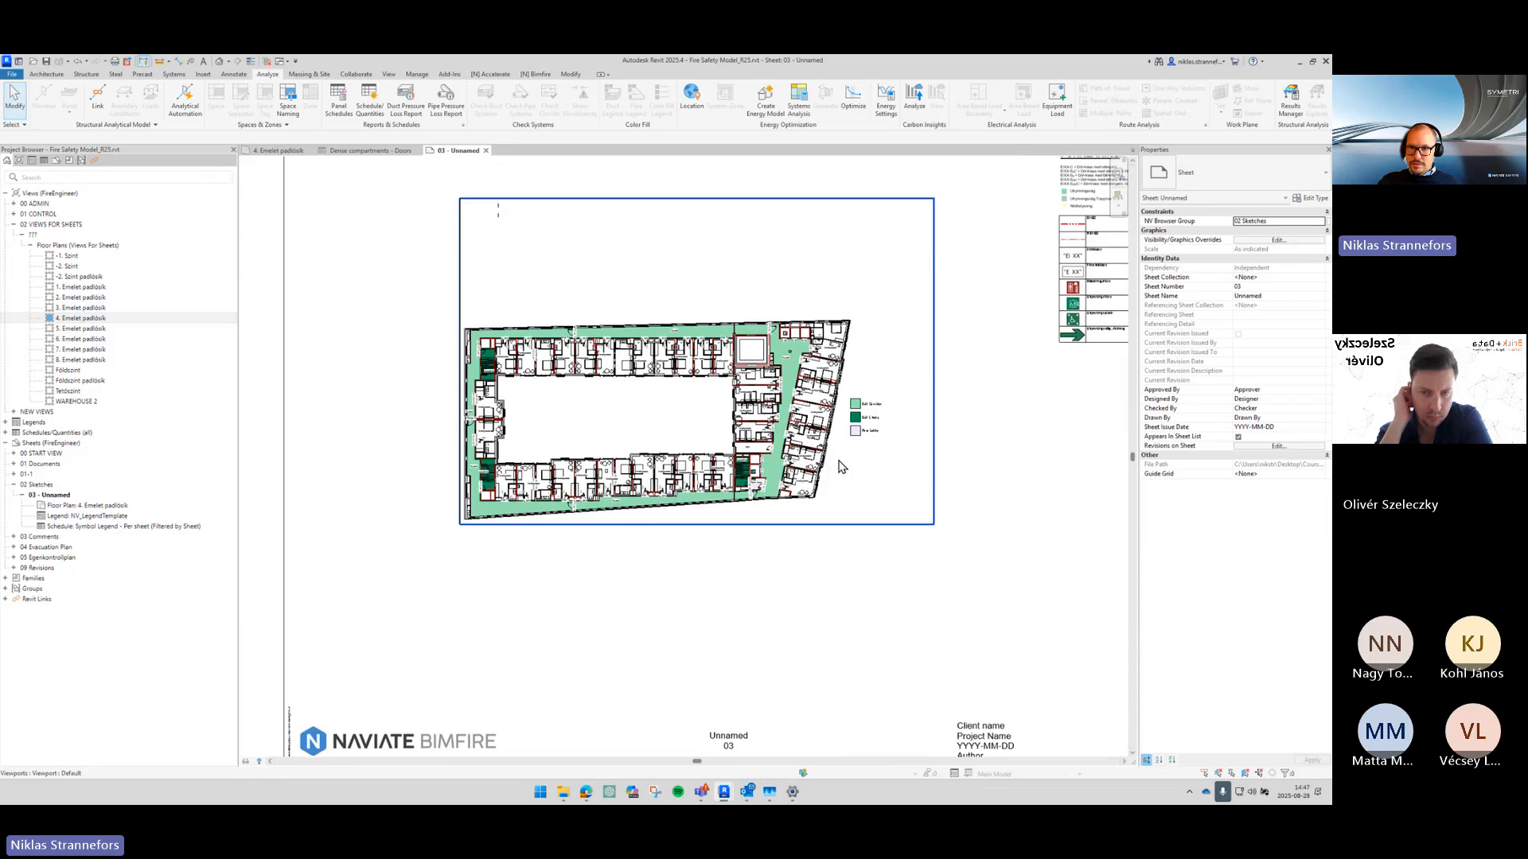
middle_click_drag(972, 464, 929, 516)
scroll(636, 636, "up", 5)
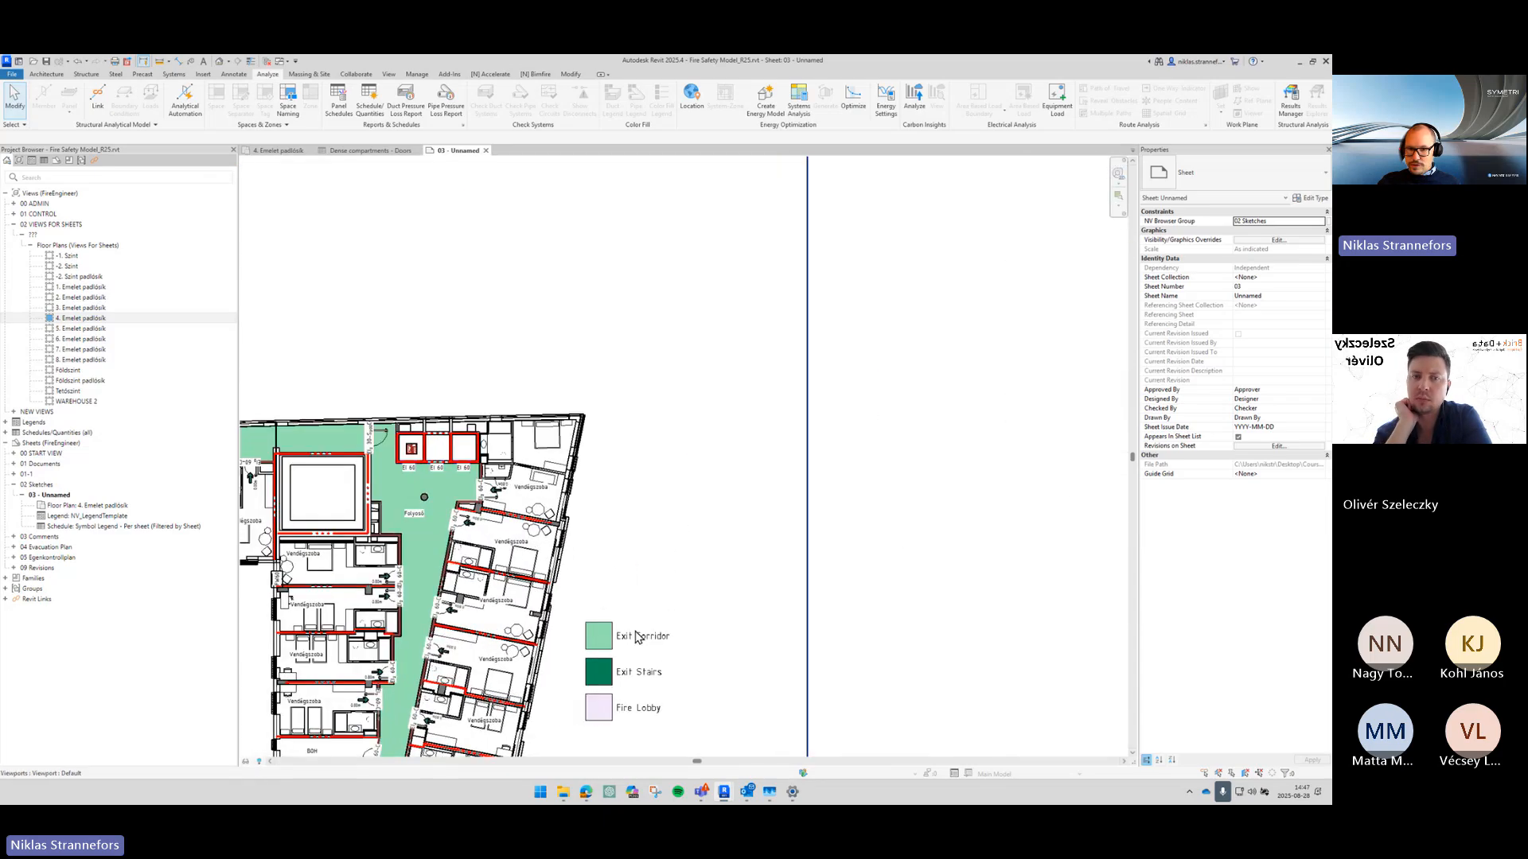
left_click(637, 682)
scroll(671, 667, "down", 3)
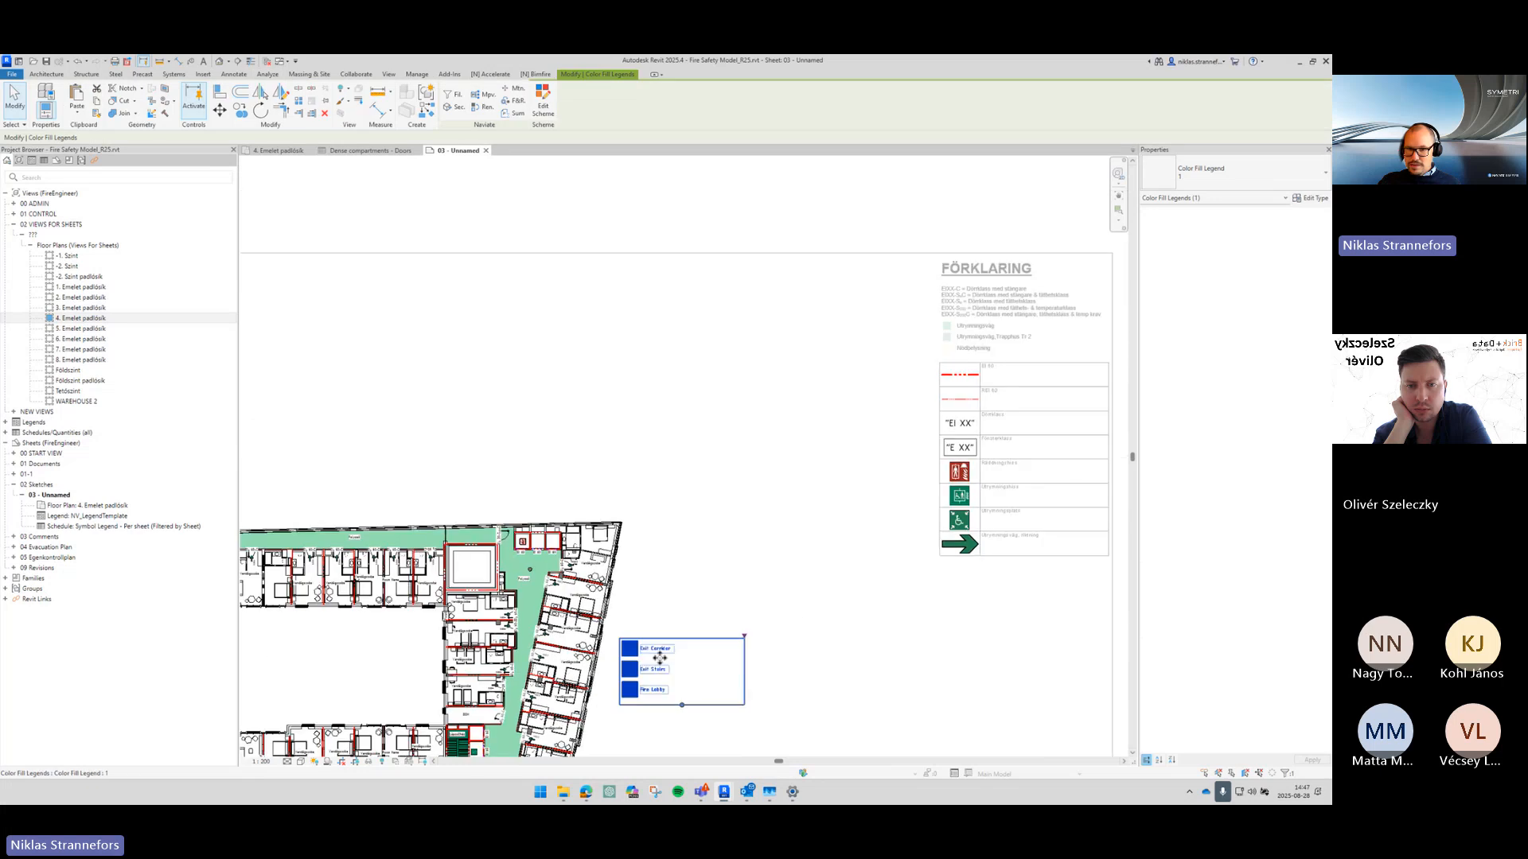
left_click_drag(661, 663, 842, 424)
left_click(840, 526)
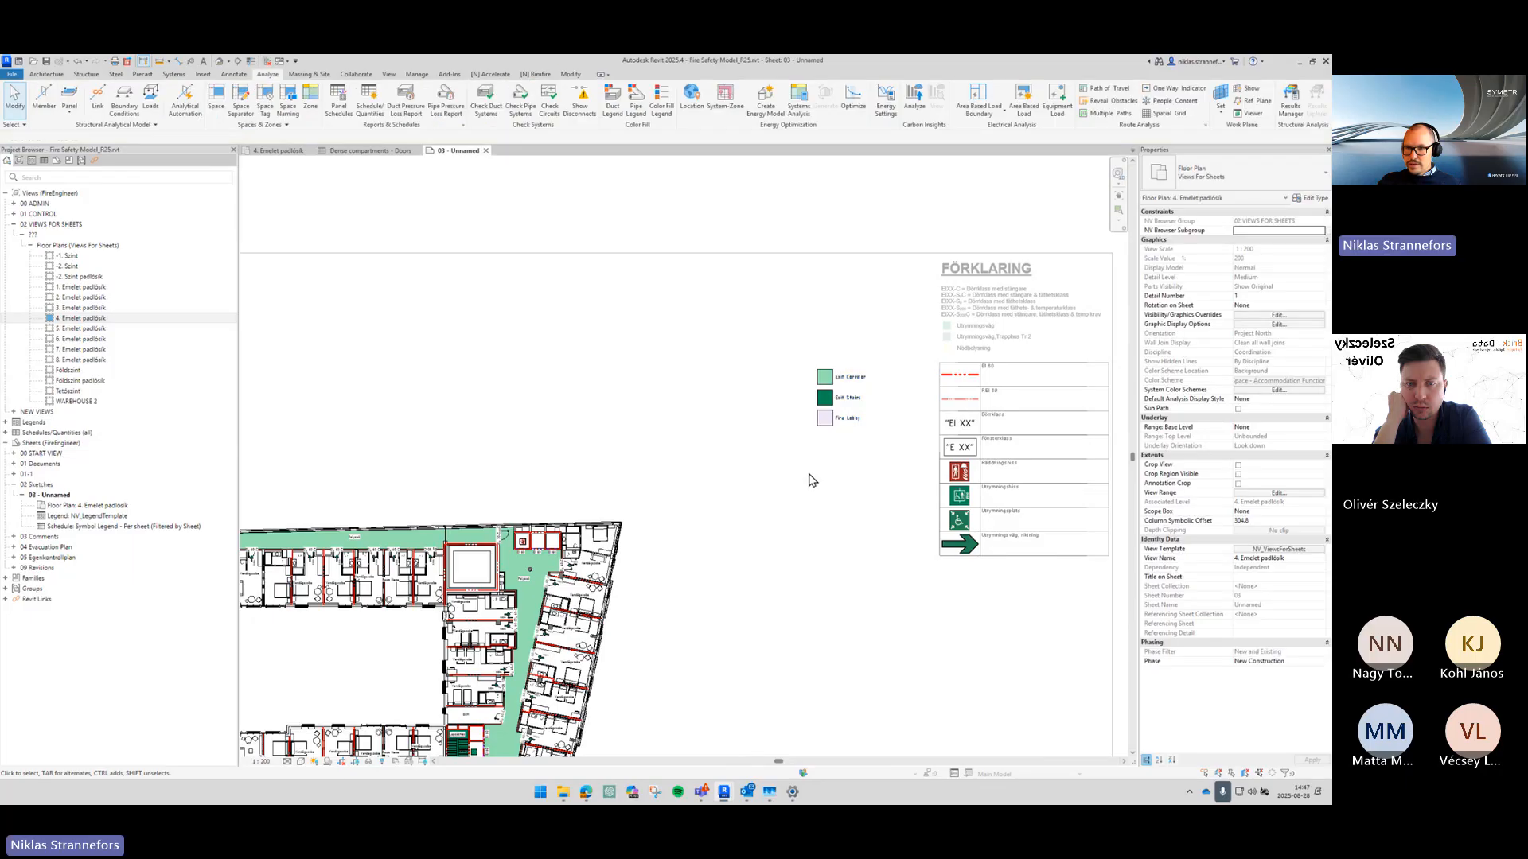
Step: Compare the FÖRKLARING escape route entries and symbol schedule with the color fill legend on the sheet
scroll(828, 266, "up", 5)
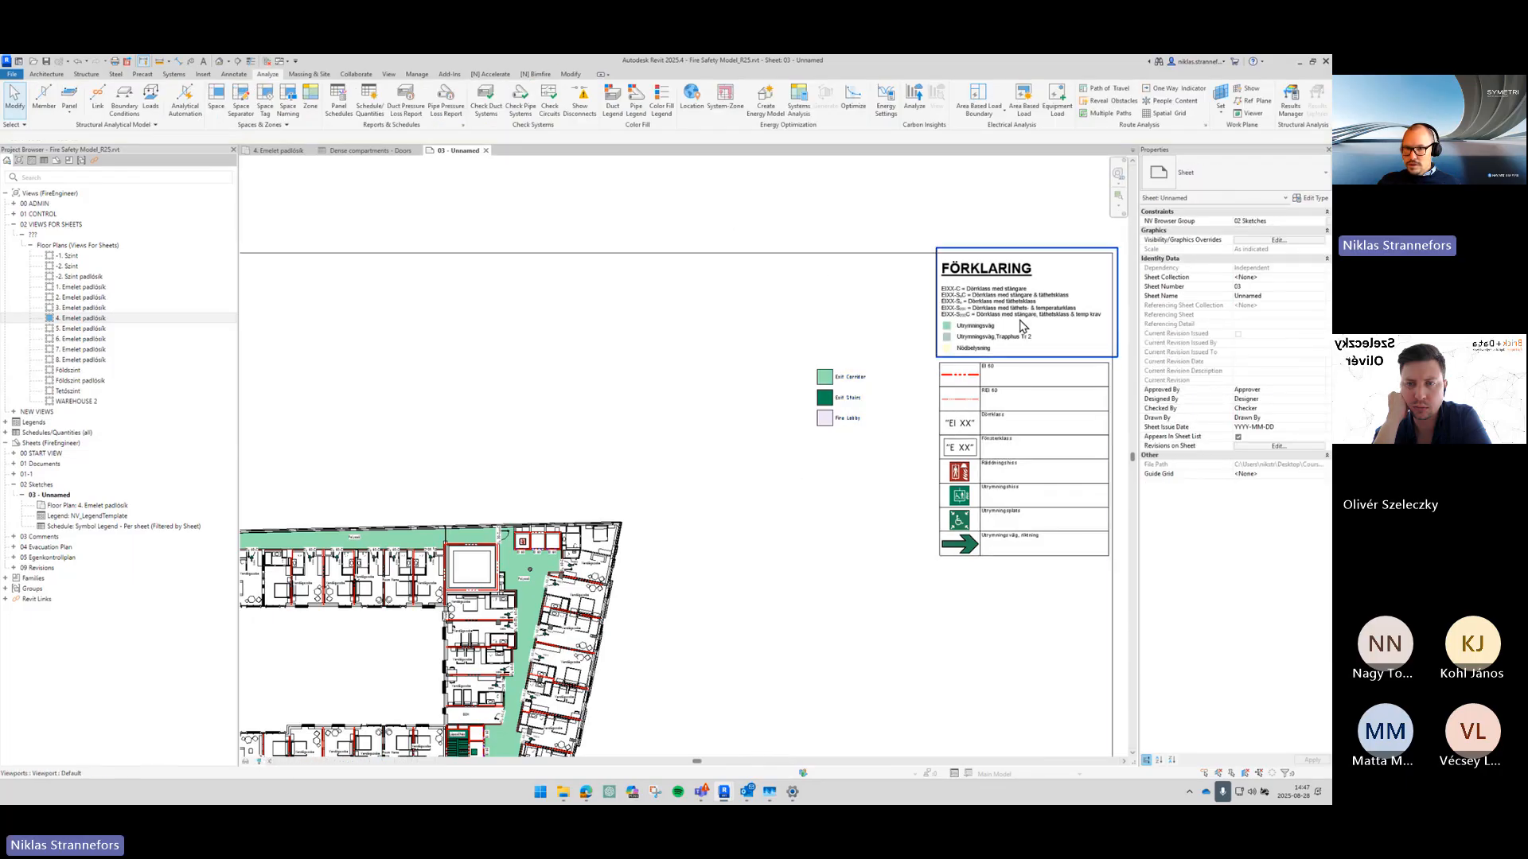
scroll(1015, 320, "up", 1)
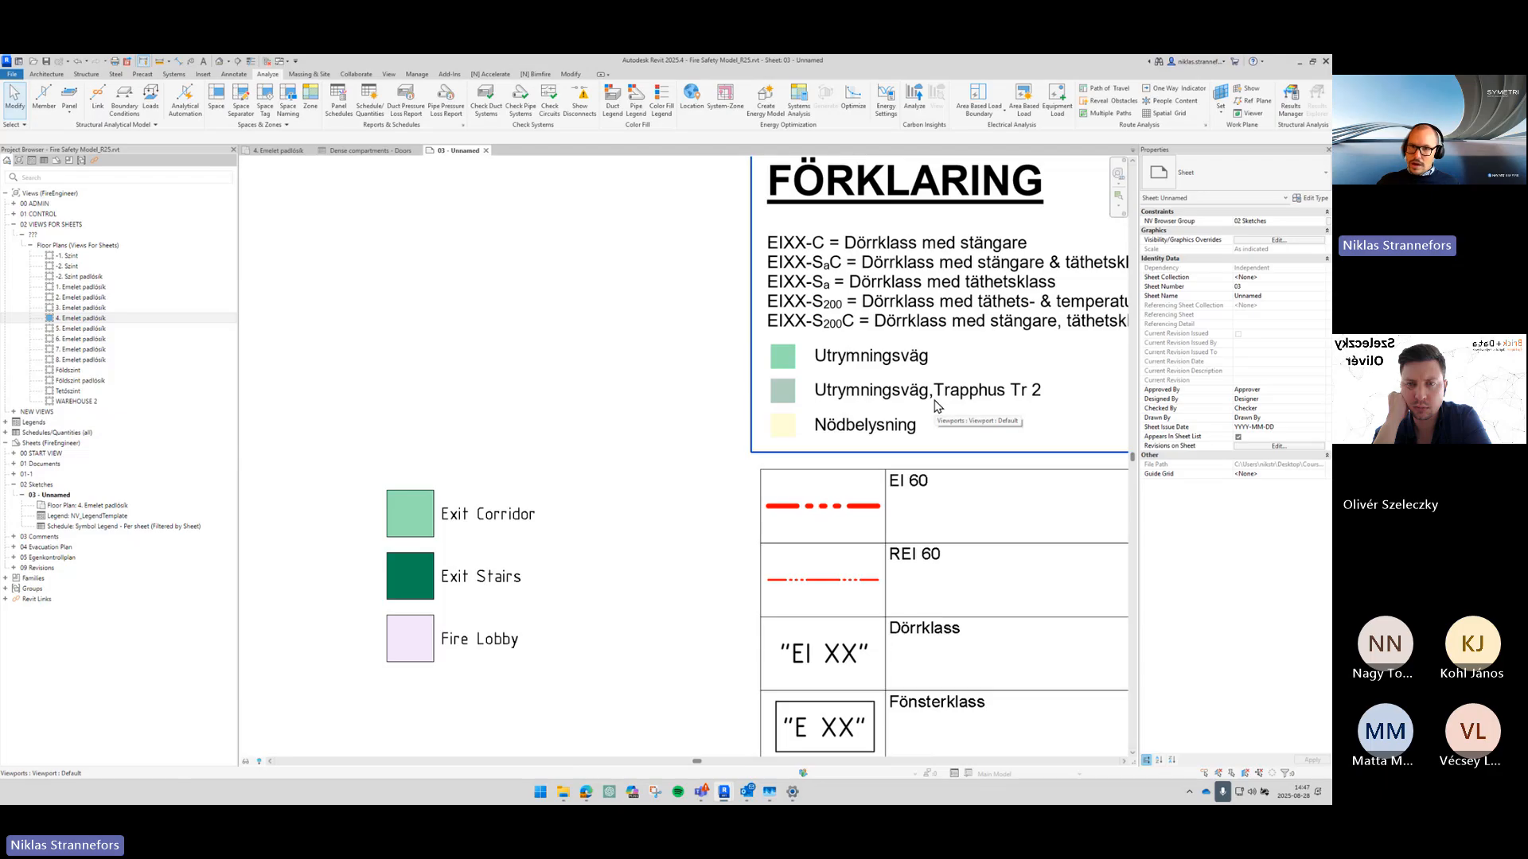
scroll(936, 406, "up", 3)
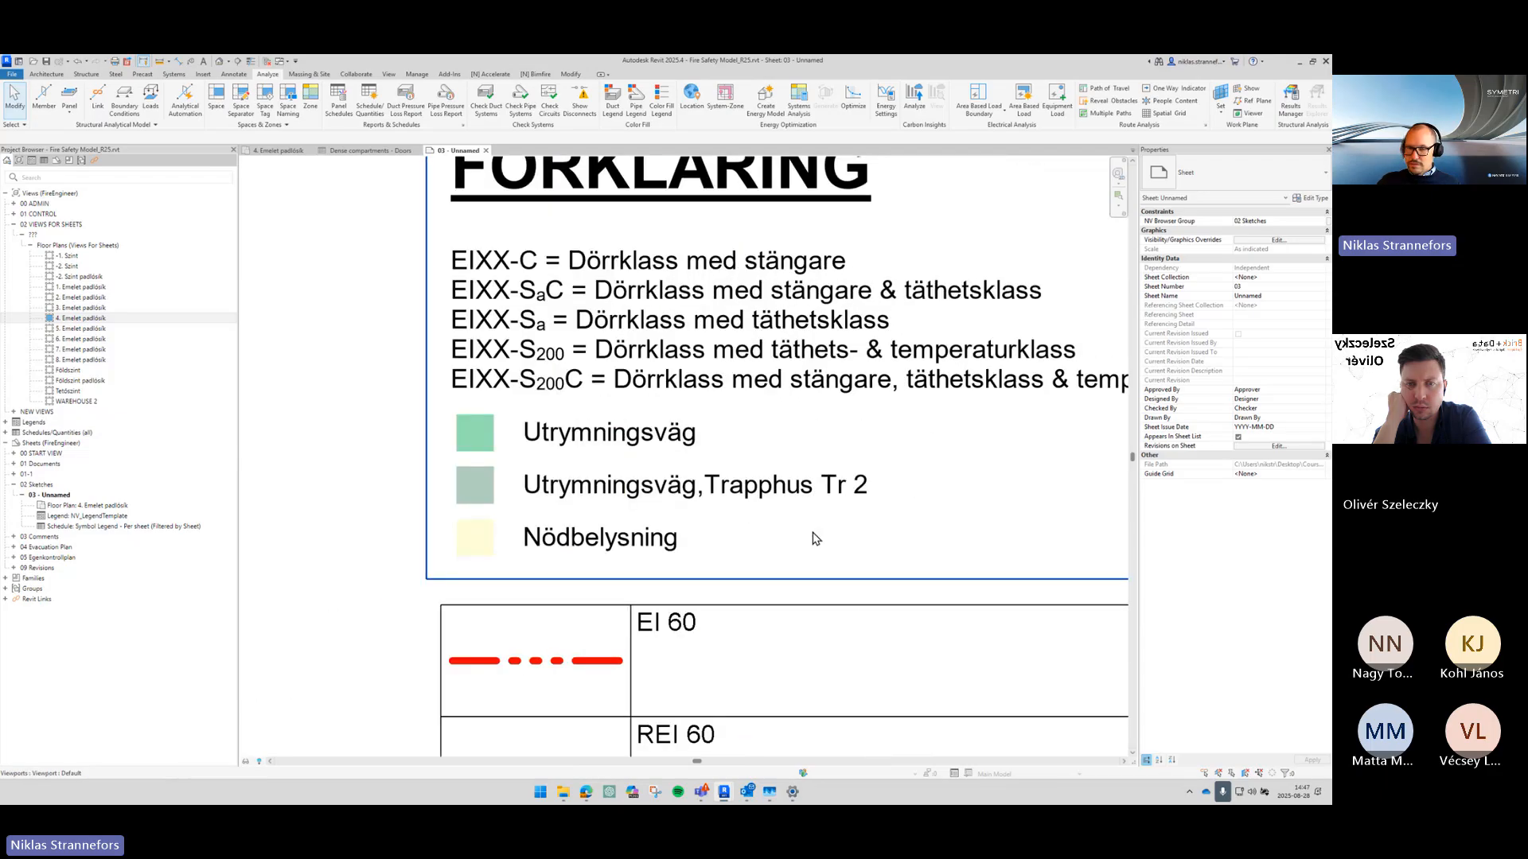
scroll(621, 458, "down", 4)
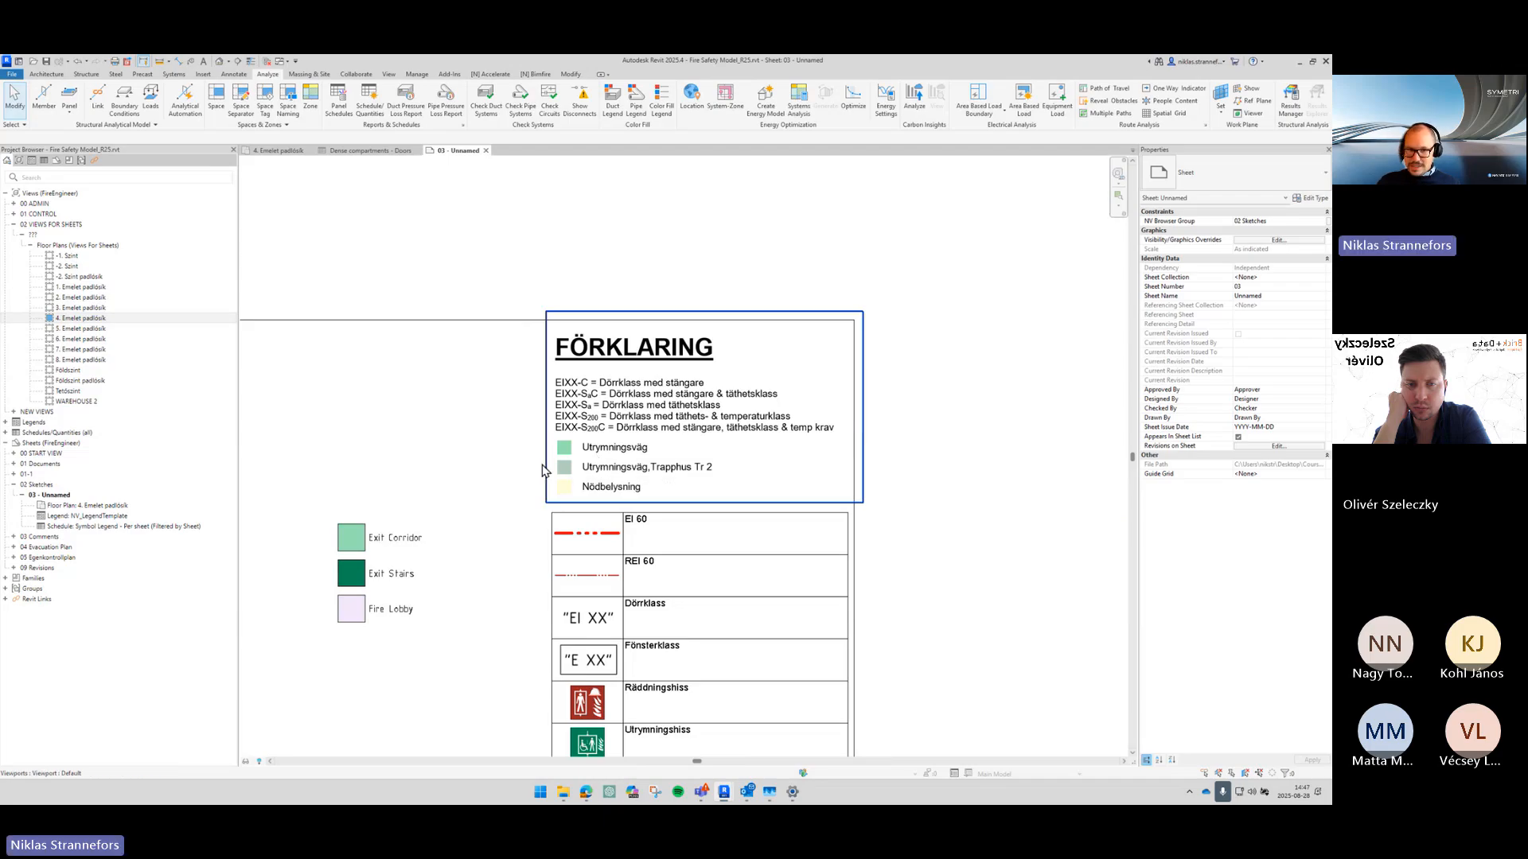
scroll(372, 603, "down", 2)
middle_click_drag(372, 602, 614, 471)
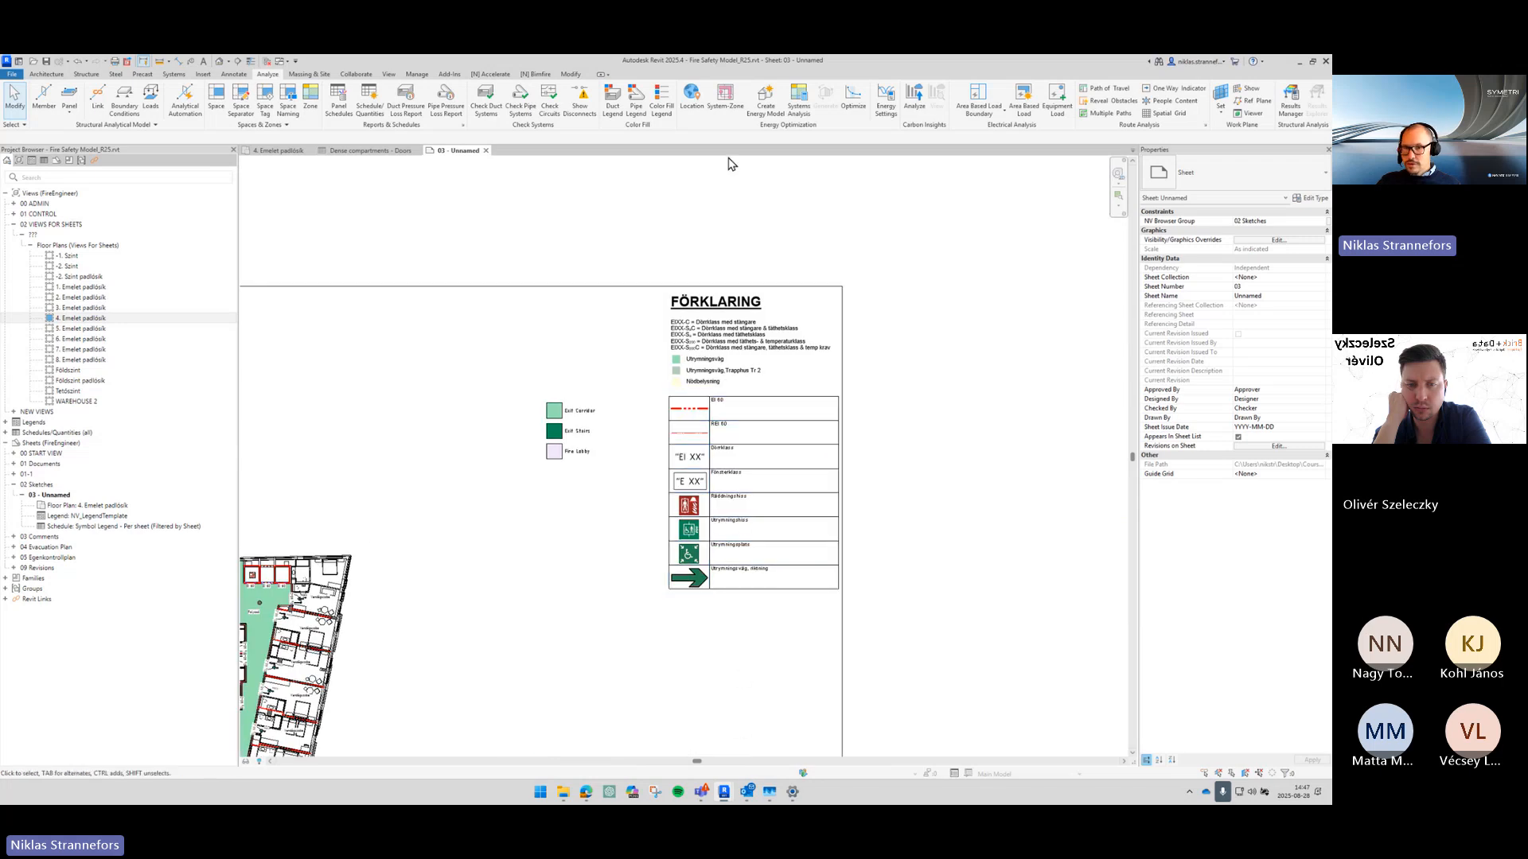
scroll(602, 388, "up", 4)
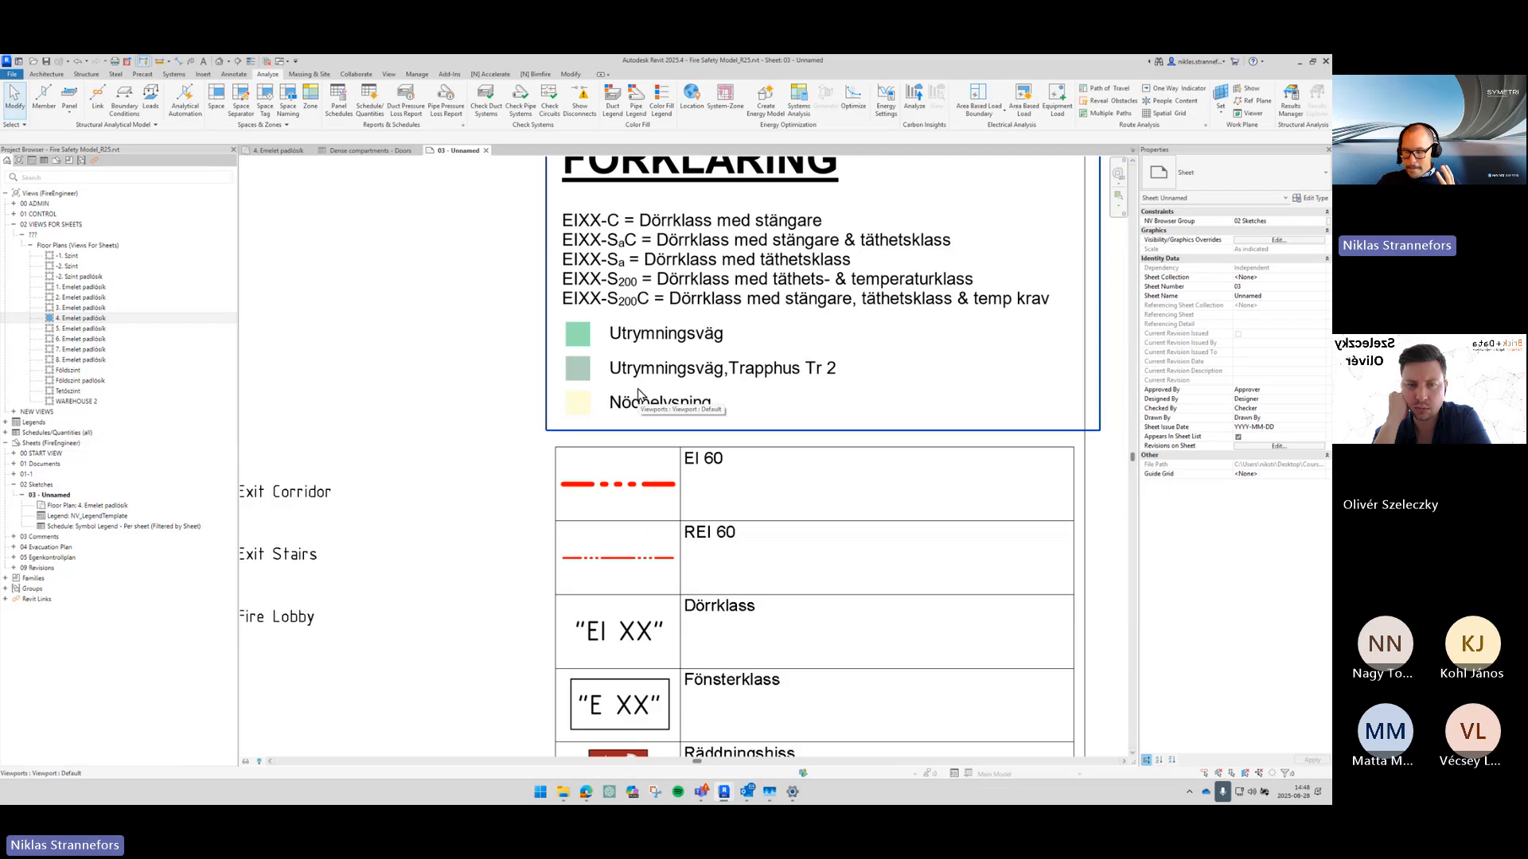
scroll(658, 609, "down", 4)
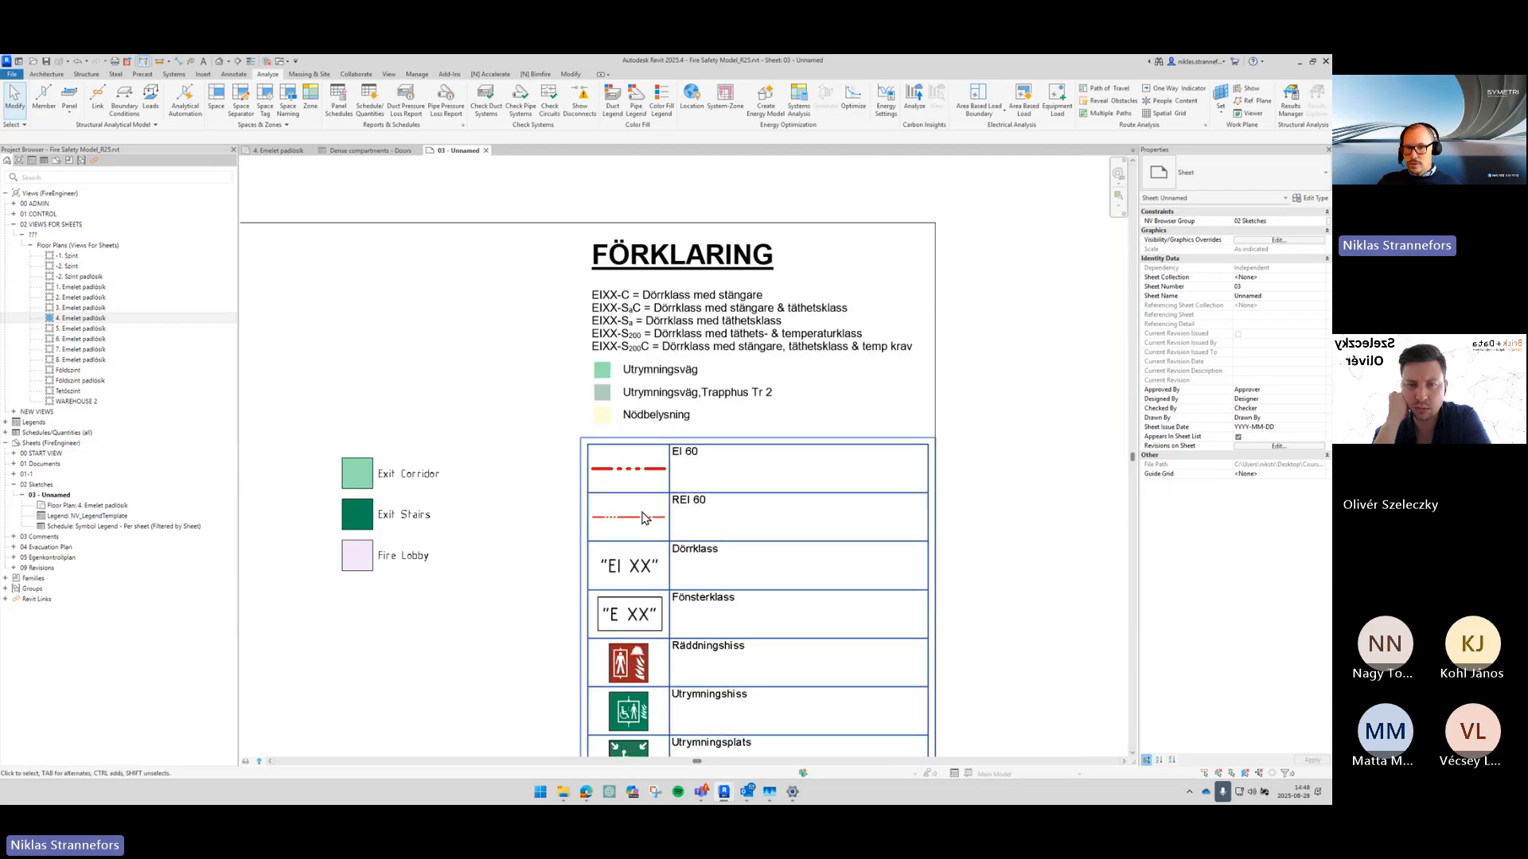
middle_click_drag(657, 610, 880, 400)
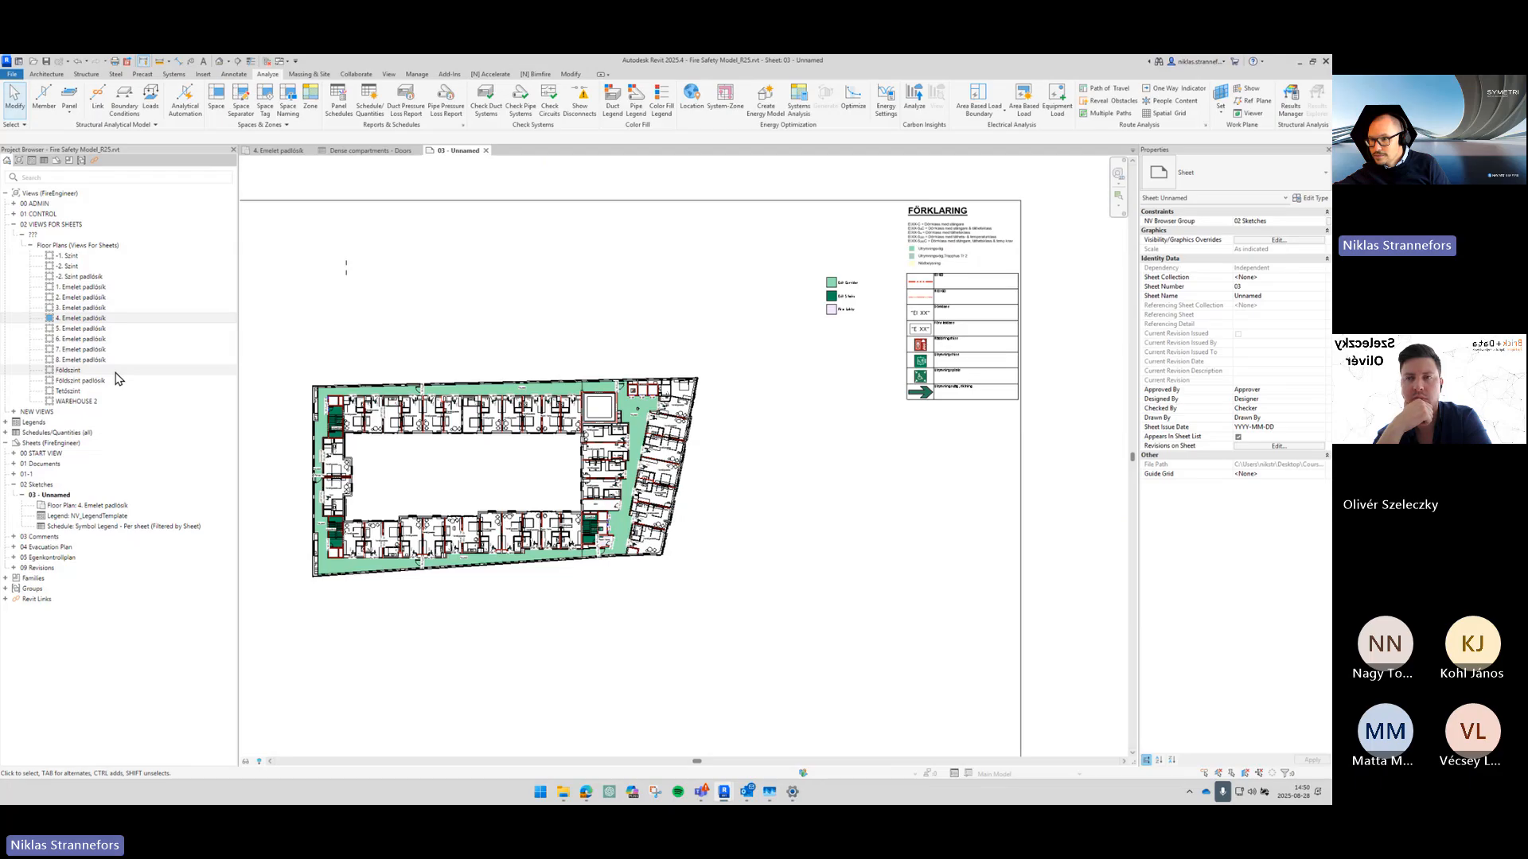
left_click(544, 76)
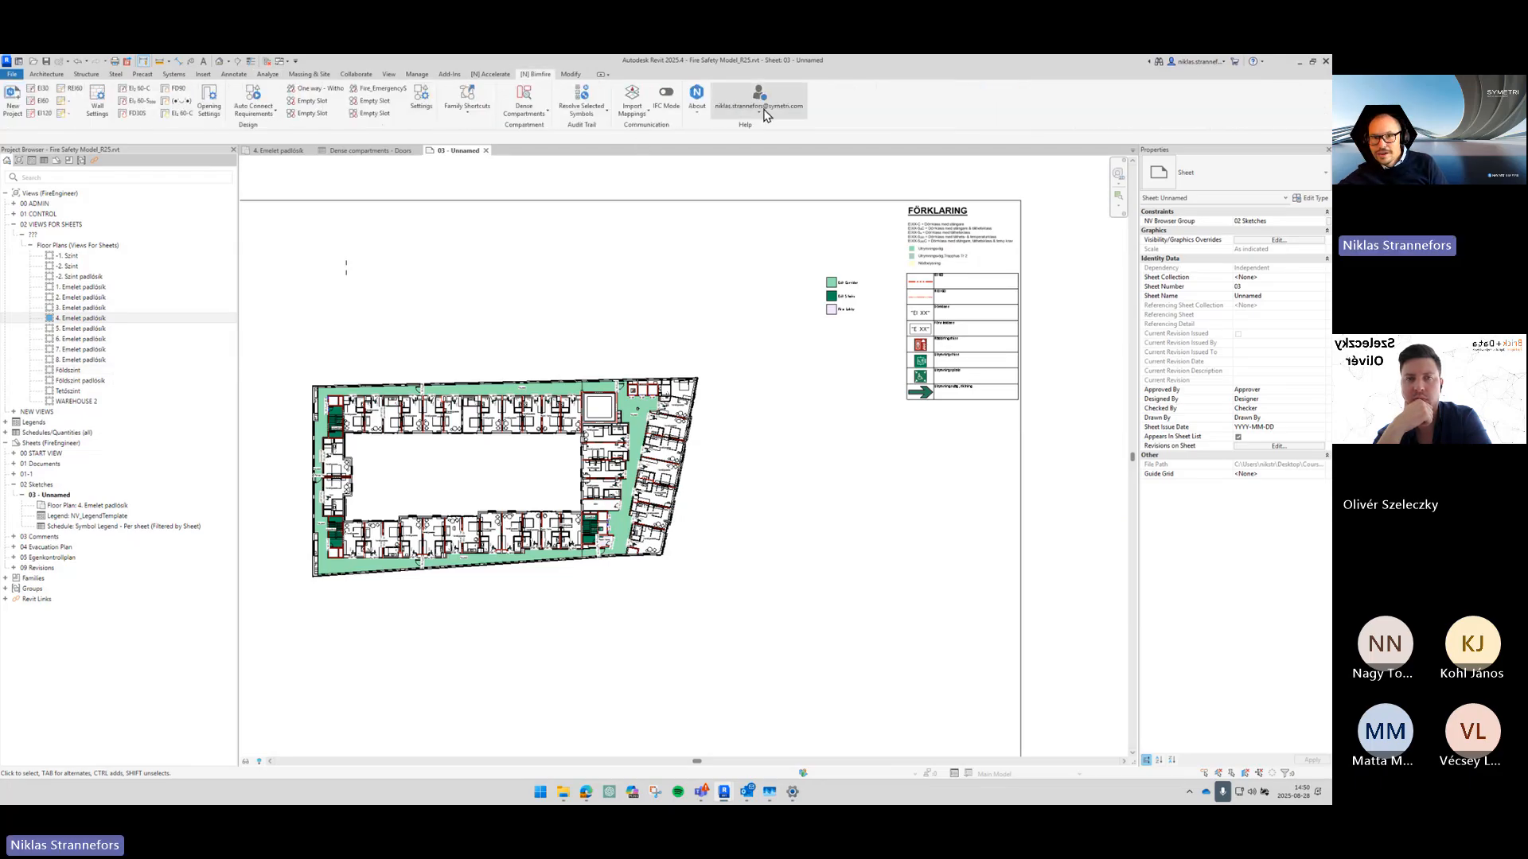
left_click(526, 116)
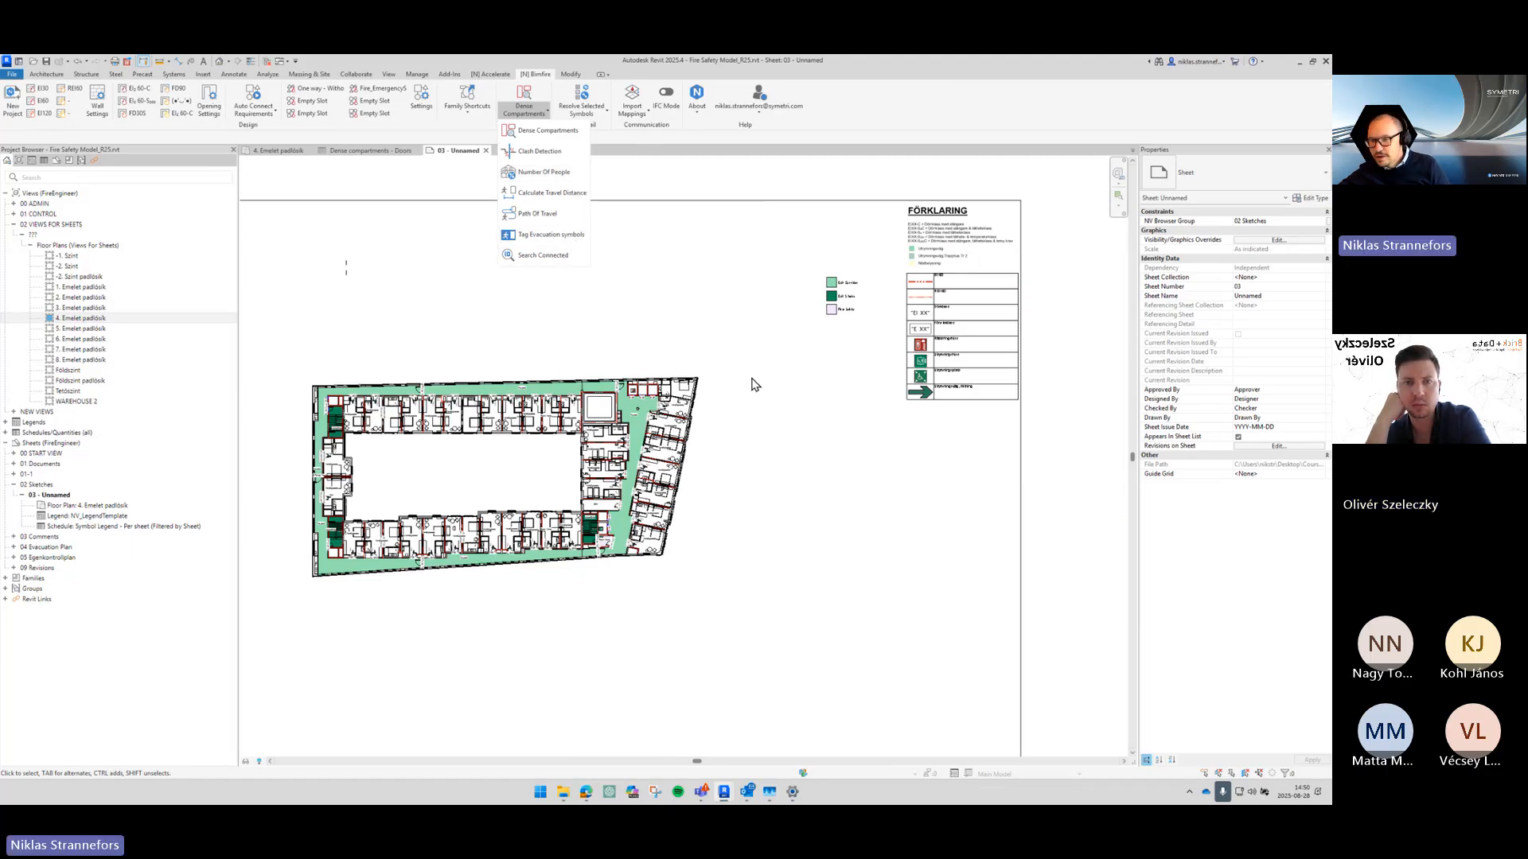
left_click(734, 541)
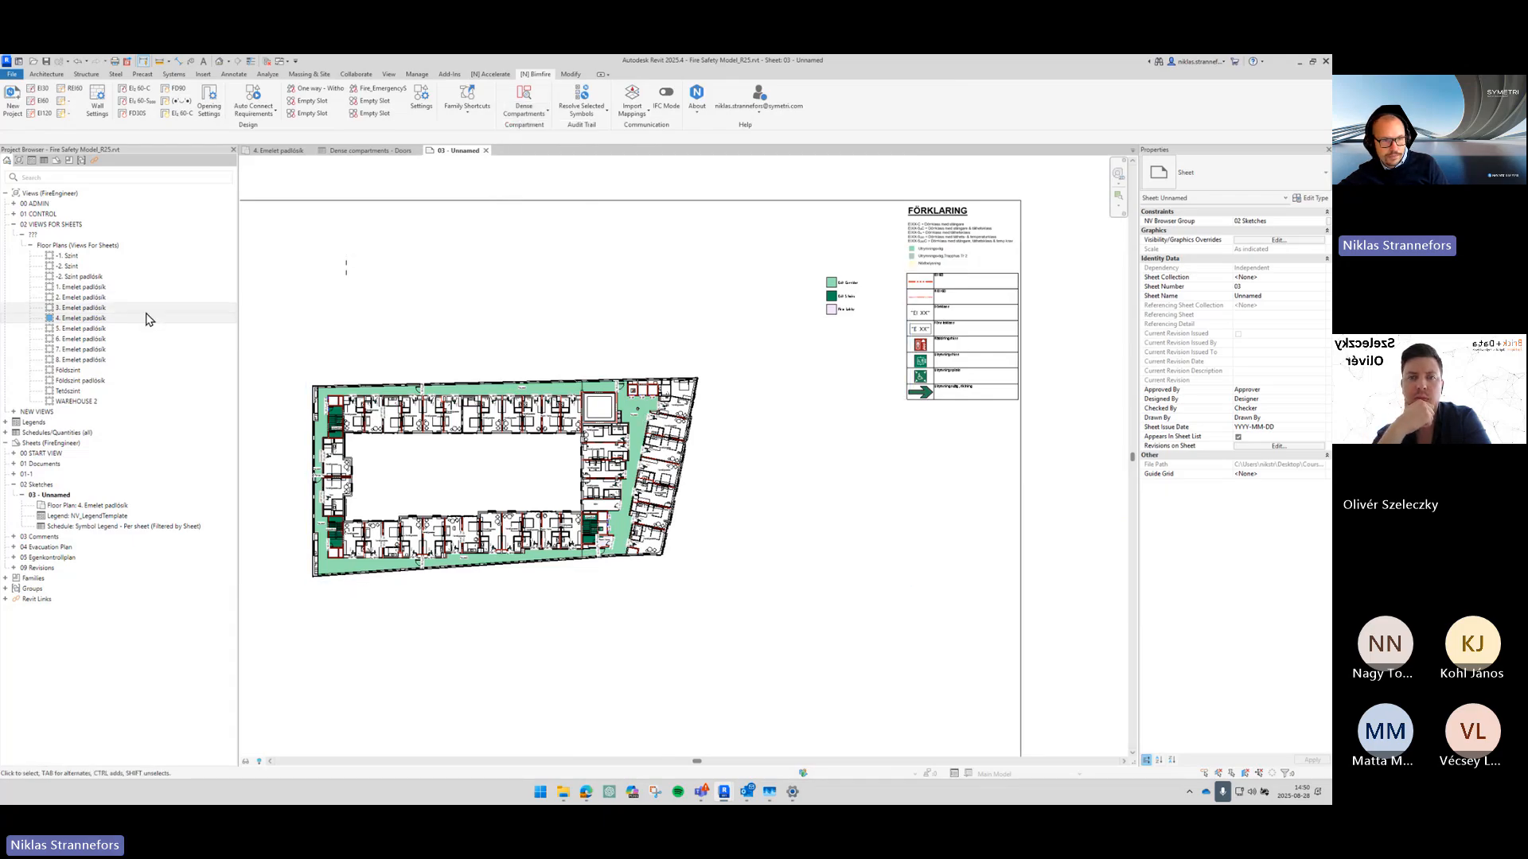
Step: Open the 4. Emelet padlósík floor plan around the Lépcsőház stairwell and the adjoining corridor
double_click(83, 317)
scroll(688, 531, "up", 4)
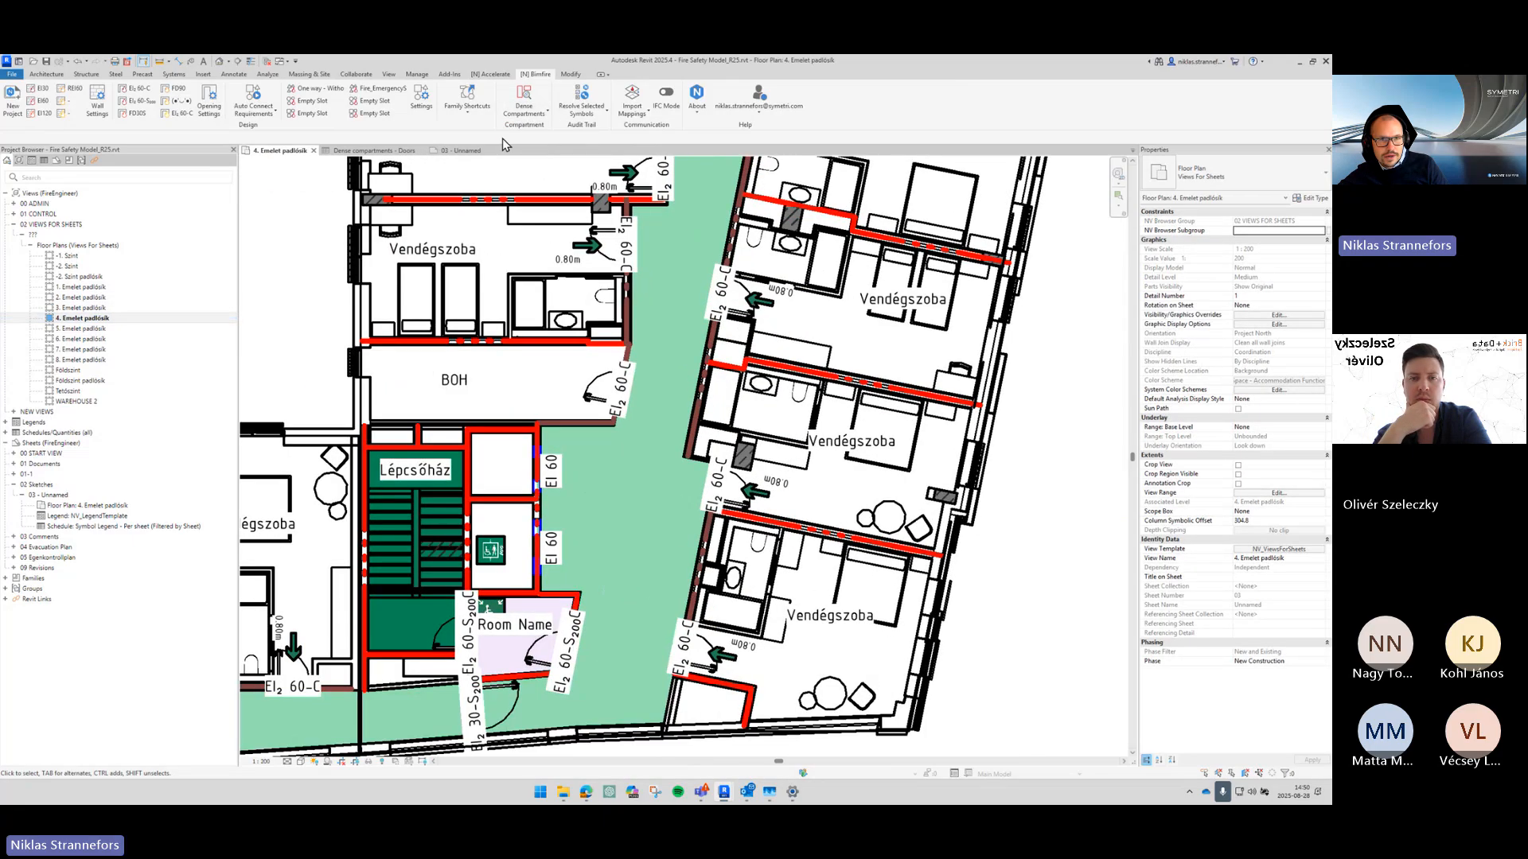
Step: Examine the Bimfire compartment commands such as Path Of Travel and the corridor space's properties beside the stairwell
left_click(524, 108)
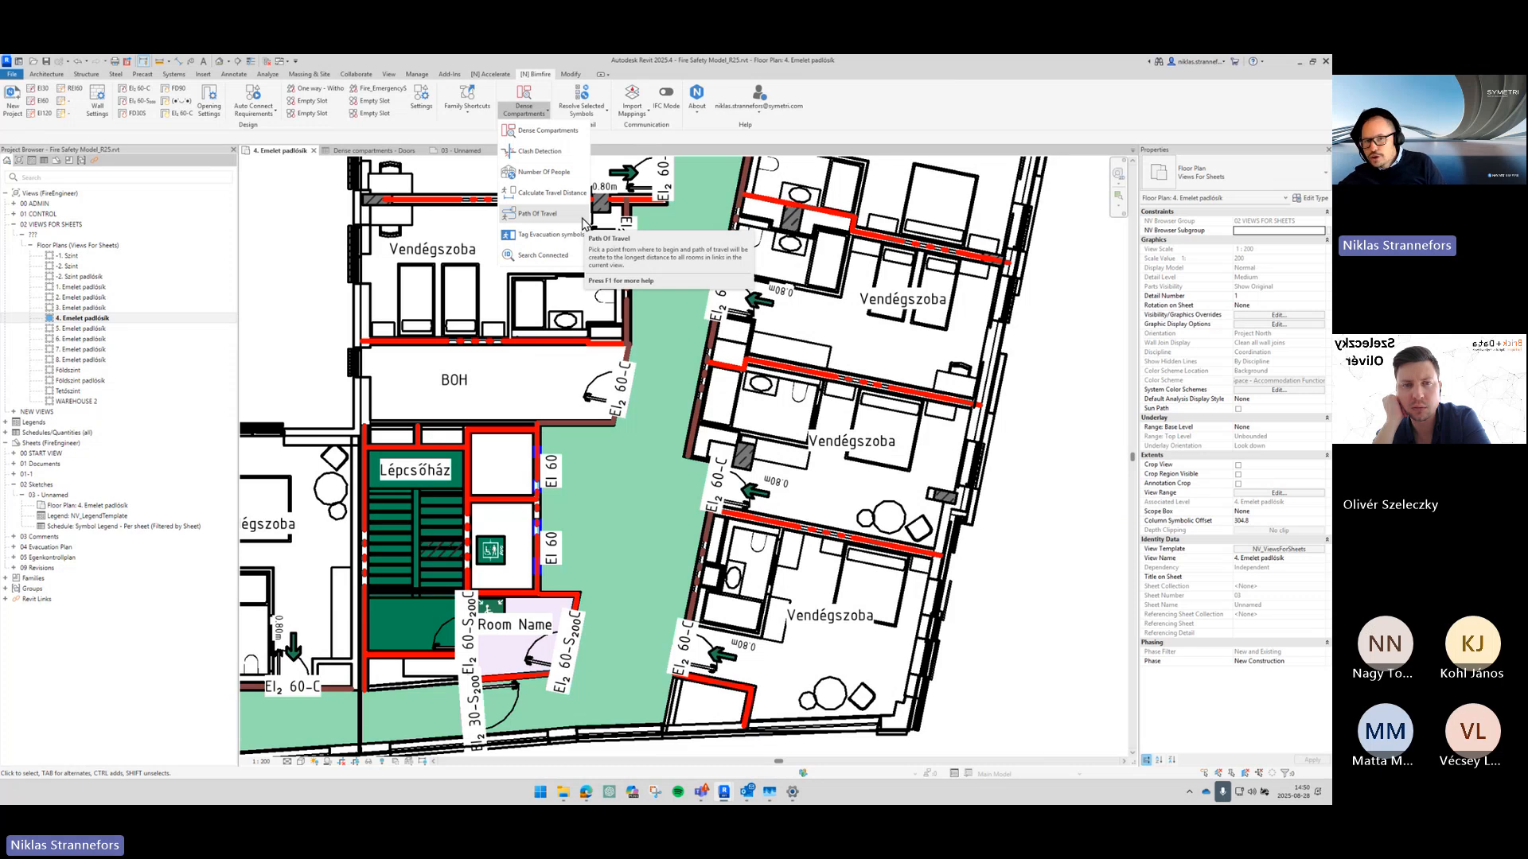
scroll(738, 483, "down", 1)
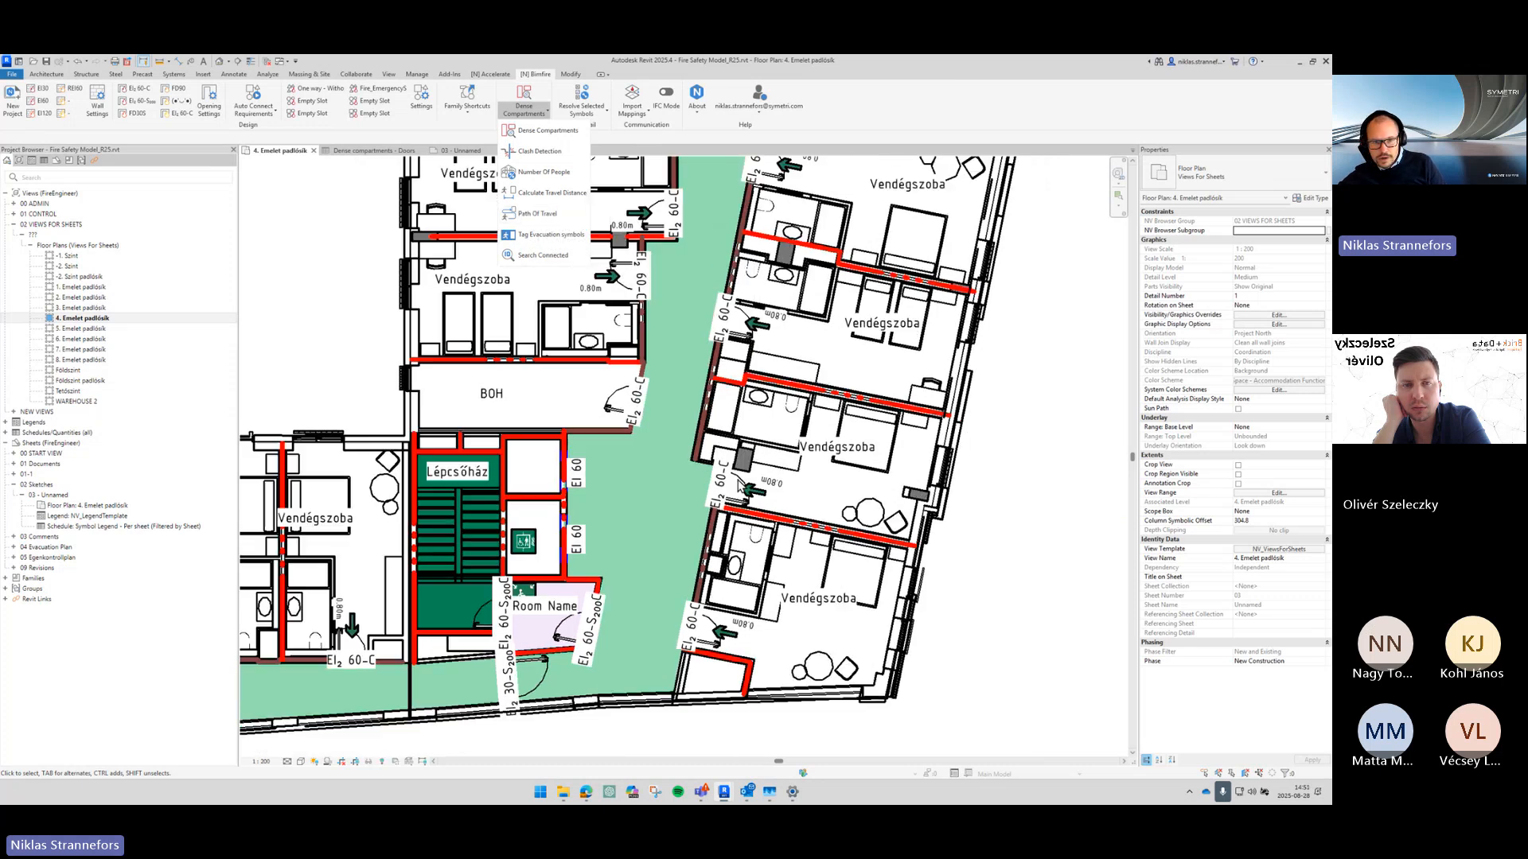
scroll(673, 478, "up", 4)
scroll(670, 479, "down", 5)
left_click(666, 474)
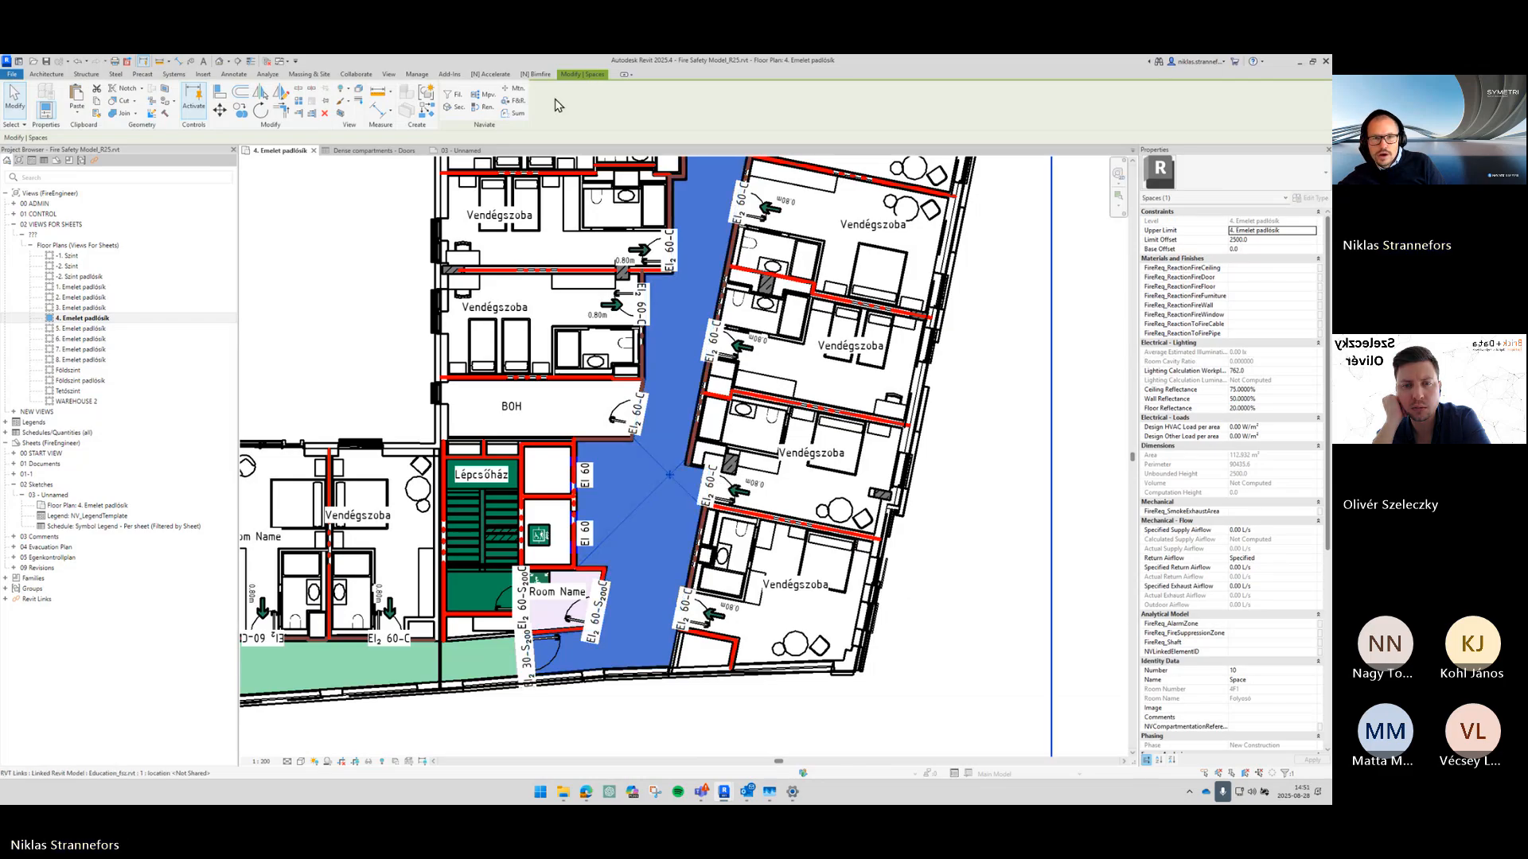
left_click(536, 74)
left_click(524, 105)
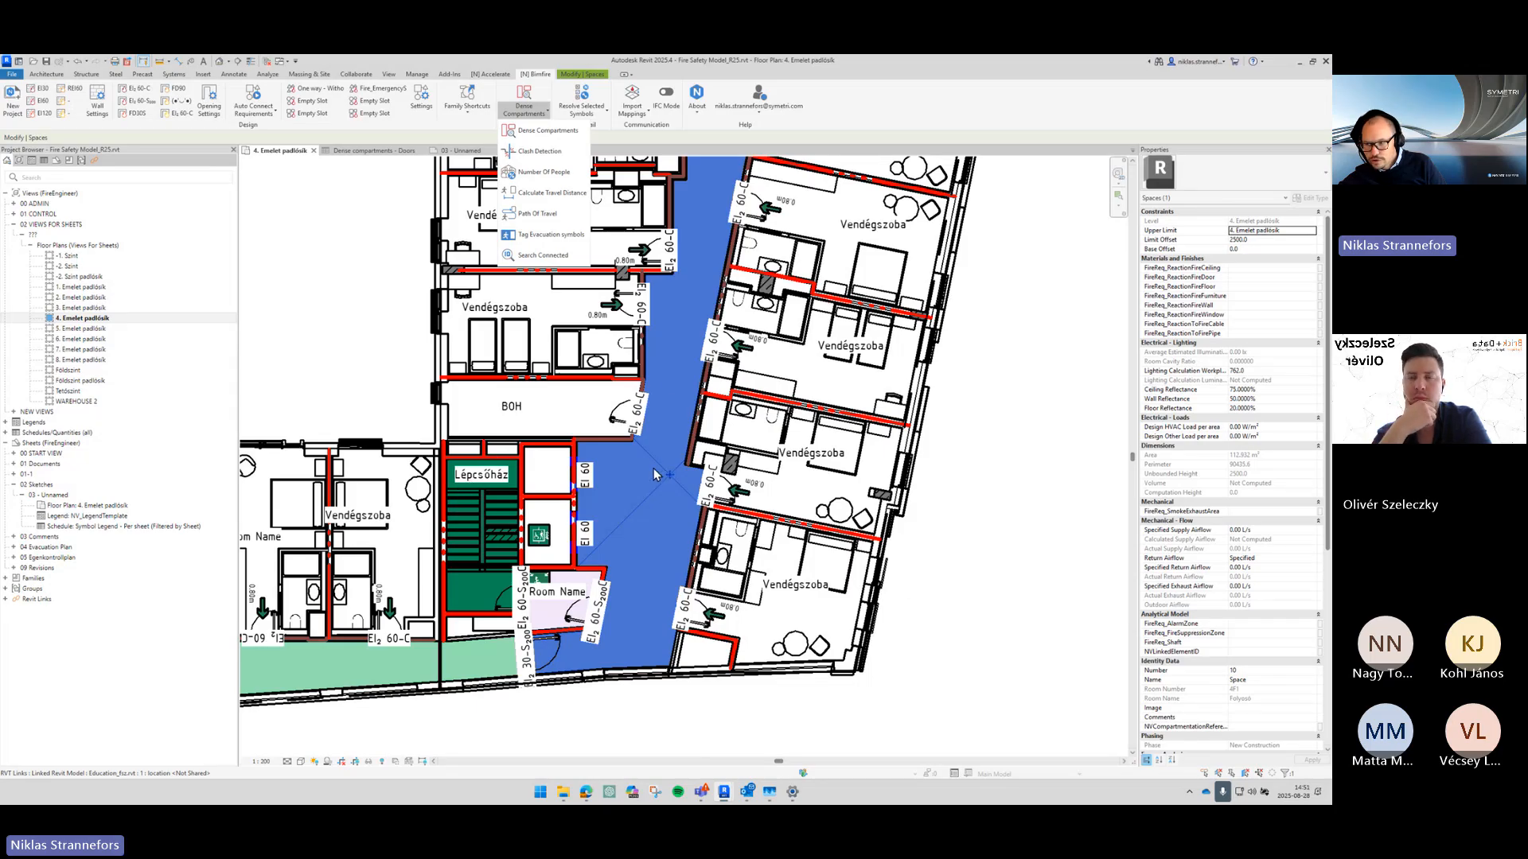
left_click(404, 347)
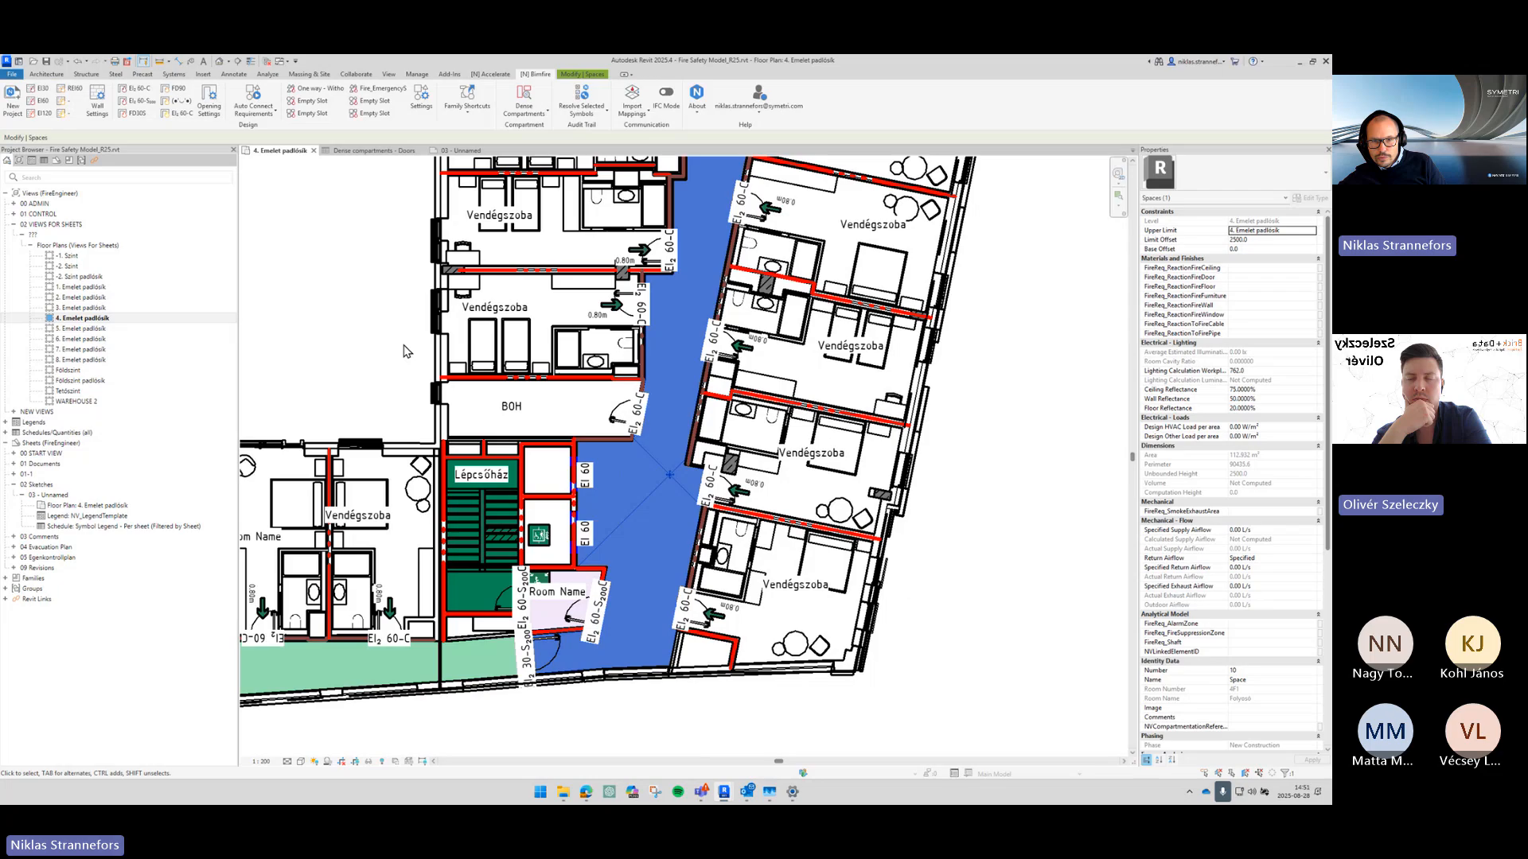
left_click(368, 364)
Step: Try to place a path of travel from a Vendégszoba in the lower wing to the left-hand Lépcsőház stairwell
left_click(268, 74)
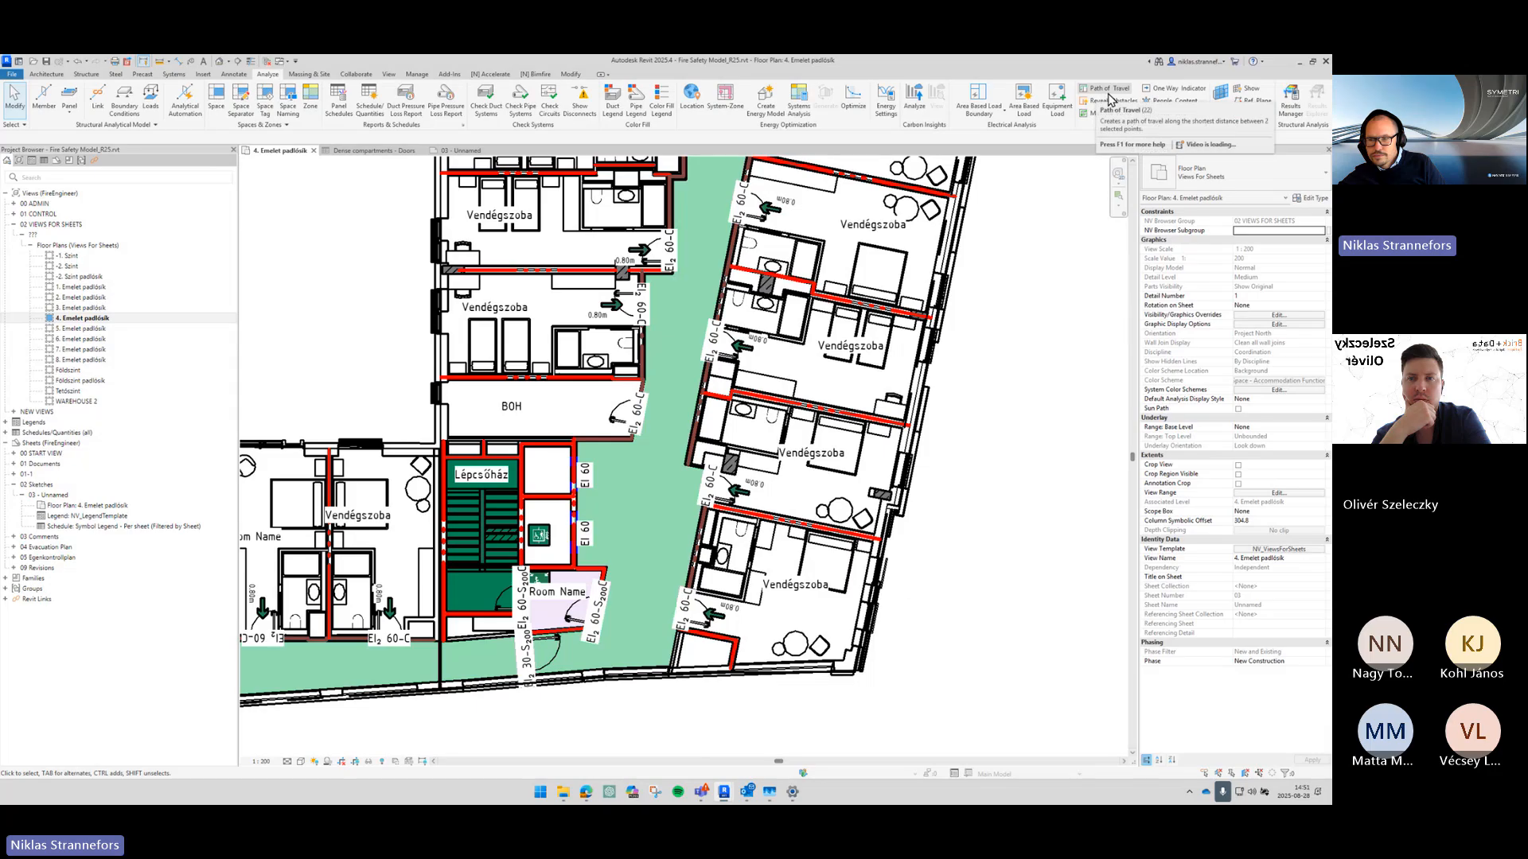
scroll(680, 337, "down", 2)
middle_click_drag(681, 337, 1118, 291)
middle_click_drag(600, 358, 755, 349)
scroll(761, 344, "down", 2)
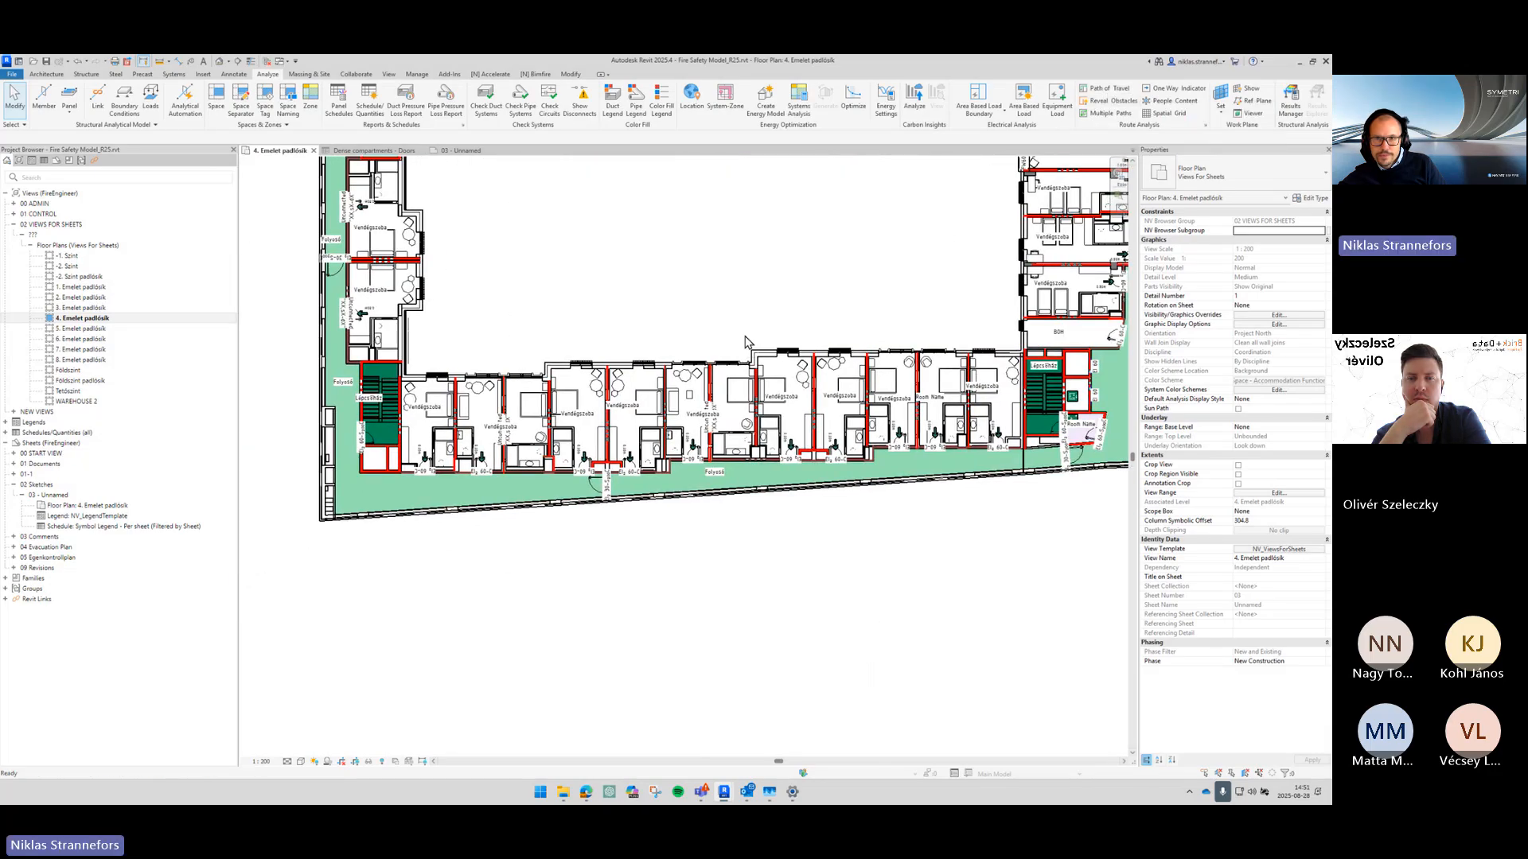
scroll(755, 349, "up", 1)
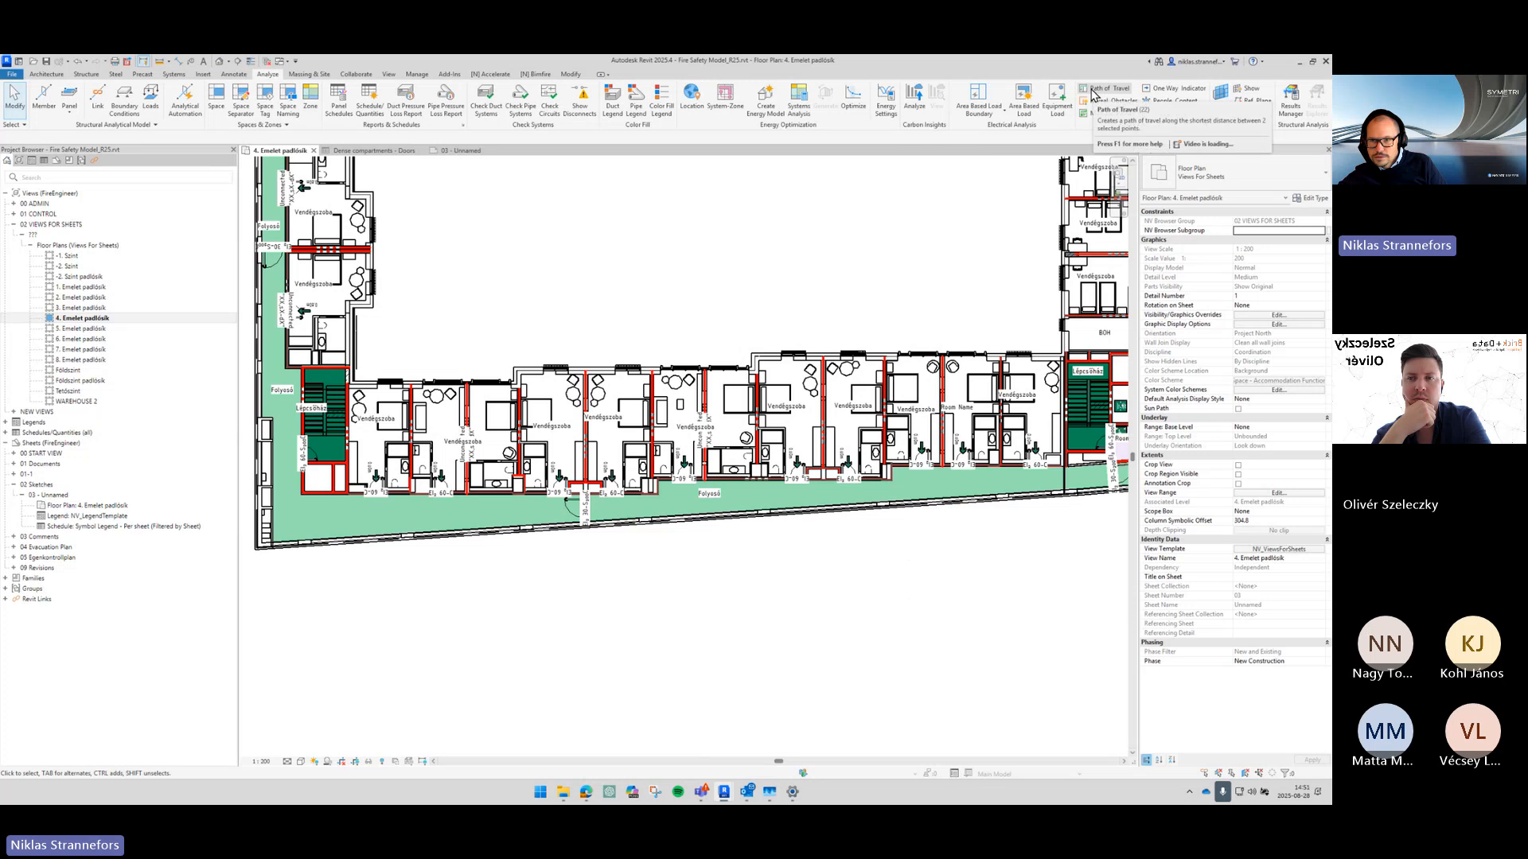
left_click(684, 438)
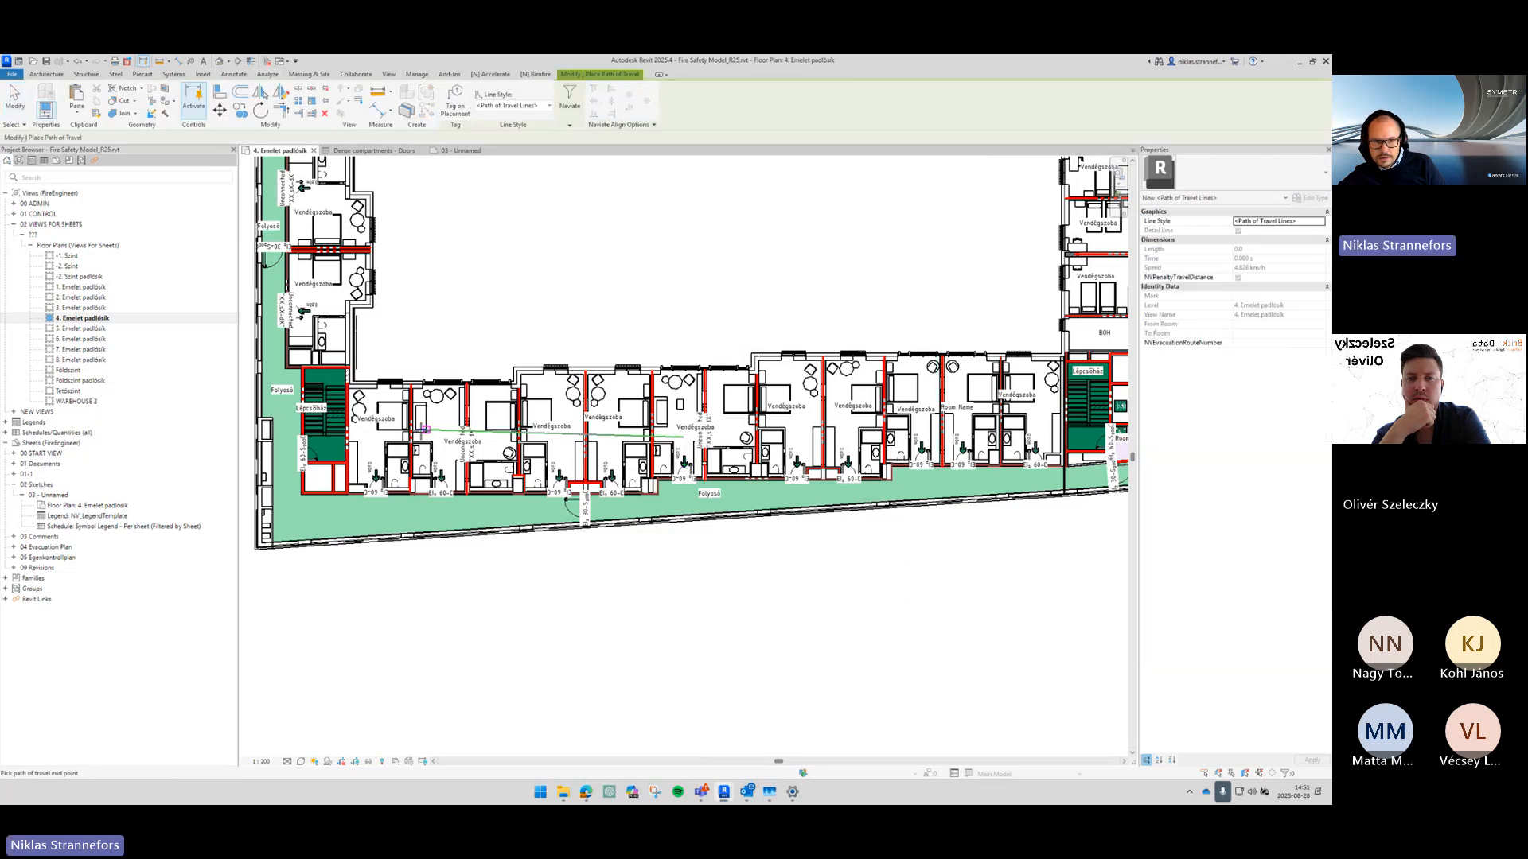
left_click(312, 452)
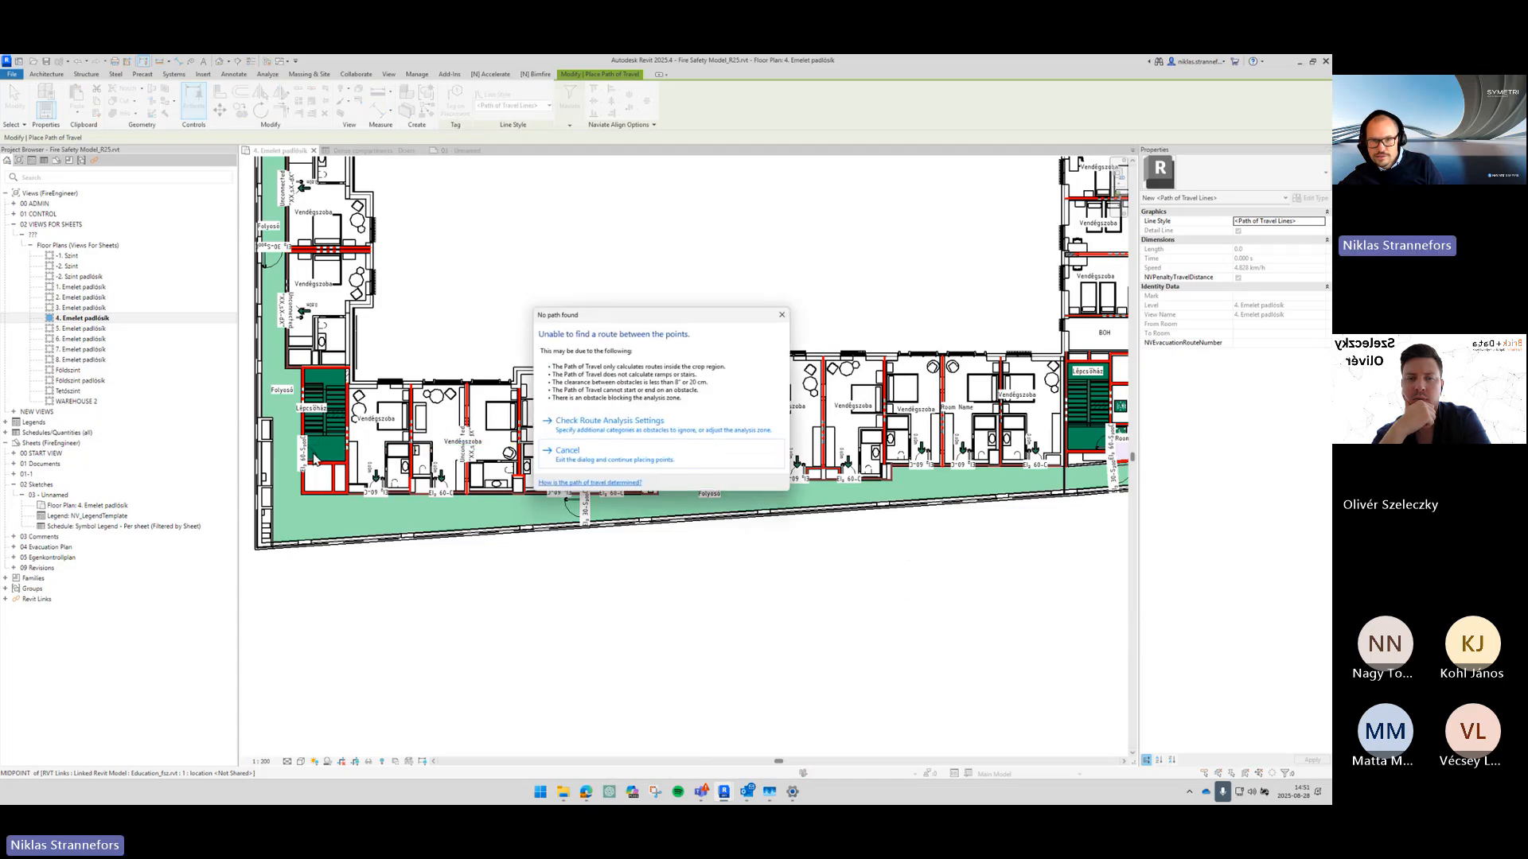
Step: Review the categories ignored as obstacles in the Route Analysis Settings and leave them without changes
left_click(644, 431)
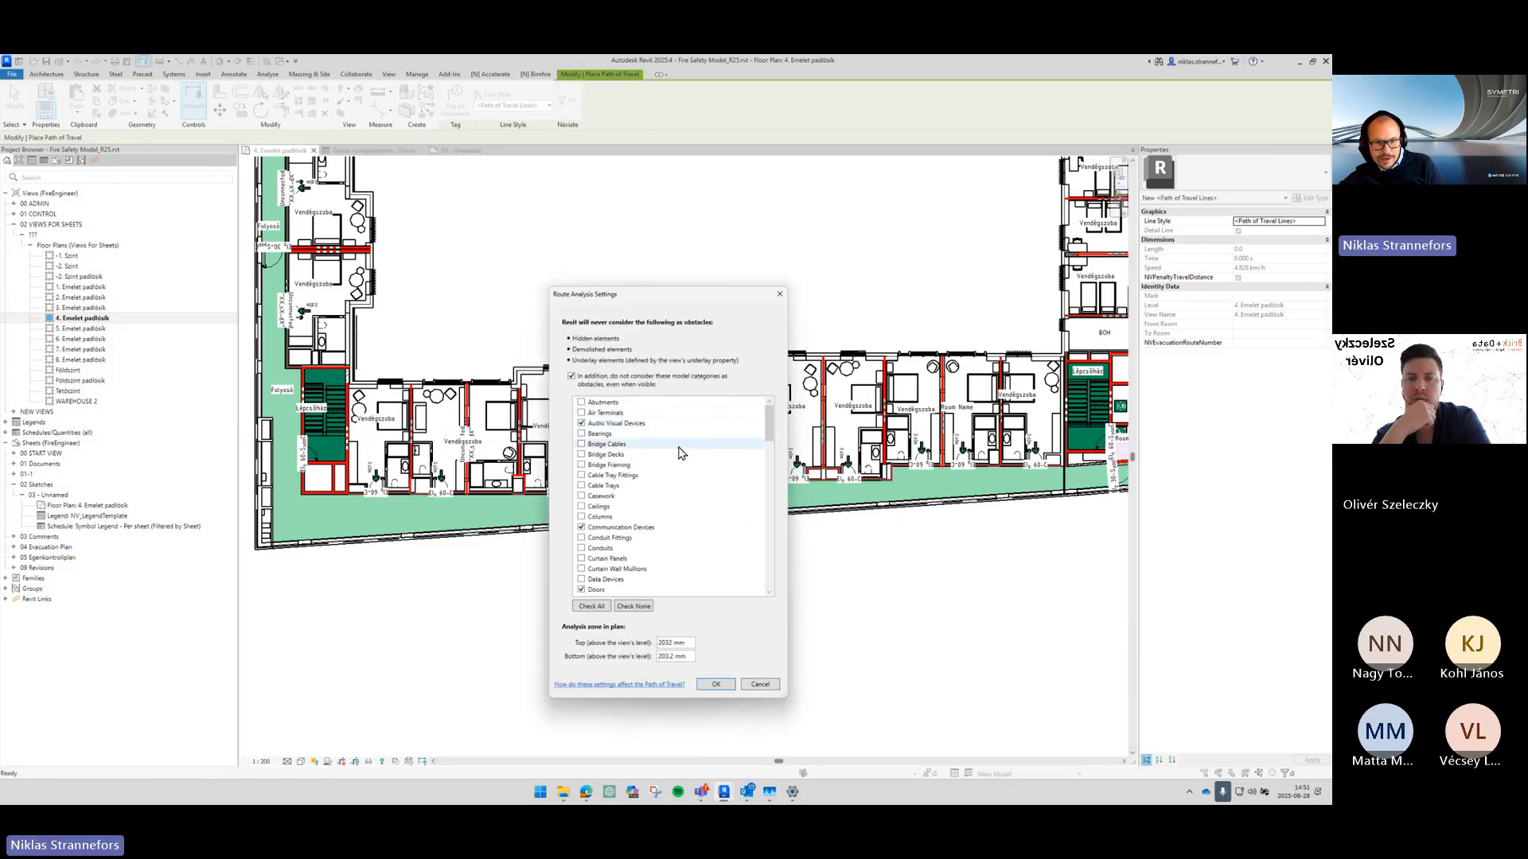
scroll(637, 450, "down", 6)
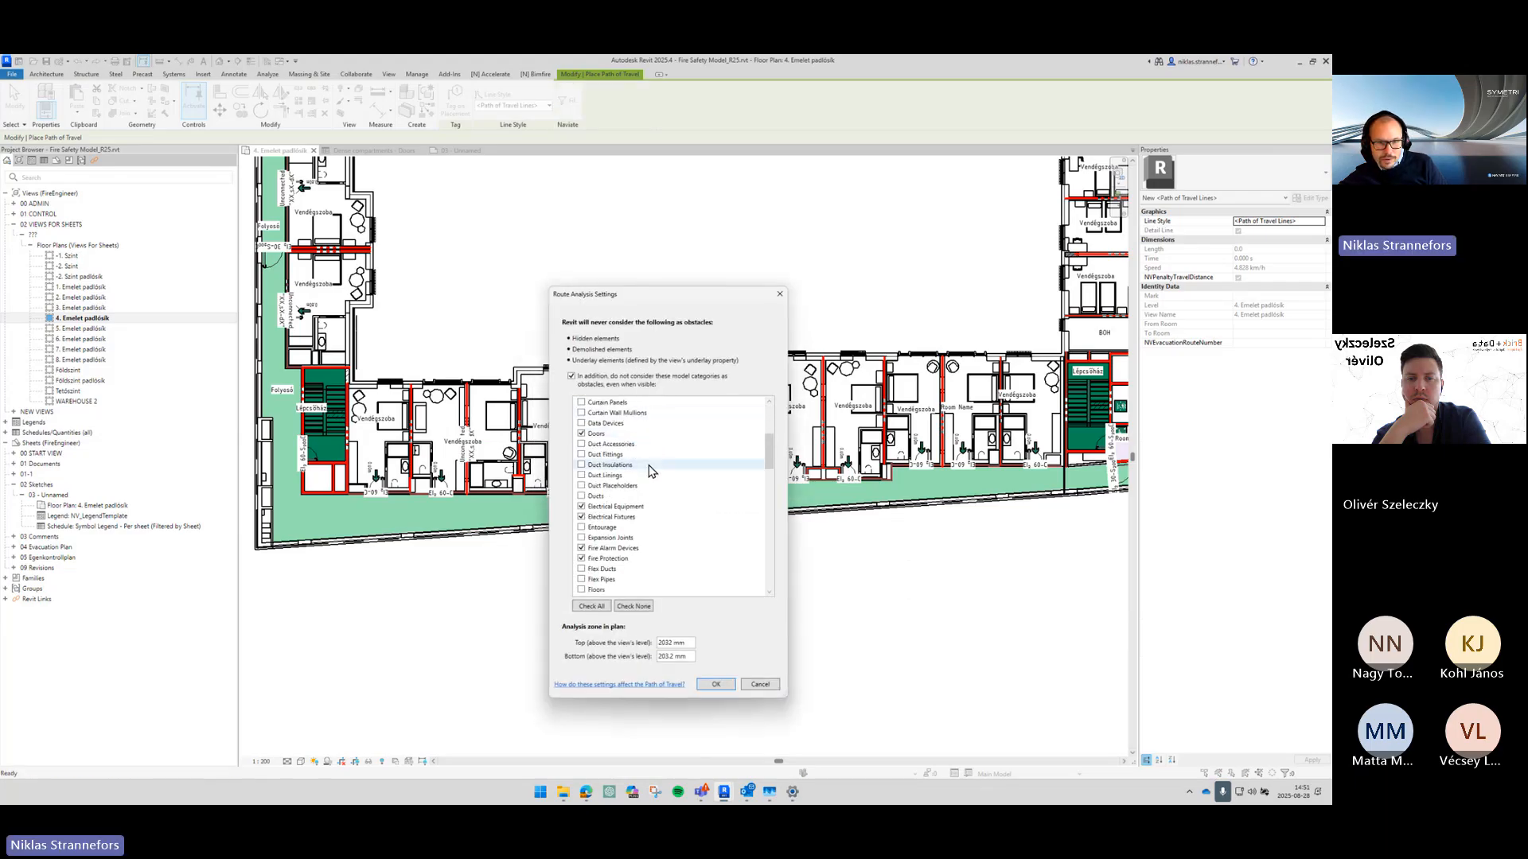
scroll(651, 470, "down", 1)
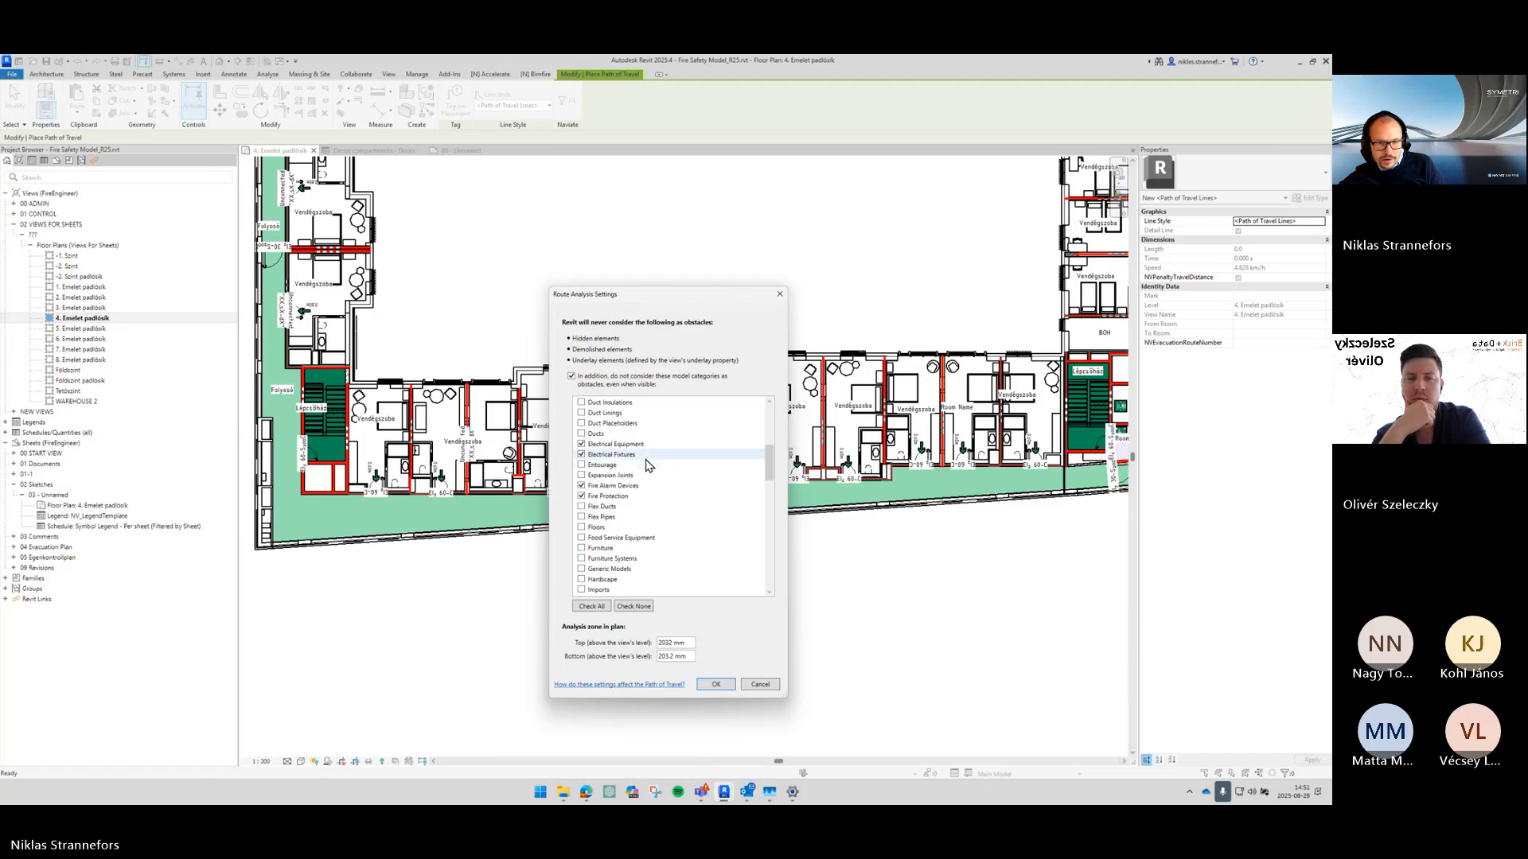
scroll(649, 445, "up", 2)
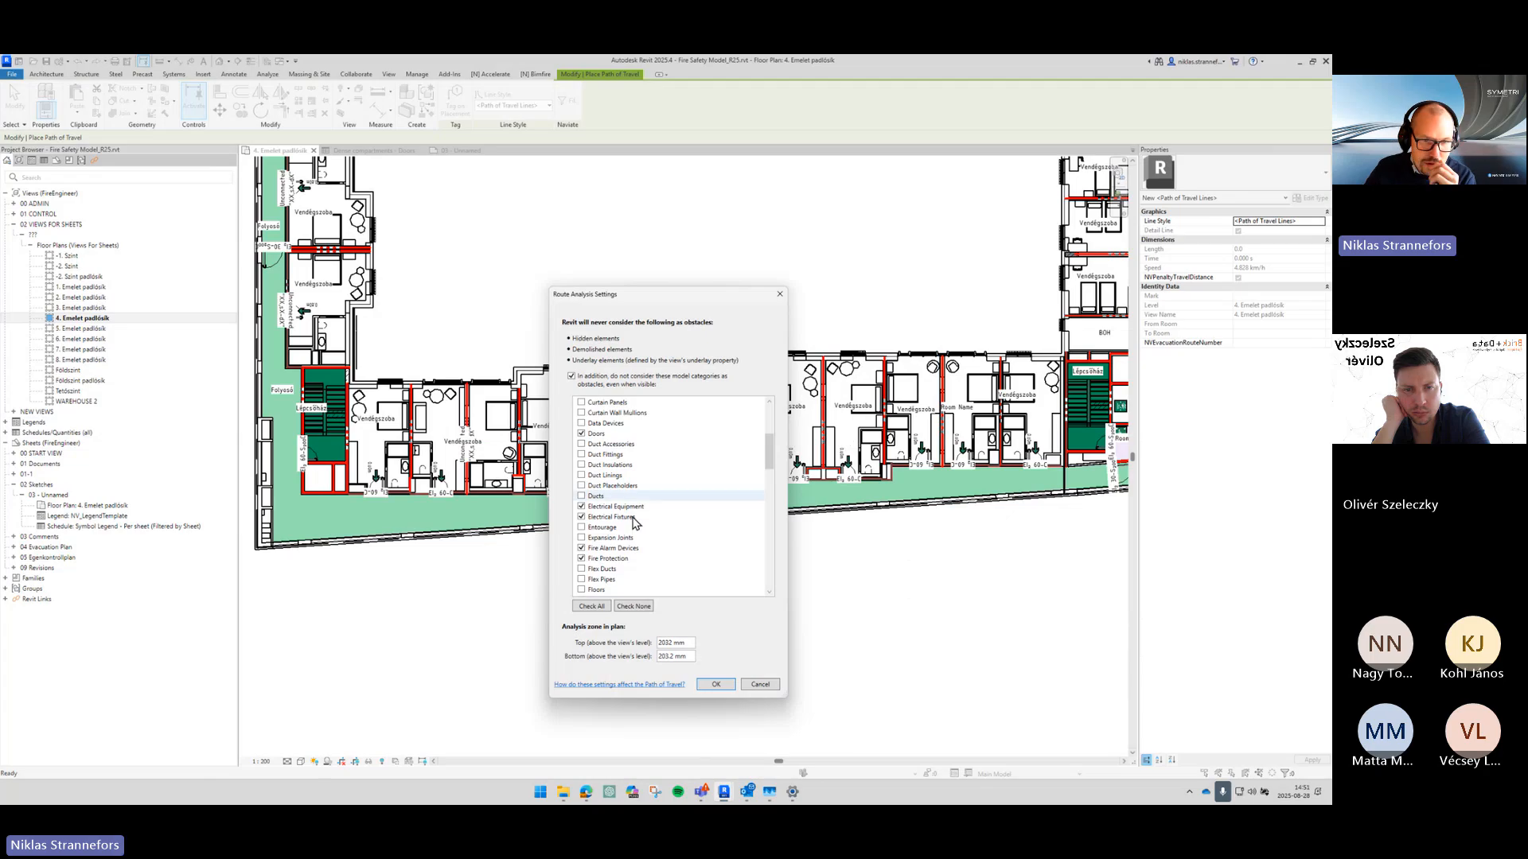
scroll(634, 523, "down", 15)
scroll(664, 517, "up", 5)
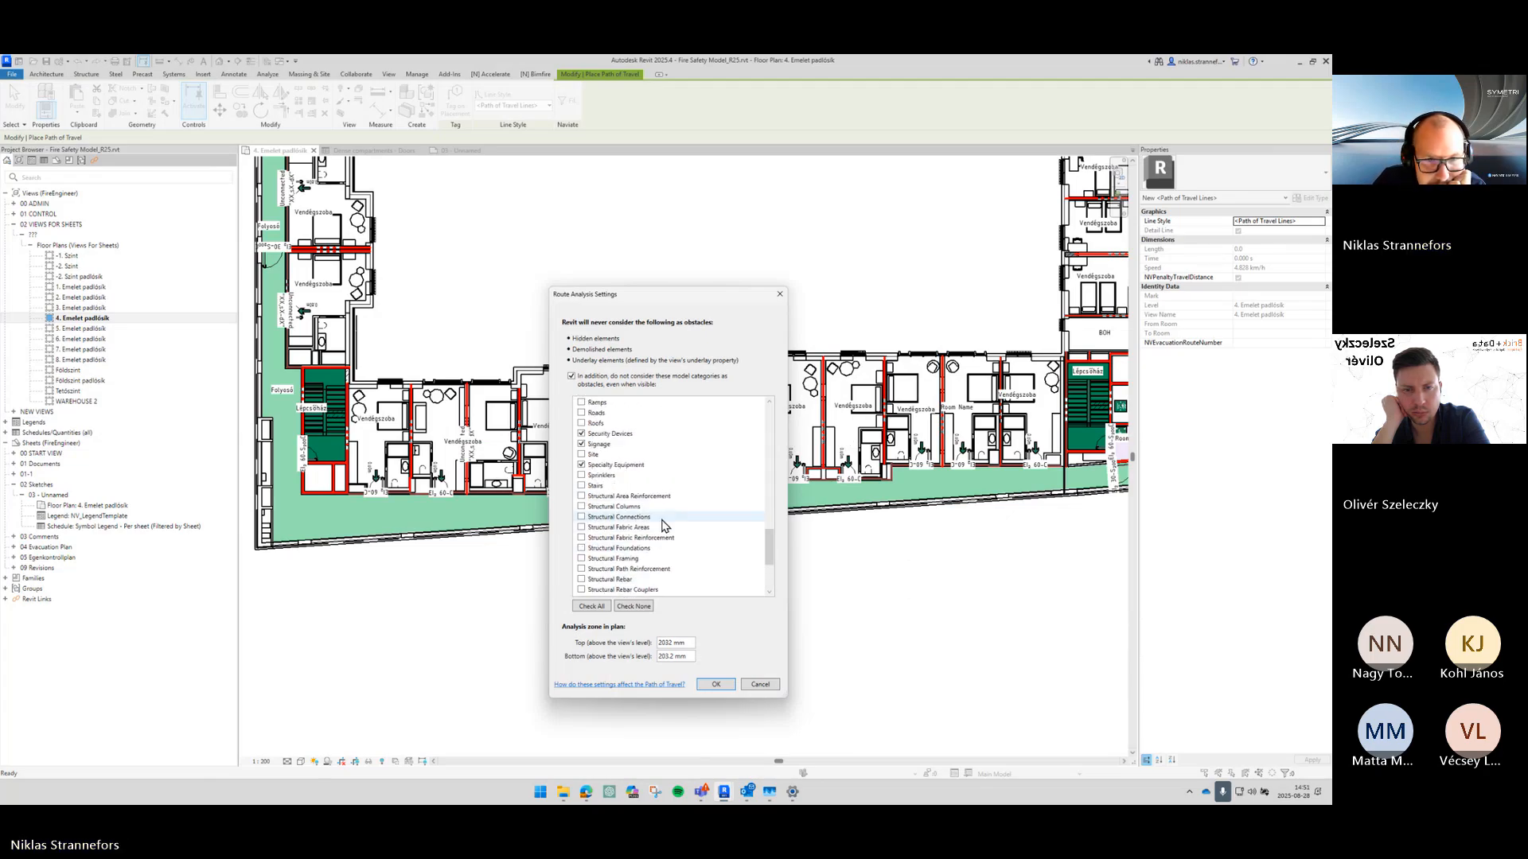
left_click(760, 684)
Step: Place two short test paths of travel, one from a Vendégszoba out to the Folyosó and one along the corridor through its fire door
scroll(675, 629, "up", 2)
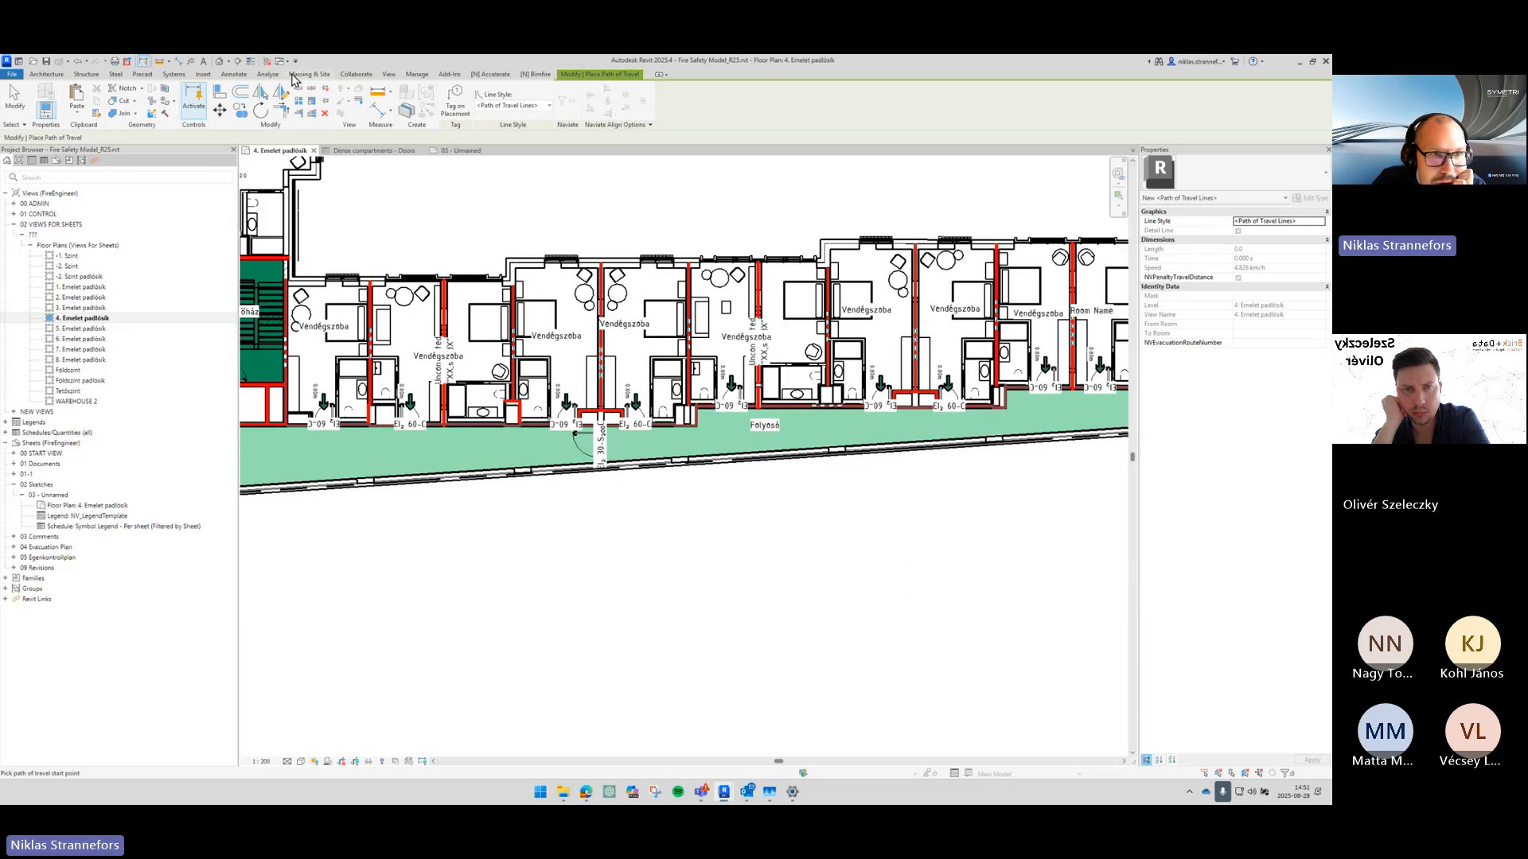
left_click(267, 74)
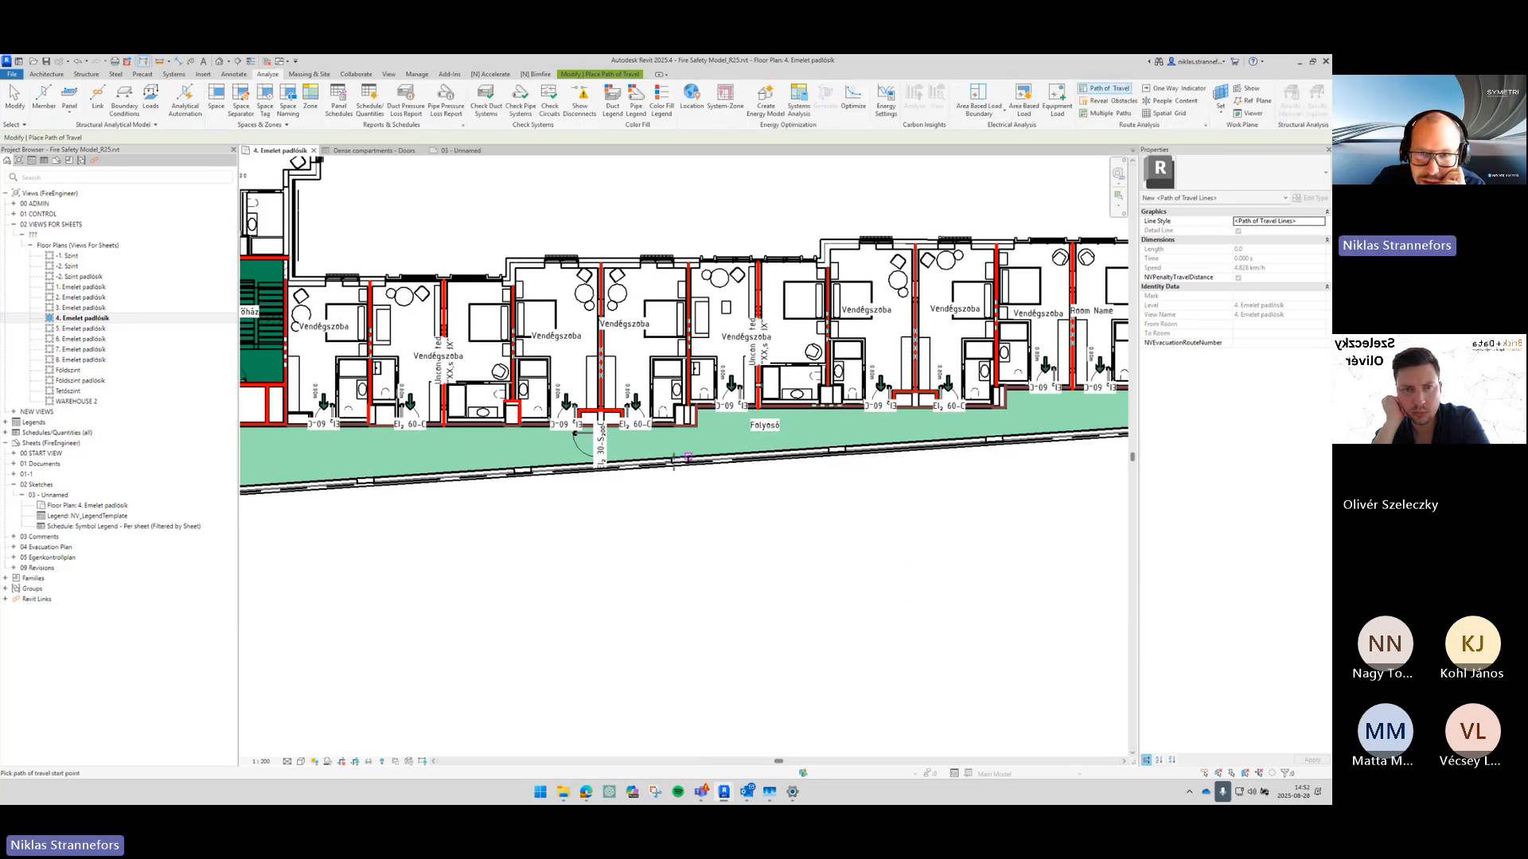
left_click(732, 364)
left_click(727, 434)
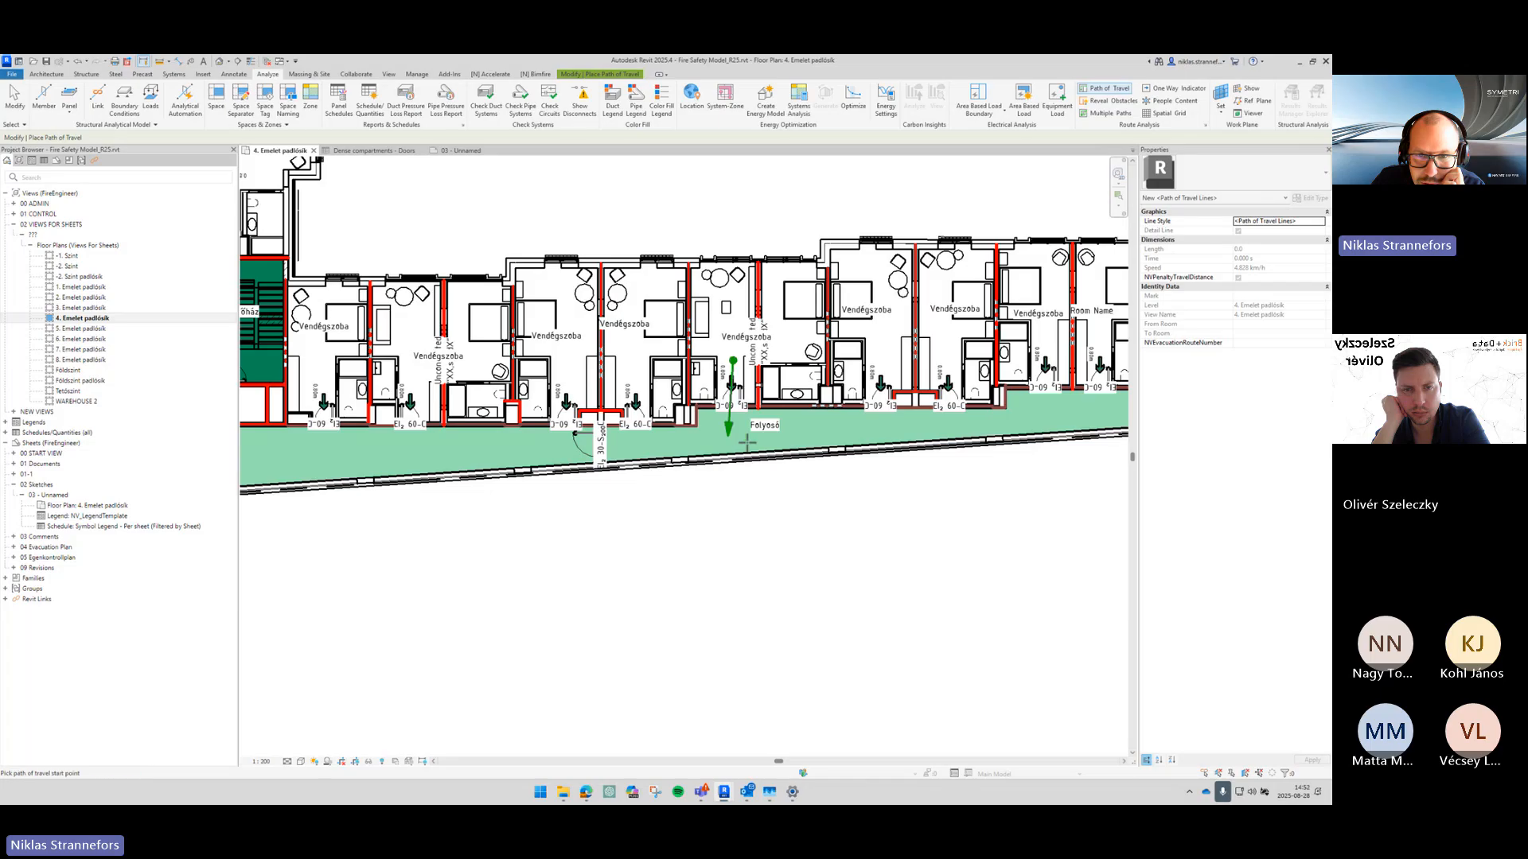
left_click(675, 440)
left_click(506, 443)
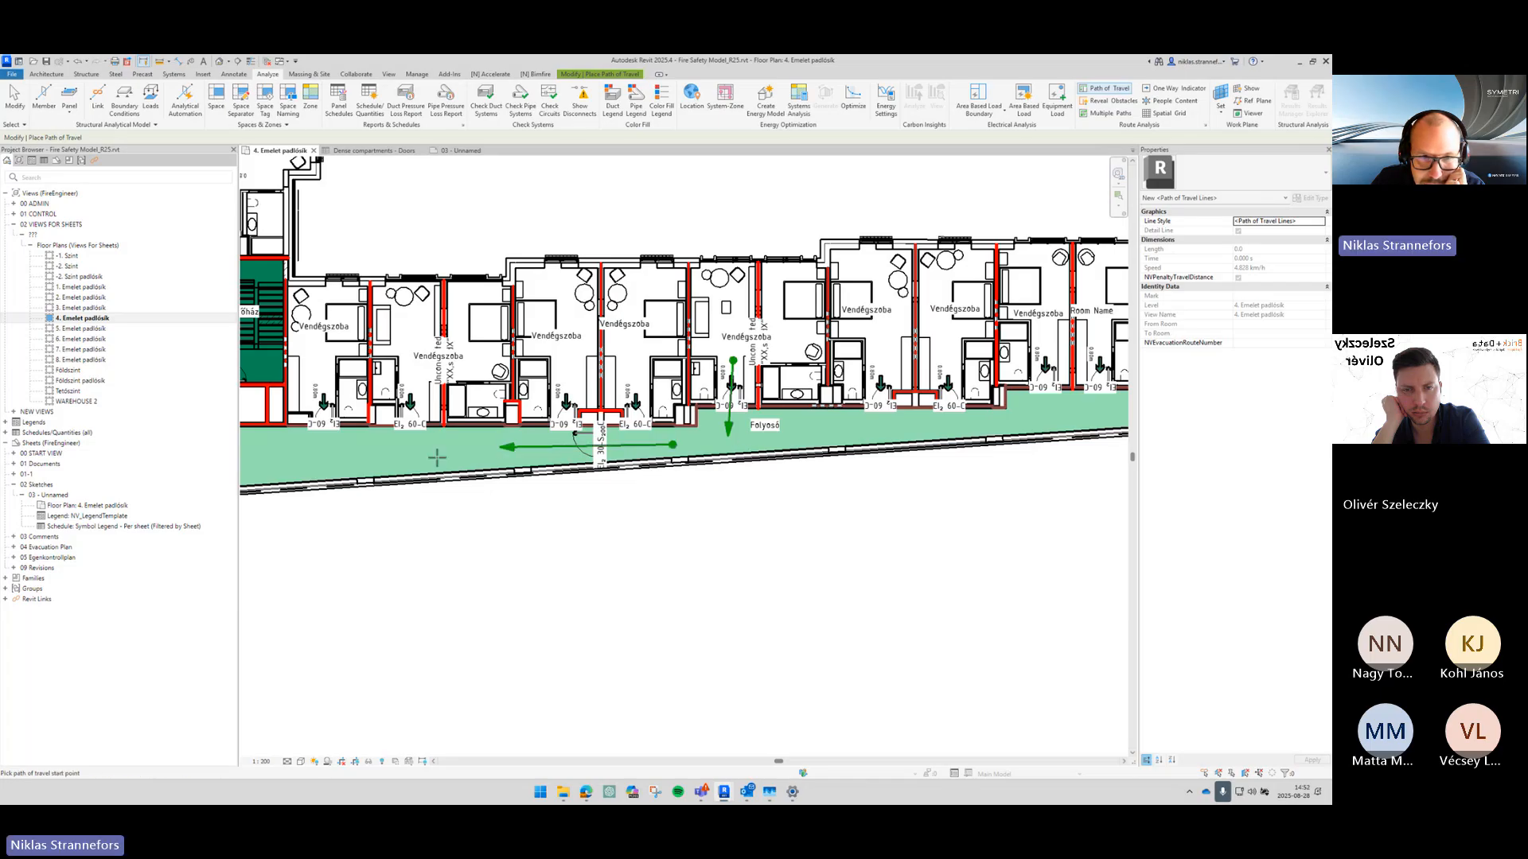
Step: Try a path of travel from the left-hand corridor into the Lépcsőház, and delete the test paths
middle_click_drag(485, 476, 738, 480)
left_click(458, 370)
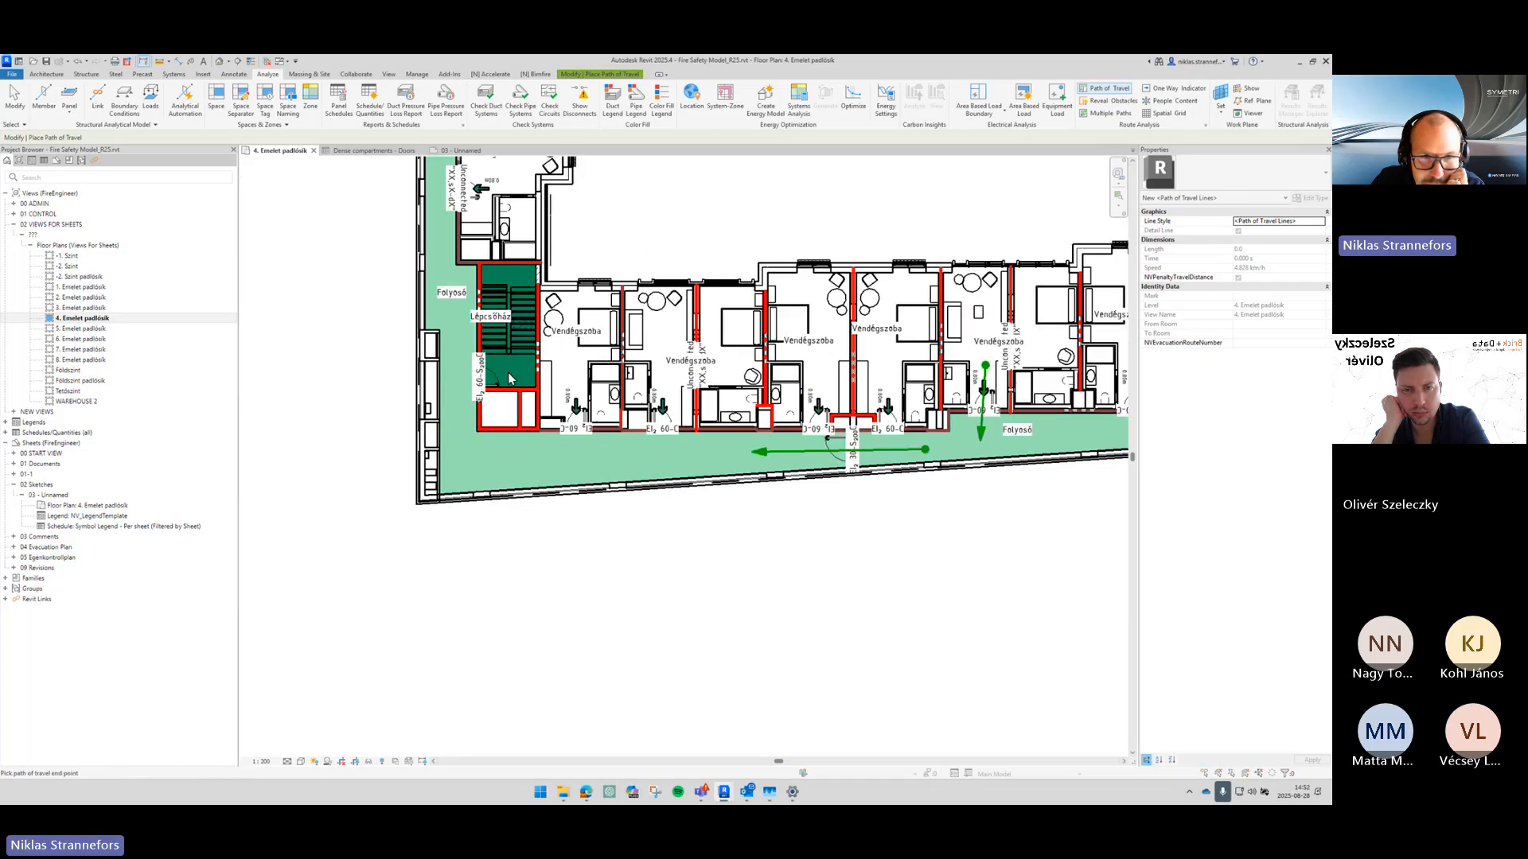
left_click(510, 379)
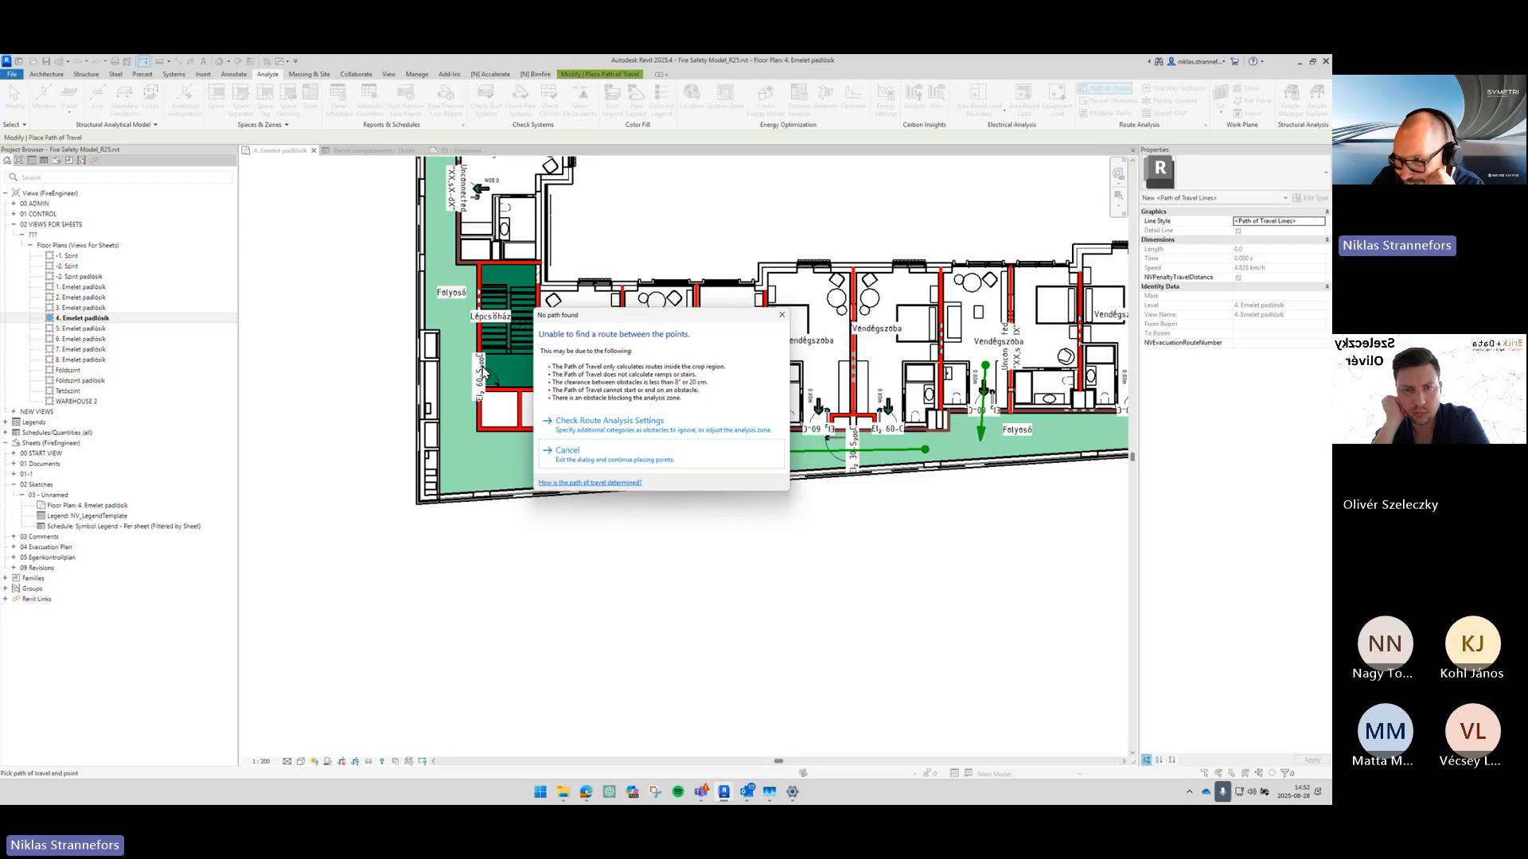
key("Escape")
key("Escape")
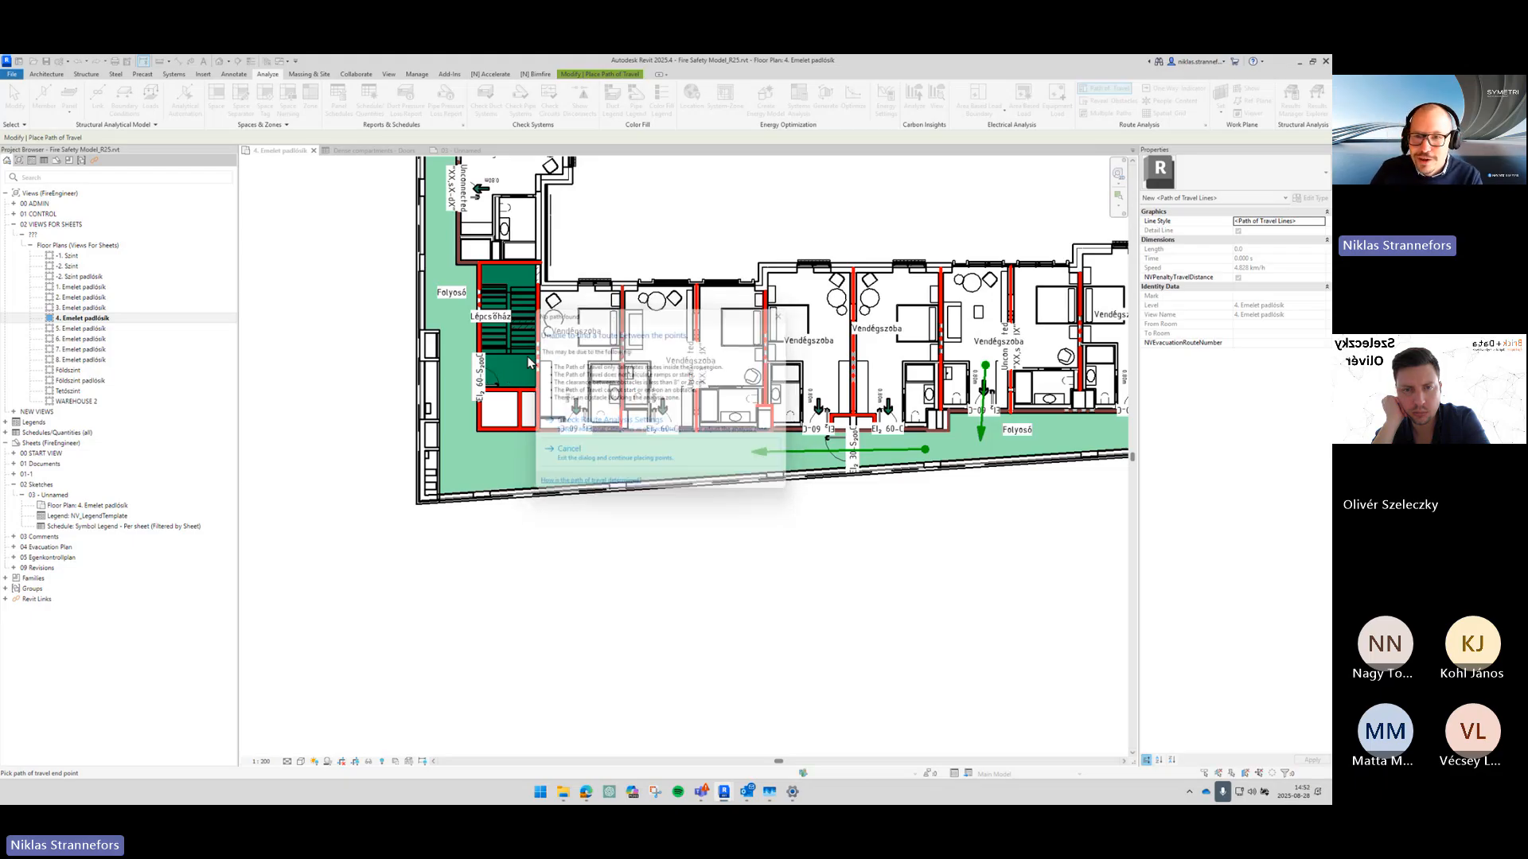
left_click(923, 449)
key("Delete")
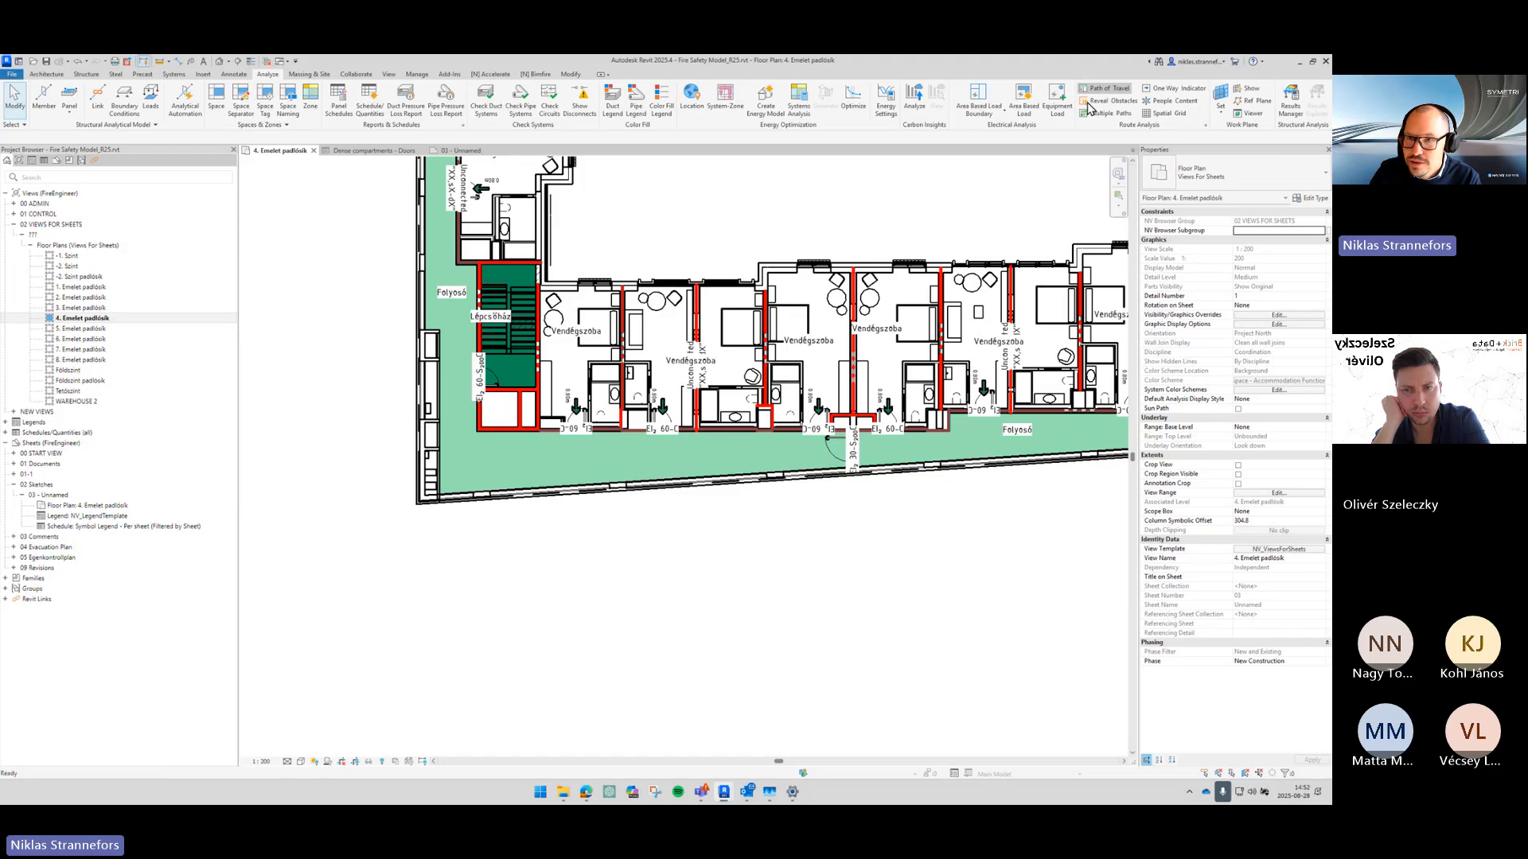
Step: Place a path of travel from just inside the Vendégszoba entrance to the corridor outside the left-hand Lépcsőház door
left_click(1106, 87)
scroll(977, 374, "up", 3)
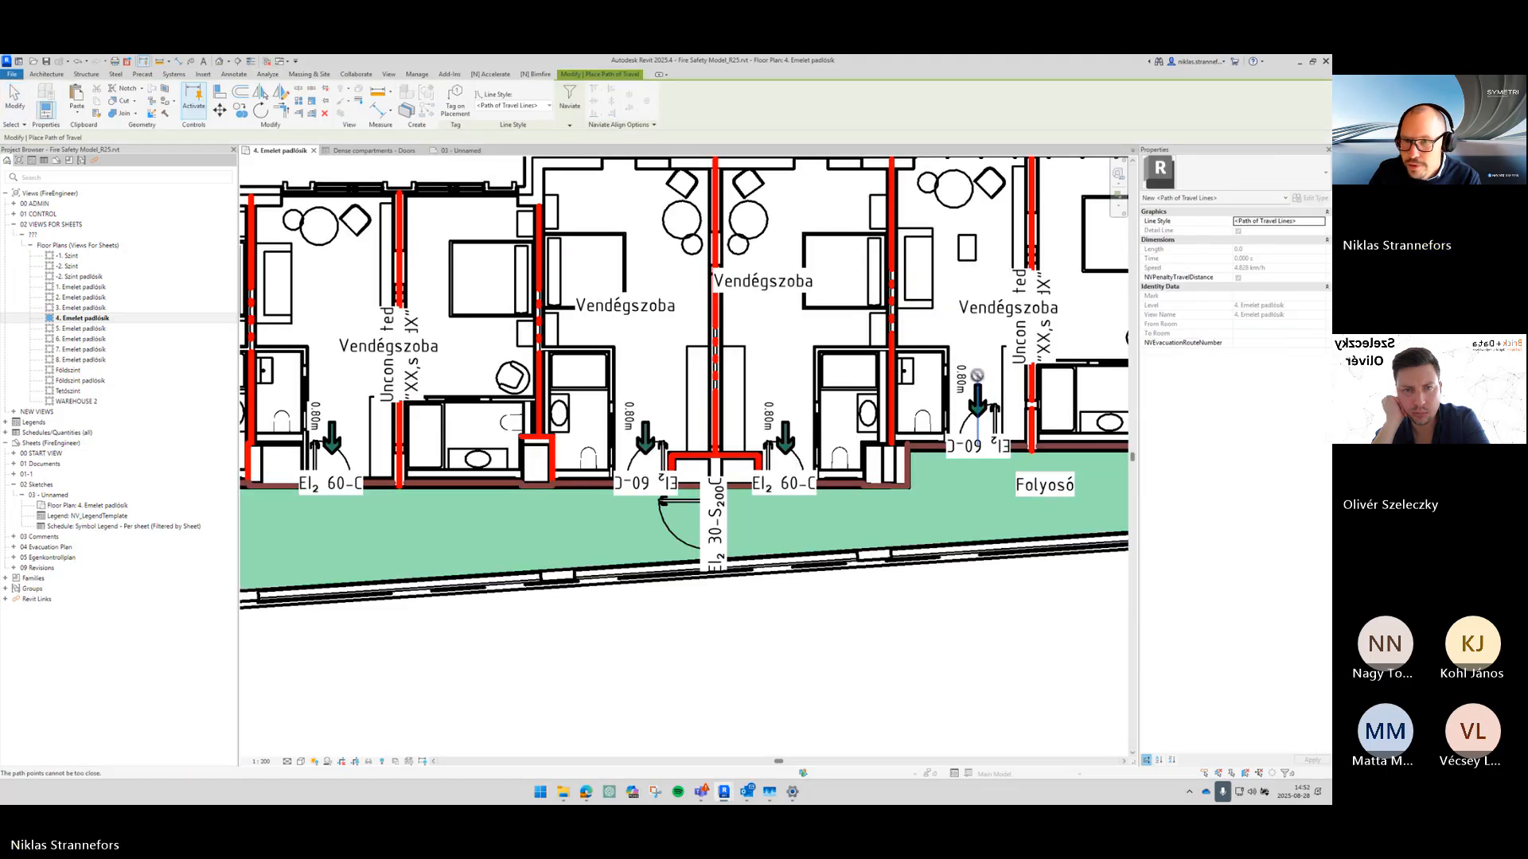
left_click(978, 374)
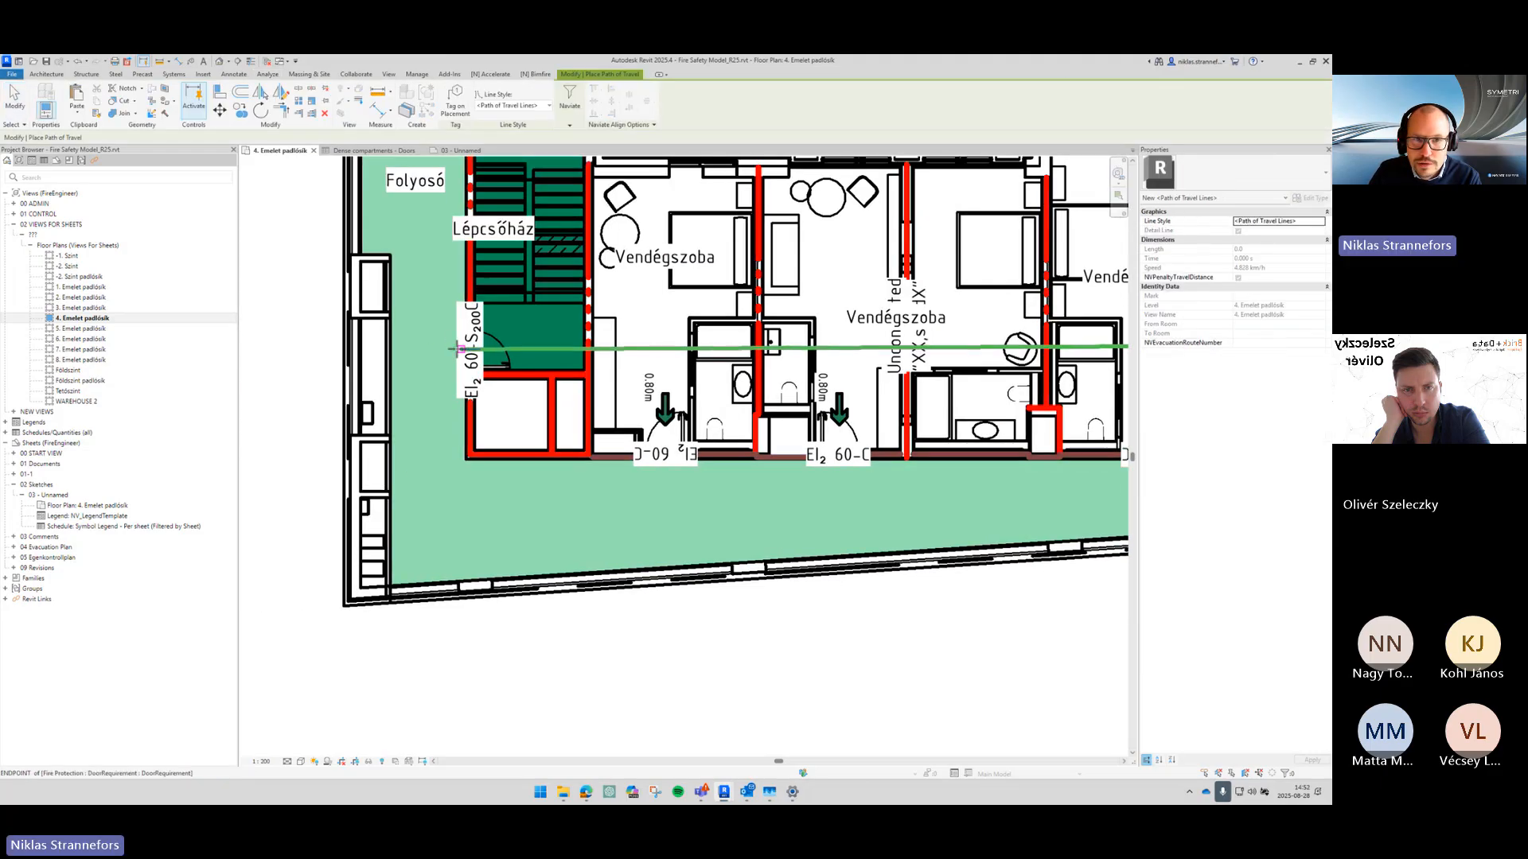
left_click(439, 347)
scroll(439, 347, "down", 3)
middle_click_drag(534, 384, 262, 392)
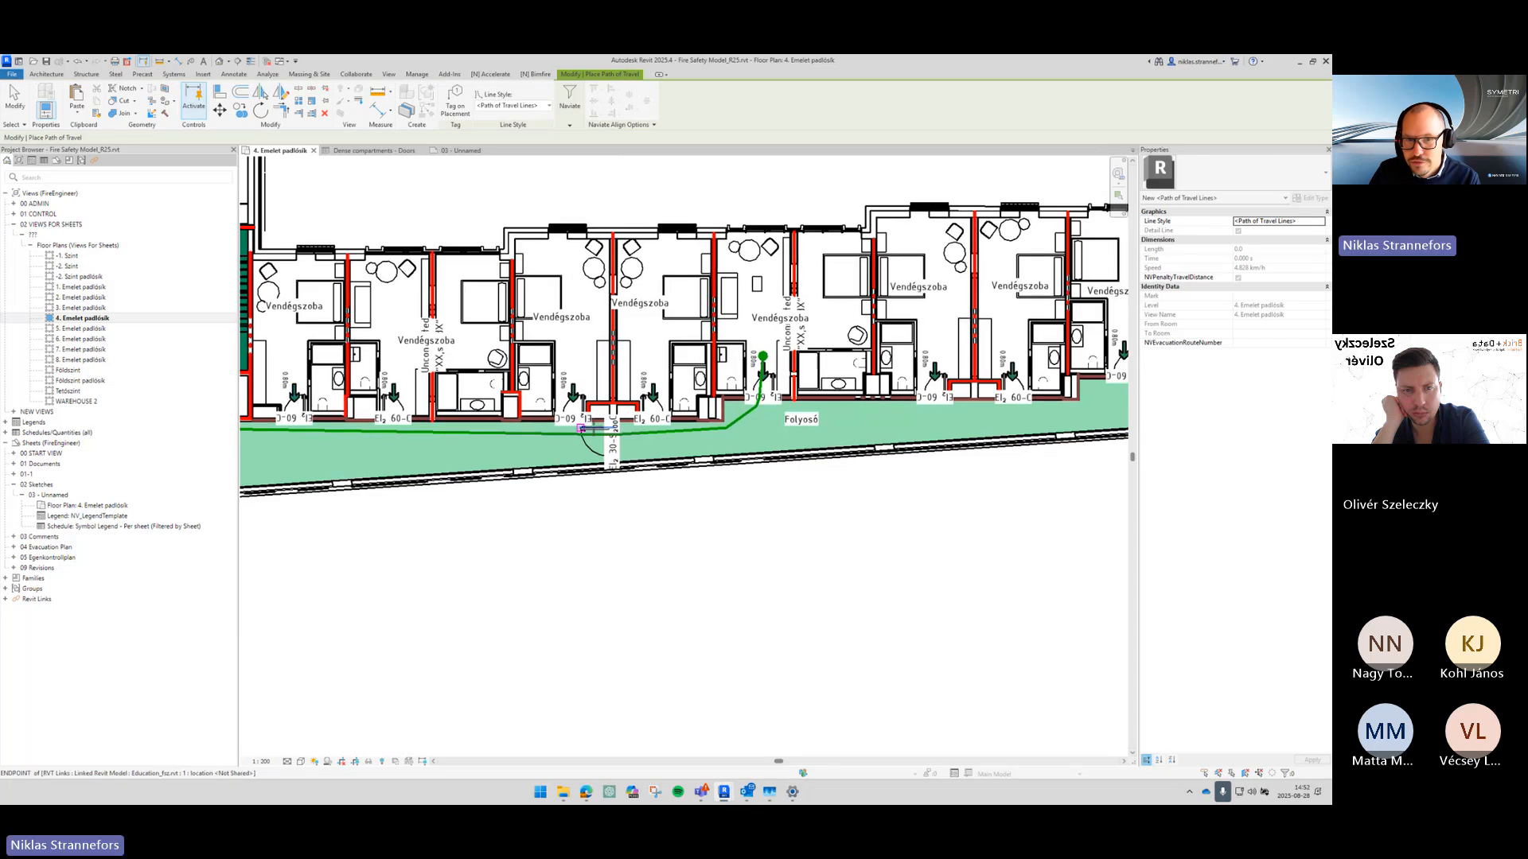
key("Escape")
Step: Examine the length, time and speed properties of the path of travel leading to the Lépcsőház door
left_click(669, 429)
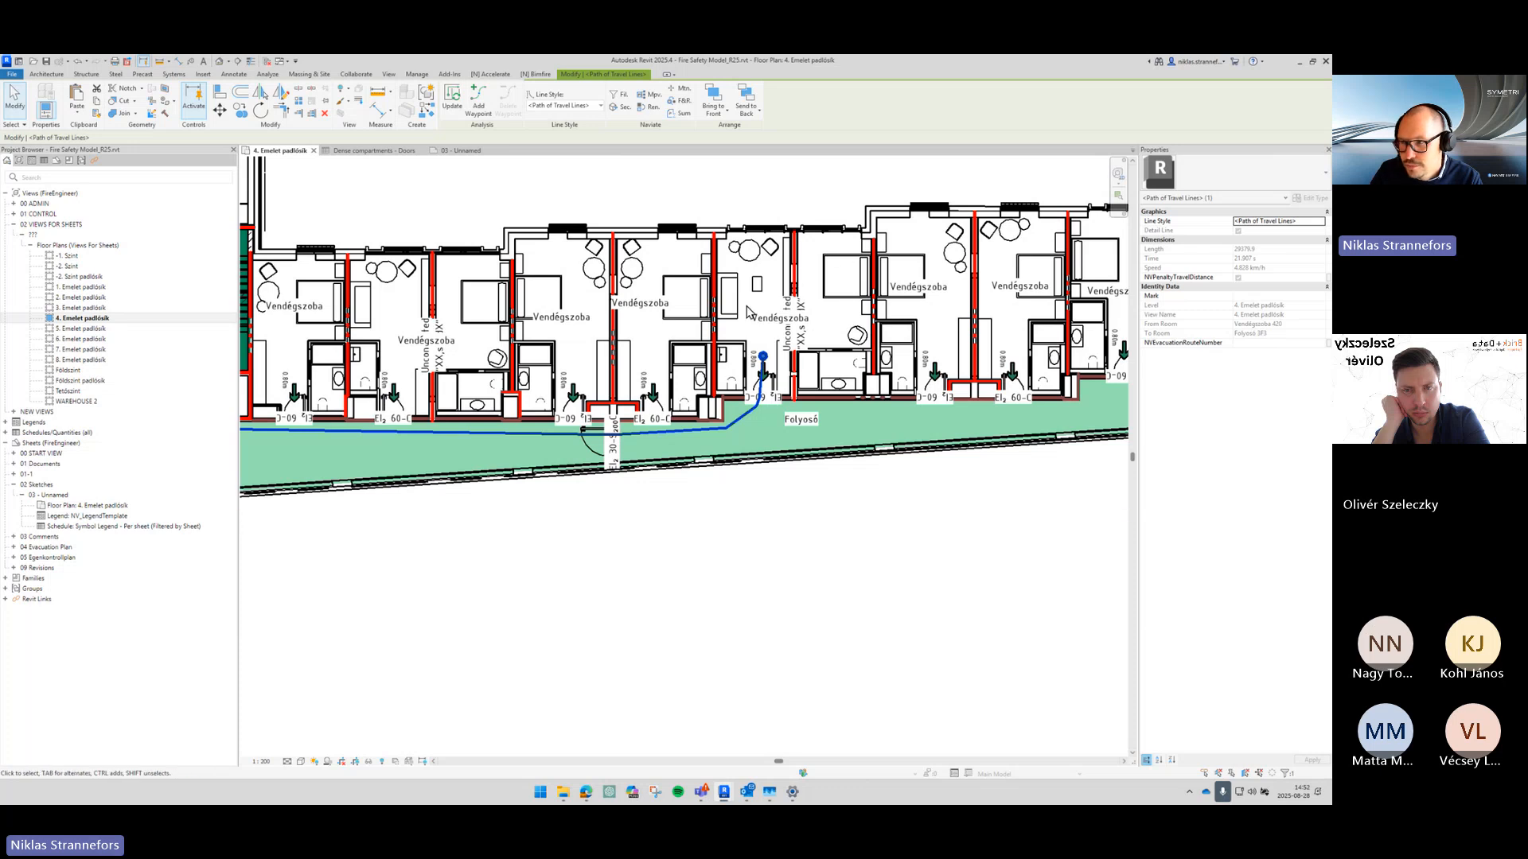
scroll(761, 362, "down", 2)
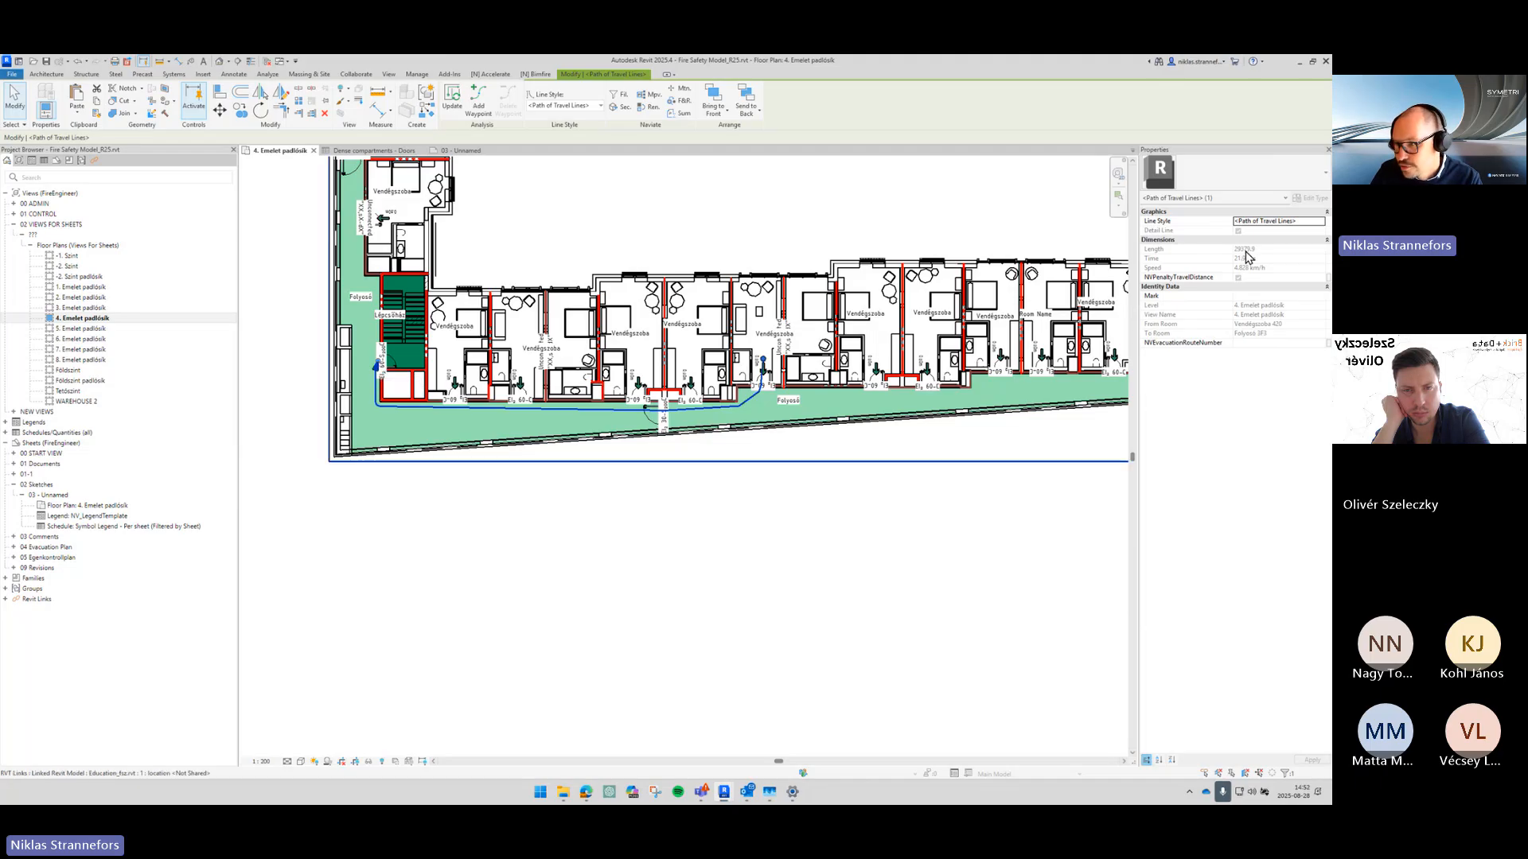
scroll(876, 384, "down", 3)
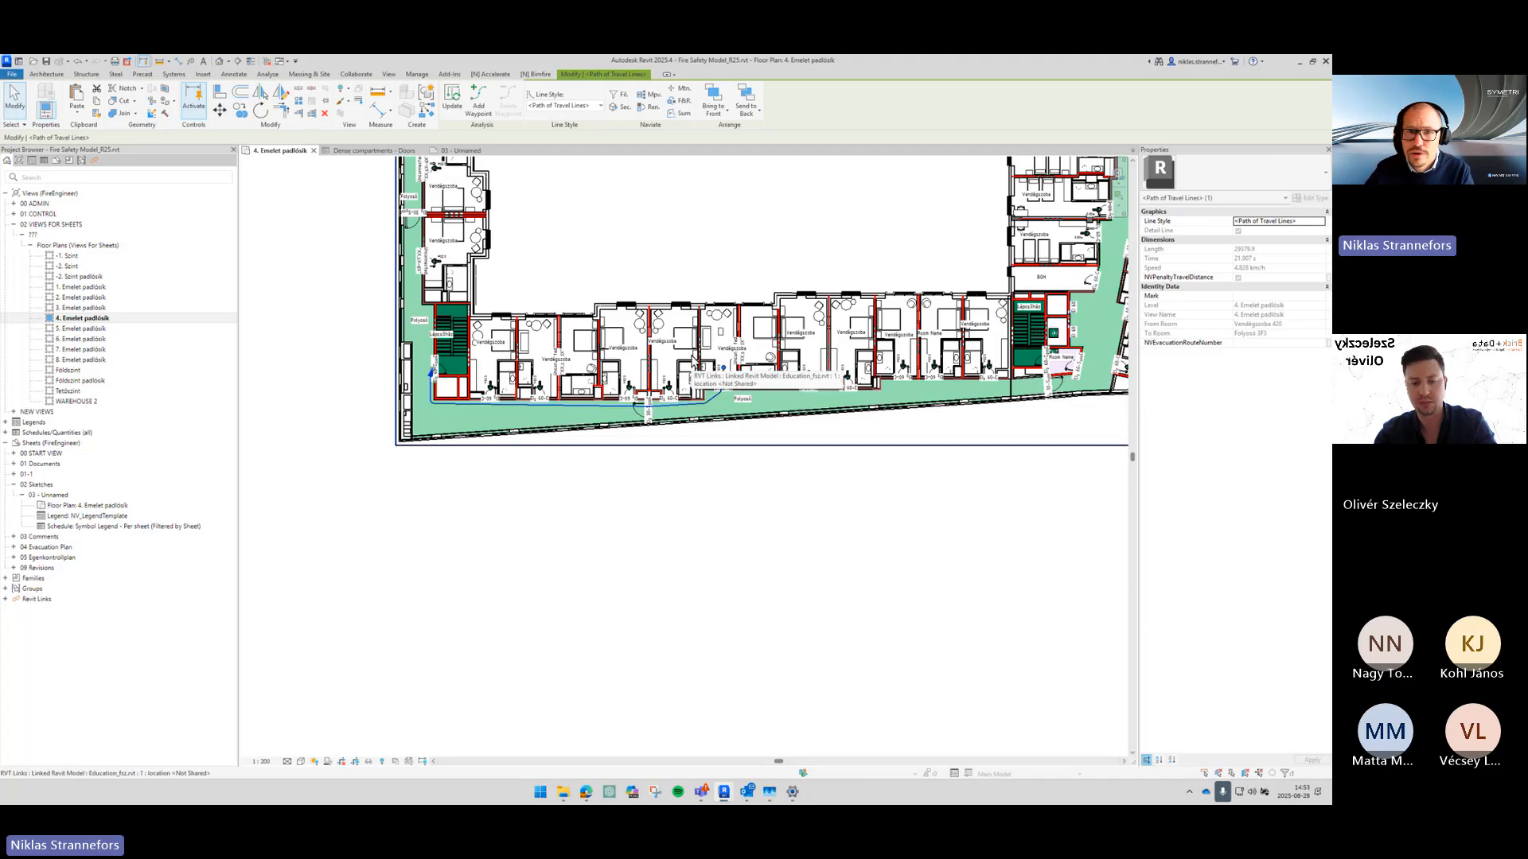
left_click(741, 255)
Step: Use Bimfire to select the families connected to the linked Vendégszoba door beside the corridor's fire door by picking it, and clear the selection
left_click(537, 74)
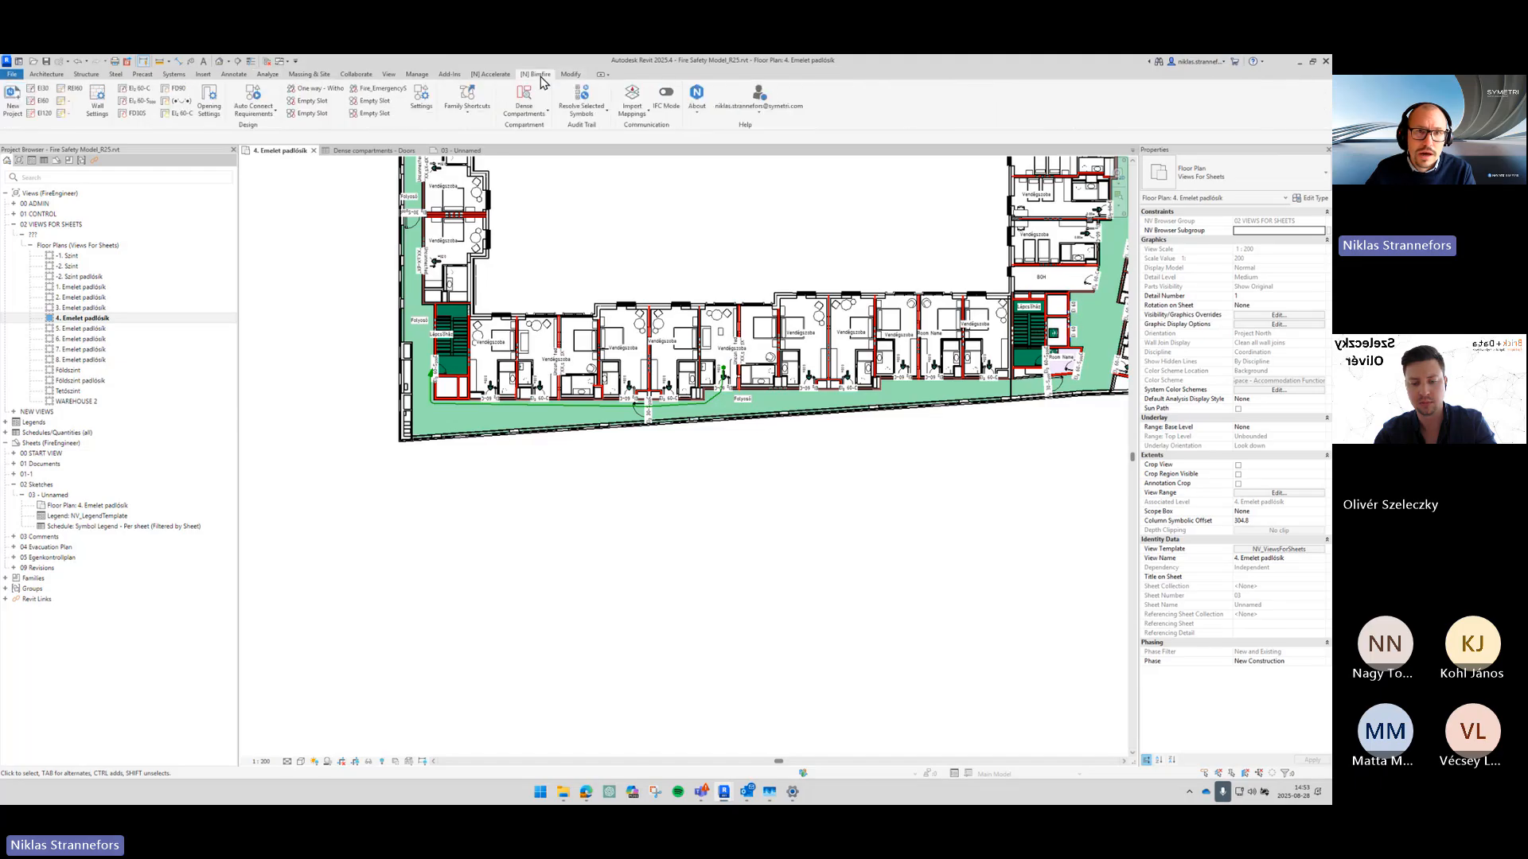
left_click(546, 112)
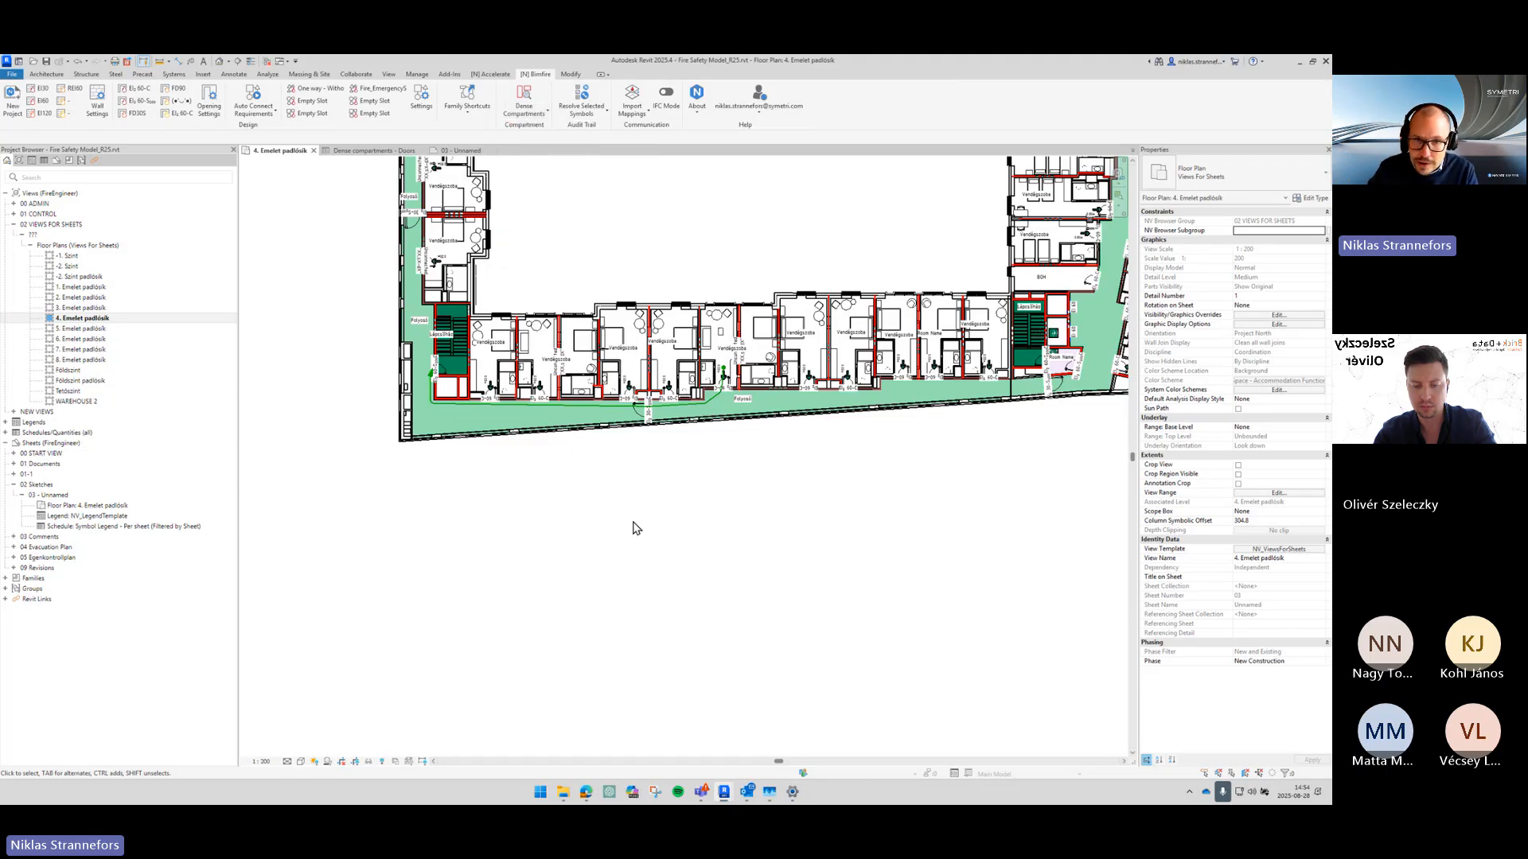
scroll(660, 419, "up", 3)
scroll(532, 434, "up", 3)
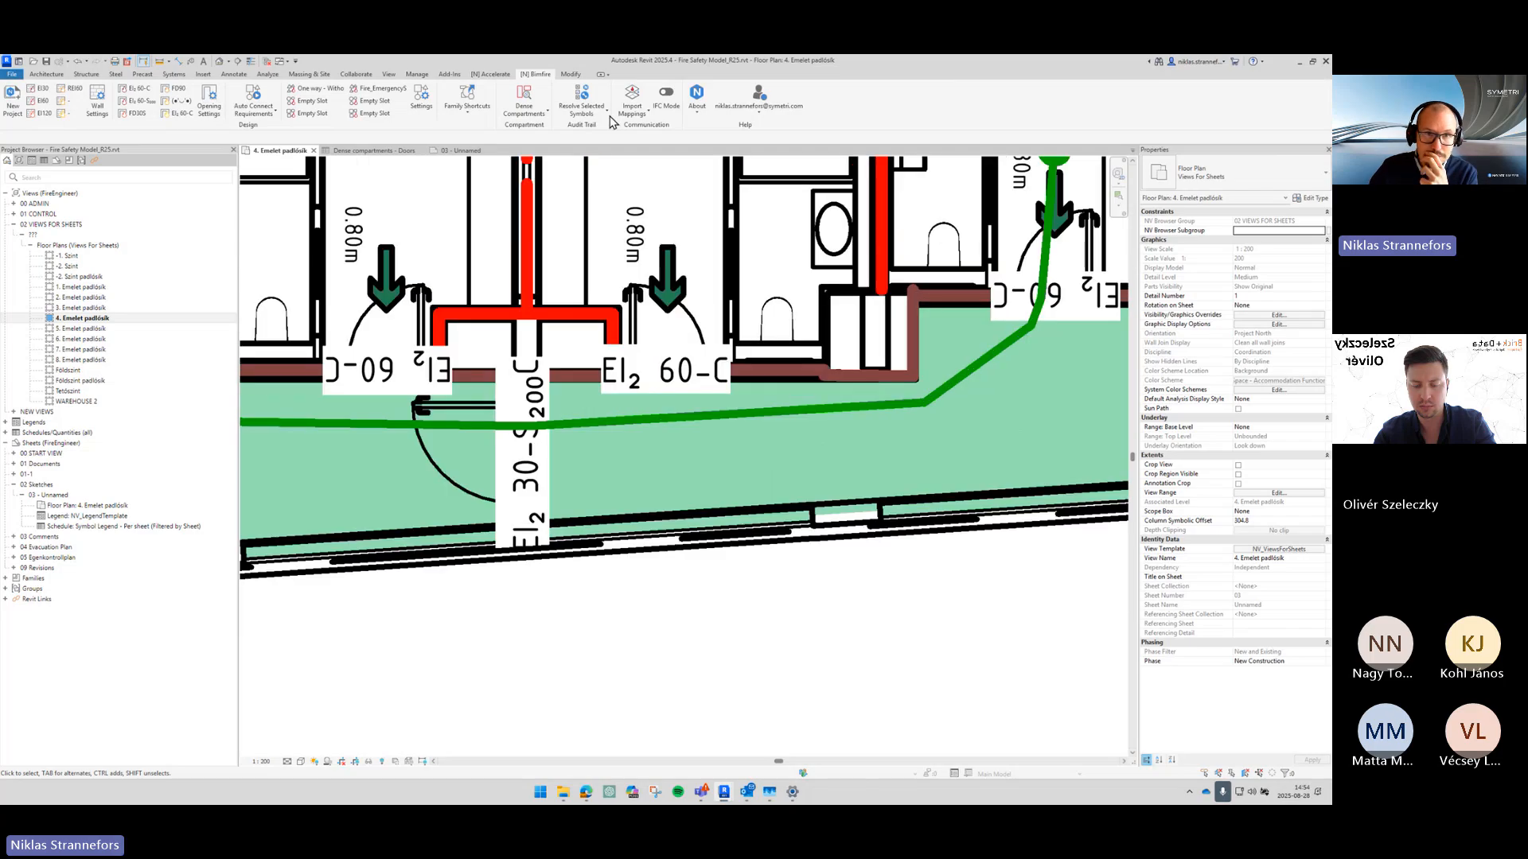
left_click(546, 120)
left_click(541, 255)
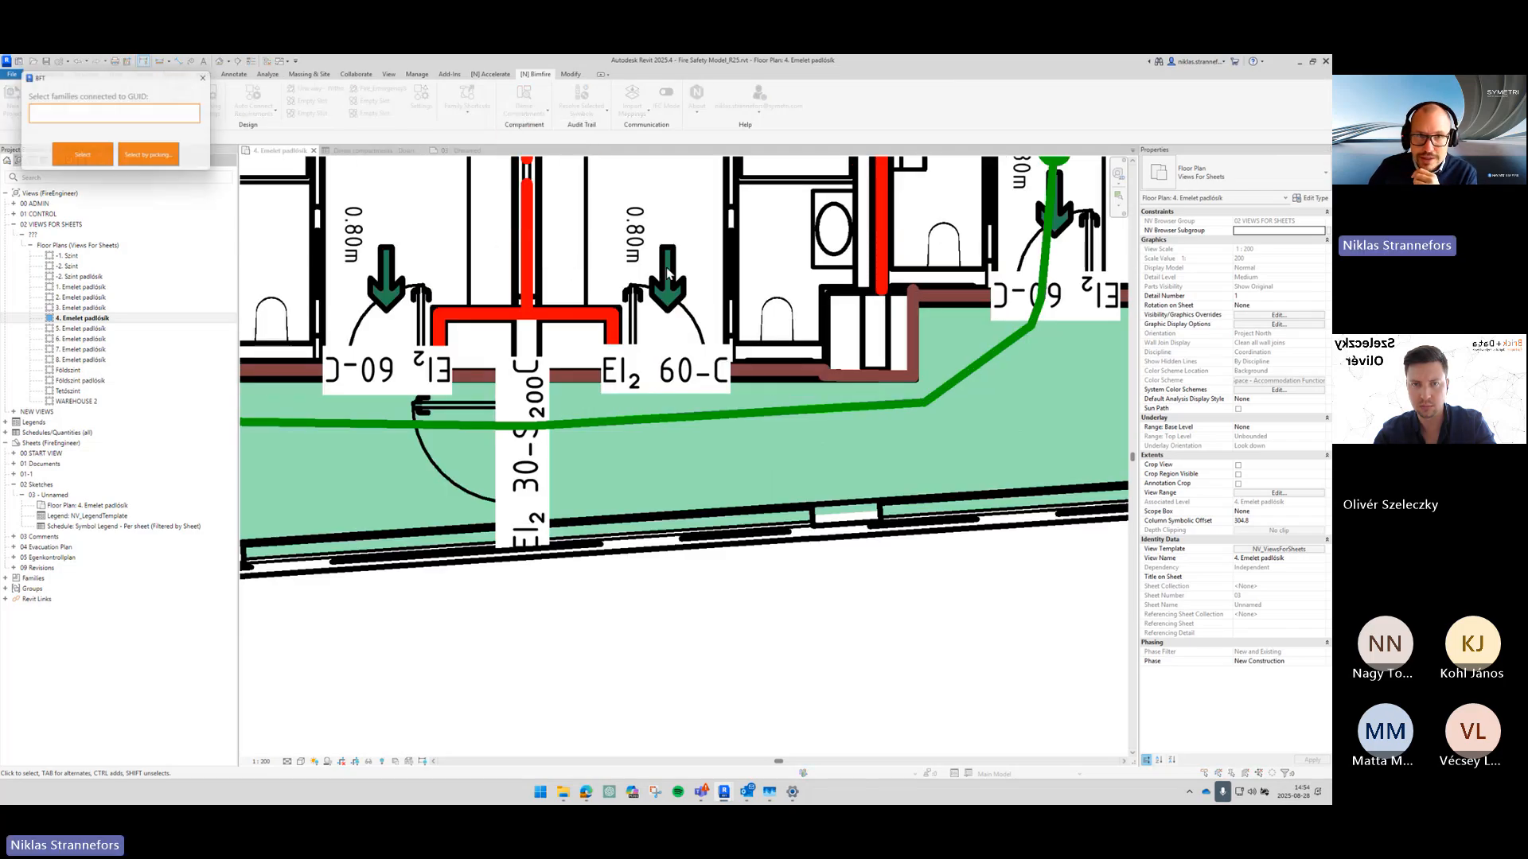
left_click(161, 164)
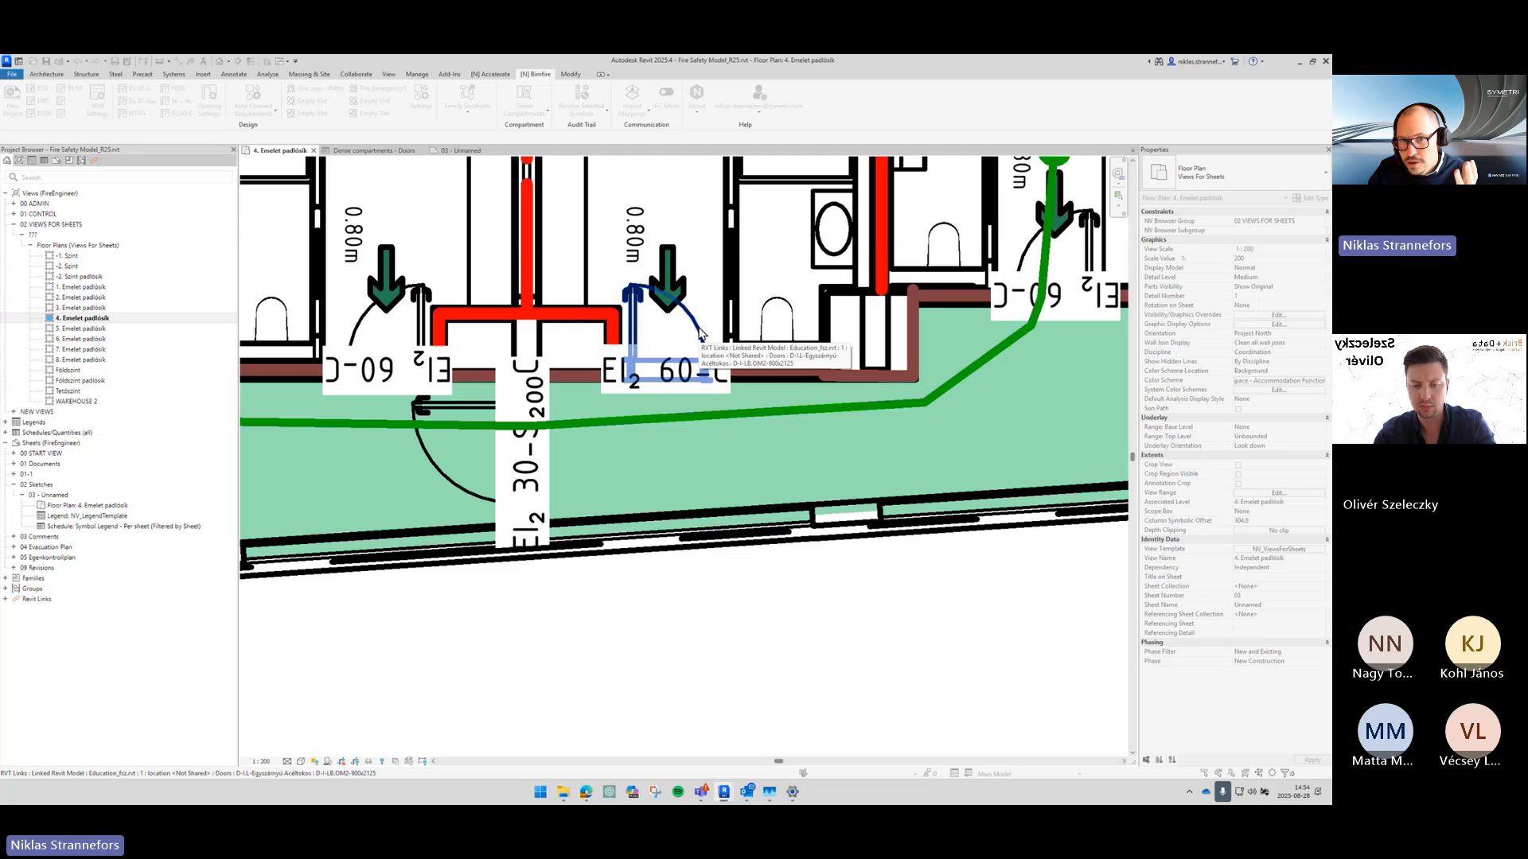
left_click(700, 332)
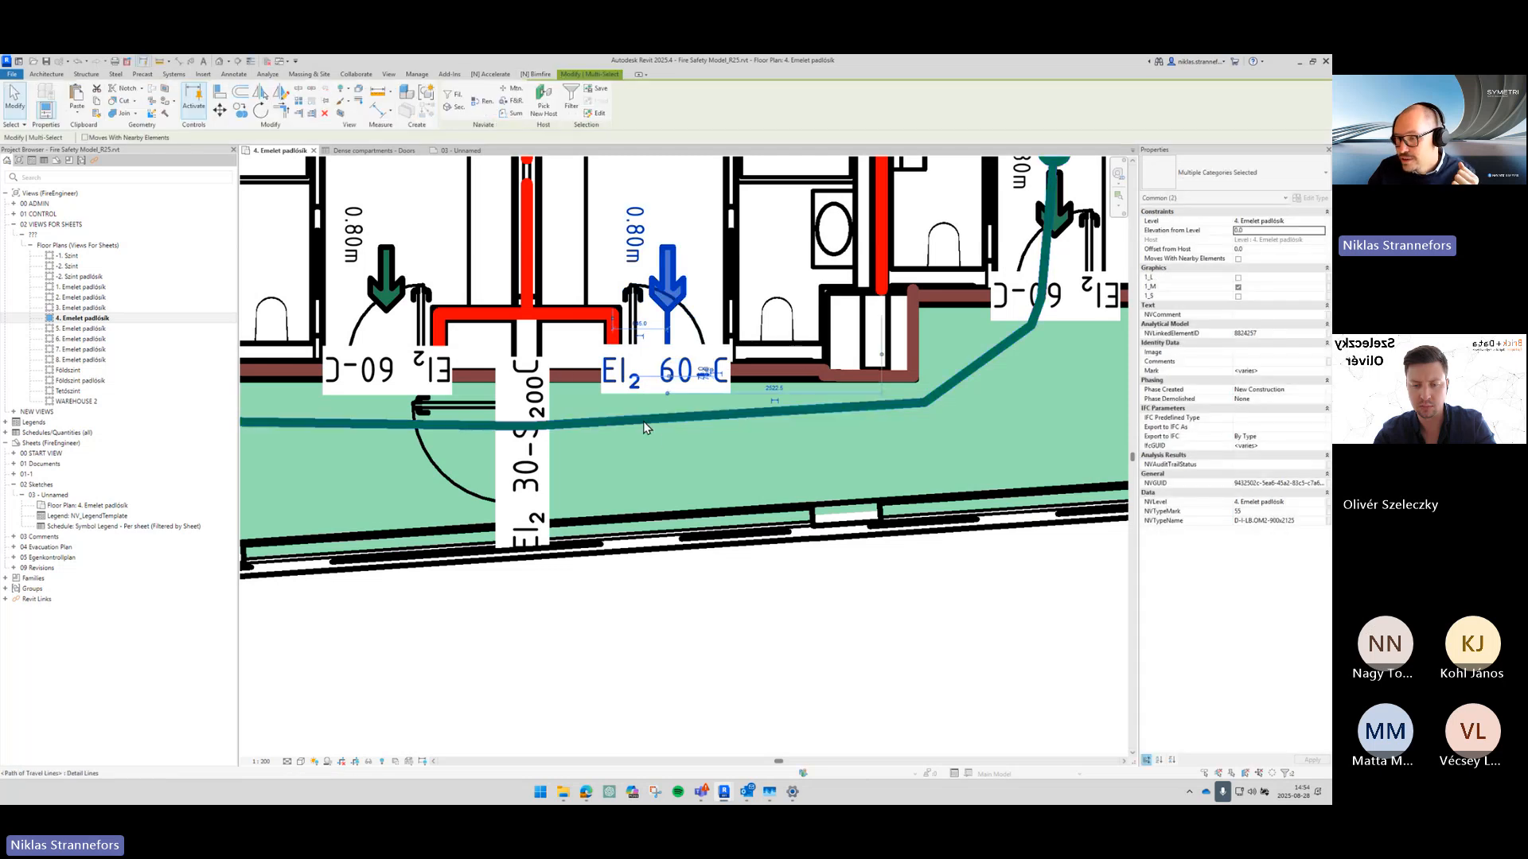
left_click(939, 624)
left_click(525, 109)
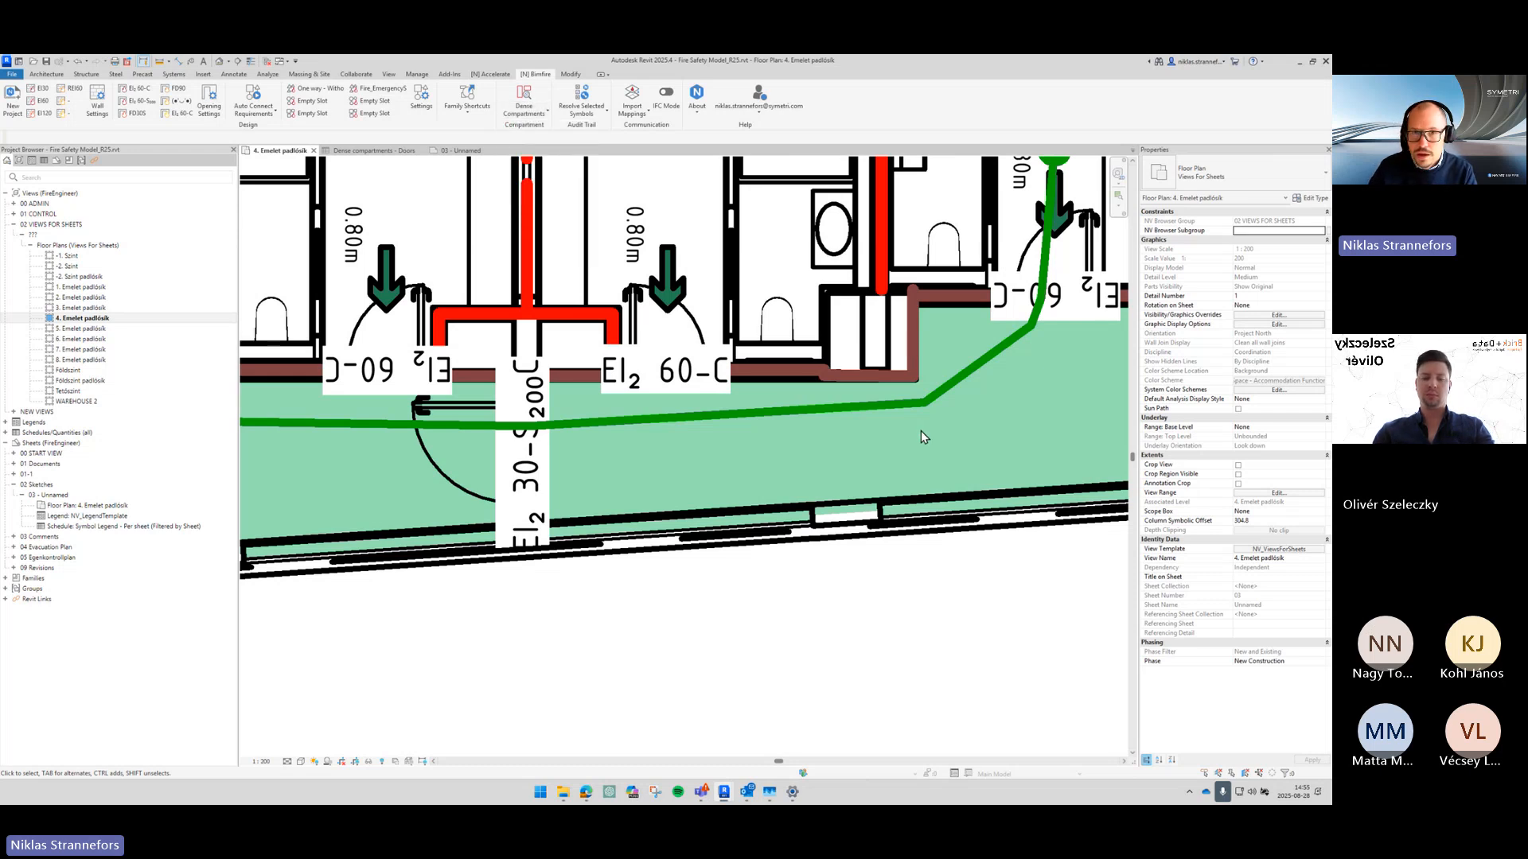
left_click(524, 103)
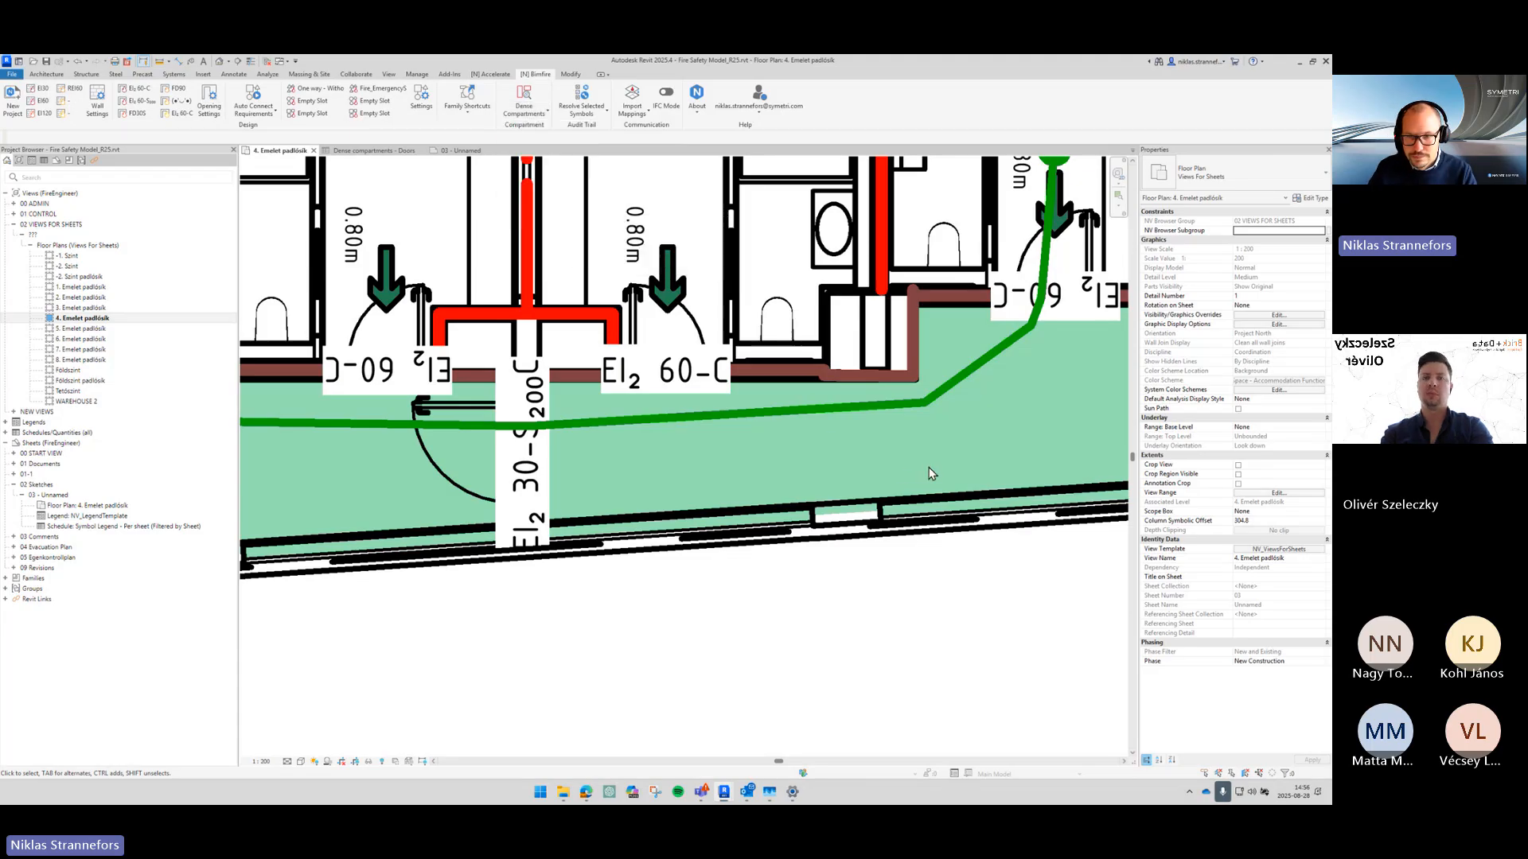
scroll(929, 466, "down", 5)
scroll(795, 499, "down", 3)
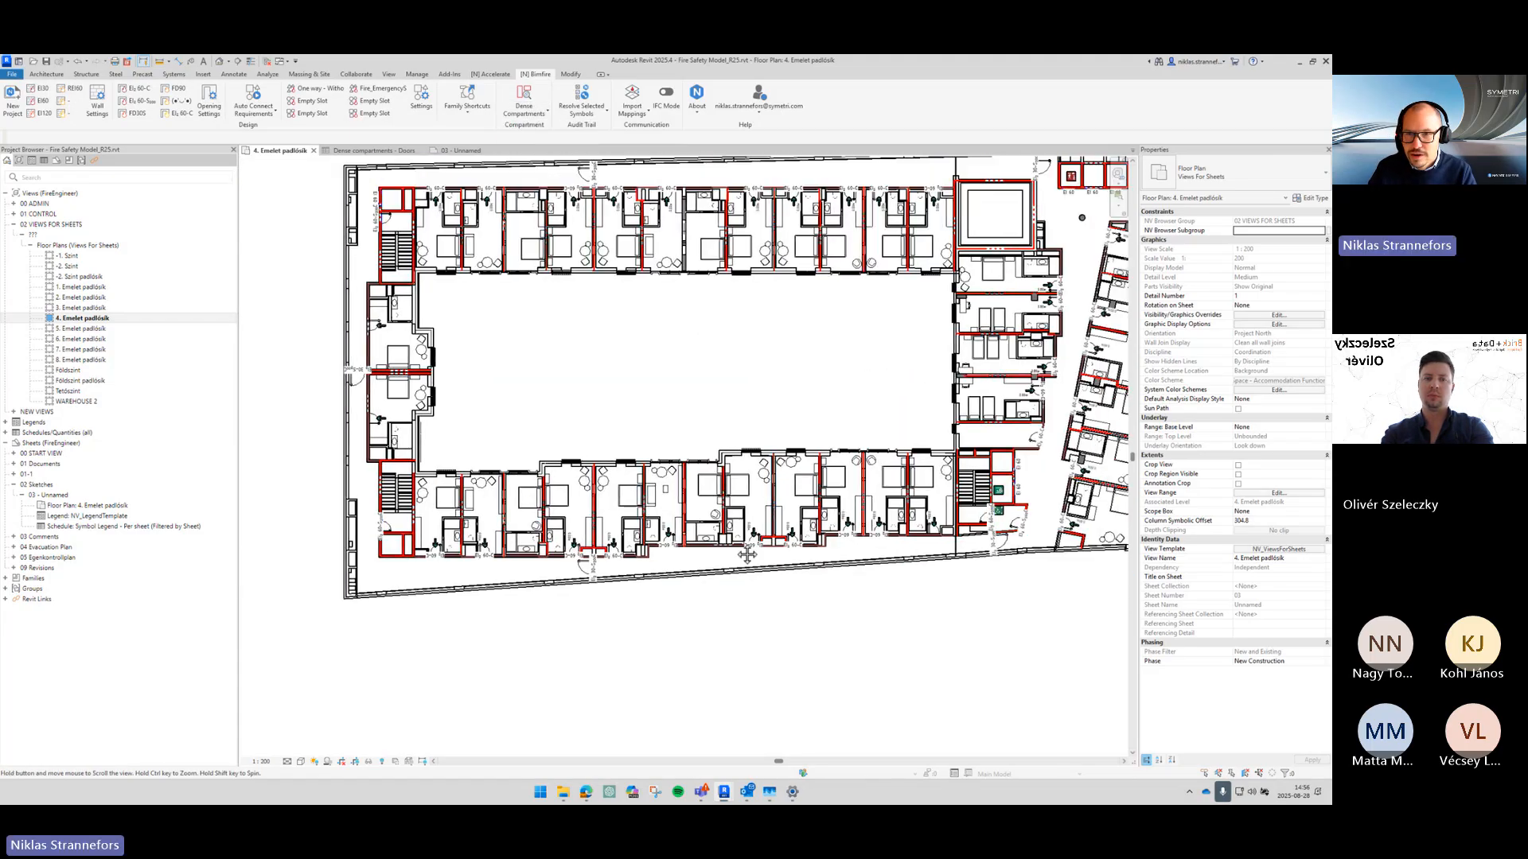
middle_click_drag(763, 545, 675, 603)
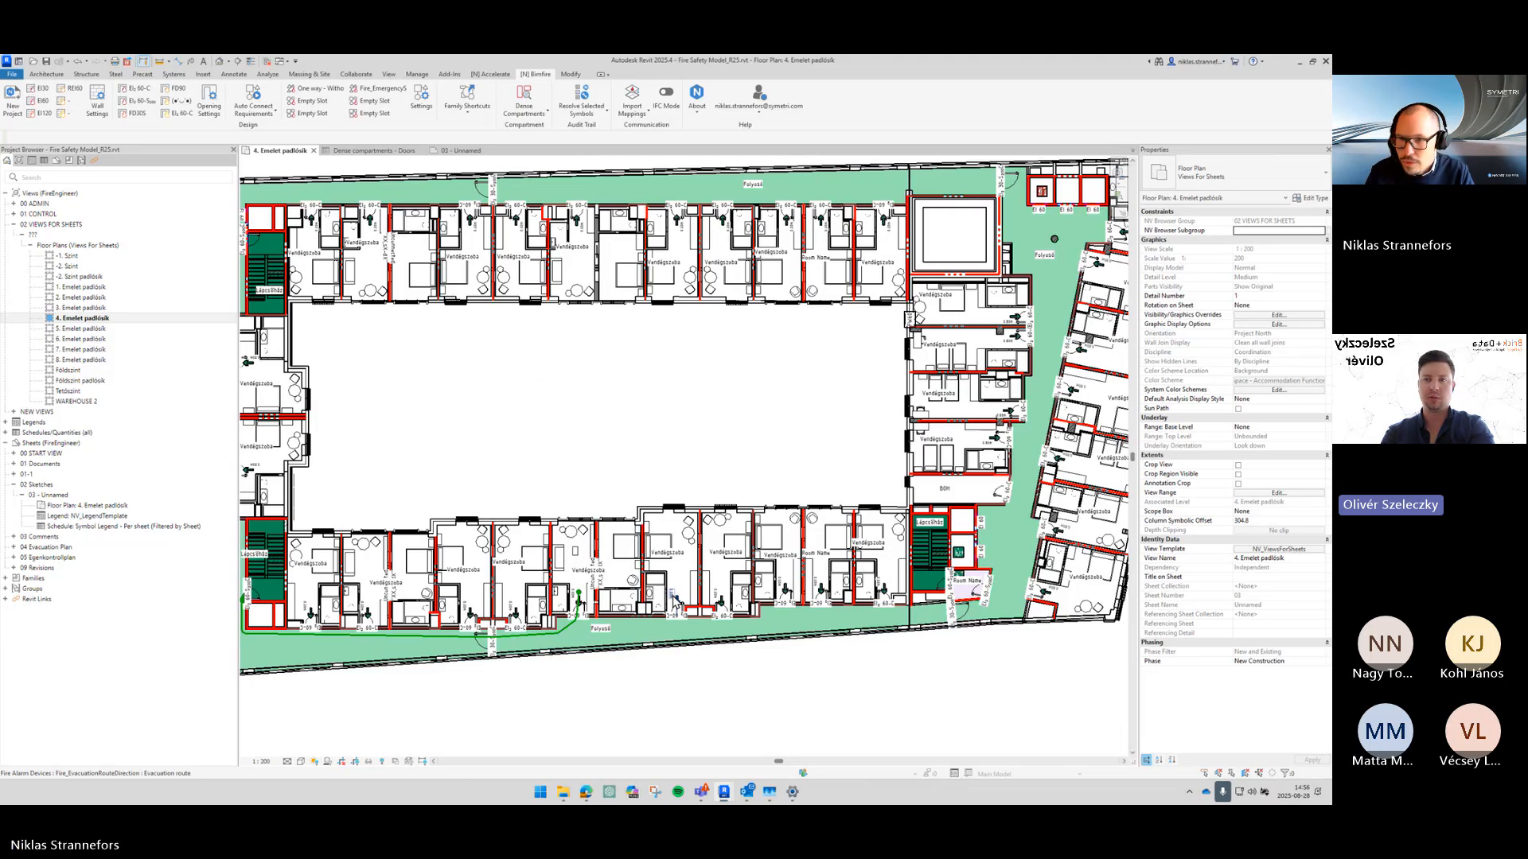
scroll(706, 406, "down", 5)
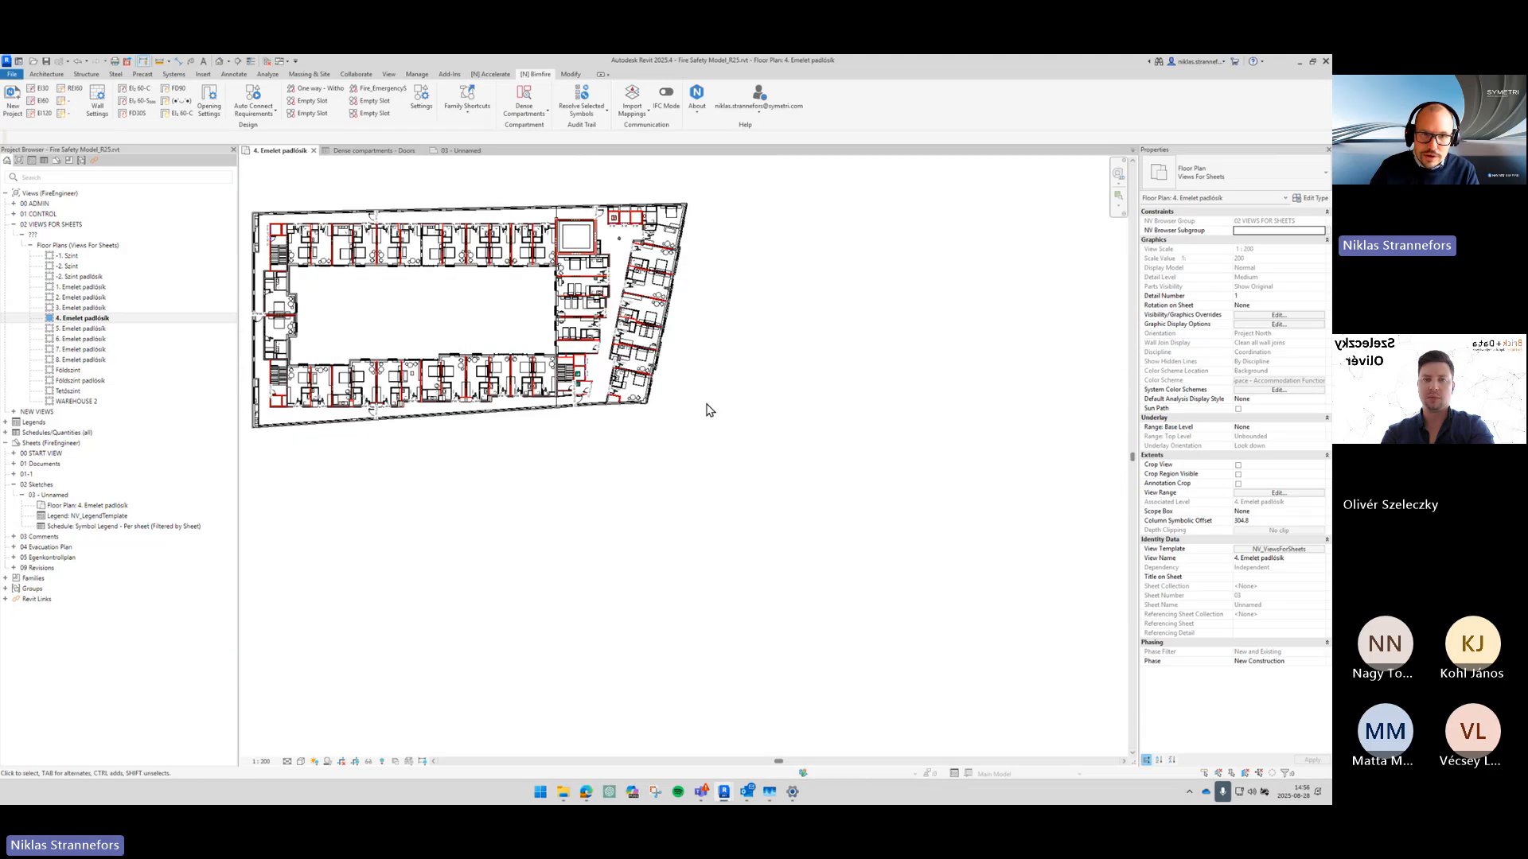
Step: Open sheet 03 - Unnamed and examine the coloured floor plan and the symbol legend placed on it
double_click(43, 495)
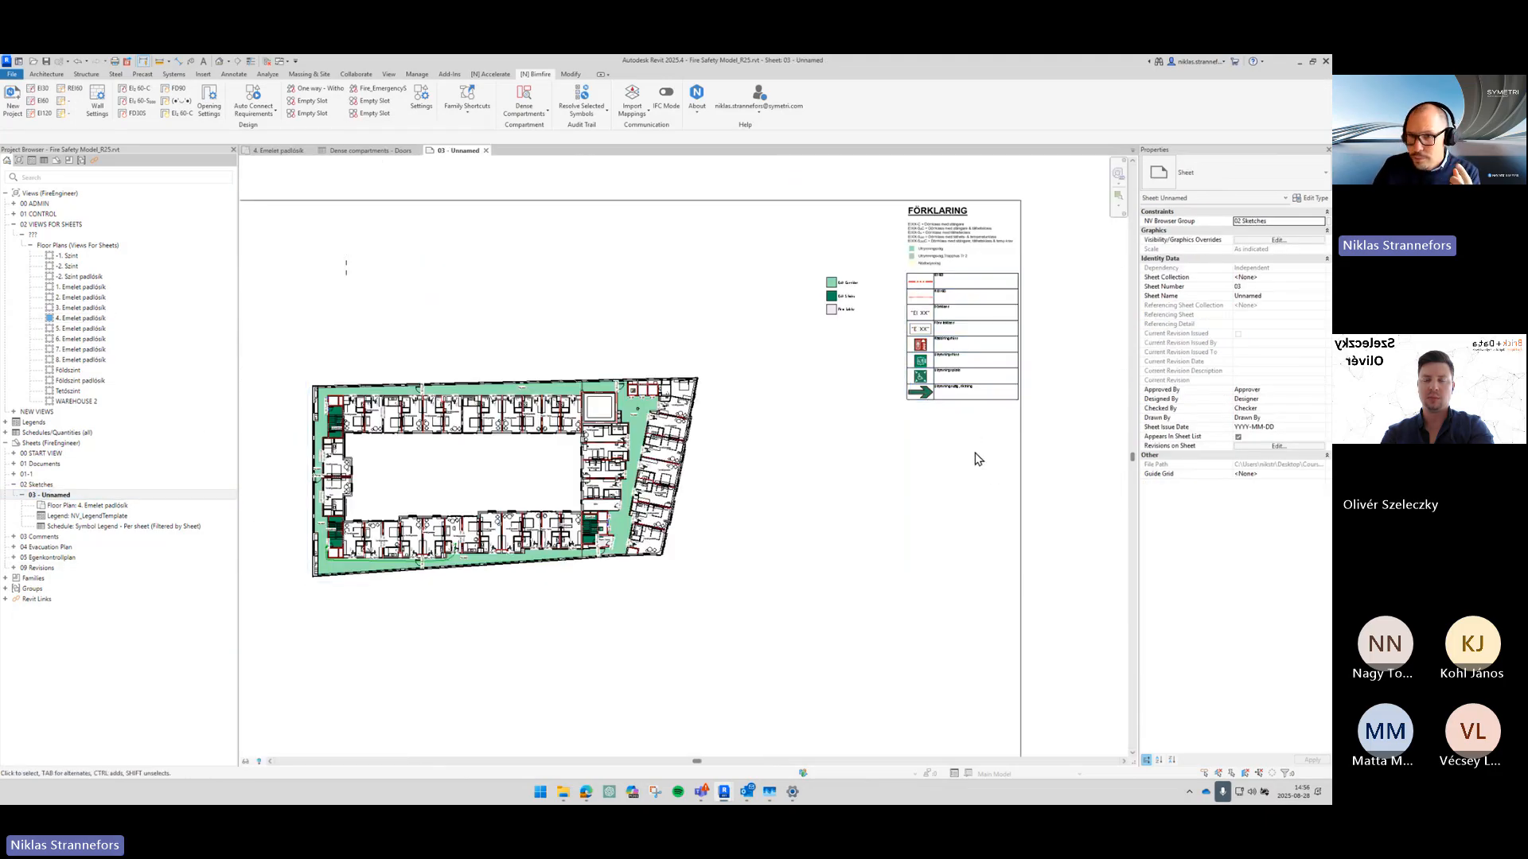
left_click(664, 510)
scroll(648, 504, "up", 2)
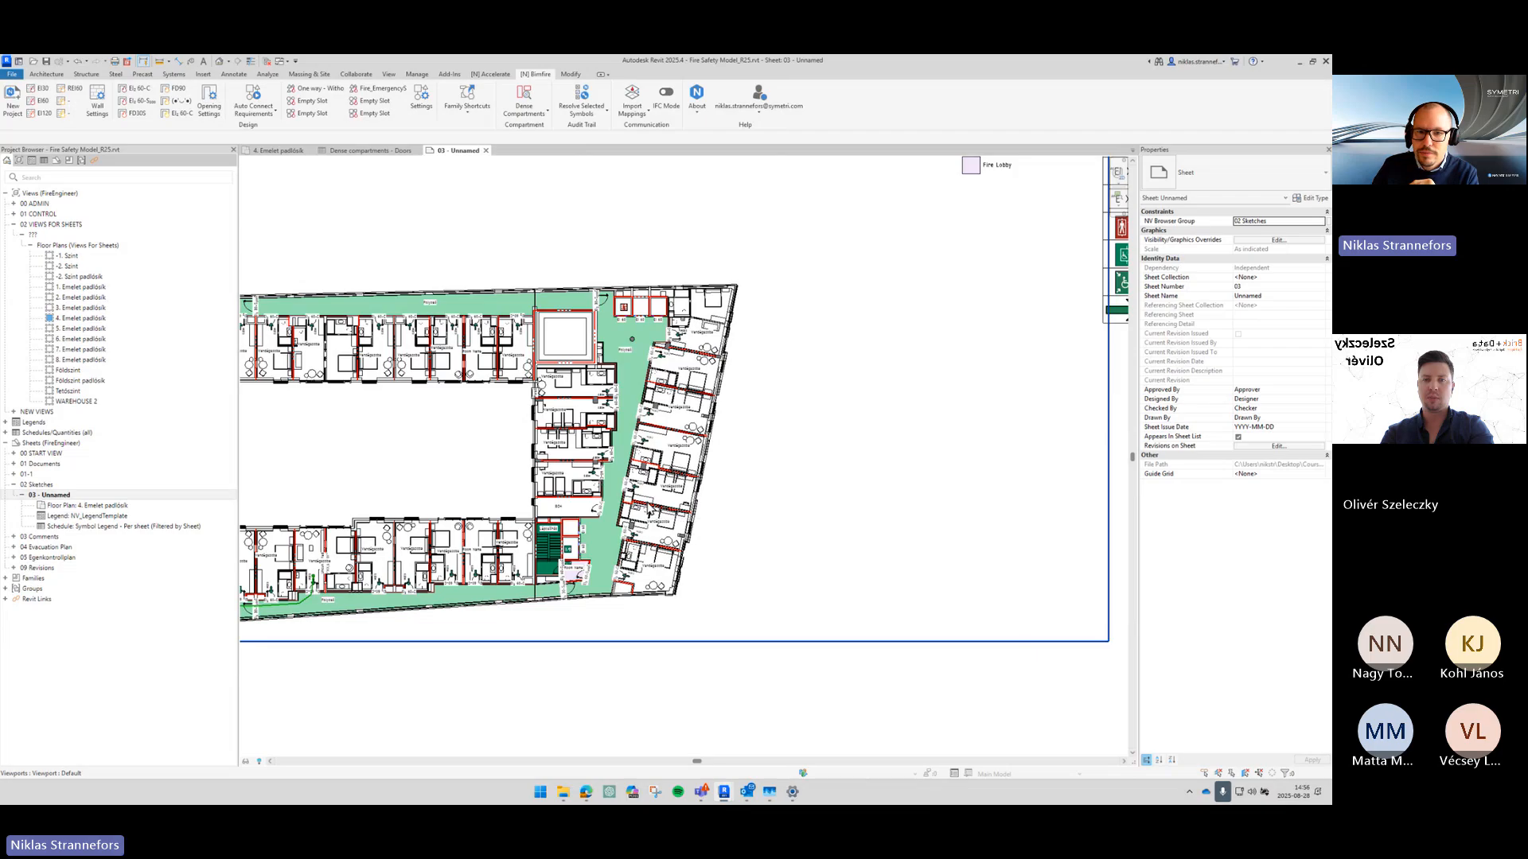
scroll(557, 549, "up", 5)
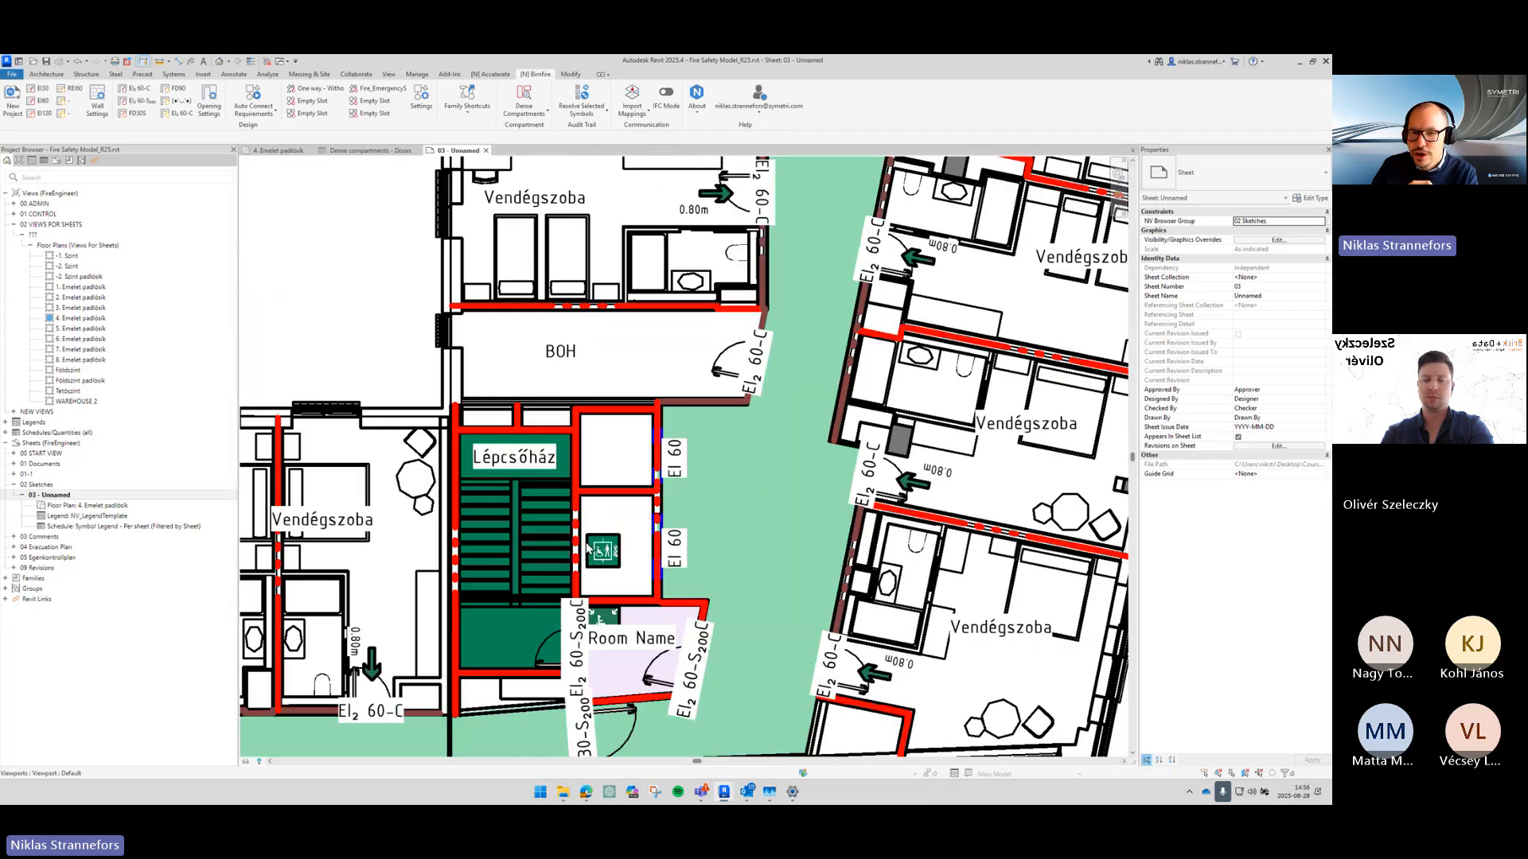
scroll(609, 573, "down", 5)
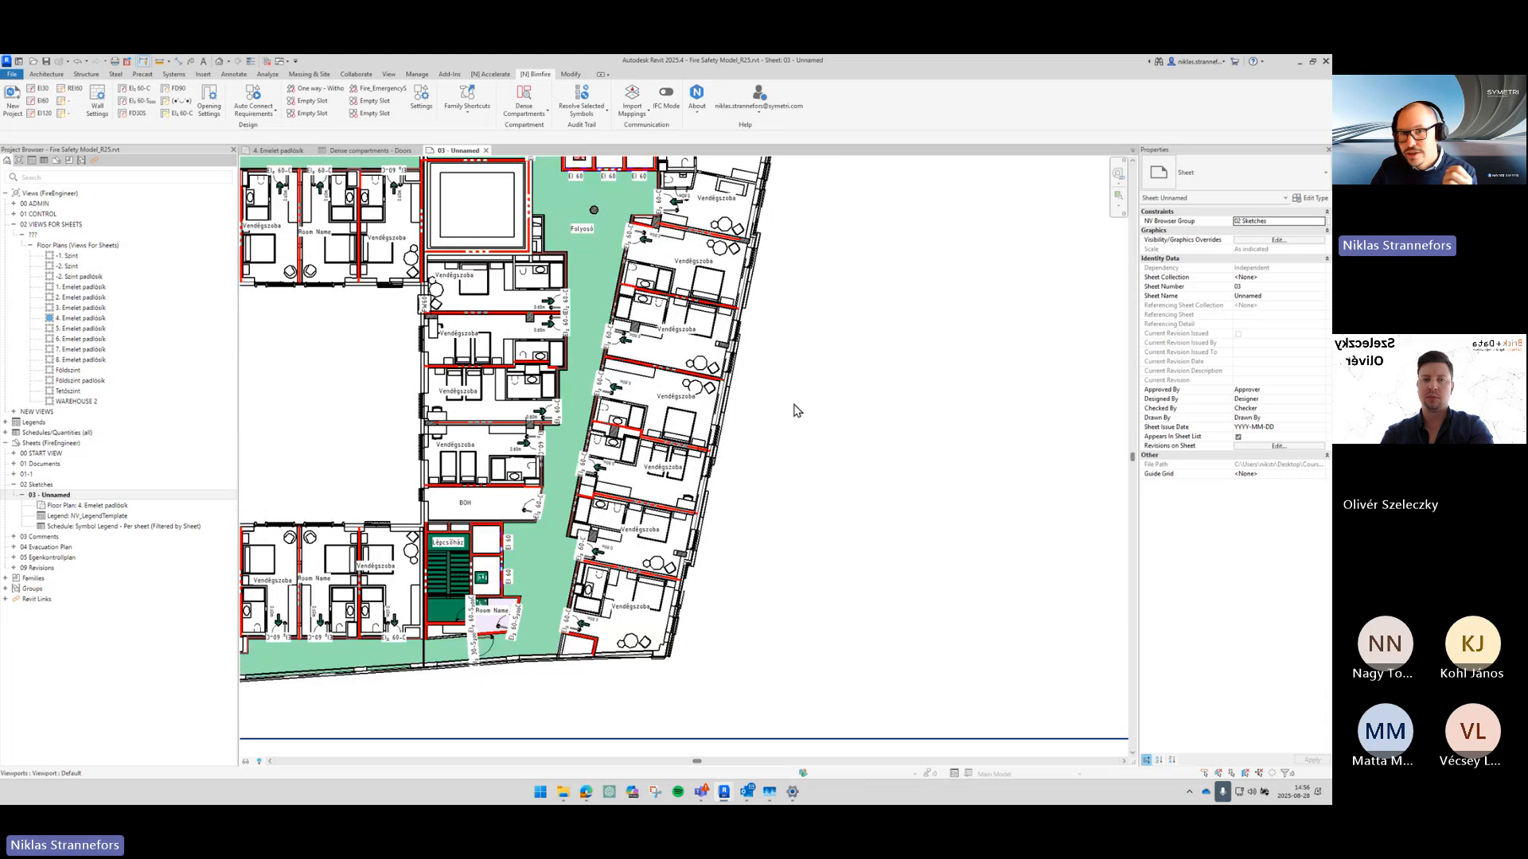
scroll(781, 443, "down", 3)
scroll(900, 443, "up", 3)
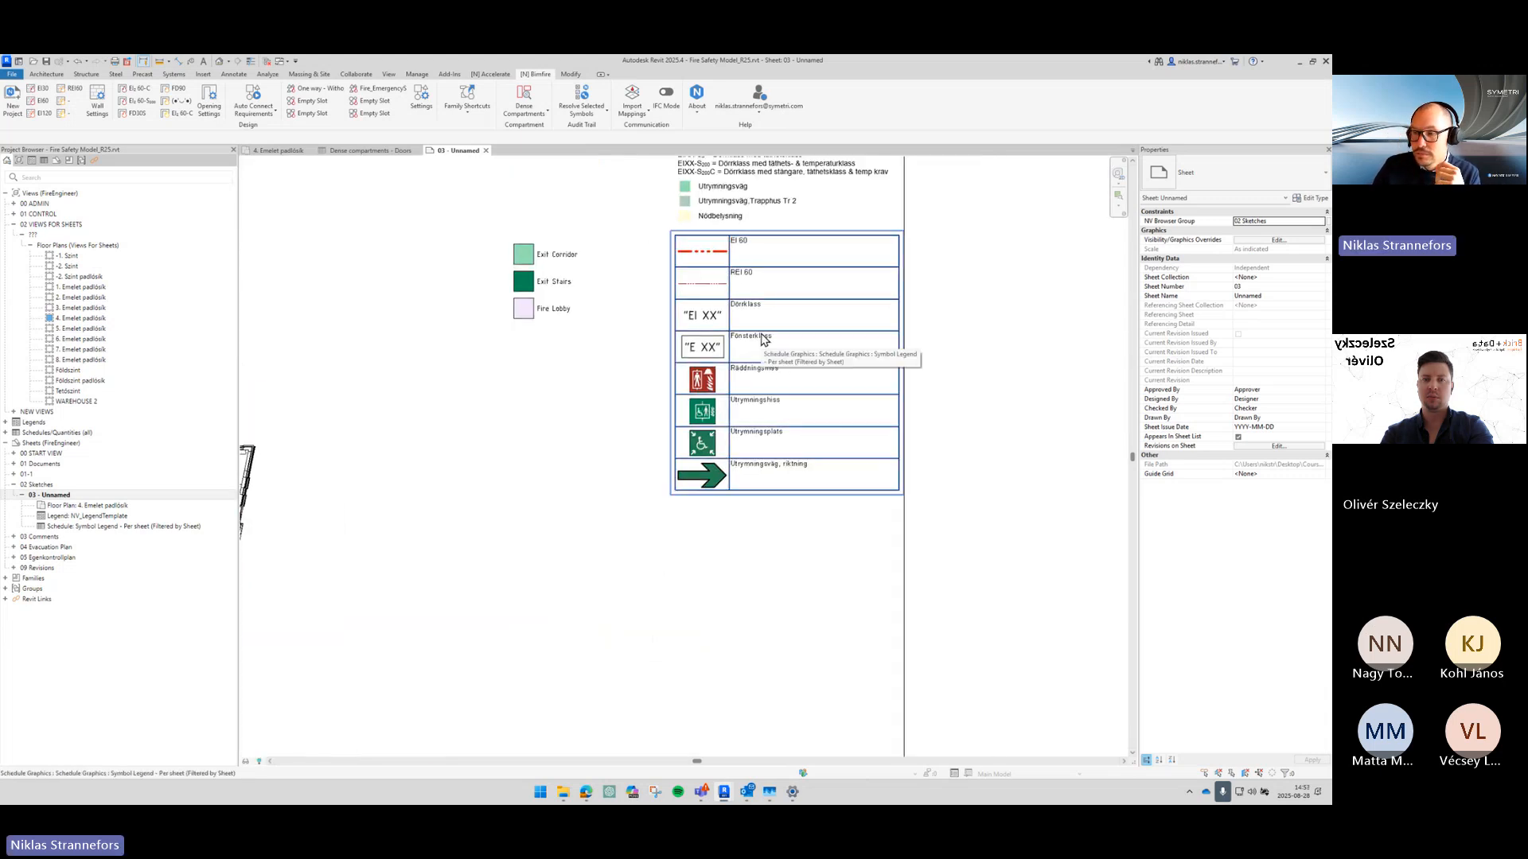
Step: Open the Symbol Legend - Per sheet schedule, check its filter settings without changing them, and widen its image column
double_click(78, 432)
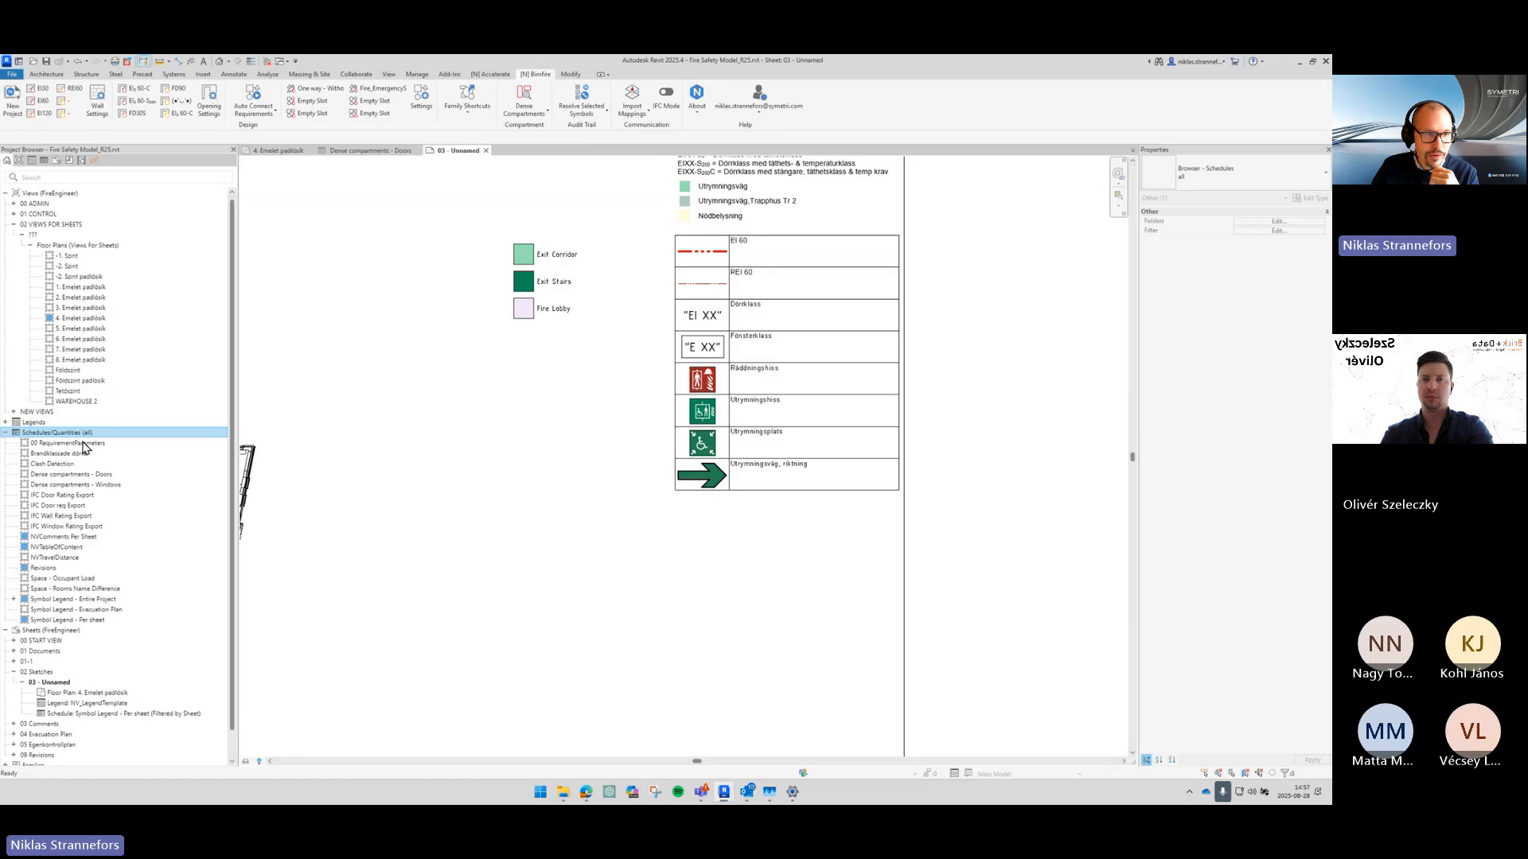
left_click(60, 619)
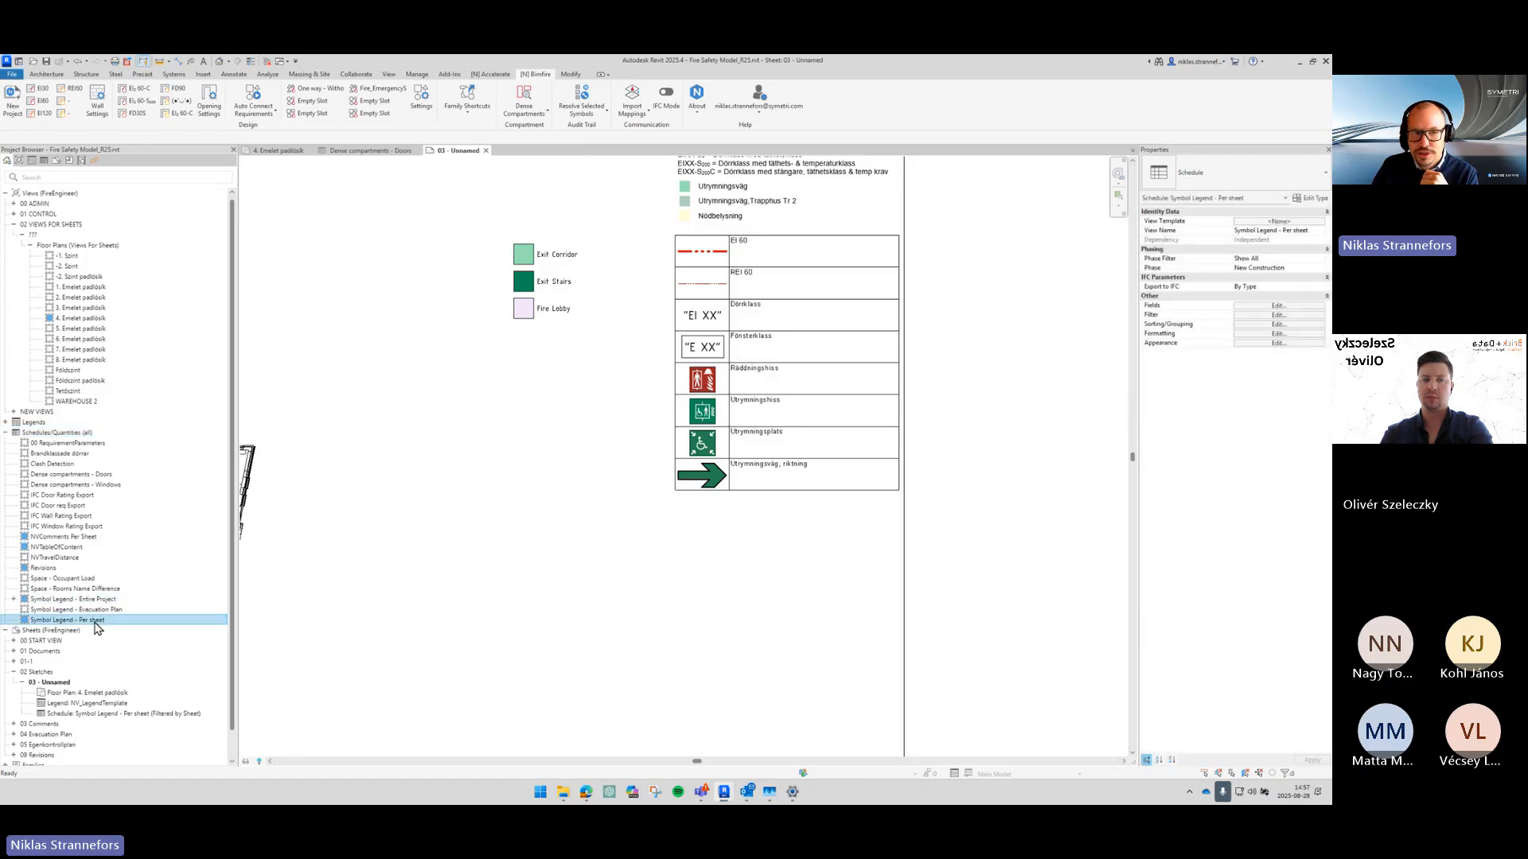
double_click(100, 622)
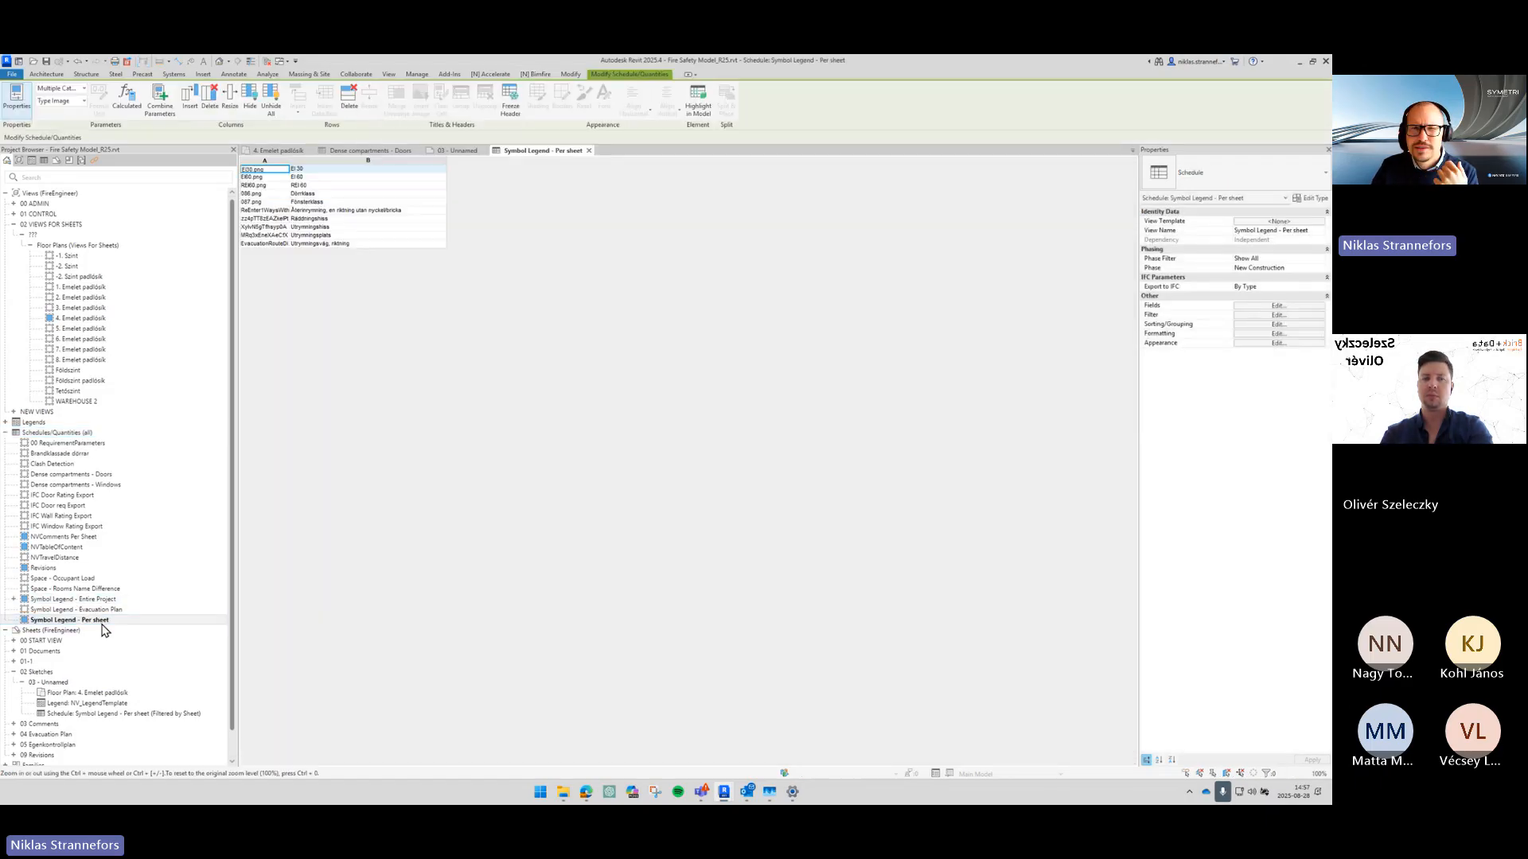
left_click(1251, 317)
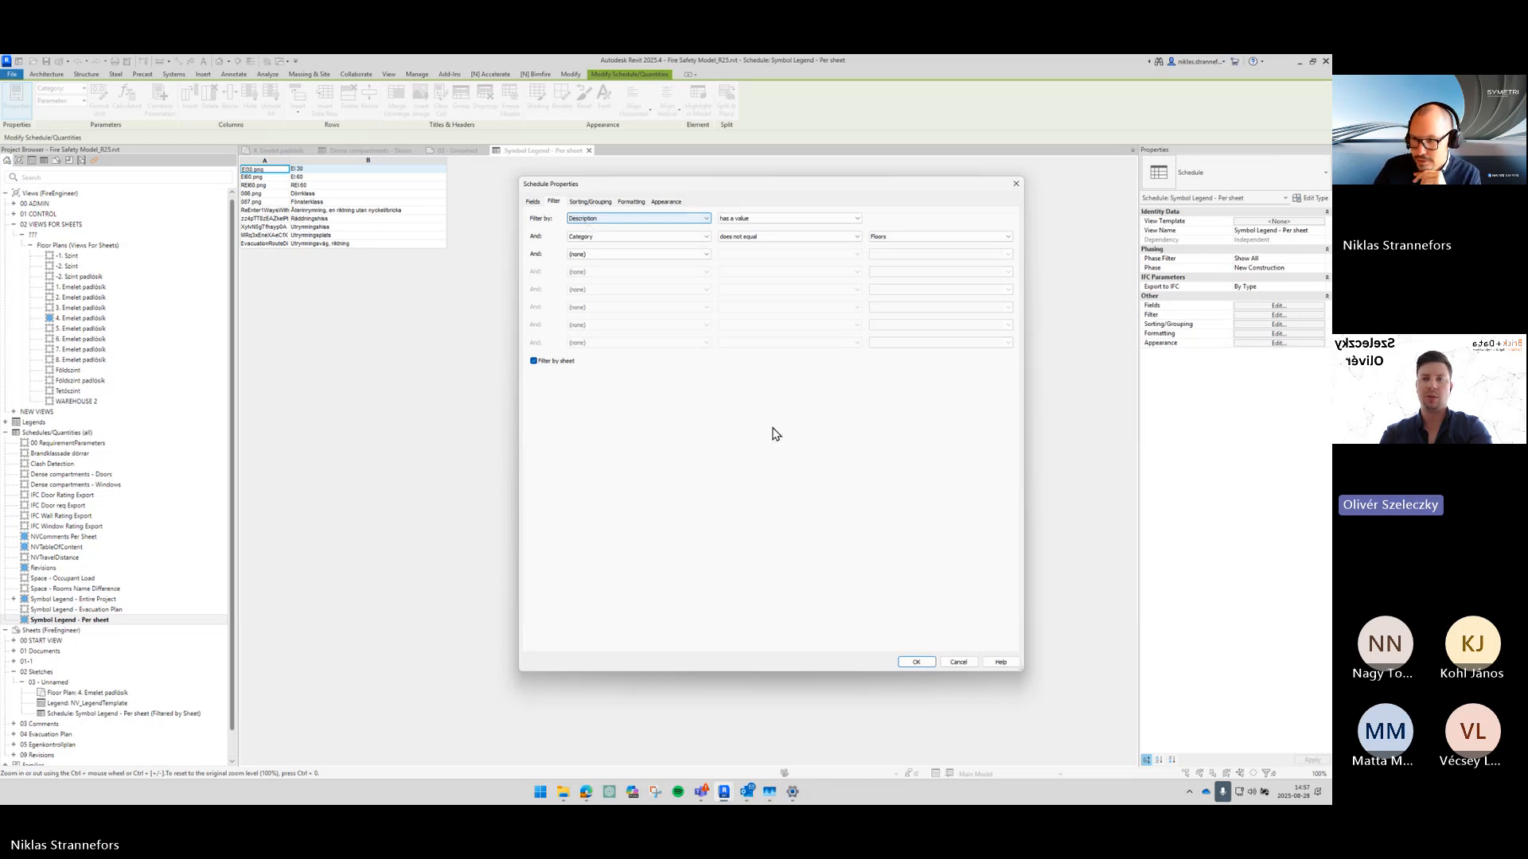
left_click(958, 662)
left_click_drag(290, 162, 347, 163)
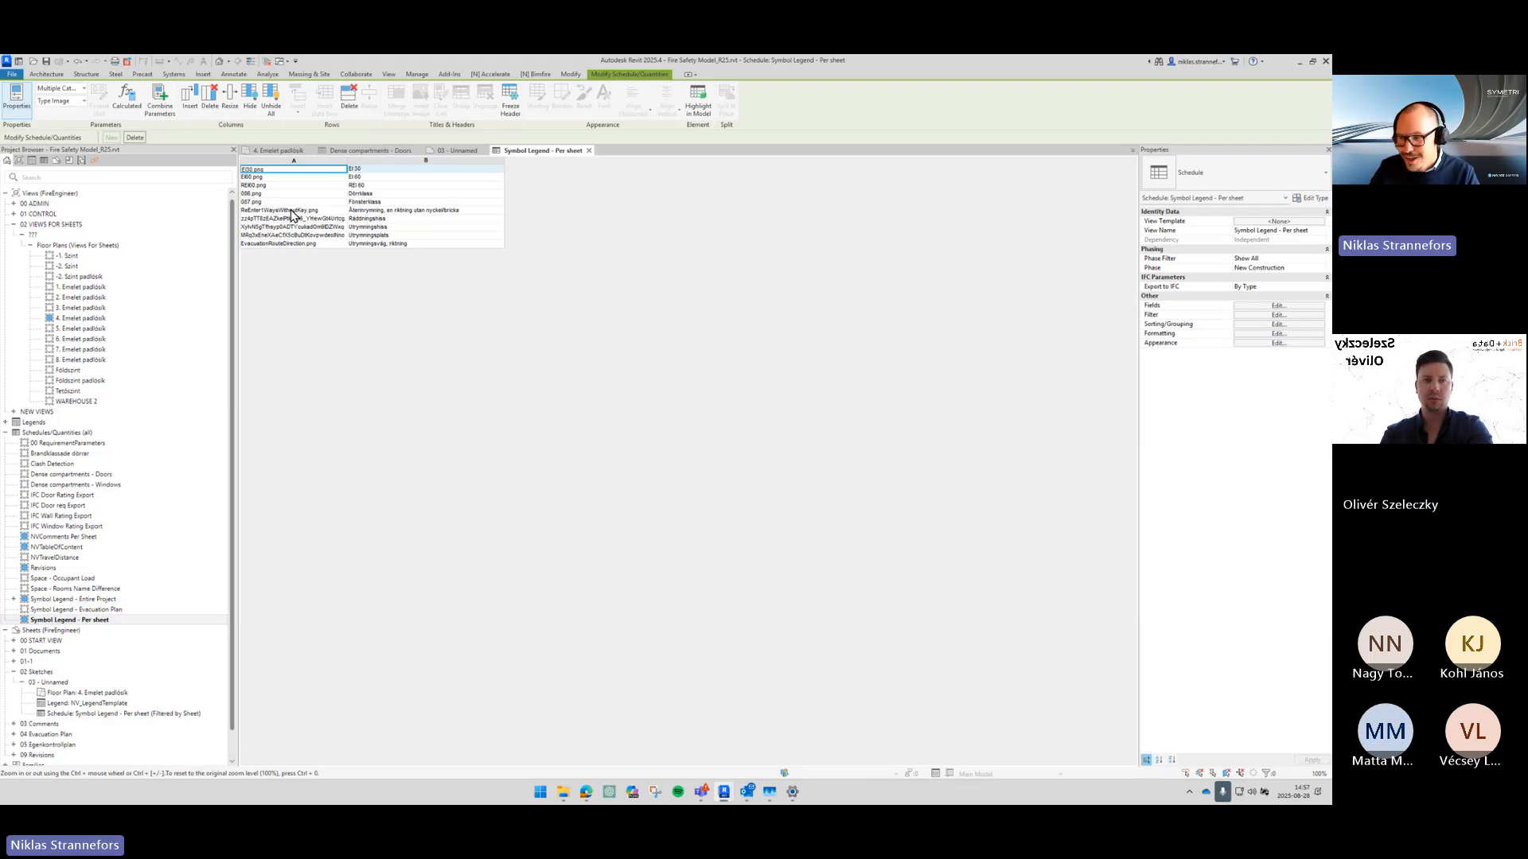
Step: Switch to File Explorer and examine the symbol images in the Thumbnails folder and its NO and SE subfolders
left_click(564, 792)
left_click(813, 273)
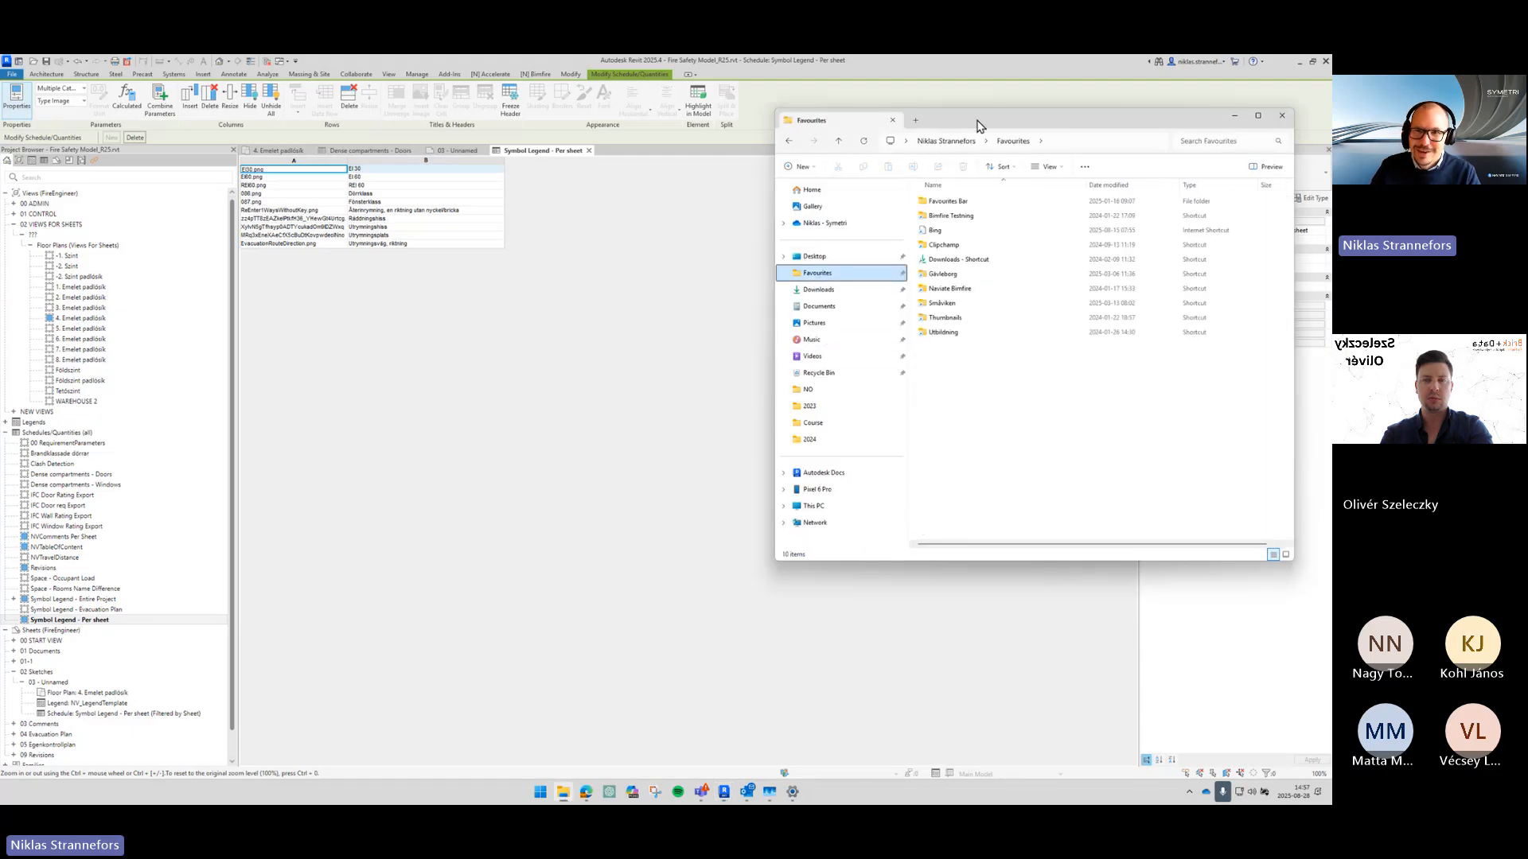
left_click_drag(978, 126, 701, 127)
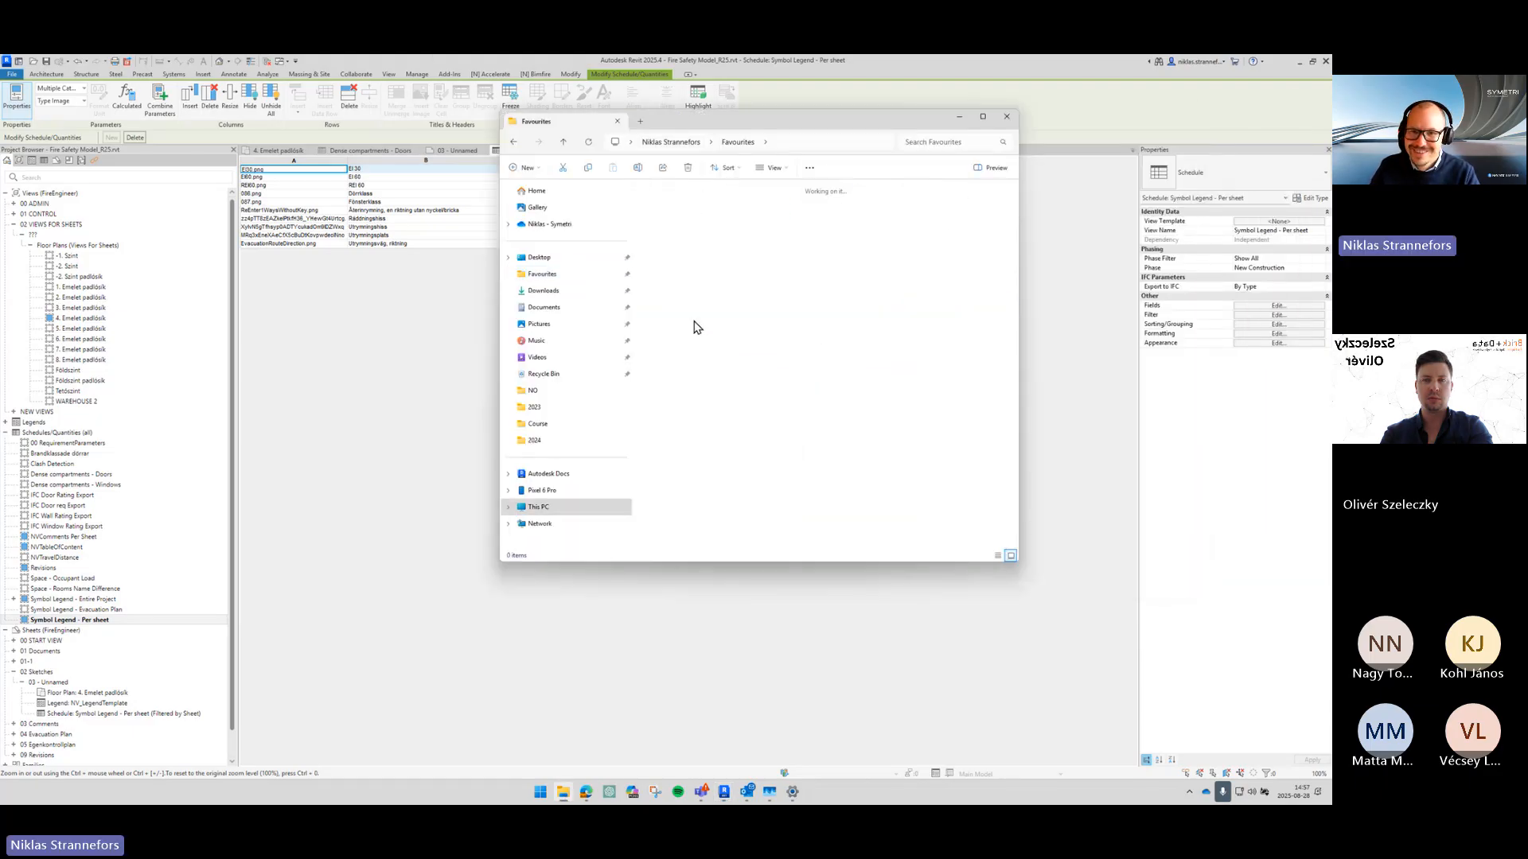
double_click(843, 118)
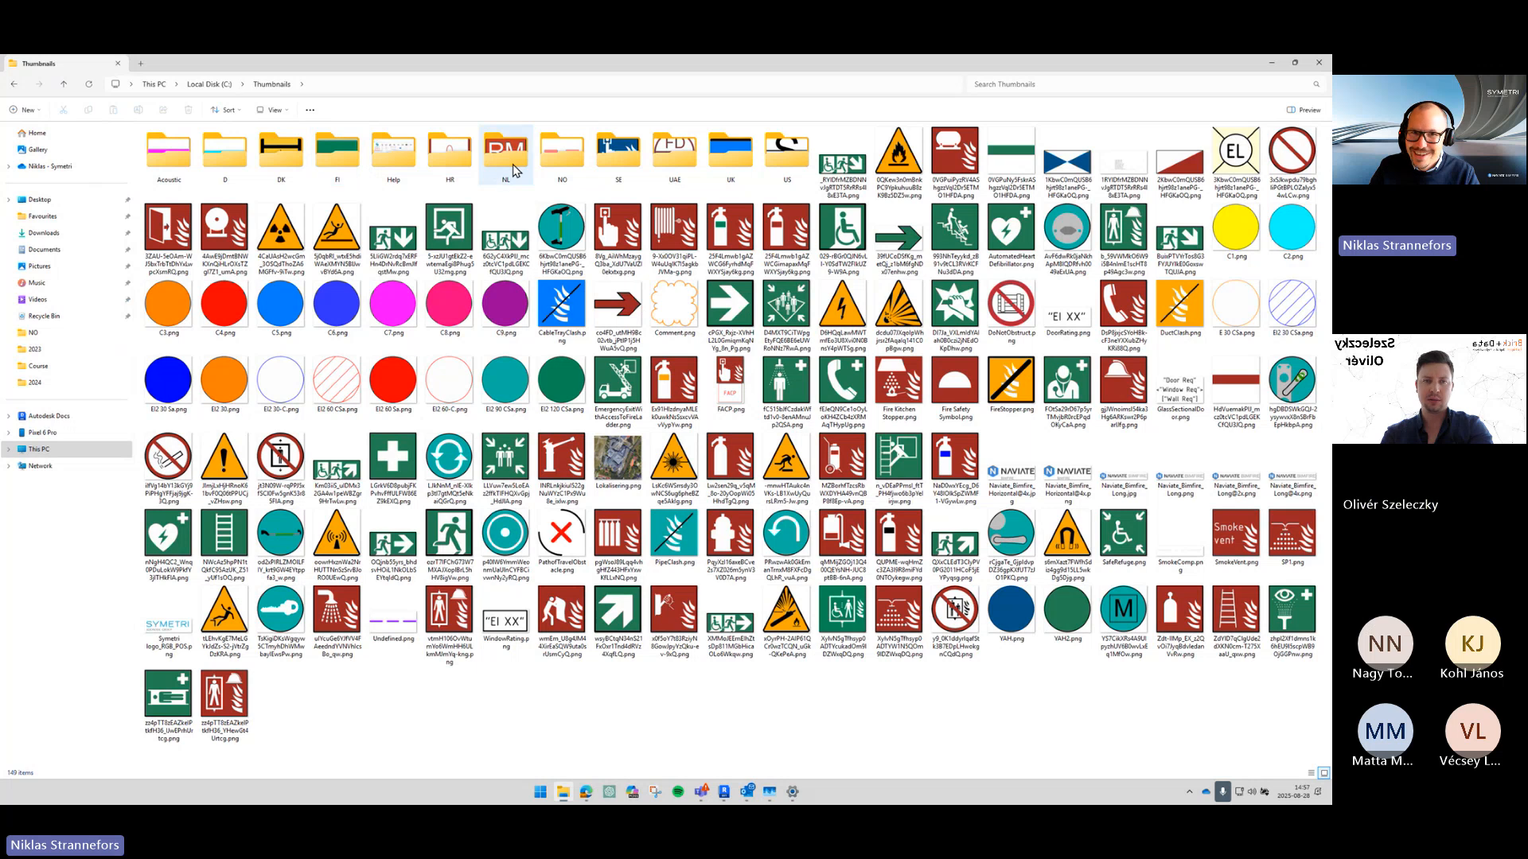
double_click(562, 155)
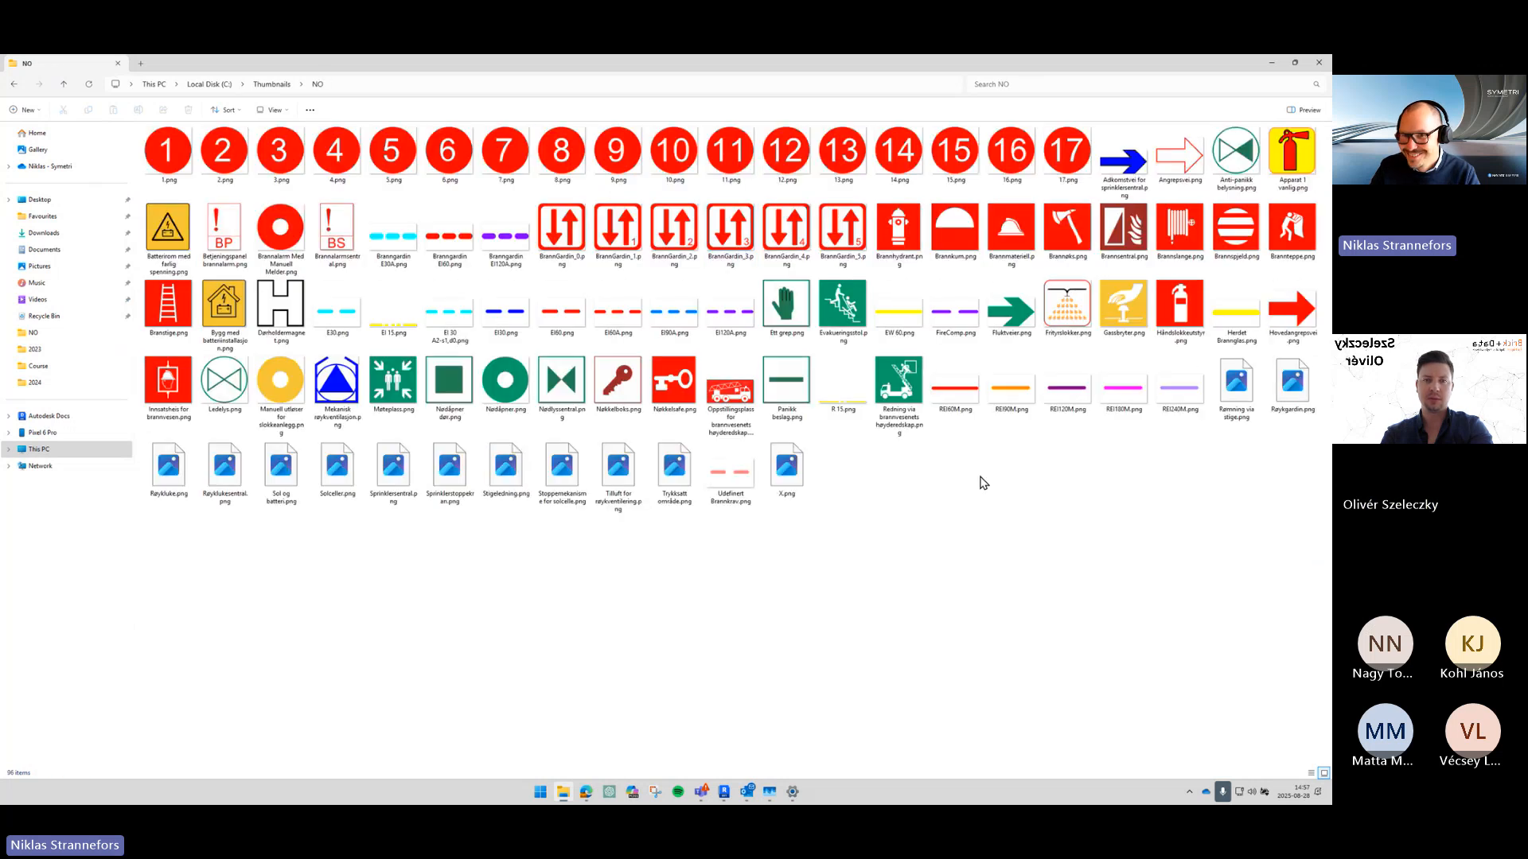
key("alt+Left")
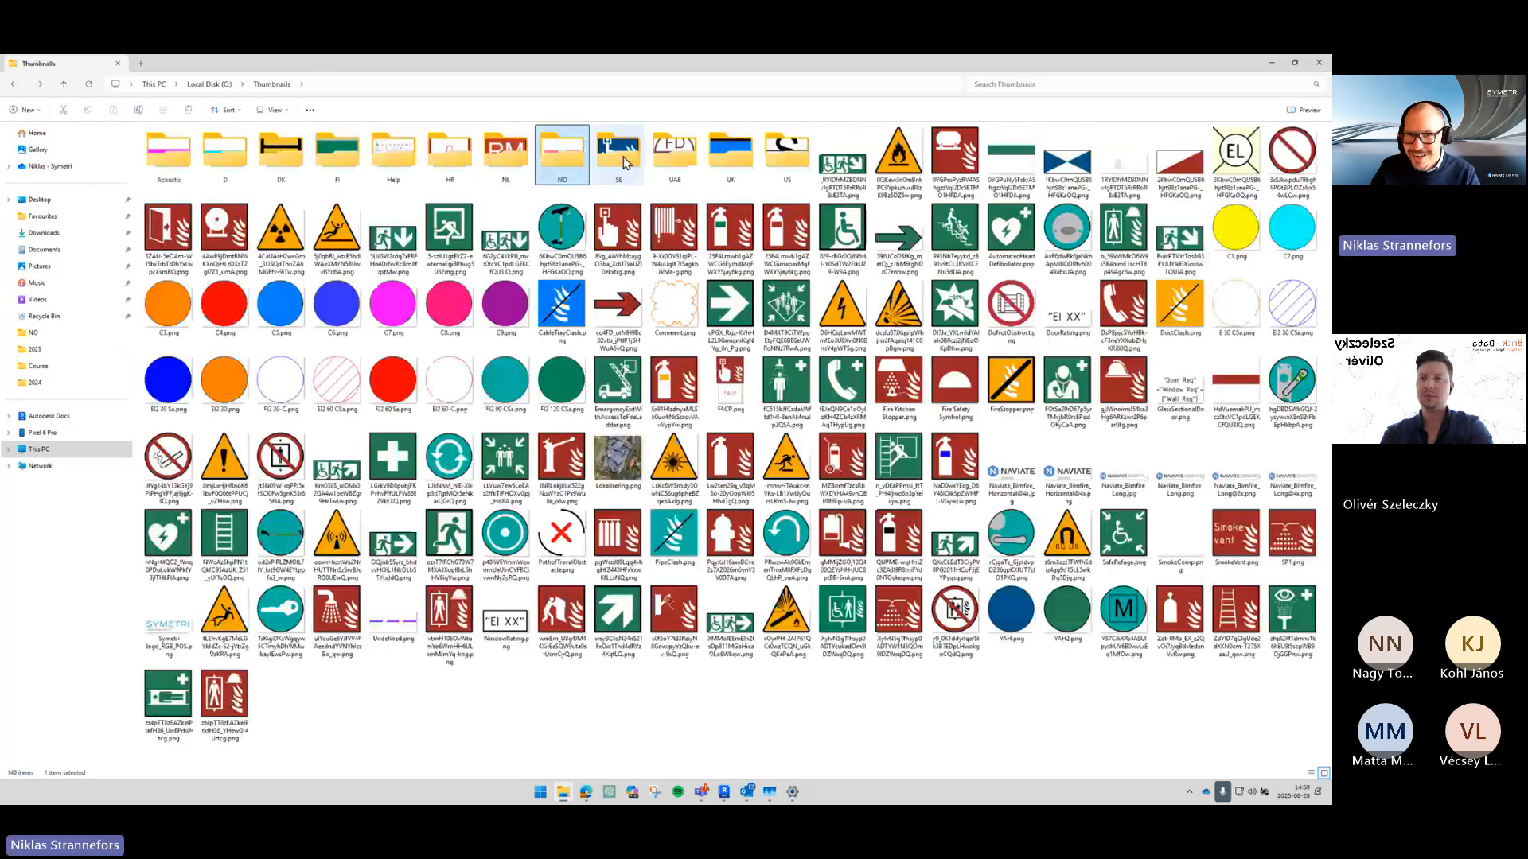
double_click(622, 159)
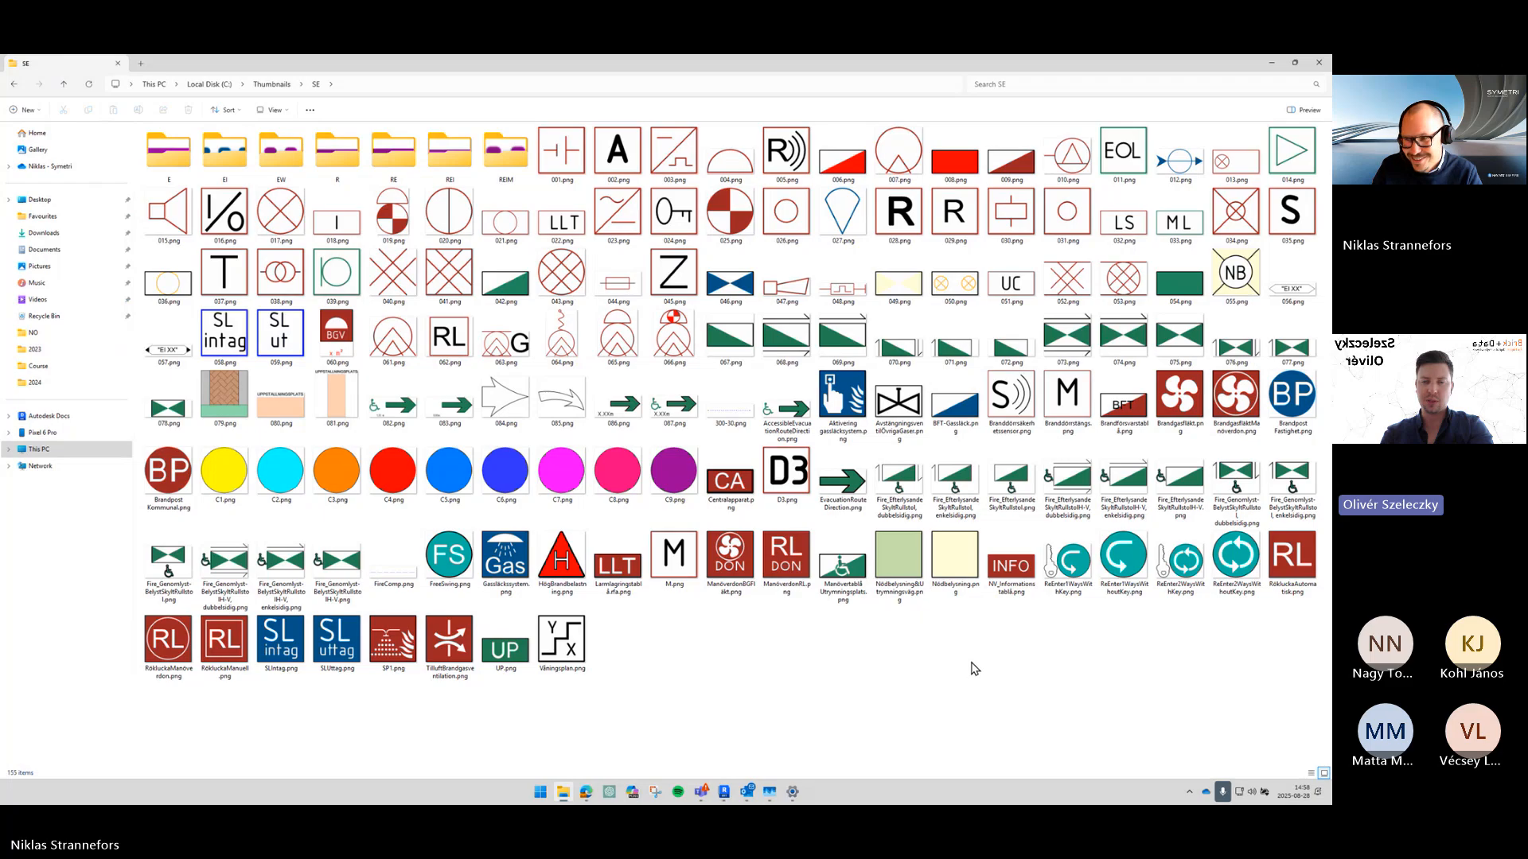
key("alt+Left")
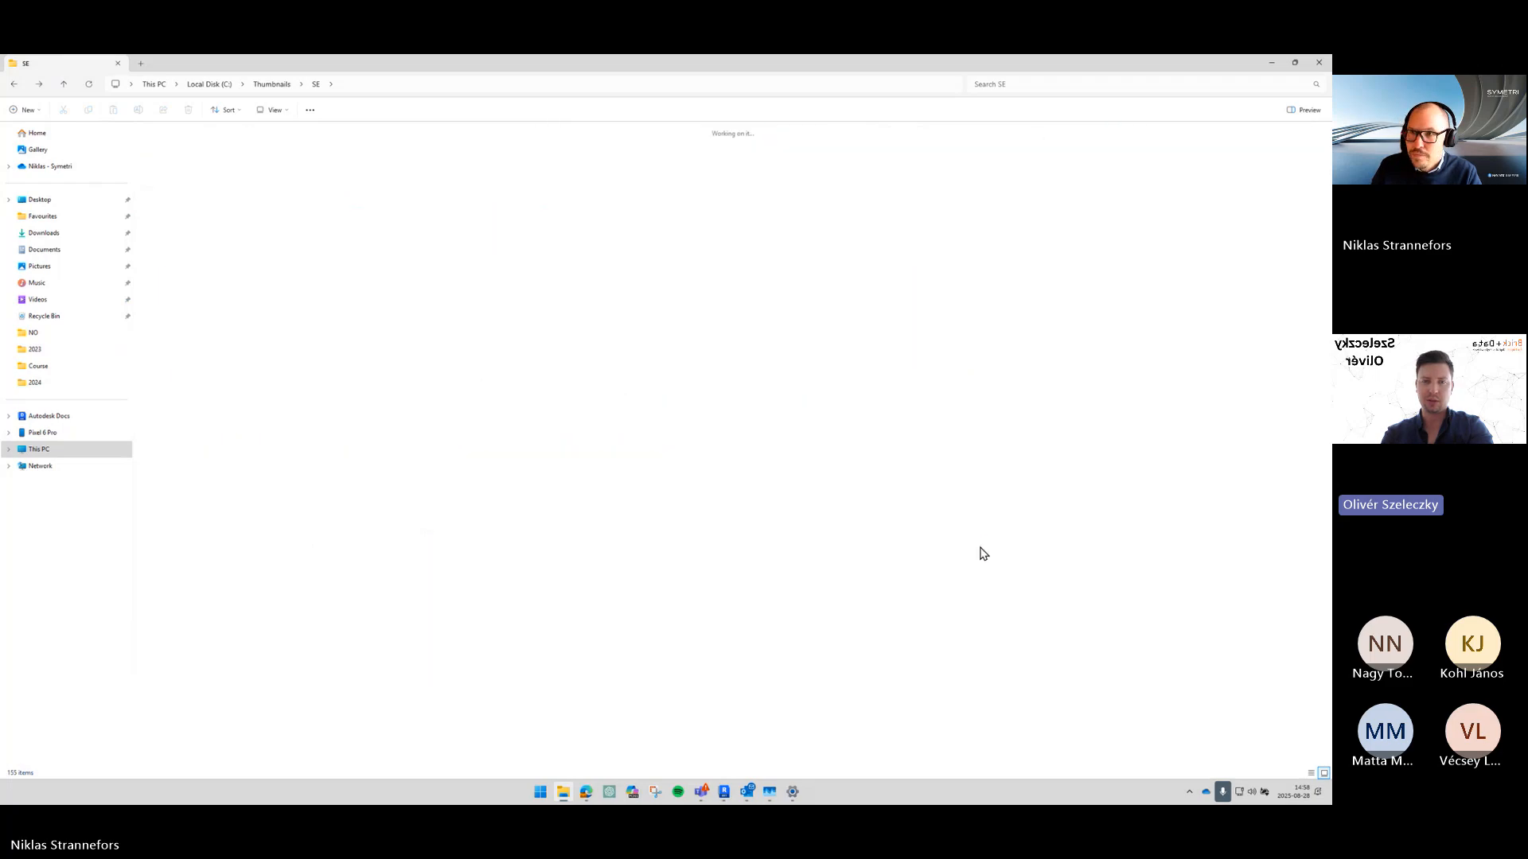
left_click(1274, 65)
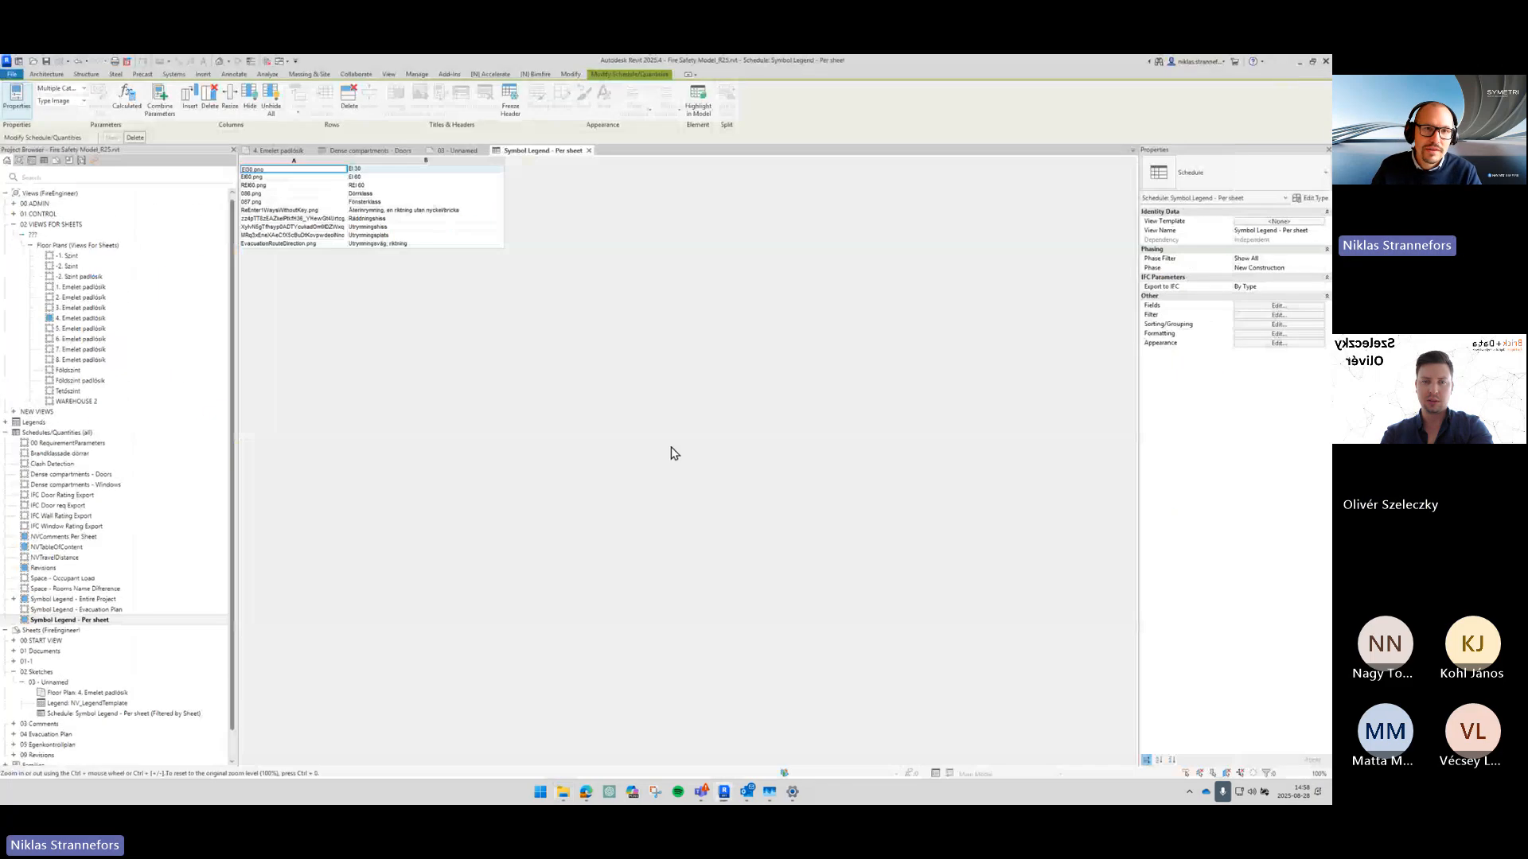
Step: Close the symbol legend schedule and activate the 4. Emelet padlósík viewport on the sheet
left_click(589, 151)
scroll(489, 387, "down", 3)
middle_click_drag(263, 529, 671, 396)
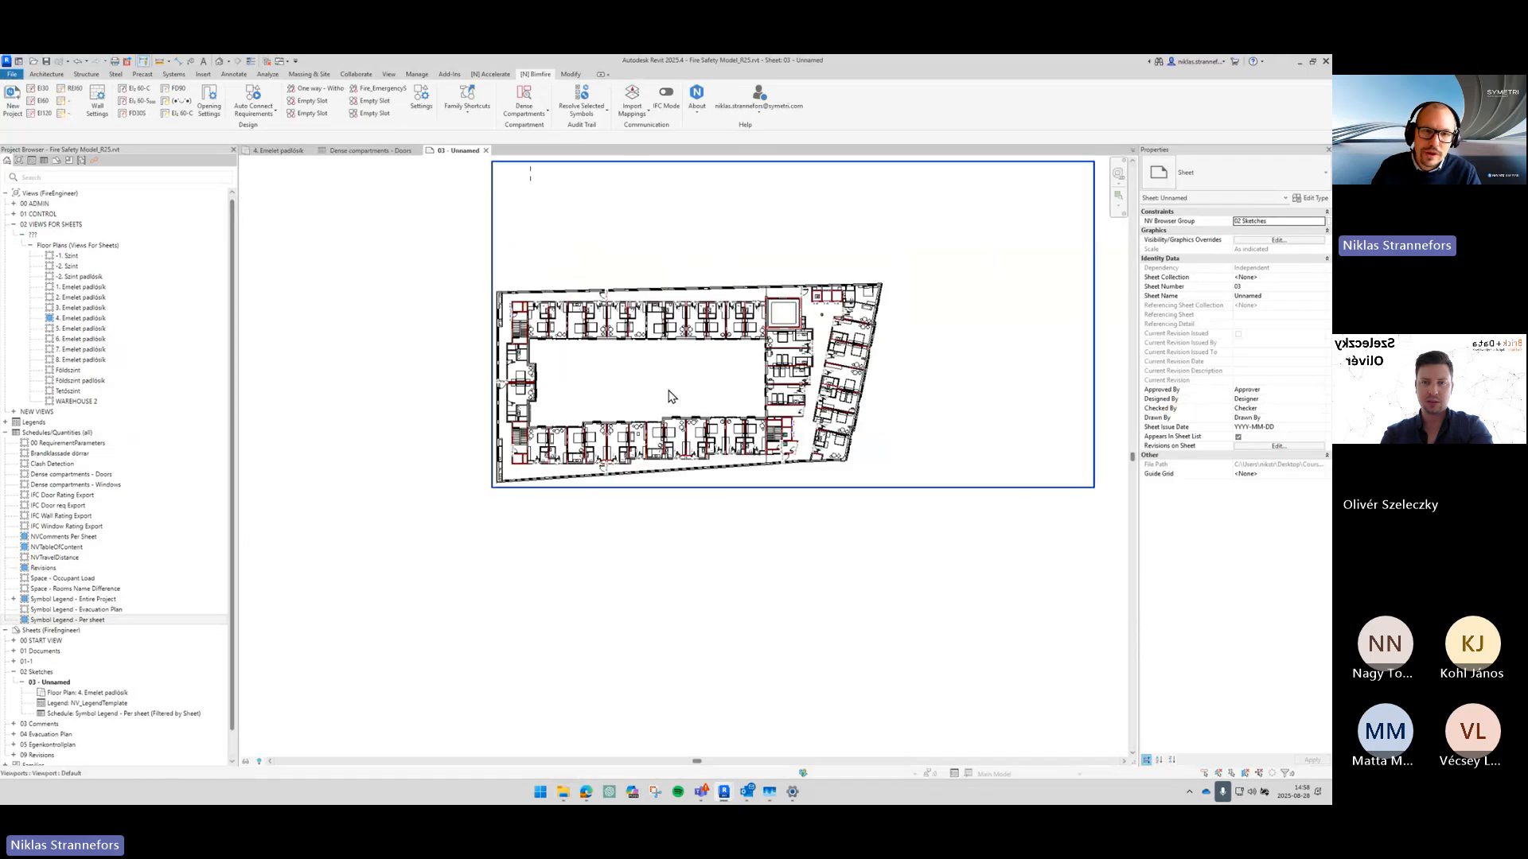
left_click(665, 403)
scroll(758, 438, "up", 5)
scroll(828, 443, "up", 3)
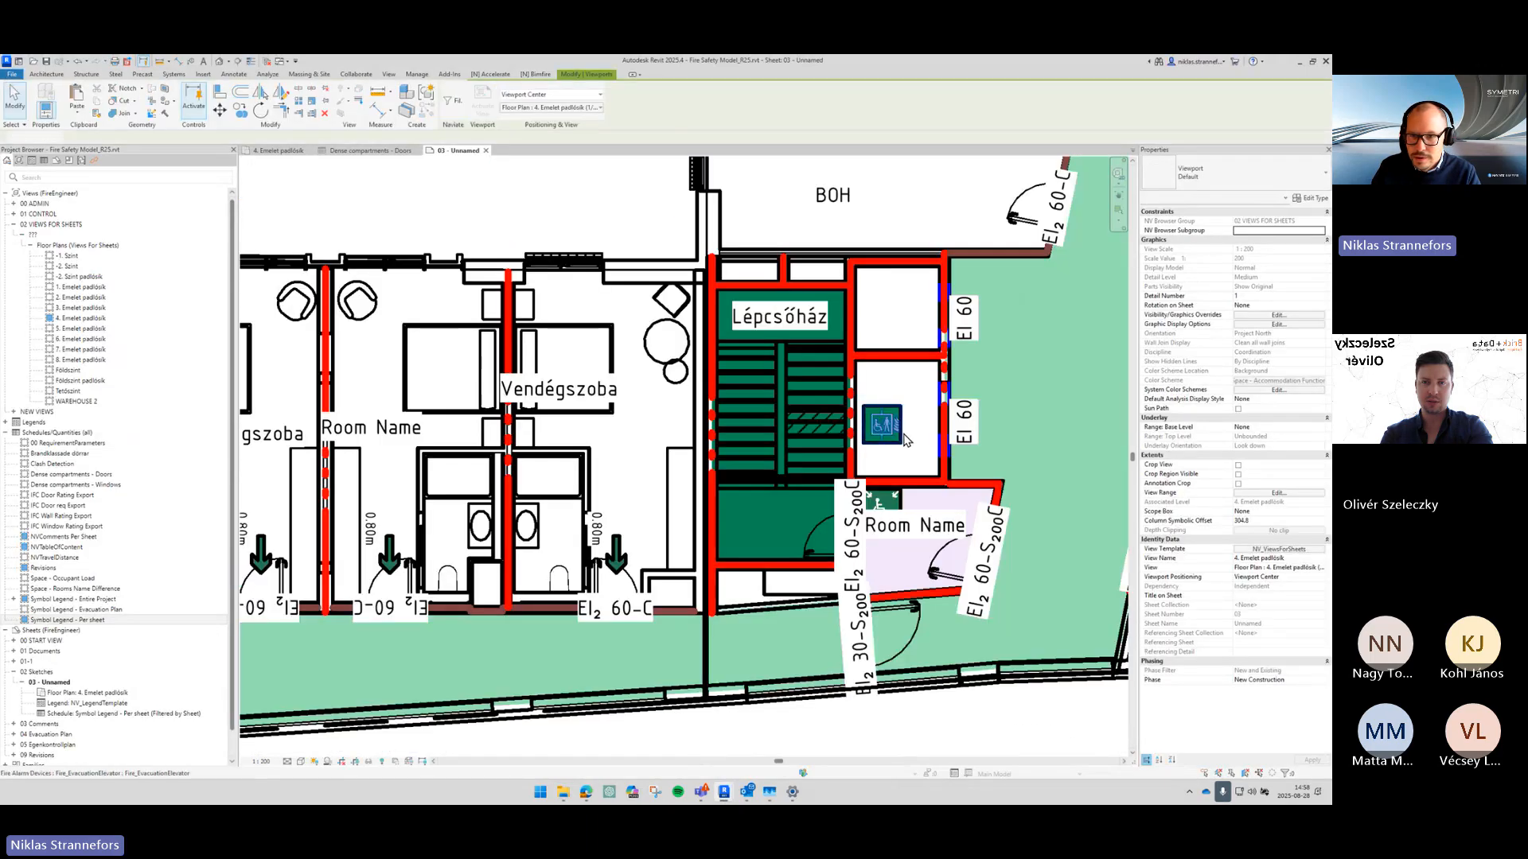
Step: Open the family of the evacuation elevator symbol beside the Lépcsőház, inspect its type image source, and close the family unchanged
left_click(881, 423)
left_click(450, 111)
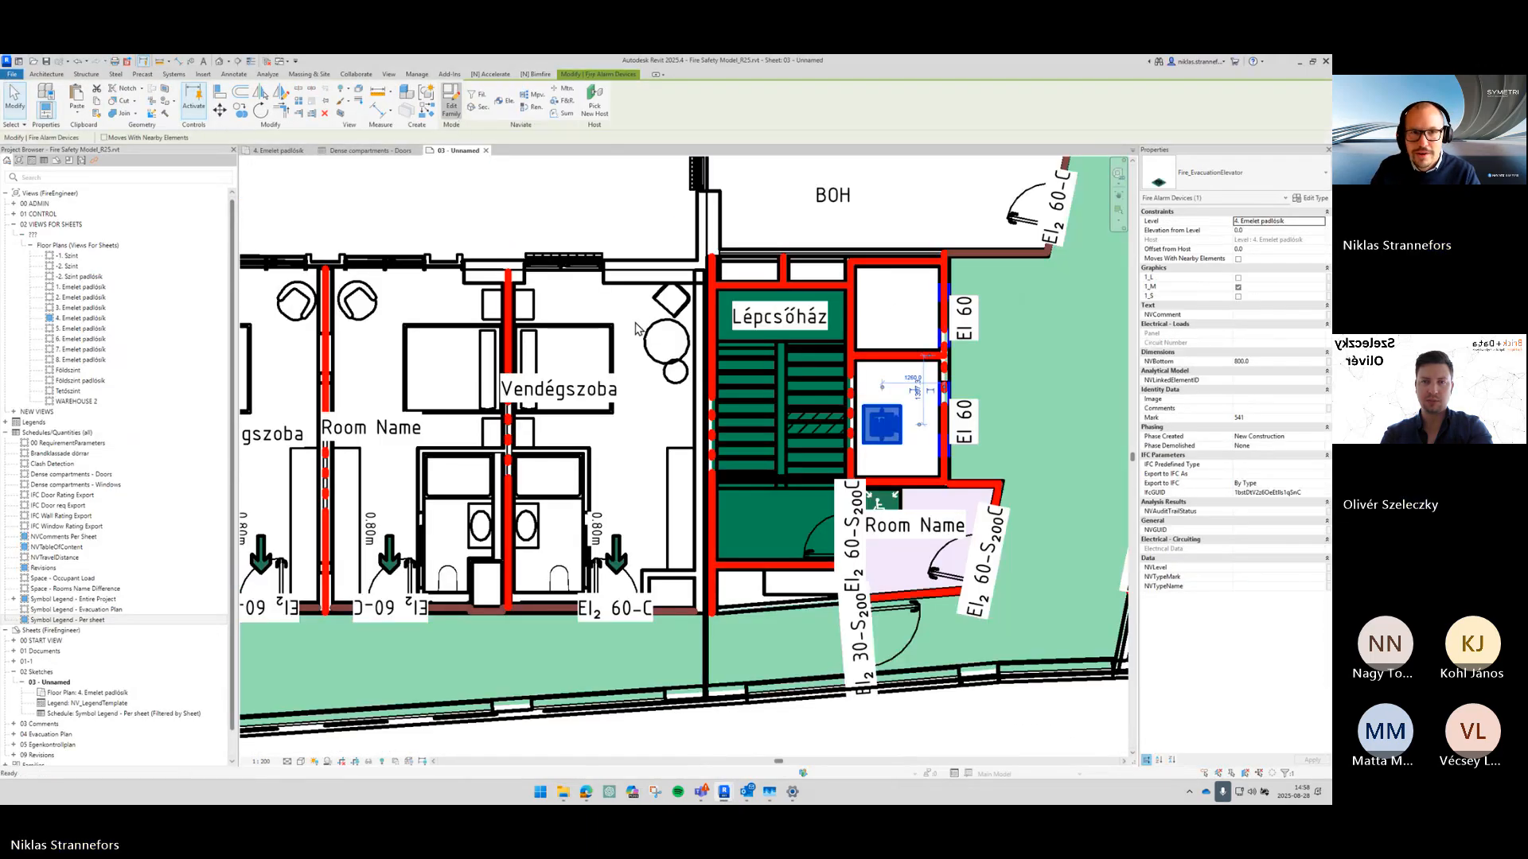
left_click(61, 114)
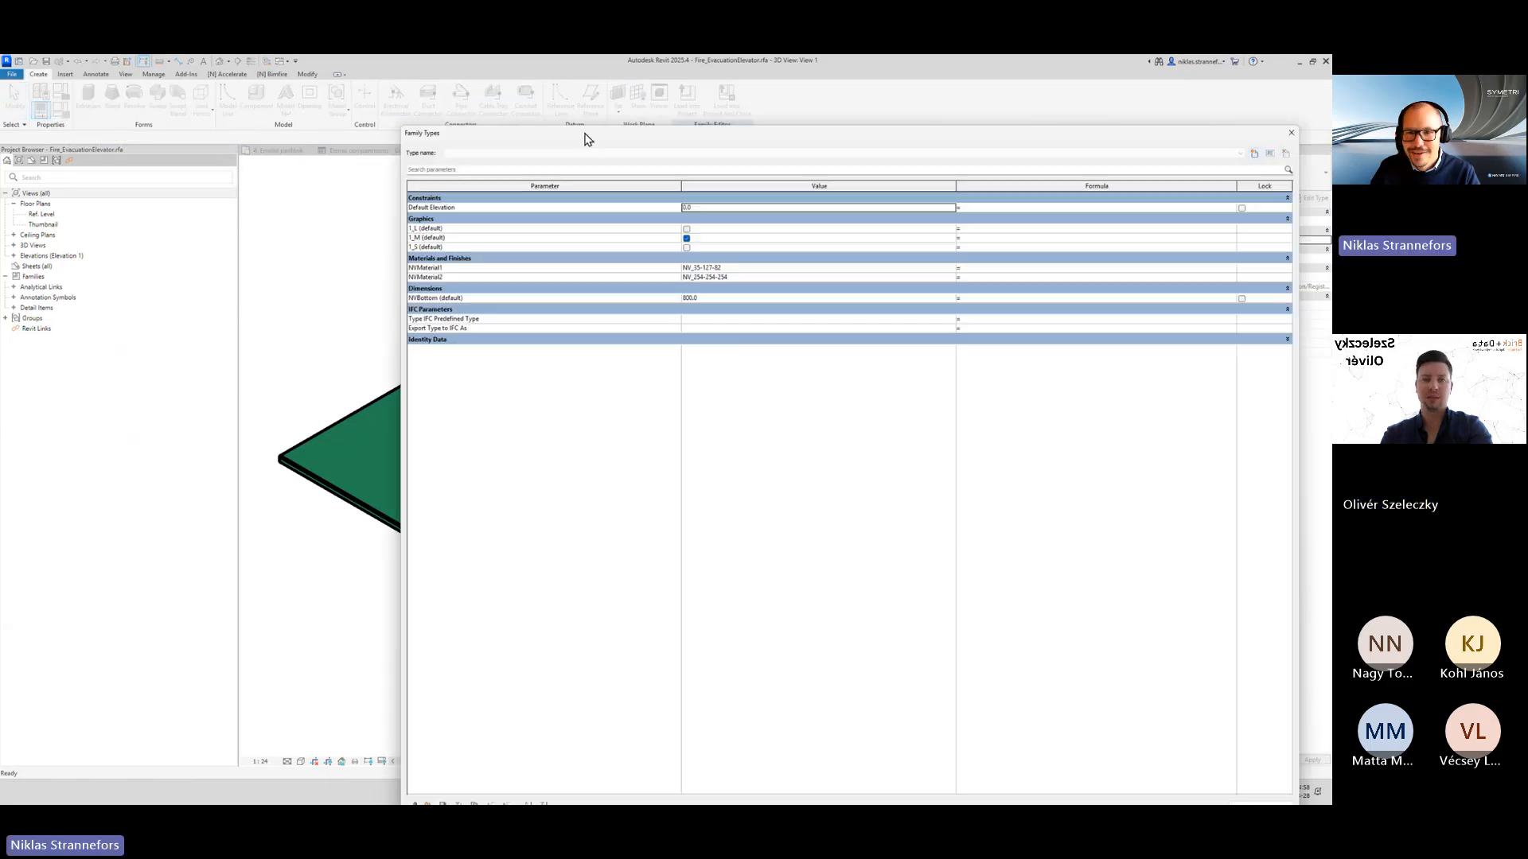
left_click(886, 354)
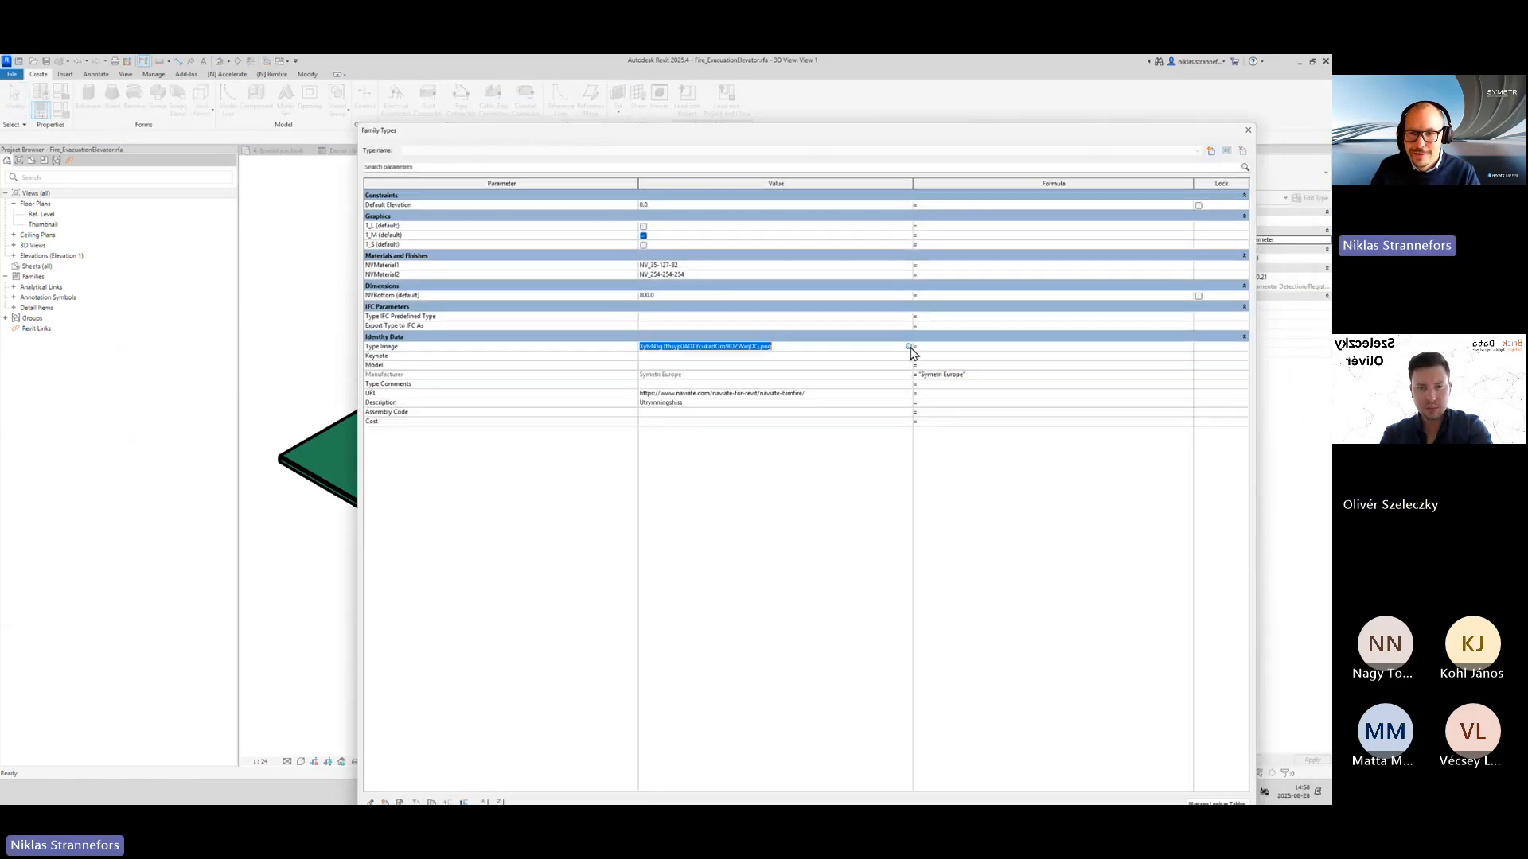
left_click(908, 347)
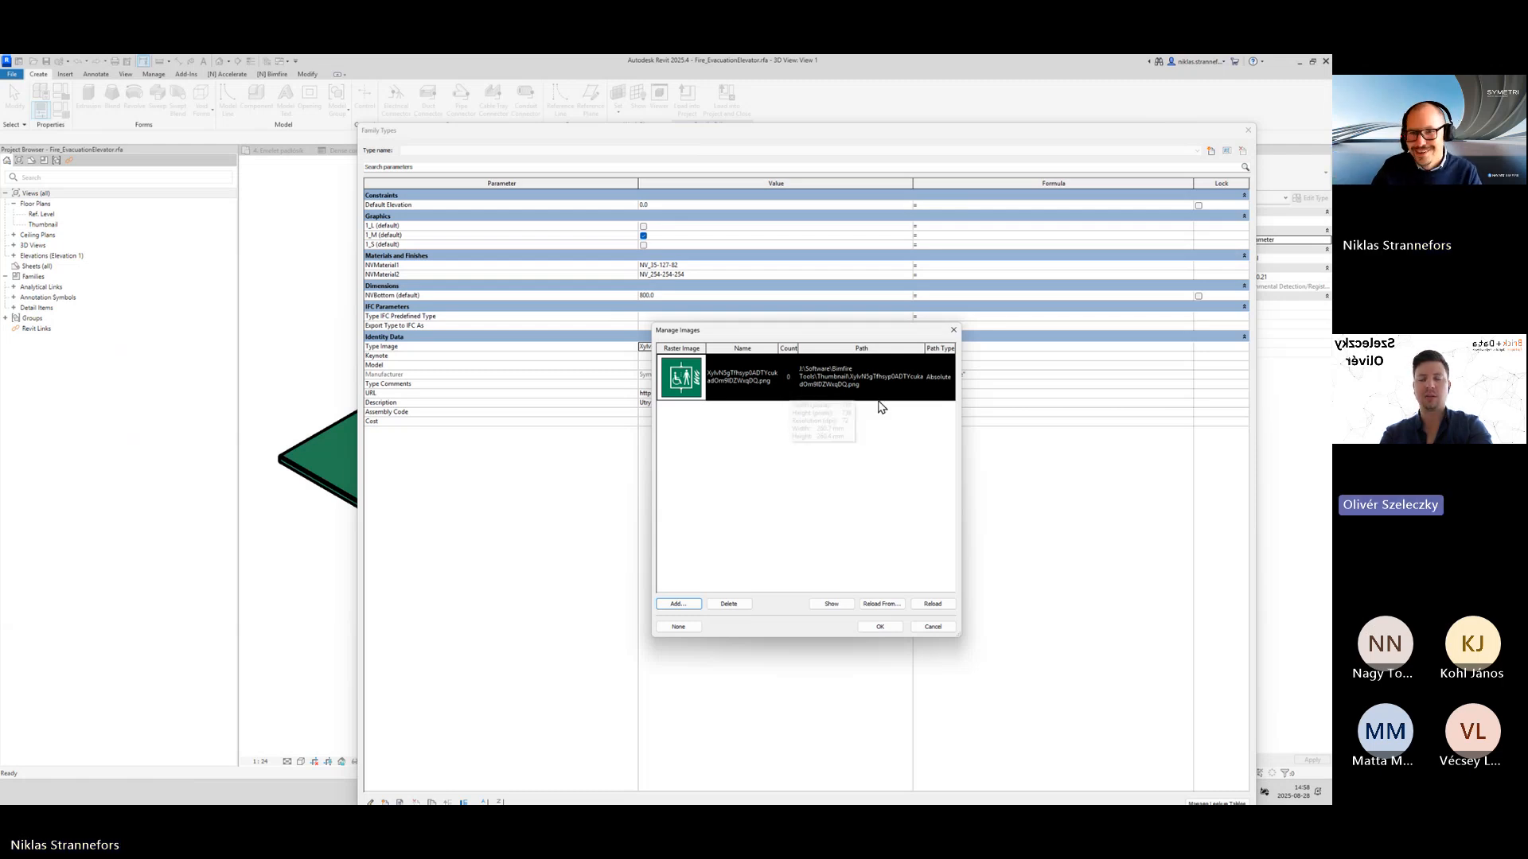
left_click(931, 627)
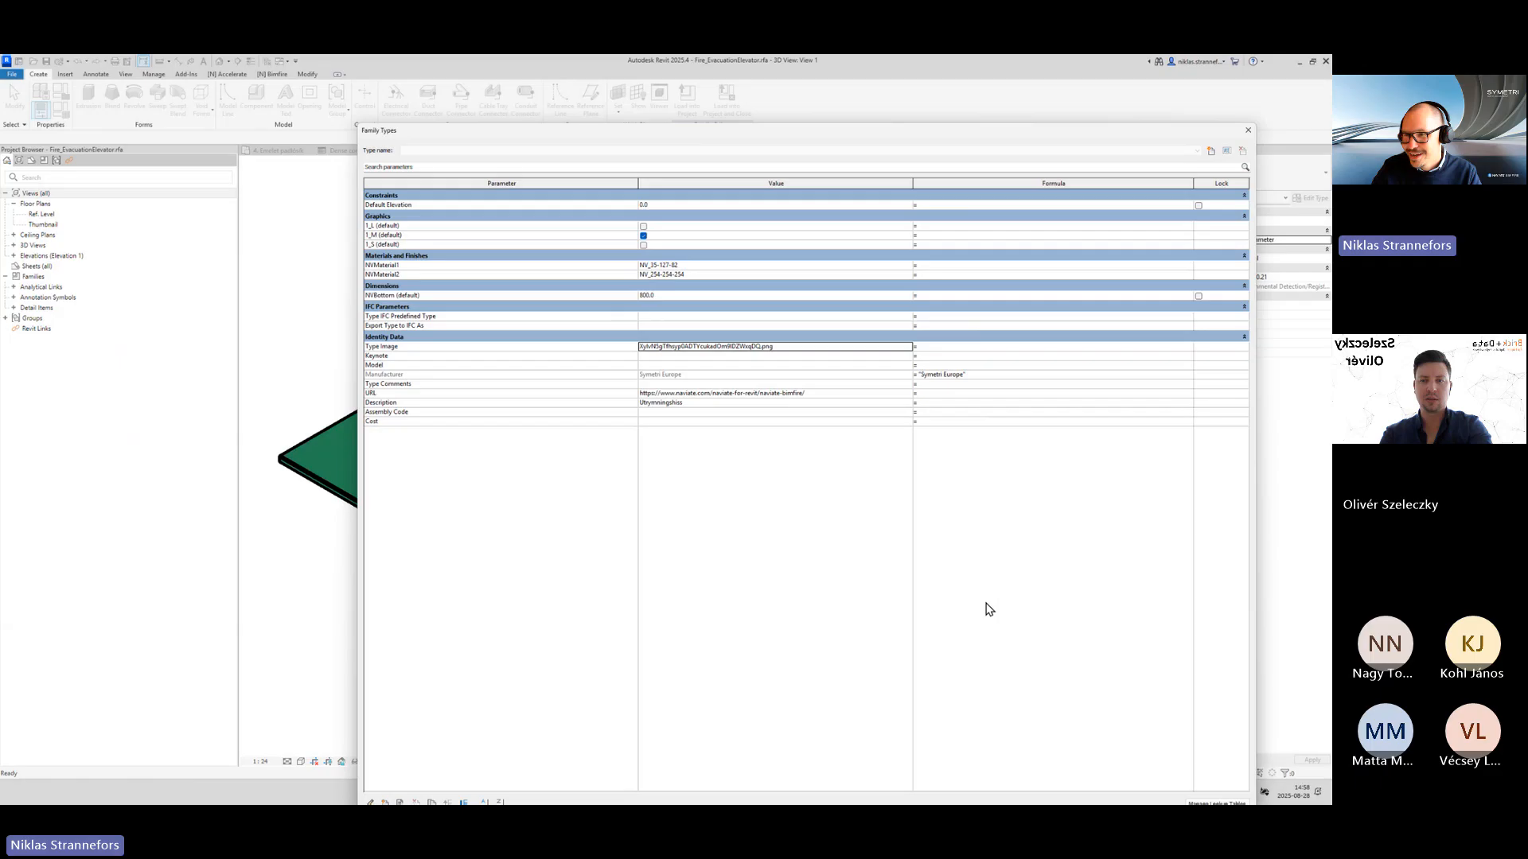
left_click(1248, 130)
left_click(552, 150)
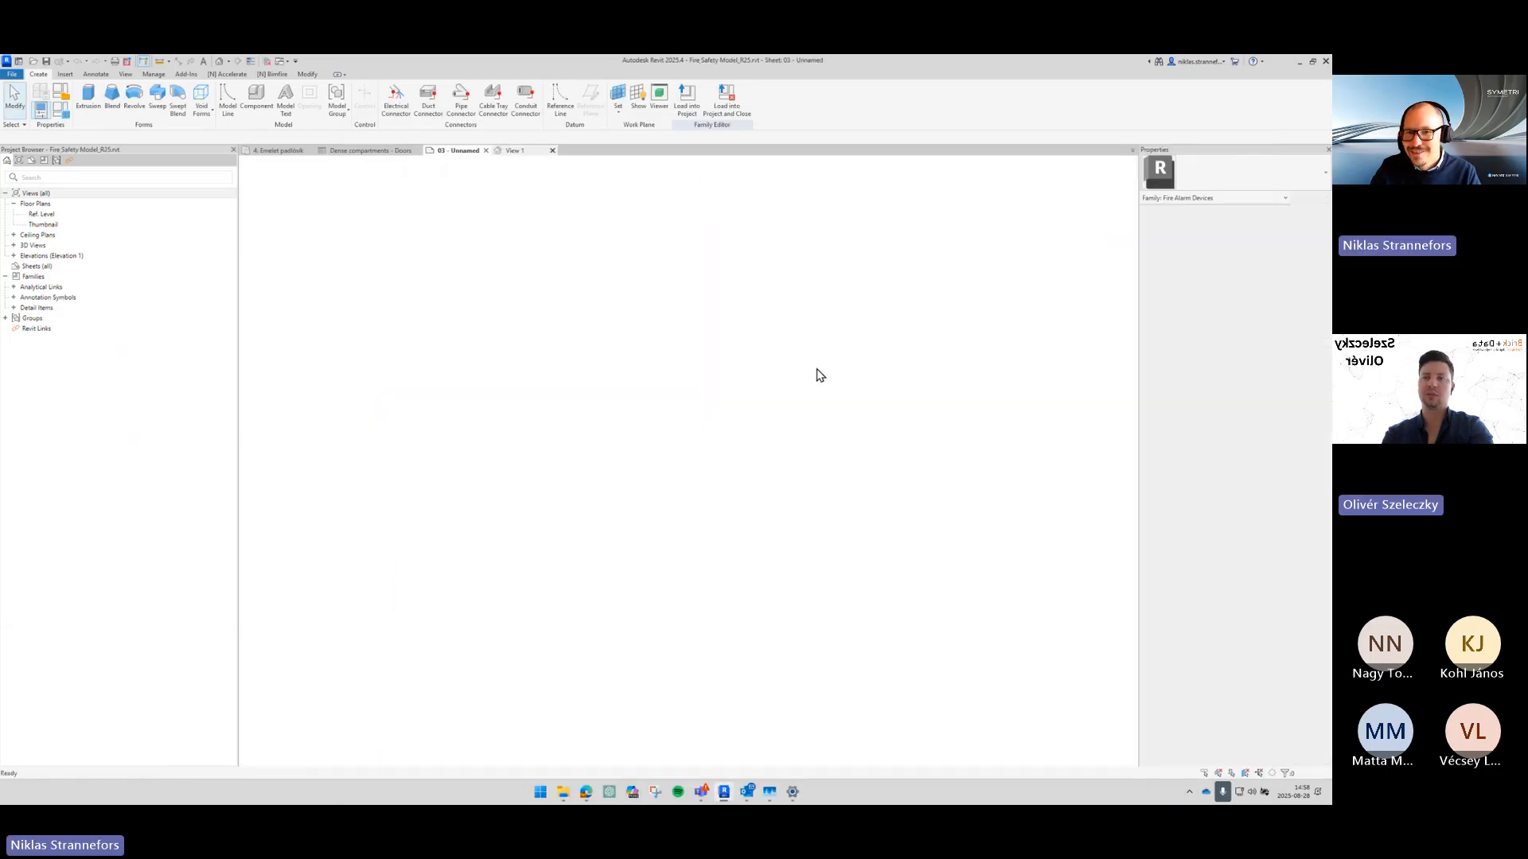
Step: Examine the properties of the WallRequirement_REI line between the elevator shafts and the corridor, and clear the selection
scroll(916, 366, "up", 5)
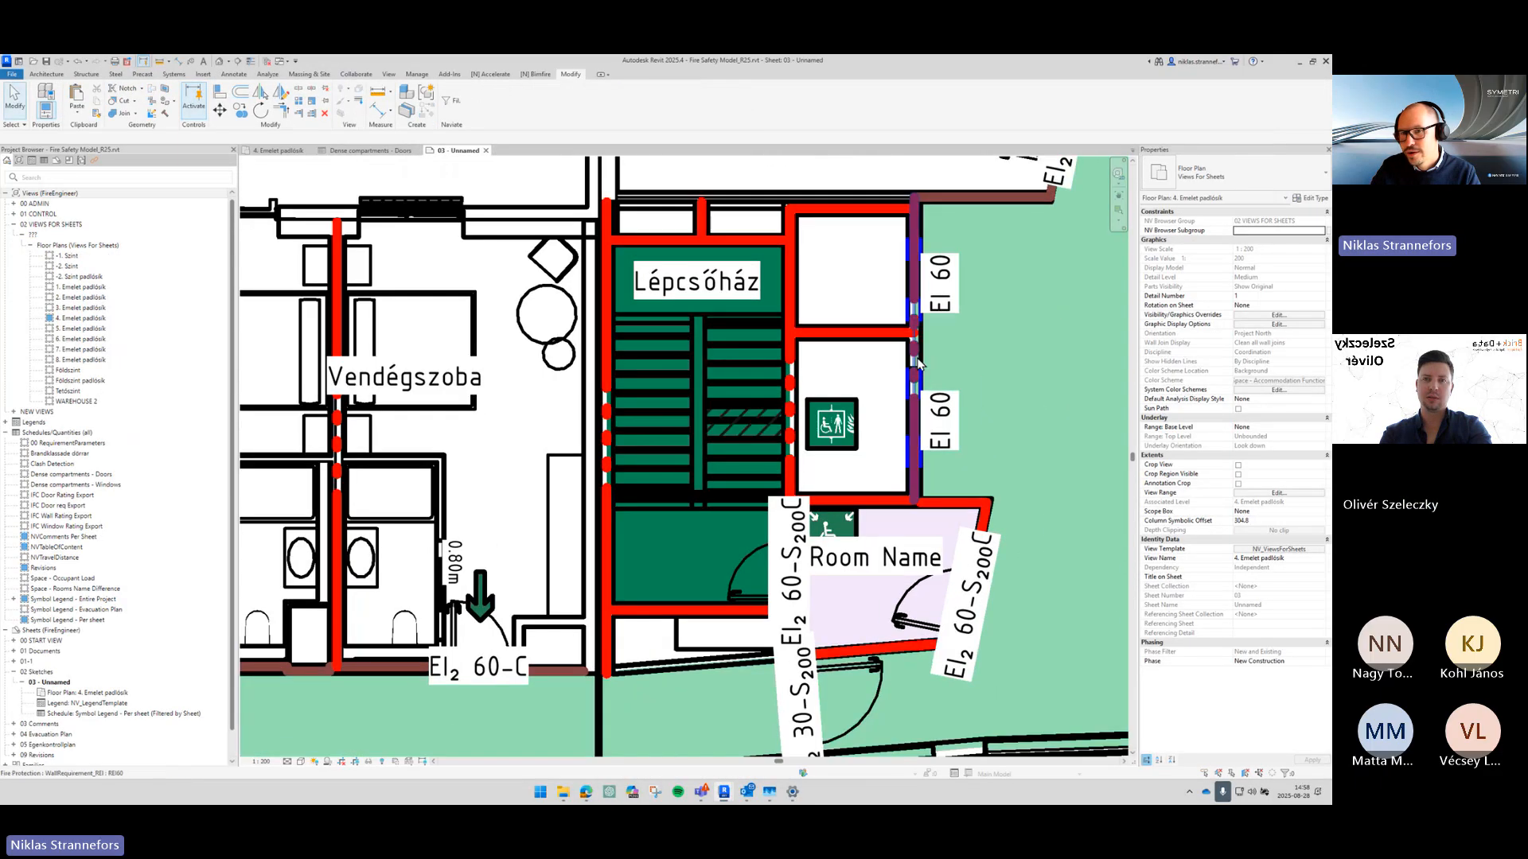
left_click(915, 361)
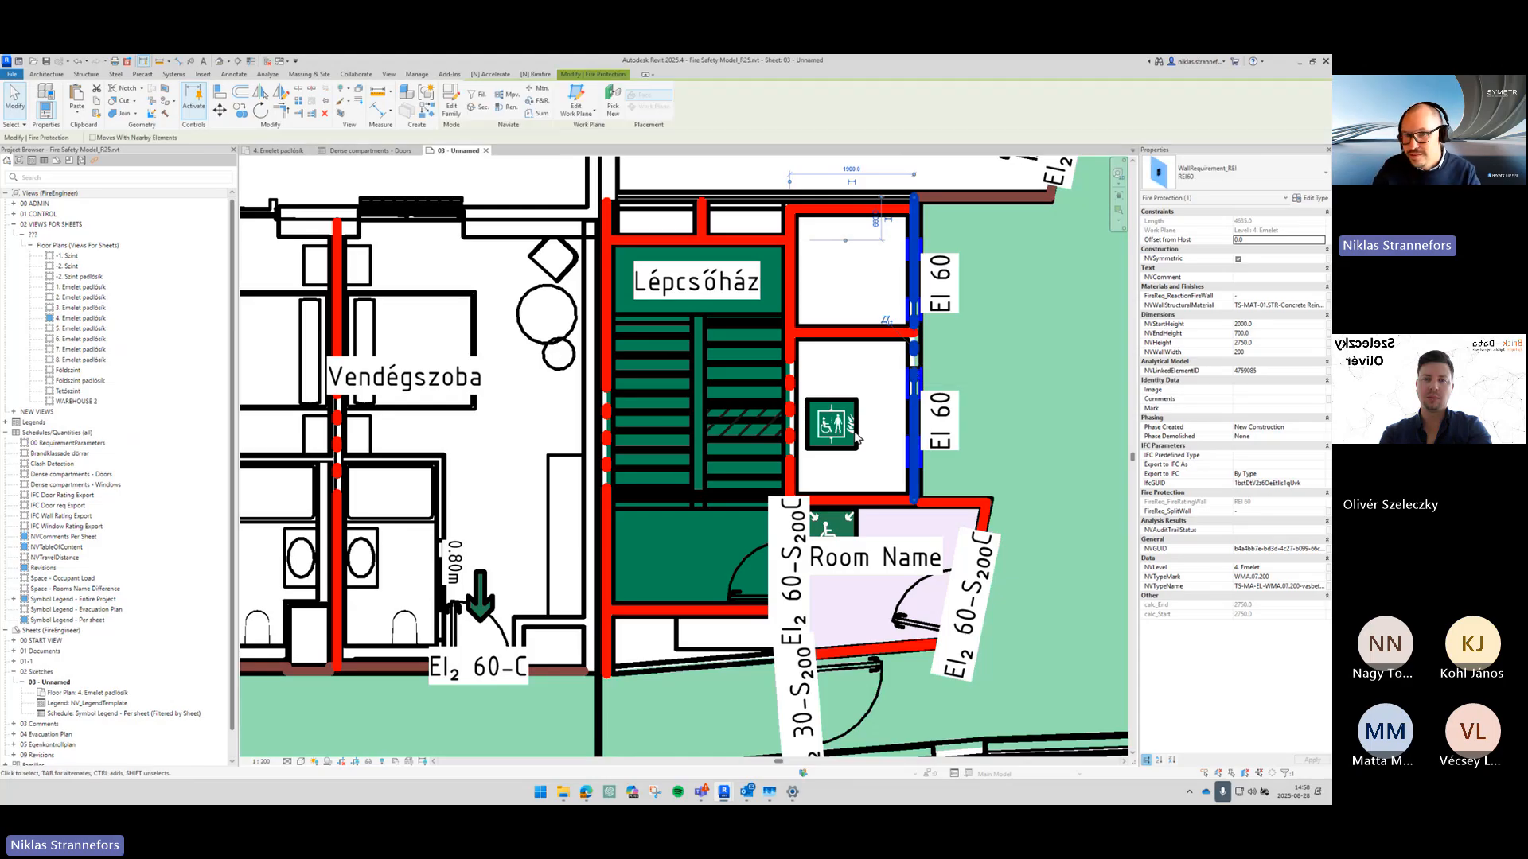
scroll(914, 363, "up", 3)
key("Escape")
scroll(911, 403, "down", 7)
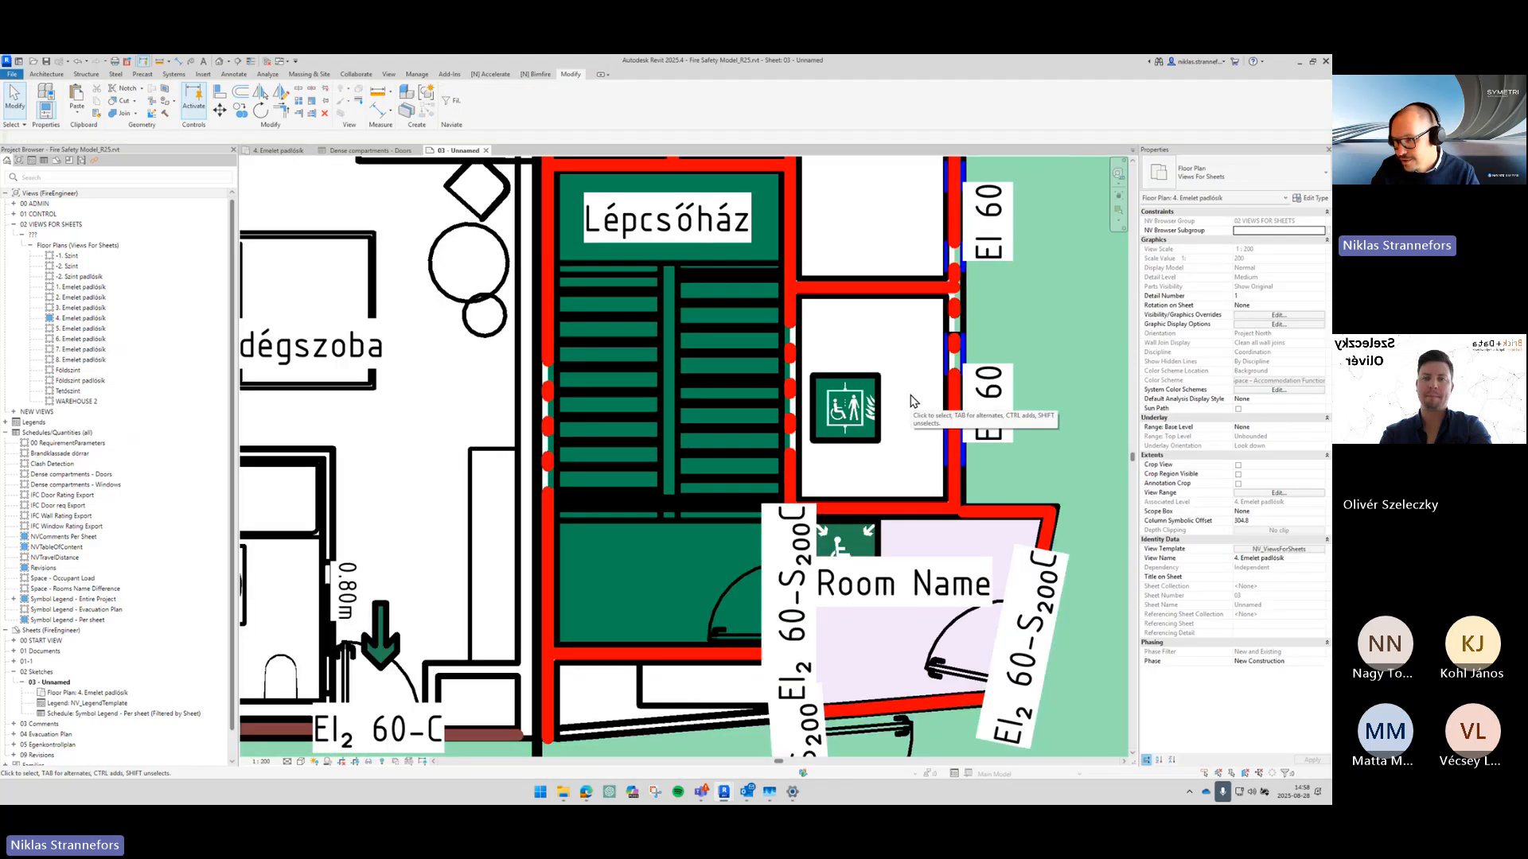
scroll(915, 394, "down", 1)
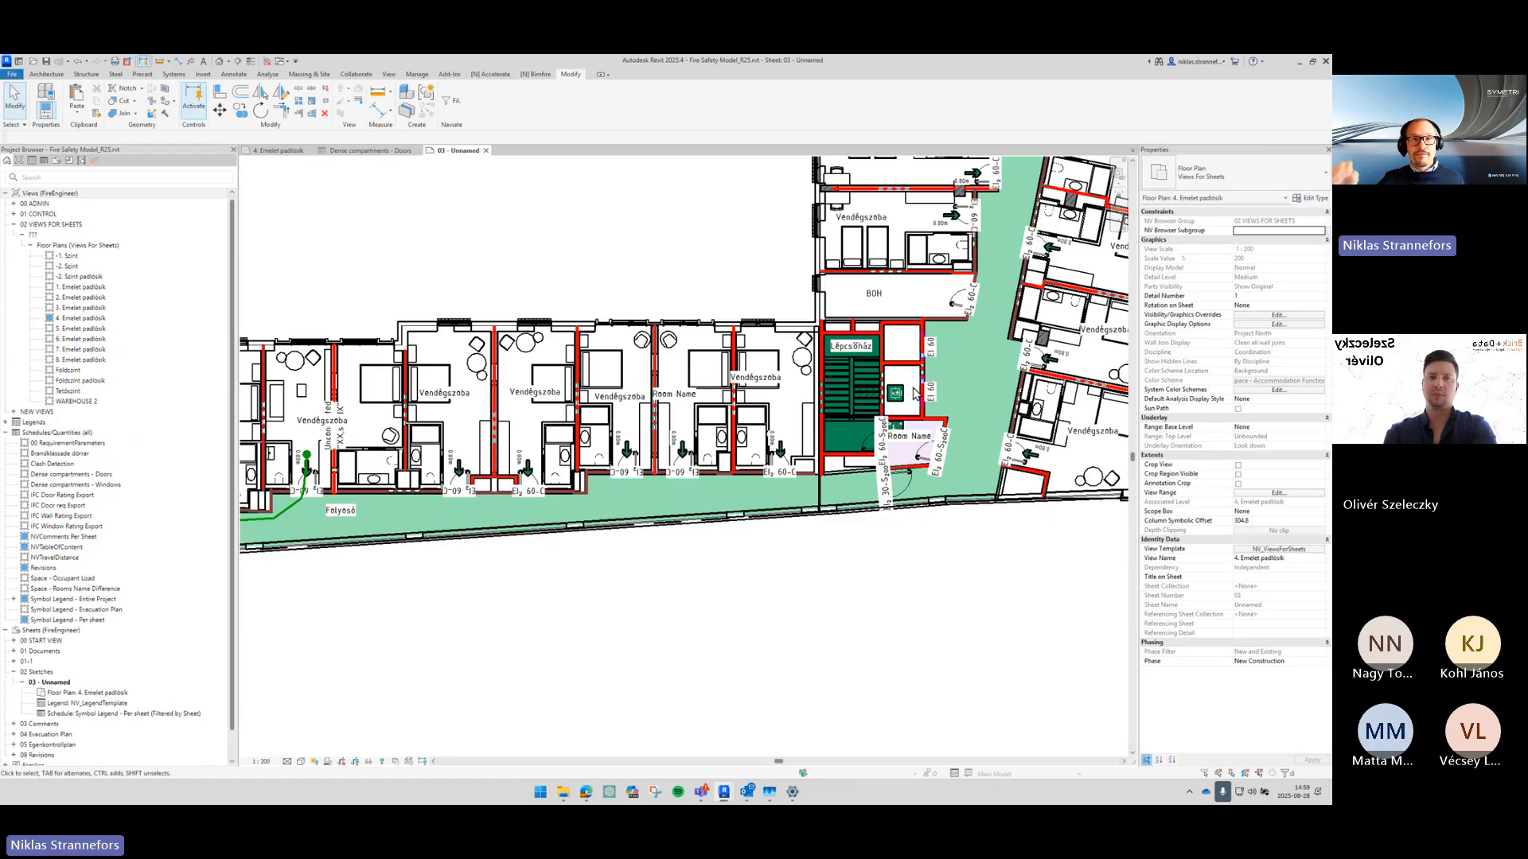
Step: Review the Naviate cloud templates offered for a new Bimfire project, including the NO, FI and NL ones, and cancel the project creation
left_click(535, 74)
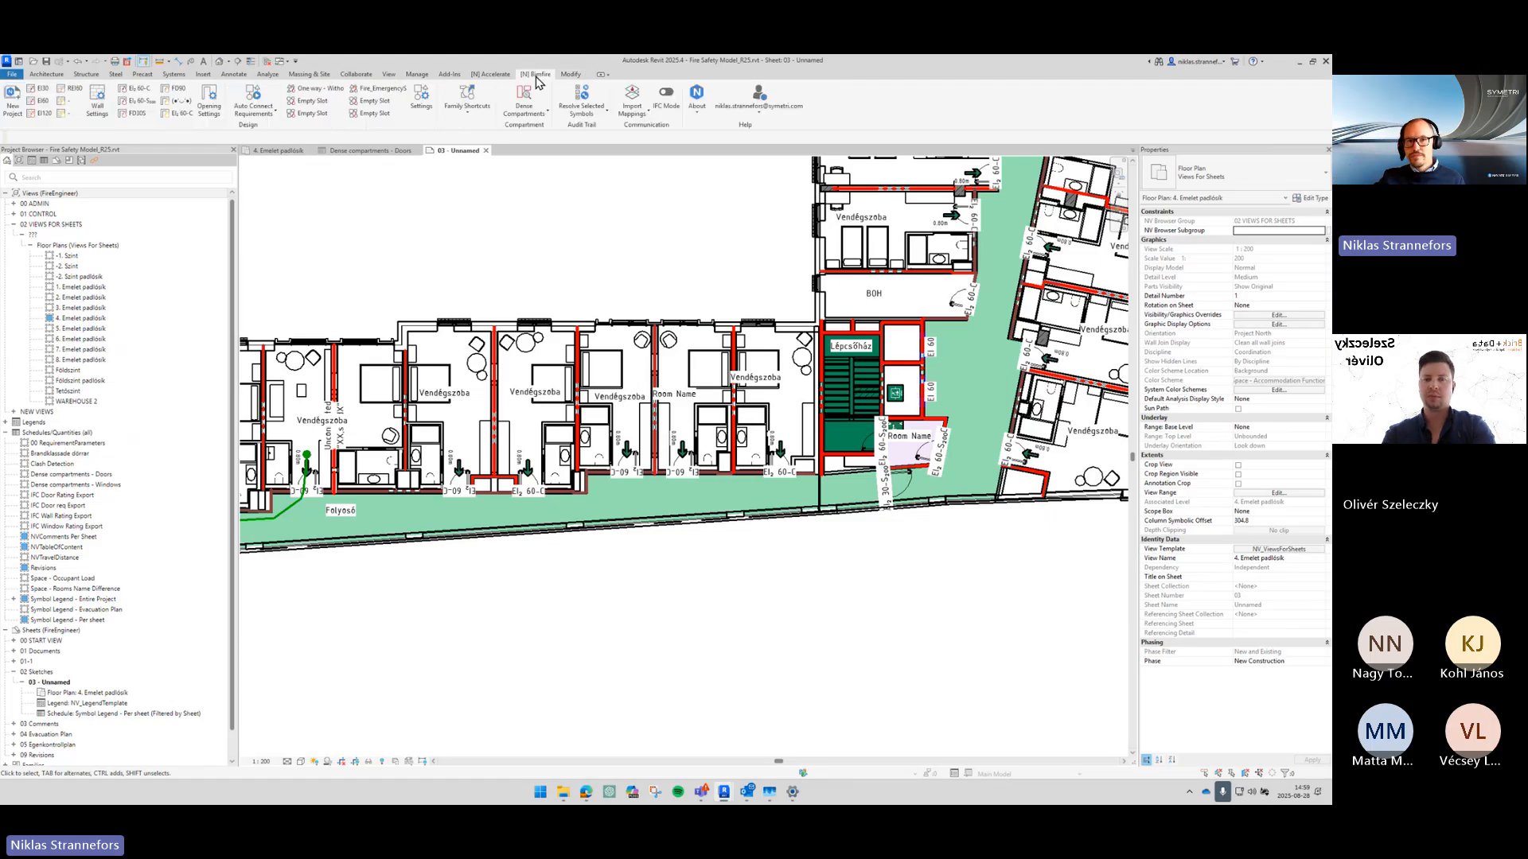
left_click(13, 101)
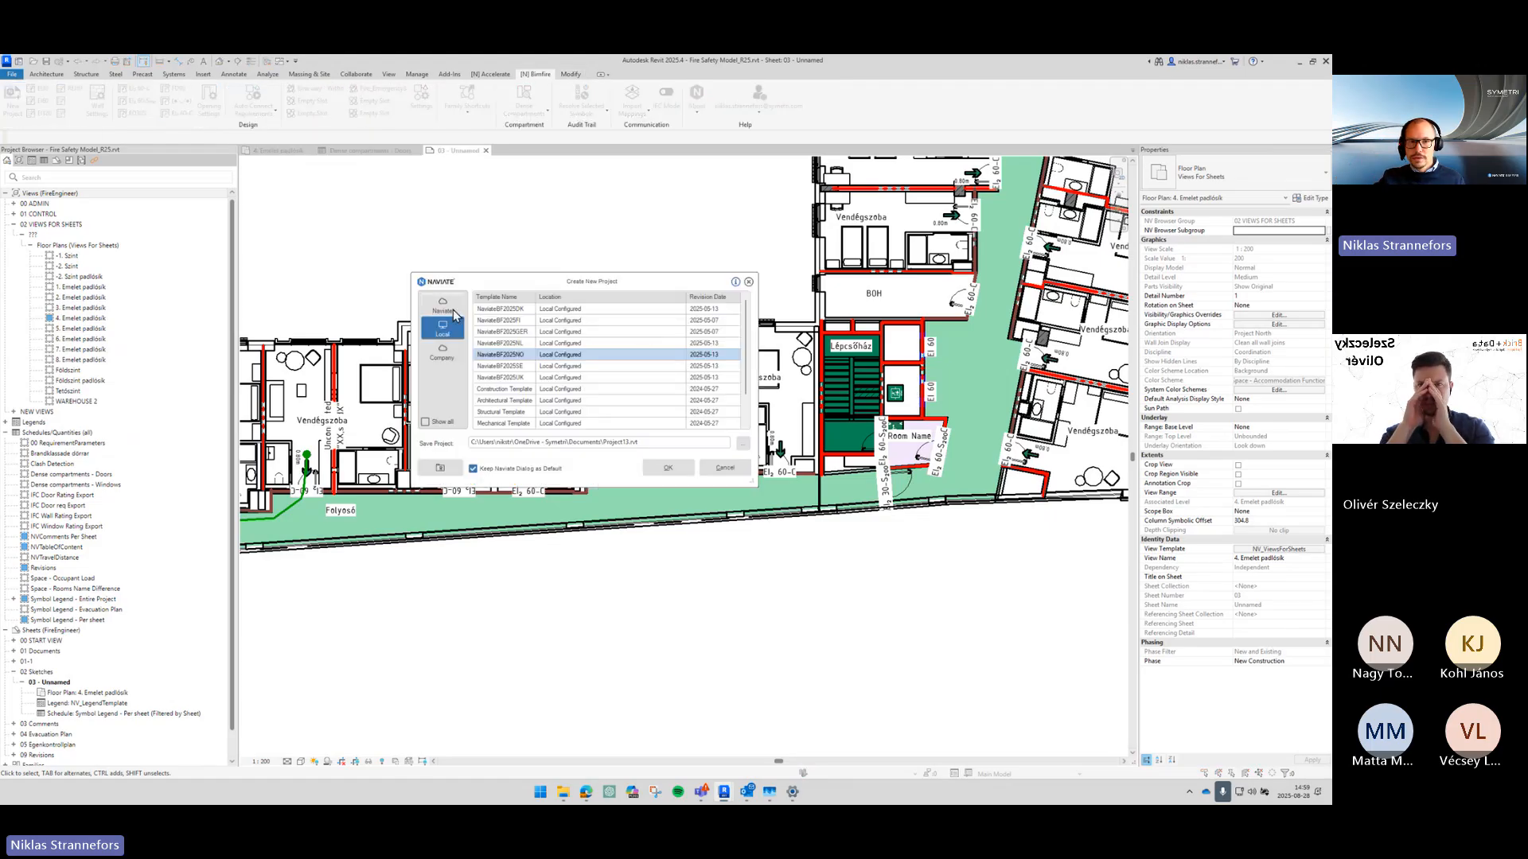
left_click(443, 305)
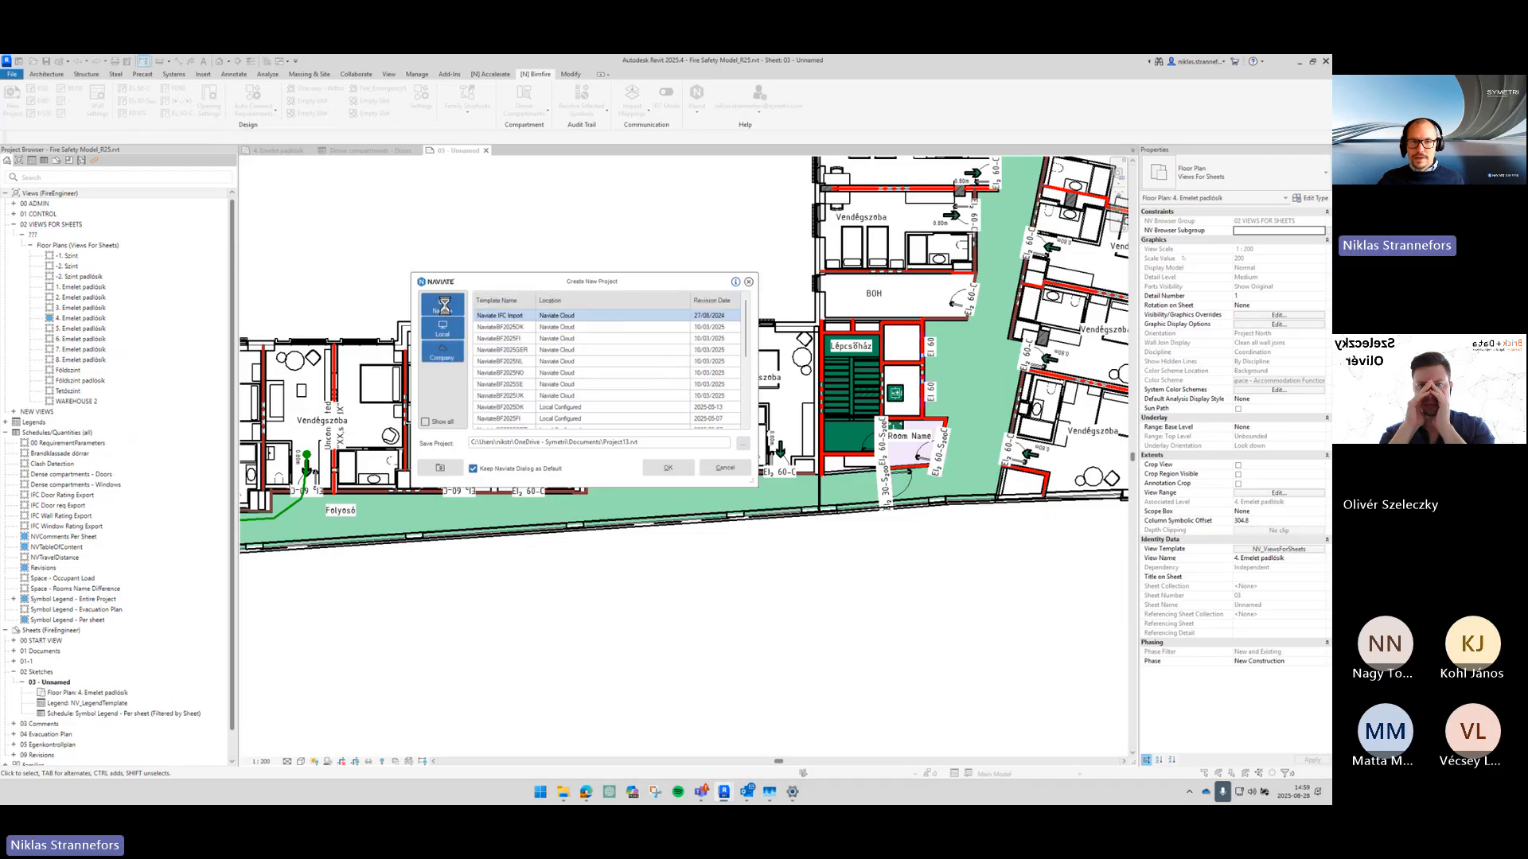
left_click(564, 386)
left_click(572, 374)
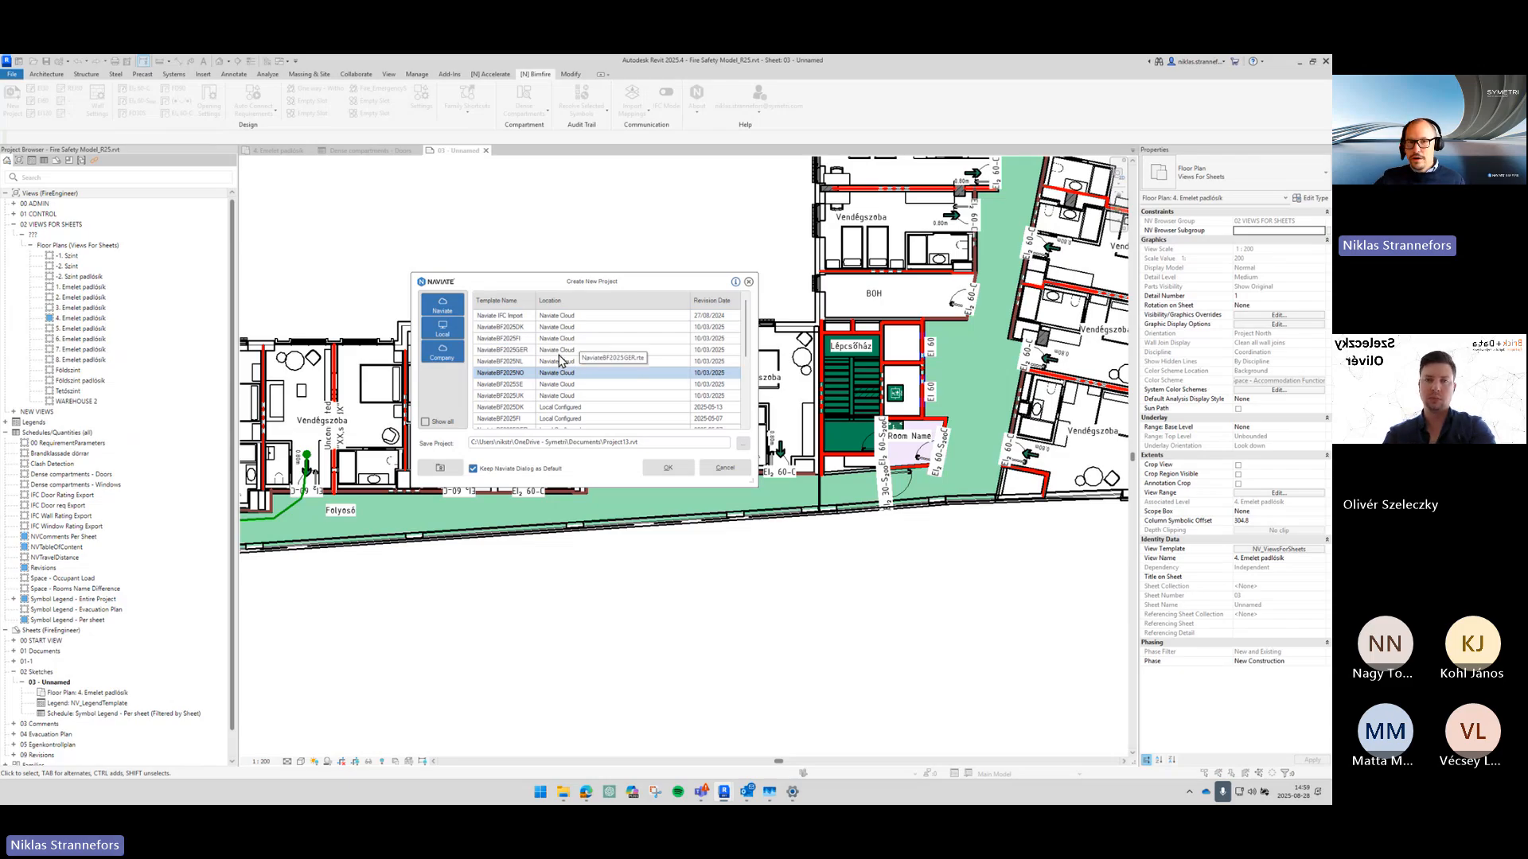
left_click(513, 318)
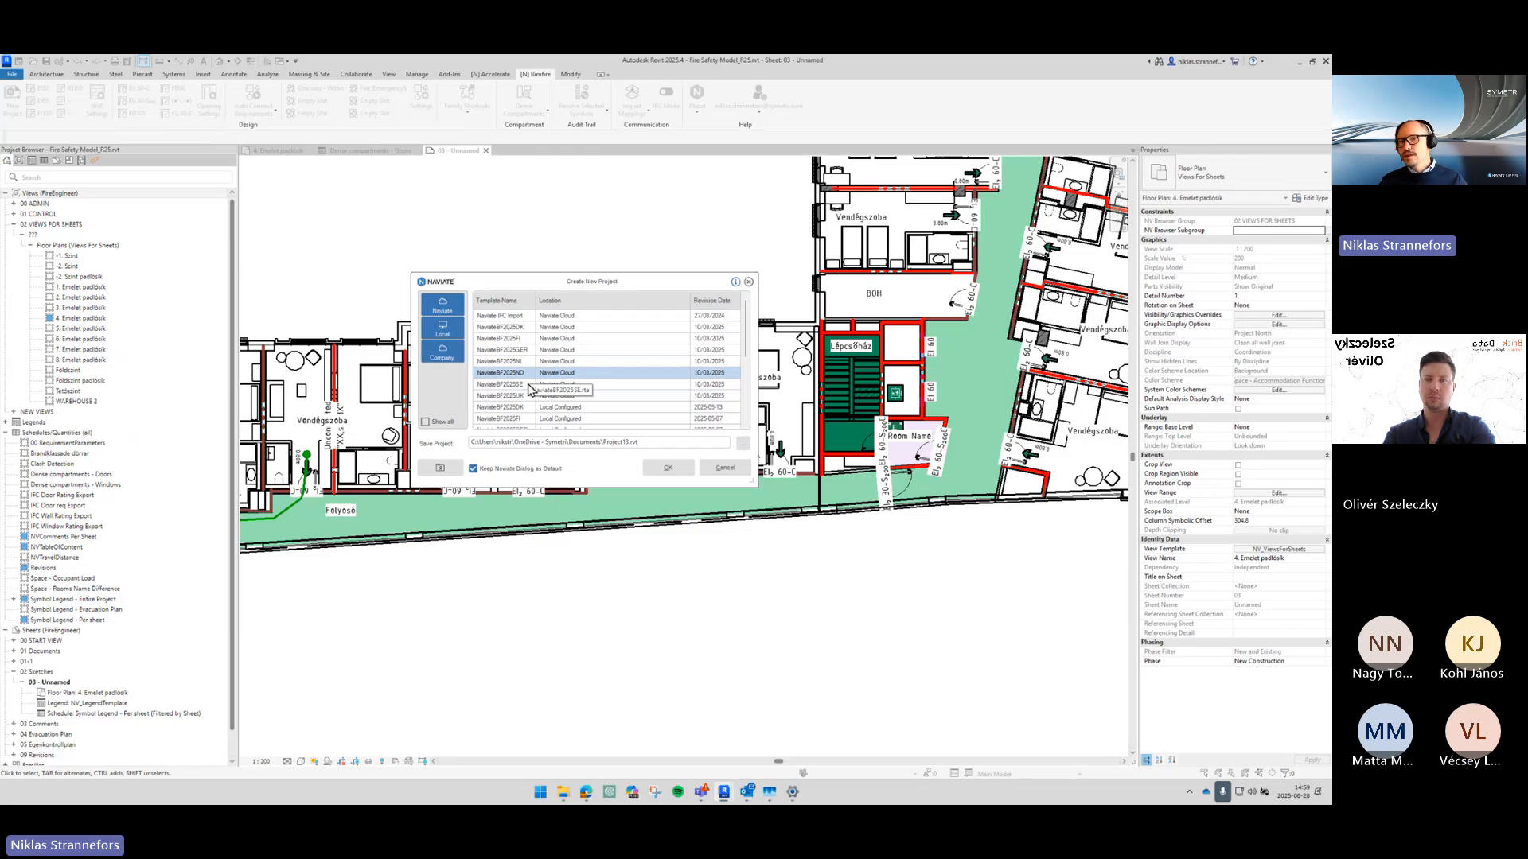
left_click(521, 338)
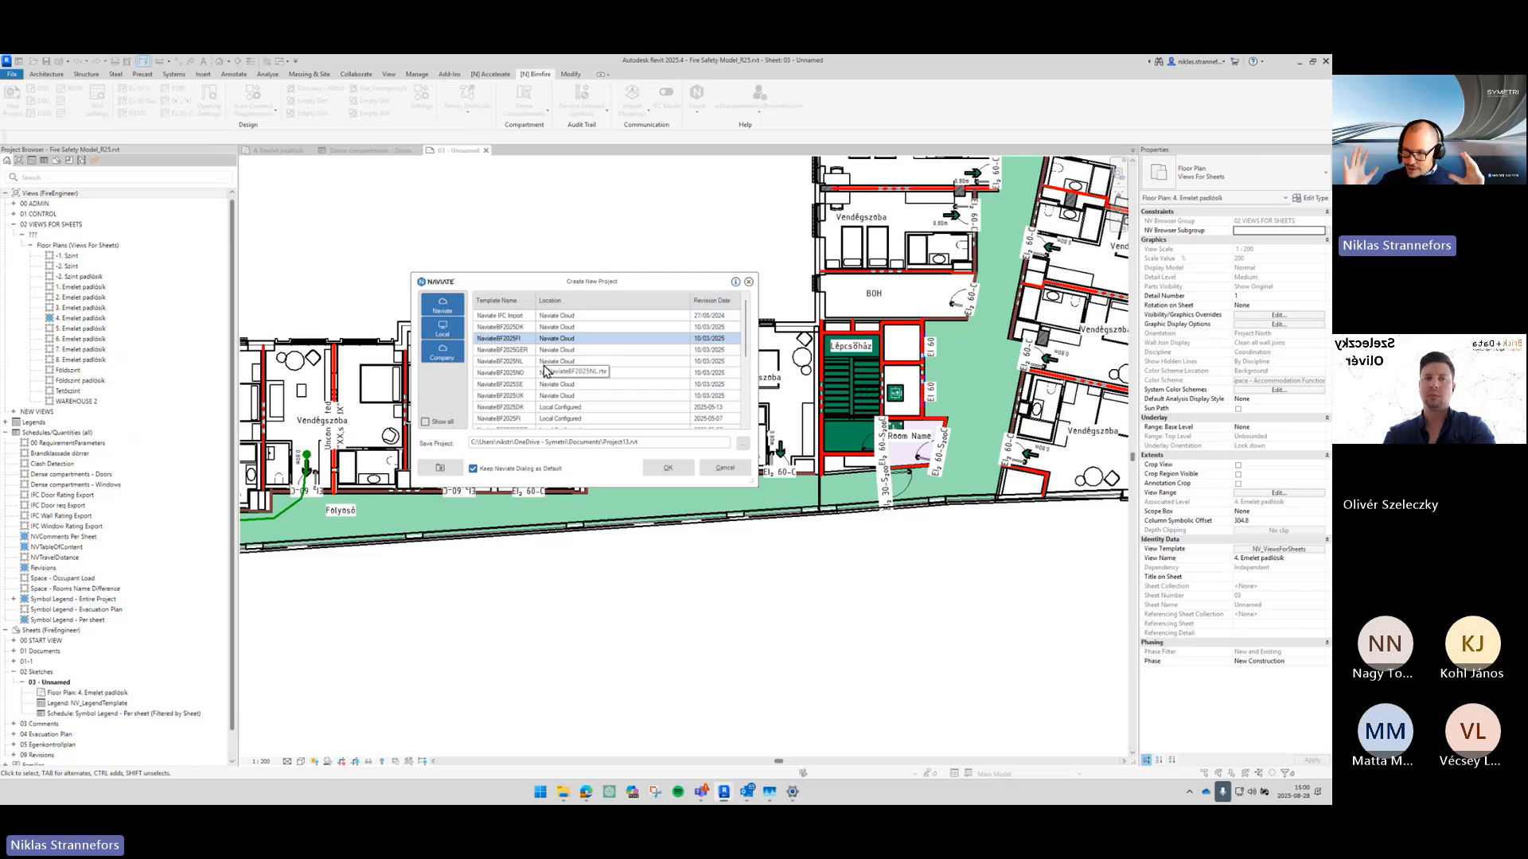
left_click(518, 362)
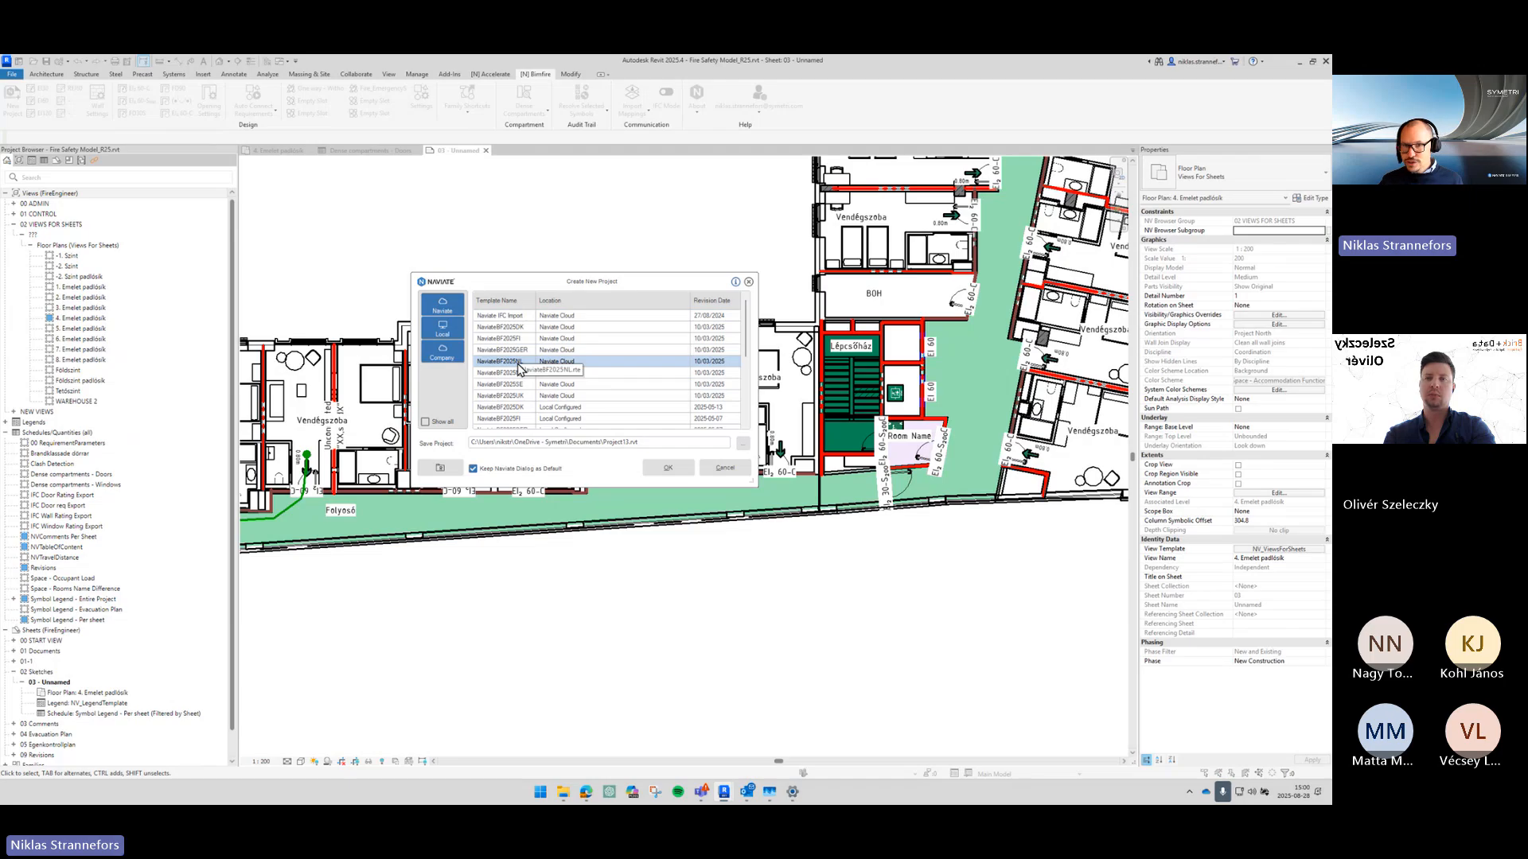
left_click(524, 354)
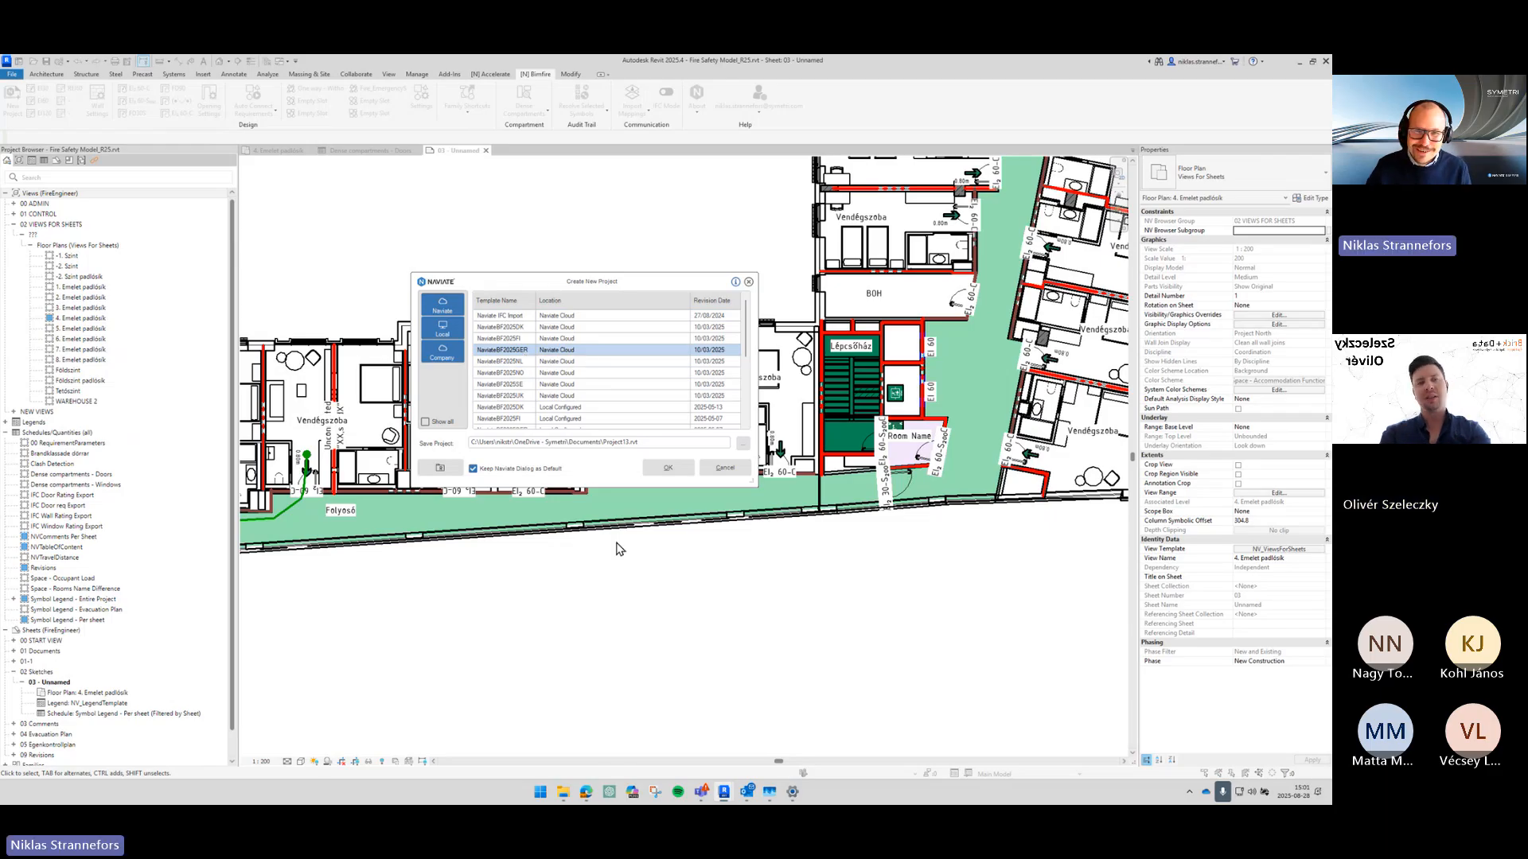
left_click(725, 468)
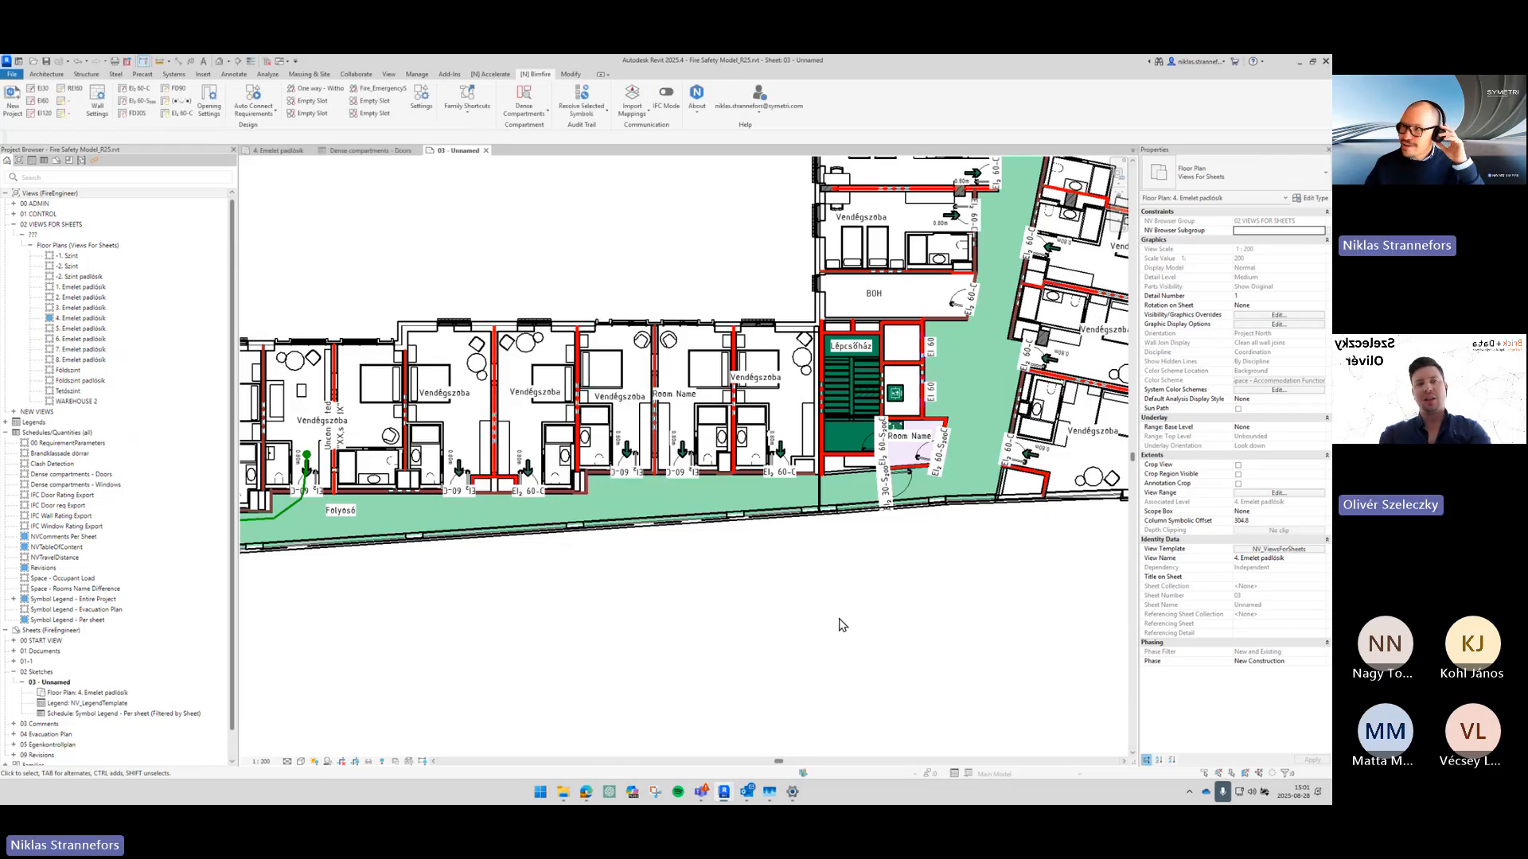